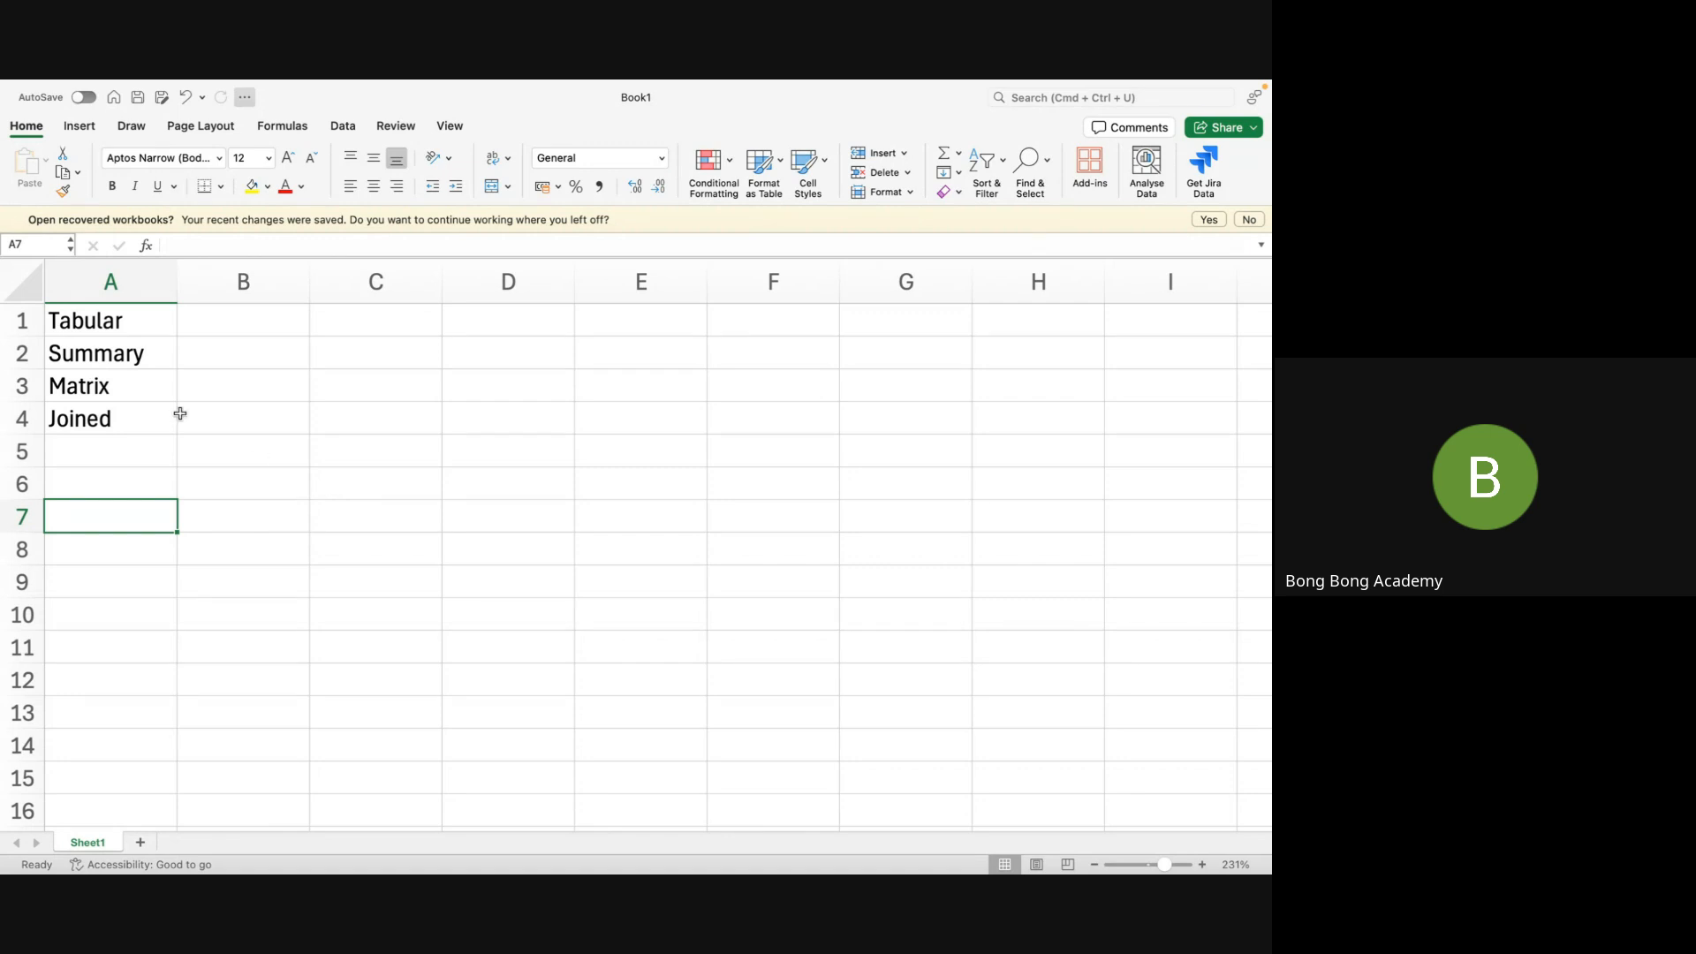
pyautogui.click(102, 322)
pyautogui.moveTo(101, 336); pyautogui.dragTo(96, 362)
pyautogui.press('Down')
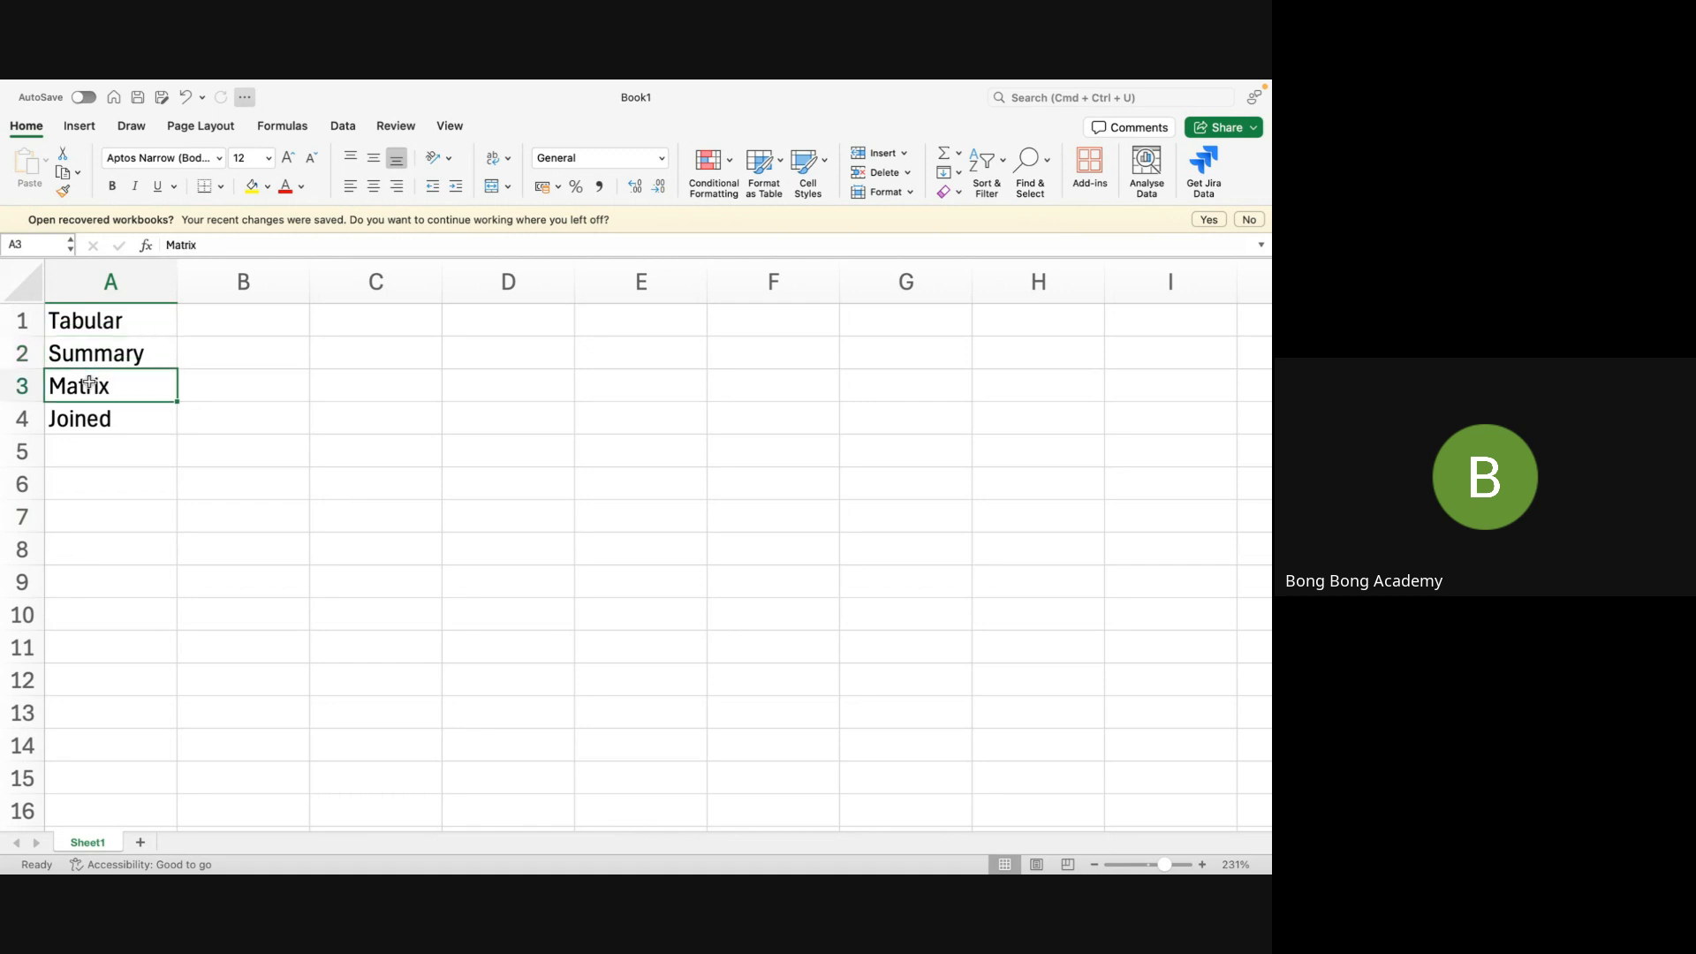
pyautogui.press('Down')
pyautogui.click(306, 480)
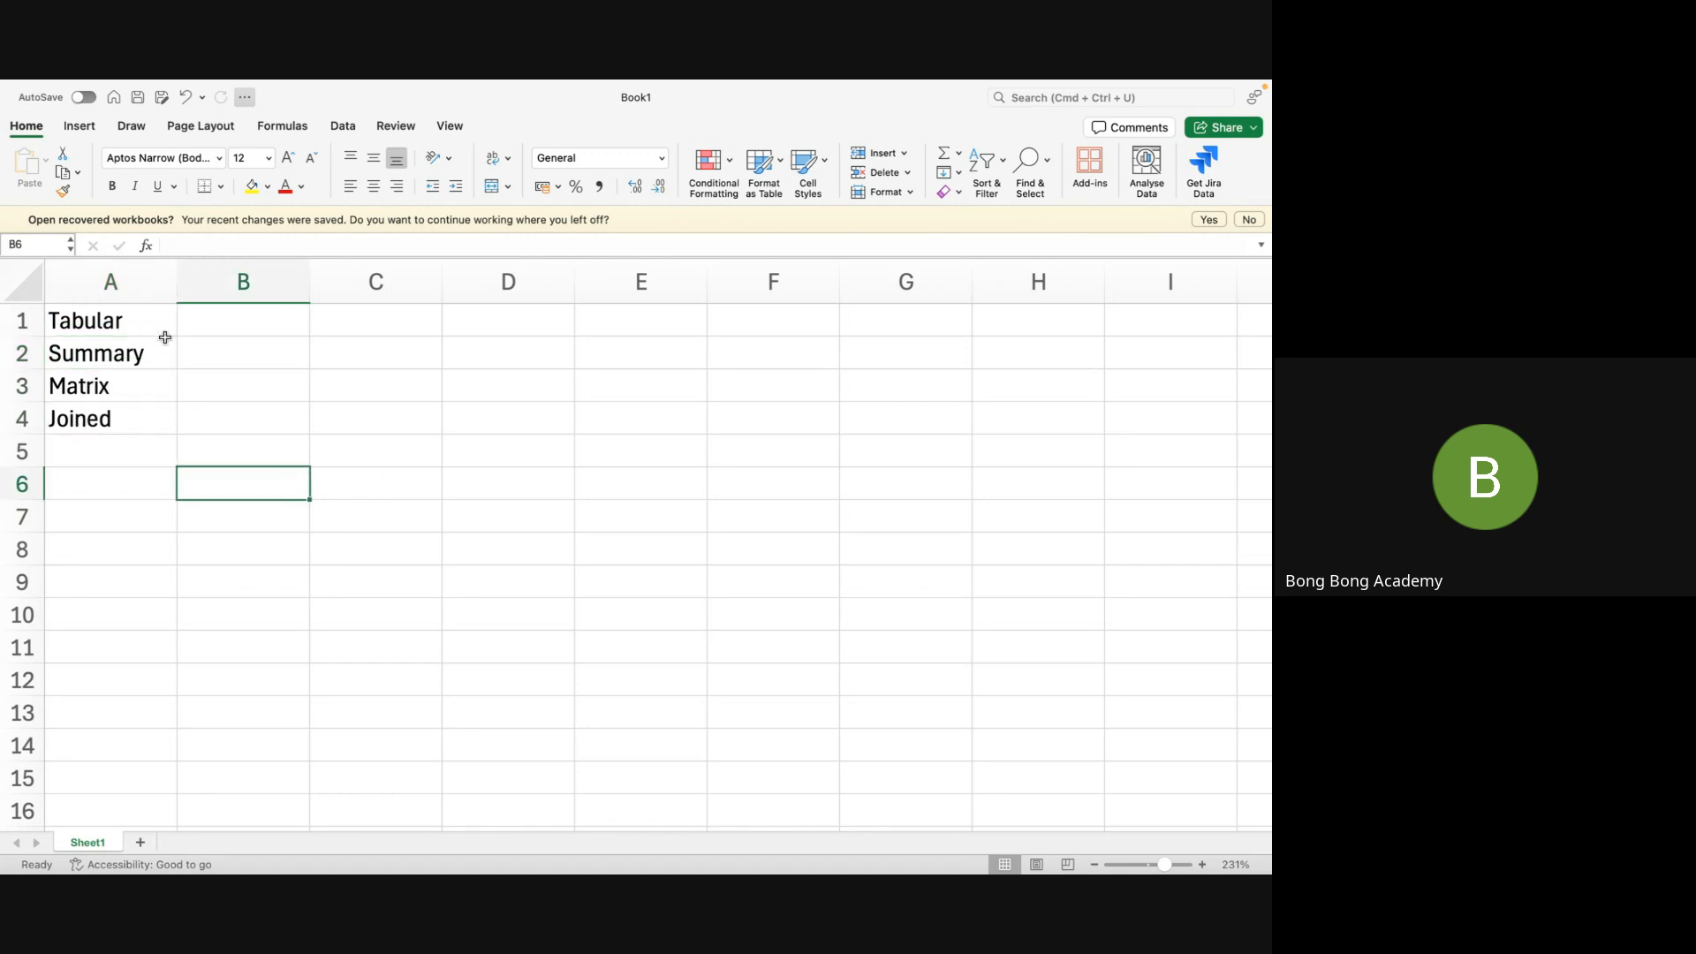
# Add a second worksheet and enter the header Column1 in cell A1
pyautogui.click(140, 844)
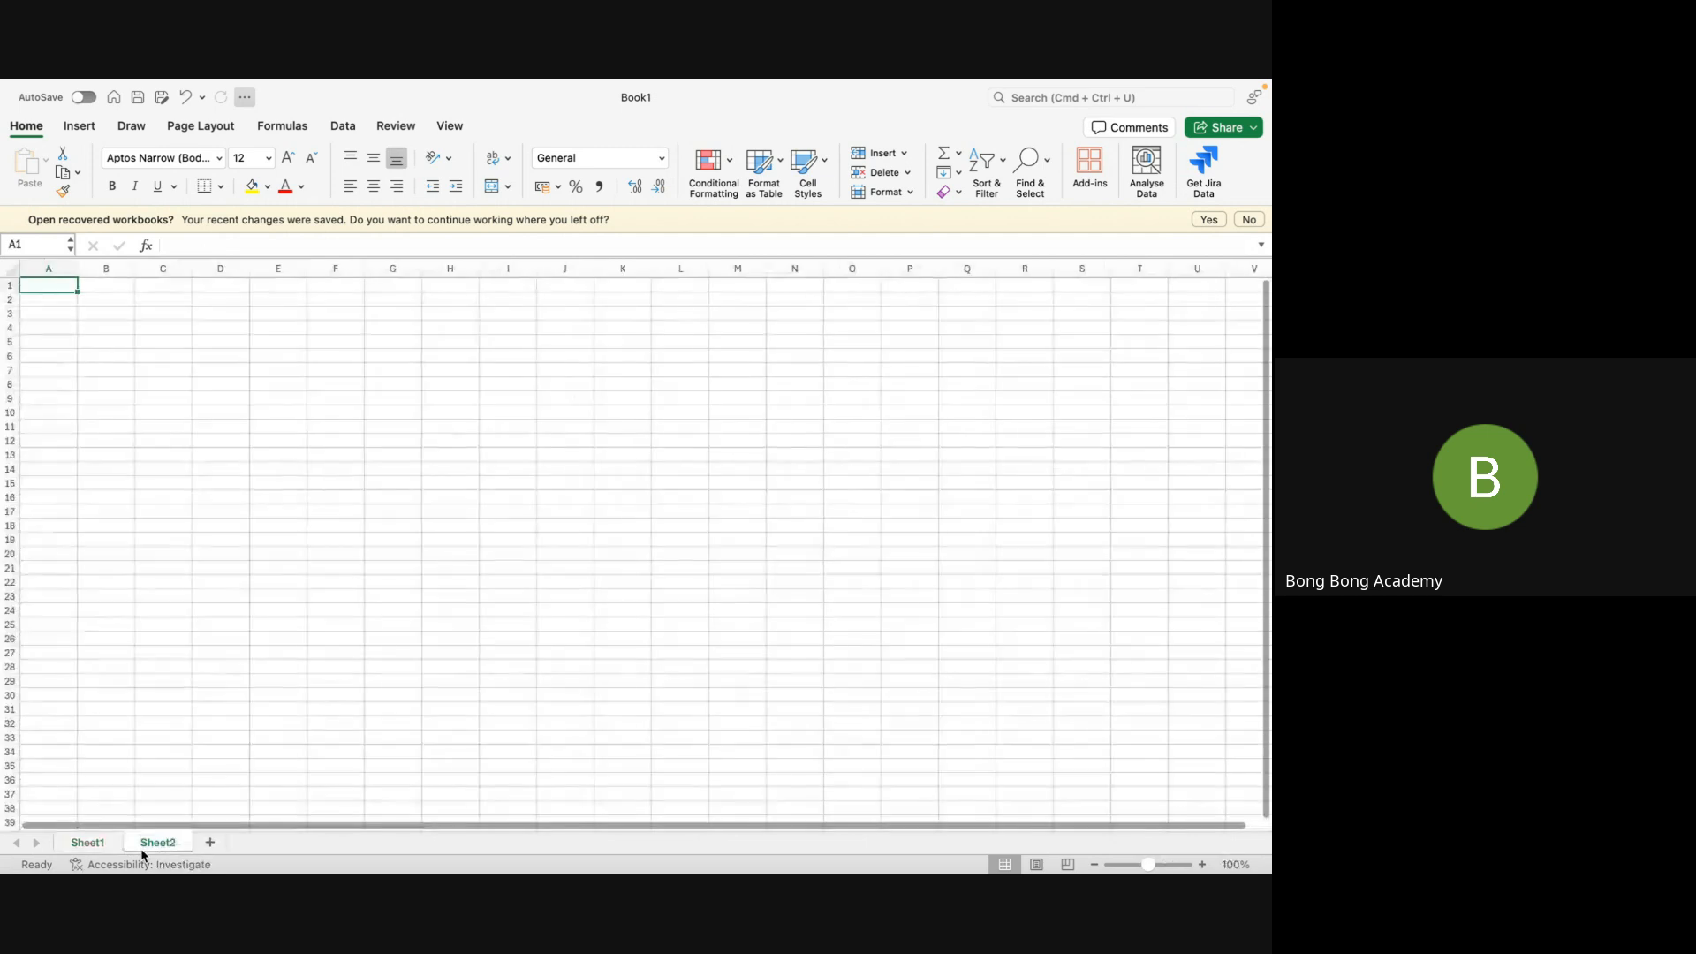
pyautogui.click(1165, 865)
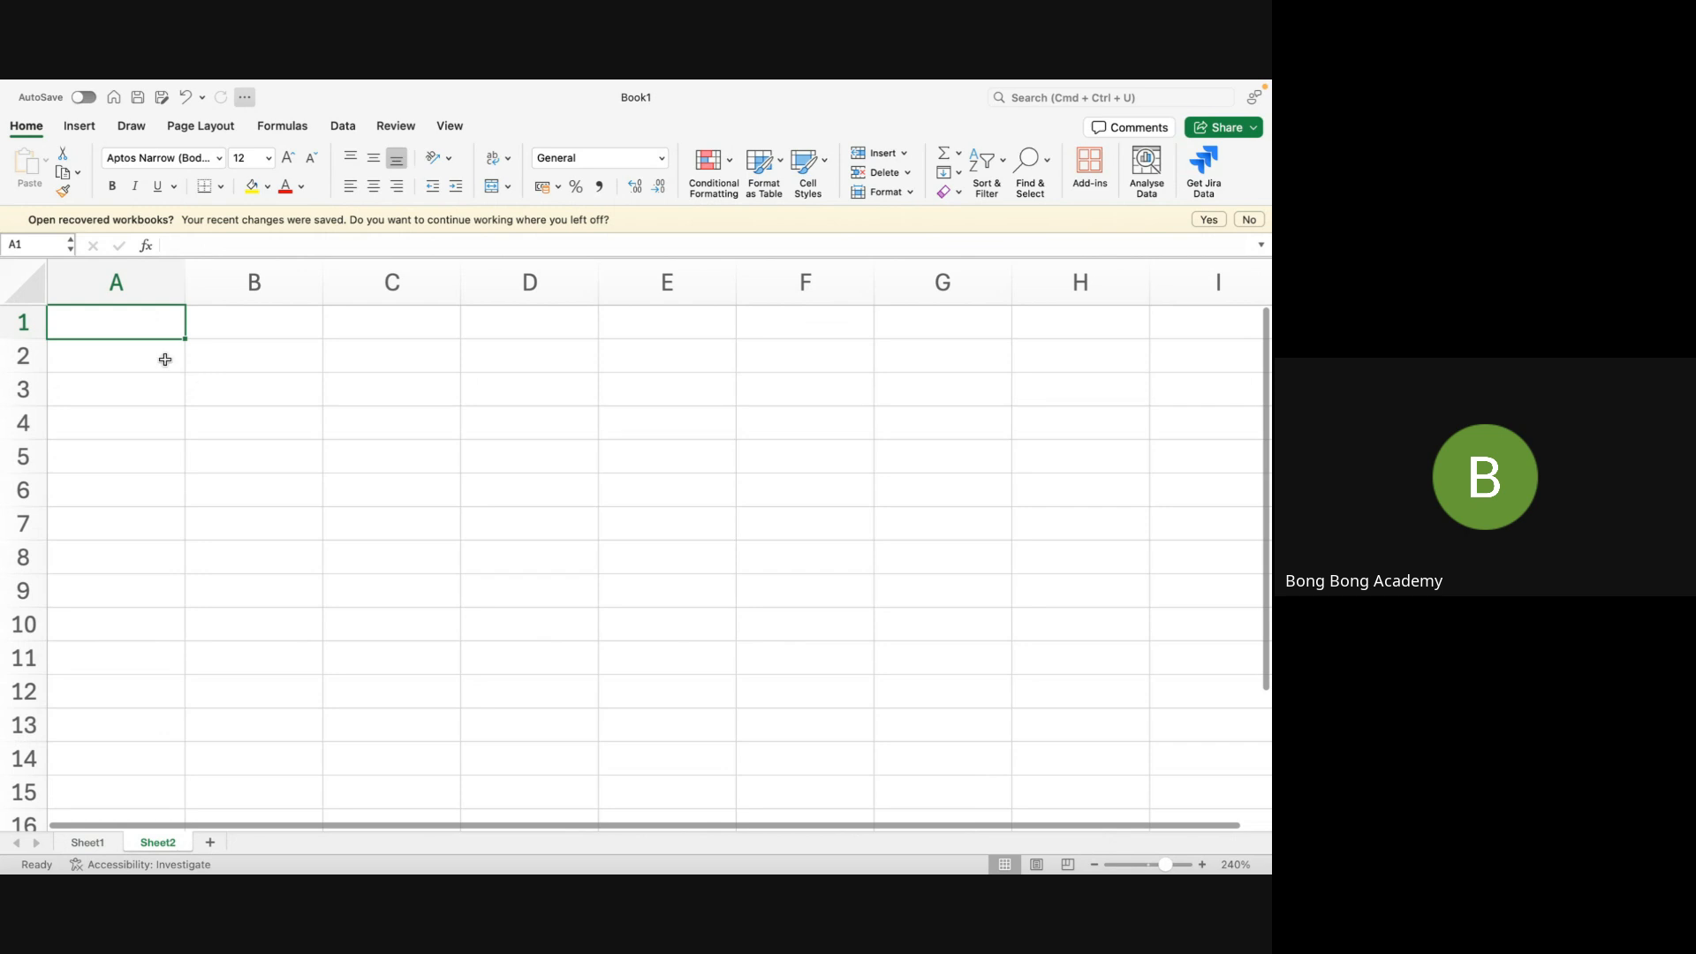
pyautogui.write('Cou')
pyautogui.press('BackSpace')
pyautogui.press('BackSpace')
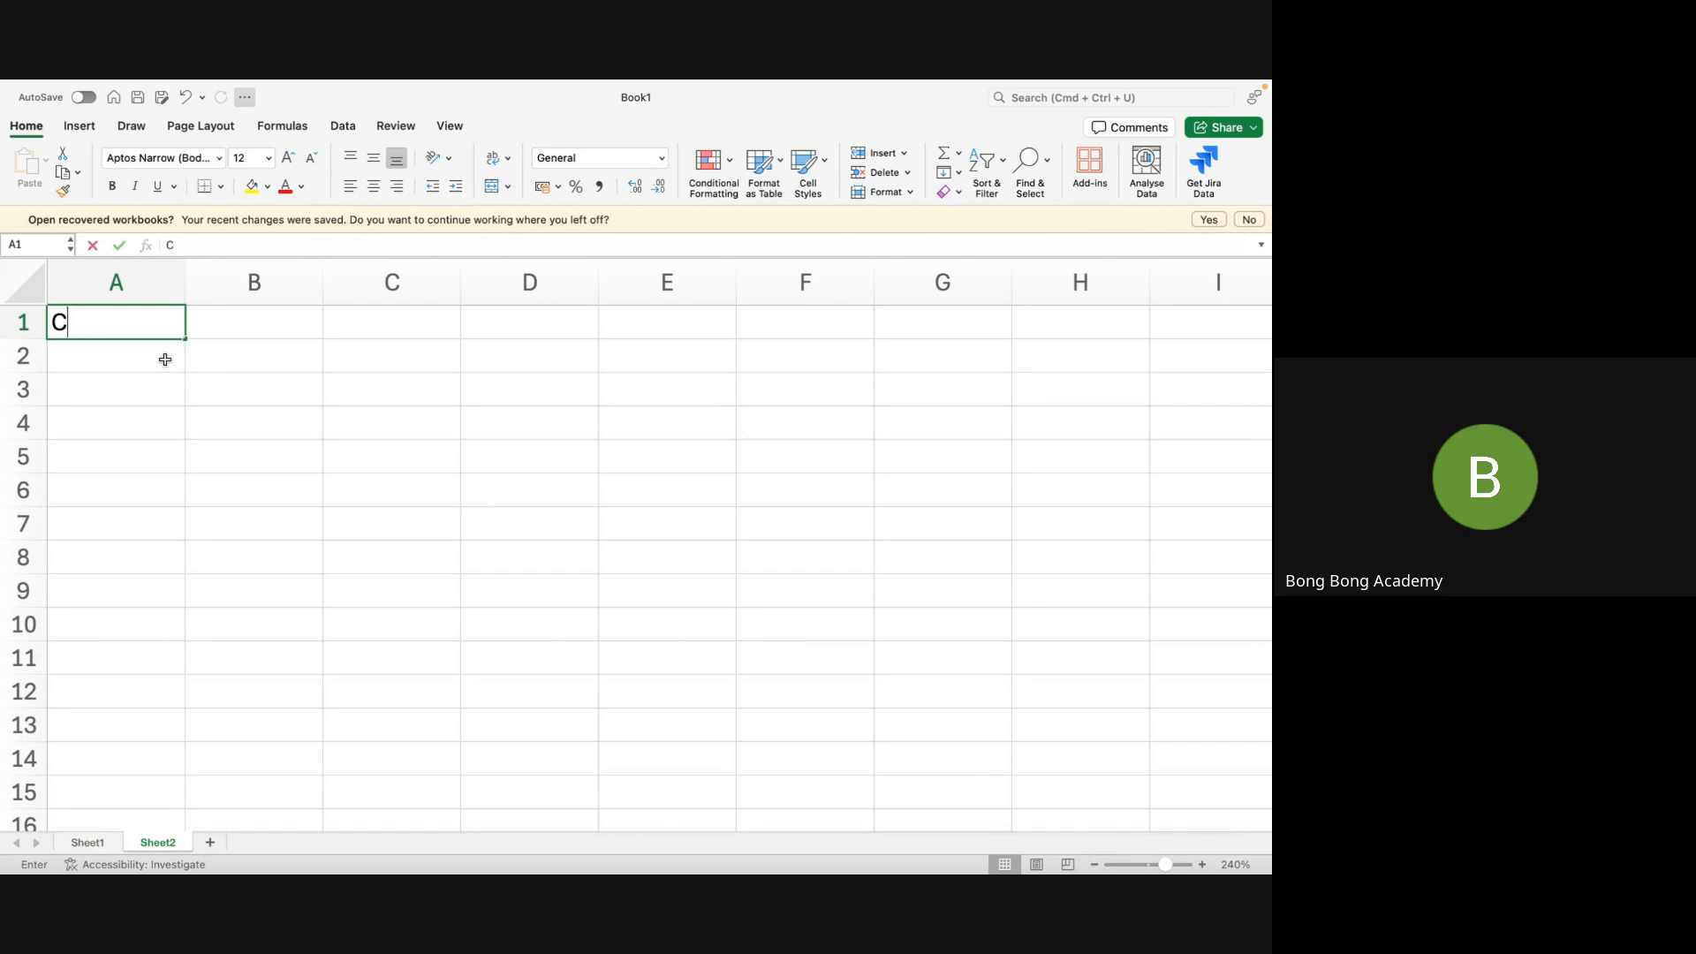
pyautogui.write('olumn1')
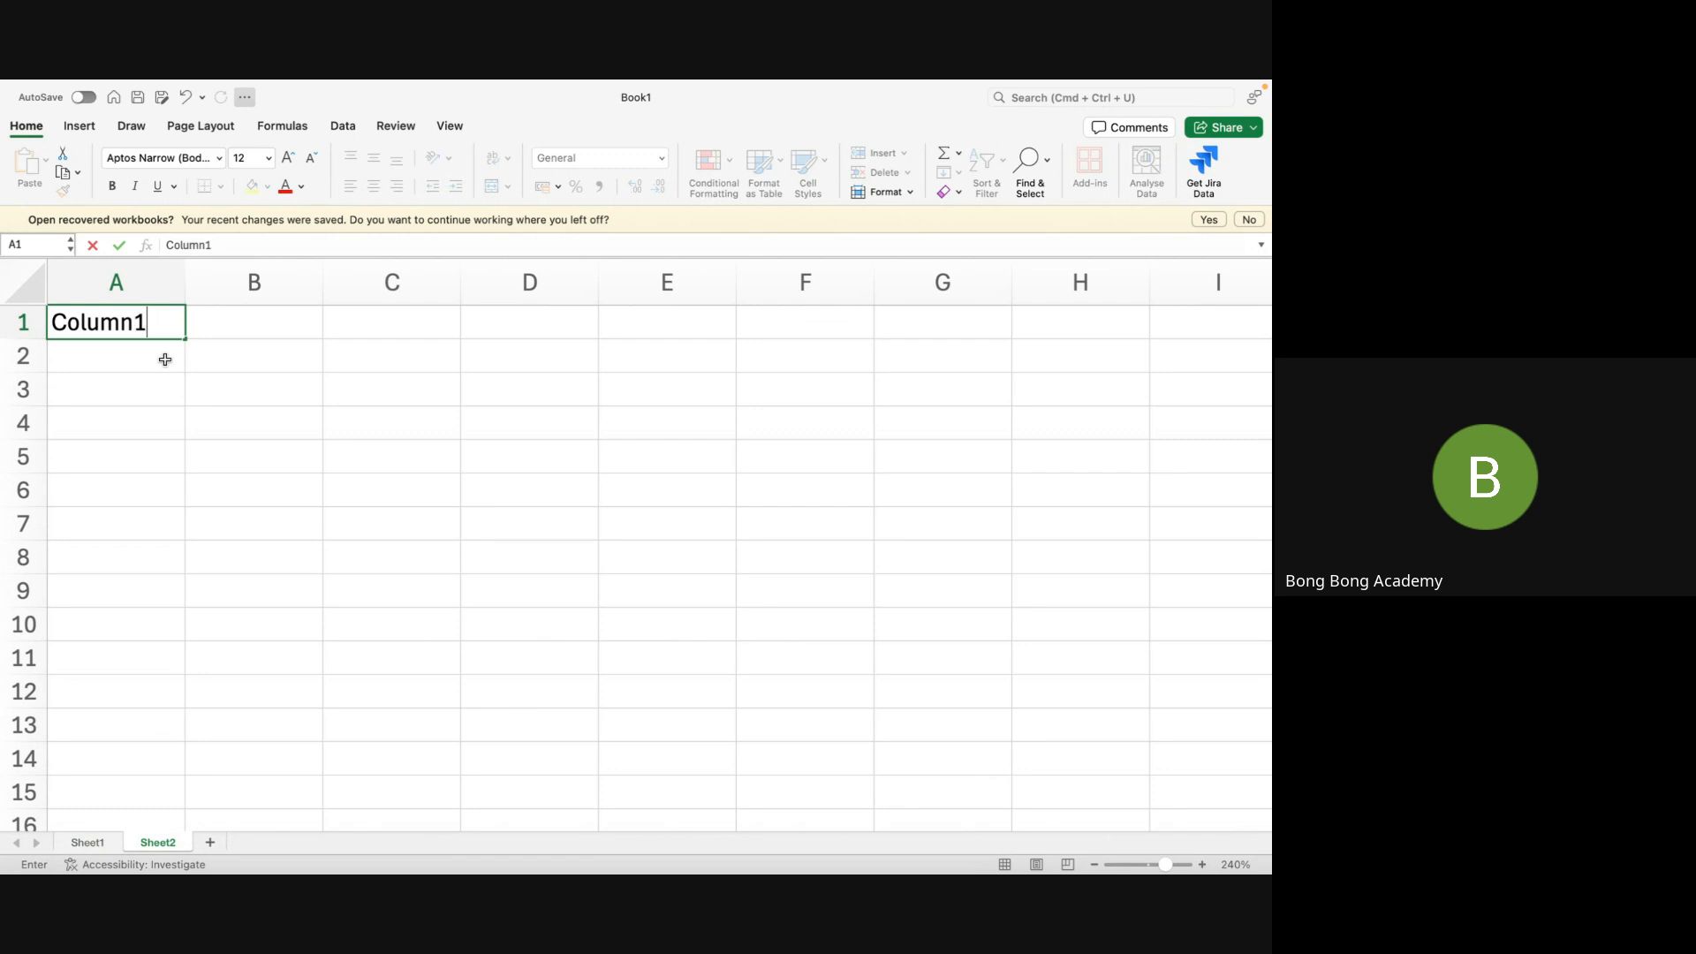
# Enter the headers Column2 in B1 and Column3 in C1
pyautogui.click(280, 334)
pyautogui.write('Coumn')
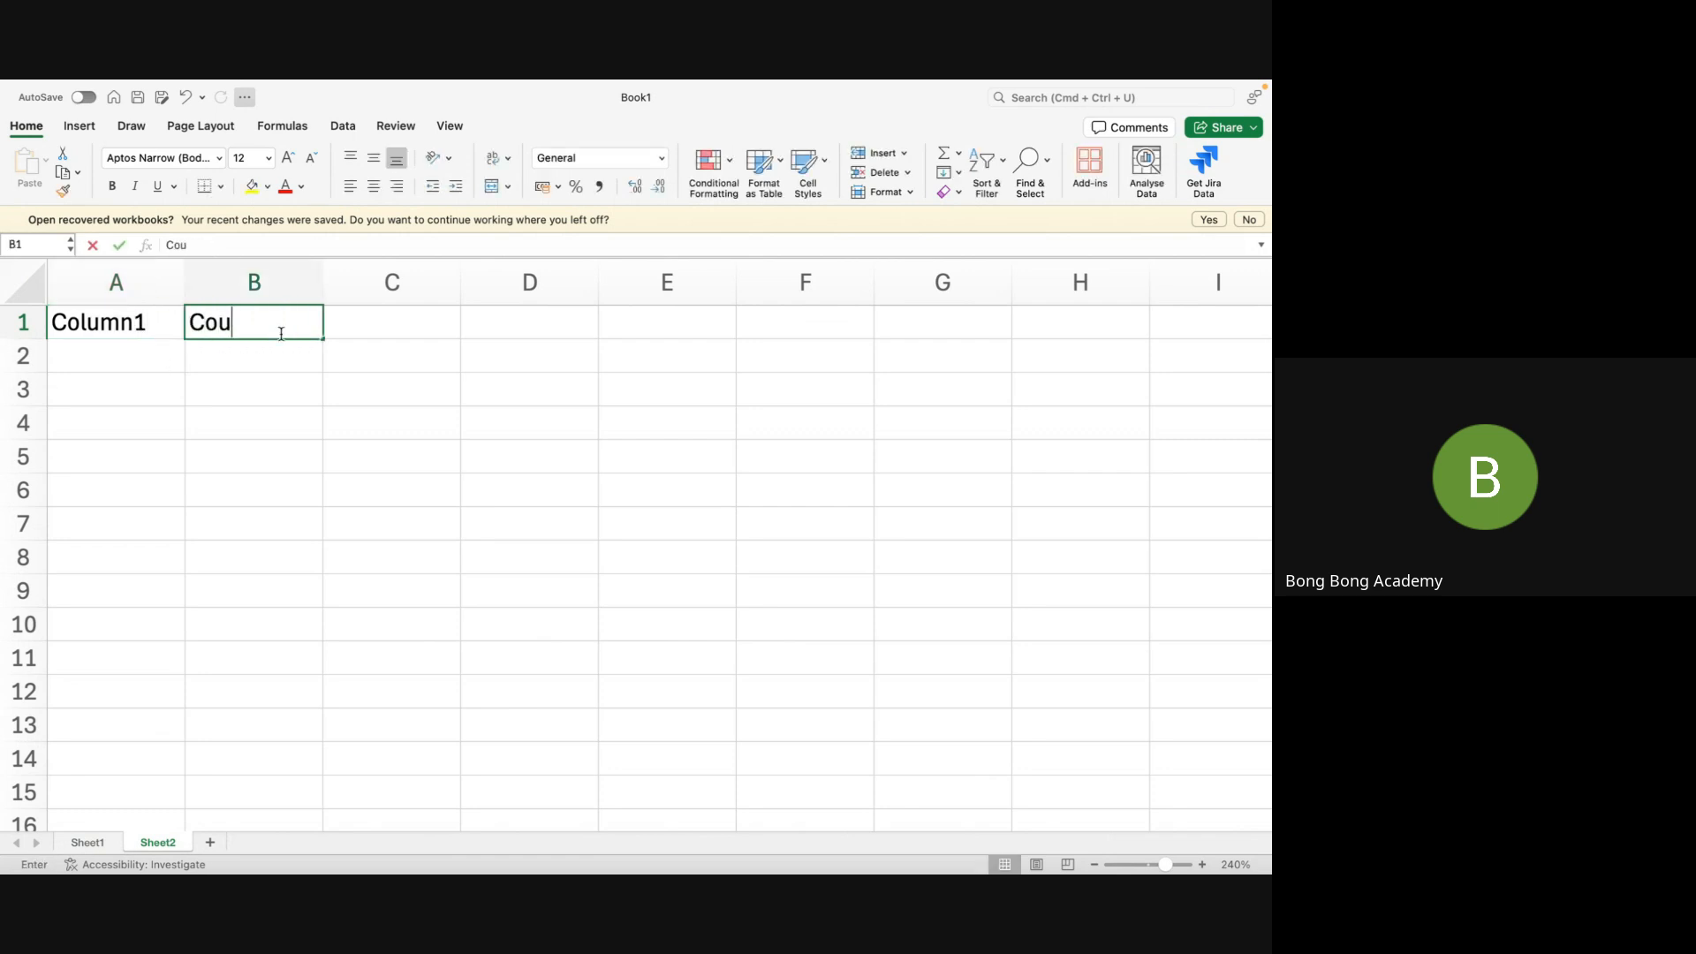
pyautogui.press('BackSpace')
pyautogui.press('BackSpace')
pyautogui.press('BackSpace')
pyautogui.write('lumn')
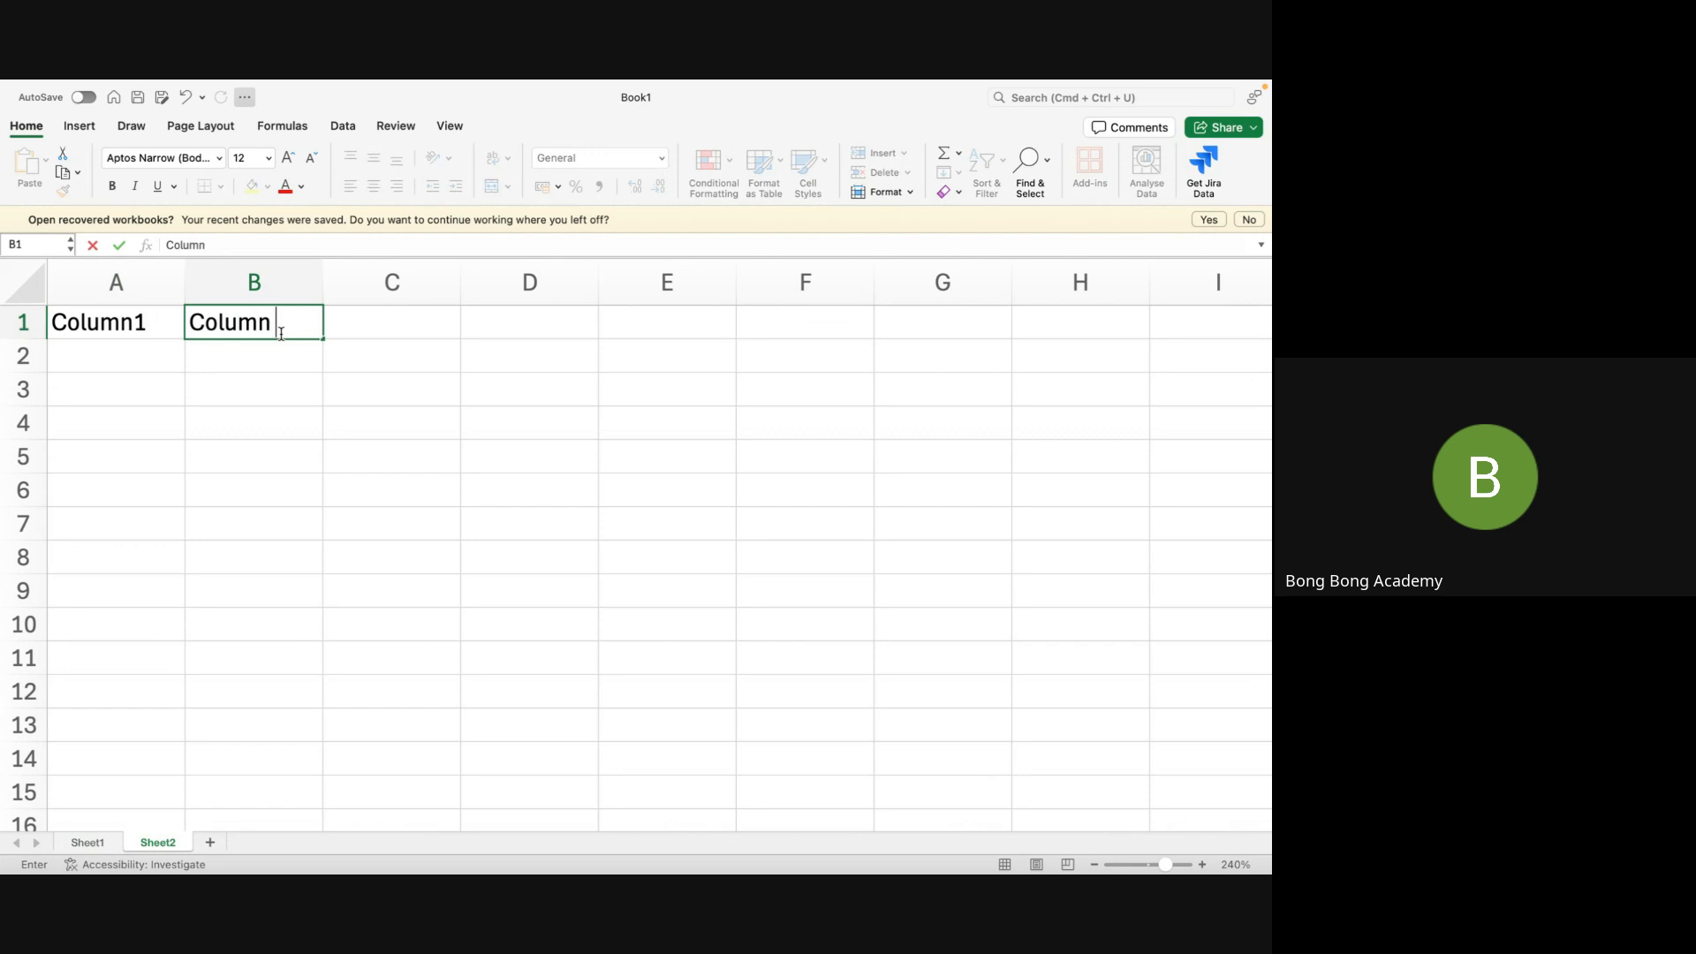
pyautogui.write('2')
pyautogui.click(387, 333)
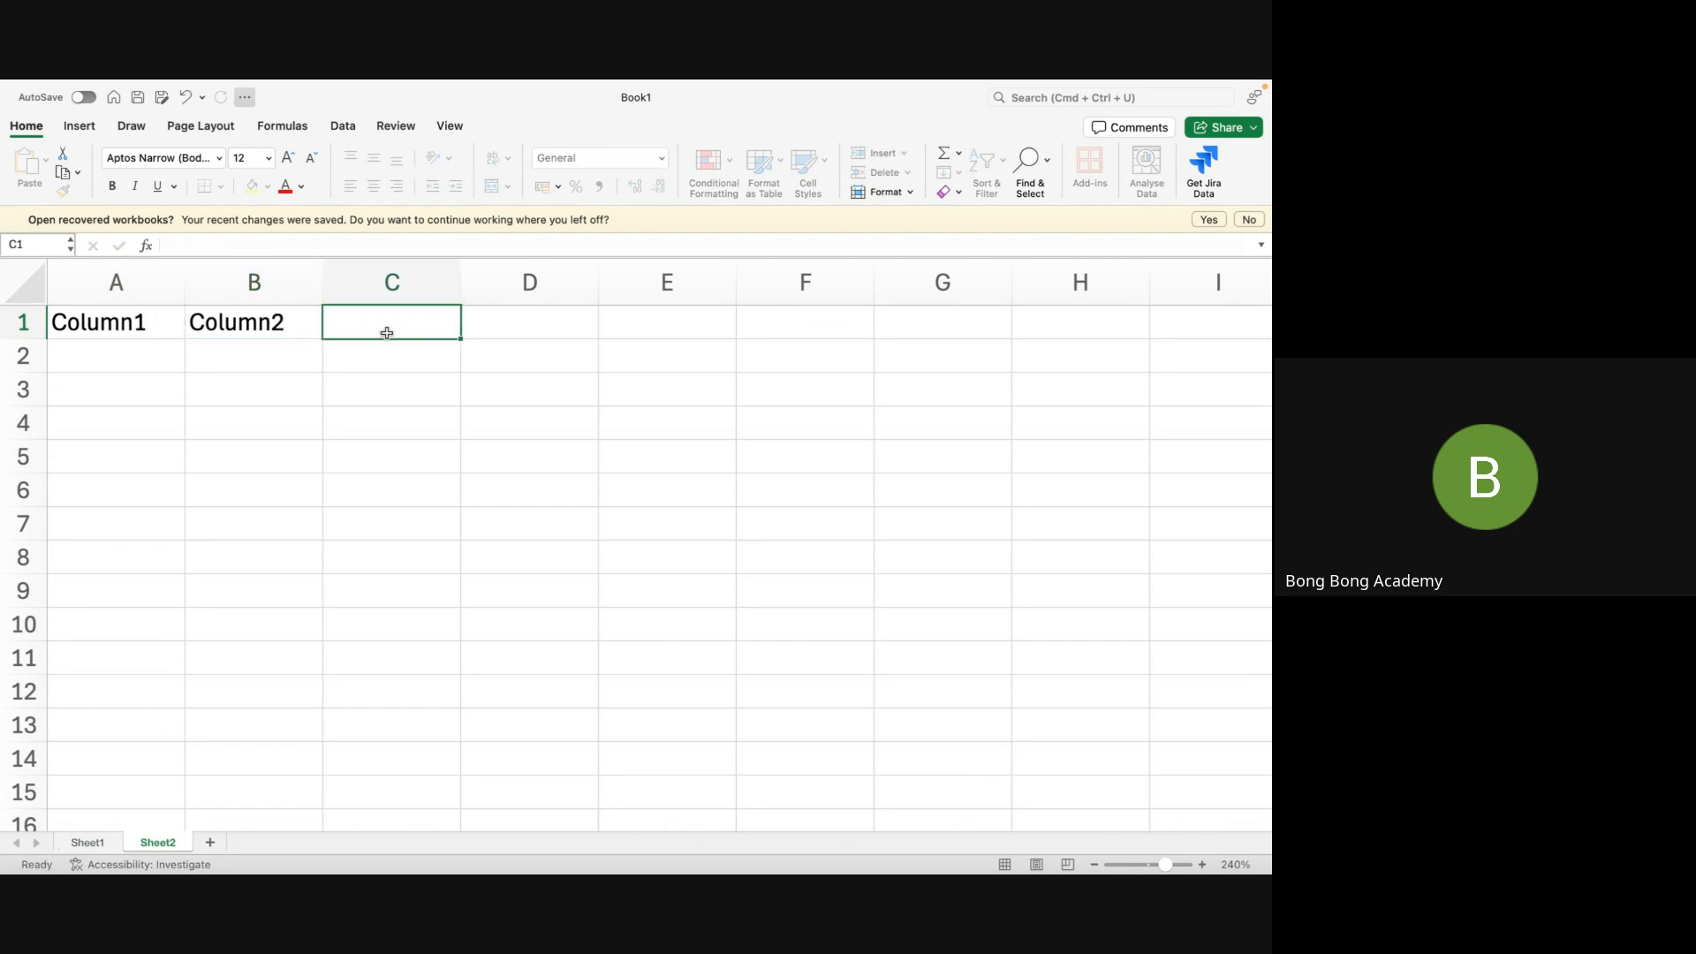
pyautogui.write('Column')
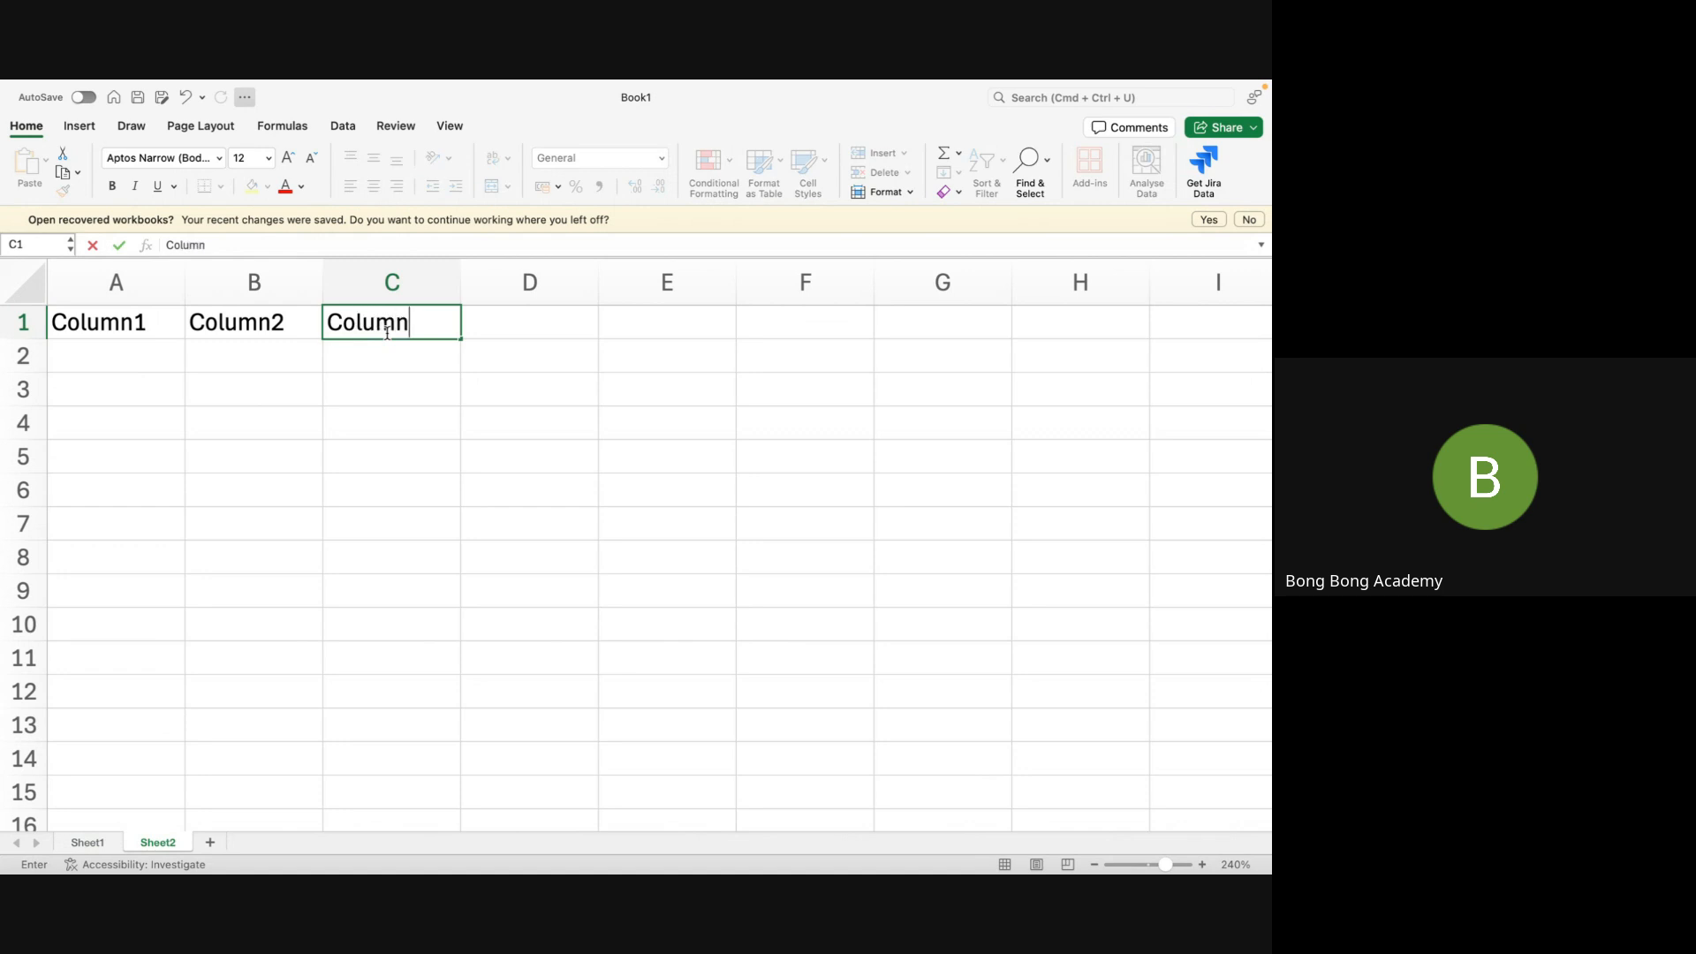
pyautogui.write('3')
pyautogui.click(390, 416)
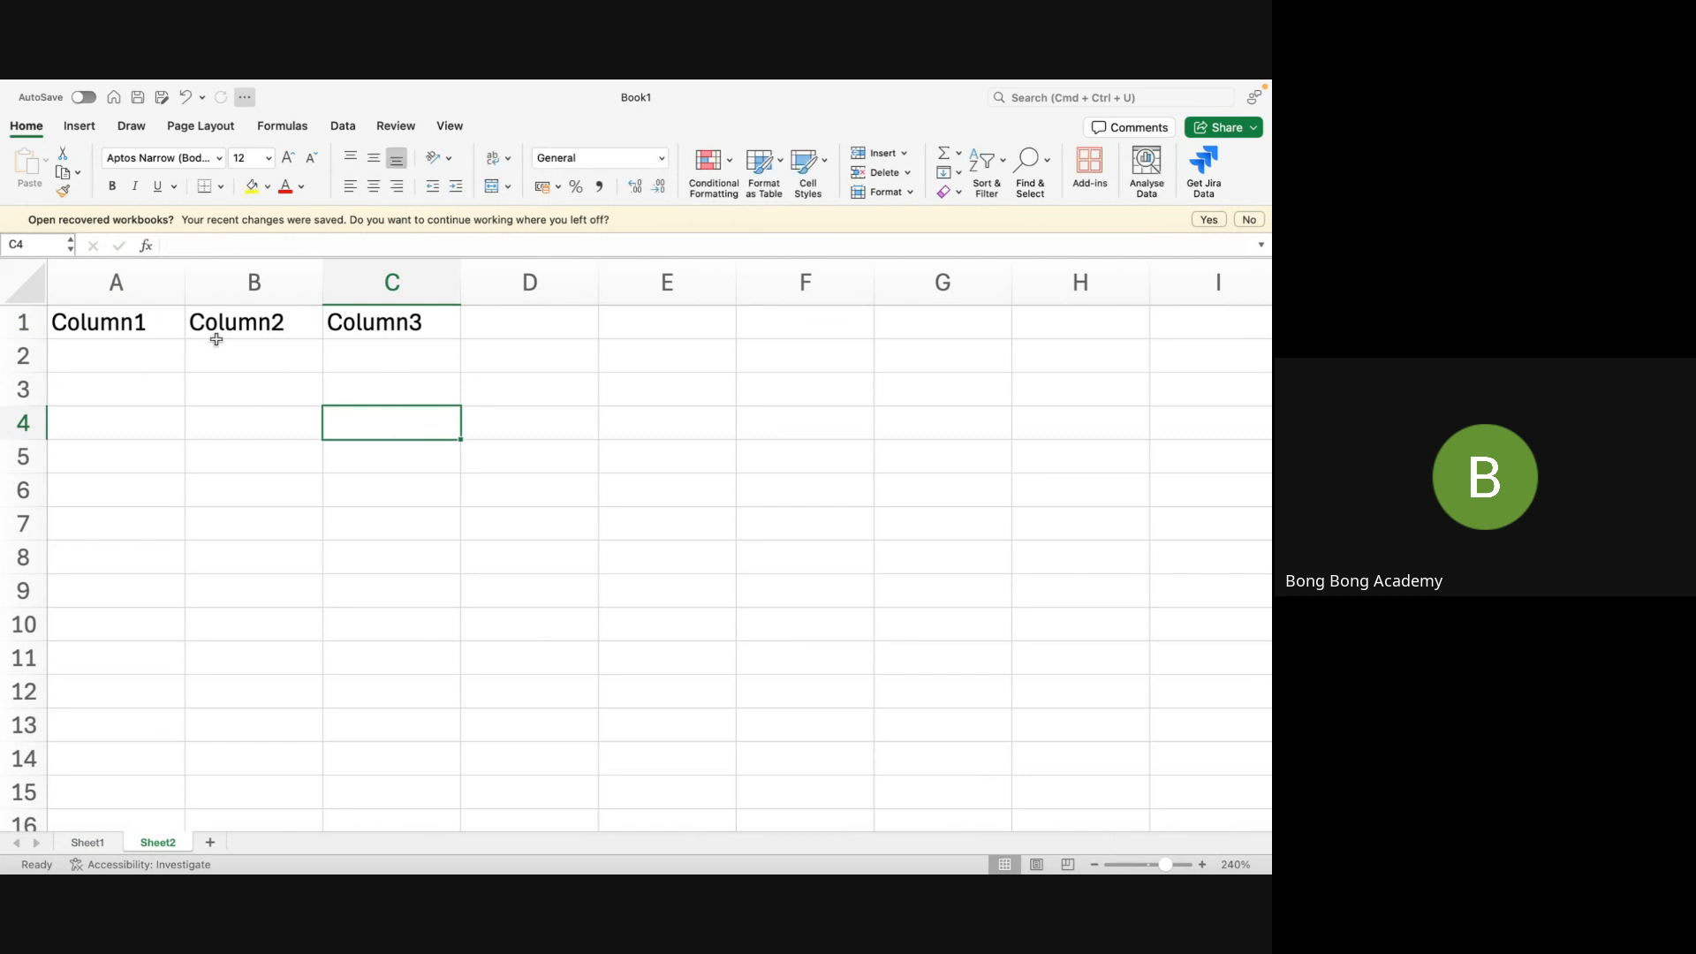
# Fill cells A2 to A5 under Column1 with four different people's first names
pyautogui.click(116, 365)
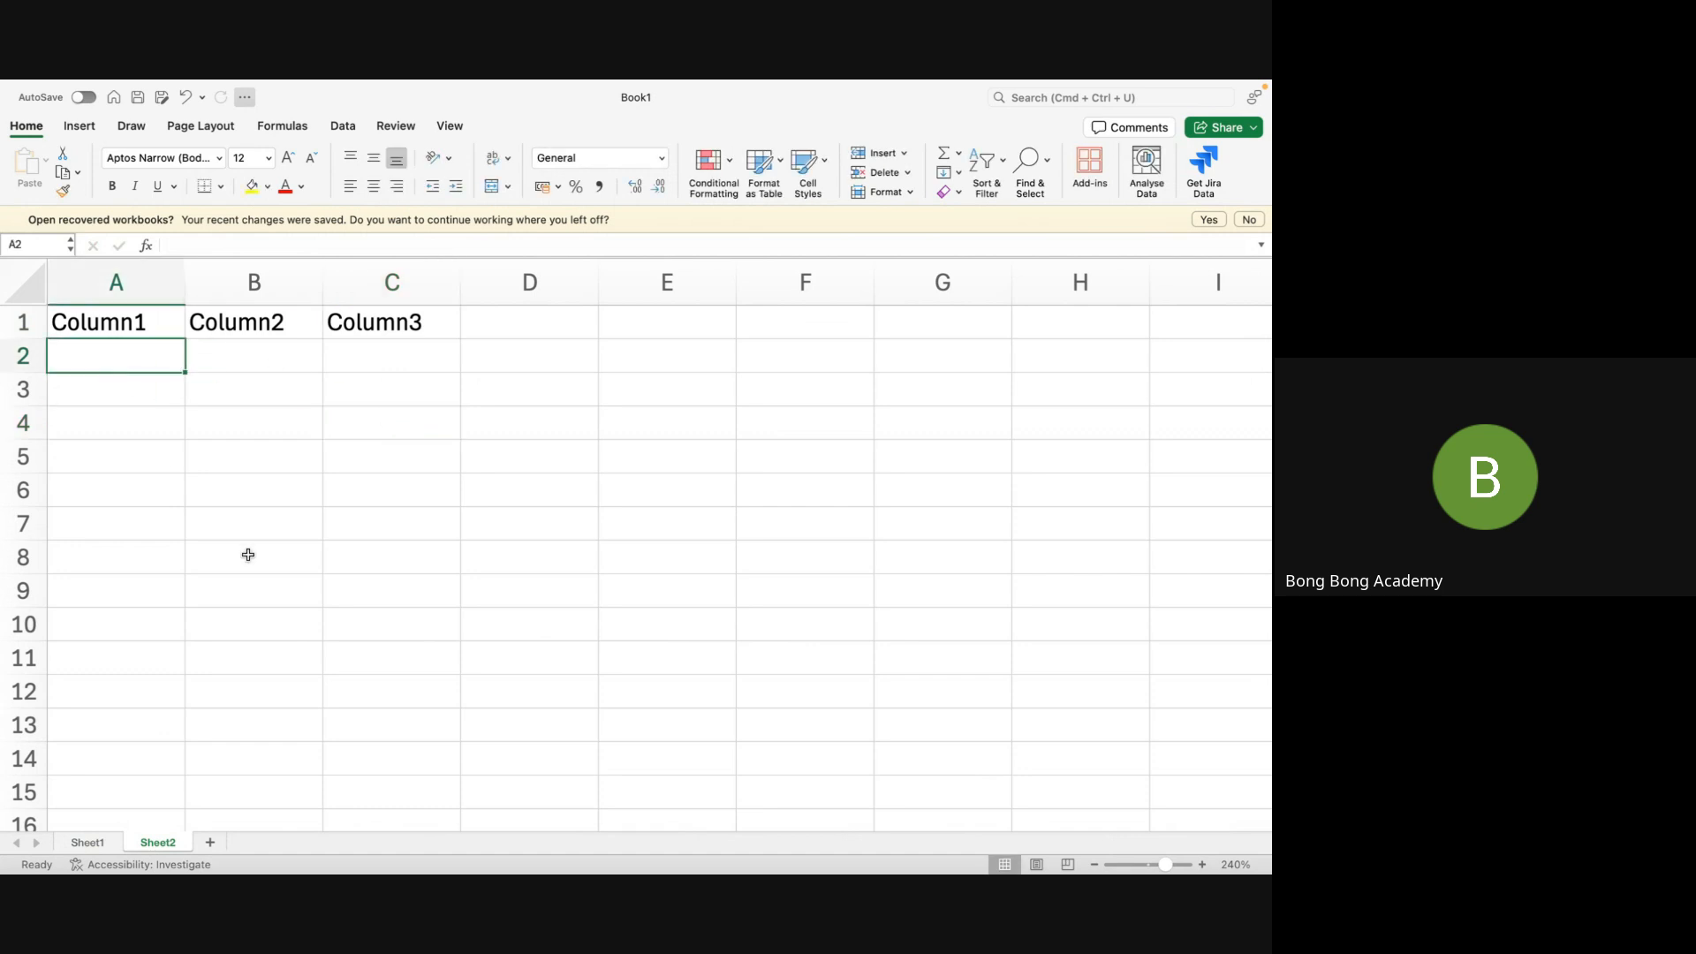
pyautogui.write('Animesh')
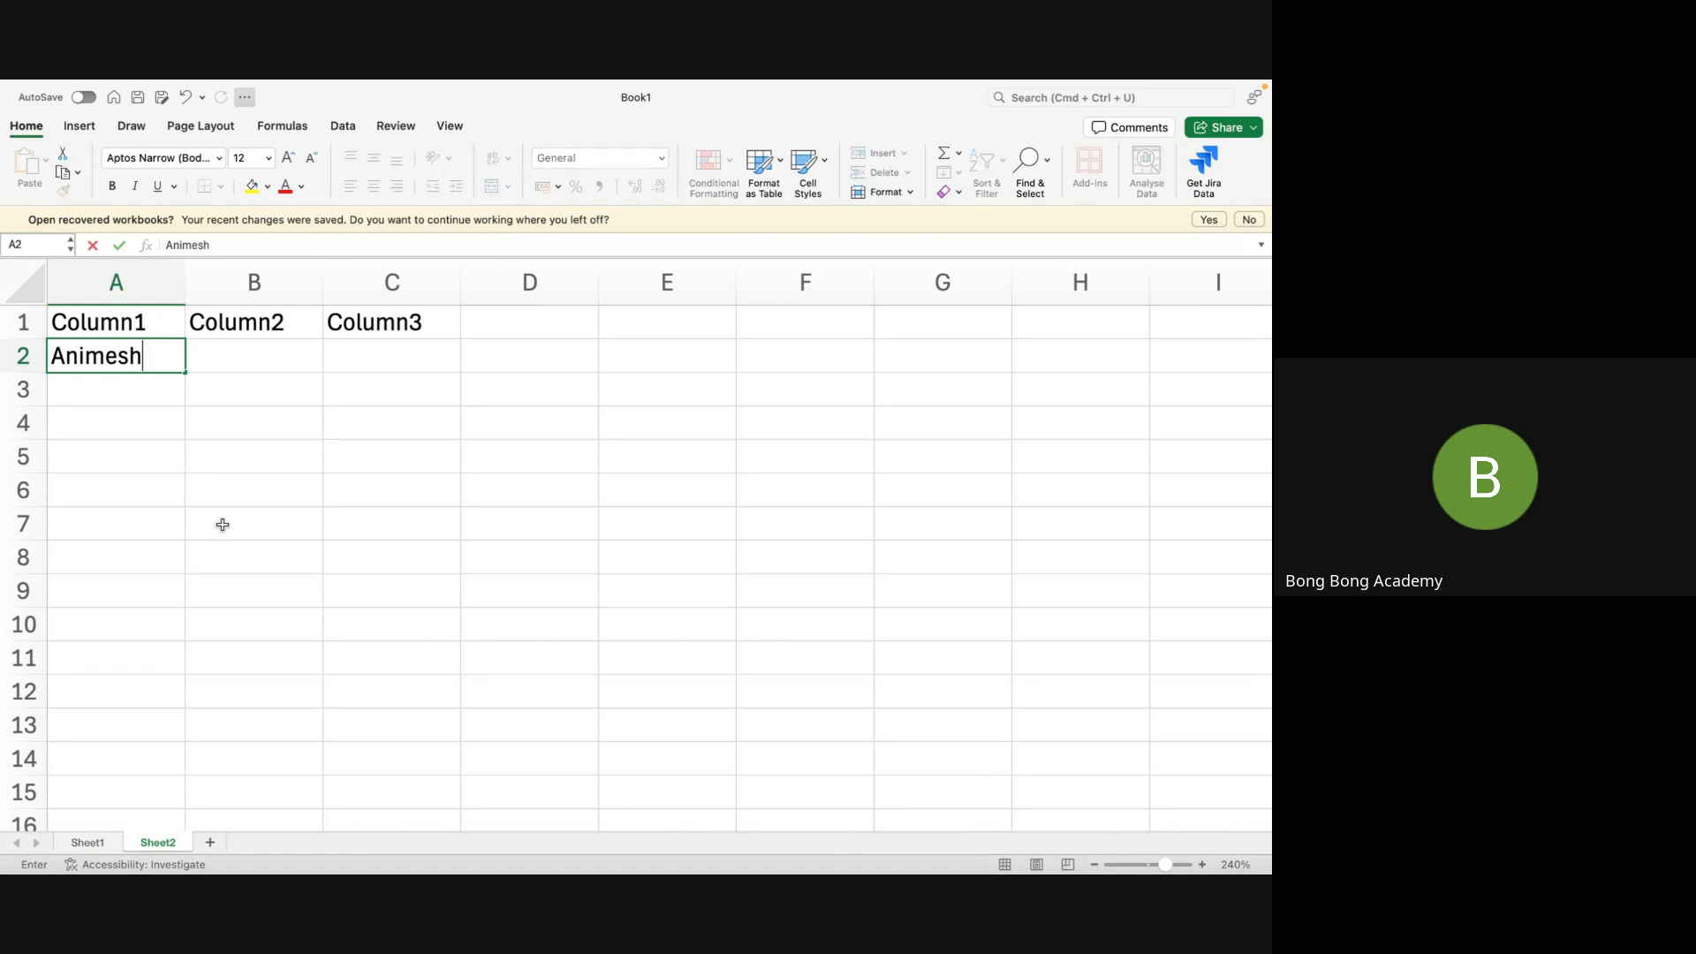
pyautogui.click(127, 392)
pyautogui.write('Sovonjit')
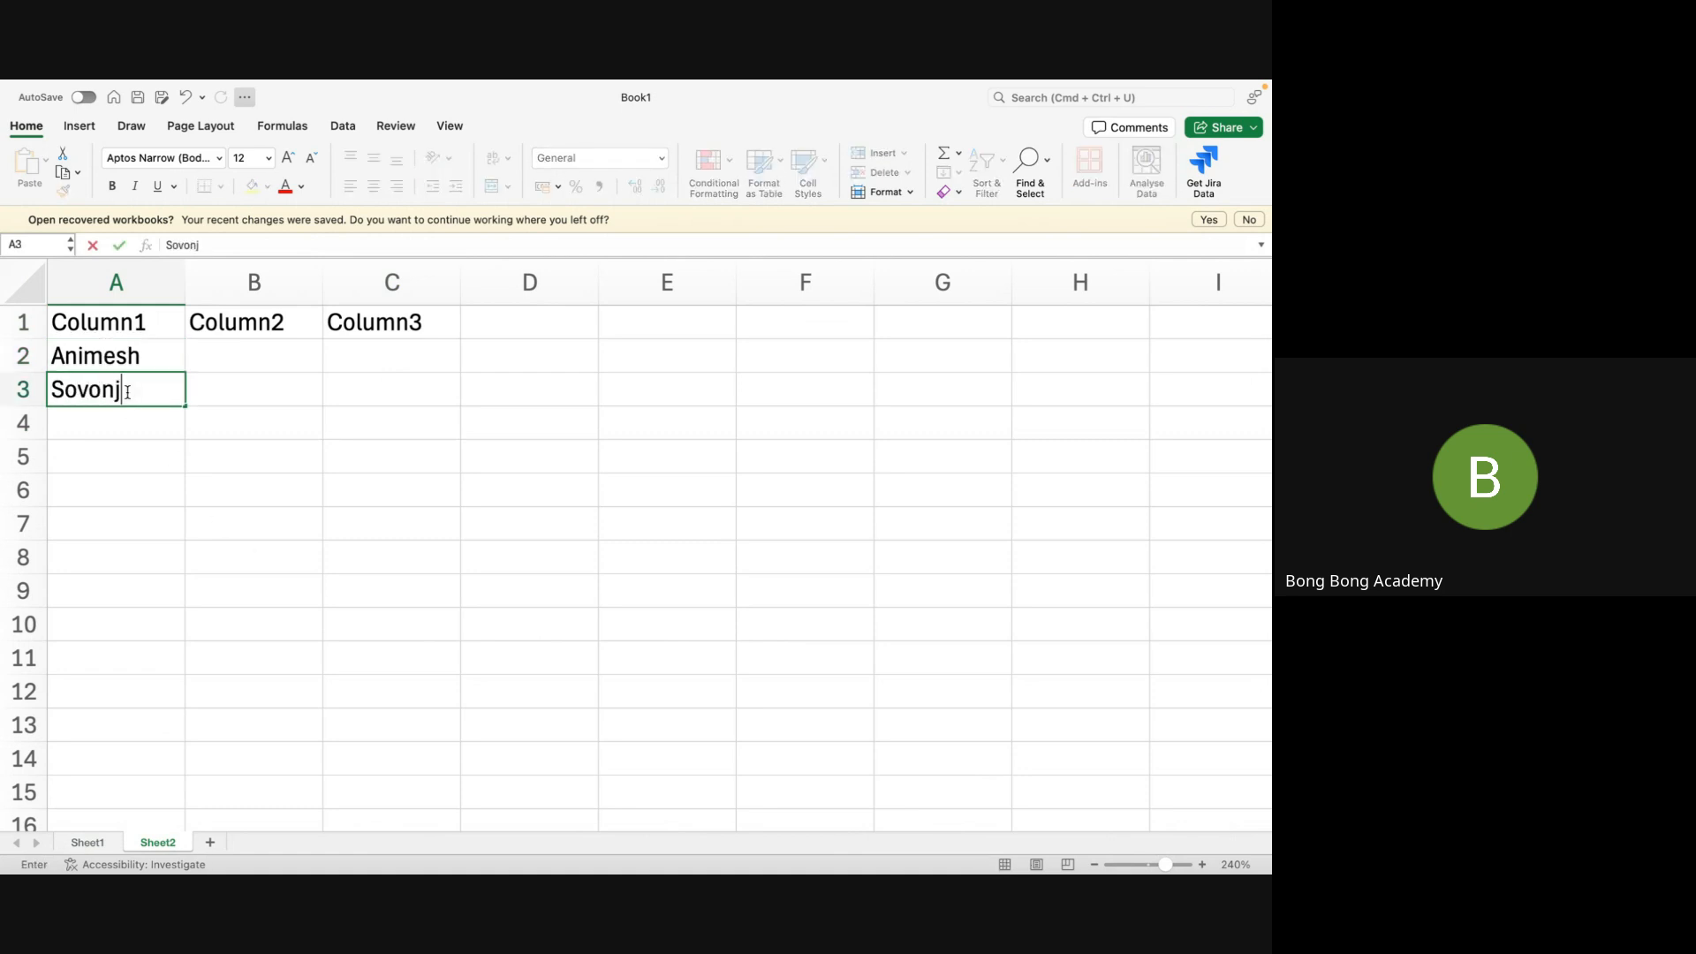
pyautogui.click(106, 420)
pyautogui.write('Deep')
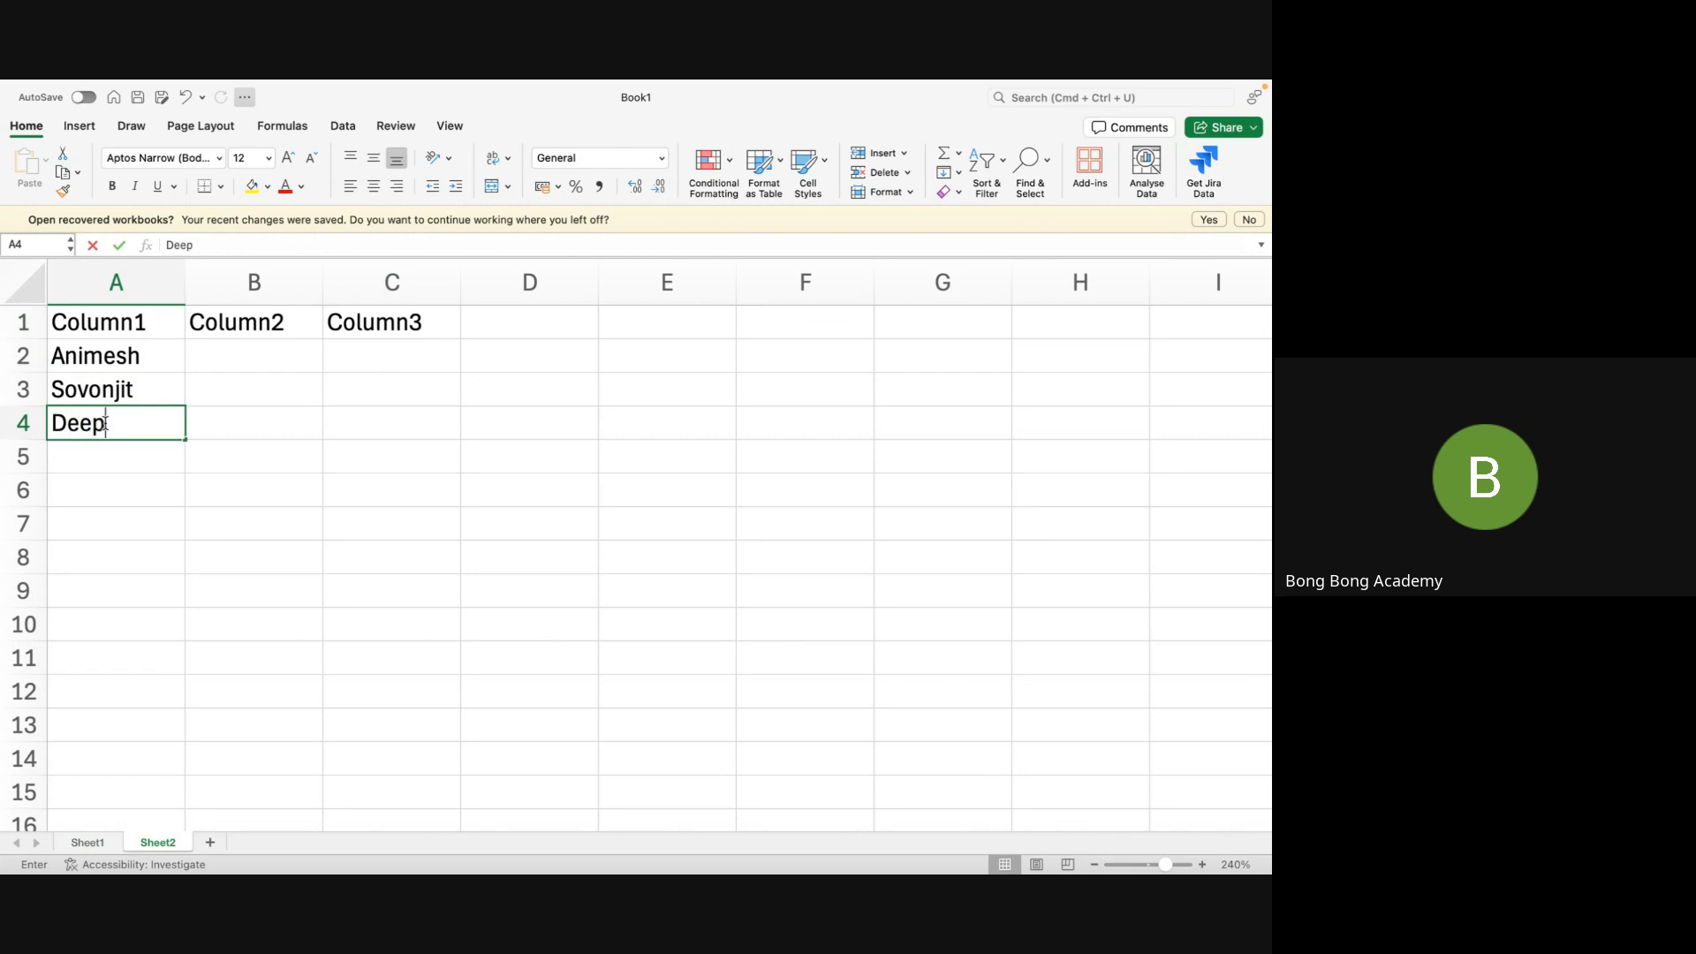
pyautogui.write('ak')
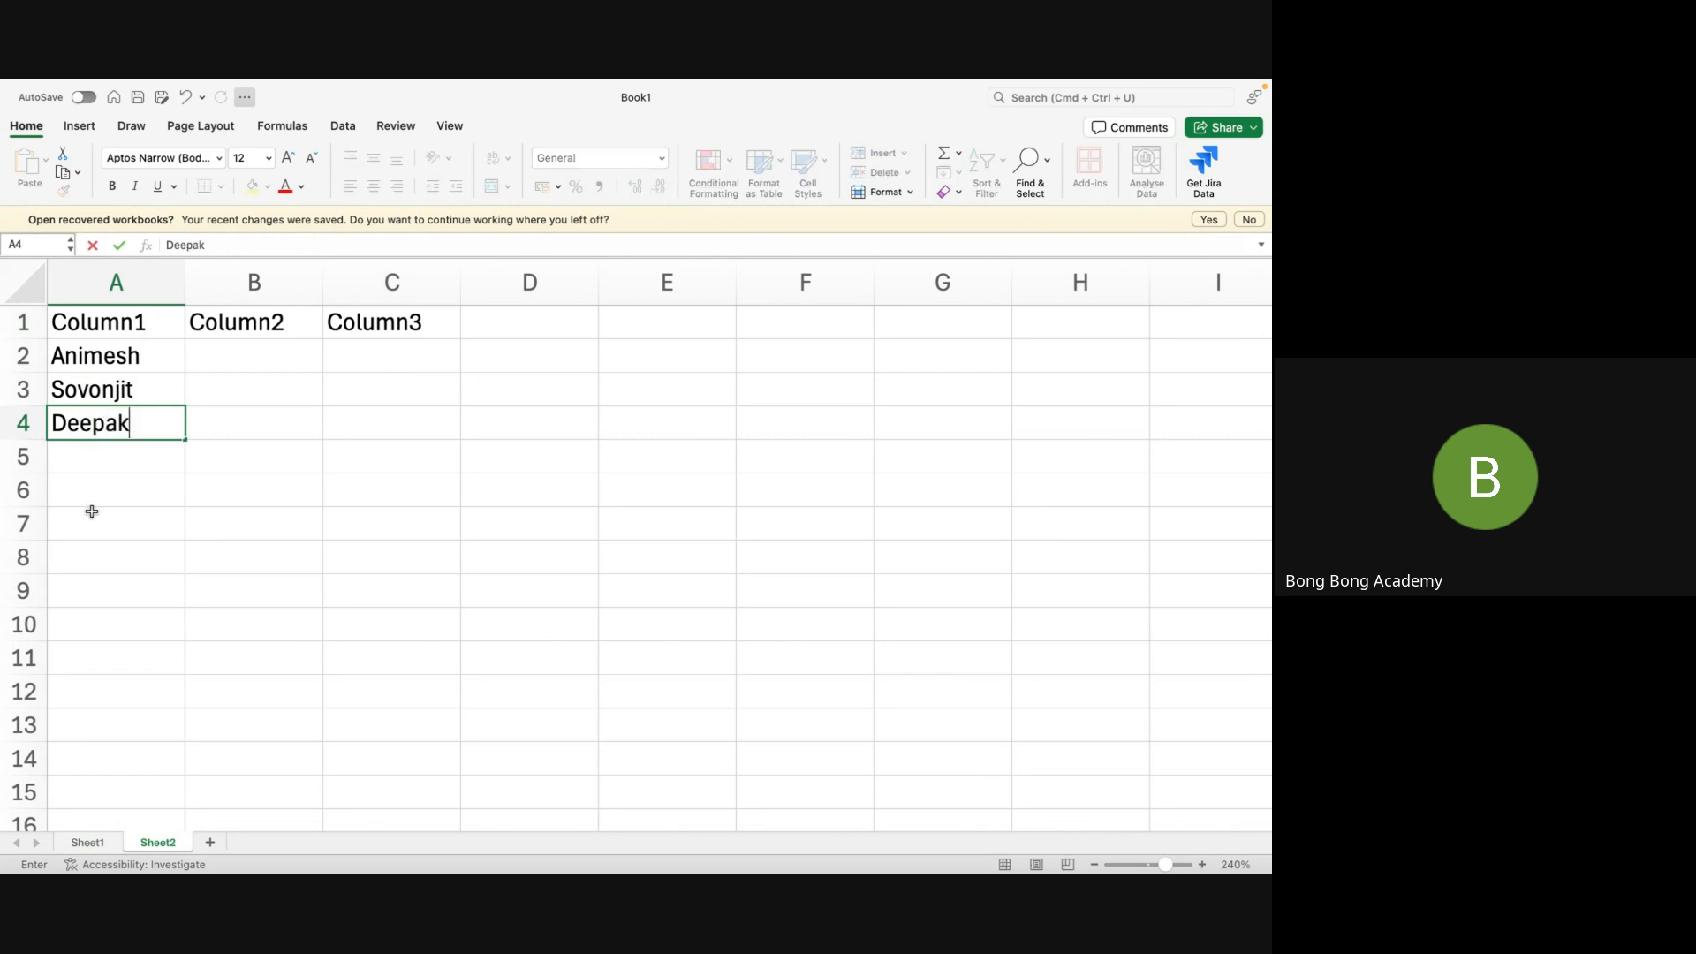
pyautogui.click(99, 463)
pyautogui.write('Sovmnath')
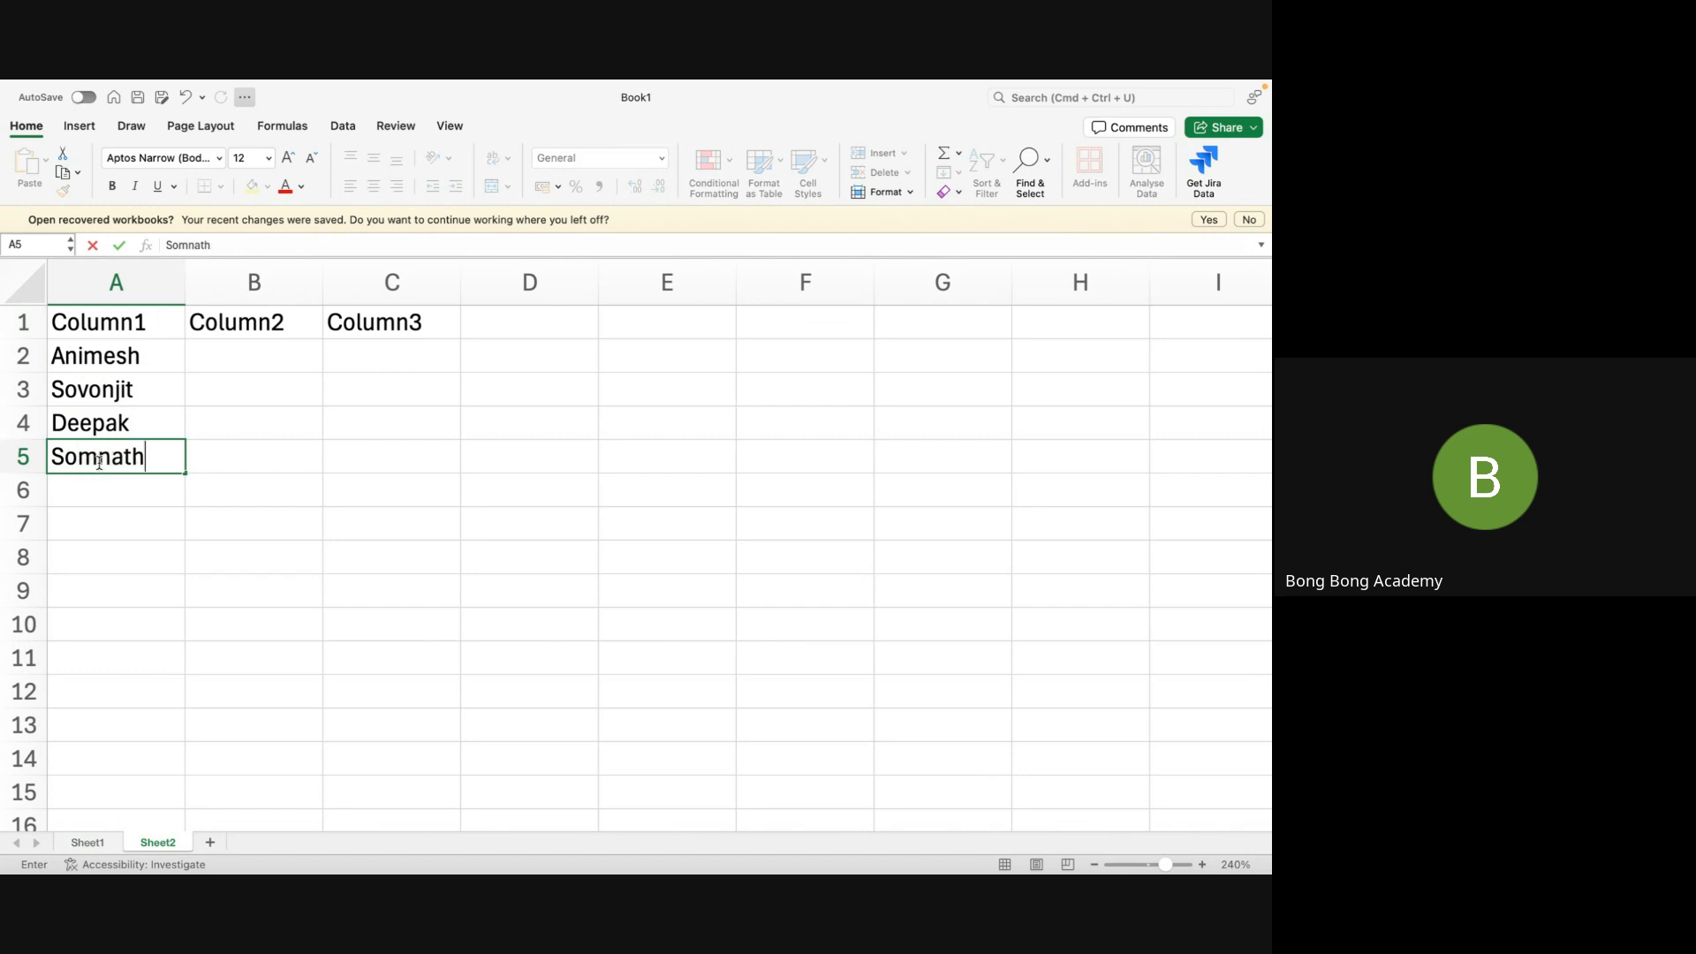
pyautogui.click(218, 523)
# Enter the amounts 100, 200, 300 and 400 in cells B2 to B5 under Column2
pyautogui.click(257, 357)
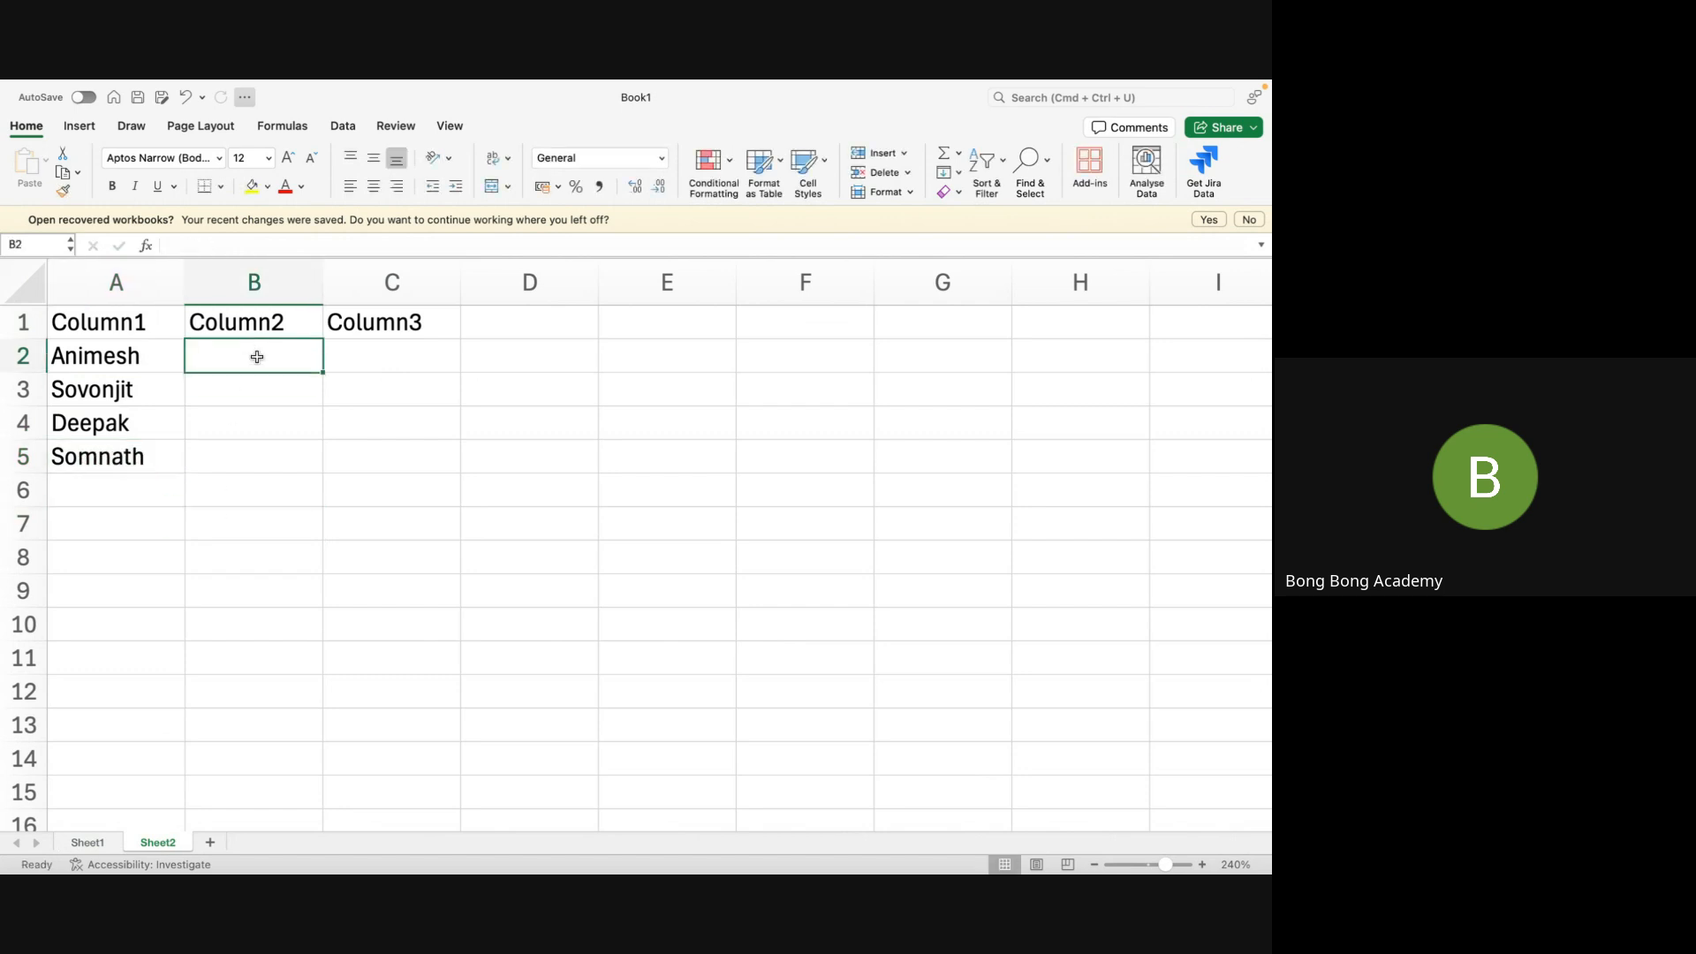
pyautogui.write('100')
pyautogui.click(235, 384)
pyautogui.write('200')
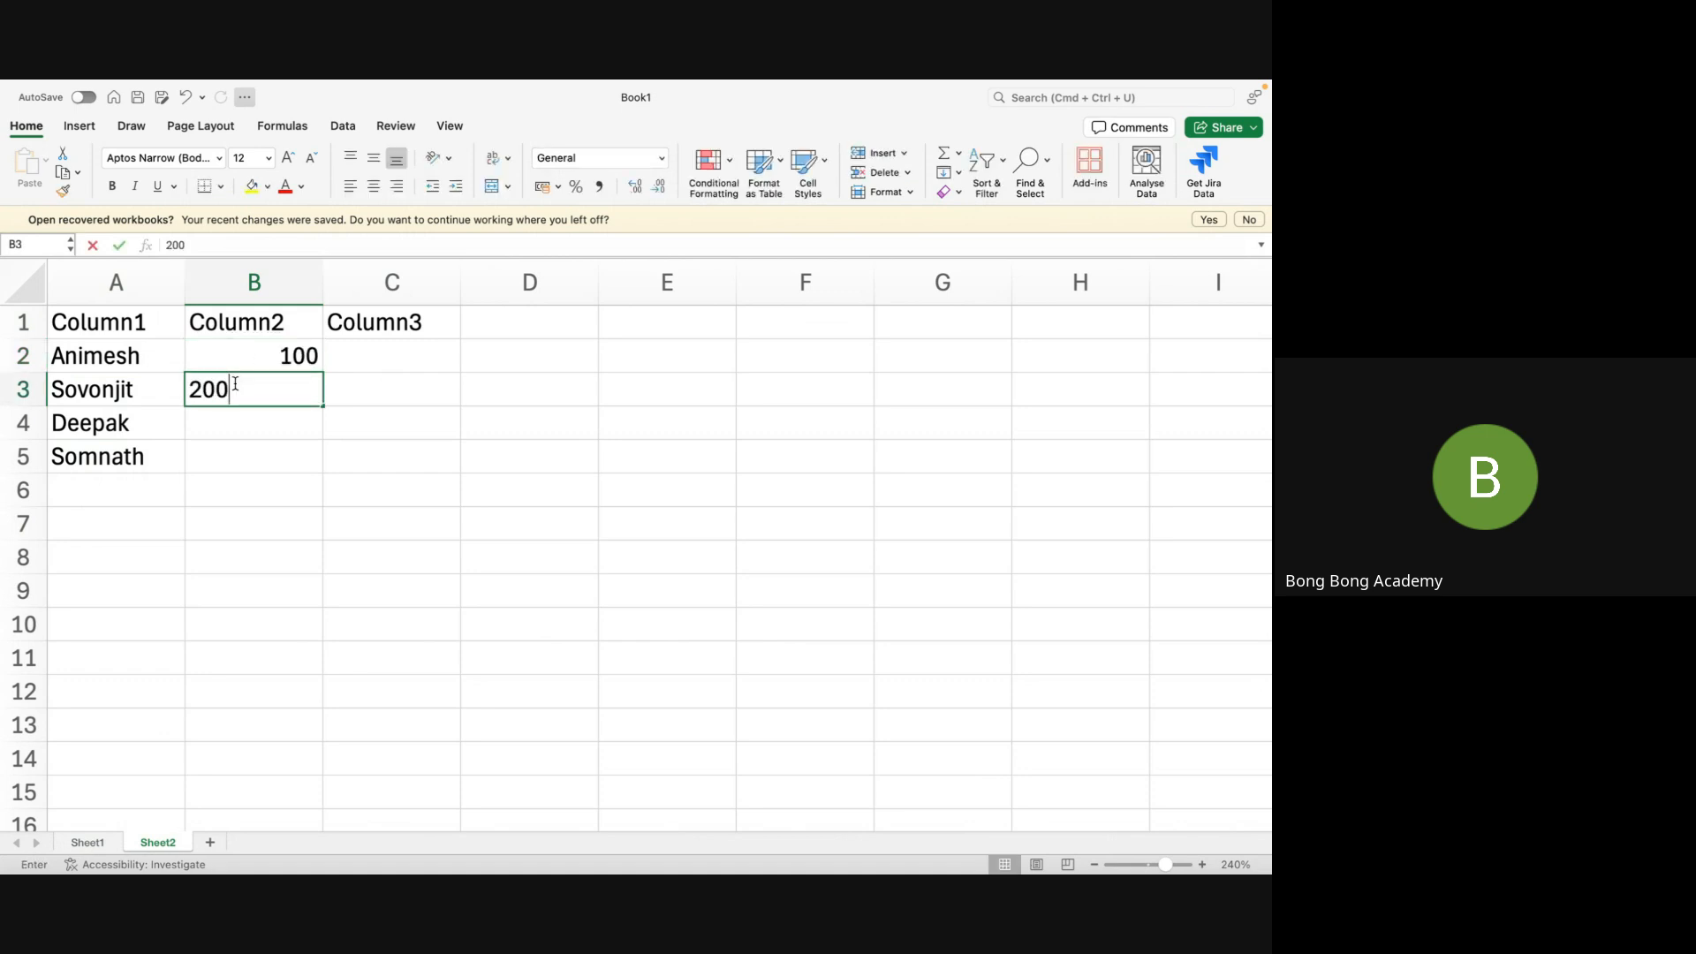
pyautogui.click(235, 421)
pyautogui.write('300')
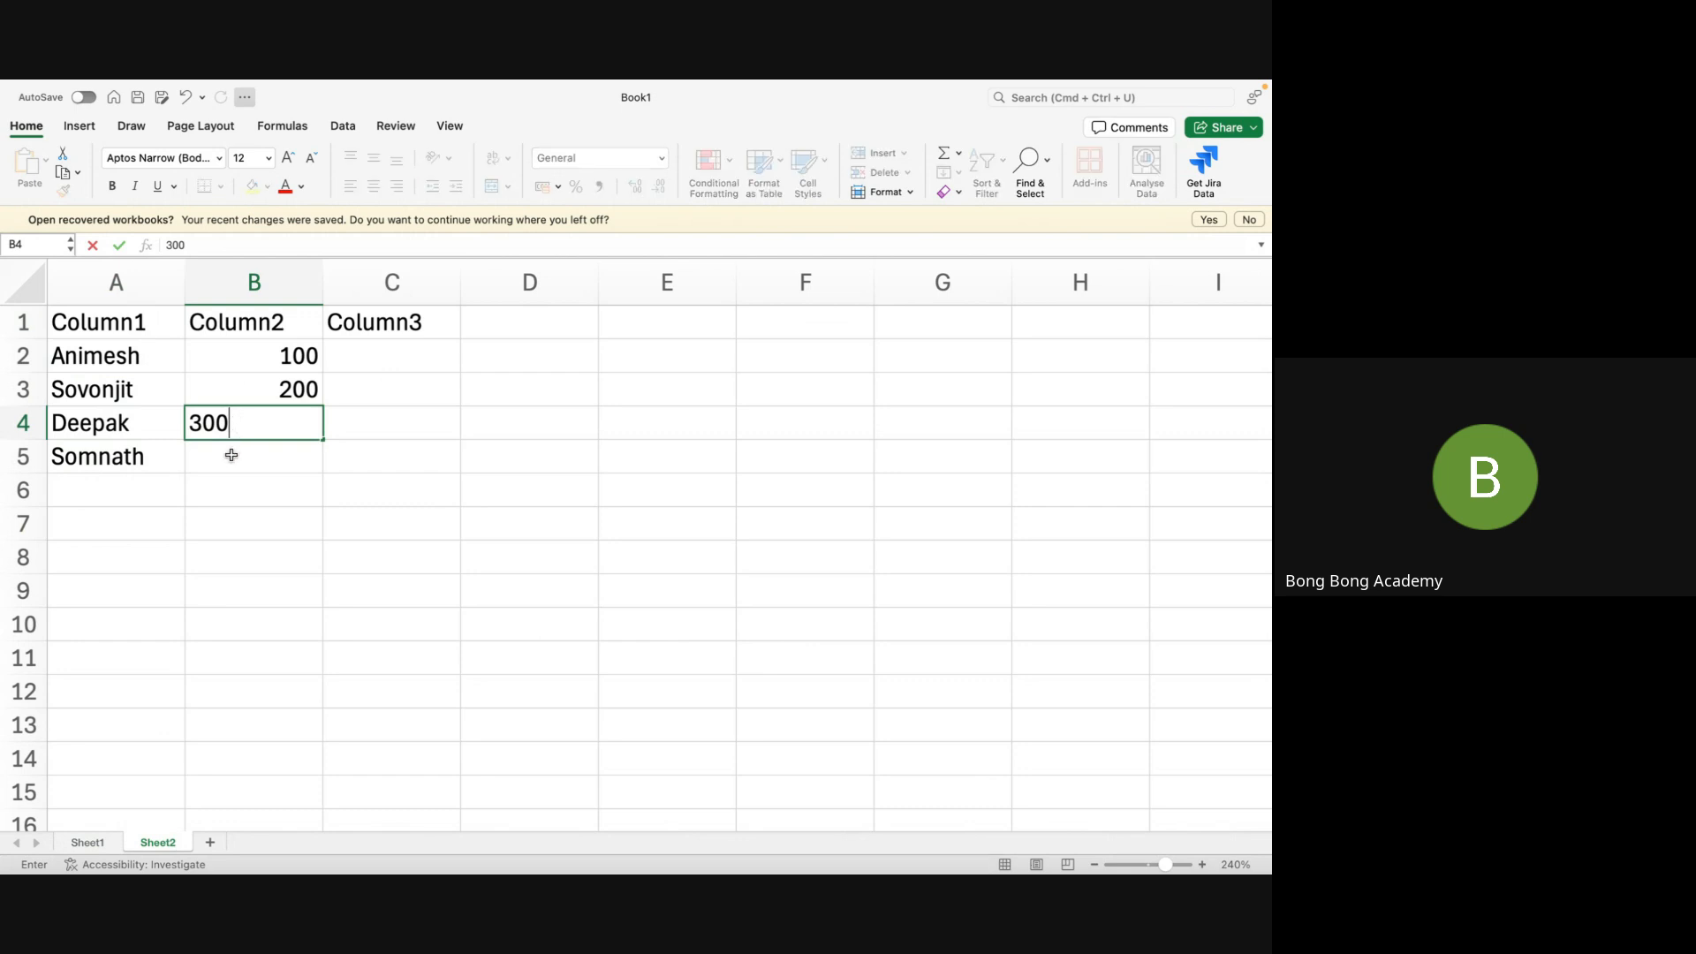
pyautogui.click(232, 453)
pyautogui.write('400')
pyautogui.click(303, 562)
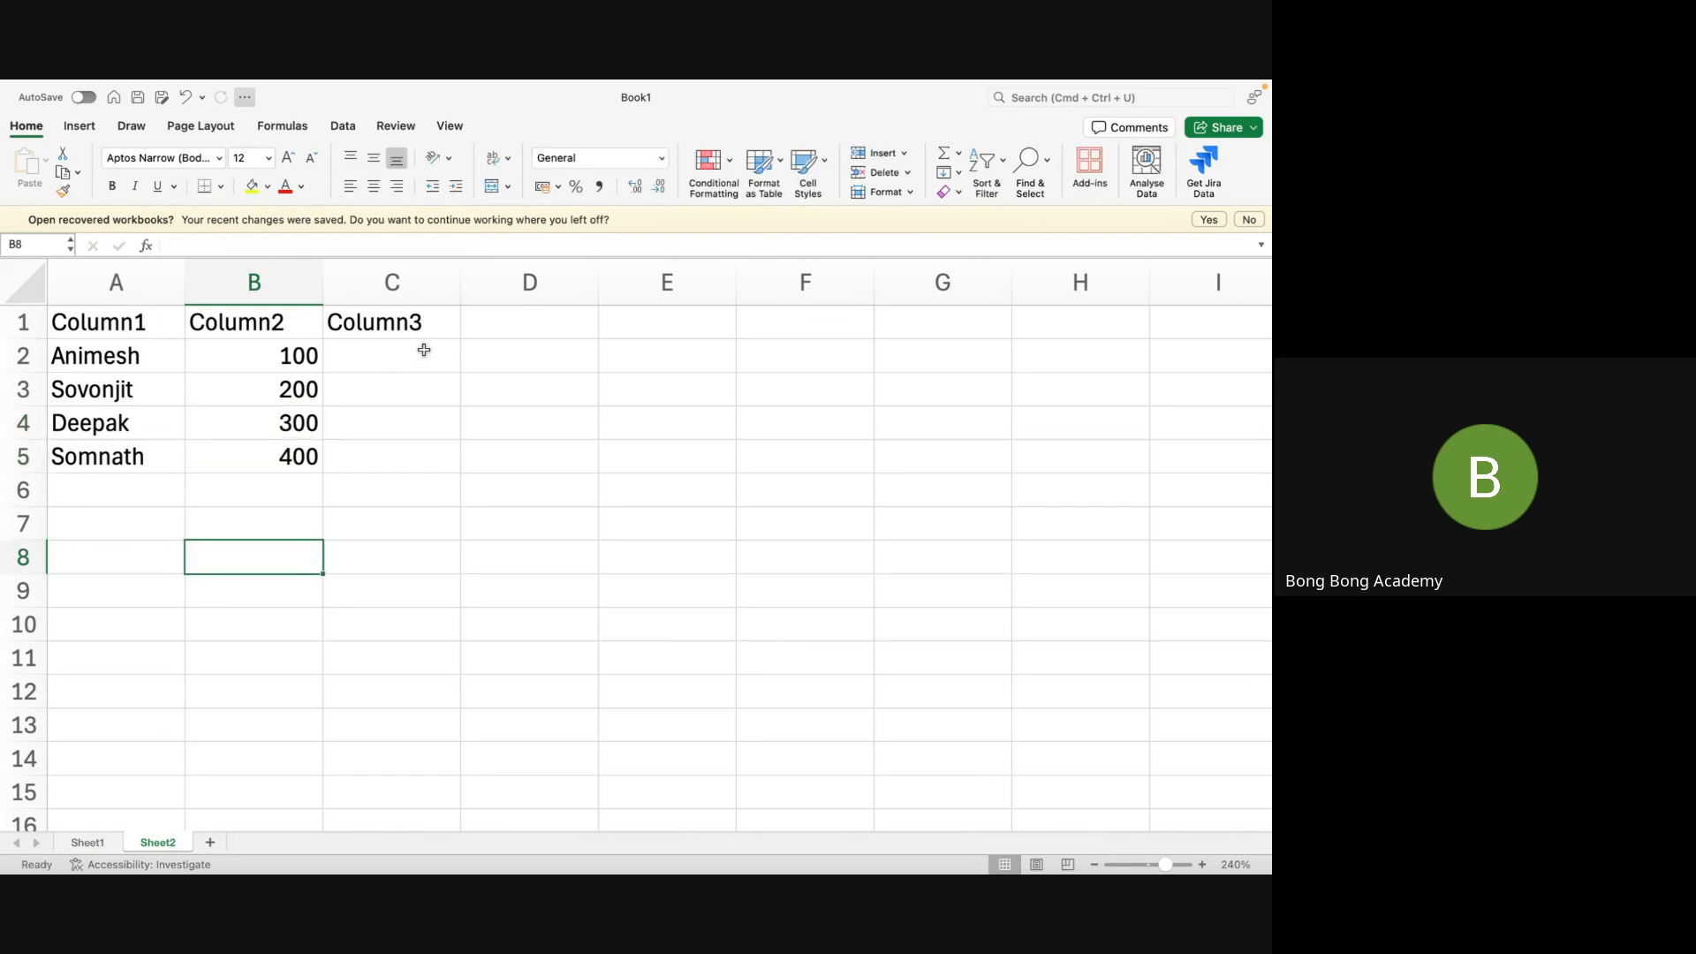
# Enter Charge1 in C2 and copy it into cells C3 to C5
pyautogui.click(417, 351)
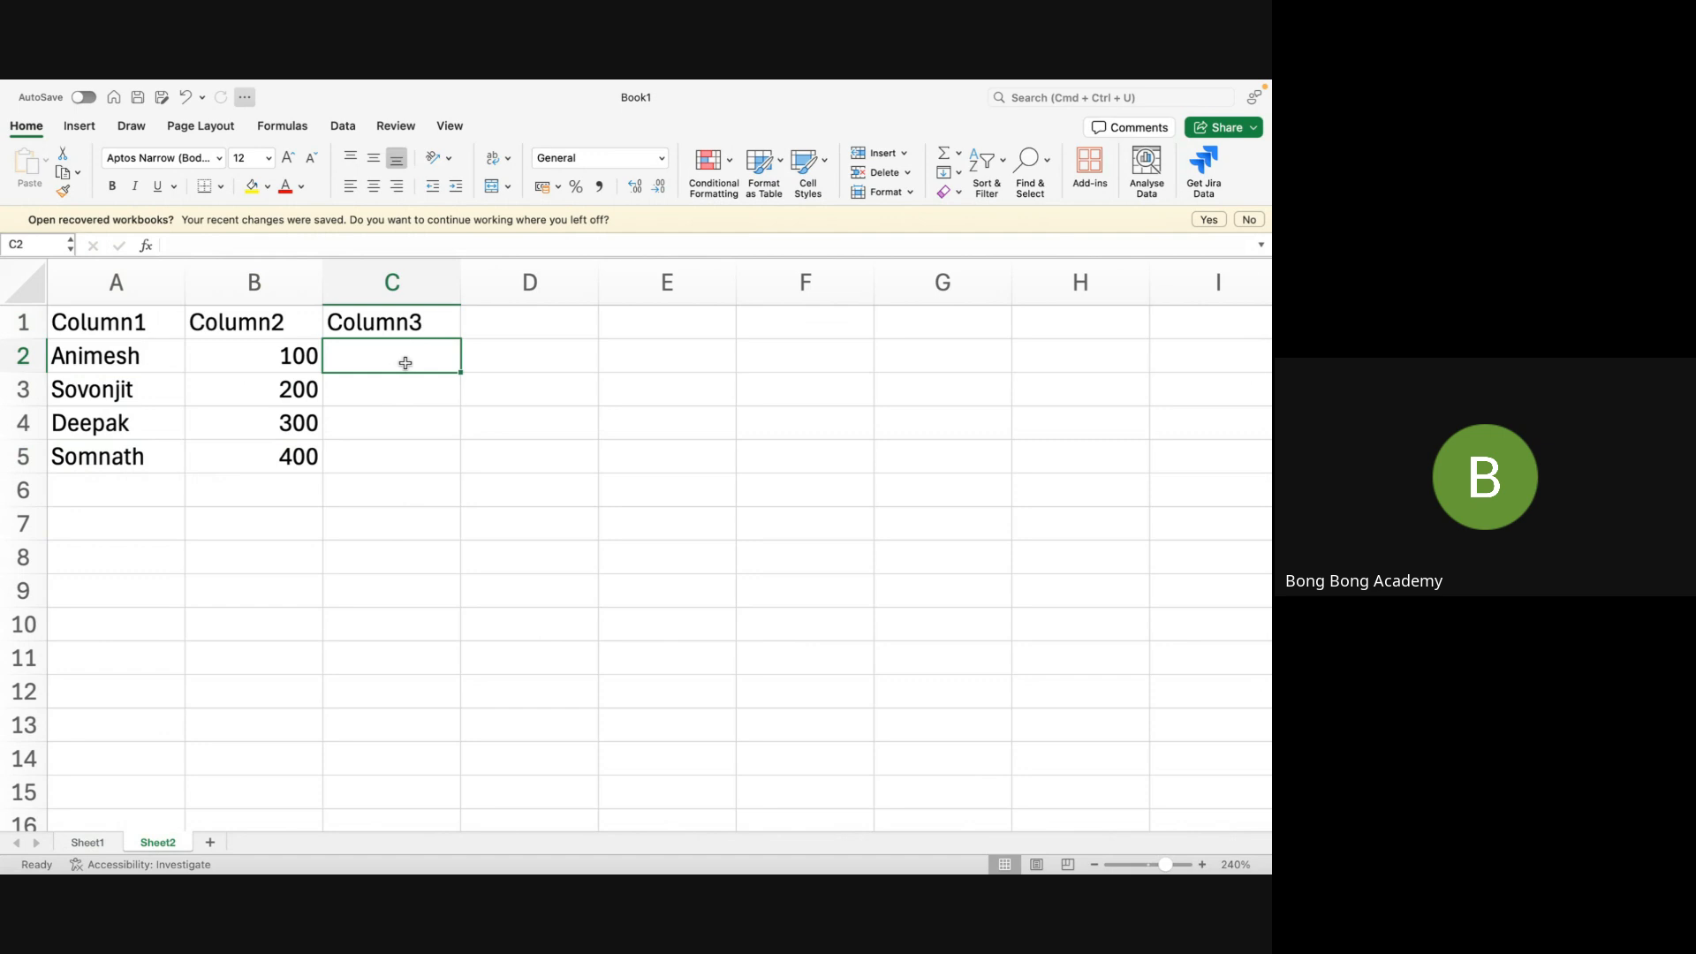
pyautogui.write('Charge')
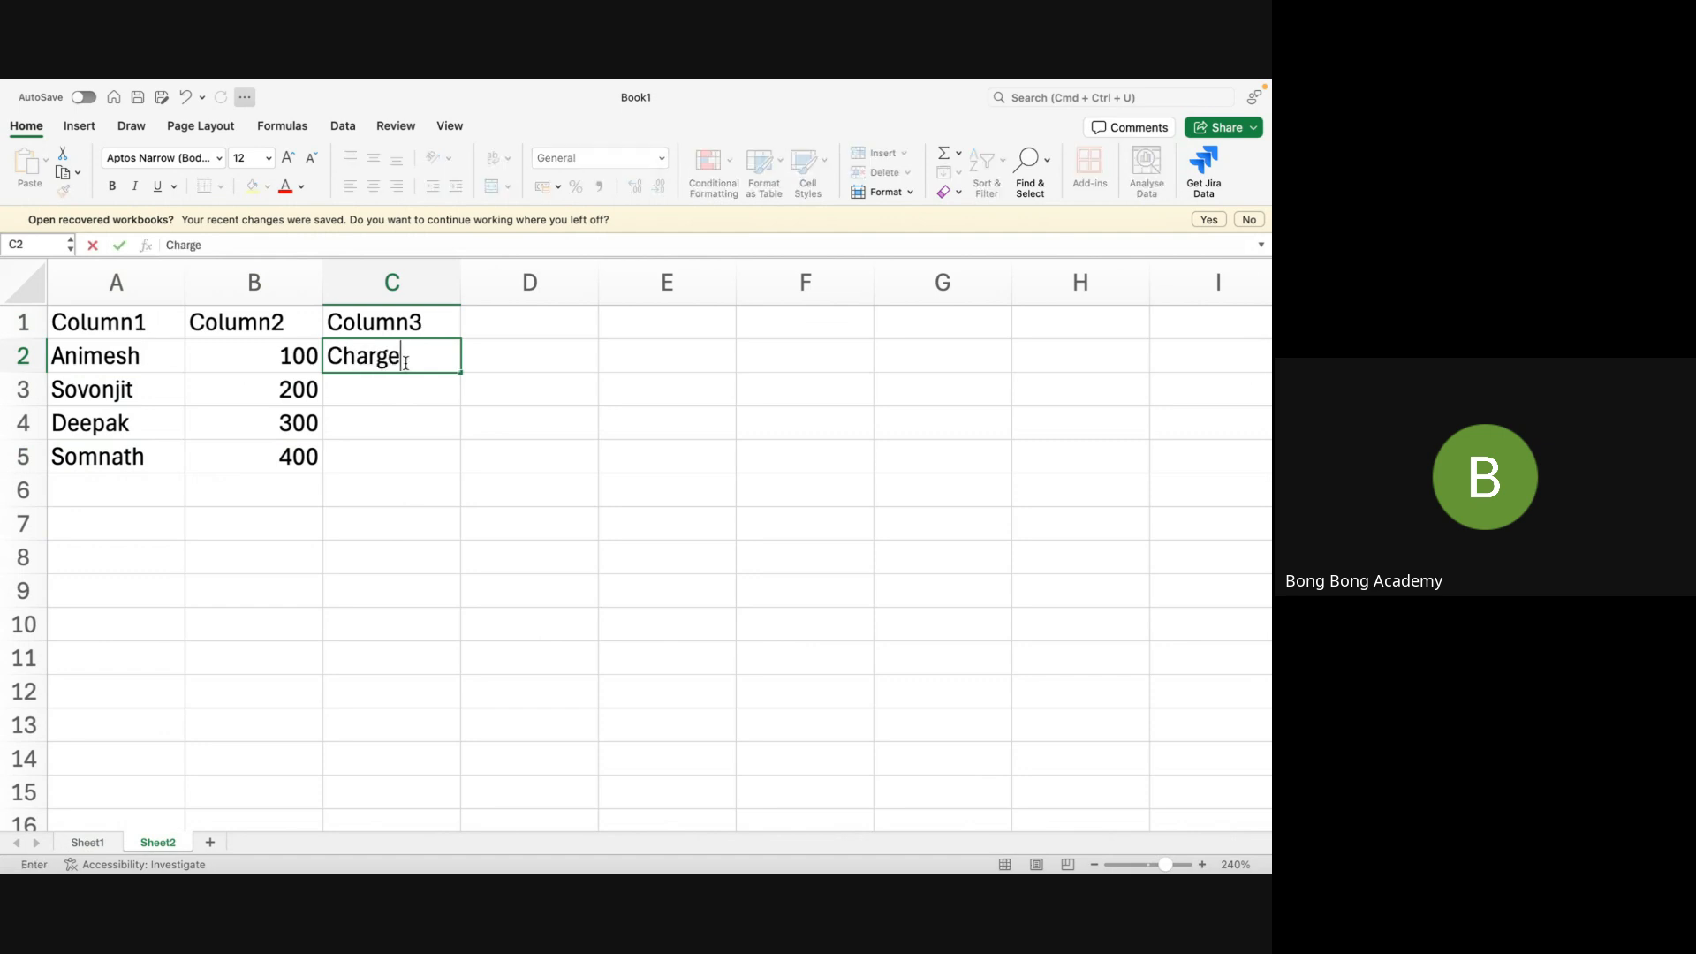
pyautogui.write('1')
pyautogui.click(390, 394)
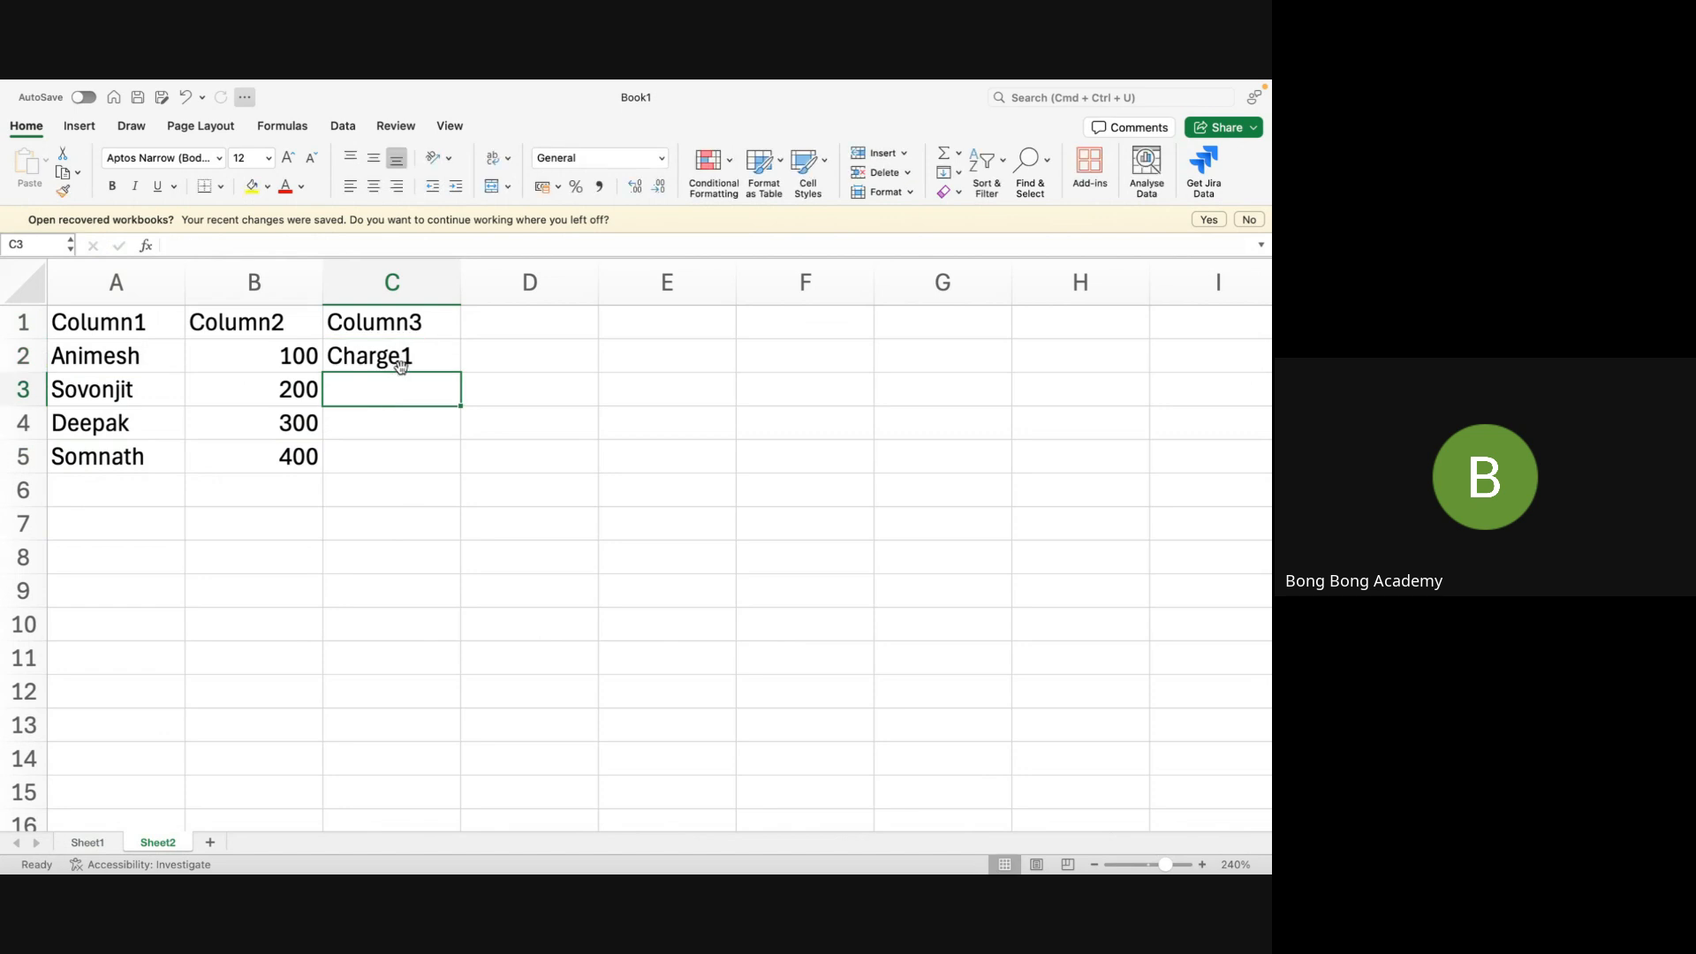
pyautogui.click(398, 358)
pyautogui.press('super+c')
pyautogui.moveTo(394, 379); pyautogui.dragTo(394, 461)
pyautogui.press('super+v')
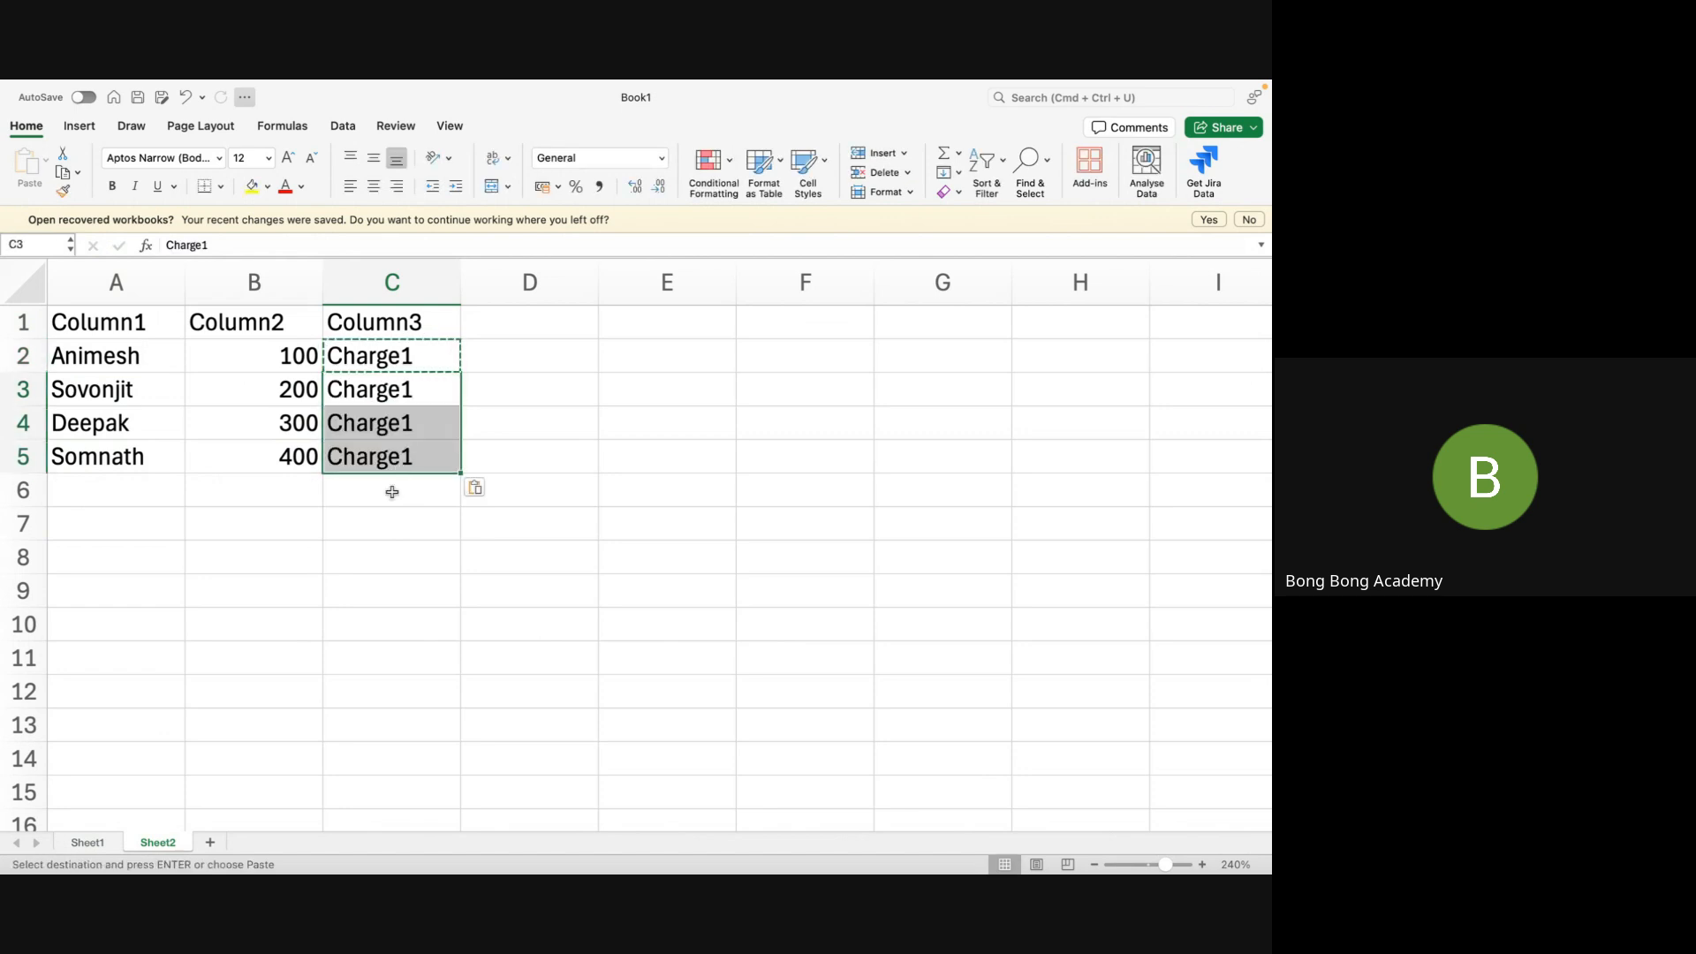
# Duplicate the four data rows A2:C5 directly below, starting at cell A6
pyautogui.moveTo(113, 370); pyautogui.dragTo(393, 459)
pyautogui.press('super+c')
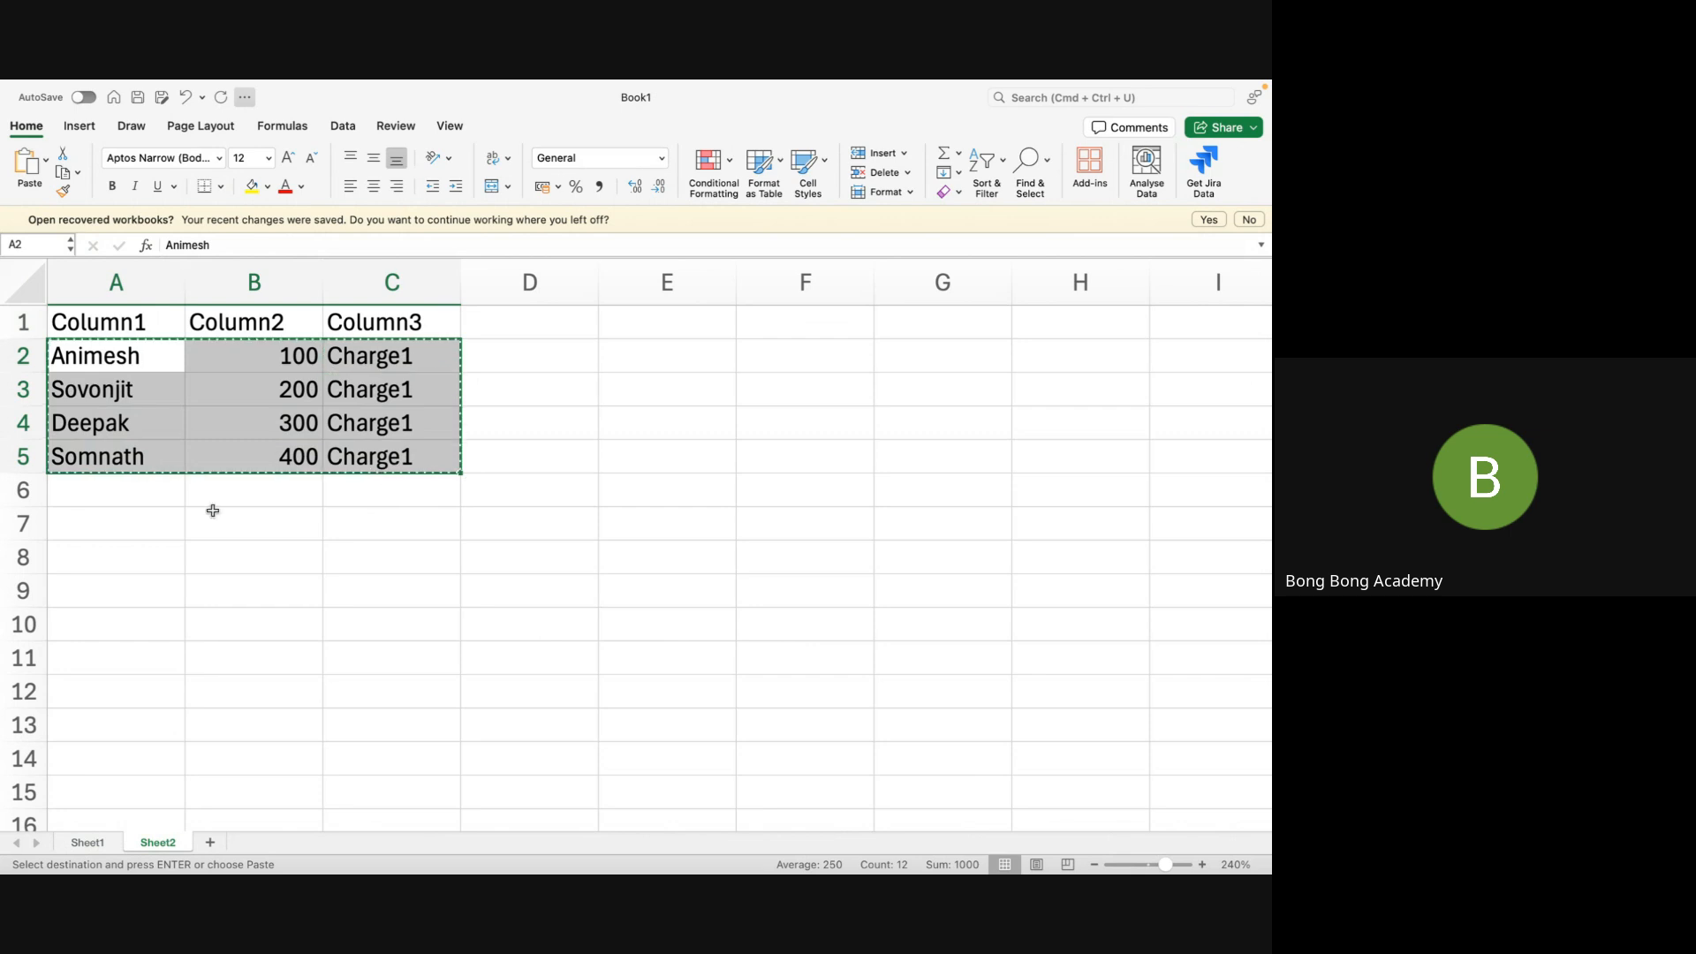
pyautogui.click(126, 493)
pyautogui.press('super+v')
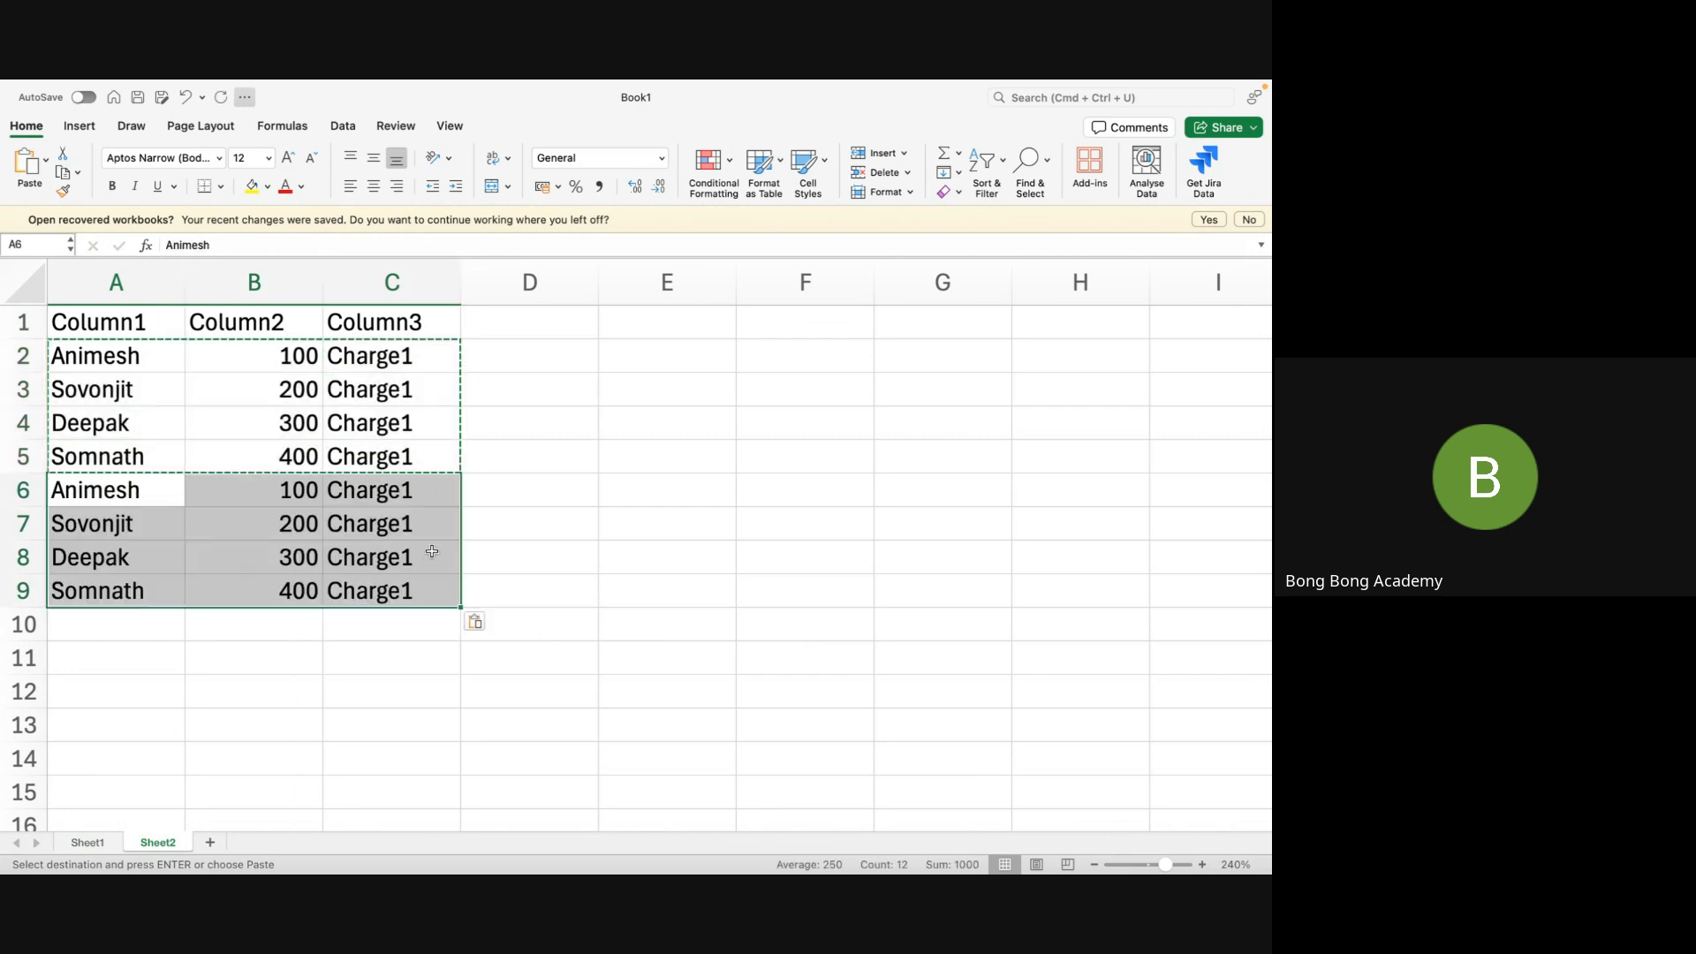
# Copy the amounts in B2:B5 and paste them as values only over B6:B9
pyautogui.doubleClick(281, 491)
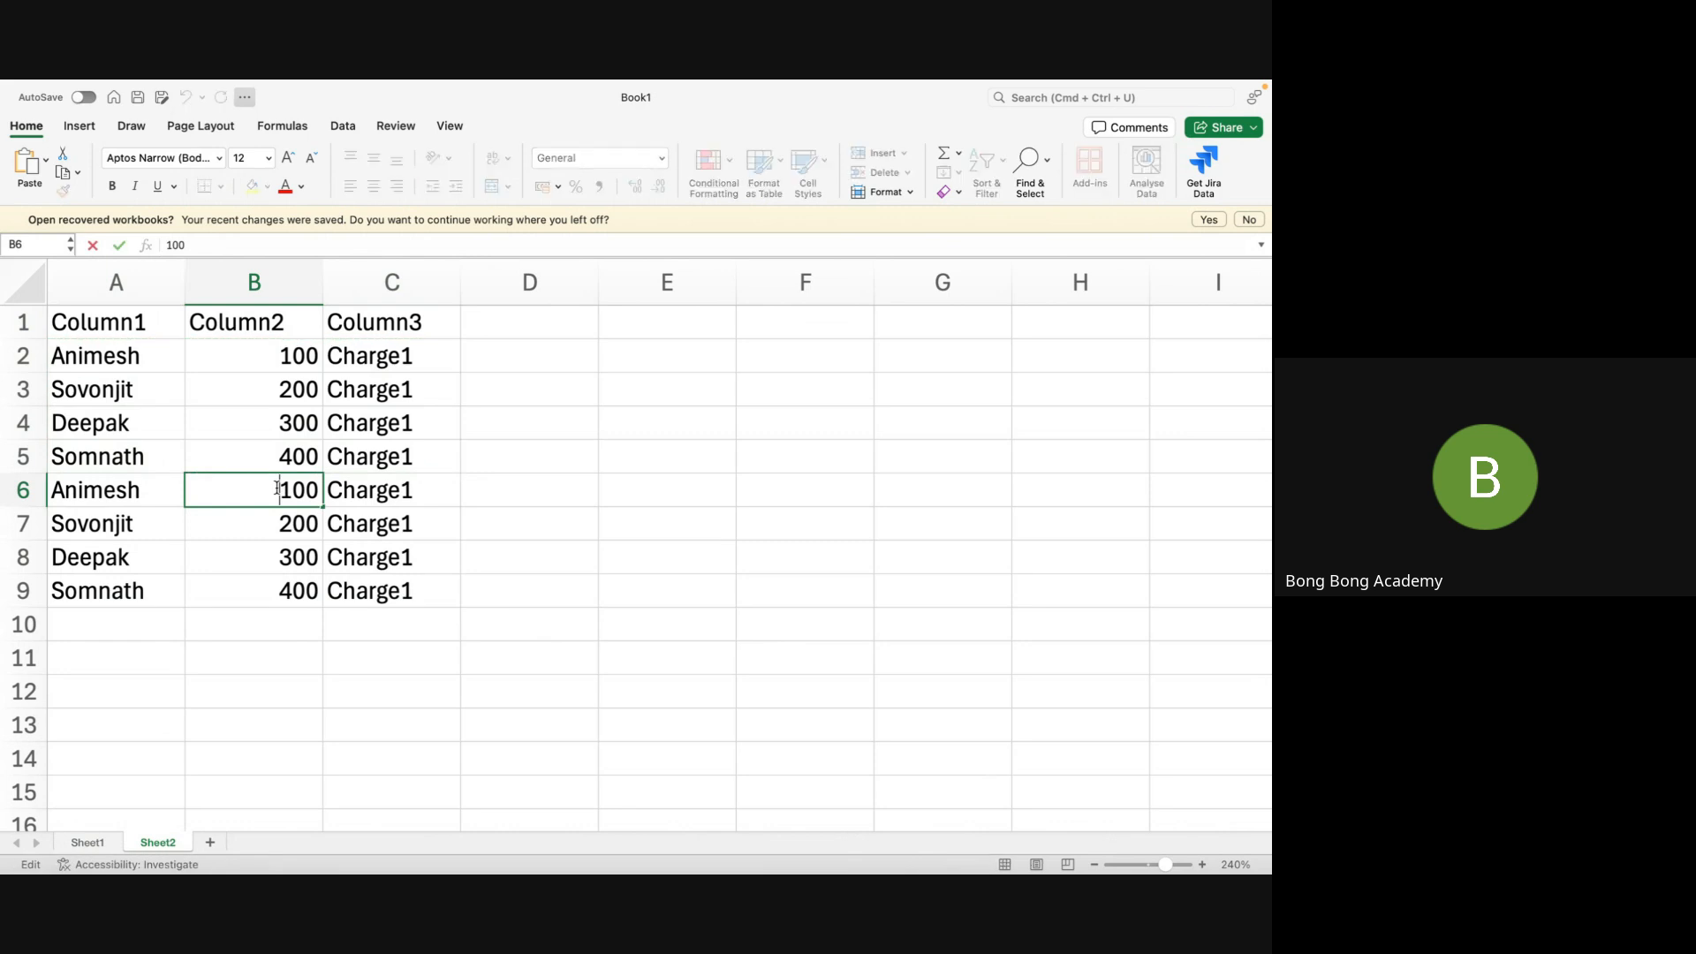
pyautogui.click(279, 594)
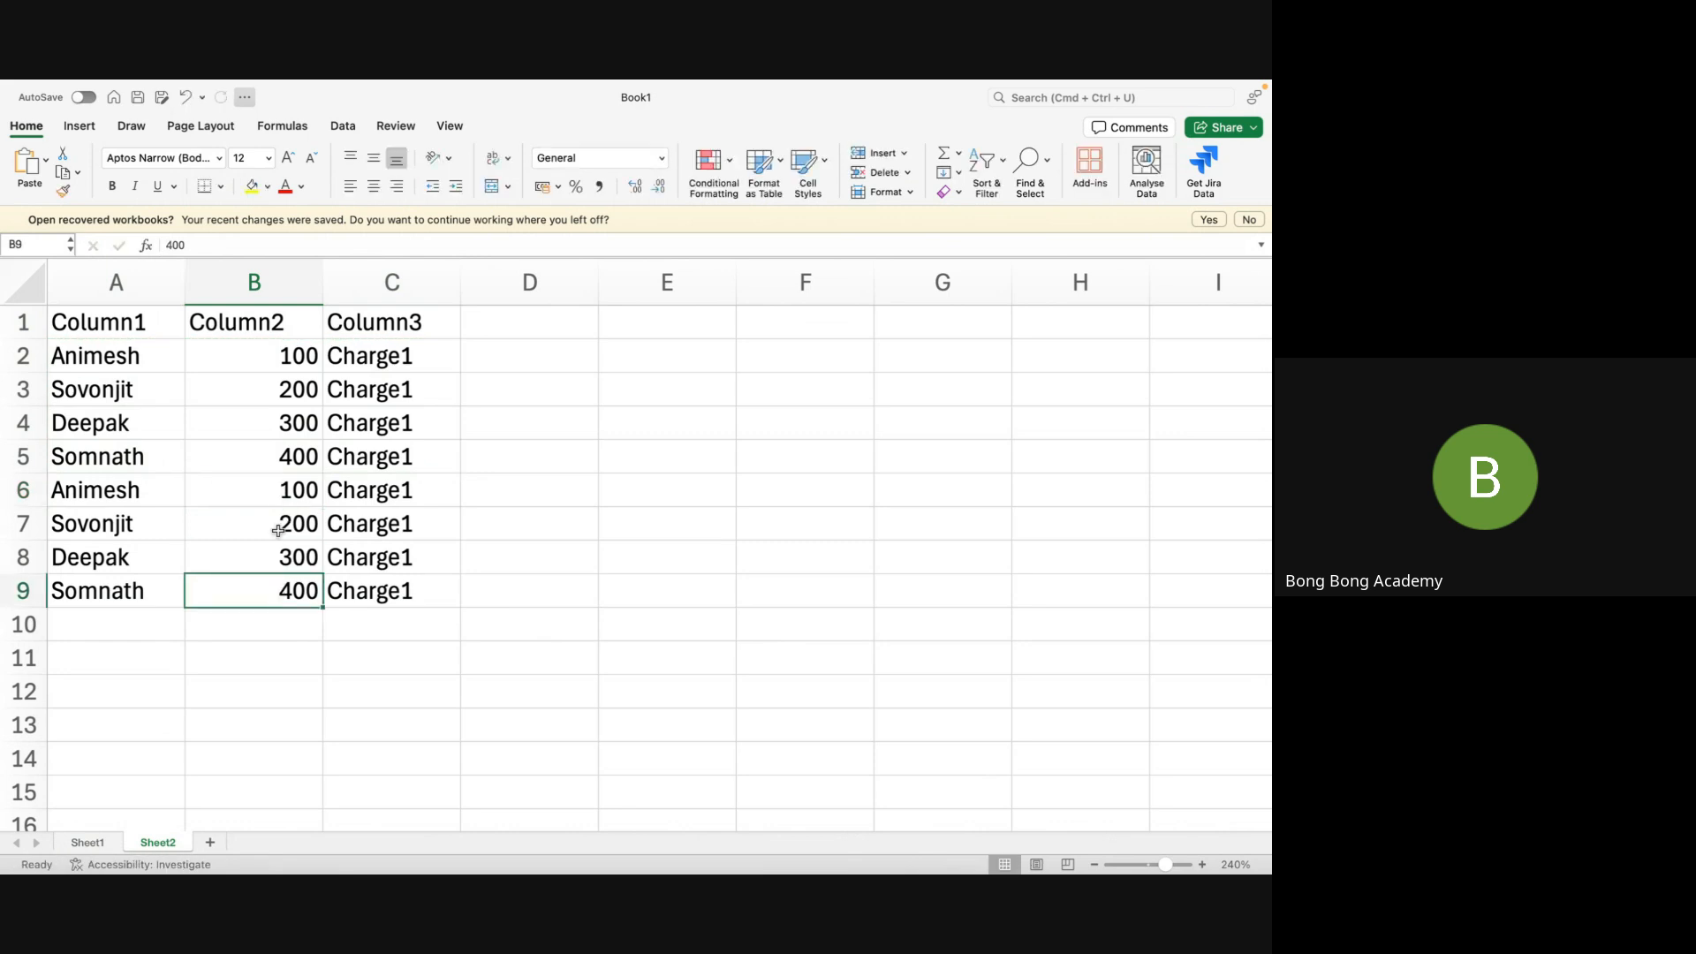
pyautogui.moveTo(285, 357); pyautogui.dragTo(287, 468)
pyautogui.press('super+c')
pyautogui.click(287, 484)
pyautogui.rightClick(287, 484)
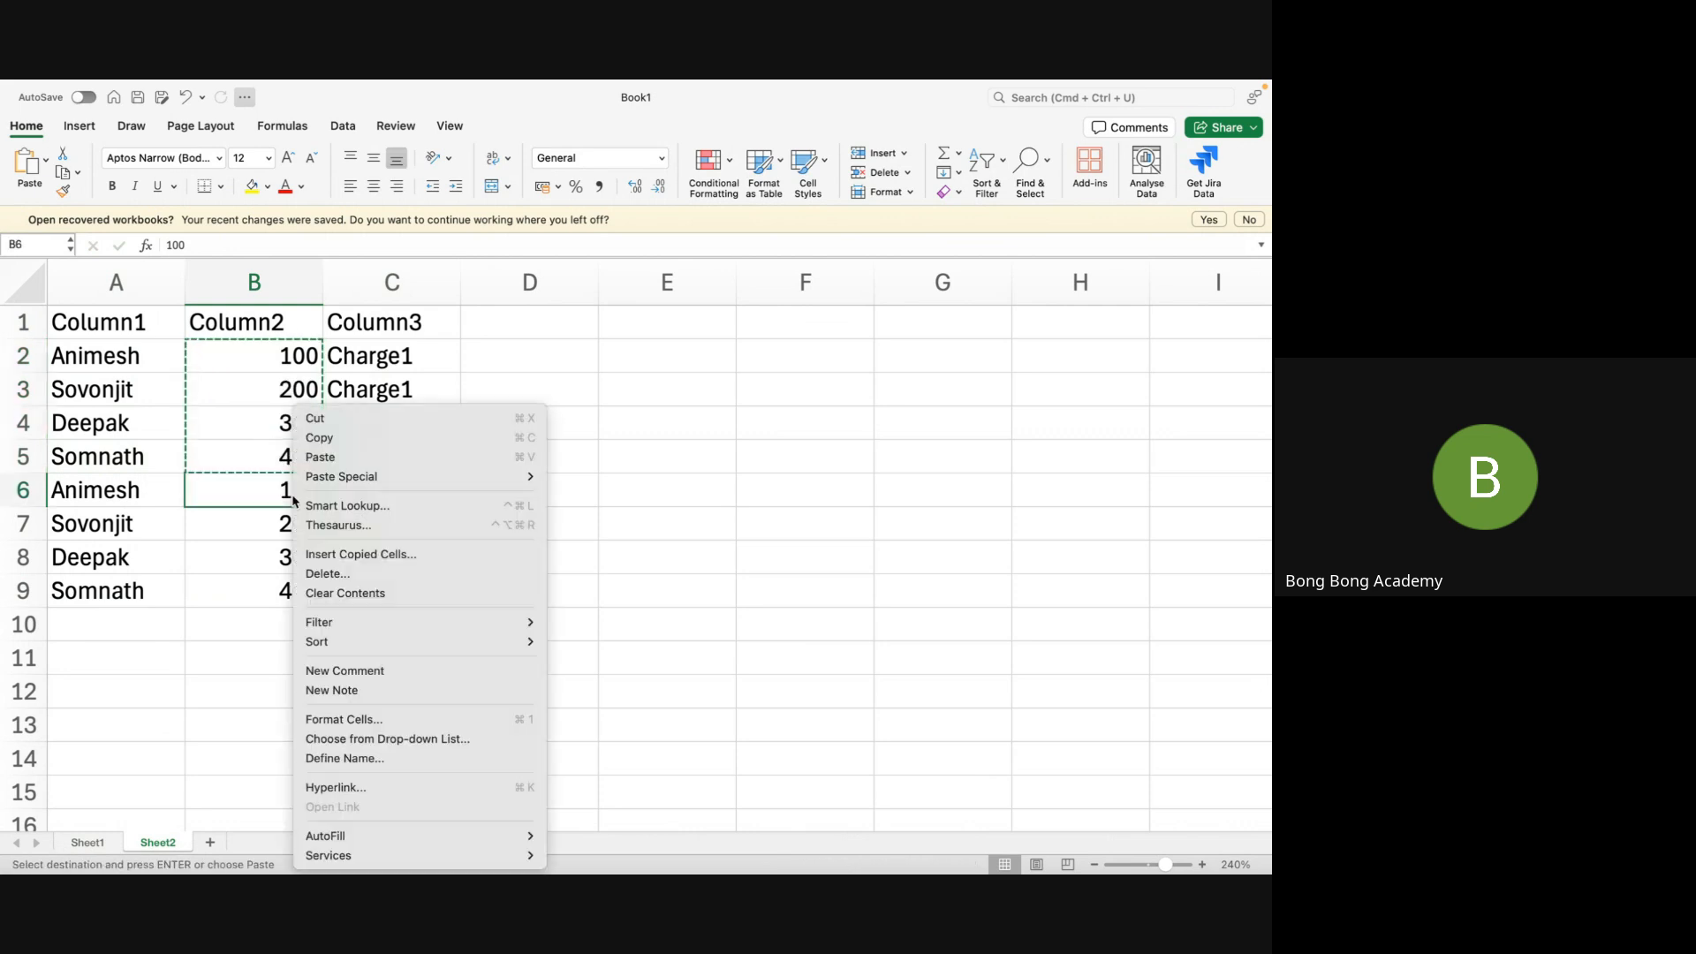
pyautogui.moveTo(444, 477)
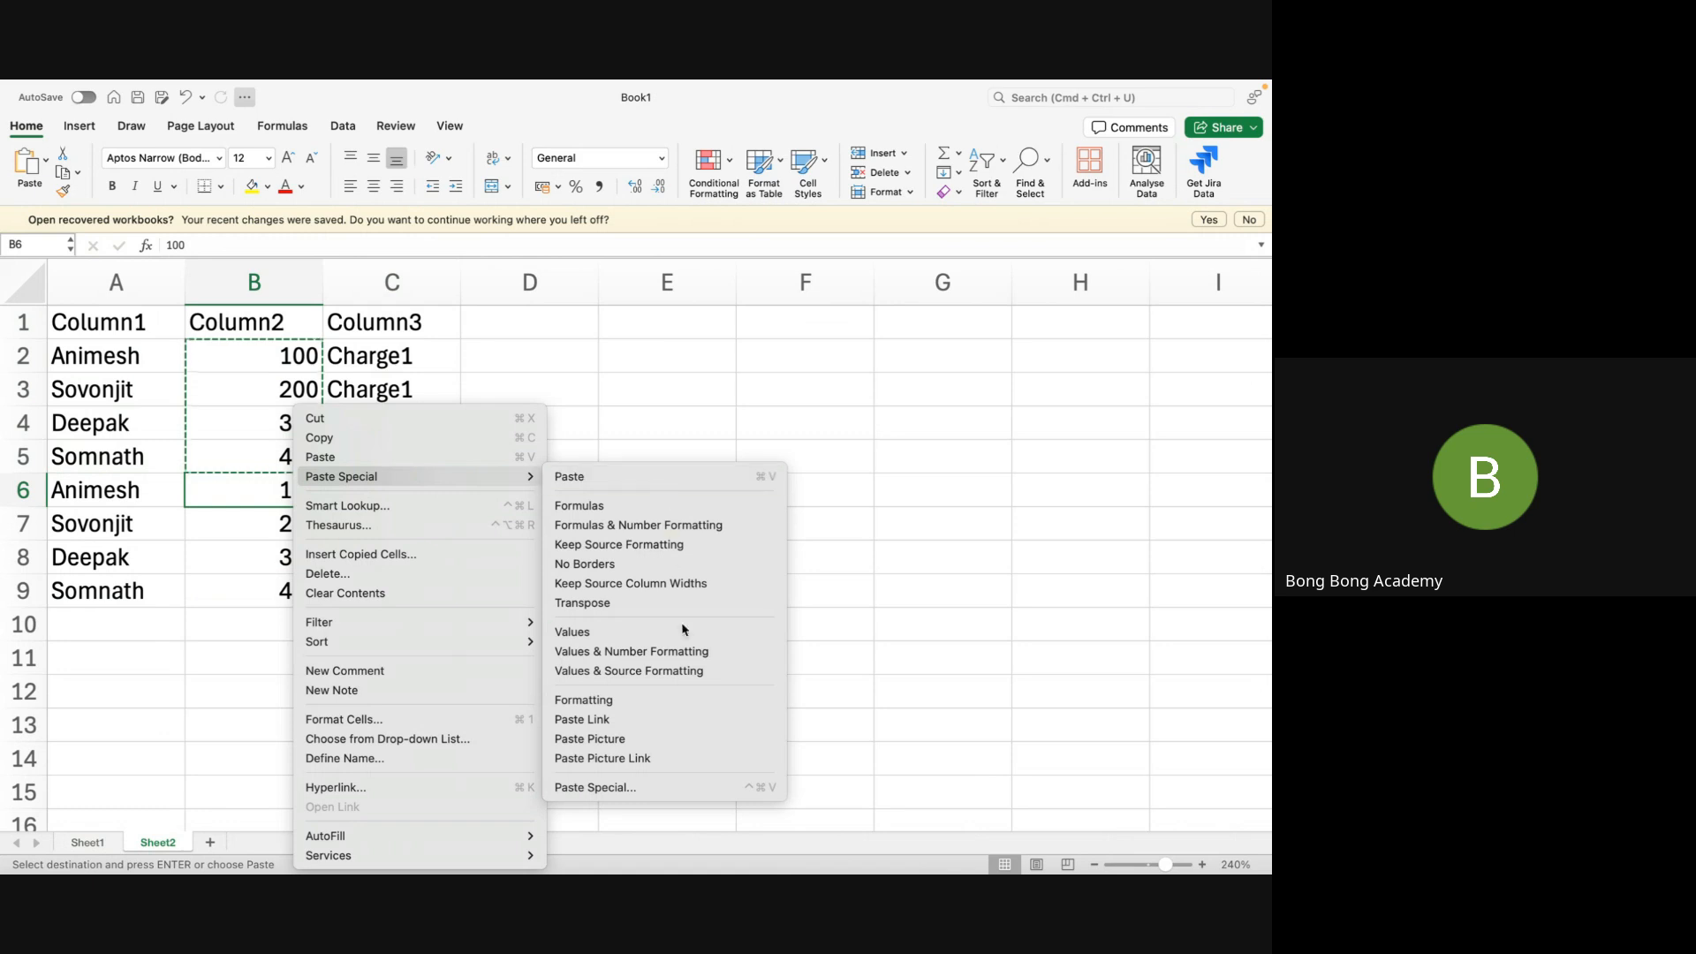
pyautogui.click(608, 635)
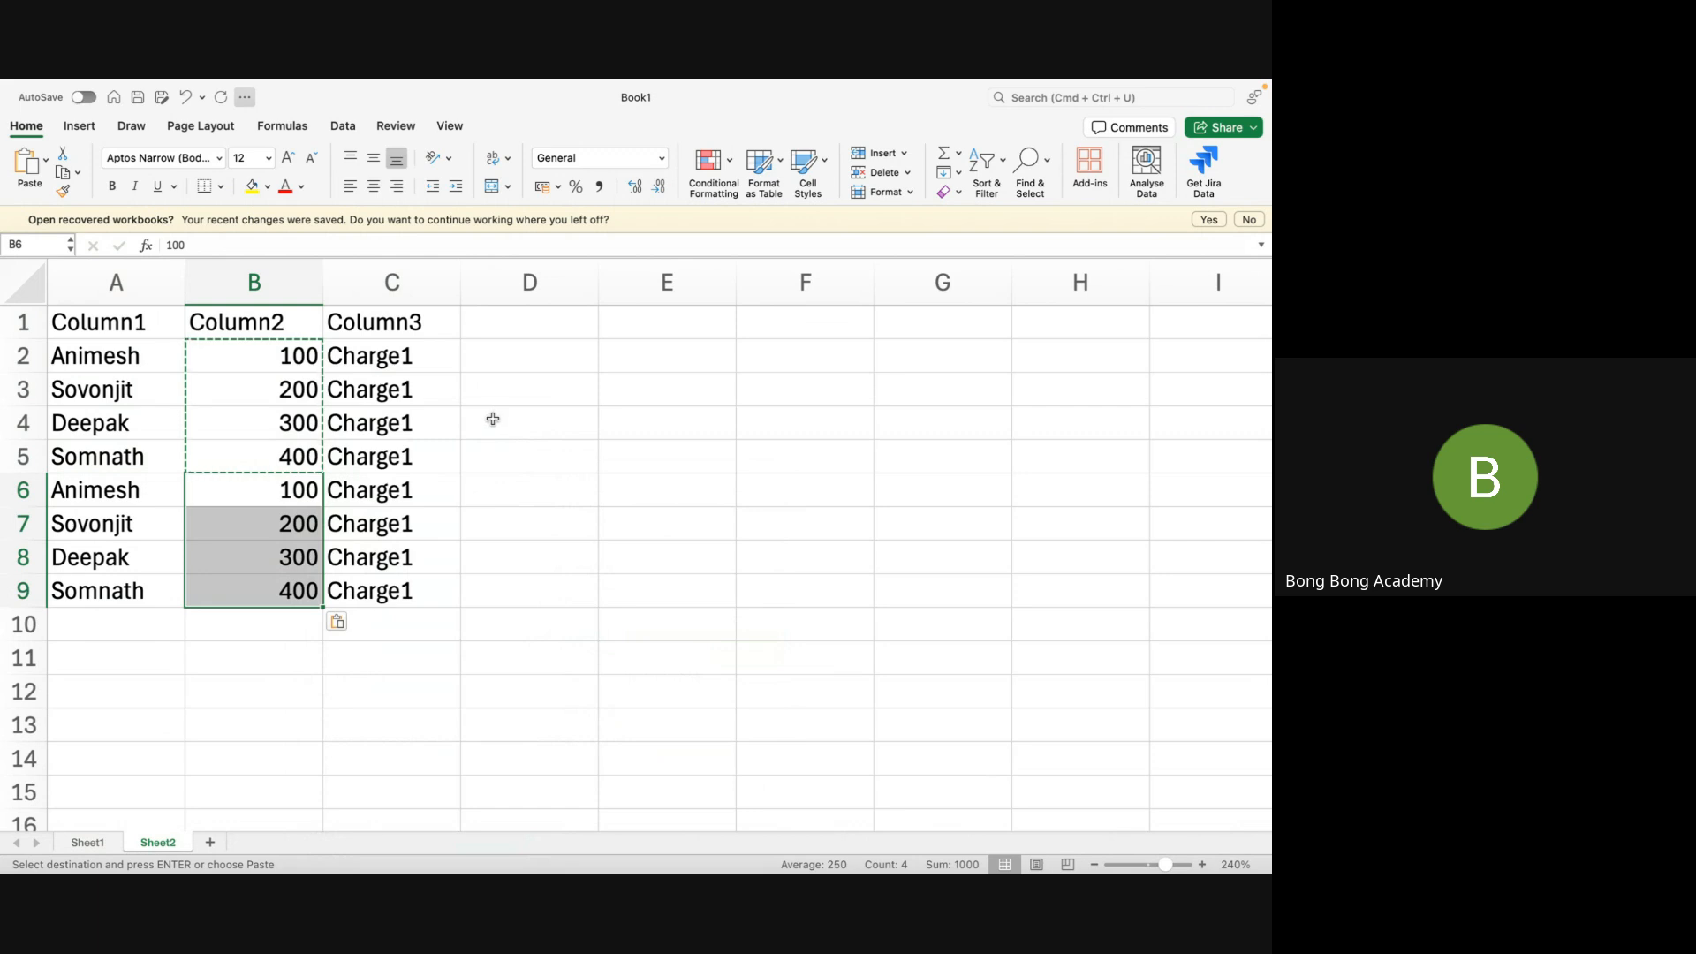
# Change the amounts in cells B6 to B9 to 400, 300, 200 and 100
pyautogui.doubleClick(297, 493)
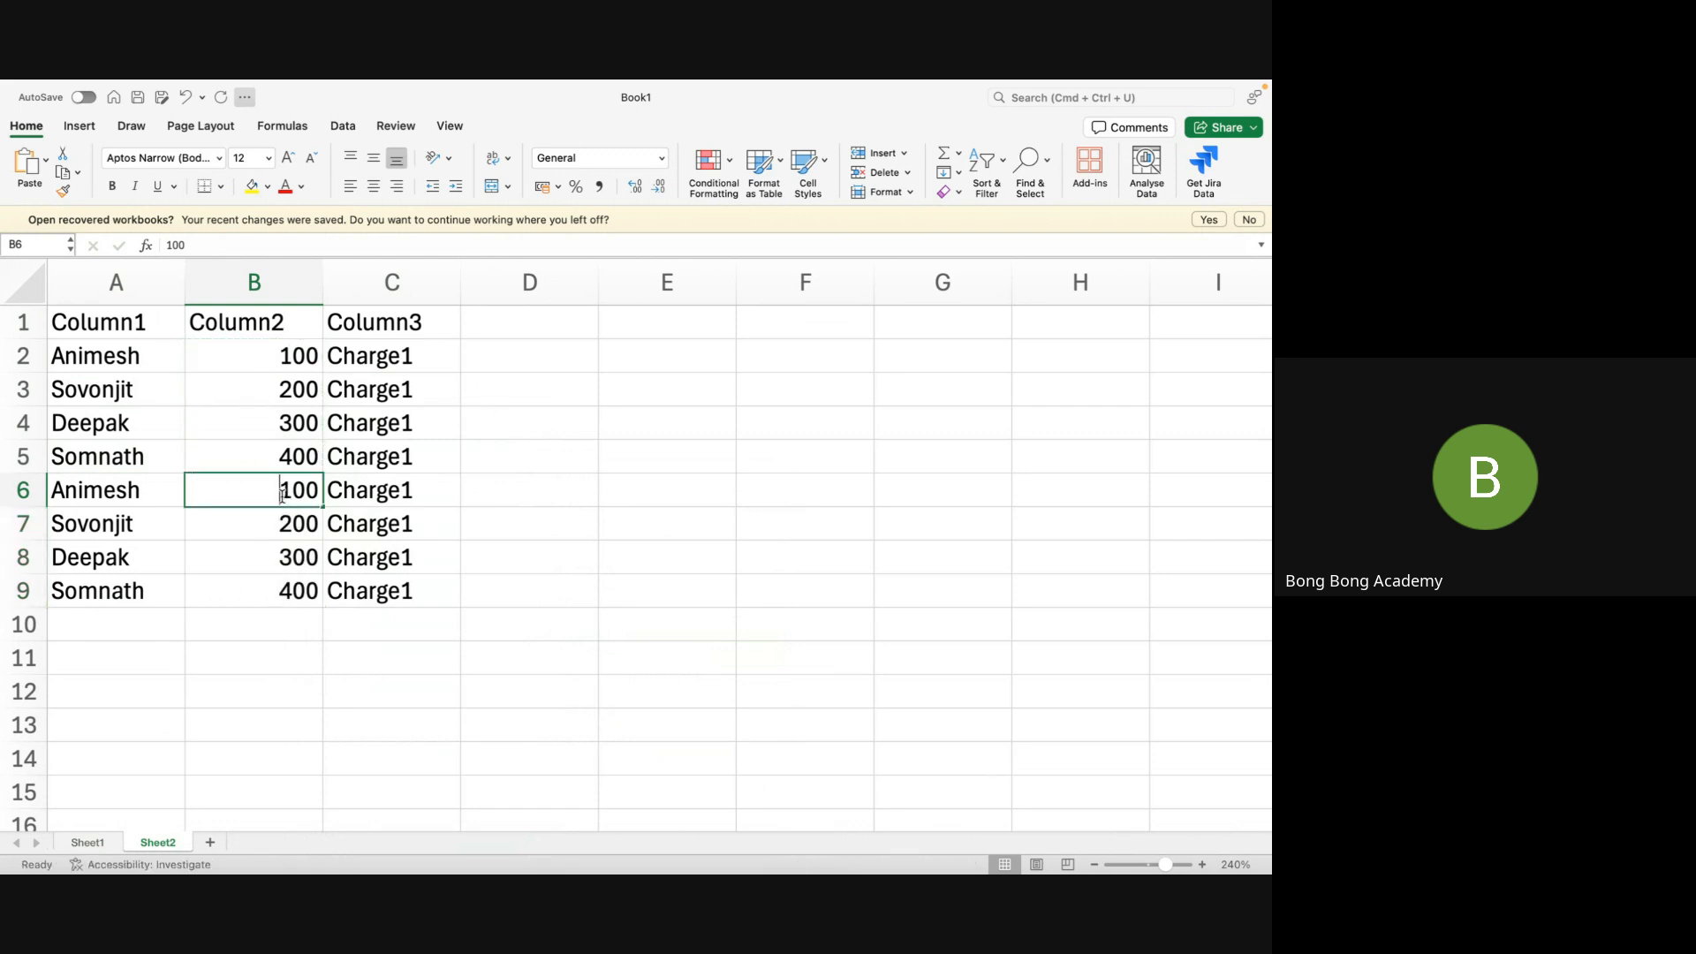
pyautogui.moveTo(298, 493); pyautogui.dragTo(201, 528)
pyautogui.write('4')
pyautogui.doubleClick(295, 527)
pyautogui.write('3')
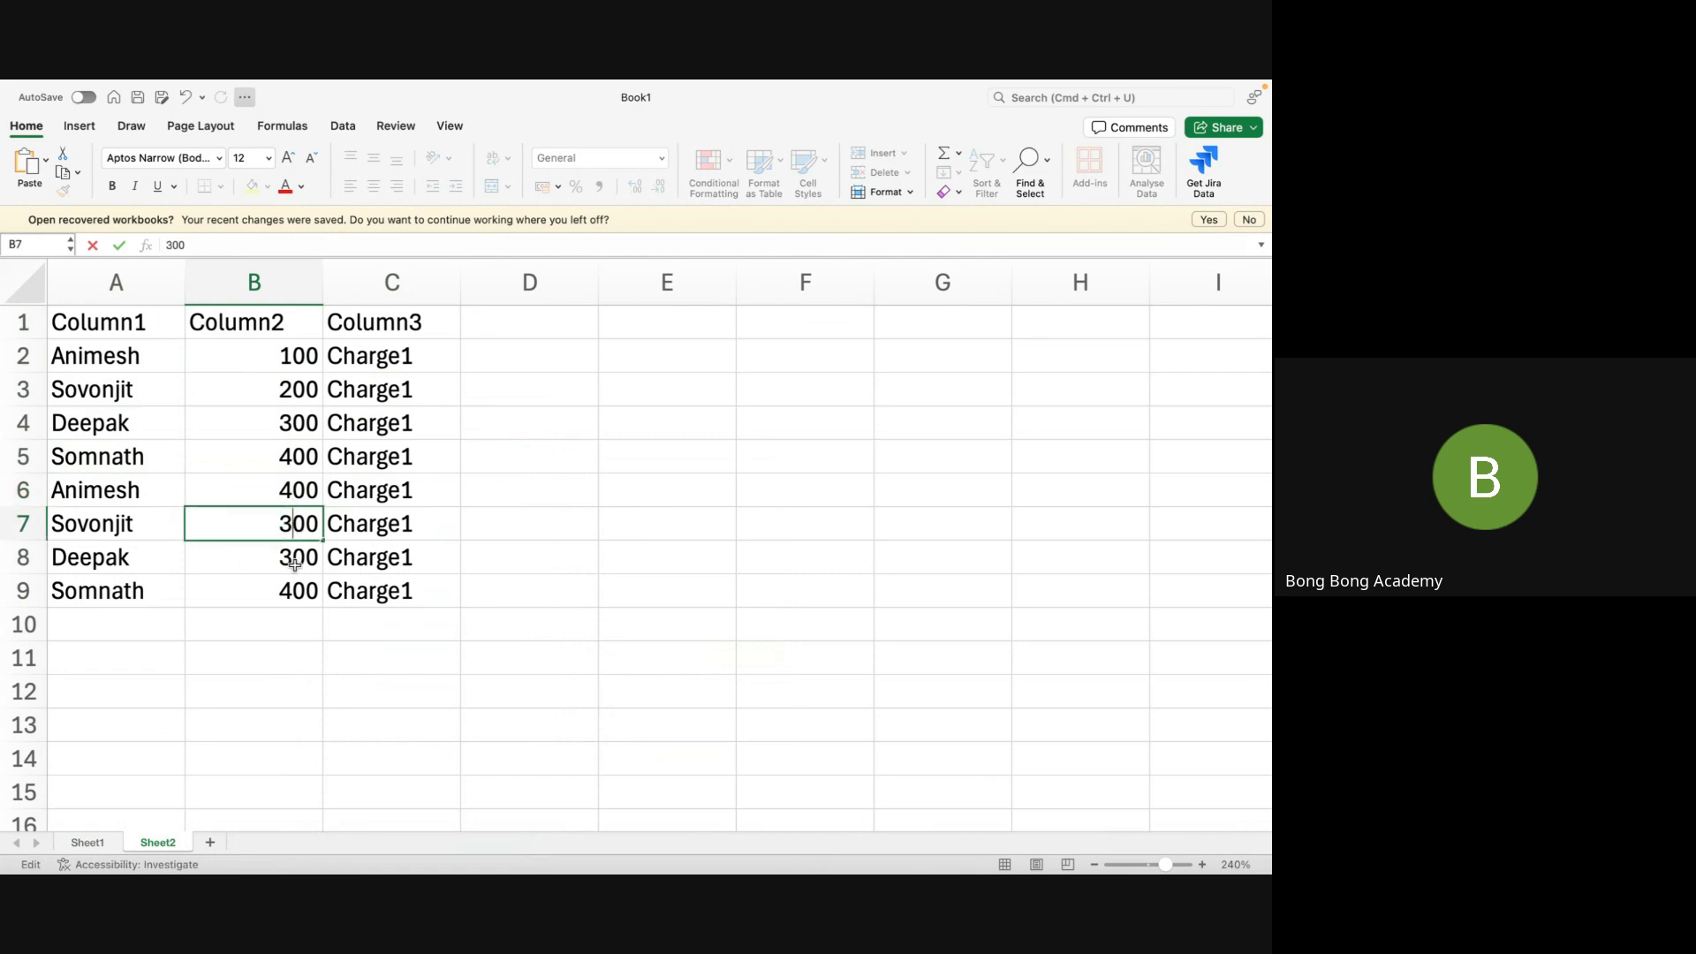
pyautogui.doubleClick(294, 561)
pyautogui.moveTo(294, 561); pyautogui.dragTo(231, 562)
pyautogui.write('2')
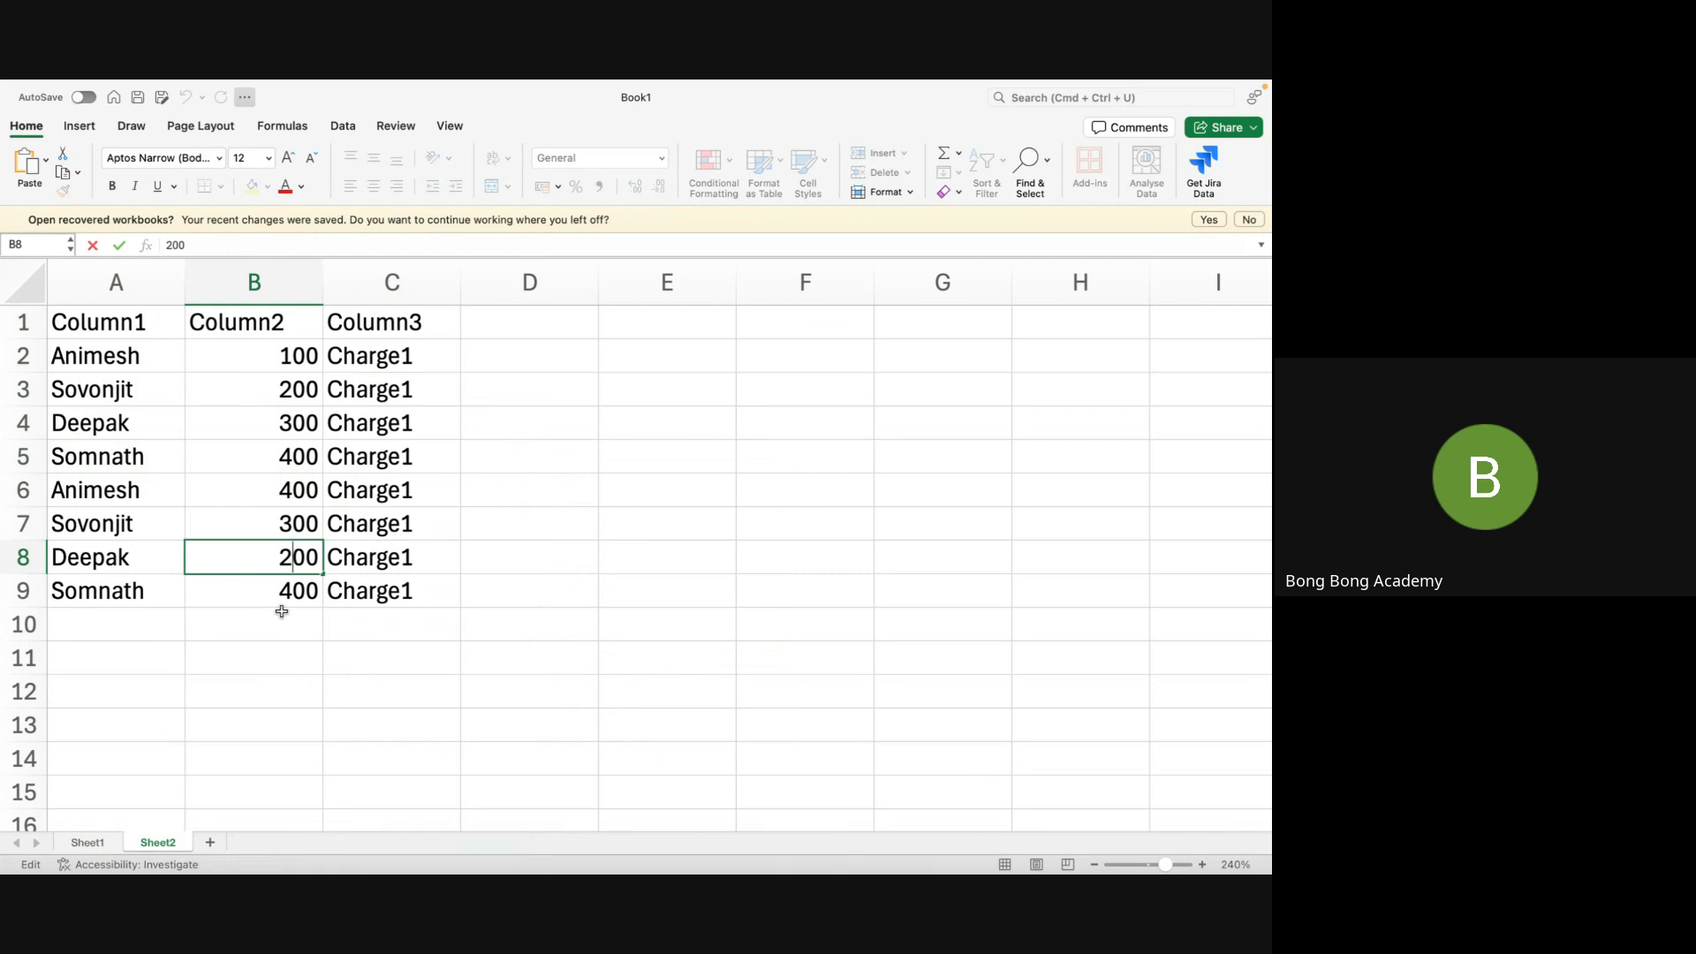
pyautogui.click(261, 591)
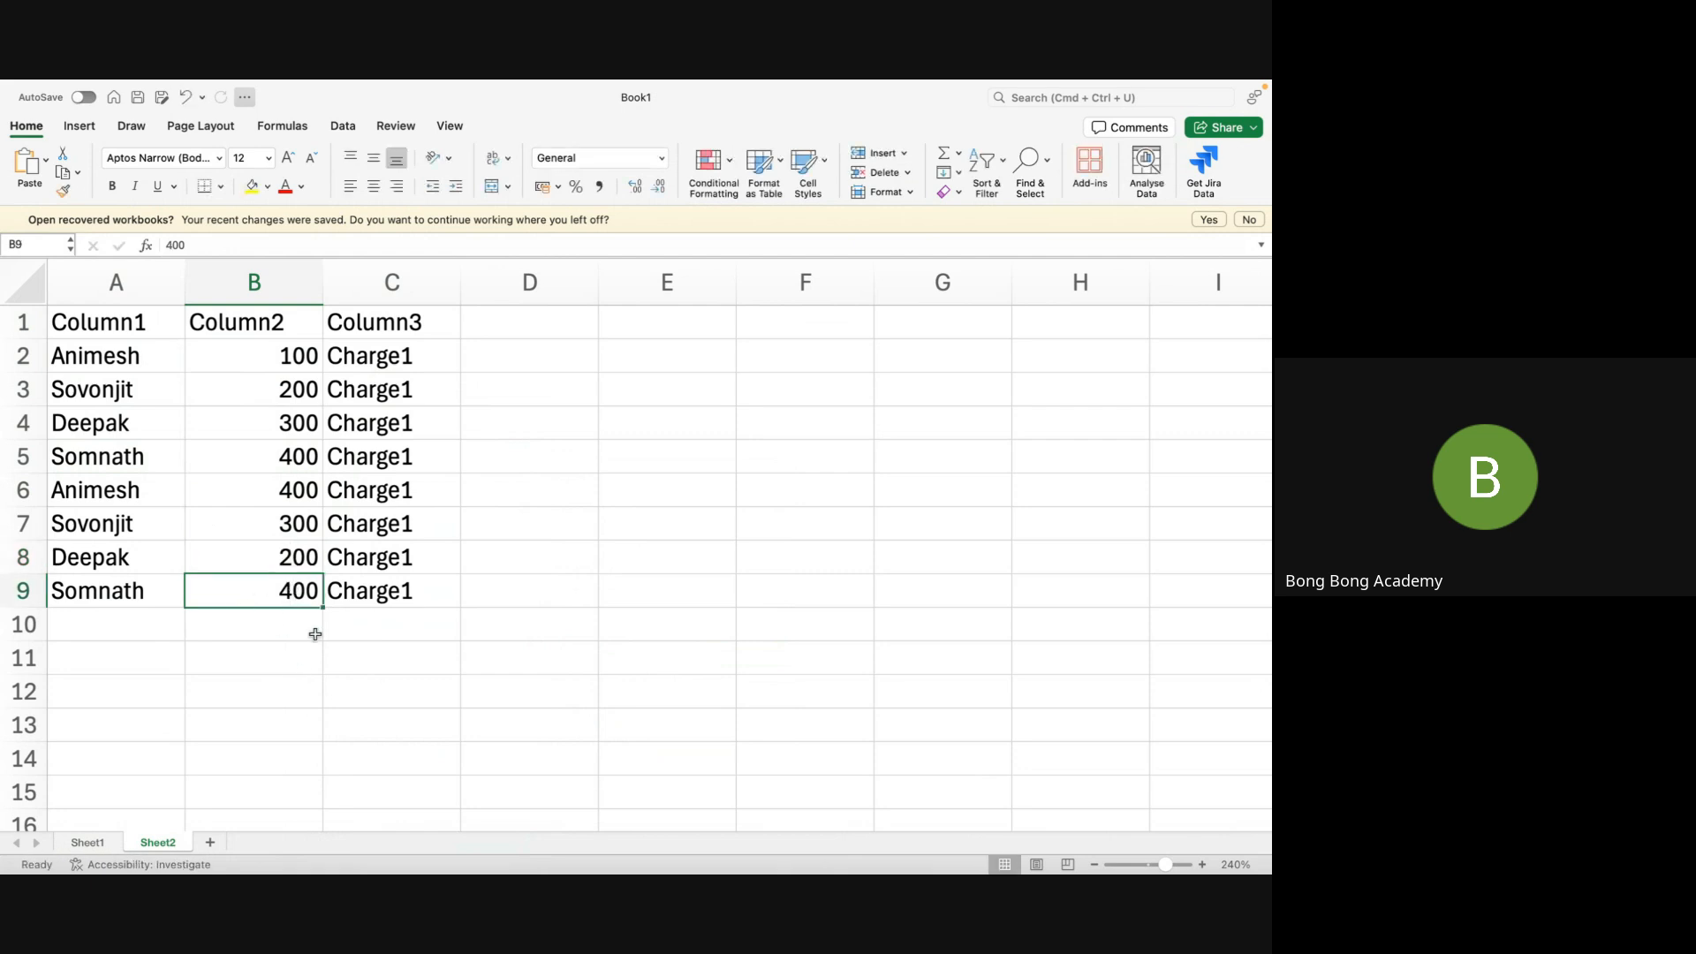
pyautogui.doubleClick(288, 590)
pyautogui.moveTo(292, 591); pyautogui.dragTo(238, 593)
pyautogui.write('1')
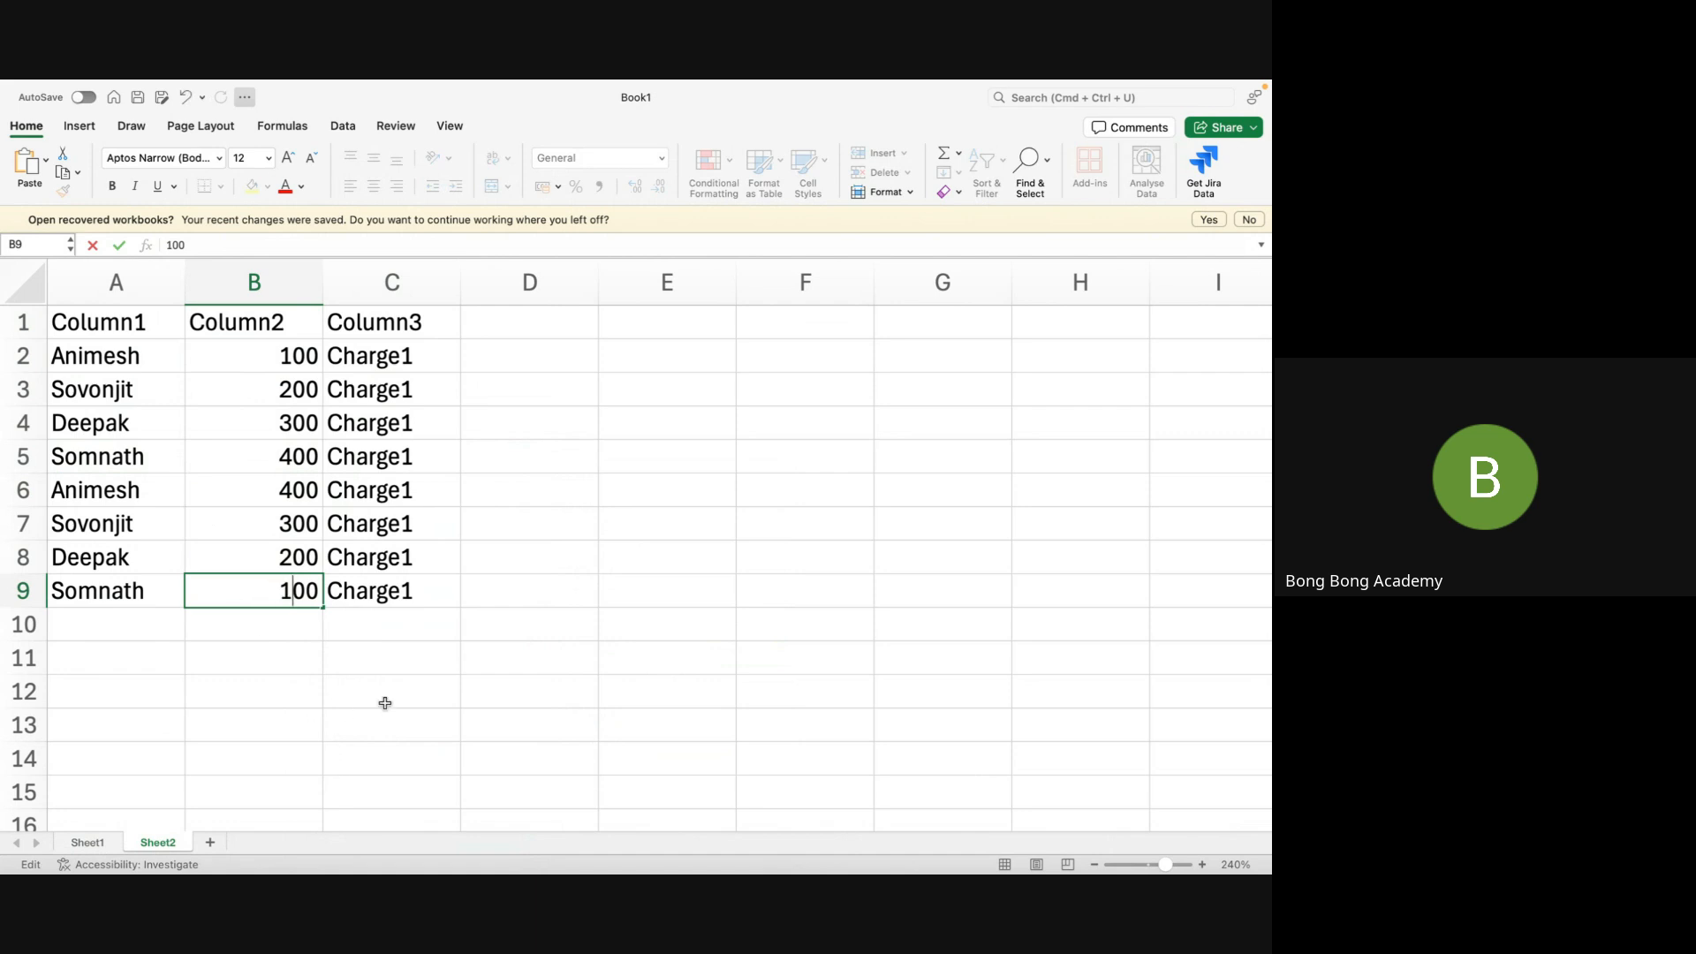
pyautogui.click(382, 701)
# Change the entries in cells C6 to C9 to Charge2
pyautogui.doubleClick(422, 478)
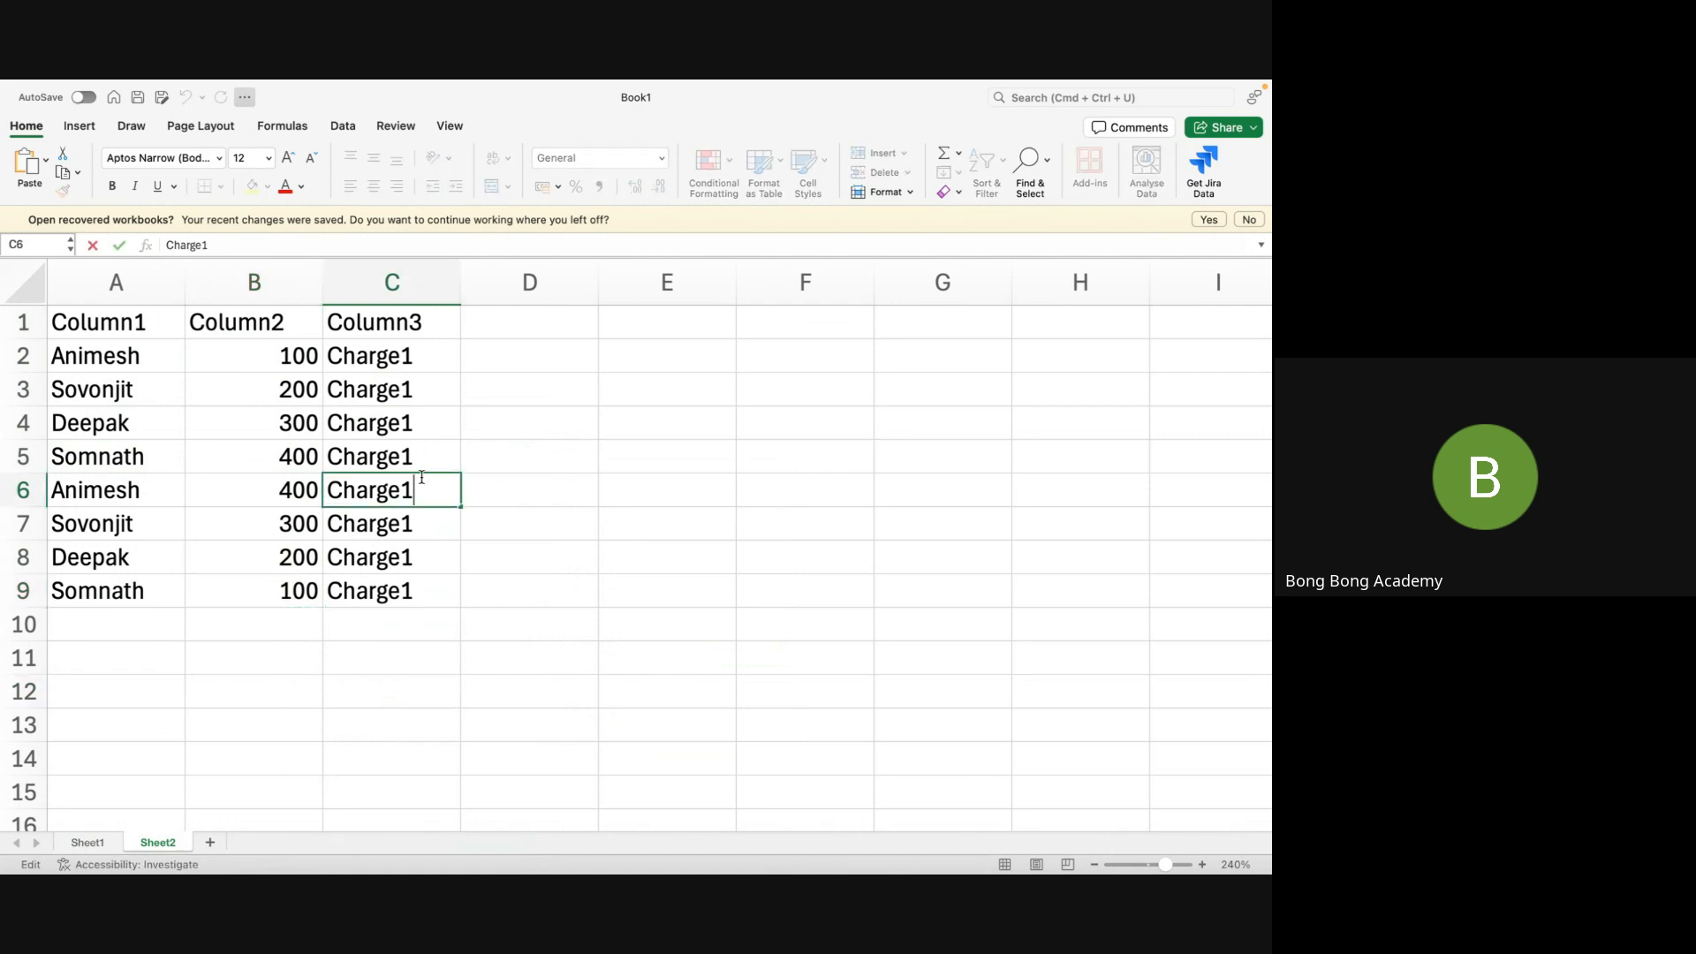
pyautogui.press('BackSpace')
pyautogui.write('2')
pyautogui.doubleClick(421, 514)
pyautogui.press('BackSpace')
pyautogui.write('2')
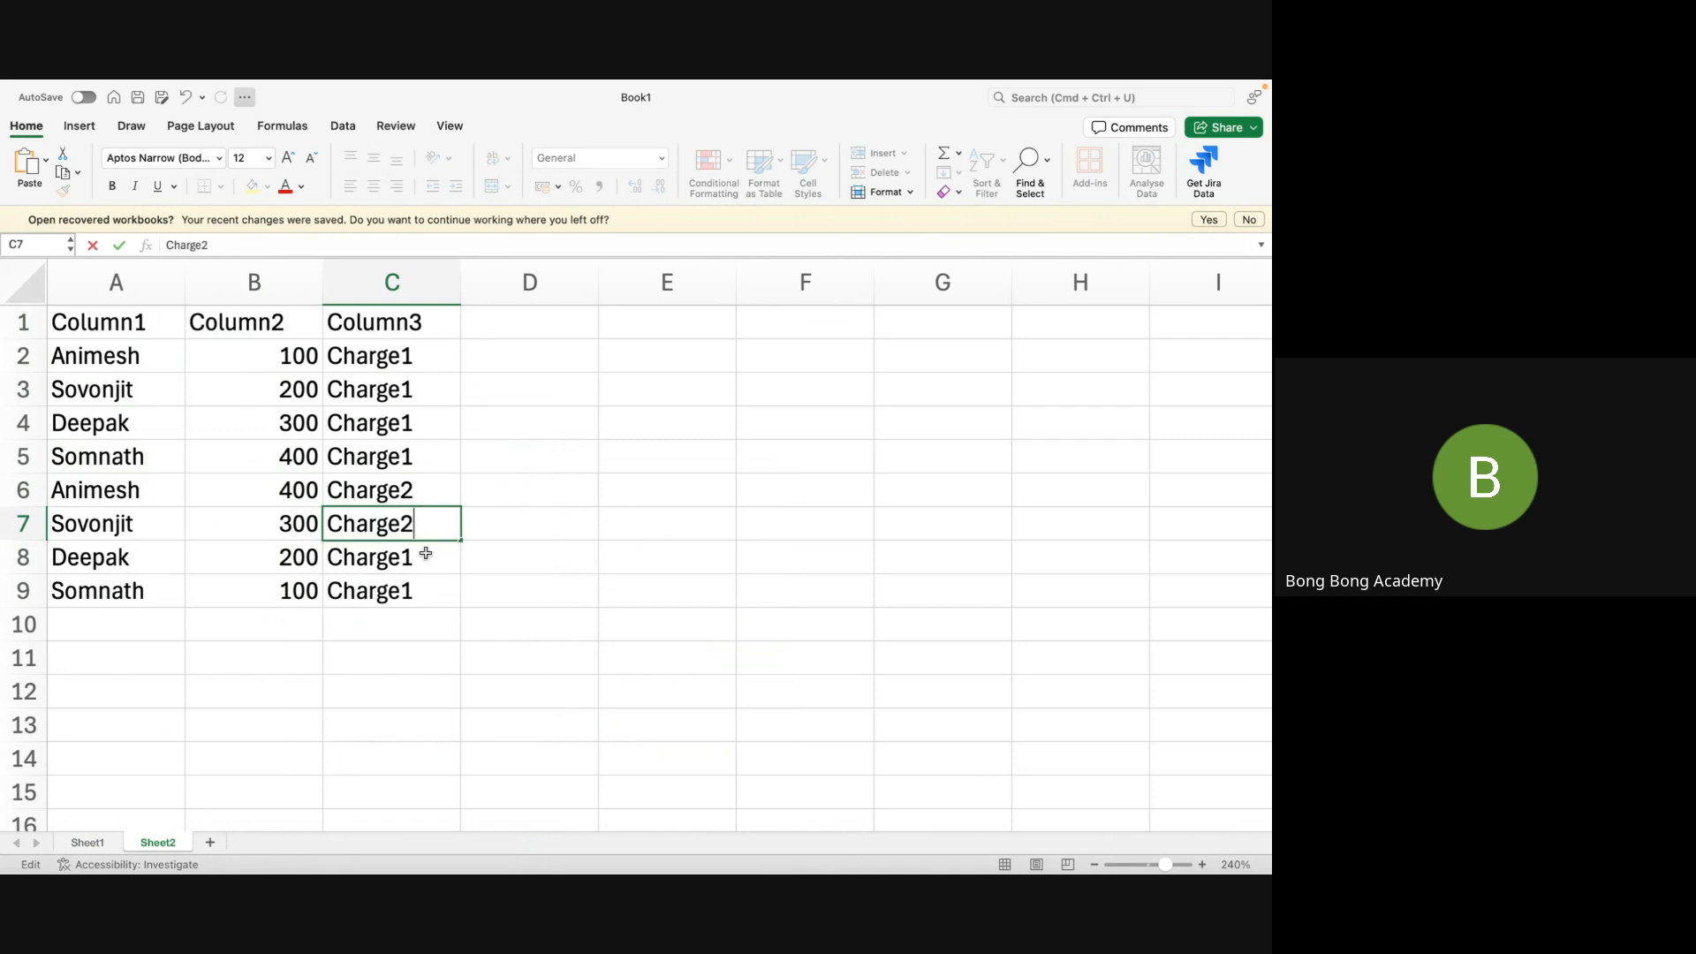
pyautogui.click(426, 561)
pyautogui.doubleClick(424, 567)
pyautogui.press('BackSpace')
pyautogui.write('2')
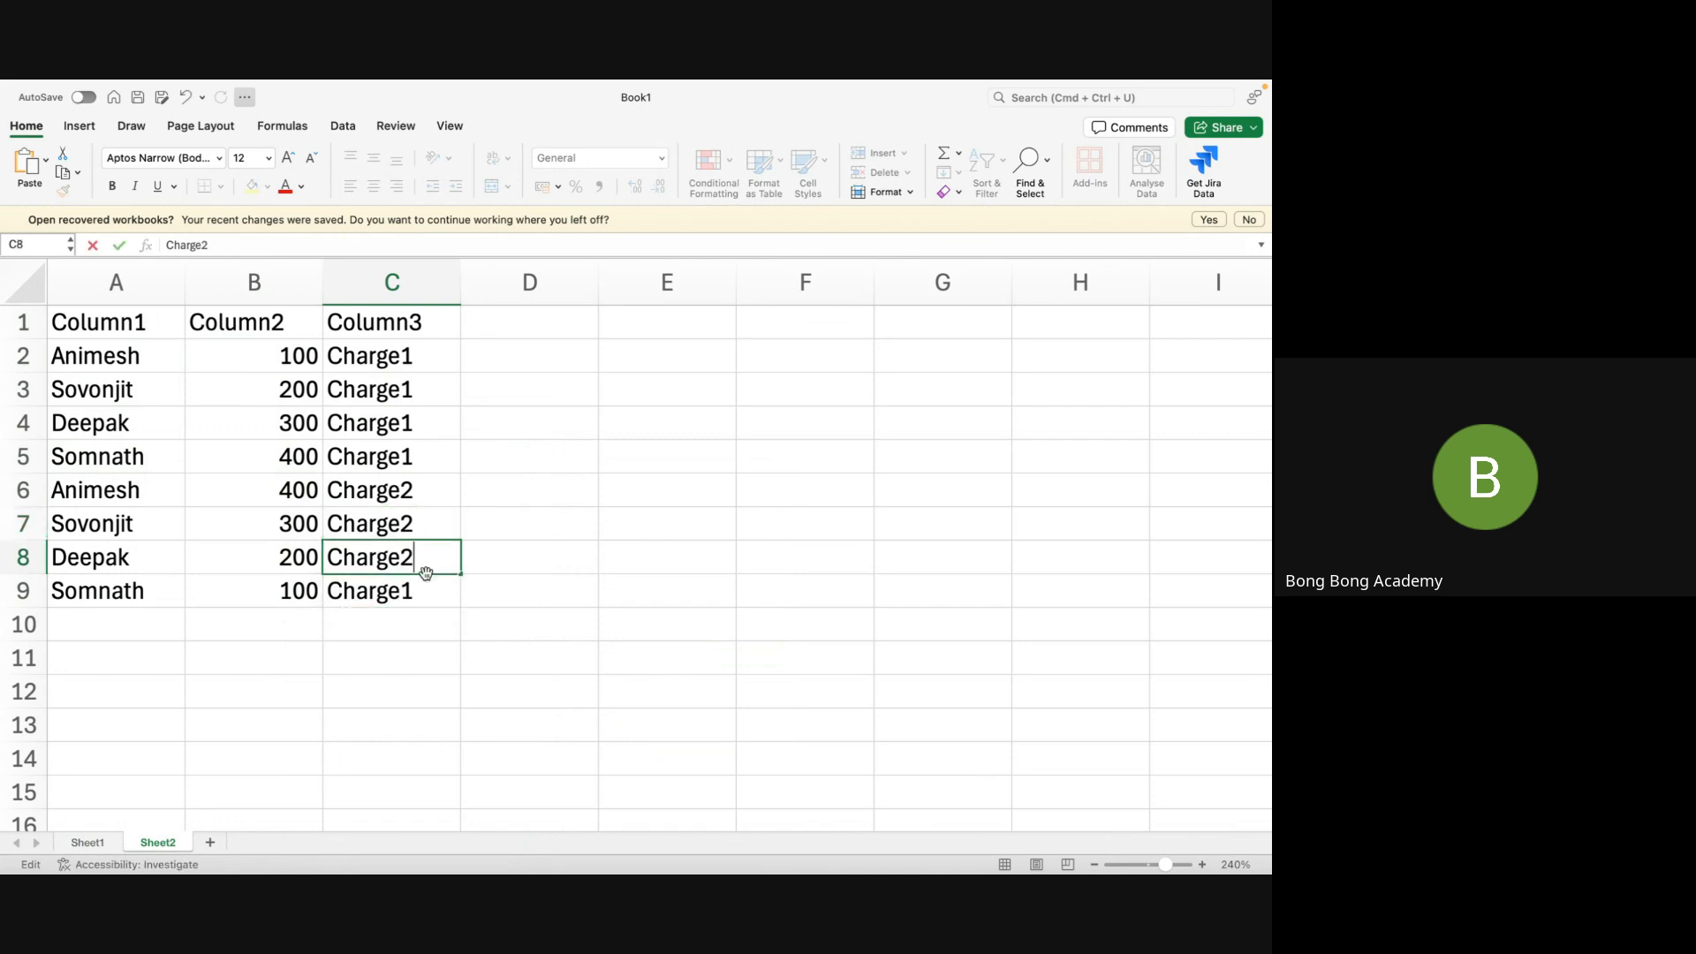
pyautogui.click(426, 590)
pyautogui.doubleClick(426, 594)
pyautogui.press('BackSpace')
pyautogui.write('2')
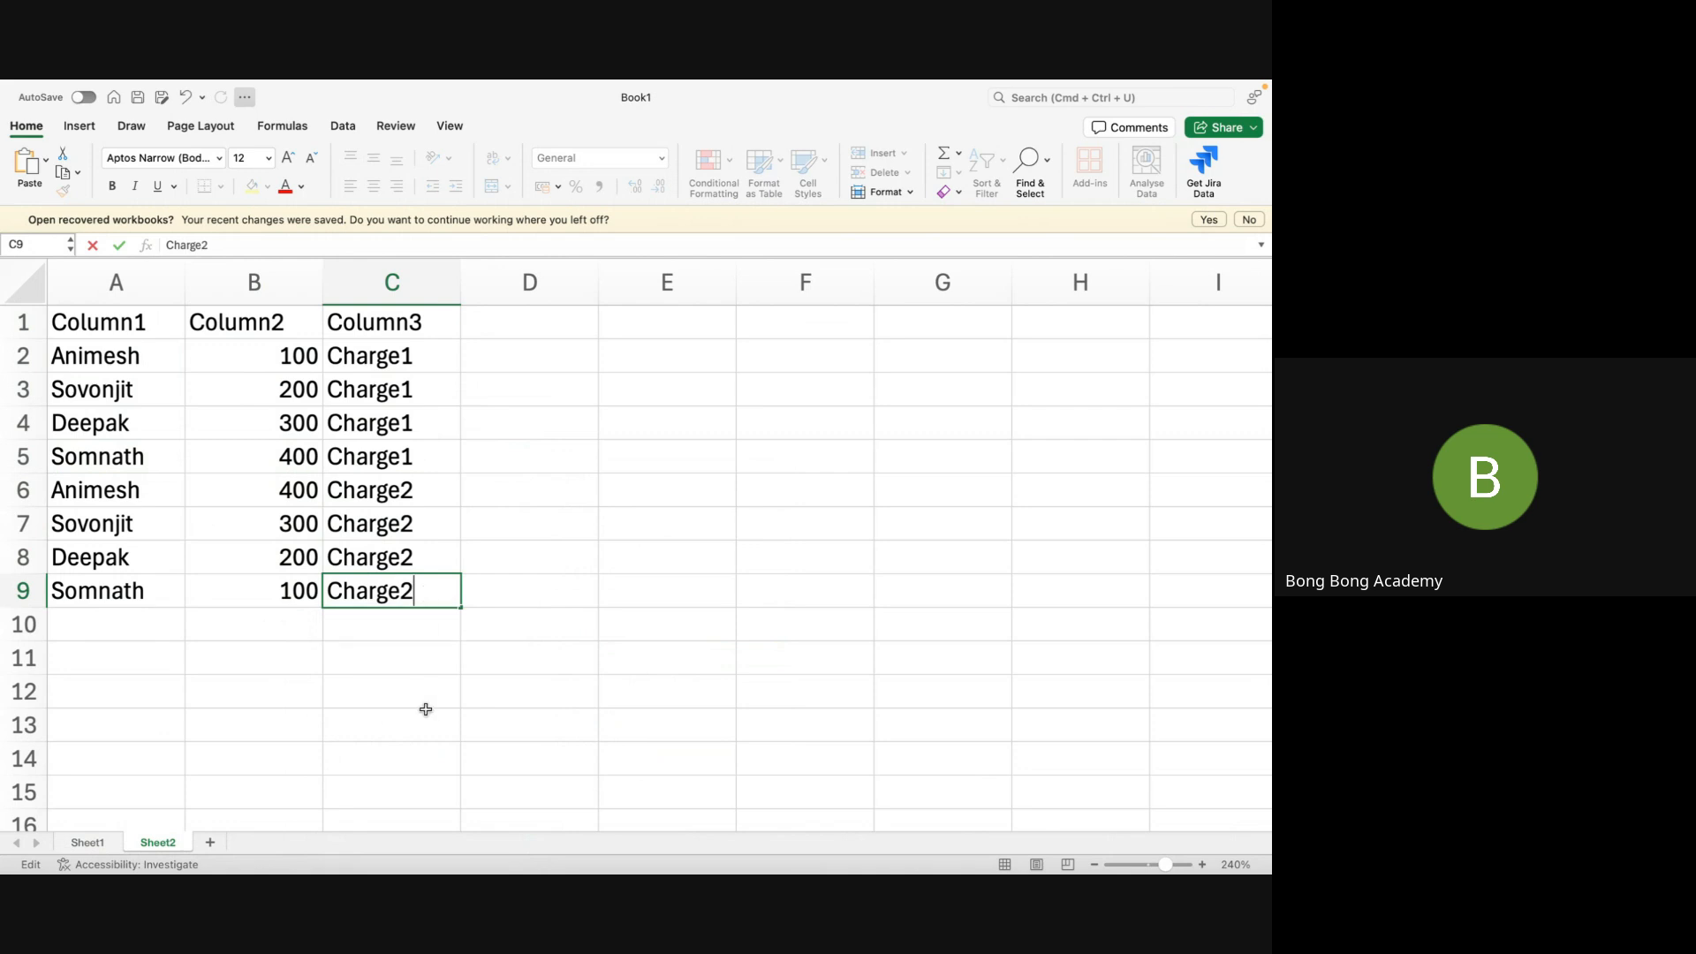
pyautogui.click(425, 710)
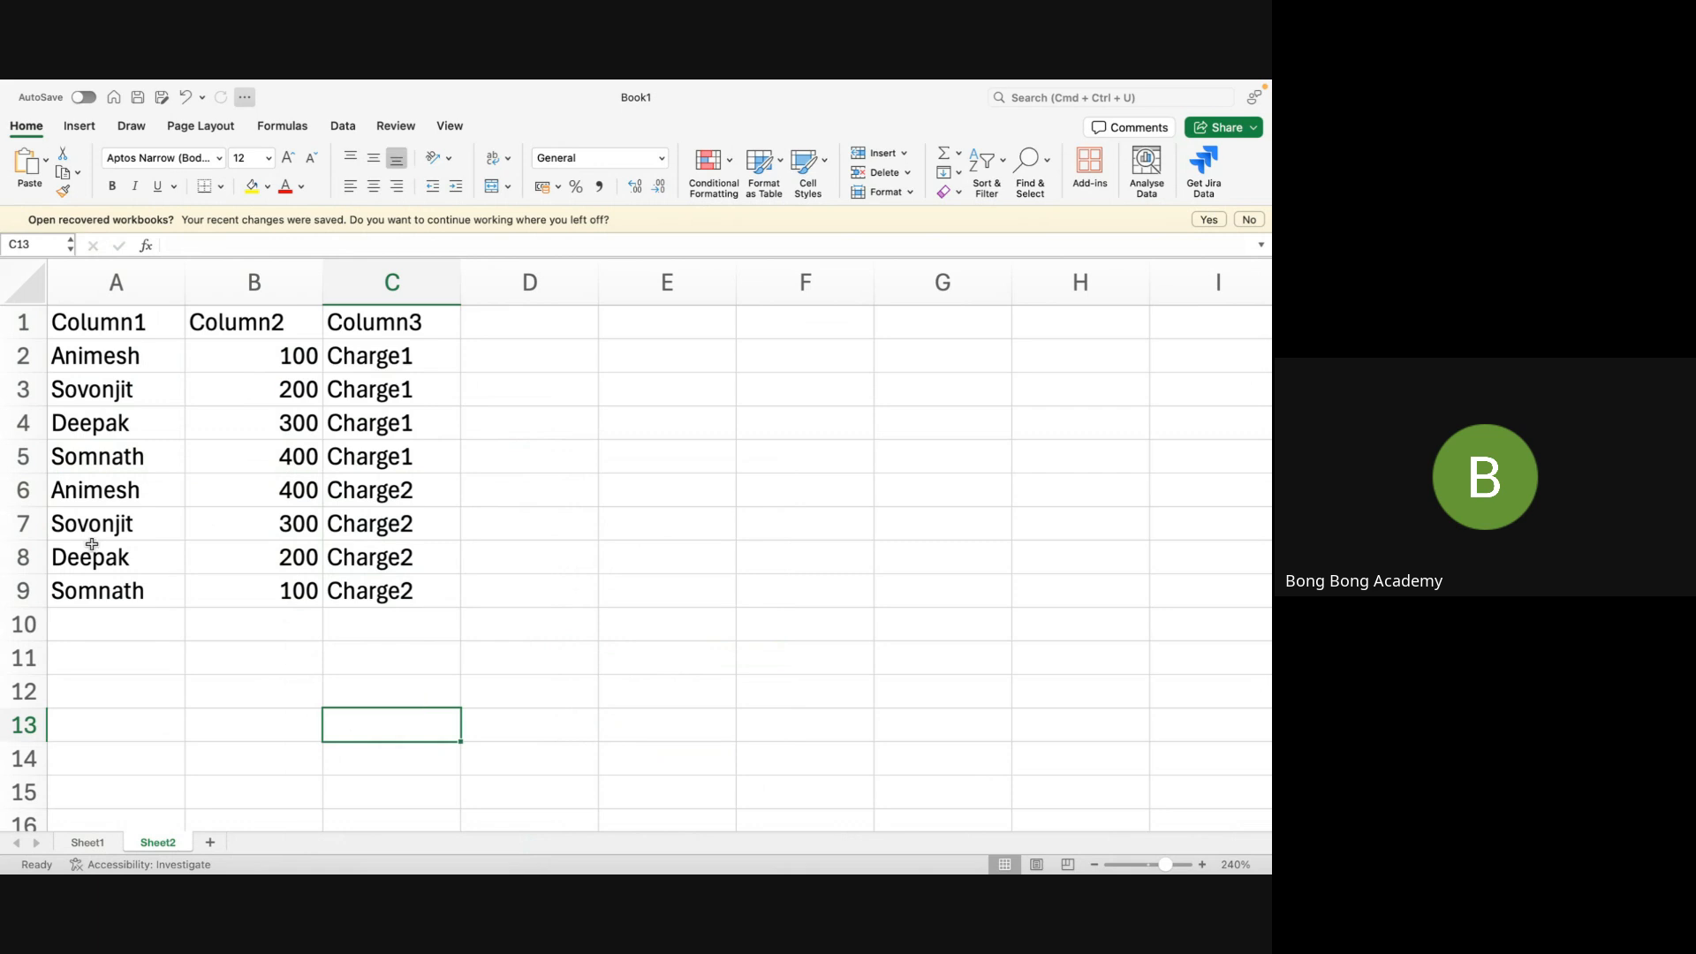
# Total the Column2 amounts in B2:B9 with AutoSum in cell B10
pyautogui.click(286, 647)
pyautogui.moveTo(304, 357); pyautogui.dragTo(303, 576)
pyautogui.click(947, 159)
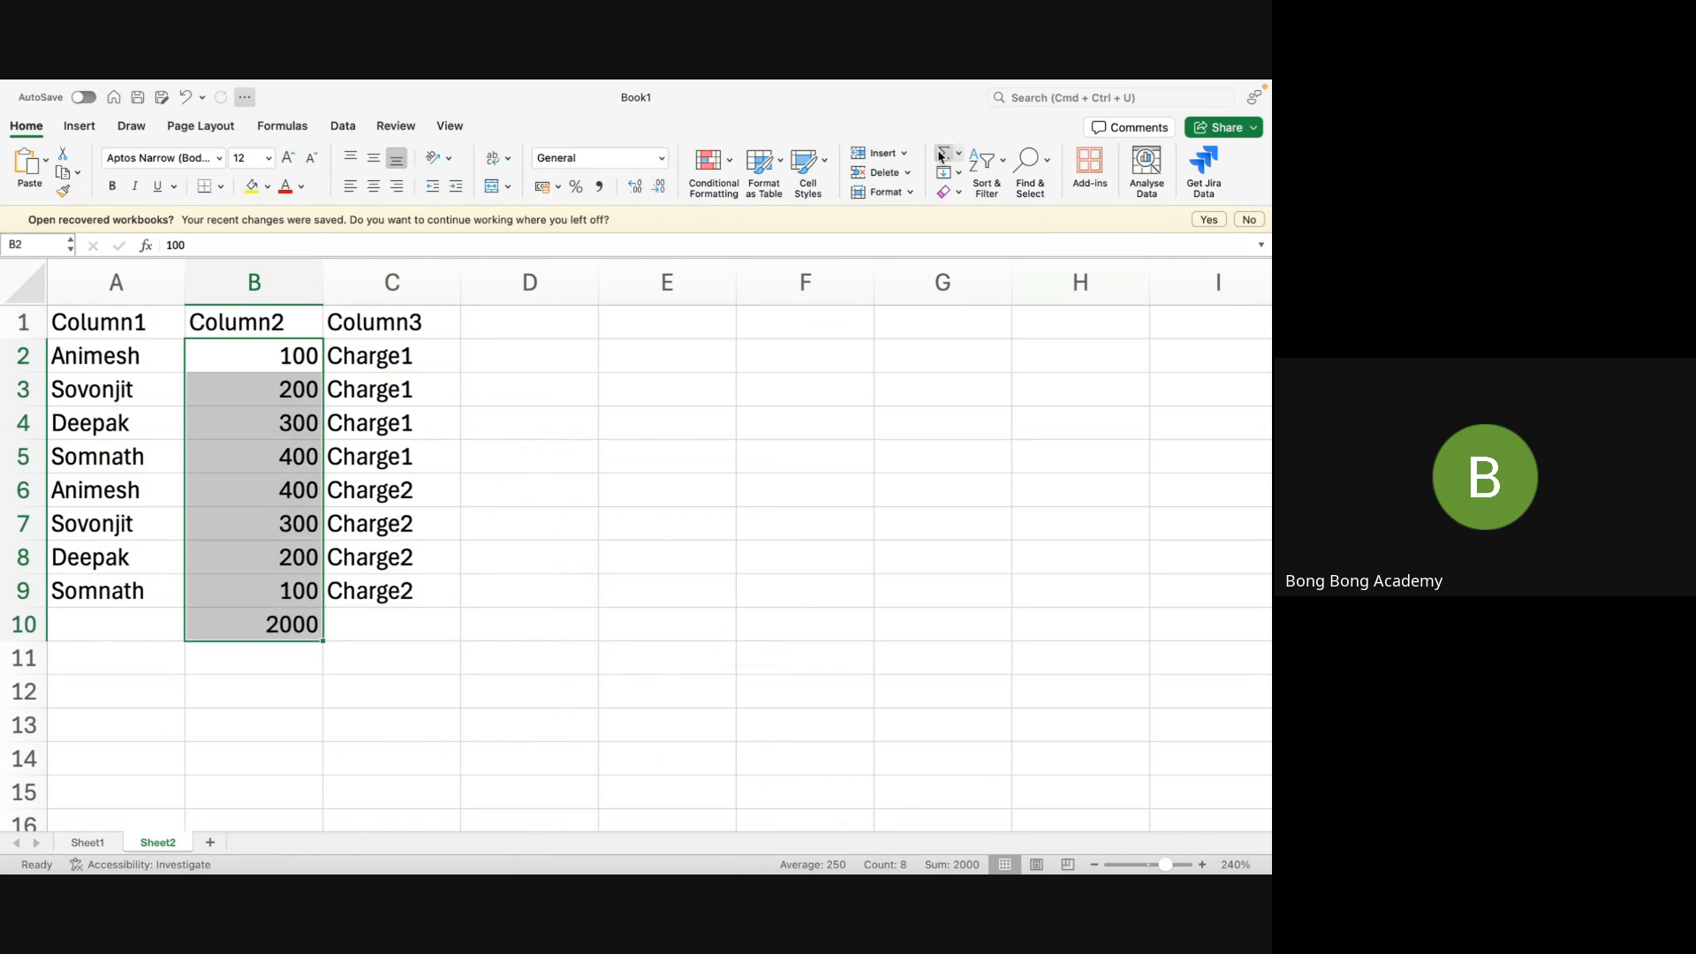
pyautogui.click(471, 711)
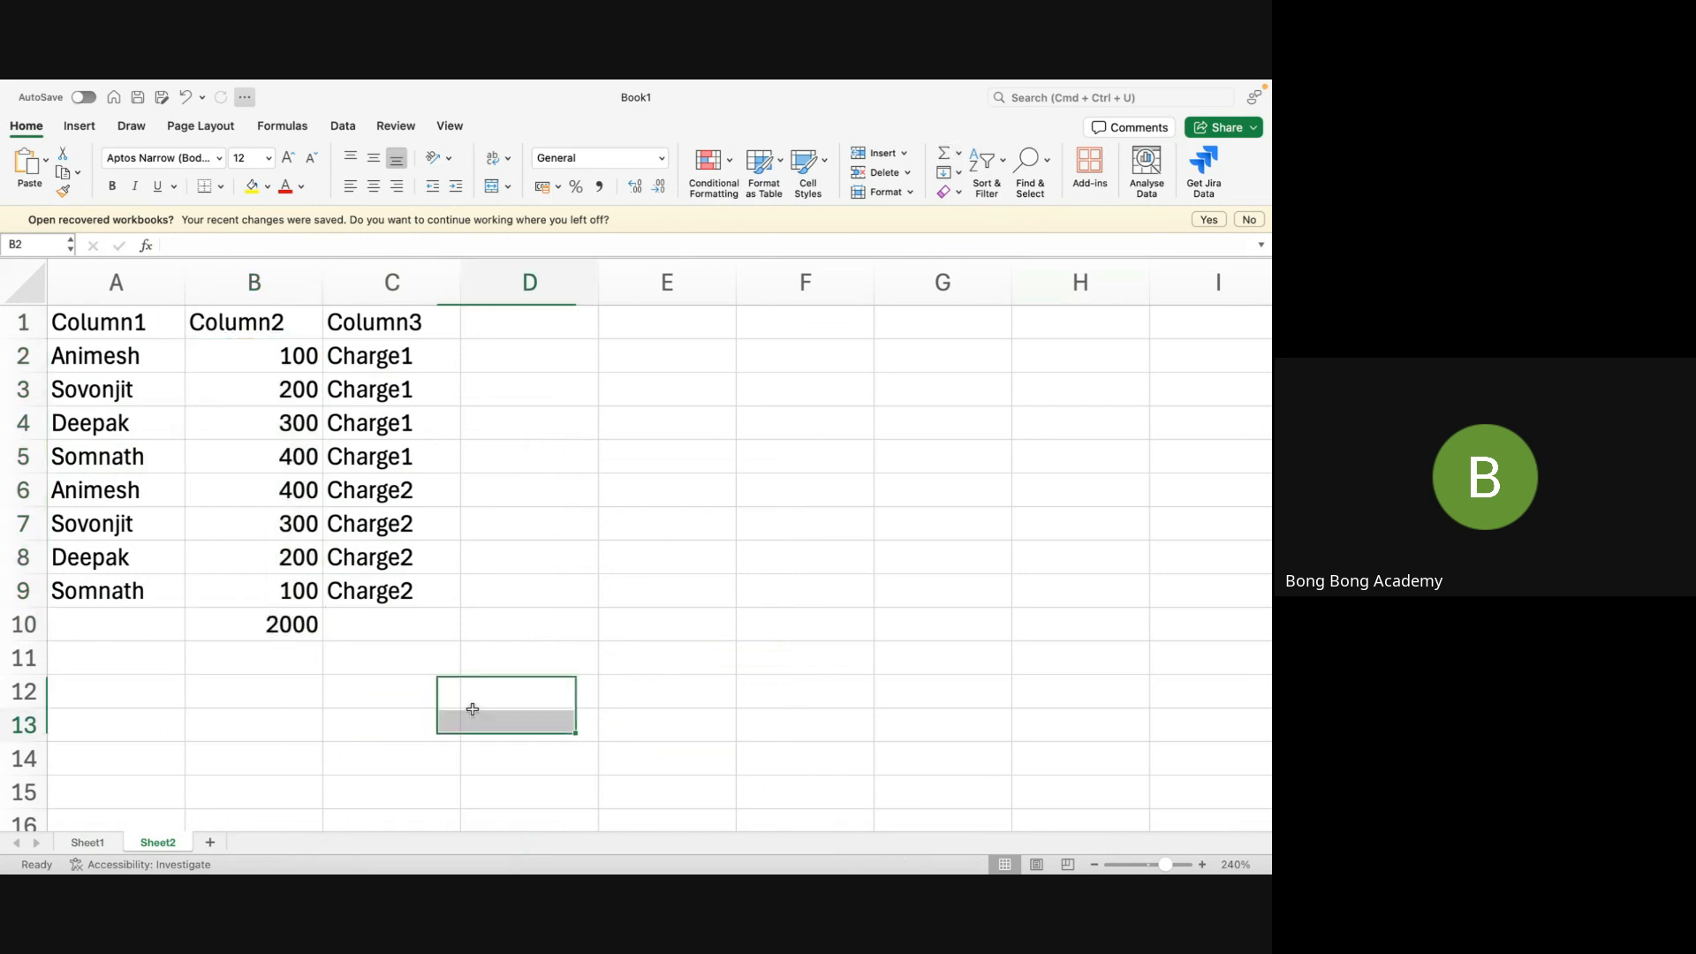
# Rename the Sheet2 worksheet as Tabular Report
pyautogui.rightClick(164, 844)
pyautogui.click(198, 653)
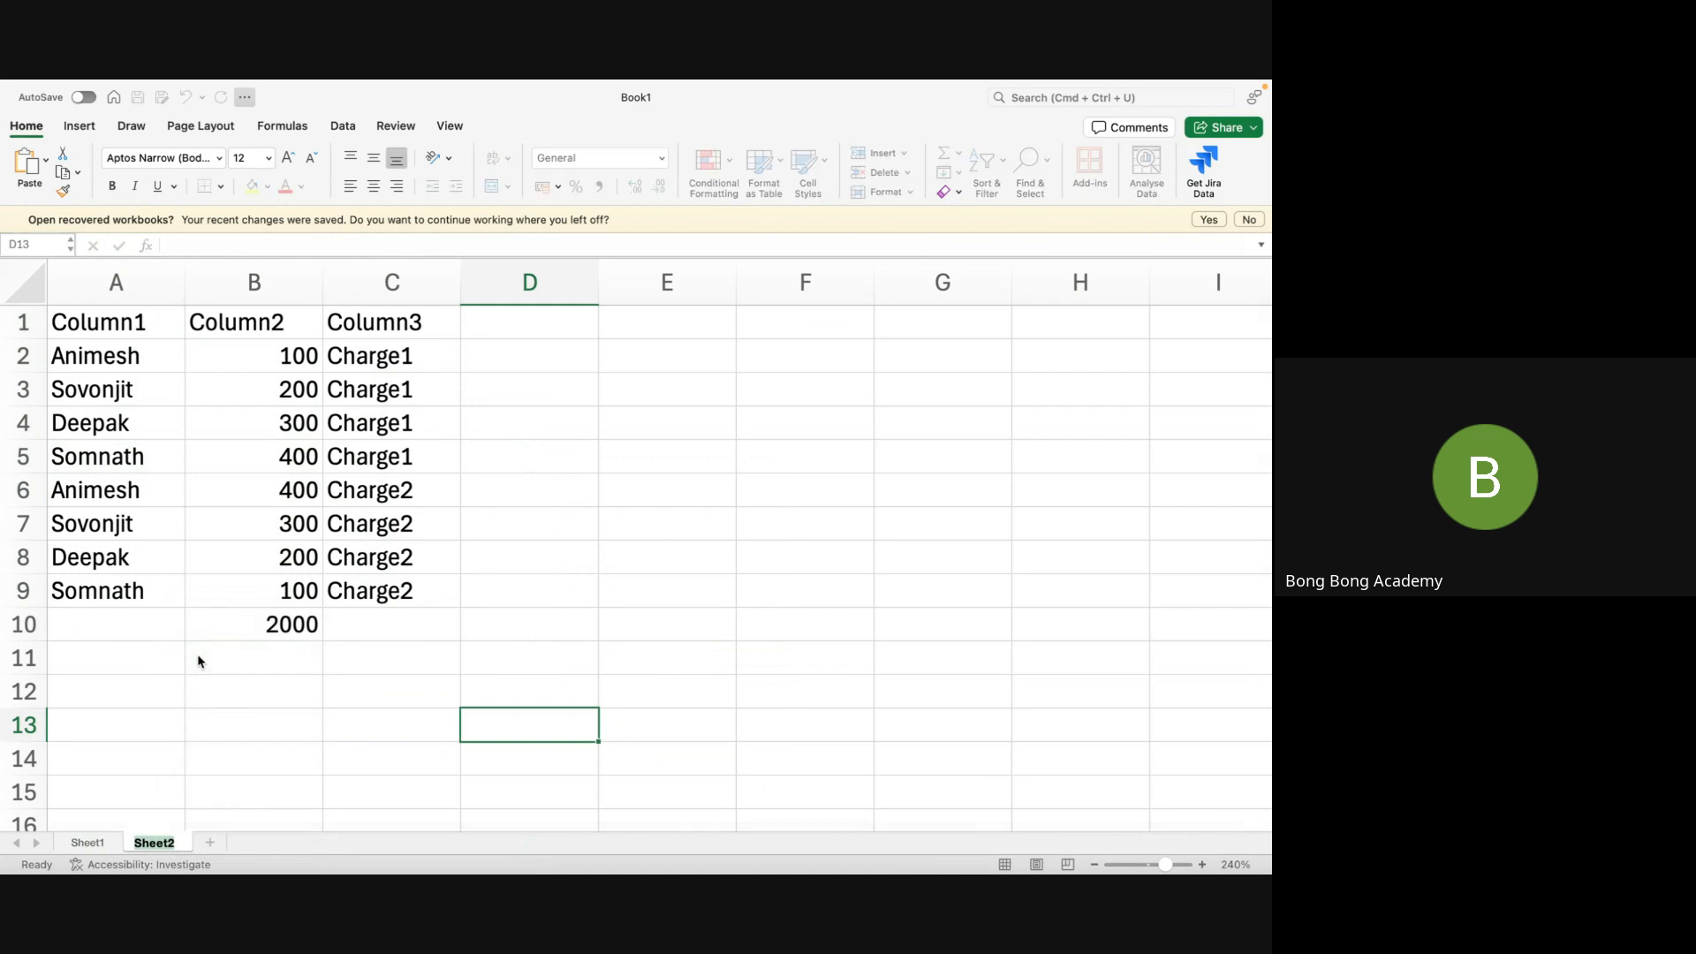
pyautogui.write('Tablula')
pyautogui.press('BackSpace')
pyautogui.press('BackSpace')
pyautogui.press('BackSpace')
pyautogui.press('BackSpace')
pyautogui.write('ular Report')
pyautogui.click(265, 657)
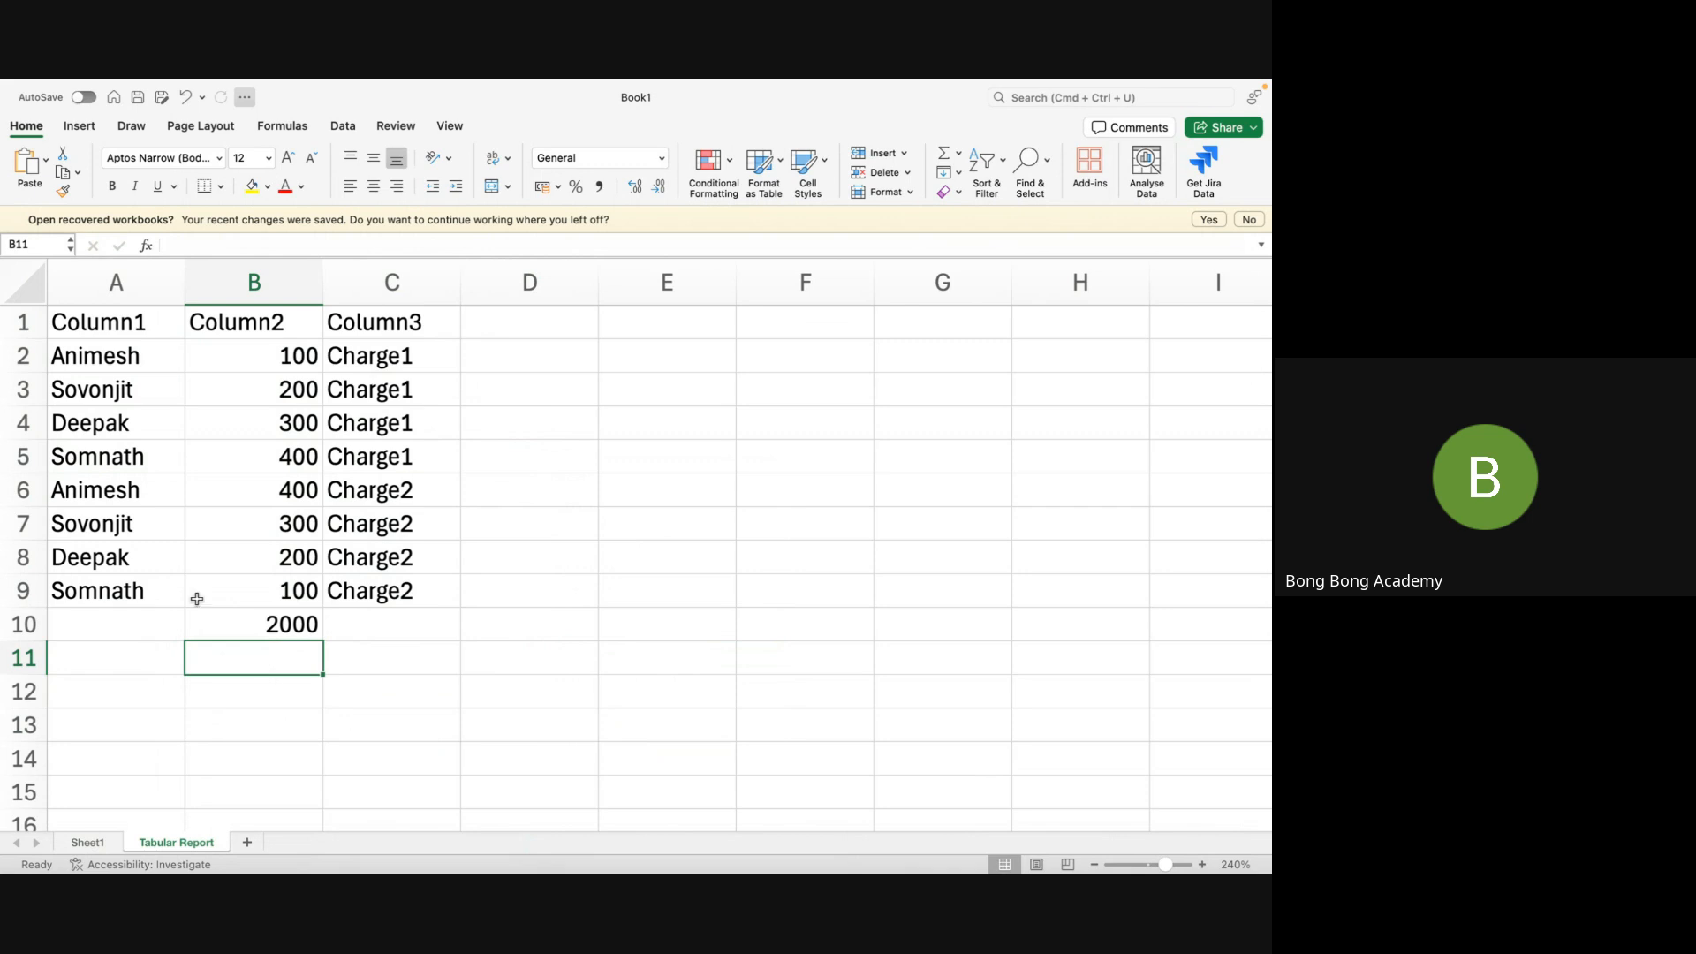
# Define the name Table1 for the data range A1:C9, headers included and the total row left out
pyautogui.moveTo(94, 322); pyautogui.dragTo(378, 587)
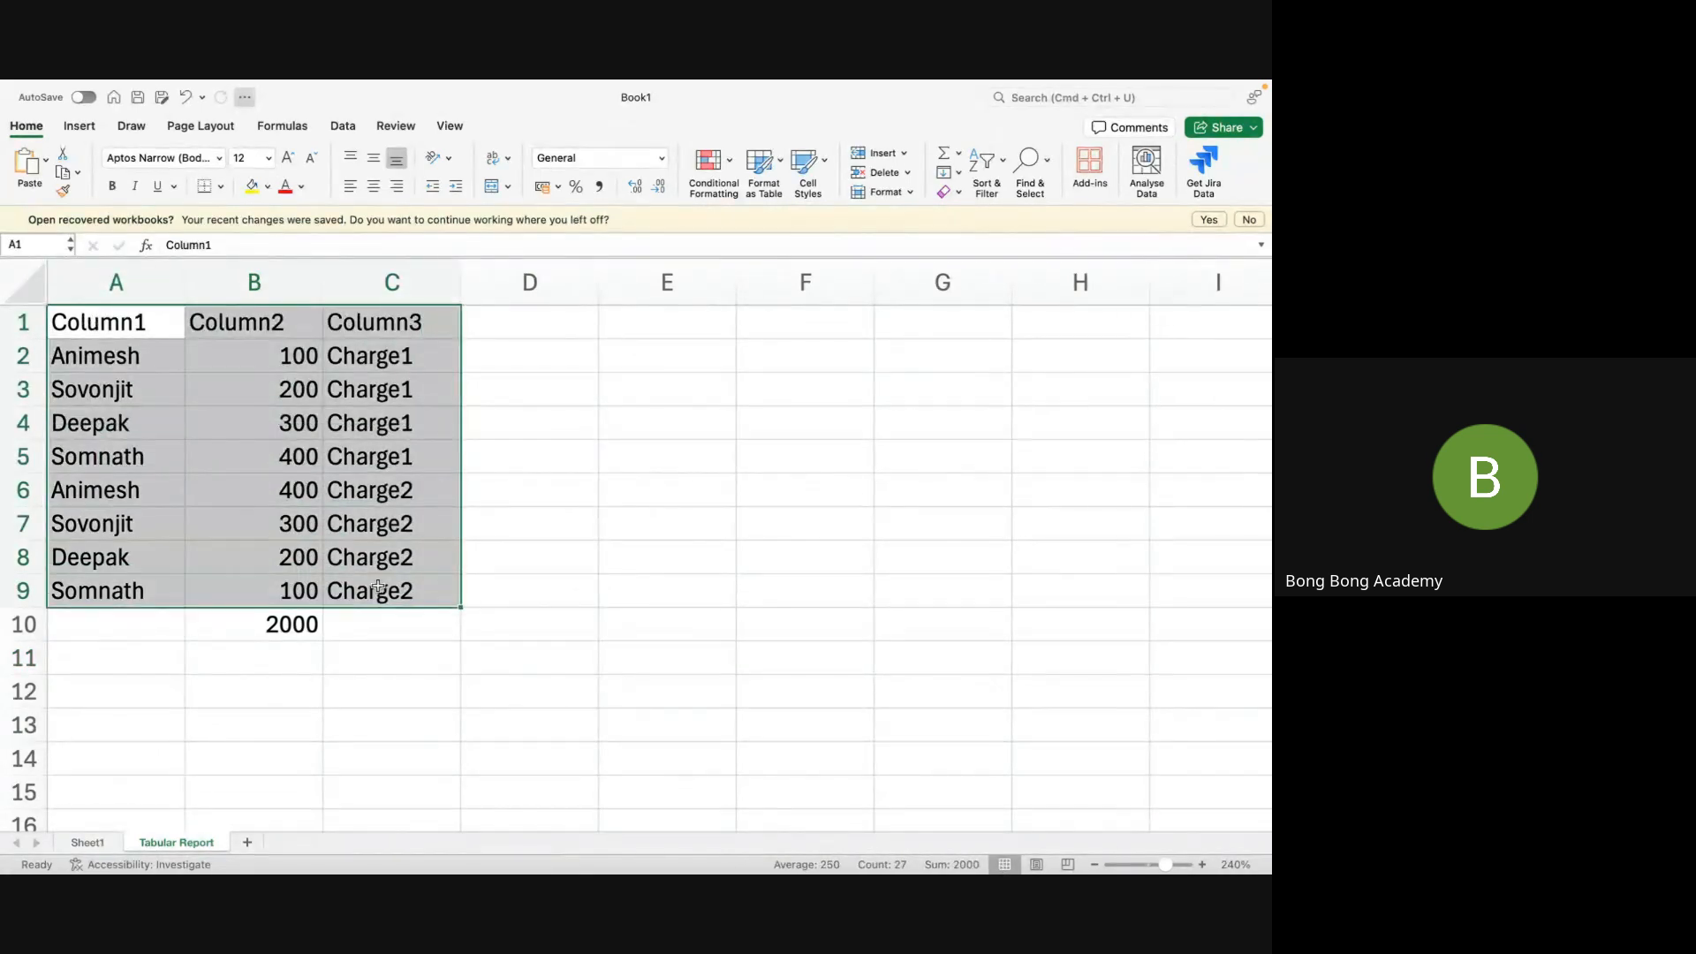
pyautogui.rightClick(378, 588)
pyautogui.click(378, 587)
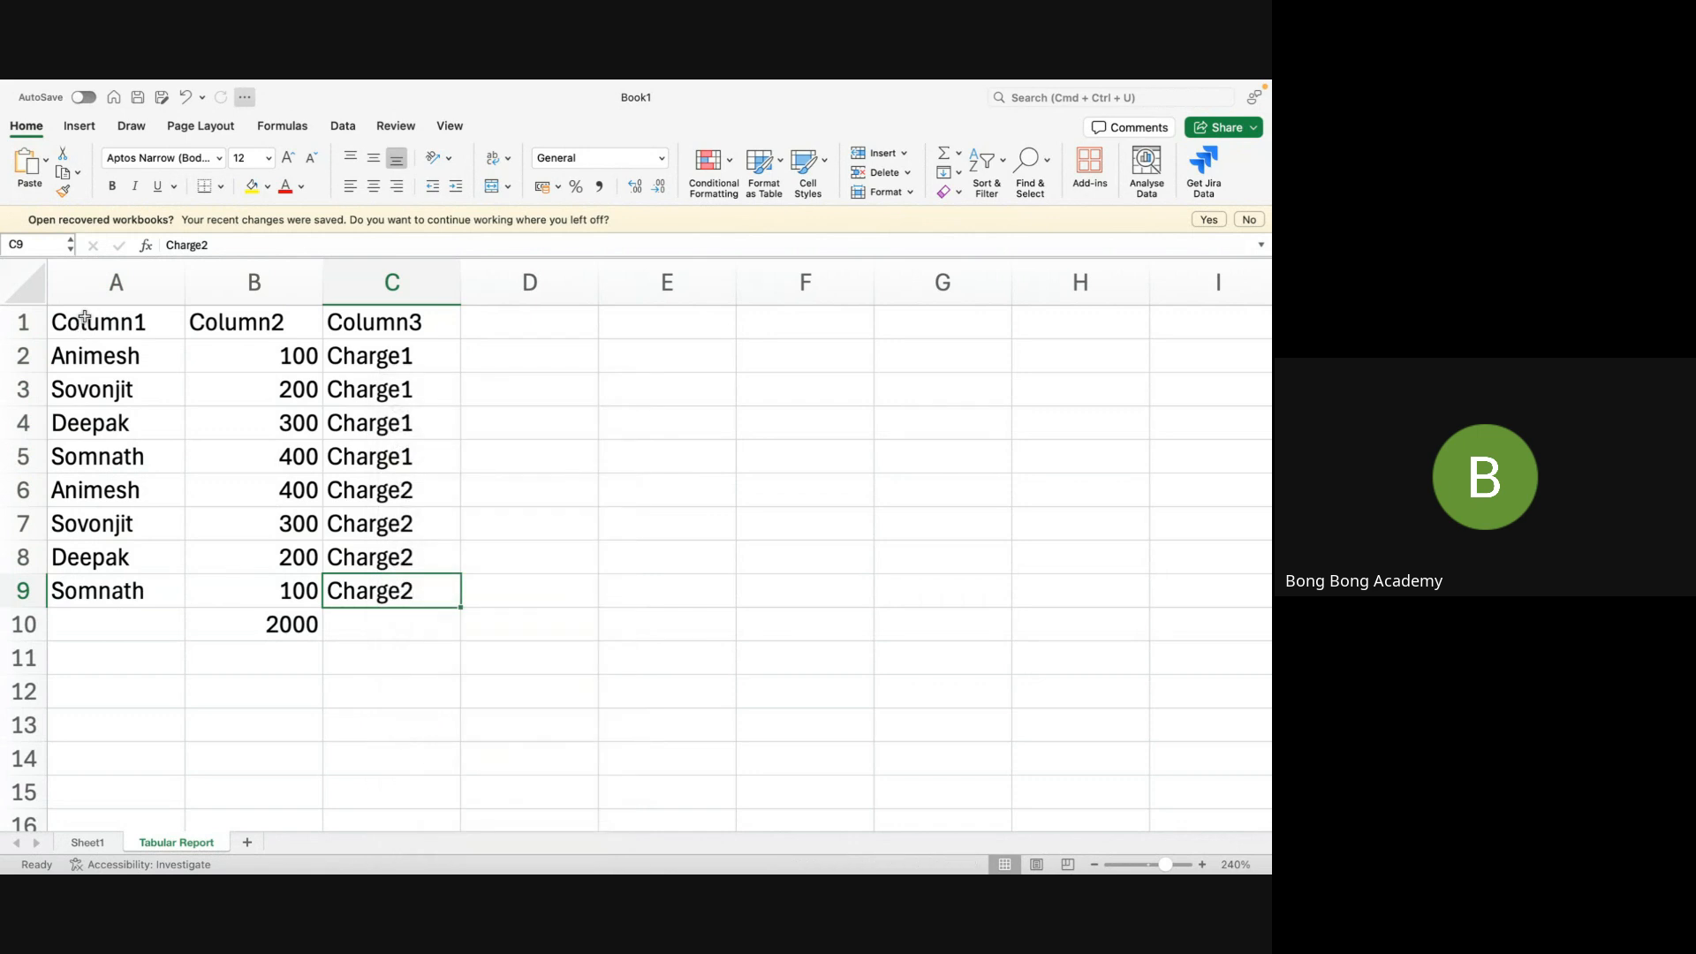
pyautogui.moveTo(84, 322); pyautogui.dragTo(428, 591)
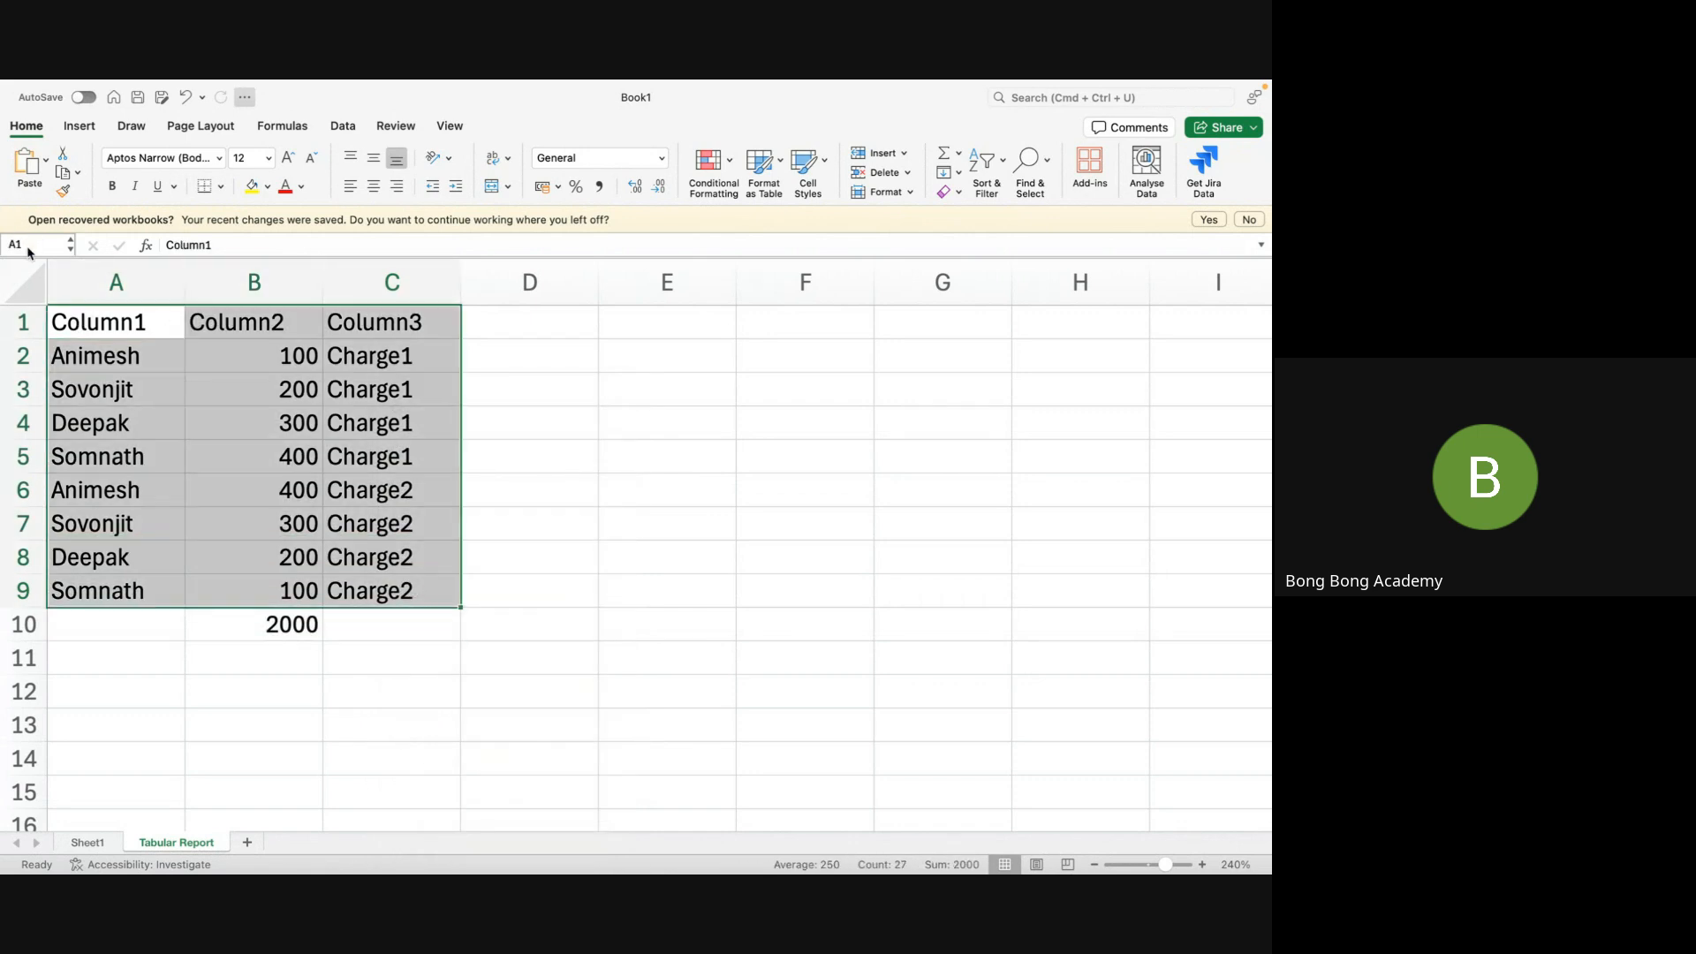
pyautogui.press('BackSpace')
pyautogui.press('BackSpace')
pyautogui.press('Return')
pyautogui.click(659, 658)
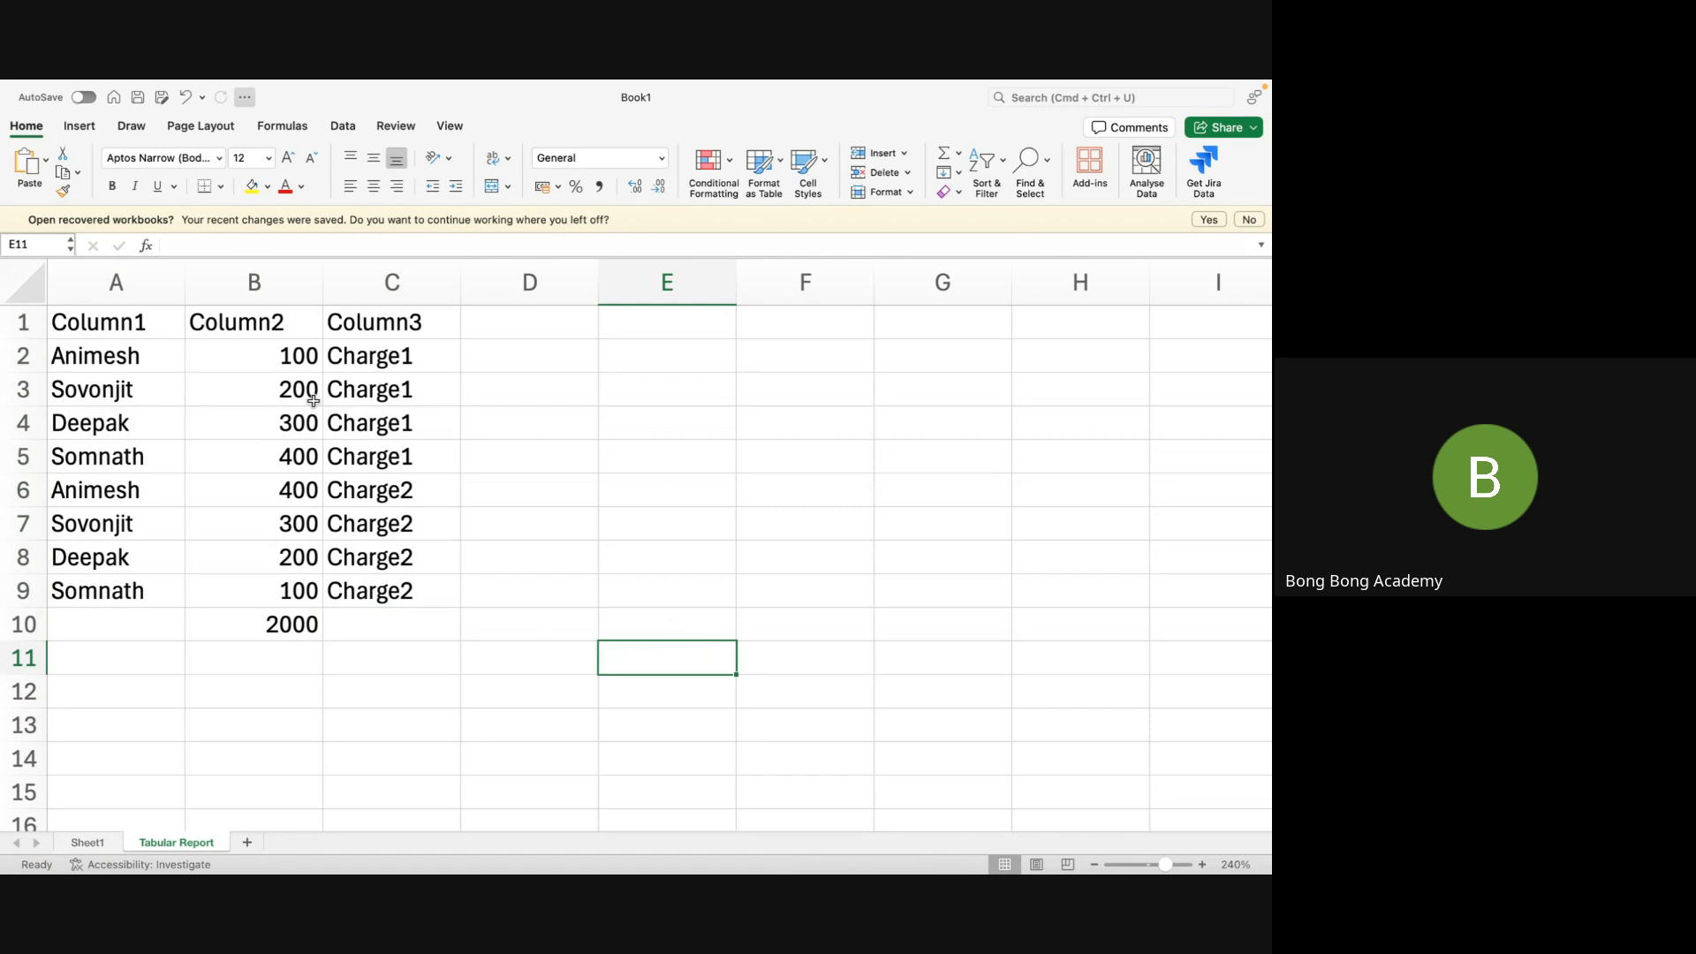
# Add a new worksheet and create a PivotTable from Table1 at cell B6 of that sheet
pyautogui.click(247, 841)
pyautogui.rightClick(244, 850)
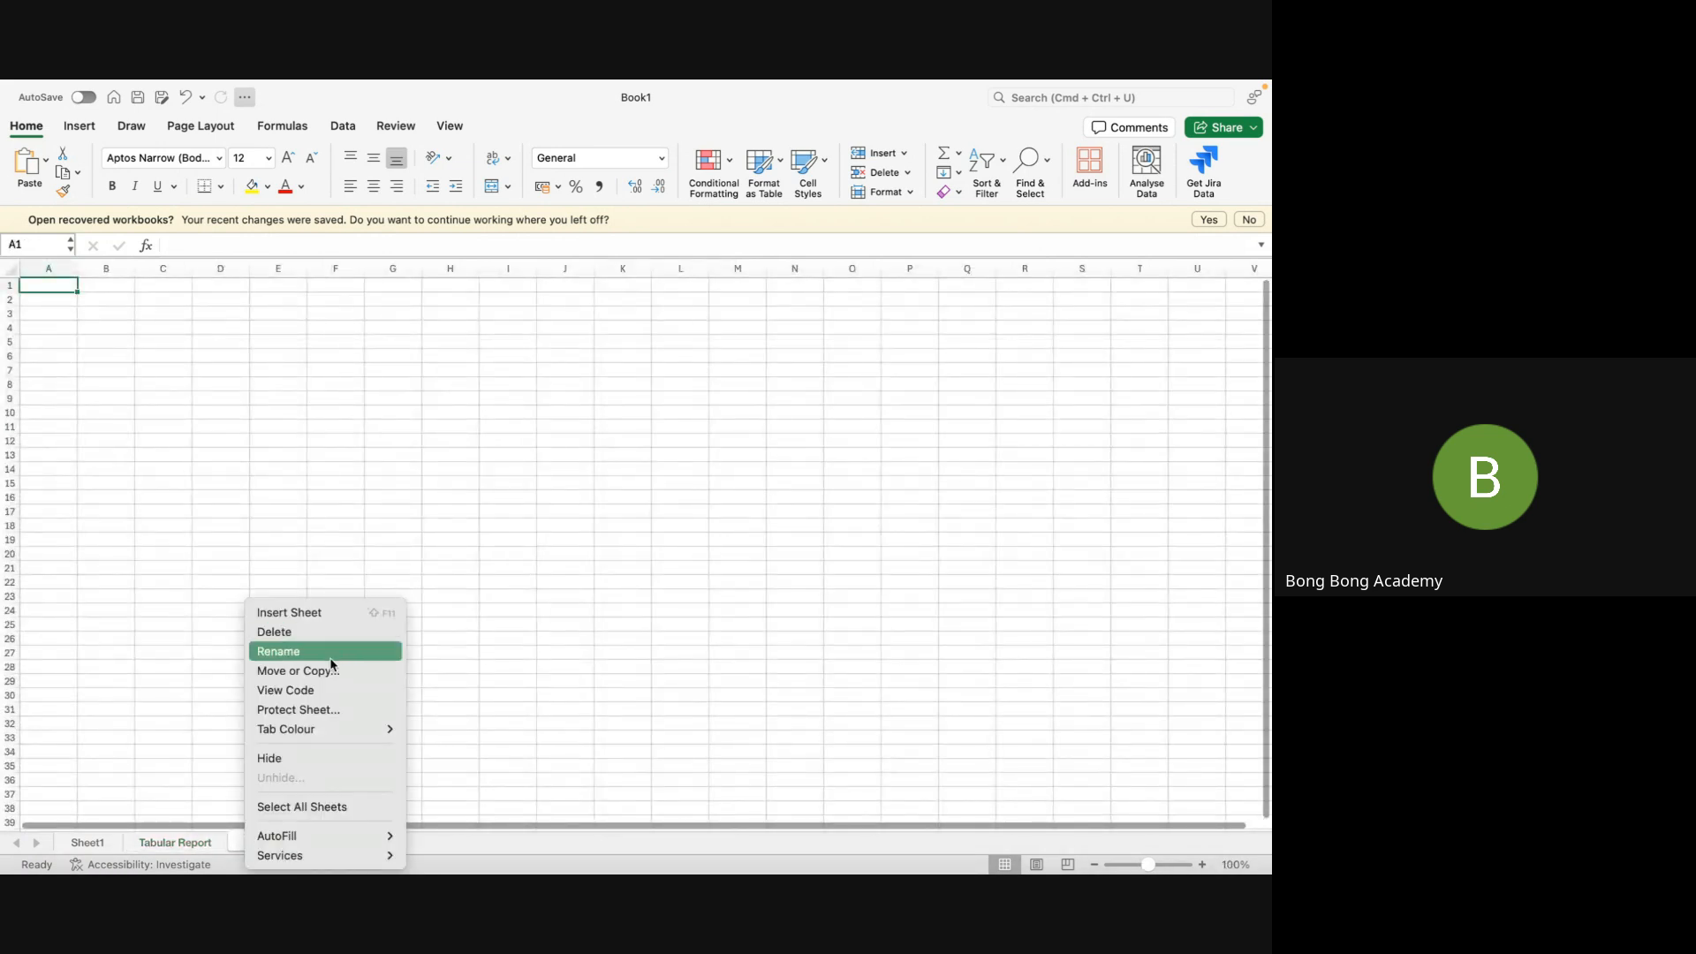
pyautogui.click(244, 553)
pyautogui.click(107, 355)
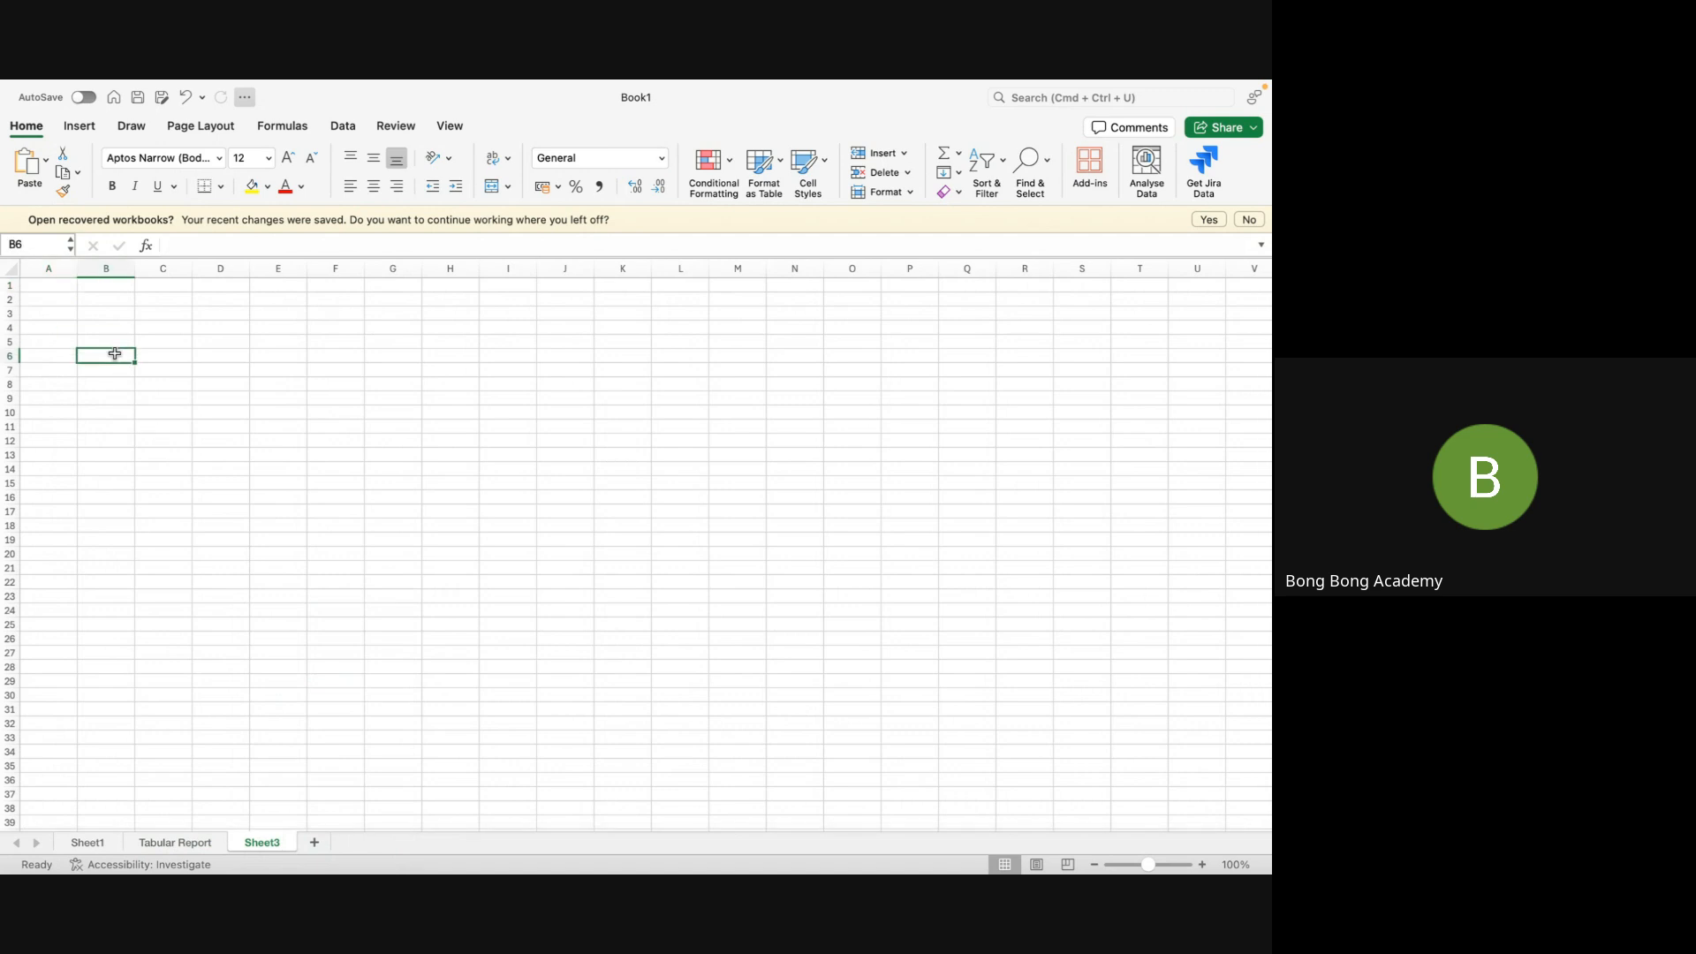
pyautogui.click(84, 127)
pyautogui.click(29, 168)
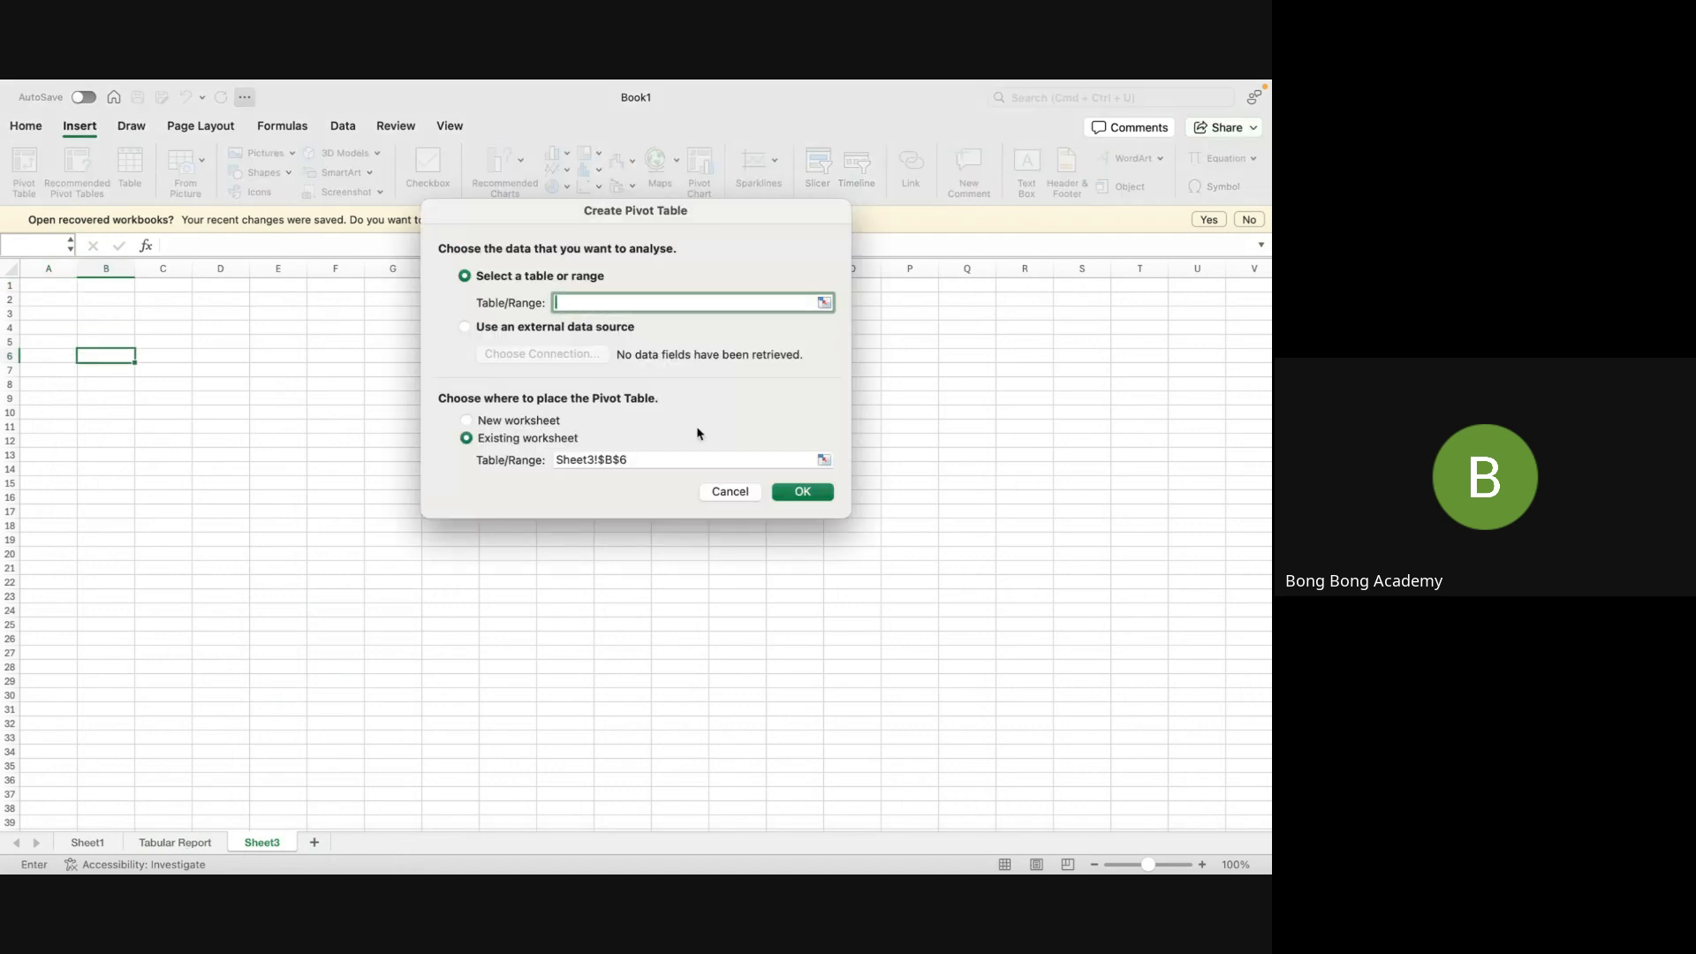
pyautogui.write('Table1')
pyautogui.click(821, 494)
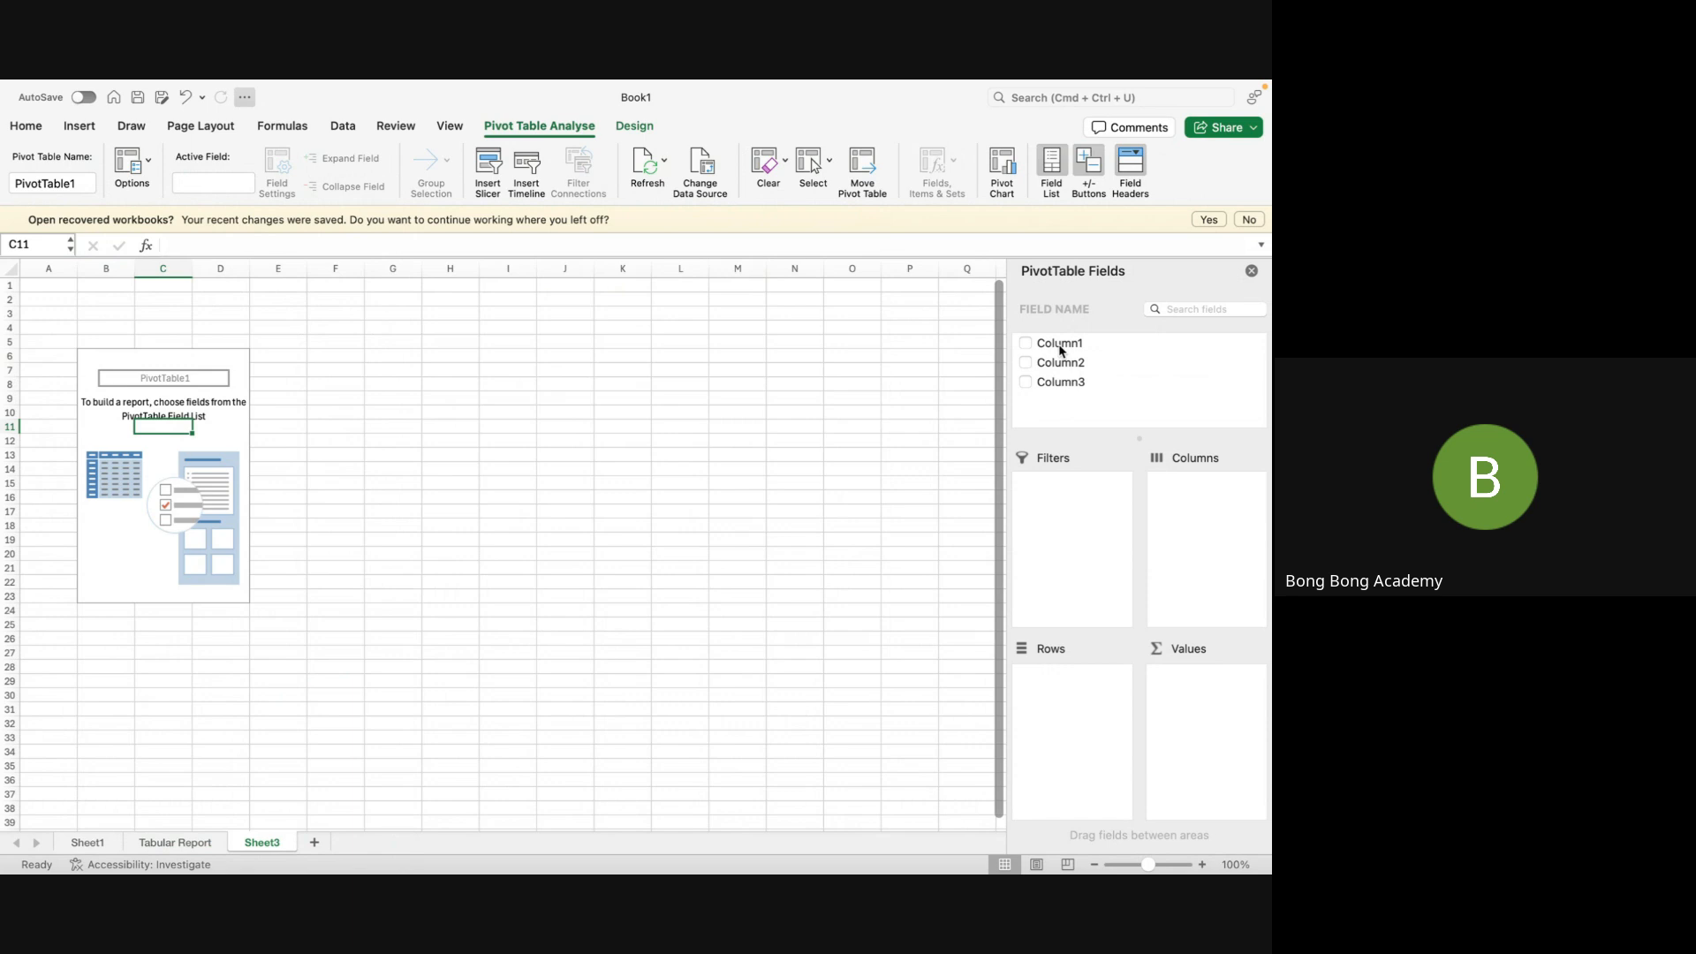
# Lay out the PivotTable with Column1 and then Column3 as rows and the sum of Column2 as values
pyautogui.moveTo(1060, 349); pyautogui.dragTo(1086, 759)
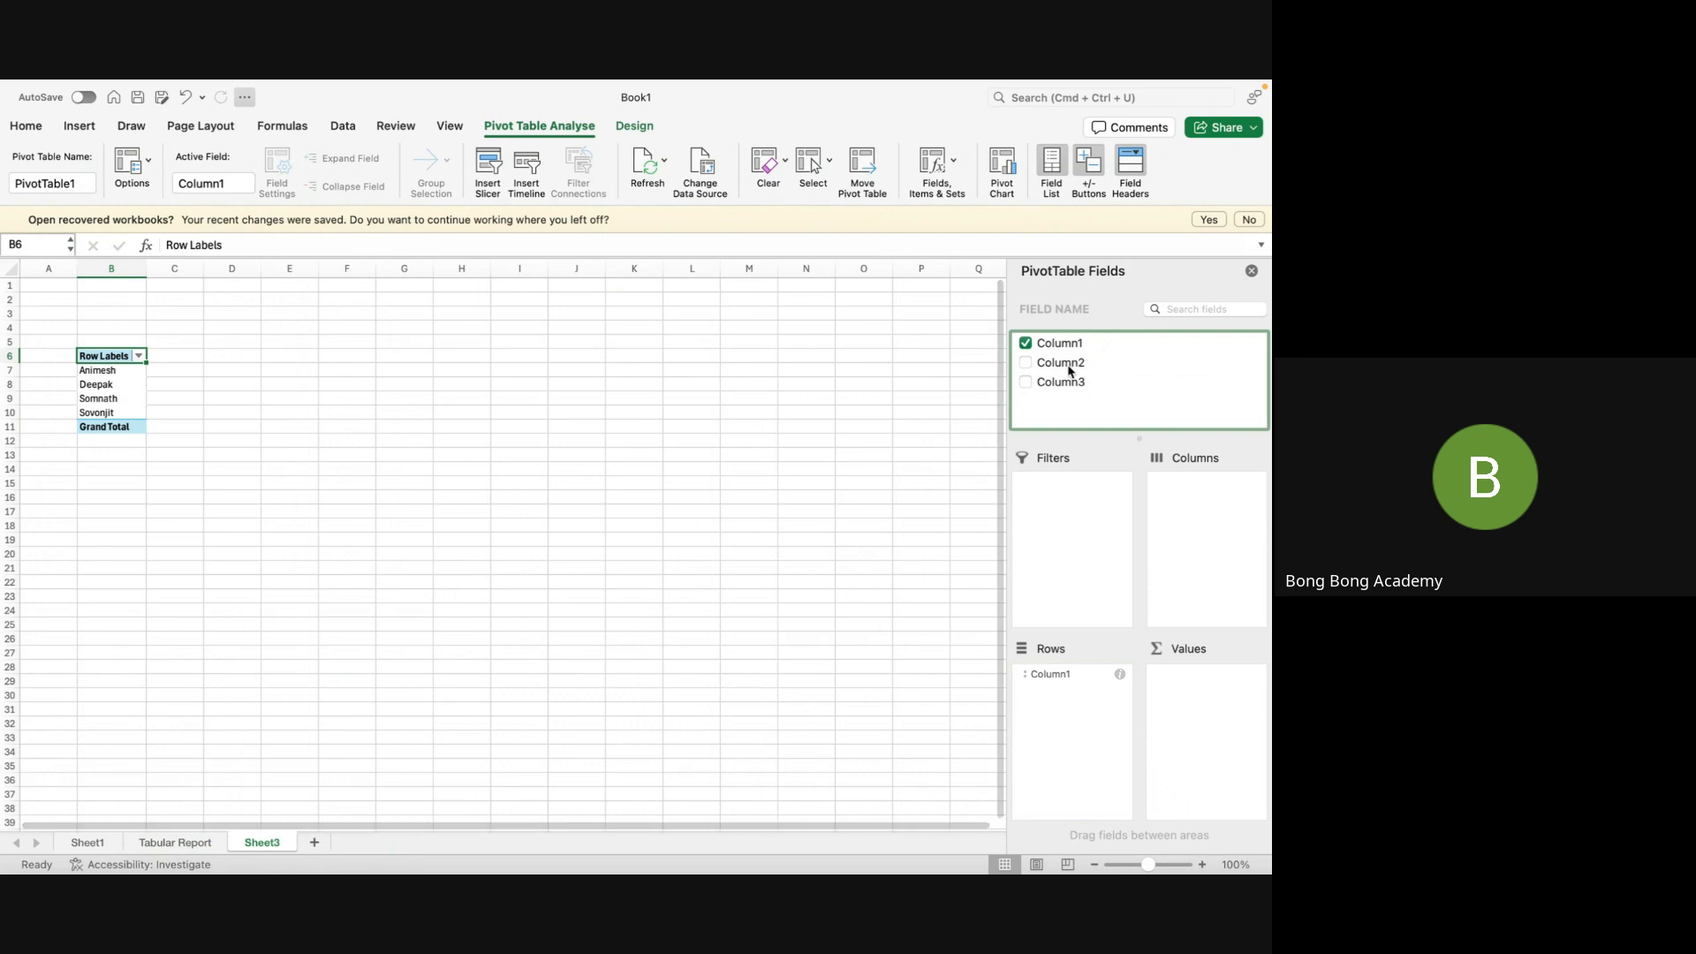
pyautogui.moveTo(1063, 368); pyautogui.dragTo(1210, 702)
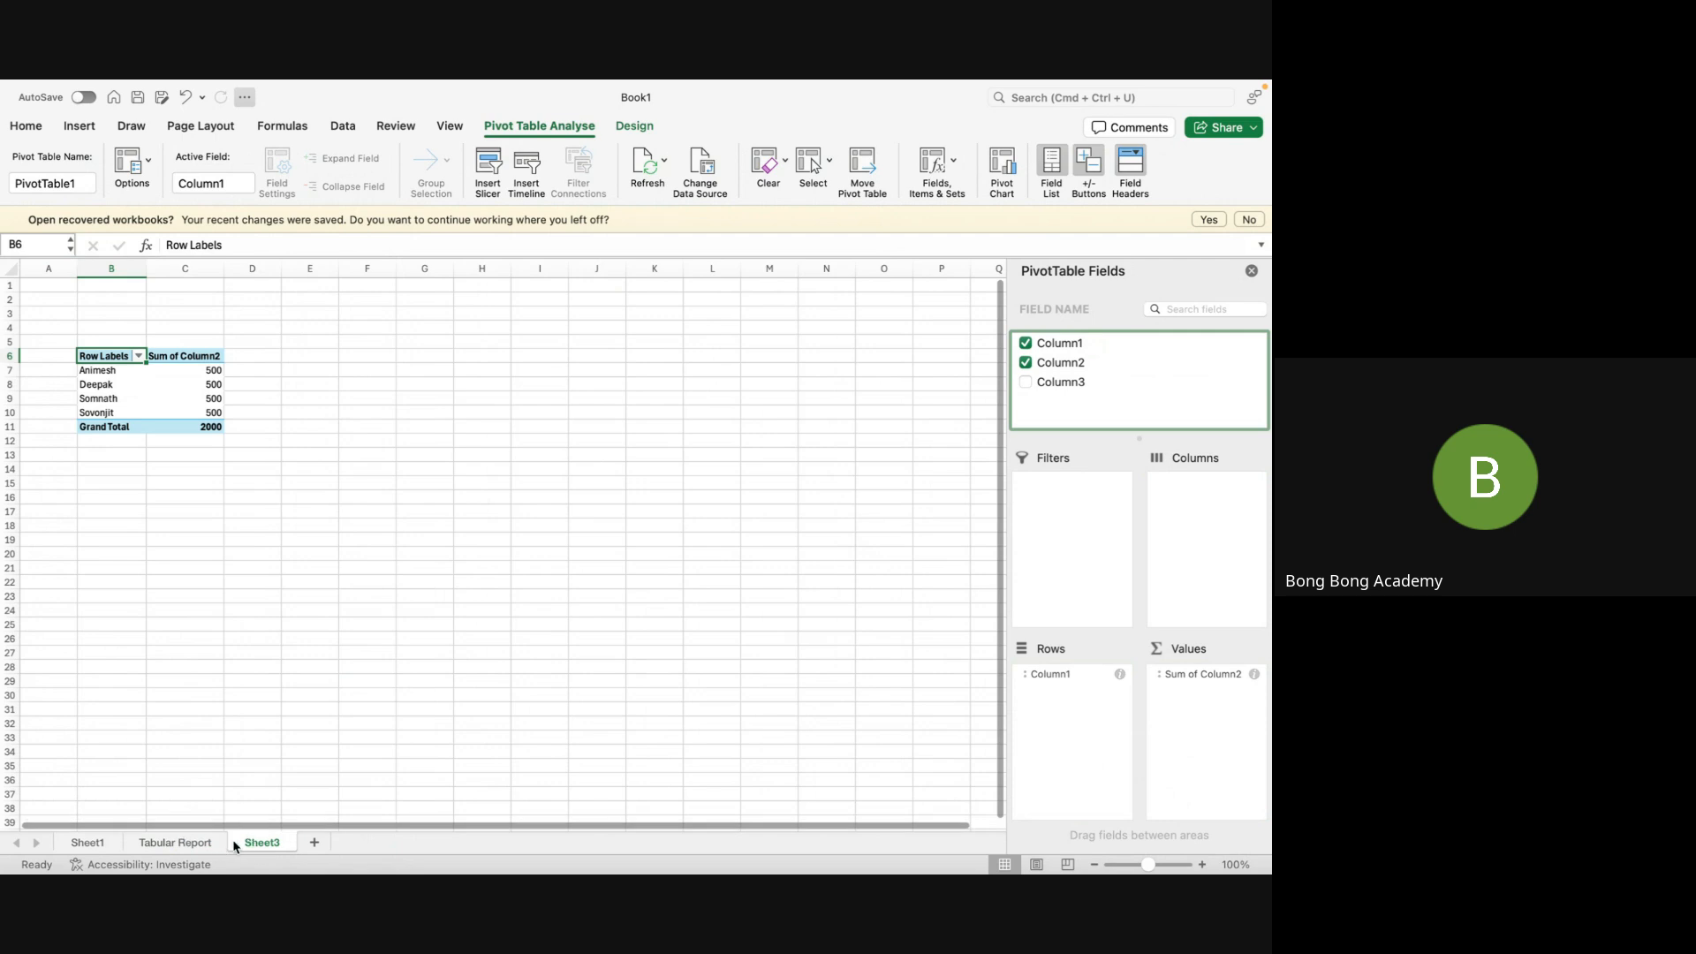
pyautogui.moveTo(1060, 379); pyautogui.dragTo(1071, 697)
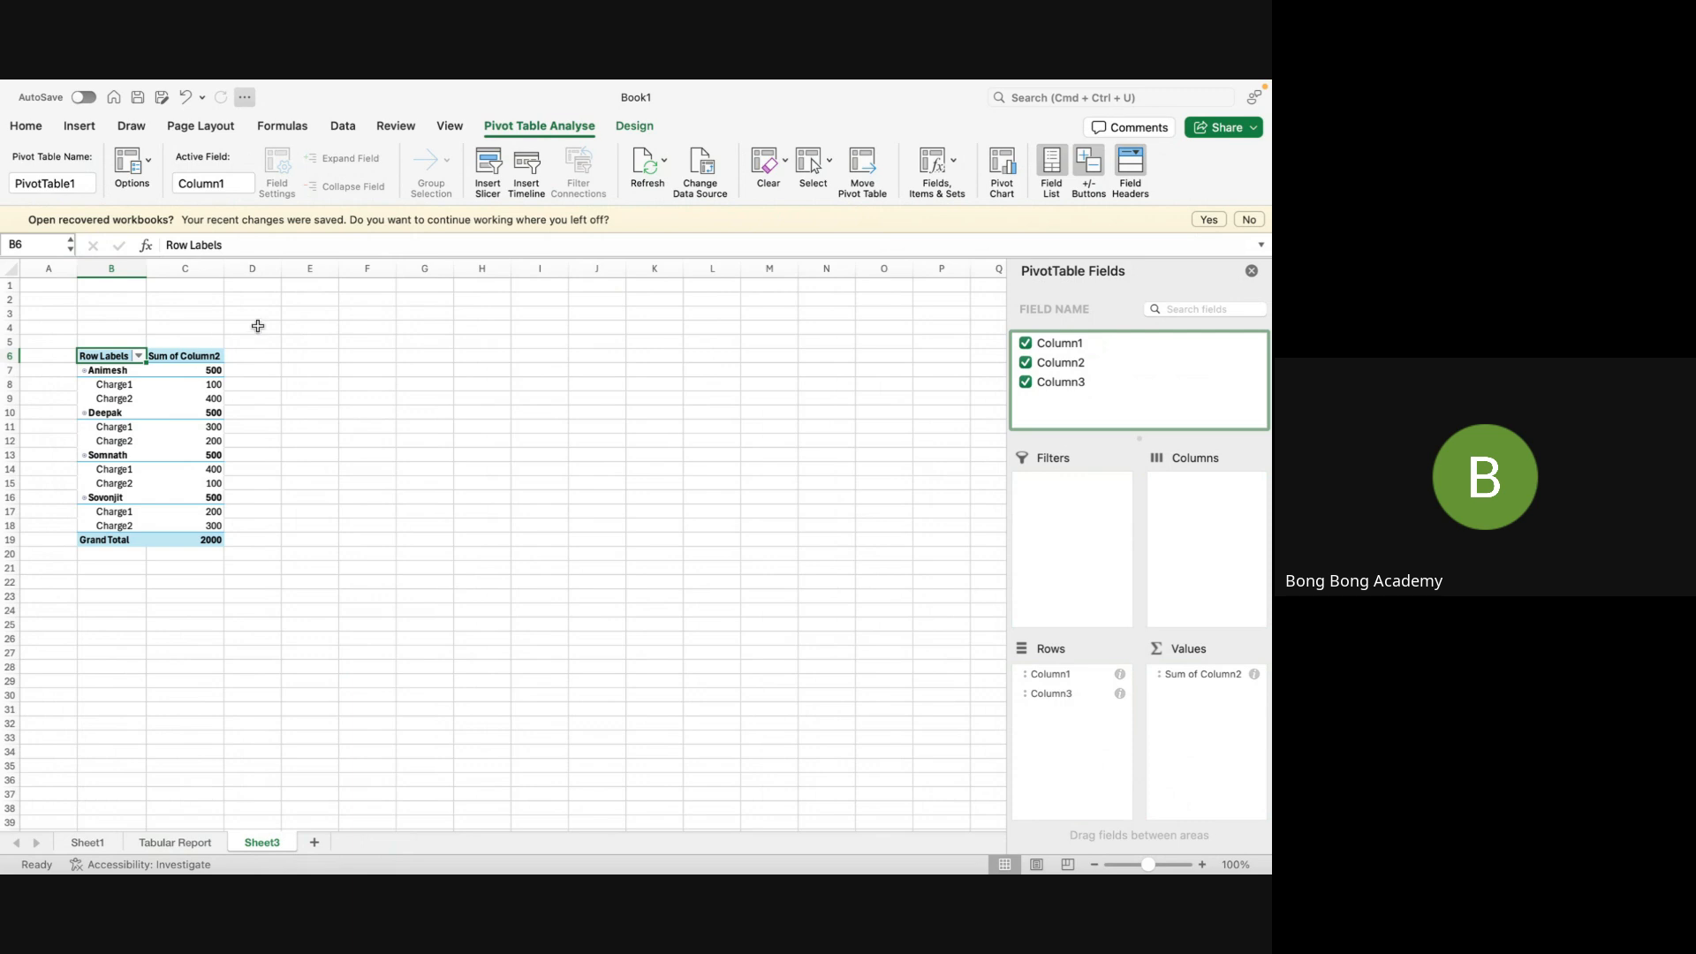
# Rename the Sheet3 worksheet as Summary Report
pyautogui.rightClick(256, 844)
pyautogui.click(314, 652)
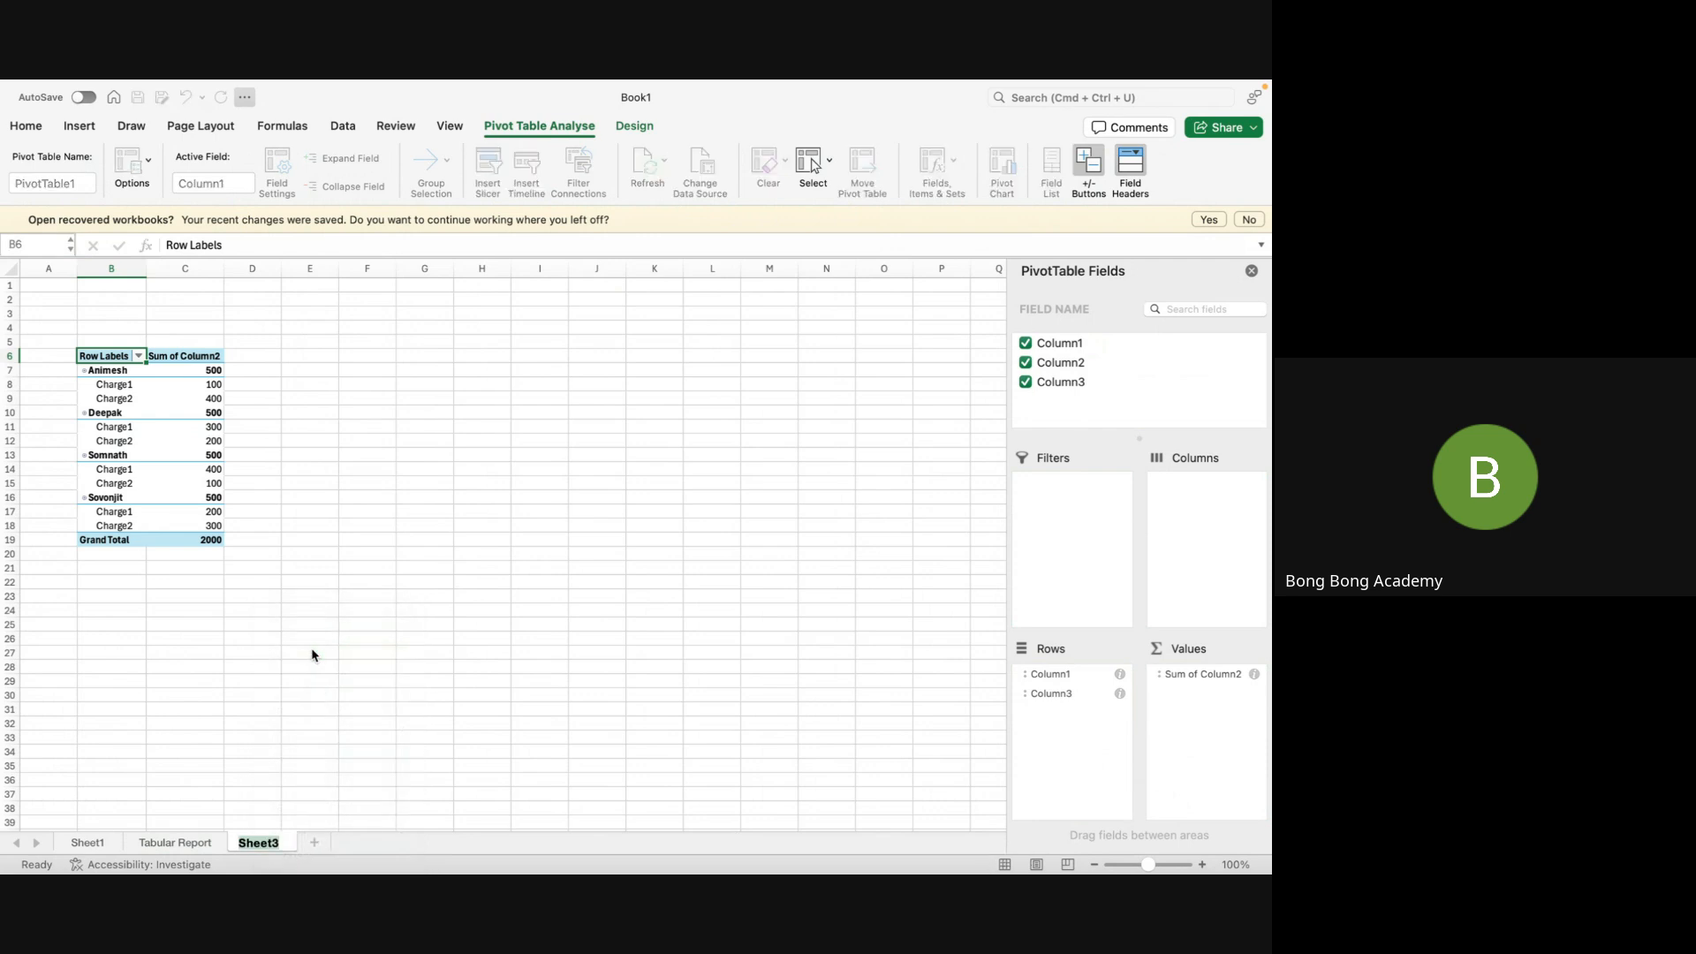
pyautogui.write('Summary Report')
pyautogui.click(398, 610)
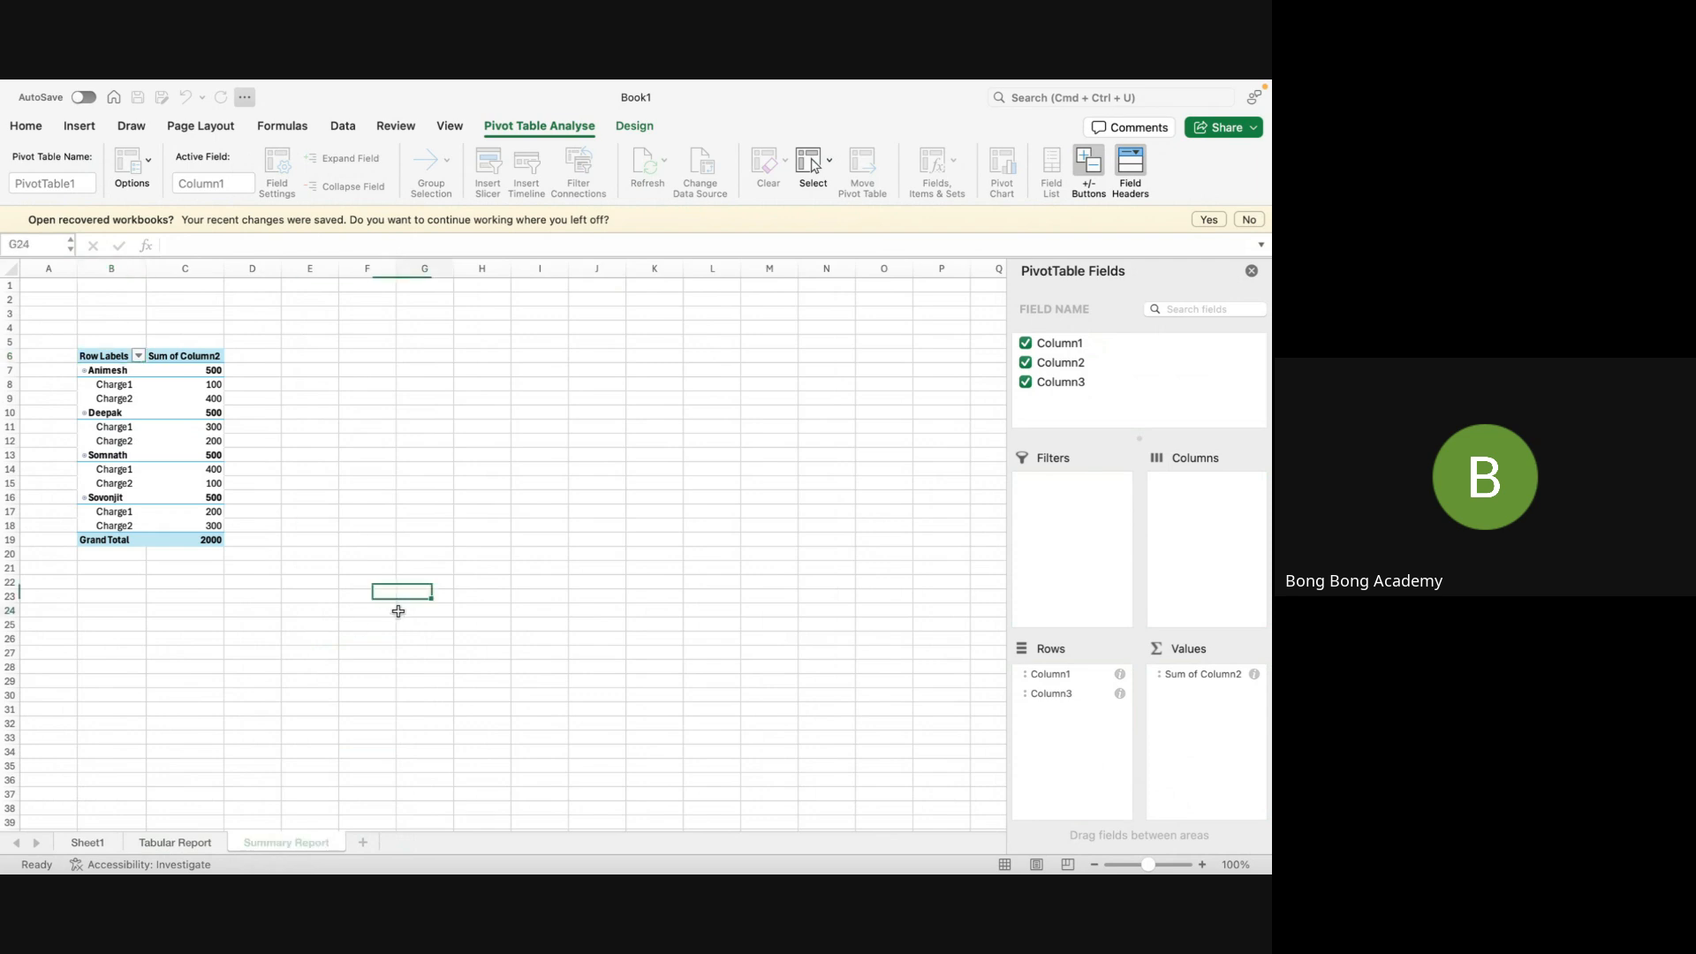
# Compare the grouped subtotals per name on the Summary Report sheet with the individual entries on the Tabular Report sheet
pyautogui.click(151, 442)
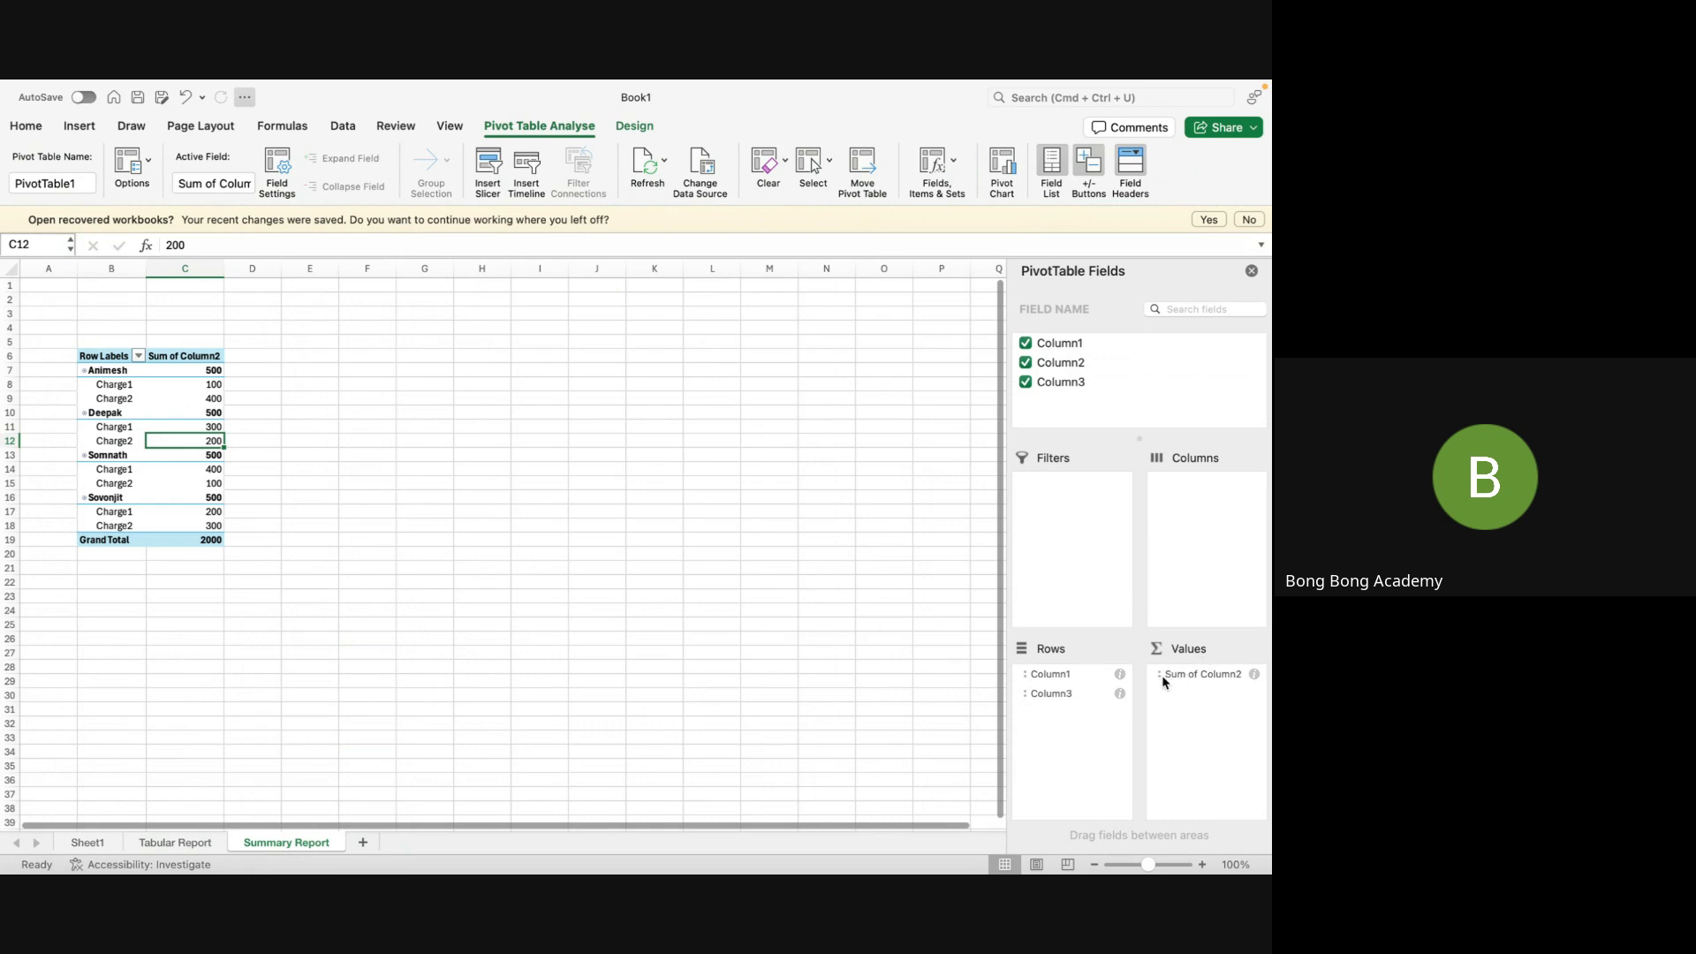
pyautogui.moveTo(1048, 679); pyautogui.dragTo(1055, 693)
pyautogui.click(94, 371)
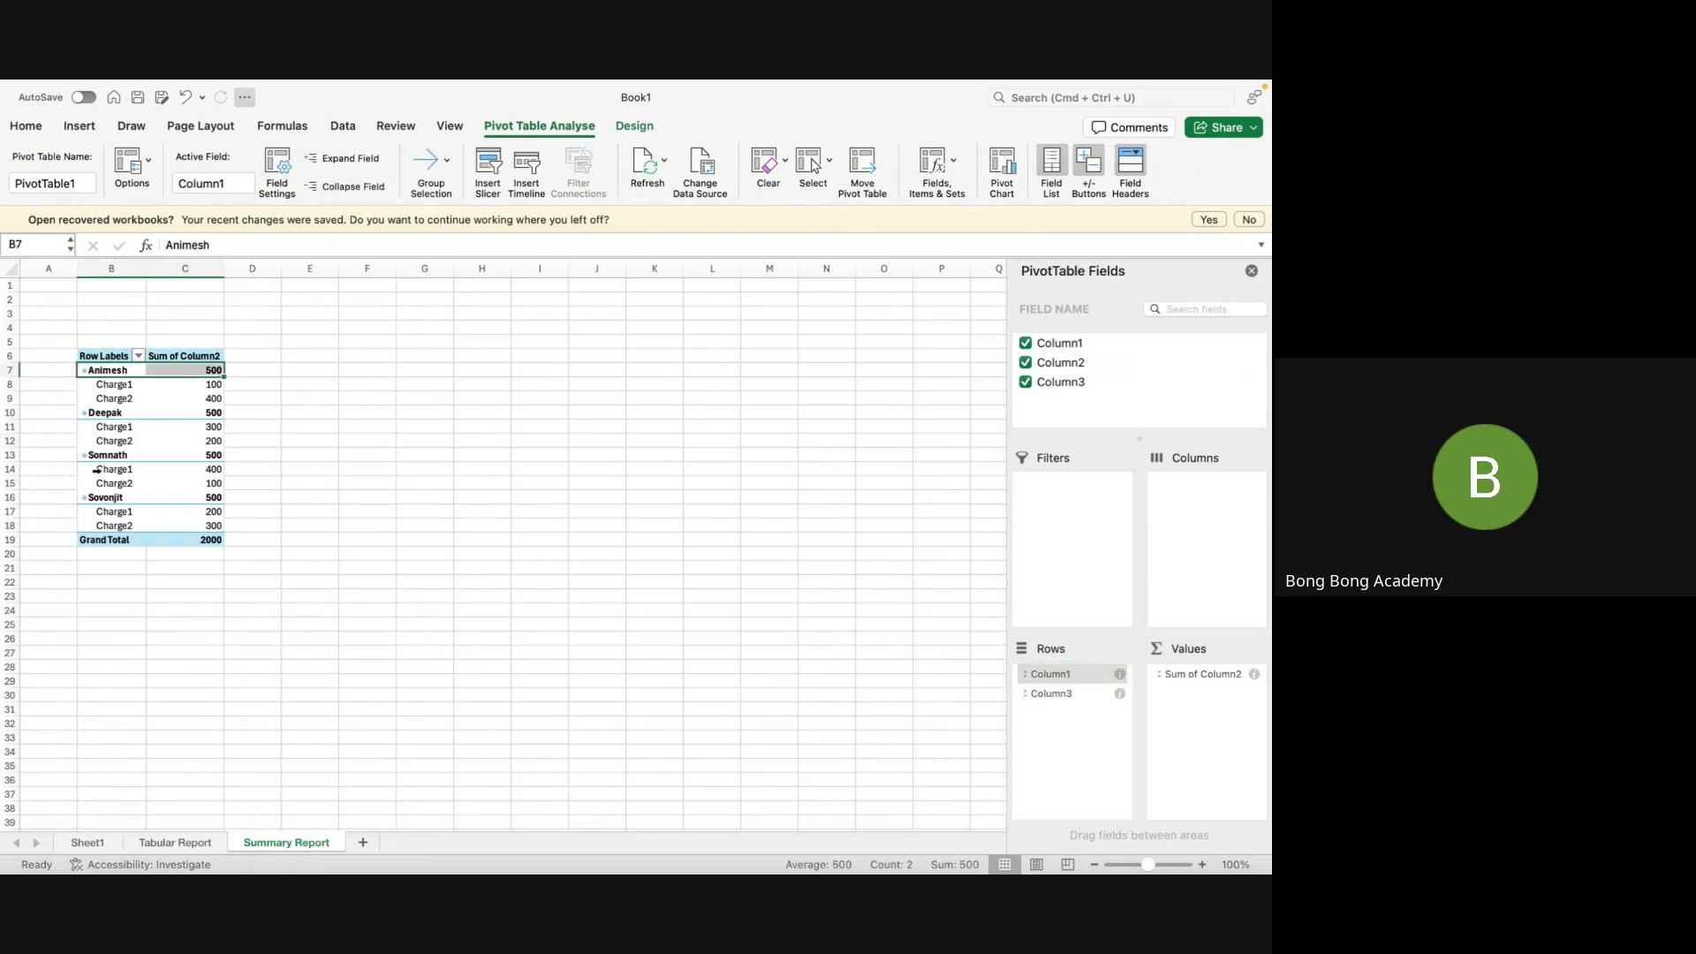
pyautogui.click(92, 842)
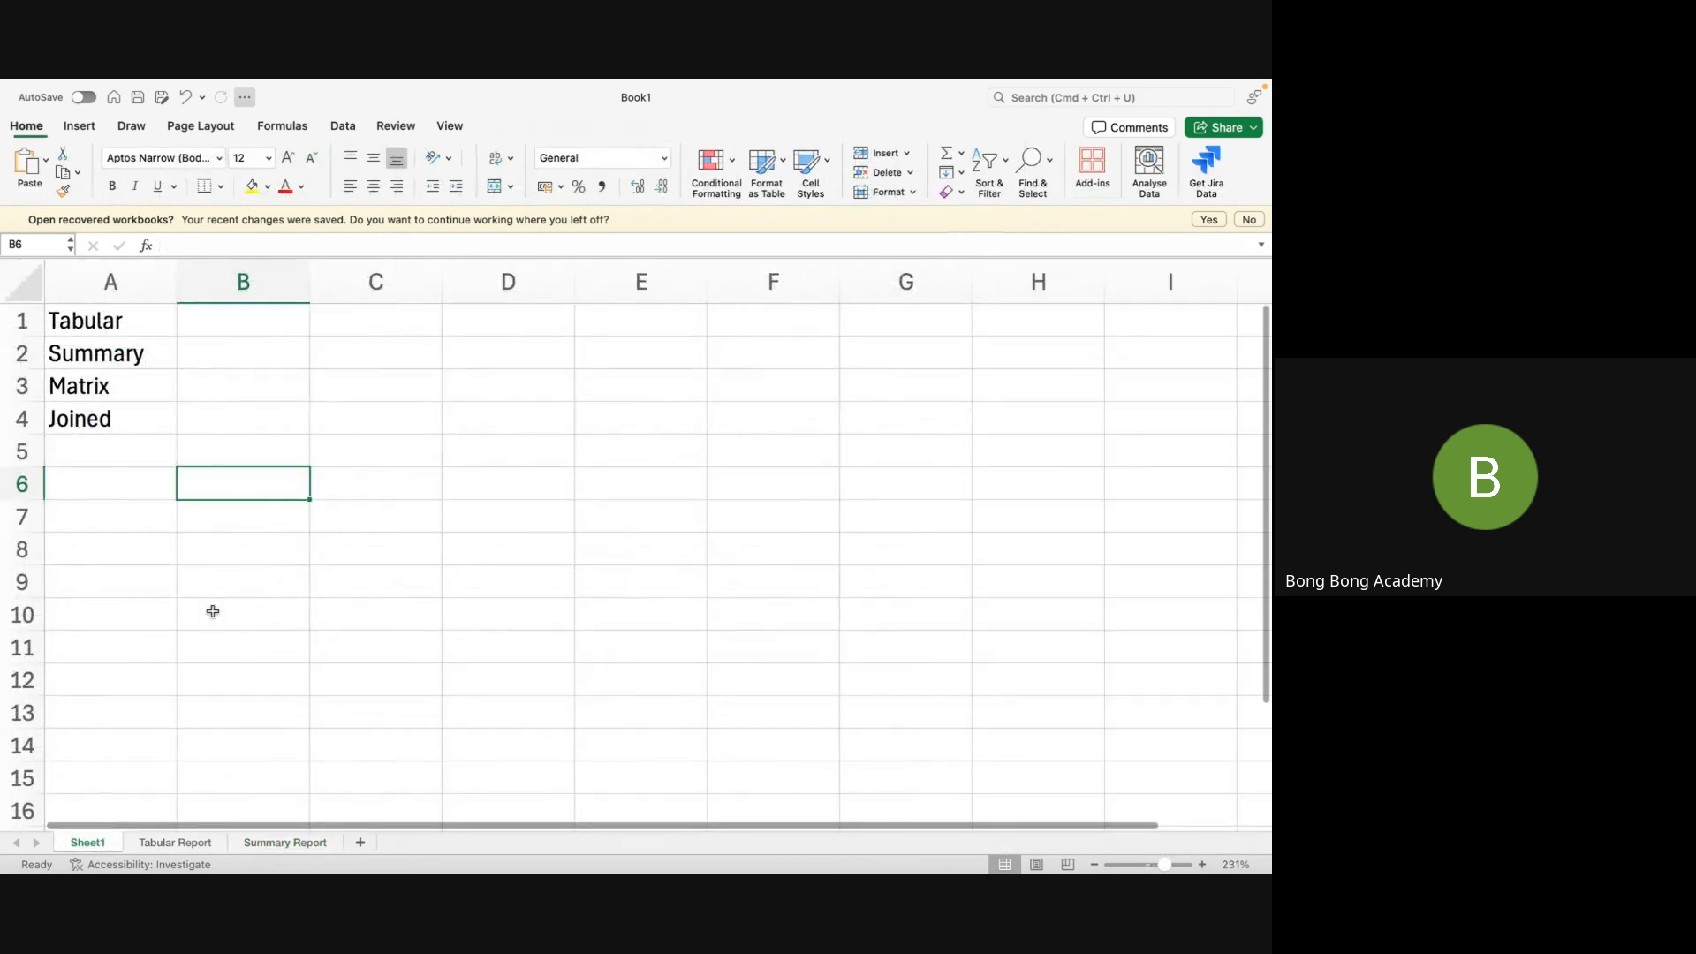
pyautogui.click(174, 842)
pyautogui.click(93, 339)
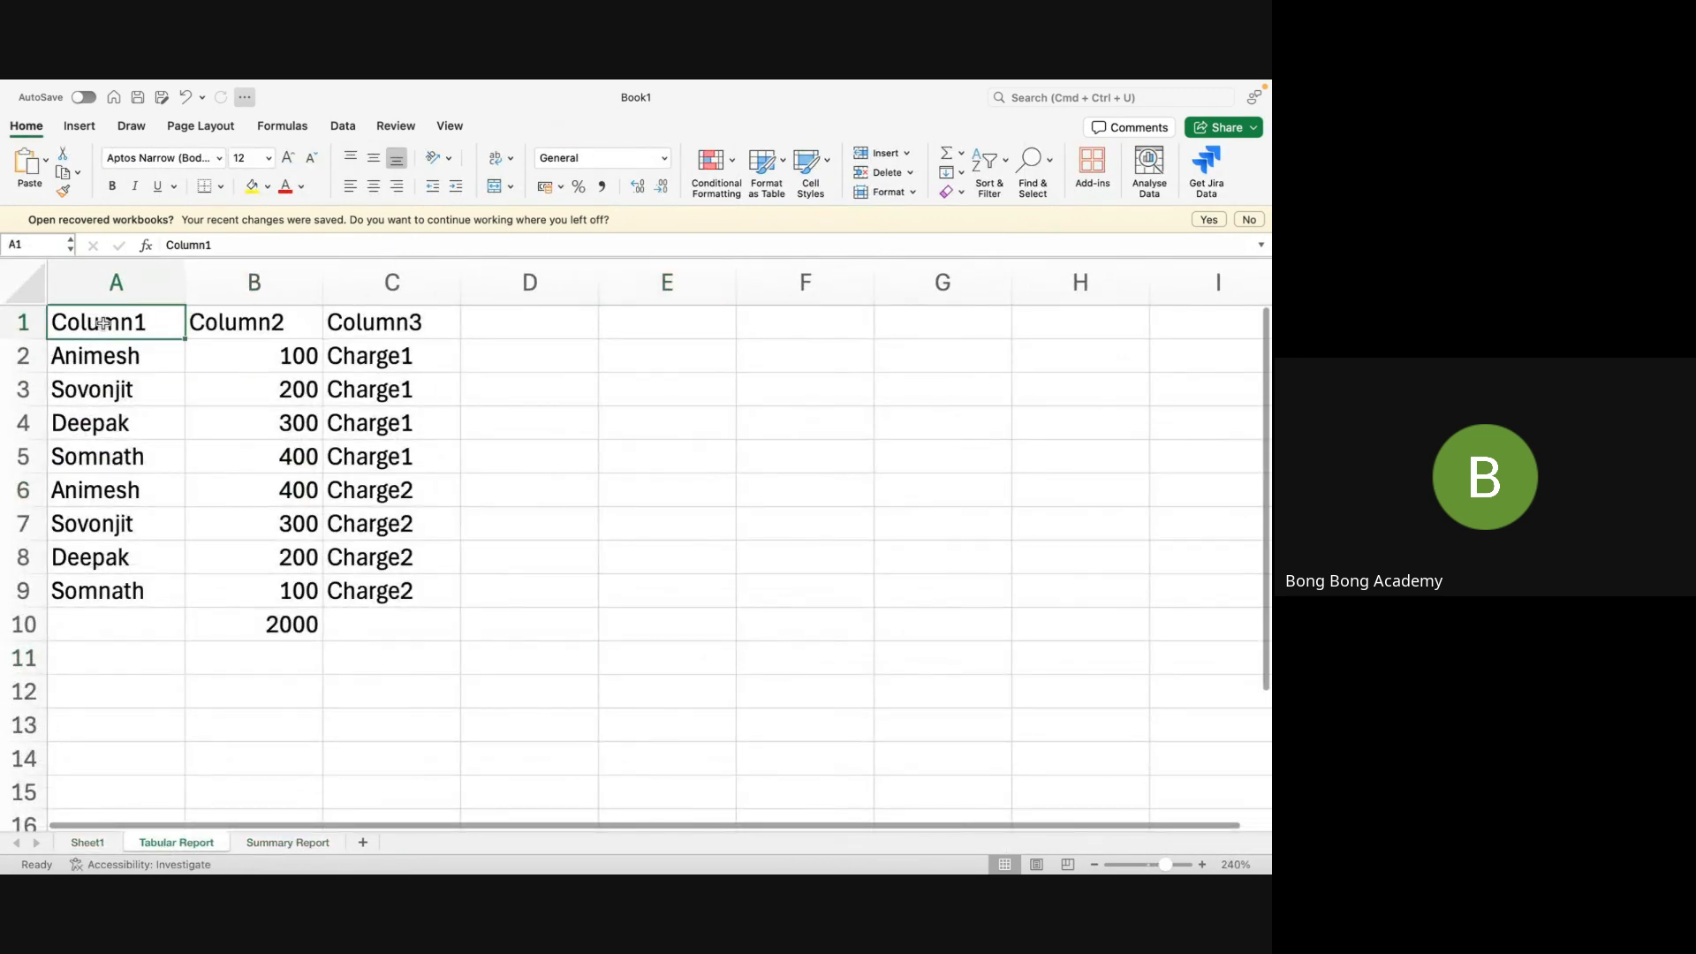
pyautogui.click(261, 359)
pyautogui.click(255, 496)
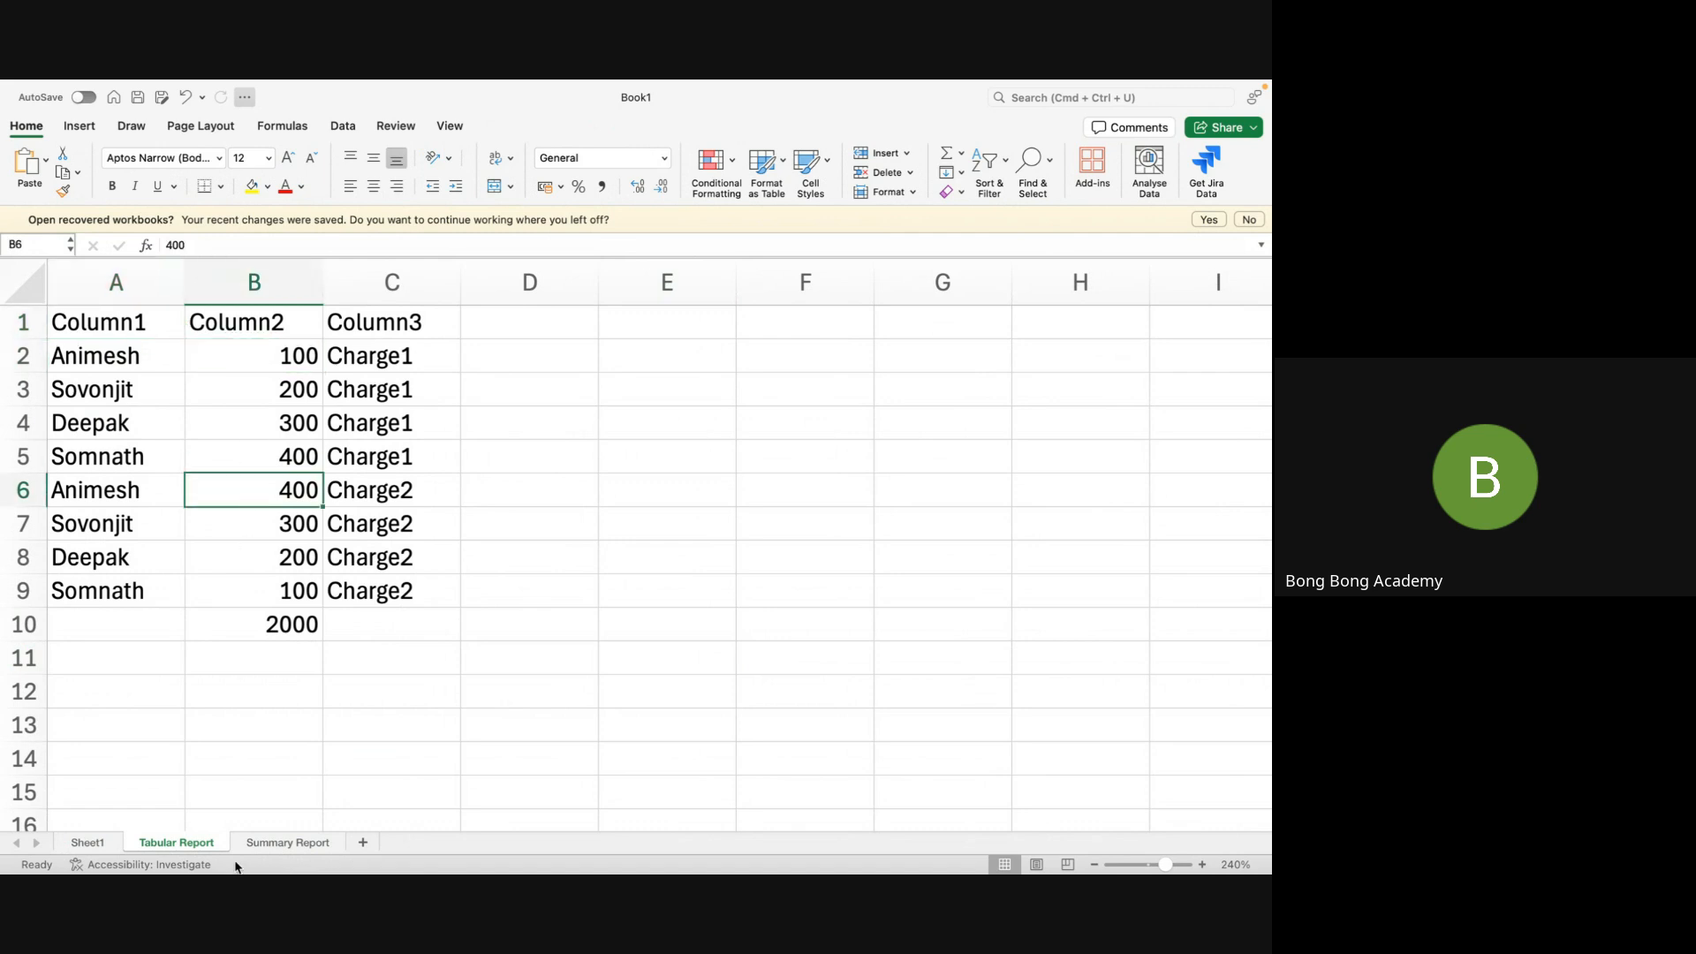
pyautogui.click(265, 843)
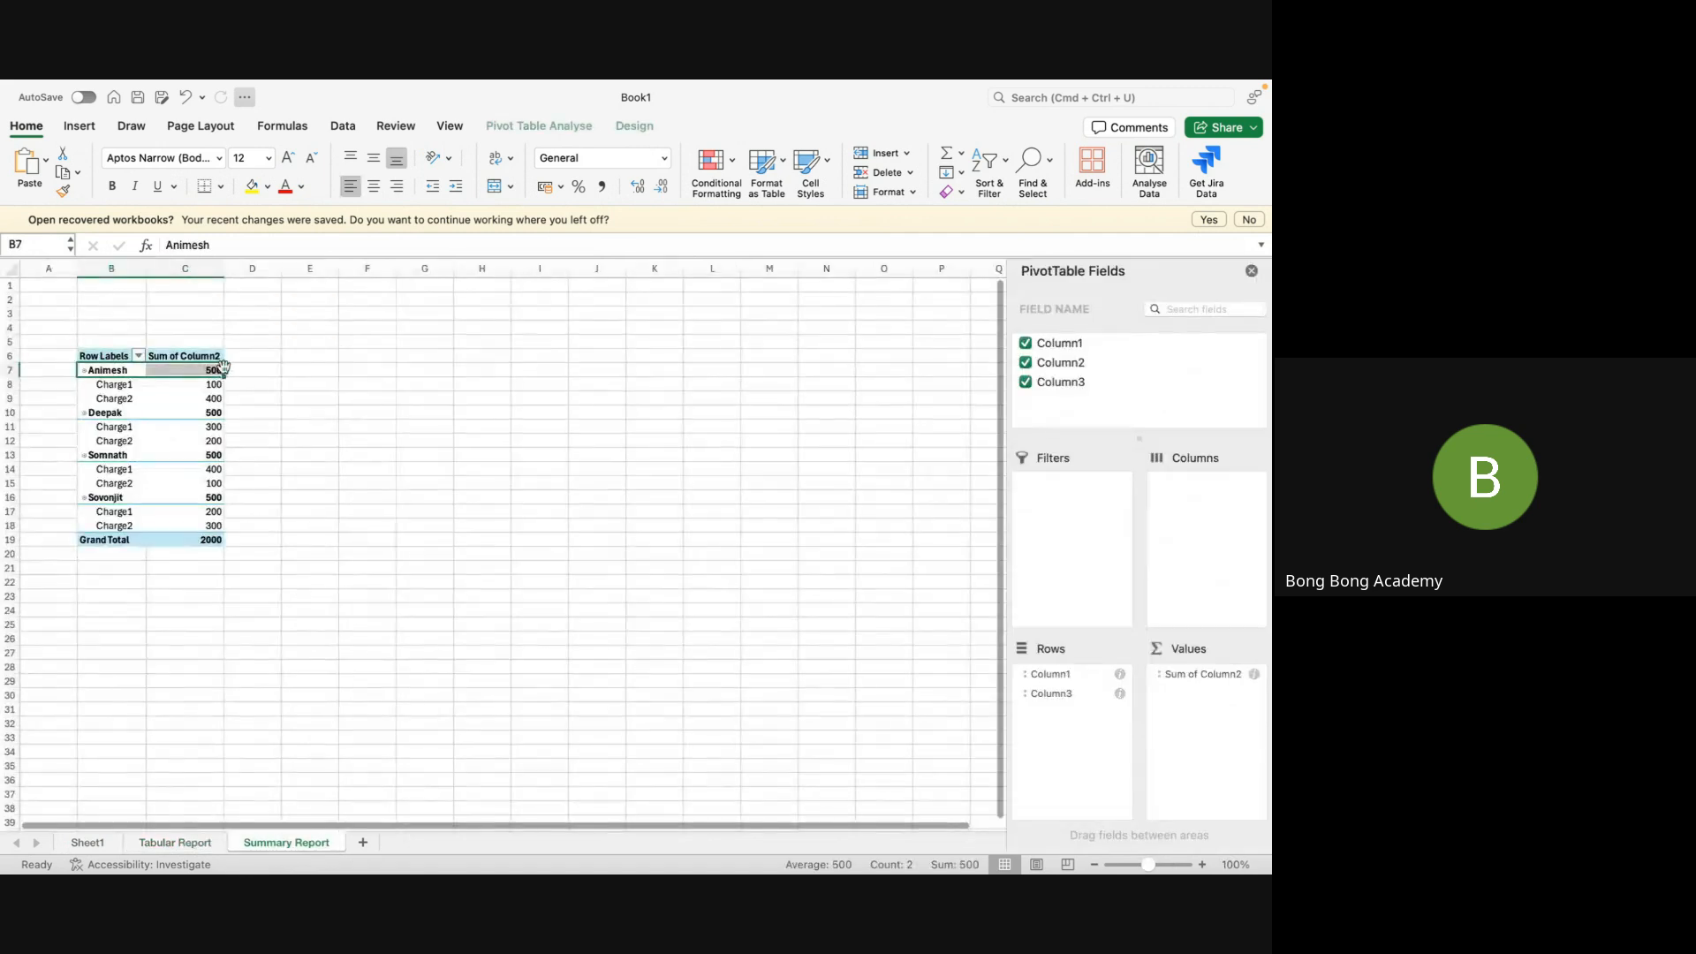
pyautogui.click(210, 412)
pyautogui.click(199, 454)
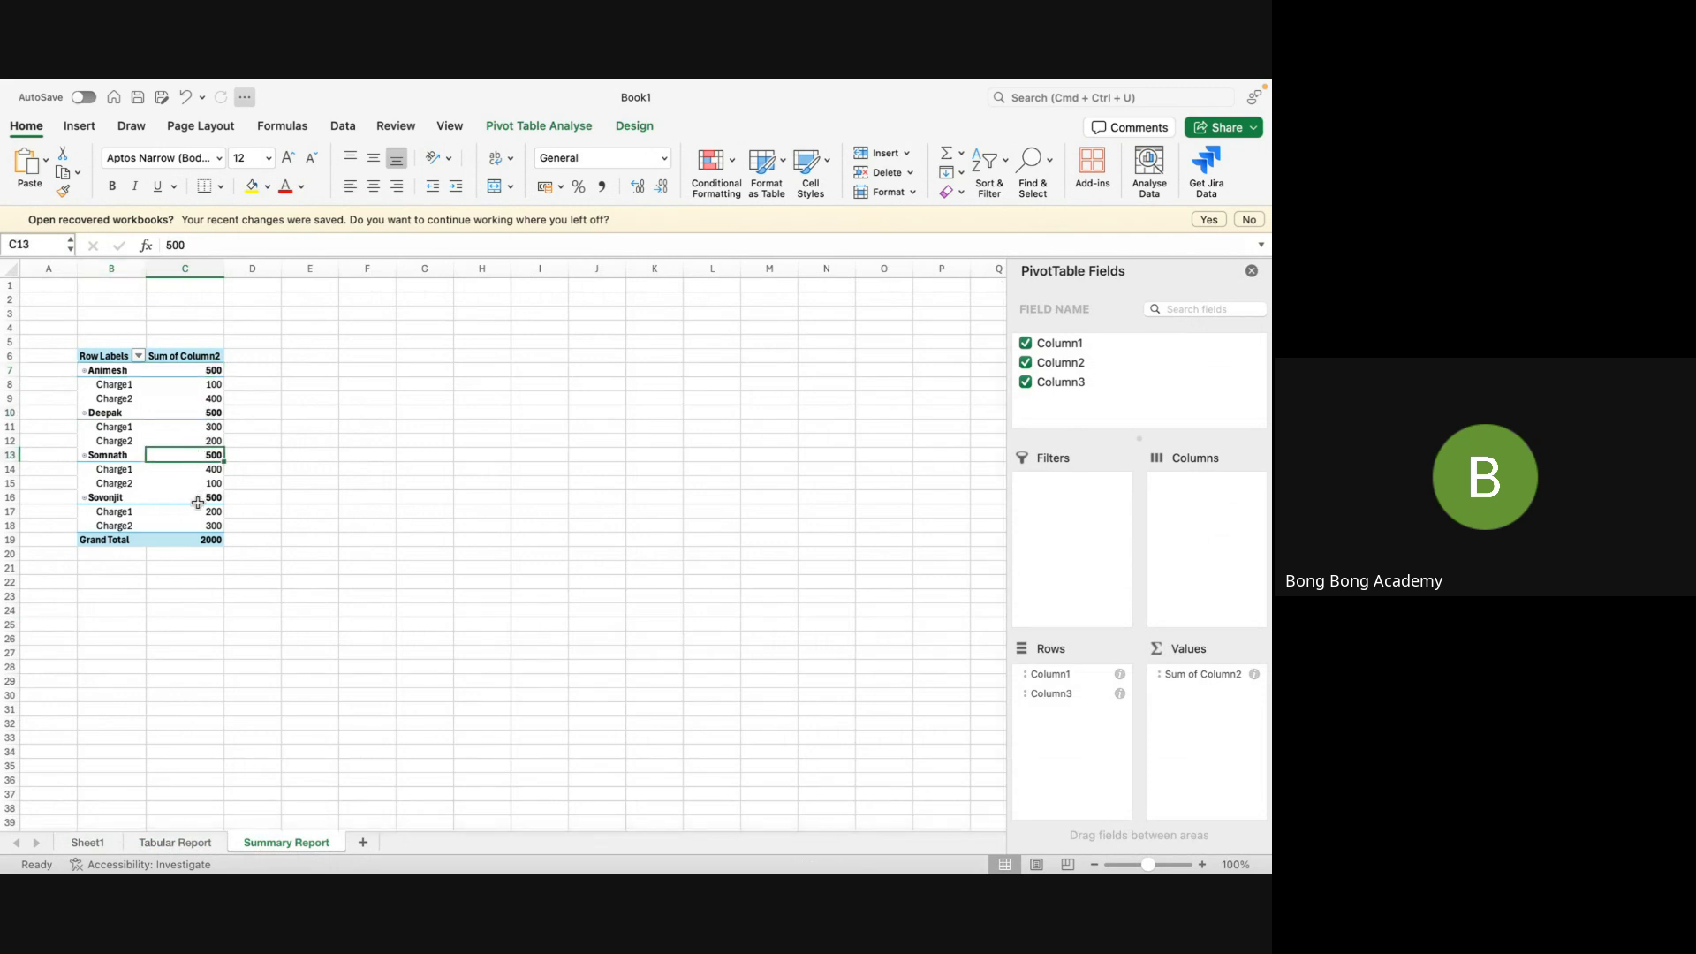
pyautogui.click(198, 496)
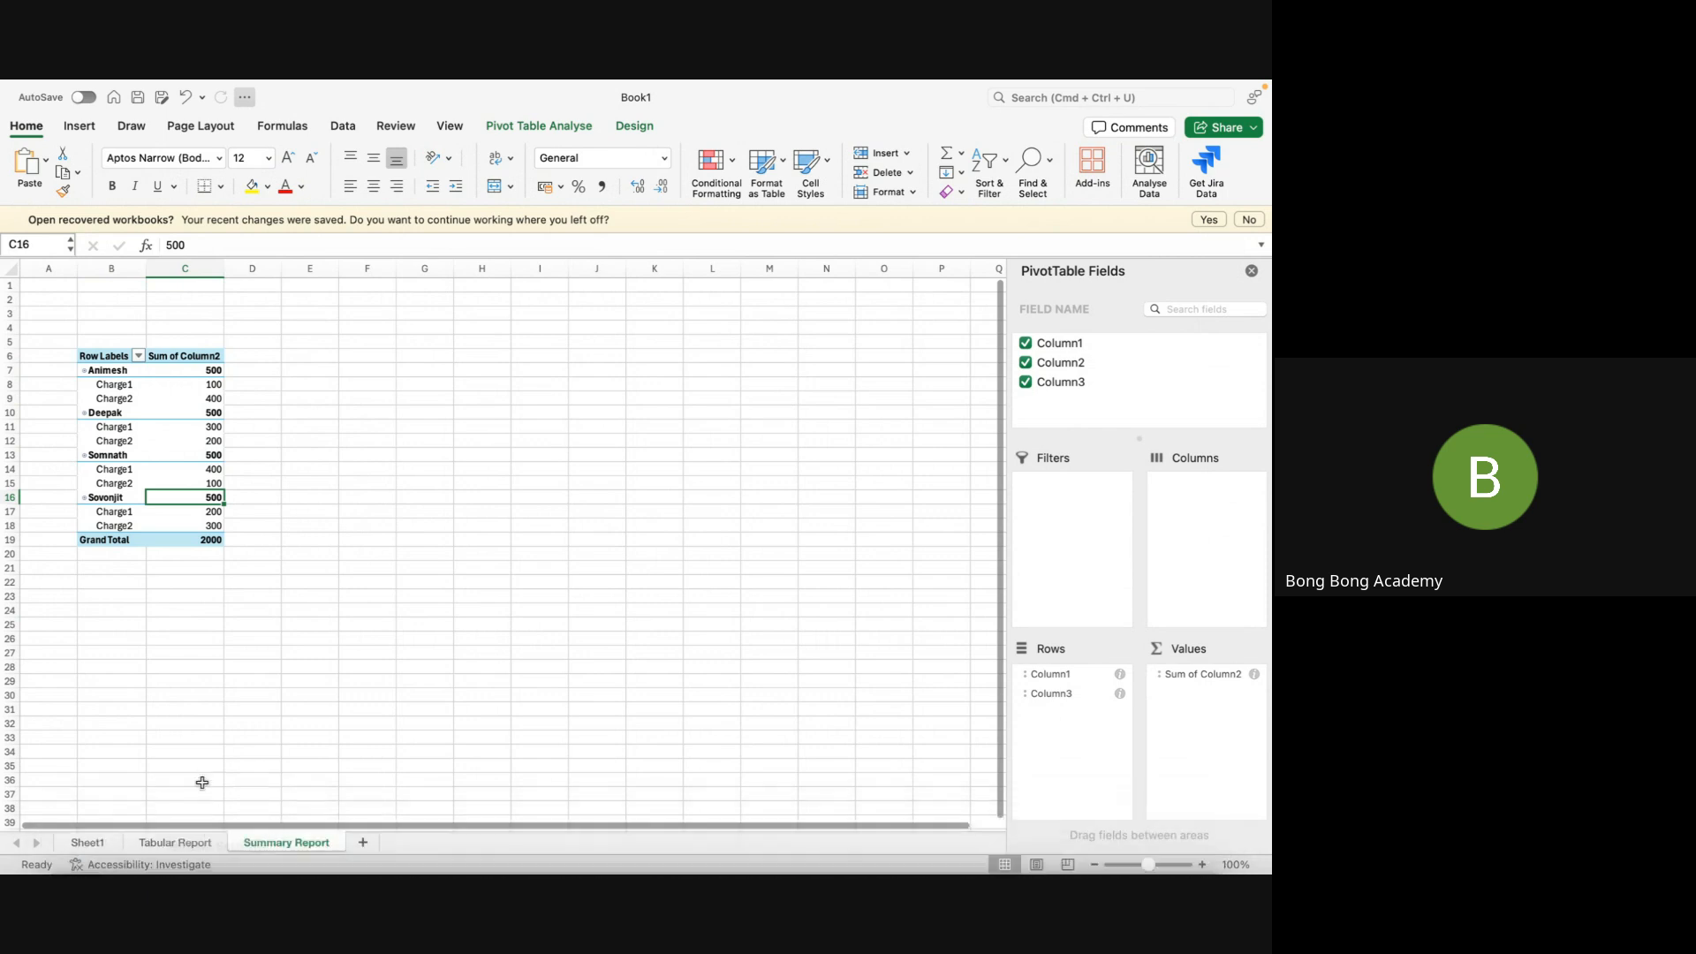
# Examine the repeated names in Column1 of the Tabular Report sheet, matching each Charge1 row with its Charge2 row
pyautogui.click(182, 843)
pyautogui.click(87, 360)
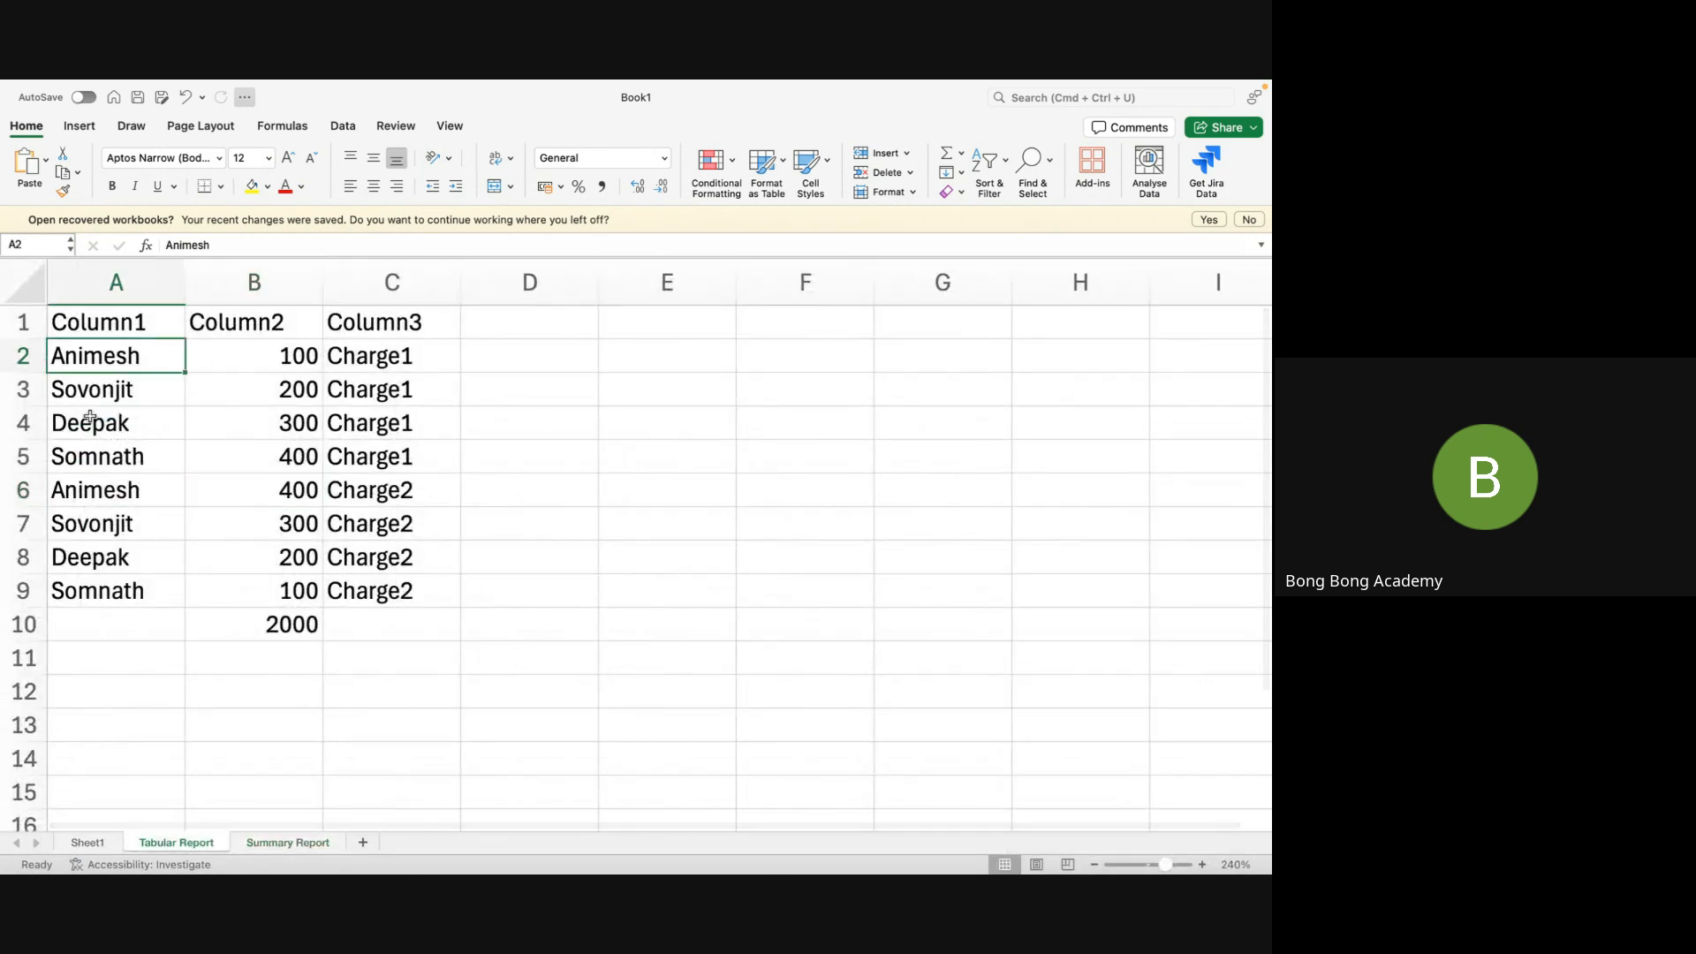
pyautogui.click(84, 488)
pyautogui.click(87, 365)
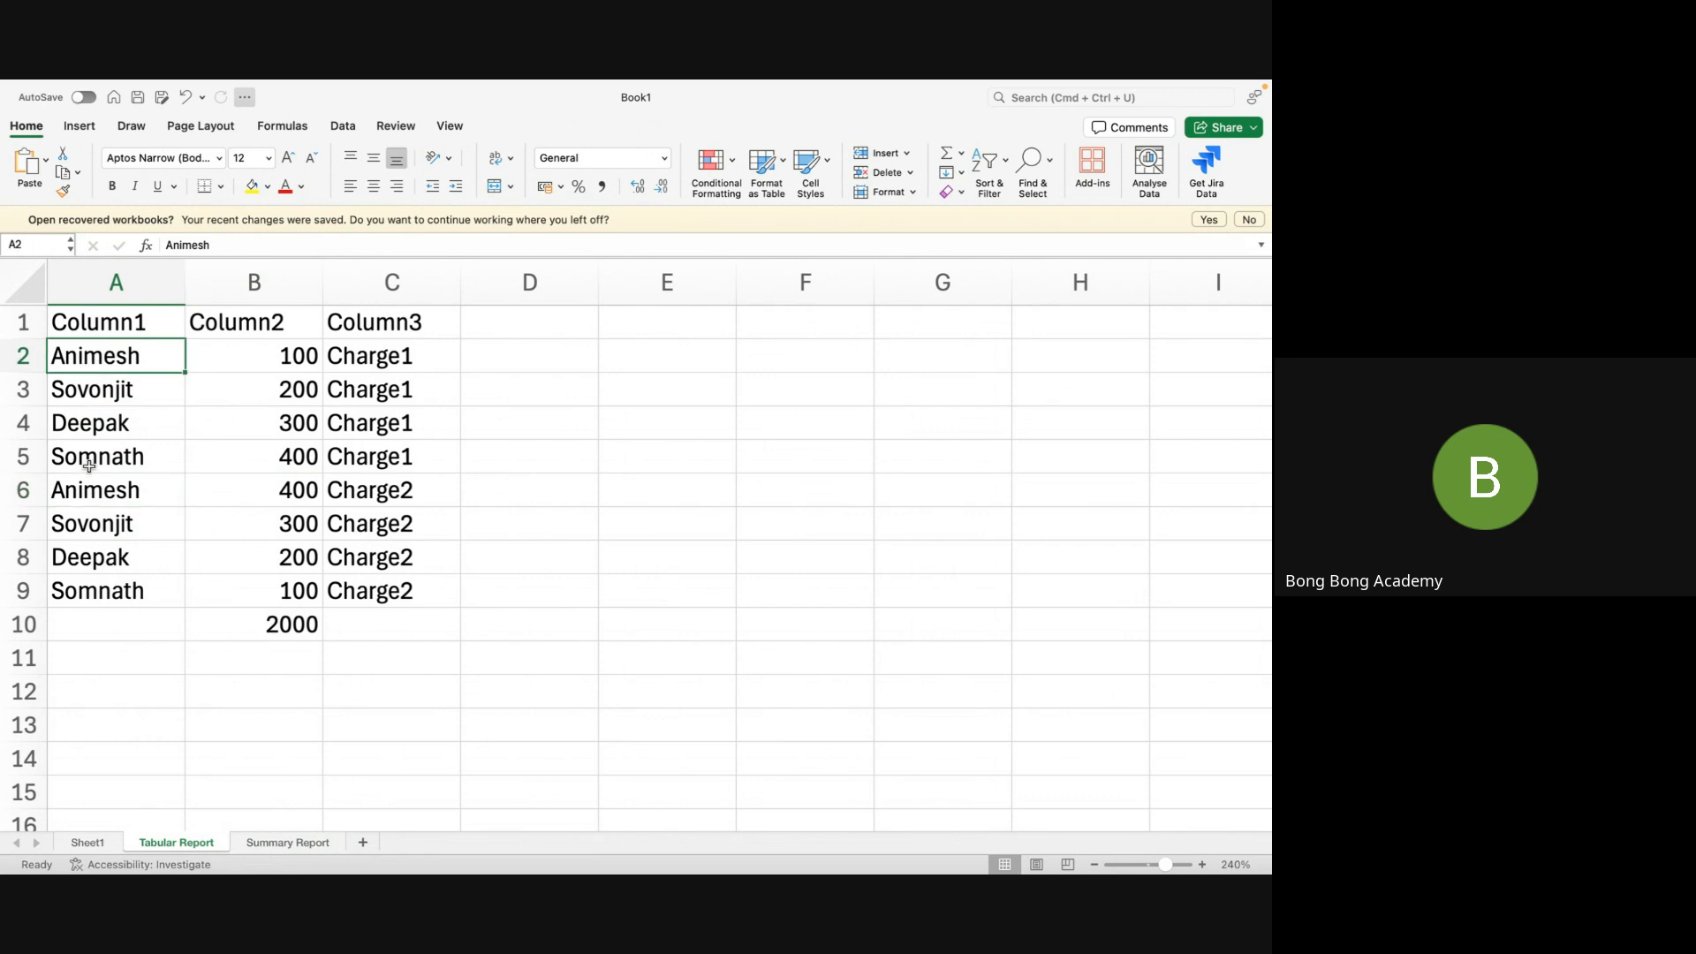
pyautogui.click(82, 488)
pyautogui.click(85, 393)
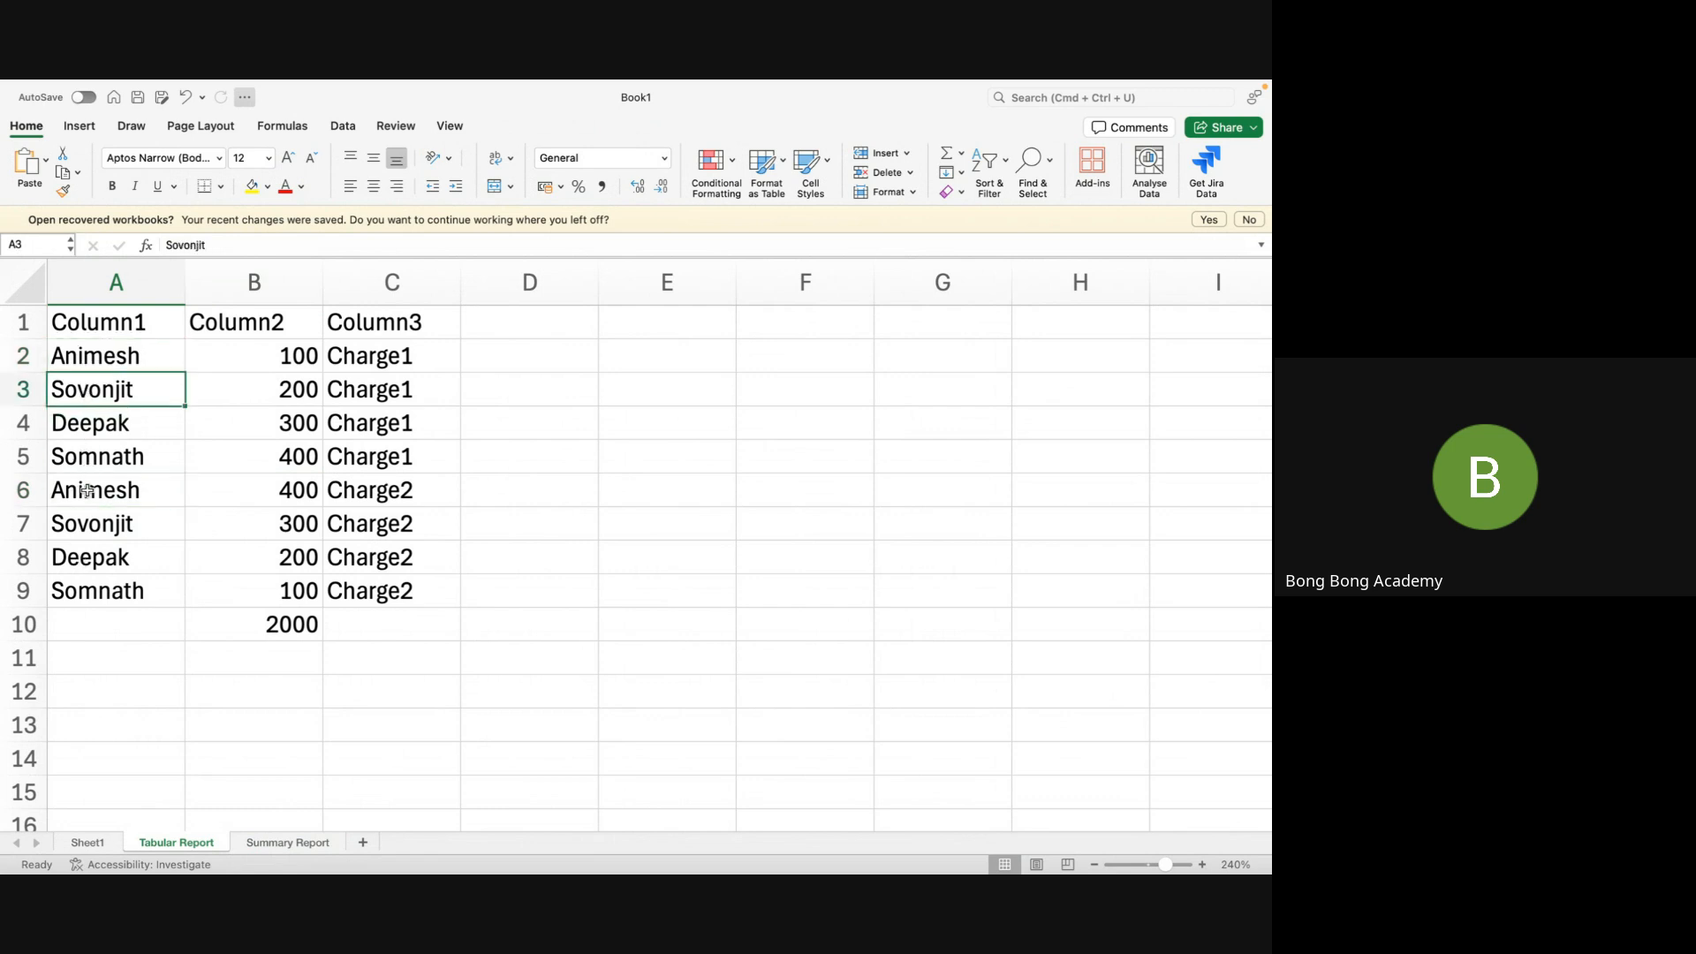
pyautogui.click(75, 521)
pyautogui.click(97, 424)
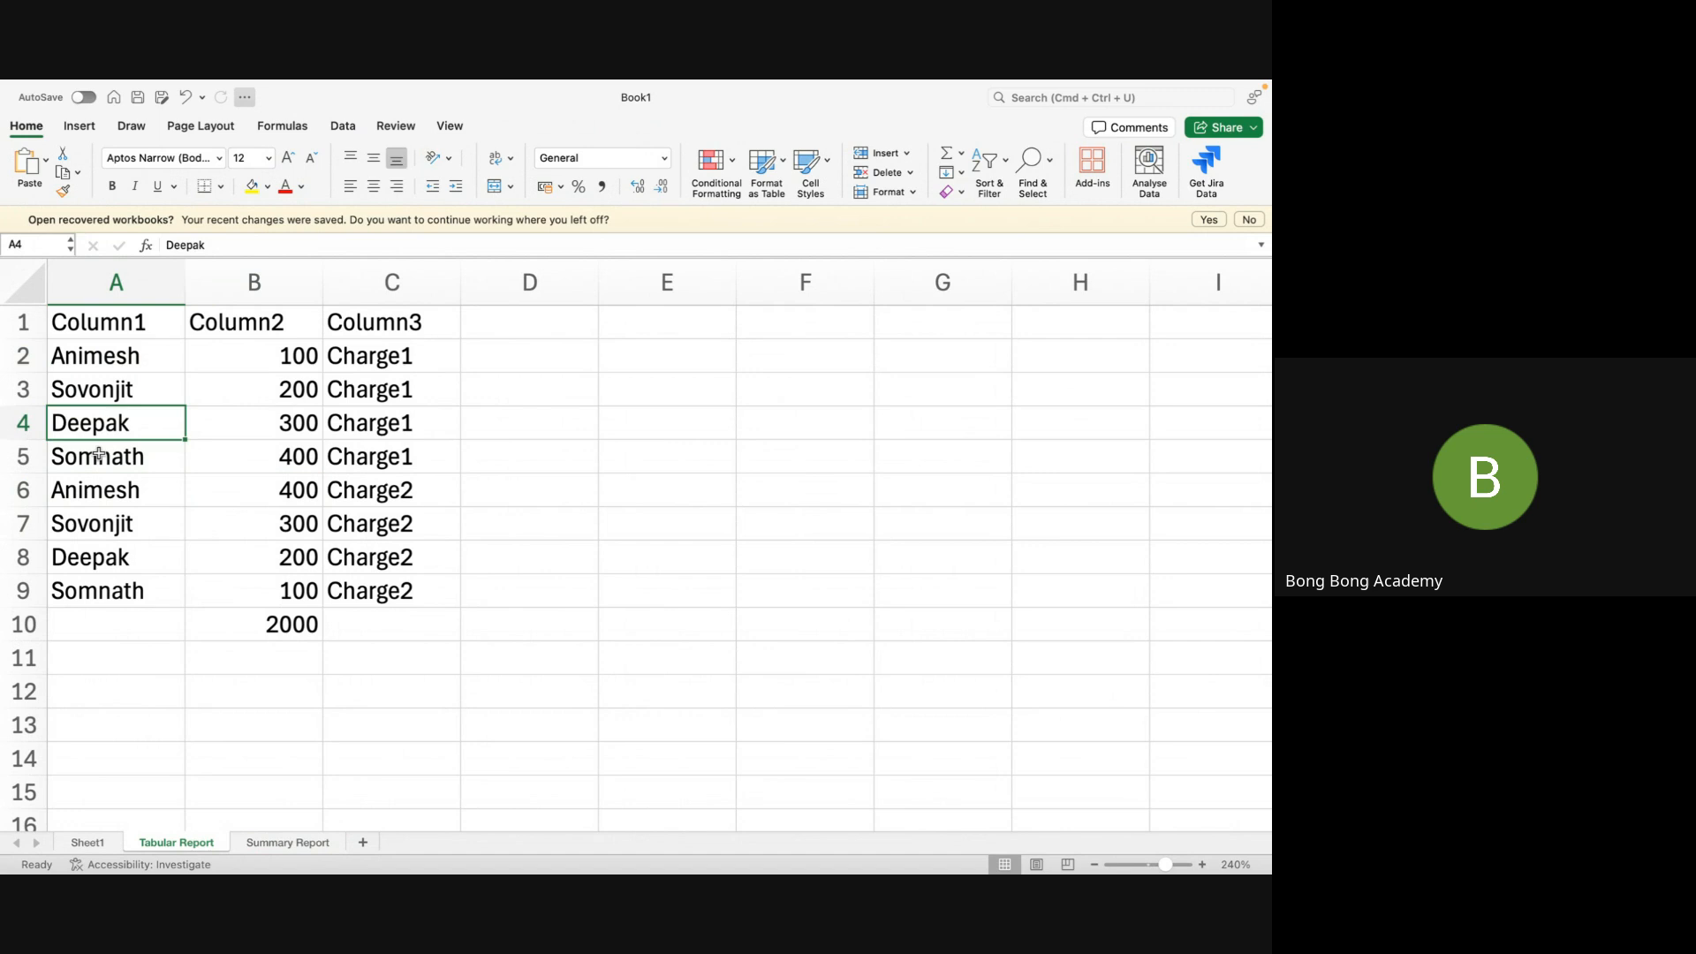
pyautogui.click(90, 560)
pyautogui.click(108, 461)
pyautogui.click(125, 355)
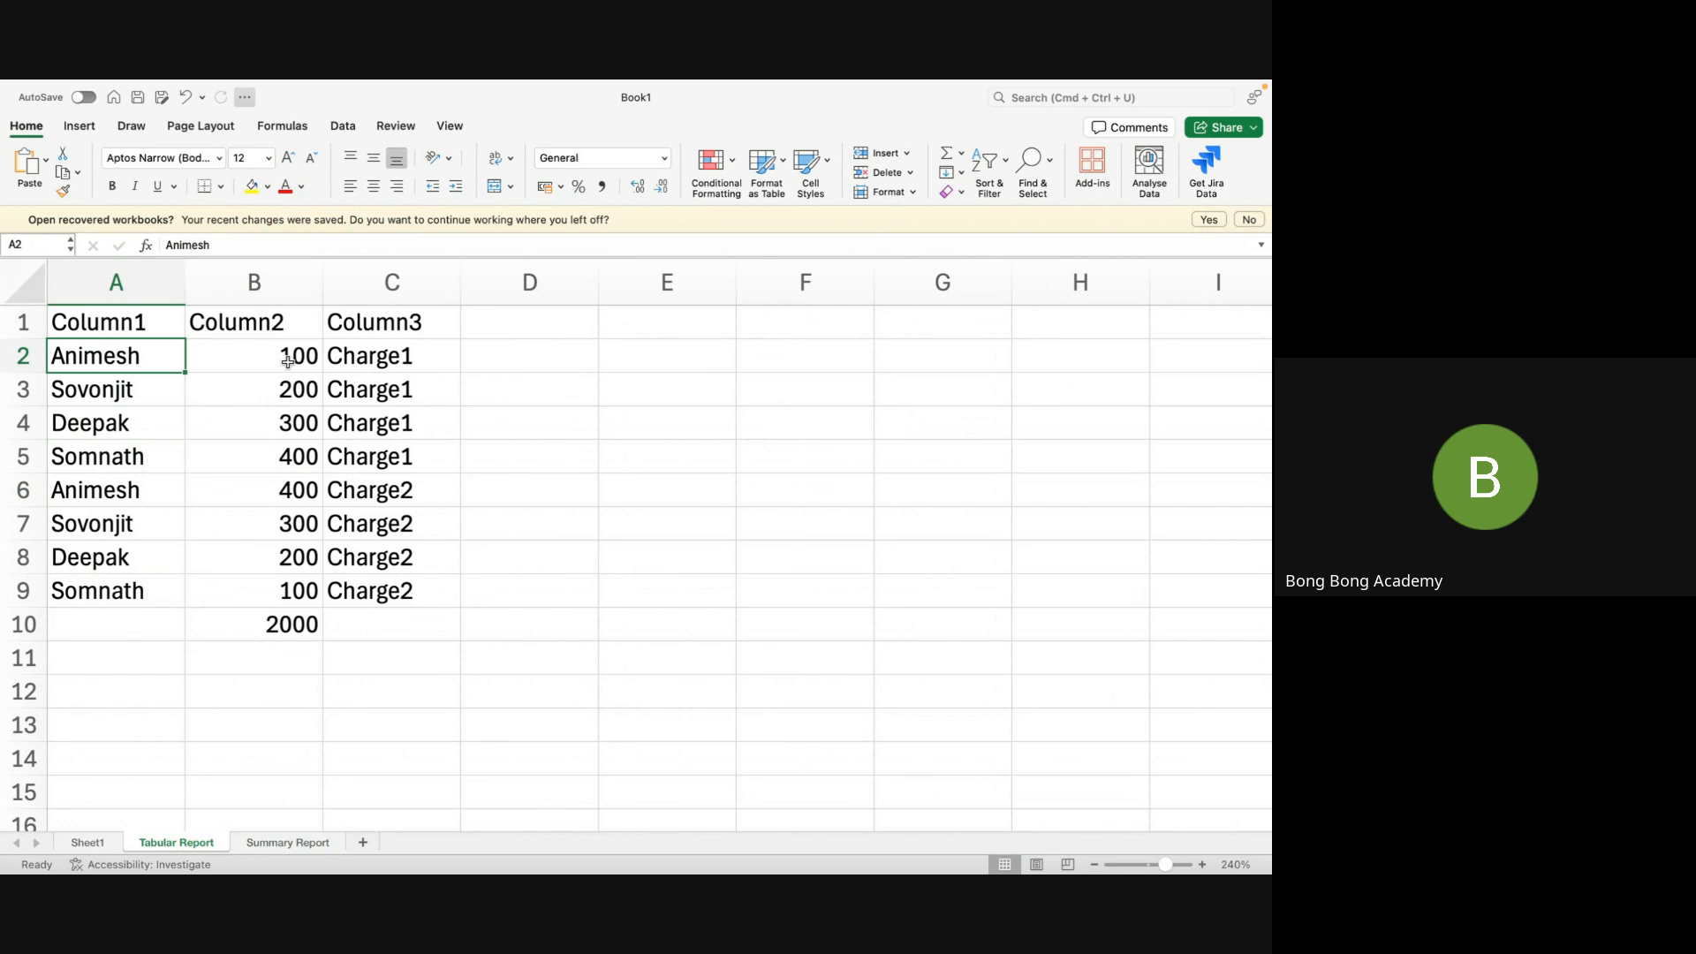
# Compare the Column2 amounts on the Tabular Report sheet with the Sum of Column2 figures on the Summary Report sheet
pyautogui.moveTo(291, 357); pyautogui.dragTo(287, 598)
pyautogui.click(272, 685)
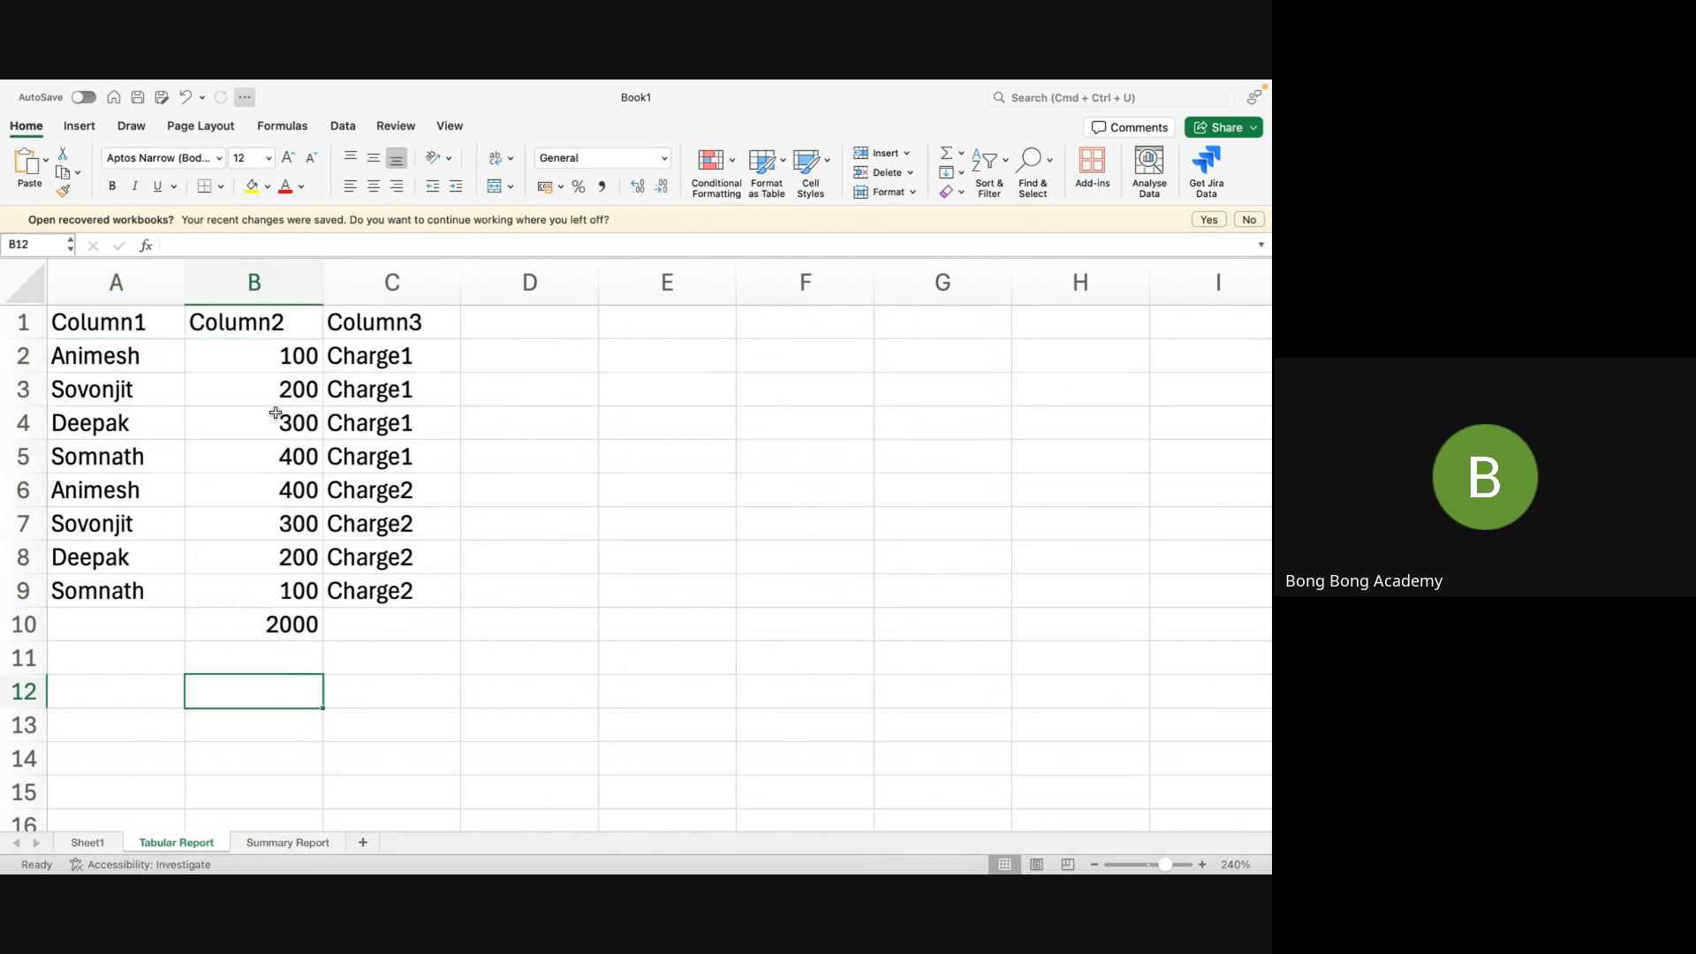
pyautogui.moveTo(272, 367); pyautogui.dragTo(257, 597)
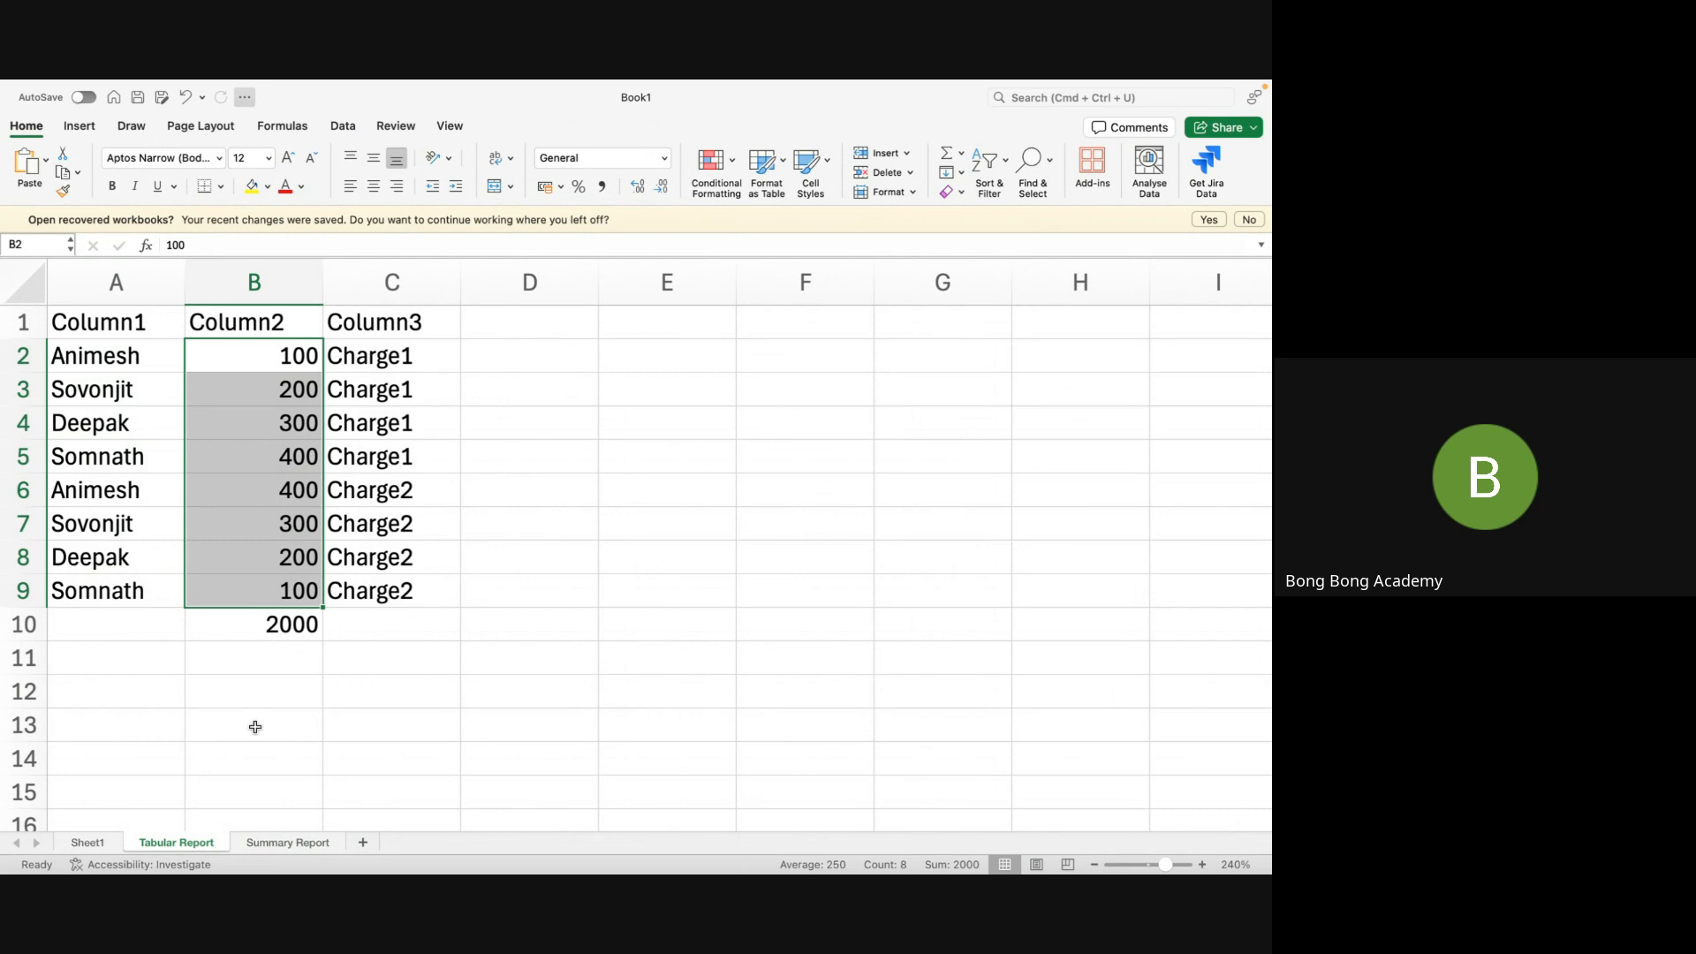
pyautogui.click(270, 842)
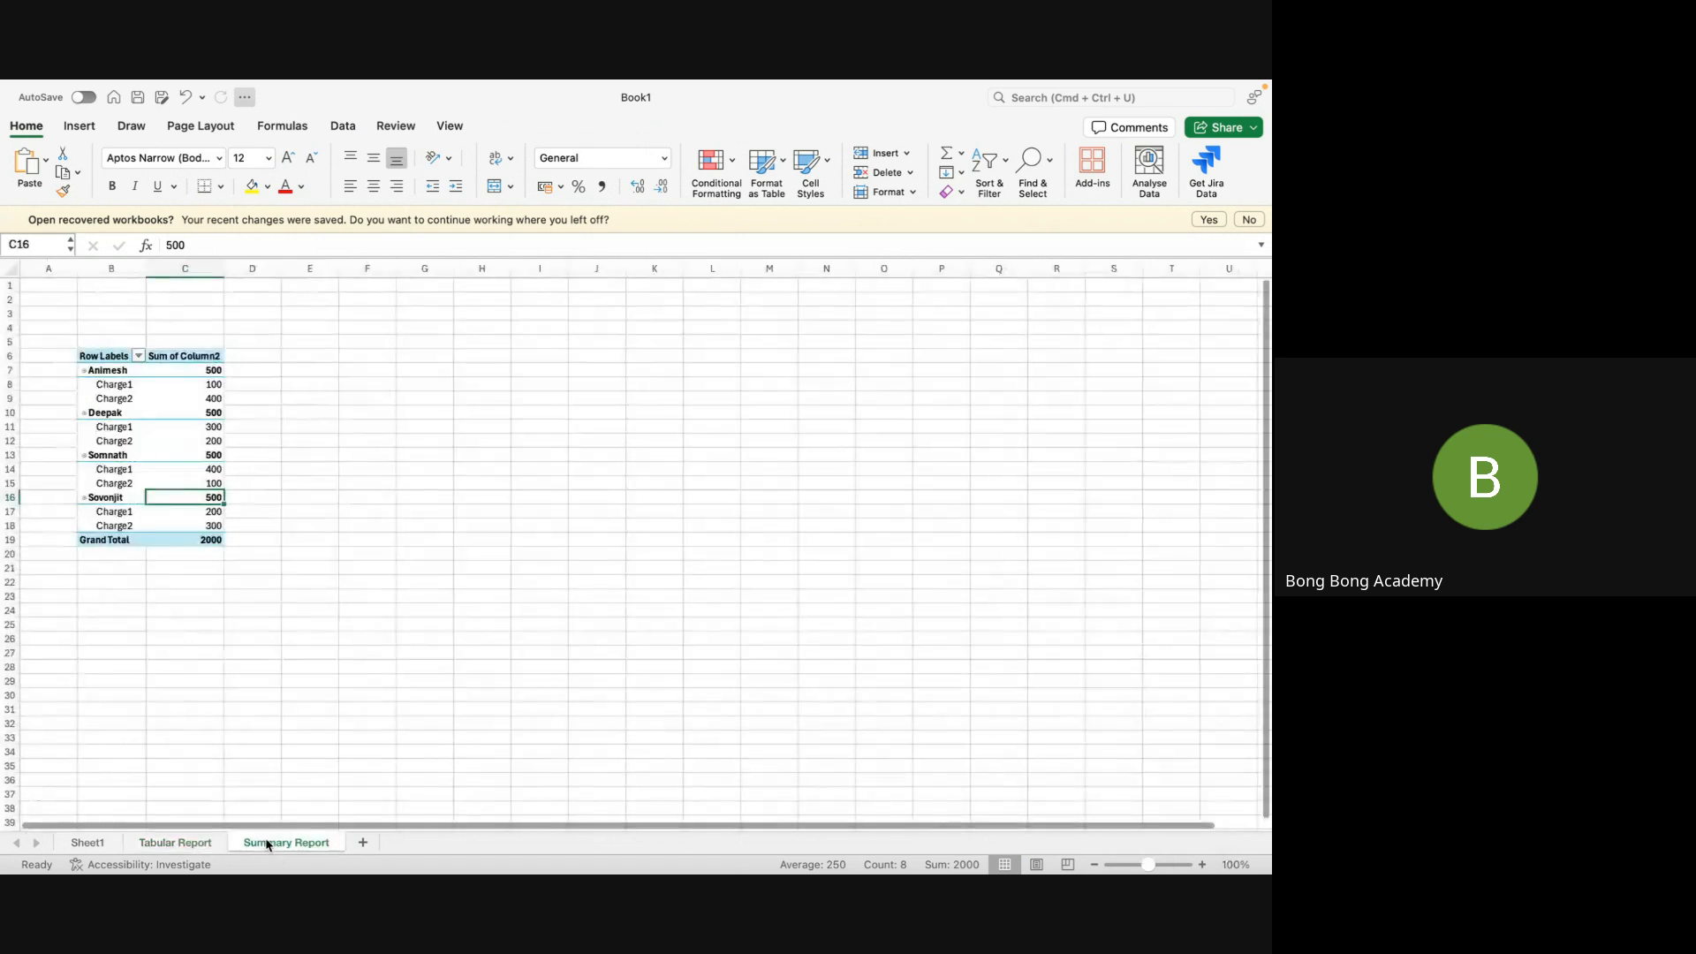
pyautogui.click(189, 356)
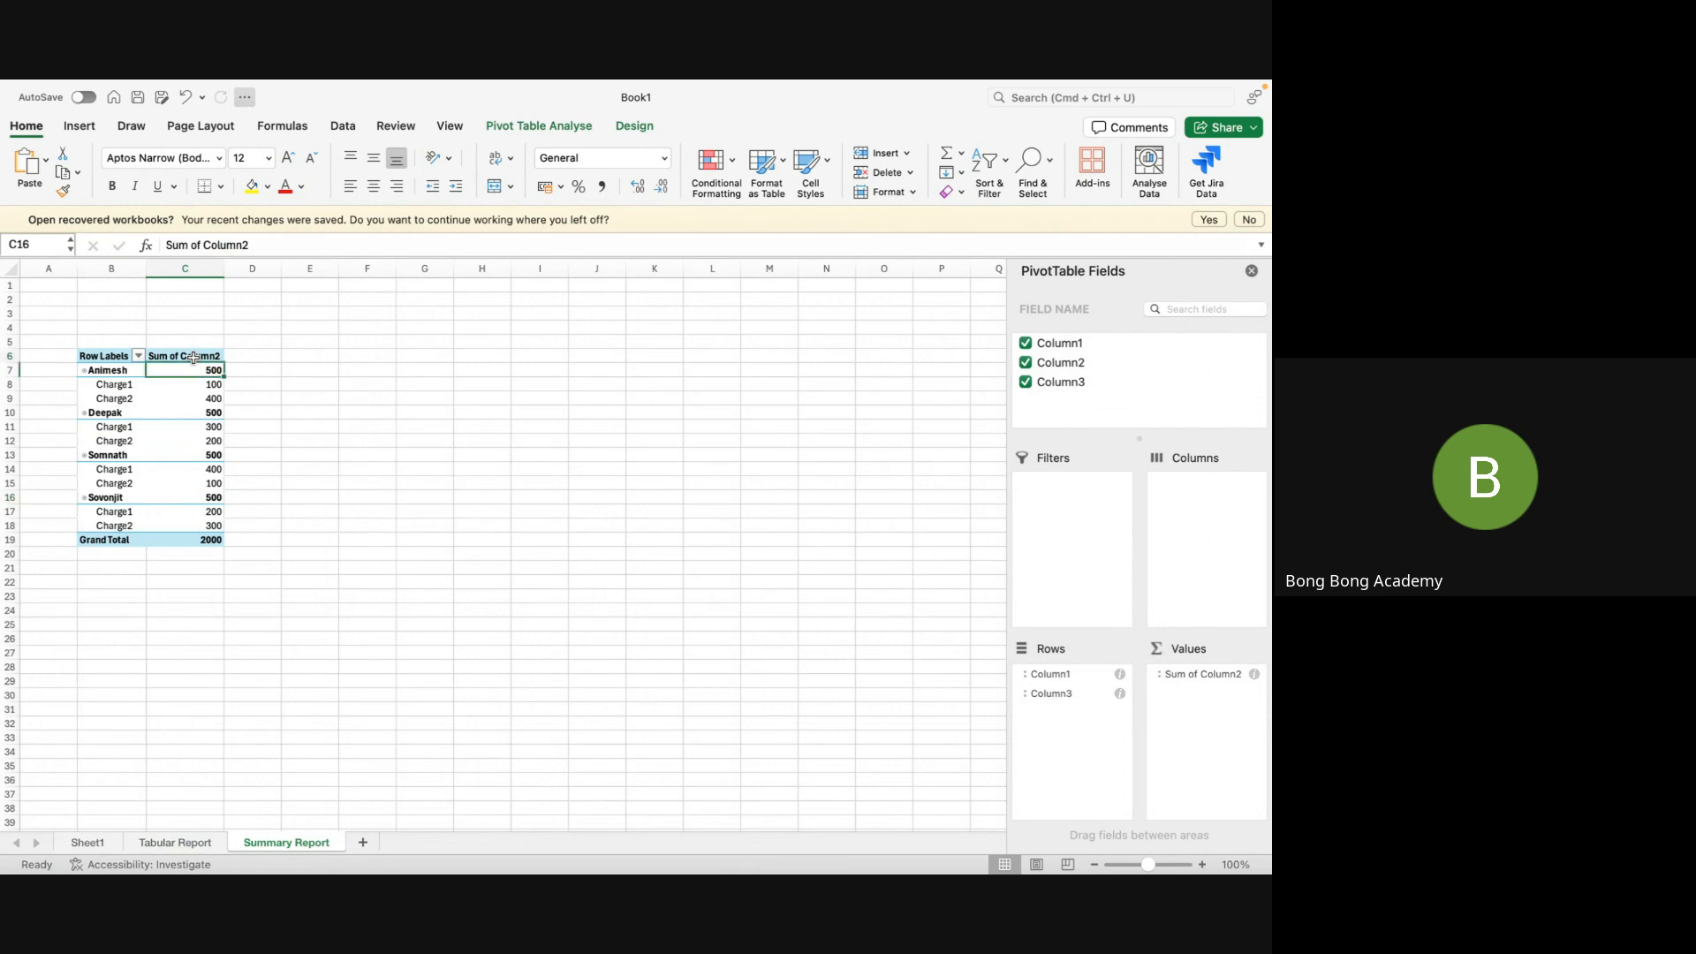
pyautogui.click(174, 843)
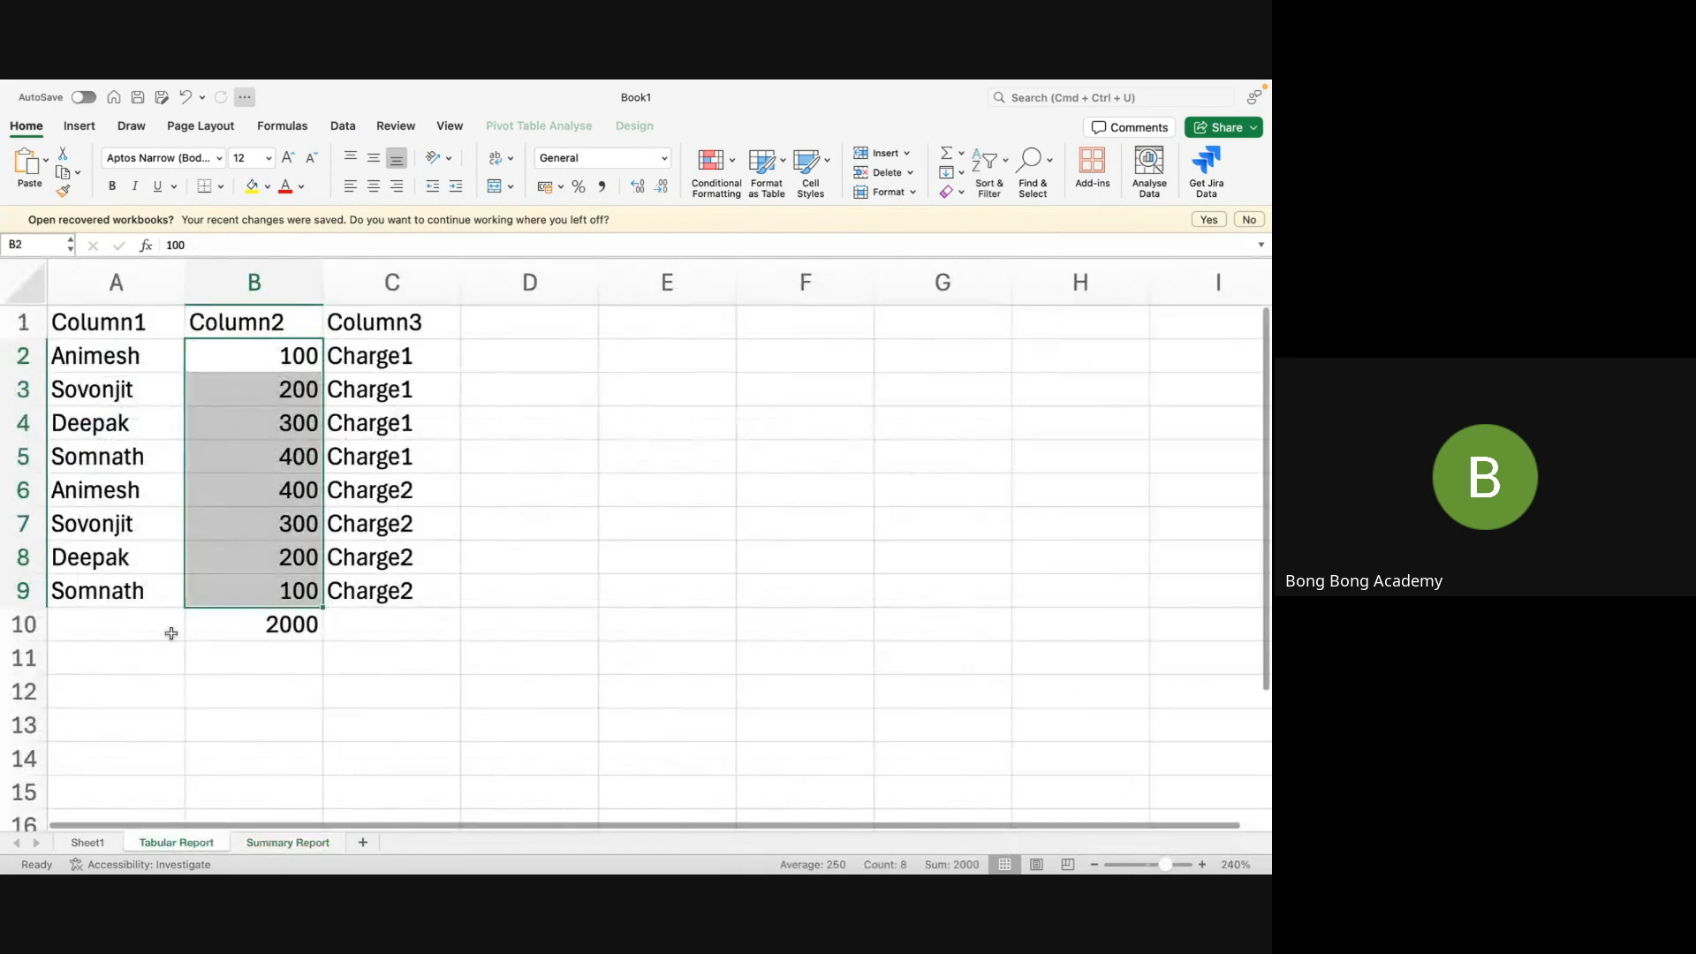
pyautogui.click(333, 668)
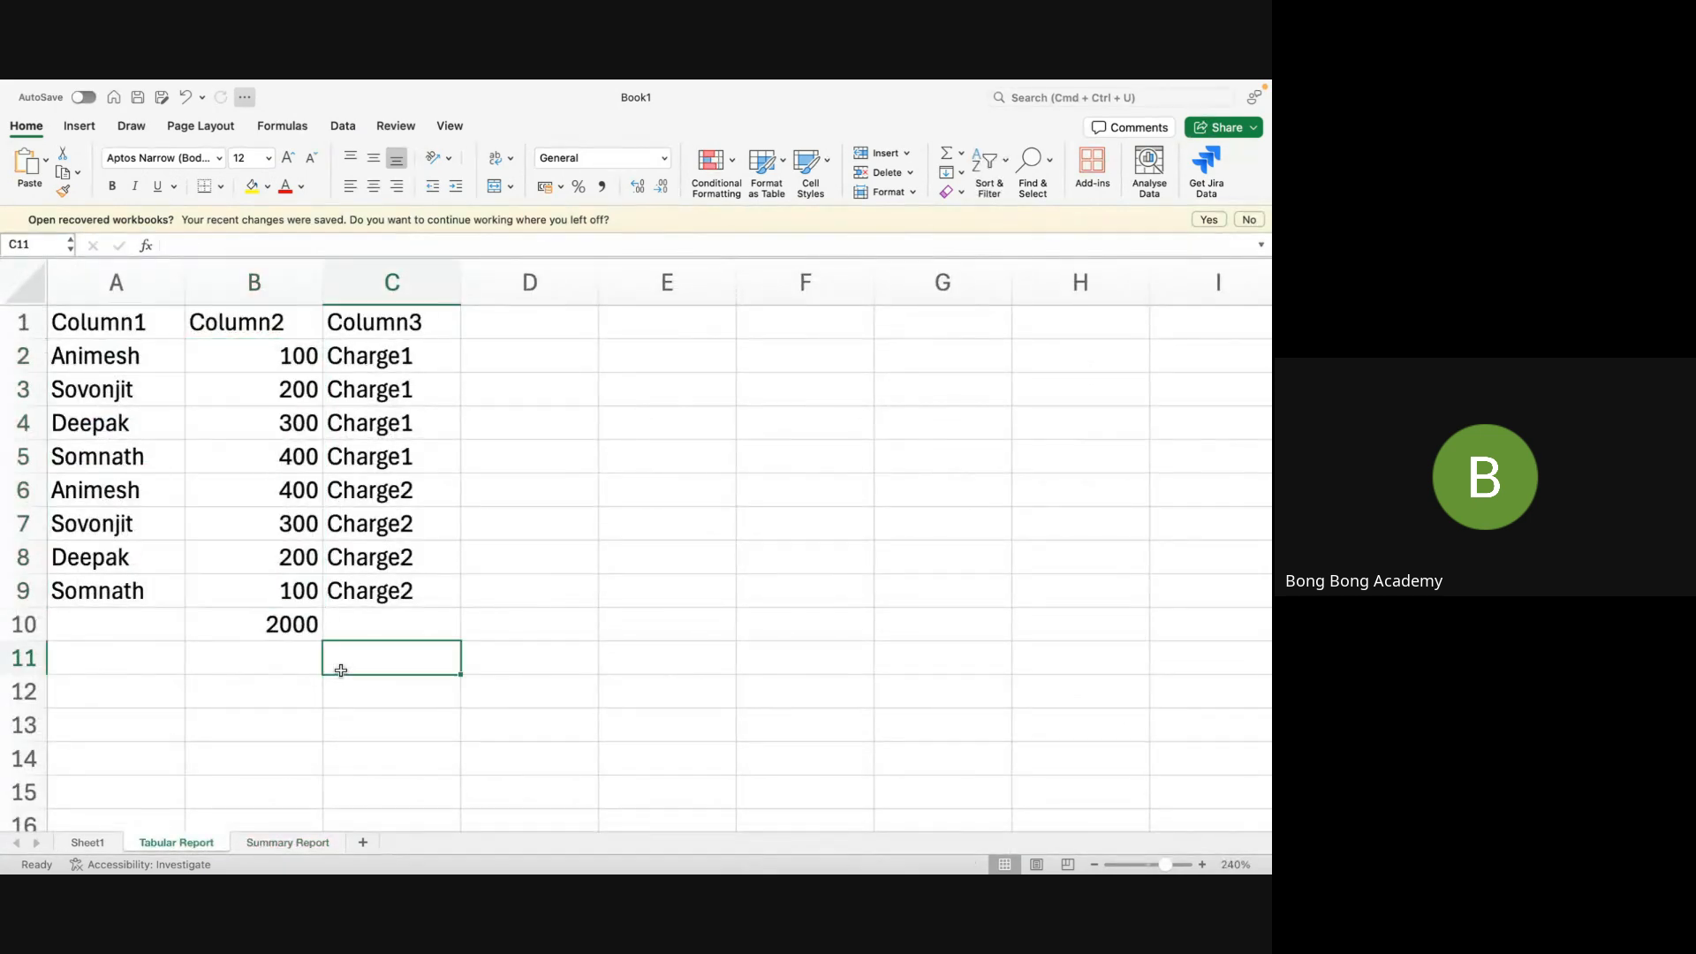
pyautogui.click(281, 841)
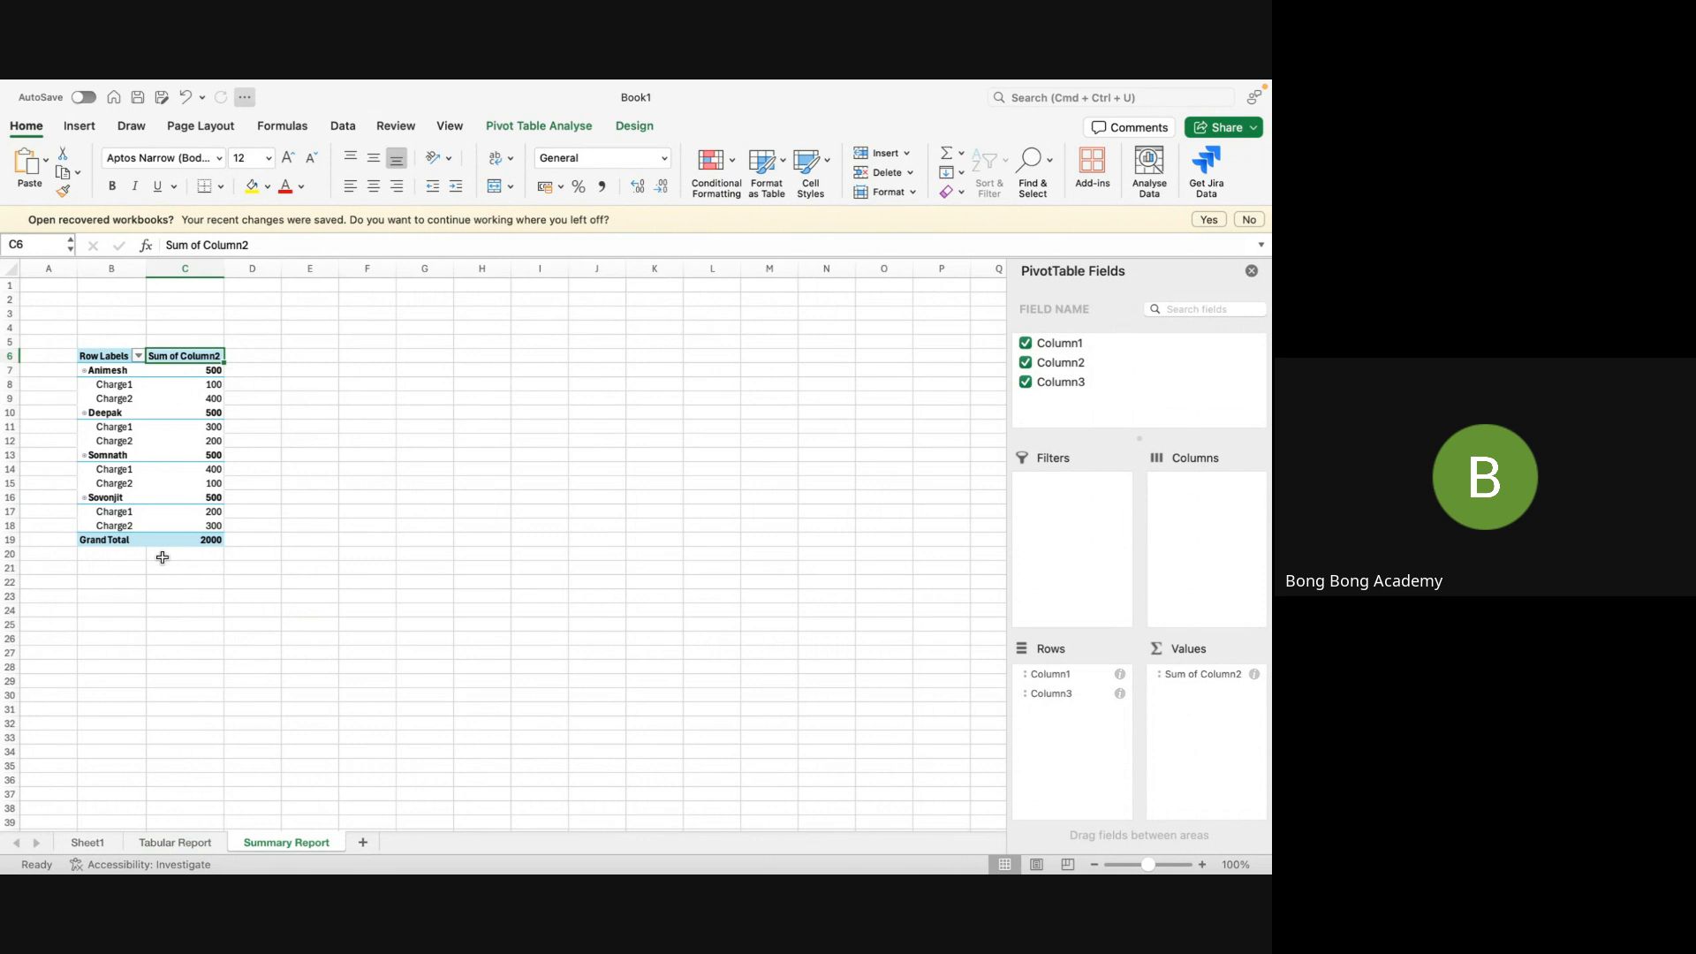
# Try Column3 as the column field of the Summary Report PivotTable and return it to the rows beneath Column1
pyautogui.click(1080, 676)
pyautogui.click(1059, 696)
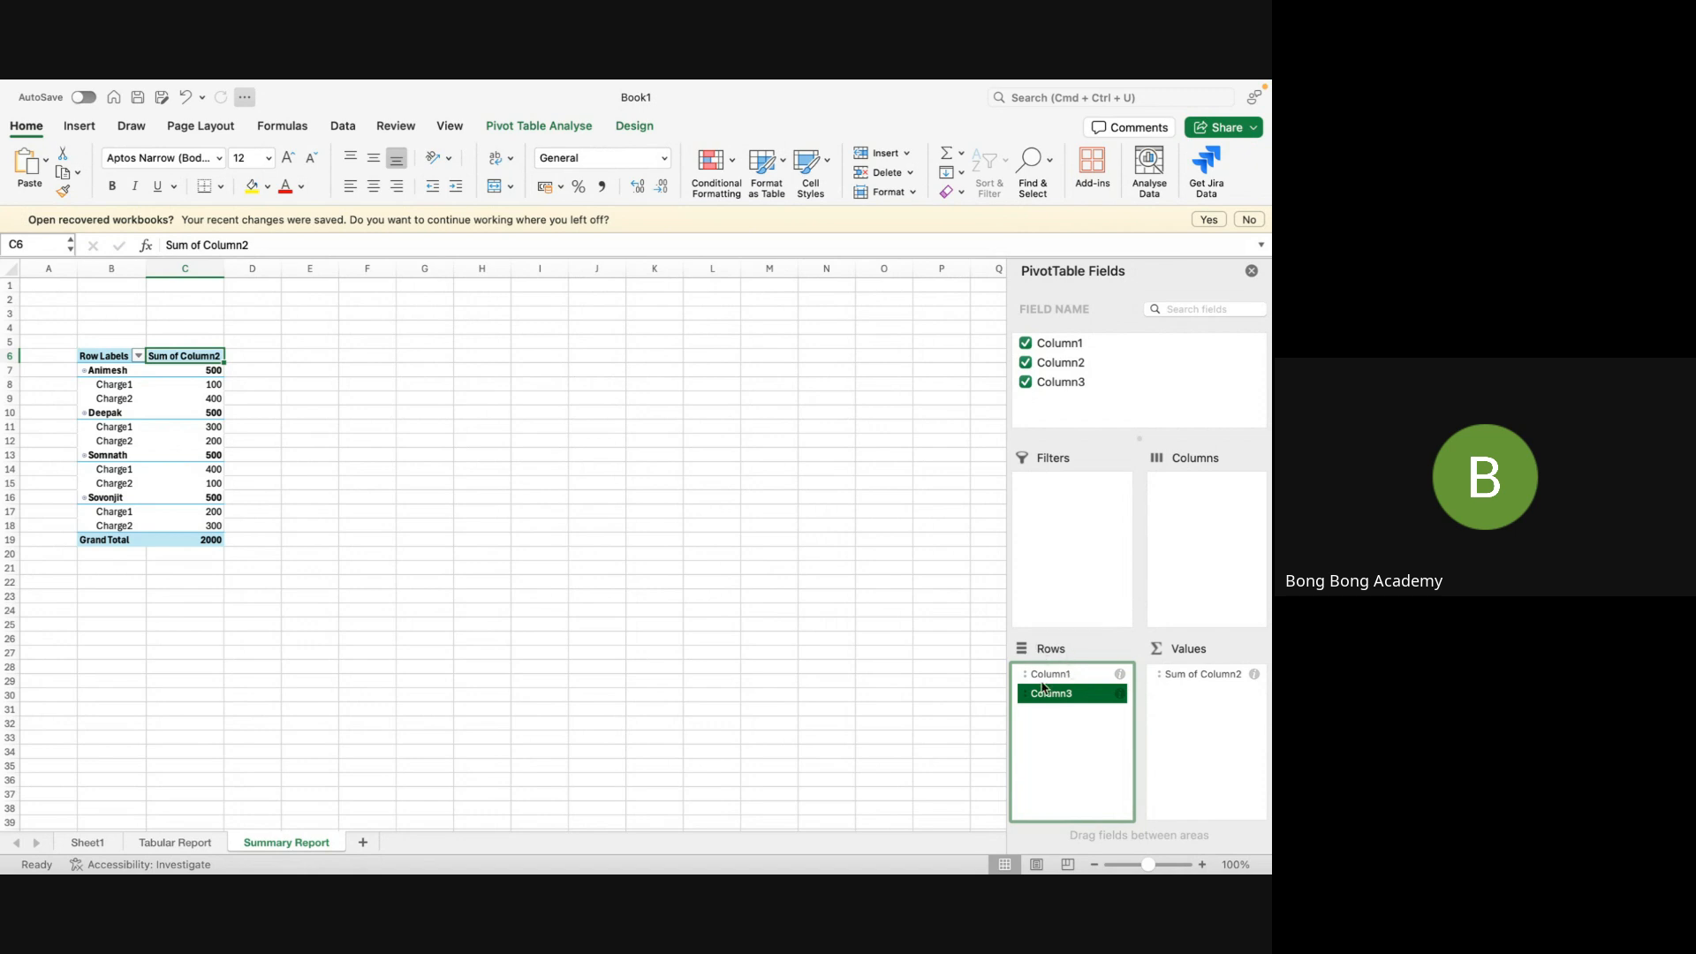
pyautogui.moveTo(1045, 698); pyautogui.dragTo(1190, 579)
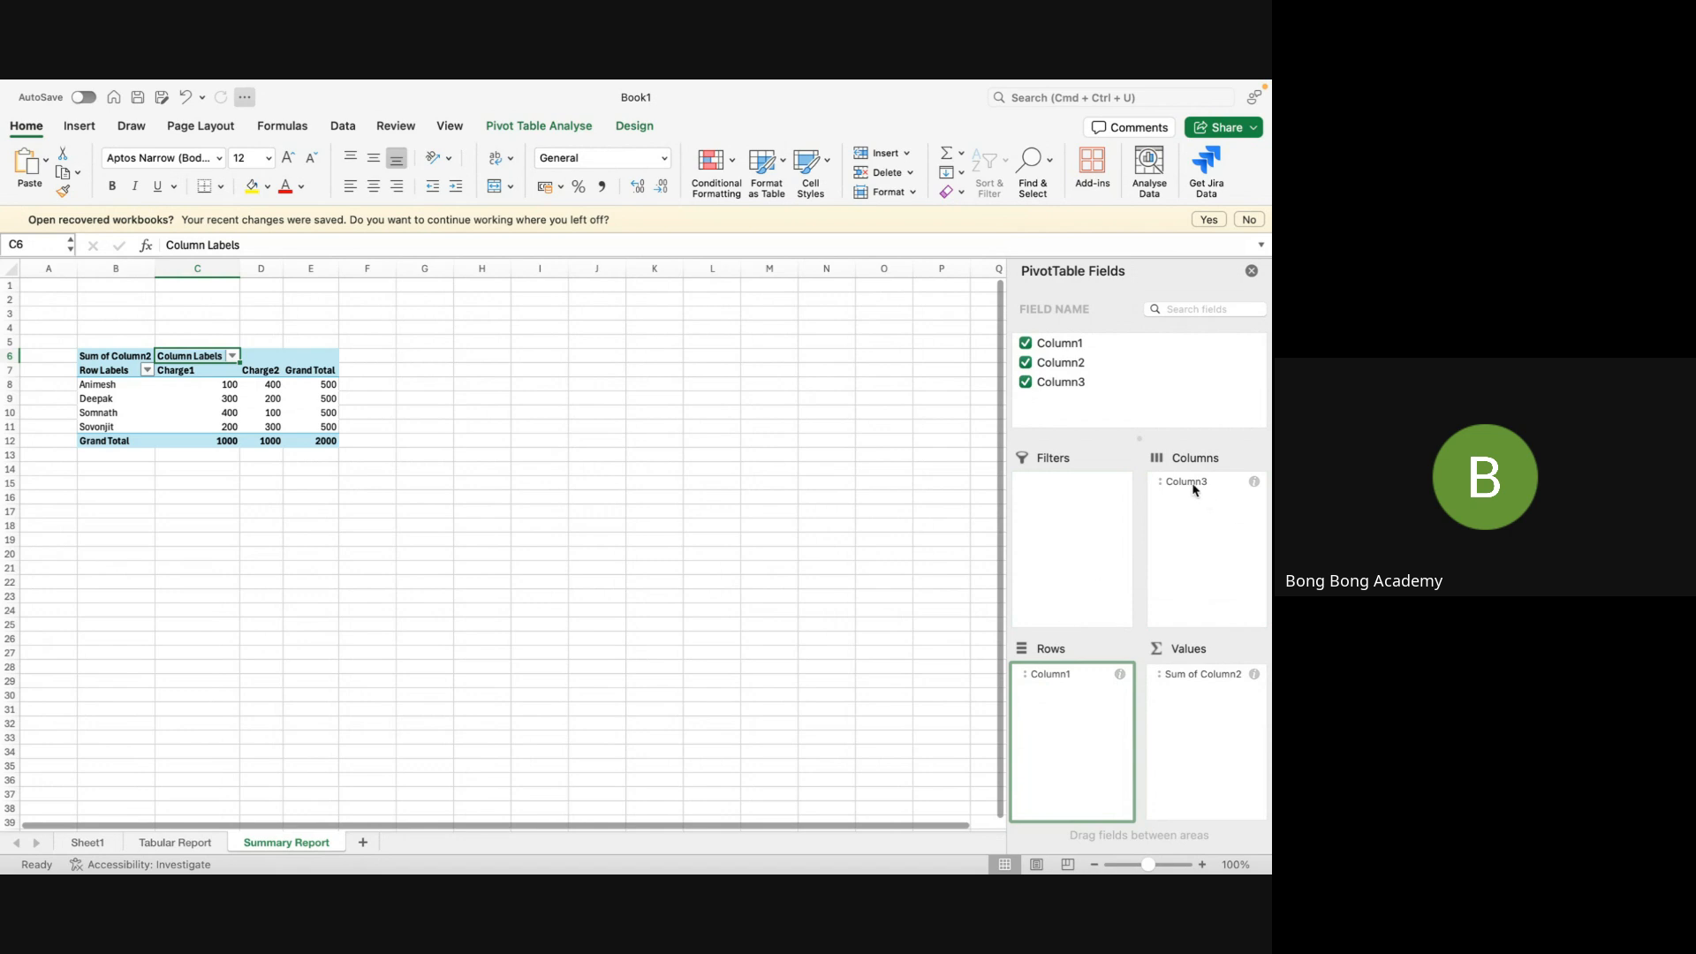
pyautogui.moveTo(1194, 489); pyautogui.dragTo(1064, 696)
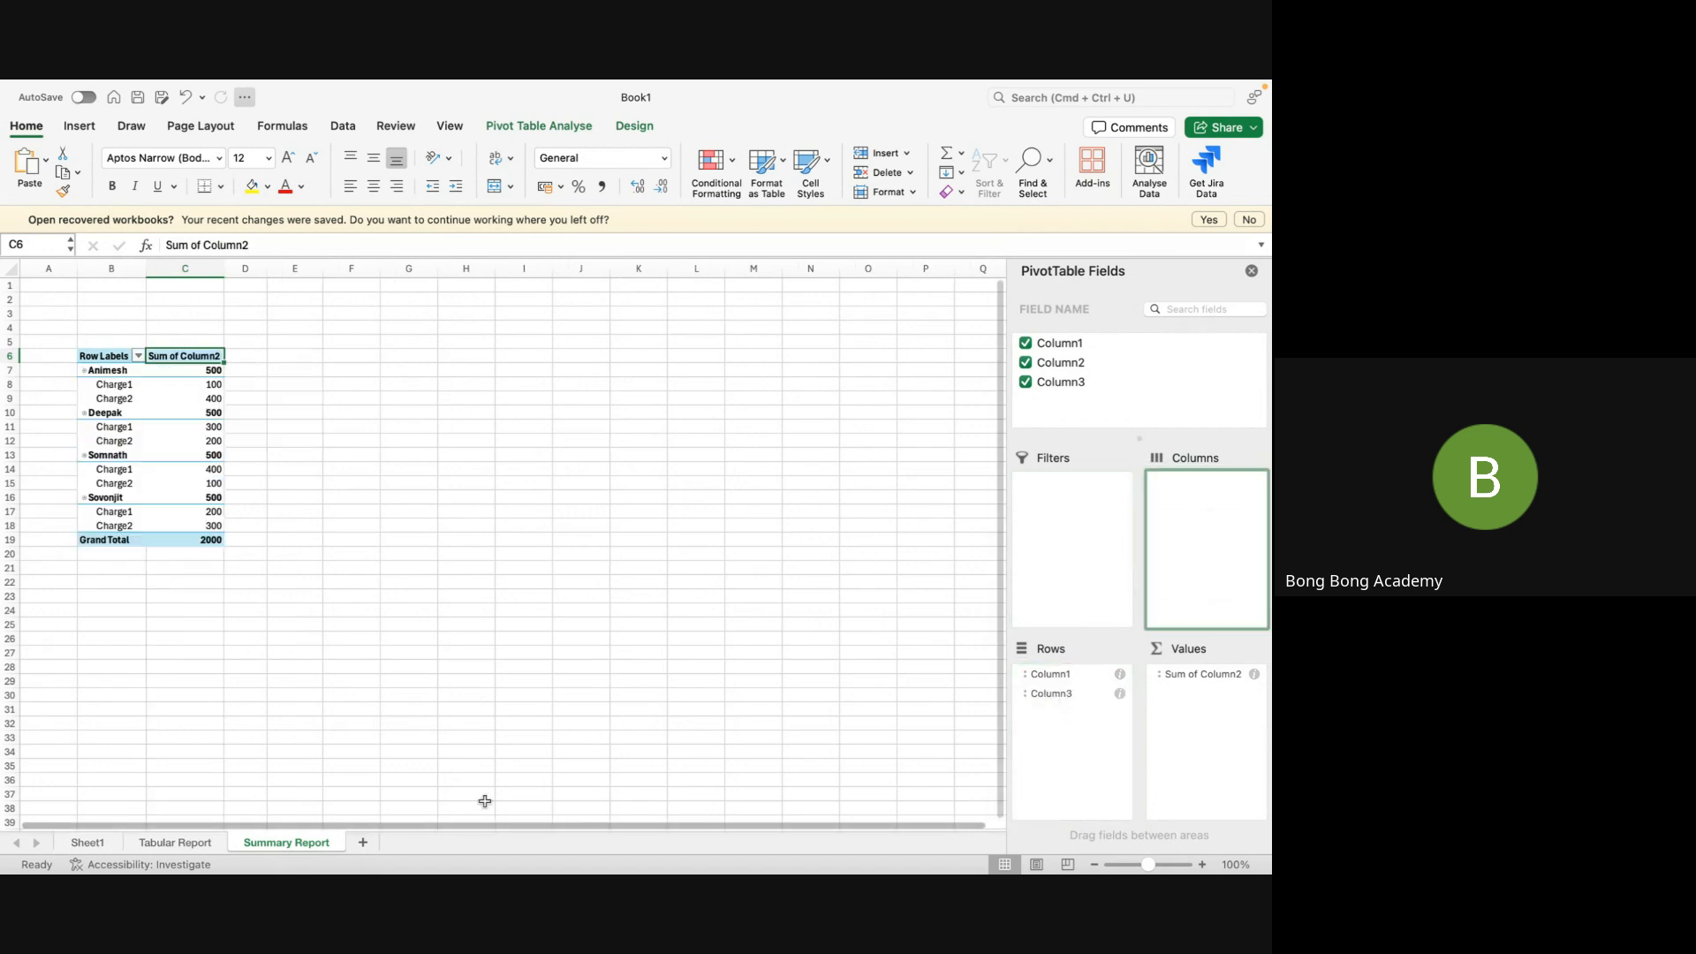
# Duplicate the Summary Report sheet at the end of Book1 and move Column3 from rows to columns in the copied PivotTable
pyautogui.rightClick(287, 840)
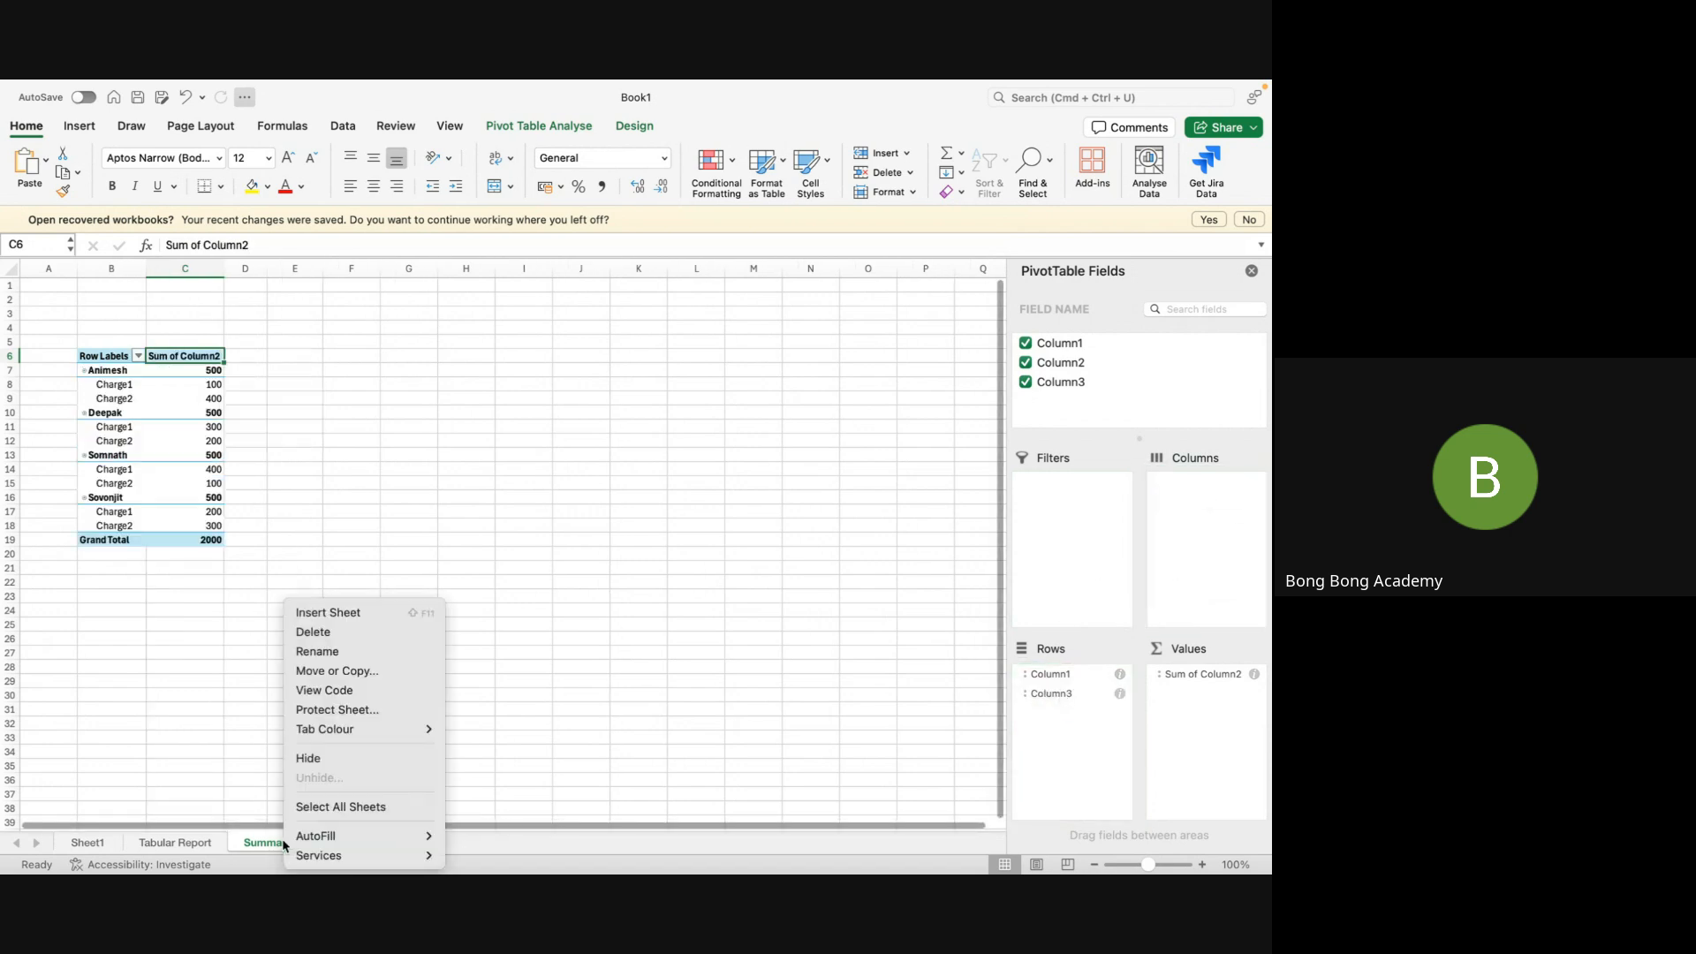
pyautogui.click(351, 671)
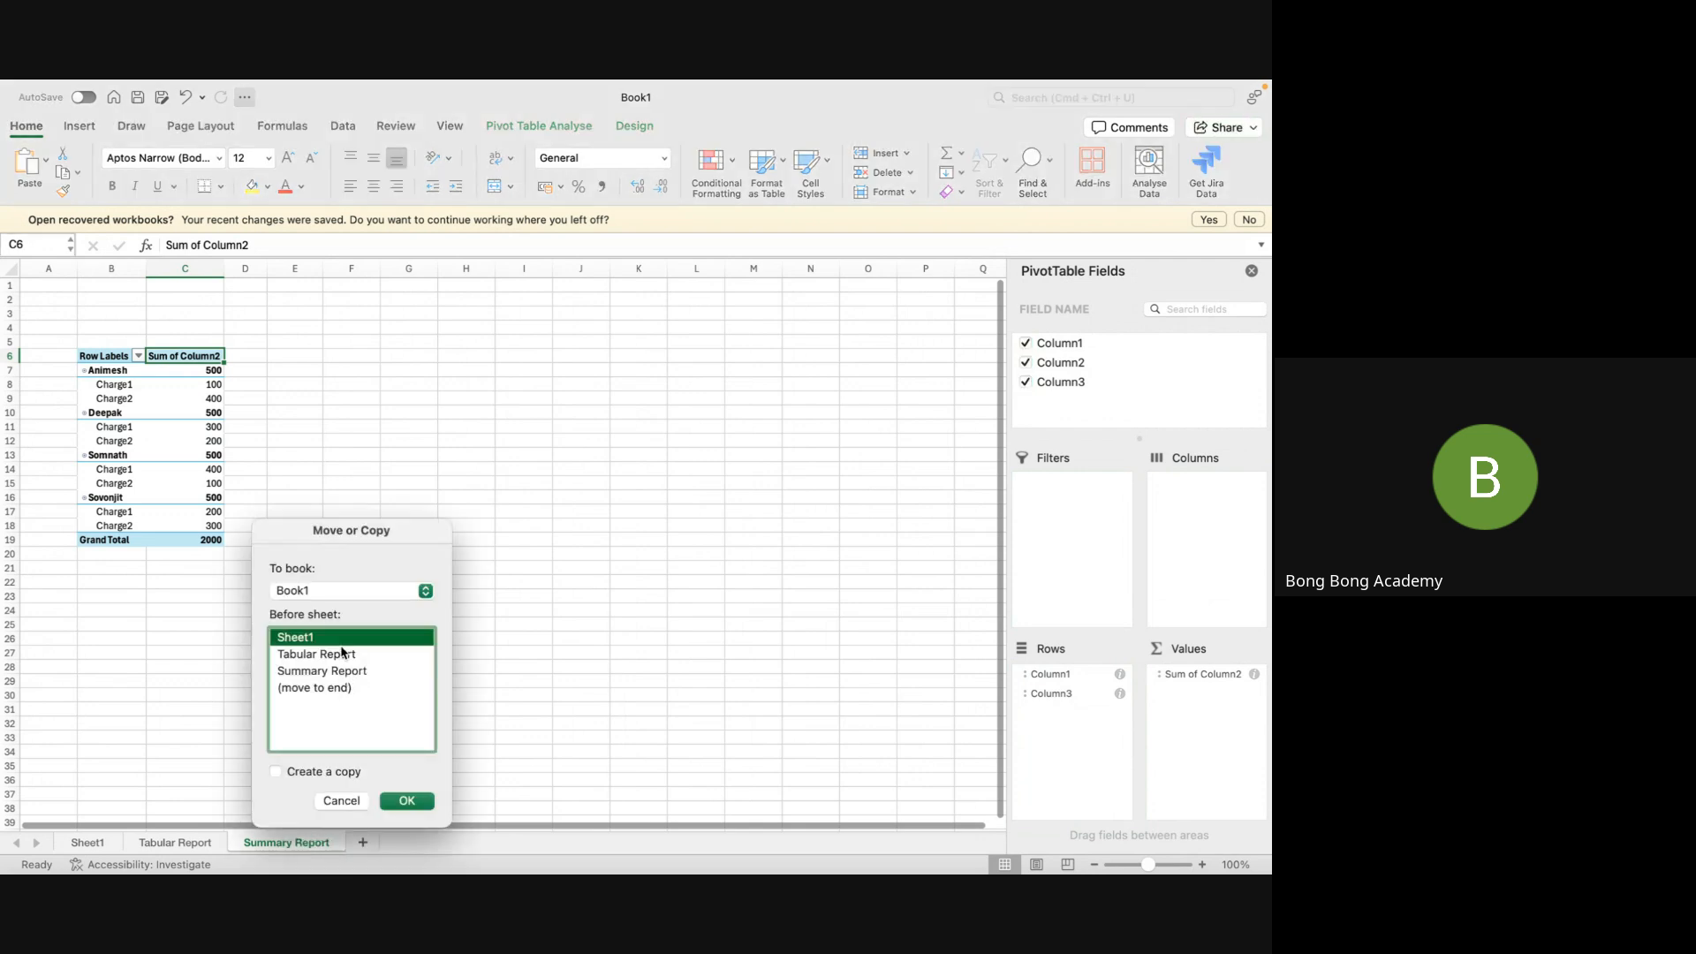
pyautogui.click(328, 687)
pyautogui.click(311, 772)
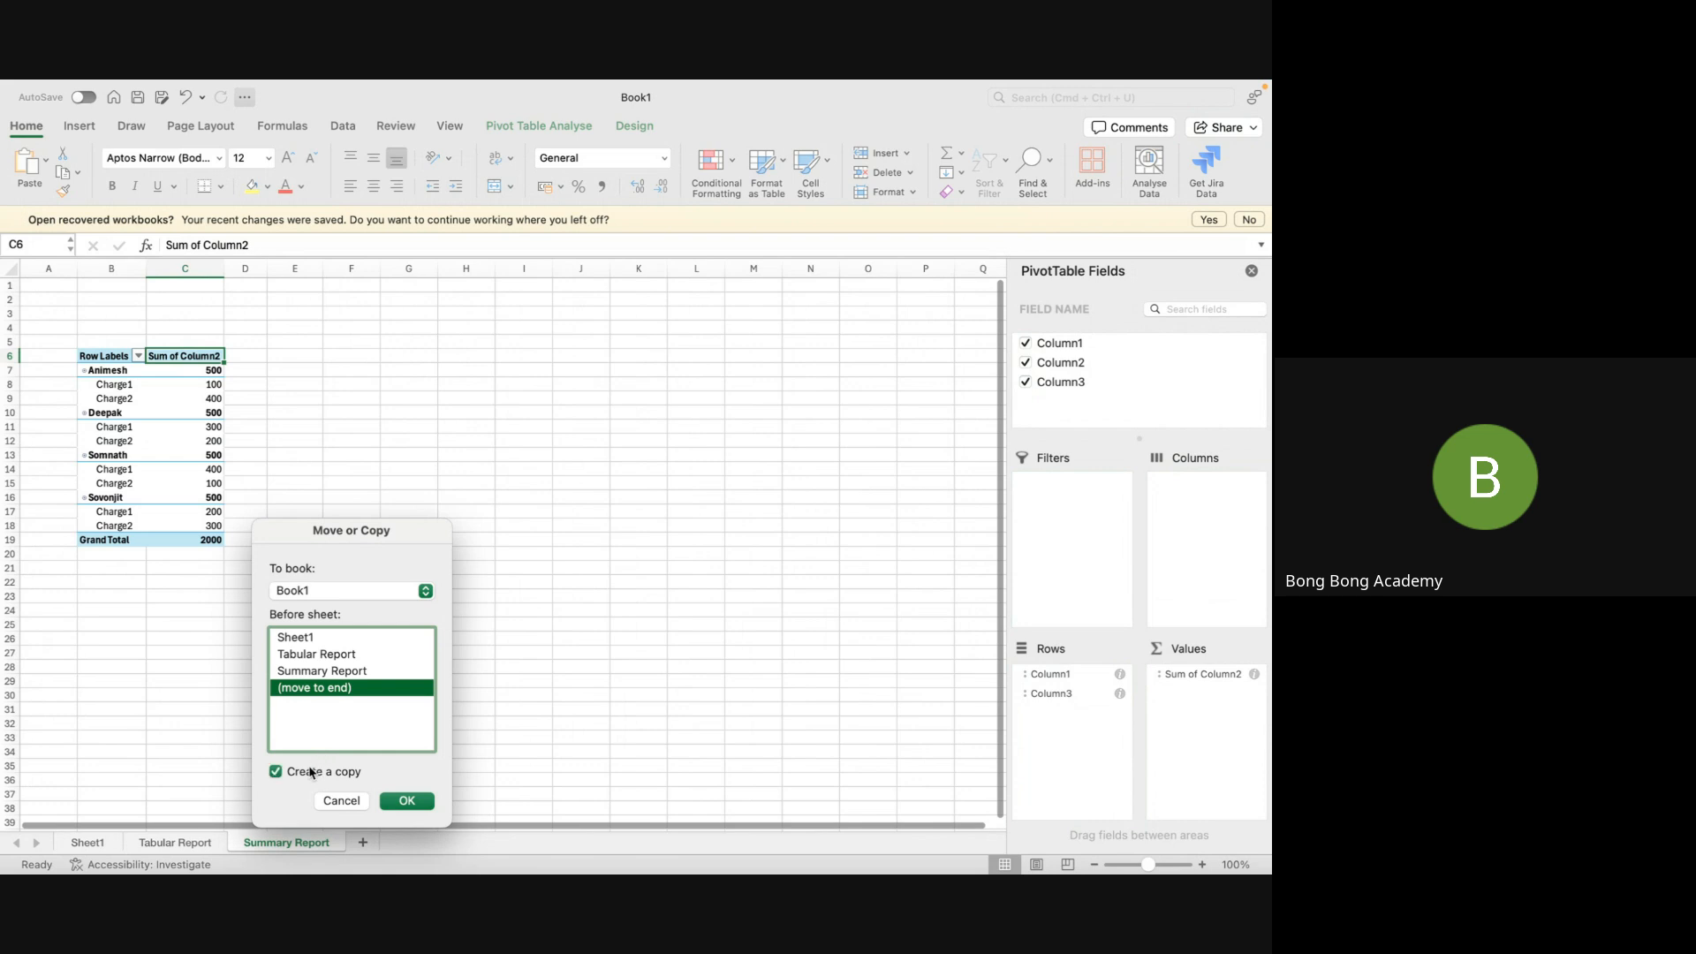
pyautogui.click(406, 800)
pyautogui.click(188, 429)
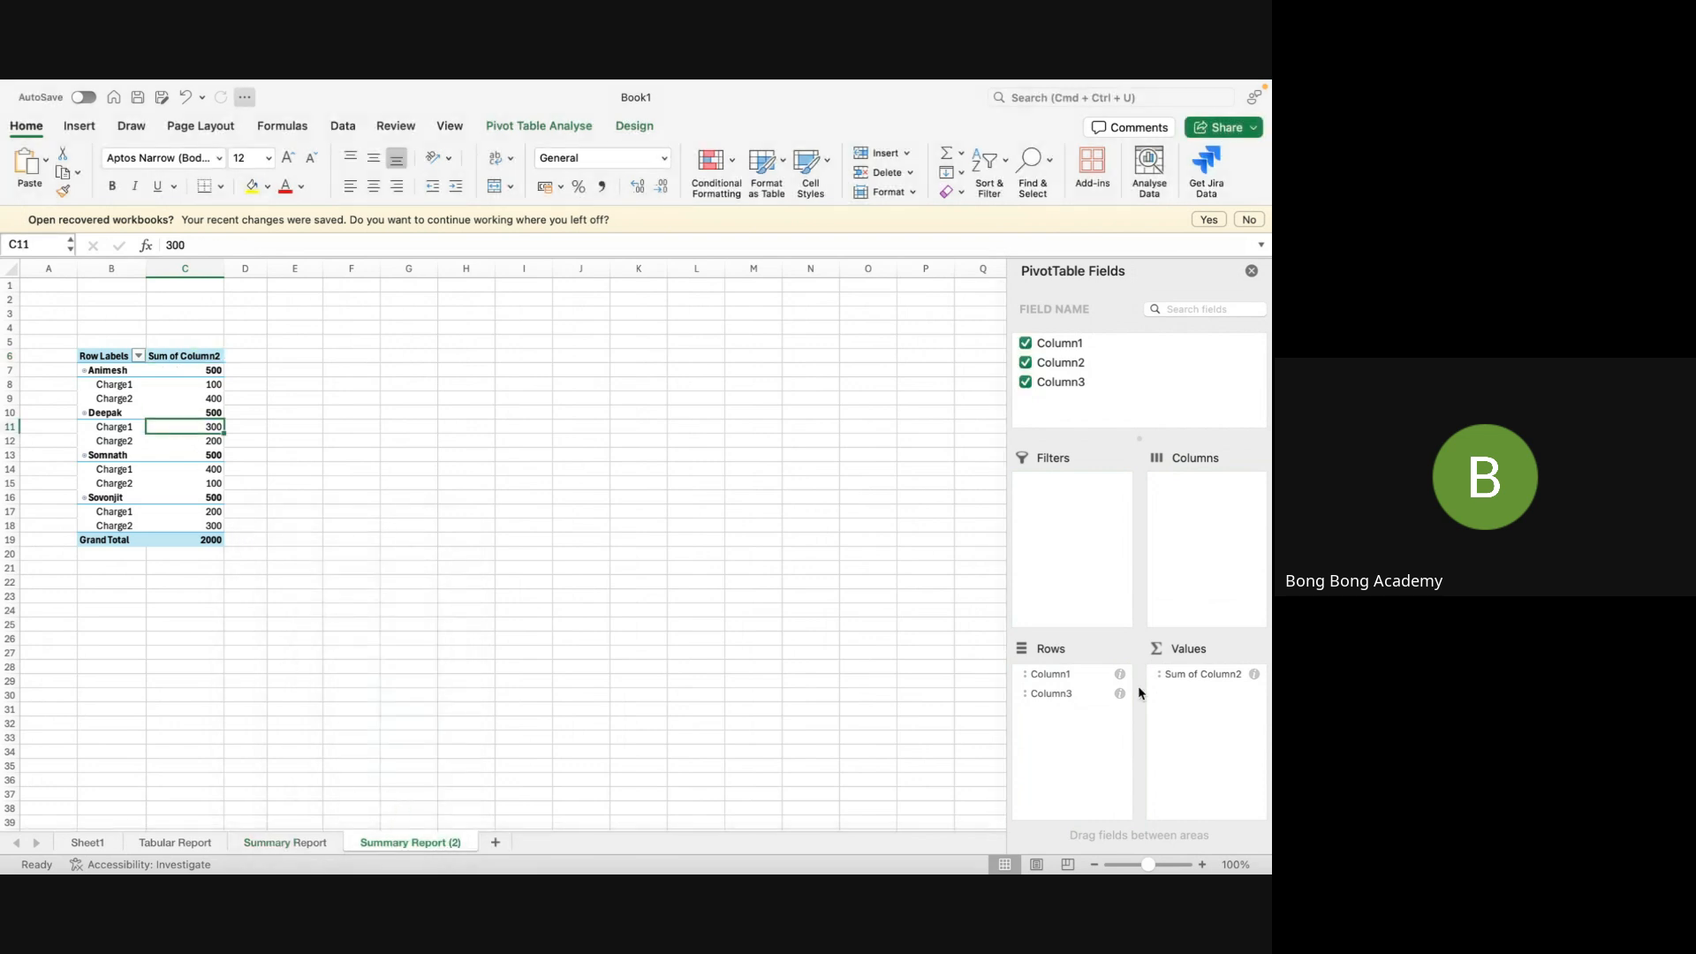
pyautogui.moveTo(1055, 693); pyautogui.dragTo(1236, 565)
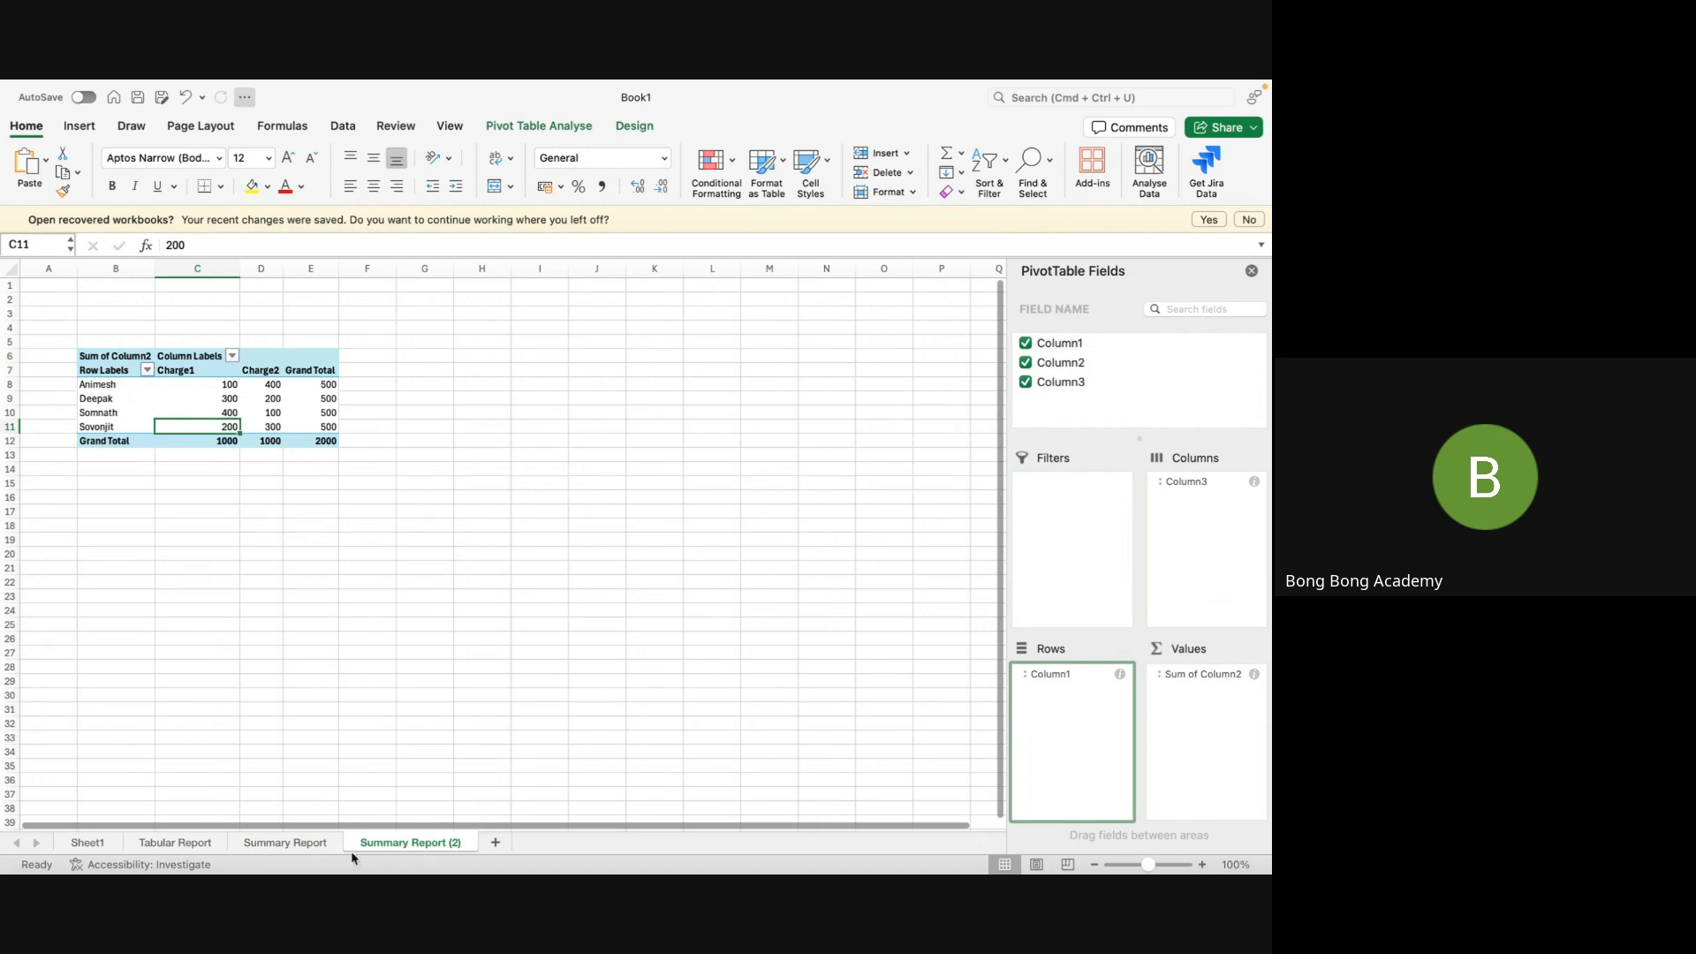
# Rename the copied worksheet as Matrix Report
pyautogui.rightClick(408, 843)
pyautogui.click(465, 652)
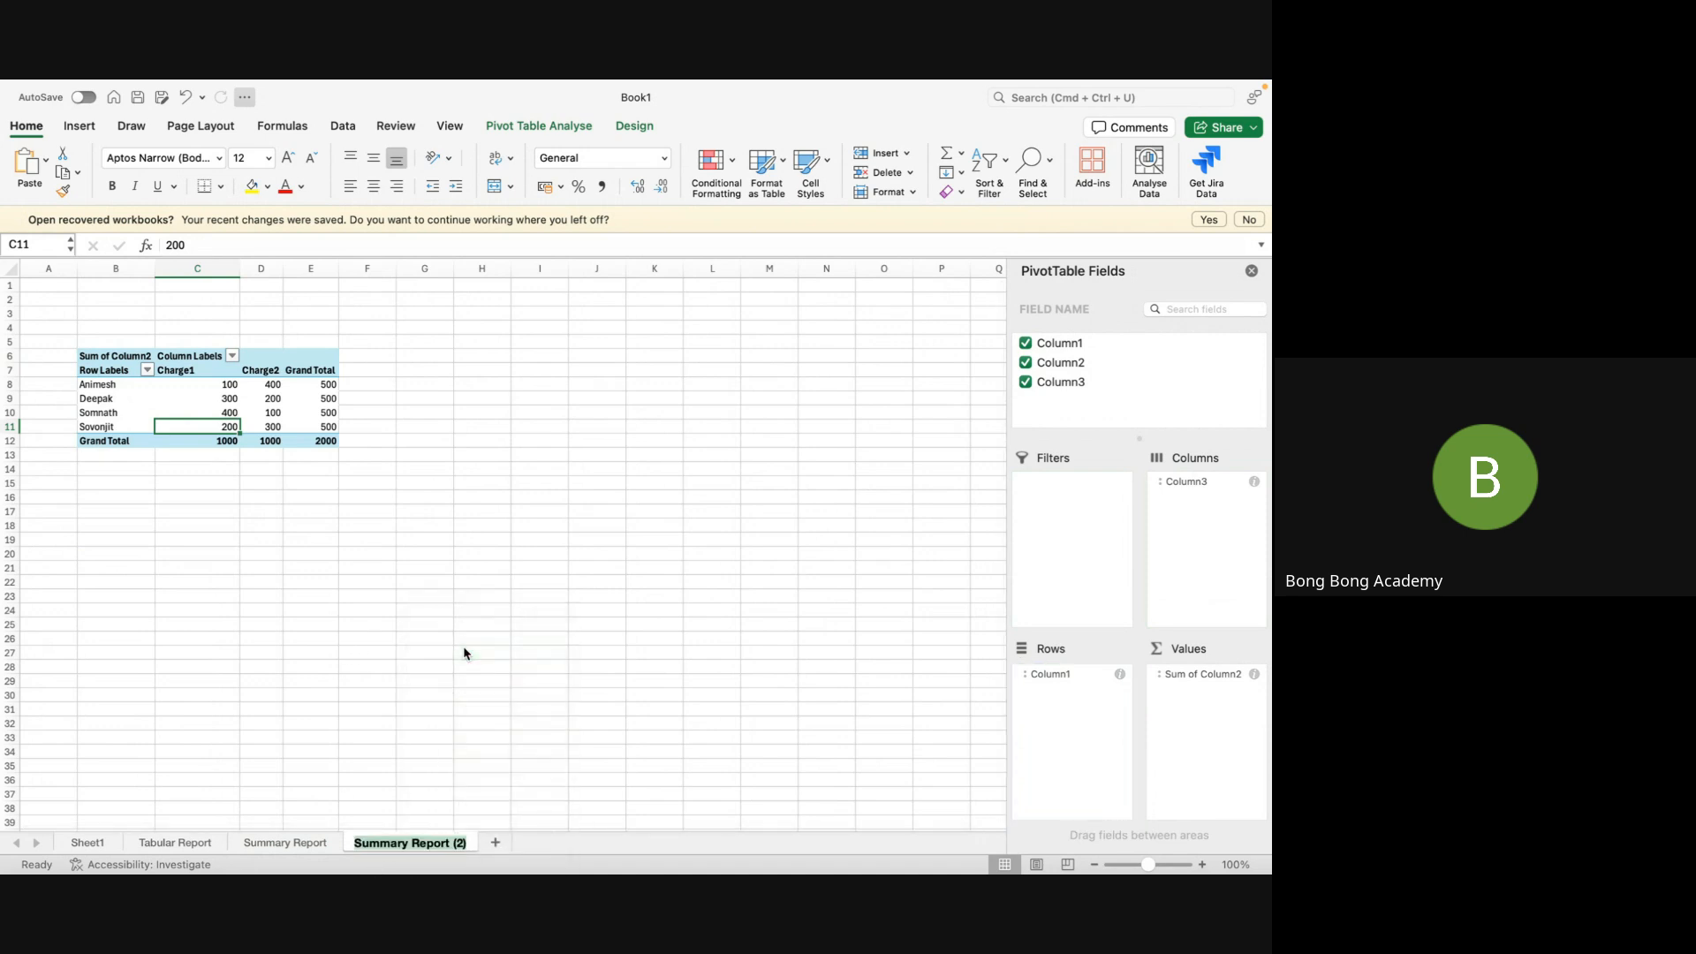
pyautogui.write('Matrix')
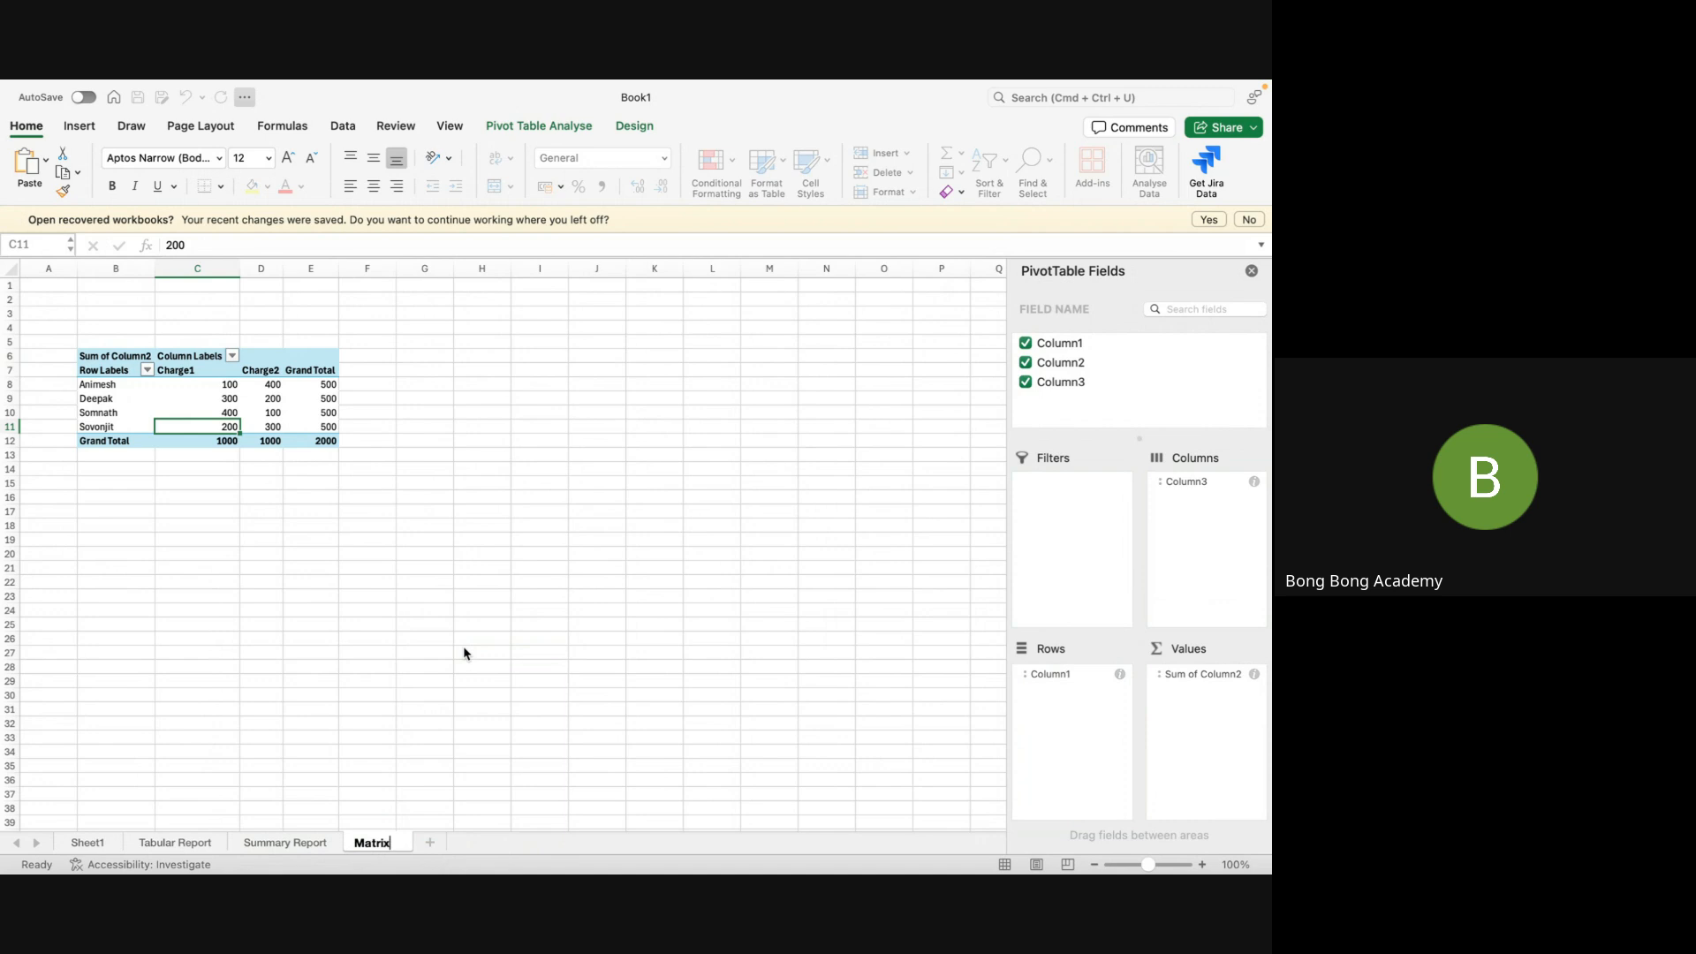
pyautogui.write(' Report')
pyautogui.click(535, 636)
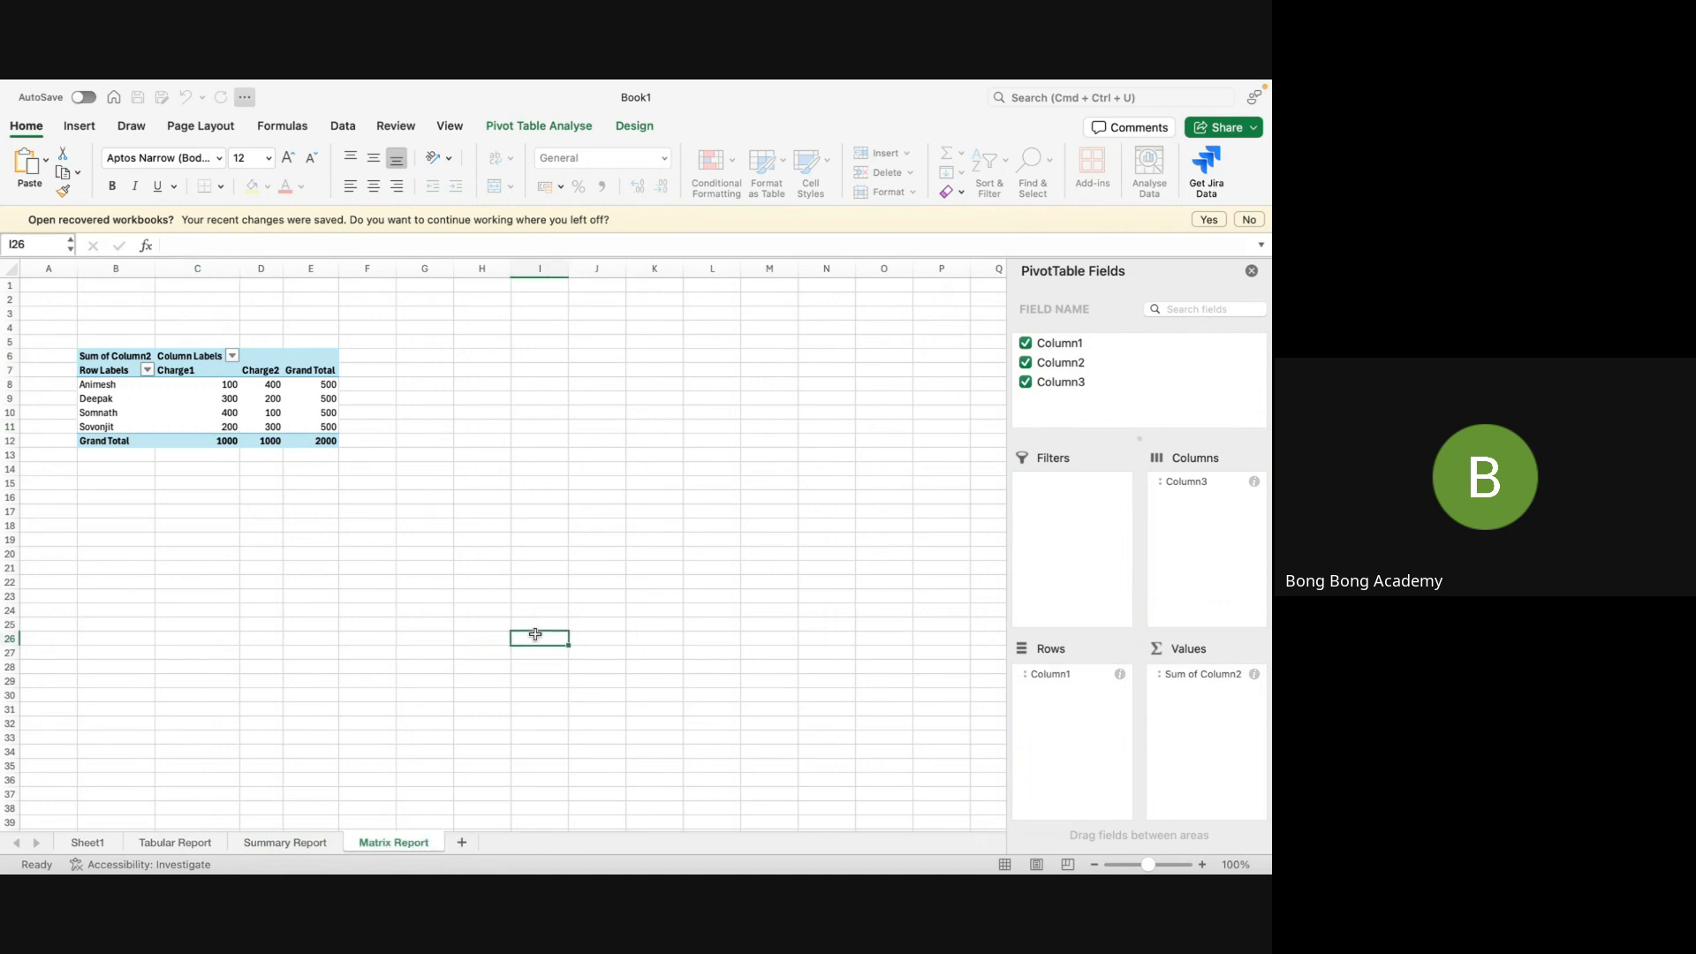
pyautogui.click(256, 399)
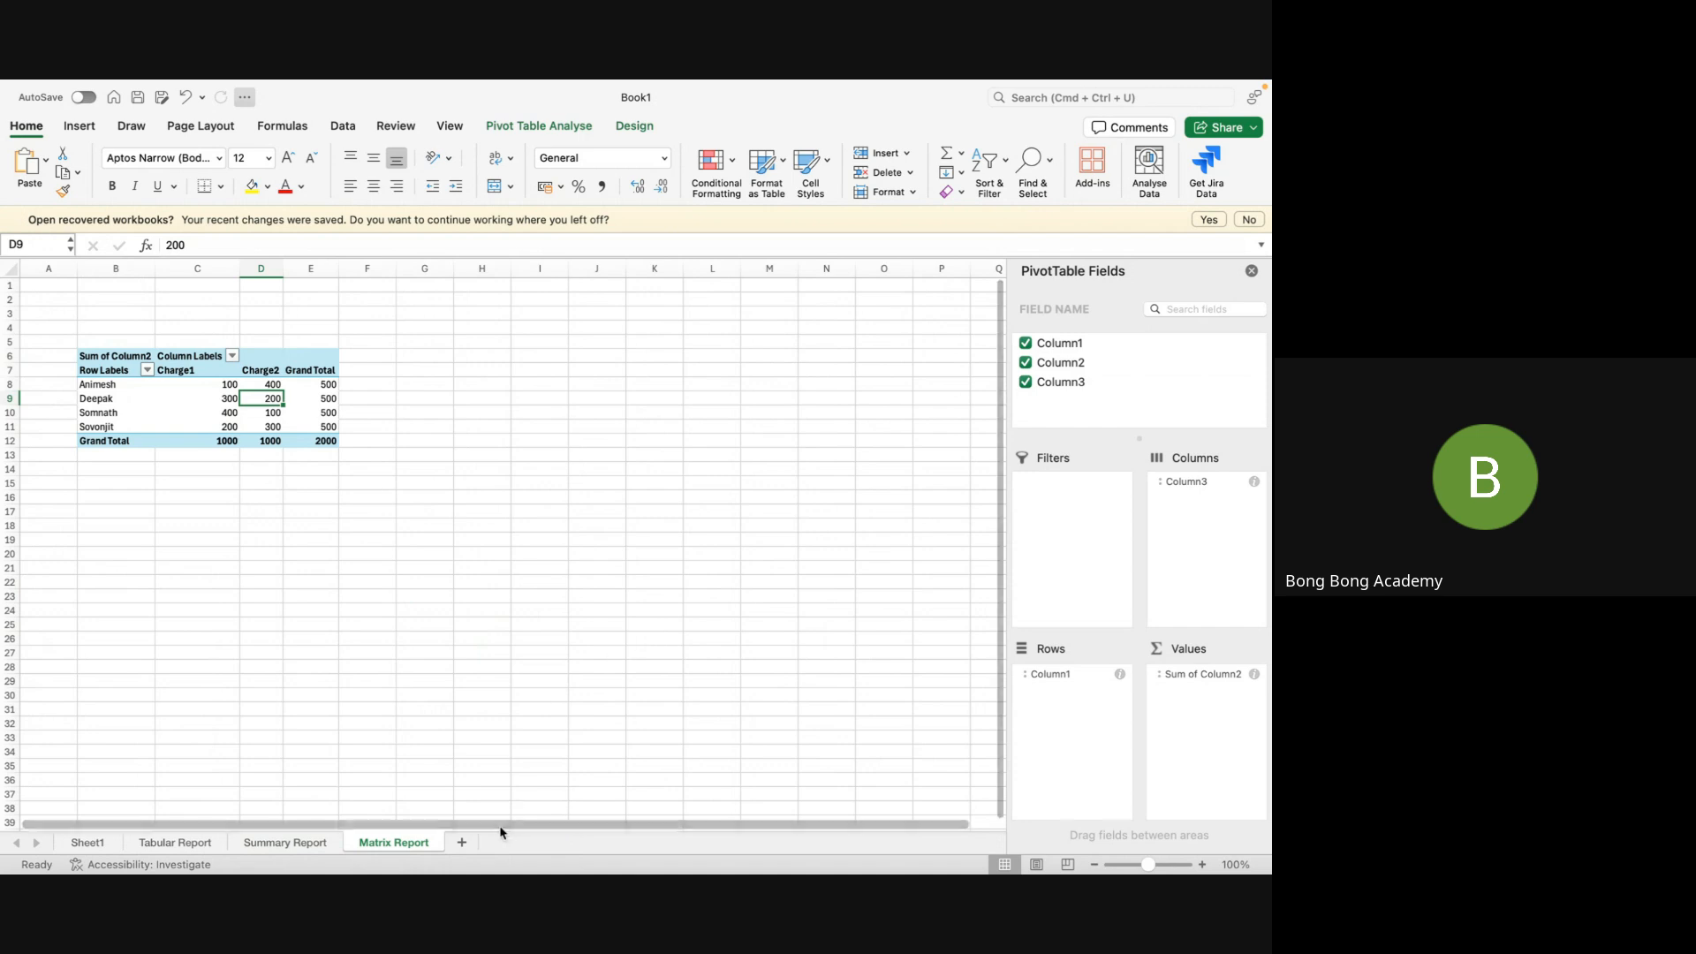
# Add a new blank worksheet after the Matrix Report sheet
pyautogui.click(461, 841)
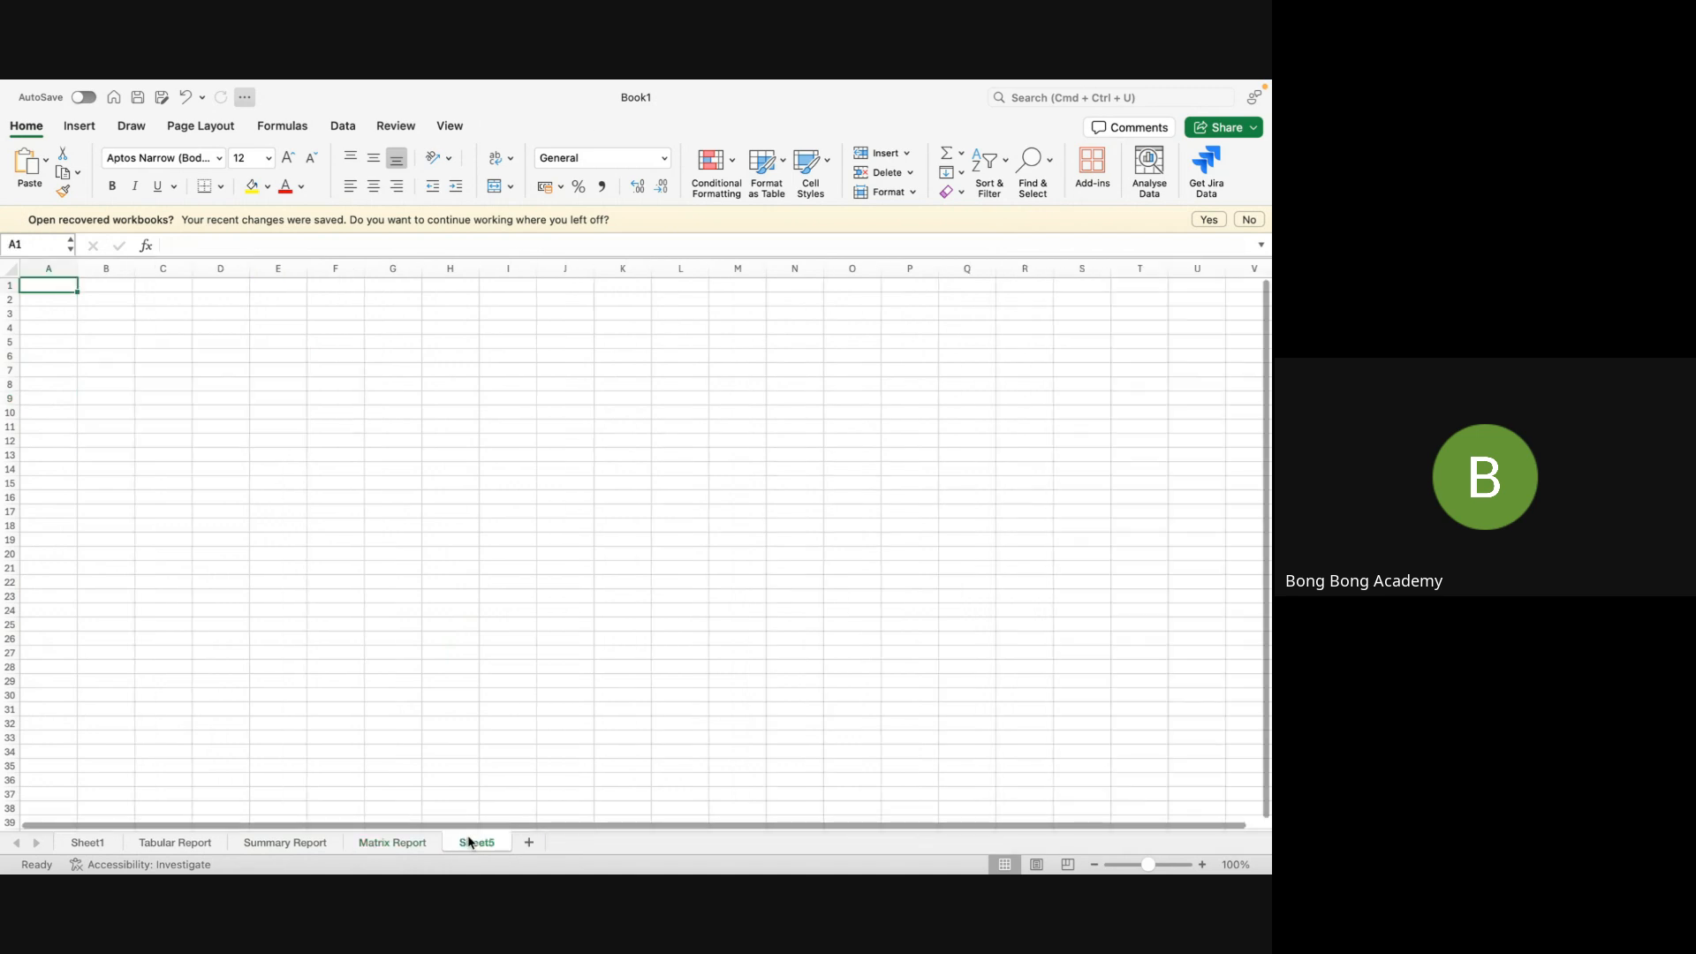
pyautogui.rightClick(464, 842)
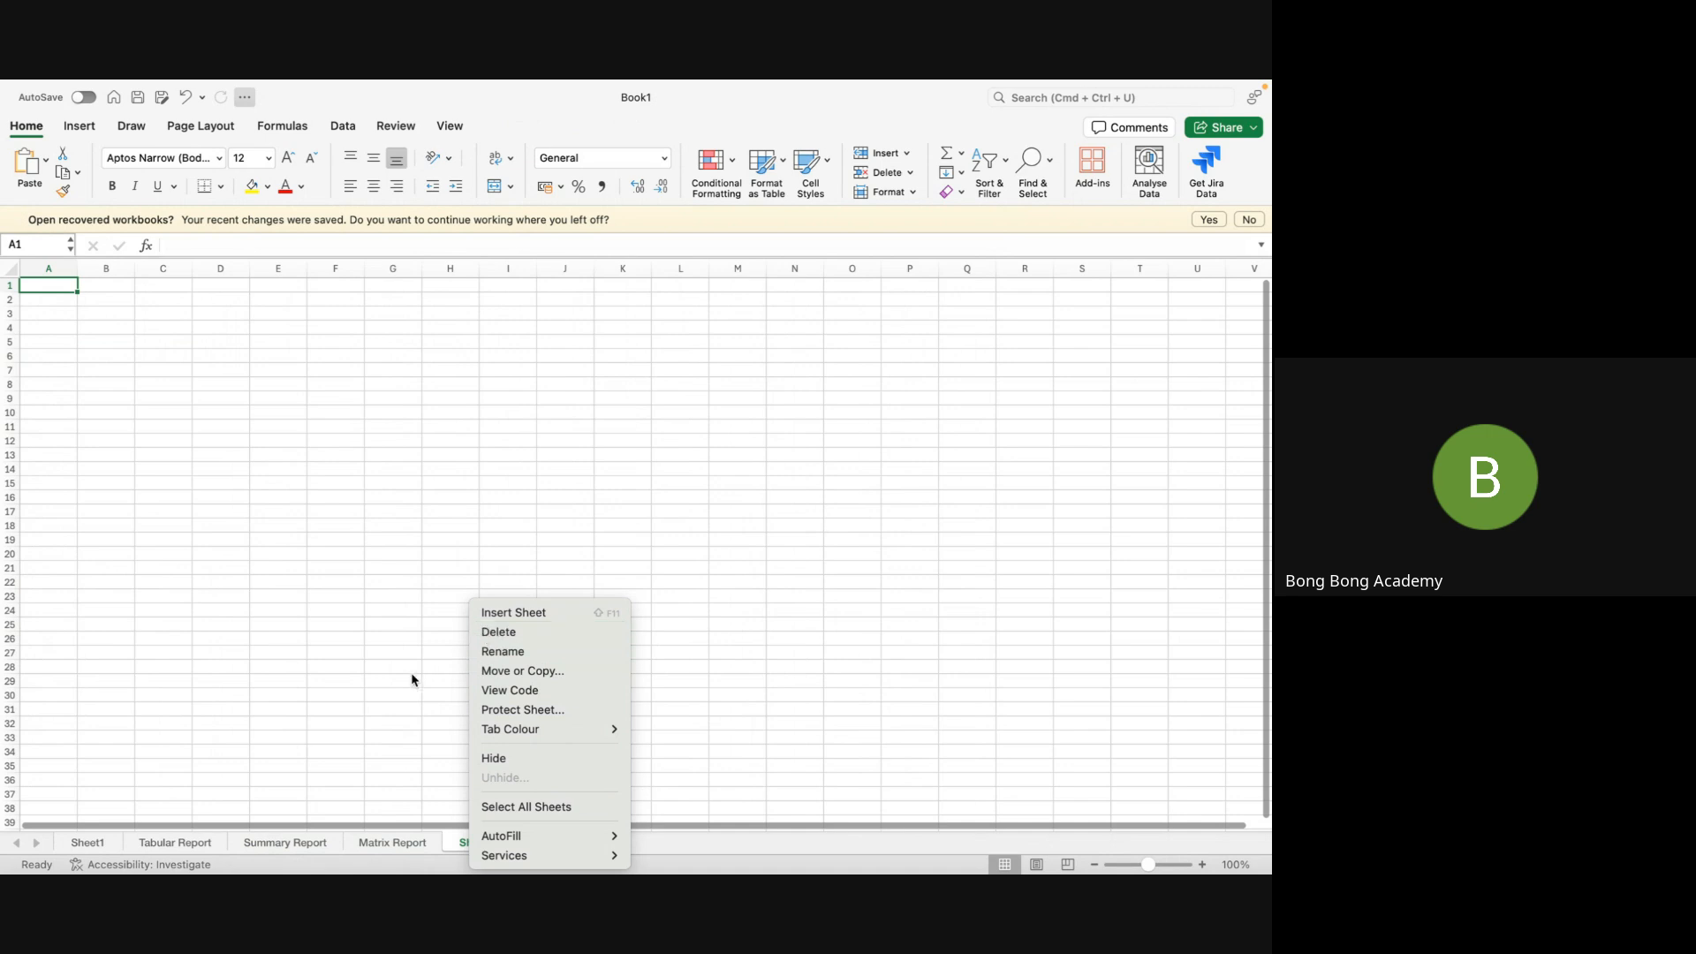
pyautogui.click(351, 699)
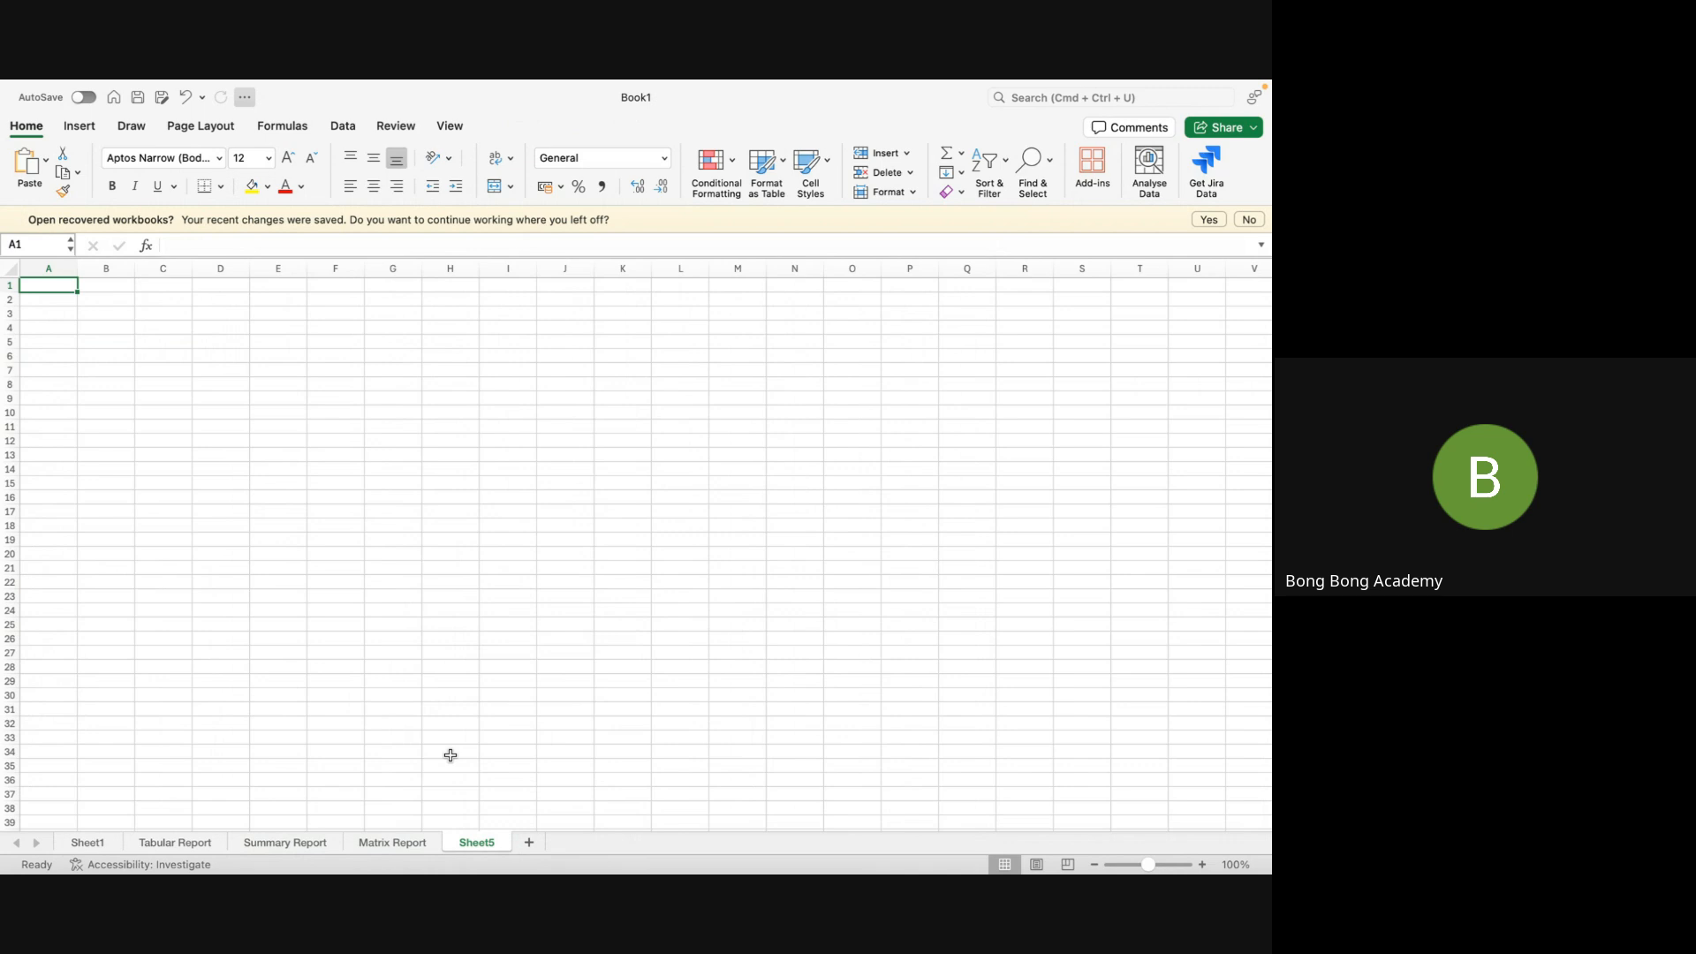
# Switch to Salesforce in the browser and list All Reports in the Reports area
pyautogui.click(166, 840)
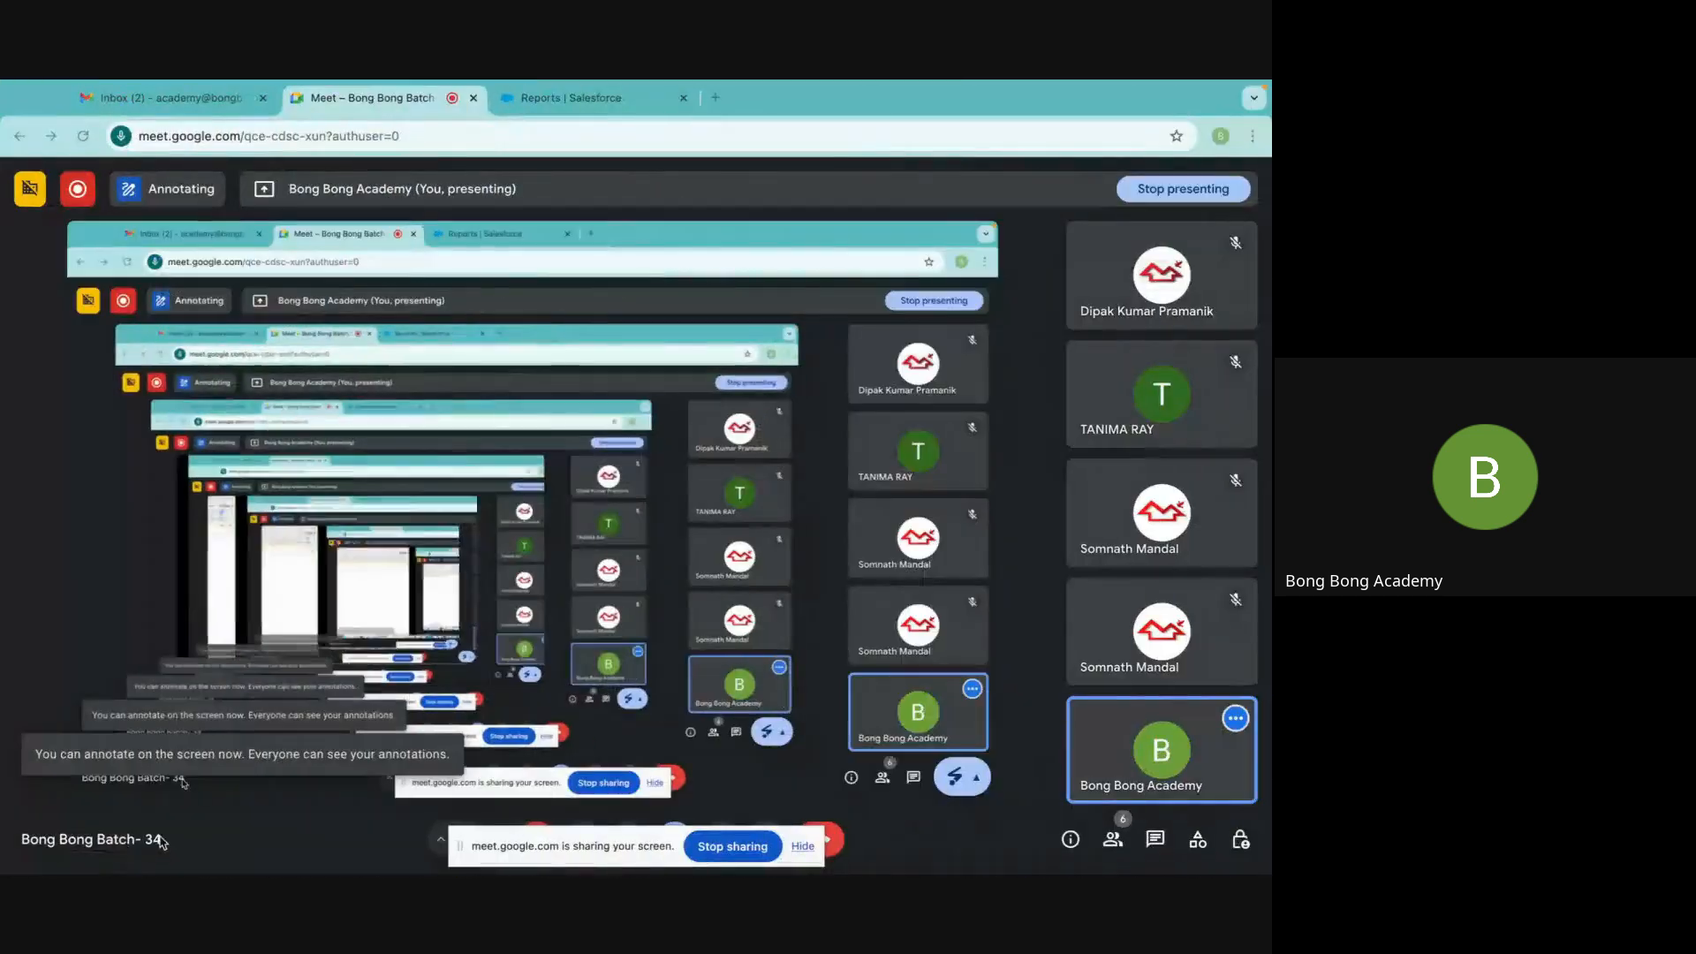
pyautogui.click(563, 99)
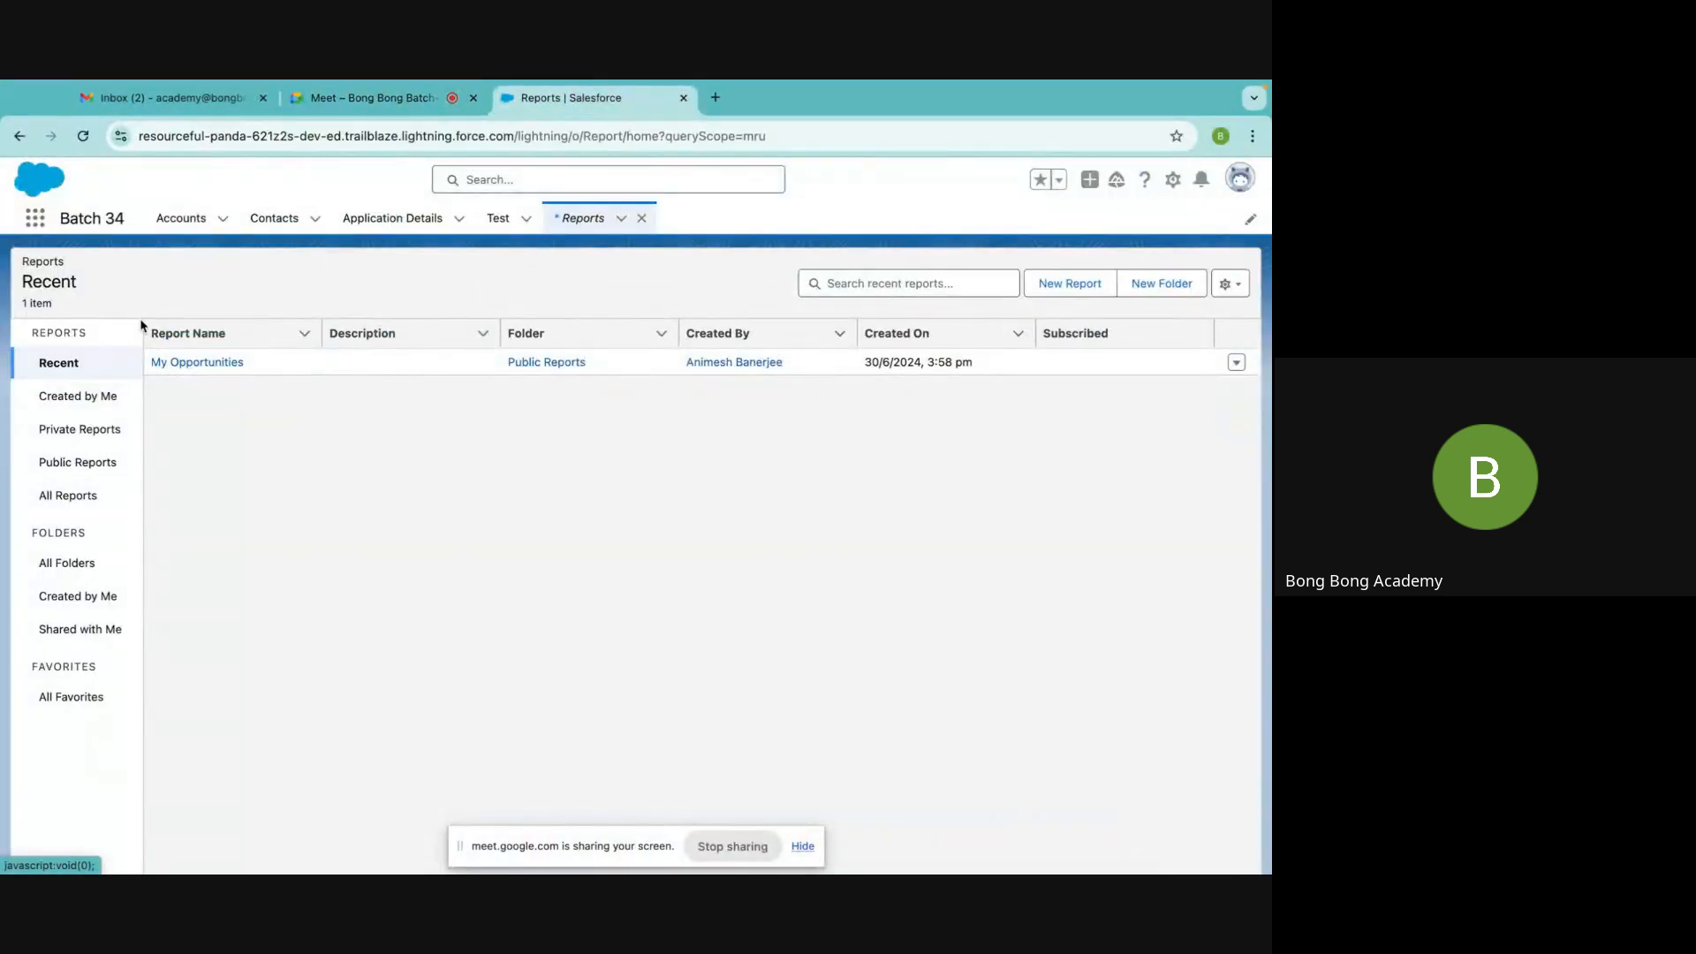
pyautogui.click(579, 217)
pyautogui.click(54, 365)
pyautogui.click(64, 493)
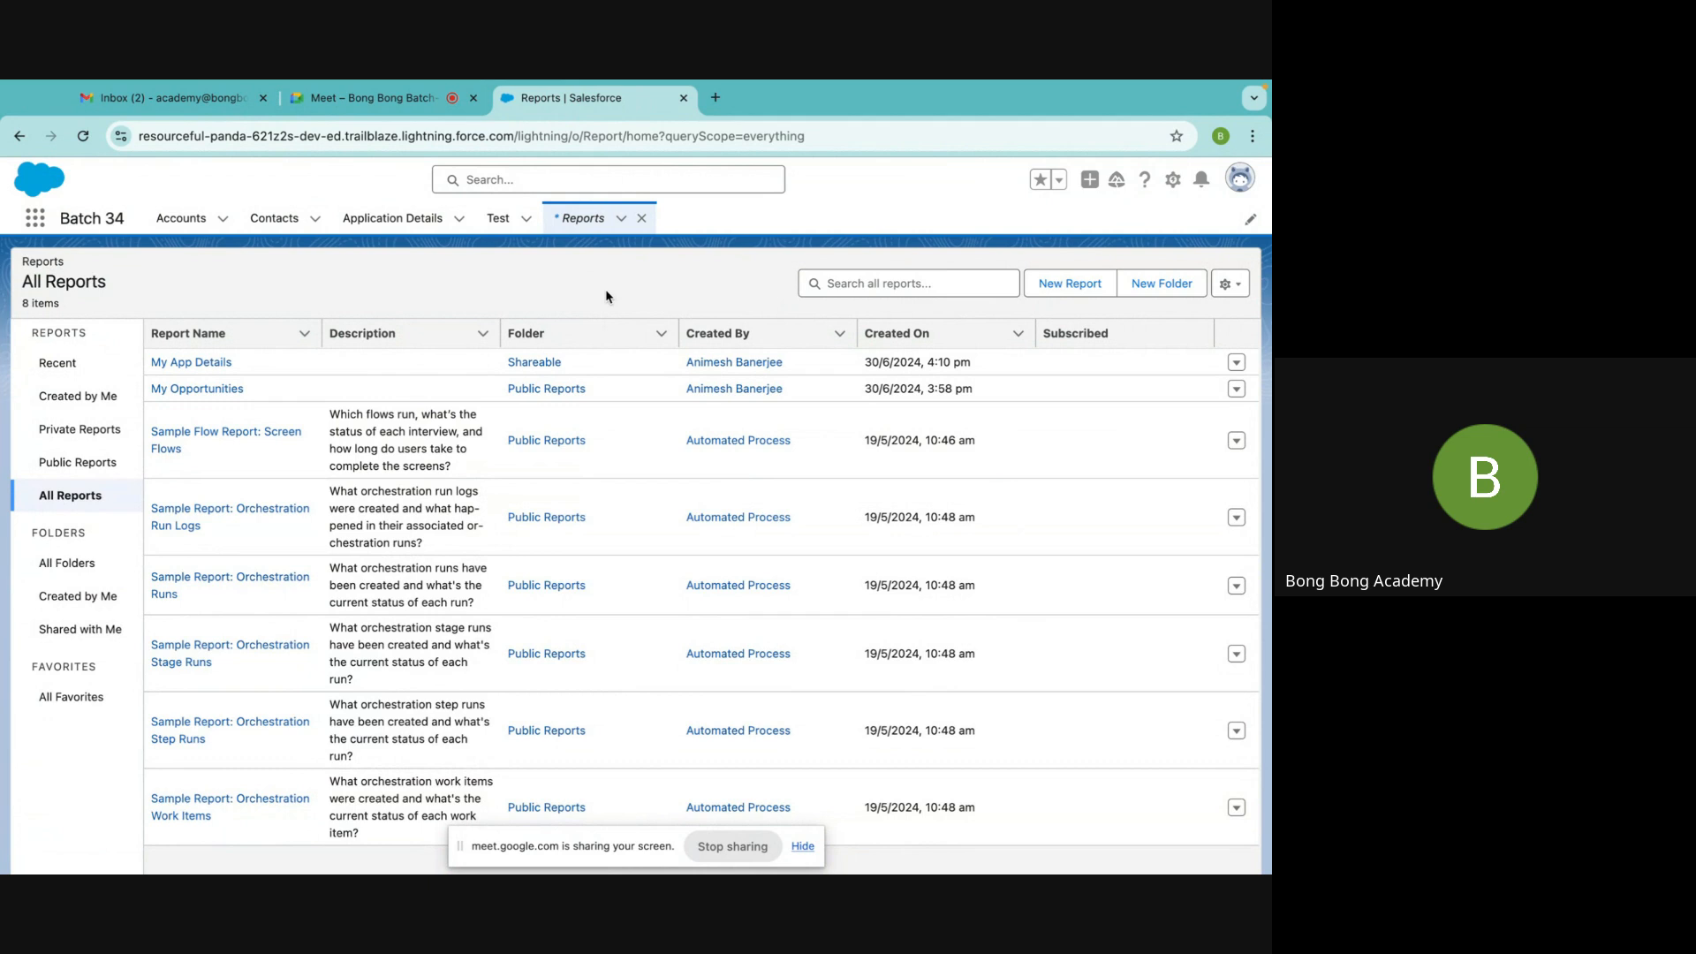
# Start a new report and examine the complete list of available report types across all categories
pyautogui.click(1069, 285)
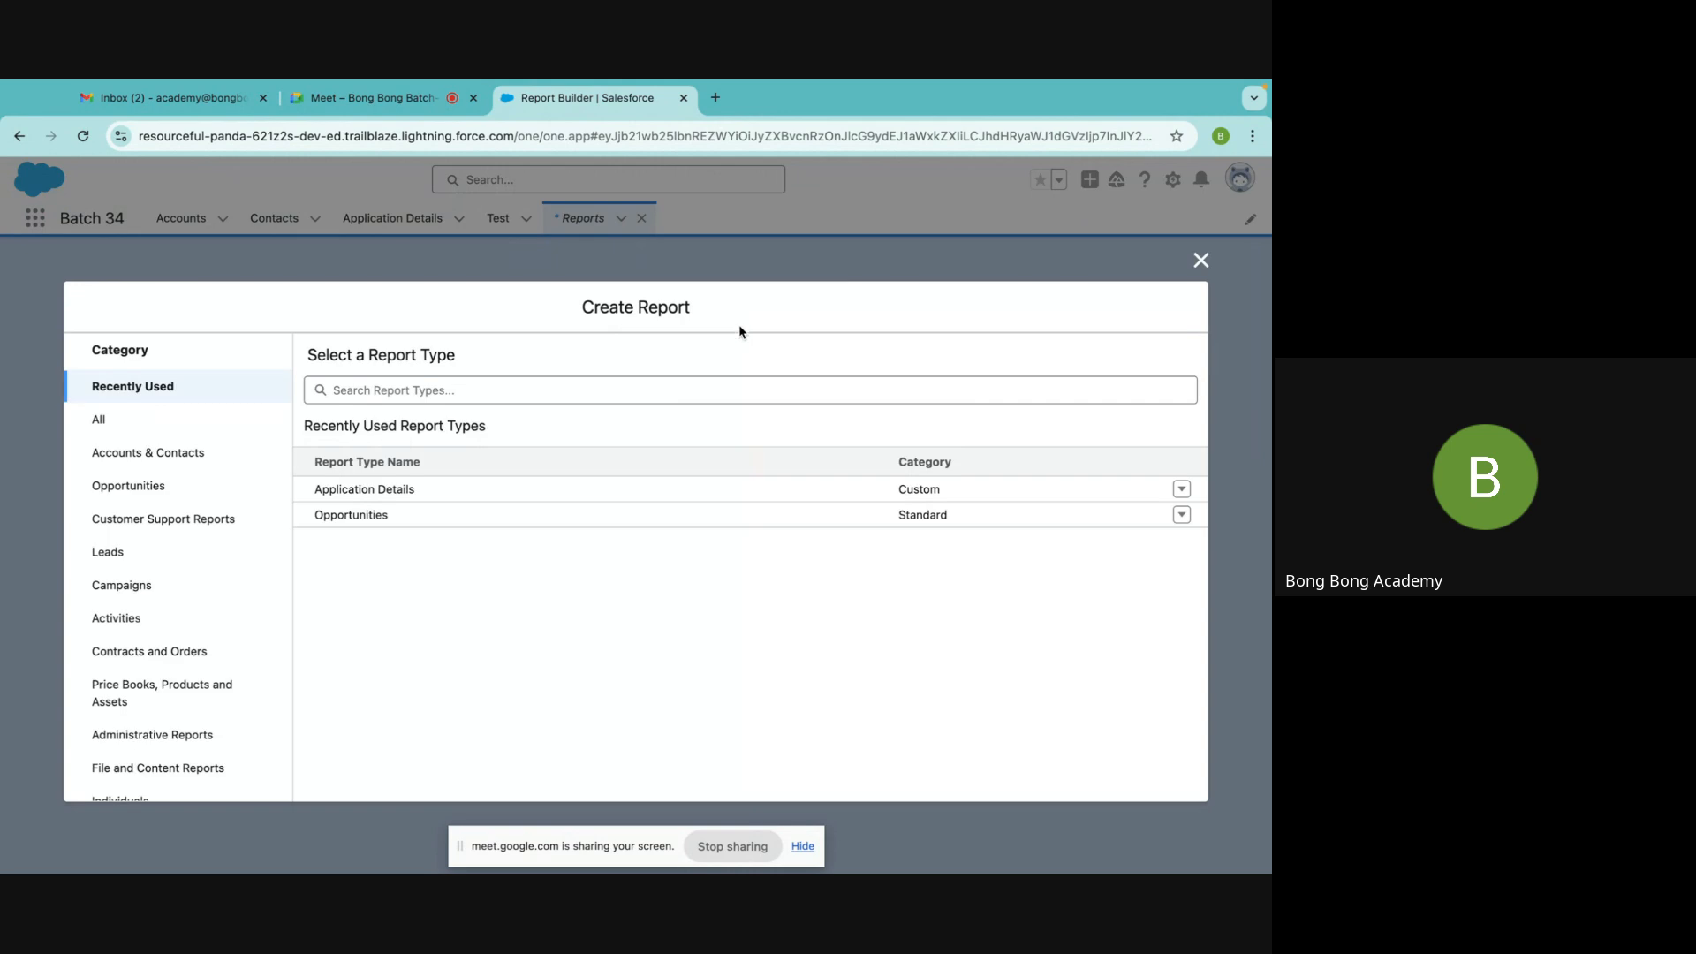
pyautogui.click(223, 420)
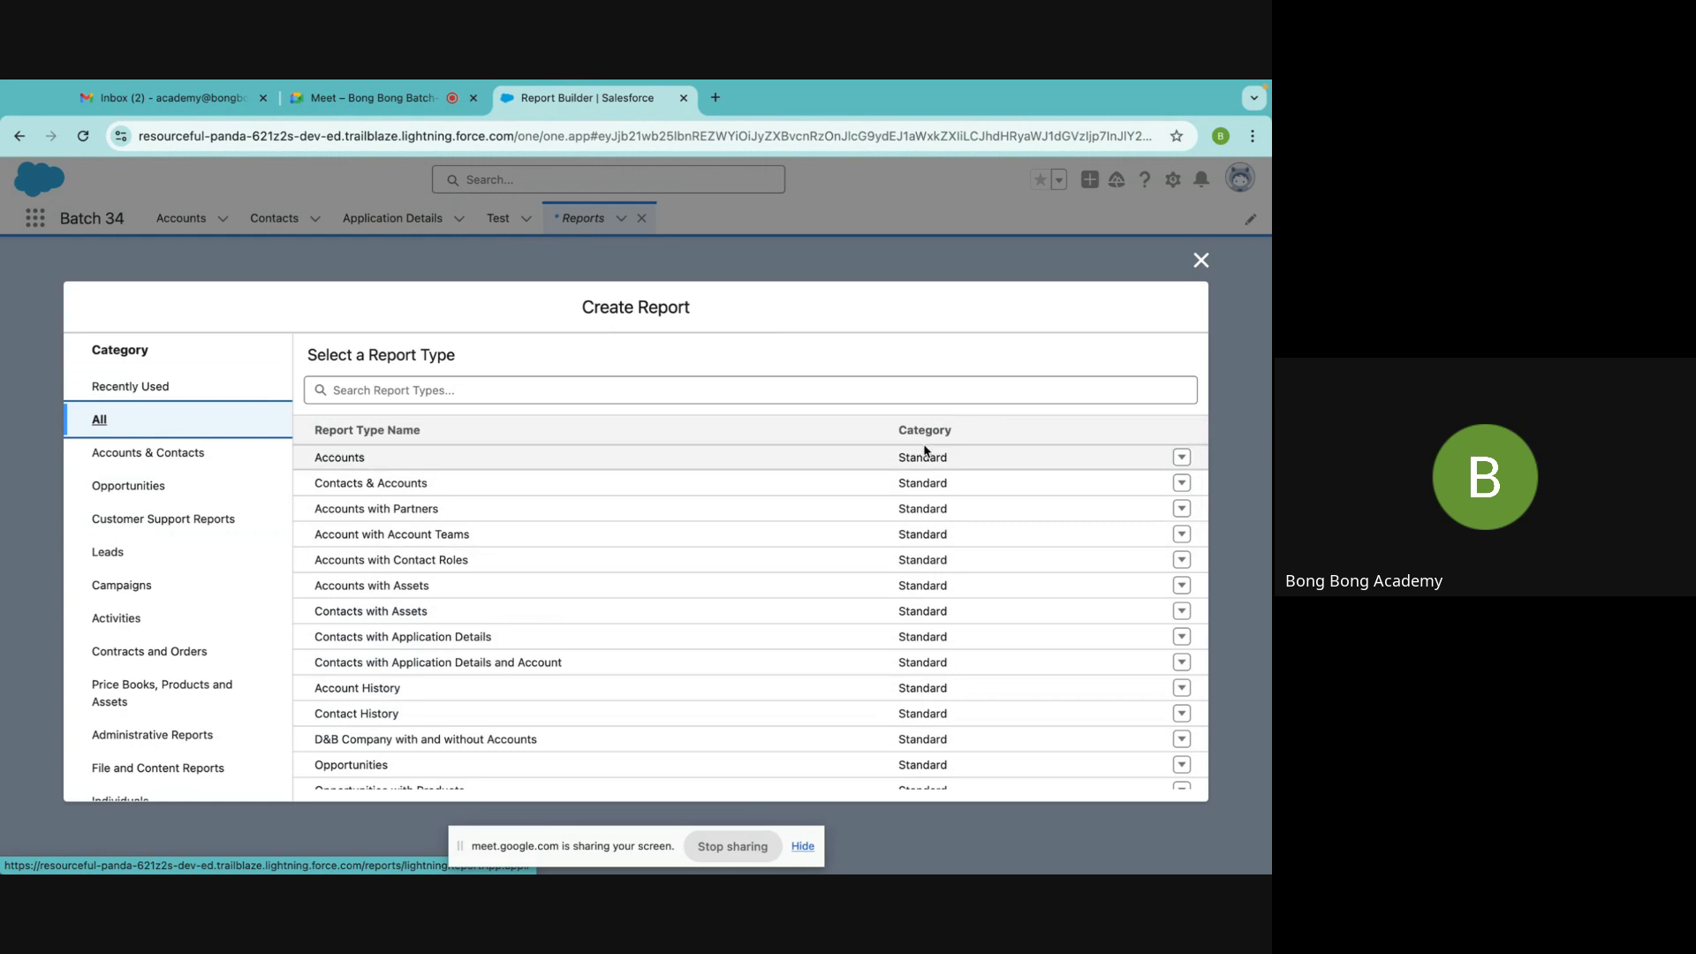
pyautogui.scroll(-15, 917, 568)
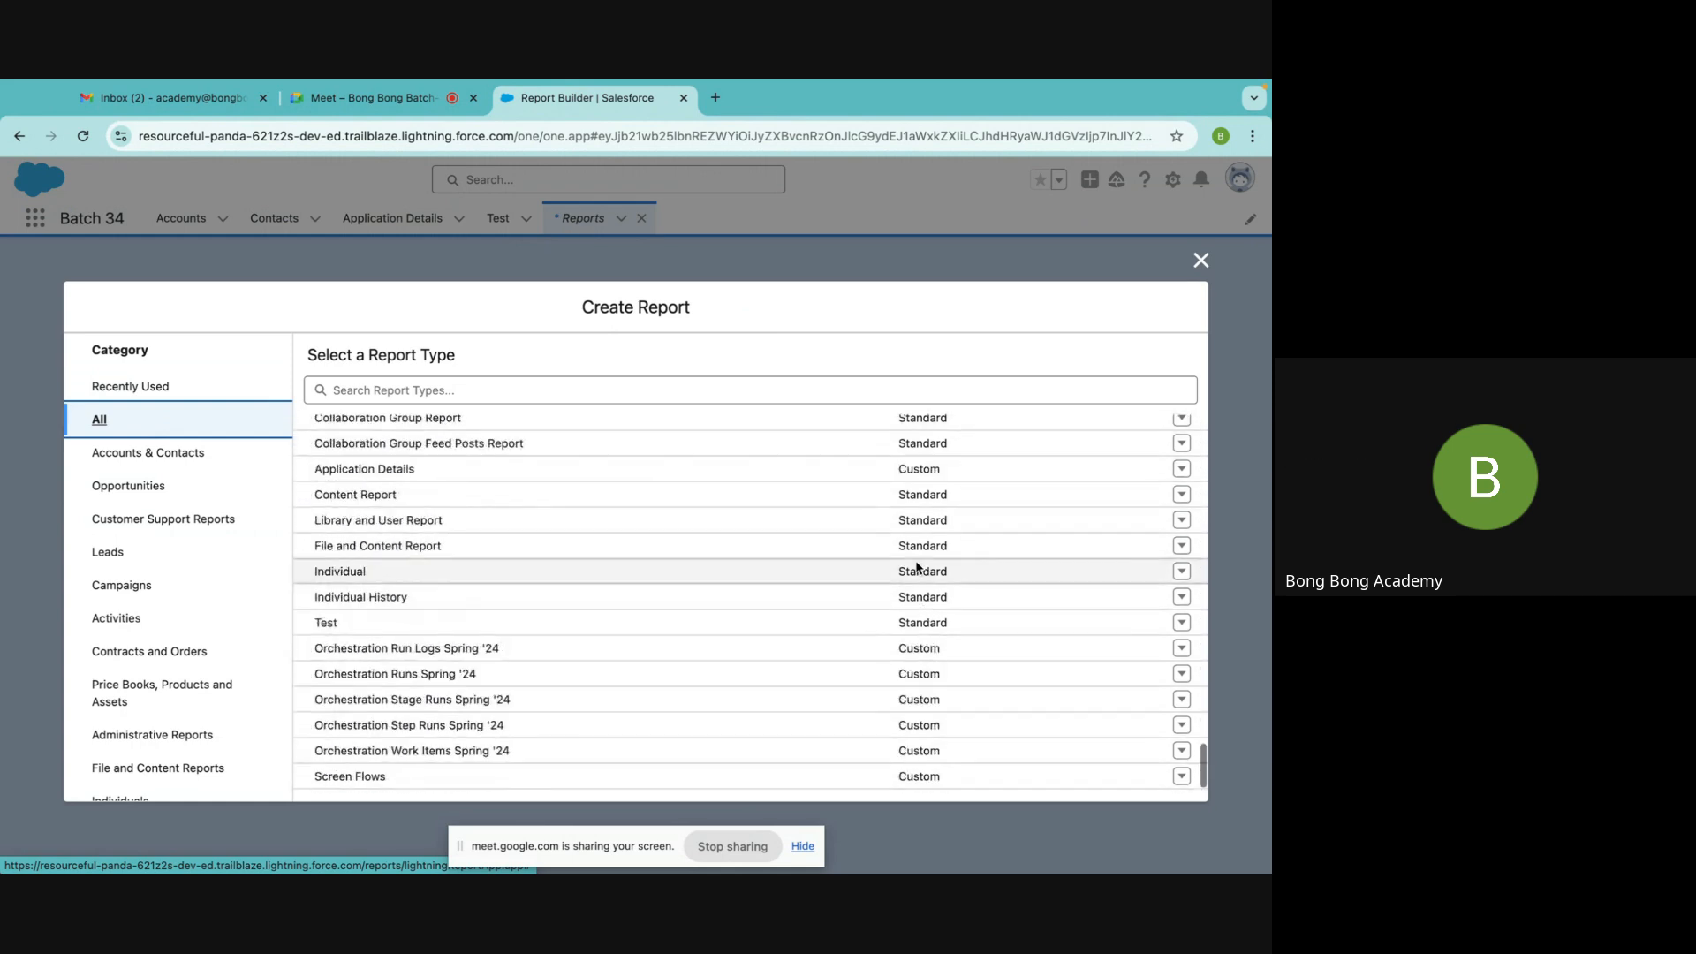
pyautogui.scroll(10, 917, 566)
pyautogui.scroll(5, 917, 566)
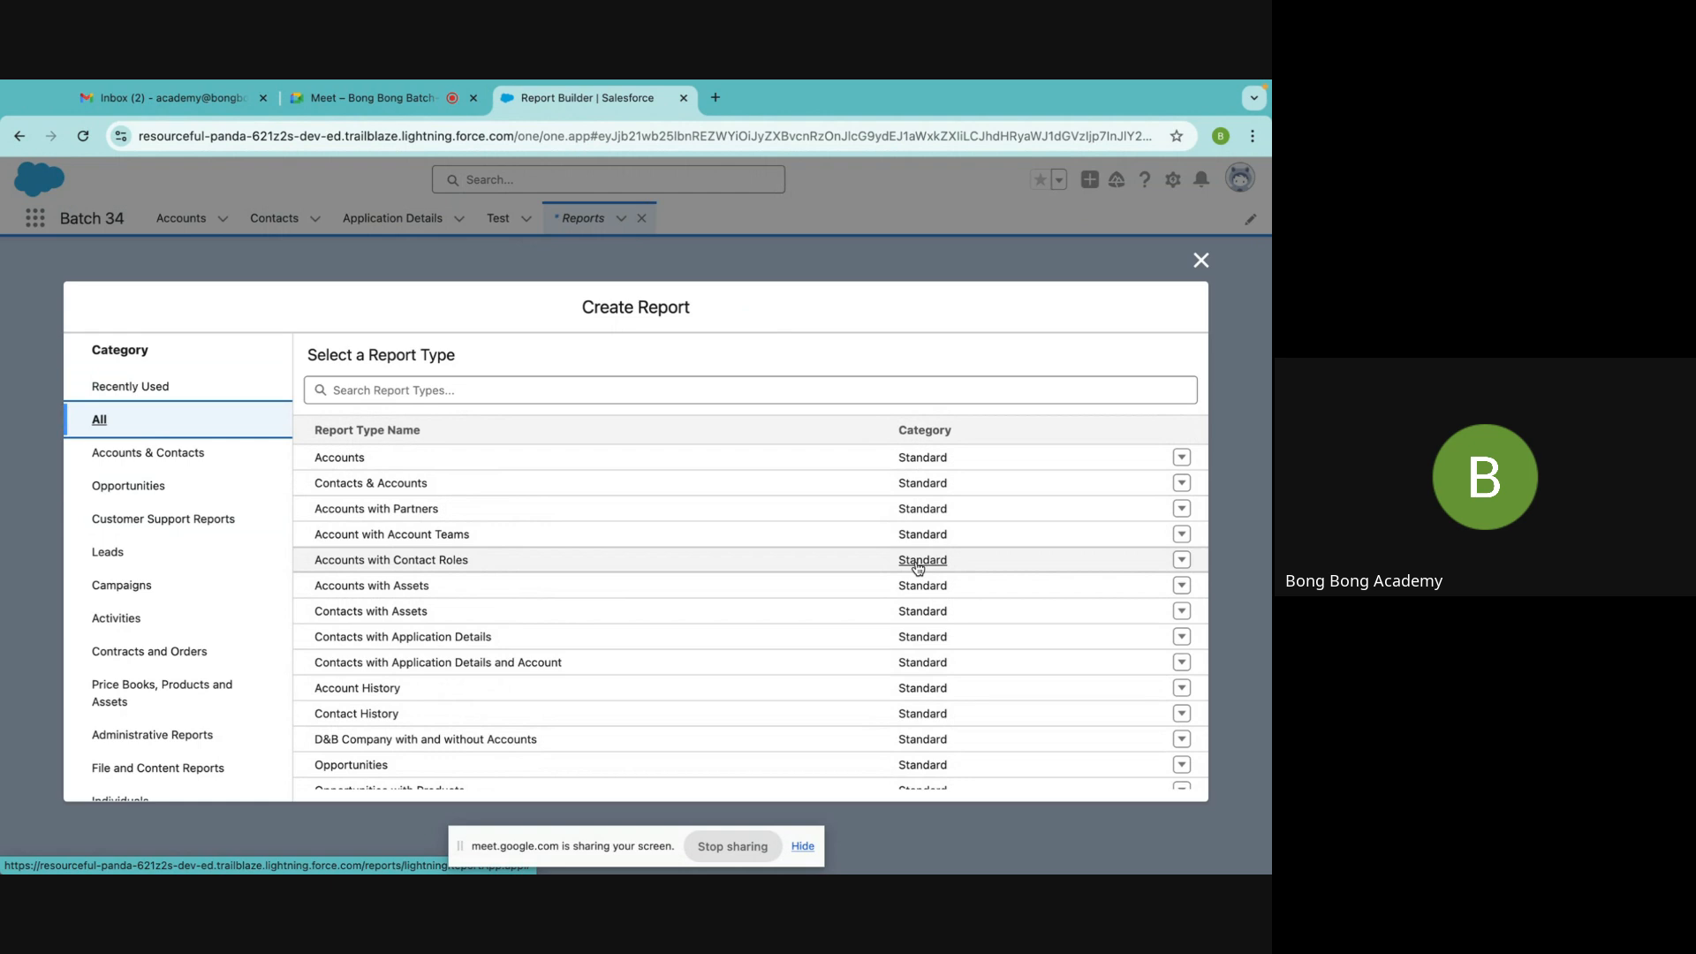
pyautogui.scroll(-15, 917, 568)
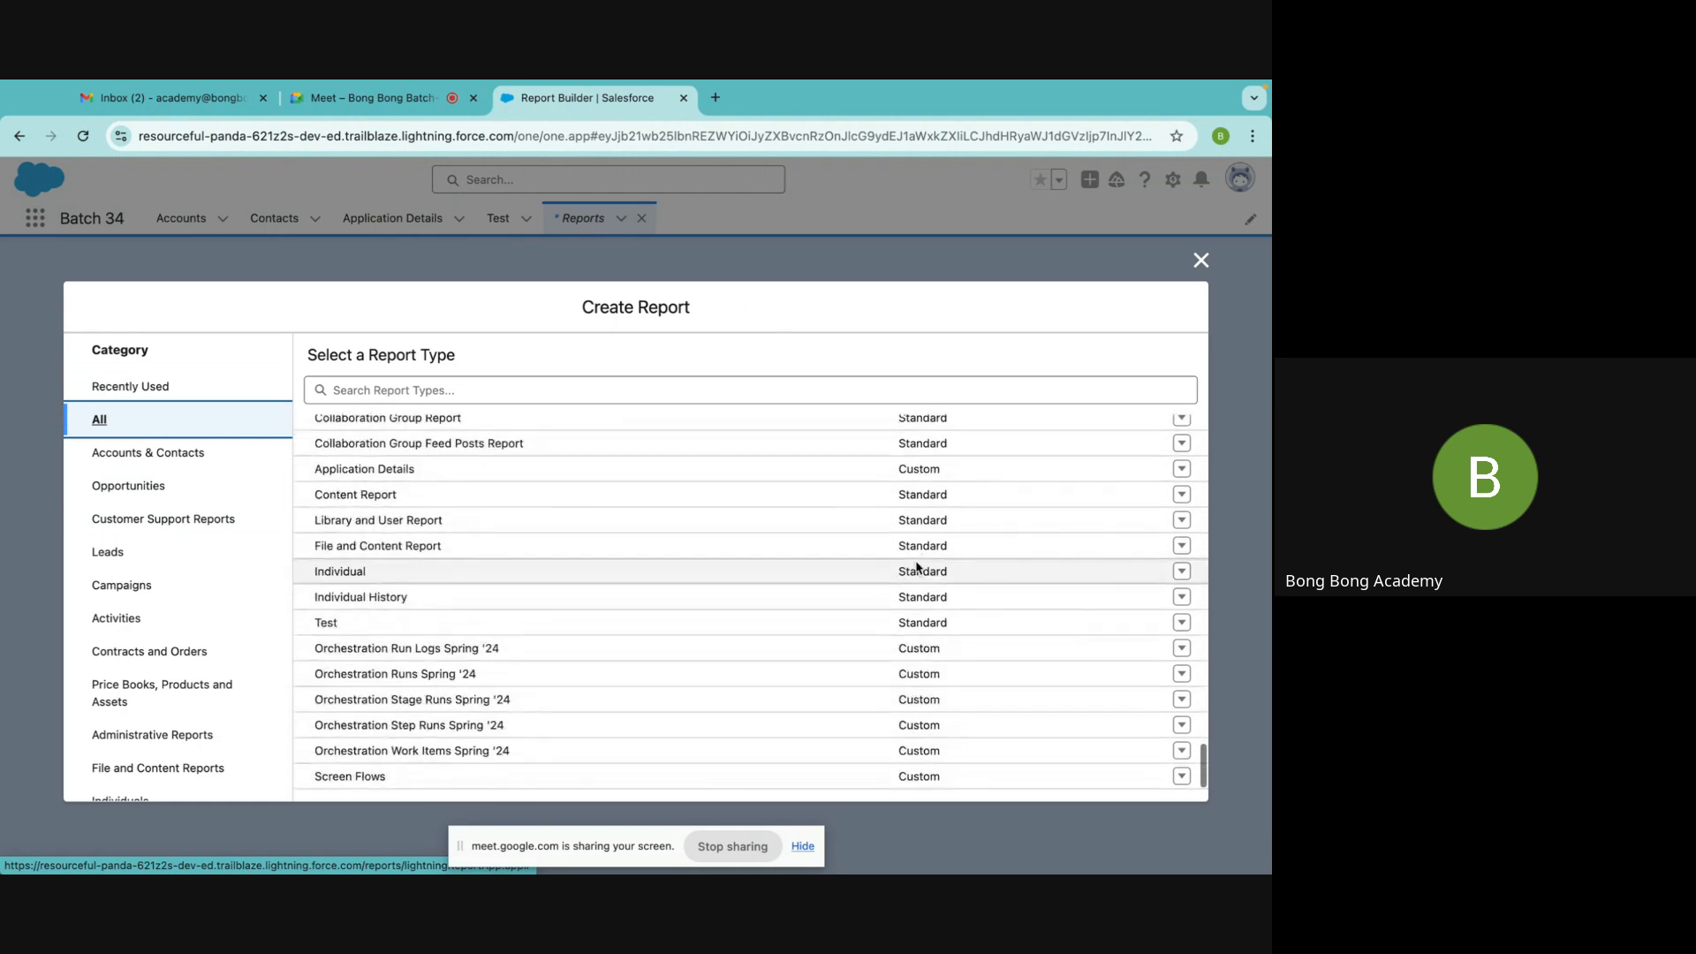
pyautogui.scroll(15, 917, 567)
pyautogui.scroll(-6, 918, 568)
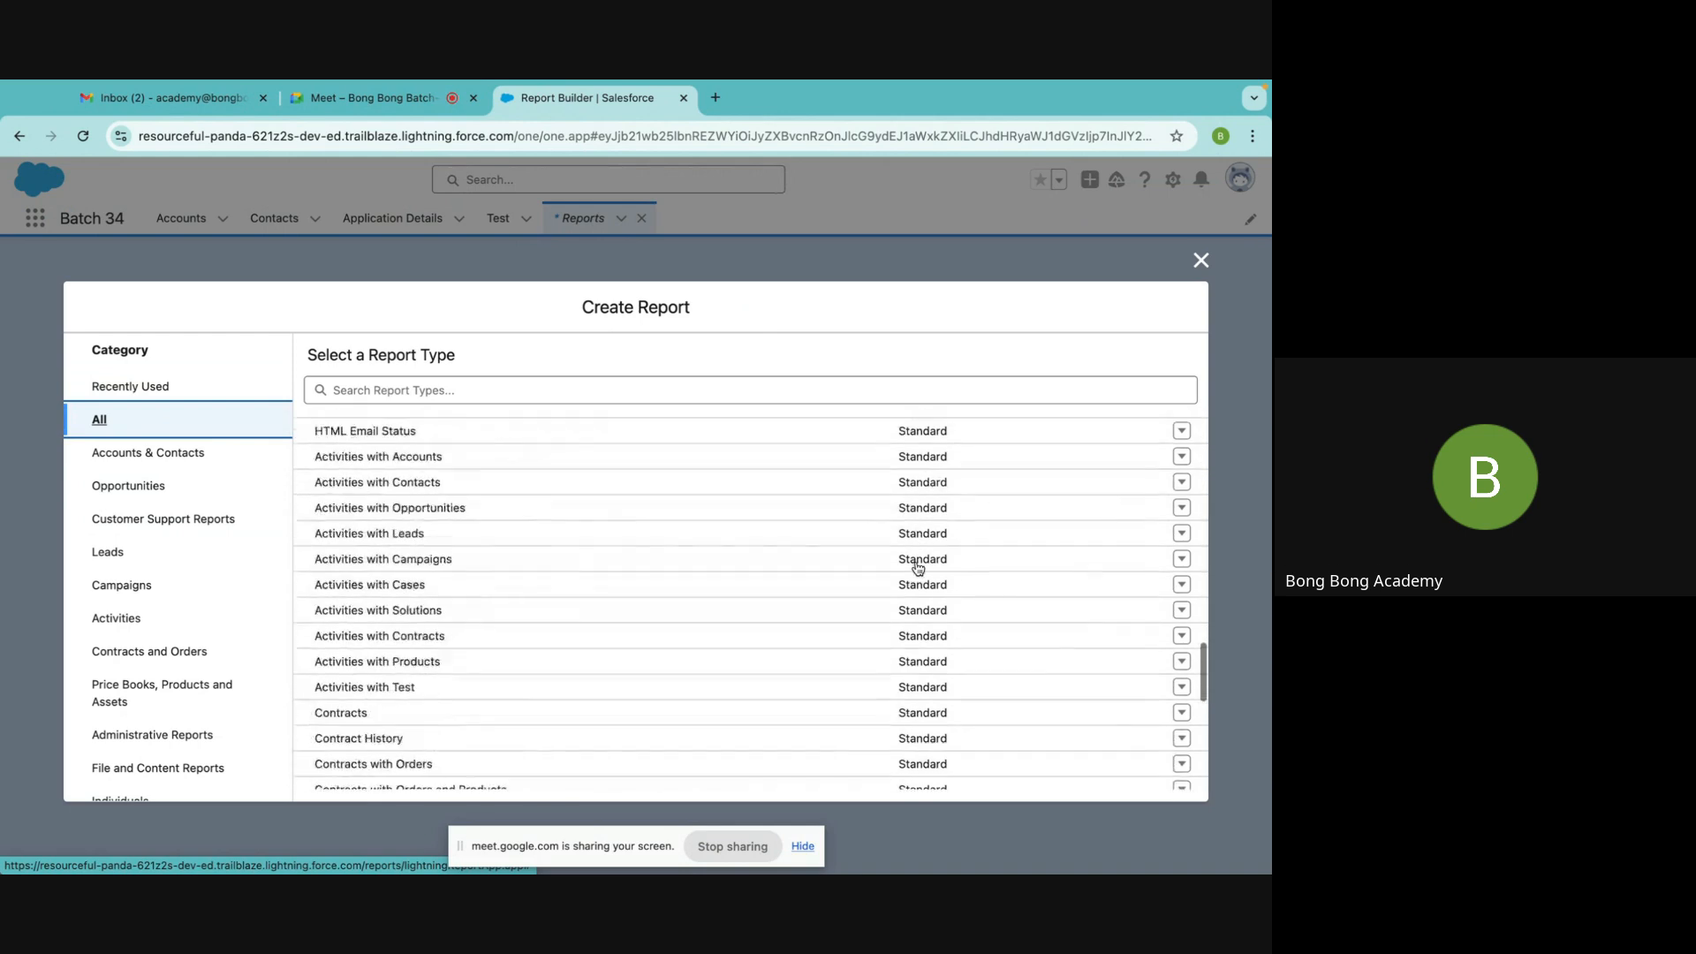
pyautogui.scroll(-3, 918, 568)
pyautogui.scroll(1, 917, 567)
pyautogui.scroll(-8, 917, 568)
pyautogui.scroll(12, 917, 567)
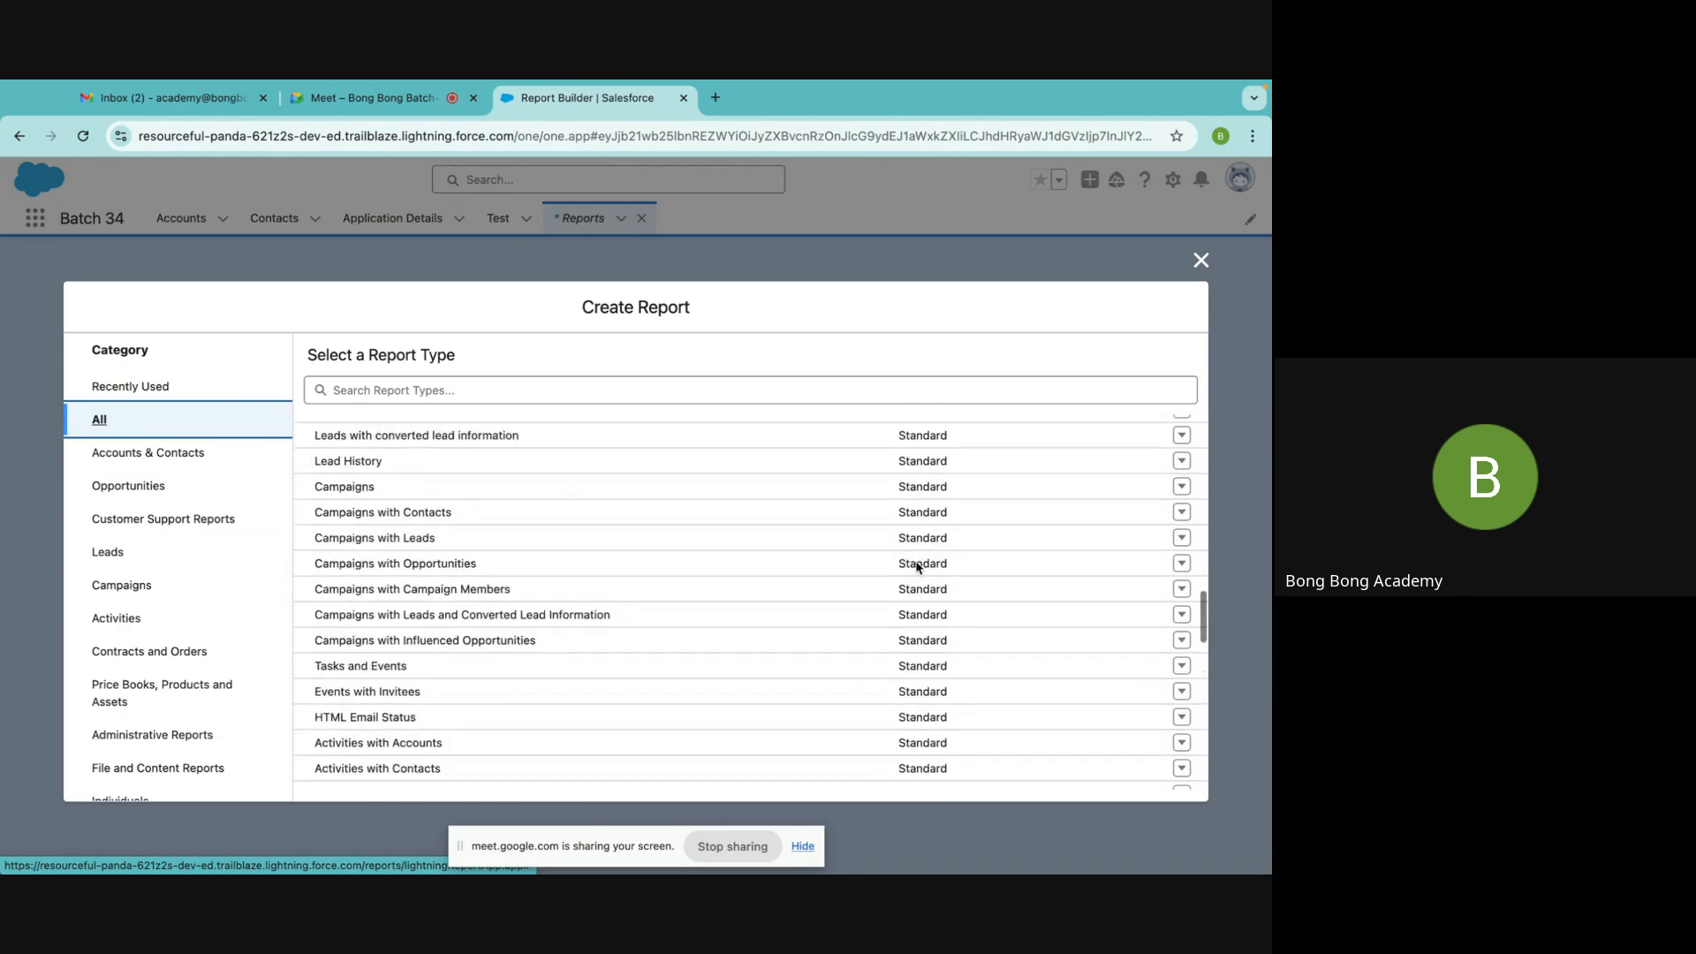
pyautogui.scroll(10, 918, 568)
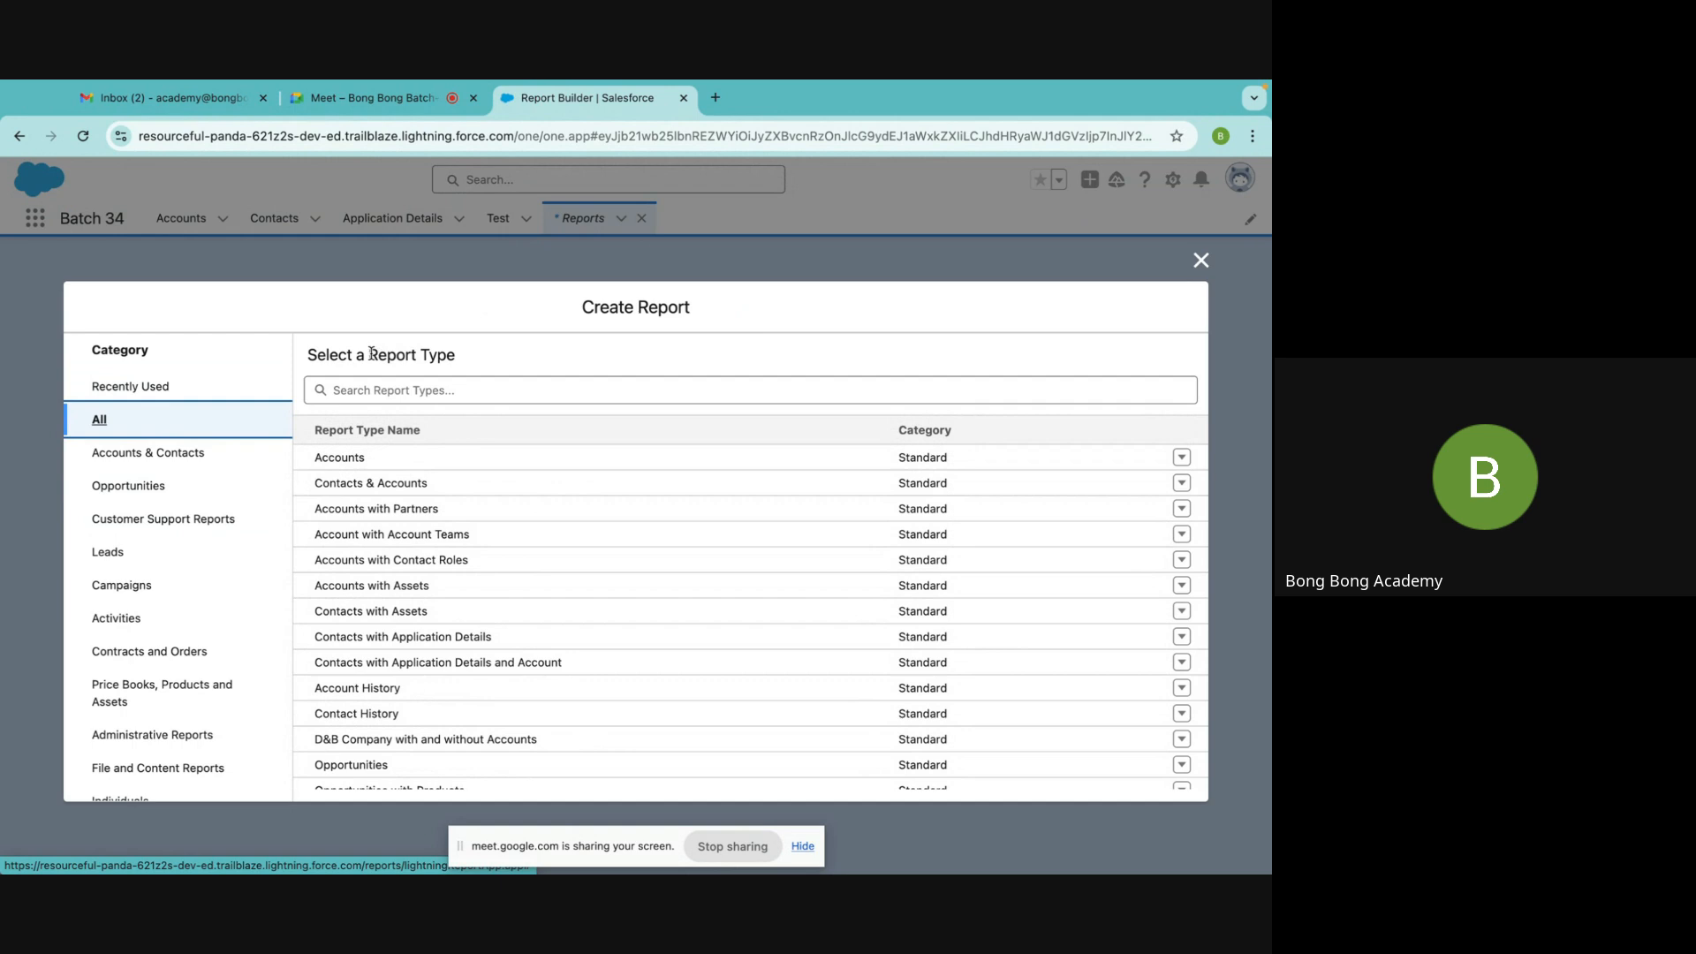
# Review the report type categories and compare the standard and custom entries among all report types
pyautogui.moveTo(372, 353); pyautogui.dragTo(520, 363)
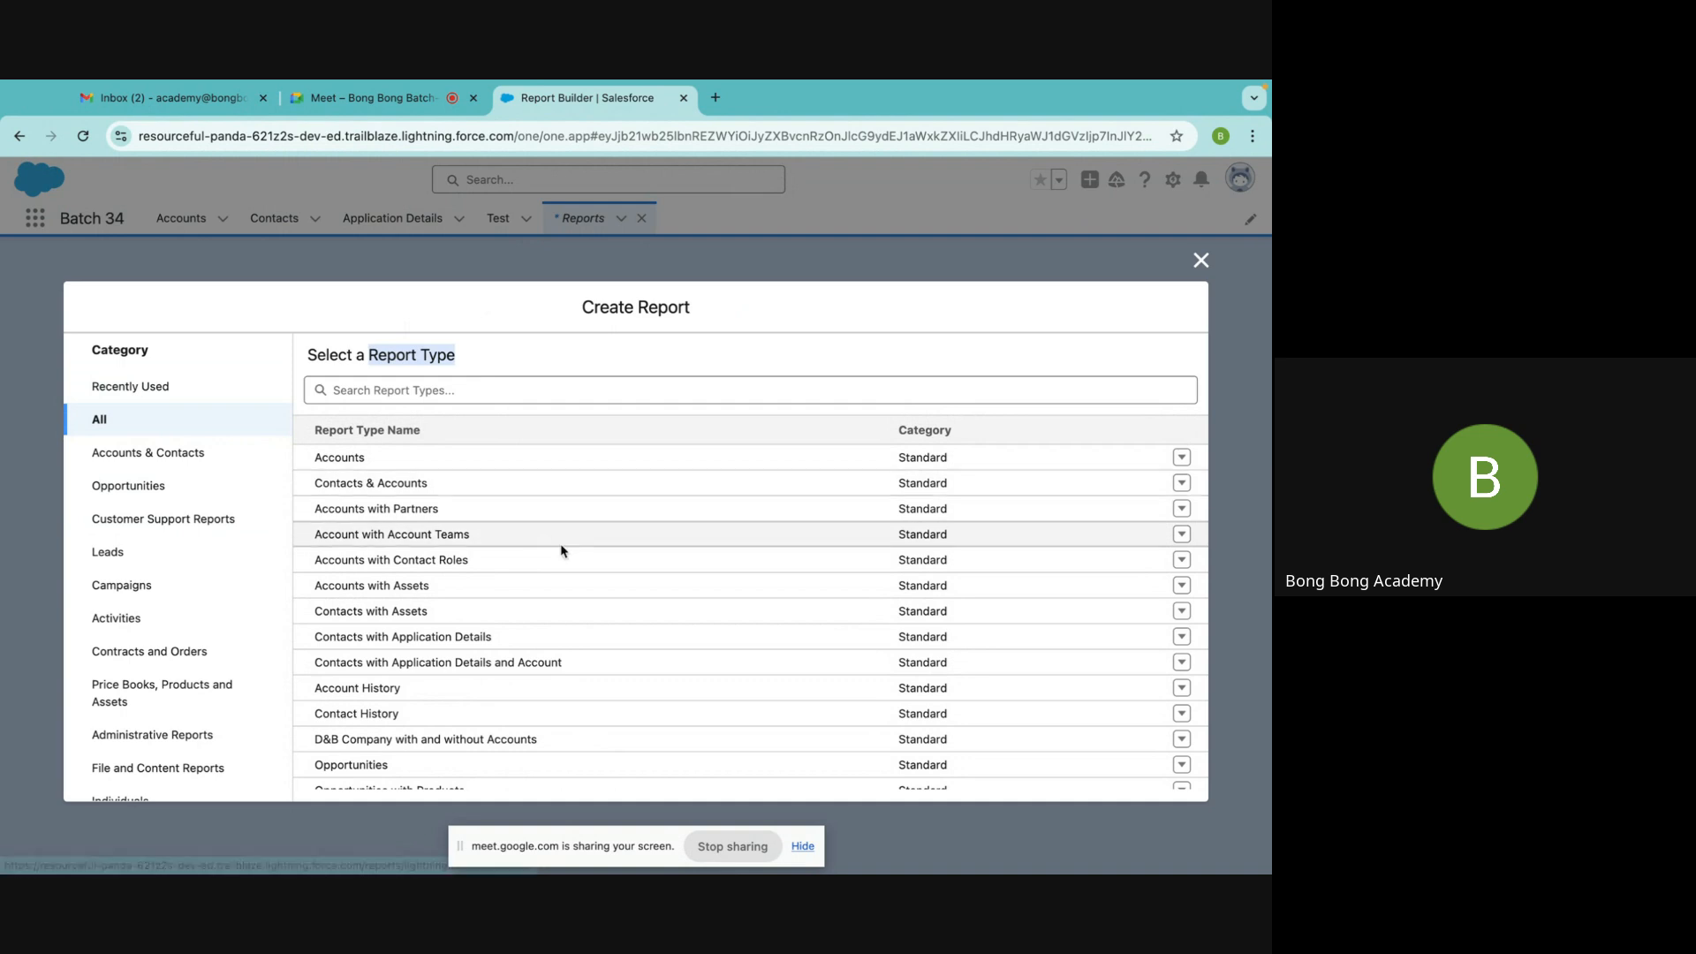
pyautogui.scroll(-20, 562, 550)
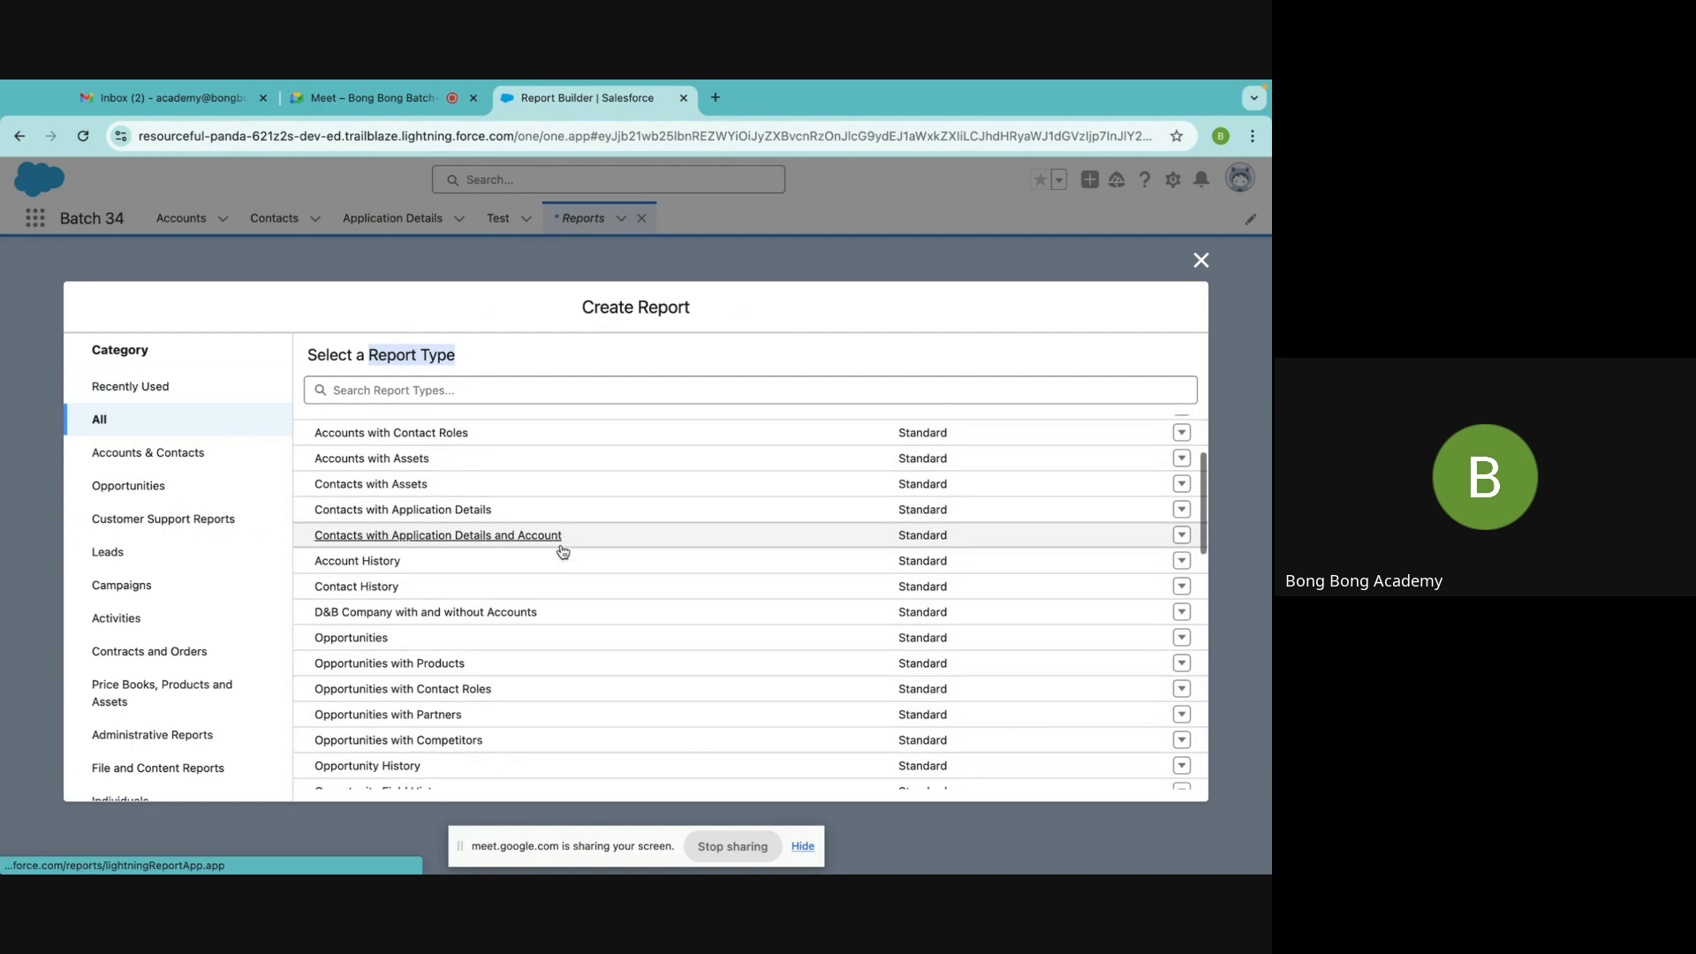
pyautogui.scroll(20, 561, 550)
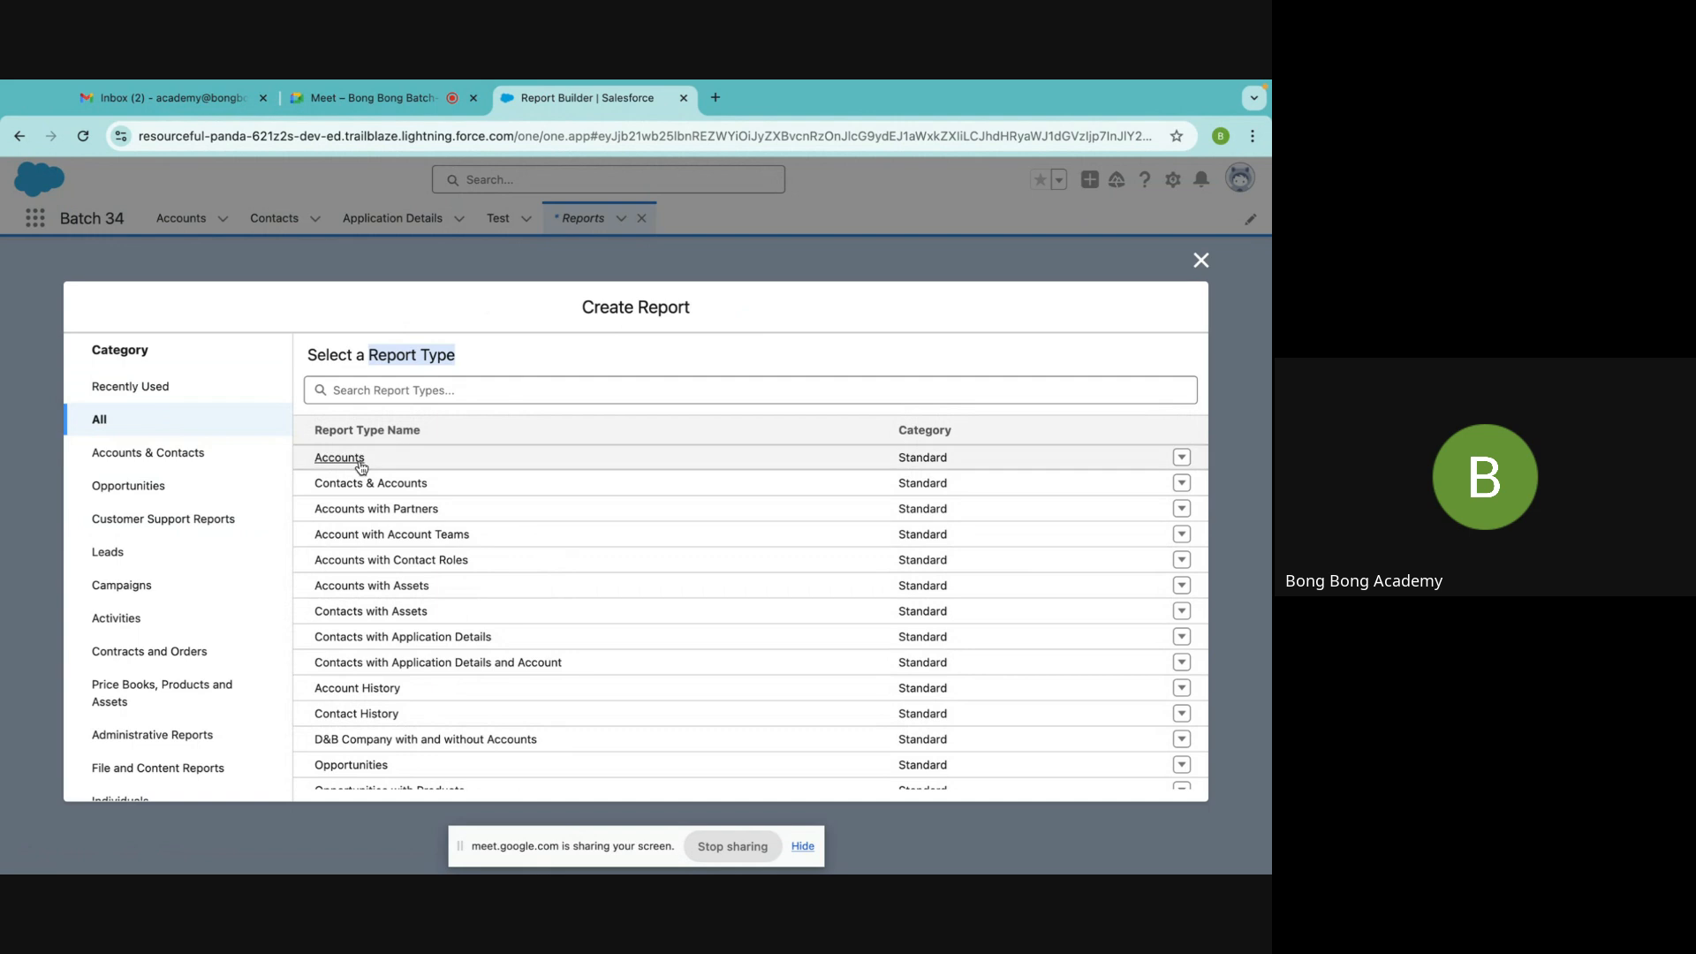
pyautogui.scroll(-2, 192, 587)
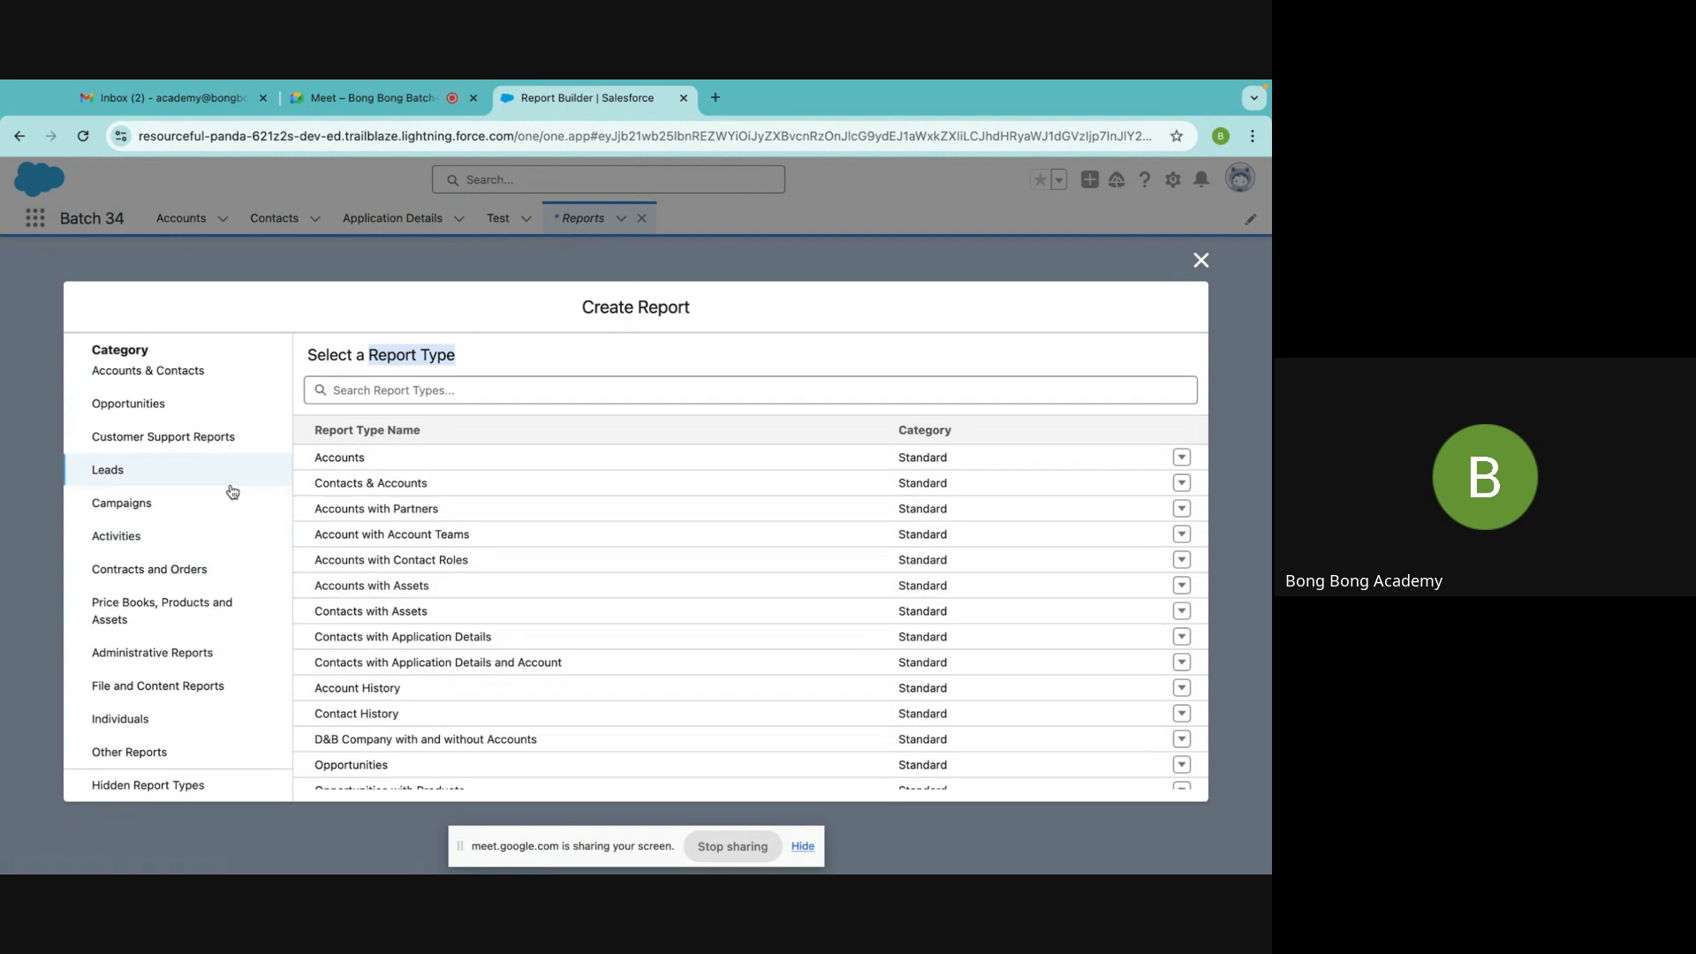
pyautogui.scroll(2, 197, 492)
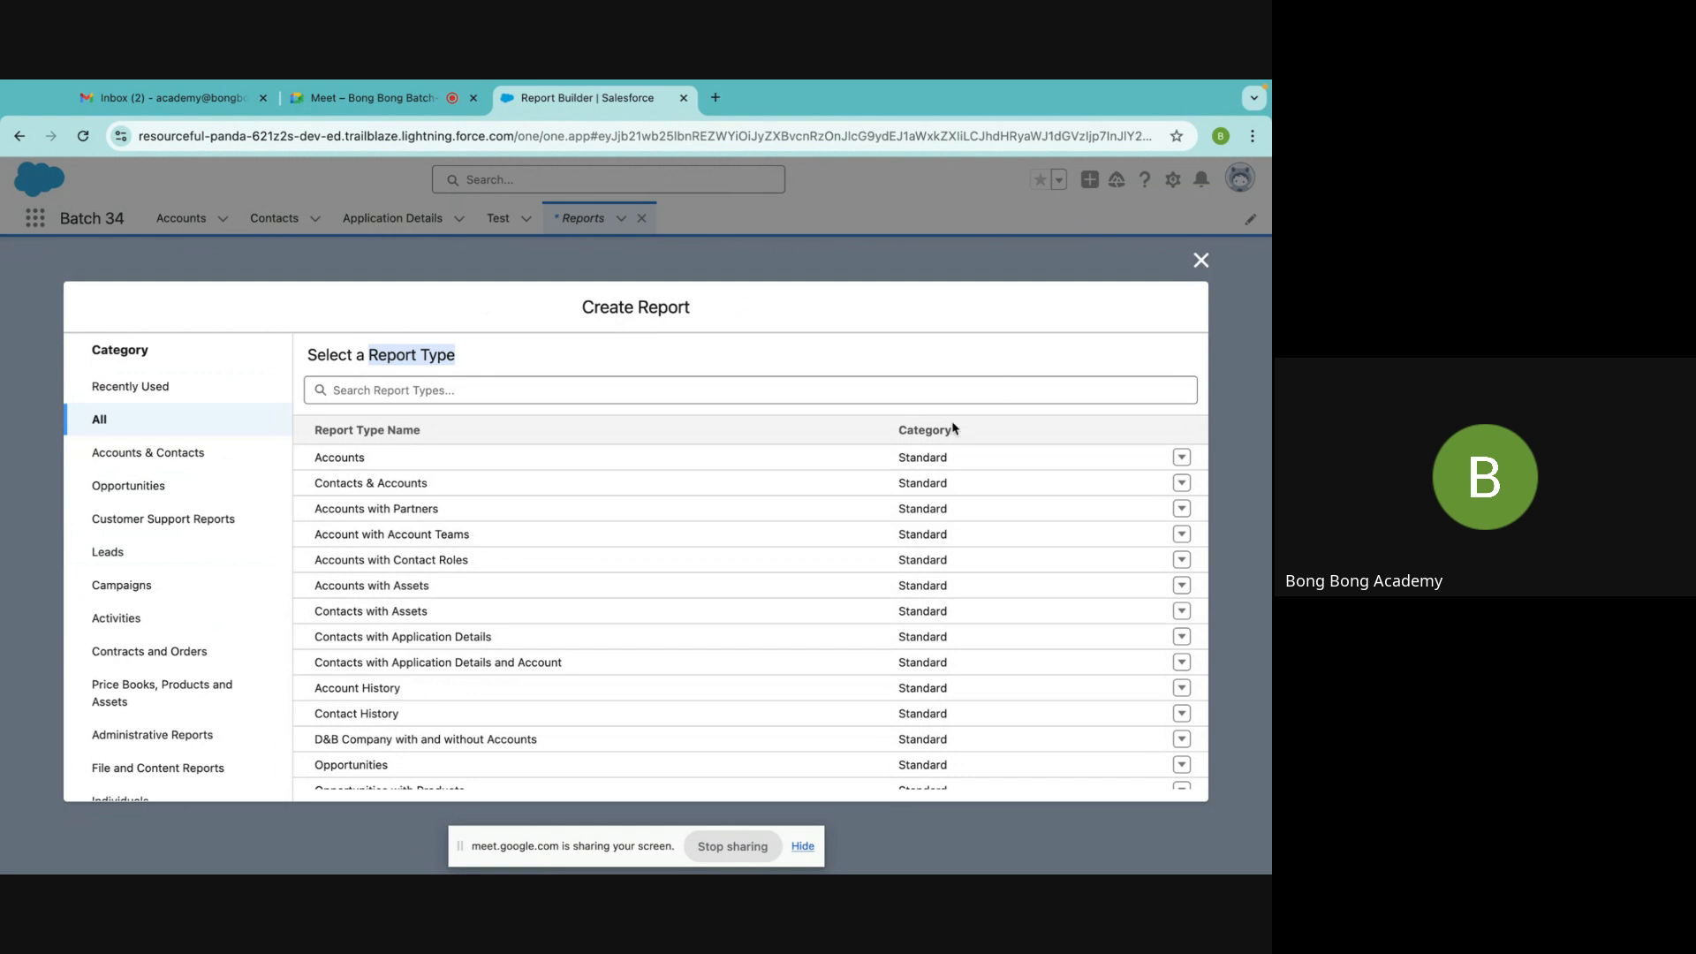
pyautogui.scroll(-1, 790, 541)
pyautogui.scroll(-15, 790, 540)
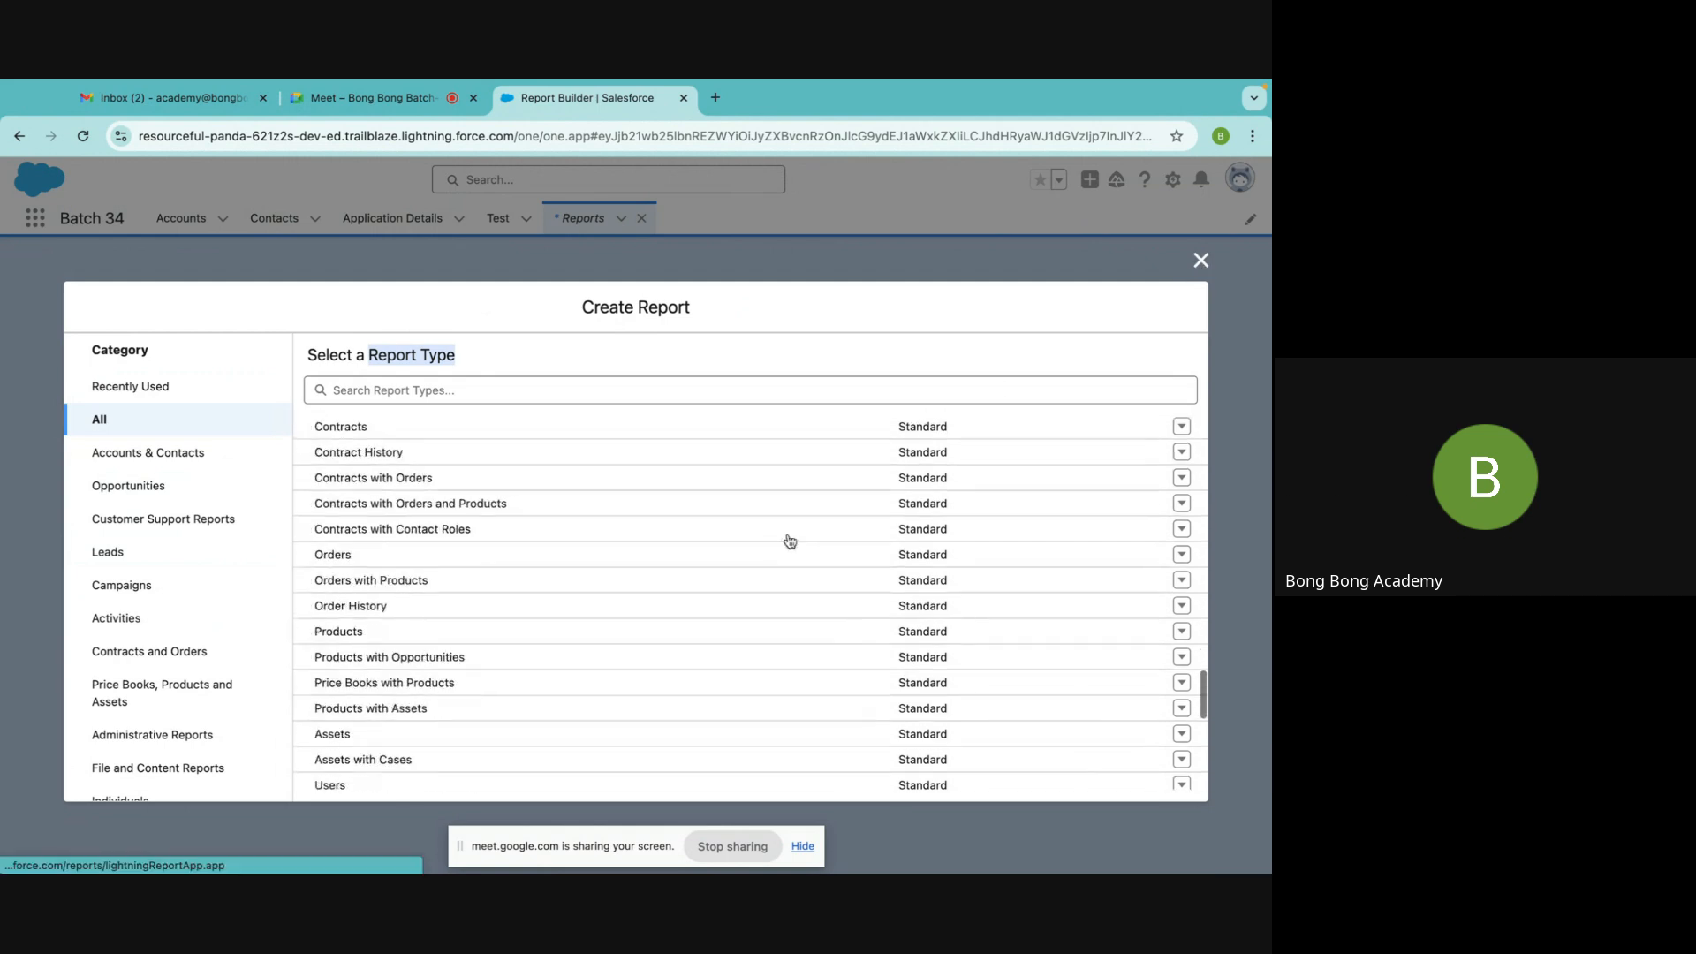
pyautogui.scroll(15, 788, 539)
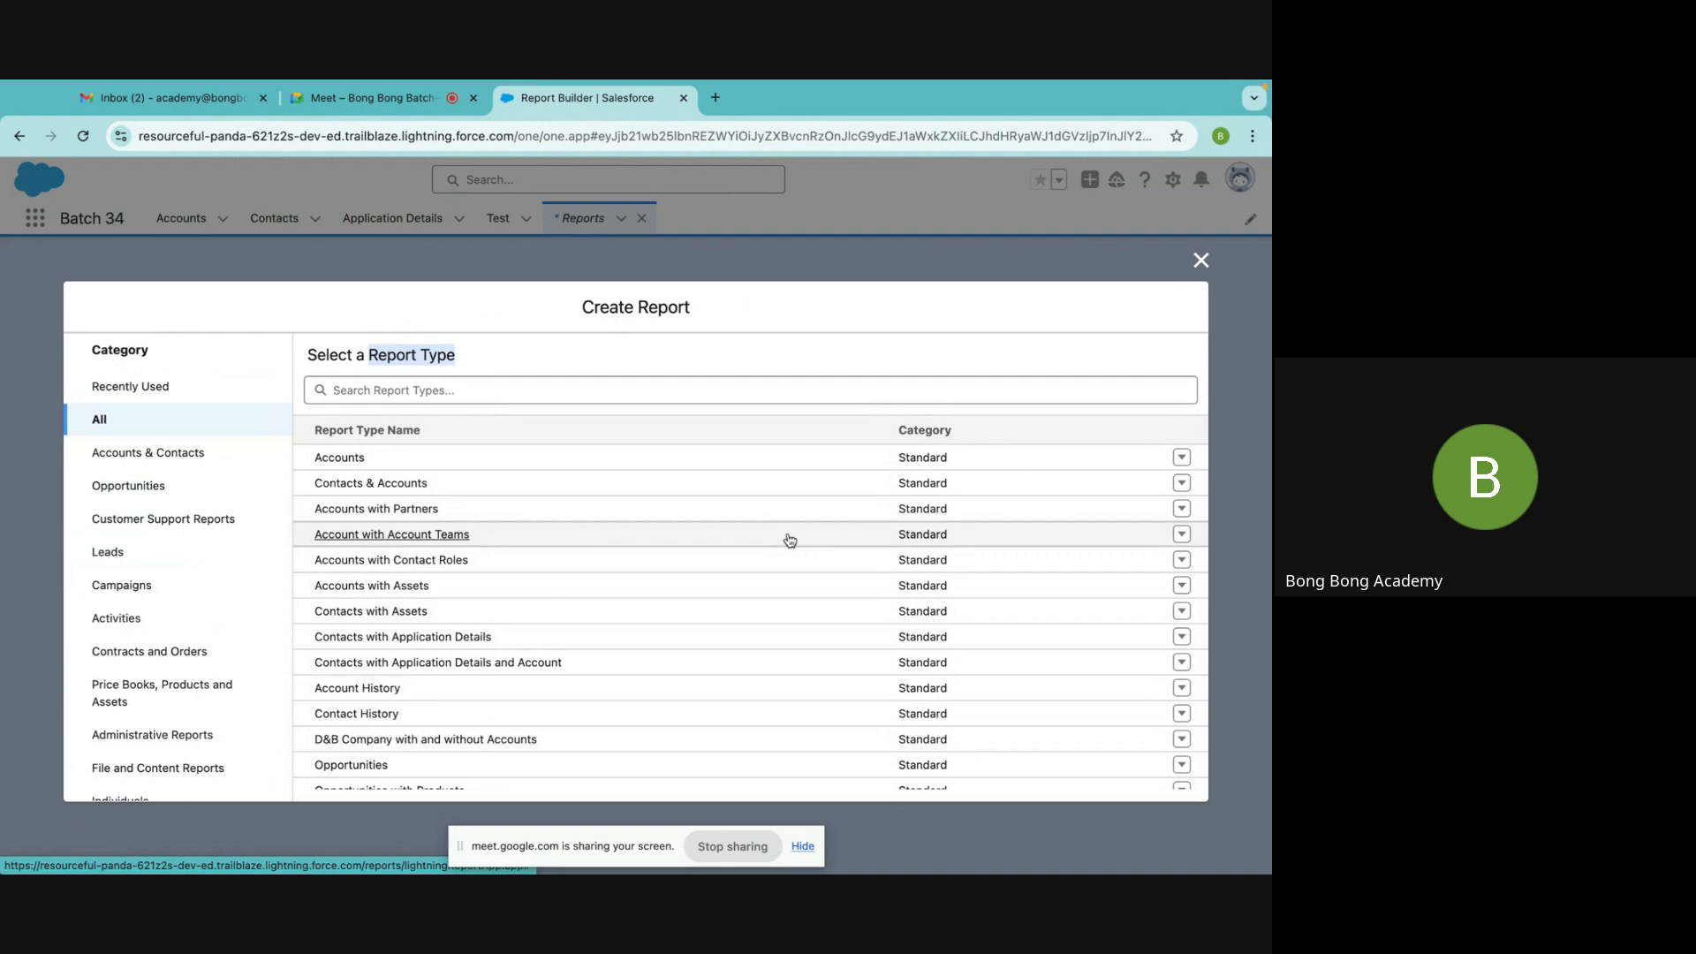
pyautogui.scroll(-15, 790, 541)
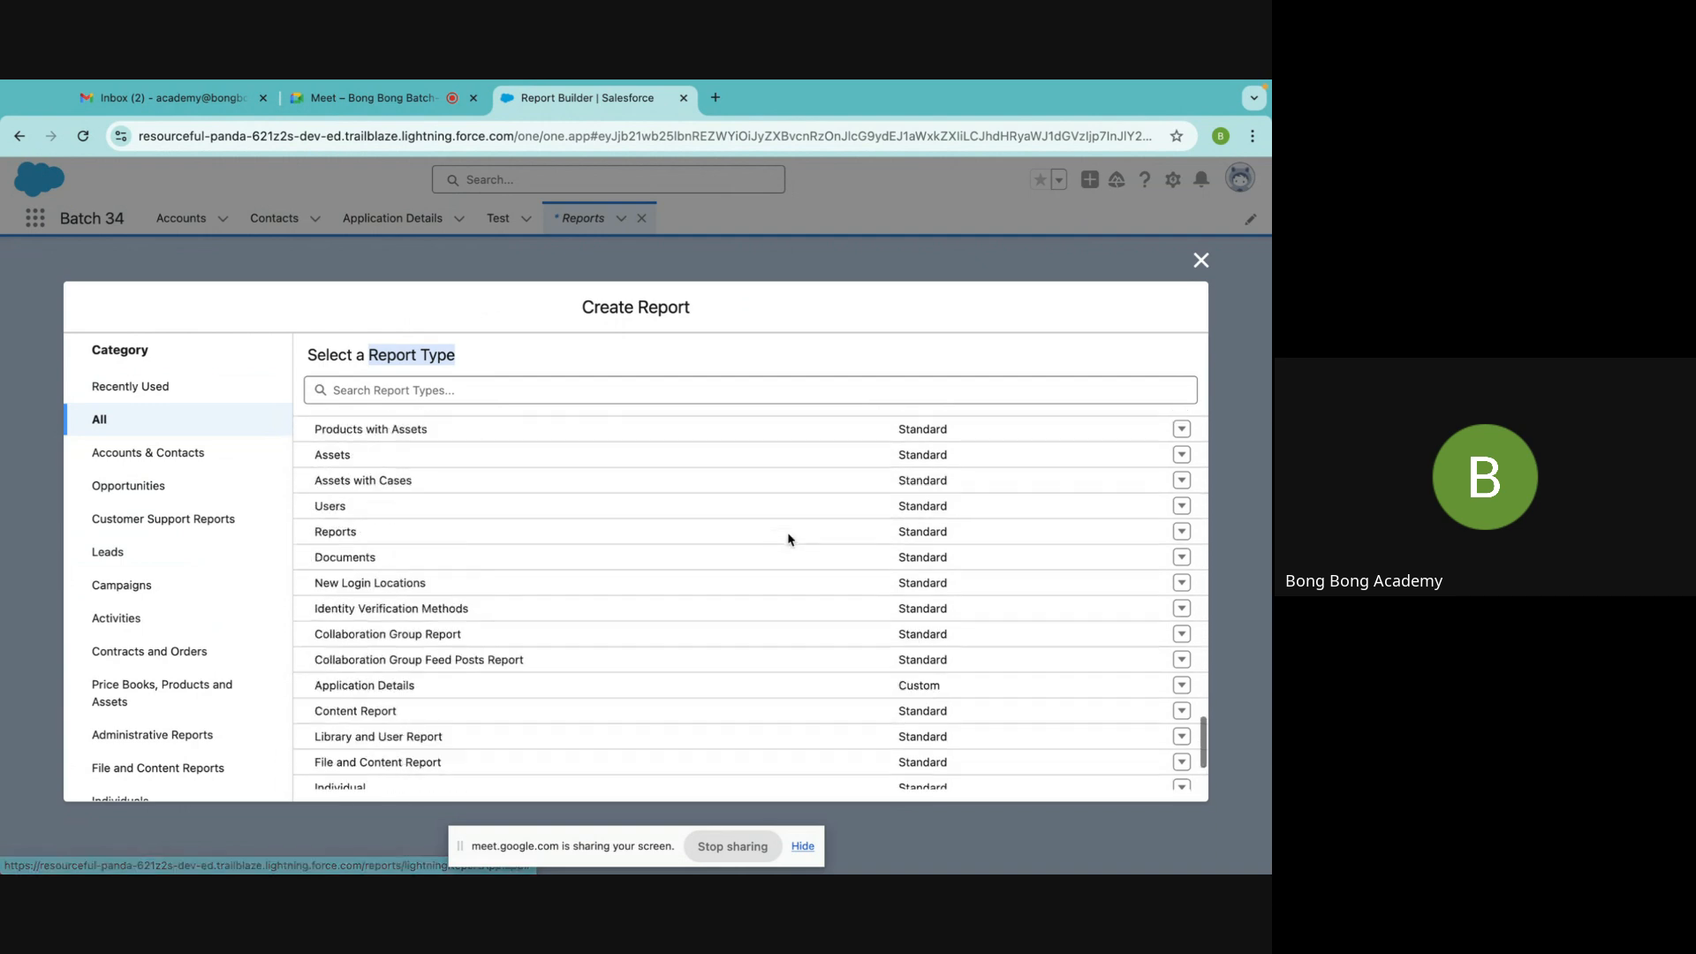
pyautogui.scroll(15, 788, 538)
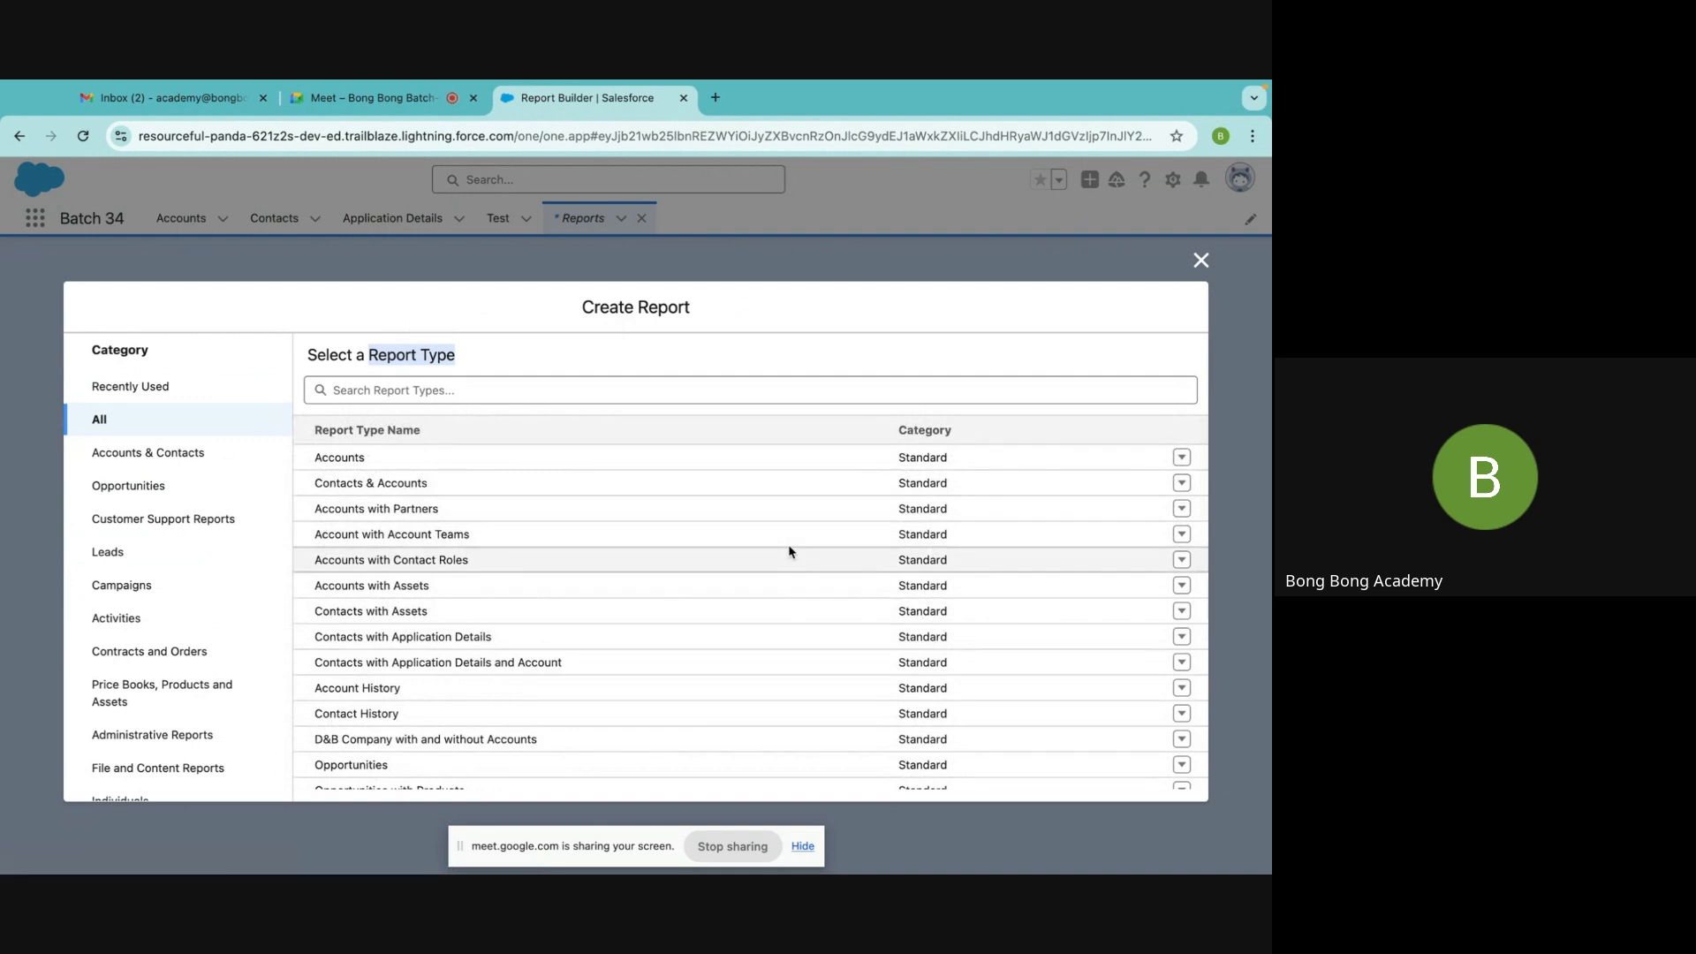
# Start a report based on the standard Opportunities report type
pyautogui.scroll(-2, 722, 592)
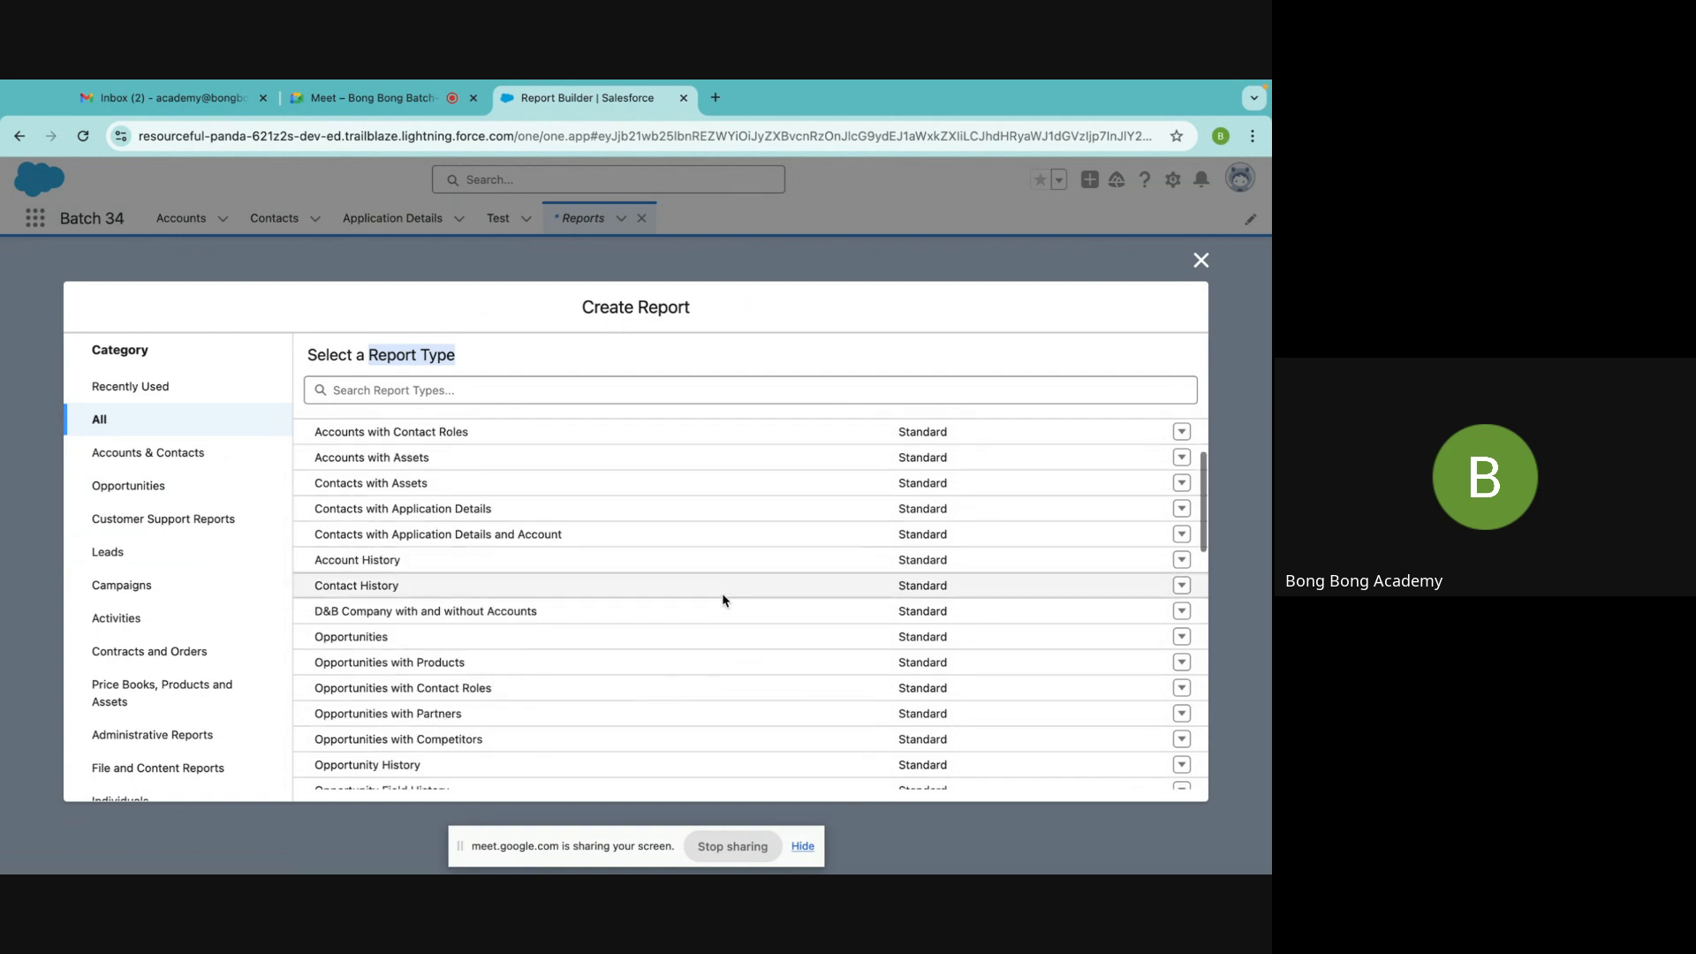
pyautogui.click(378, 638)
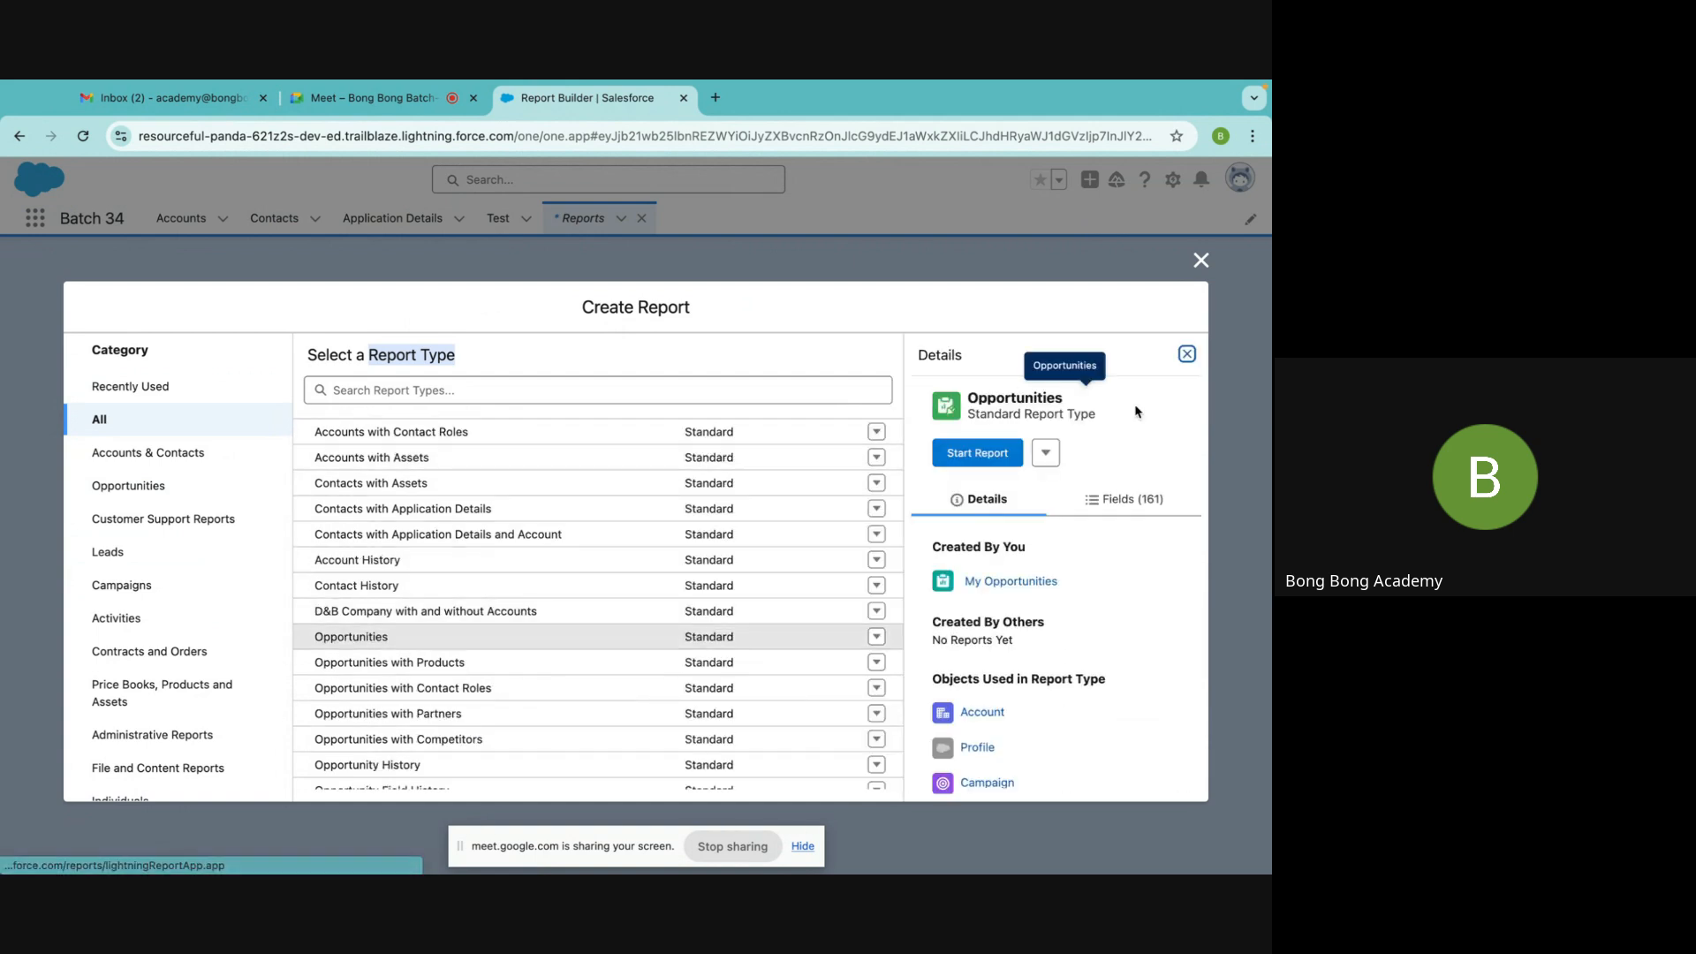
pyautogui.click(963, 450)
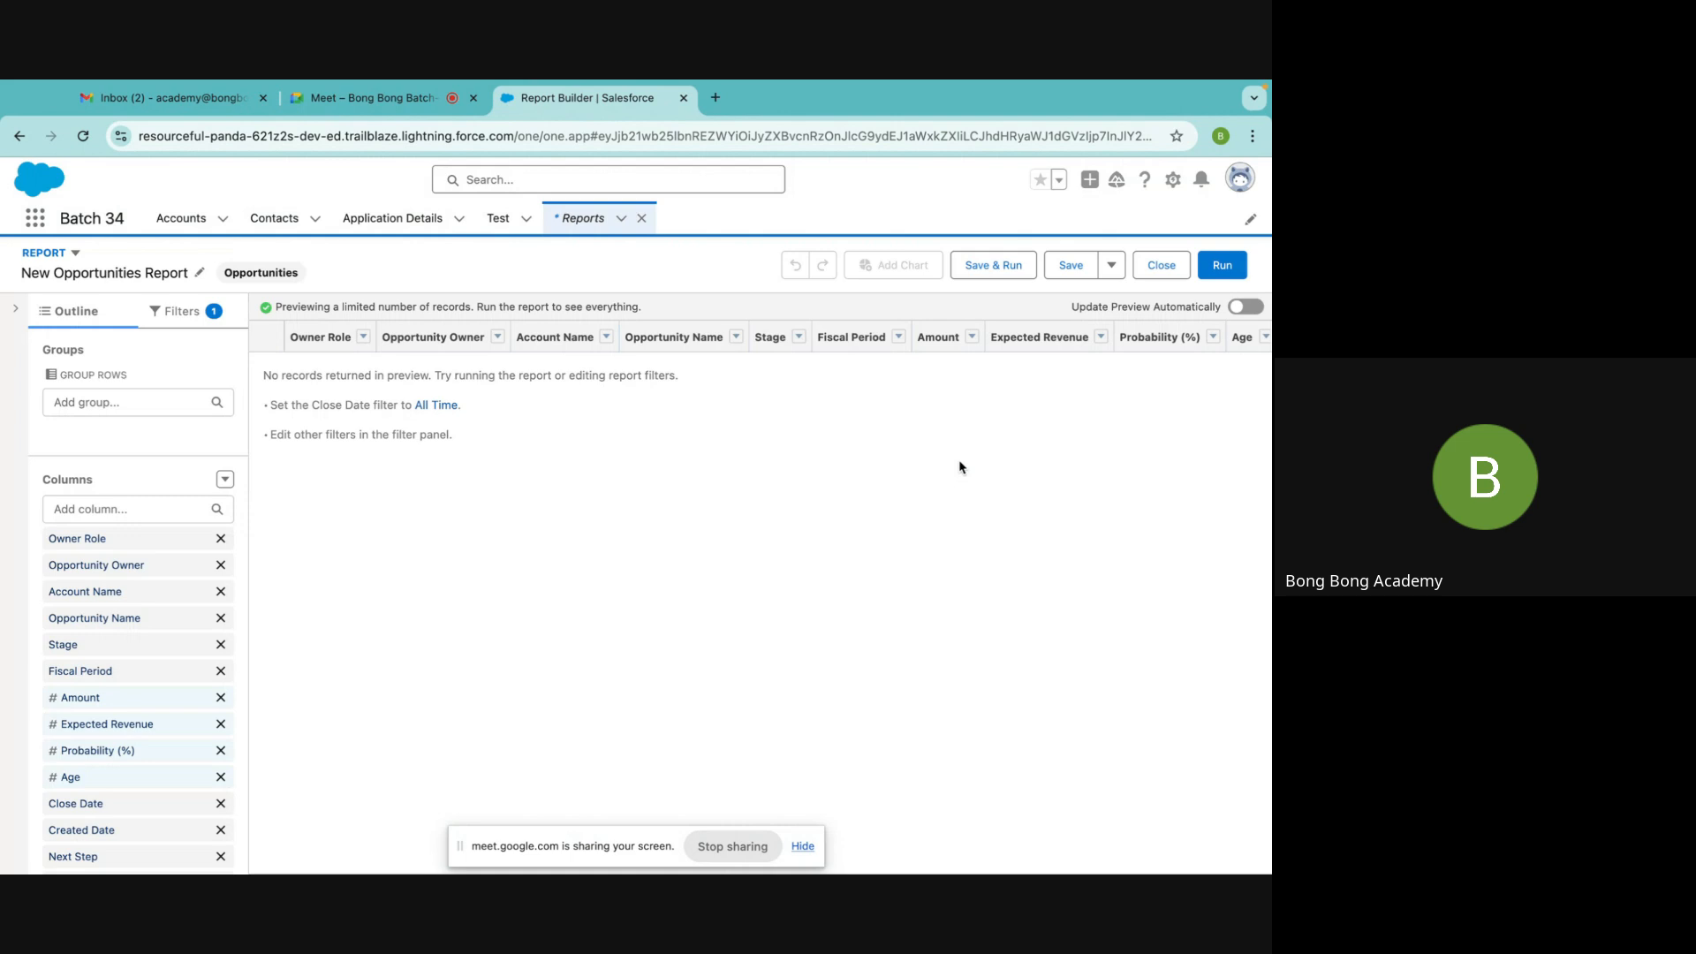
# Check the summarize options for the Amount column of the opportunities report without applying any
pyautogui.click(95, 698)
pyautogui.click(264, 675)
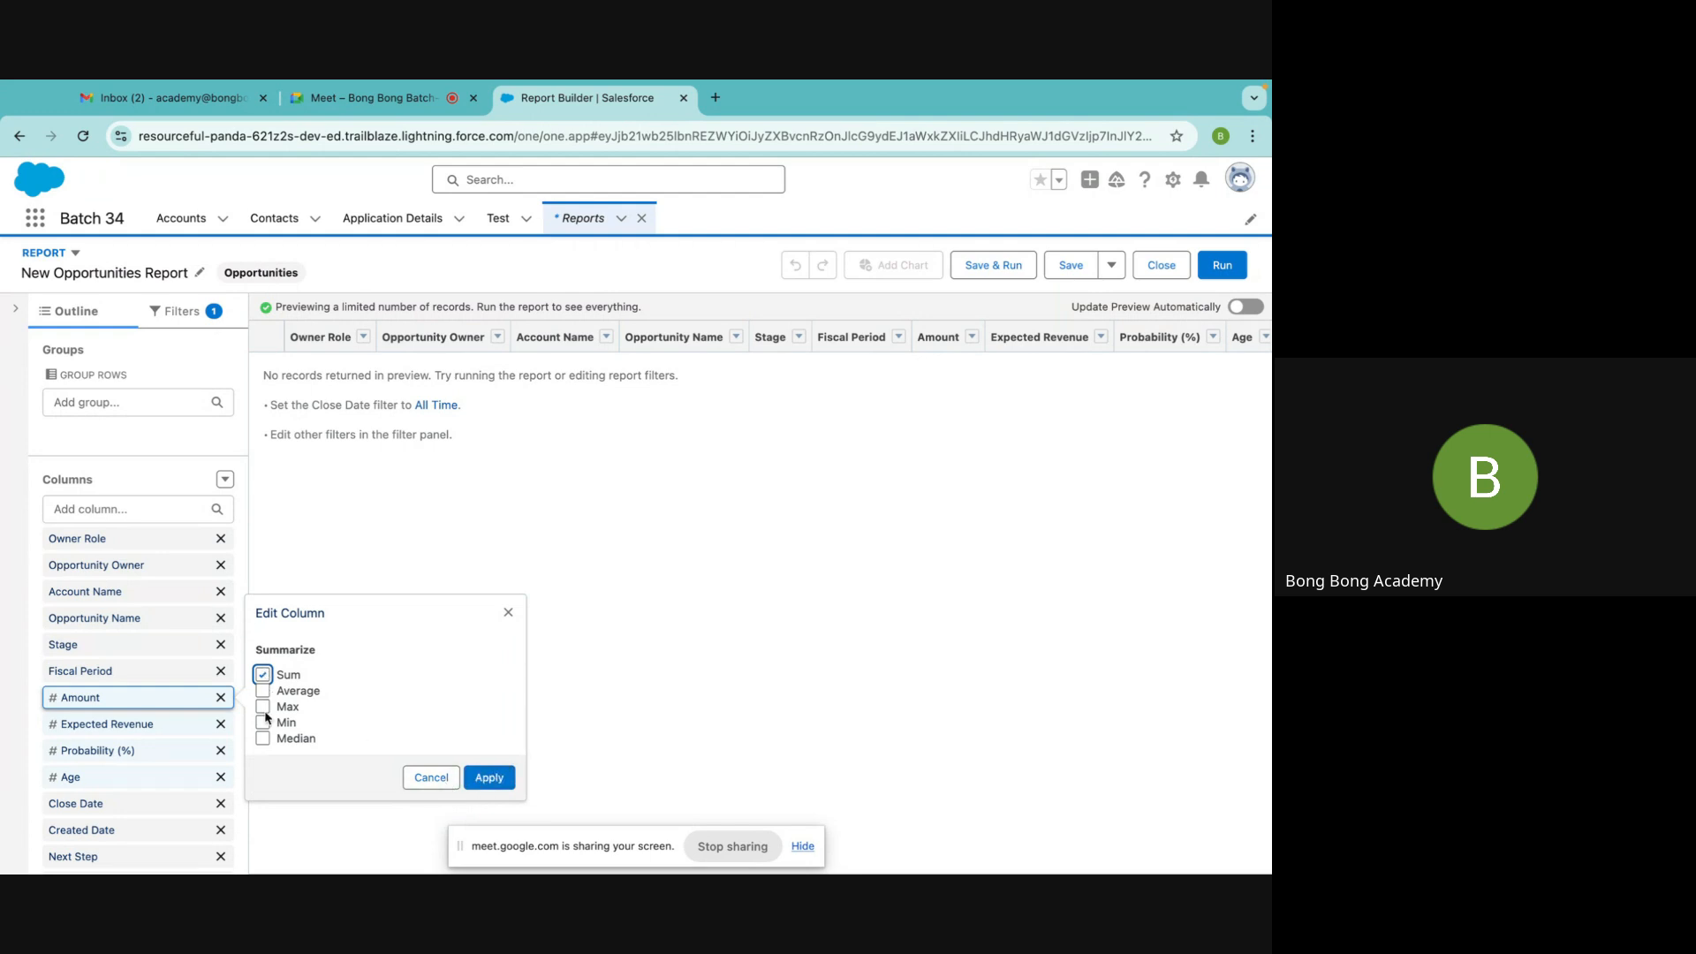
pyautogui.click(429, 778)
pyautogui.click(134, 696)
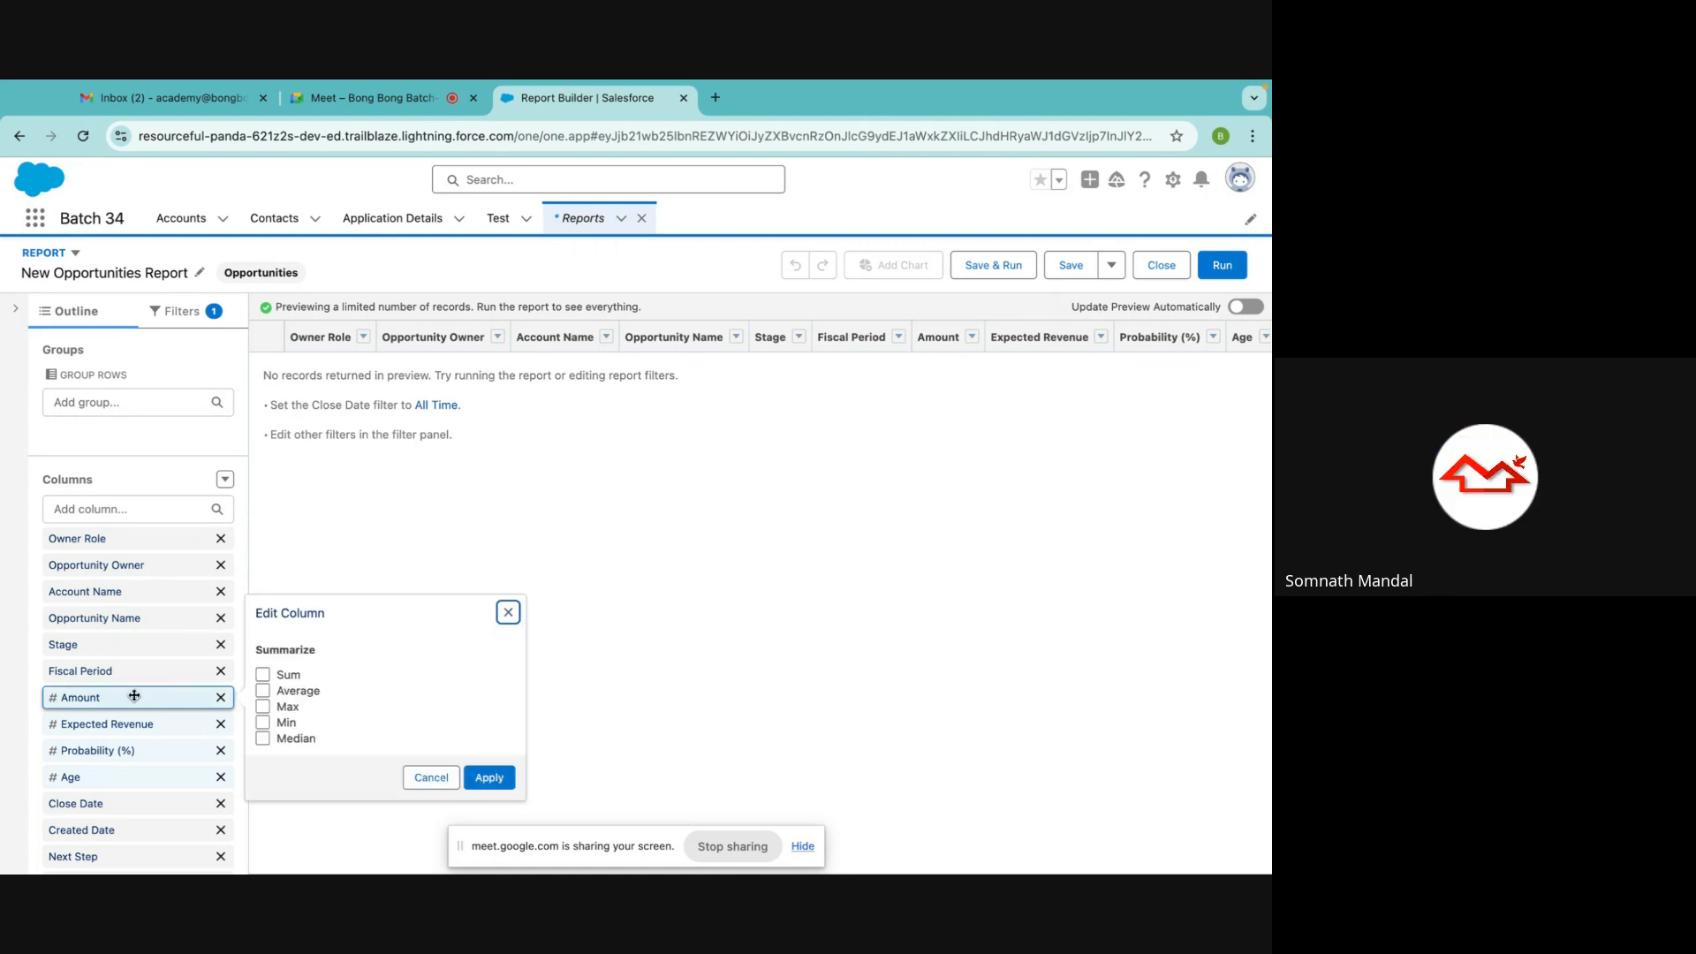
pyautogui.click(509, 613)
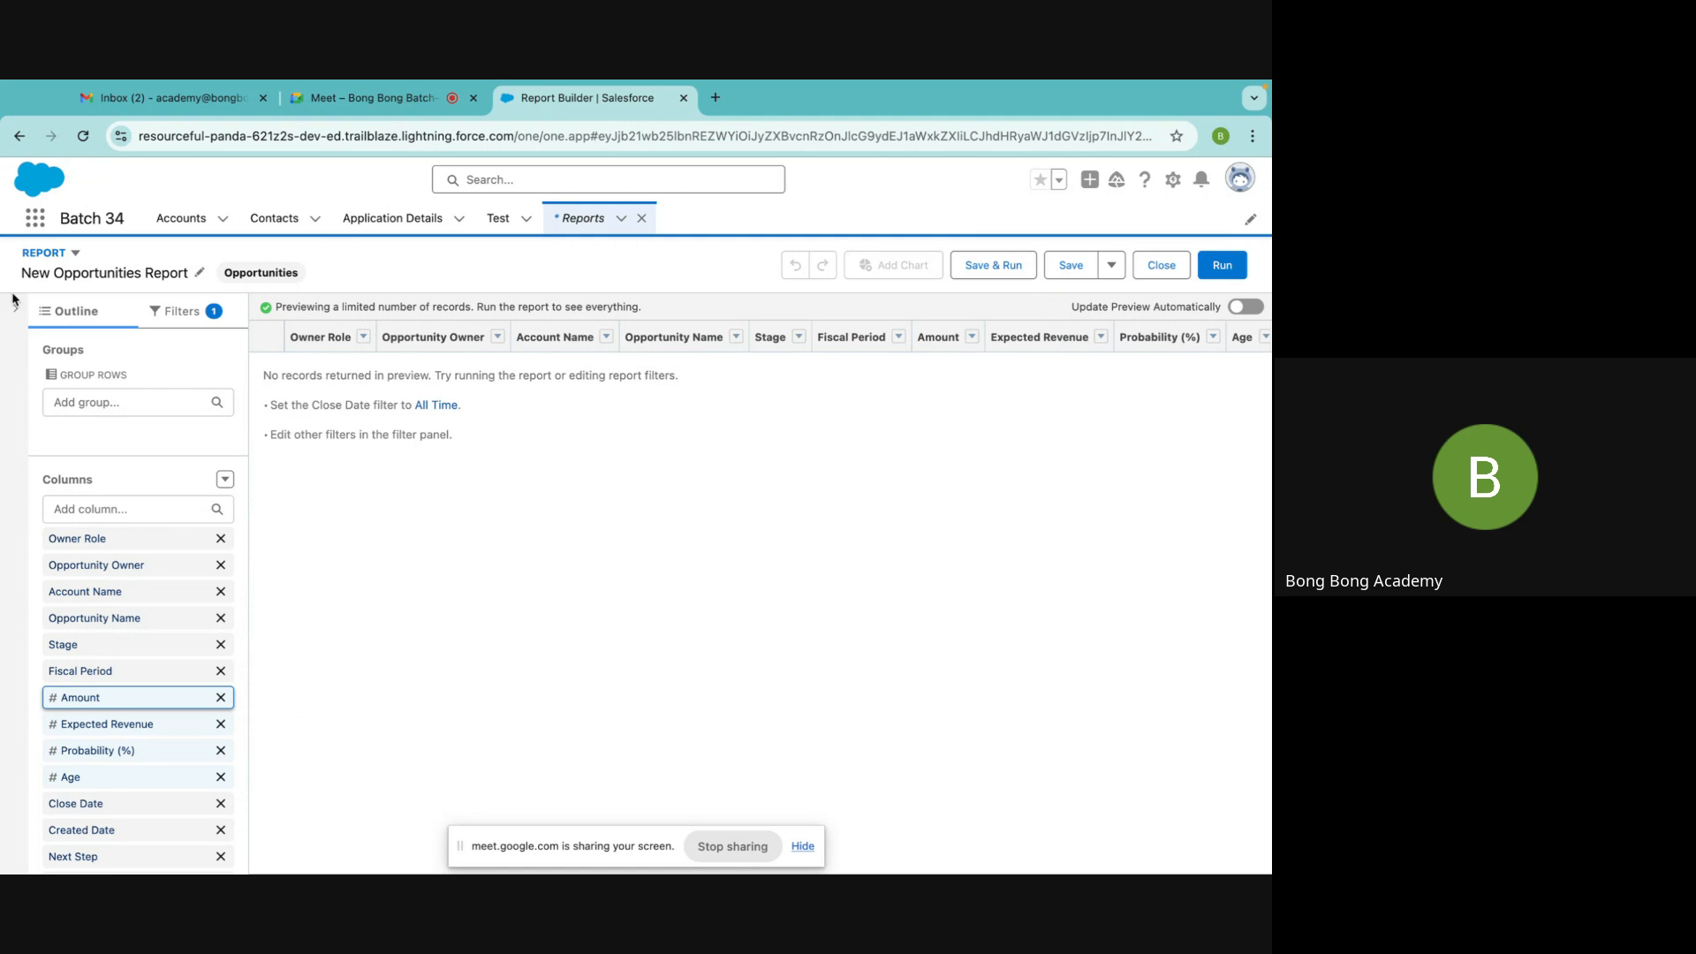
# Return to All Reports, start another new report and show the details of the recently used Opportunities report type
pyautogui.click(19, 136)
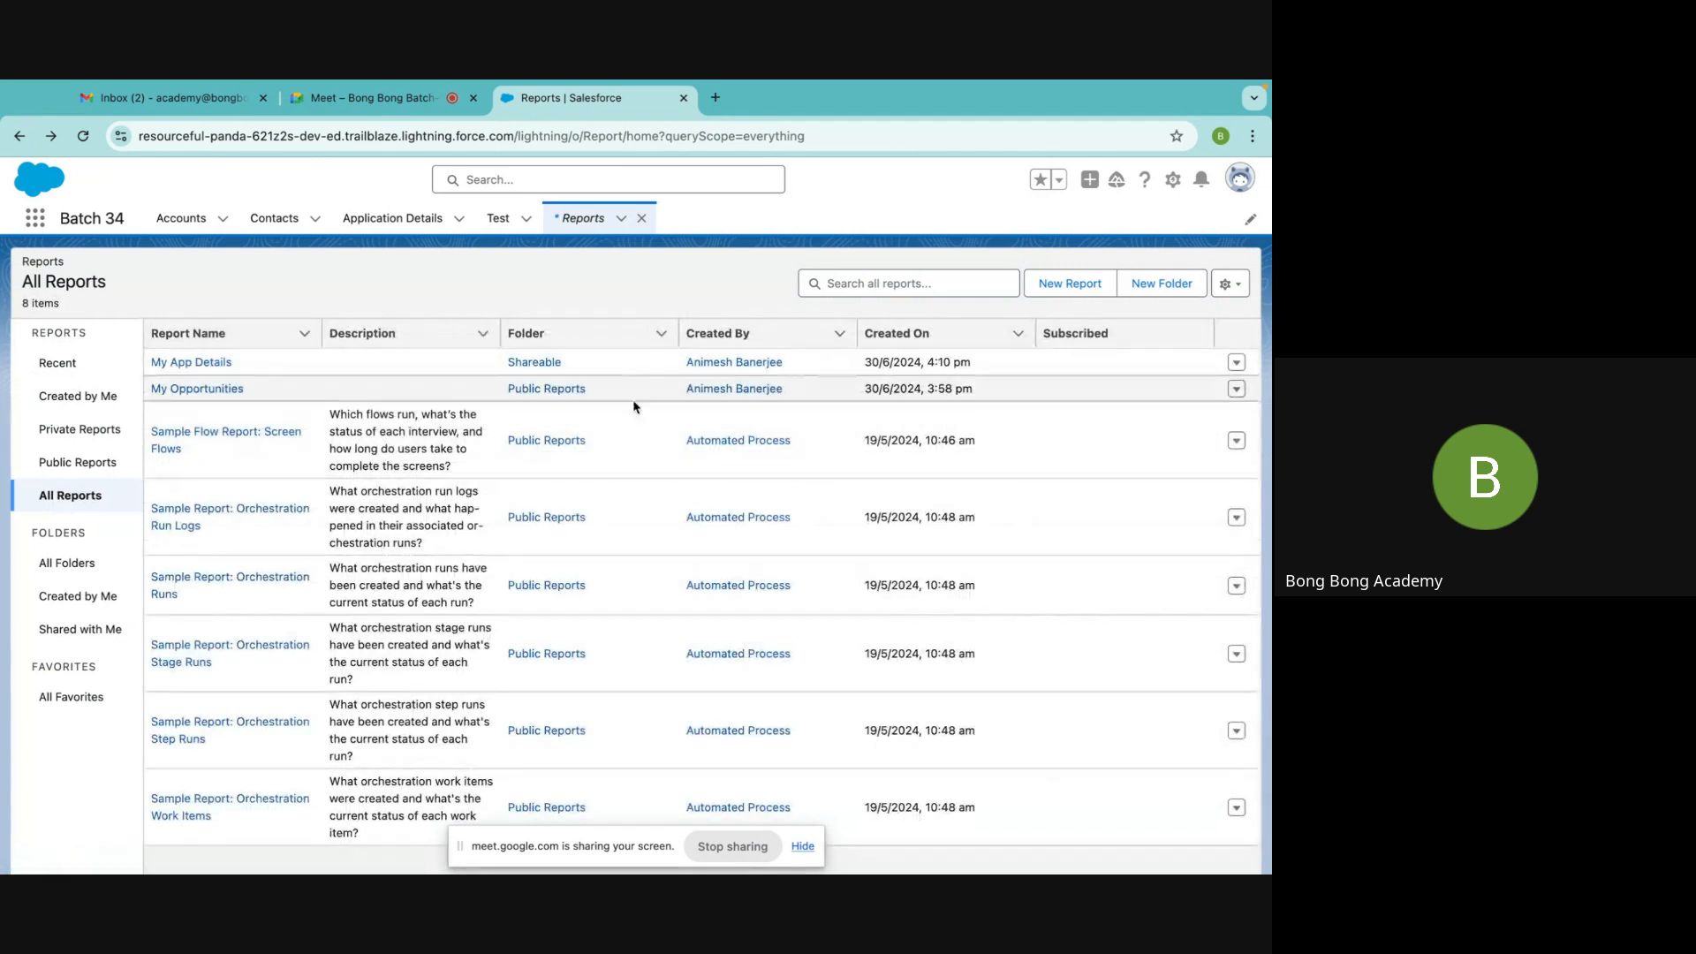
pyautogui.click(1081, 282)
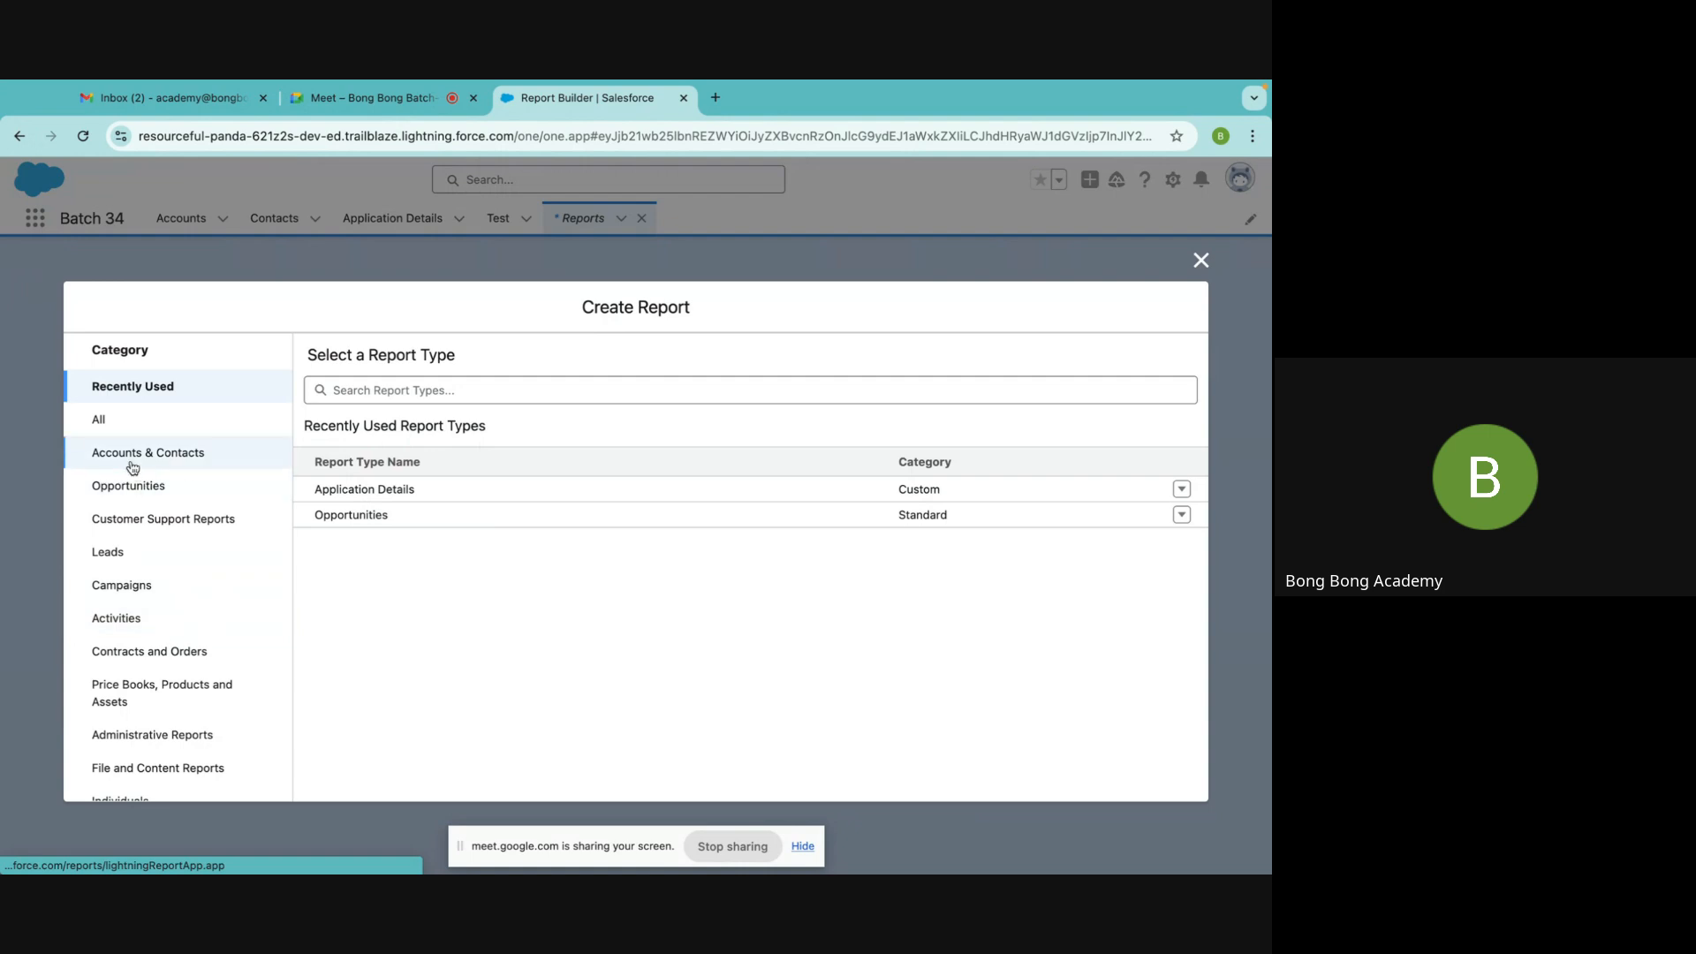
pyautogui.click(1181, 515)
pyautogui.click(1103, 548)
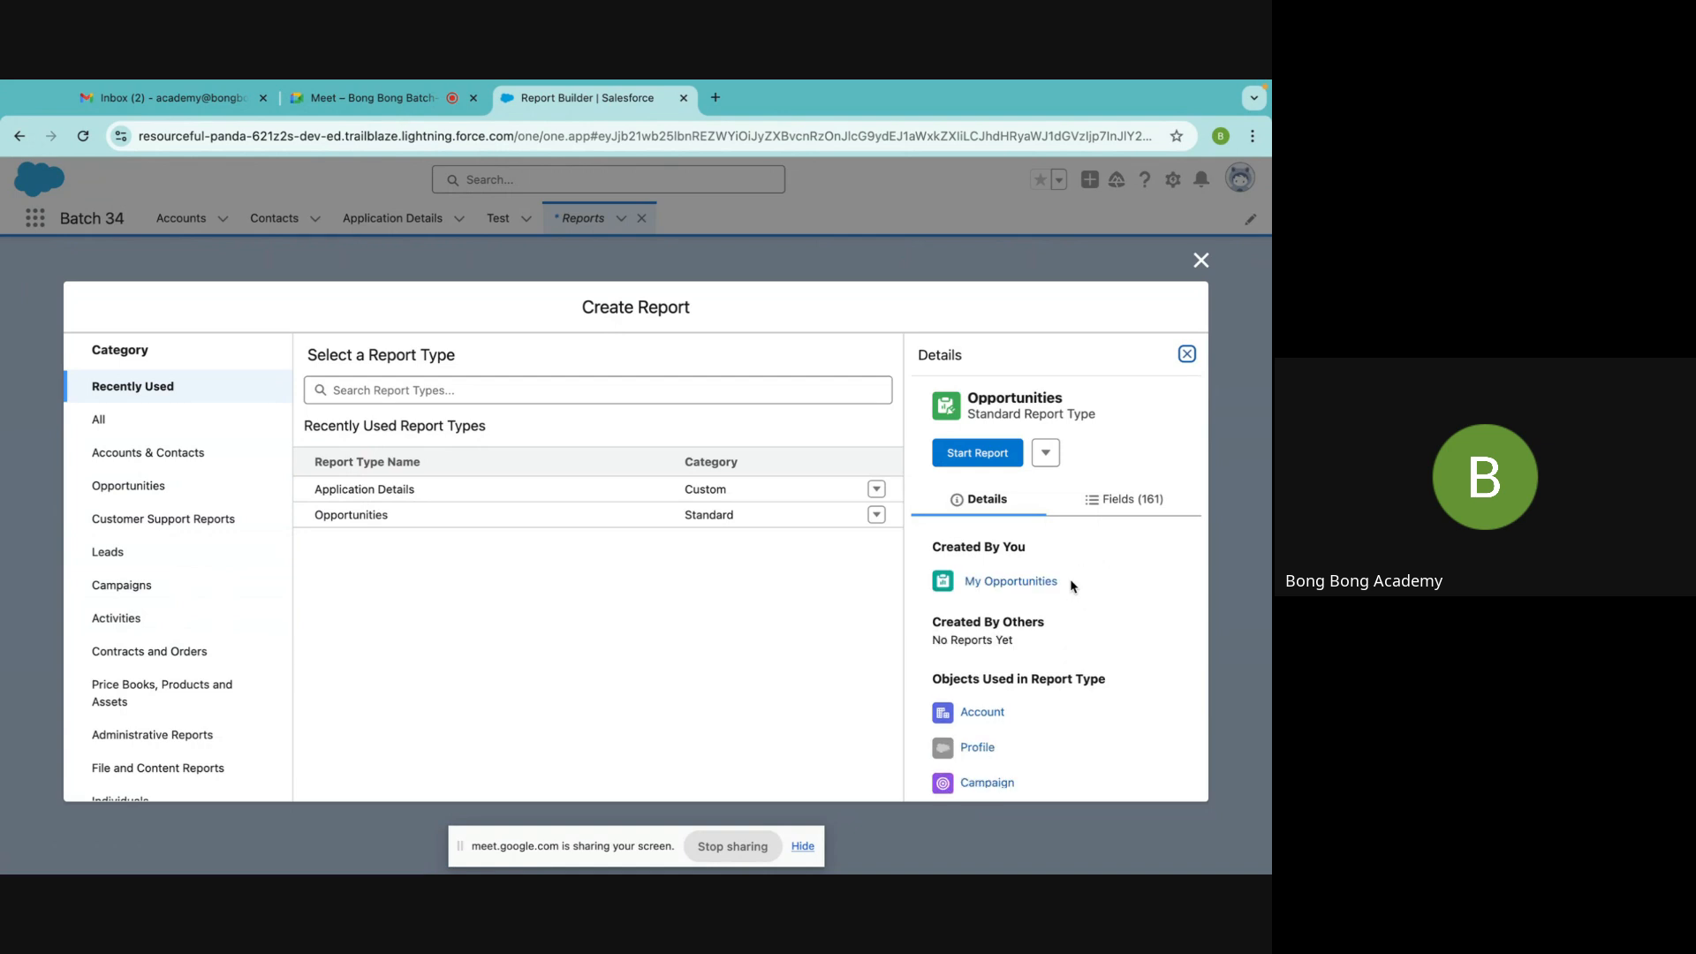
# Examine the existing reports and the objects used in the Opportunities report type
pyautogui.scroll(-2, 1064, 593)
pyautogui.scroll(-3, 1057, 609)
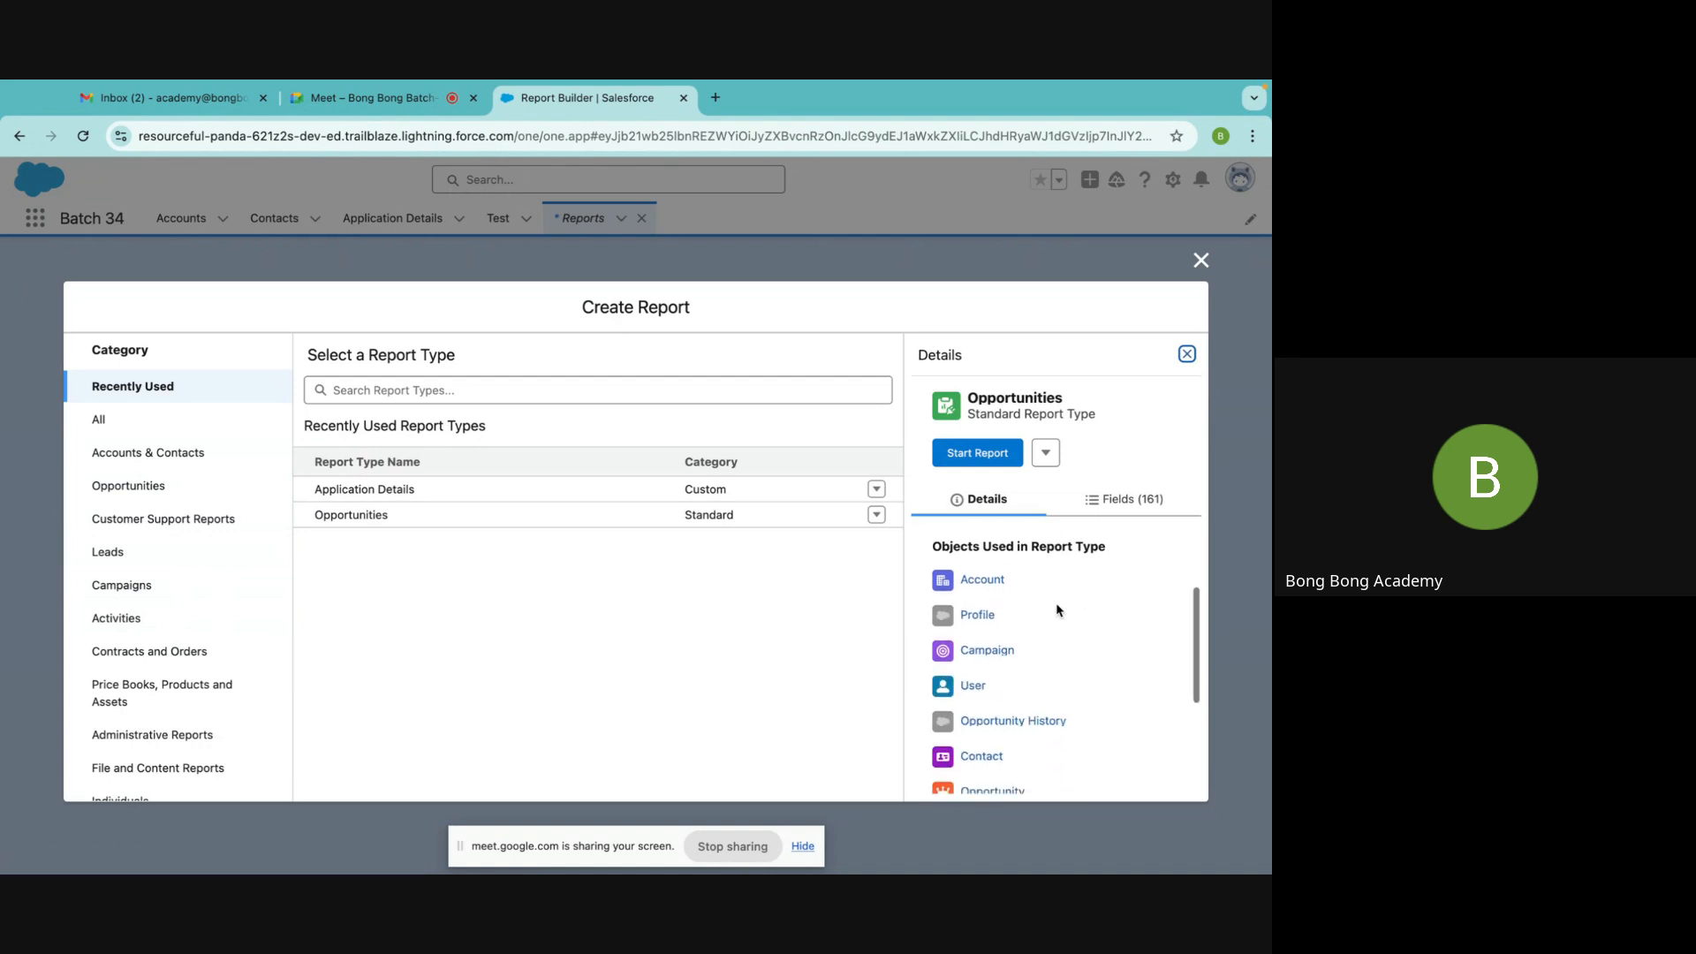
pyautogui.scroll(-1, 1056, 606)
pyautogui.scroll(5, 1057, 602)
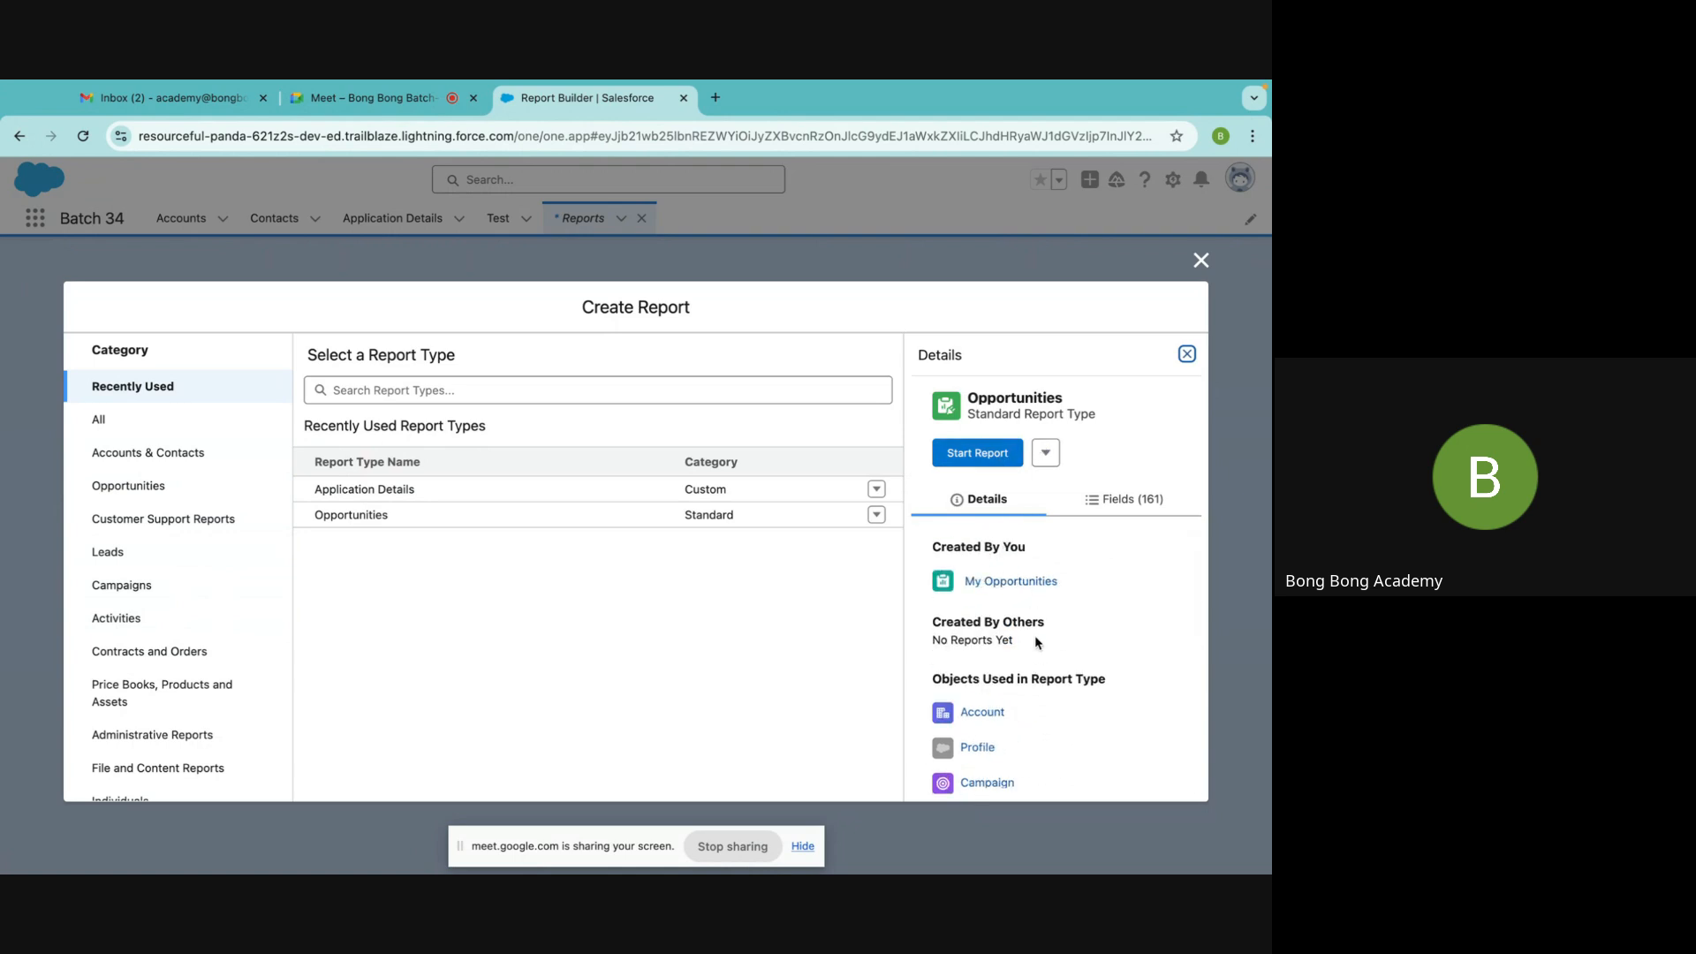
pyautogui.scroll(-5, 1109, 659)
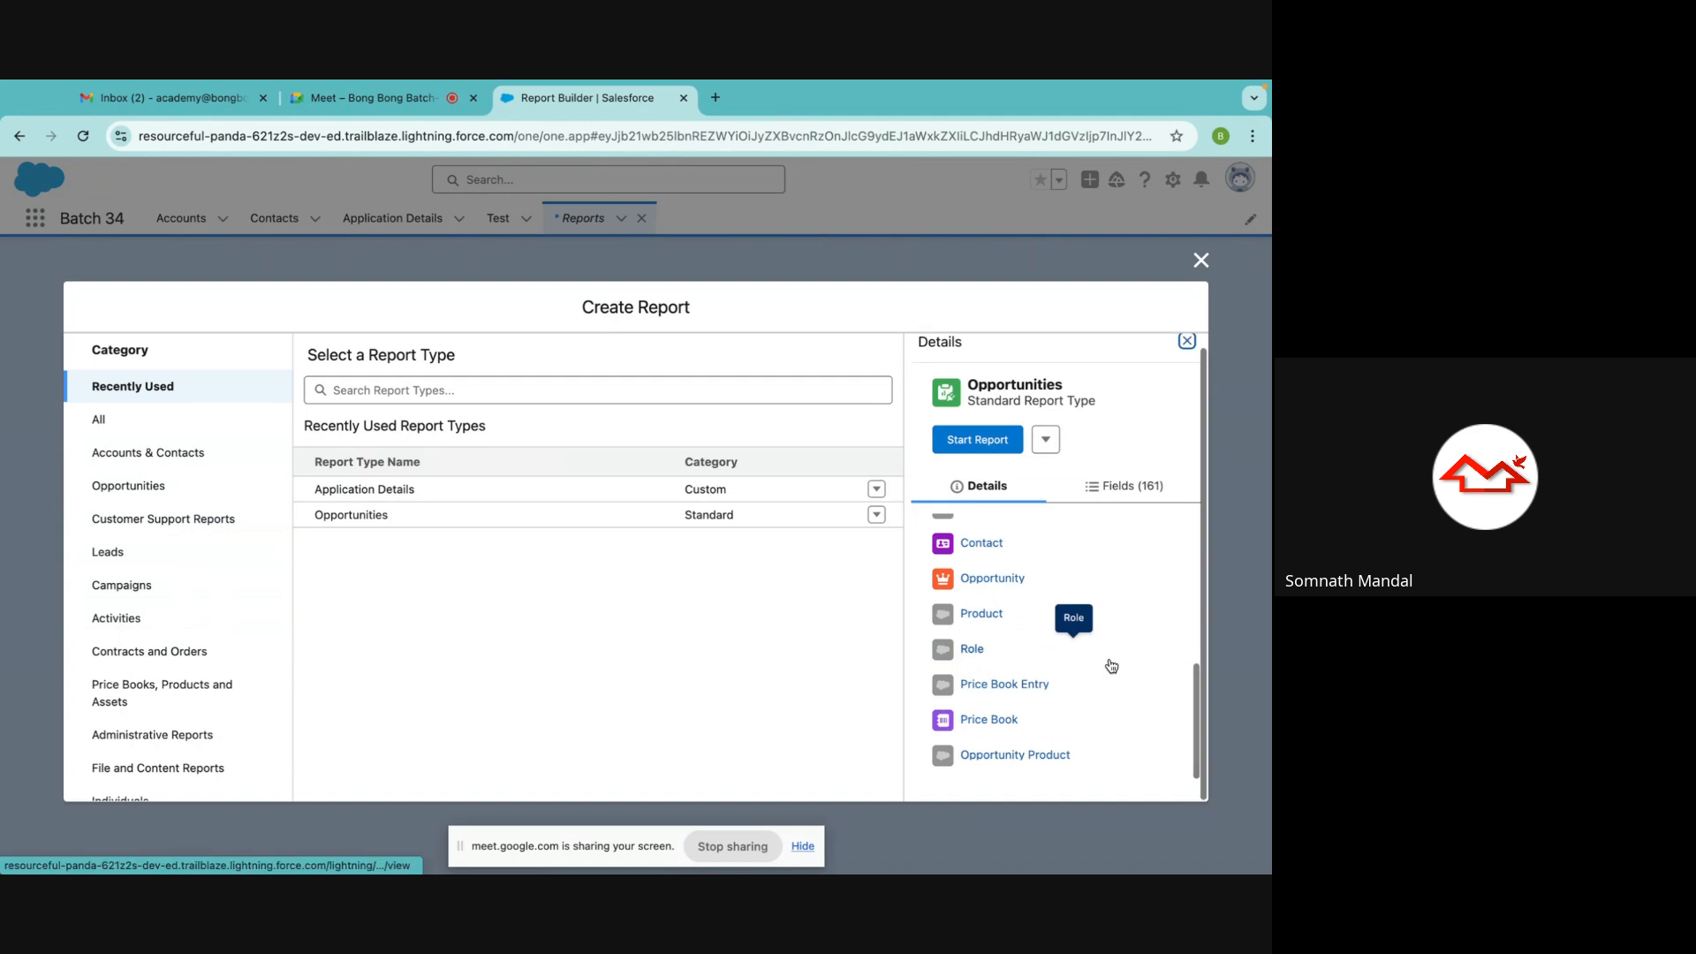
pyautogui.scroll(4, 1109, 662)
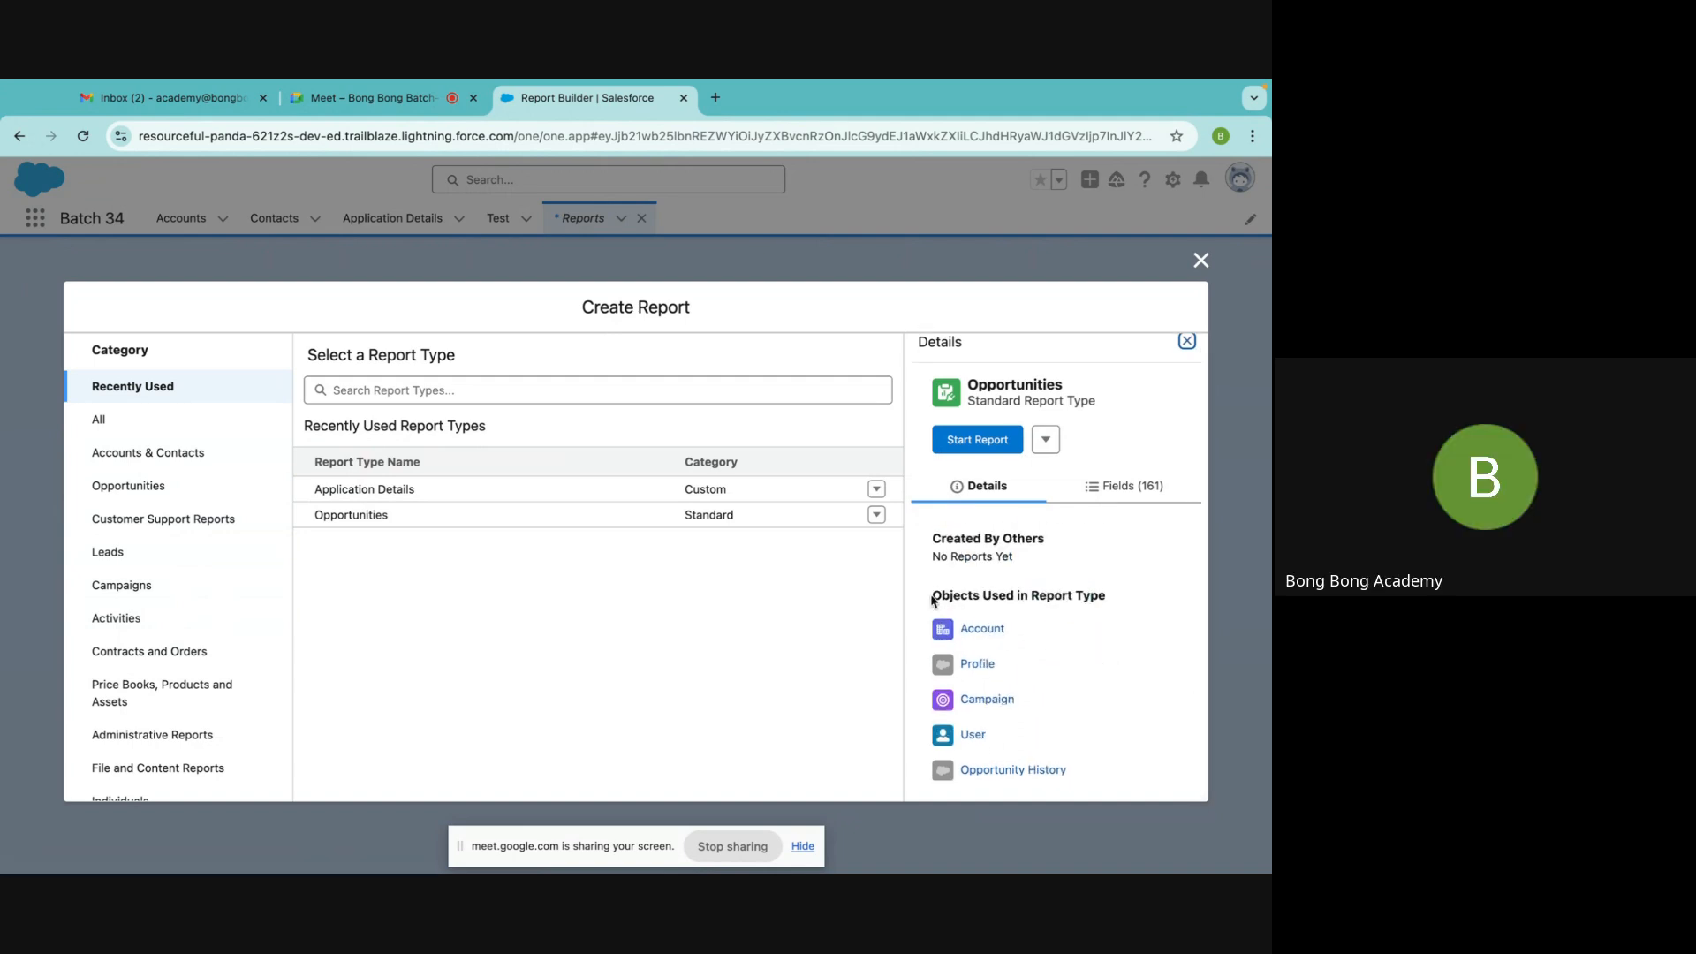
pyautogui.moveTo(933, 600); pyautogui.dragTo(1120, 601)
pyautogui.scroll(-3, 1120, 598)
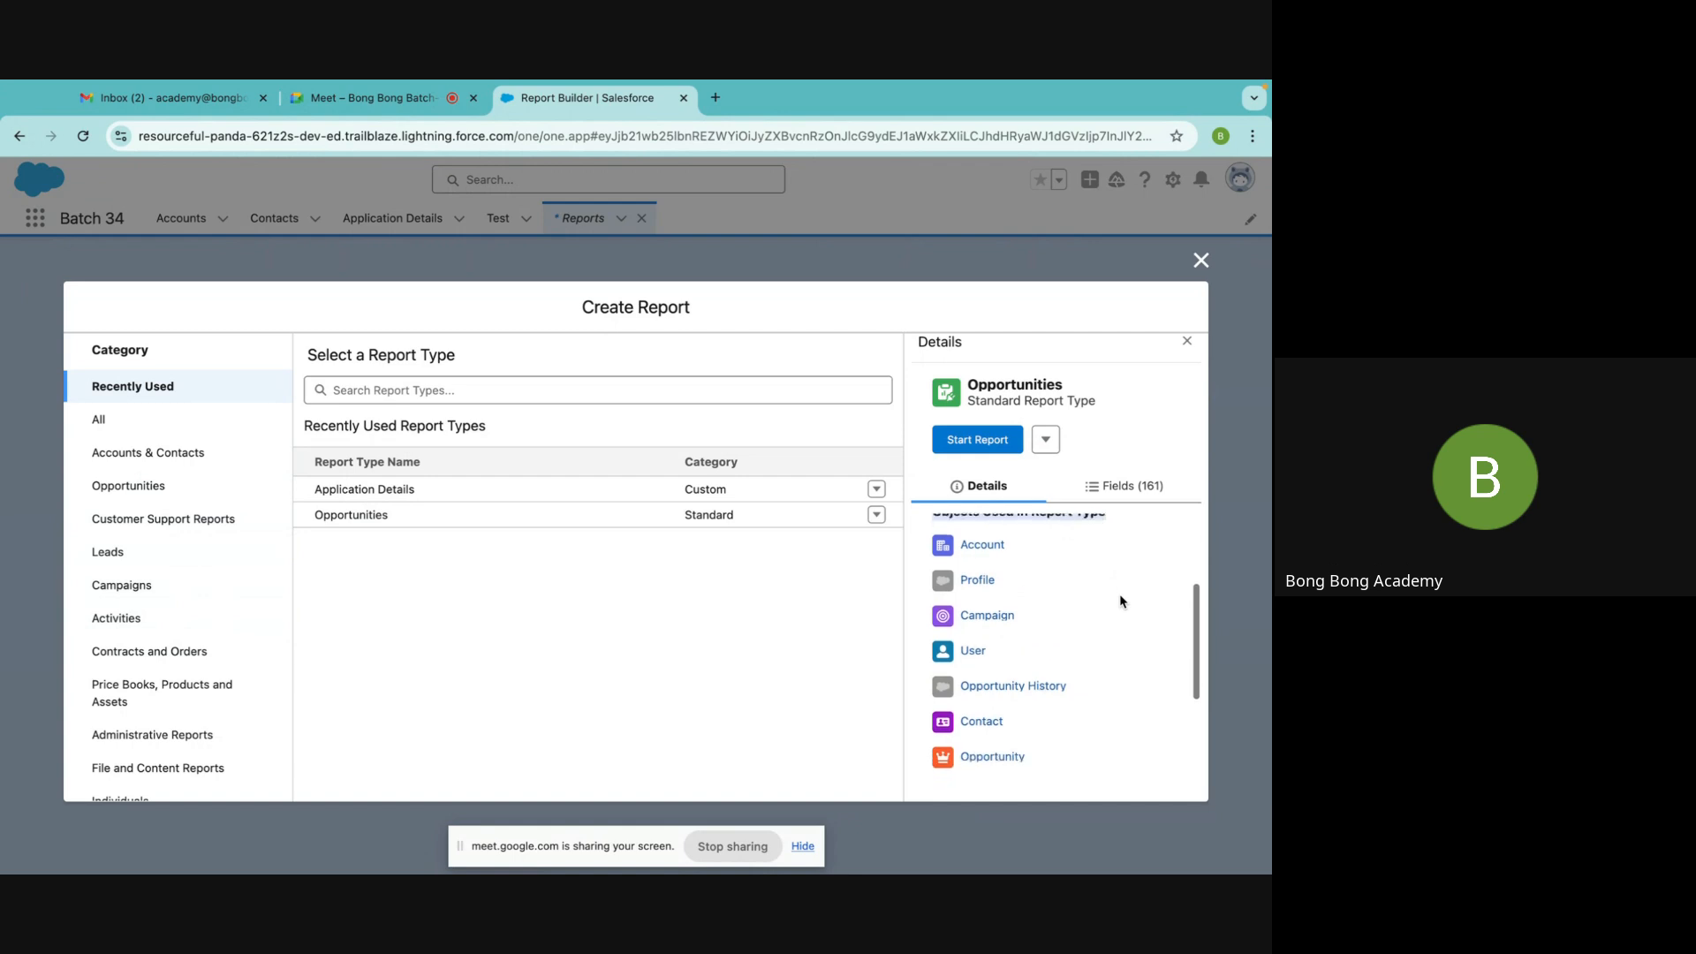
pyautogui.scroll(-2, 1120, 601)
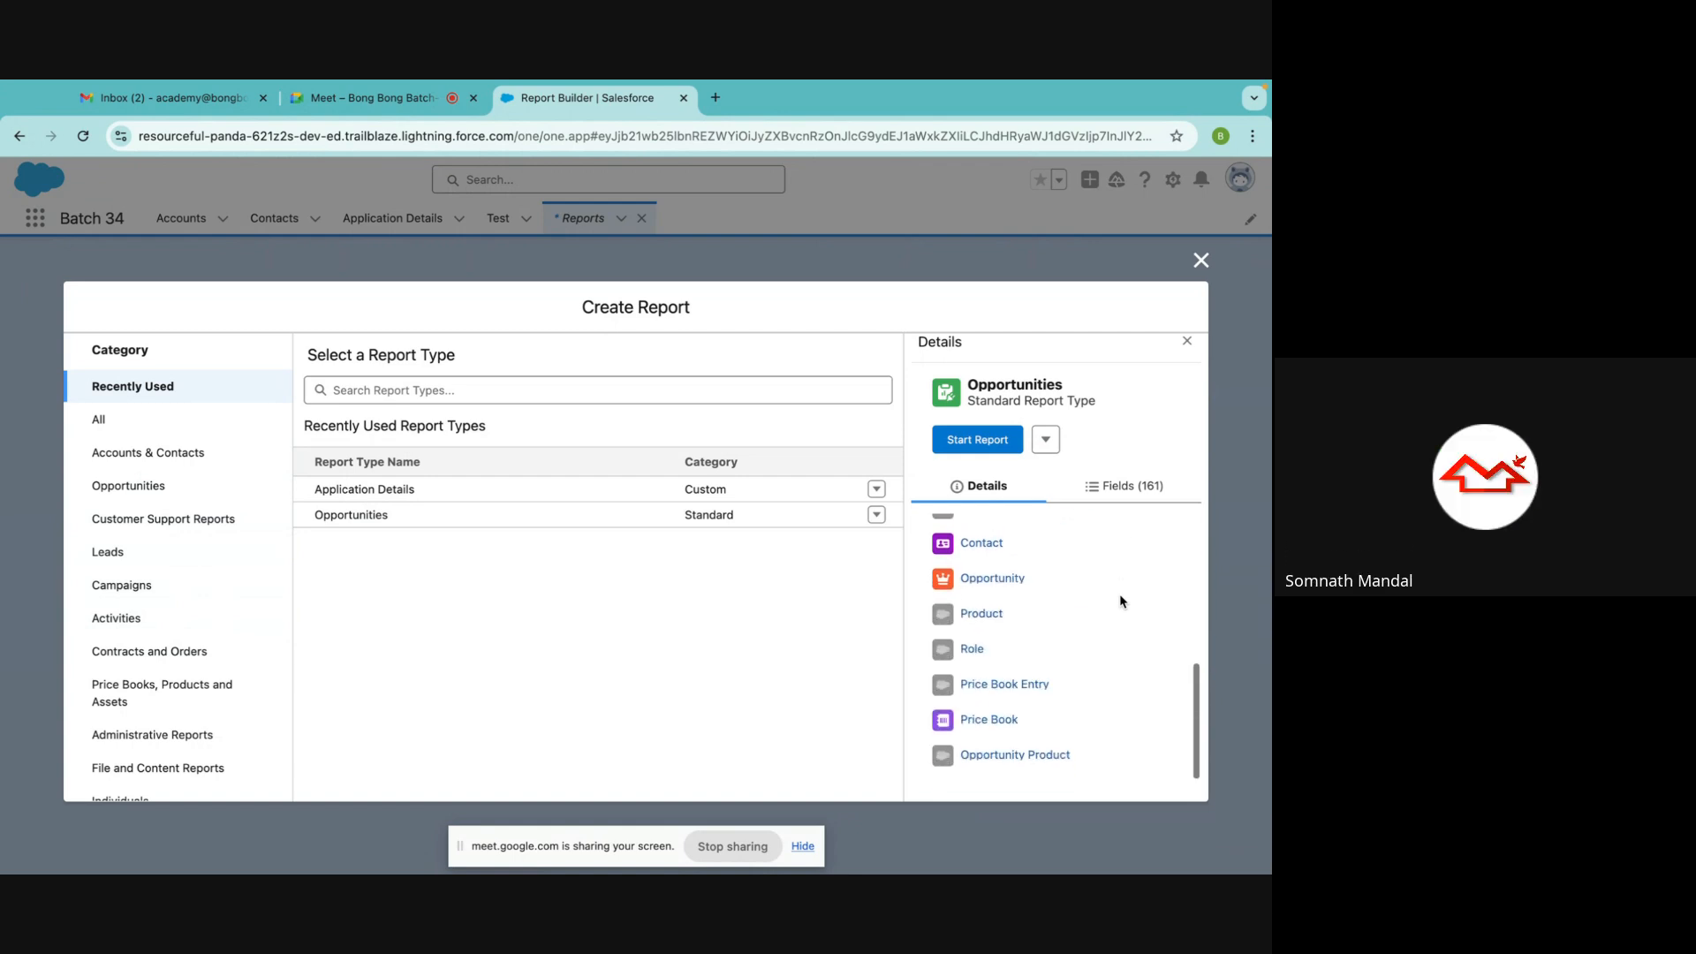
pyautogui.scroll(6, 1119, 601)
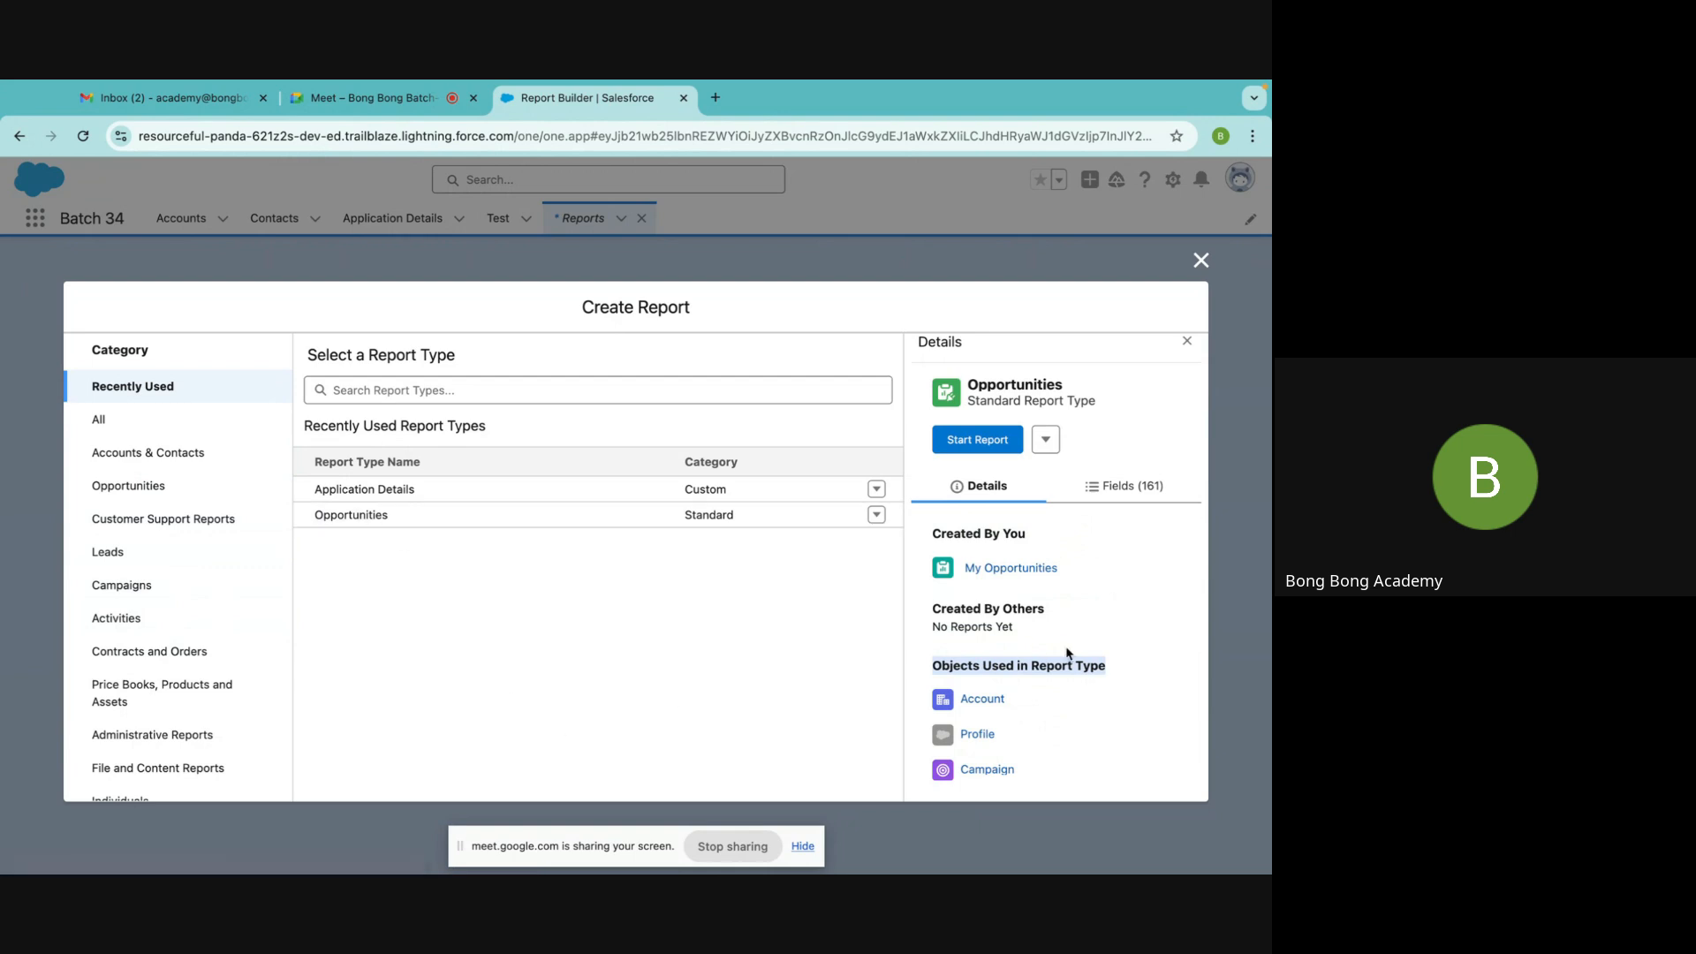
pyautogui.scroll(-1, 1068, 654)
pyautogui.scroll(-3, 1068, 654)
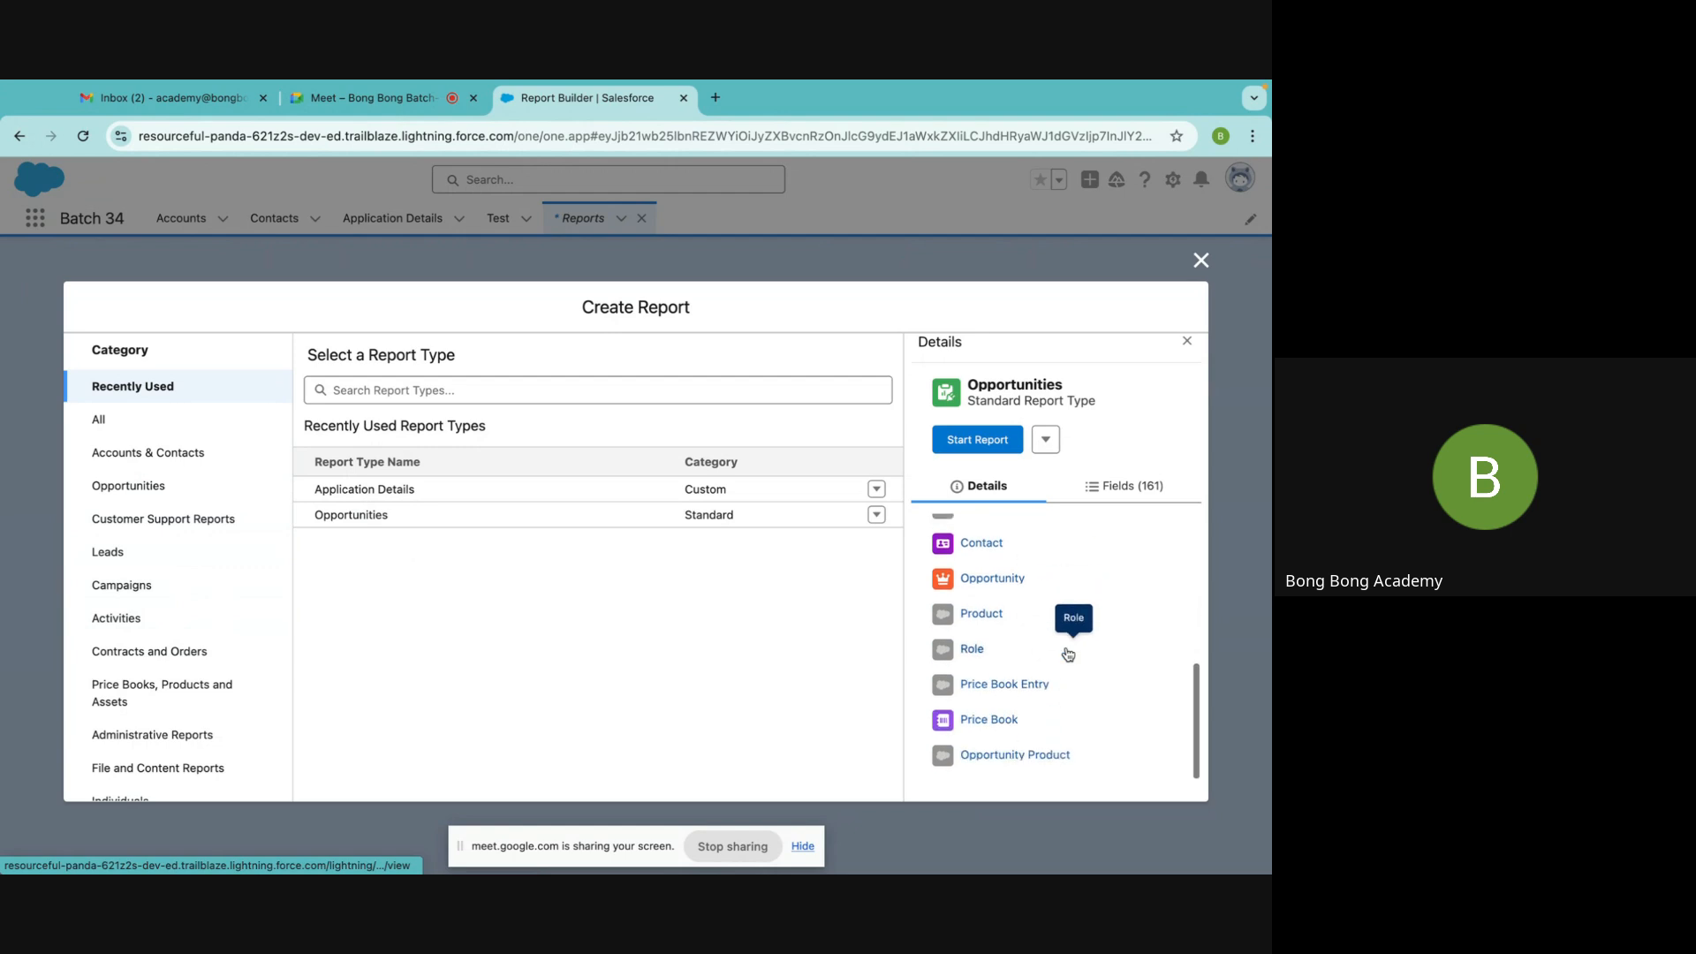
pyautogui.scroll(4, 1068, 654)
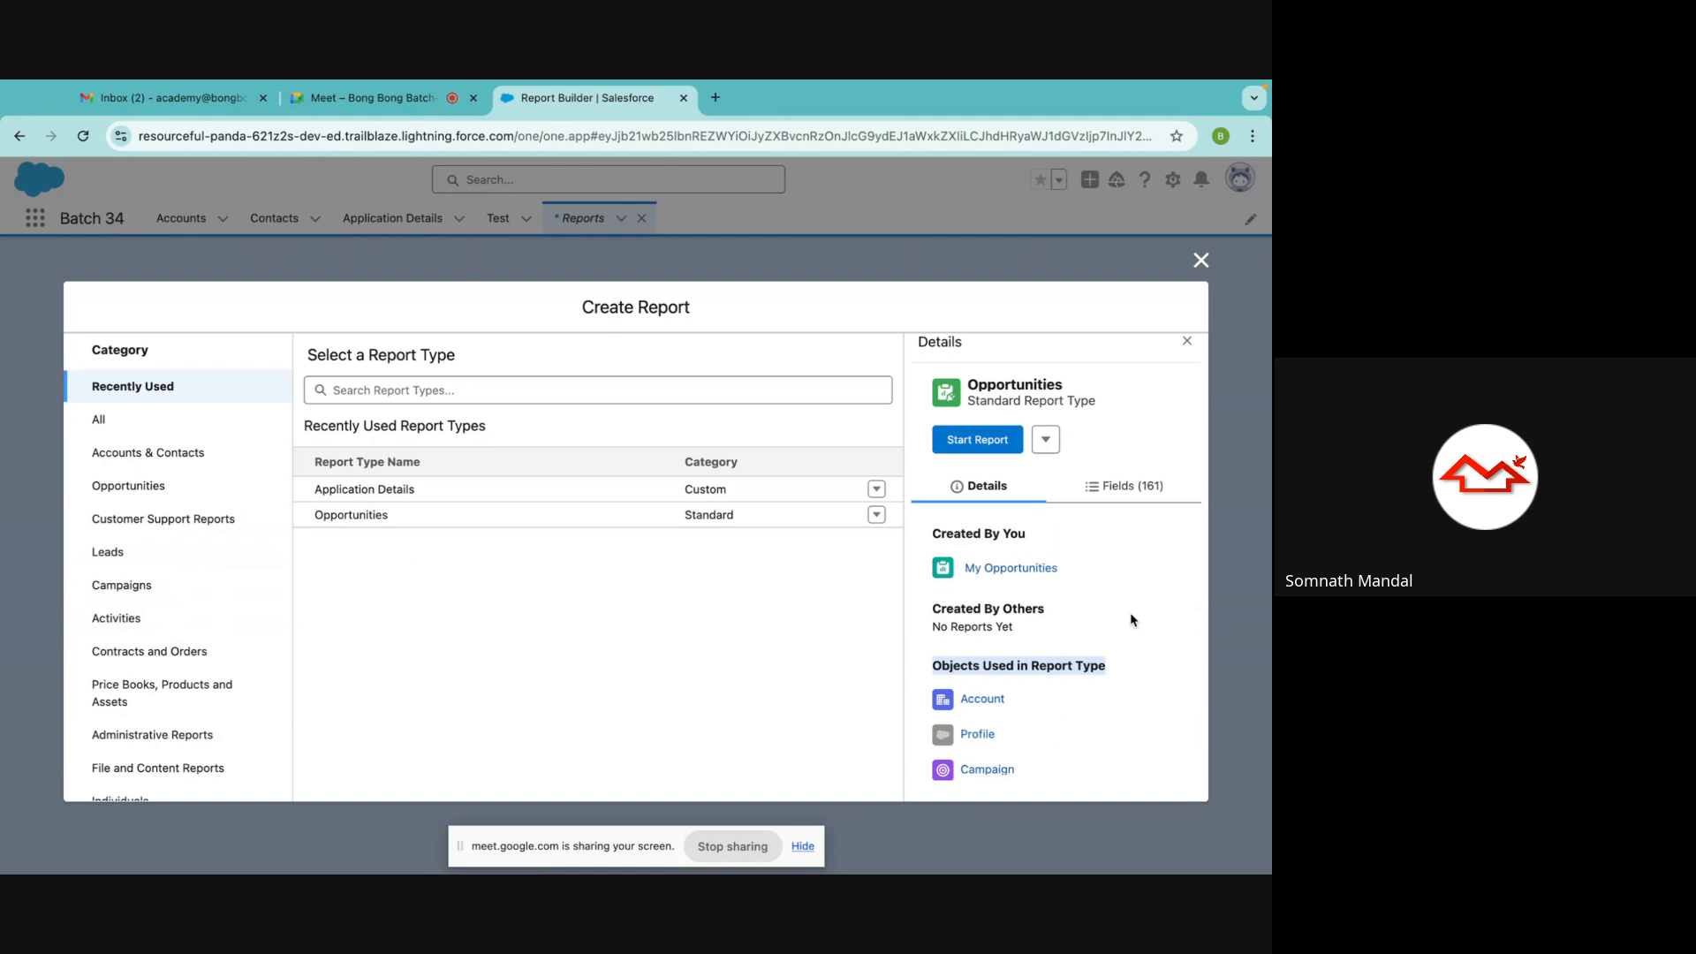
# Check the extra action available for the Opportunities report type and look through its full list of used objects
pyautogui.click(1046, 439)
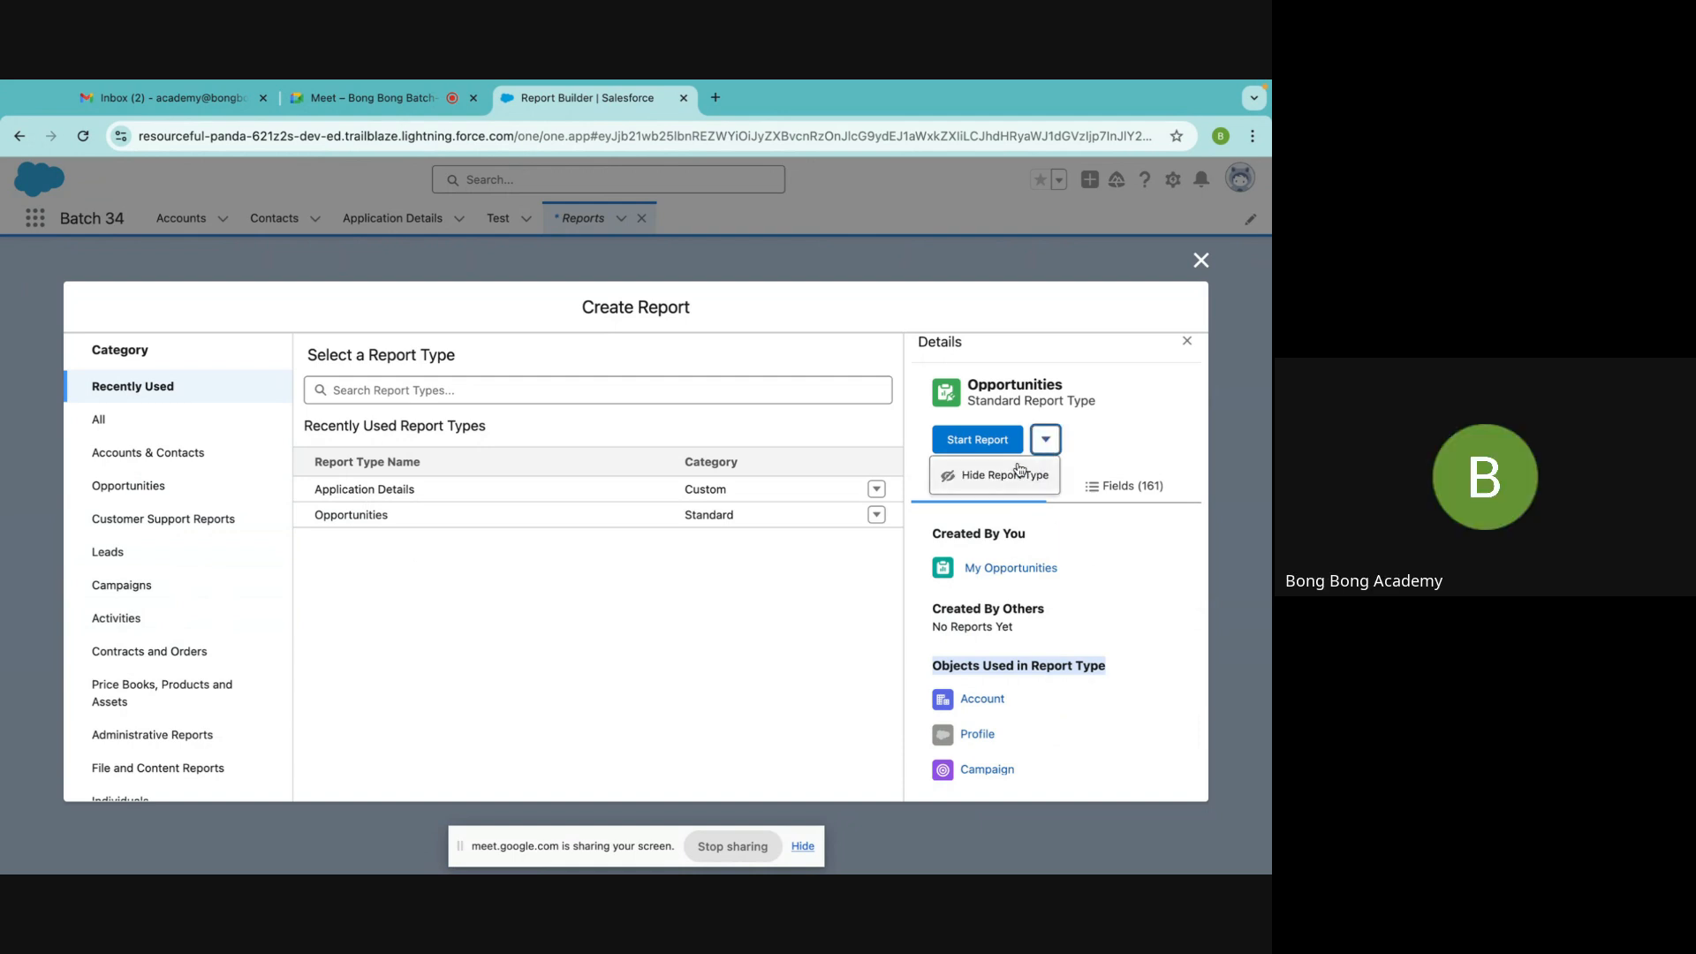
pyautogui.click(1145, 607)
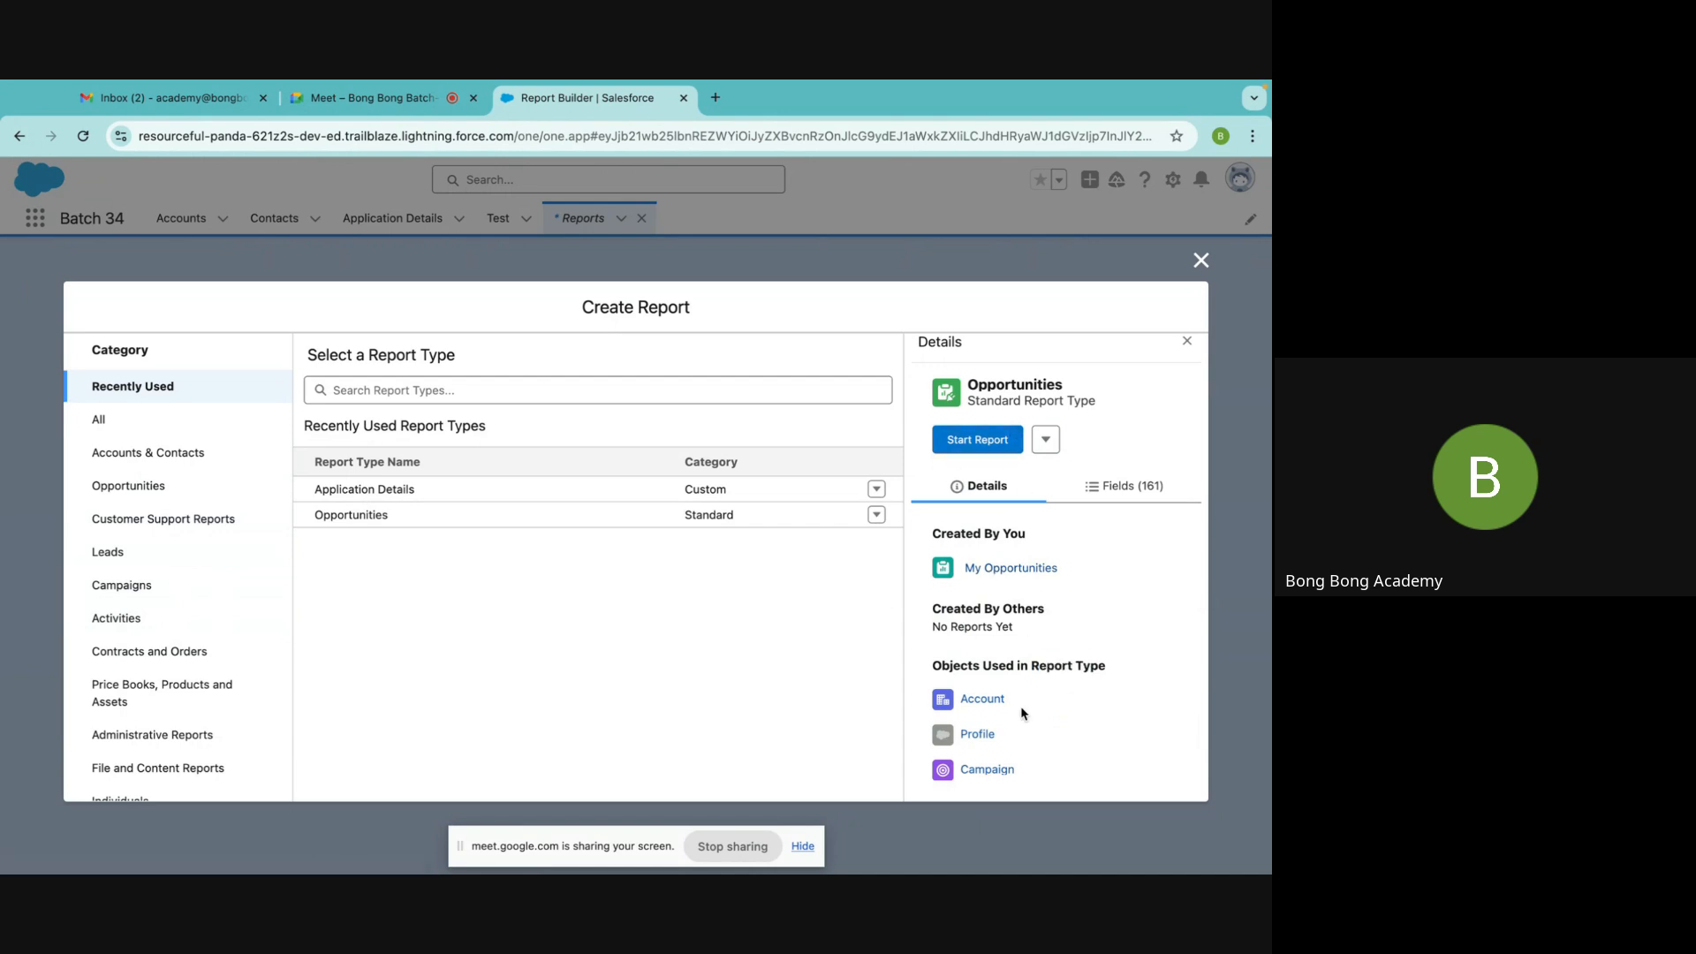
pyautogui.scroll(-3, 1020, 706)
pyautogui.scroll(-3, 1060, 711)
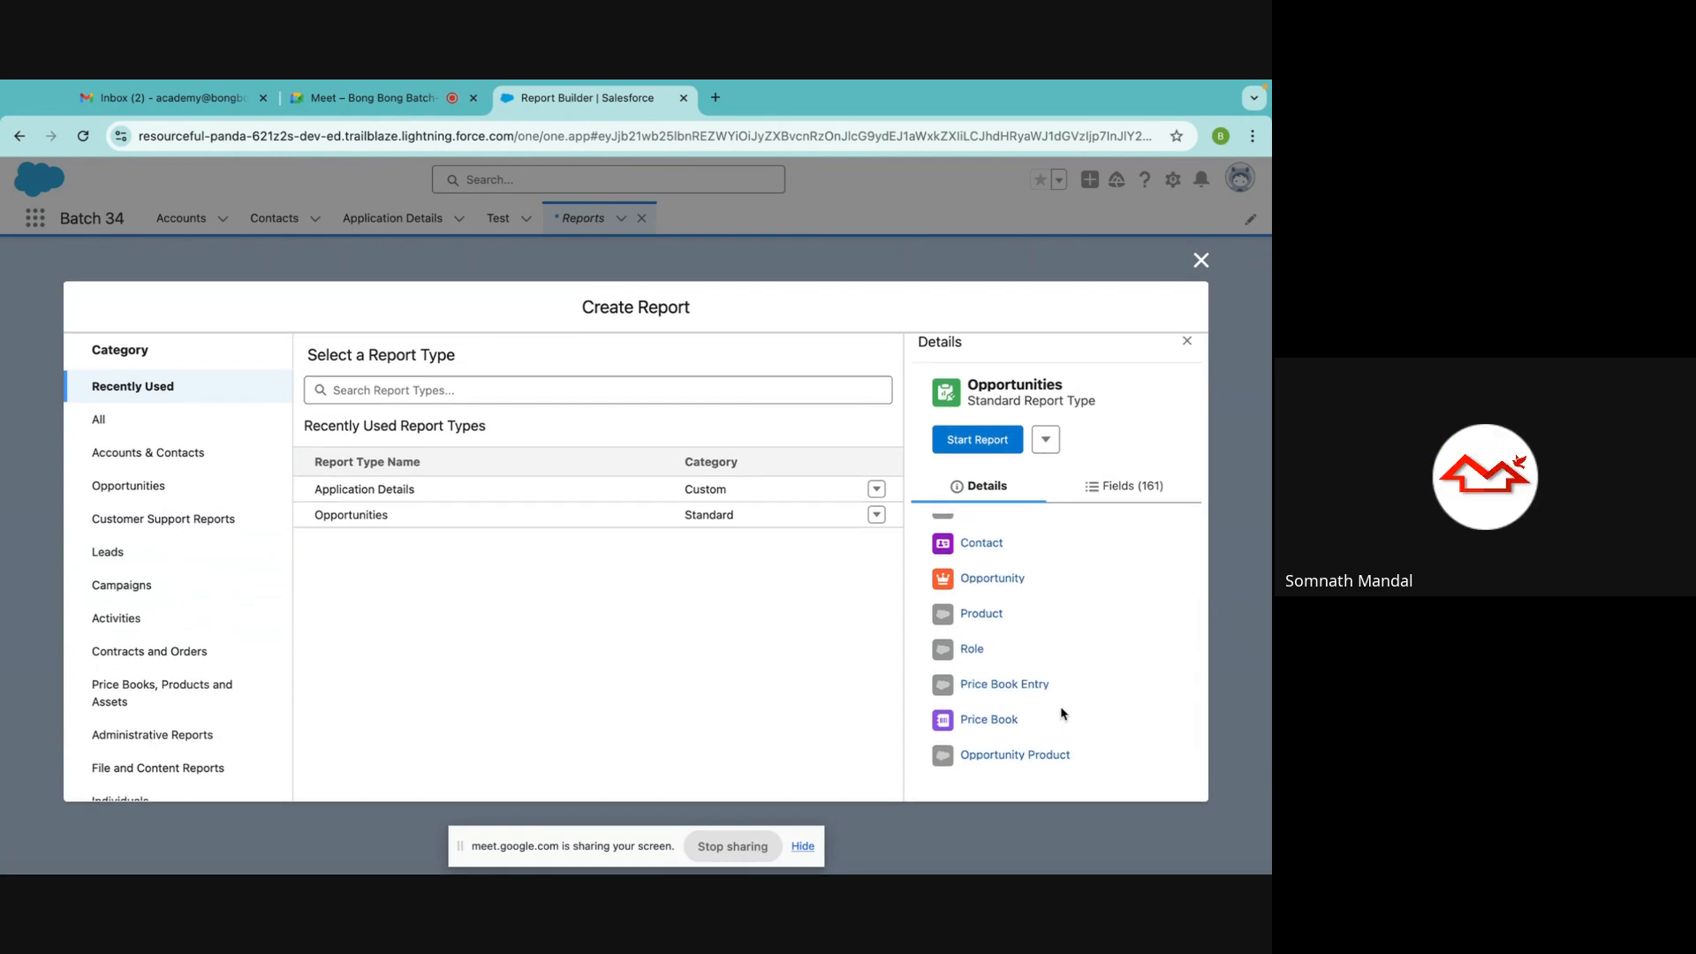
pyautogui.scroll(6, 1060, 707)
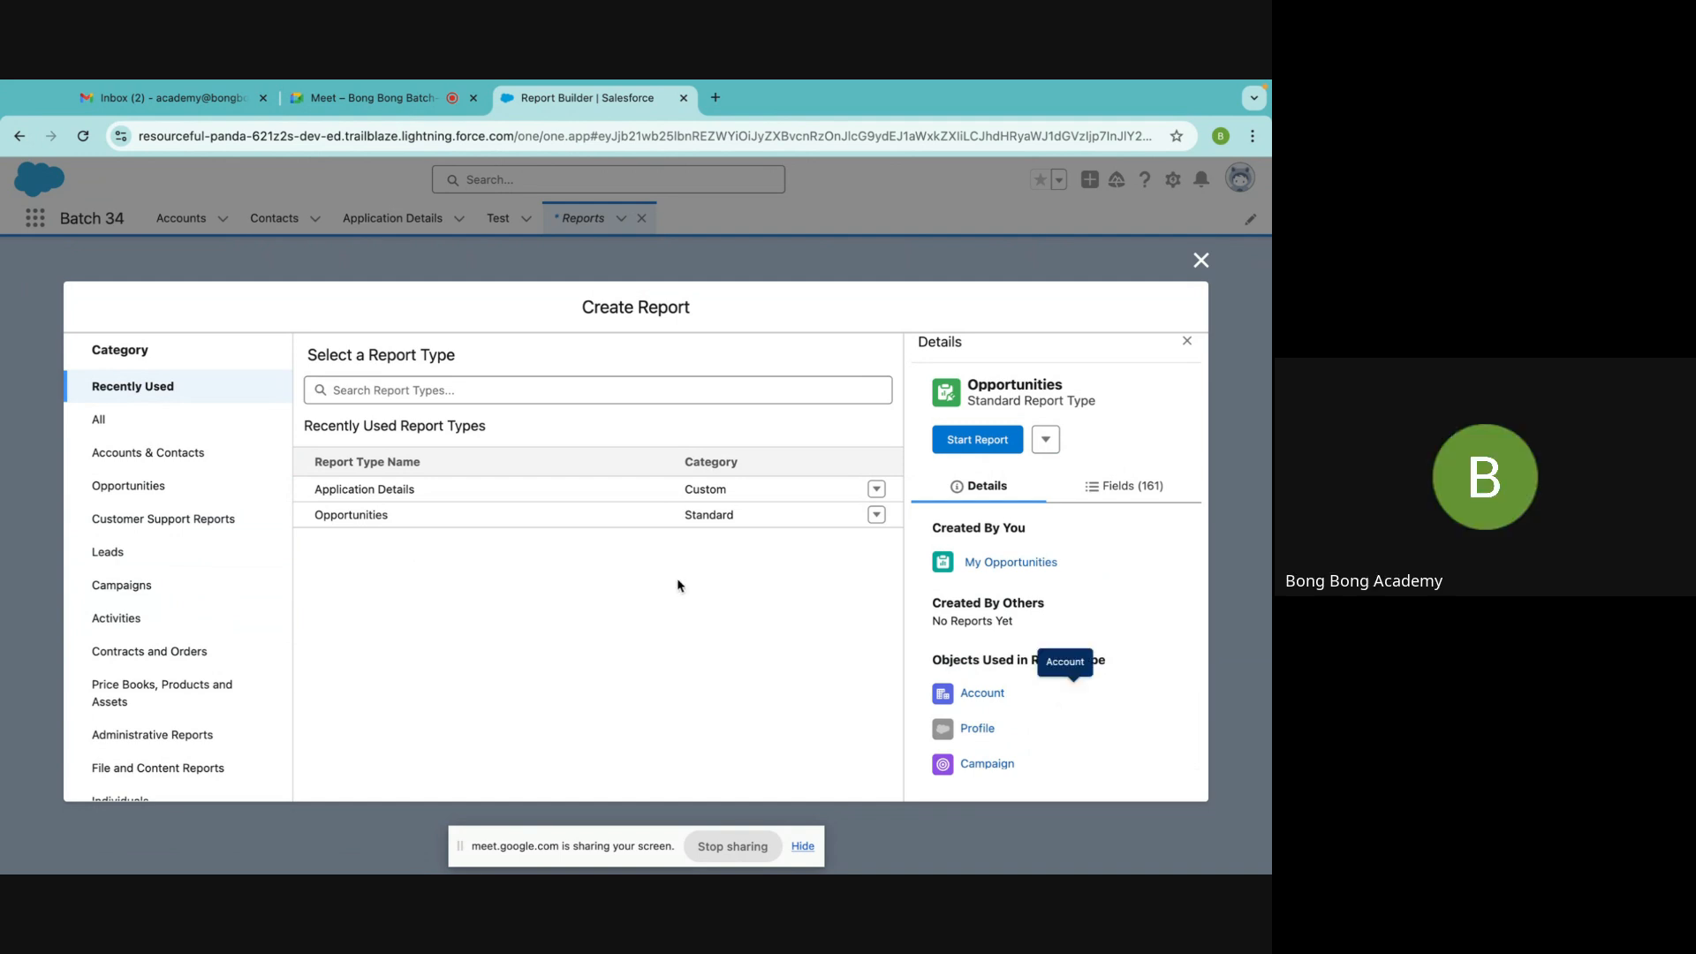
# Show the details of the Activities with Opportunities report type and look through its available action and used objects
pyautogui.click(115, 619)
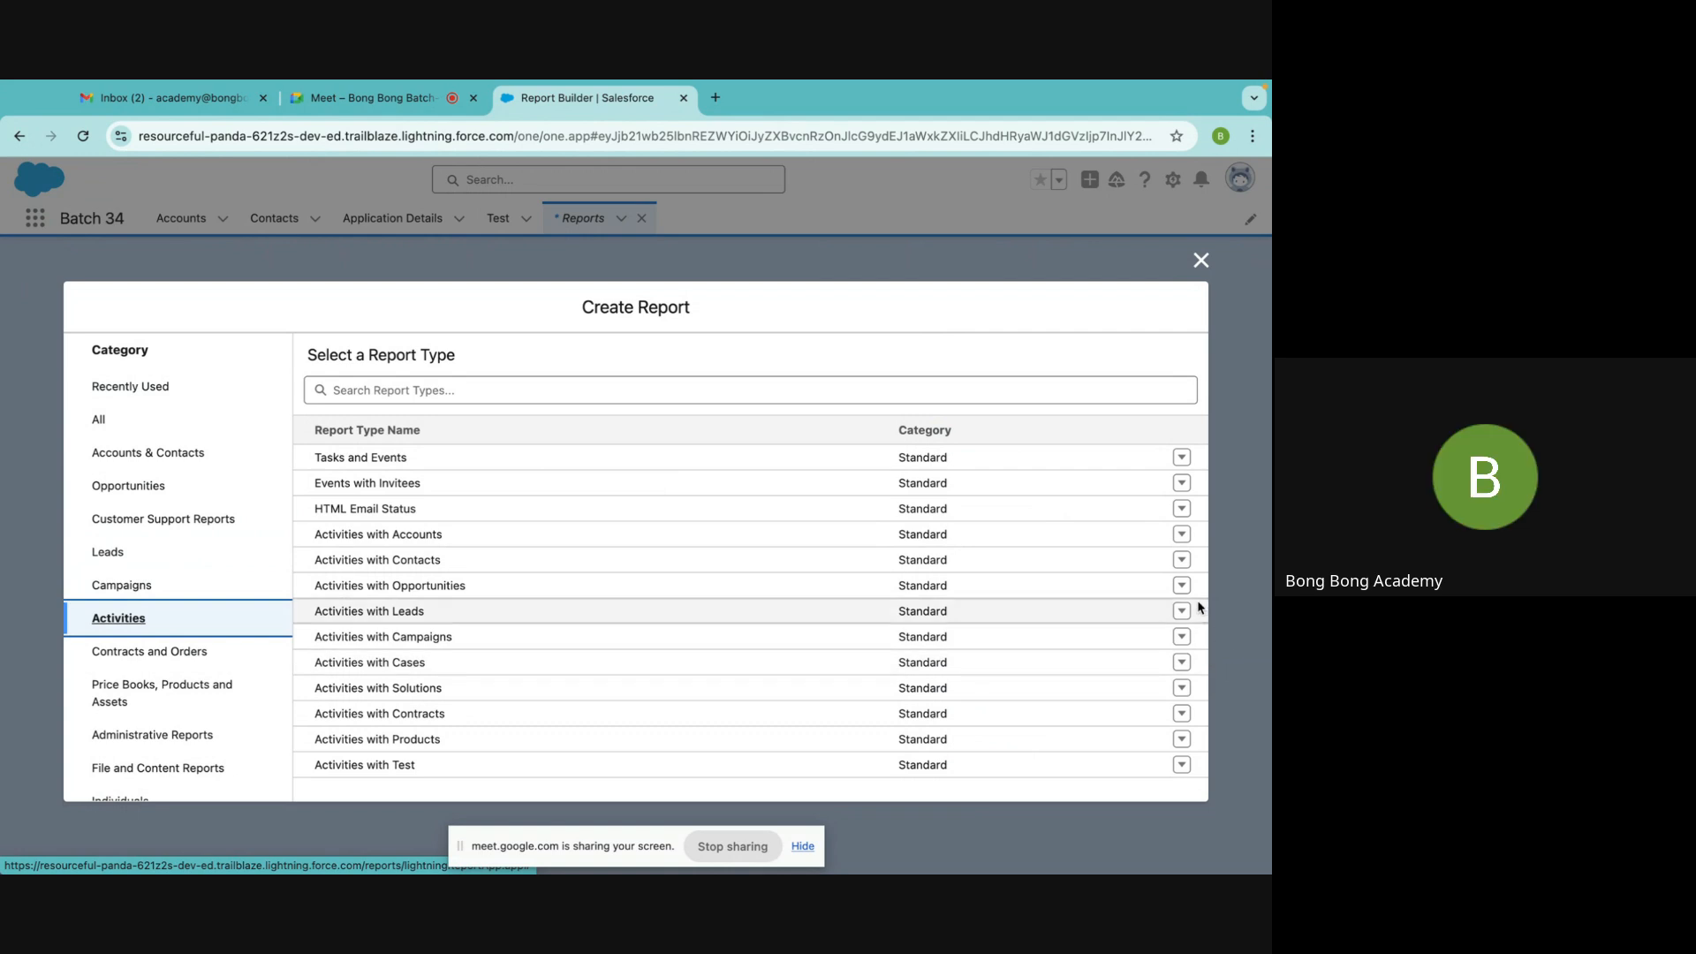
pyautogui.click(386, 594)
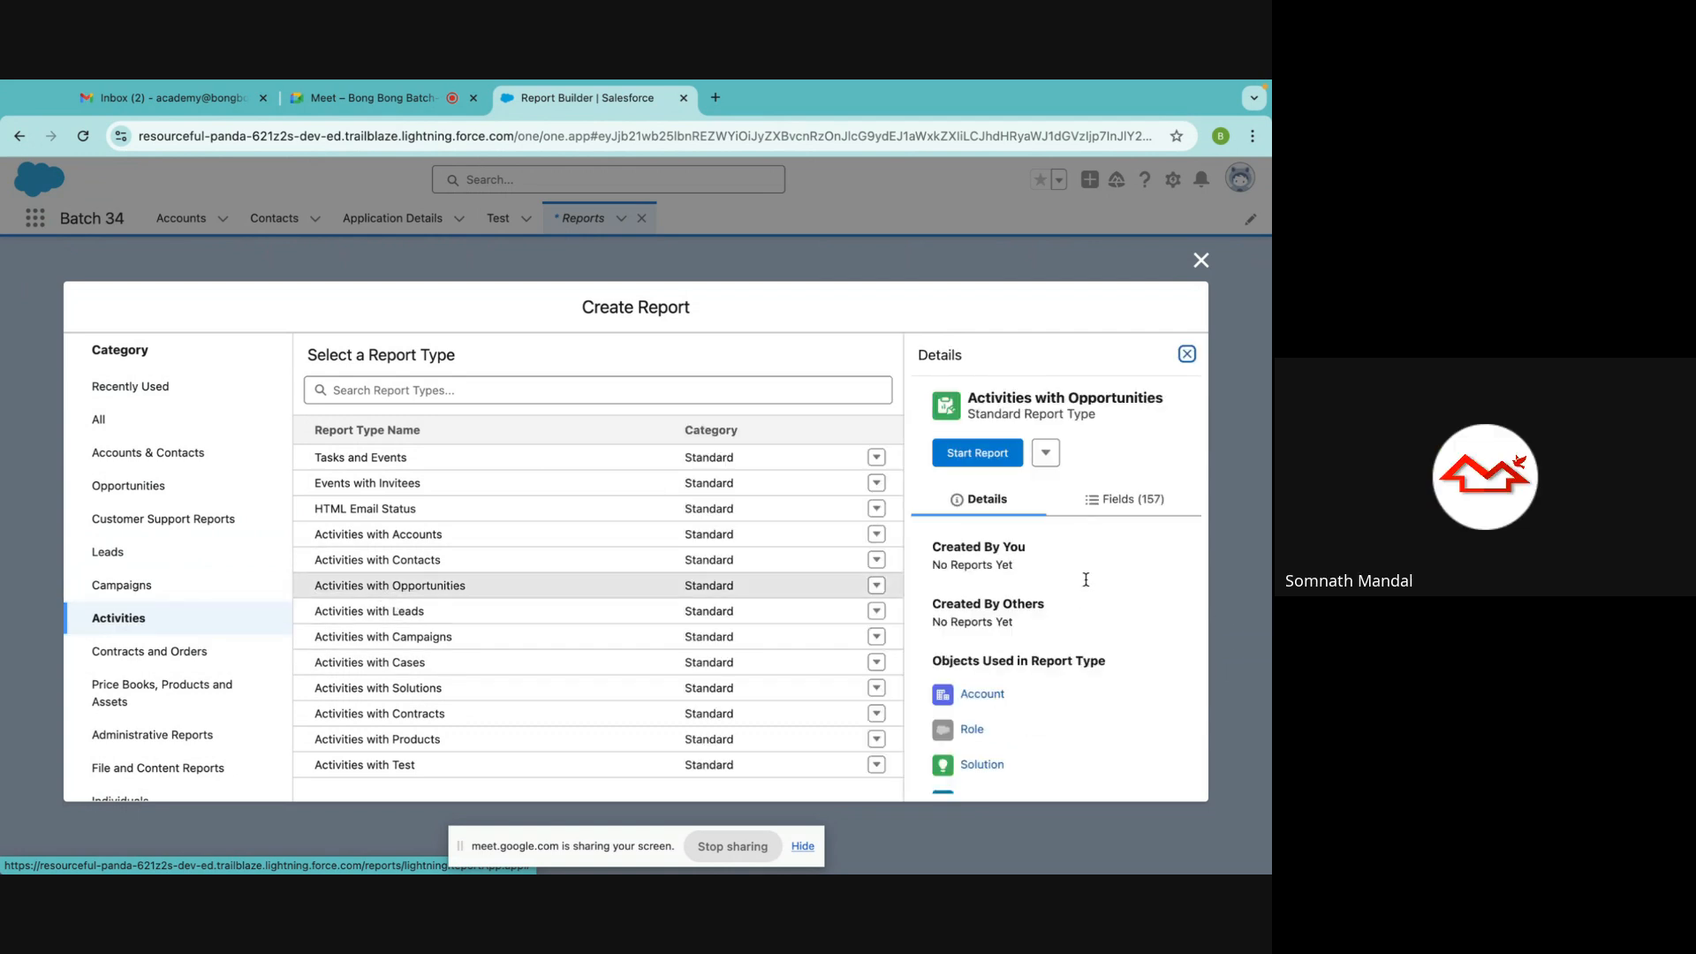
pyautogui.click(1045, 452)
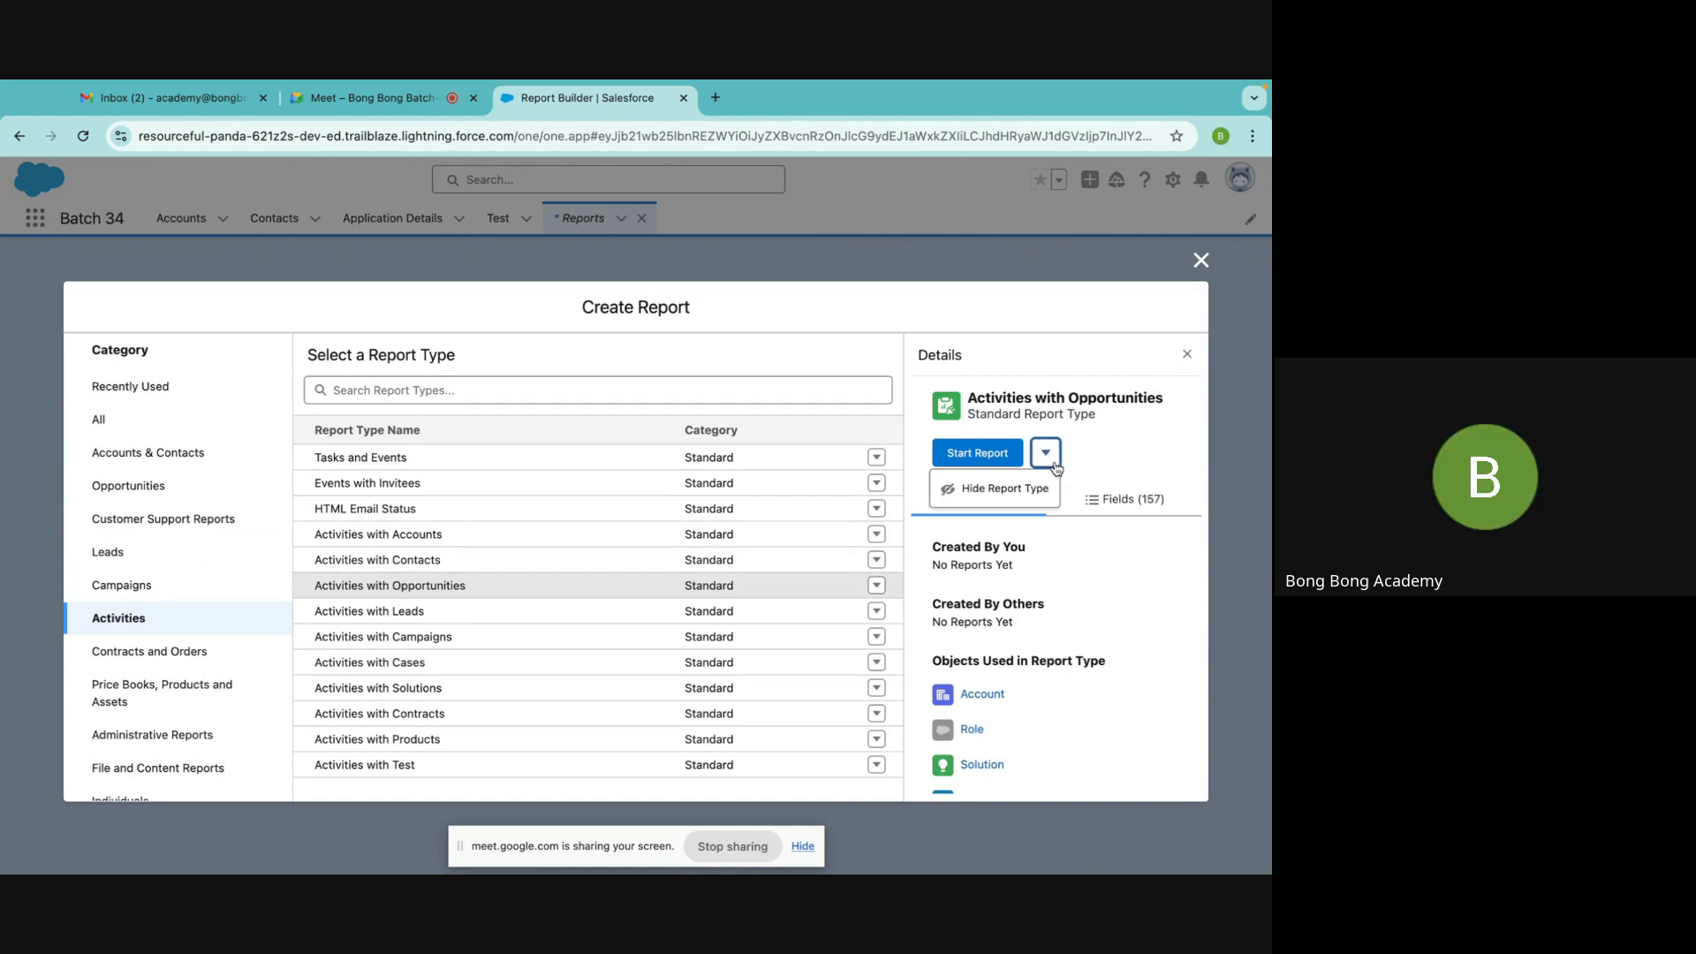
pyautogui.click(1026, 621)
pyautogui.scroll(-5, 1026, 618)
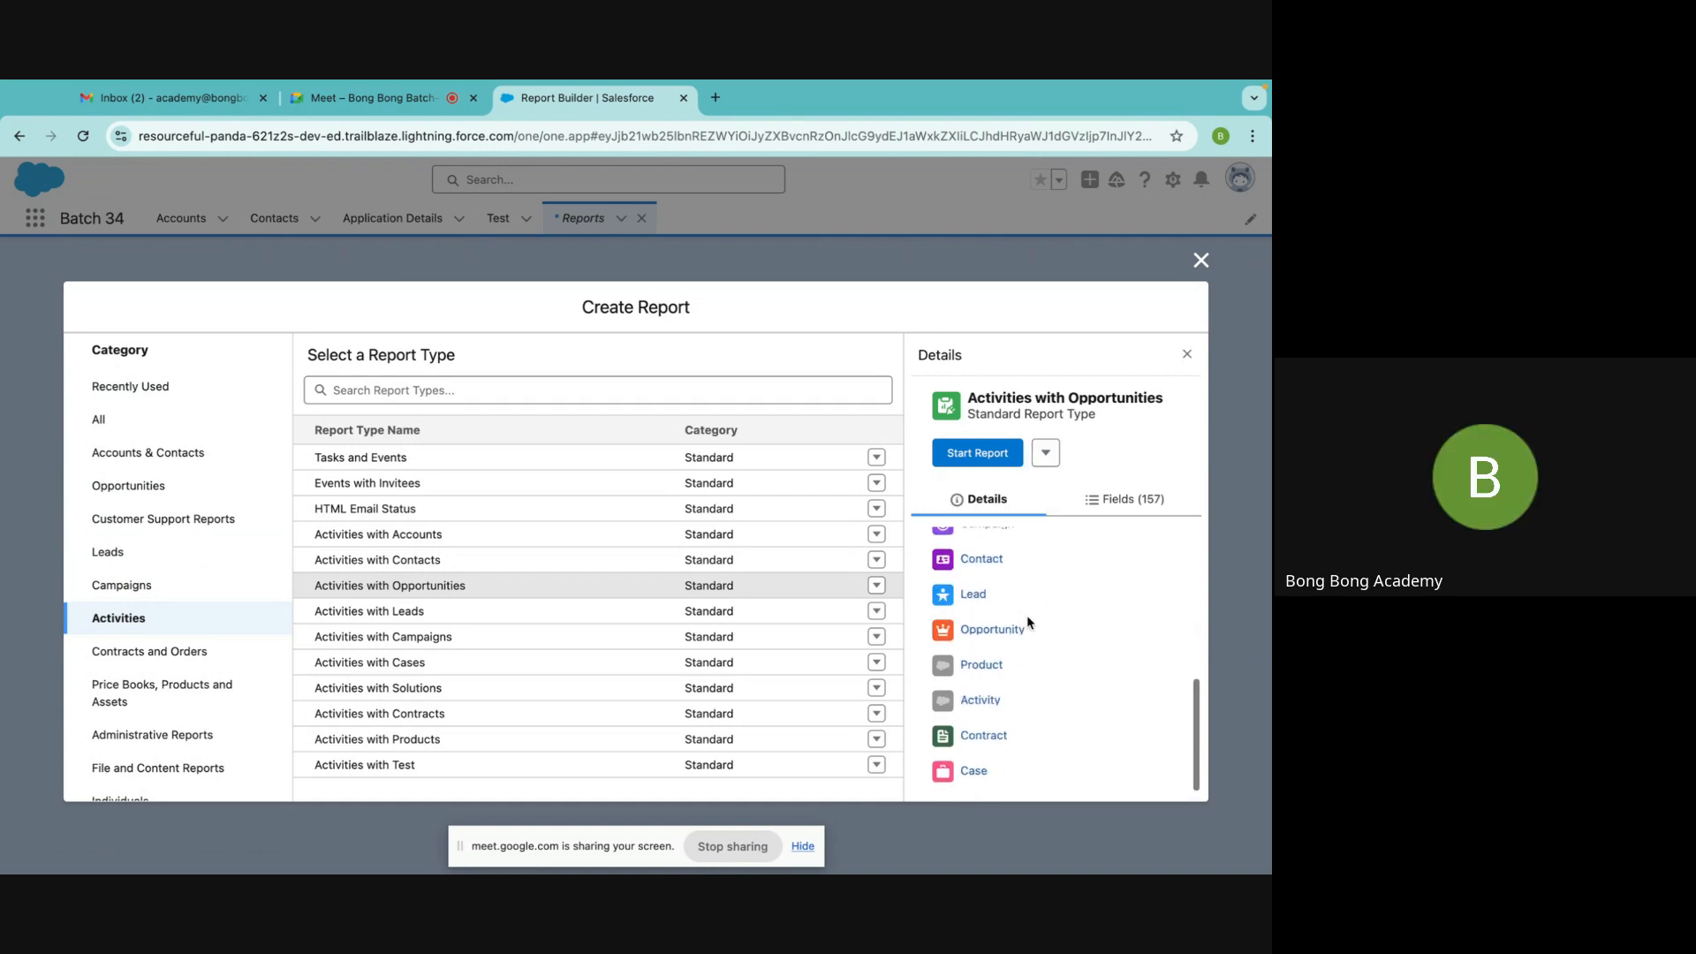
# Look through the fields offered by the Activities with Opportunities report type
pyautogui.click(1119, 502)
pyautogui.scroll(-10, 1059, 663)
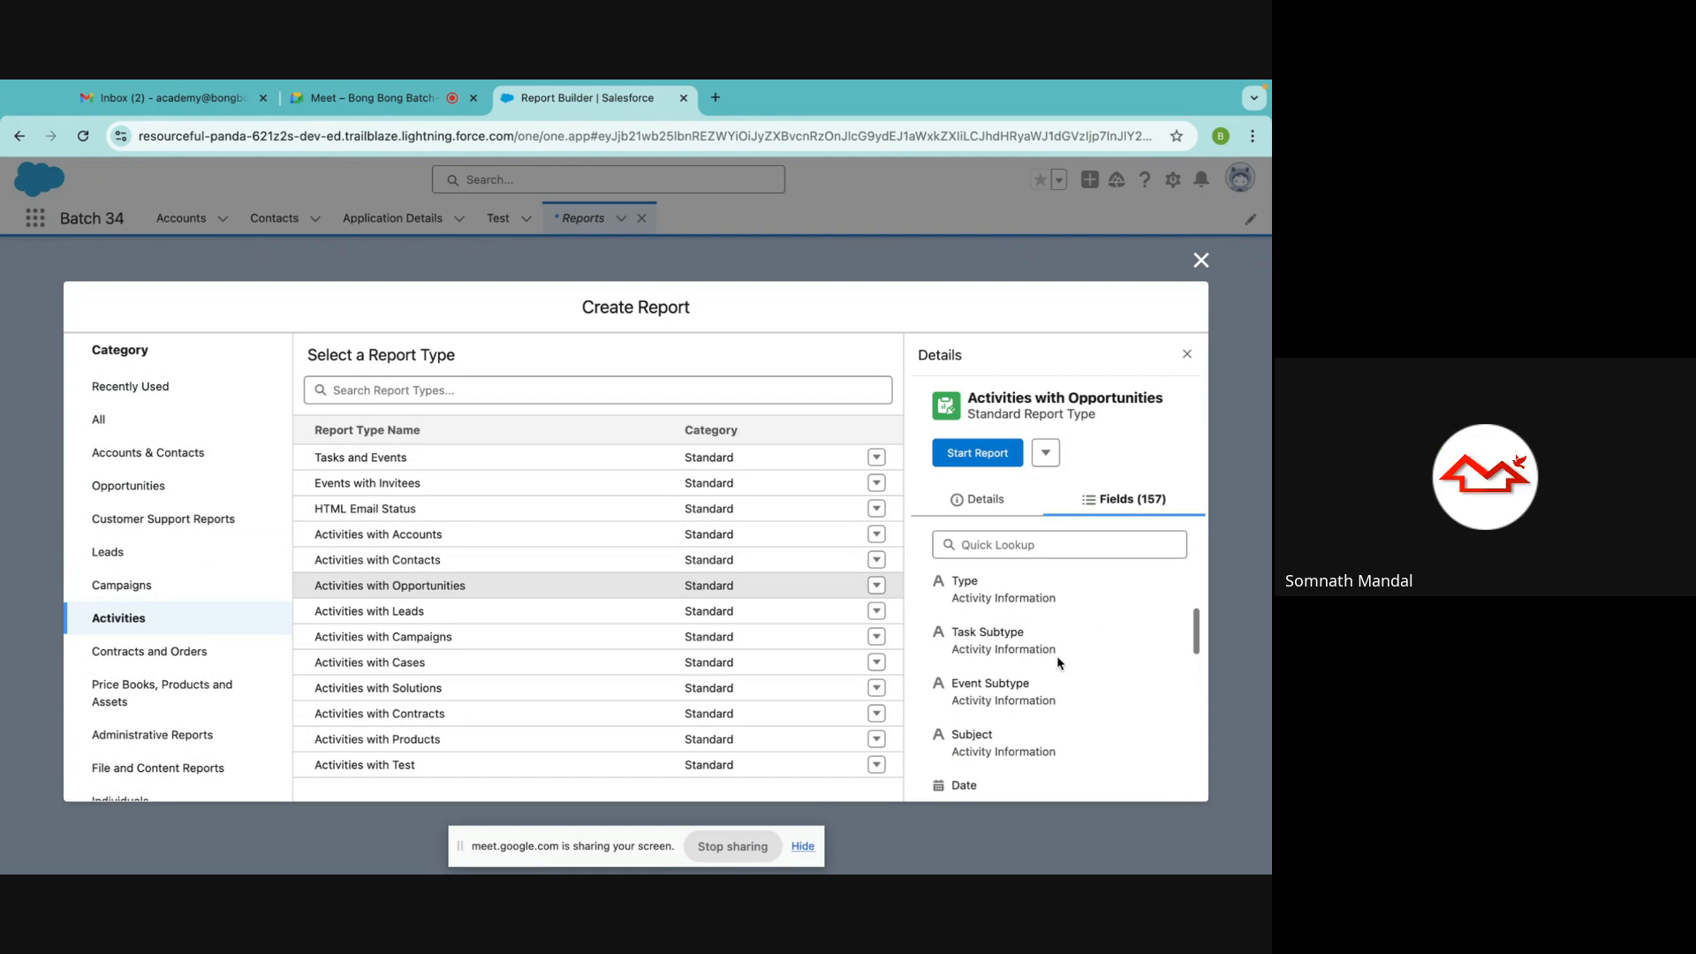
pyautogui.scroll(-15, 1059, 663)
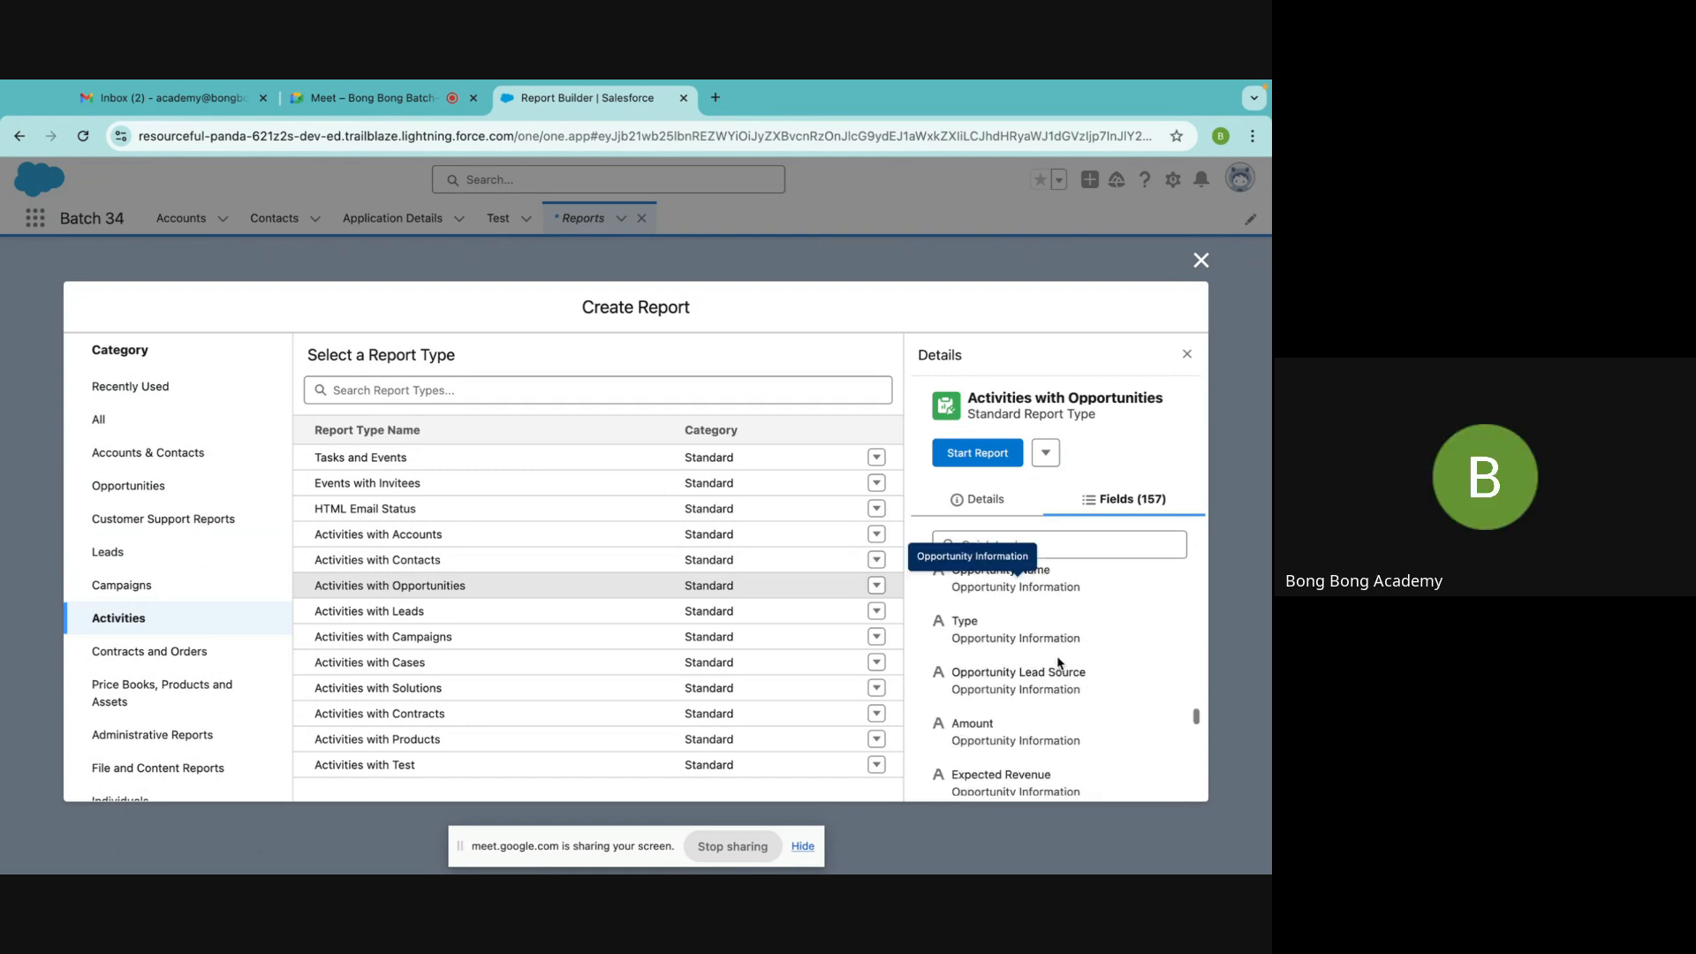
pyautogui.scroll(-10, 1057, 662)
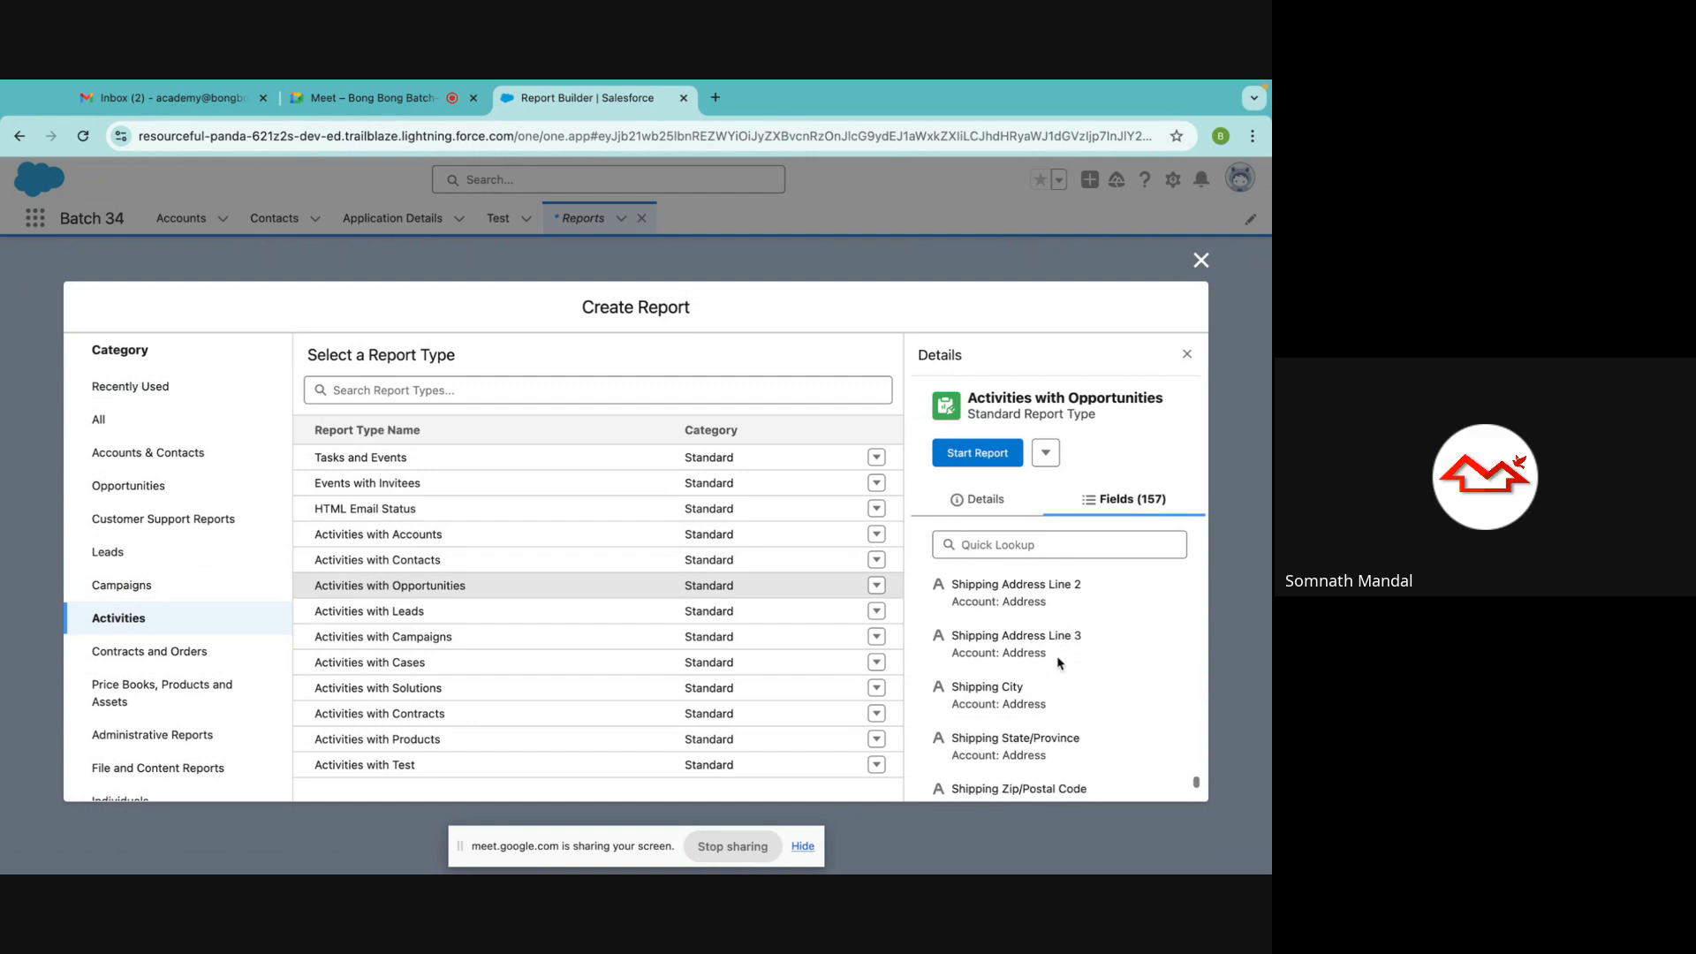
pyautogui.scroll(15, 1058, 663)
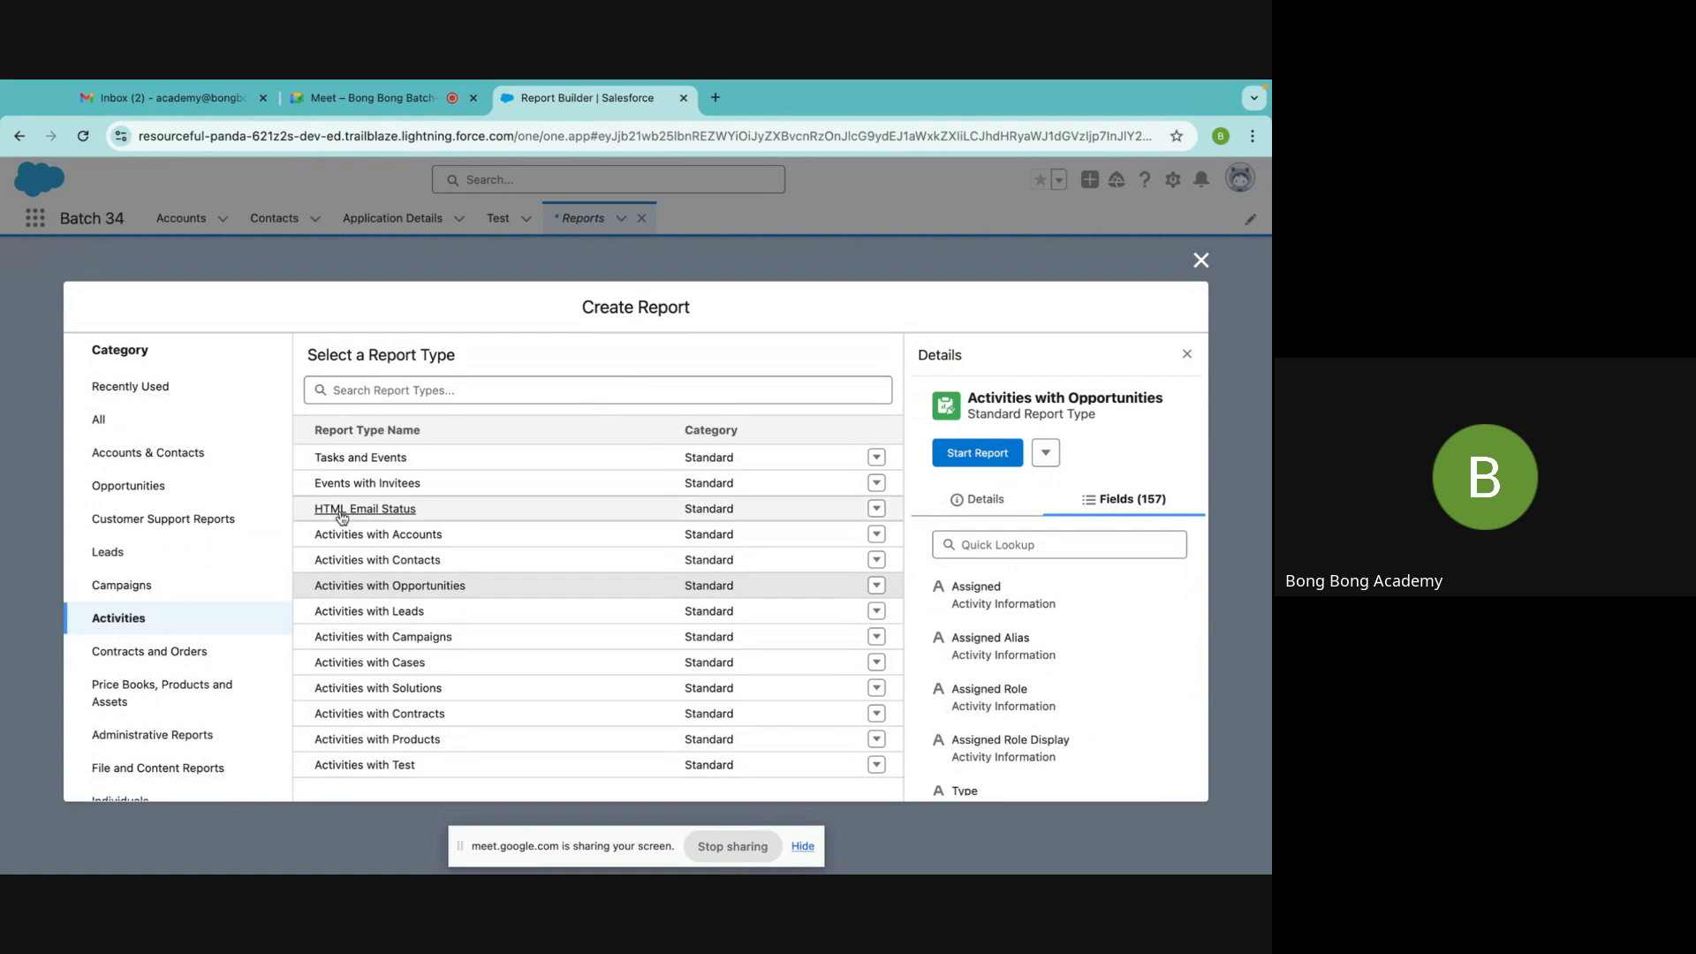
# Compare the report types listed in the Opportunities and Other Reports categories
pyautogui.click(168, 477)
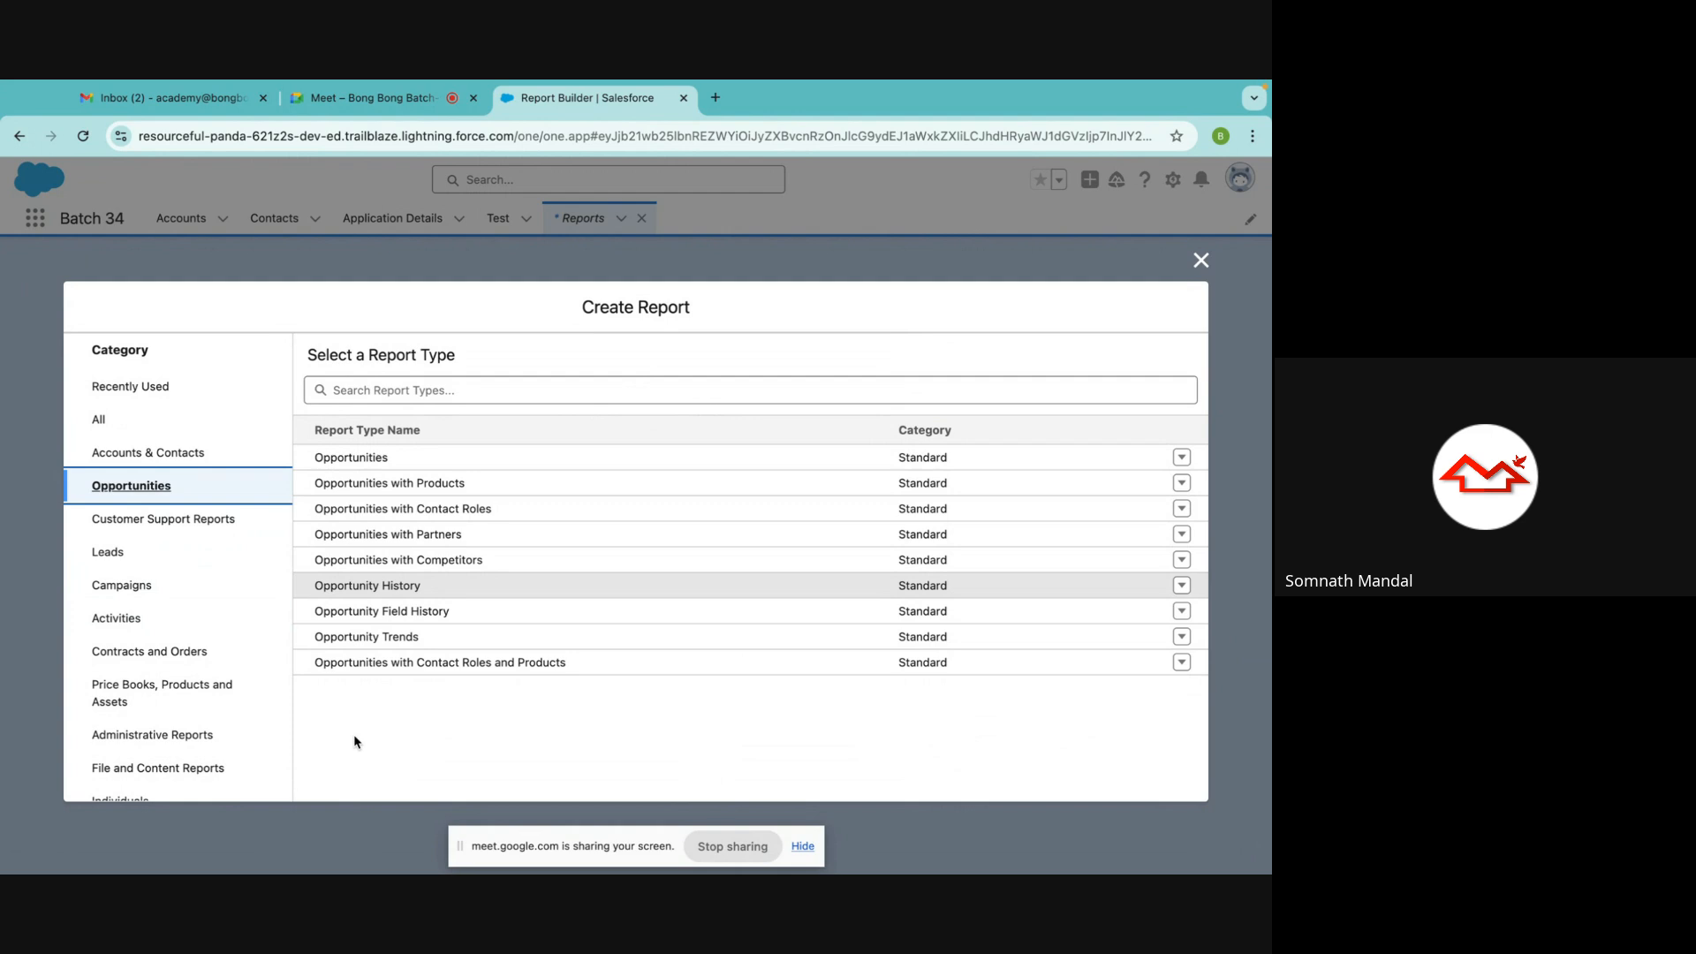
pyautogui.scroll(-2, 191, 604)
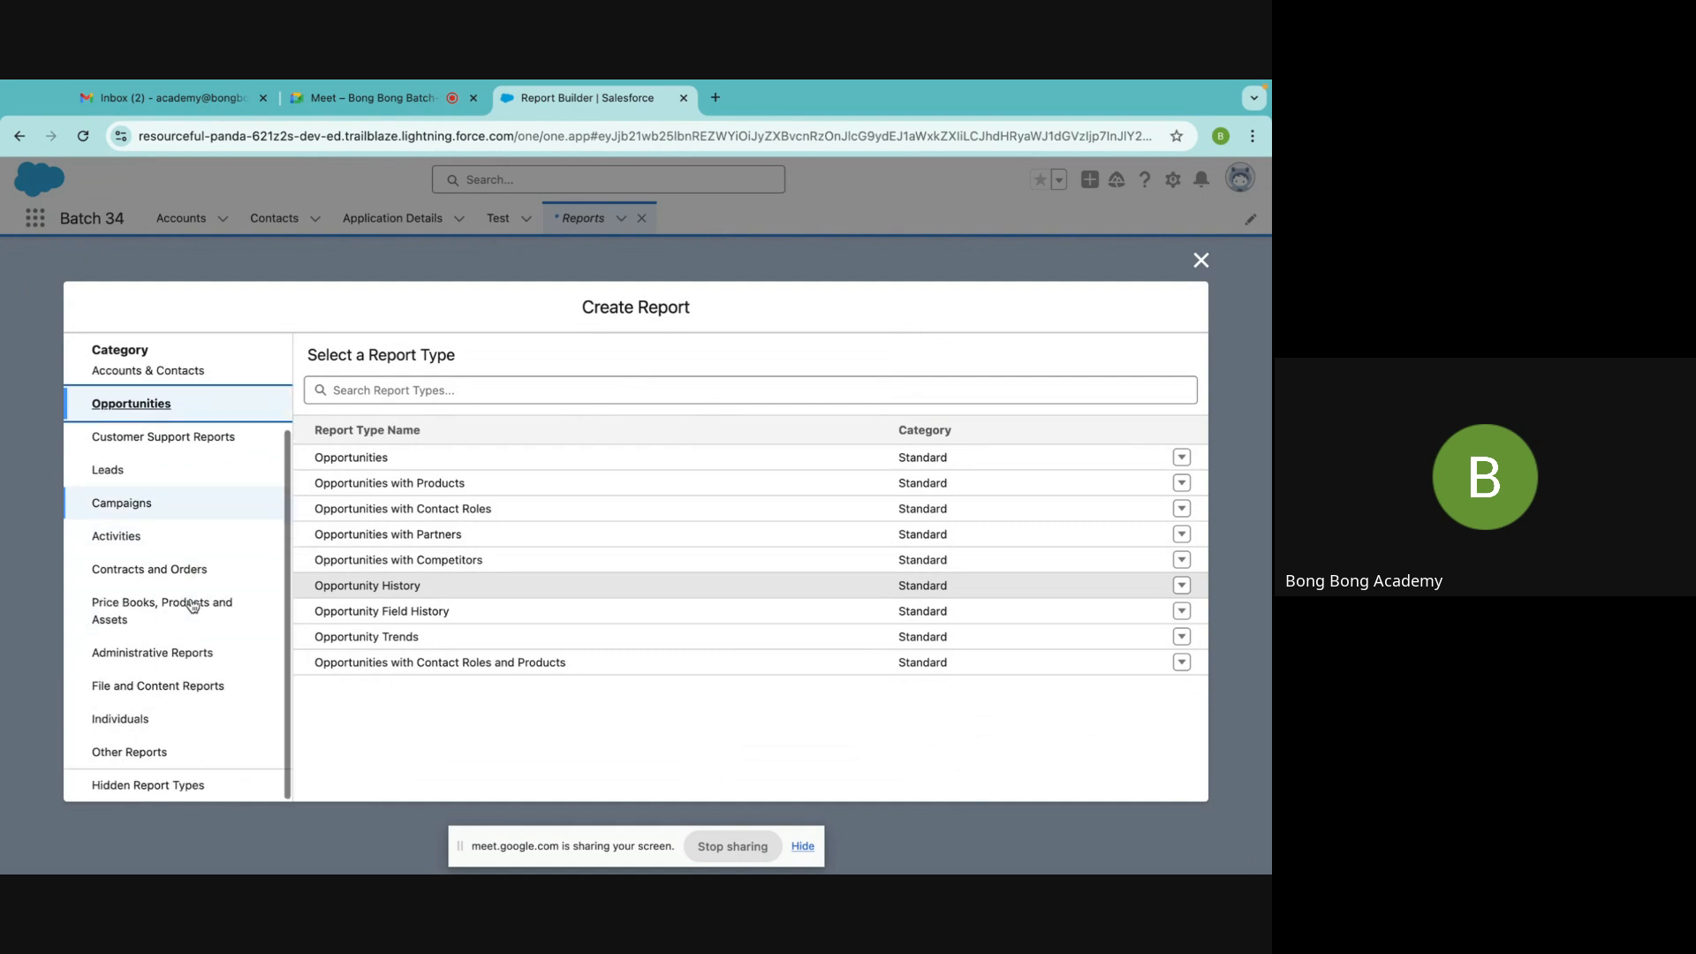
pyautogui.scroll(2, 191, 605)
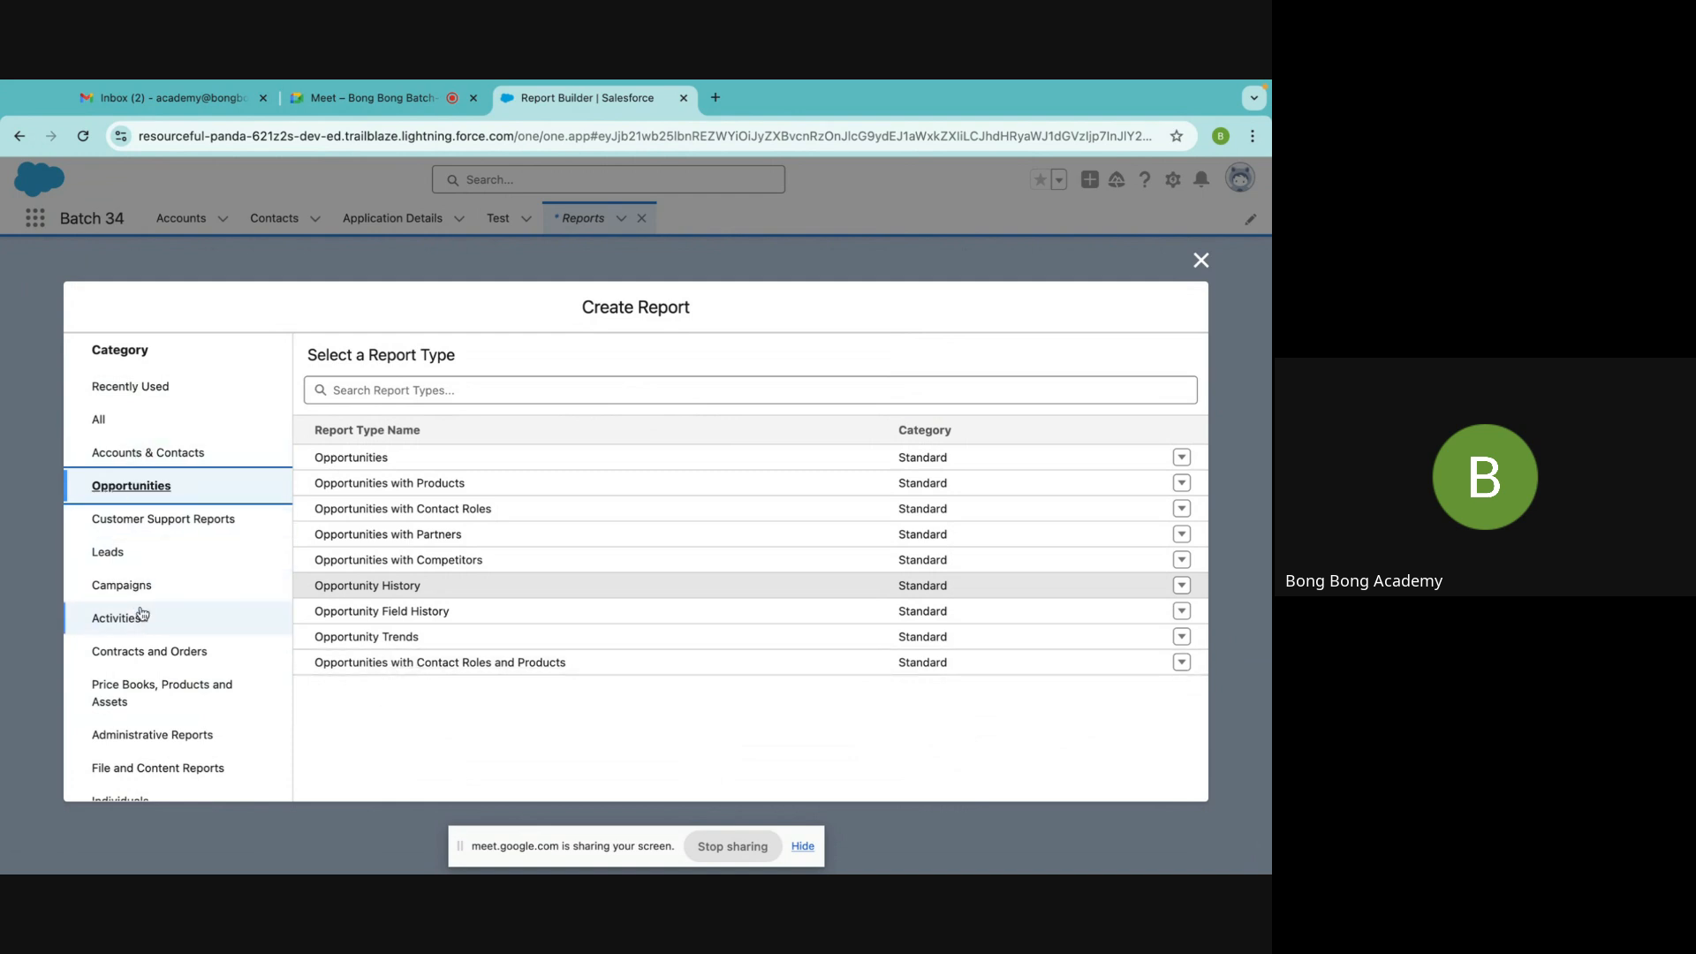
pyautogui.scroll(-1, 141, 615)
pyautogui.click(112, 753)
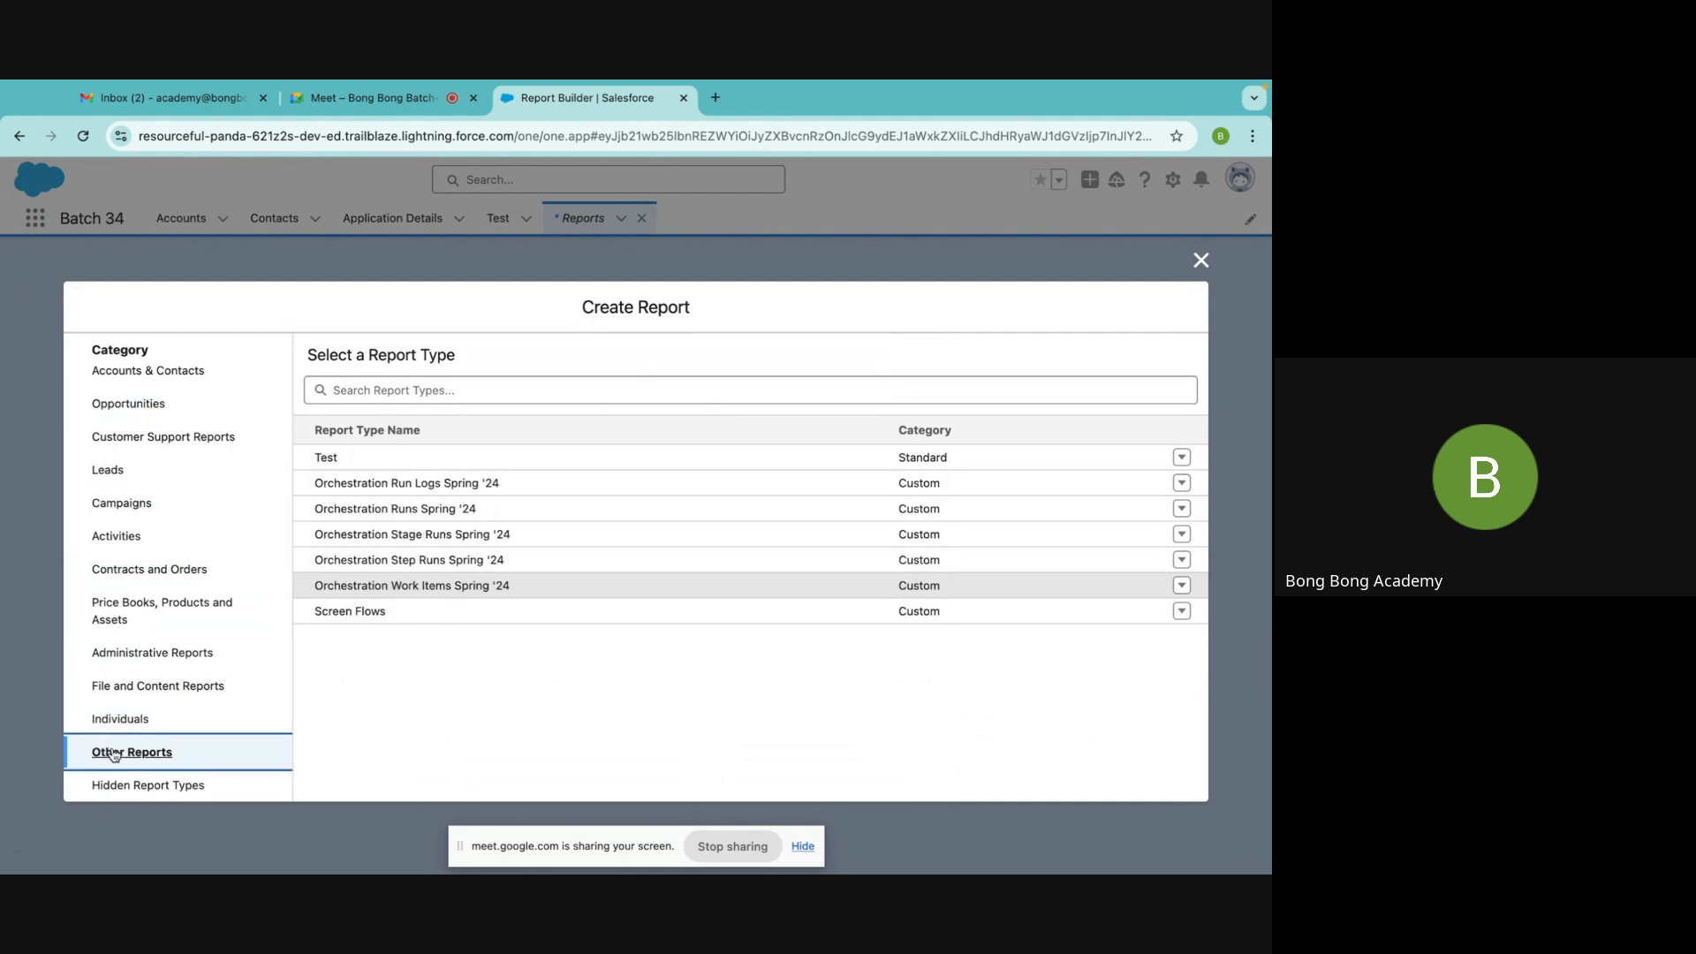
pyautogui.scroll(1, 151, 447)
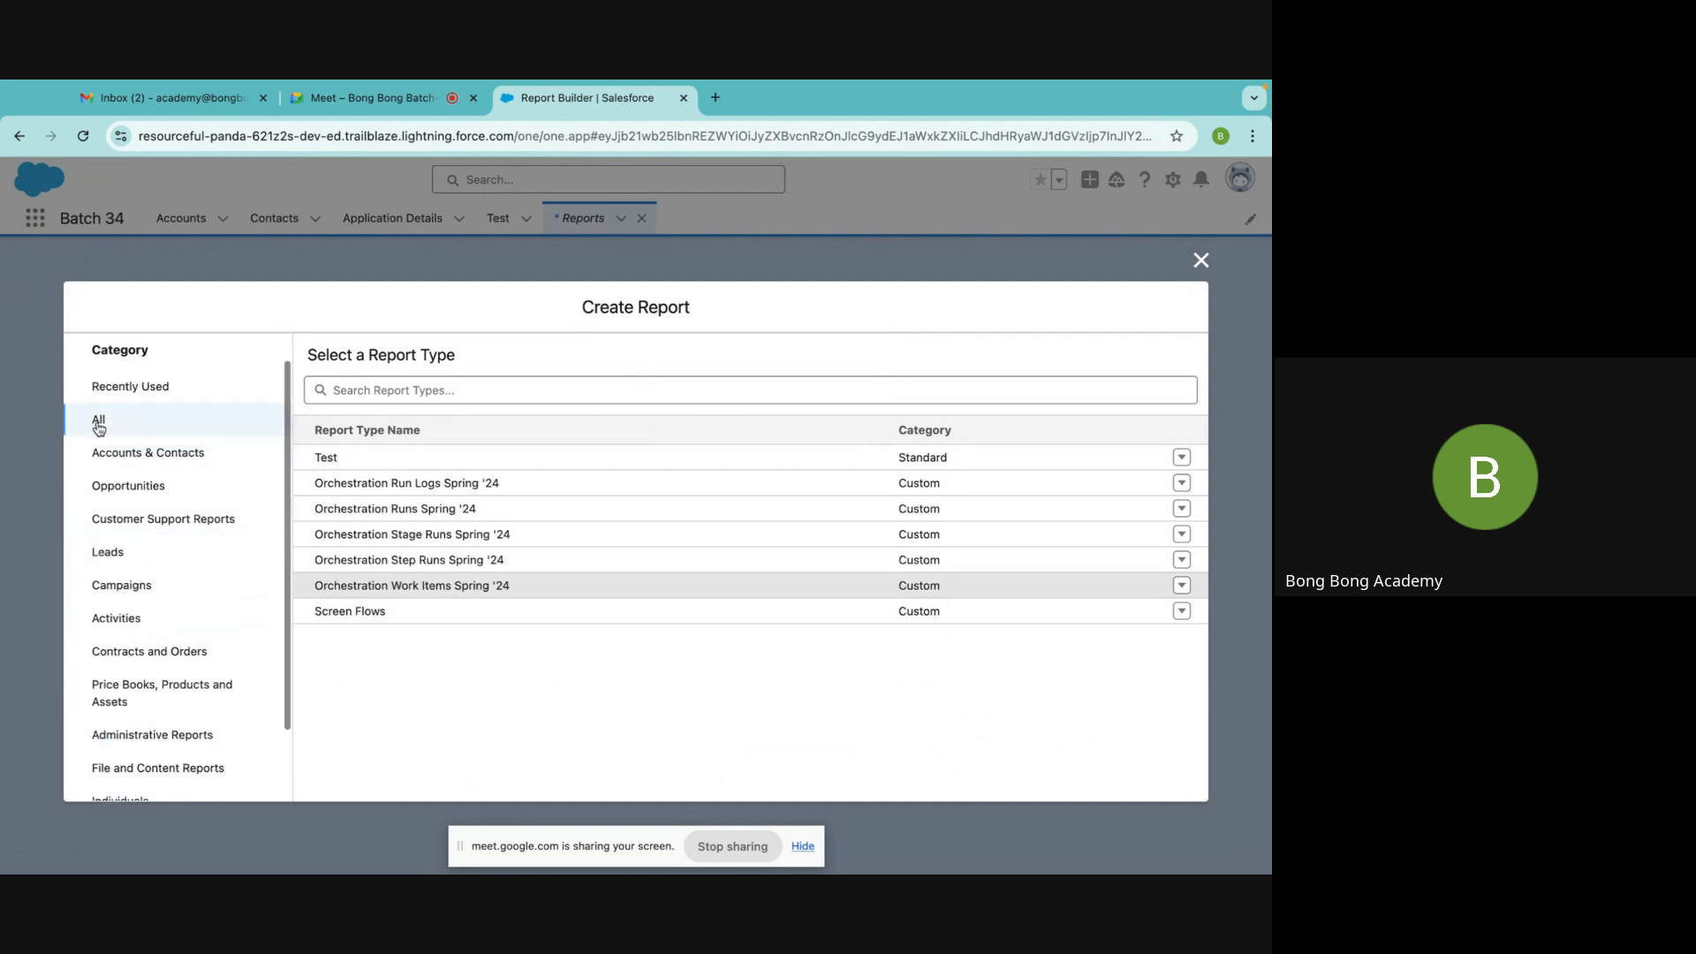
# Search all report types for "app", start a report from the custom Application Details type and close it without saving
pyautogui.click(99, 425)
pyautogui.click(362, 390)
pyautogui.write('app')
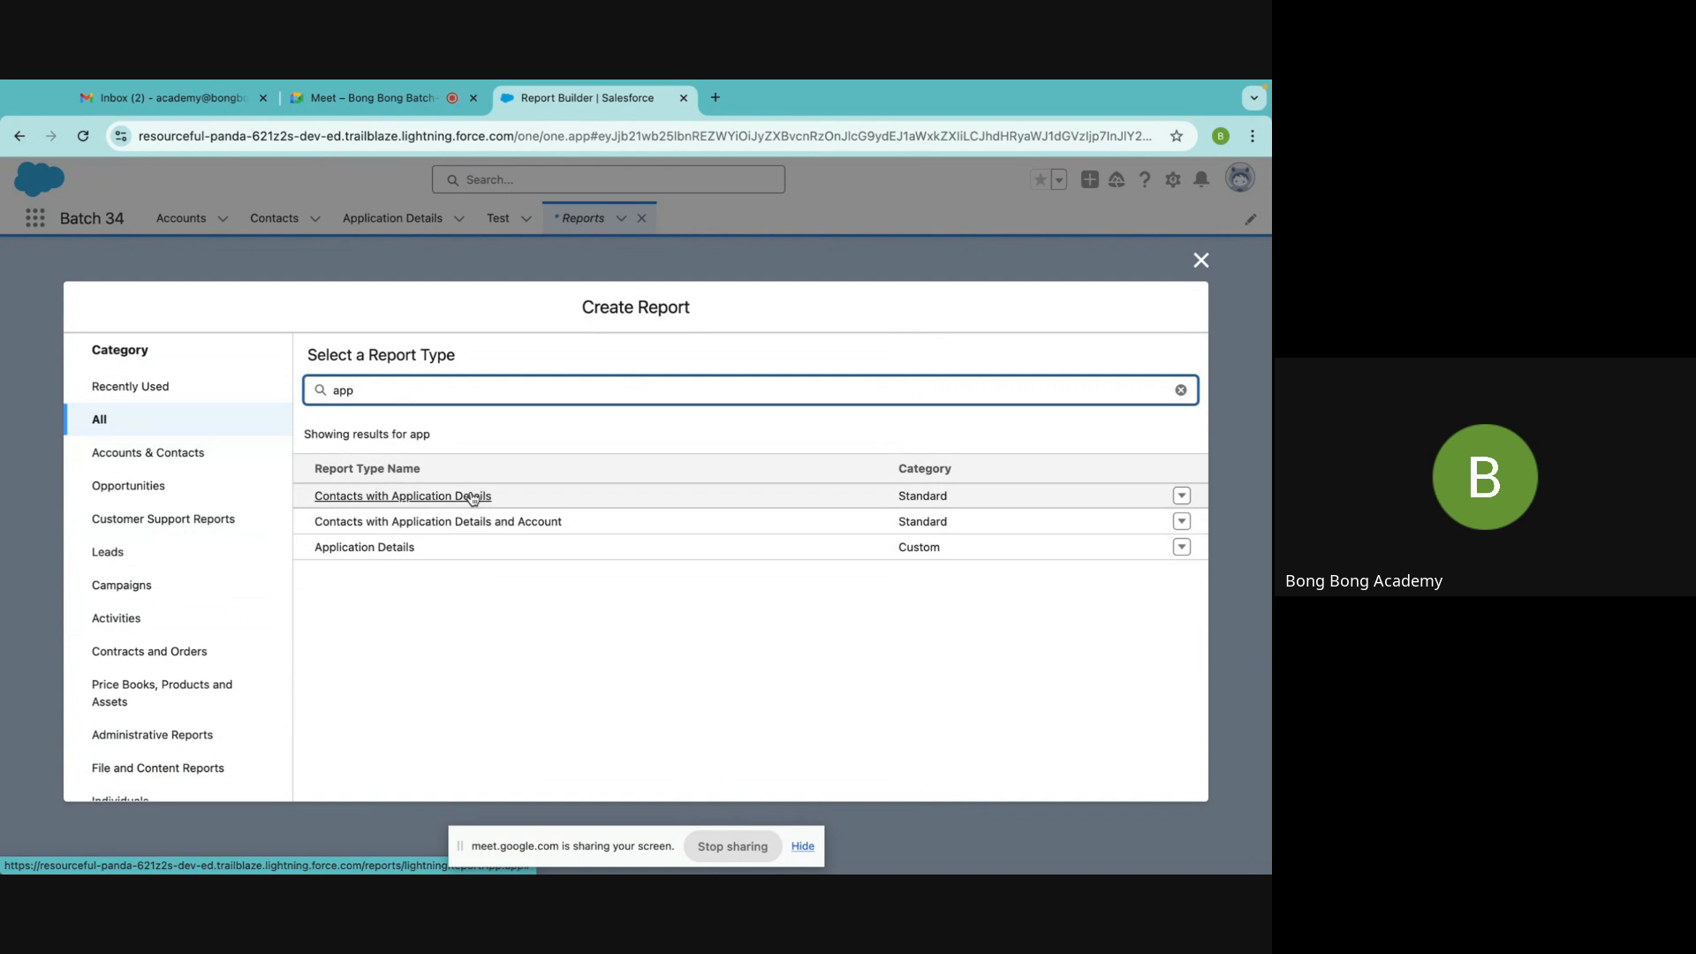
pyautogui.click(1180, 547)
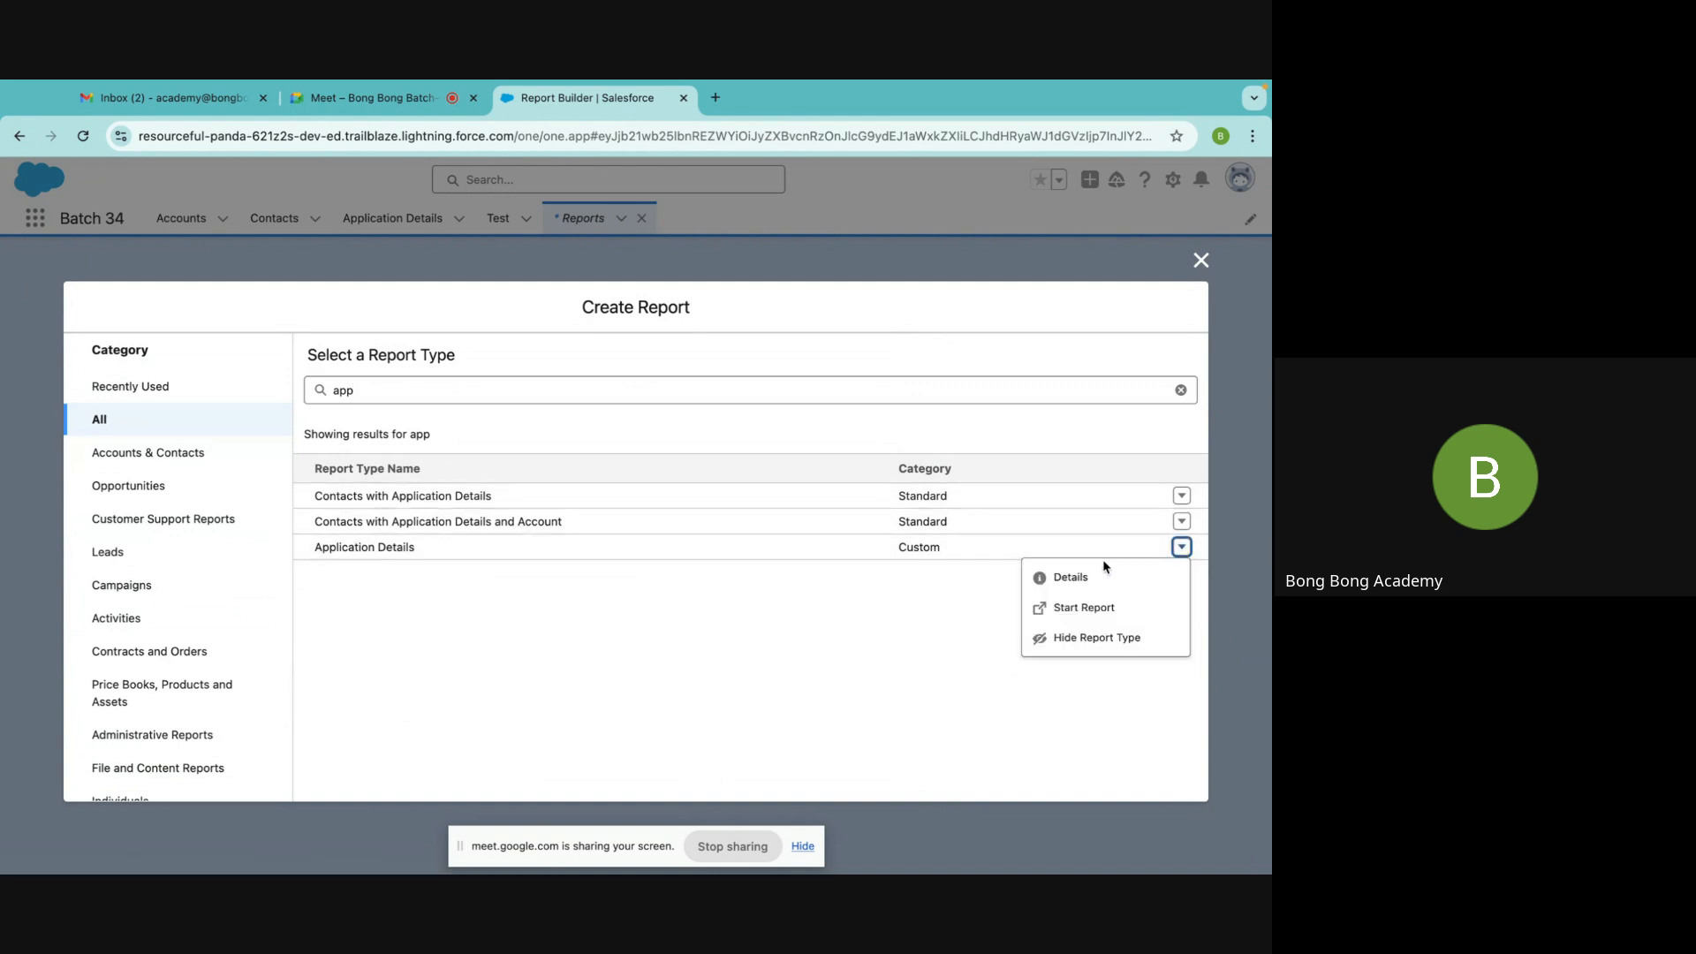
pyautogui.click(1079, 605)
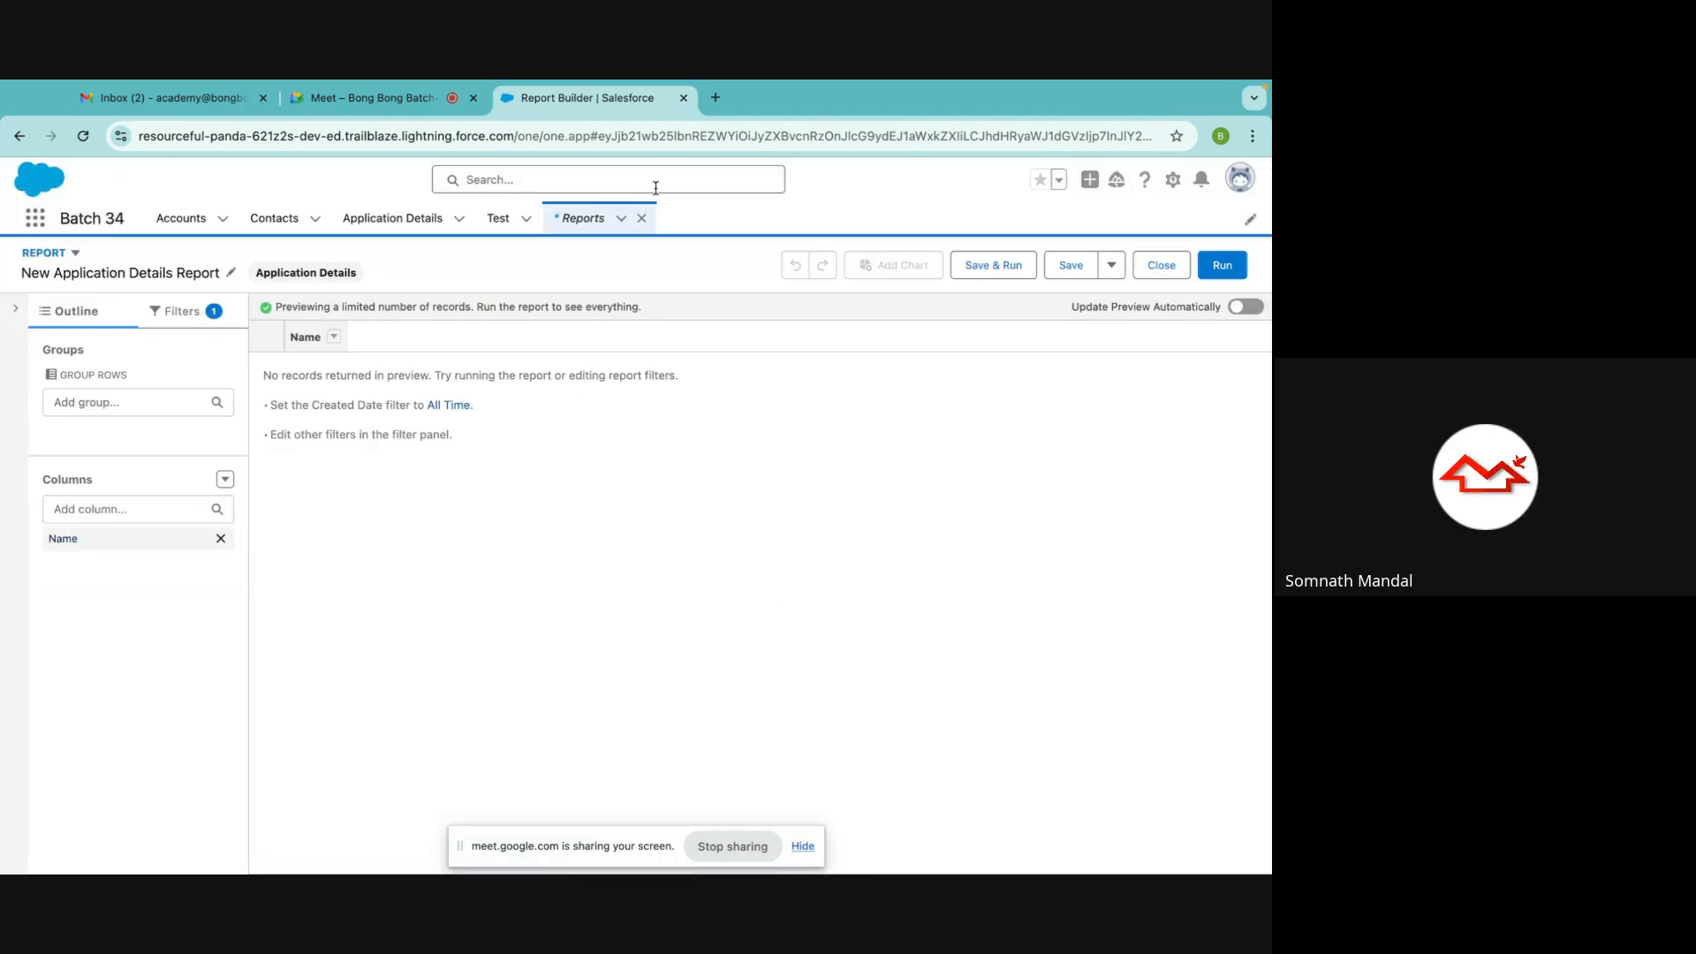
pyautogui.click(585, 218)
pyautogui.click(641, 218)
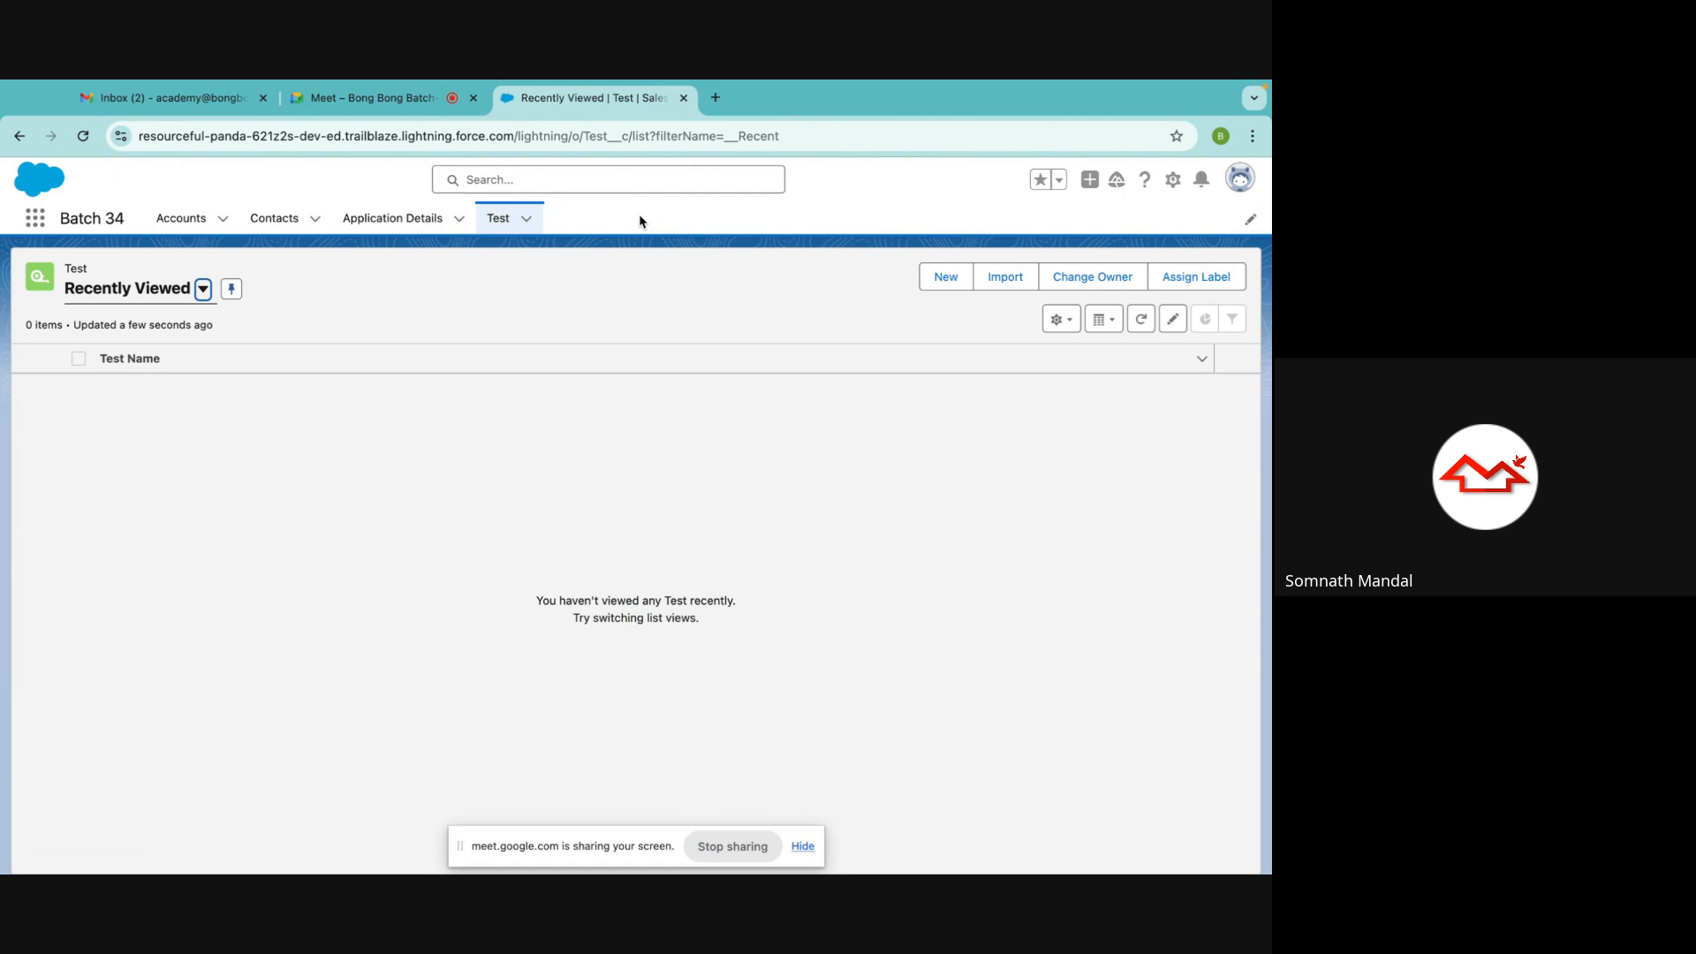
# Switch to the Excel workbook to view the Matrix Report sheet and return to Salesforce in Chrome
pyautogui.moveTo(1031, 839)
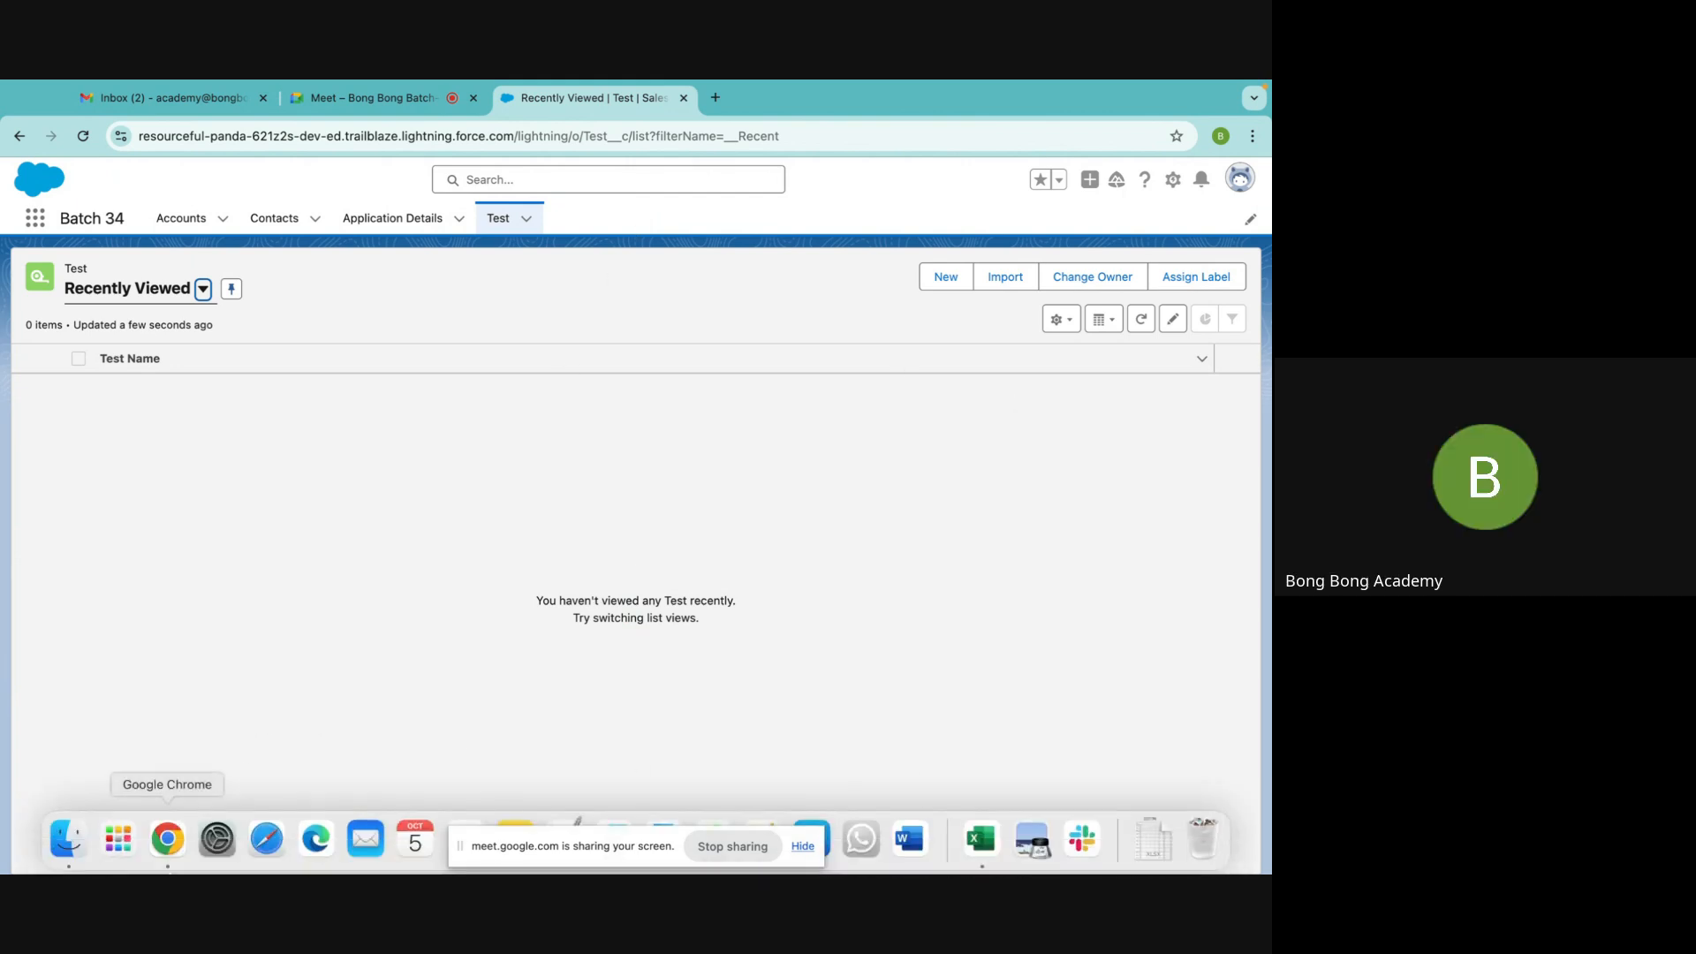
pyautogui.click(371, 97)
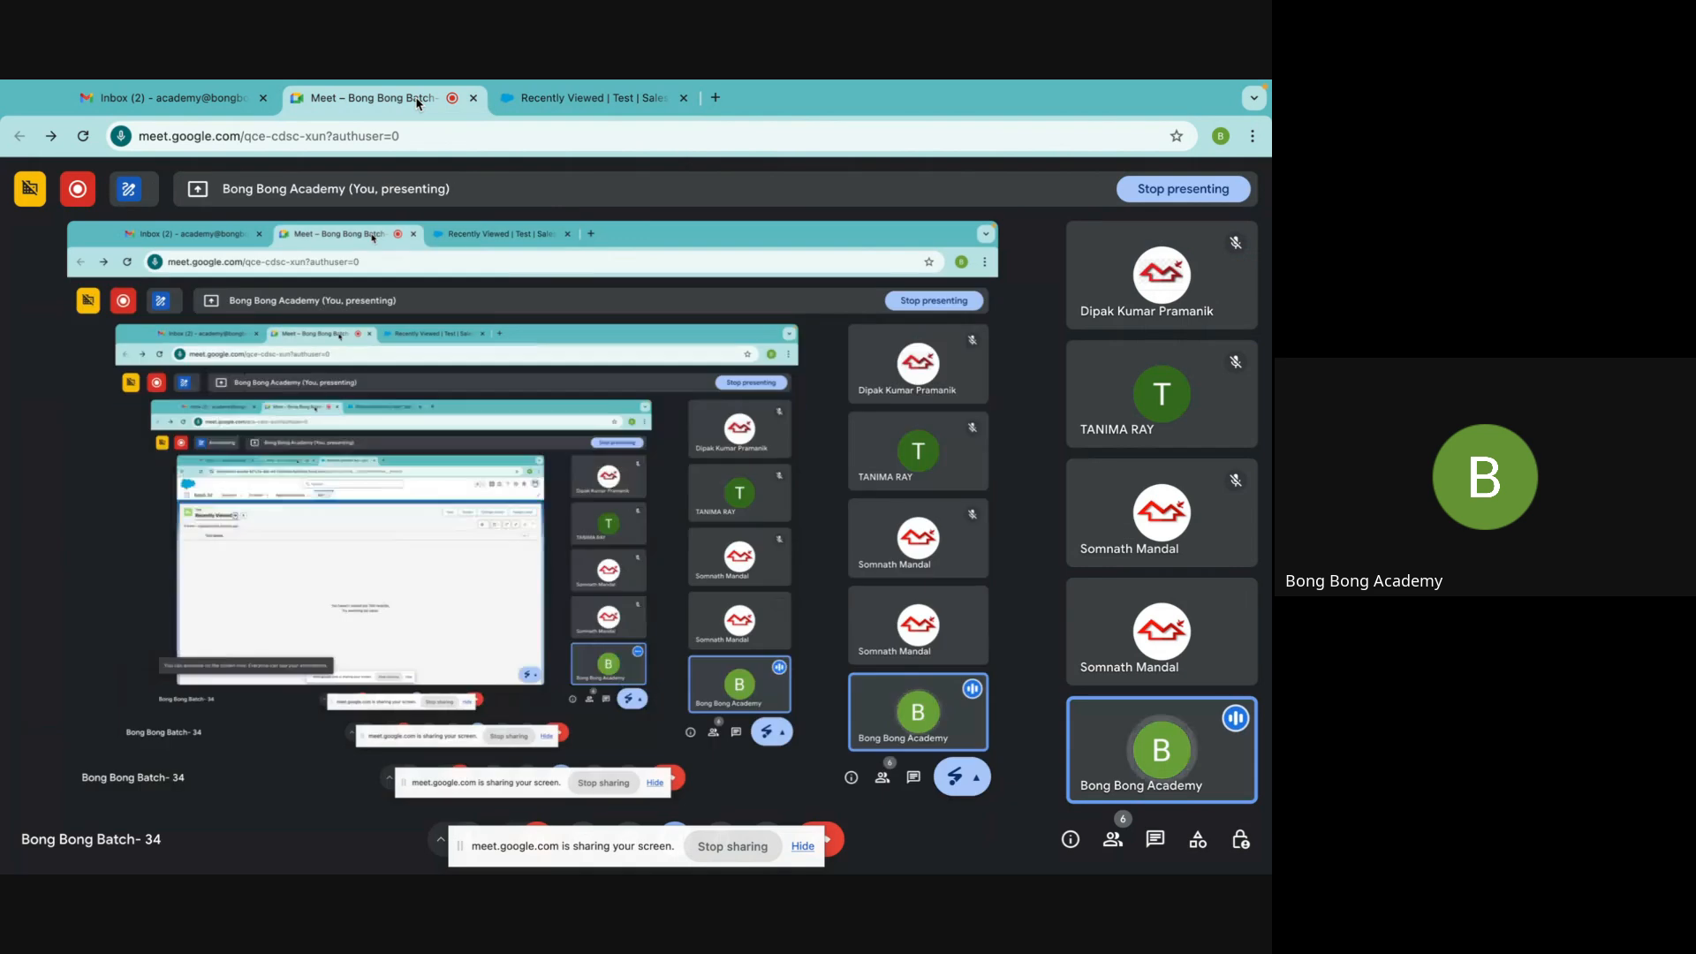
pyautogui.click(582, 98)
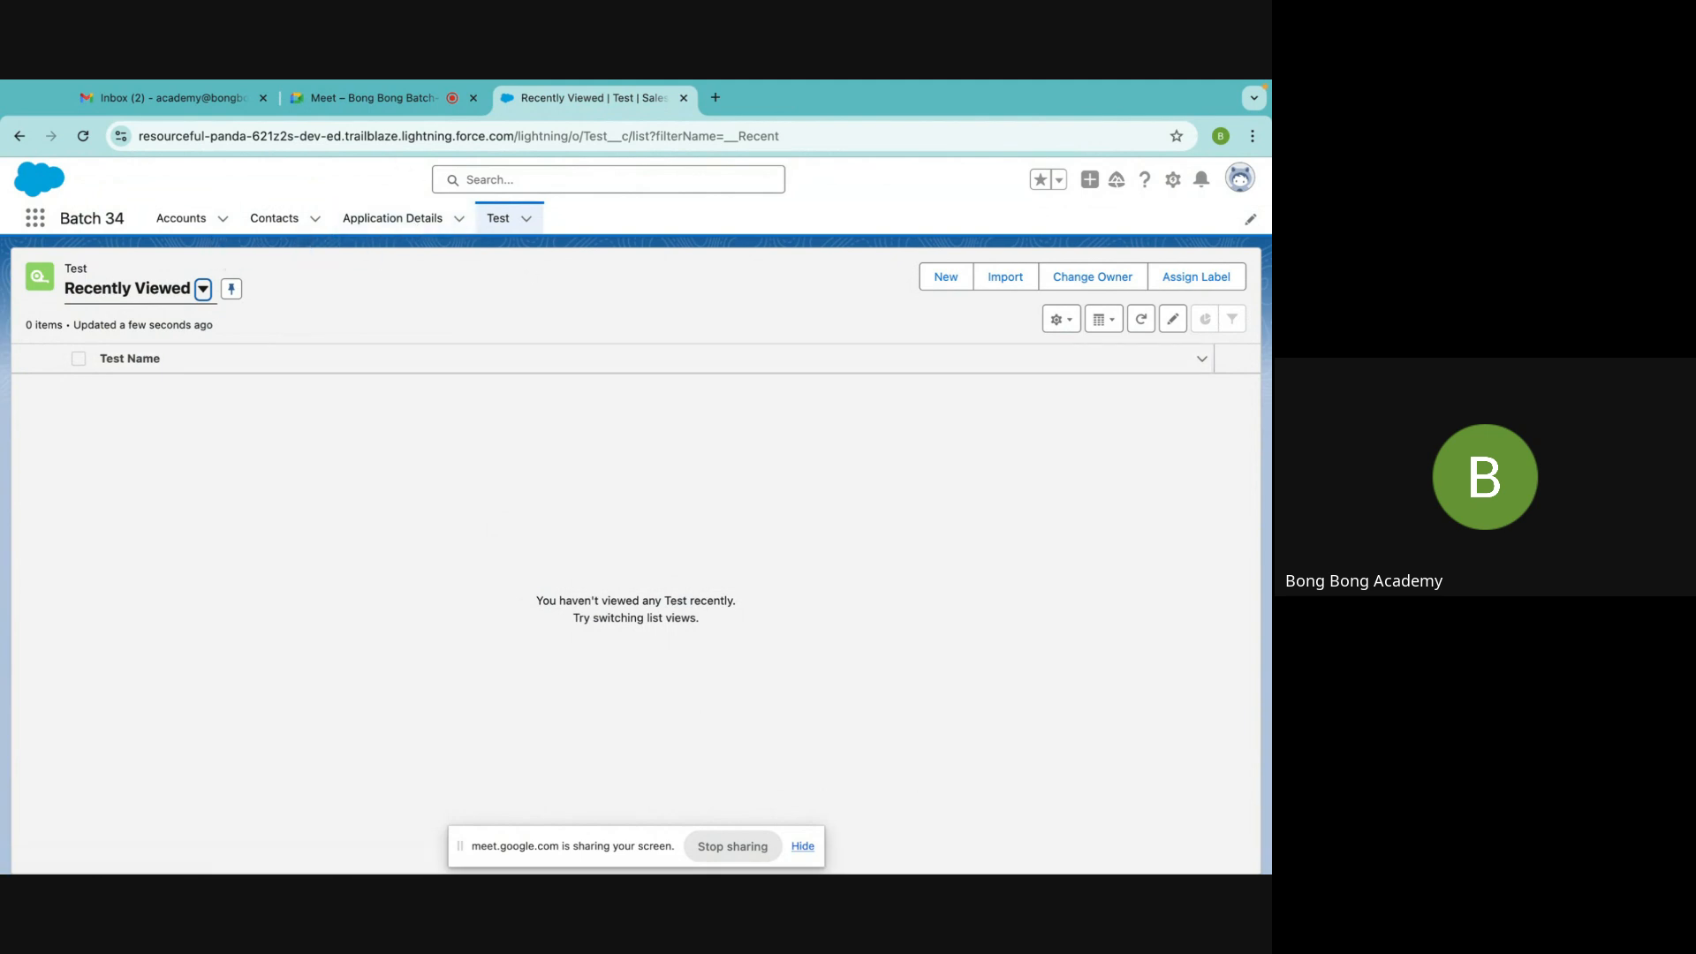
pyautogui.click(981, 839)
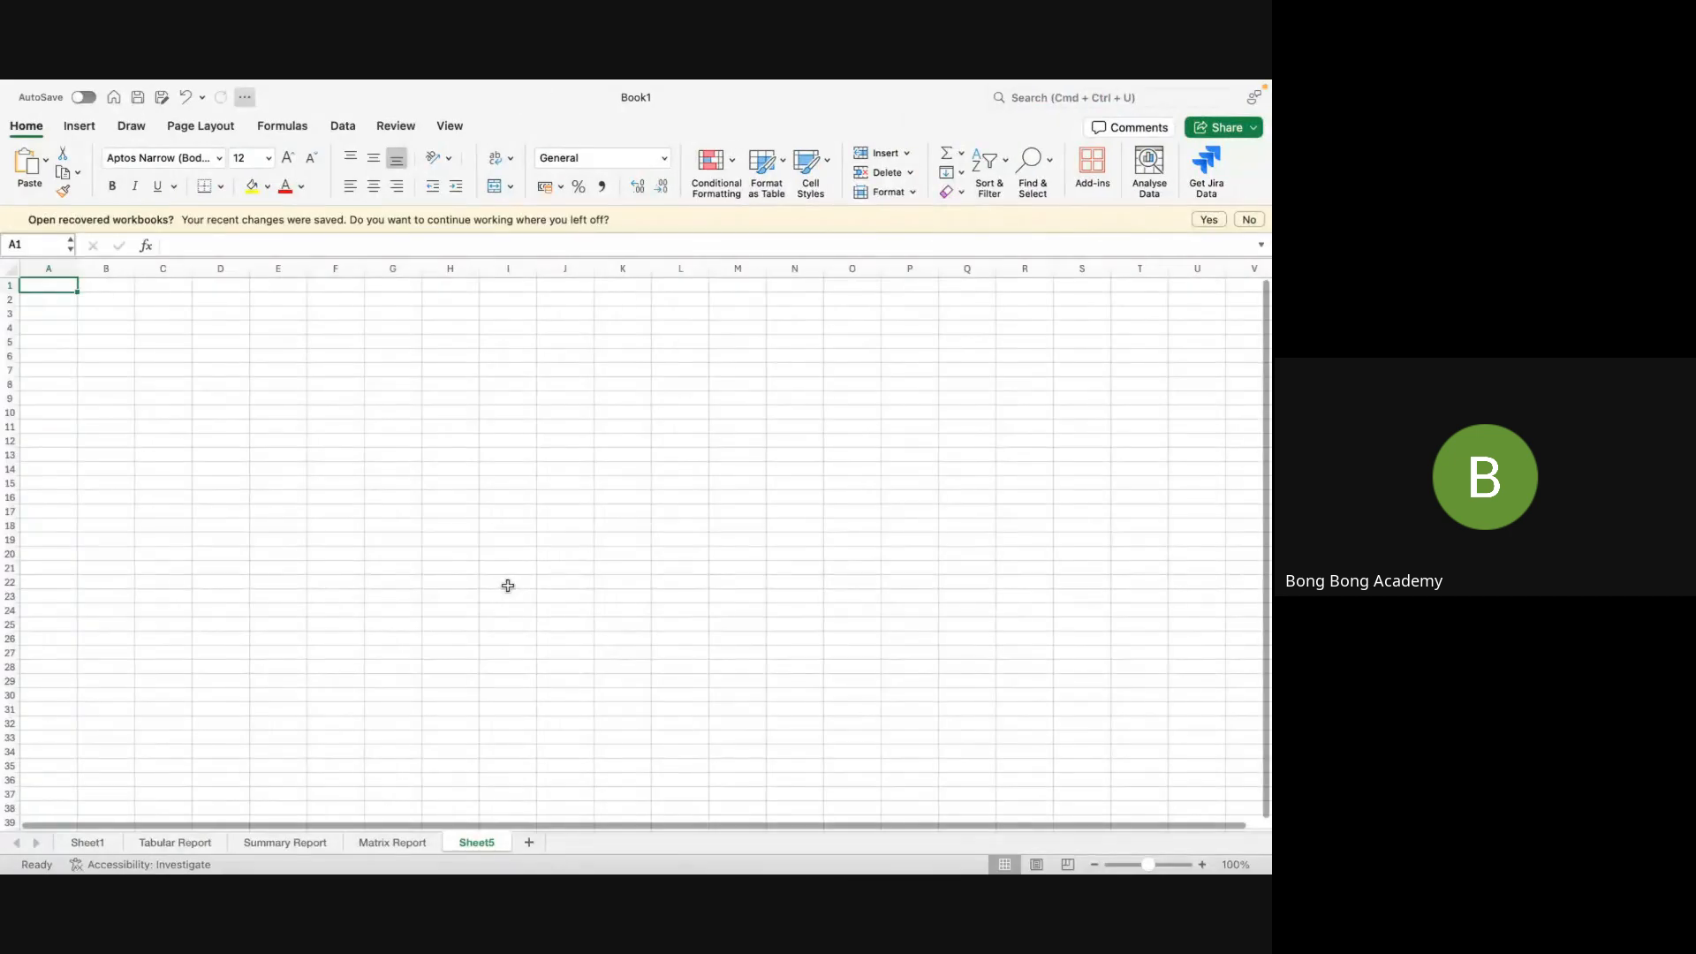
pyautogui.click(381, 844)
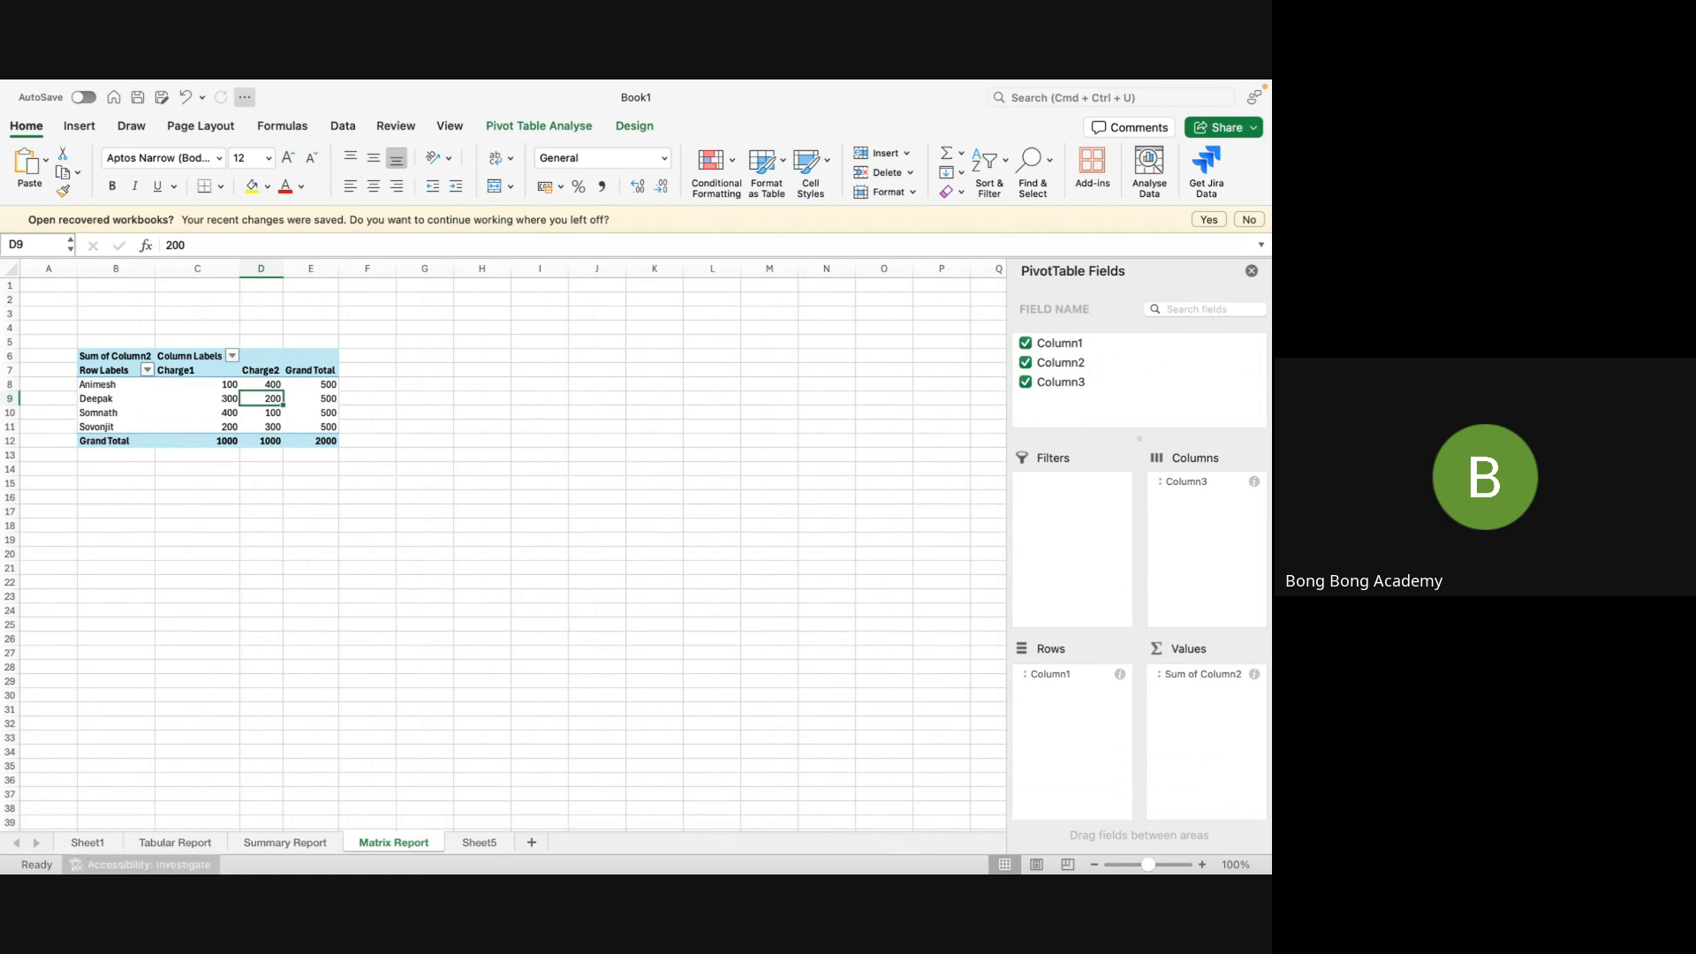
pyautogui.moveTo(265, 870)
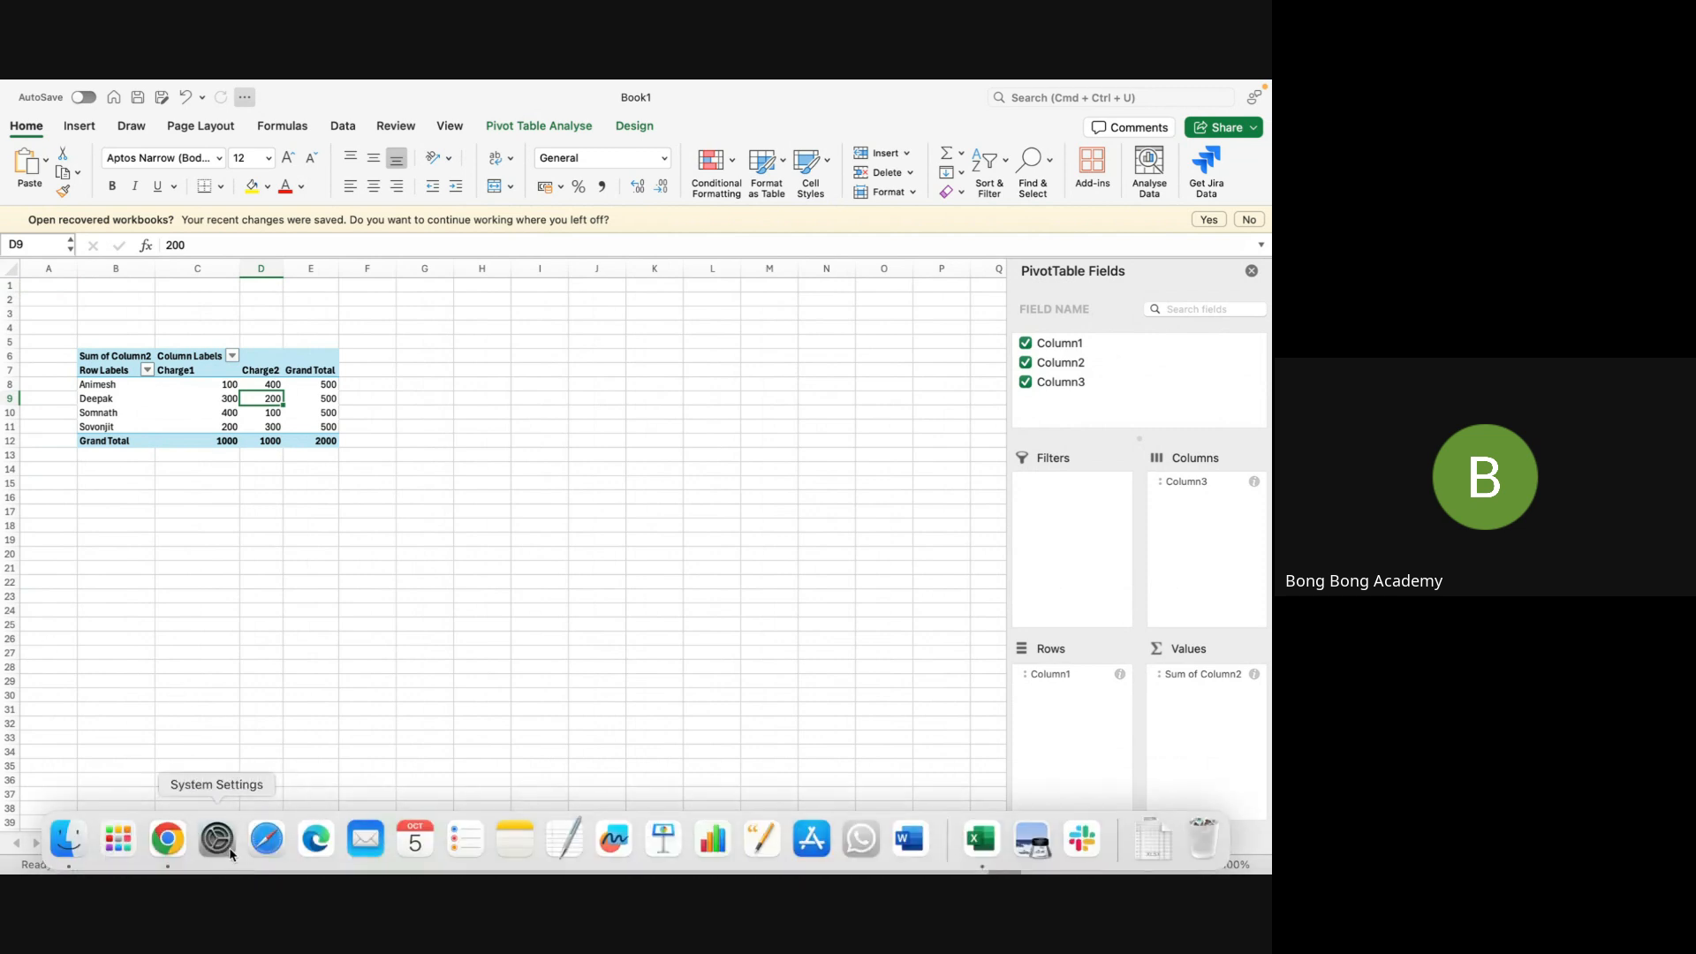
pyautogui.click(166, 837)
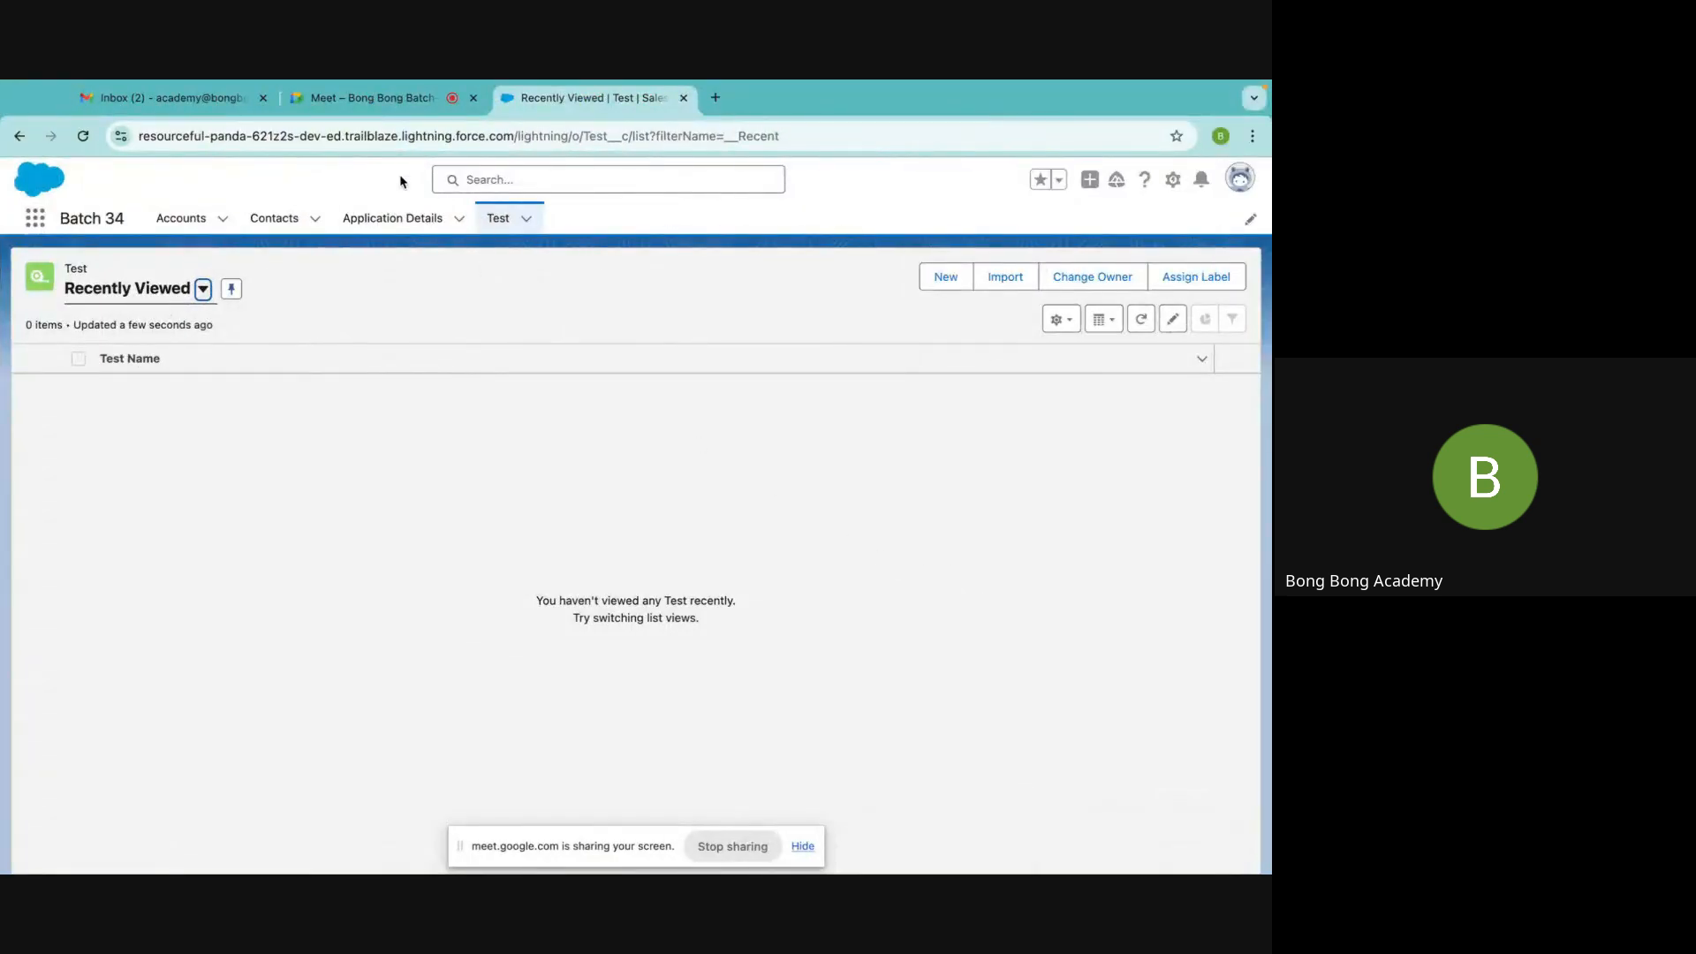
# Find Reports through the App Launcher, view the My Opportunities report and close it
pyautogui.click(1171, 183)
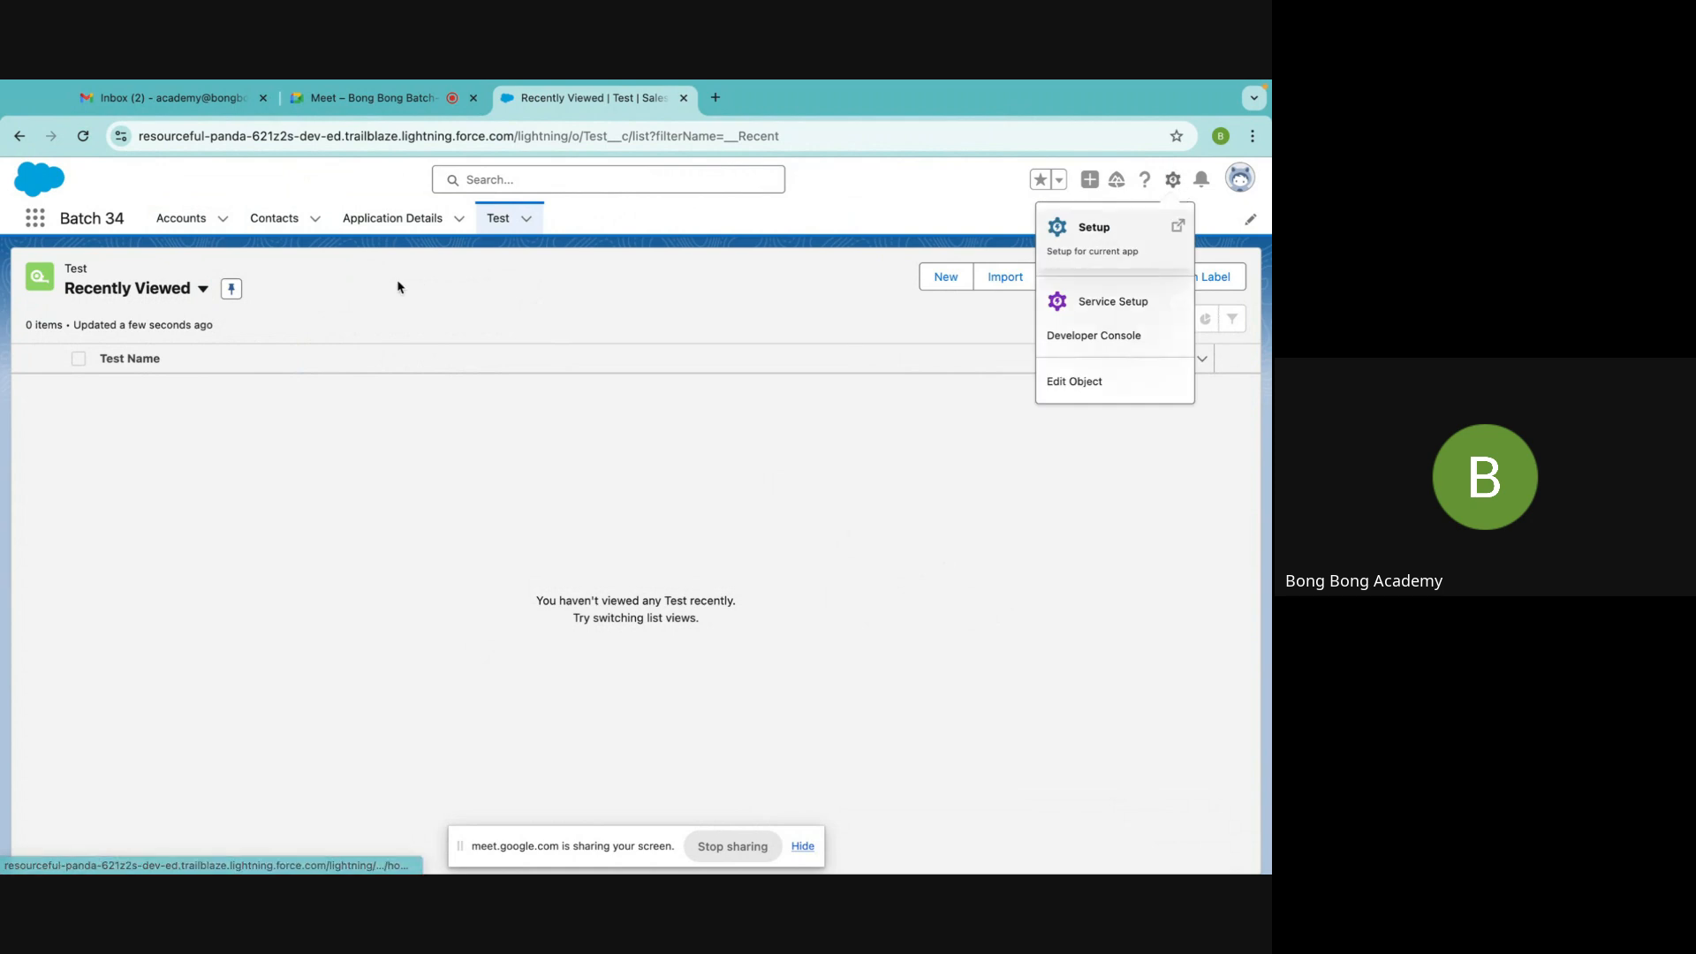
pyautogui.click(28, 223)
pyautogui.write('r')
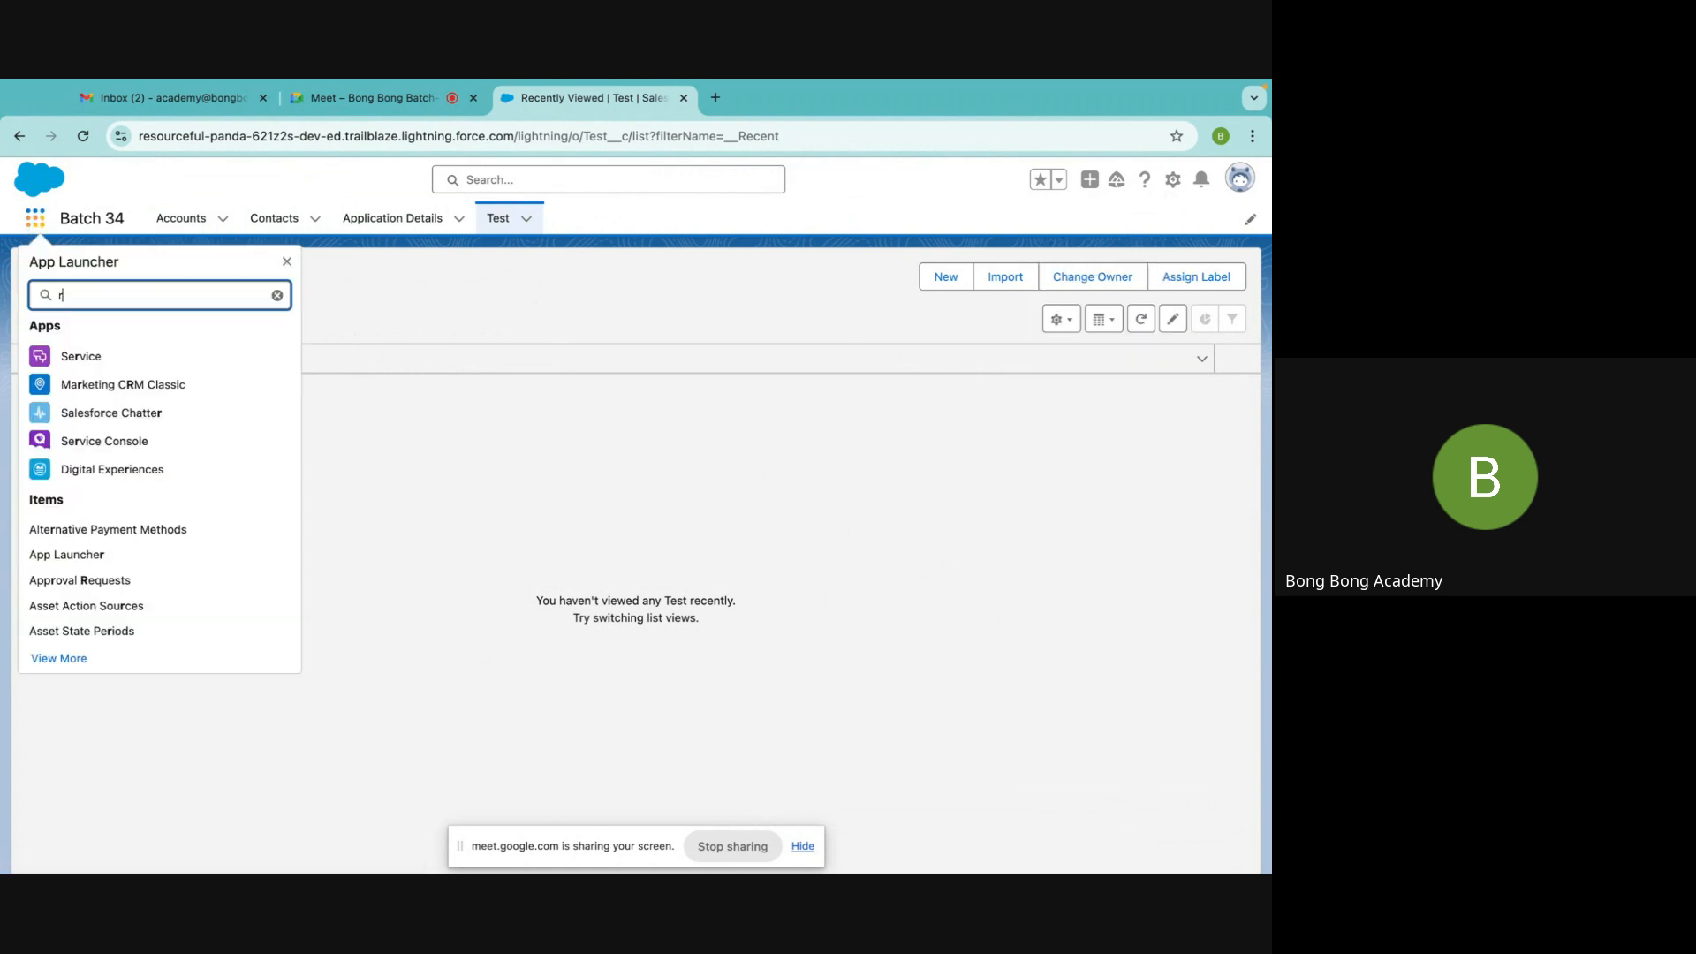
pyautogui.write('eport')
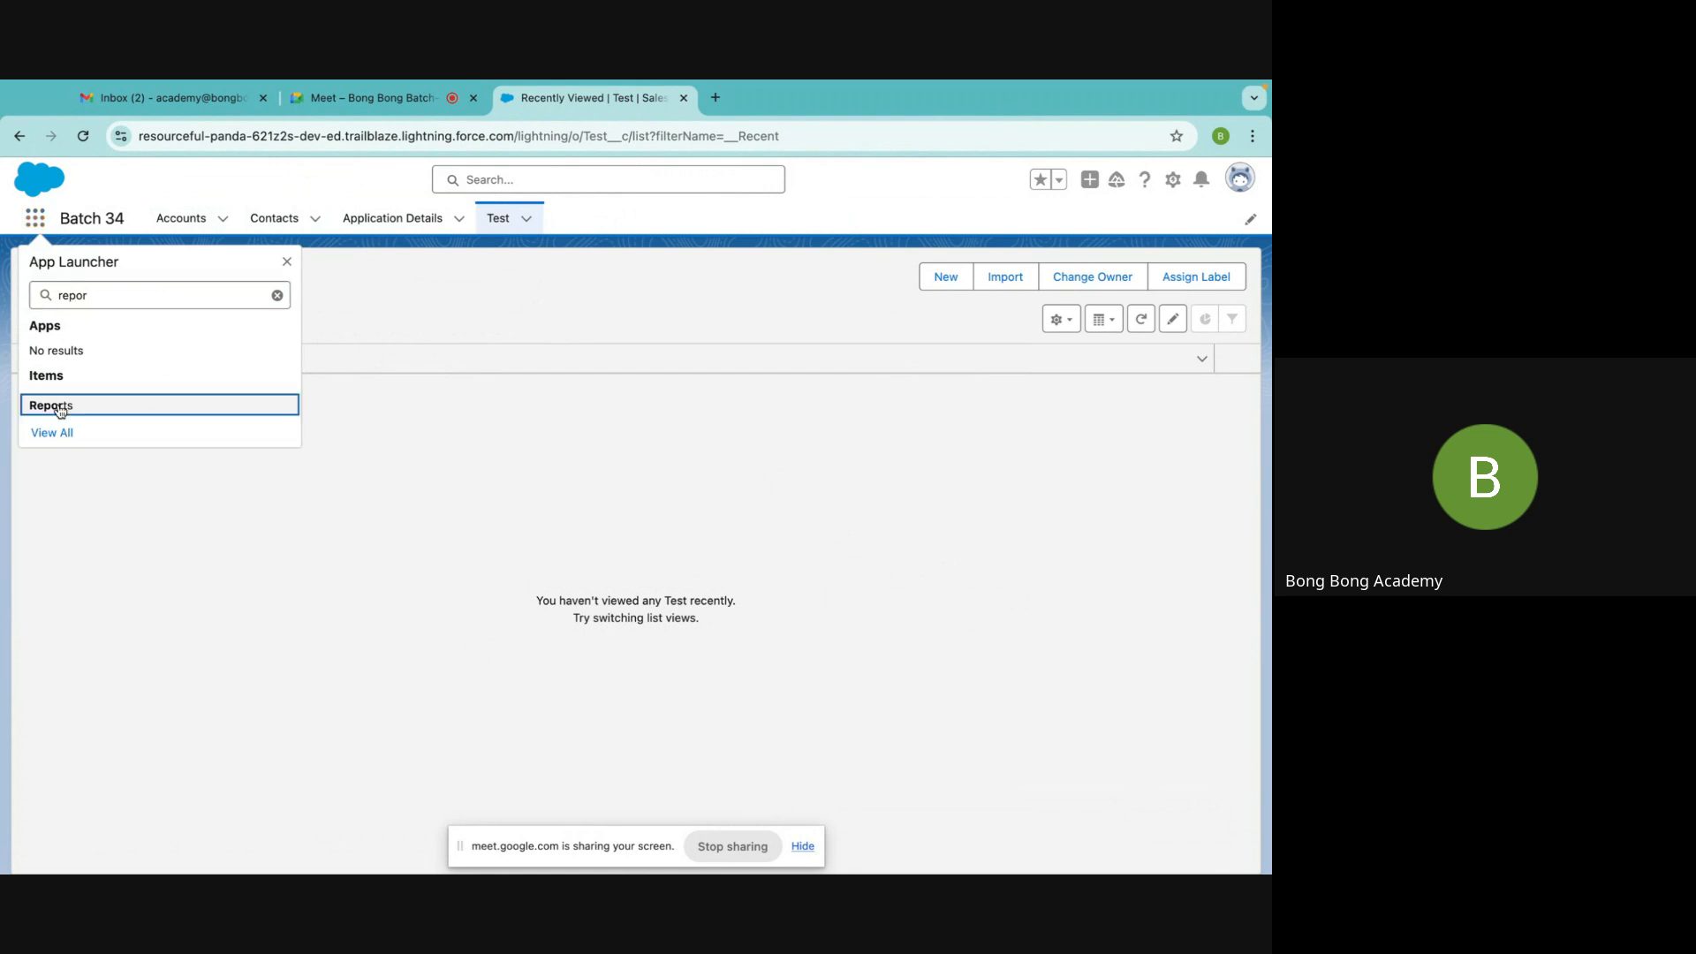
pyautogui.click(62, 404)
pyautogui.click(188, 362)
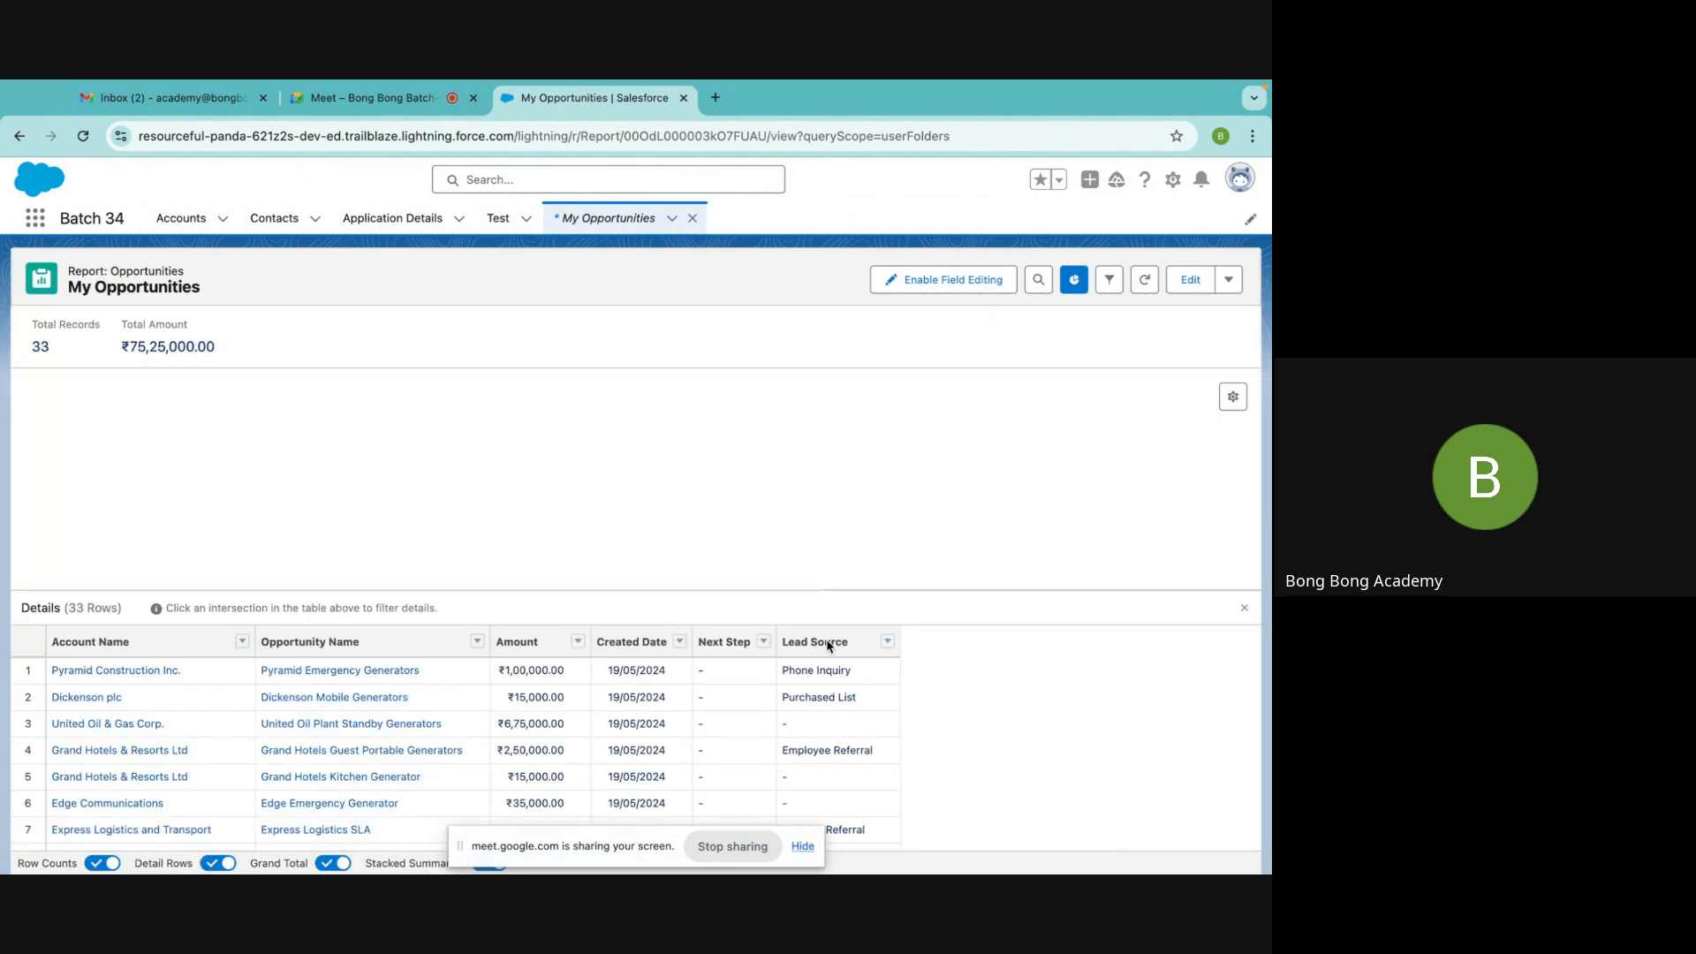
pyautogui.click(694, 219)
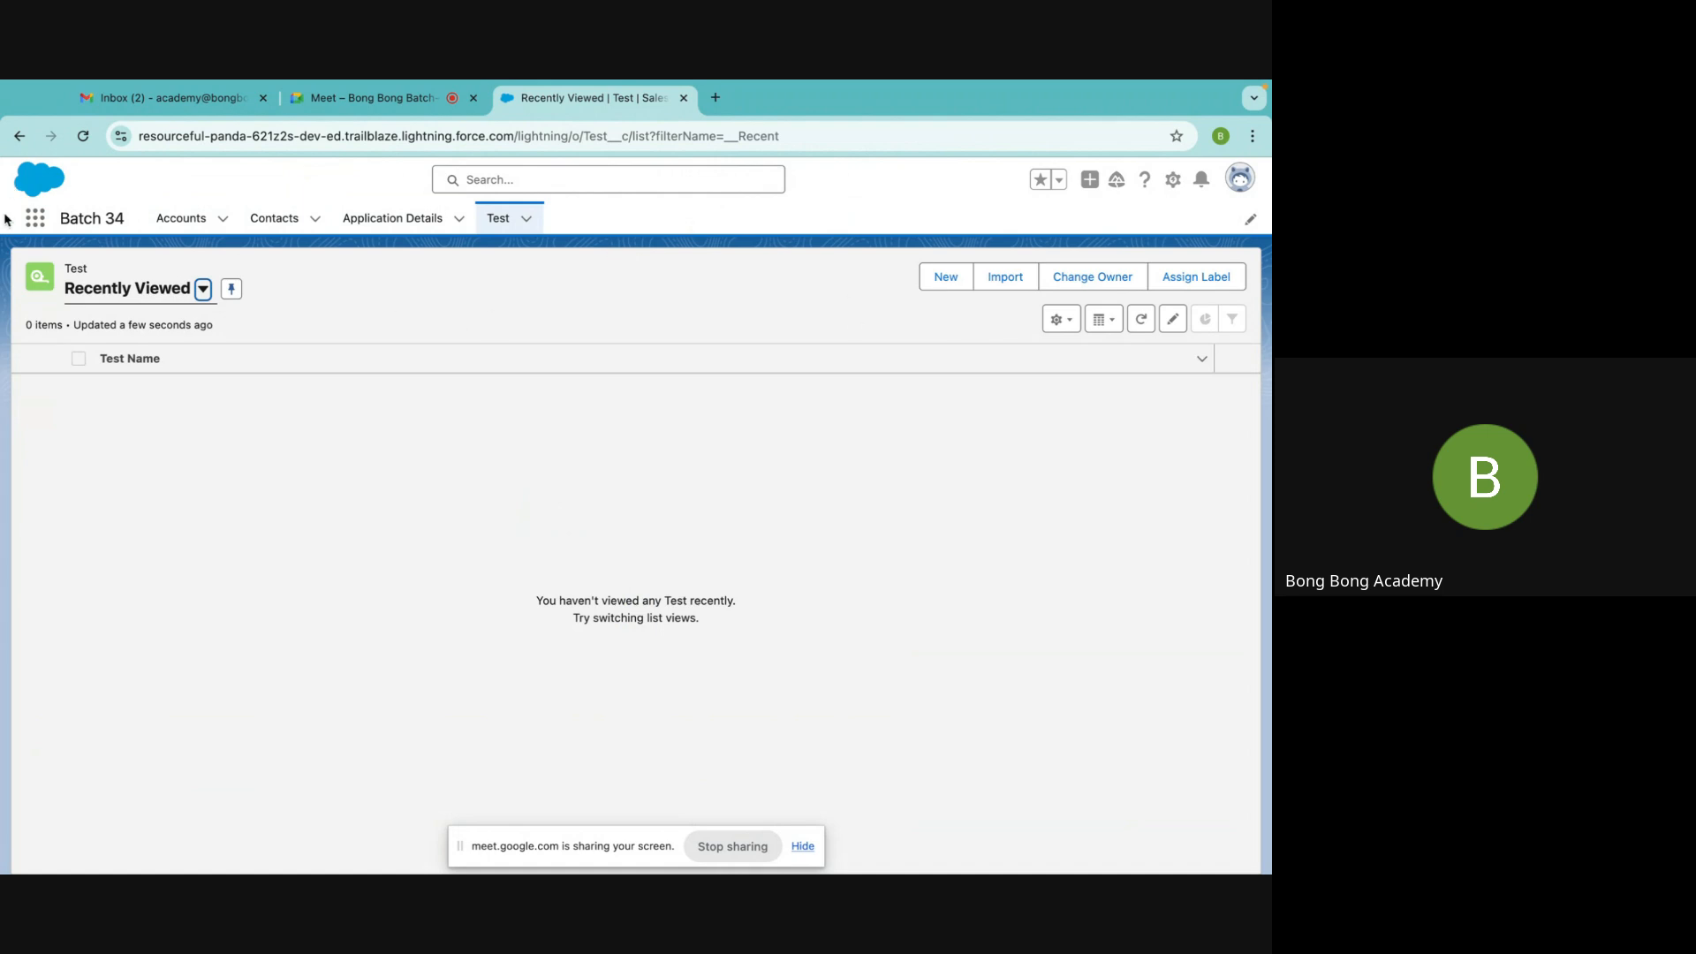
# Open Reports through the App Launcher and start a new report from the standard Opportunities report type
pyautogui.click(35, 226)
pyautogui.write('reor')
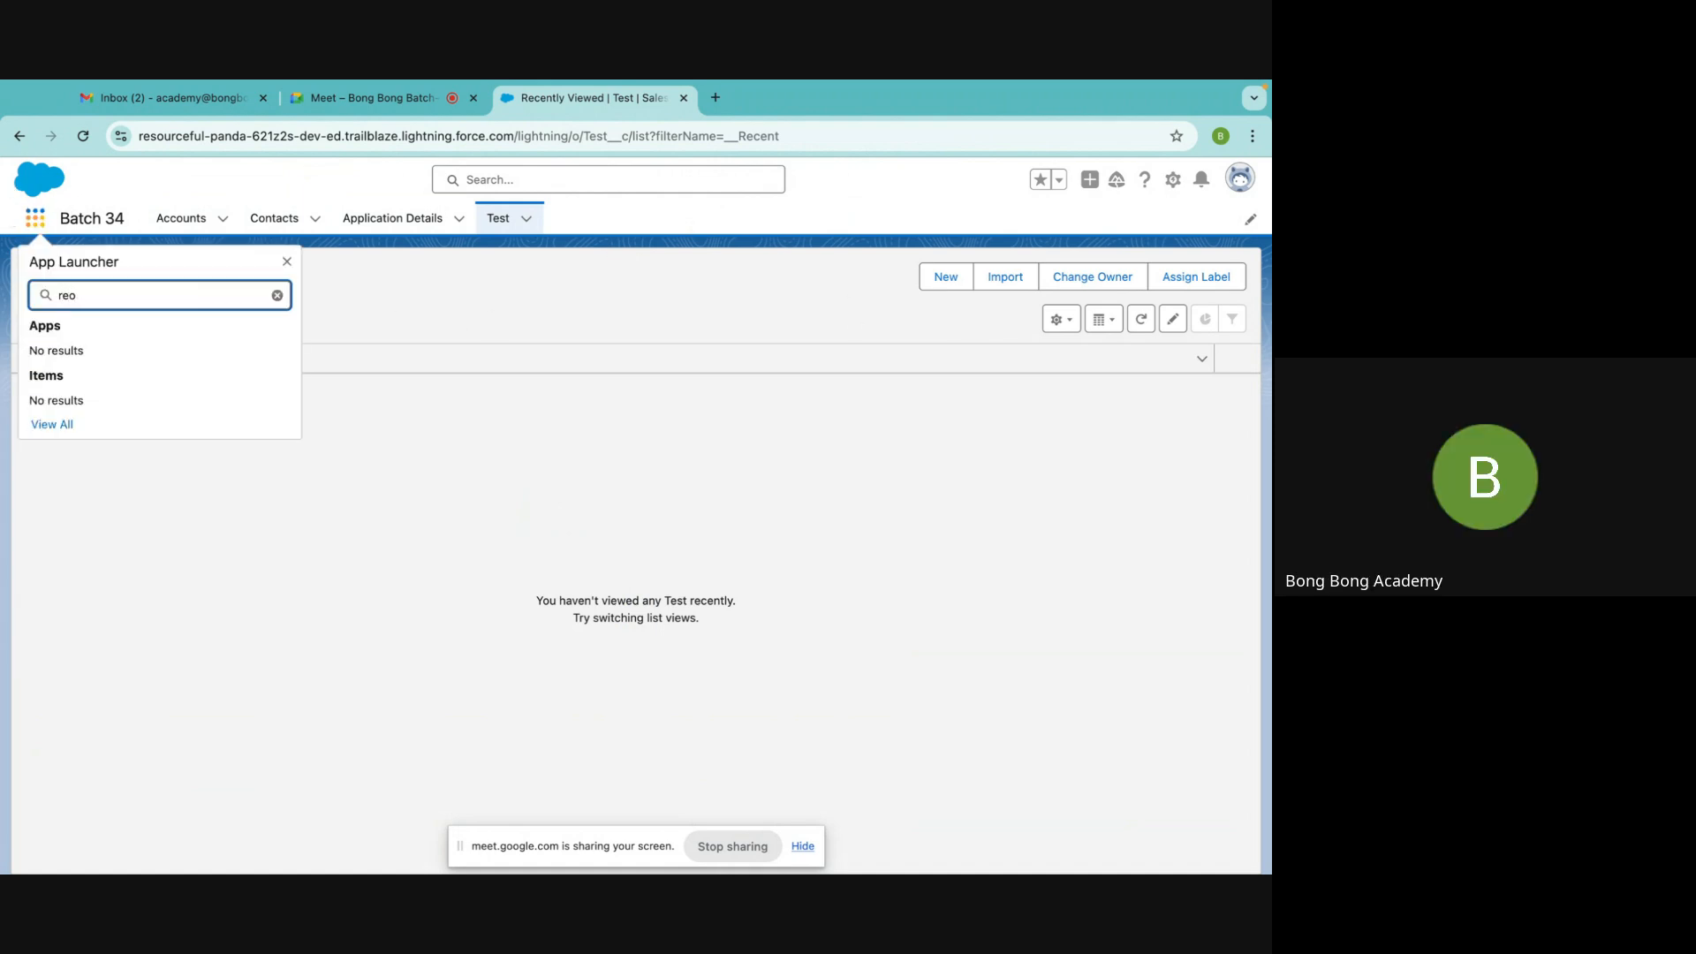
pyautogui.press('BackSpace')
pyautogui.write('por')
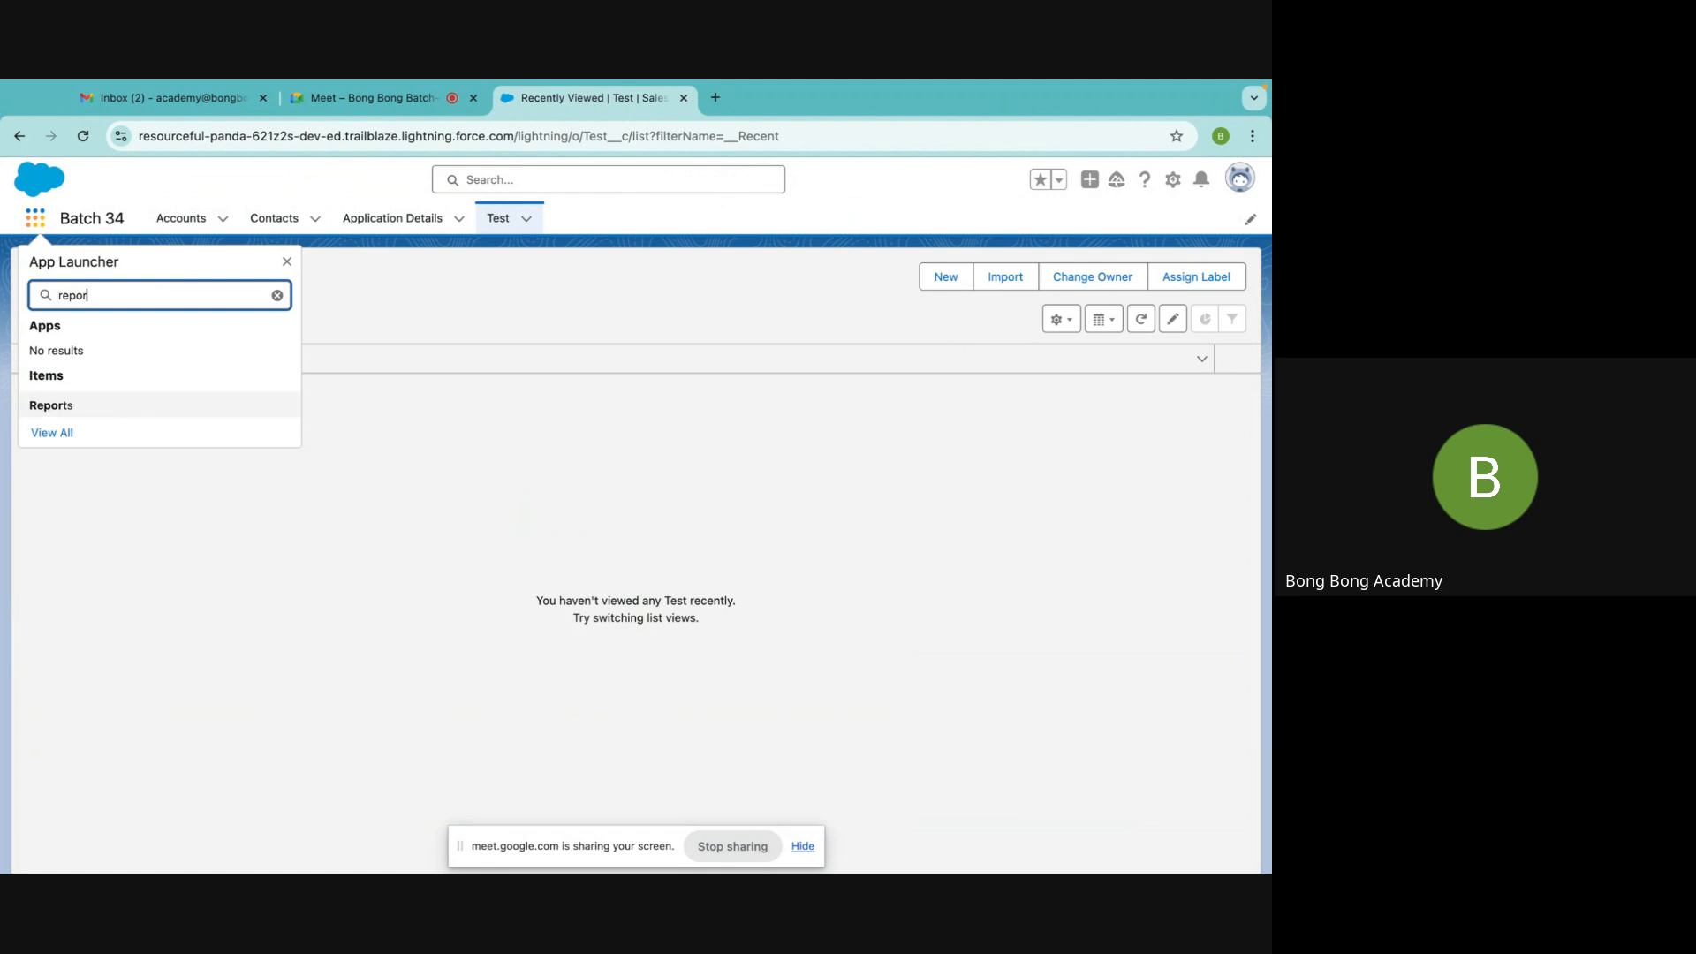
pyautogui.click(49, 406)
pyautogui.click(1051, 298)
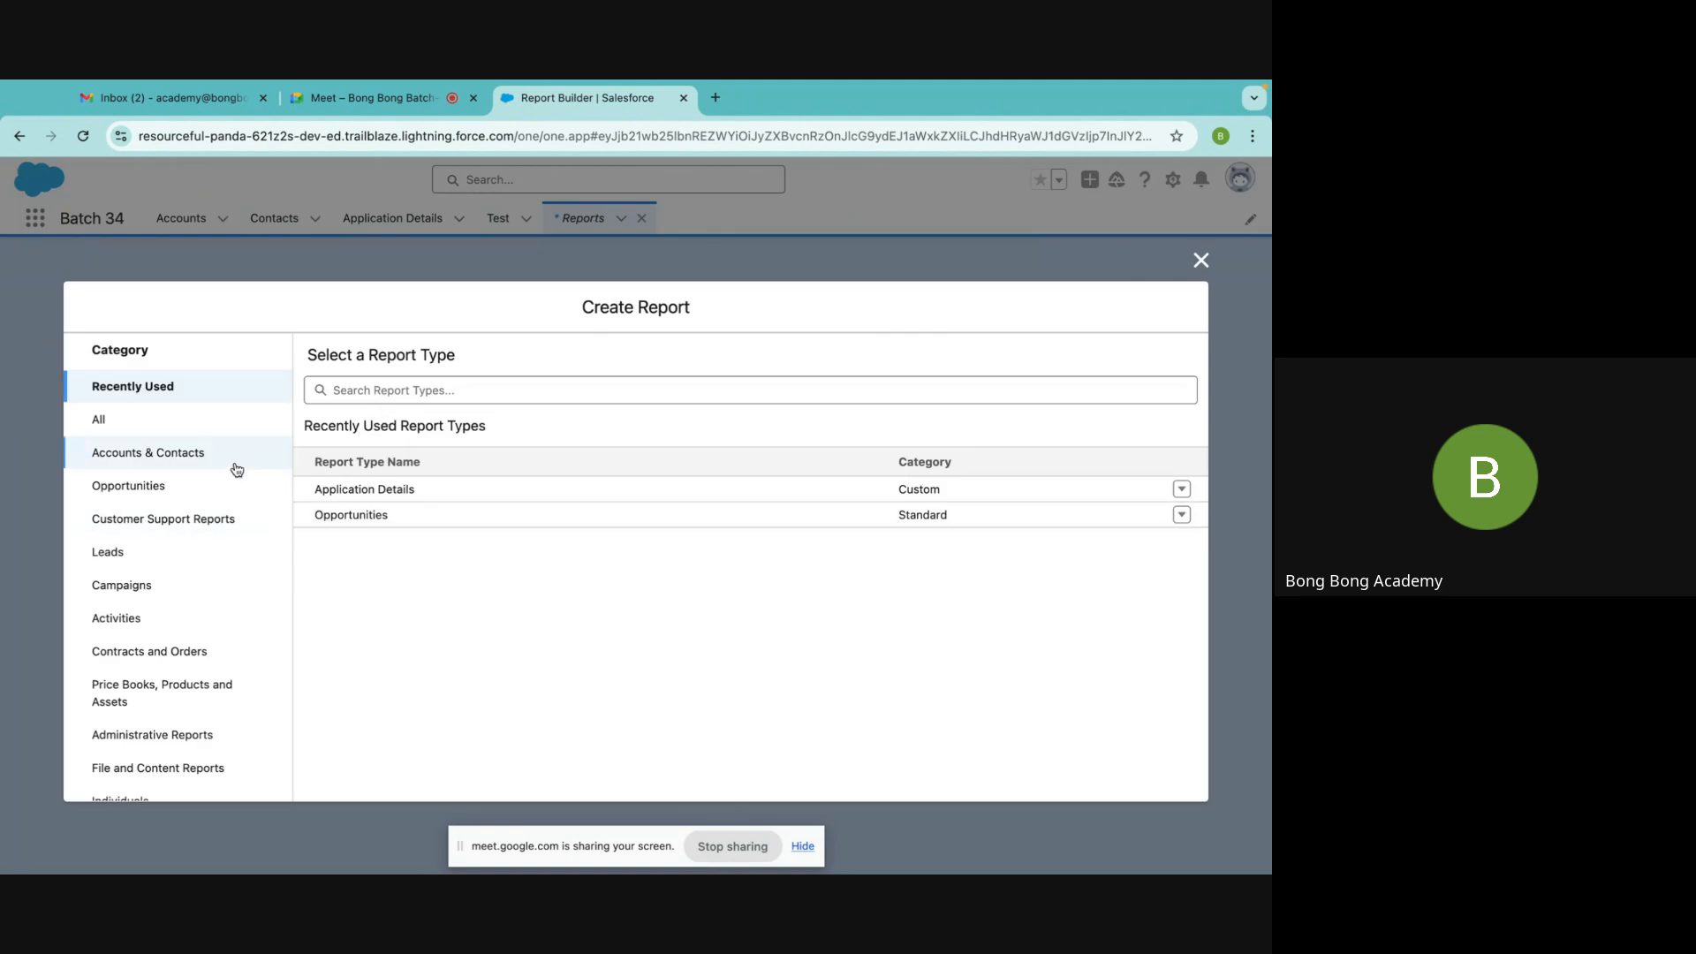
pyautogui.click(133, 486)
pyautogui.click(397, 458)
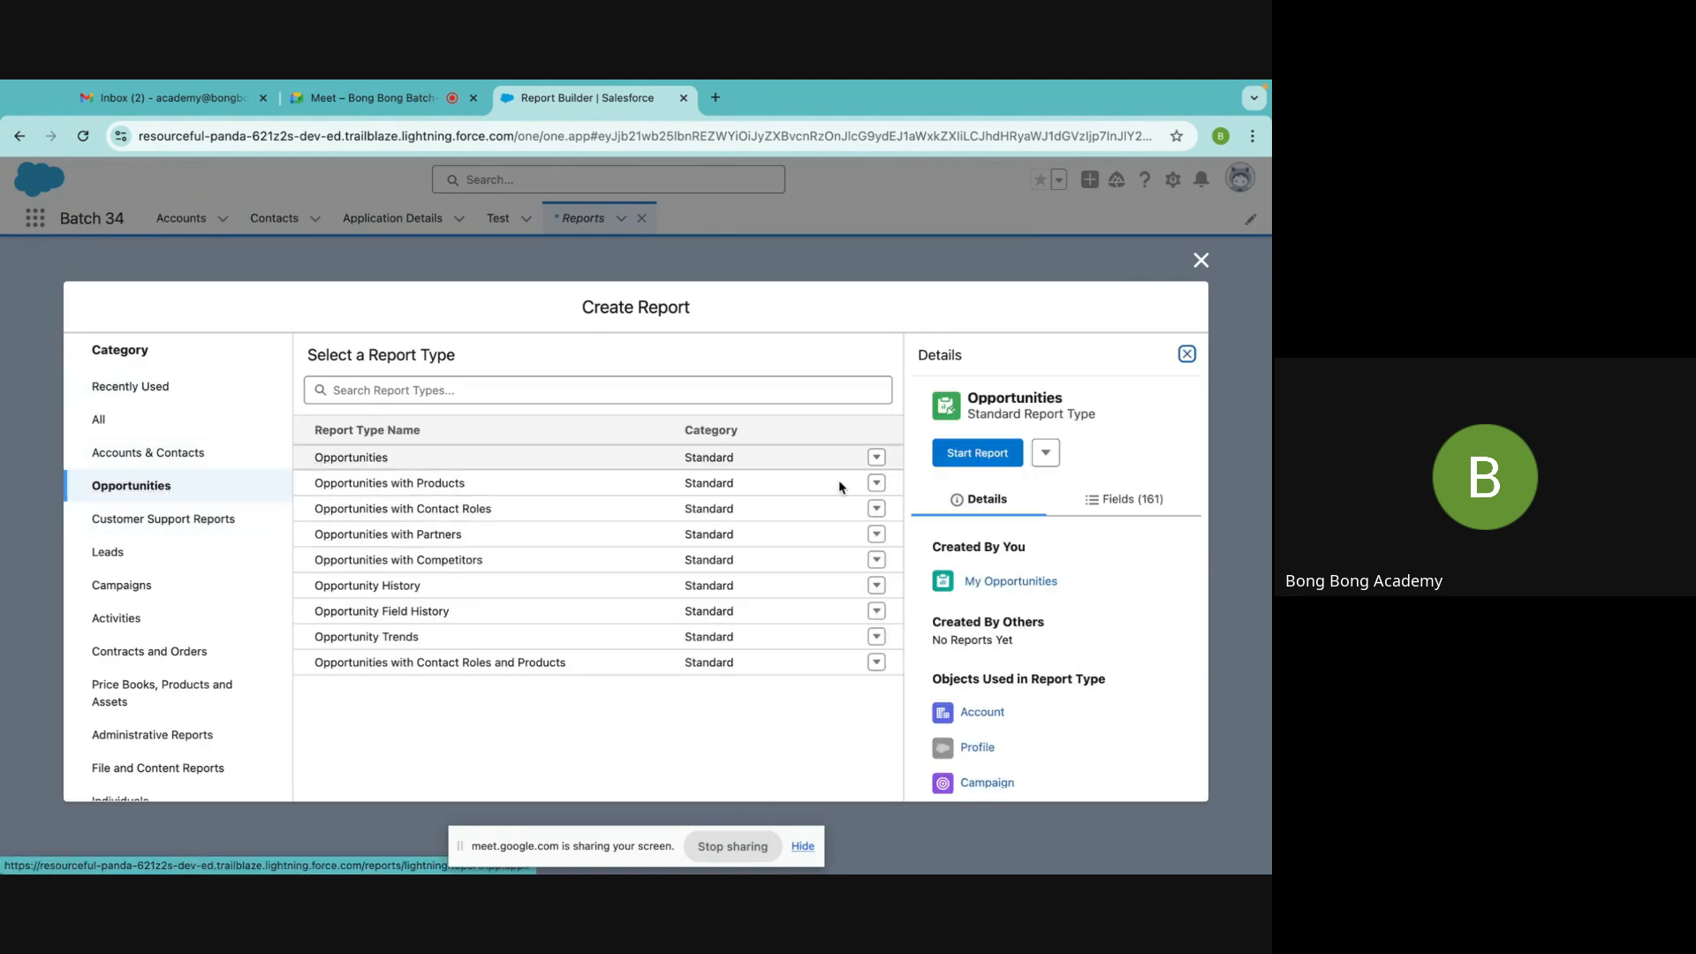
pyautogui.click(977, 453)
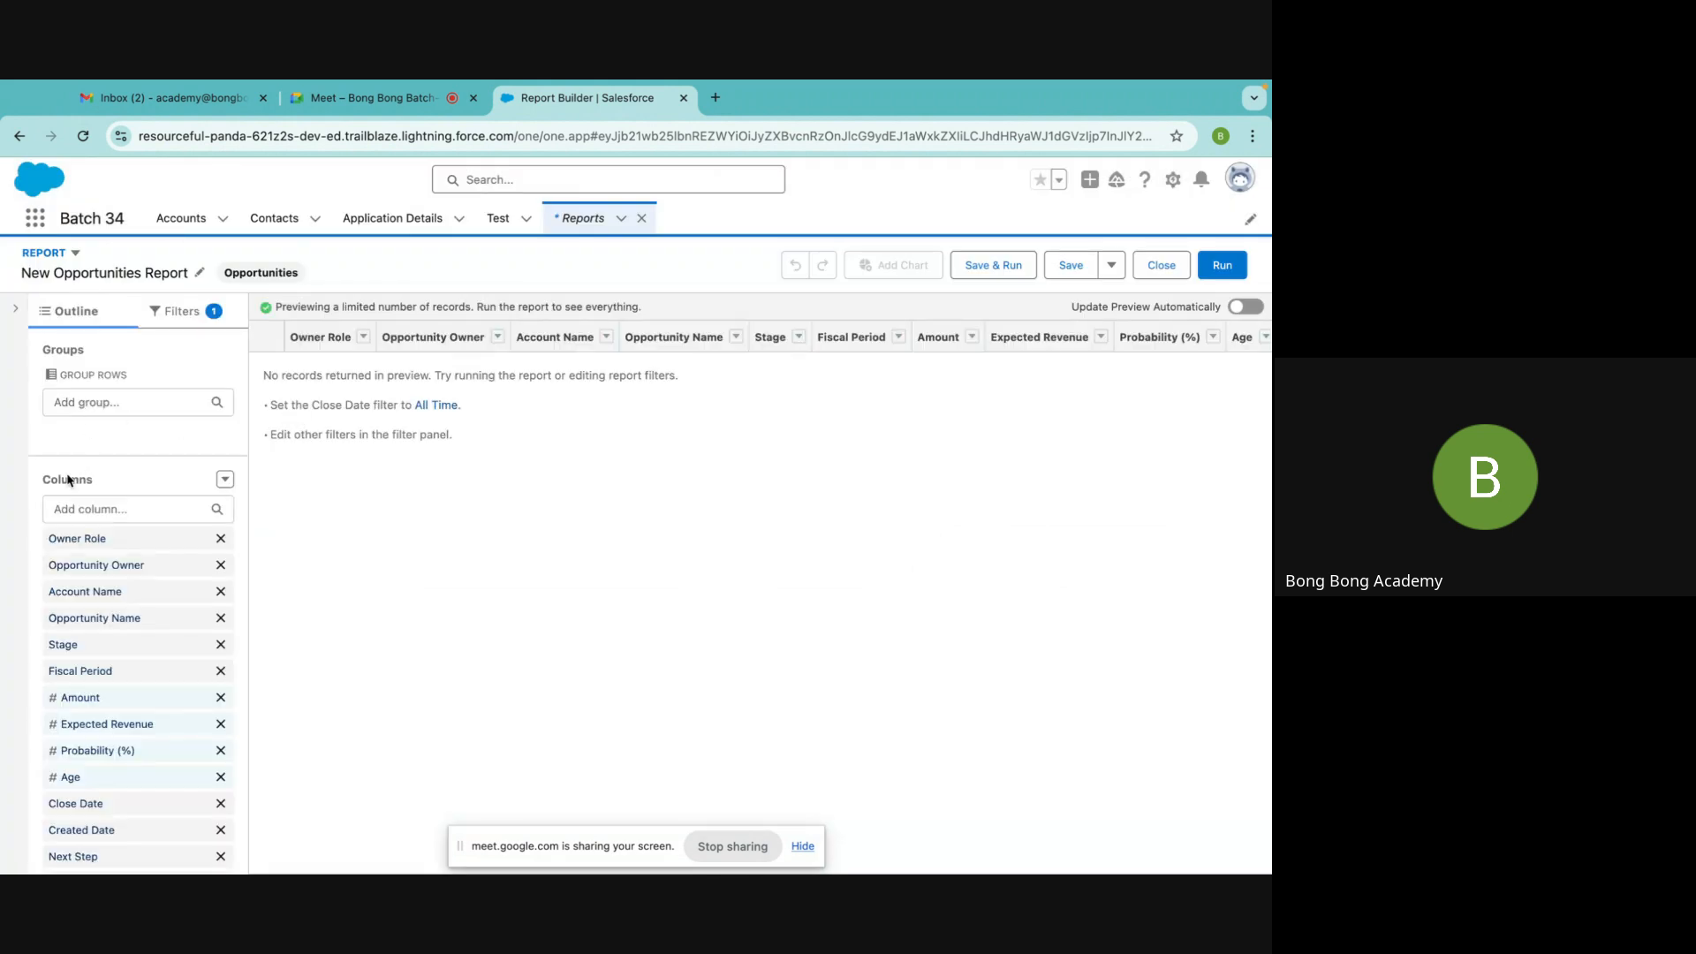
# Remove the Owner Role, Opportunity Owner, Expected Revenue, Probability (%), Age and Next Step columns from the report
pyautogui.click(110, 509)
pyautogui.click(82, 403)
pyautogui.click(221, 538)
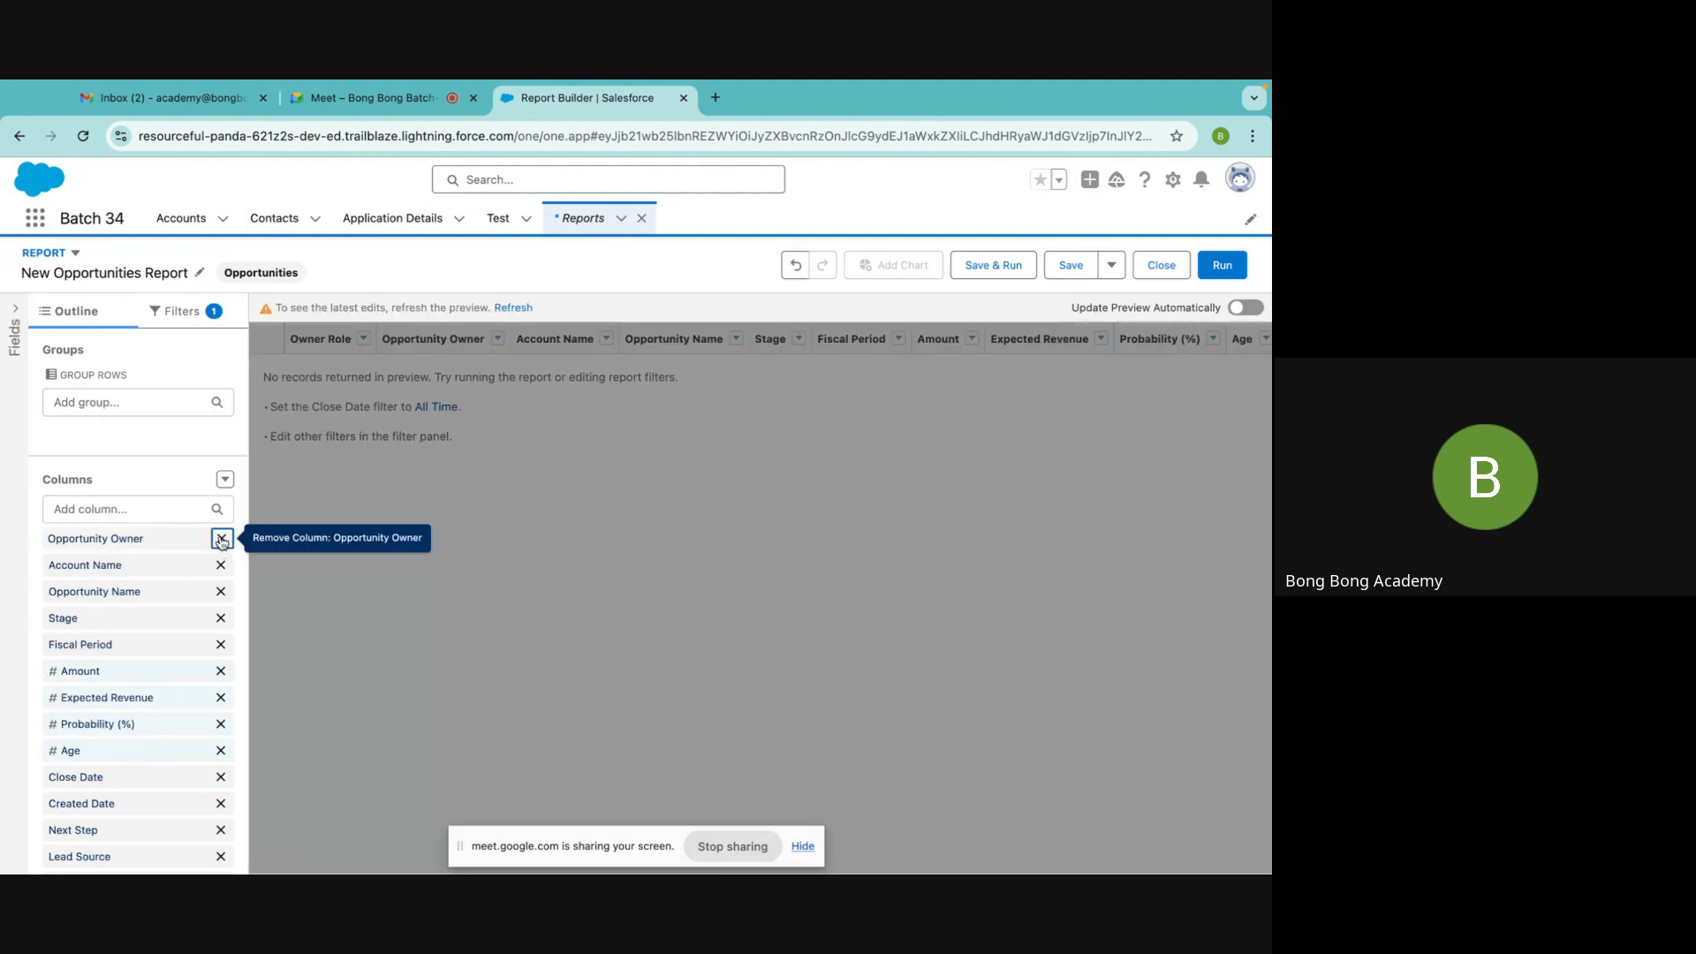
pyautogui.click(221, 540)
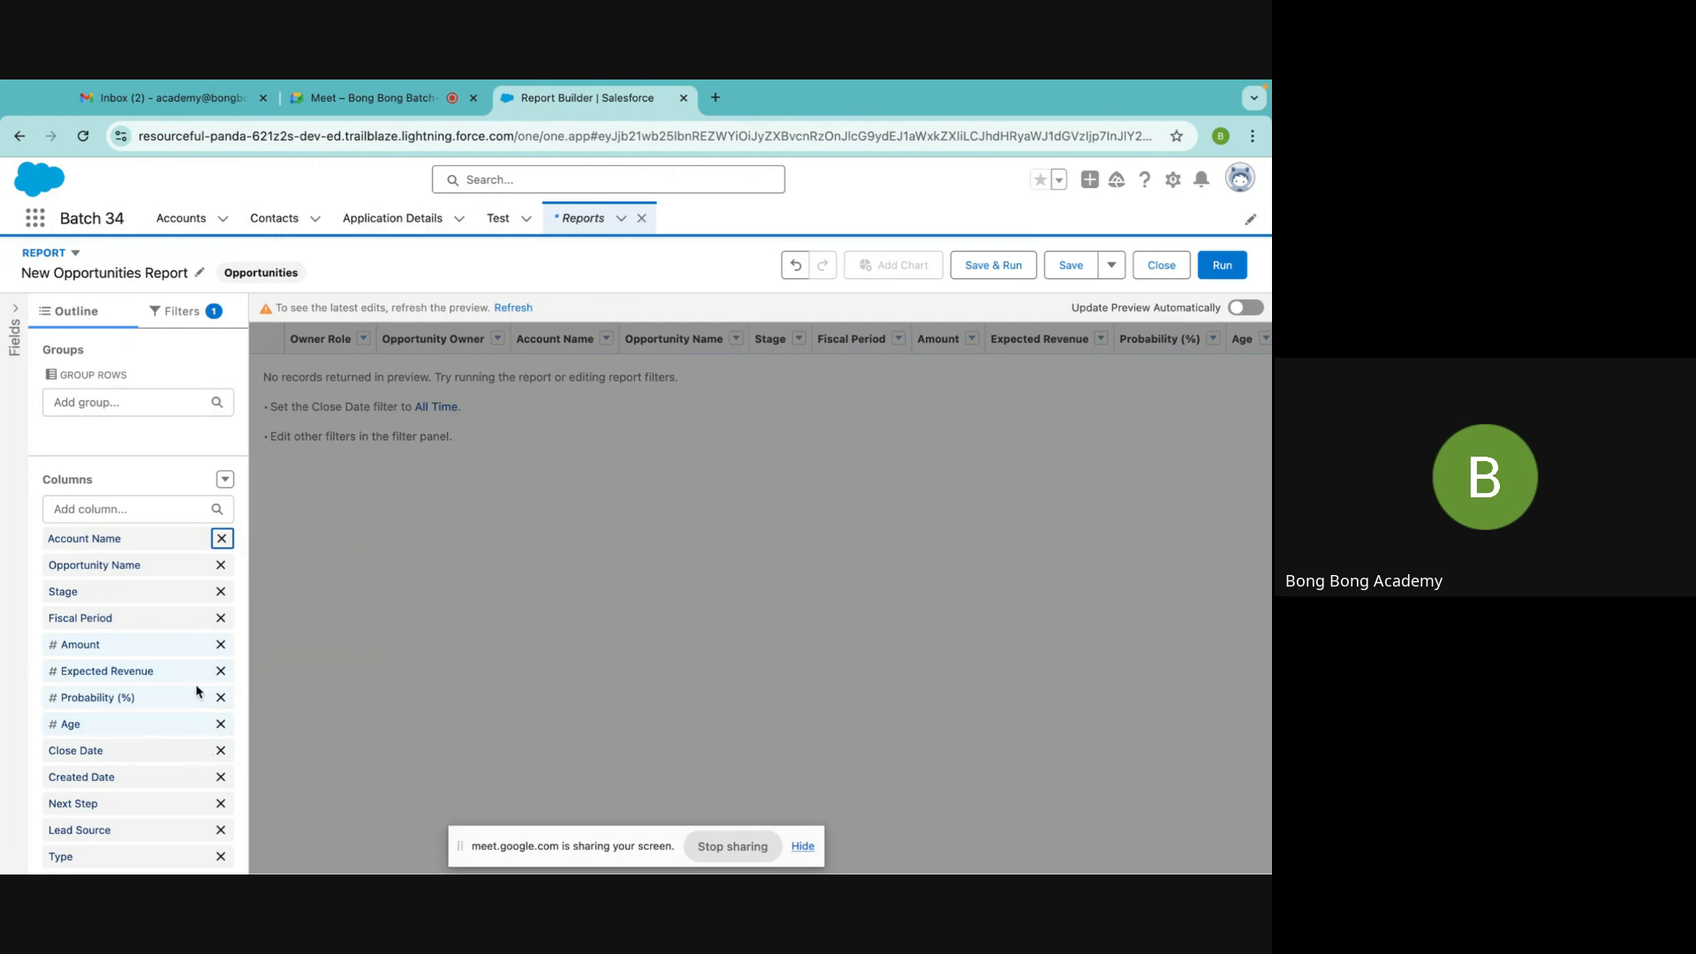
pyautogui.click(221, 670)
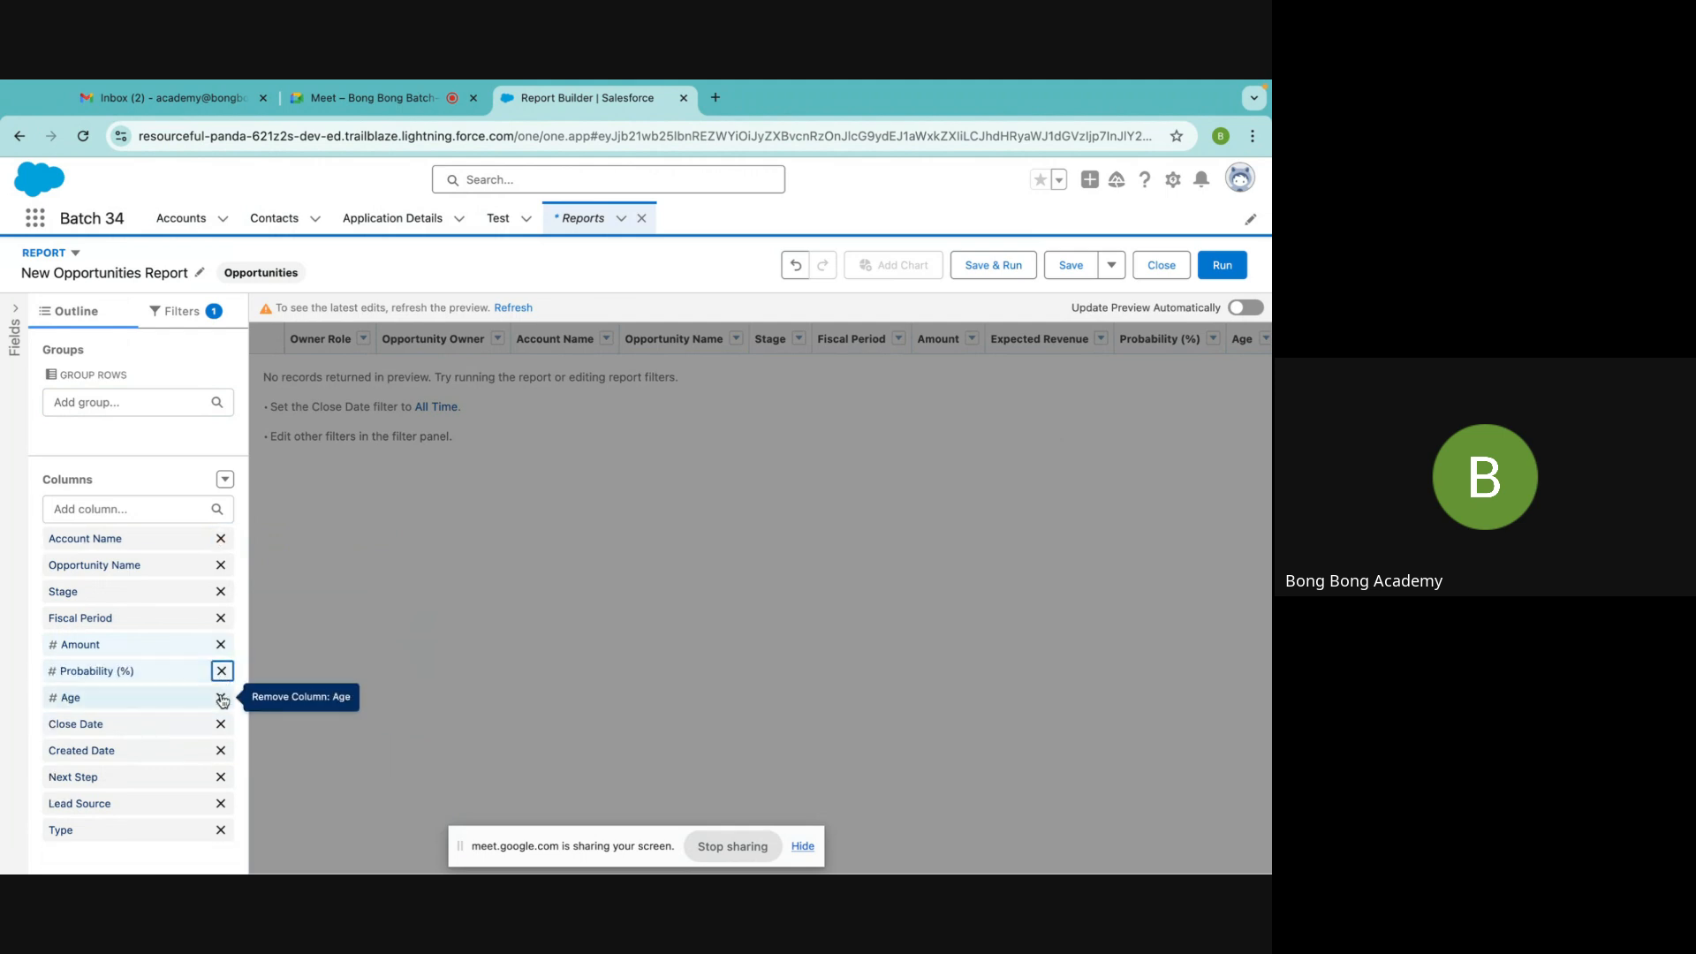
pyautogui.click(221, 697)
pyautogui.click(220, 671)
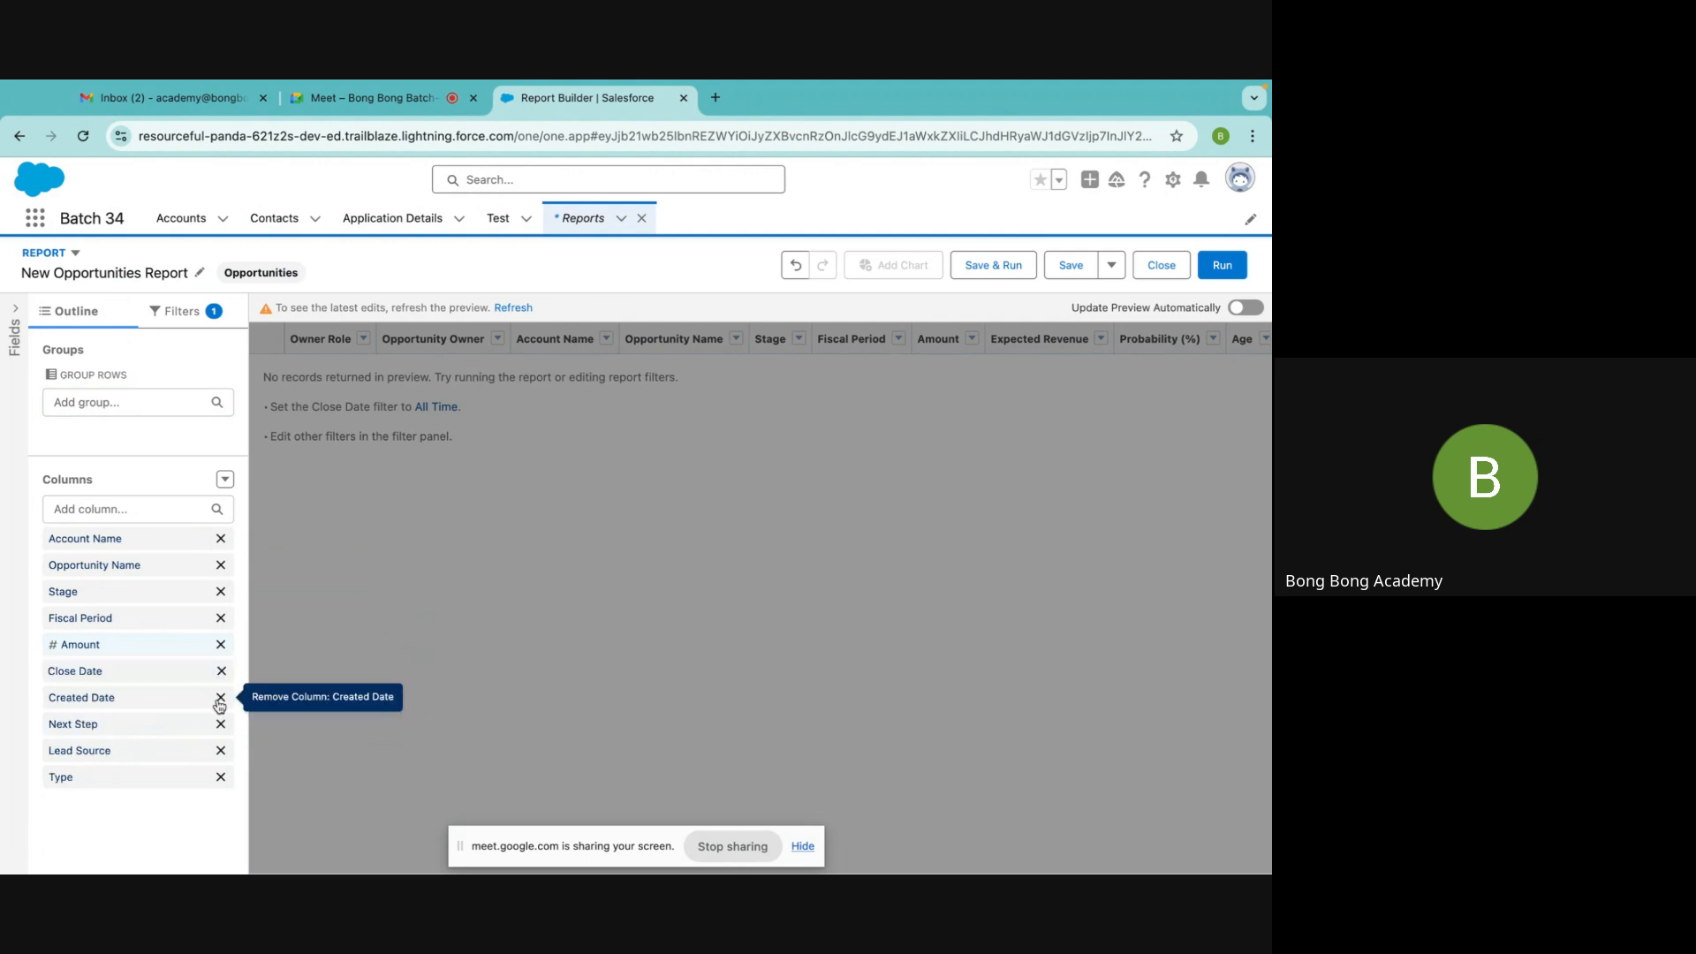
pyautogui.click(221, 724)
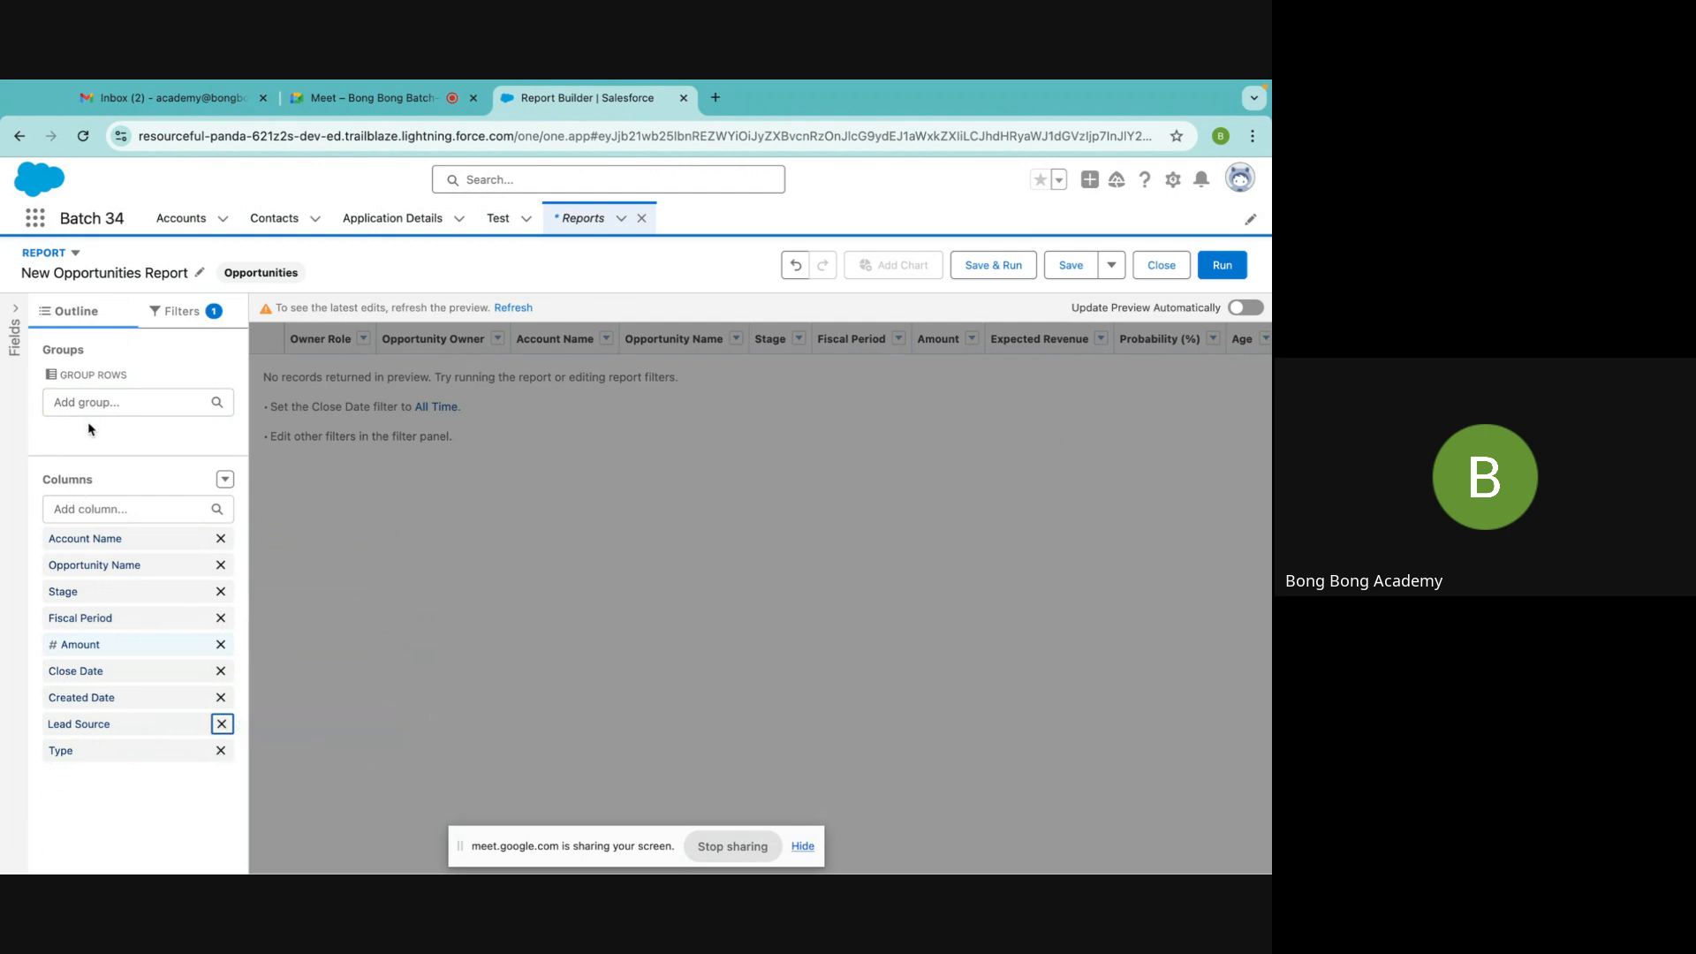
# Start saving and running the report, name it Batch 34 Opportunities and regenerate its unique name from that name
pyautogui.click(996, 265)
pyautogui.click(299, 680)
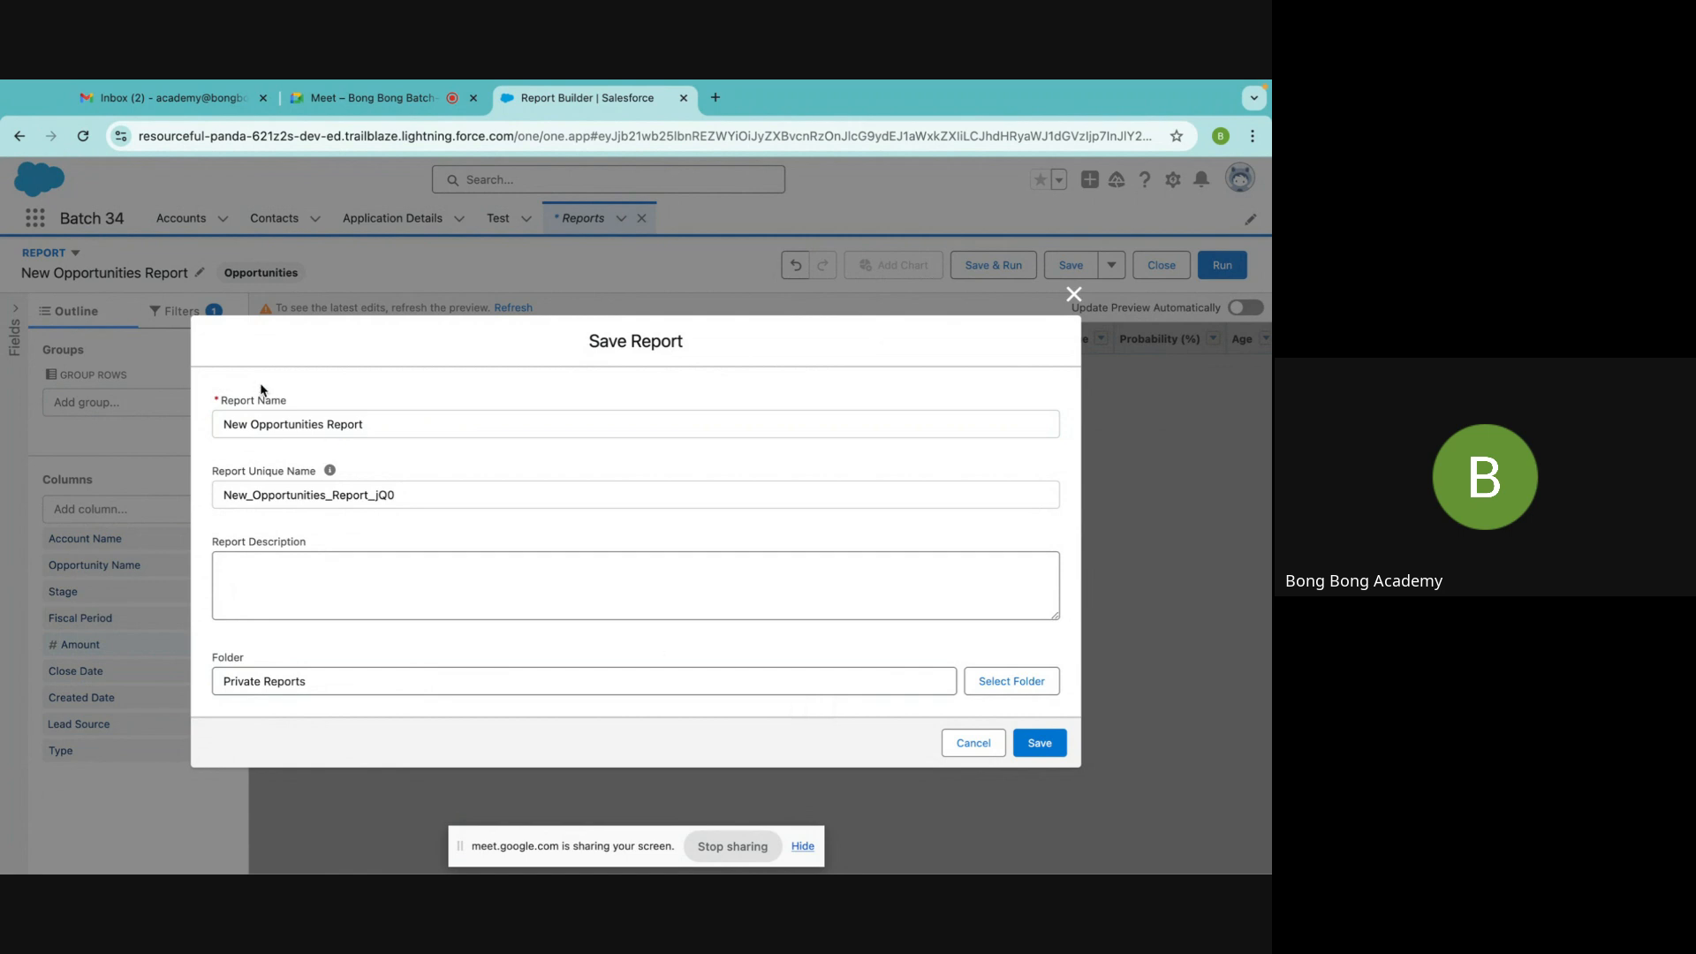
pyautogui.moveTo(386, 417); pyautogui.dragTo(2, 422)
pyautogui.write('Batch')
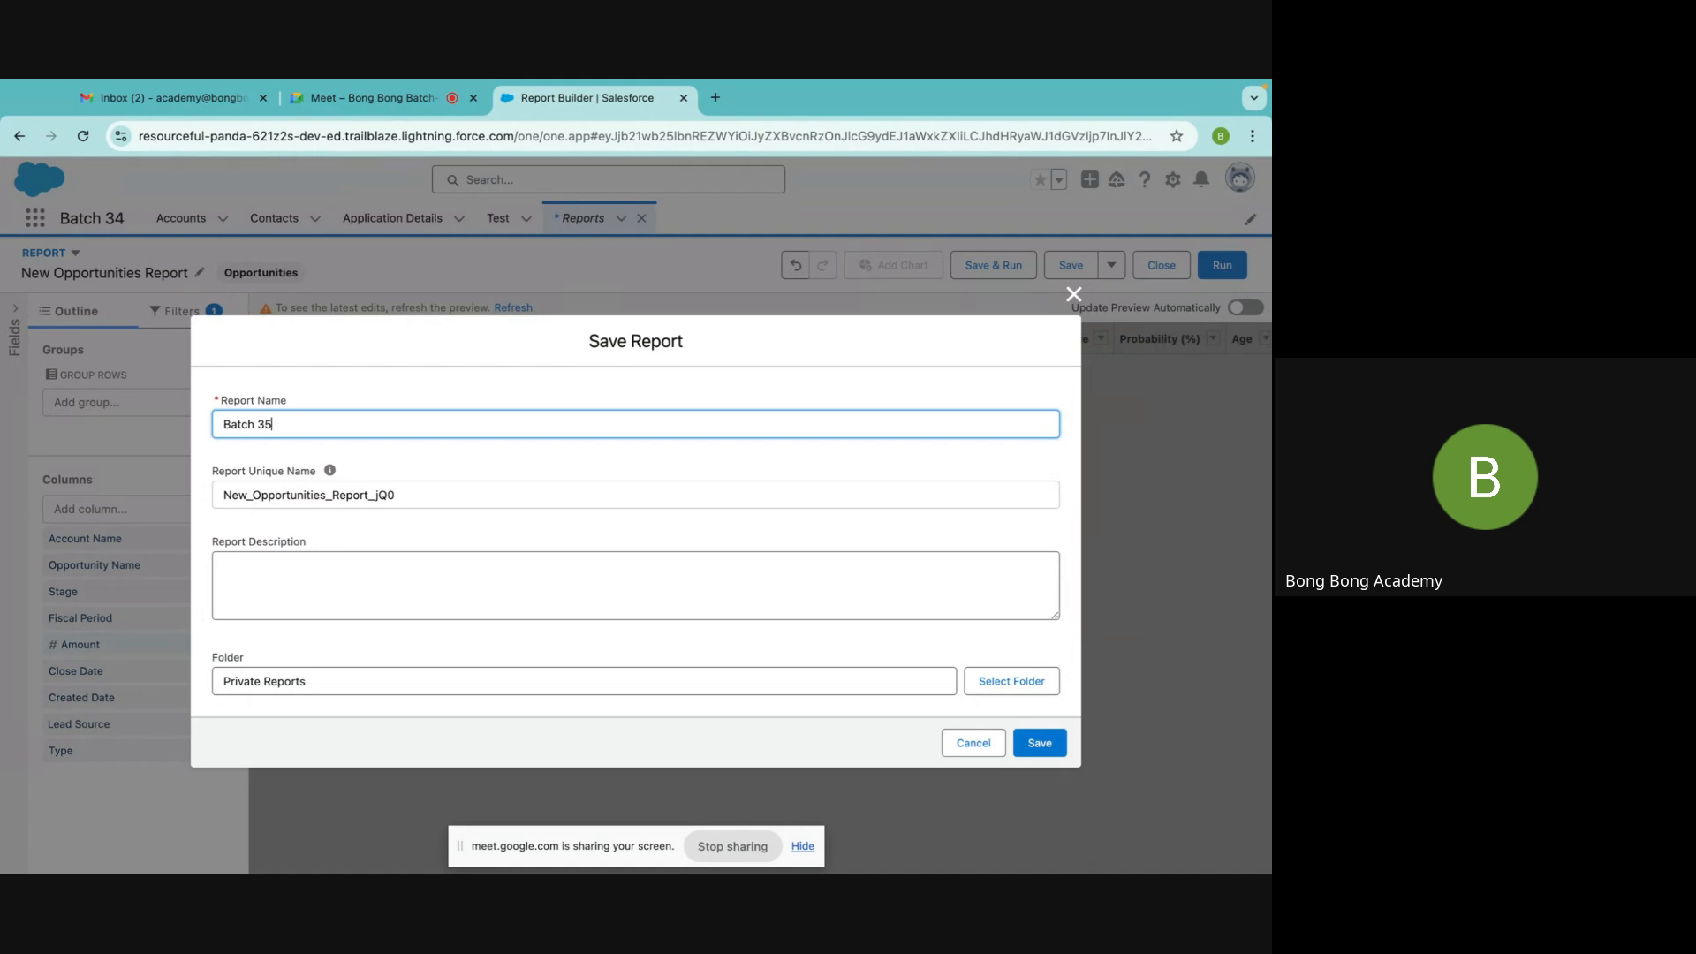
pyautogui.write(' 34 Opportunities')
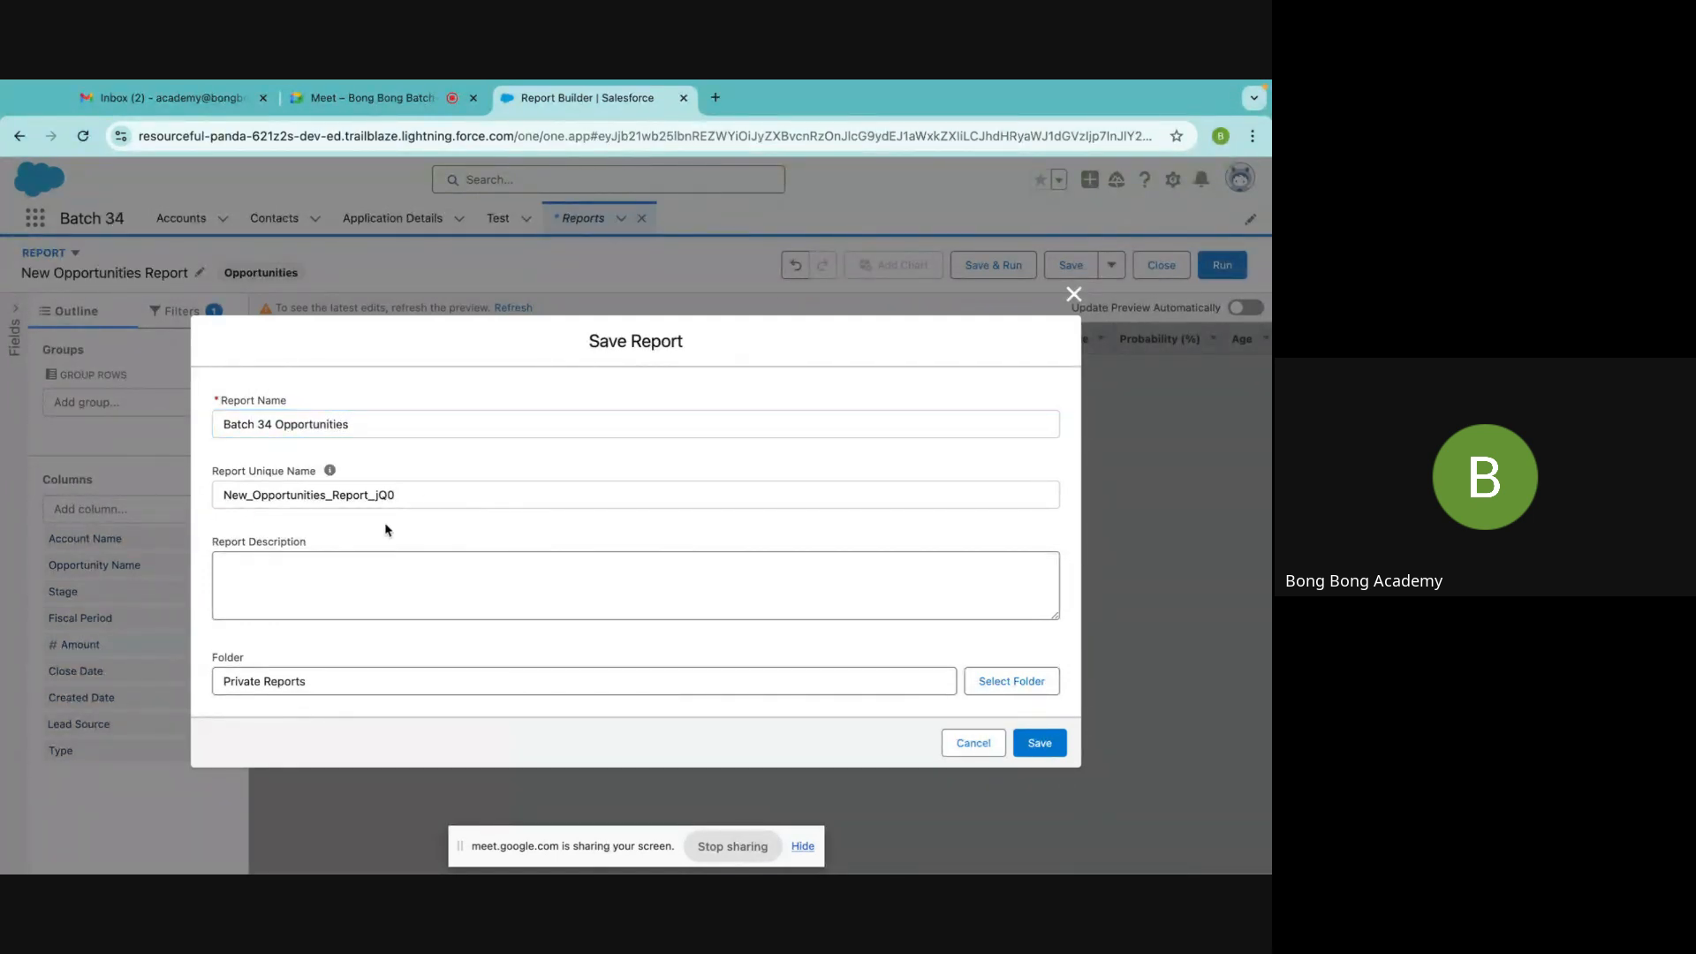
pyautogui.click(373, 493)
pyautogui.hotkey('ctrl', 'a')
pyautogui.press('BackSpace')
pyautogui.click(329, 470)
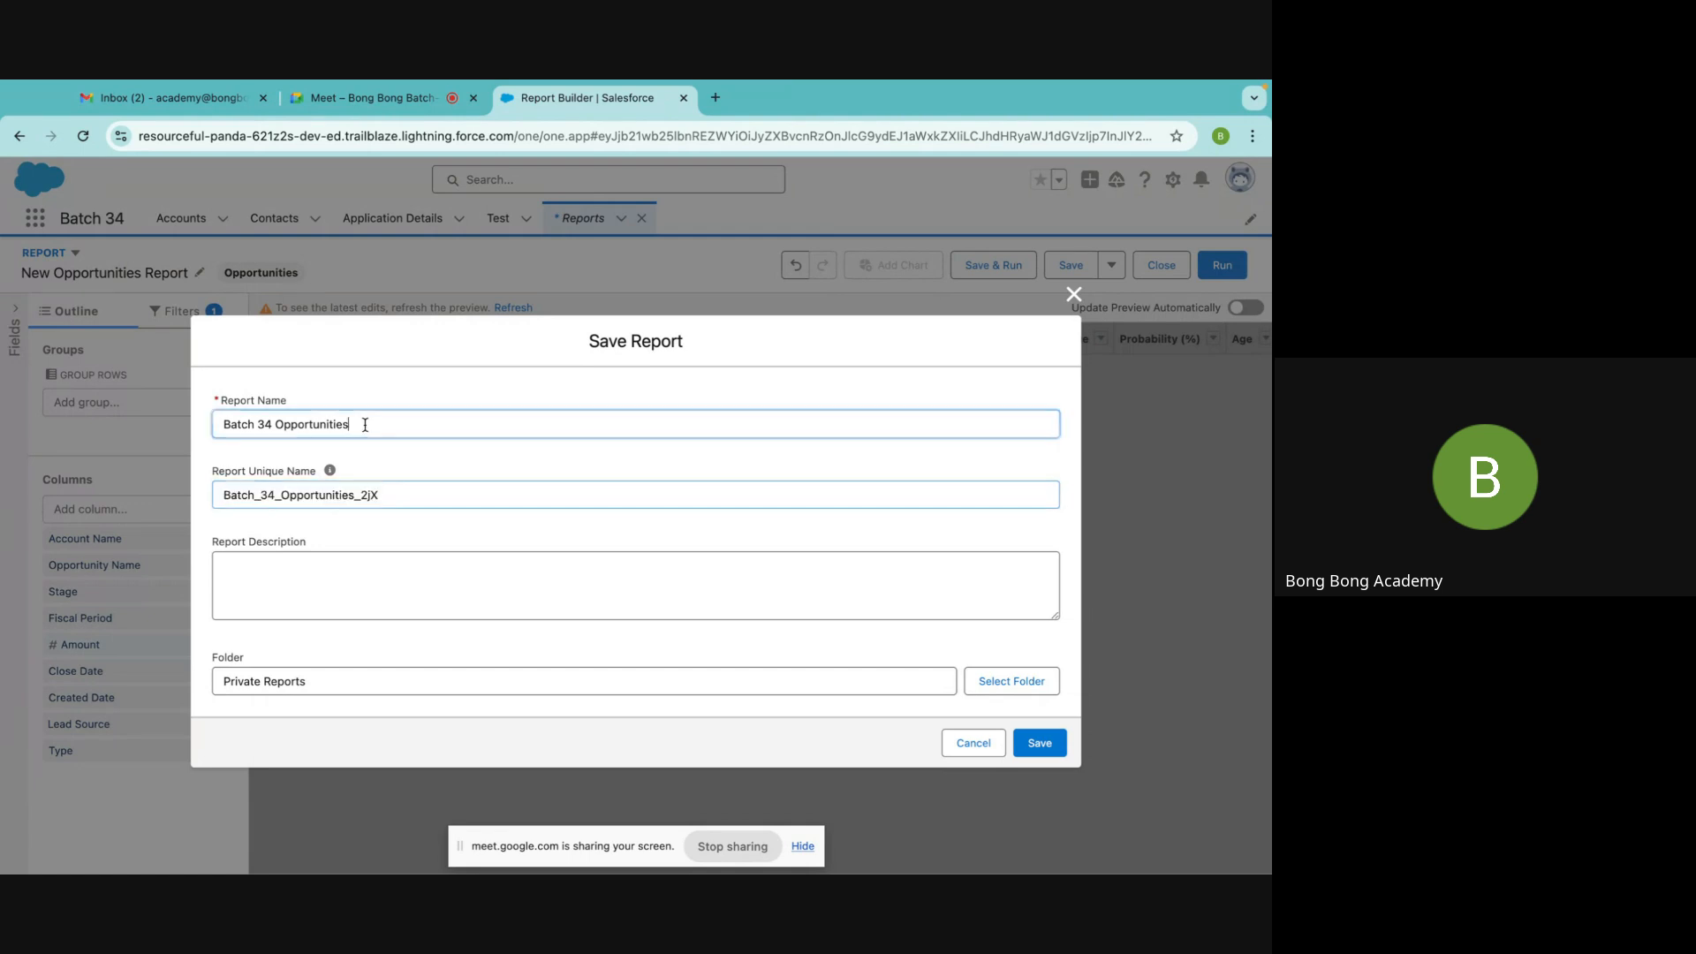
pyautogui.click(451, 528)
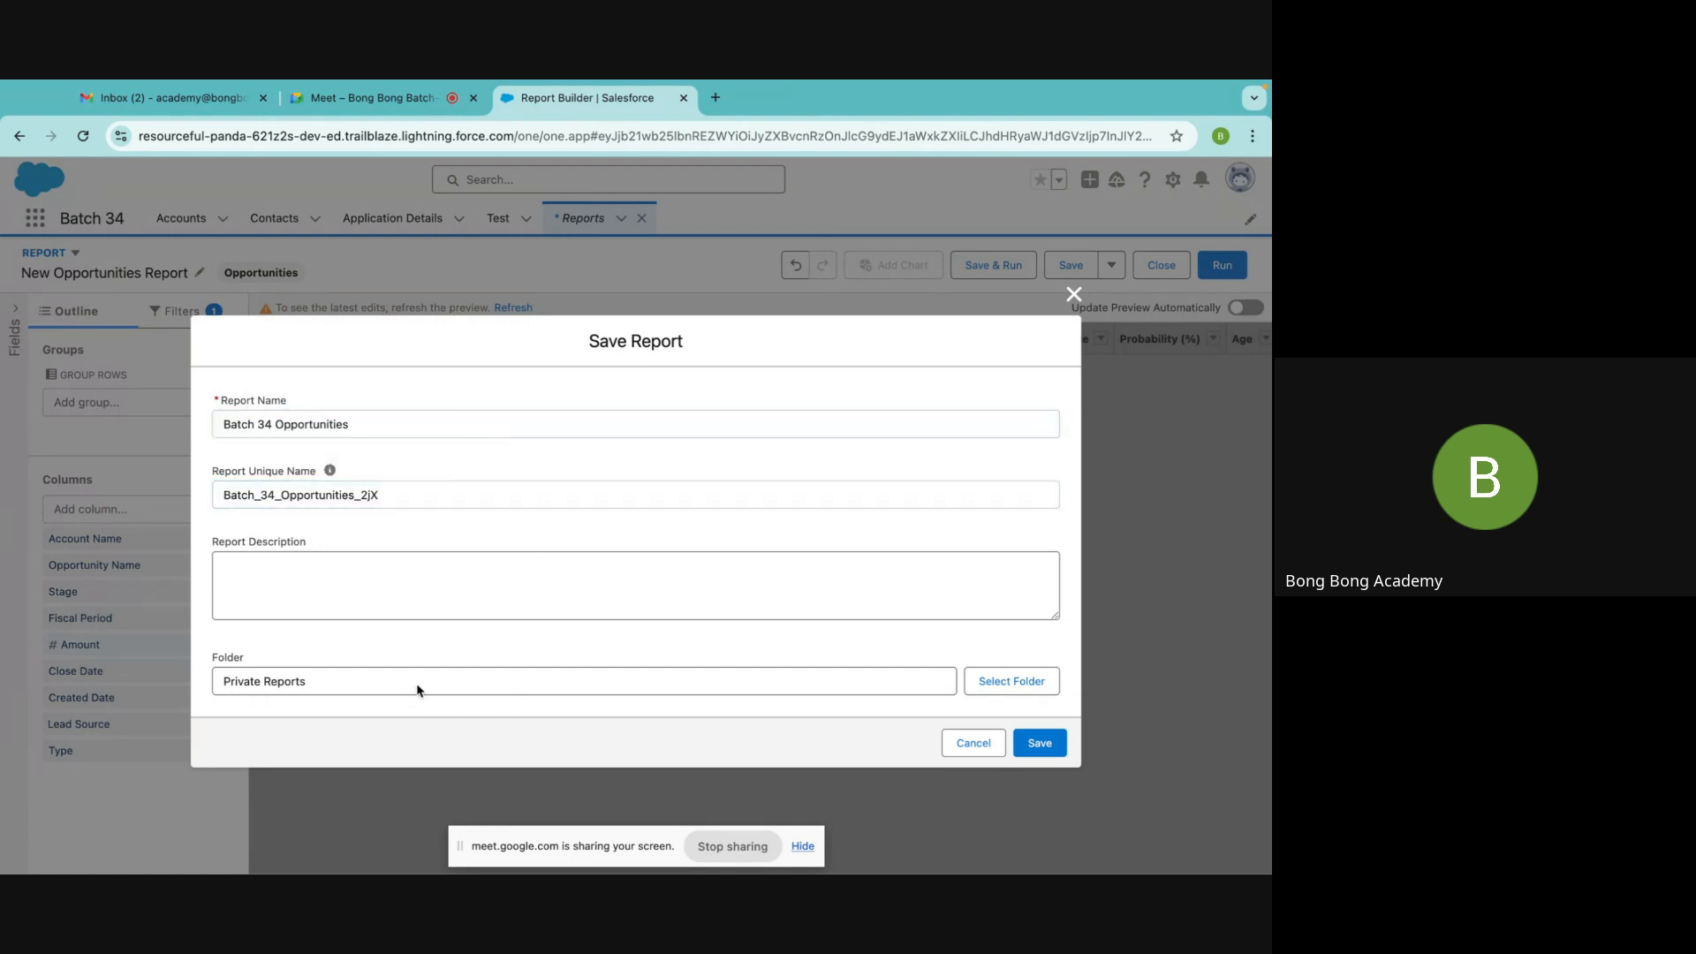
# Choose the Shareable folder for the report, save it and dismiss the notification
pyautogui.click(1011, 680)
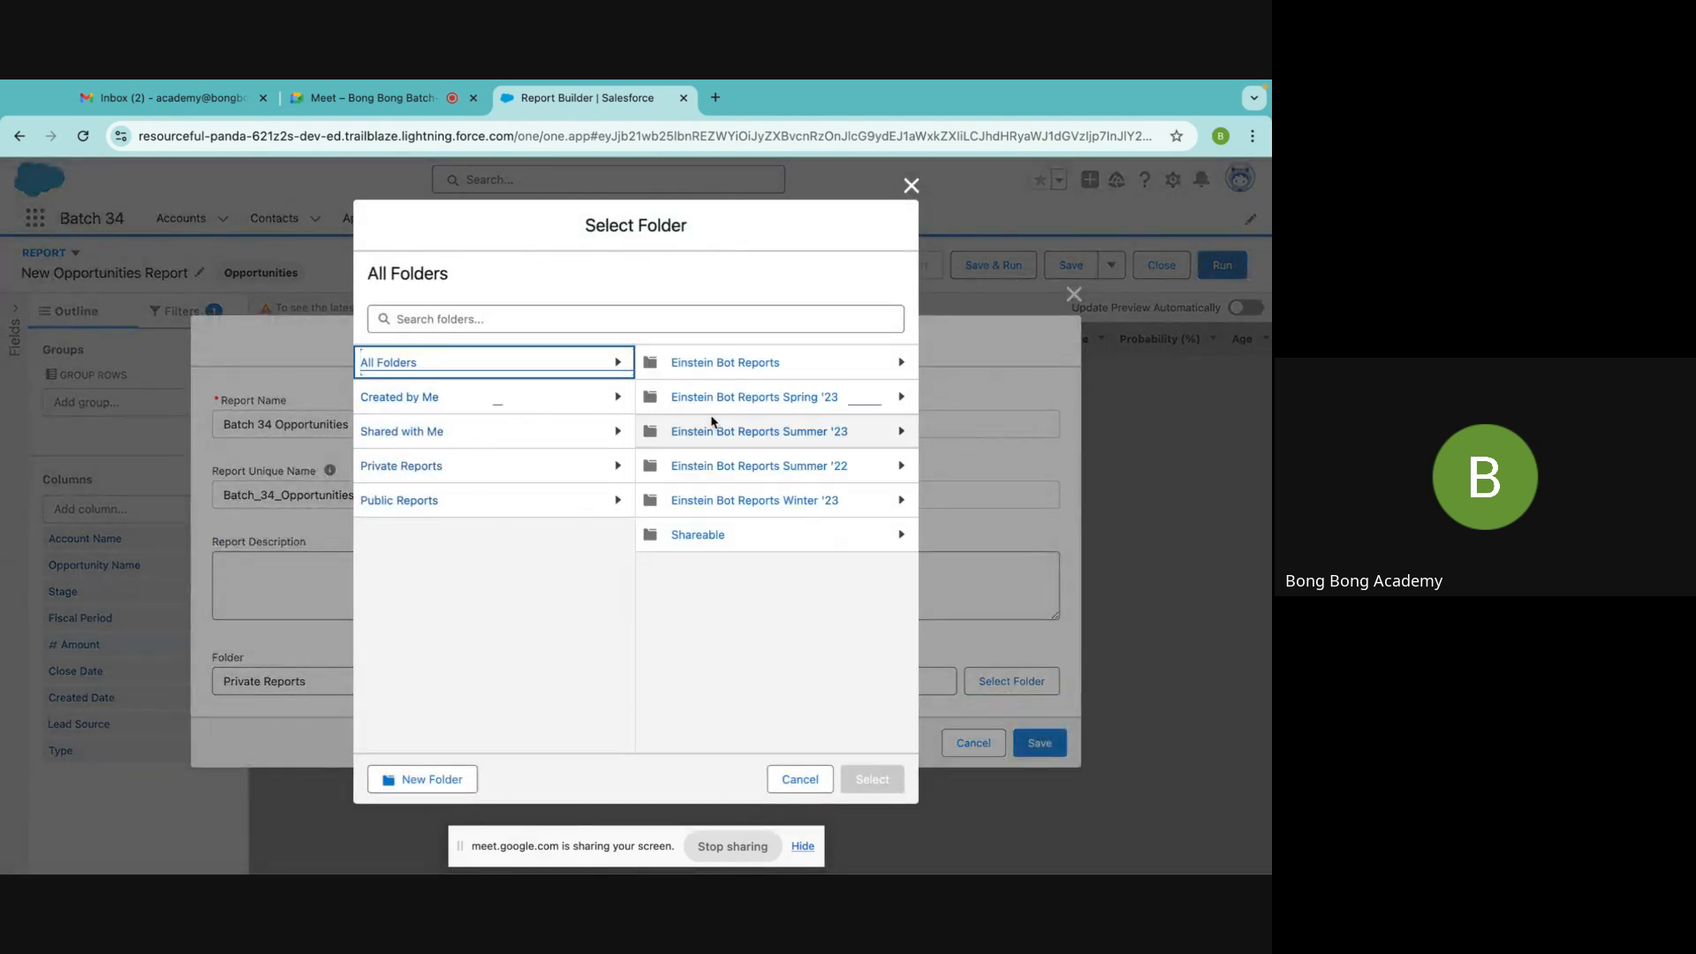
pyautogui.rightClick(703, 536)
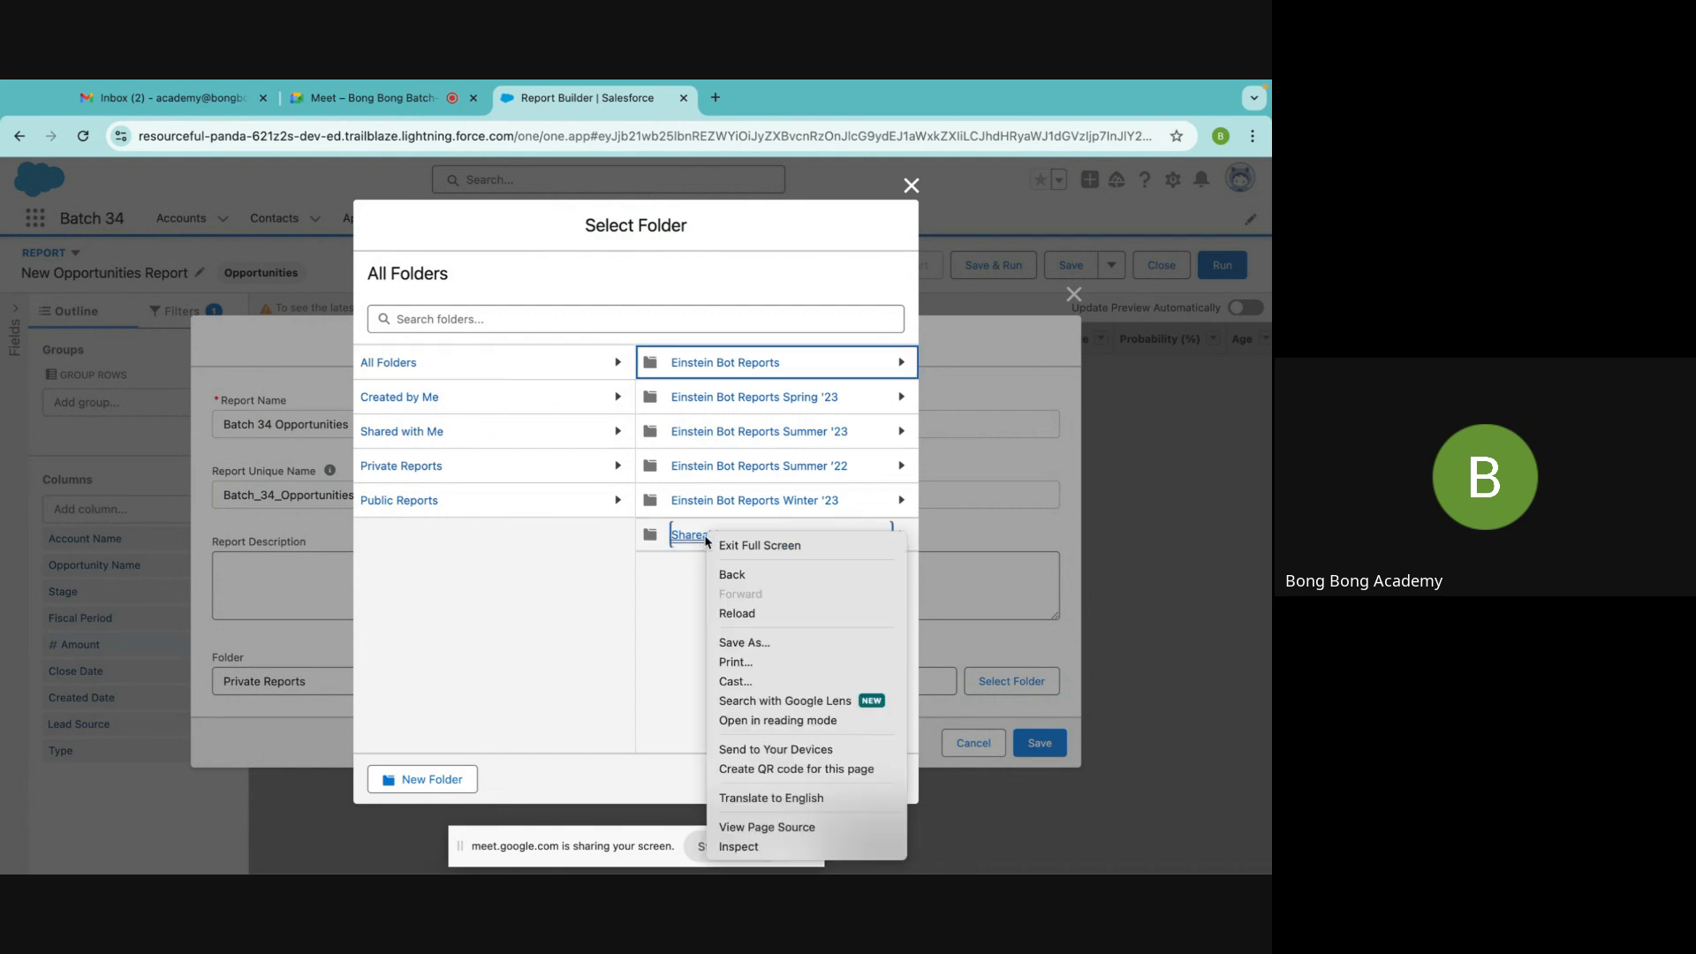
pyautogui.click(691, 546)
pyautogui.click(696, 536)
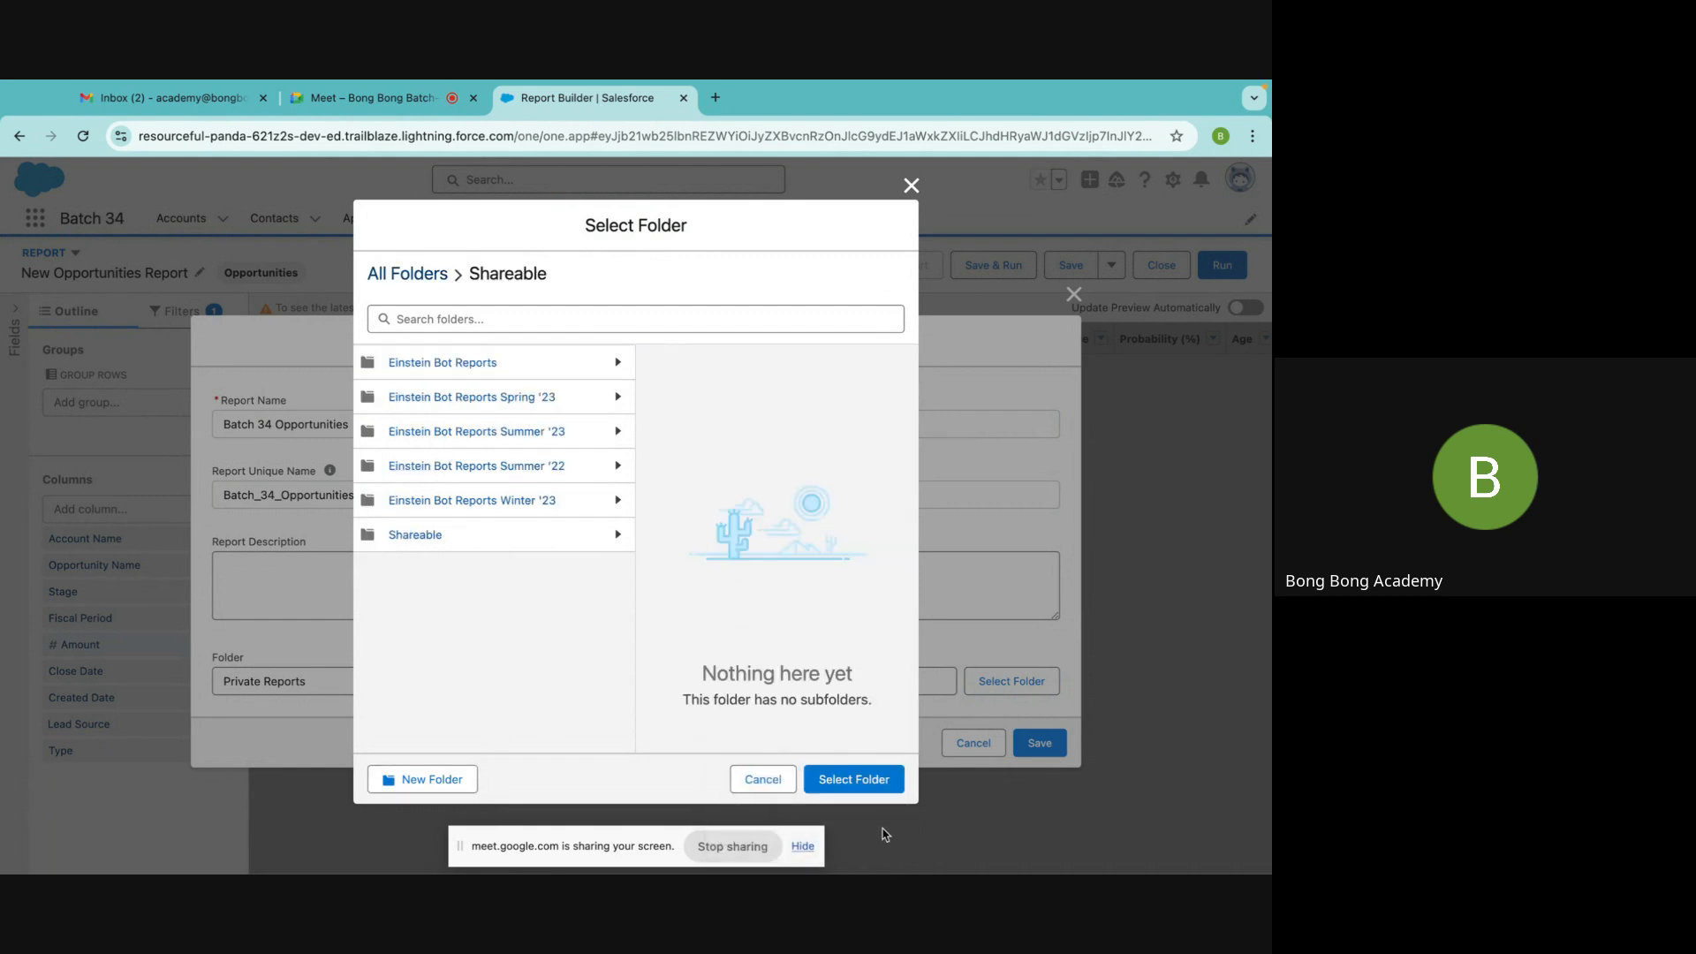
pyautogui.click(853, 779)
pyautogui.click(1039, 744)
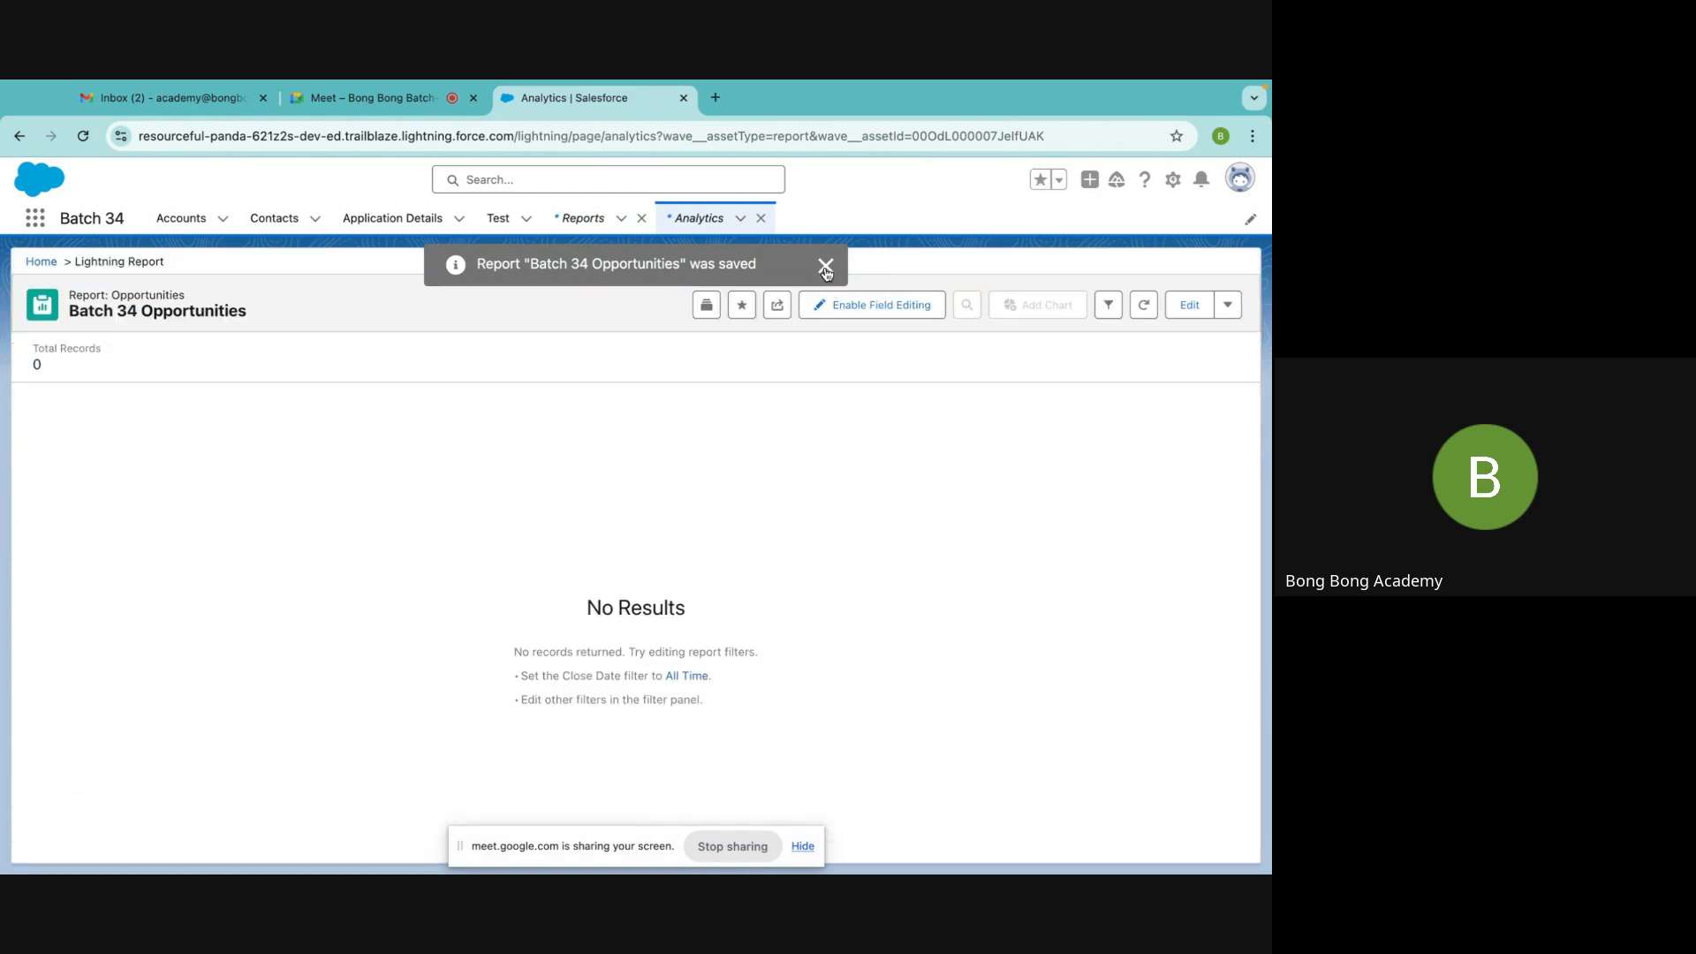
pyautogui.click(825, 267)
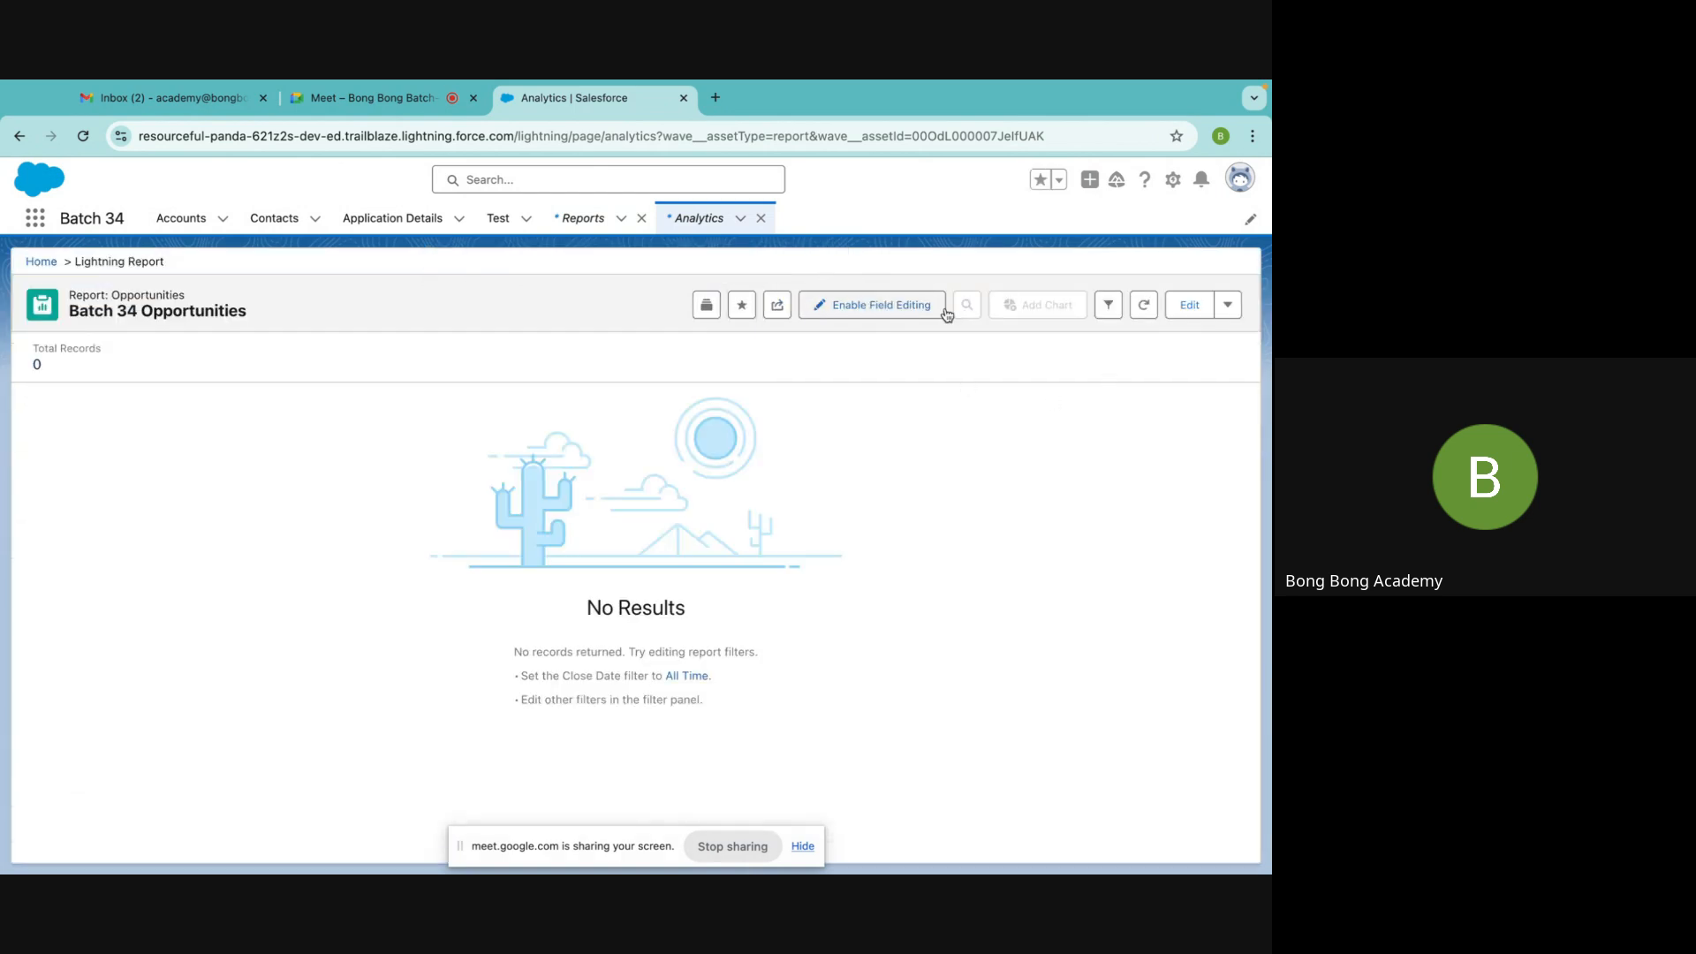
# Set the report's Close Date filter range to All Time and save the report
pyautogui.click(1107, 305)
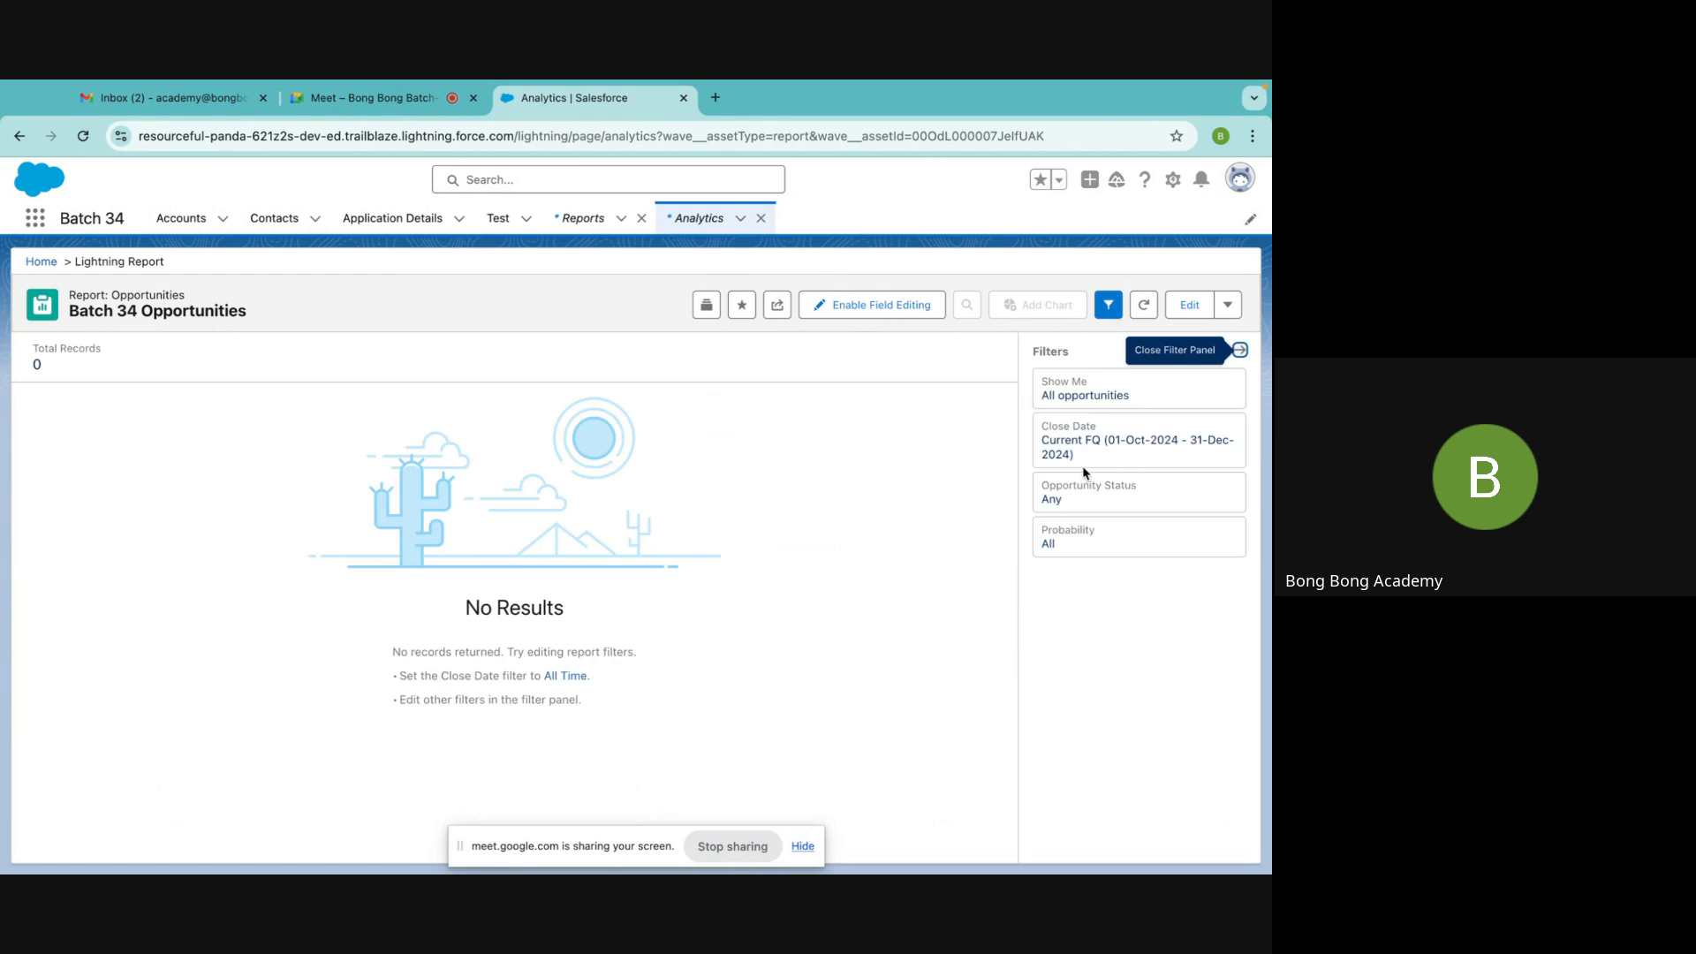
pyautogui.click(1105, 458)
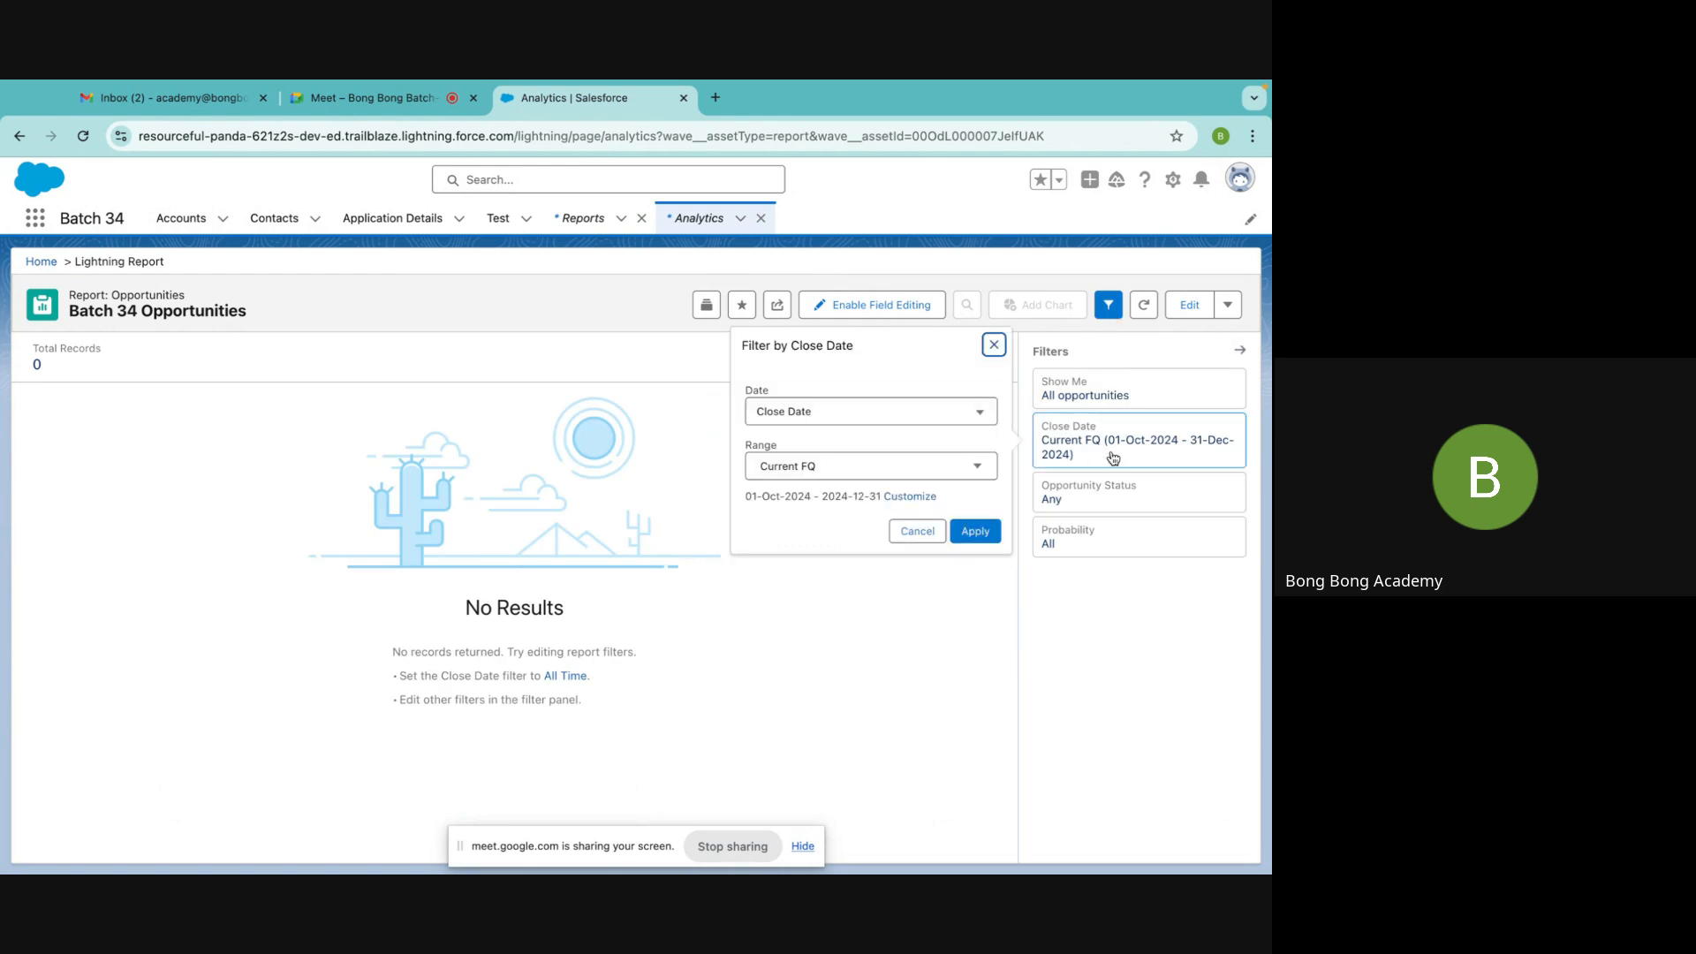
pyautogui.click(837, 467)
pyautogui.click(797, 500)
pyautogui.click(975, 531)
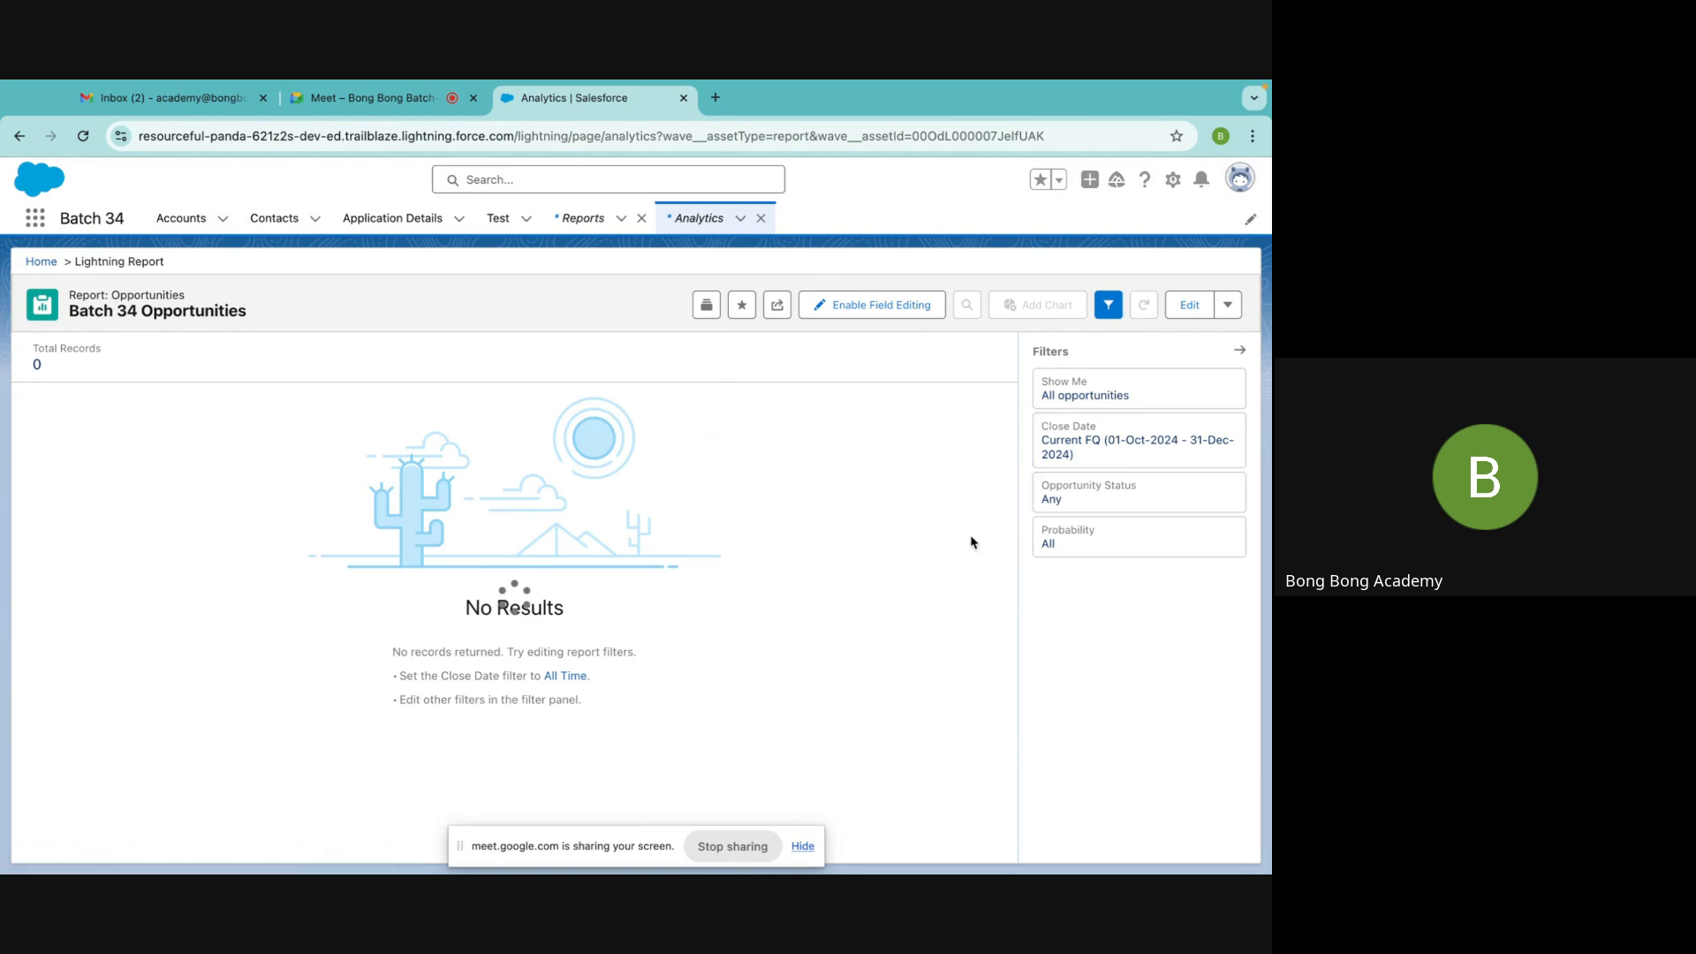
pyautogui.click(1239, 350)
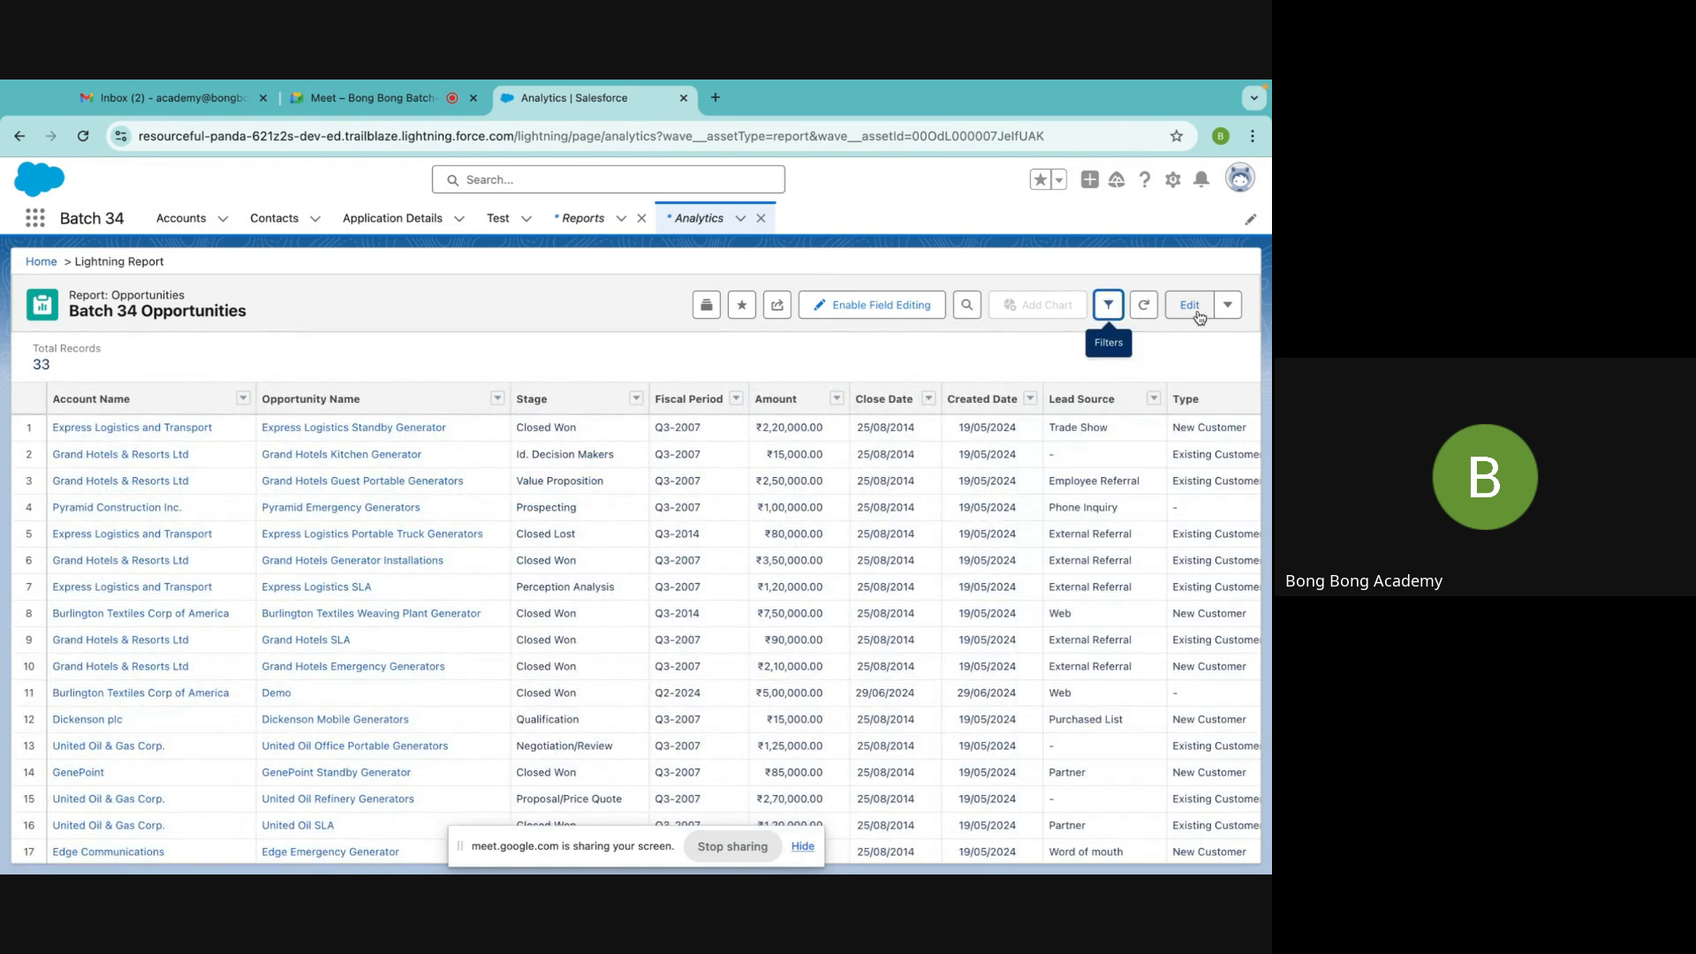
pyautogui.click(1228, 304)
pyautogui.click(1152, 378)
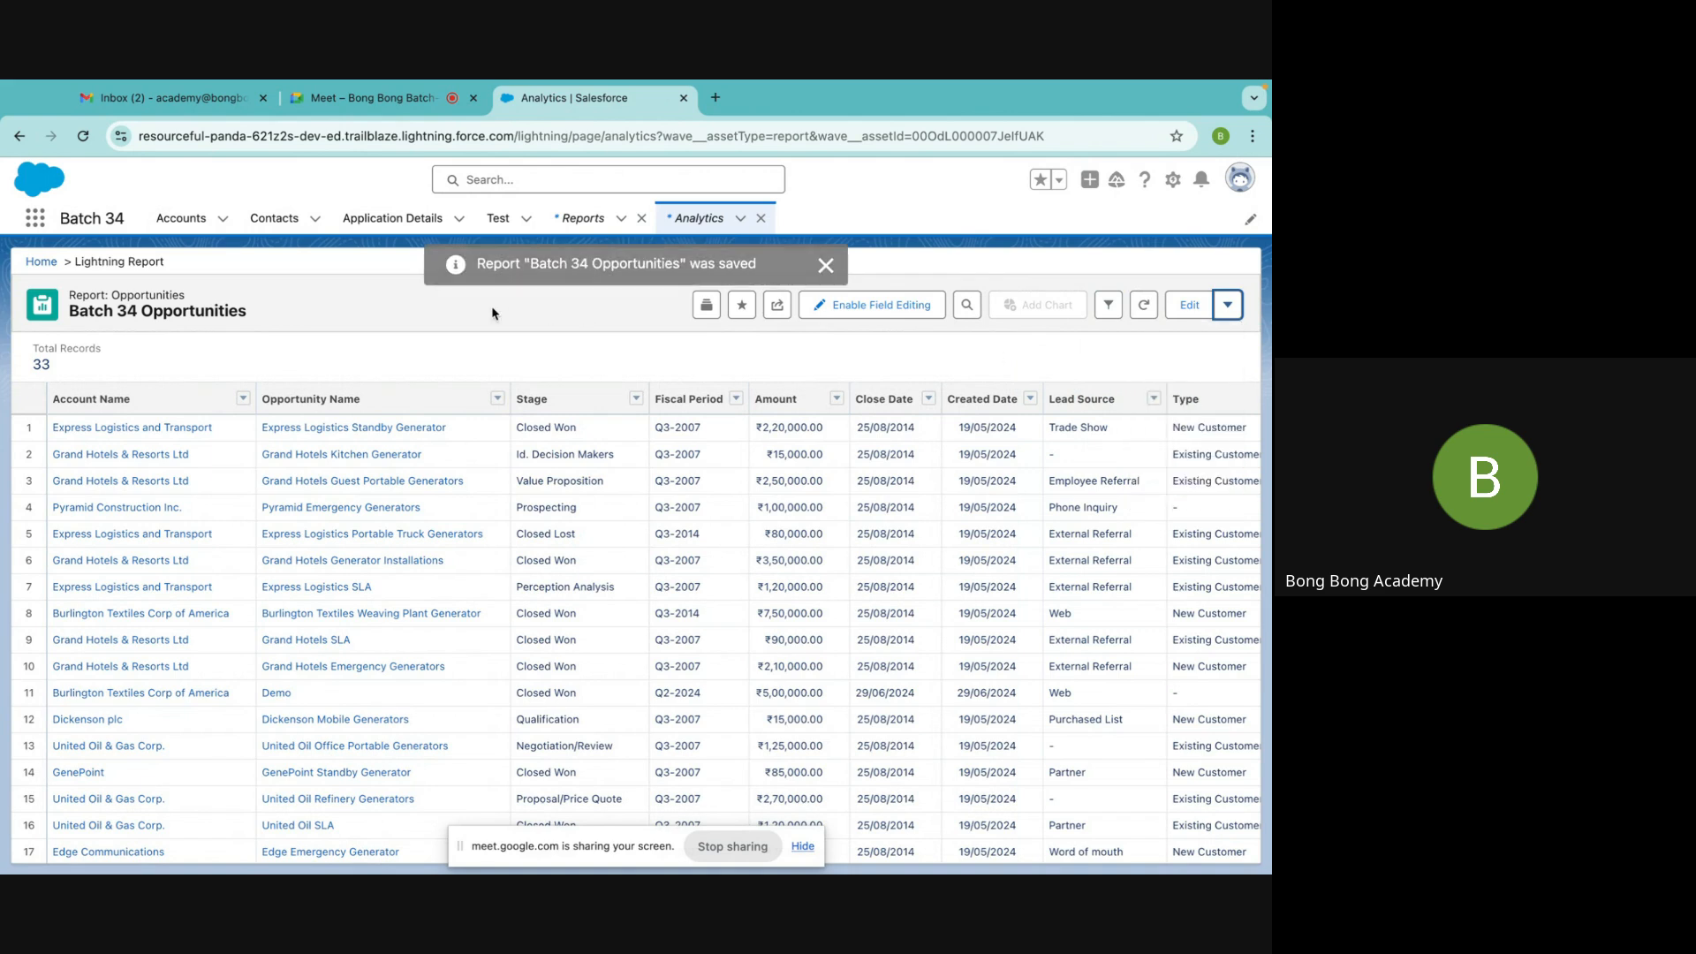
pyautogui.click(826, 270)
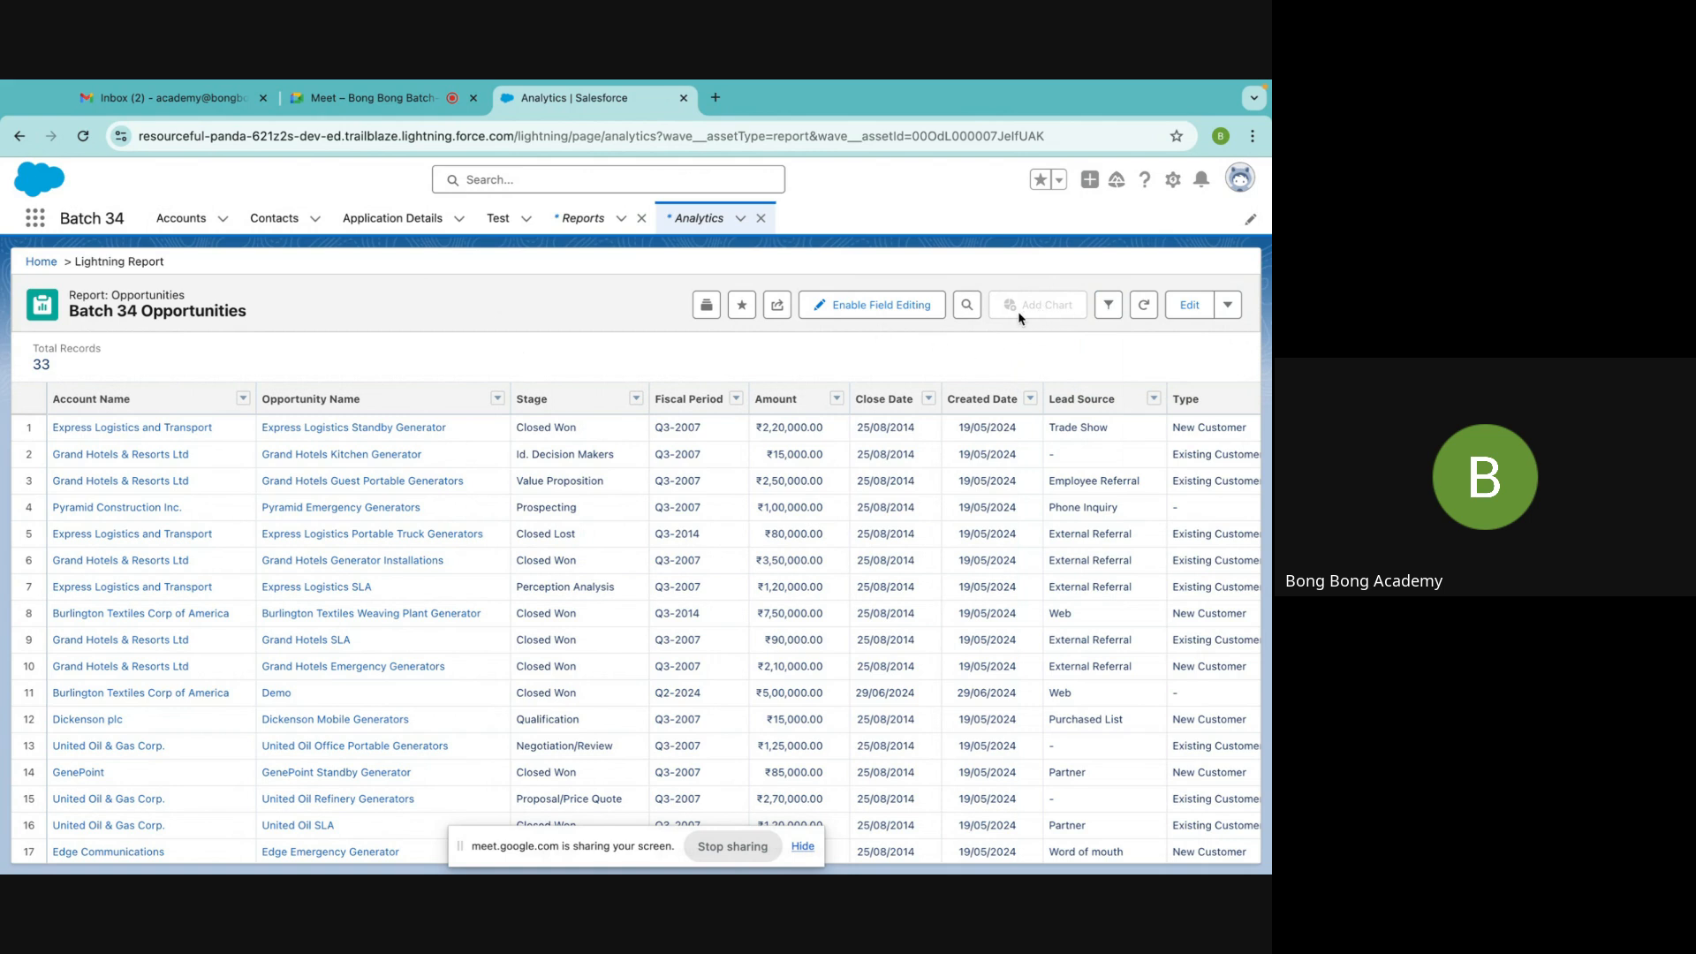
pyautogui.moveTo(255, 319); pyautogui.dragTo(42, 317)
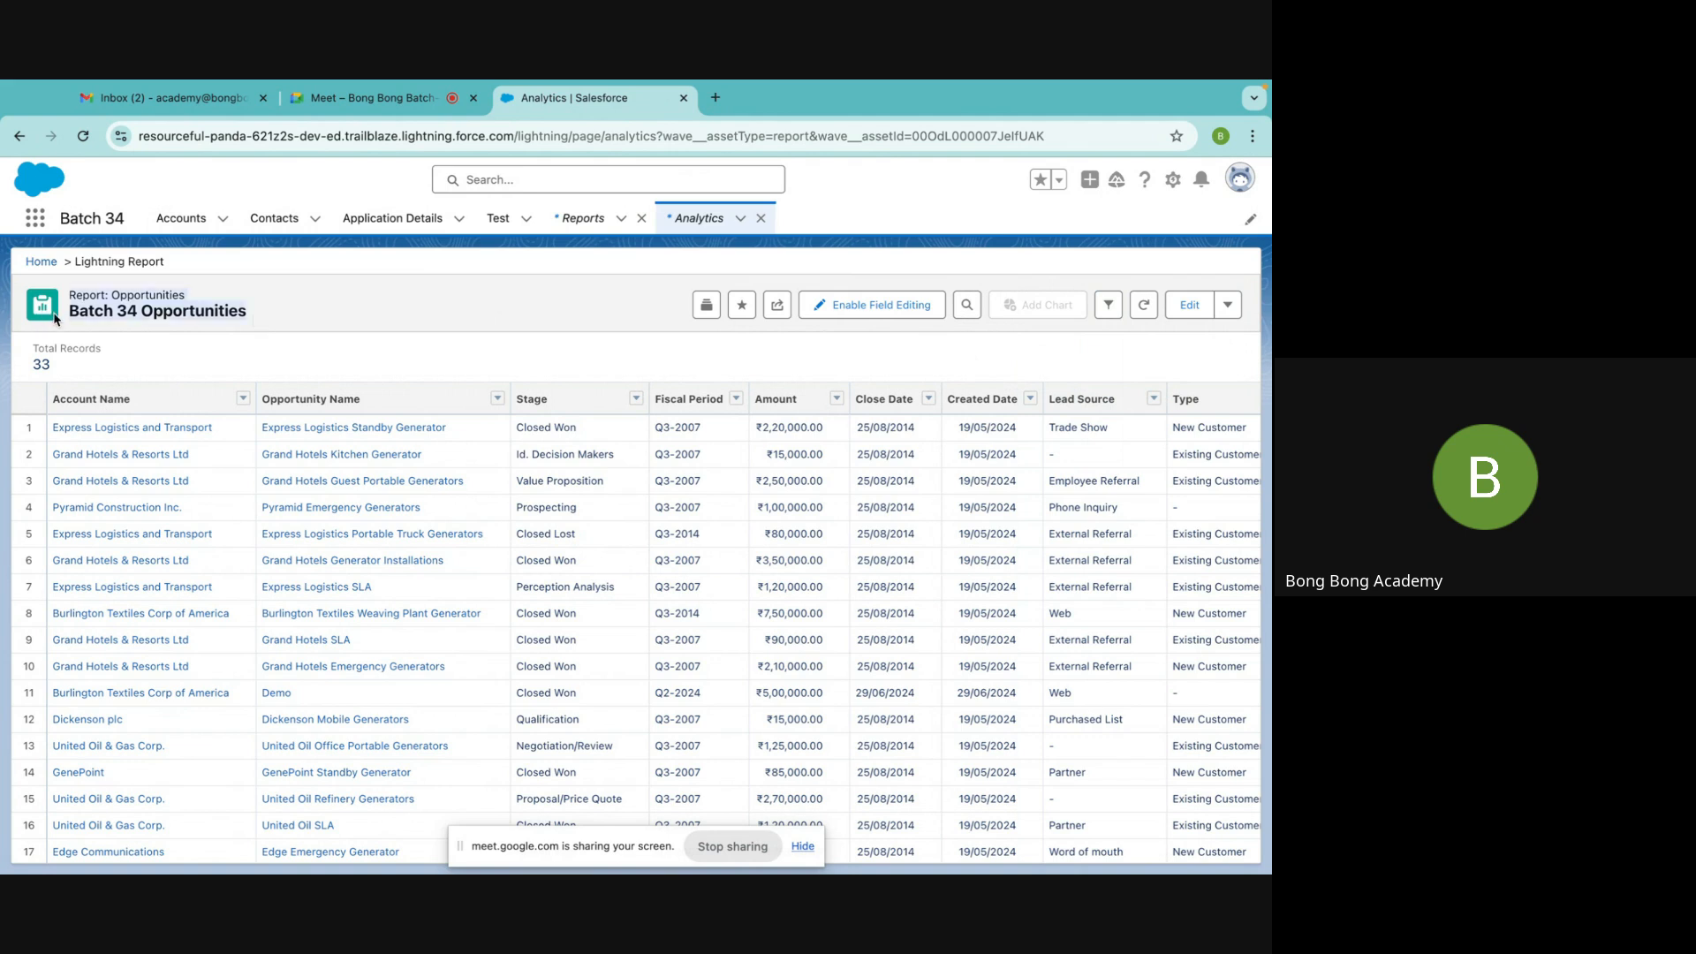
pyautogui.click(430, 351)
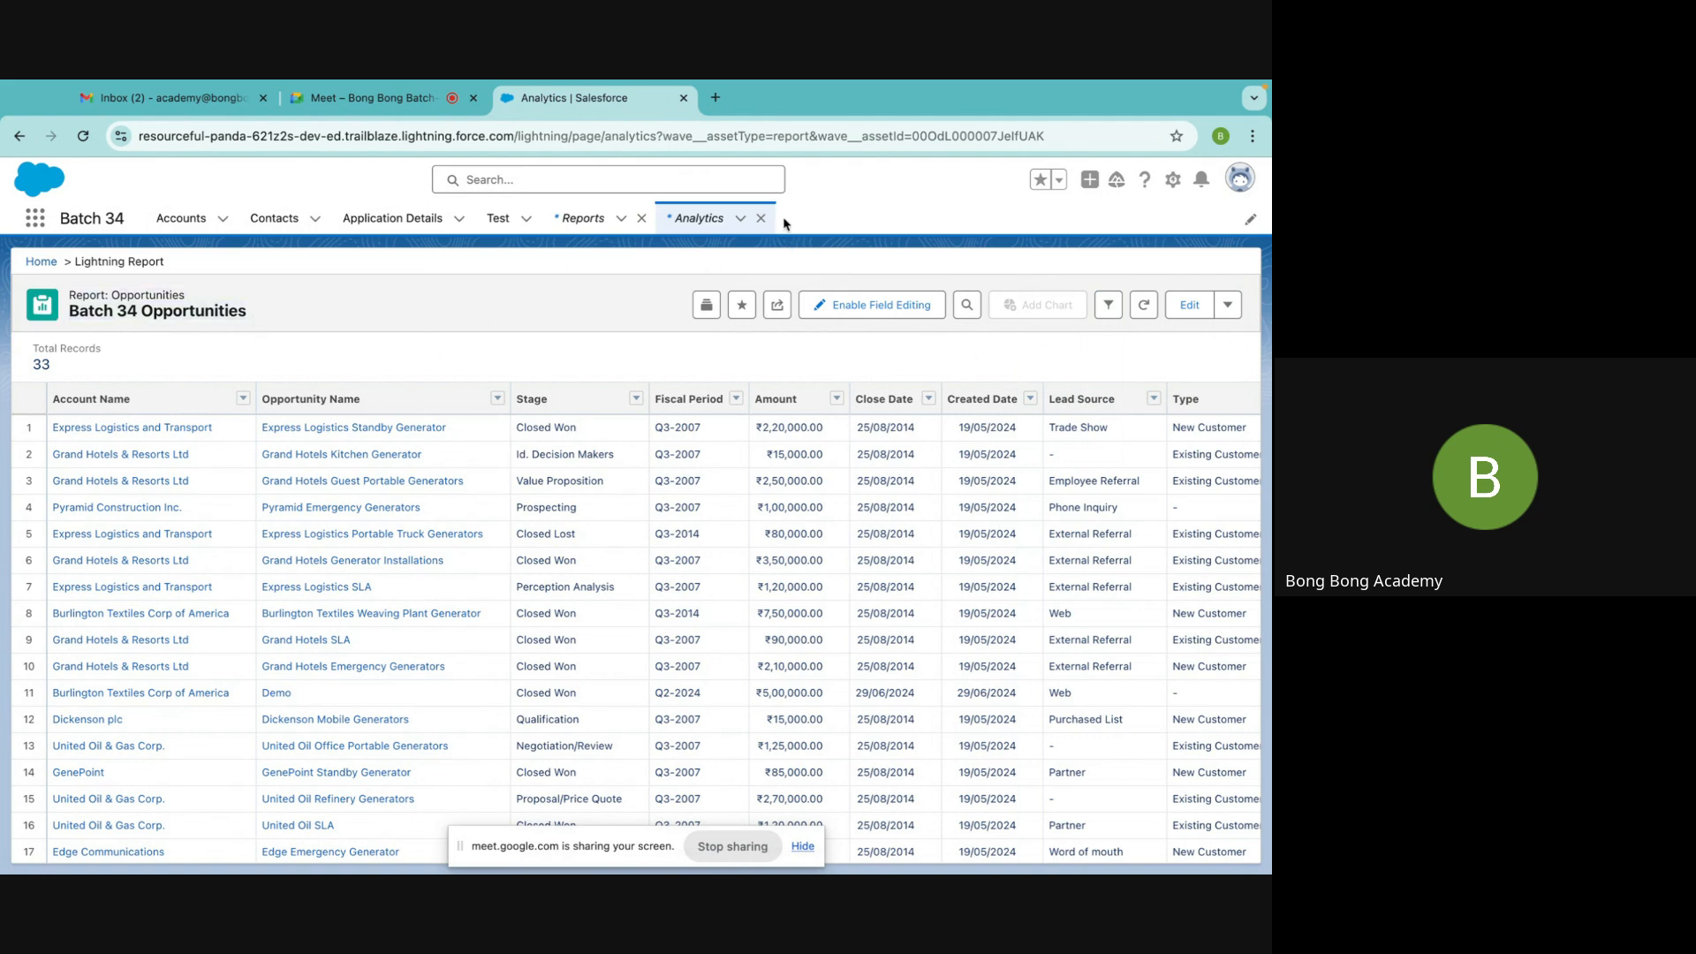
# Find Dashboards through the App Launcher and open My Dashboard for editing
pyautogui.click(42, 220)
pyautogui.write('dash')
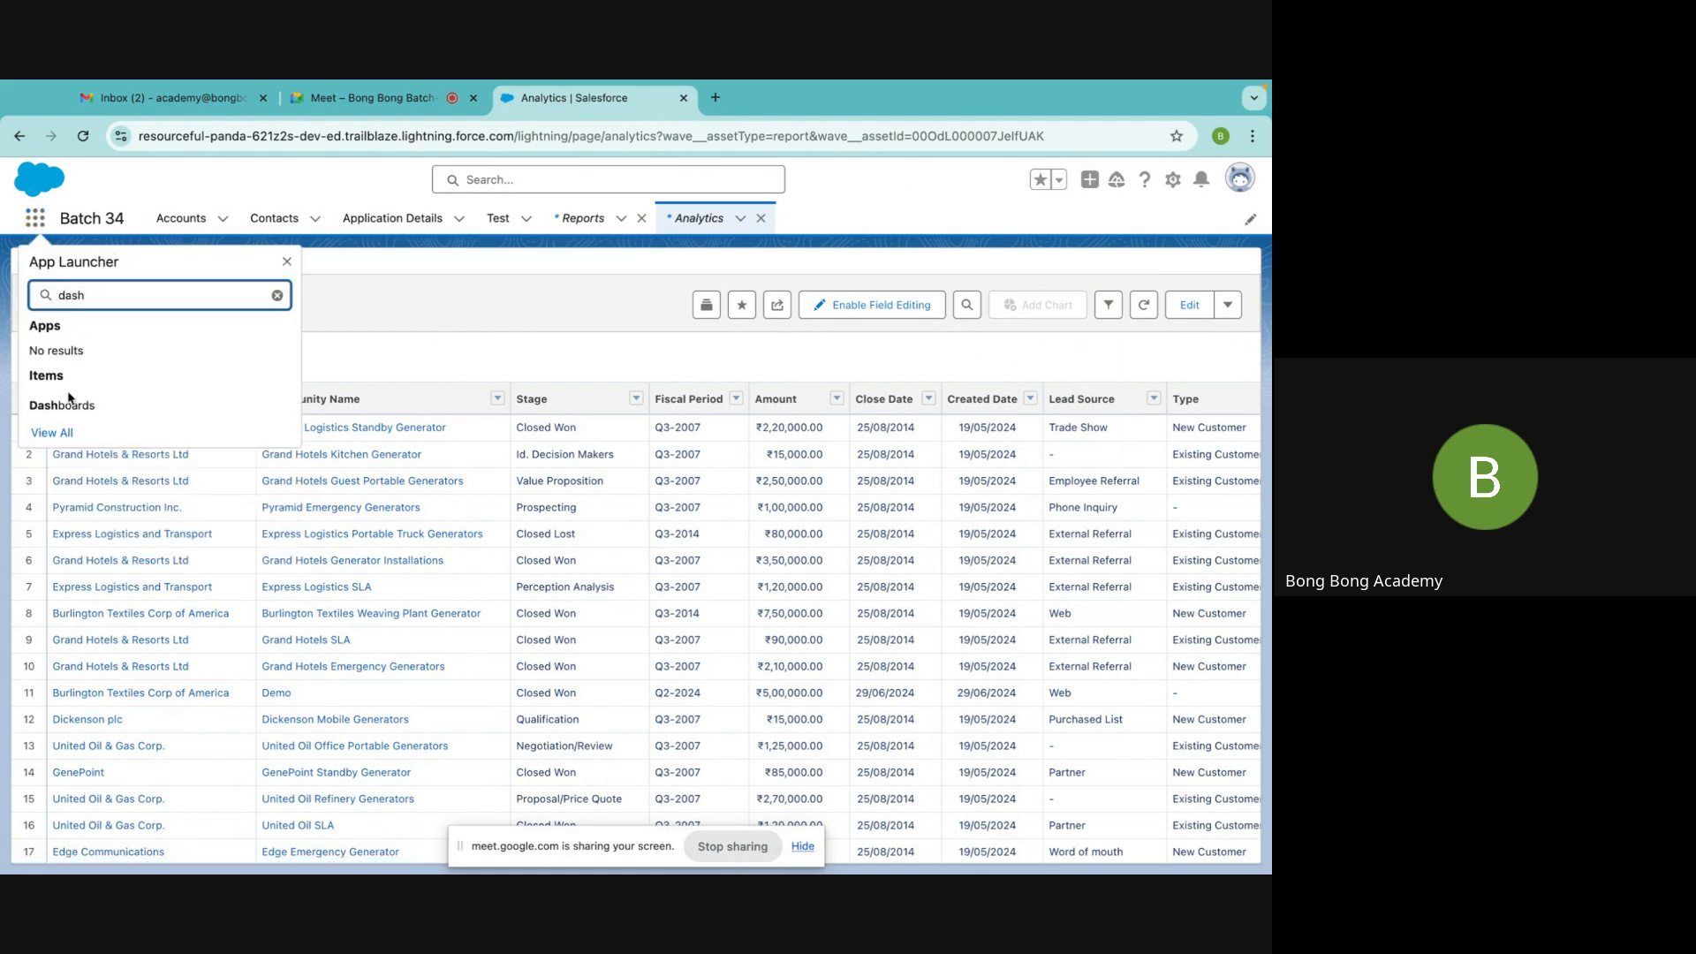
pyautogui.click(62, 405)
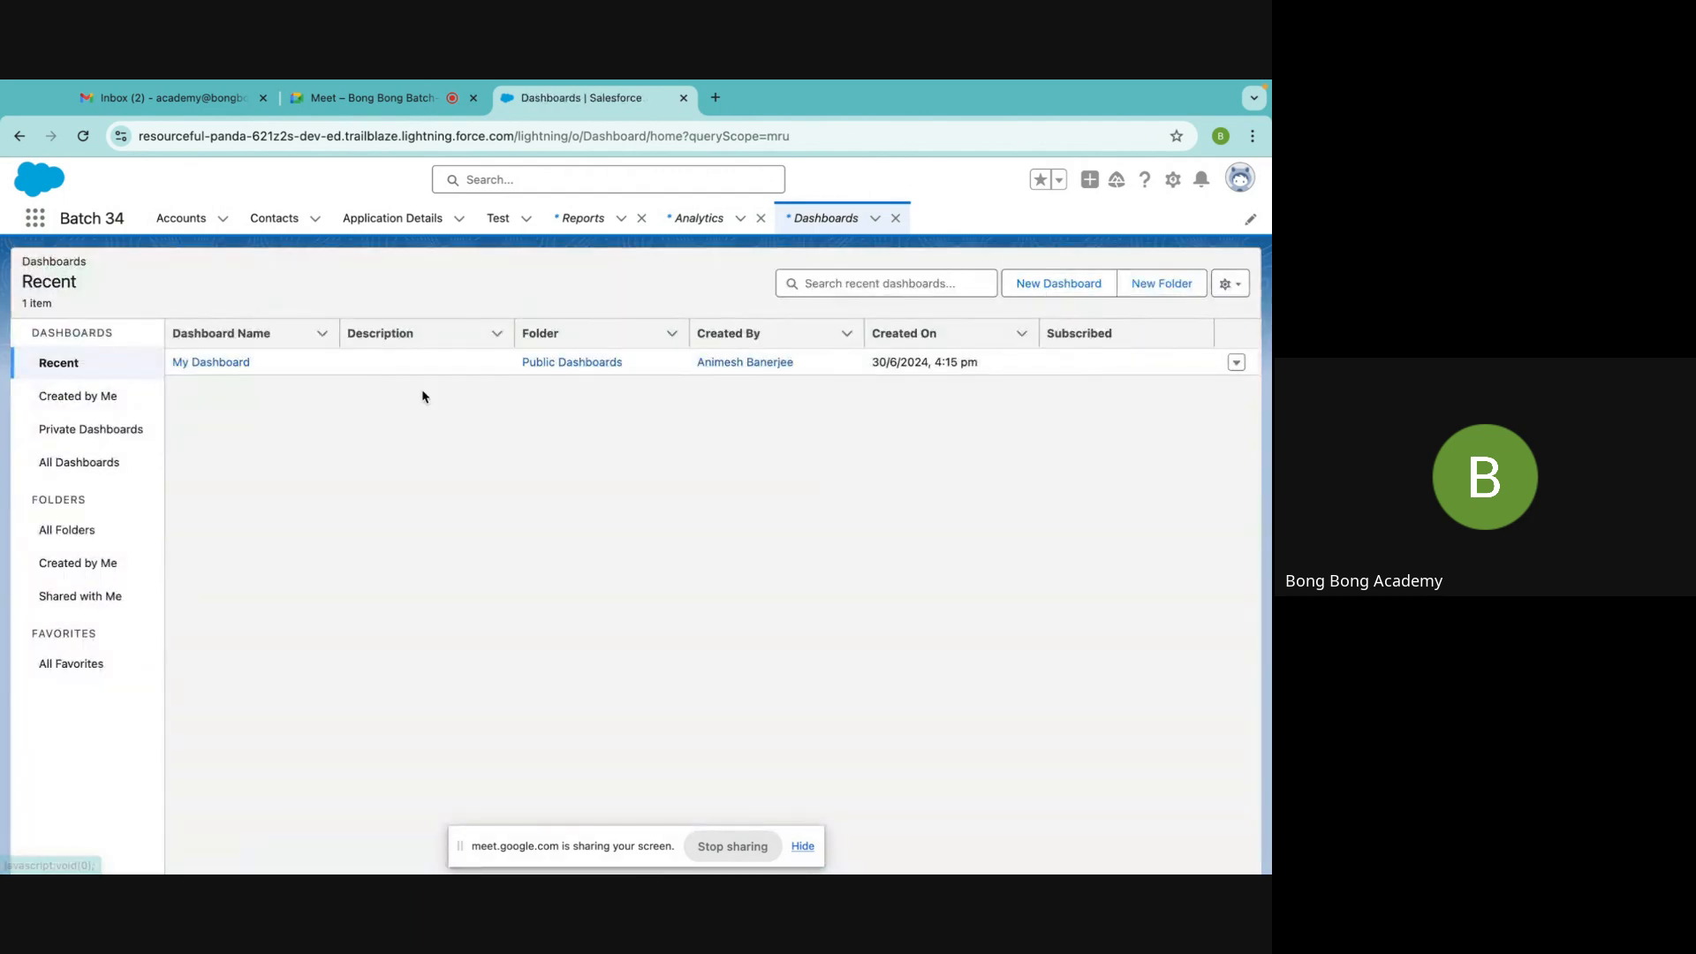
pyautogui.click(244, 363)
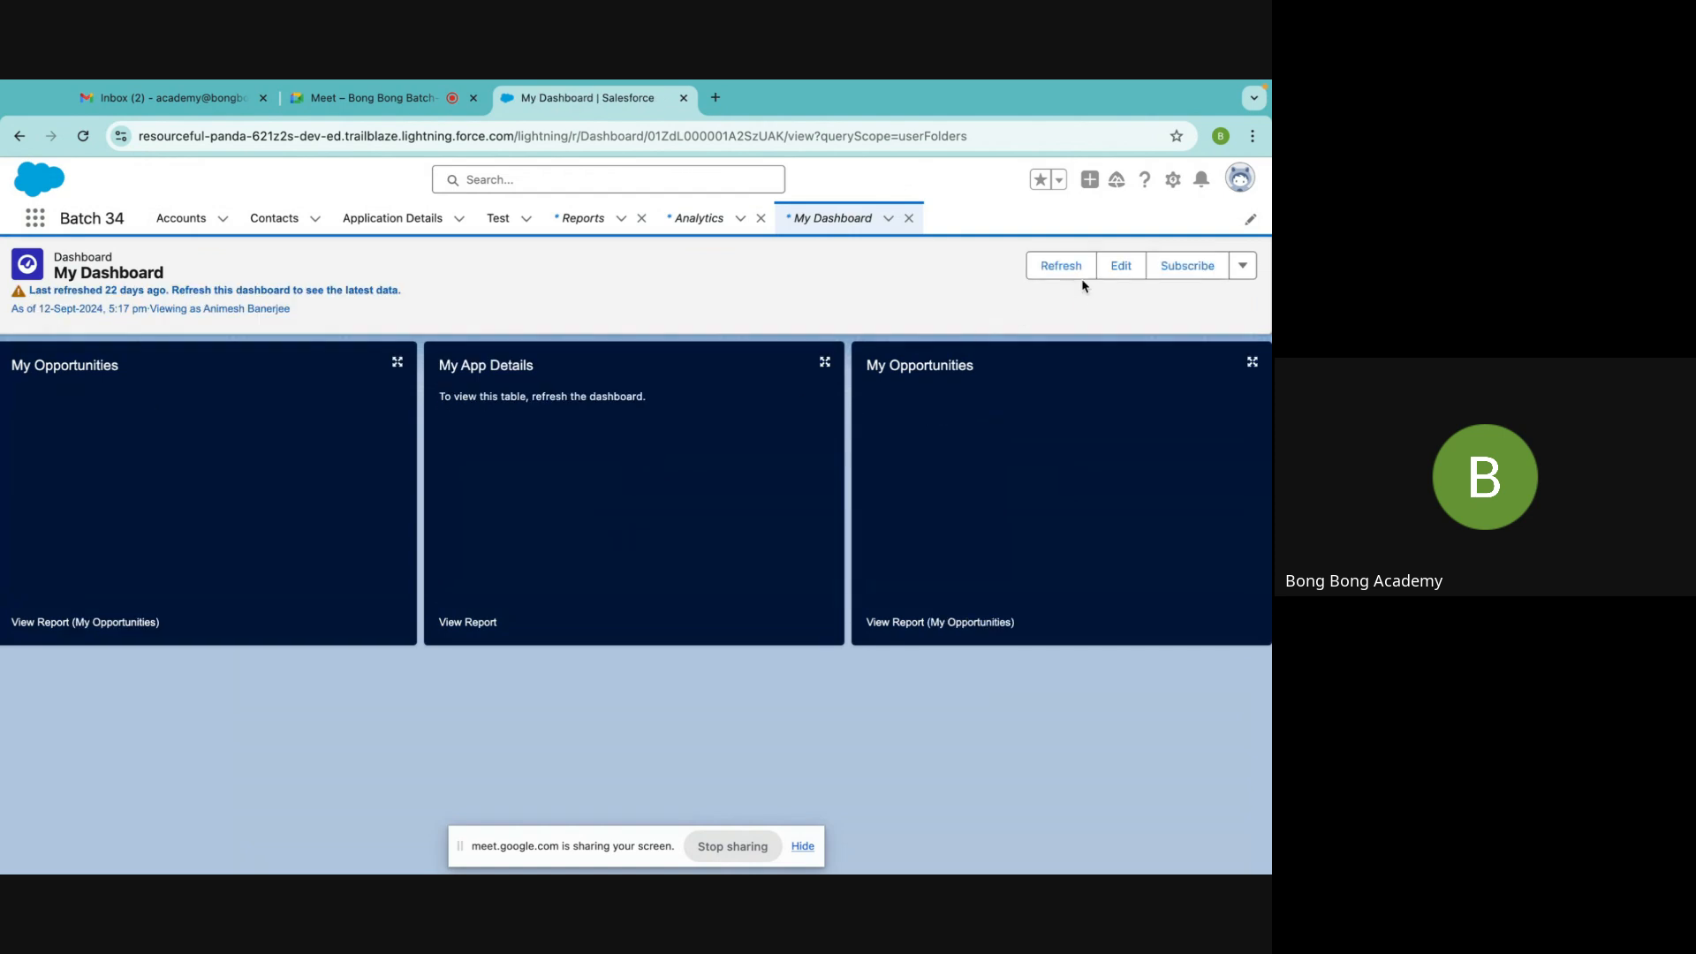
pyautogui.click(1120, 265)
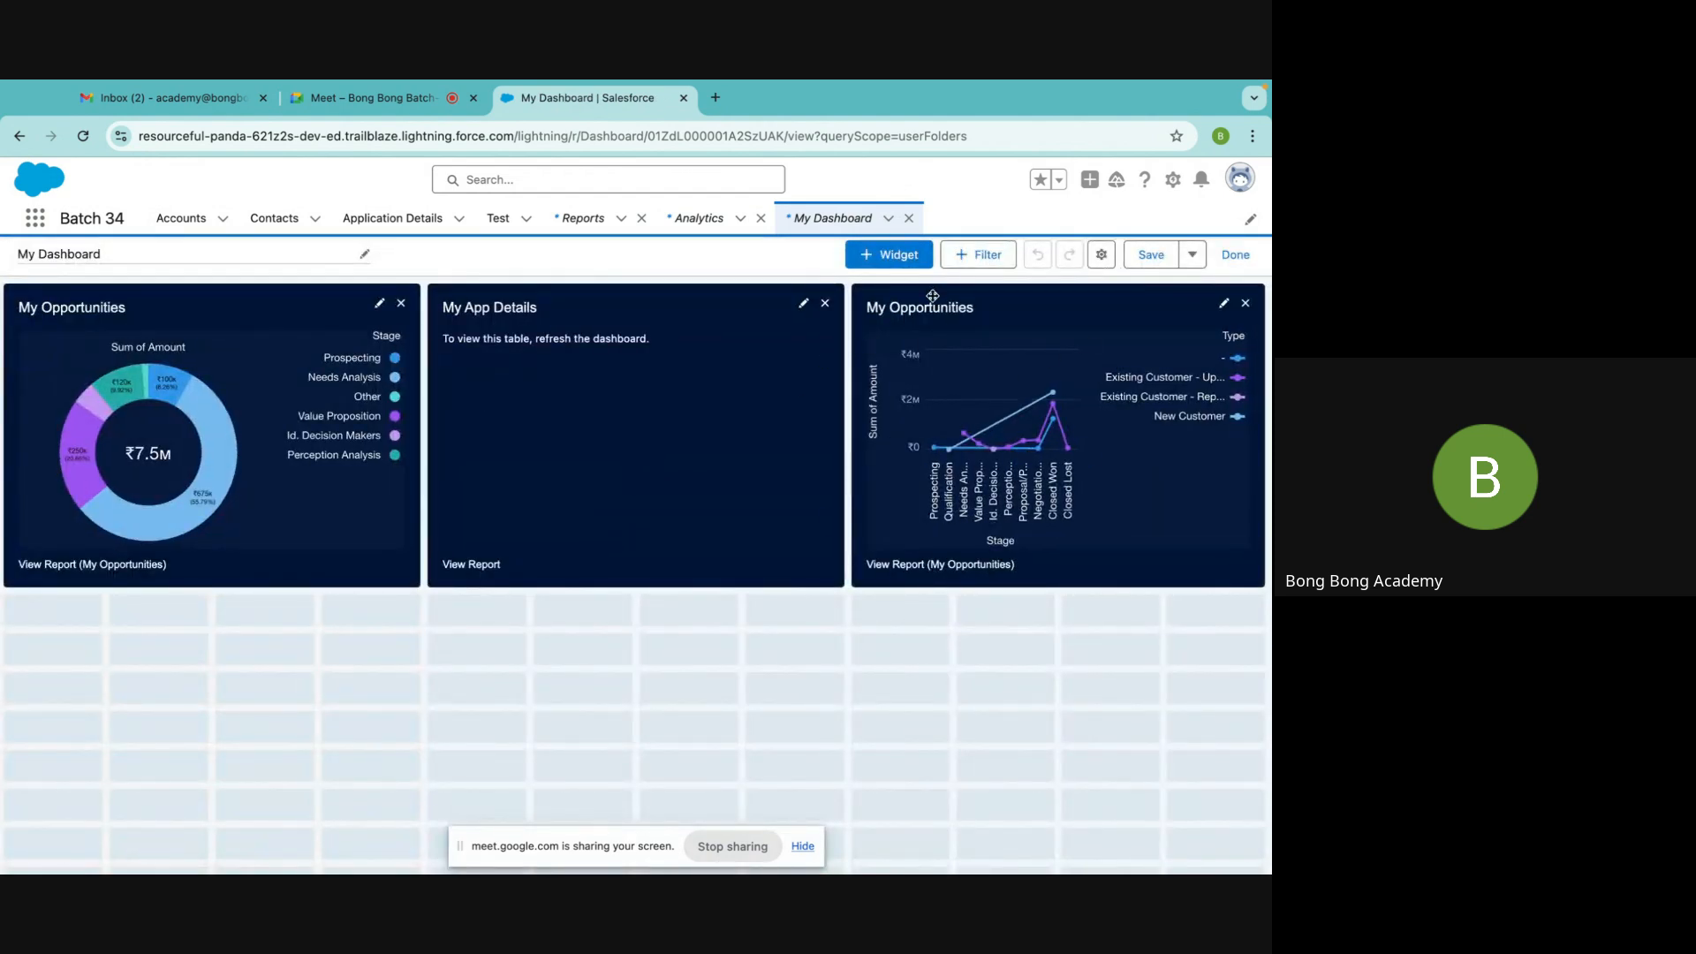
# Add the Batch 34 Opportunities report to the dashboard as a table widget with the default settings
pyautogui.click(923, 259)
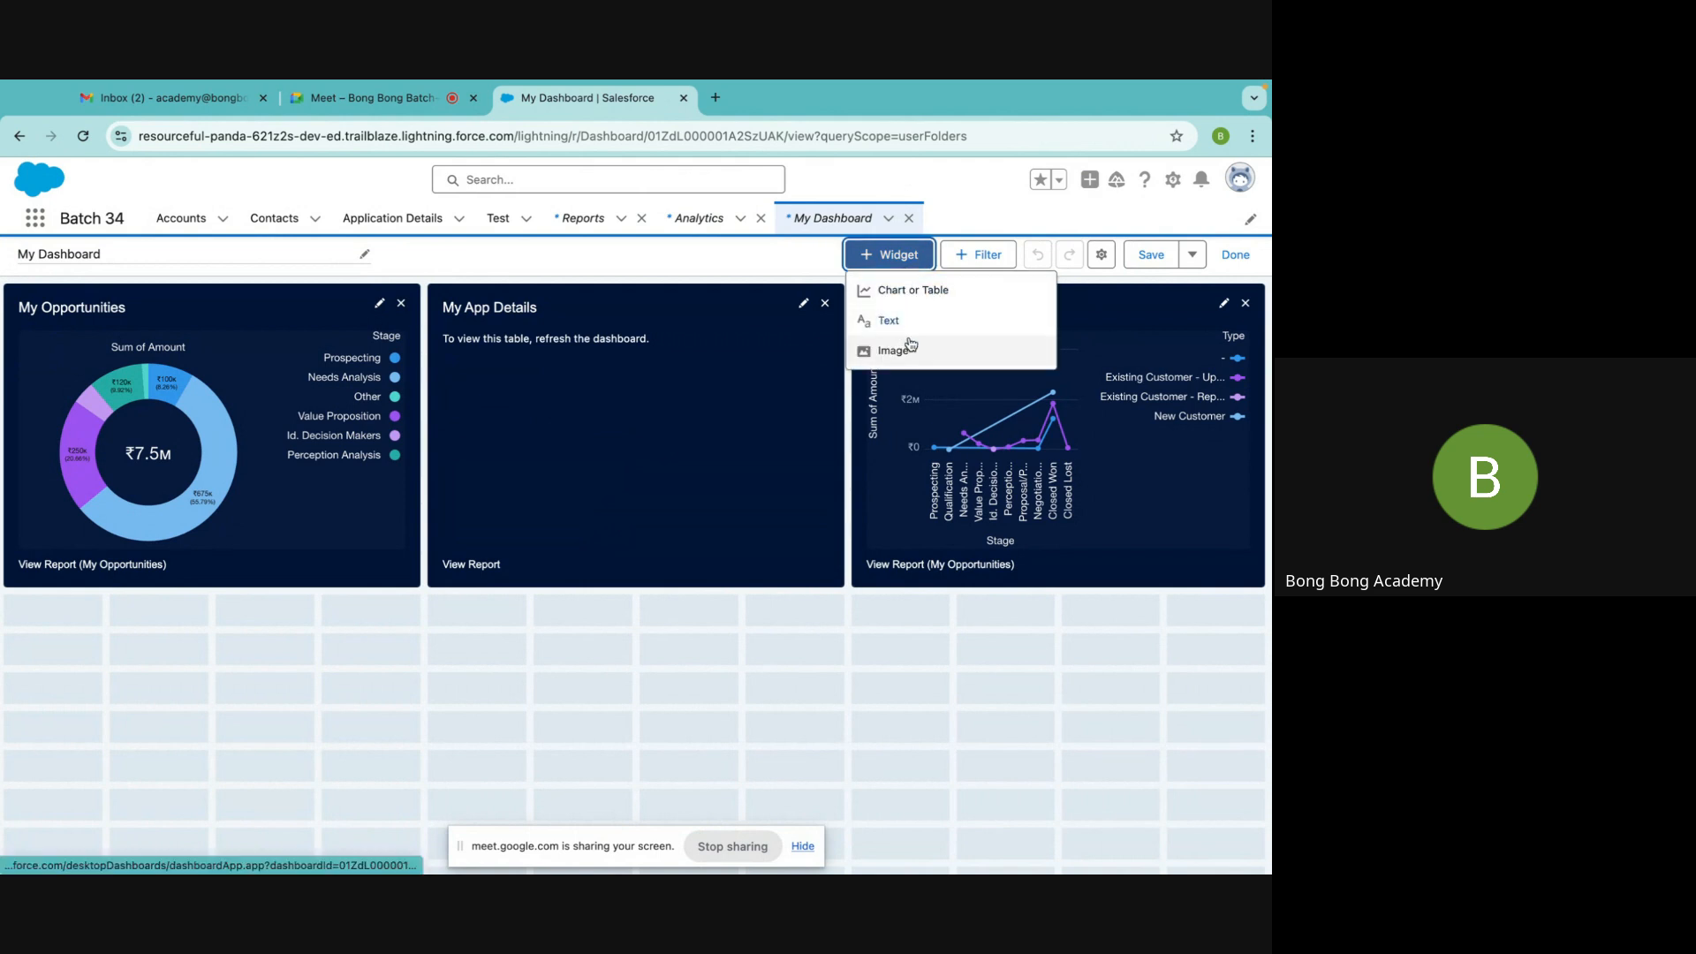
pyautogui.click(898, 297)
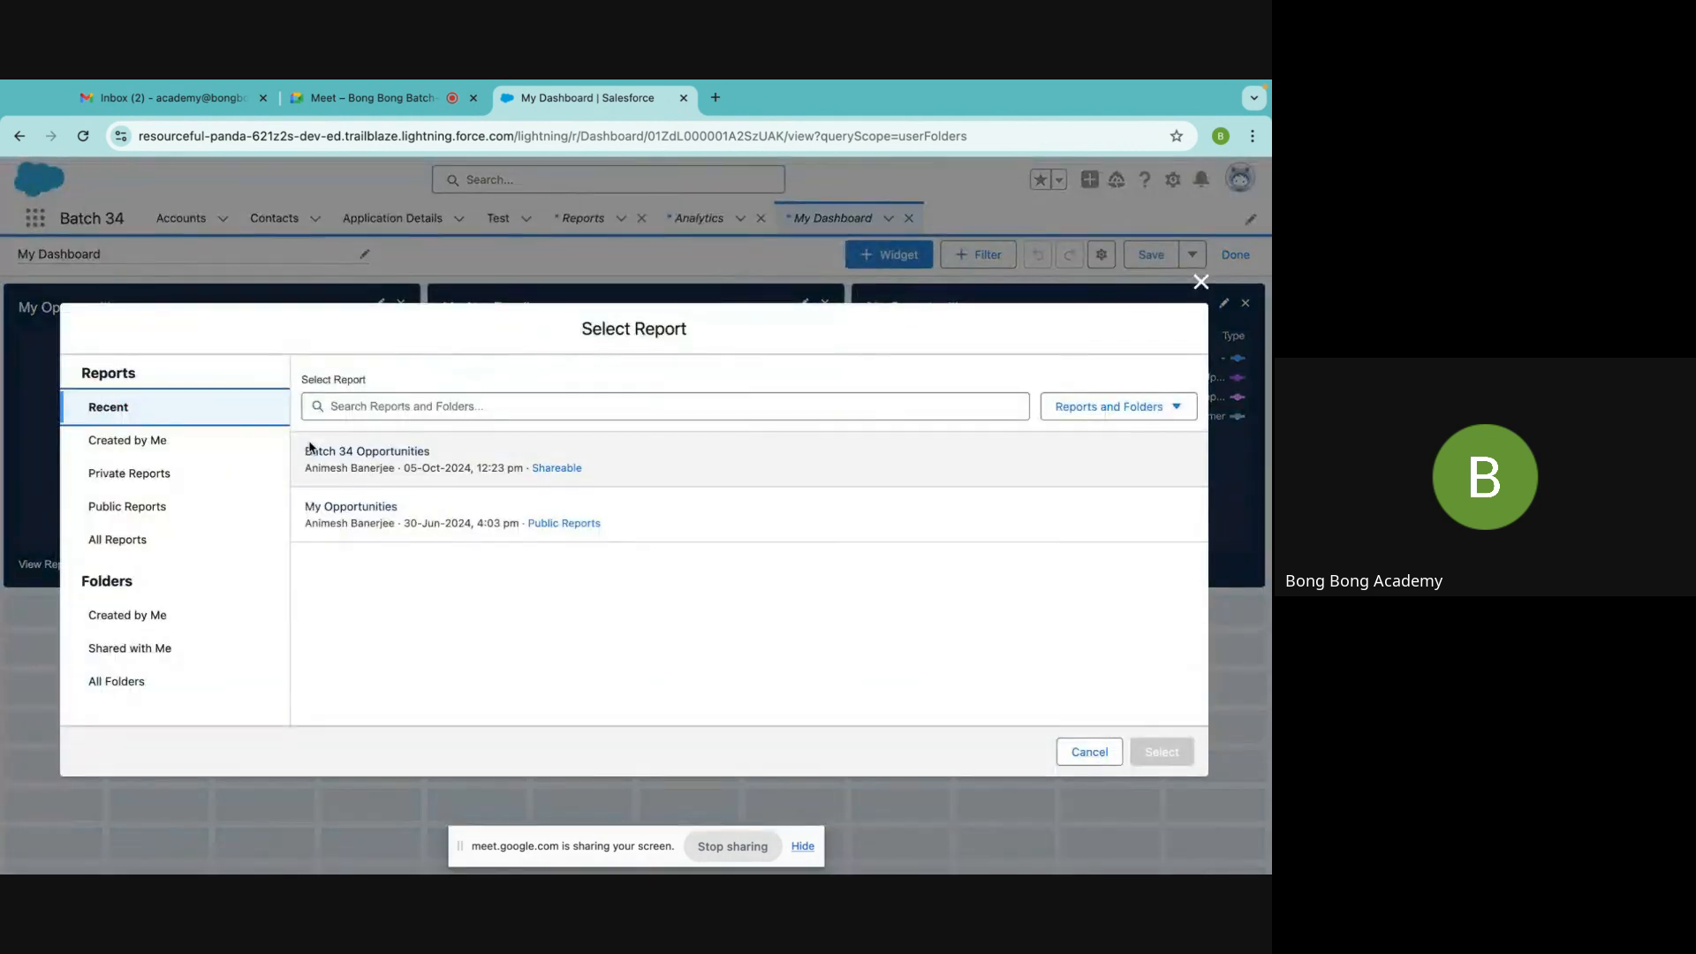
pyautogui.click(329, 465)
pyautogui.click(1183, 749)
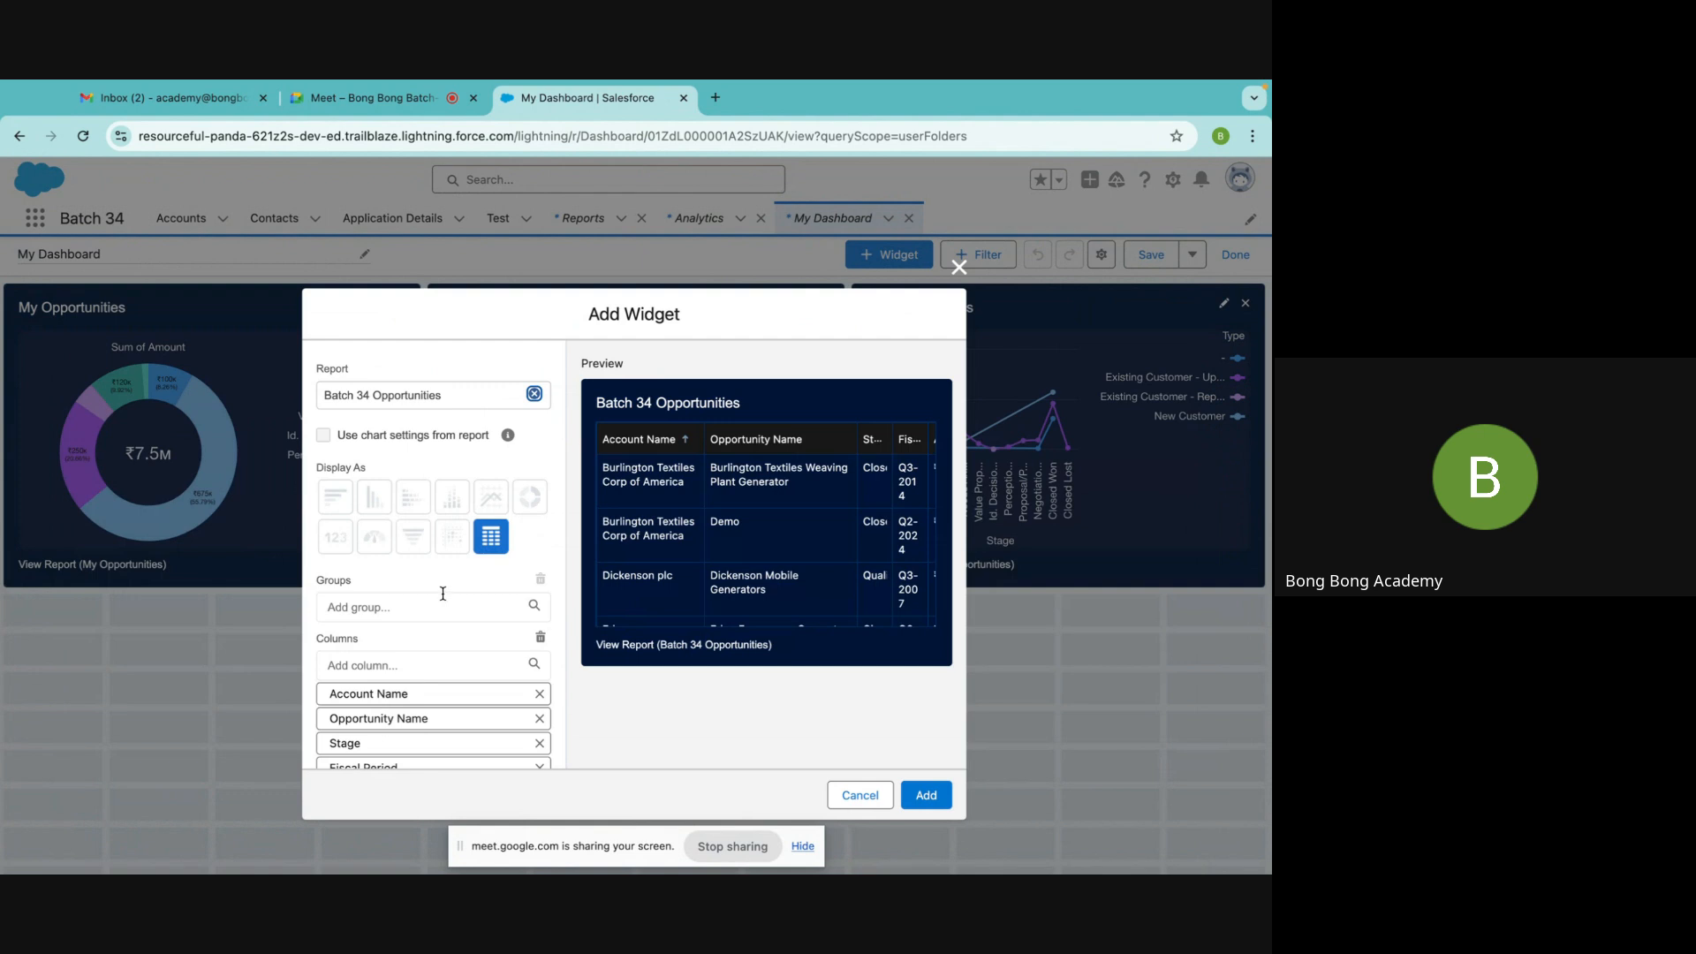
pyautogui.scroll(-5, 443, 594)
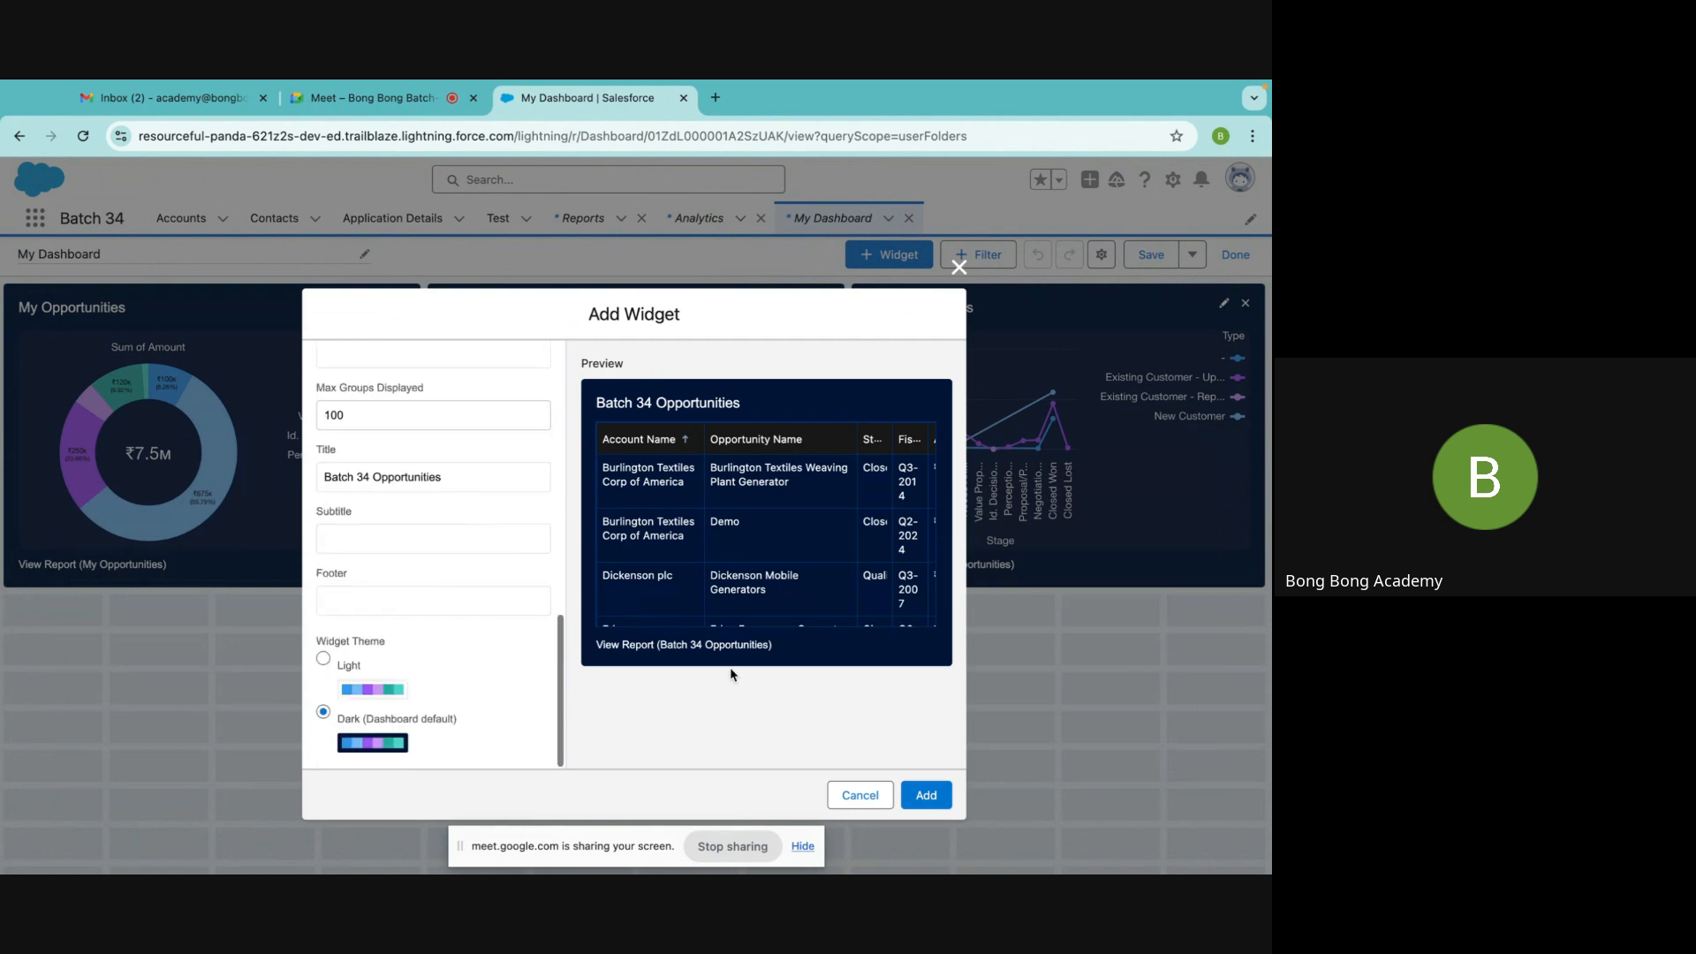
pyautogui.click(925, 794)
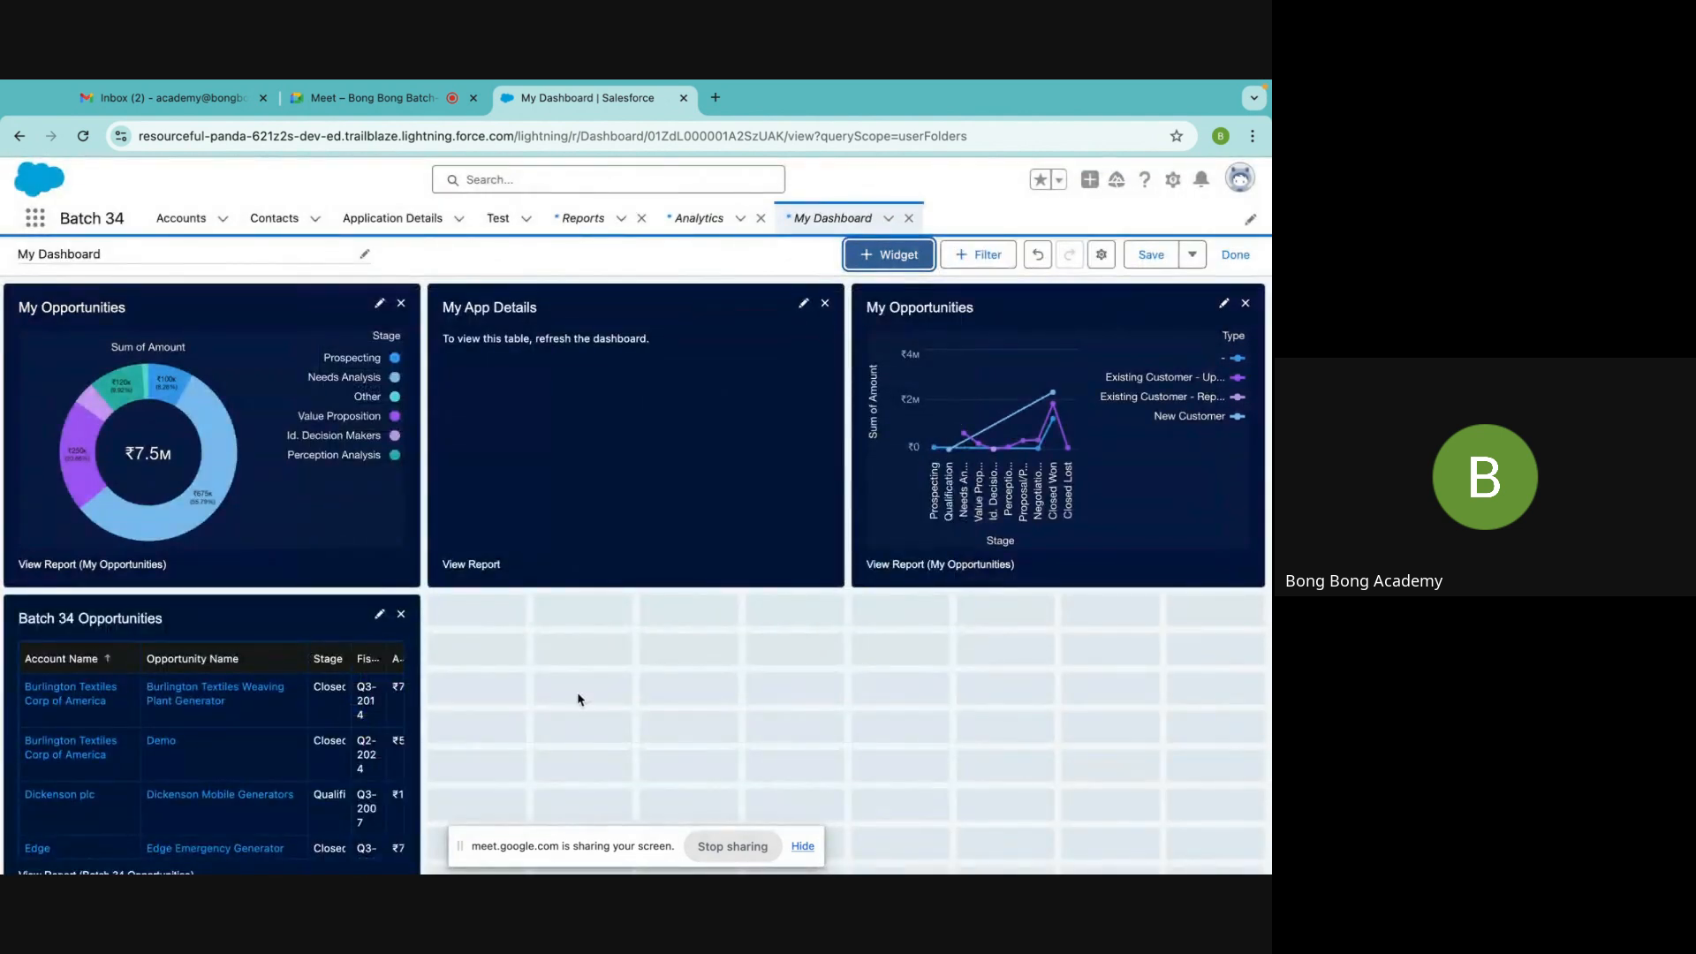
# Widen the Batch 34 Opportunities widget to the full dashboard width and finish editing, keeping the changes
pyautogui.scroll(-3, 576, 691)
pyautogui.scroll(3, 576, 691)
pyautogui.click(305, 738)
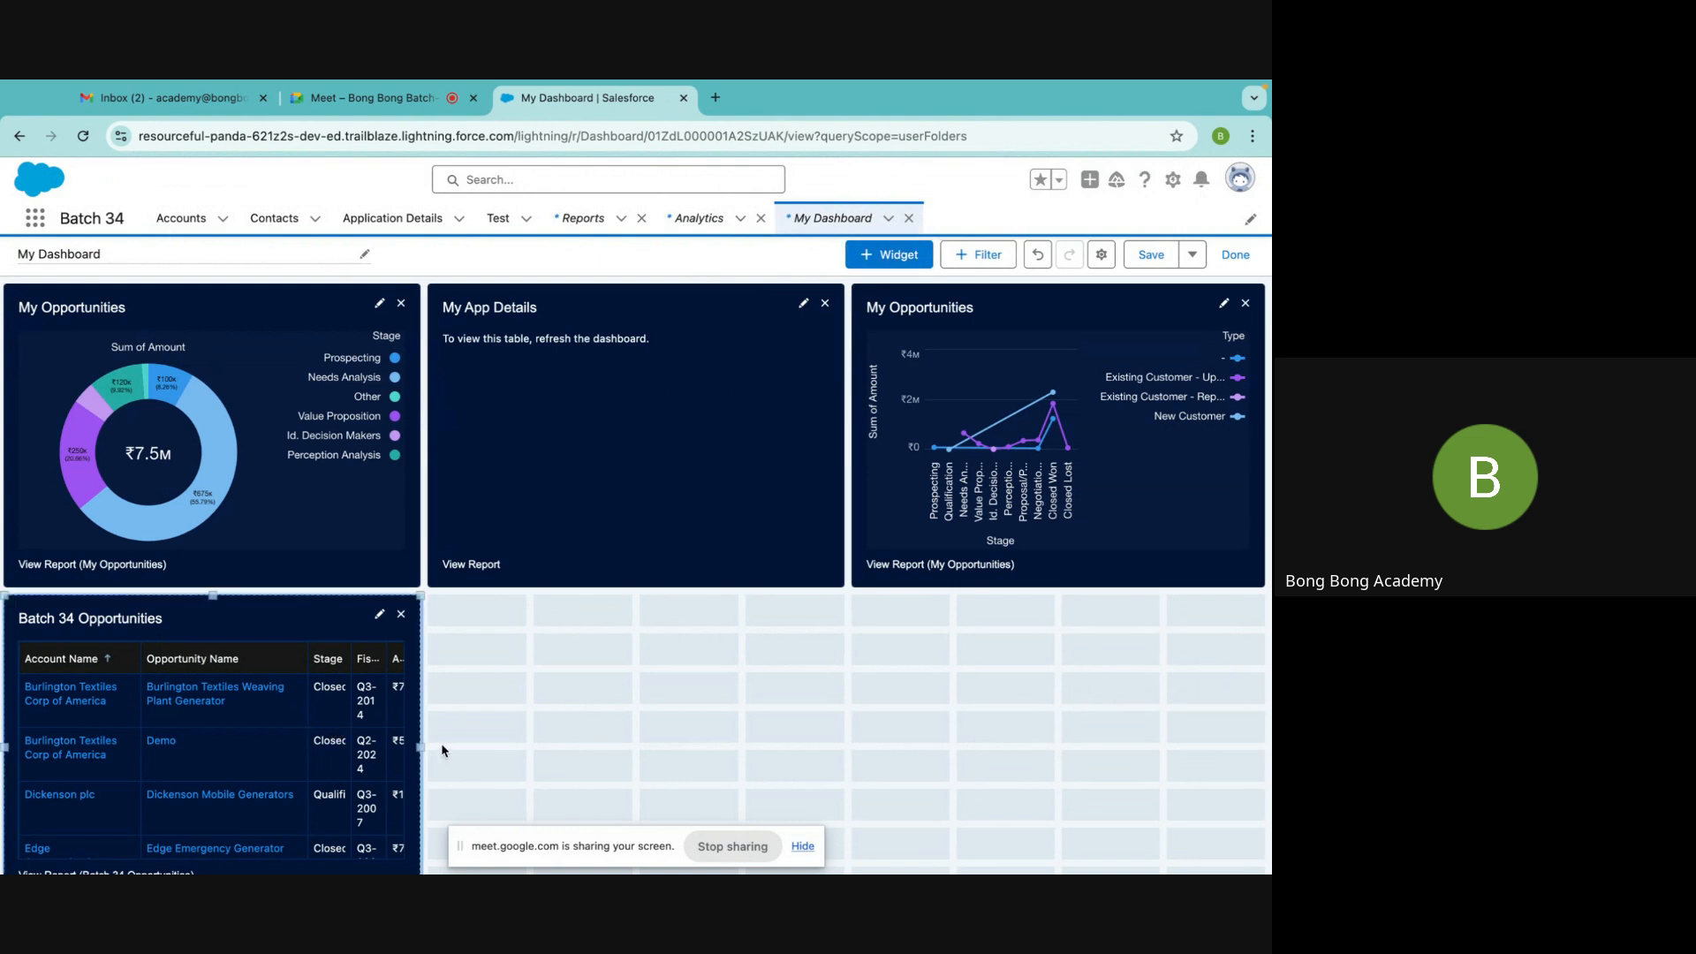
pyautogui.moveTo(421, 748); pyautogui.dragTo(1261, 741)
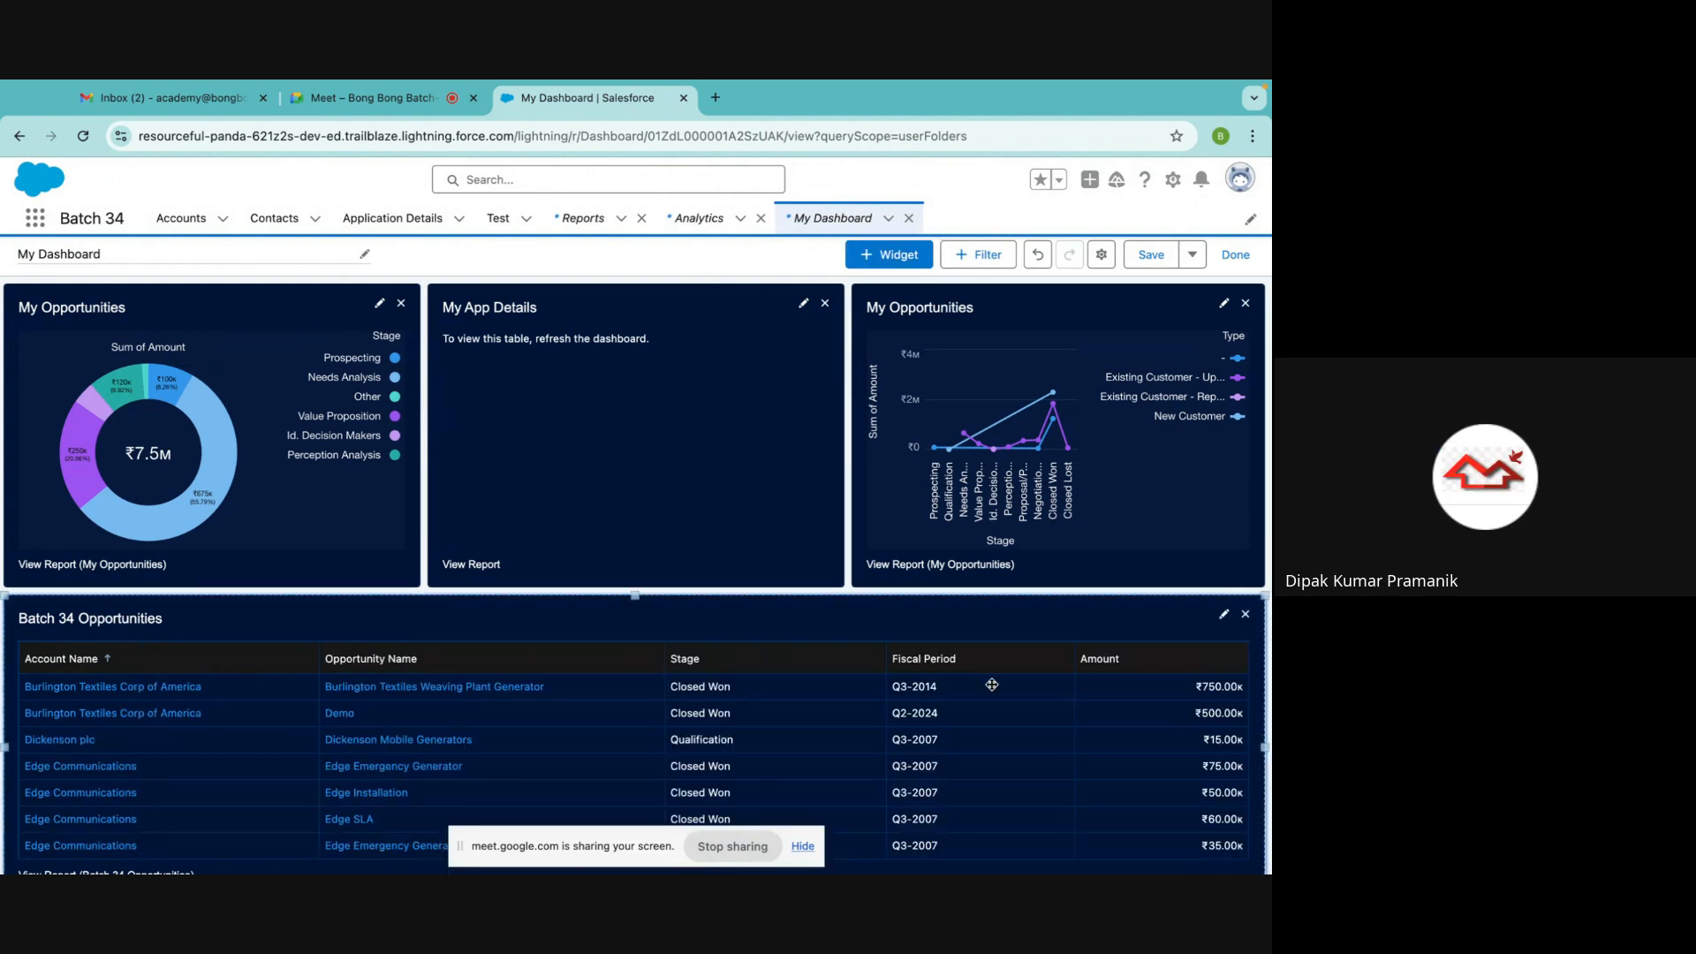
pyautogui.scroll(-3, 941, 679)
pyautogui.scroll(2, 941, 679)
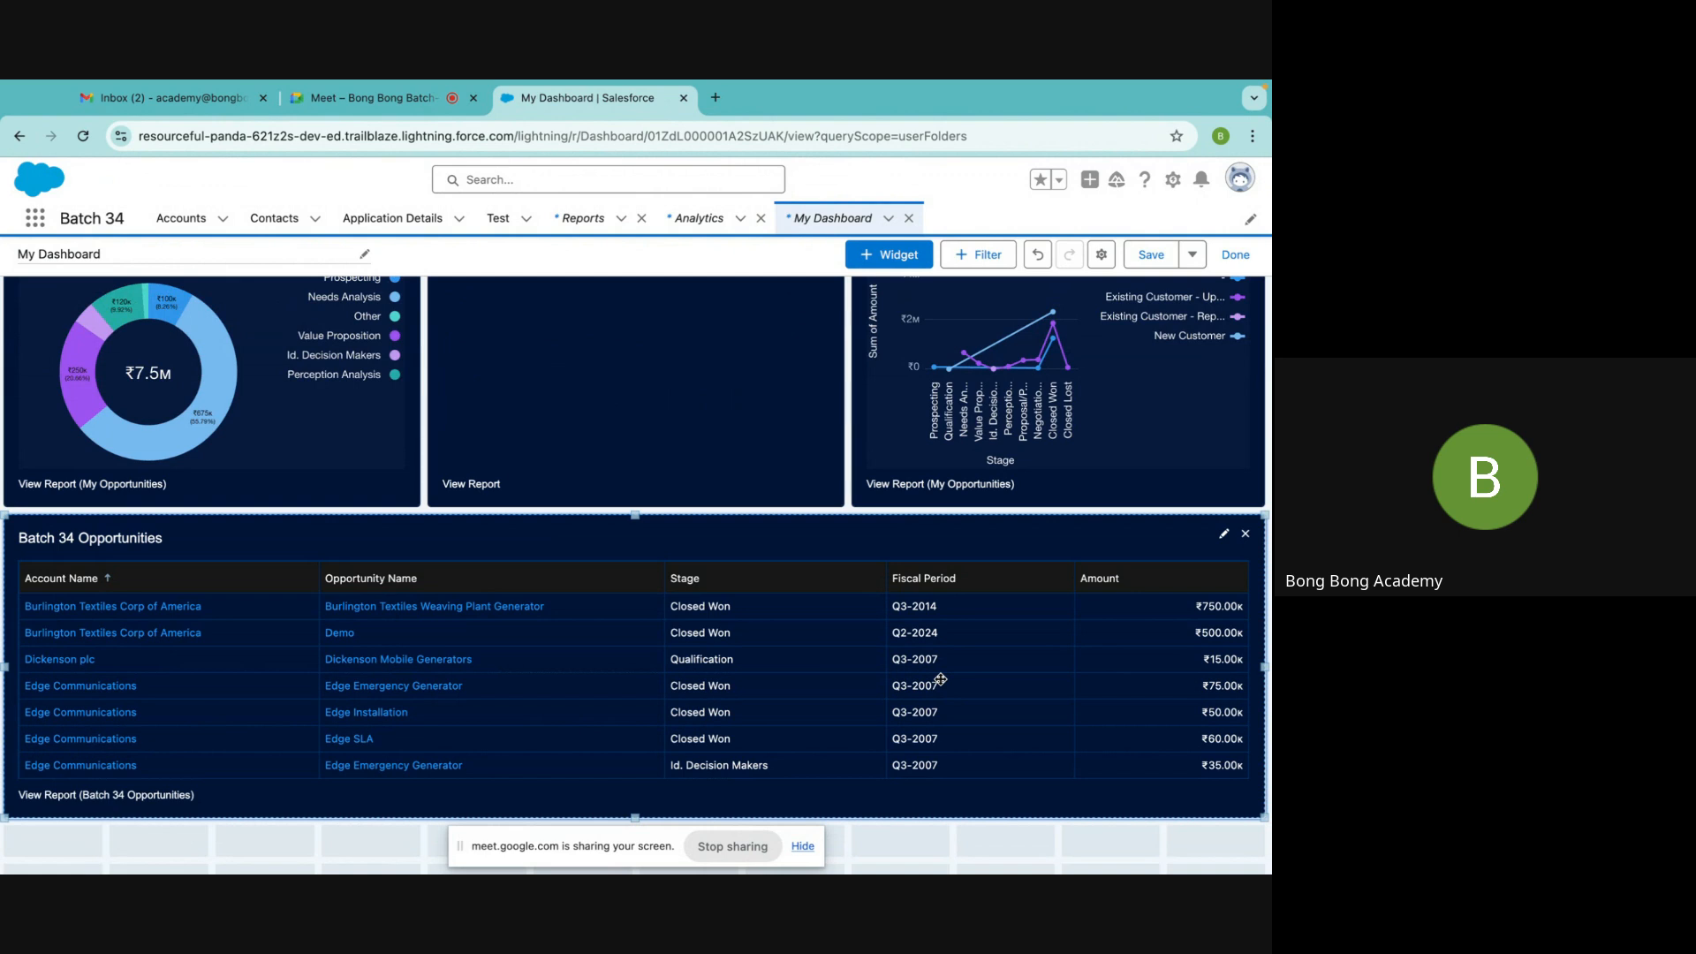
pyautogui.scroll(2, 940, 679)
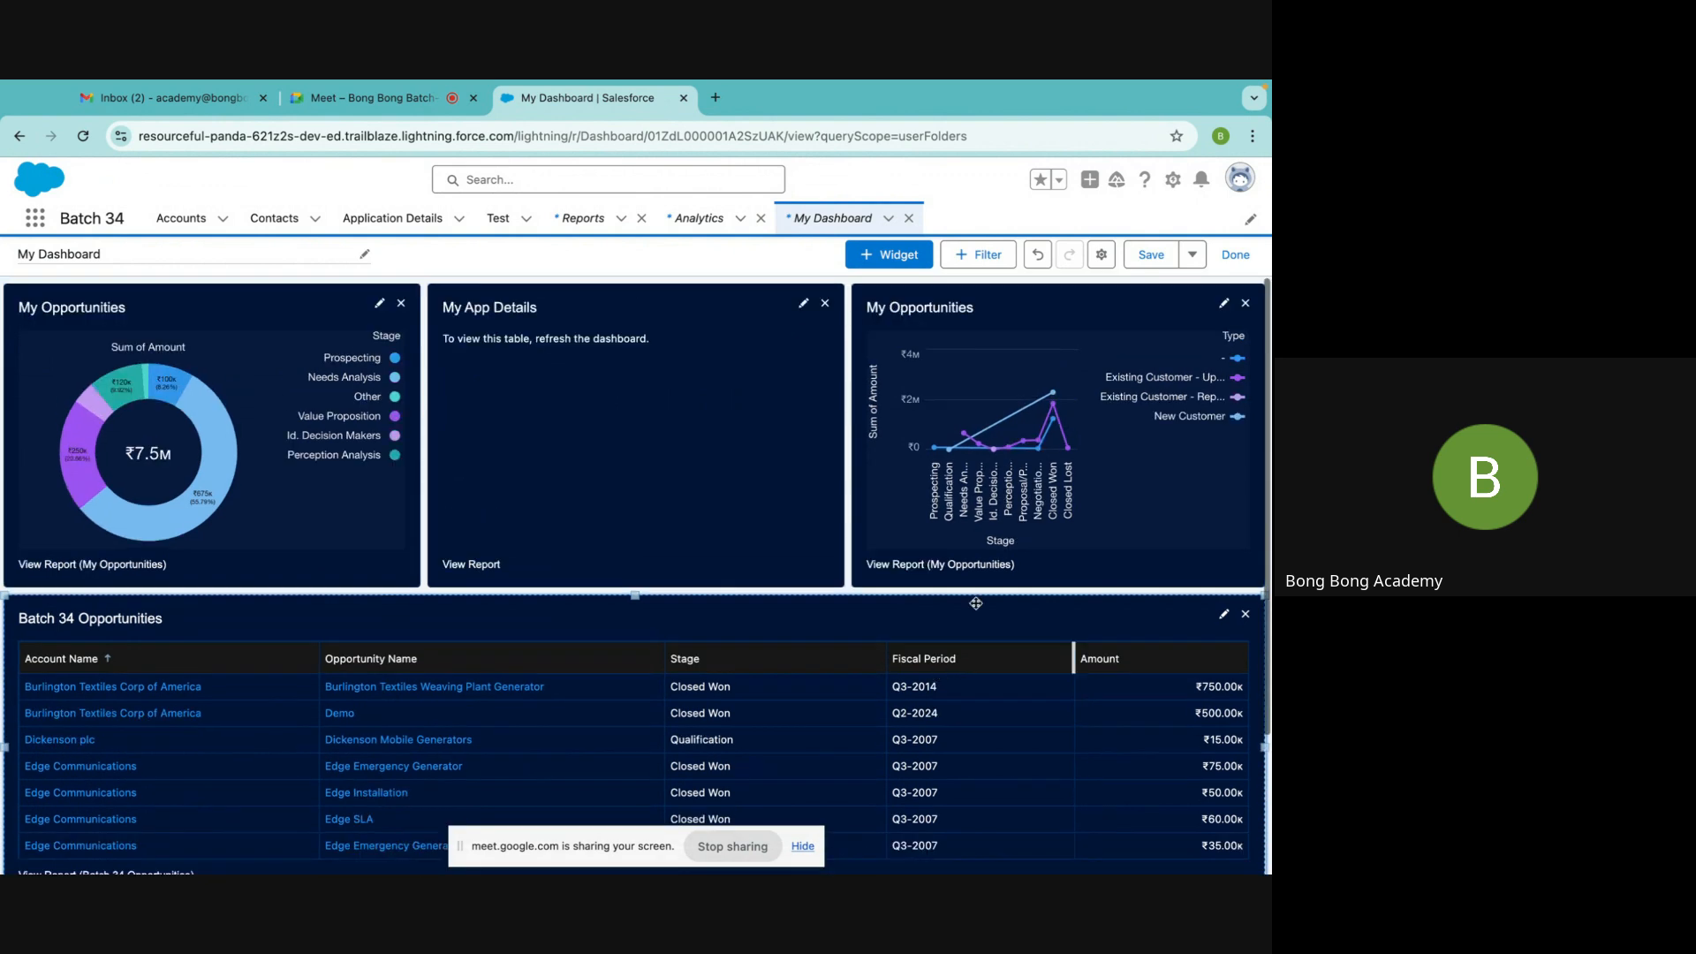
pyautogui.click(1230, 255)
pyautogui.click(876, 606)
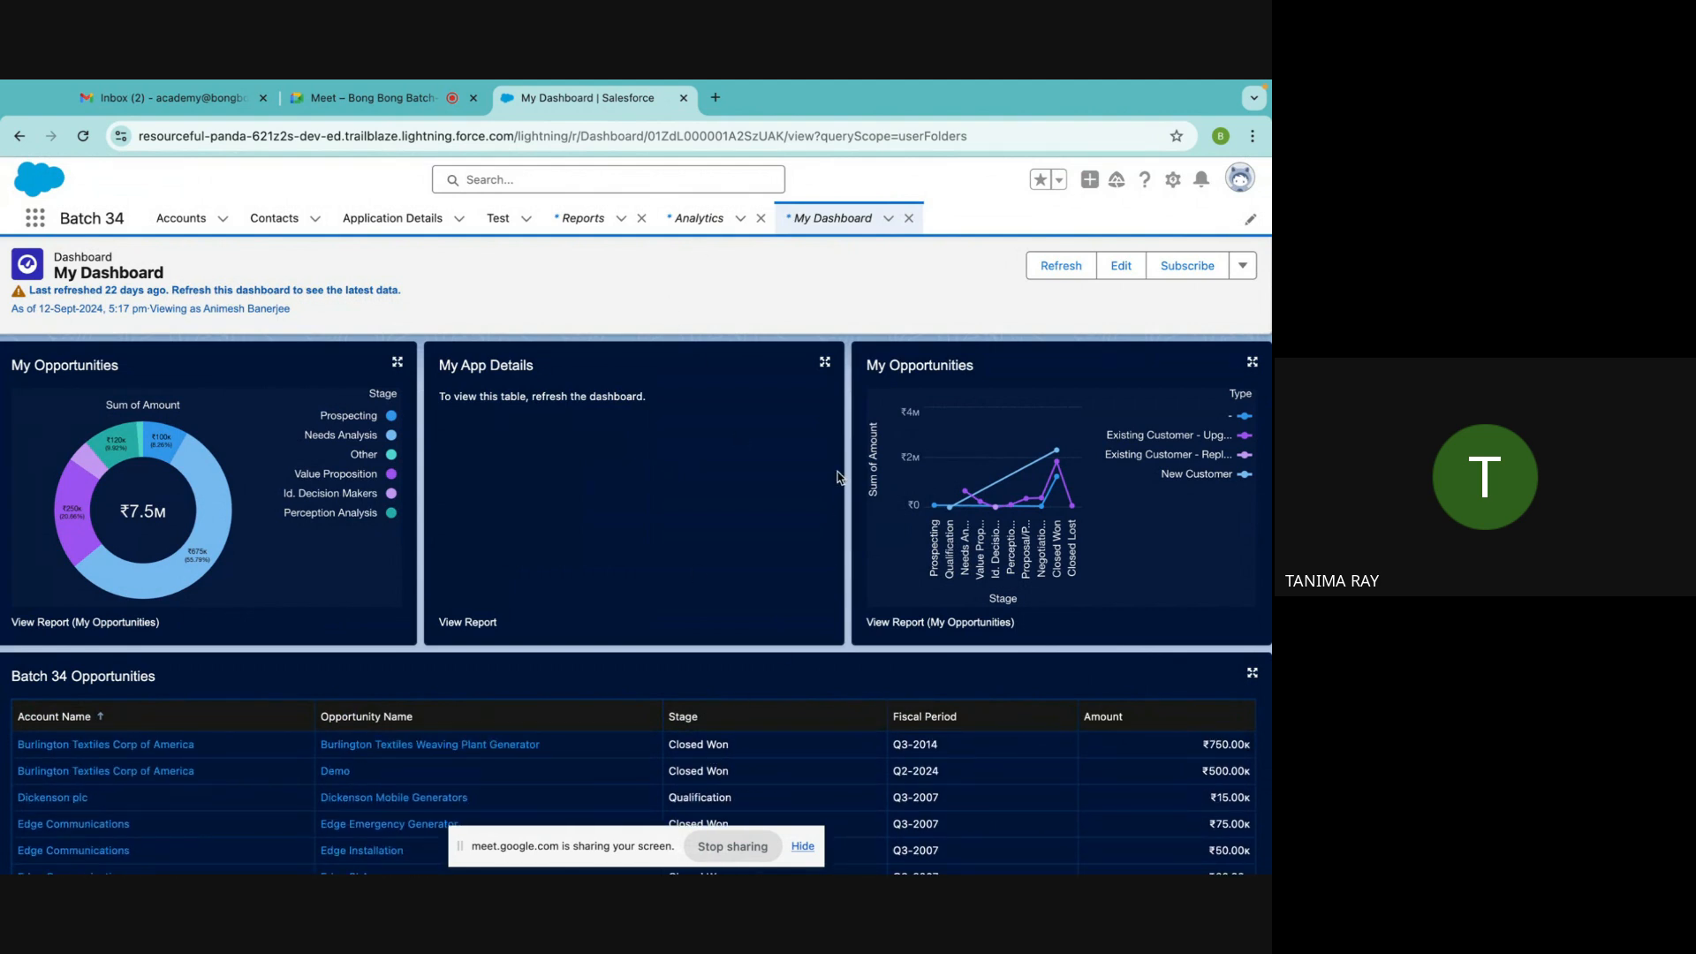
# Edit the dashboard again and remove the Fiscal Period column from the Batch 34 Opportunities widget
pyautogui.click(1119, 263)
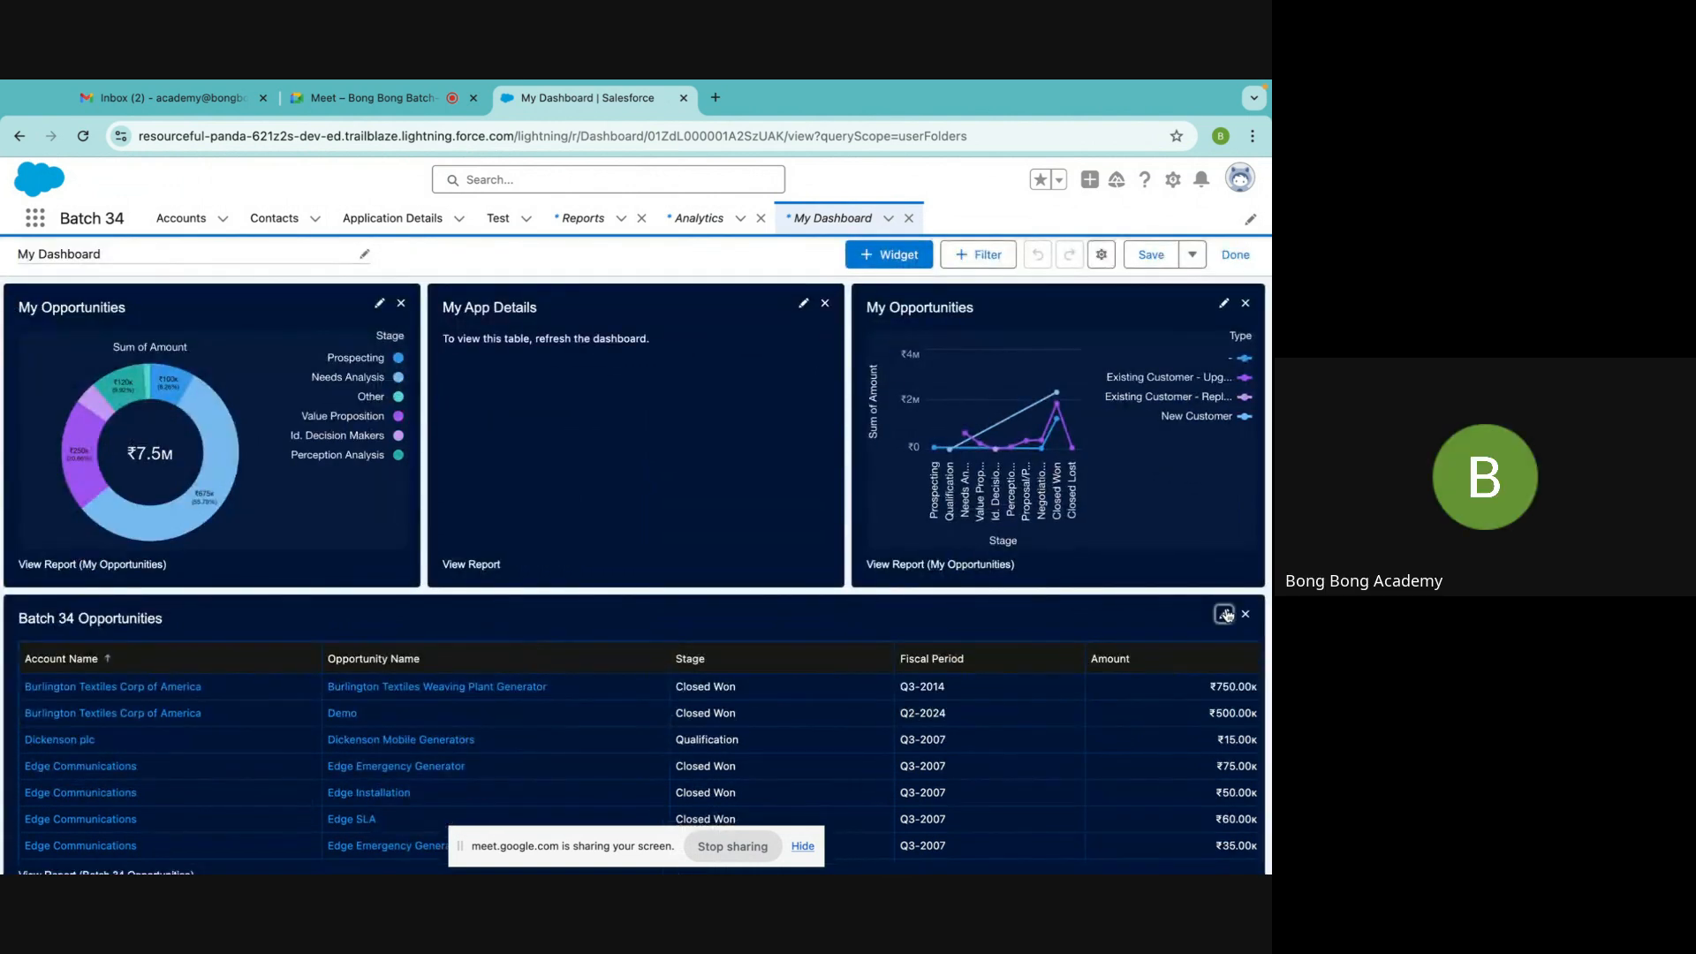
pyautogui.click(1224, 613)
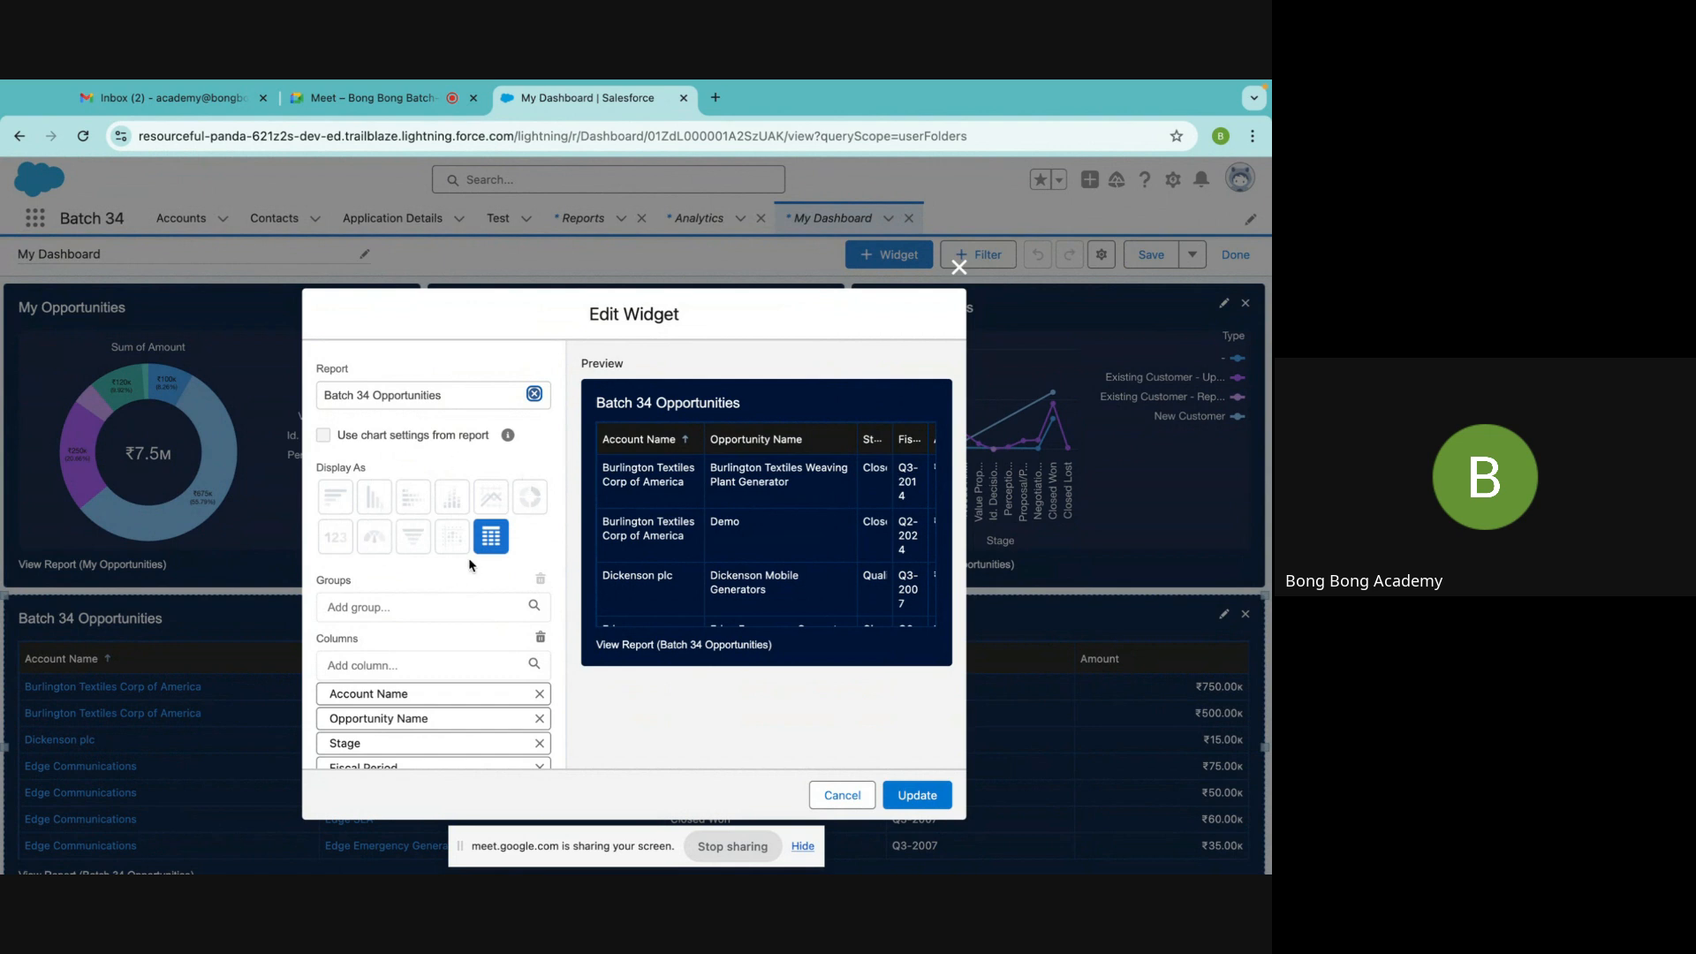
pyautogui.scroll(-3, 452, 581)
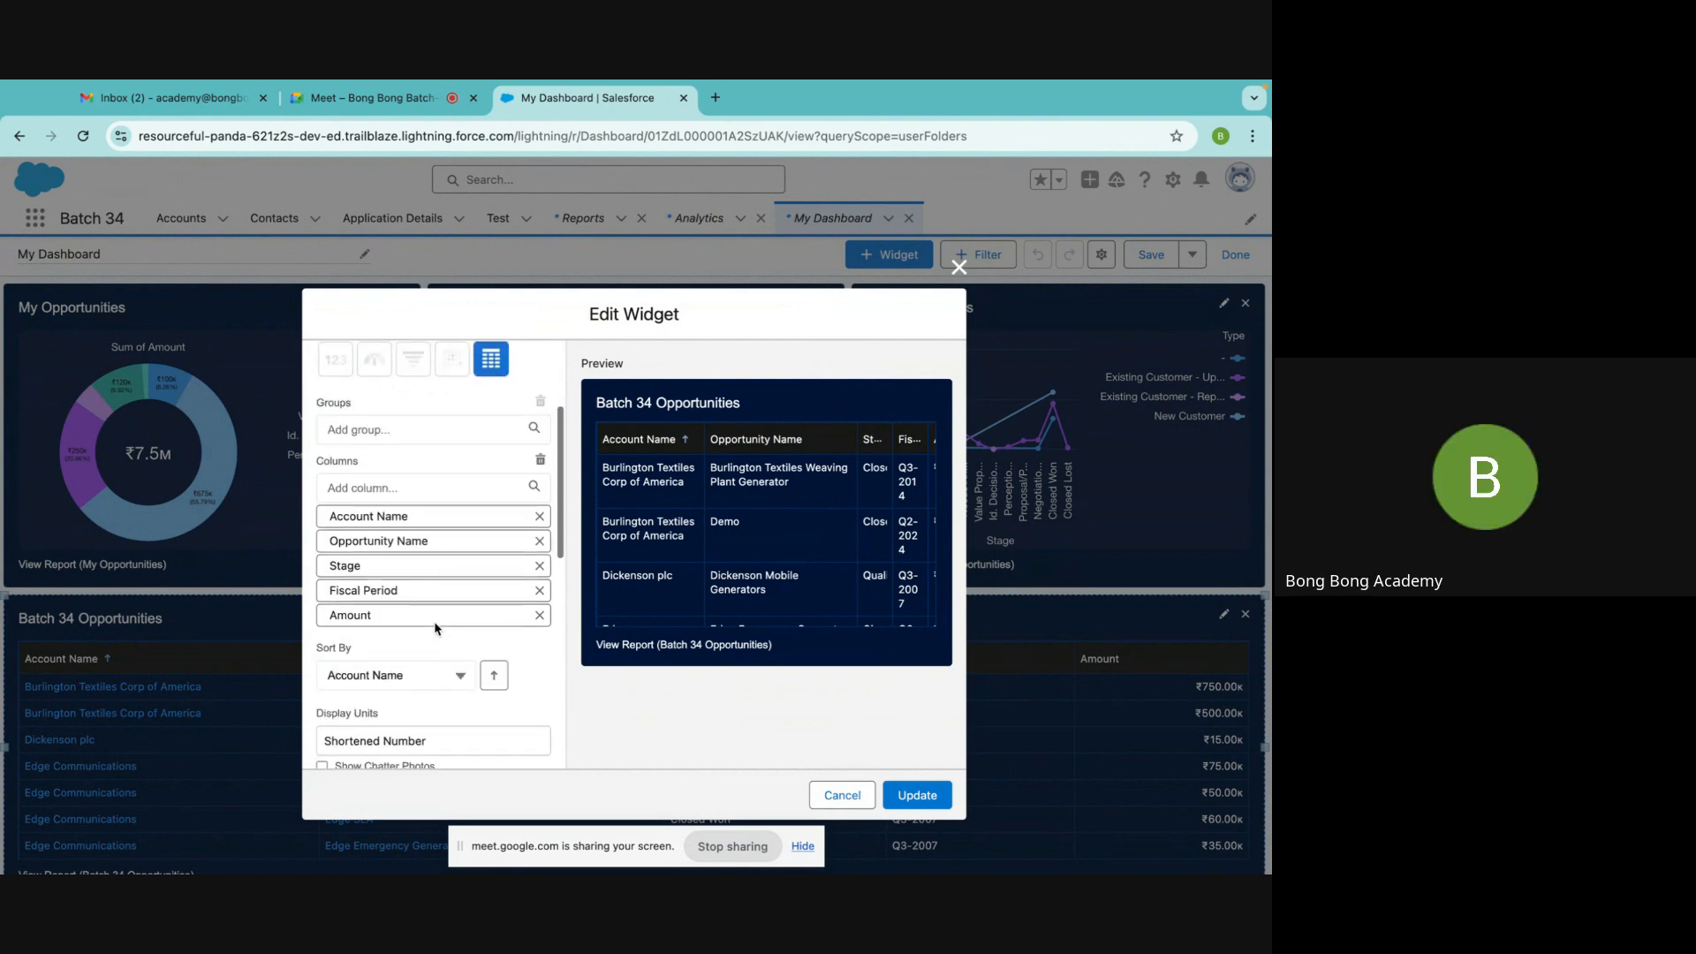
pyautogui.click(540, 591)
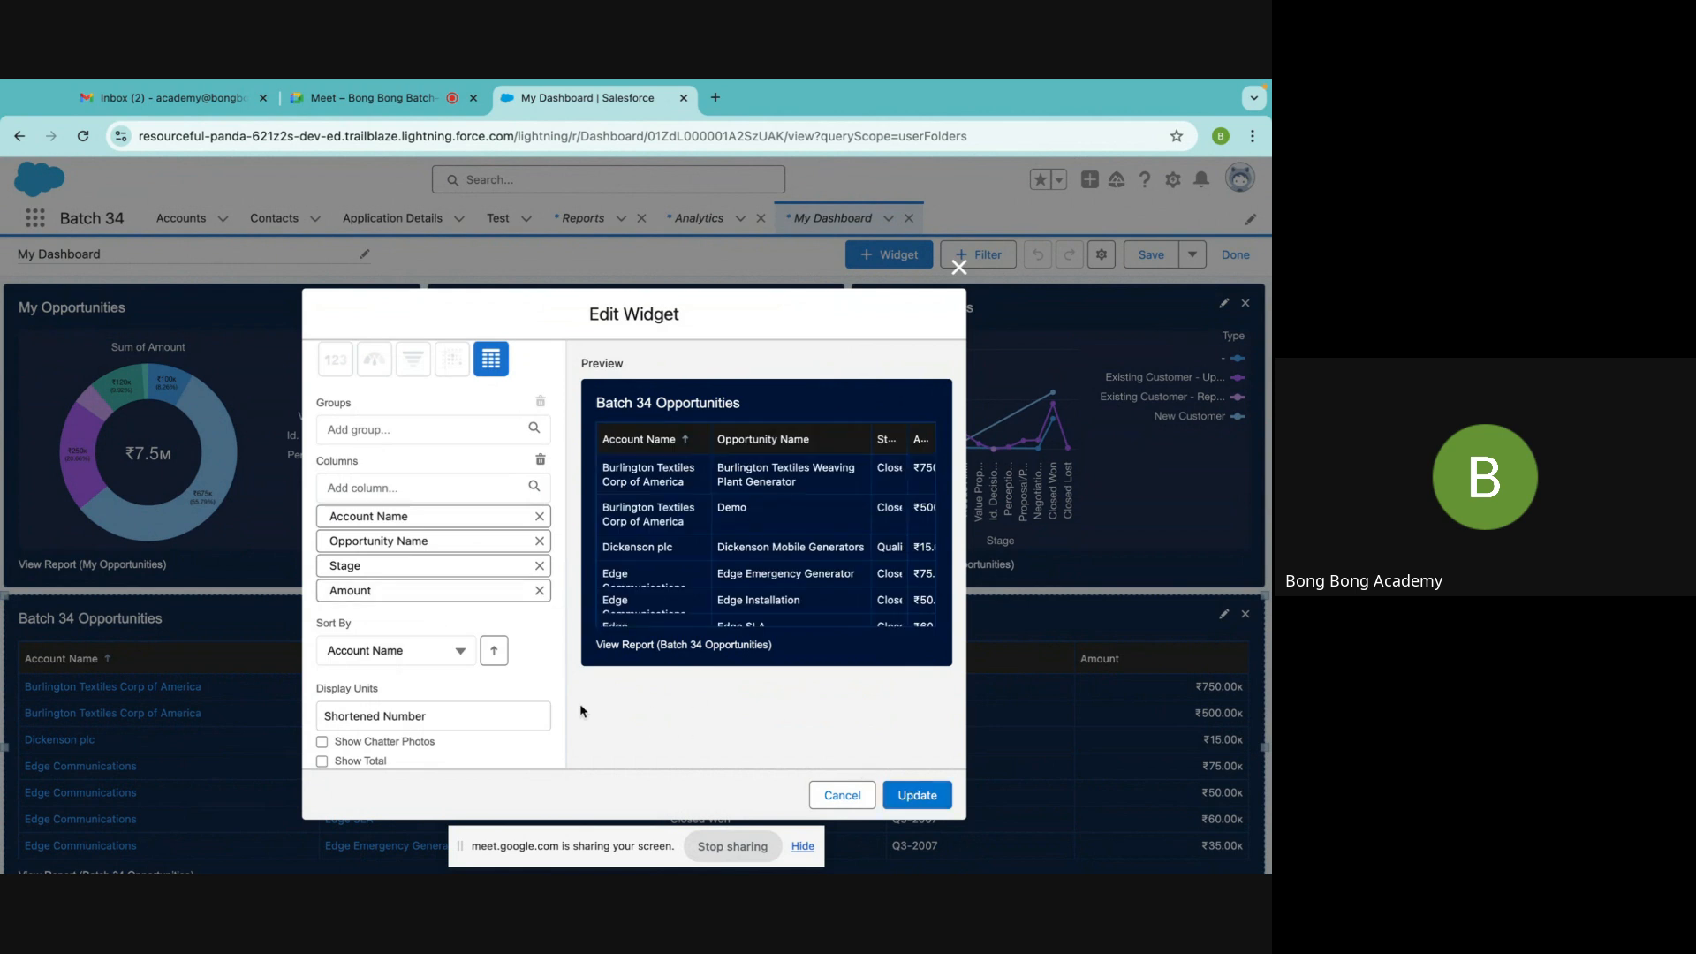
# Set the widget theme to Light, enable Show Total and update the widget
pyautogui.scroll(-3, 501, 687)
pyautogui.scroll(-5, 500, 687)
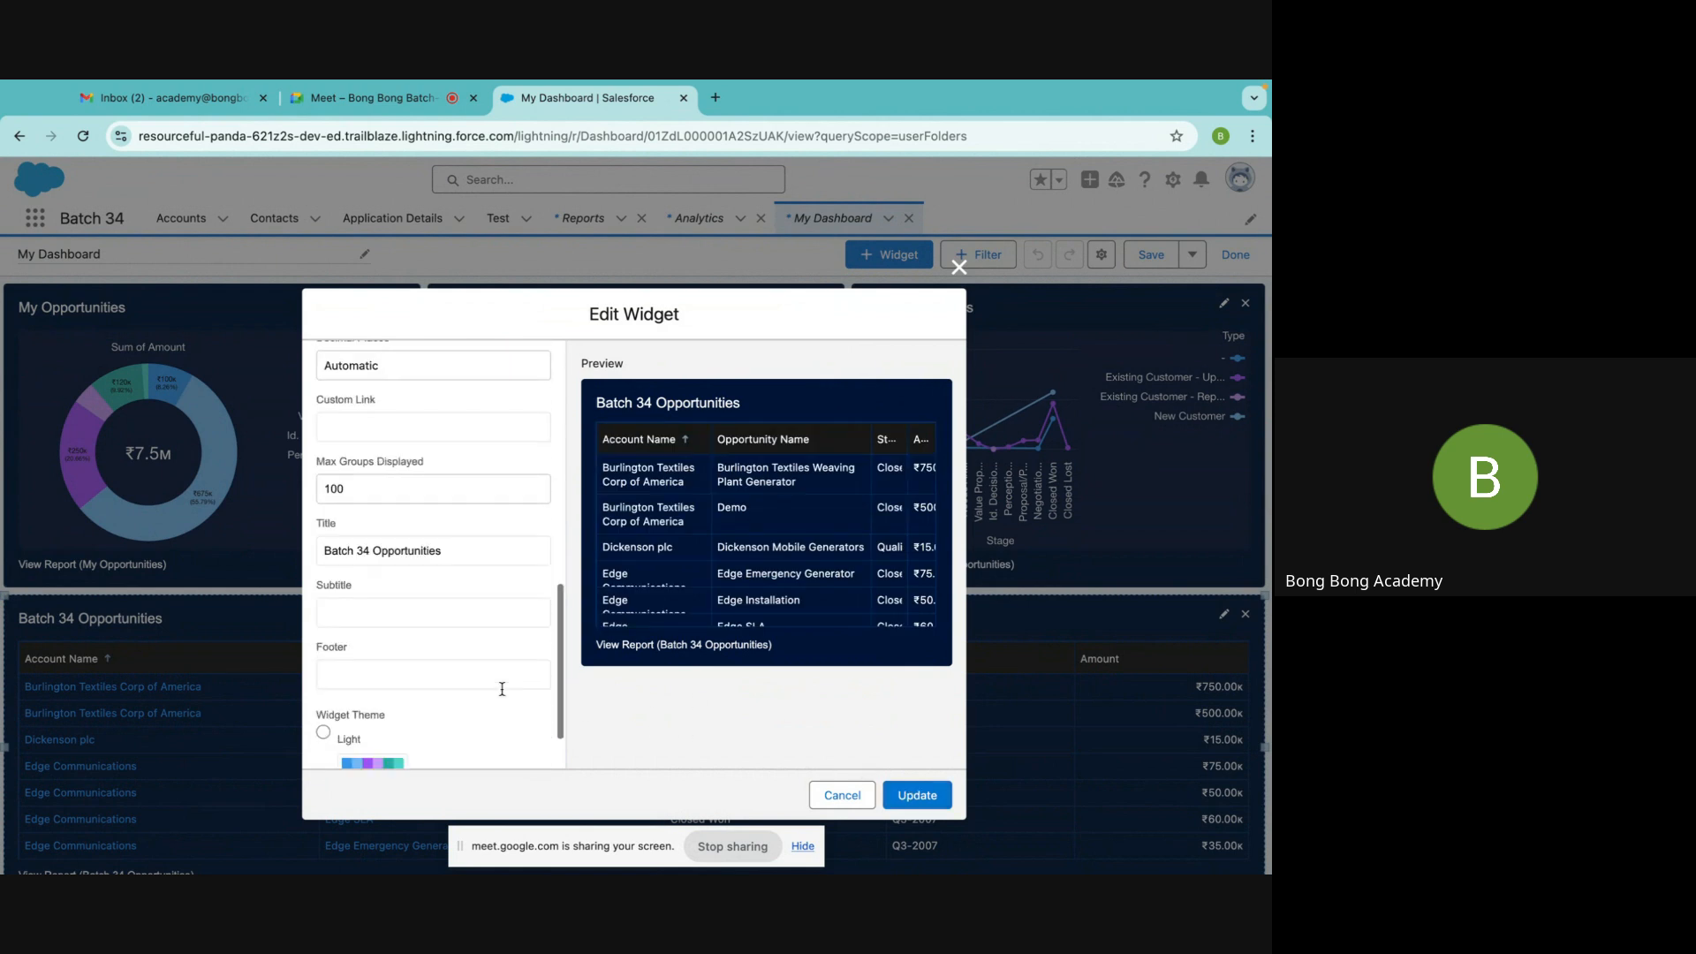
pyautogui.click(502, 695)
pyautogui.scroll(6, 501, 695)
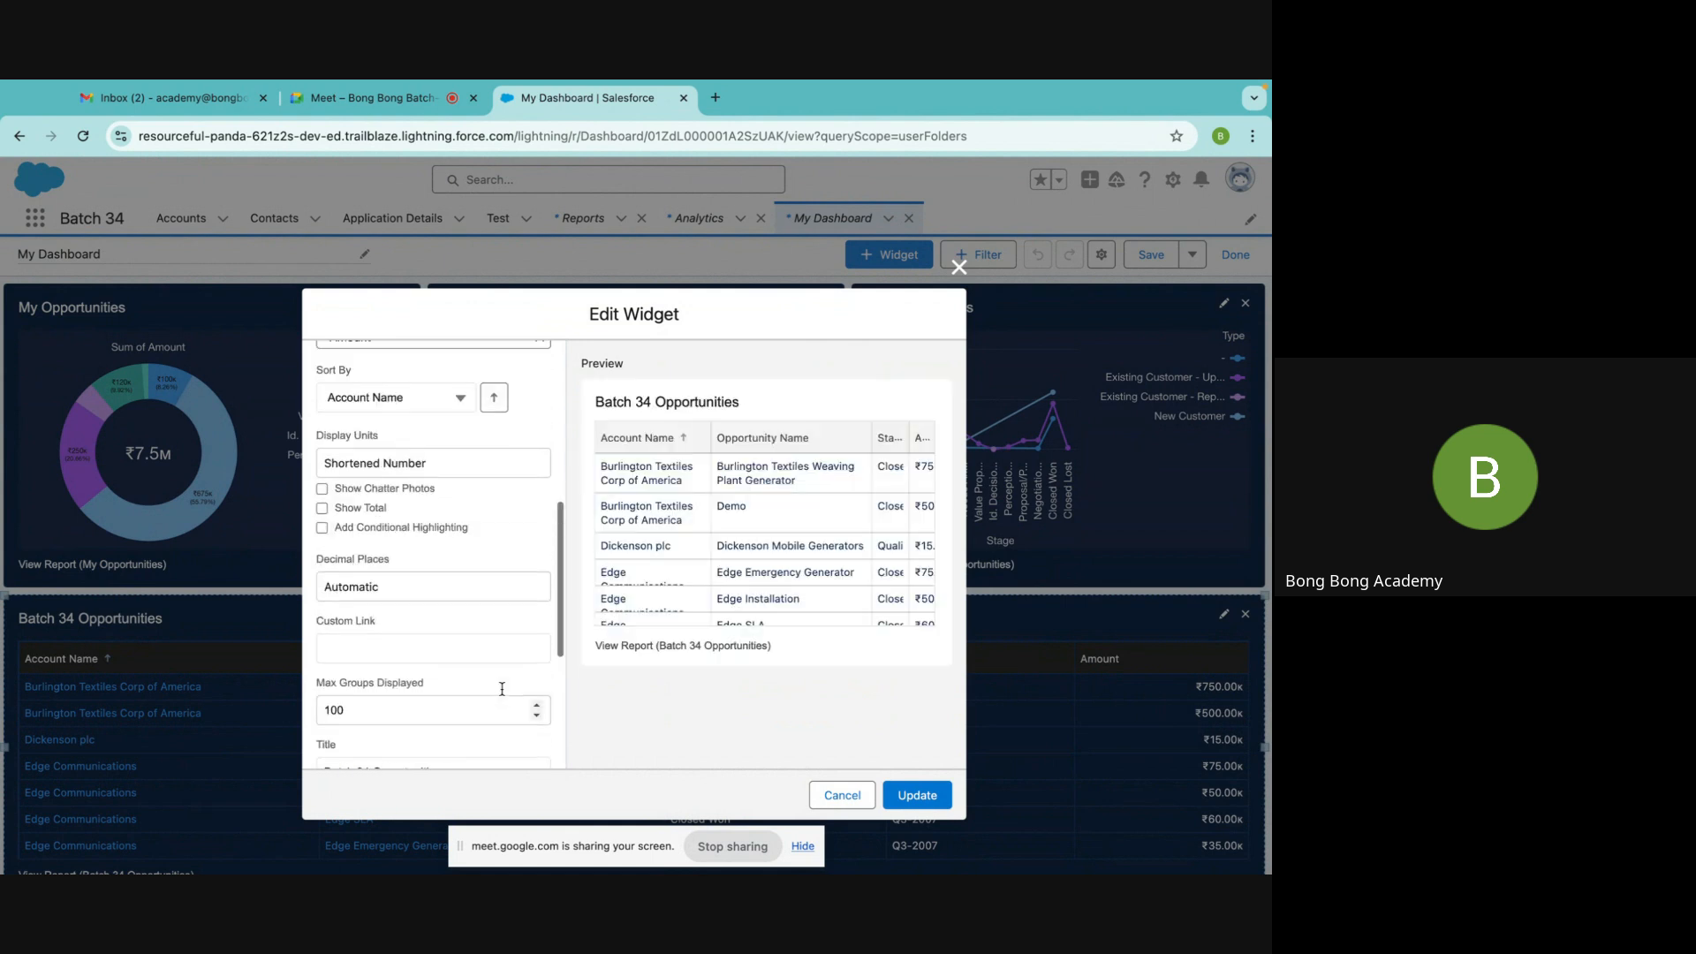
pyautogui.click(322, 696)
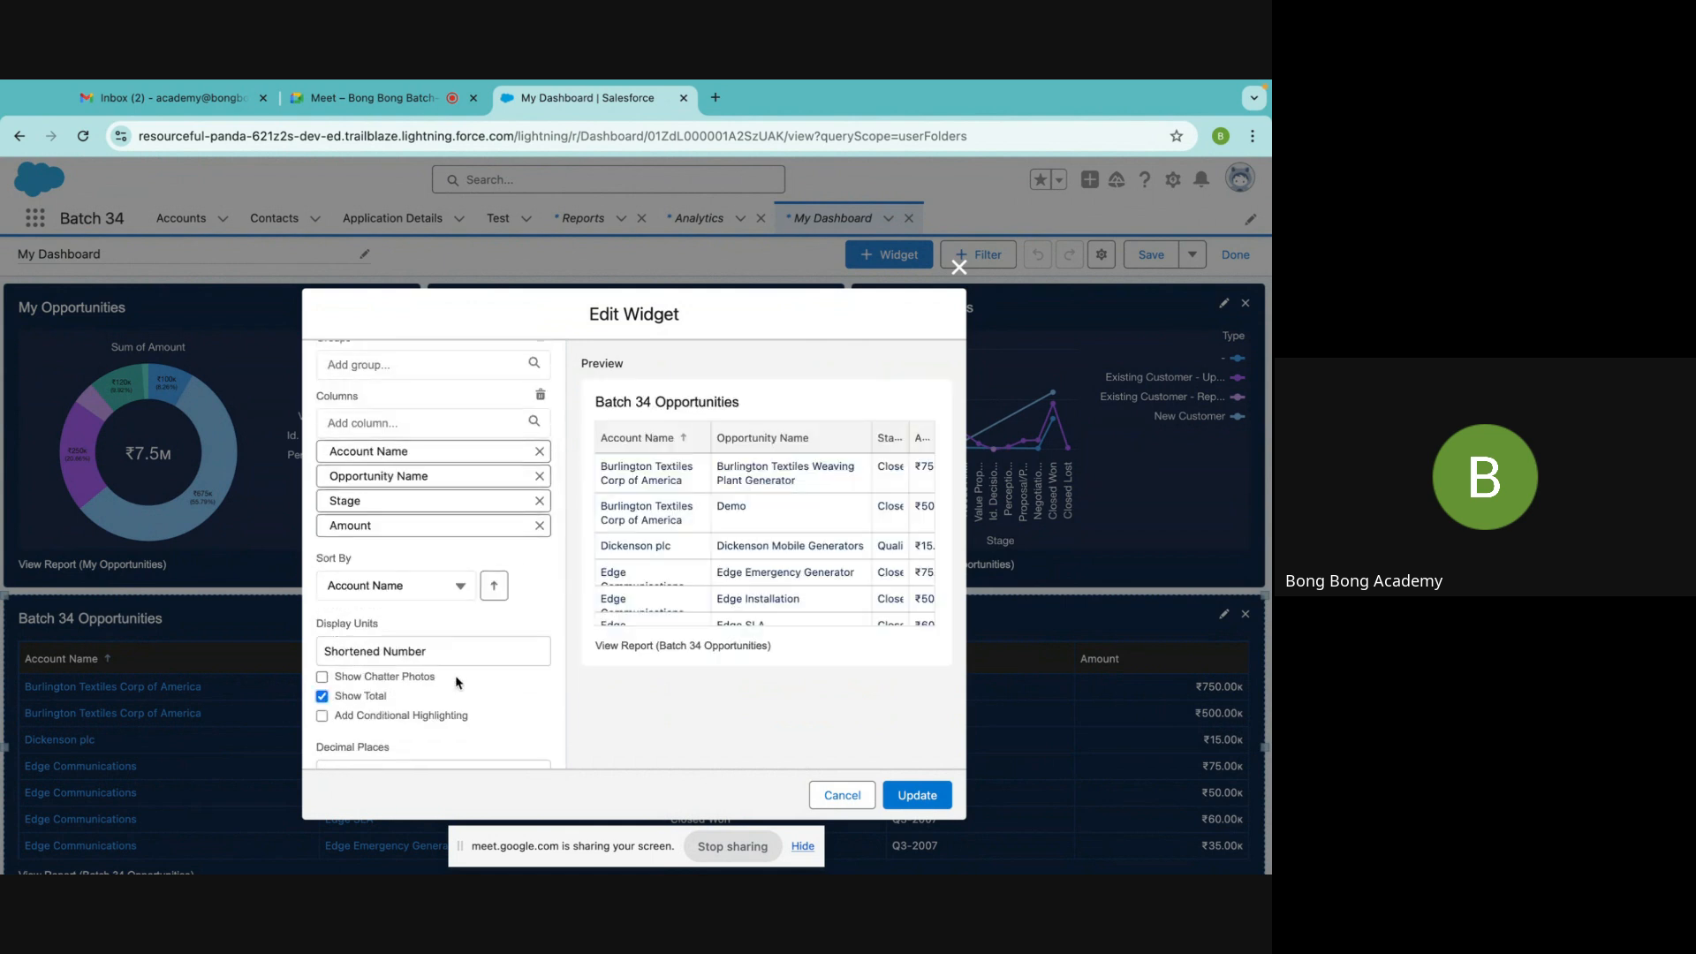
pyautogui.scroll(-1, 457, 675)
pyautogui.scroll(4, 457, 675)
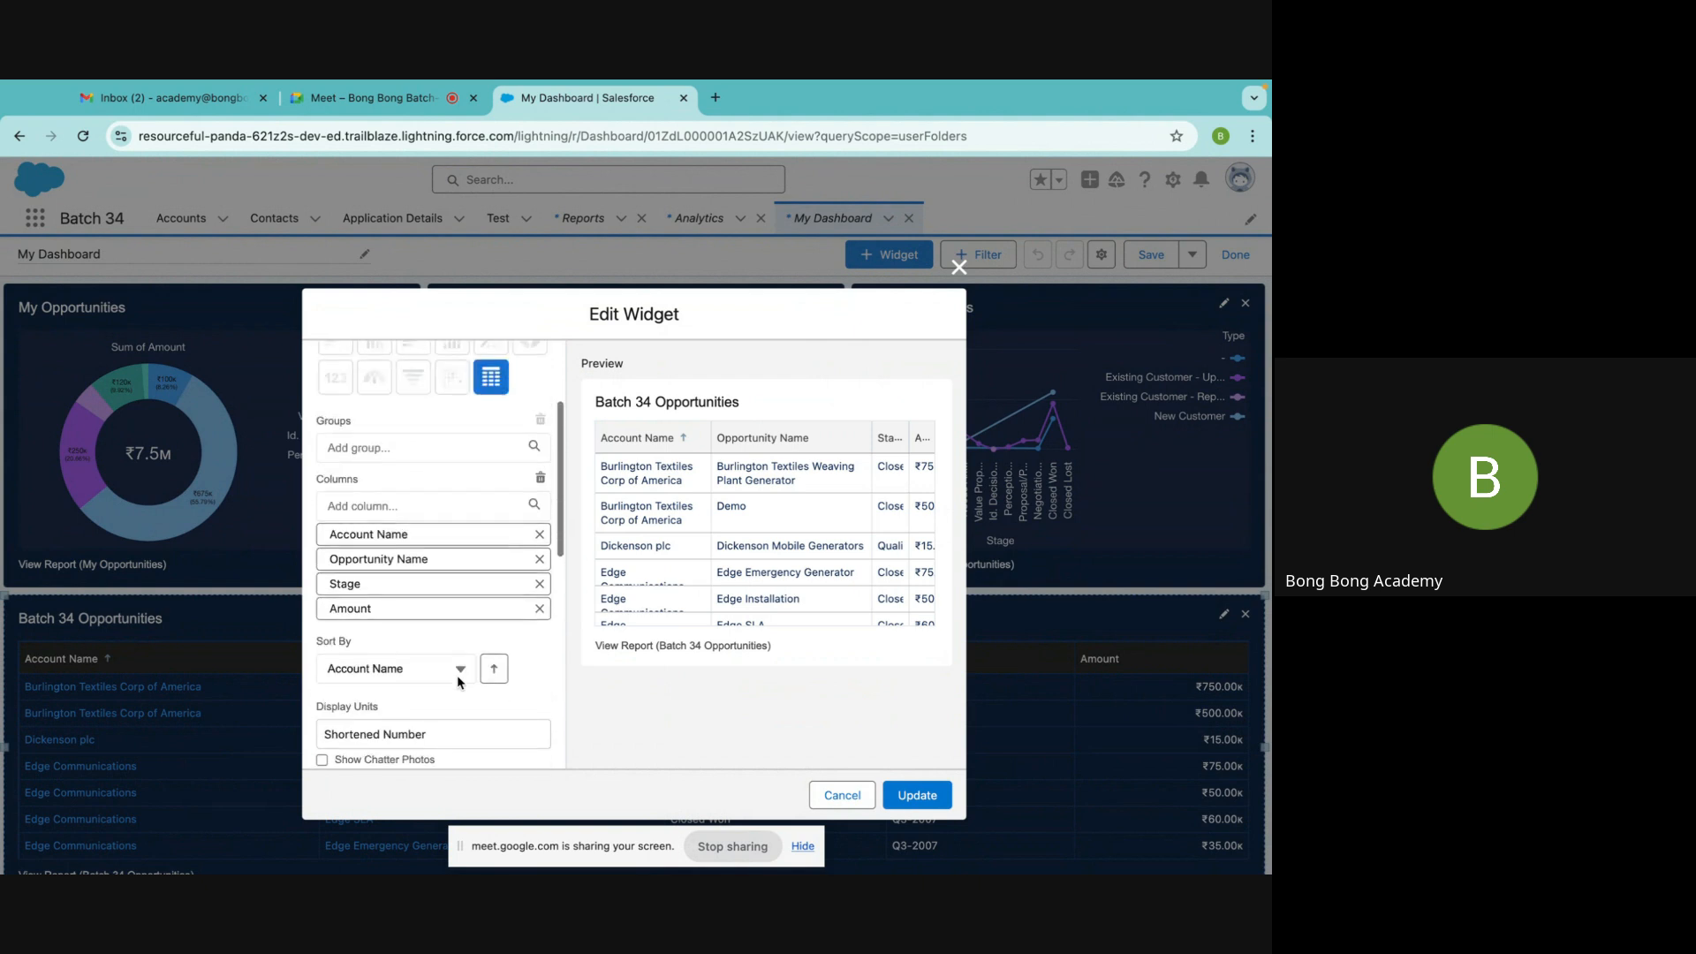
pyautogui.scroll(-5, 457, 675)
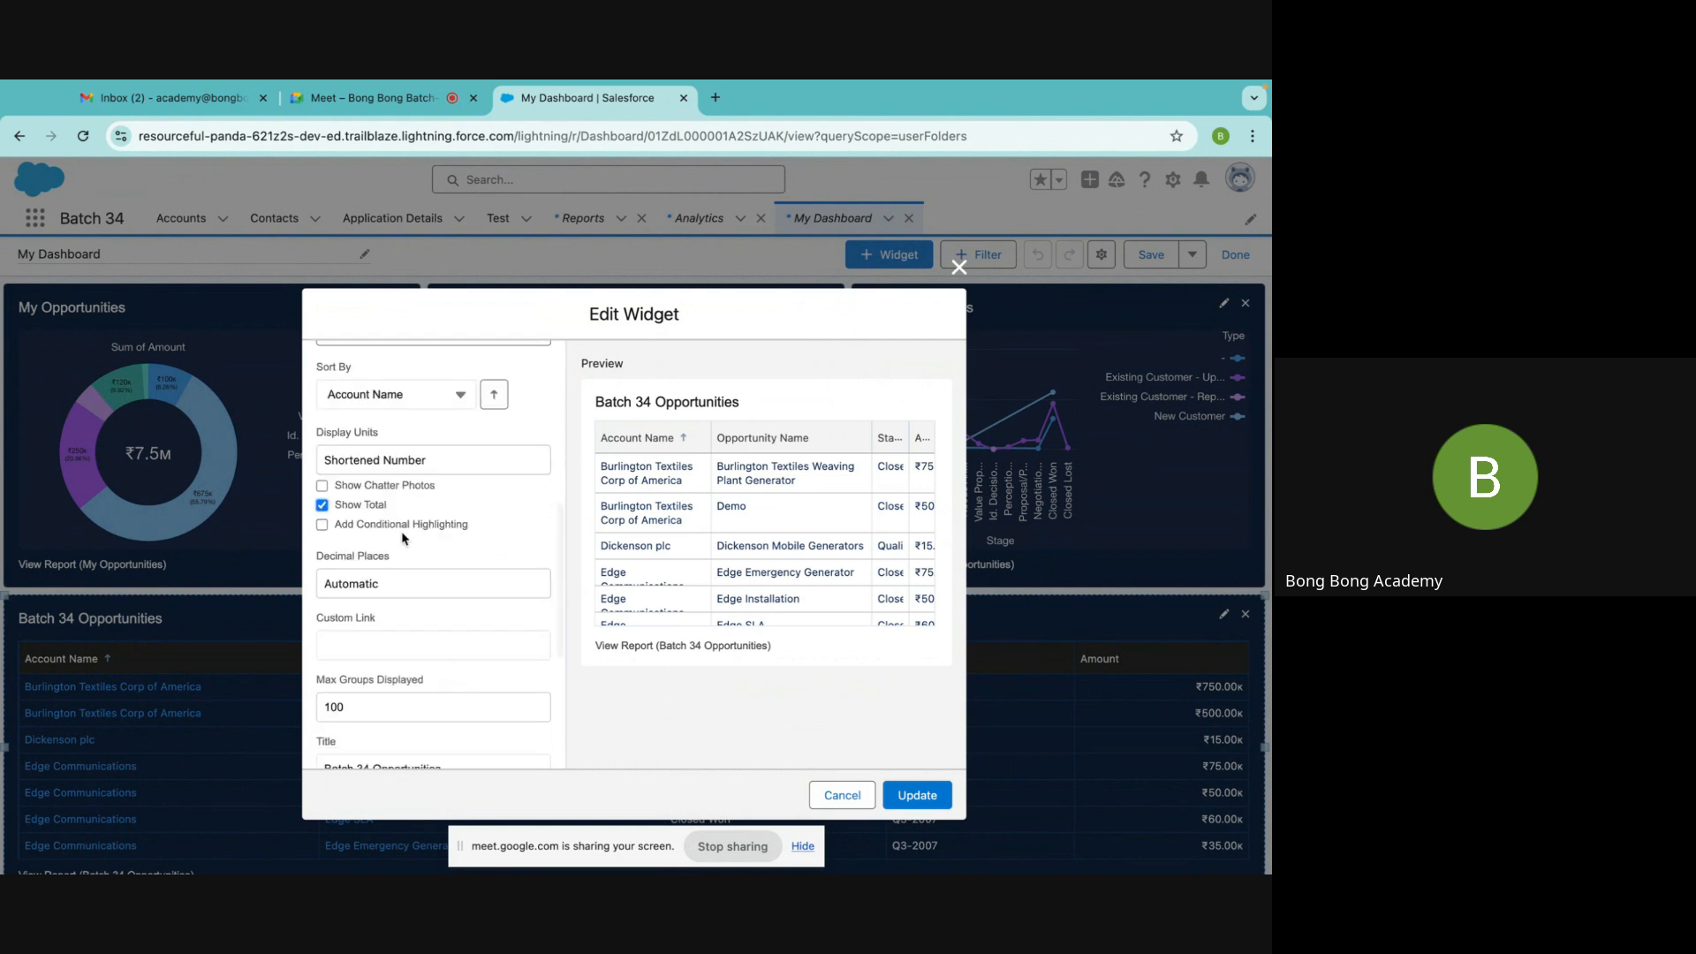
pyautogui.scroll(-3, 402, 538)
pyautogui.scroll(-2, 447, 667)
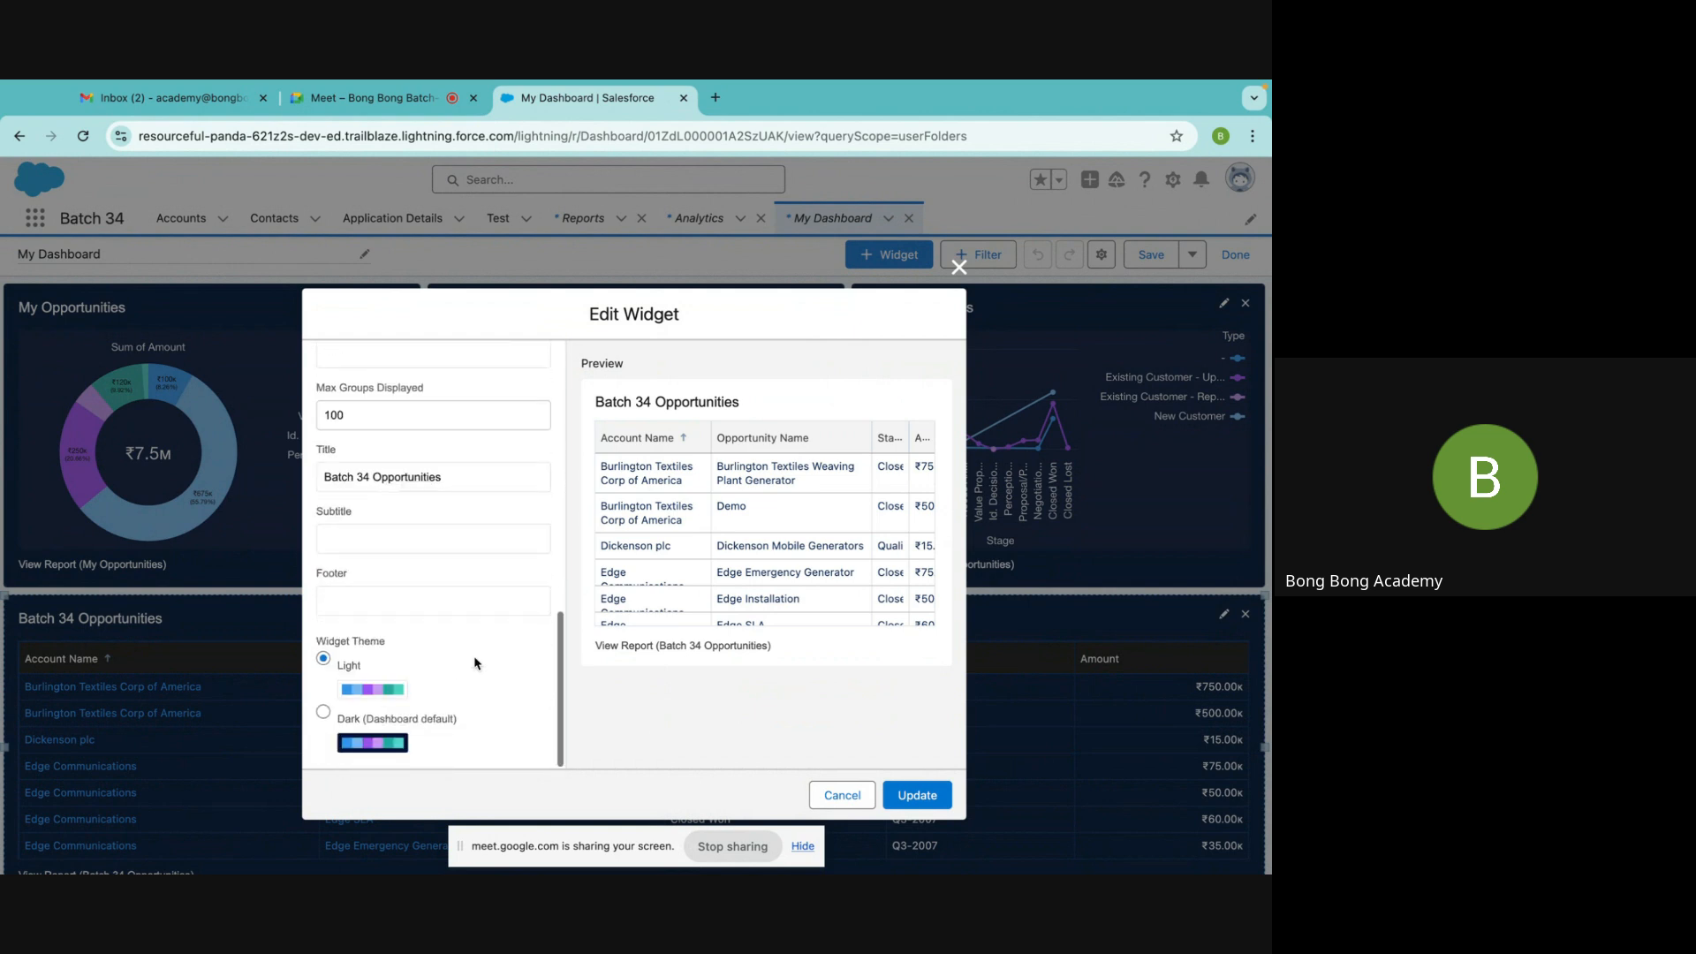
pyautogui.click(905, 793)
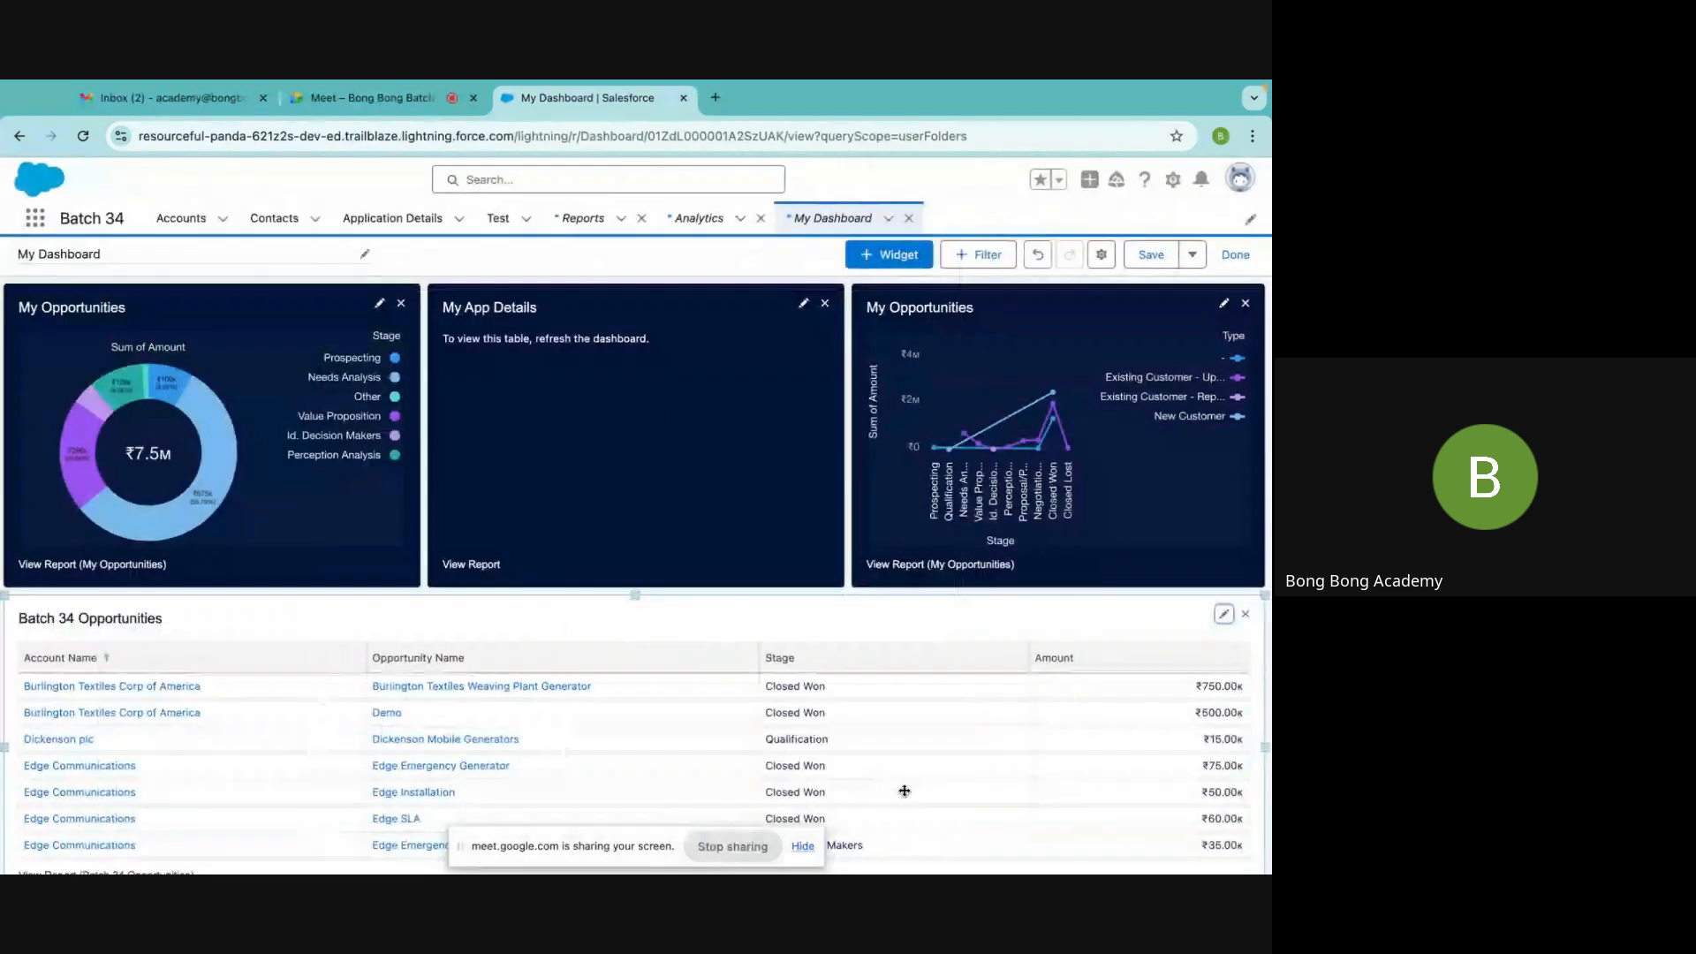
# Set the Batch 34 Opportunities widget's theme to Dark (Dashboard default) and update it
pyautogui.click(1223, 613)
pyautogui.scroll(-5, 424, 640)
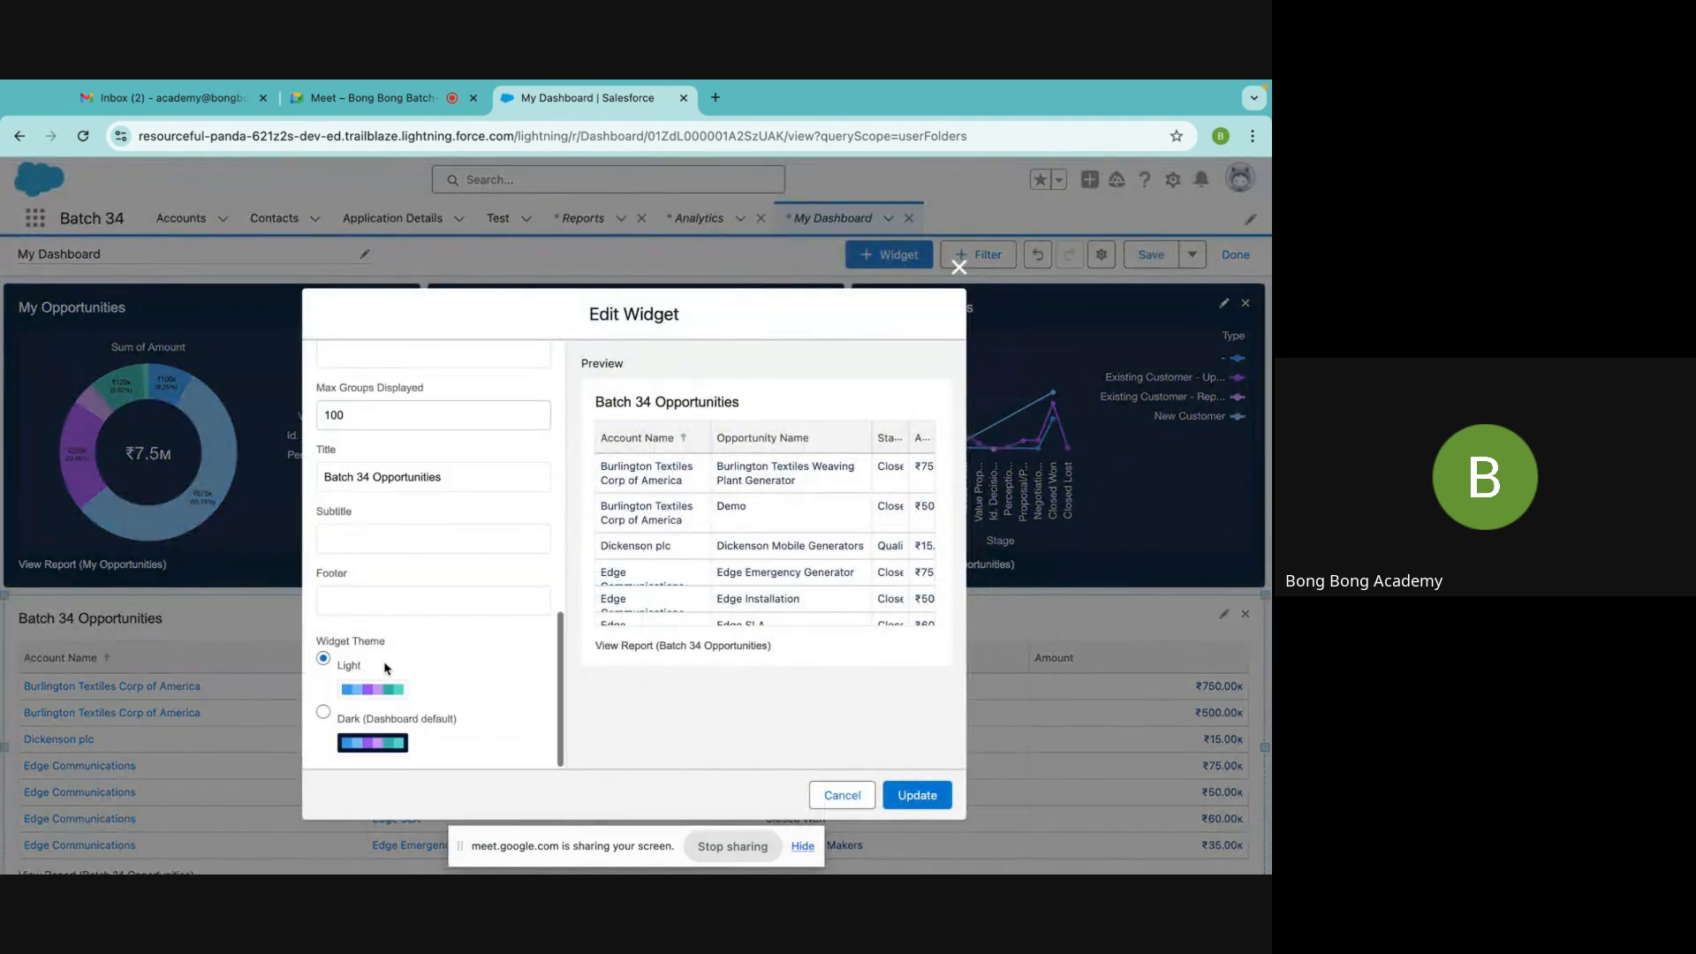
pyautogui.click(323, 712)
pyautogui.click(919, 795)
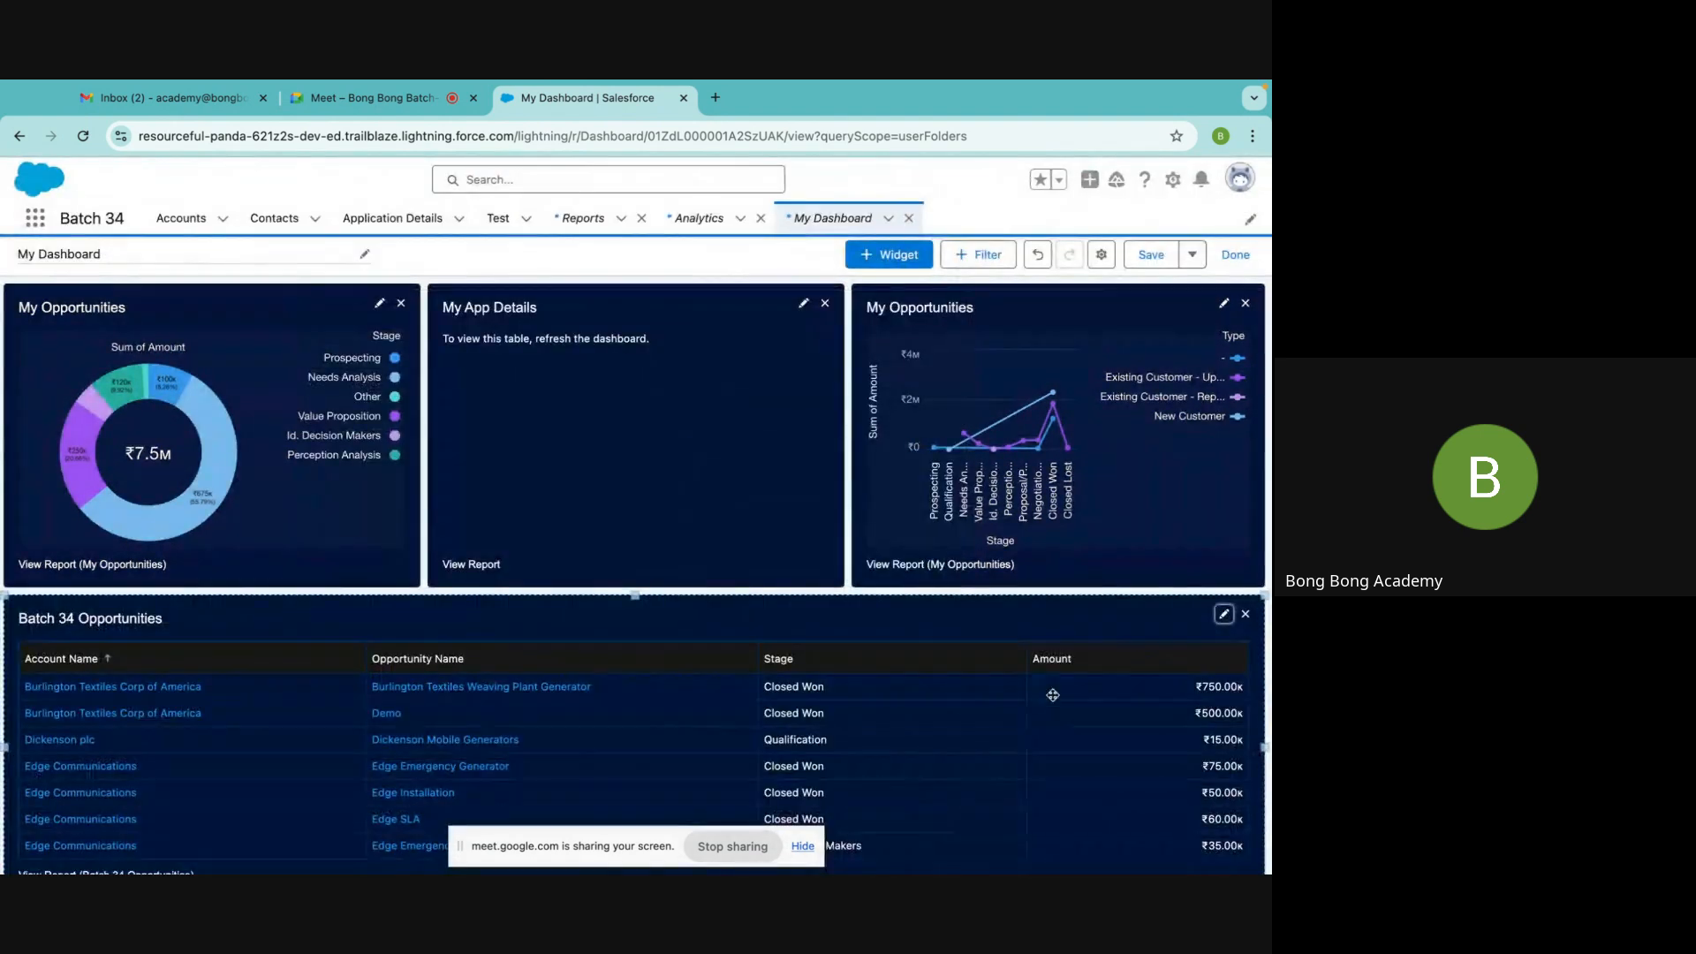
pyautogui.scroll(-2, 1051, 693)
pyautogui.scroll(1, 1012, 815)
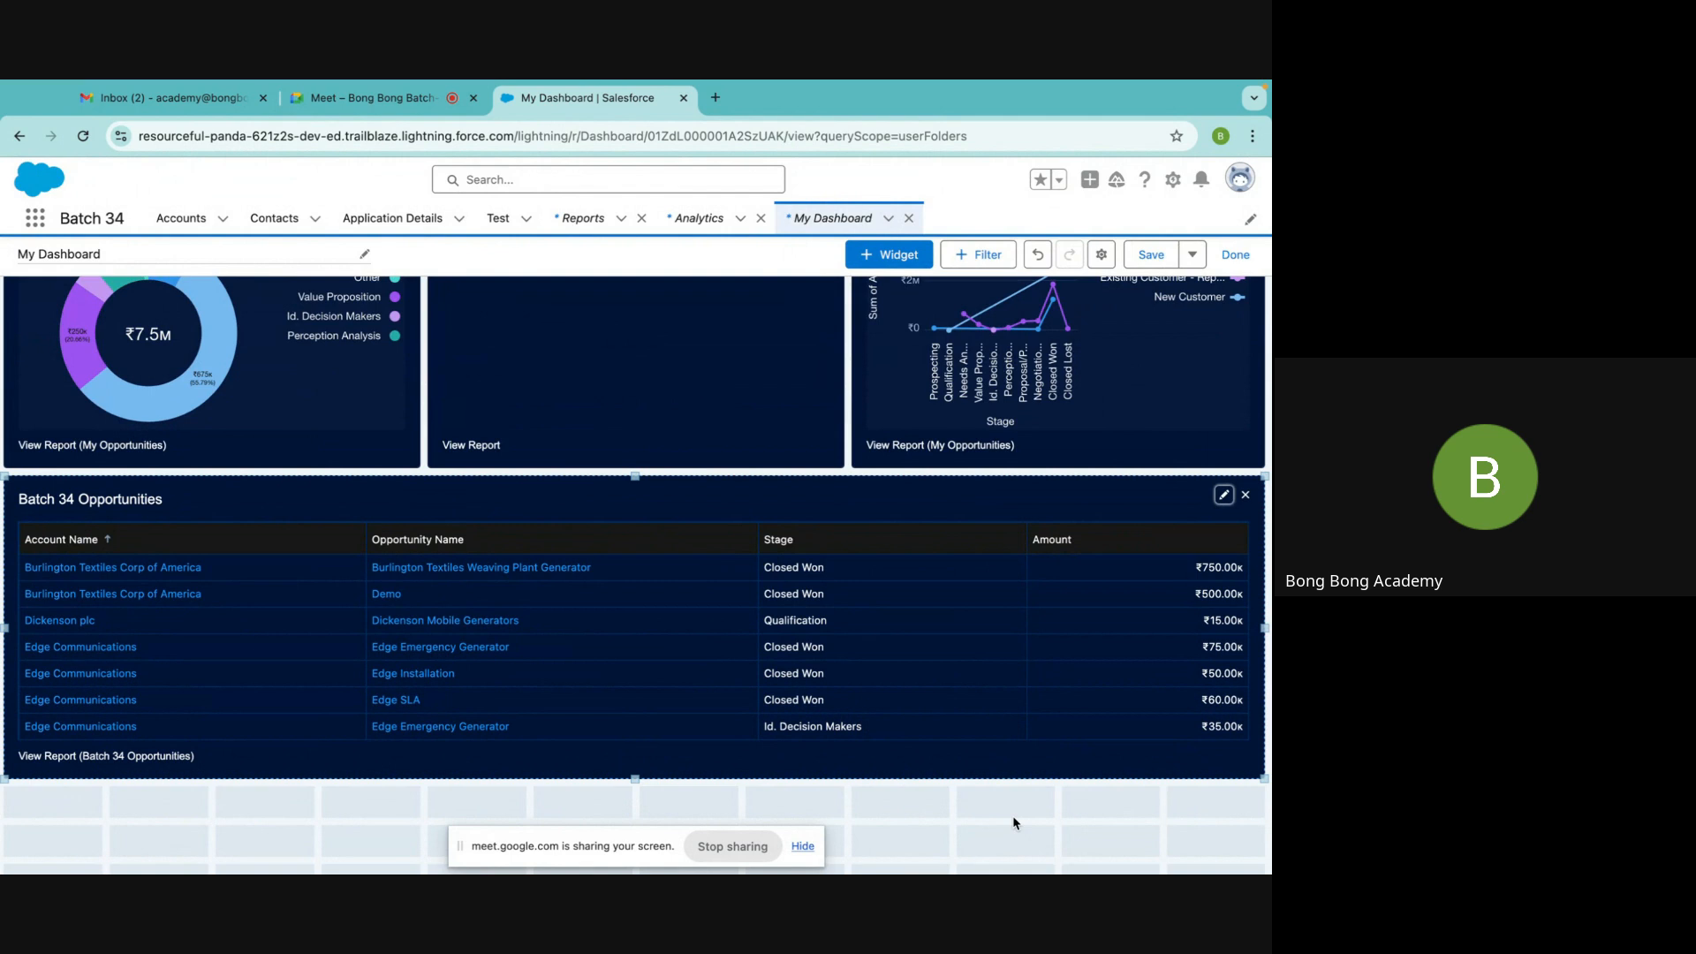
# Save the dashboard, dismiss the notification and leave editing mode
pyautogui.scroll(2, 1012, 814)
pyautogui.click(1148, 254)
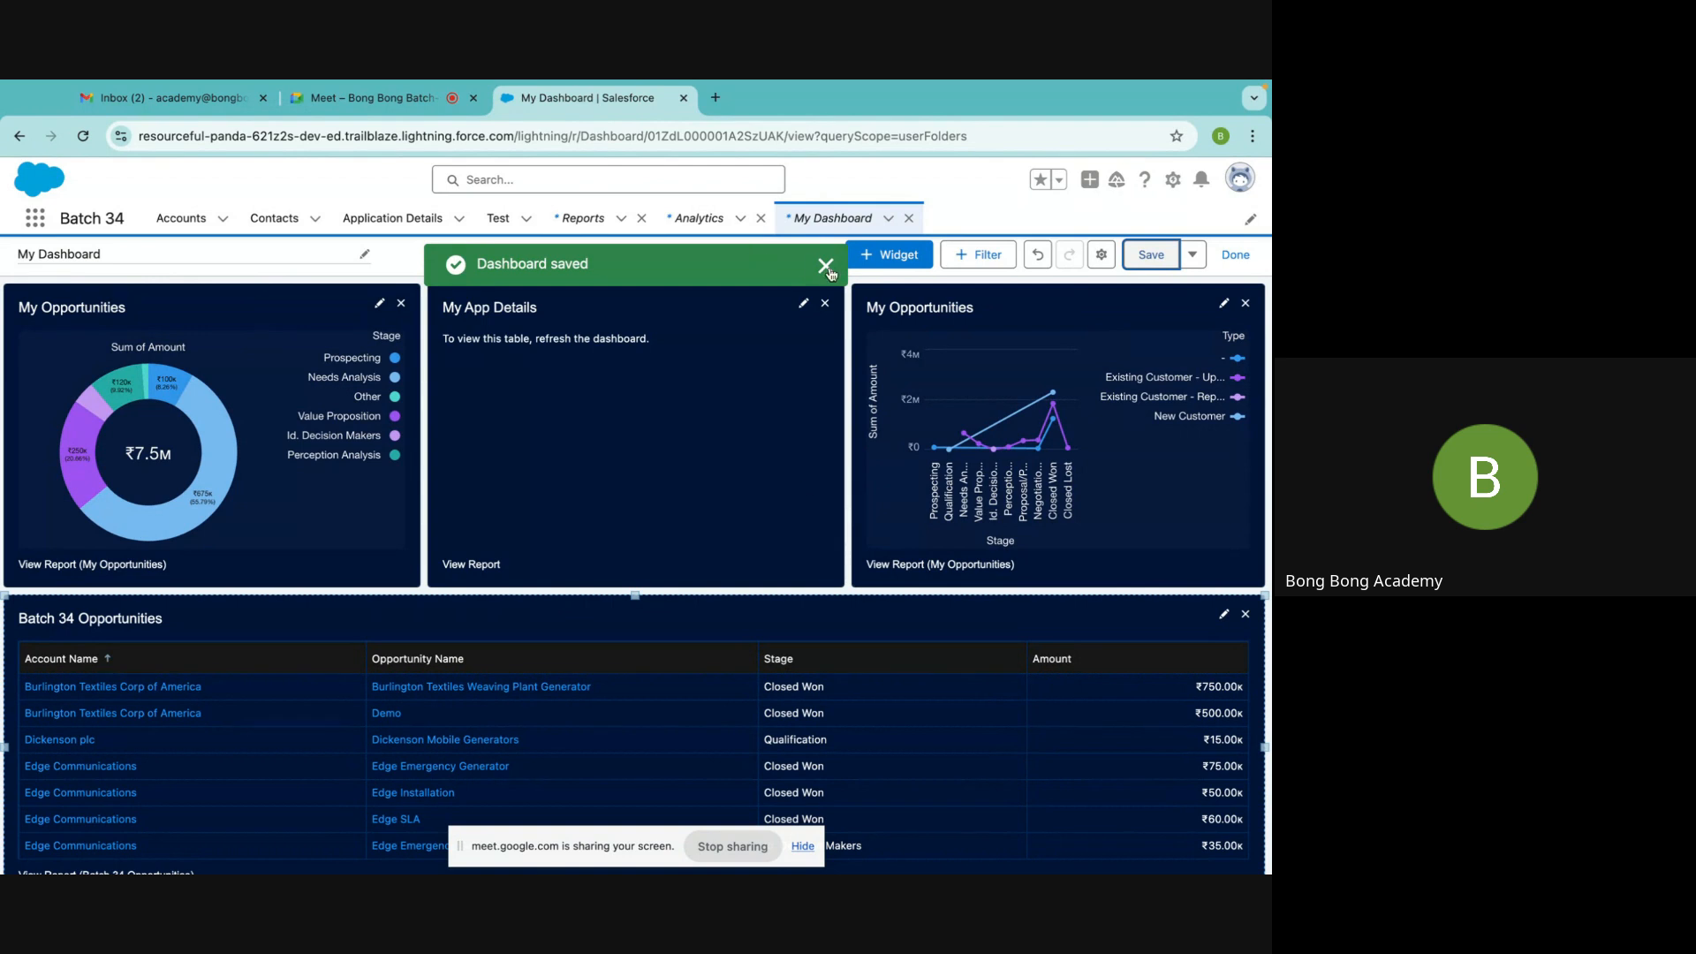
pyautogui.click(825, 266)
pyautogui.click(1237, 262)
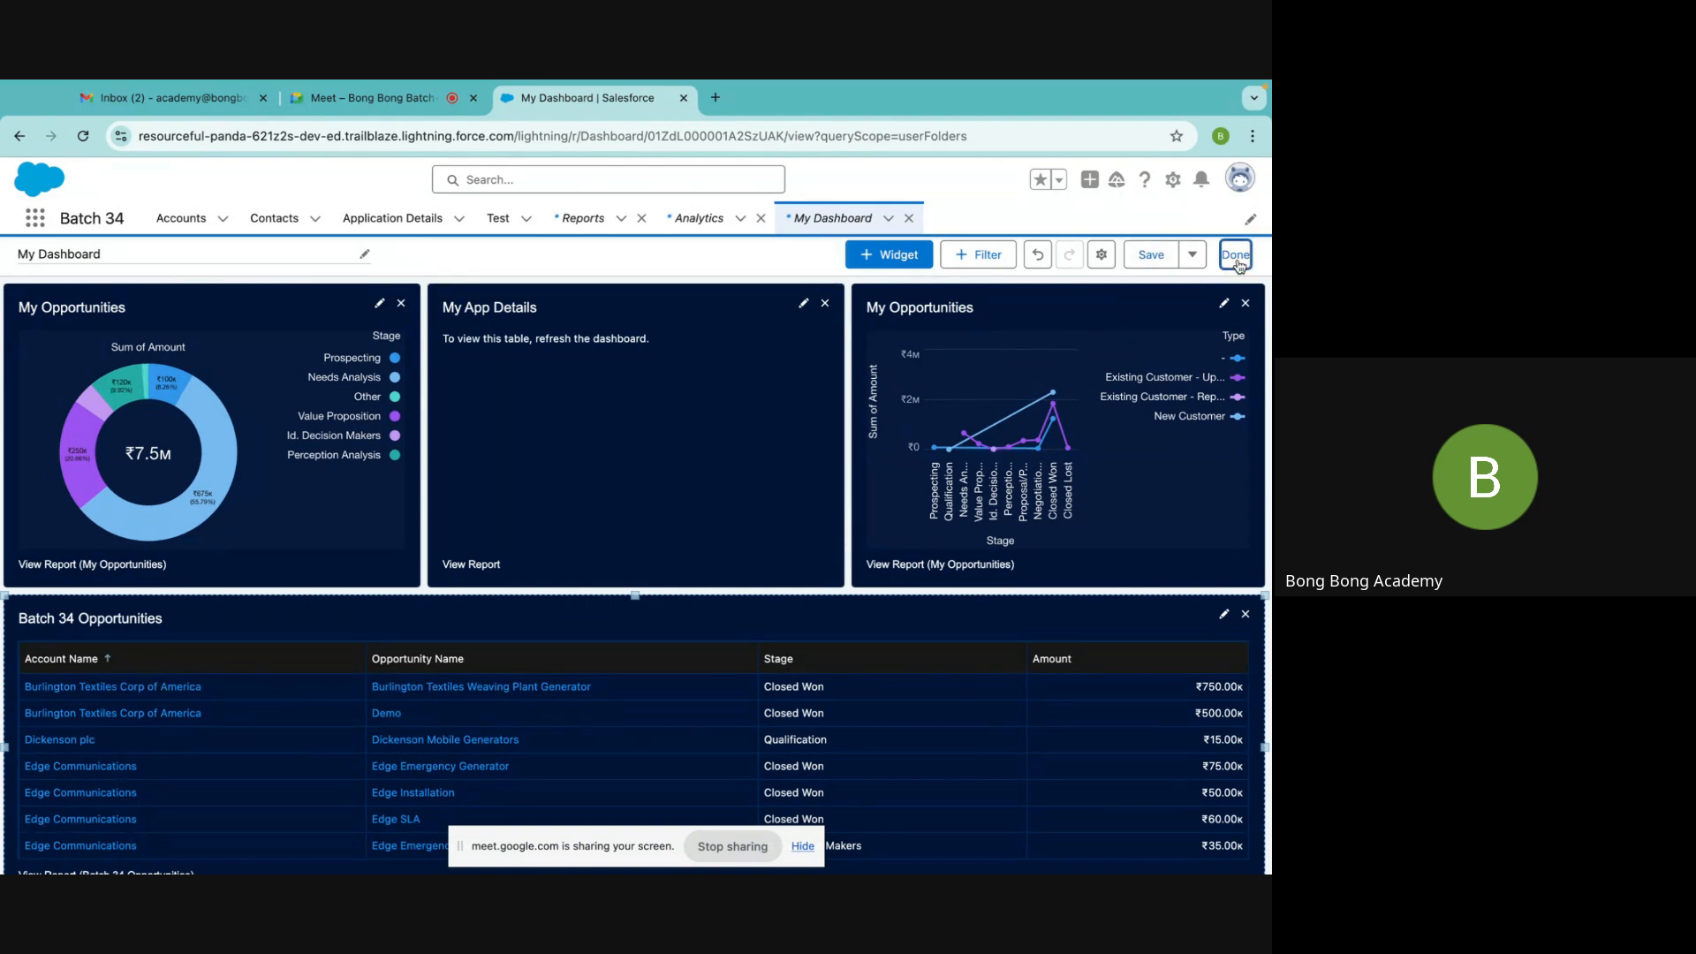
pyautogui.scroll(-1, 689, 631)
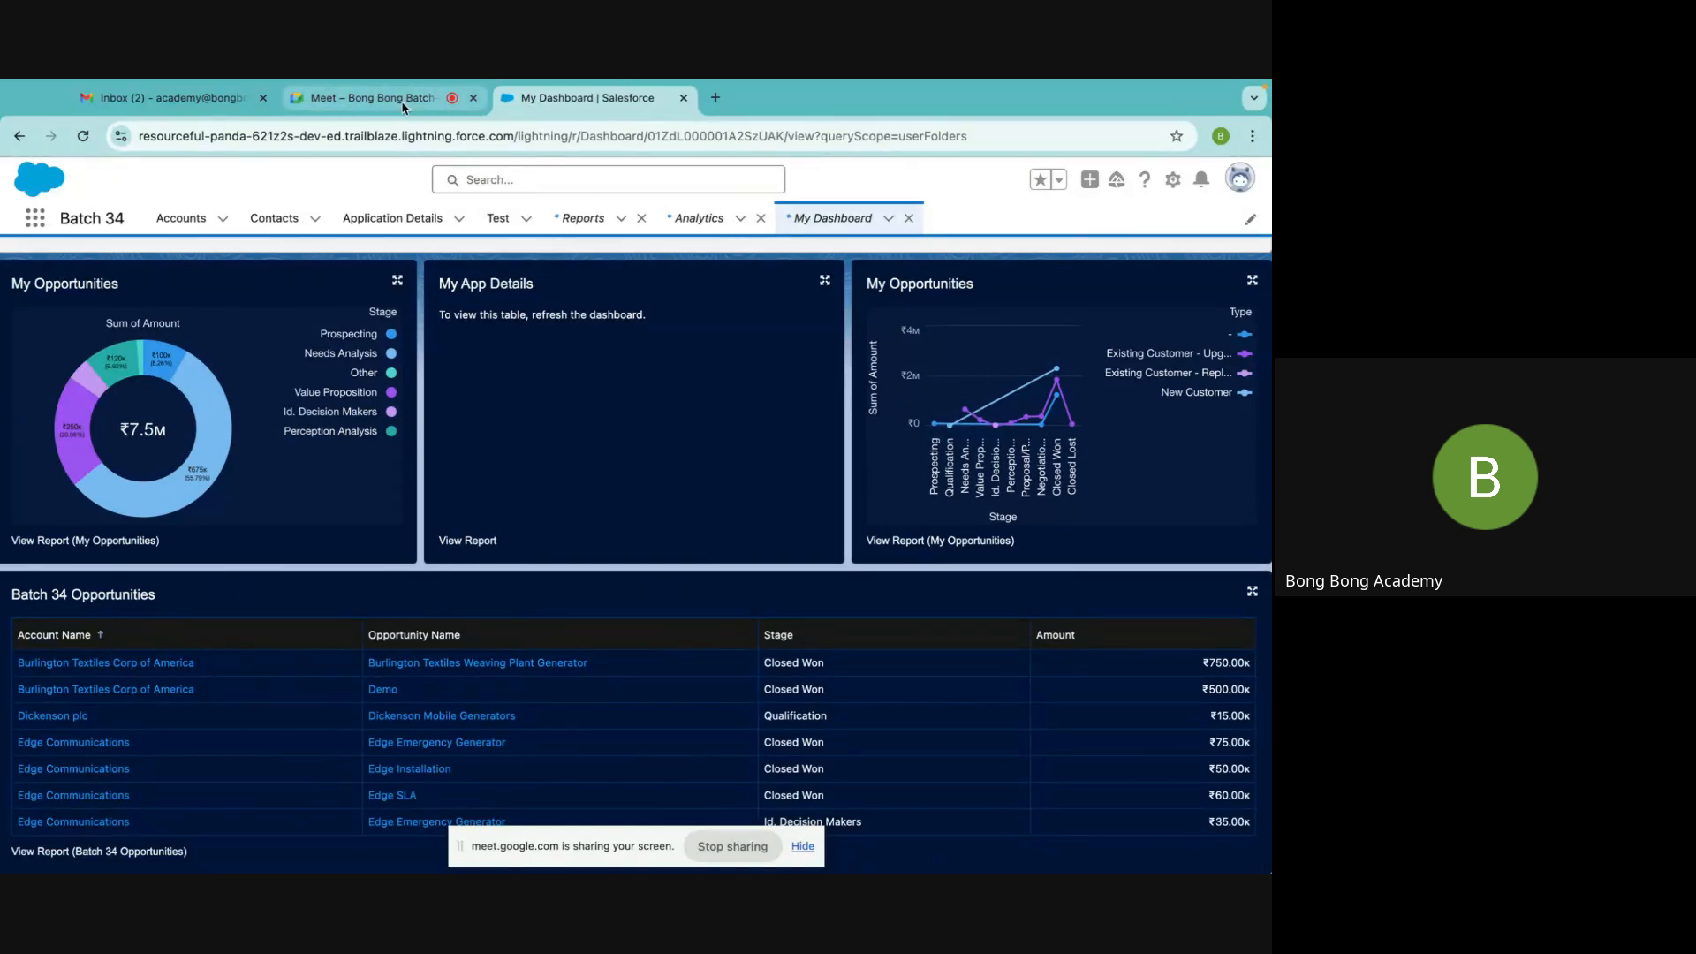
# Refresh My Dashboard to load the latest report data
pyautogui.click(430, 104)
pyautogui.click(587, 98)
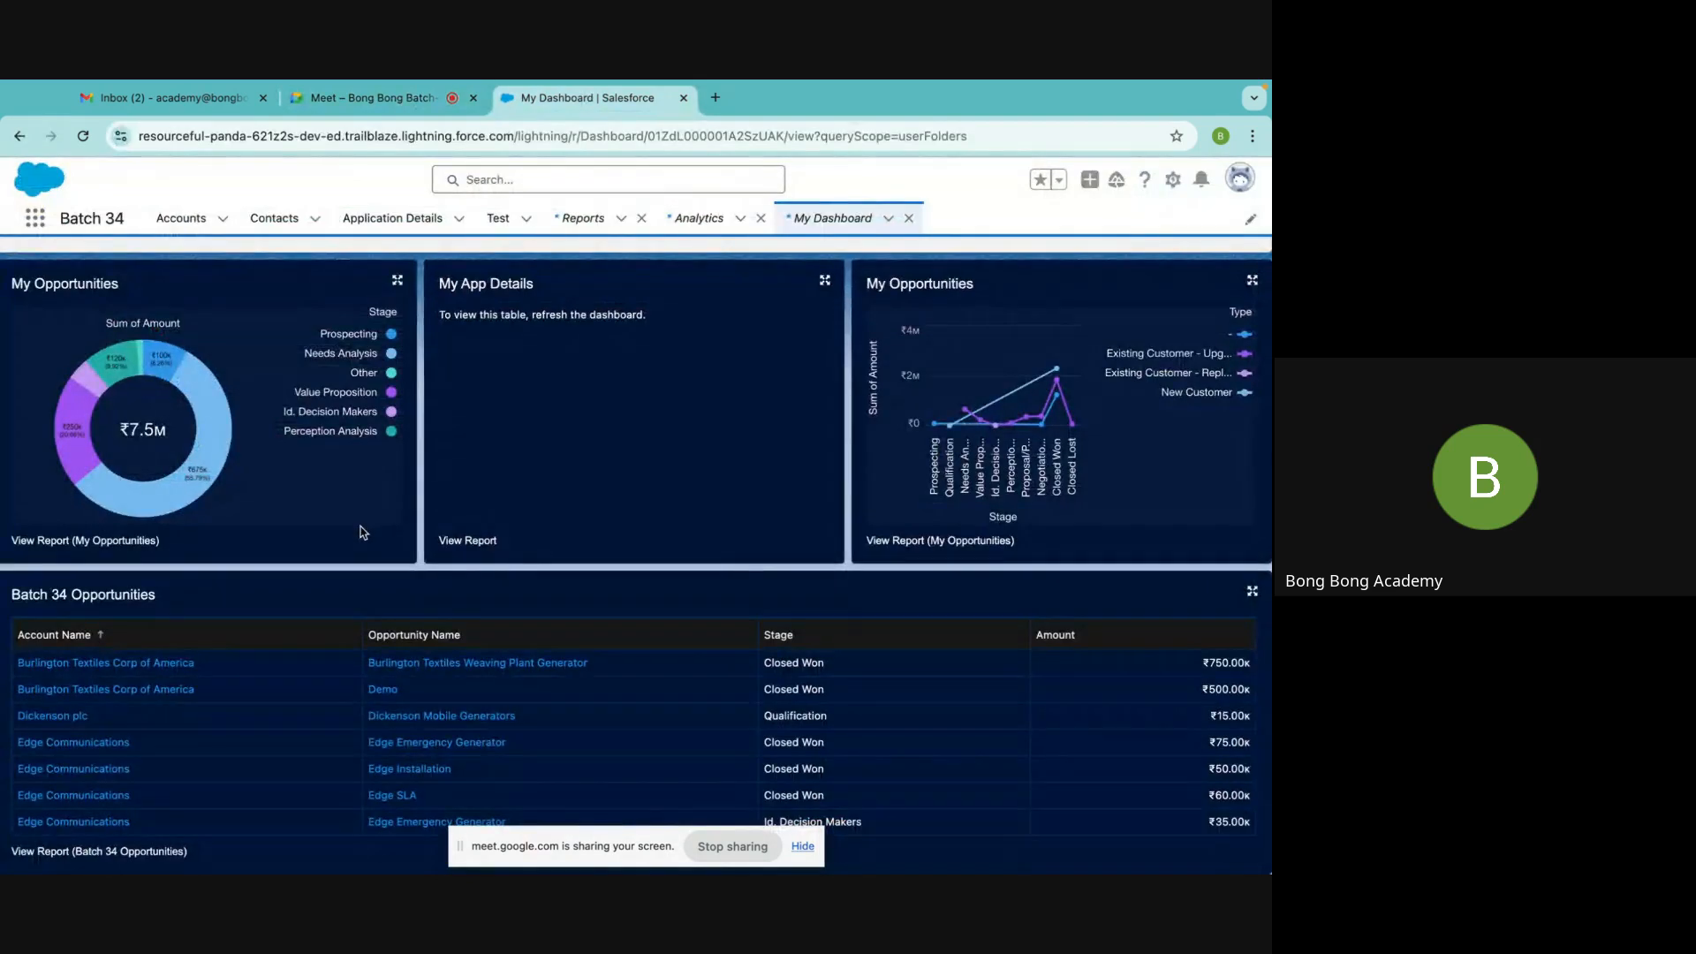
pyautogui.scroll(1, 364, 533)
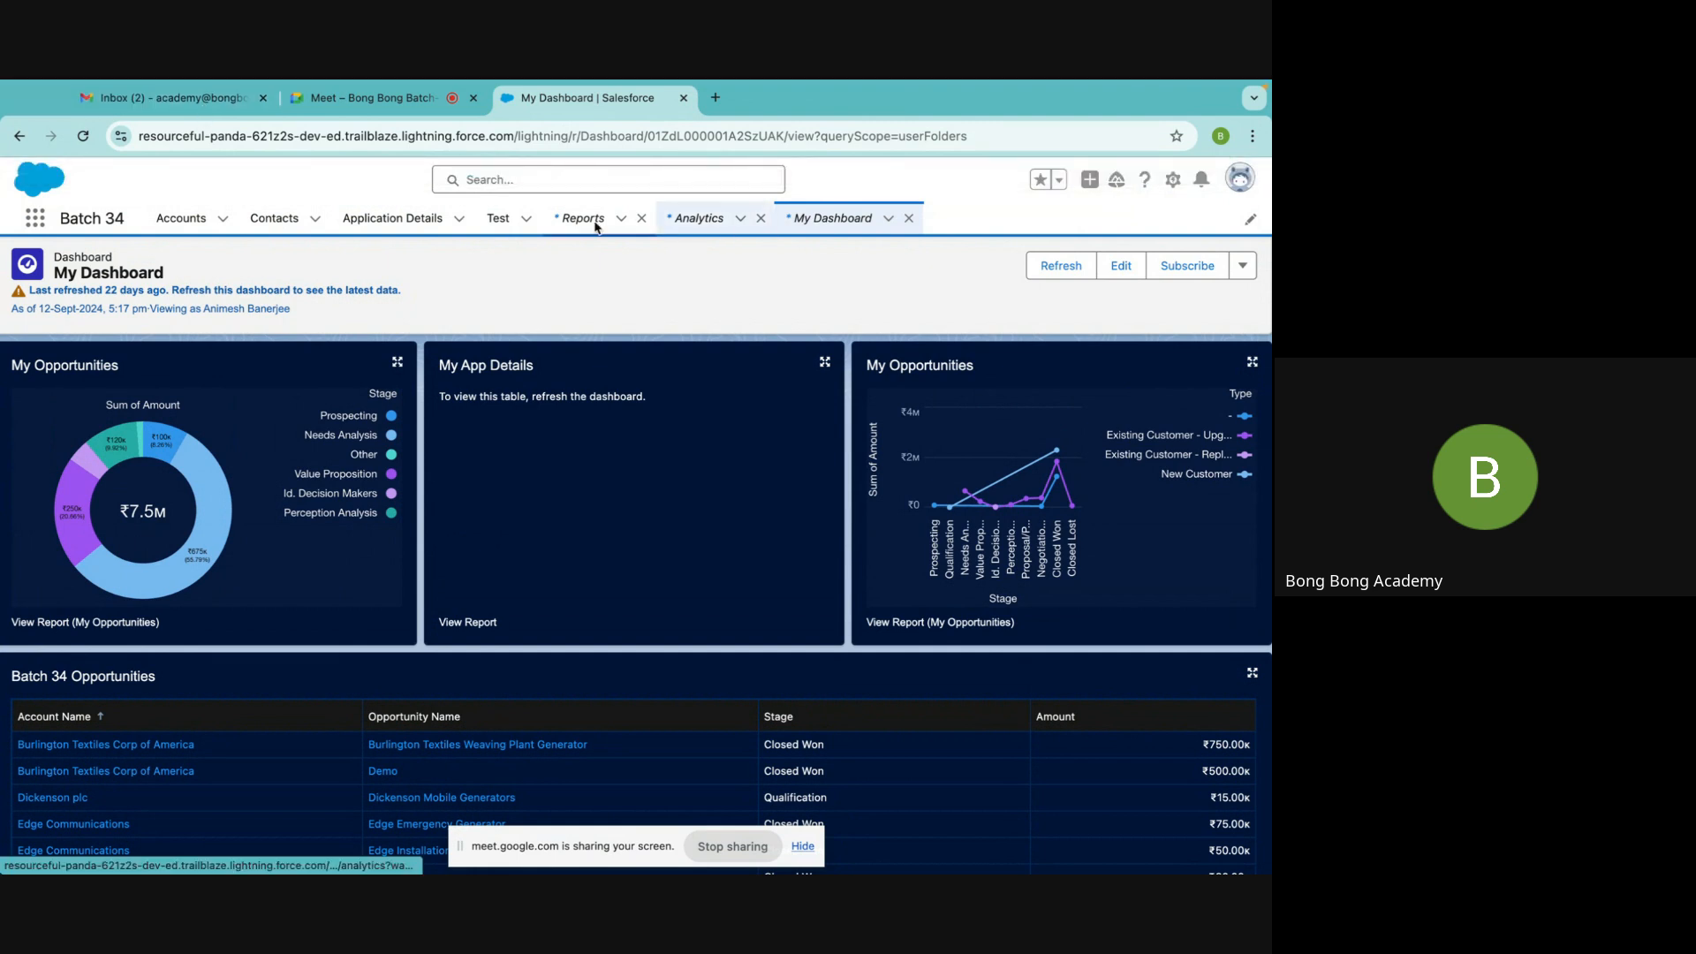
pyautogui.click(1061, 266)
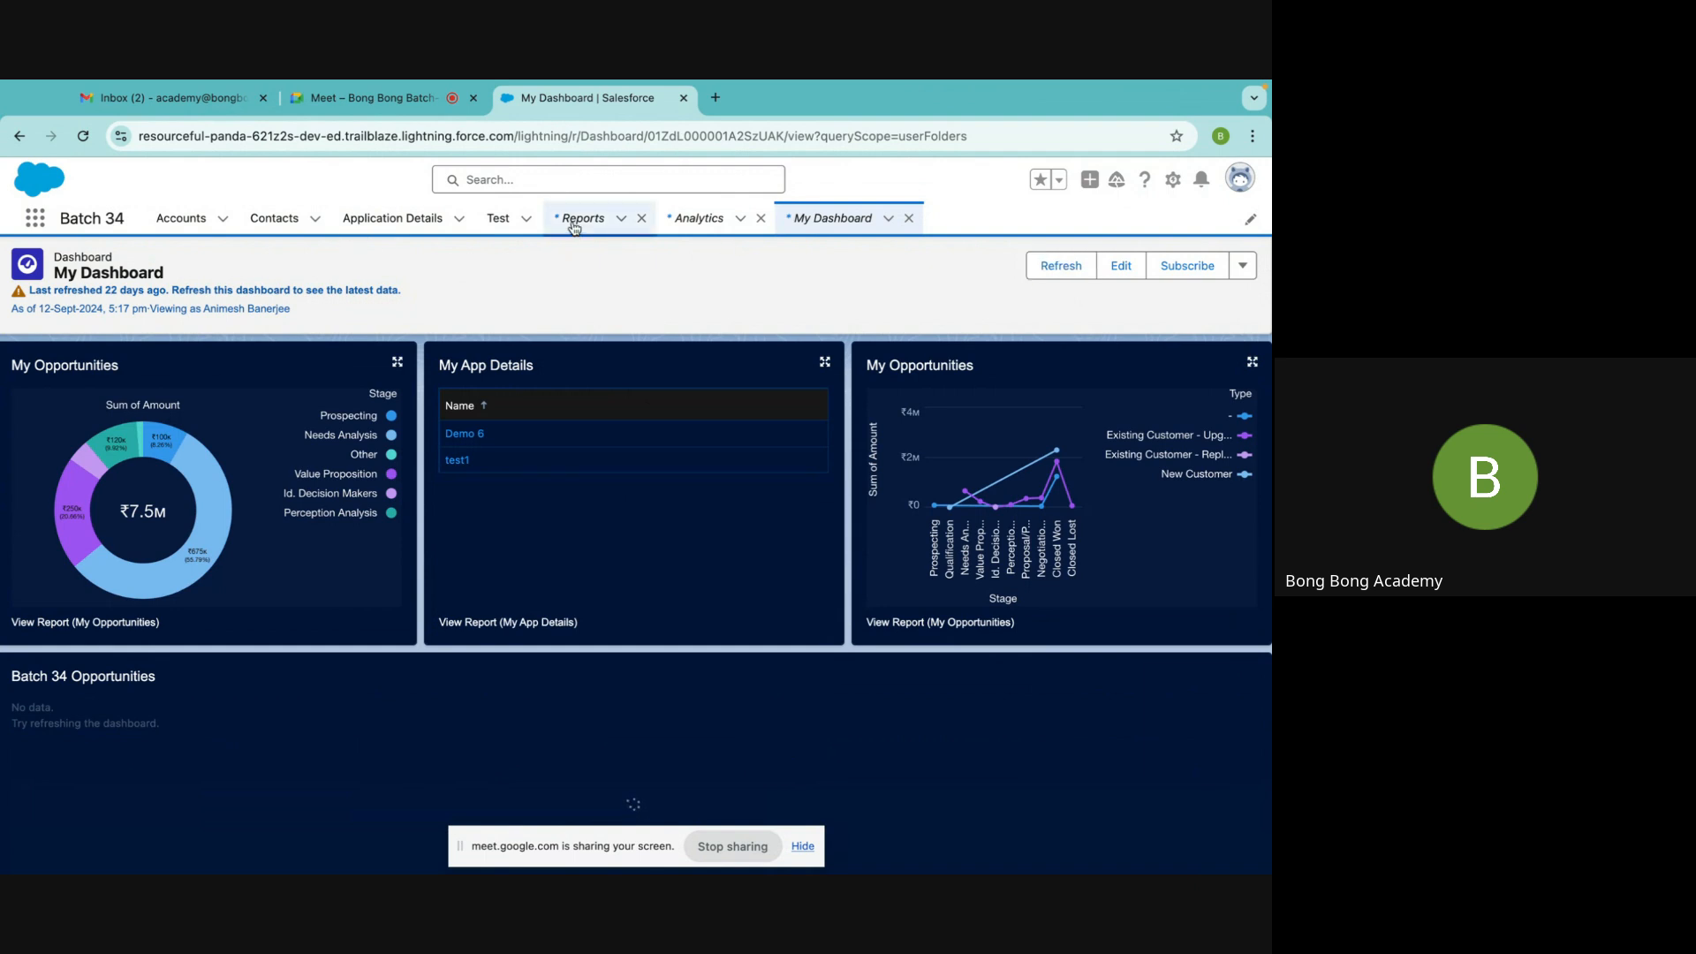
# Open the Batch 34 Opportunities report from Reports and start editing it
pyautogui.click(574, 220)
pyautogui.click(232, 367)
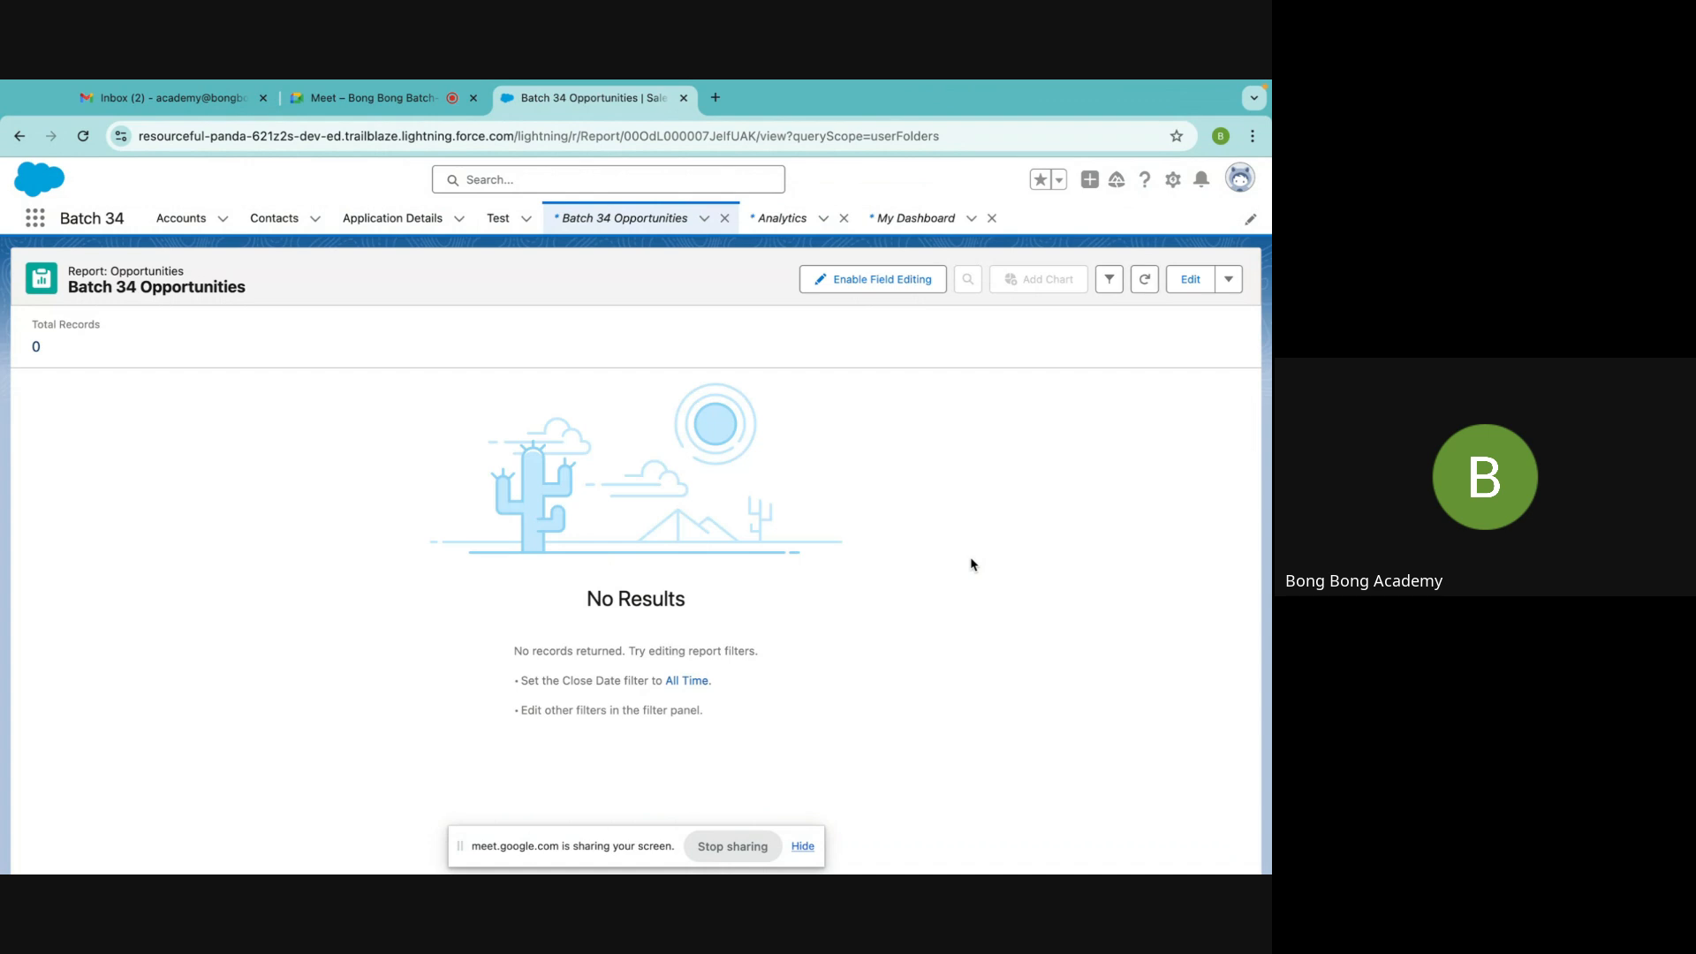
pyautogui.click(1189, 279)
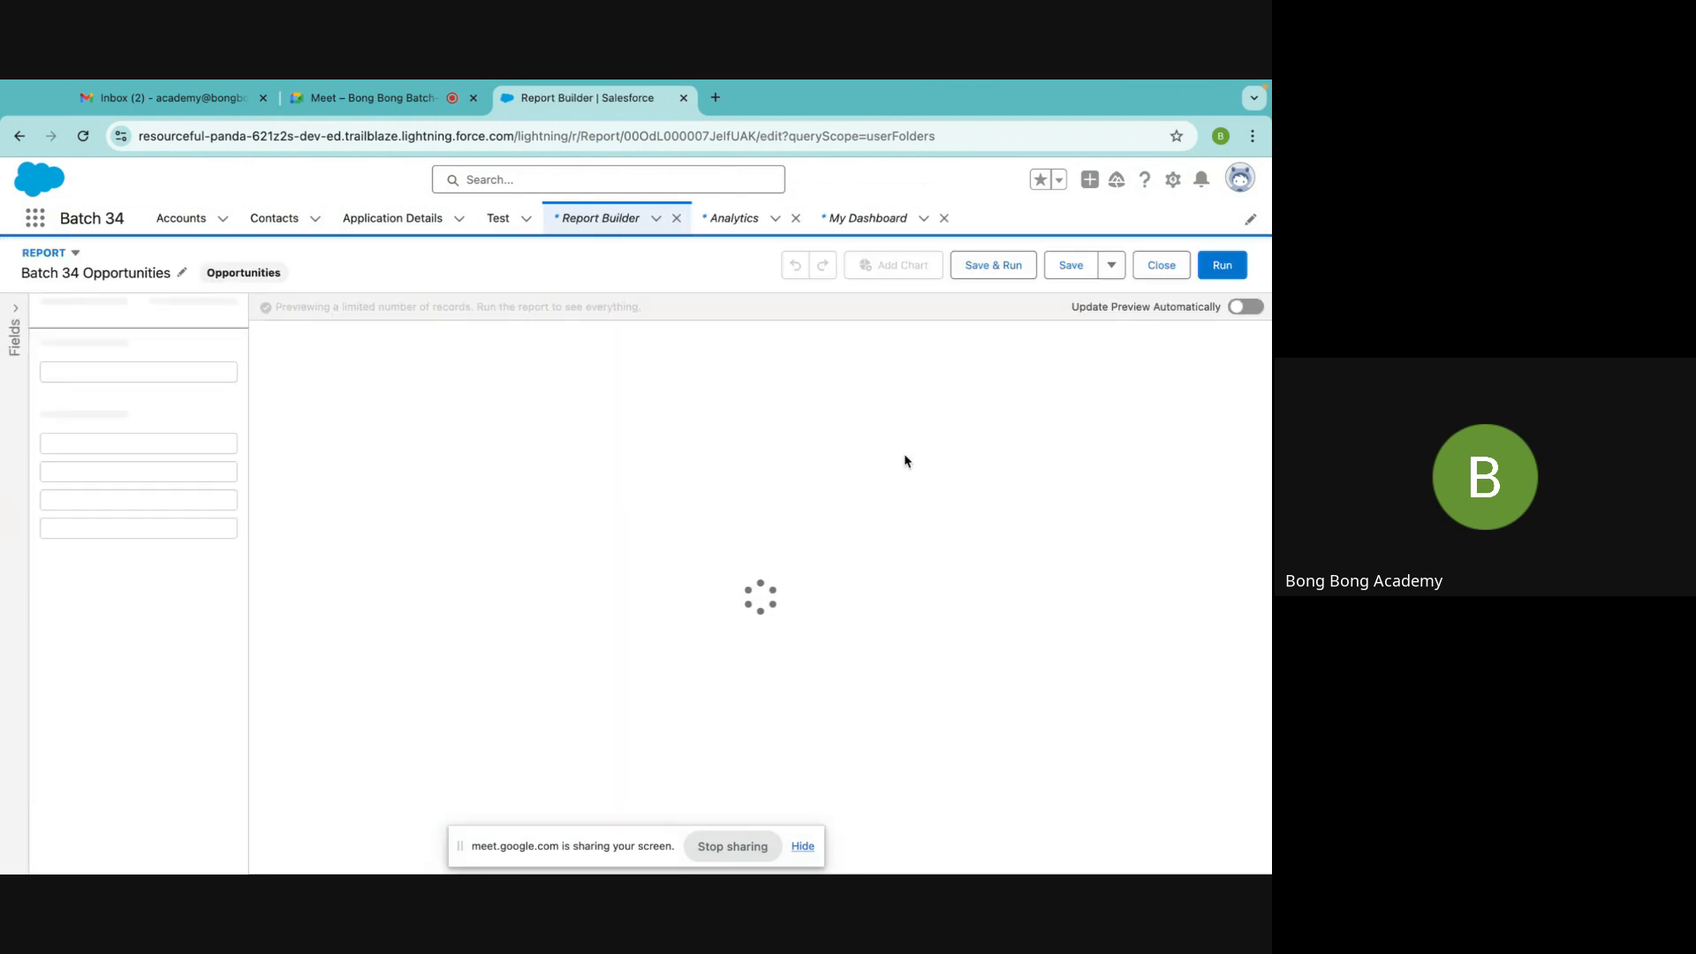
# Apply the All Time range to the report's Close Date filter, and save and run the report
pyautogui.click(184, 312)
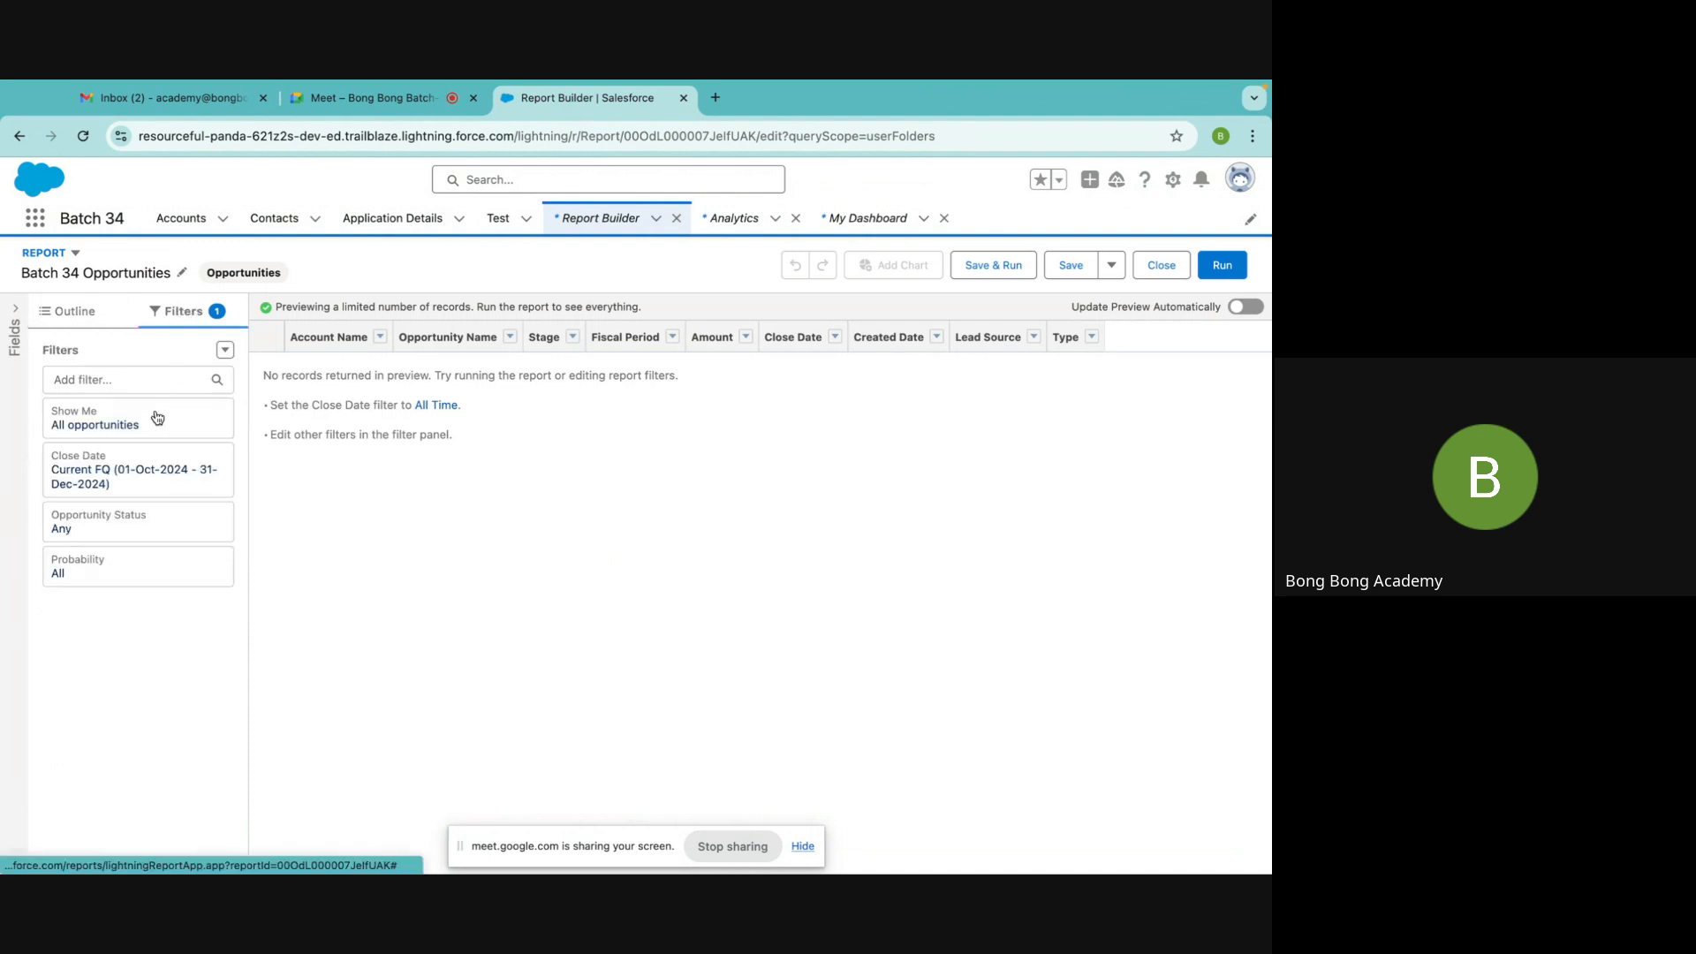
pyautogui.click(121, 475)
pyautogui.click(341, 497)
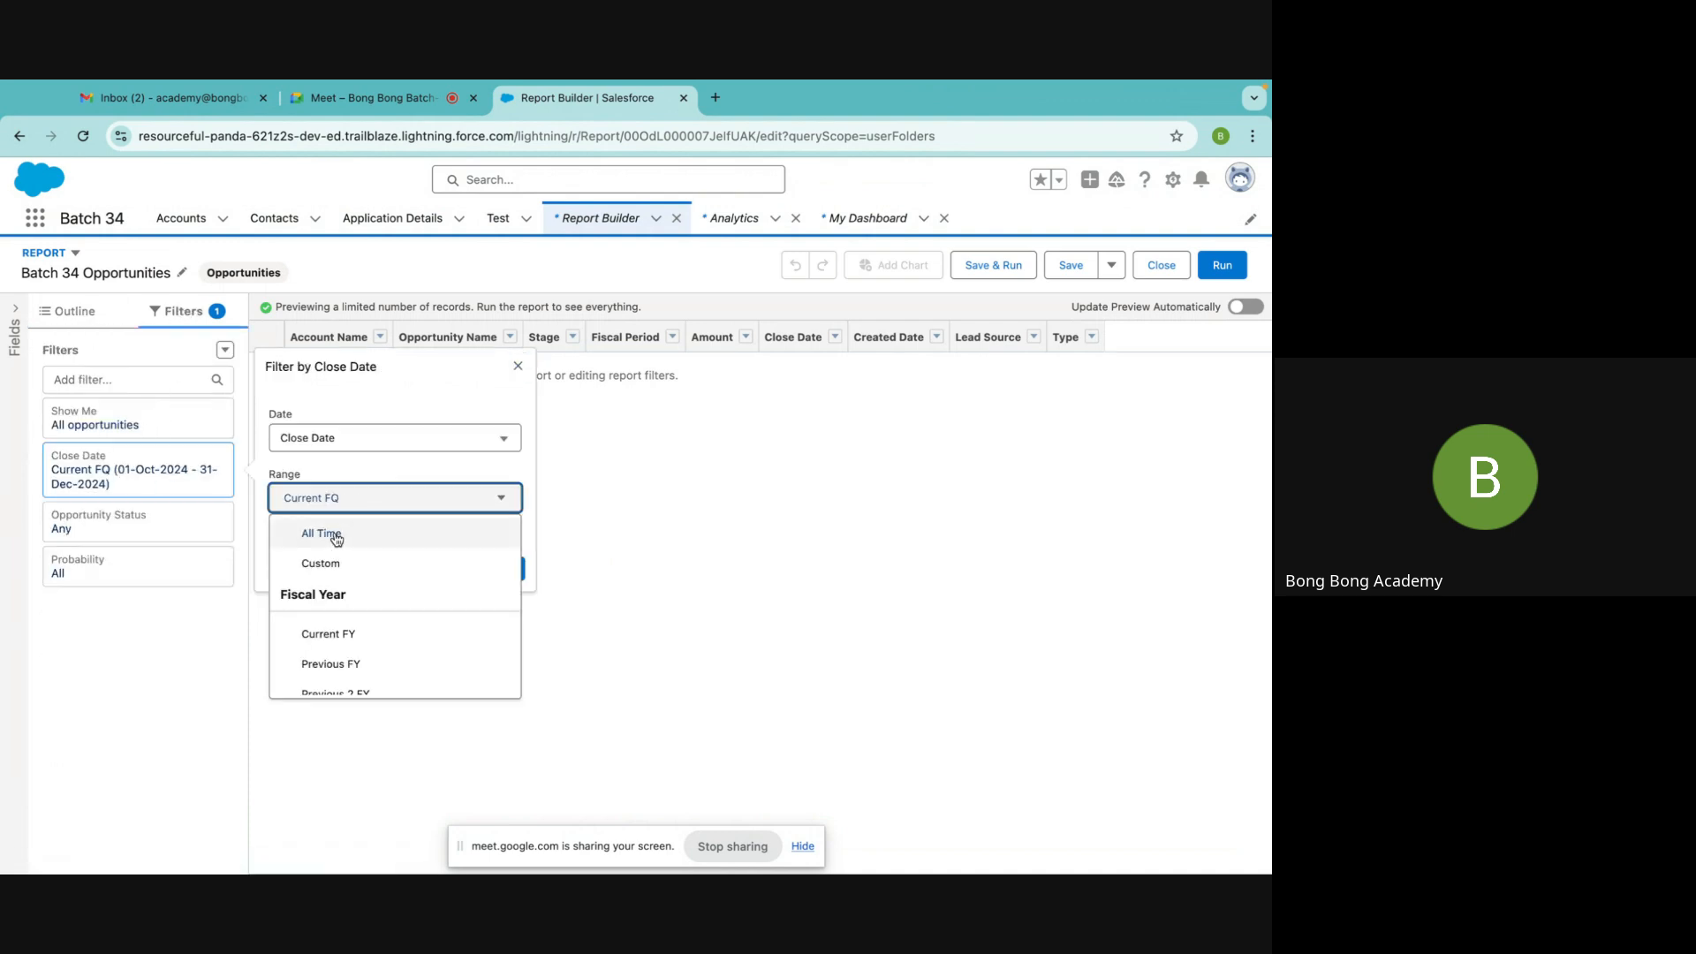
pyautogui.click(333, 534)
pyautogui.click(508, 573)
pyautogui.click(993, 267)
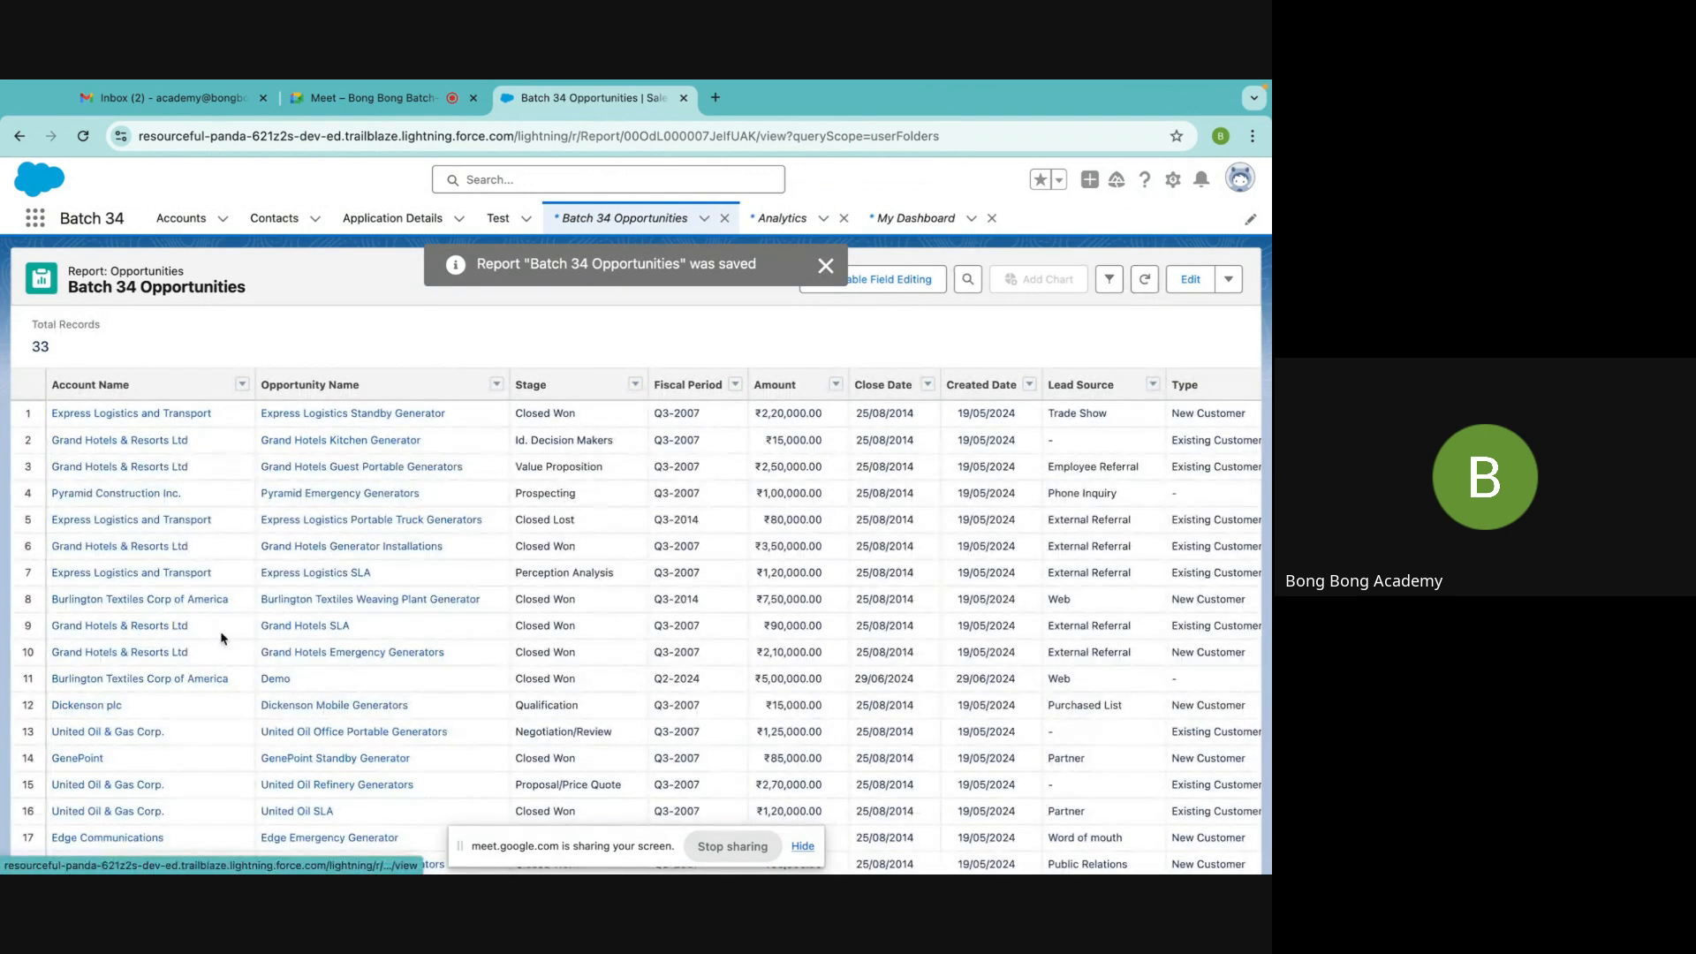
# Reopen the Batch 34 Opportunities report for editing, save and run it again, and review the listed records
pyautogui.click(1190, 281)
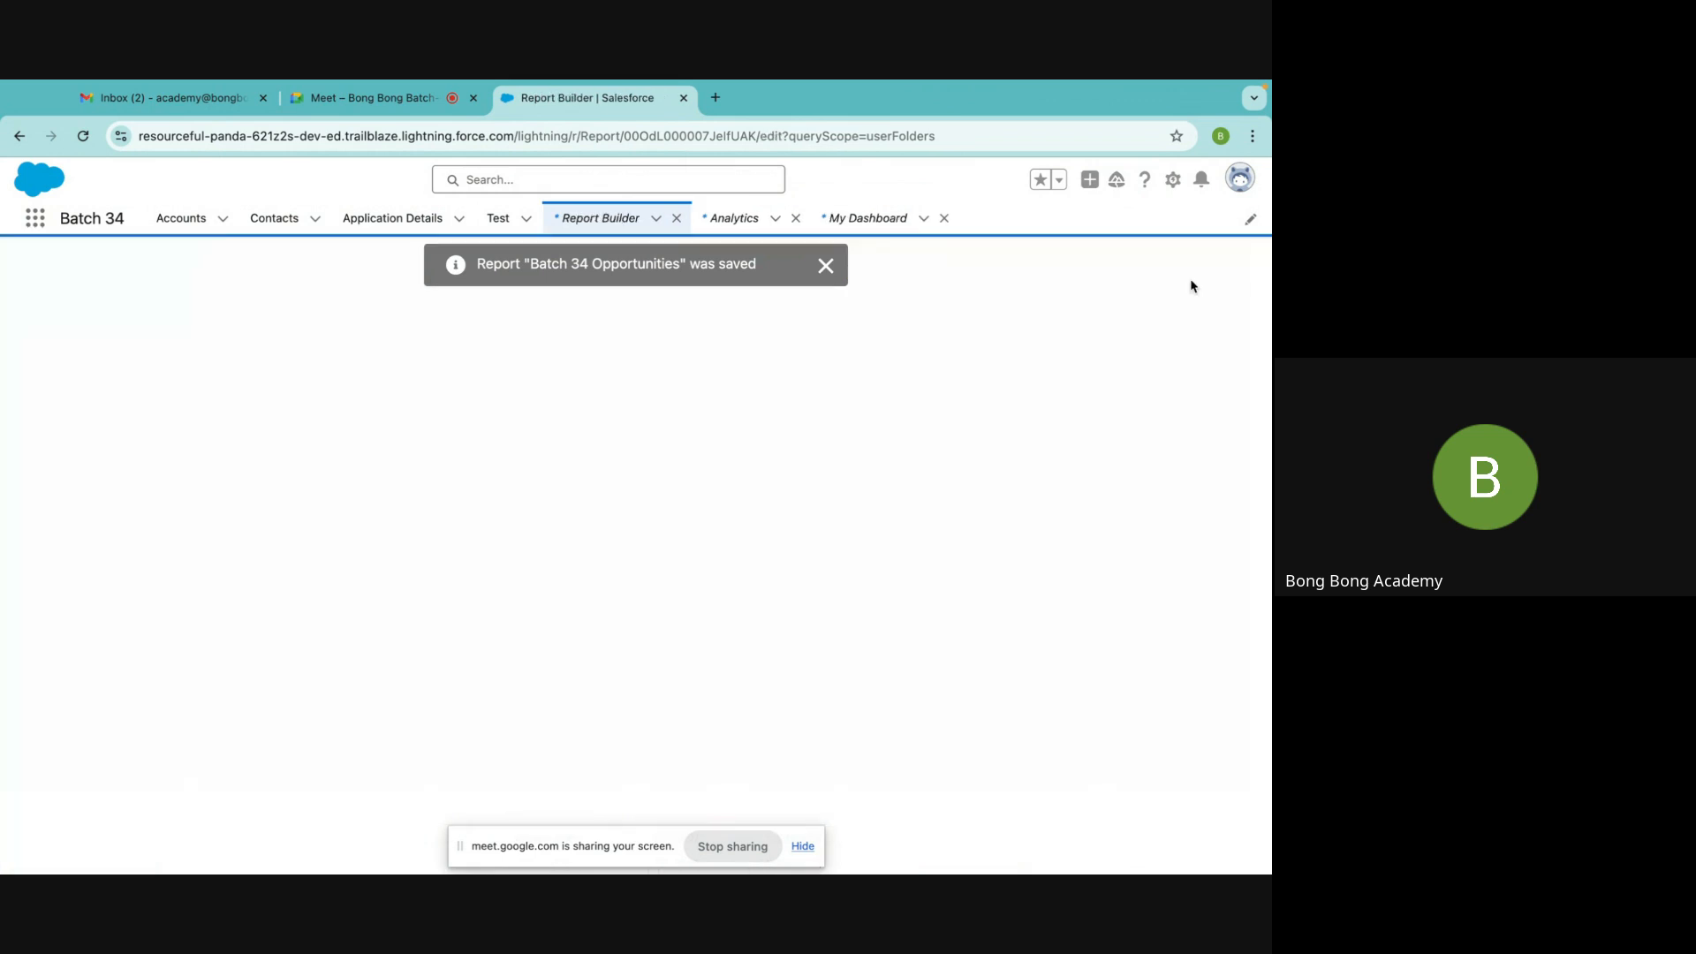
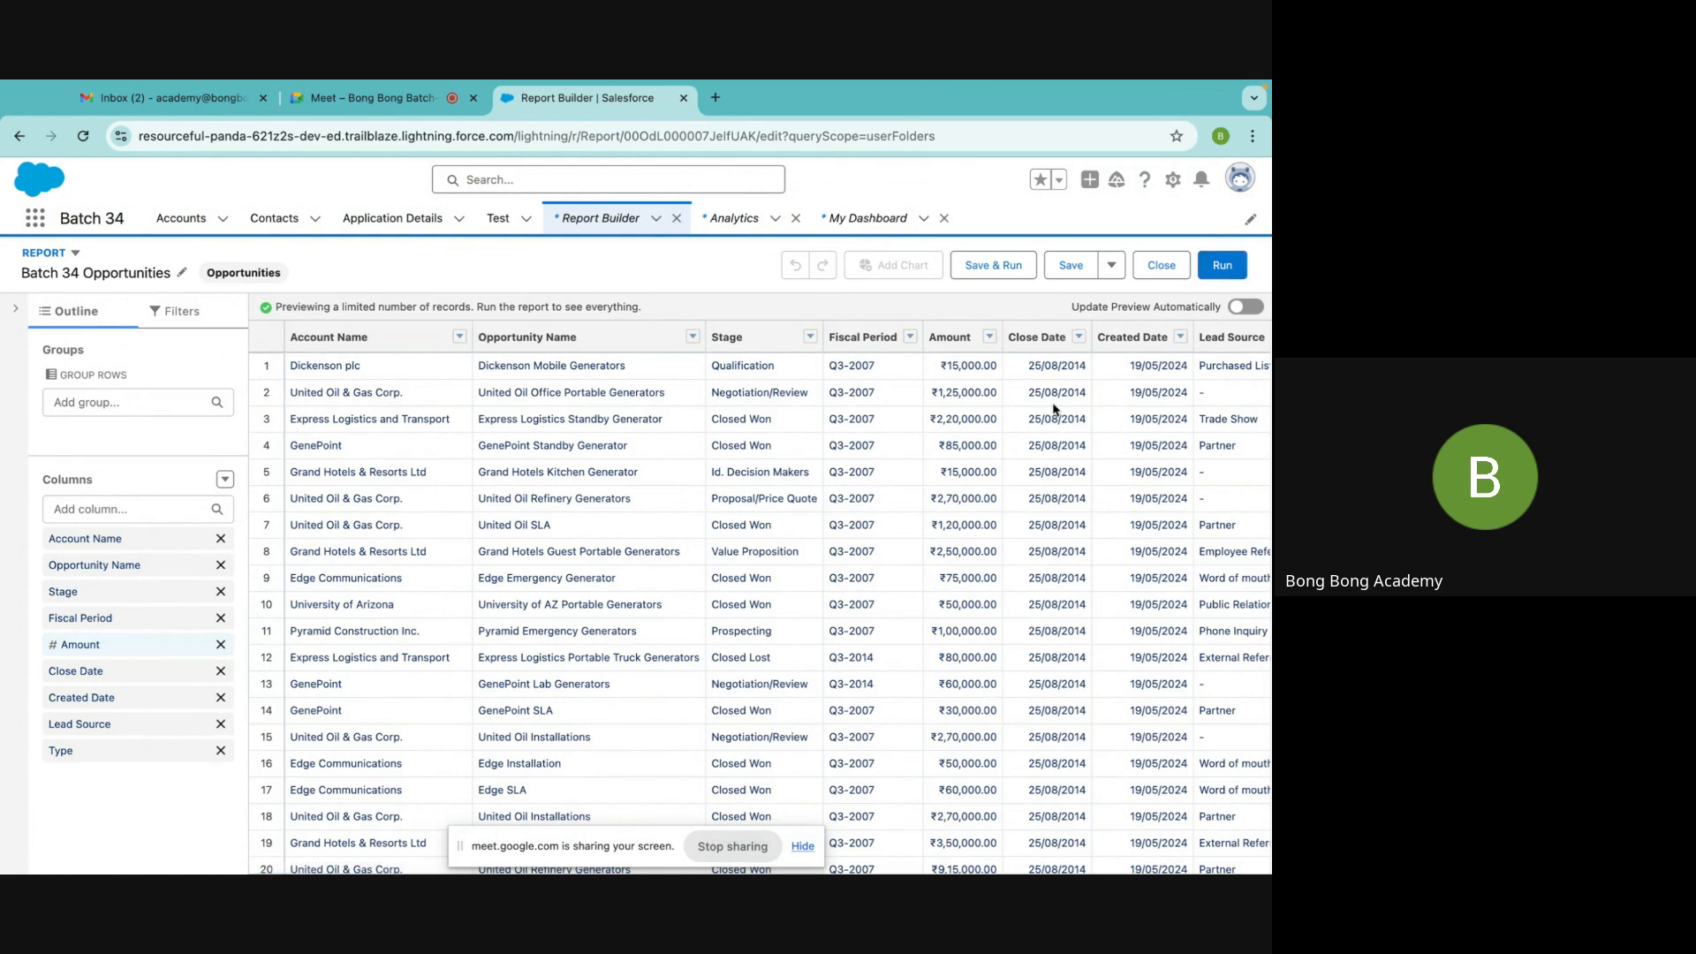
pyautogui.click(1015, 268)
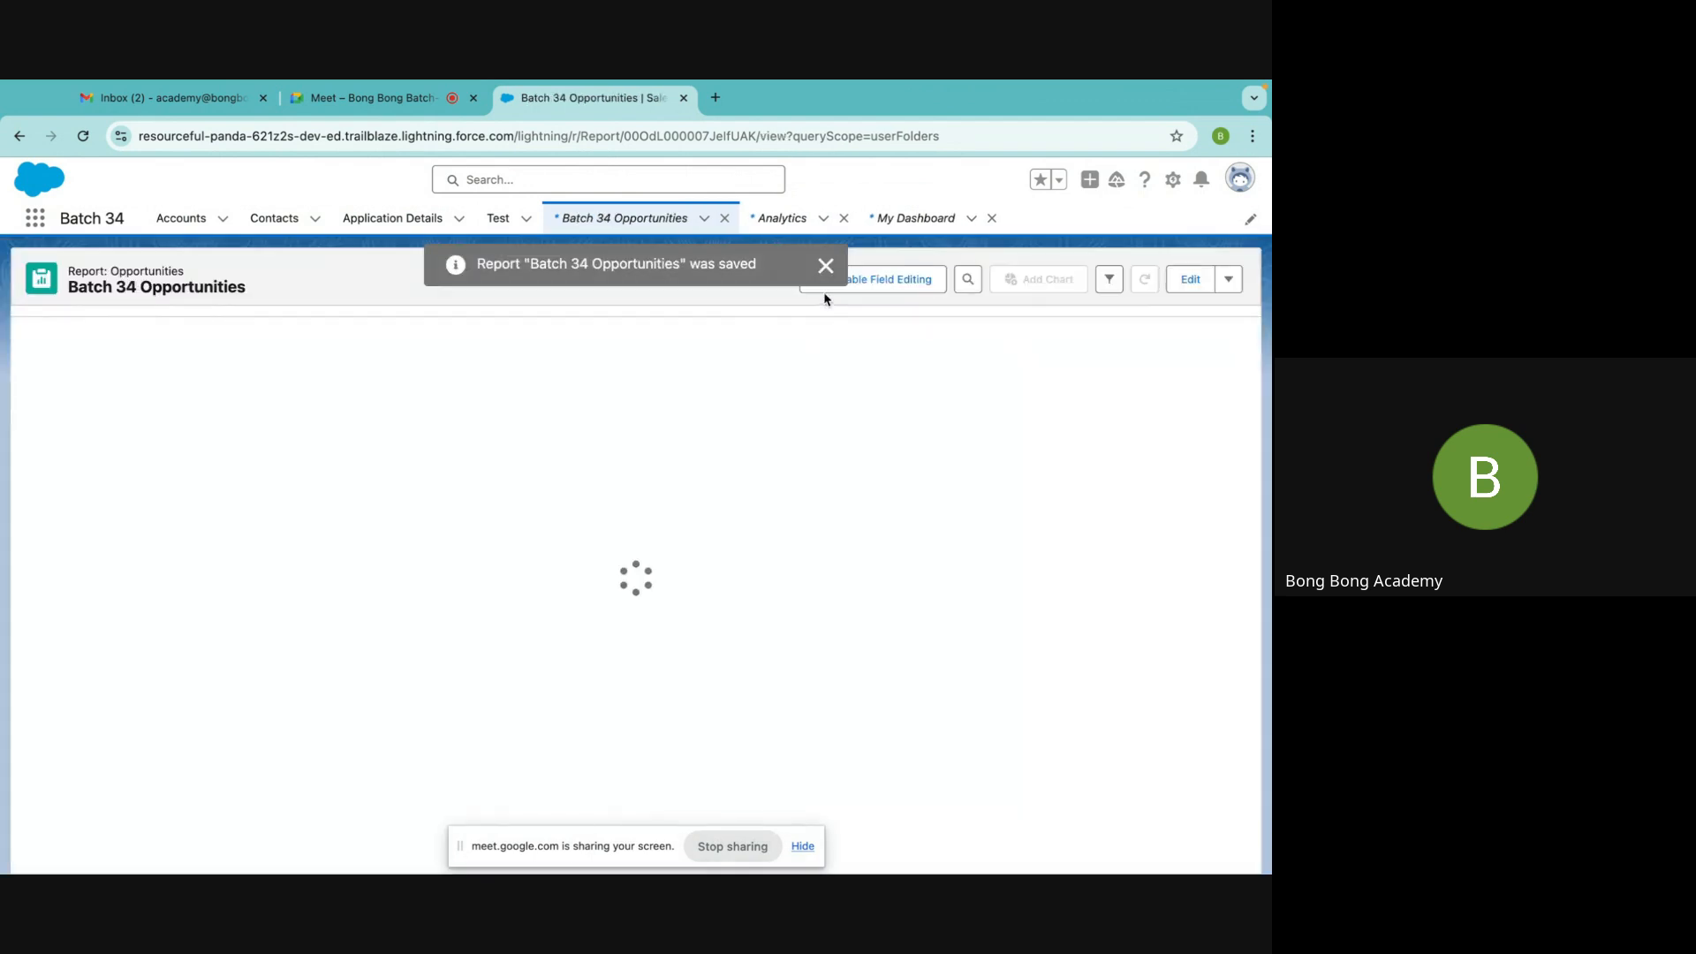
pyautogui.click(826, 266)
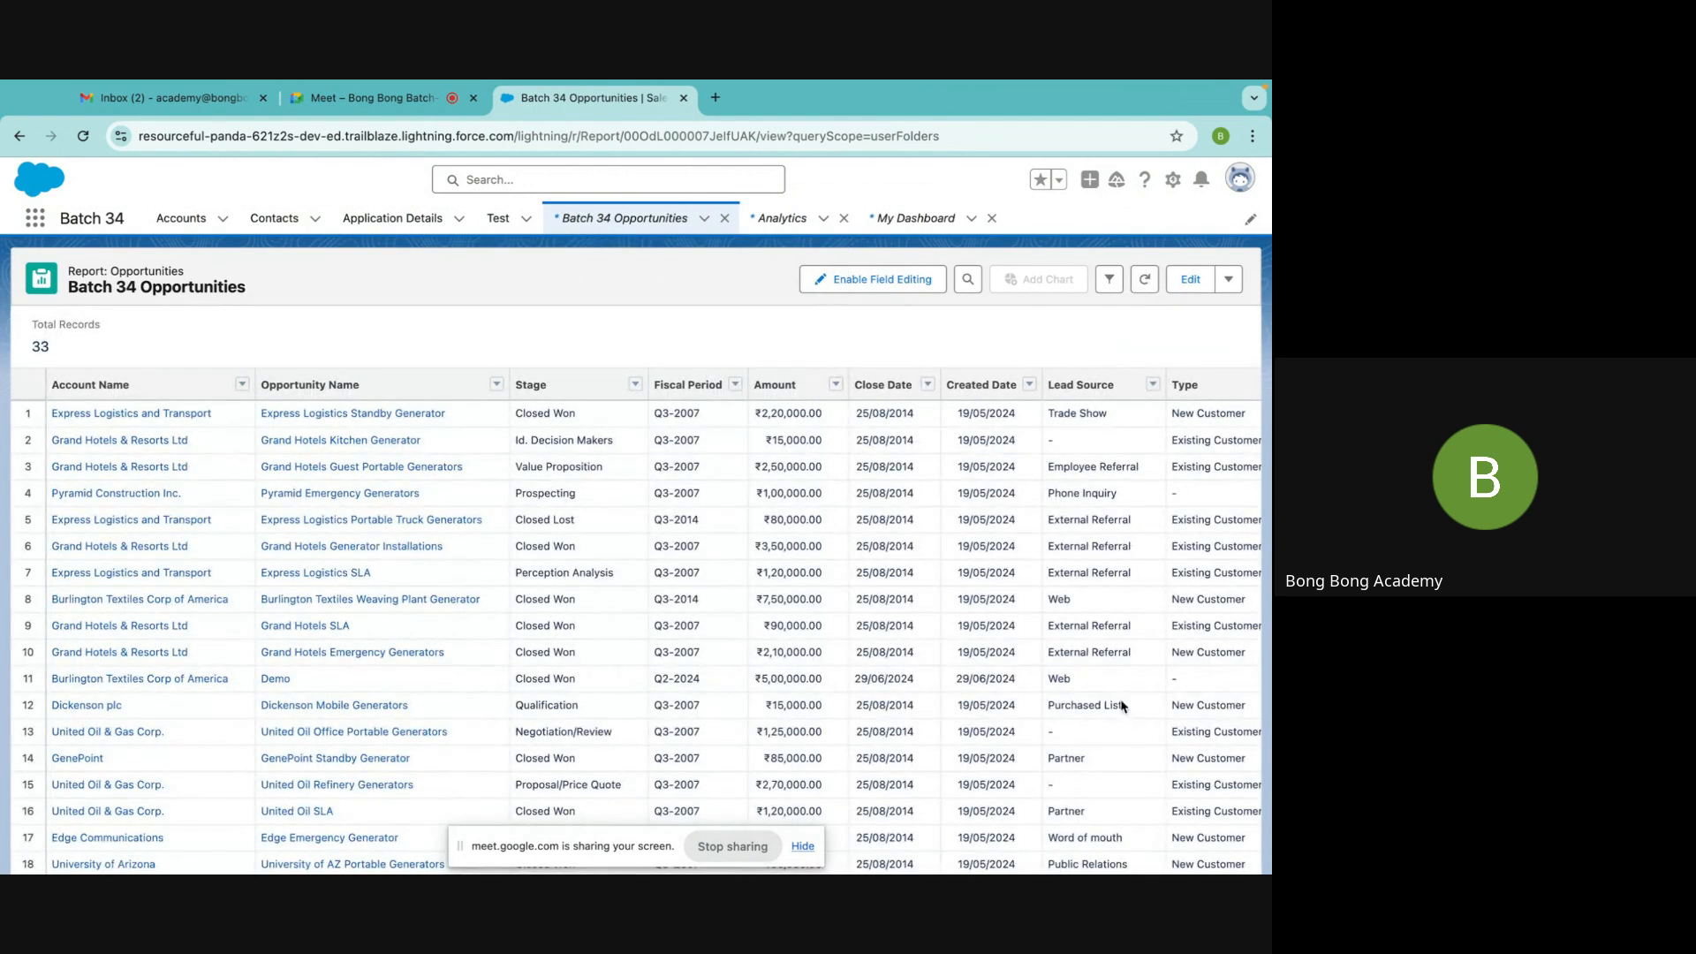
pyautogui.scroll(-5, 809, 529)
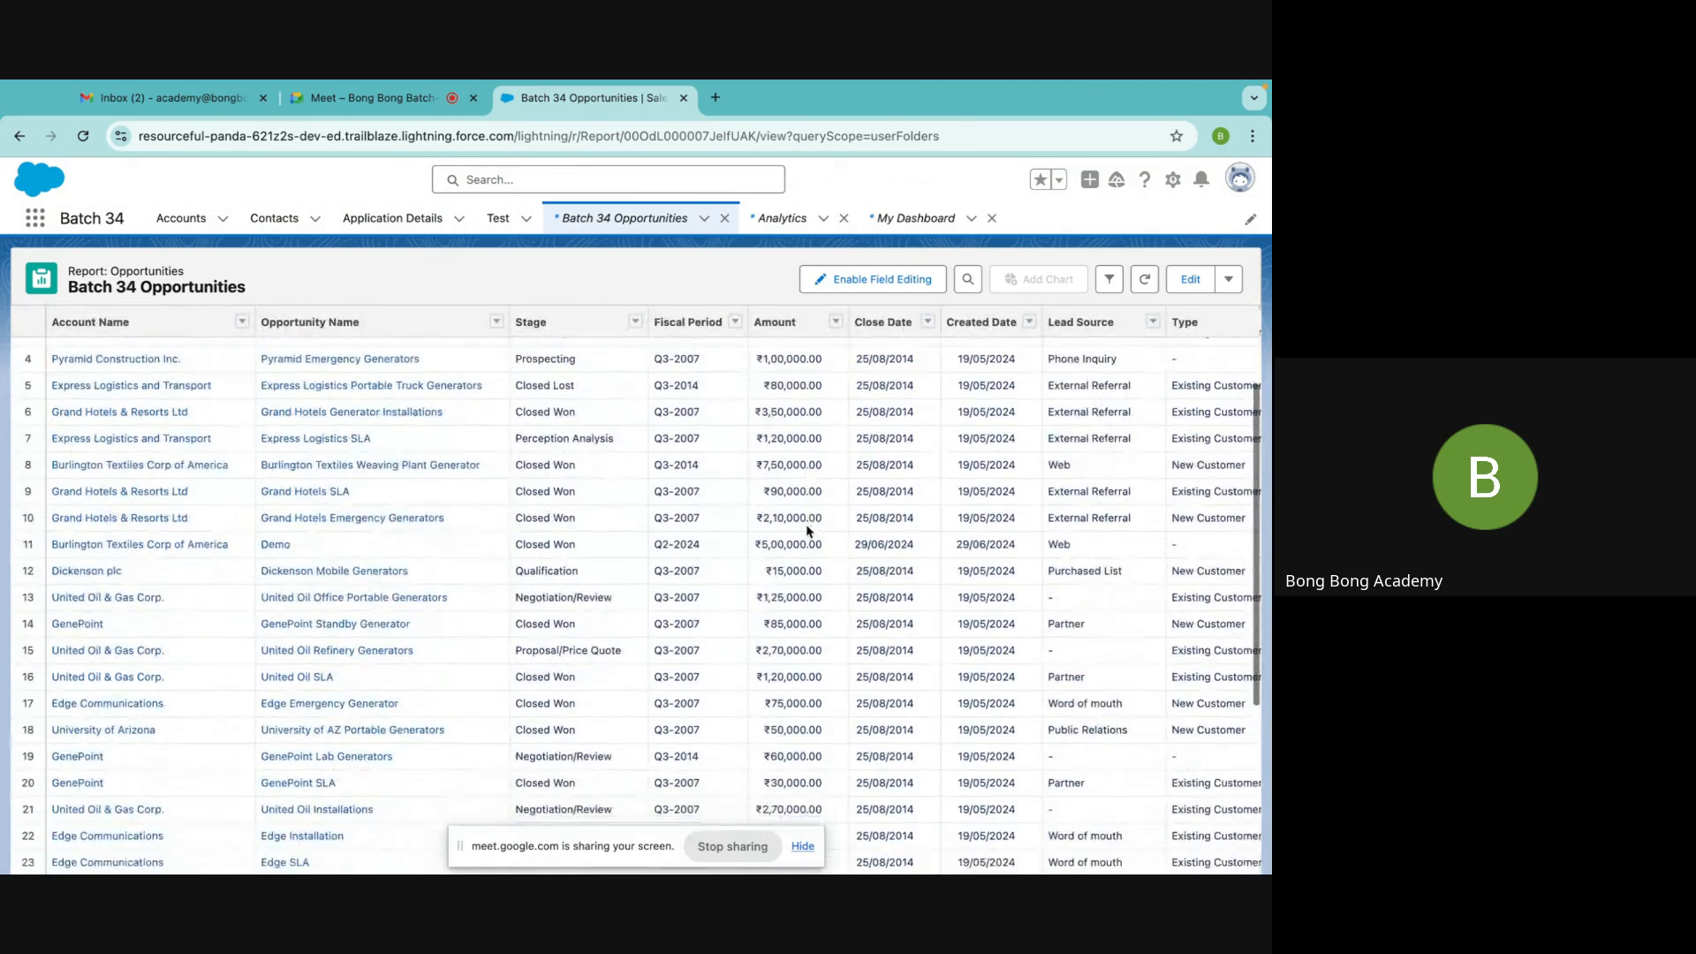
pyautogui.moveTo(658, 855); pyautogui.dragTo(1144, 872)
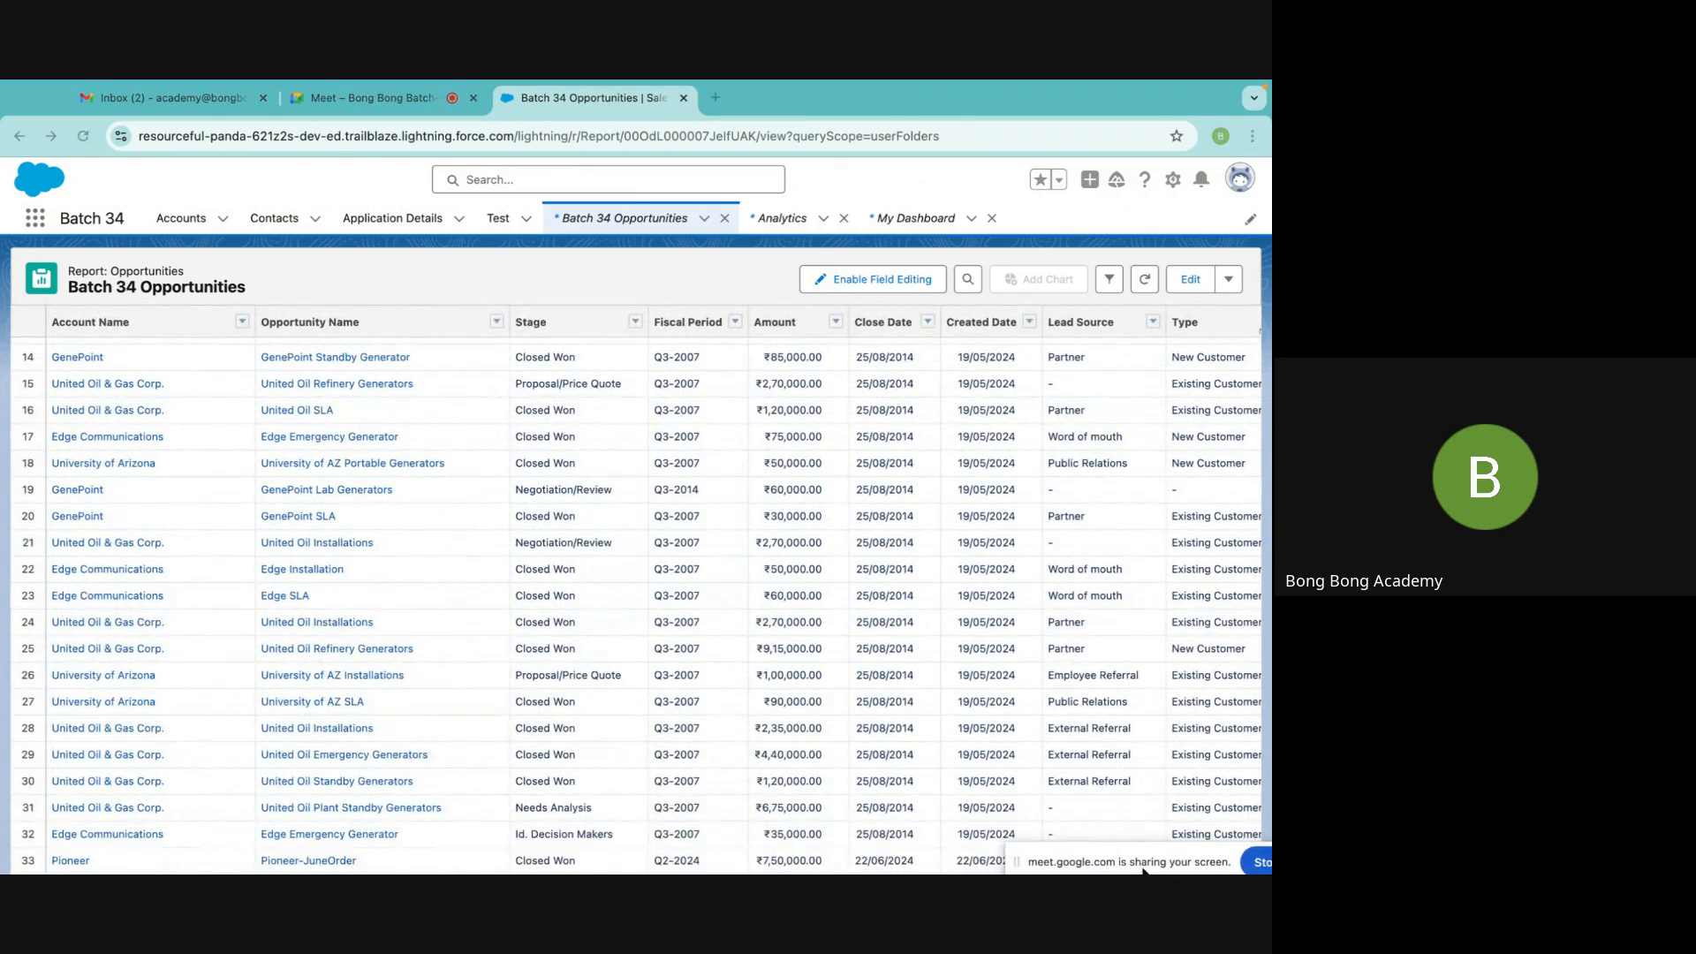
pyautogui.scroll(5, 533, 659)
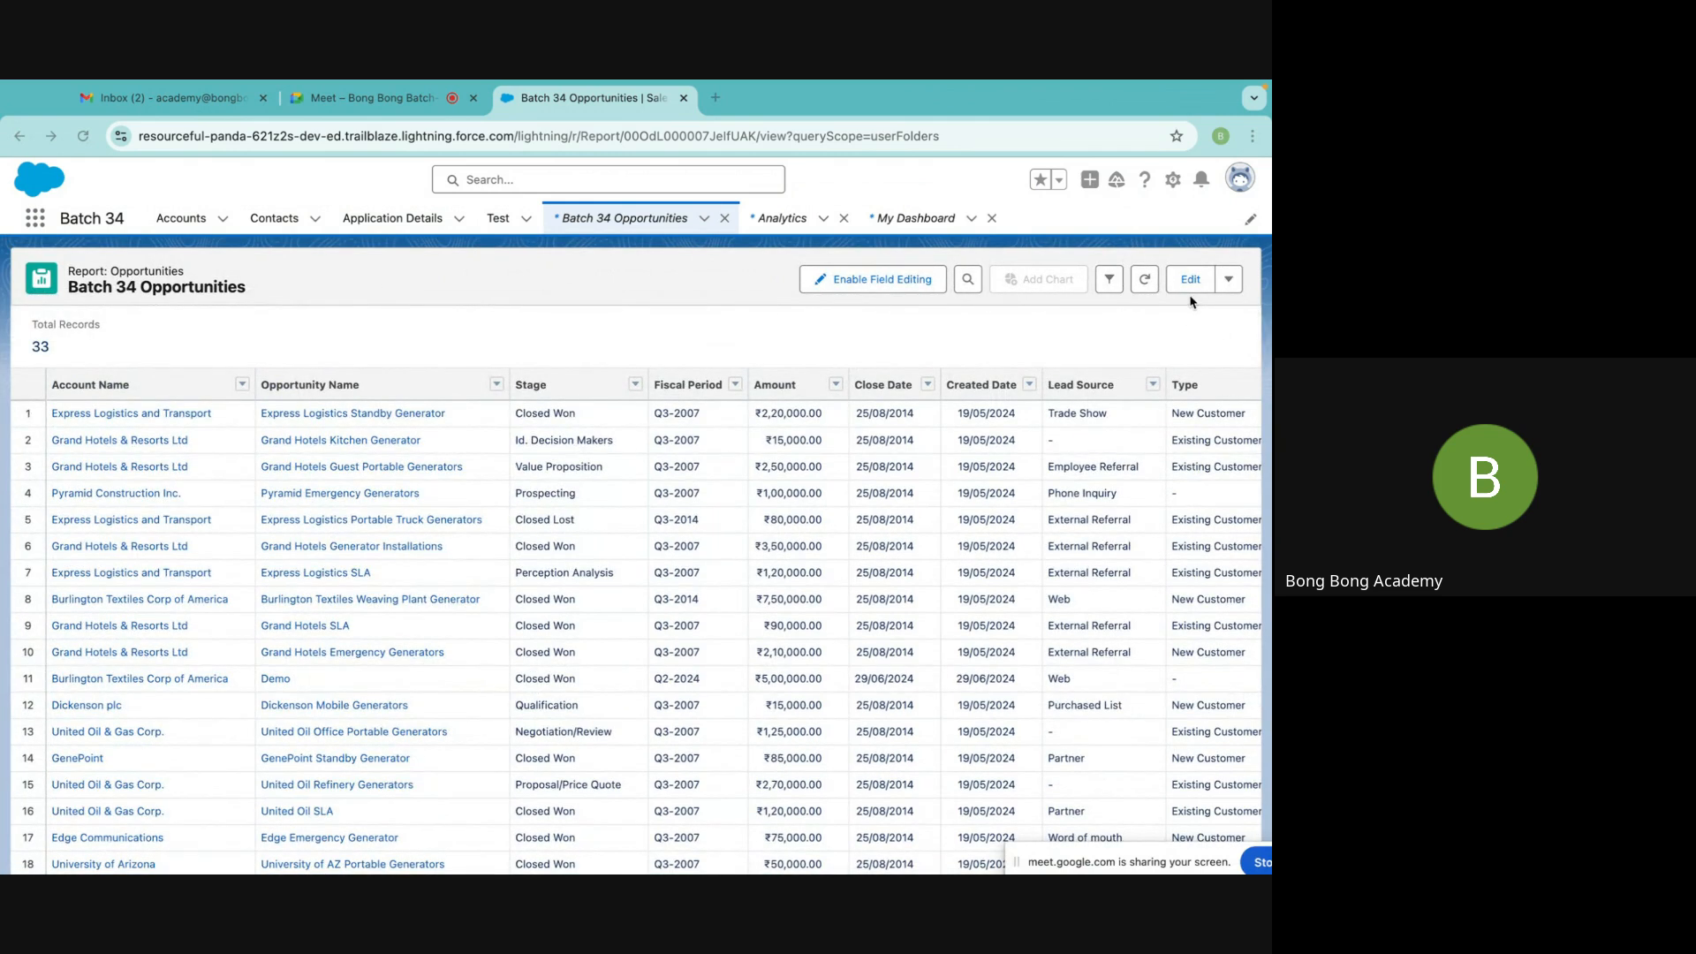
# Group the report rows by Stage and hide the detail rows
pyautogui.click(635, 385)
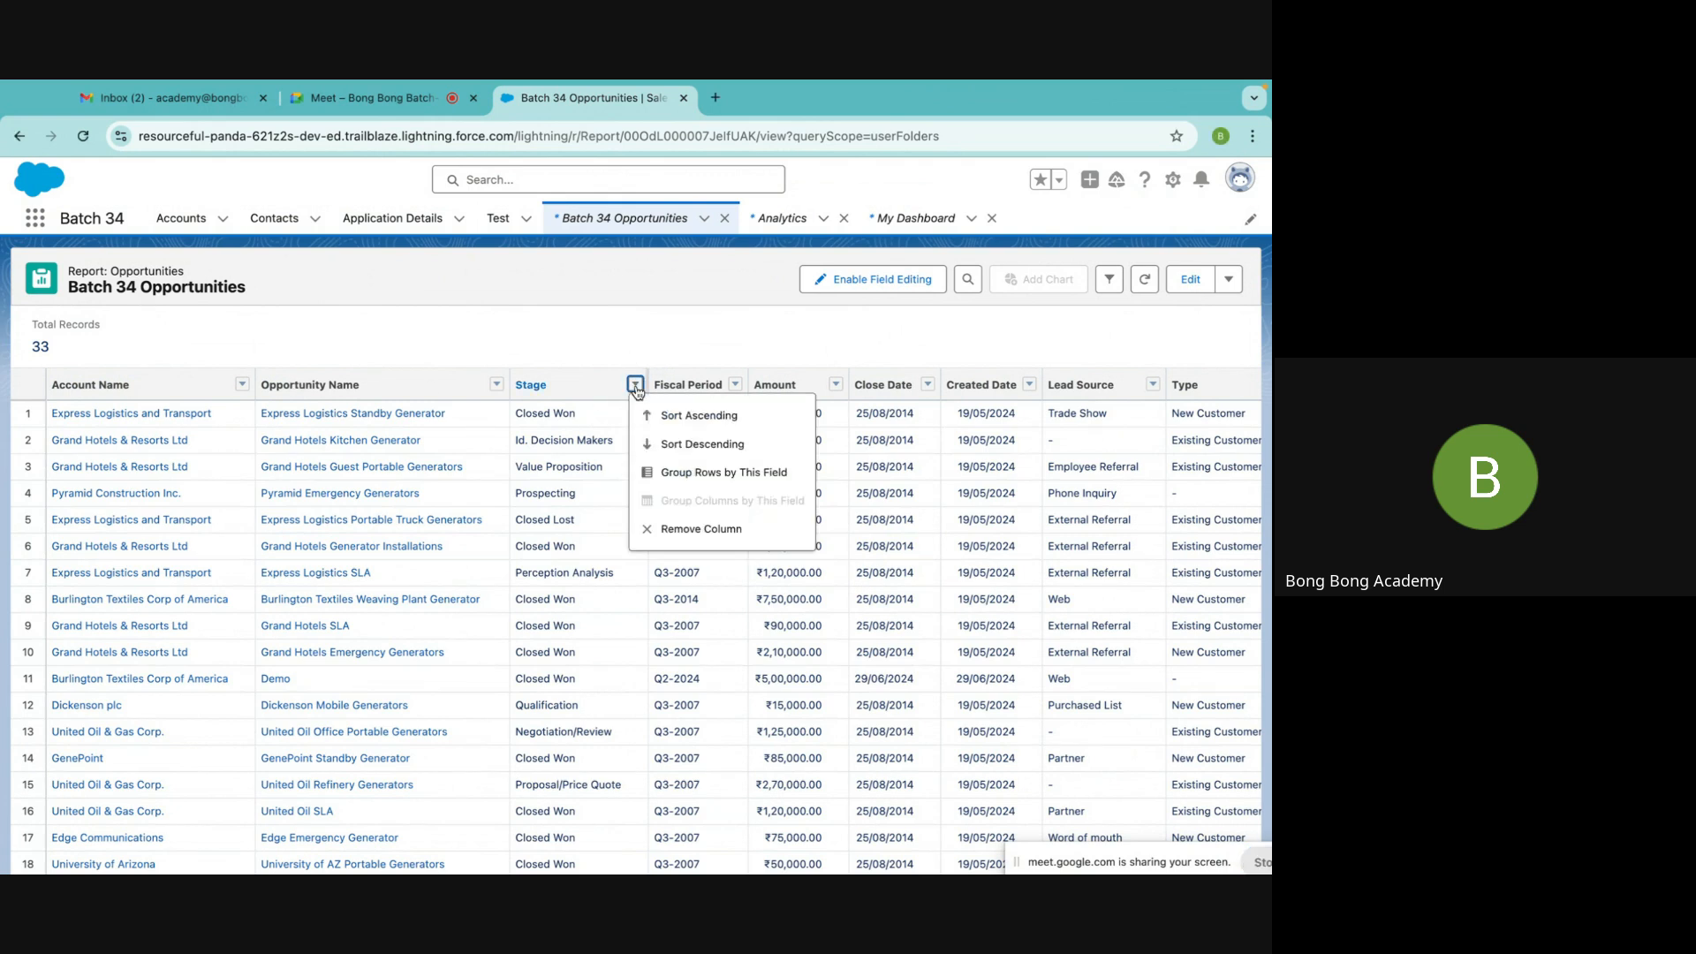
pyautogui.click(690, 481)
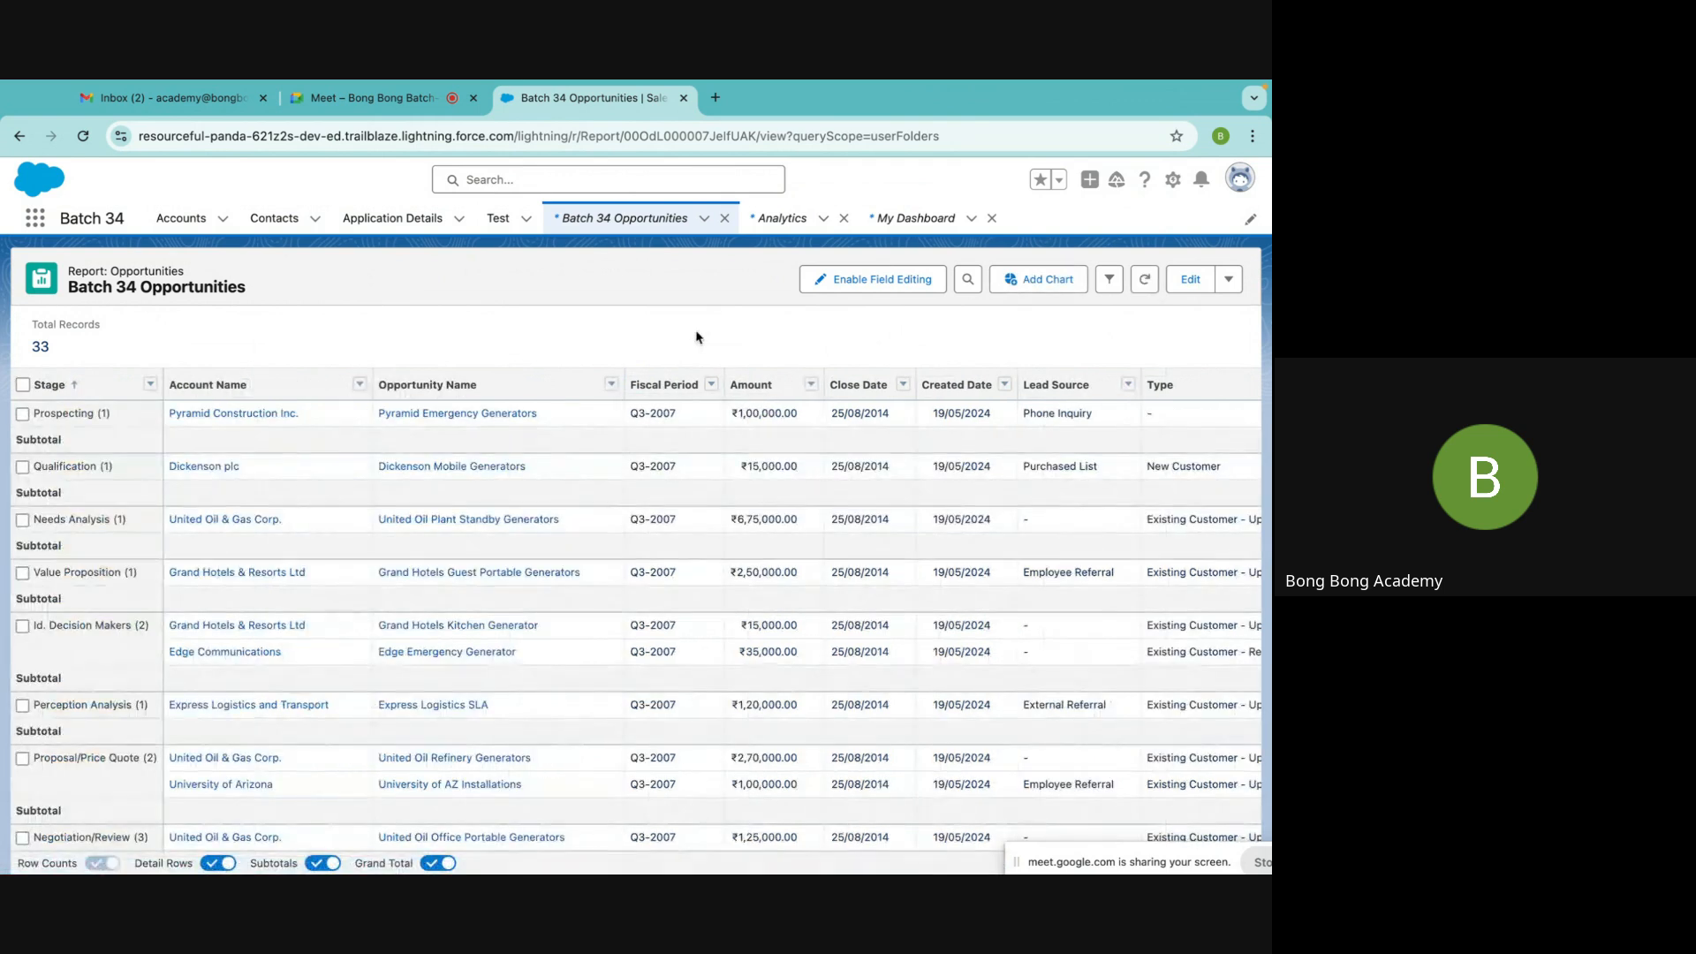
pyautogui.scroll(-10, 517, 632)
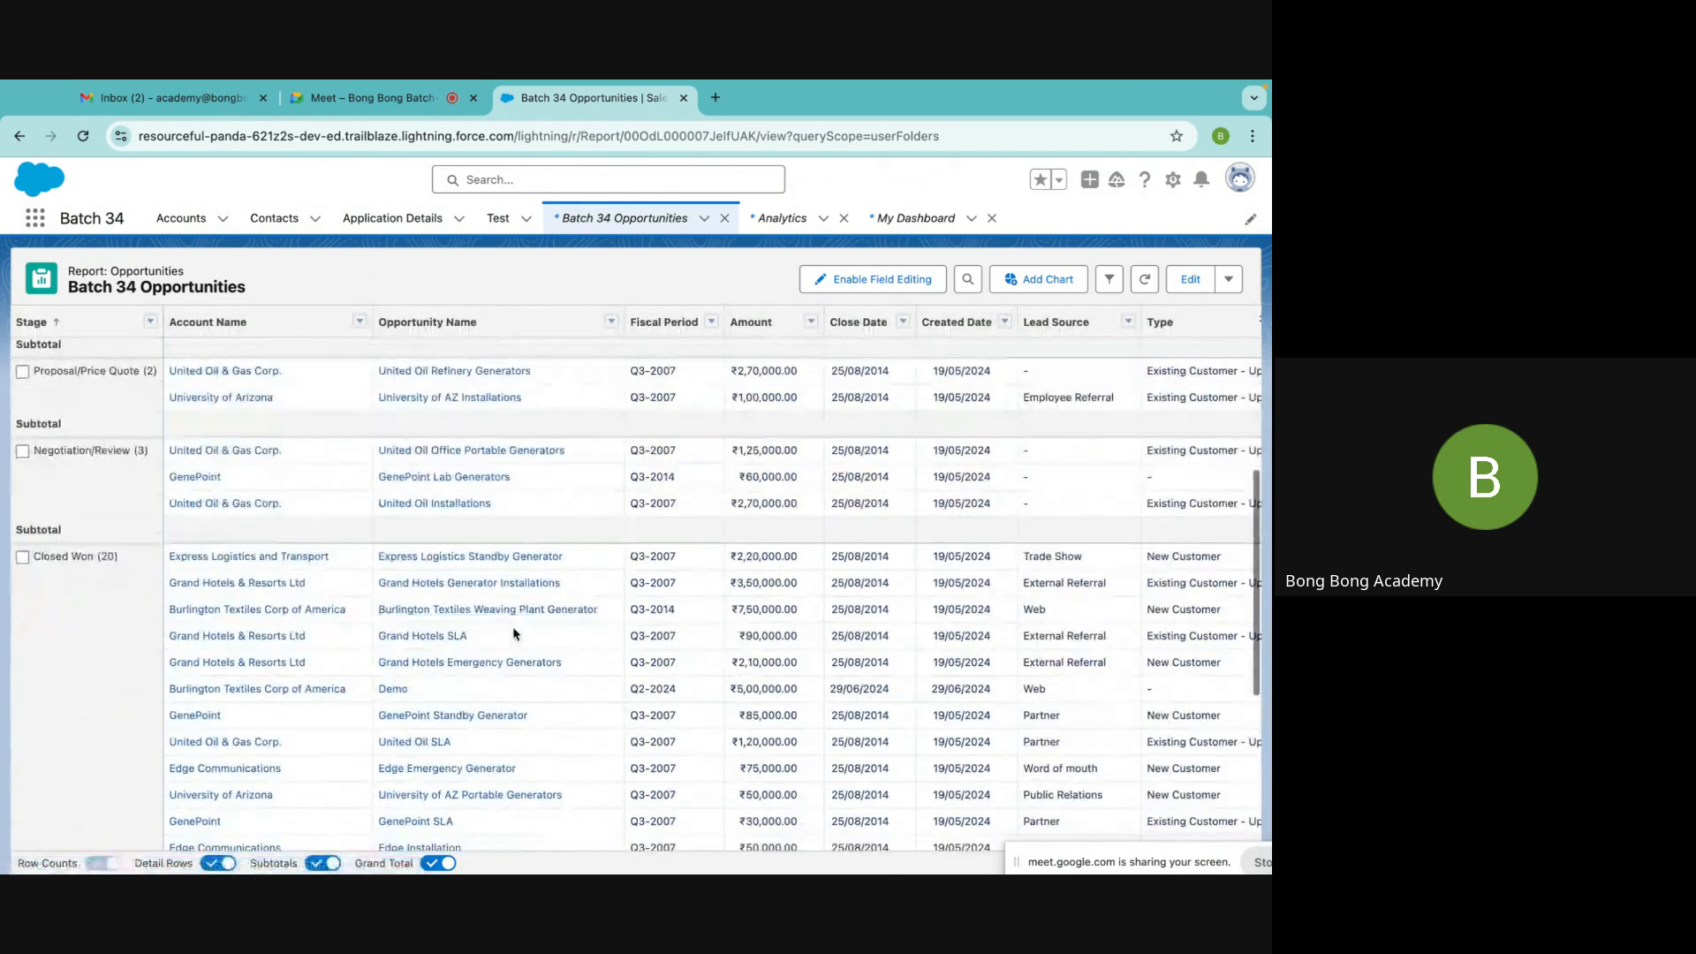
pyautogui.click(233, 862)
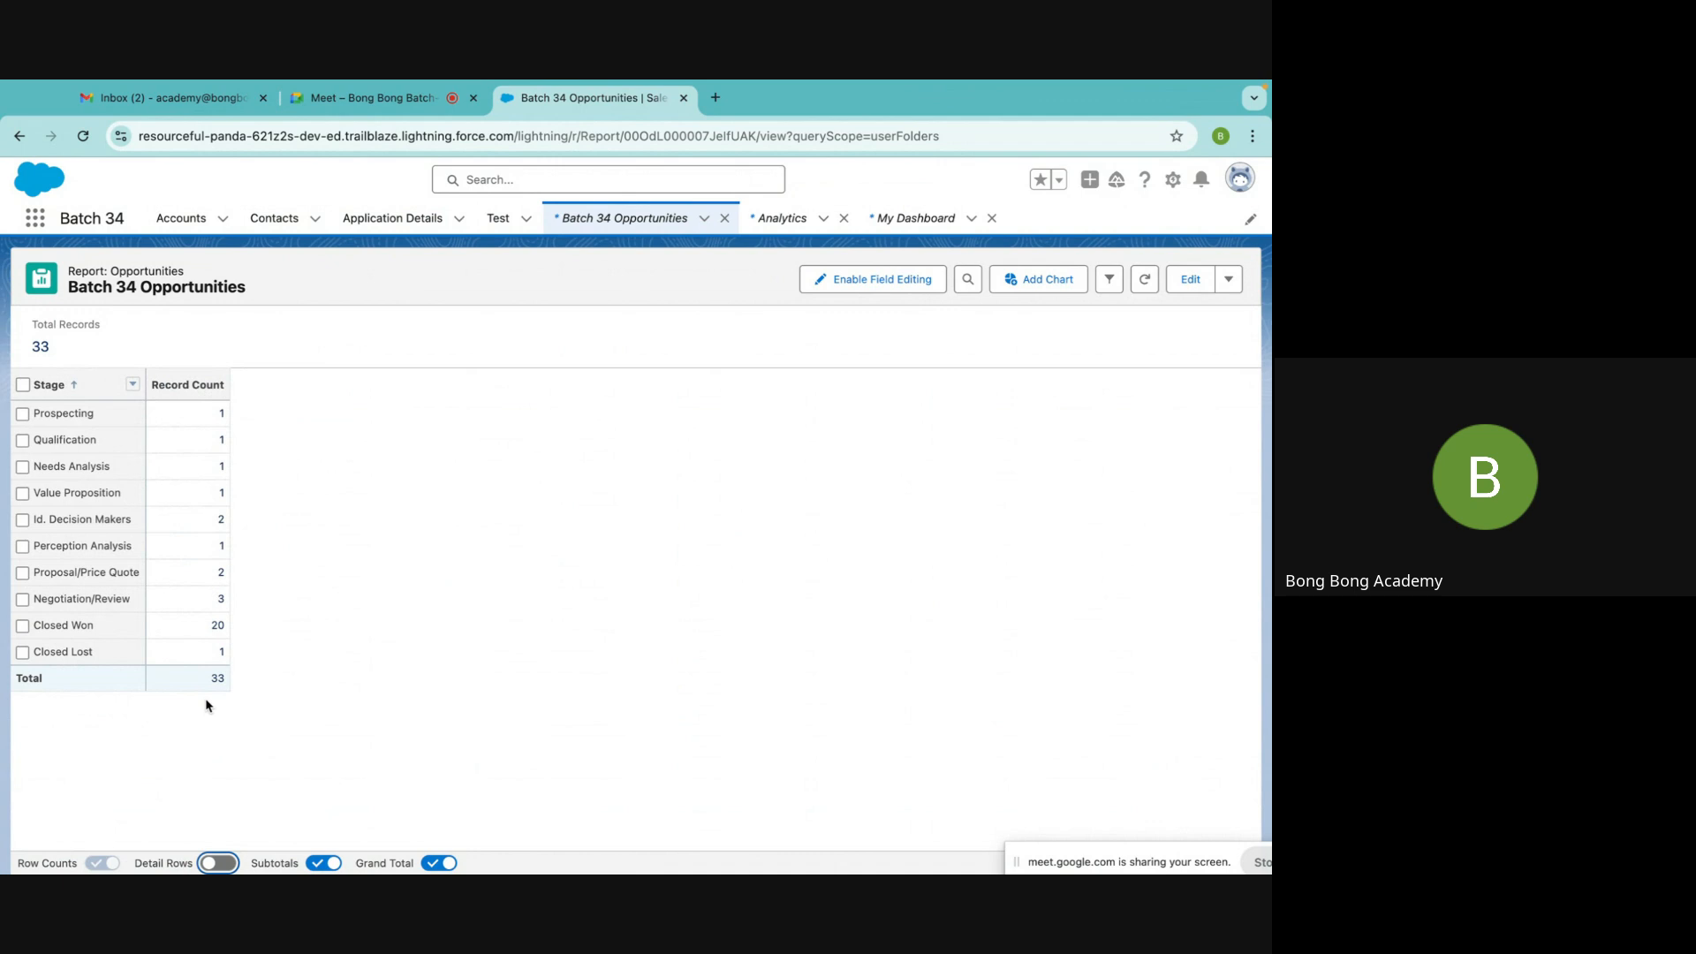
# Edit the report to replace the Stage row grouping with a regular Stage column, and save and run it
pyautogui.click(1190, 279)
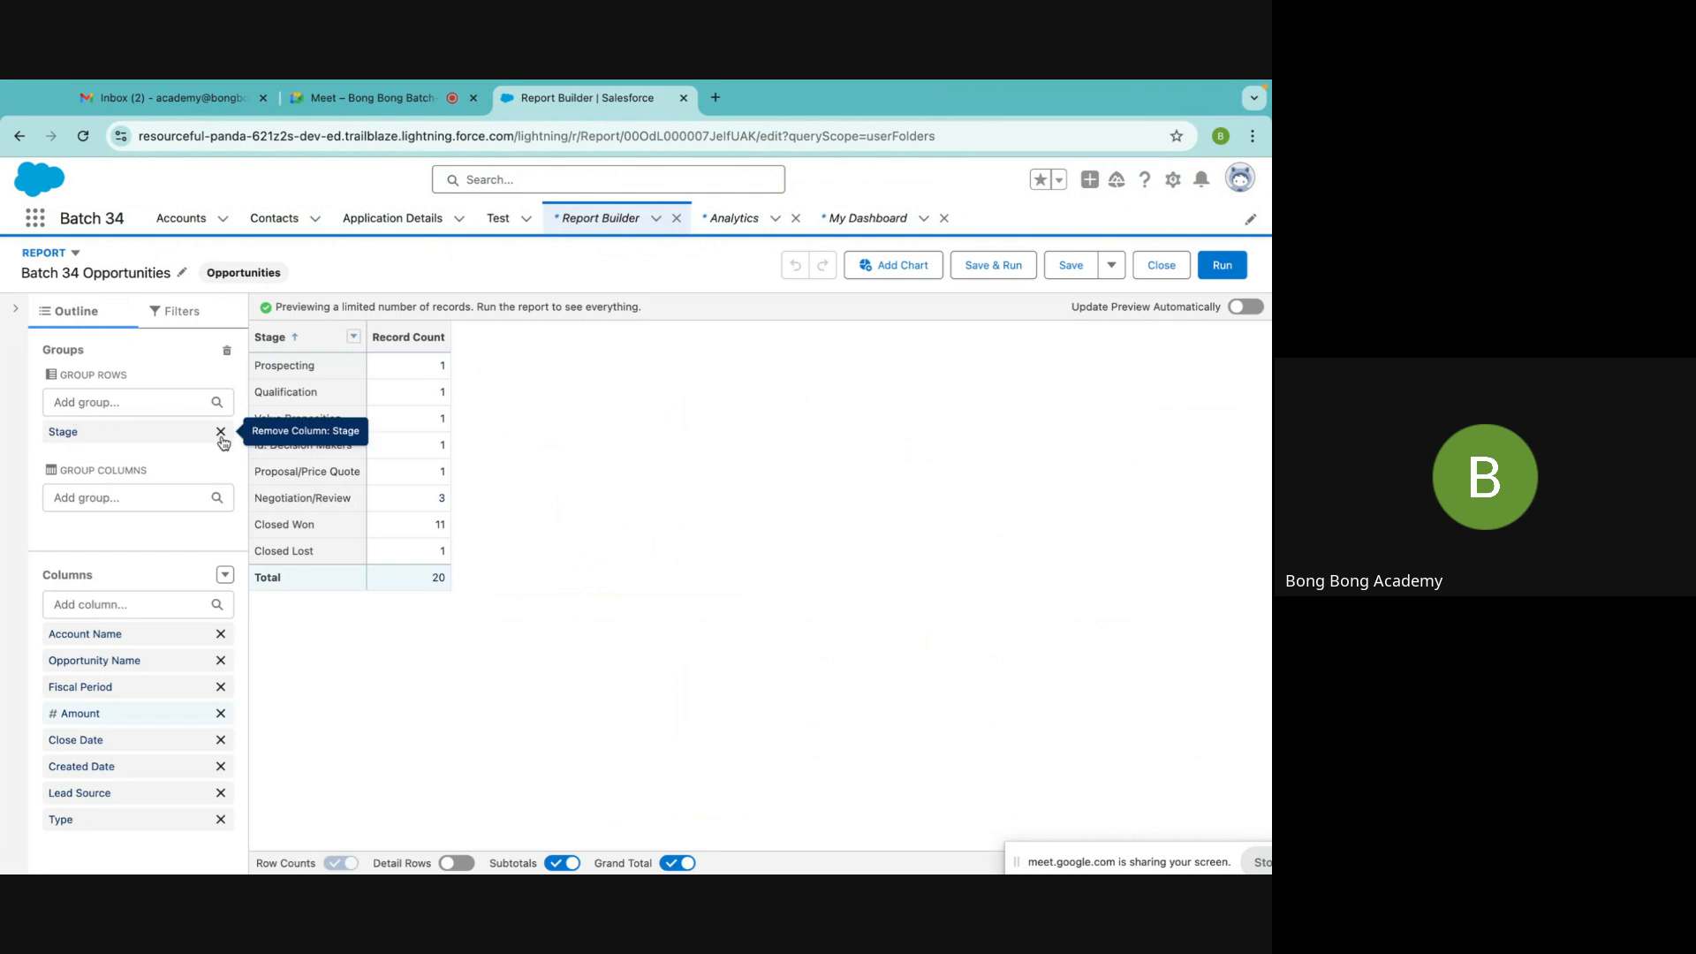
pyautogui.click(222, 440)
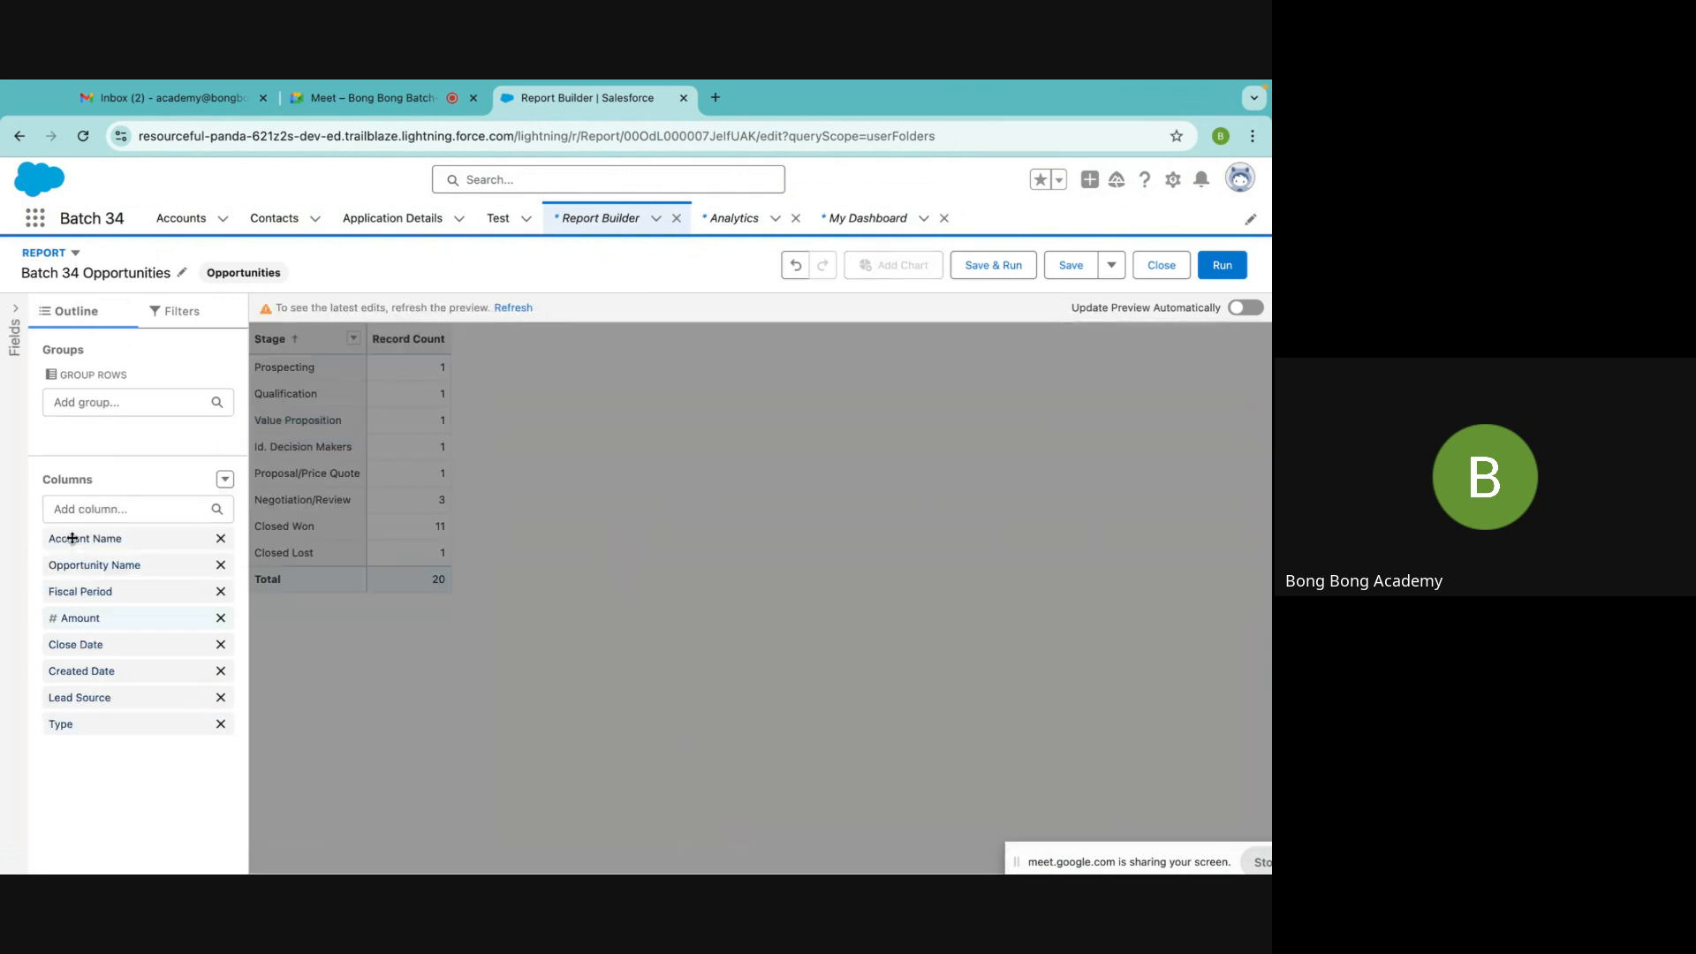
pyautogui.click(67, 509)
pyautogui.write('stage')
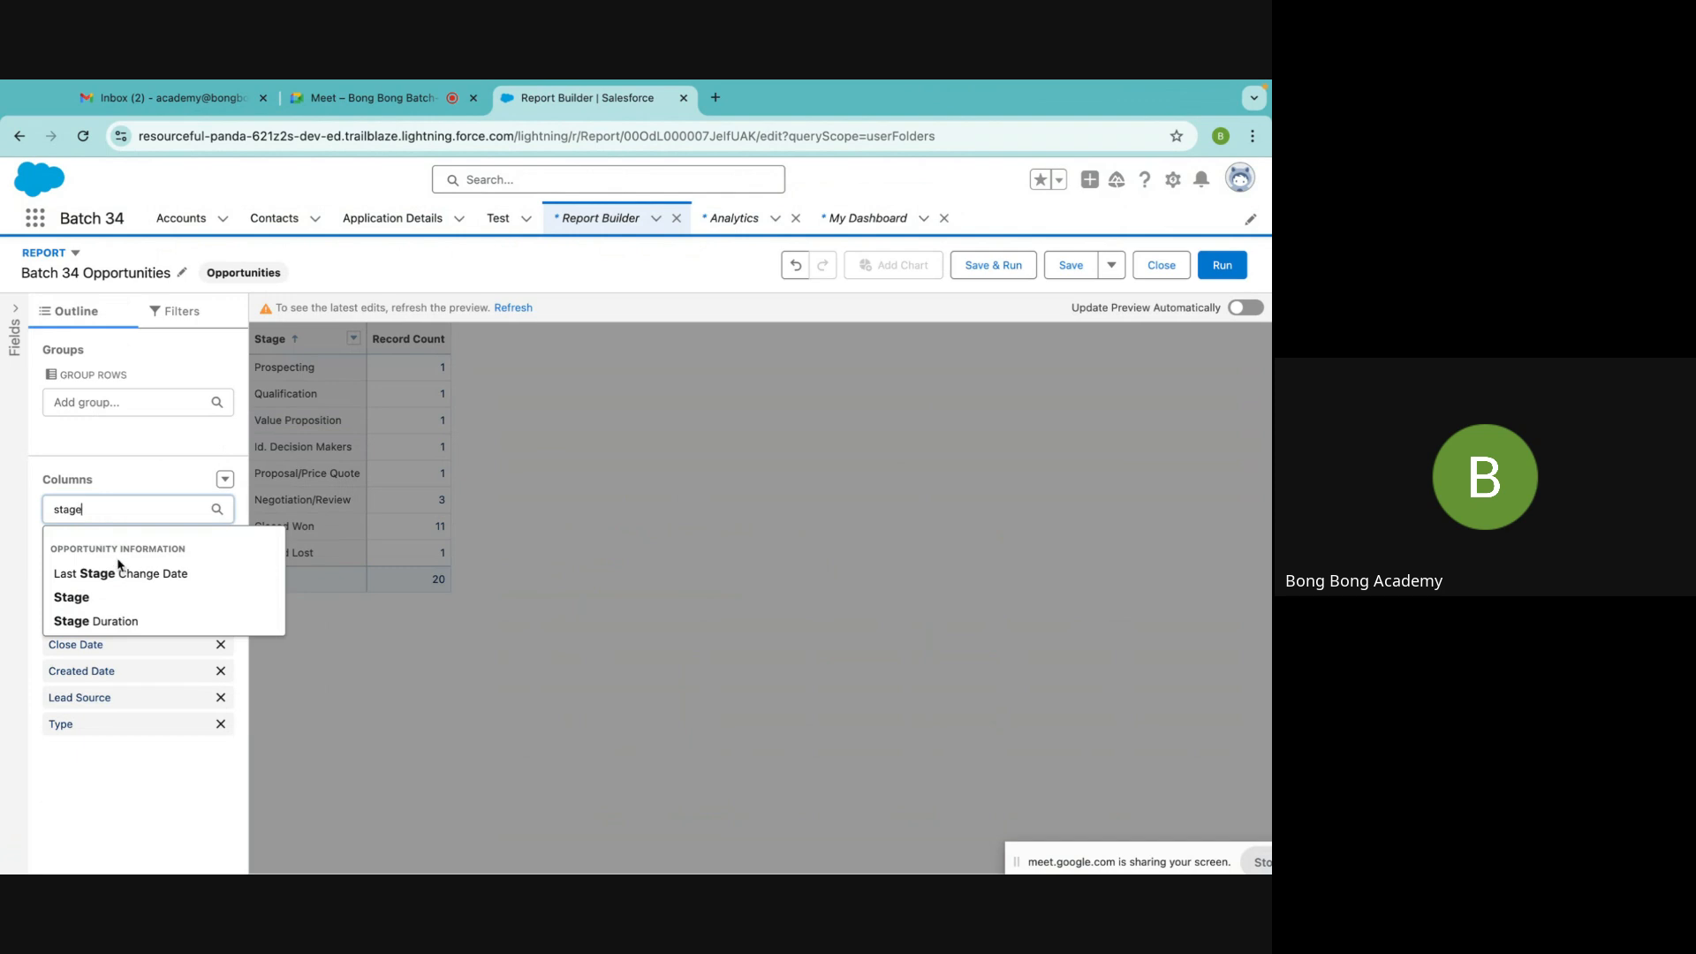
pyautogui.click(86, 597)
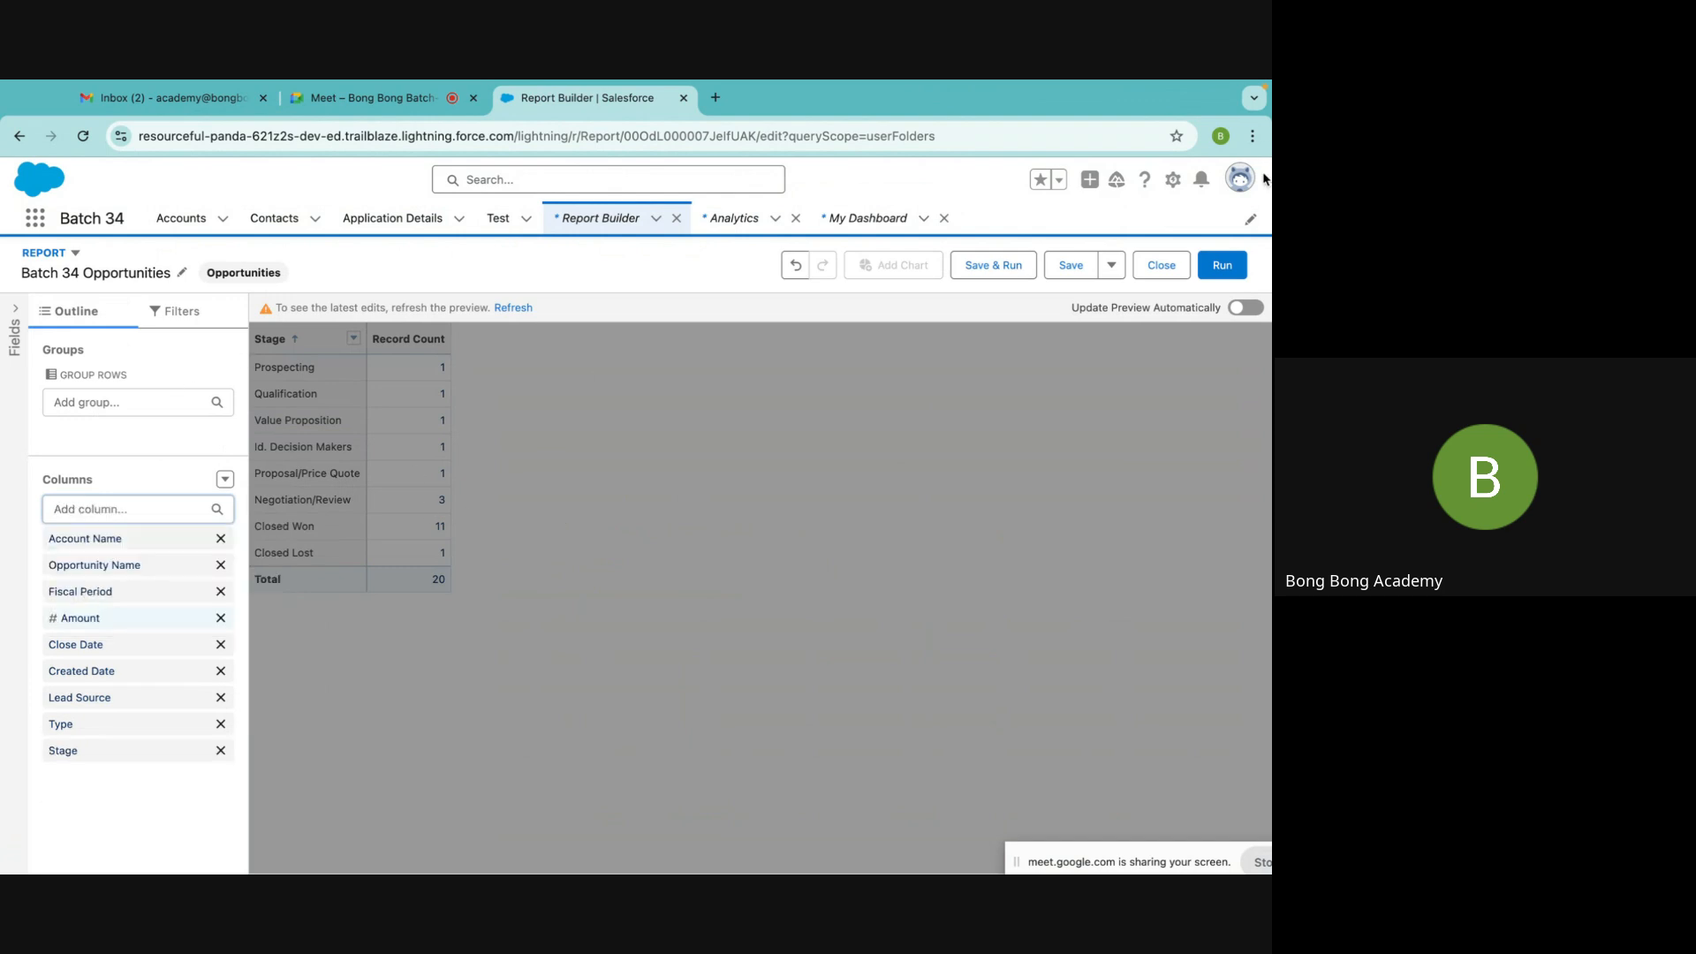
pyautogui.click(993, 265)
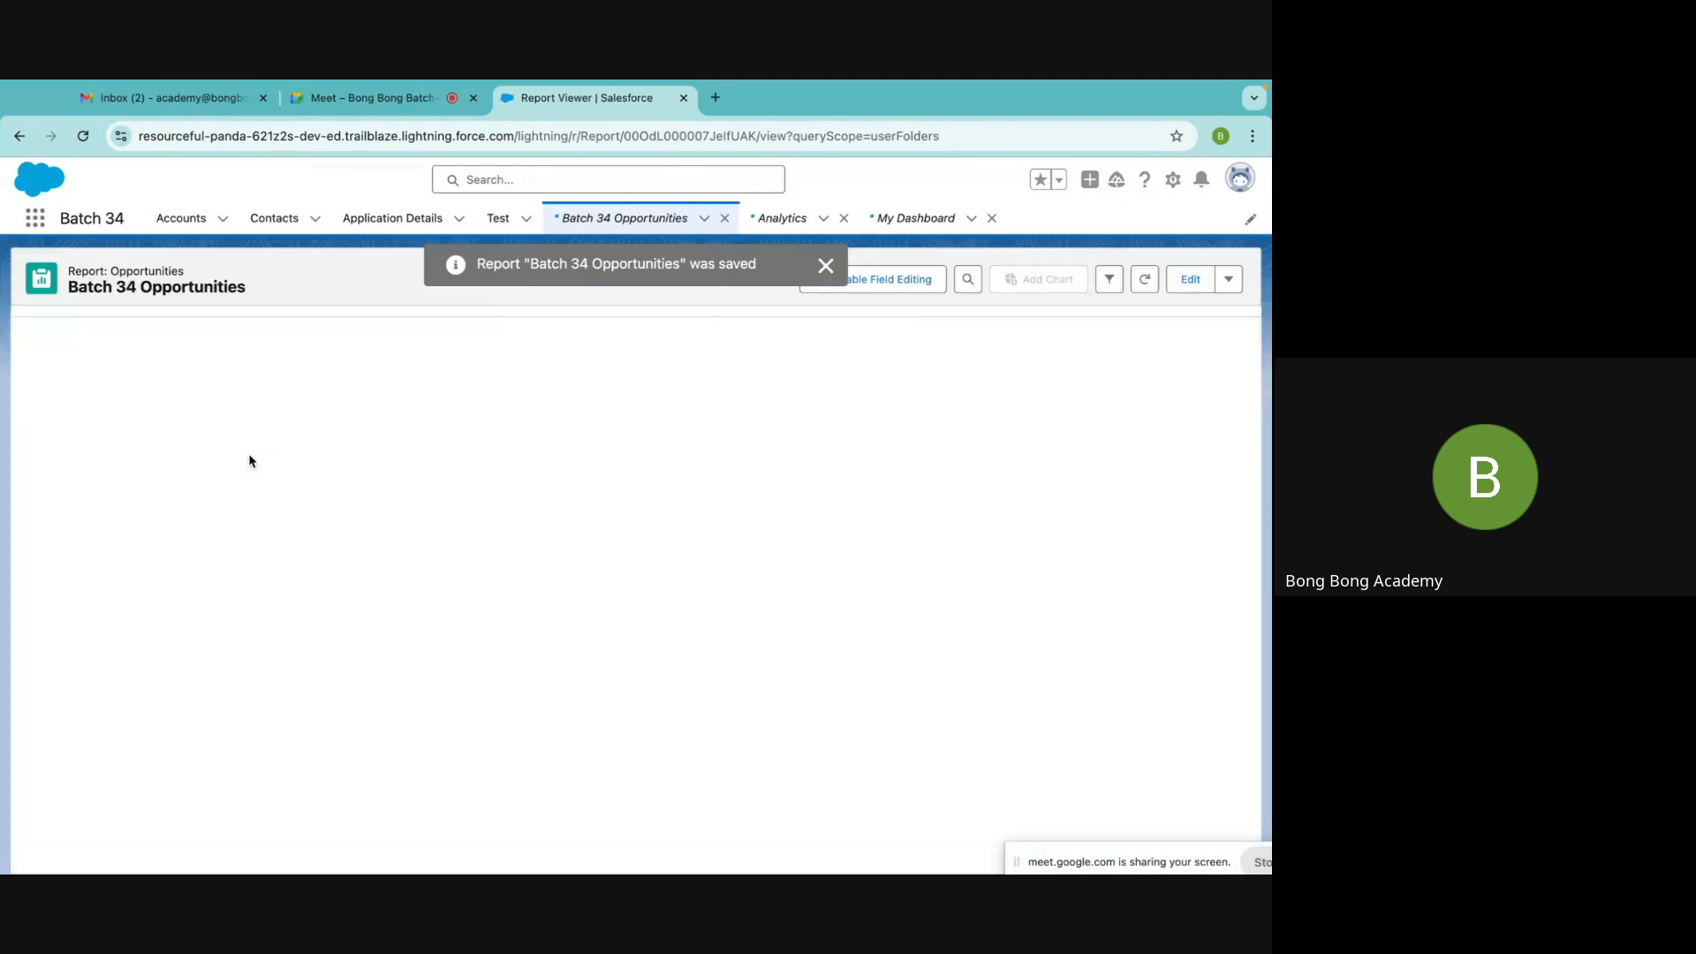
# Edit the report to move the Stage column into the row groups, save and run it, and dismiss the notification
pyautogui.click(1183, 281)
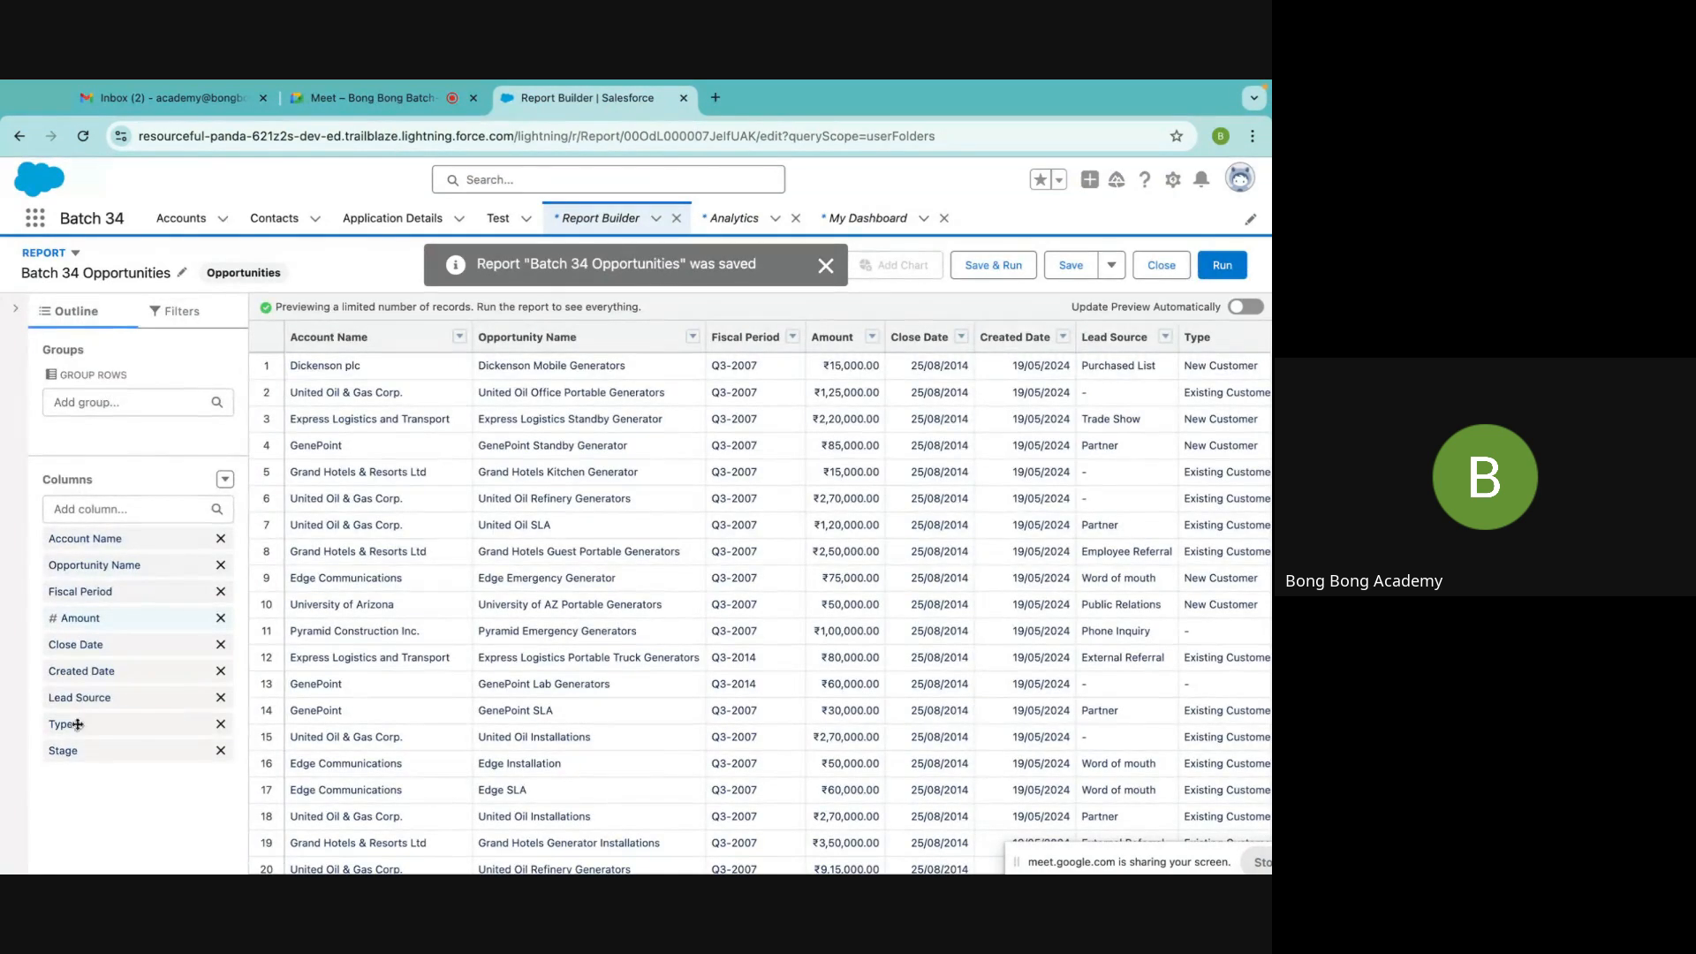
pyautogui.moveTo(63, 749); pyautogui.dragTo(86, 421)
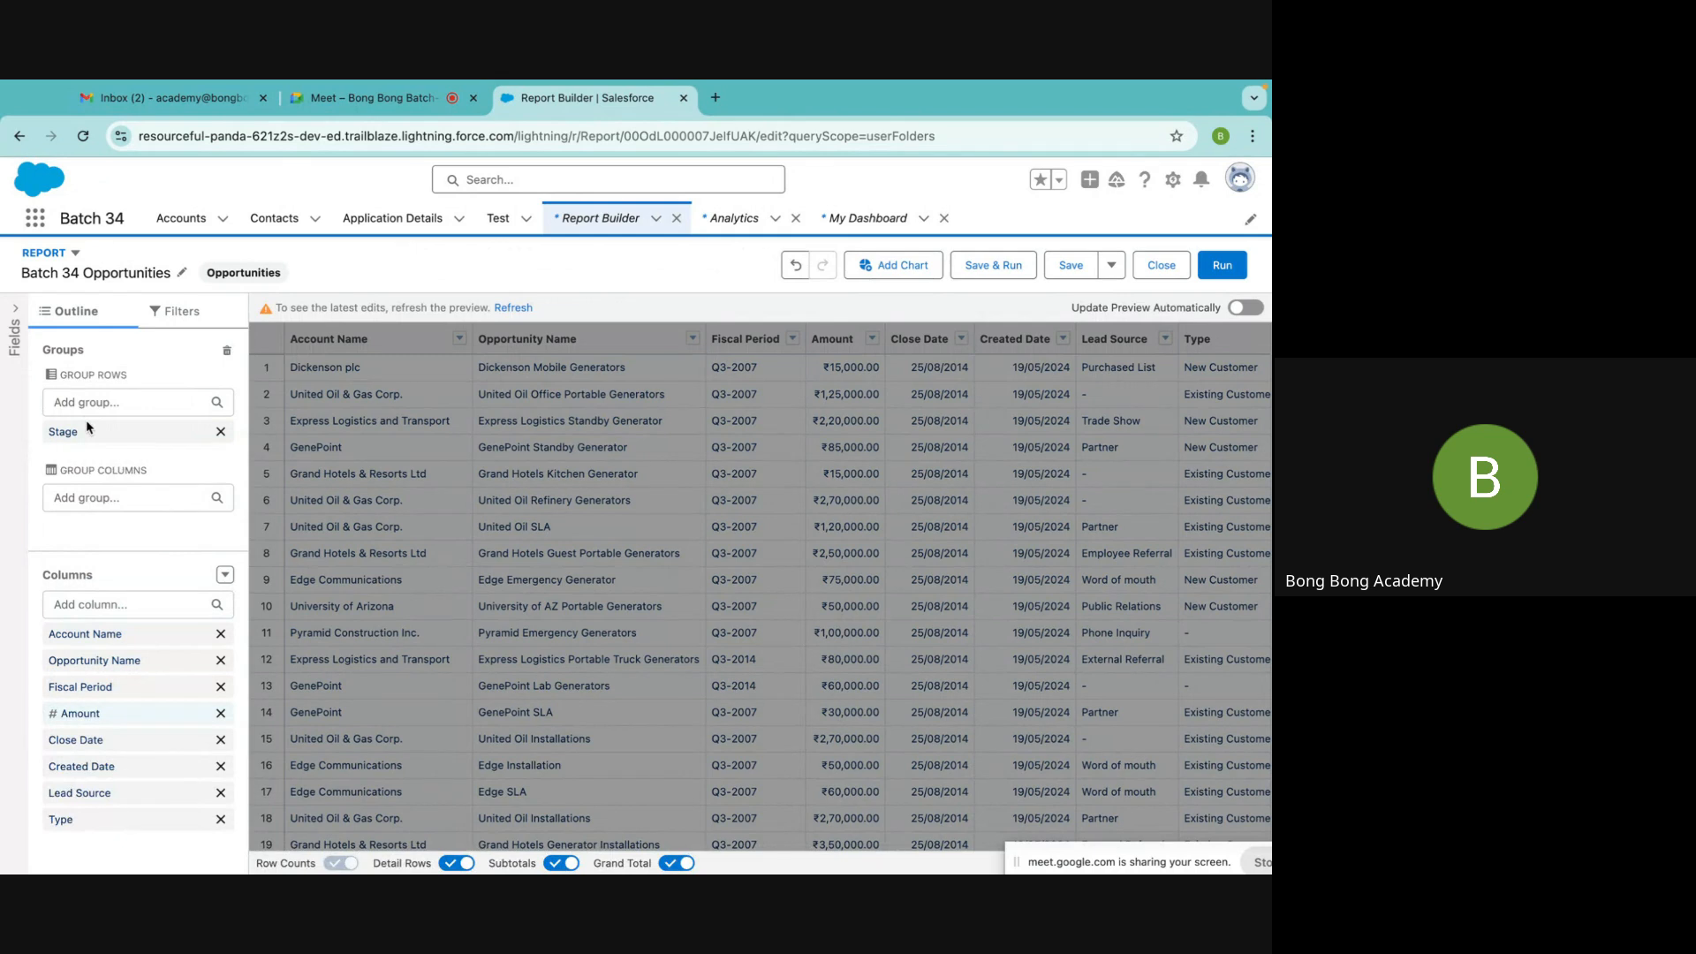
pyautogui.click(992, 265)
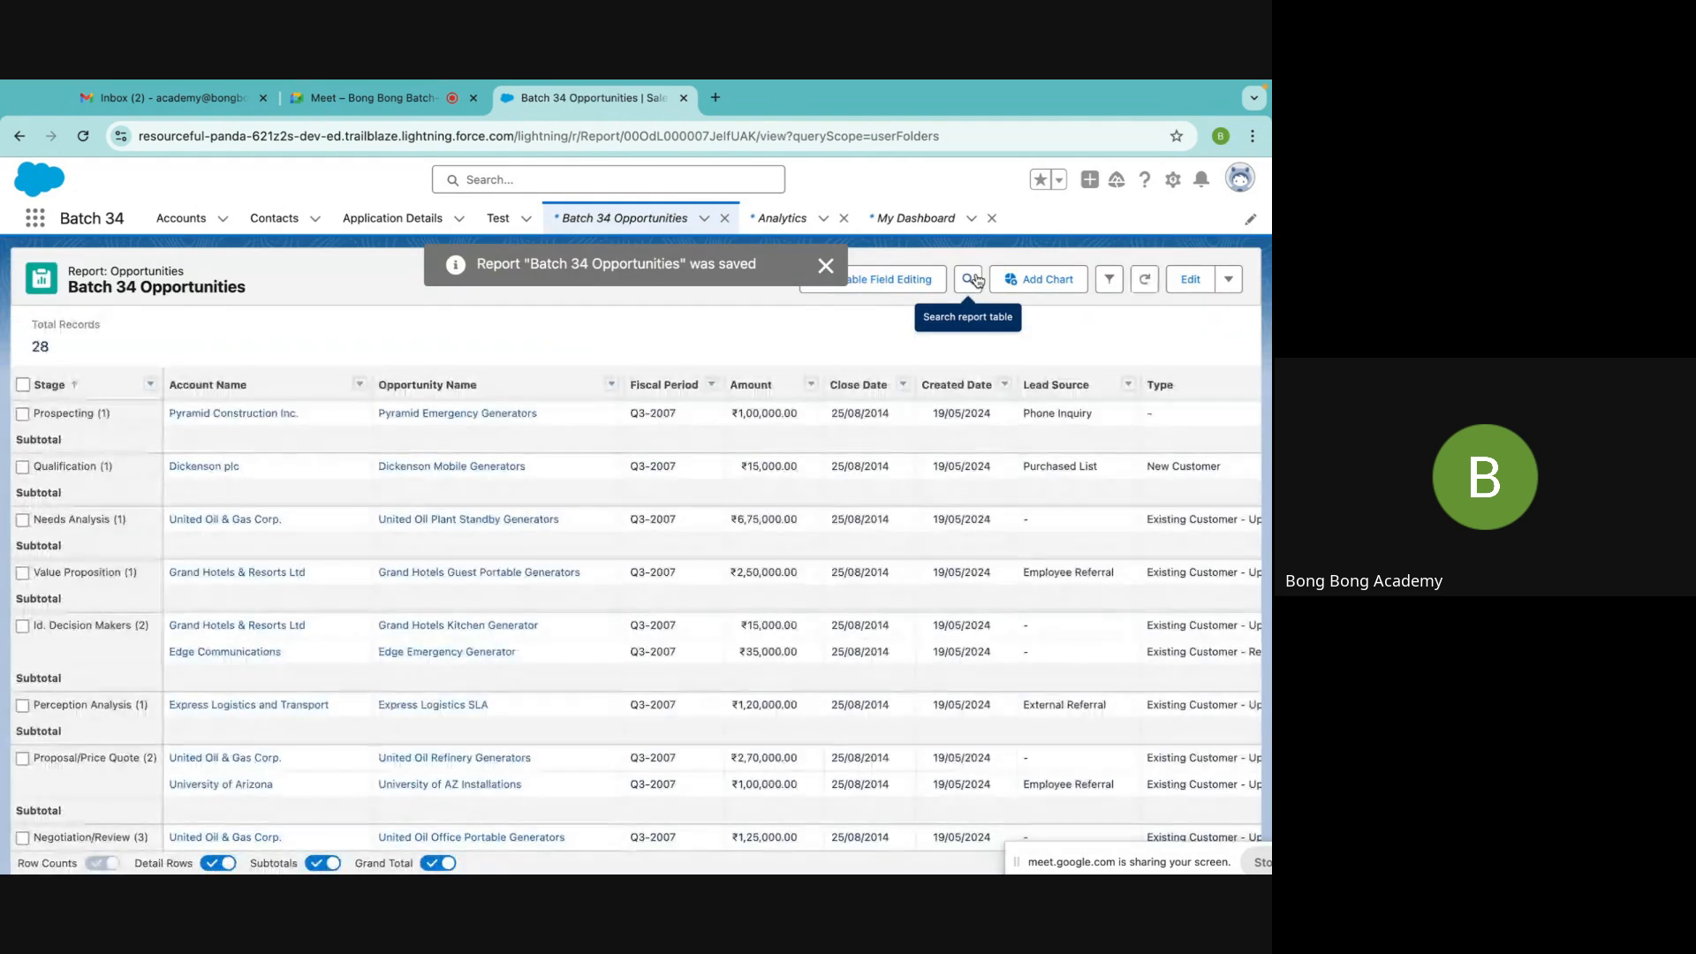
pyautogui.click(826, 266)
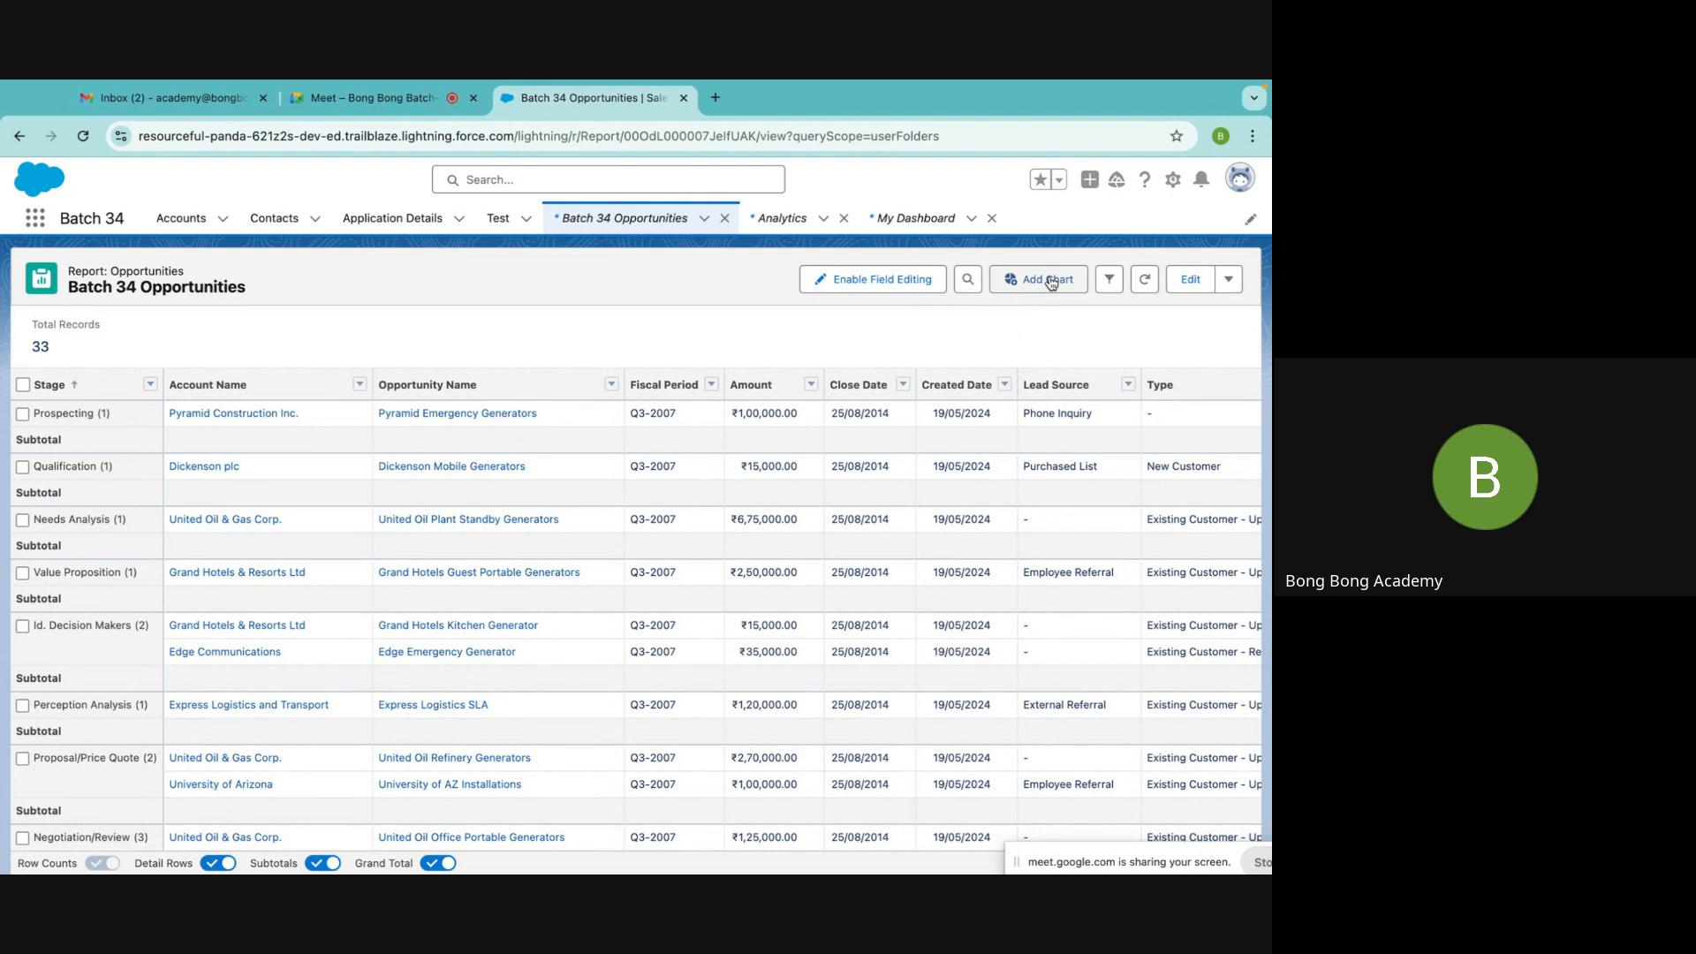
# Hide the report's detail rows and add a chart of record count by Stage
pyautogui.click(220, 859)
pyautogui.click(1048, 281)
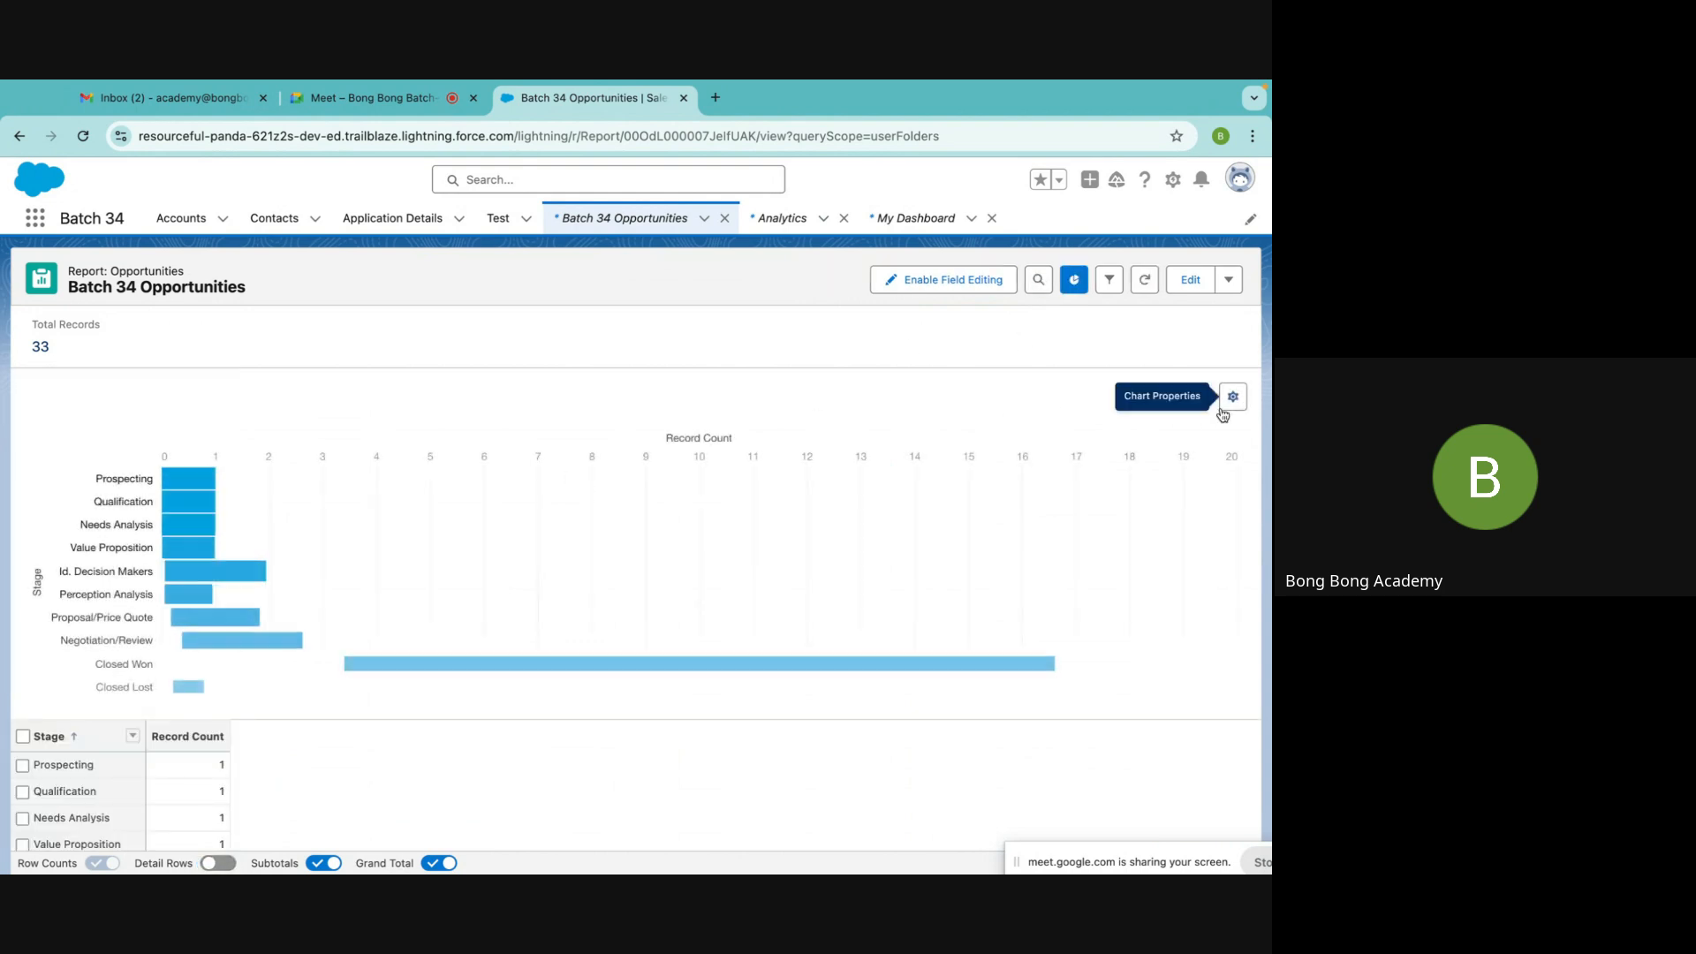
pyautogui.click(1232, 398)
pyautogui.scroll(-1, 1219, 442)
pyautogui.click(1152, 371)
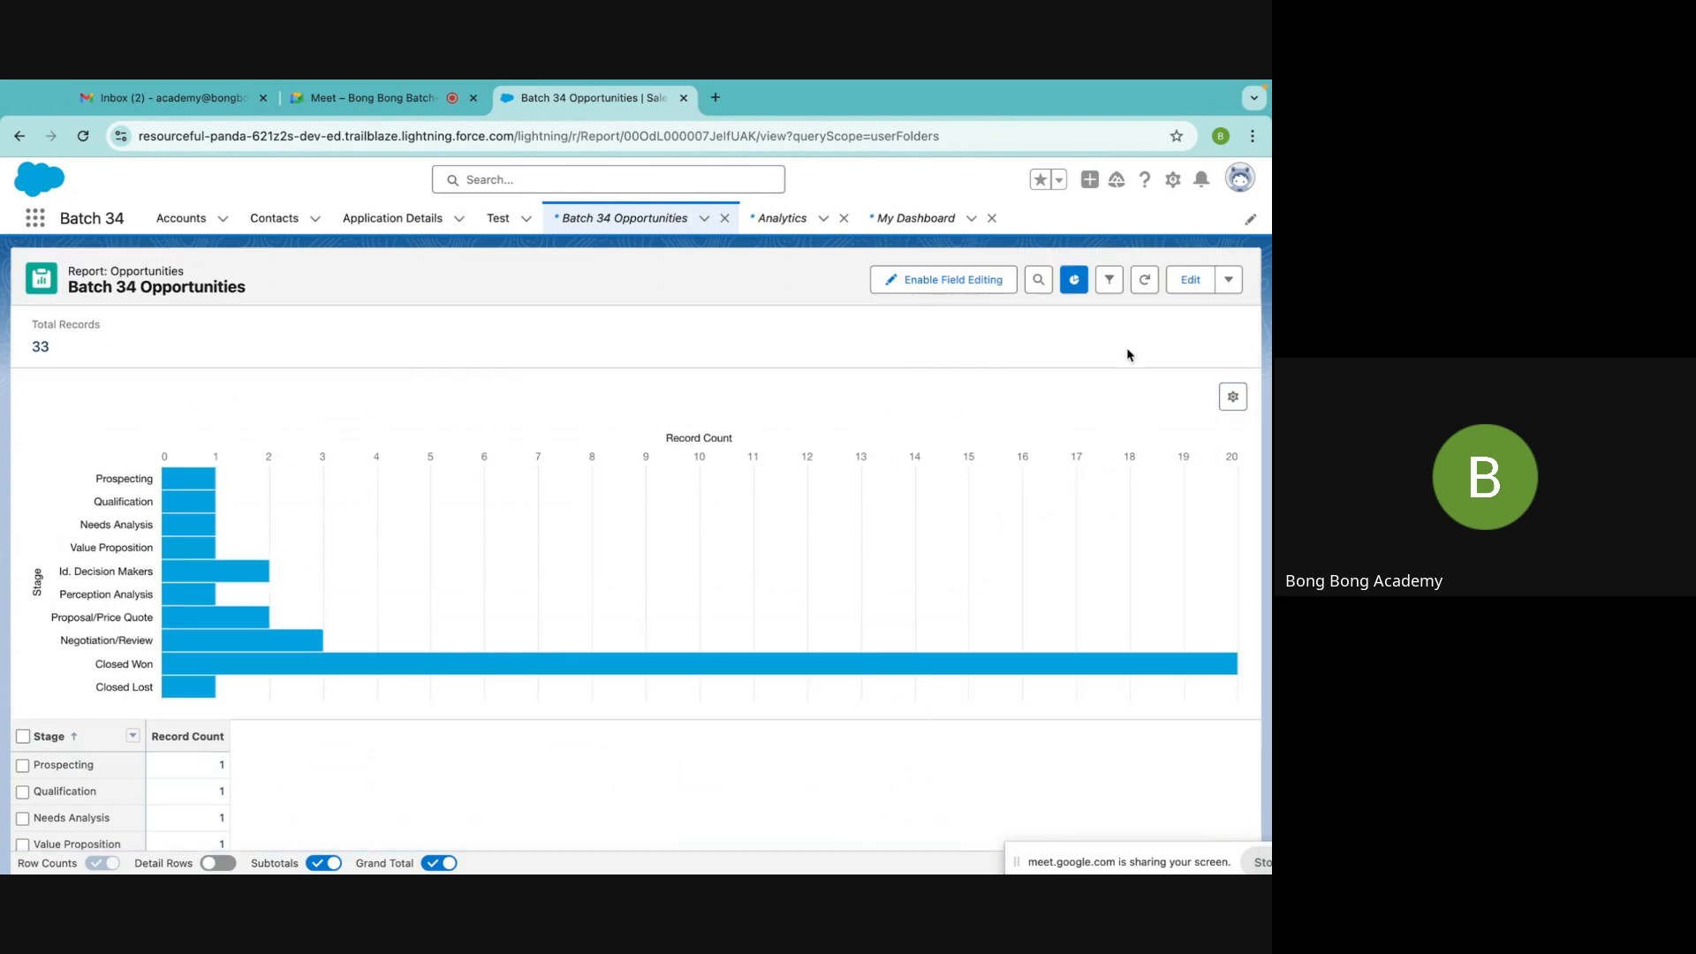
# Try the Column and Donut display types in the chart properties, and switch back to Bar
pyautogui.click(1232, 369)
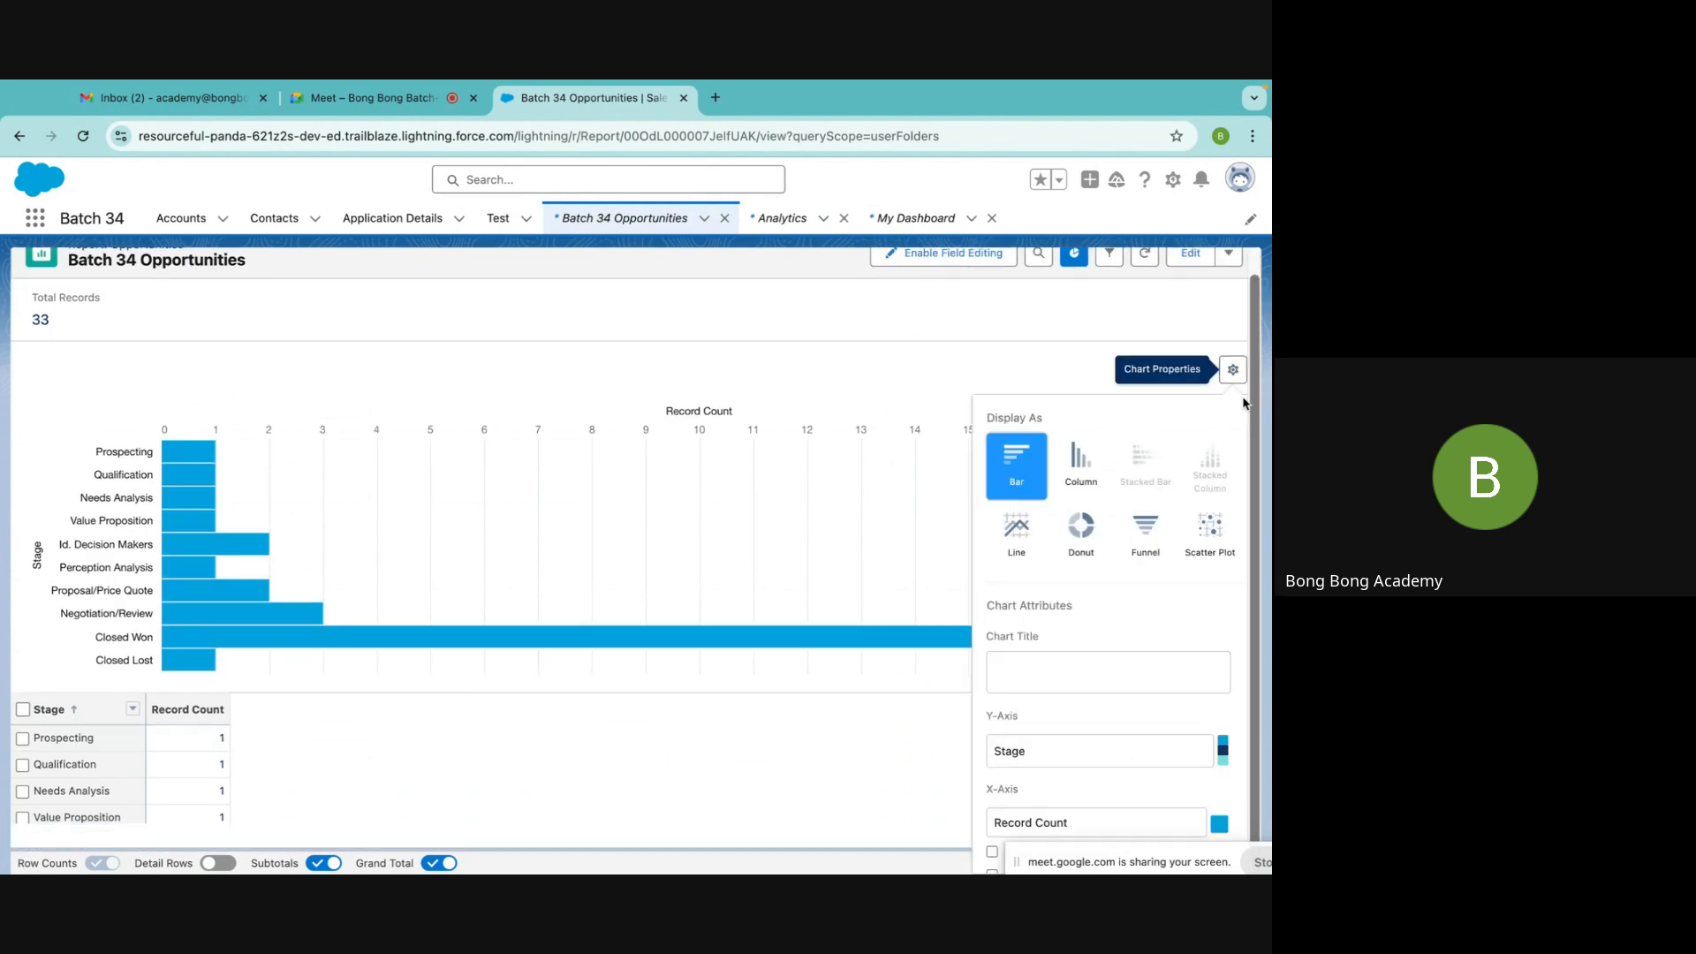
pyautogui.click(1093, 484)
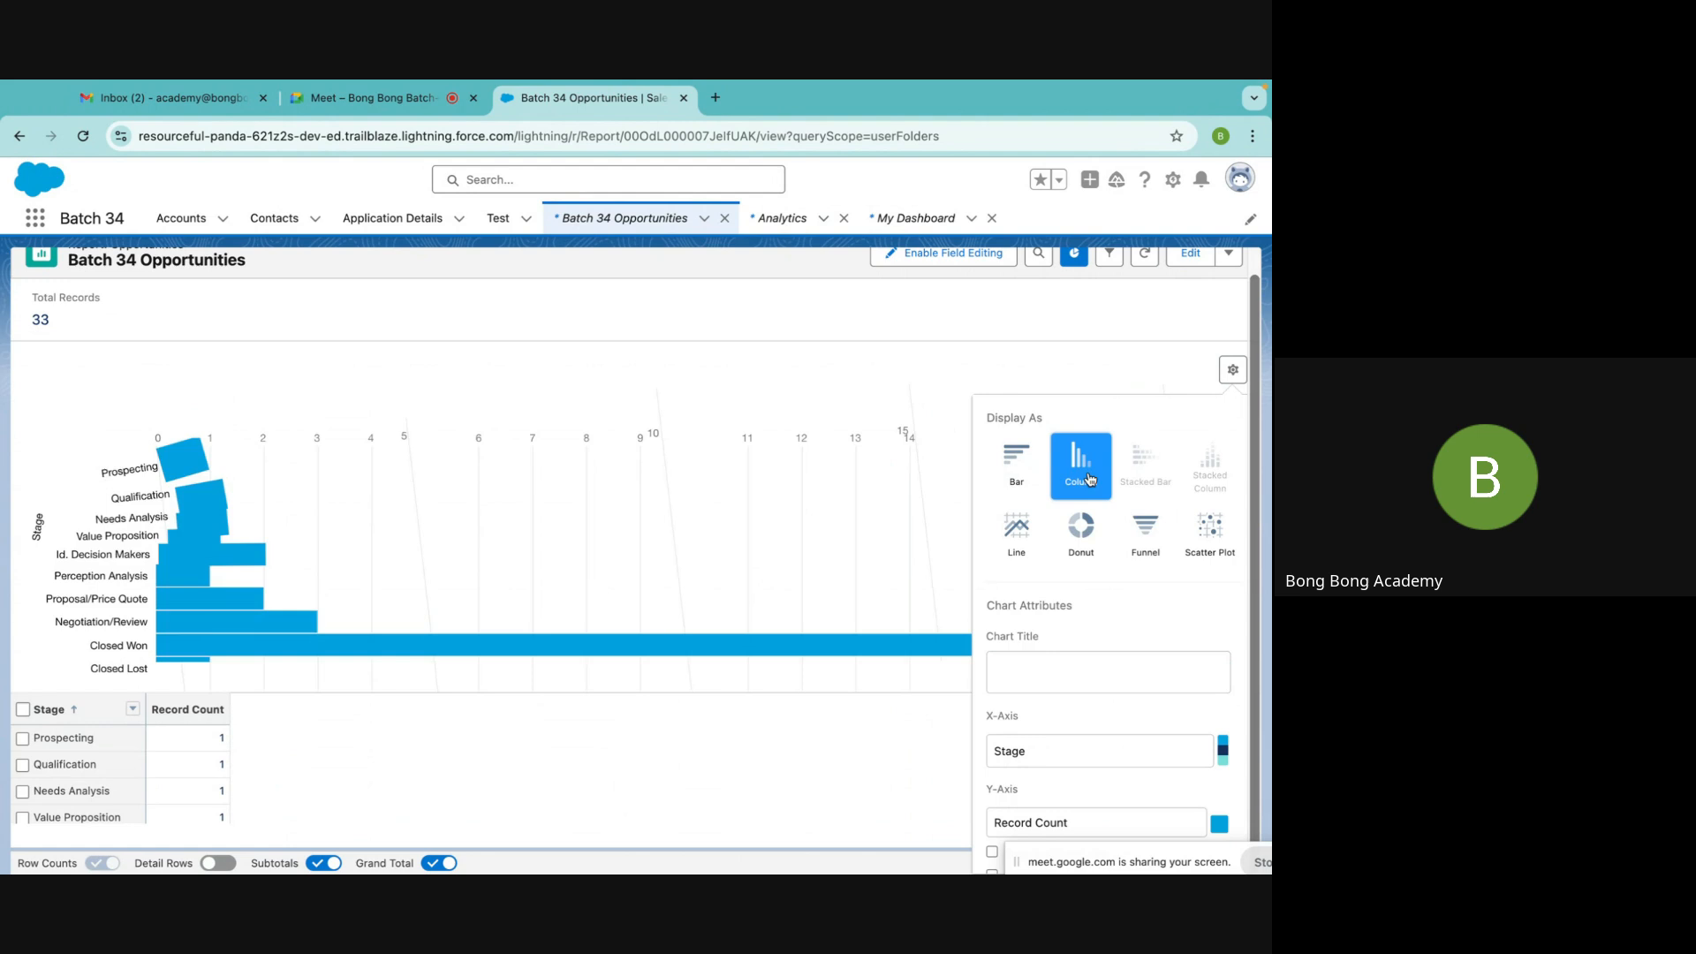
pyautogui.click(1099, 534)
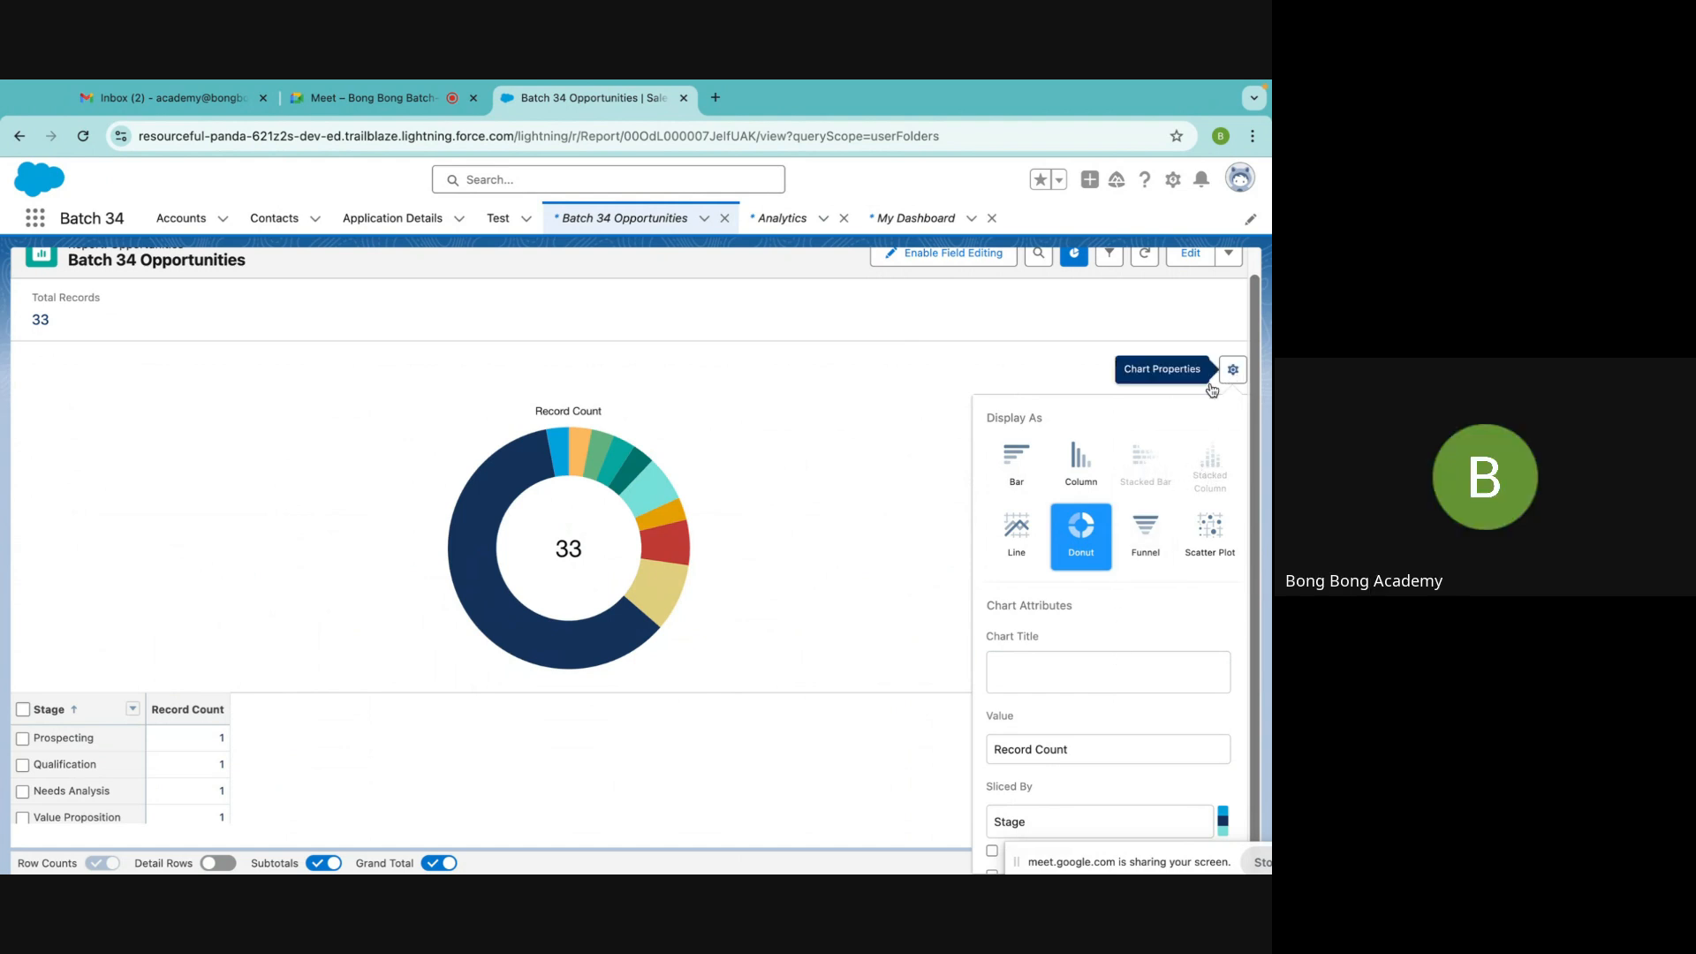
pyautogui.click(1015, 463)
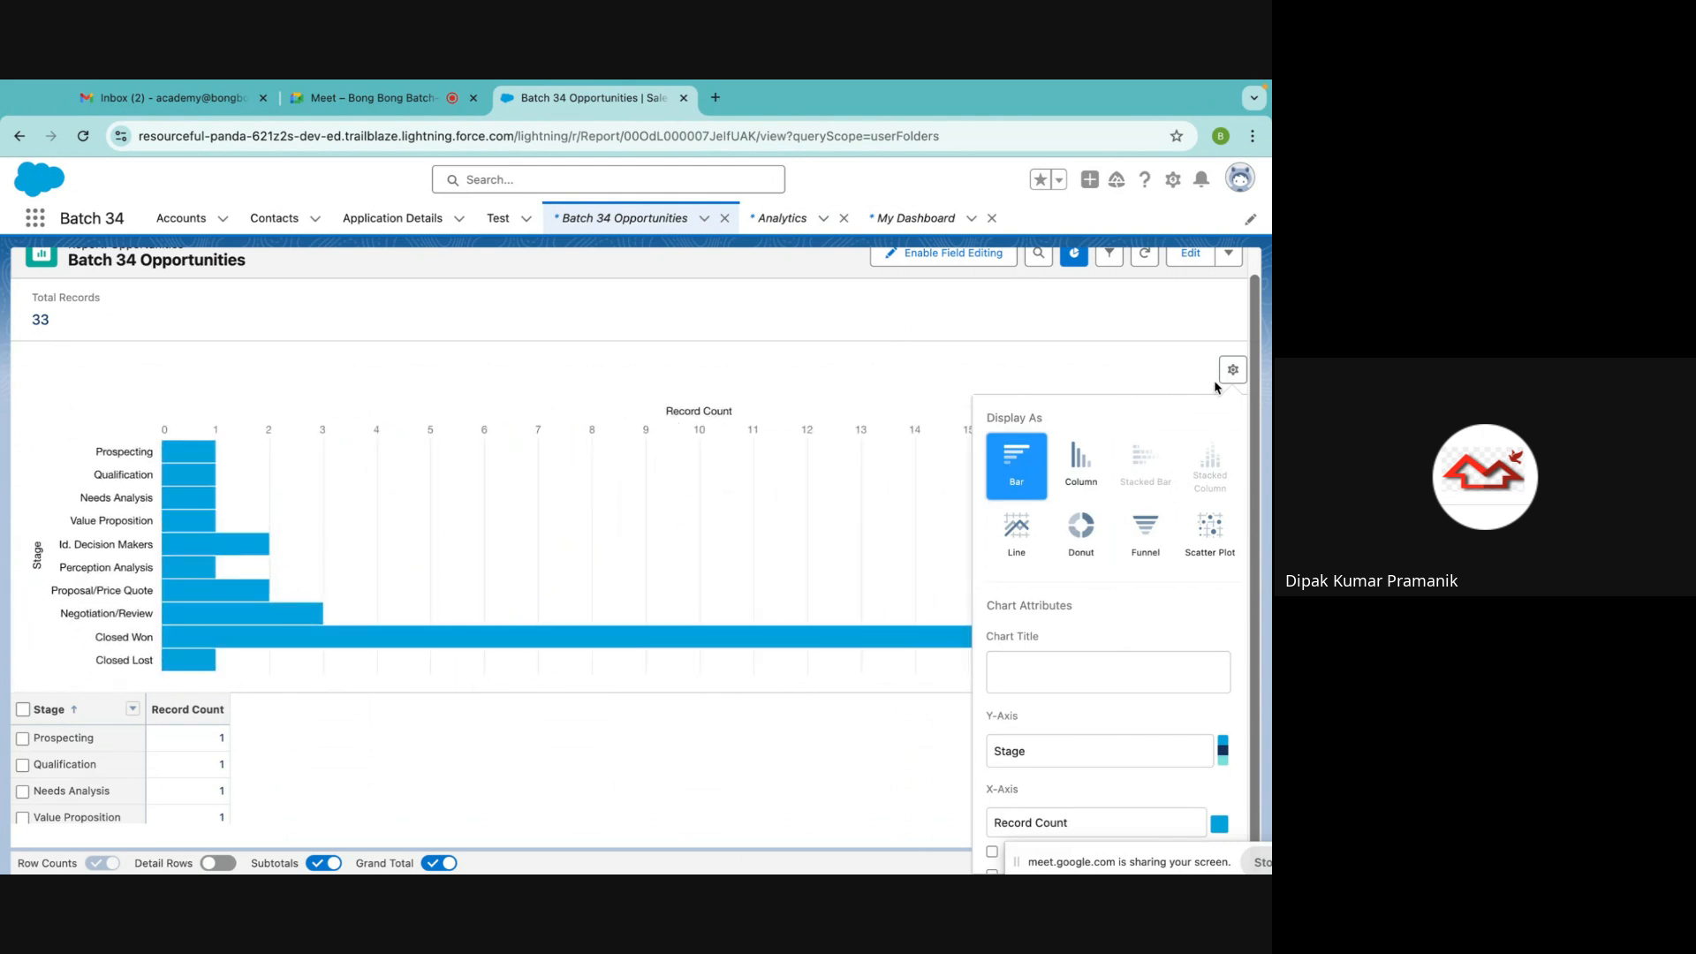
# Apply the Color Safe Palette to the chart's Stage axis and close the chart properties
pyautogui.scroll(-1, 1111, 762)
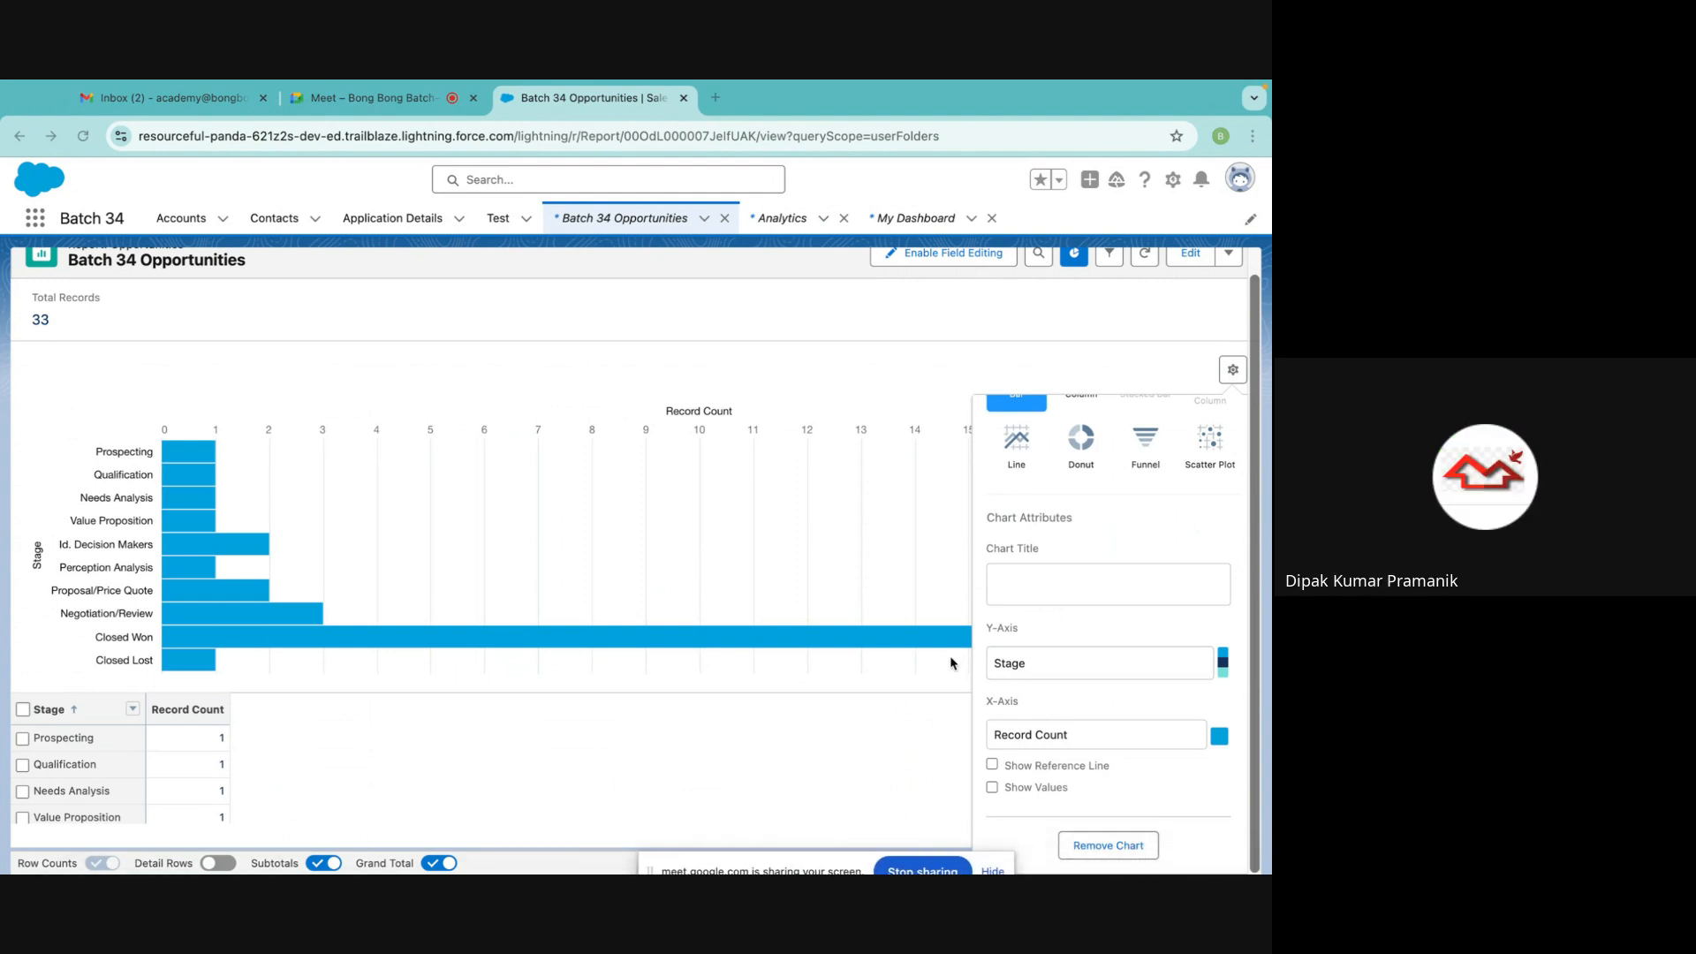
pyautogui.click(1222, 661)
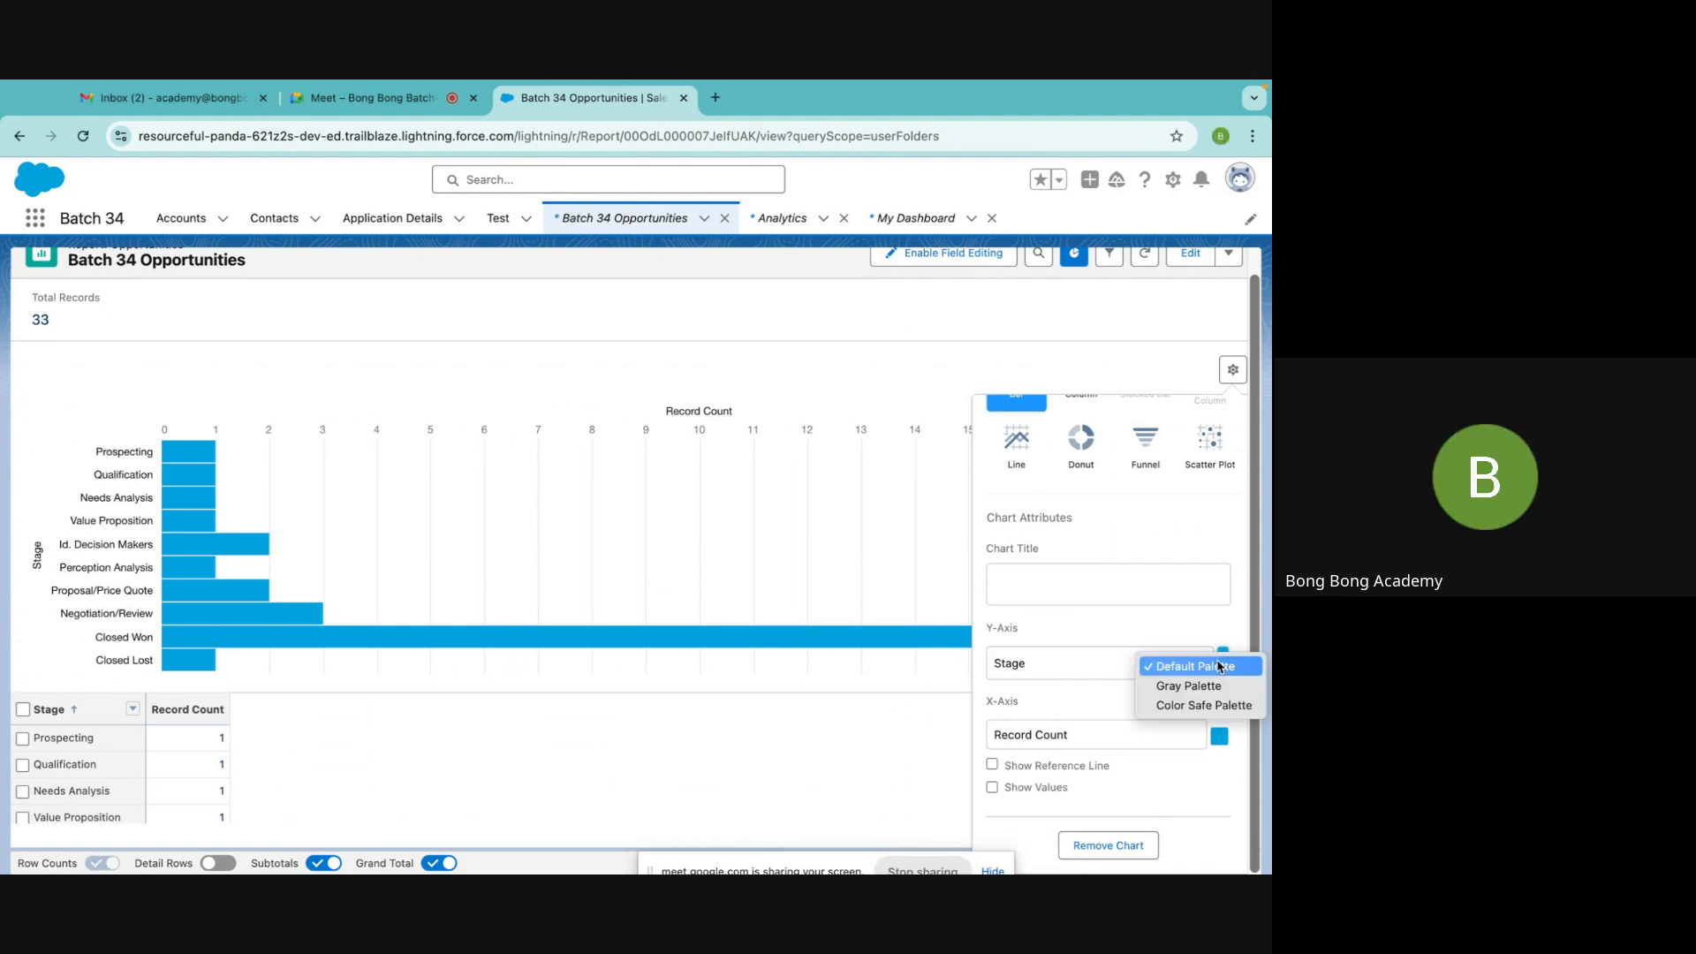
pyautogui.click(1178, 704)
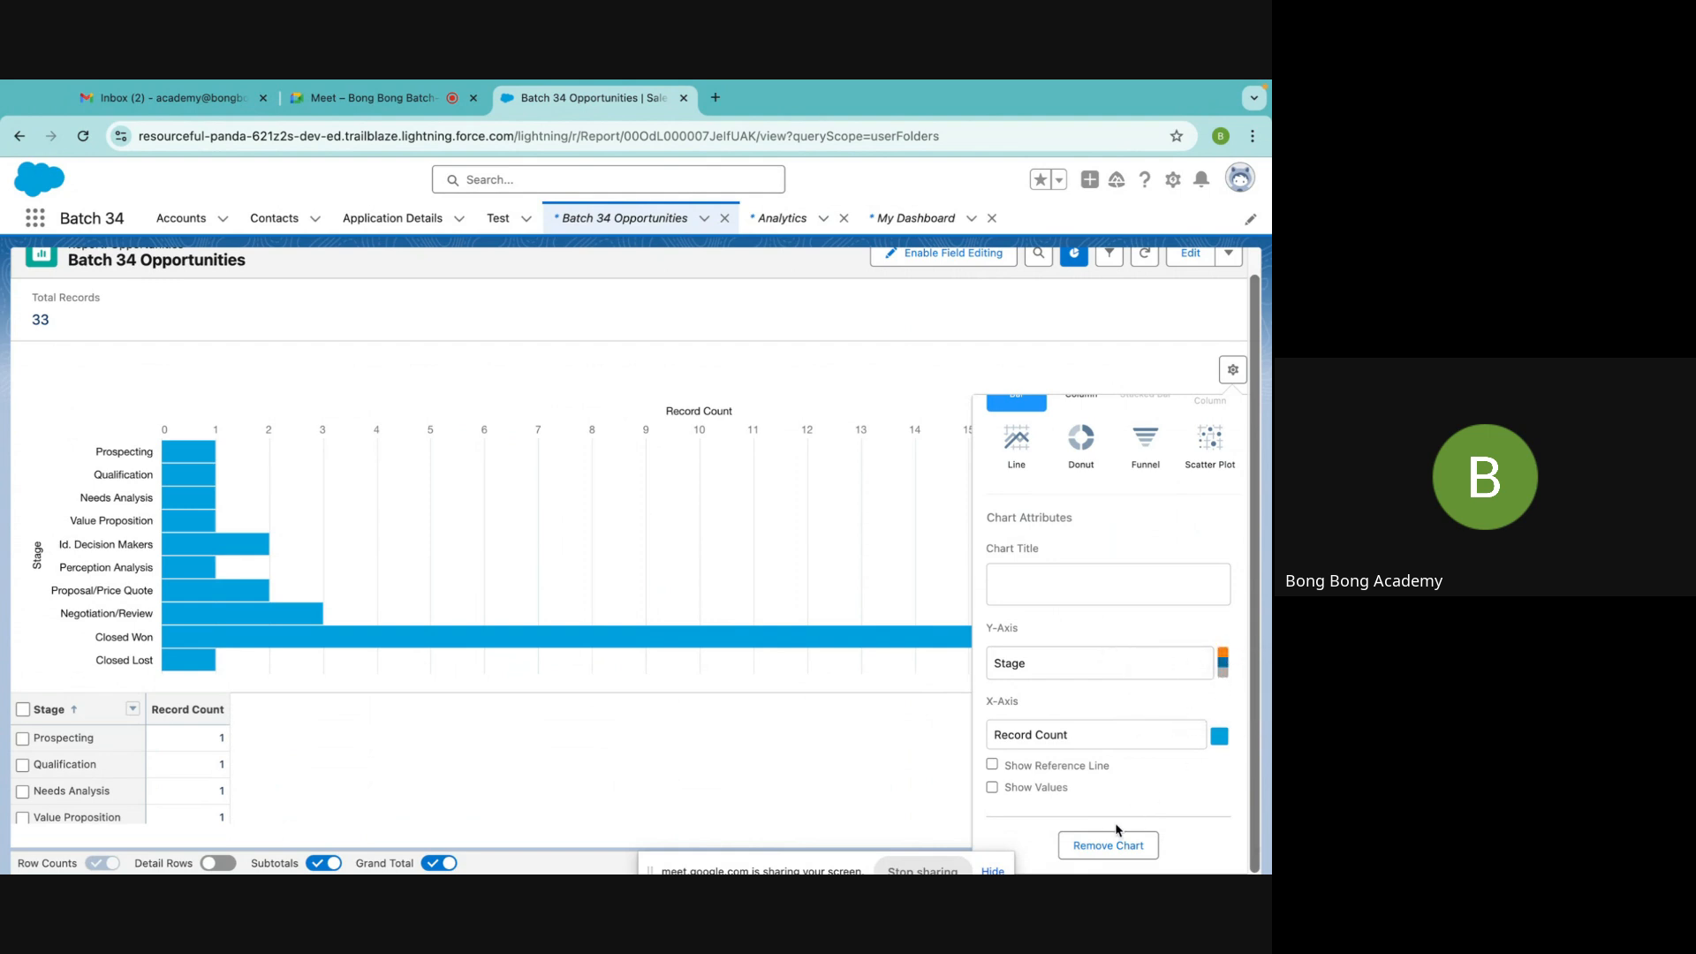
pyautogui.click(1224, 674)
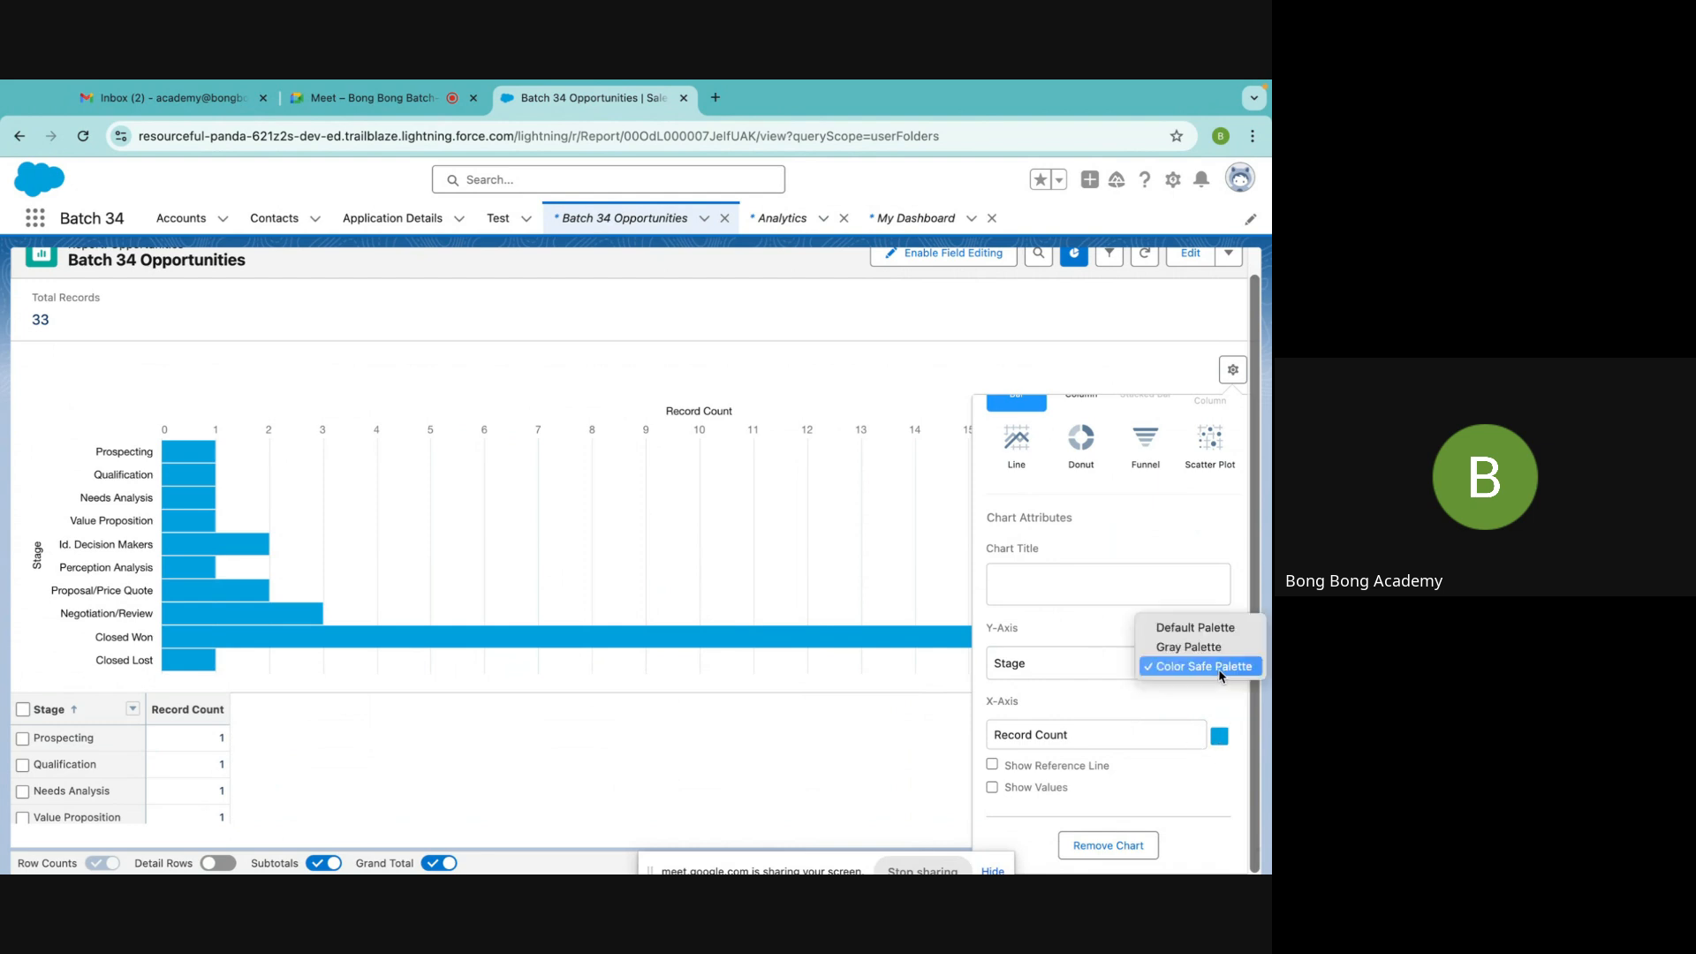
pyautogui.click(1216, 667)
pyautogui.click(1224, 668)
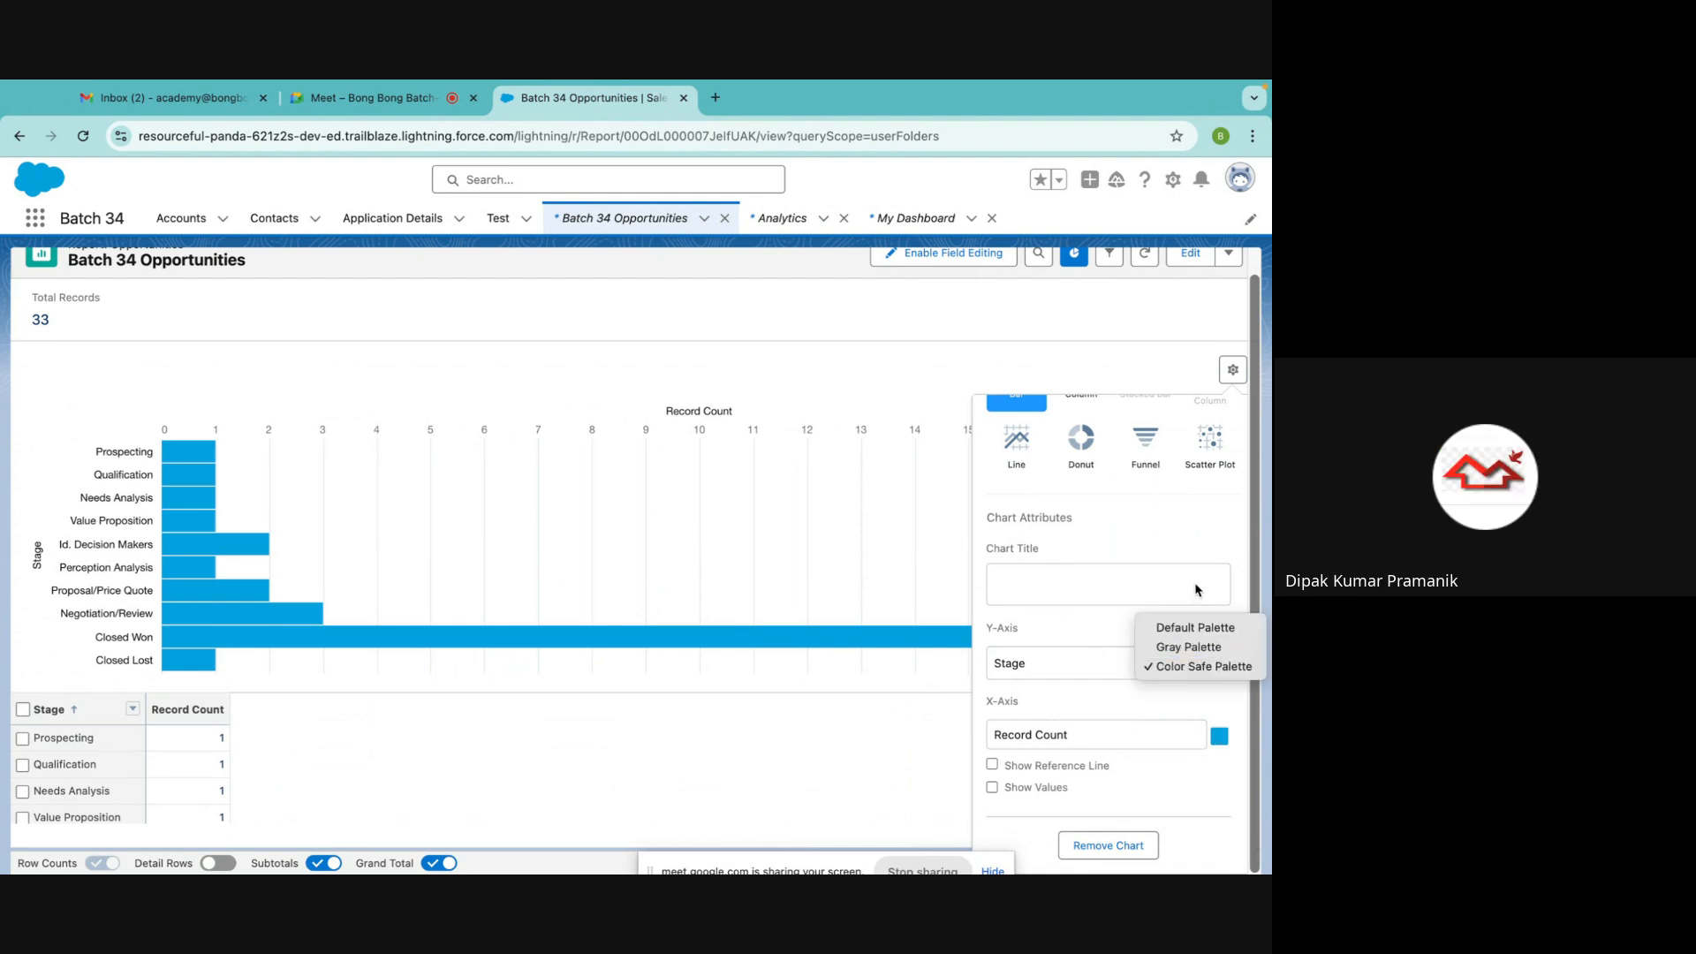
pyautogui.click(1203, 543)
pyautogui.scroll(2, 1201, 539)
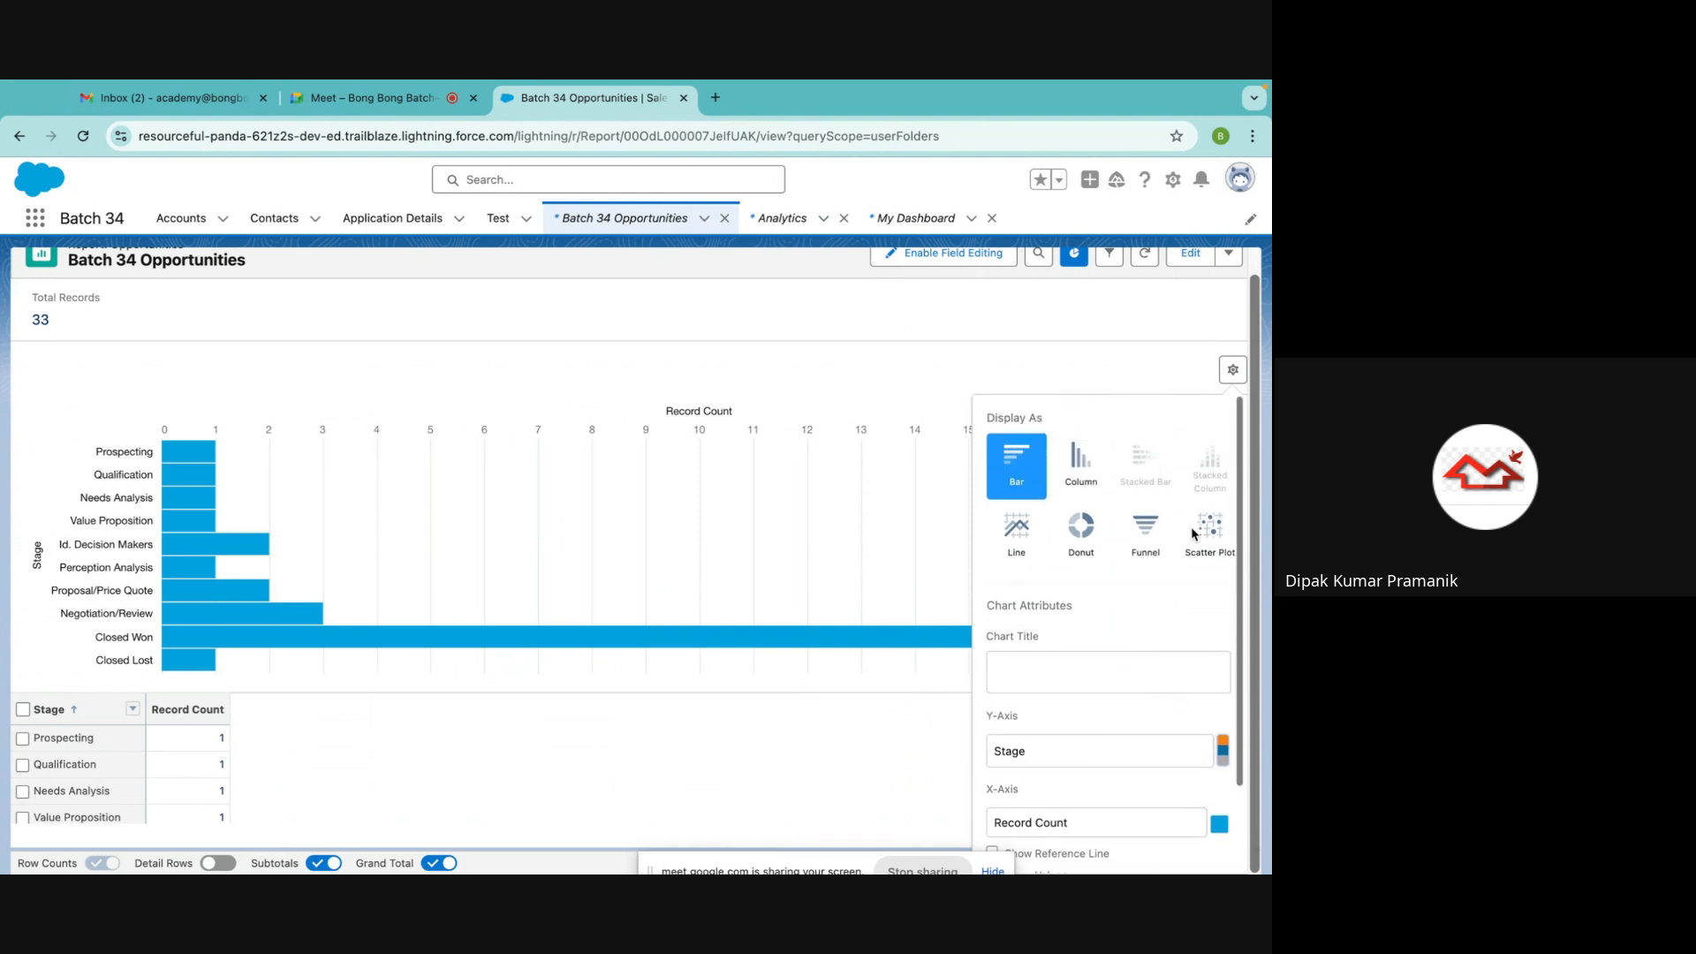
pyautogui.click(1229, 370)
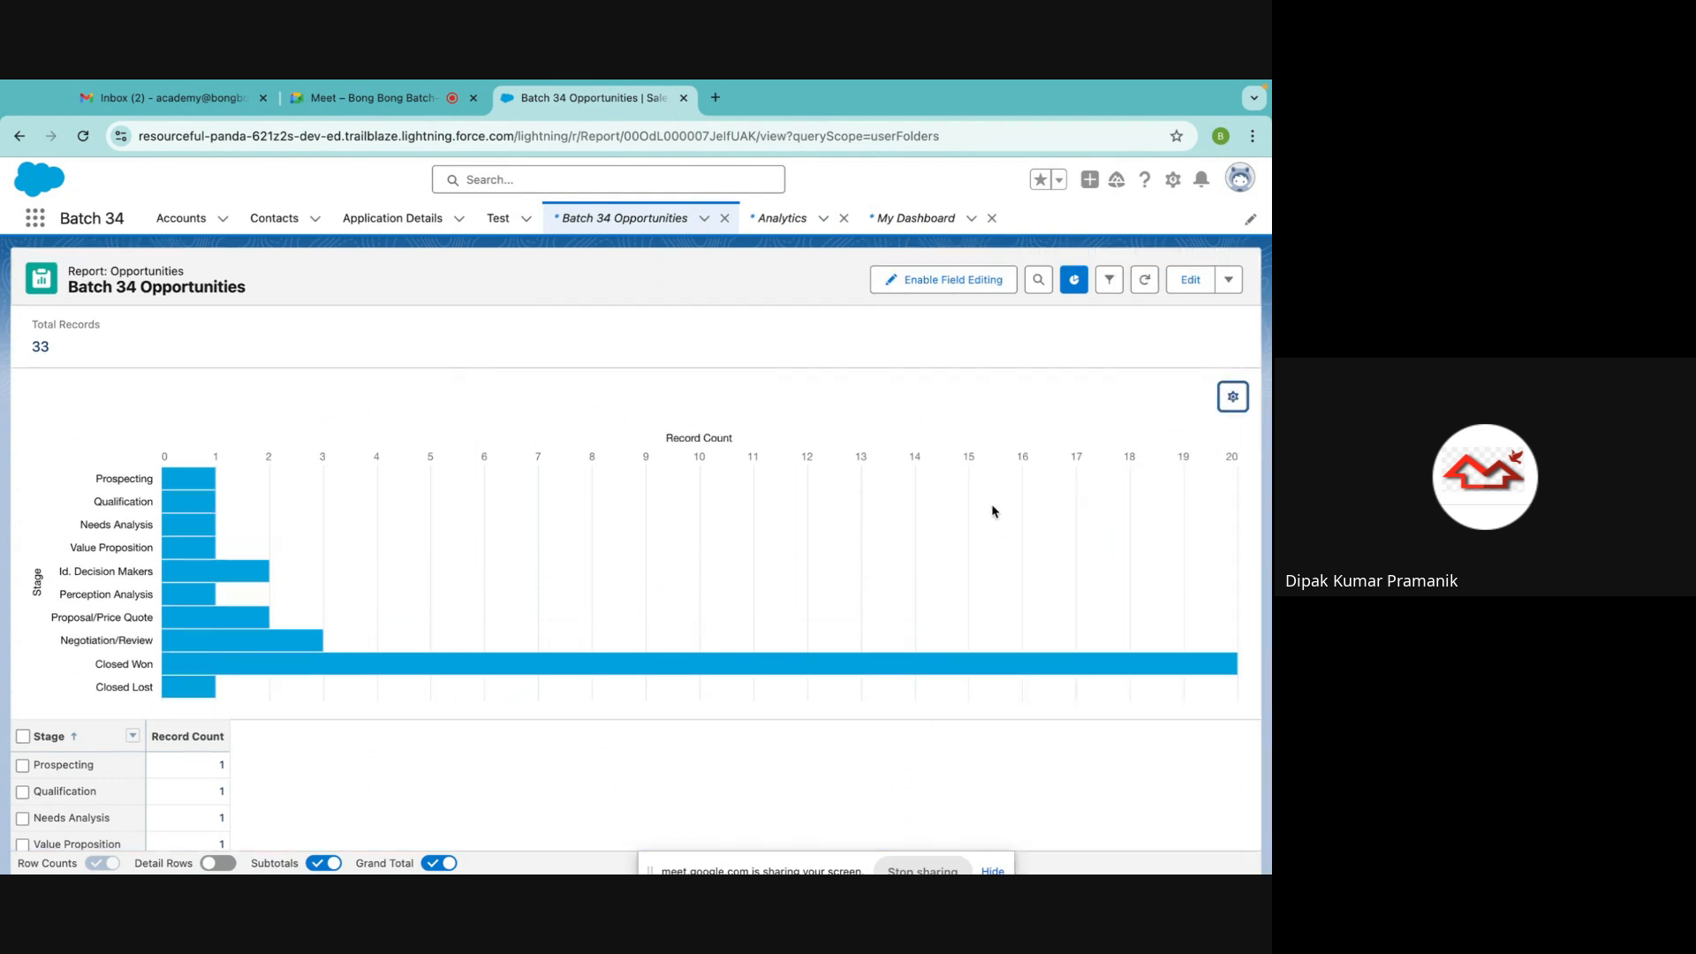
pyautogui.scroll(-2, 476, 583)
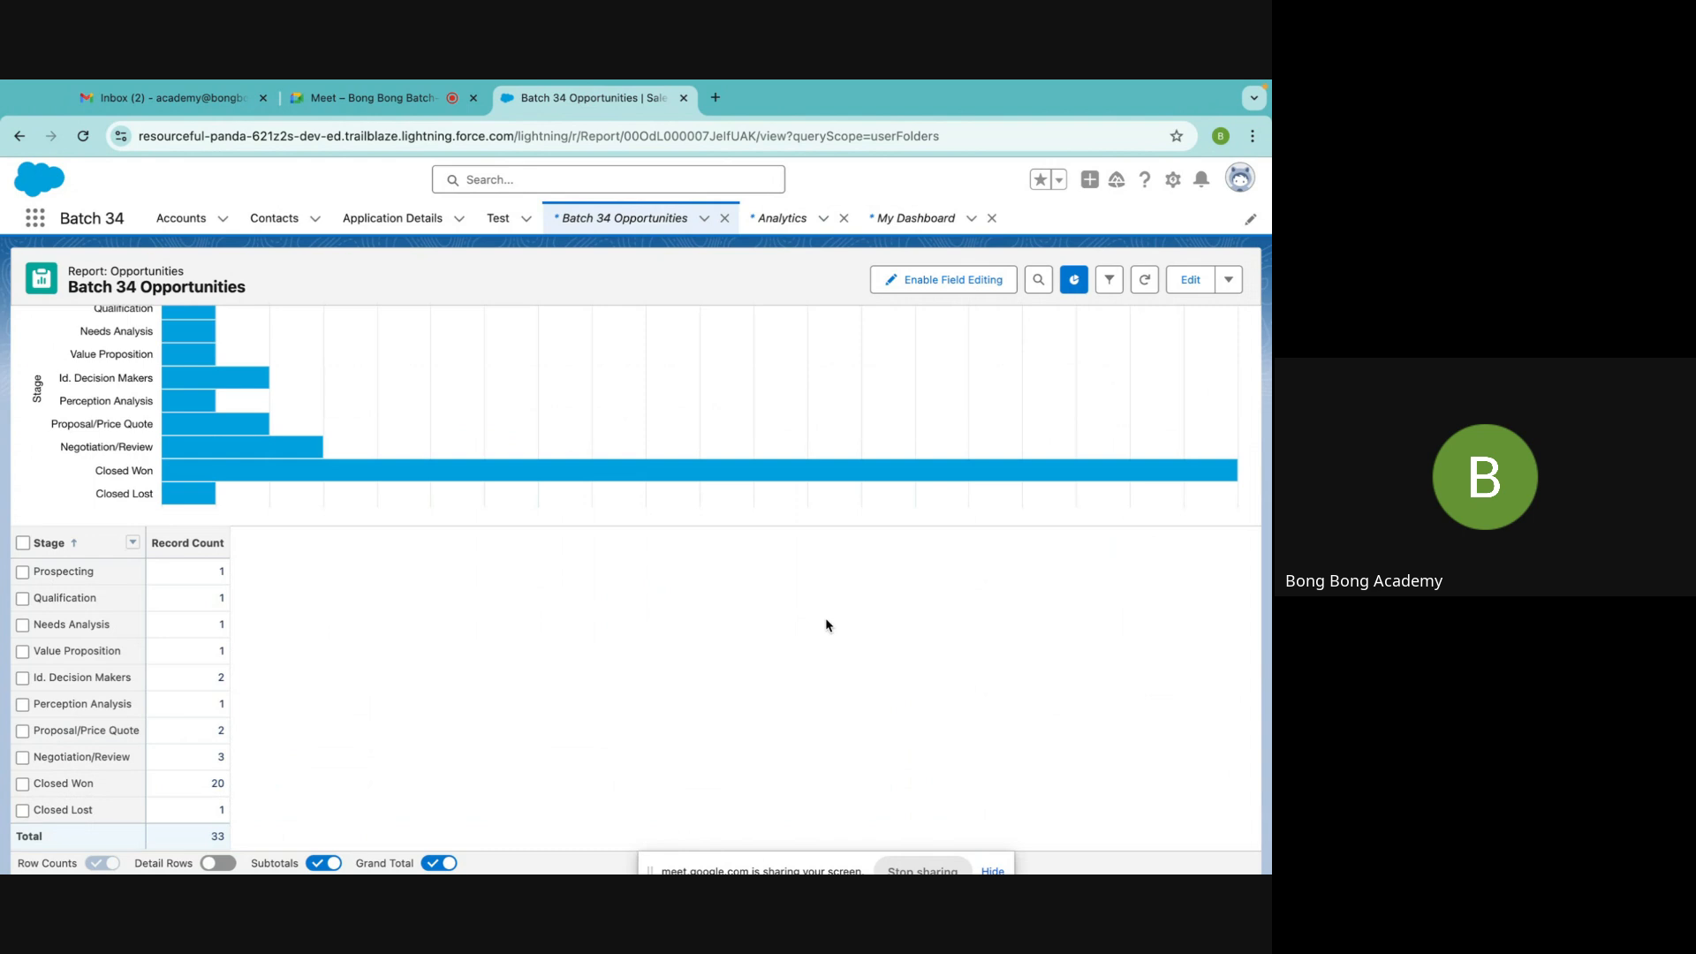
pyautogui.scroll(2, 825, 618)
pyautogui.scroll(-2, 825, 618)
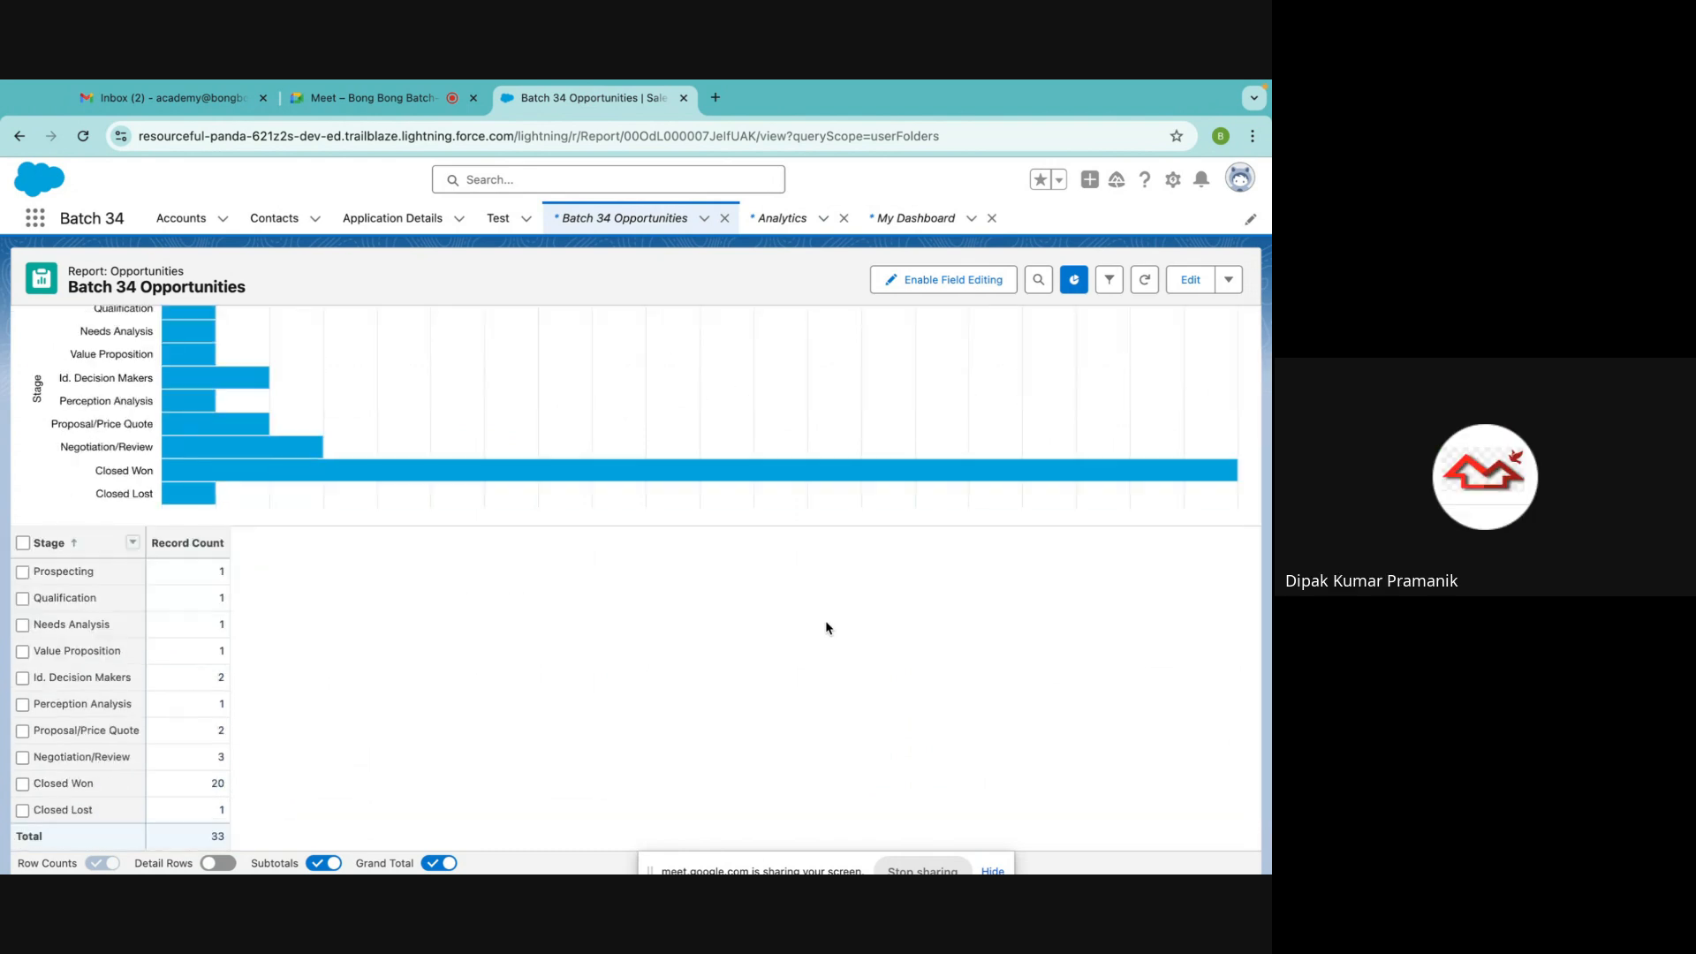
# Review the chart properties, close them, and hide the report's chart
pyautogui.scroll(3, 825, 620)
pyautogui.click(1233, 395)
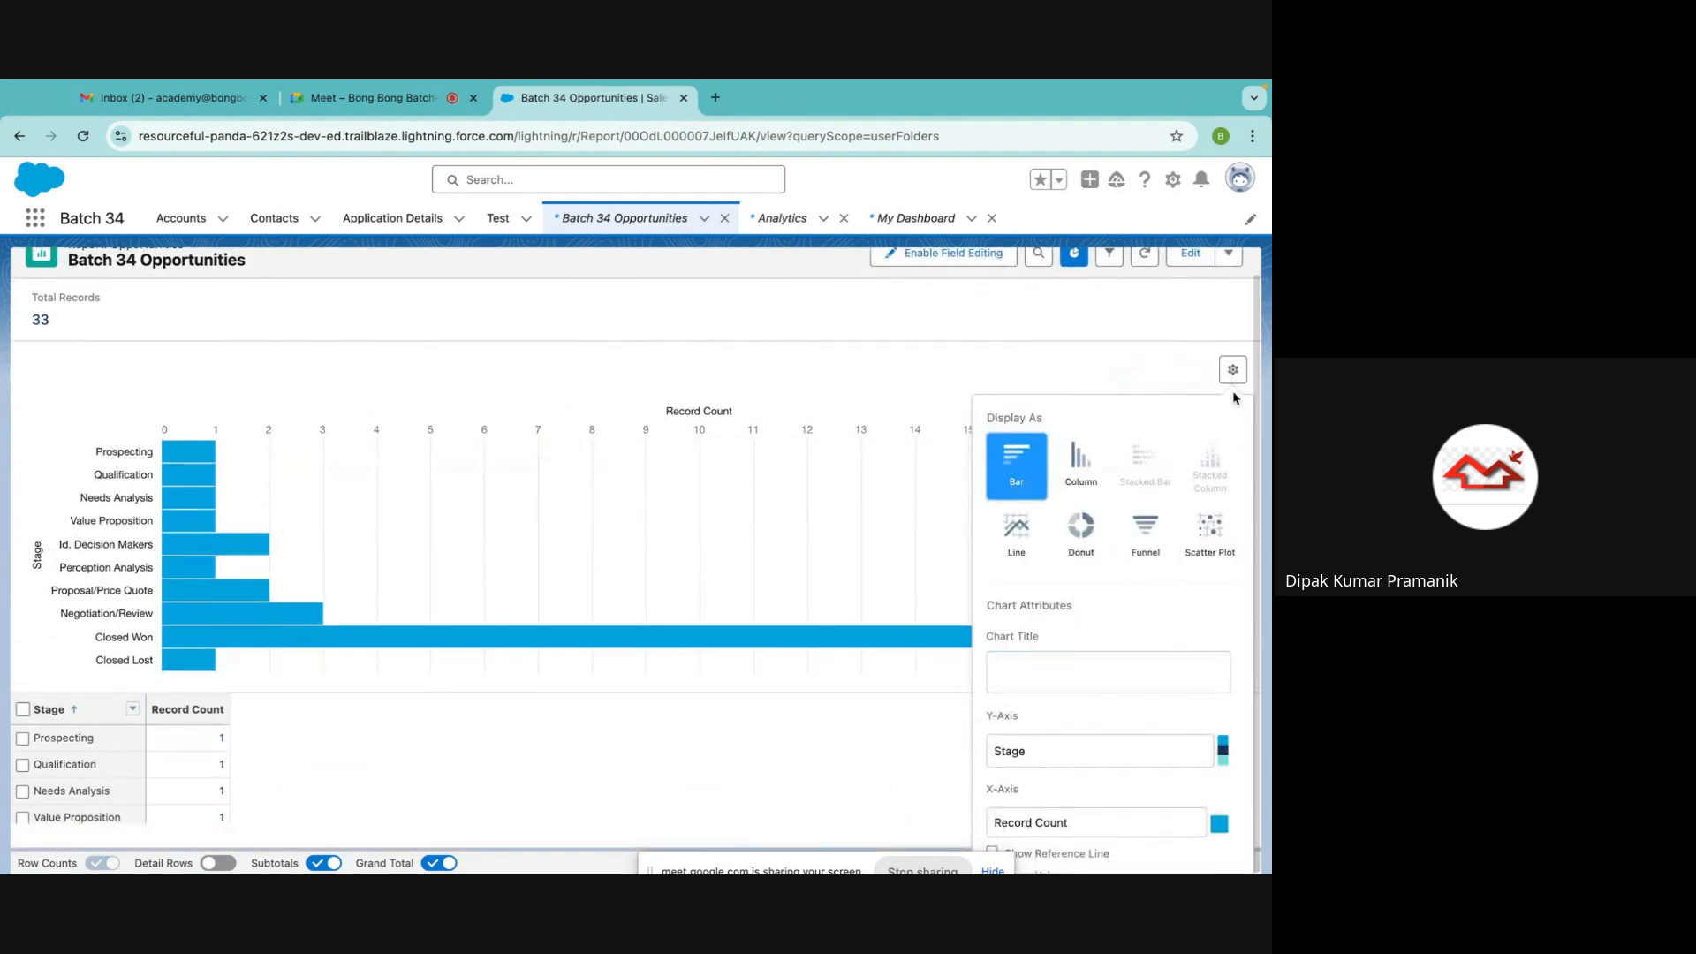
pyautogui.click(1233, 370)
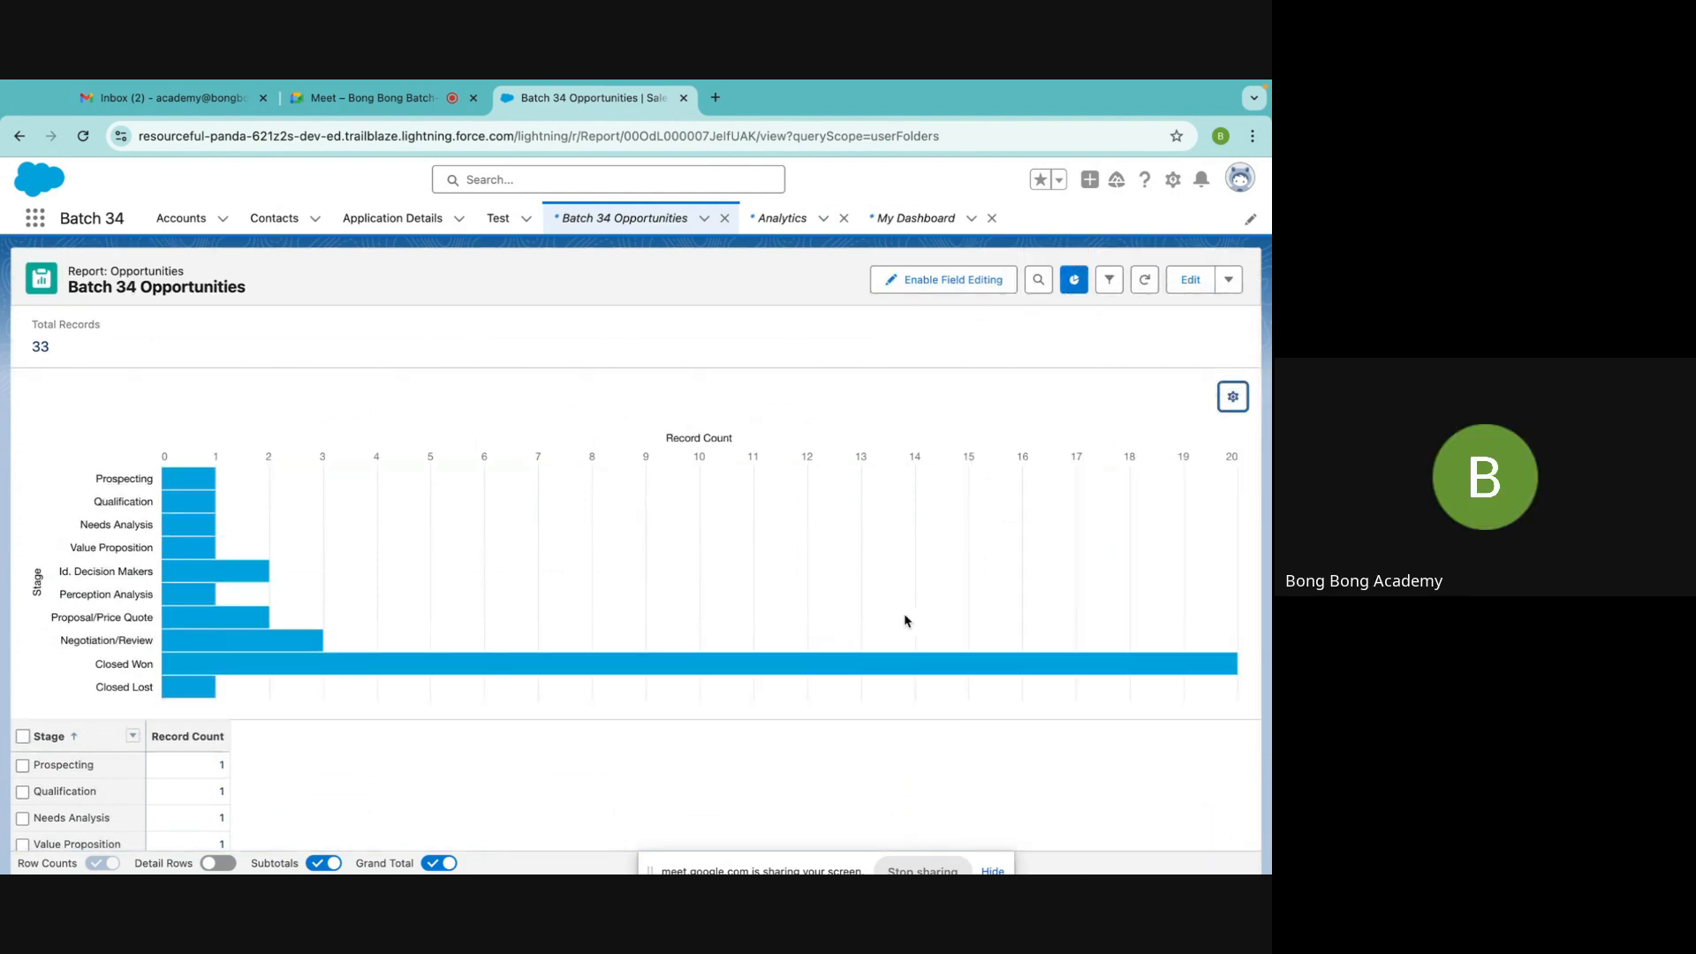
pyautogui.click(1233, 395)
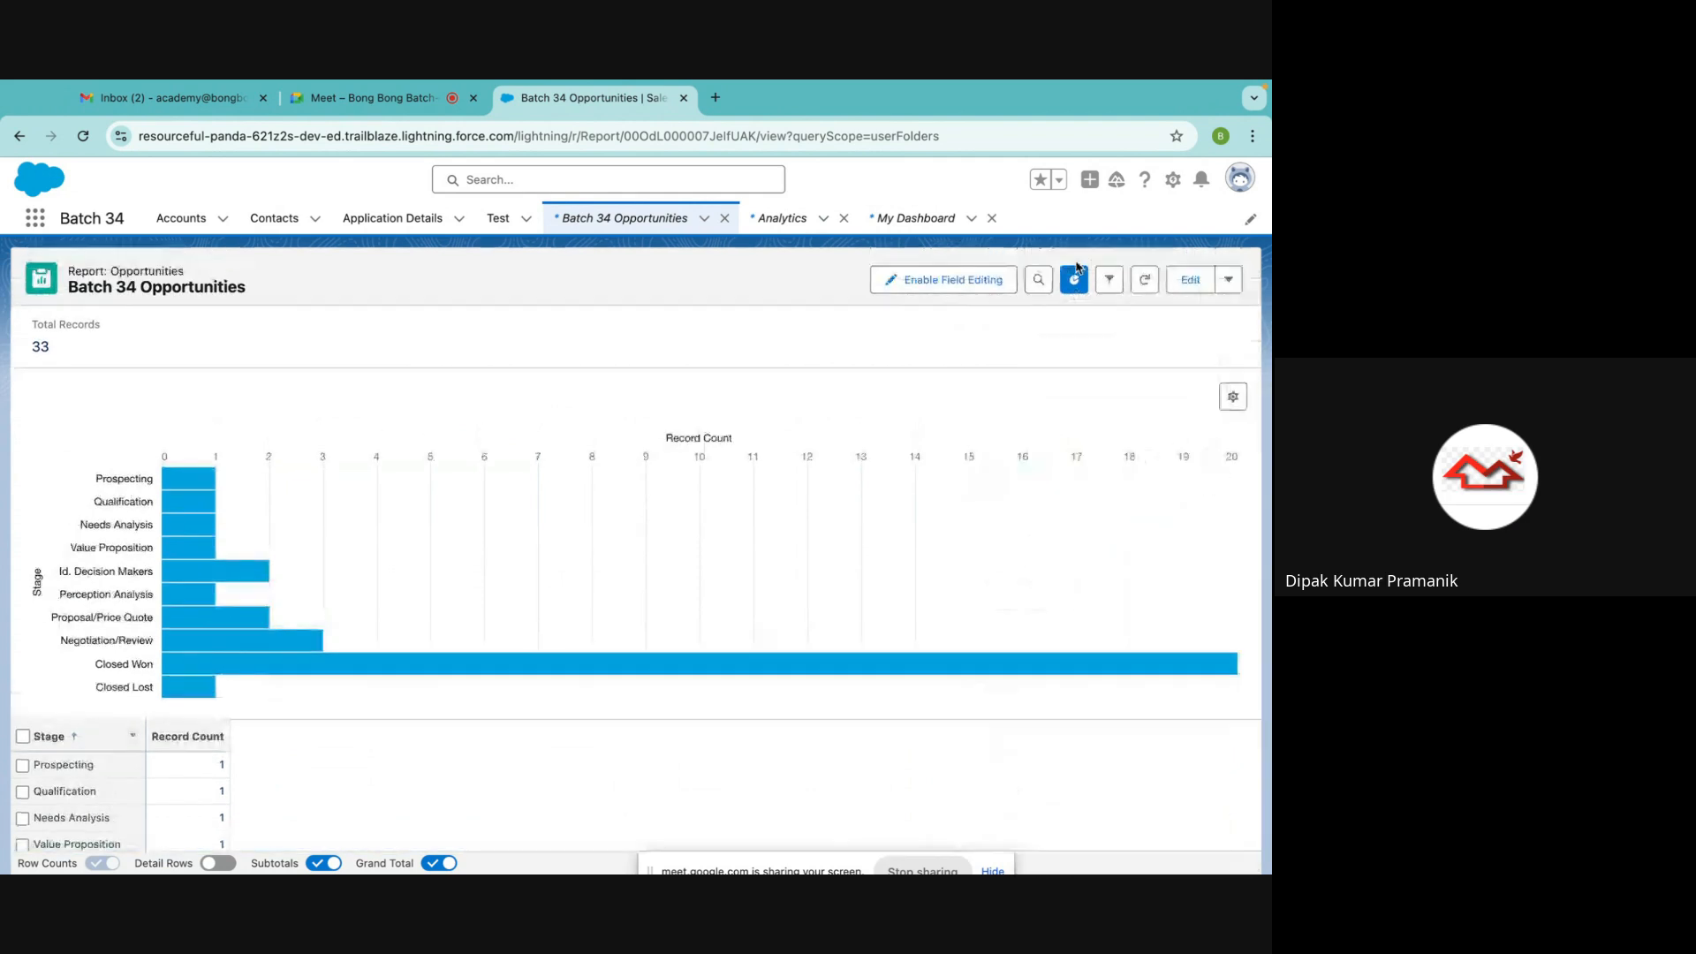
pyautogui.click(1072, 281)
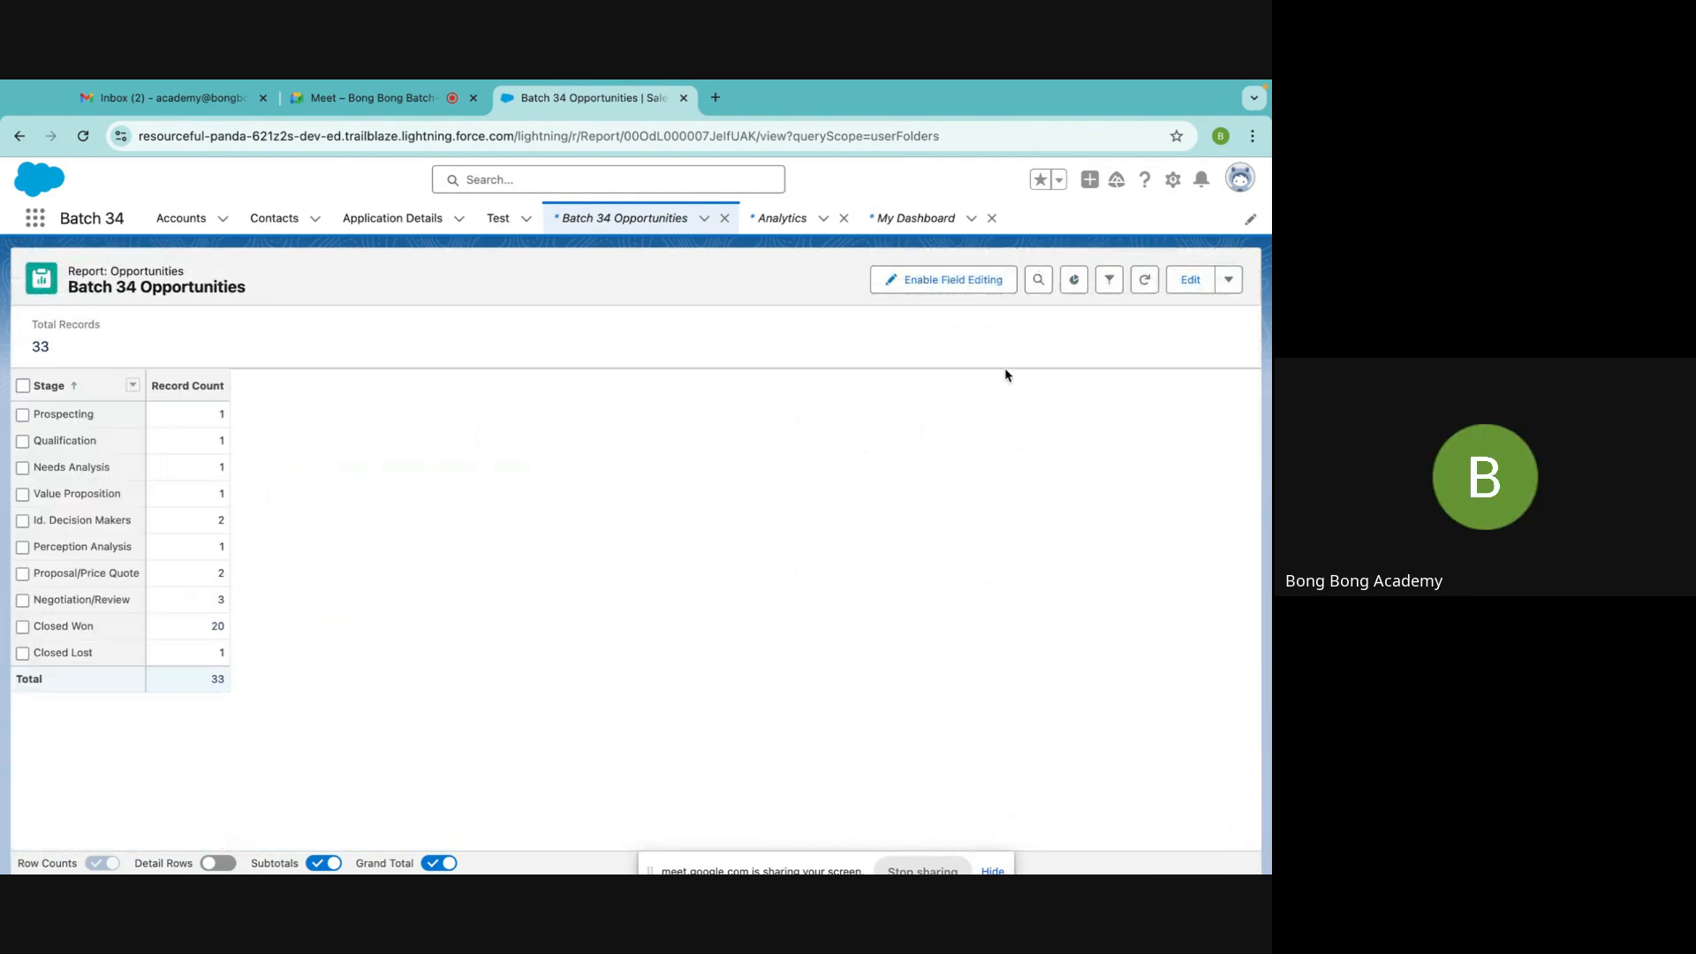
# Edit the report to summarize the Amount column by Sum, and save and run it
pyautogui.click(1185, 276)
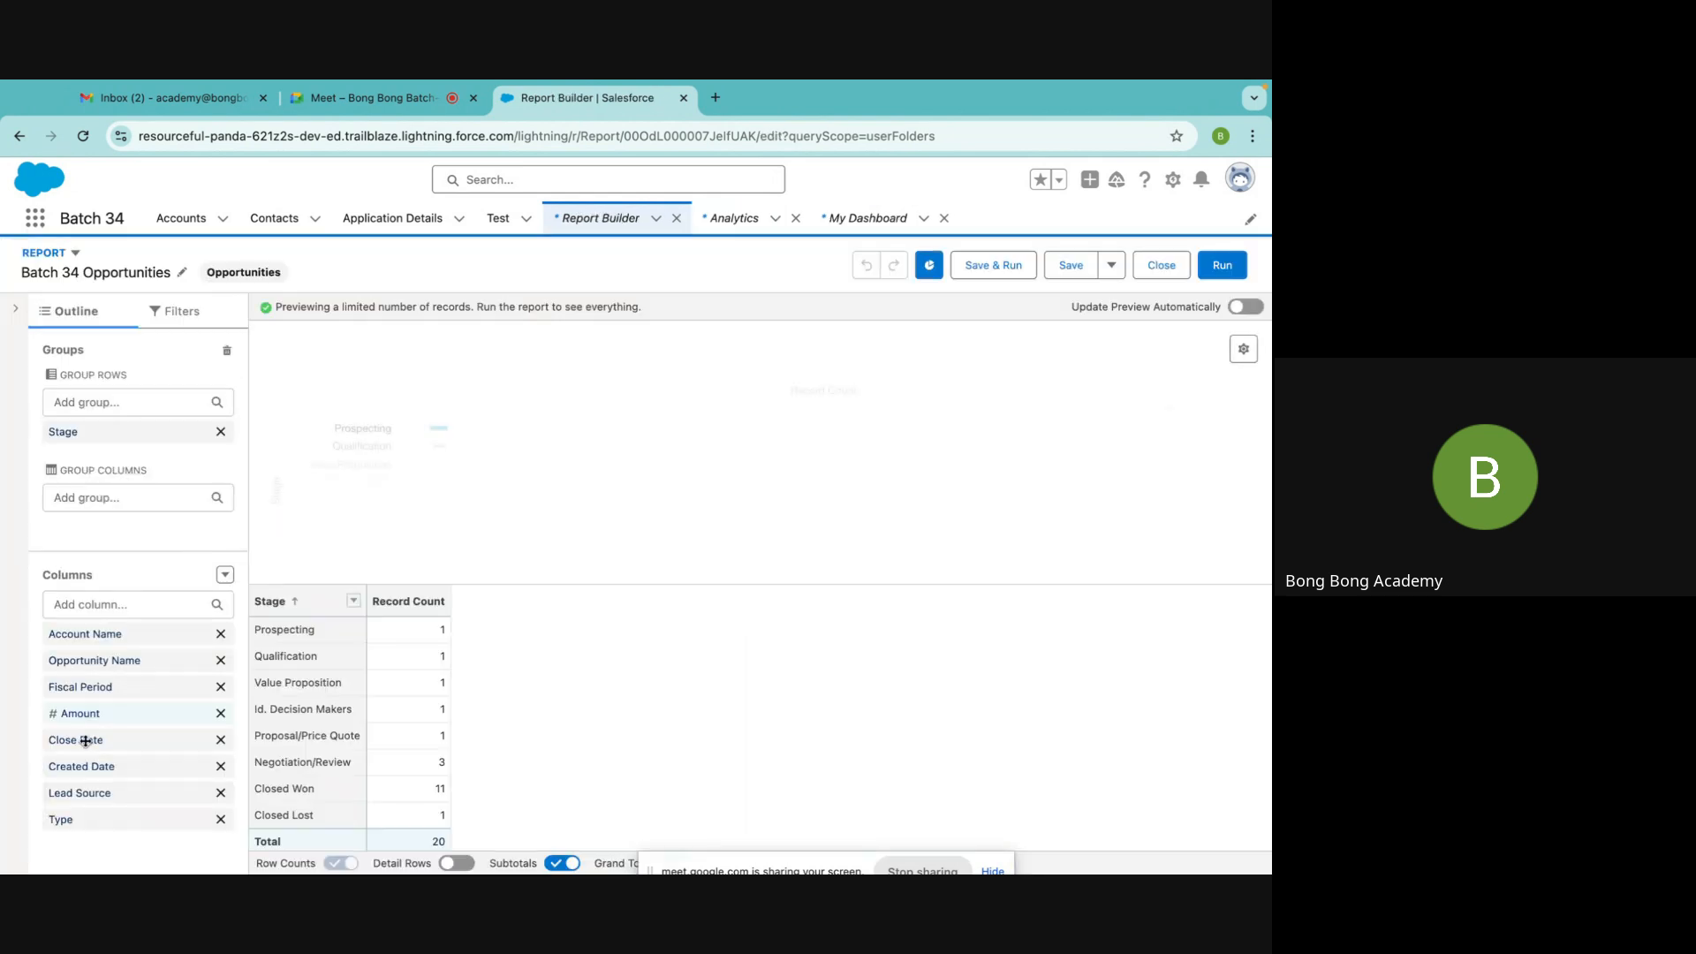
pyautogui.click(84, 712)
pyautogui.click(264, 691)
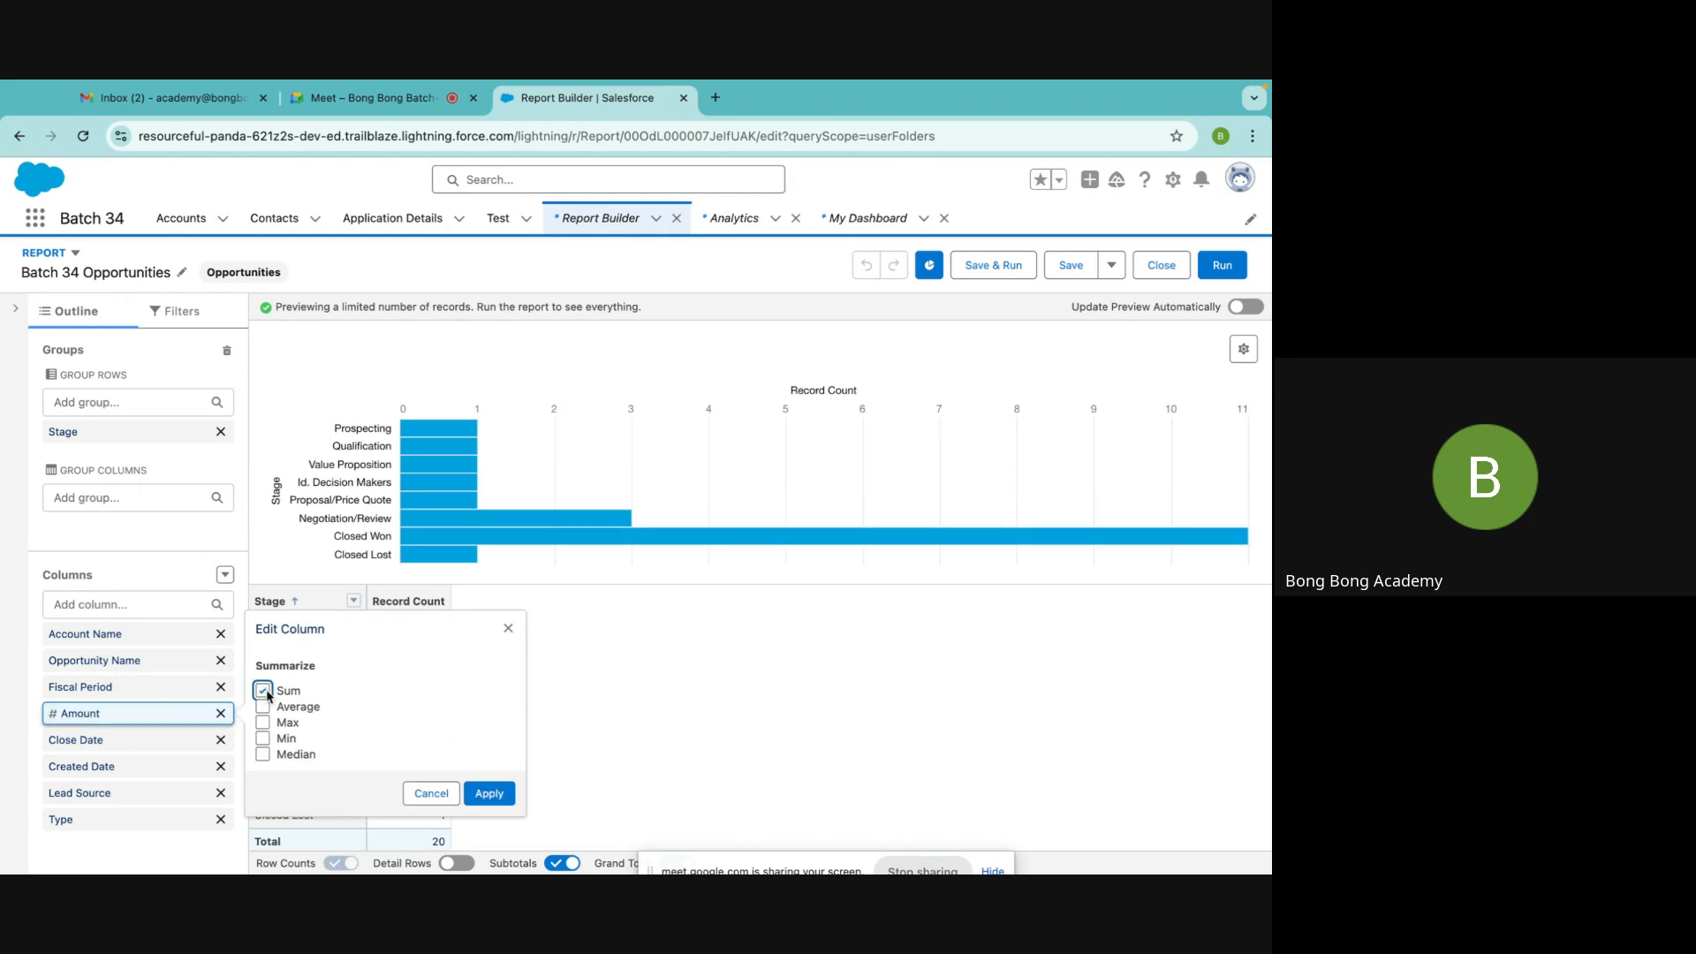
pyautogui.click(491, 793)
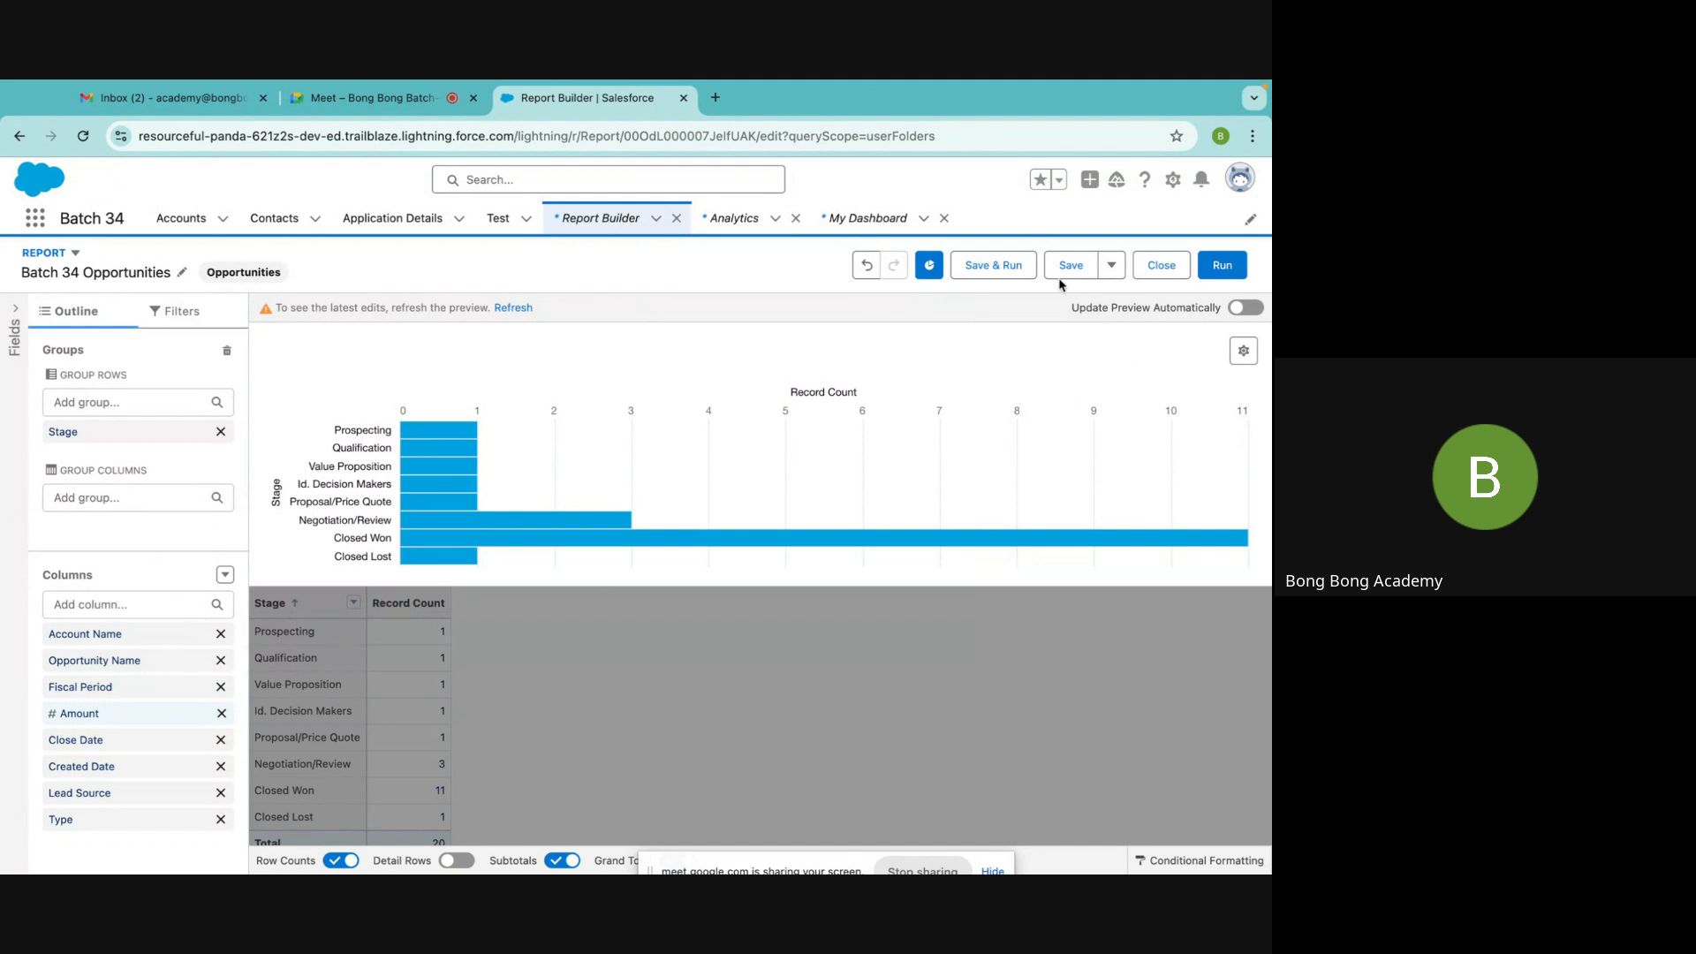
pyautogui.click(992, 265)
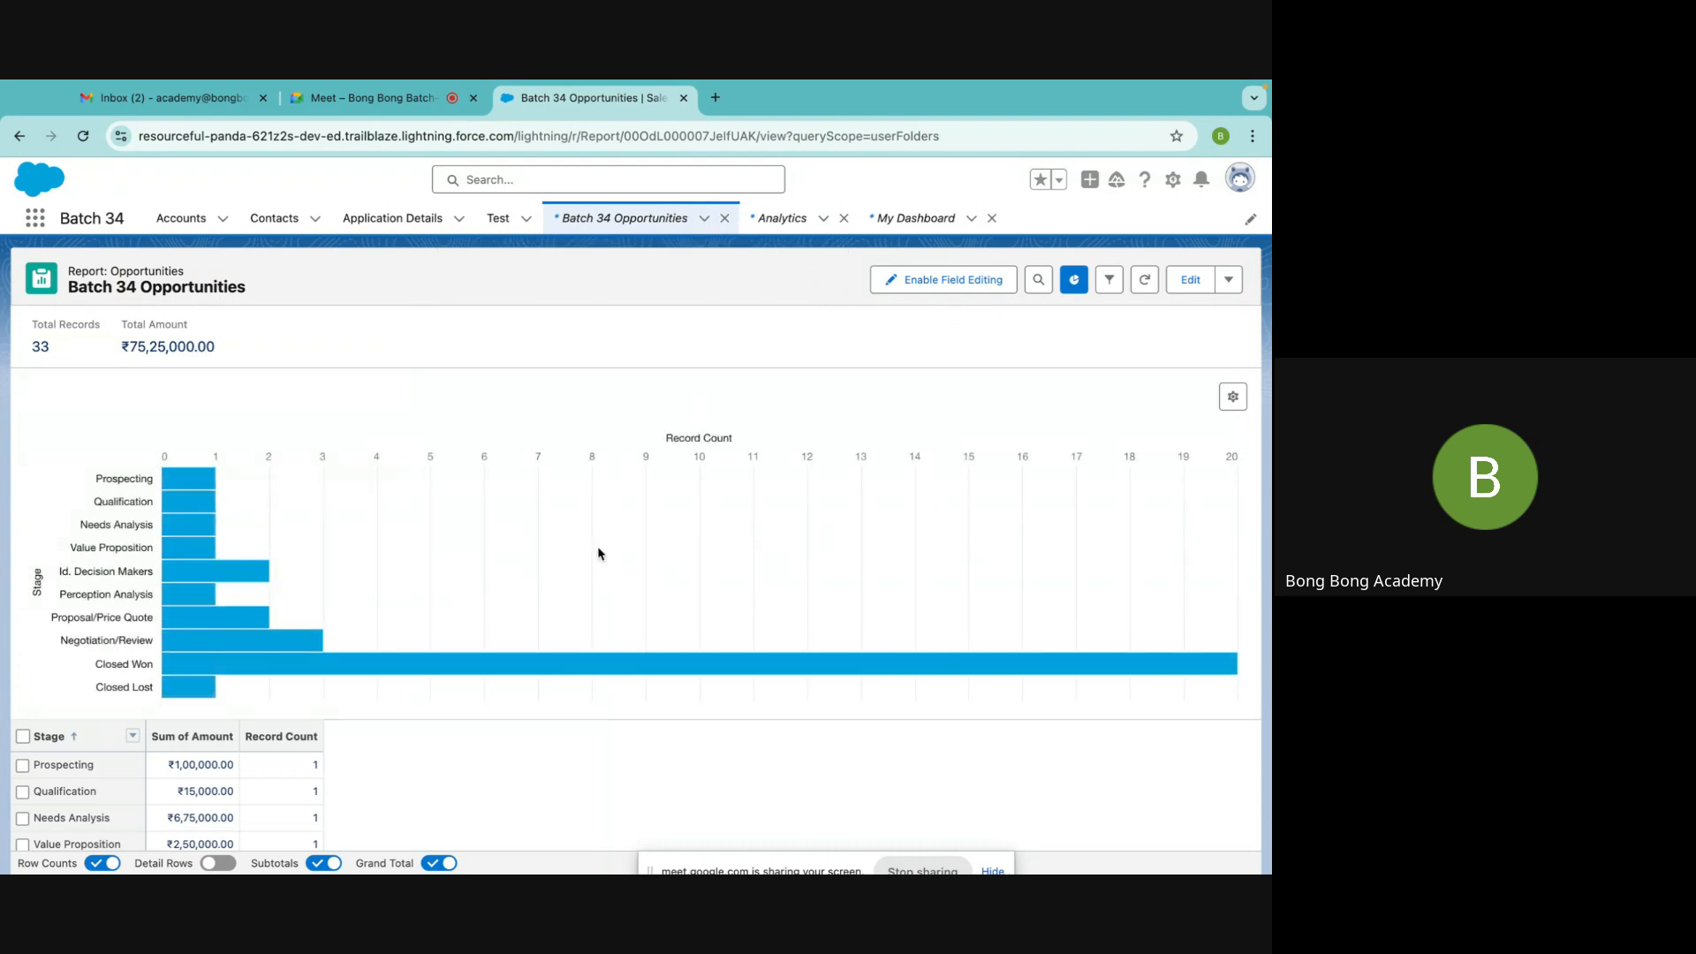
# Review the summed amounts per Stage, hide the chart, and save the report
pyautogui.scroll(-2, 598, 554)
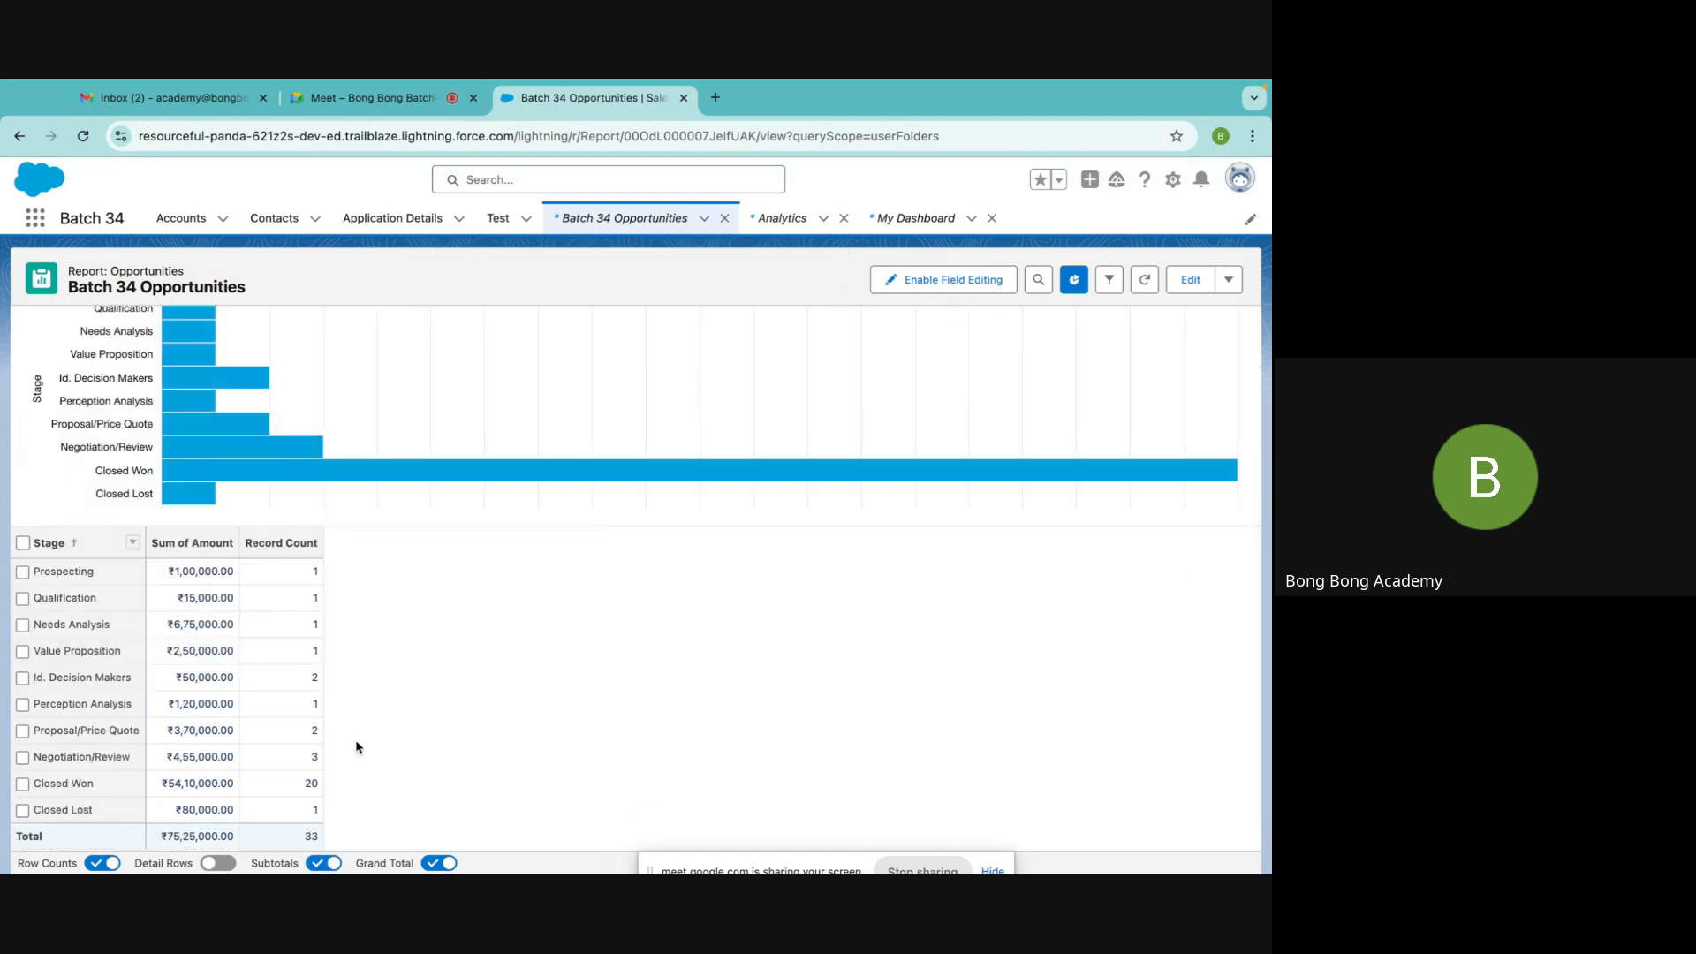
pyautogui.scroll(2, 711, 706)
pyautogui.click(1073, 279)
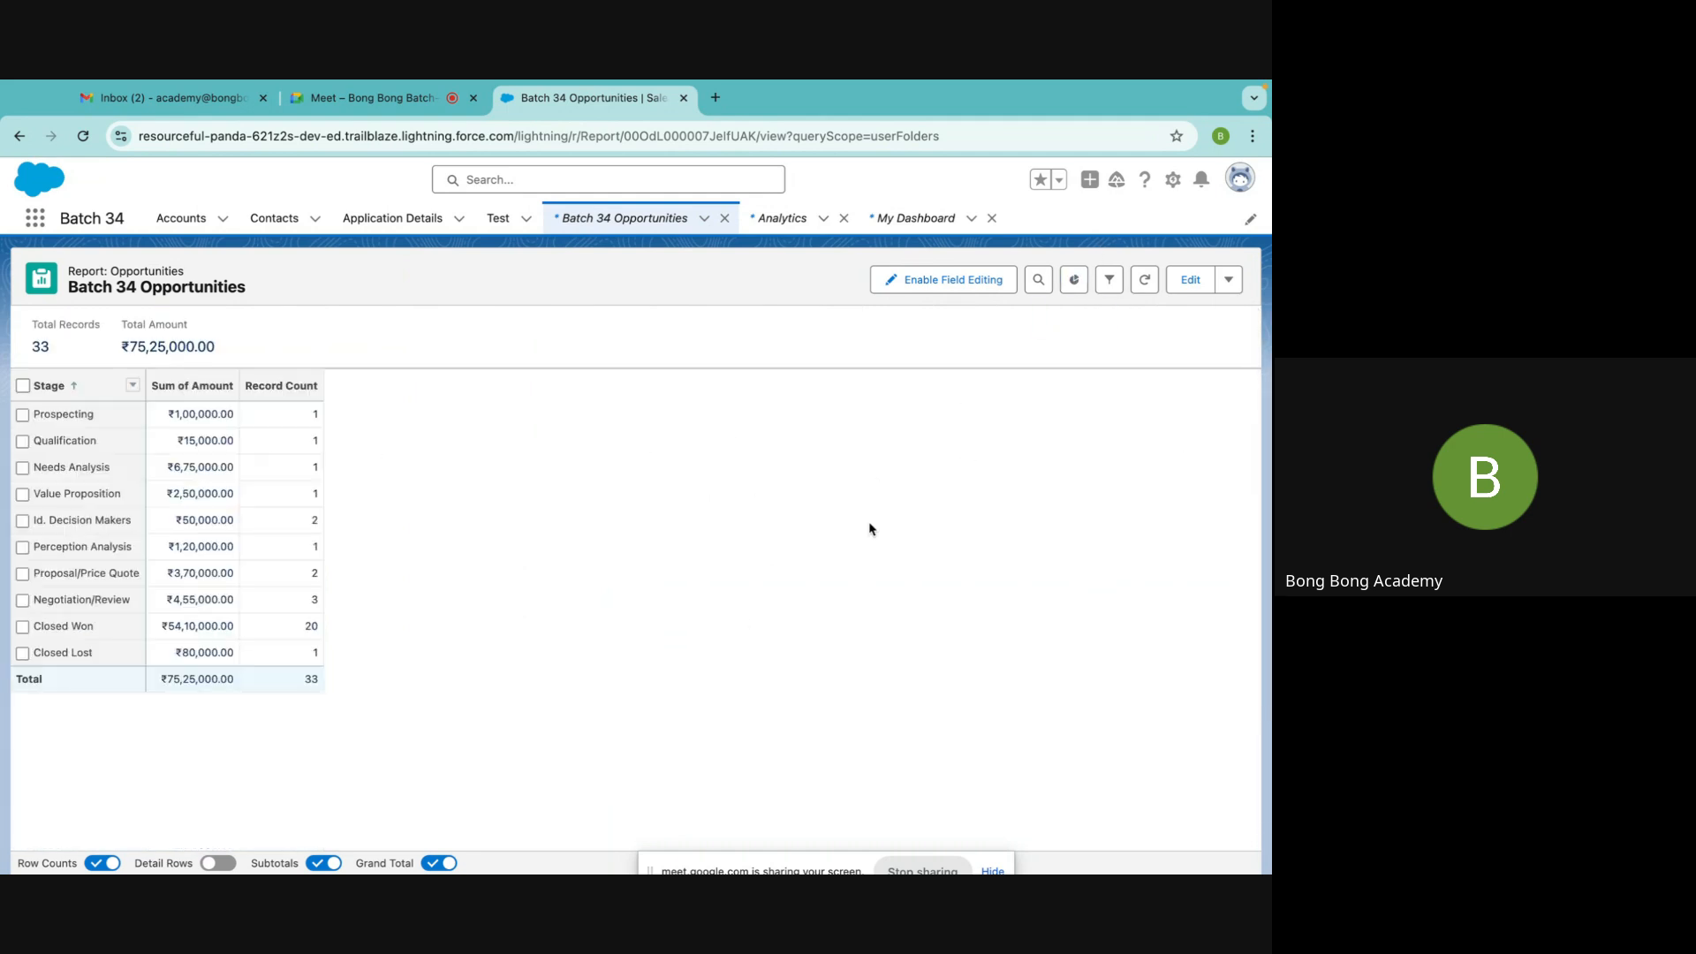
pyautogui.click(1228, 281)
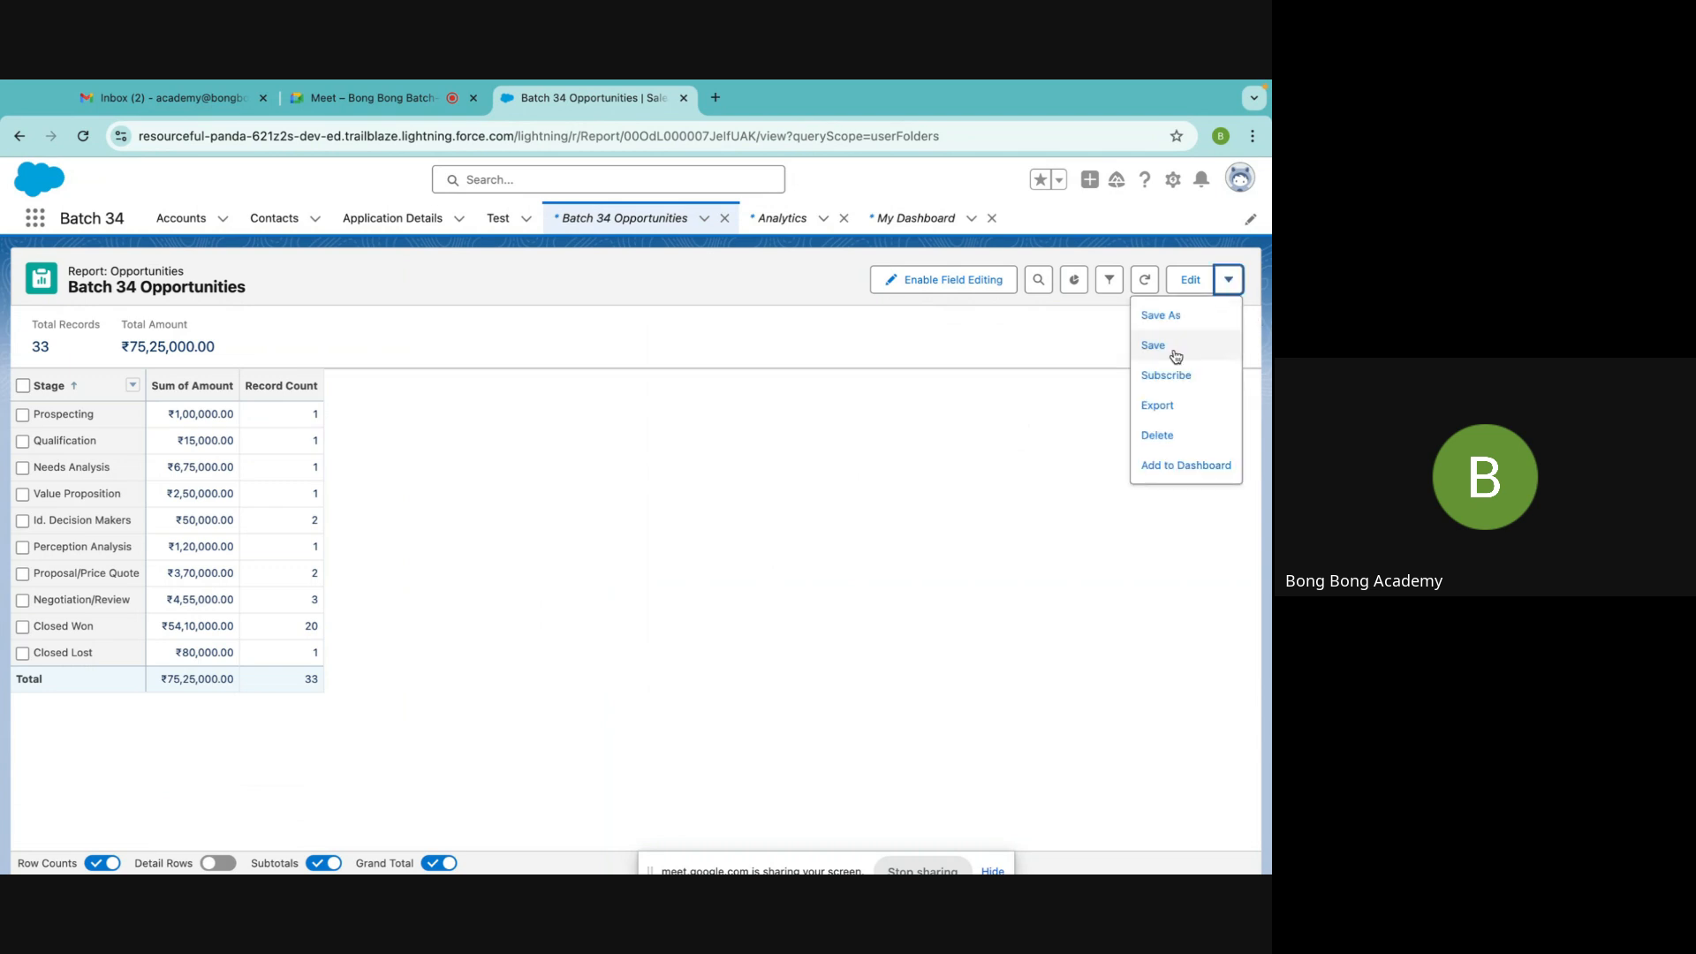
pyautogui.click(1160, 351)
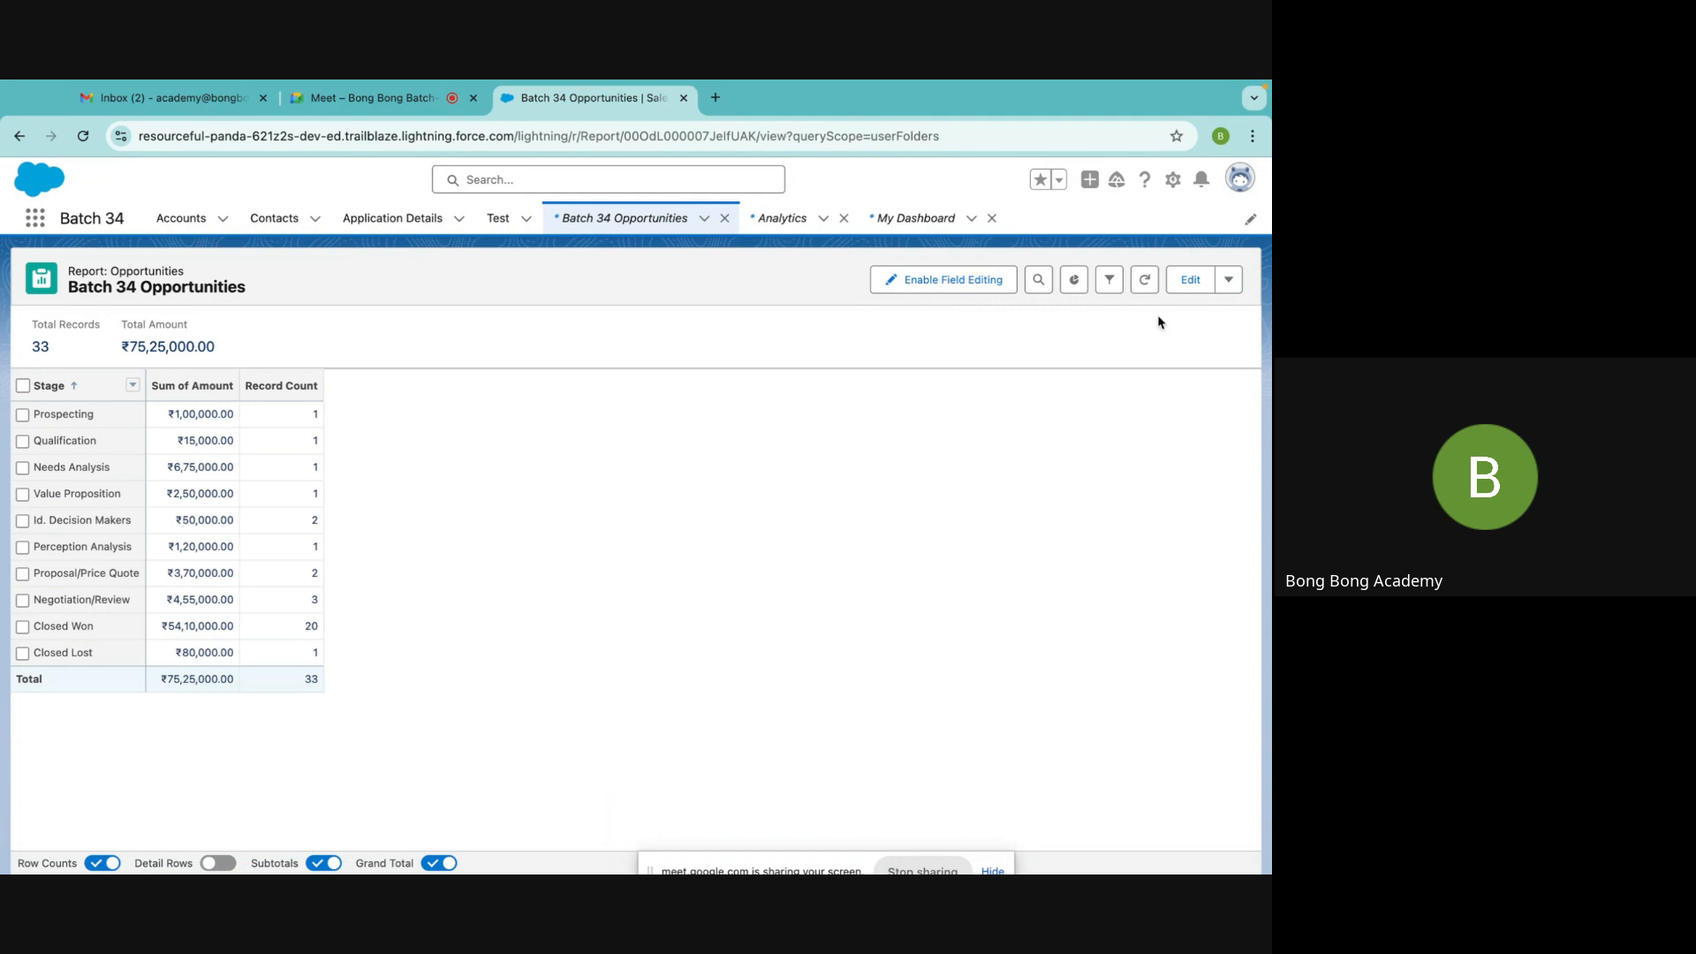
# Edit the report to move the Type column into the row groups below Stage, save and run it, and dismiss the notification
pyautogui.click(1190, 280)
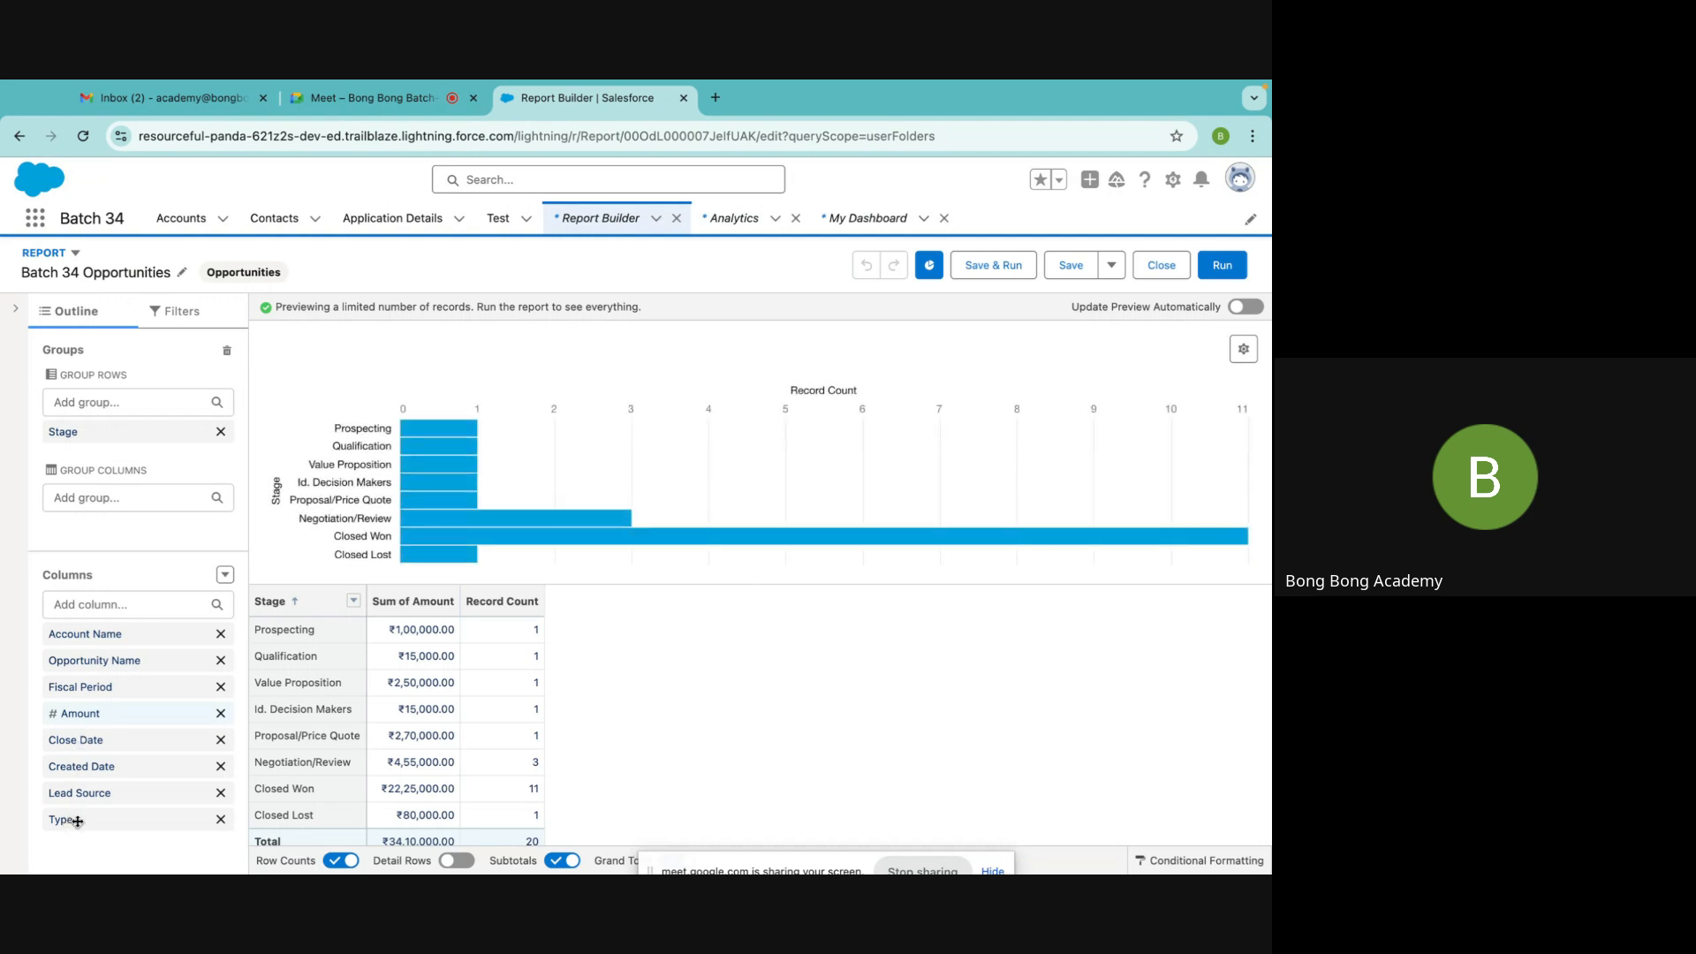
pyautogui.moveTo(78, 821); pyautogui.dragTo(118, 458)
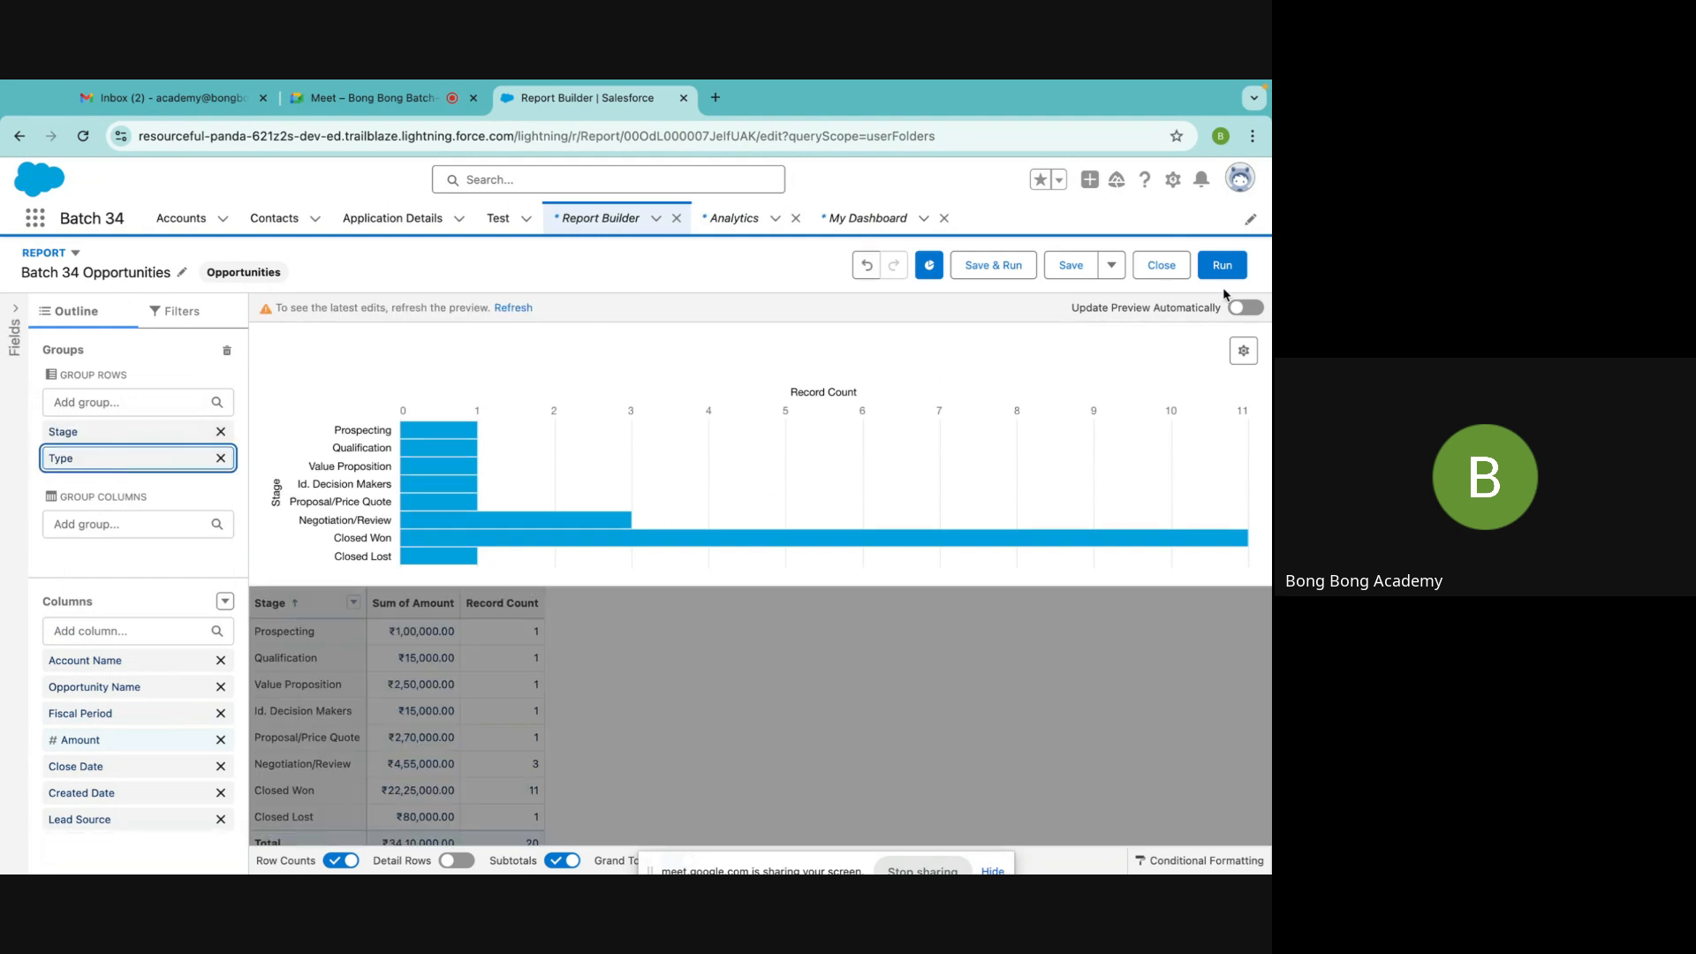
pyautogui.click(1011, 265)
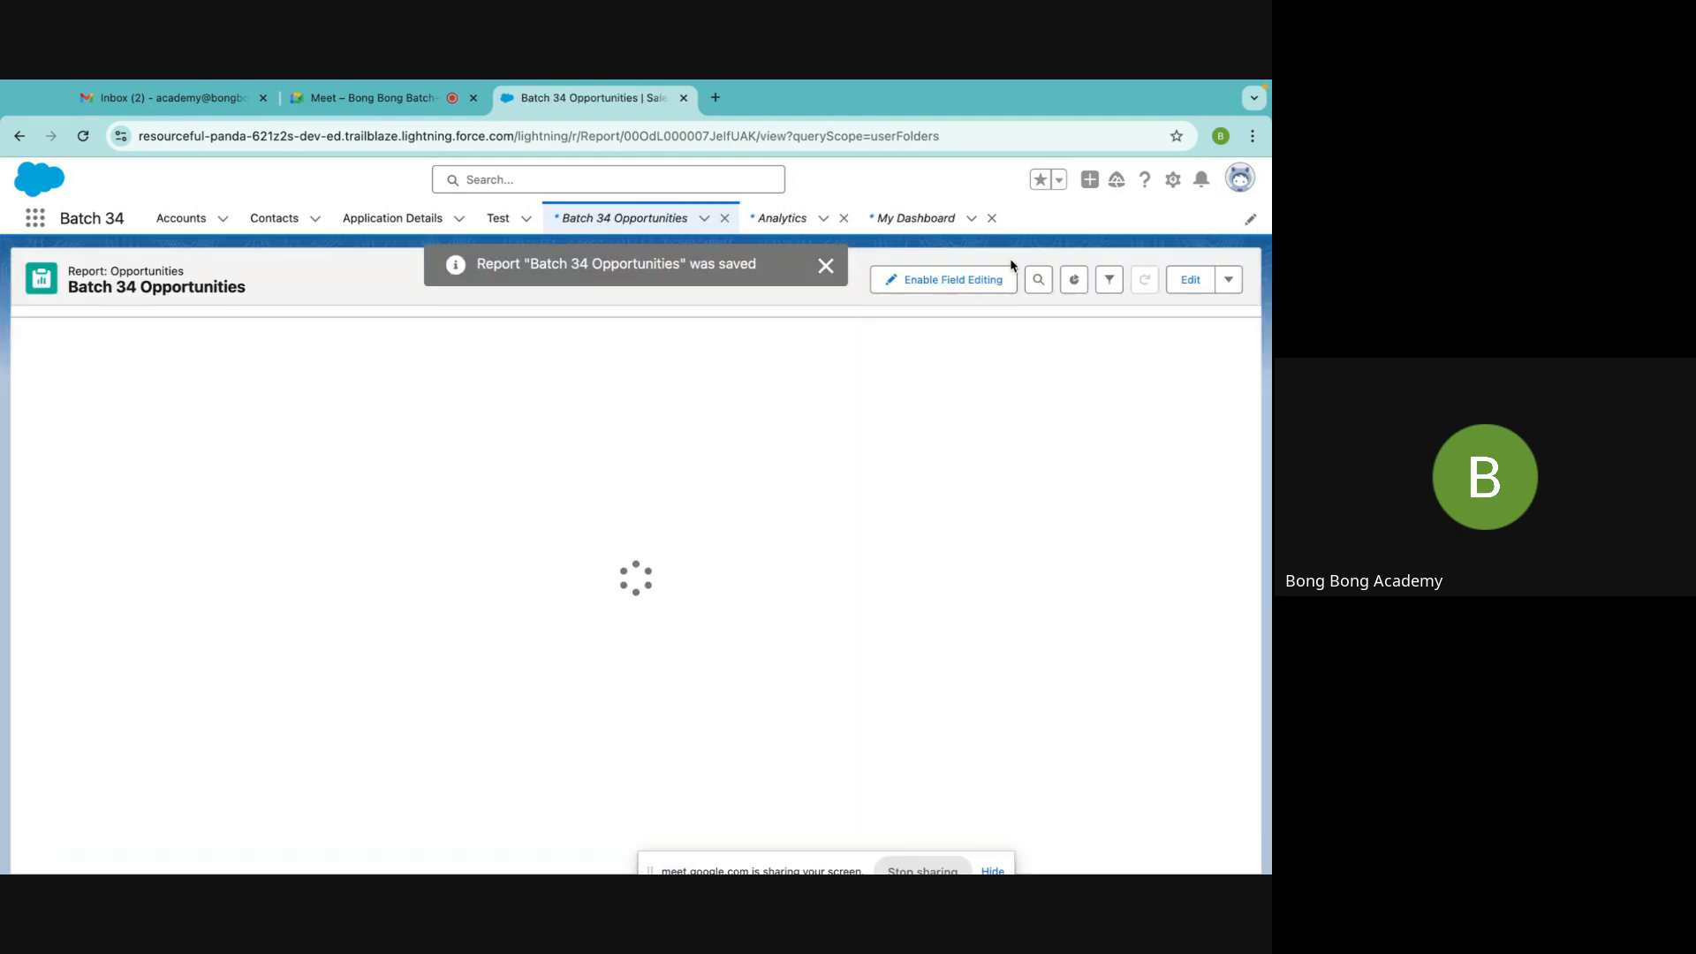
pyautogui.click(822, 268)
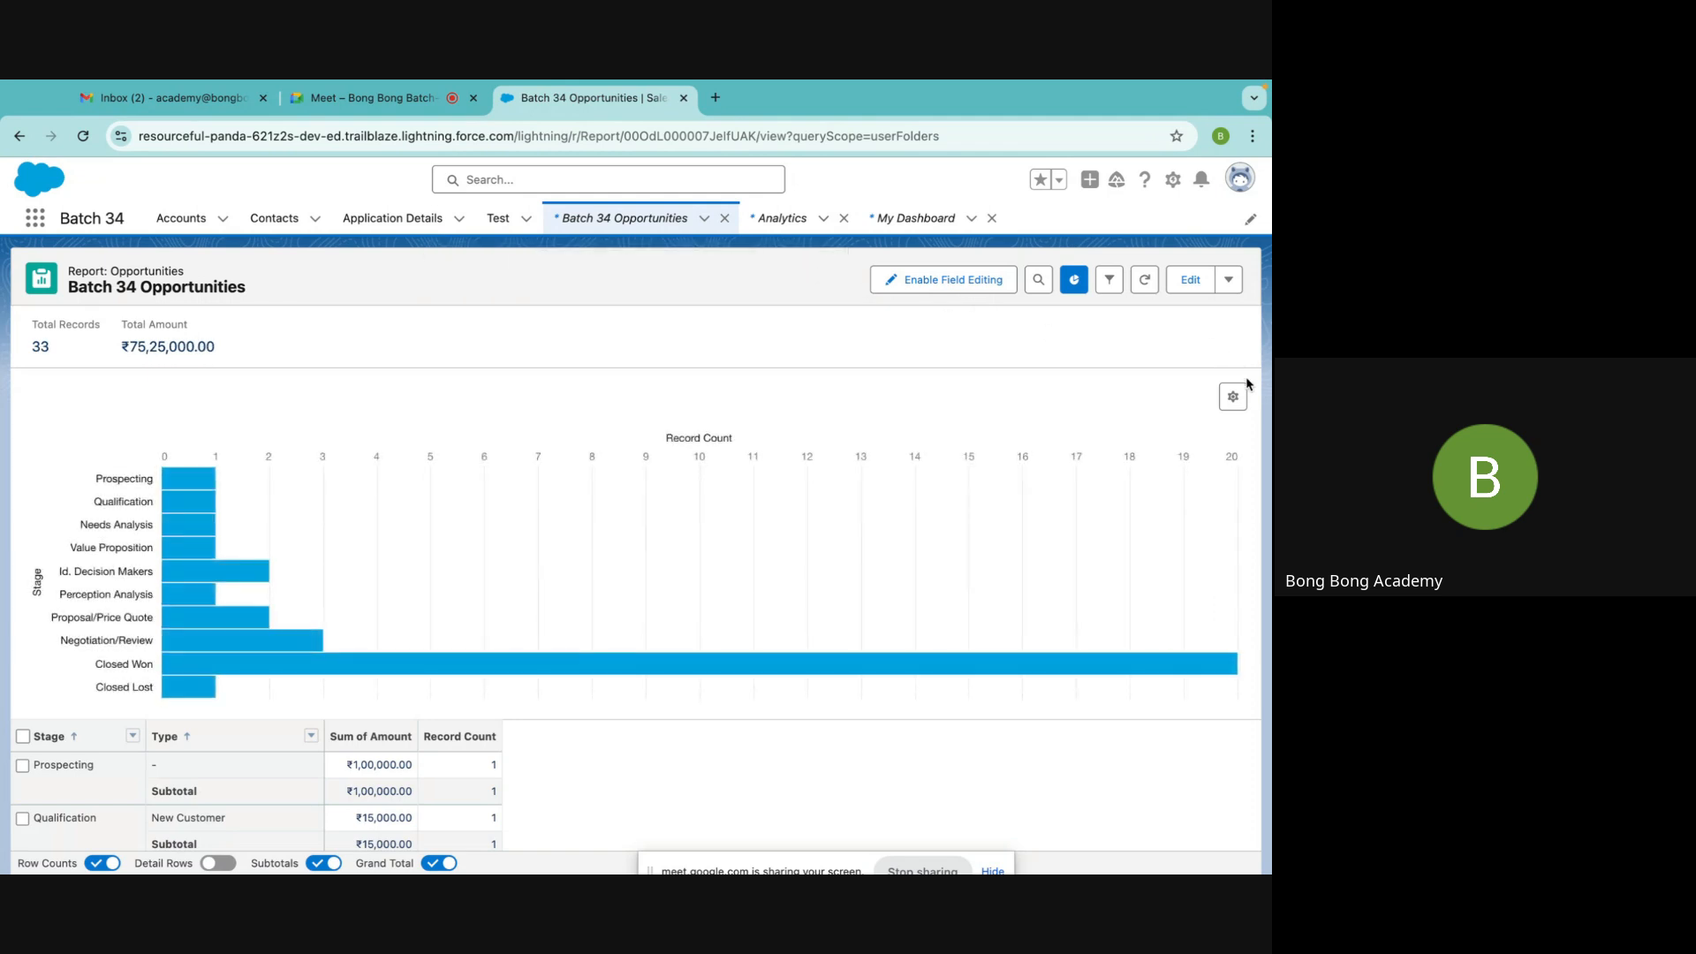
# Hide the chart of the report grouped by Stage and Type, and save the report
pyautogui.click(1073, 280)
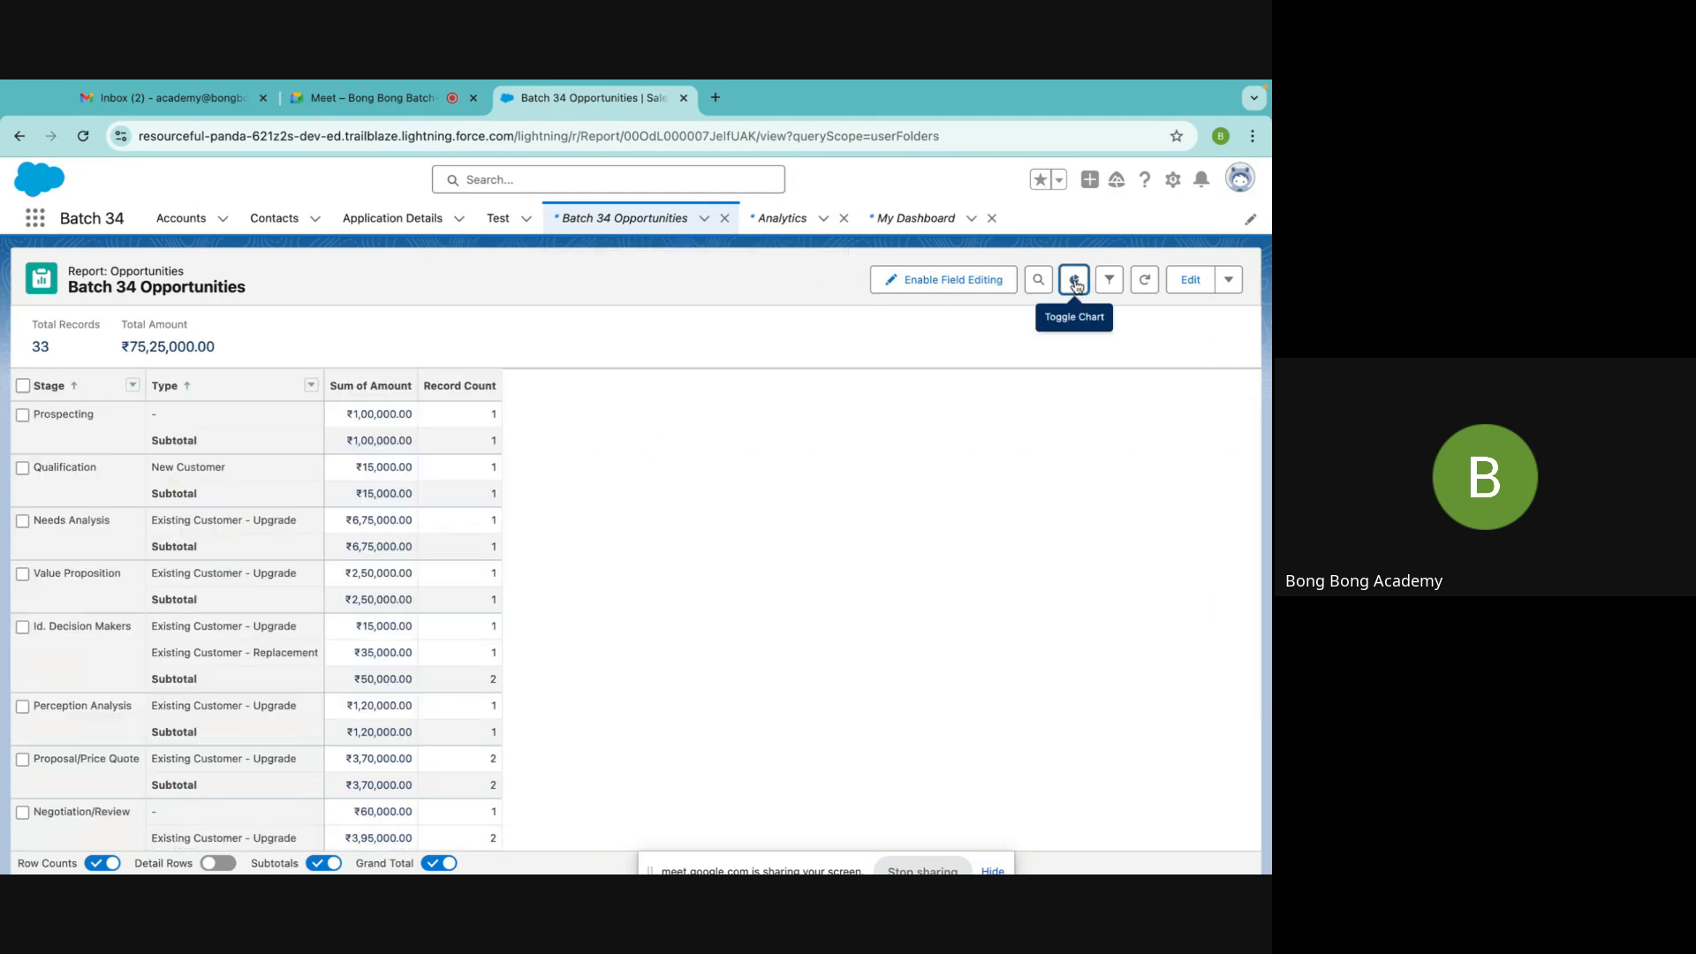
pyautogui.click(1229, 280)
pyautogui.click(1161, 354)
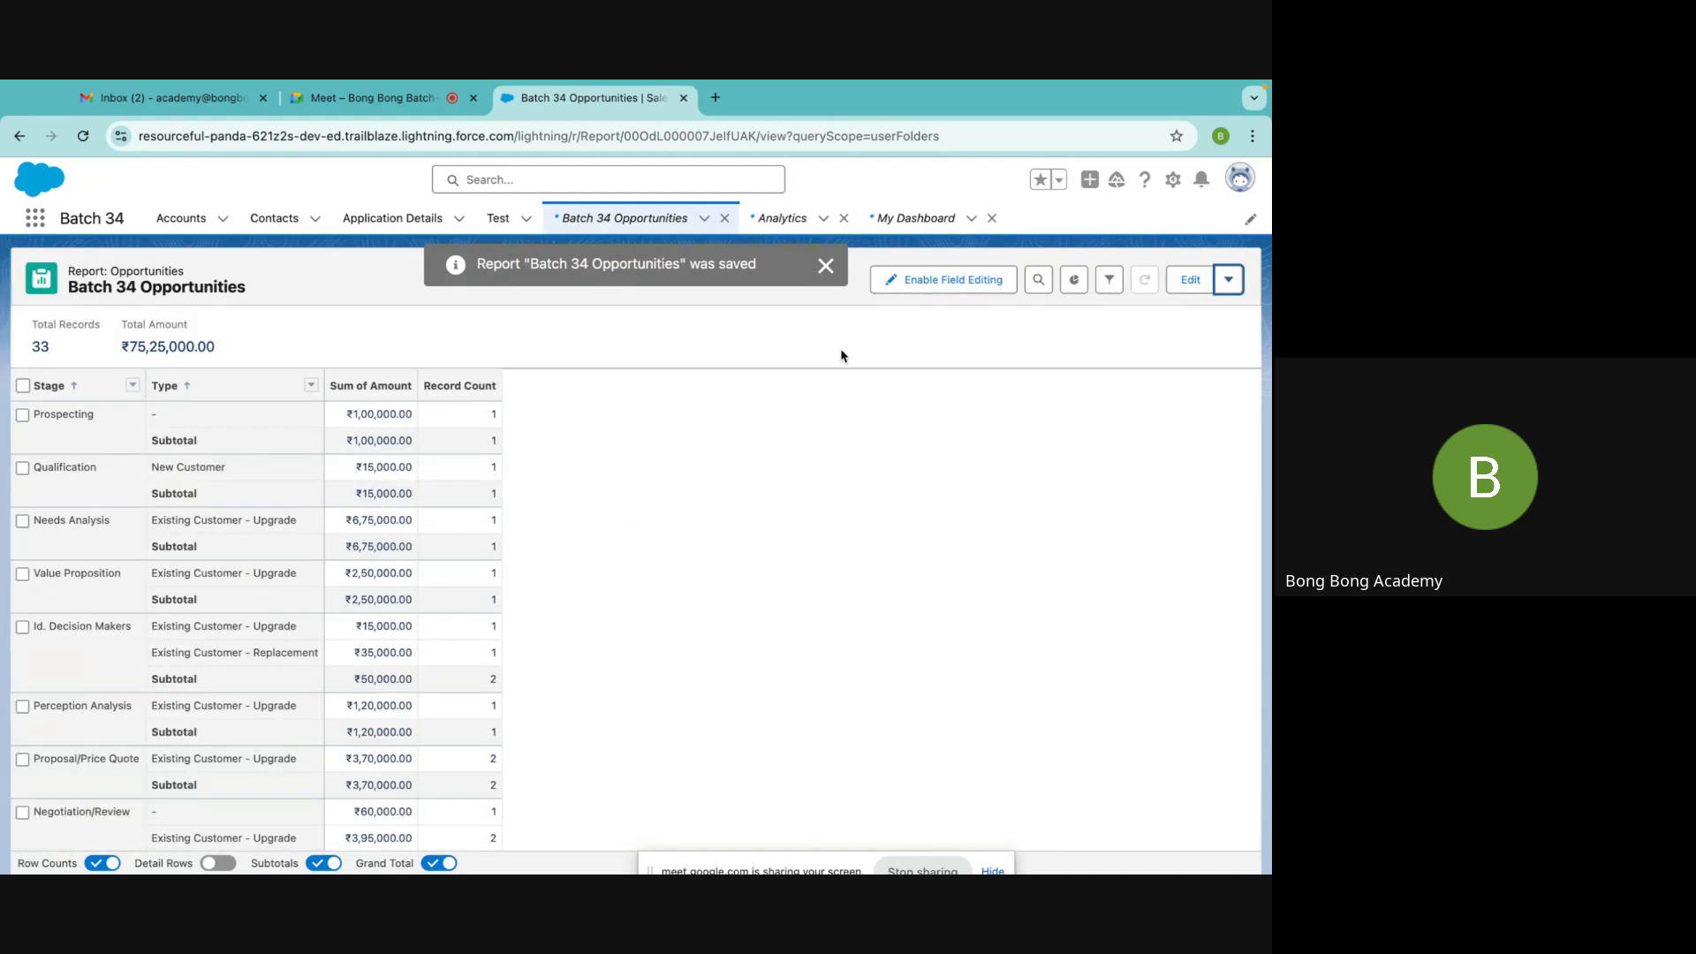
# Look through the grouped rows and turn off the report's row counts and subtotals
pyautogui.moveTo(192, 856)
pyautogui.scroll(-5, 176, 592)
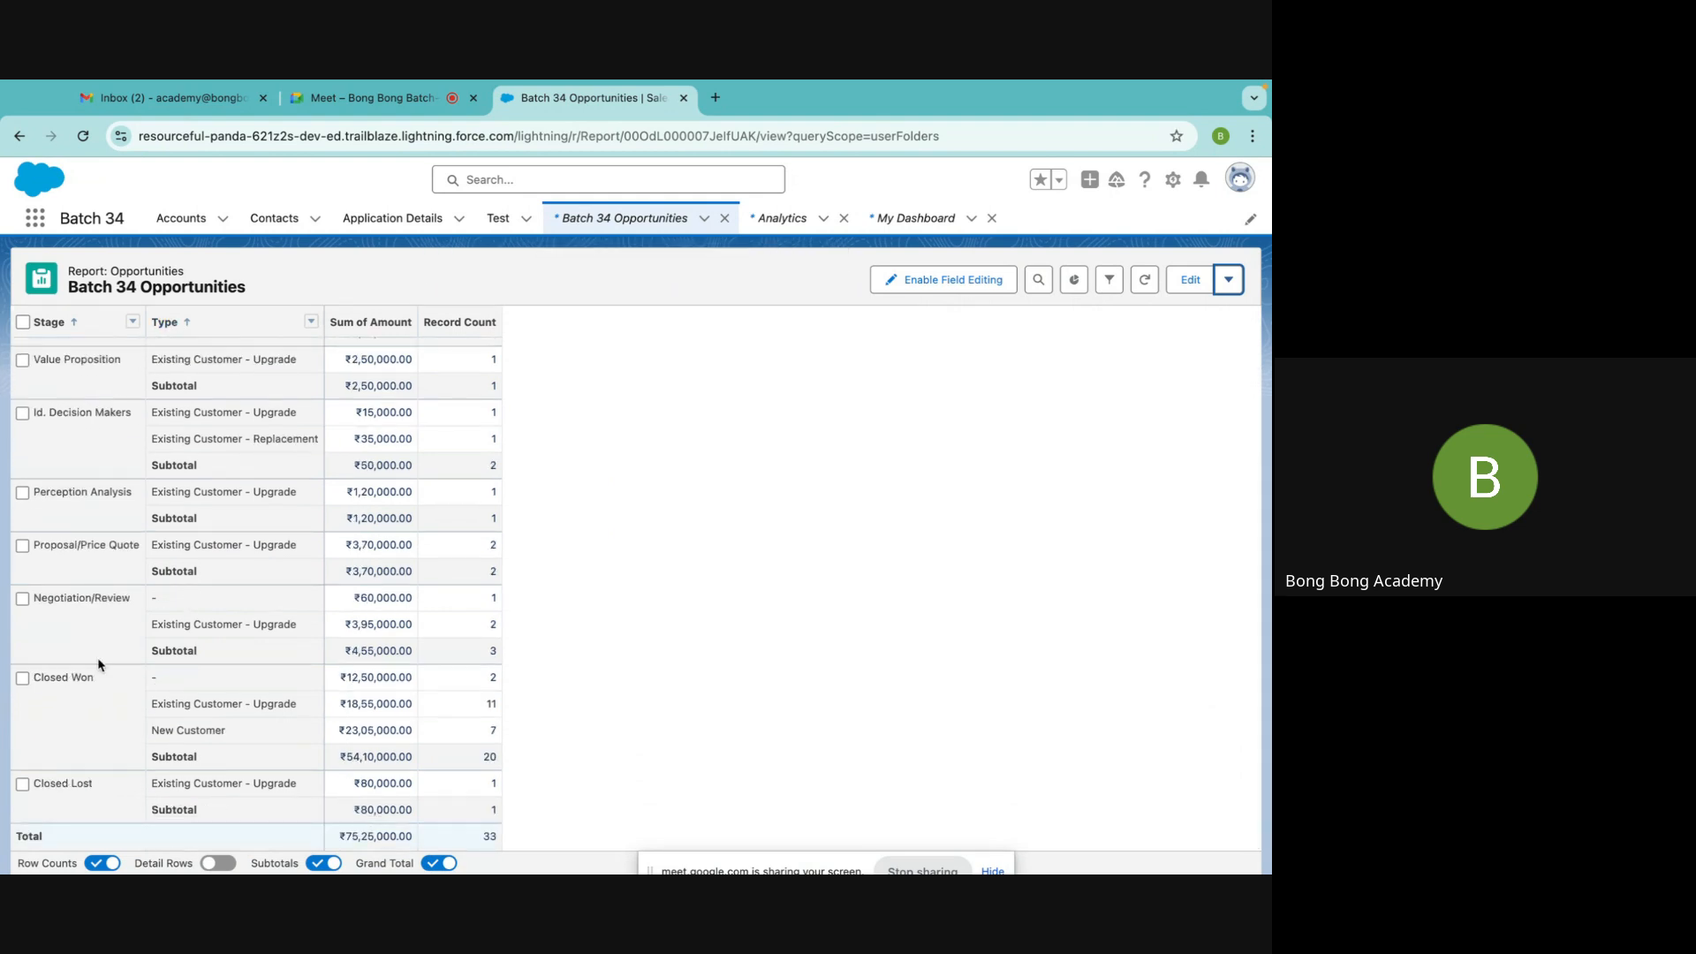
pyautogui.click(97, 863)
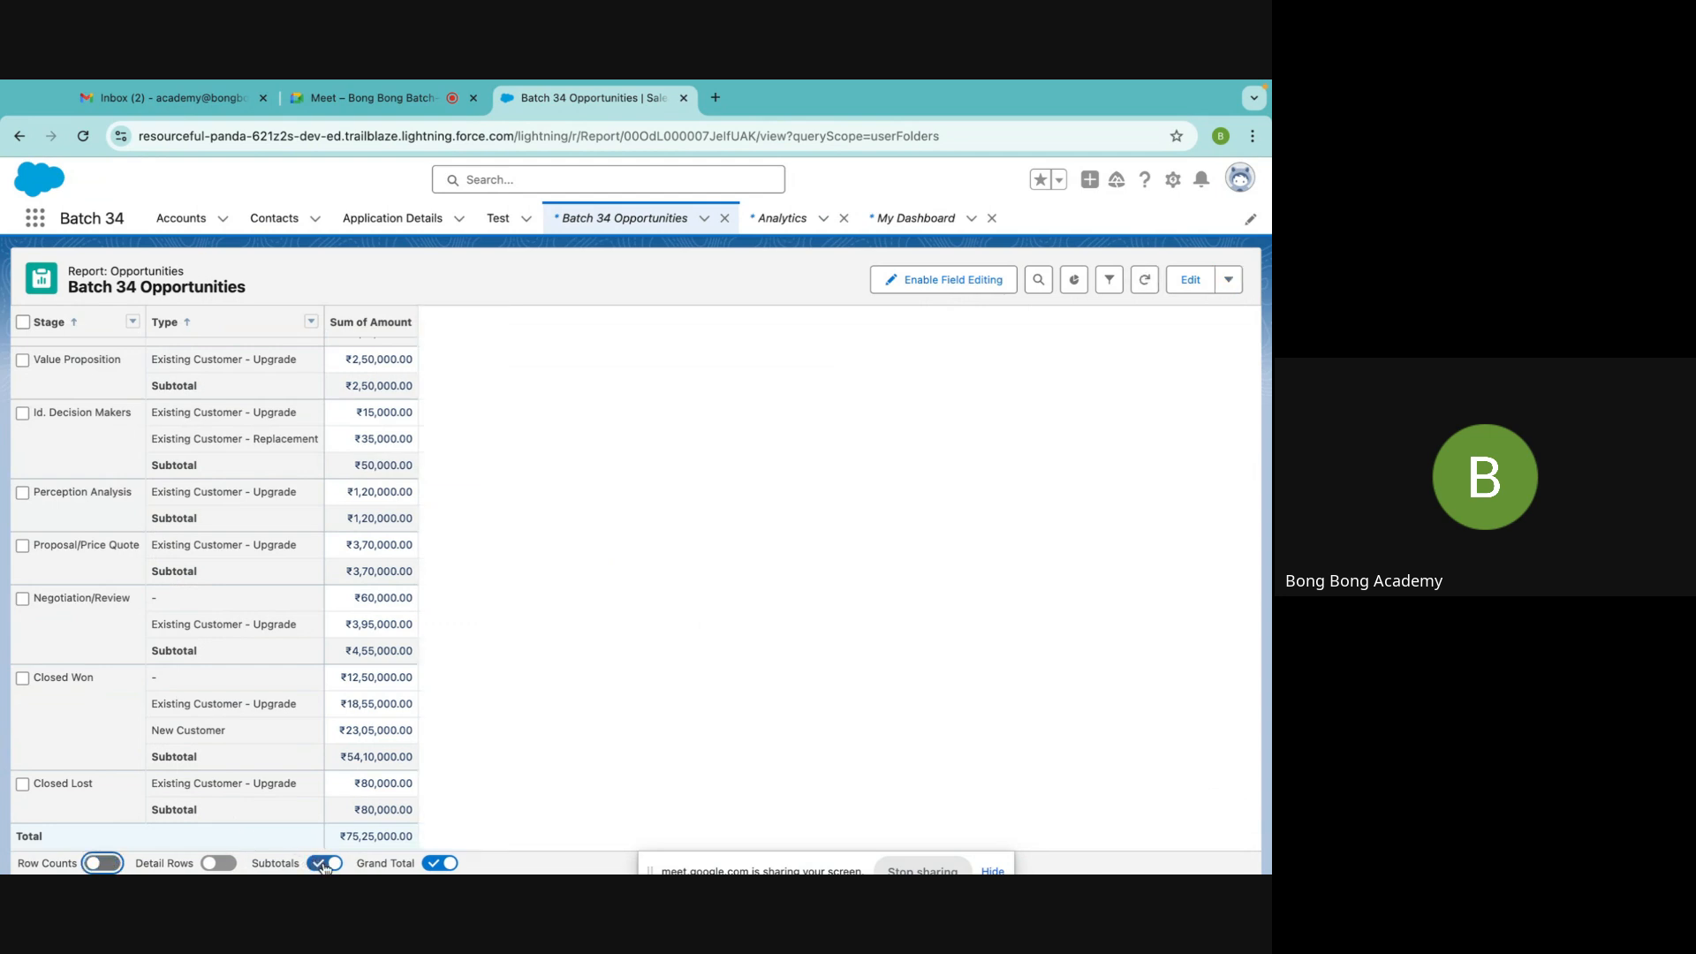
pyautogui.click(324, 863)
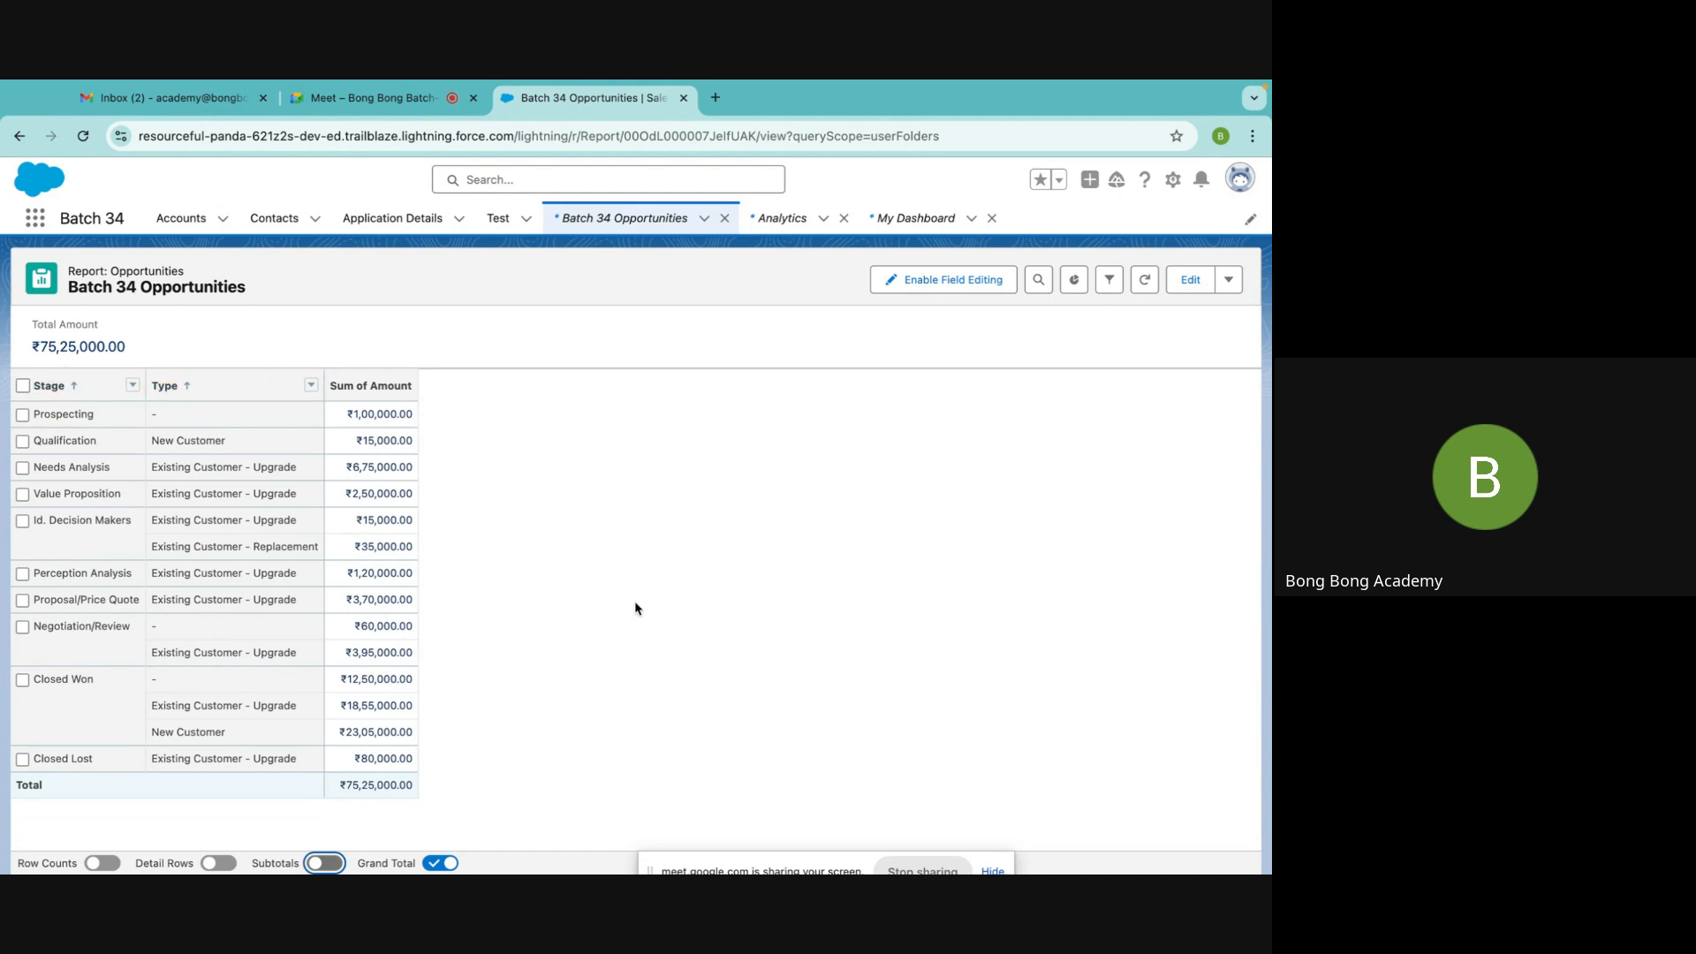
# Show the chart again and display it as Stacked Bar, trying Stacked Column before returning to Stacked Bar
pyautogui.click(1080, 288)
pyautogui.click(1233, 396)
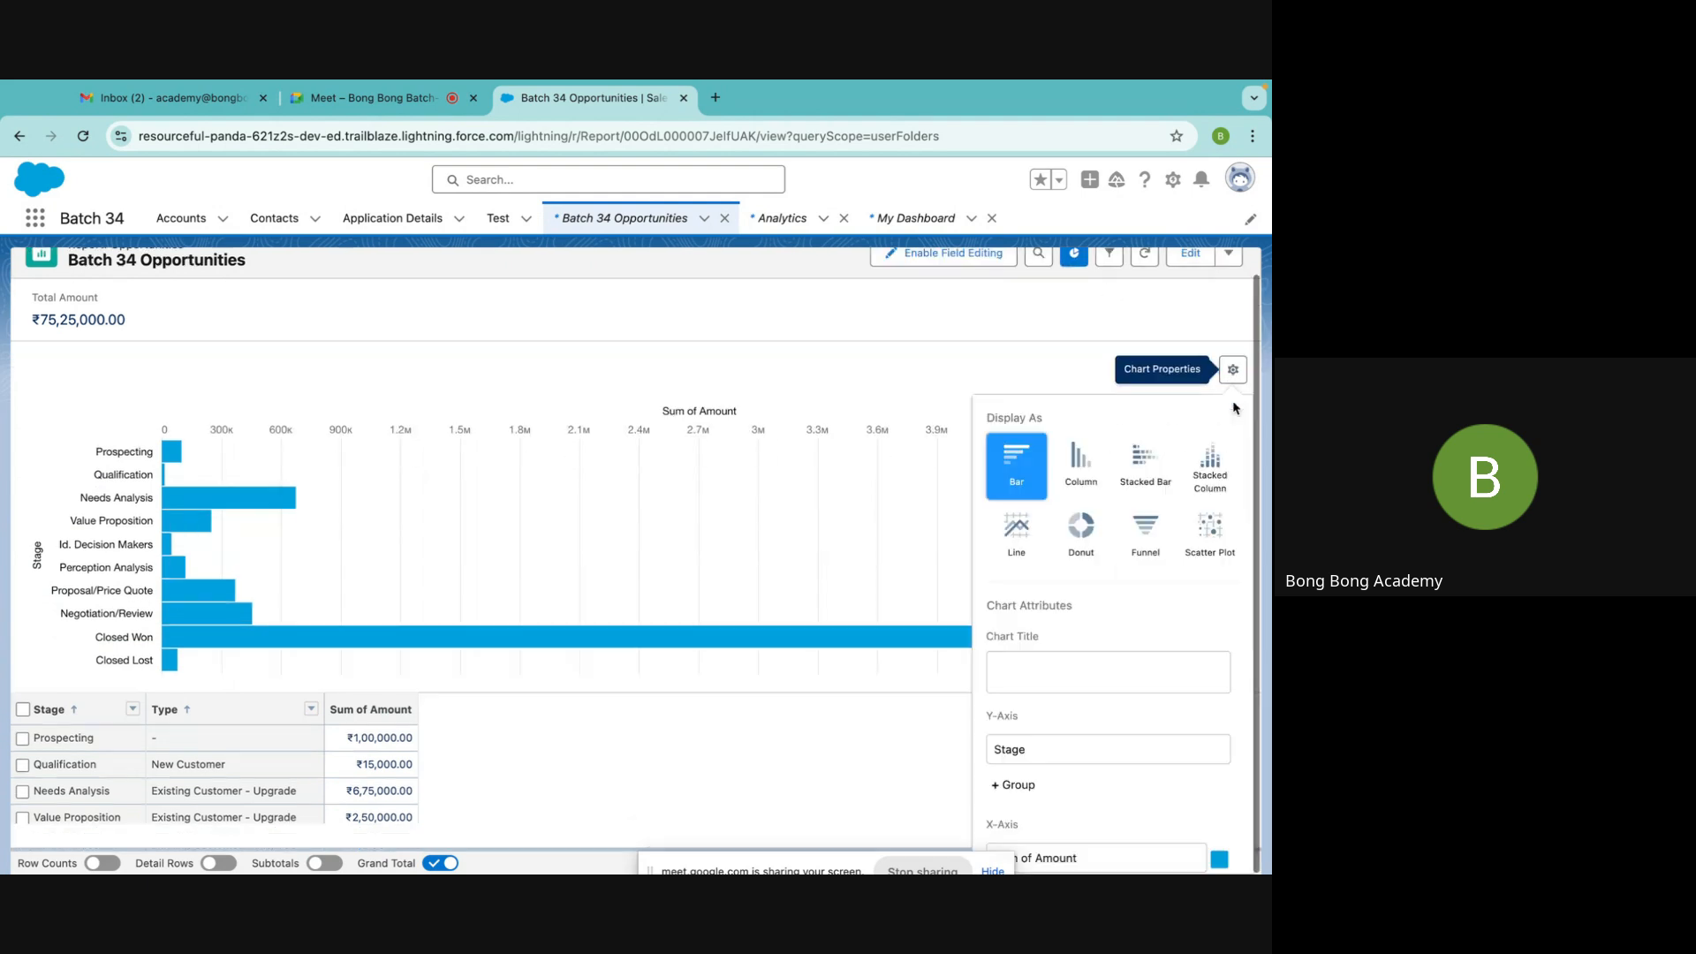
pyautogui.click(1148, 466)
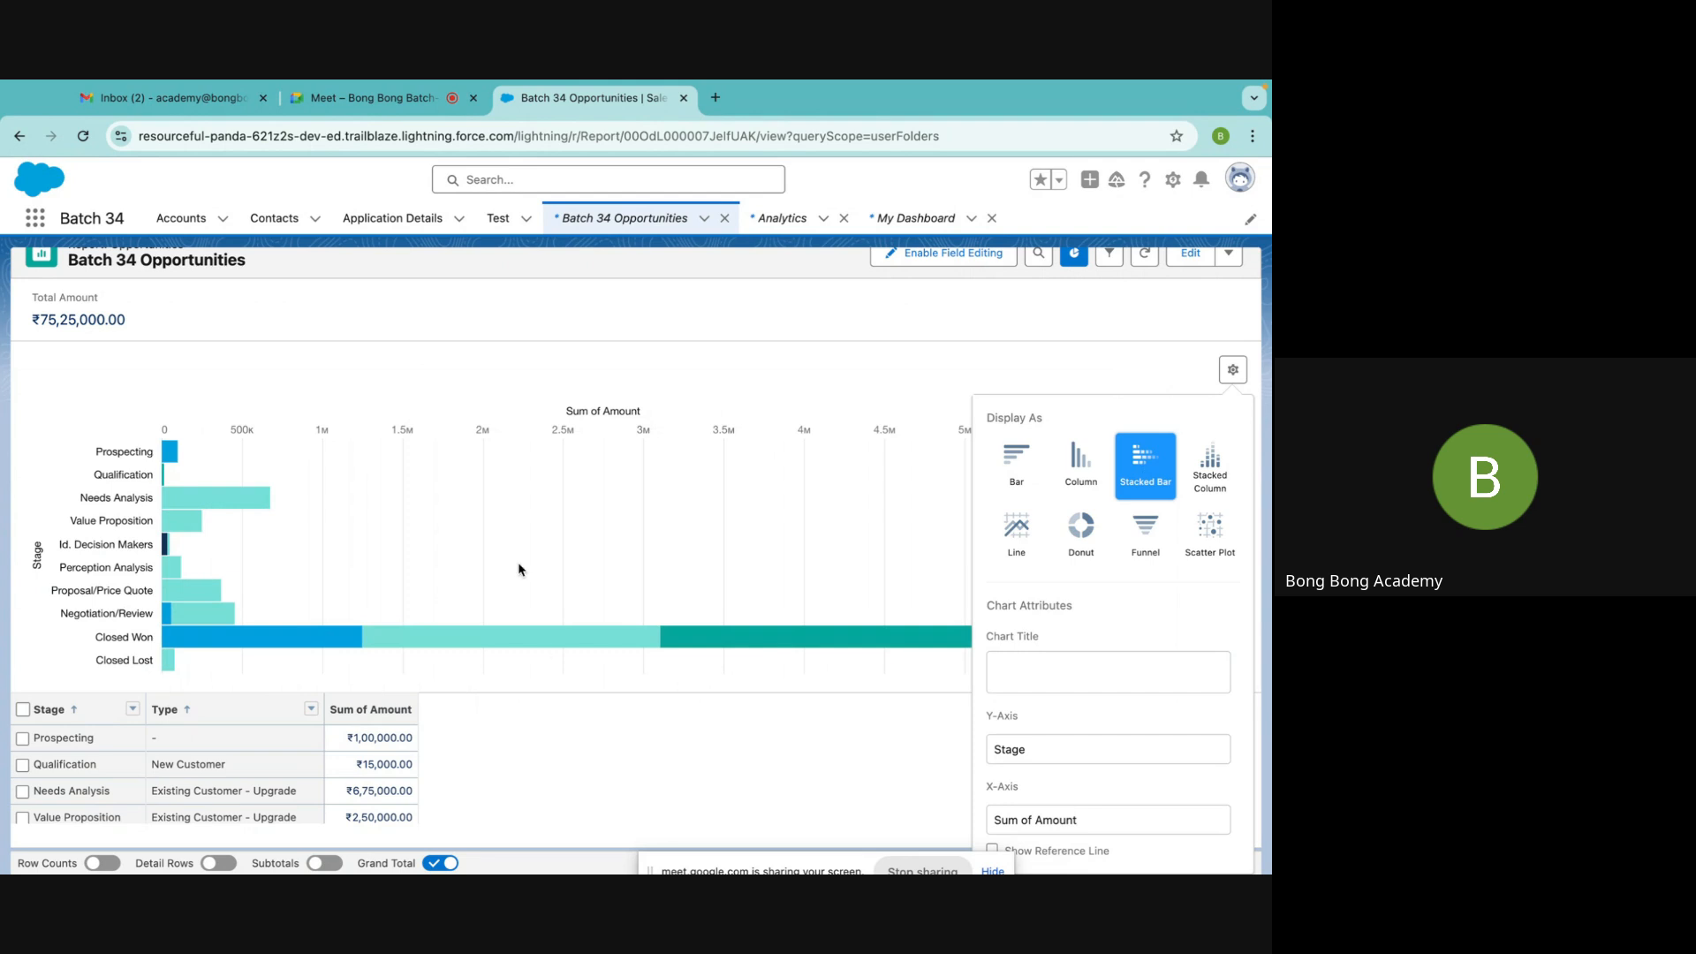
pyautogui.scroll(-2, 519, 570)
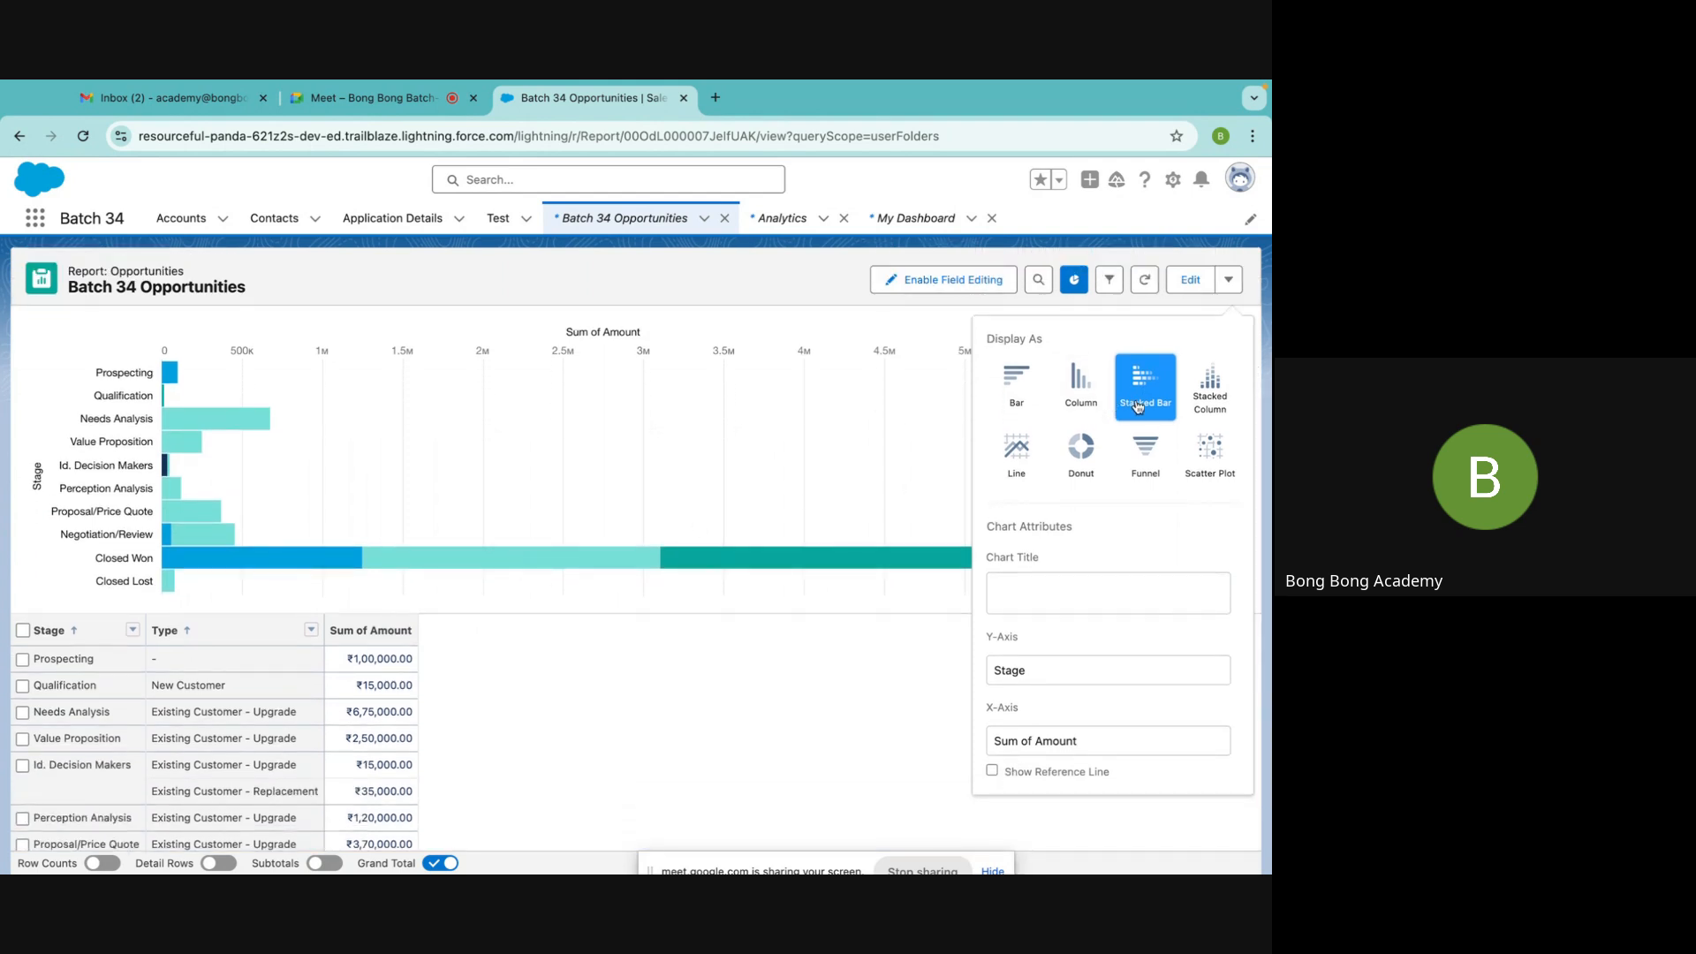
pyautogui.click(1201, 403)
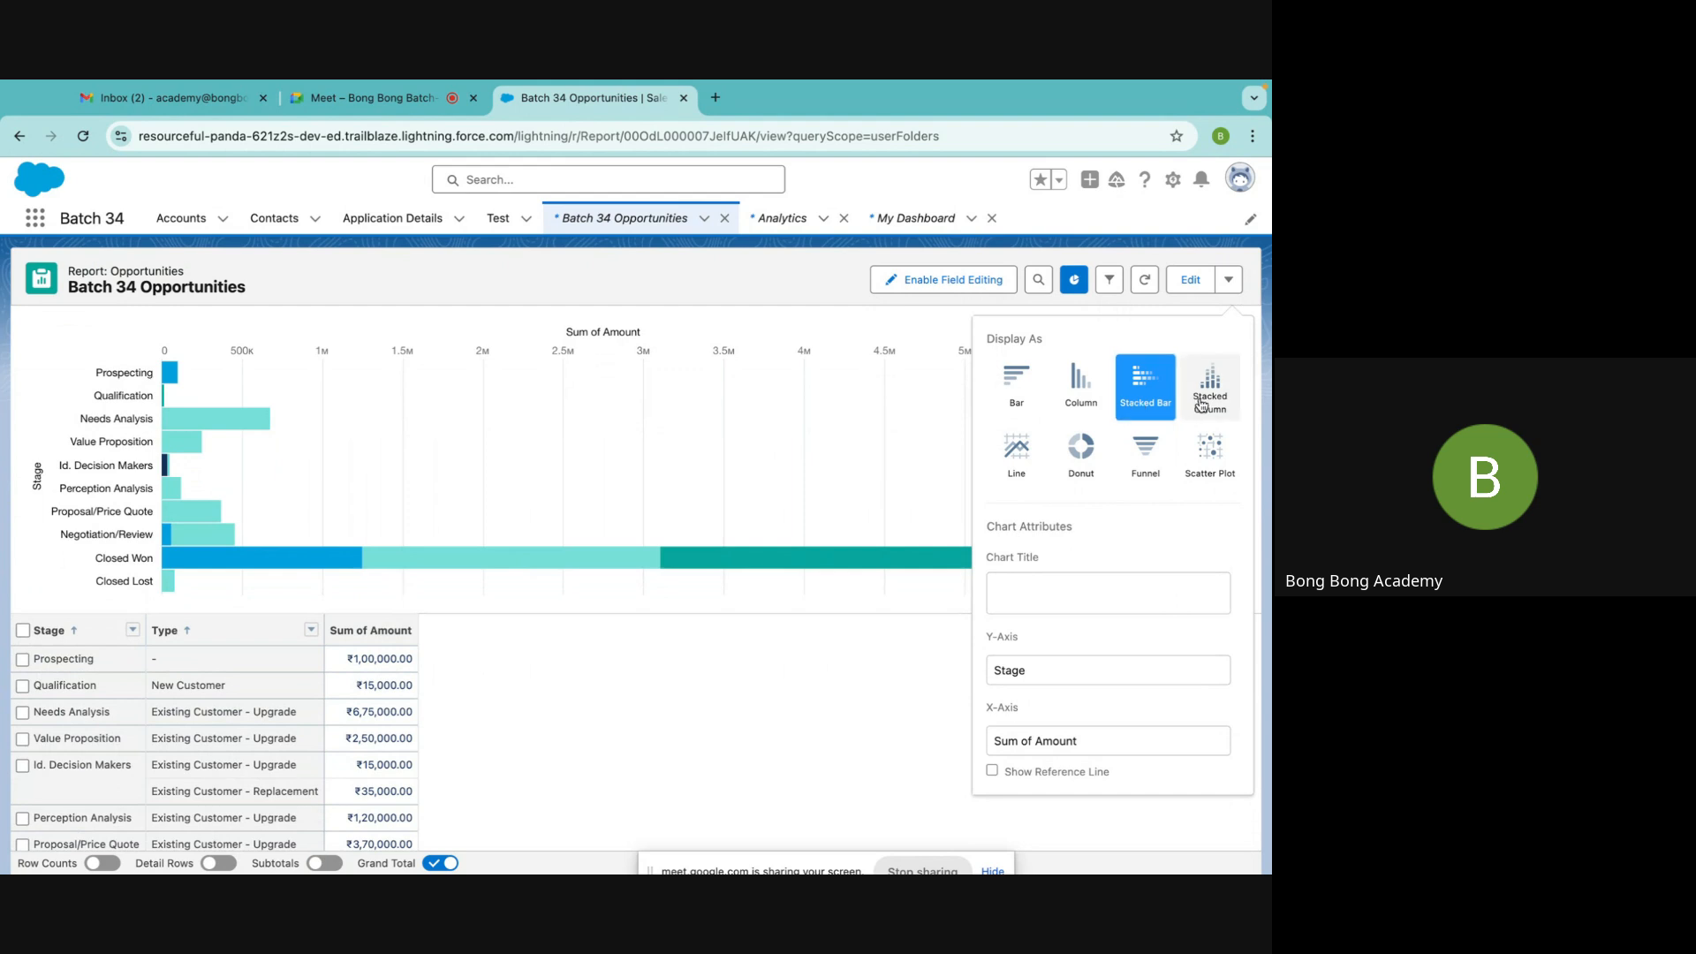
pyautogui.click(1145, 388)
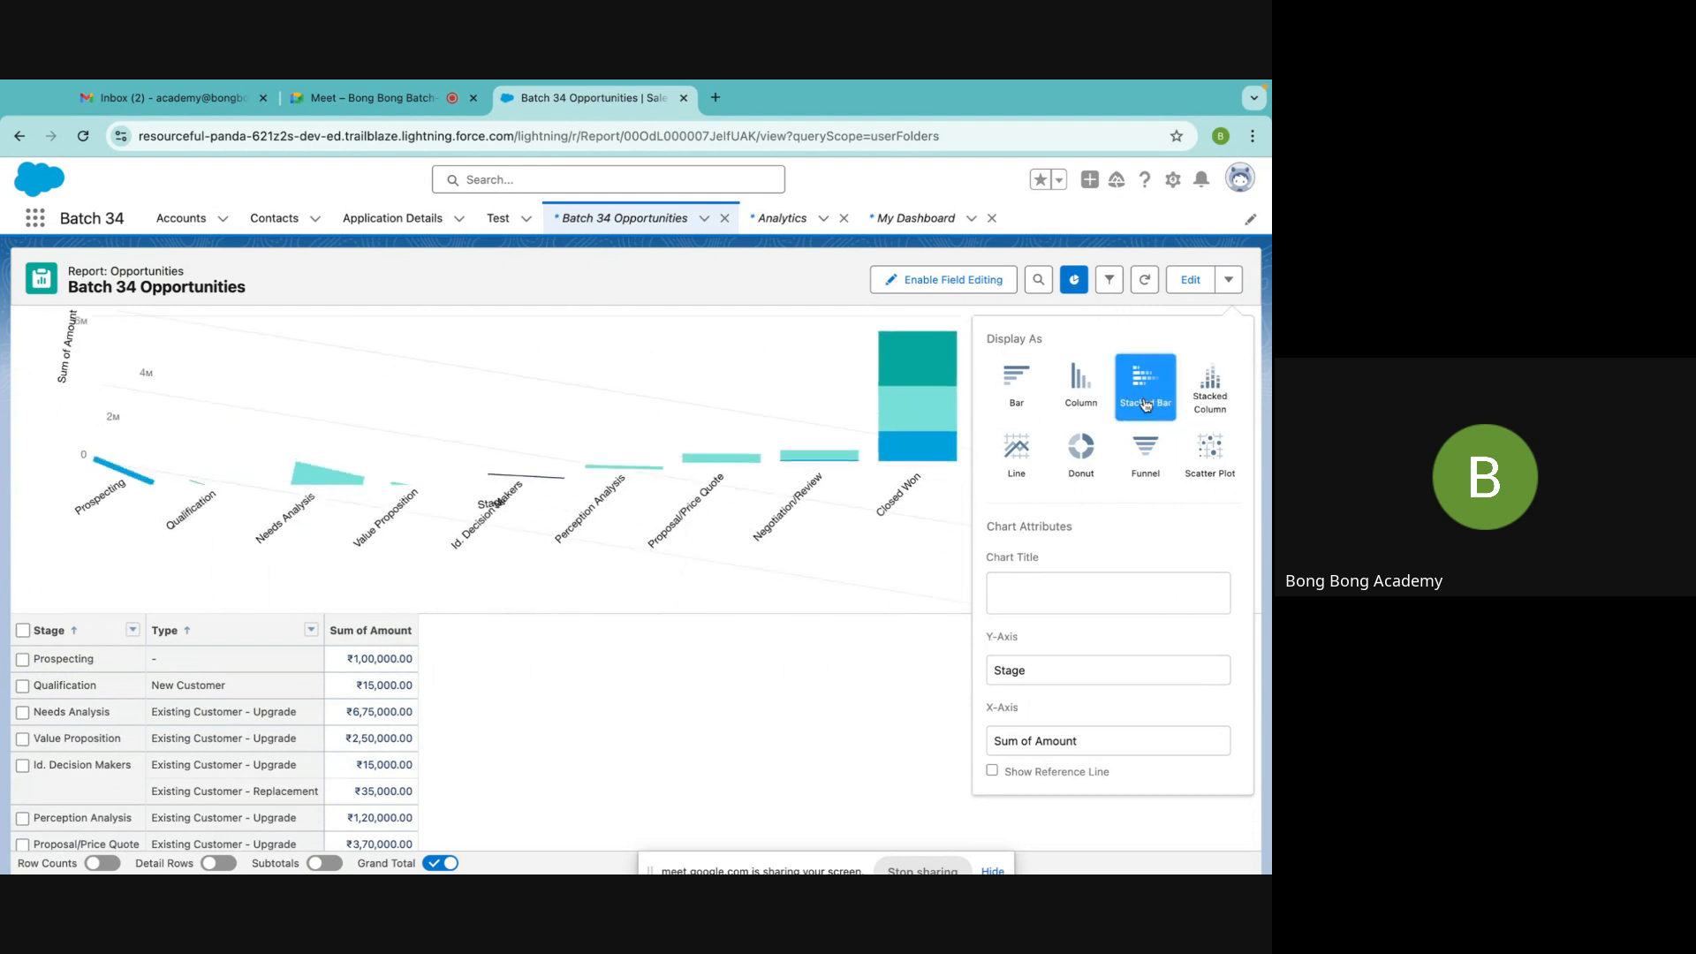
pyautogui.click(716, 305)
# Review the stacked bar chart with its Type legend and table, and save the report
pyautogui.scroll(-5, 977, 590)
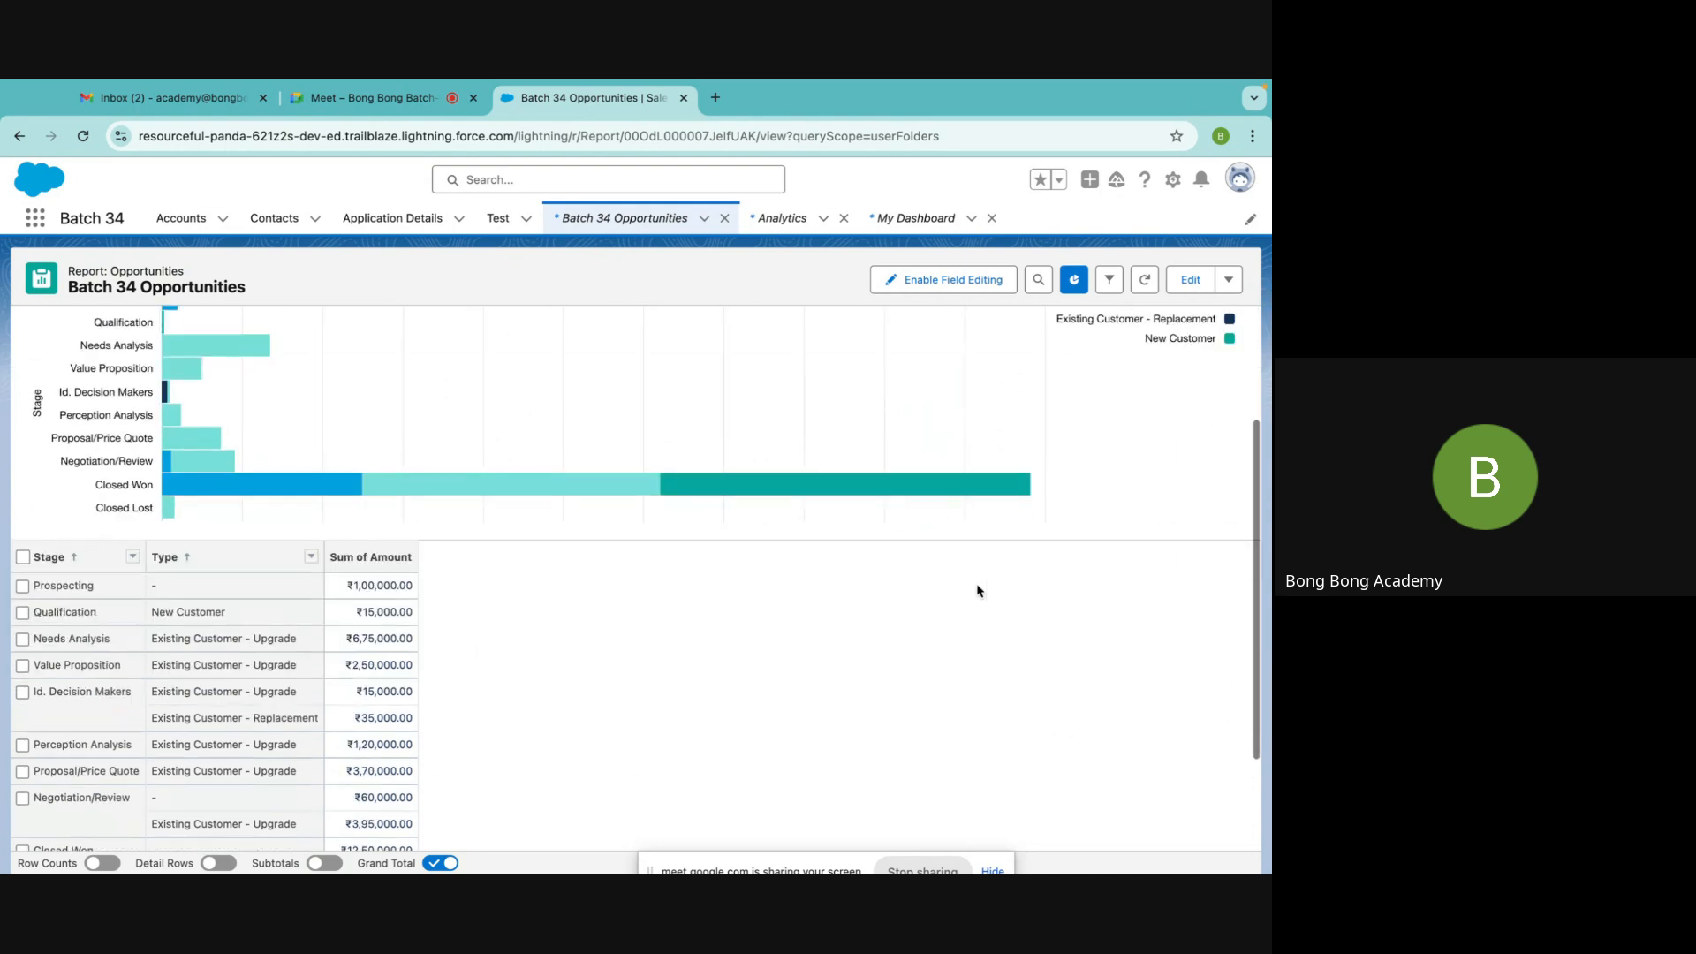
pyautogui.scroll(3, 977, 590)
pyautogui.scroll(2, 976, 589)
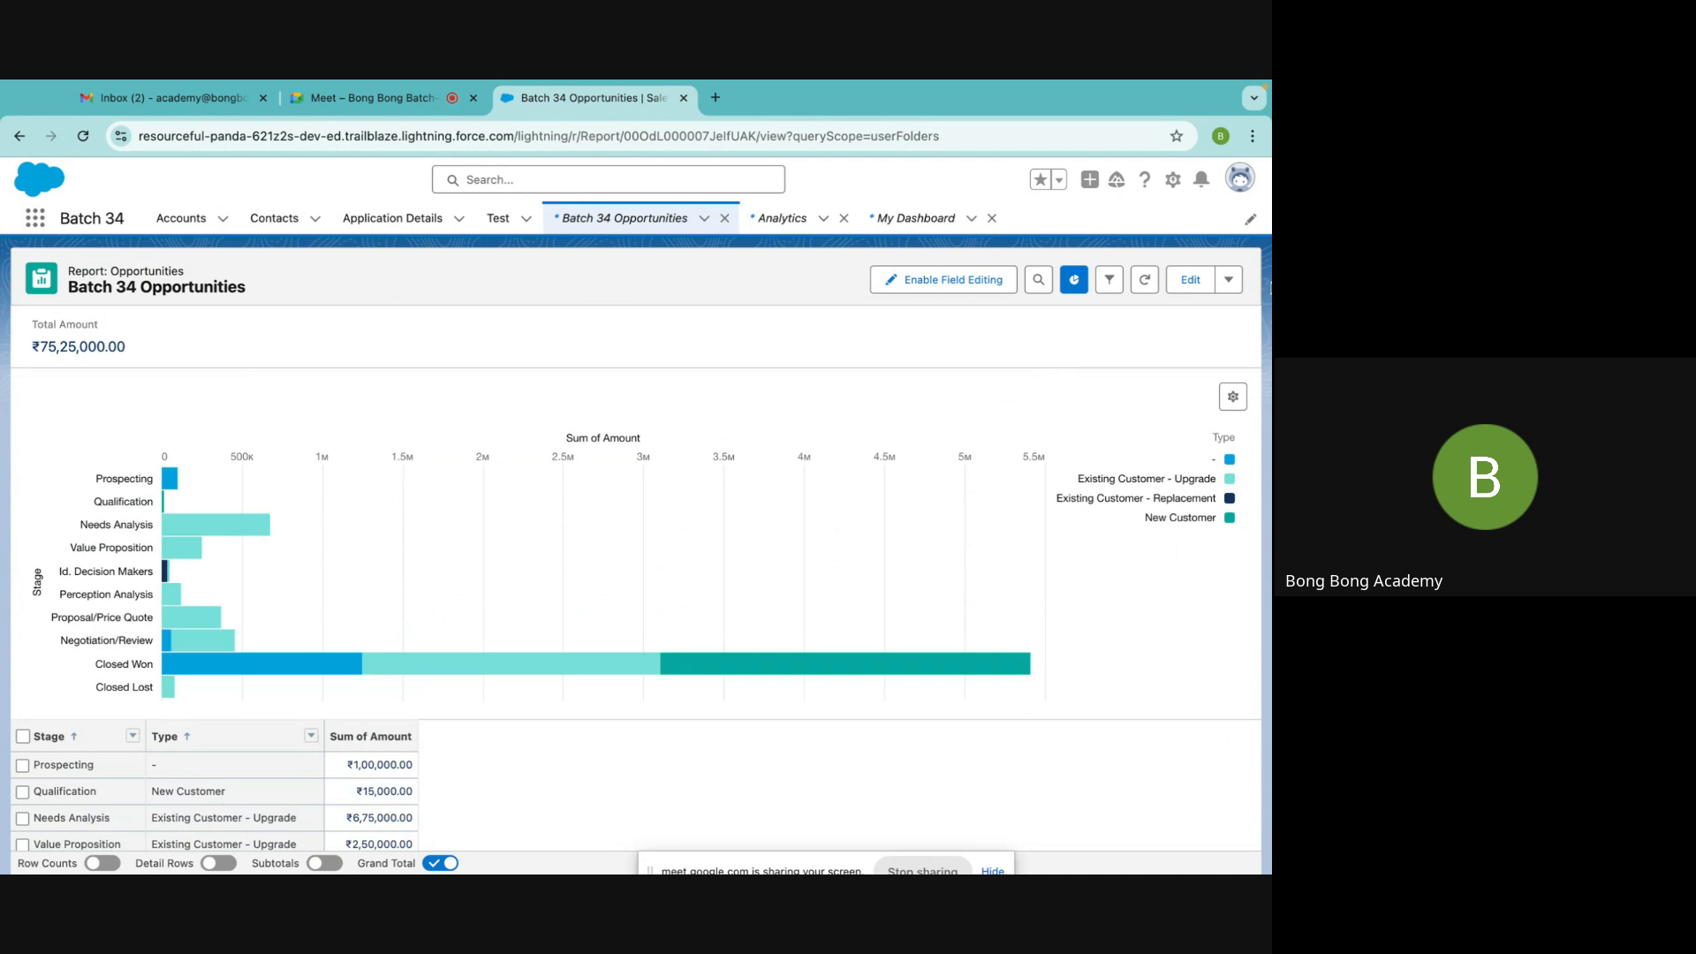
pyautogui.click(1228, 280)
pyautogui.click(1153, 347)
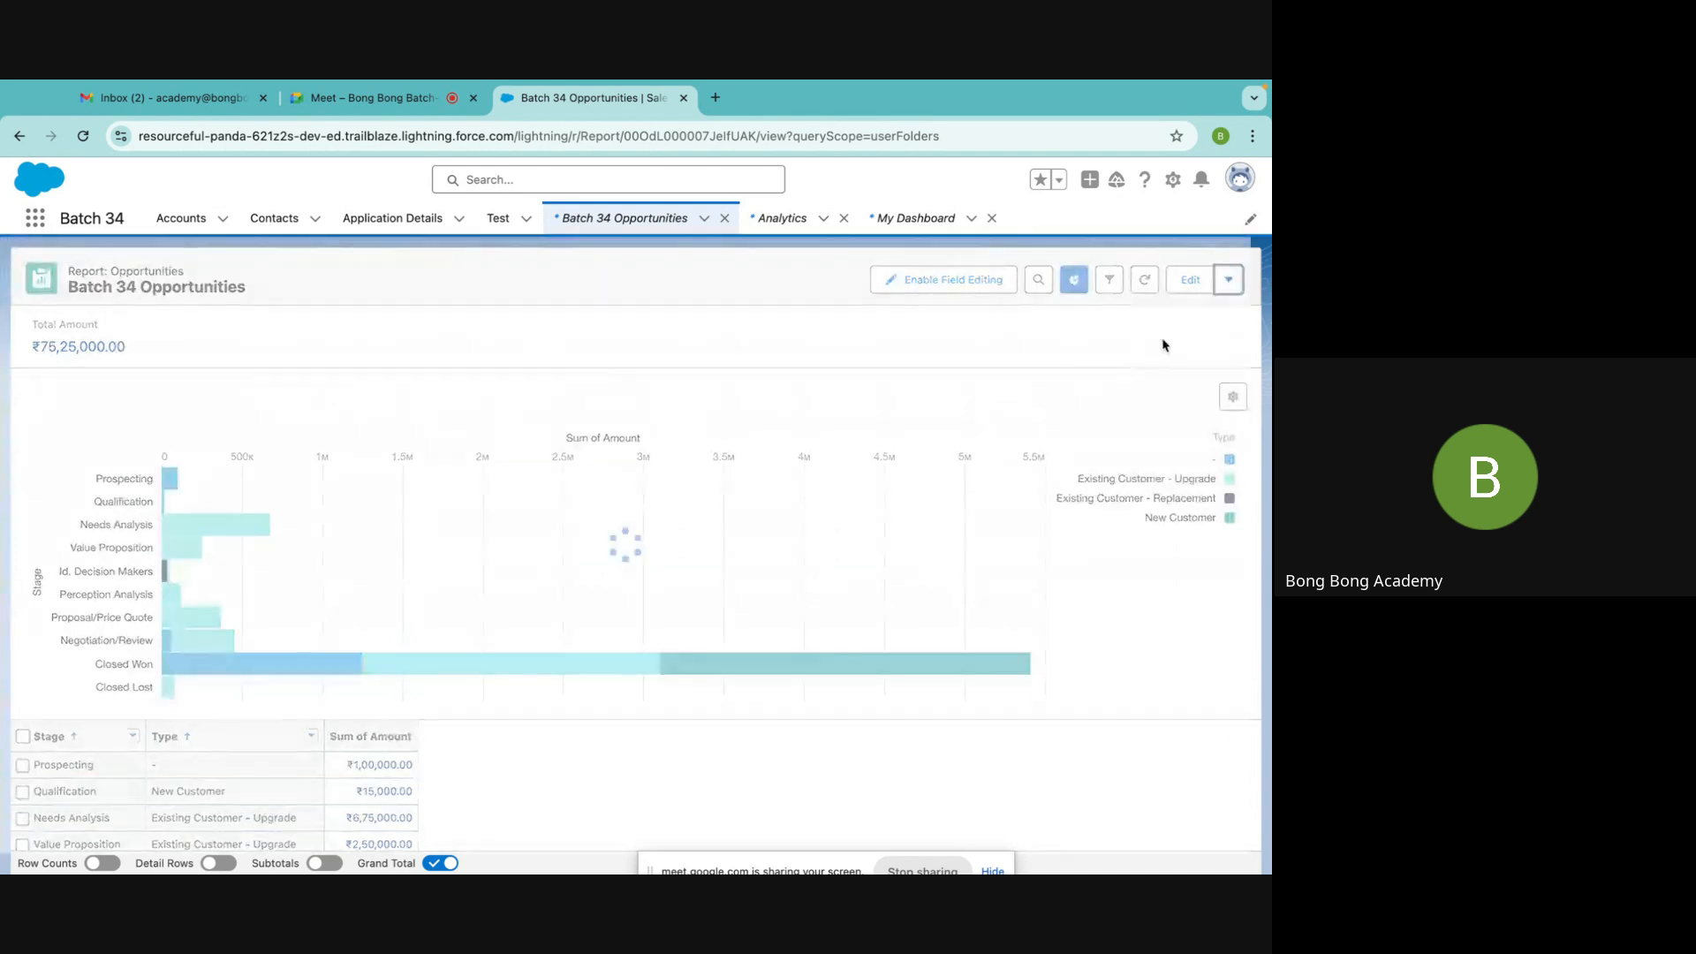
# Edit the report to move Type from the row groups to the column groups, save and run it, and dismiss the notification
pyautogui.click(1189, 280)
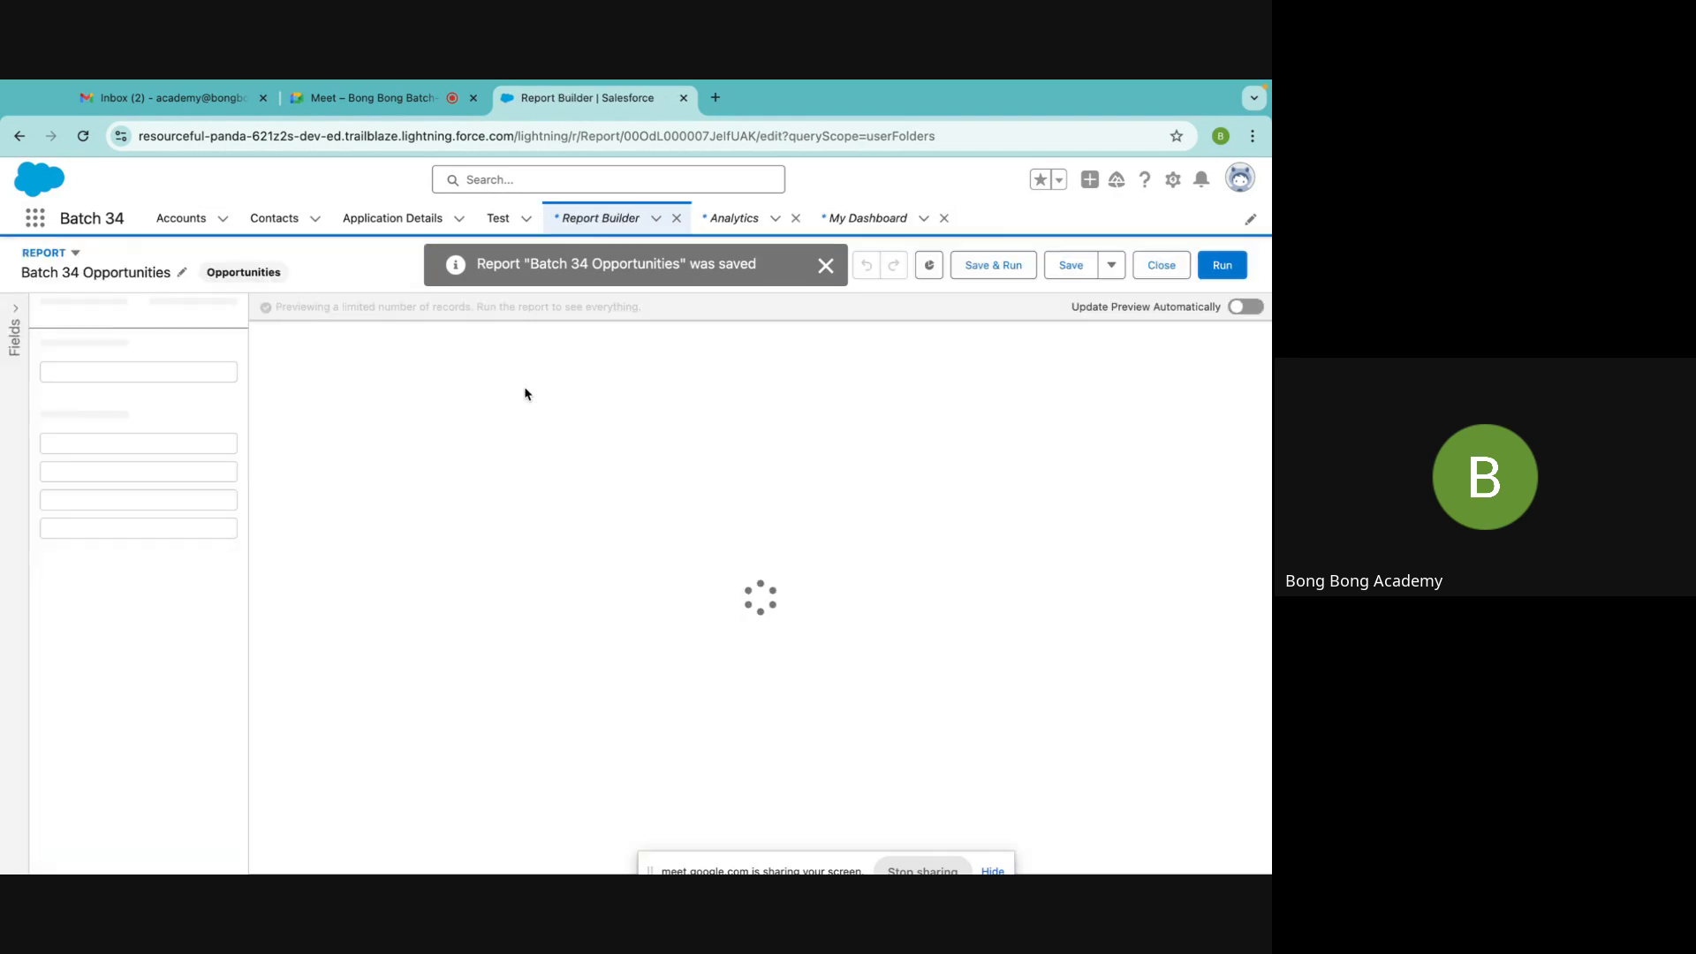
pyautogui.moveTo(73, 454); pyautogui.dragTo(88, 524)
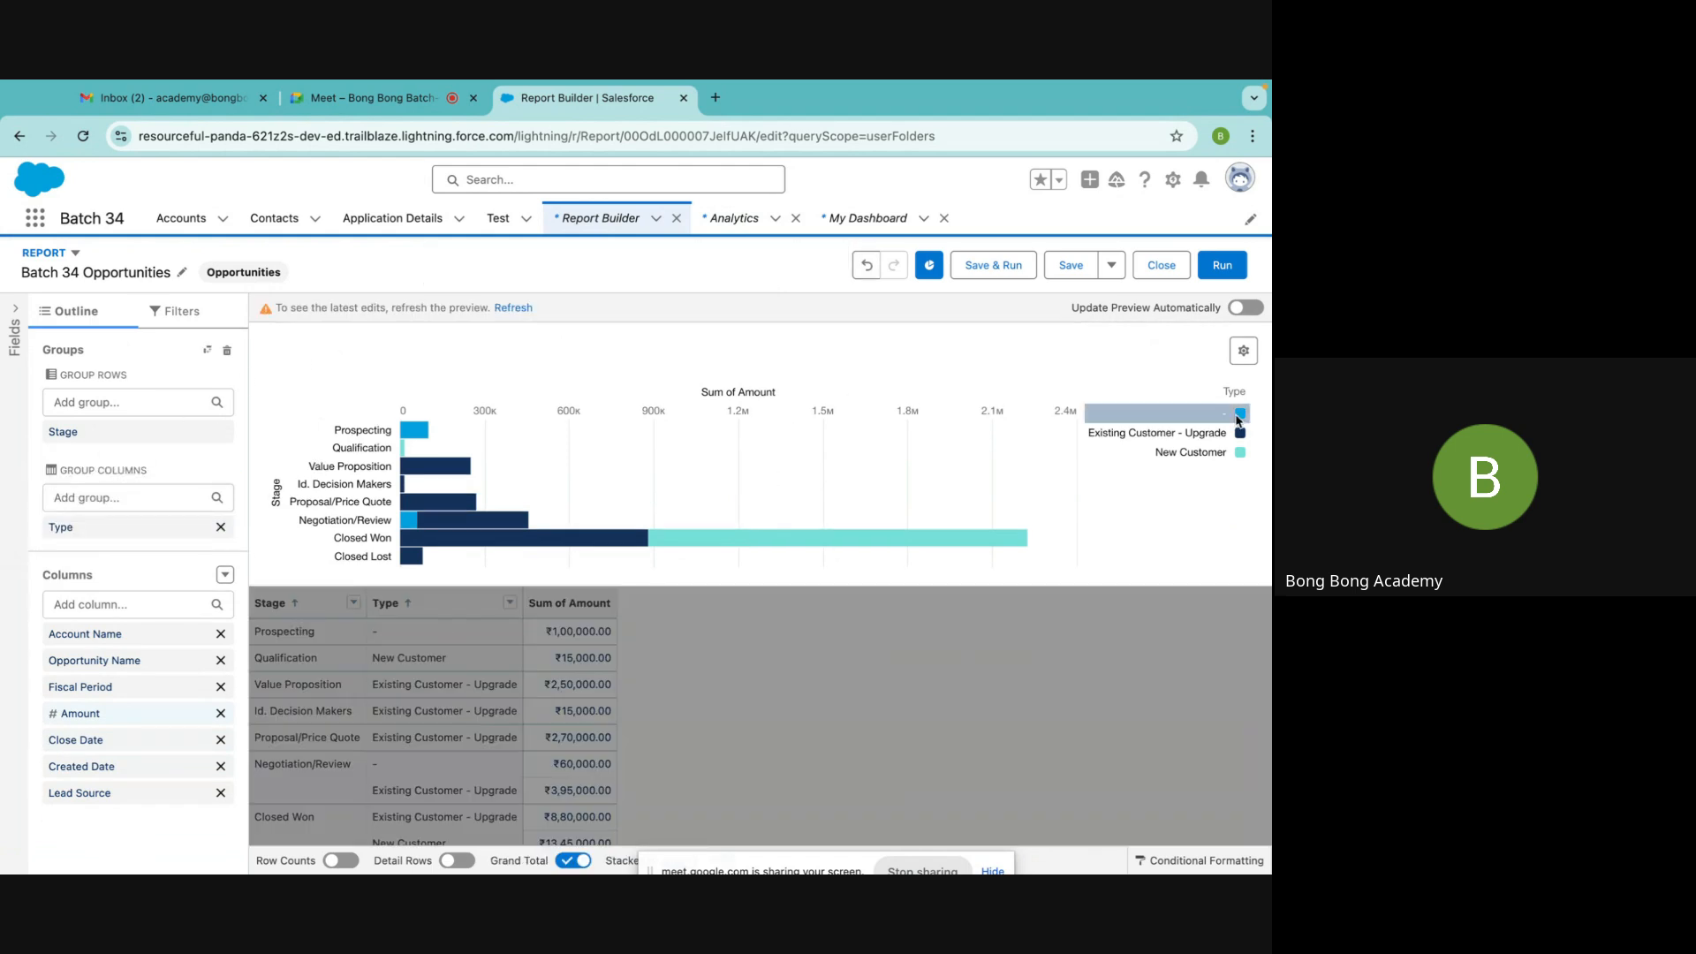
pyautogui.click(987, 268)
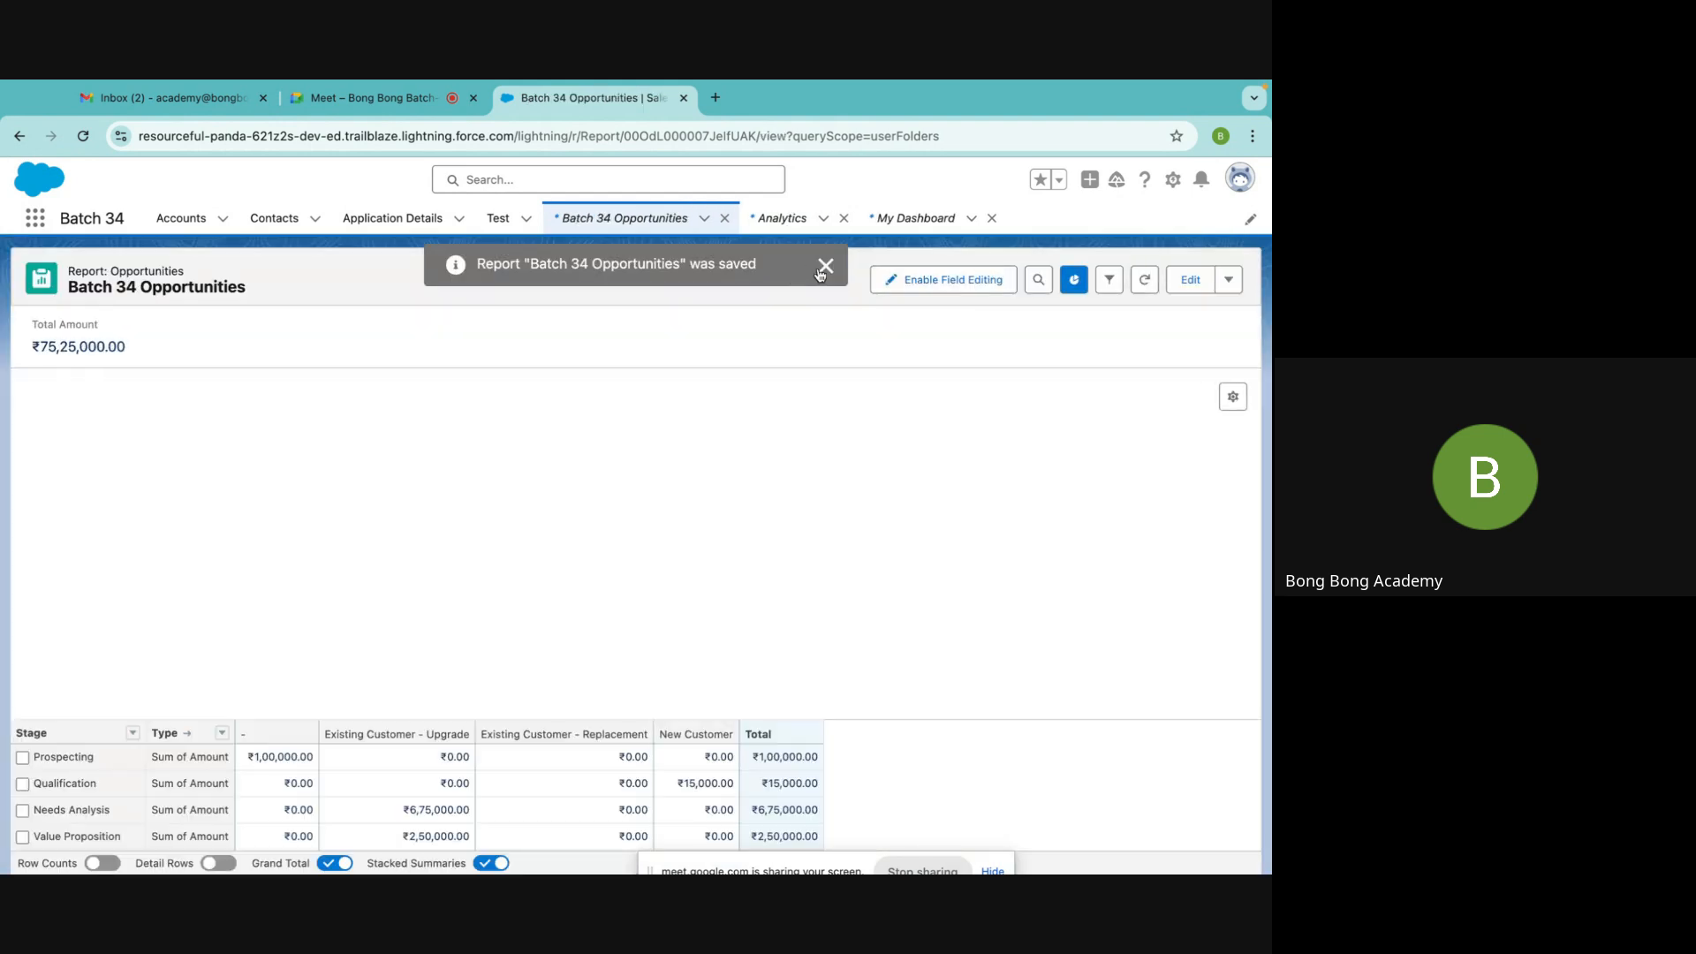
pyautogui.click(819, 271)
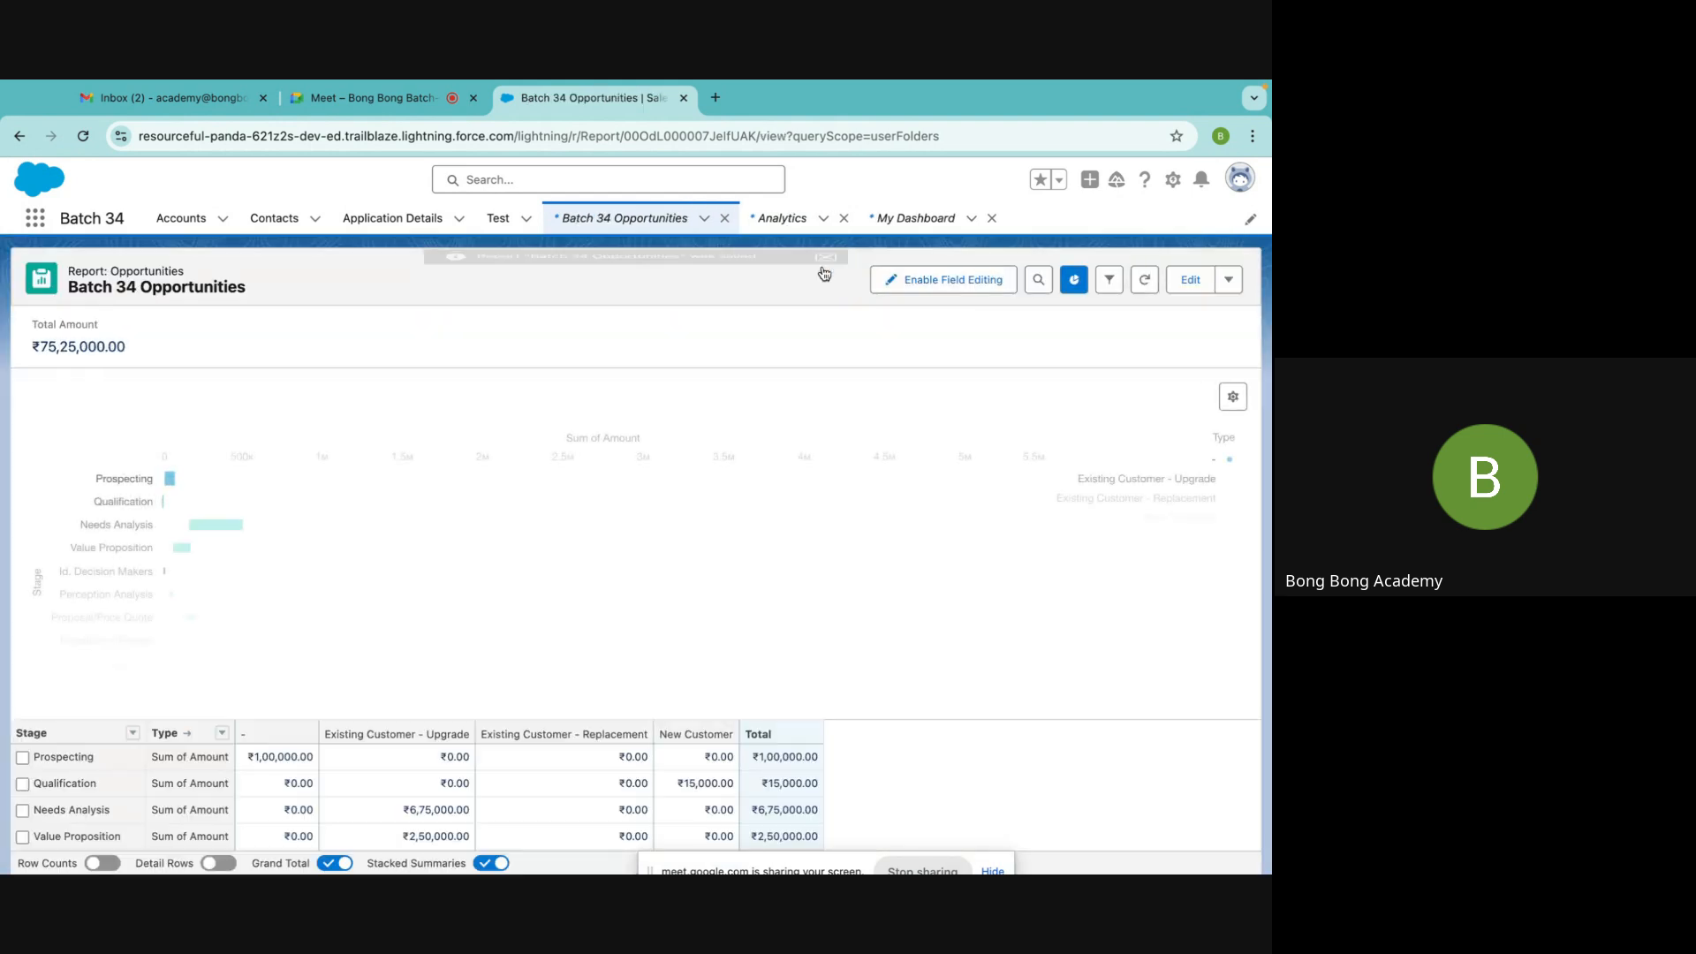
# Check the chart properties of the report grouped by Stage and Type, and close them
pyautogui.click(1235, 398)
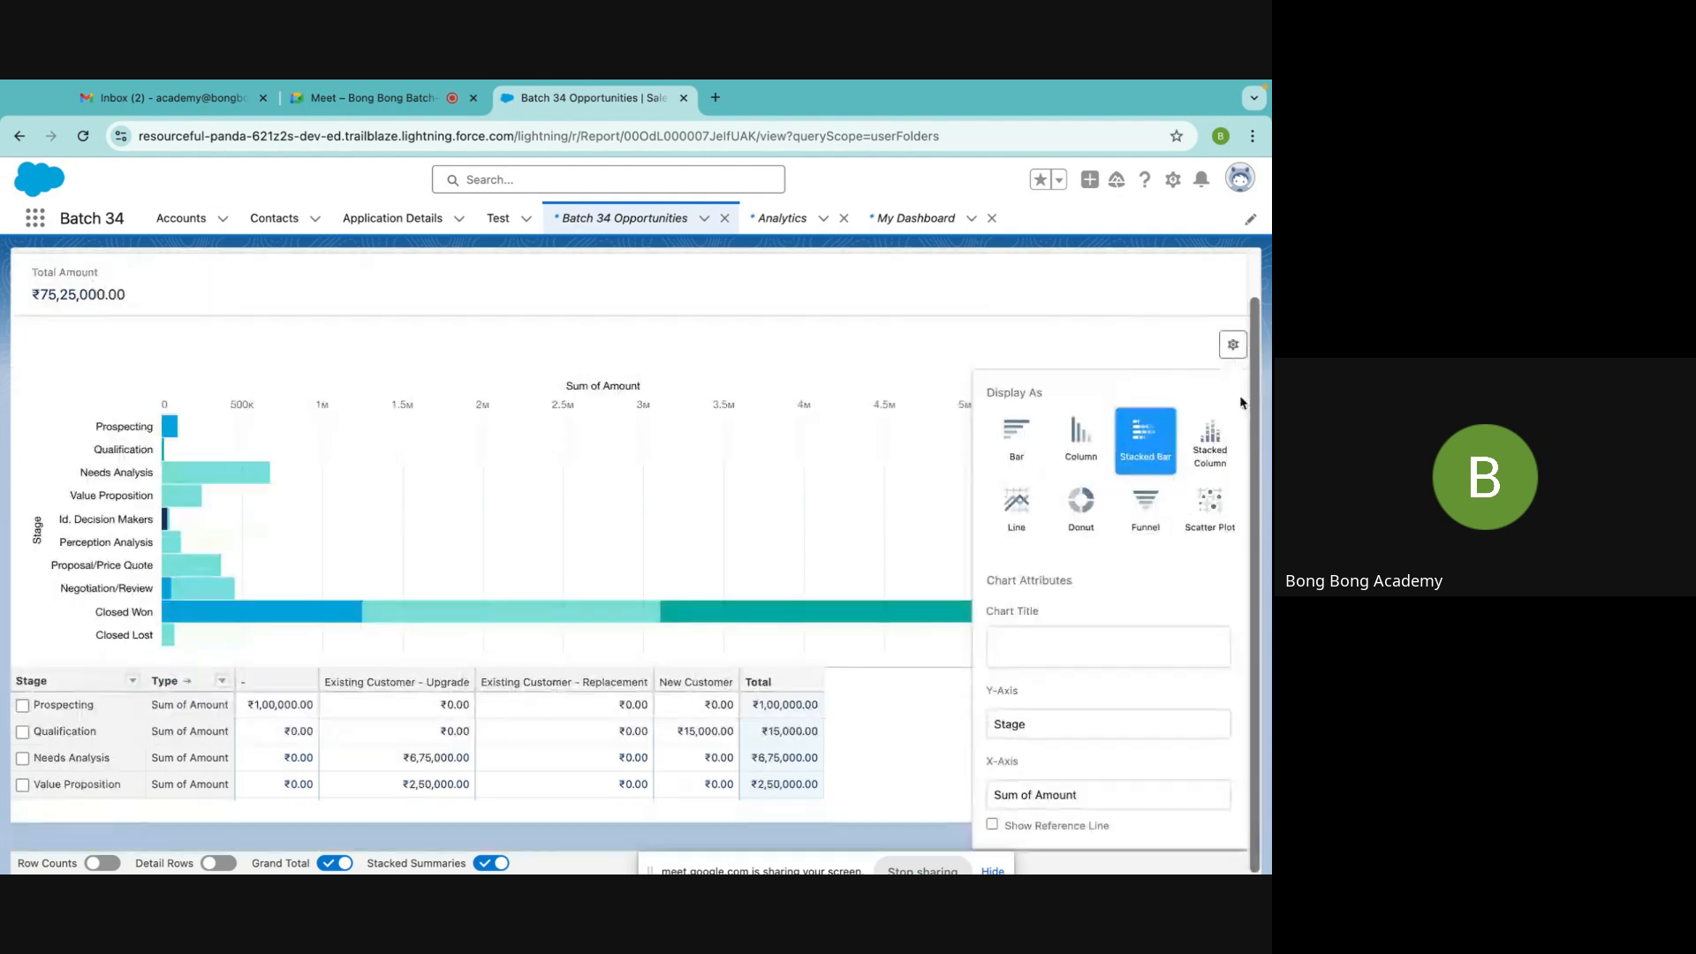
pyautogui.click(1235, 347)
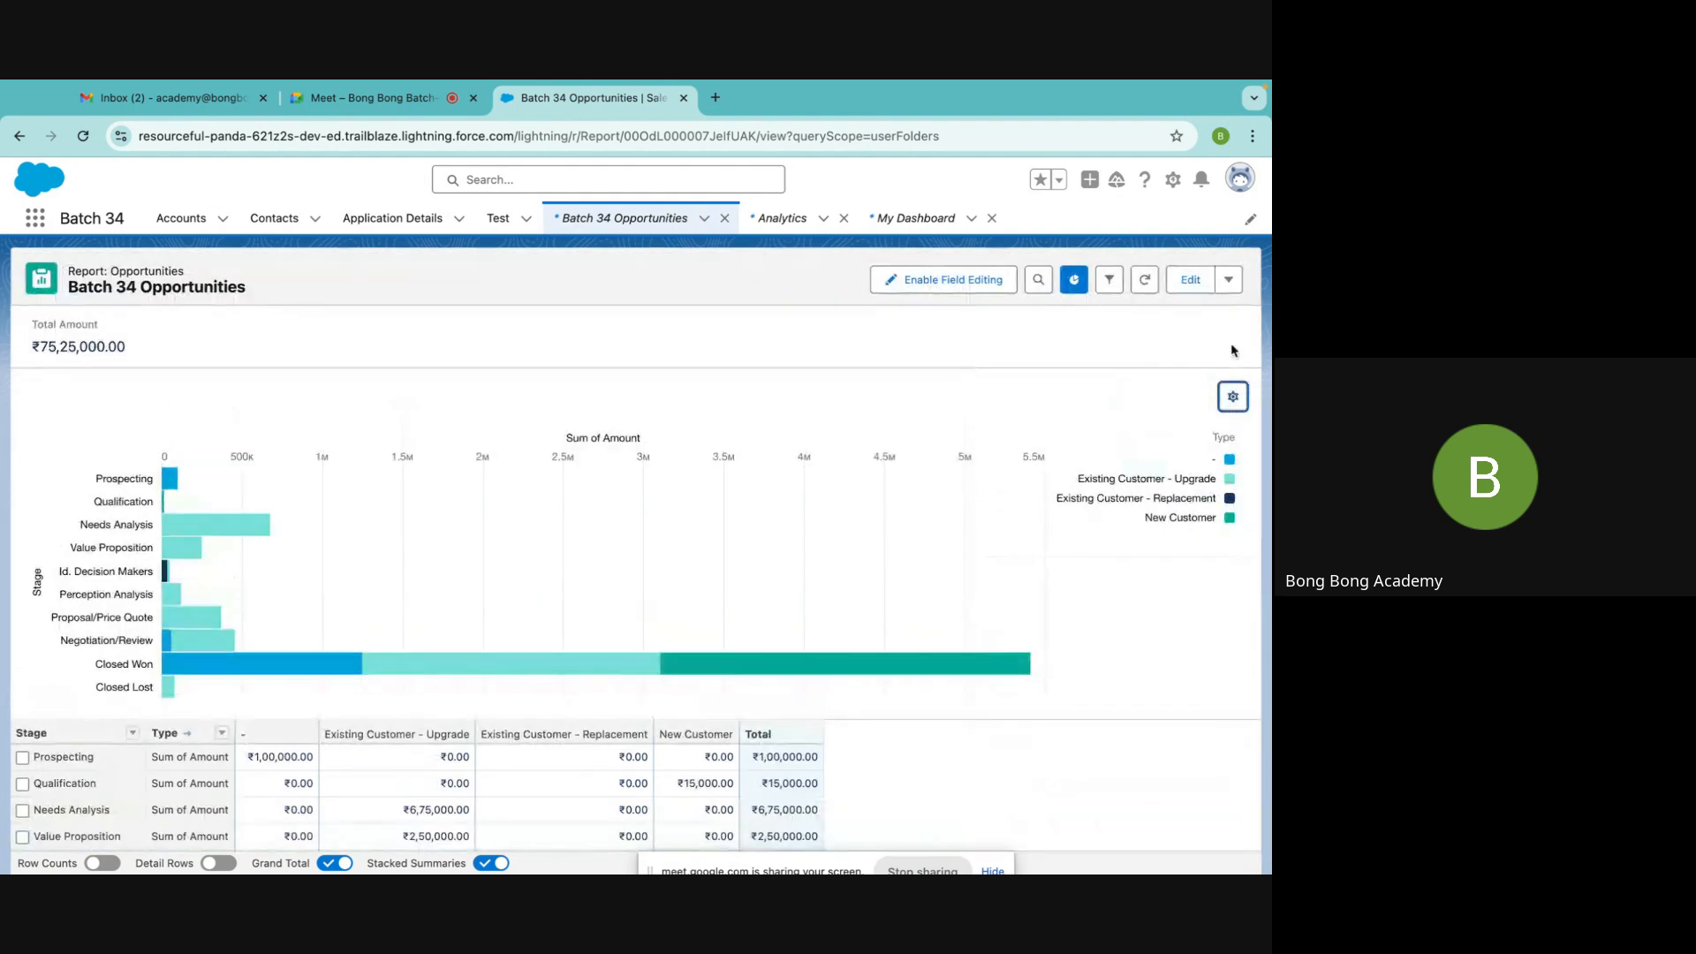
# Hide the report chart, check the Google Meet call, and return to examine the amounts table by Stage and Type
pyautogui.click(1072, 280)
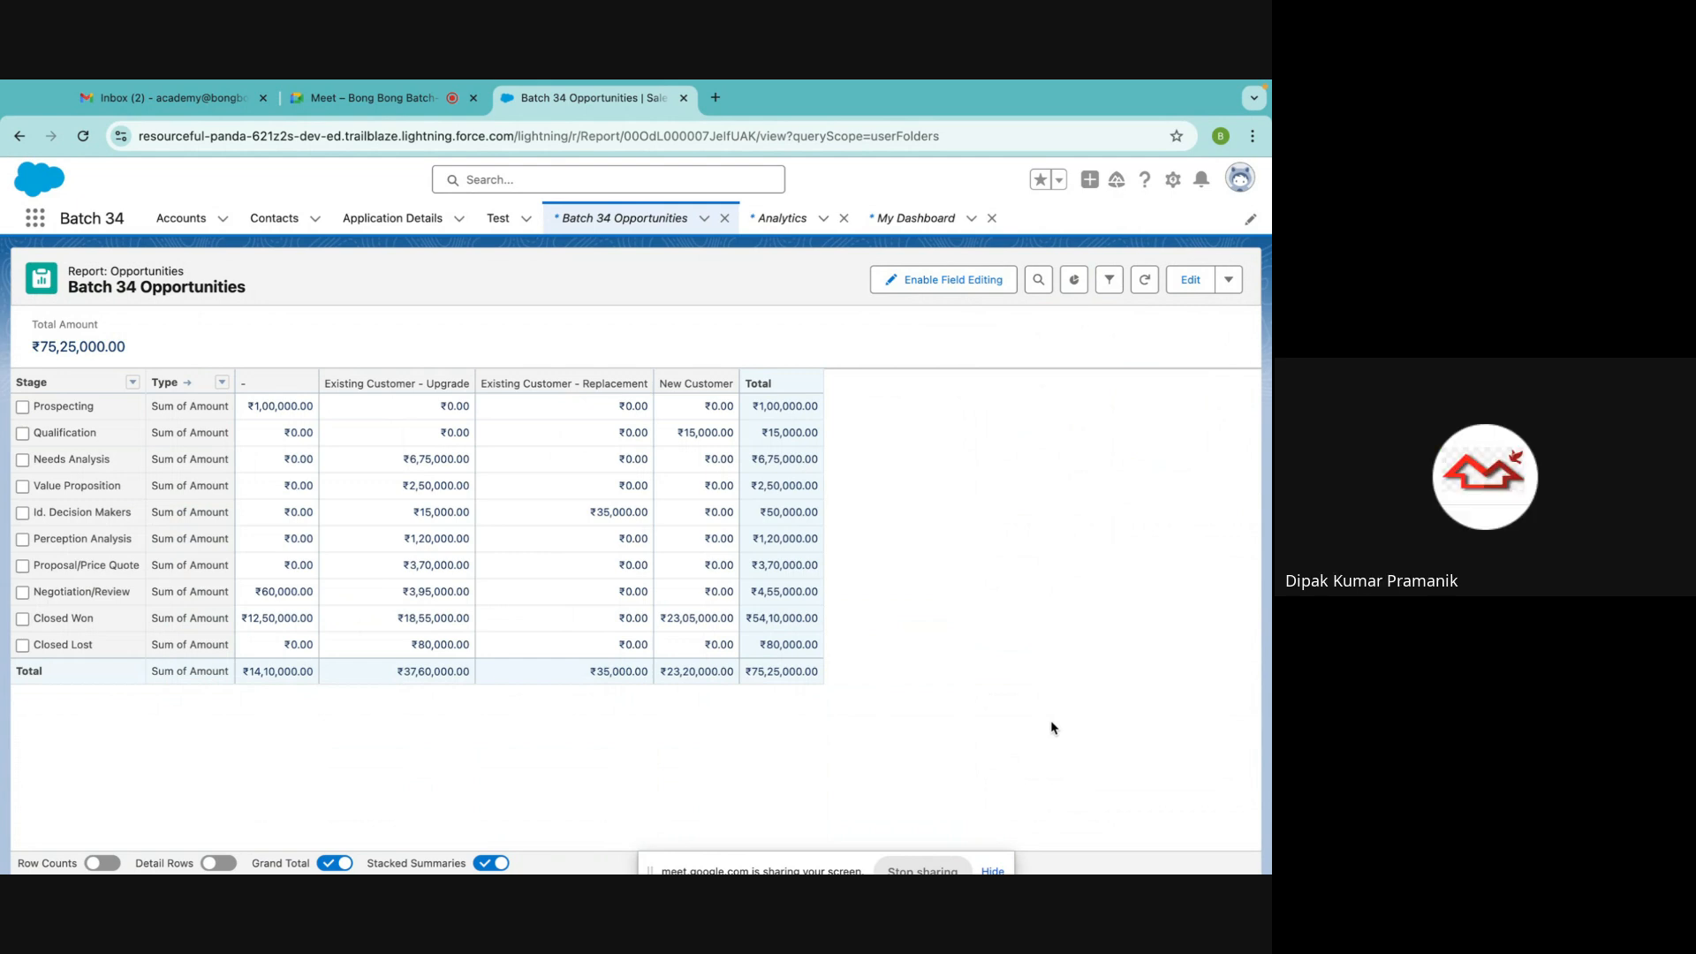
pyautogui.click(338, 99)
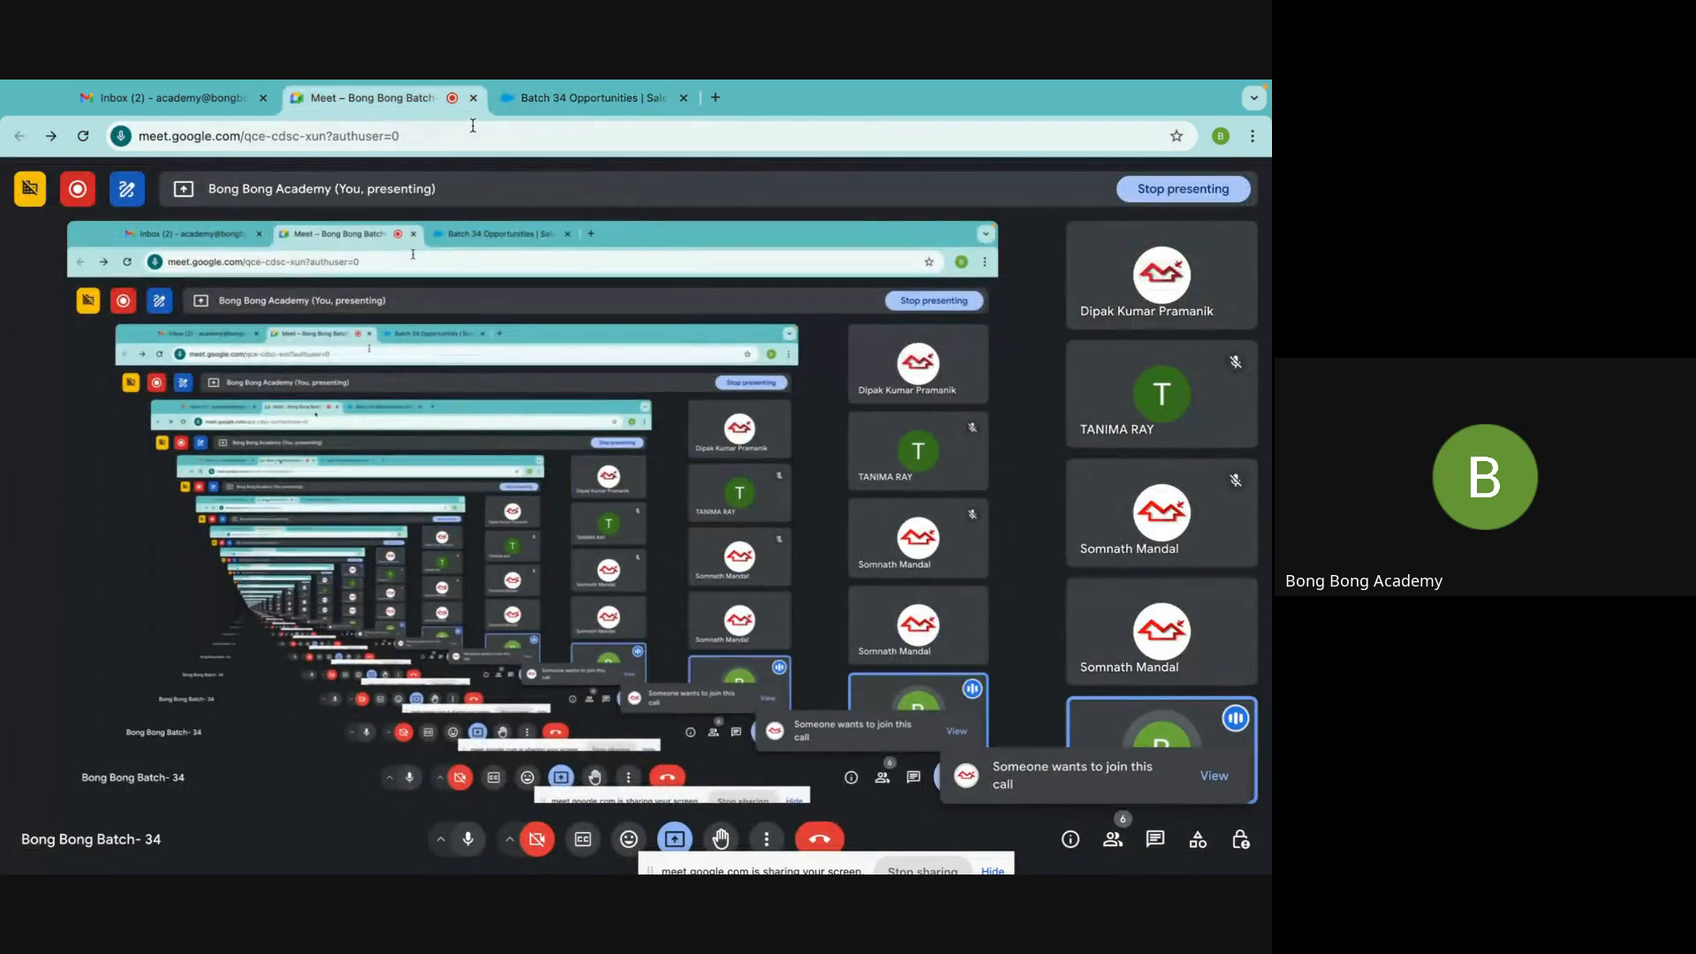
pyautogui.click(612, 100)
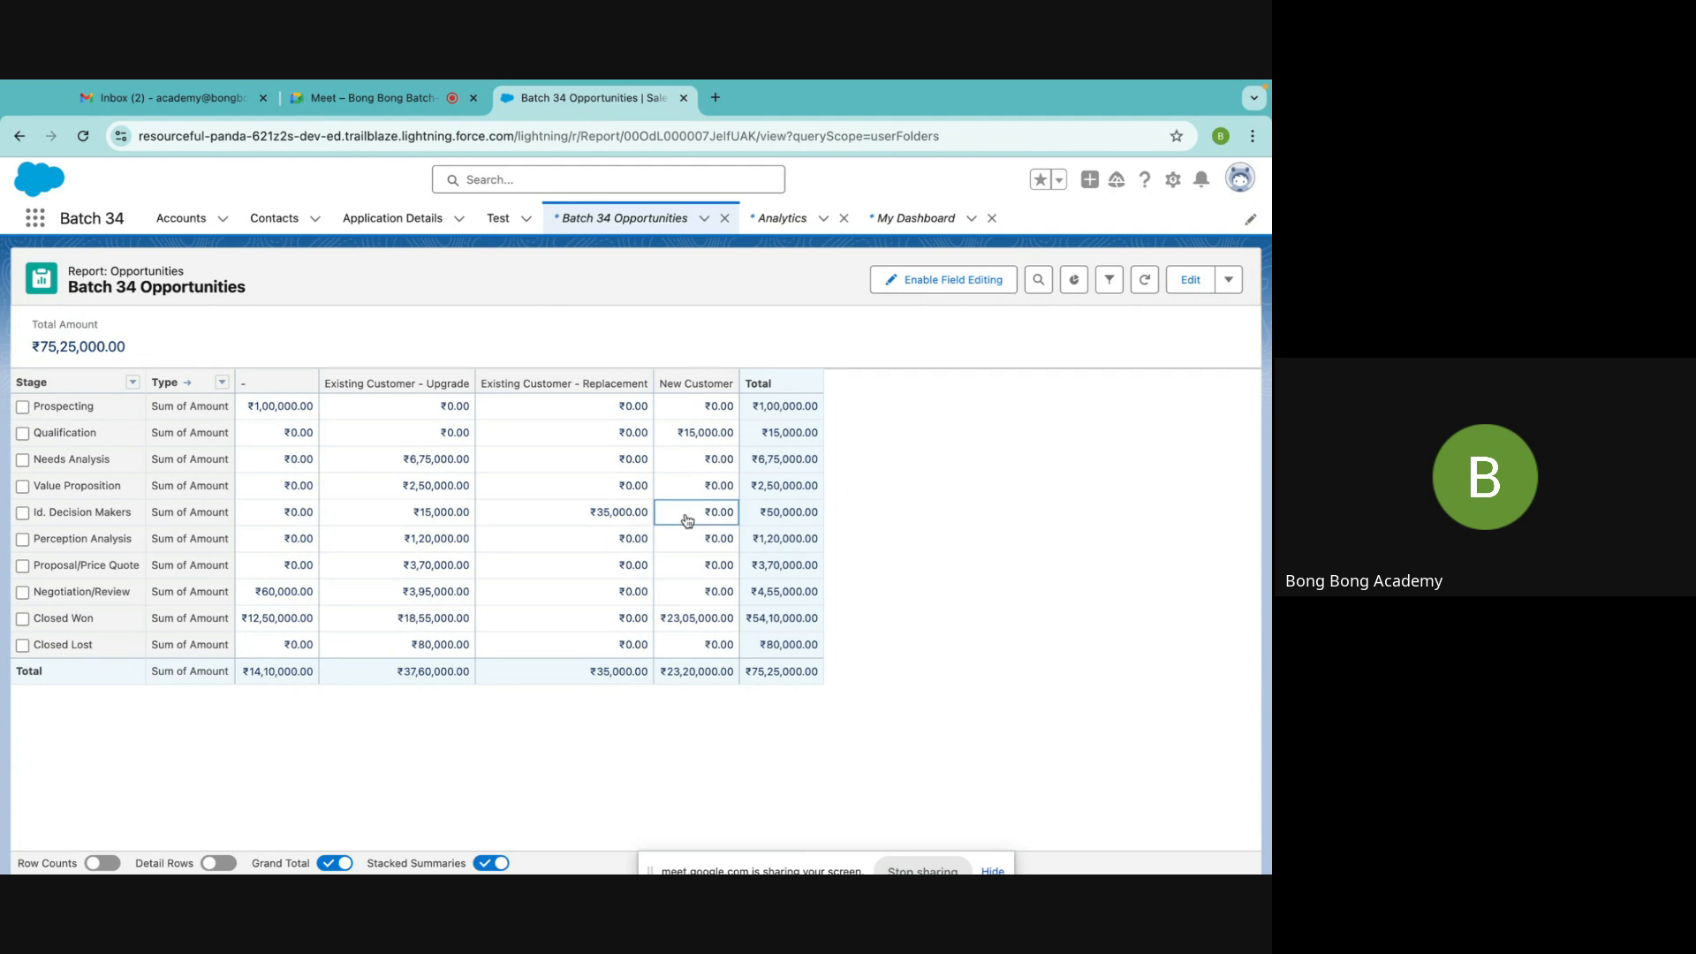
pyautogui.click(785, 592)
pyautogui.click(793, 742)
# Open the report's subscription settings and set the frequency to Daily after trying Weekly and Monthly
pyautogui.click(1228, 279)
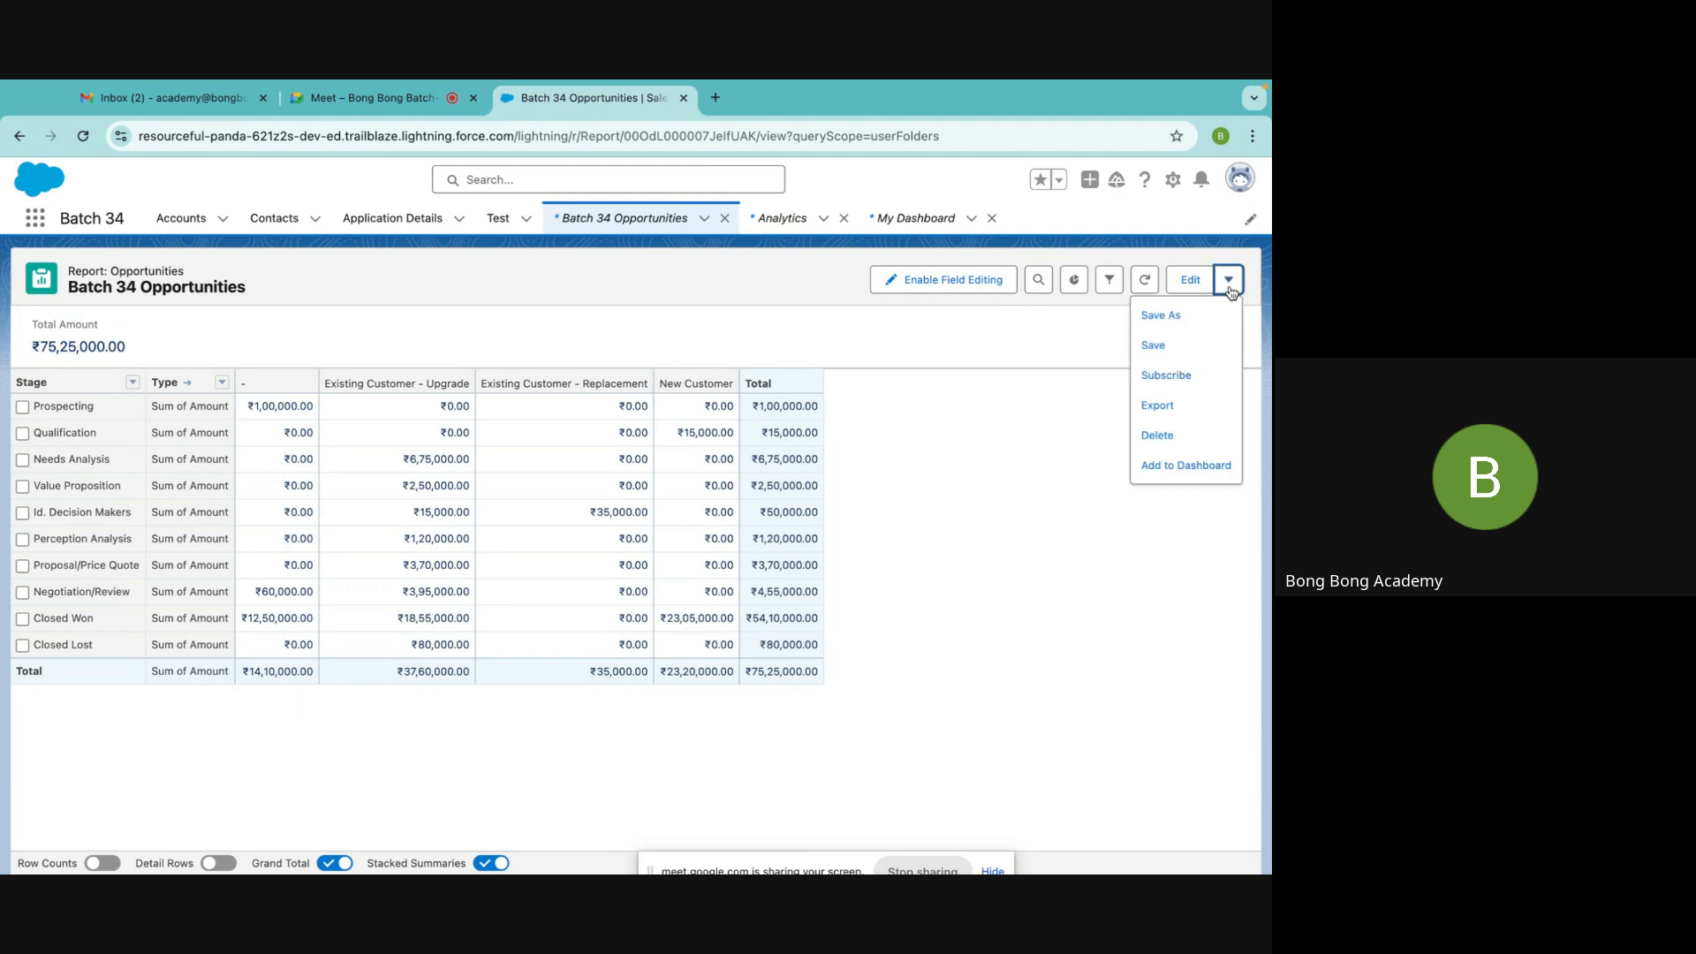
pyautogui.click(1165, 375)
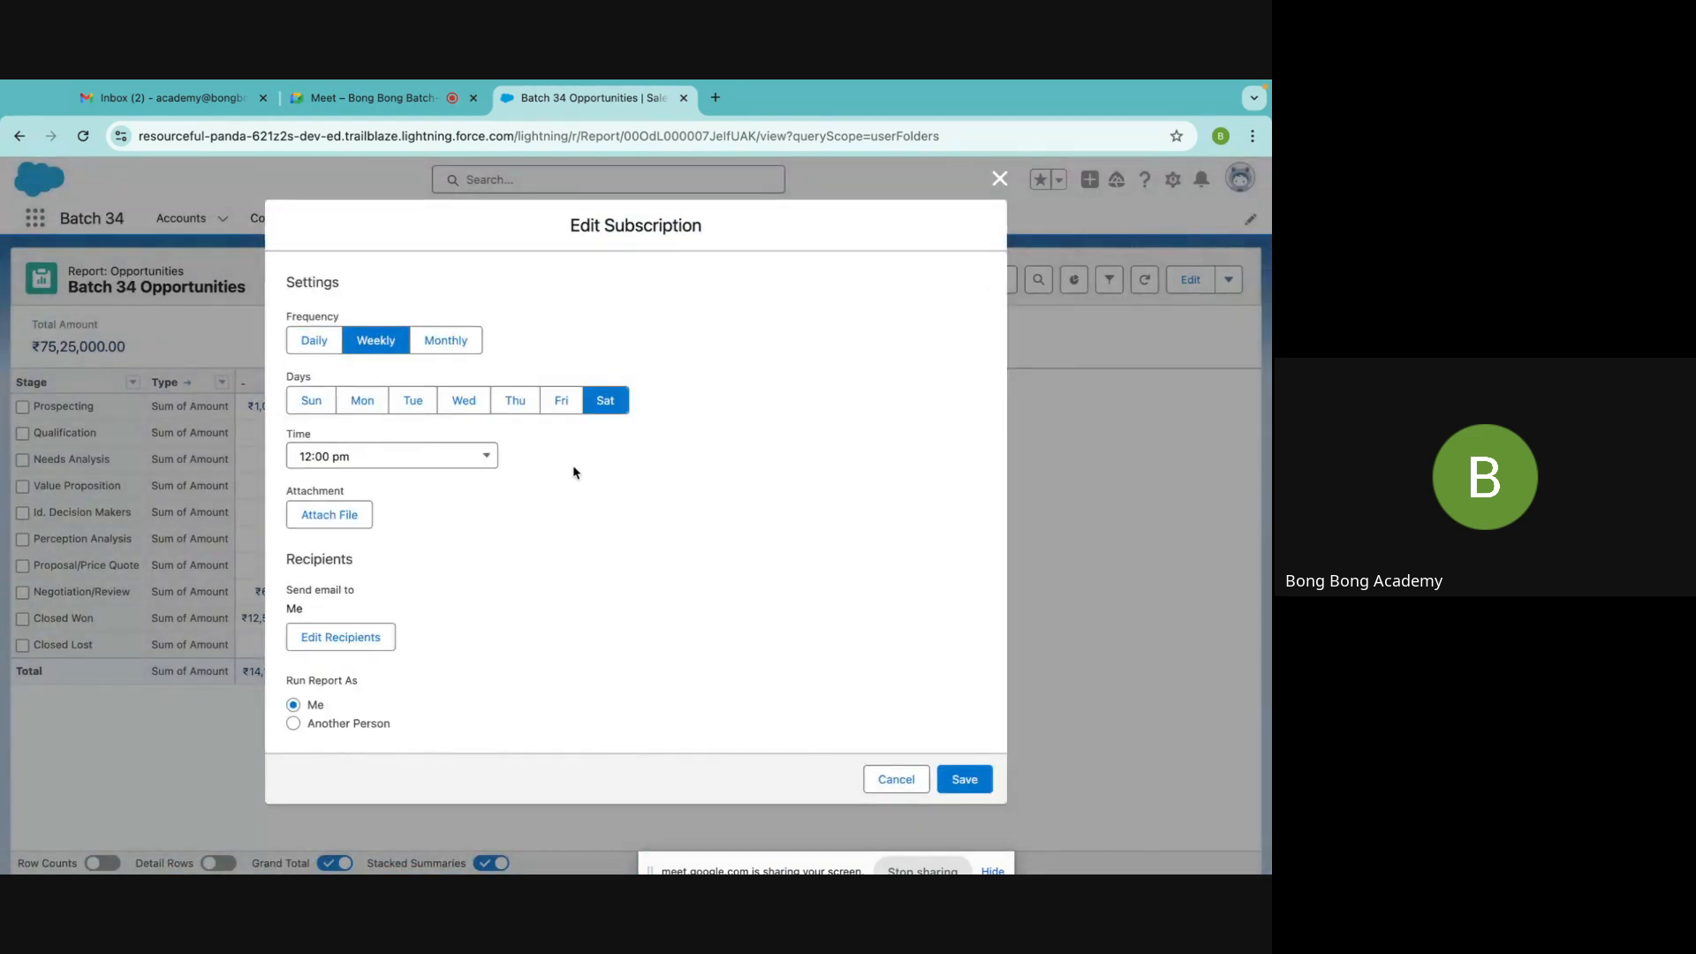
pyautogui.click(314, 343)
pyautogui.click(379, 343)
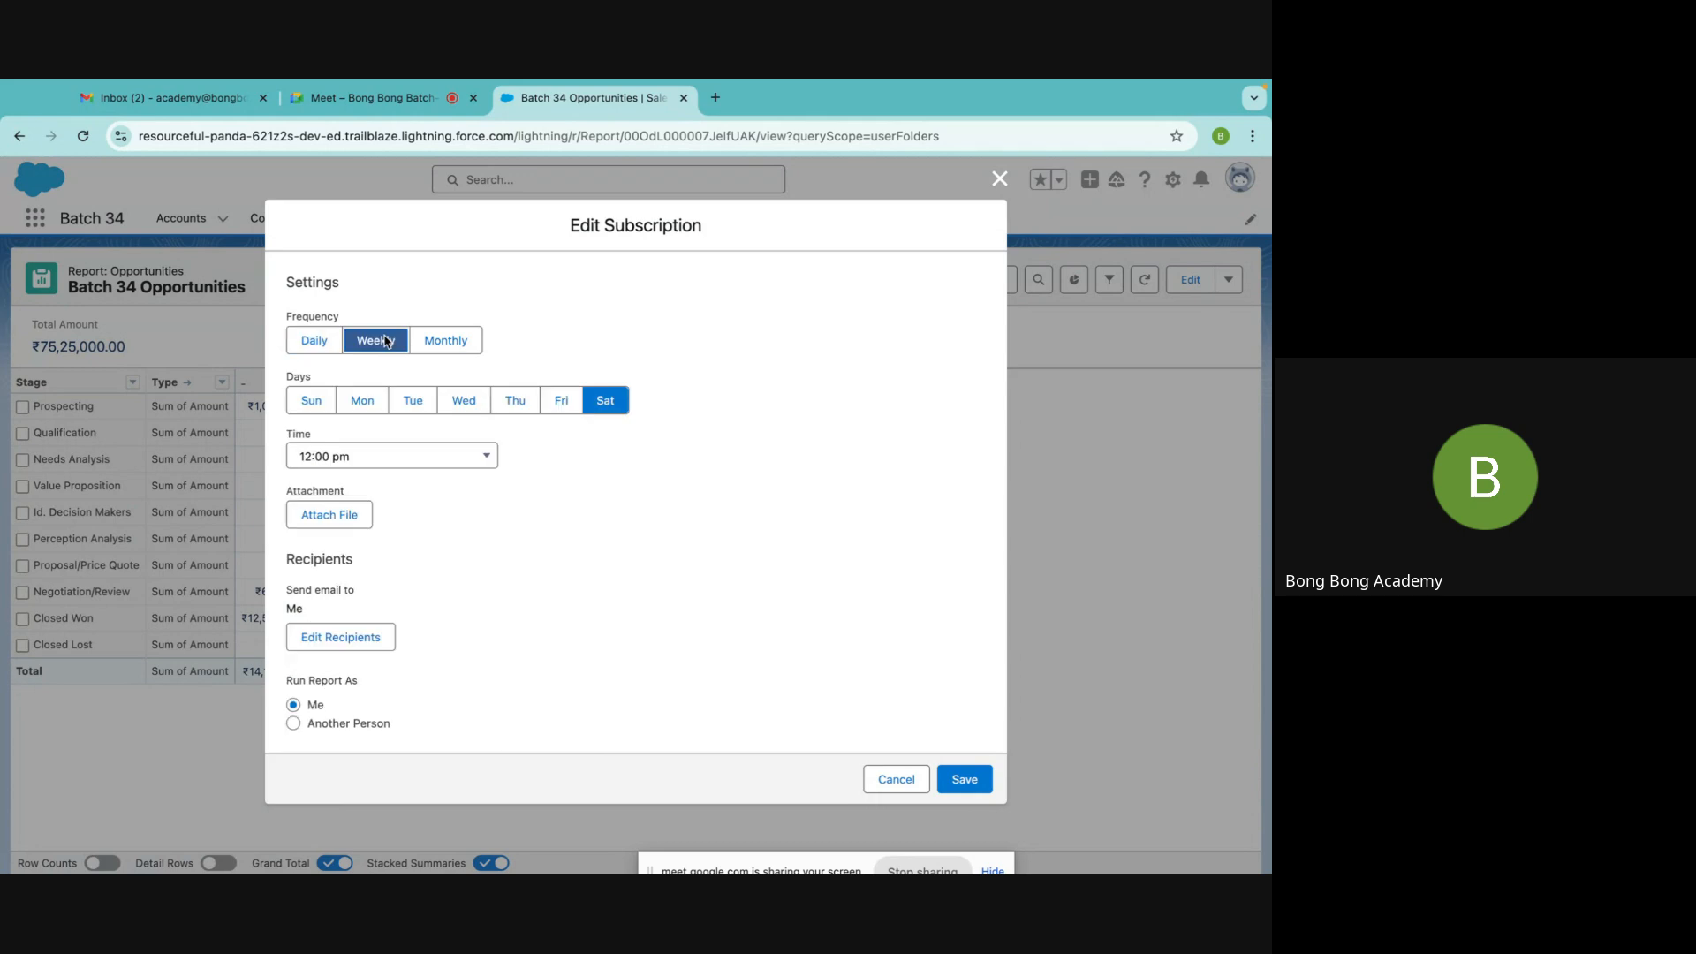
pyautogui.click(445, 351)
pyautogui.click(314, 343)
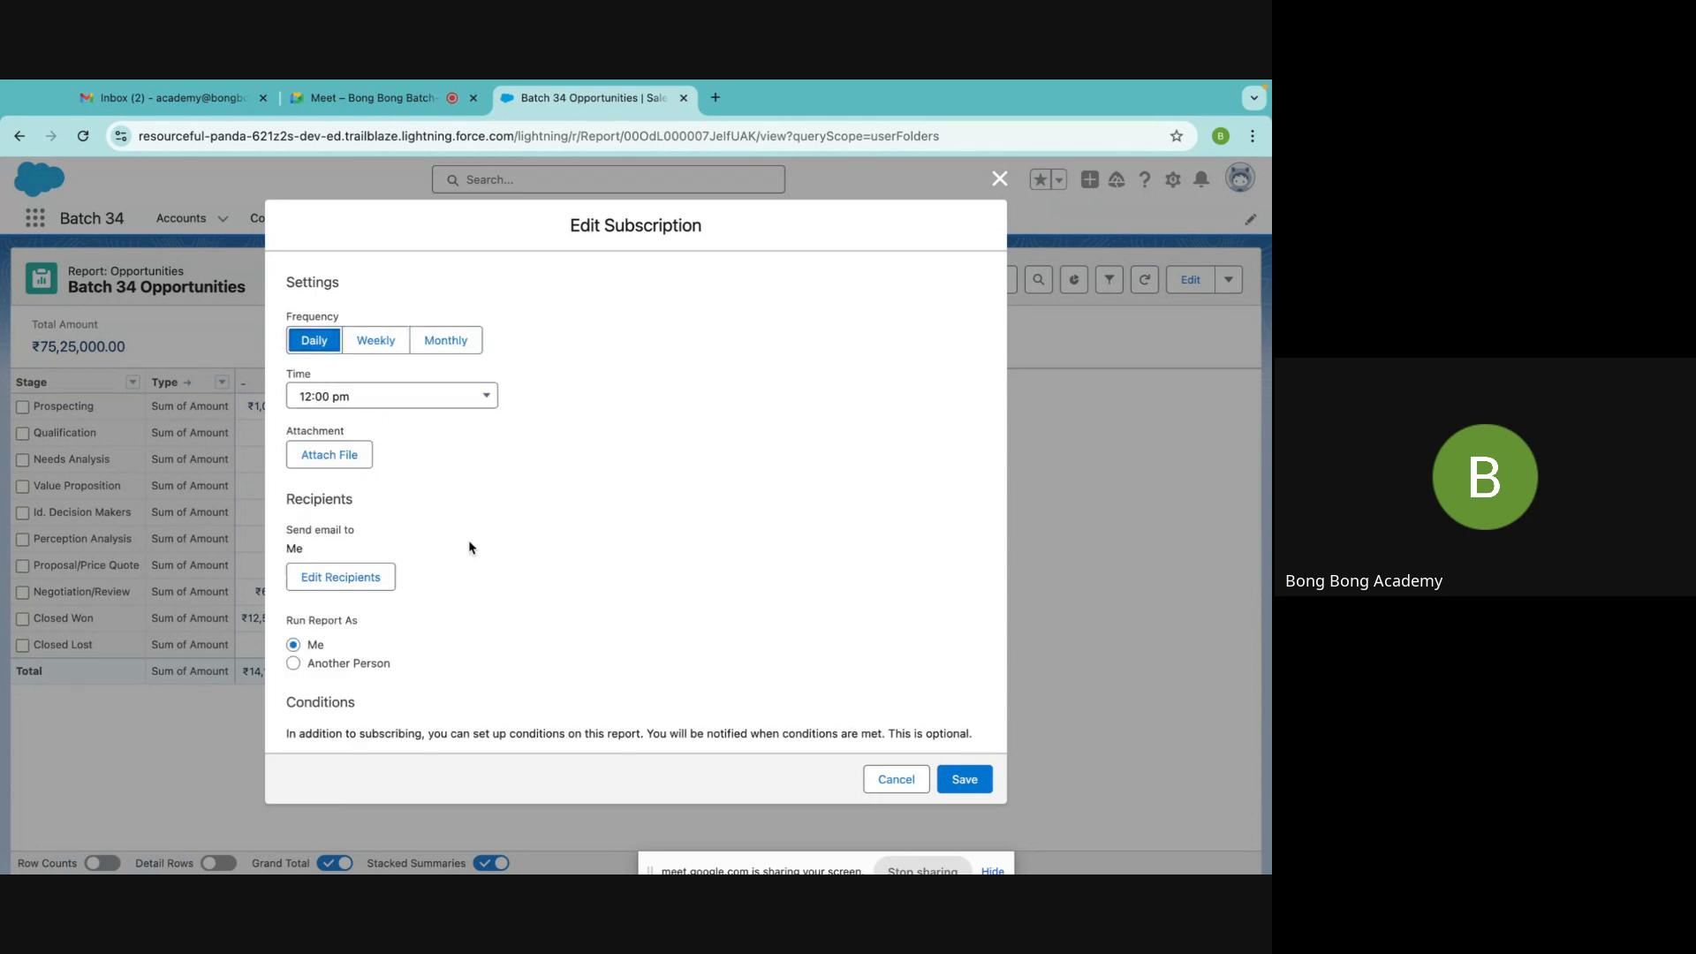
# Add Integration User to the subscription's email recipients and close the recipients dialog
pyautogui.click(363, 578)
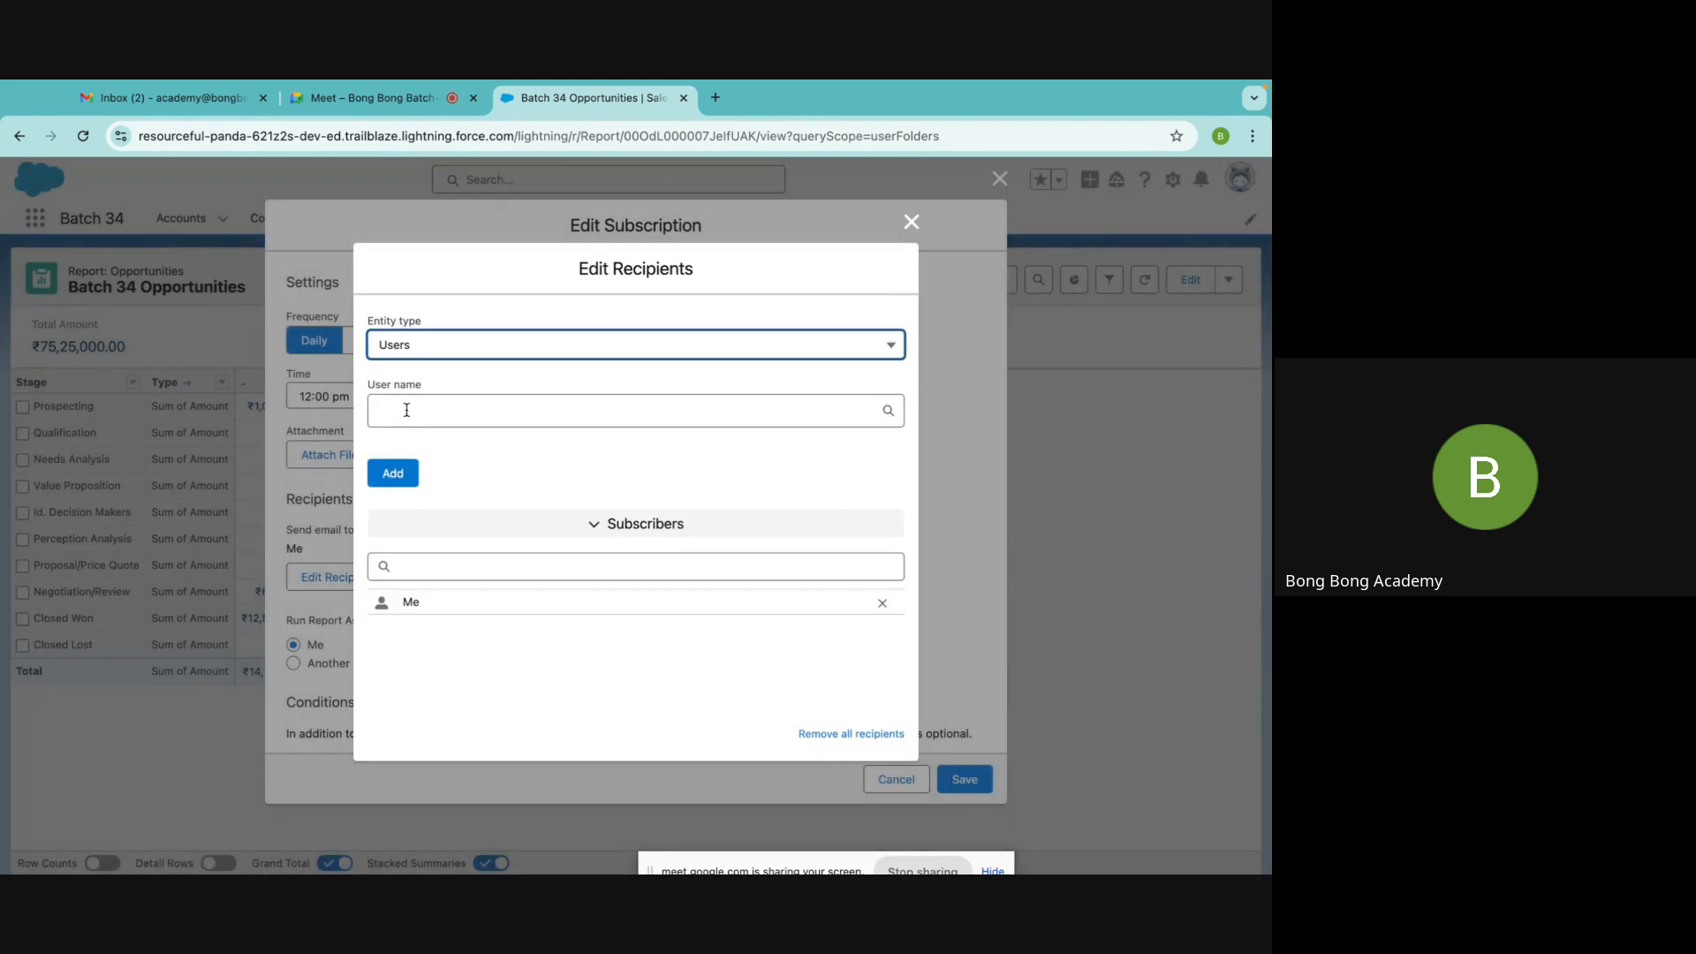
pyautogui.click(407, 408)
pyautogui.click(416, 349)
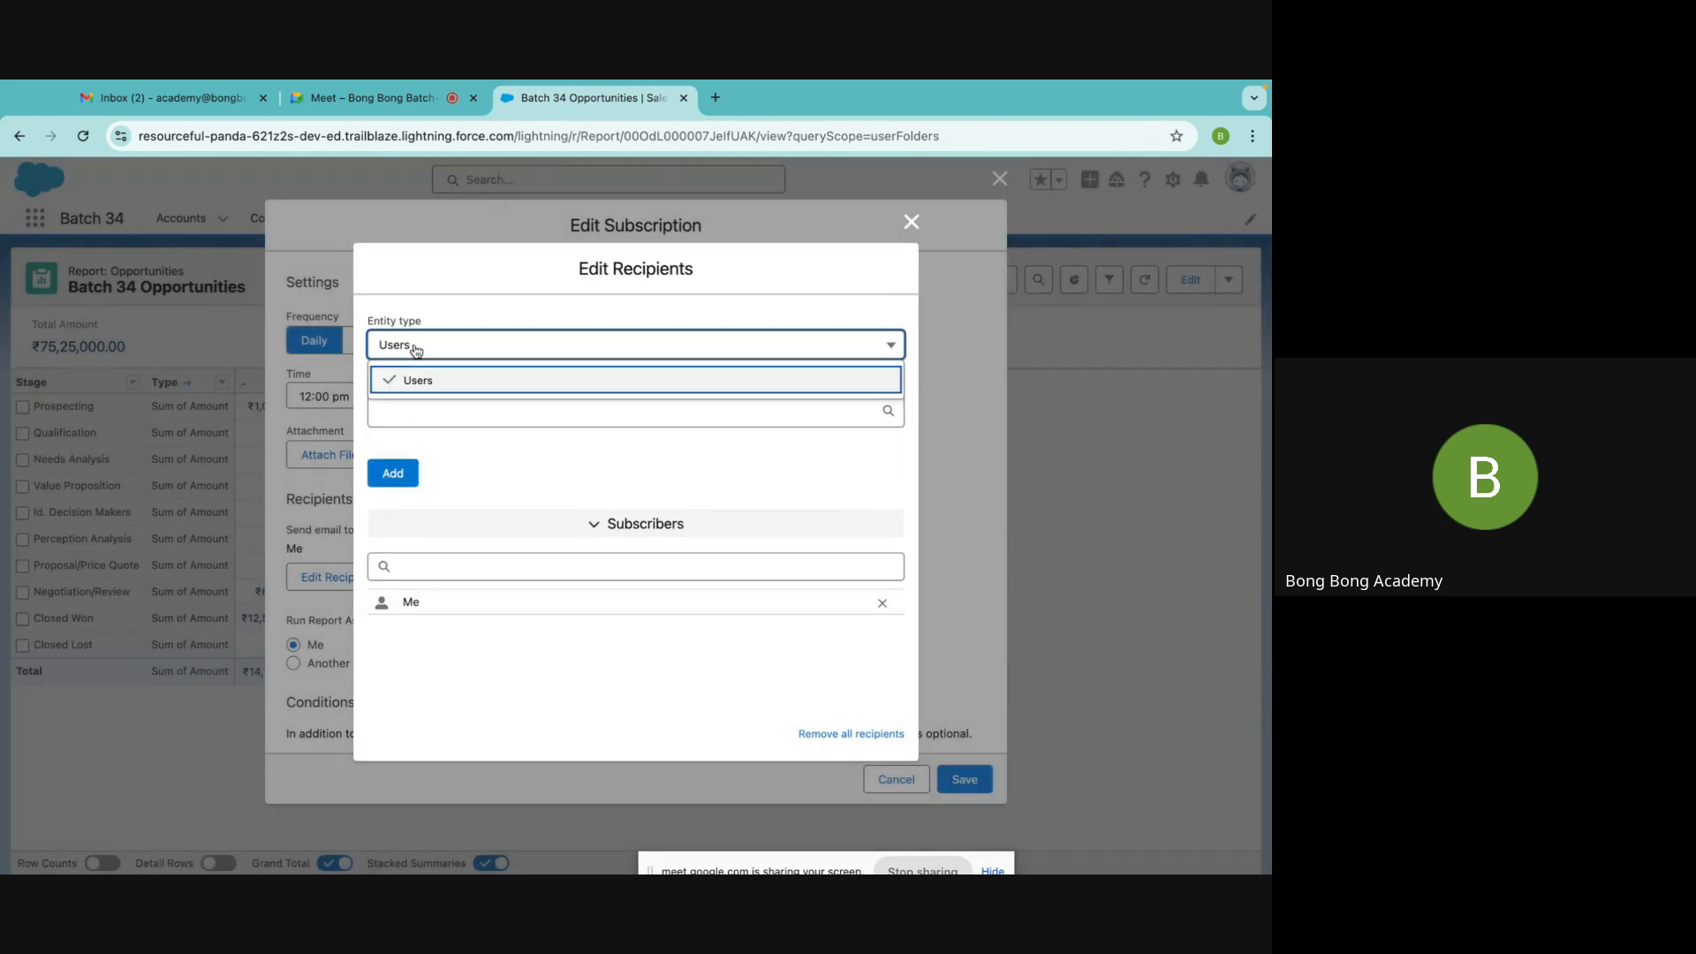
pyautogui.click(414, 414)
pyautogui.click(393, 492)
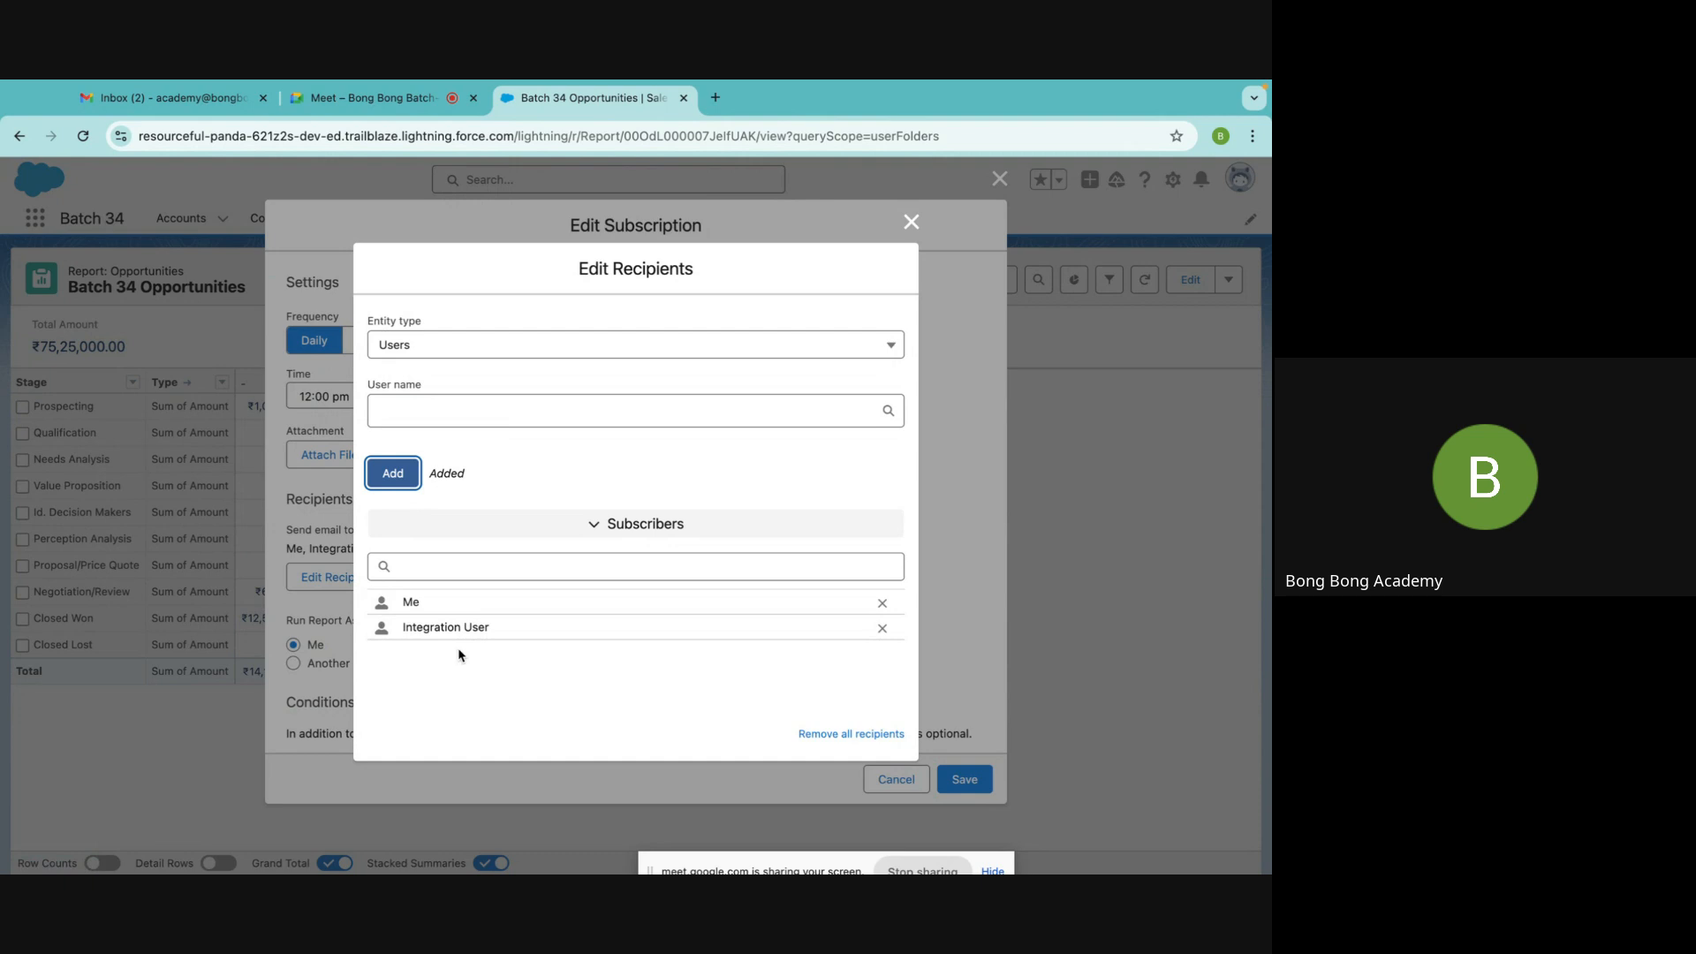
pyautogui.click(911, 222)
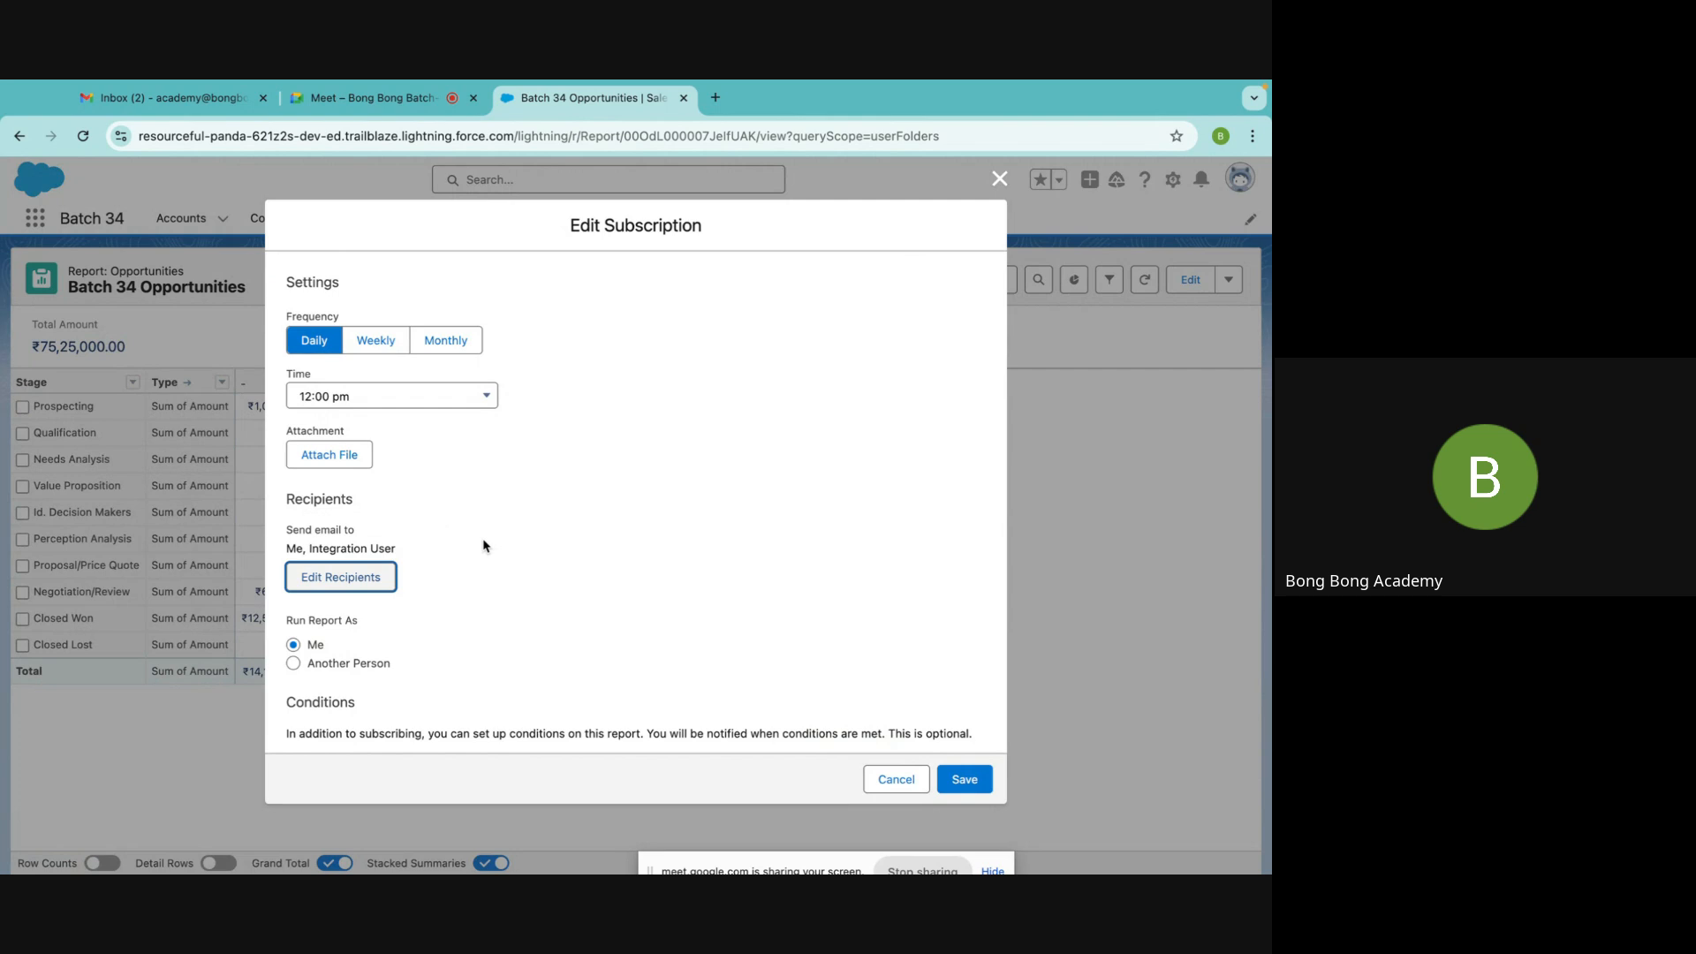
# Examine the subscription's Run Report As and Conditions settings
pyautogui.scroll(-2, 463, 576)
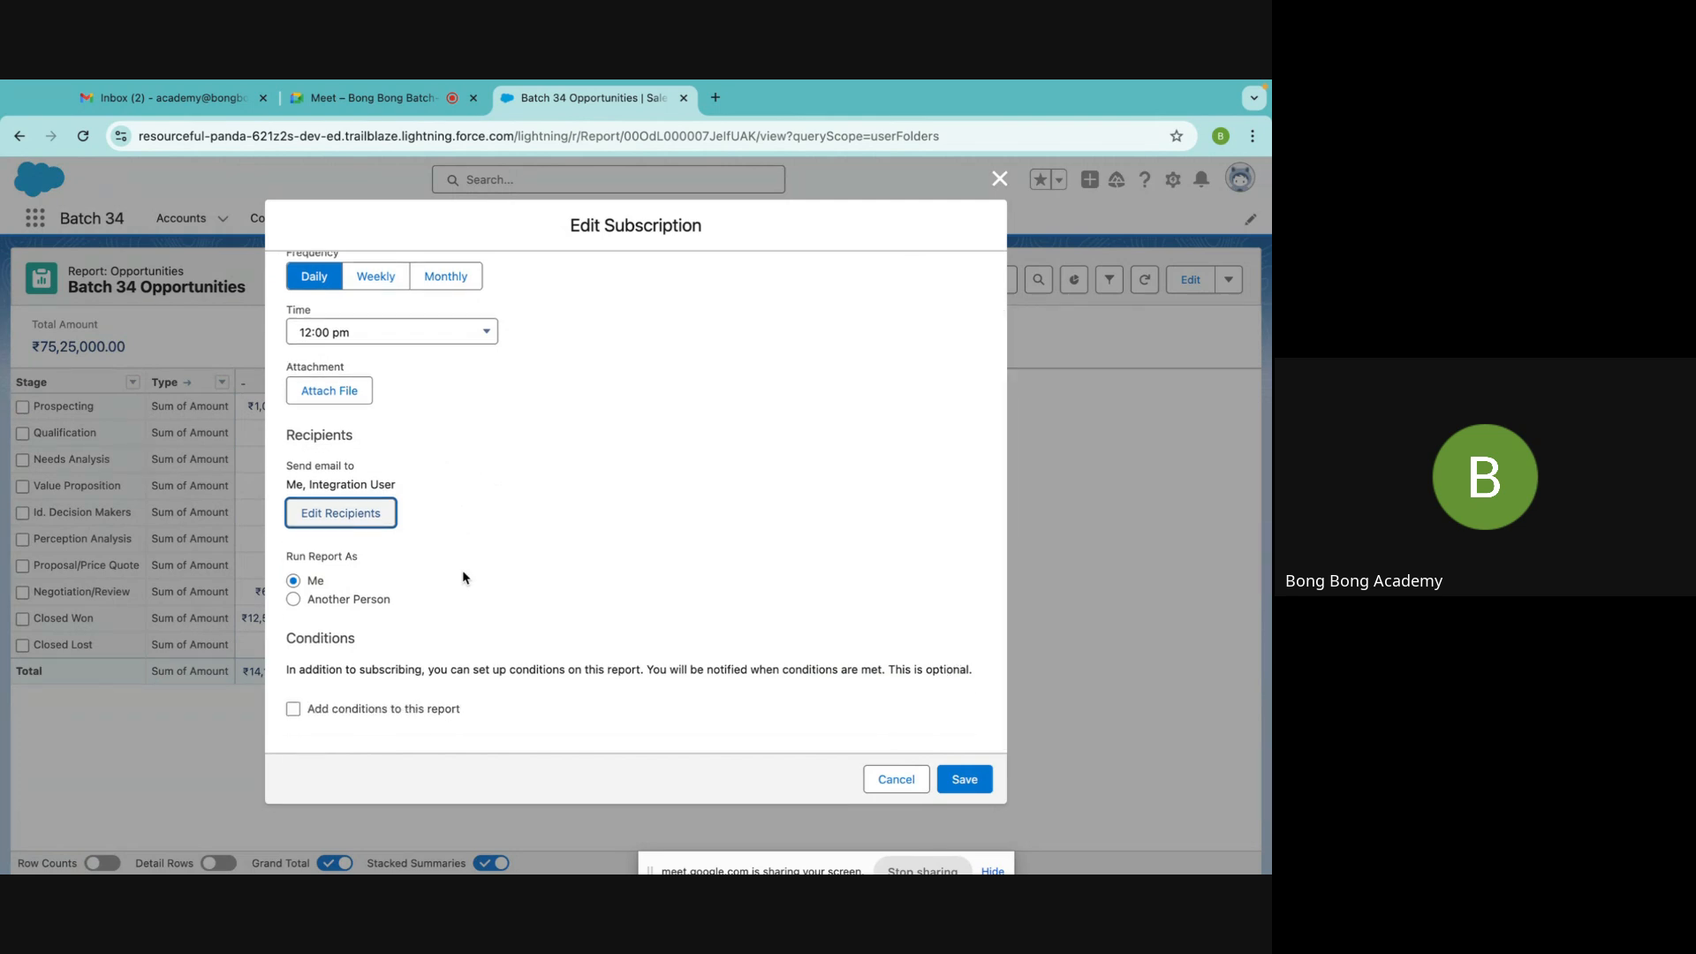
pyautogui.moveTo(287, 557); pyautogui.dragTo(383, 560)
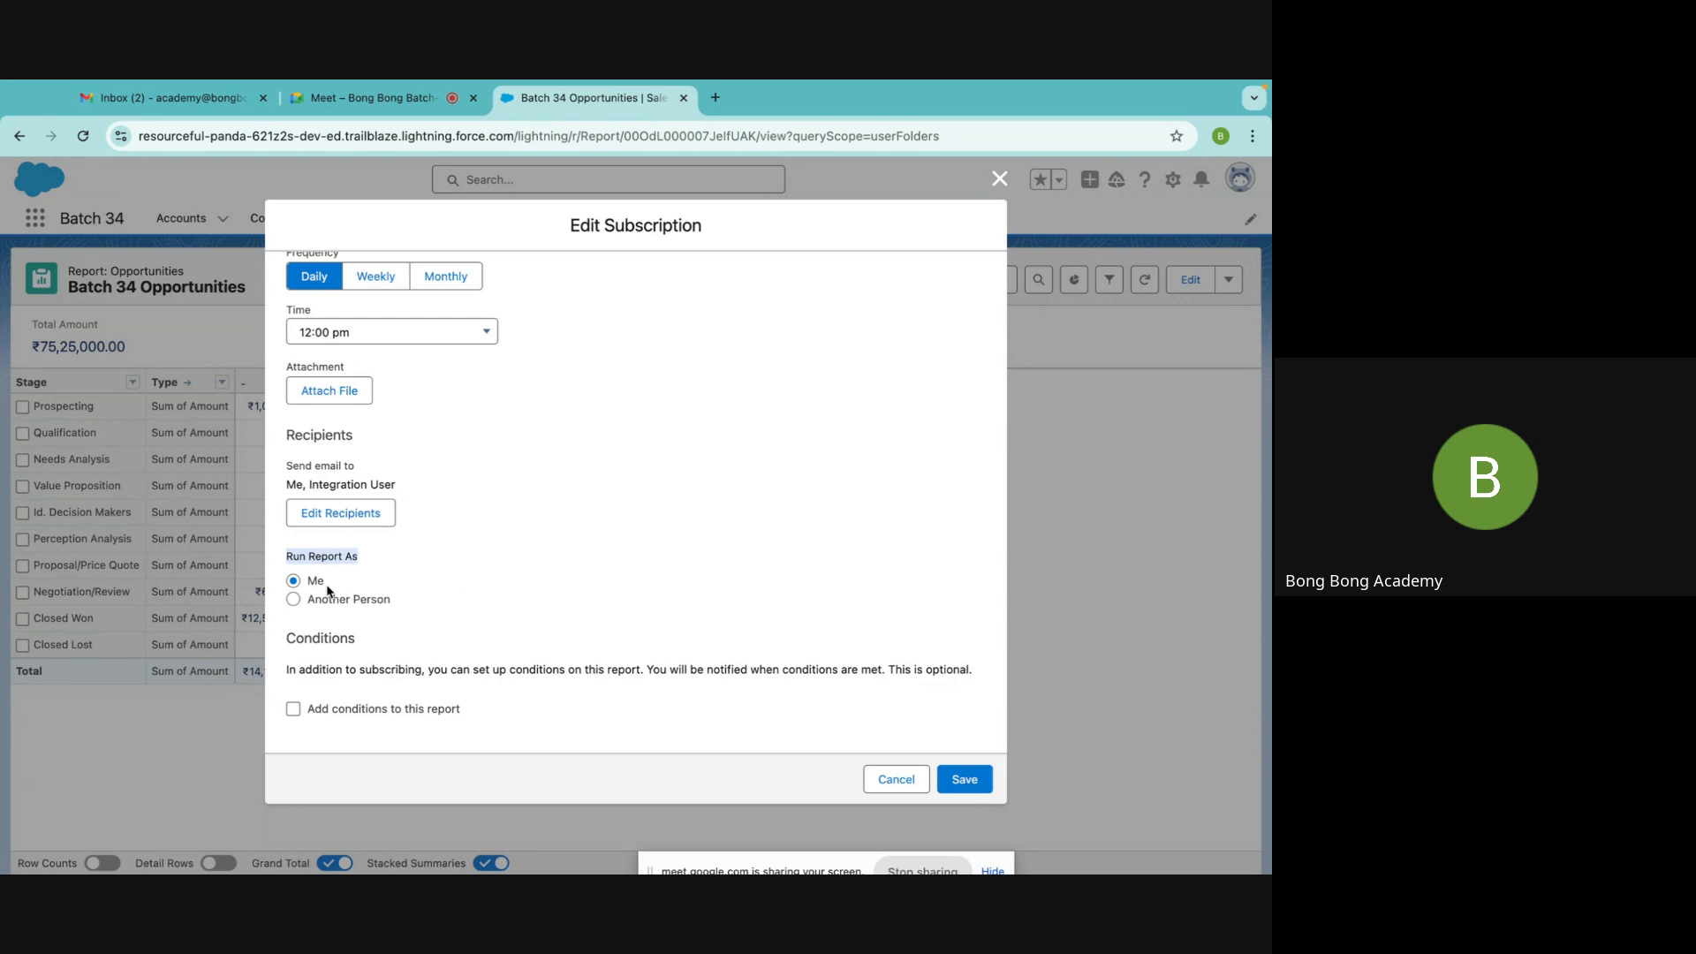
pyautogui.click(294, 567)
pyautogui.moveTo(290, 557); pyautogui.dragTo(394, 569)
pyautogui.click(289, 559)
pyautogui.moveTo(289, 559); pyautogui.dragTo(362, 562)
pyautogui.scroll(1, 518, 500)
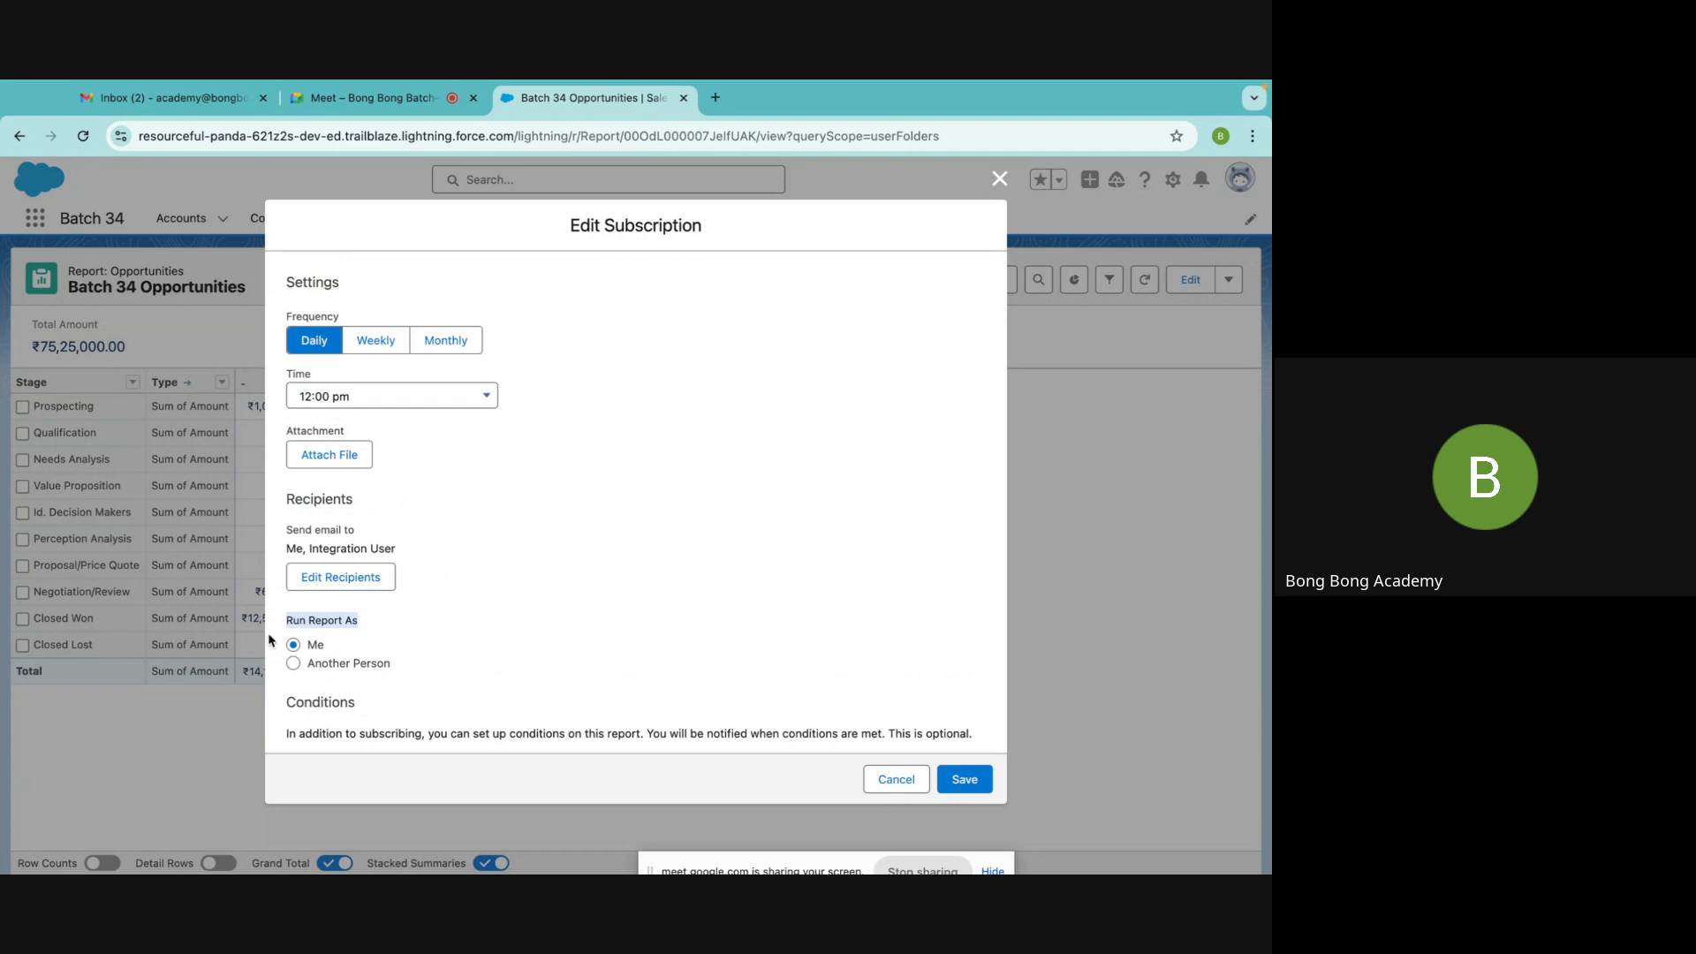
pyautogui.click(497, 636)
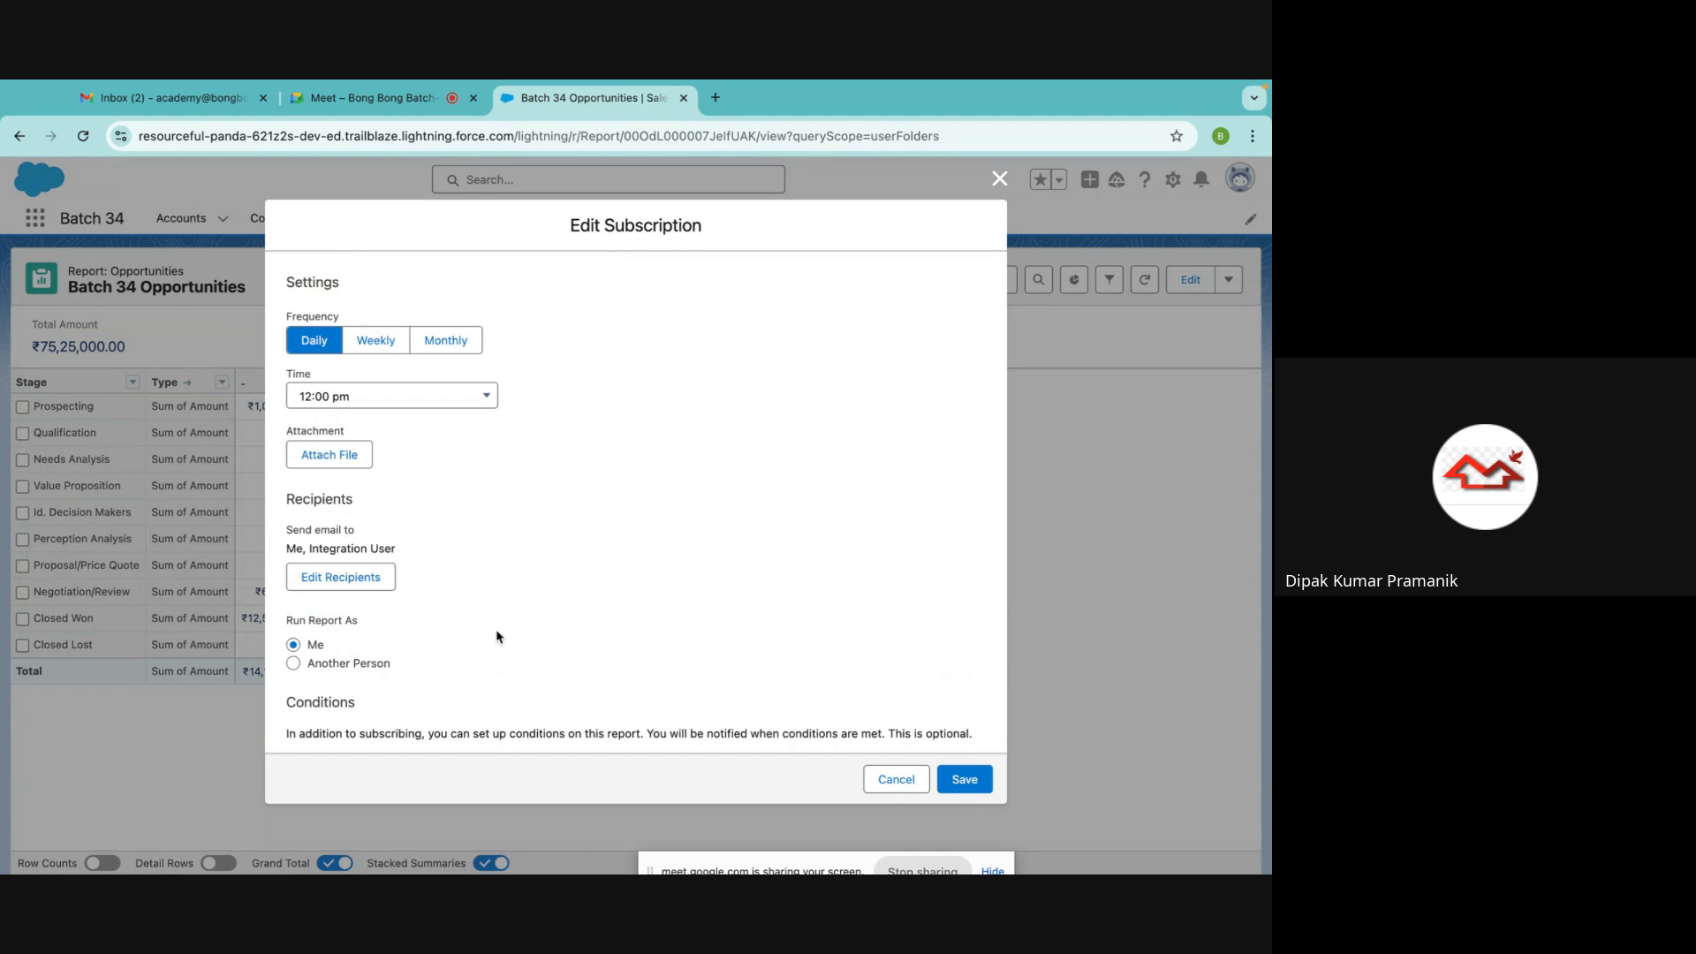
# Set the subscription to run the report as another person and review the selected user
pyautogui.click(311, 664)
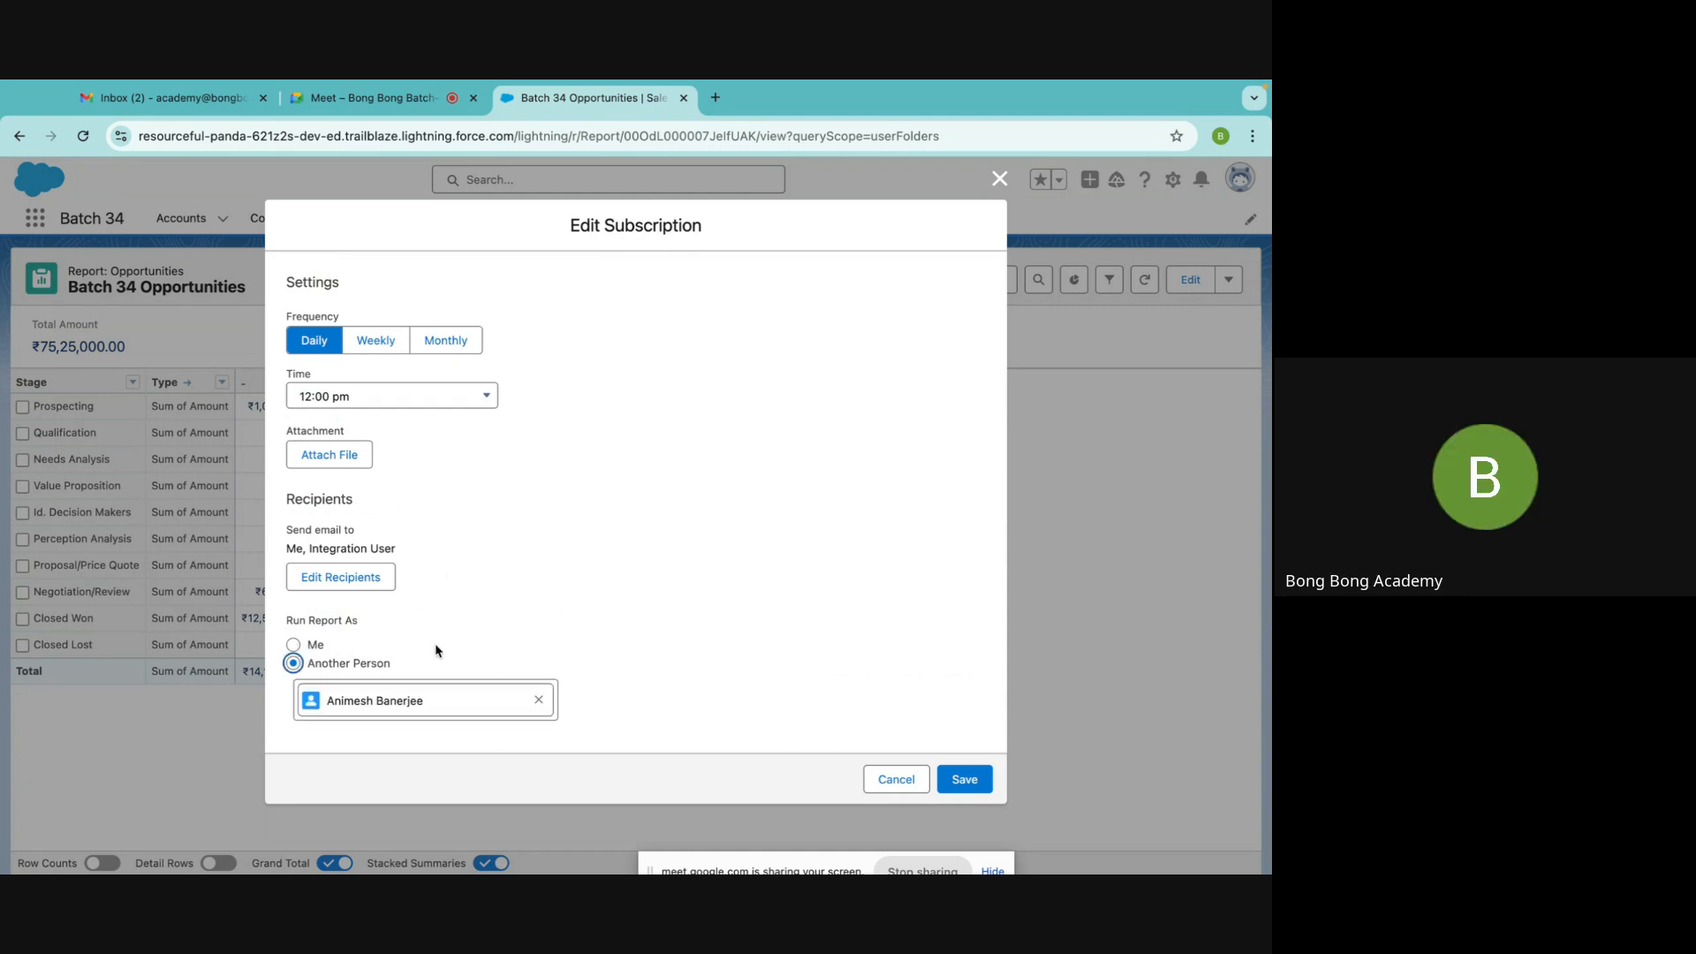
pyautogui.scroll(-2, 574, 583)
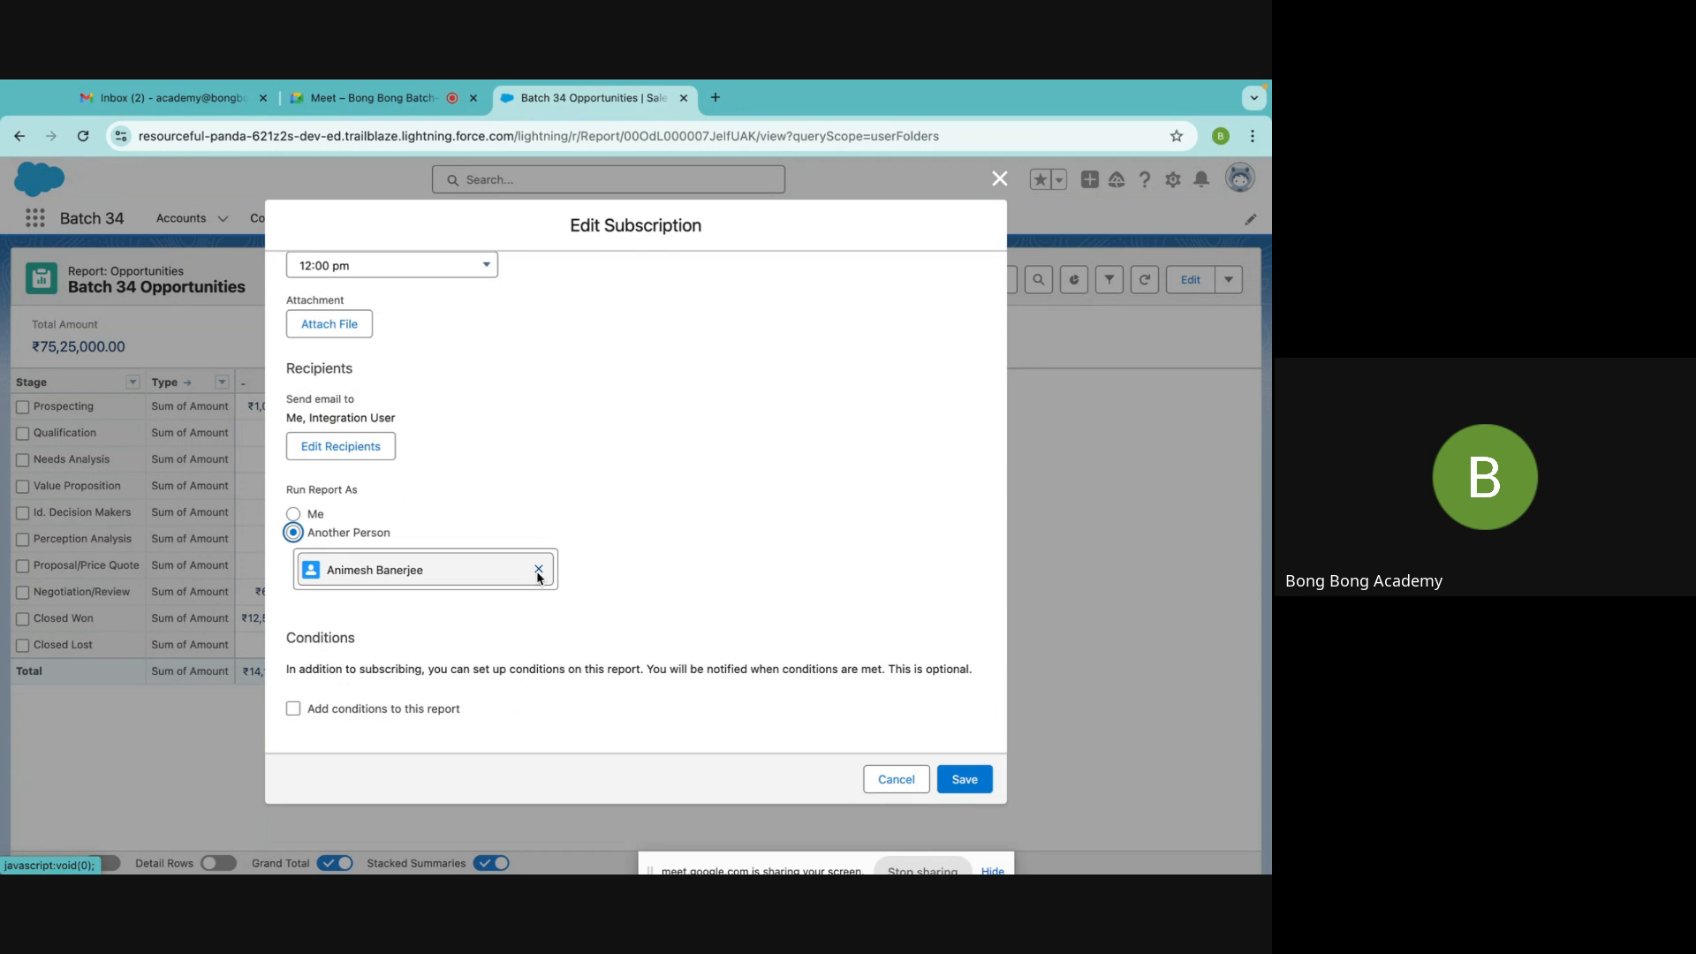
pyautogui.scroll(2, 627, 518)
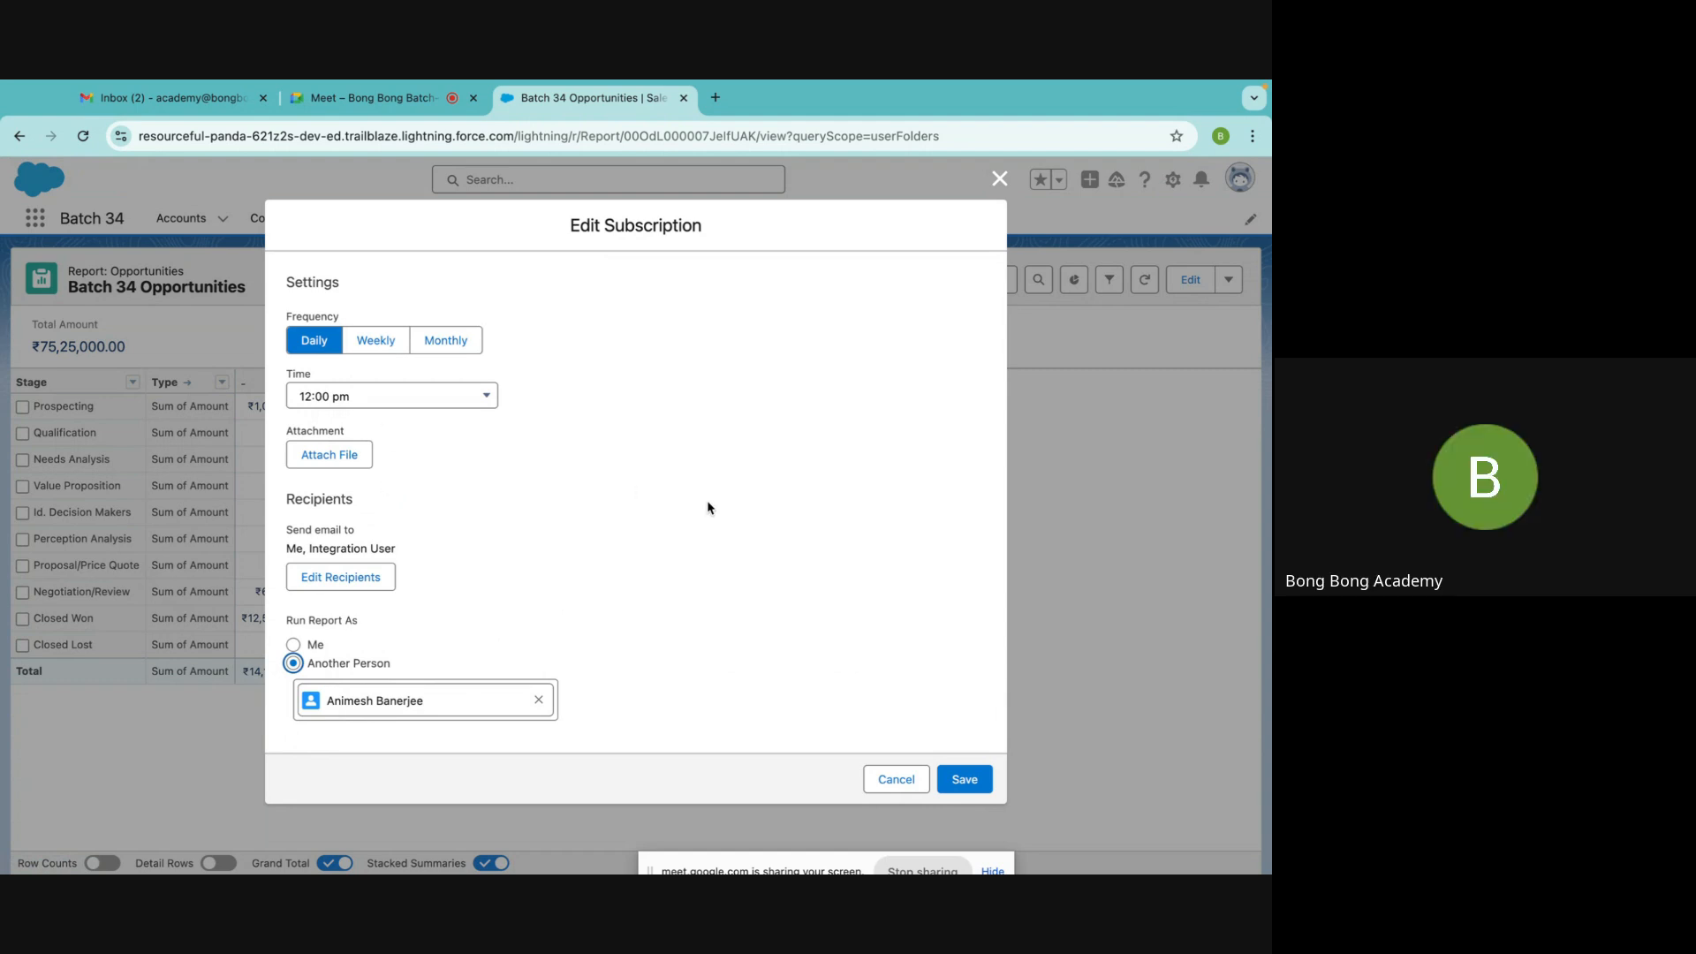
# Try the Weekly and Monthly frequencies, review the monthly options, and close the subscription settings without saving
pyautogui.click(377, 343)
pyautogui.click(446, 342)
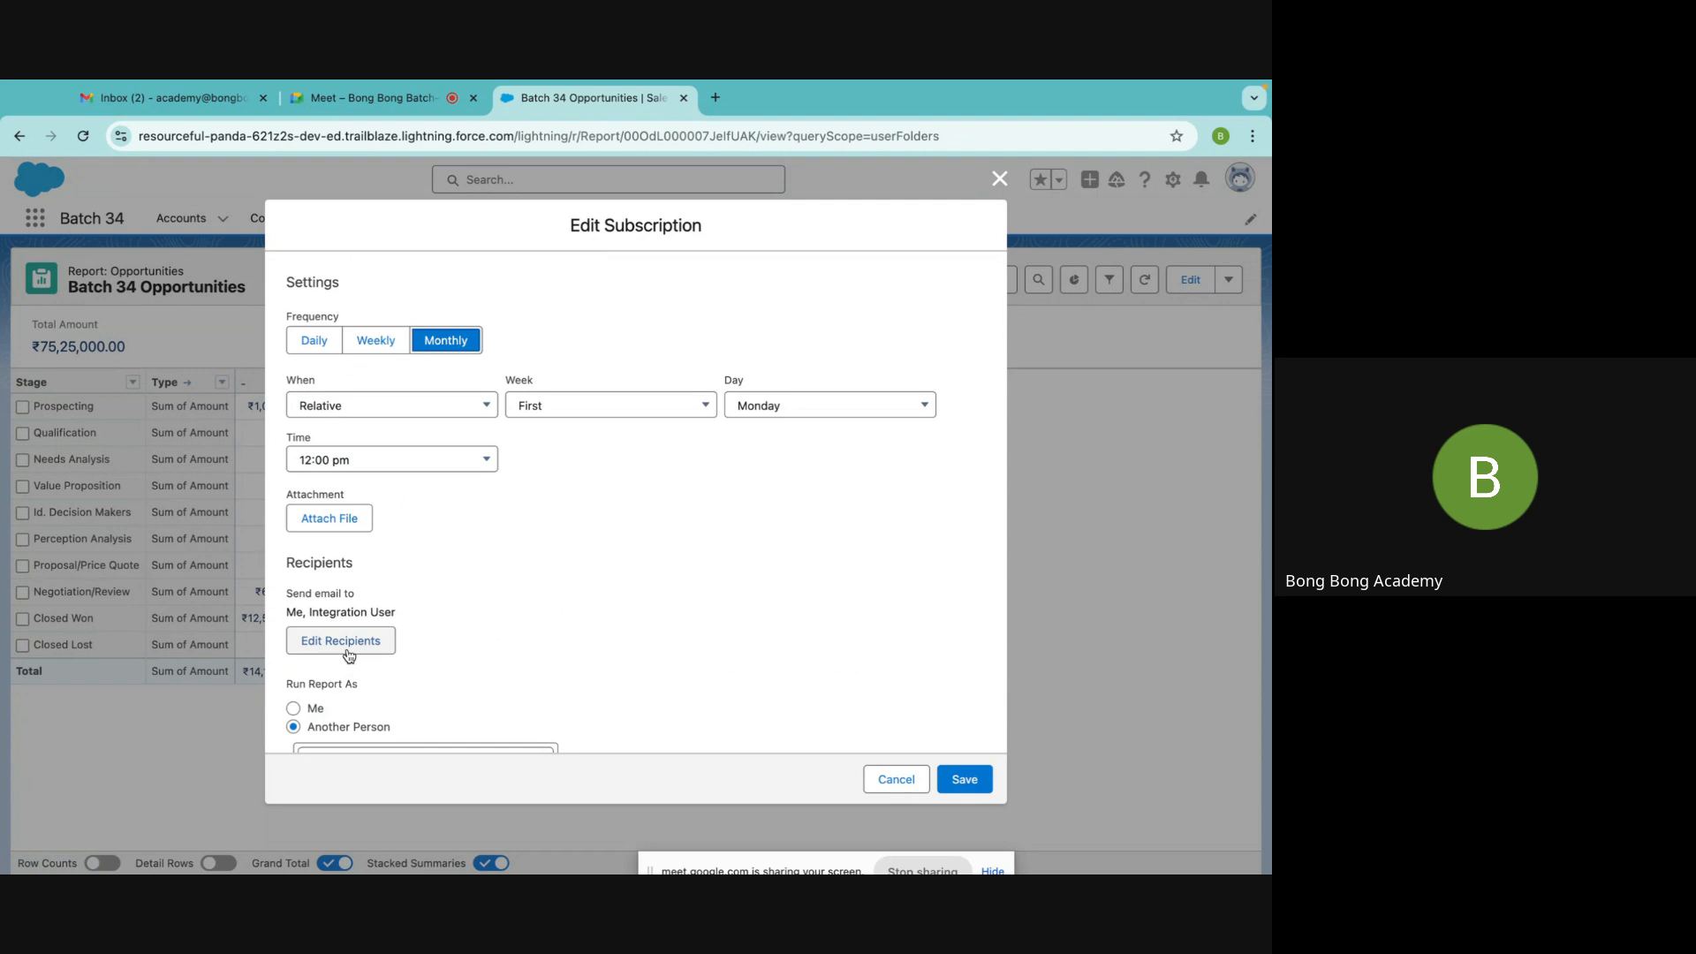
pyautogui.scroll(-3, 459, 618)
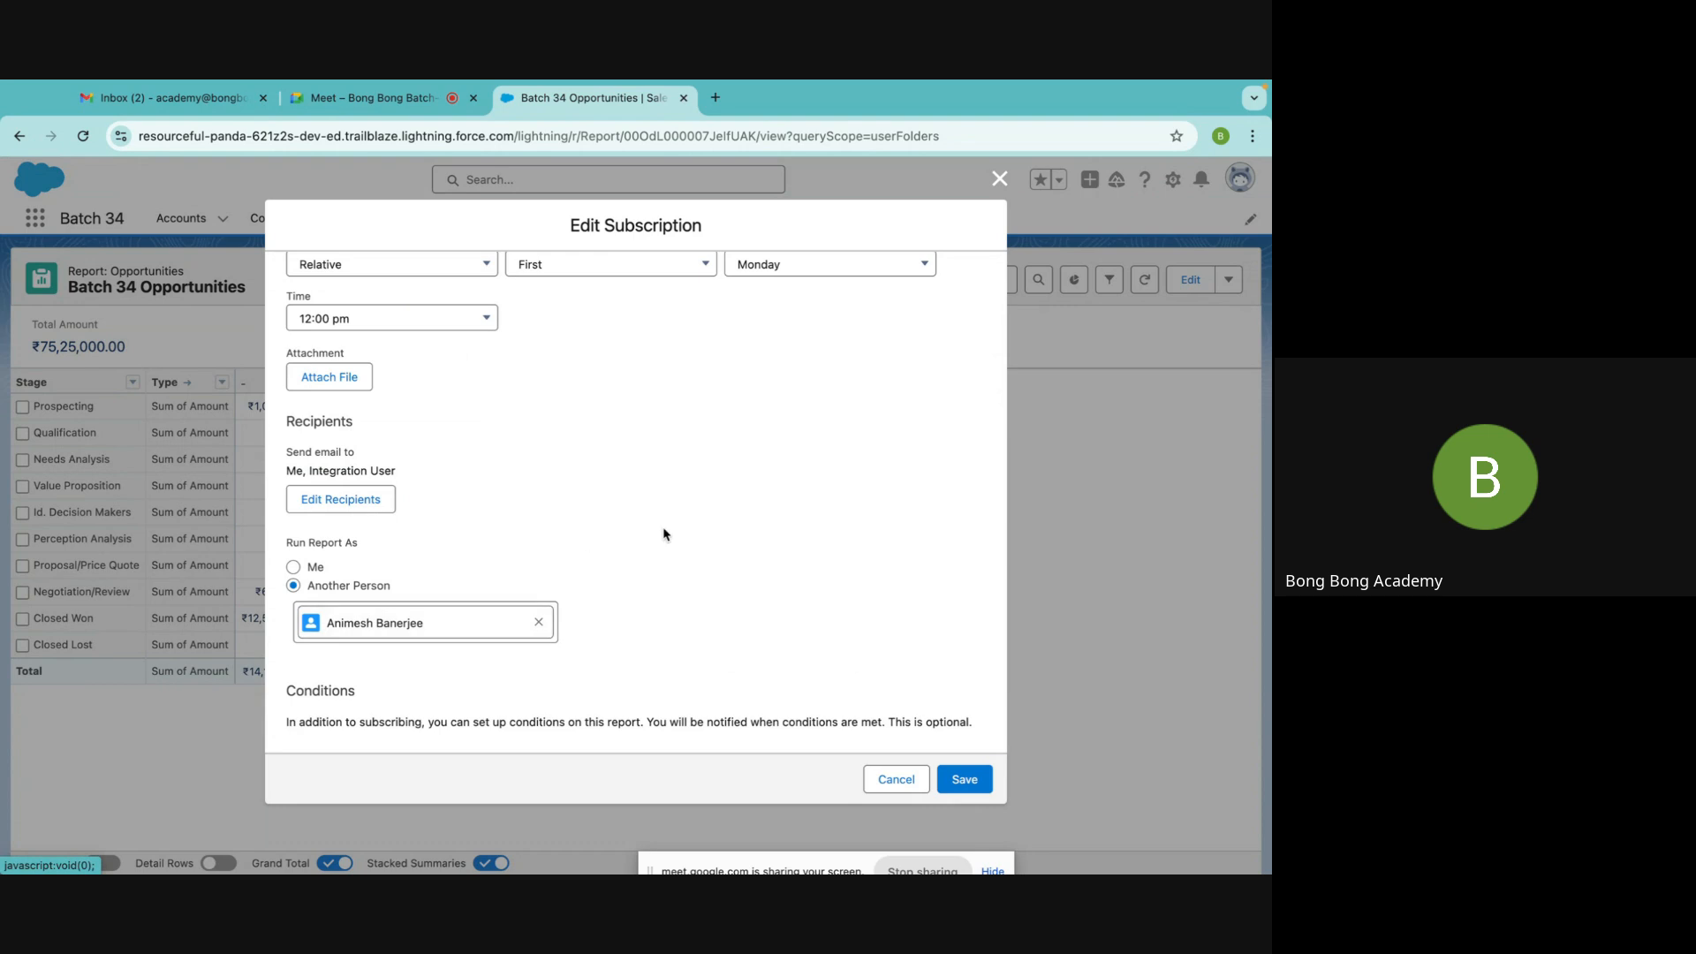
pyautogui.scroll(3, 704, 527)
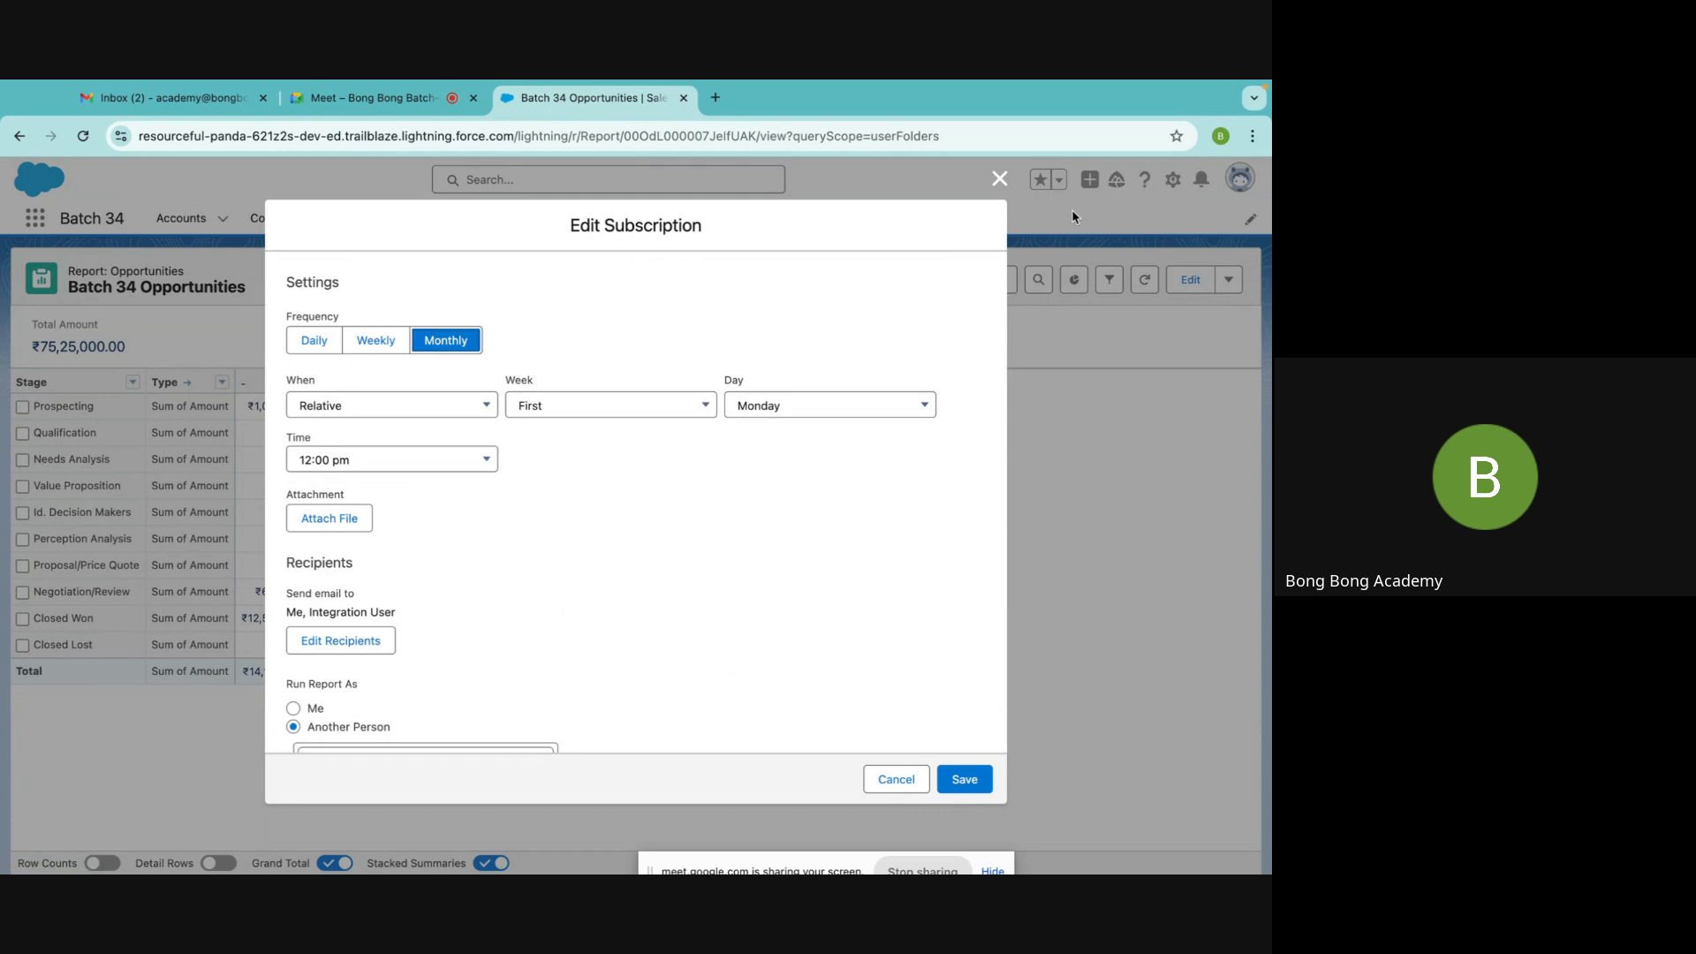
pyautogui.click(1000, 179)
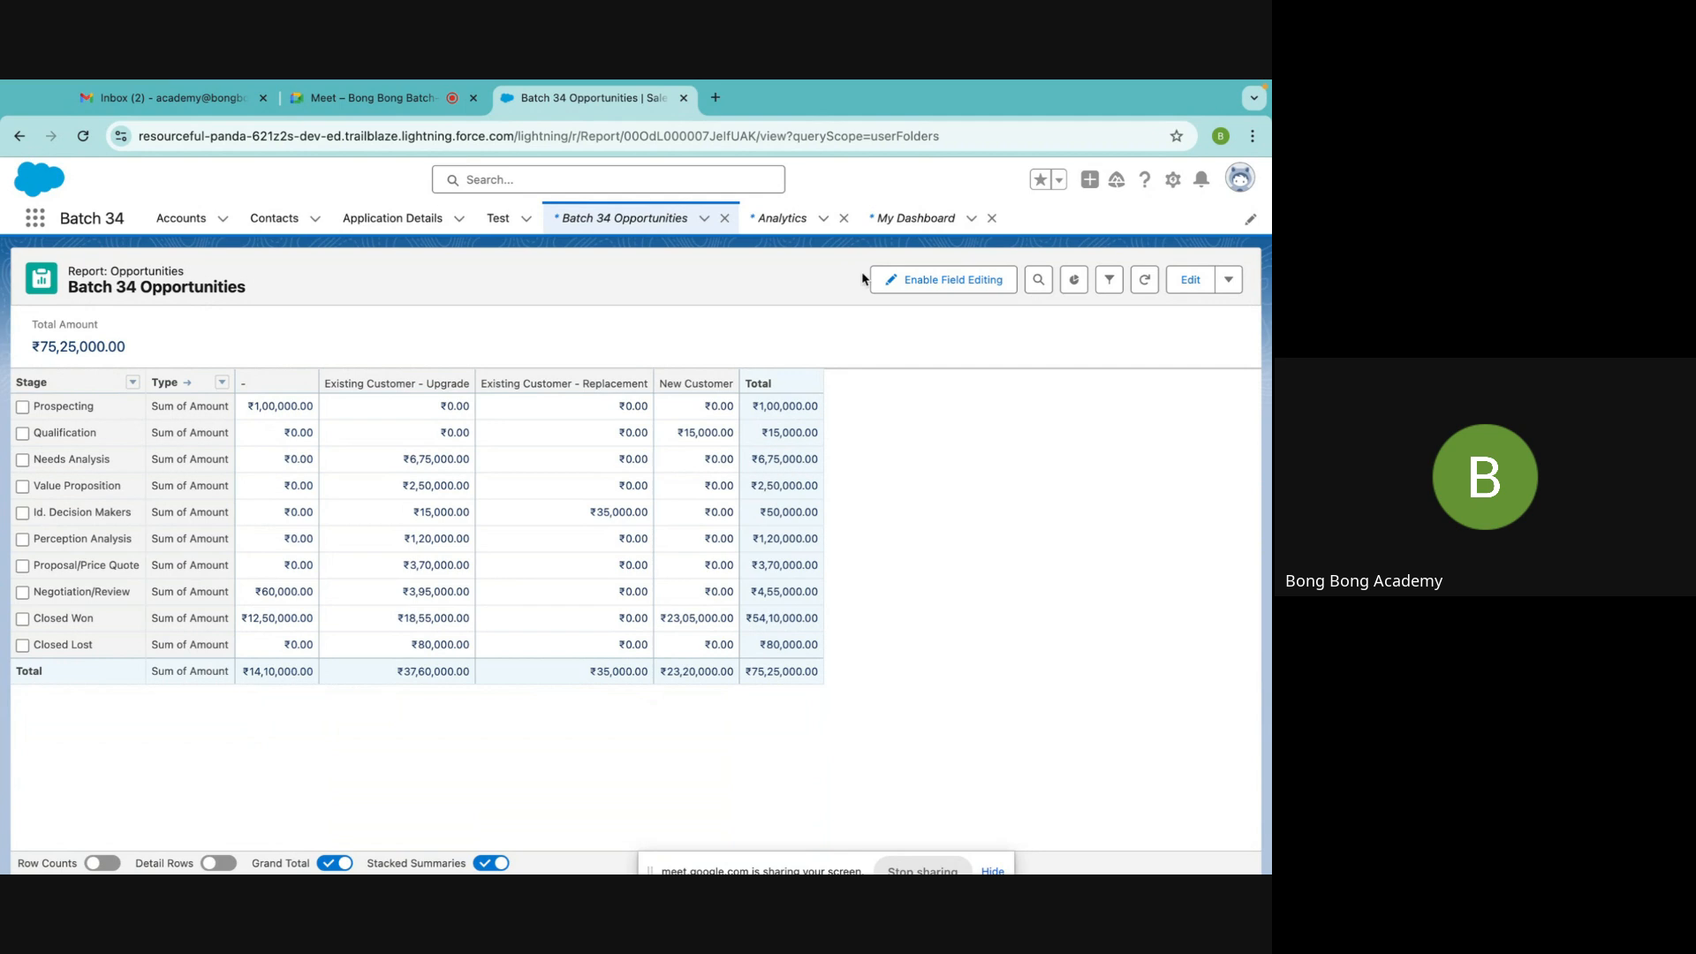
# View the My Opportunities report, and reopen Batch 34 Opportunities from the Reports list
pyautogui.click(627, 223)
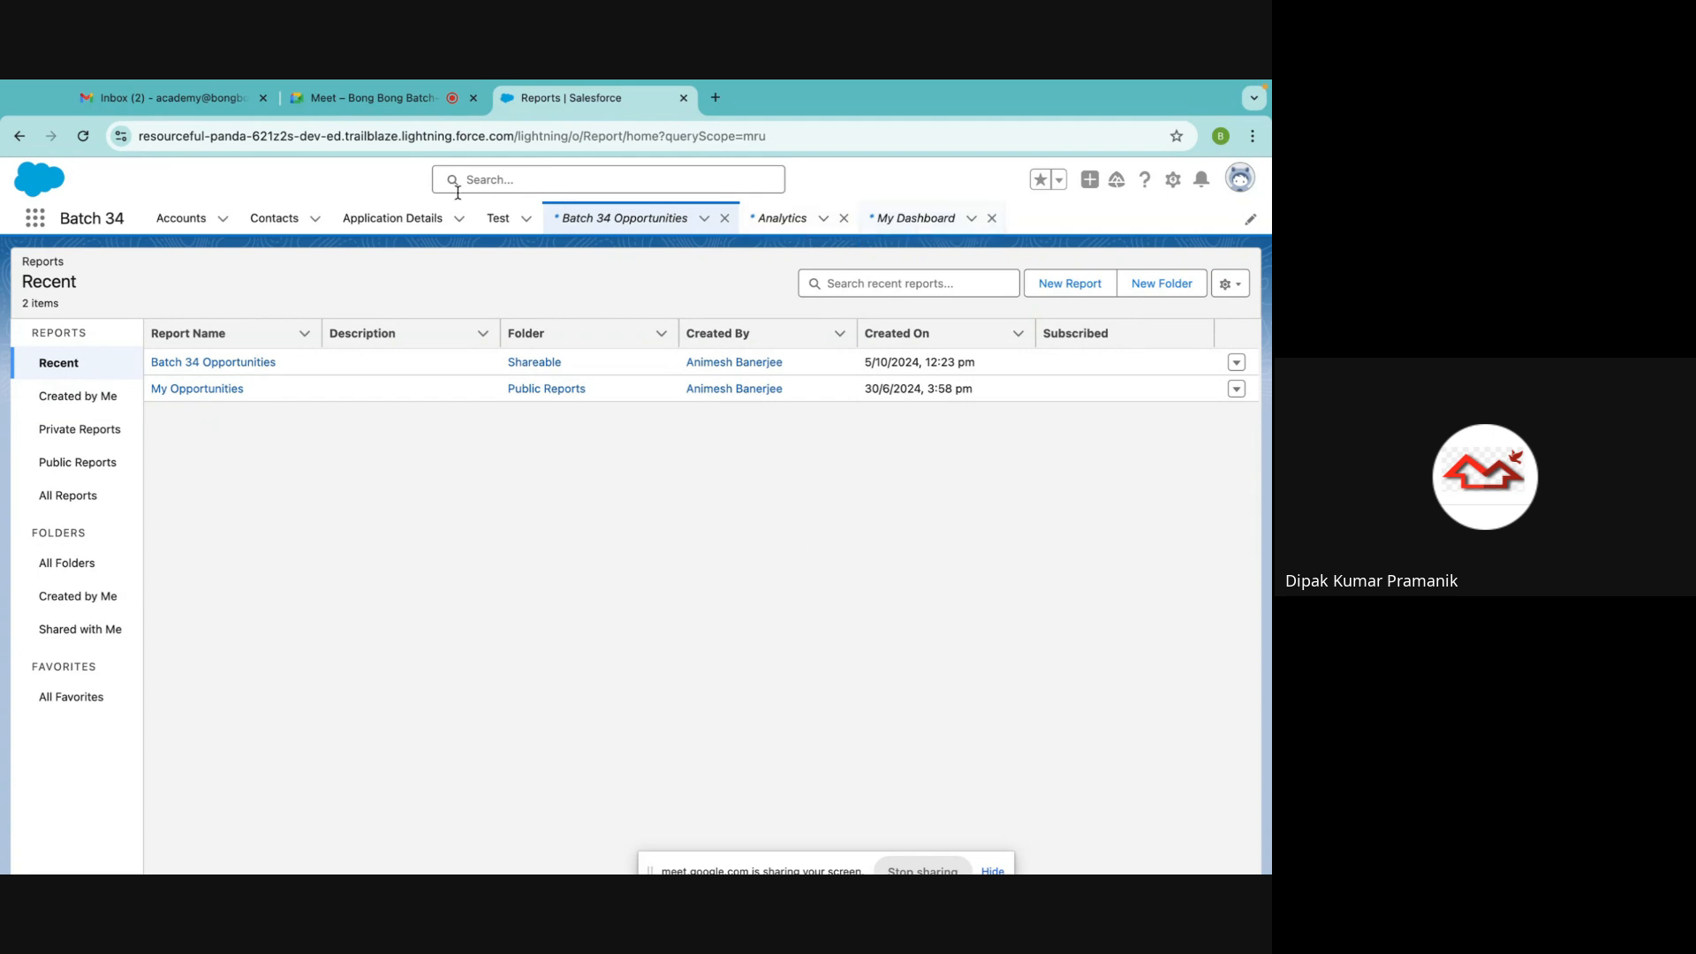
pyautogui.click(201, 391)
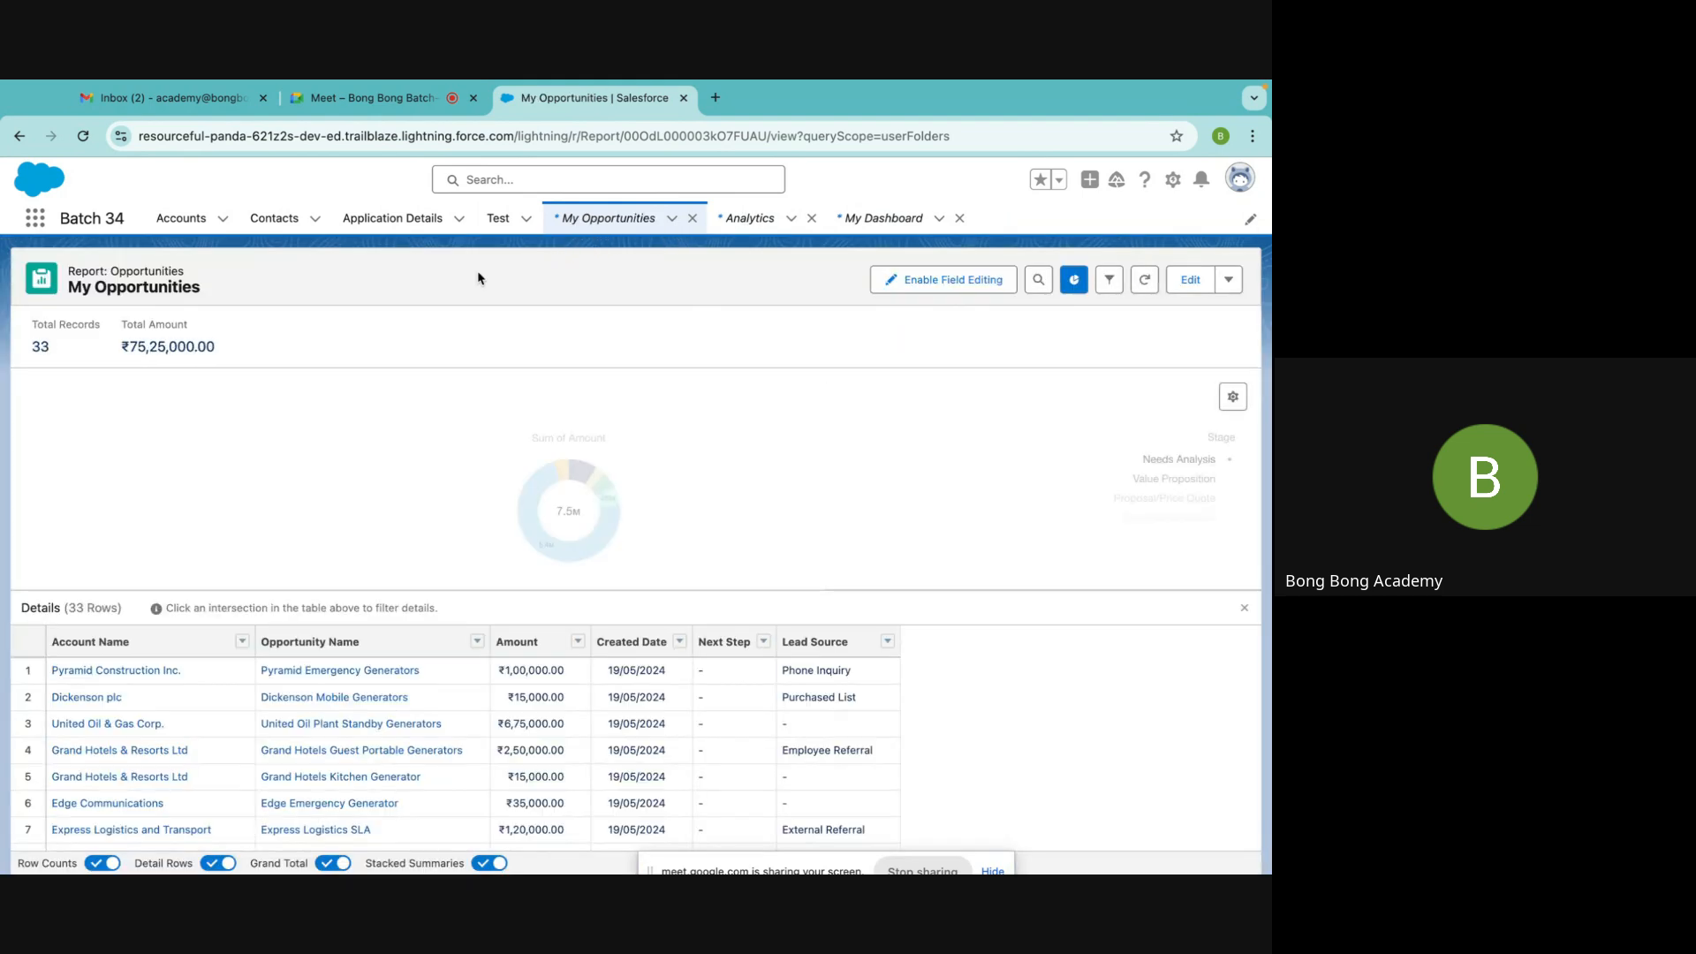
pyautogui.click(37, 219)
pyautogui.write('ree')
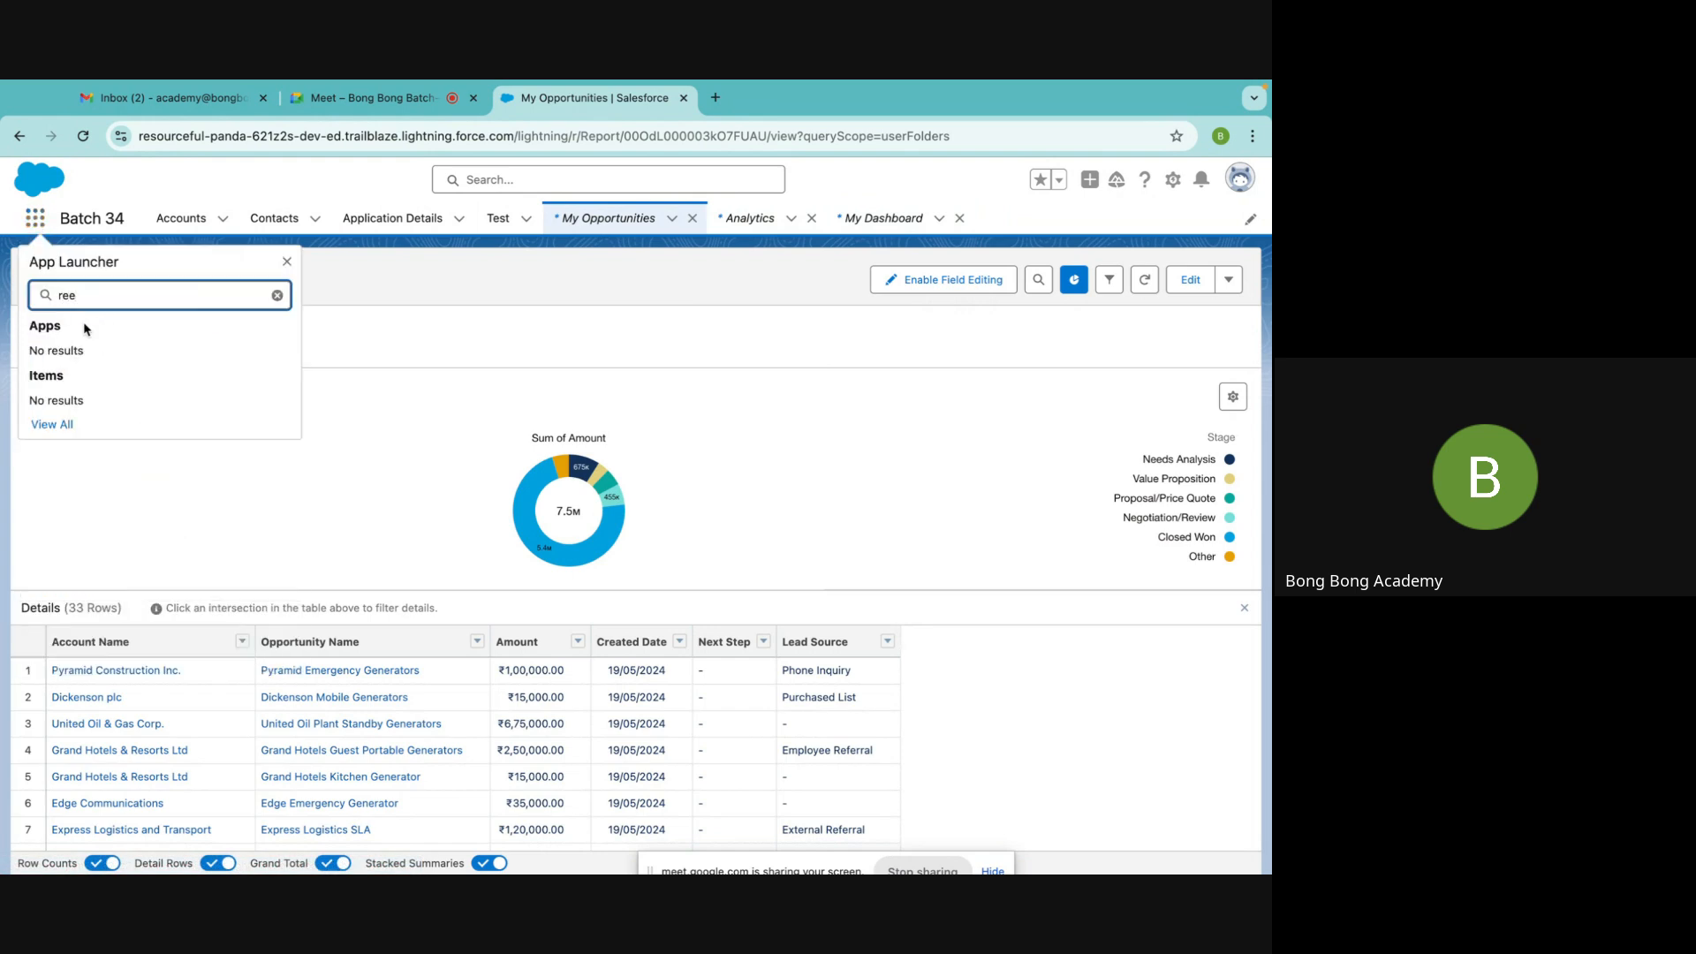
pyautogui.press('BackSpace')
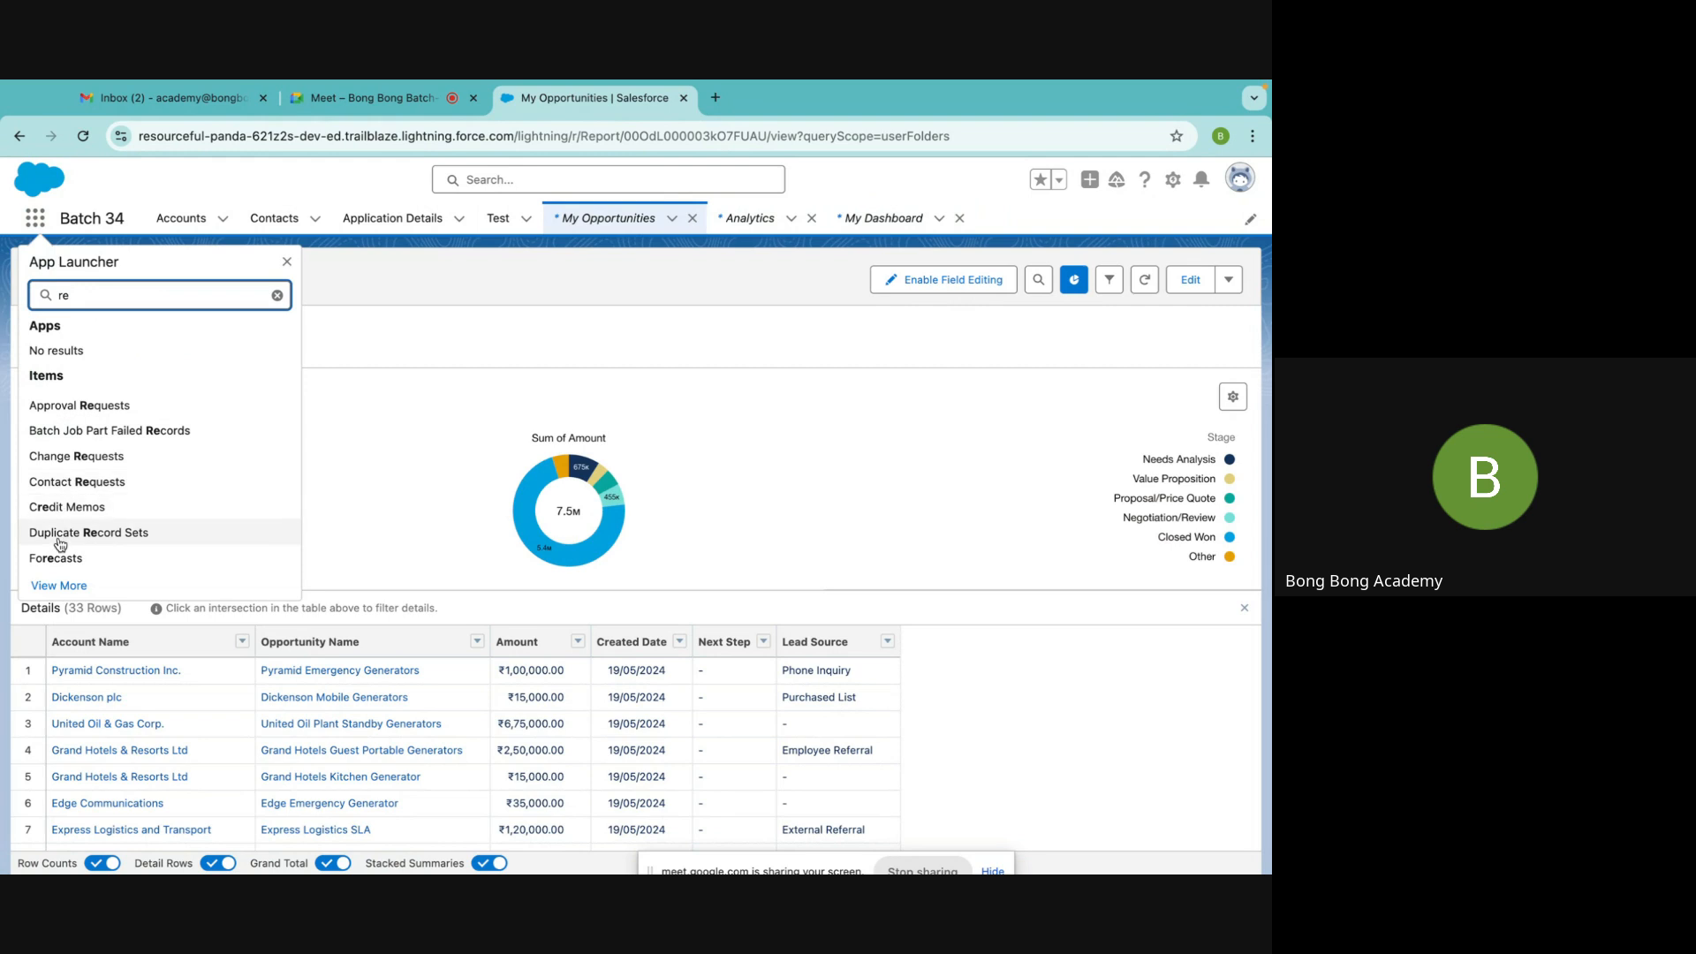
pyautogui.write('por')
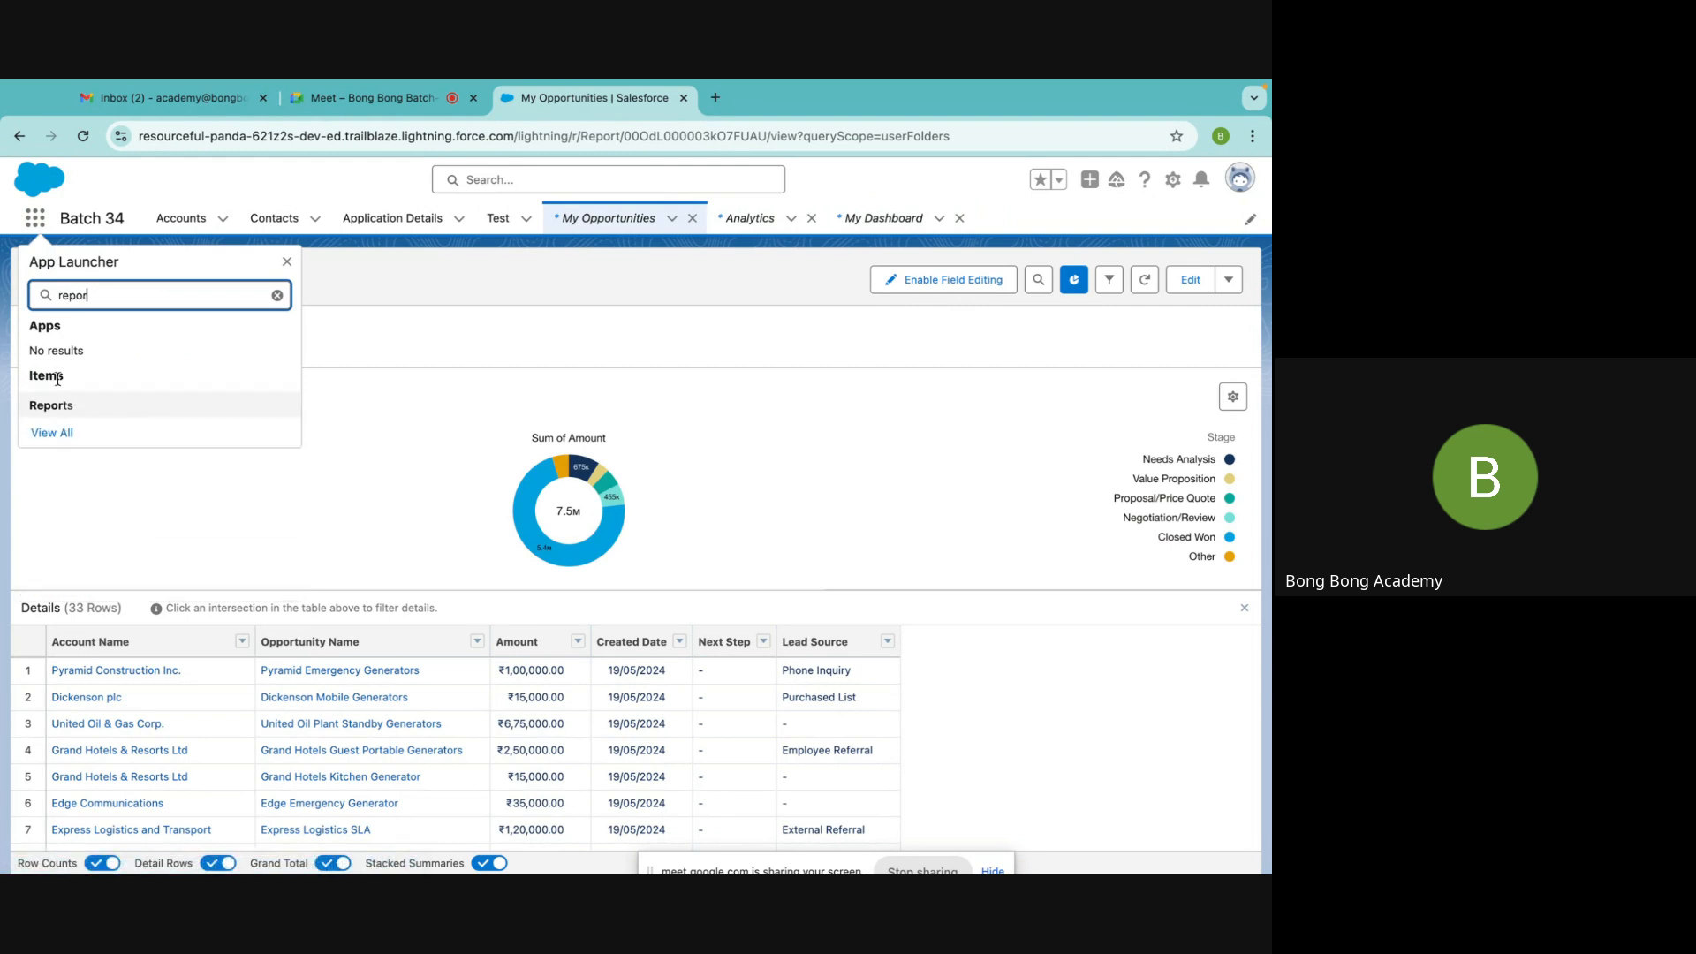
pyautogui.click(62, 405)
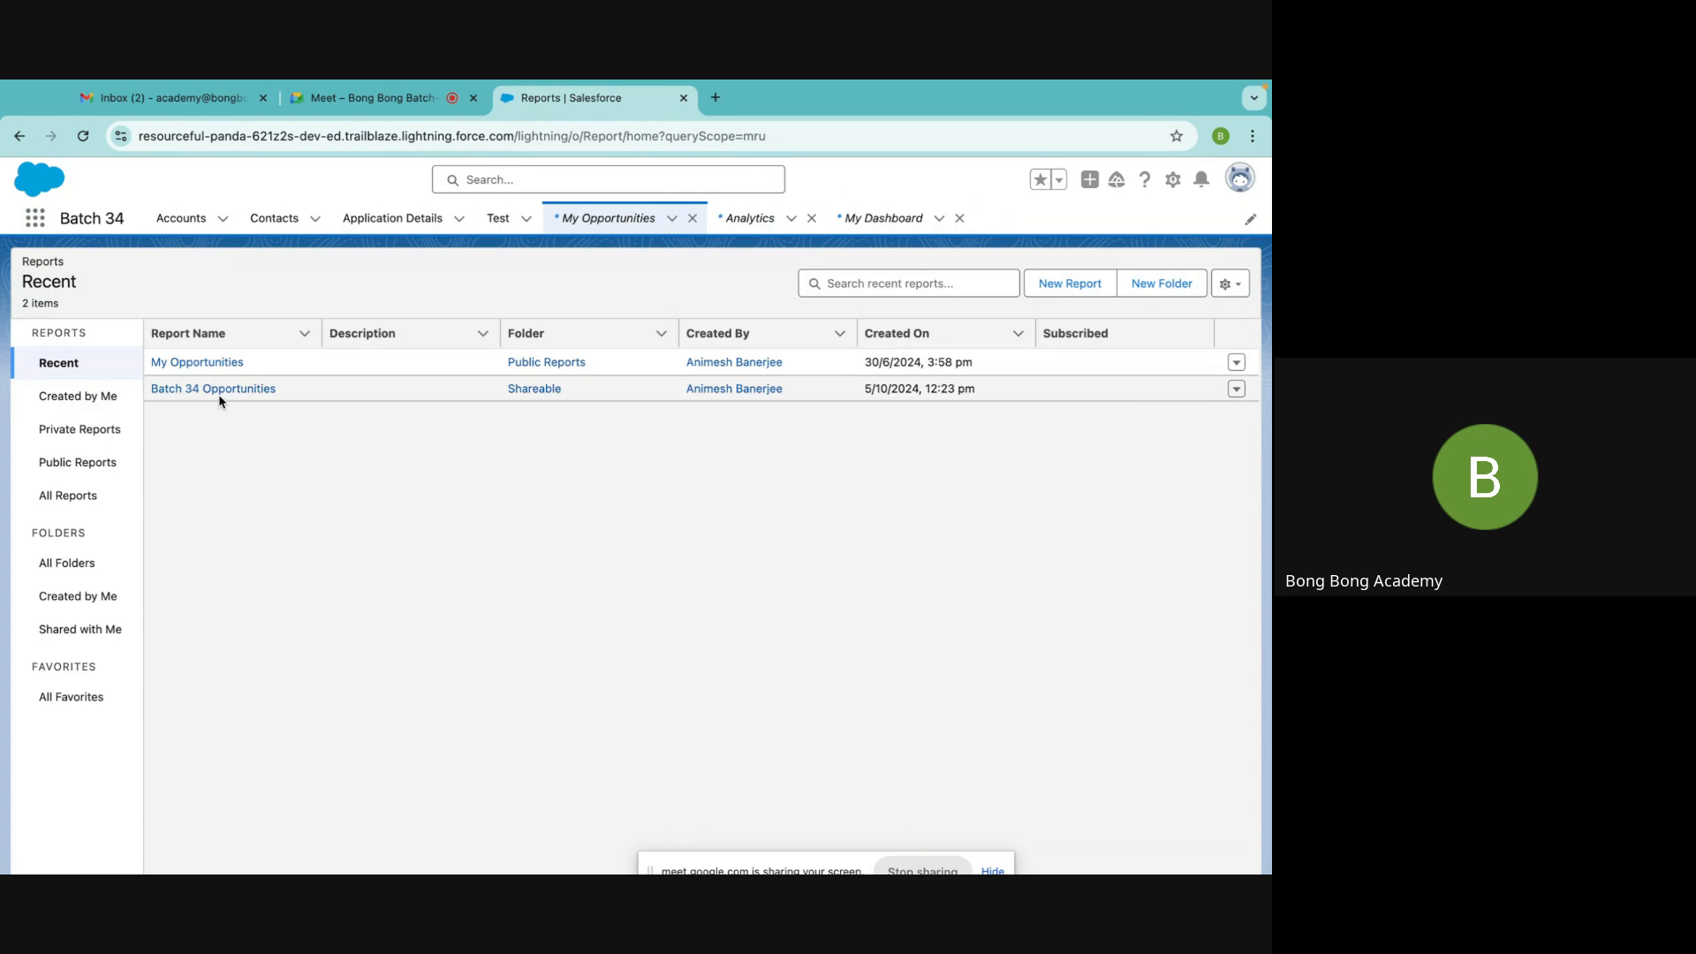
pyautogui.click(219, 392)
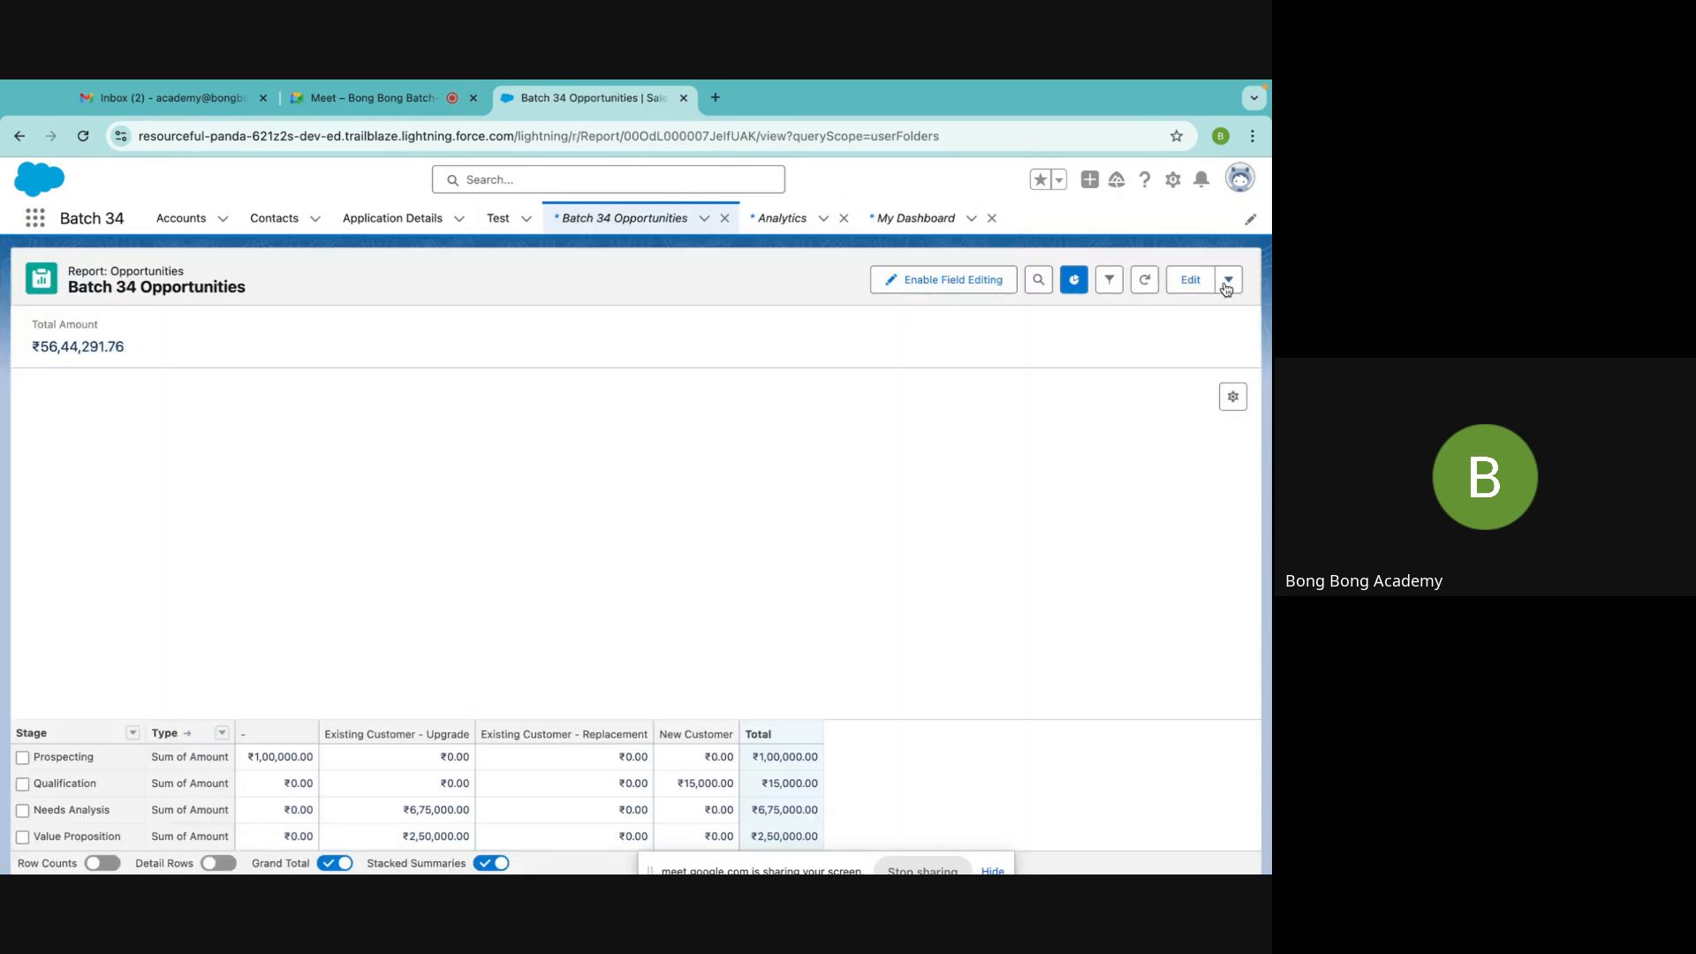
# Review the default subscription settings of the Batch 34 Opportunities report and close them without changes
pyautogui.click(1227, 281)
pyautogui.click(1170, 375)
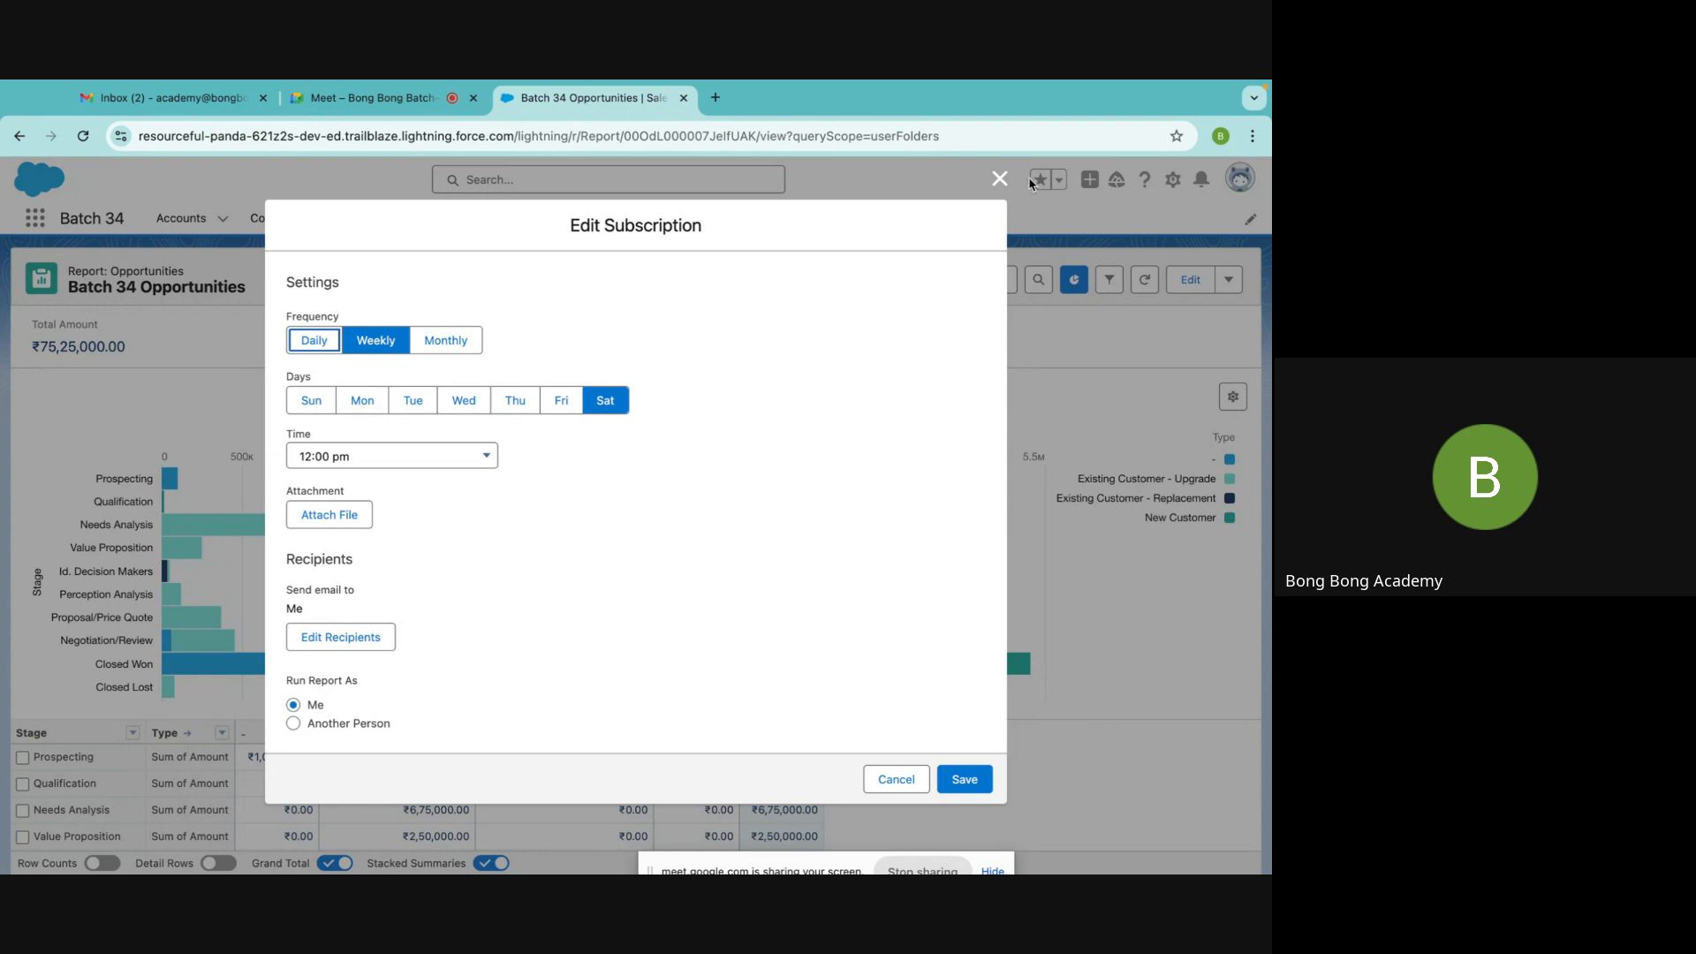
pyautogui.click(999, 178)
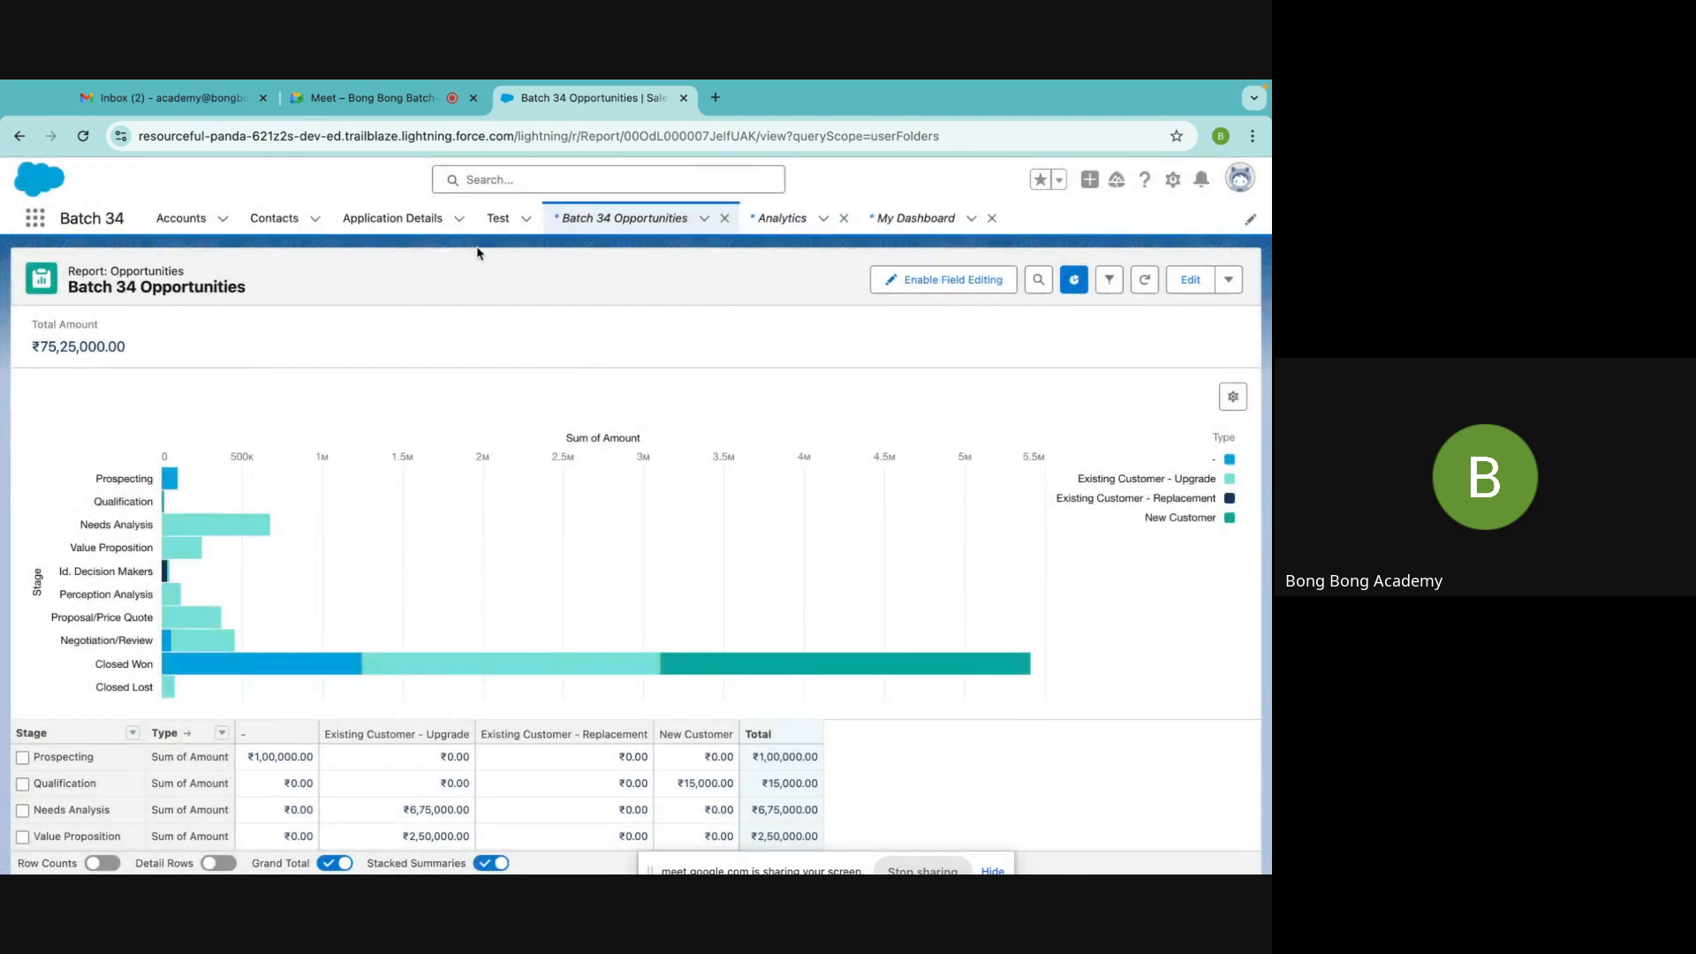
# Find Reports in the App Launcher, open Batch 34 Opportunities from the recent reports, and hide its chart
pyautogui.click(36, 224)
pyautogui.write('rep')
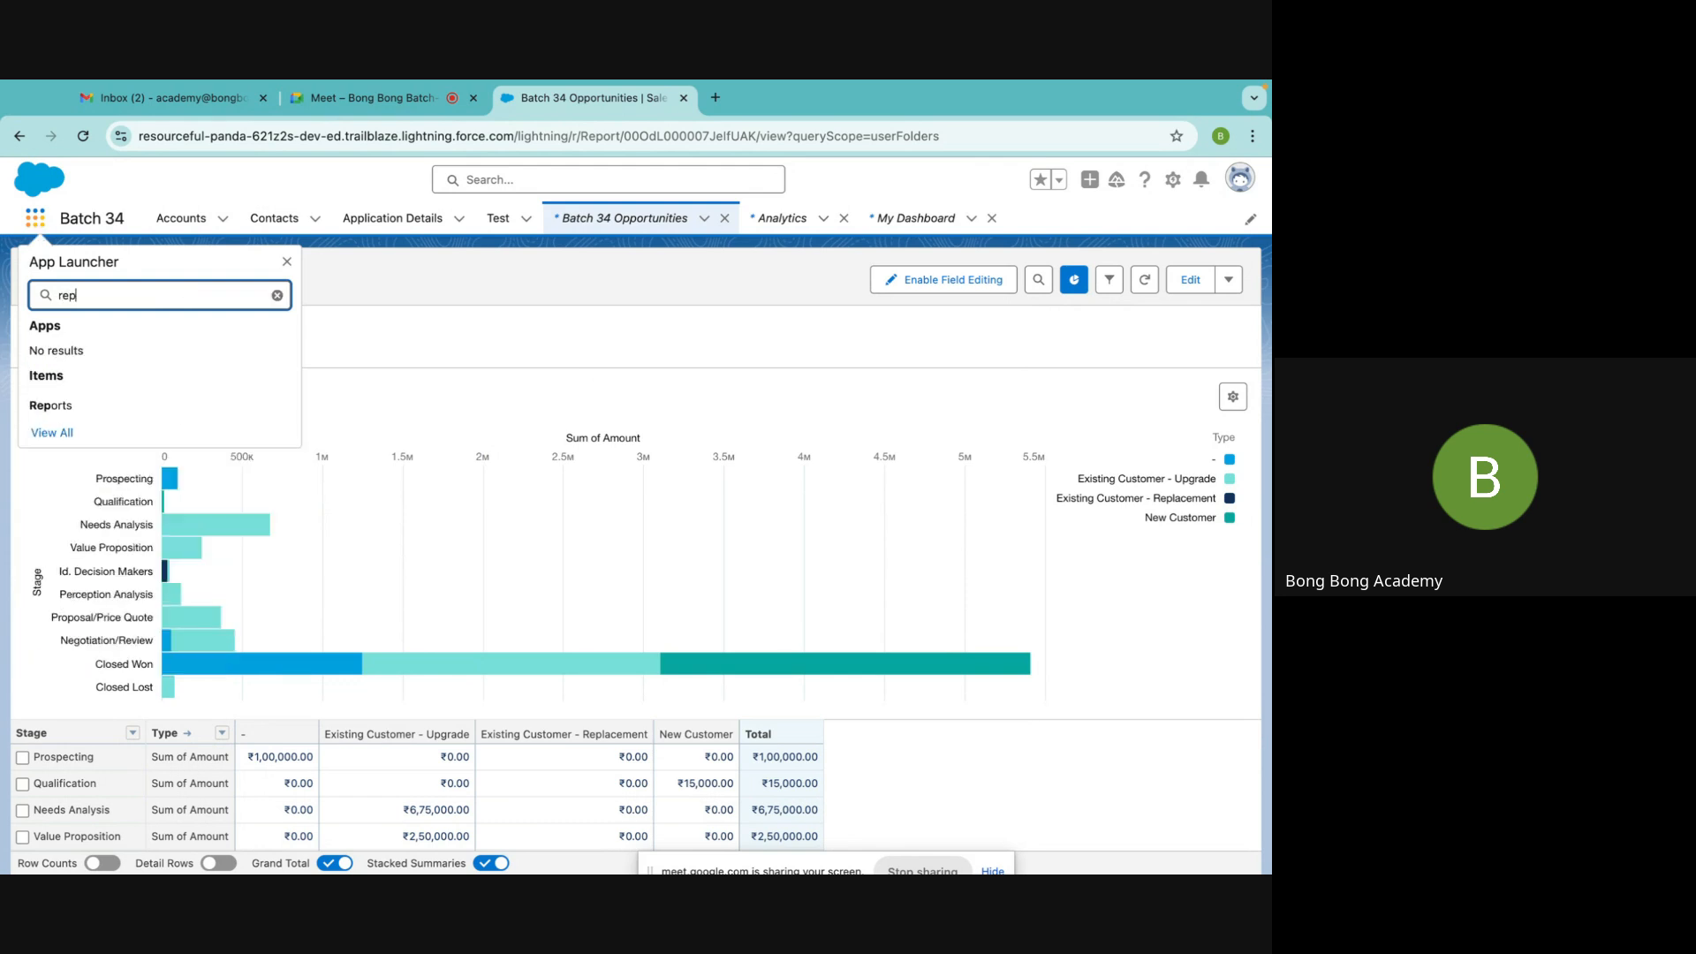
pyautogui.write('ort')
pyautogui.click(58, 411)
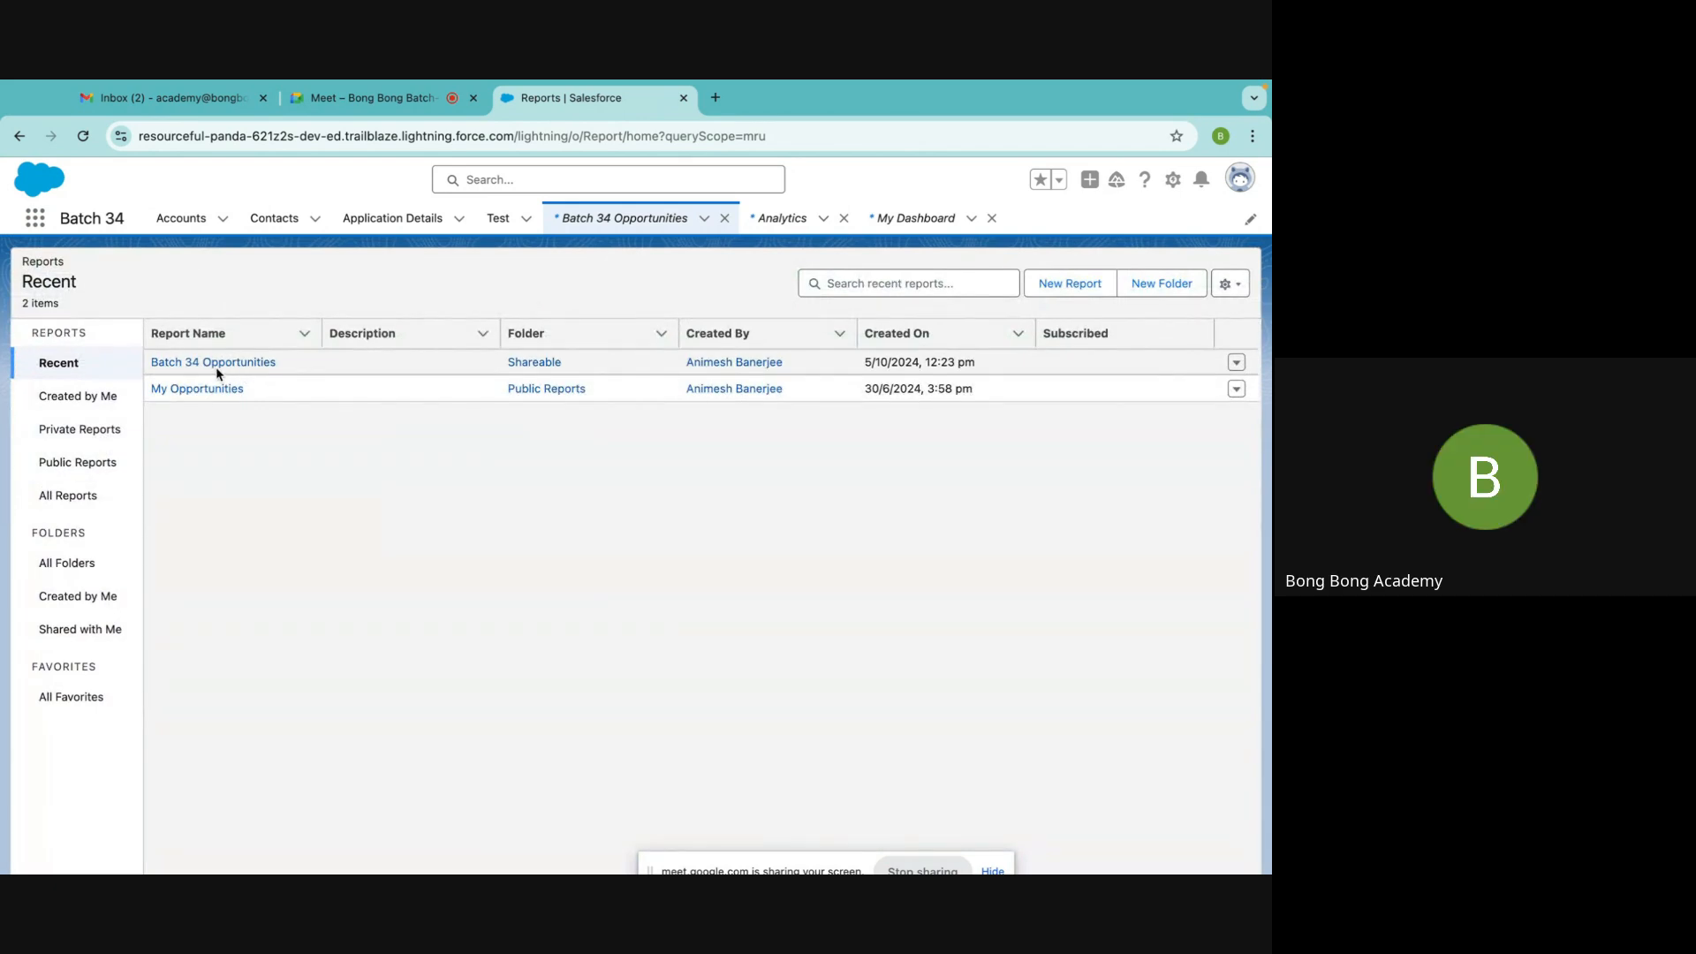
pyautogui.click(216, 369)
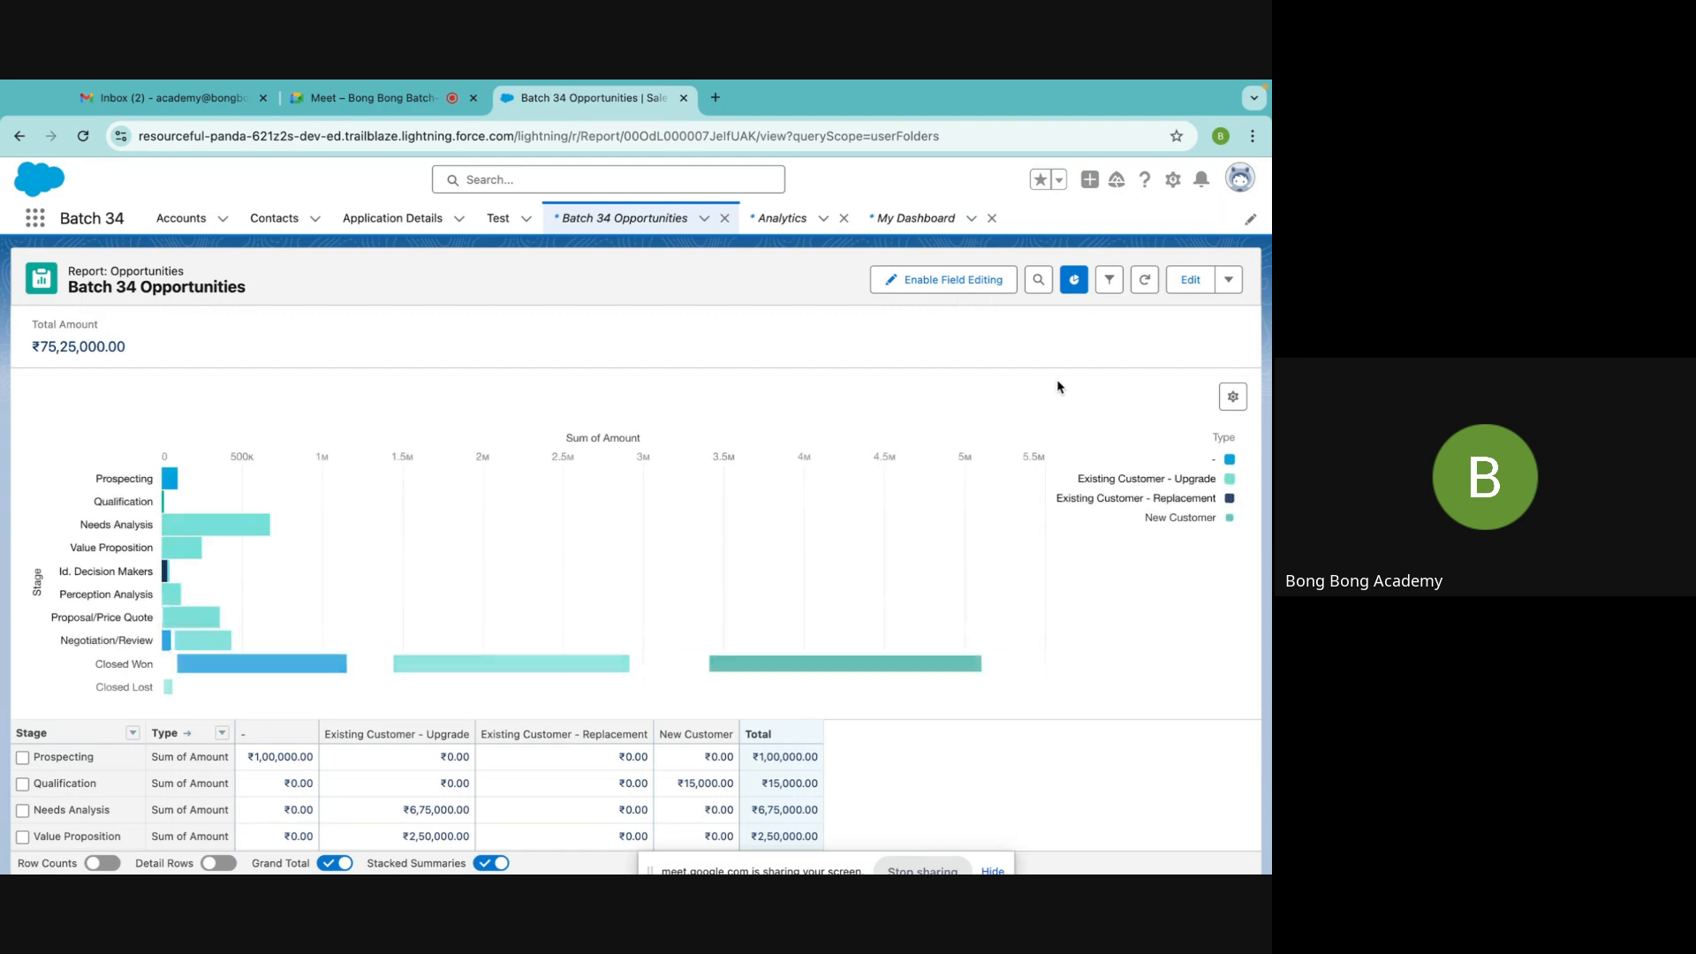
pyautogui.click(1073, 290)
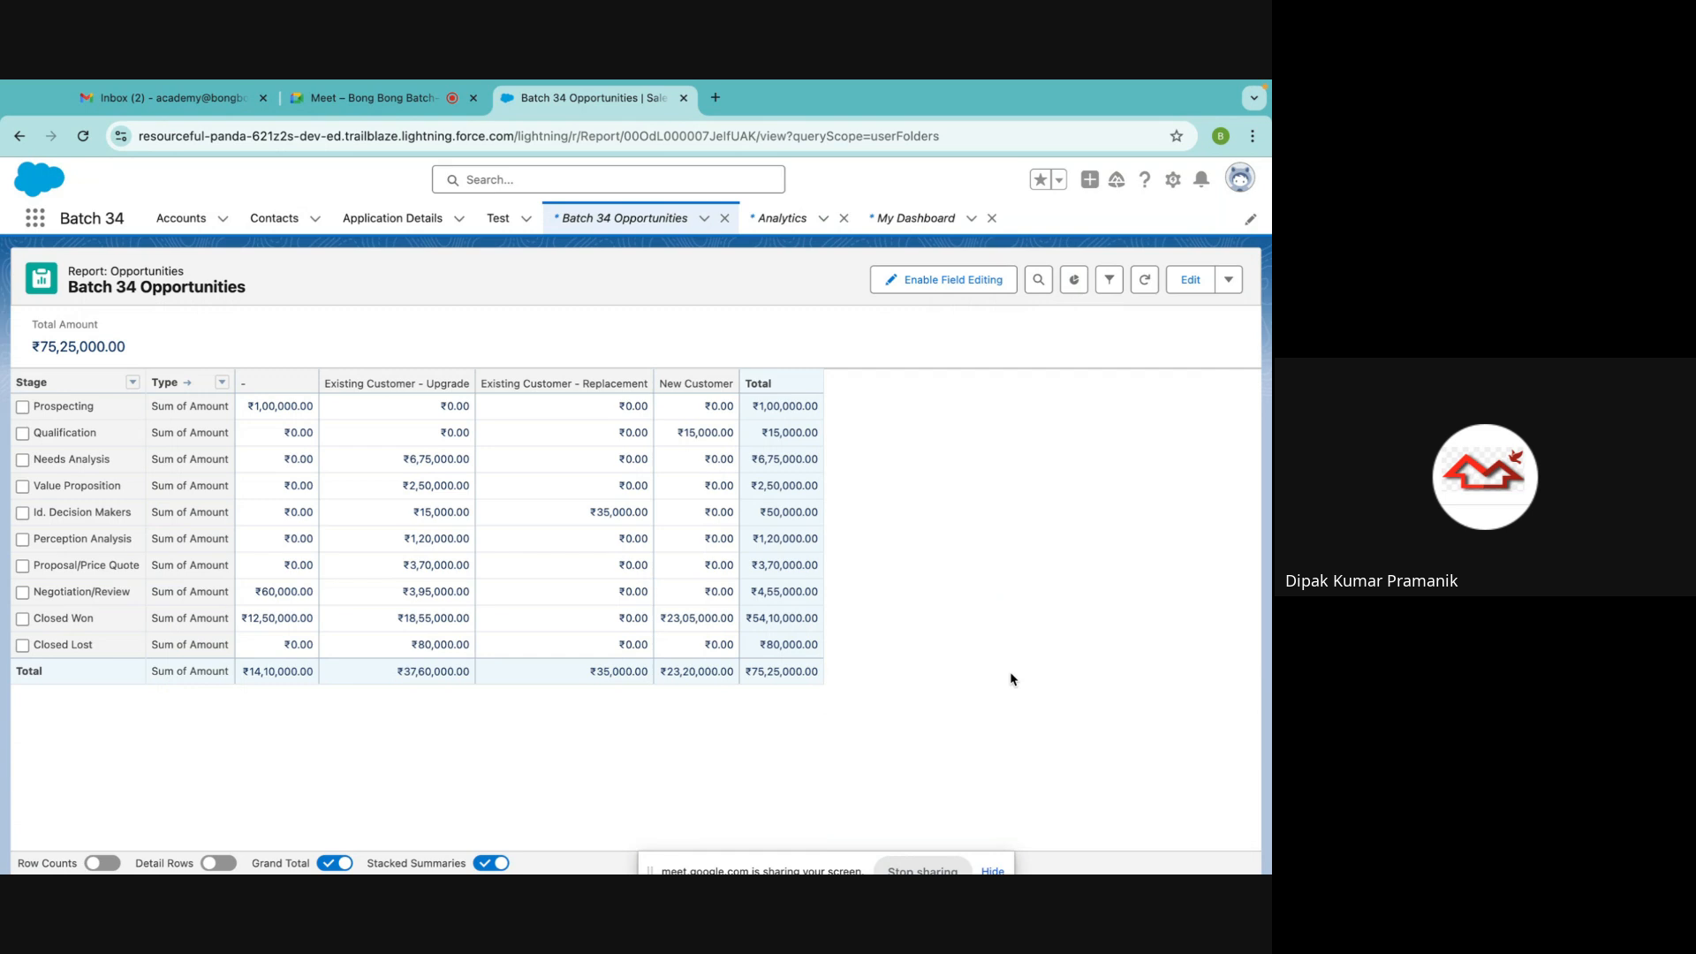
# Open the Batch 34 Opportunities report's subscription settings, try the Daily frequency, review the options, and close them without saving
pyautogui.click(1229, 279)
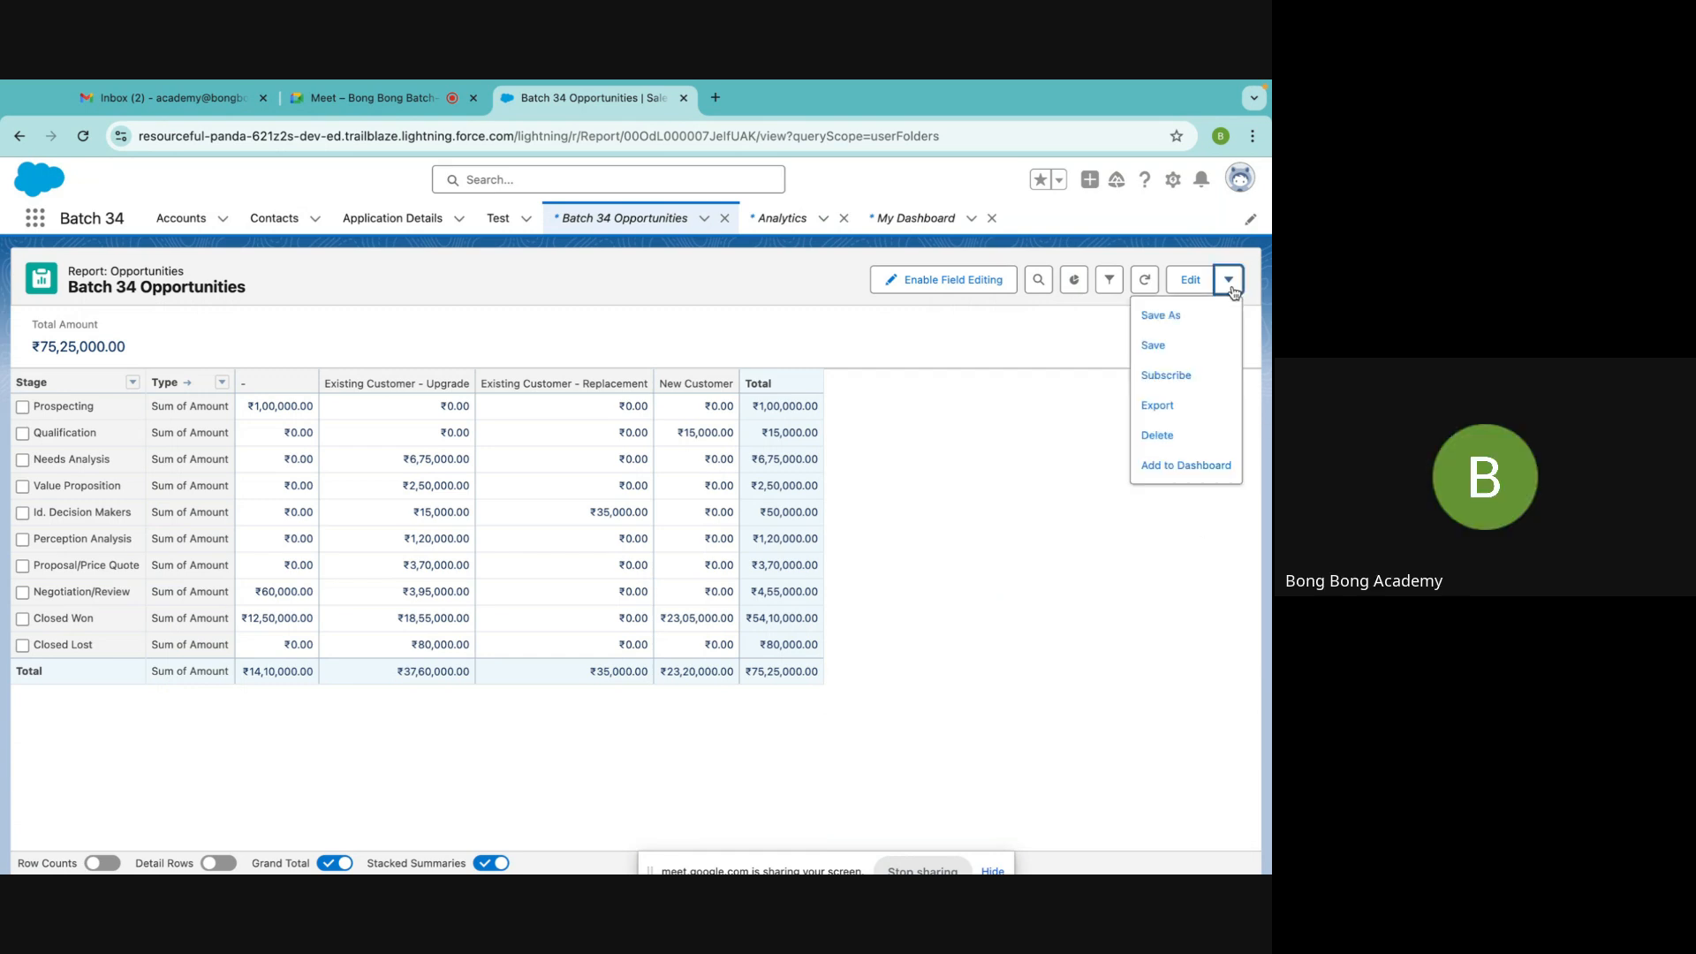
pyautogui.click(1144, 378)
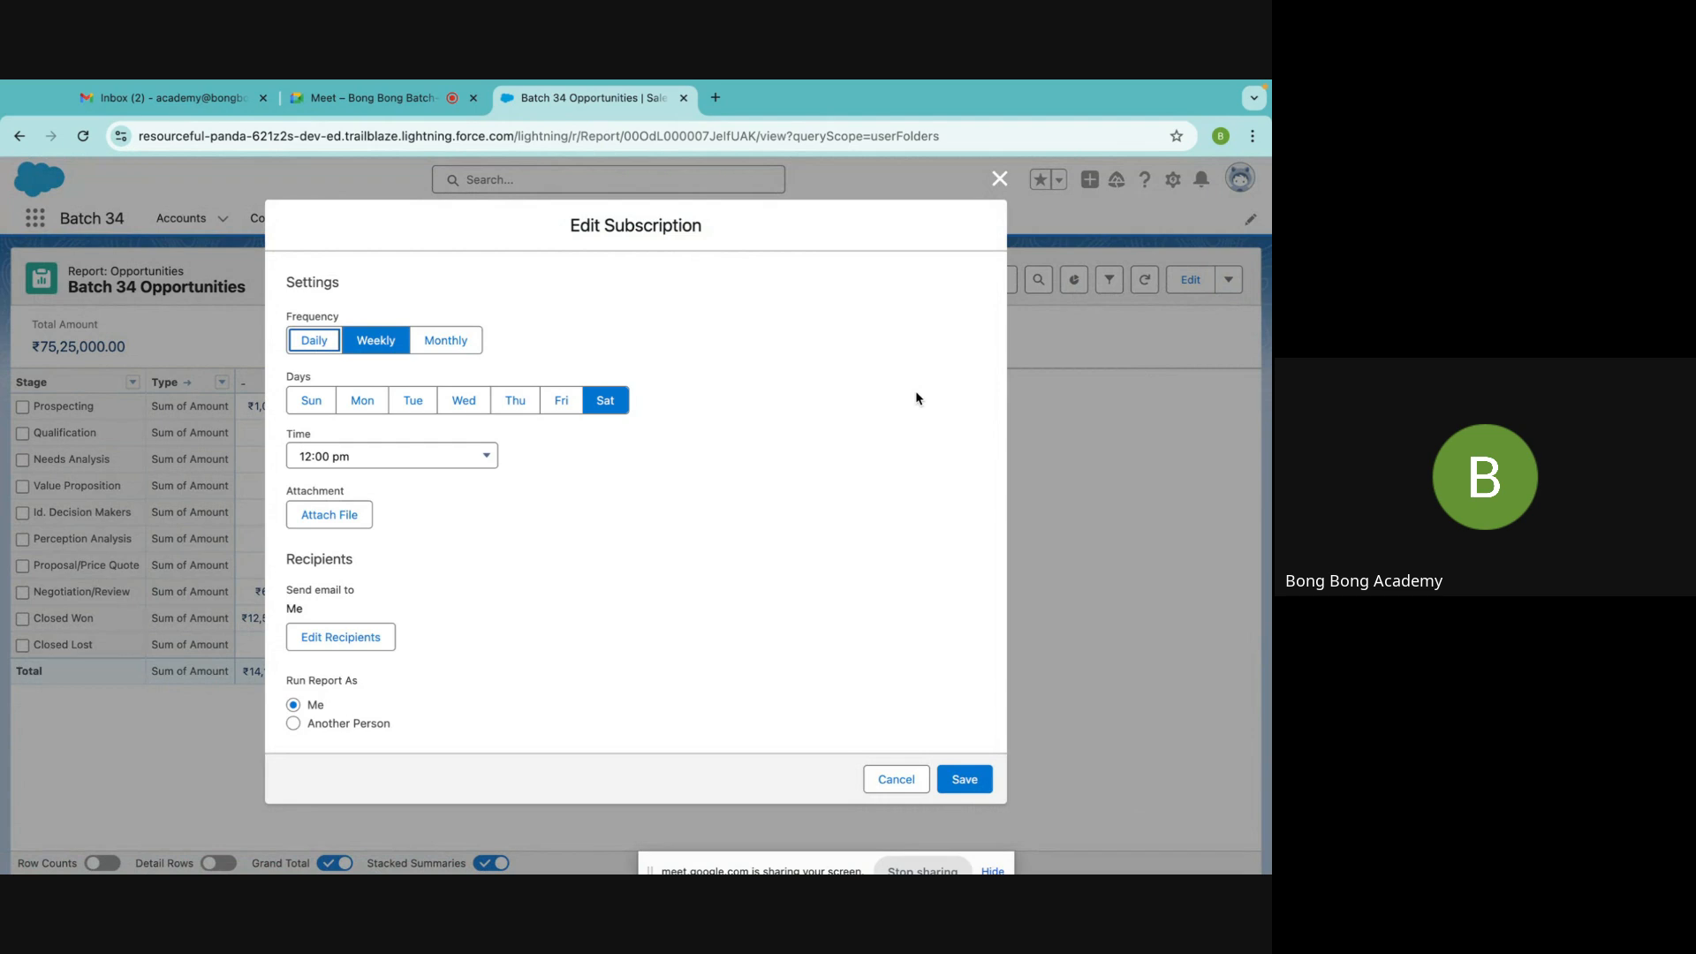
pyautogui.moveTo(569, 227); pyautogui.dragTo(731, 234)
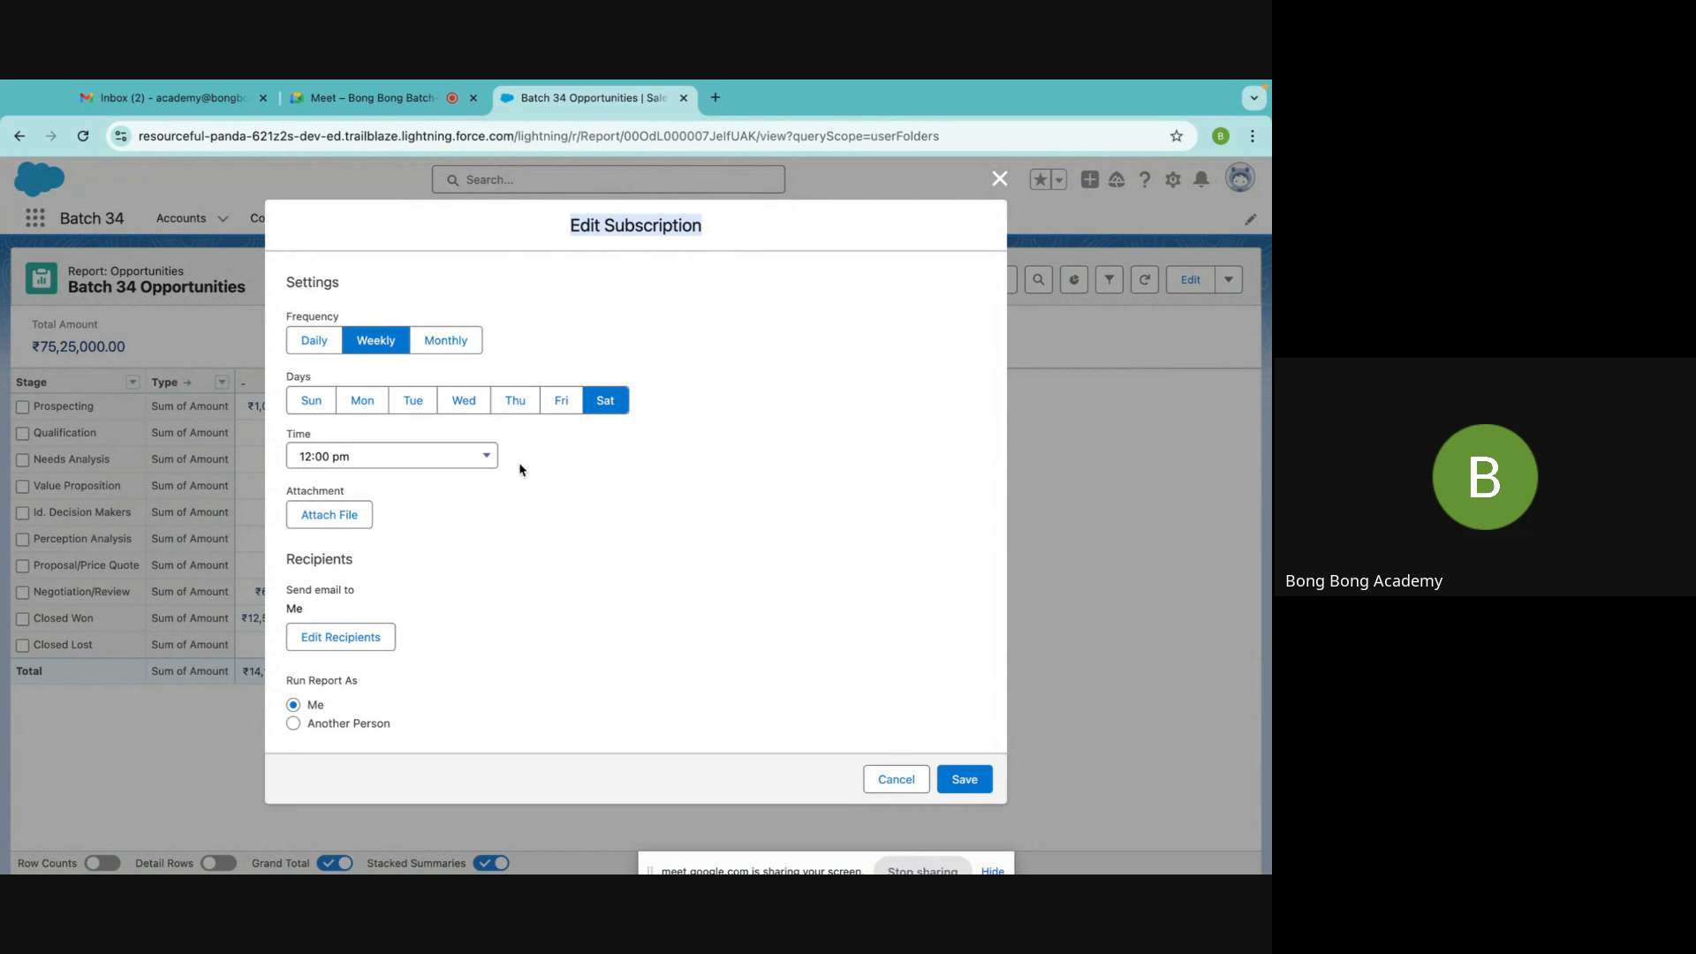
pyautogui.click(303, 343)
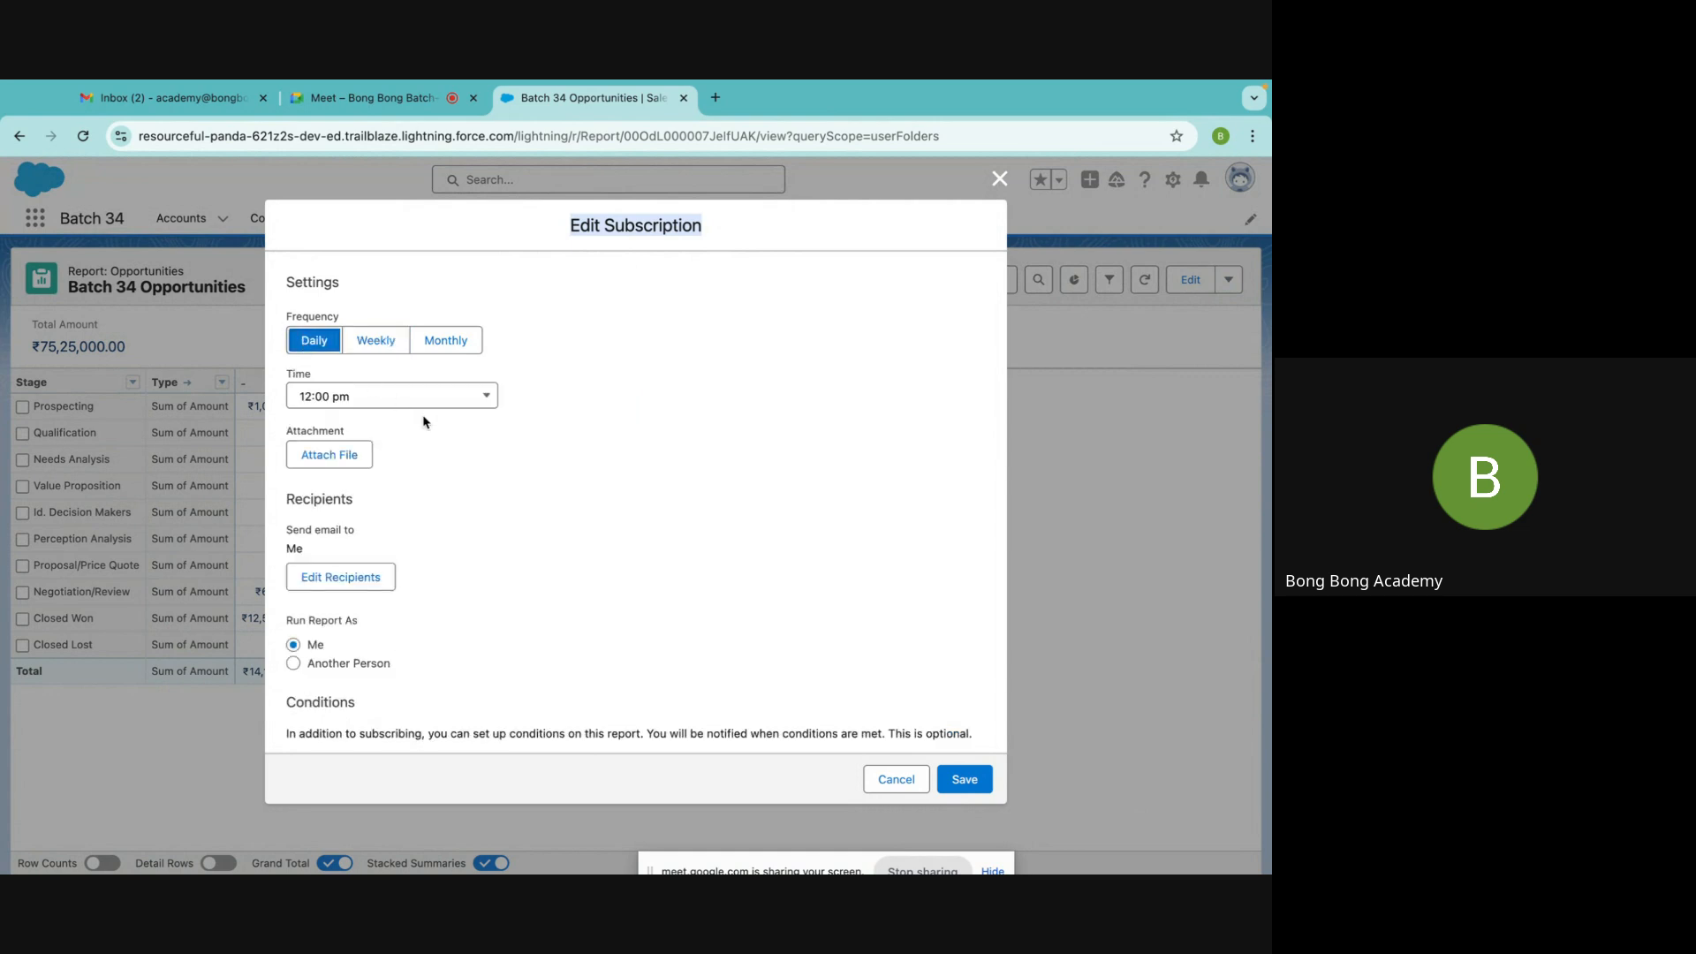
pyautogui.click(164, 108)
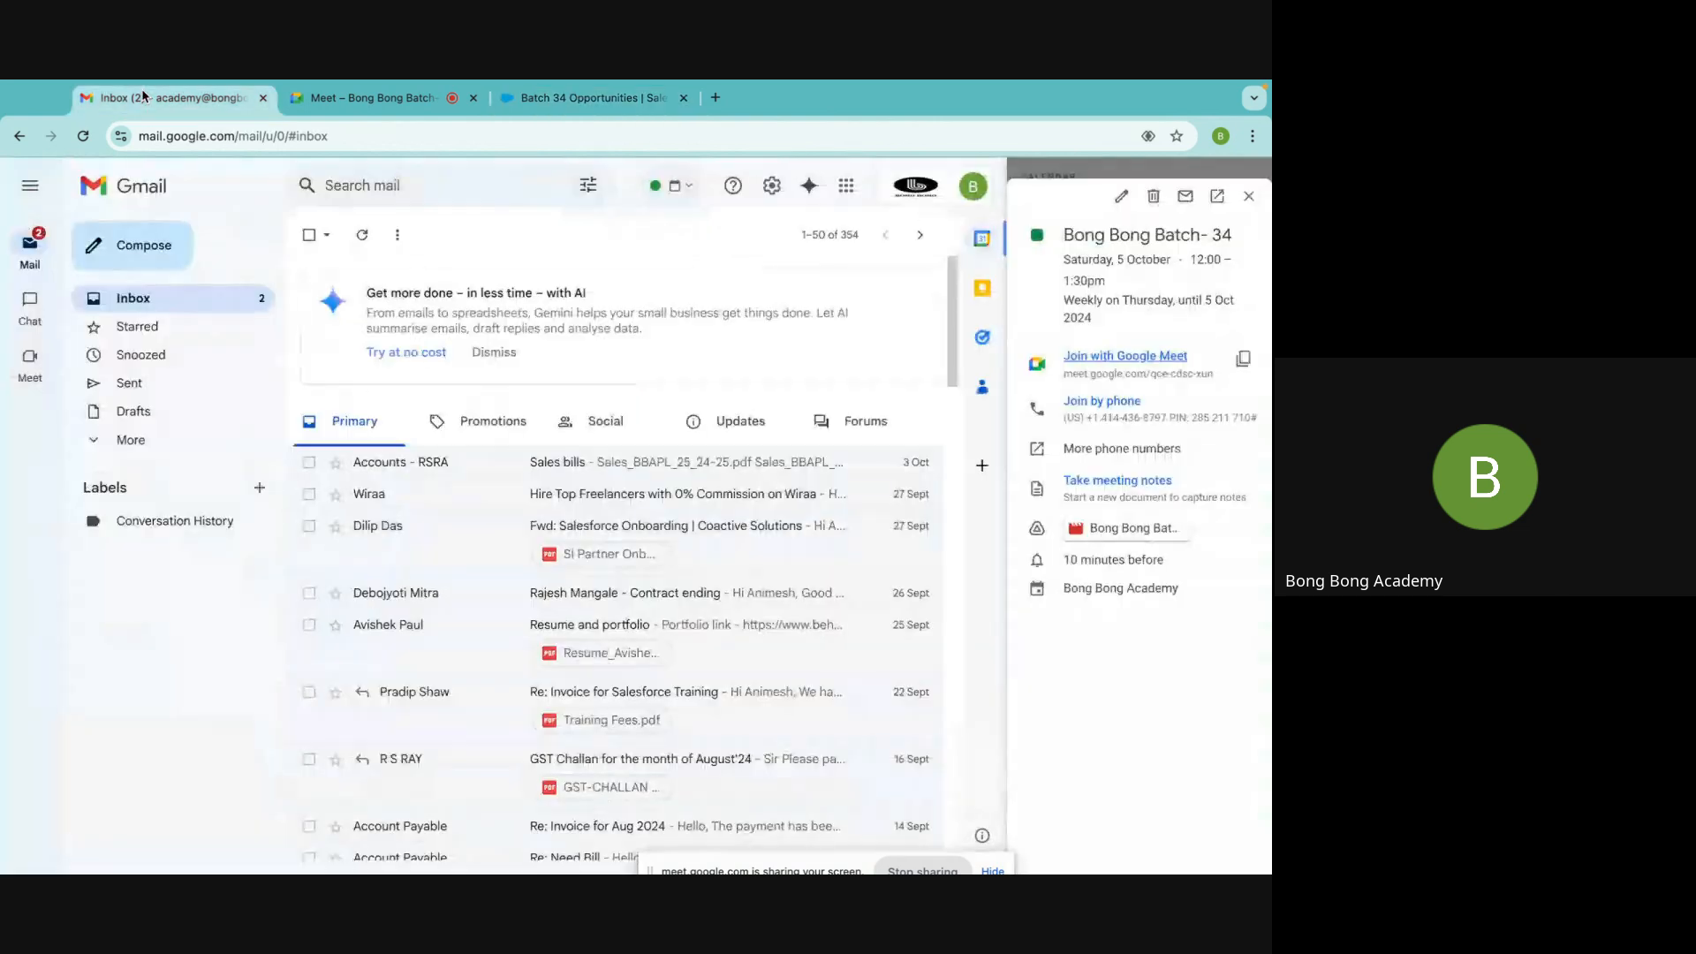
pyautogui.click(579, 98)
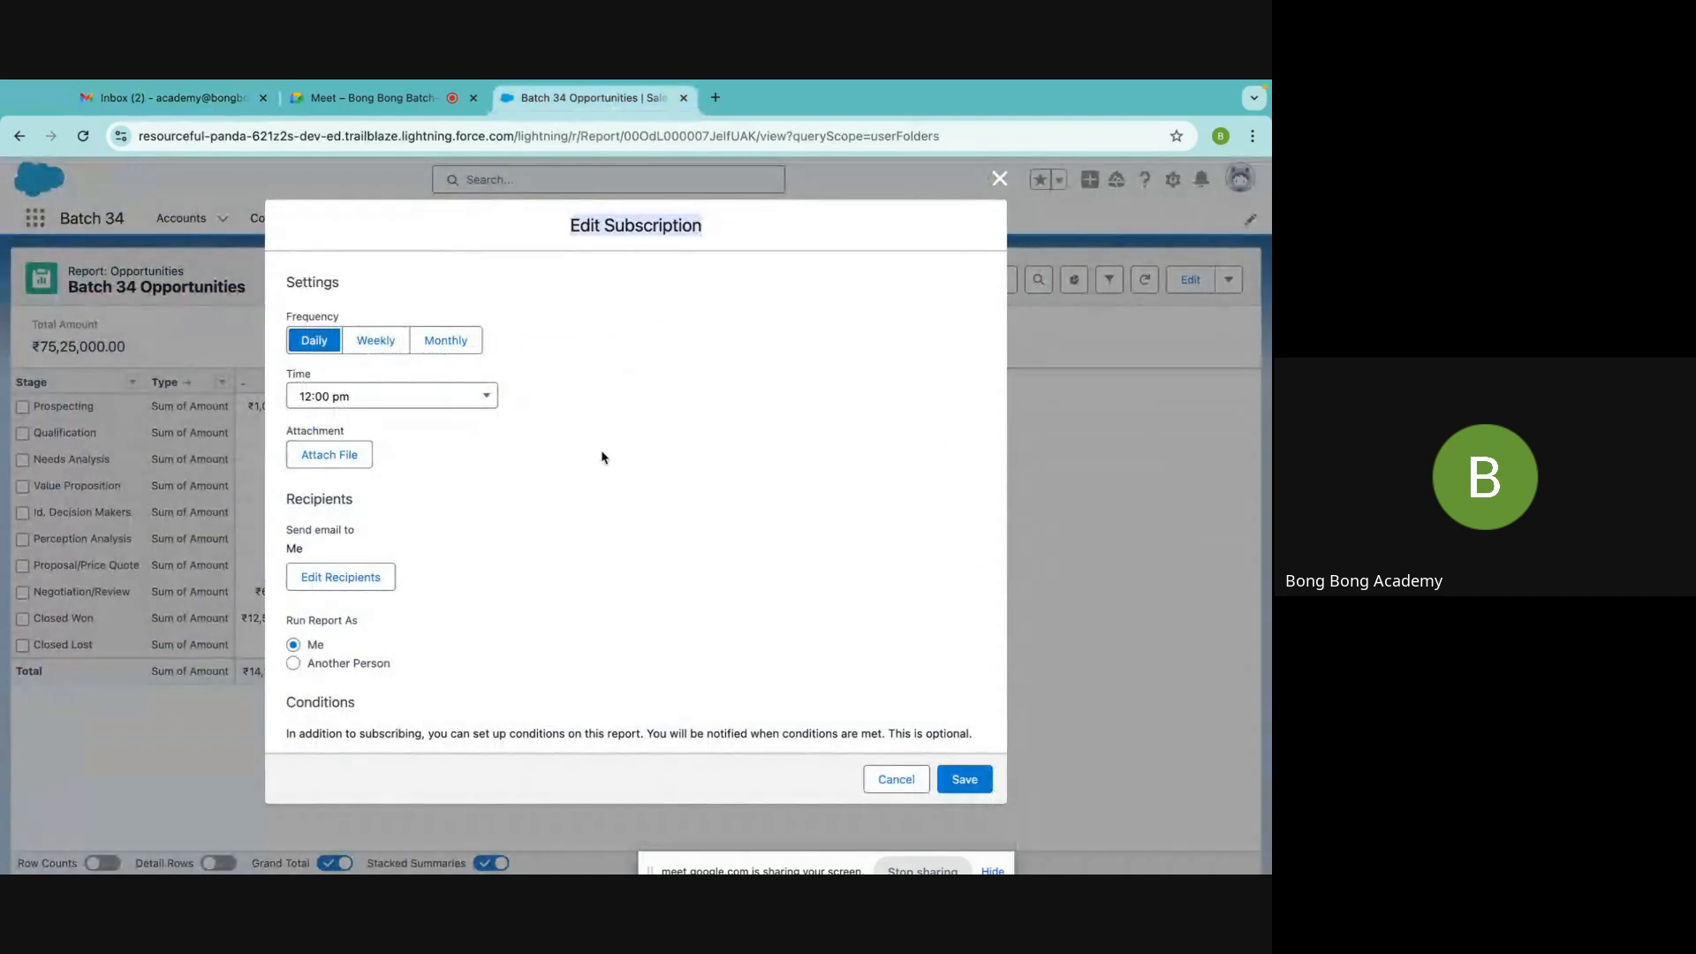
pyautogui.scroll(-2, 492, 478)
pyautogui.scroll(2, 492, 477)
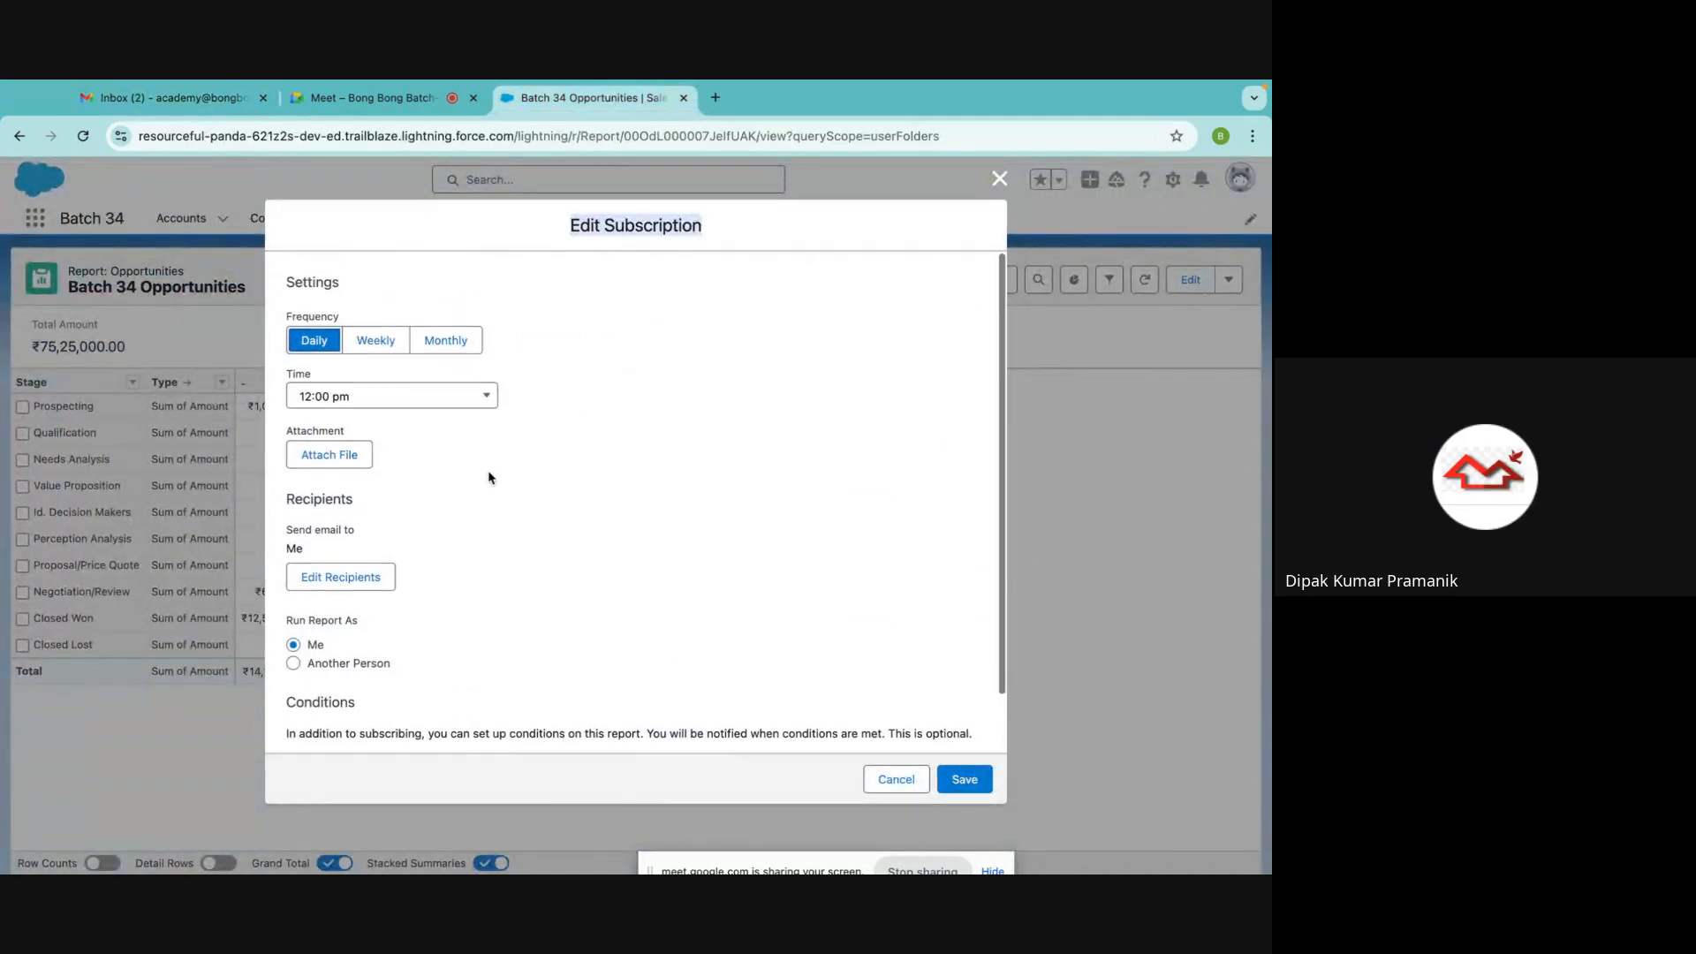
pyautogui.click(999, 179)
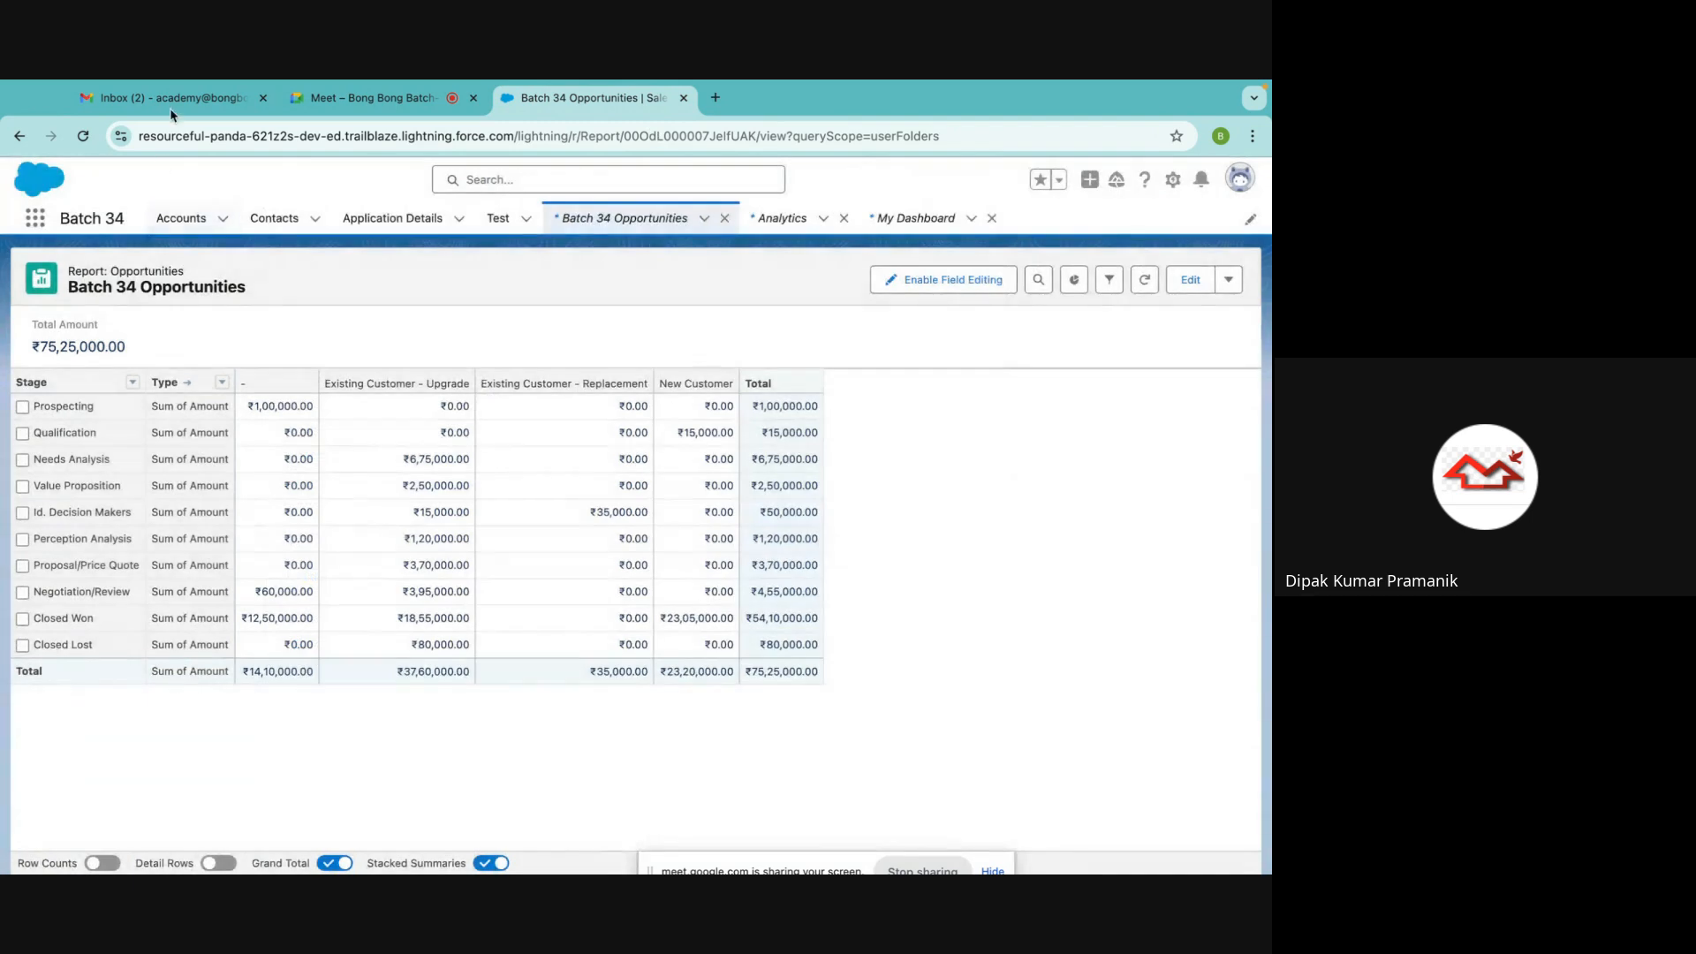
# Switch to Gmail, close the calendar event details, view the signed-in Google accounts, and return to the Batch 34 Opportunities report in Salesforce
pyautogui.click(178, 101)
pyautogui.click(1246, 198)
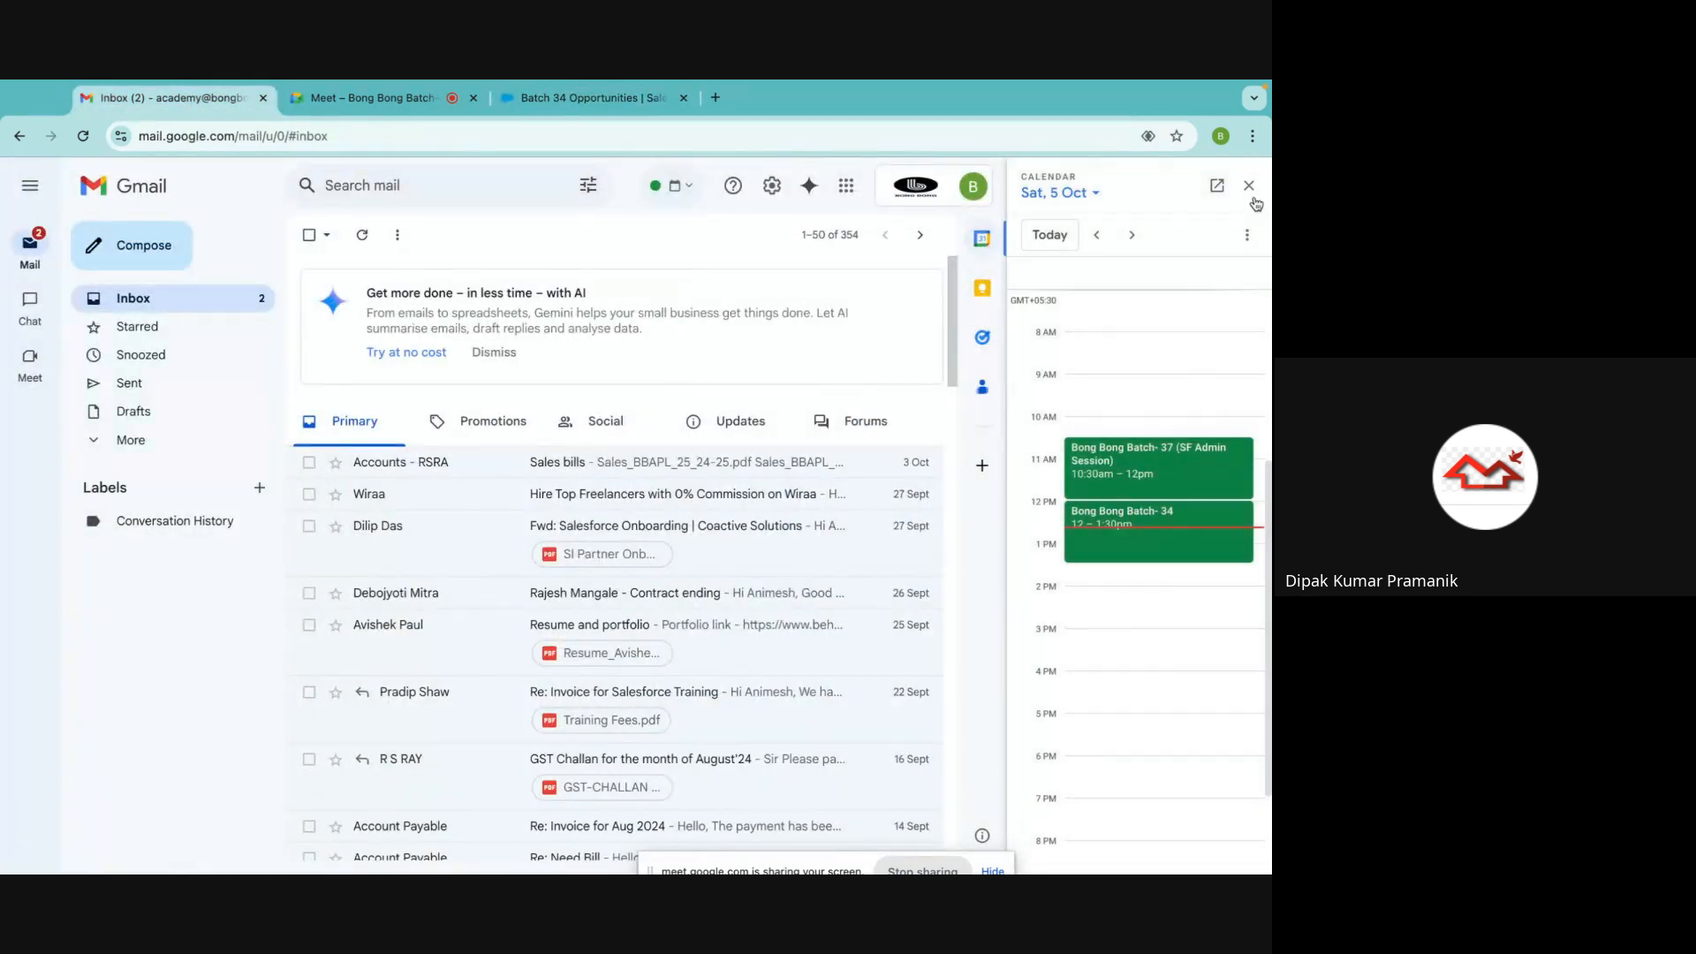
pyautogui.click(932, 196)
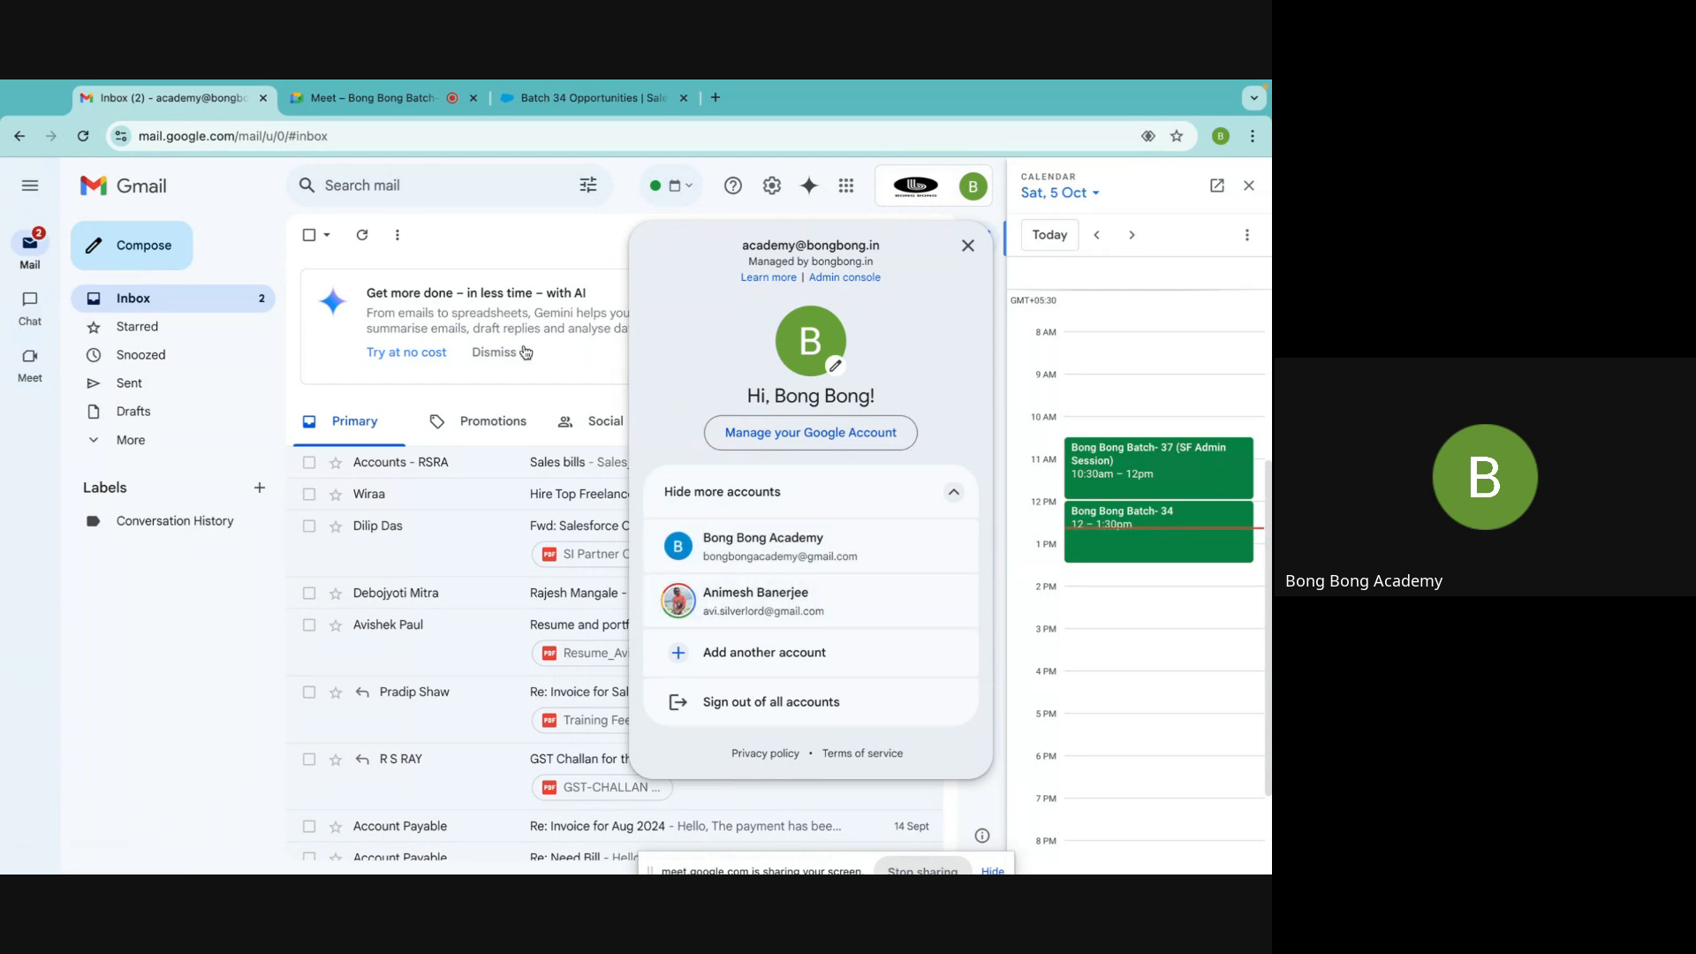
pyautogui.click(535, 359)
pyautogui.click(583, 98)
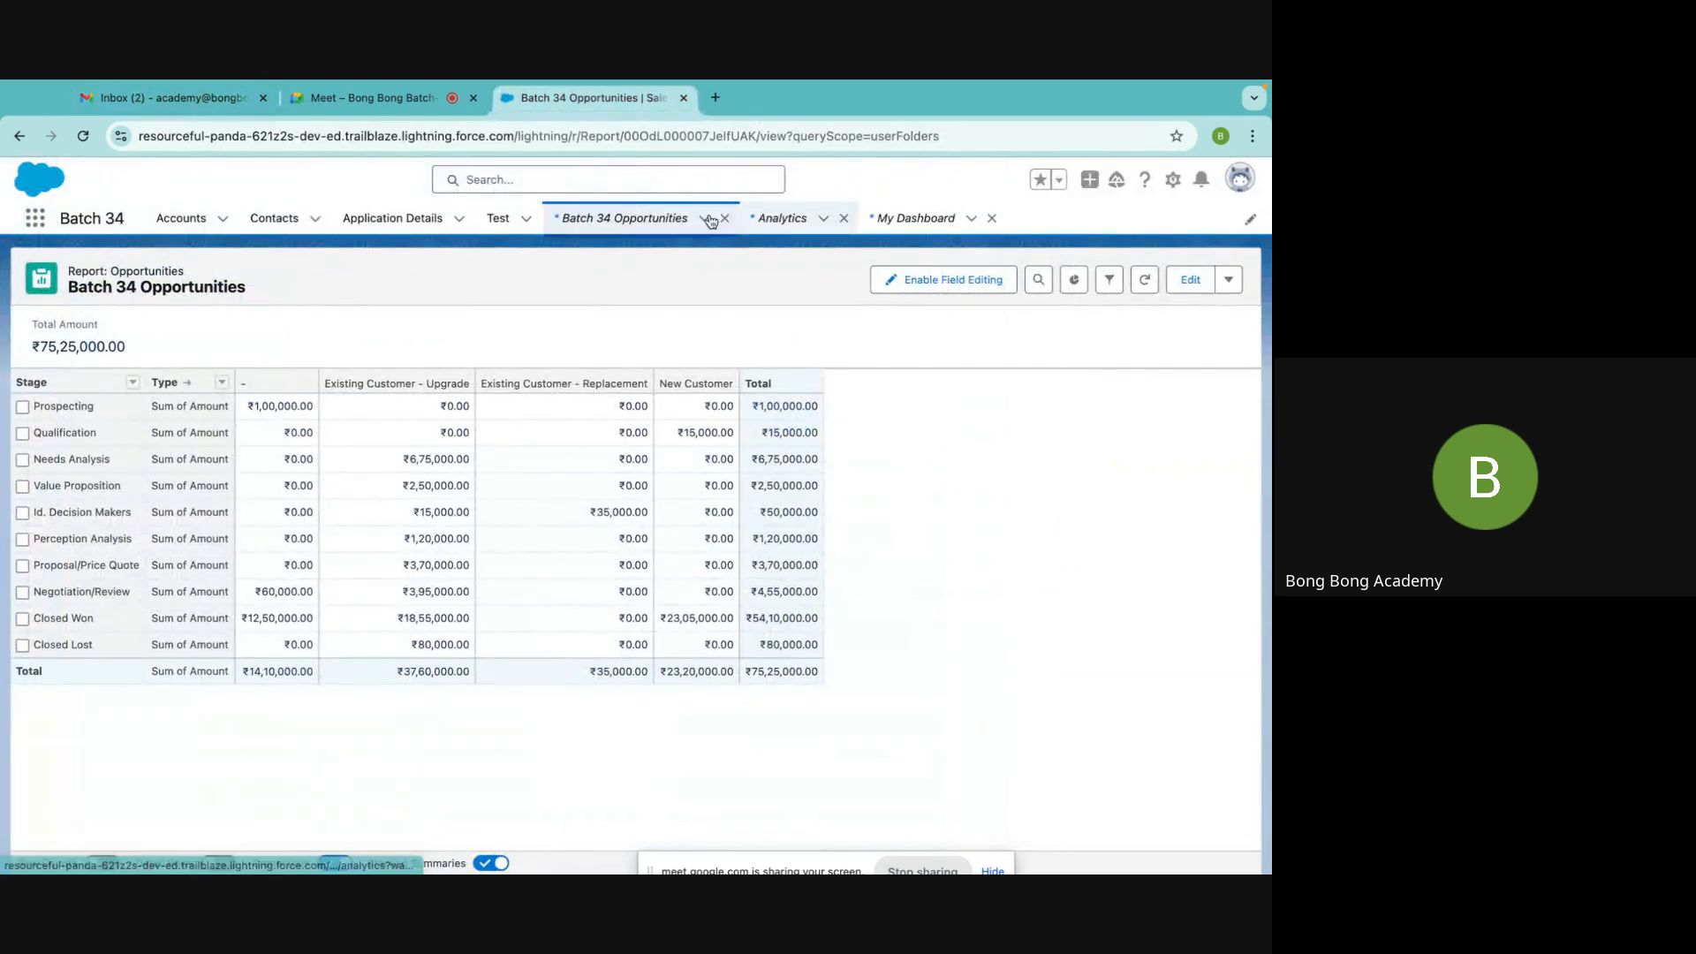
# Open the subscription settings of the Batch 34 Opportunities report and set the frequency to Daily
pyautogui.click(1228, 279)
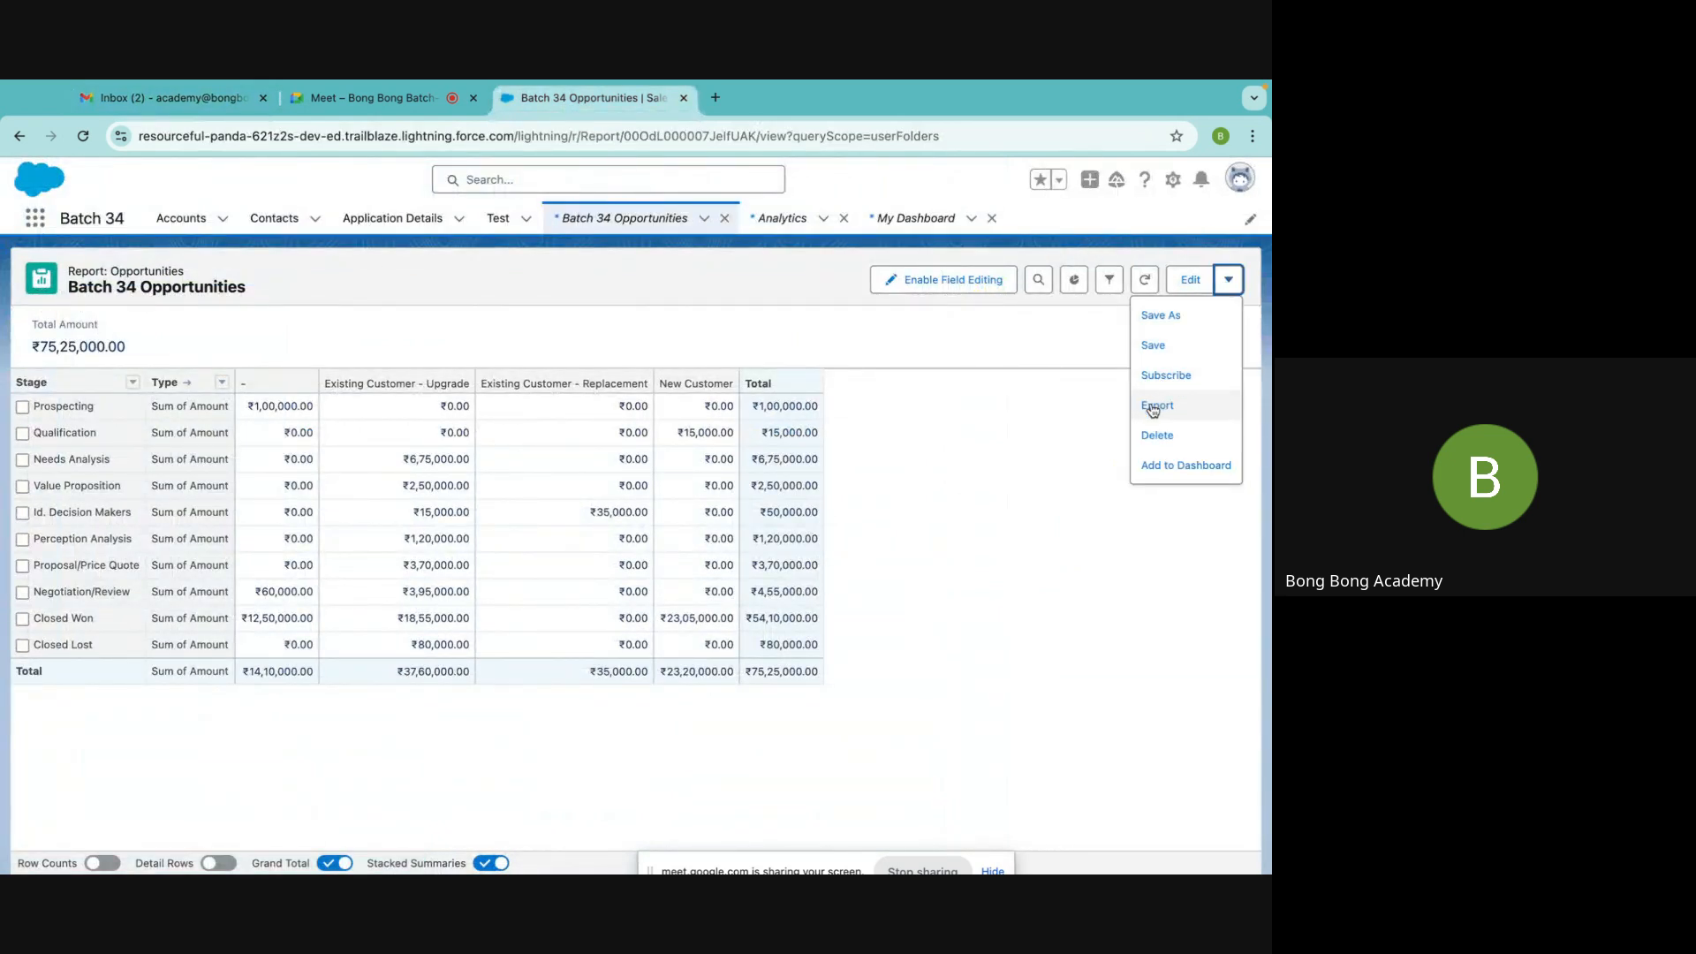
pyautogui.click(1162, 376)
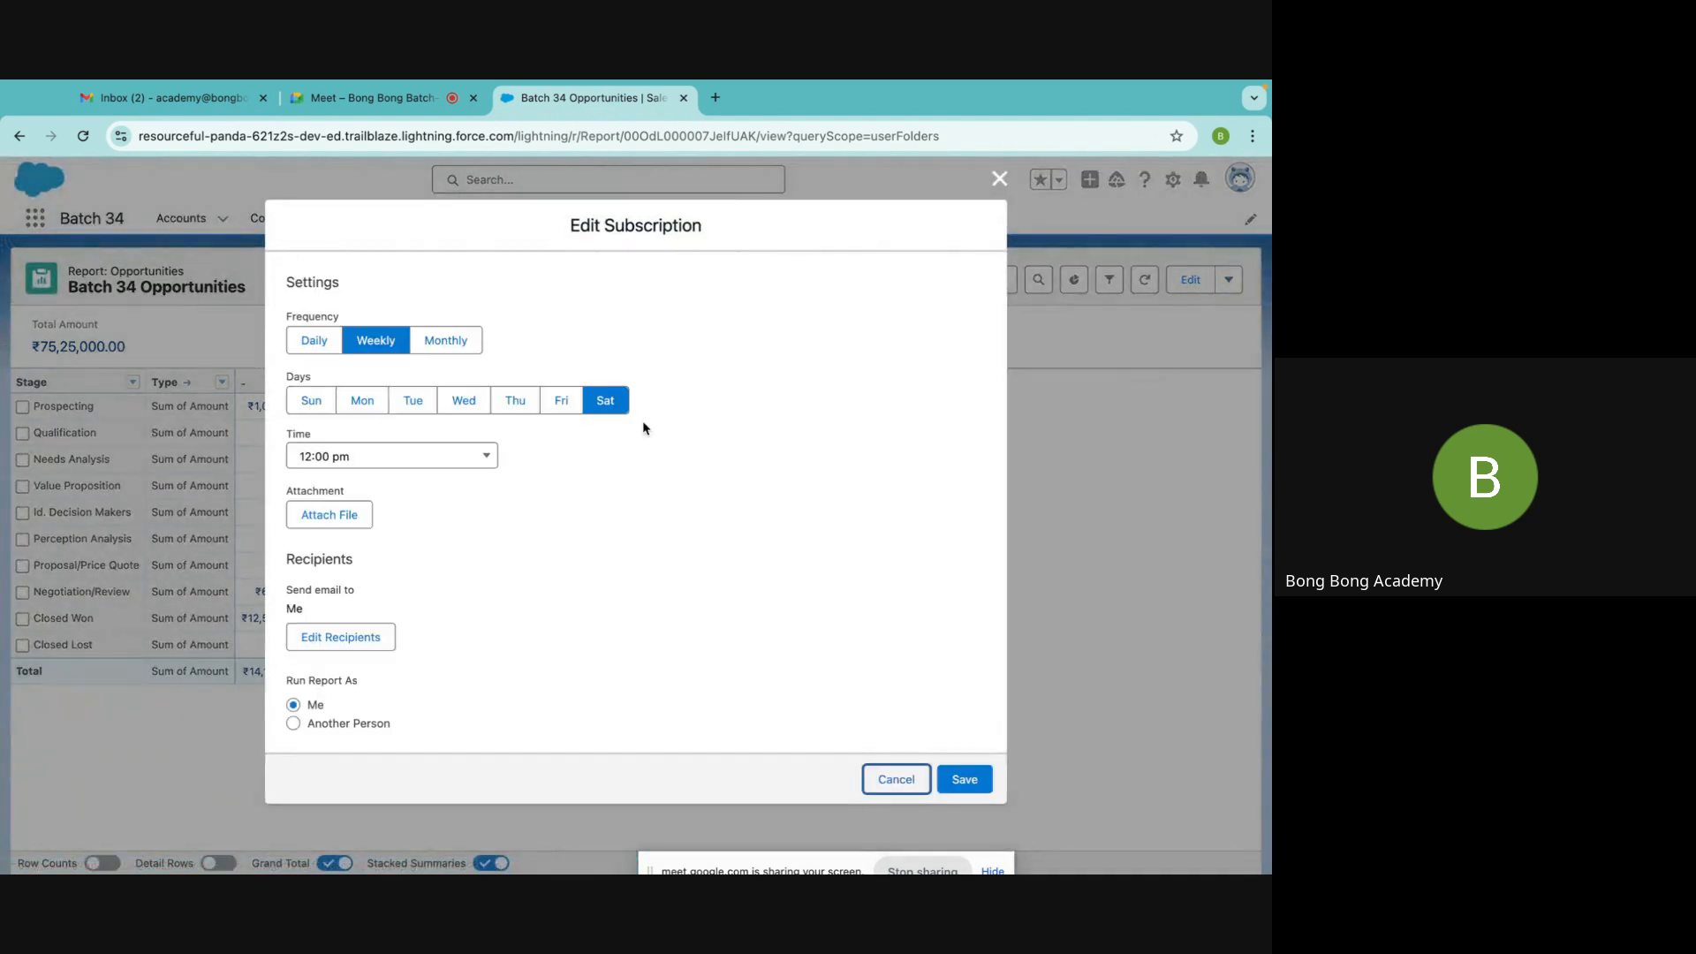
pyautogui.click(311, 343)
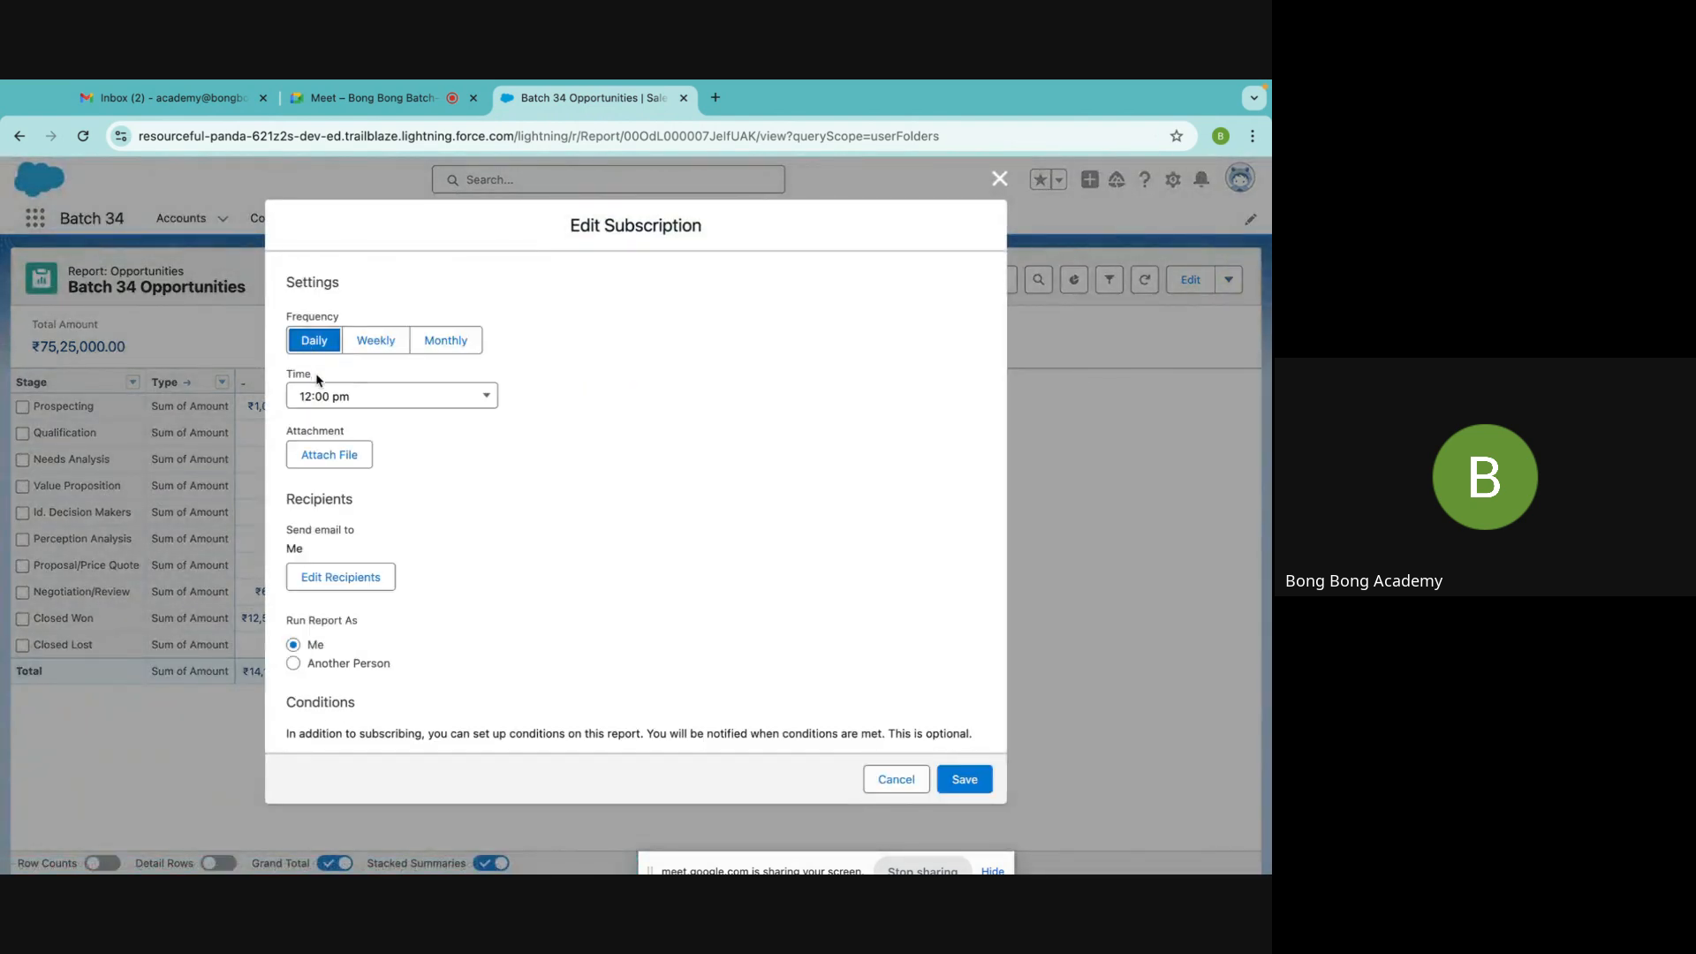
# Set the daily subscription time to 1:00 pm and save the report subscription
pyautogui.click(399, 397)
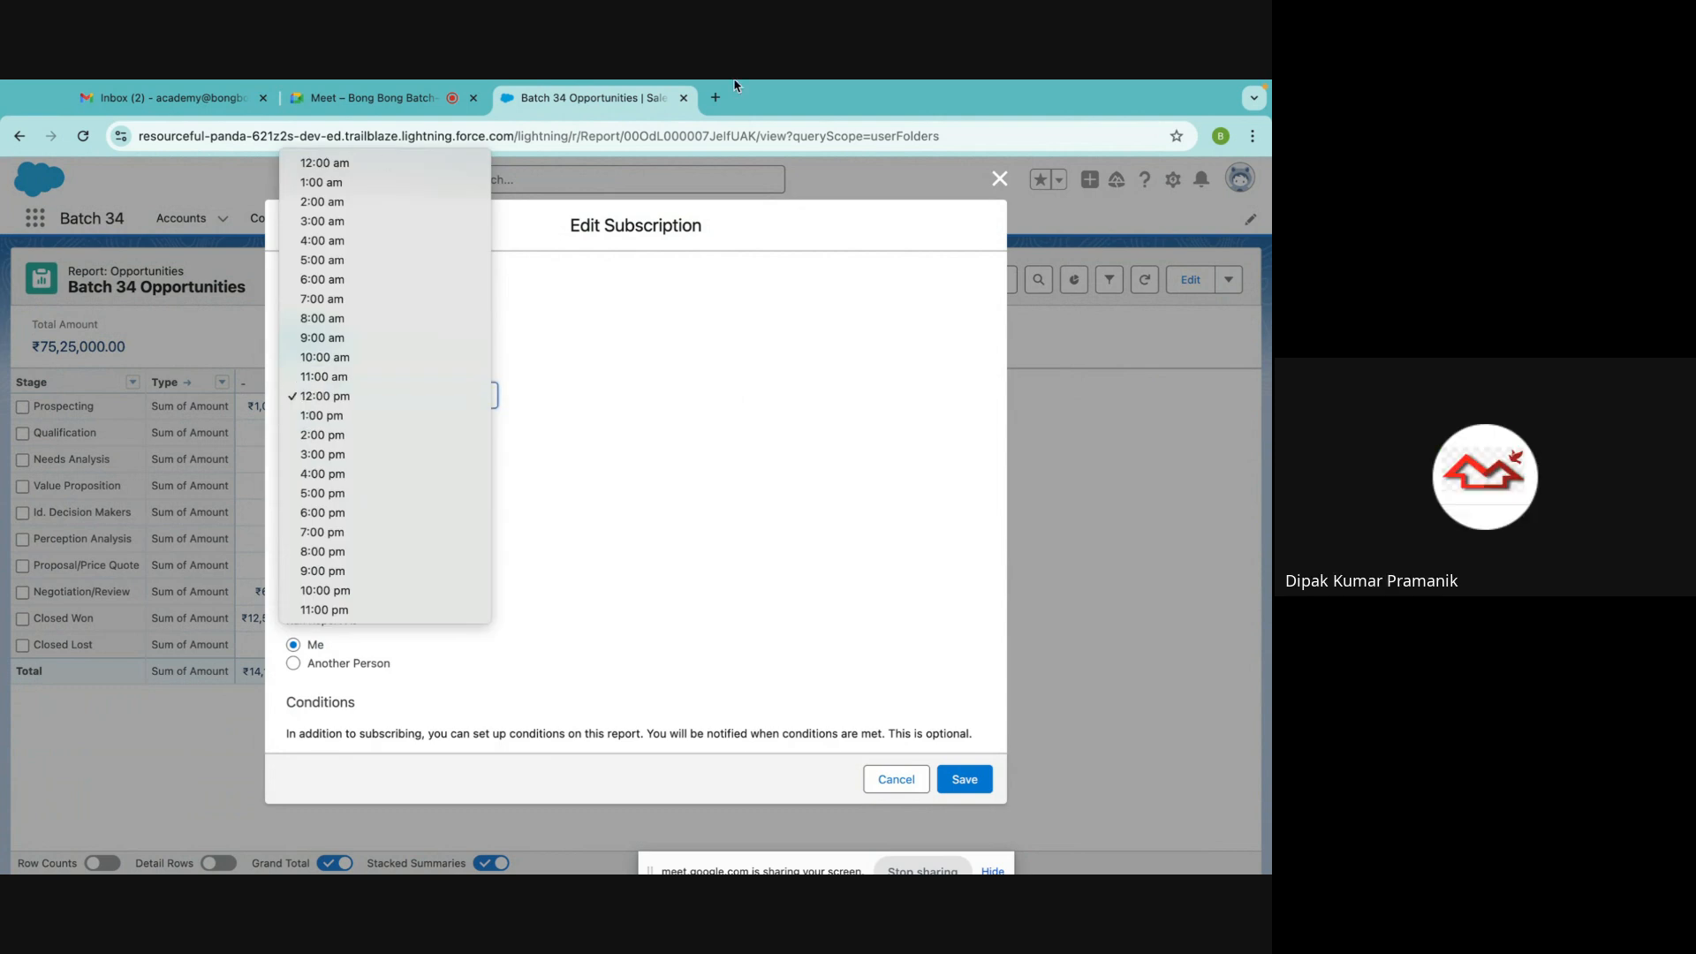
pyautogui.click(914, 410)
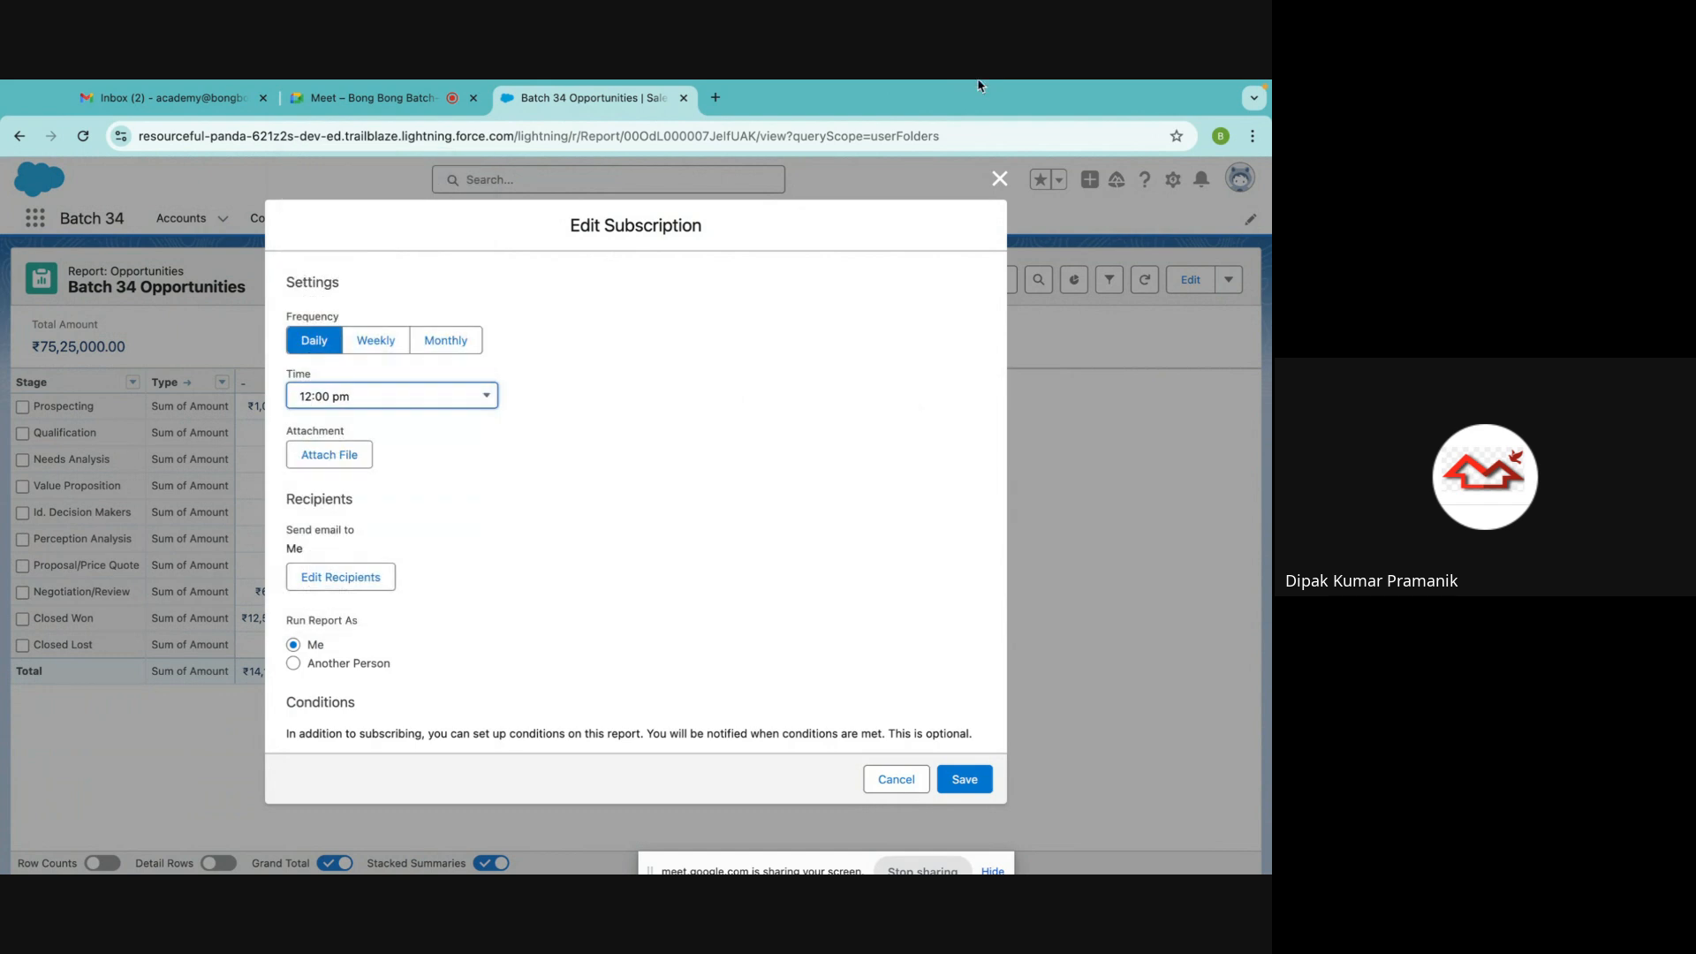
pyautogui.moveTo(978, 86)
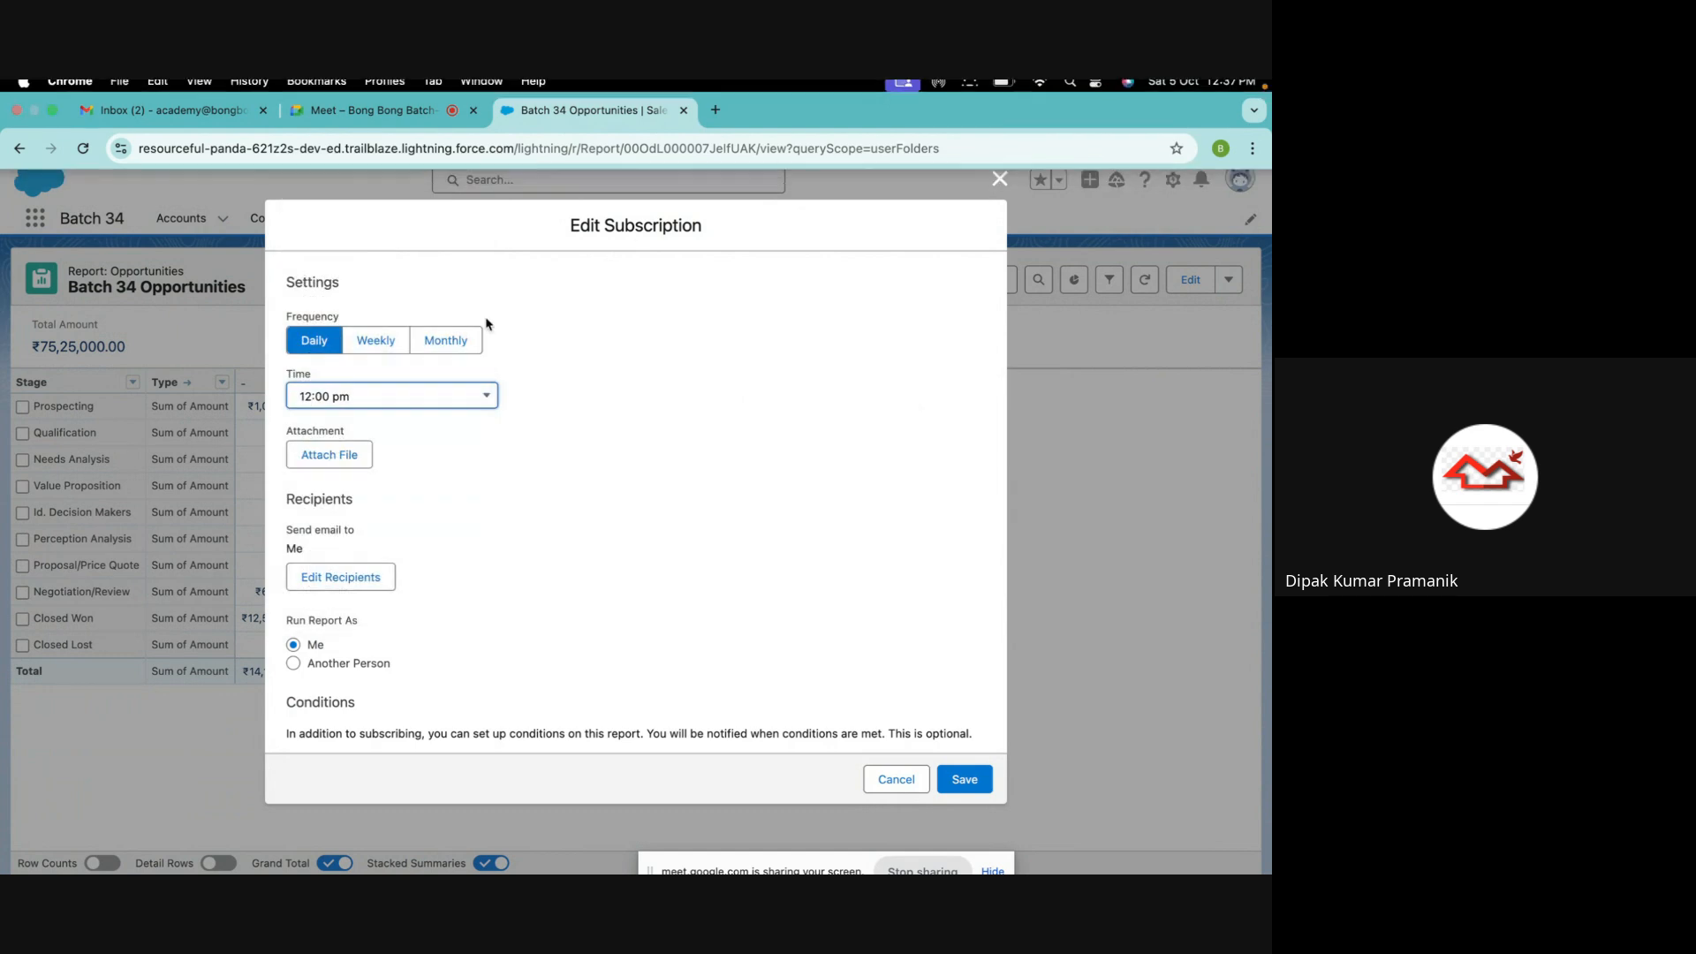
pyautogui.click(436, 395)
pyautogui.click(547, 413)
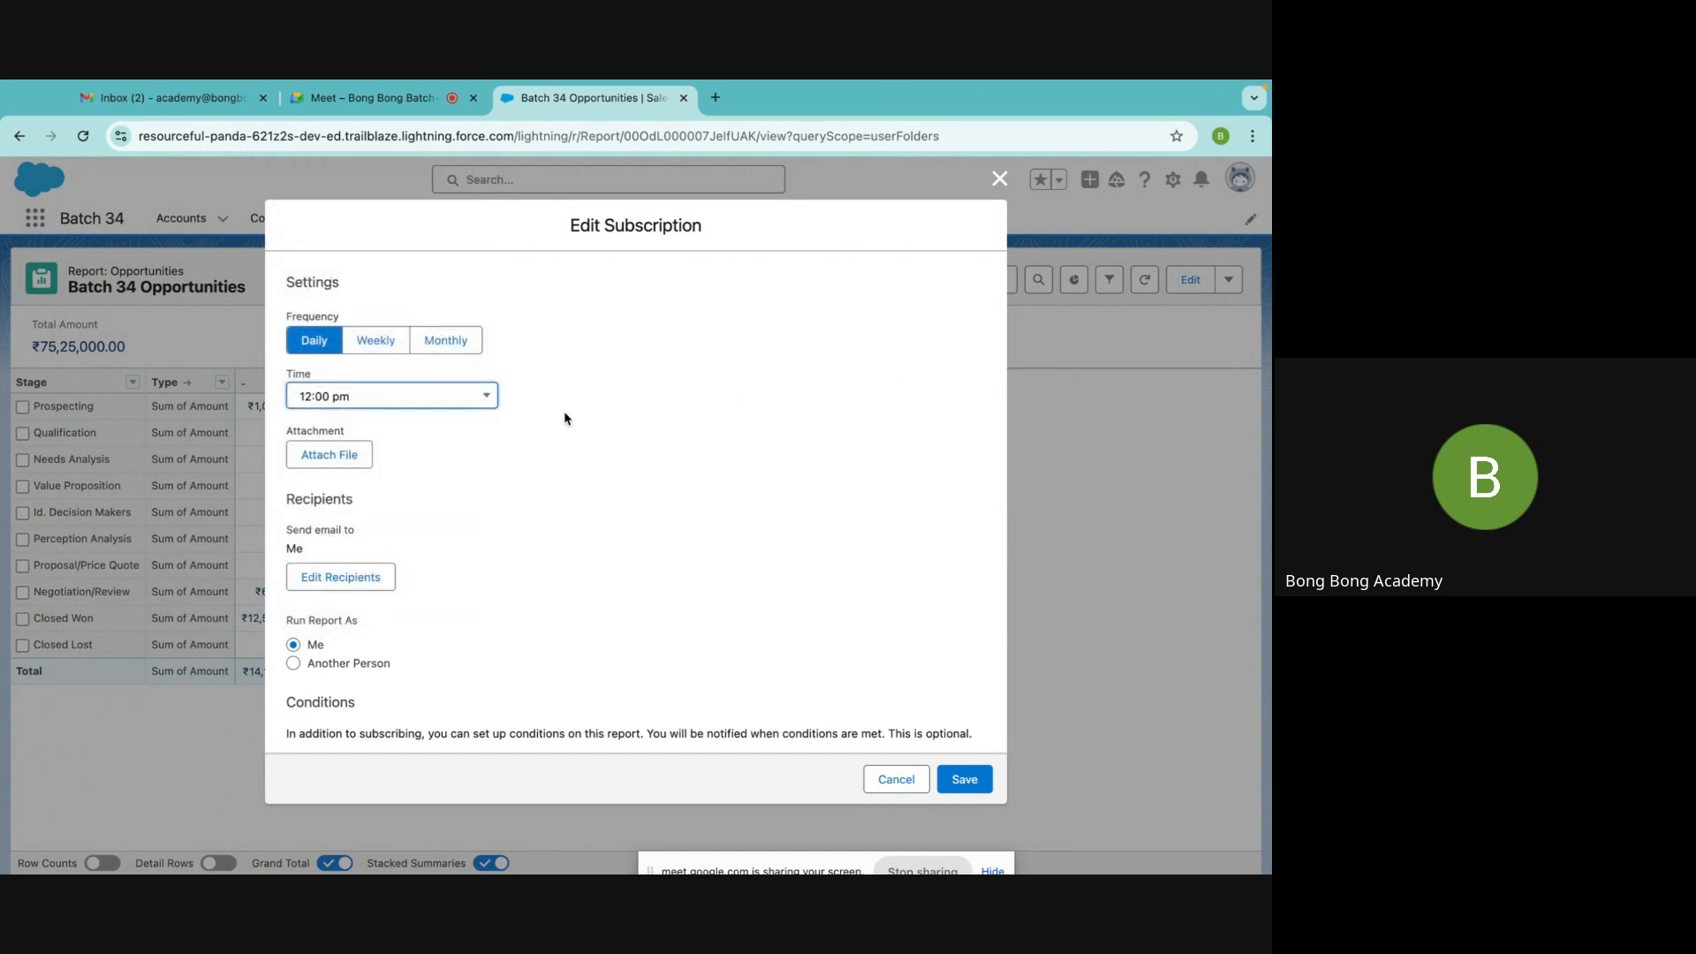
pyautogui.click(452, 402)
pyautogui.click(411, 424)
pyautogui.click(963, 780)
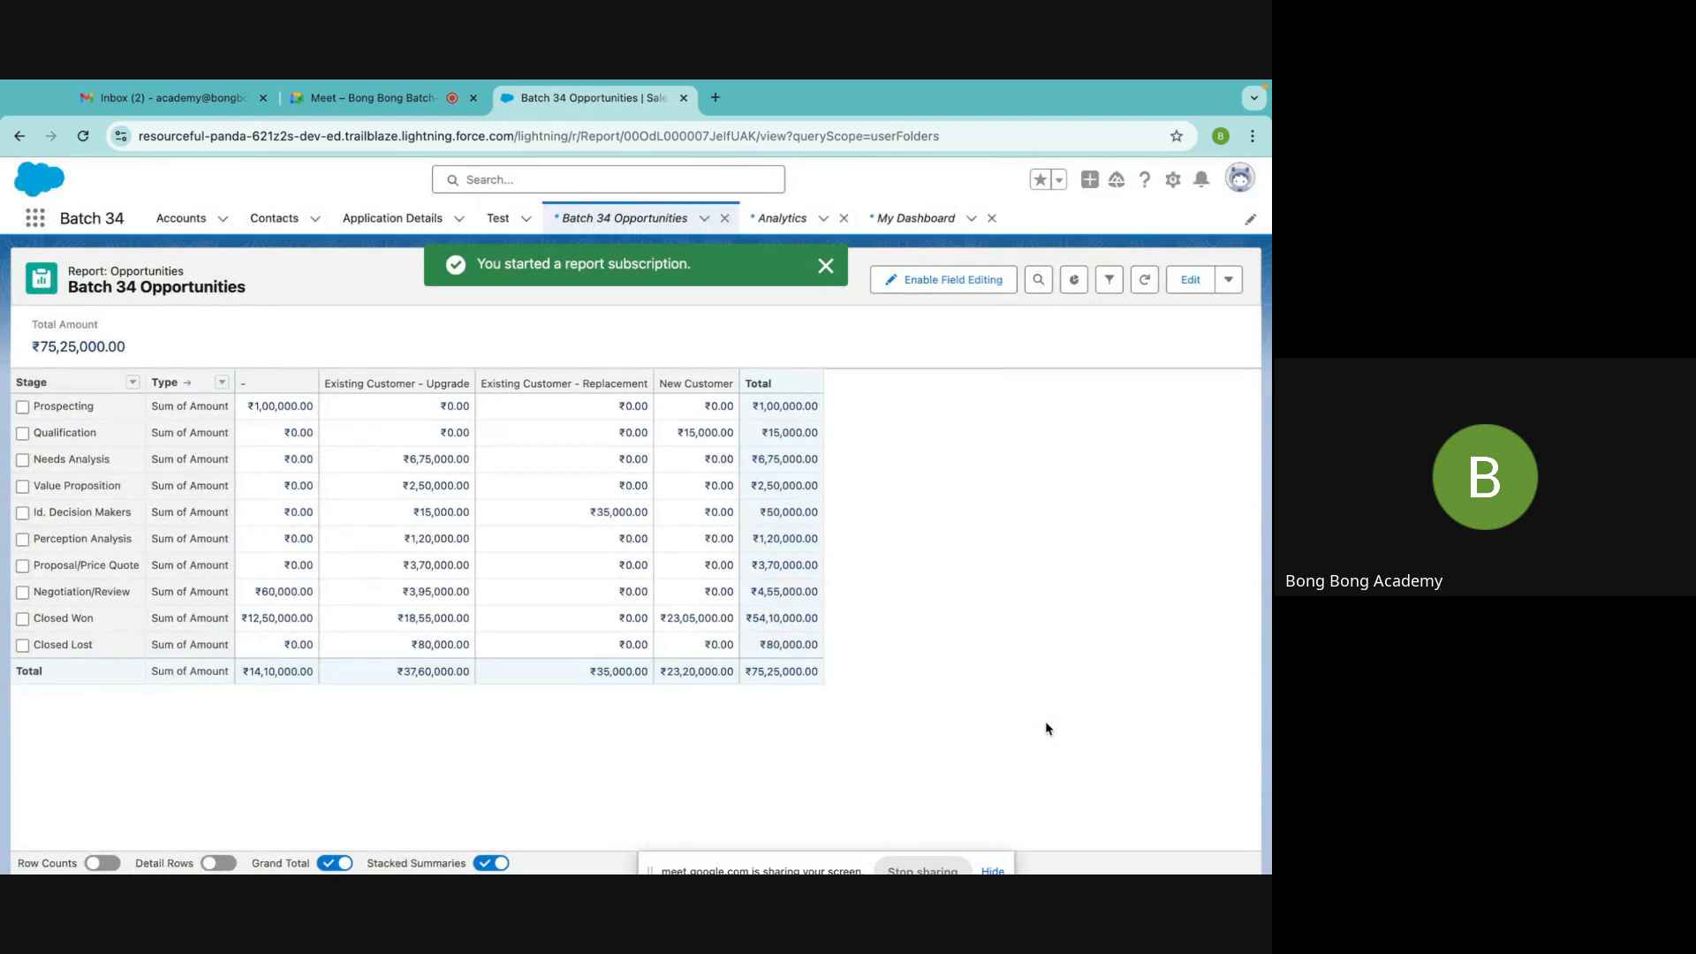
pyautogui.click(826, 265)
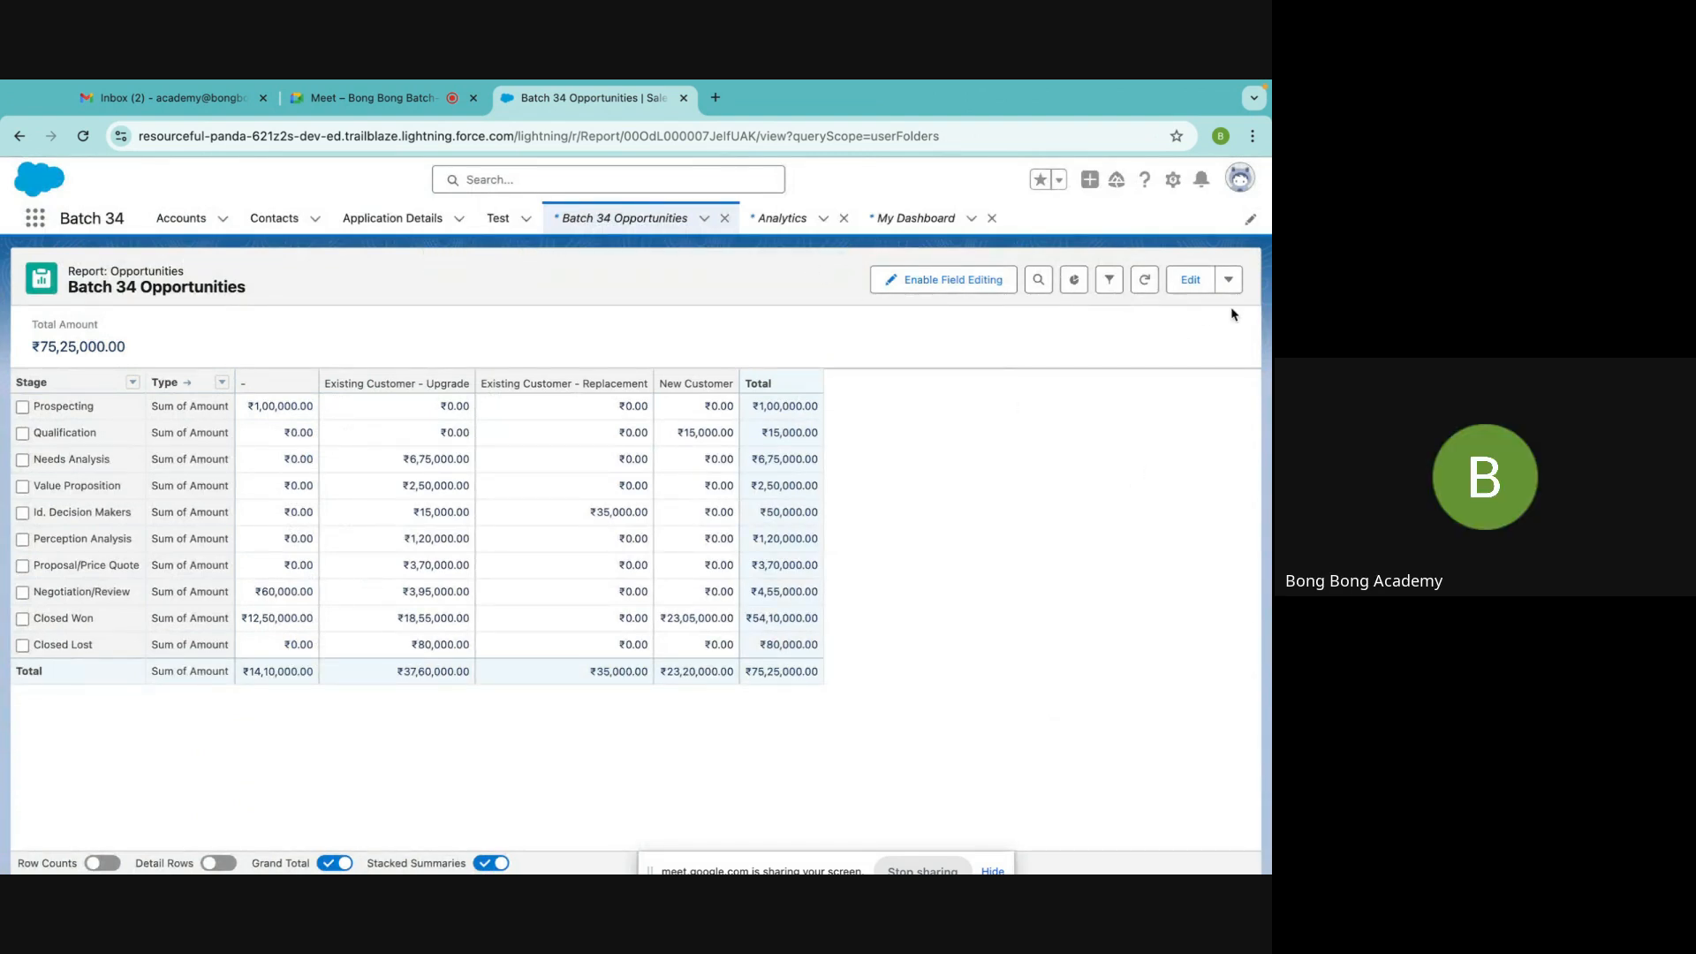
# Examine the report's export options, comparing the Formatted Report and Details Only views and their file formats, without exporting
pyautogui.click(1227, 279)
pyautogui.click(1153, 405)
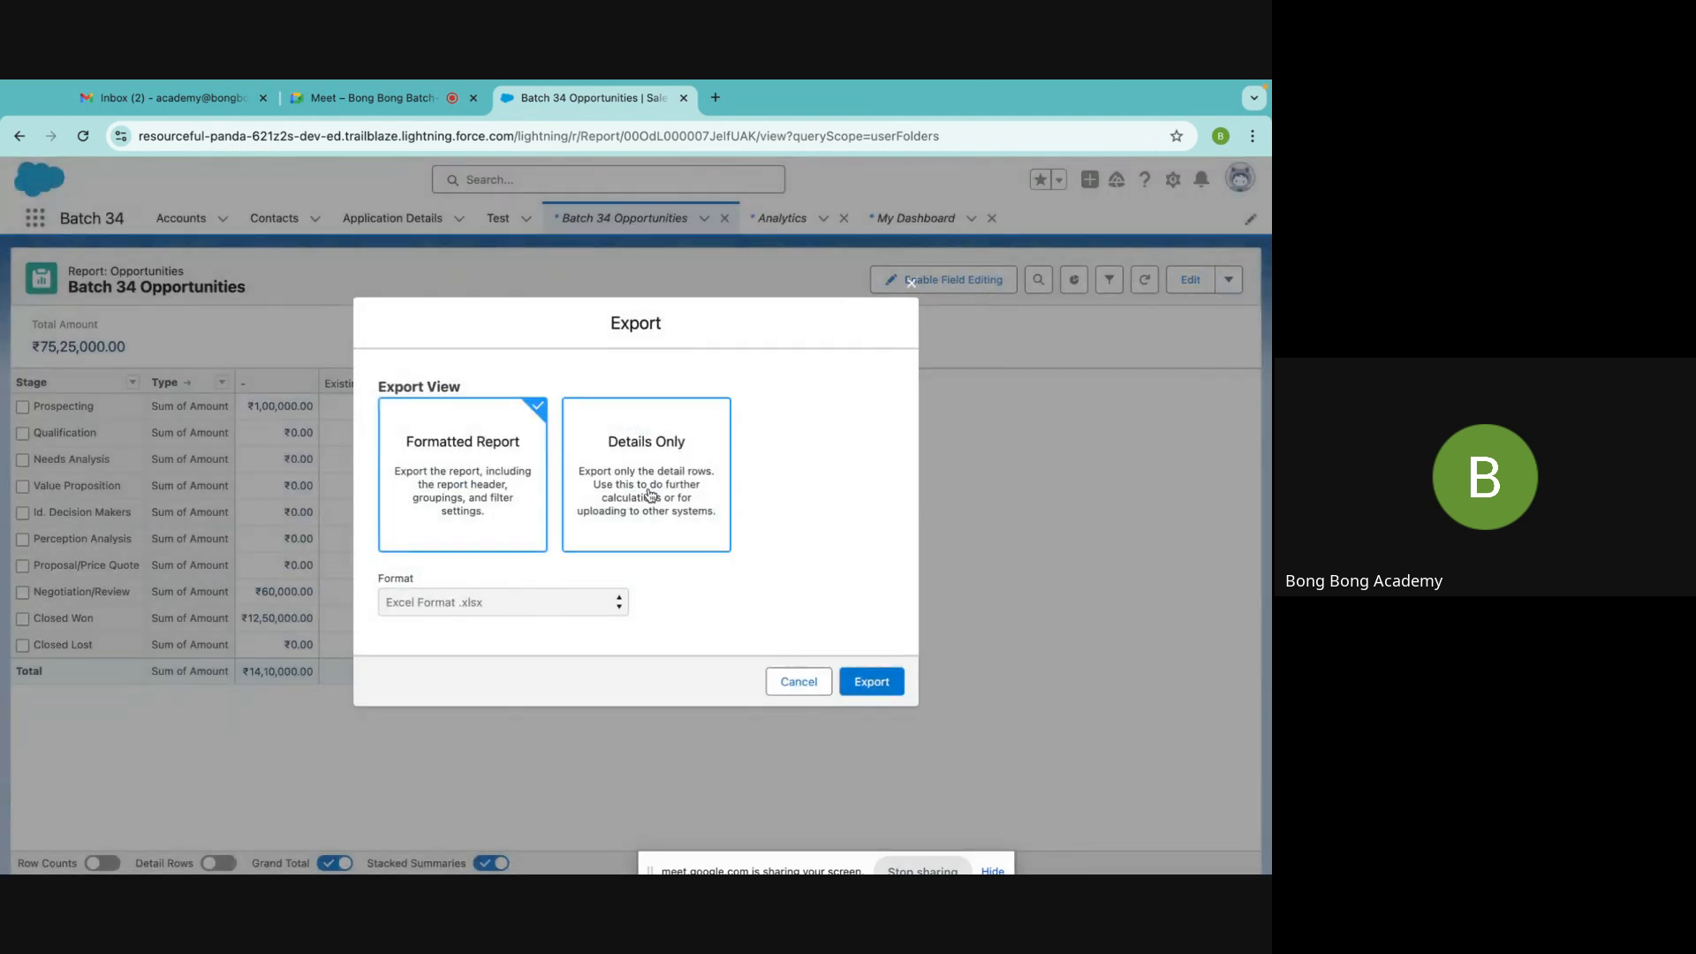
pyautogui.click(650, 495)
pyautogui.click(530, 602)
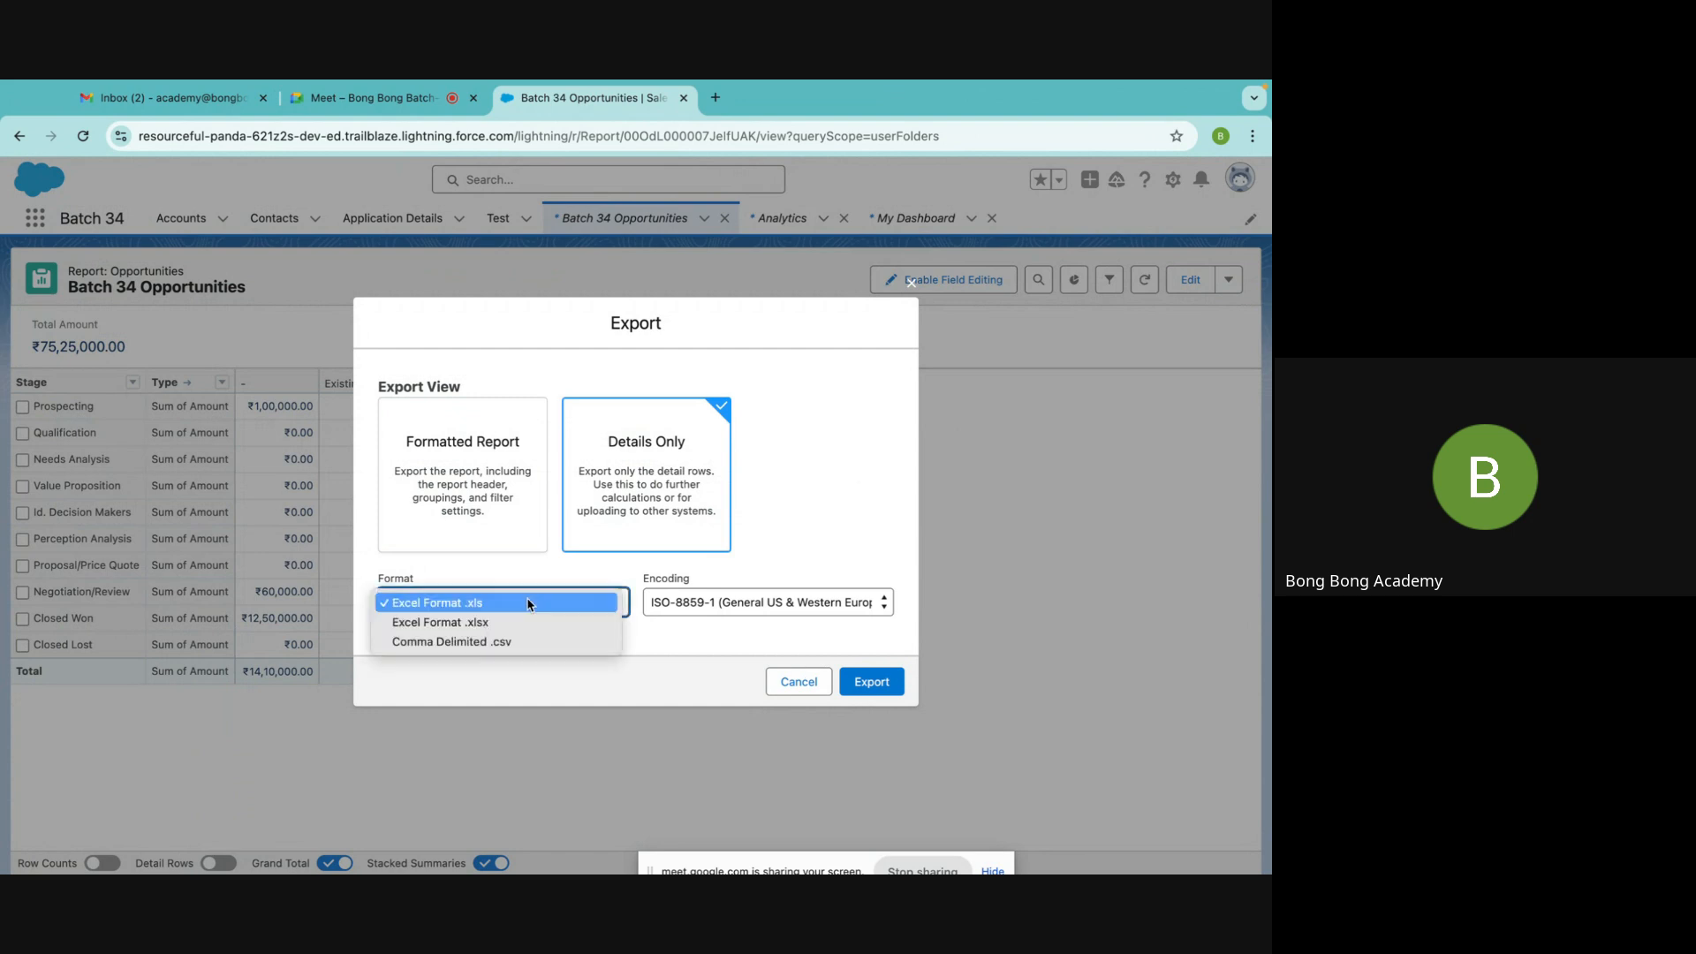
pyautogui.click(502, 554)
pyautogui.click(504, 553)
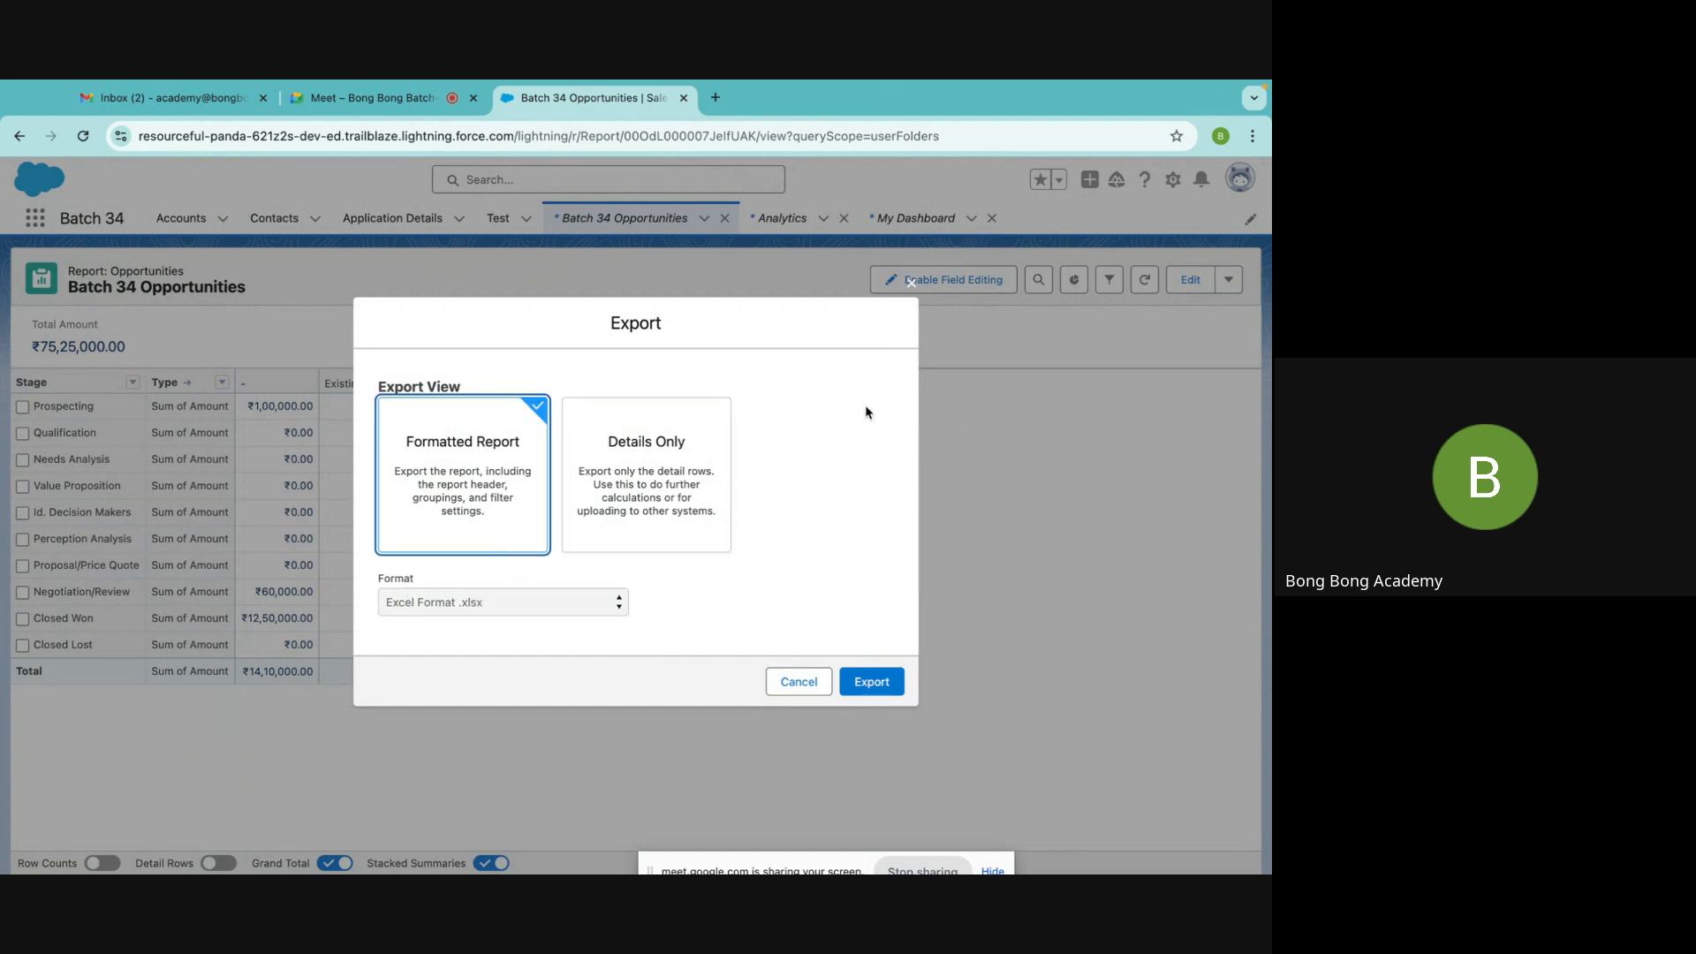
pyautogui.click(685, 452)
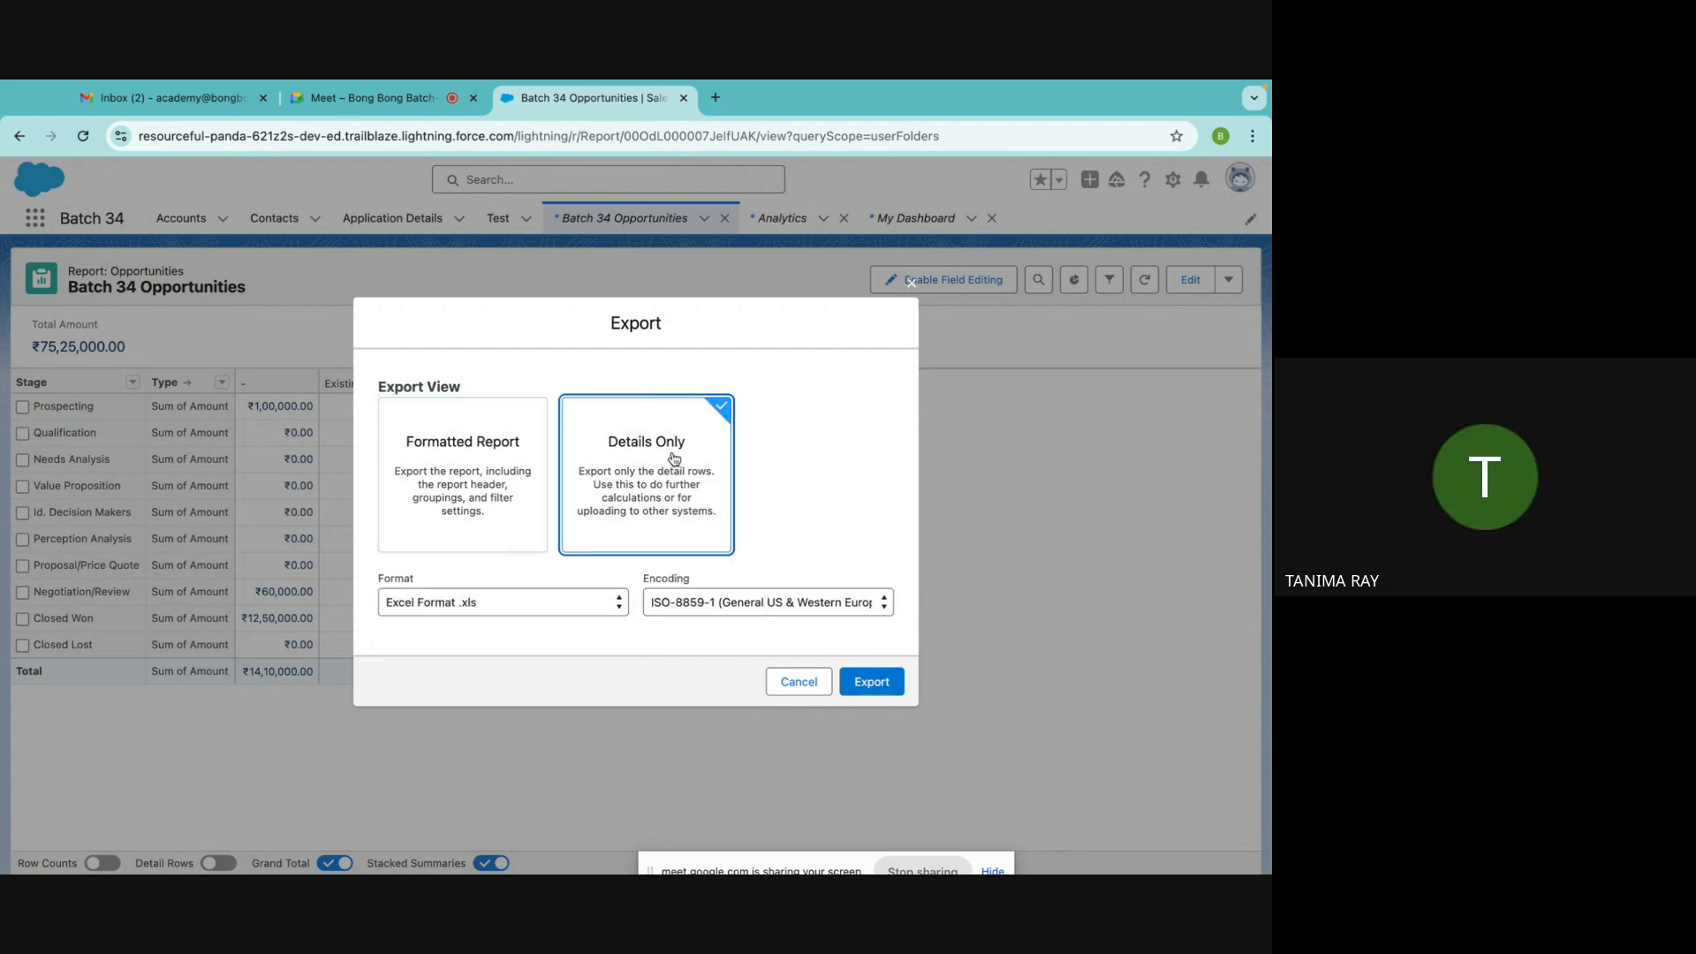
pyautogui.click(456, 474)
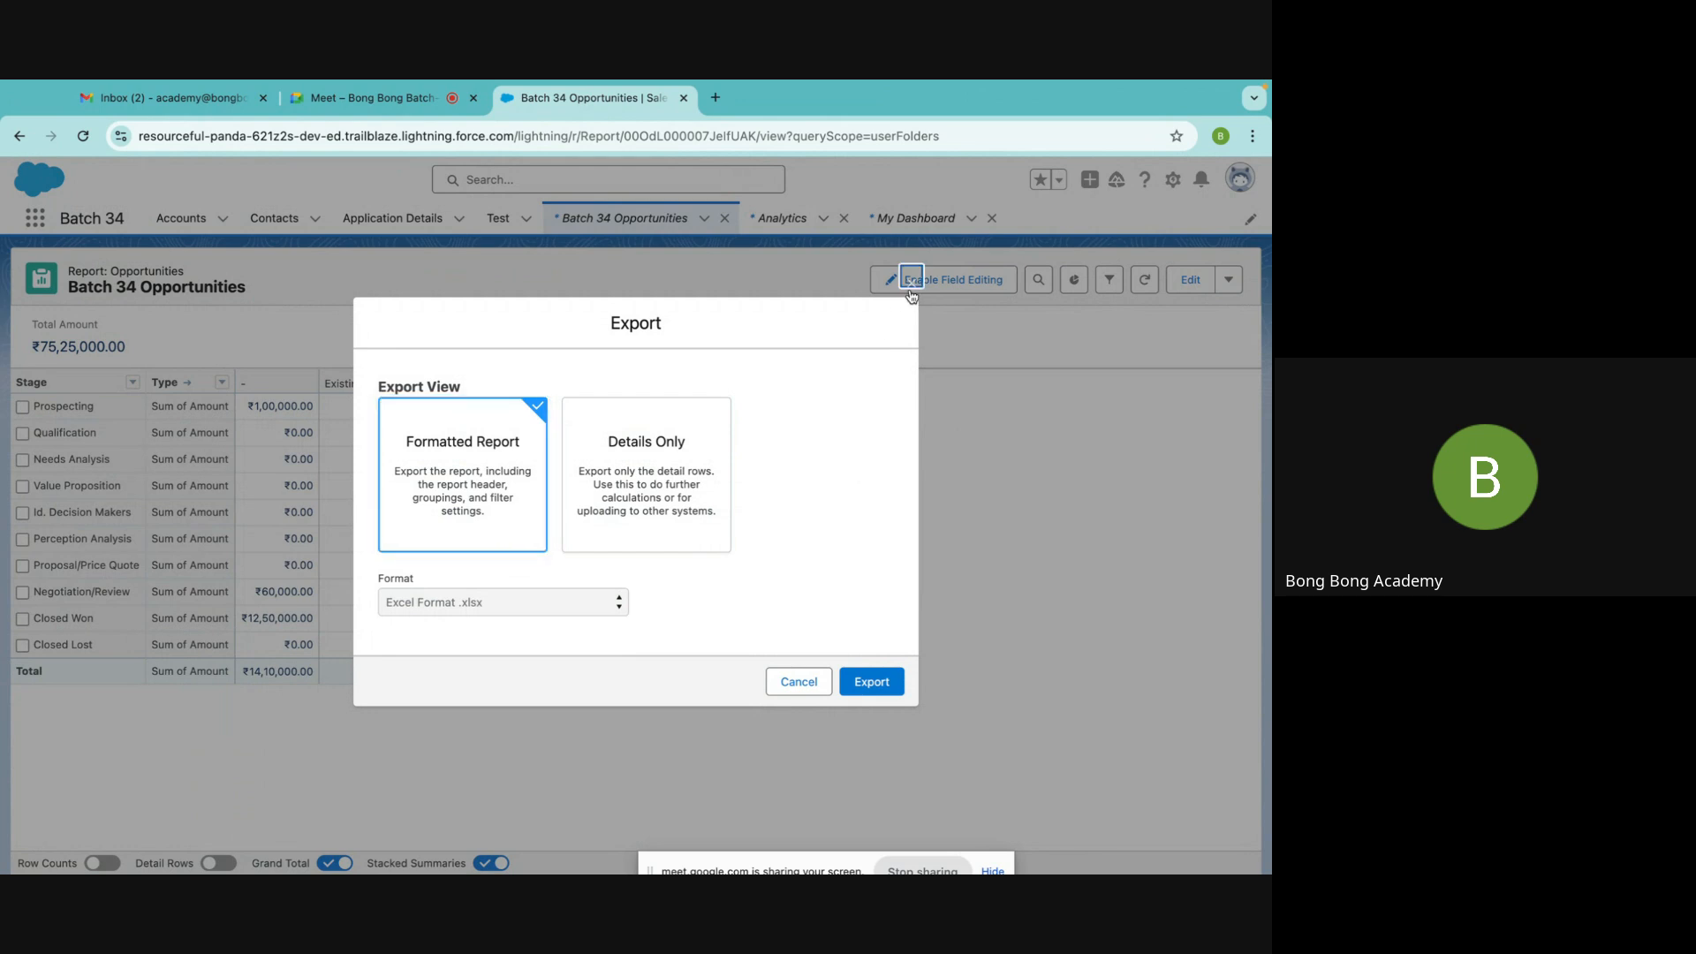
pyautogui.click(910, 283)
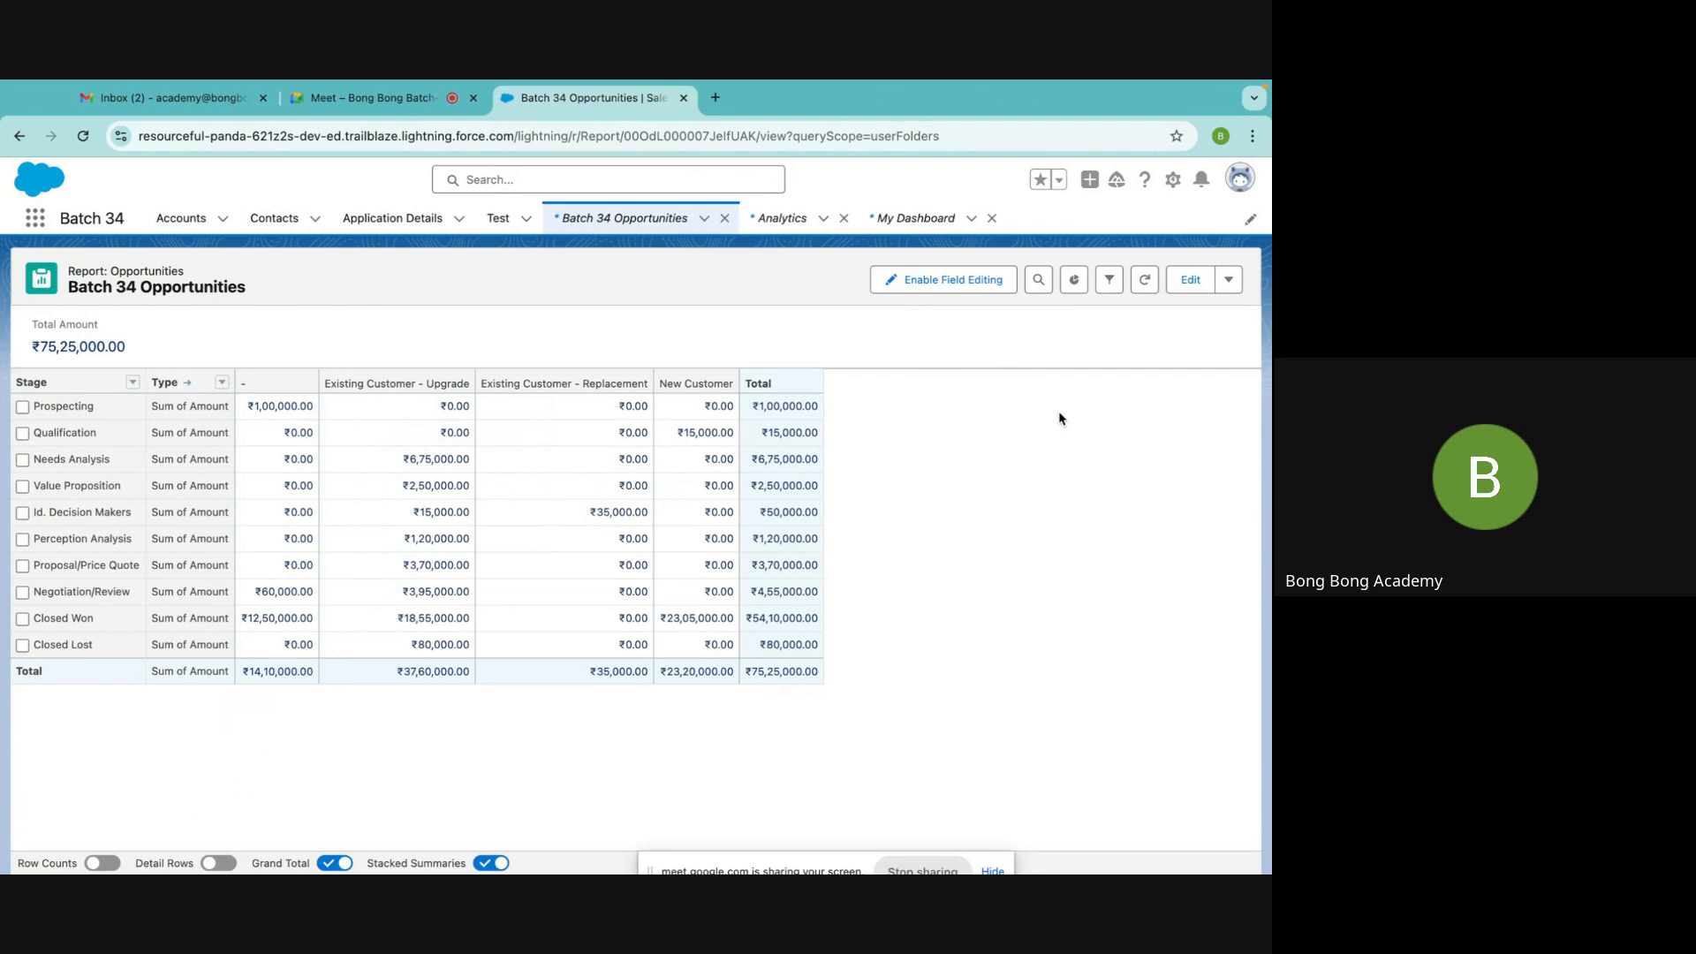
# Save a copy of the report as "Batch 34 Opportunities (New)" in the Shareable folder and hide the copy's chart
pyautogui.click(1228, 280)
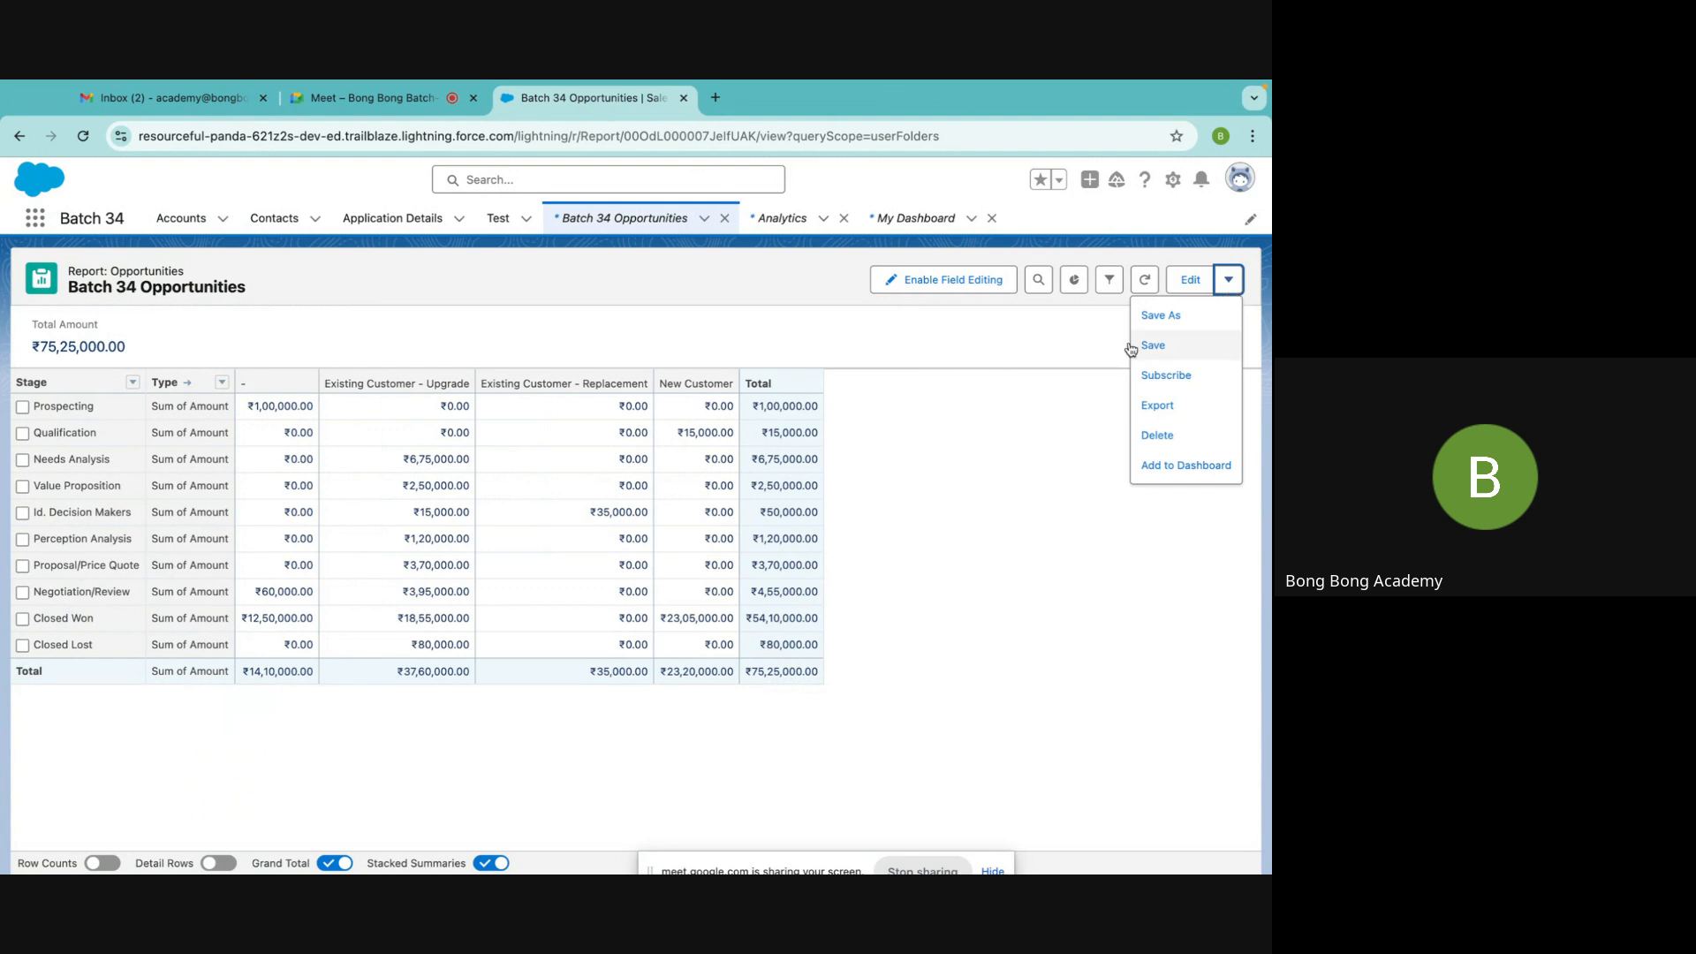
pyautogui.click(1174, 316)
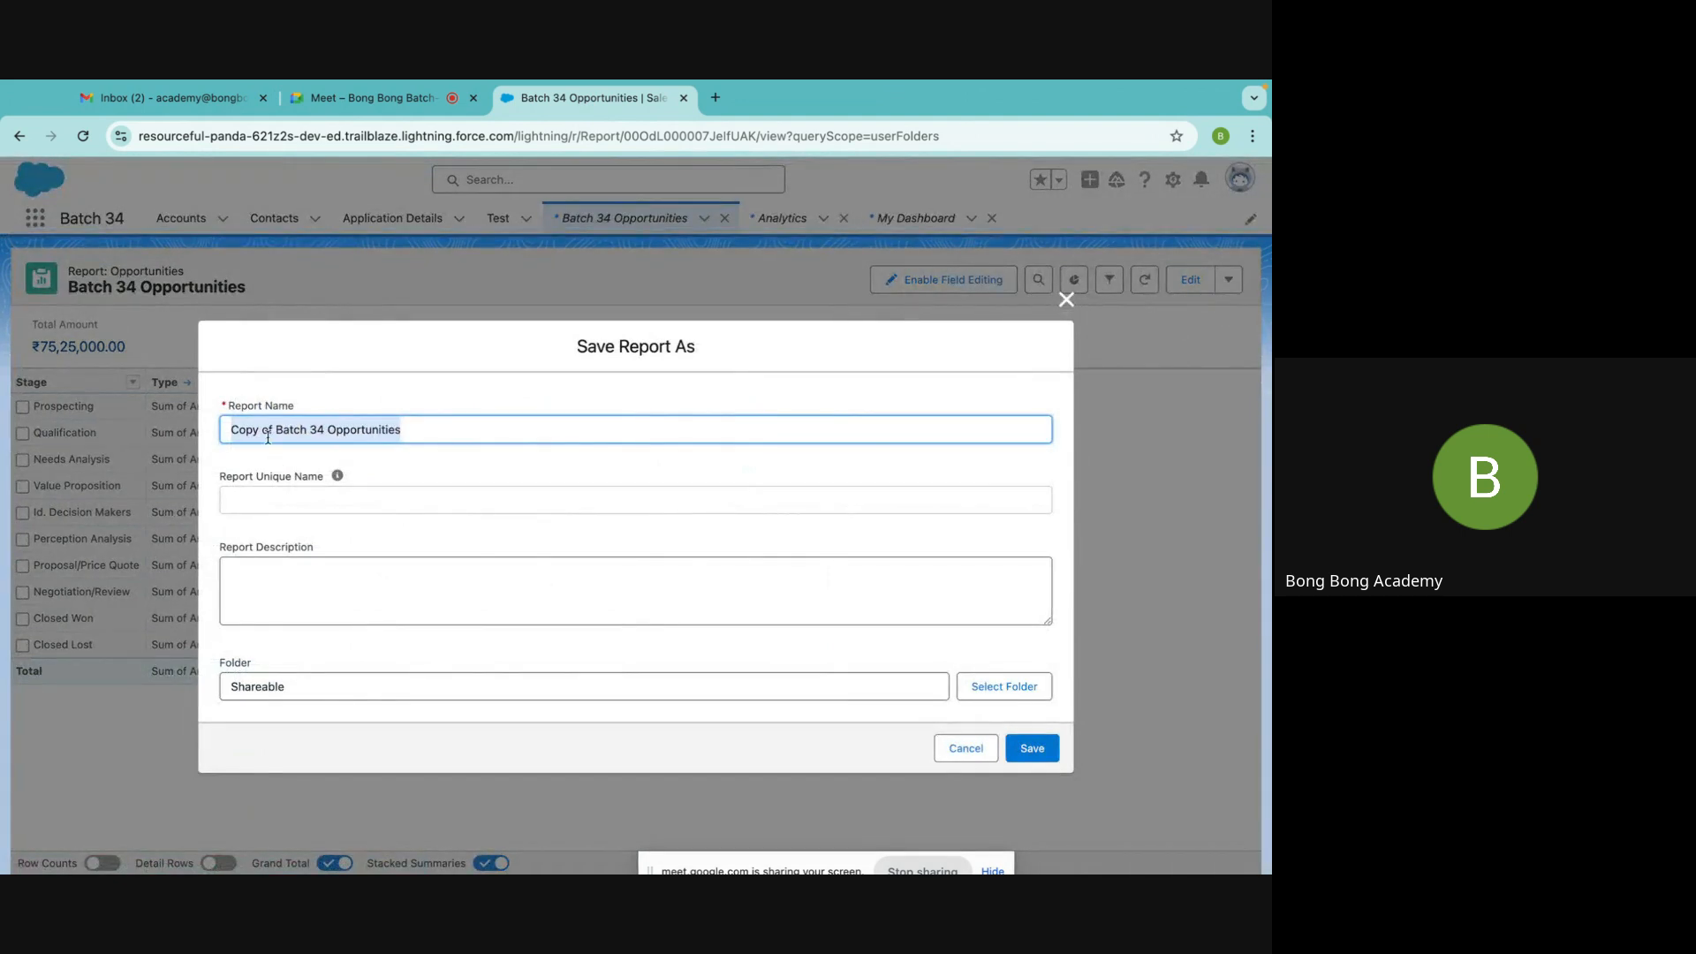
pyautogui.moveTo(276, 429); pyautogui.dragTo(107, 435)
pyautogui.press('BackSpace')
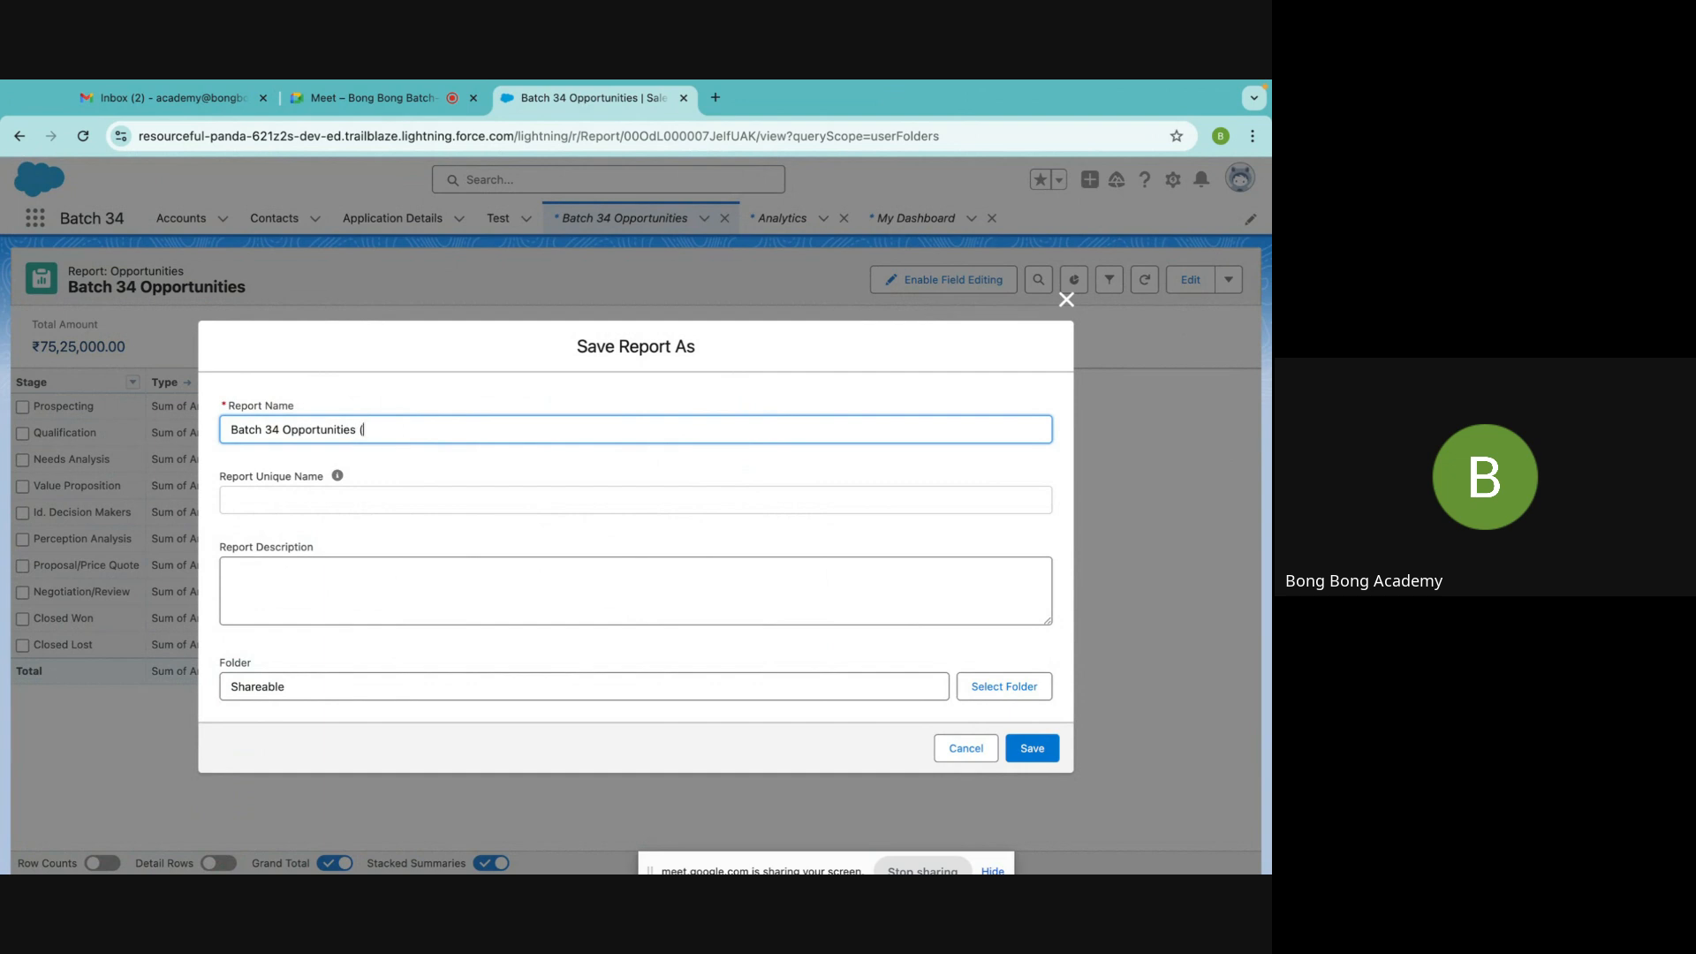
pyautogui.write('New)')
pyautogui.click(1033, 747)
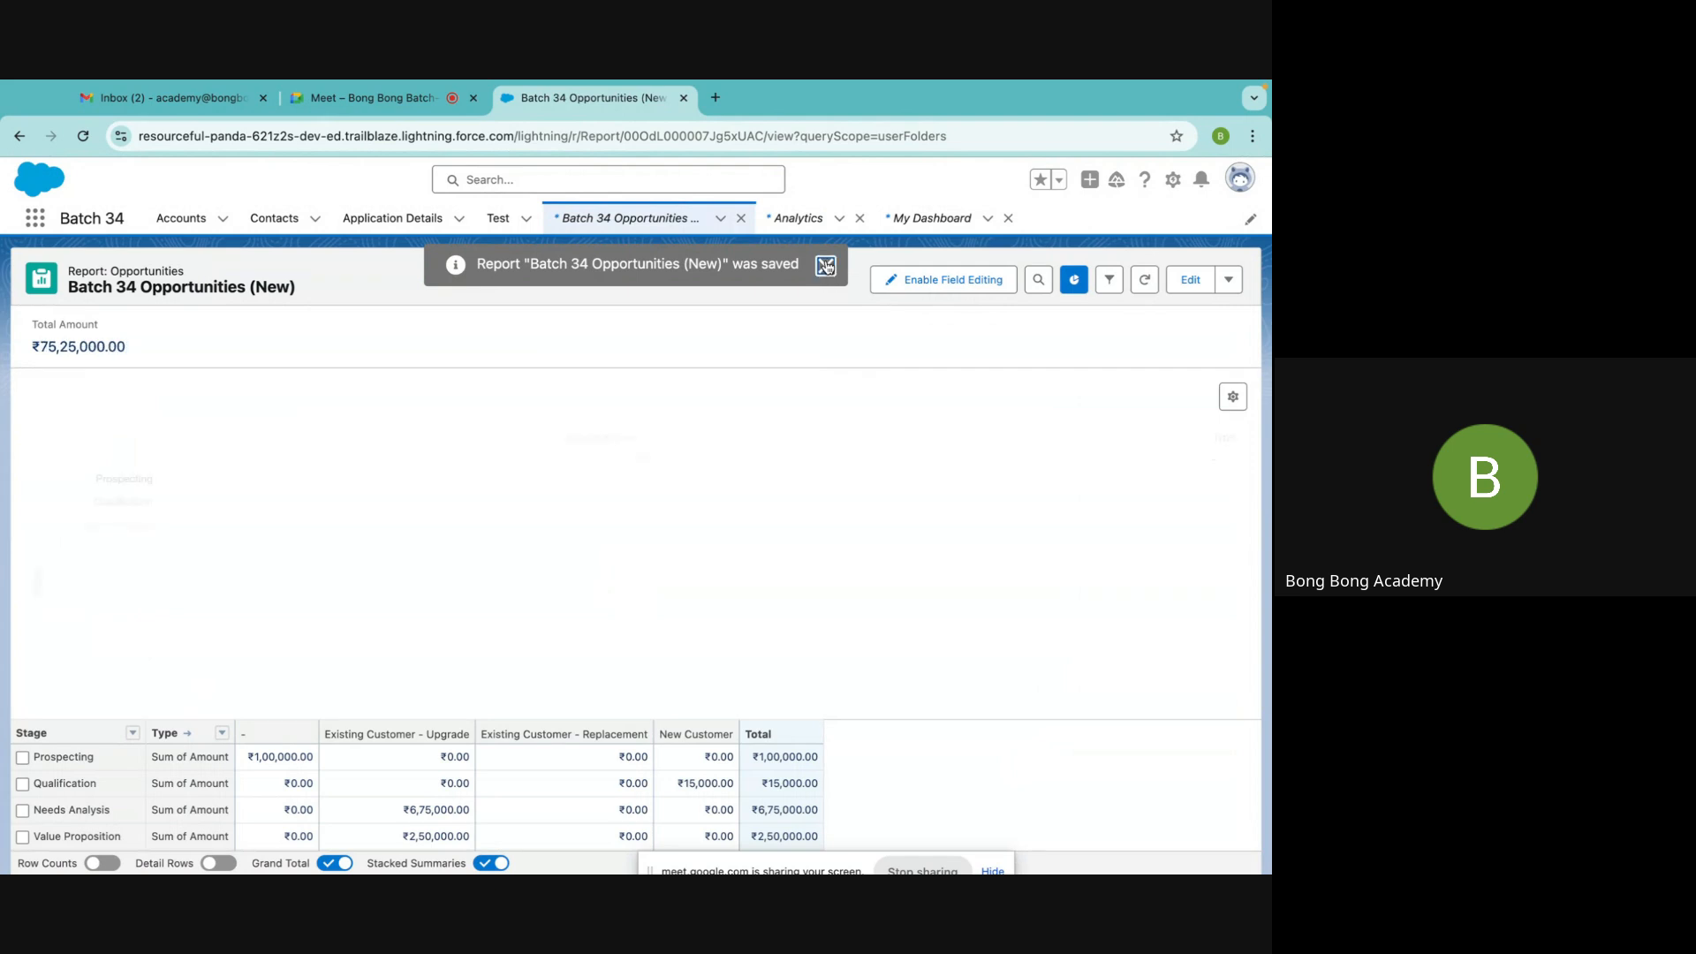
pyautogui.click(825, 266)
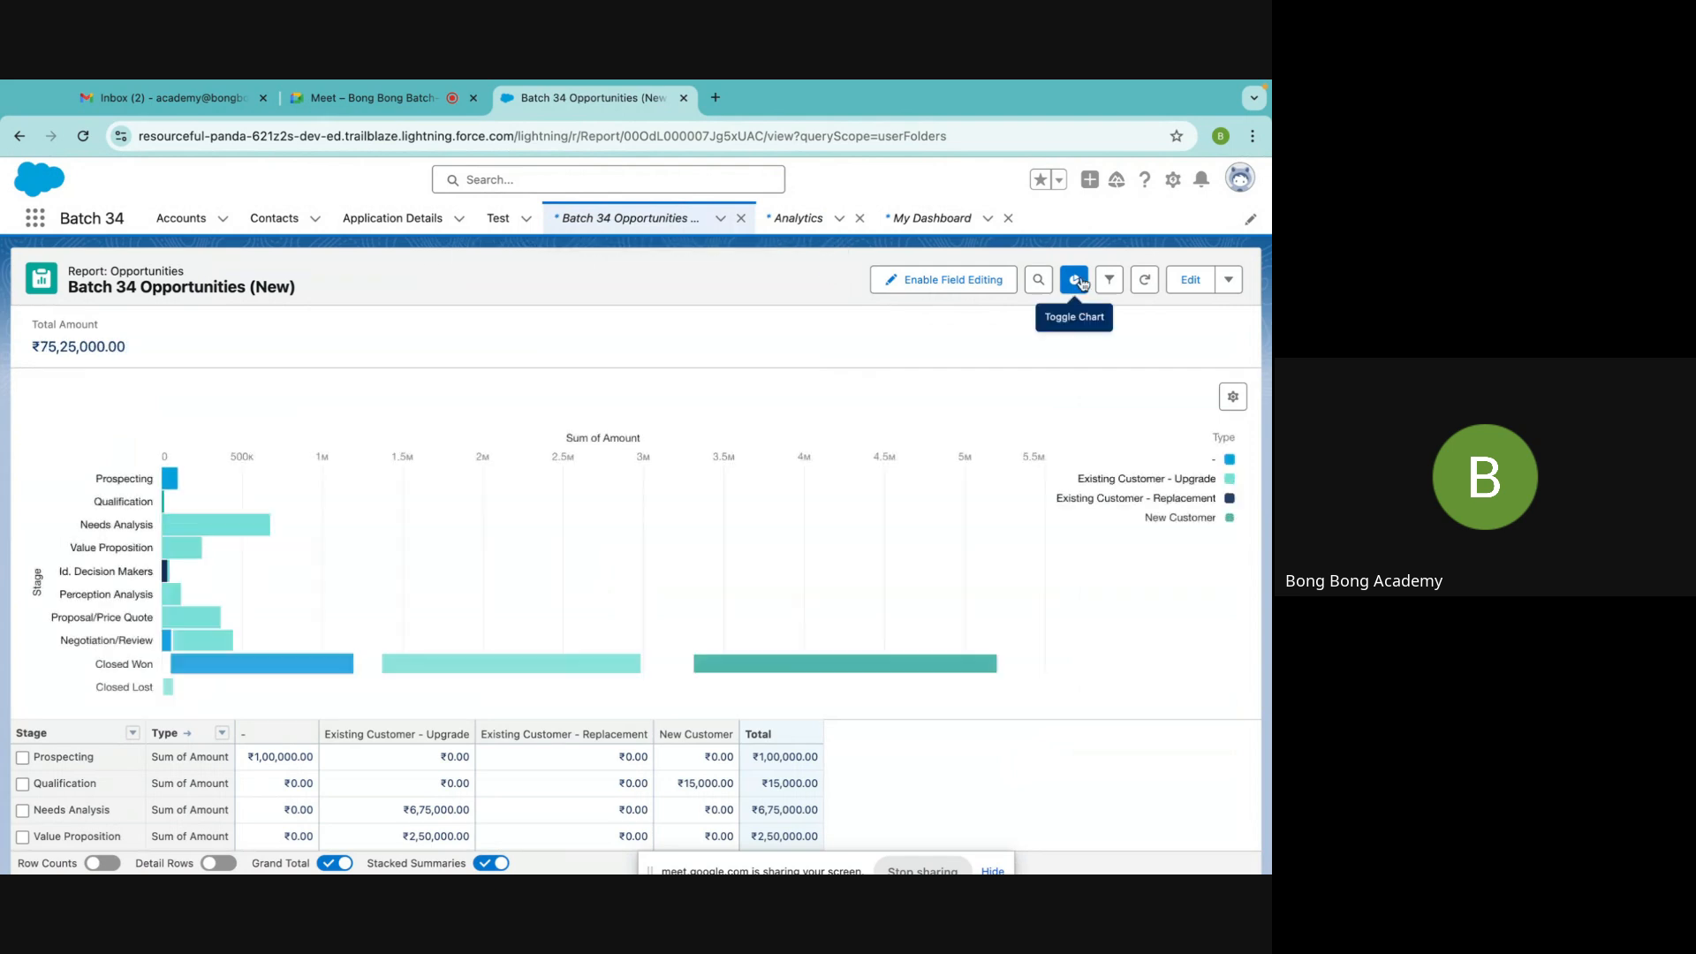
pyautogui.click(1073, 279)
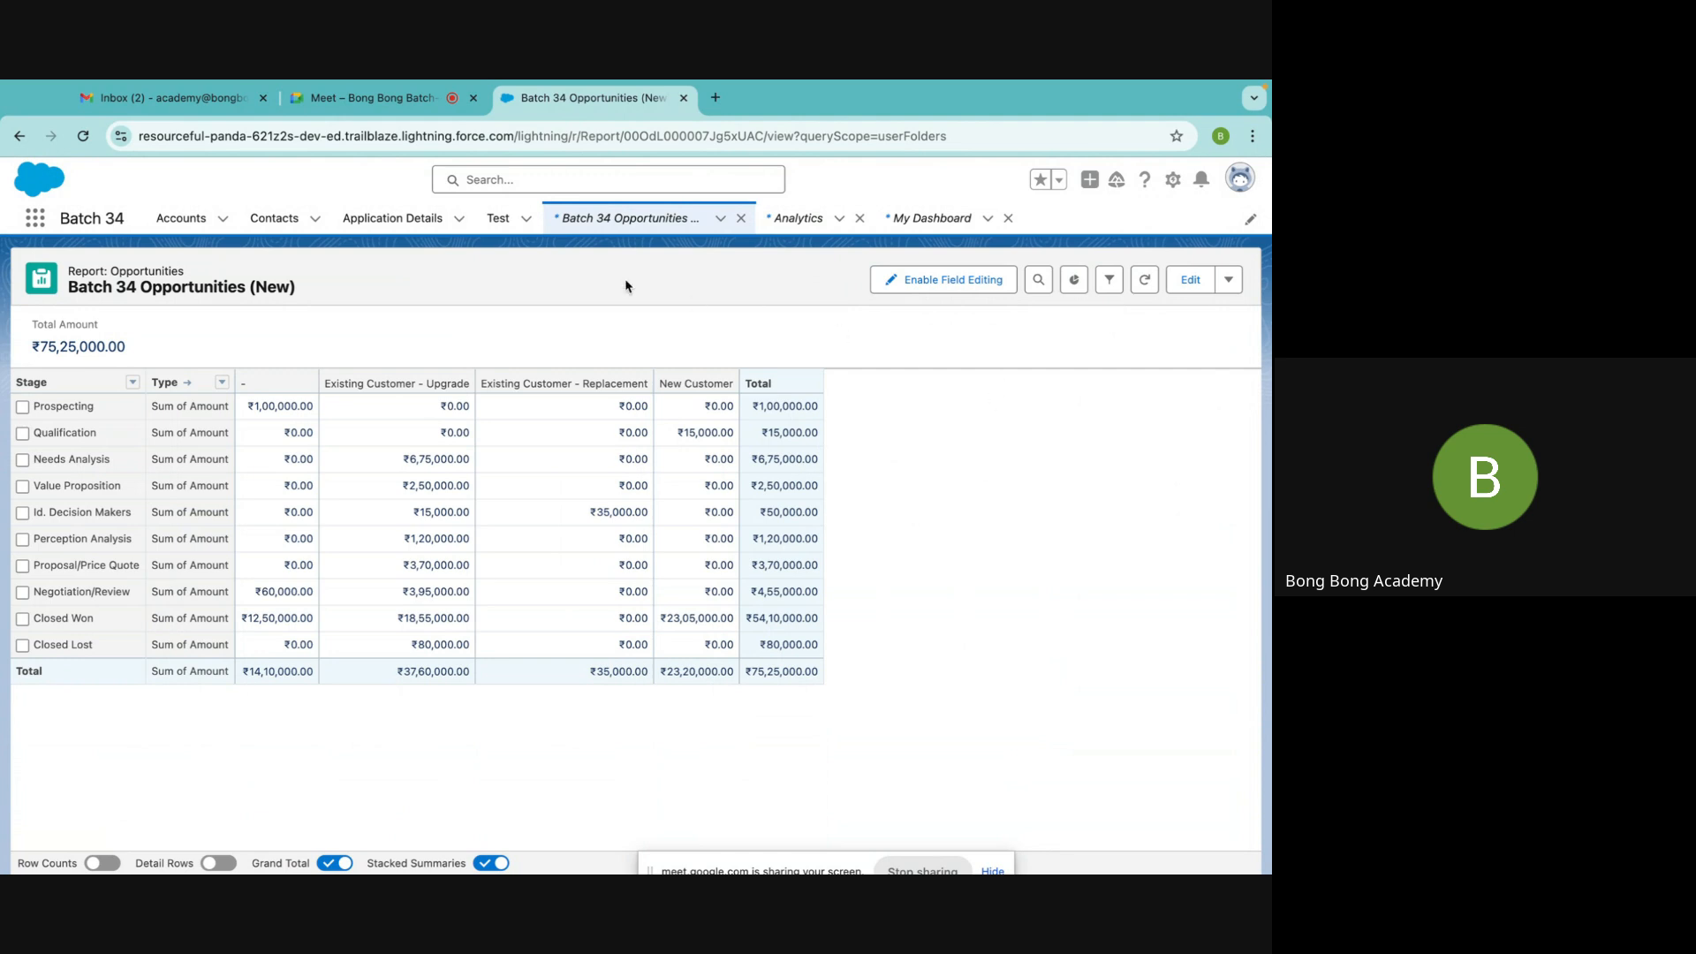
# Find and open Reports through the App Launcher, and list all report folders
pyautogui.click(32, 219)
pyautogui.write('repr')
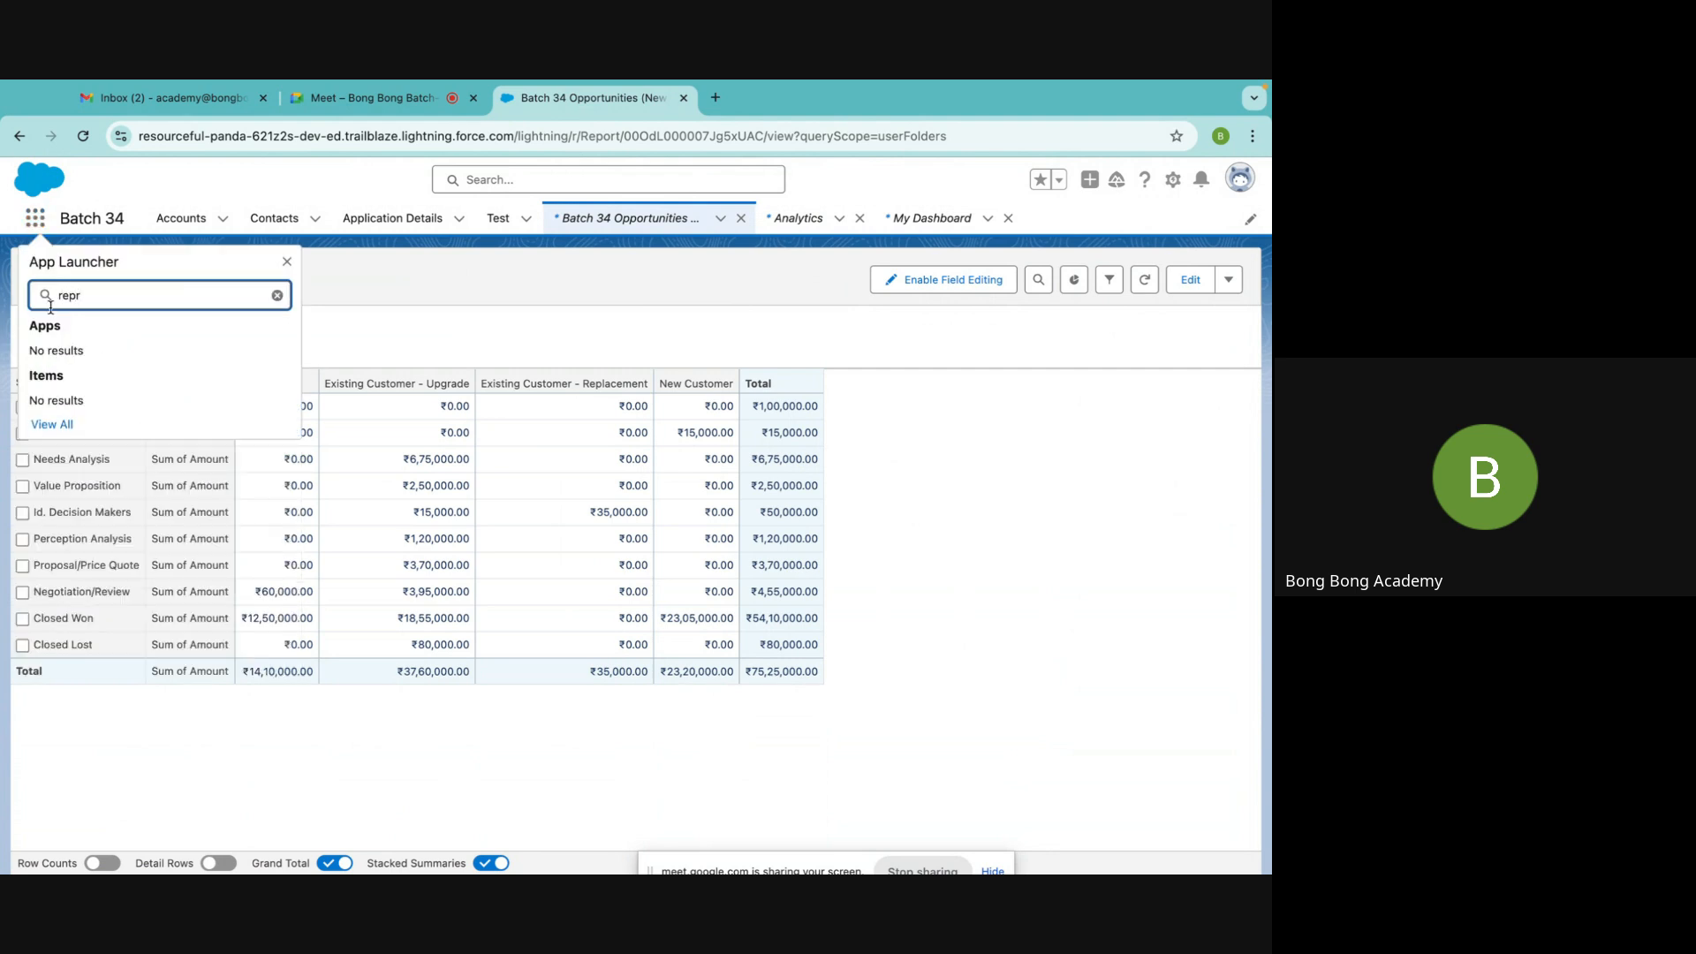
pyautogui.press('BackSpace')
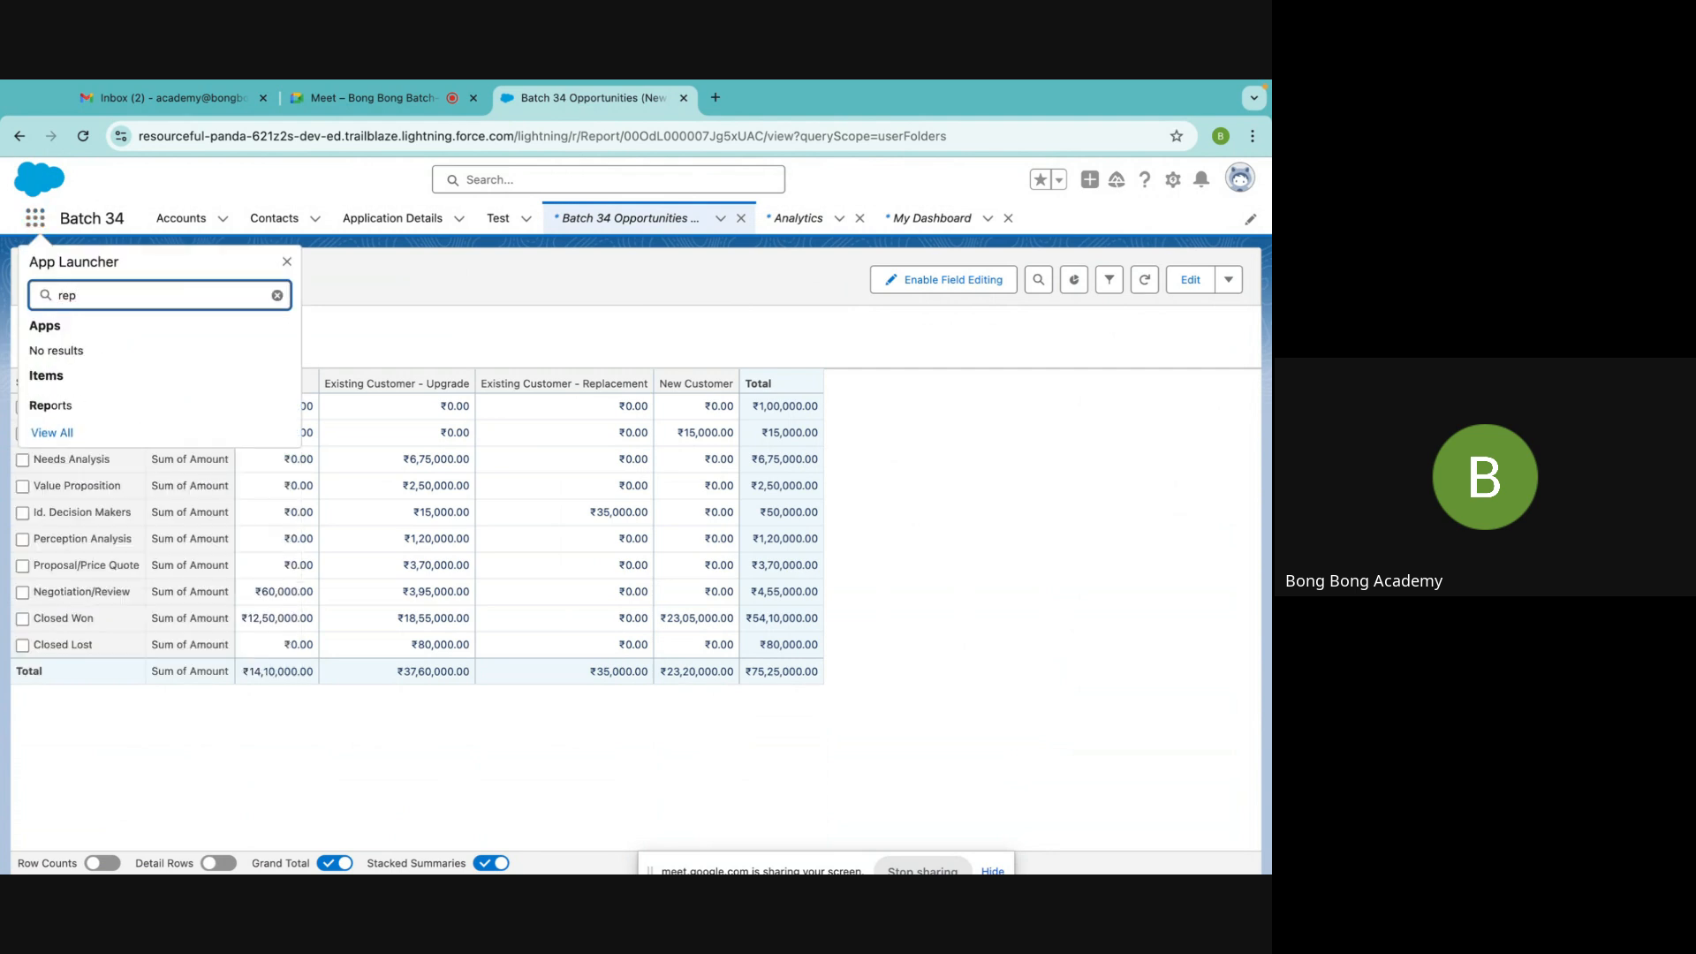
pyautogui.click(51, 407)
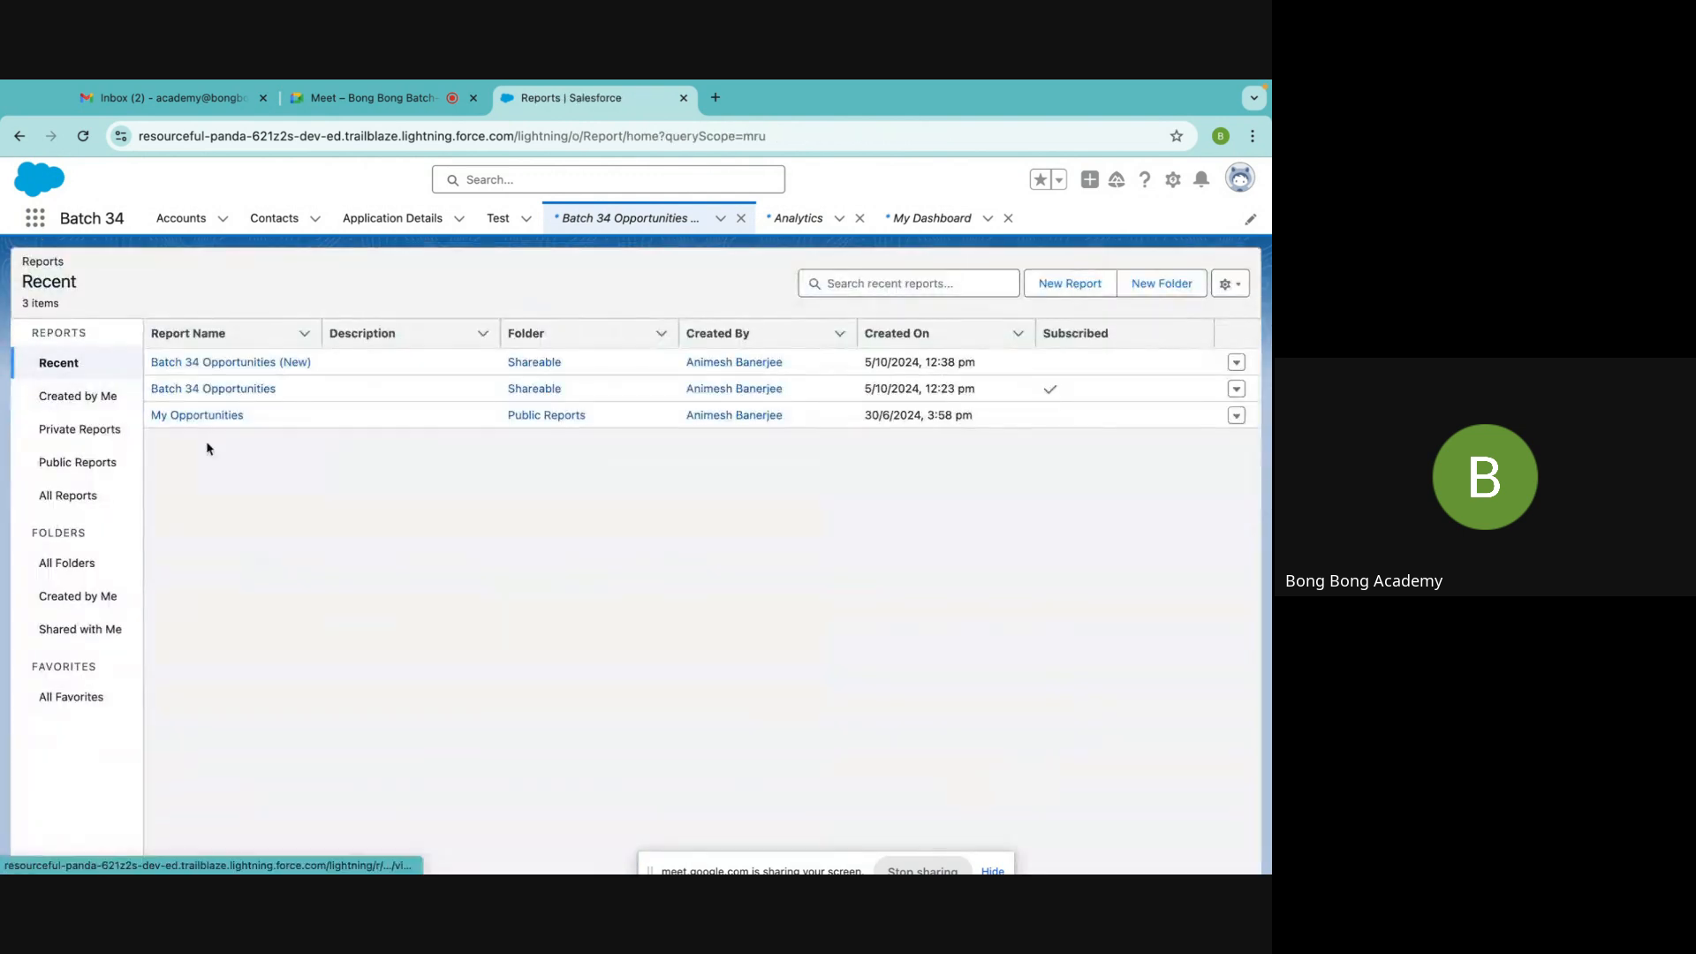
pyautogui.click(64, 564)
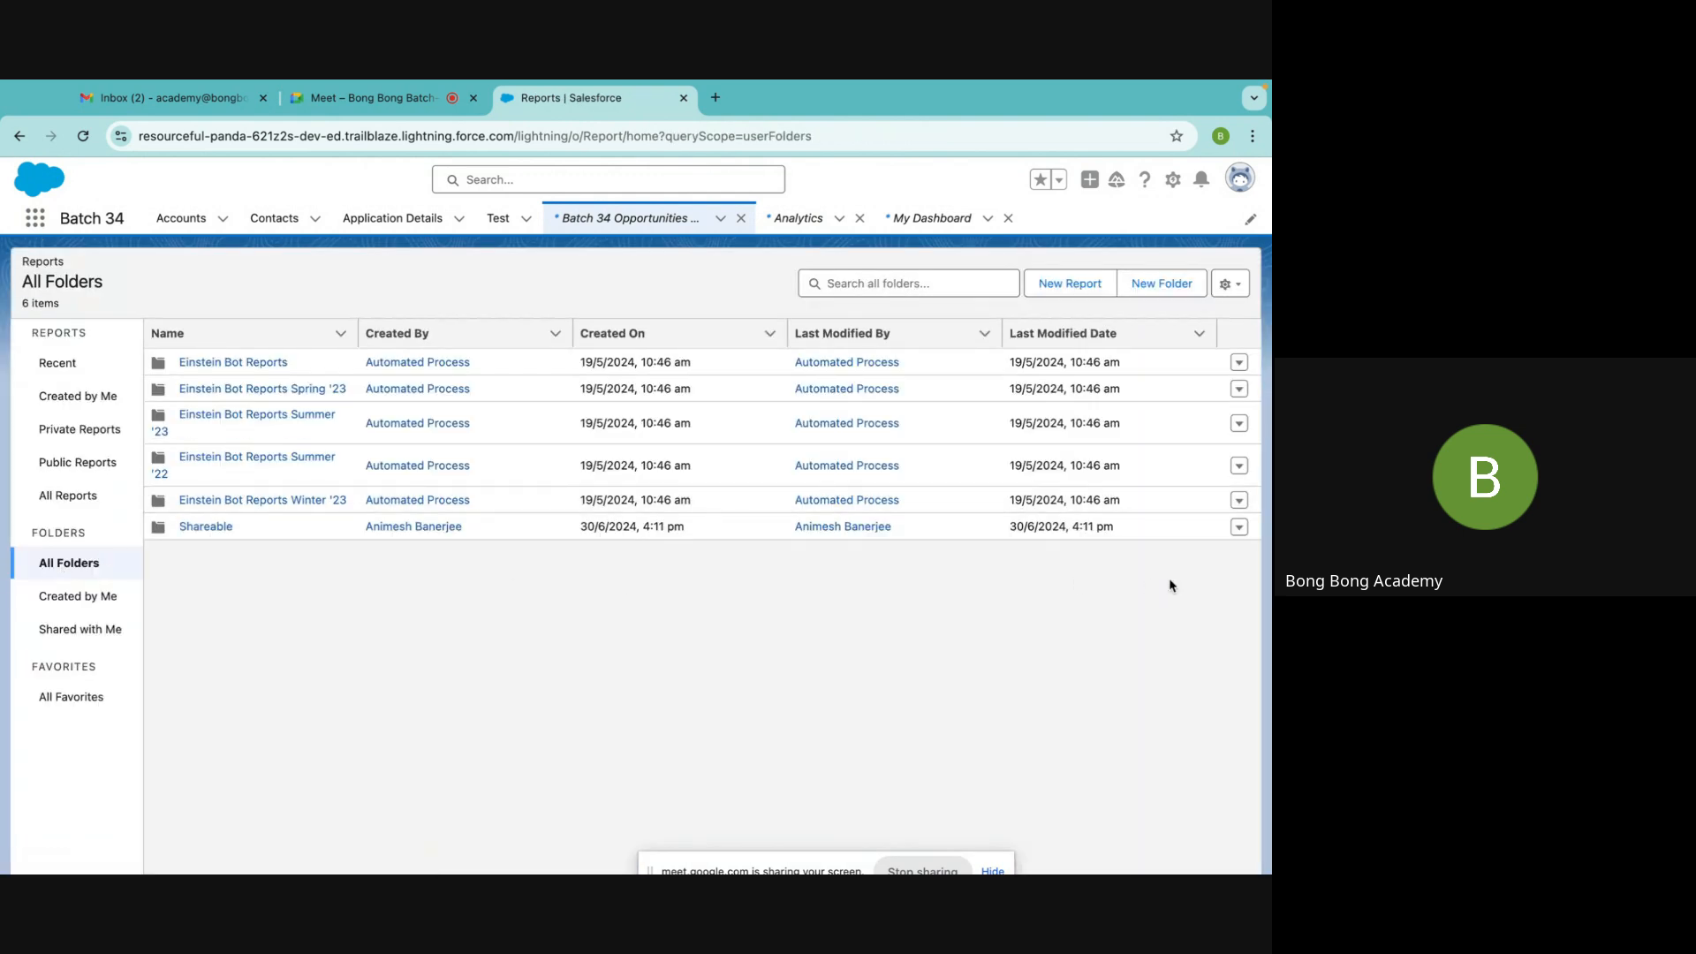
# Open the sharing settings of the Shareable folder and review the available recipient types and access levels
pyautogui.click(1239, 526)
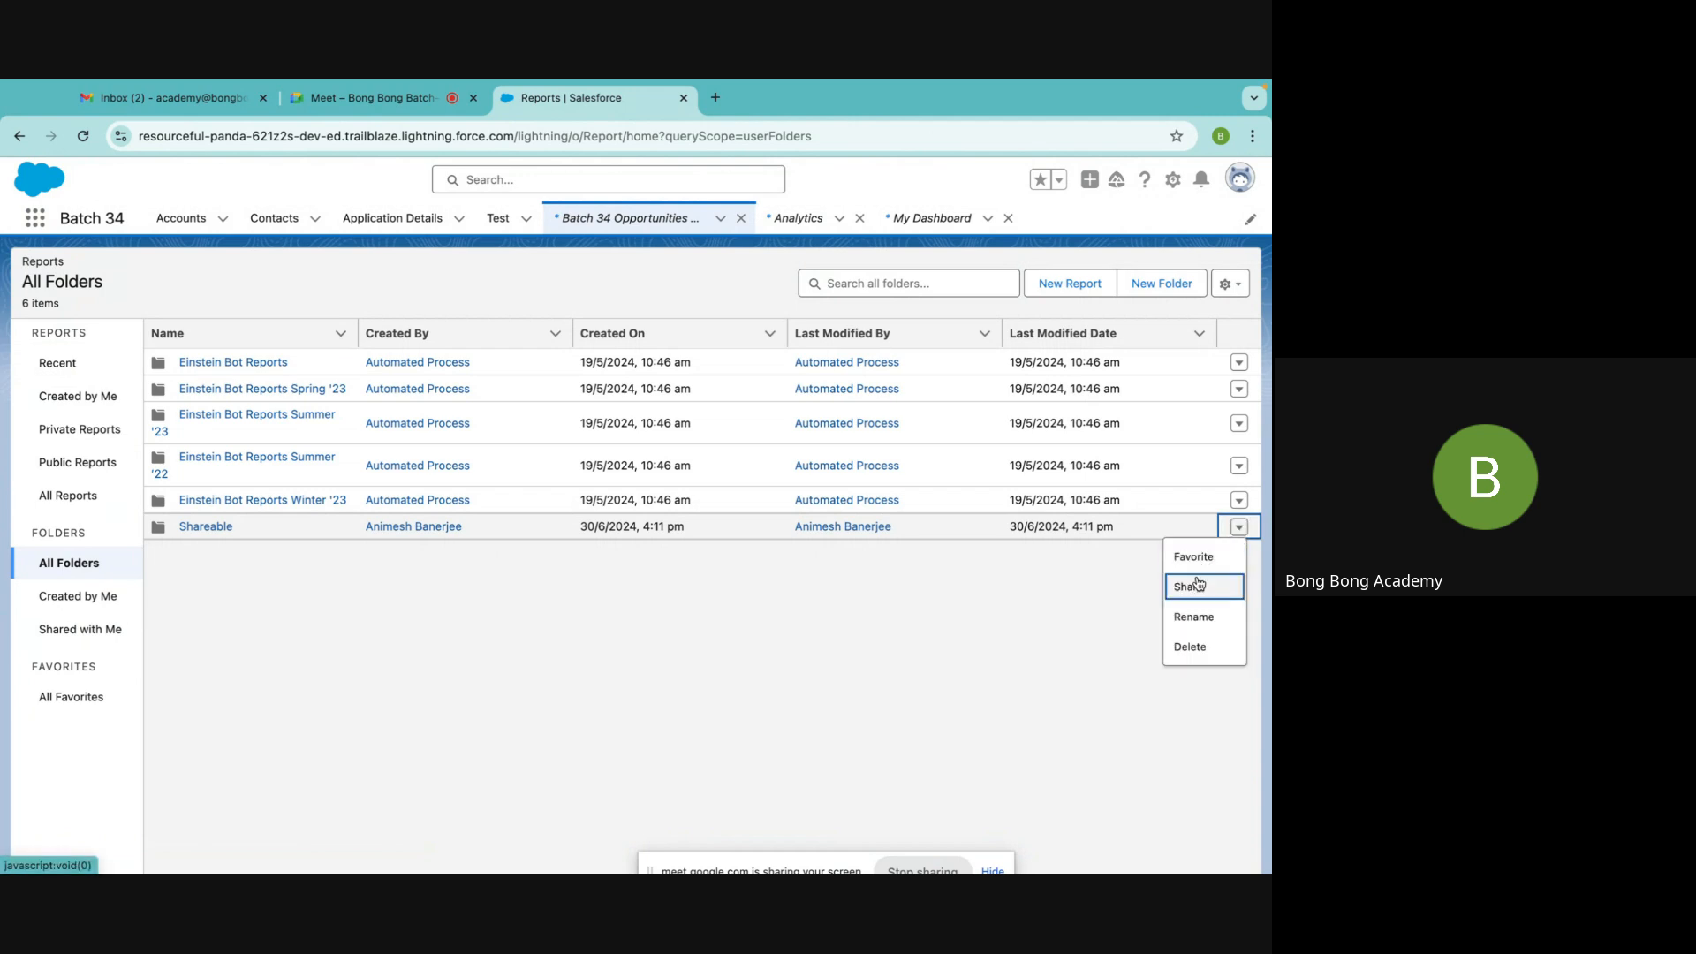
pyautogui.click(1197, 585)
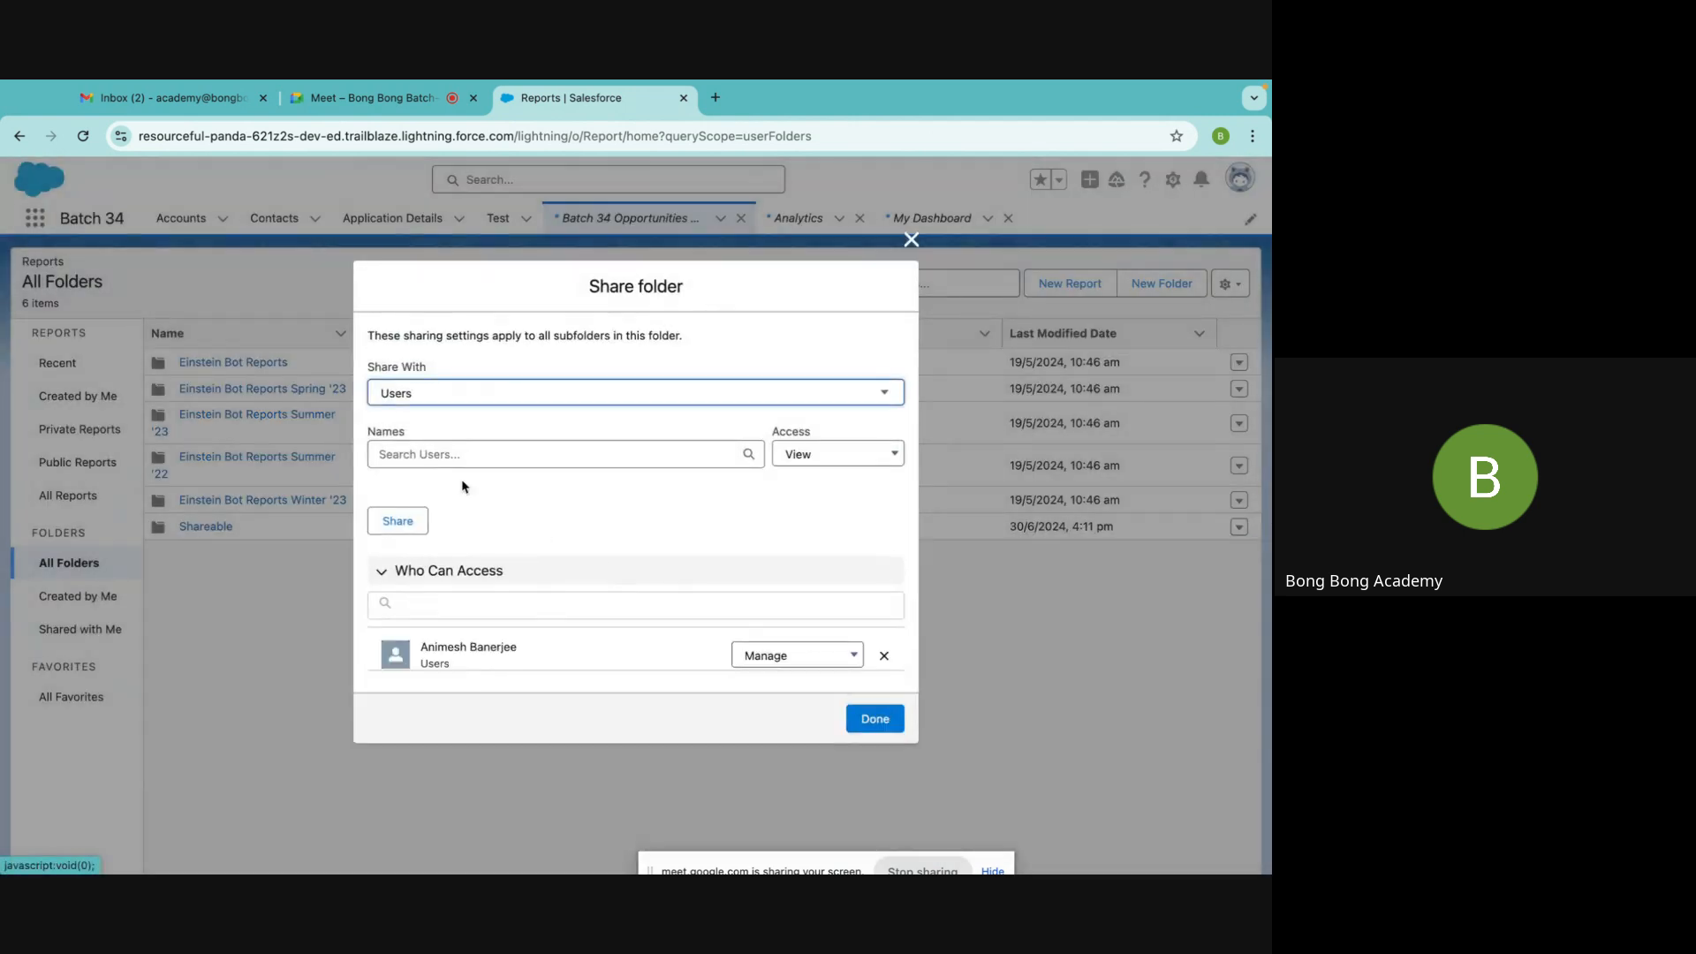
pyautogui.click(408, 454)
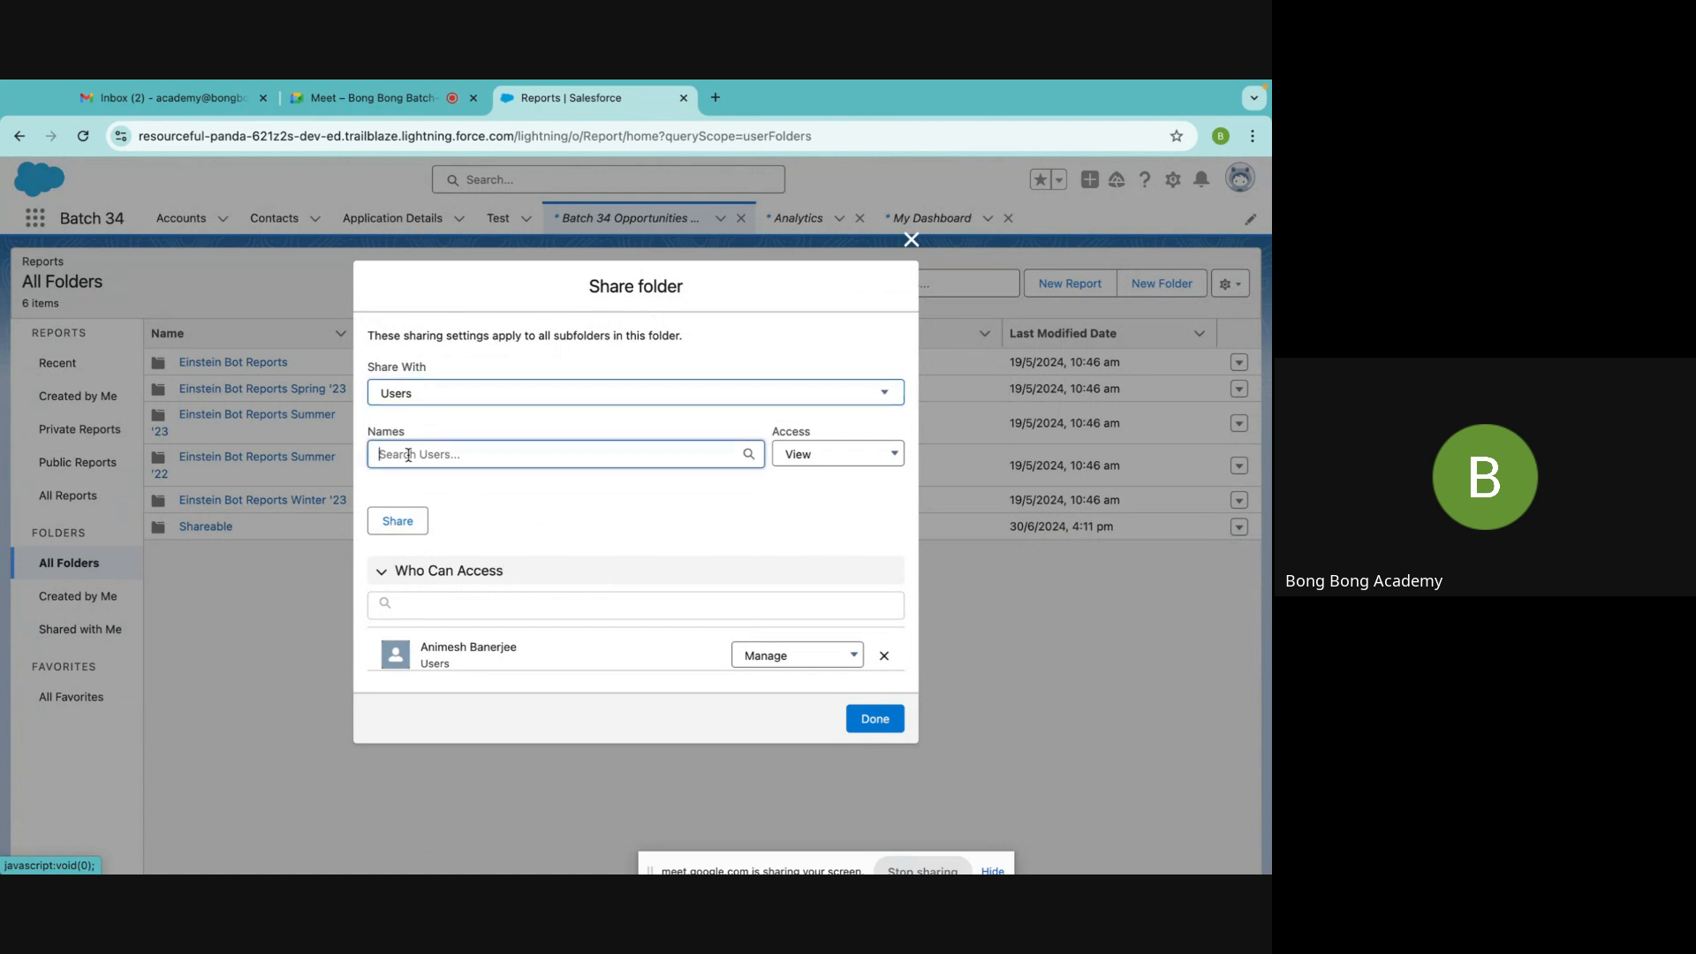
pyautogui.click(399, 394)
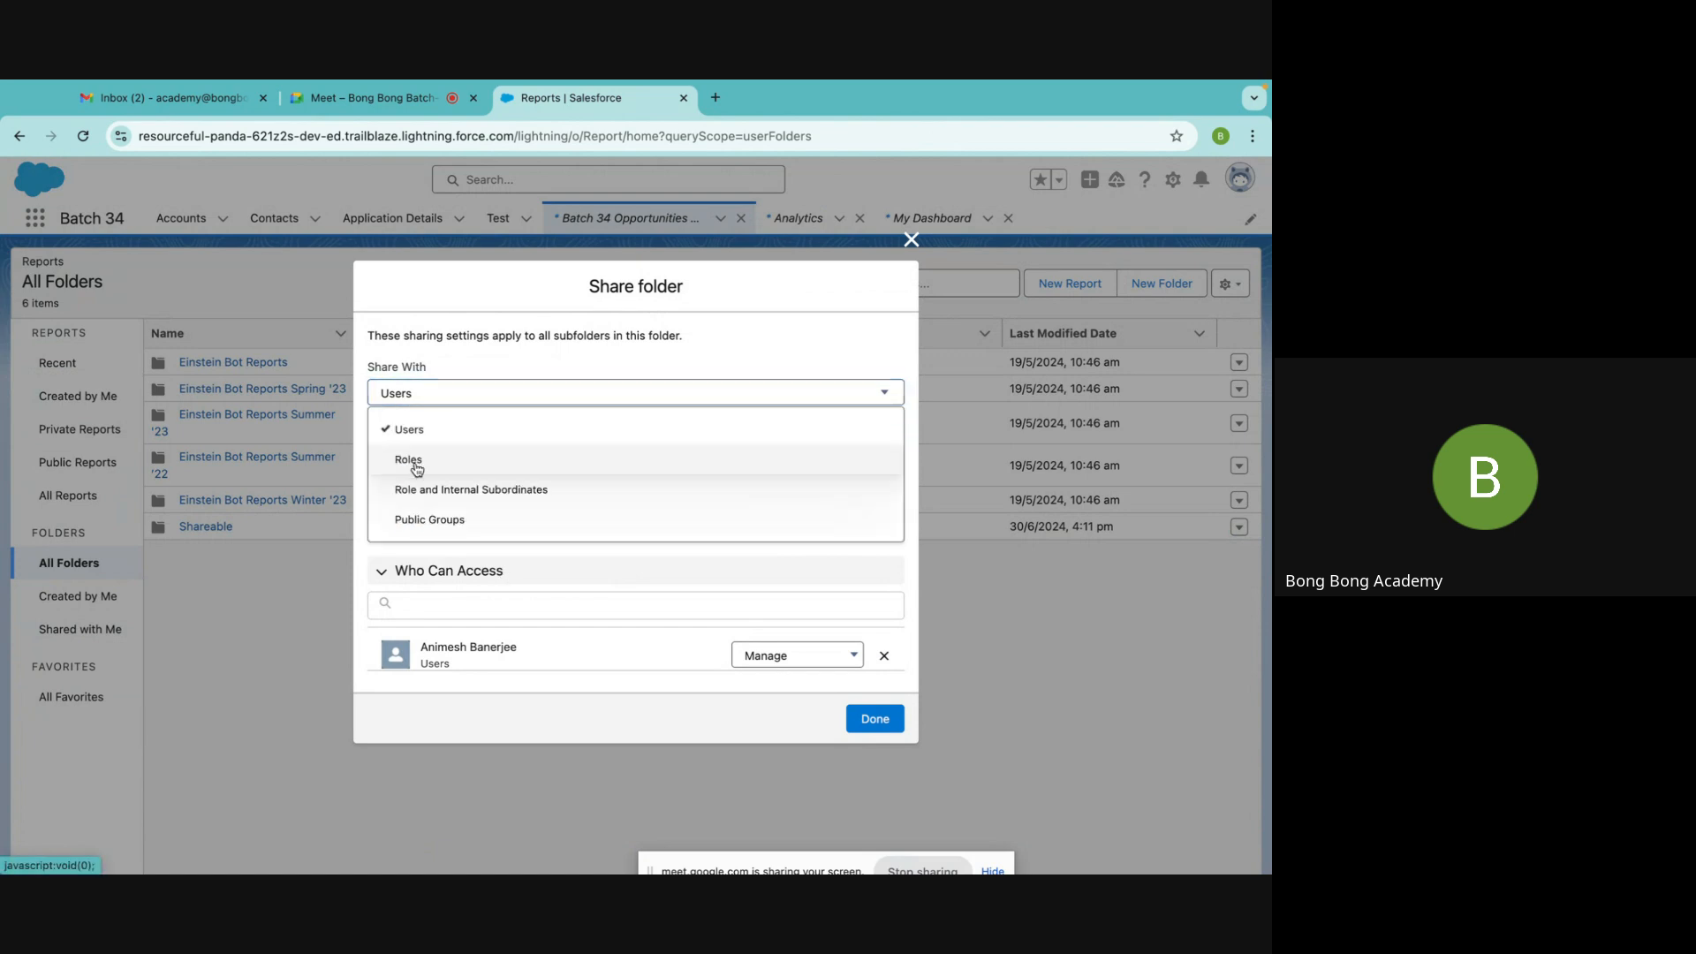
pyautogui.click(457, 349)
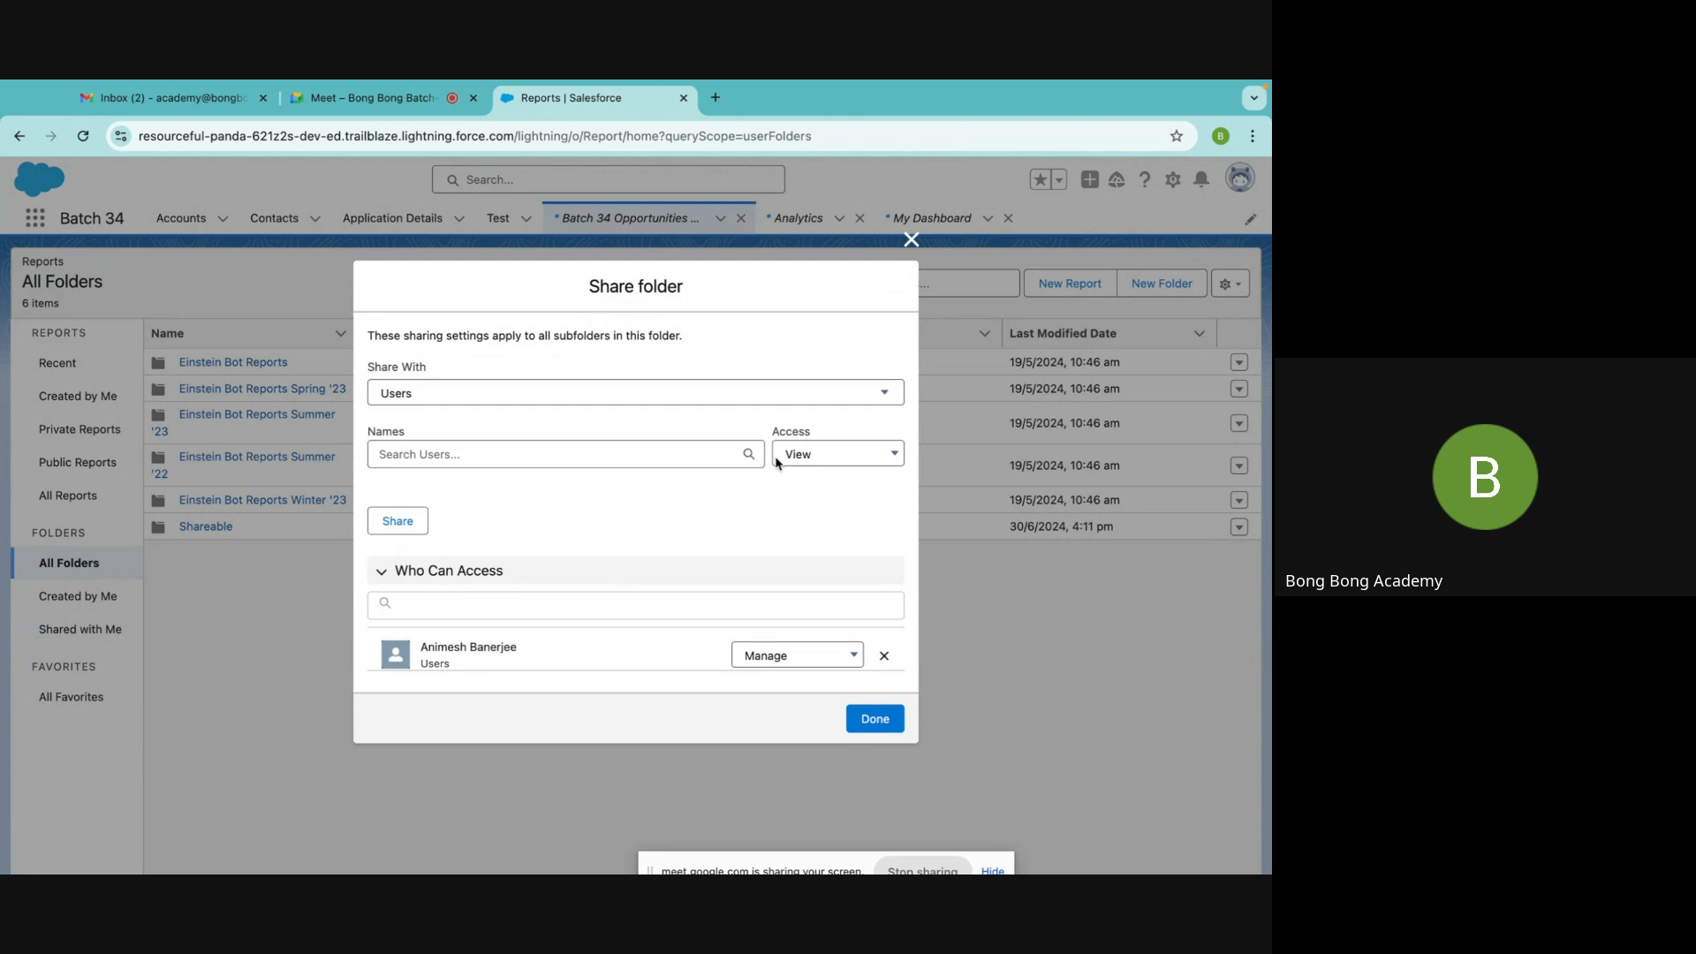
pyautogui.click(837, 461)
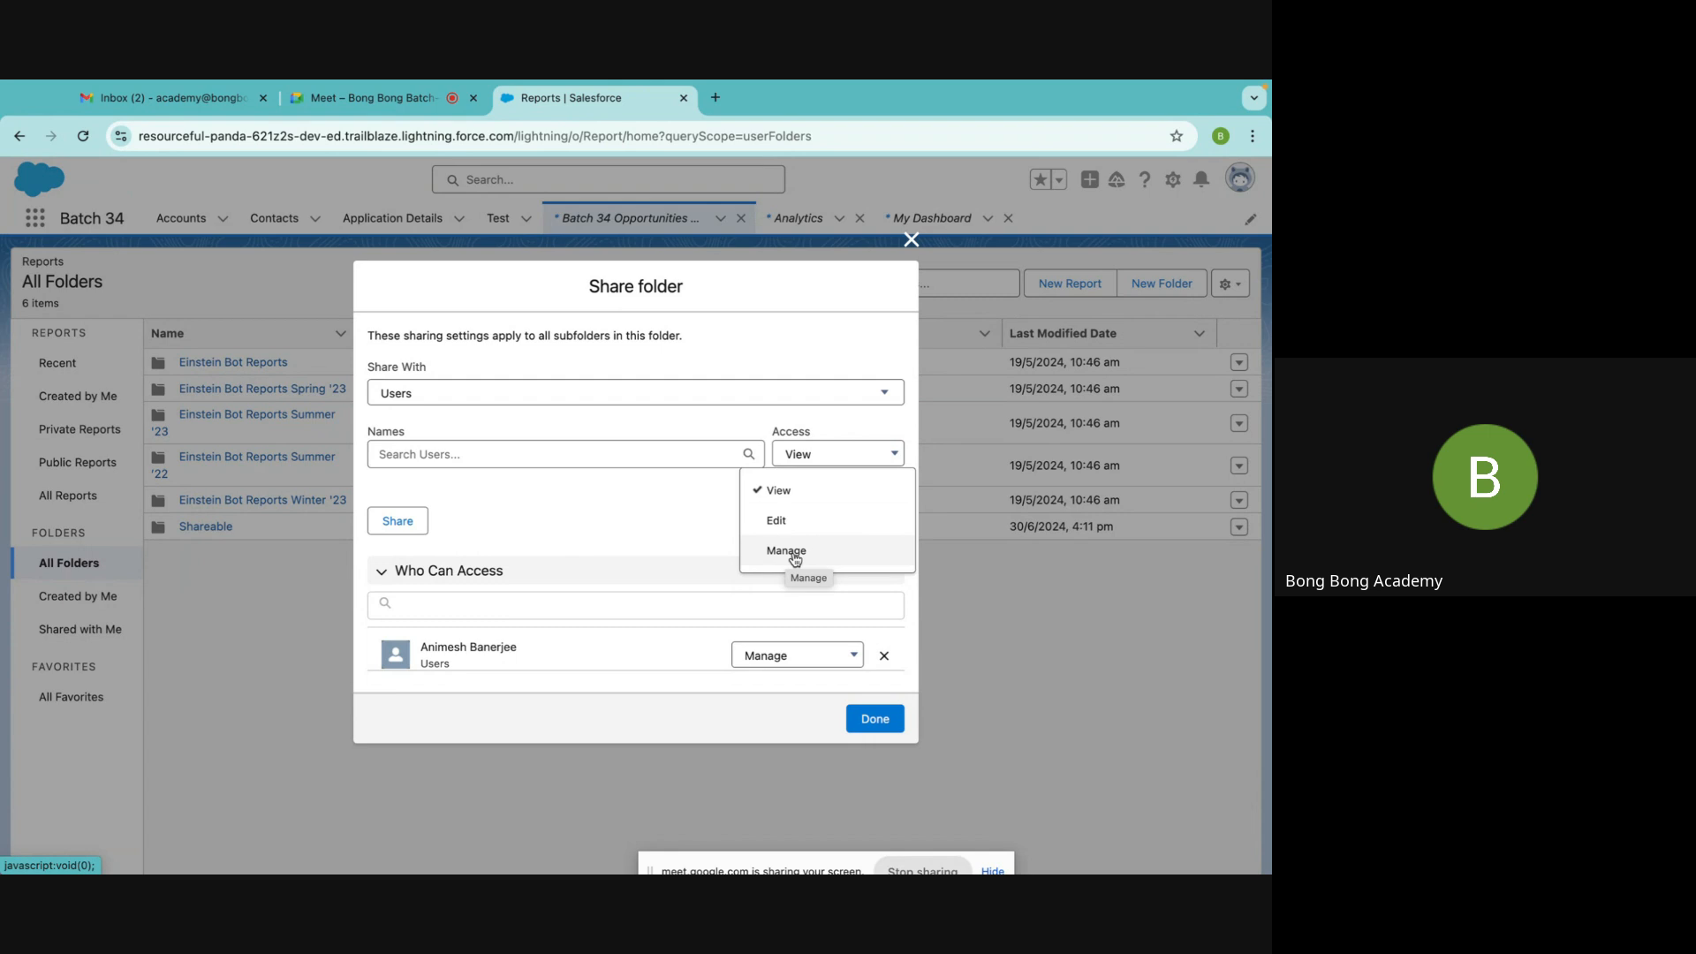
pyautogui.click(659, 517)
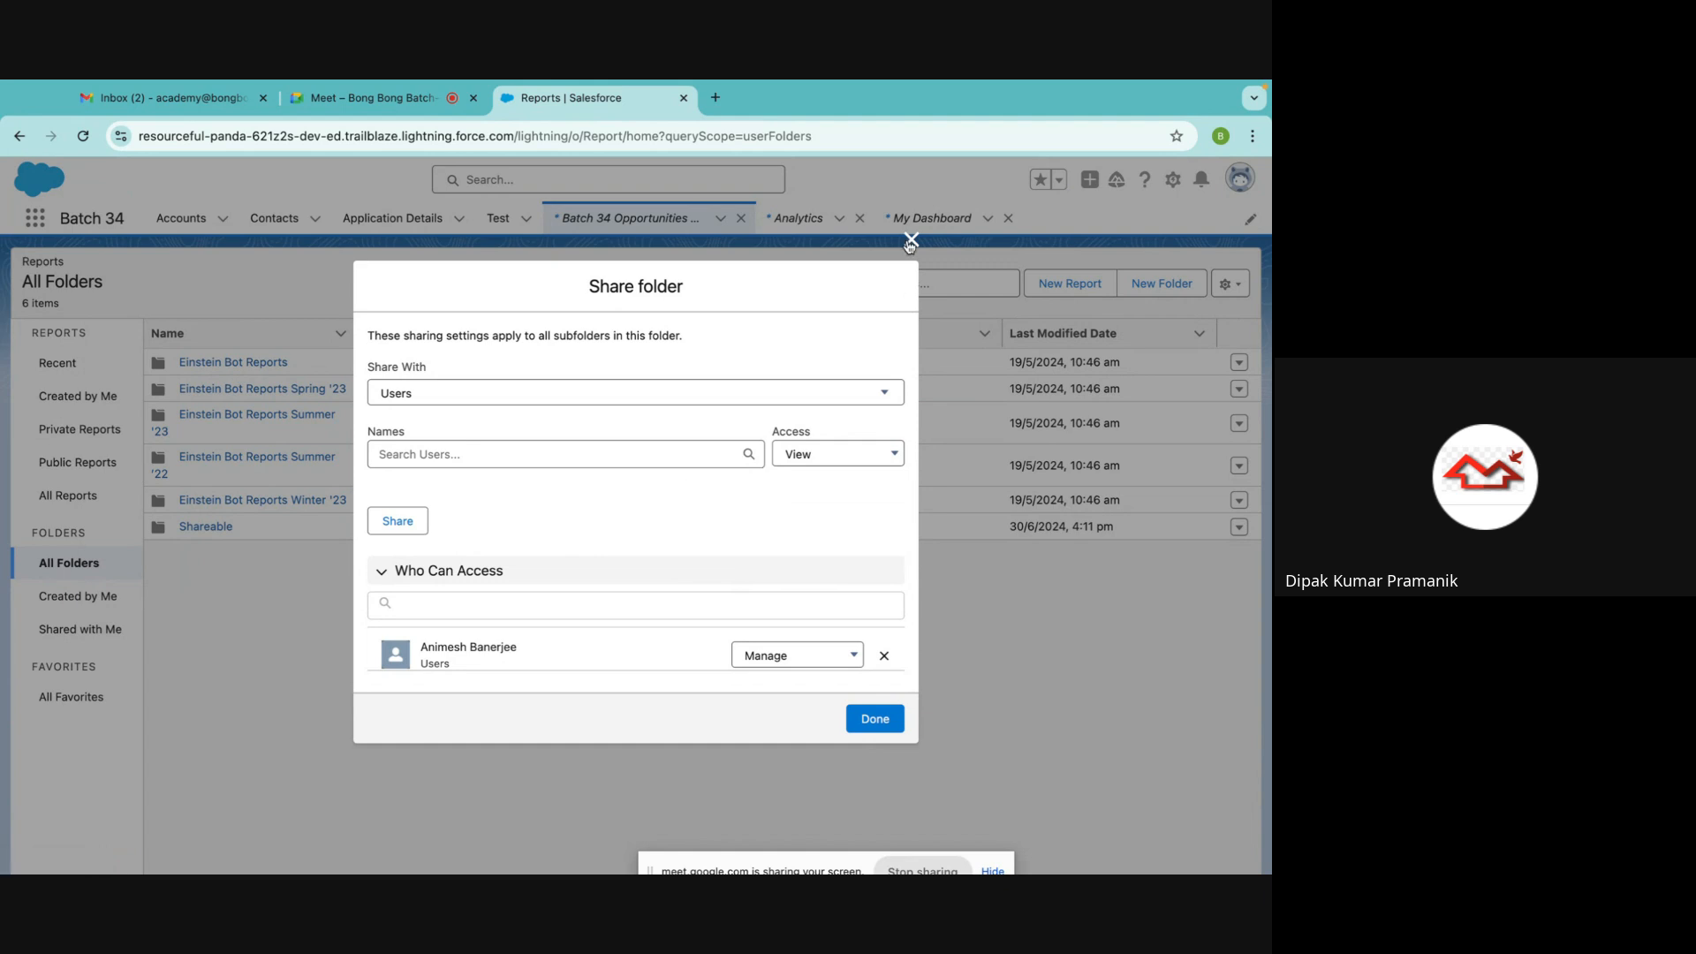
# Share the Shareable folder with Integration User, granting View access, and check the access list
pyautogui.click(473, 453)
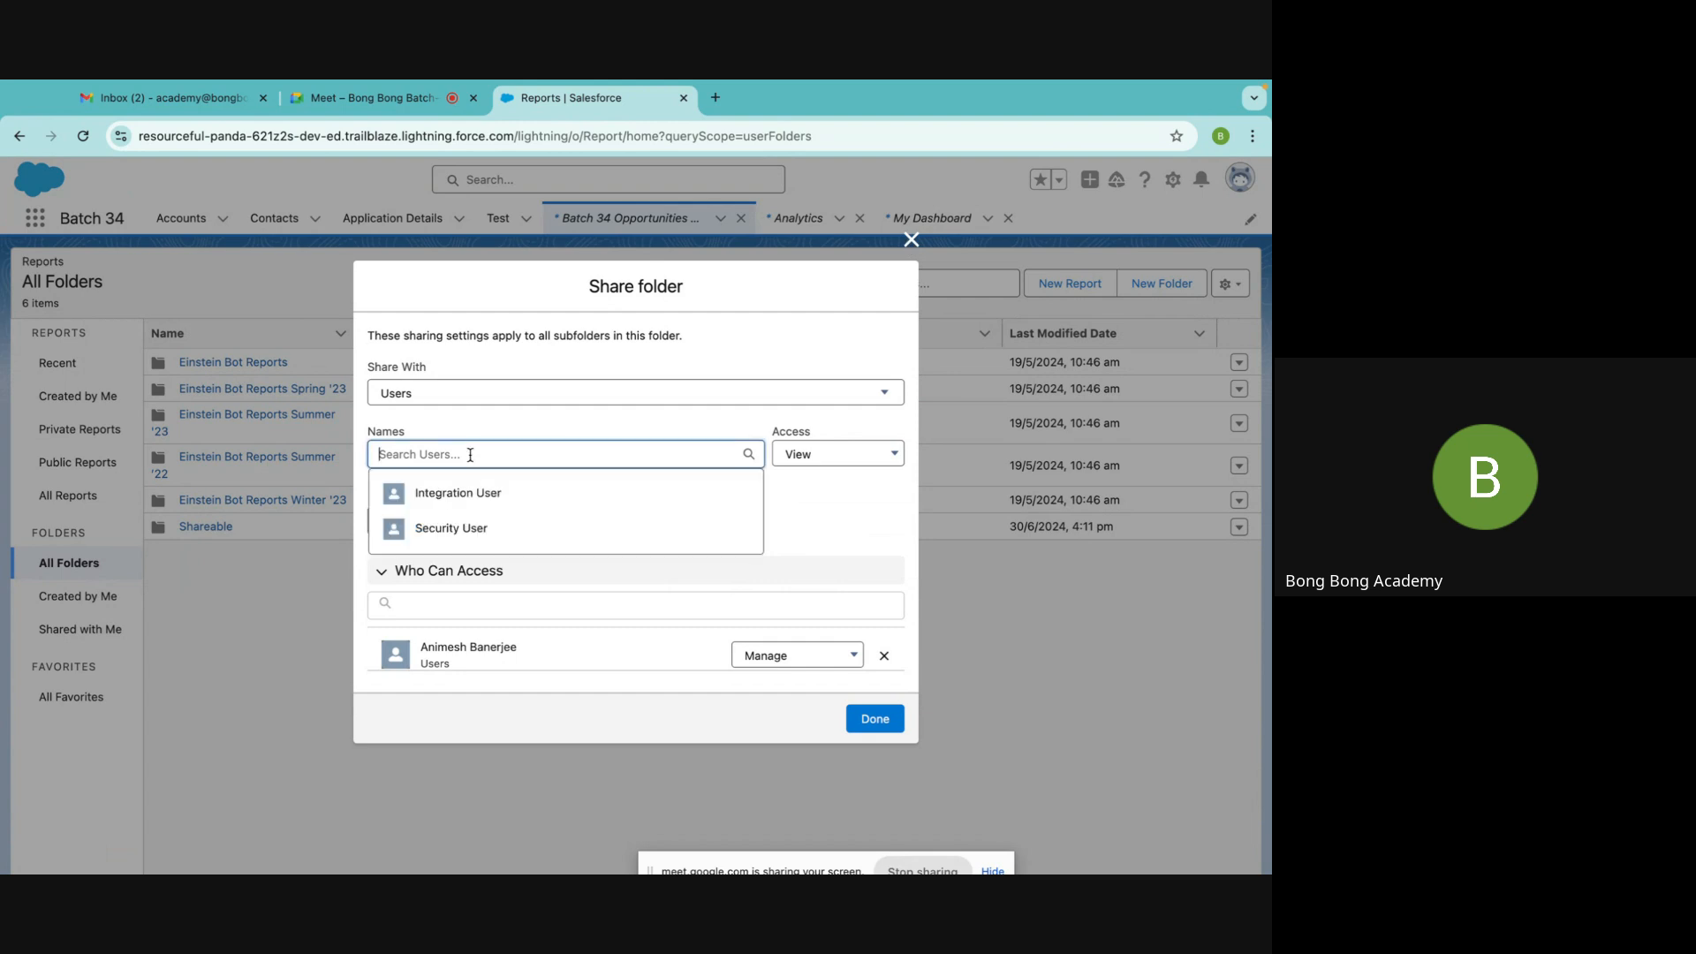
pyautogui.click(445, 492)
pyautogui.click(396, 532)
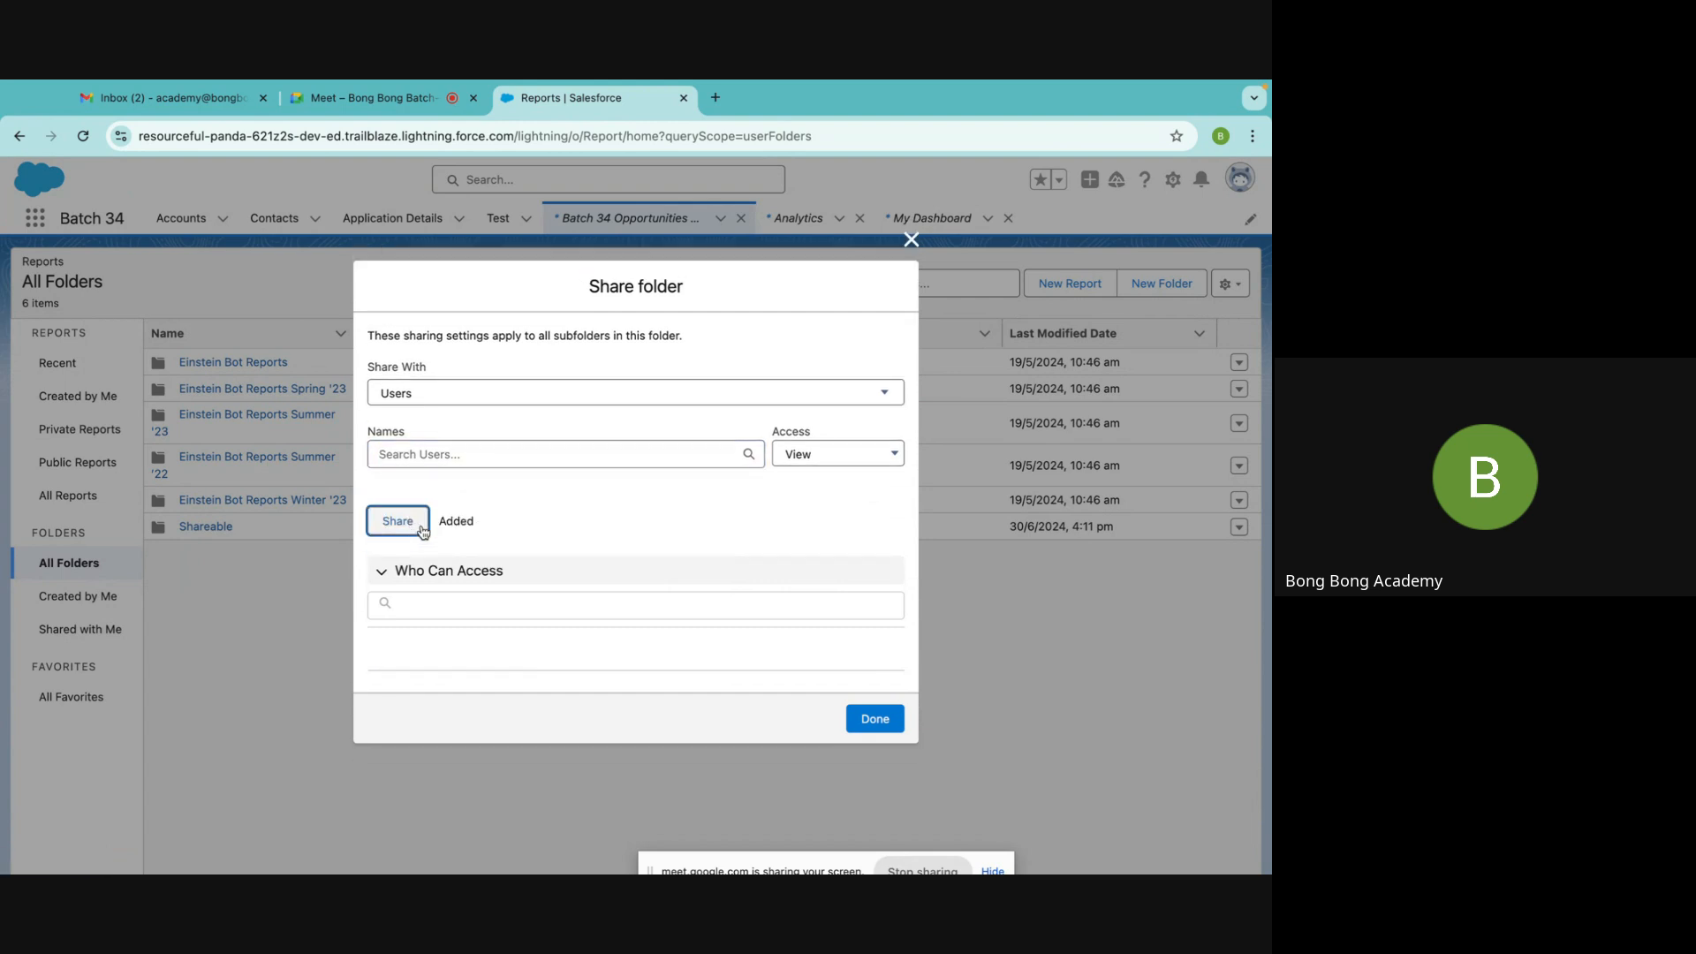
pyautogui.scroll(-1, 510, 609)
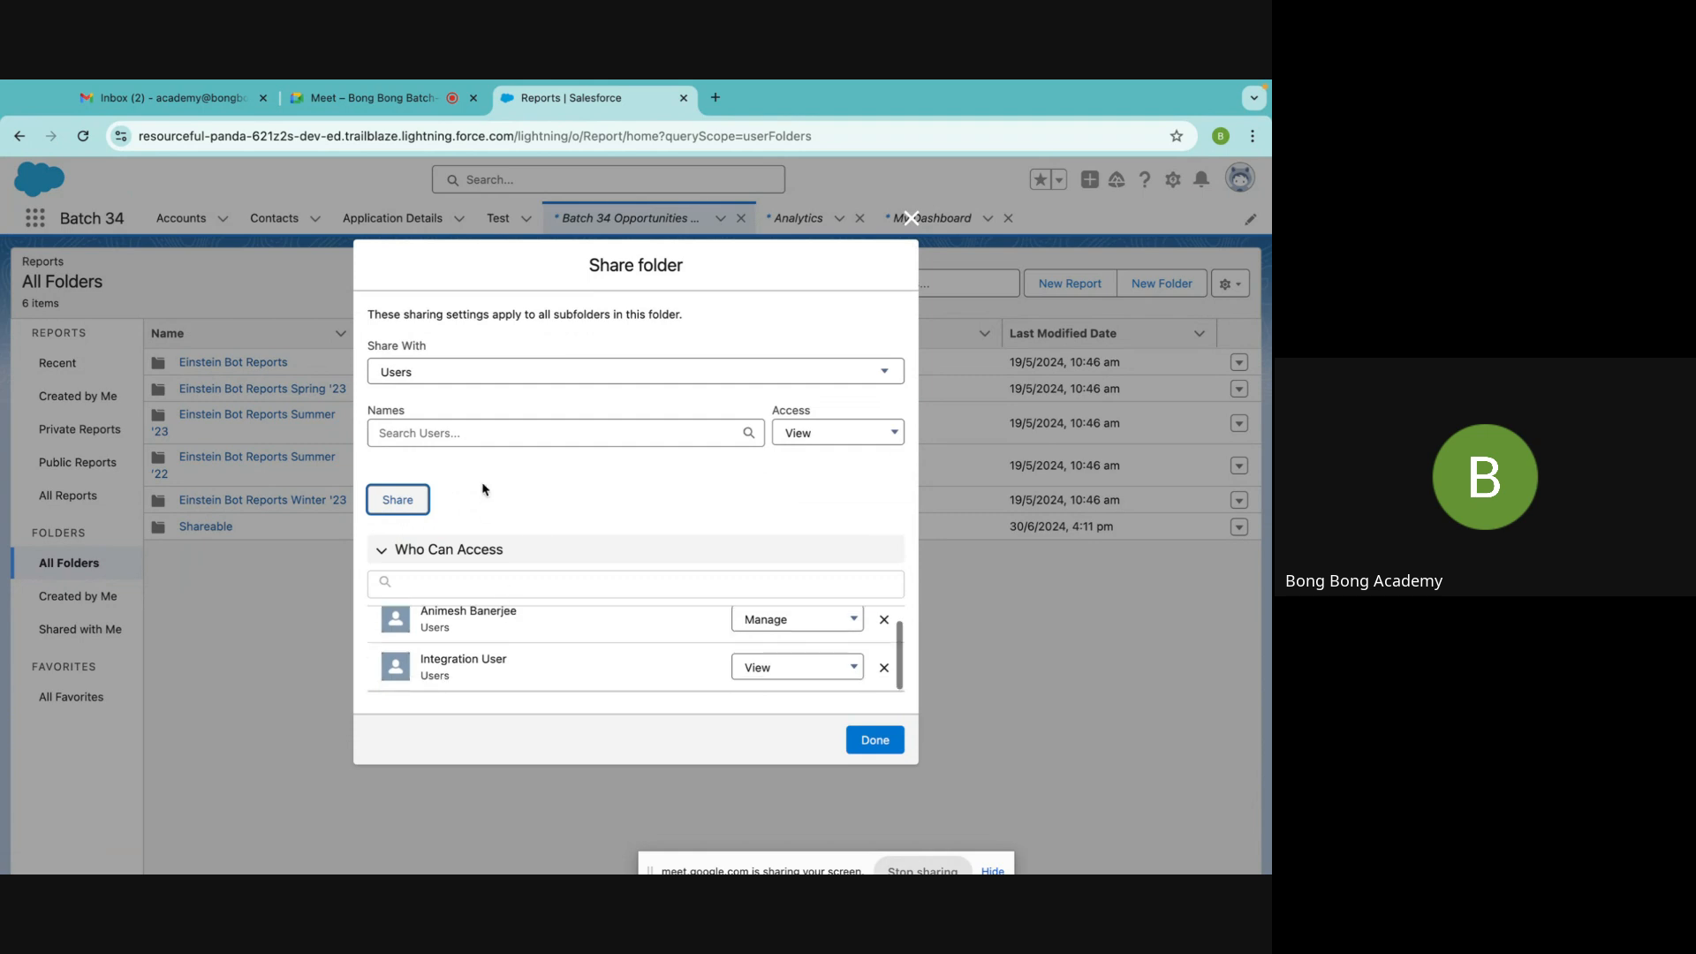
# Review the recipient types the Shareable folder can be shared with, and close its sharing settings
pyautogui.click(443, 432)
pyautogui.click(437, 372)
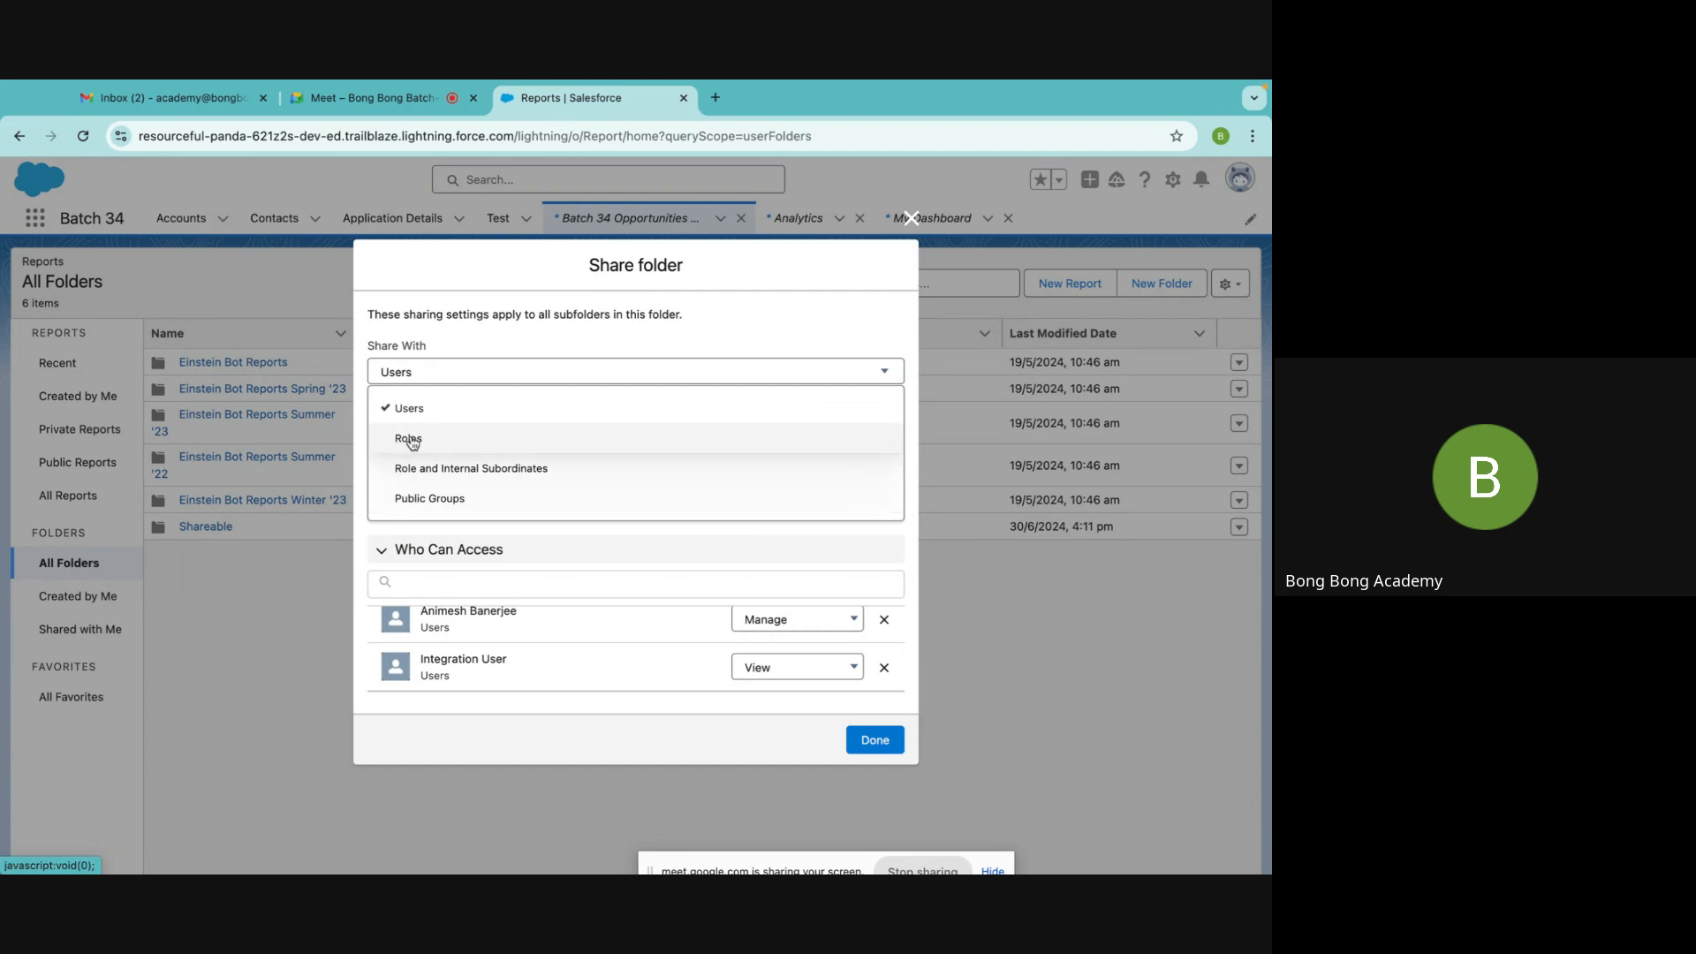
pyautogui.click(723, 364)
pyautogui.click(912, 217)
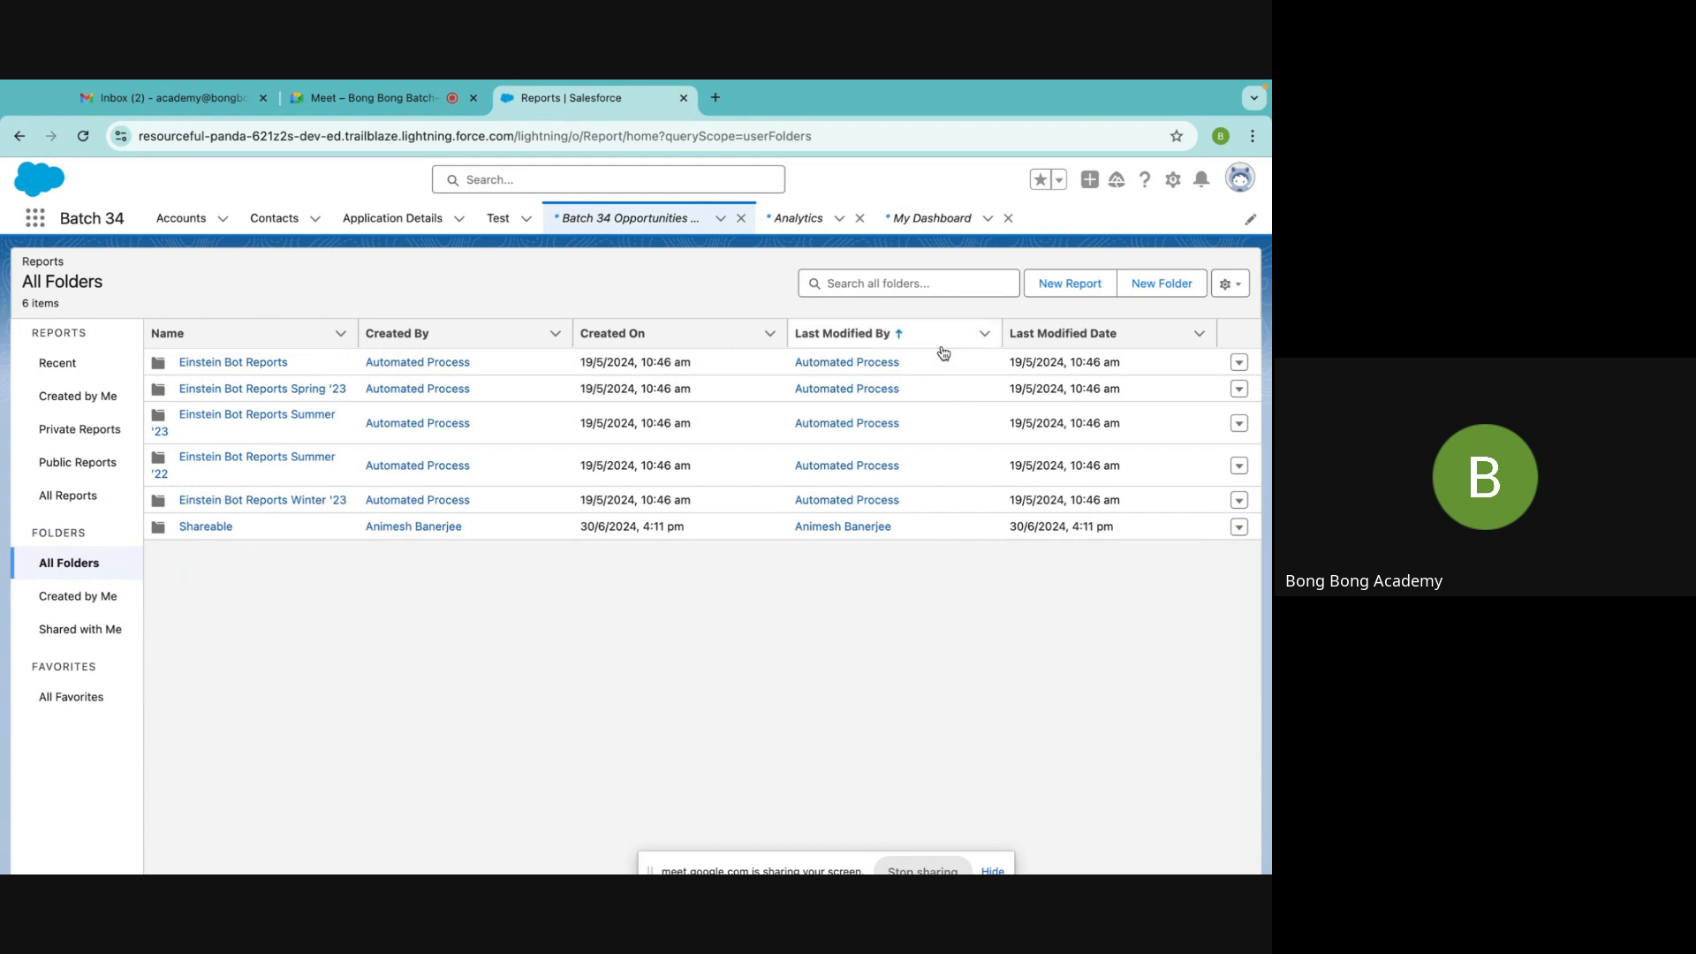
pyautogui.click(1050, 284)
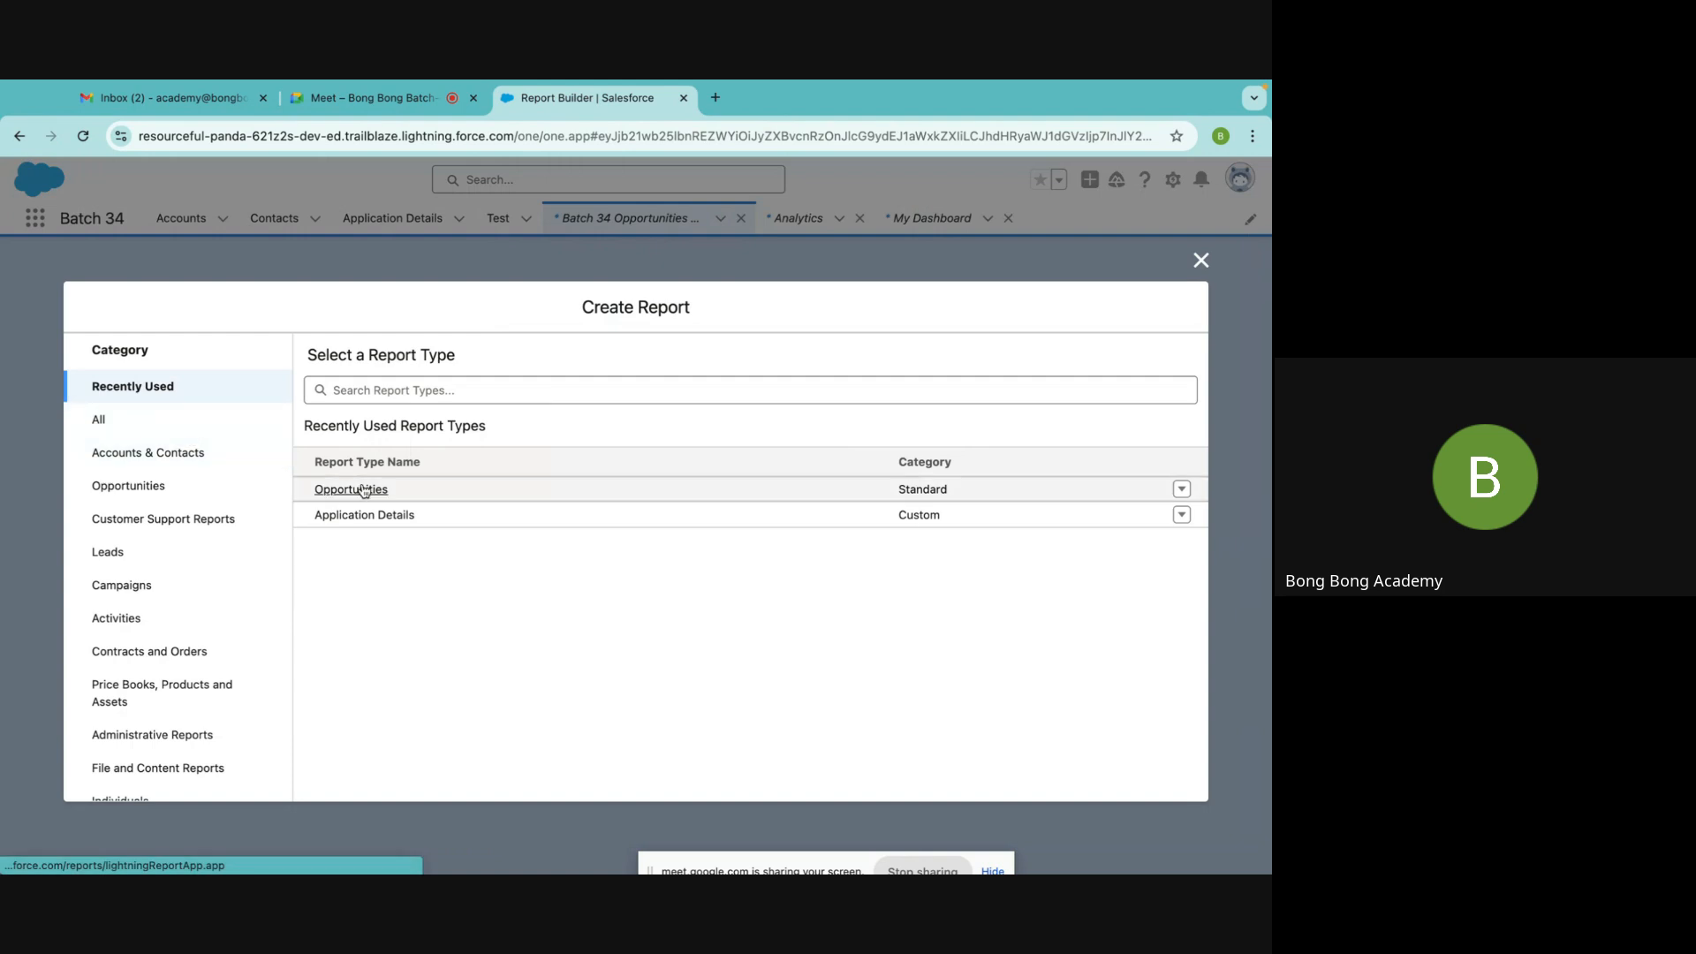
pyautogui.click(356, 491)
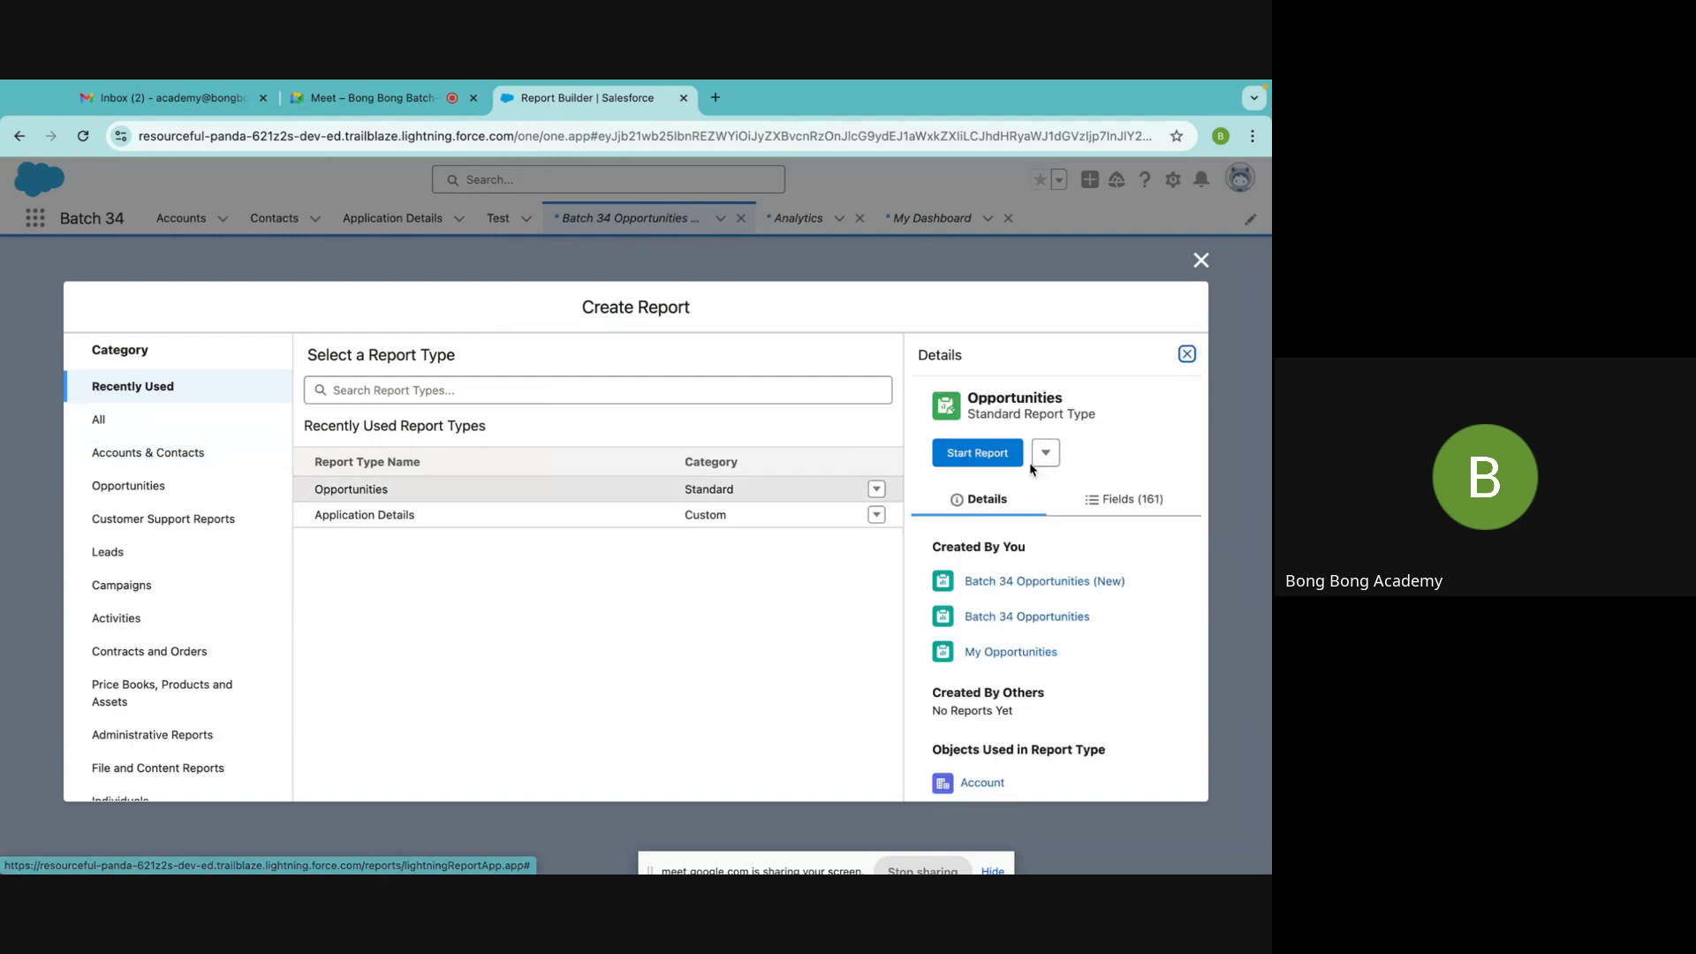
pyautogui.click(994, 455)
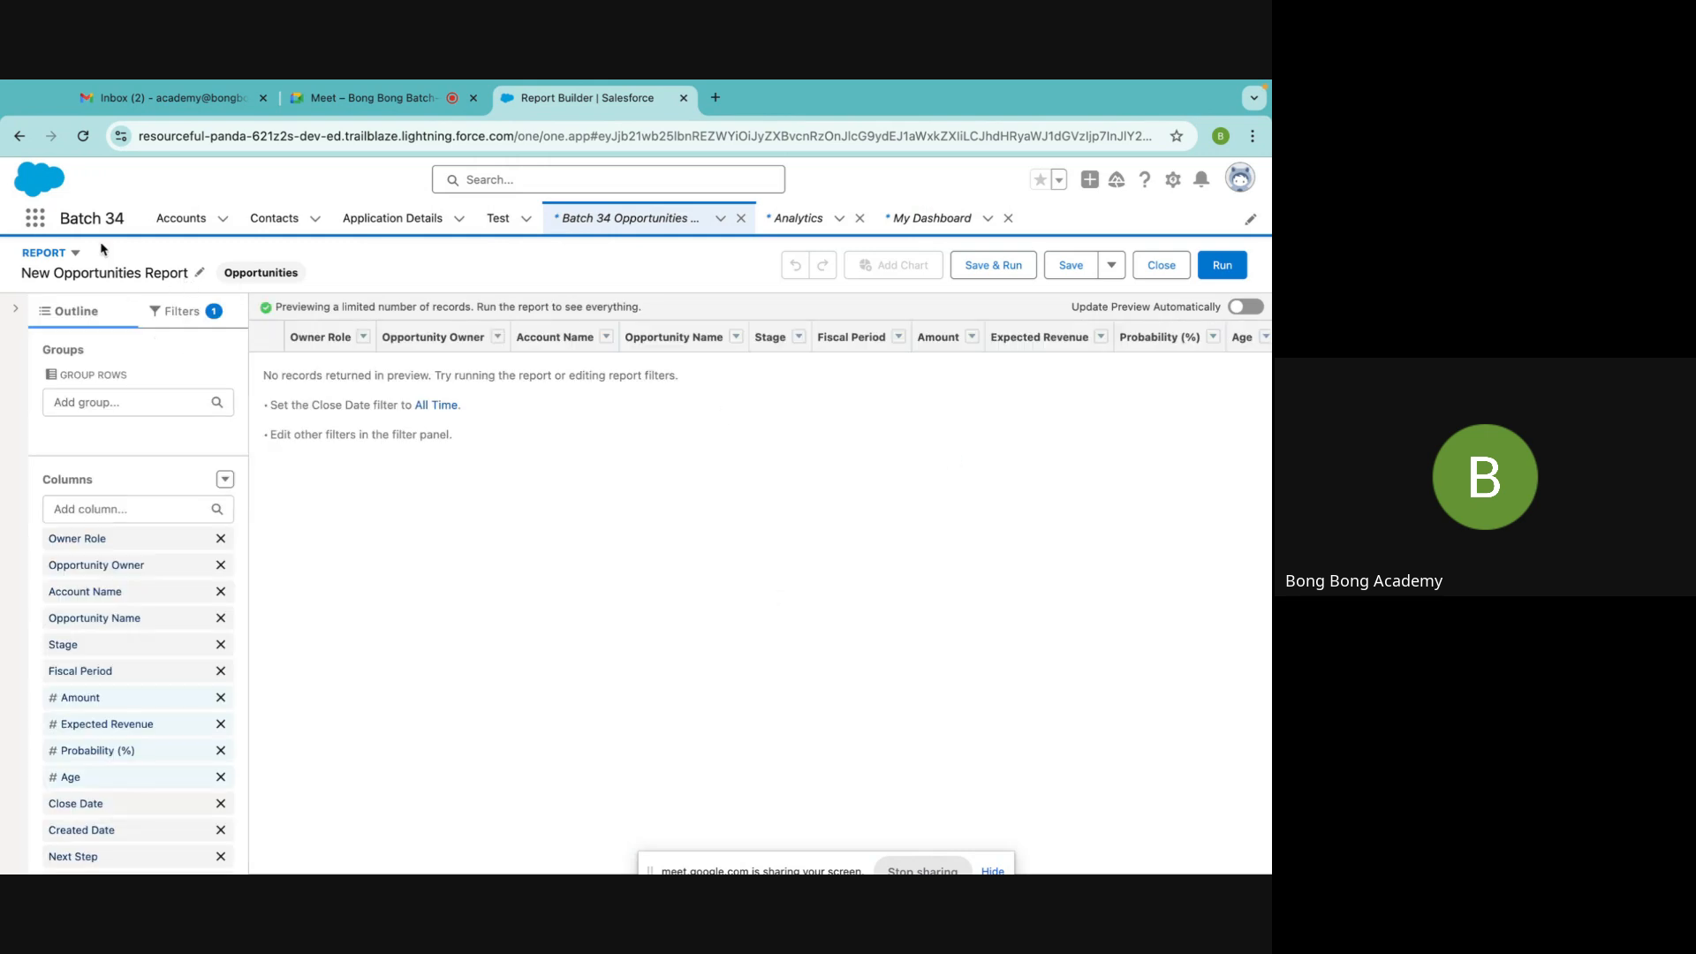
pyautogui.click(75, 253)
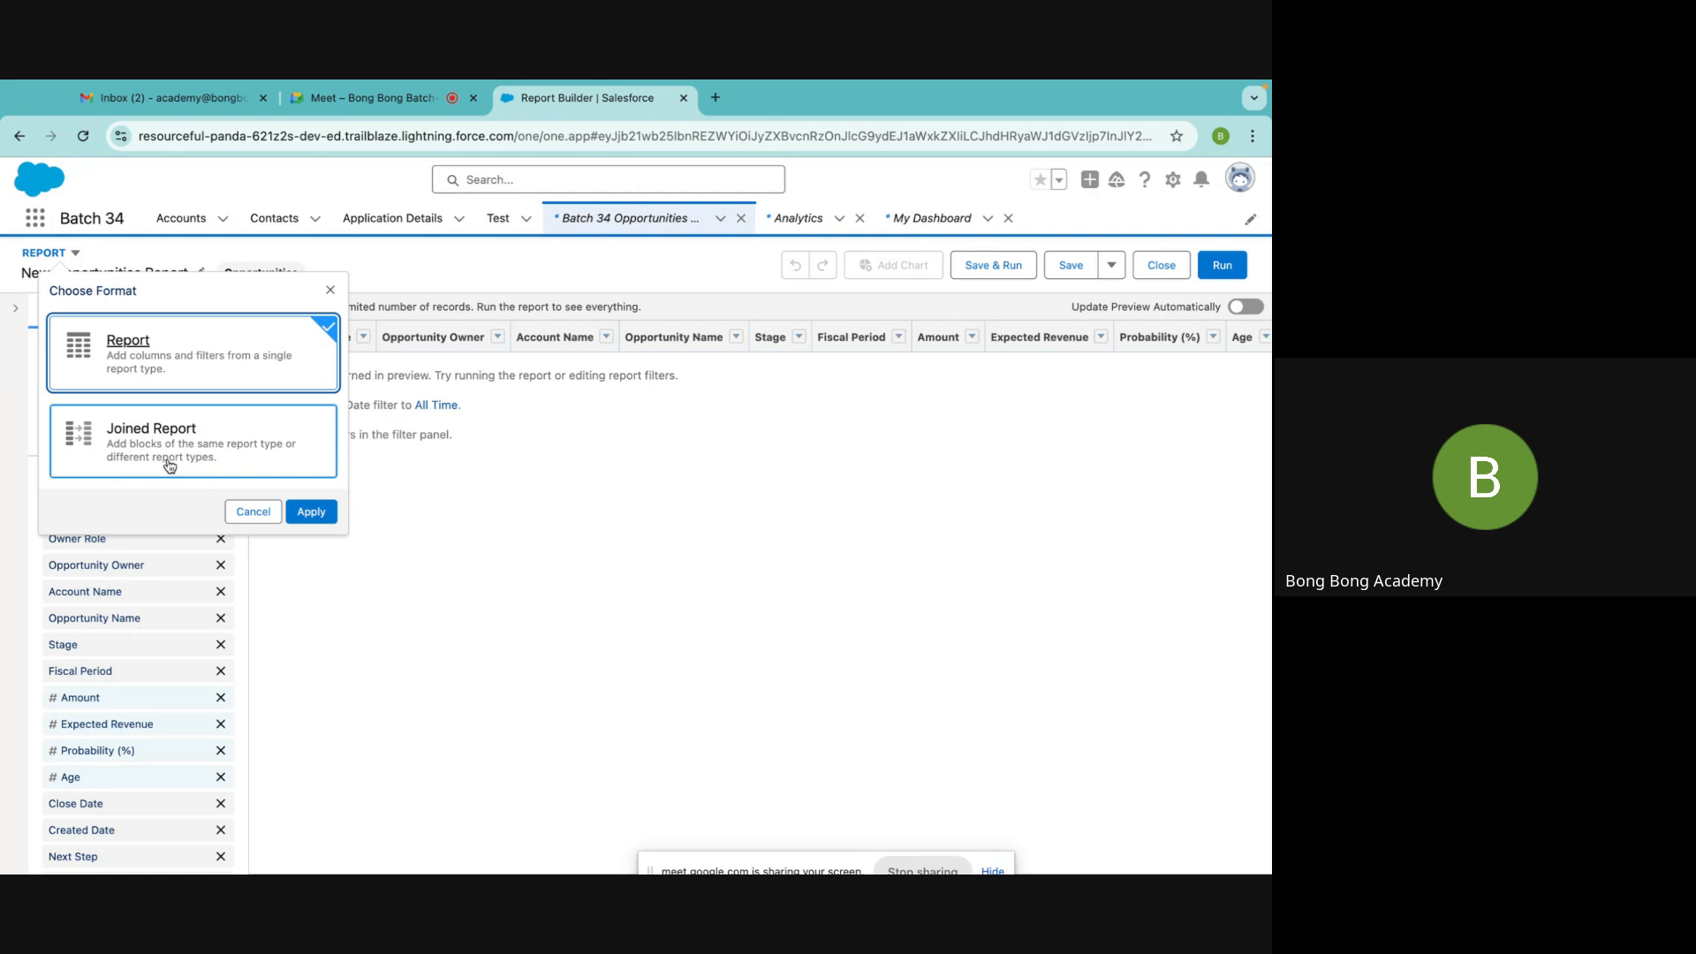
pyautogui.click(330, 290)
# Close the open Batch 34 Opportunities, My Dashboard and Analytics workspace tabs
pyautogui.click(741, 218)
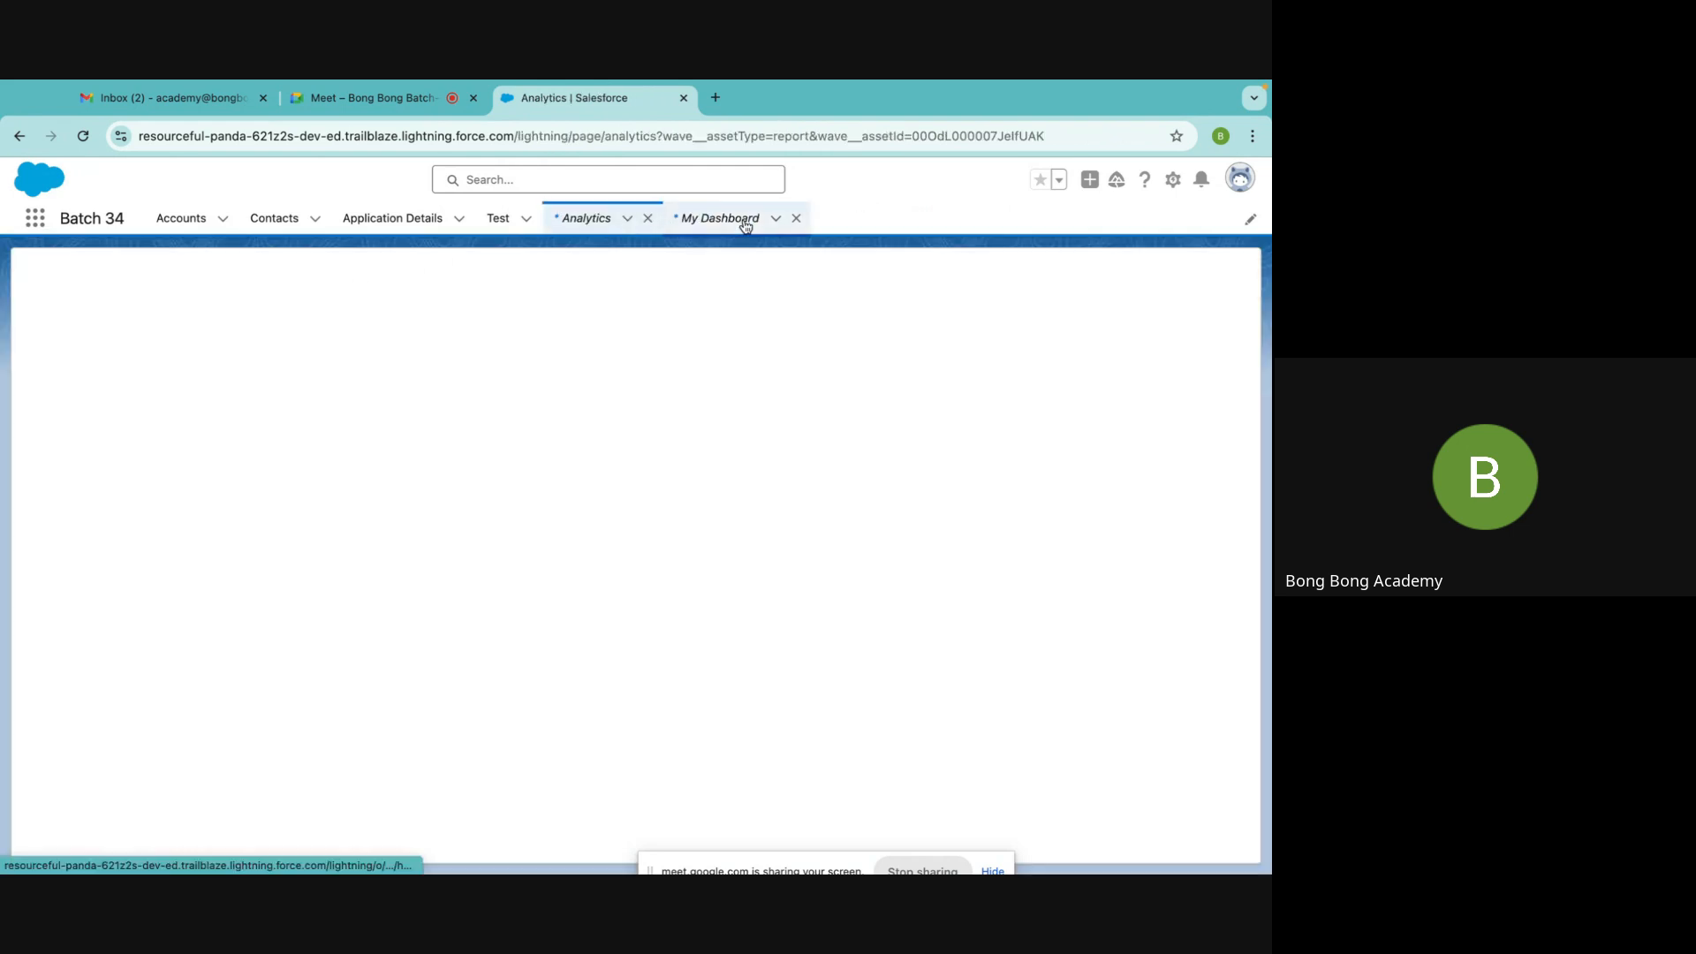
pyautogui.click(794, 218)
pyautogui.click(647, 218)
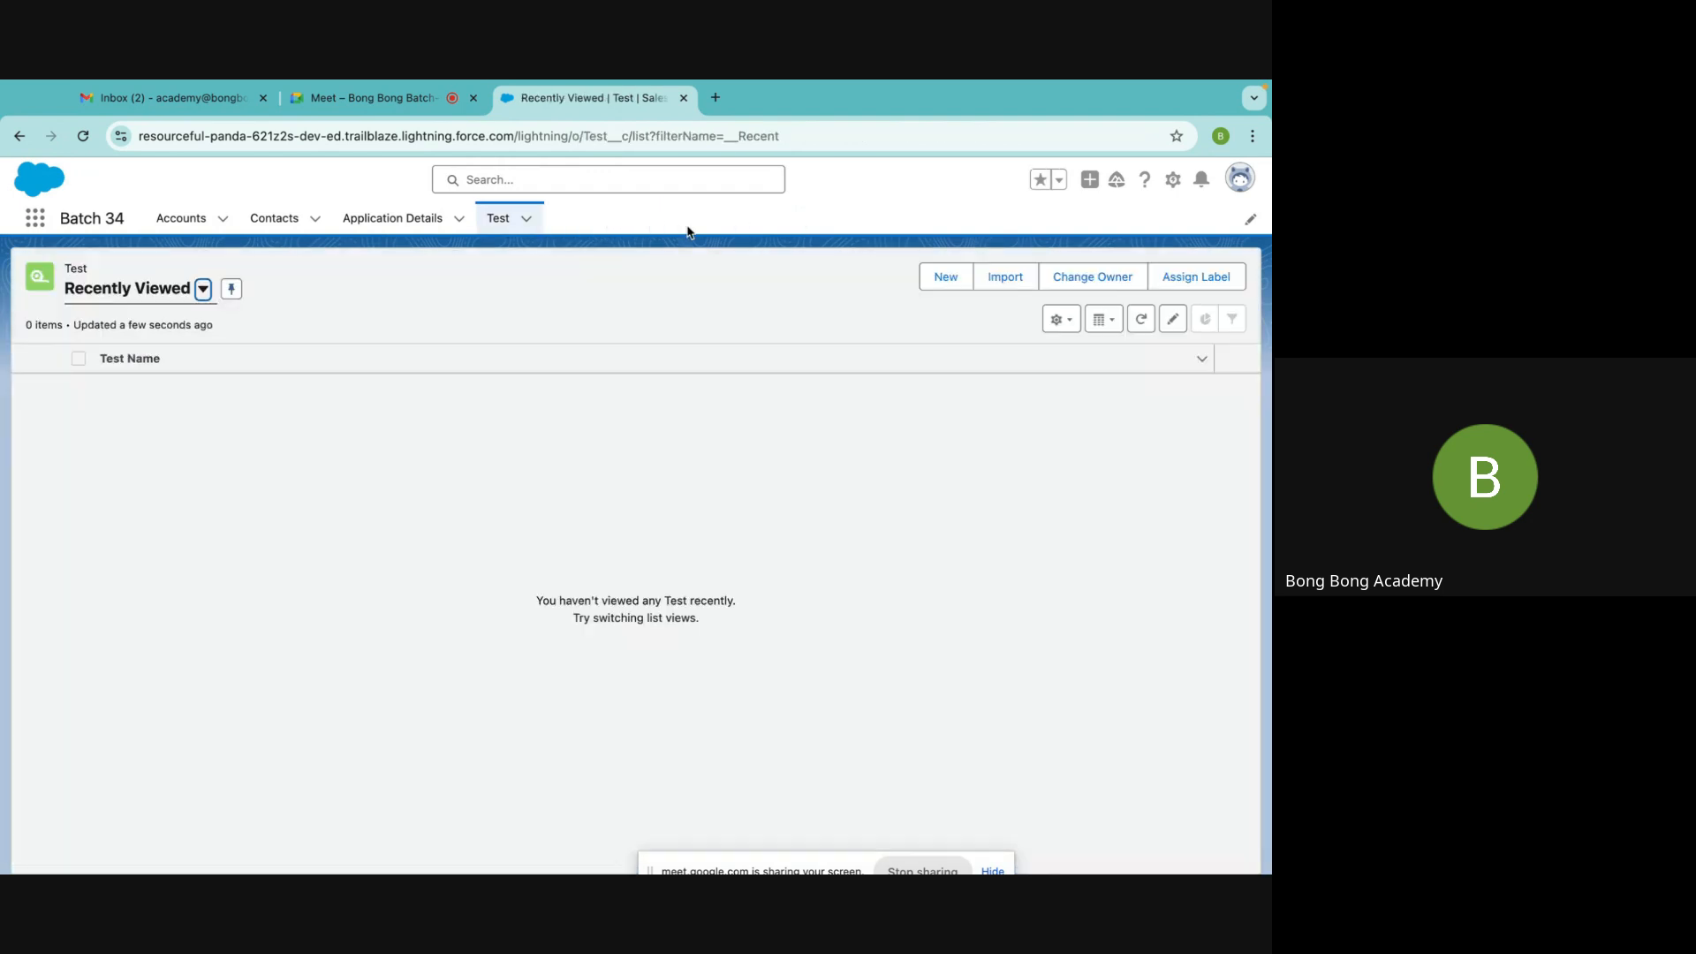
# Search the App Launcher for "report" and open Reports
pyautogui.click(35, 221)
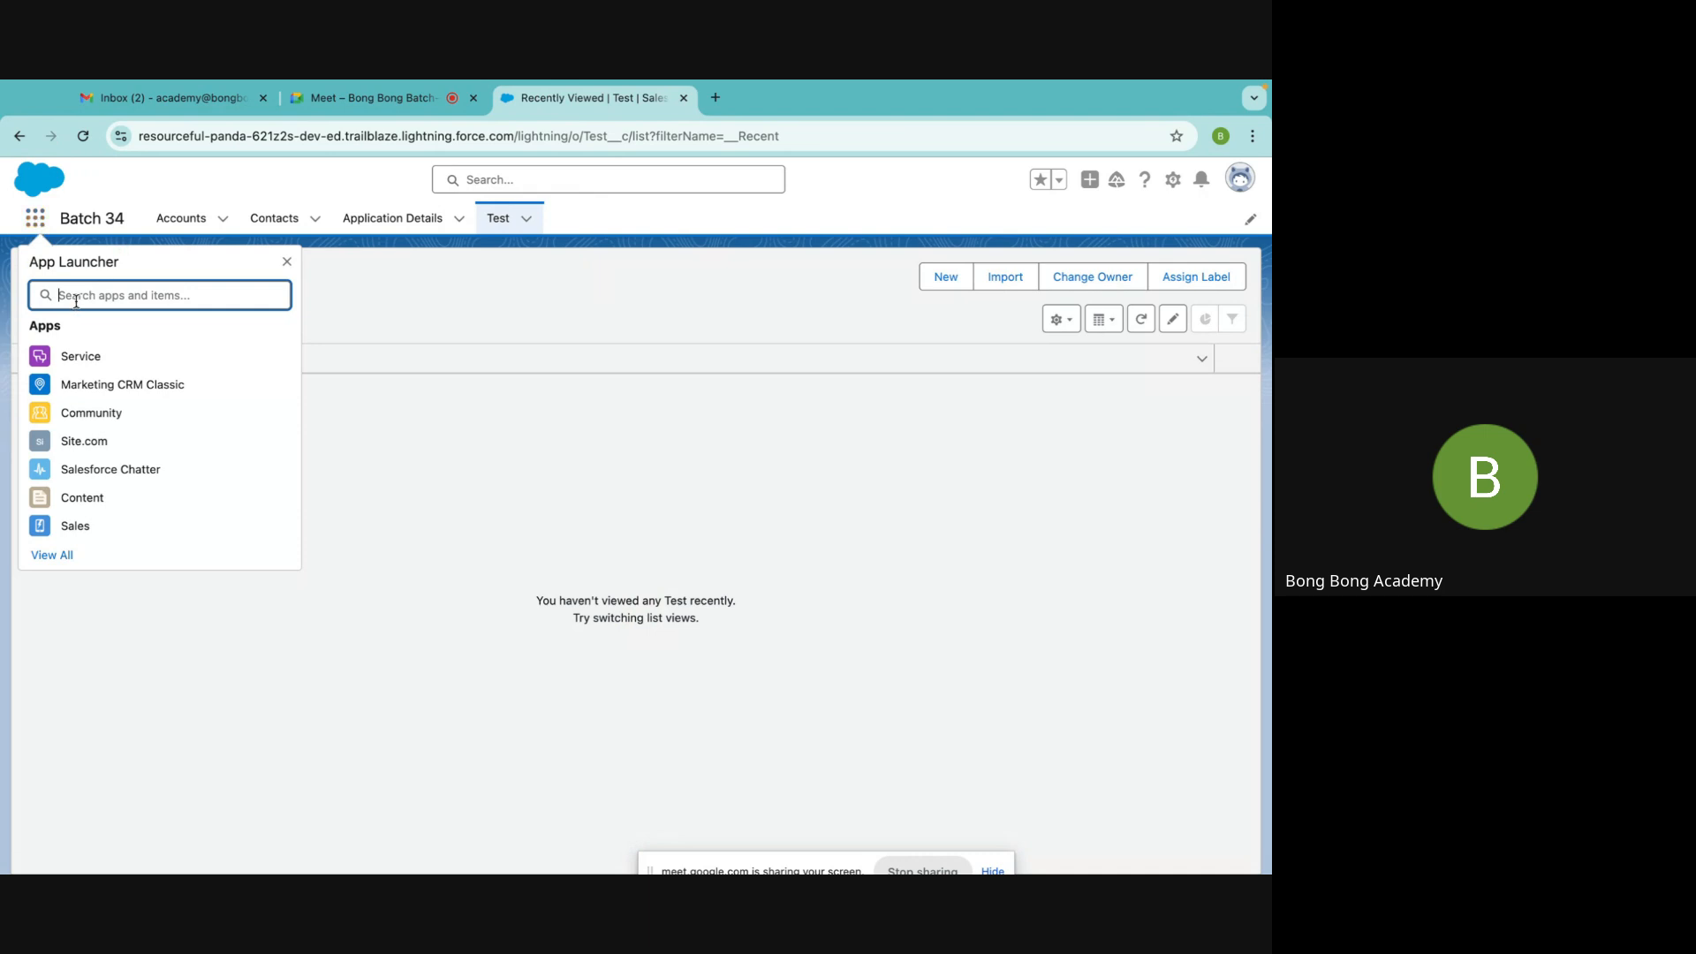
pyautogui.click(36, 220)
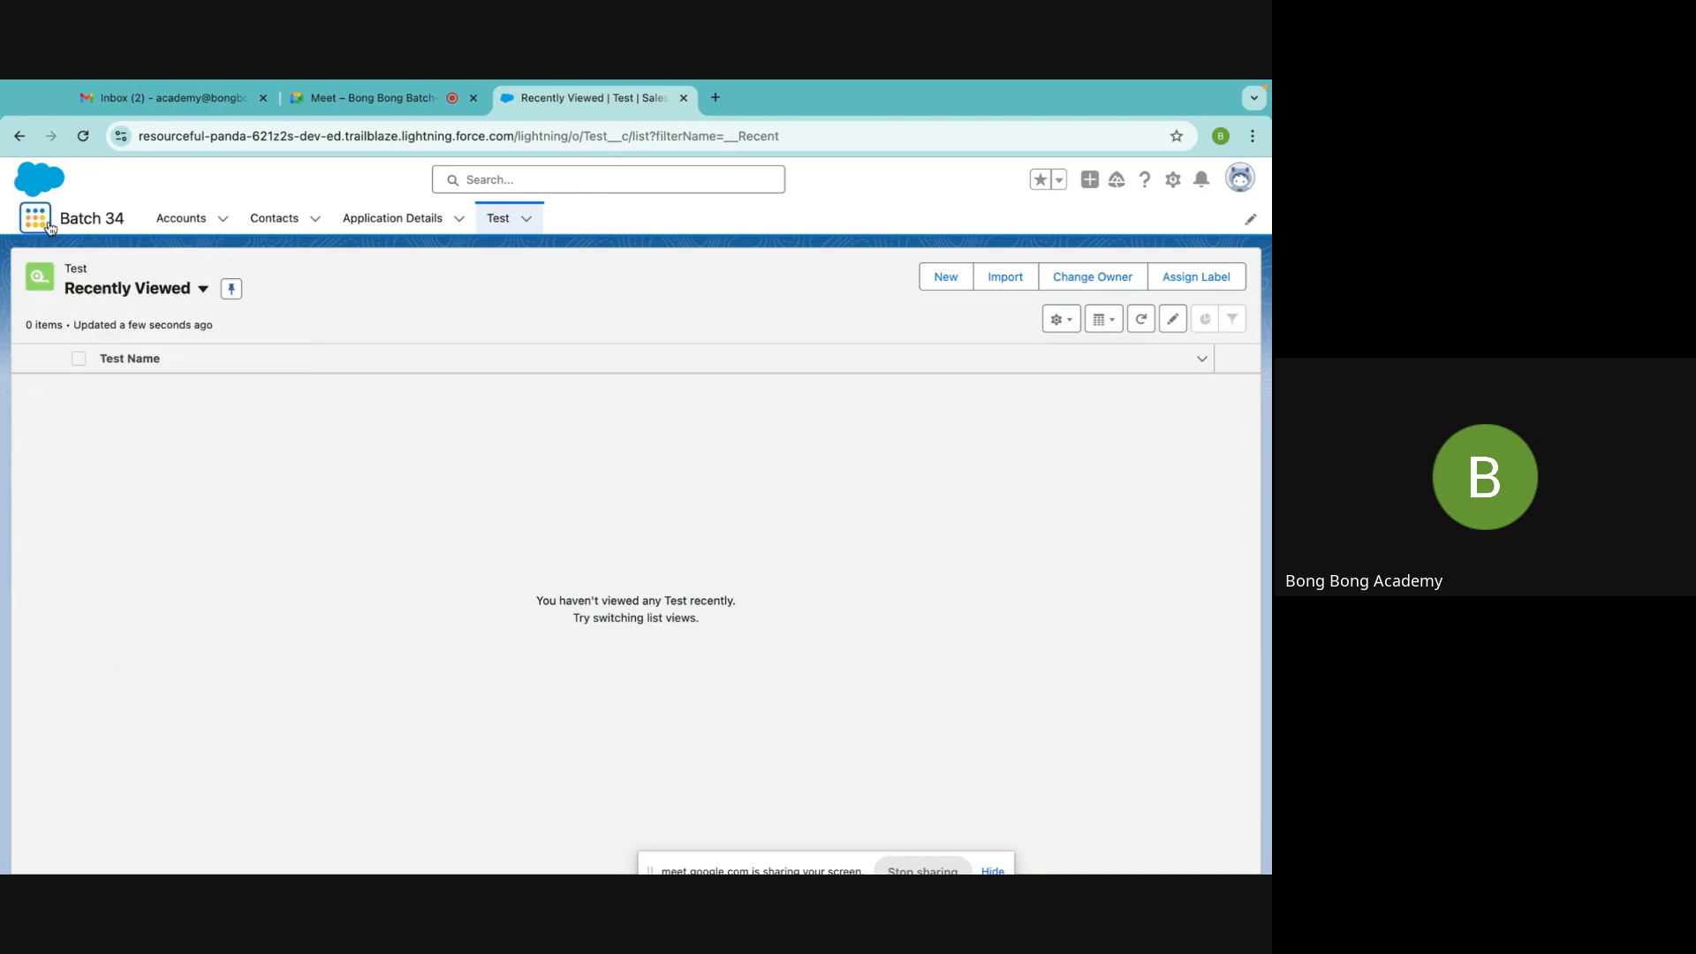
pyautogui.click(36, 222)
pyautogui.click(36, 222)
pyautogui.click(35, 222)
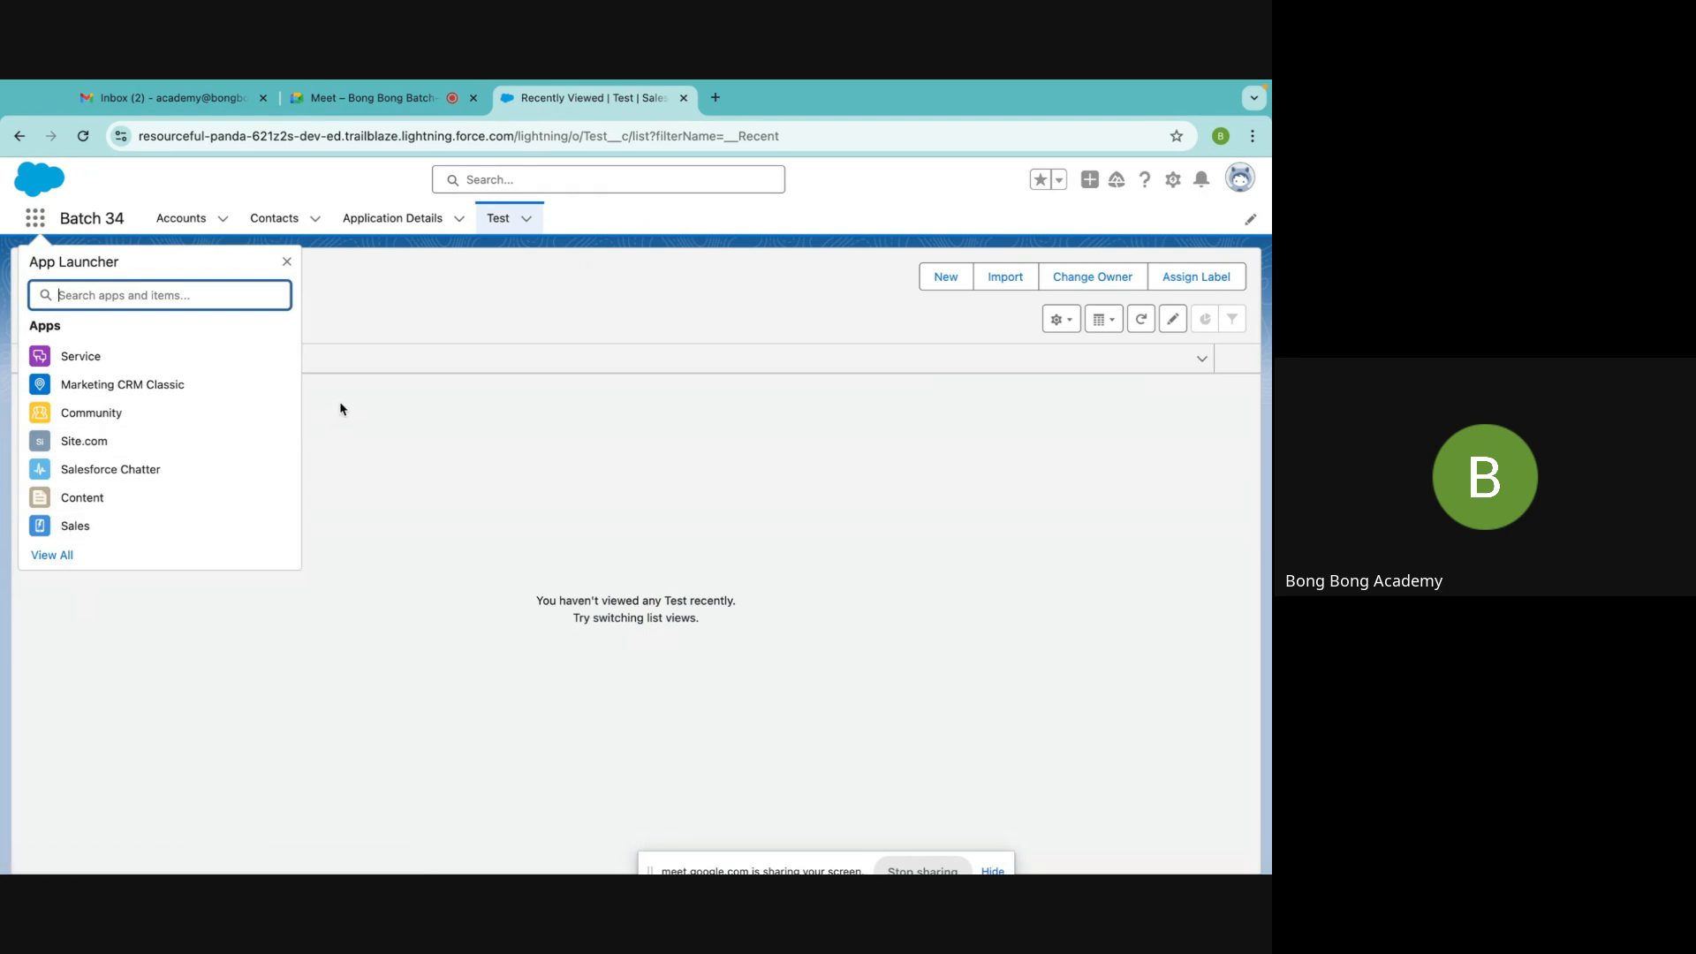
pyautogui.write('report')
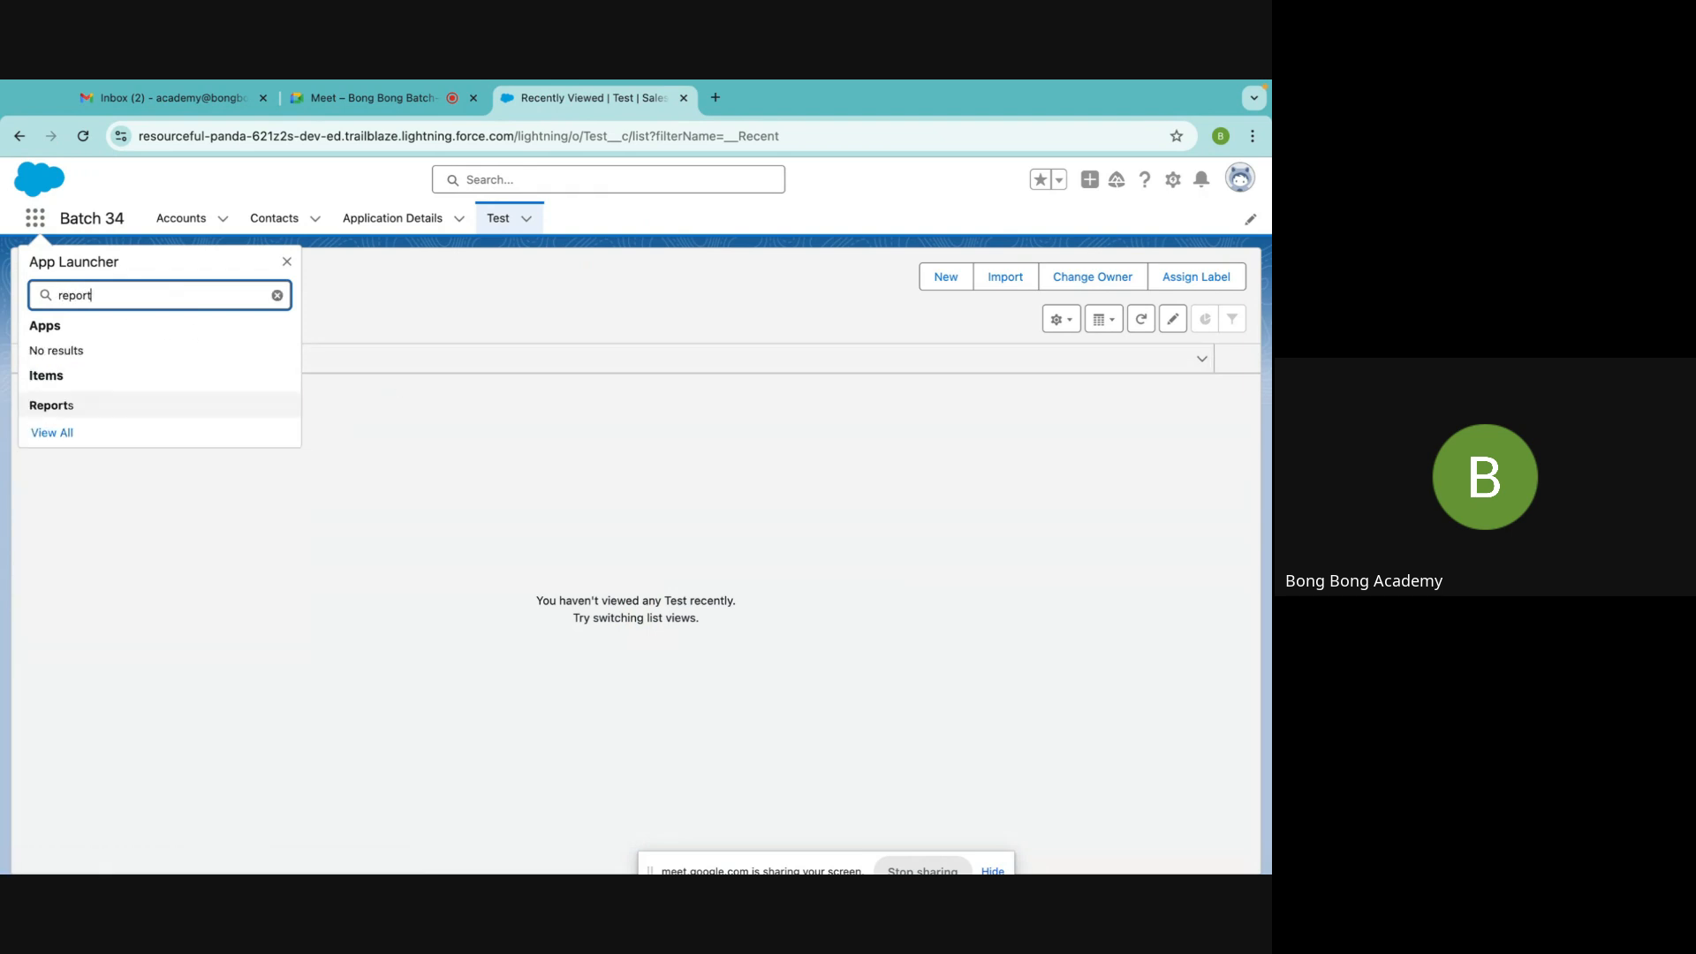
pyautogui.click(119, 400)
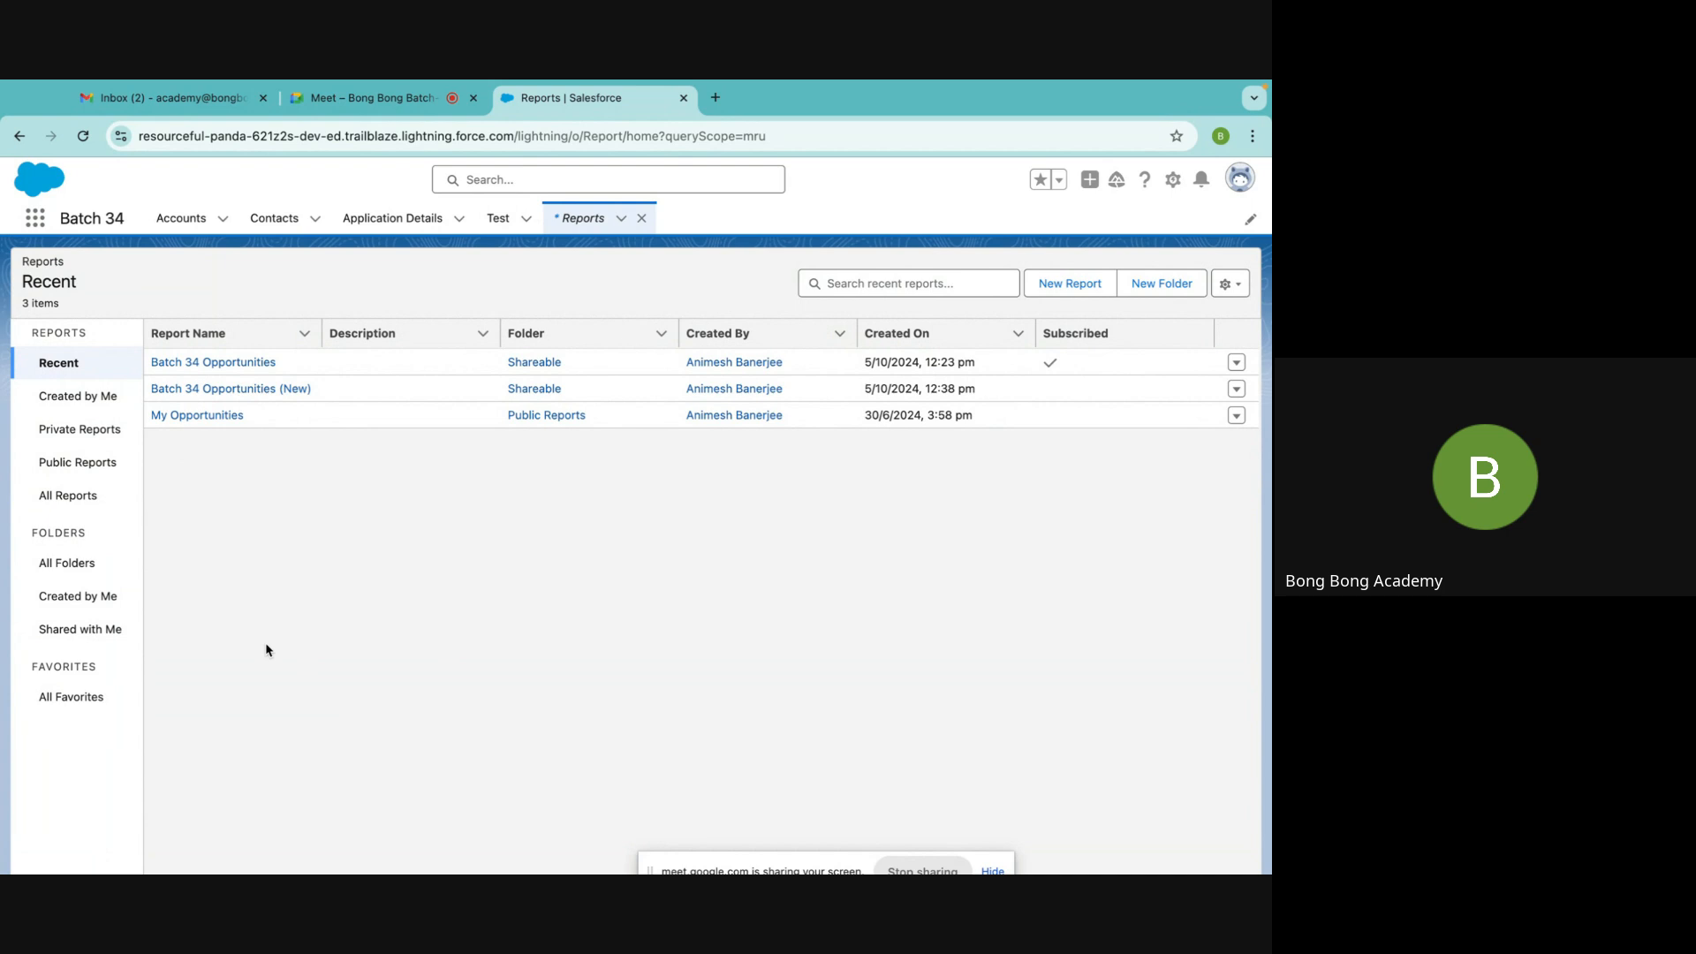
# Start a new report with the standard Opportunities report type, after reviewing the types under Opportunities and Accounts & Contacts
pyautogui.click(1072, 281)
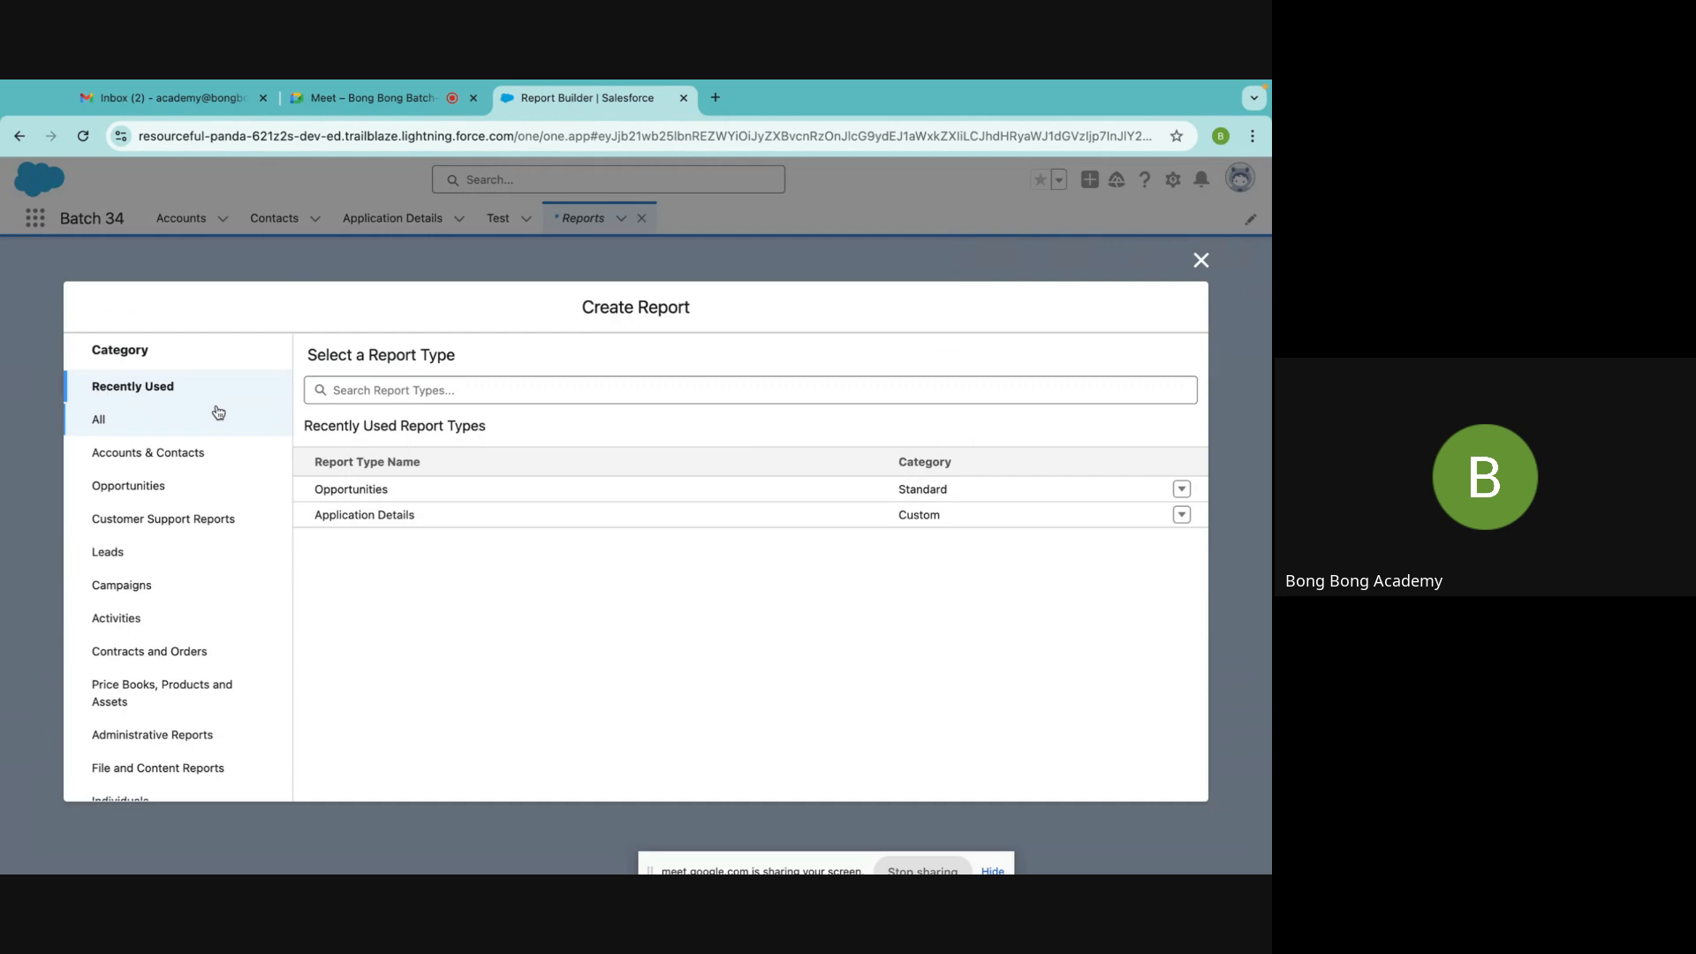
pyautogui.click(137, 485)
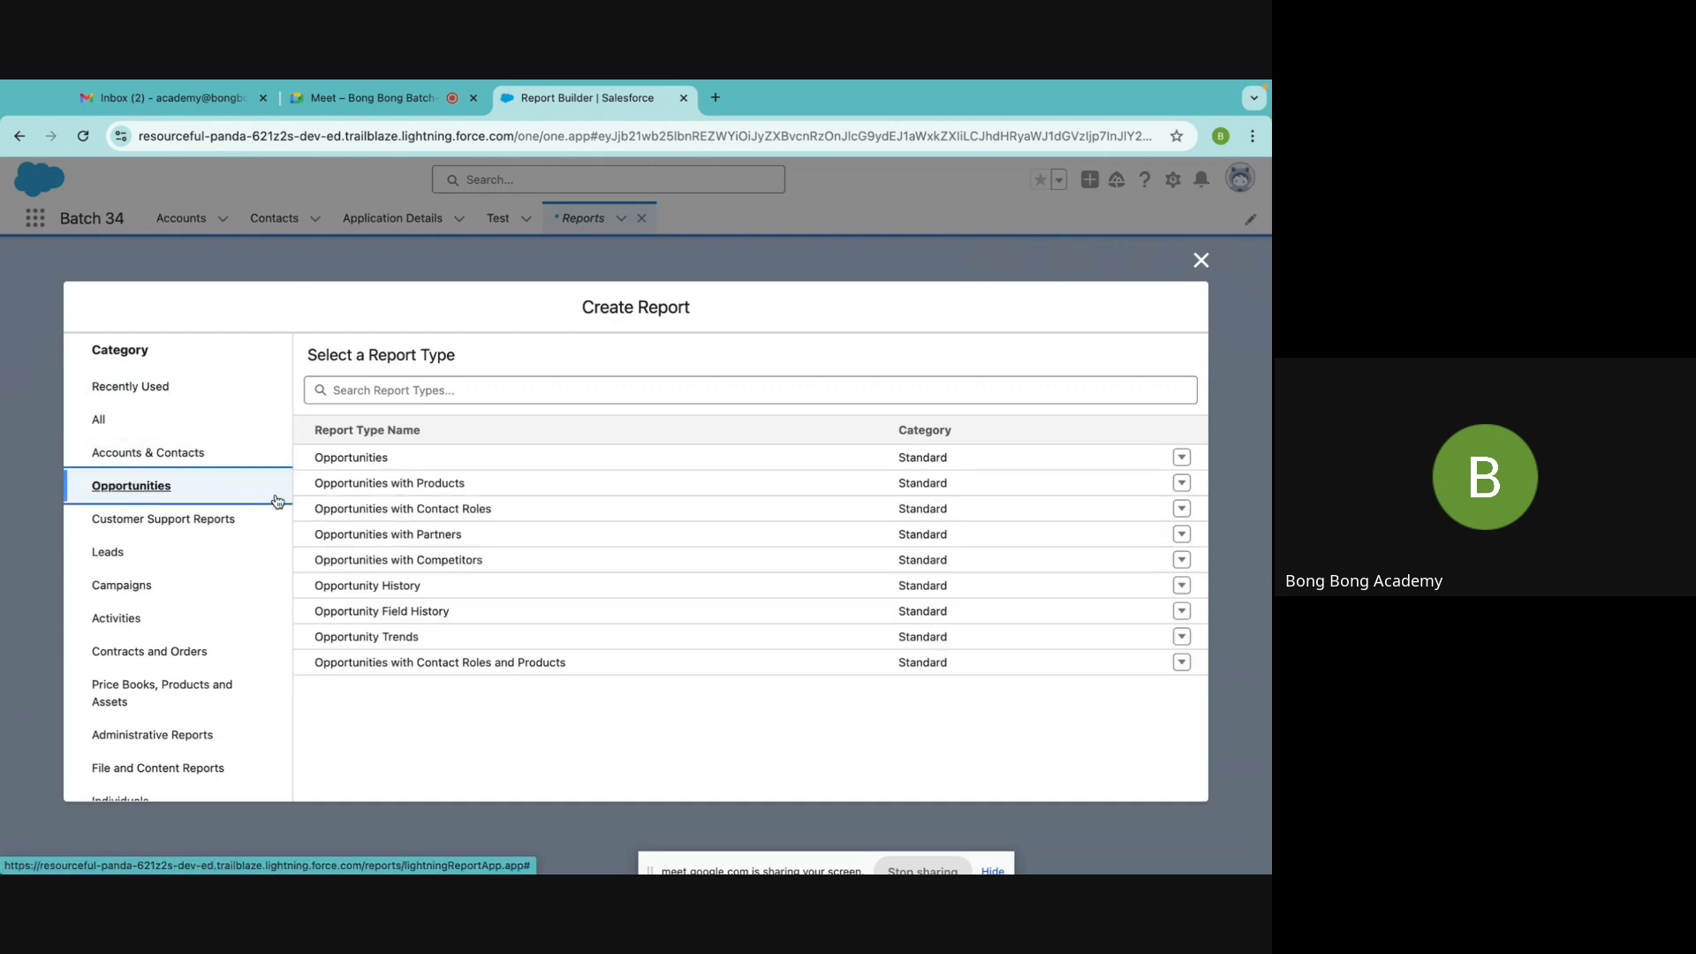
pyautogui.click(133, 451)
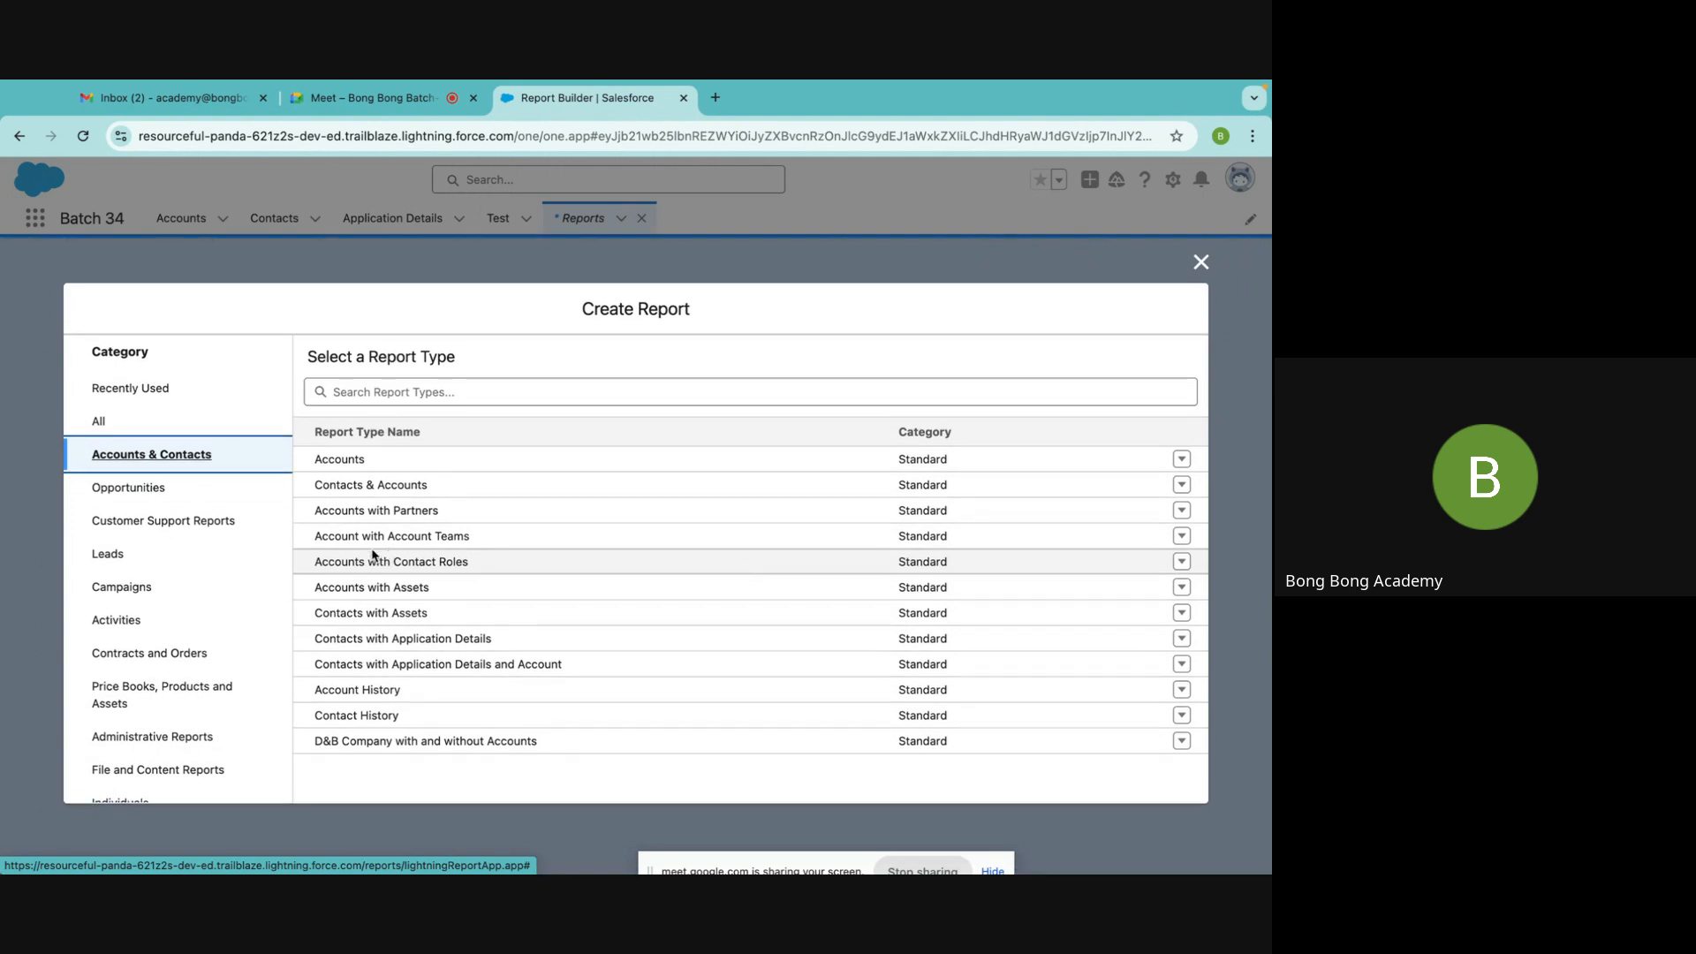
pyautogui.click(179, 490)
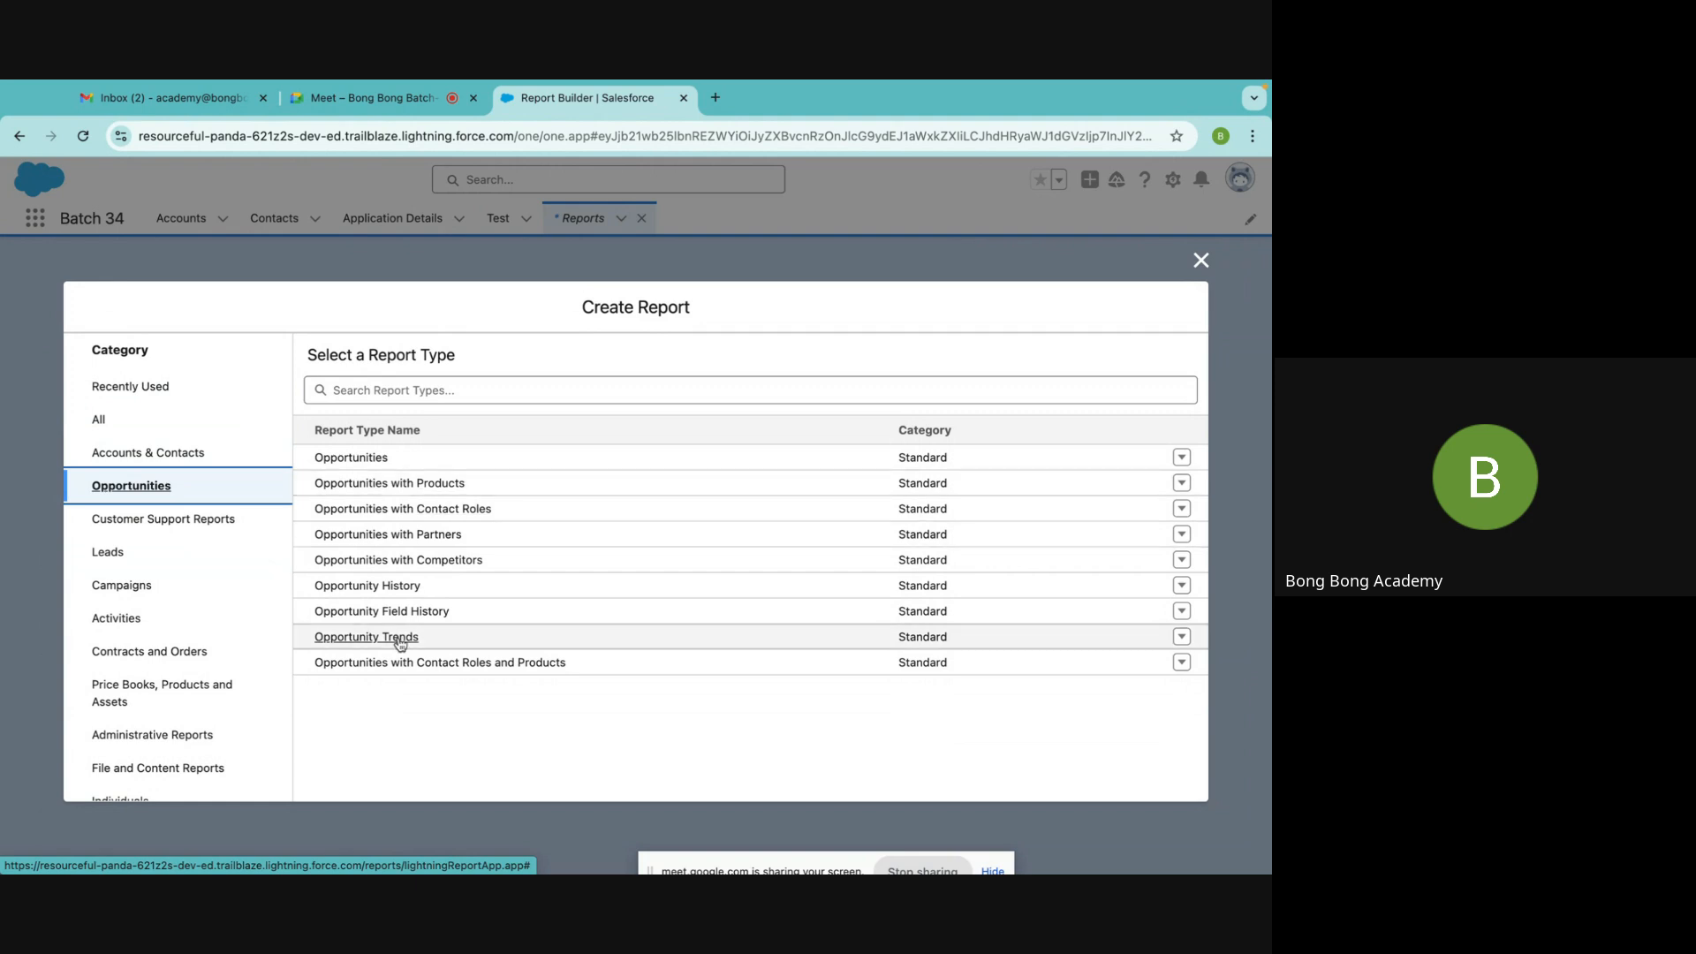
pyautogui.click(339, 462)
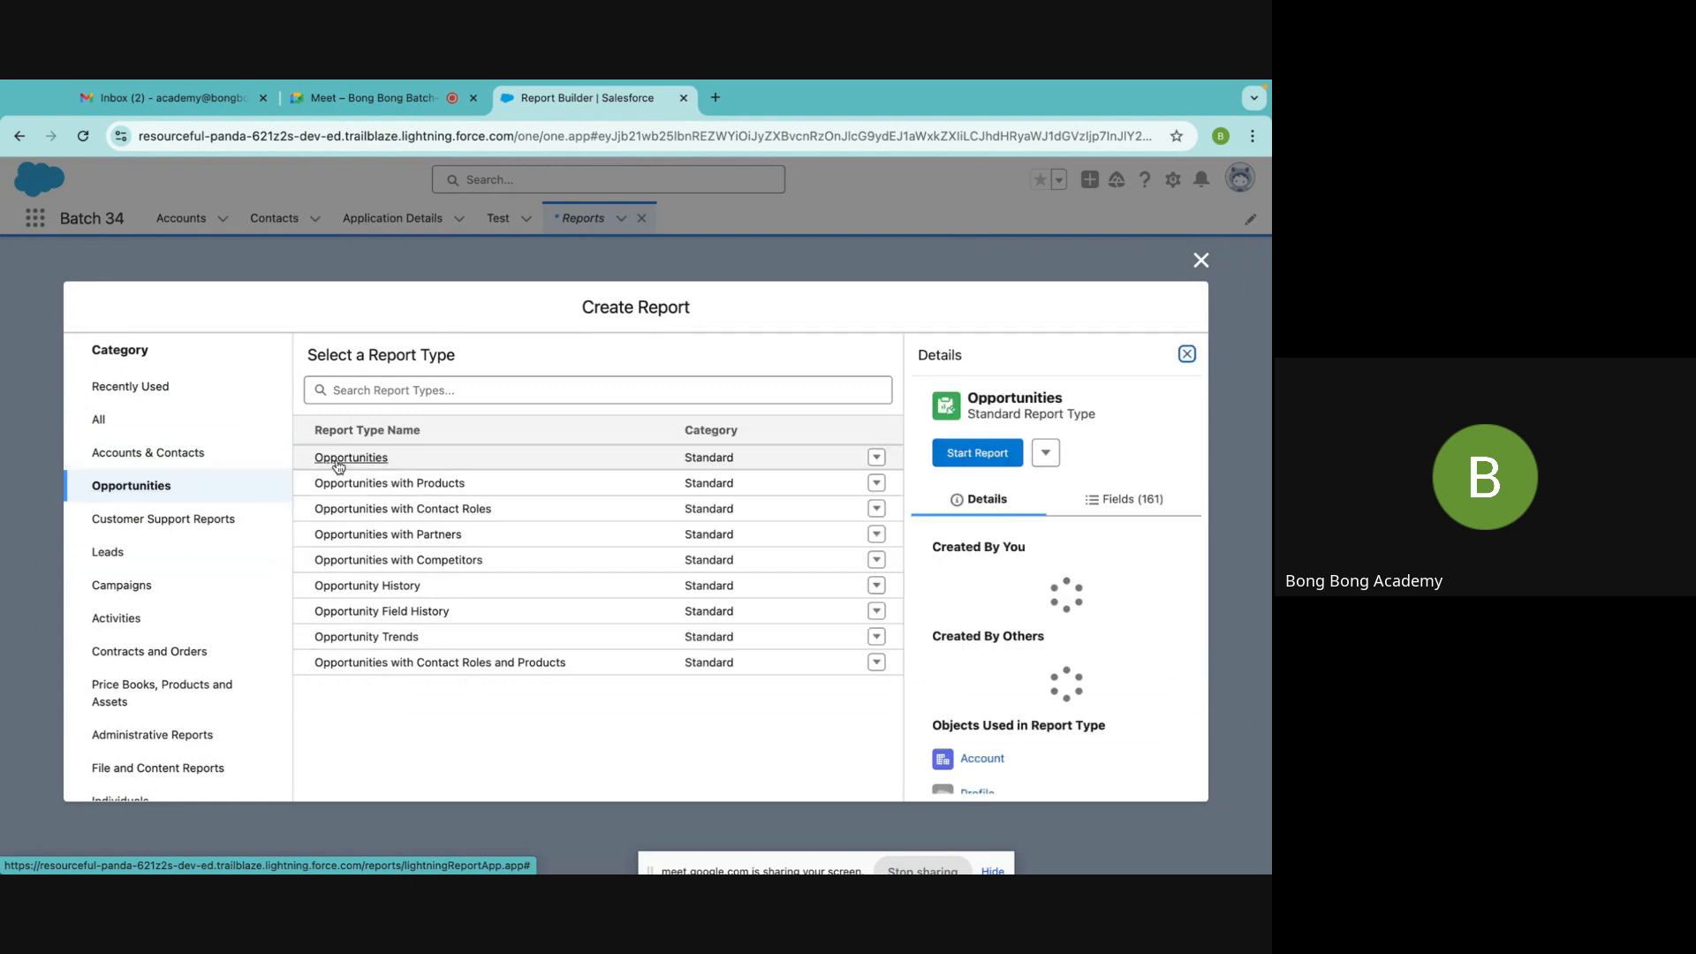
pyautogui.click(991, 459)
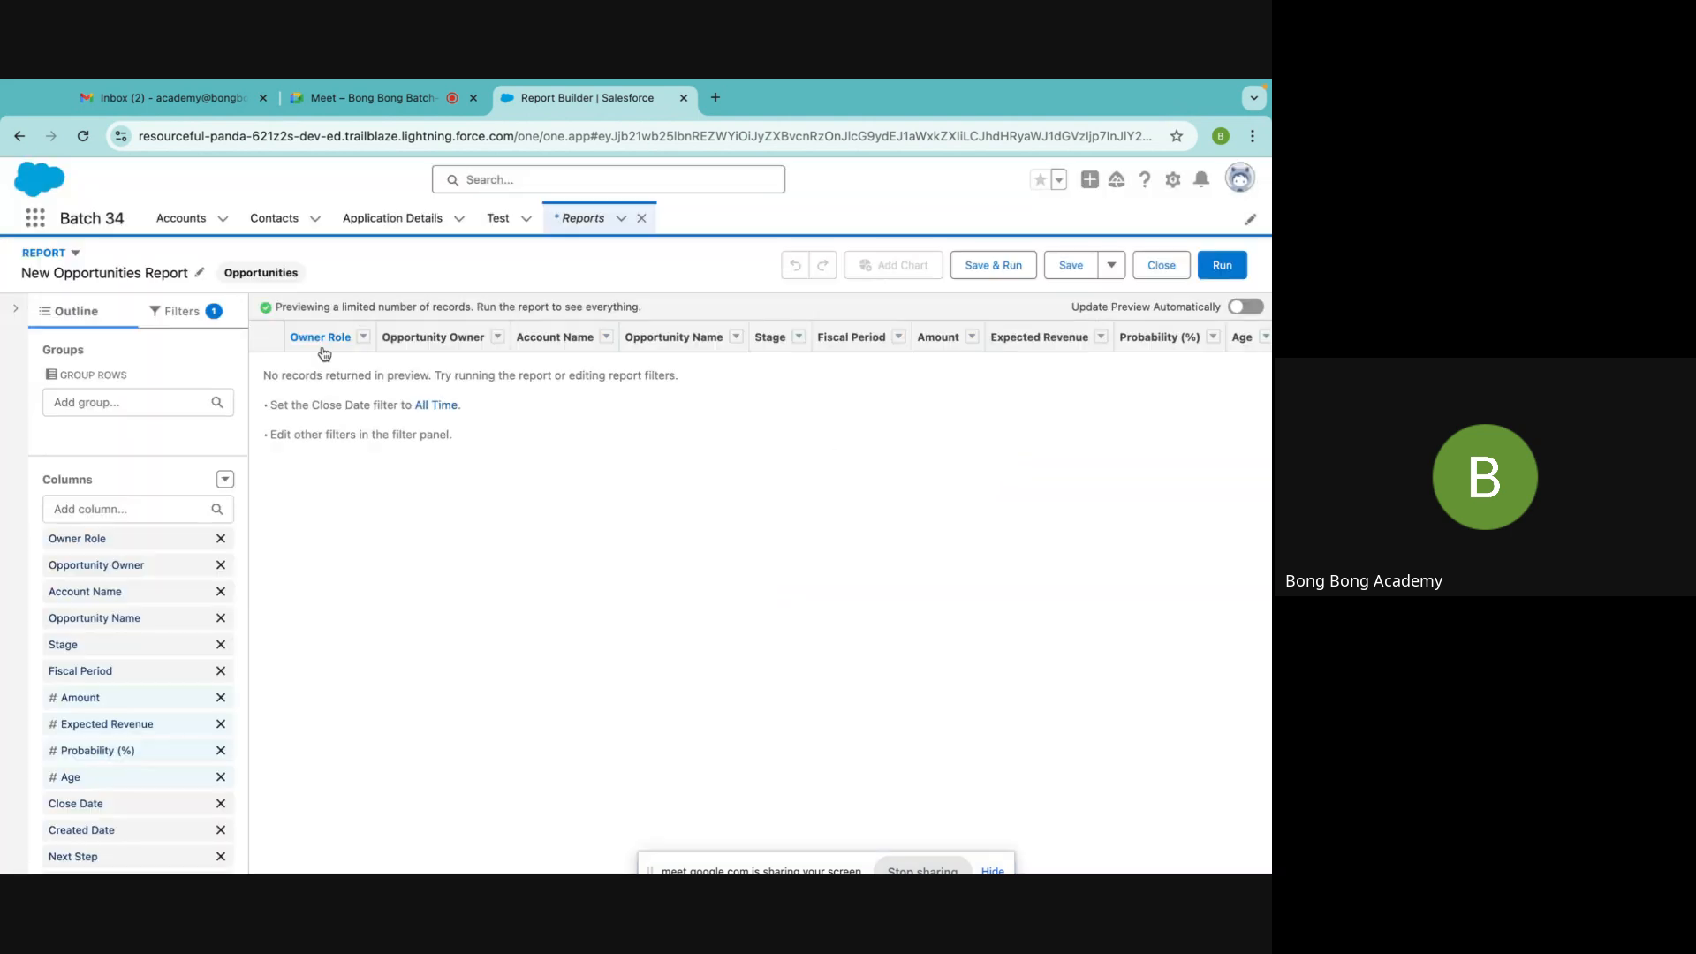
# Change the new opportunities report's format to Joined Report
pyautogui.click(75, 252)
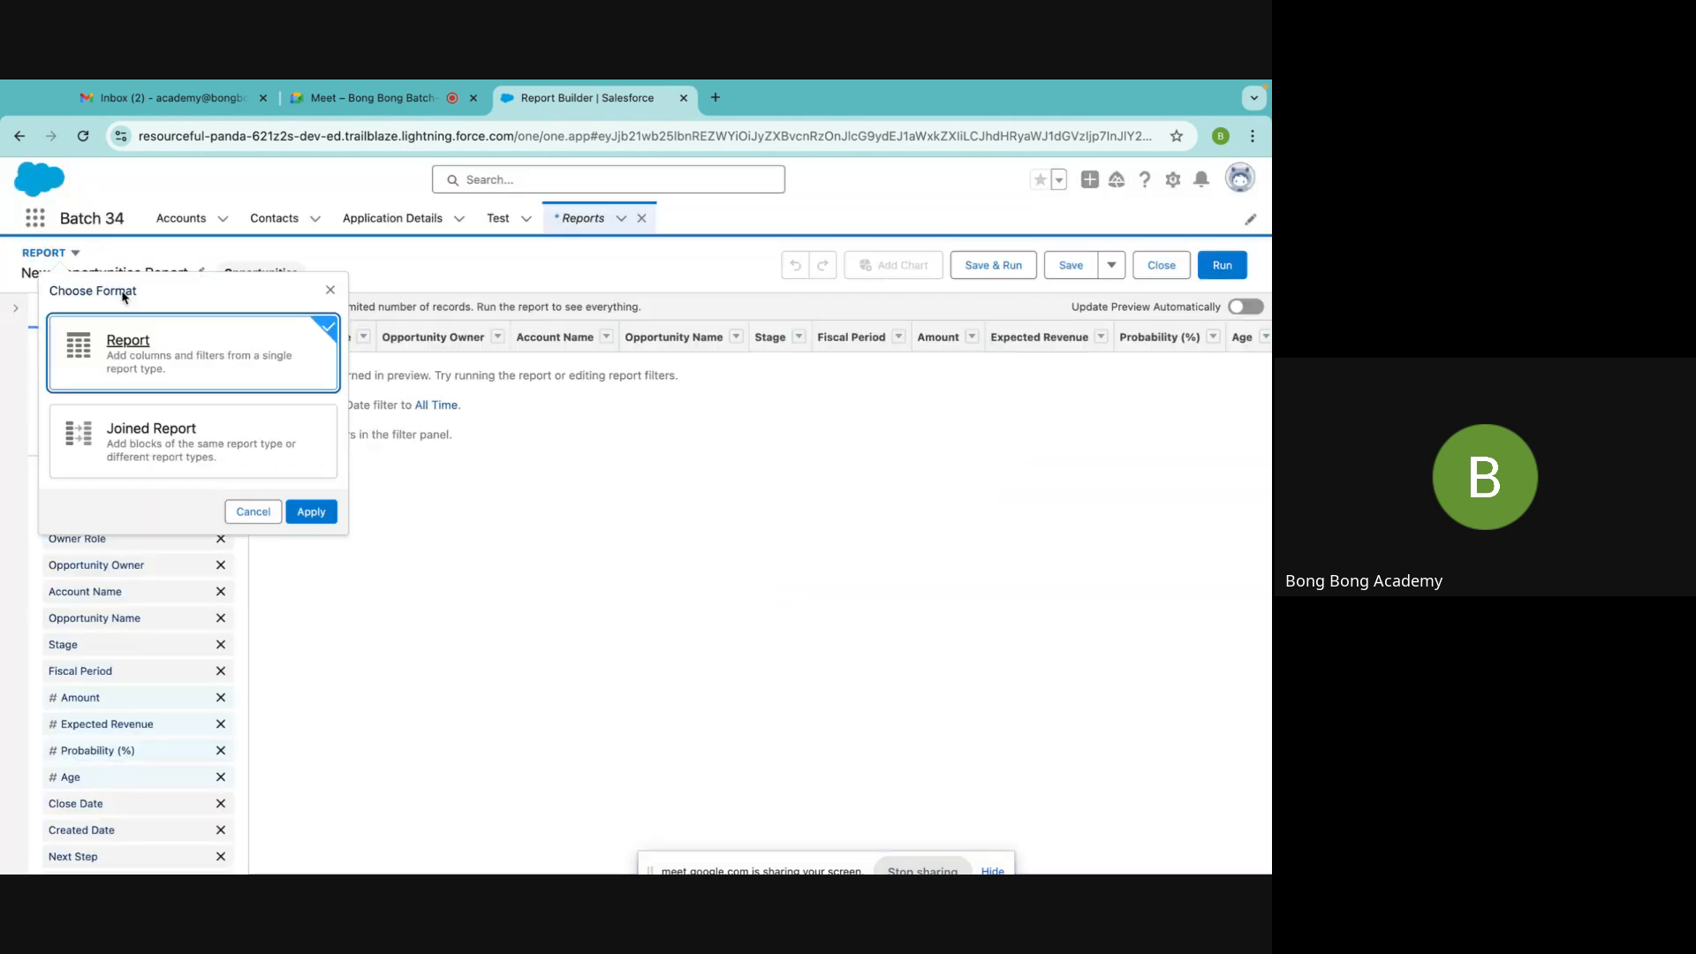
pyautogui.click(177, 446)
pyautogui.click(311, 511)
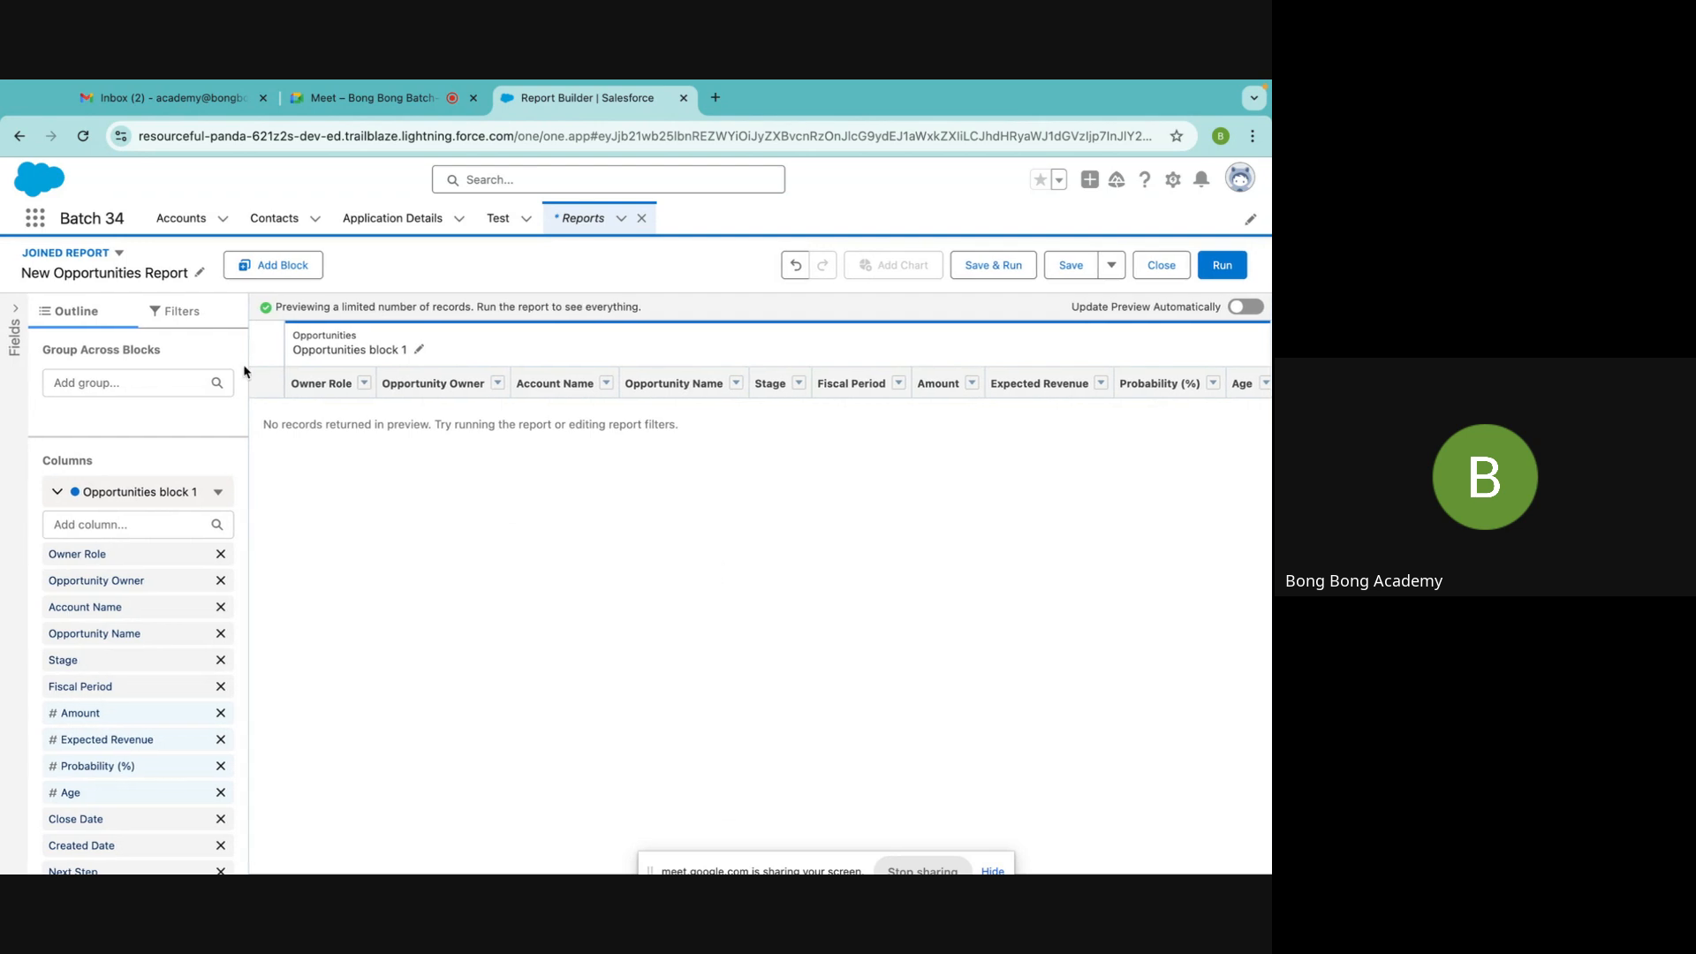
# Find the Cases report type among all categories, add it as a block with default columns, and refresh the preview to inspect both blocks
pyautogui.click(267, 267)
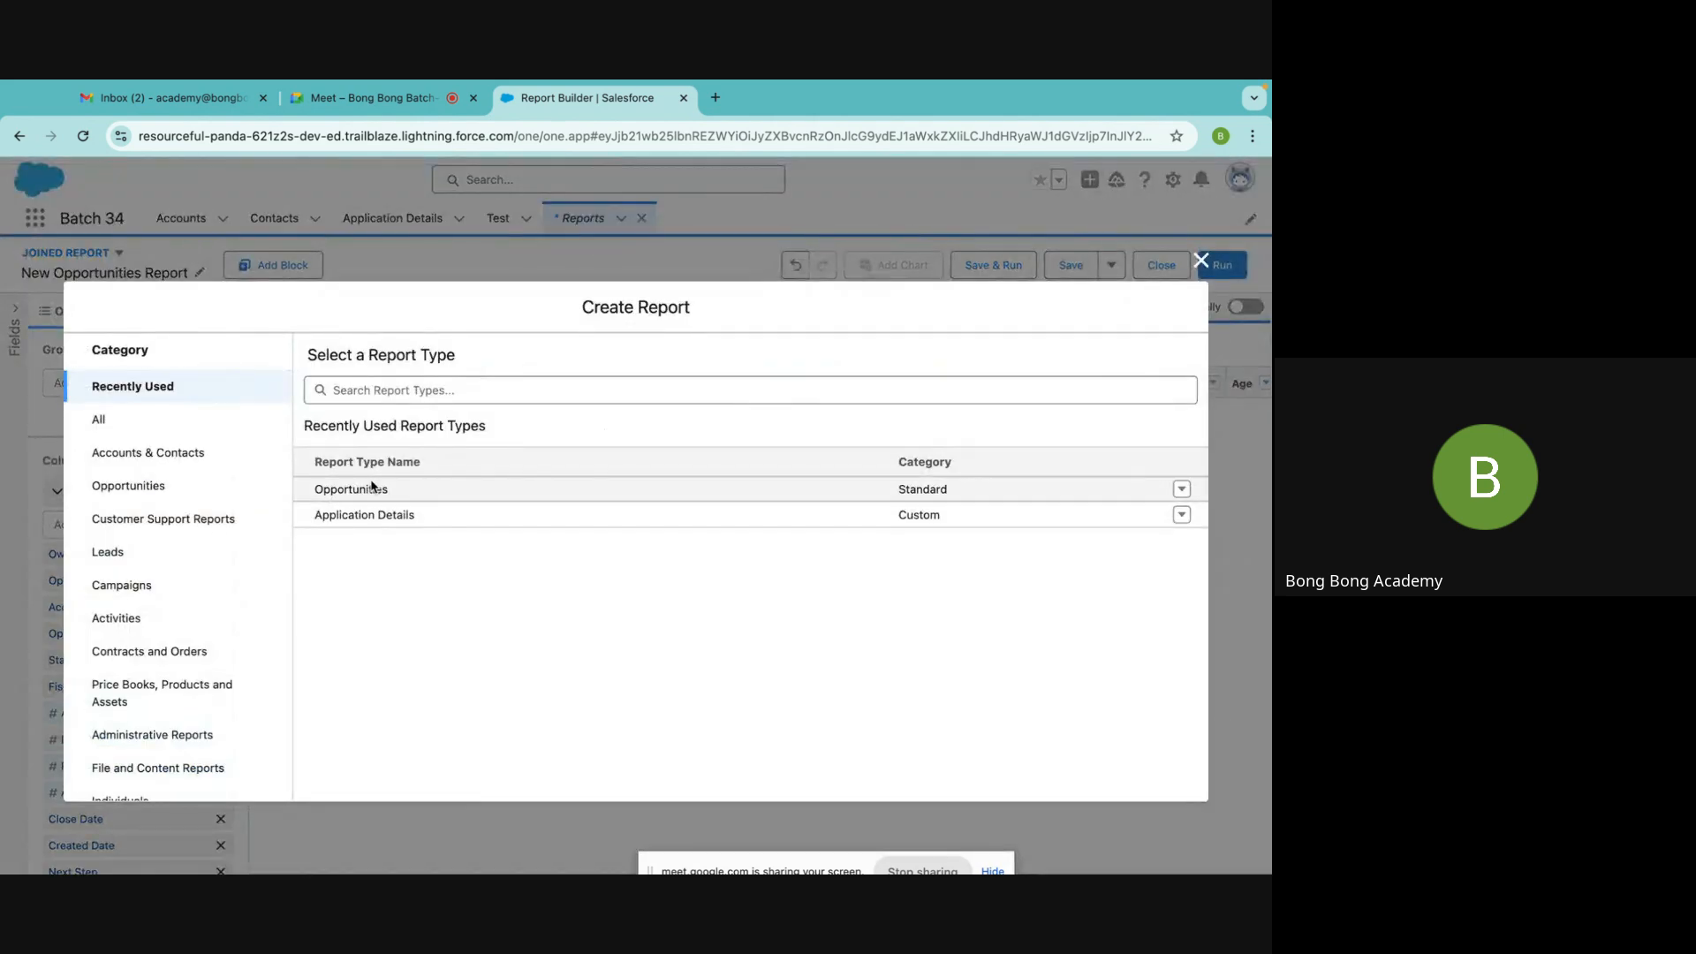
pyautogui.click(382, 390)
pyautogui.write('case')
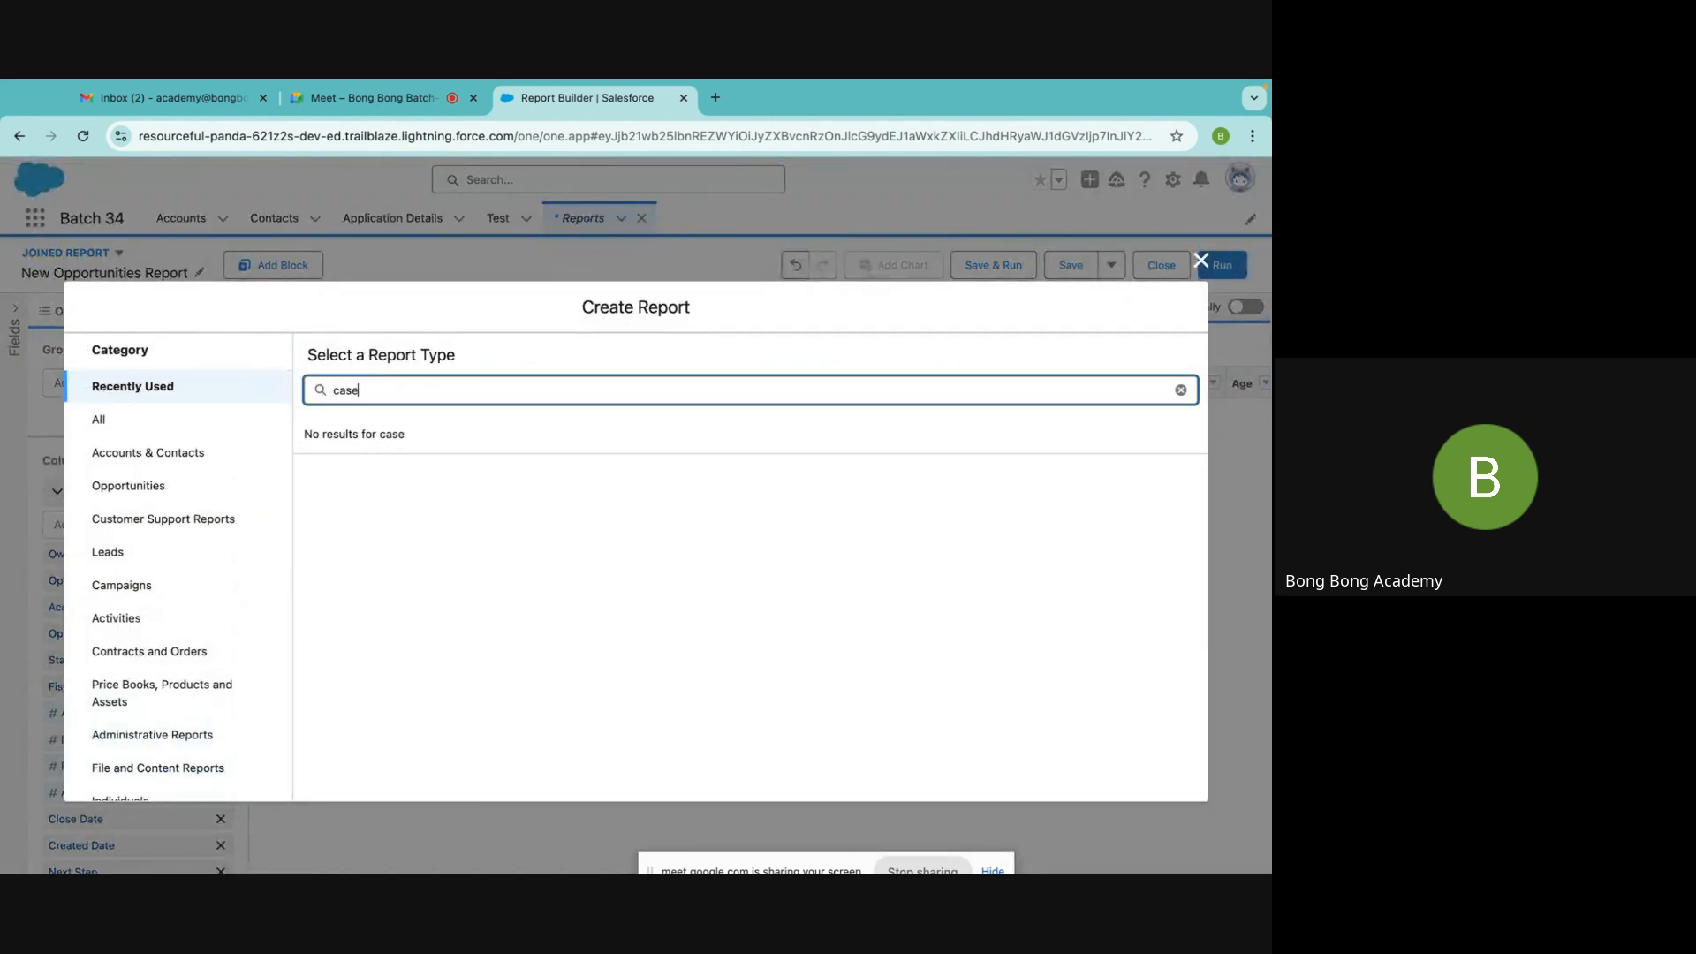
pyautogui.click(237, 421)
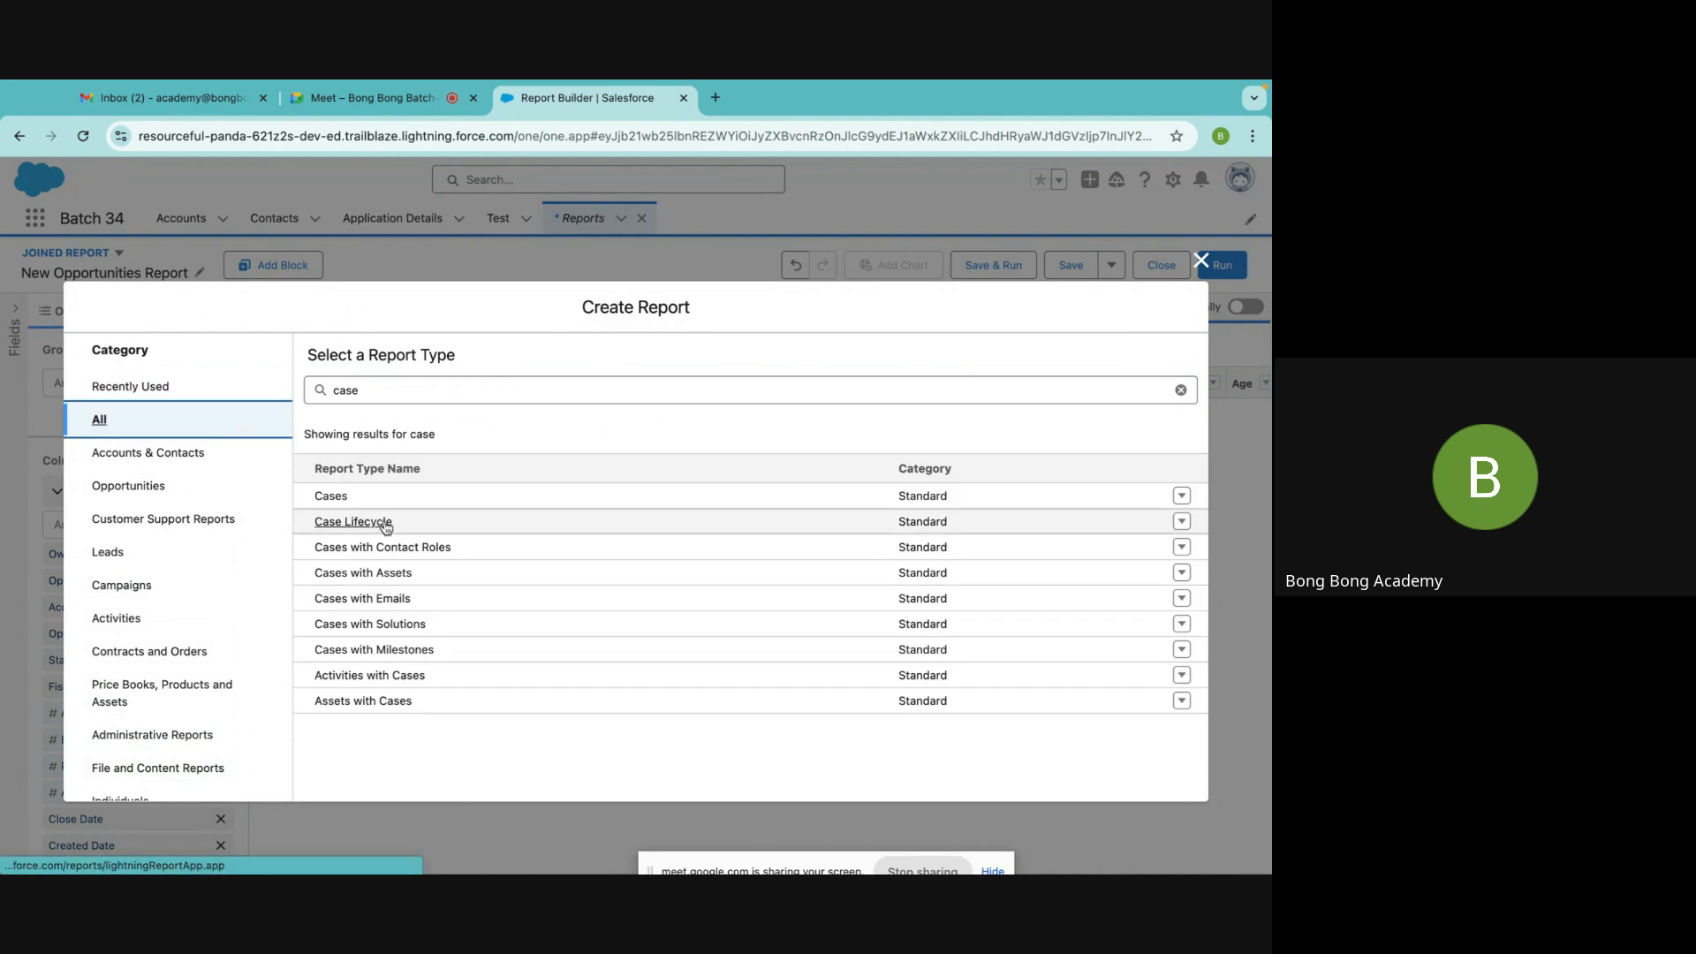
pyautogui.click(331, 497)
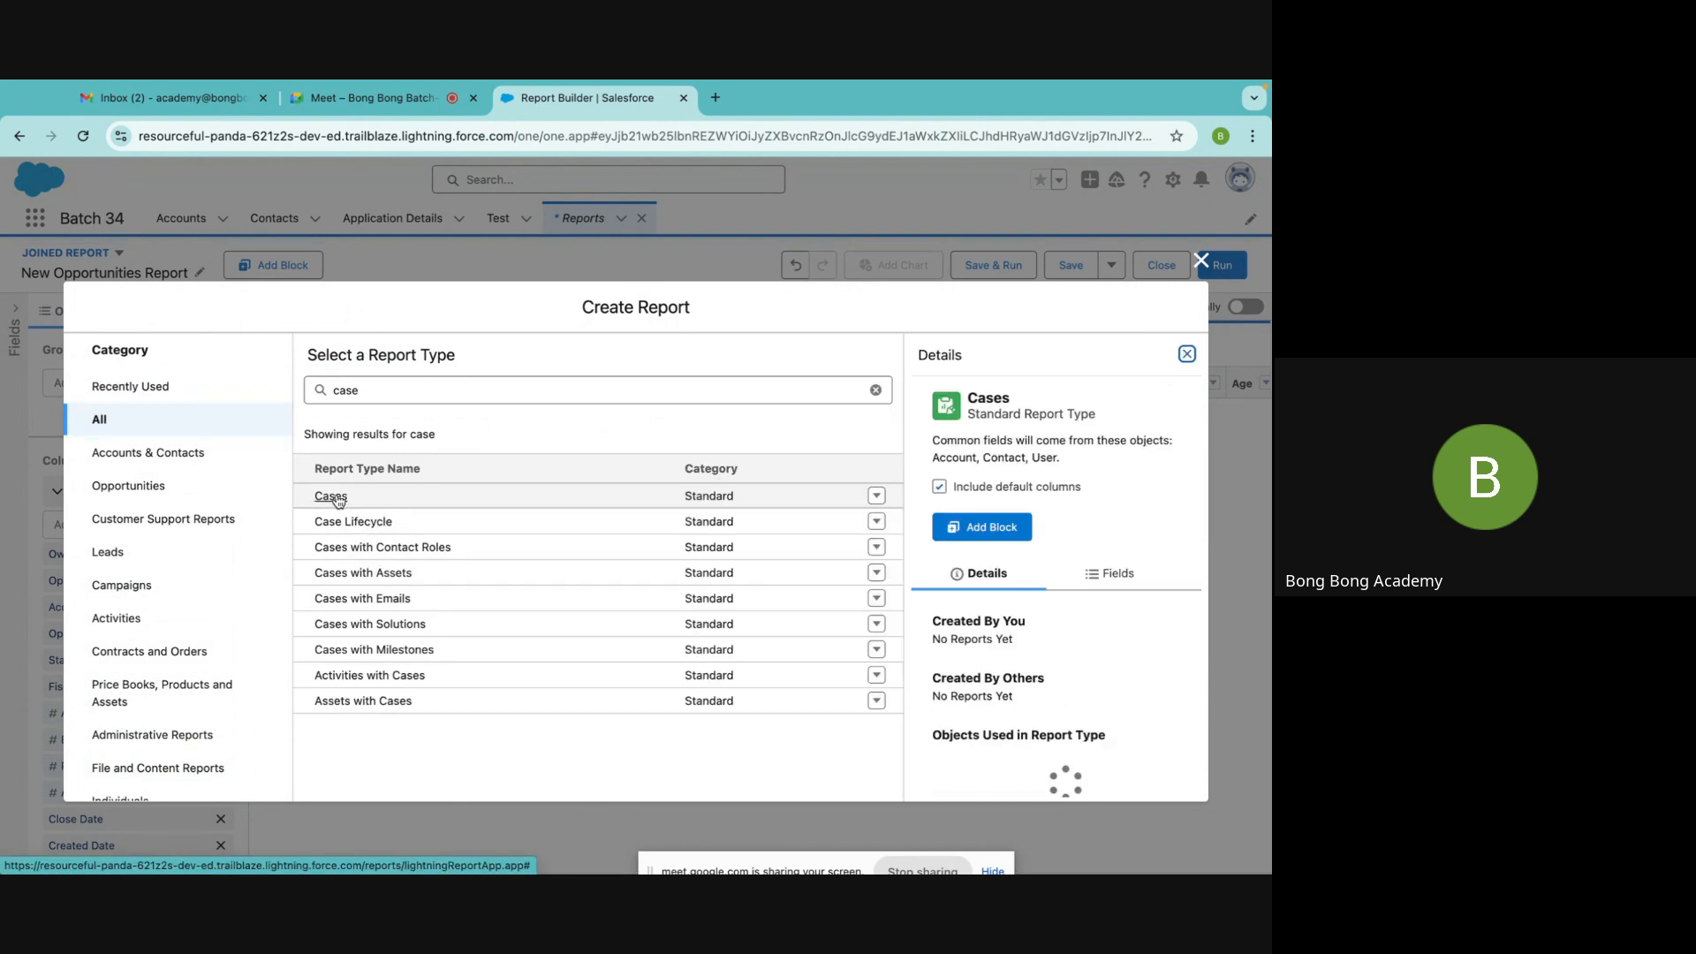
pyautogui.press('Escape')
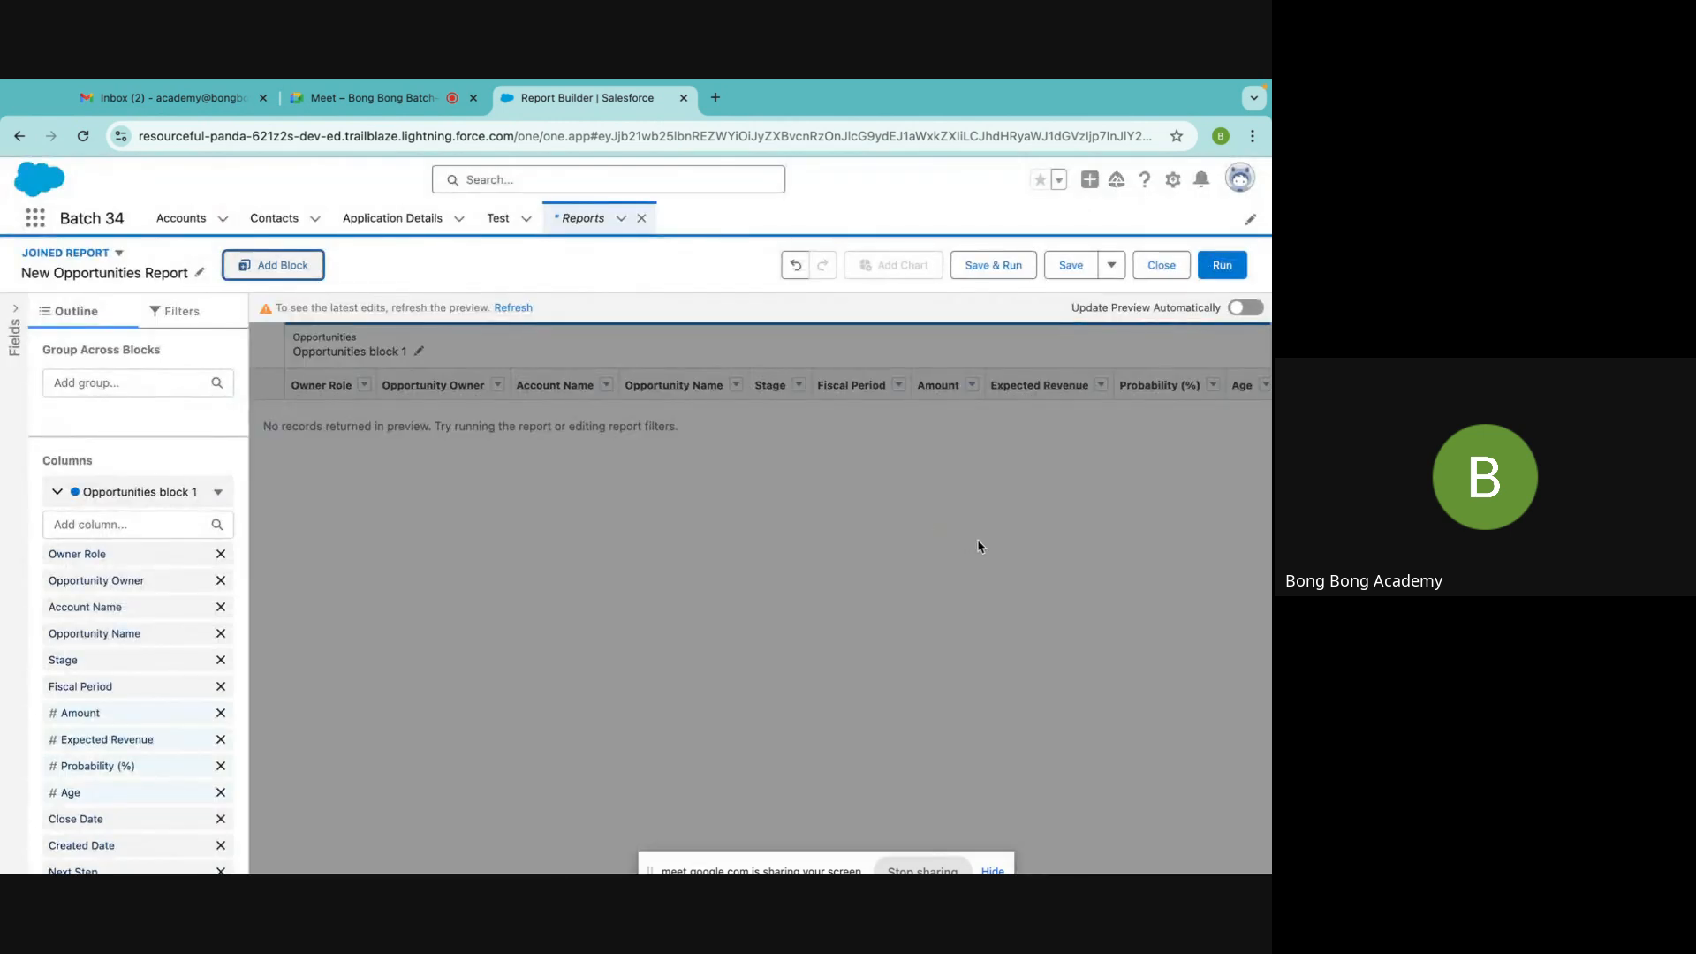
pyautogui.click(502, 307)
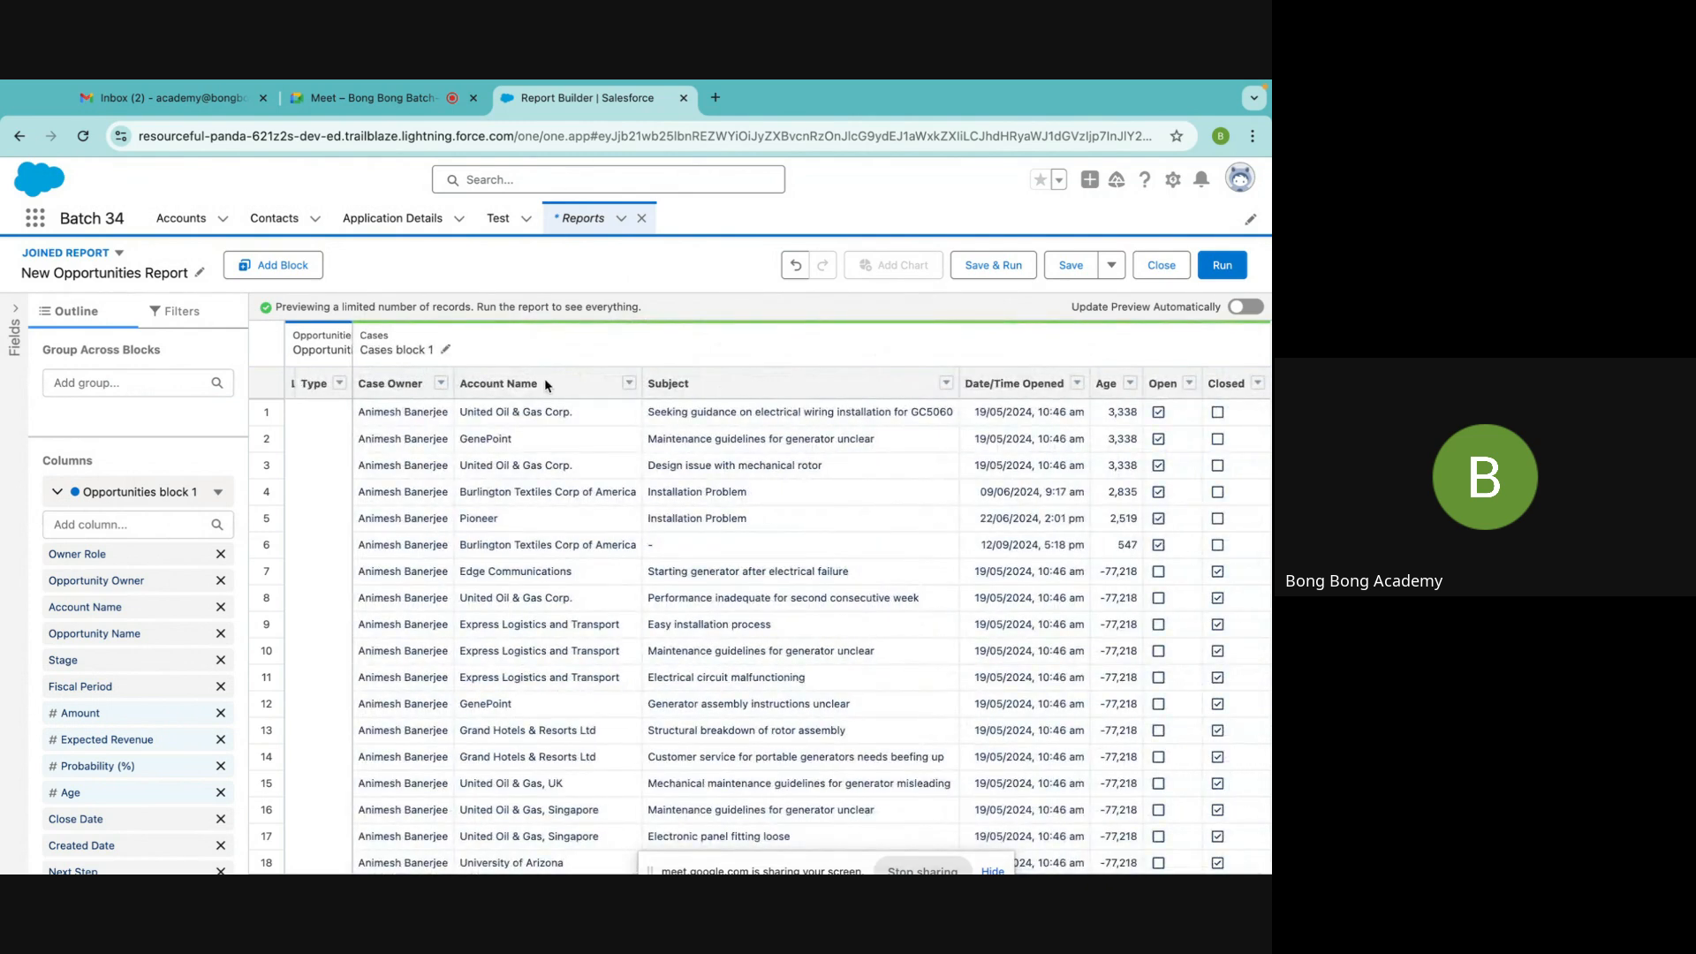
pyautogui.hscroll(-12, 560, 451)
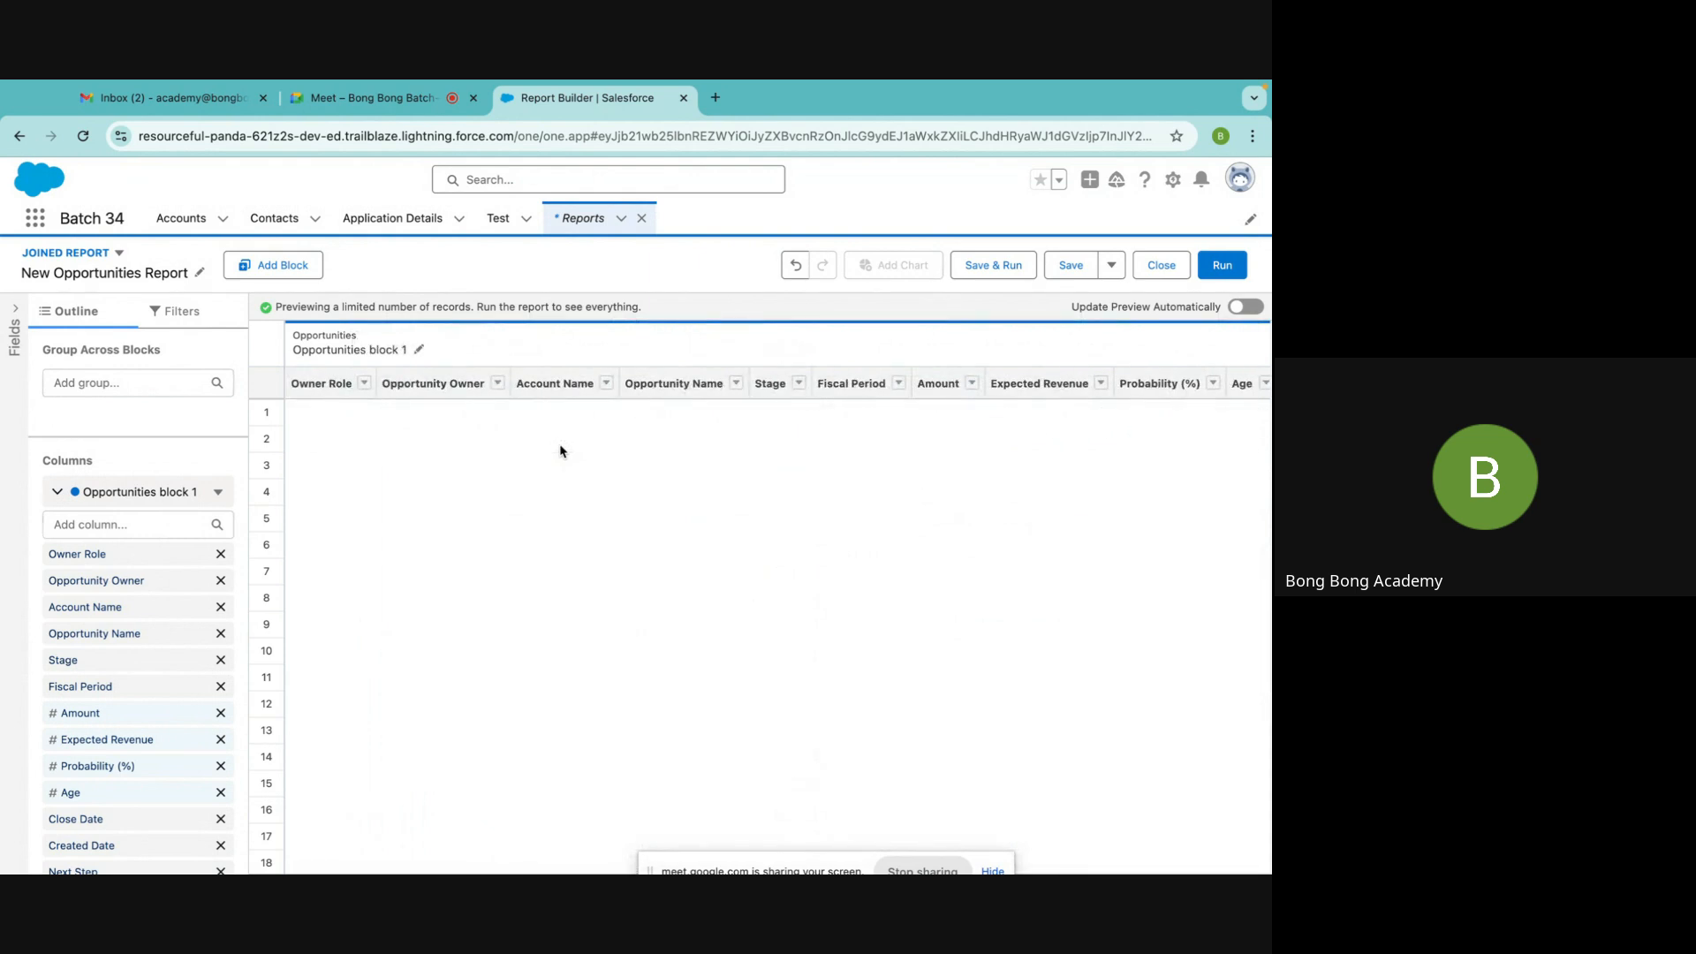
# Switch to the Google Meet call to check the pending join request, and return to the Salesforce Report Builder
pyautogui.click(340, 99)
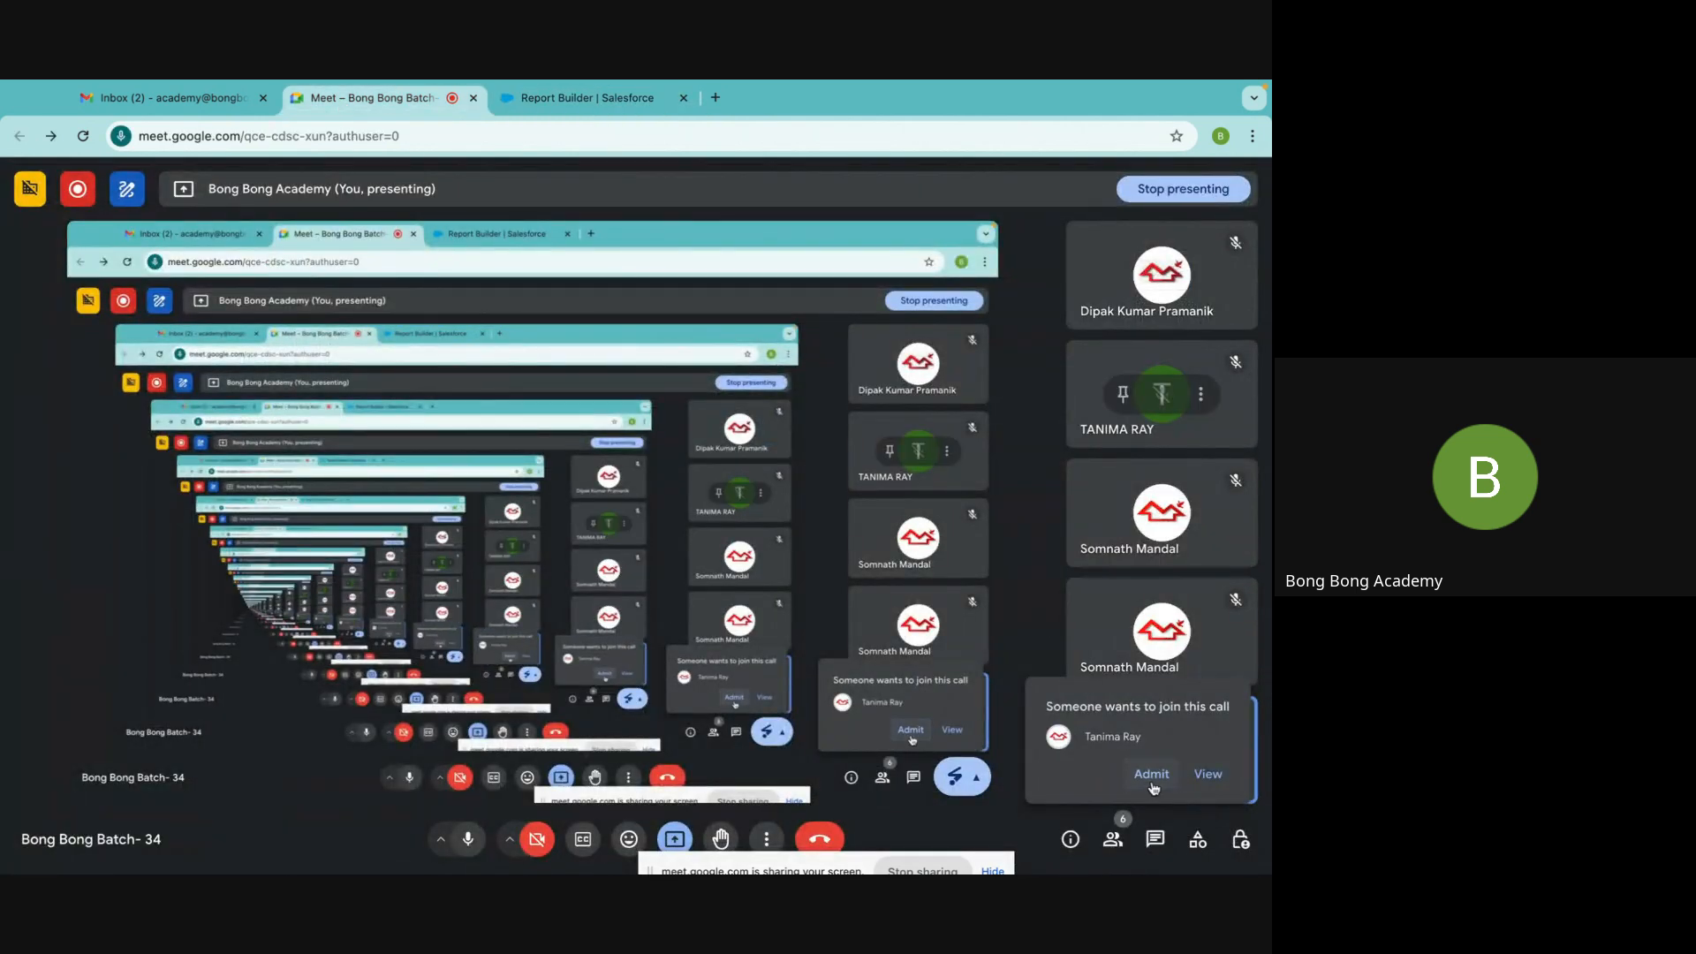
pyautogui.click(649, 118)
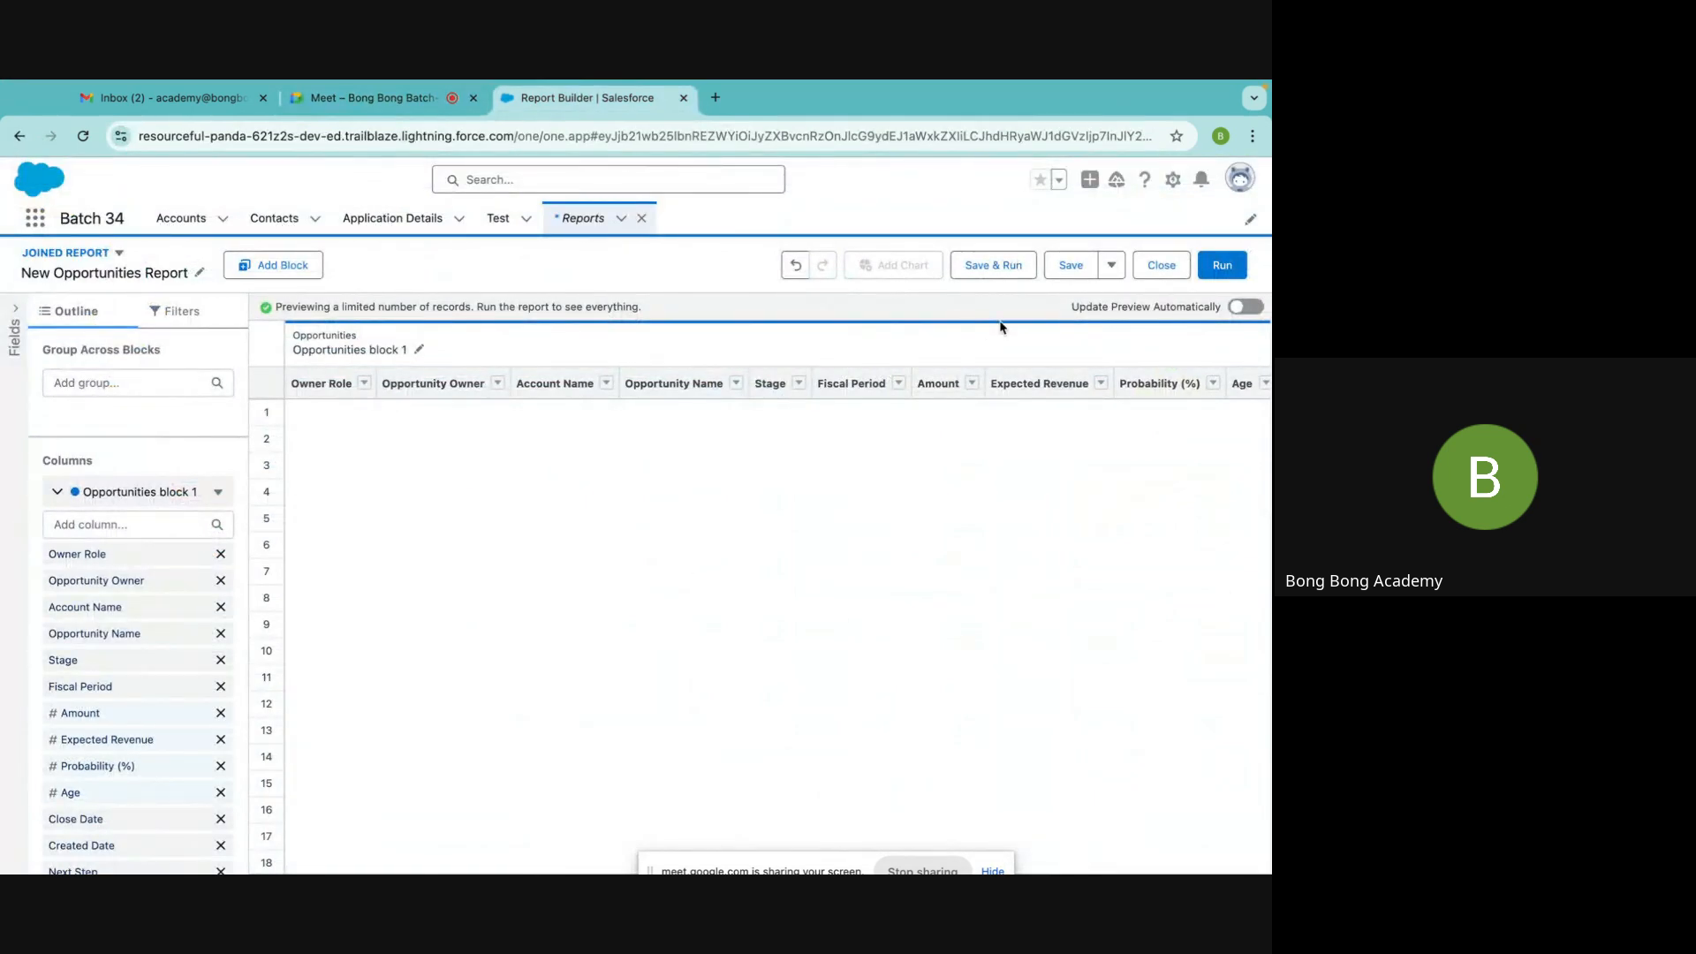
# Save the joined report as My Joined Report in the Shareable folder and run it
pyautogui.click(993, 265)
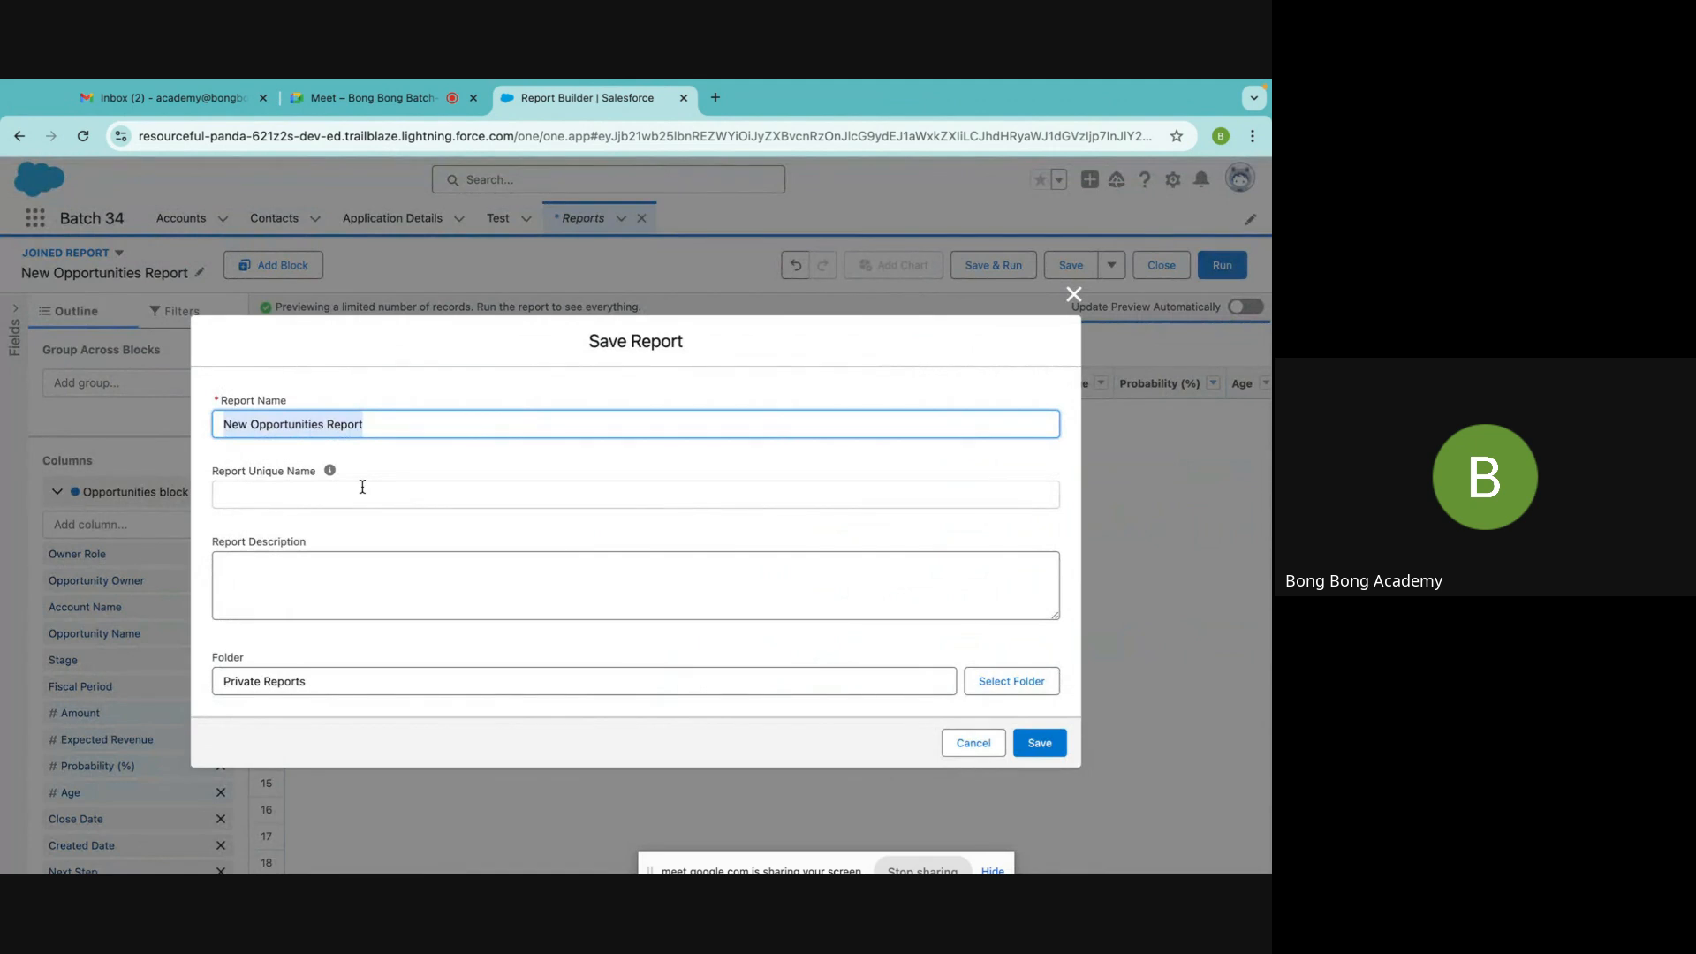
pyautogui.write('My Joined')
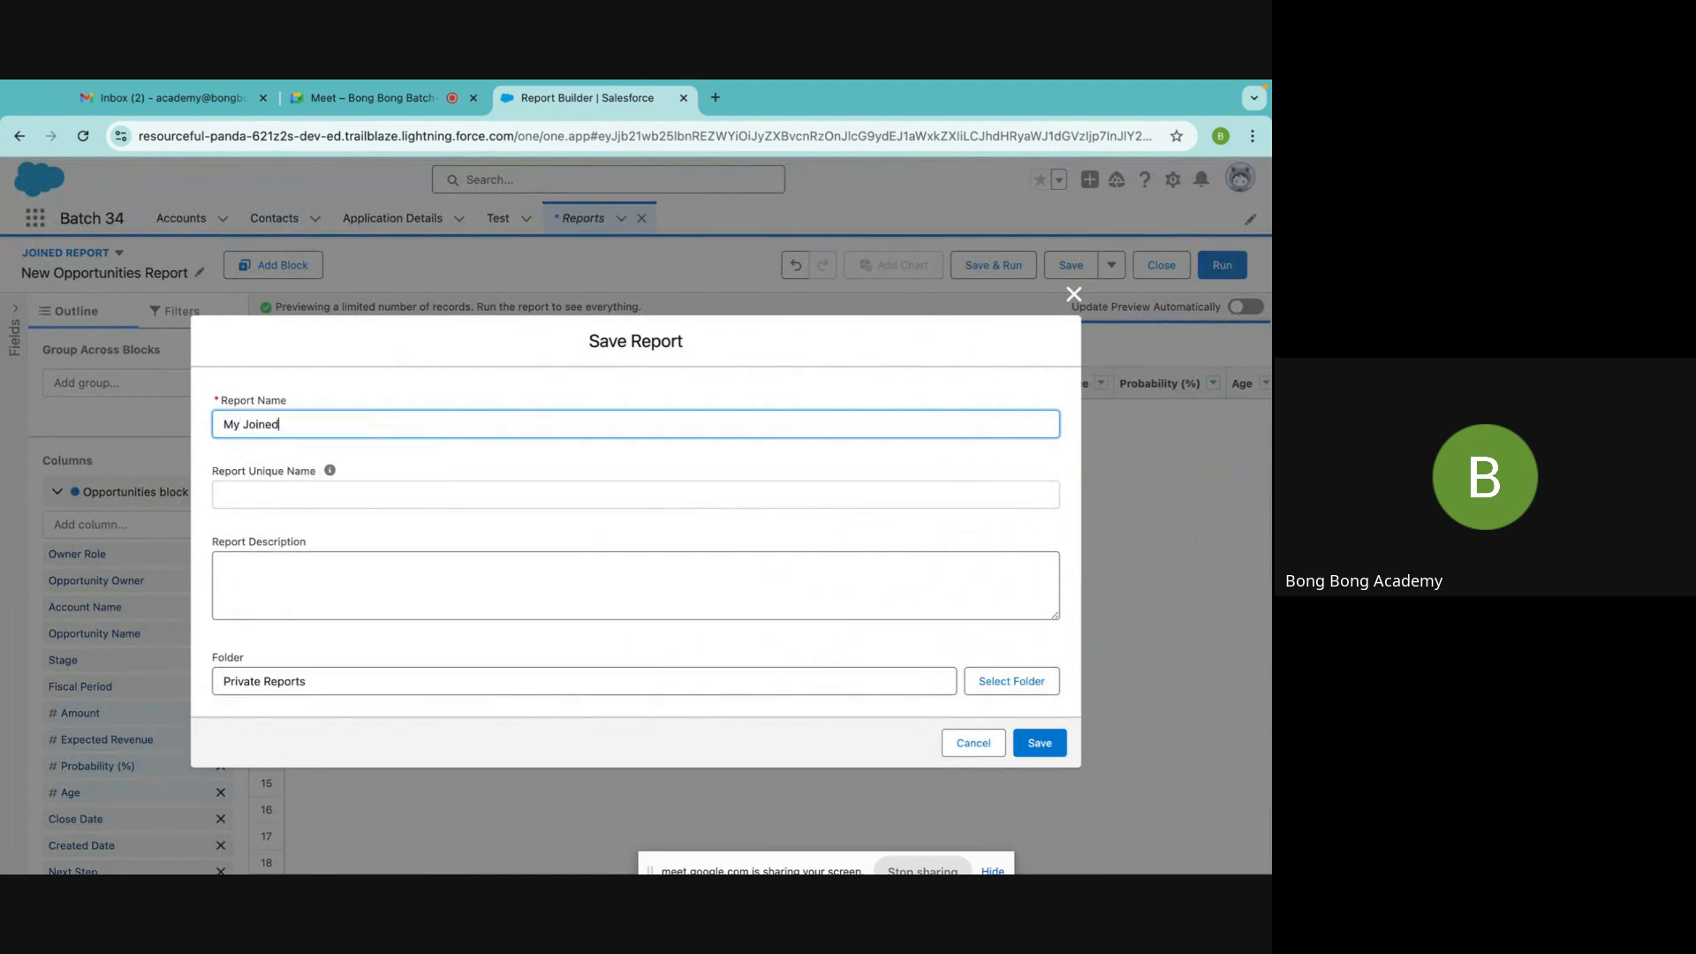
pyautogui.write(' Repoprt')
pyautogui.click(341, 692)
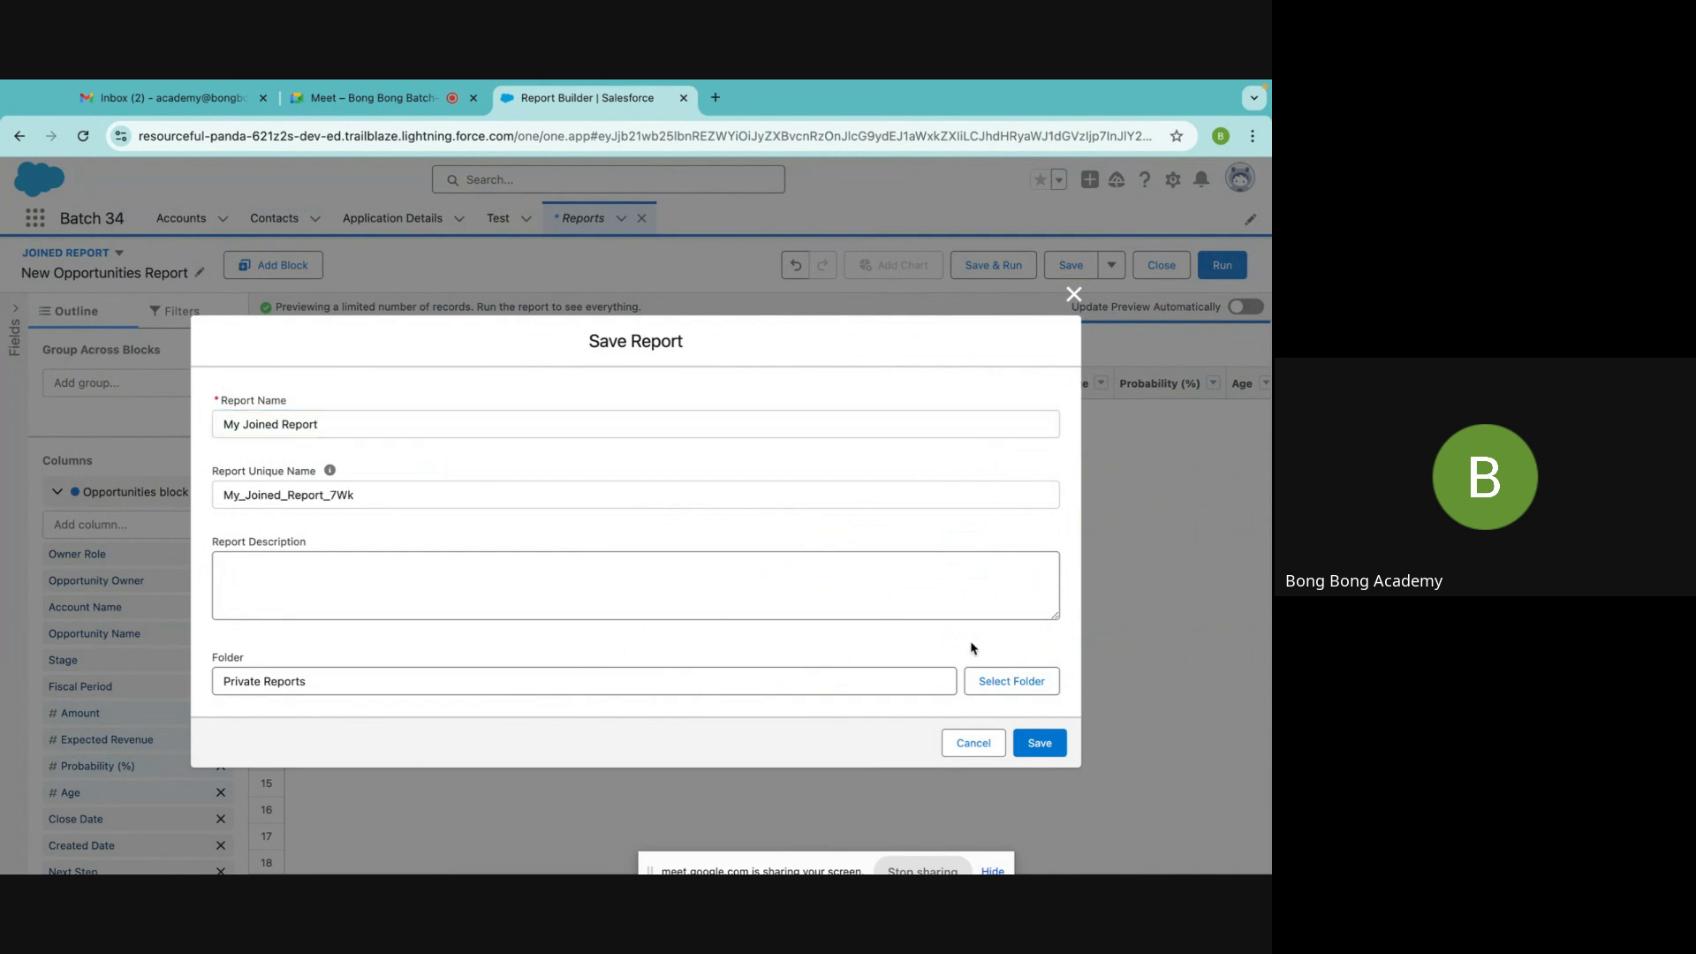
pyautogui.click(1042, 673)
pyautogui.click(698, 534)
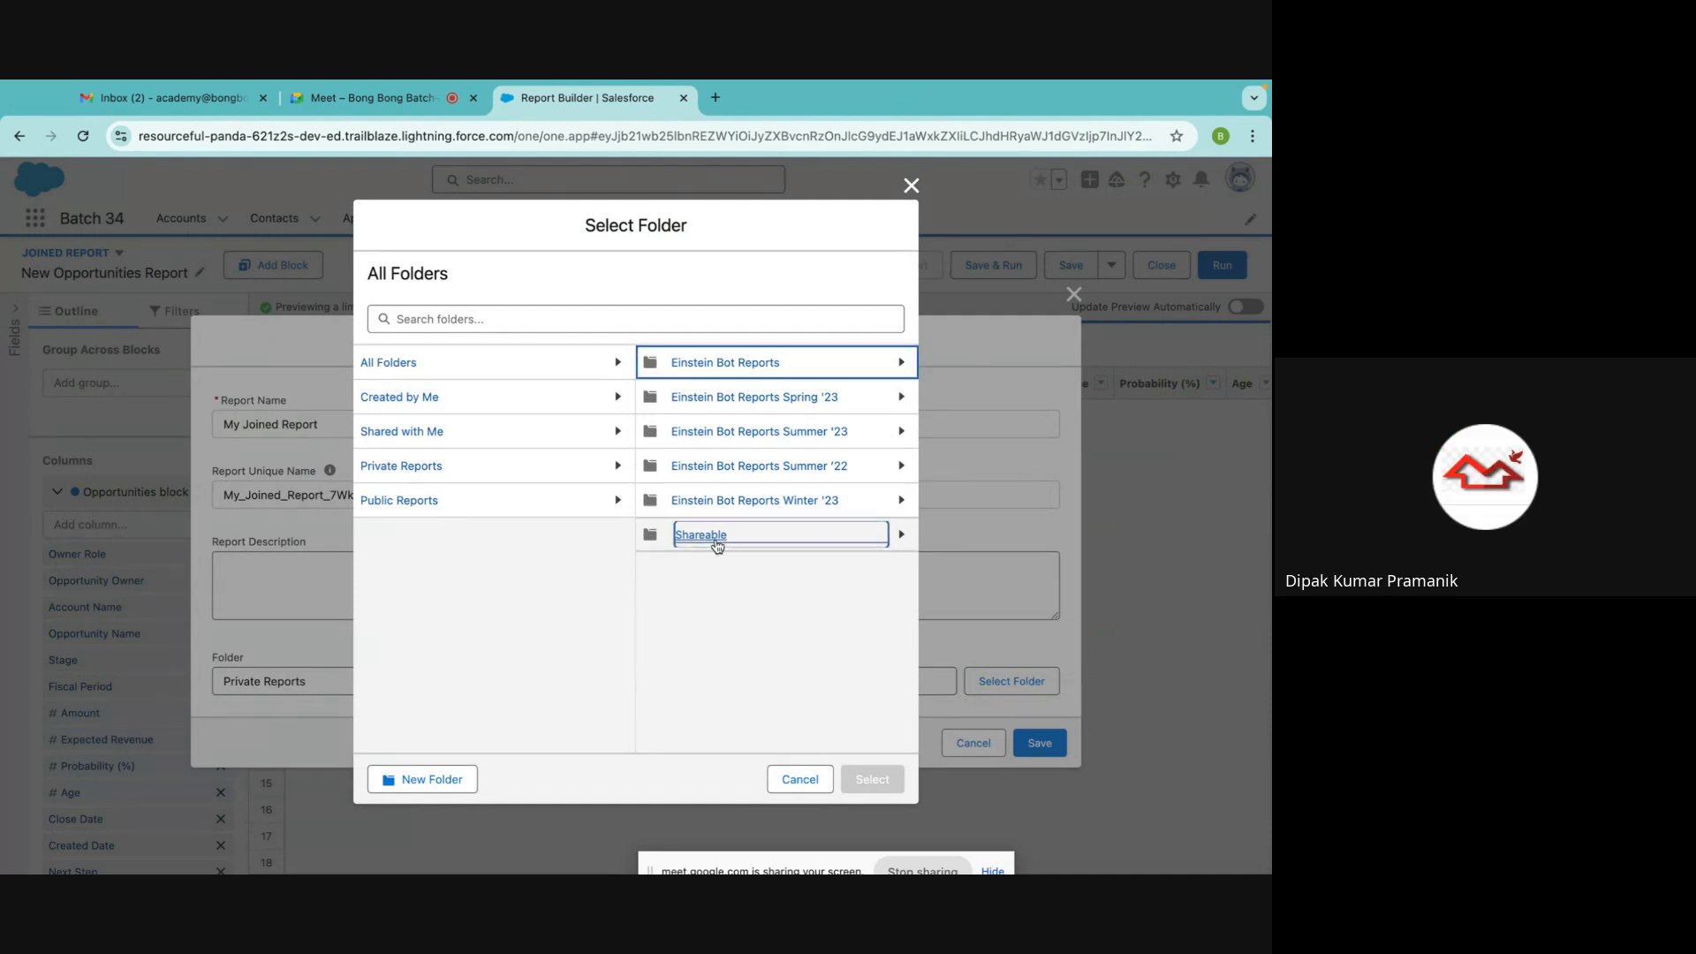
pyautogui.click(853, 779)
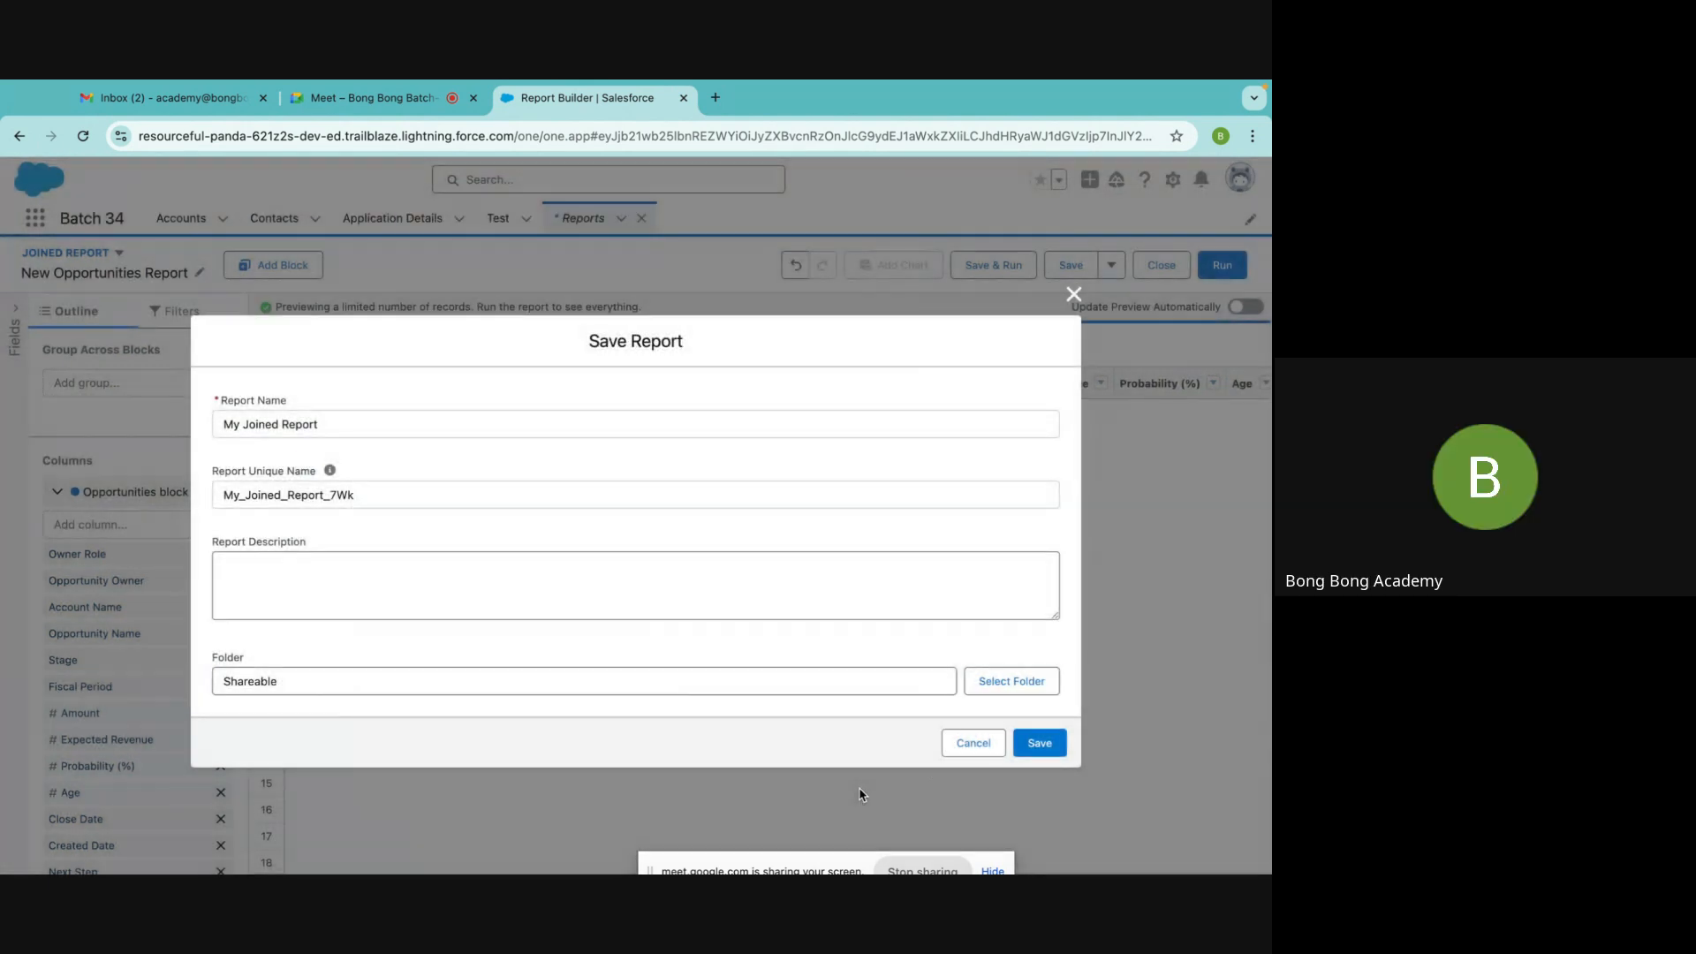
pyautogui.click(1039, 743)
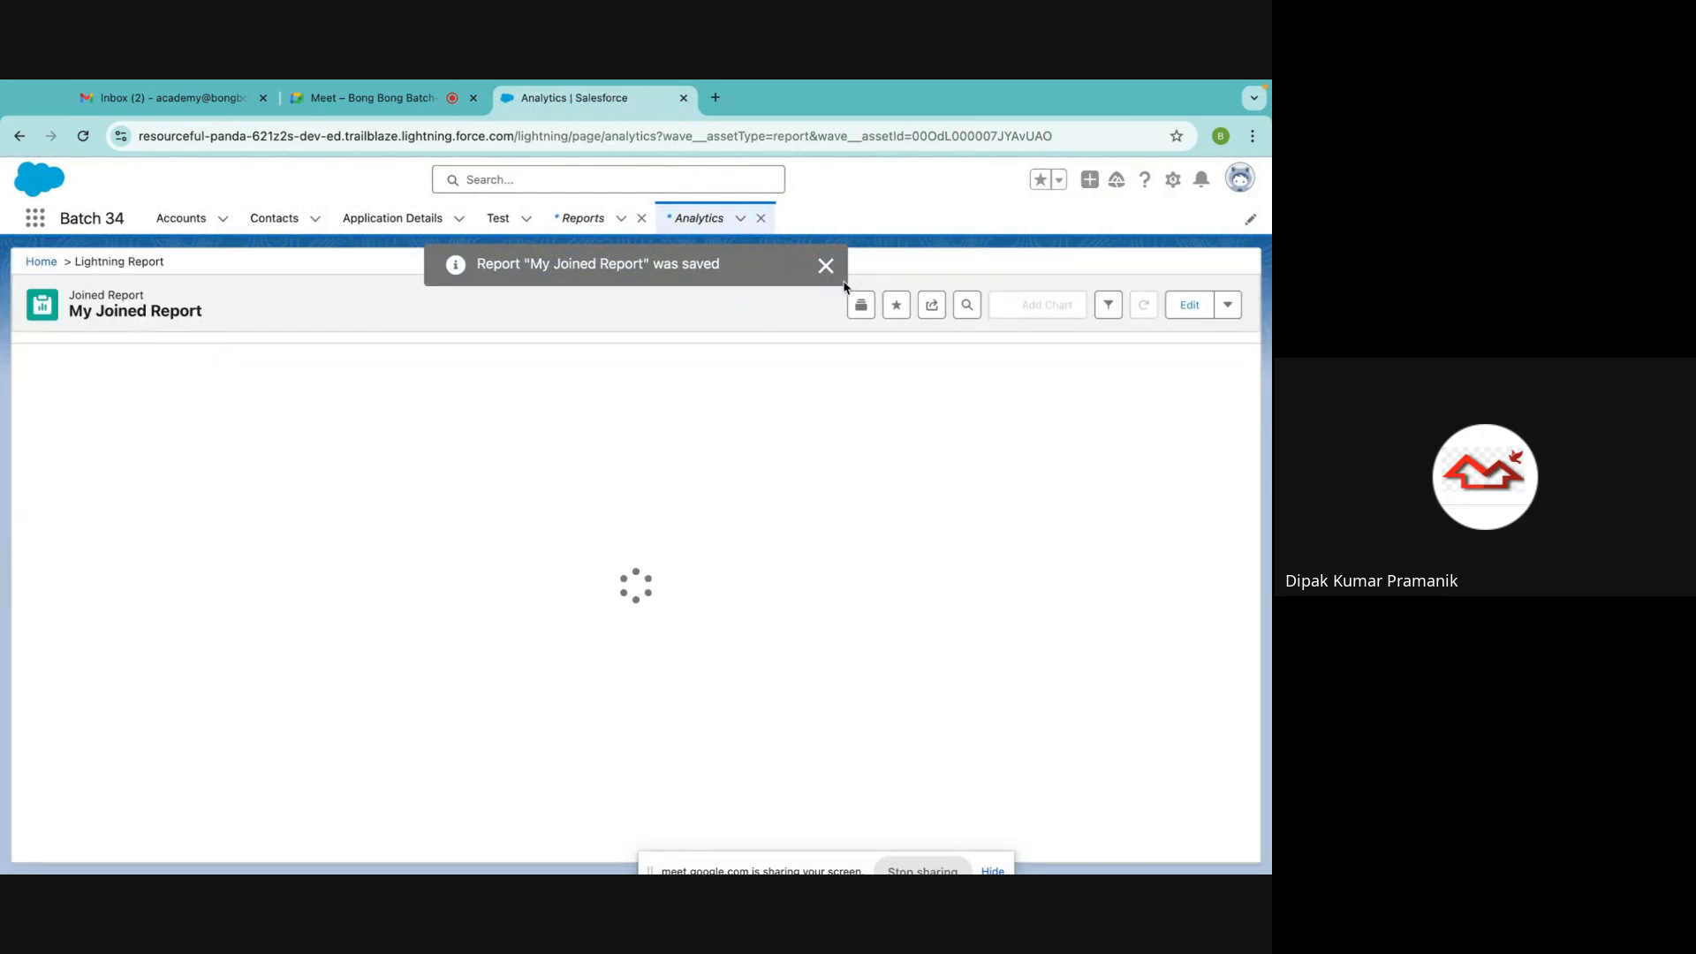
pyautogui.click(826, 264)
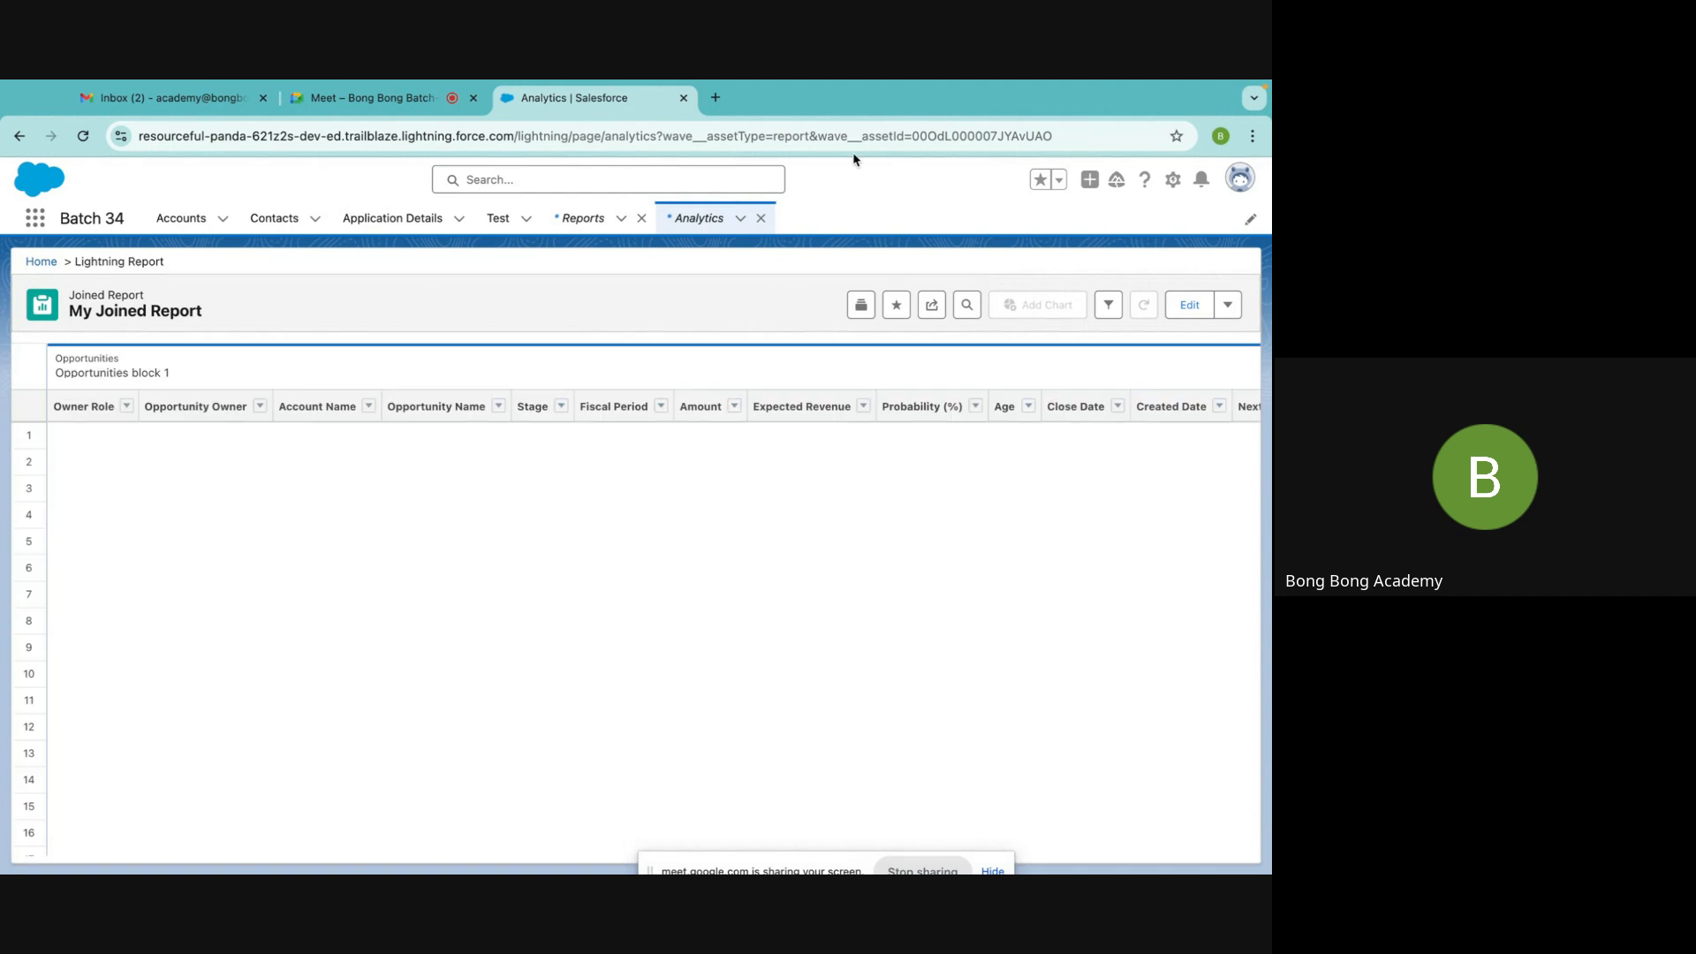
# Edit the saved report and remove every Opportunities block column except Account Name and Opportunity Name
pyautogui.hscroll(10, 957, 557)
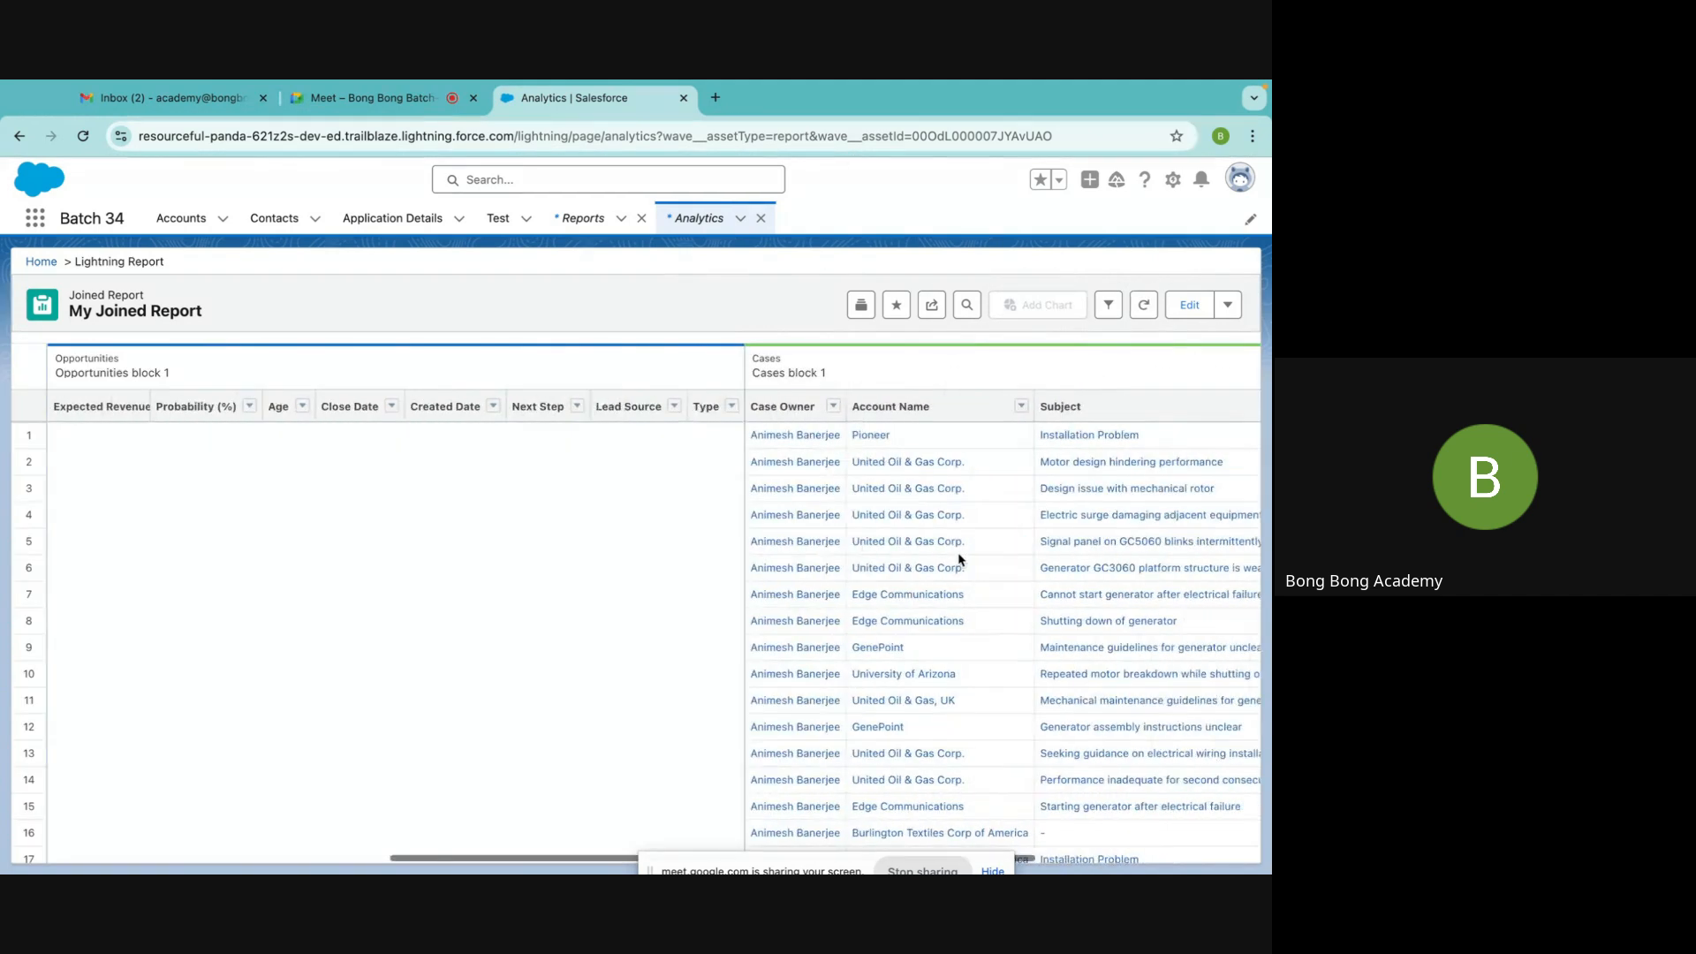
pyautogui.hscroll(-6, 1224, 357)
pyautogui.click(1189, 306)
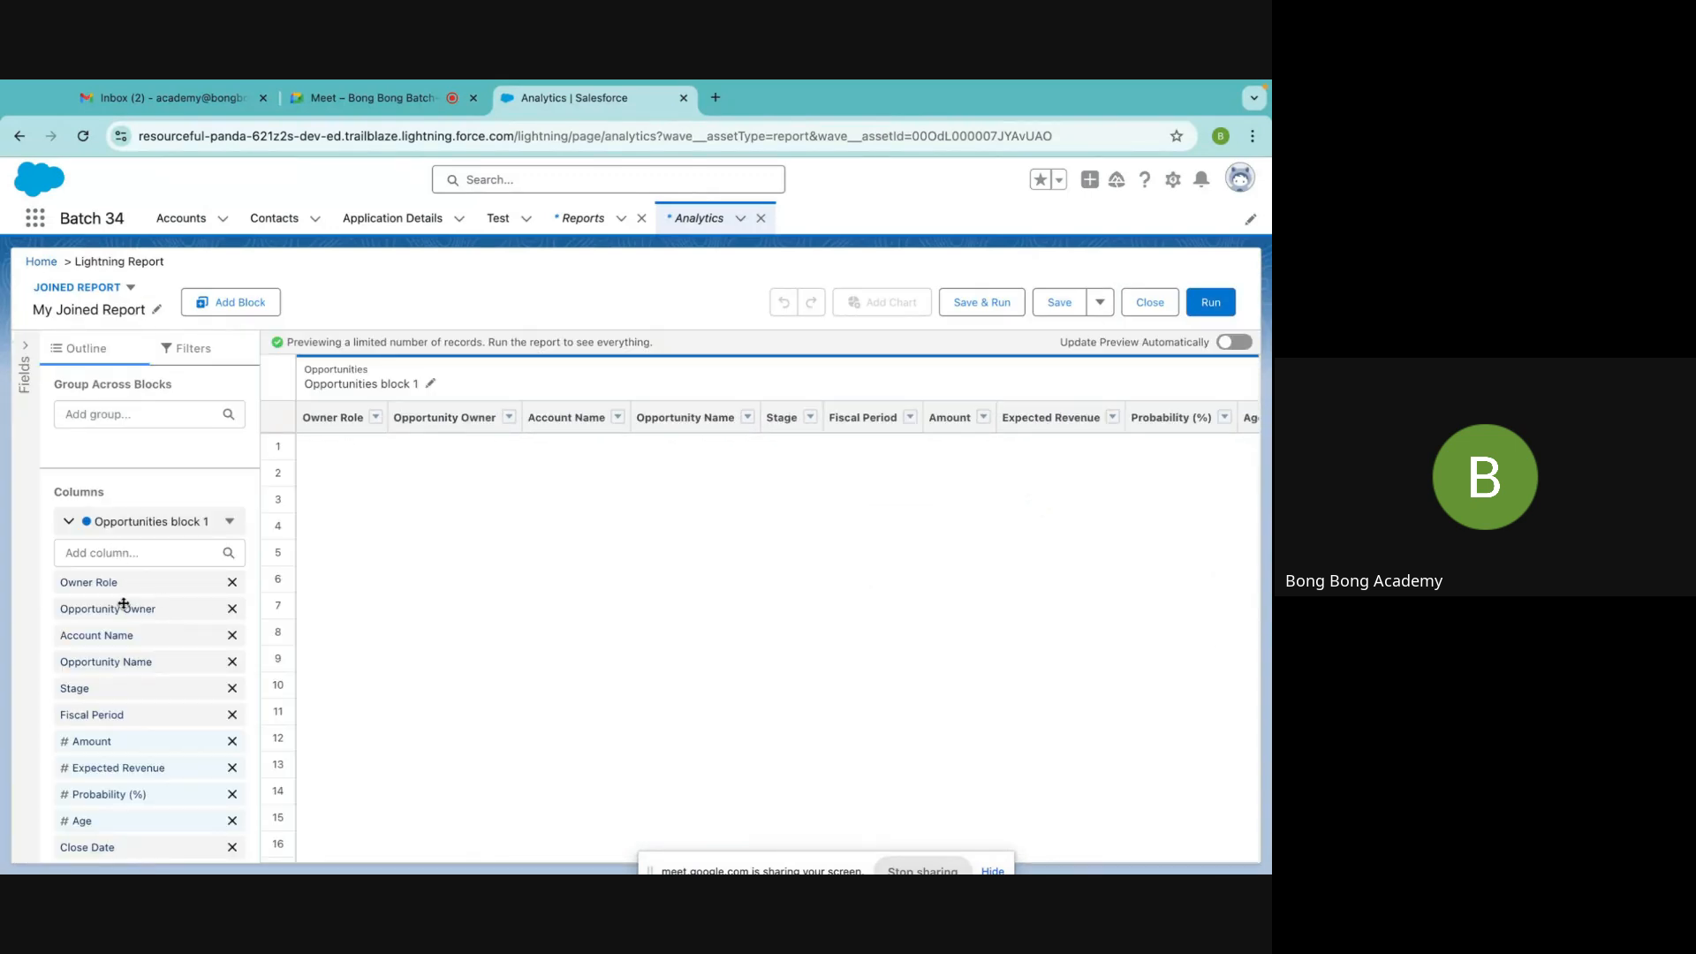
pyautogui.moveTo(112, 634); pyautogui.dragTo(114, 627)
pyautogui.click(232, 584)
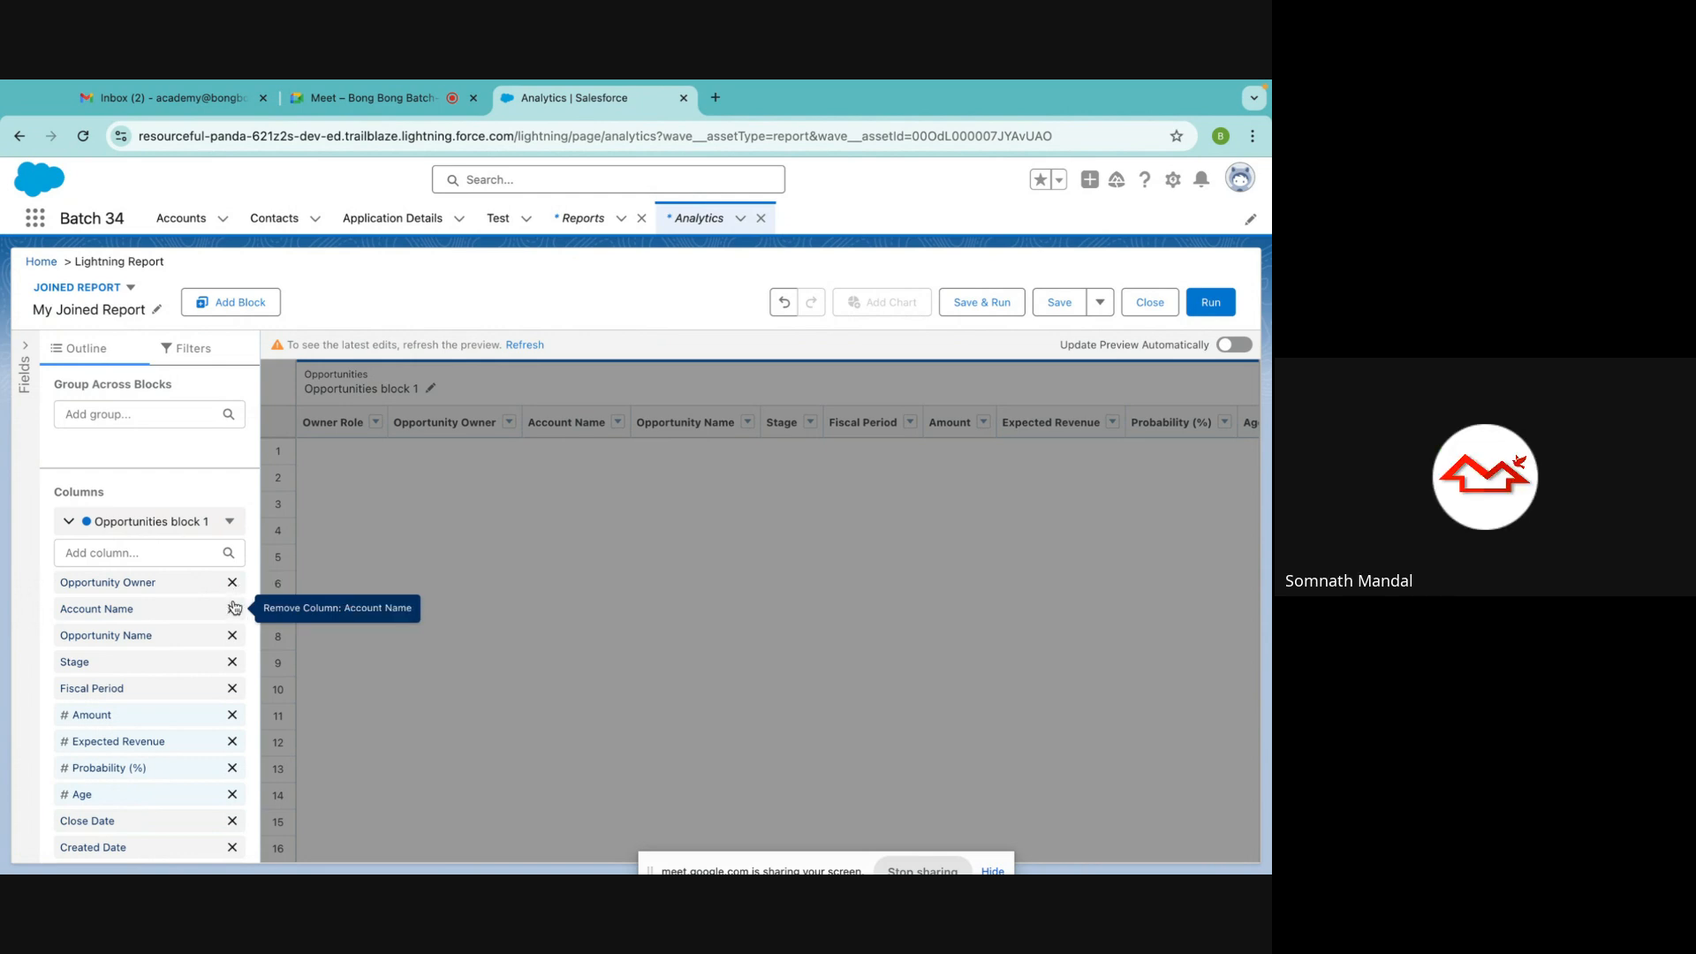
pyautogui.click(232, 583)
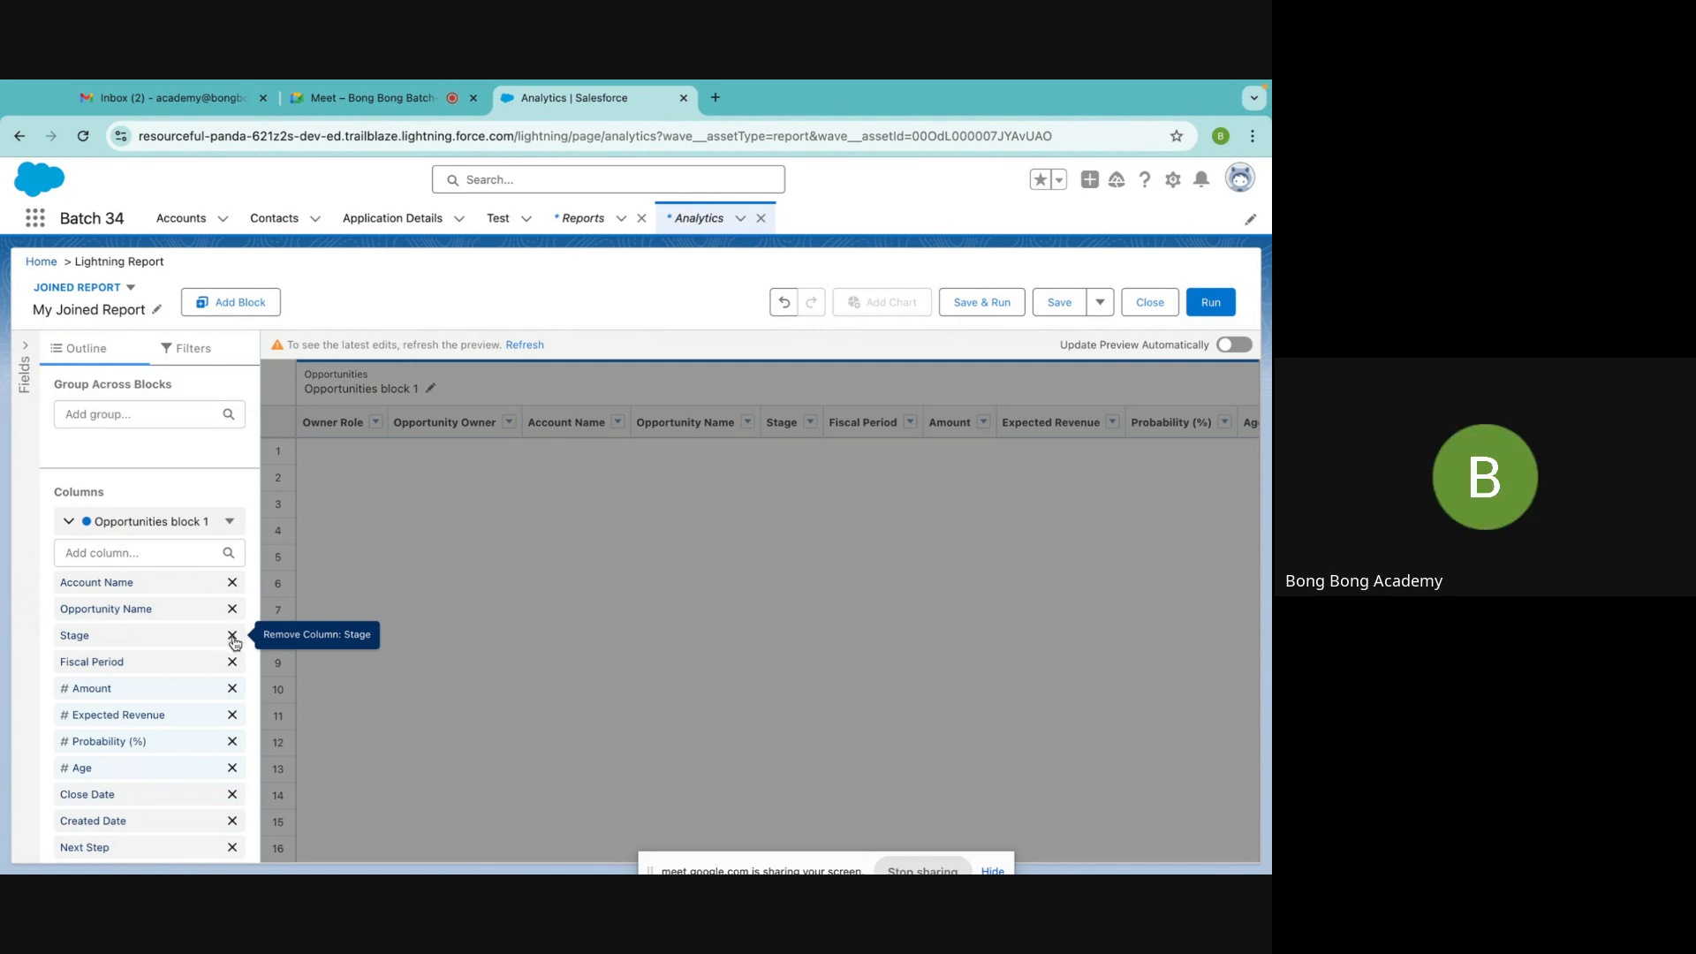
pyautogui.click(232, 635)
pyautogui.click(233, 634)
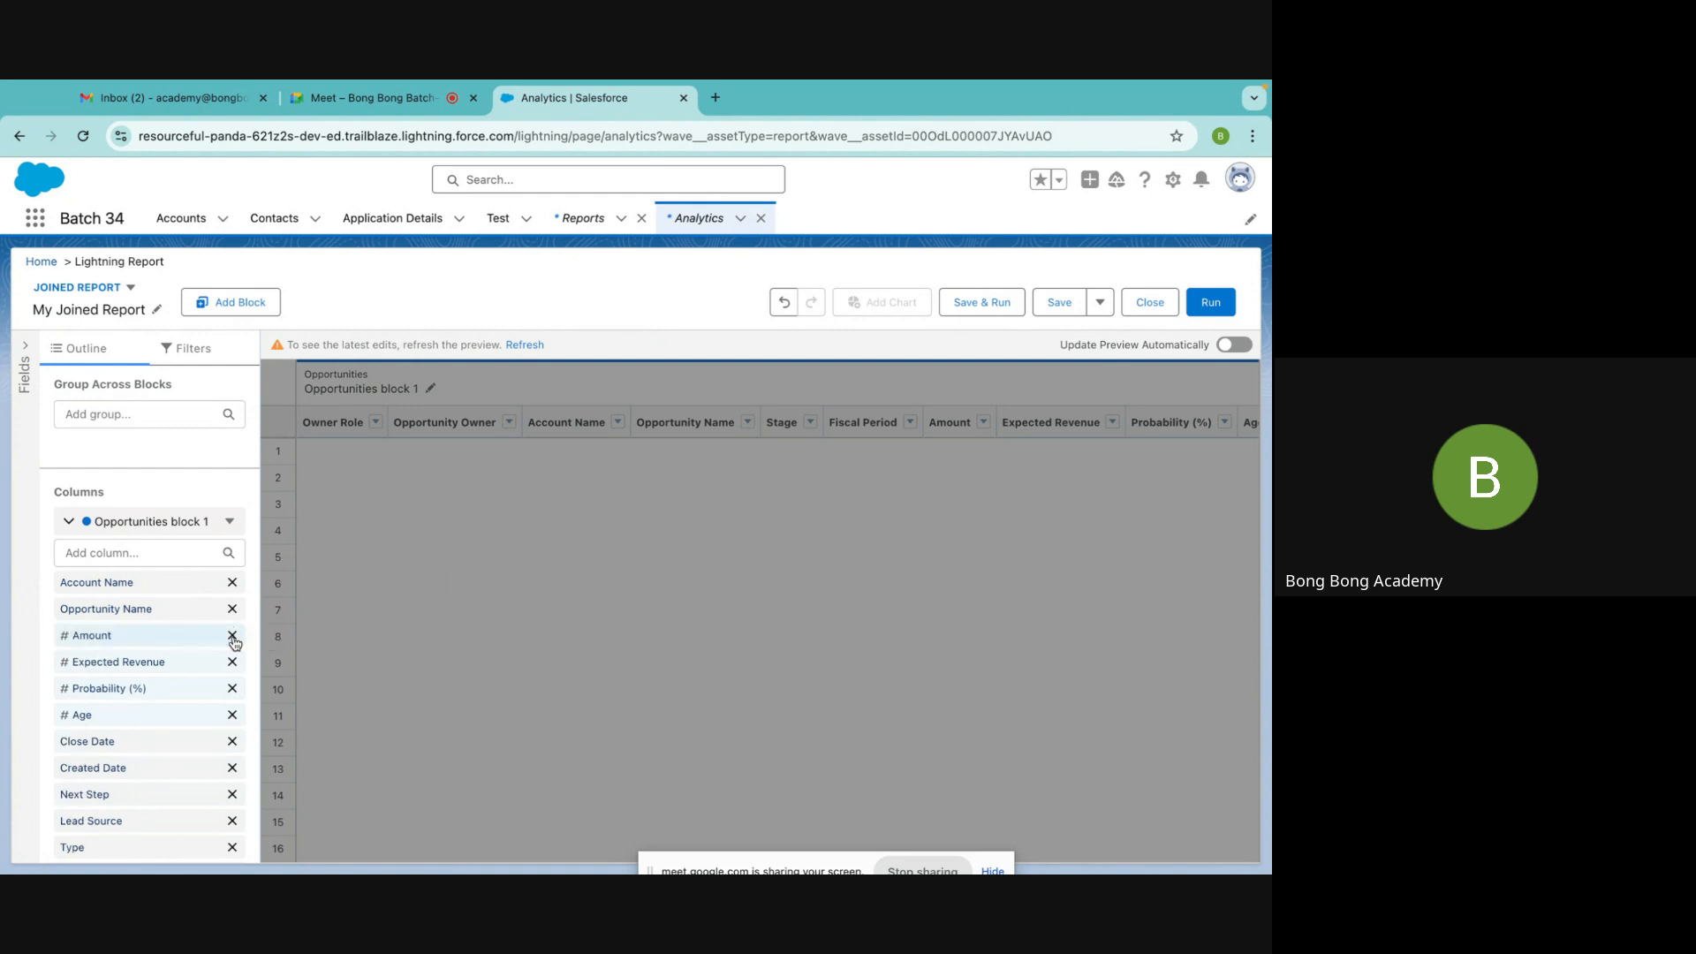
pyautogui.click(232, 635)
pyautogui.click(233, 634)
pyautogui.click(233, 635)
pyautogui.click(232, 635)
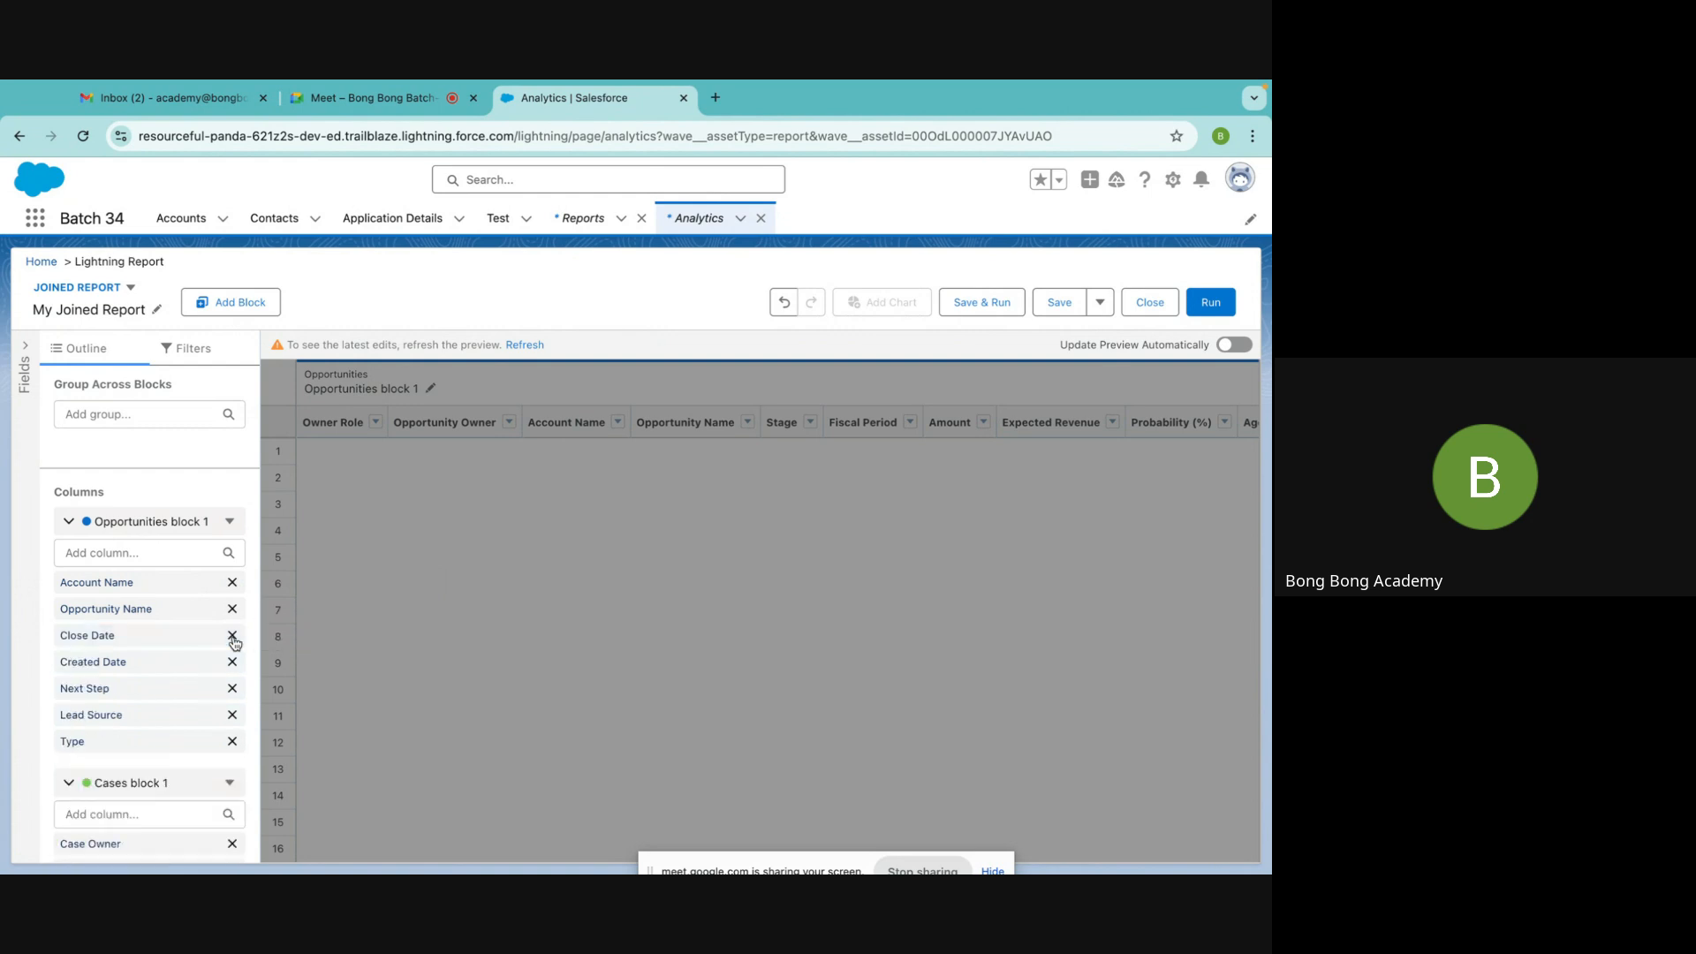
pyautogui.click(232, 635)
pyautogui.click(232, 635)
pyautogui.click(232, 635)
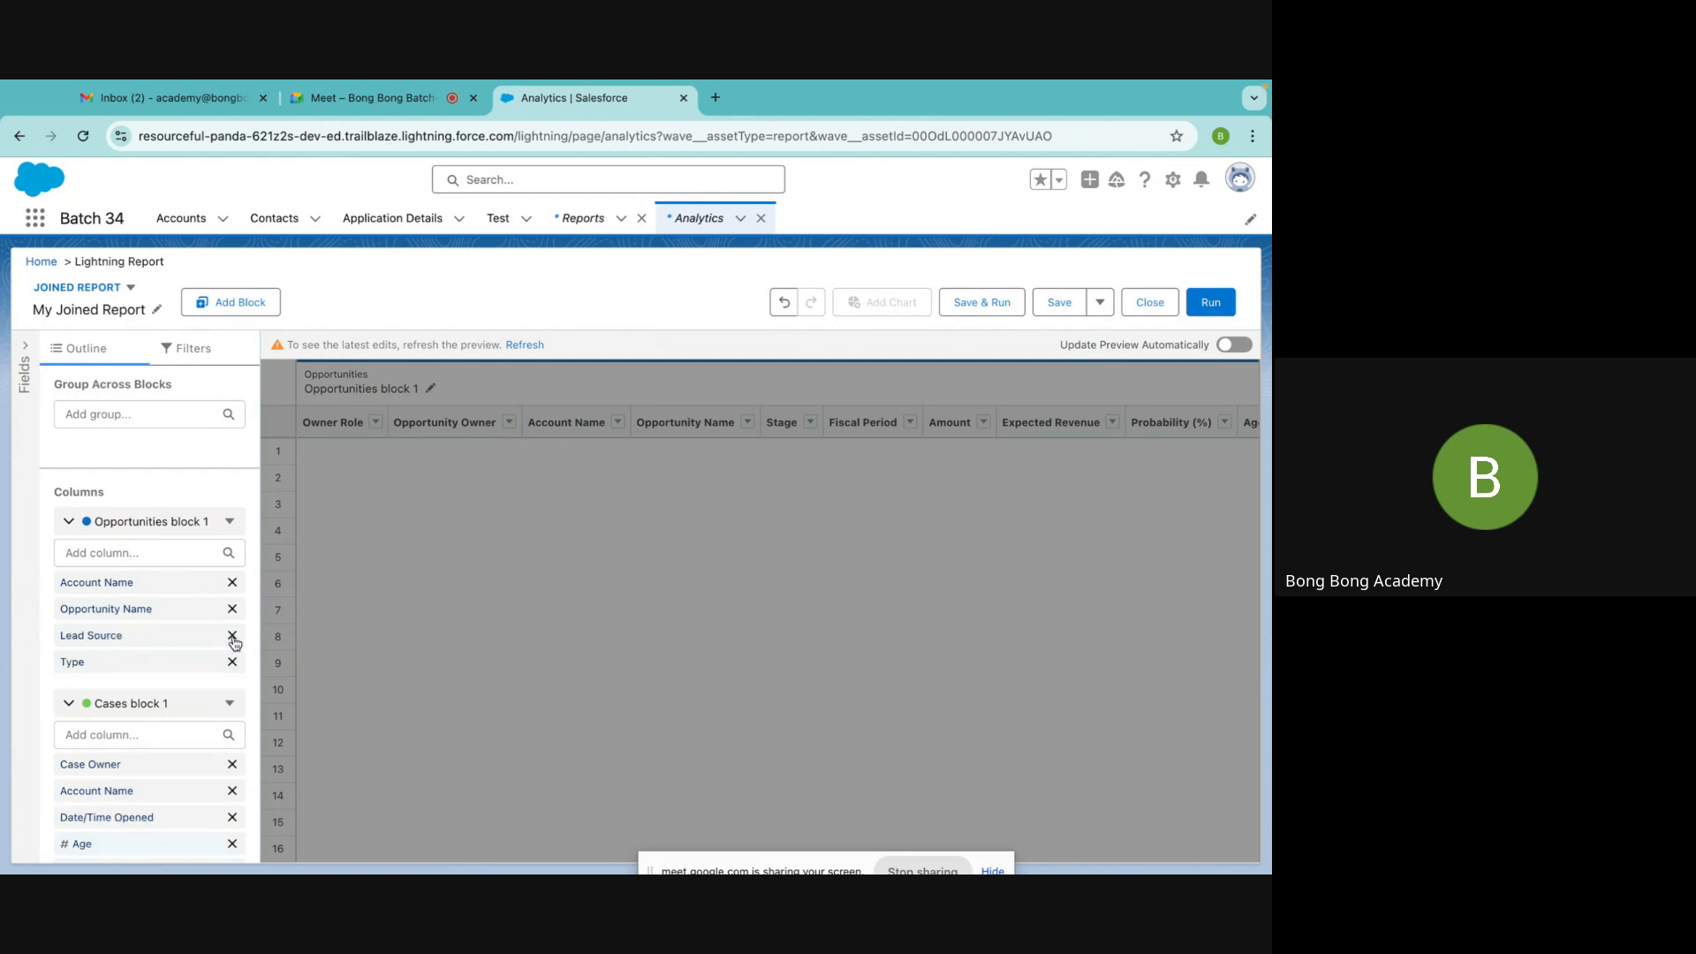
pyautogui.click(232, 635)
pyautogui.click(233, 635)
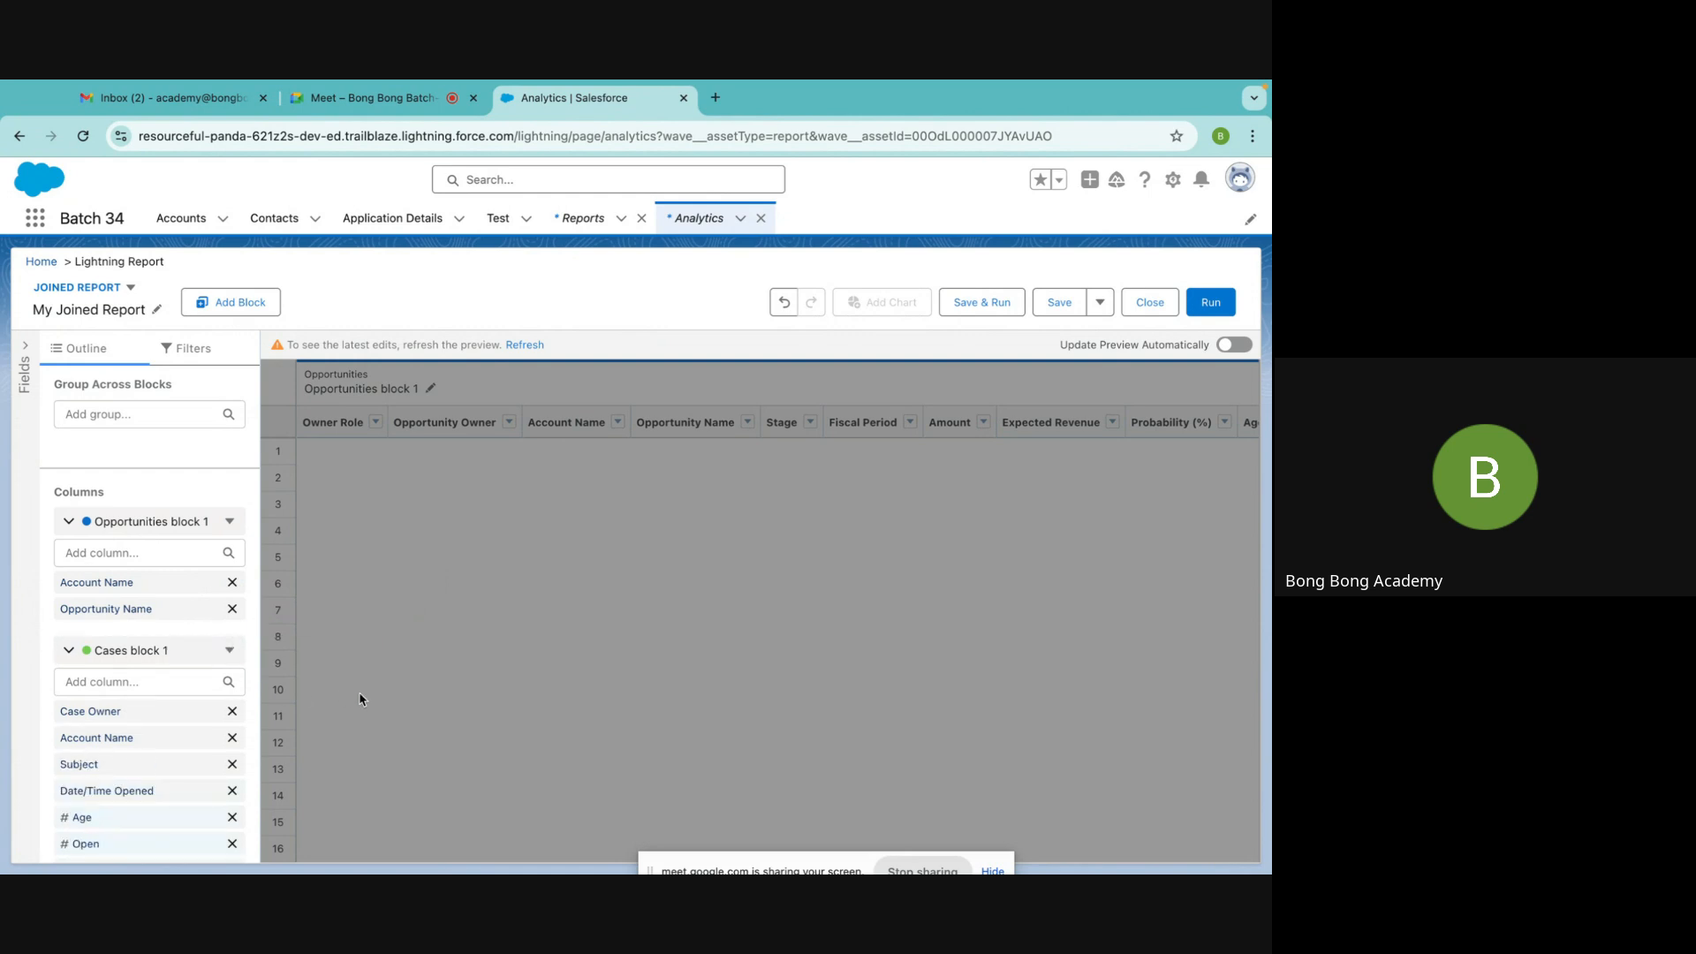
# Remove the Date/Time Opened, Case Owner, Age, Open and Closed columns from the Cases block
pyautogui.scroll(-1, 191, 731)
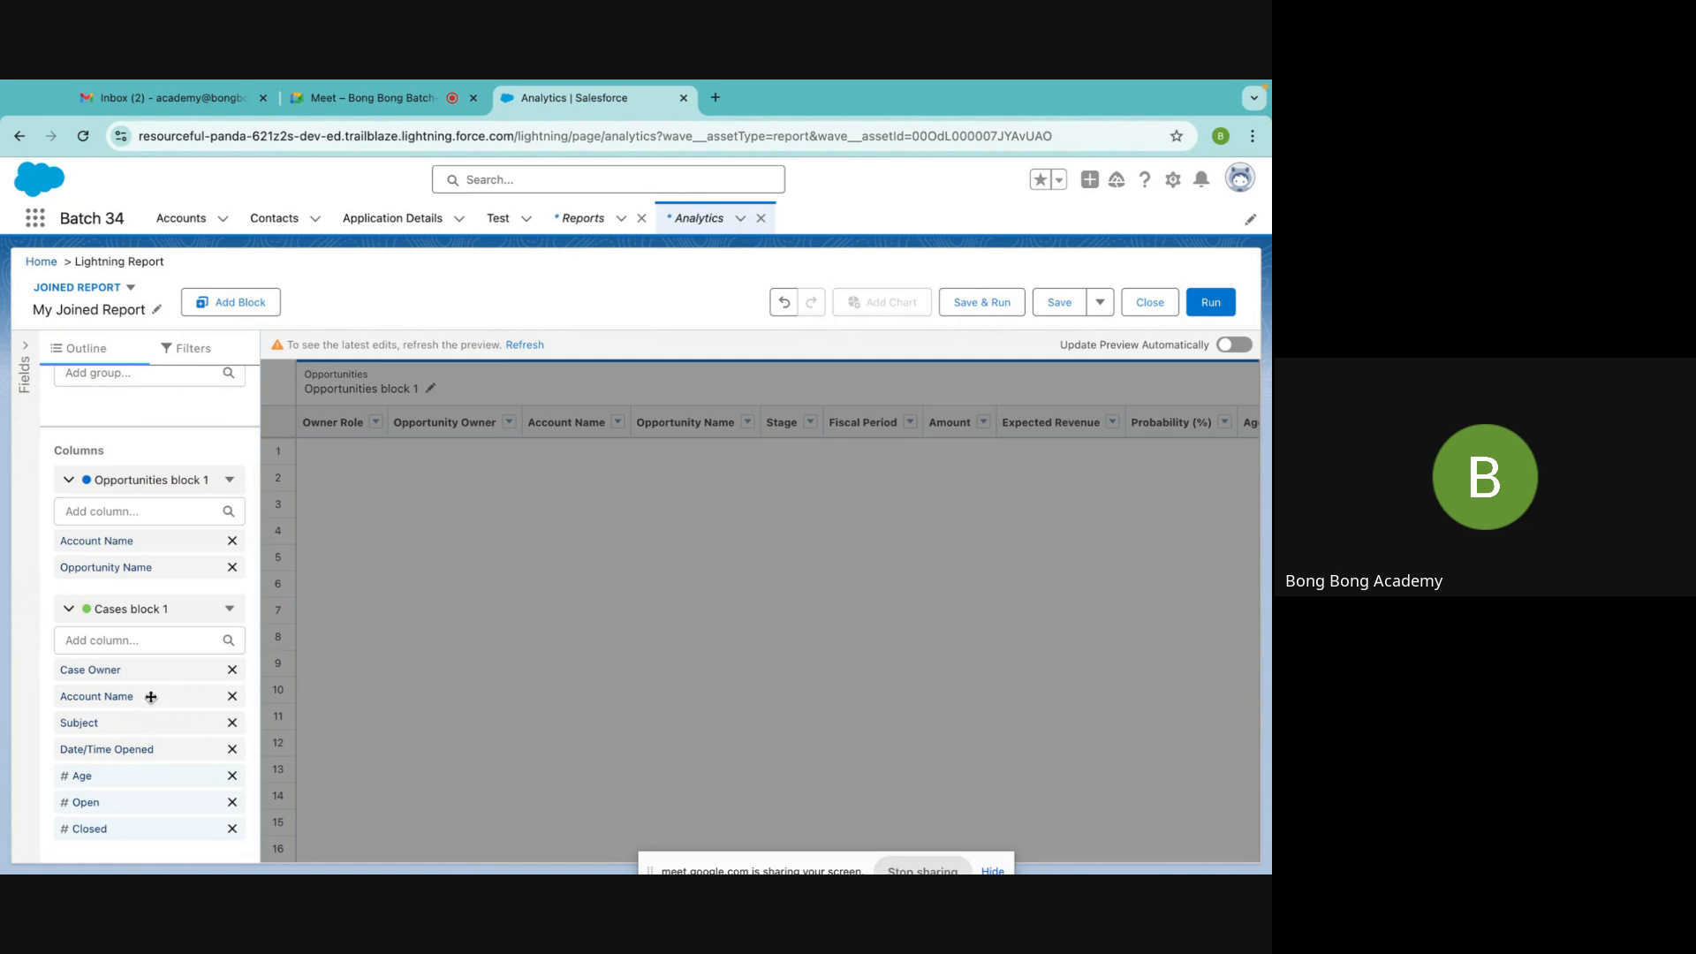
pyautogui.click(233, 749)
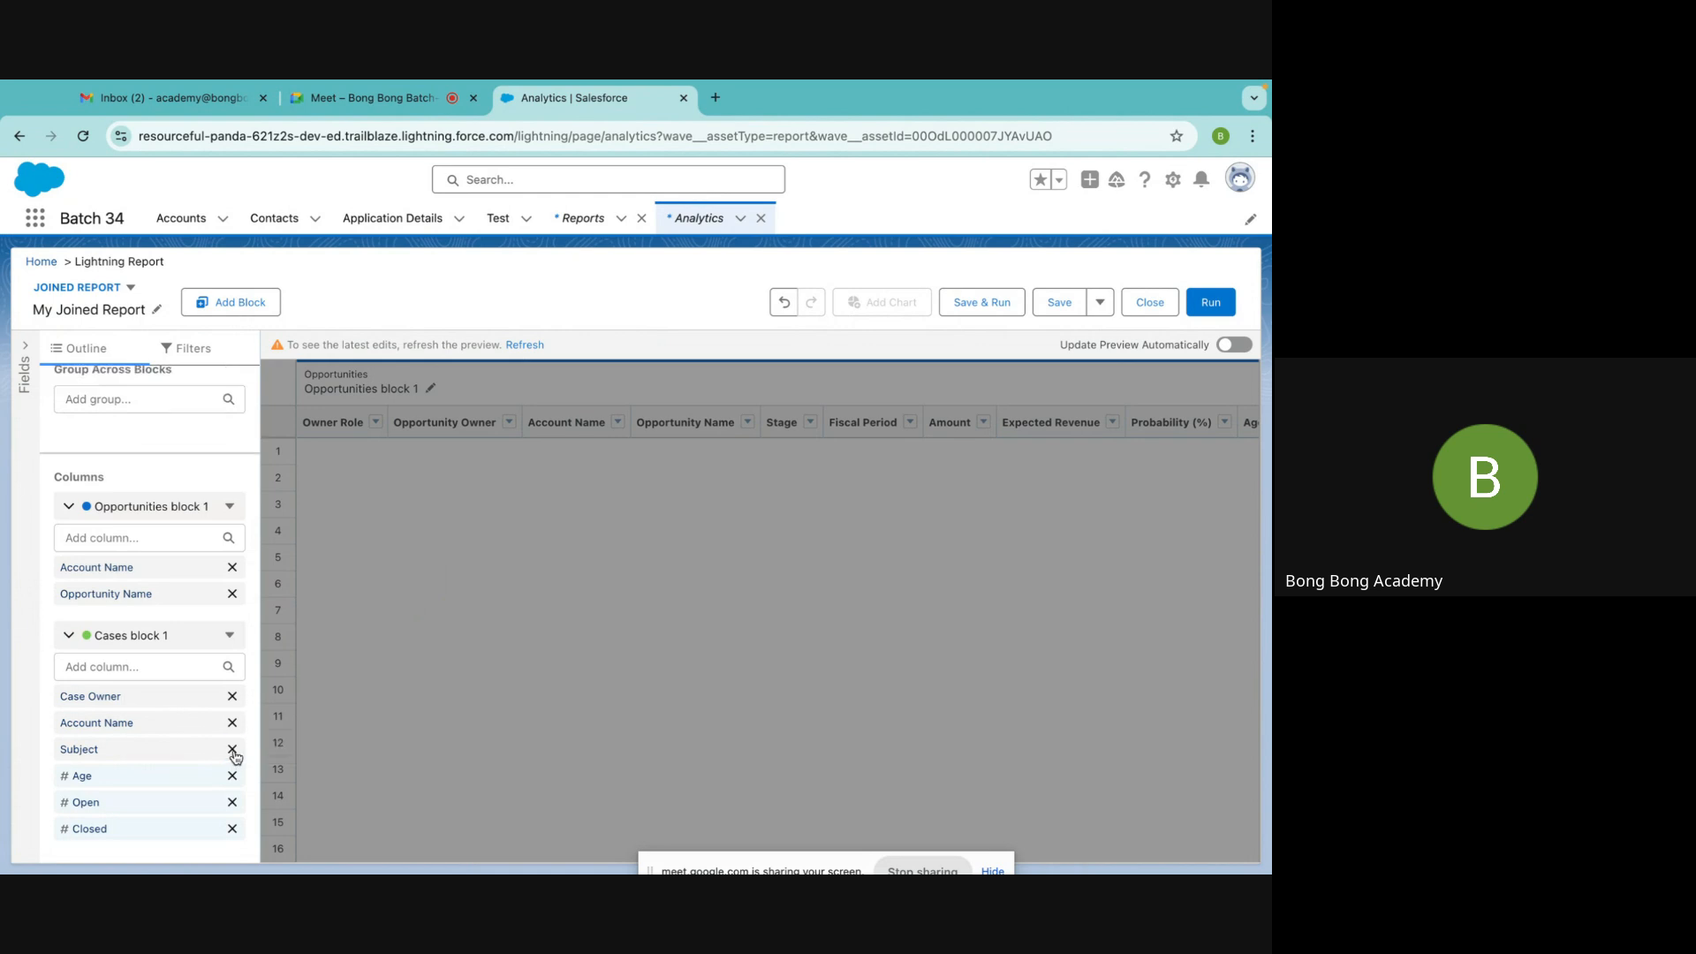
pyautogui.click(234, 697)
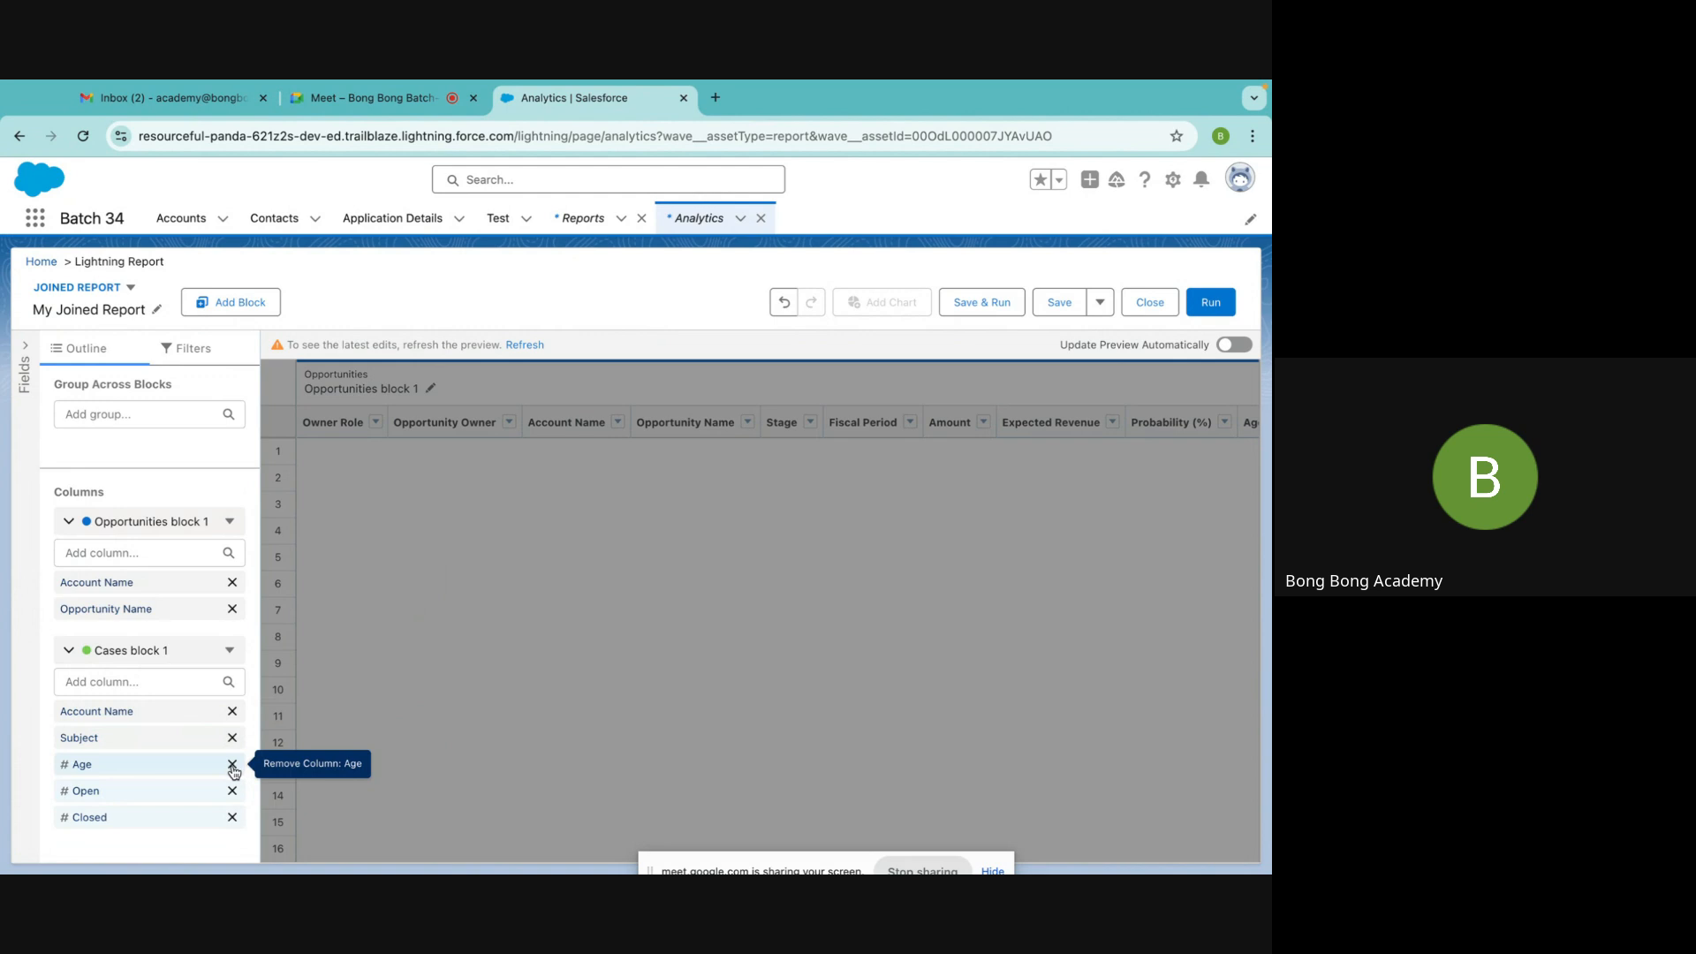
pyautogui.click(231, 765)
pyautogui.click(233, 766)
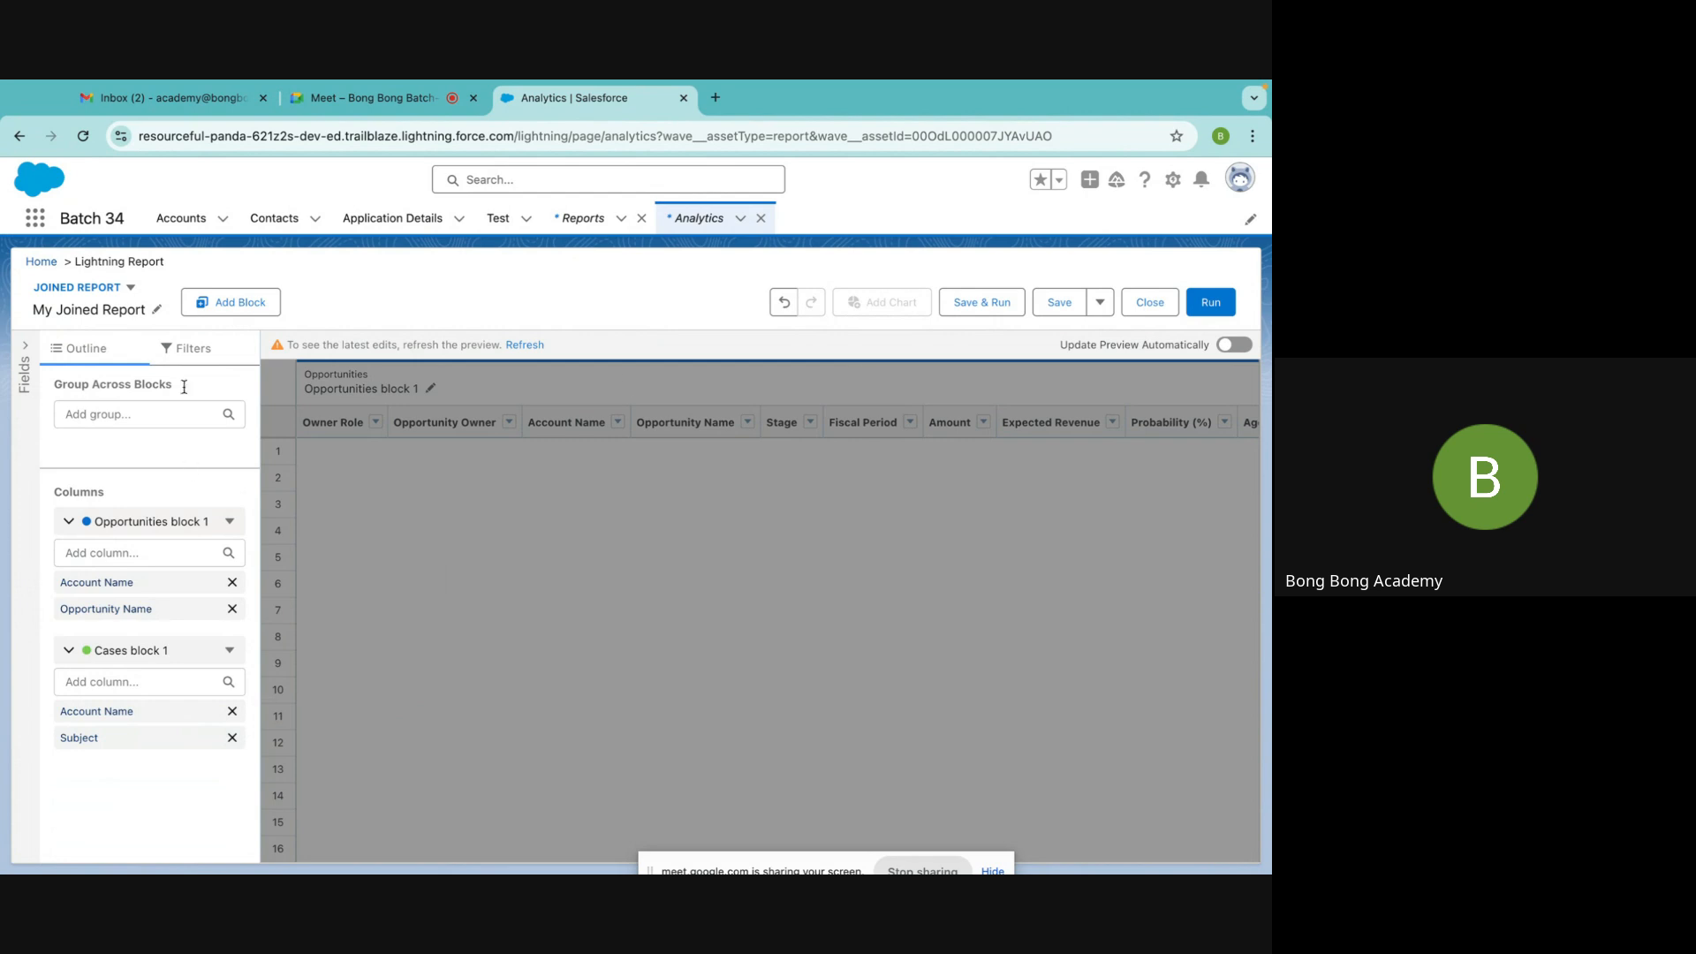
# Find the Activities with Accounts report type among all categories, add it as a block, and move its Account Name column above Subject
pyautogui.click(232, 302)
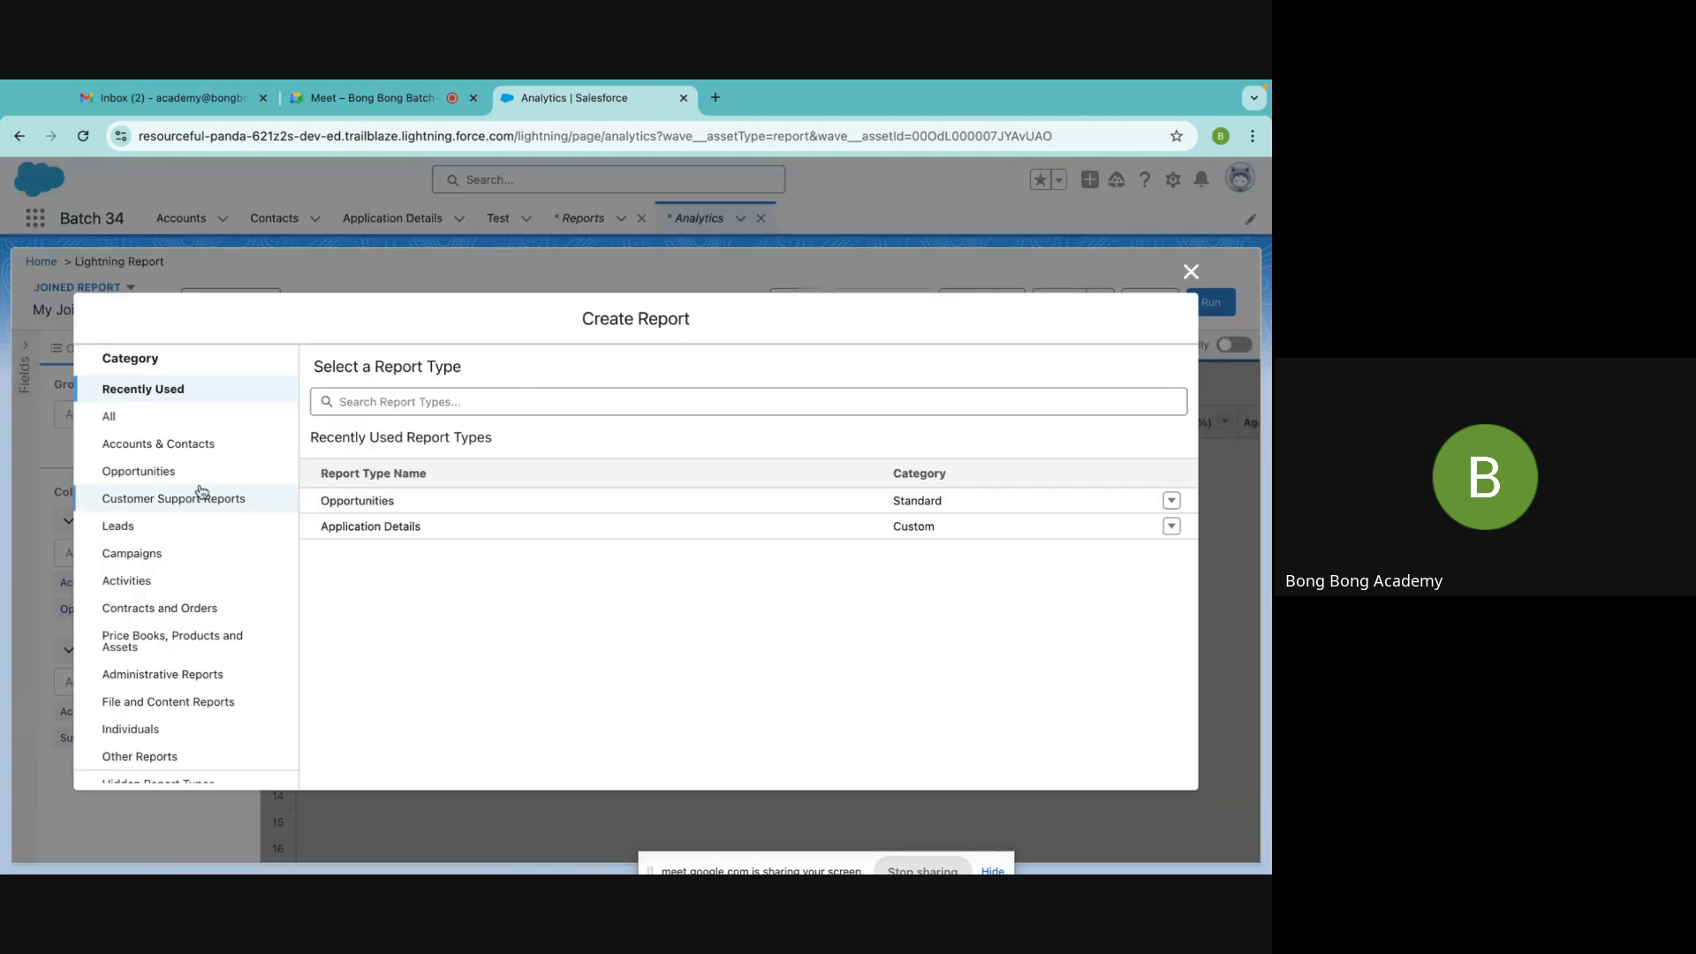
pyautogui.click(428, 402)
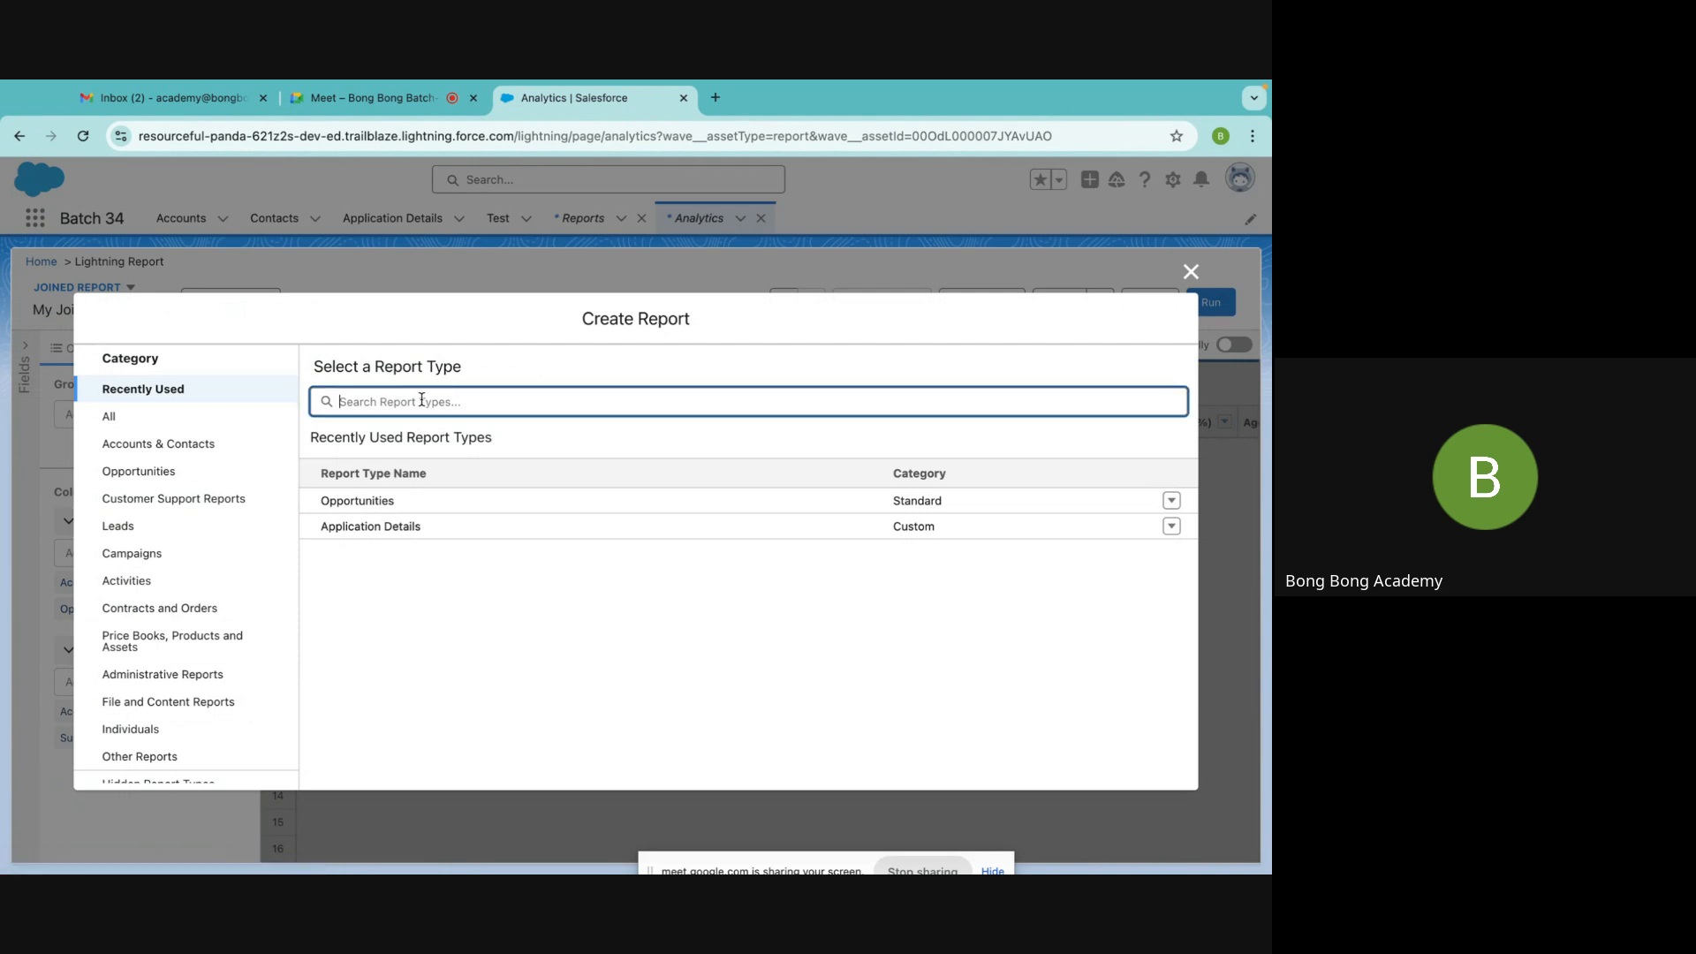
pyautogui.write('cont')
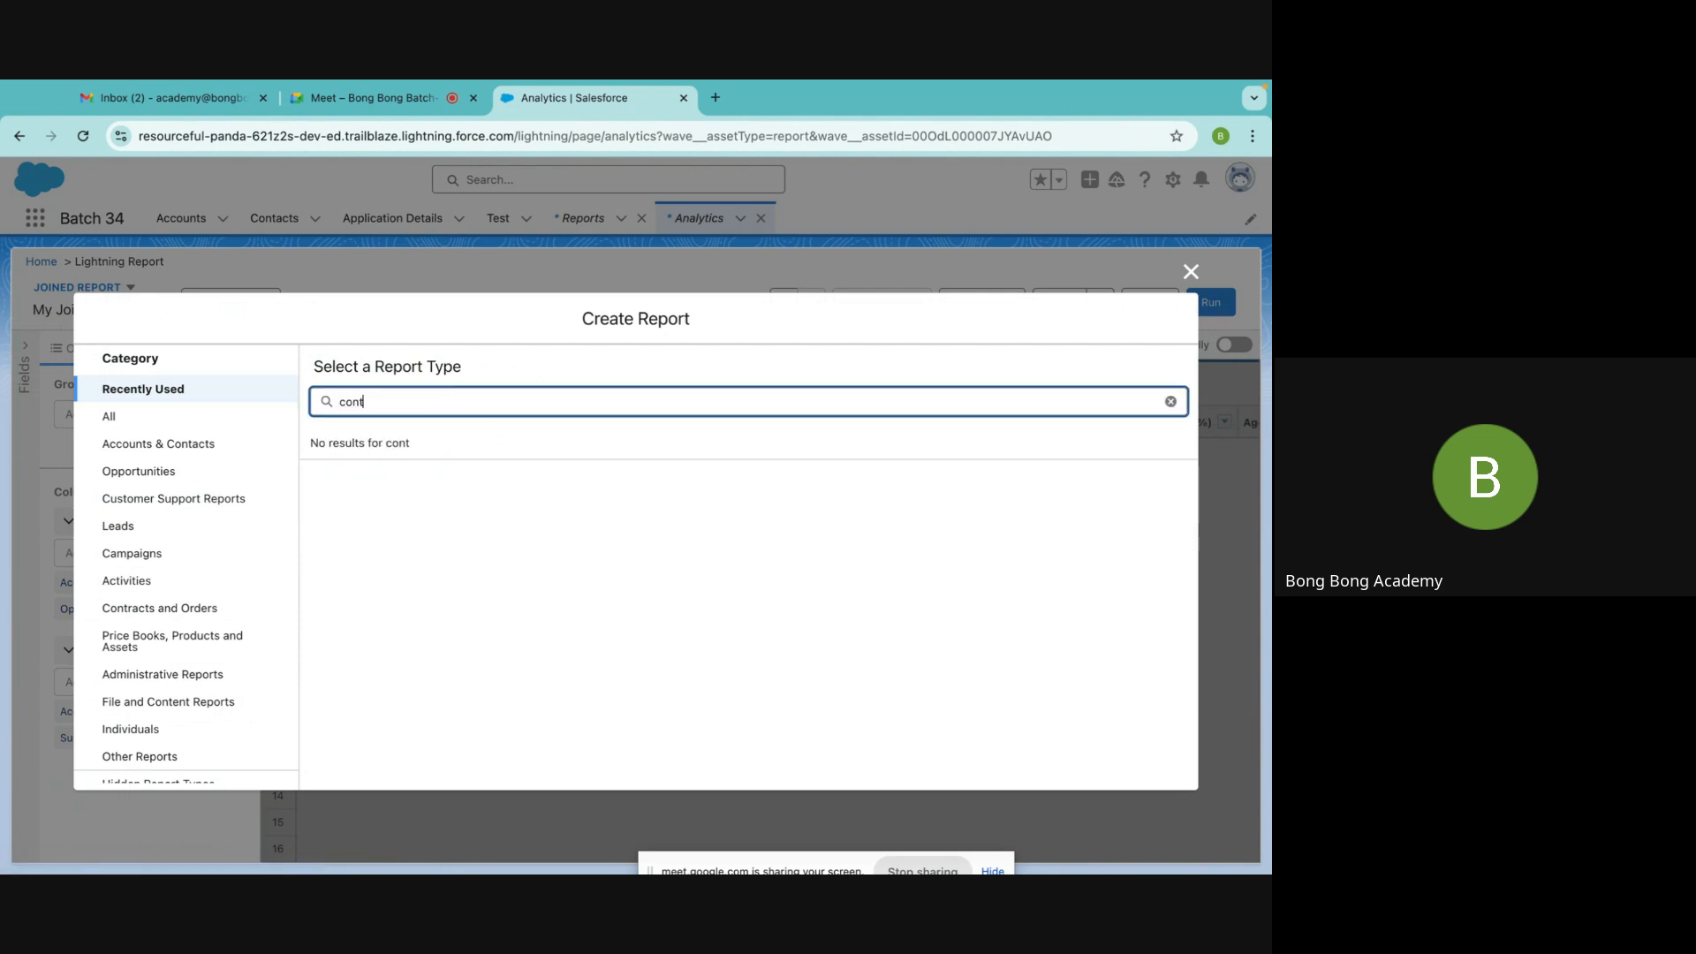
pyautogui.click(217, 418)
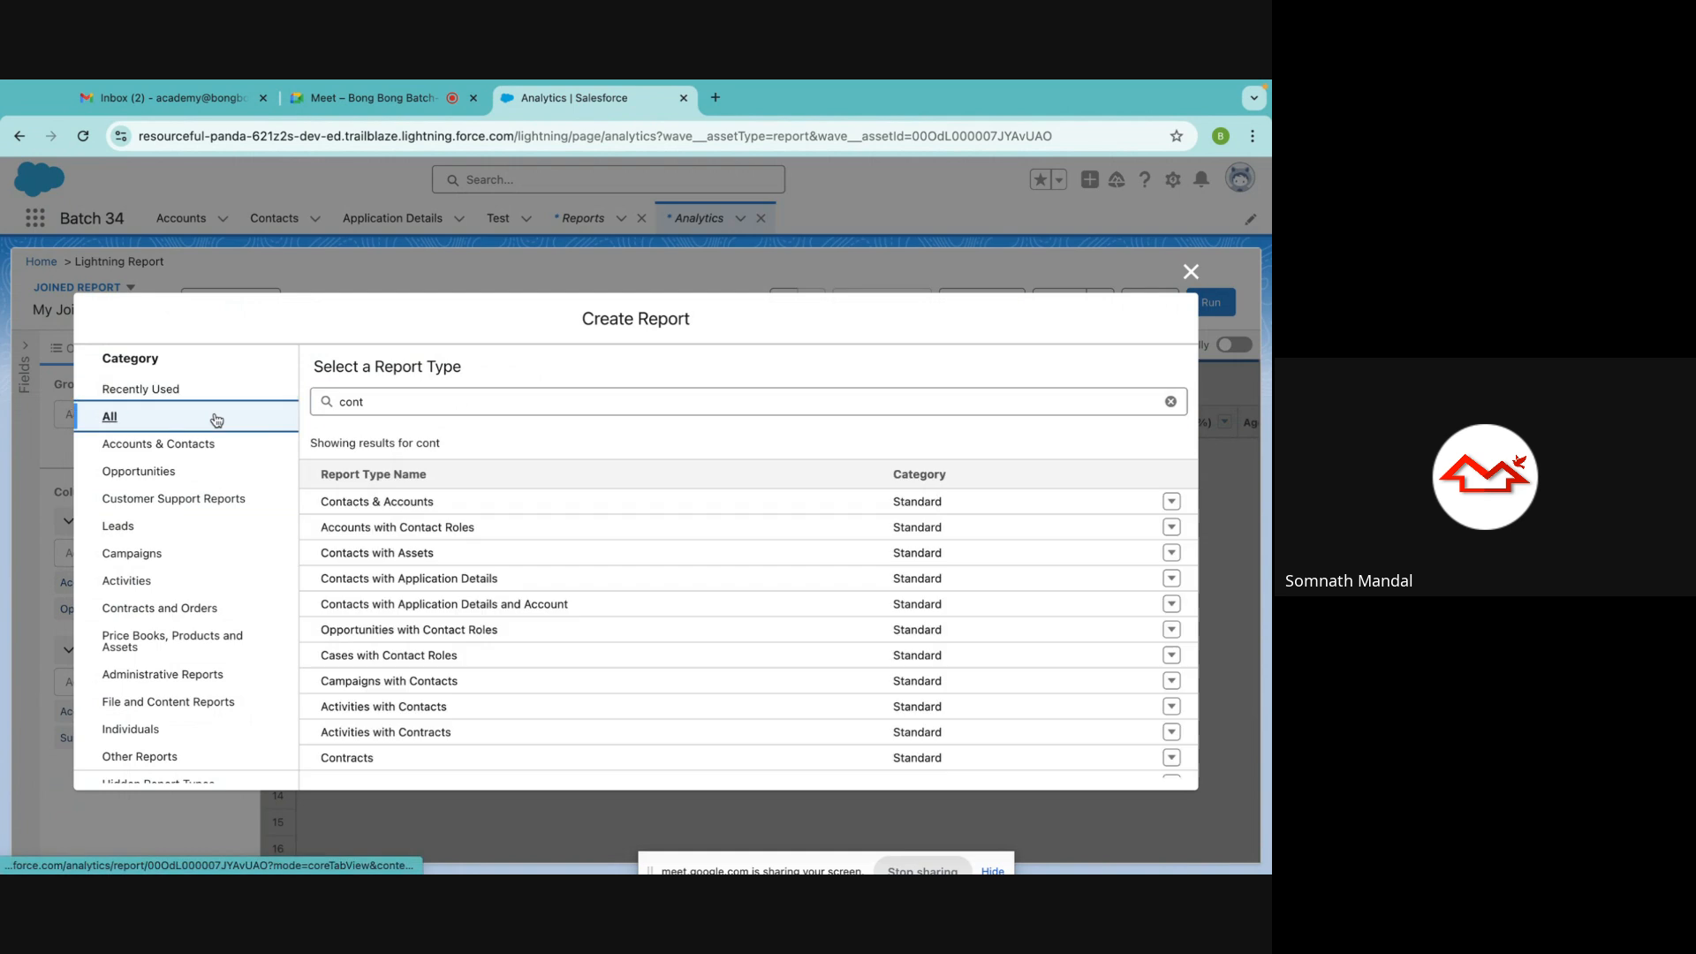
pyautogui.click(446, 407)
pyautogui.write('act')
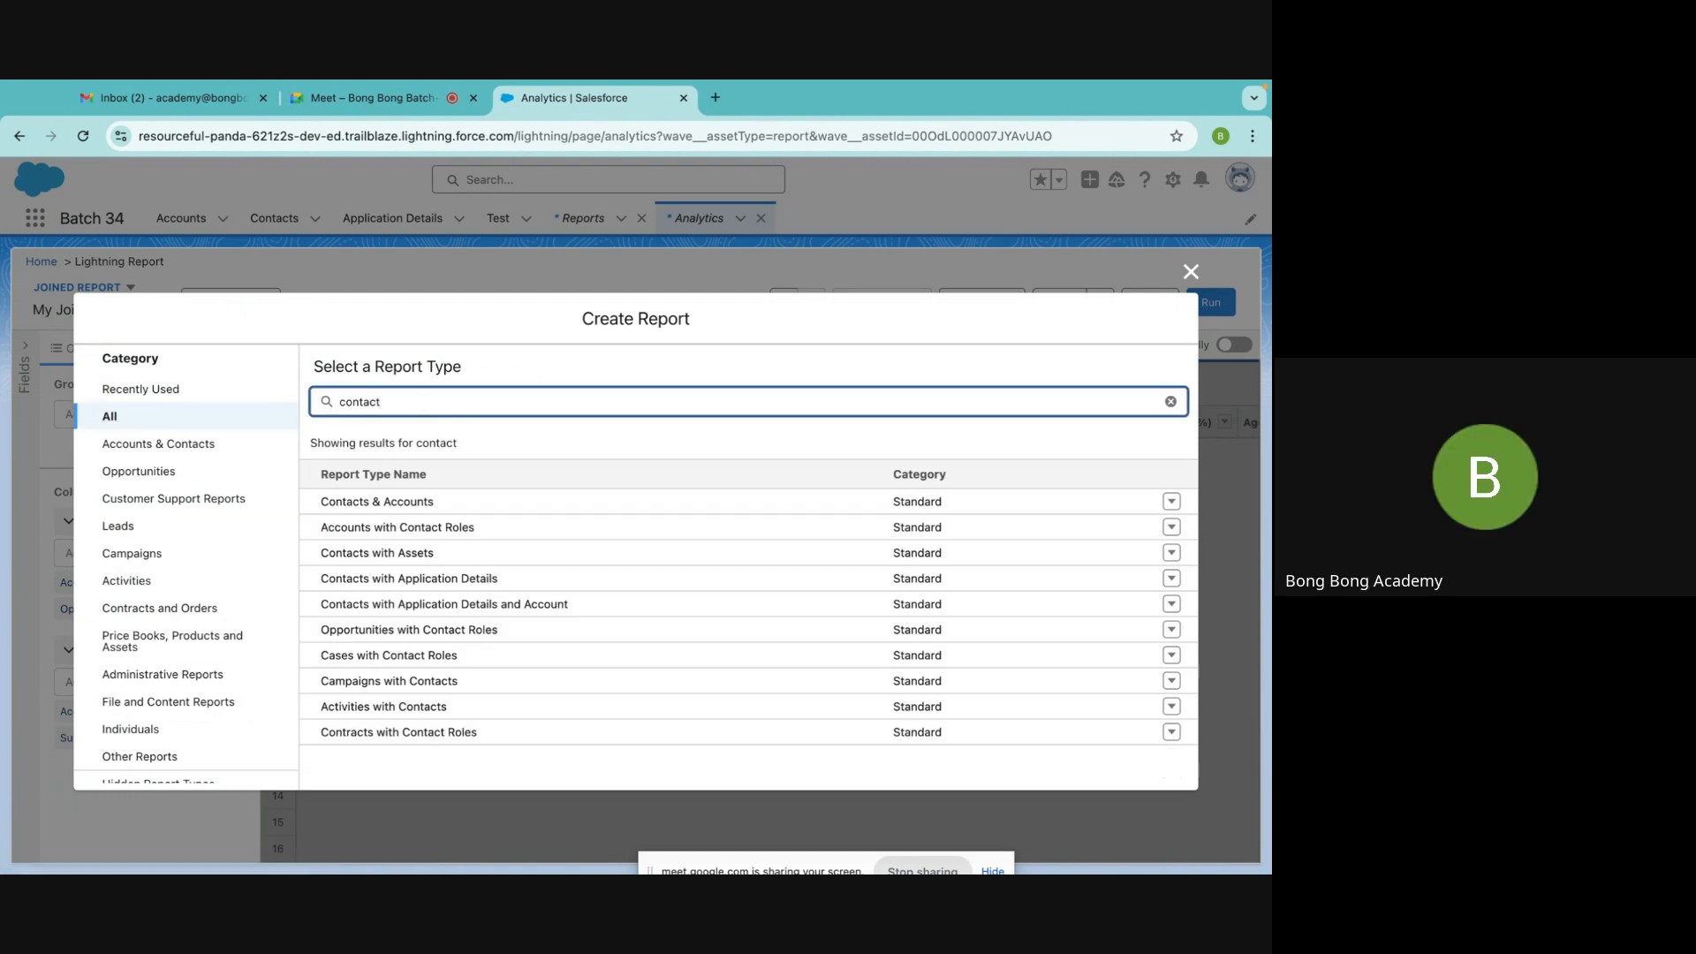
pyautogui.press('BackSpace')
pyautogui.press('BackSpace')
pyautogui.press('BackSpace')
pyautogui.press('BackSpace')
pyautogui.press('BackSpace')
pyautogui.press('BackSpace')
pyautogui.write('actr')
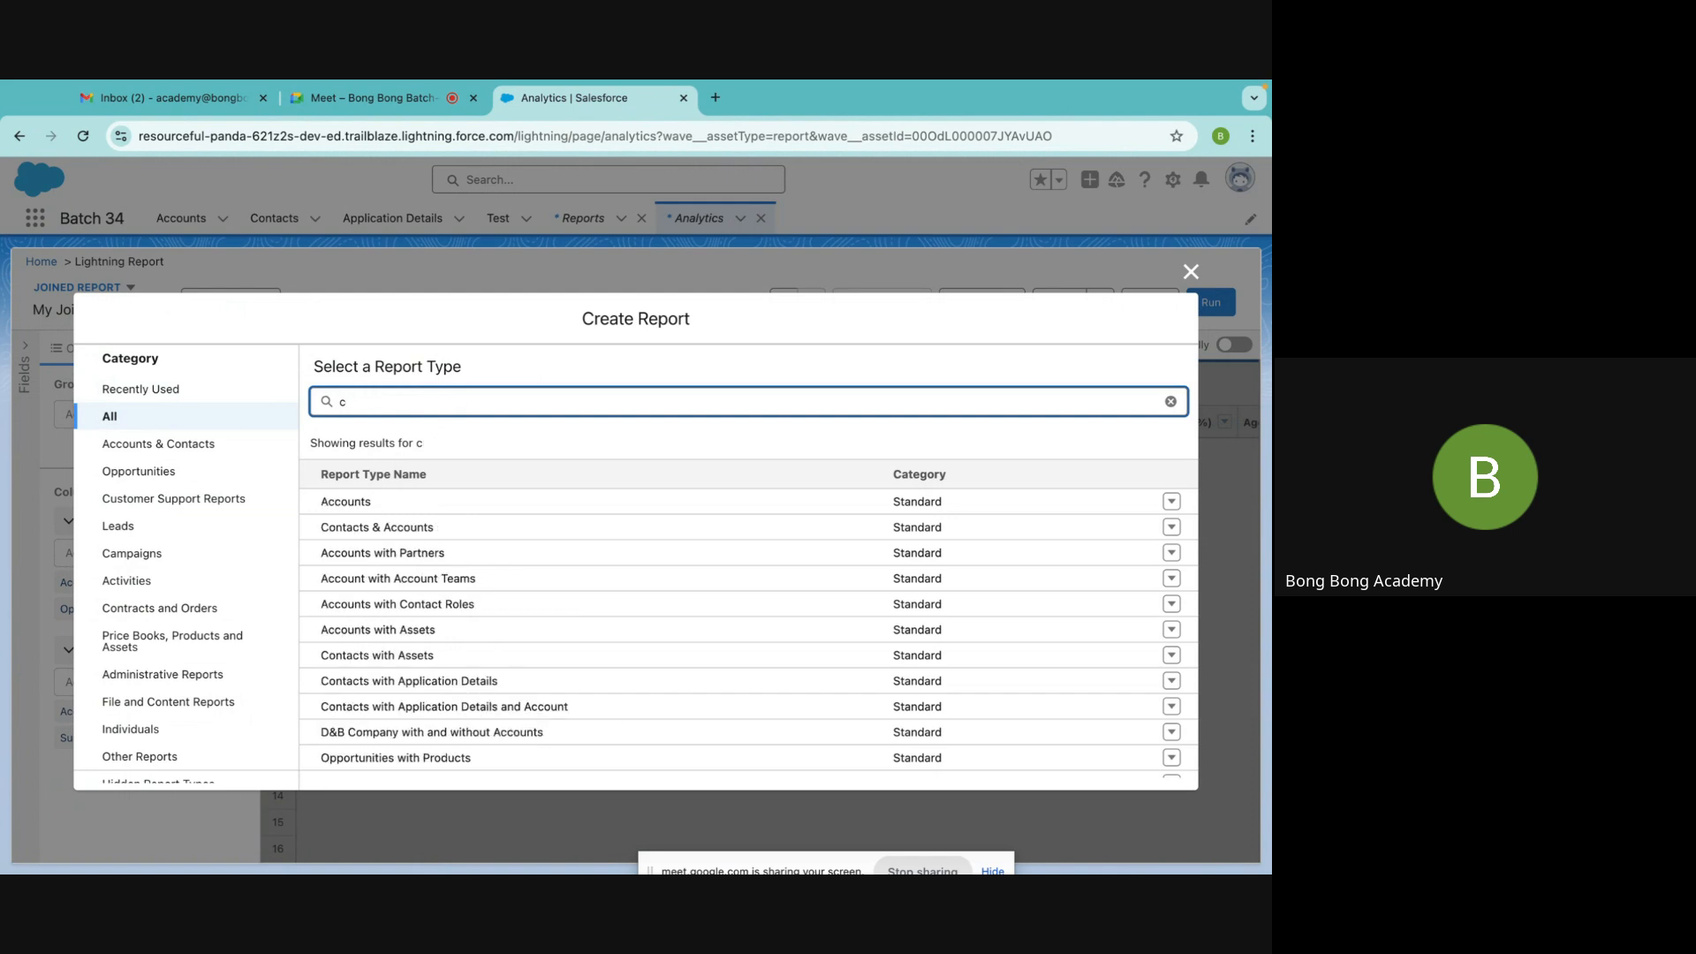
pyautogui.press('BackSpace')
pyautogui.write('i')
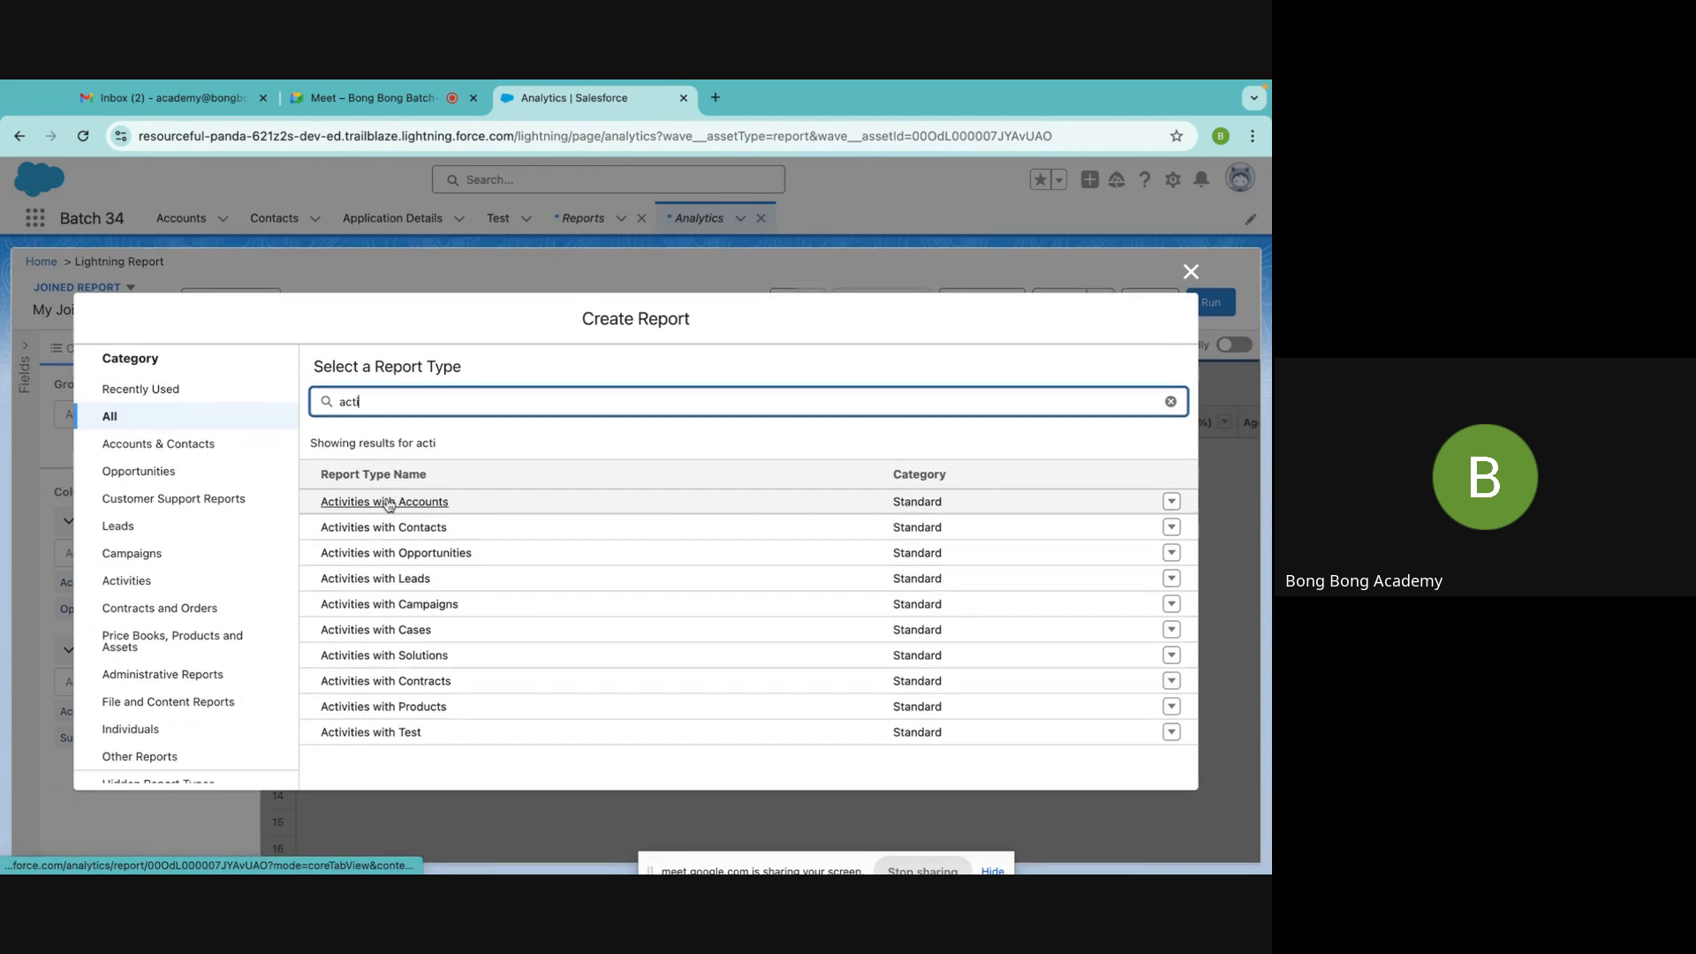
pyautogui.click(382, 509)
pyautogui.click(974, 519)
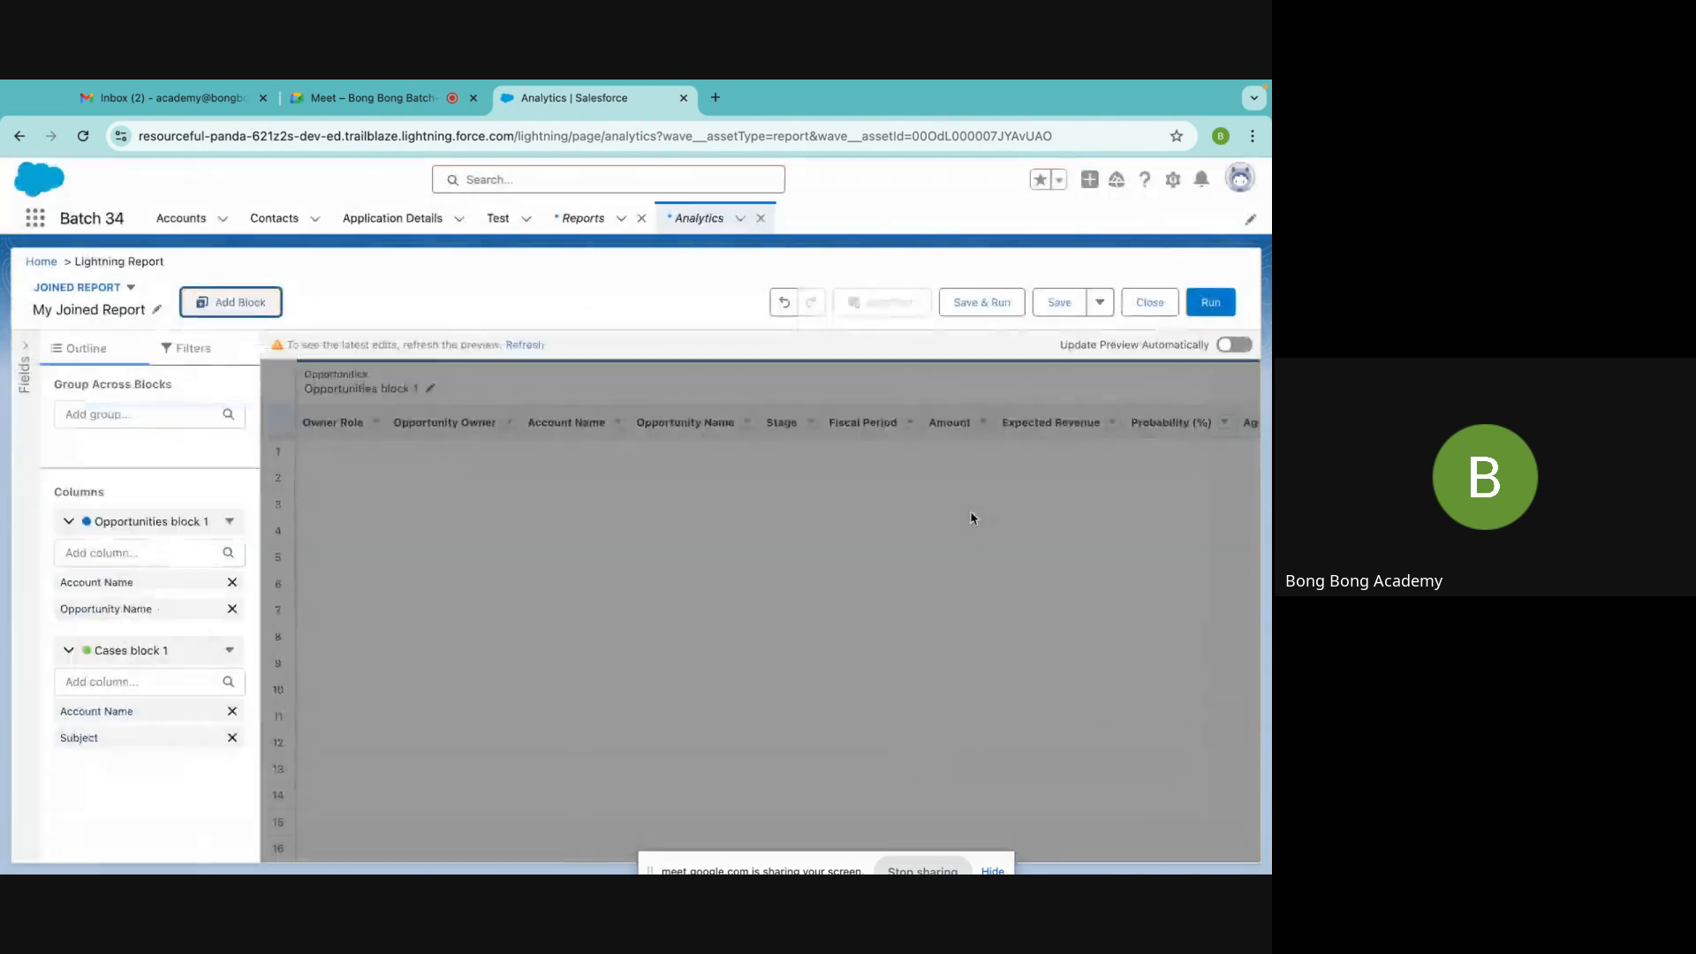
pyautogui.scroll(-1, 132, 826)
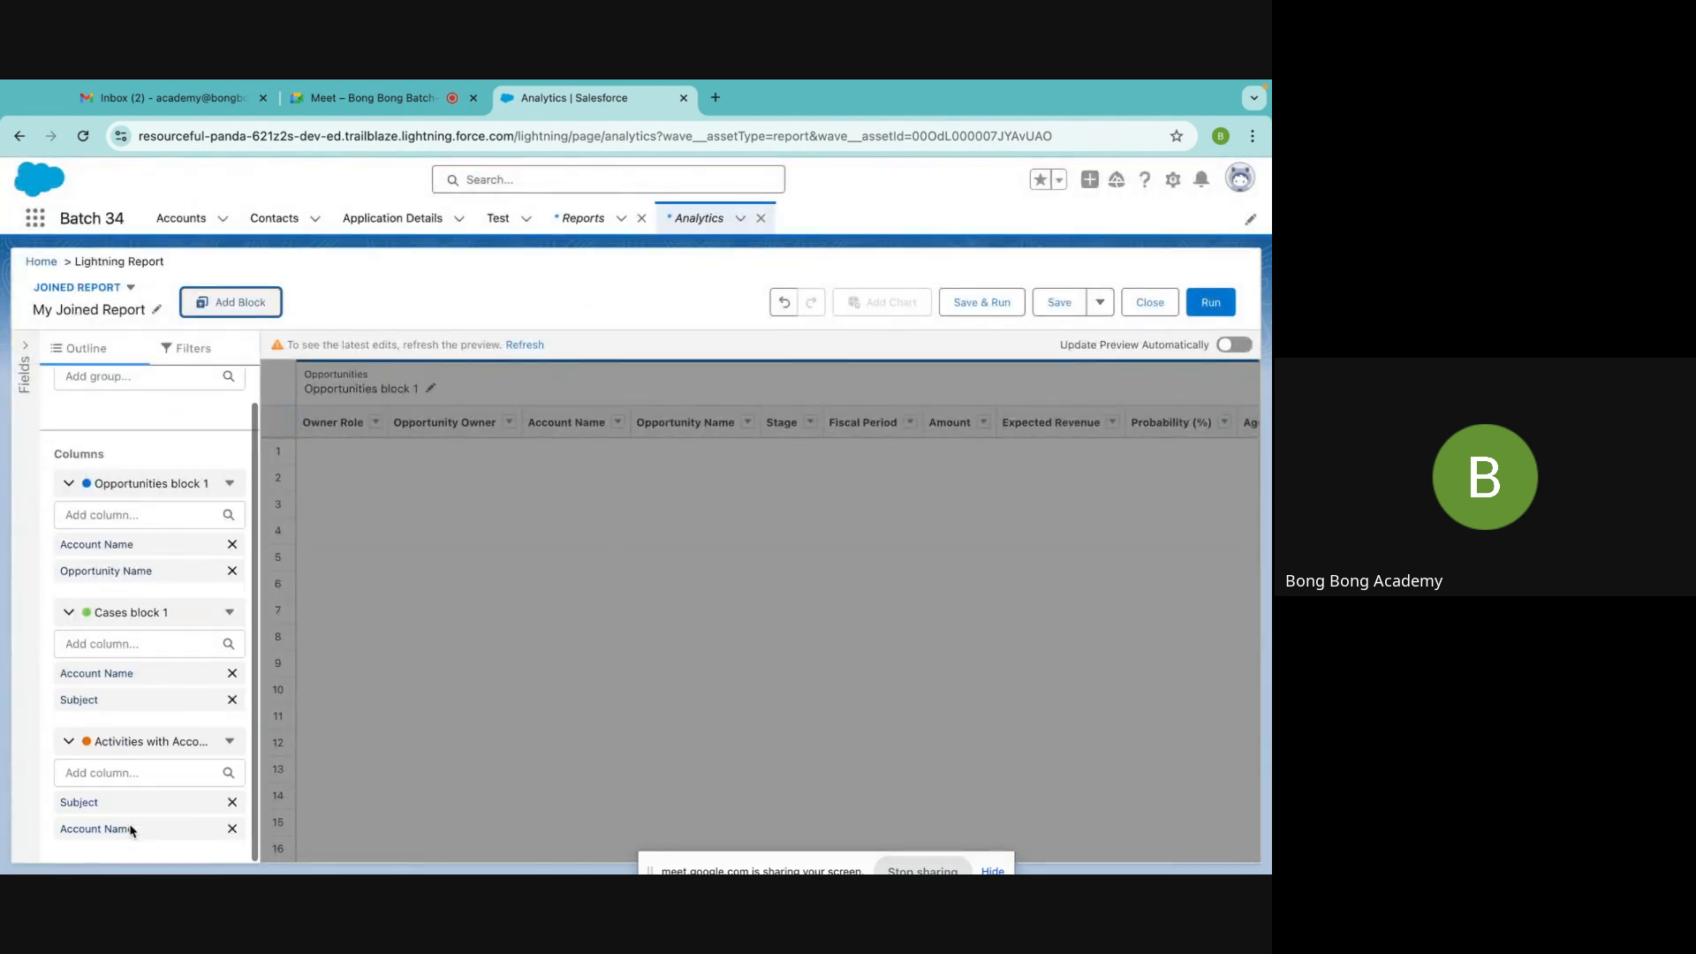
pyautogui.moveTo(137, 828); pyautogui.dragTo(137, 801)
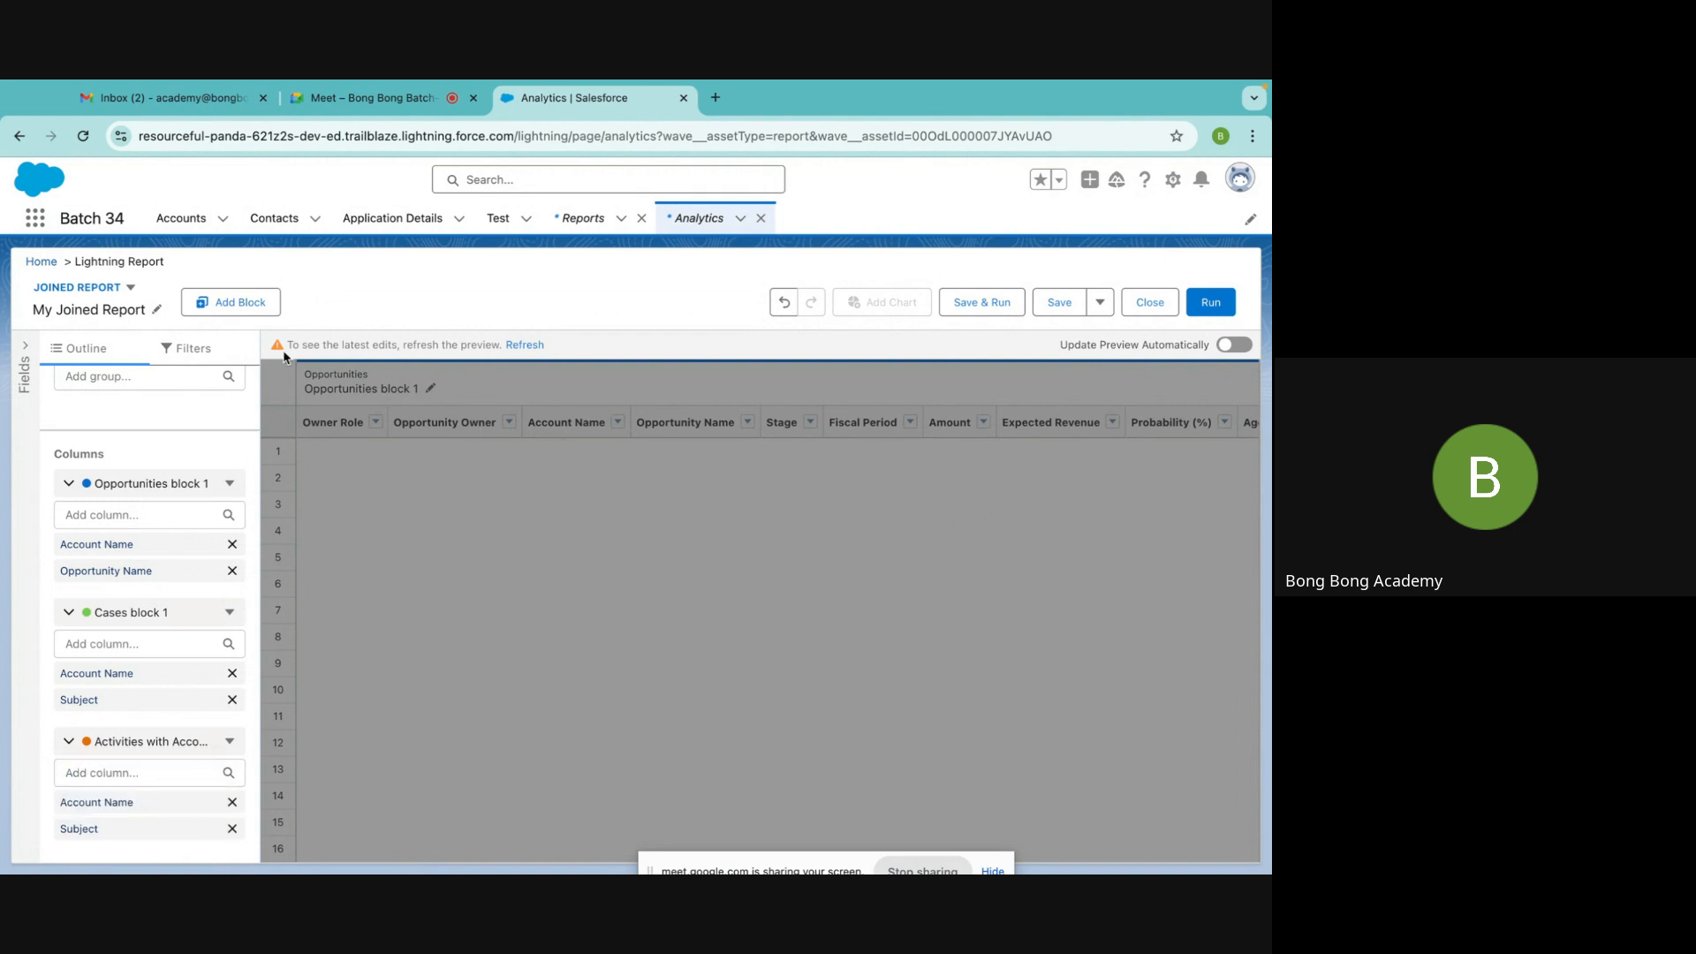
# Search the report types for "contact", add Contacts & Accounts as a block with default columns, and save and run the report
pyautogui.click(227, 302)
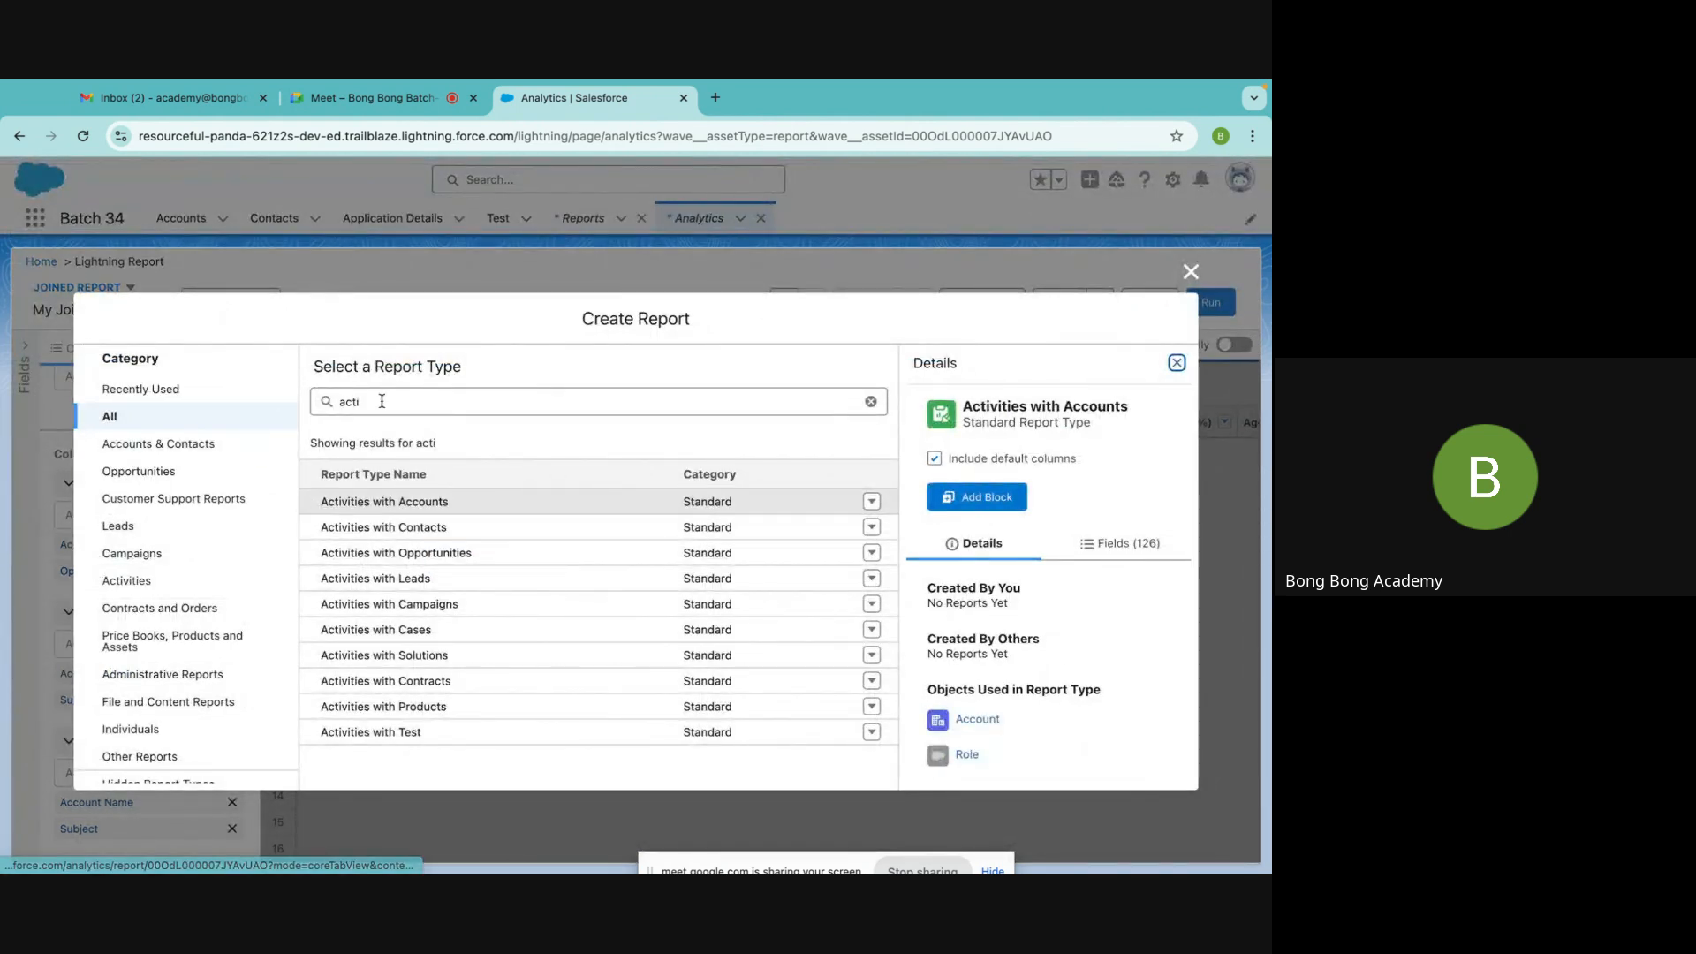
pyautogui.moveTo(382, 401); pyautogui.dragTo(154, 399)
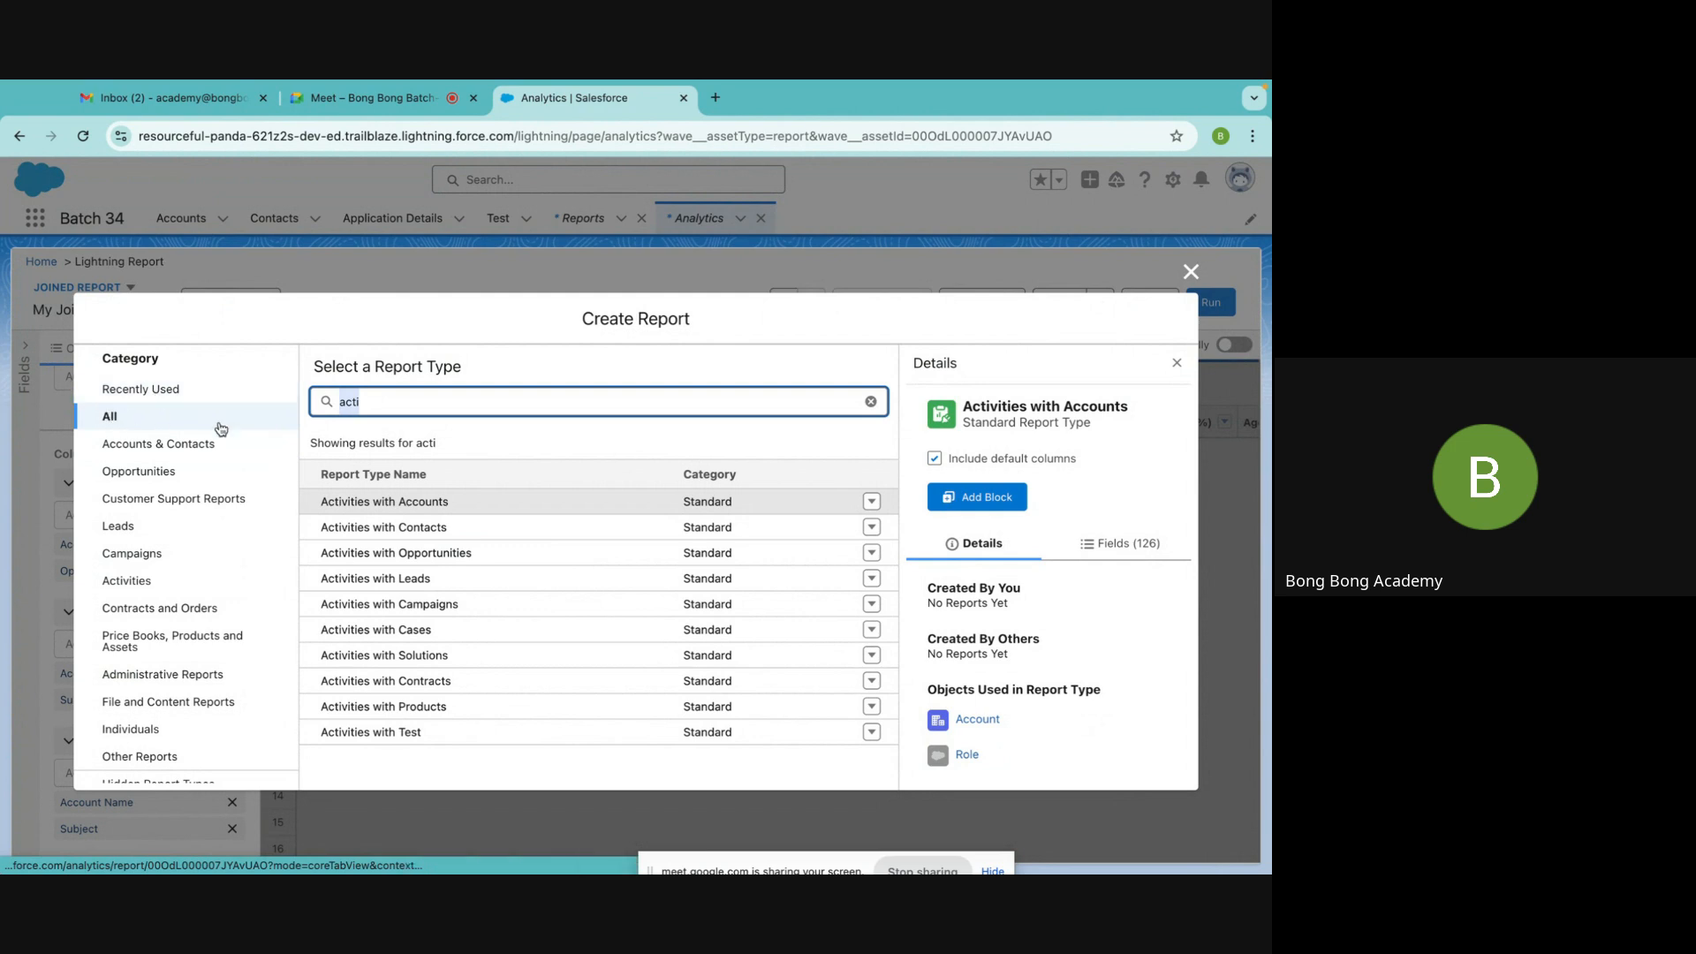
pyautogui.write('contact')
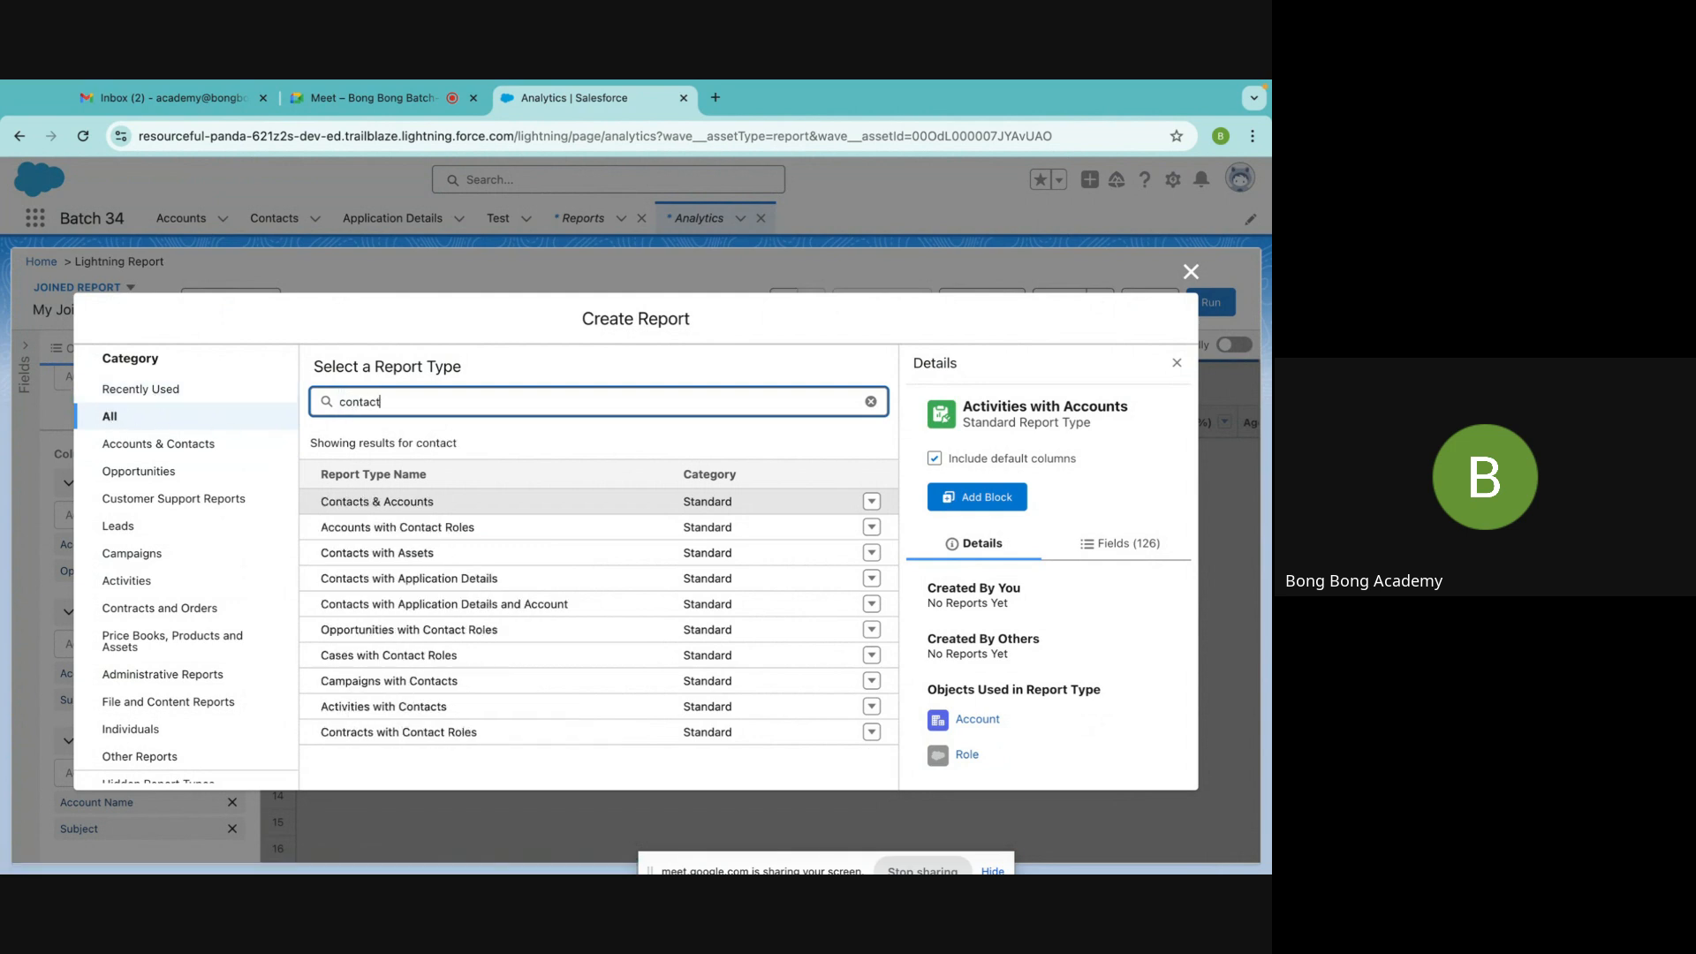
pyautogui.click(371, 501)
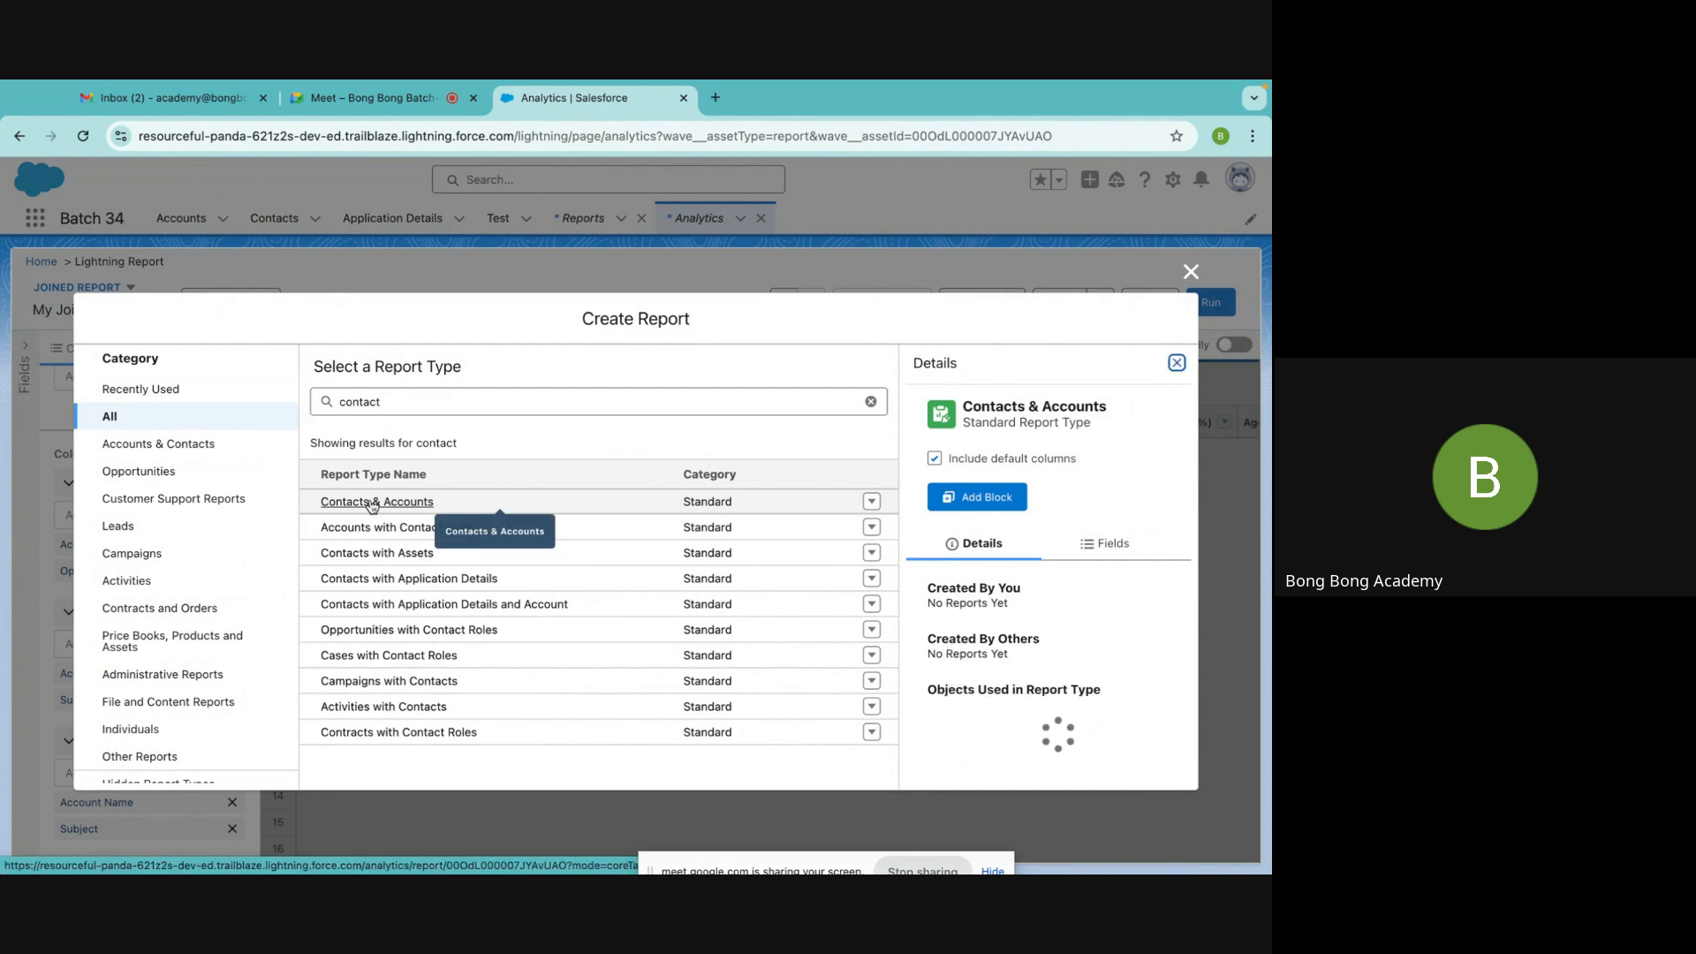
pyautogui.click(964, 521)
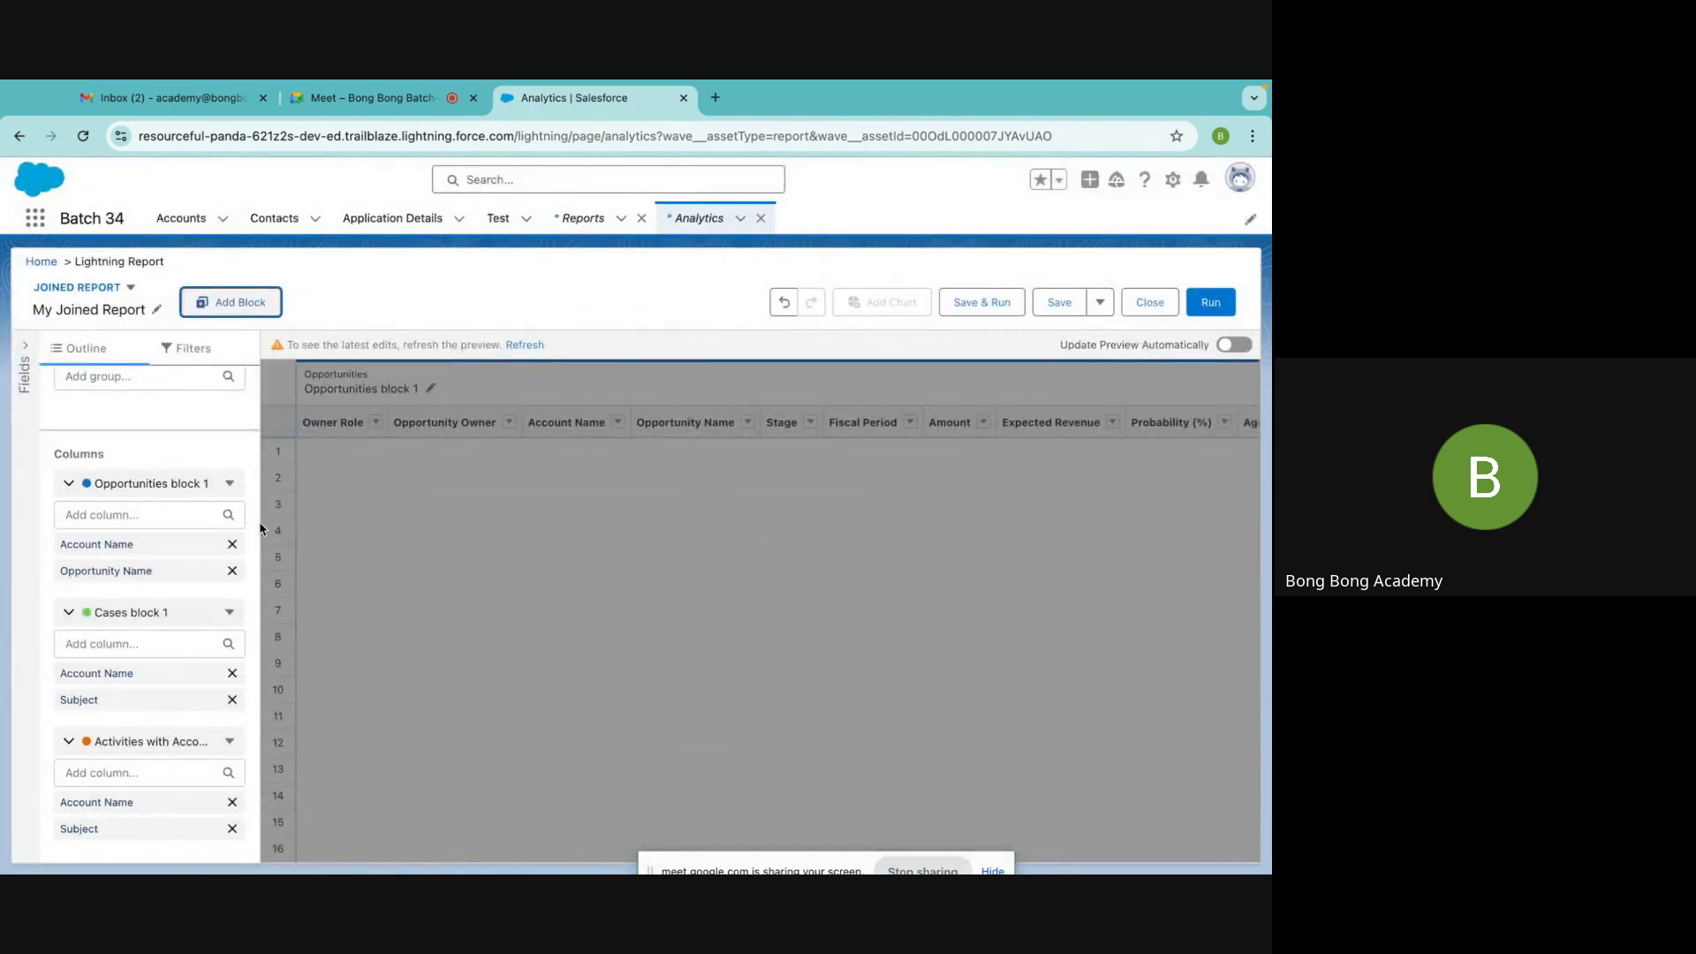
pyautogui.click(980, 304)
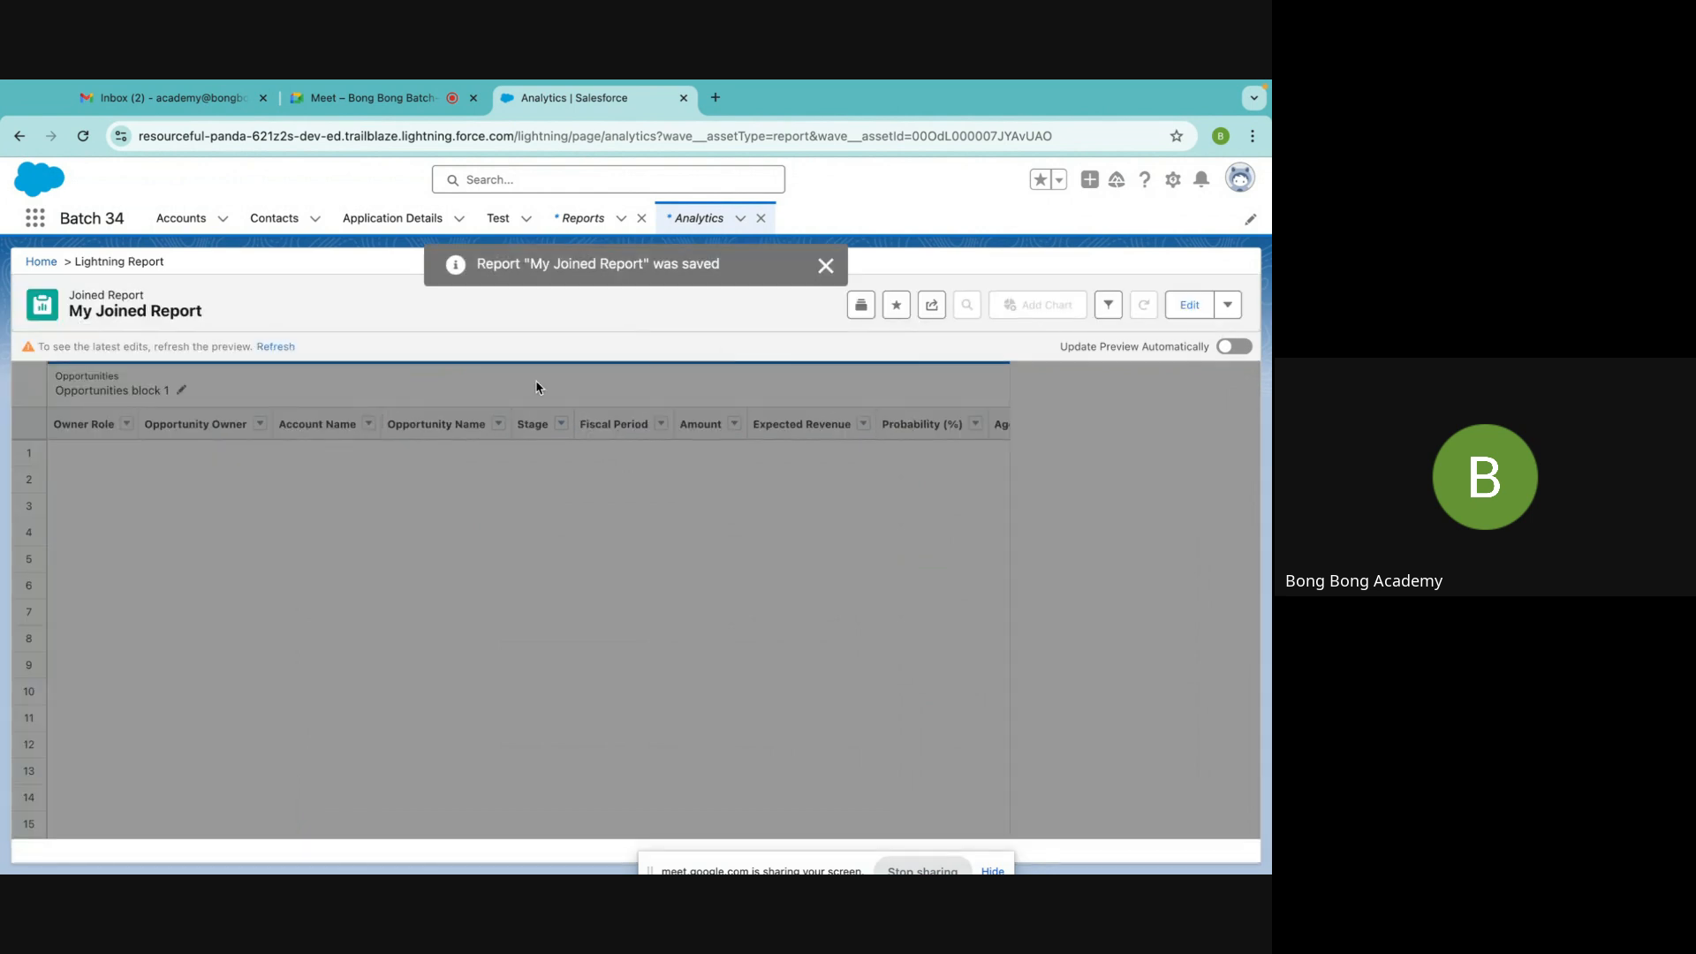
# Refresh the joined report's preview and look across the columns of all four blocks
pyautogui.click(279, 348)
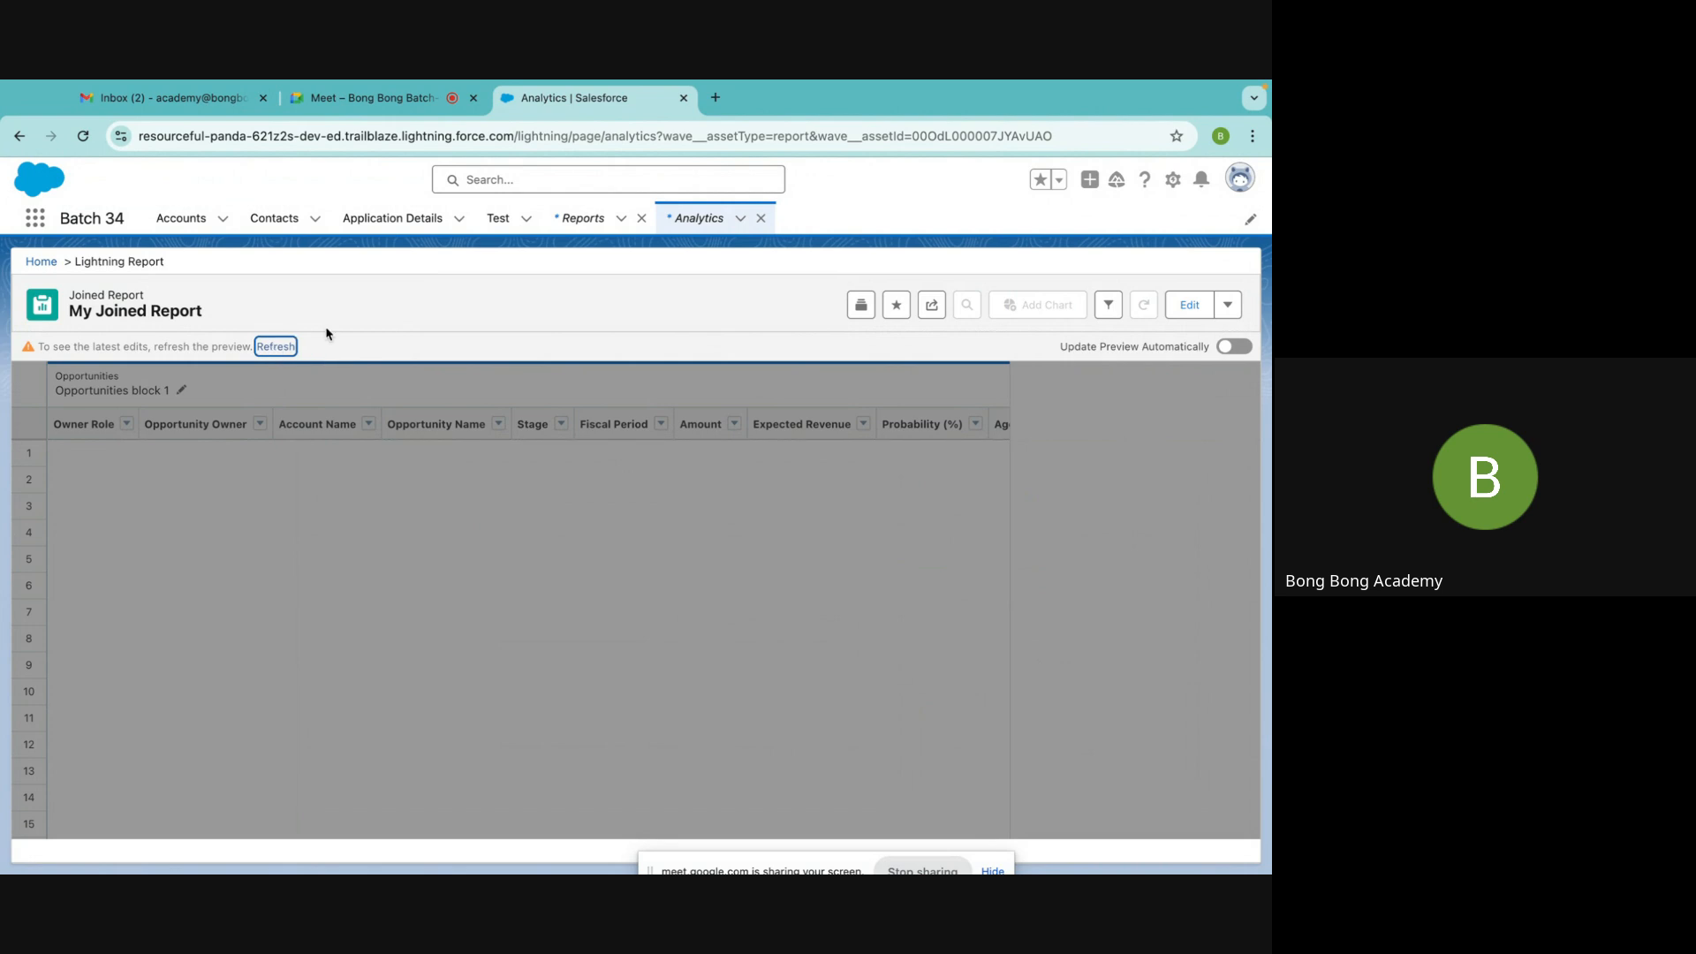
pyautogui.click(1227, 309)
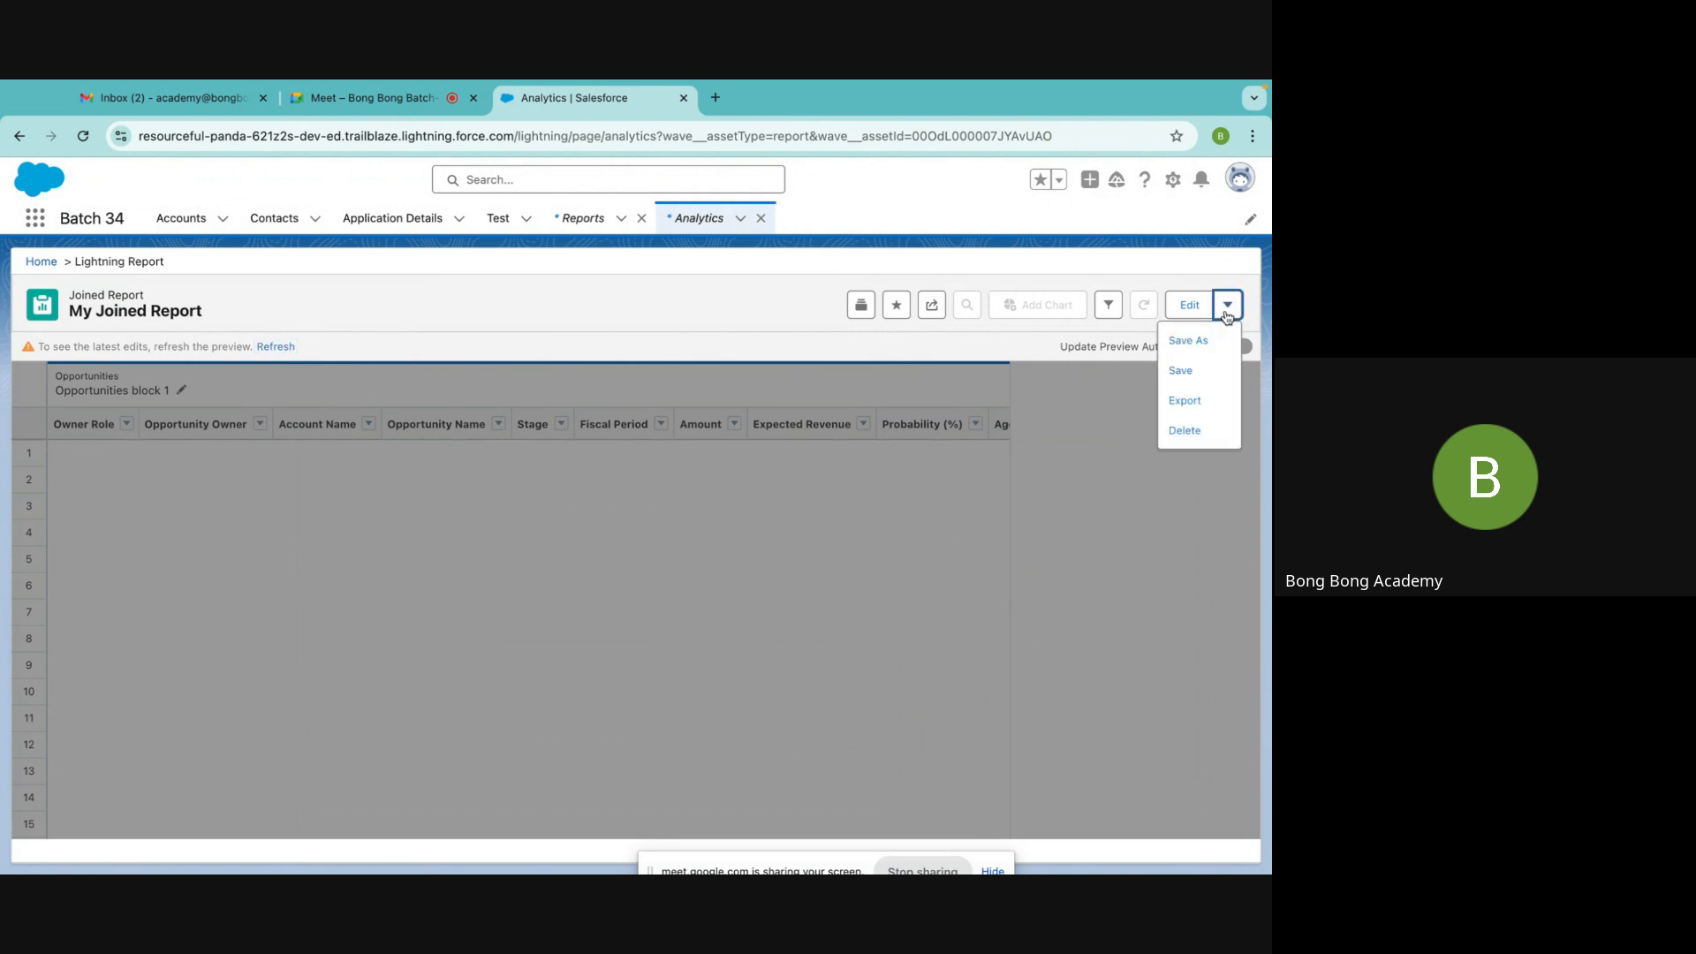
pyautogui.click(627, 306)
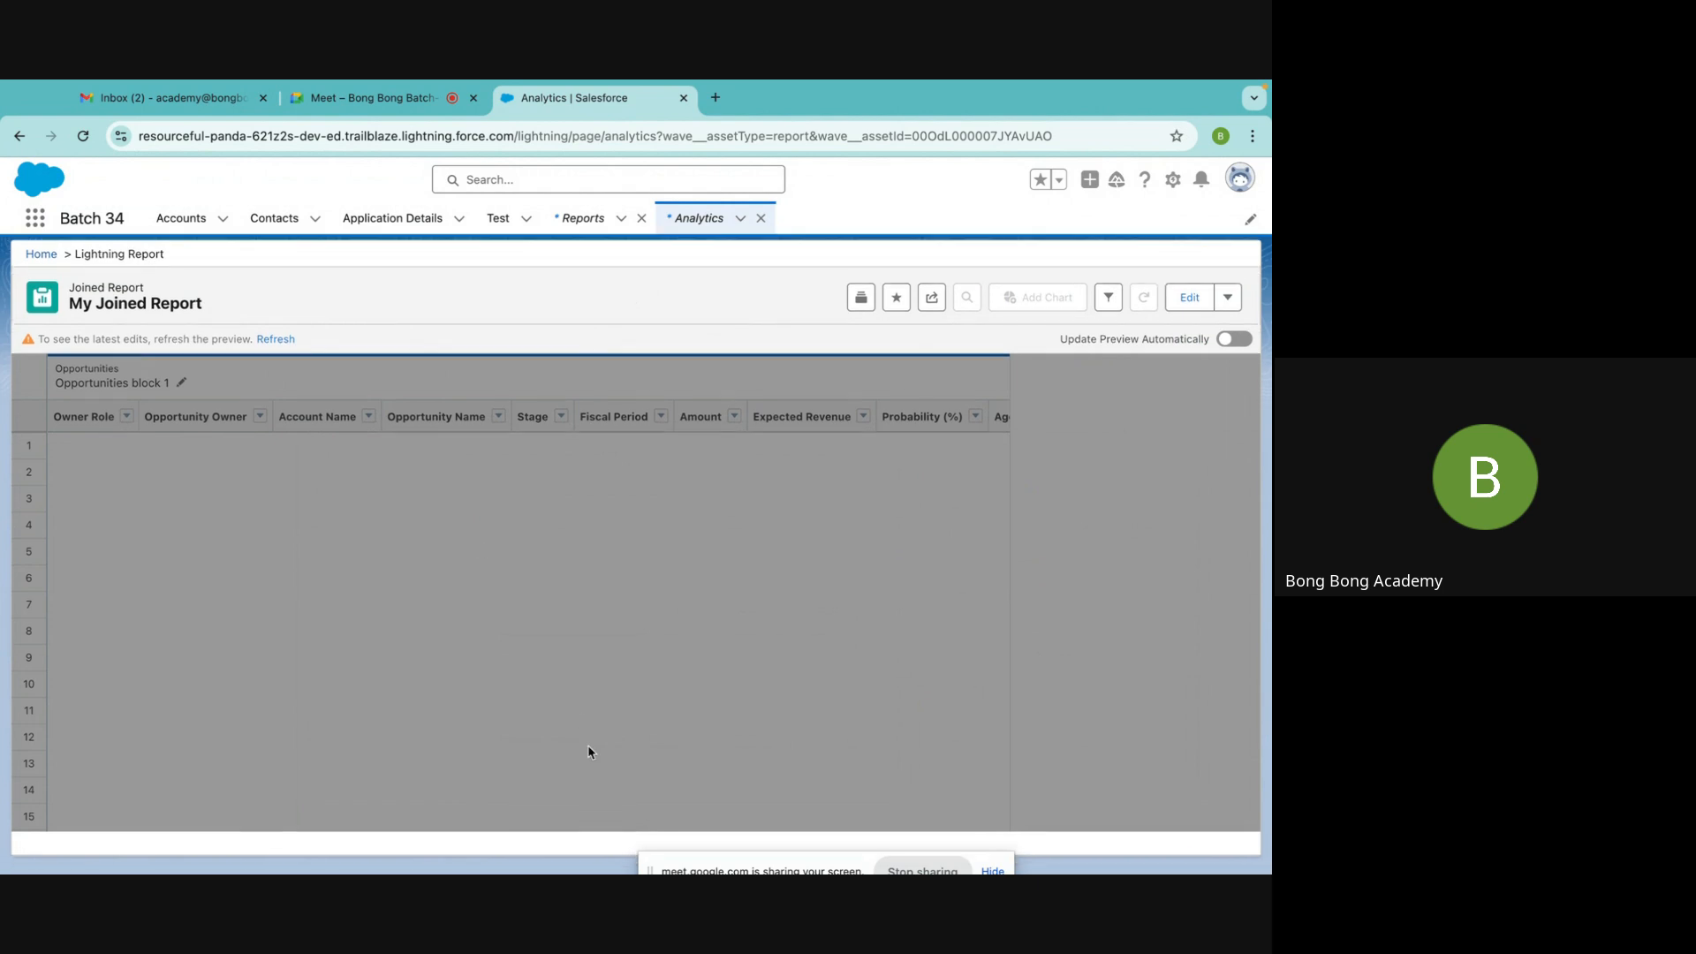
pyautogui.click(281, 346)
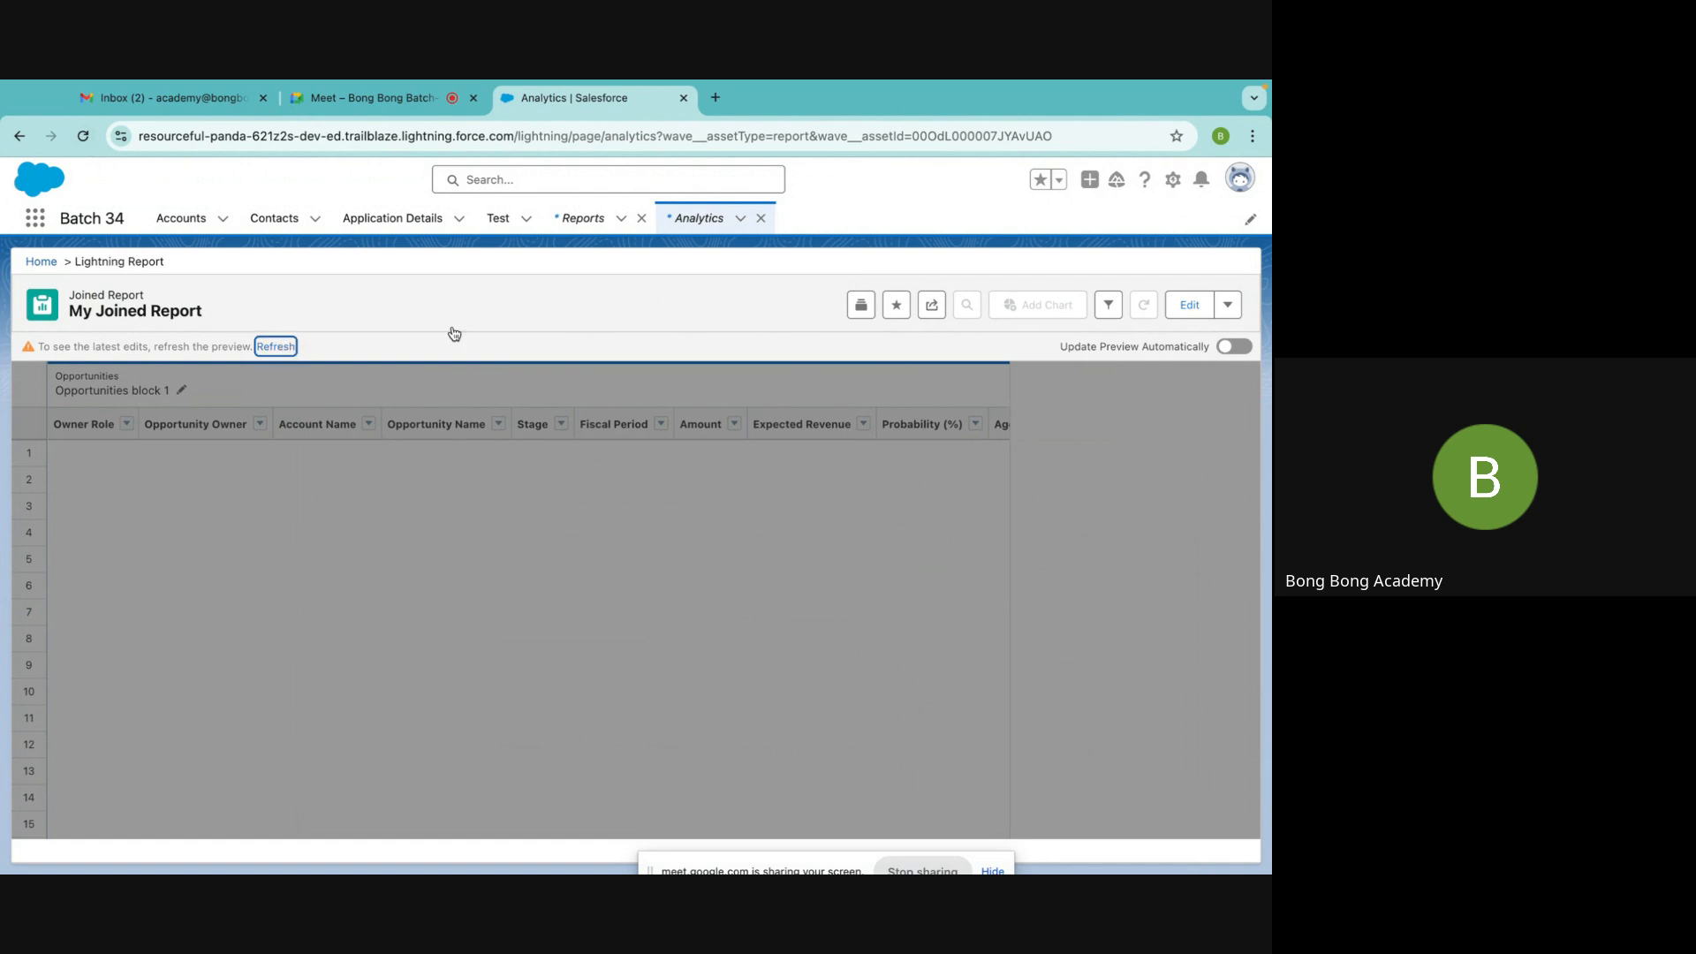
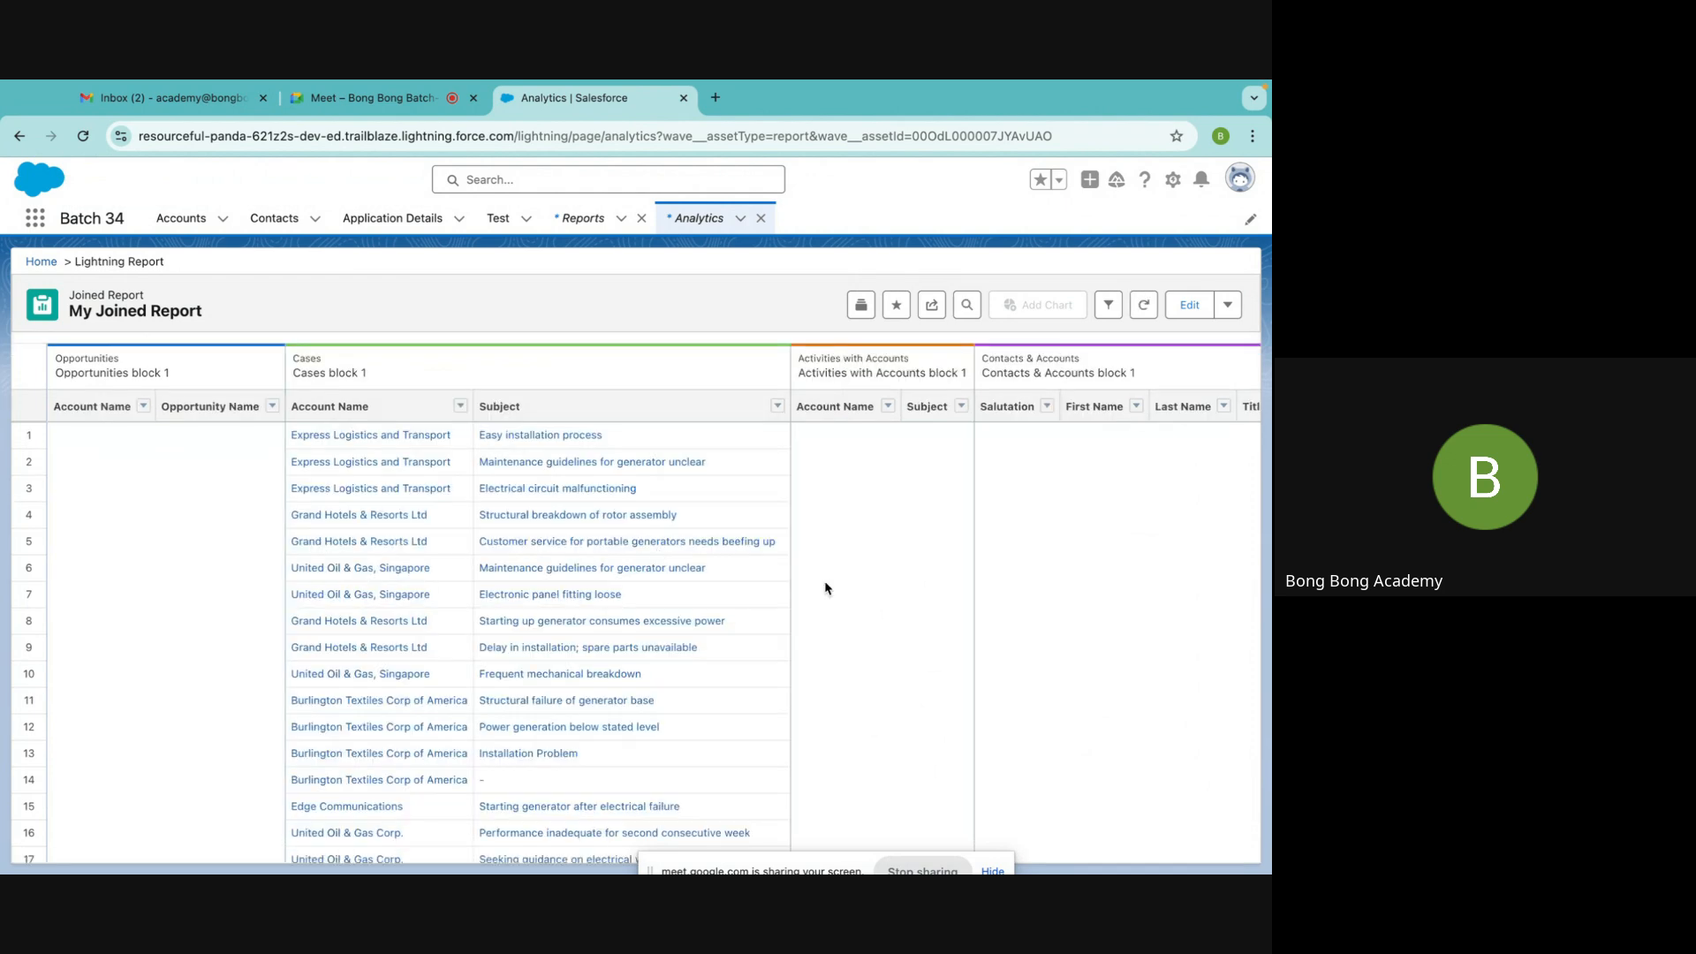
pyautogui.hscroll(10, 933, 616)
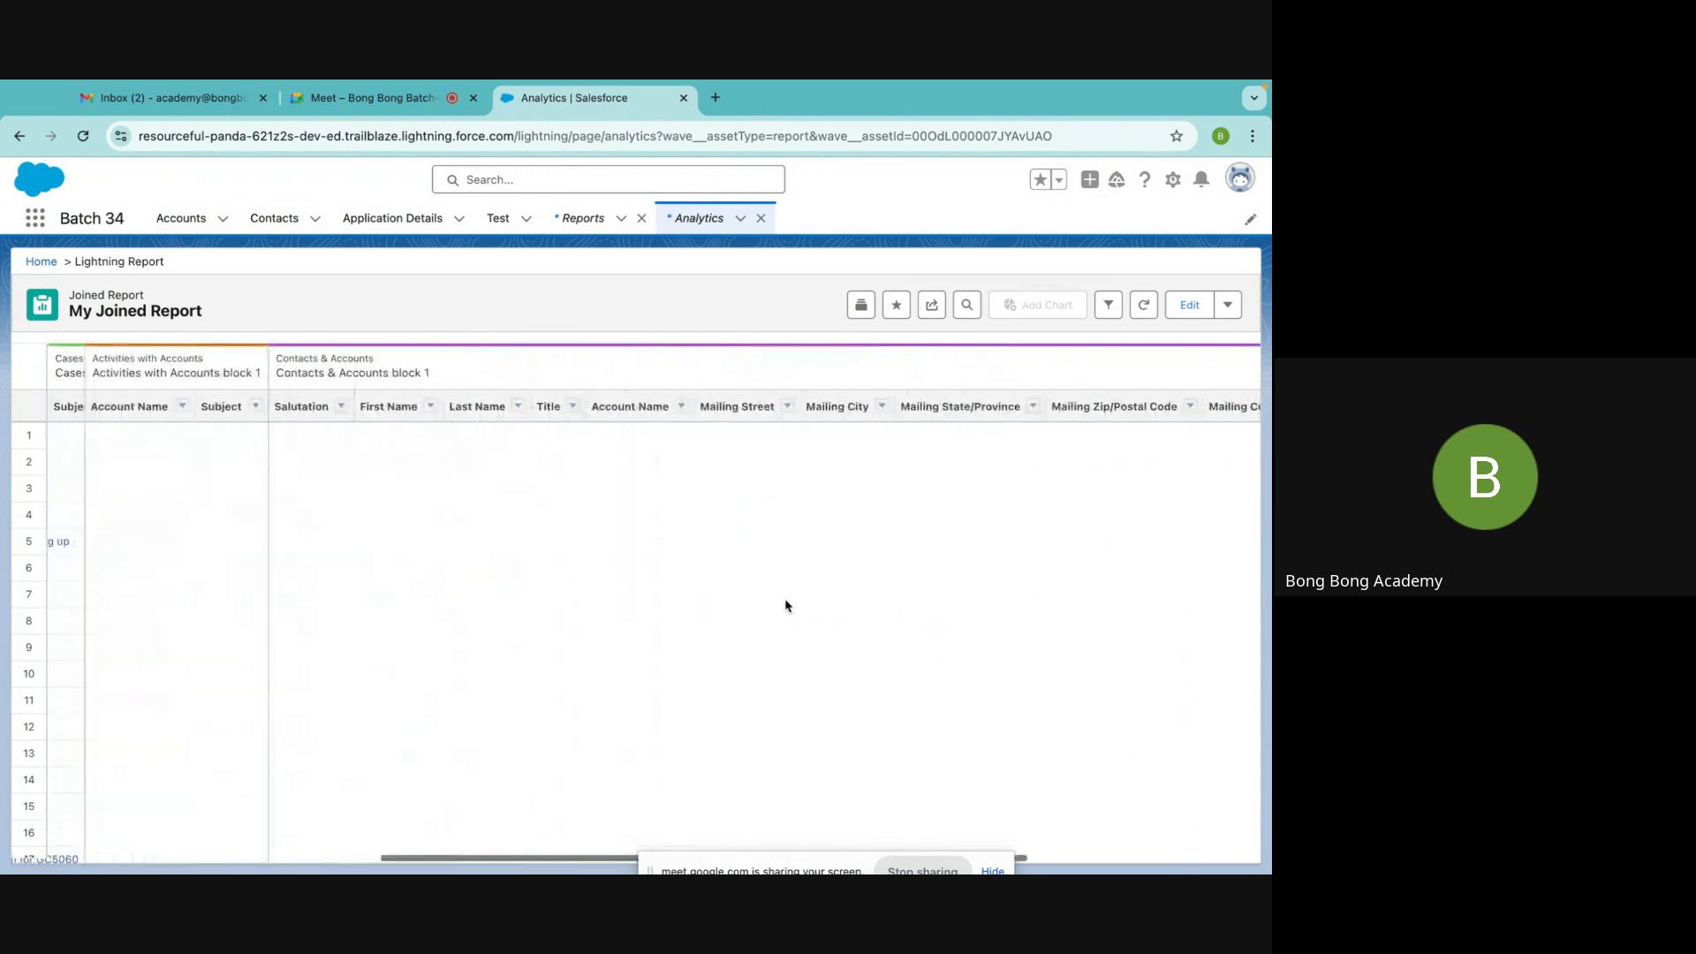
pyautogui.hscroll(5, 766, 602)
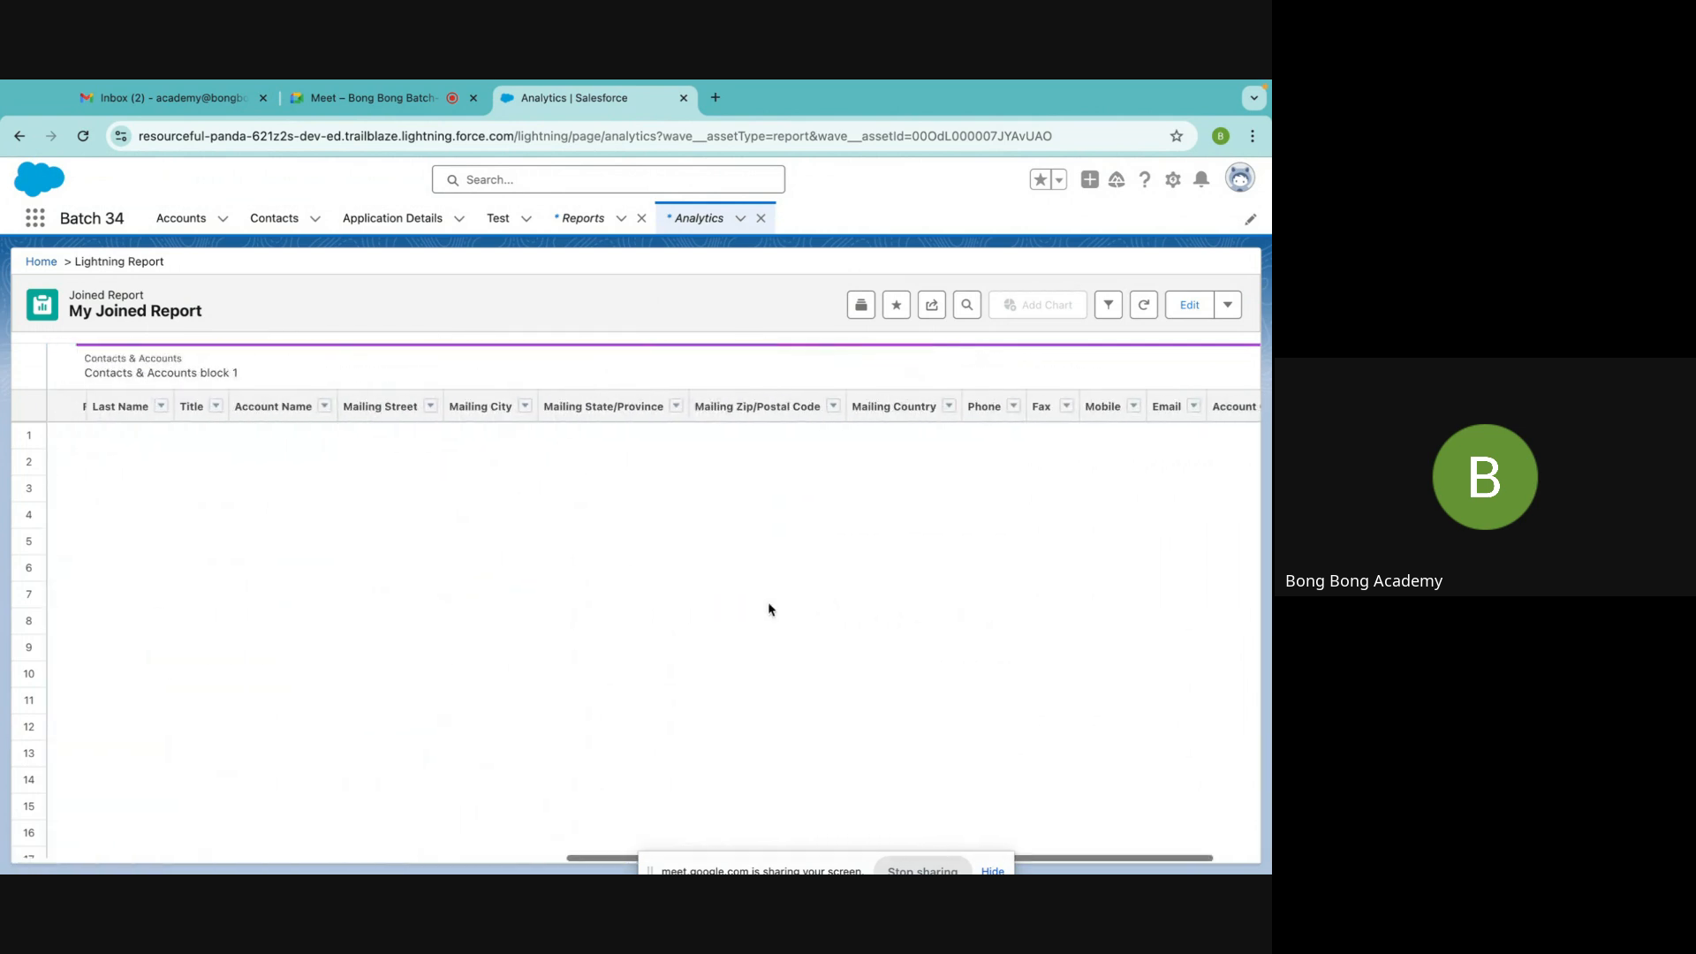
pyautogui.hscroll(-15, 777, 591)
# Edit the report and move Account Name above Salutation in the Contacts & Accounts block
pyautogui.click(1189, 305)
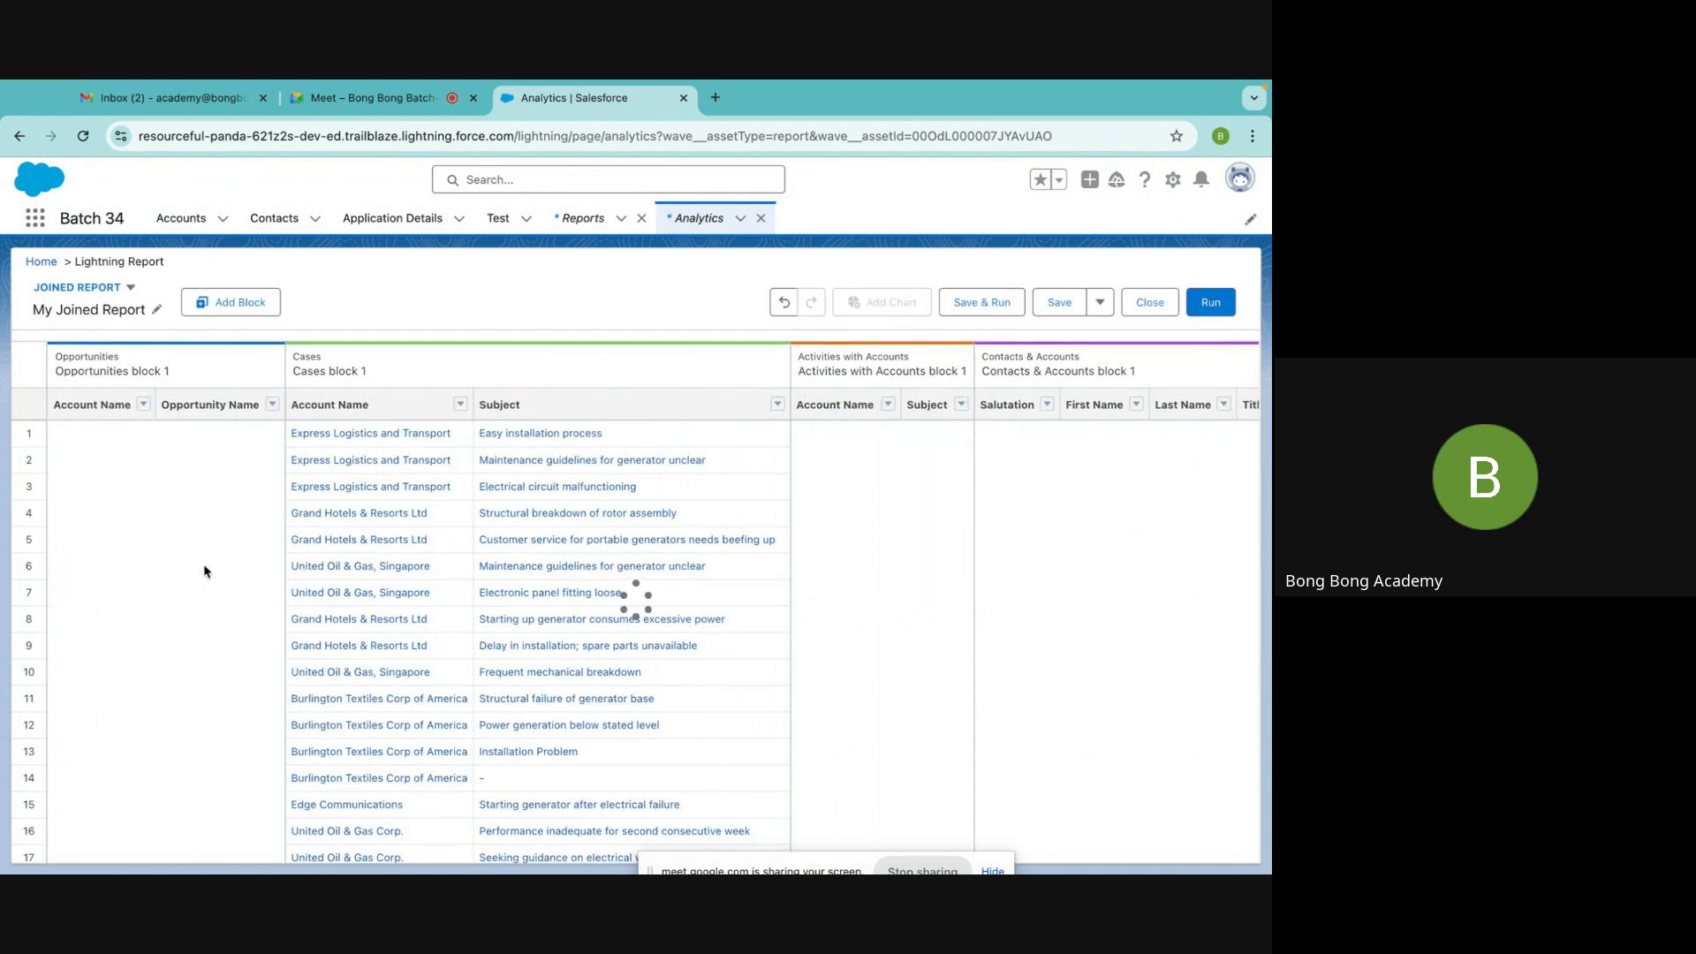
pyautogui.scroll(-5, 142, 689)
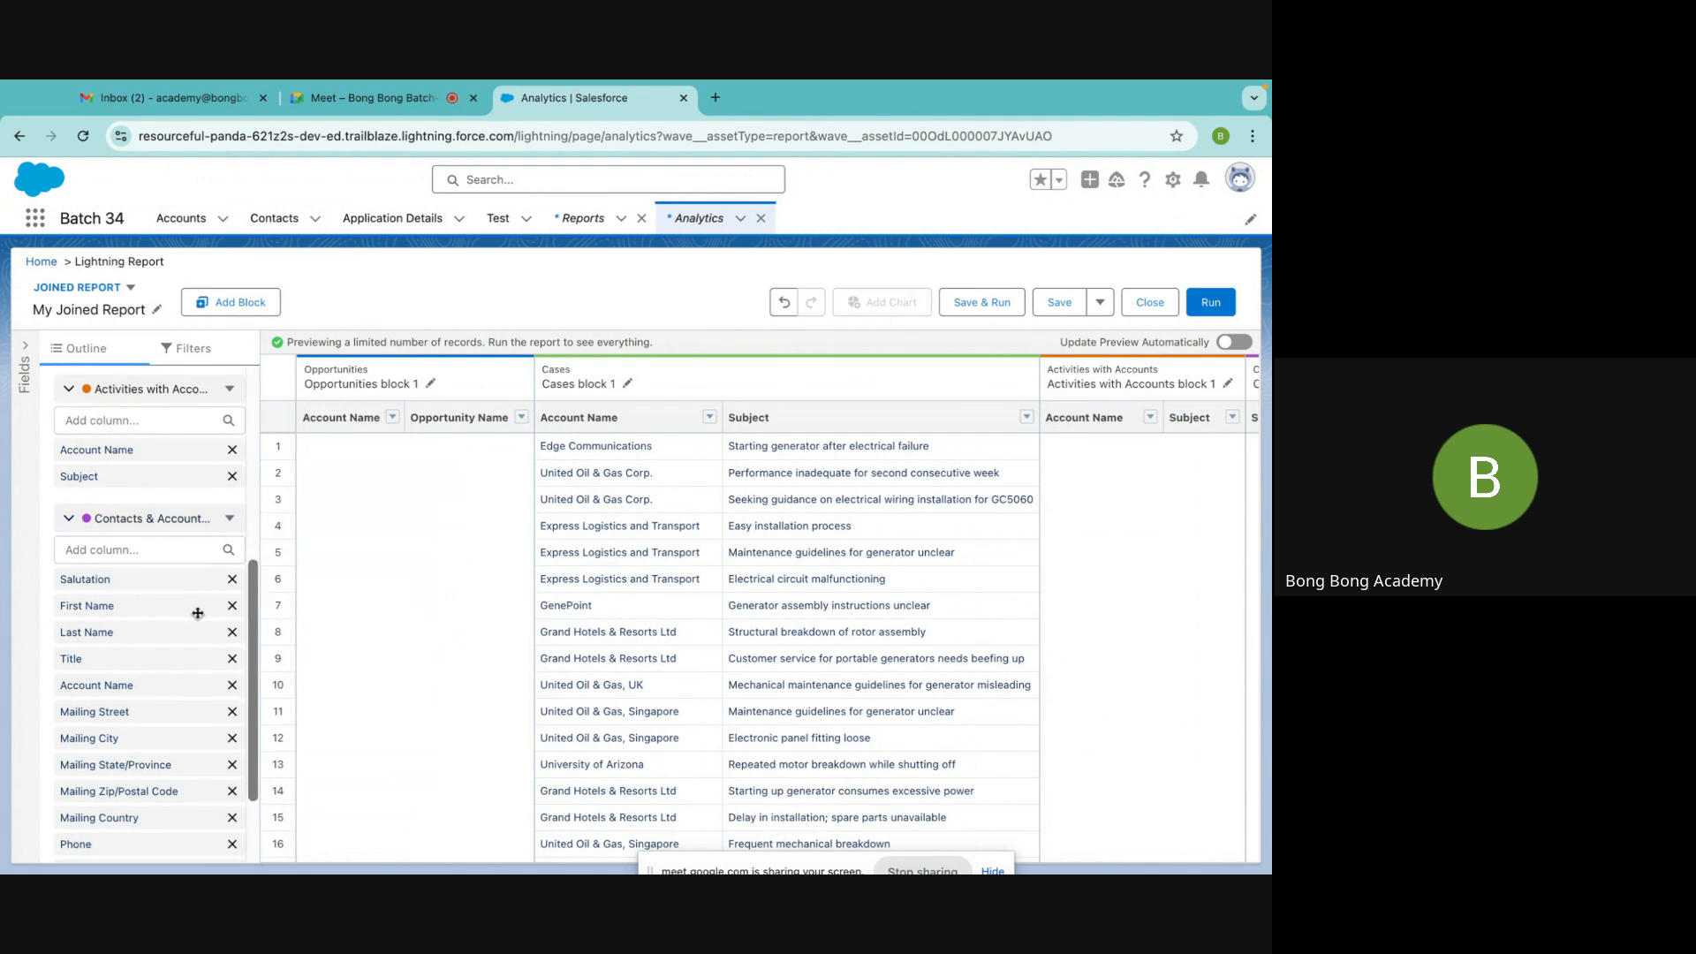
pyautogui.moveTo(129, 686); pyautogui.dragTo(131, 565)
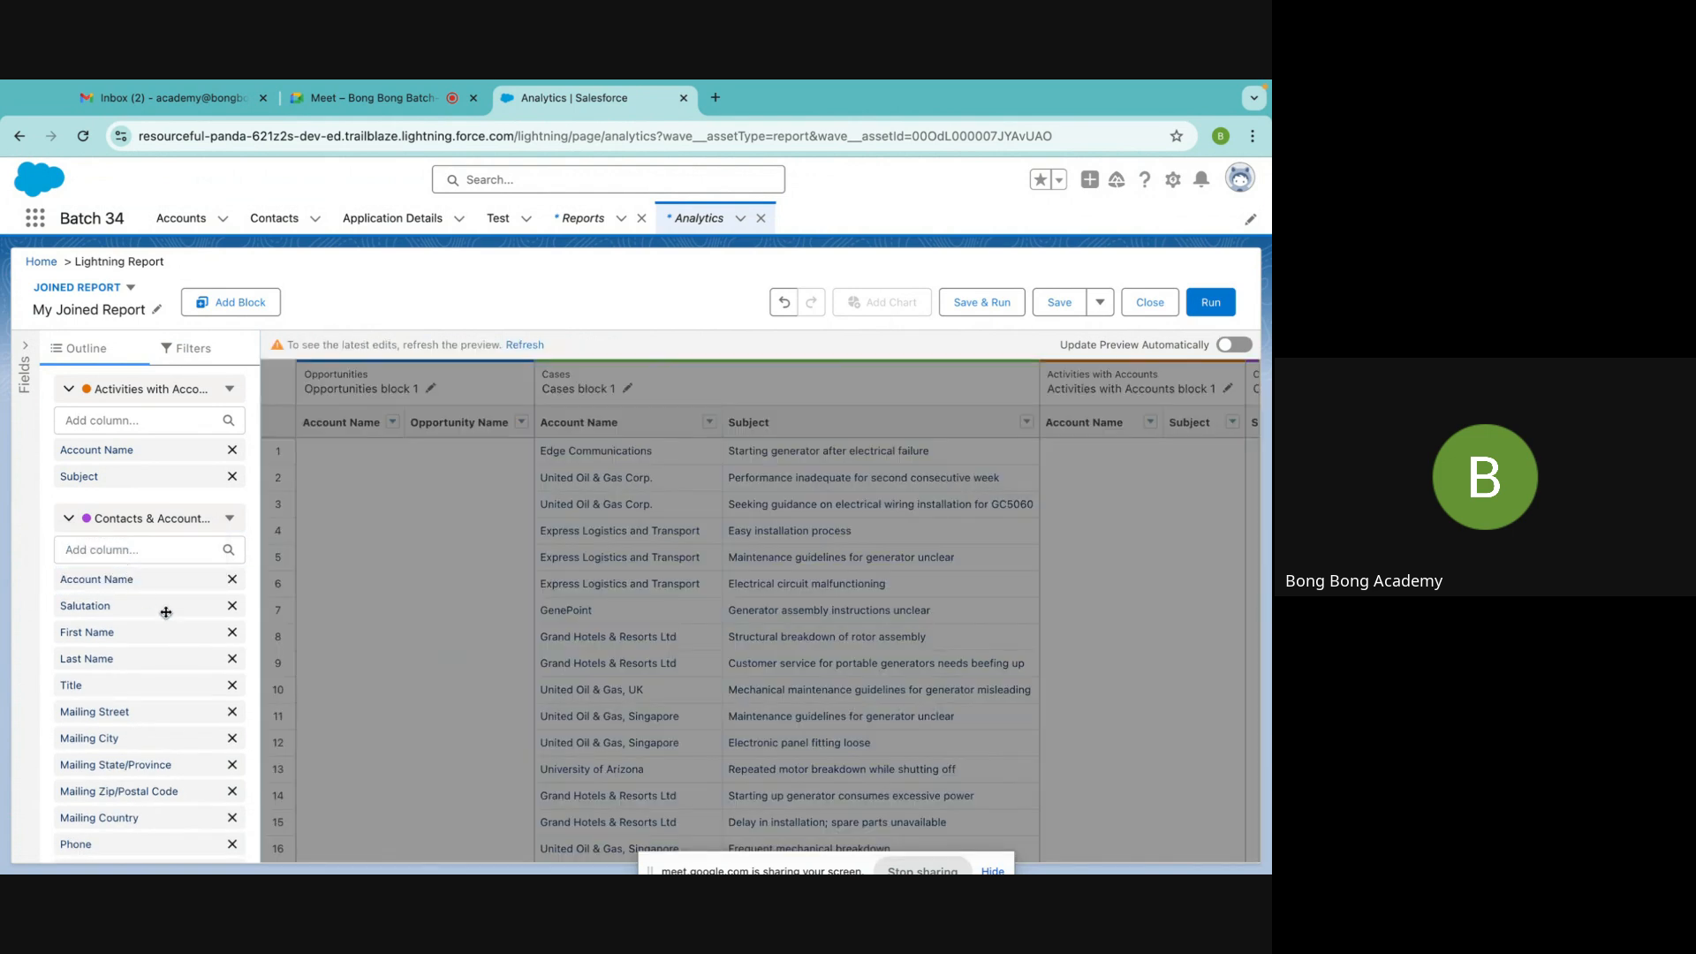
# Remove the Salutation, Title, Mailing Street, Mailing City, Mailing State/Province, Mailing Zip/Postal Code and Mailing Country columns from the Contacts & Accounts block
pyautogui.click(232, 606)
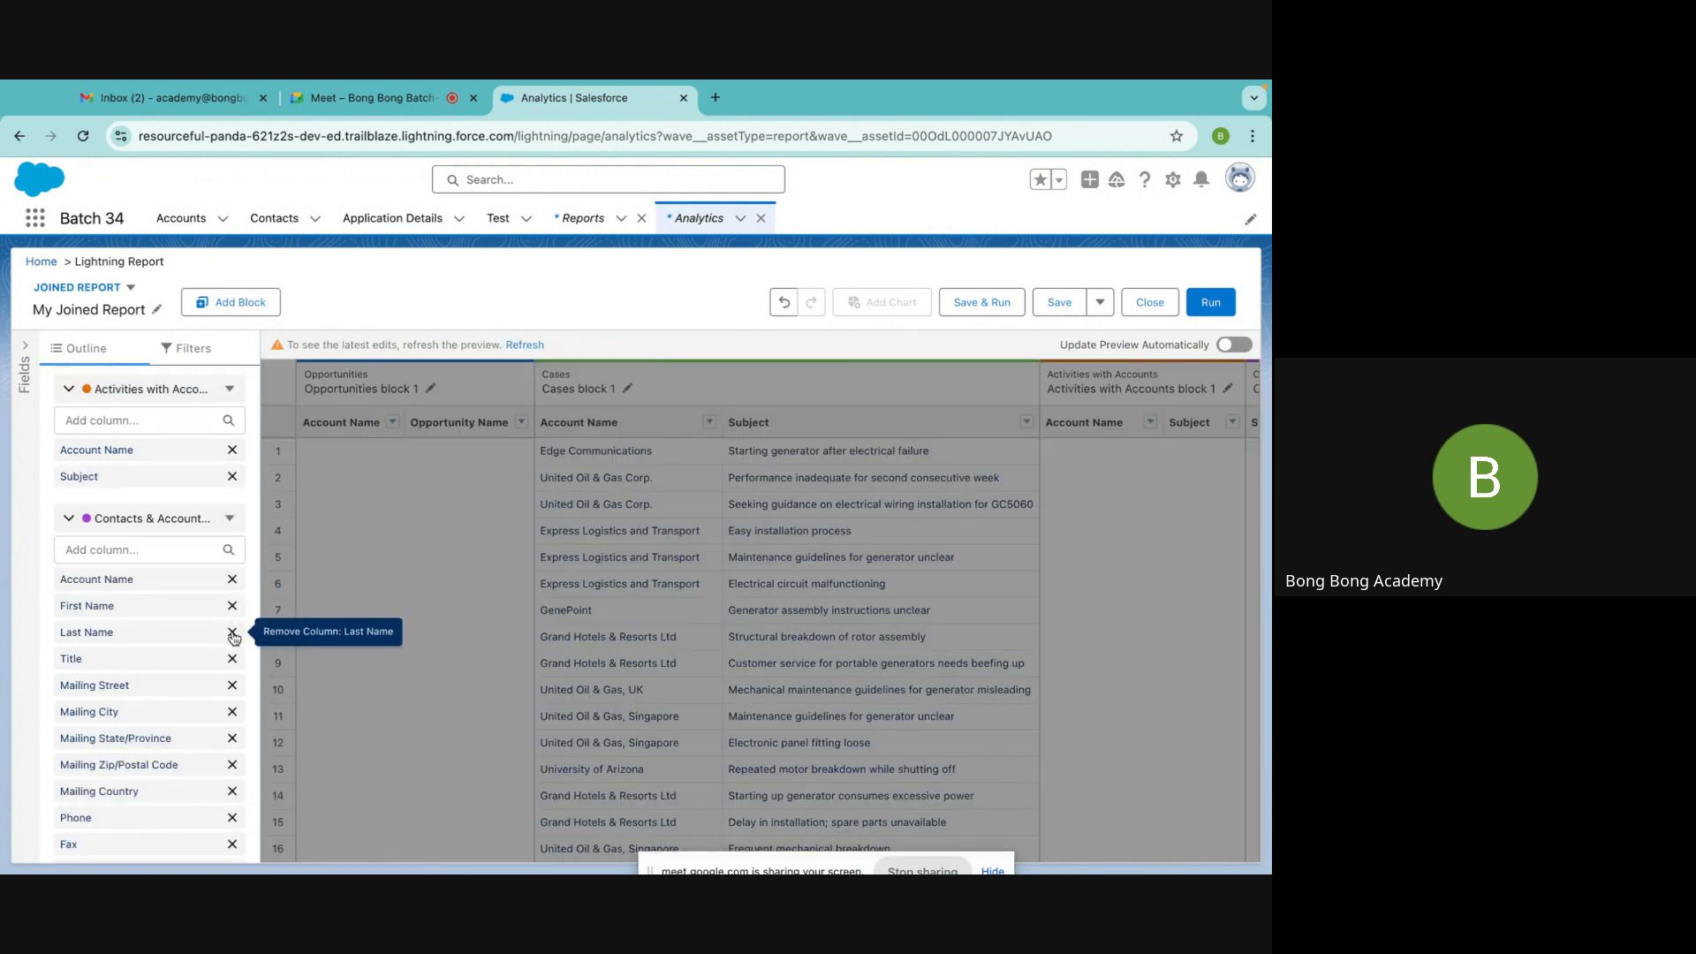
pyautogui.click(232, 658)
pyautogui.click(232, 659)
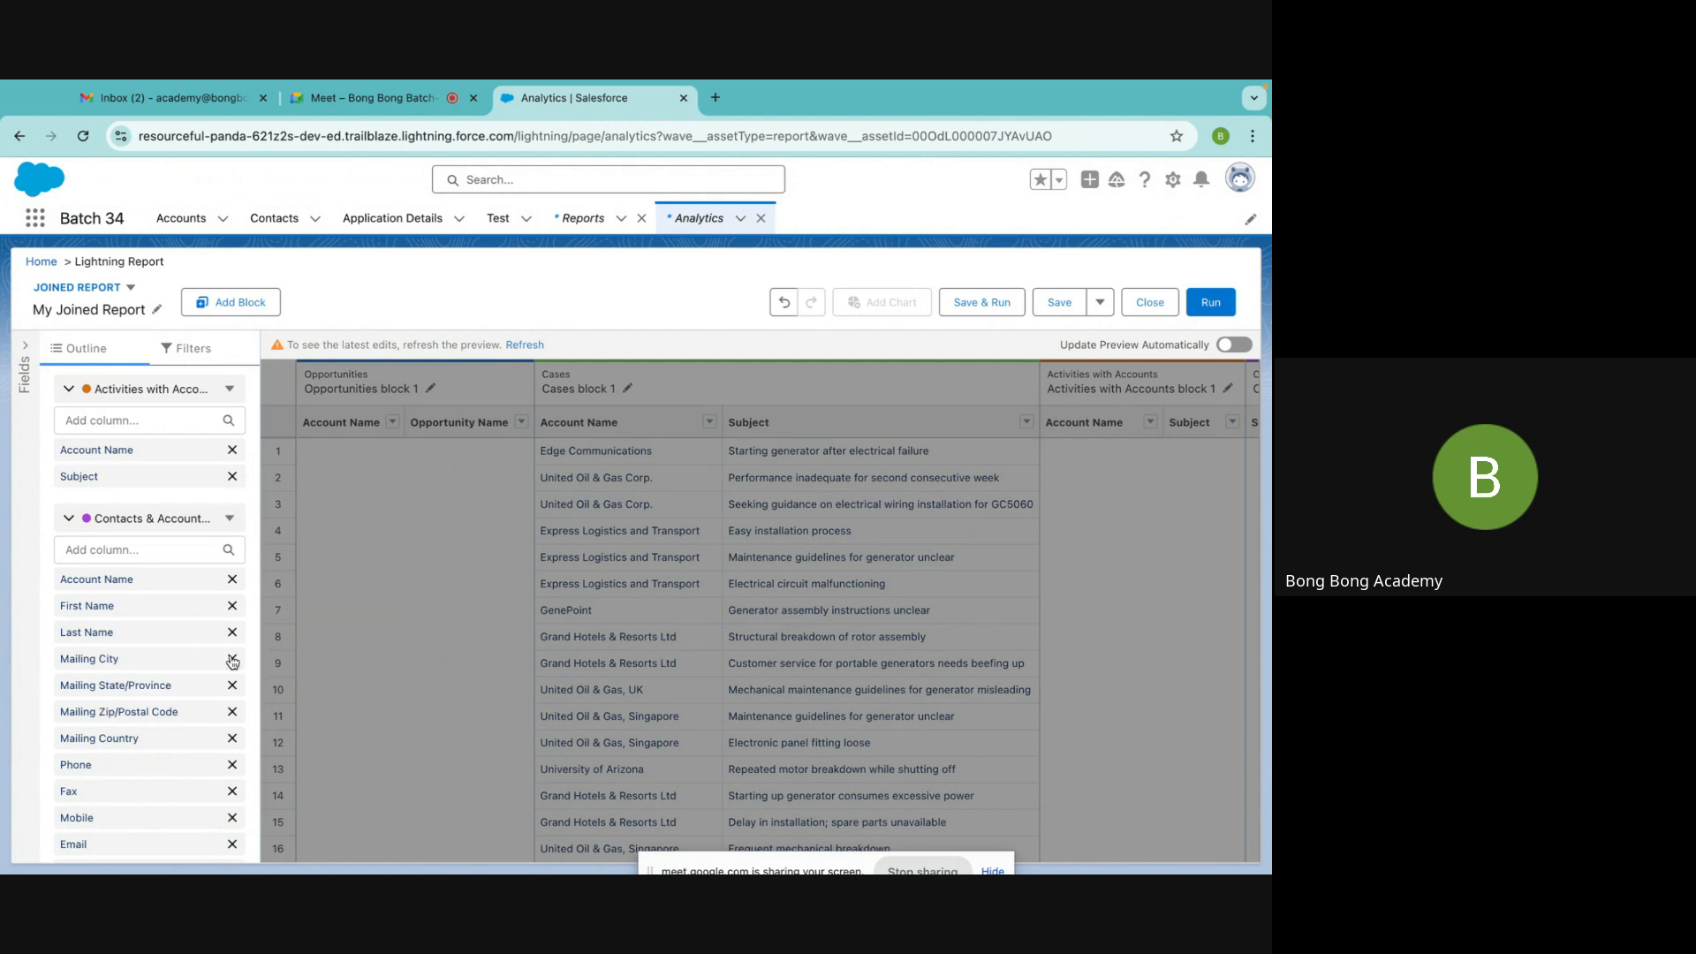
pyautogui.click(232, 658)
pyautogui.click(233, 659)
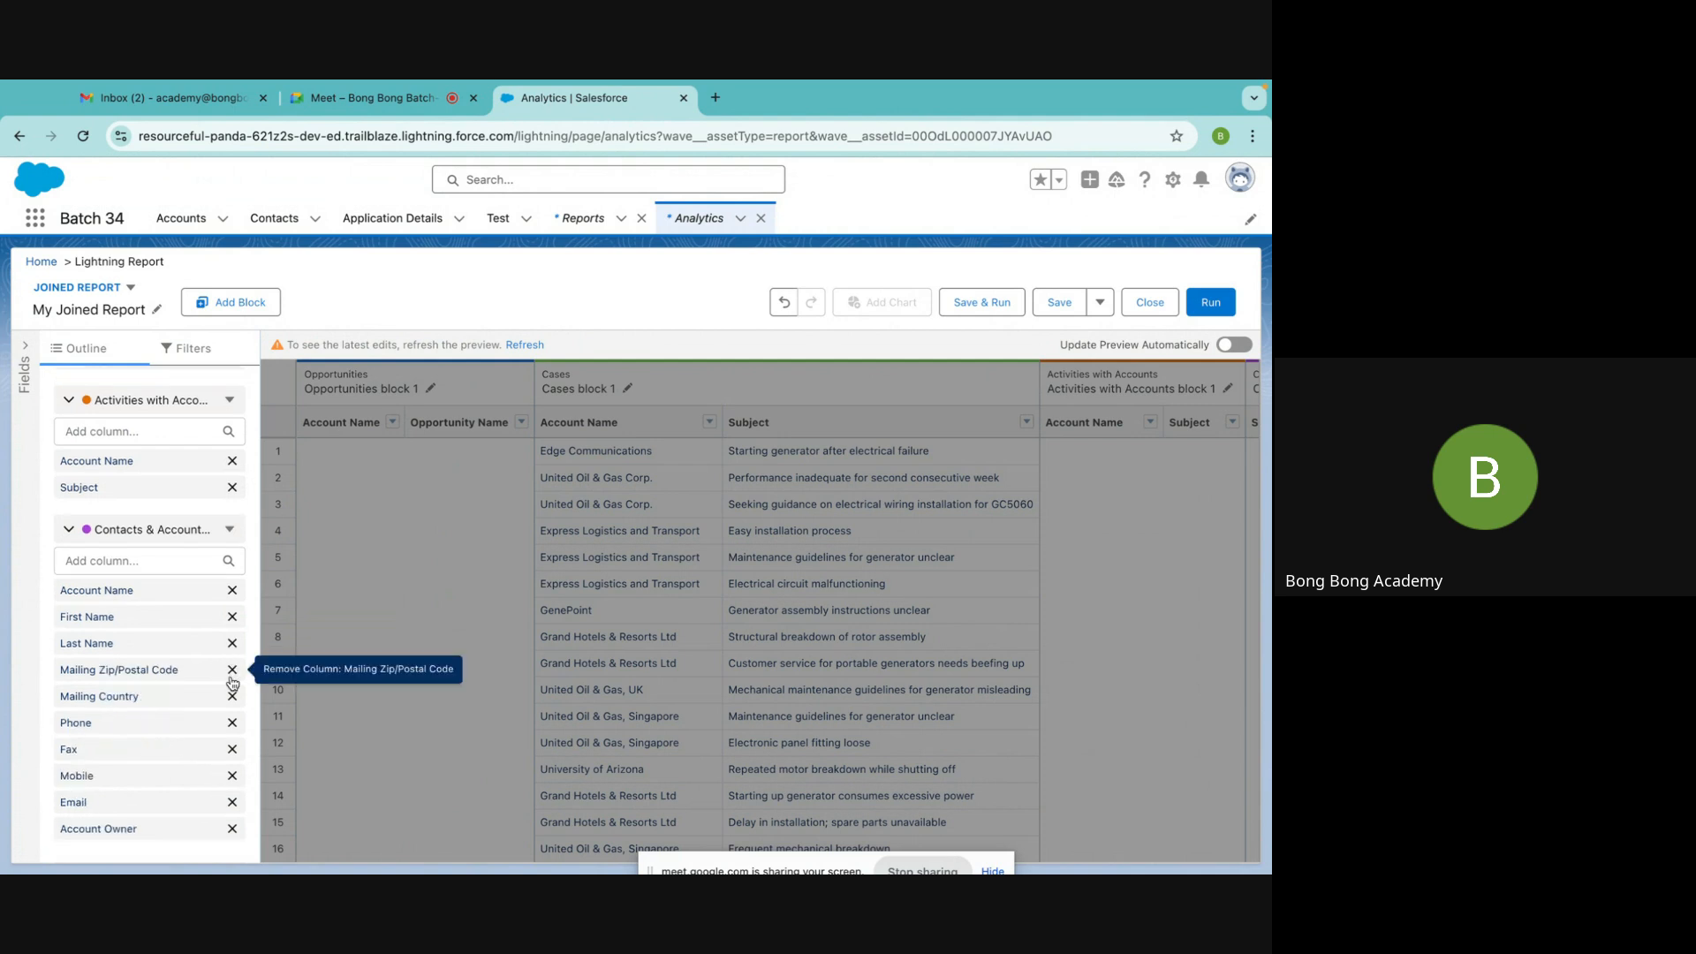
pyautogui.click(233, 675)
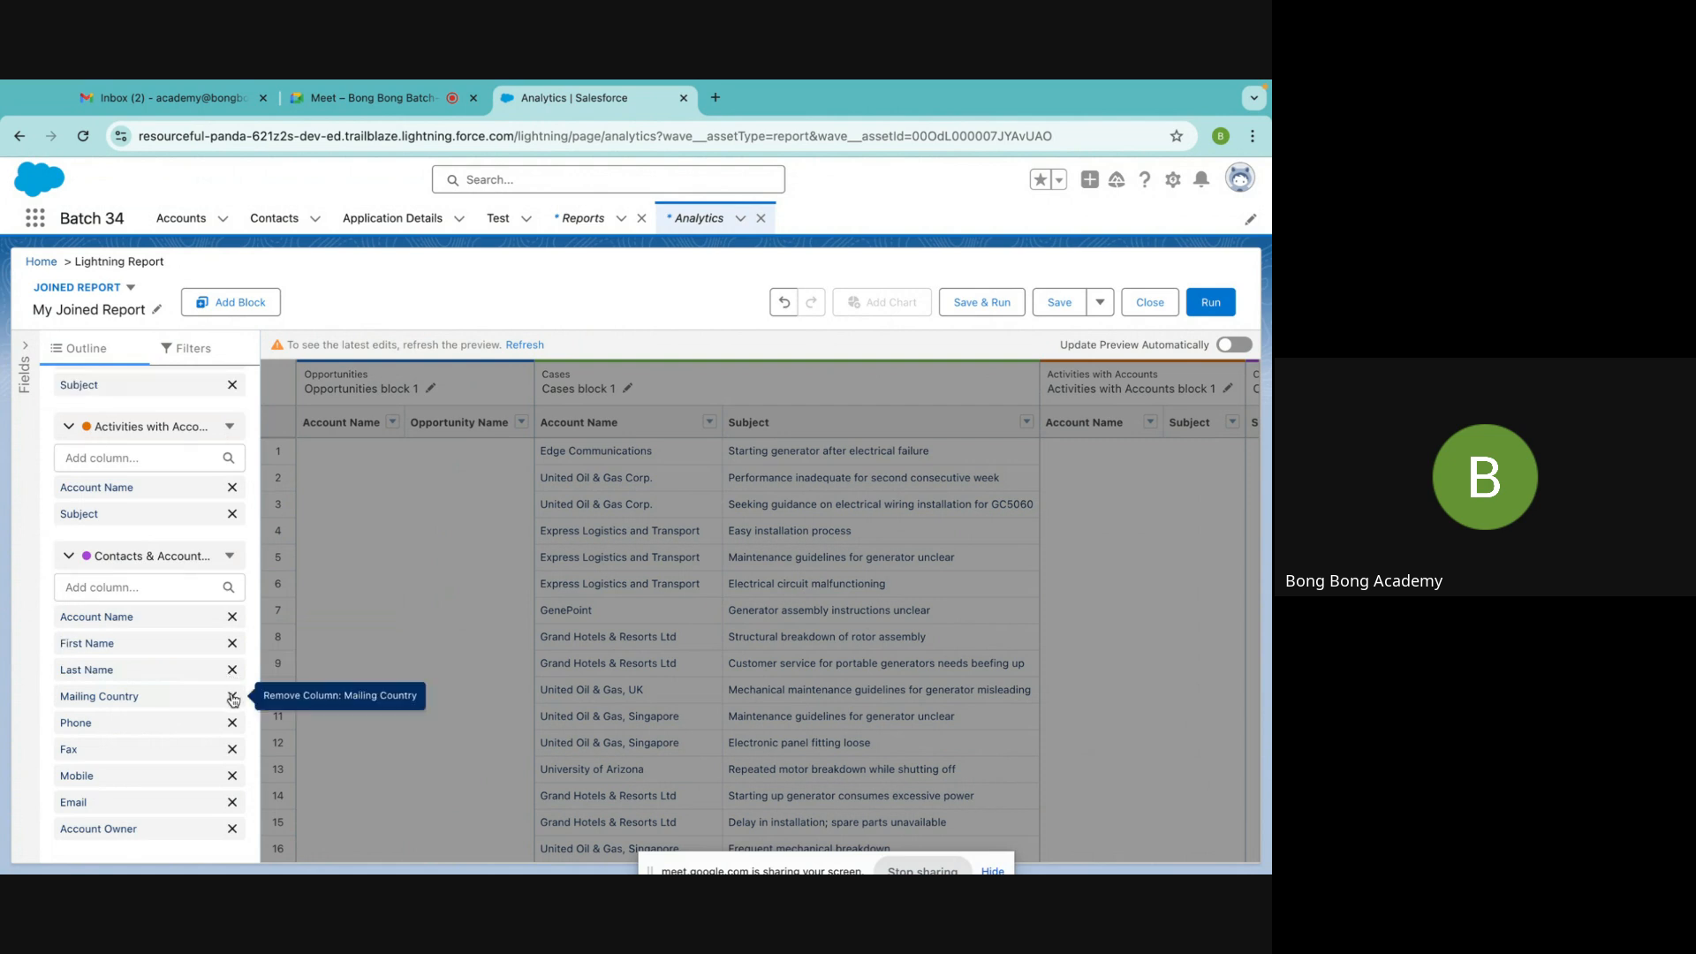
pyautogui.click(232, 695)
# Remove Phone, Fax, Mobile, Email and Account Owner from the Contacts & Accounts block, then save and run the report and look through its rows
pyautogui.click(231, 723)
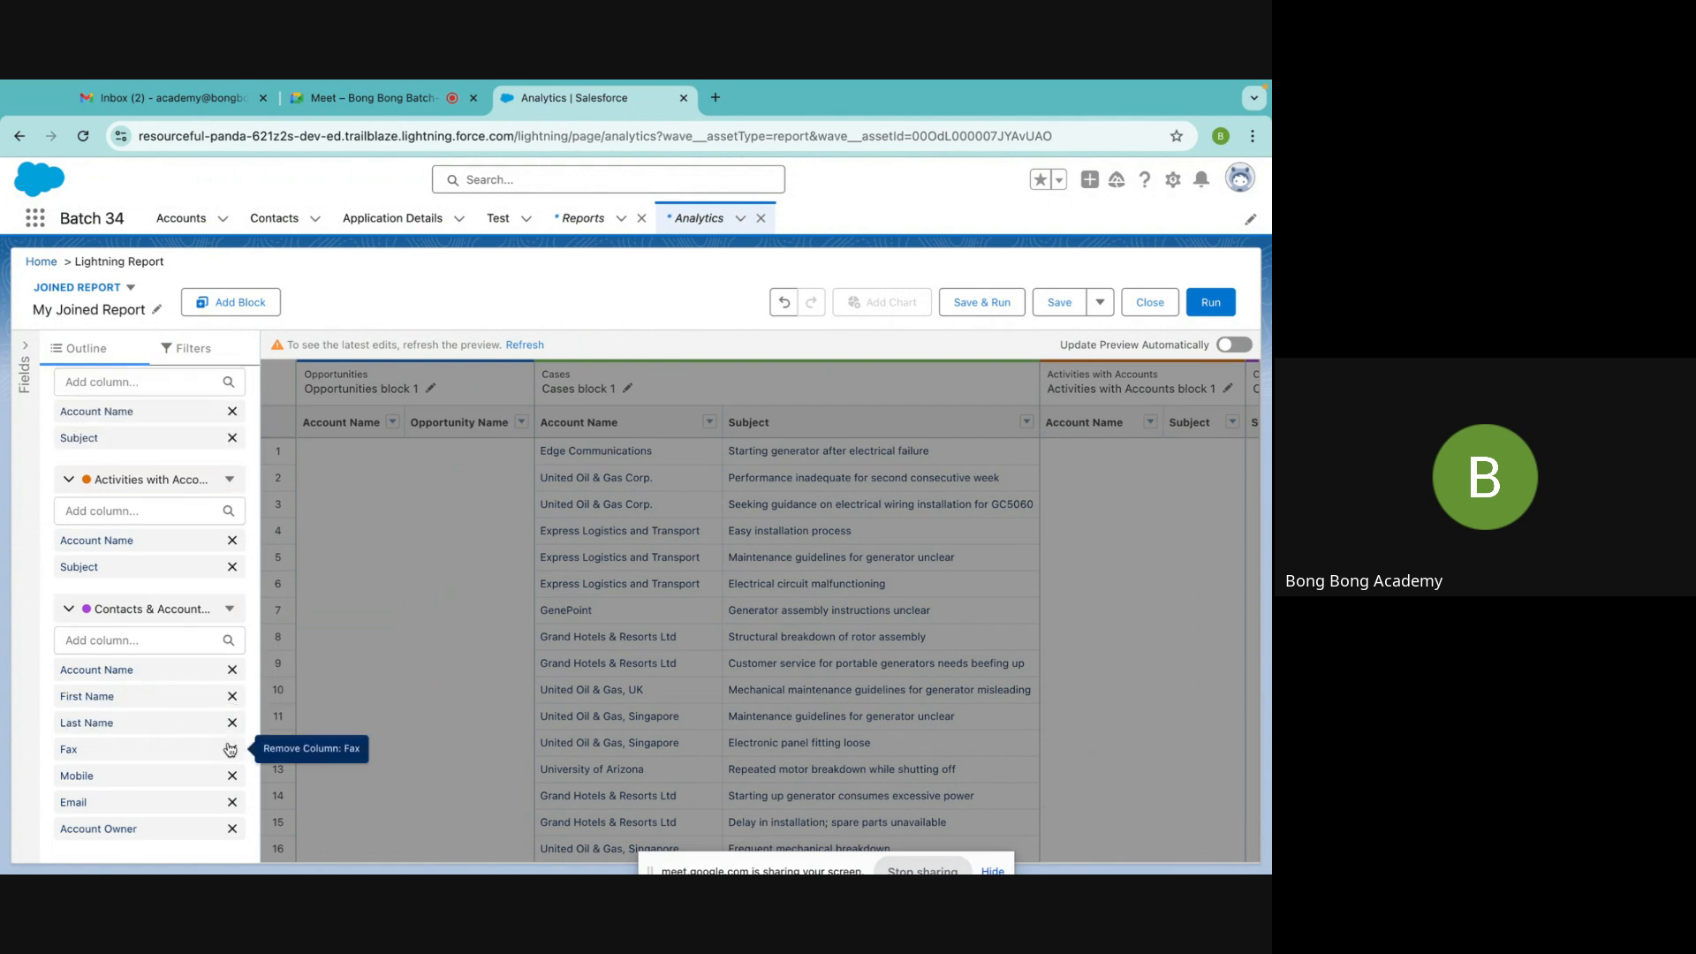
pyautogui.click(231, 749)
pyautogui.click(230, 776)
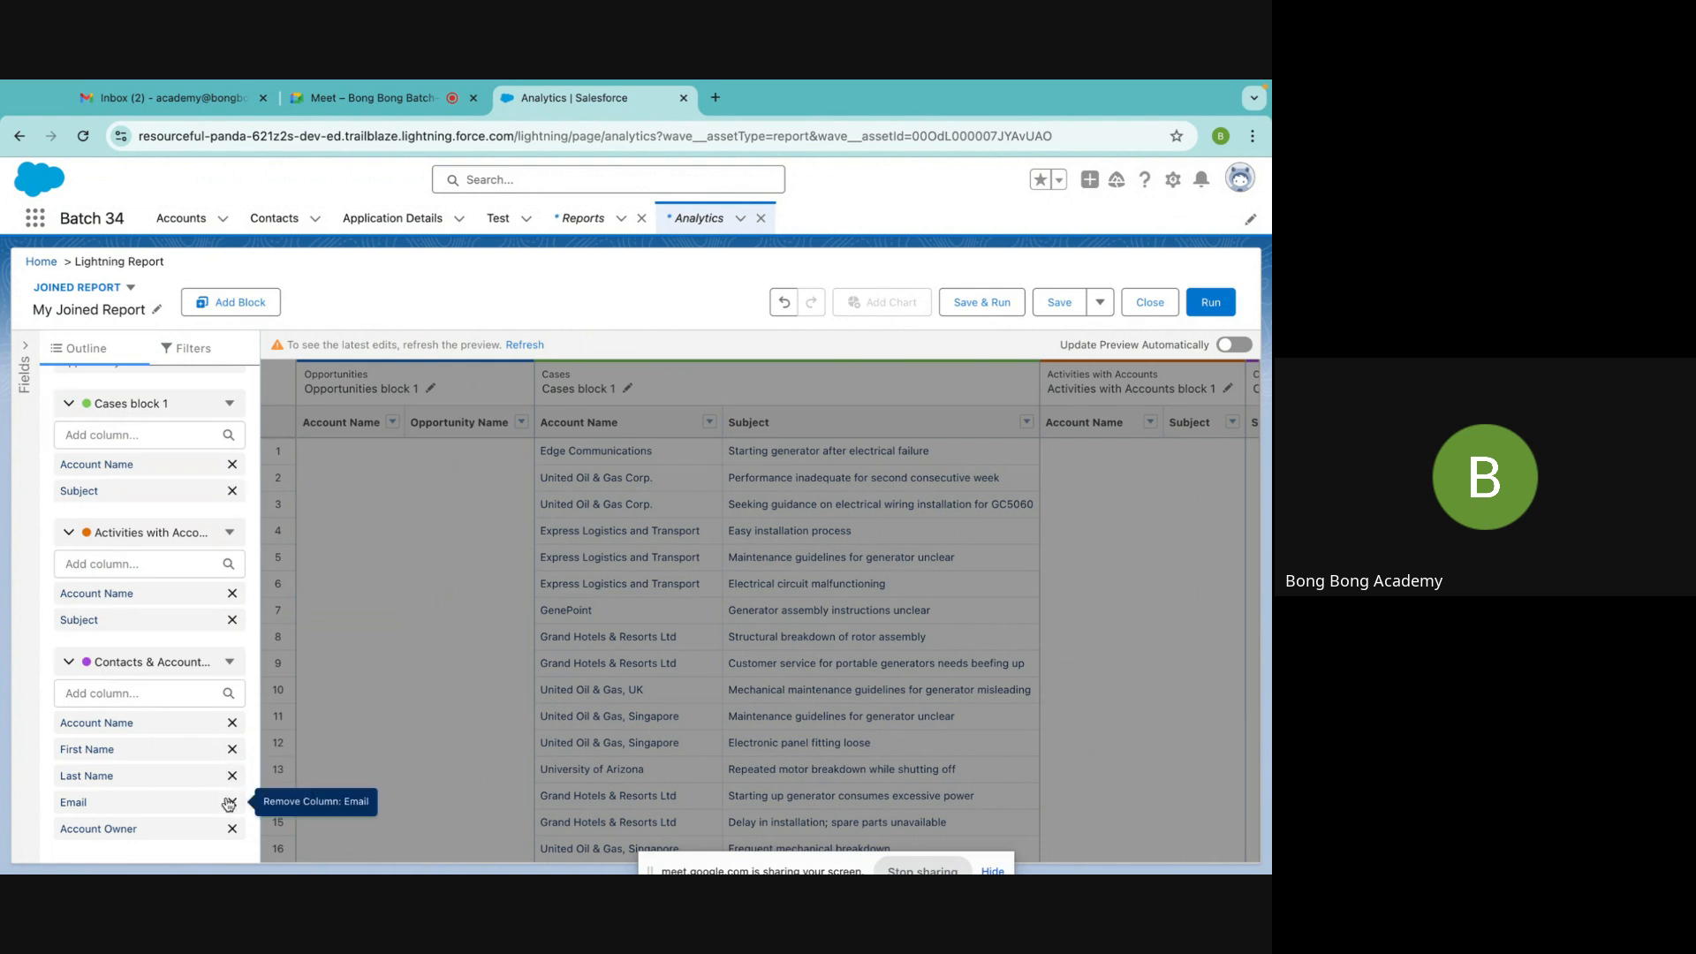
pyautogui.click(230, 802)
pyautogui.click(231, 829)
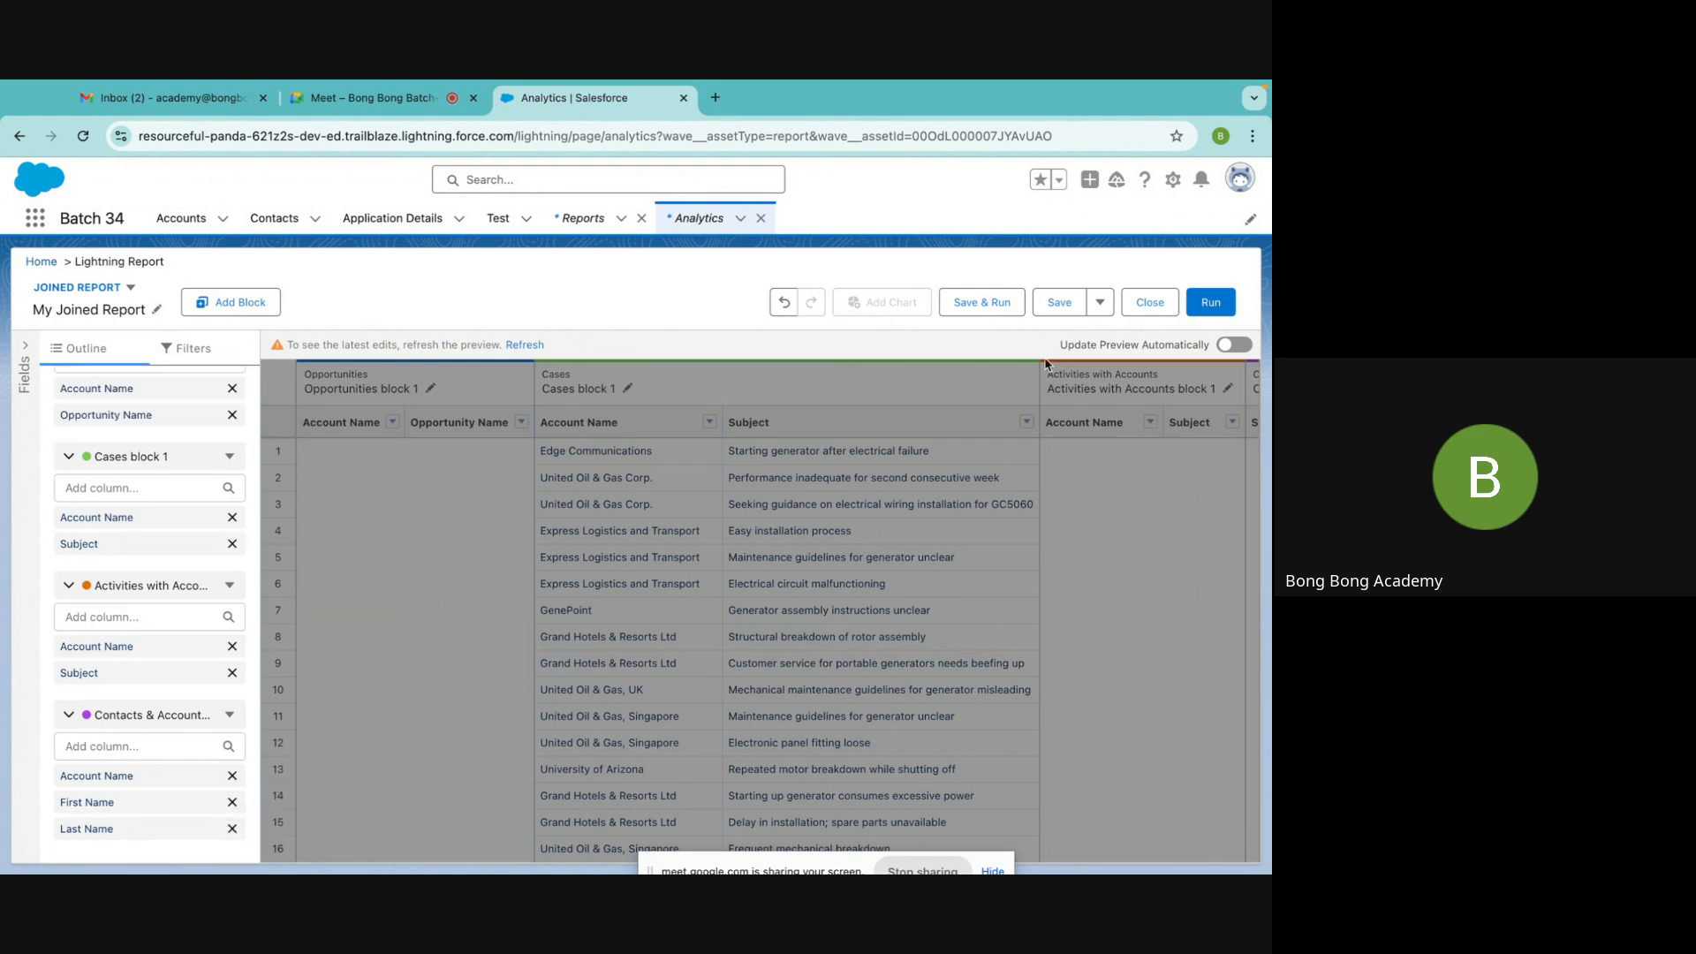
pyautogui.click(982, 306)
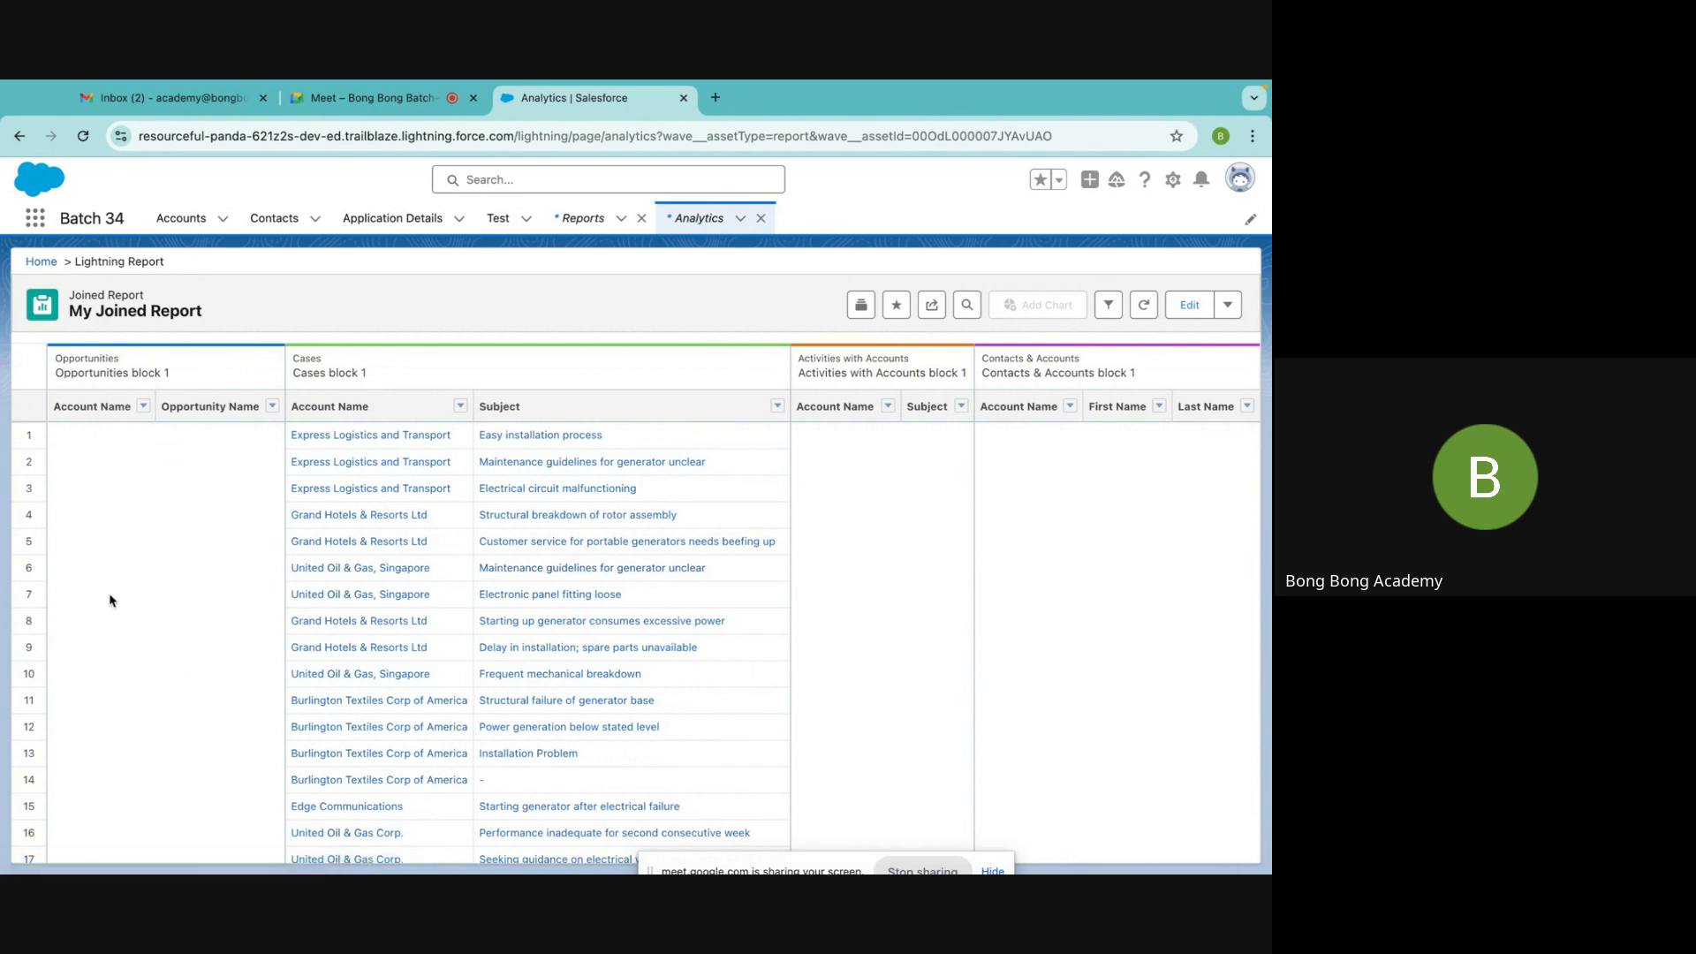
pyautogui.scroll(-4, 110, 601)
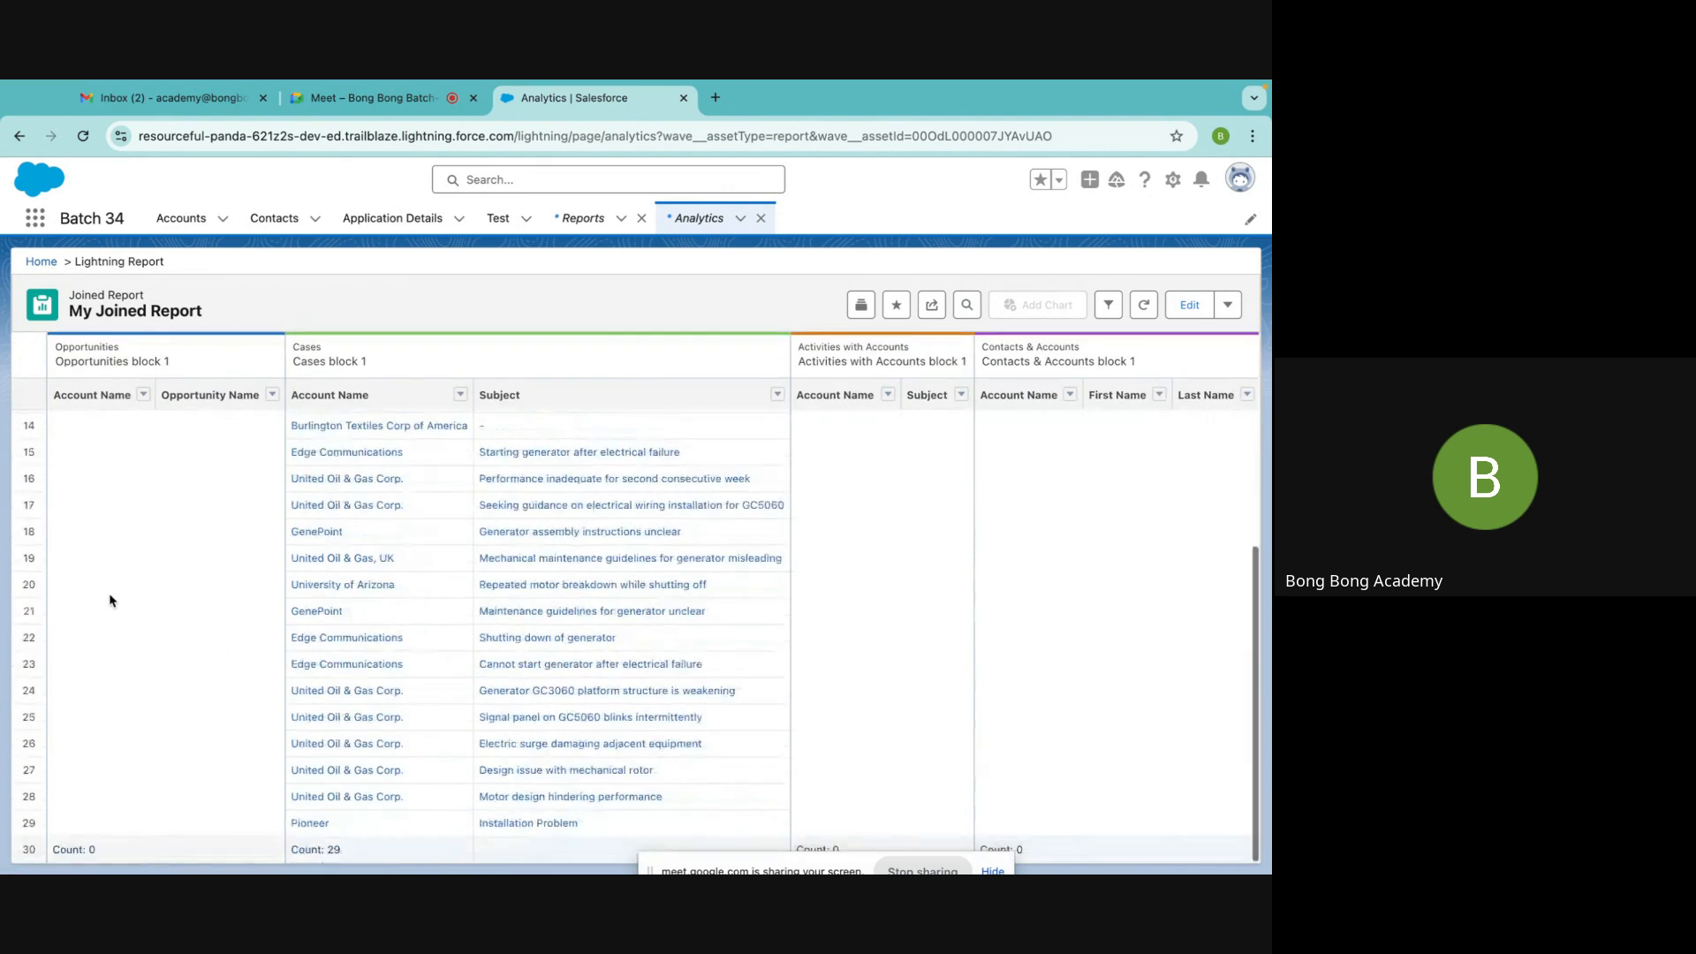
pyautogui.scroll(4, 110, 601)
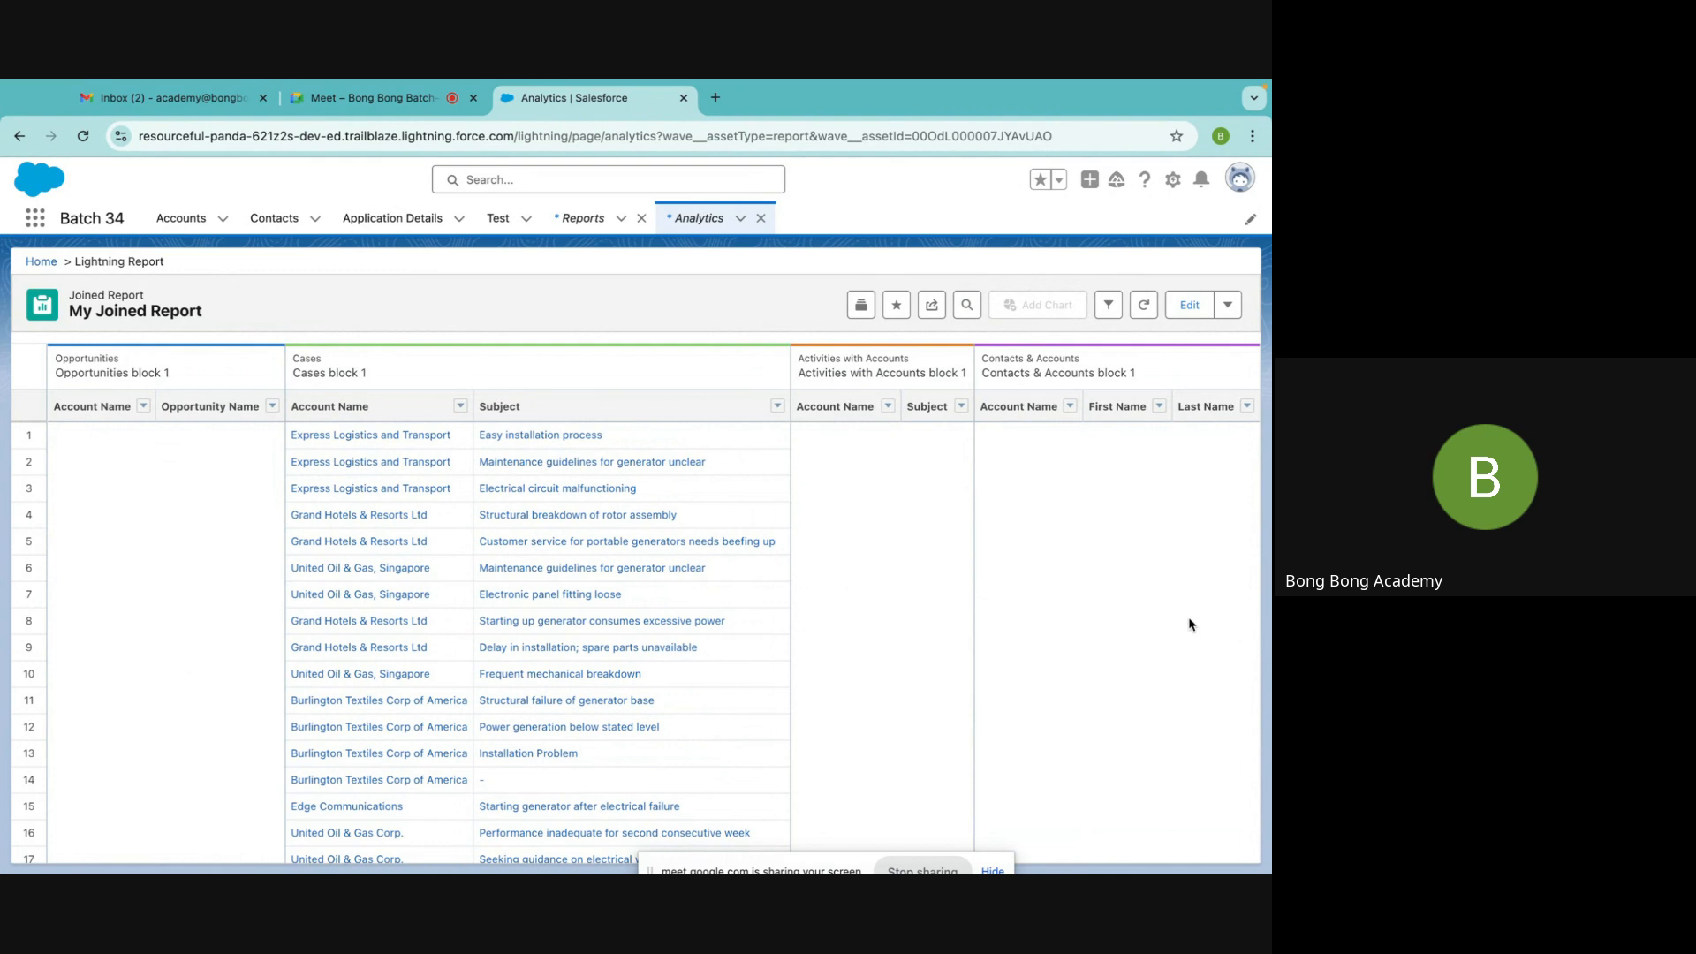
# Edit the report again, expand the field list and limit it to Common Fields
pyautogui.click(1189, 305)
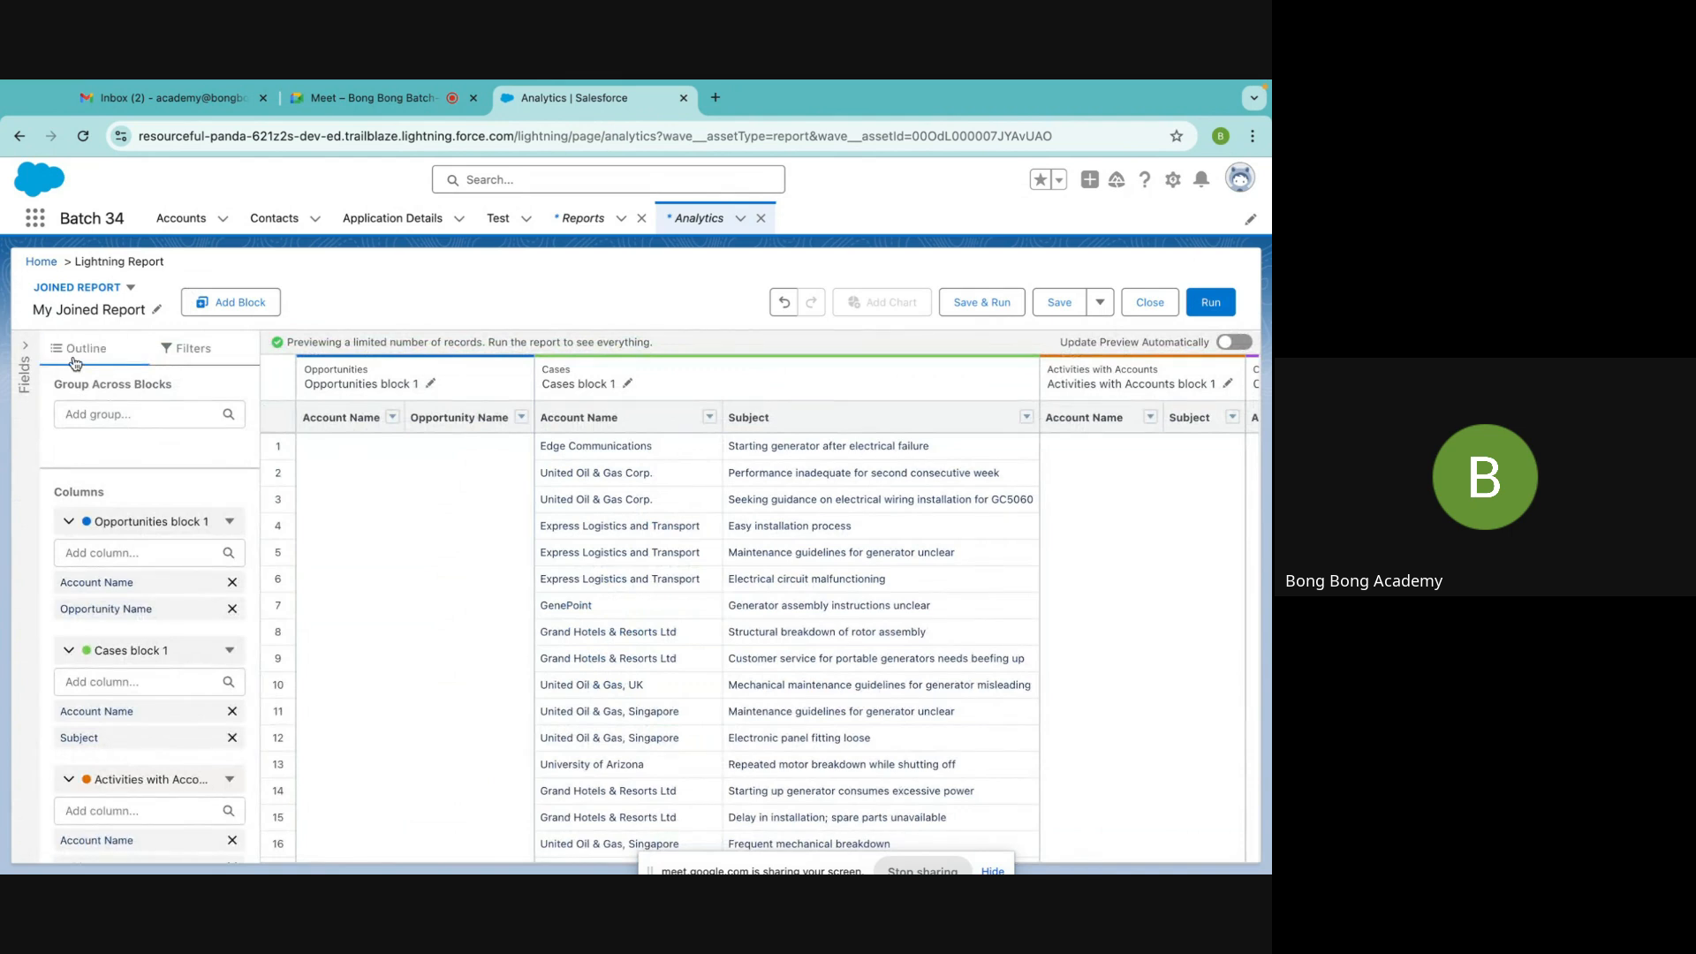
pyautogui.click(25, 346)
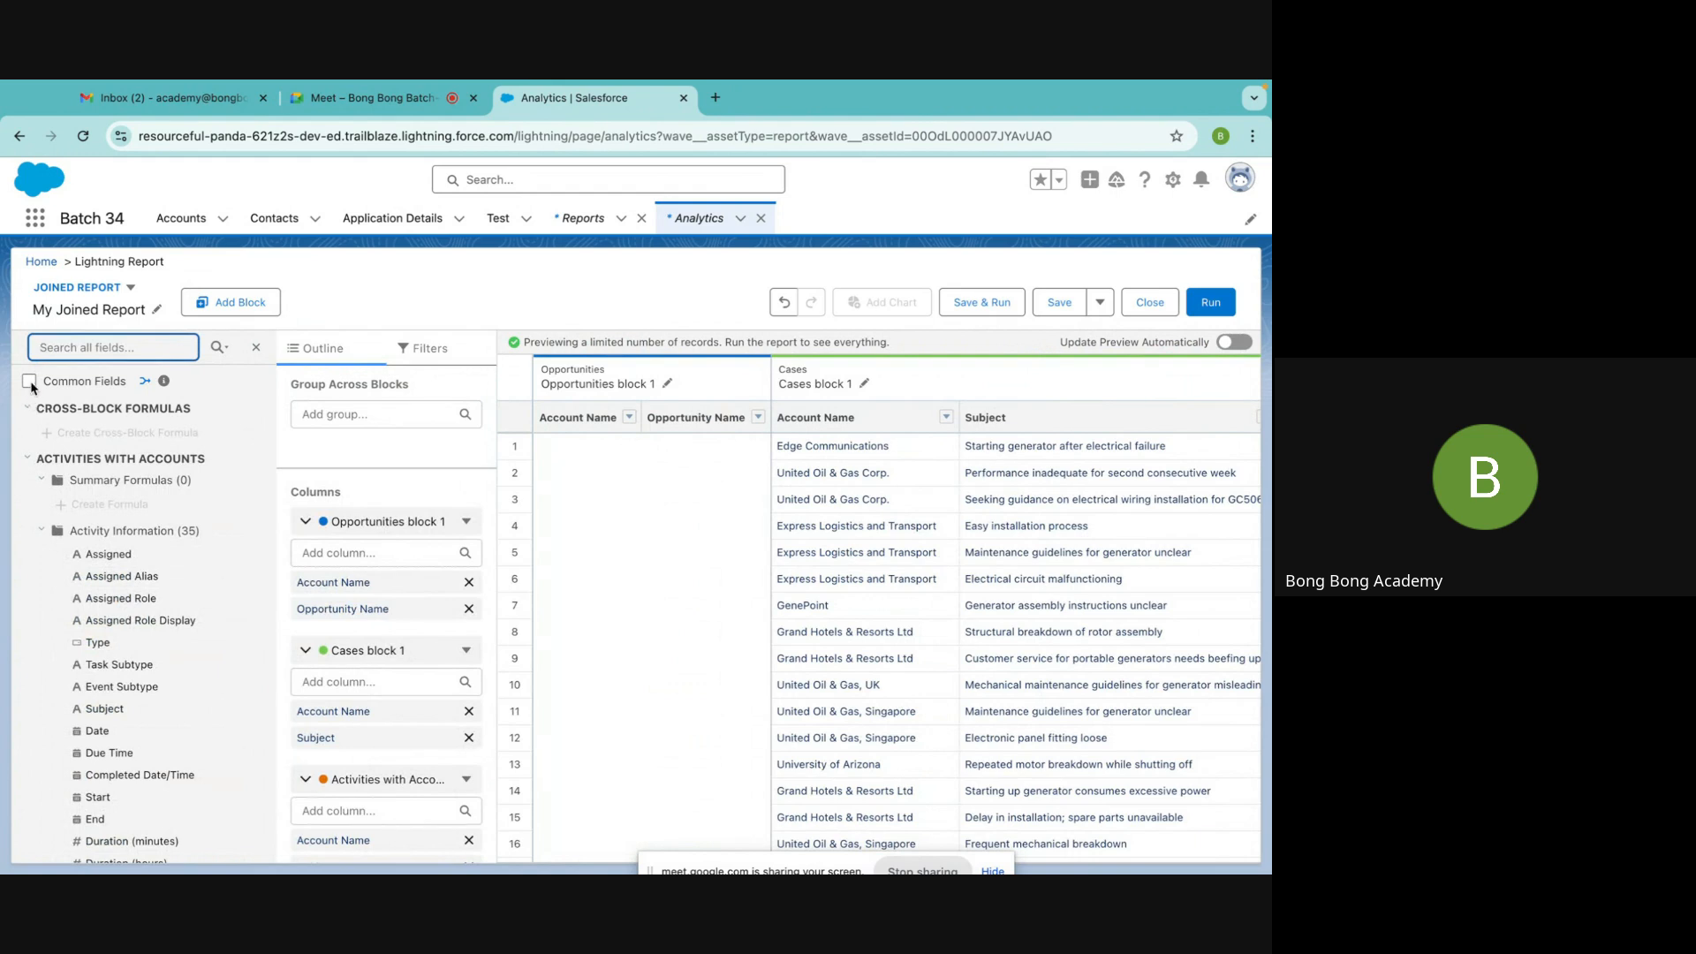
pyautogui.click(29, 381)
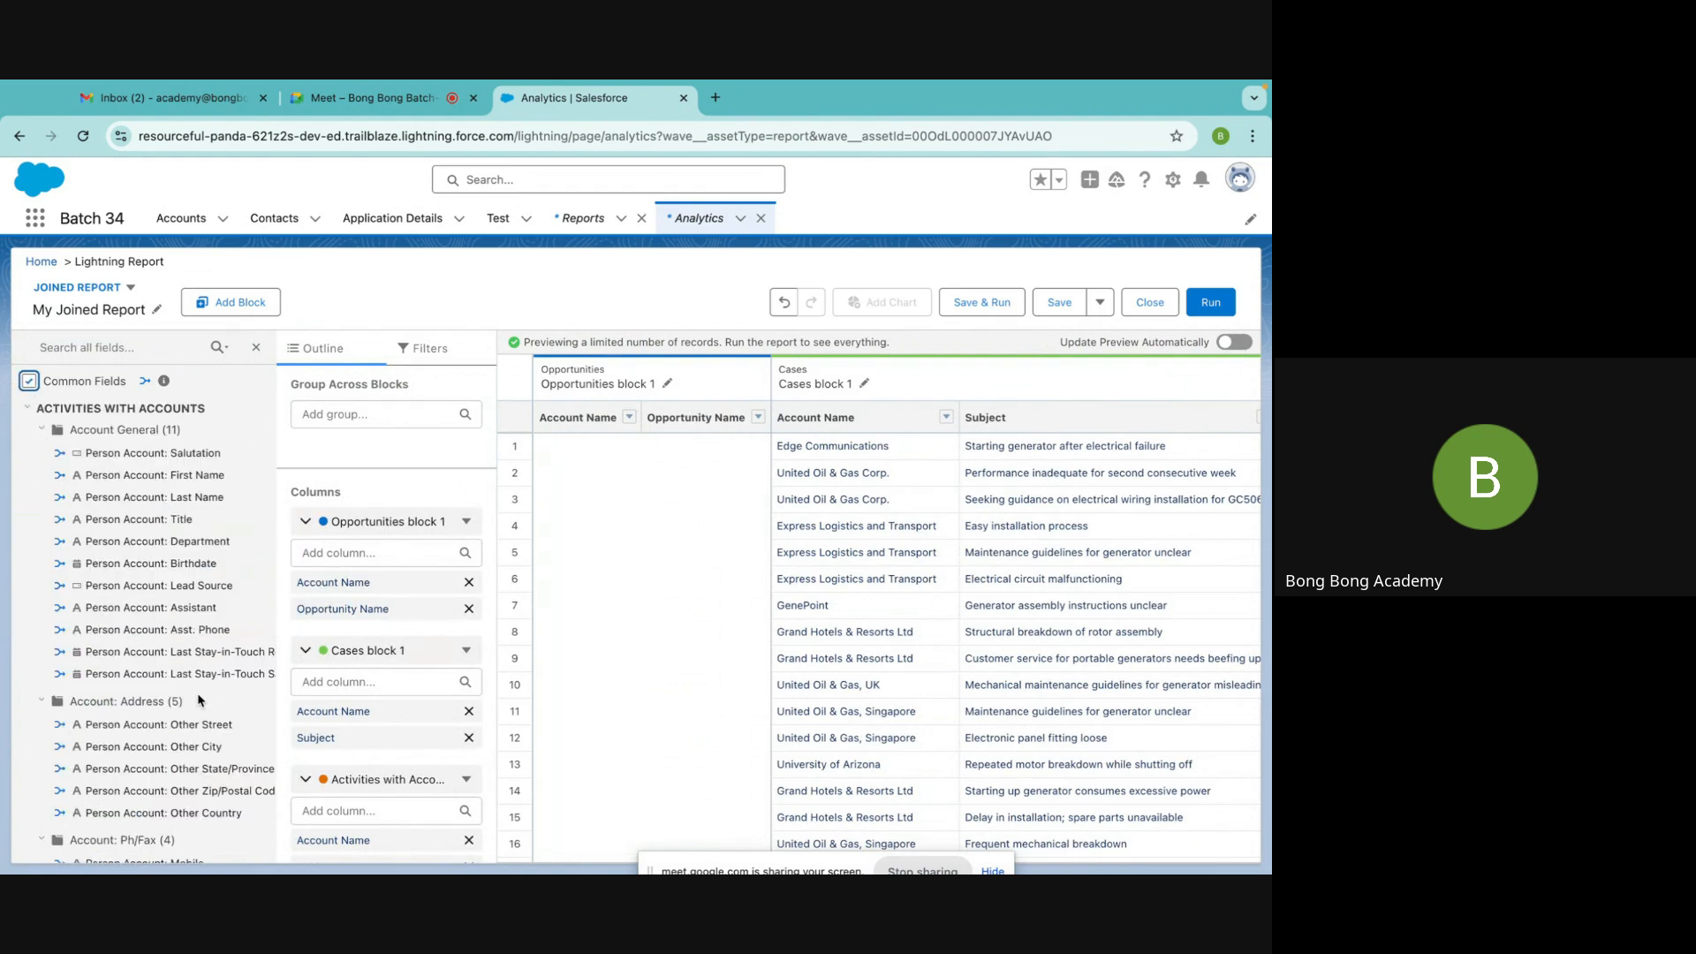
# Look through the common fields of Activities with Accounts and Cases, and collapse all four report type groups
pyautogui.moveTo(227, 548)
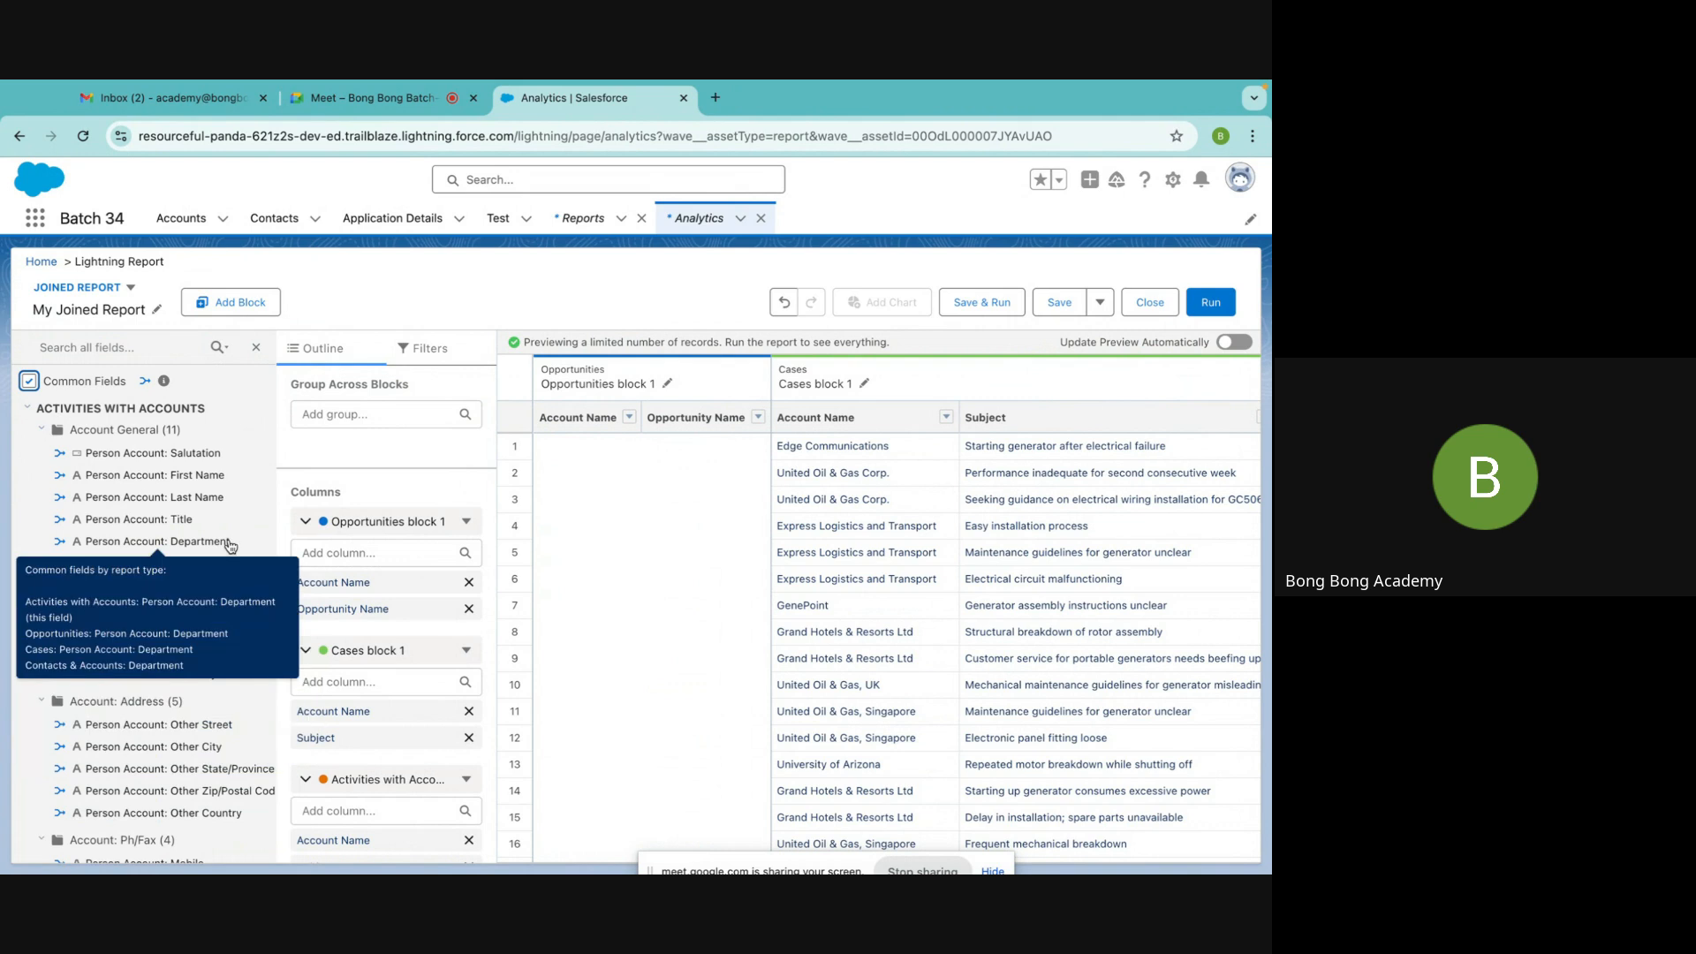
pyautogui.scroll(-5, 230, 546)
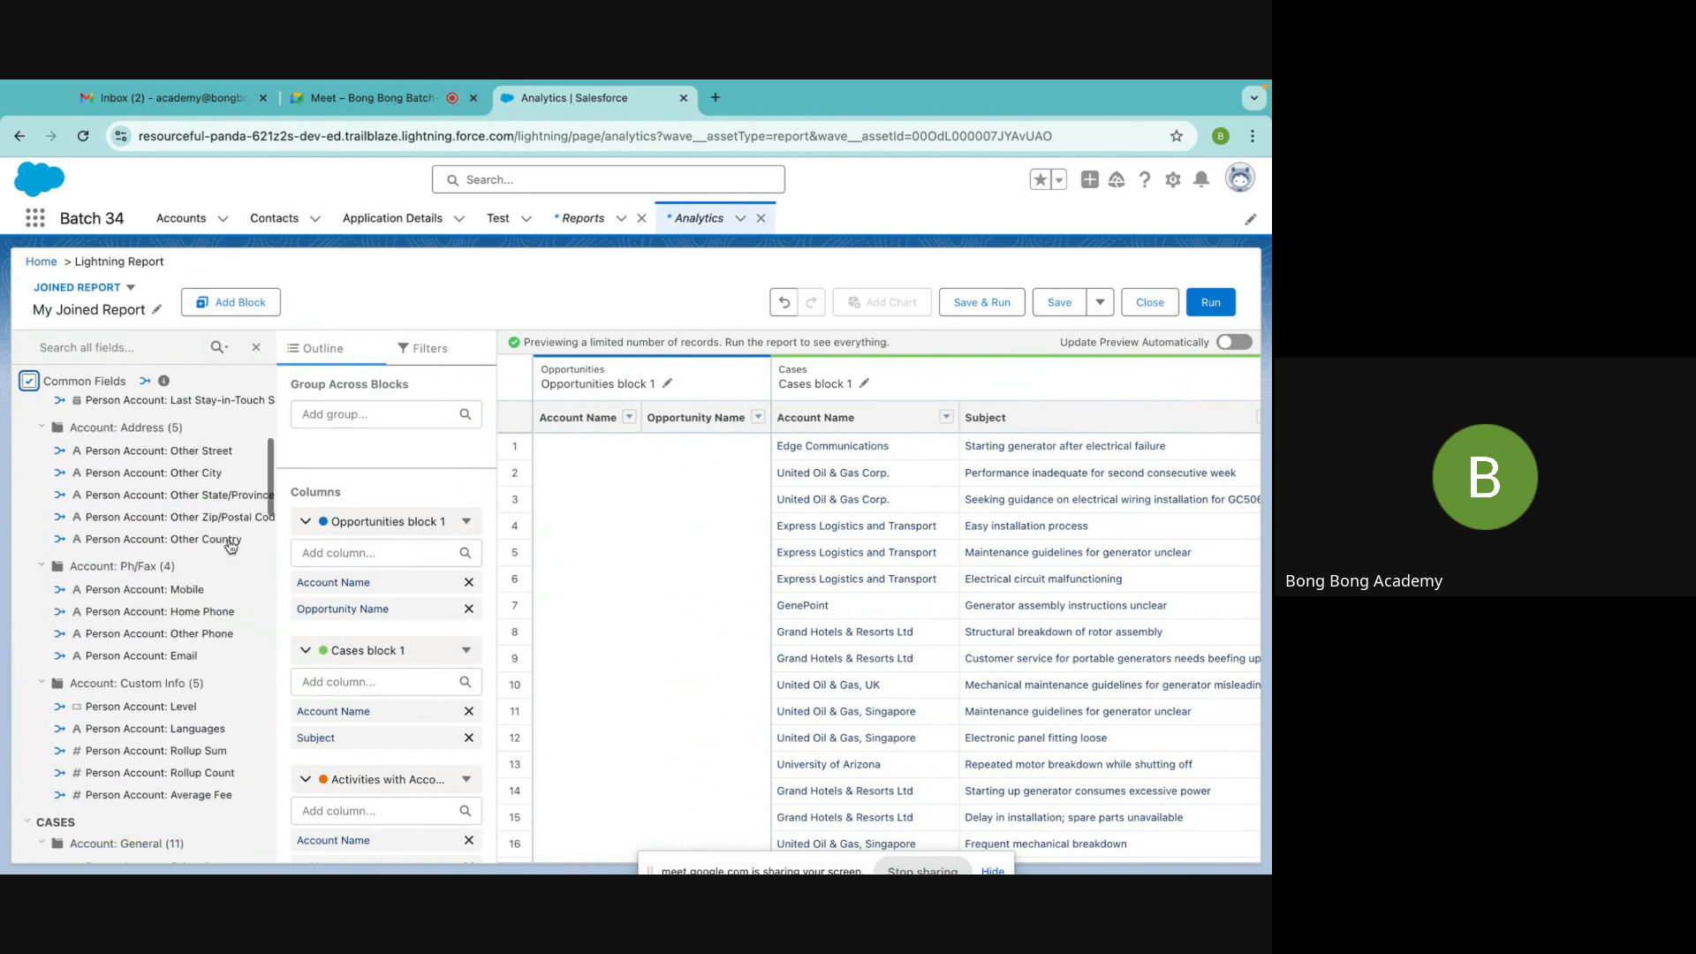
pyautogui.scroll(-4, 135, 613)
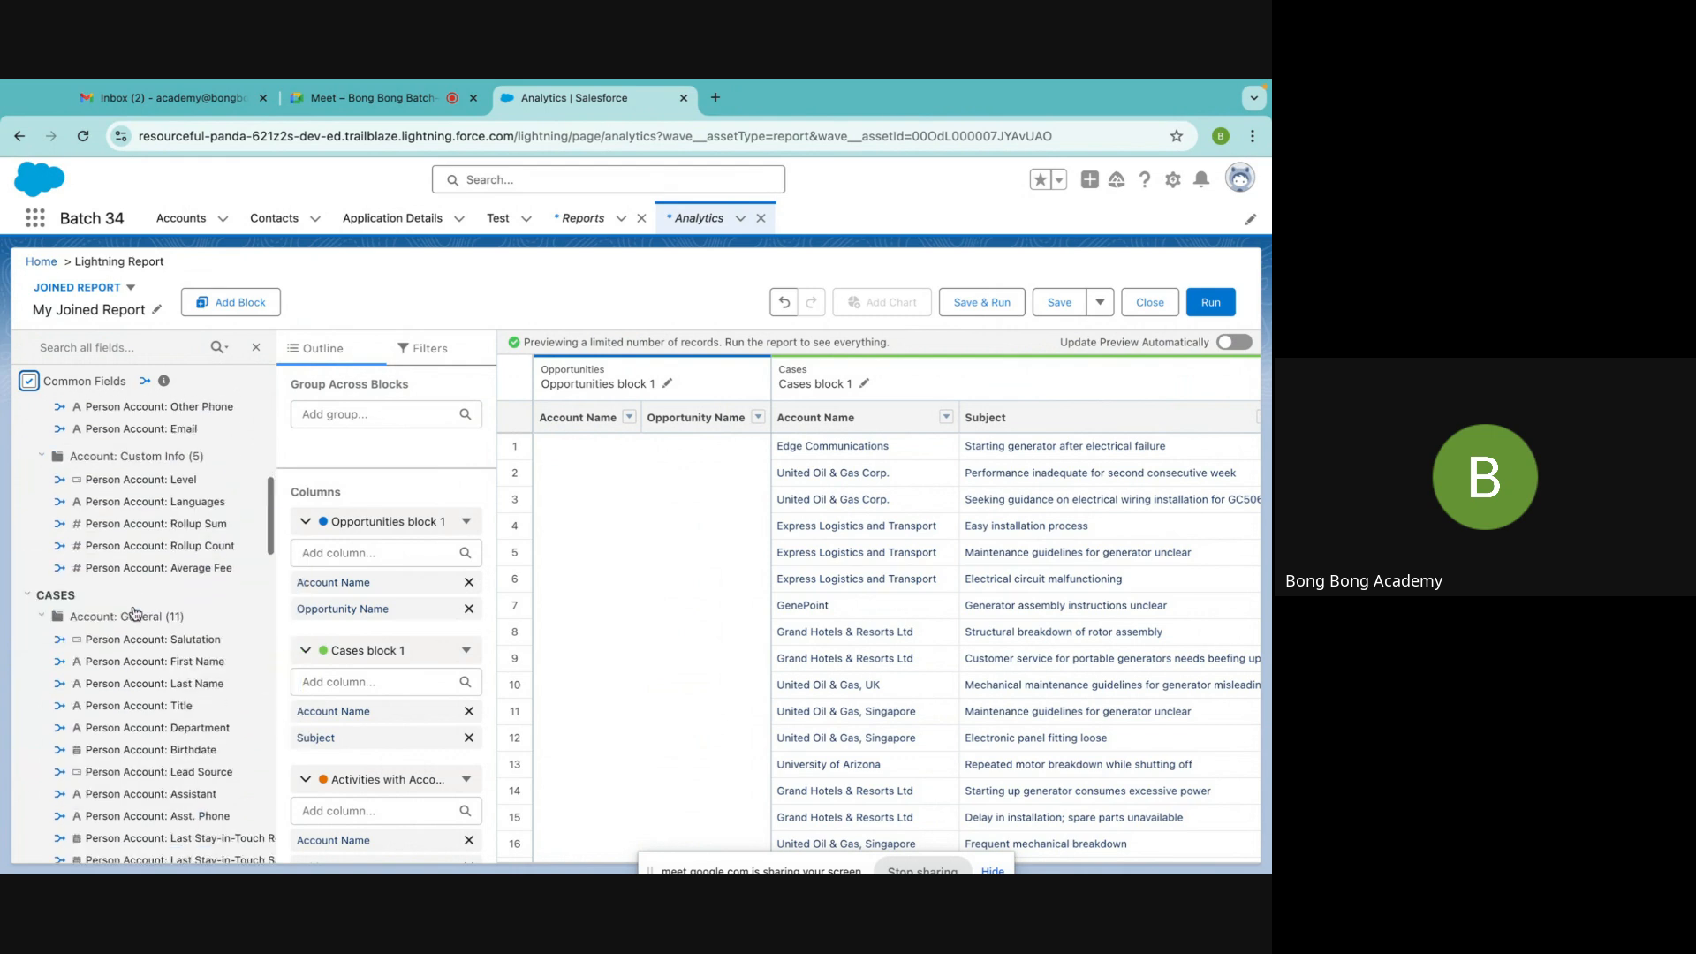
pyautogui.scroll(-3, 134, 612)
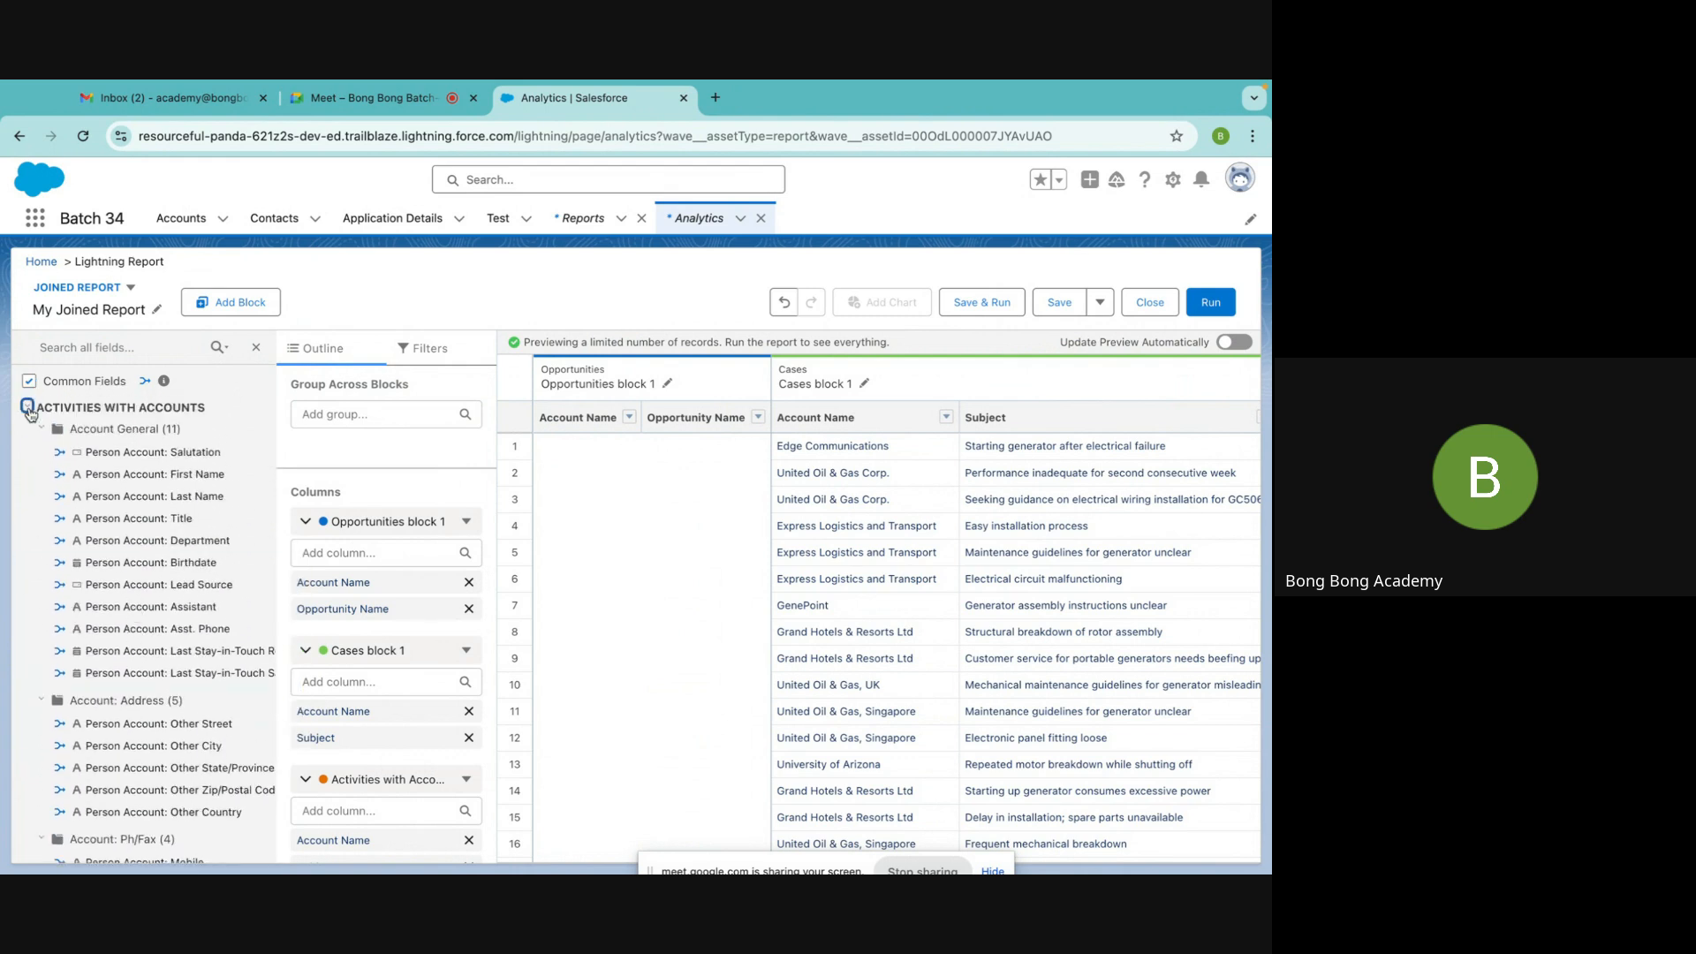
pyautogui.click(27, 407)
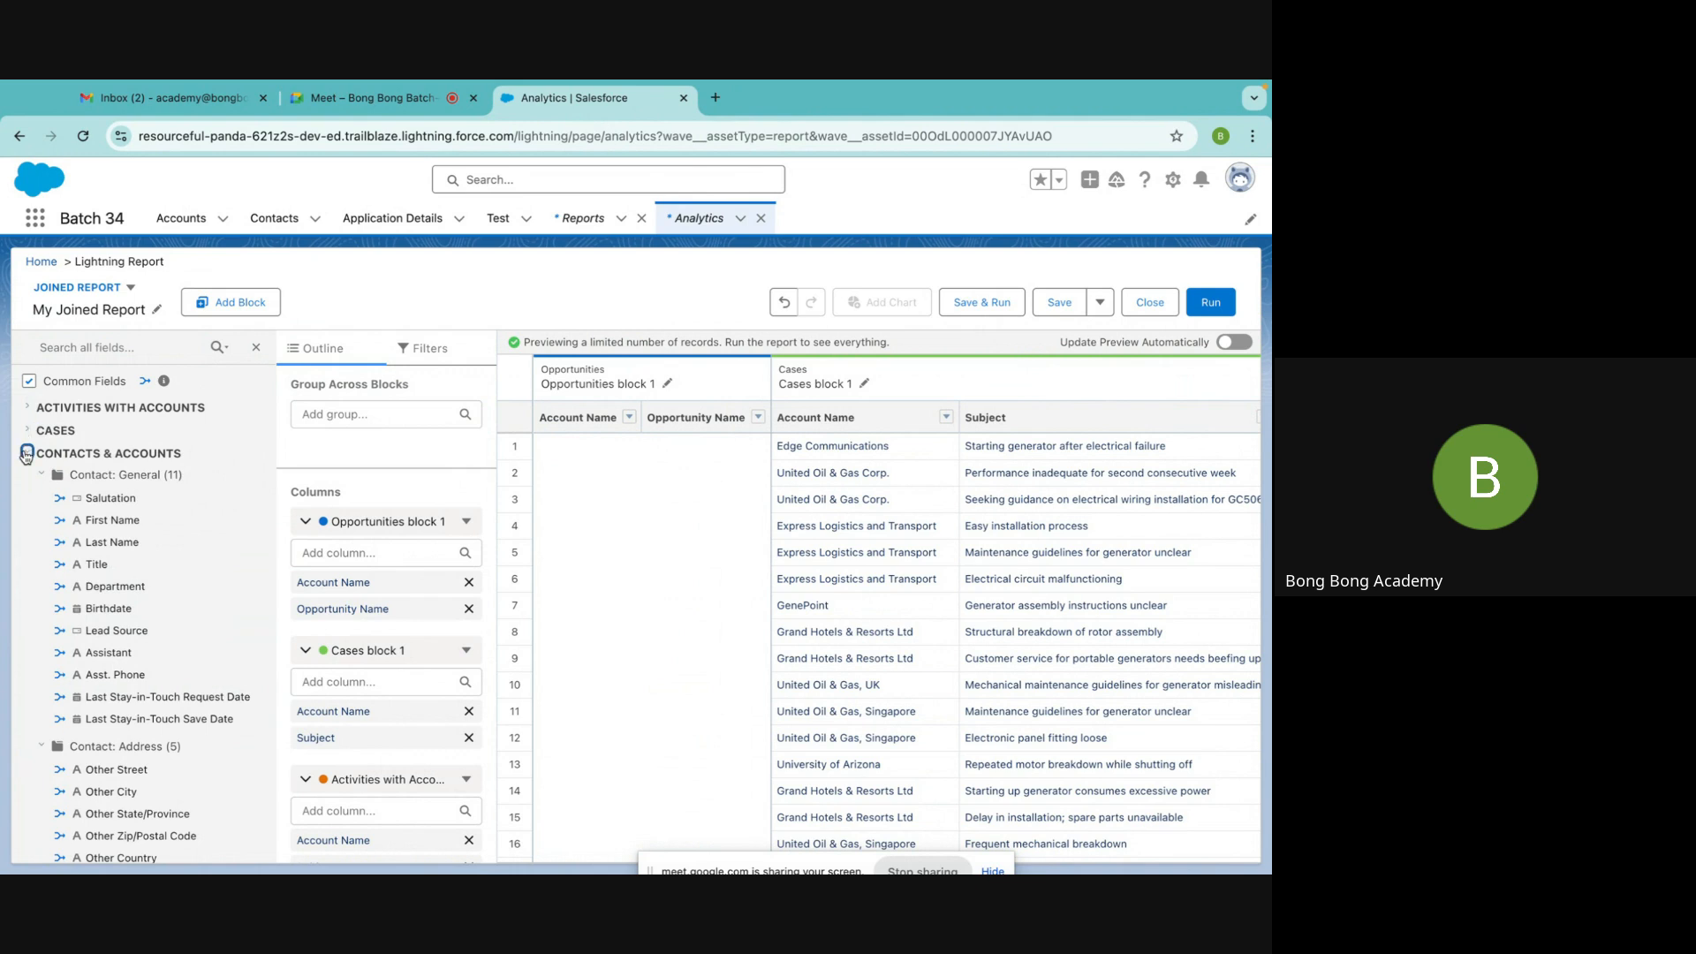
pyautogui.click(27, 454)
pyautogui.click(26, 478)
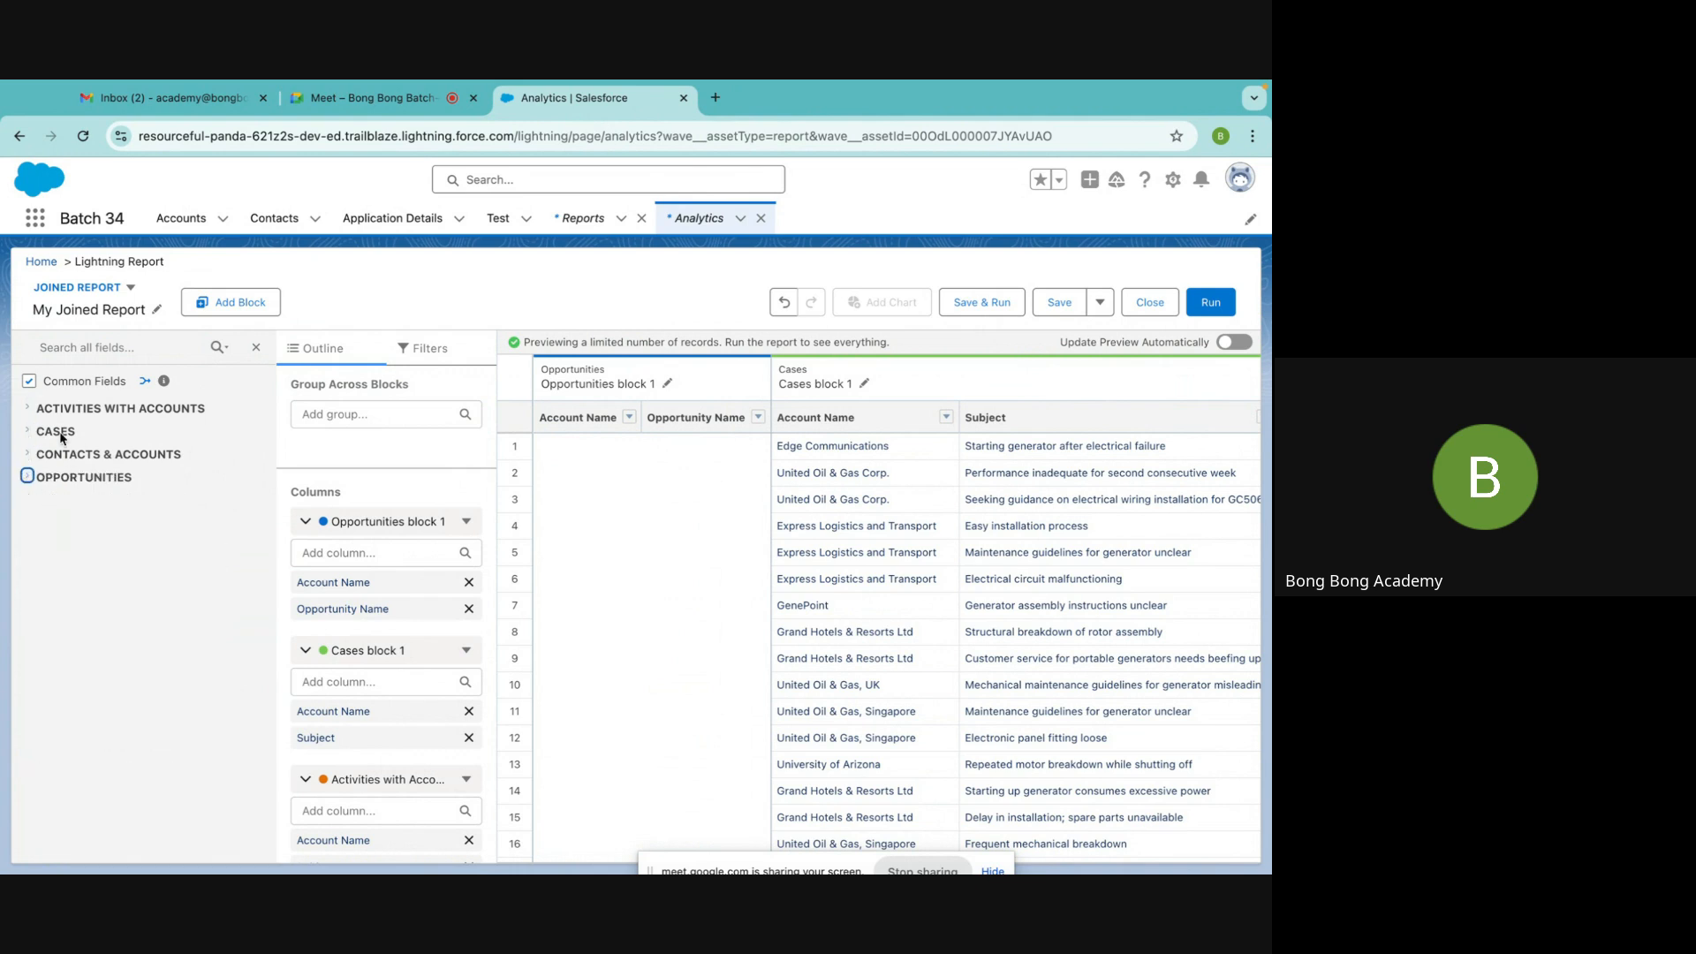
# Expand and examine the common fields listed under Opportunities and under Contacts & Accounts
pyautogui.click(26, 478)
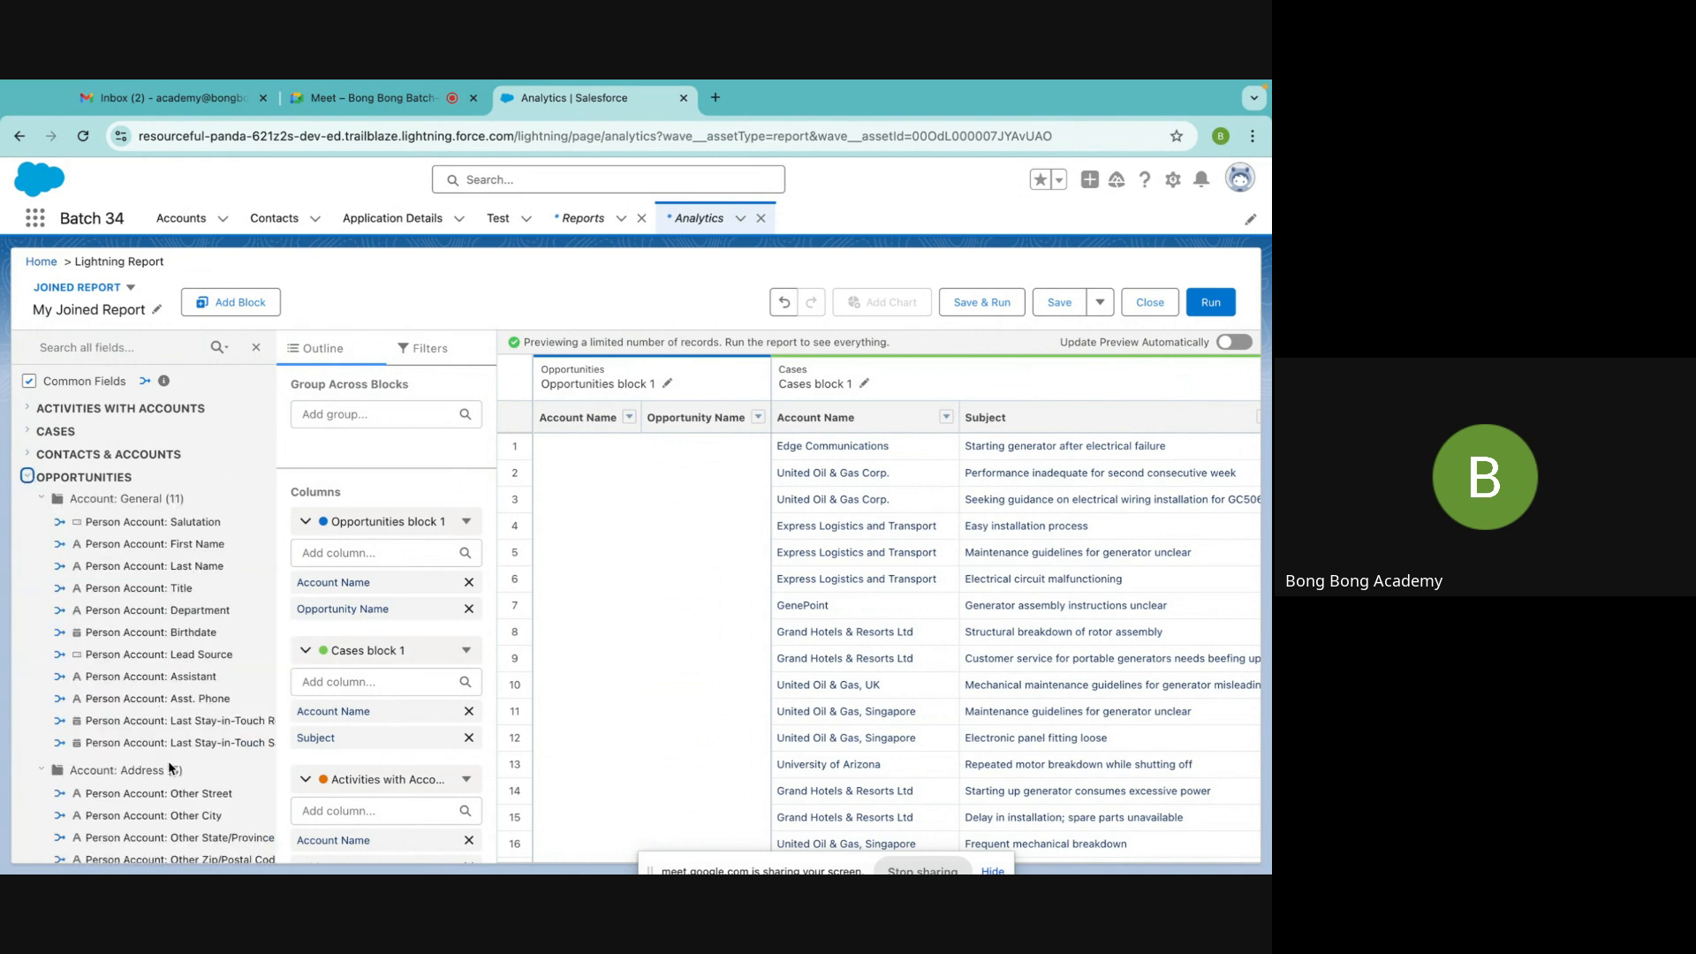
pyautogui.scroll(-3, 187, 813)
pyautogui.scroll(-2, 187, 813)
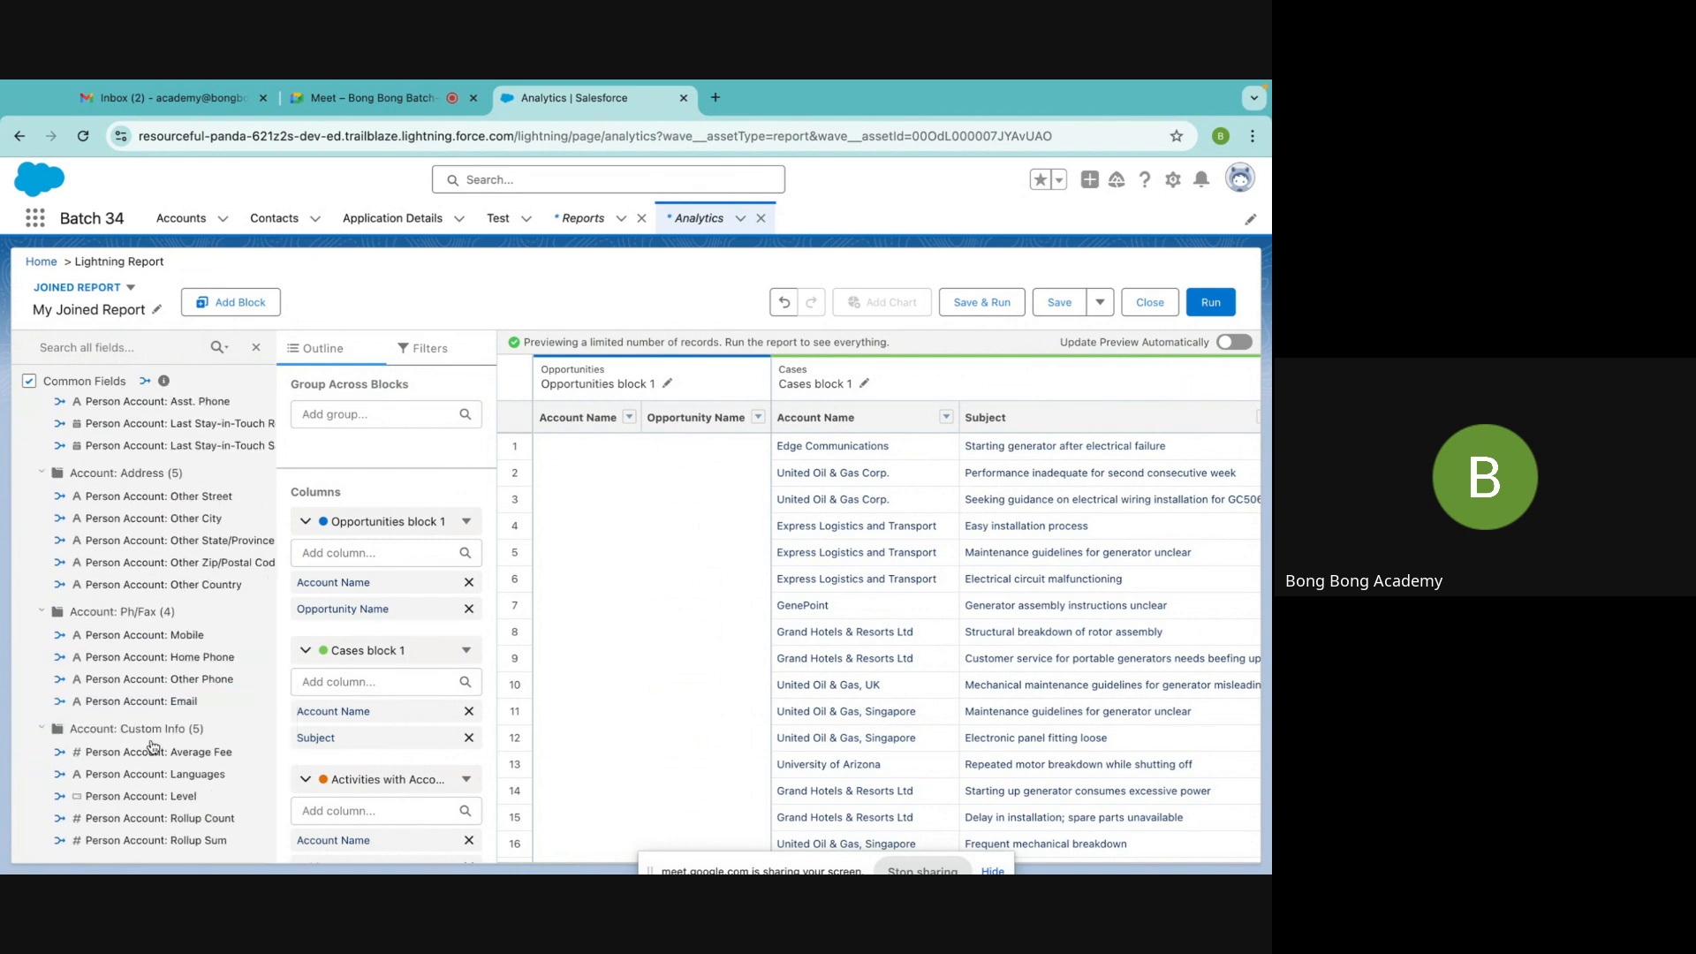
pyautogui.scroll(4, 152, 751)
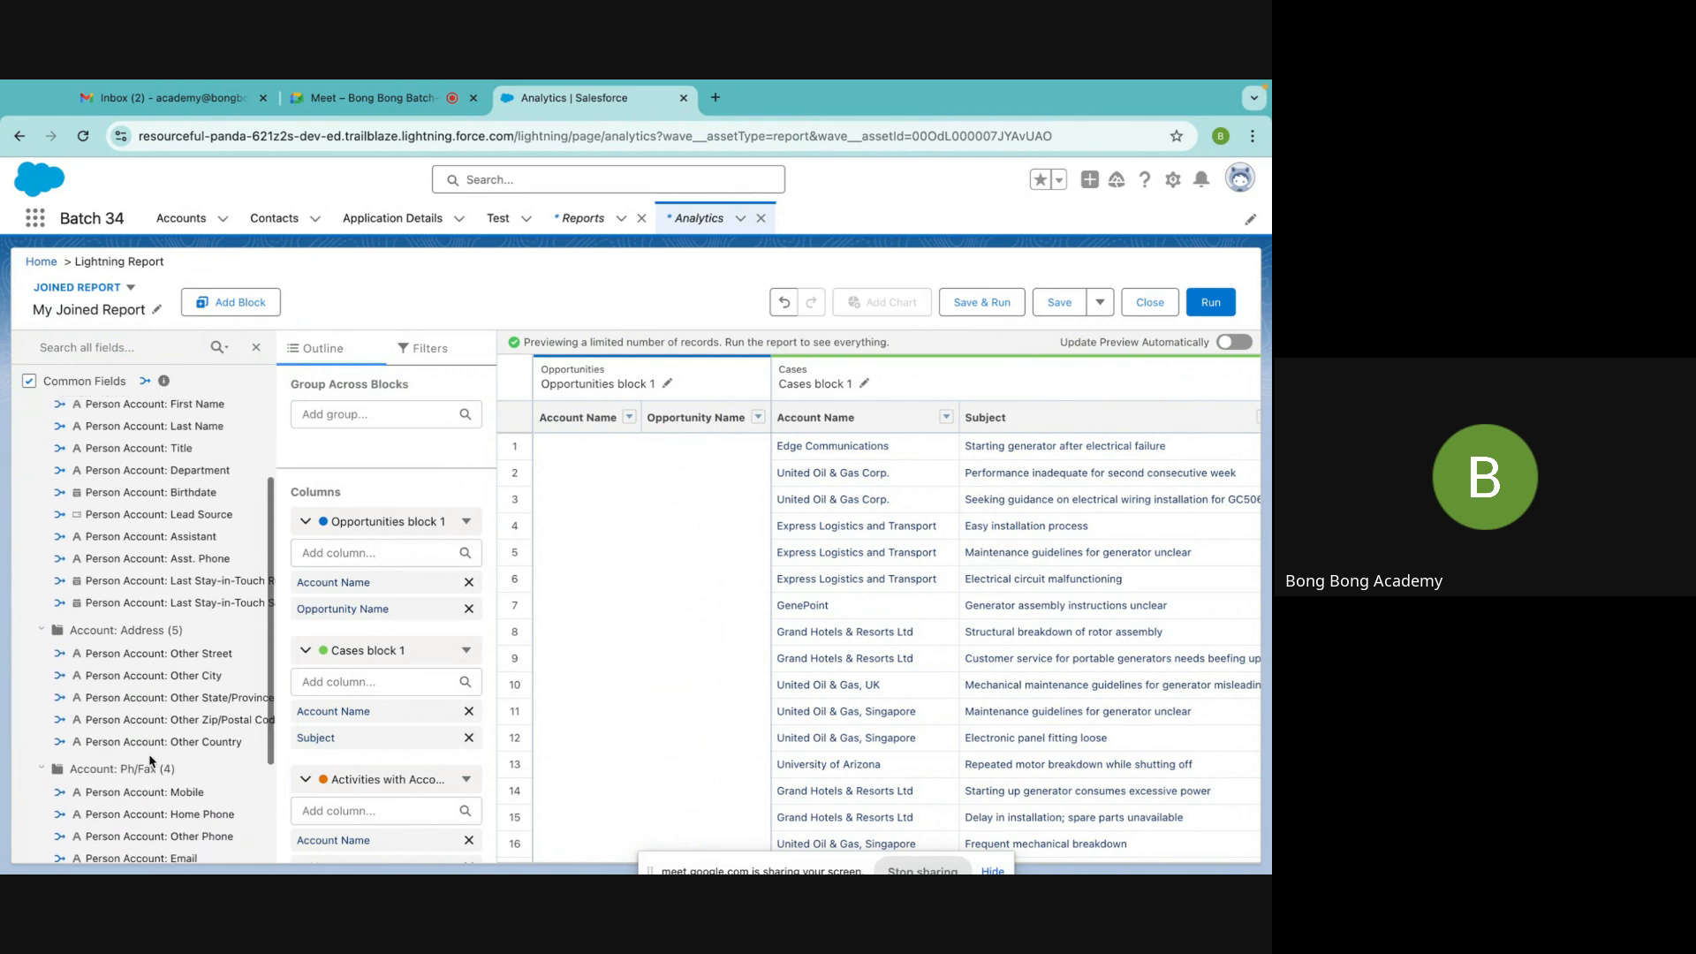
pyautogui.scroll(2, 150, 759)
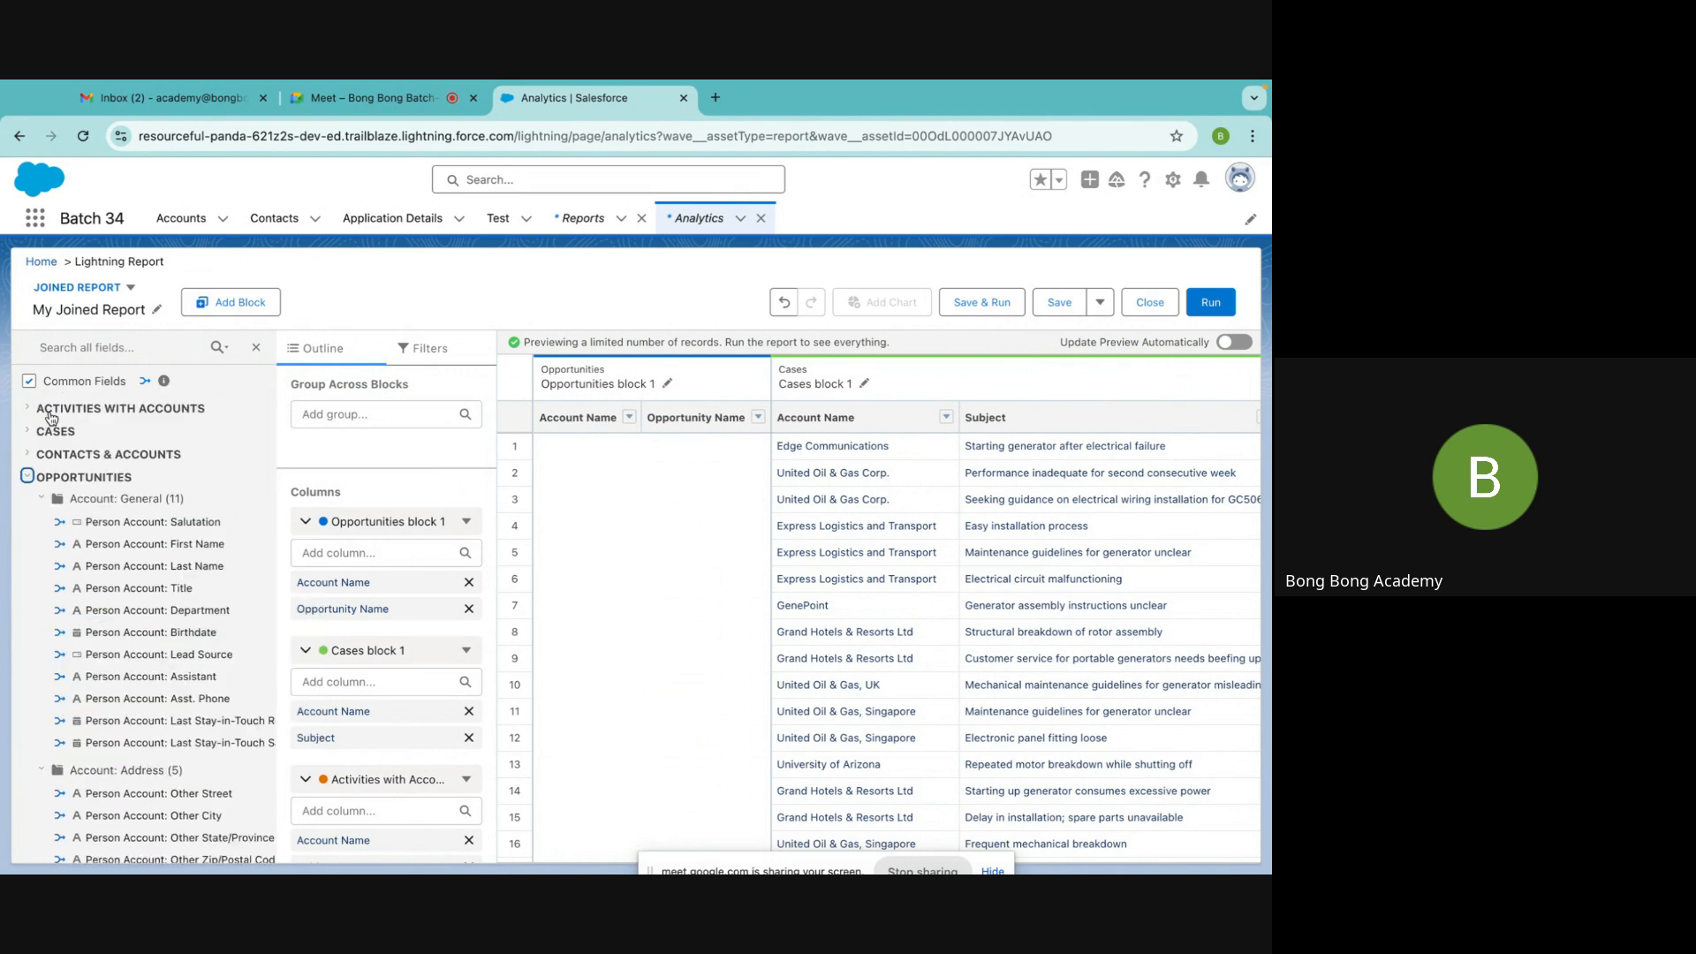
pyautogui.click(31, 459)
pyautogui.moveTo(88, 605)
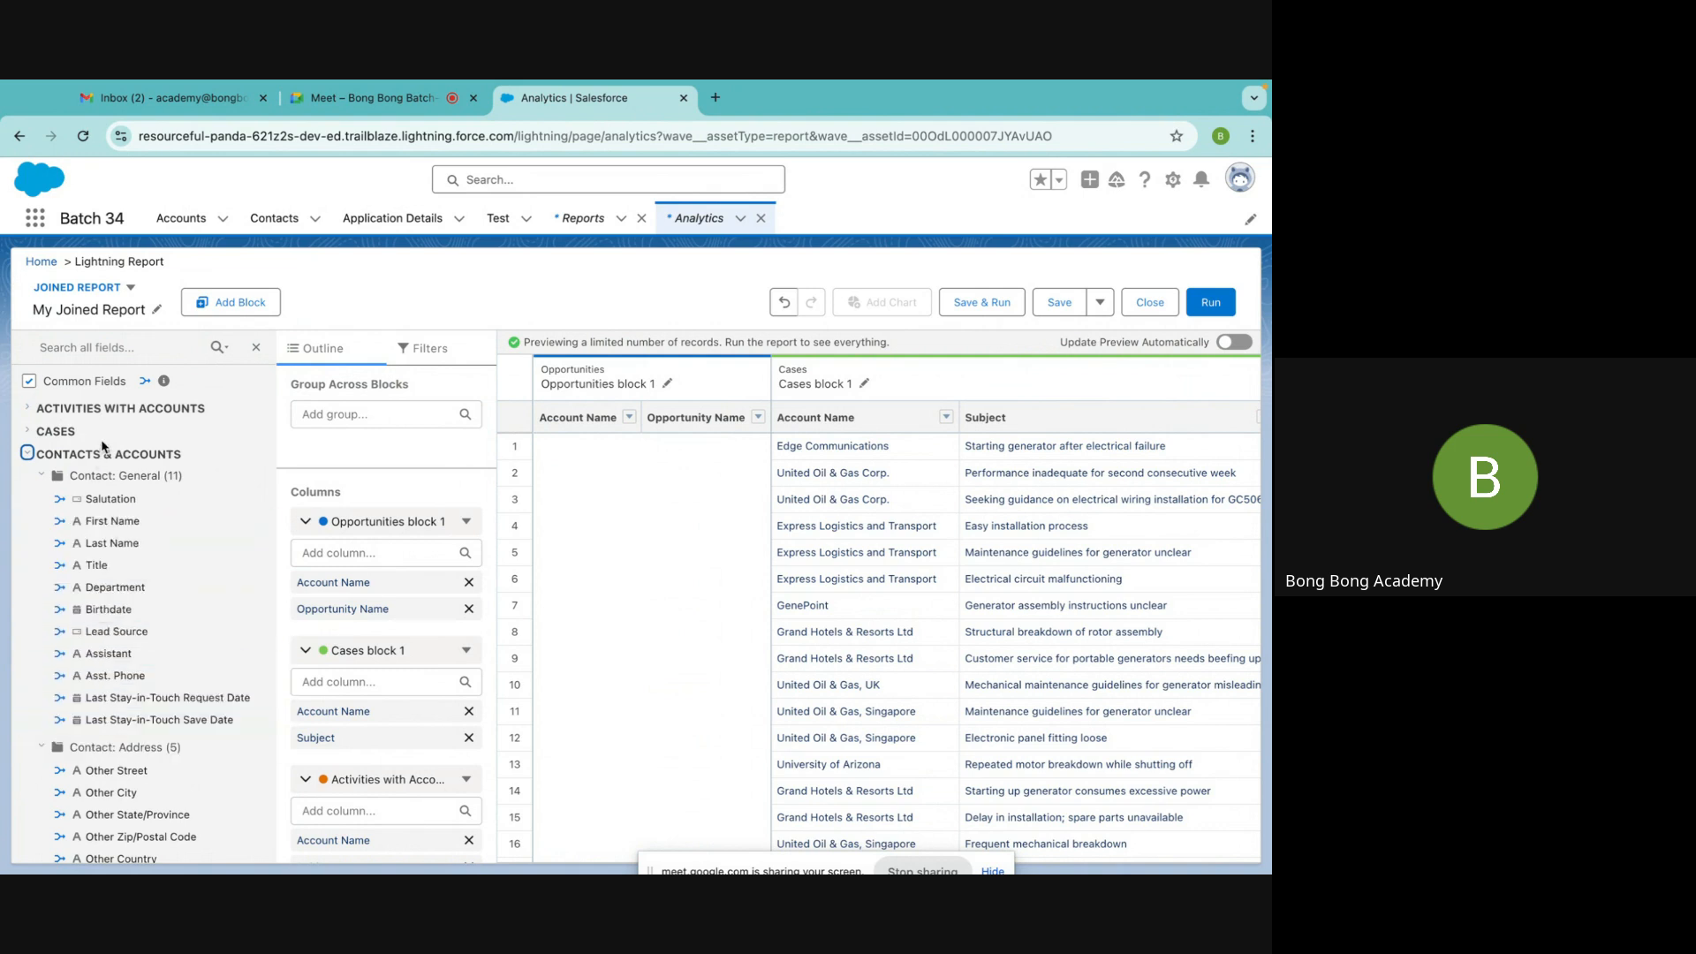
pyautogui.click(25, 454)
pyautogui.moveTo(166, 381)
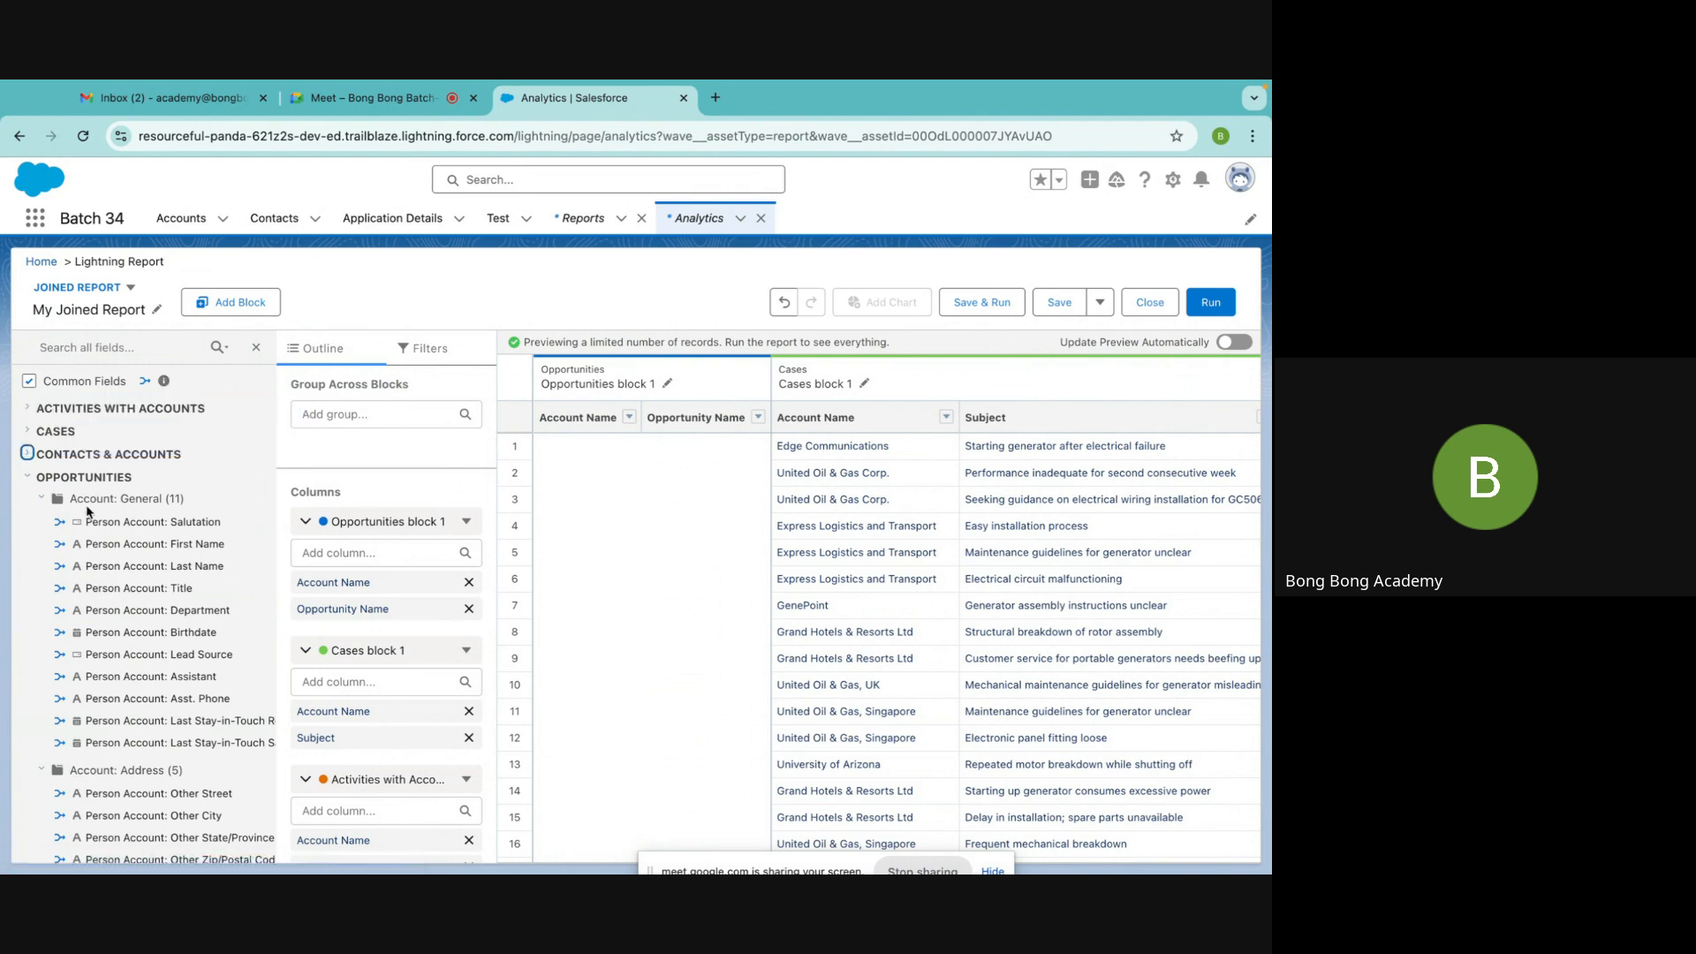
# Compare the common fields listed under Opportunities with those under Contacts & Accounts, and collapse the Contacts & Accounts group
pyautogui.click(26, 454)
pyautogui.click(26, 453)
pyautogui.click(132, 500)
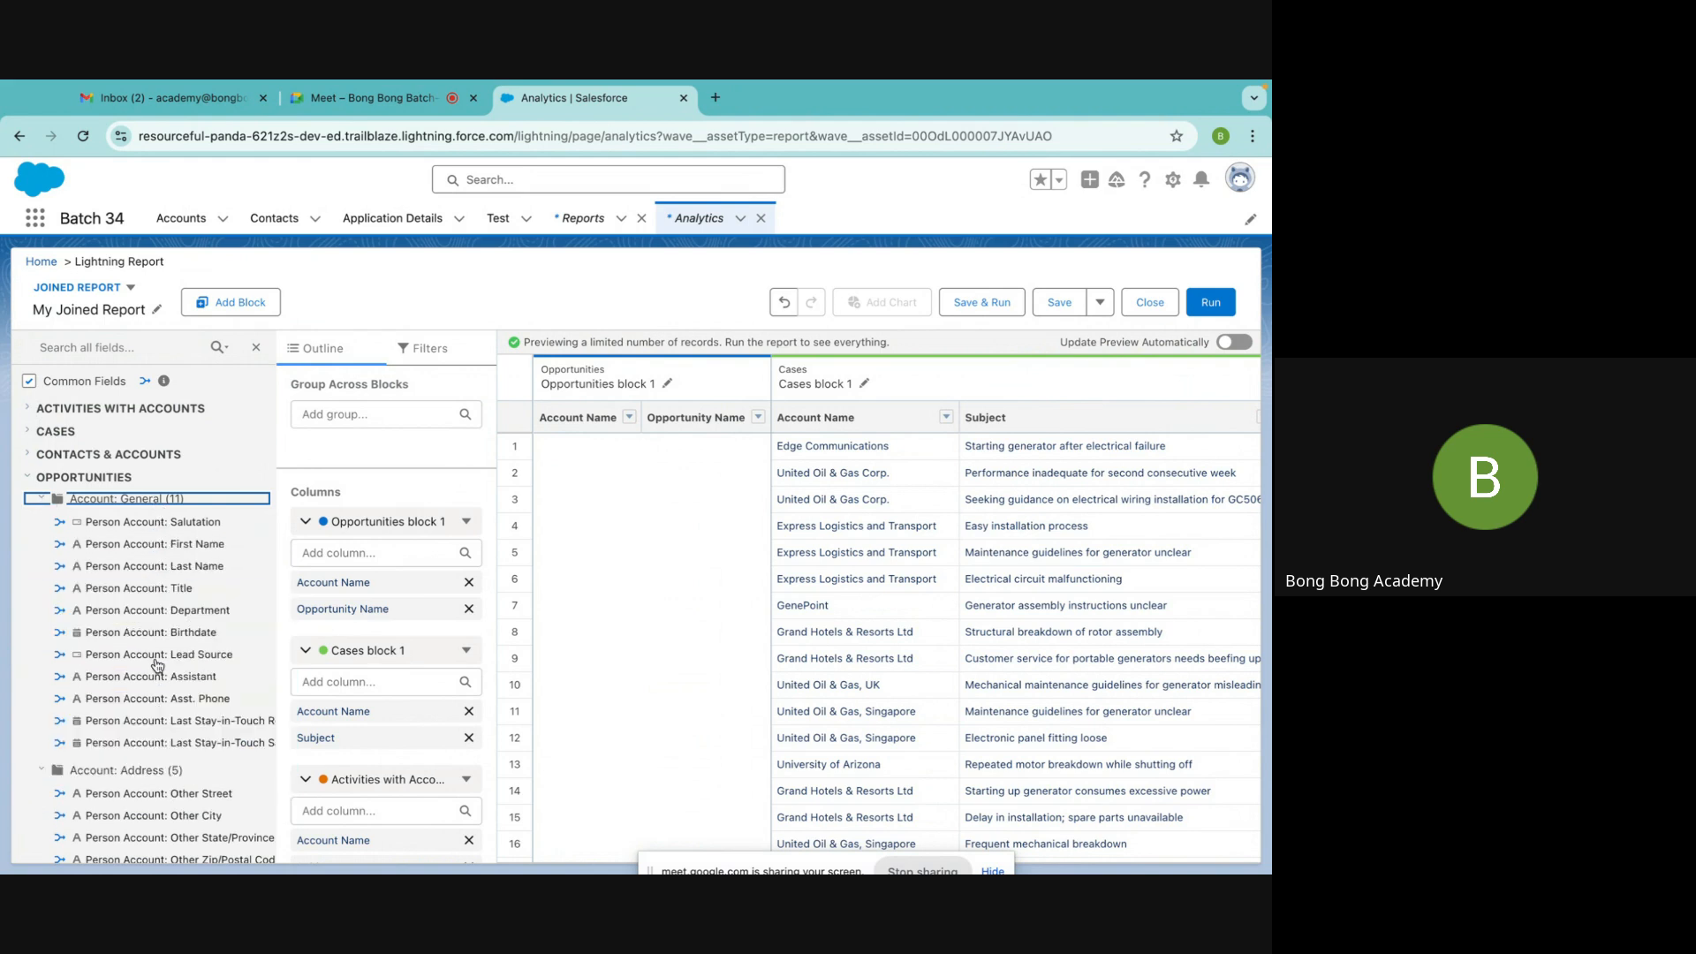
pyautogui.scroll(-5, 151, 671)
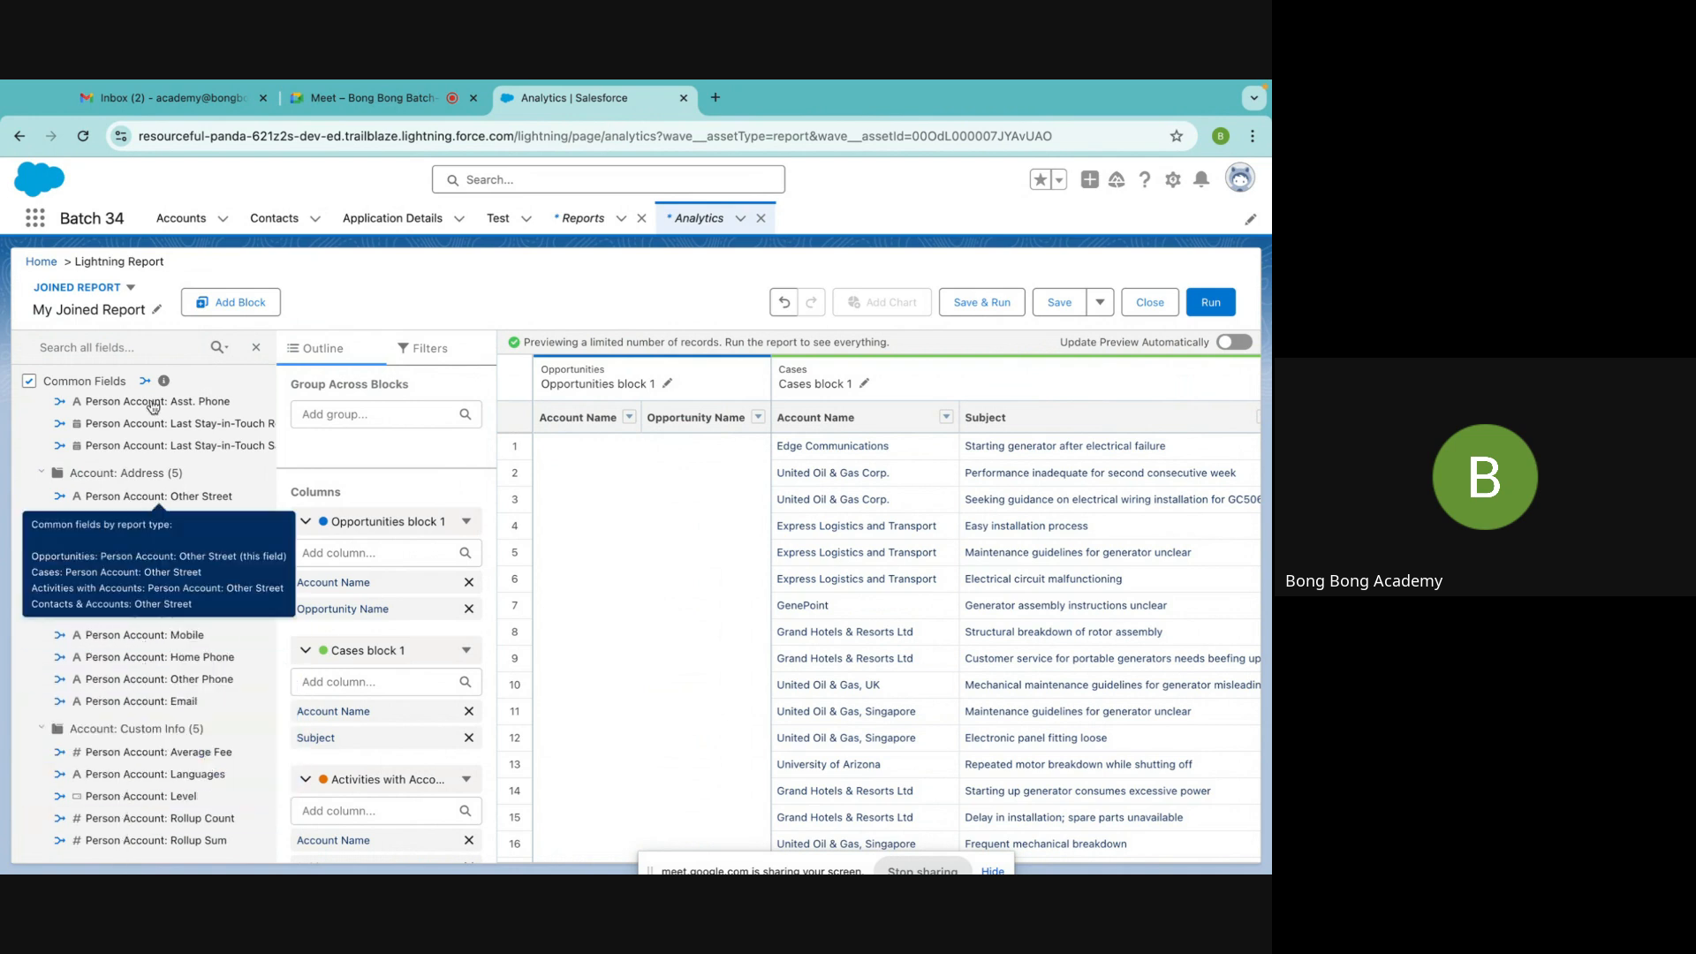
pyautogui.scroll(5, 153, 405)
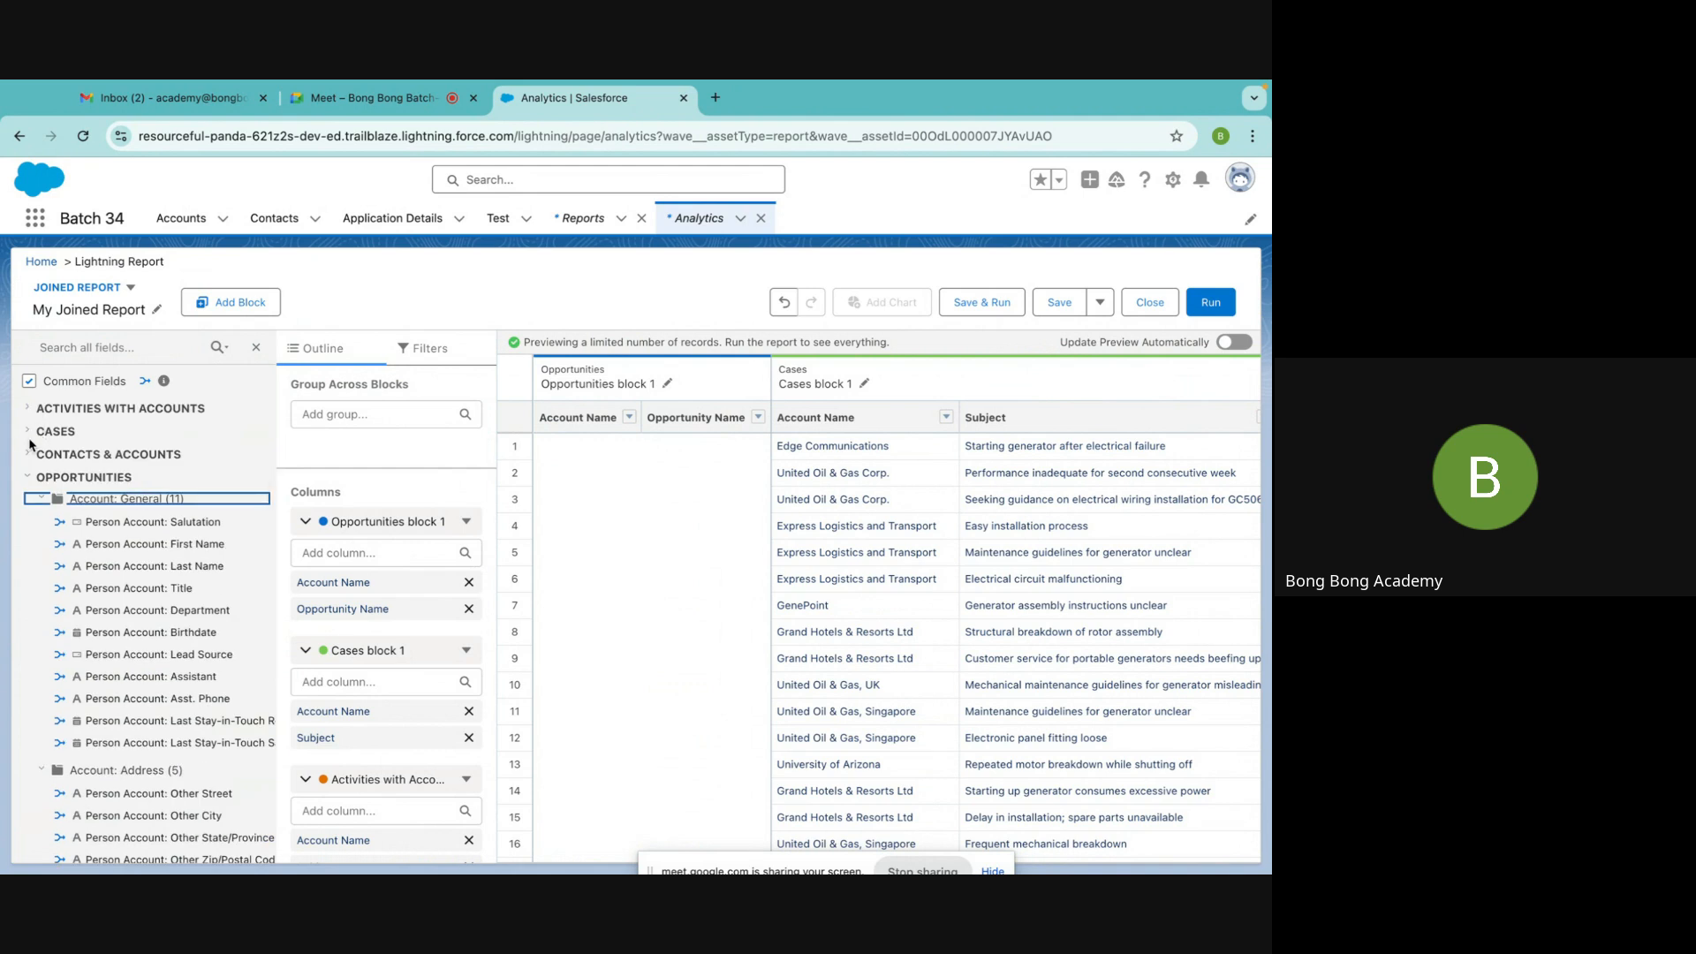
pyautogui.click(38, 454)
pyautogui.scroll(-10, 145, 467)
pyautogui.scroll(10, 145, 466)
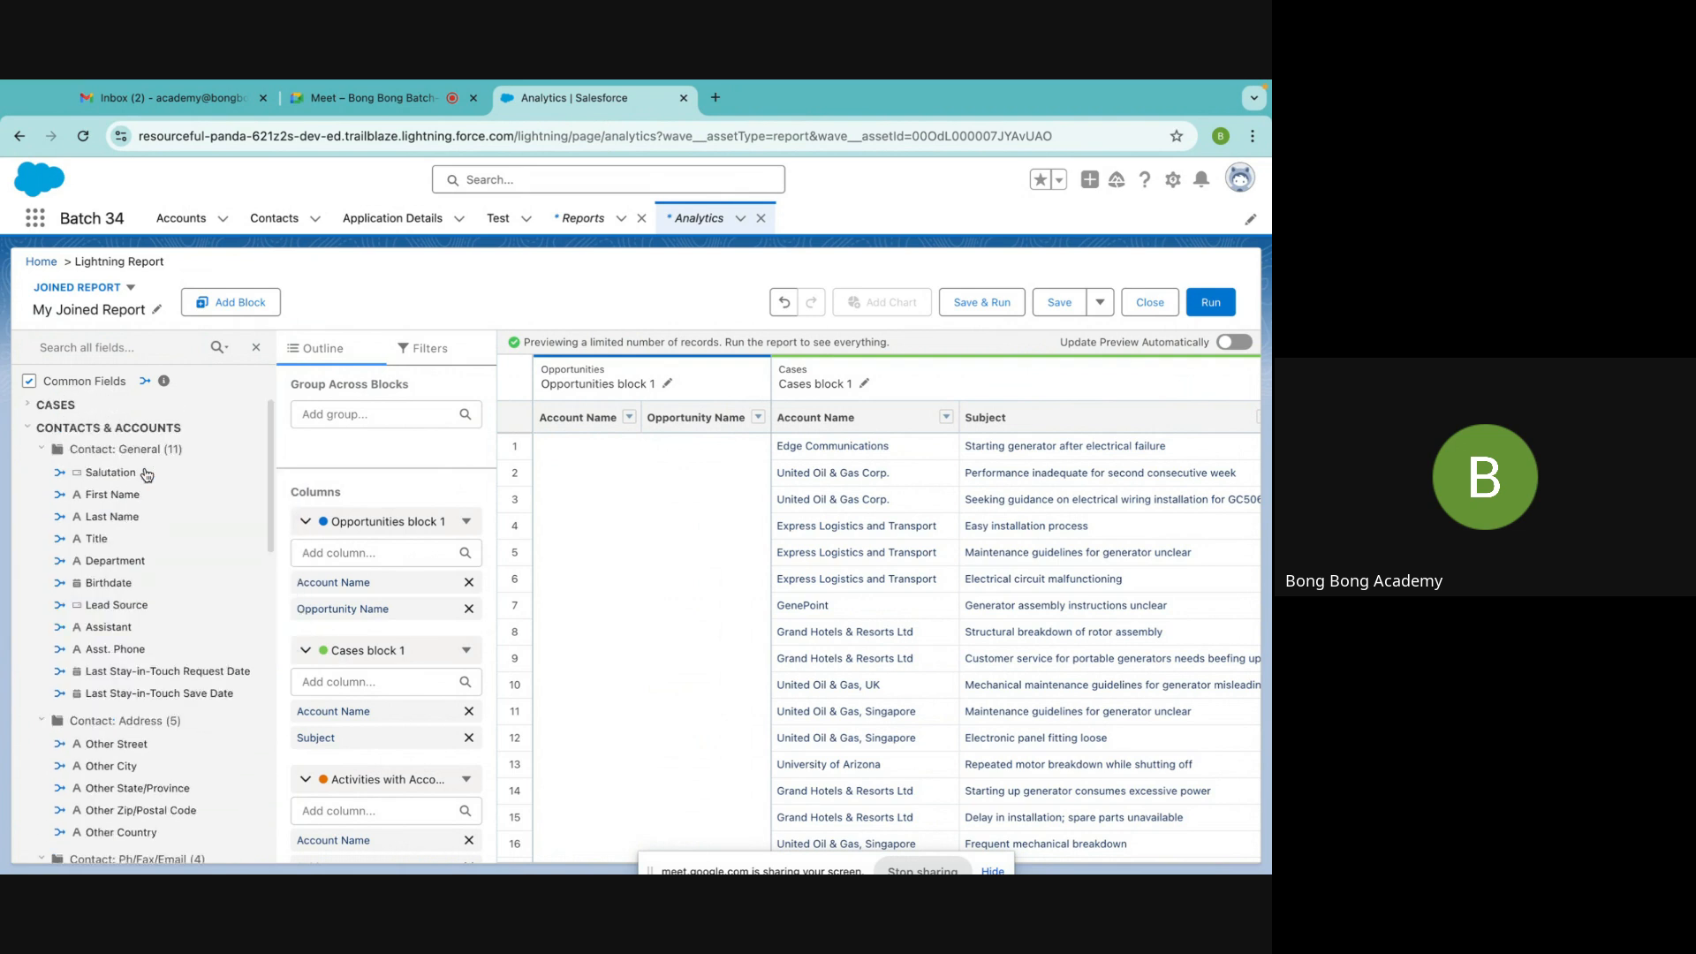
pyautogui.scroll(-8, 138, 475)
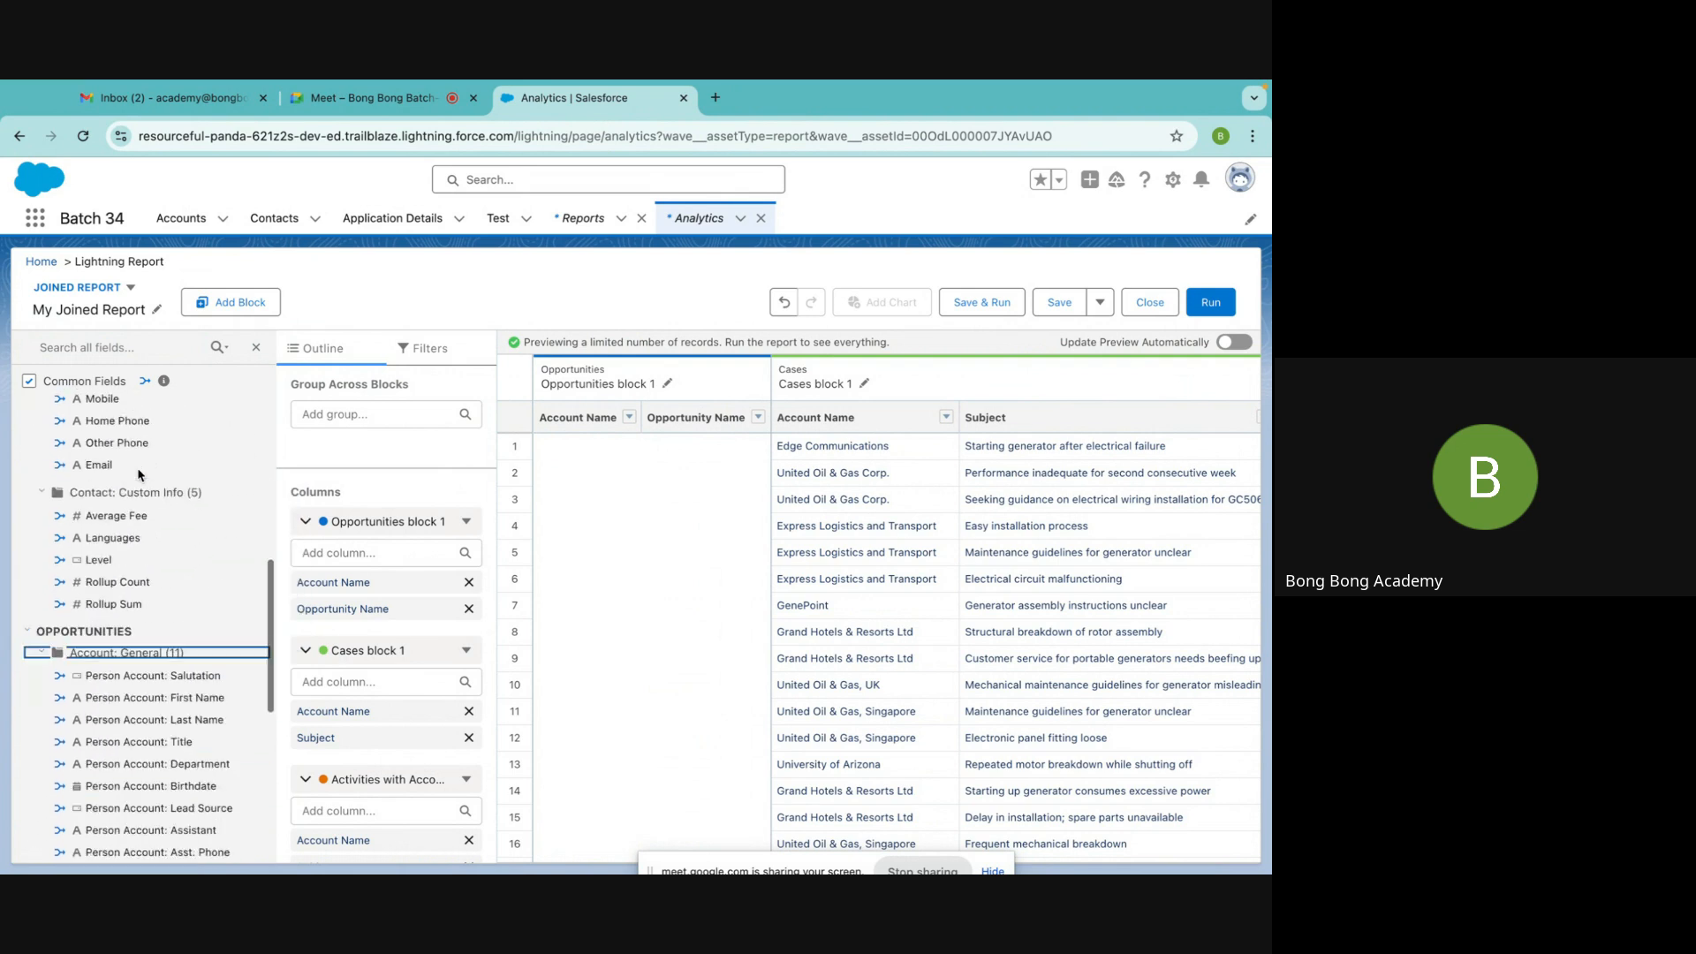
pyautogui.scroll(8, 138, 475)
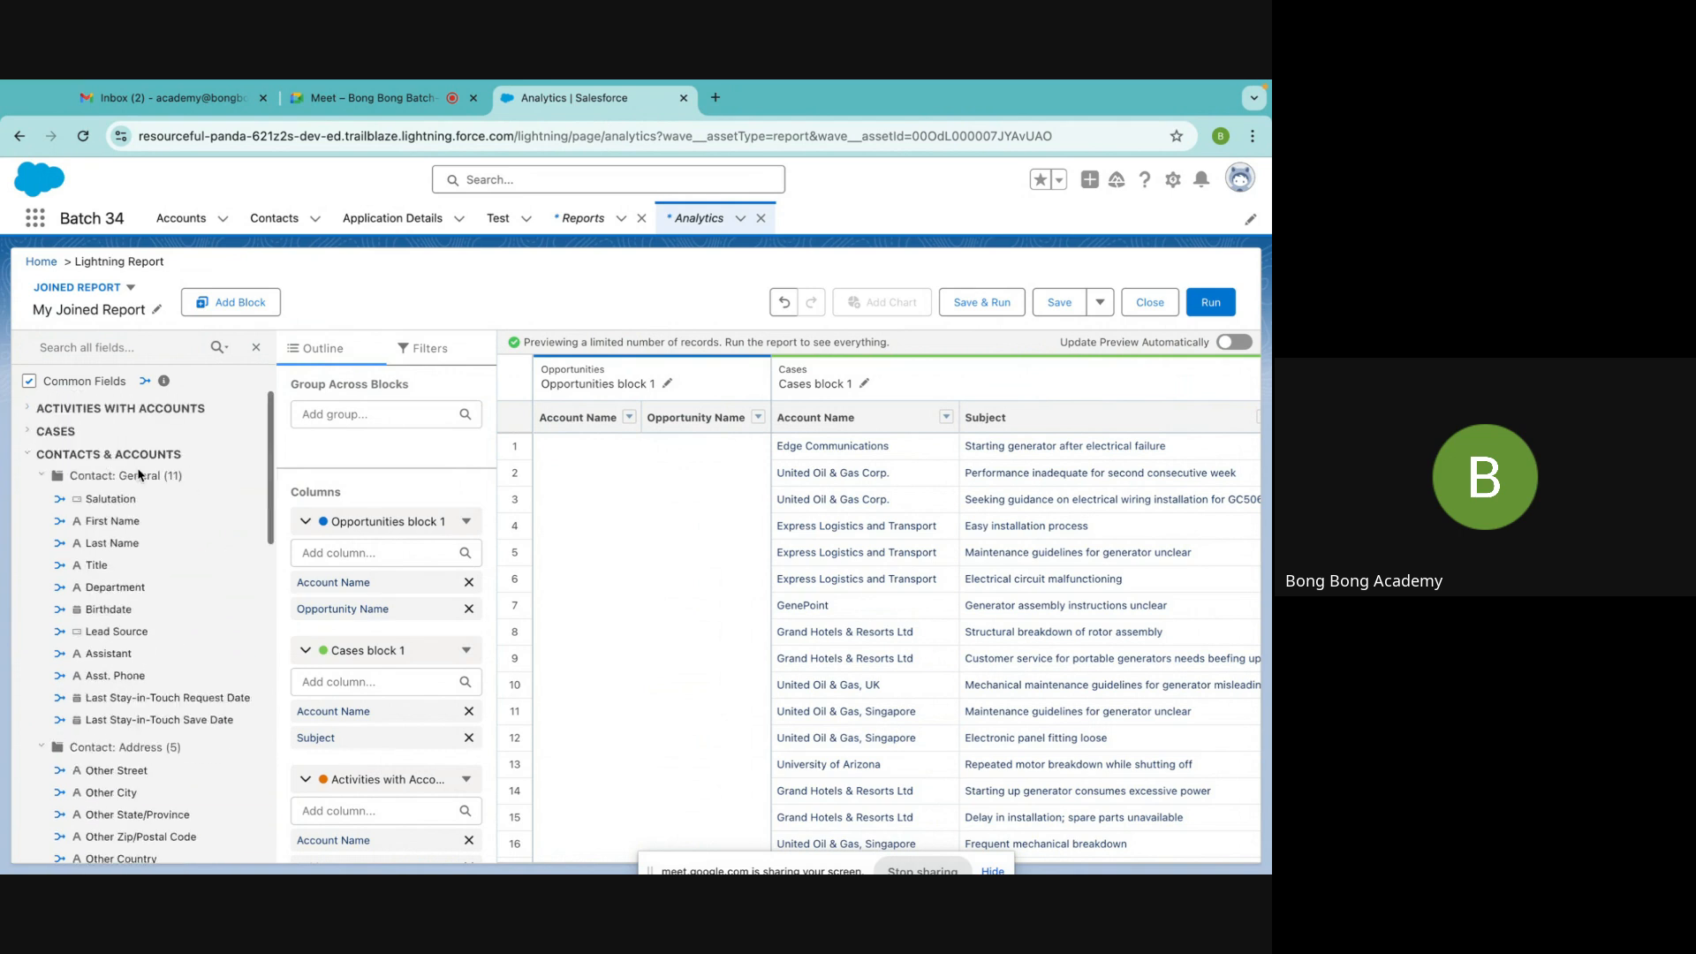
pyautogui.click(27, 455)
# Examine the common fields under Cases and Activities with Accounts, including which report types share the Person Account: First Name field
pyautogui.click(27, 432)
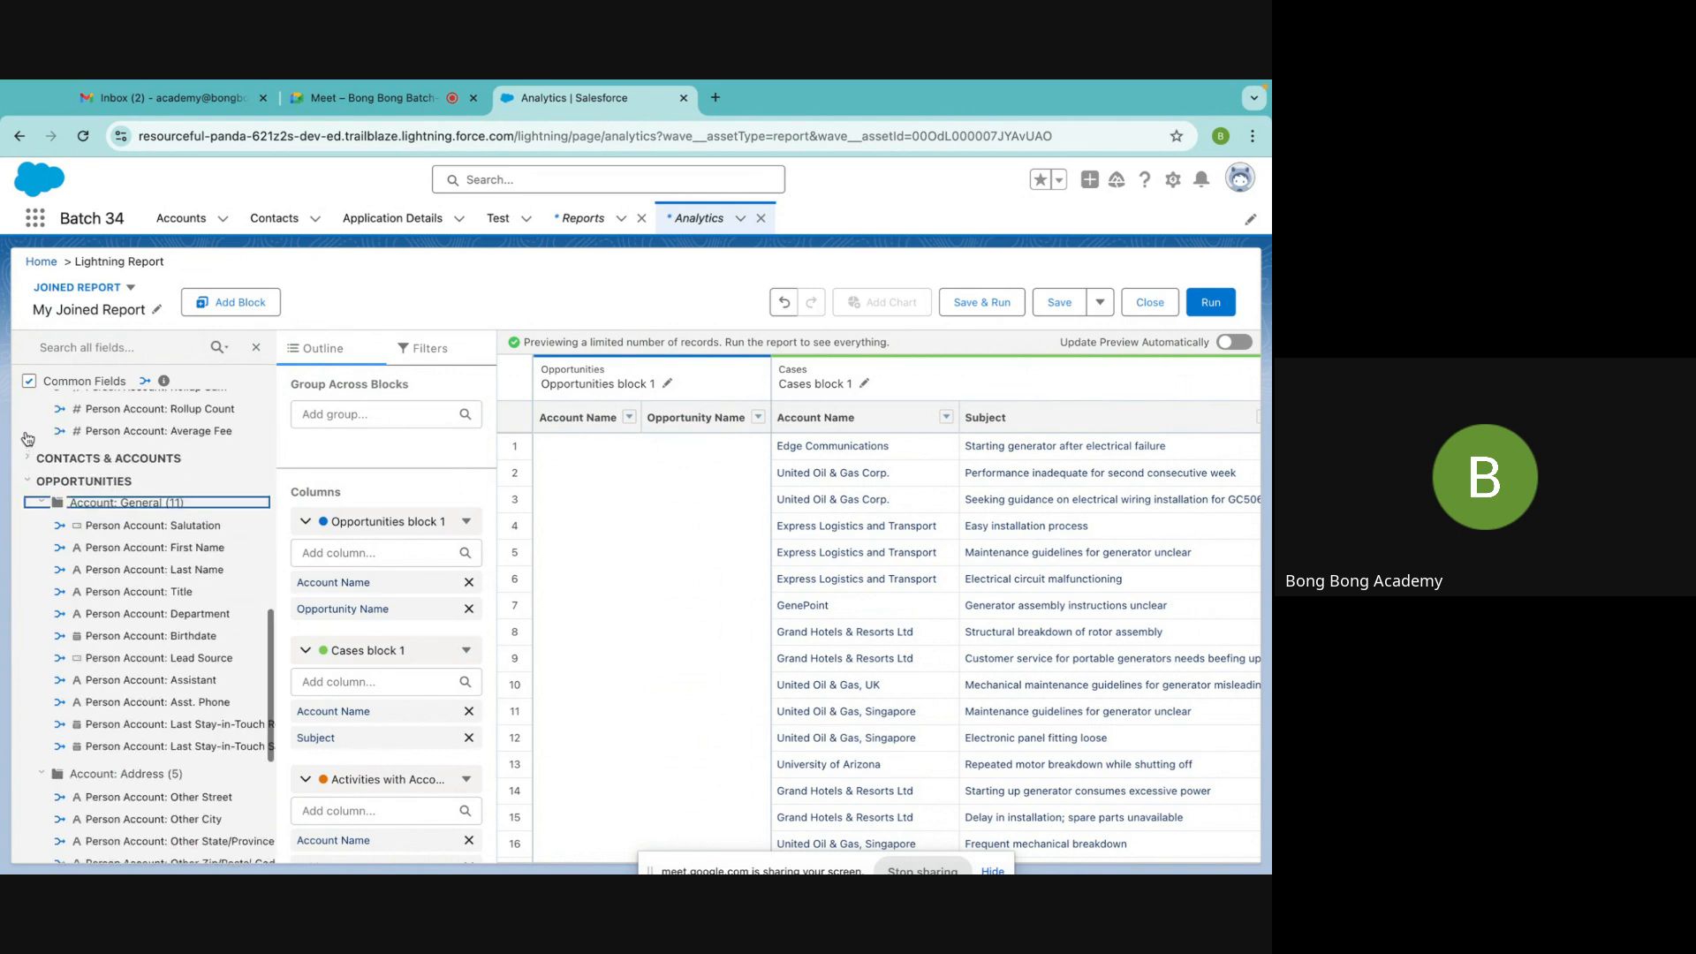
pyautogui.scroll(2, 156, 456)
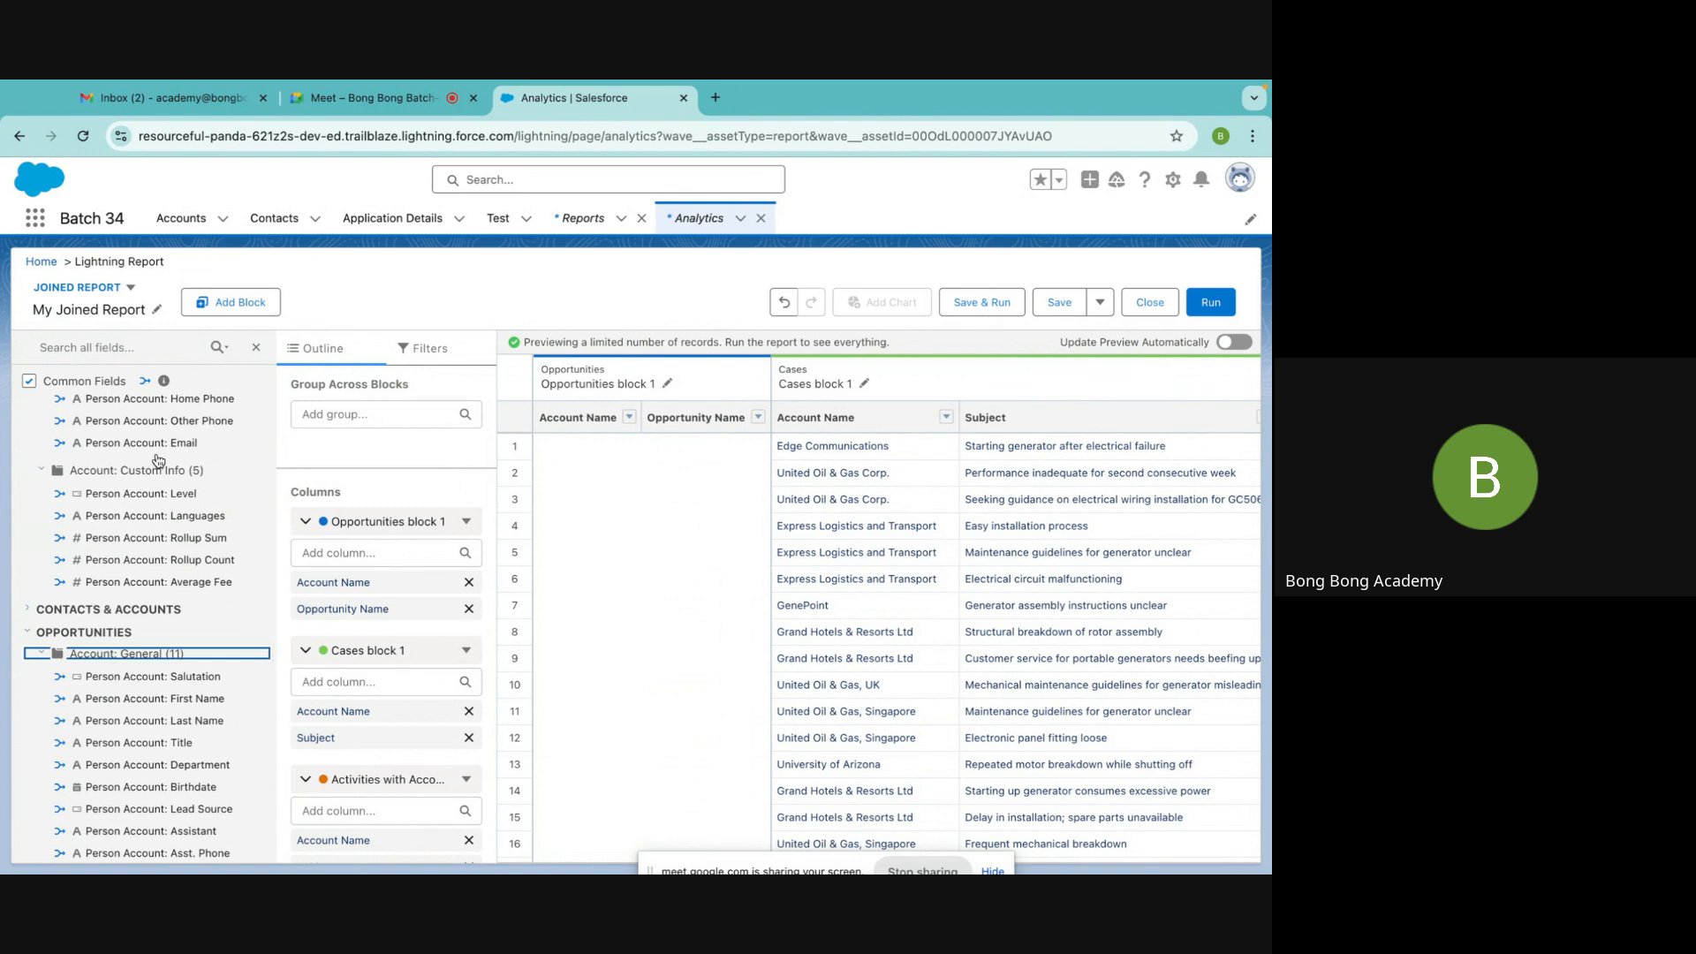
pyautogui.scroll(5, 159, 460)
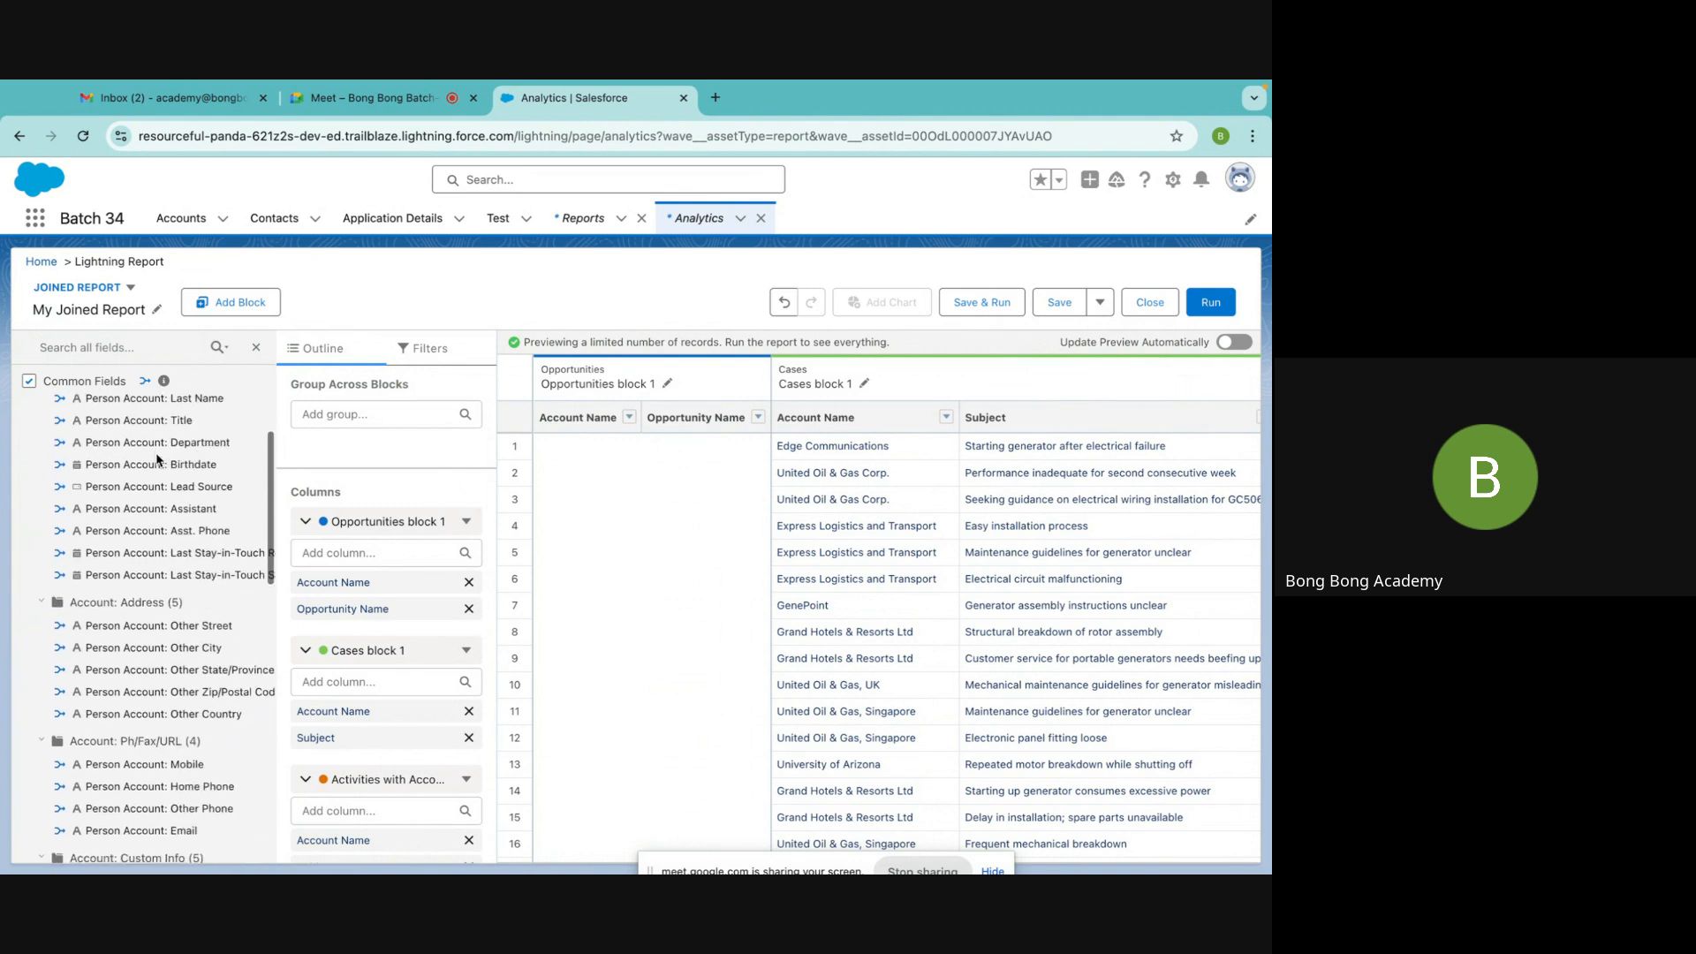
pyautogui.scroll(3, 157, 459)
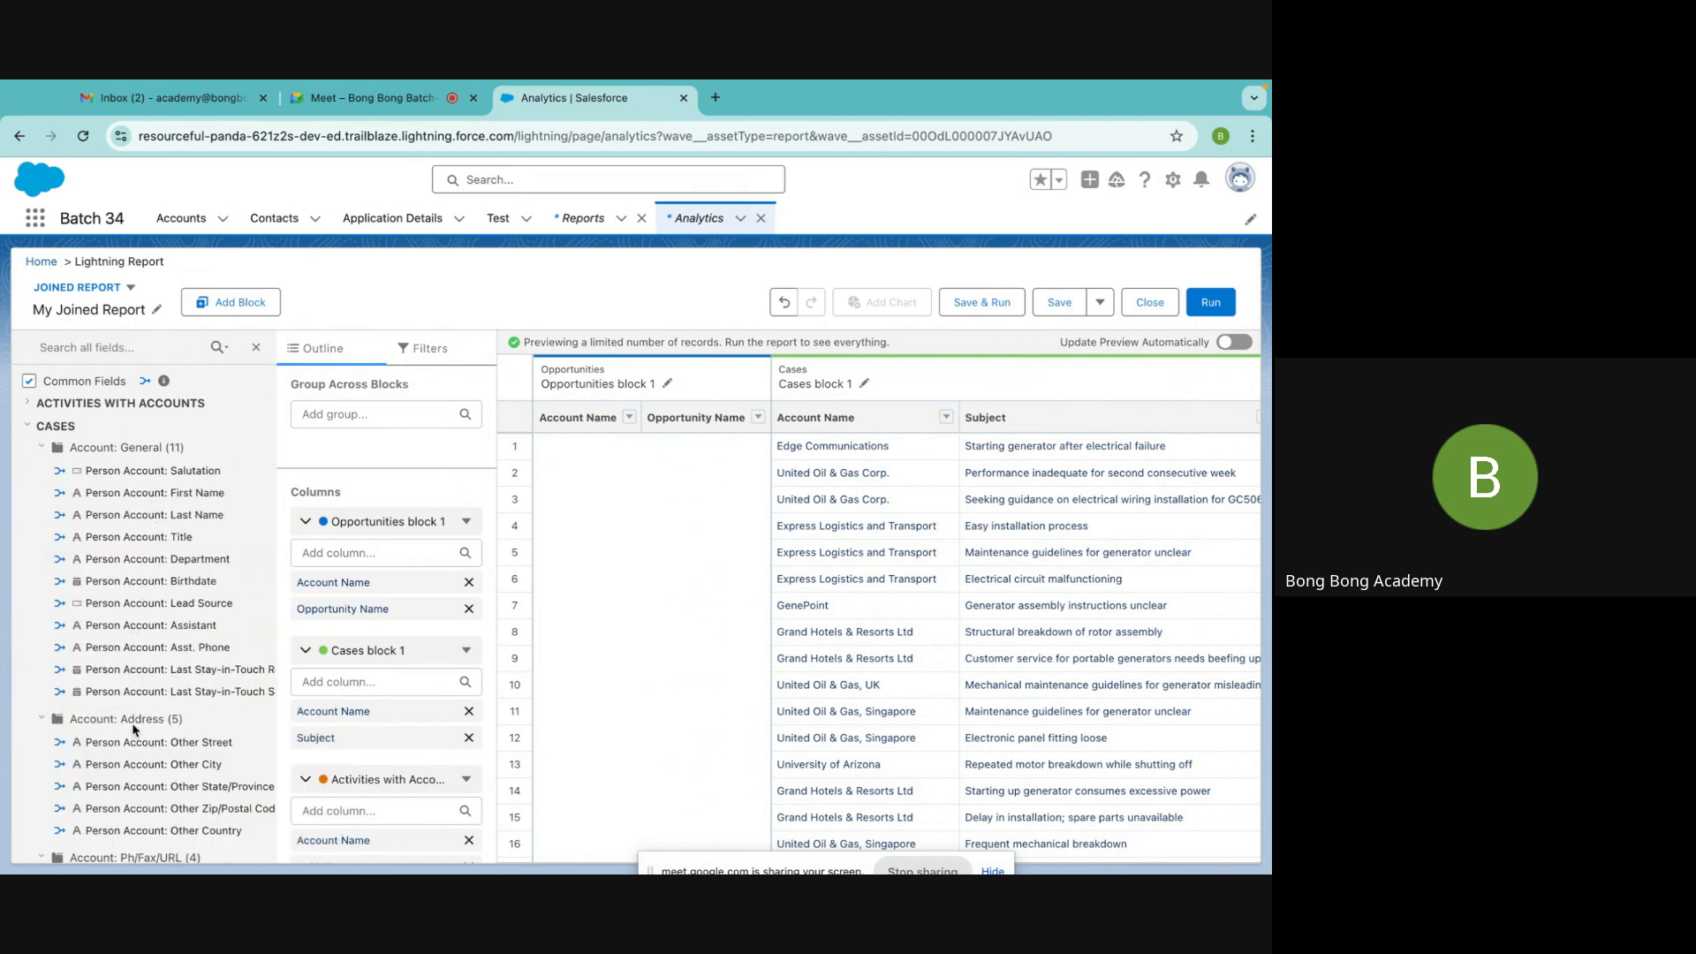
pyautogui.moveTo(127, 494)
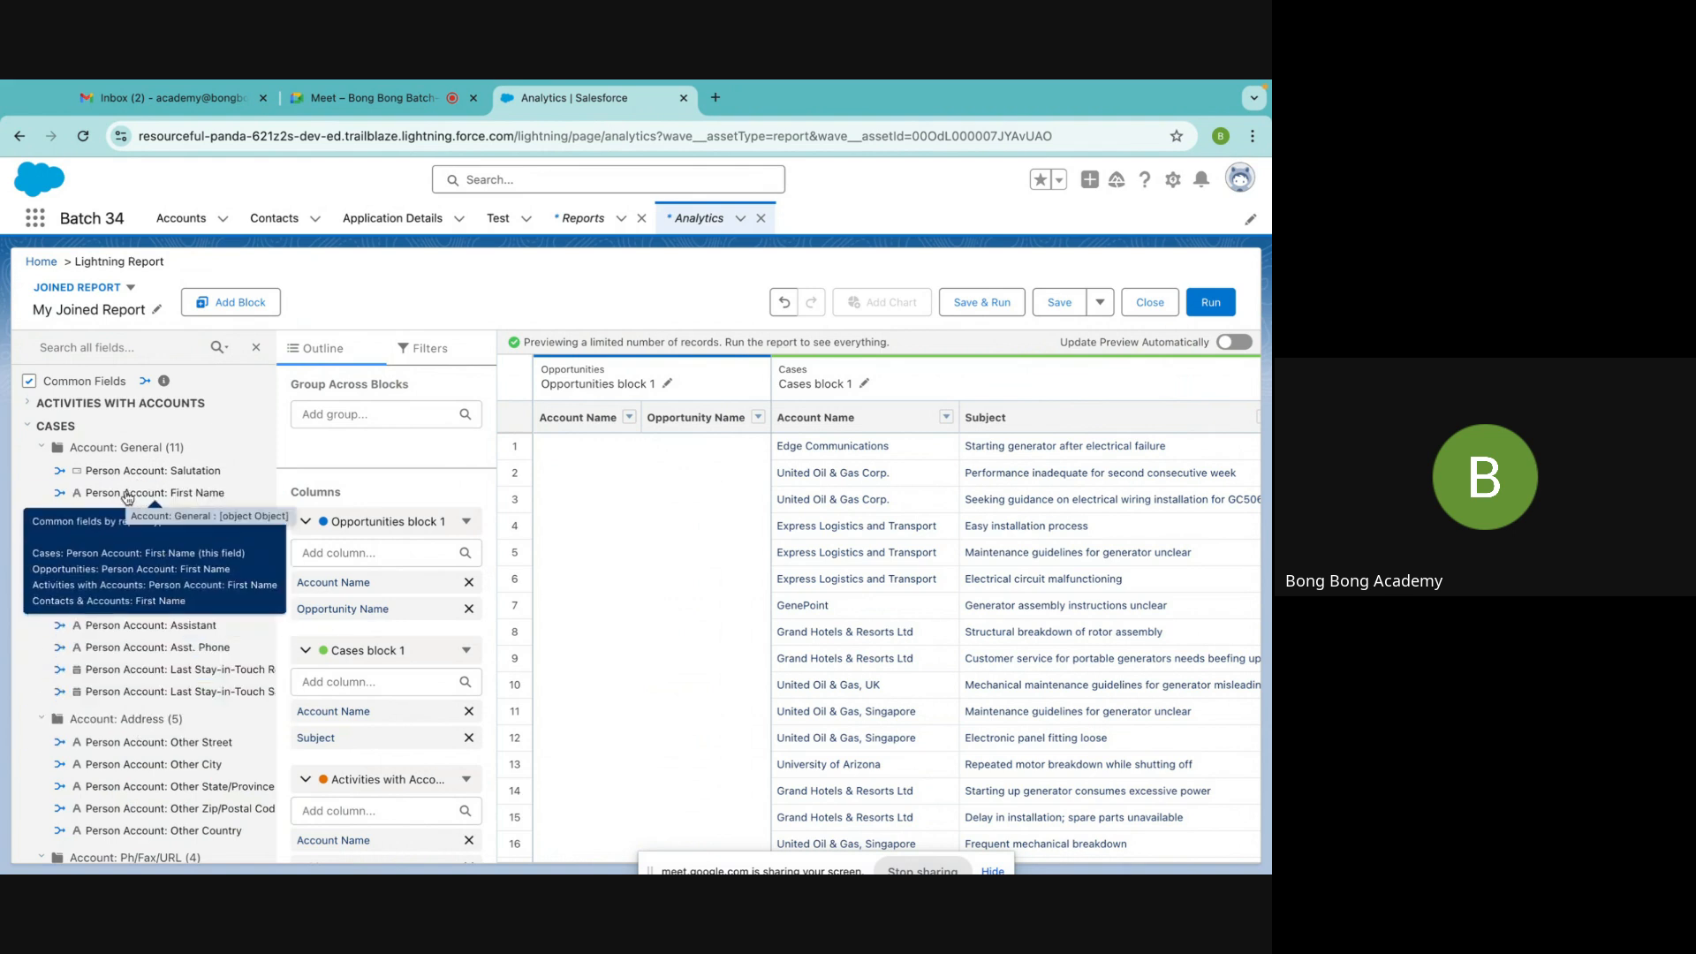
pyautogui.scroll(3, 141, 512)
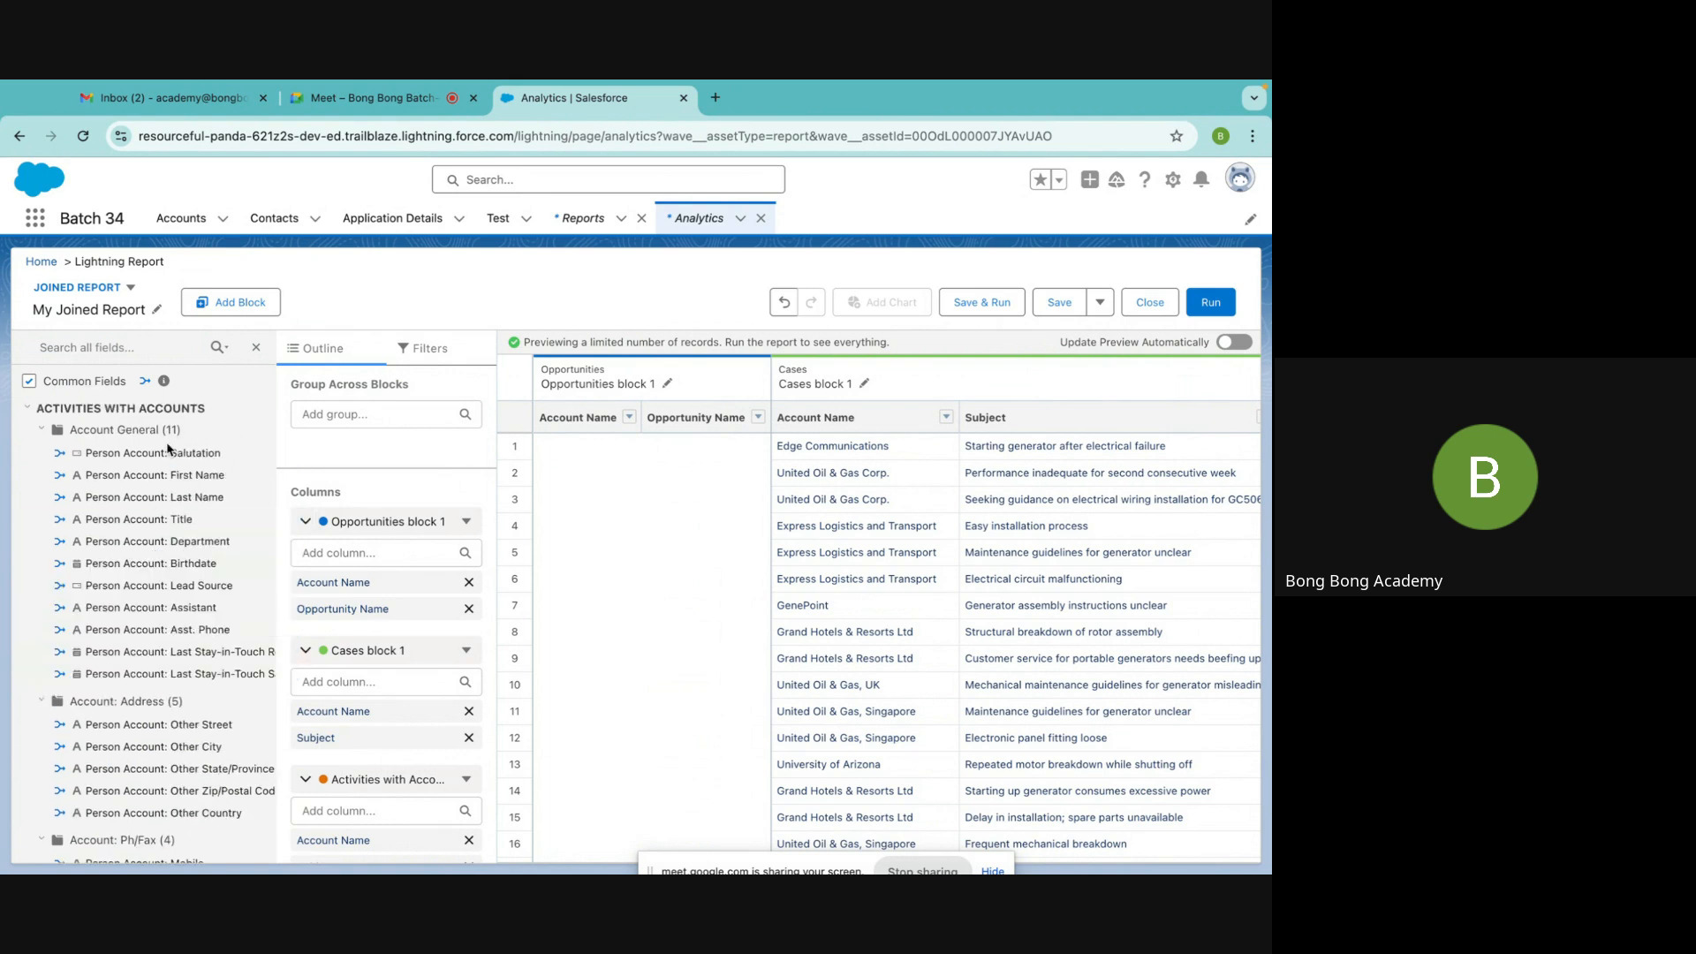
pyautogui.scroll(-3, 148, 608)
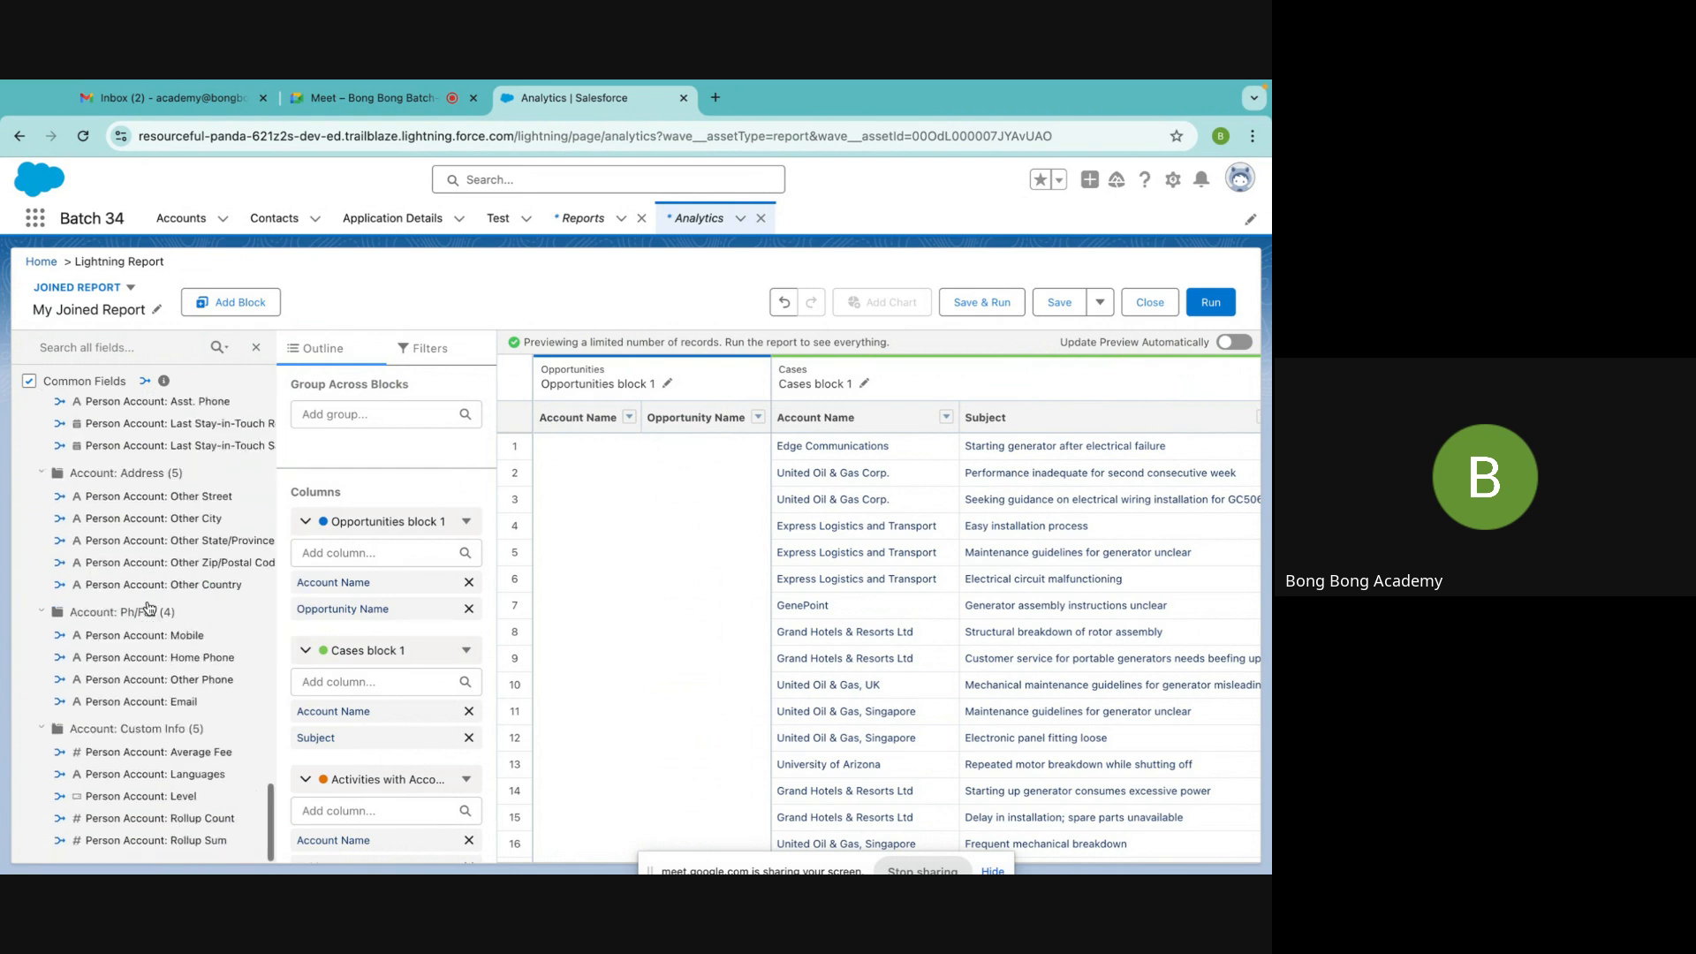
pyautogui.scroll(3, 148, 608)
# Collapse the Activities with Accounts, Cases and Opportunities groups so all four report types are closed in the field list
pyautogui.click(29, 408)
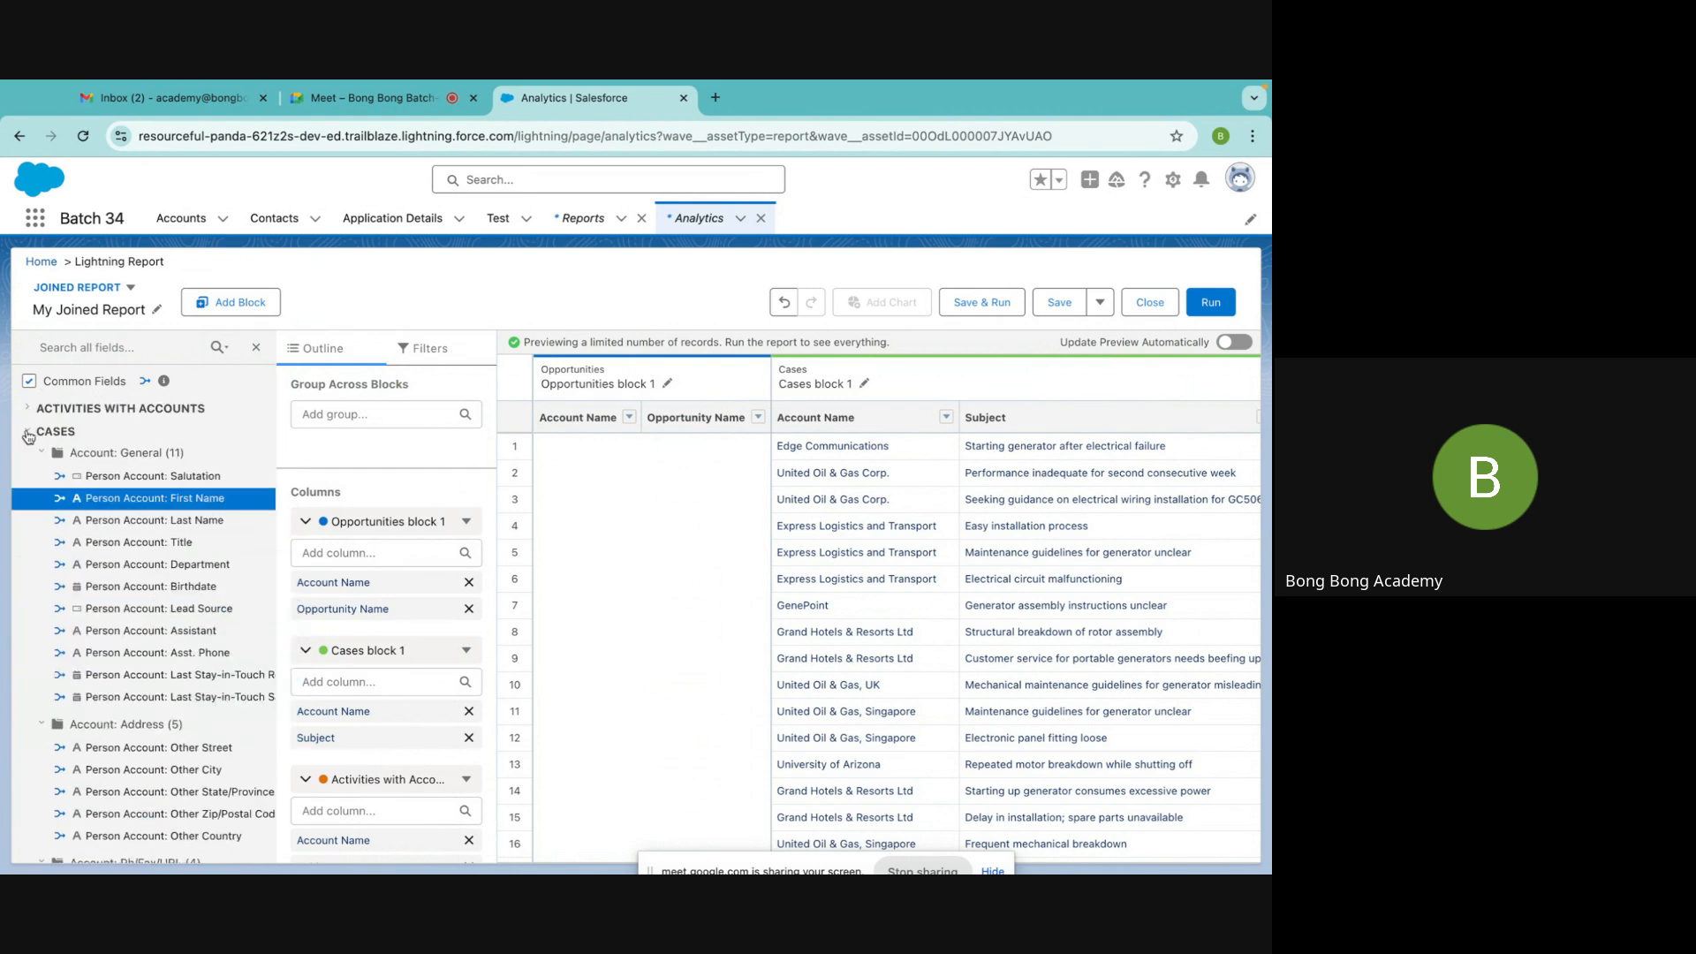
pyautogui.click(28, 432)
pyautogui.click(27, 454)
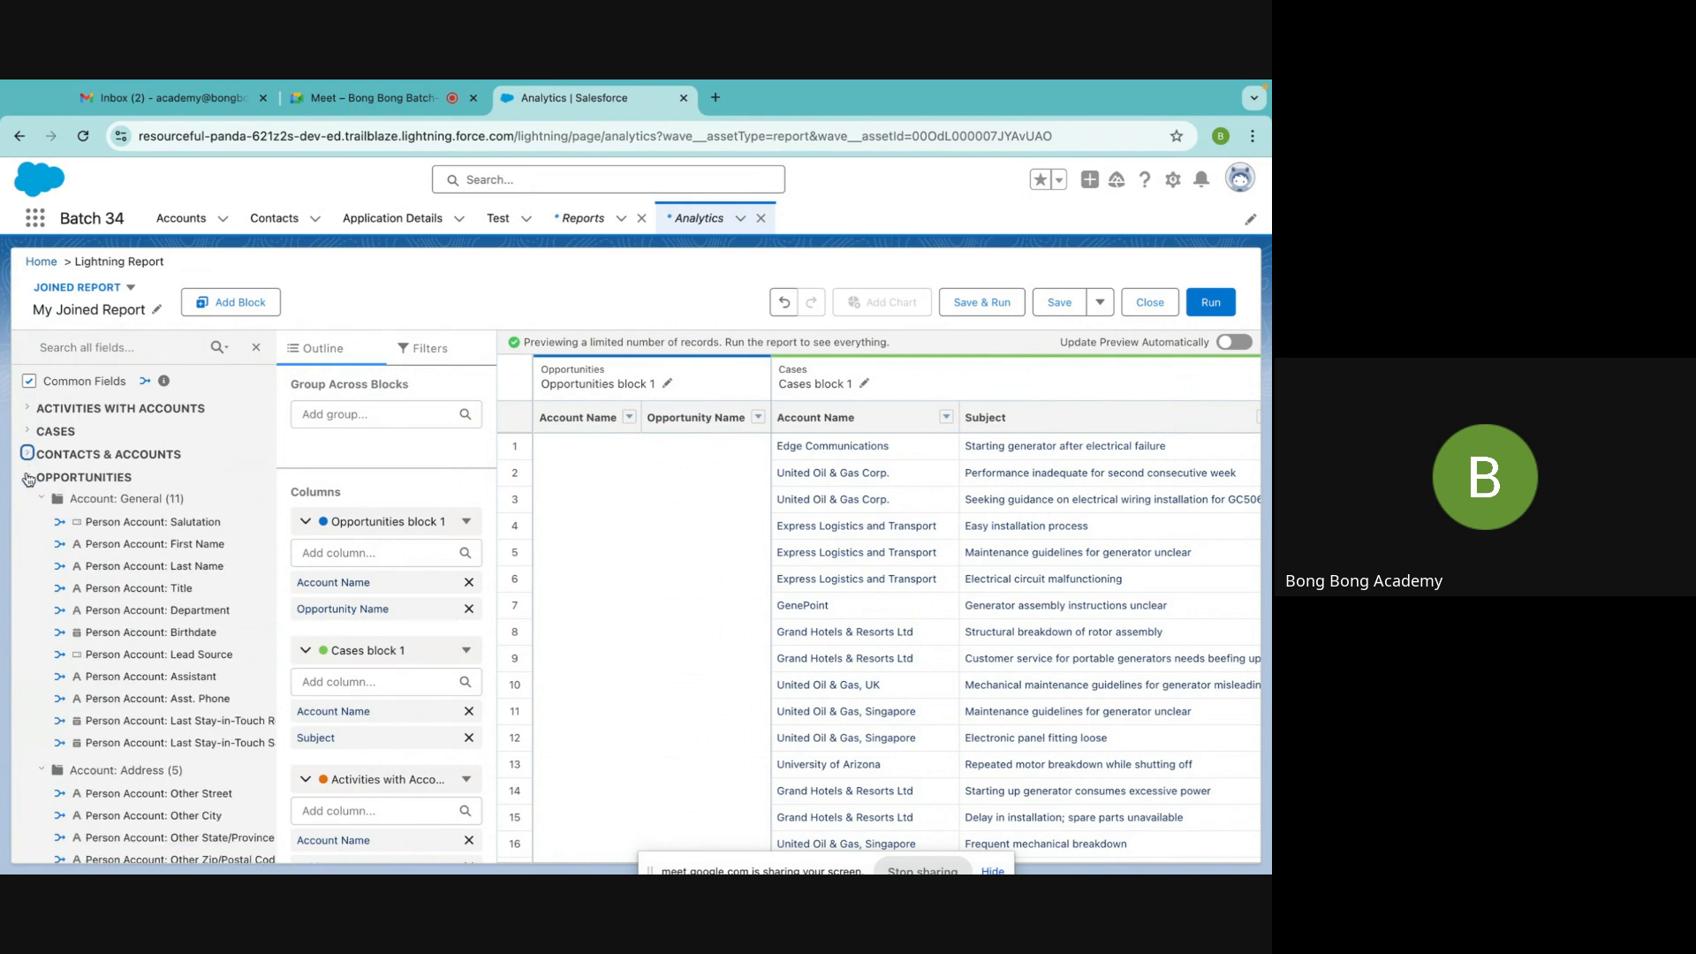
pyautogui.click(27, 477)
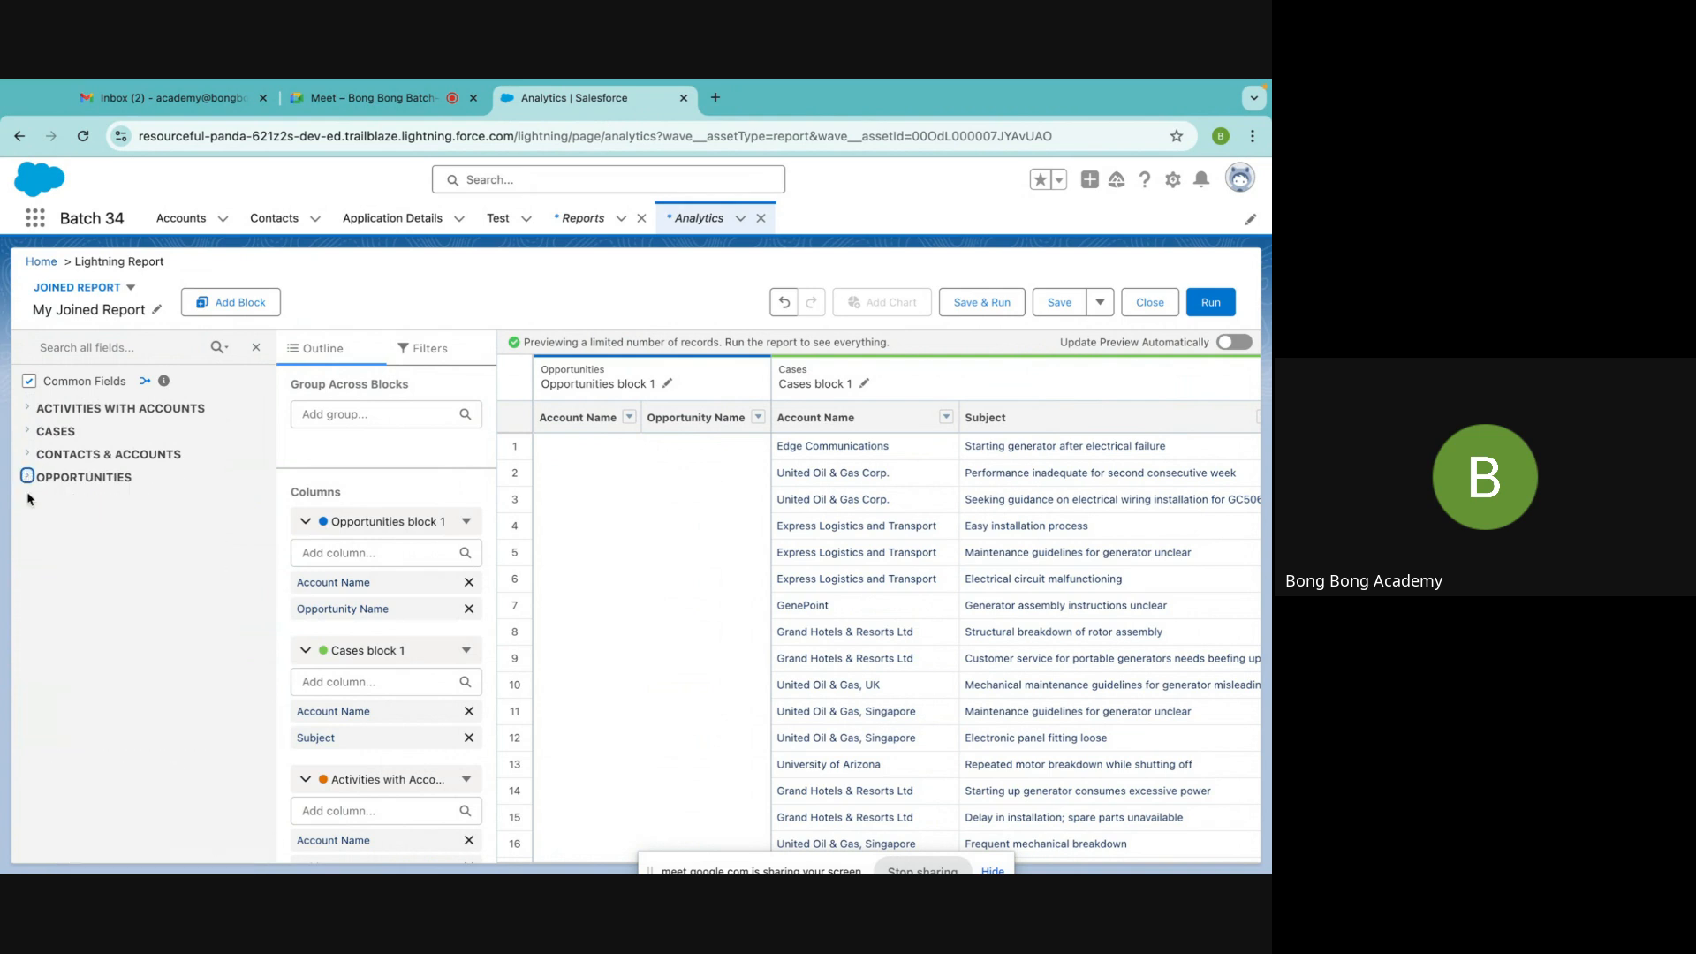
# Remove the Common Fields restriction from the field list and search all fields for "acc"
pyautogui.click(115, 347)
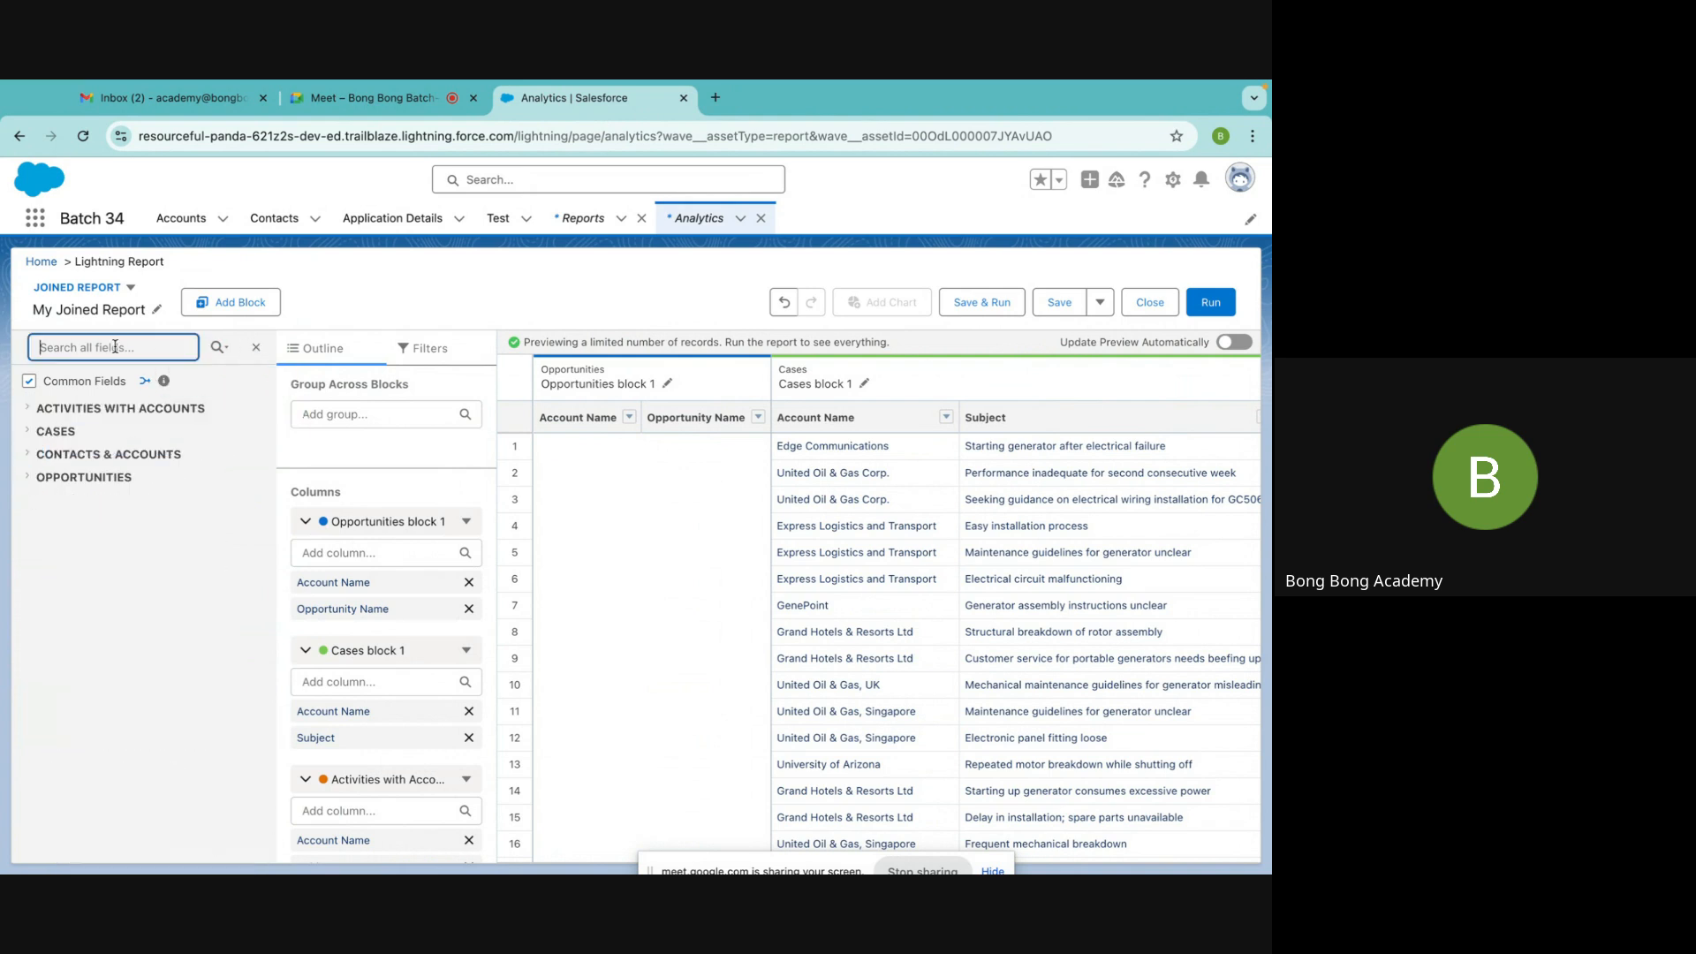
pyautogui.click(29, 383)
pyautogui.click(79, 348)
pyautogui.write('acc')
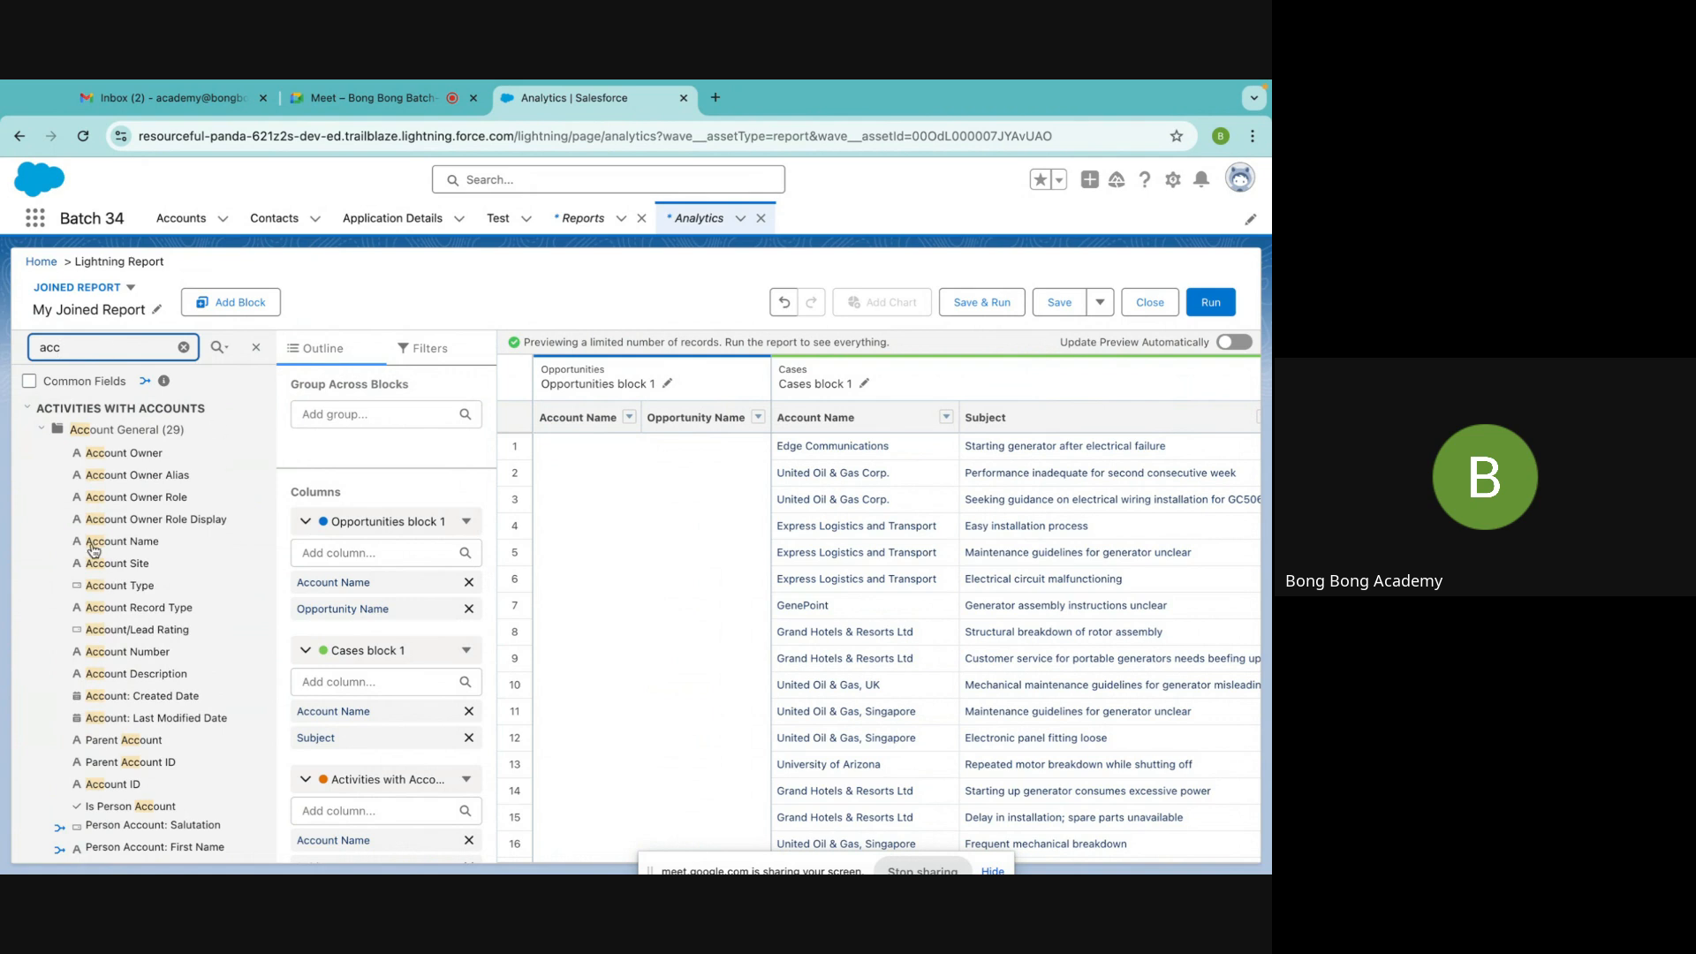
# Examine the matching account fields in each report type, checking whether Account Name is marked as a common field
pyautogui.click(106, 543)
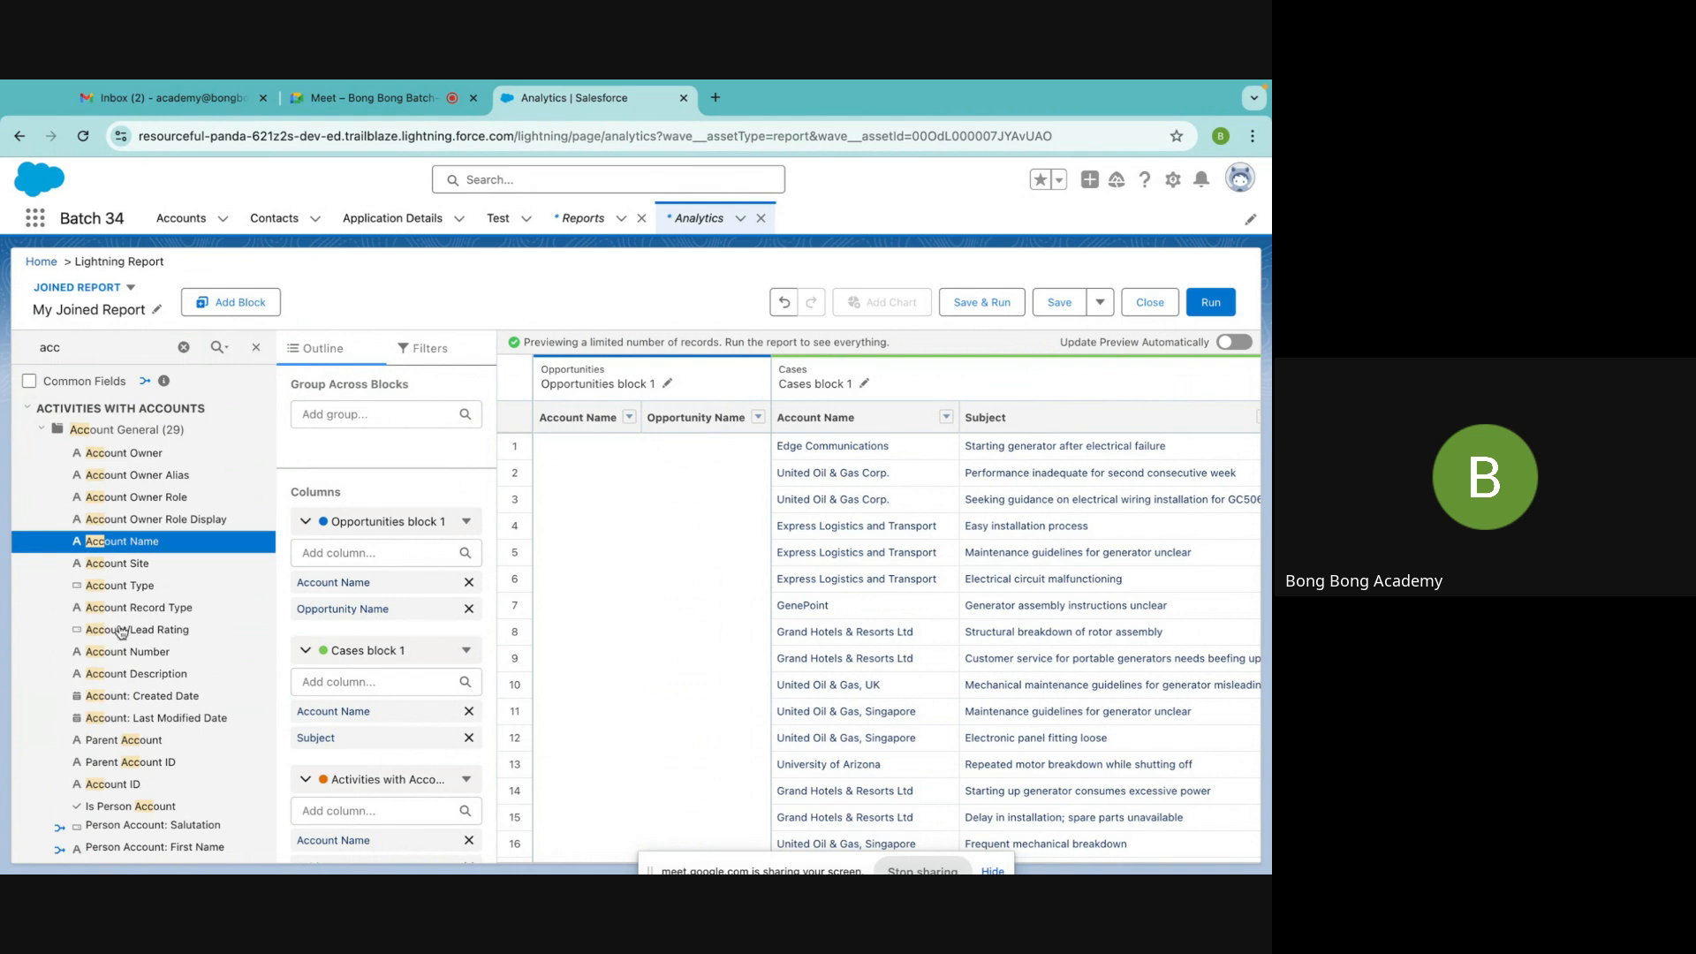
pyautogui.scroll(-2, 139, 678)
pyautogui.scroll(-10, 139, 678)
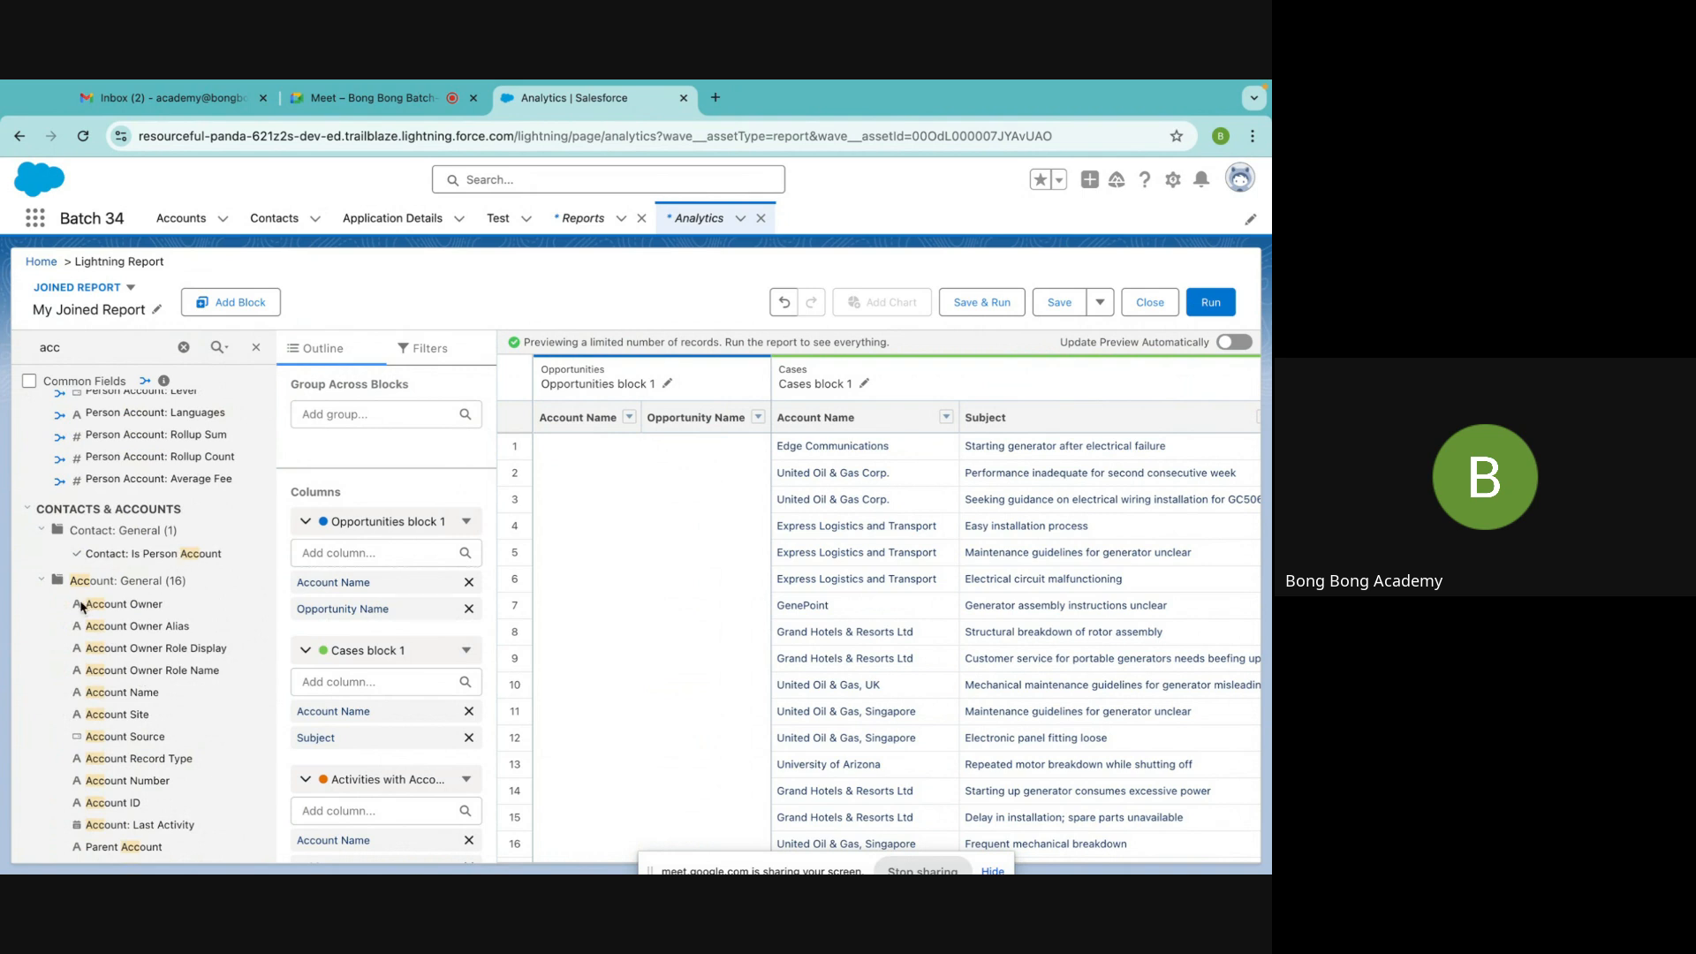
pyautogui.scroll(5, 97, 704)
pyautogui.scroll(4, 97, 704)
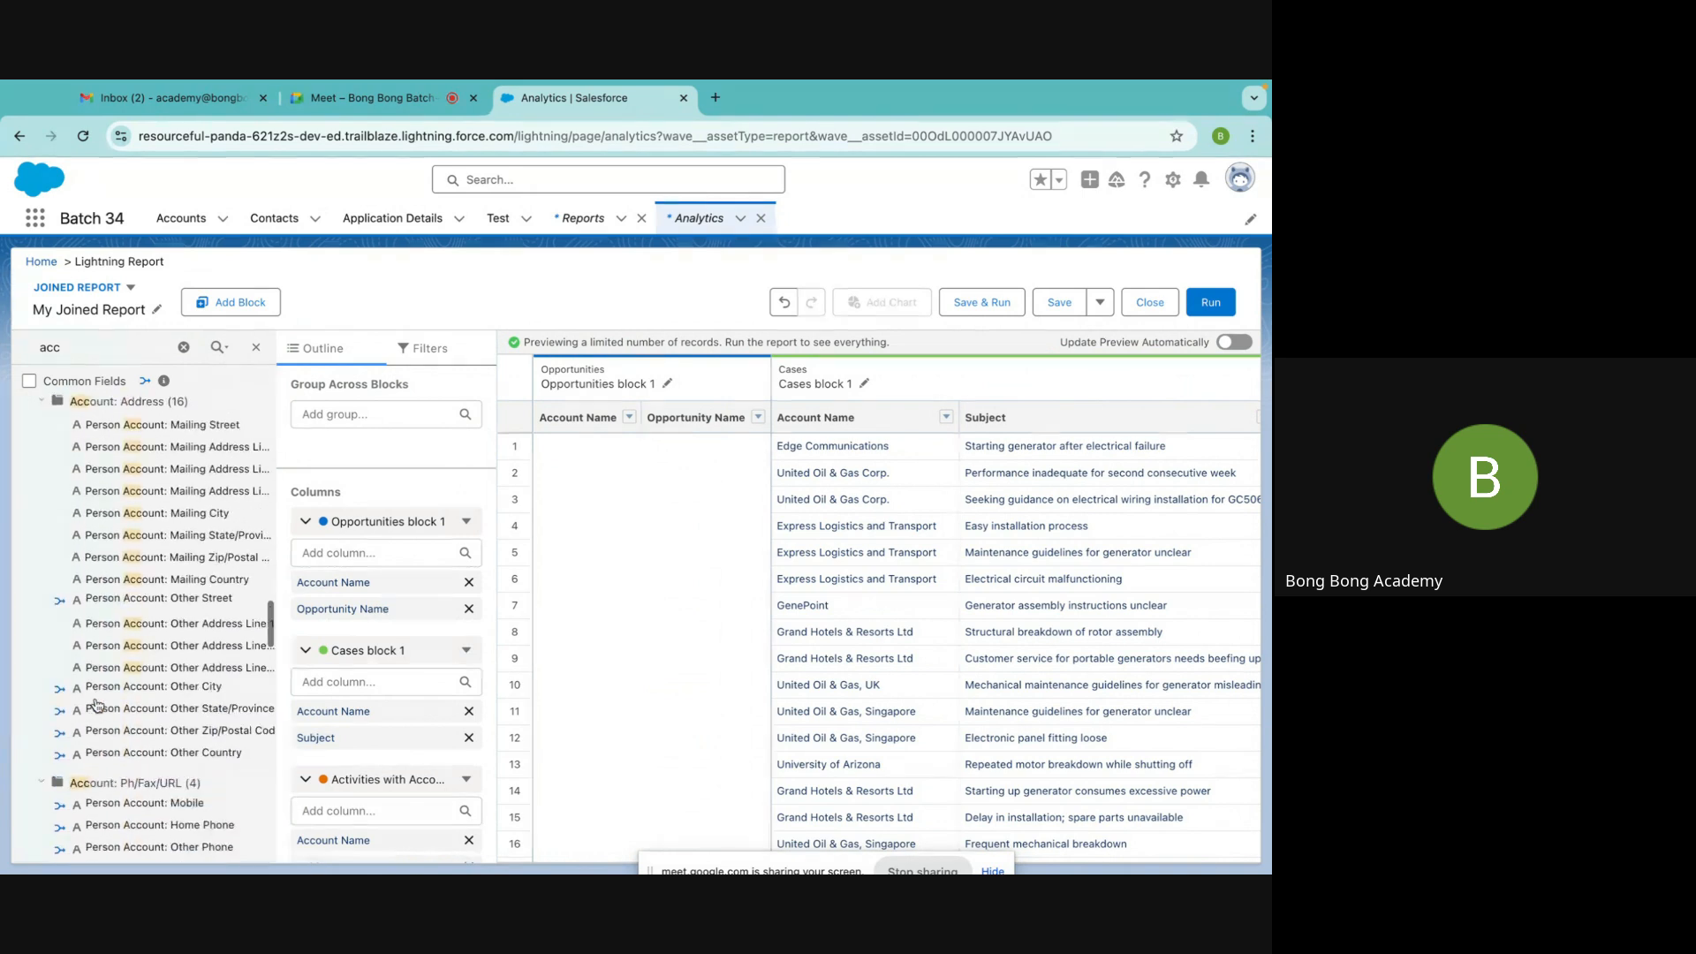
pyautogui.scroll(8, 98, 704)
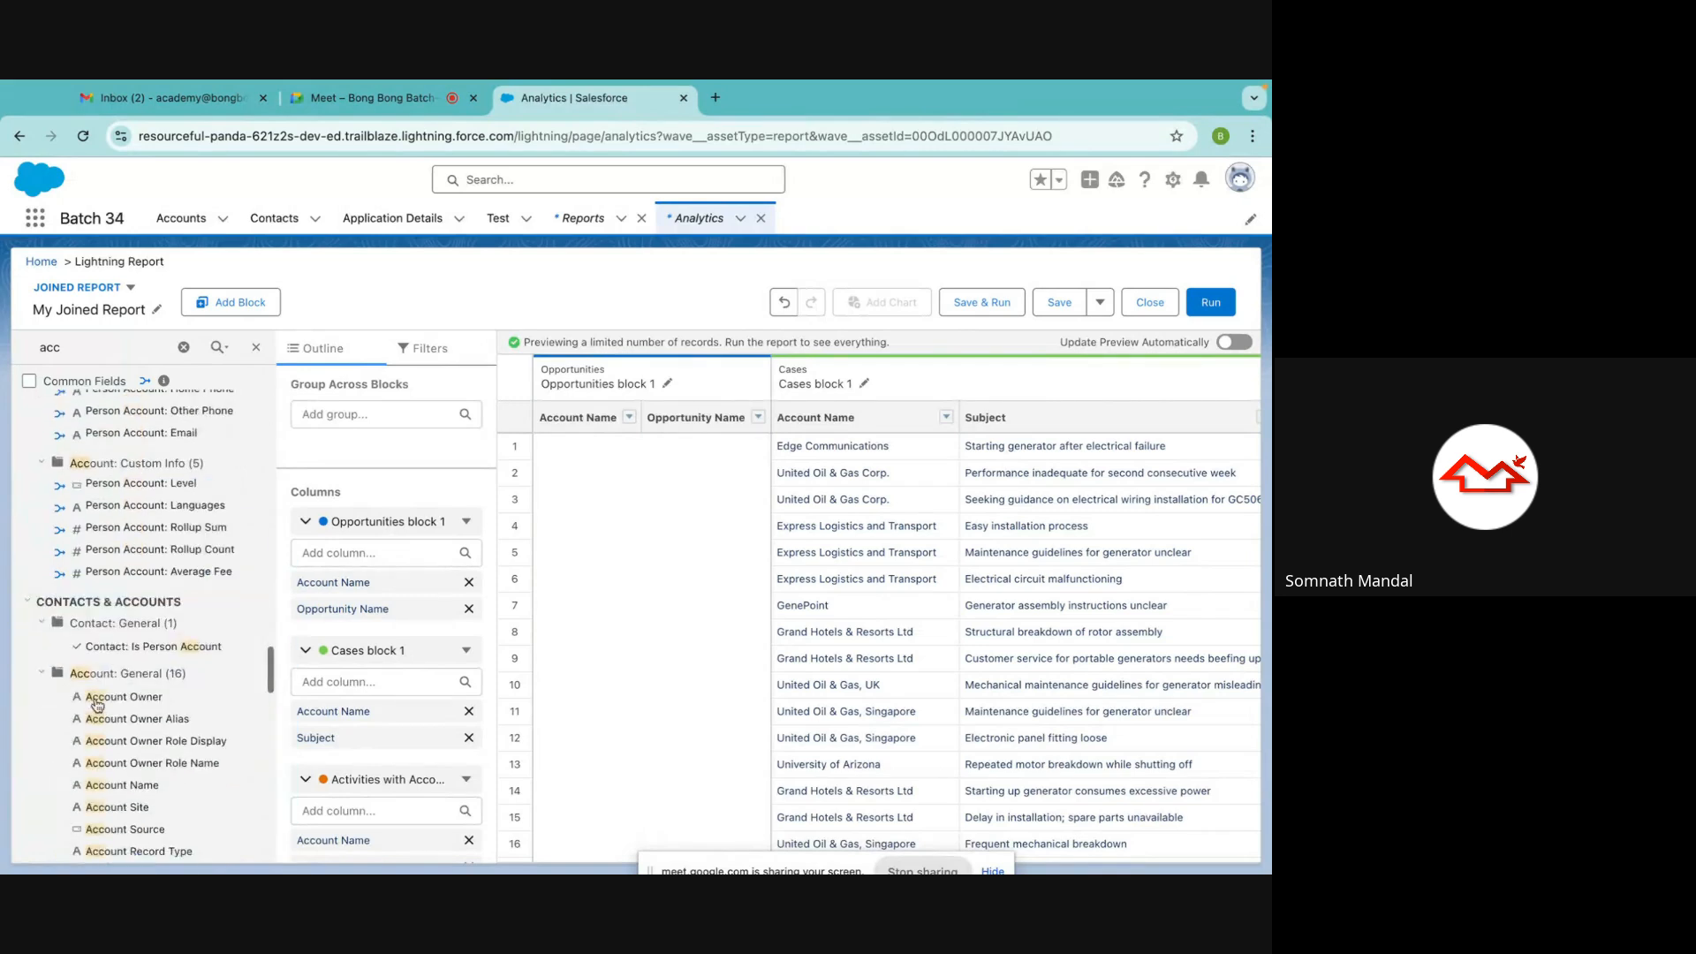
pyautogui.scroll(-5, 97, 704)
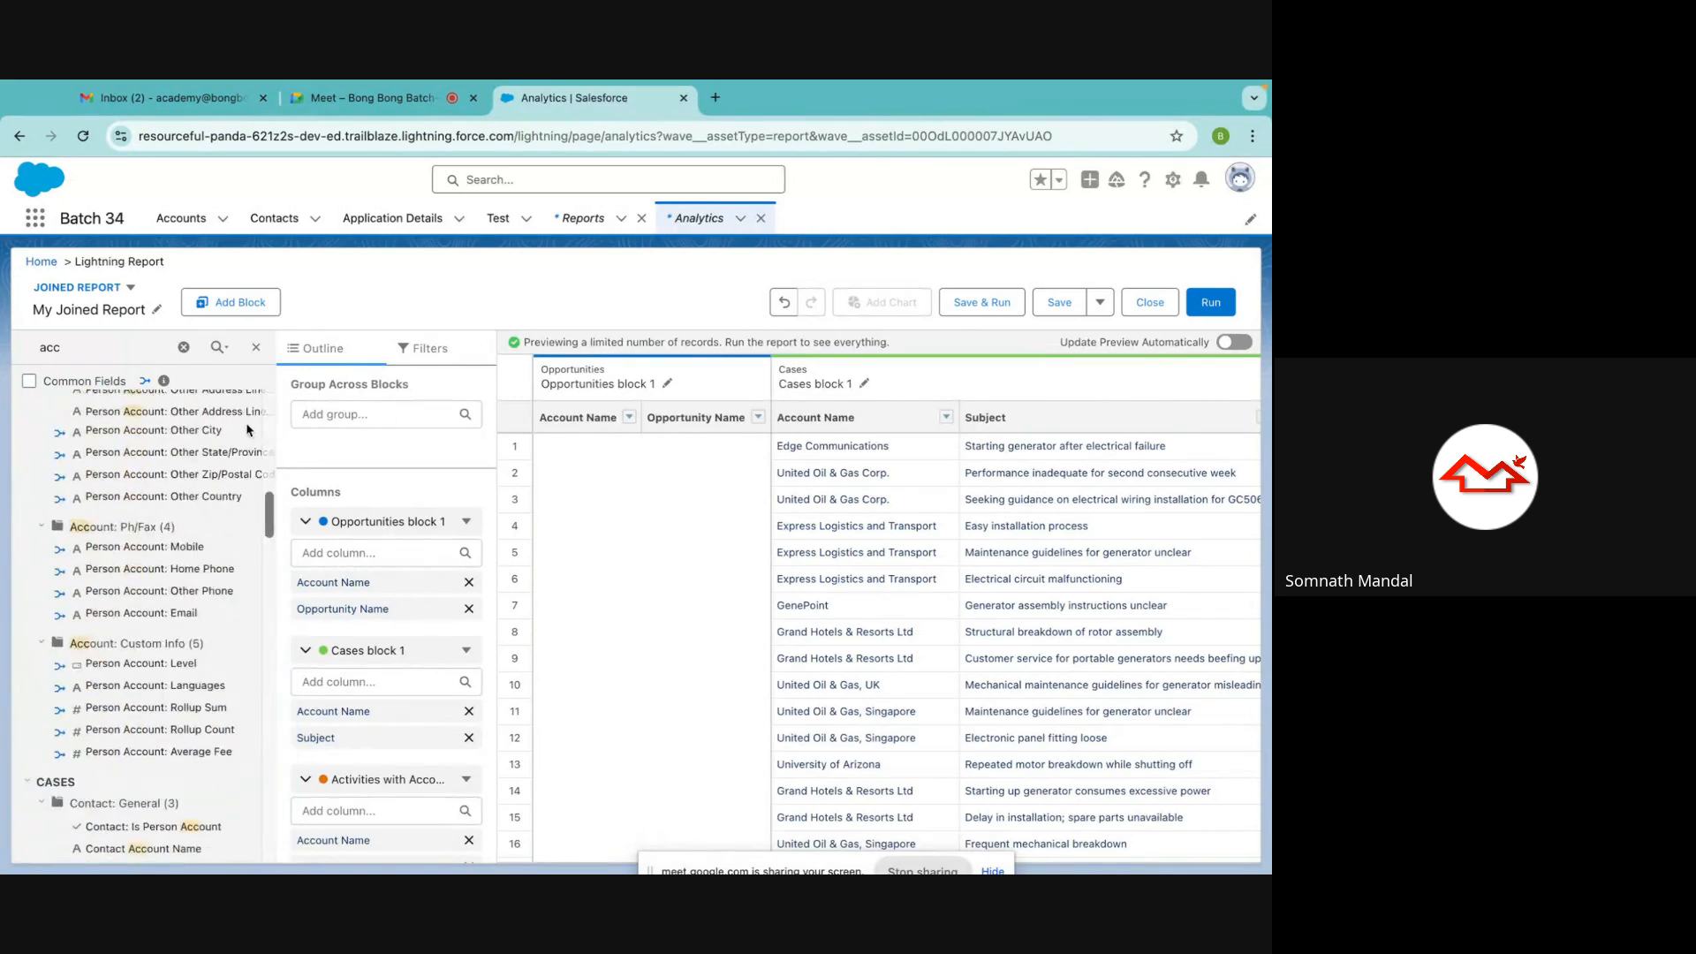
pyautogui.scroll(10, 144, 472)
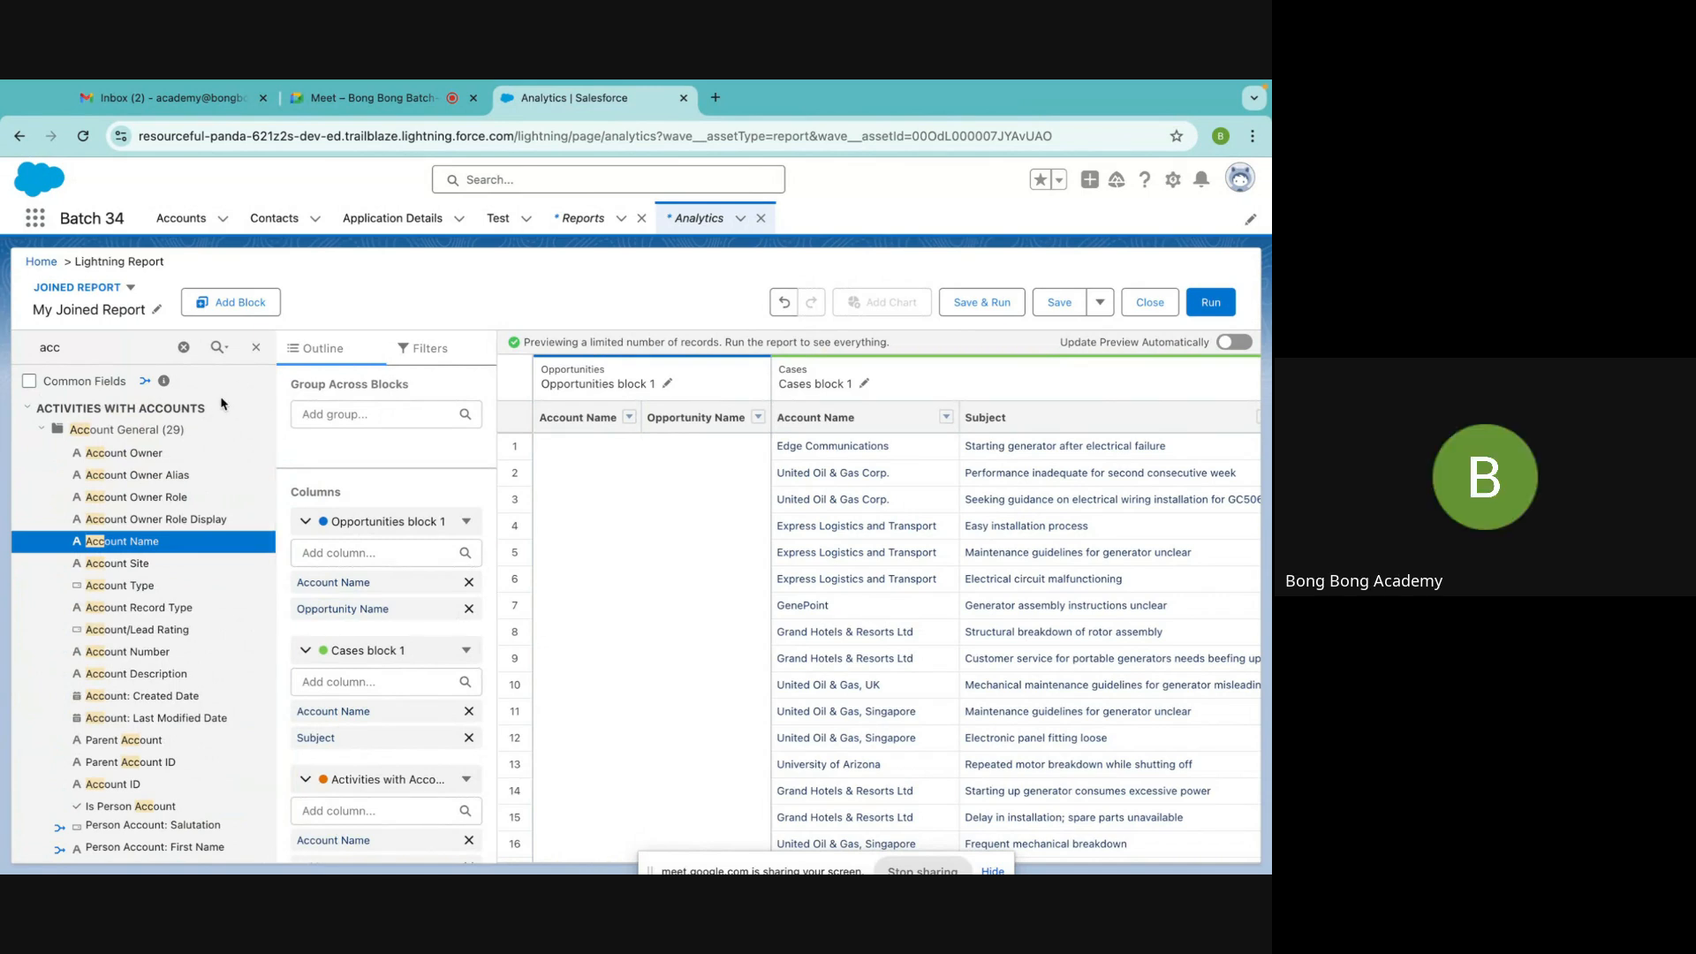
# Group the joined report across blocks by Person Account: First Name, then save and run it
pyautogui.click(353, 415)
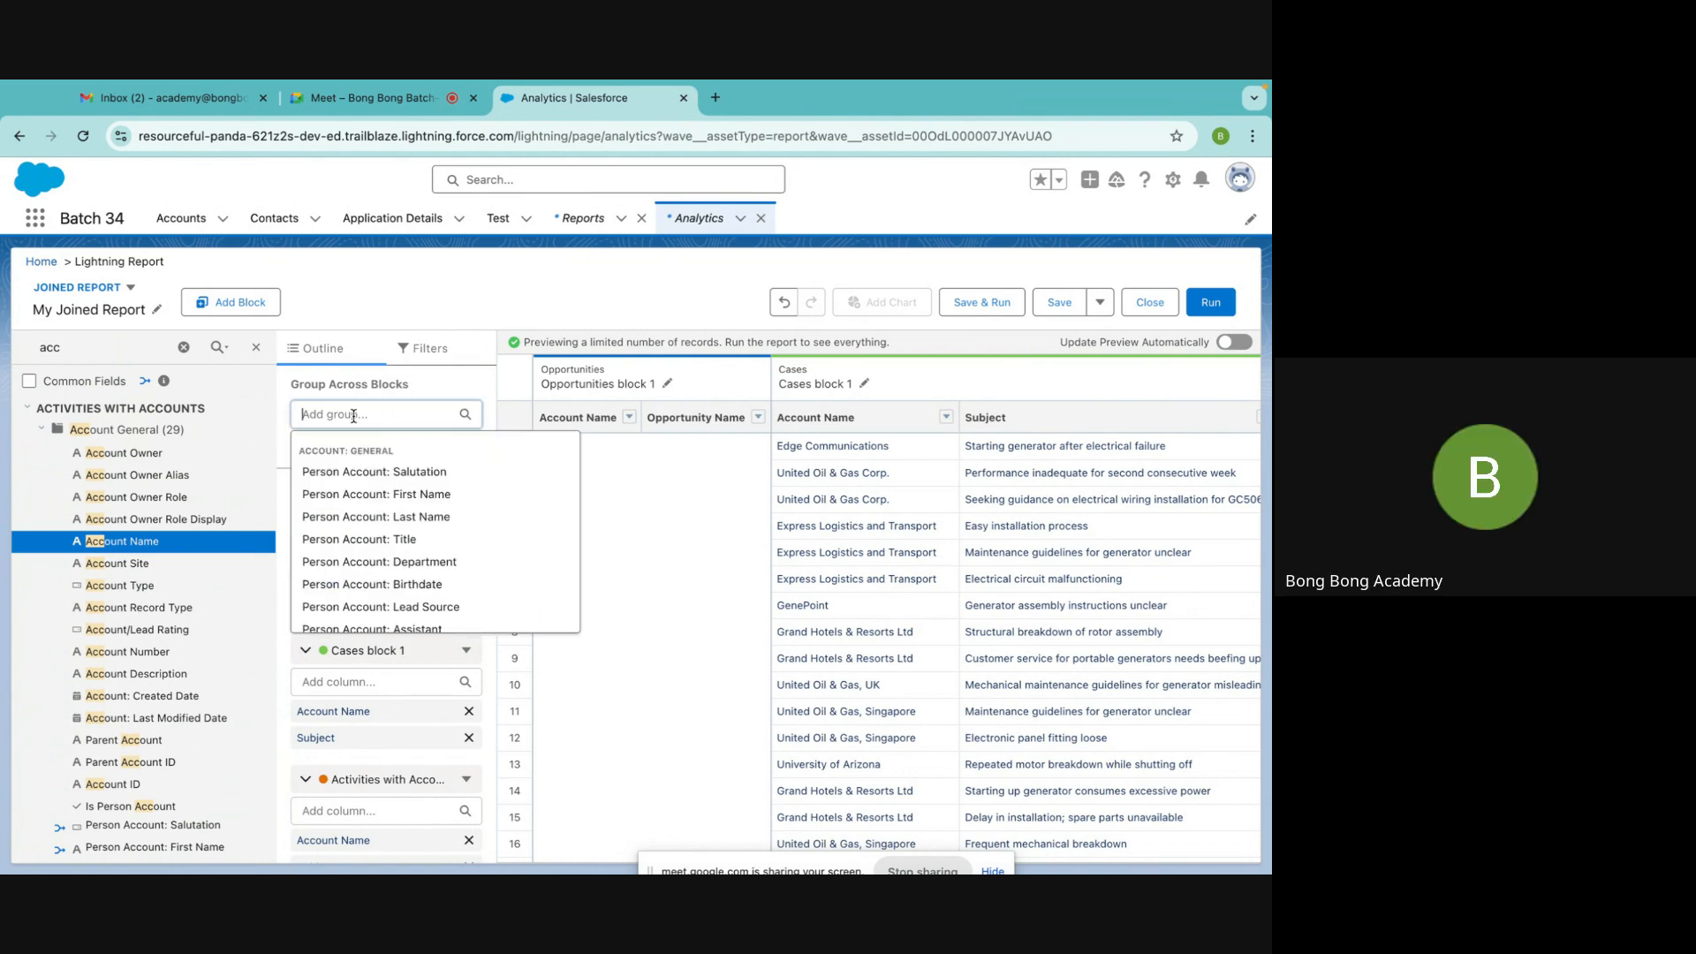
pyautogui.scroll(-6, 371, 490)
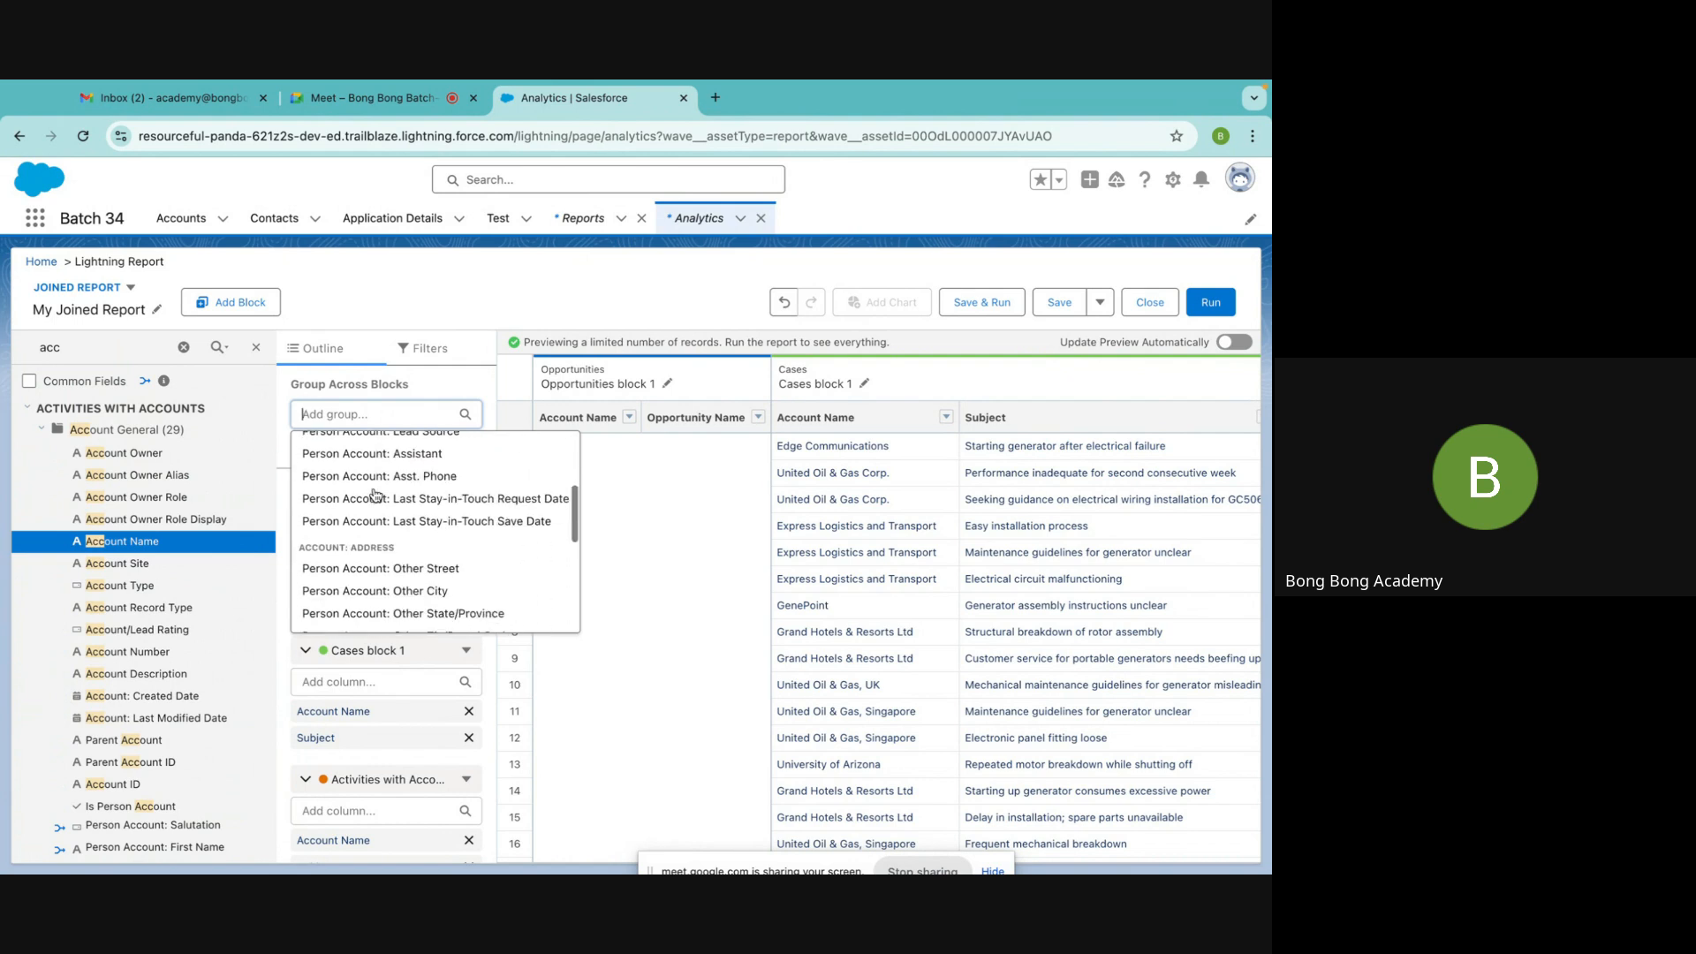
pyautogui.scroll(-8, 375, 494)
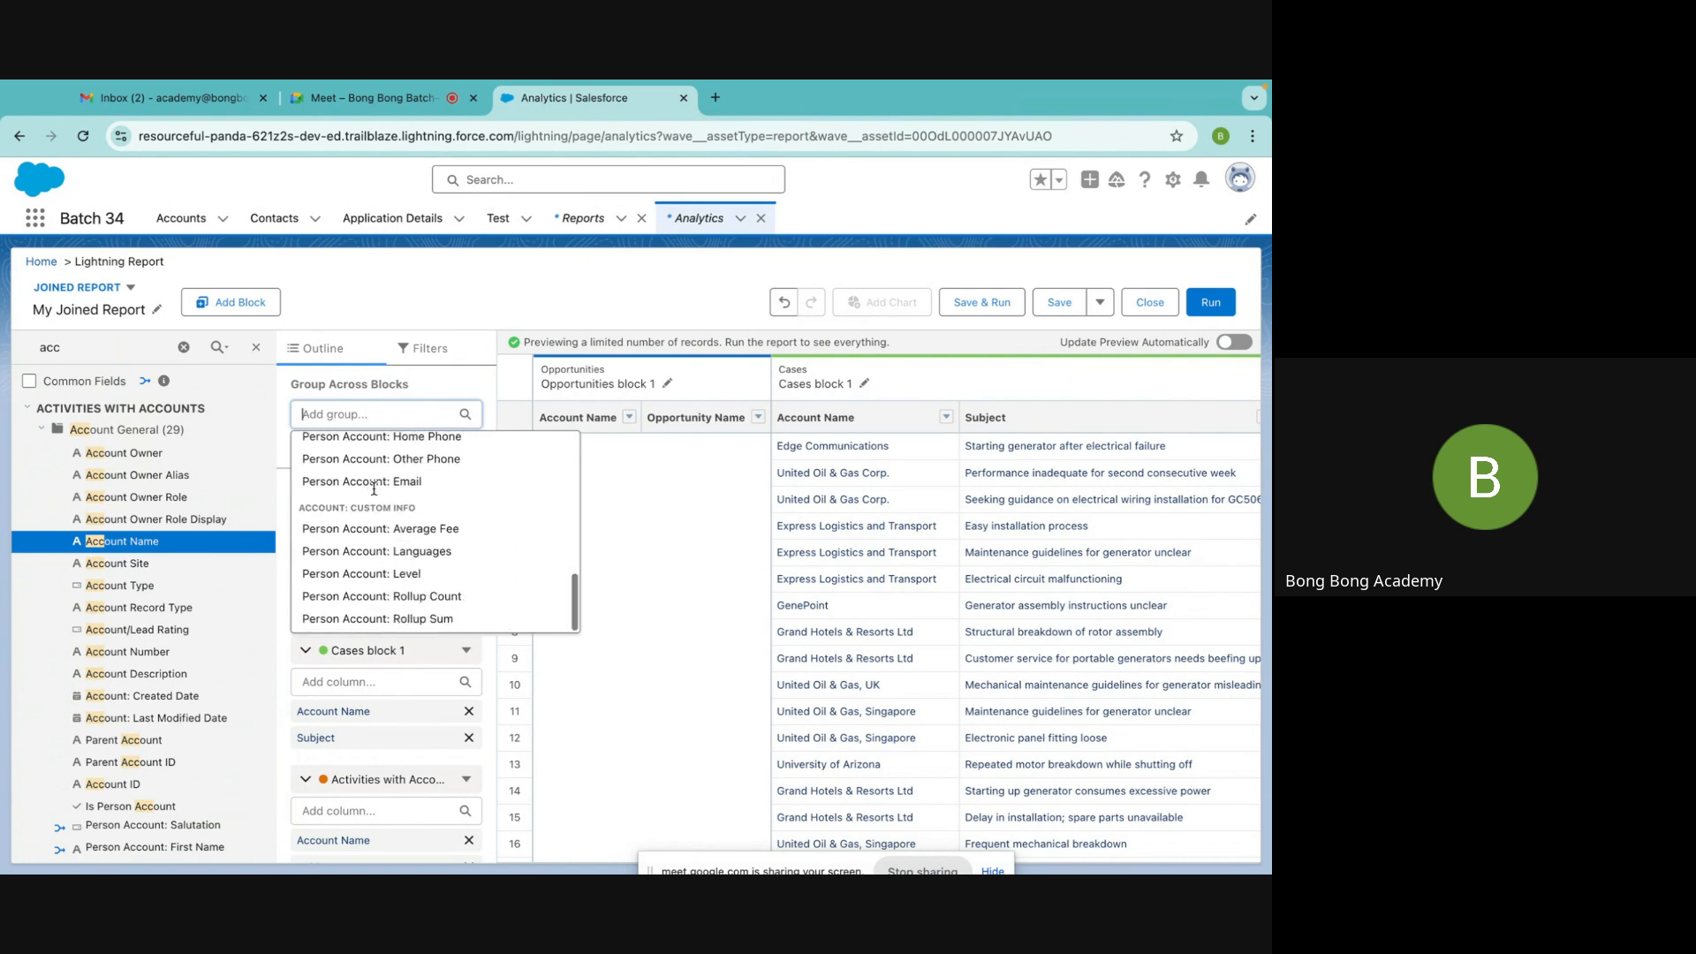
pyautogui.scroll(14, 375, 488)
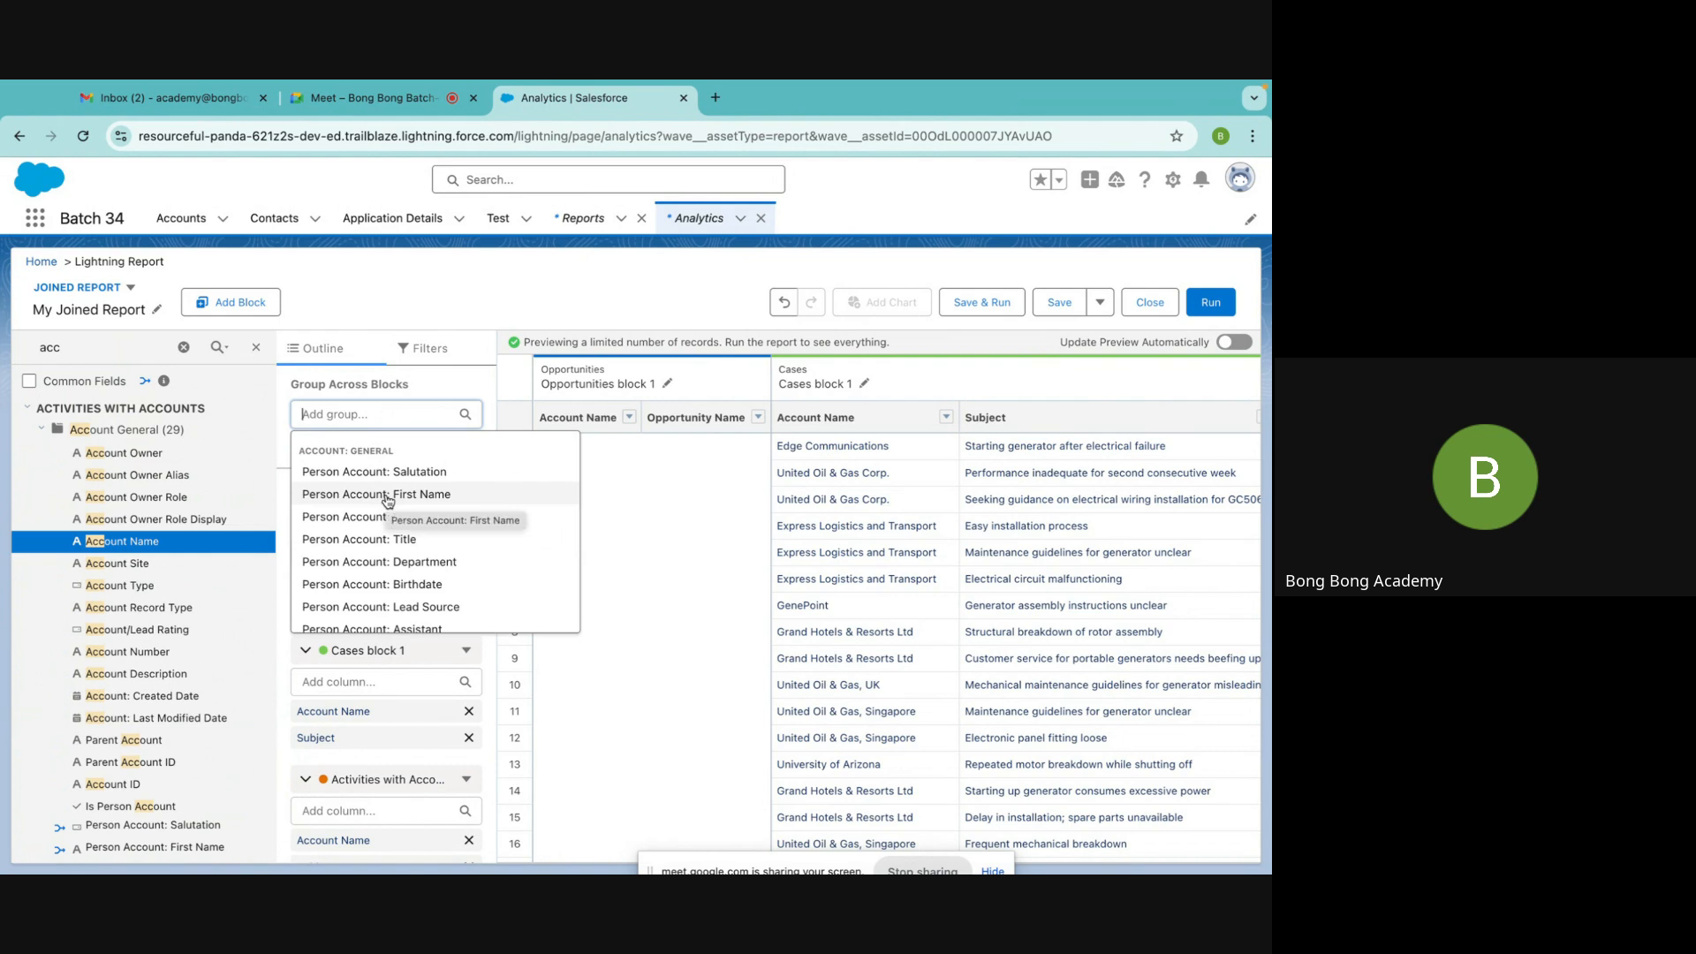
pyautogui.scroll(-2, 384, 569)
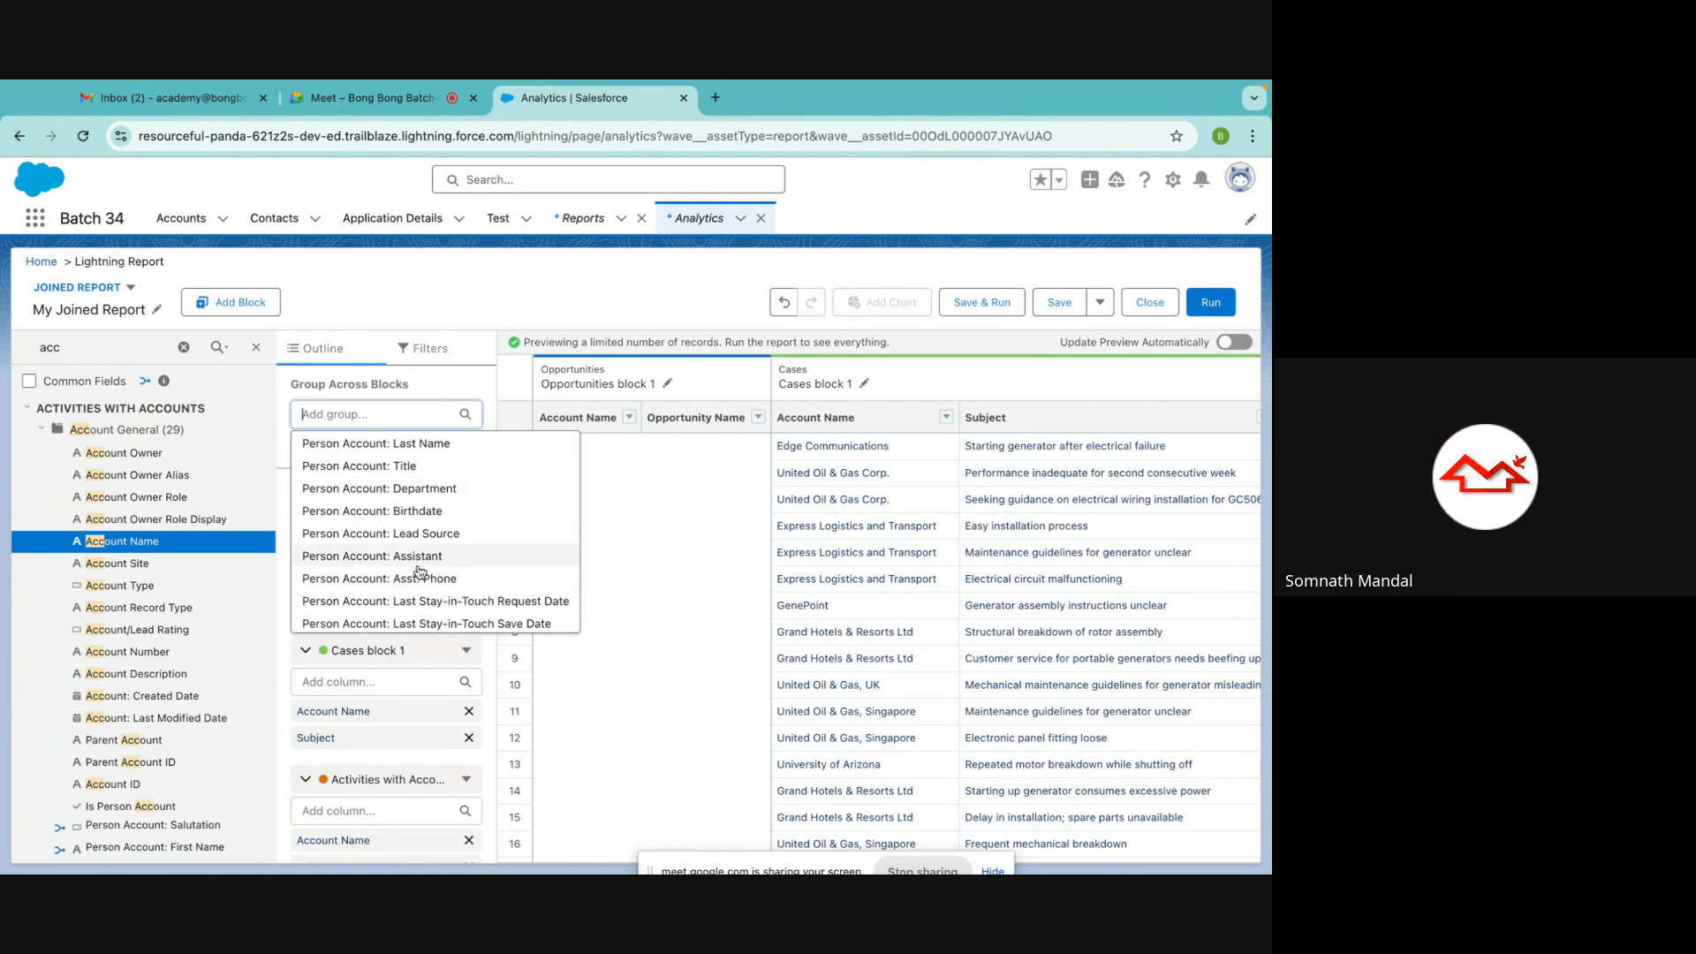
pyautogui.scroll(2, 388, 572)
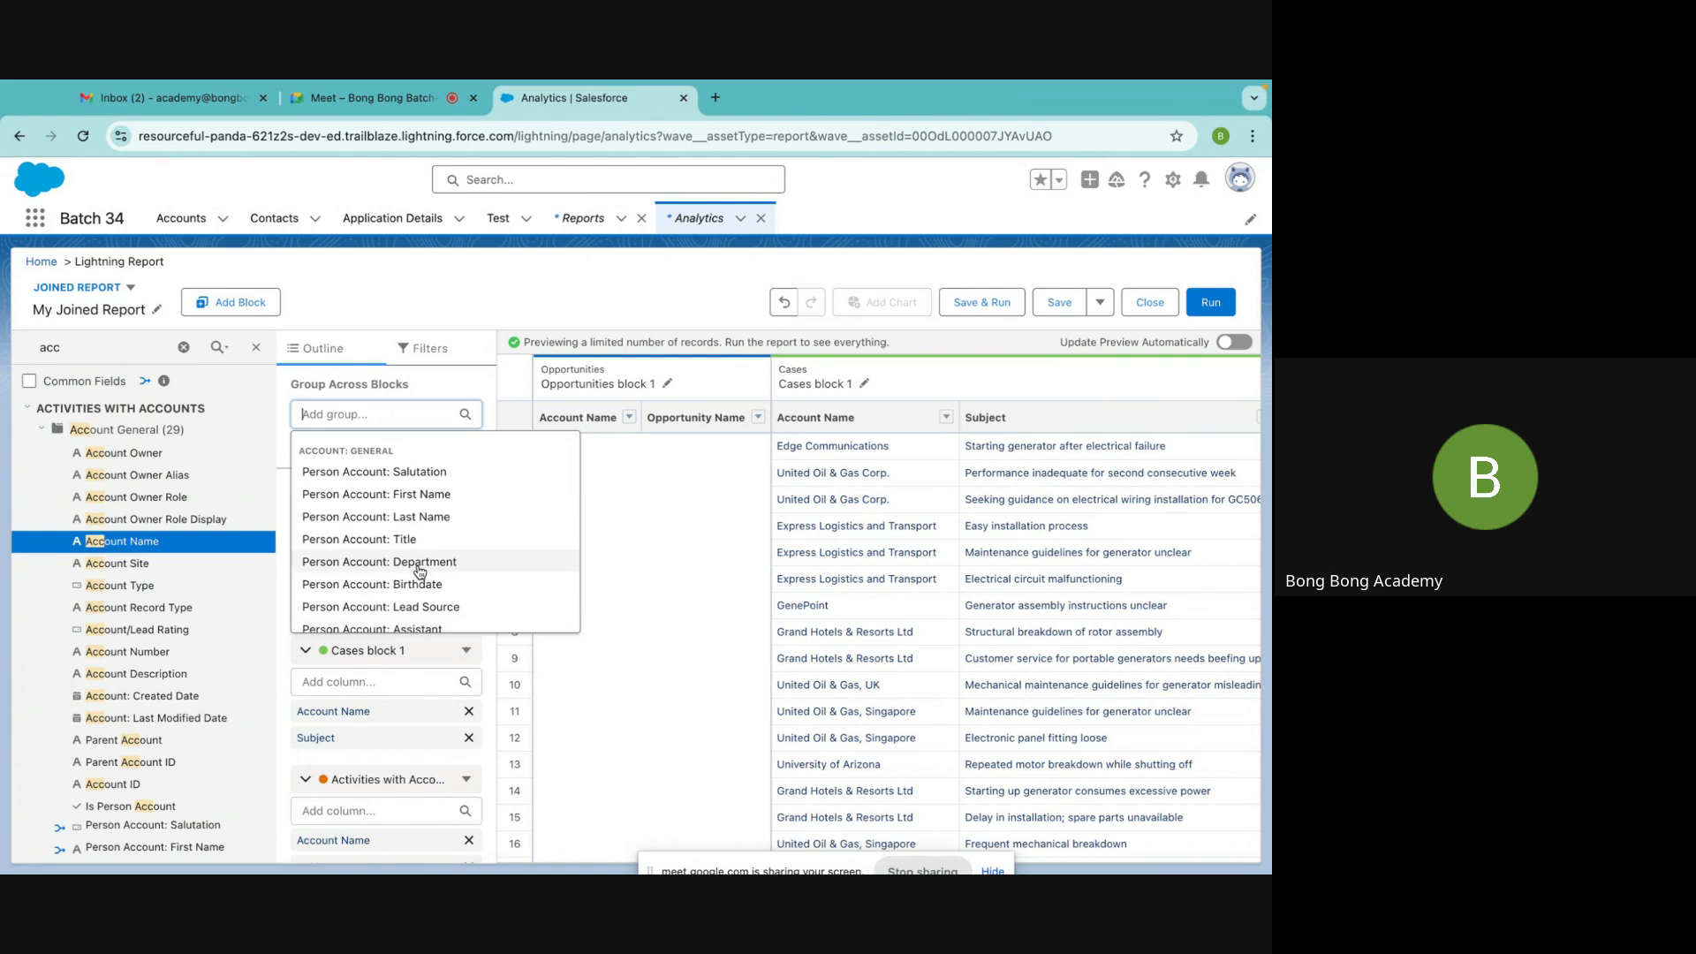
pyautogui.click(417, 494)
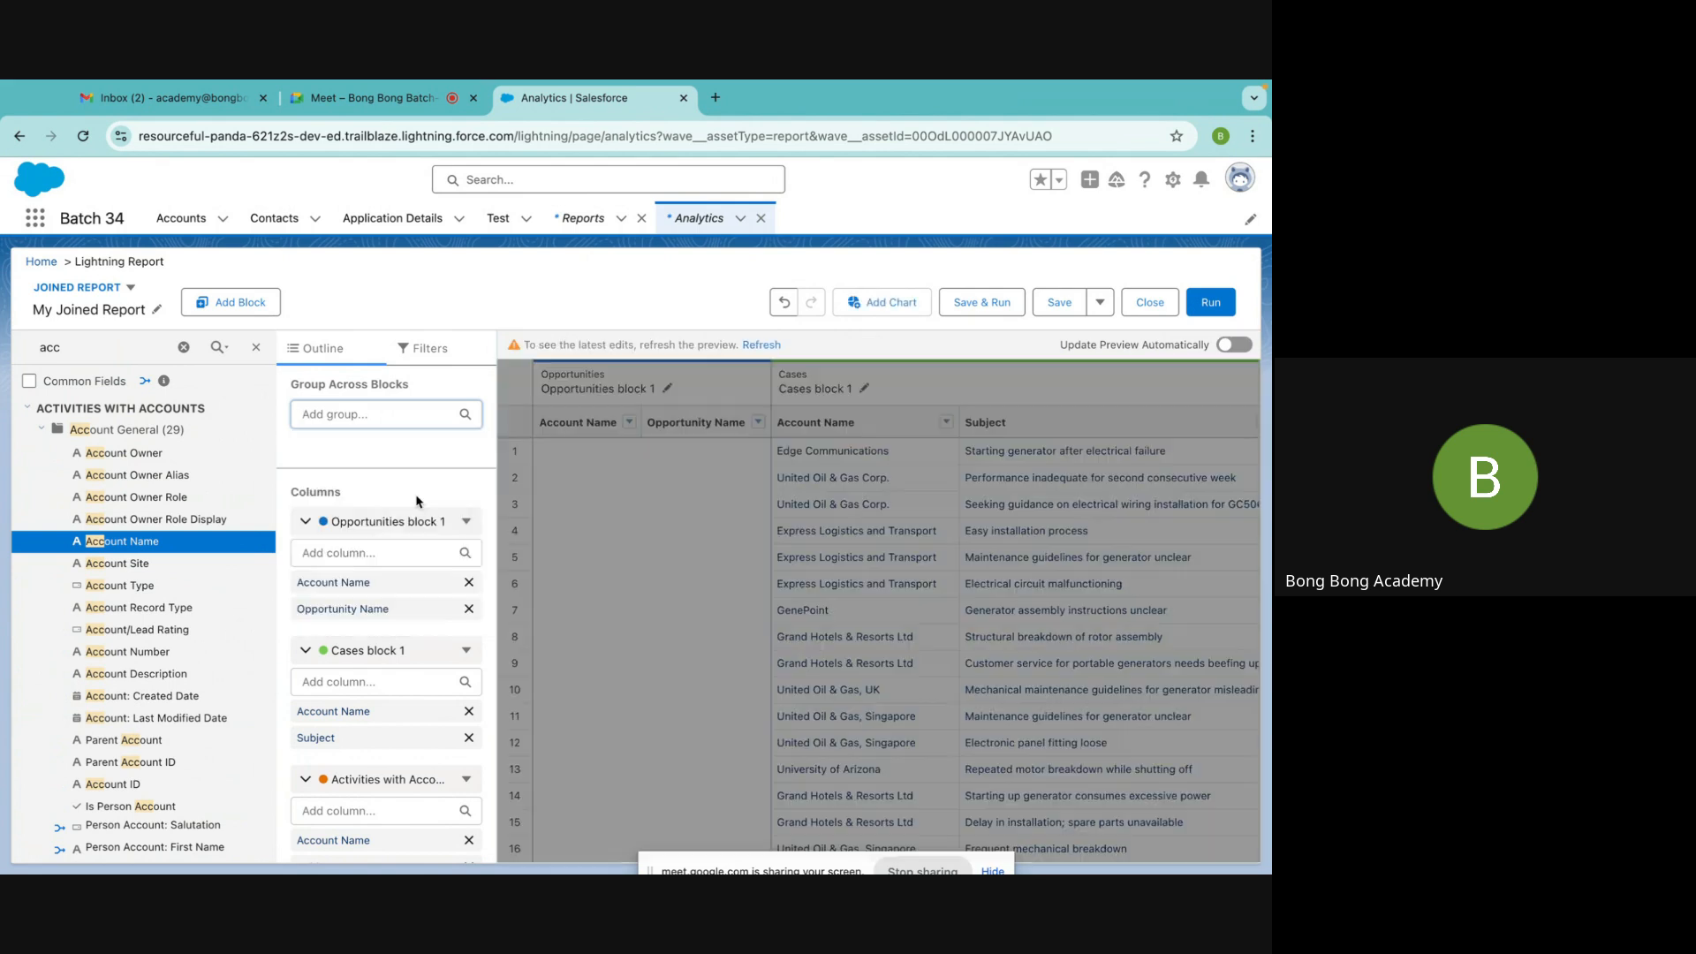
pyautogui.click(999, 304)
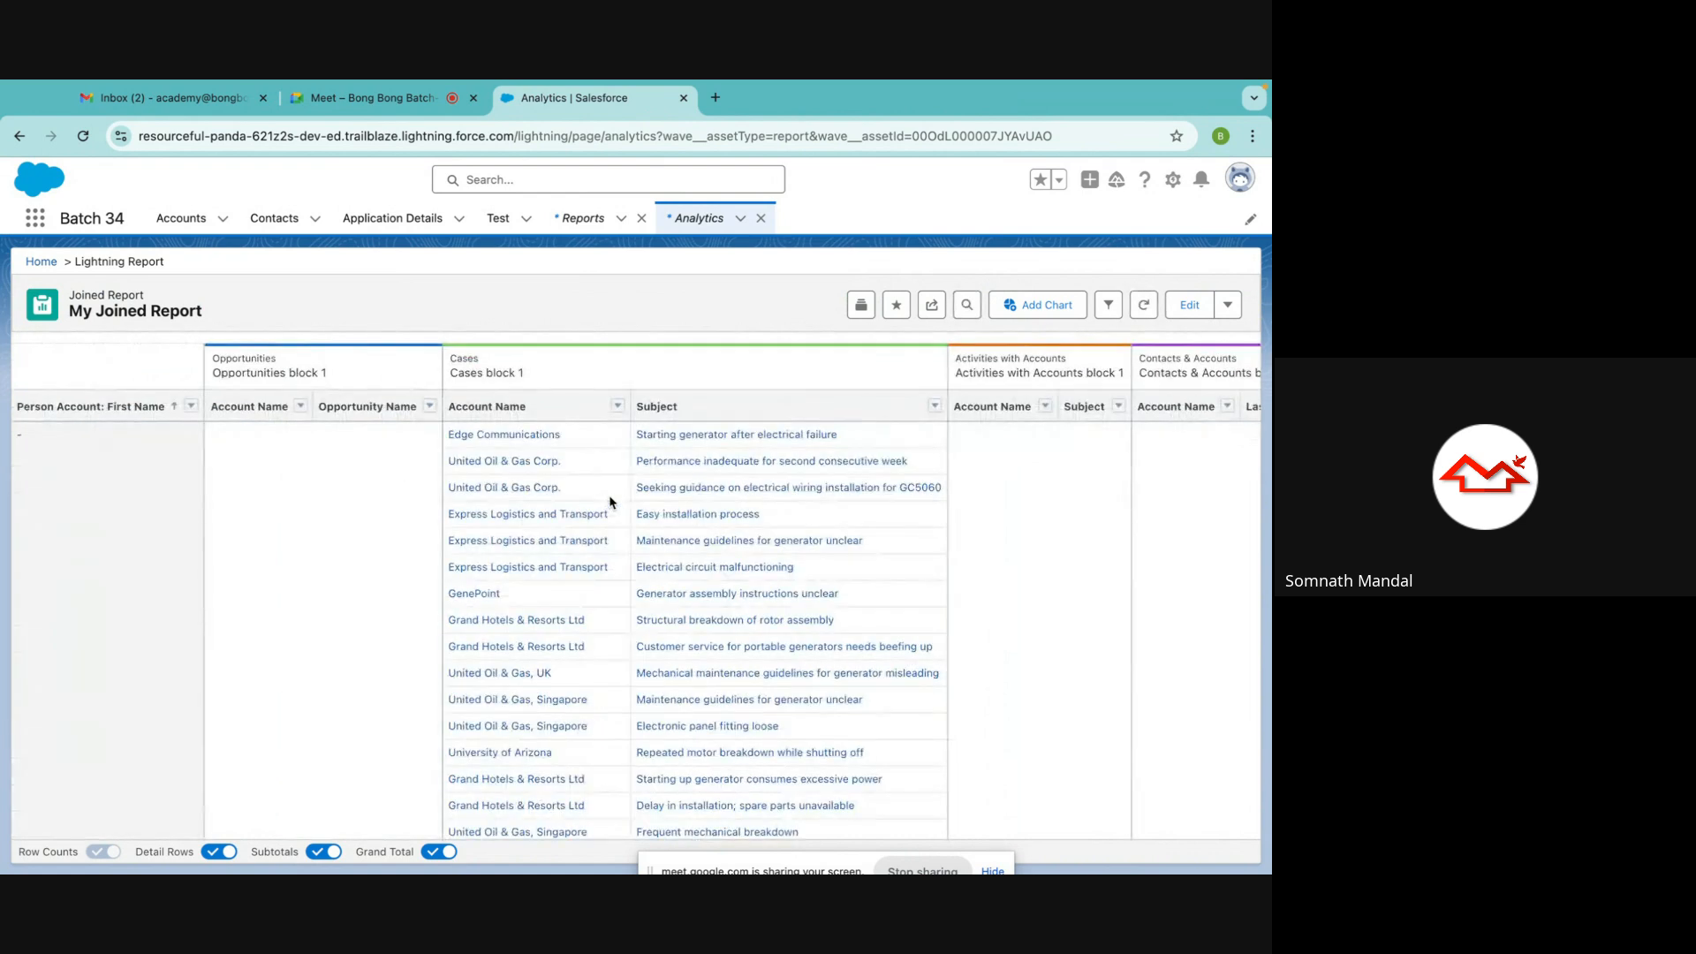
# Edit the joined report and remove the Contacts & Accounts block
pyautogui.click(1190, 304)
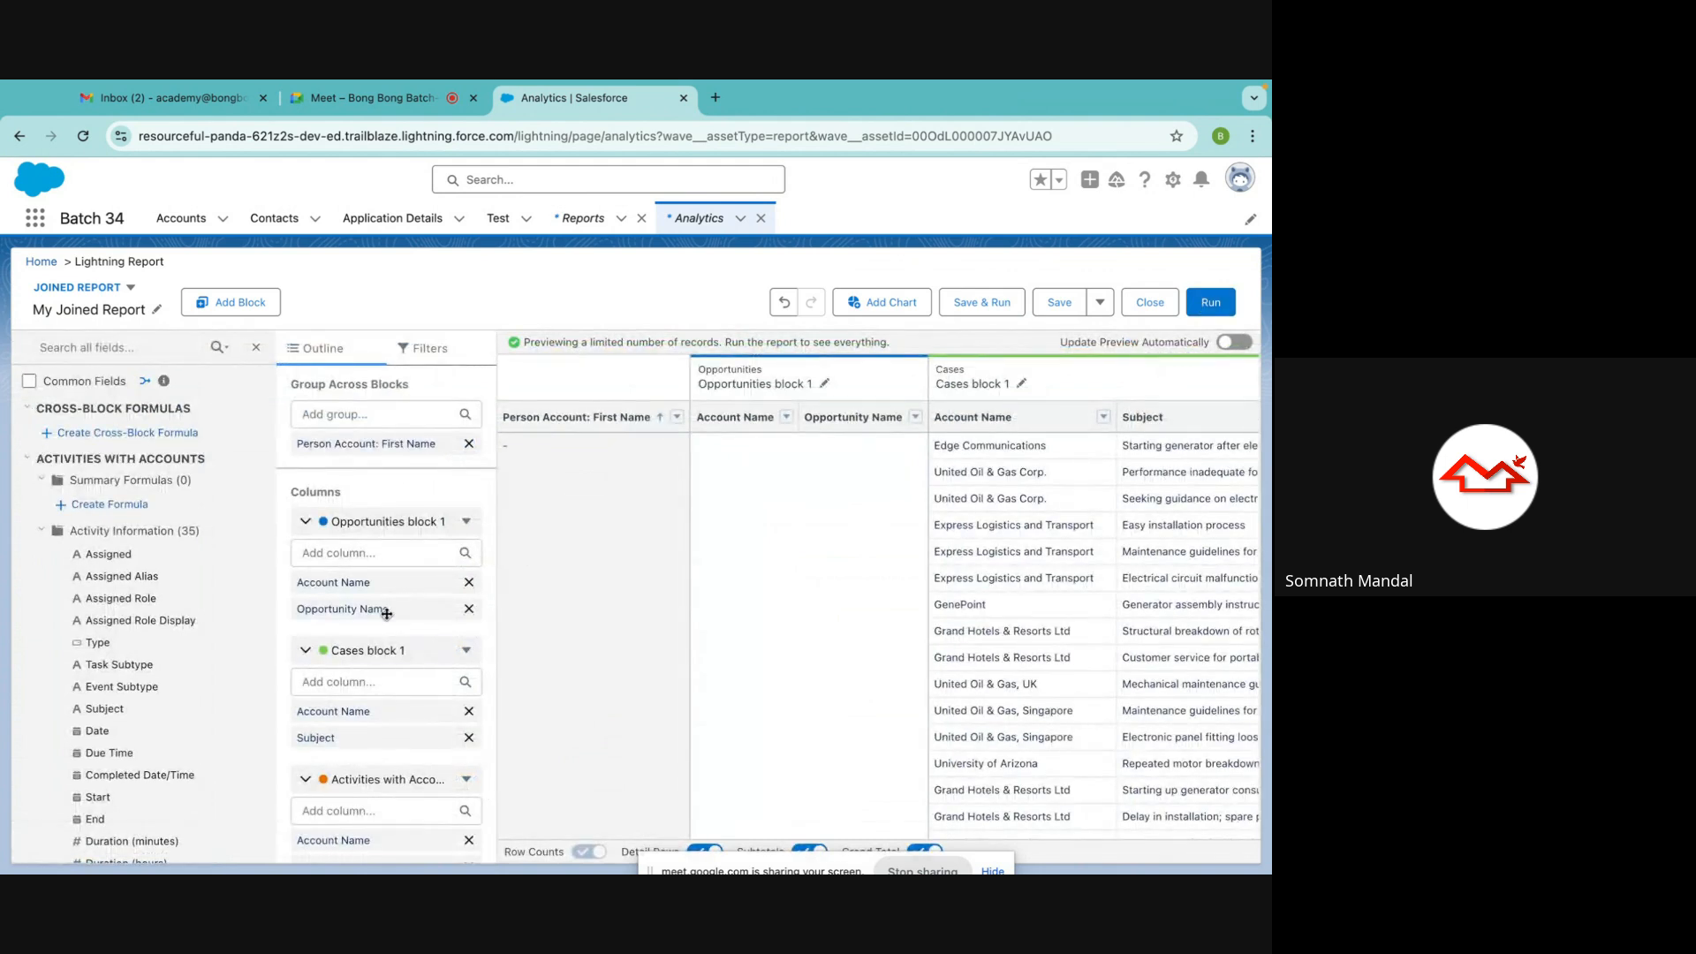
pyautogui.scroll(-4, 453, 786)
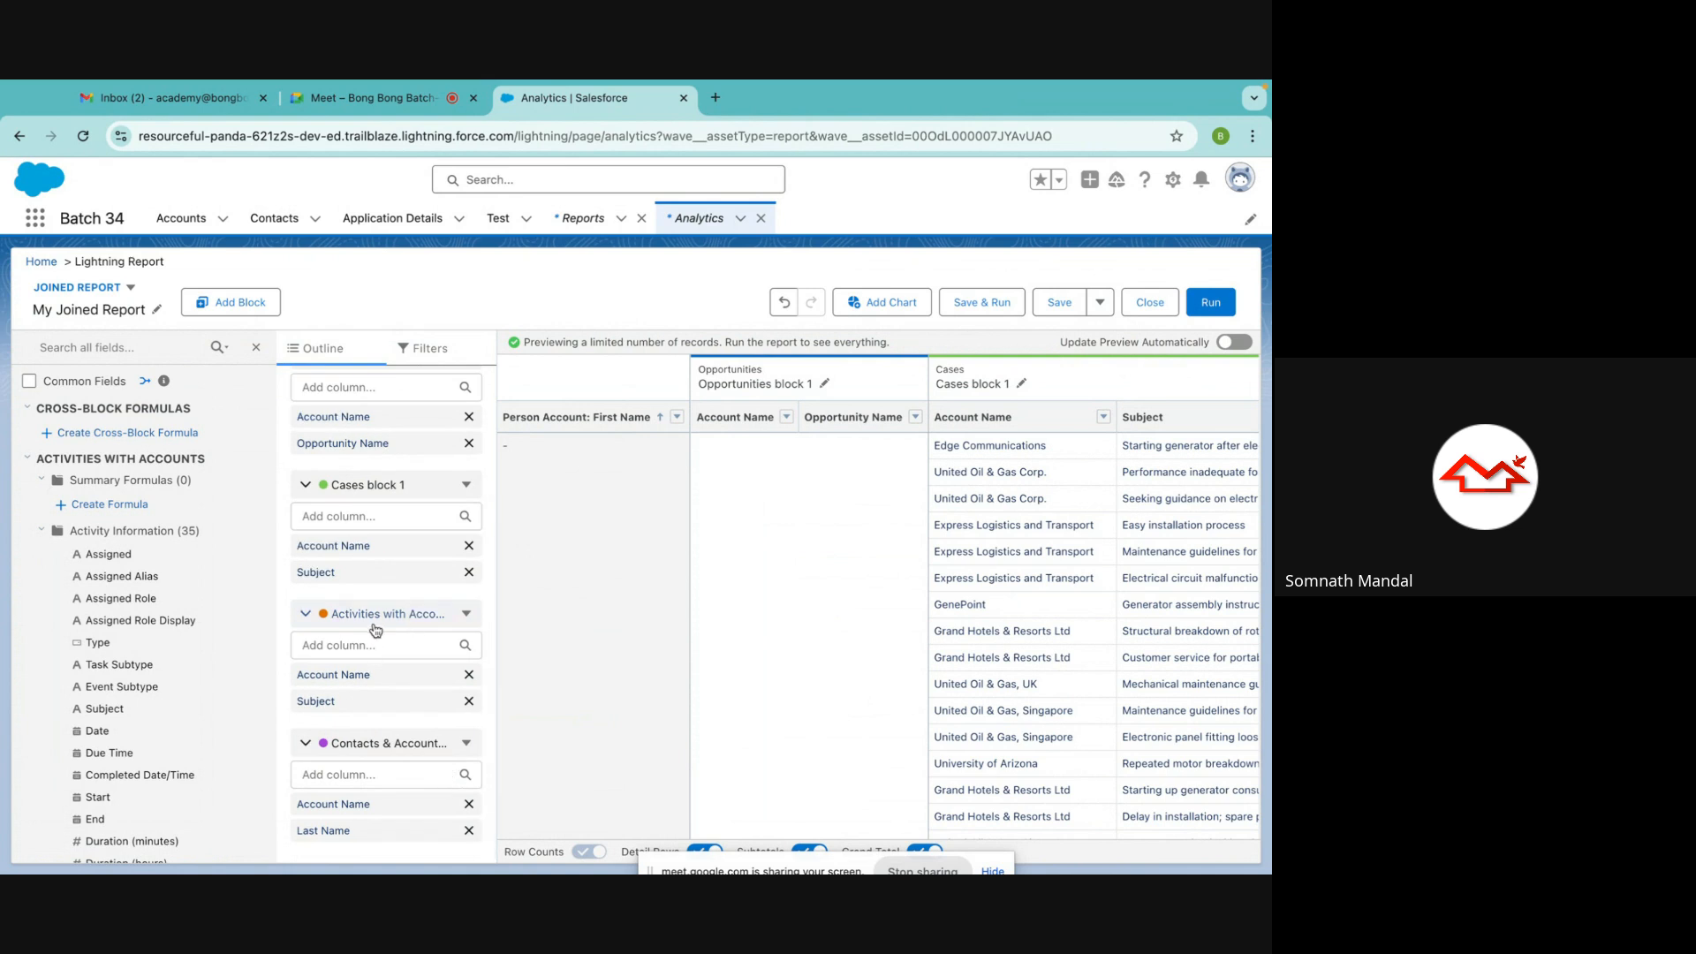
pyautogui.click(467, 746)
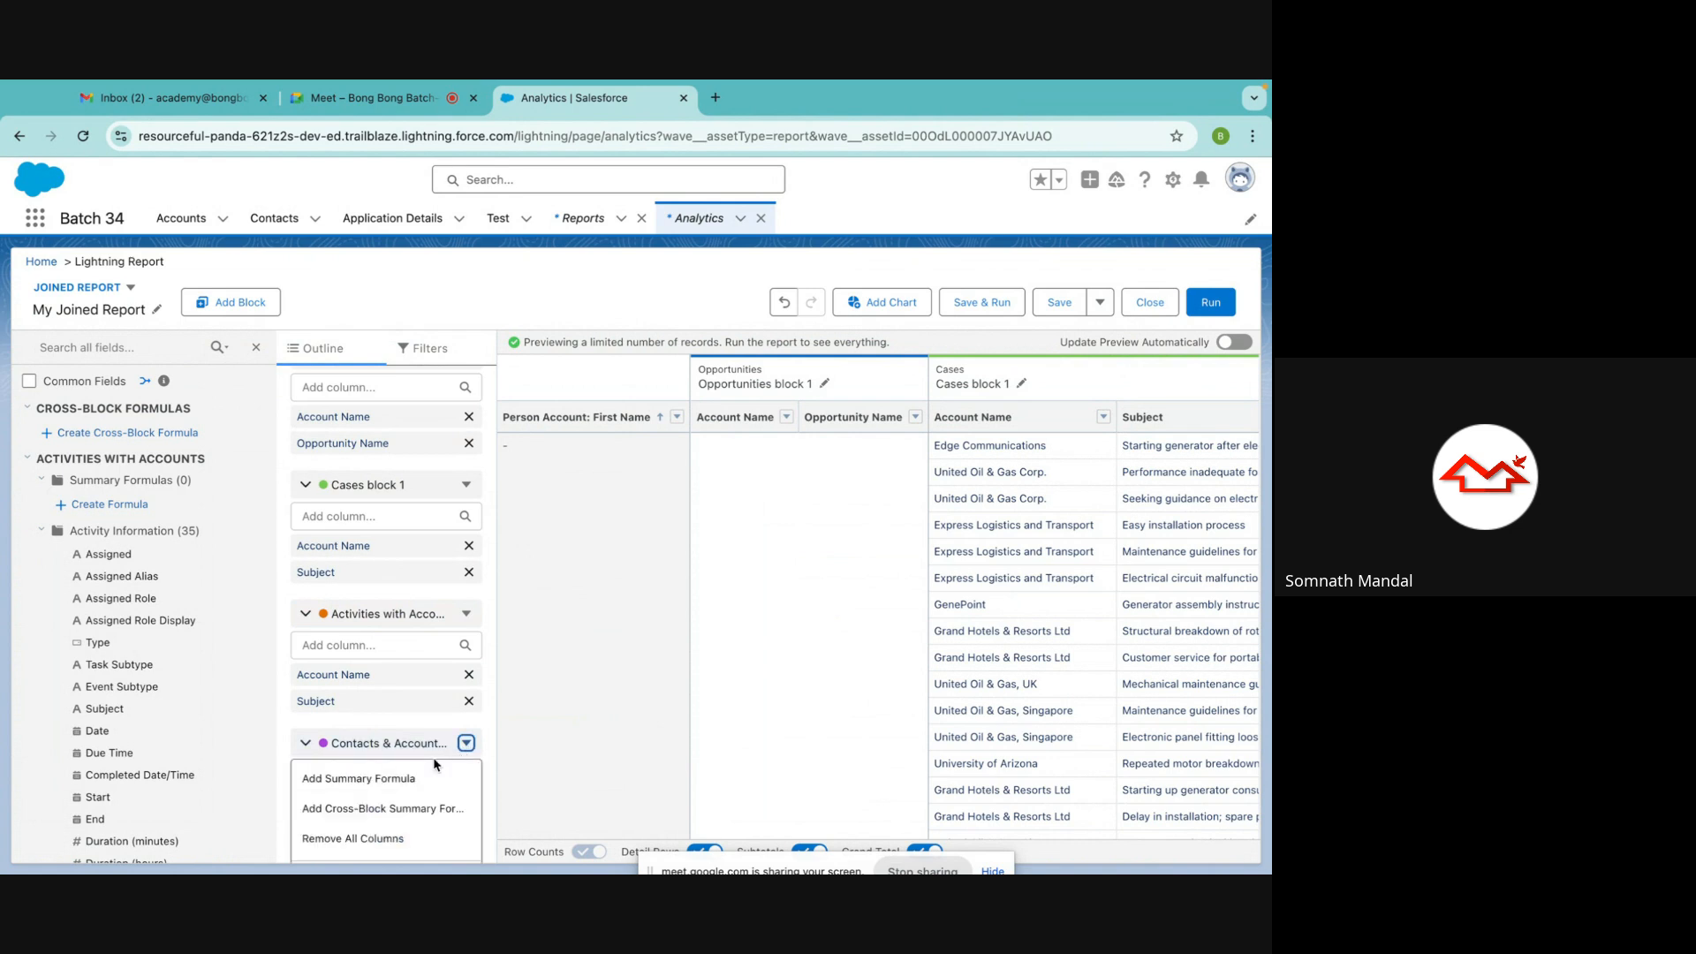
pyautogui.scroll(-1, 434, 764)
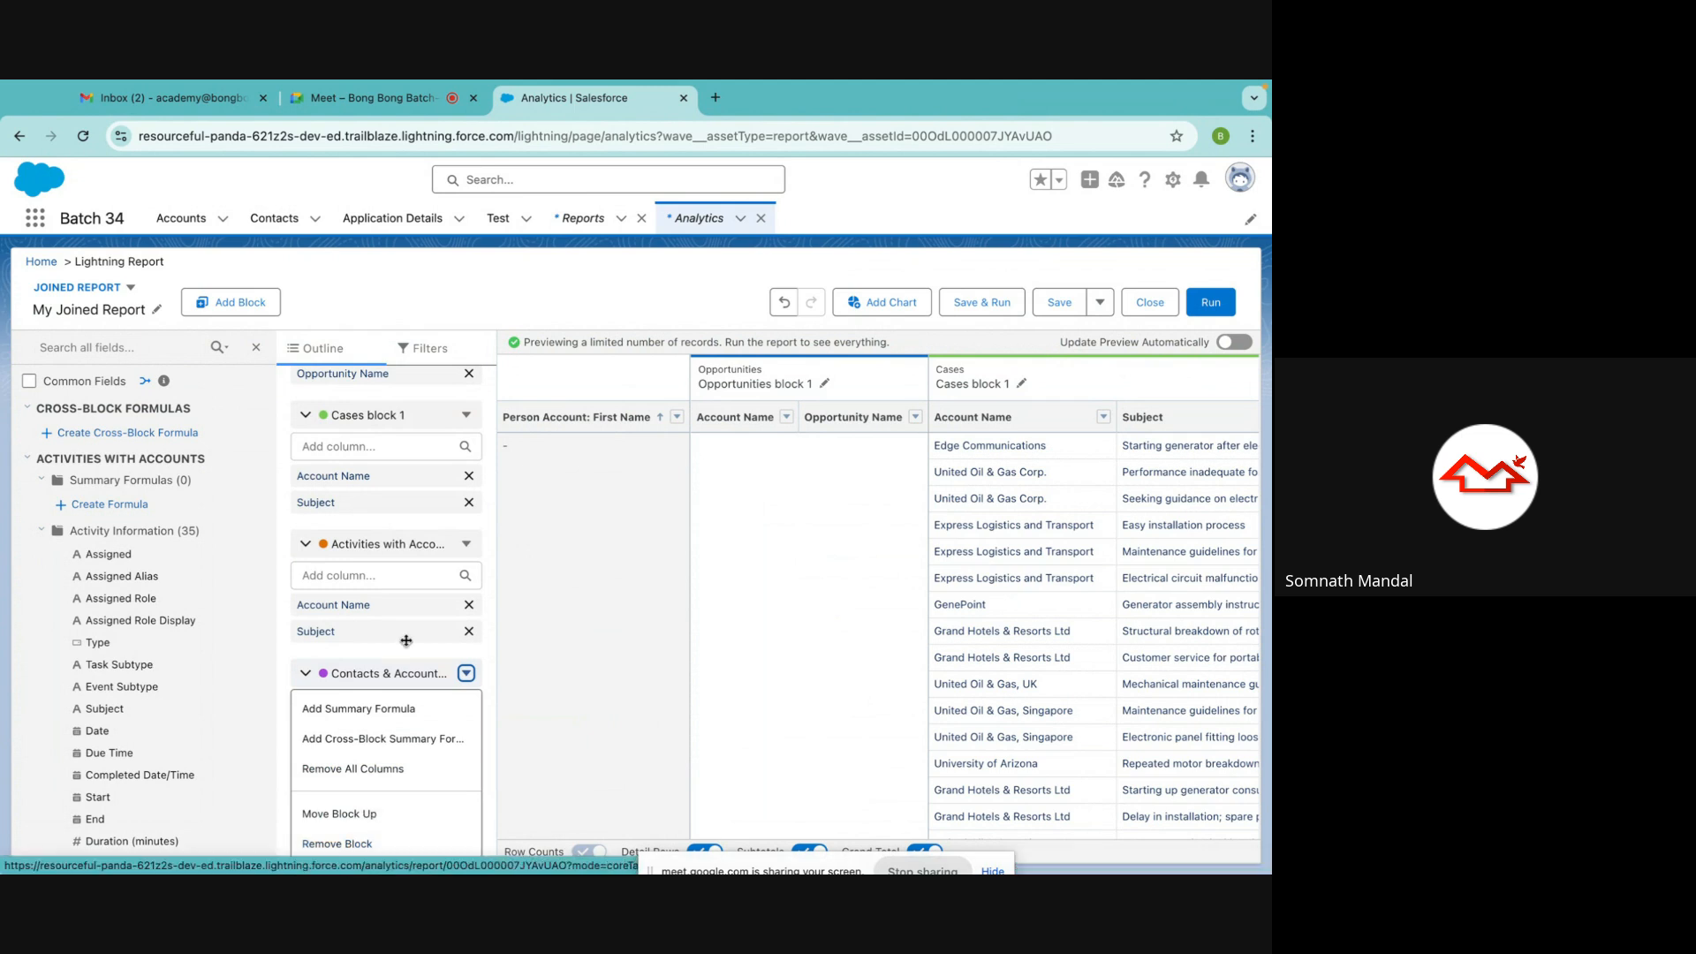
pyautogui.scroll(3, 405, 641)
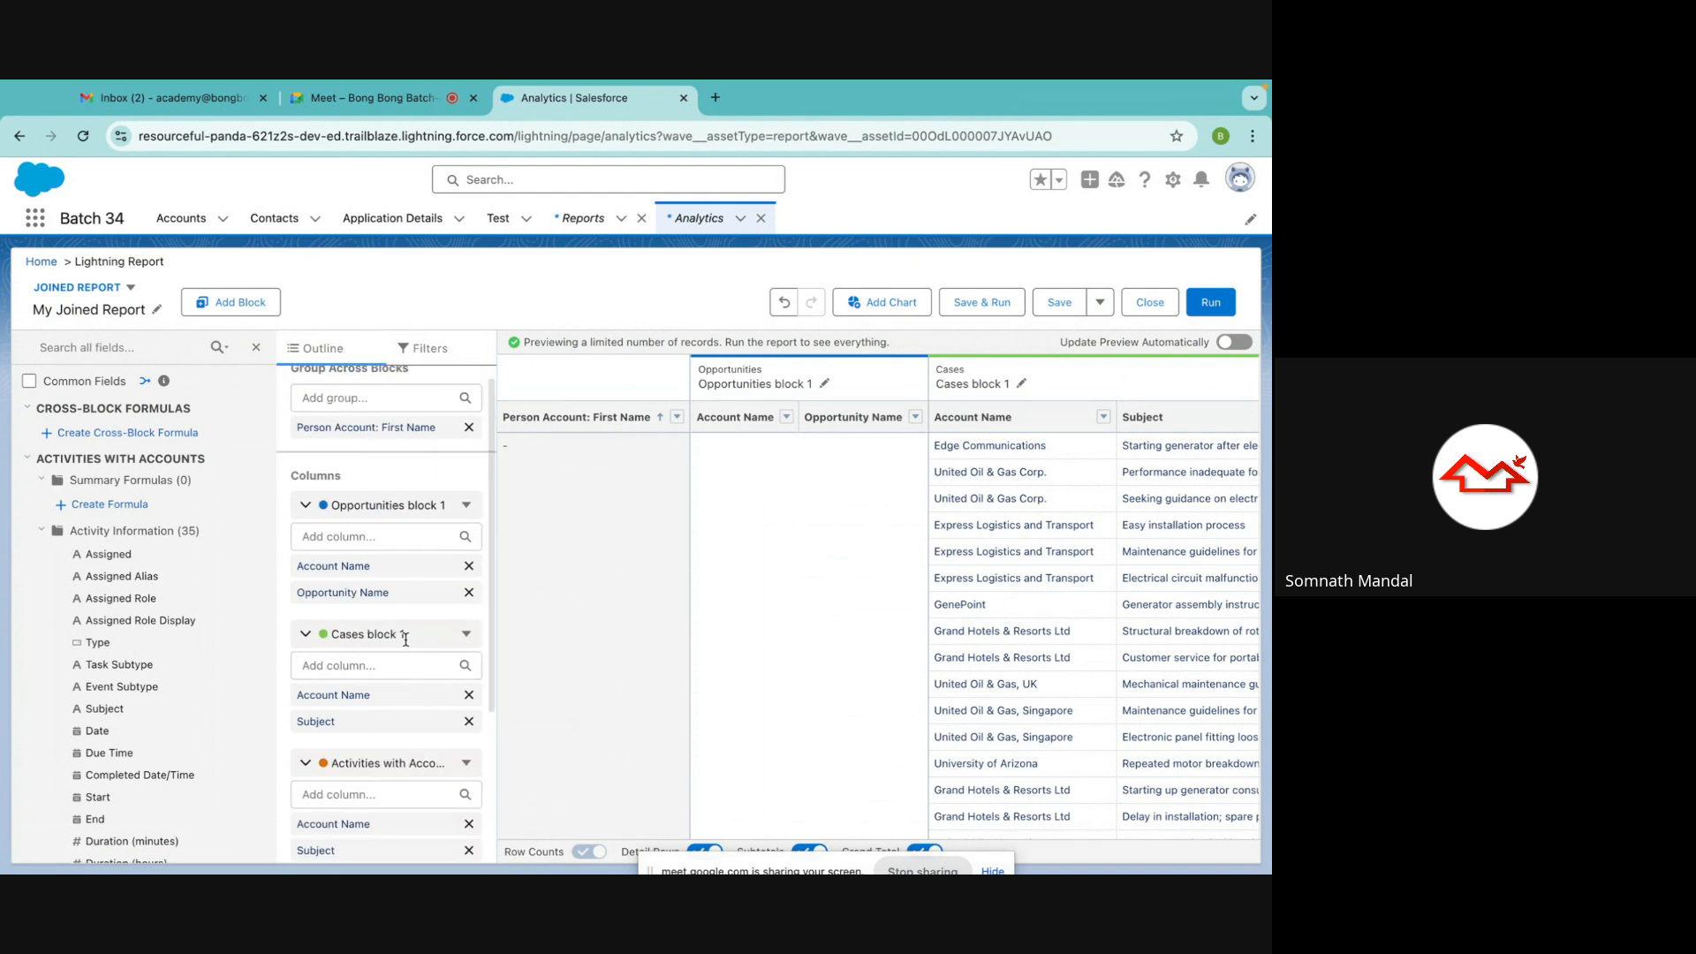
pyautogui.scroll(1, 407, 643)
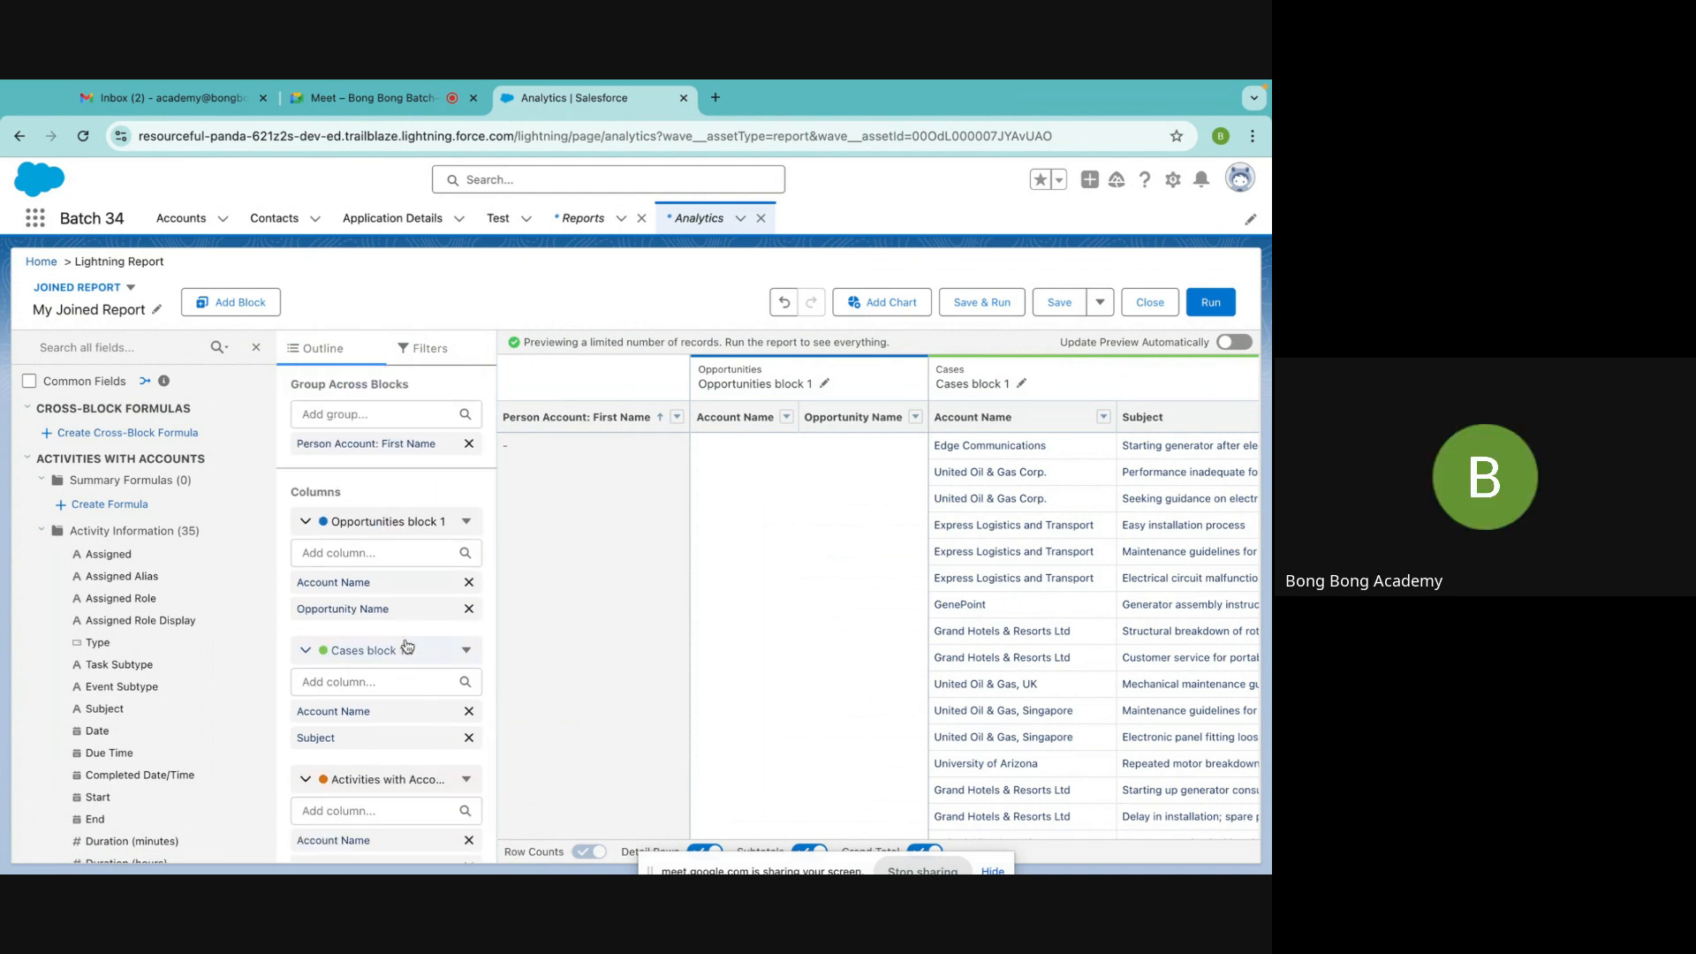
pyautogui.scroll(-4, 407, 646)
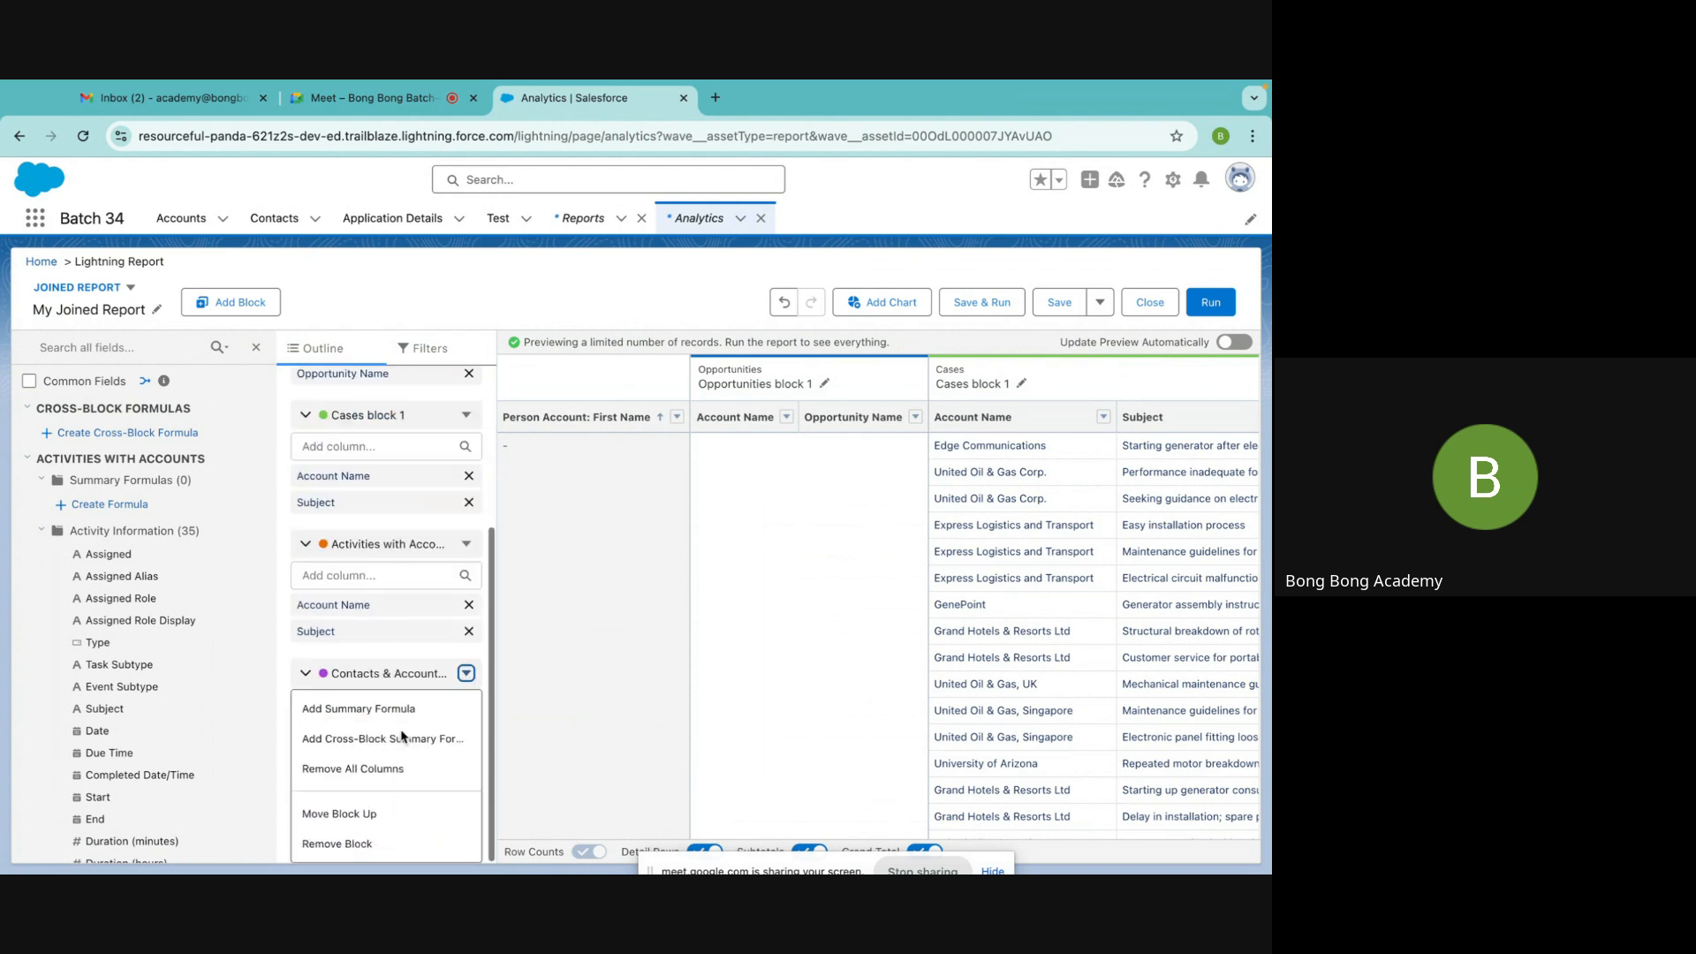
pyautogui.click(344, 843)
# Remove the Opportunities block from the joined report, and save and run it
pyautogui.scroll(2, 455, 610)
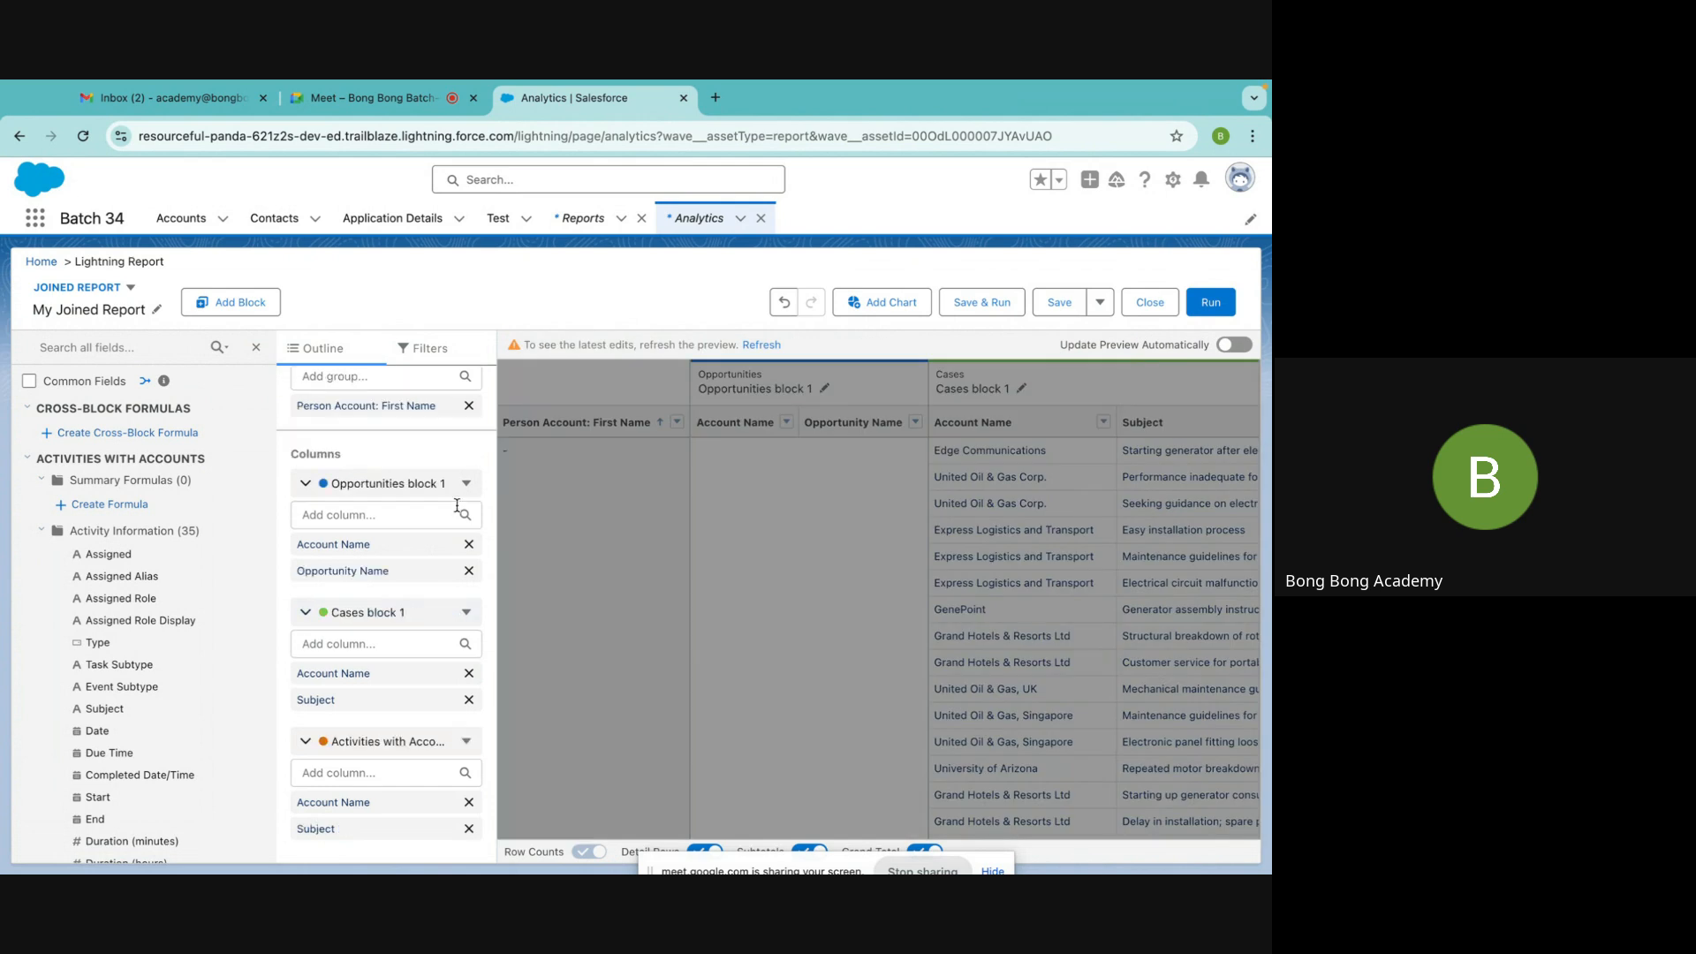
pyautogui.click(466, 484)
pyautogui.click(344, 654)
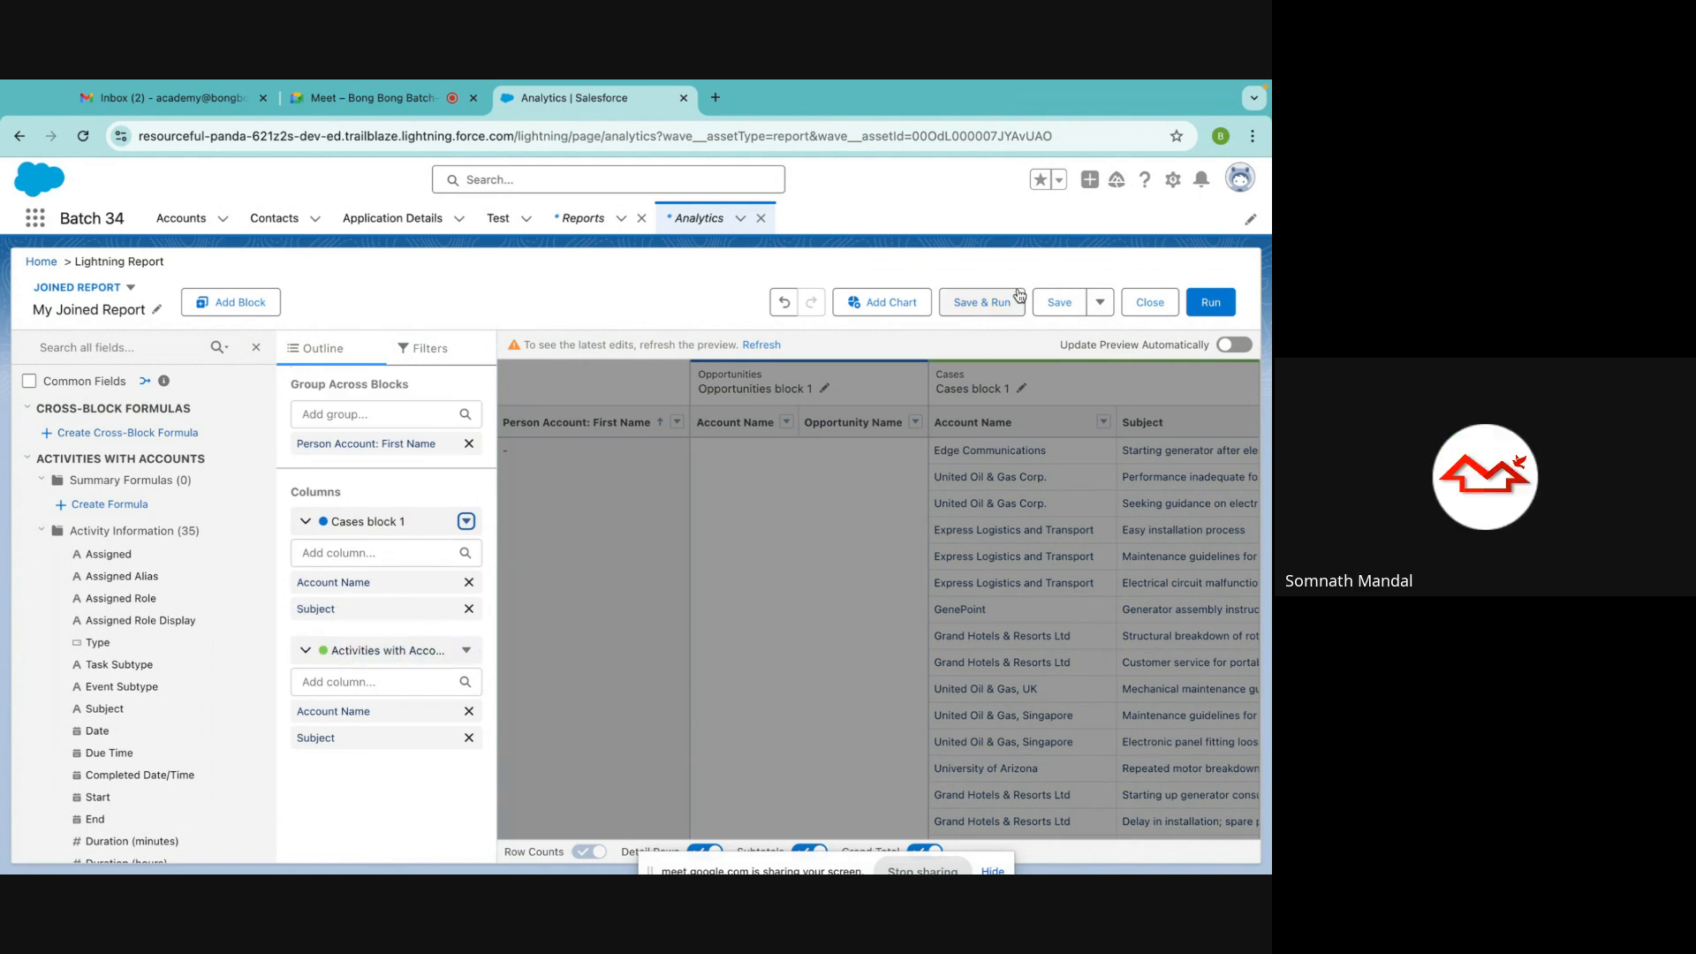
pyautogui.click(947, 305)
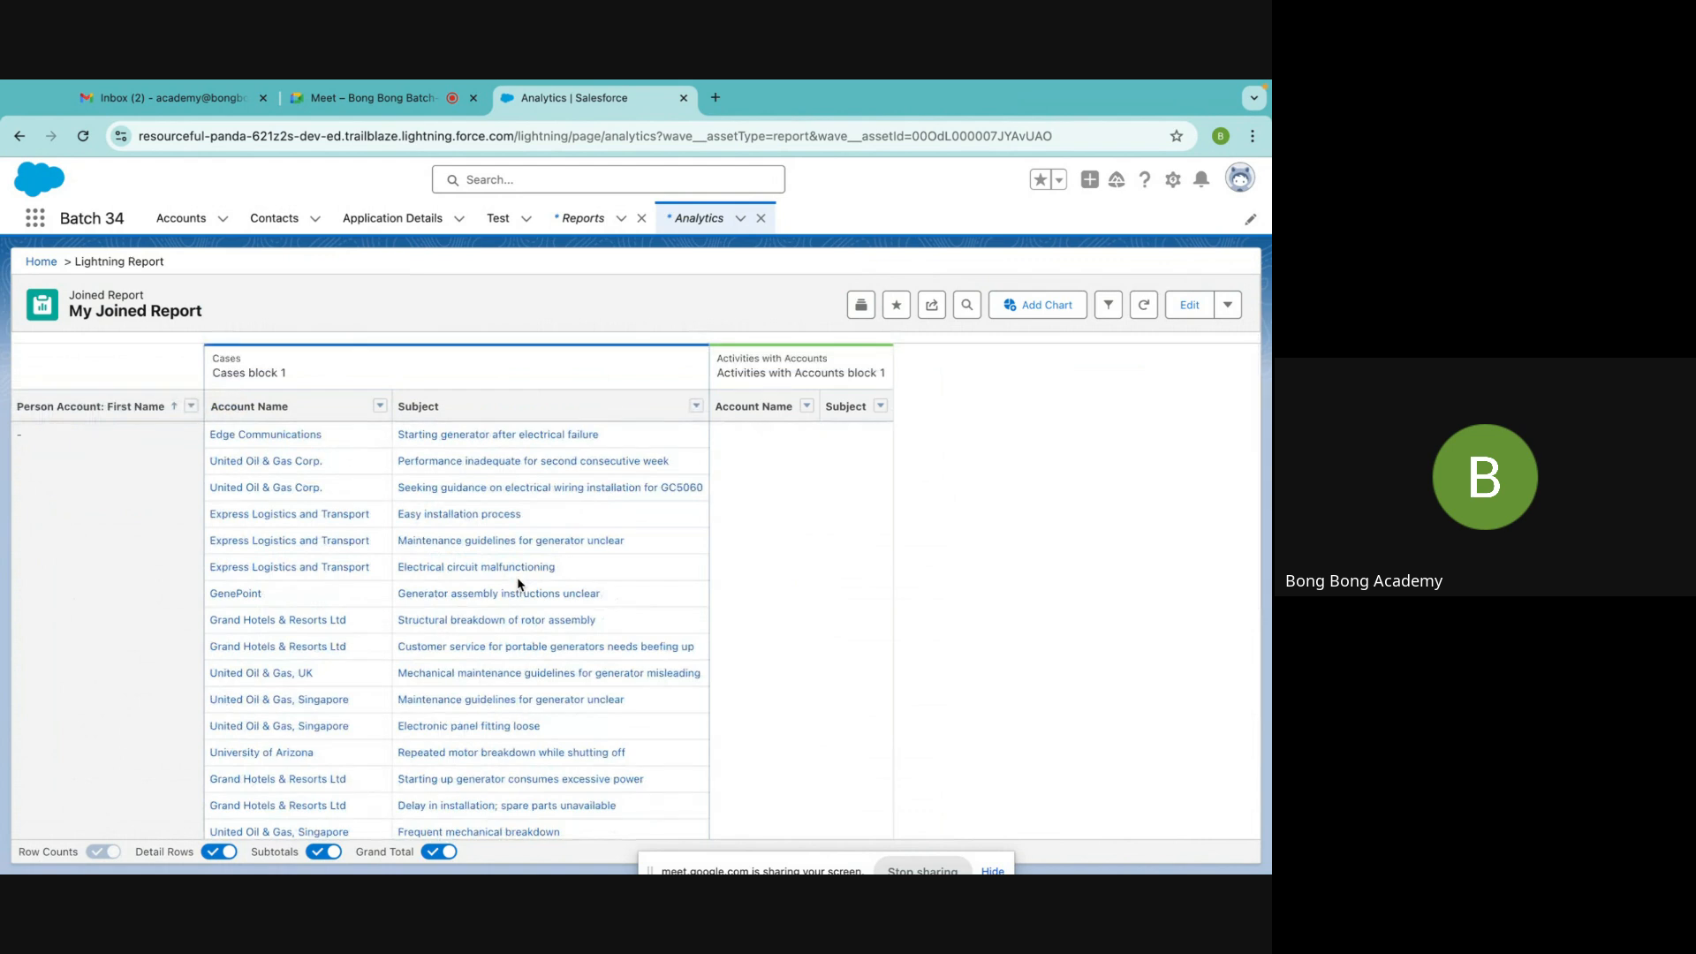
# Remove the Person Account: First Name grouping across blocks, and save and run the report
pyautogui.click(1188, 306)
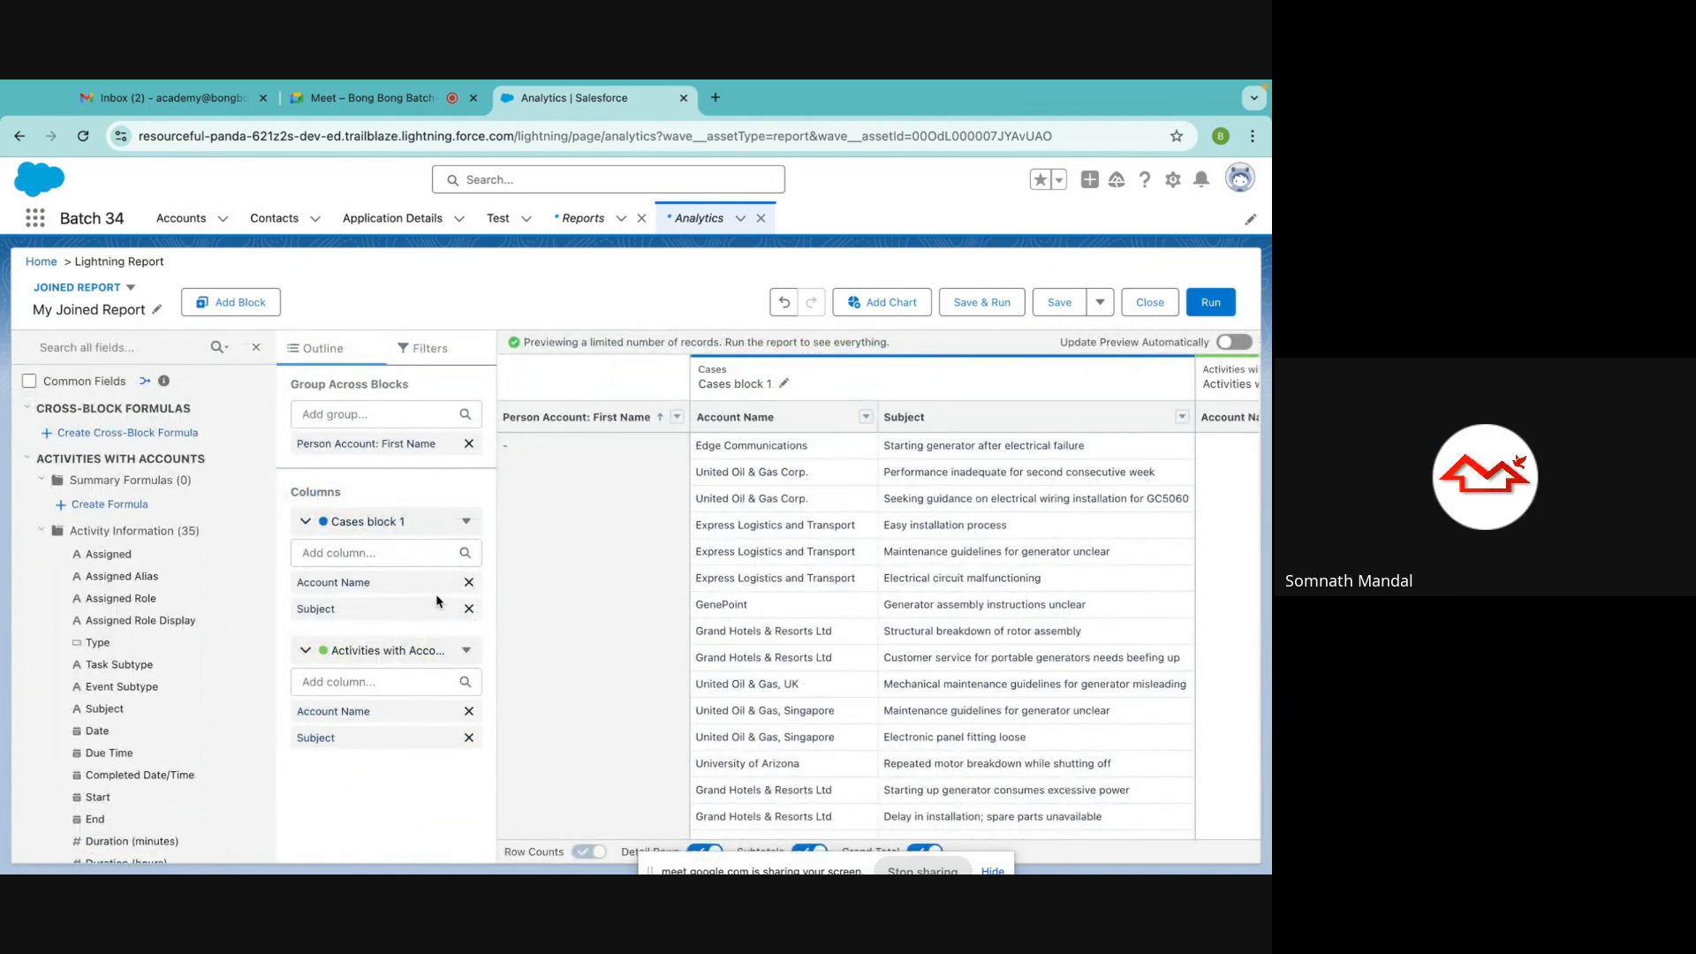
pyautogui.click(469, 446)
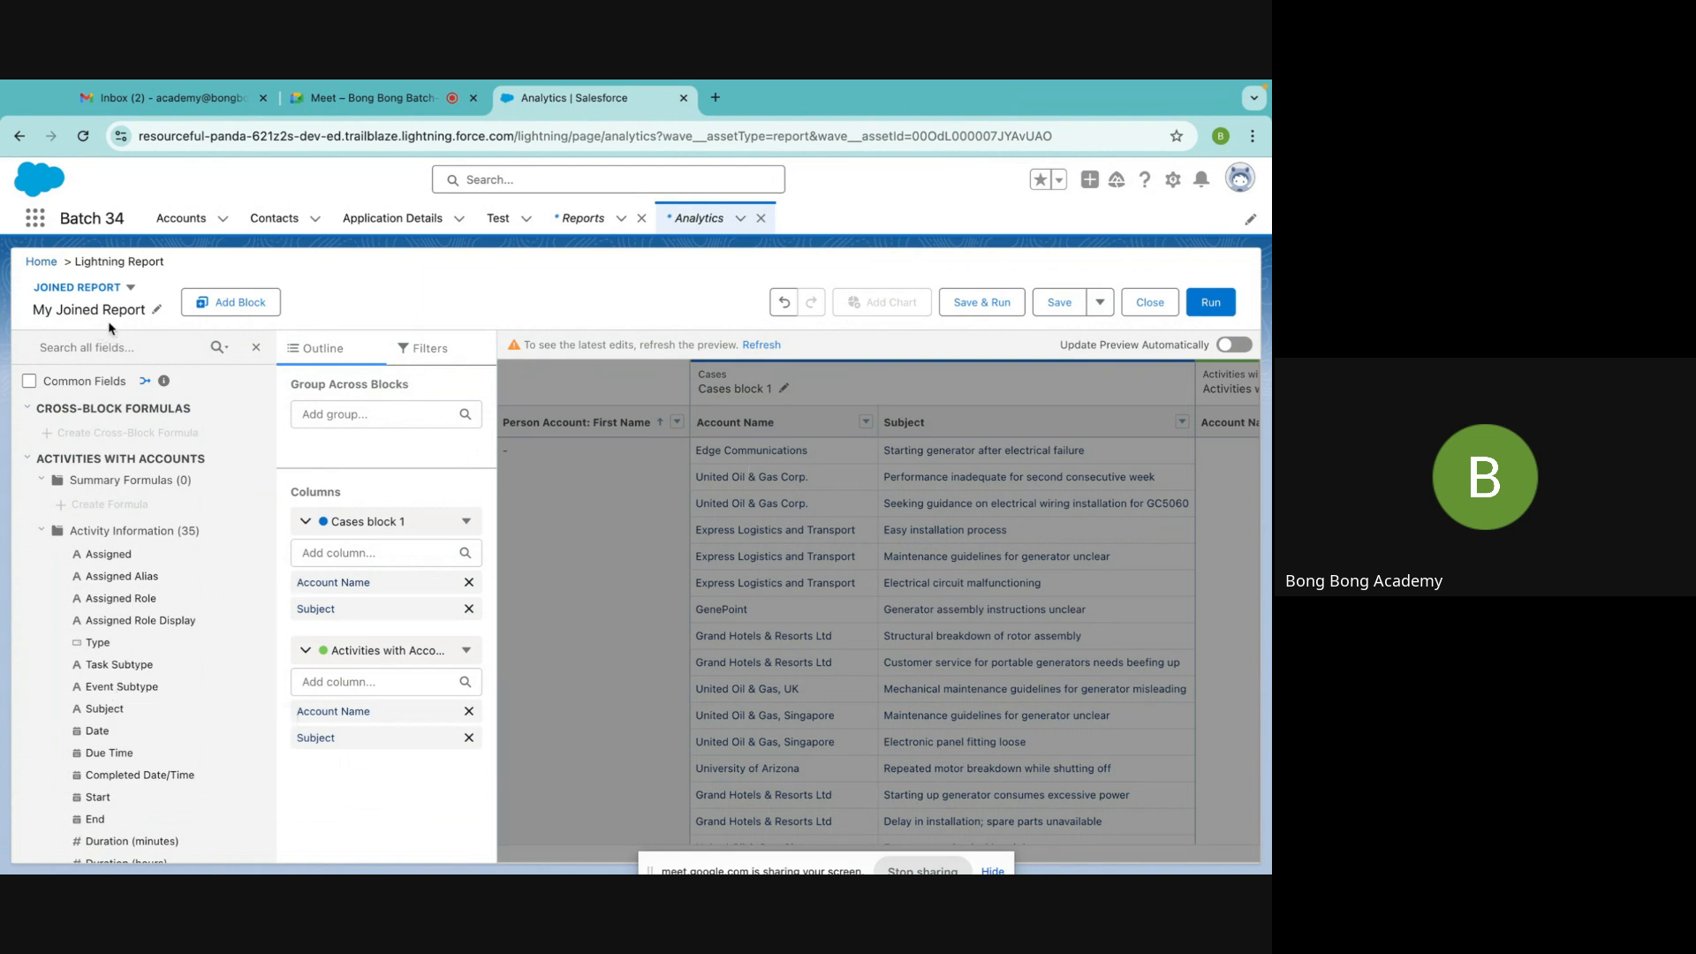
pyautogui.click(981, 305)
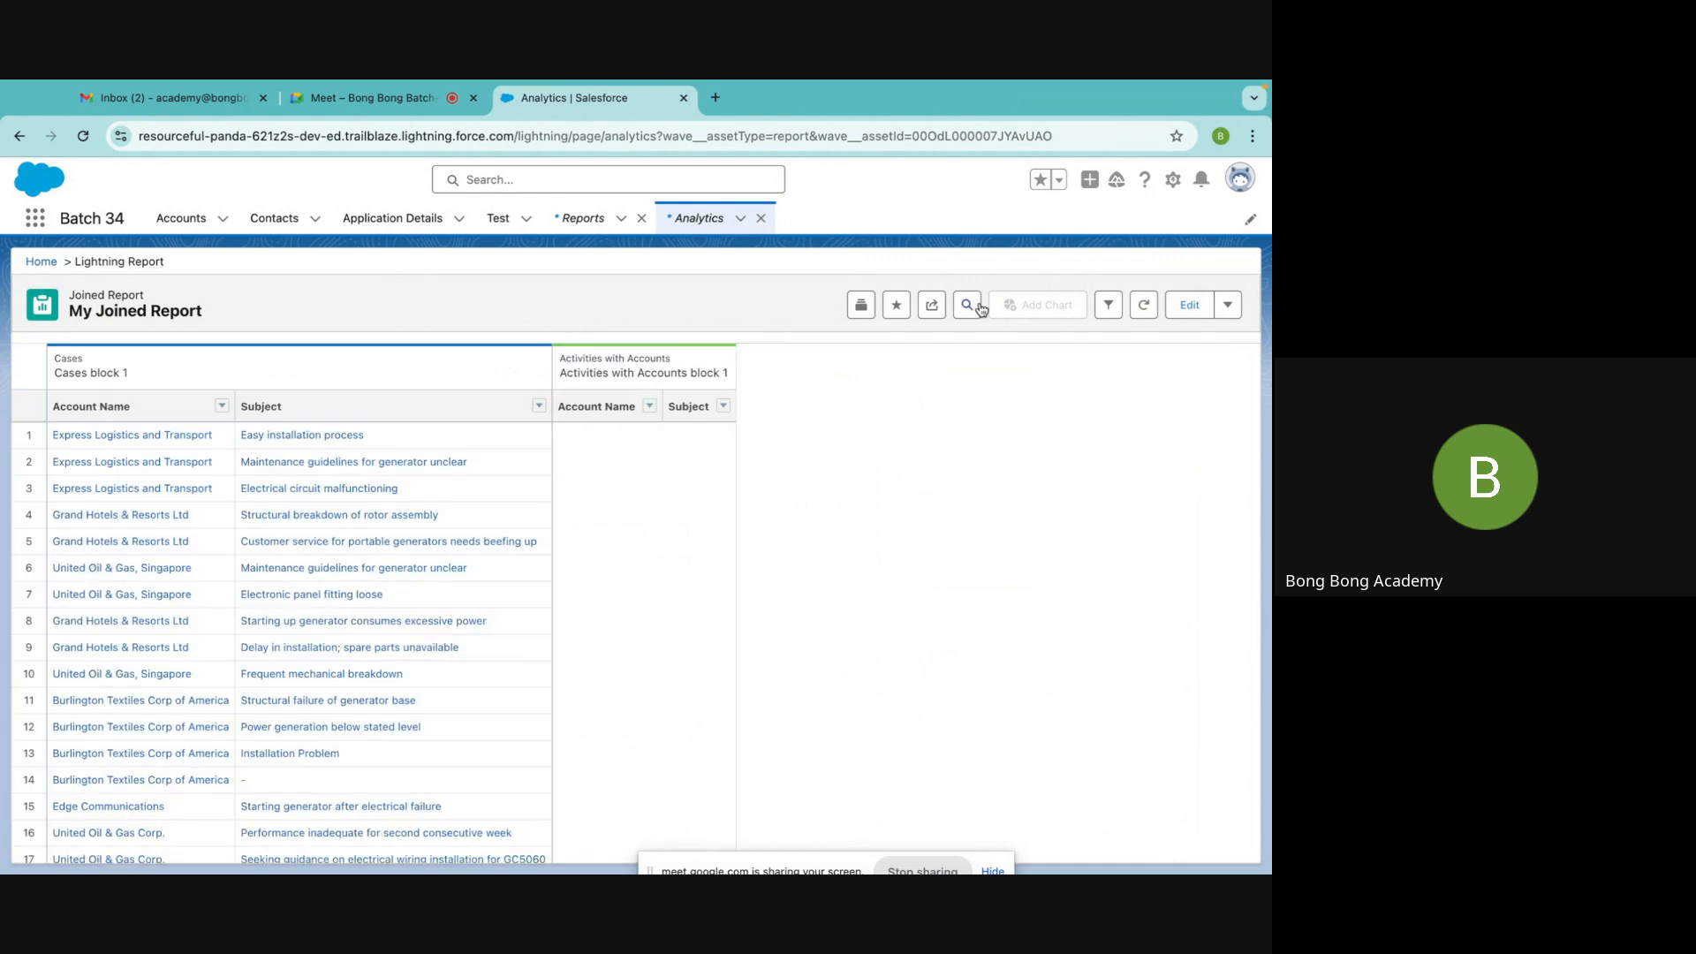
# Reopen the joined report for editing and remove the Cases block
pyautogui.click(1189, 305)
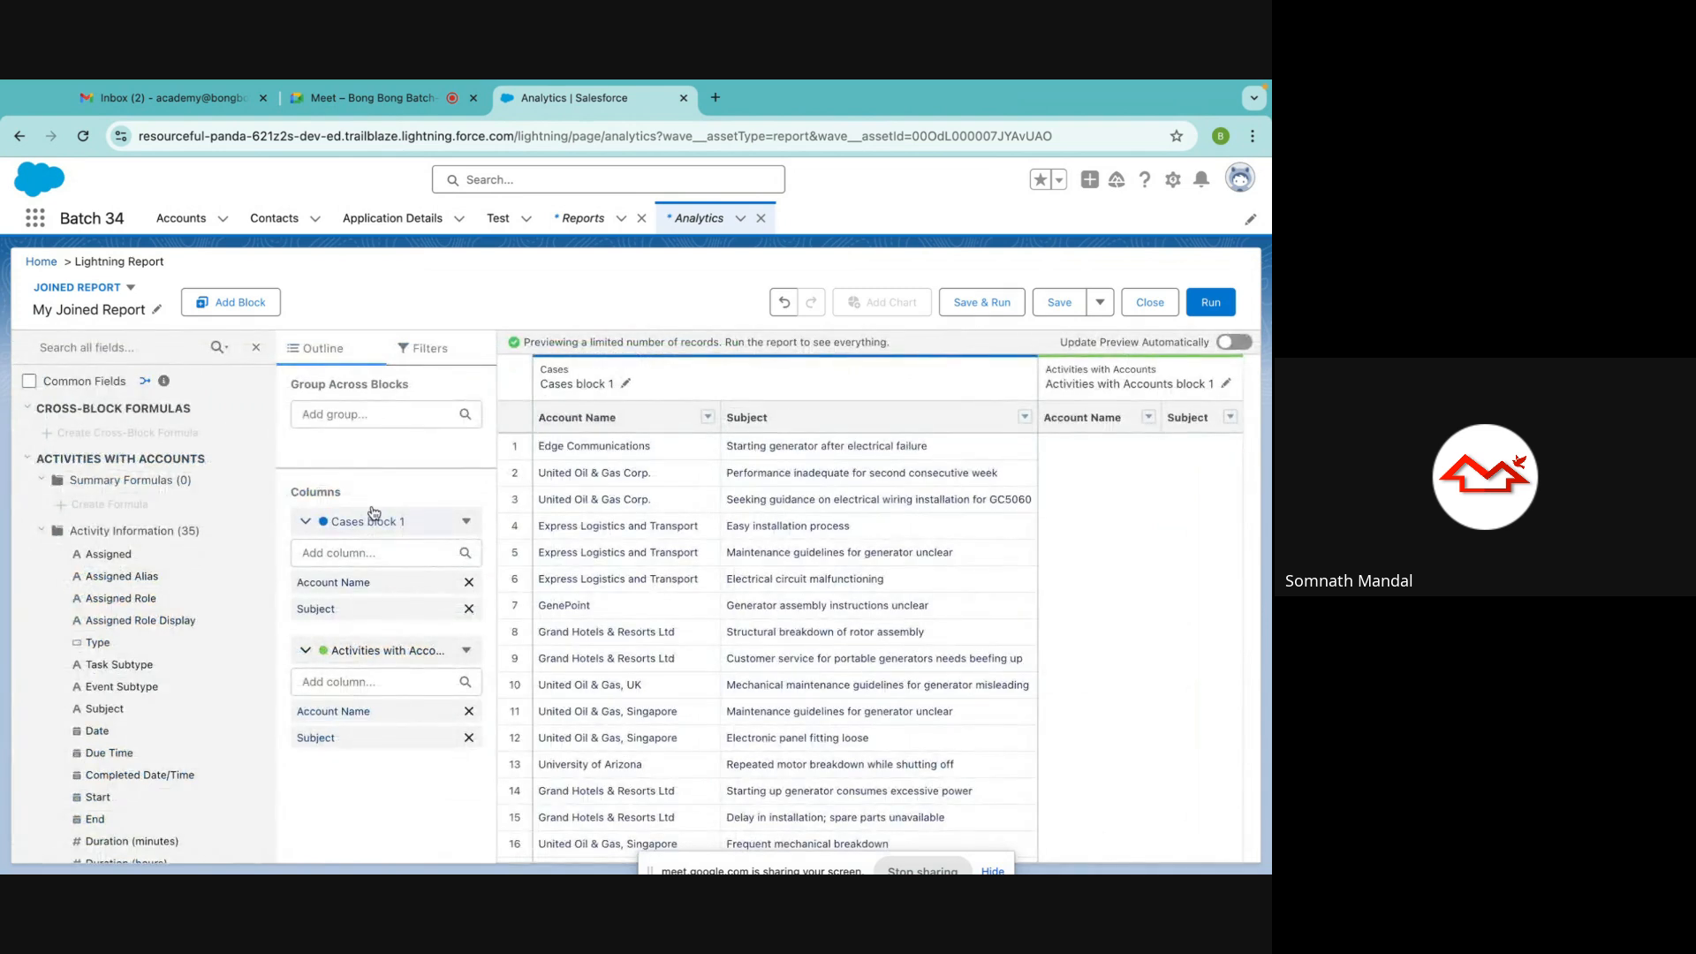
pyautogui.click(465, 525)
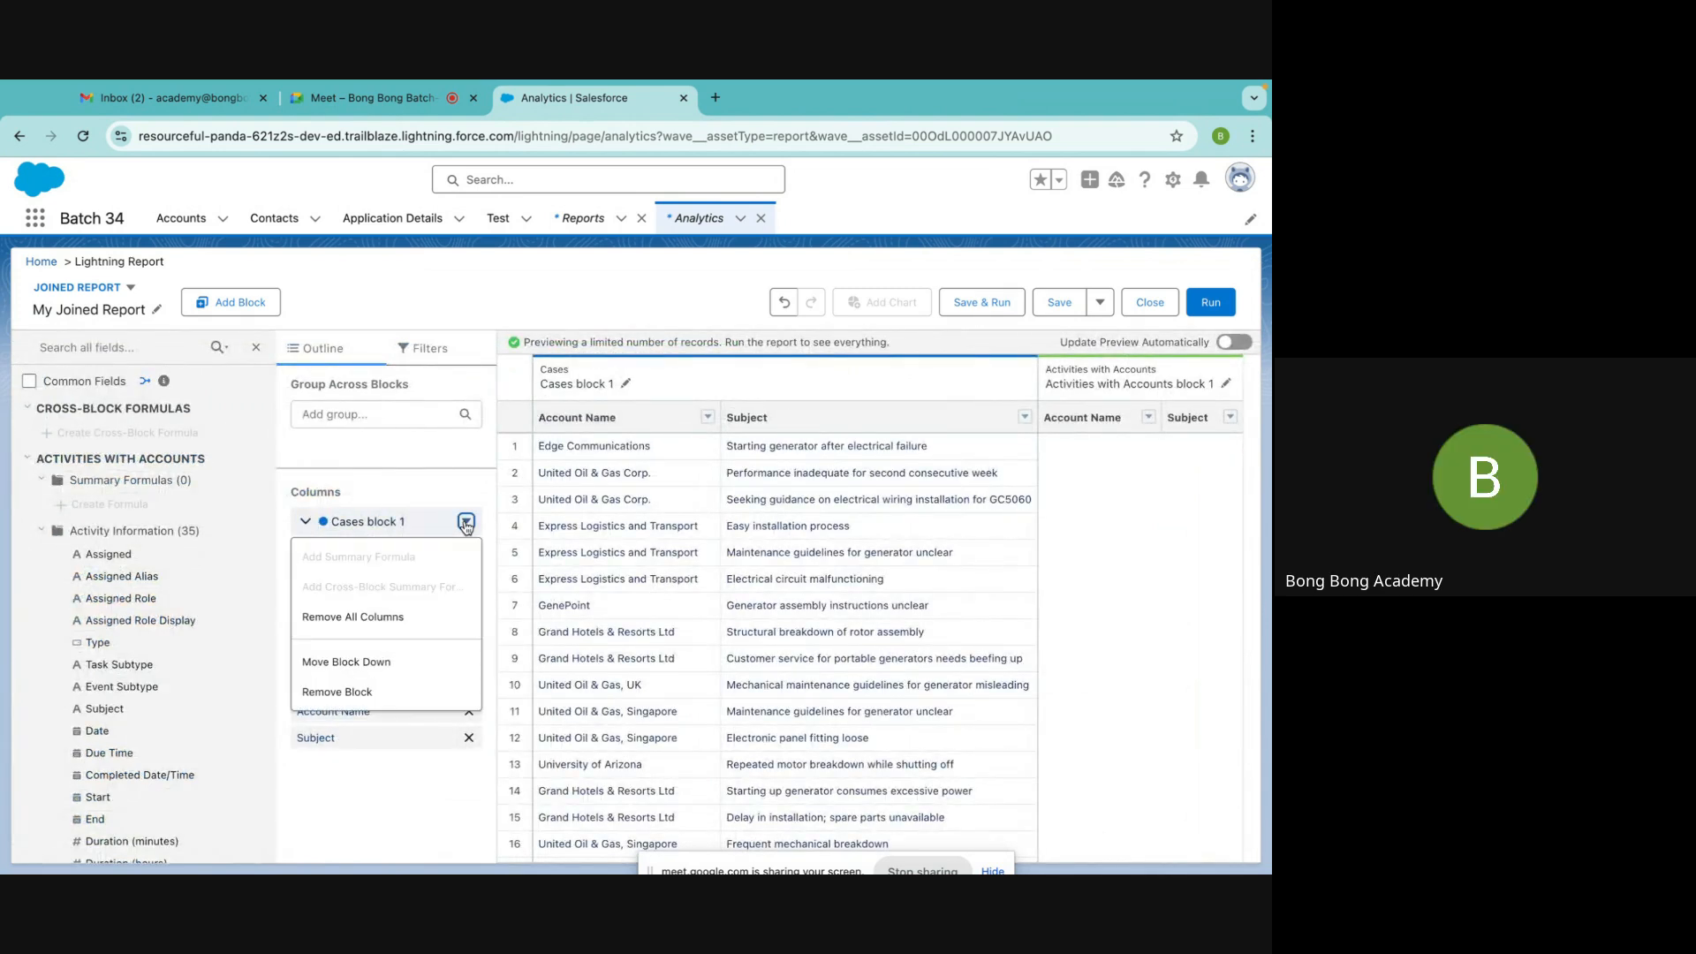
pyautogui.click(345, 694)
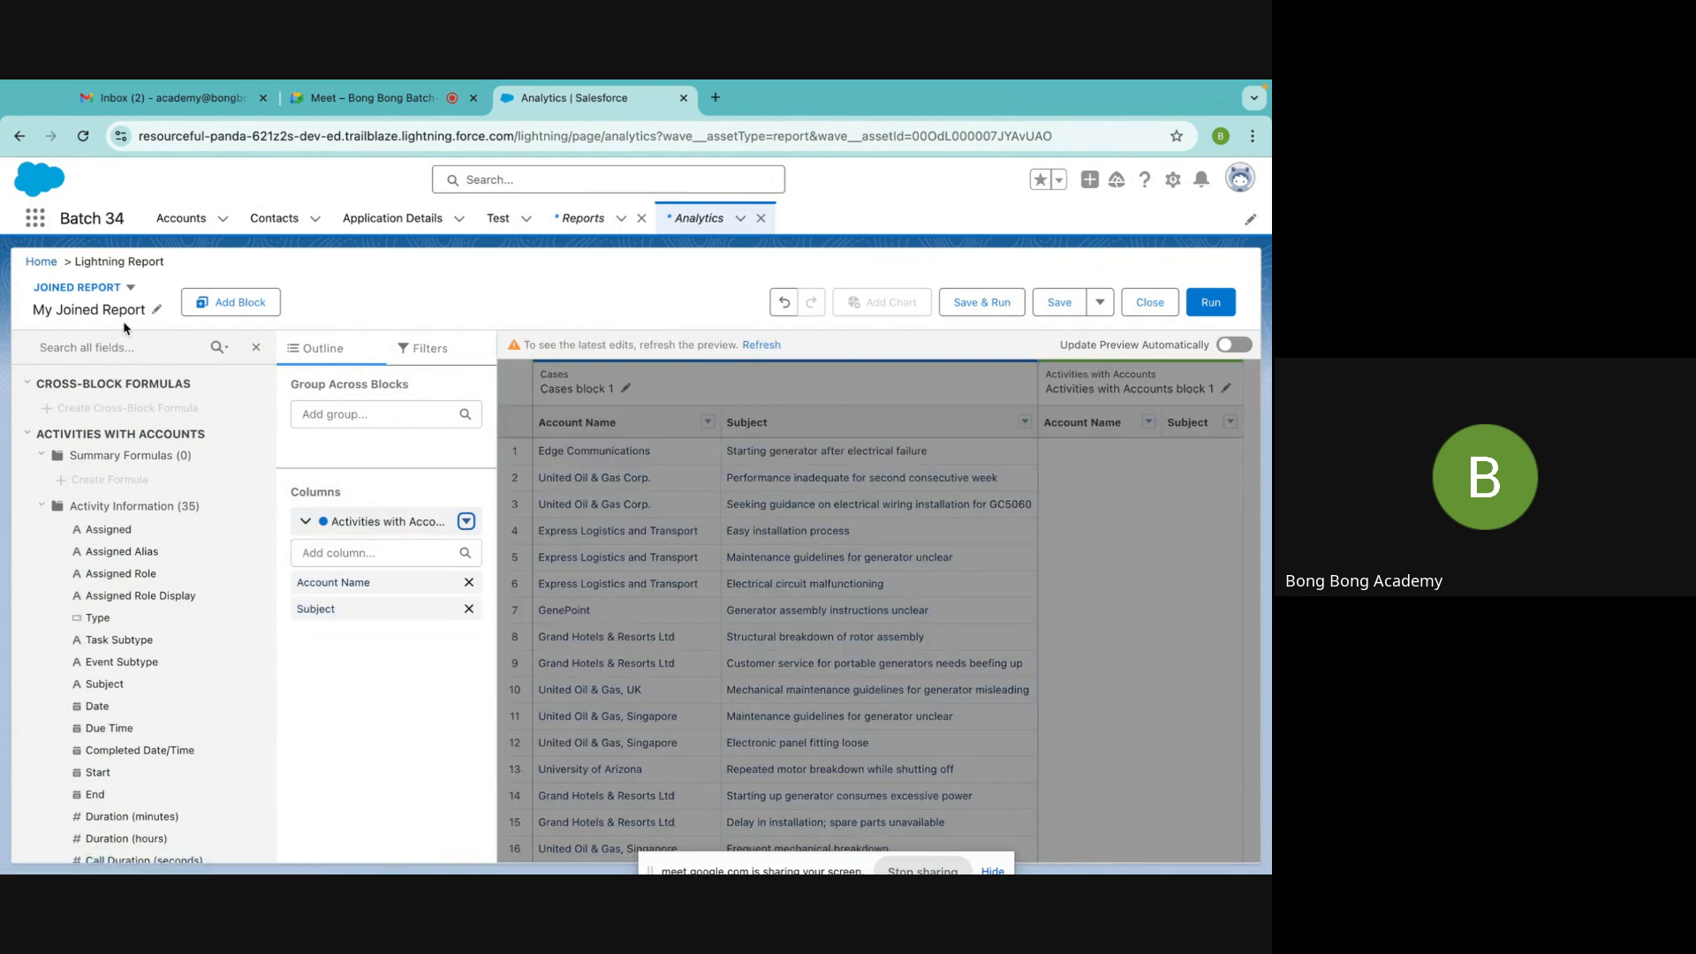
# Search the report types for "opp" and add a block of type Opportunities with its default columns
pyautogui.click(232, 302)
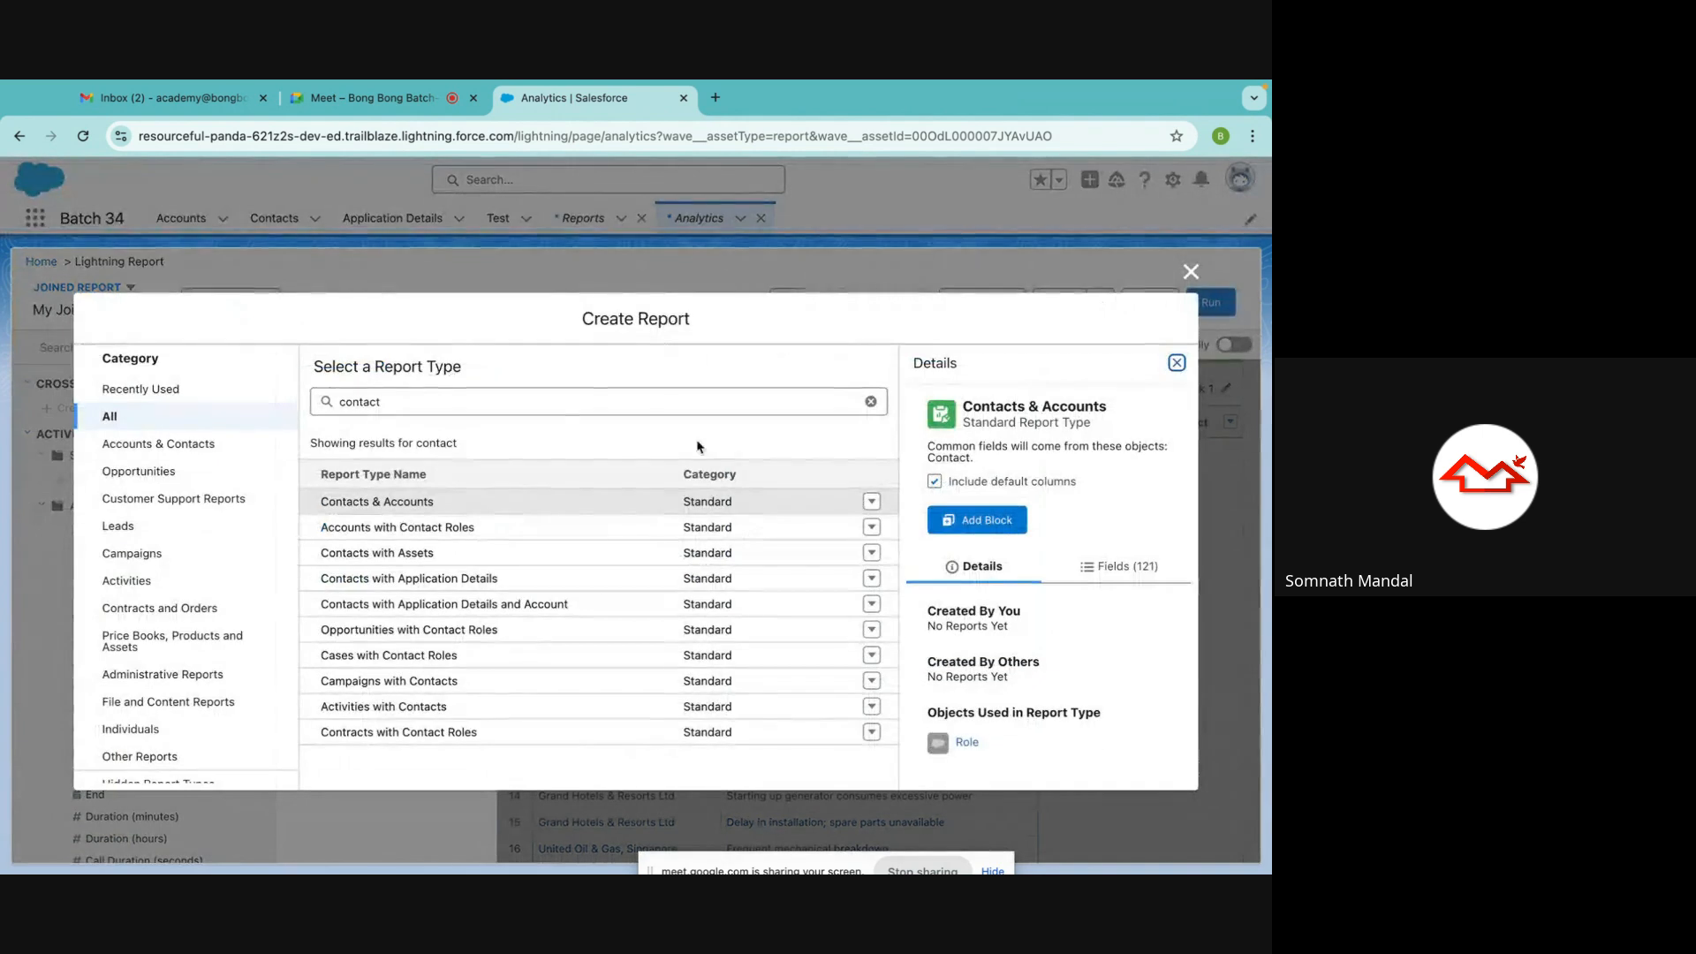
pyautogui.click(413, 399)
pyautogui.hotkey('ctrl', 'a')
pyautogui.write('oppr')
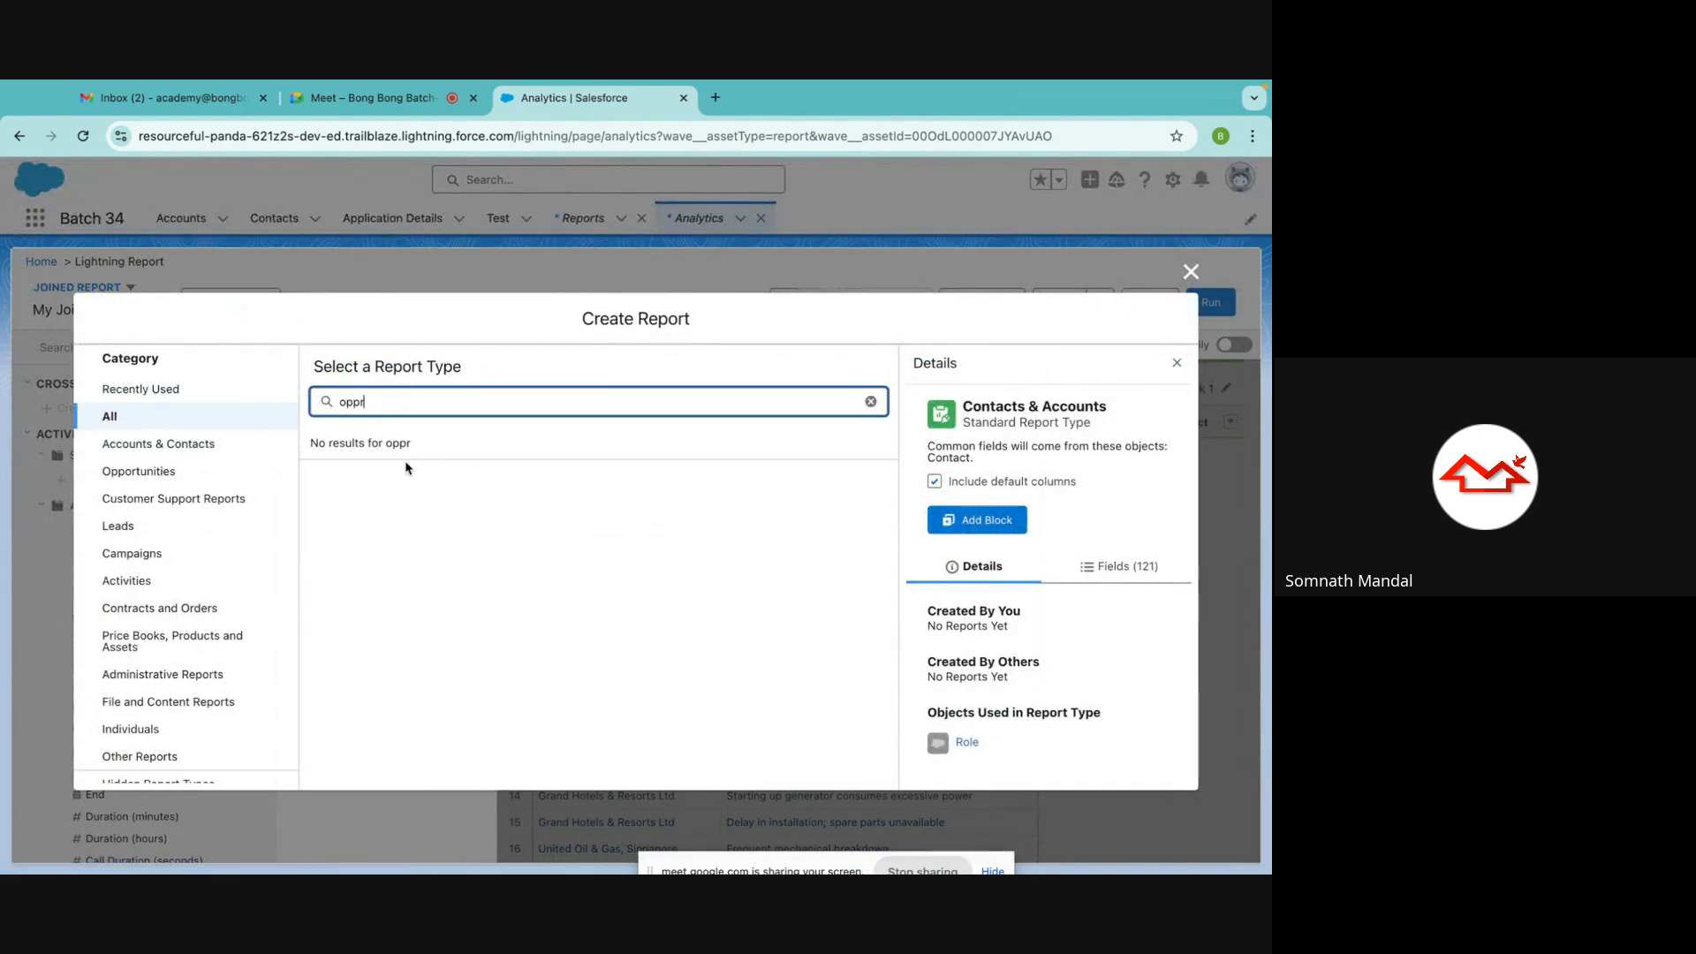
pyautogui.press('BackSpace')
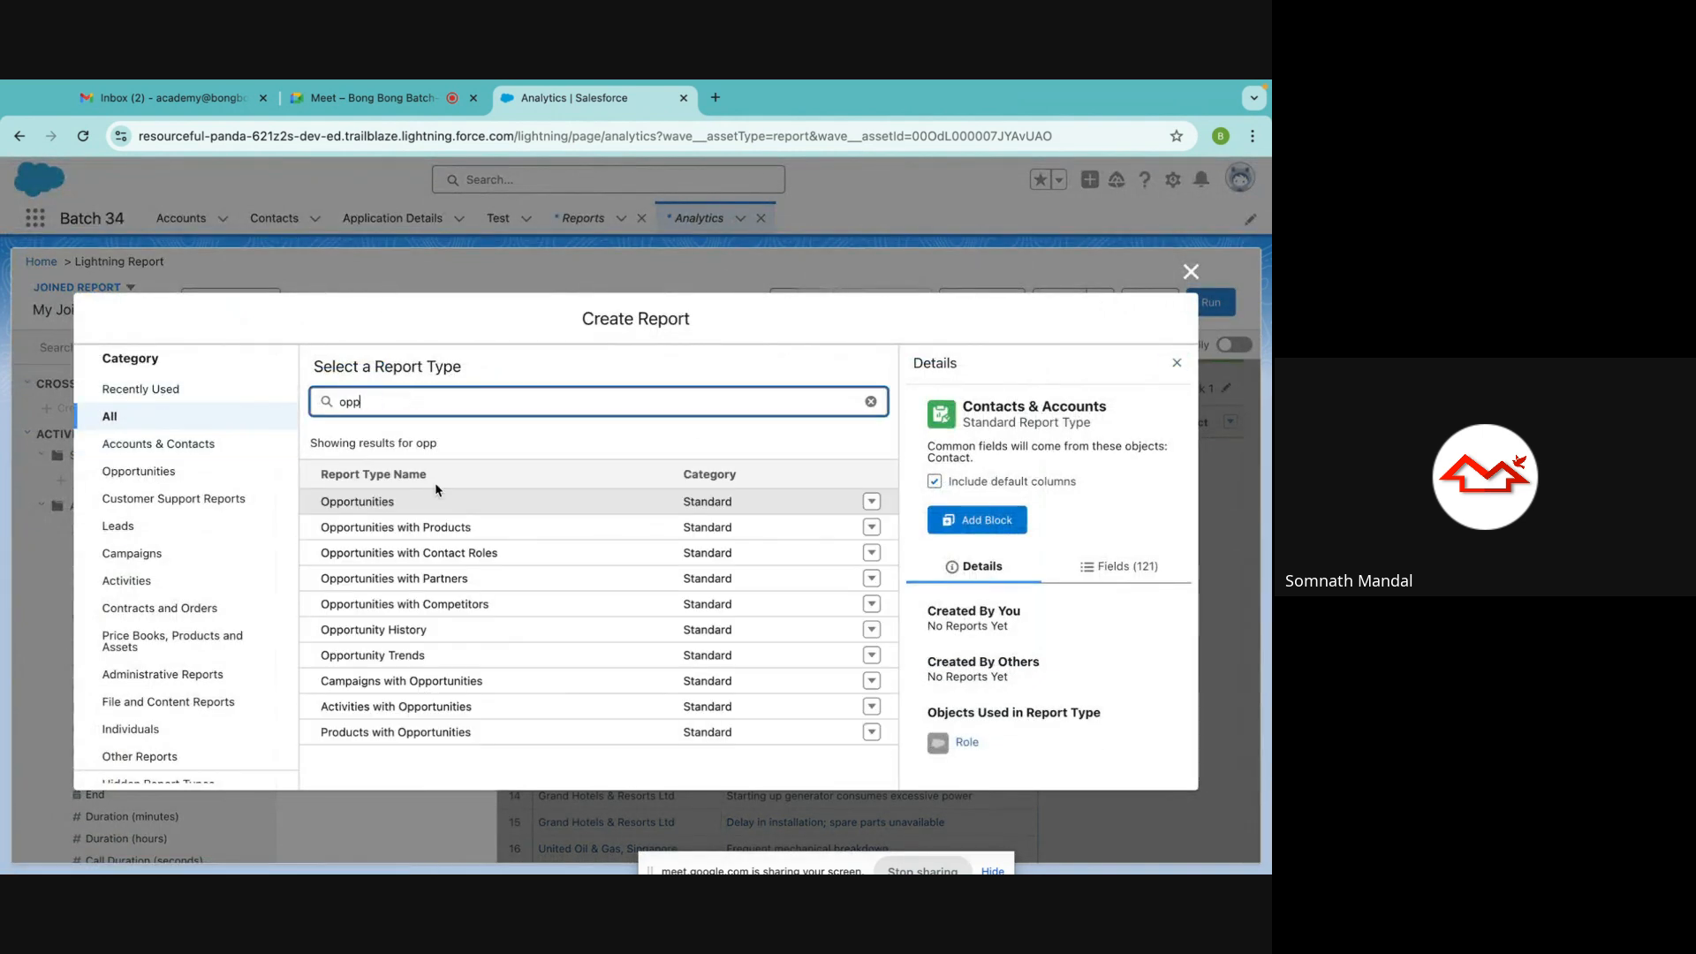
pyautogui.click(370, 503)
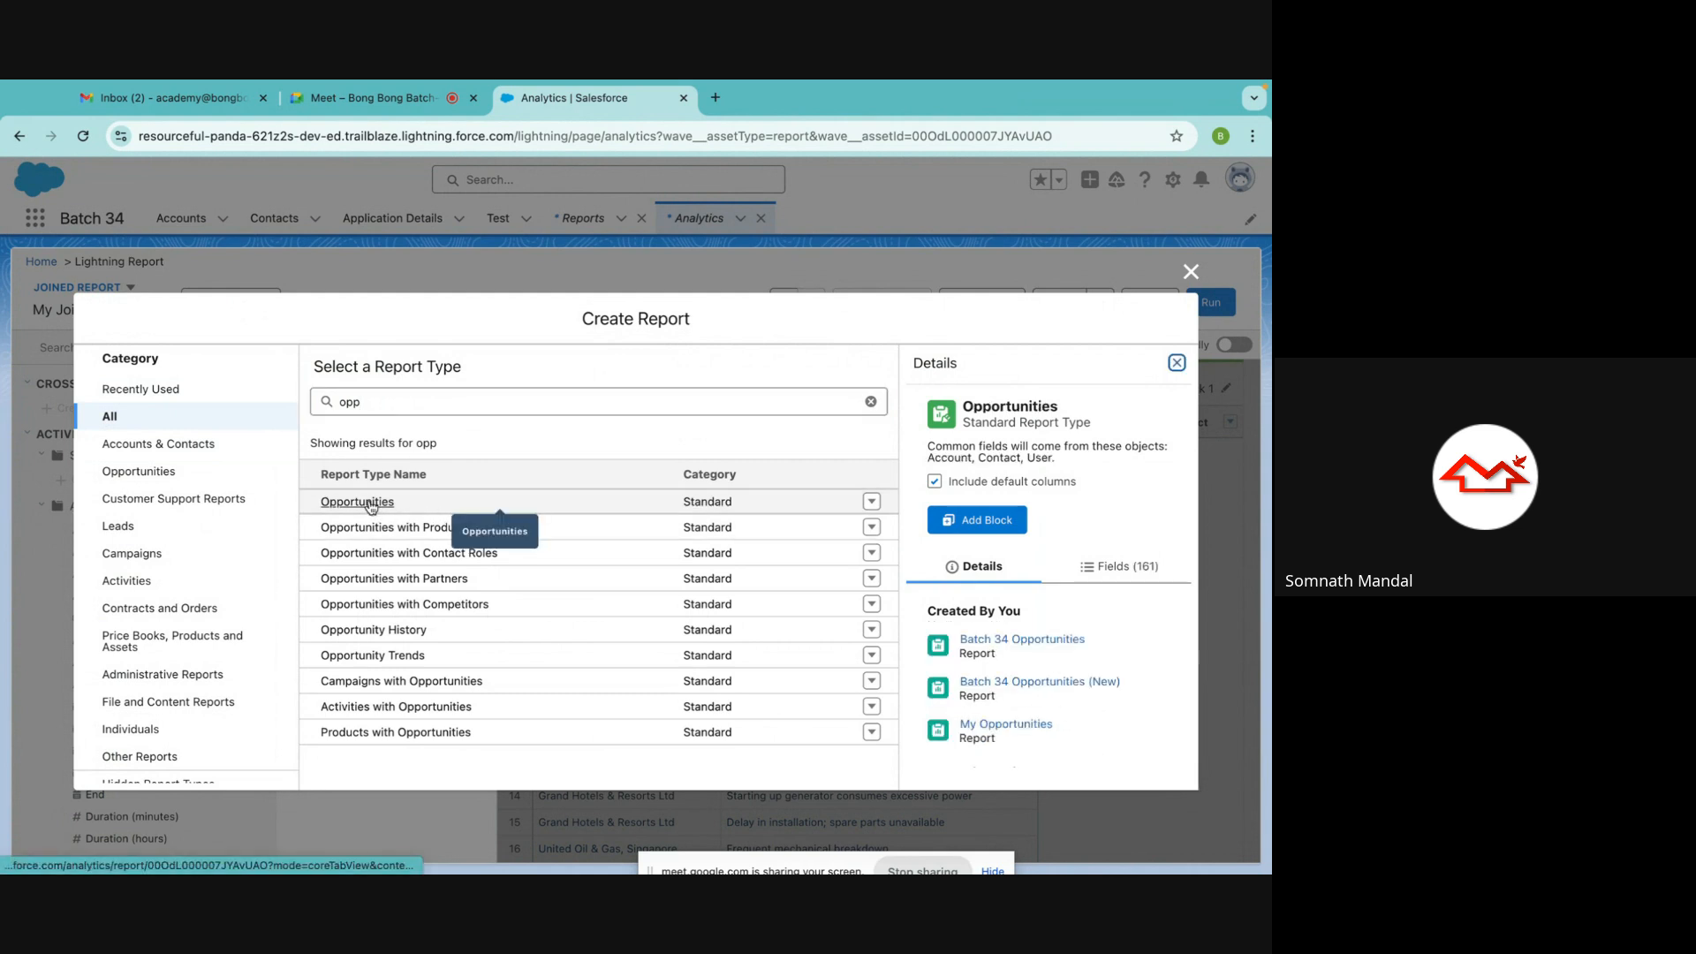
pyautogui.click(967, 523)
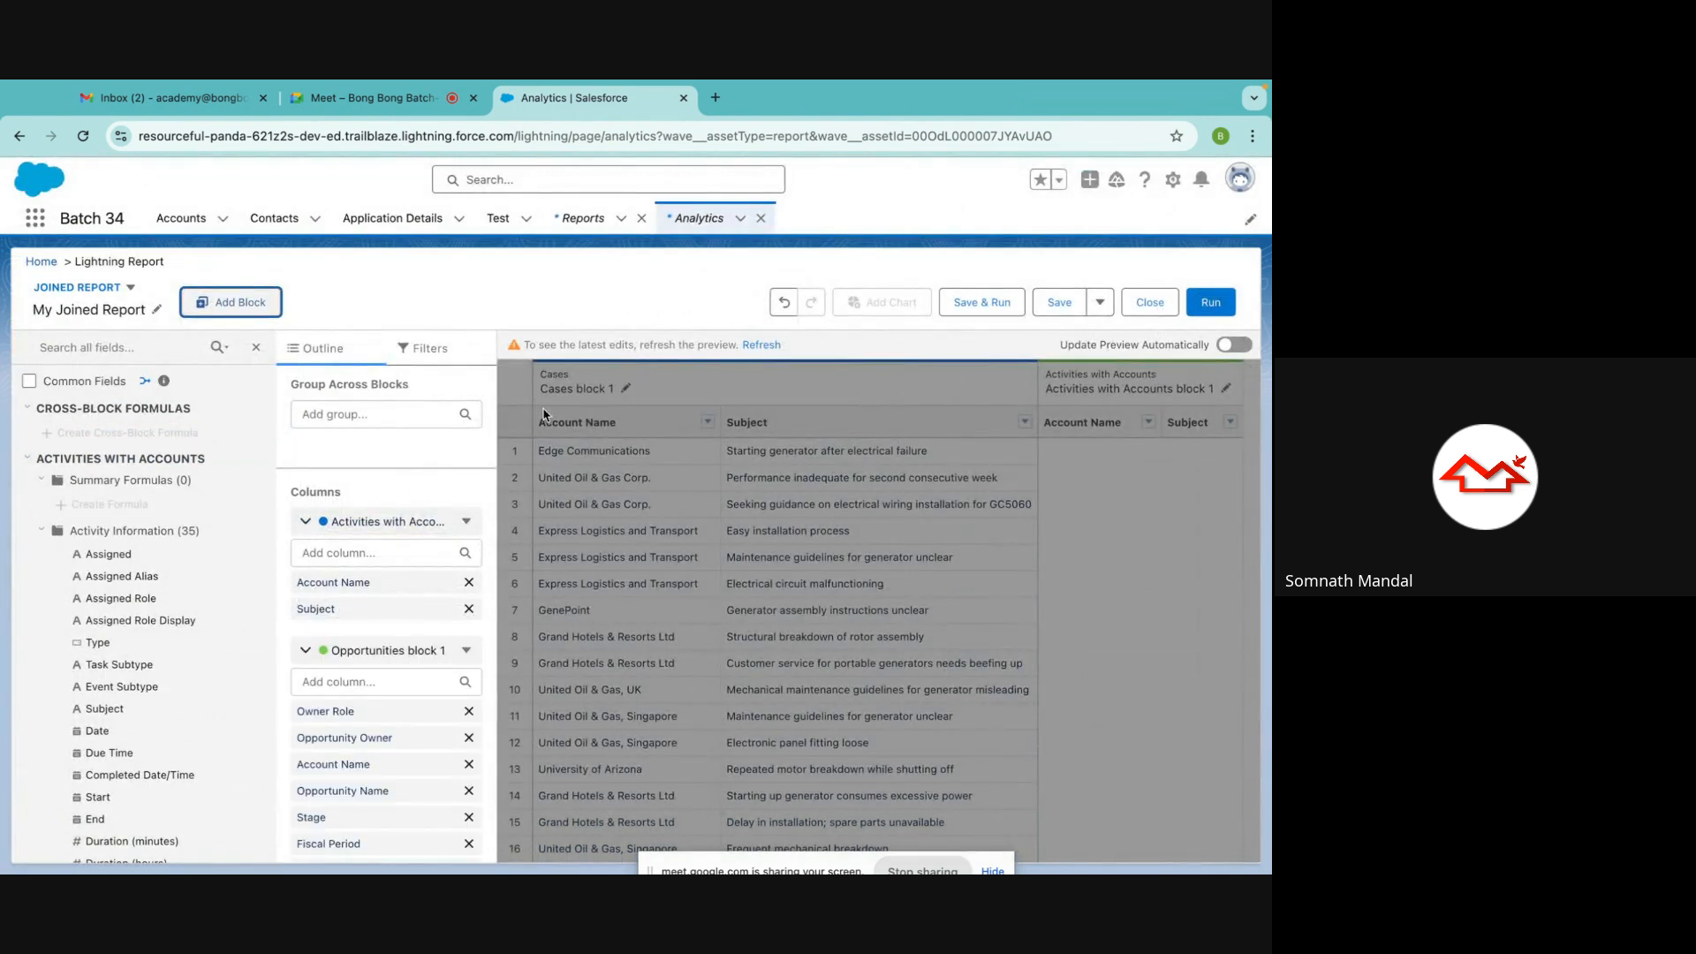
# Remove the Stage, Fiscal Period, Opportunity Owner, Owner Role, Amount, Expected Revenue and Probability (%) columns from the Opportunities block
pyautogui.scroll(-2, 450, 735)
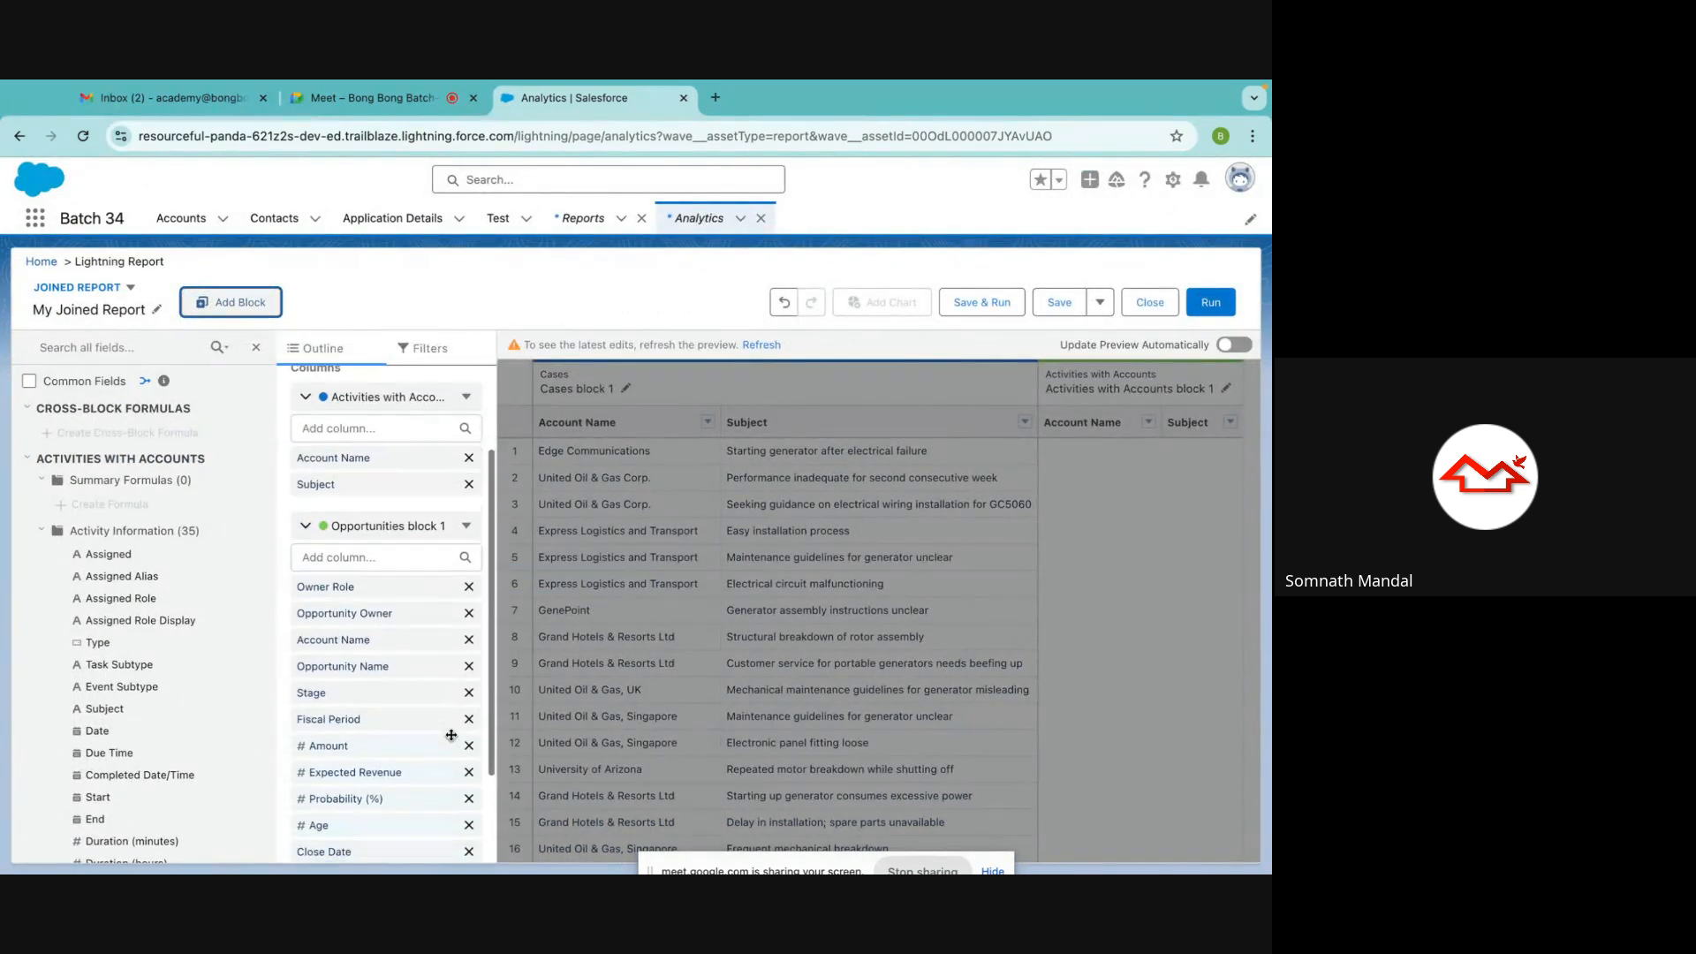
pyautogui.click(468, 692)
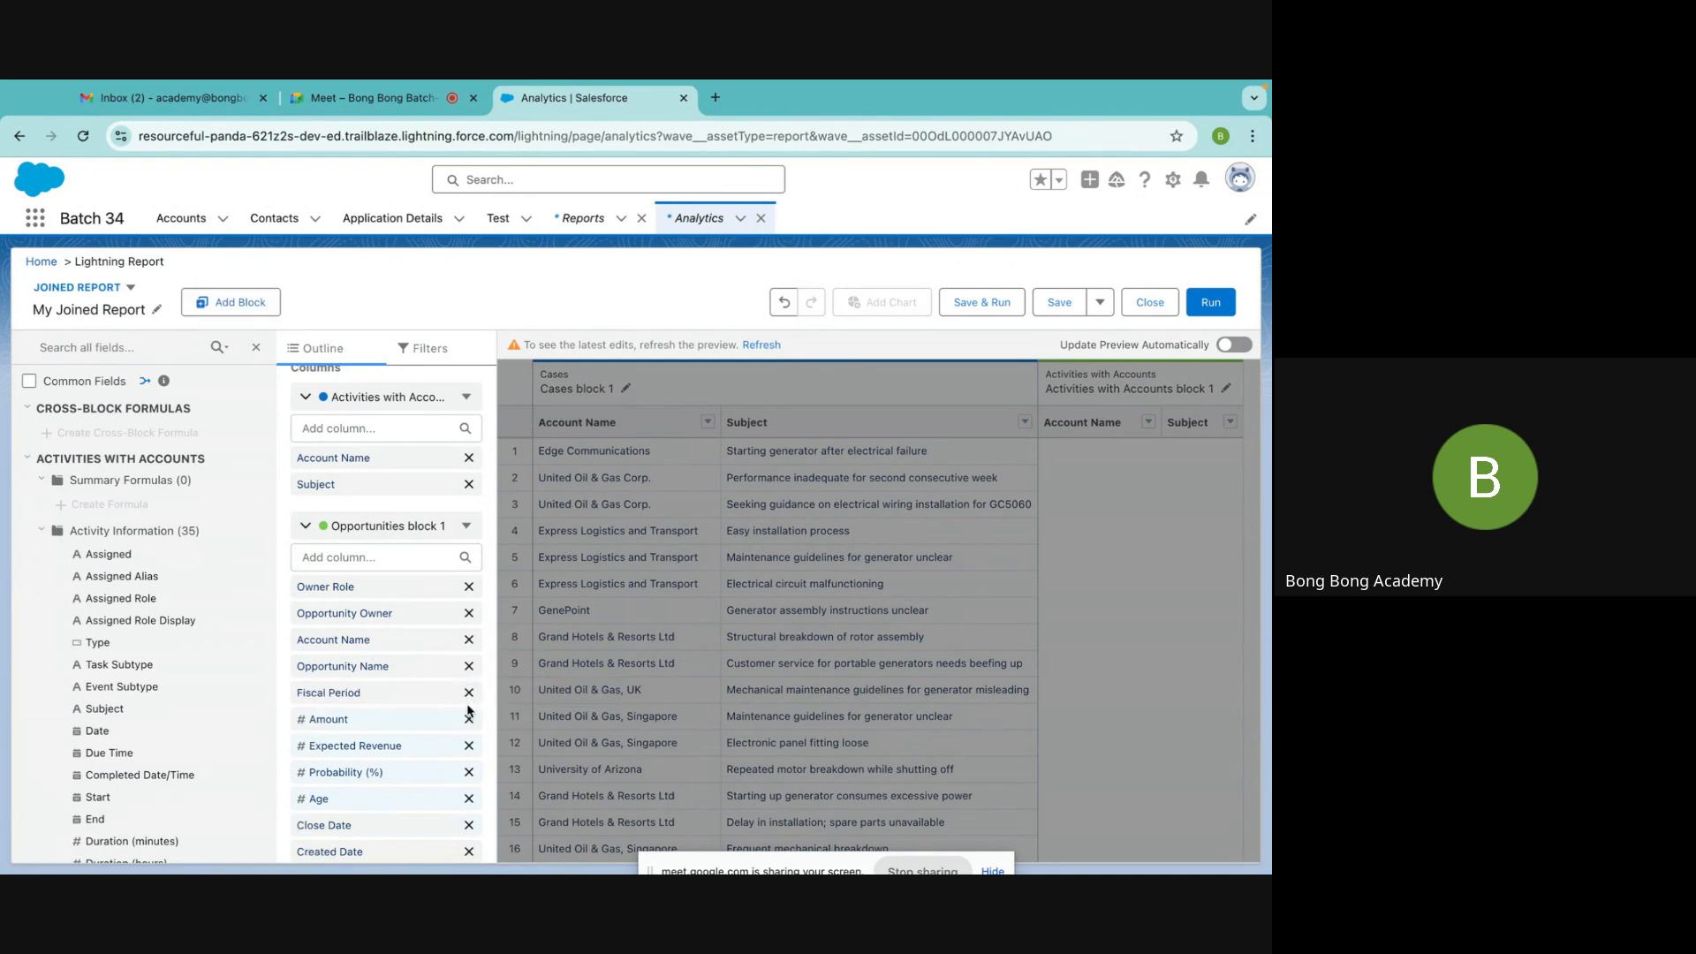
pyautogui.click(469, 693)
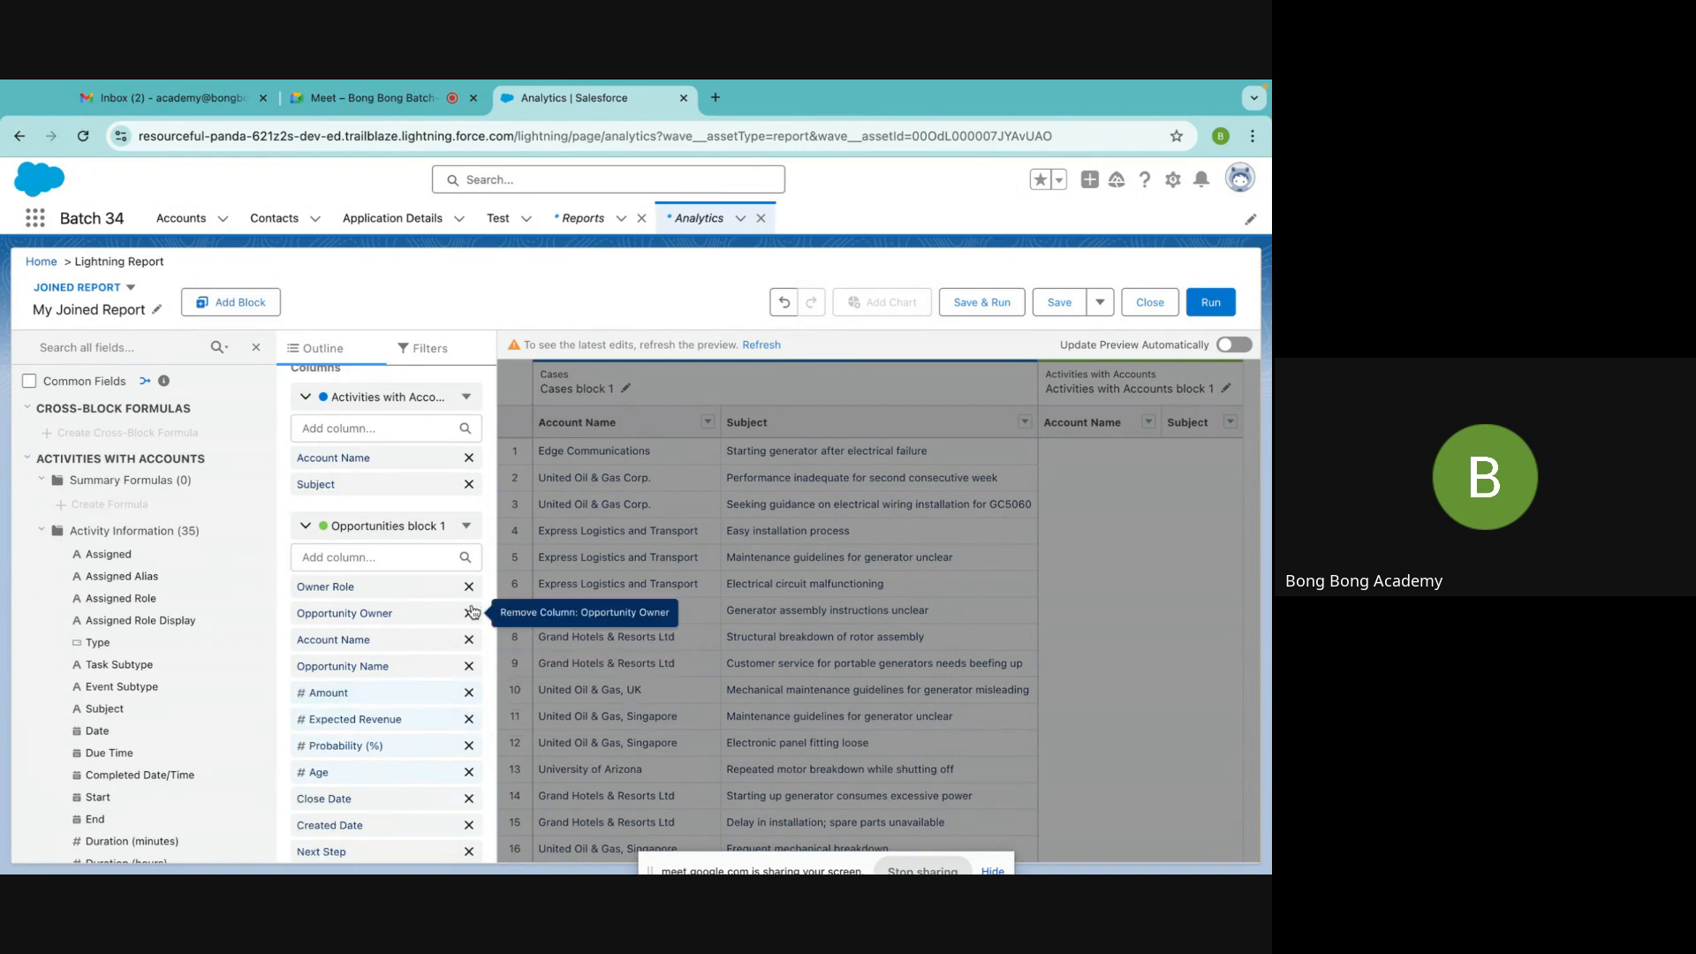
pyautogui.click(469, 613)
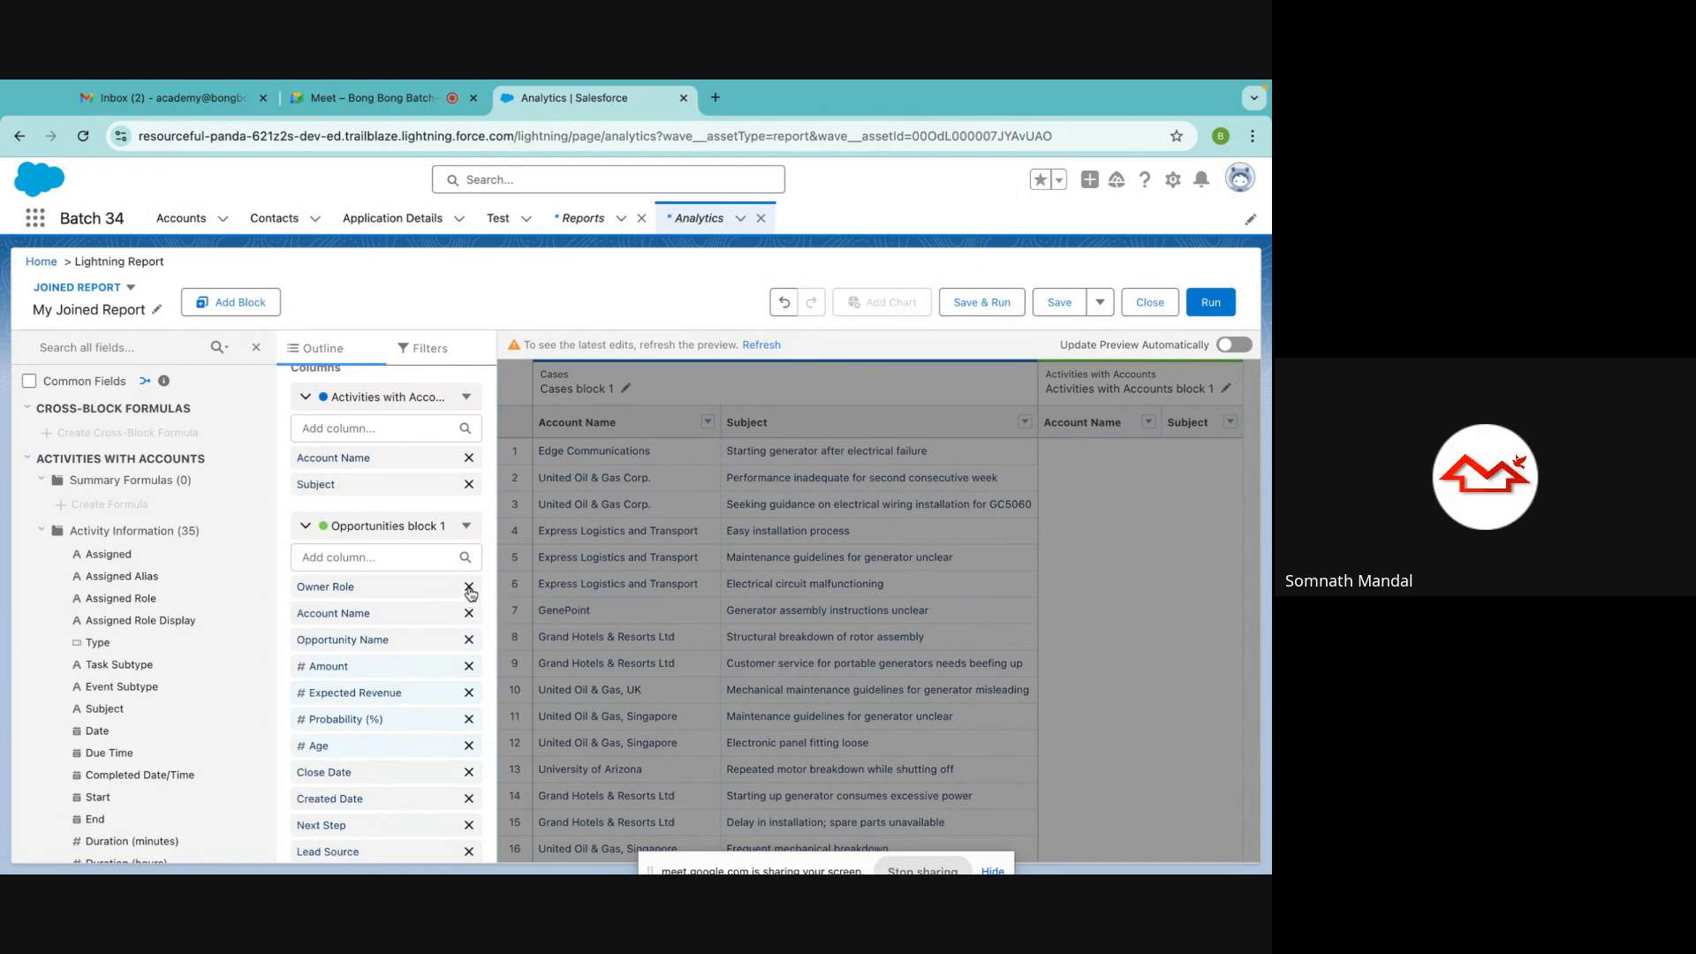
pyautogui.click(469, 588)
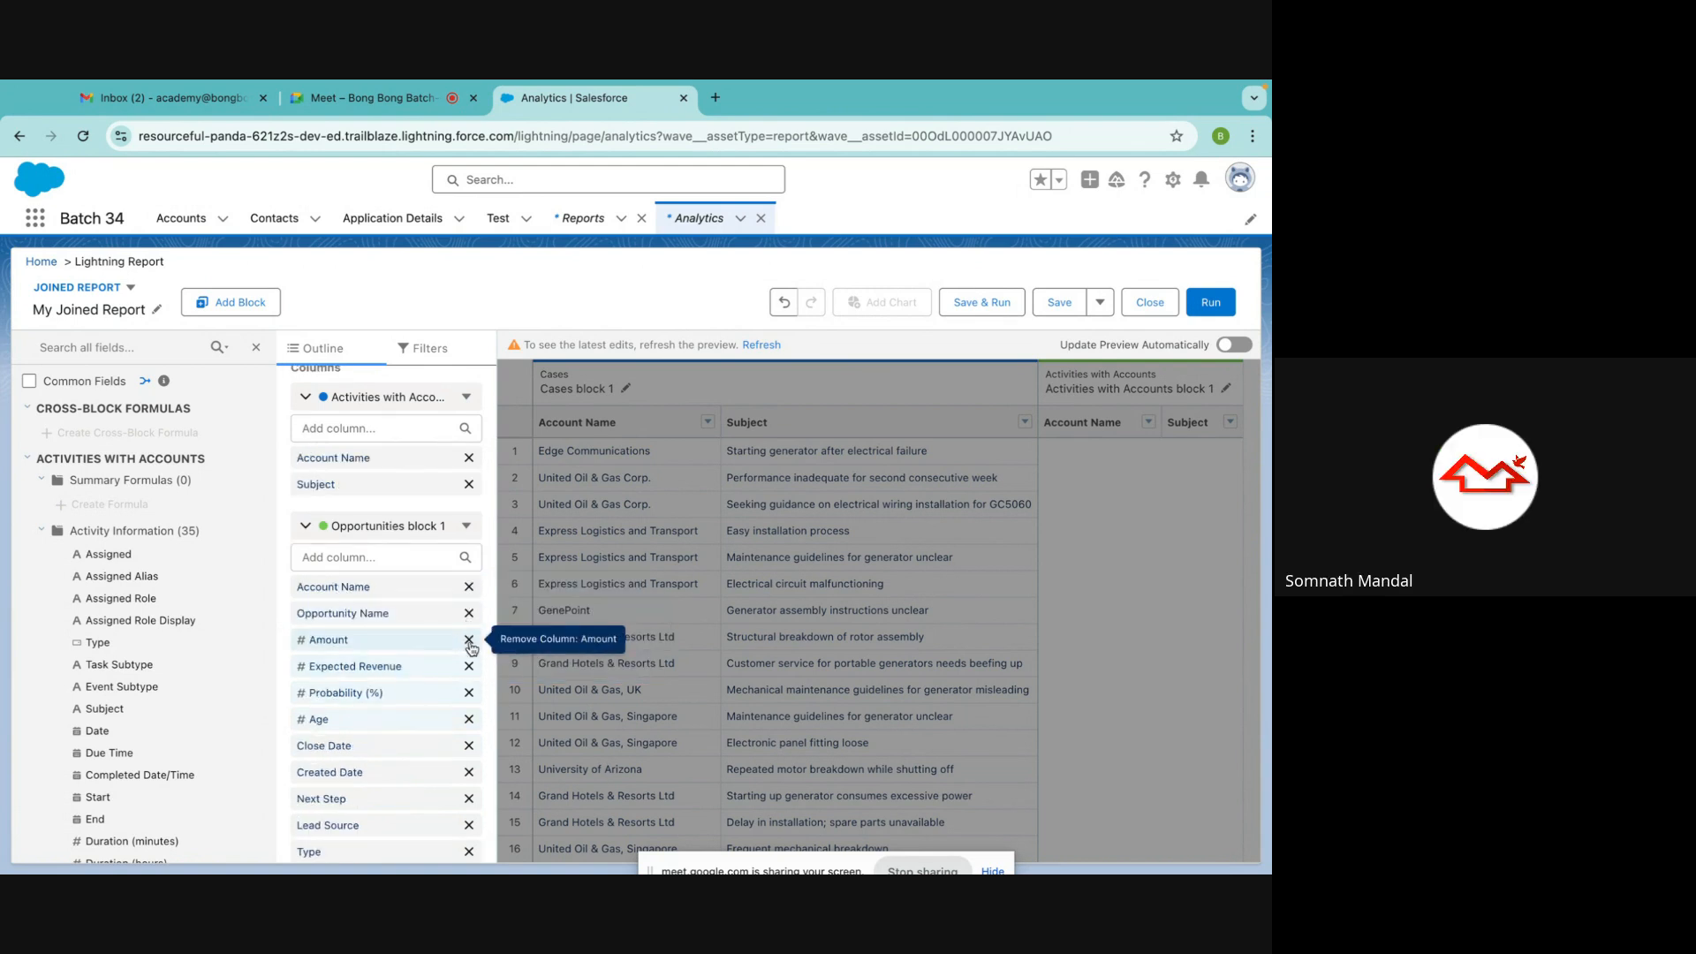
pyautogui.click(469, 642)
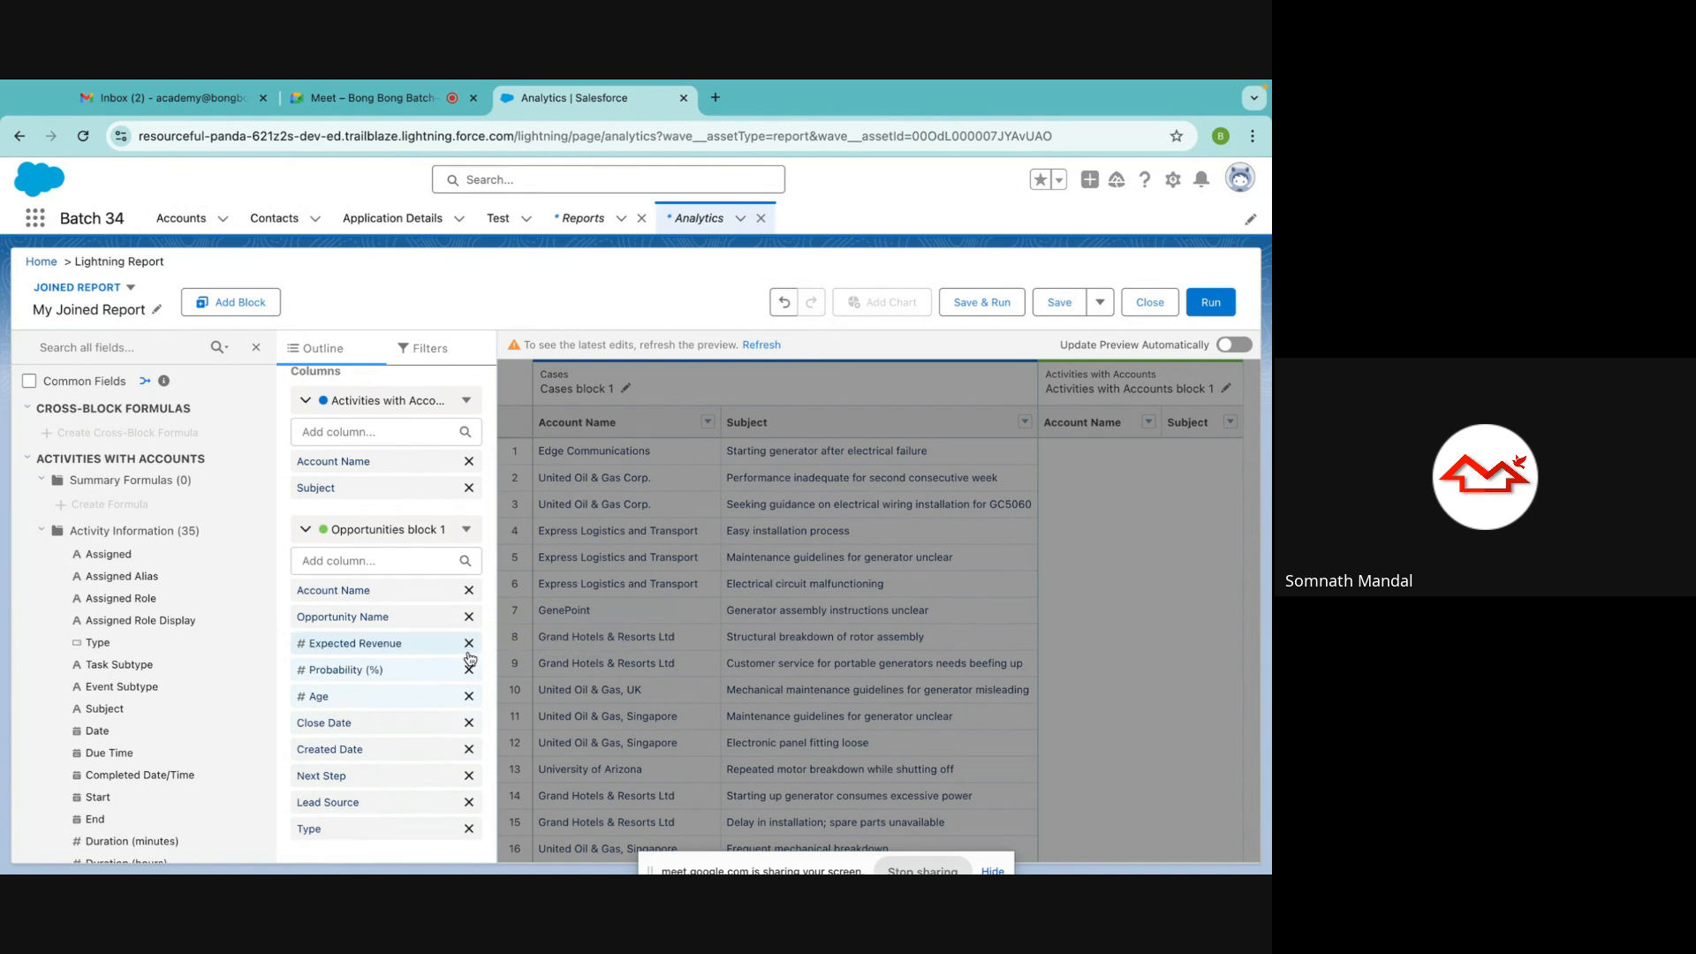
pyautogui.click(469, 643)
pyautogui.click(469, 672)
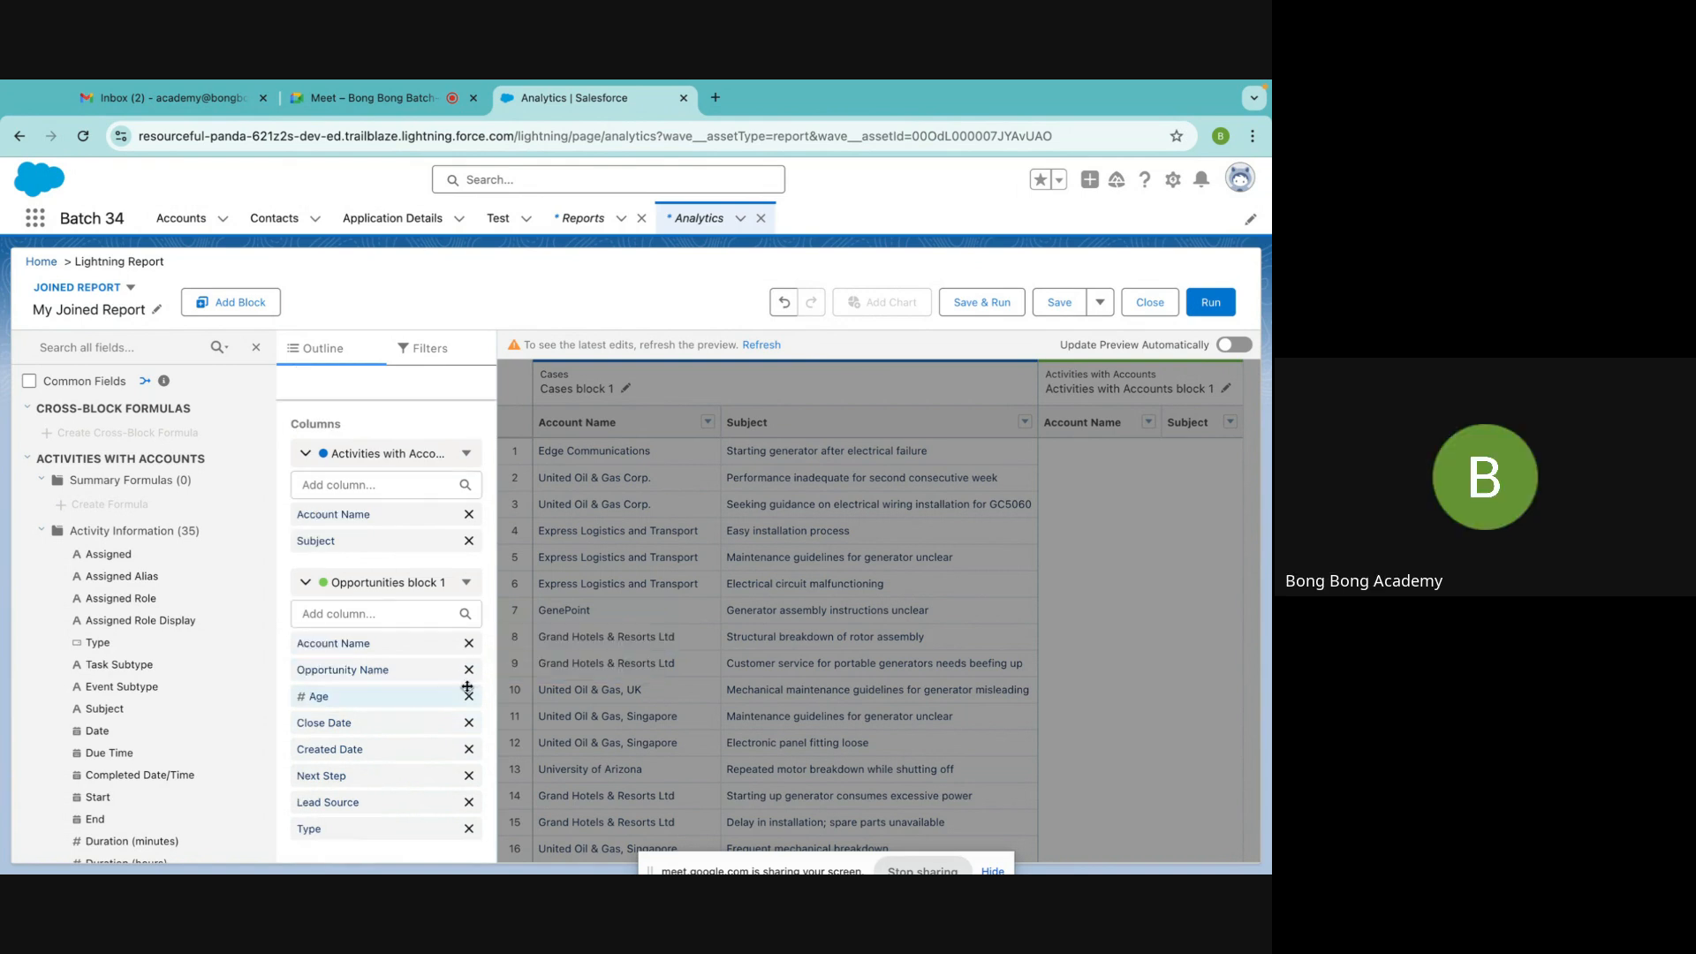
# Remove Age, Close Date, Created Date, Next Step, Lead Source and Type from the Opportunities block, and save and run the report
pyautogui.click(469, 698)
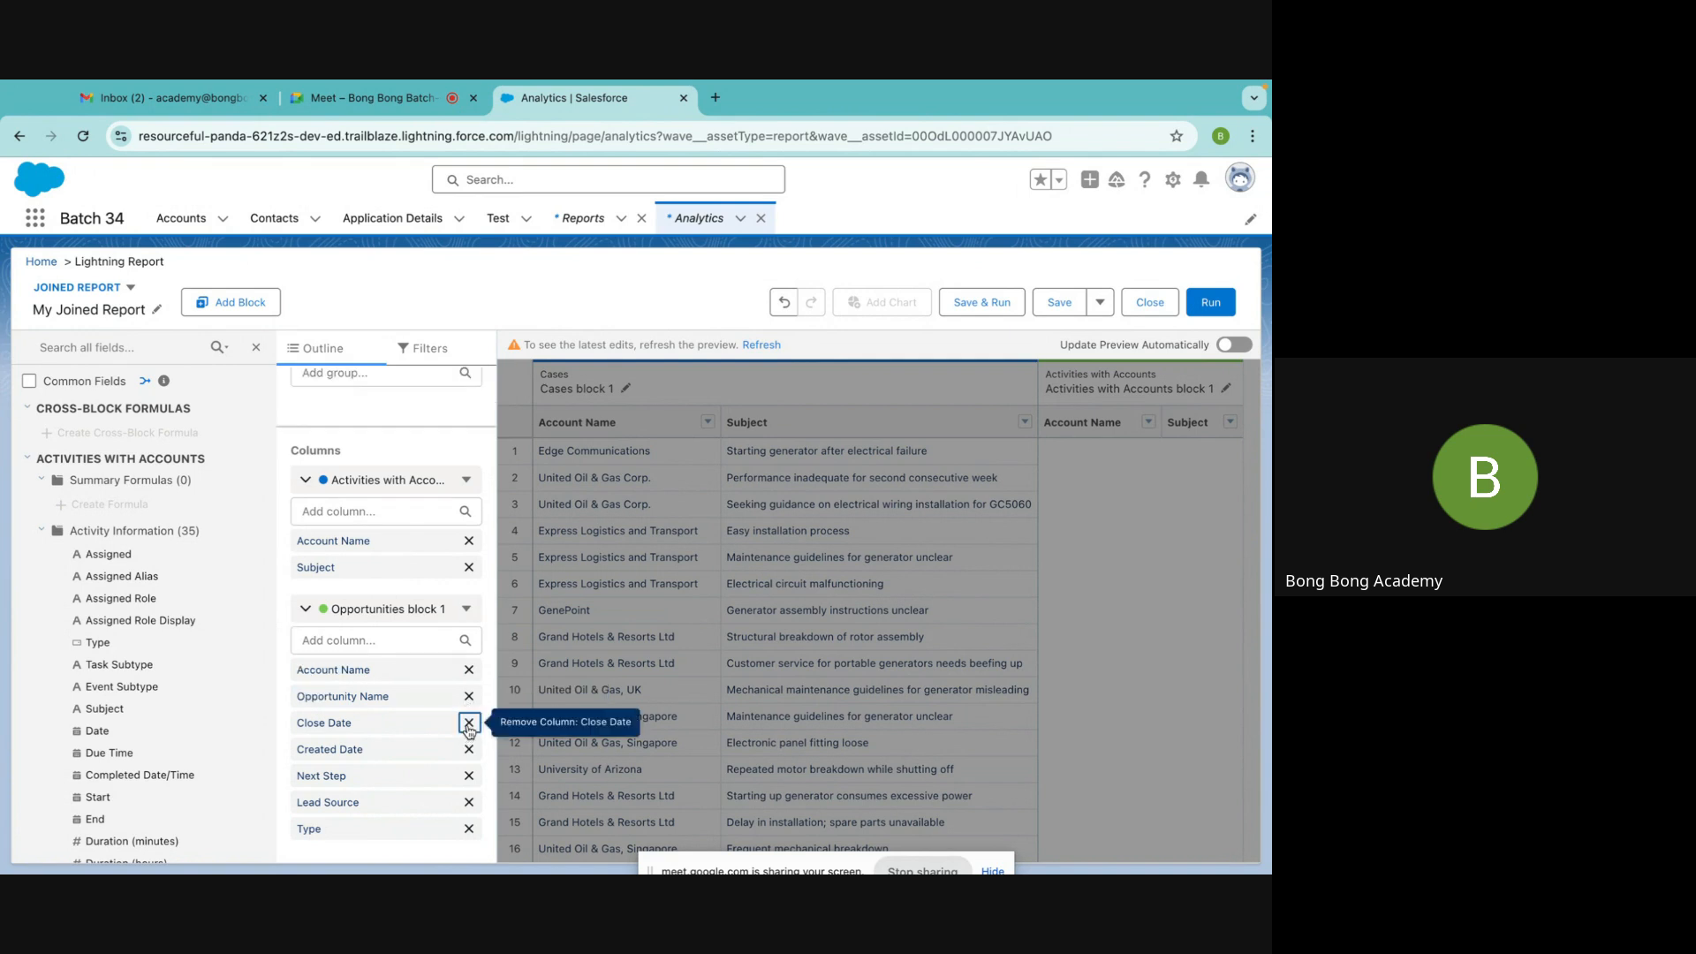
pyautogui.click(469, 722)
pyautogui.click(468, 747)
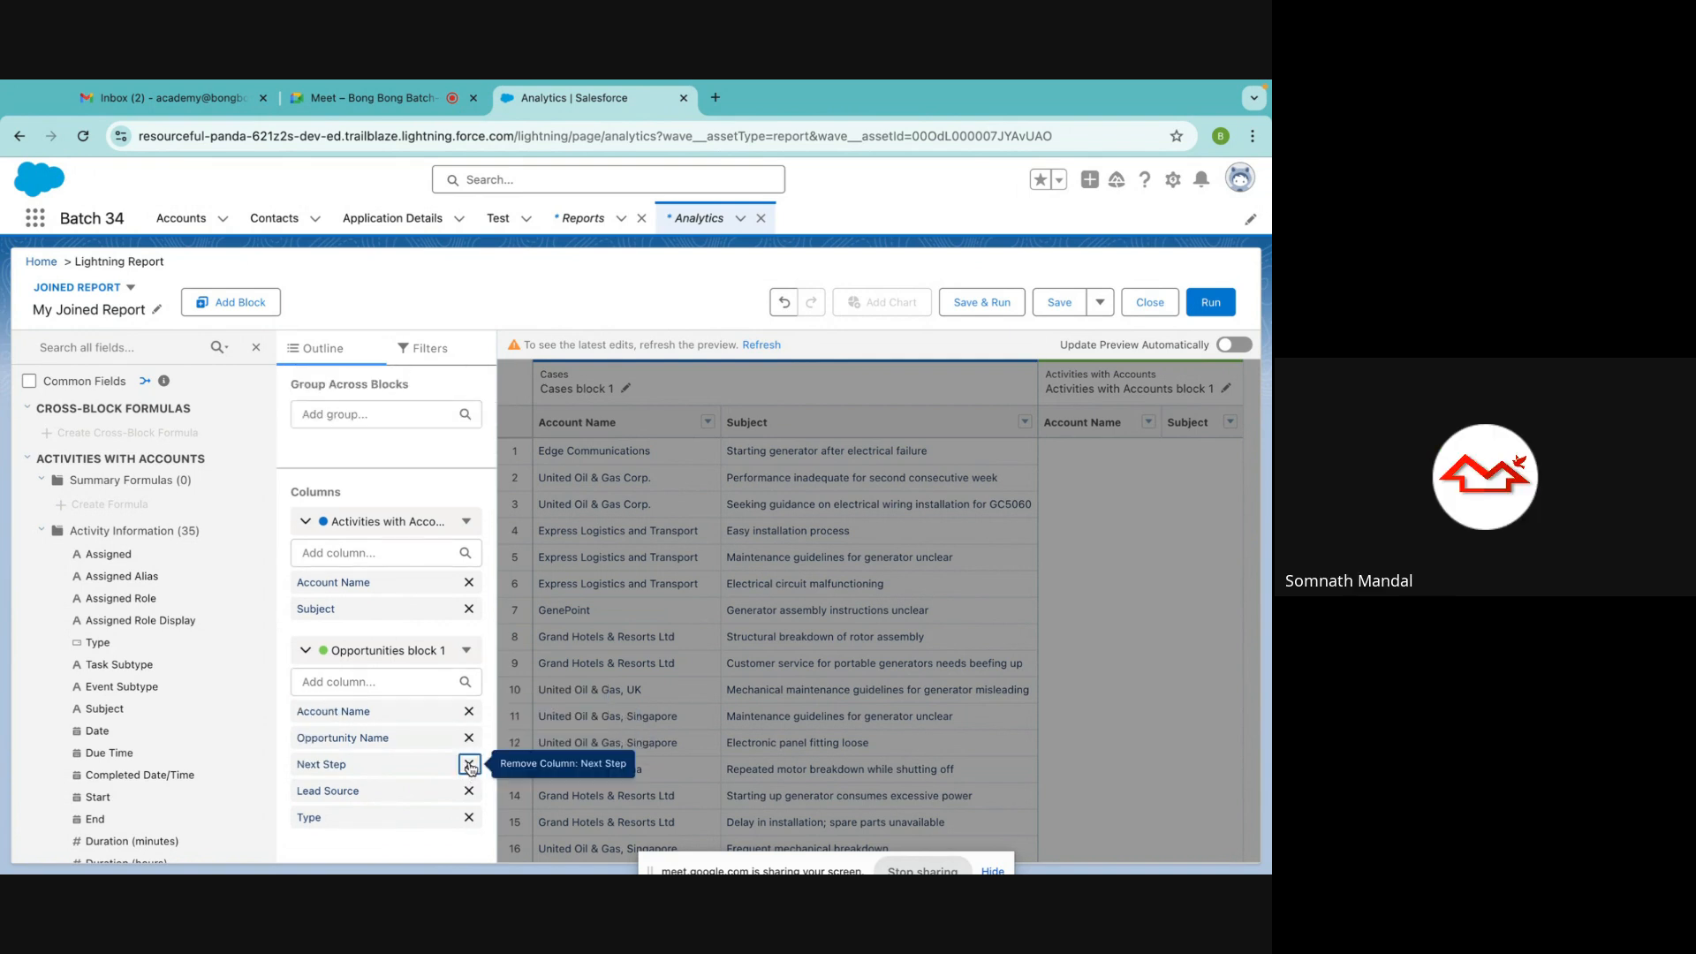
pyautogui.click(469, 766)
pyautogui.click(469, 764)
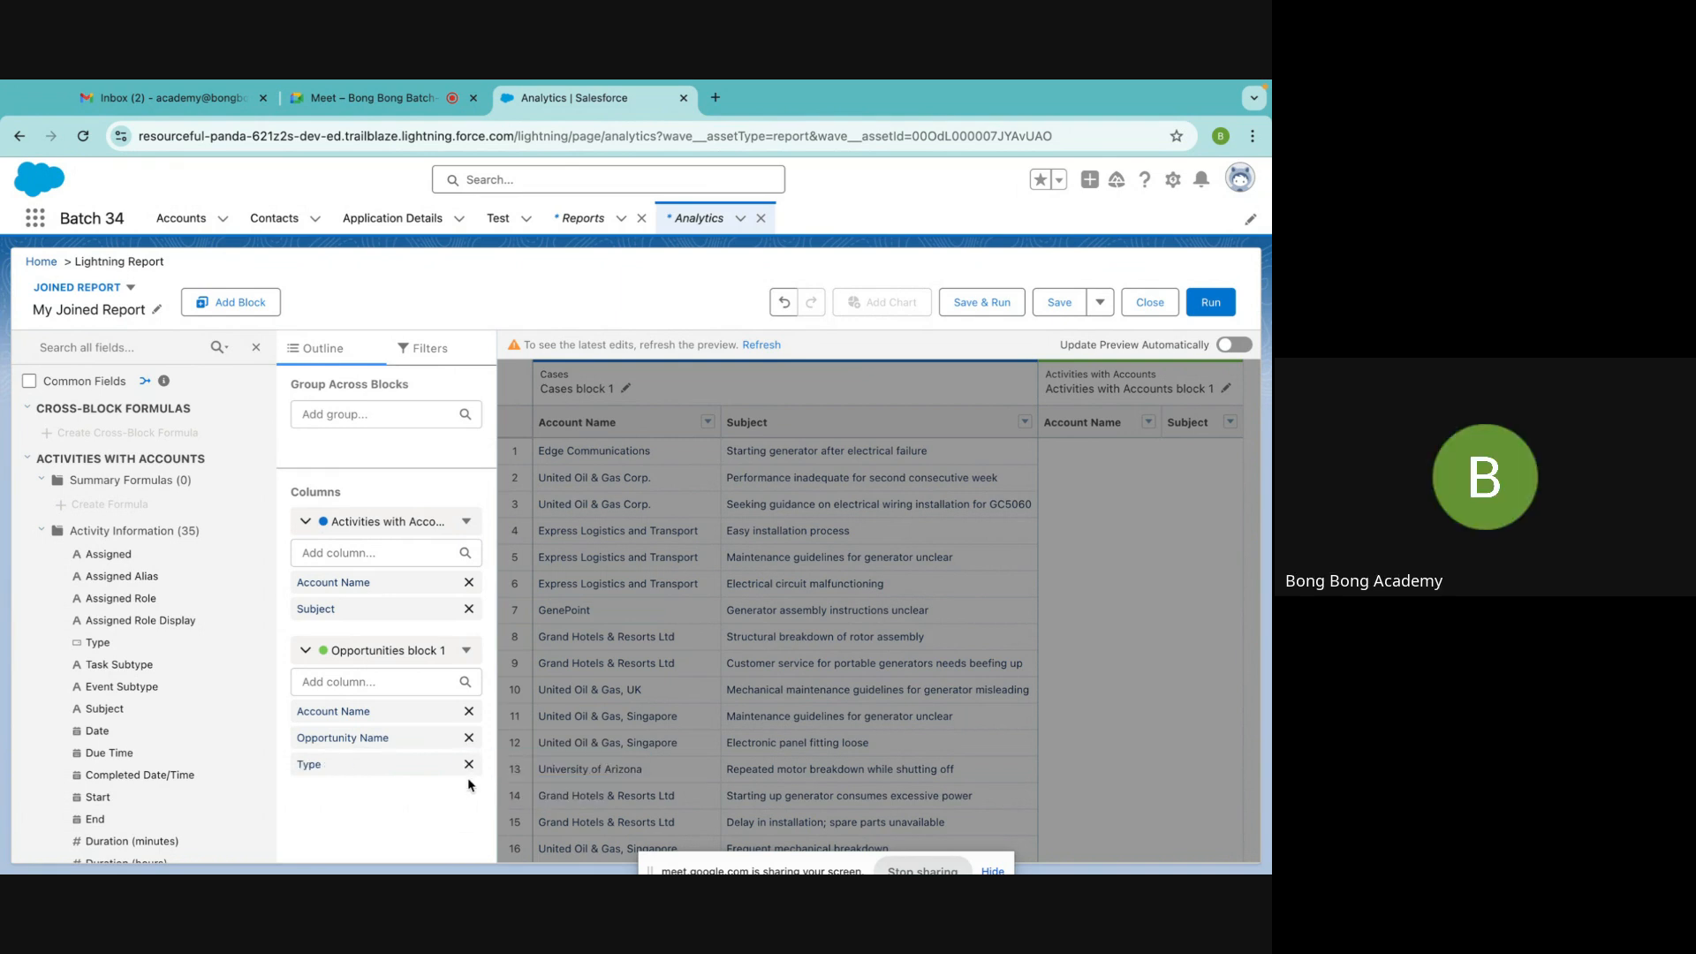
pyautogui.click(468, 764)
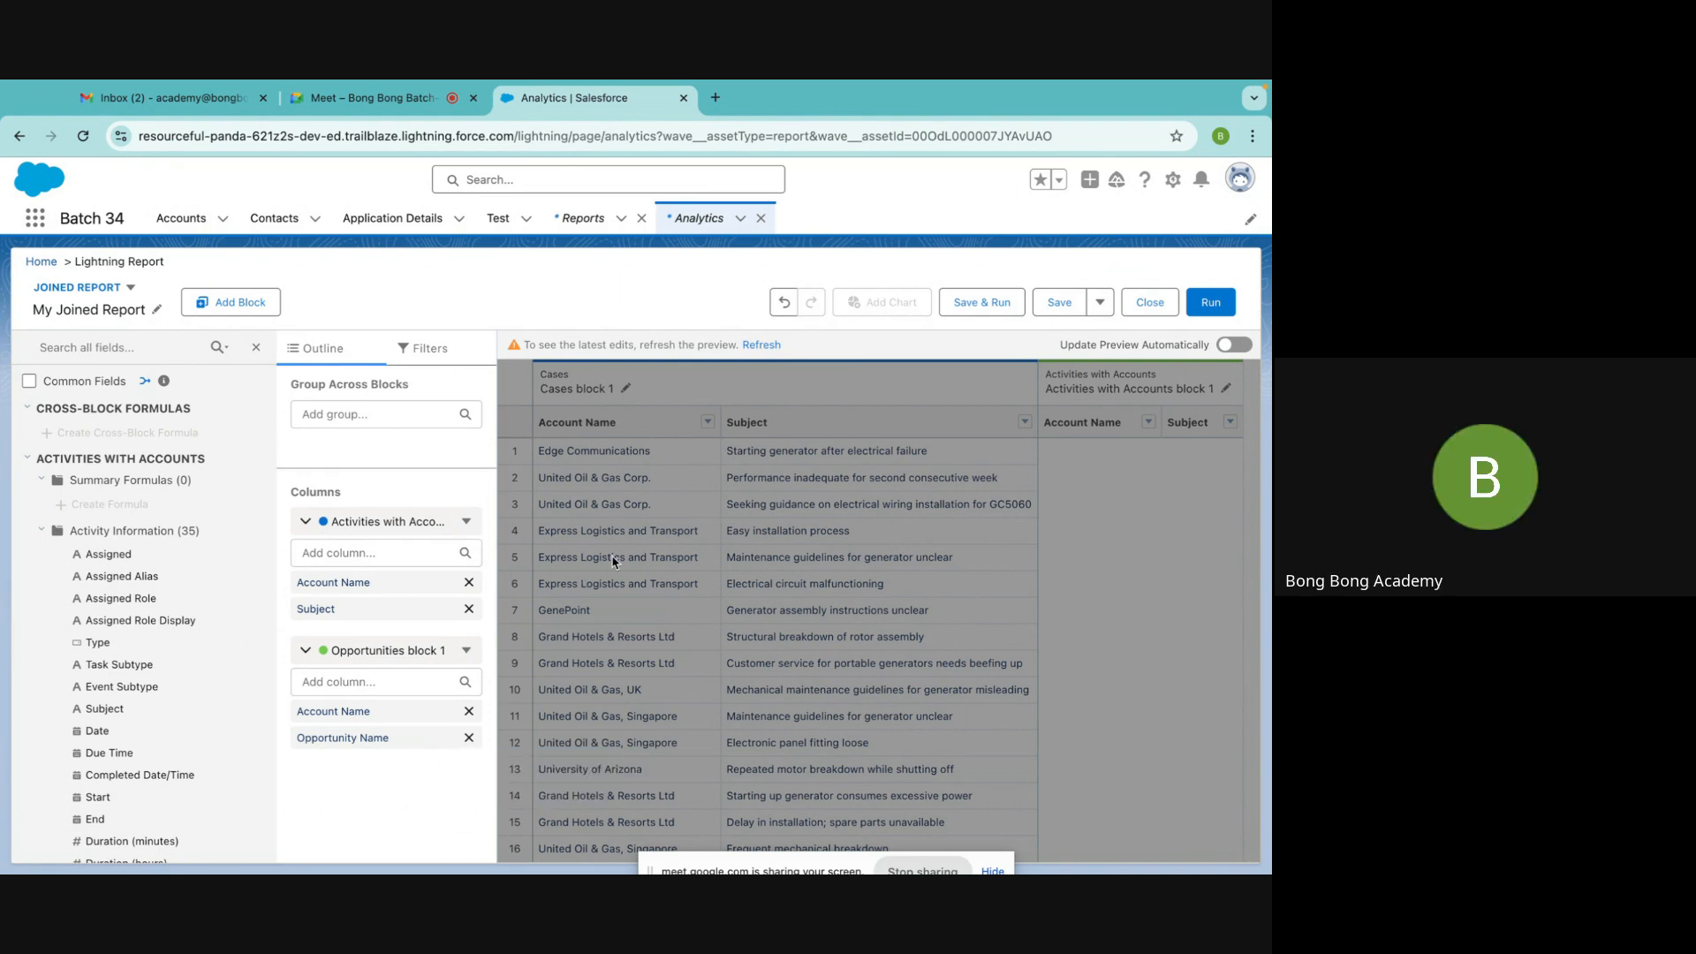
pyautogui.click(1000, 305)
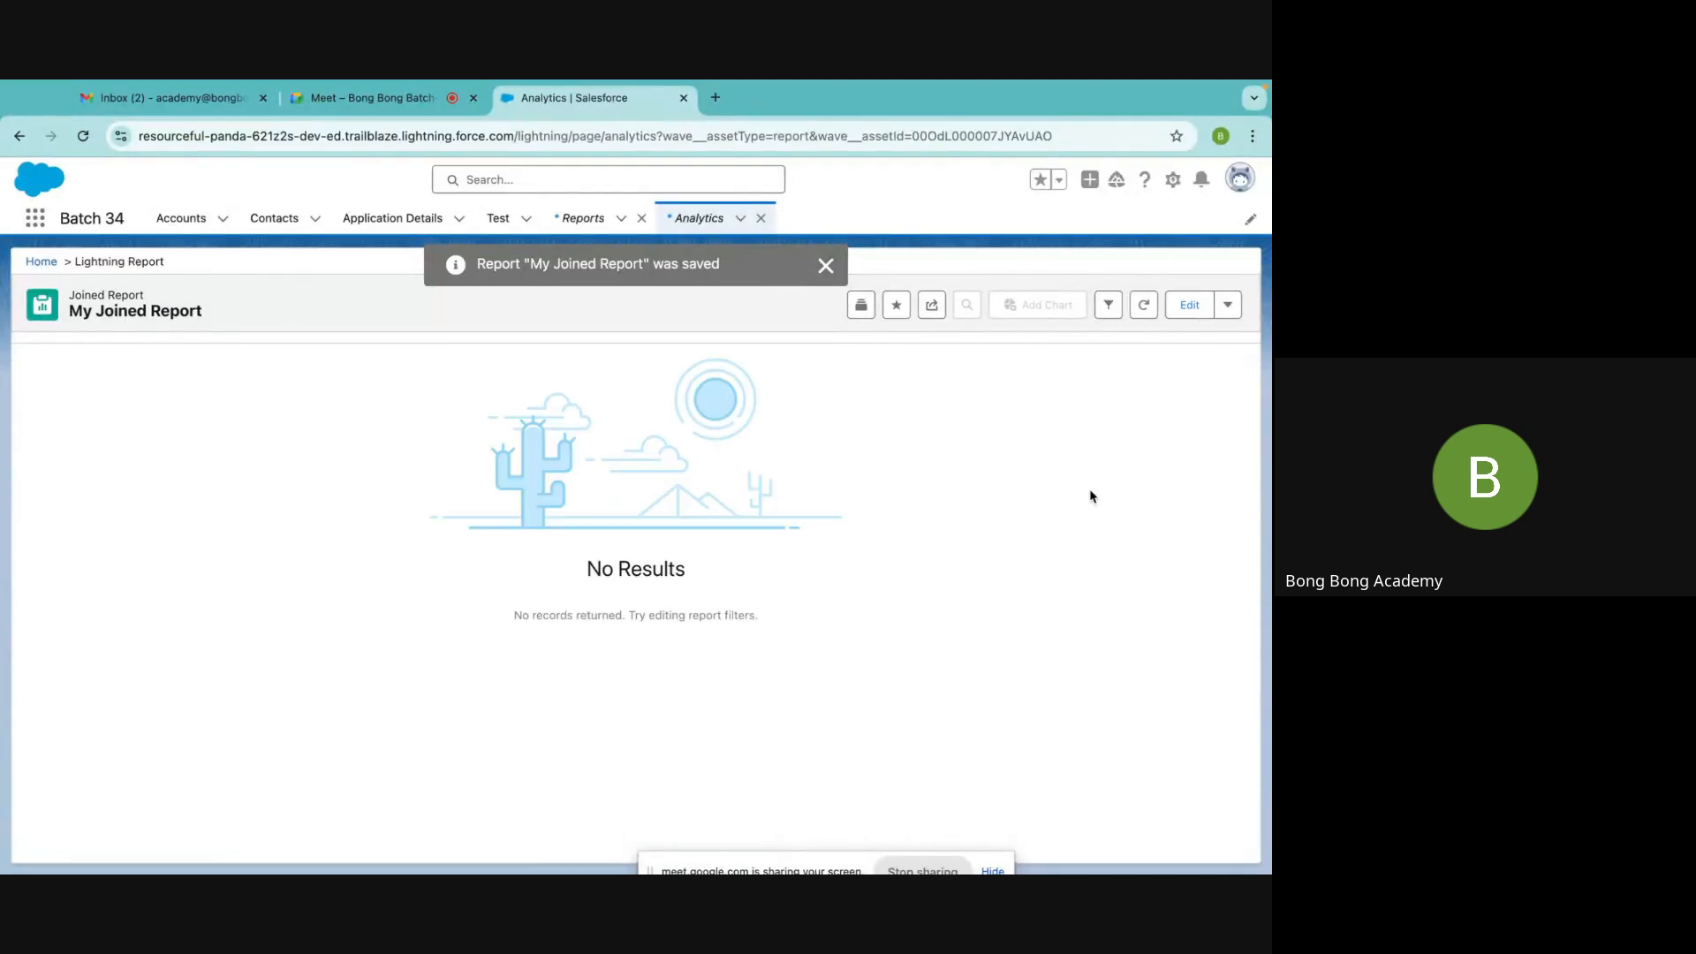
pyautogui.click(826, 264)
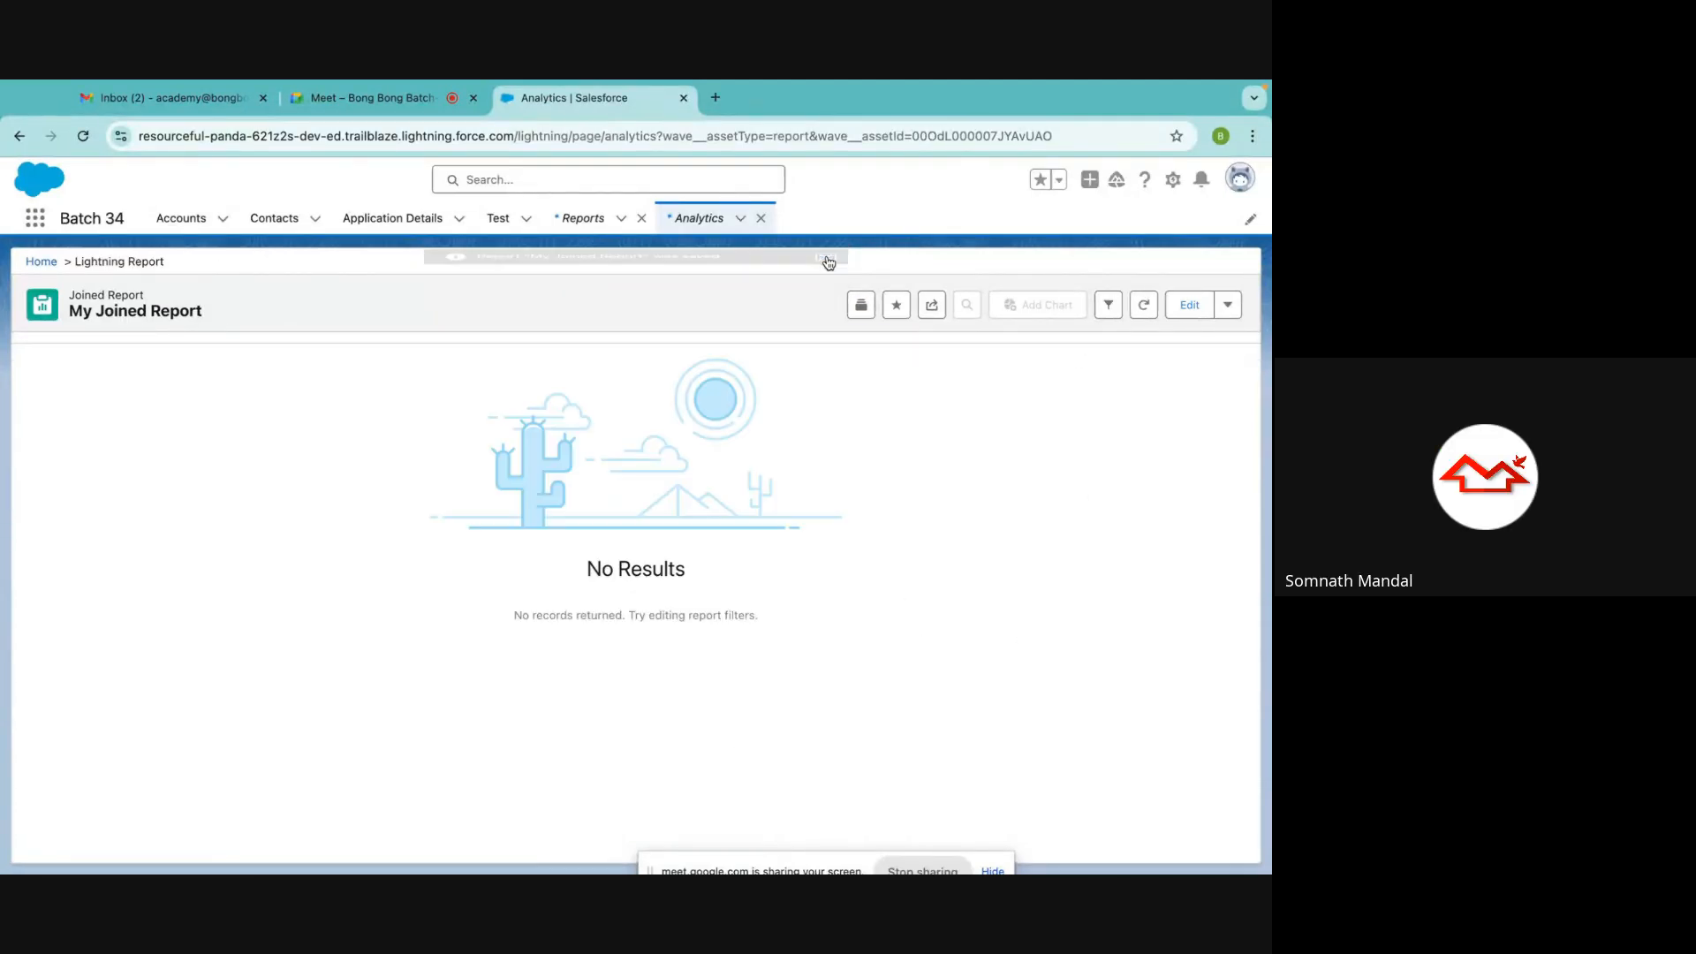
# Reopen My Joined Report for editing and look through the fields that its two blocks have in common
pyautogui.click(1228, 304)
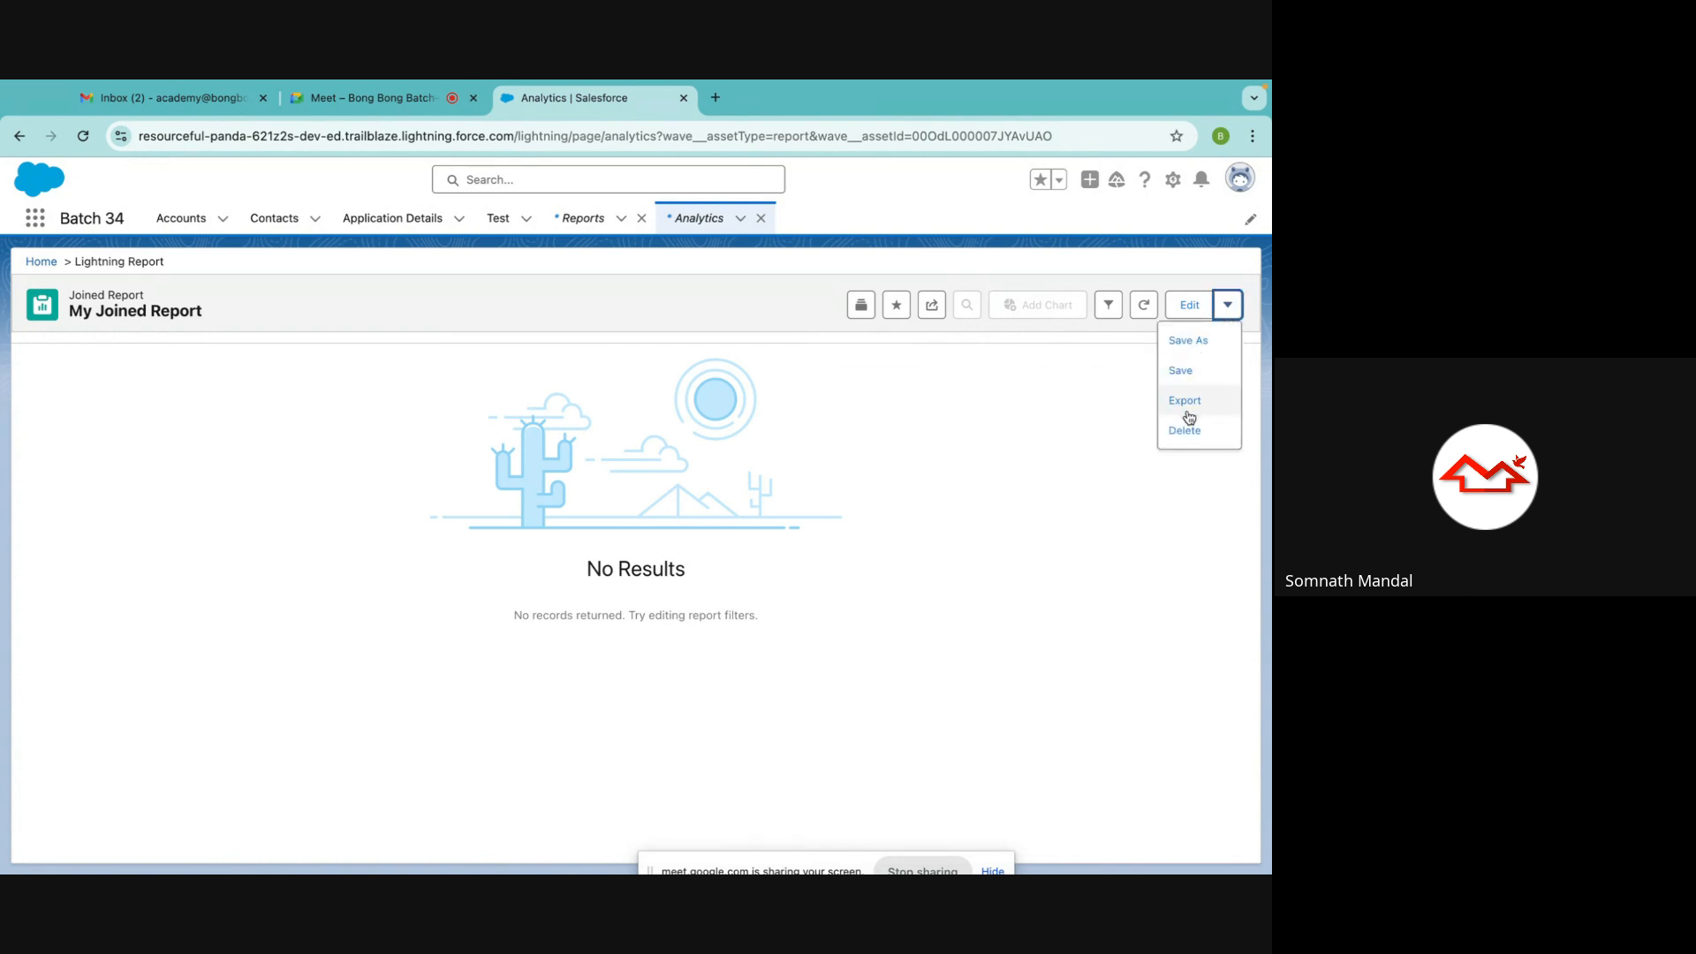
pyautogui.click(1190, 309)
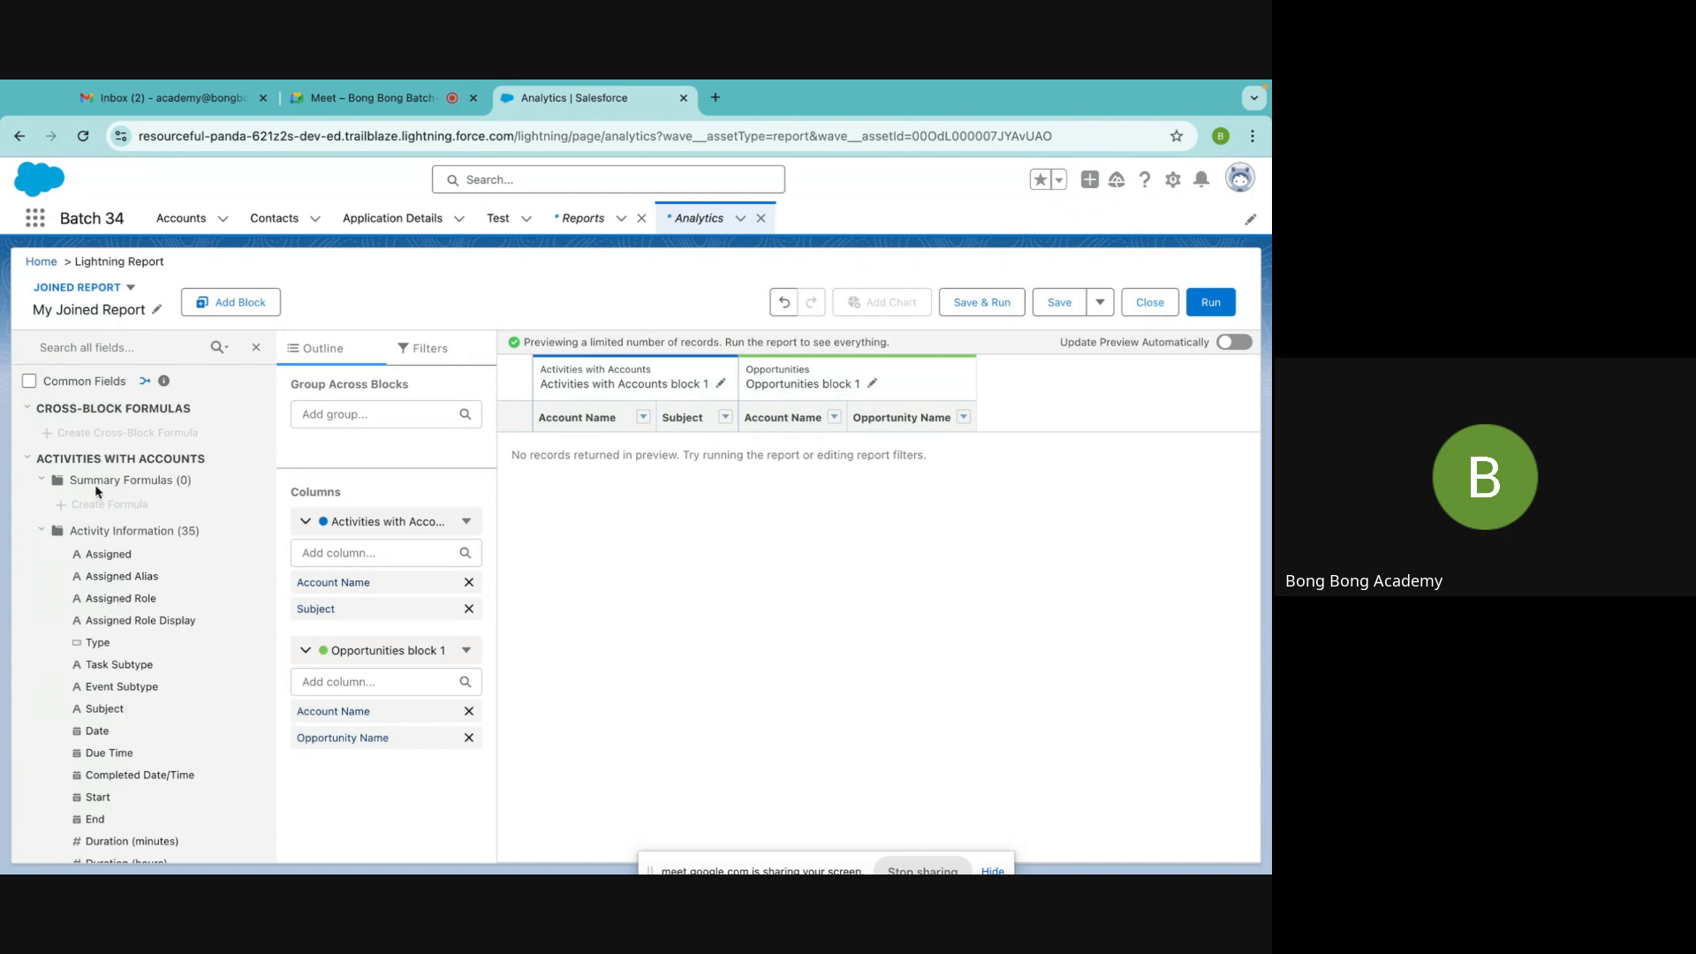
pyautogui.click(29, 381)
pyautogui.click(30, 382)
pyautogui.scroll(-20, 180, 655)
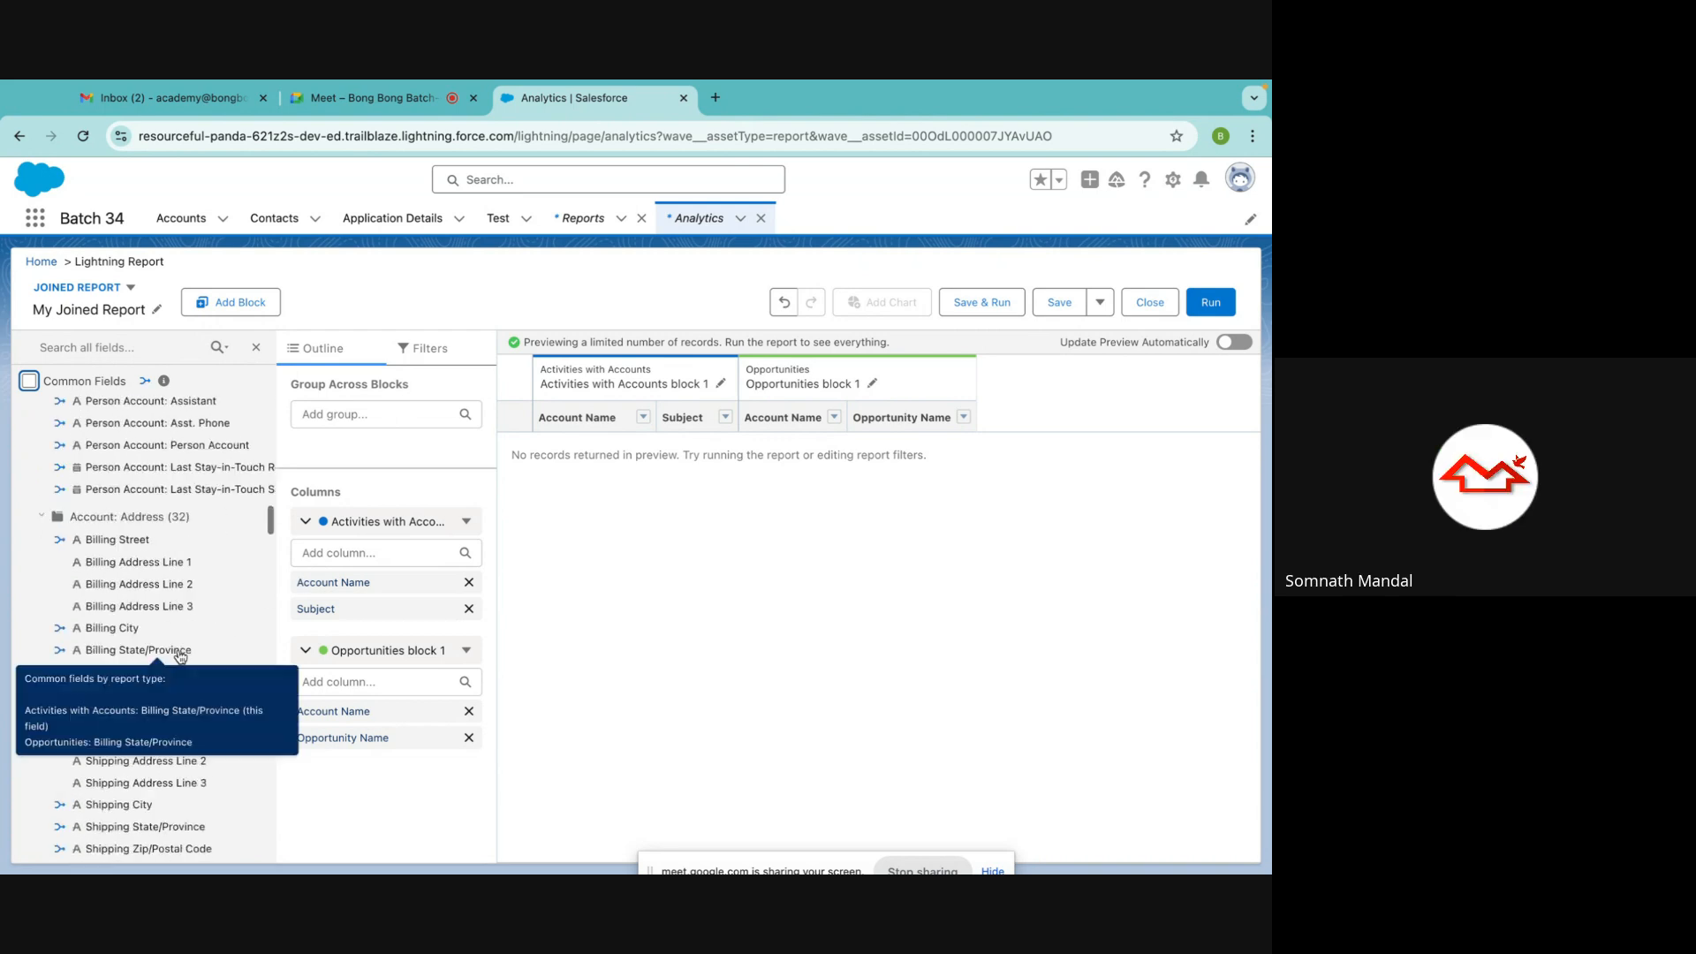
pyautogui.scroll(20, 180, 656)
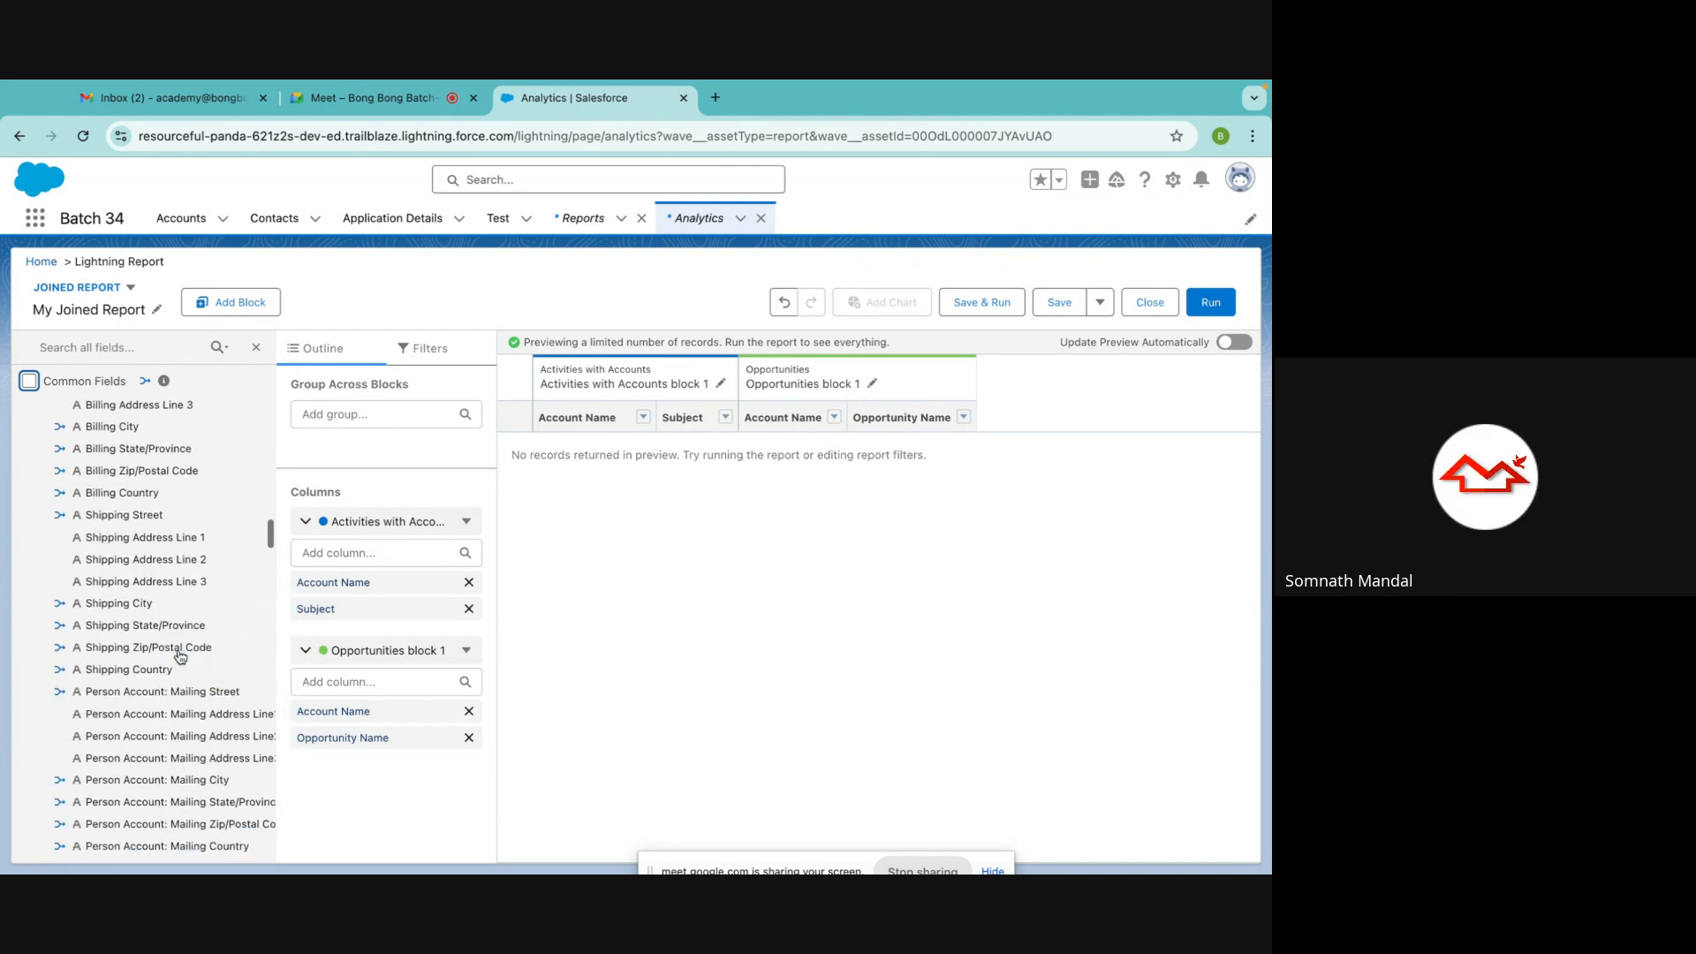
pyautogui.click(466, 522)
pyautogui.click(398, 806)
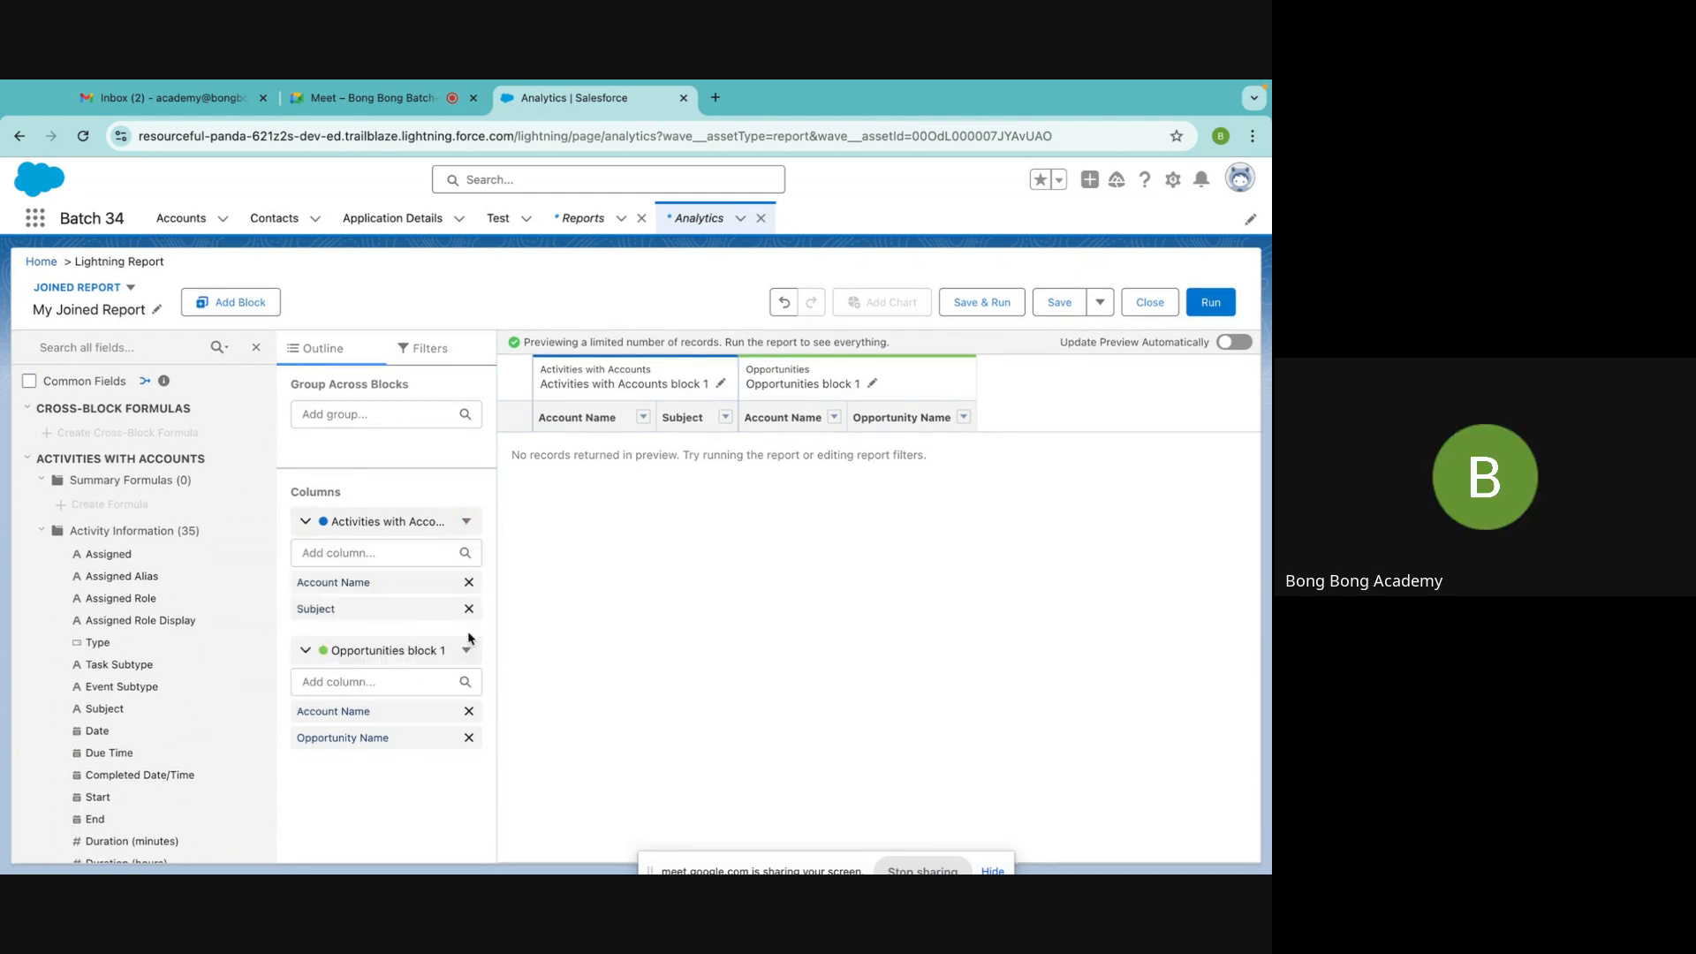
pyautogui.click(465, 651)
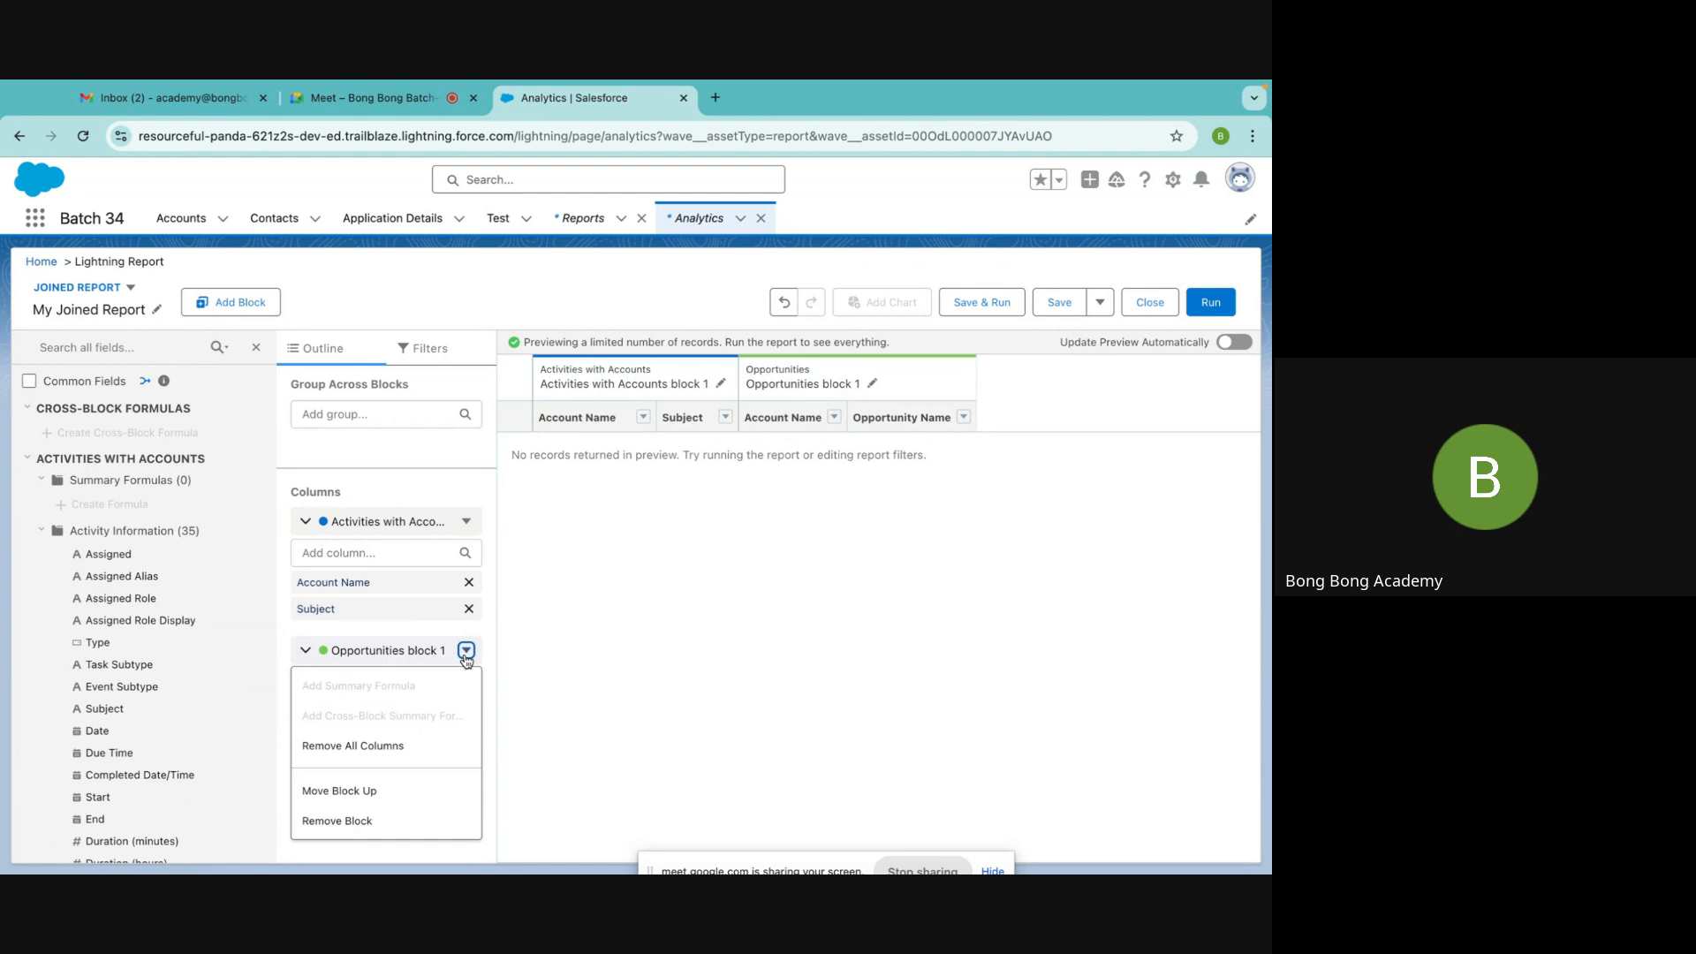
pyautogui.click(379, 469)
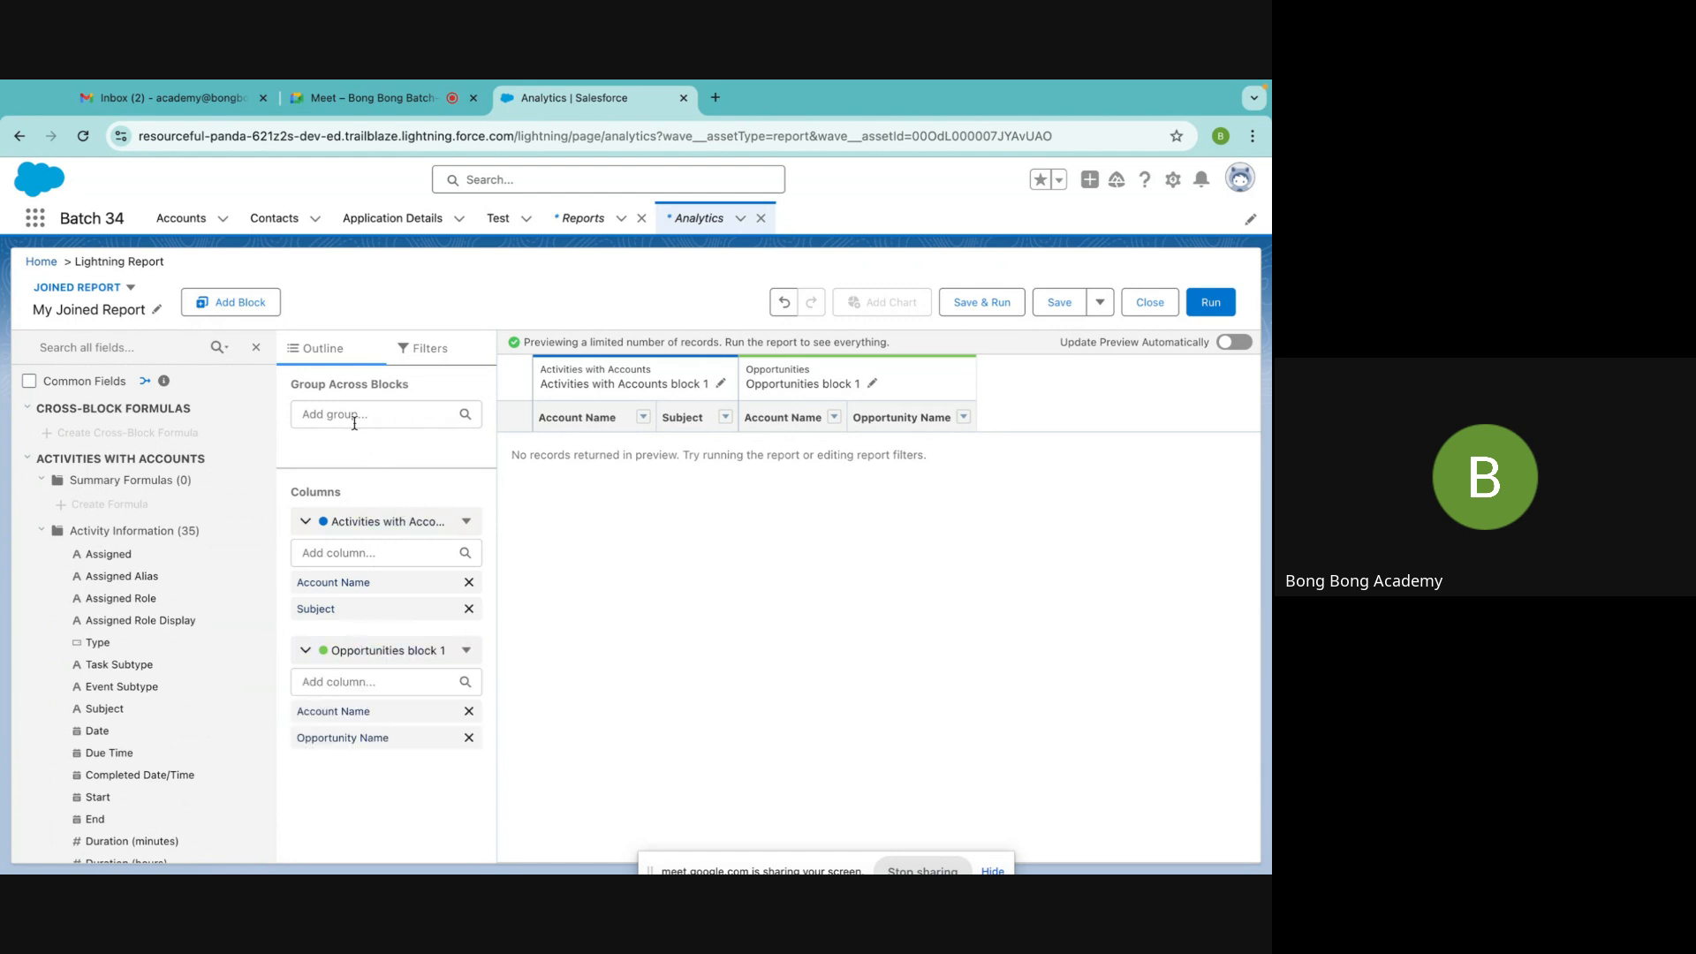
# Group the joined report across blocks by Account Name, and save and run it
pyautogui.click(347, 416)
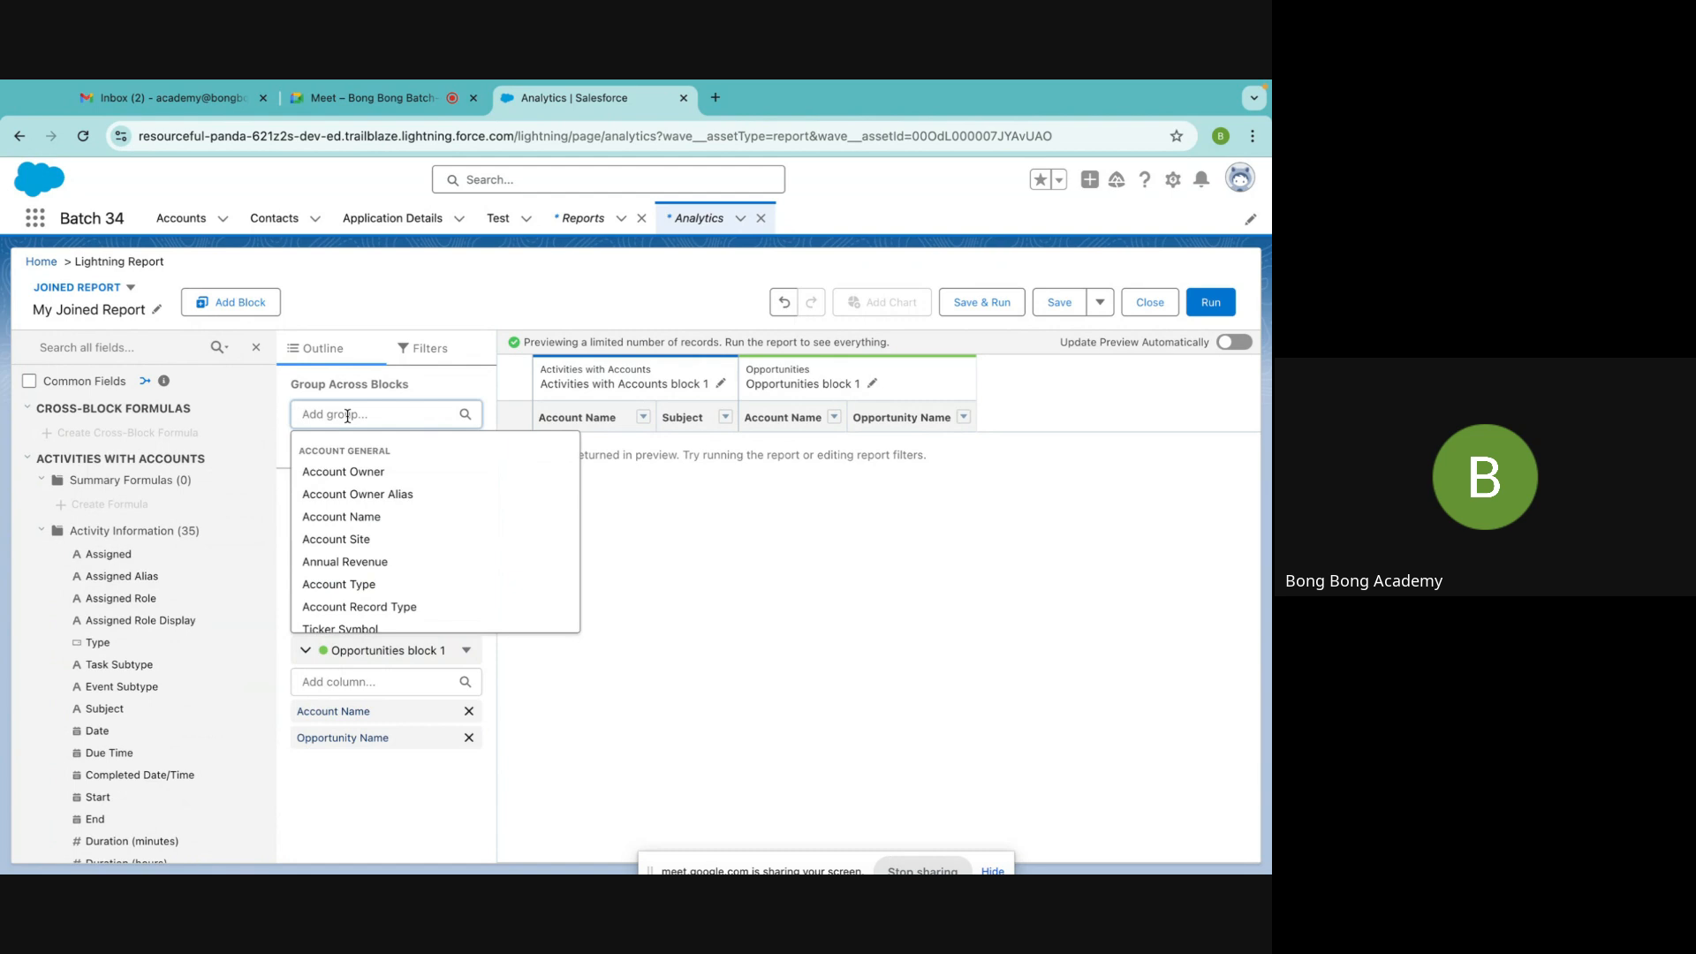
pyautogui.click(343, 516)
pyautogui.click(991, 311)
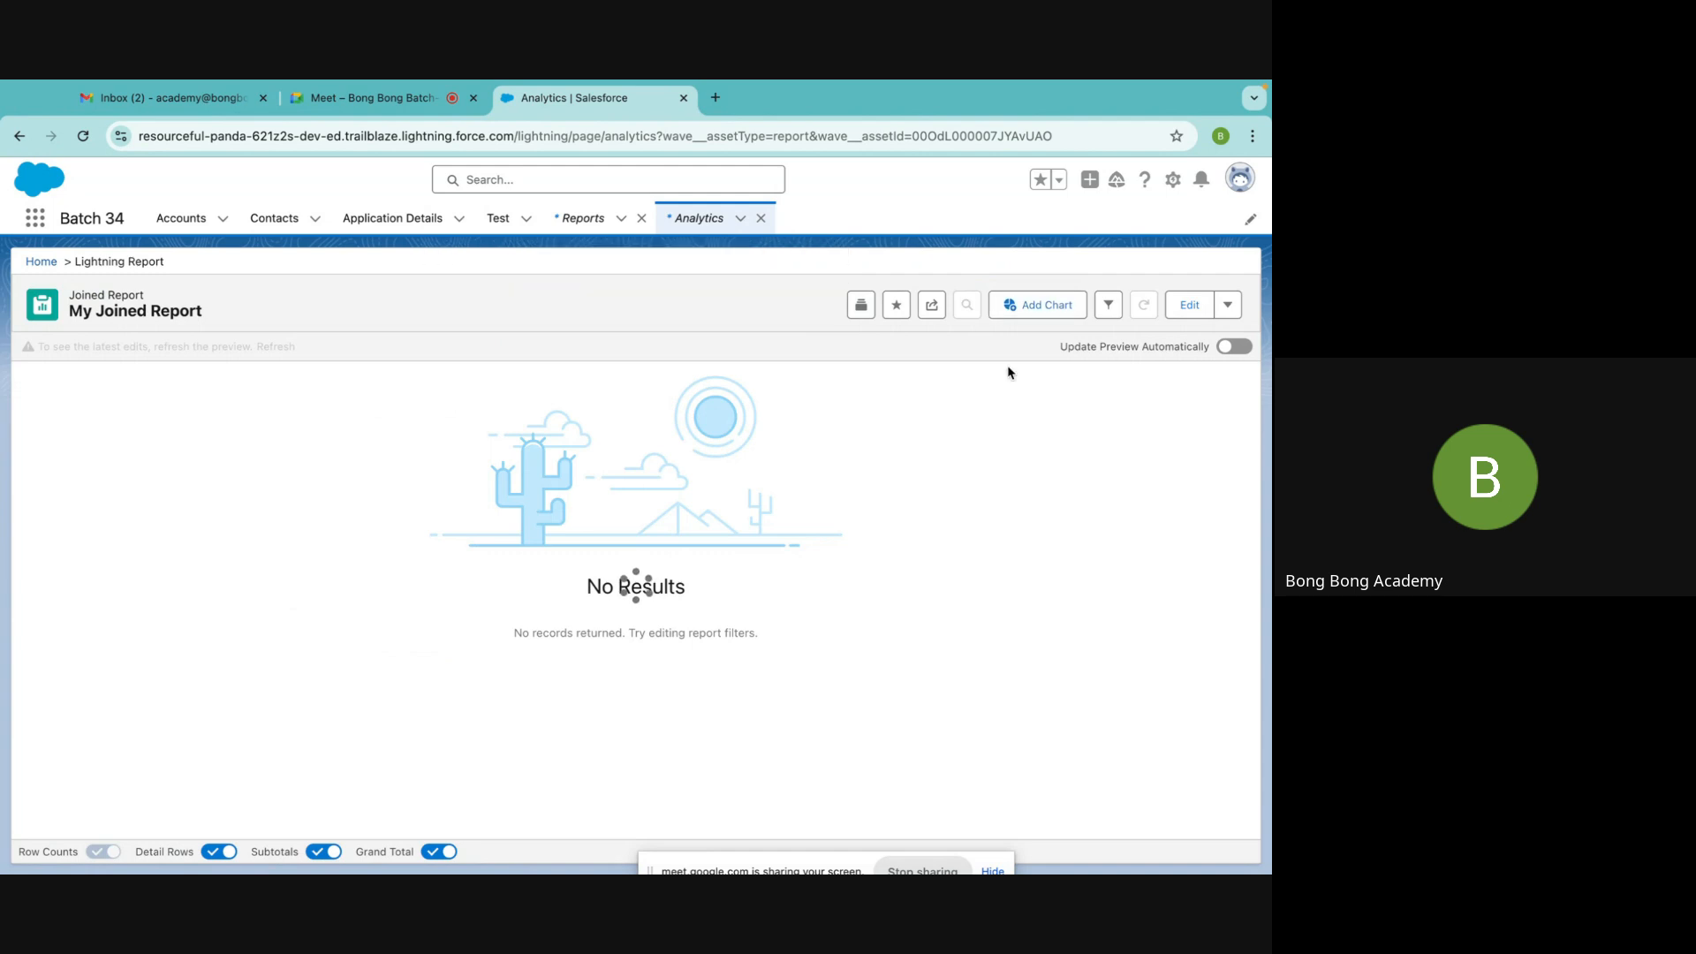
# Set the Close Date filter range of the Opportunities block to All Time
pyautogui.click(1107, 305)
pyautogui.click(1089, 693)
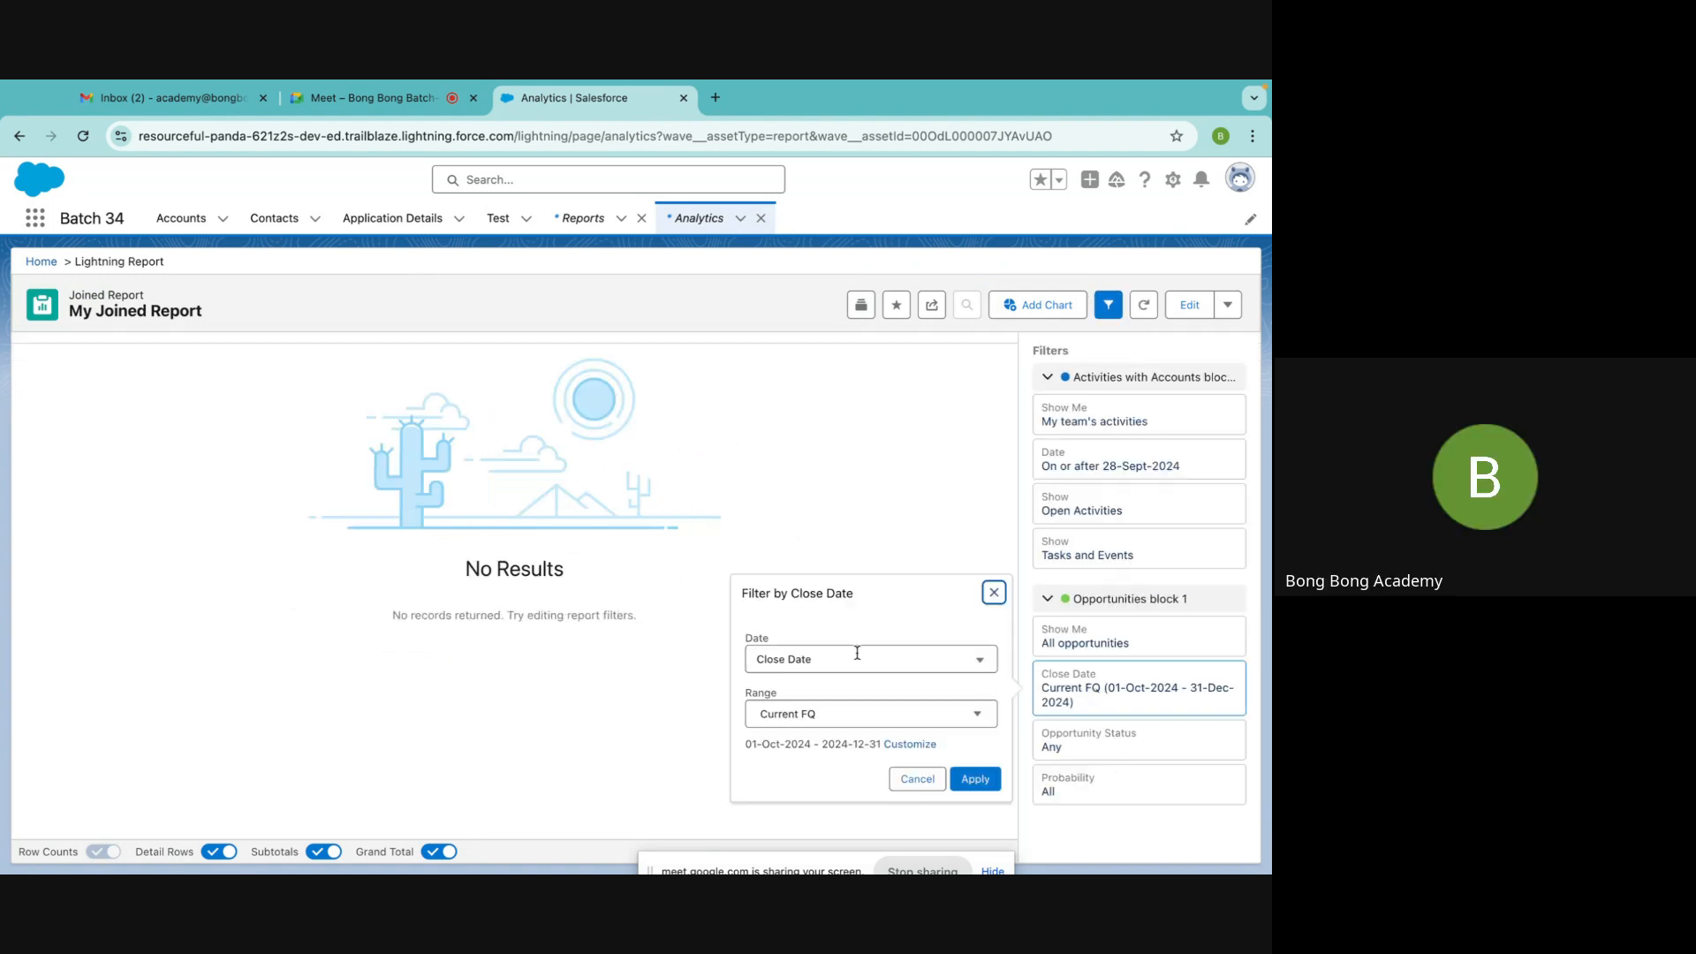
pyautogui.click(782, 655)
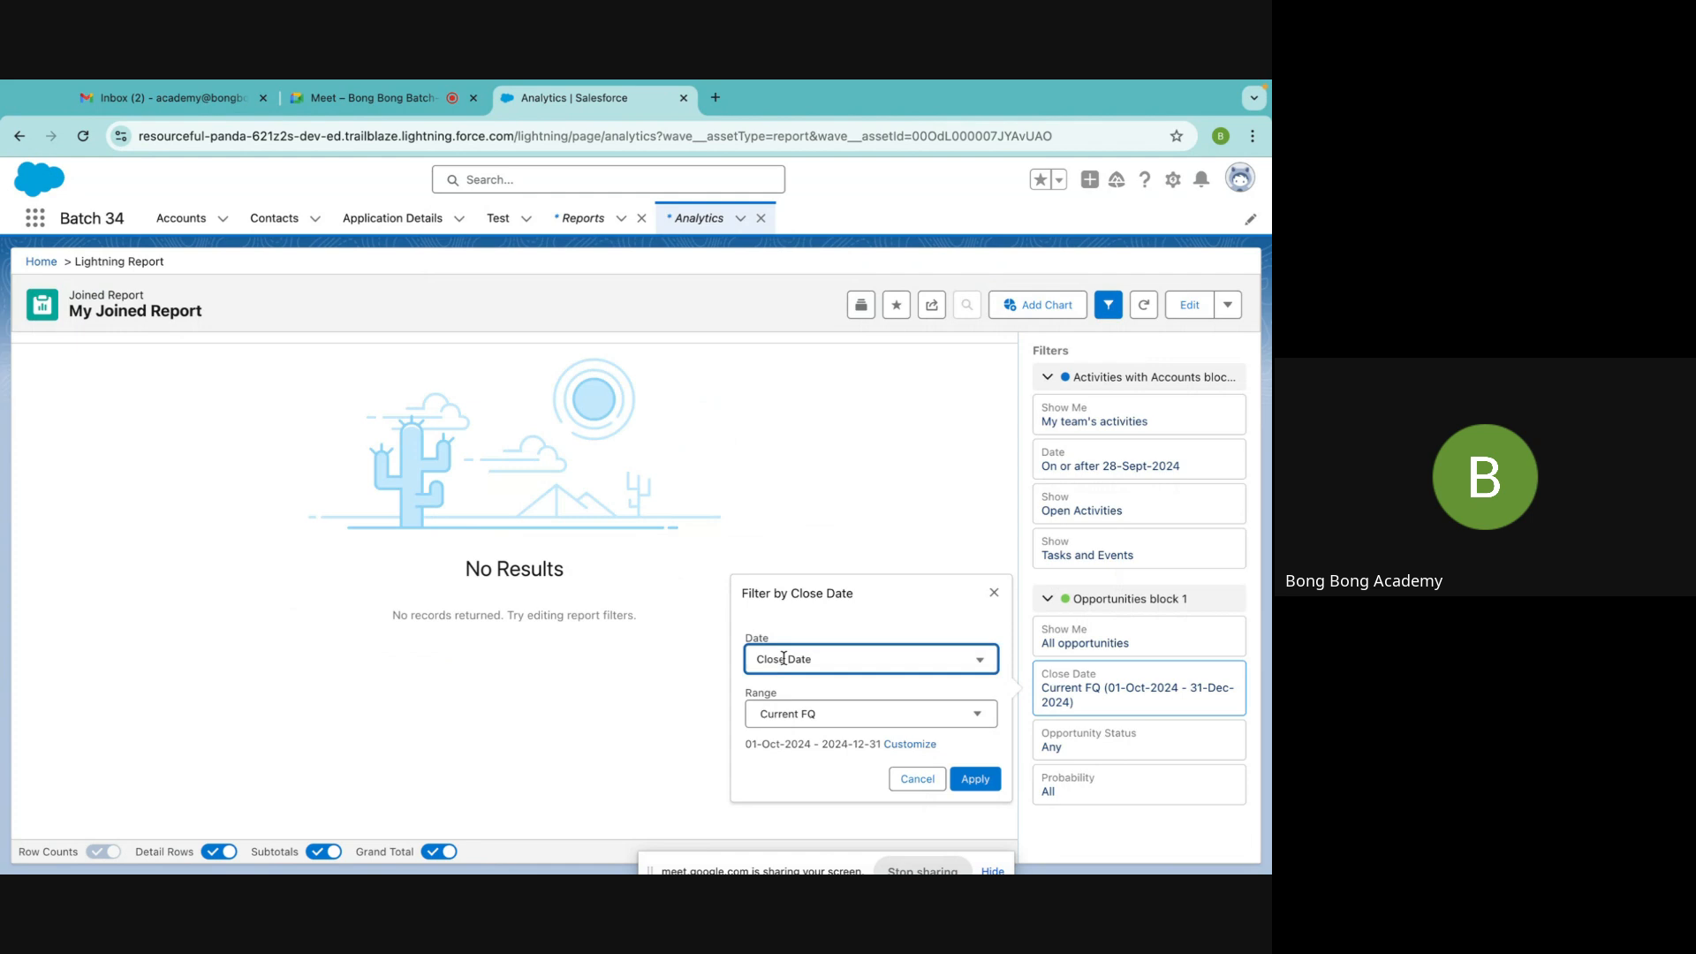
pyautogui.click(791, 713)
pyautogui.click(824, 750)
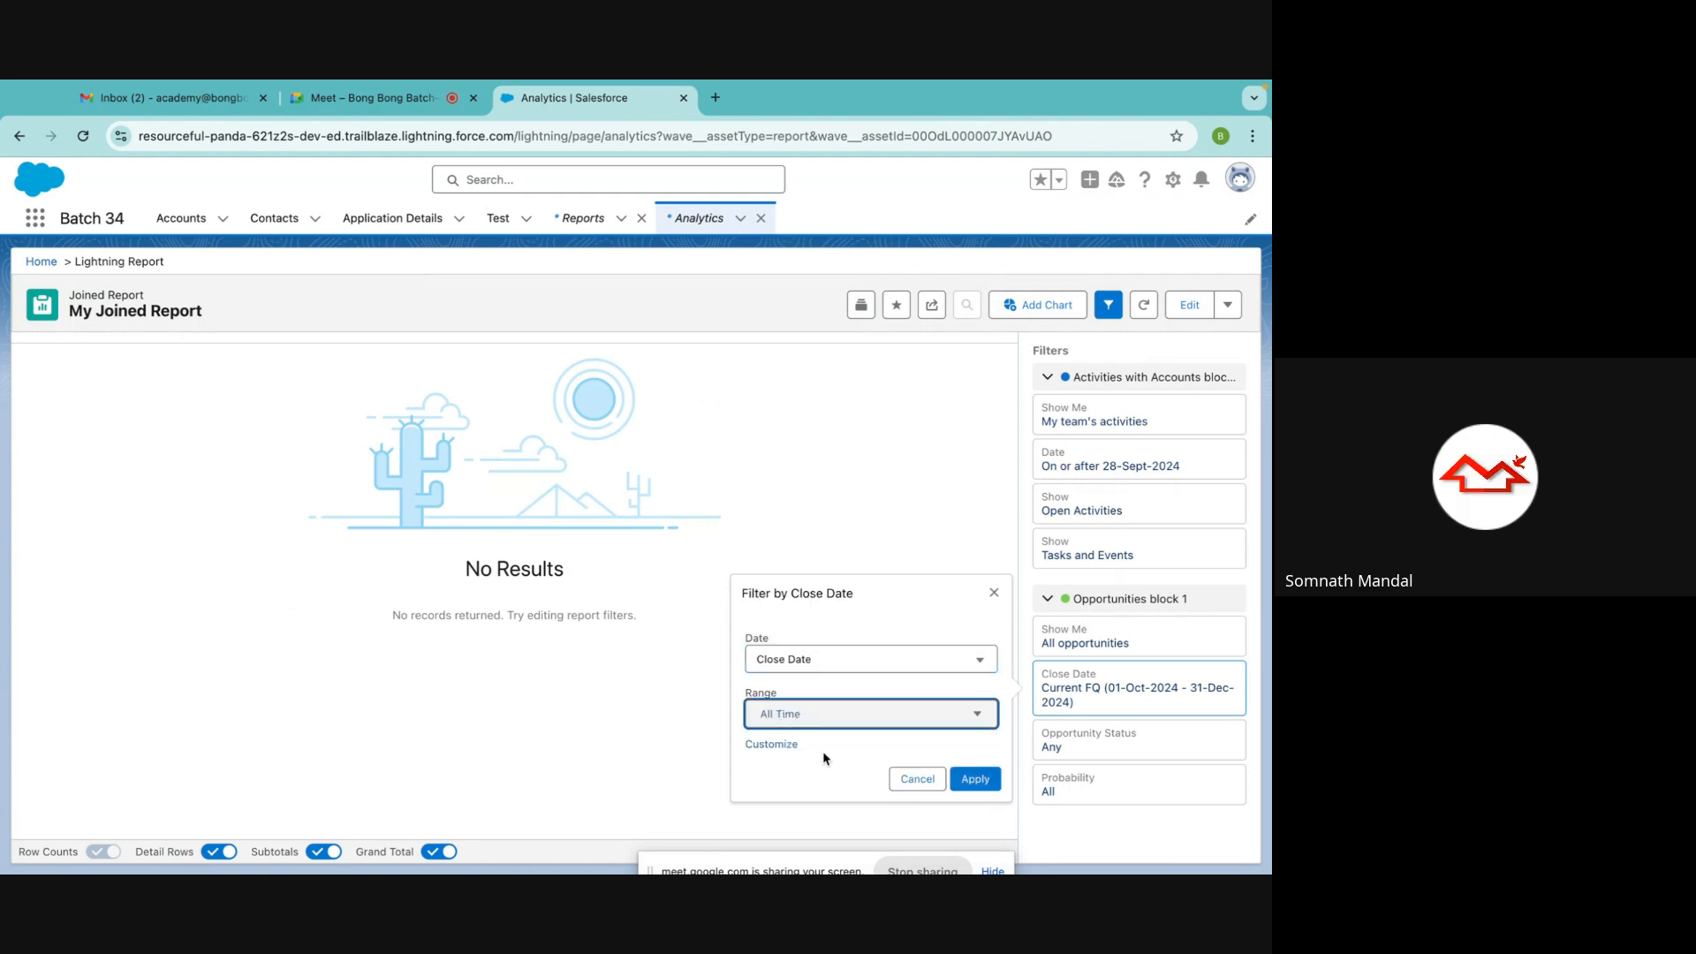
pyautogui.click(975, 778)
# Set the Date filter range of the Activities with Accounts block to All Time
pyautogui.click(1098, 469)
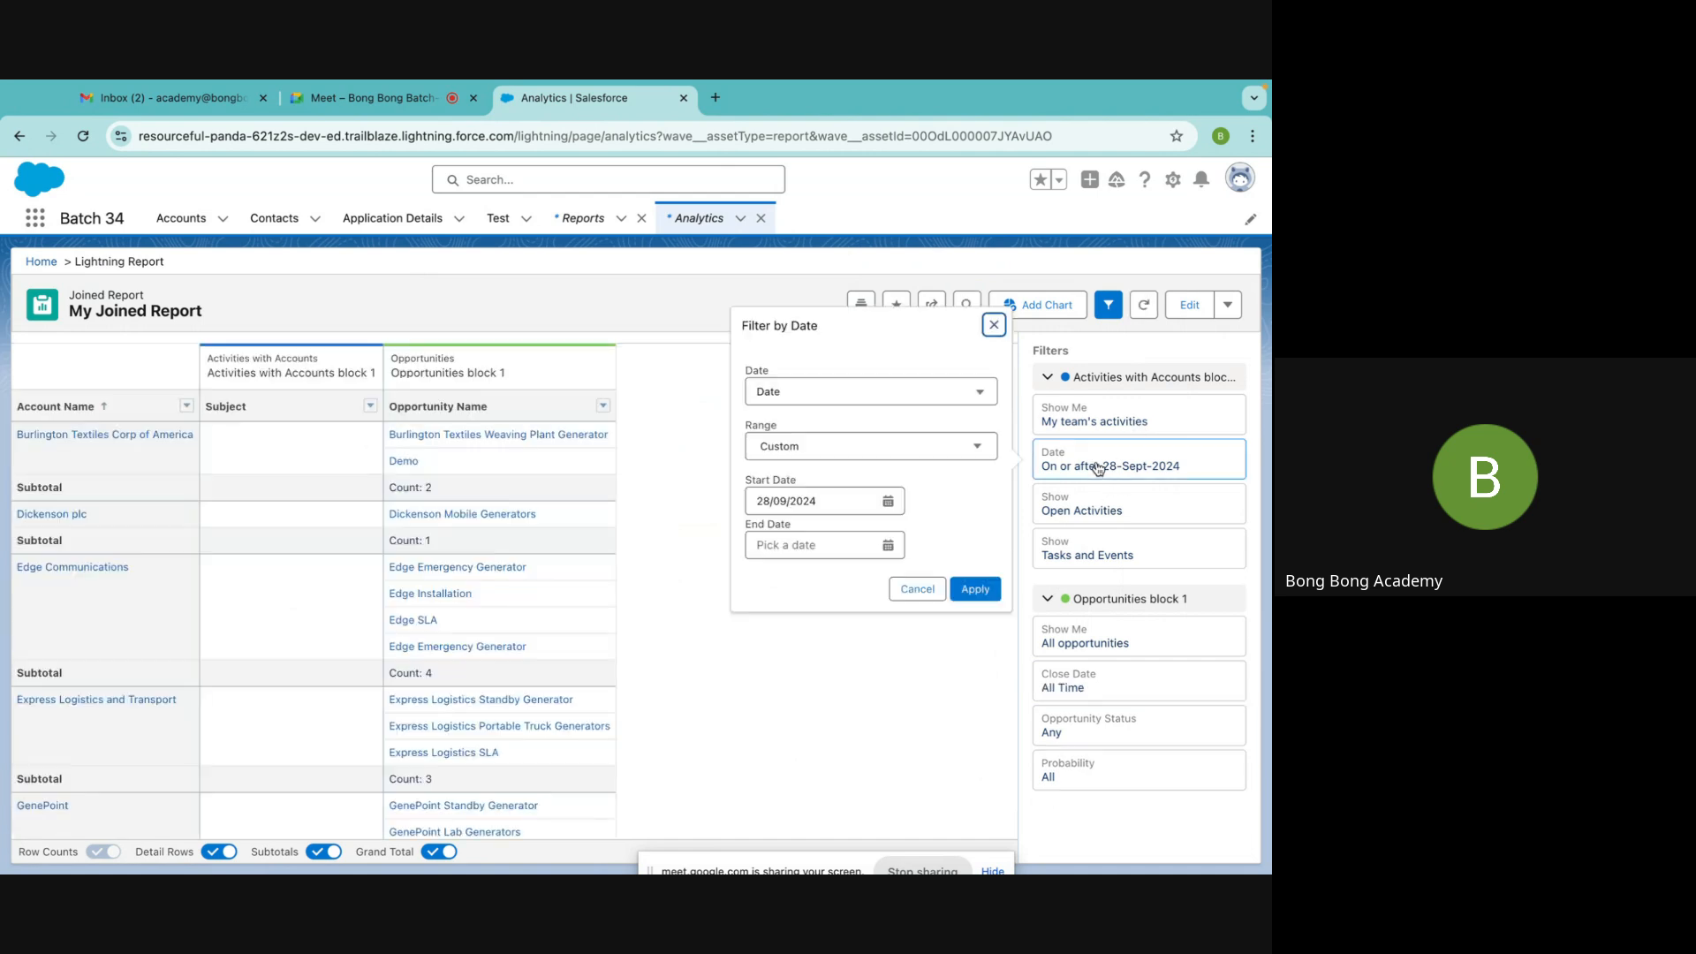
pyautogui.click(797, 454)
pyautogui.click(798, 482)
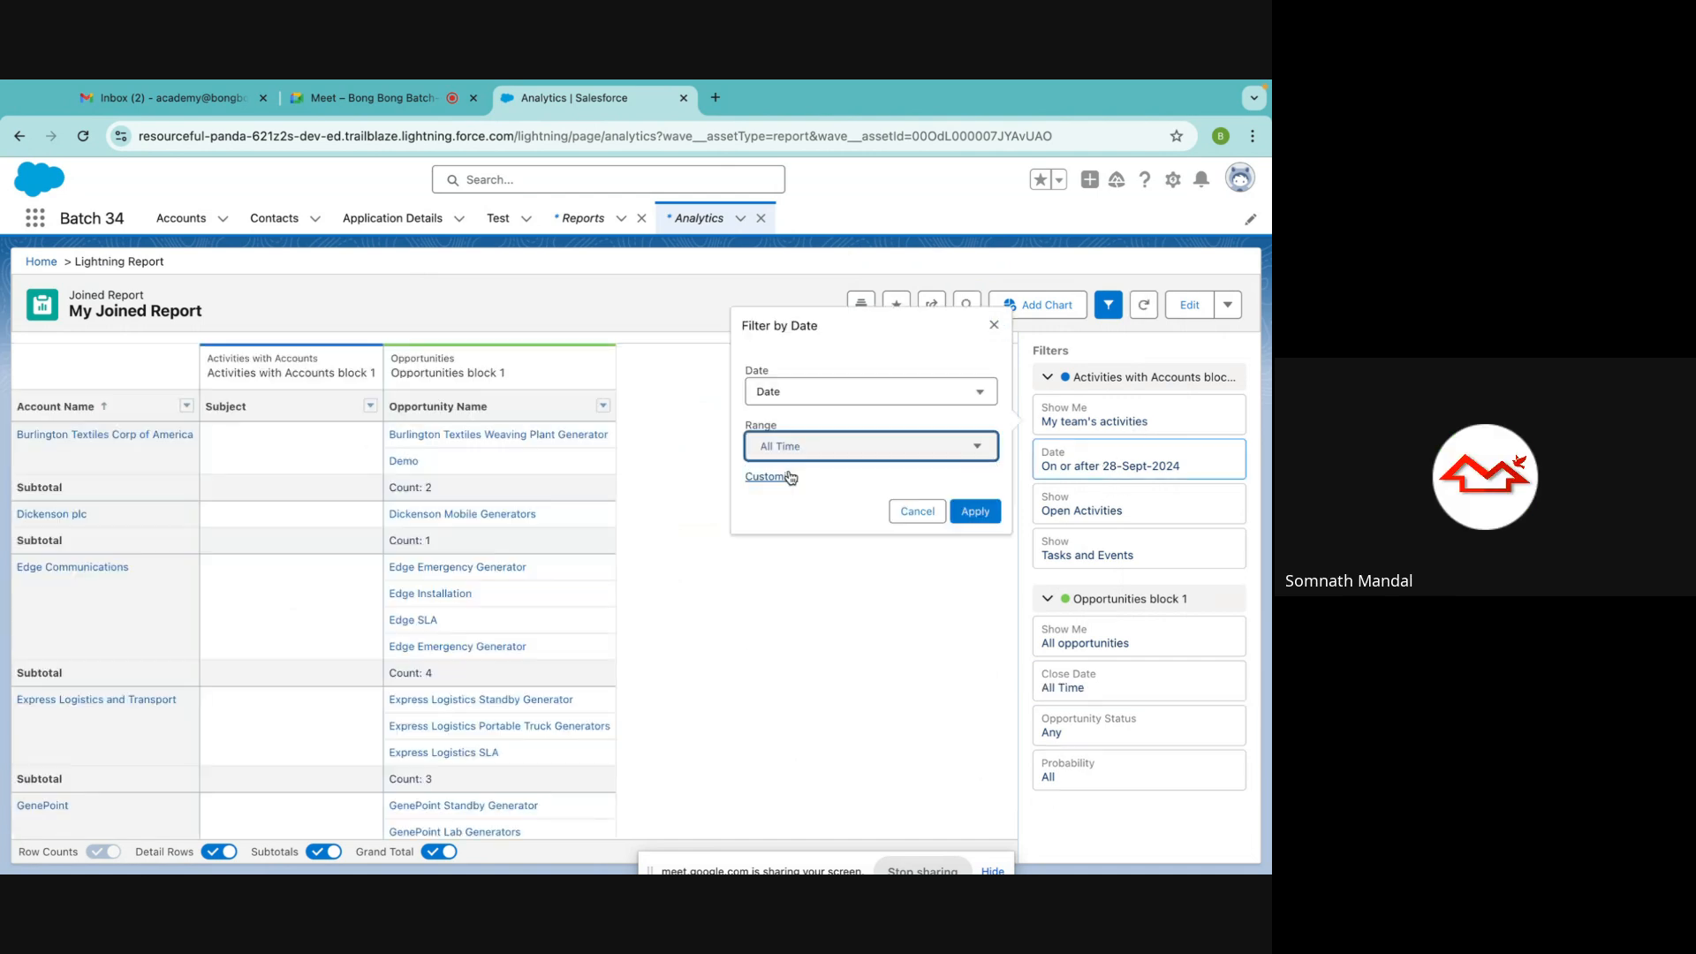
pyautogui.click(972, 511)
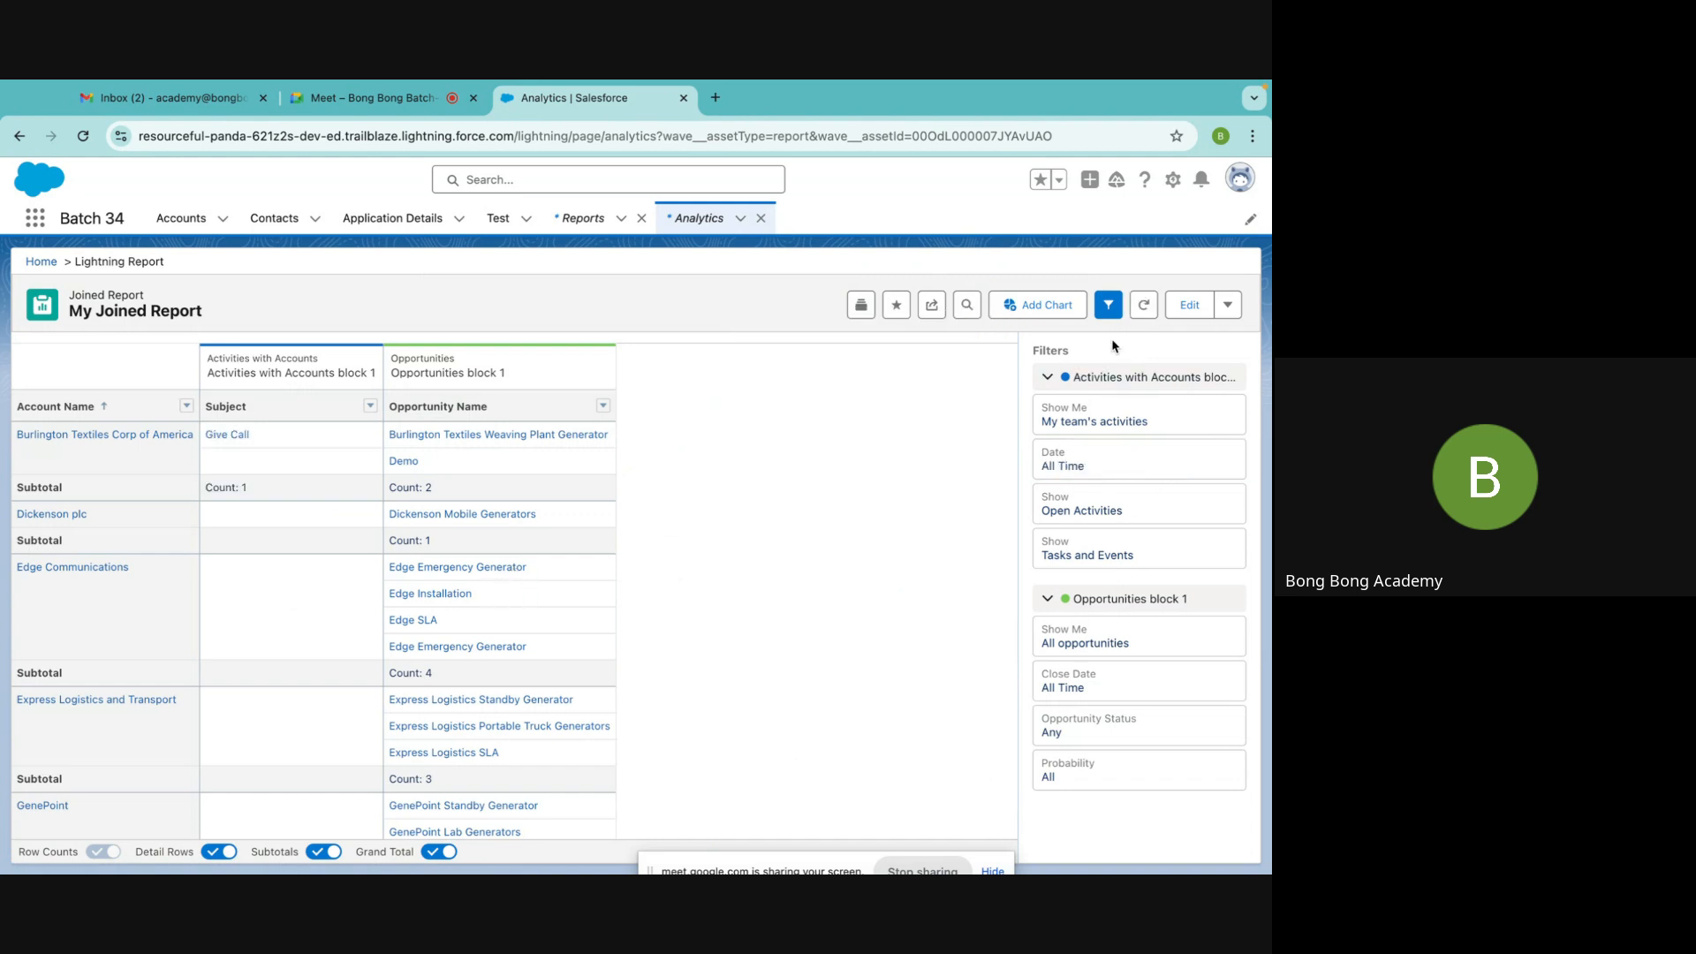
# Set the Show Me filter of the Activities with Accounts block to All activities and save the report
pyautogui.click(1104, 430)
pyautogui.click(808, 424)
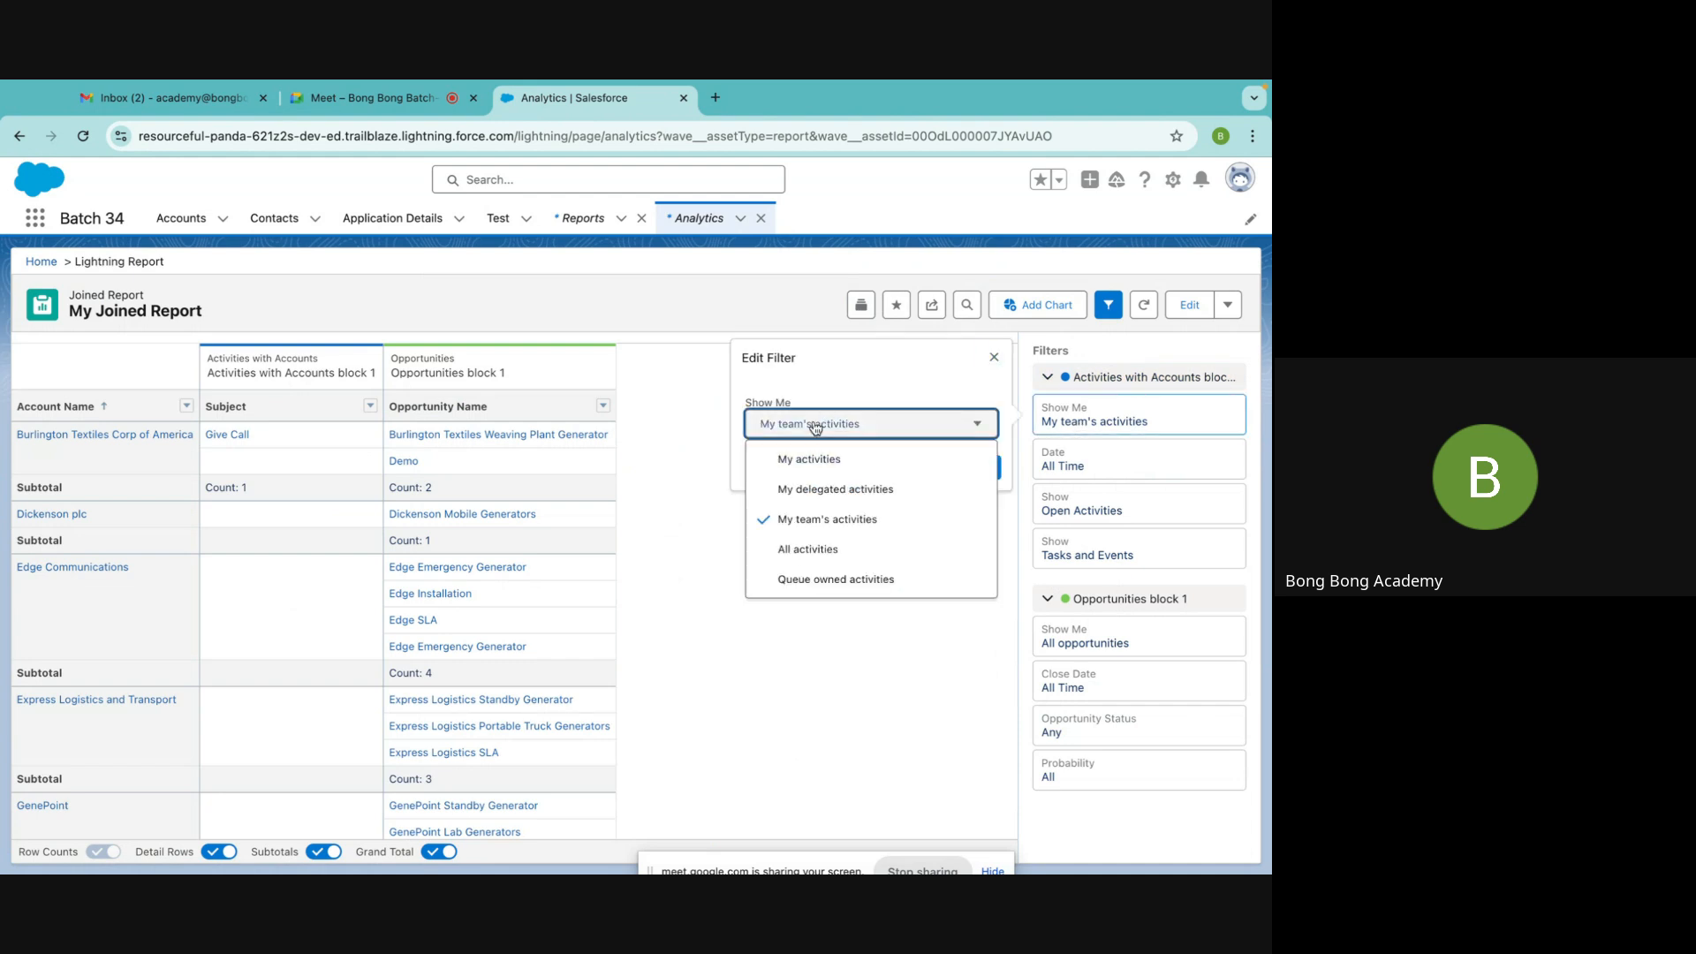
pyautogui.click(781, 549)
pyautogui.click(968, 479)
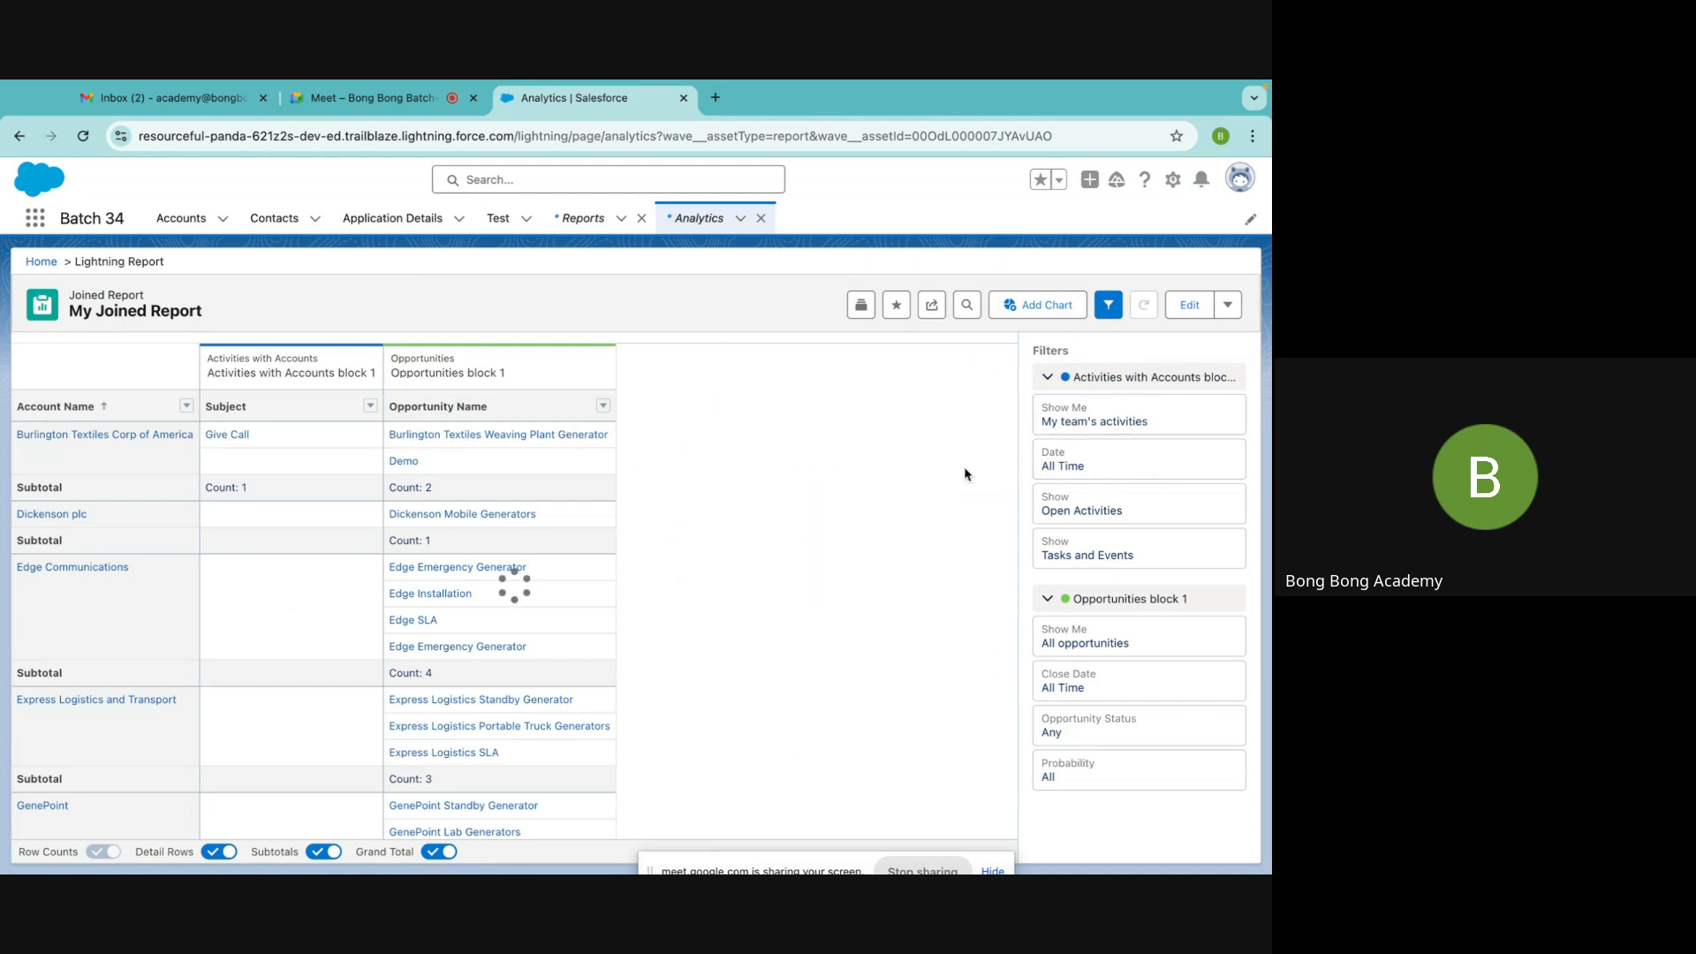
pyautogui.click(1227, 305)
pyautogui.click(1201, 369)
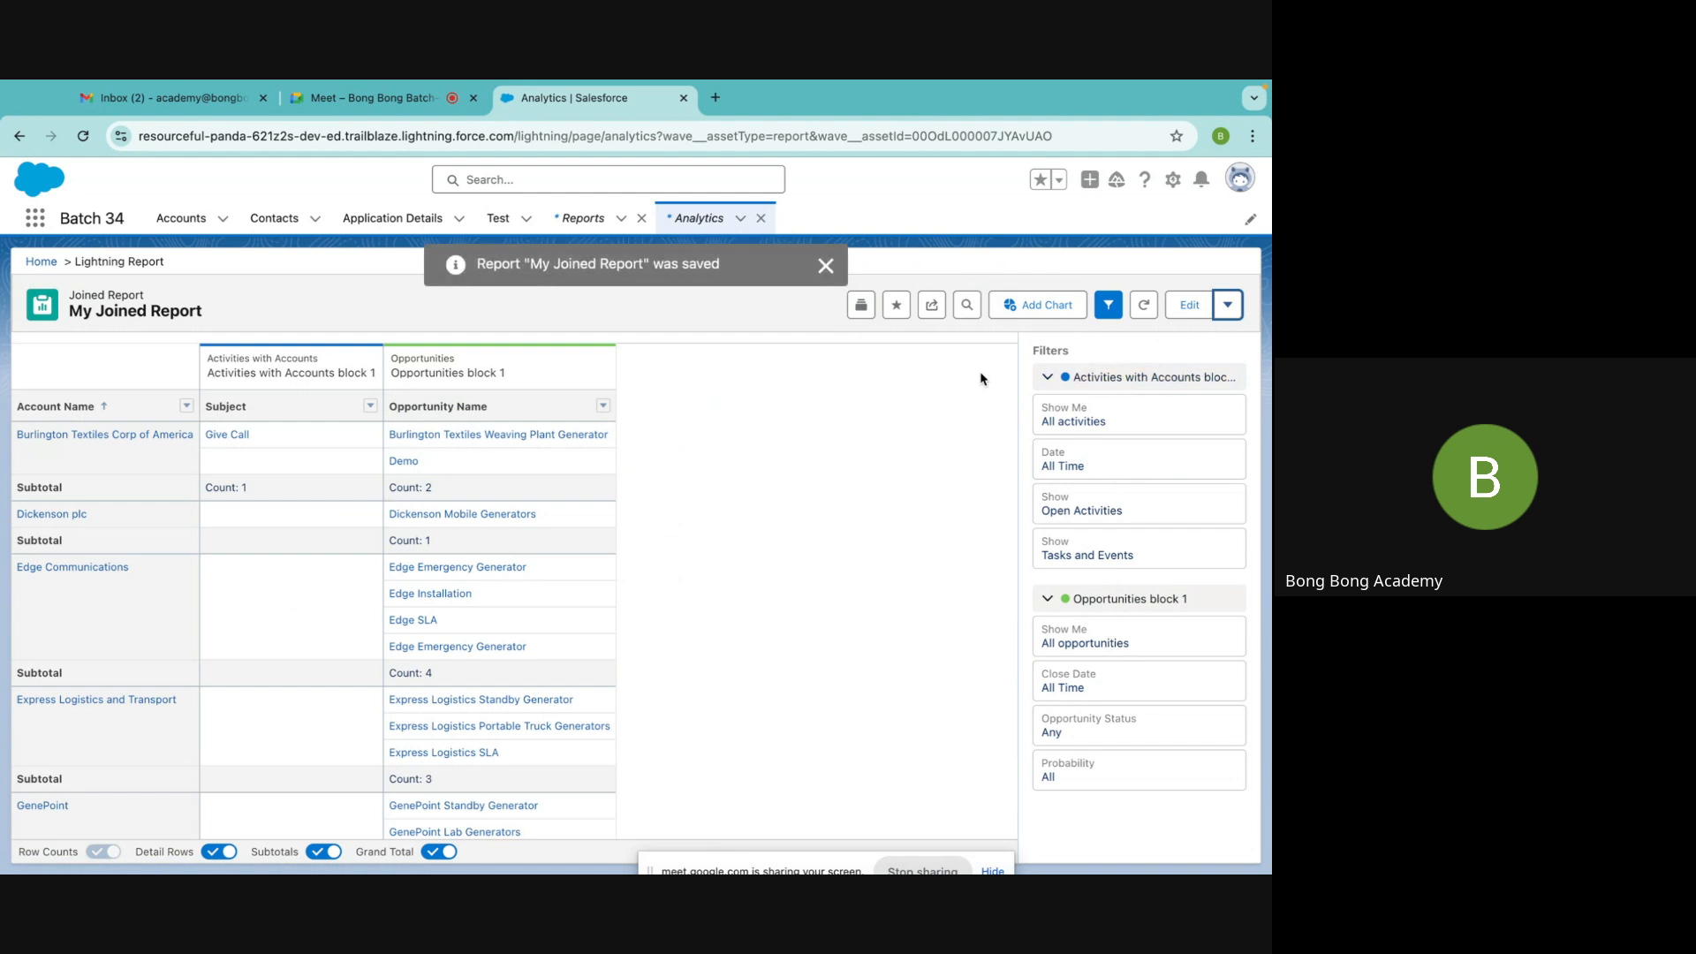
# Hide the filters and examine the activity subjects and opportunities listed for each account, down to the grand total
pyautogui.click(1106, 305)
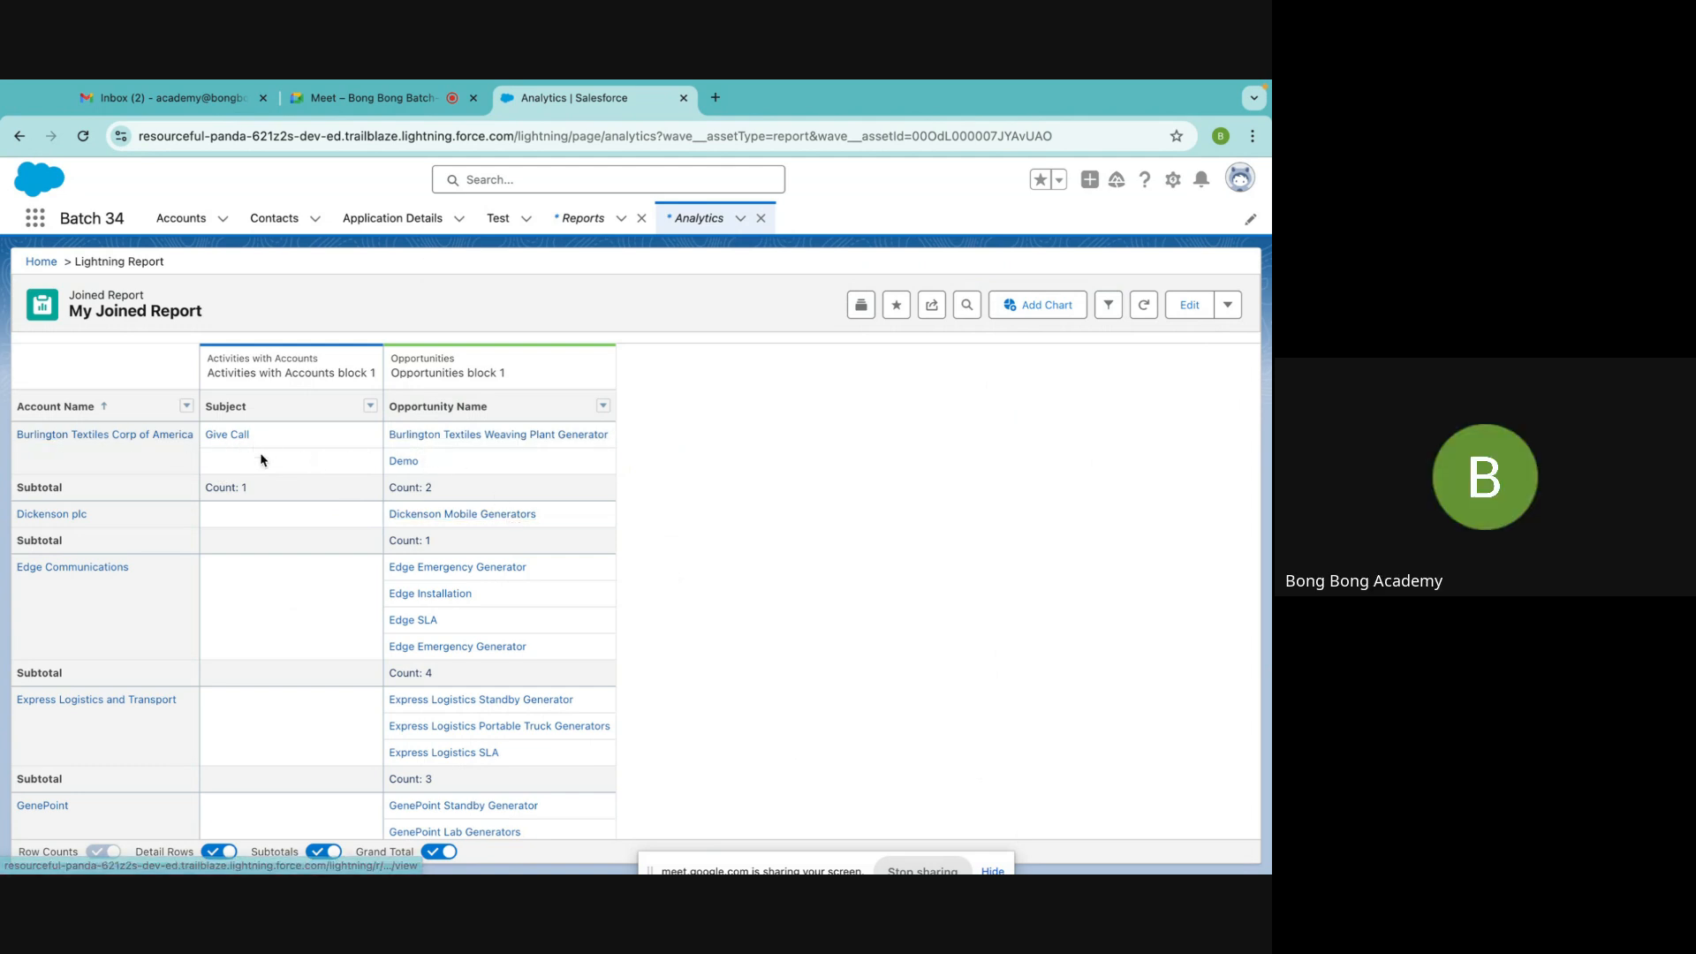
pyautogui.scroll(-5, 250, 623)
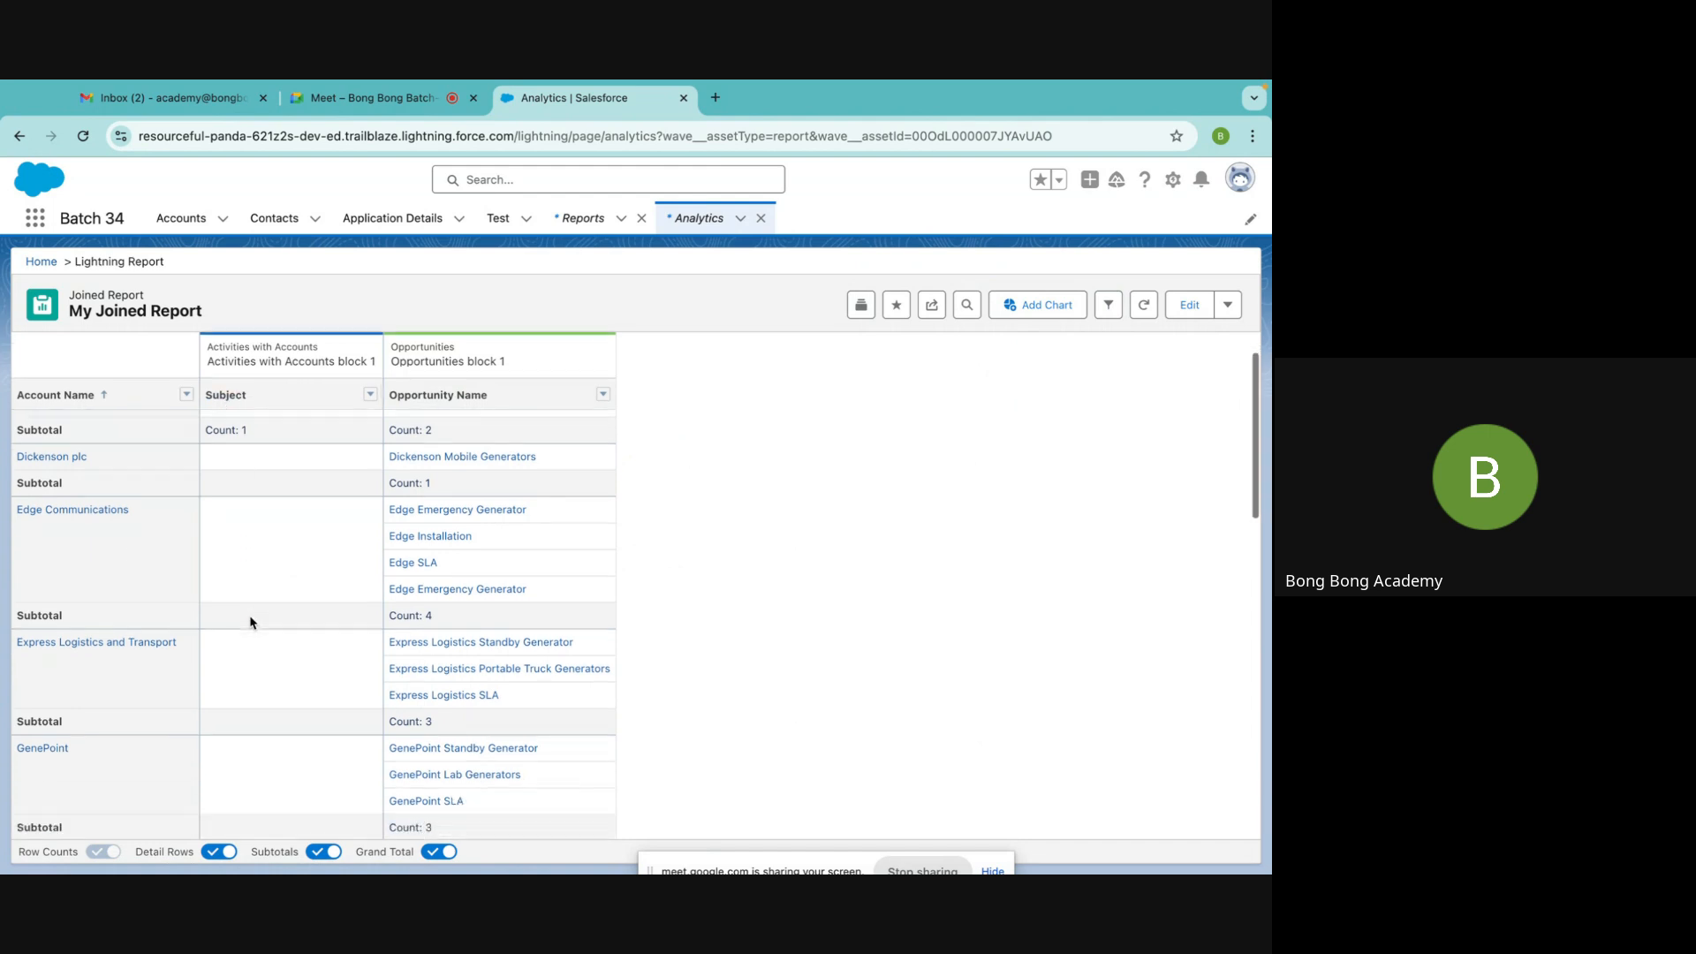
pyautogui.scroll(-13, 250, 622)
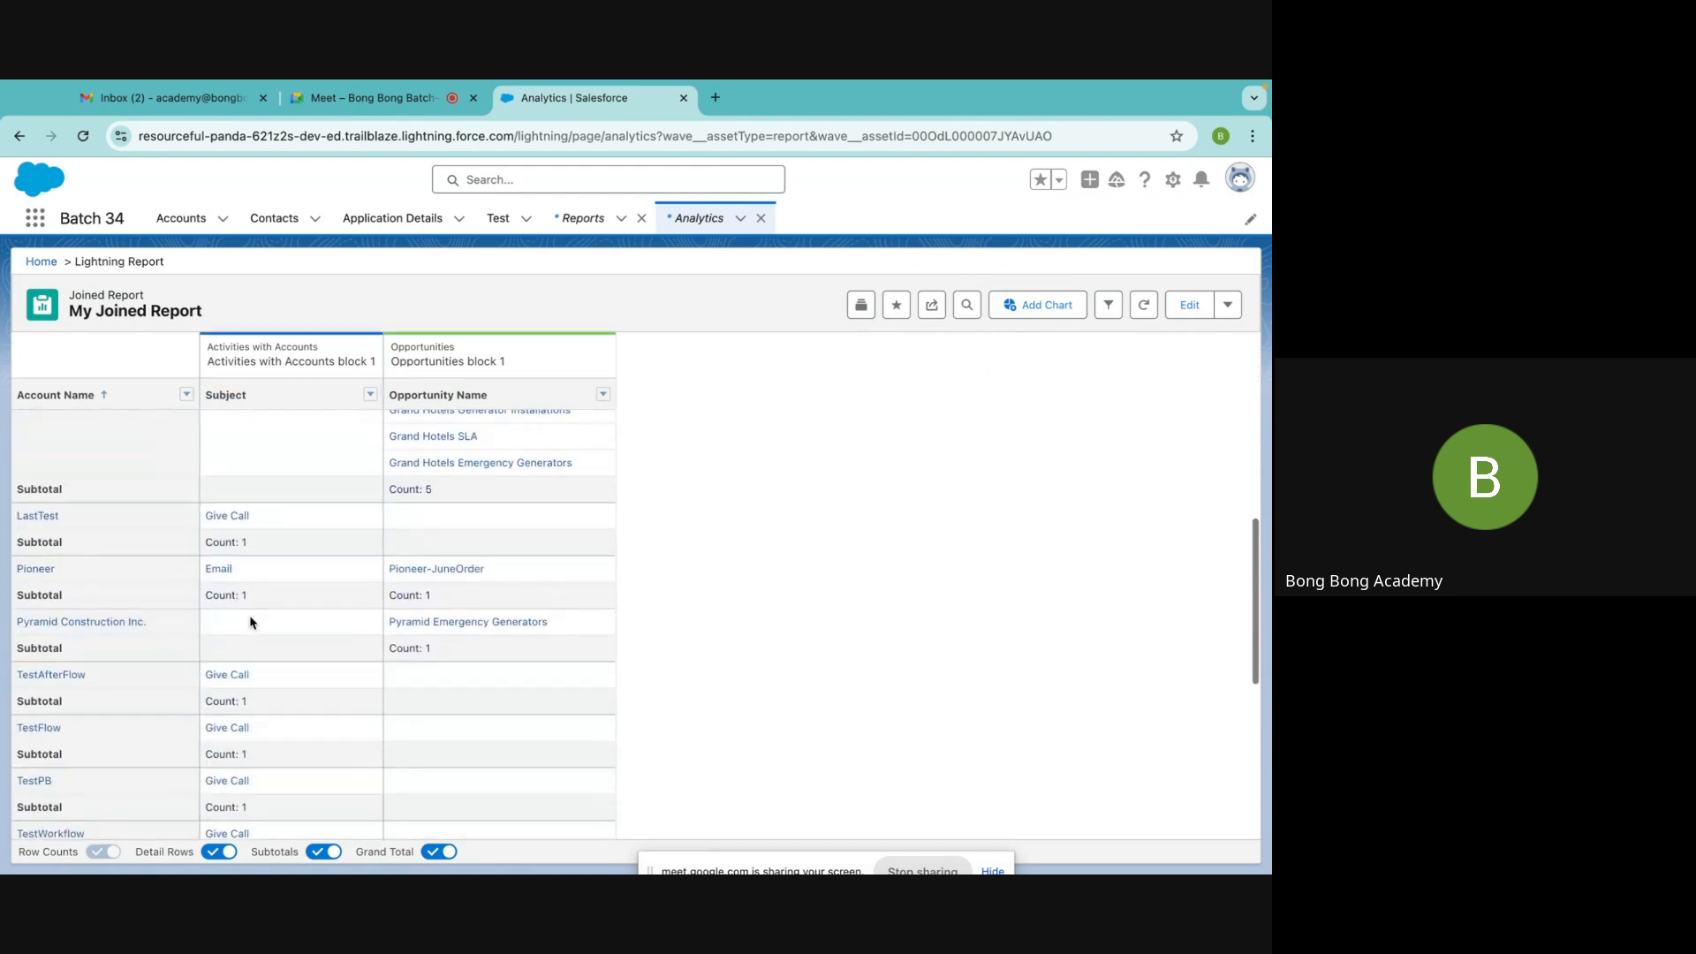
pyautogui.scroll(-3, 251, 618)
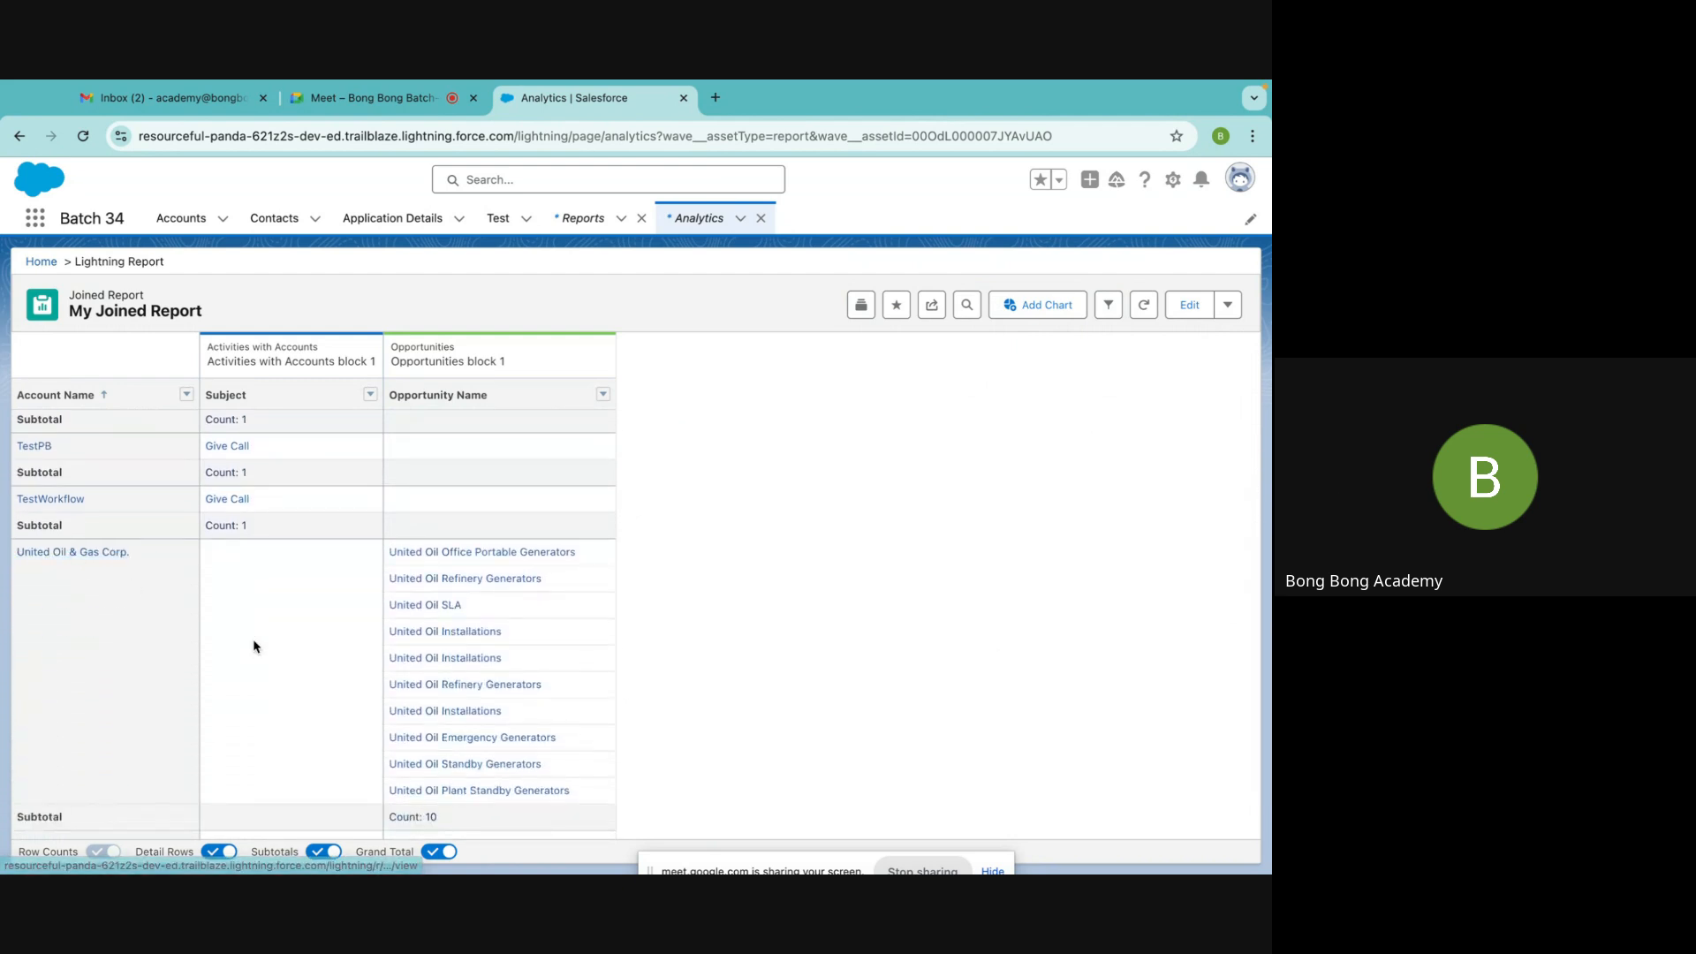
pyautogui.scroll(-3, 253, 644)
pyautogui.scroll(20, 253, 639)
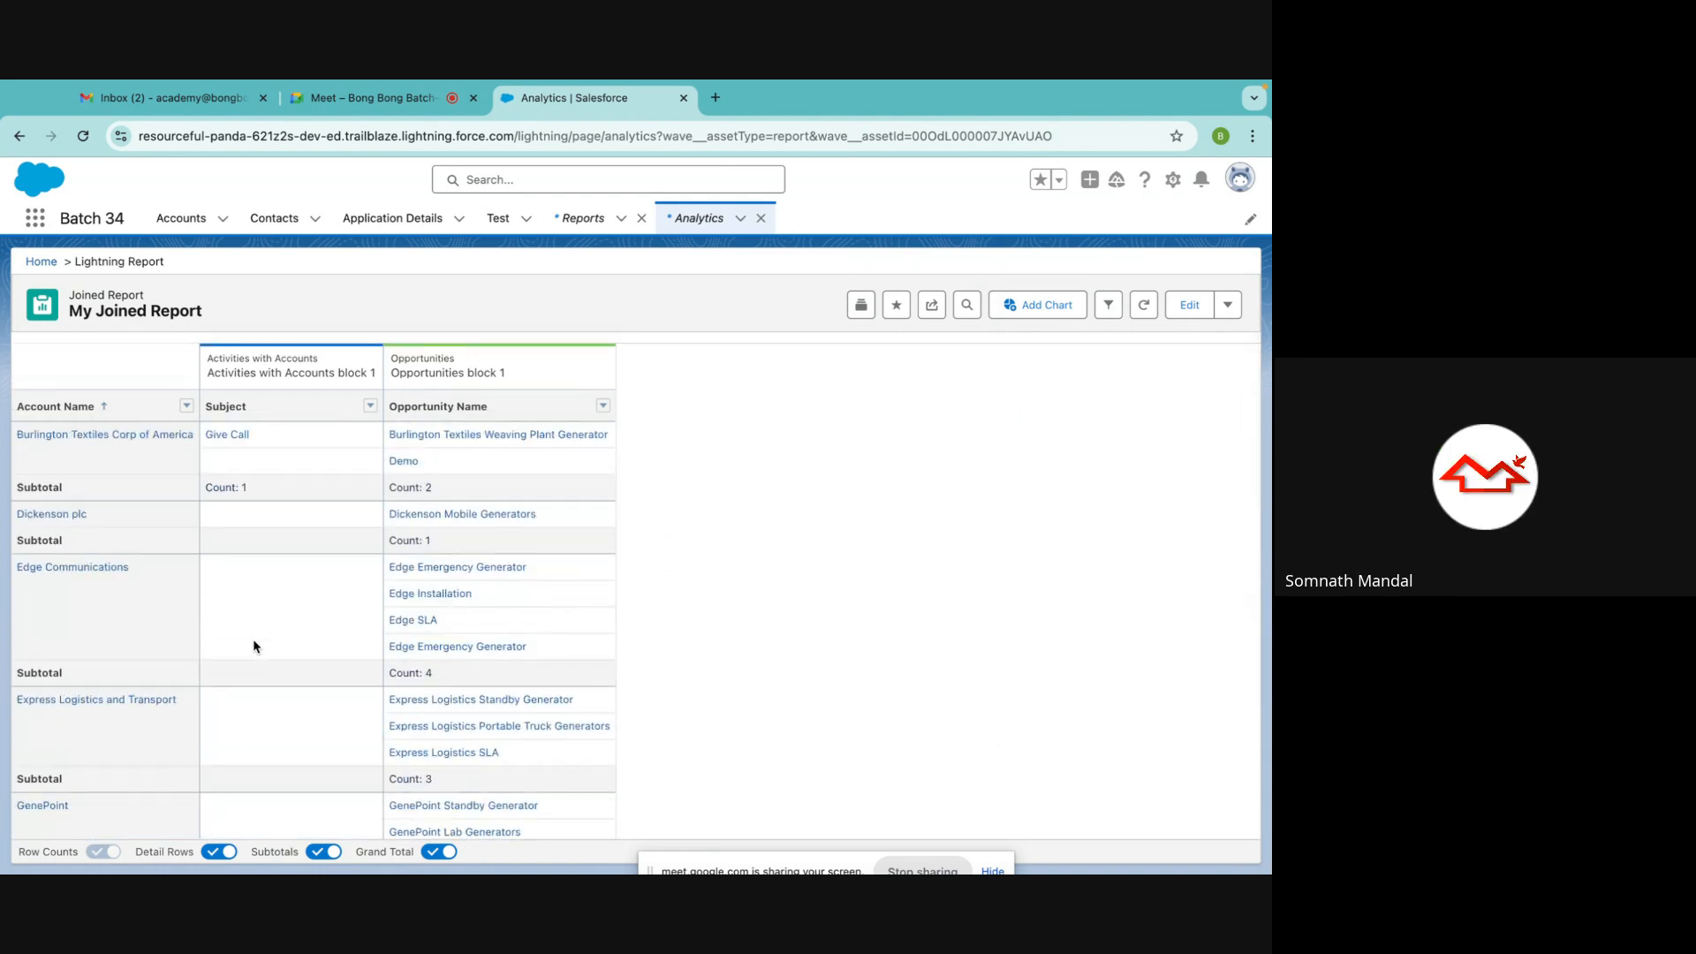
pyautogui.scroll(-20, 252, 639)
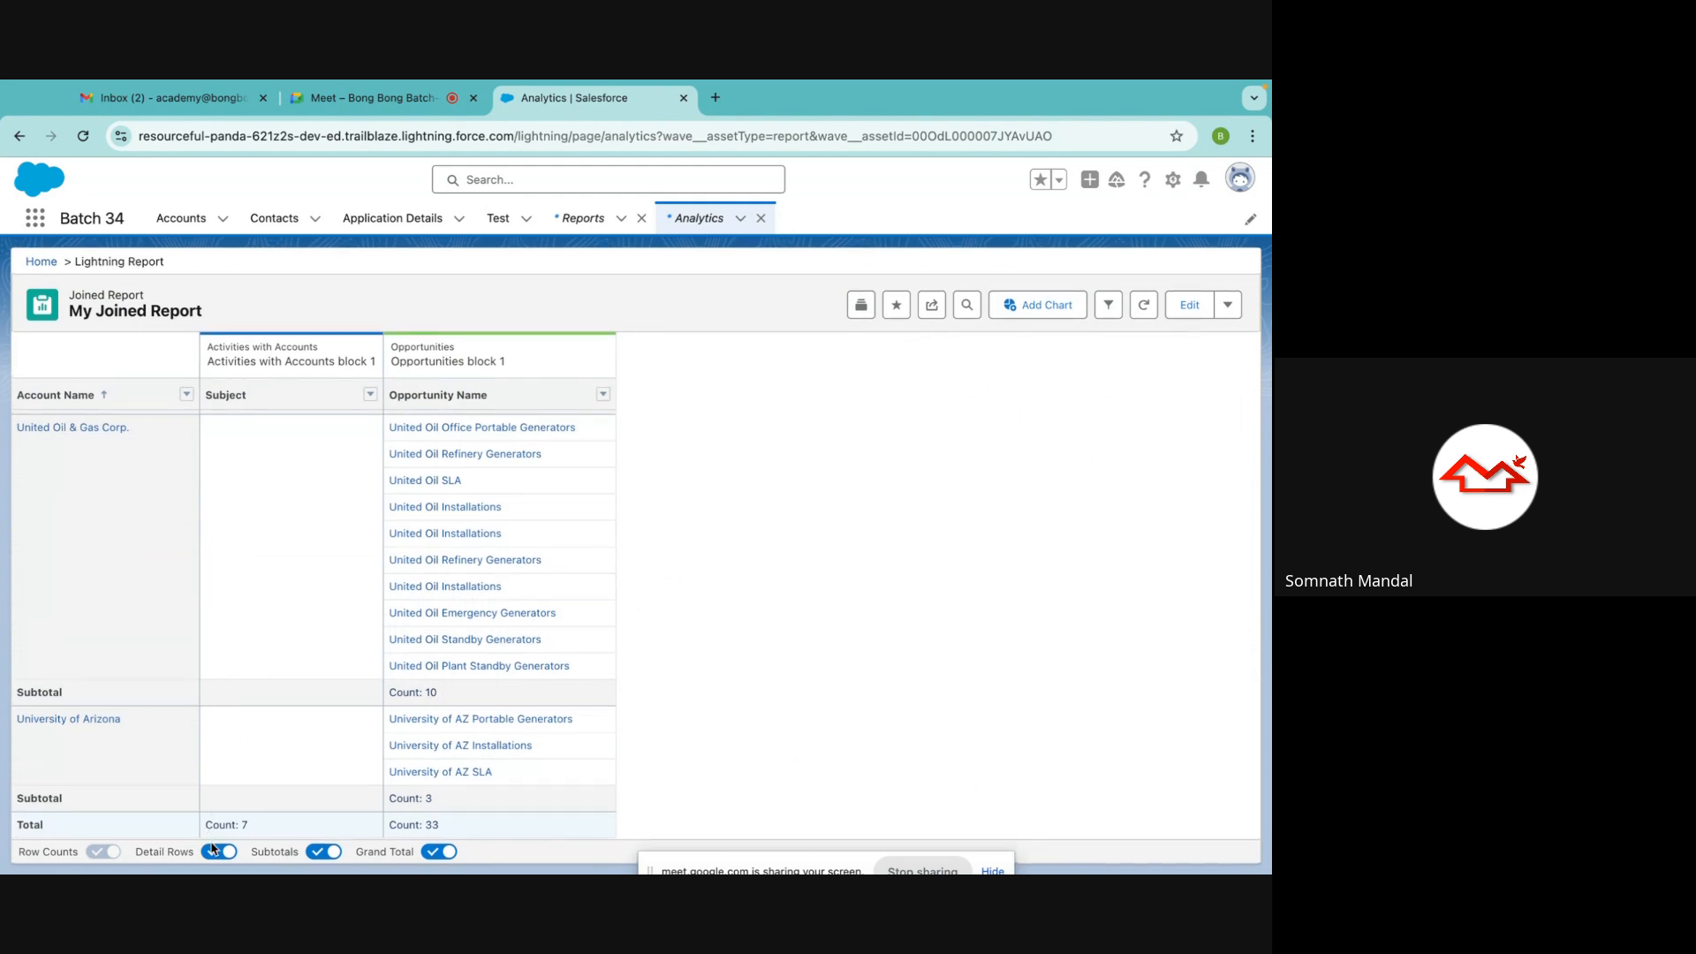
pyautogui.scroll(15, 321, 747)
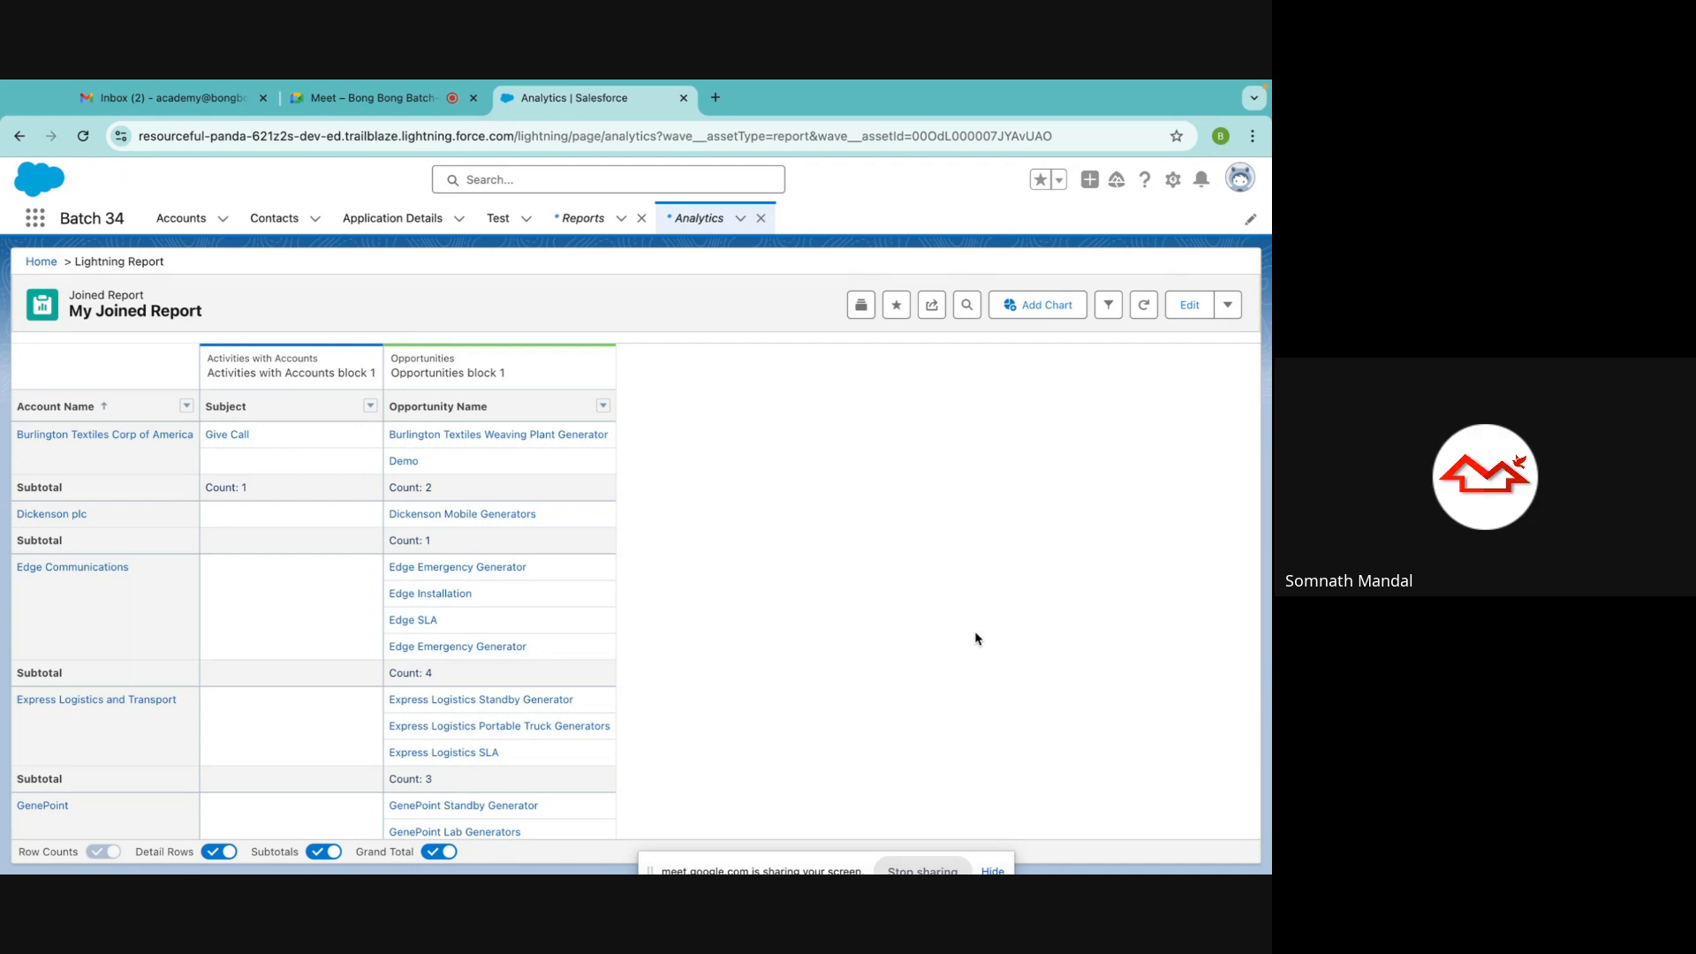
pyautogui.scroll(-10, 263, 551)
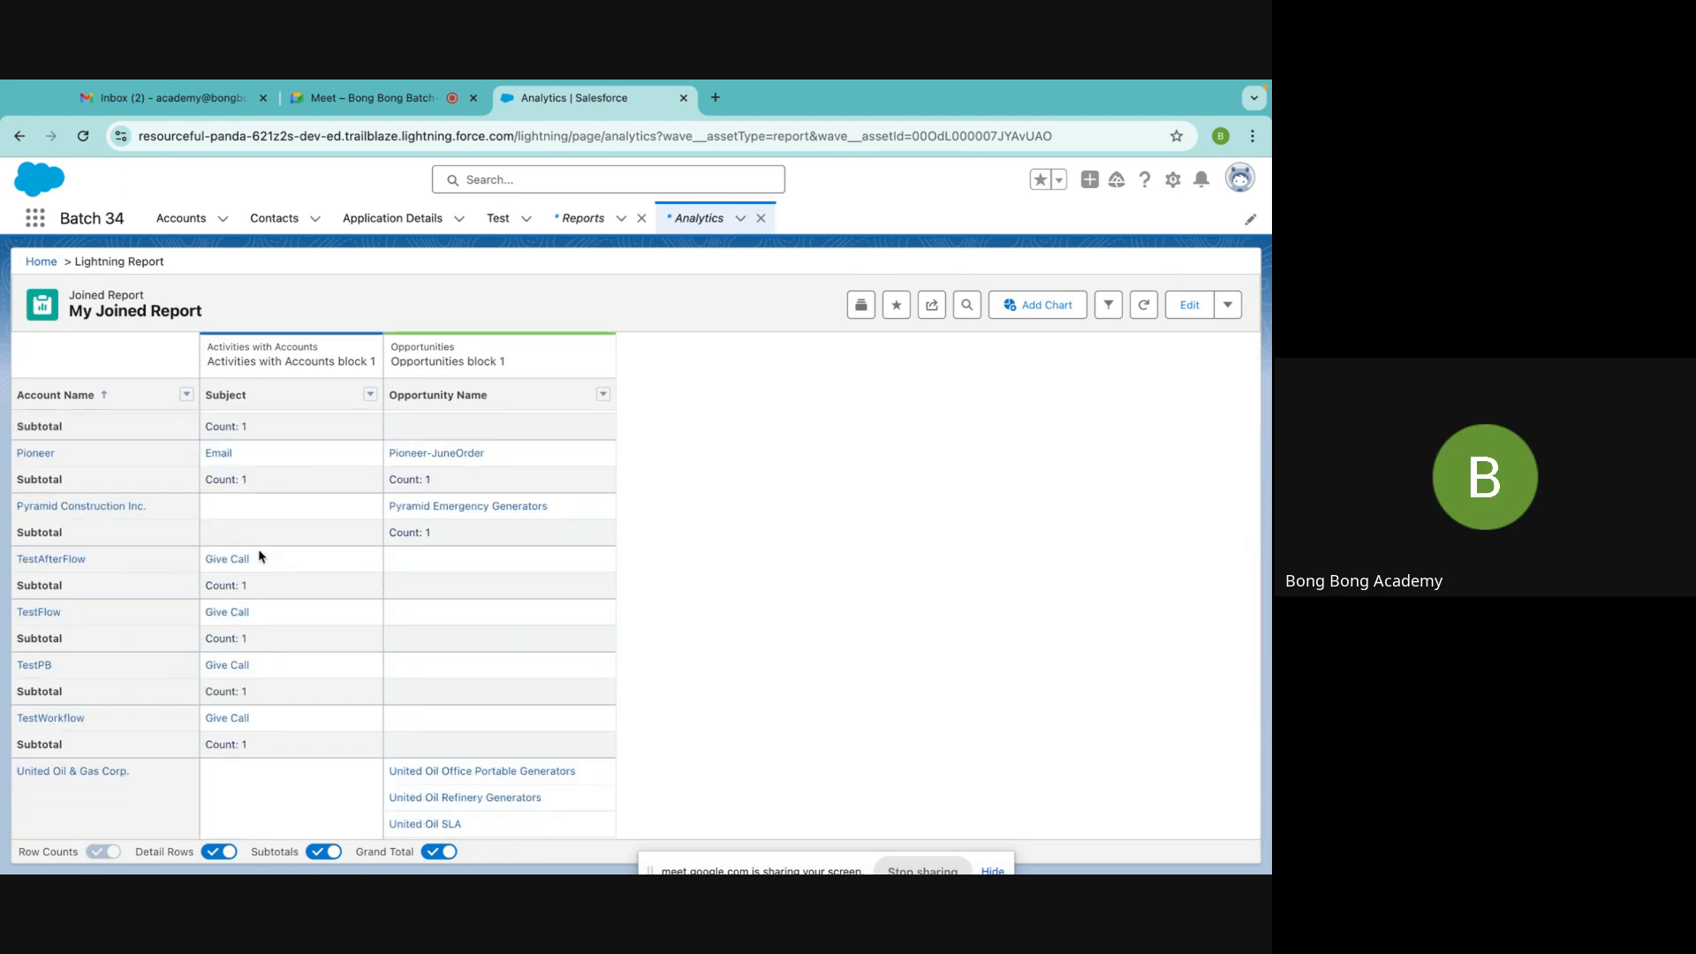
# Open TestAfterFlow's Give Call task in a new browser tab, check which record it relates to, and return to the report
pyautogui.rightClick(231, 559)
pyautogui.click(265, 556)
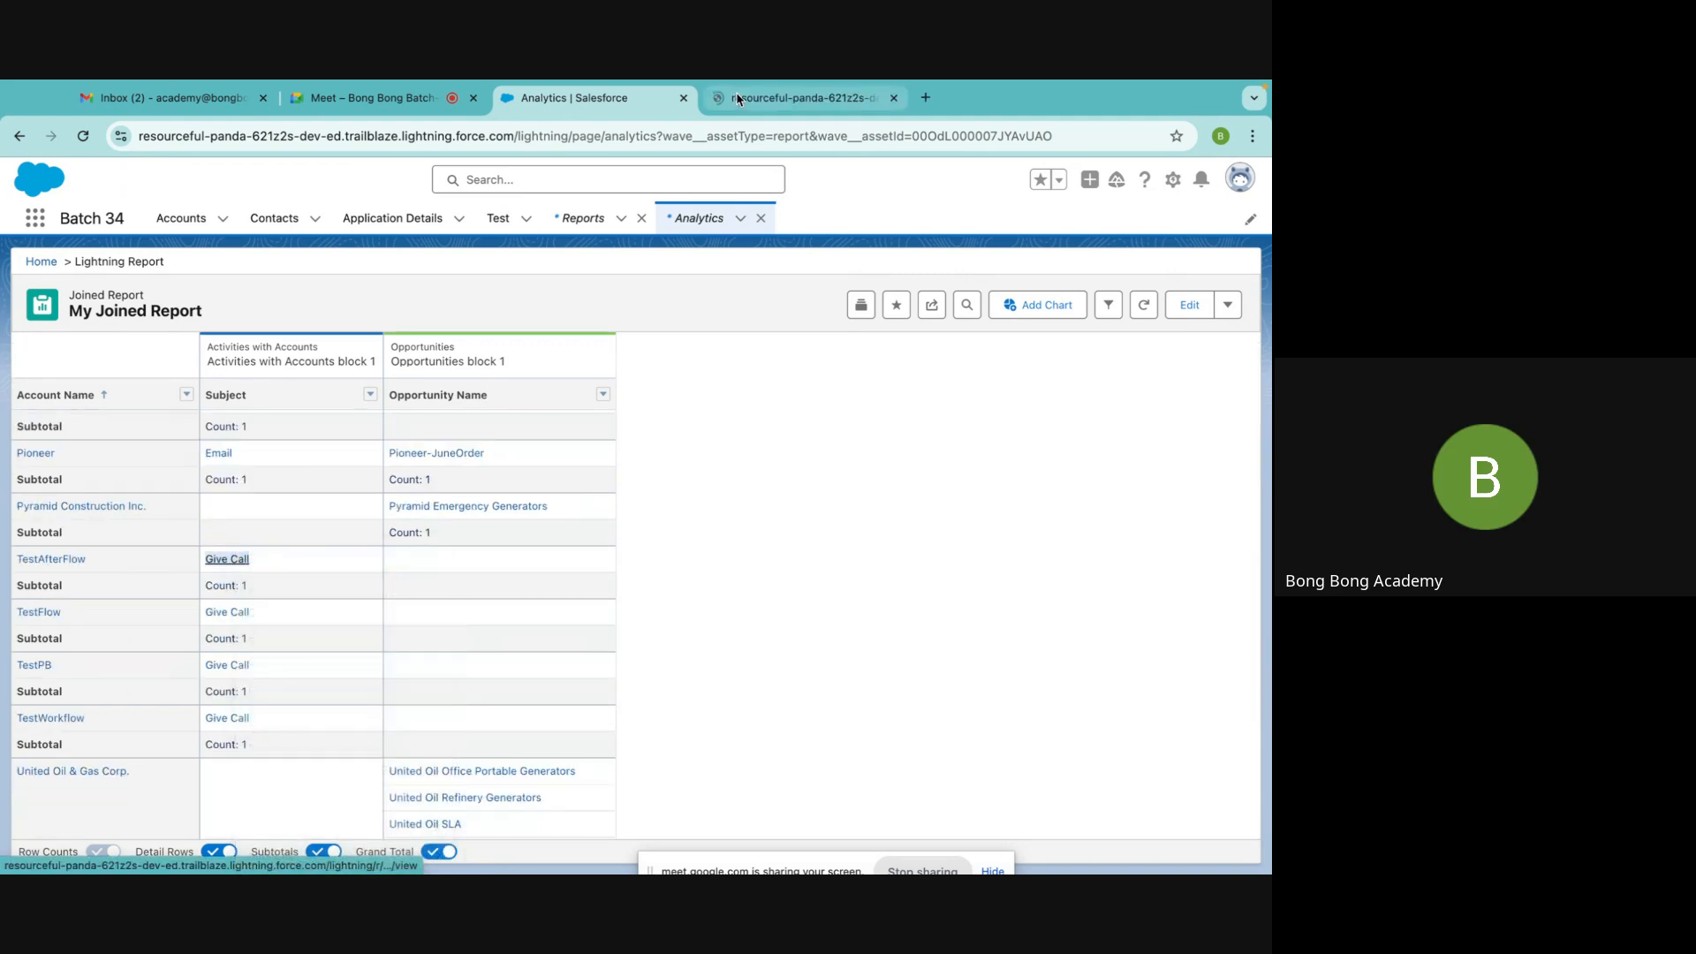
pyautogui.click(739, 99)
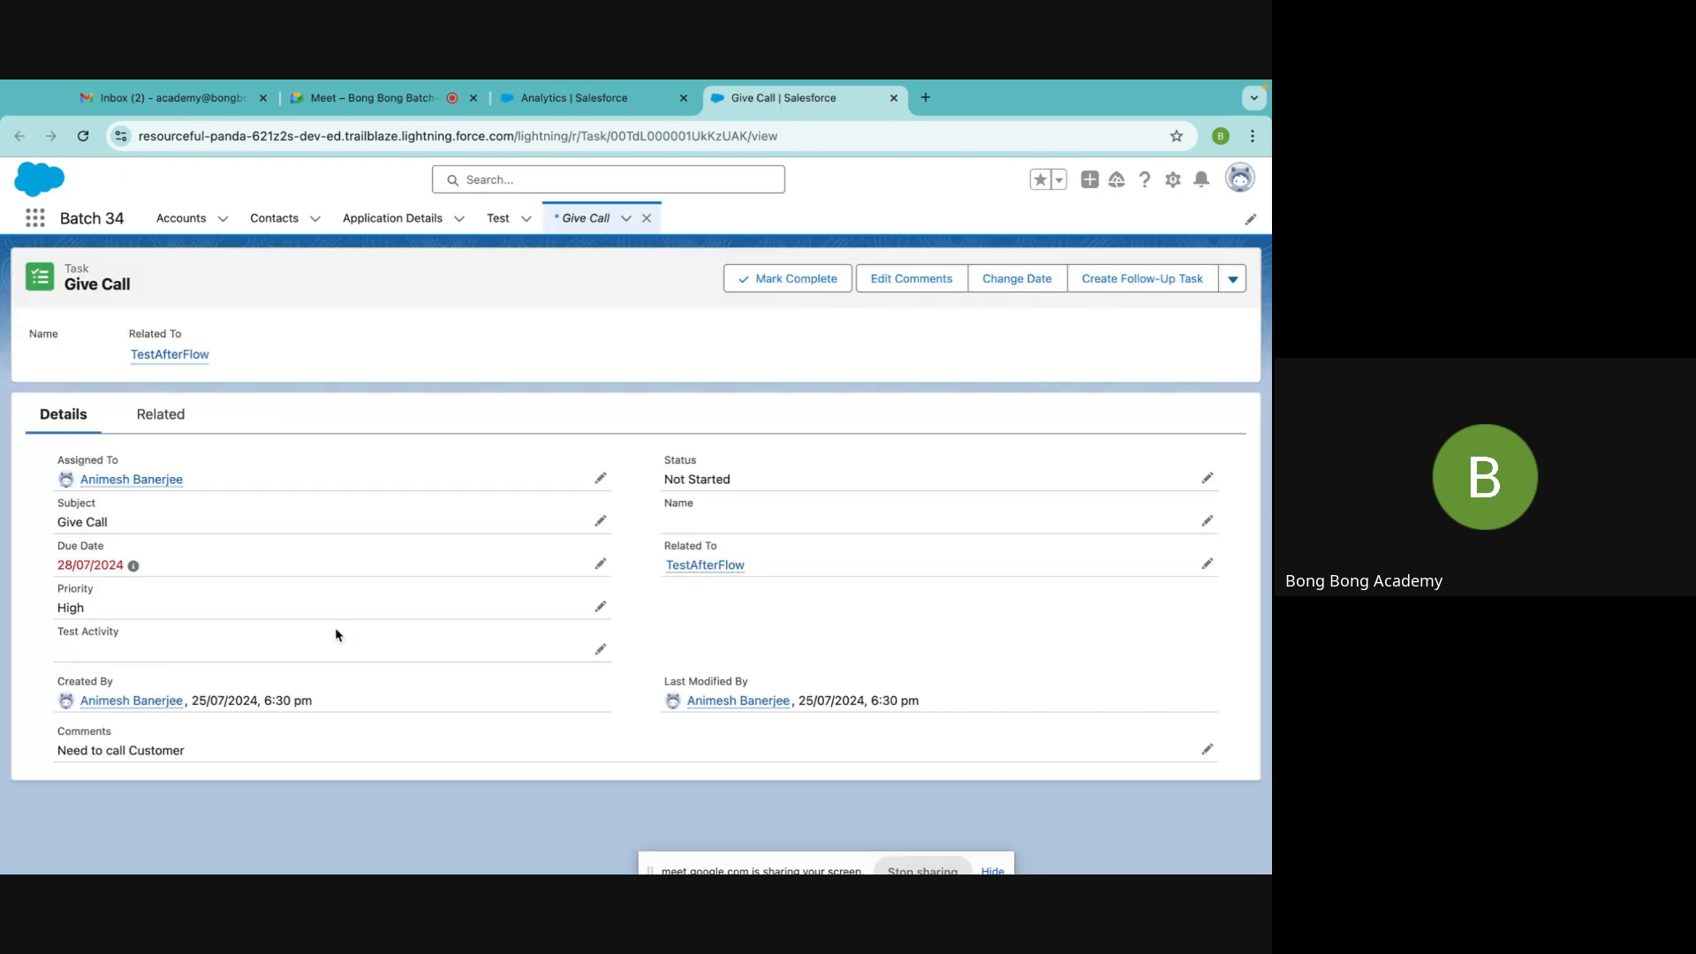
pyautogui.moveTo(697, 574)
pyautogui.click(581, 98)
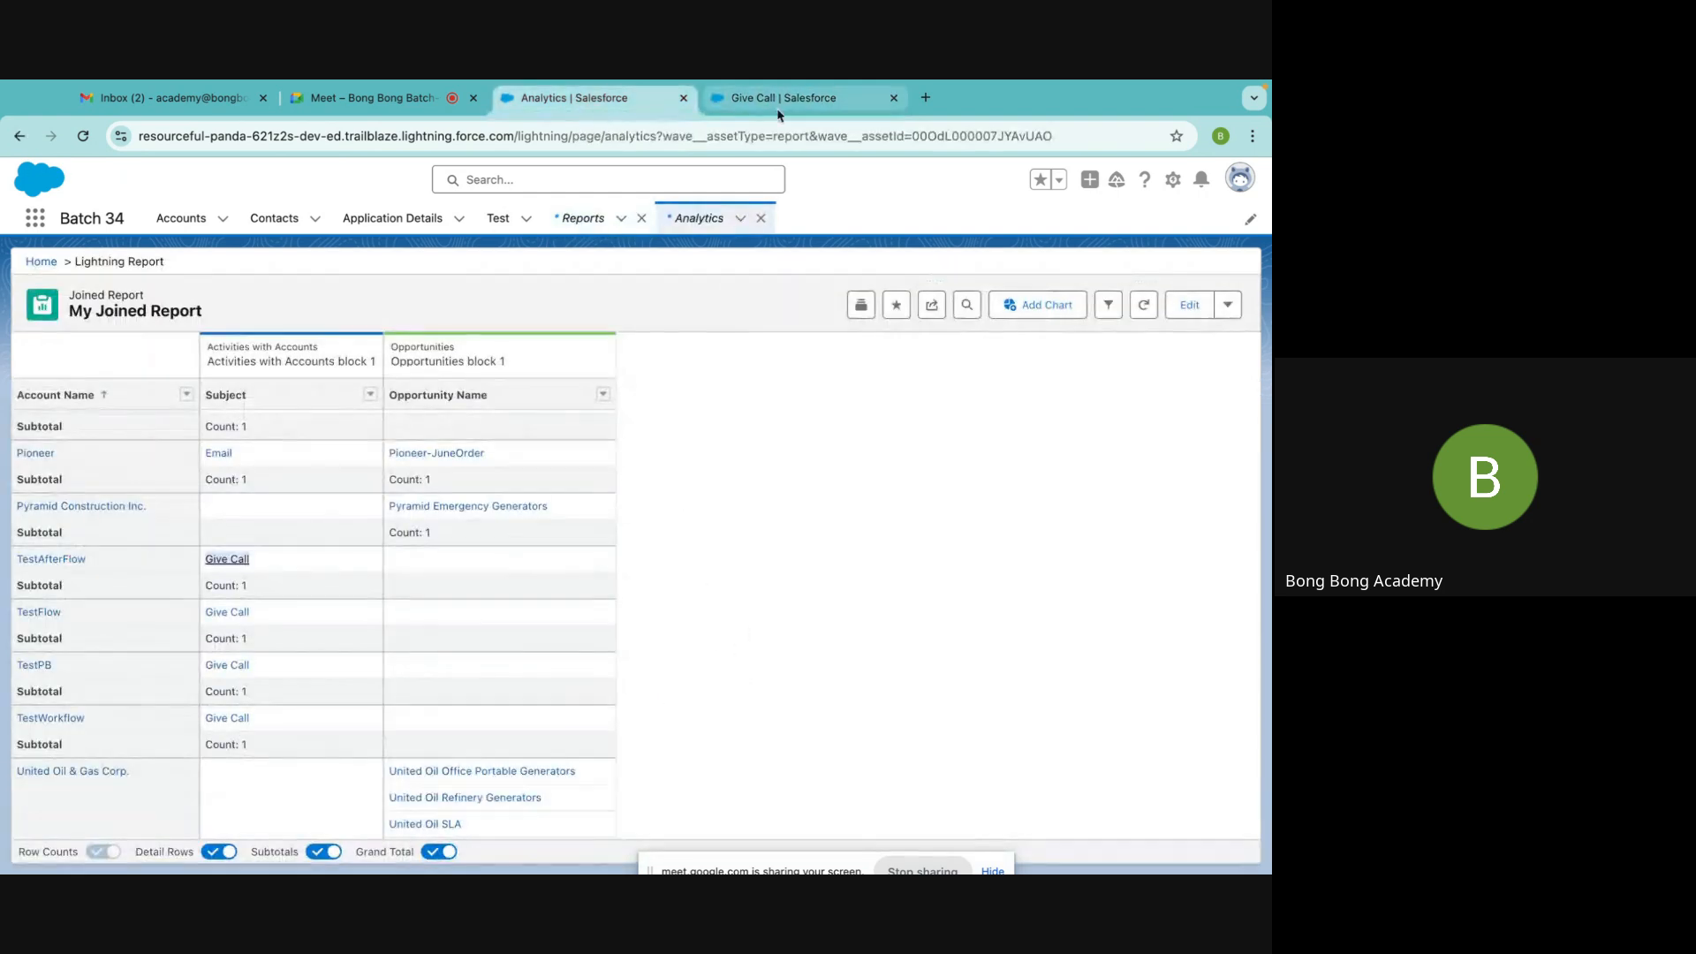
# Open the Demo opportunity of Burlington Textiles from the report and check its activities, details and available actions
pyautogui.scroll(5, 437, 609)
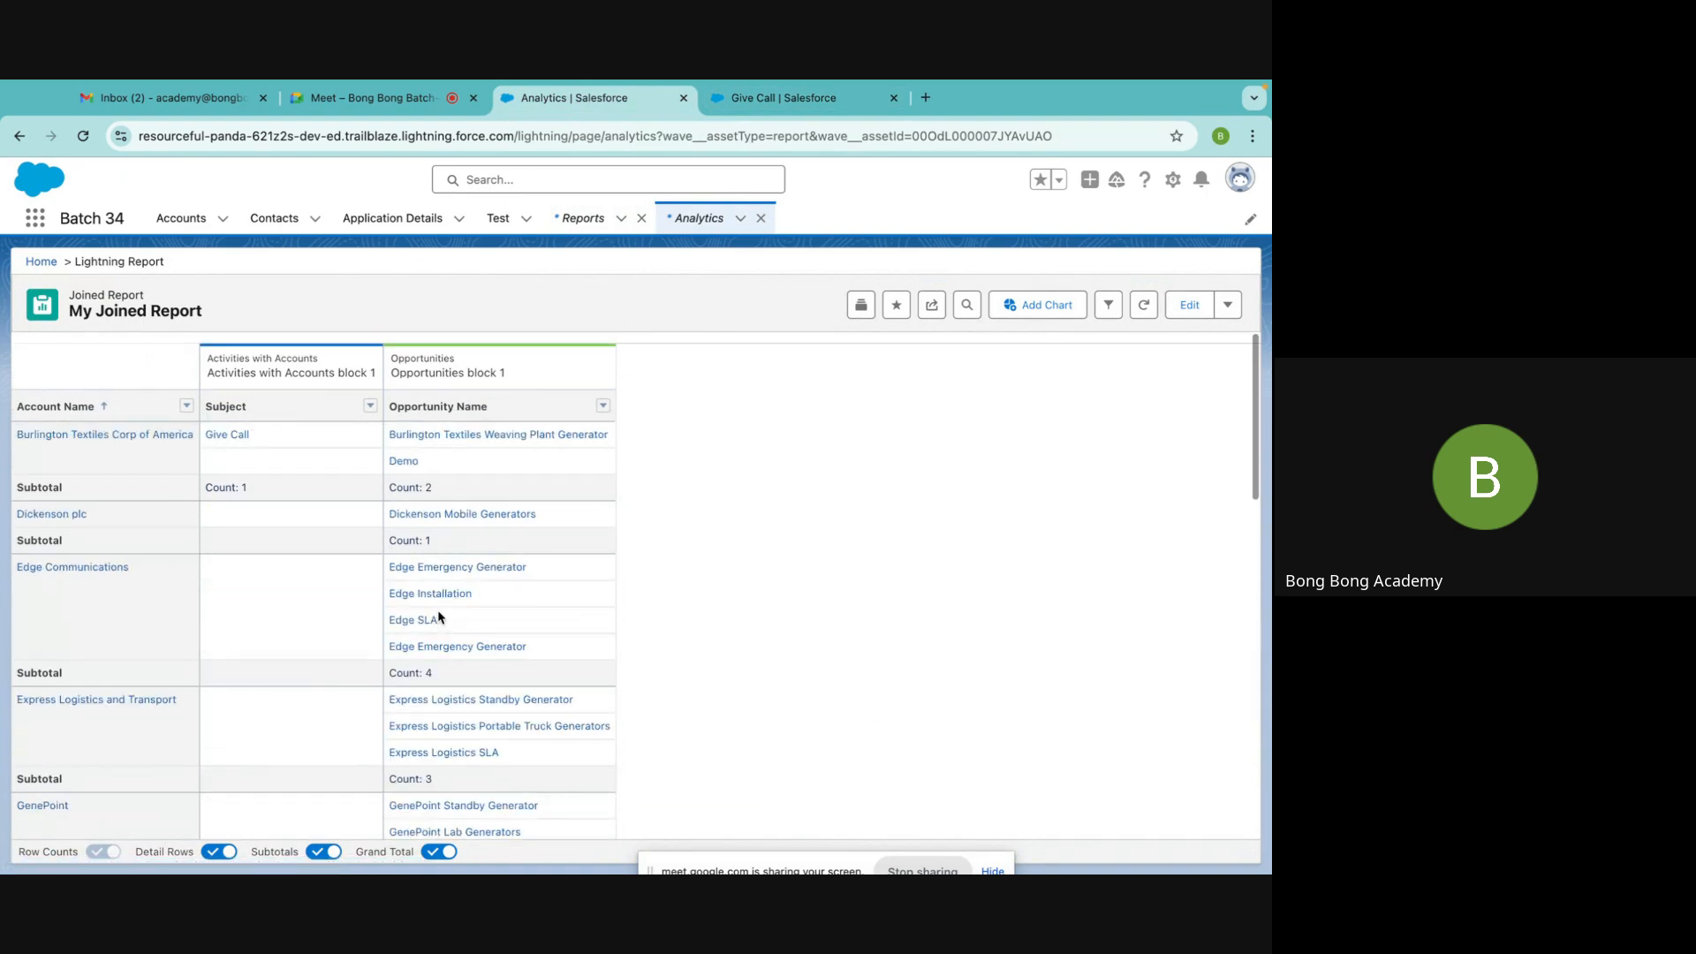
pyautogui.click(403, 463)
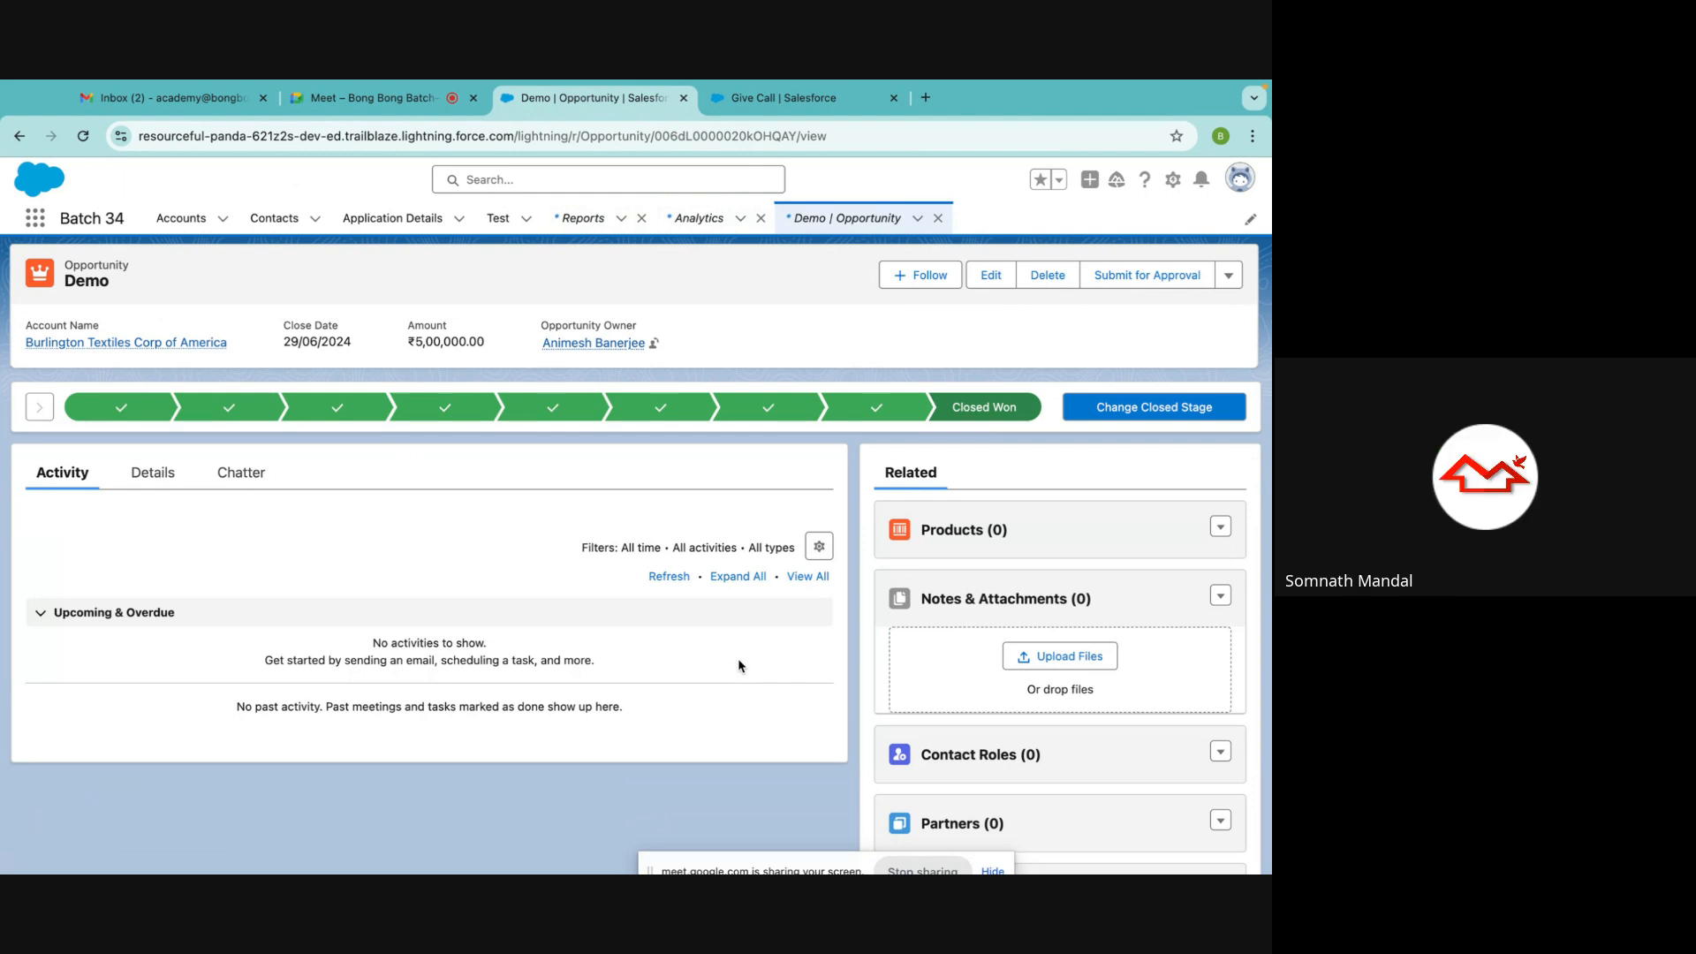
pyautogui.click(142, 481)
pyautogui.click(59, 475)
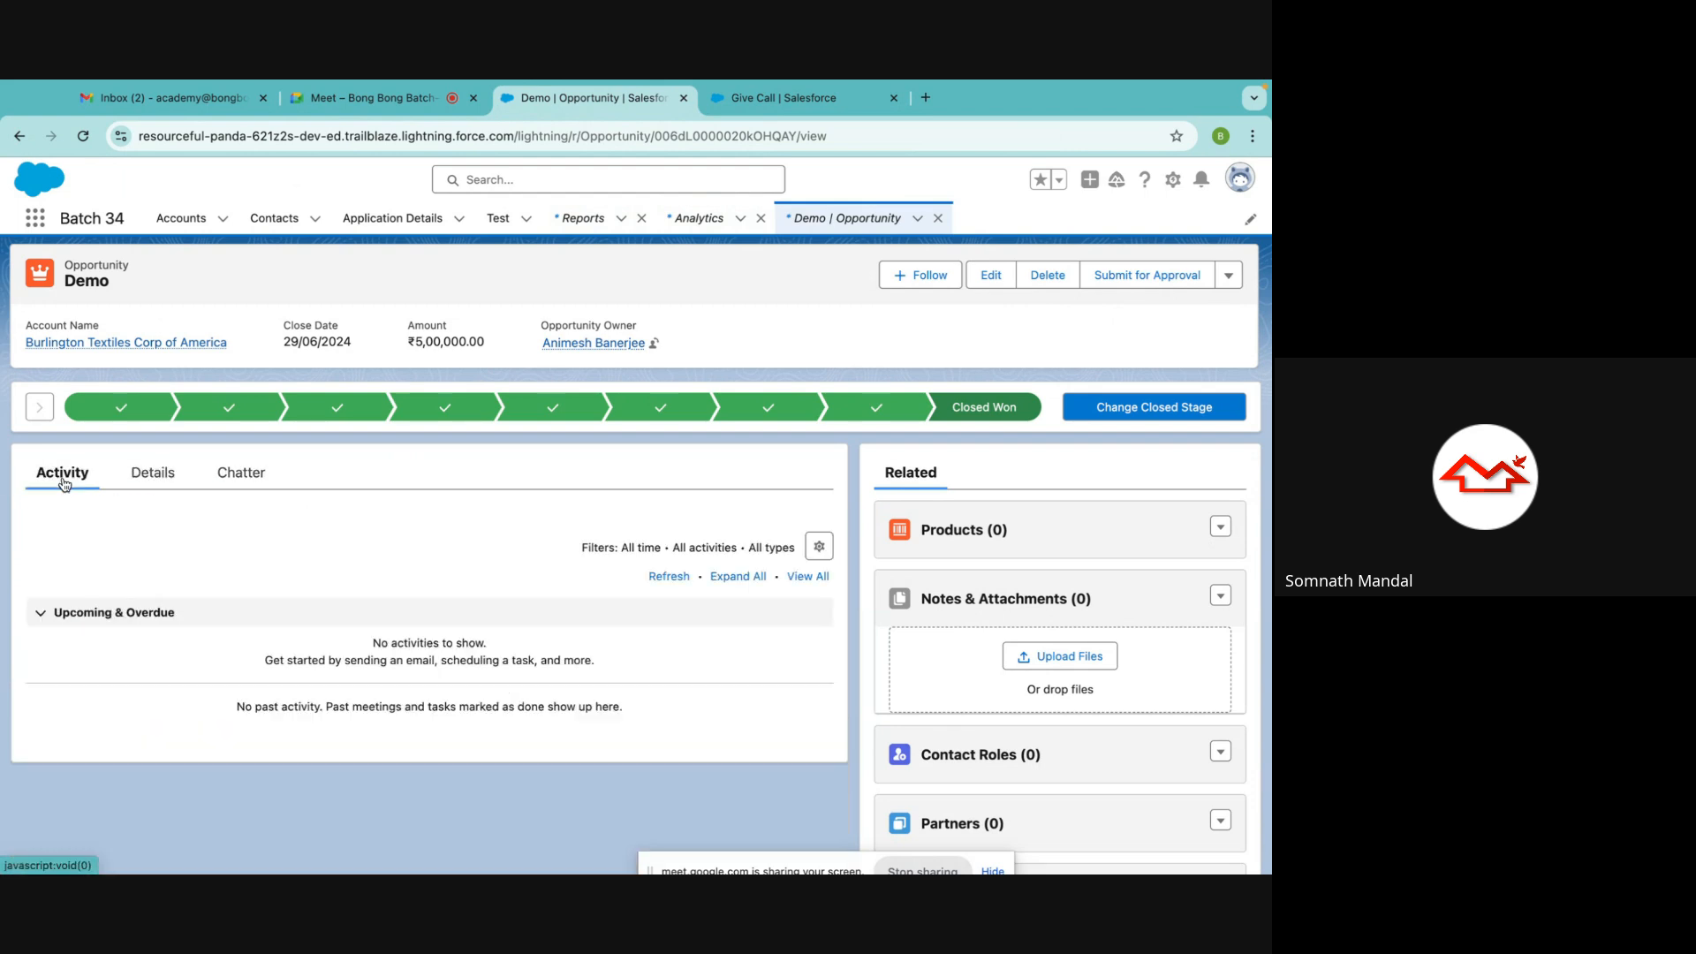
pyautogui.click(1228, 275)
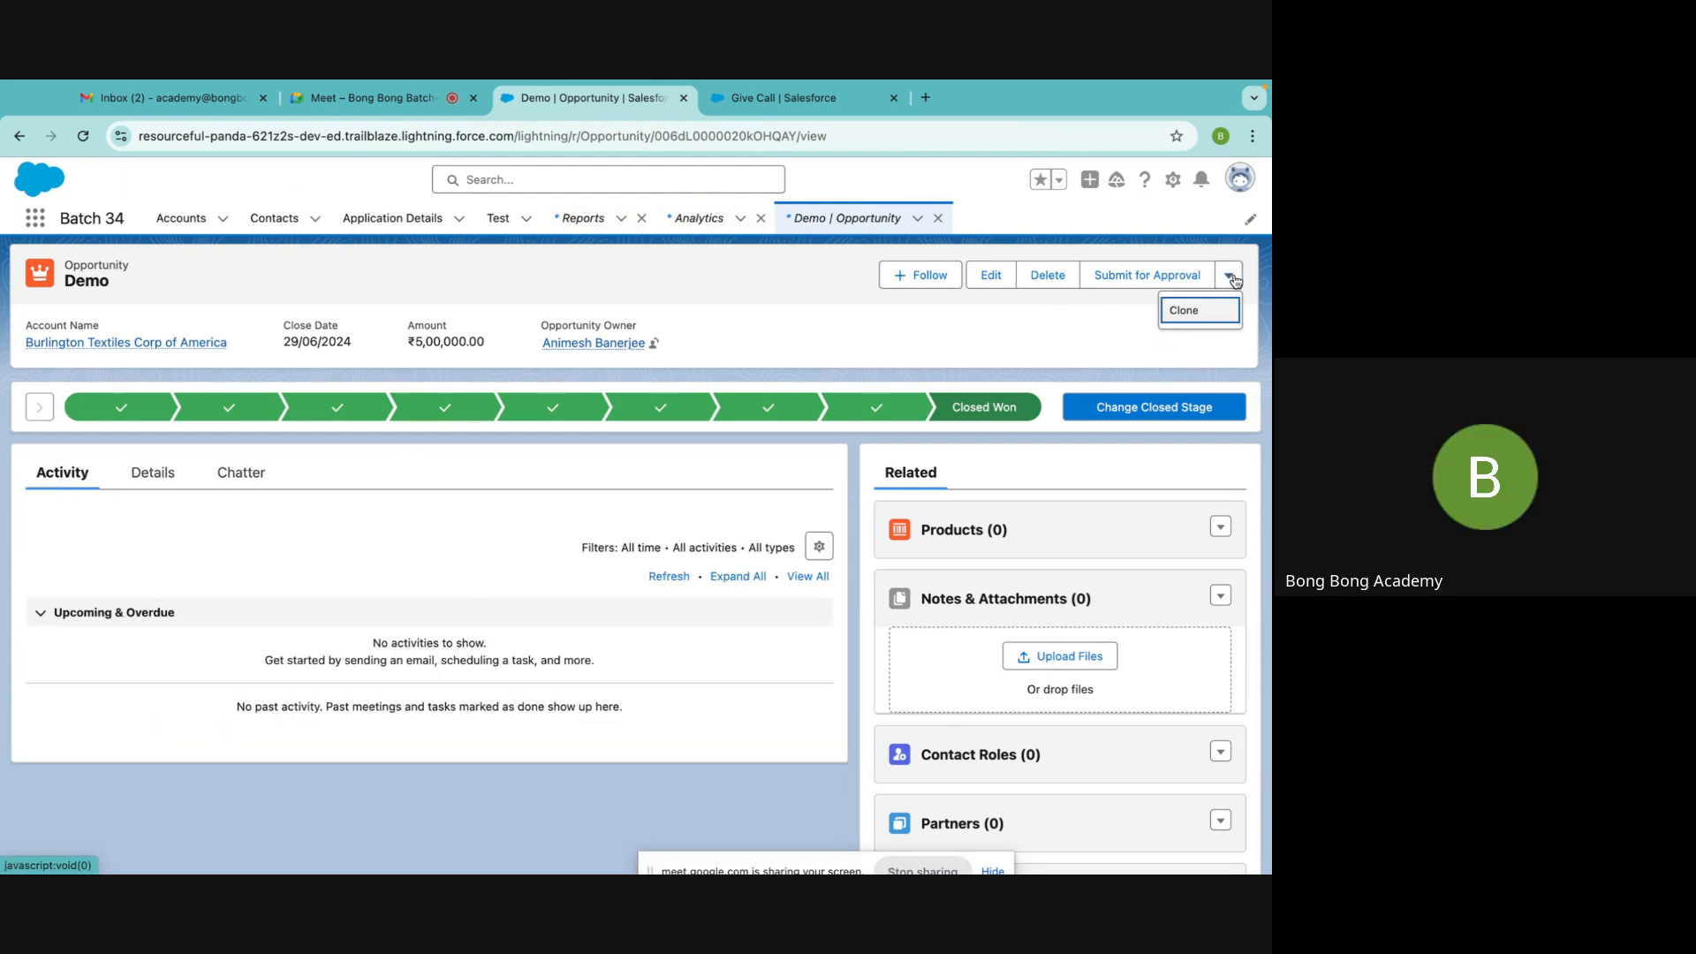
pyautogui.click(933, 328)
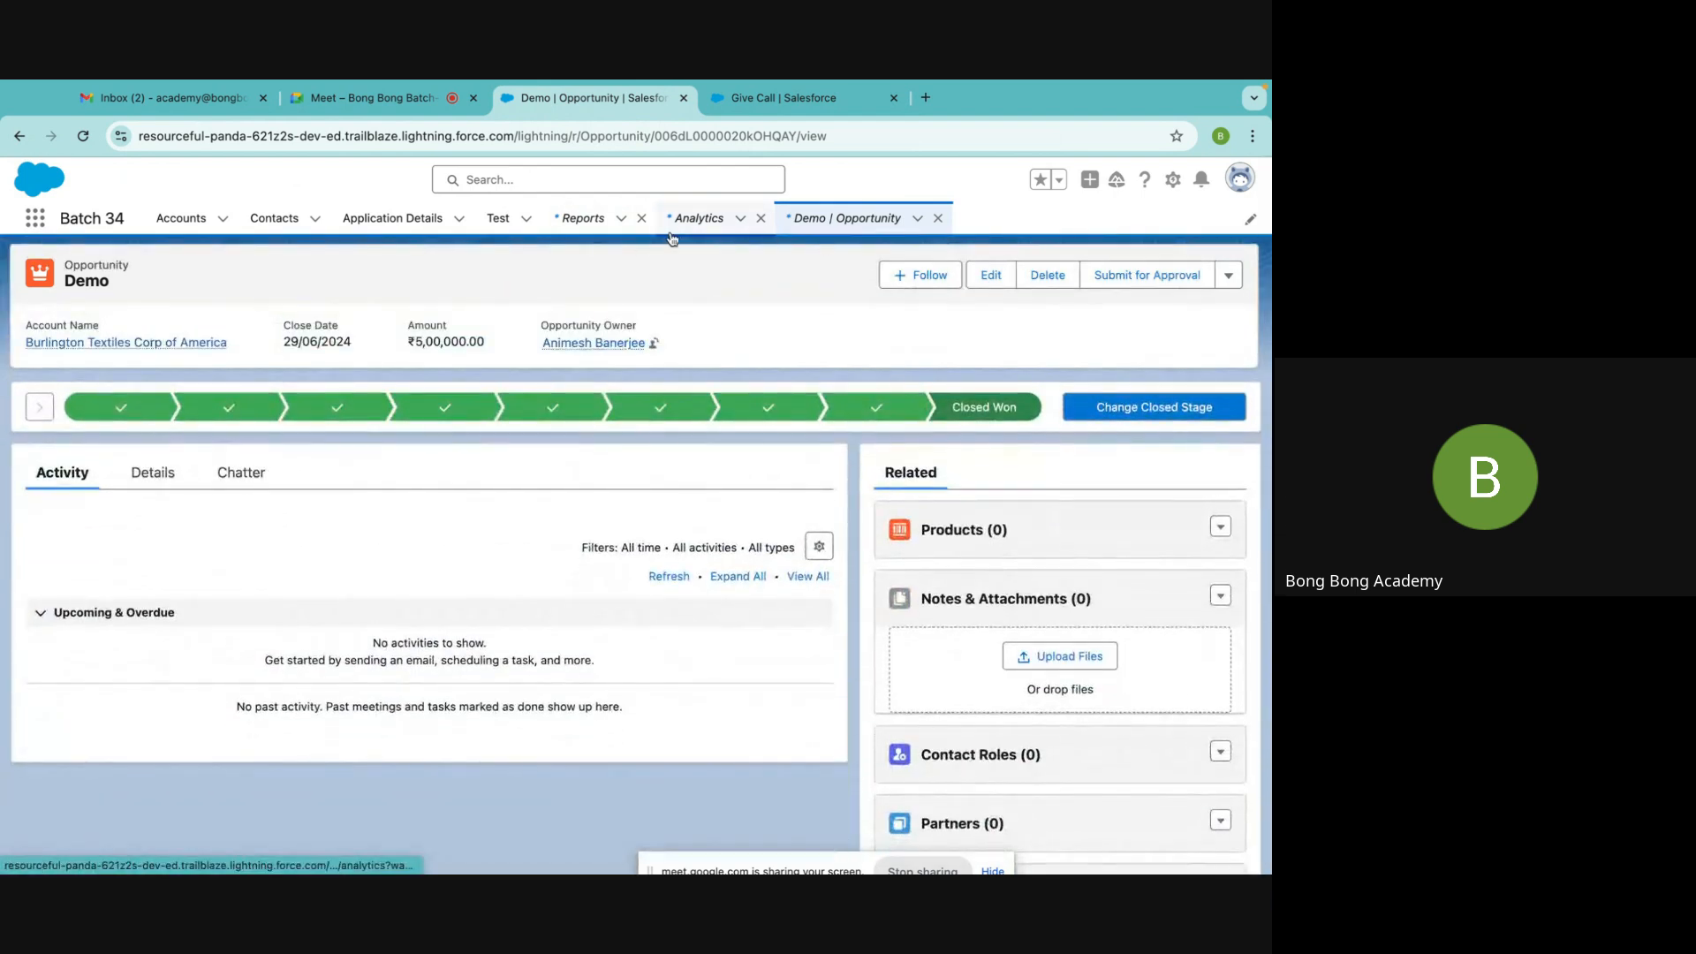
# Find the Opportunities object in the App Launcher and show its All Opportunities list view
pyautogui.click(35, 219)
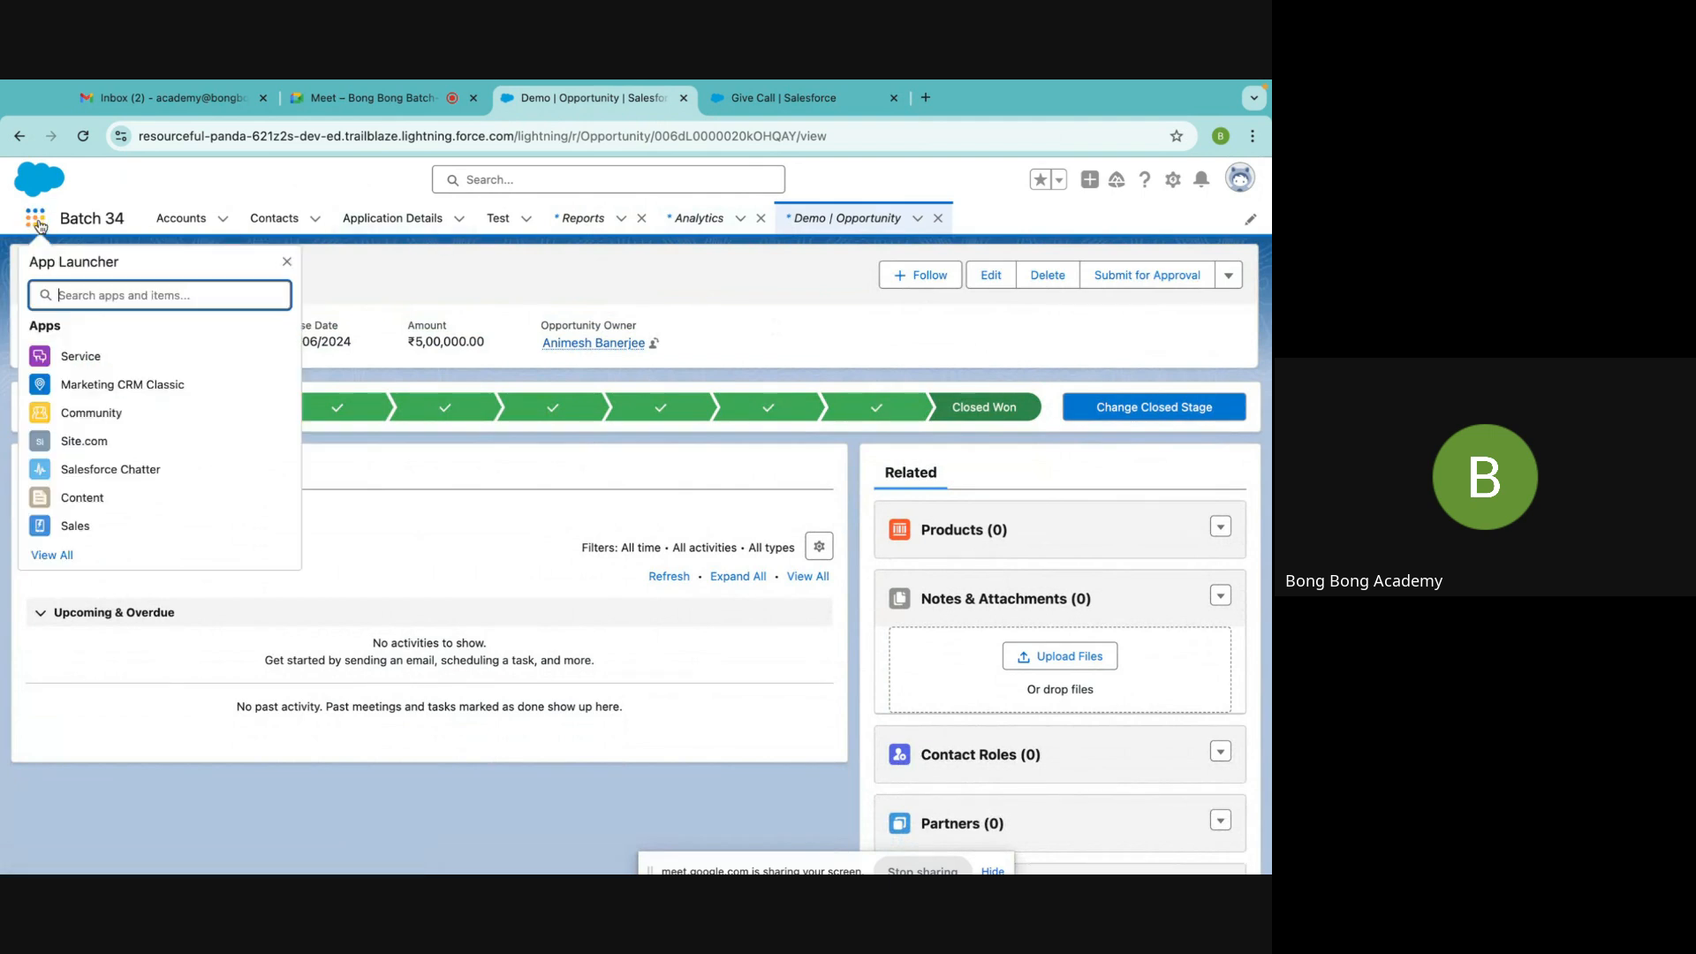
pyautogui.write('opopr')
pyautogui.press('BackSpace')
pyautogui.press('BackSpace')
pyautogui.press('BackSpace')
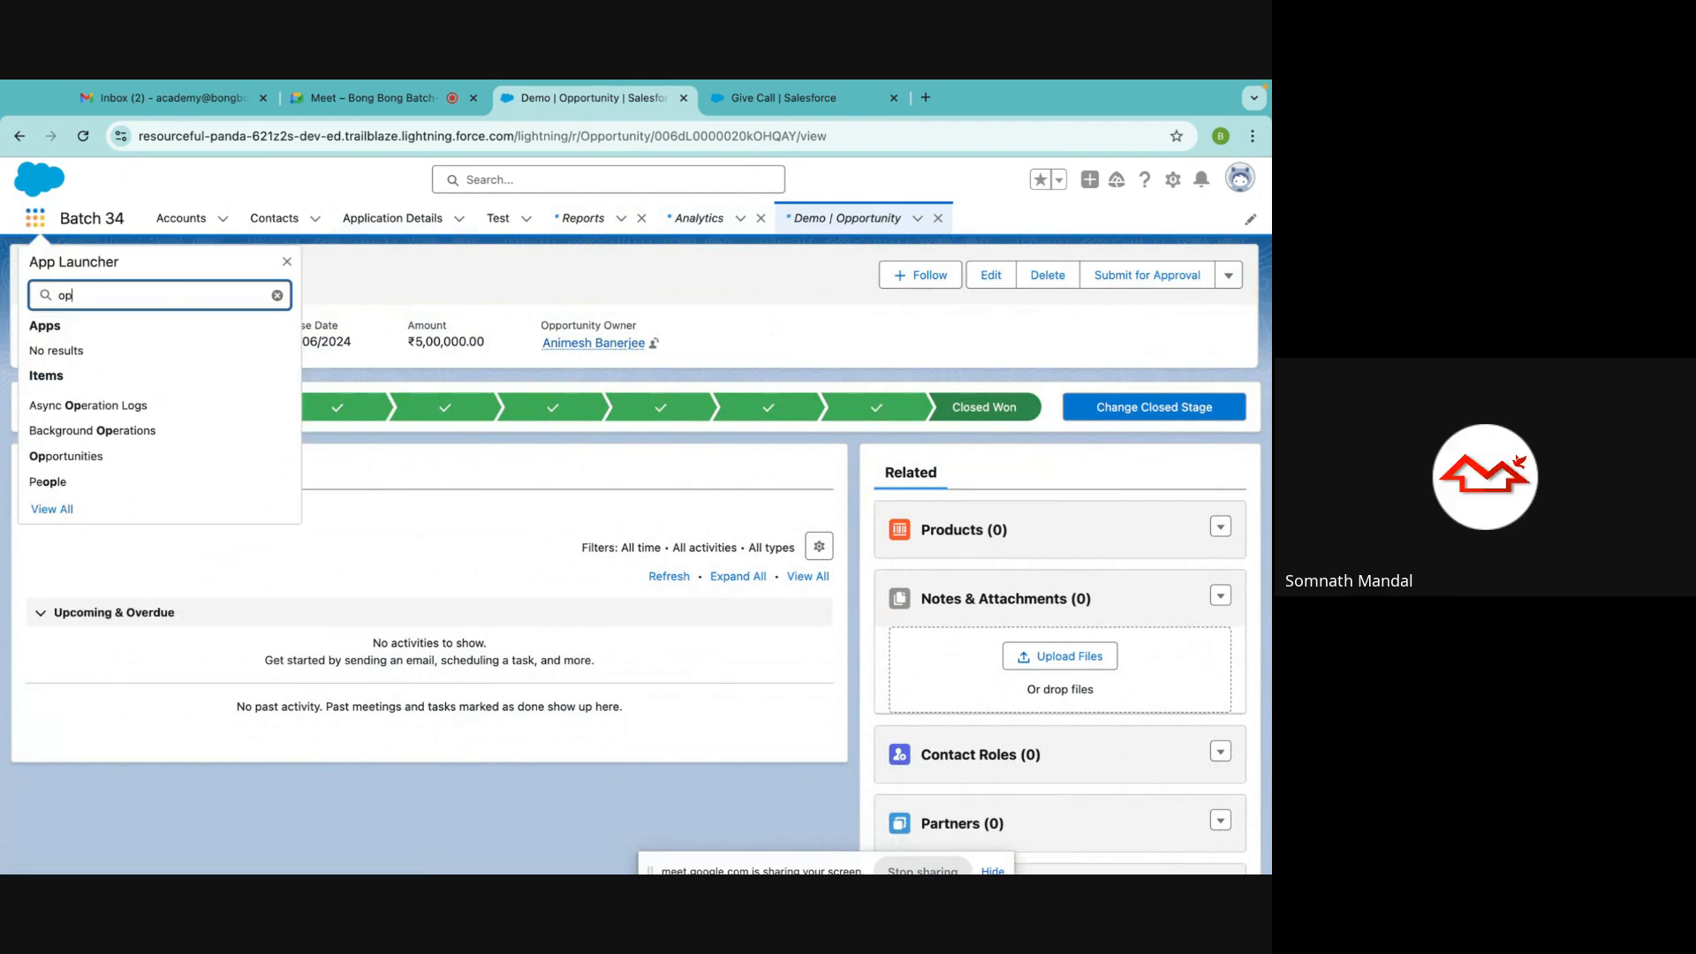
pyautogui.click(59, 456)
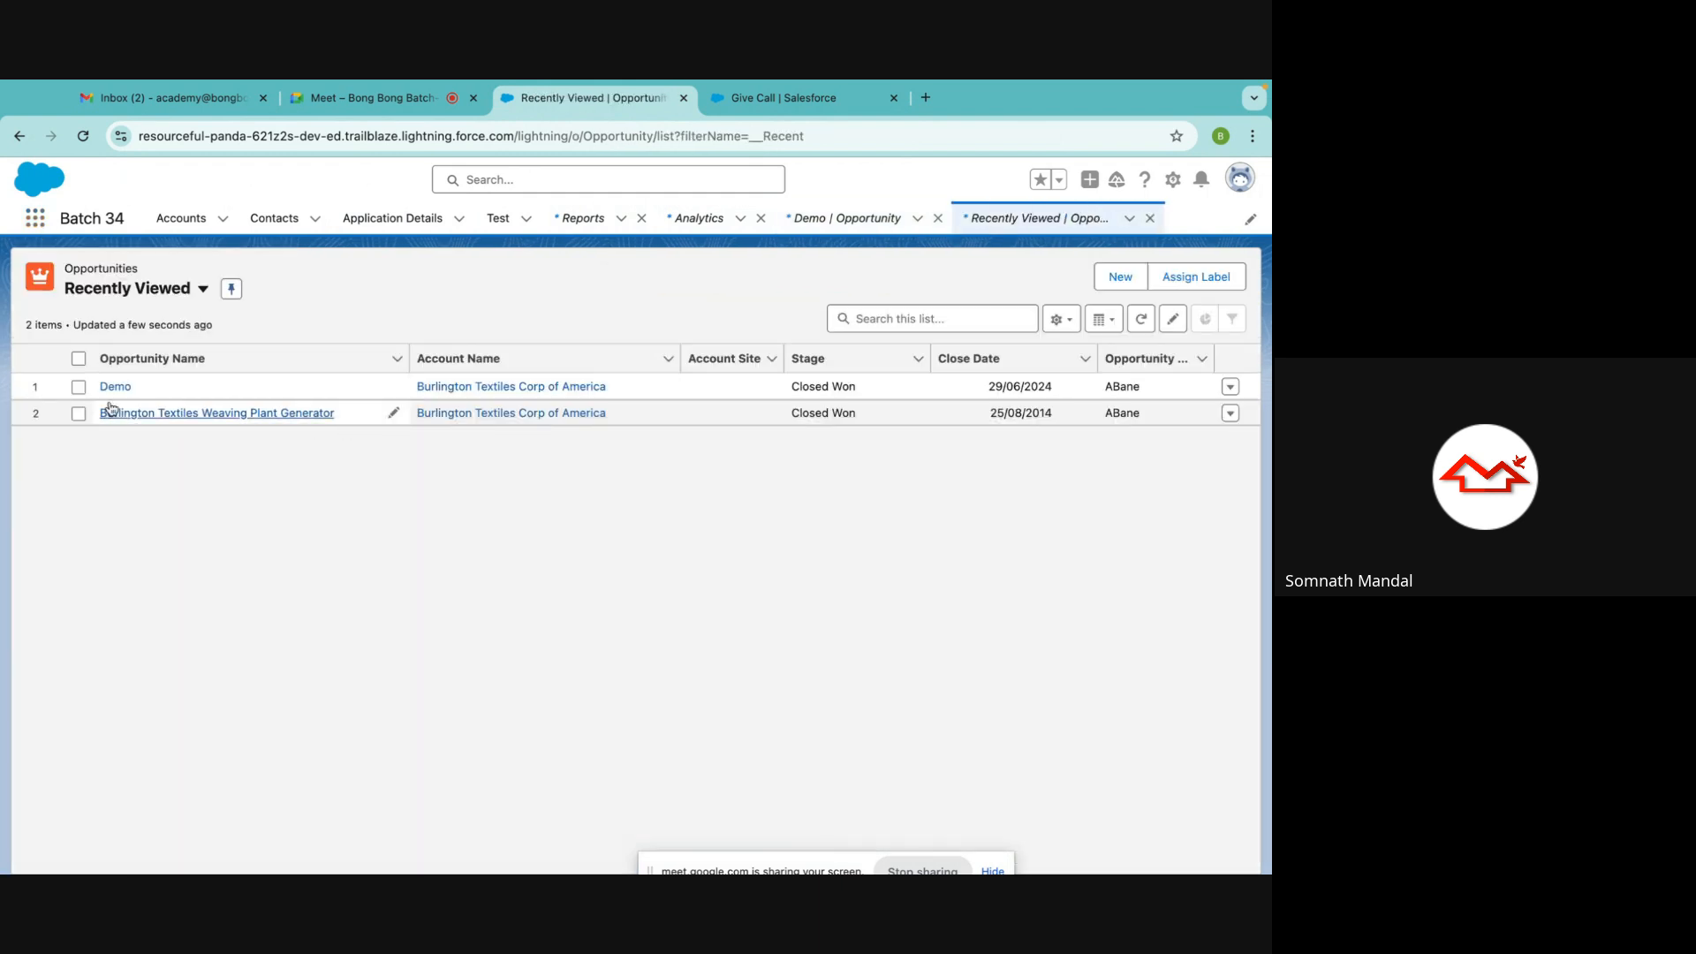
pyautogui.click(187, 289)
pyautogui.click(146, 398)
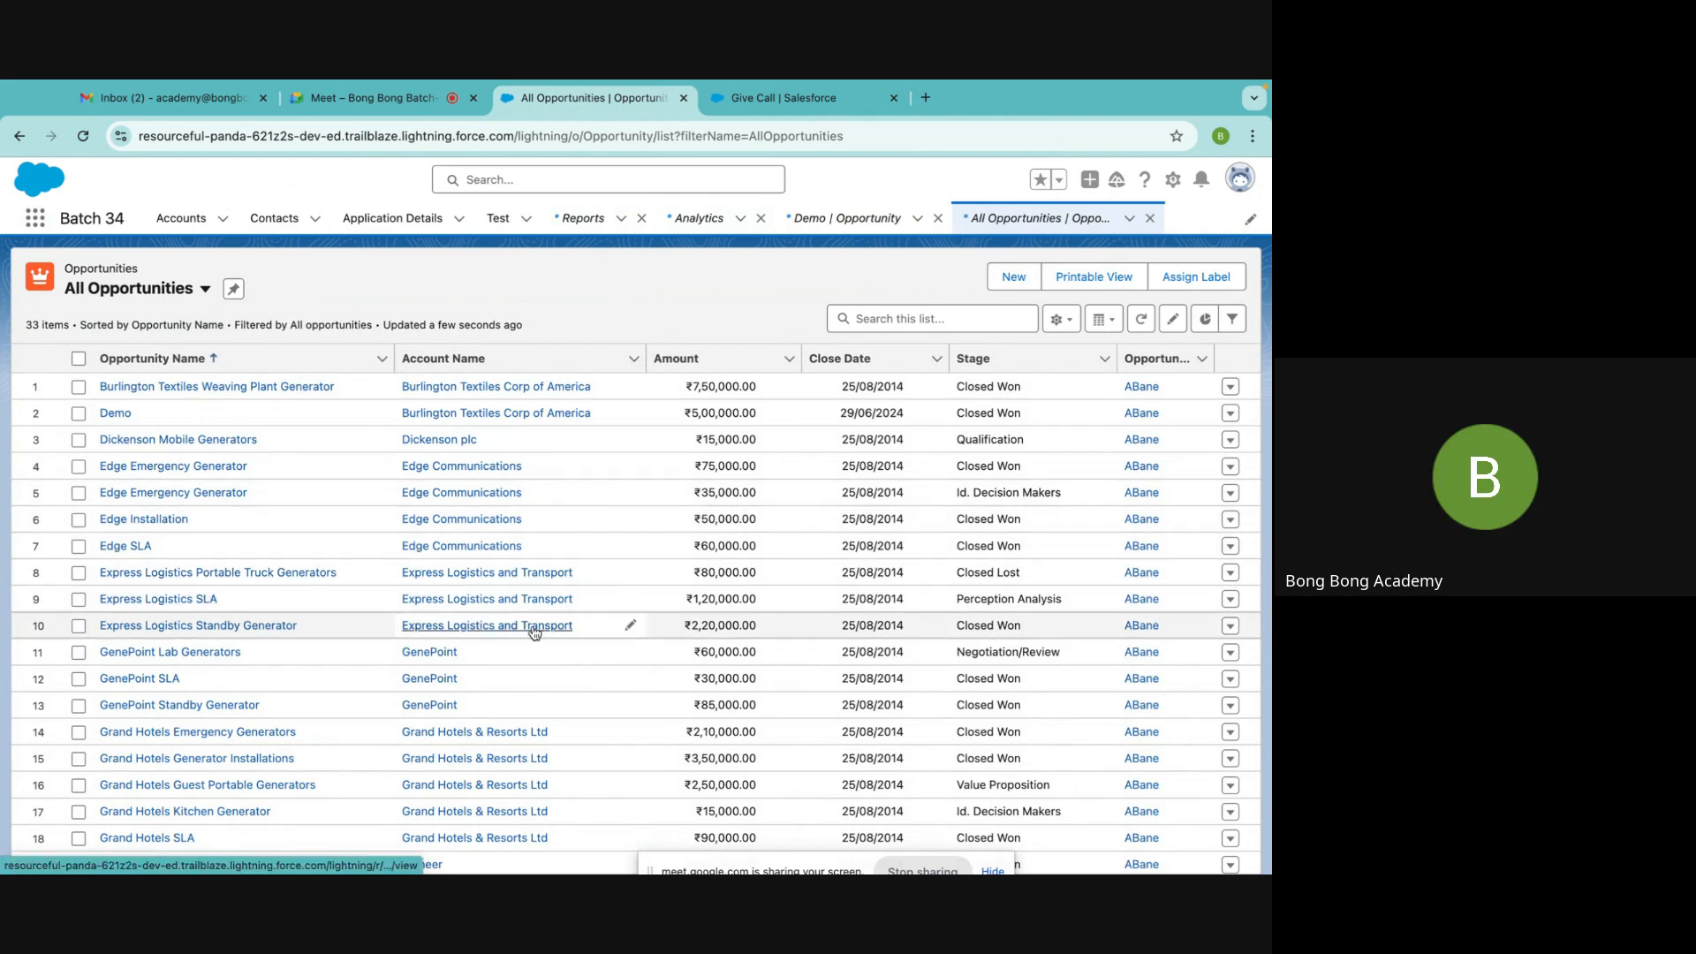
# Open the Express Logistics Portable Truck Generators opportunity and check its details, Chatter feed and activities
pyautogui.click(265, 572)
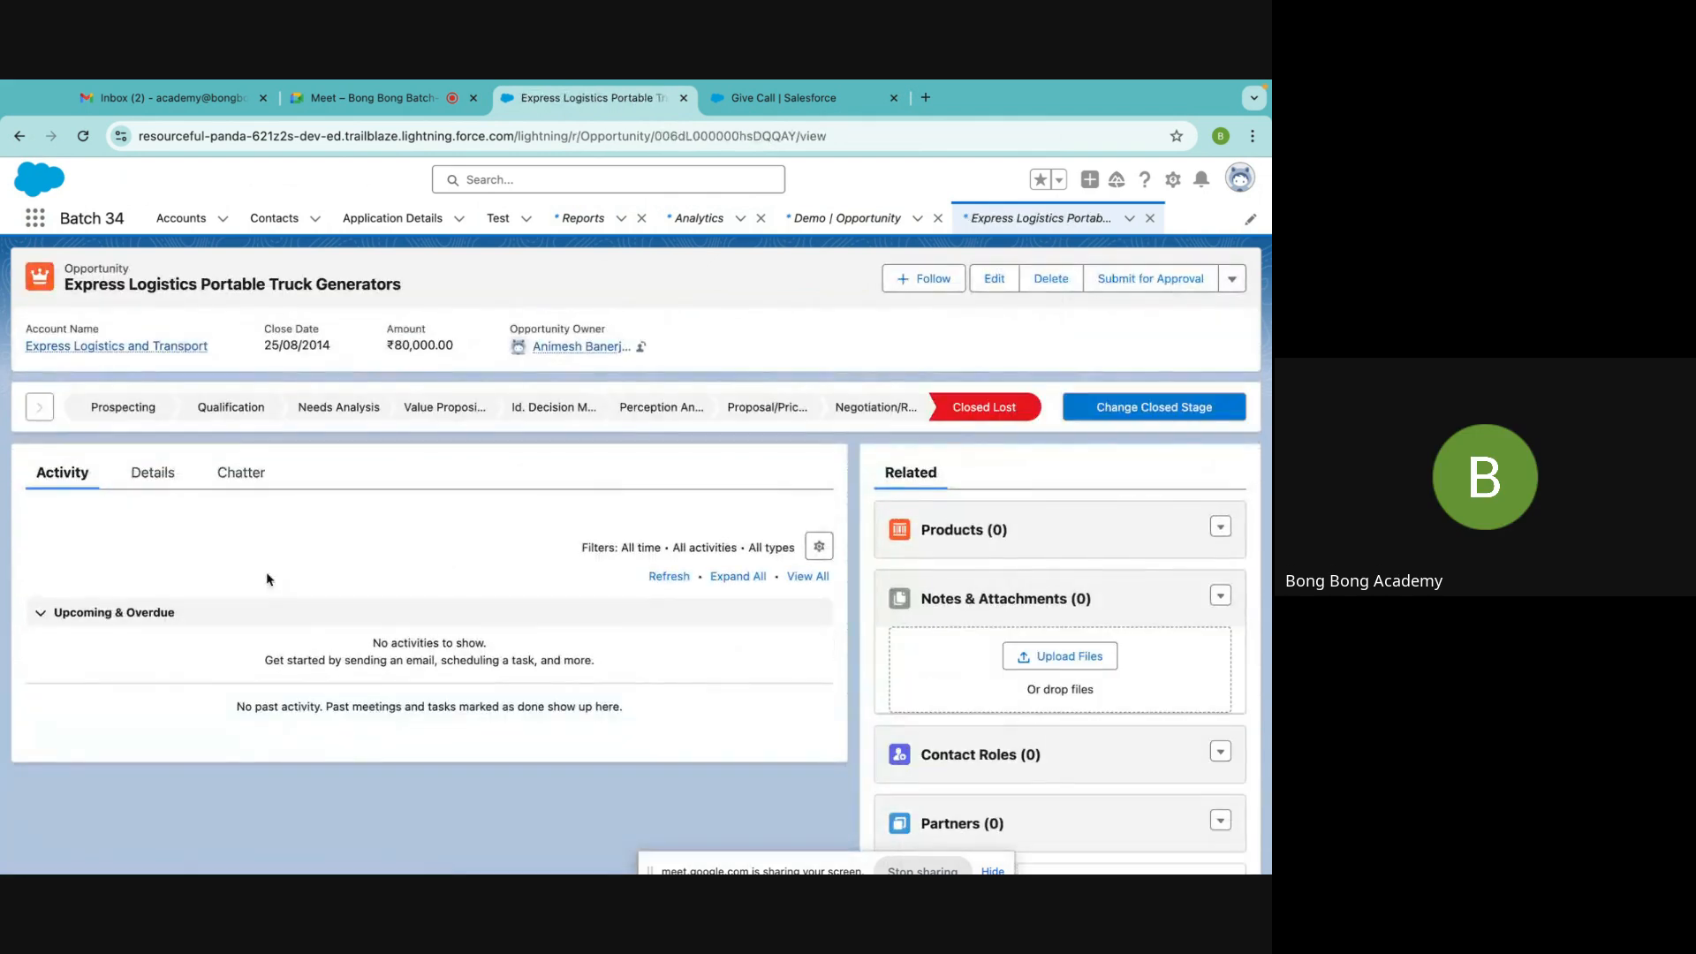
pyautogui.click(147, 472)
pyautogui.click(234, 481)
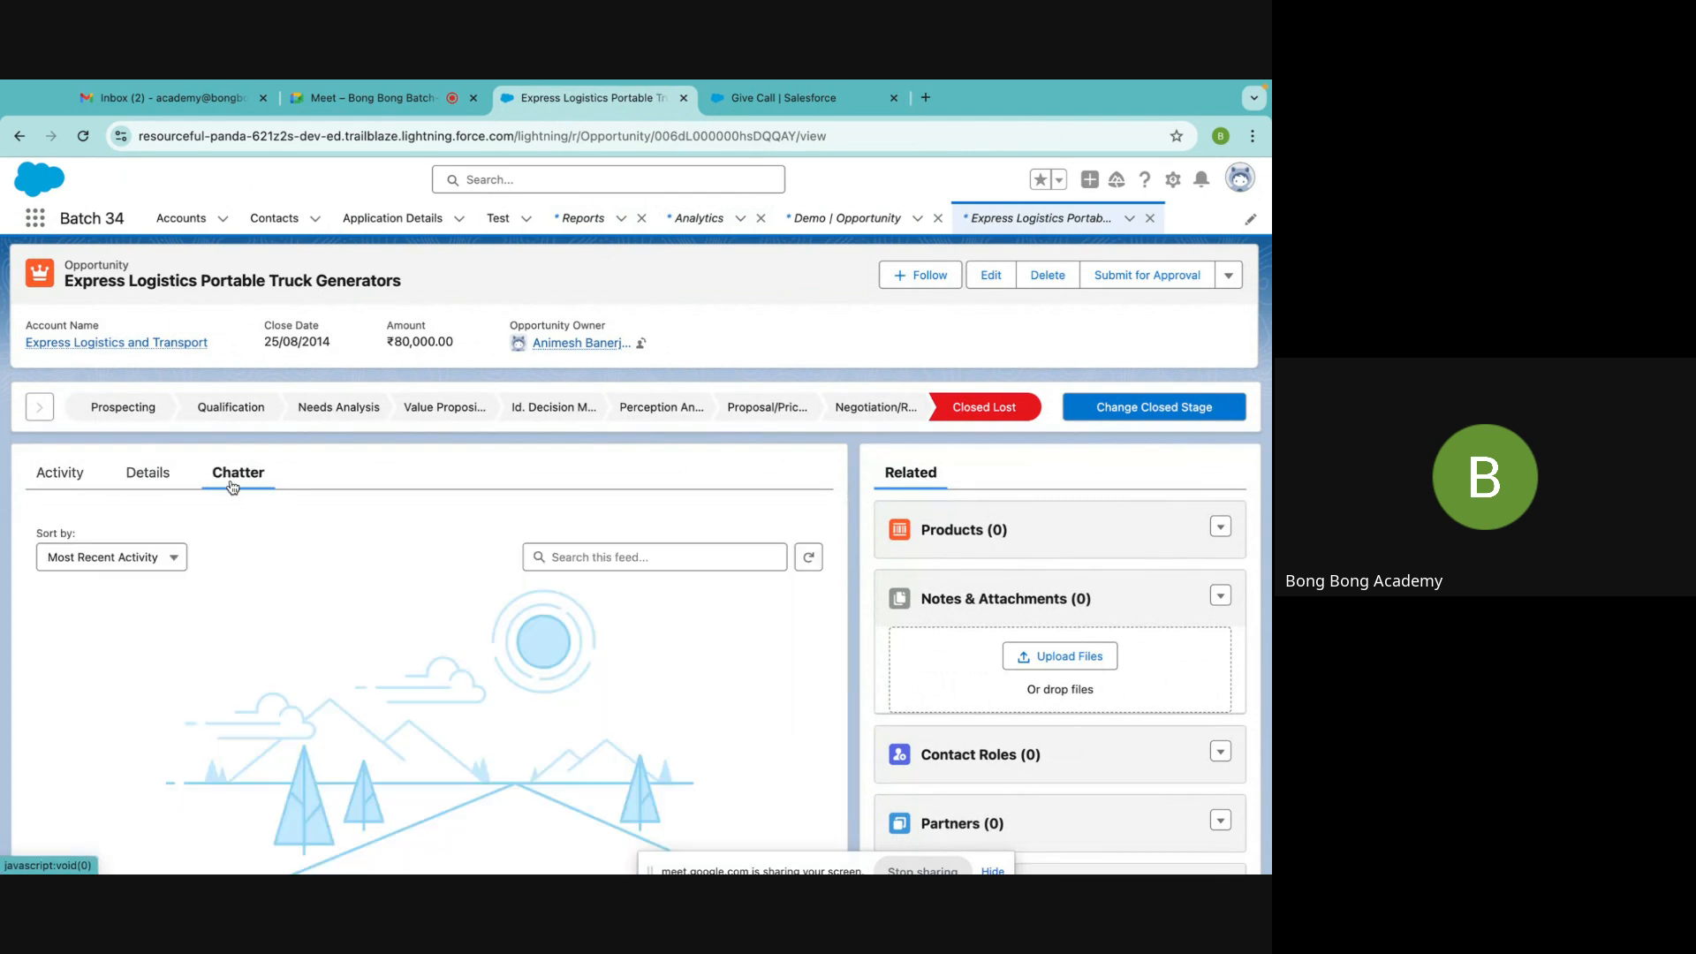
pyautogui.click(44, 478)
pyautogui.click(805, 94)
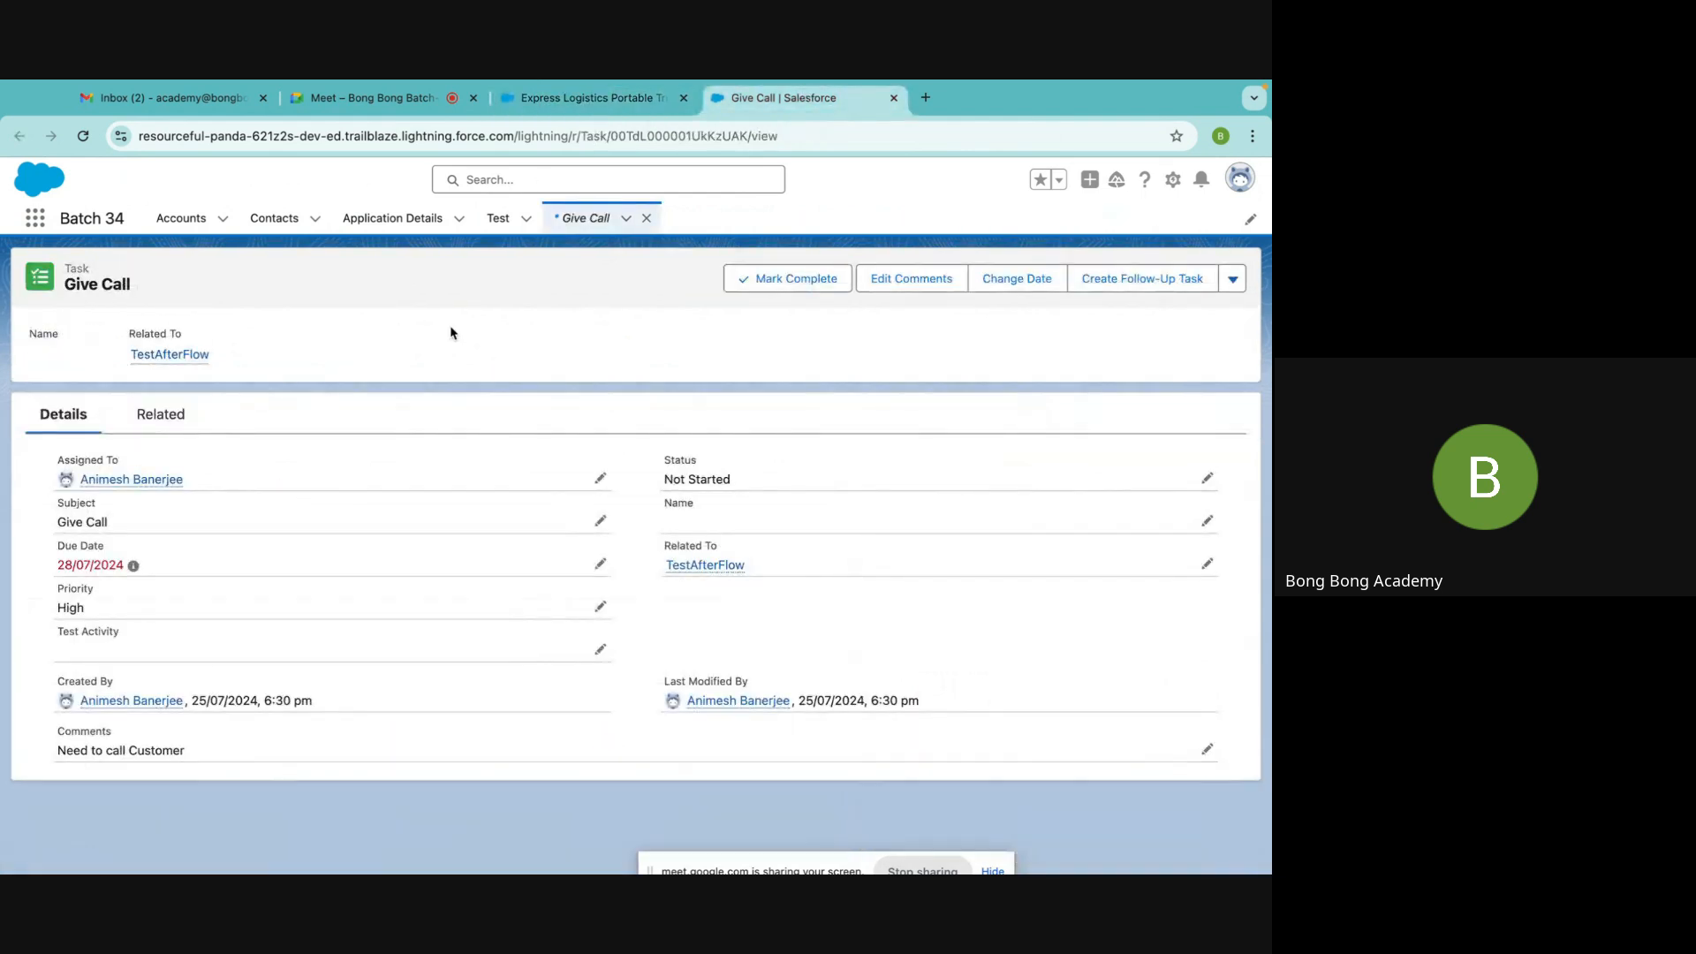
pyautogui.click(375, 102)
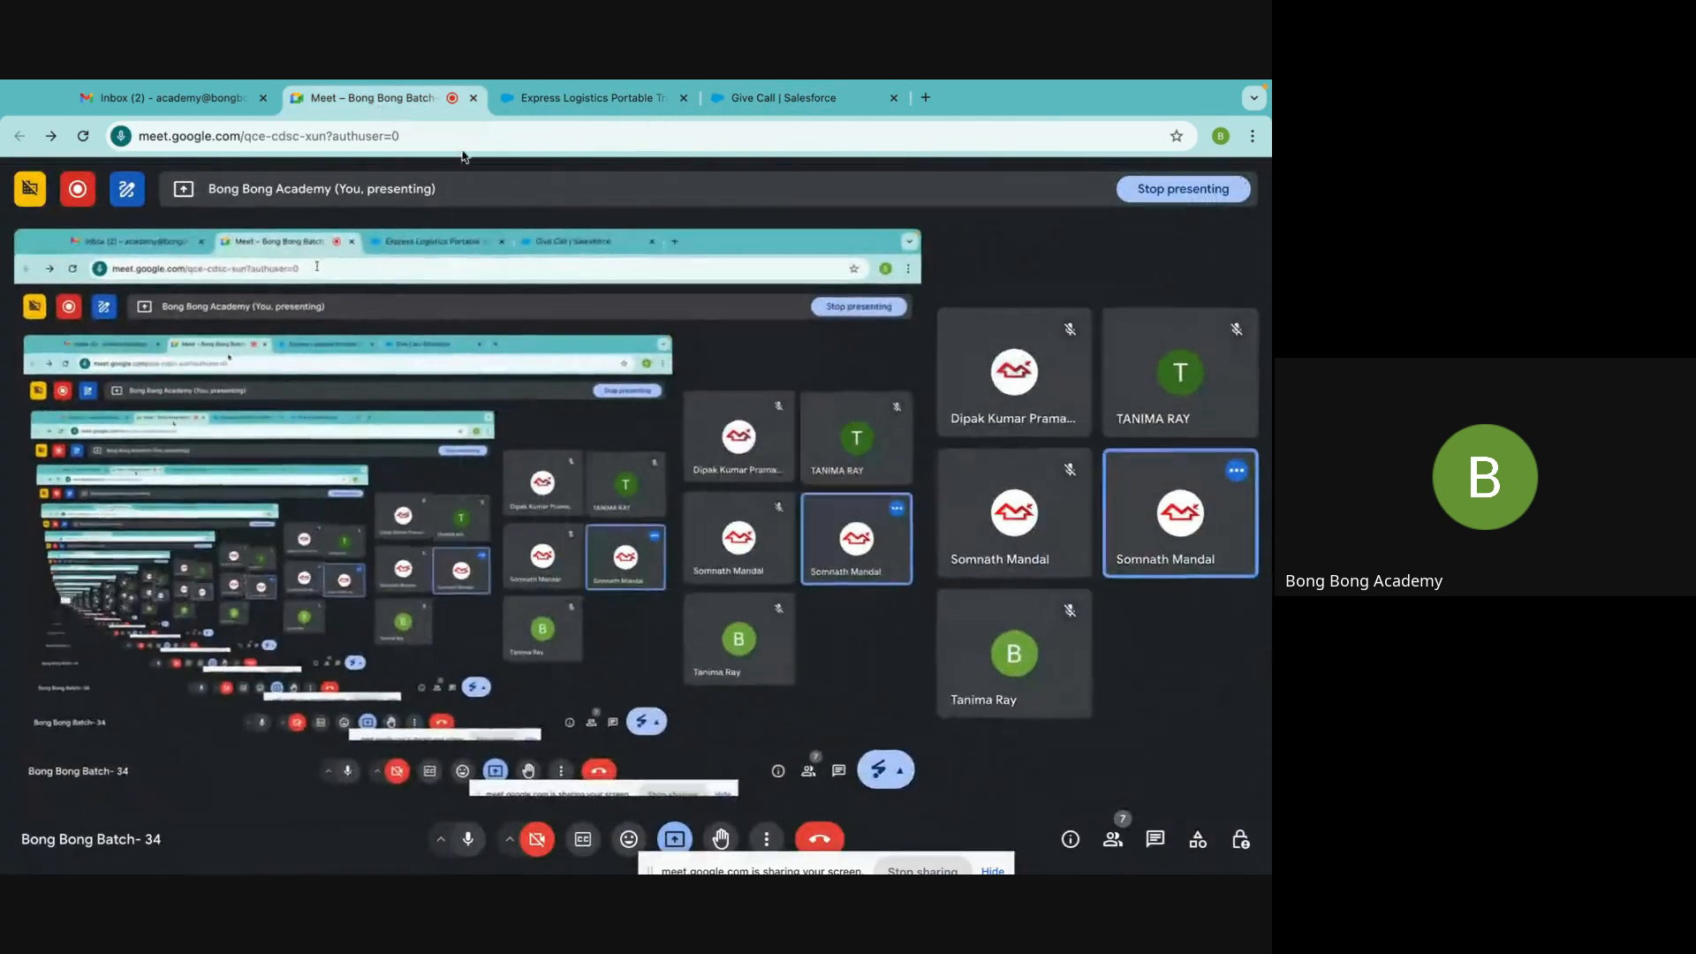
pyautogui.click(528, 122)
pyautogui.click(783, 119)
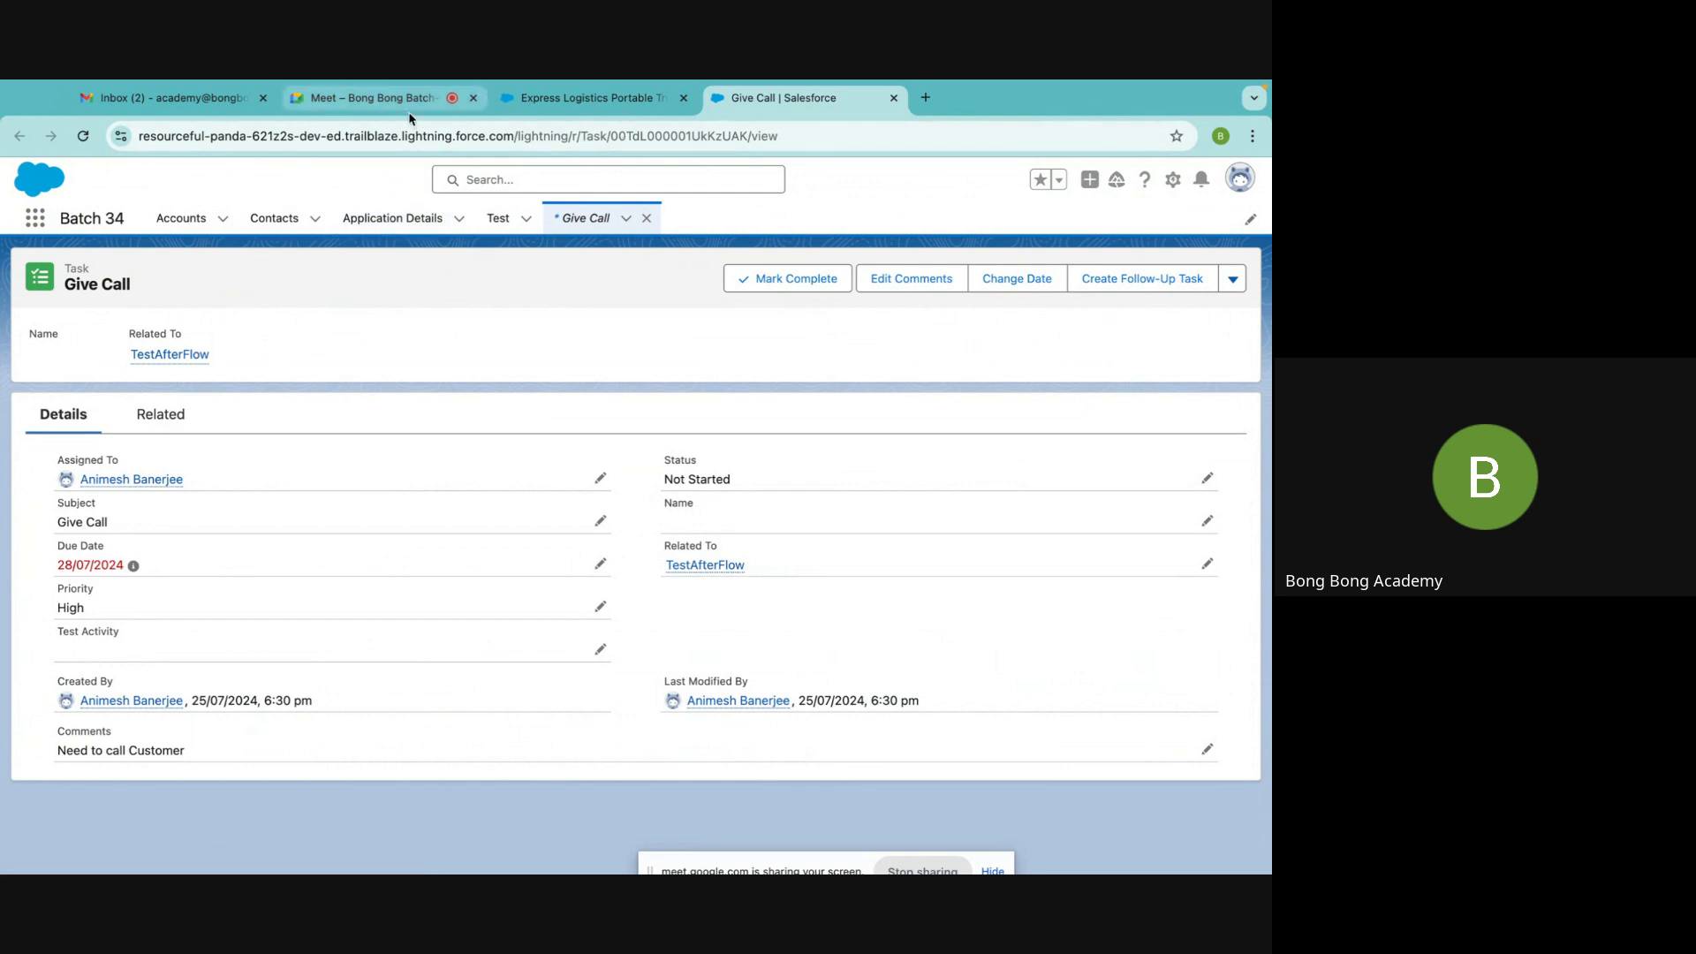
pyautogui.click(611, 98)
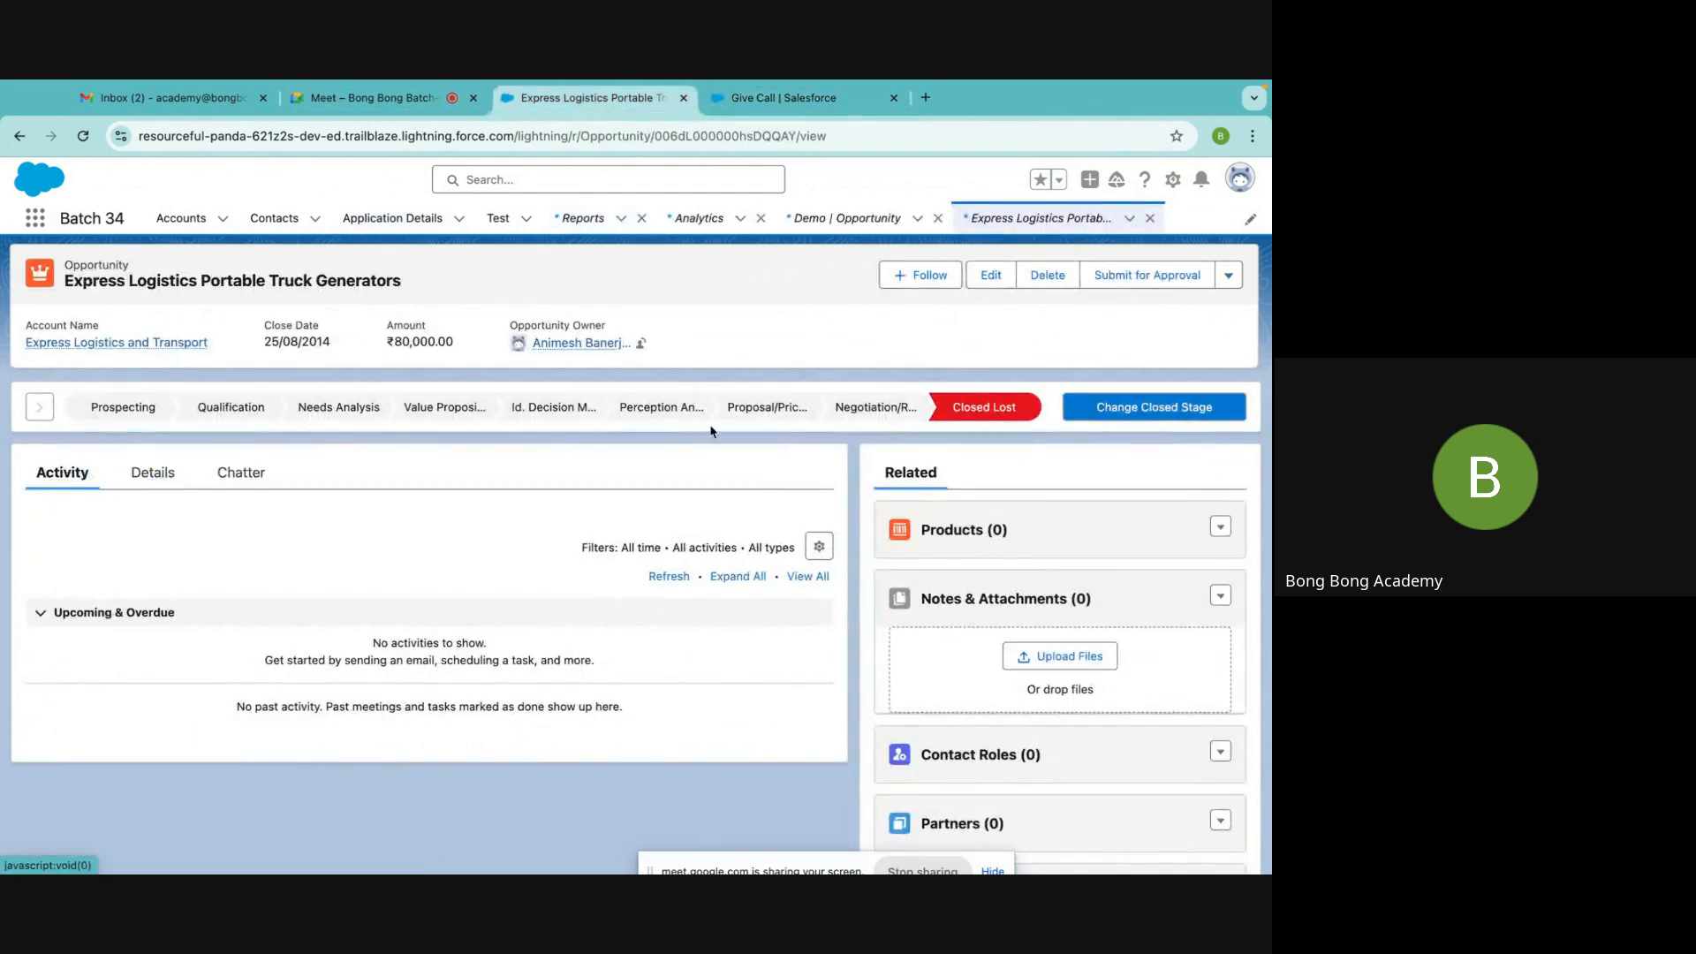
# Open My Joined Report from the recent reports and compare its Opportunities and Cases blocks
pyautogui.click(580, 218)
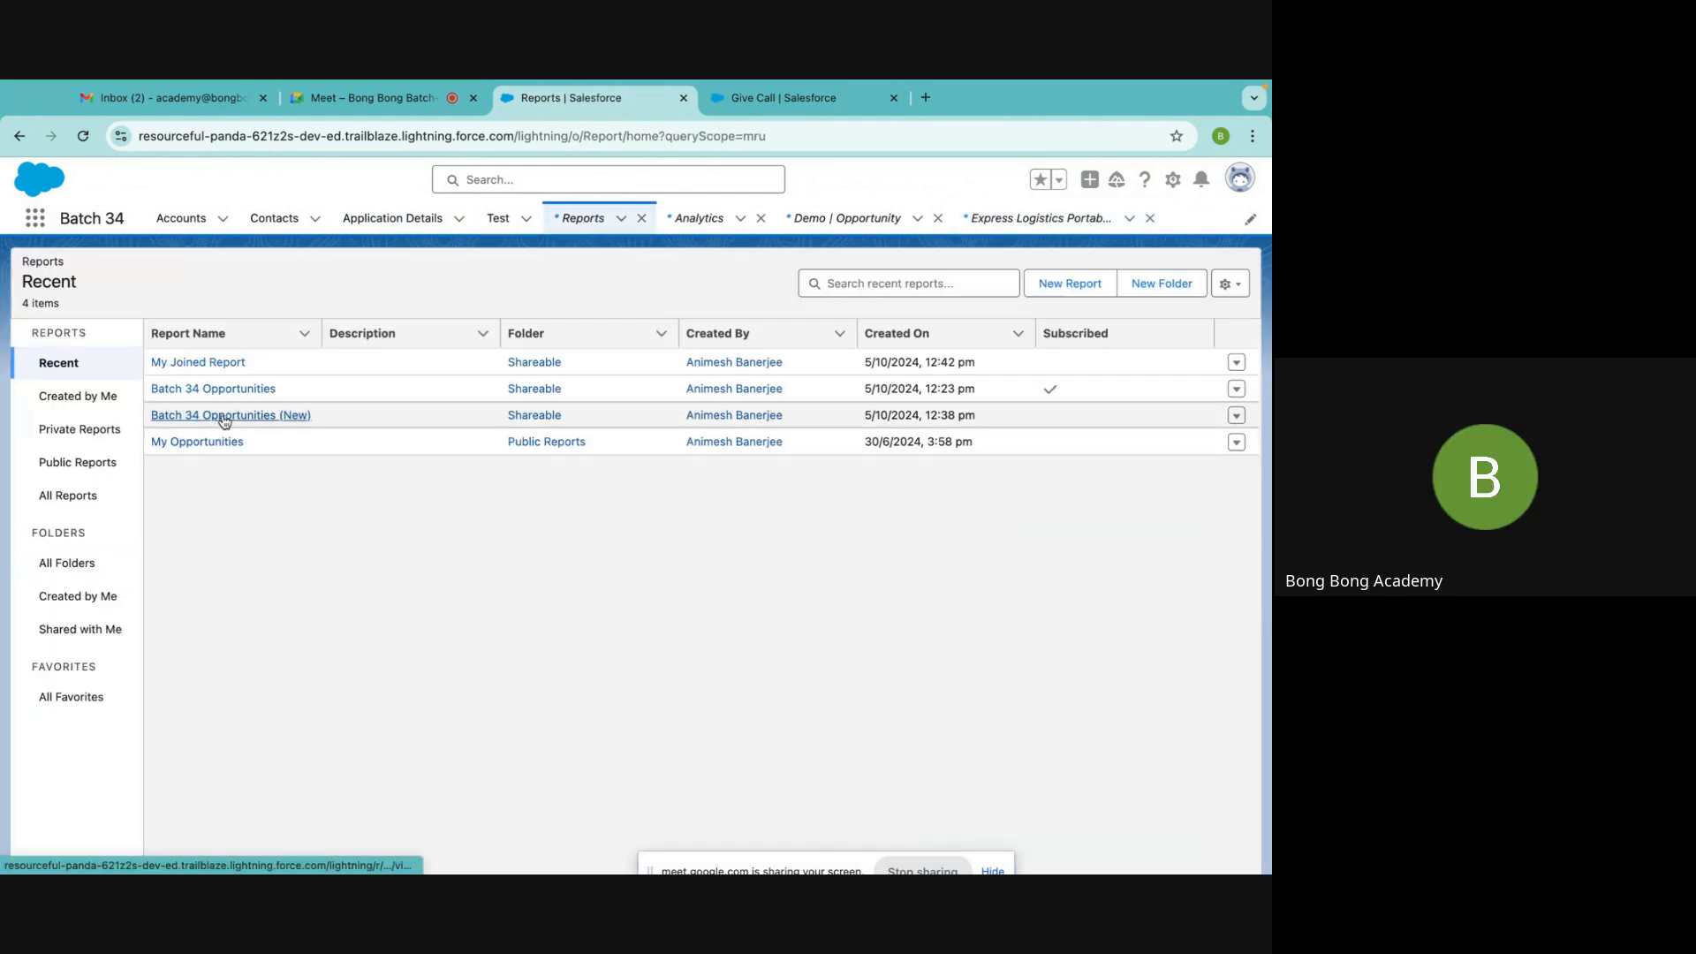
pyautogui.click(198, 363)
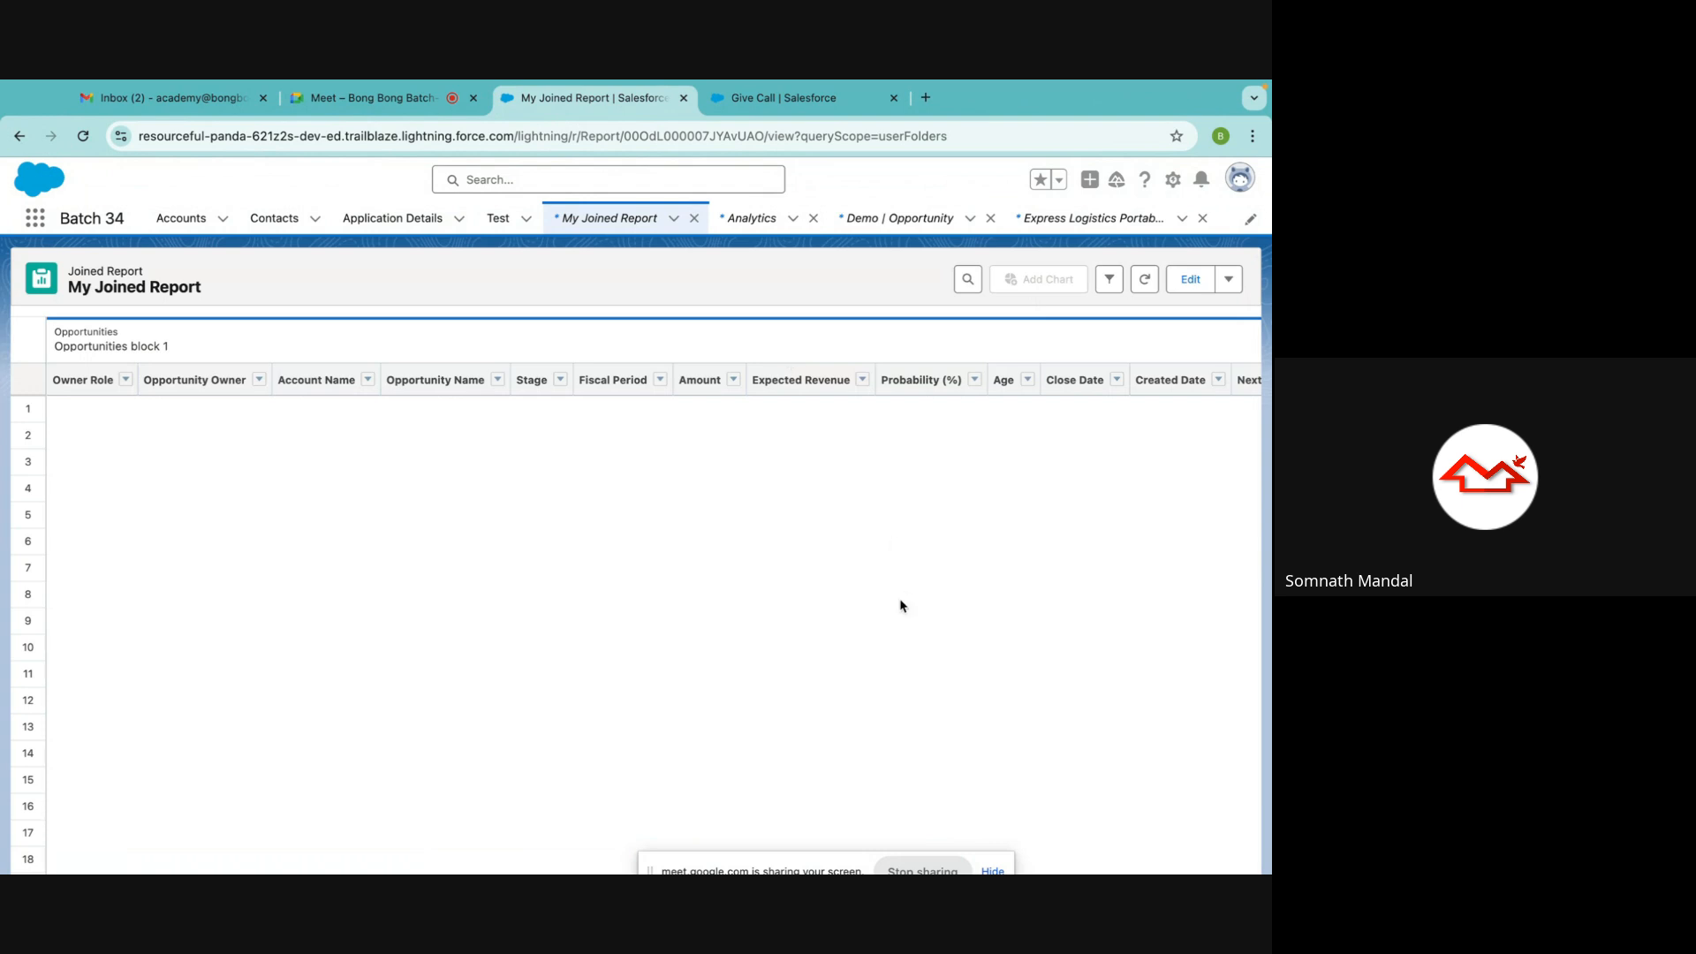
pyautogui.hscroll(10, 901, 596)
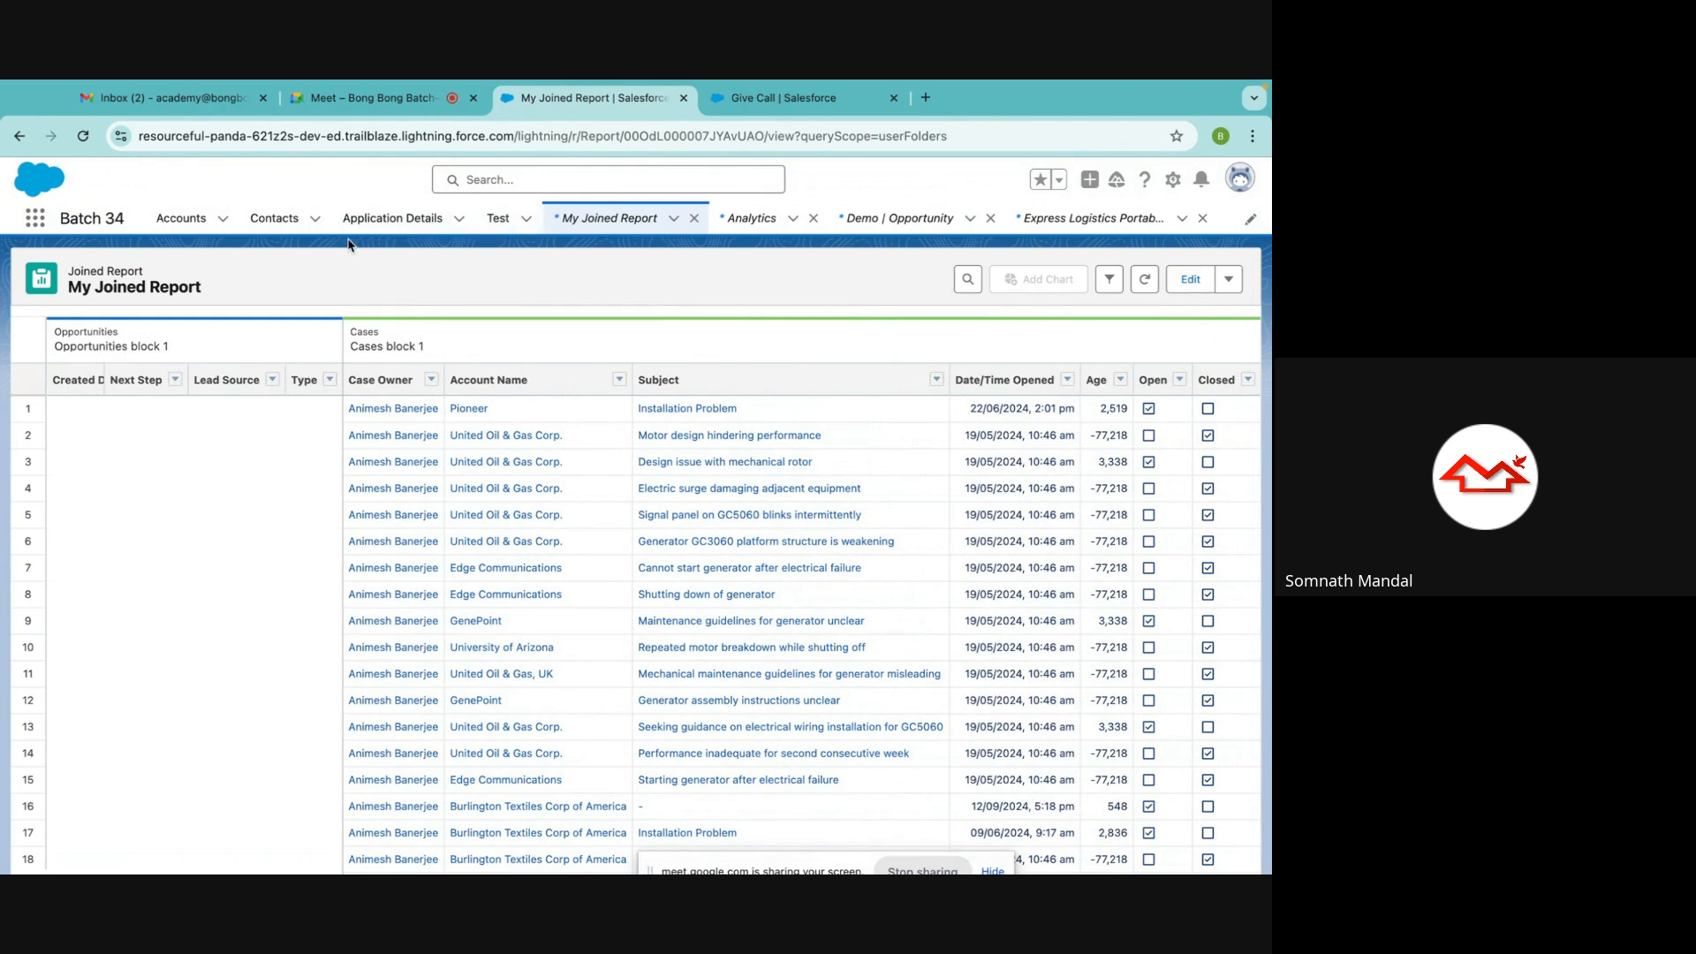
pyautogui.hscroll(-10, 854, 495)
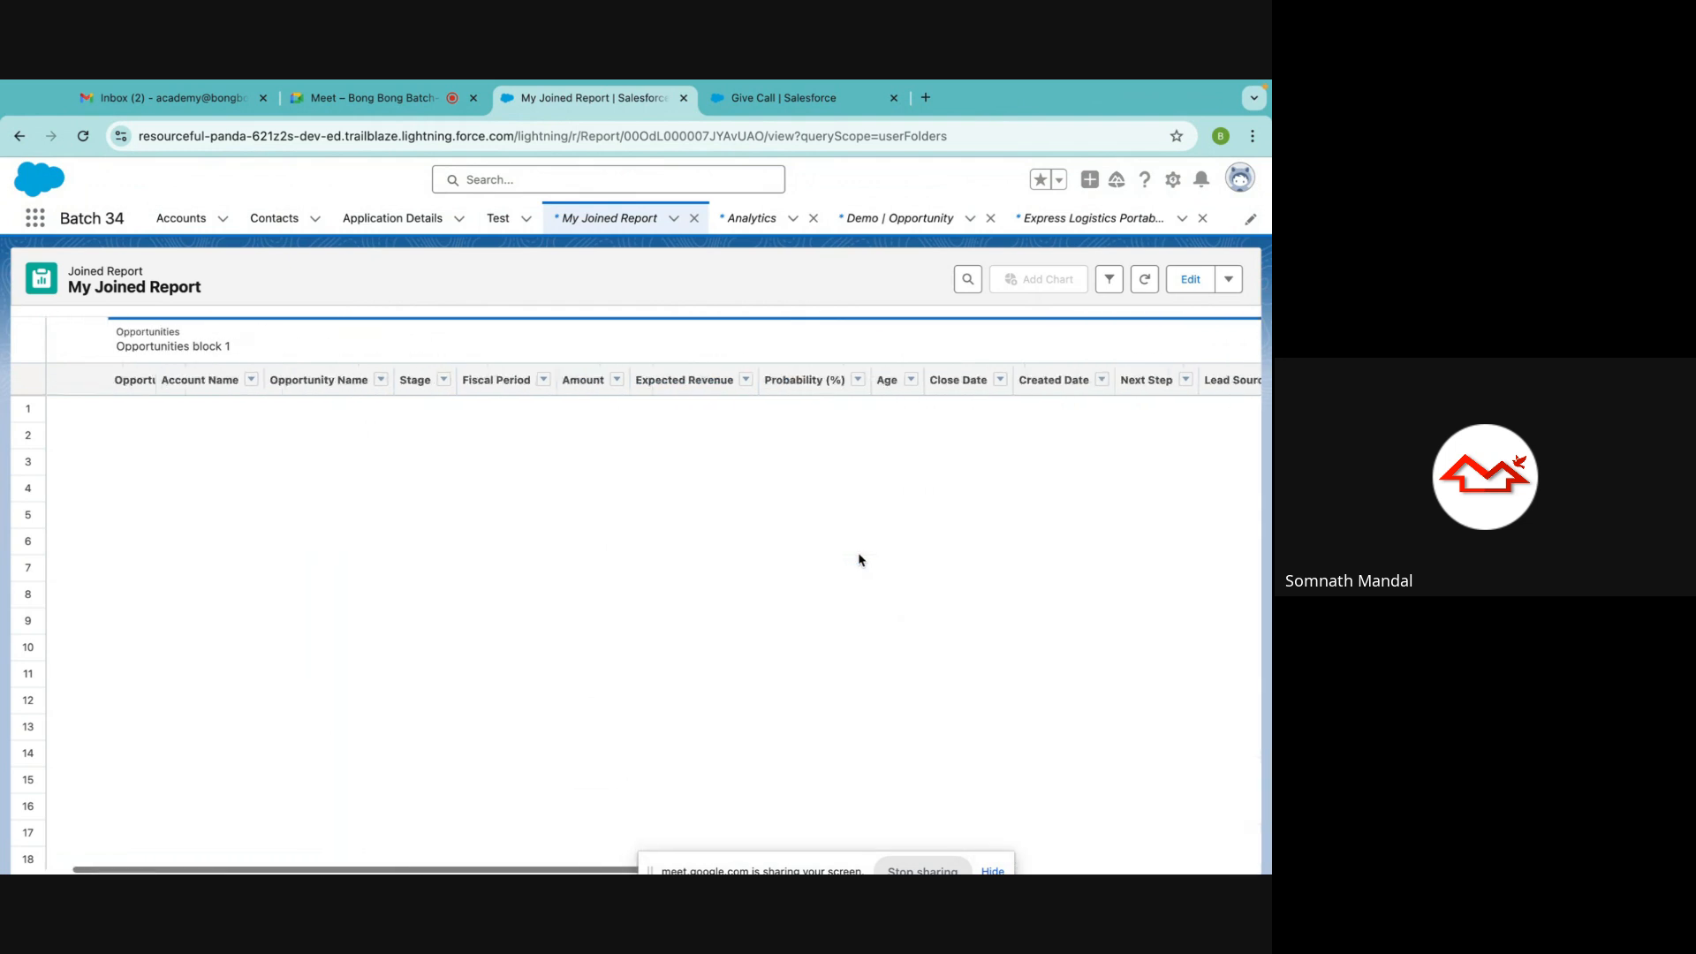
pyautogui.hscroll(10, 858, 558)
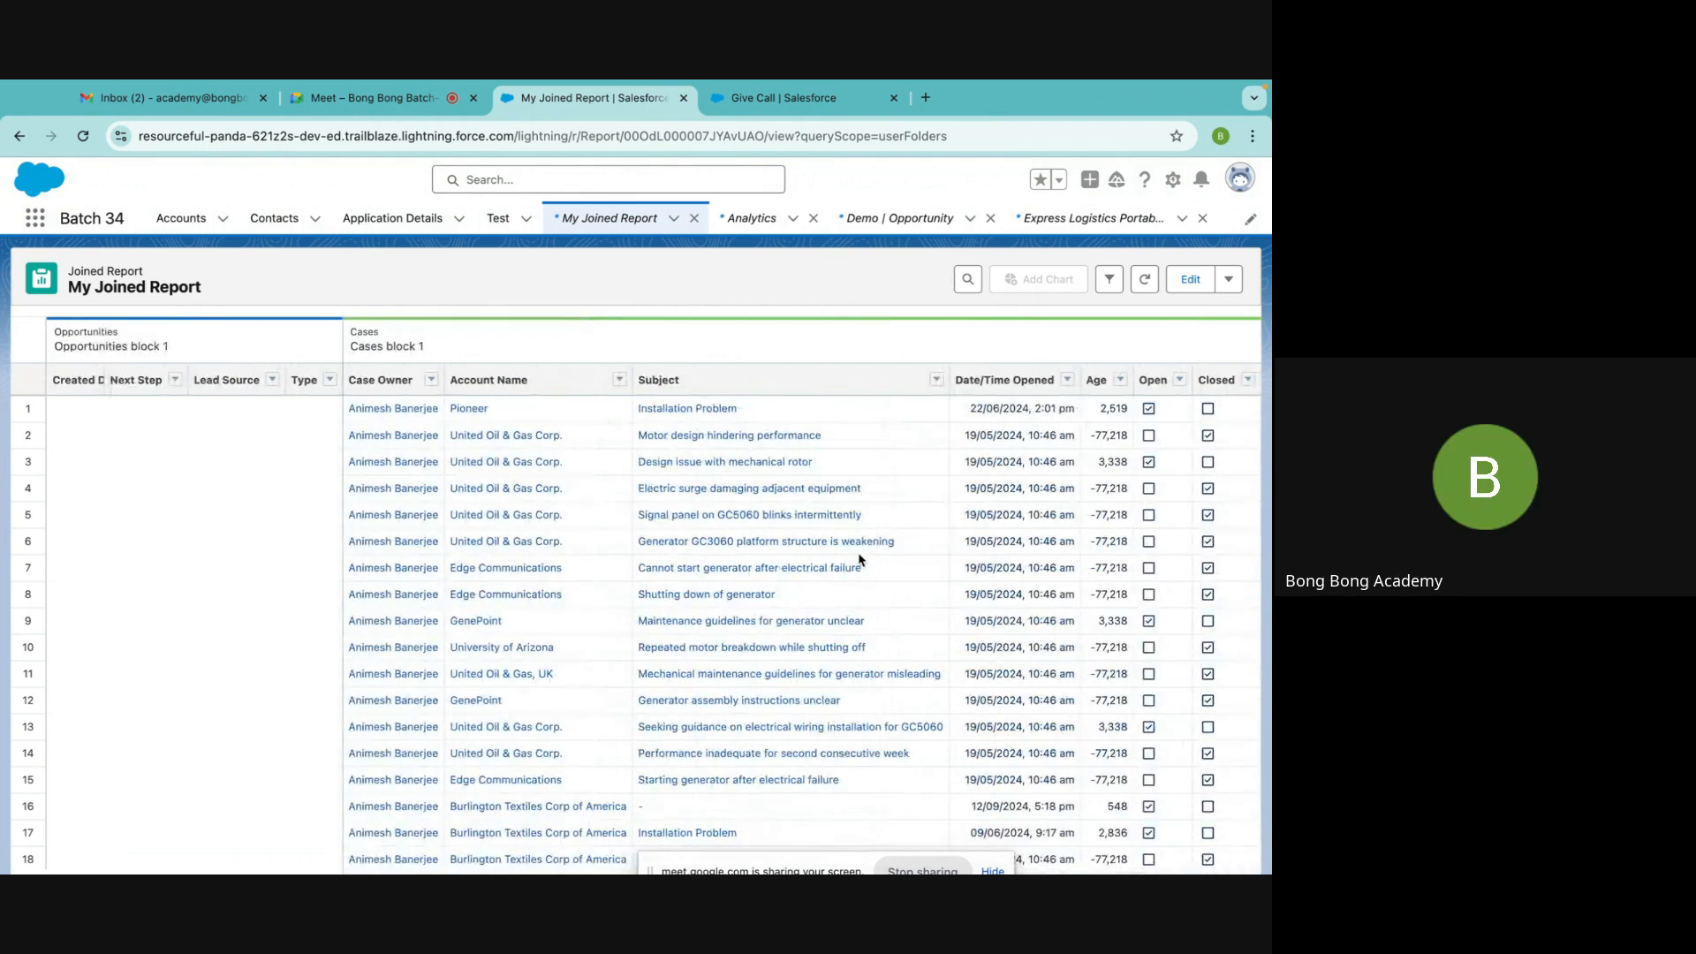
pyautogui.hscroll(-10, 859, 558)
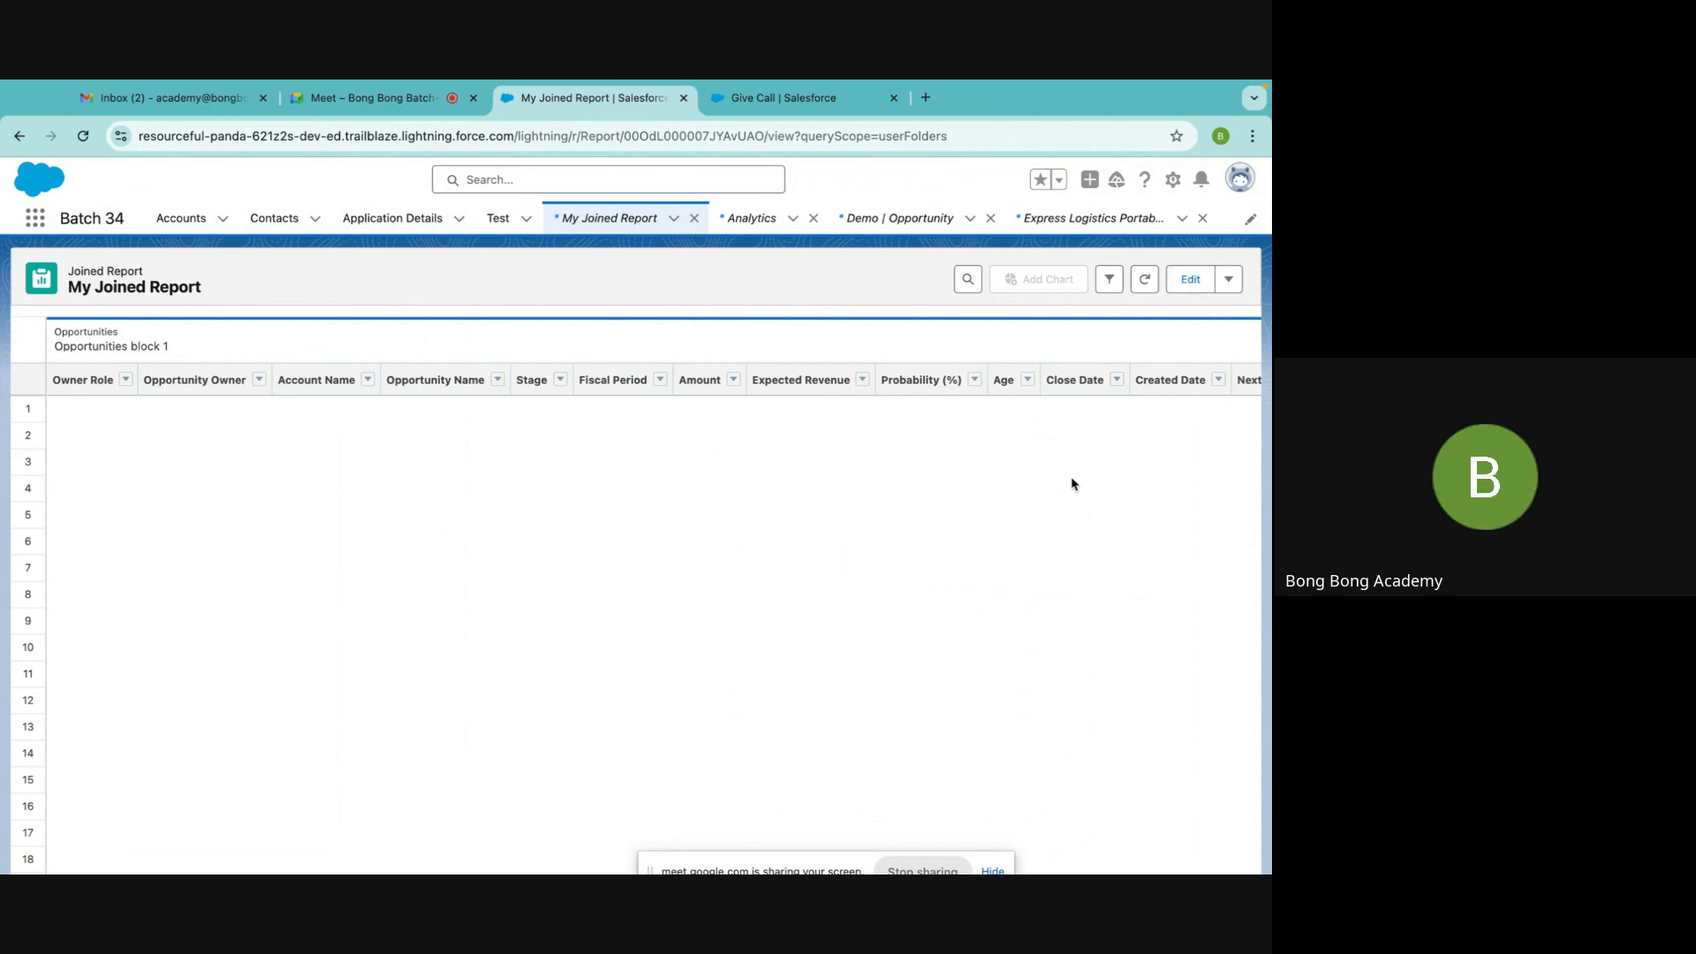
pyautogui.hscroll(10, 1073, 484)
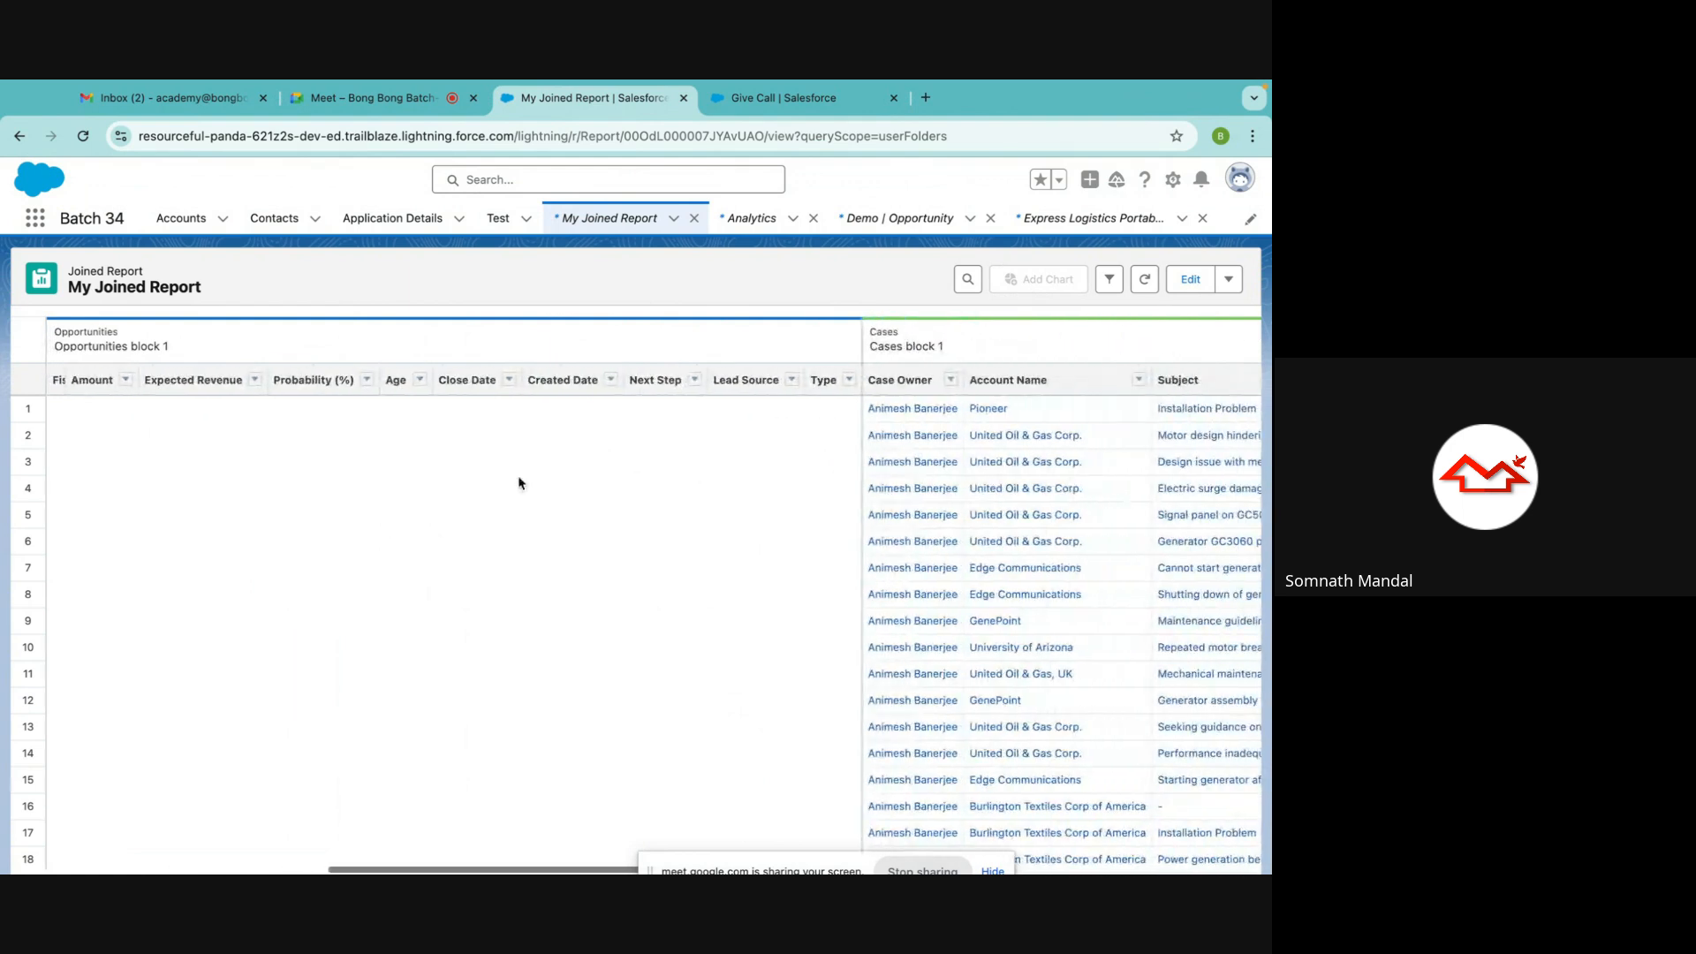
pyautogui.hscroll(10, 555, 516)
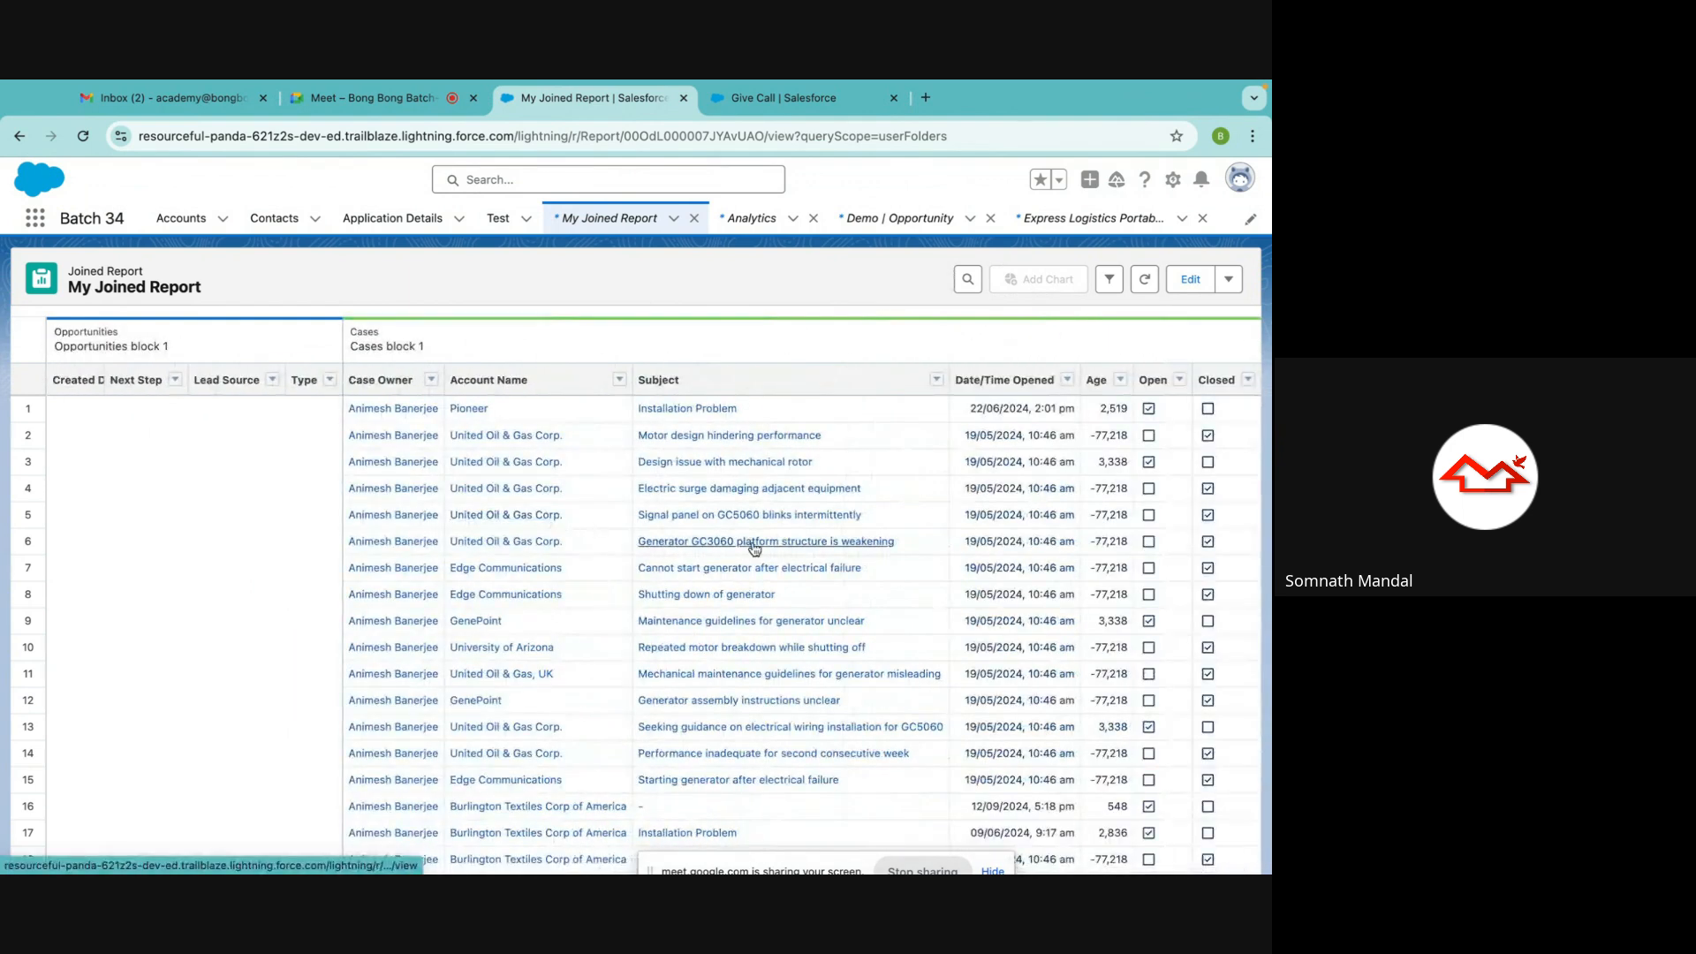
# Open My Joined Report for editing and review the columns of its Opportunities and Cases blocks
pyautogui.click(1189, 279)
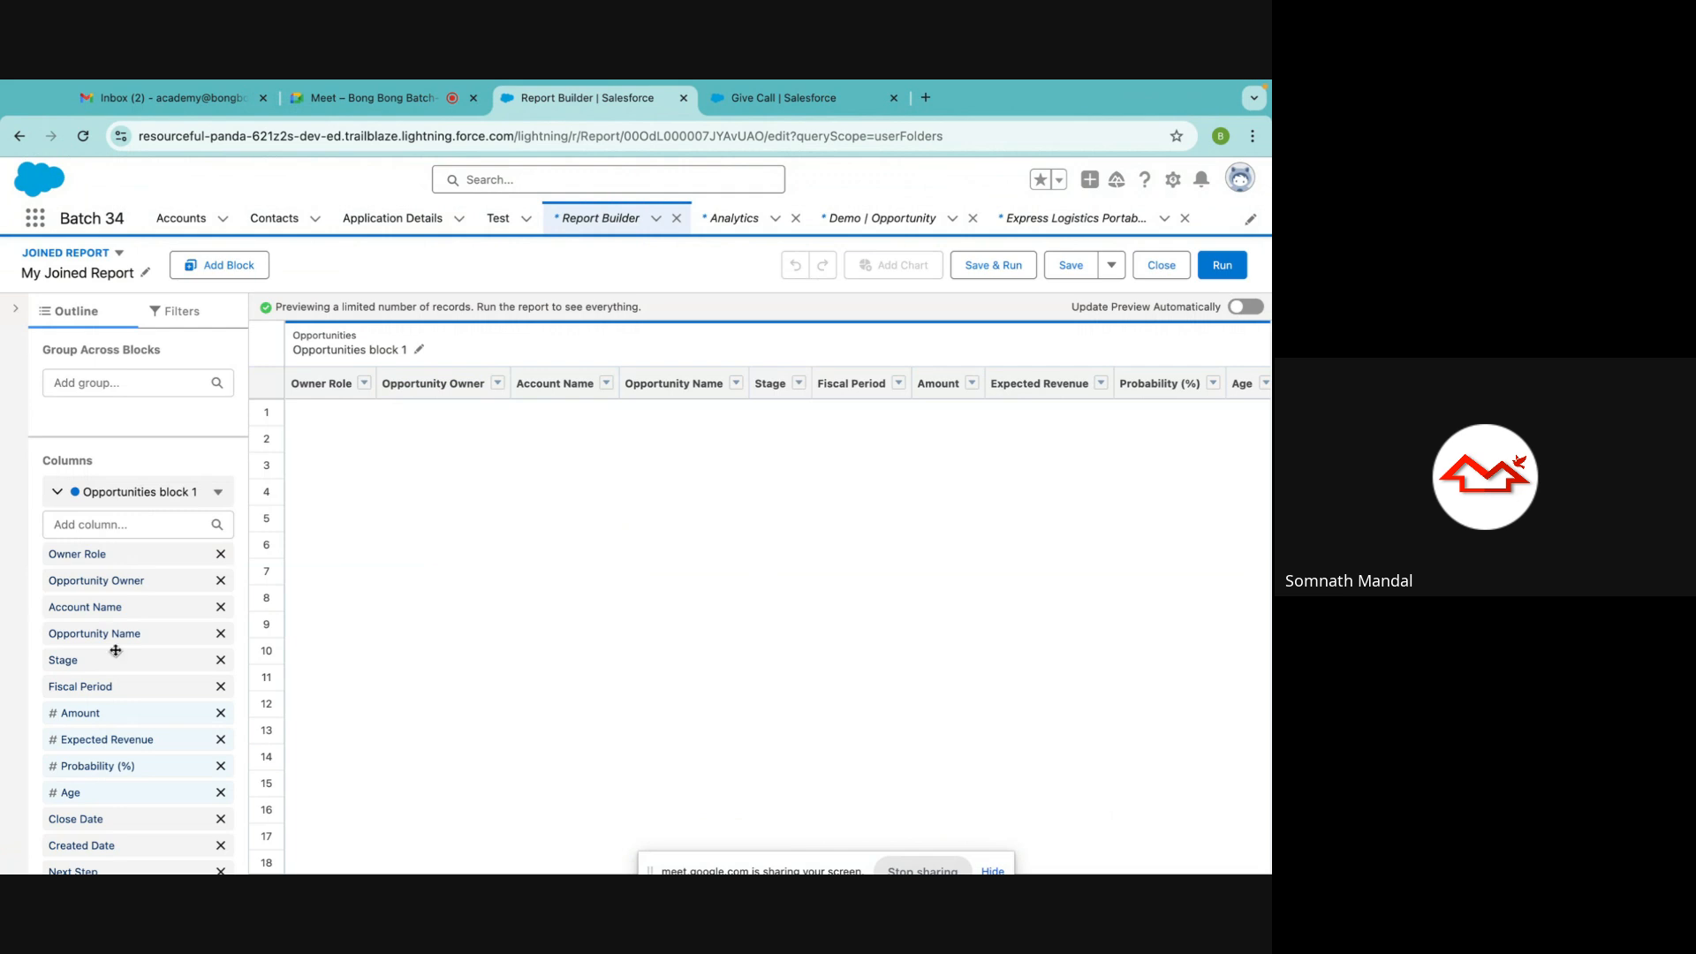
pyautogui.scroll(-5, 116, 650)
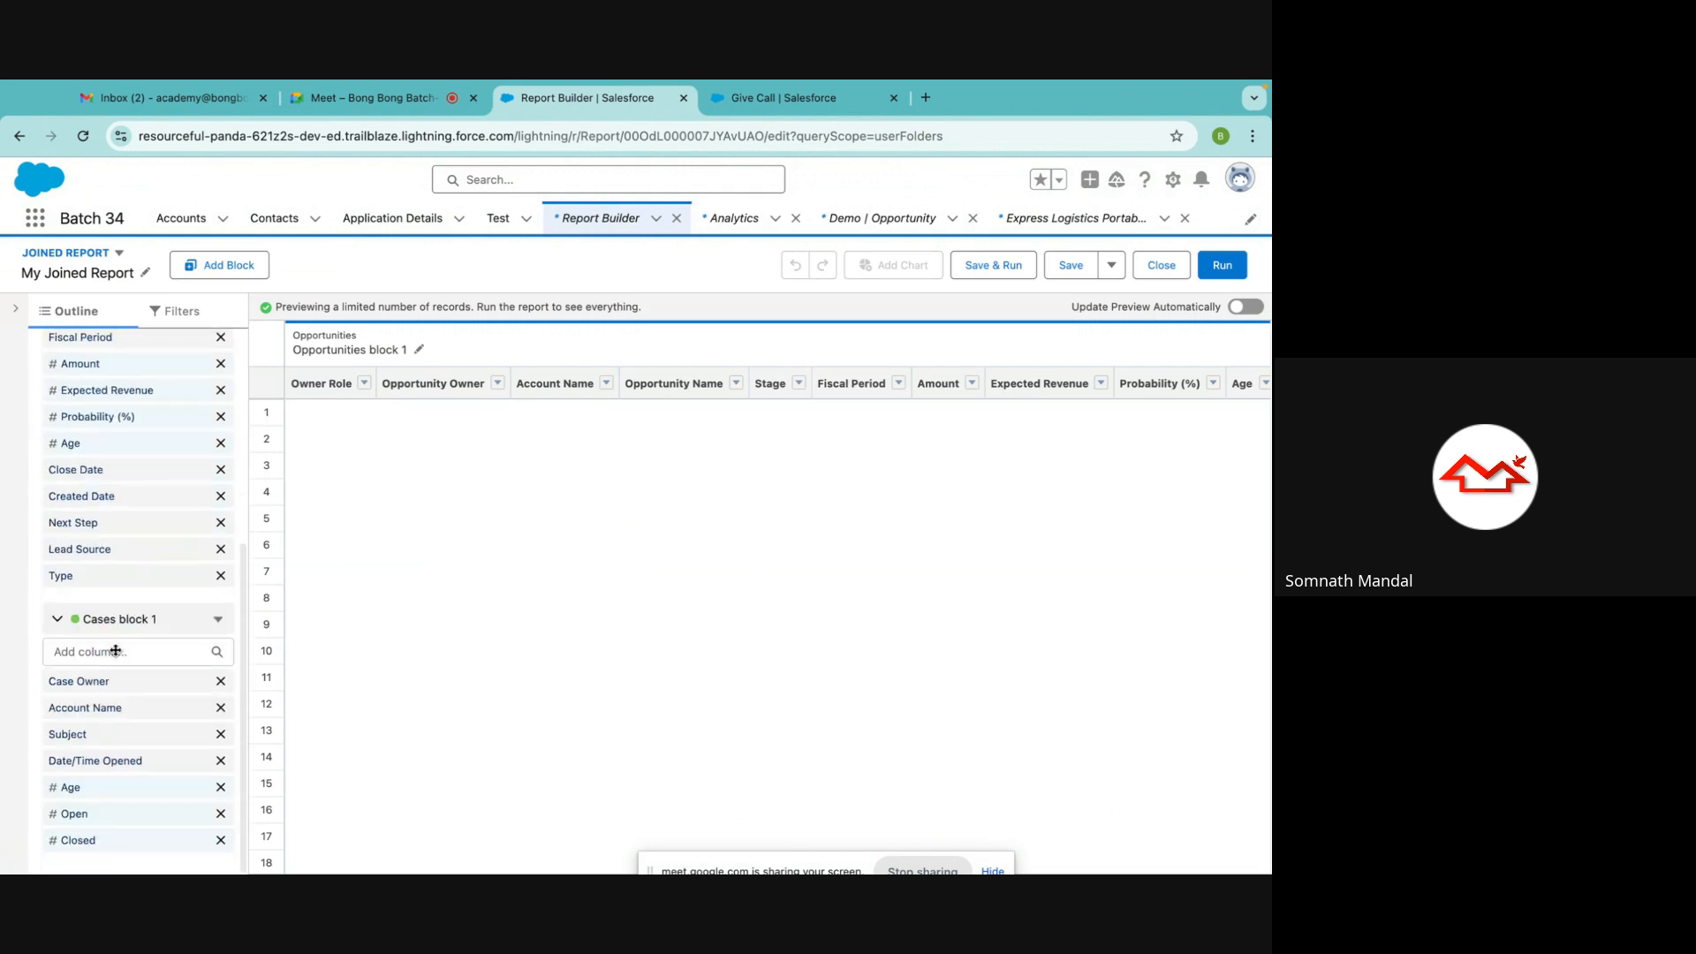
pyautogui.scroll(5, 116, 650)
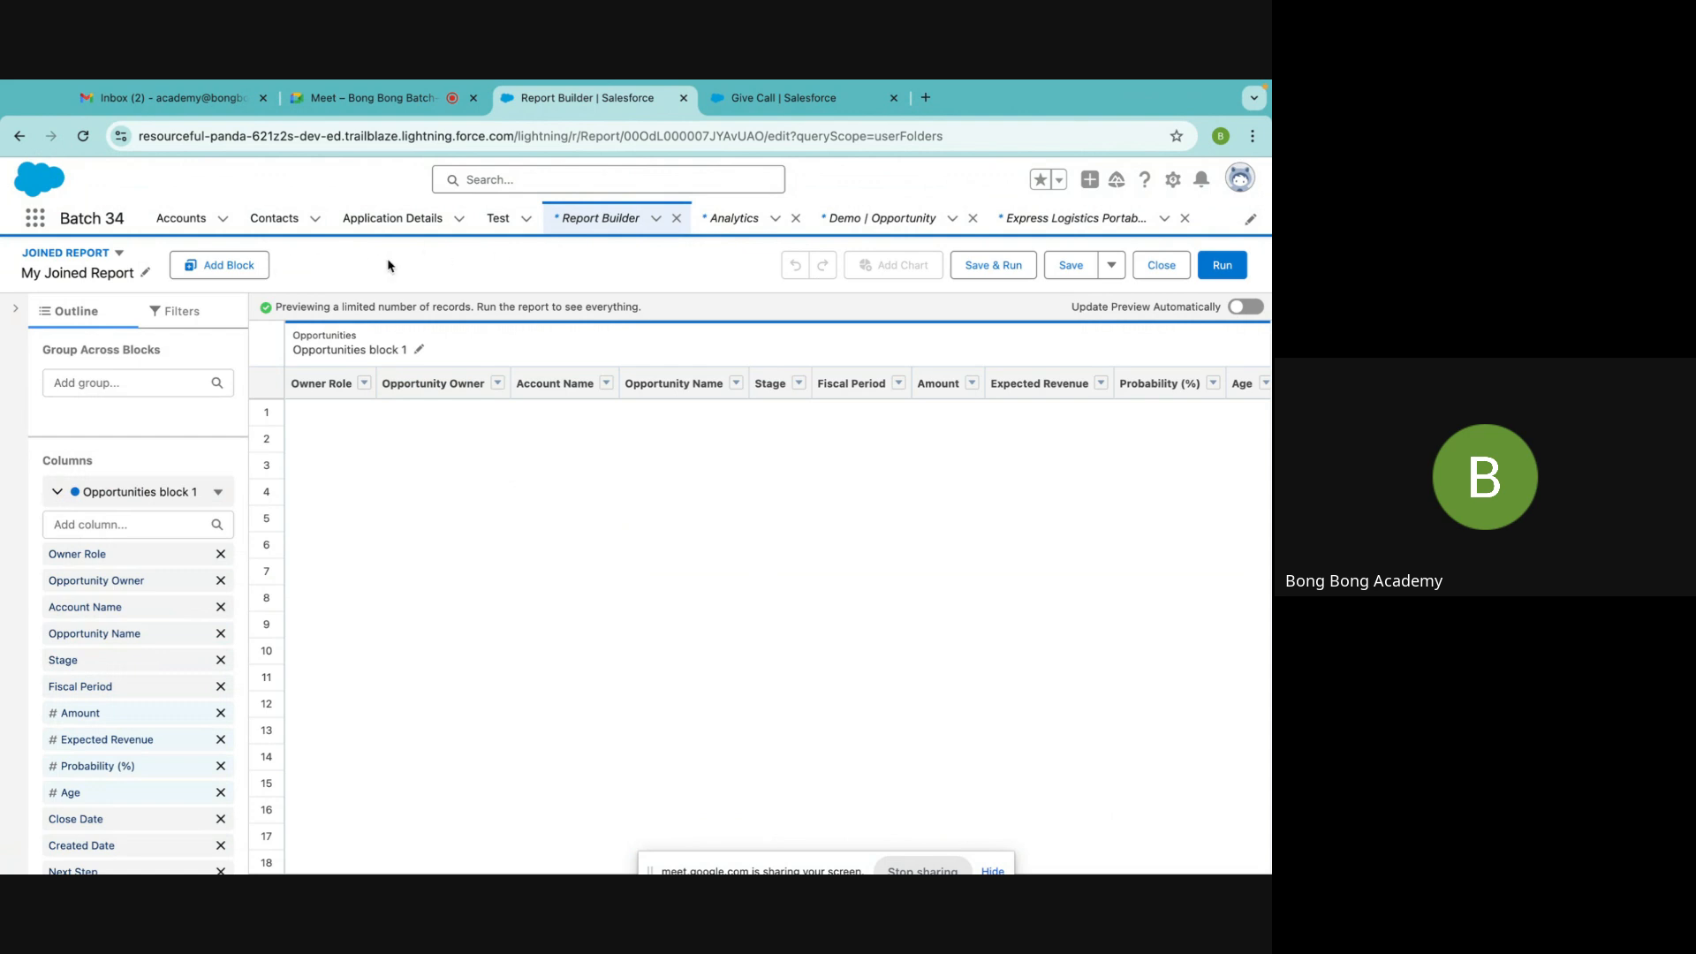
pyautogui.click(610, 222)
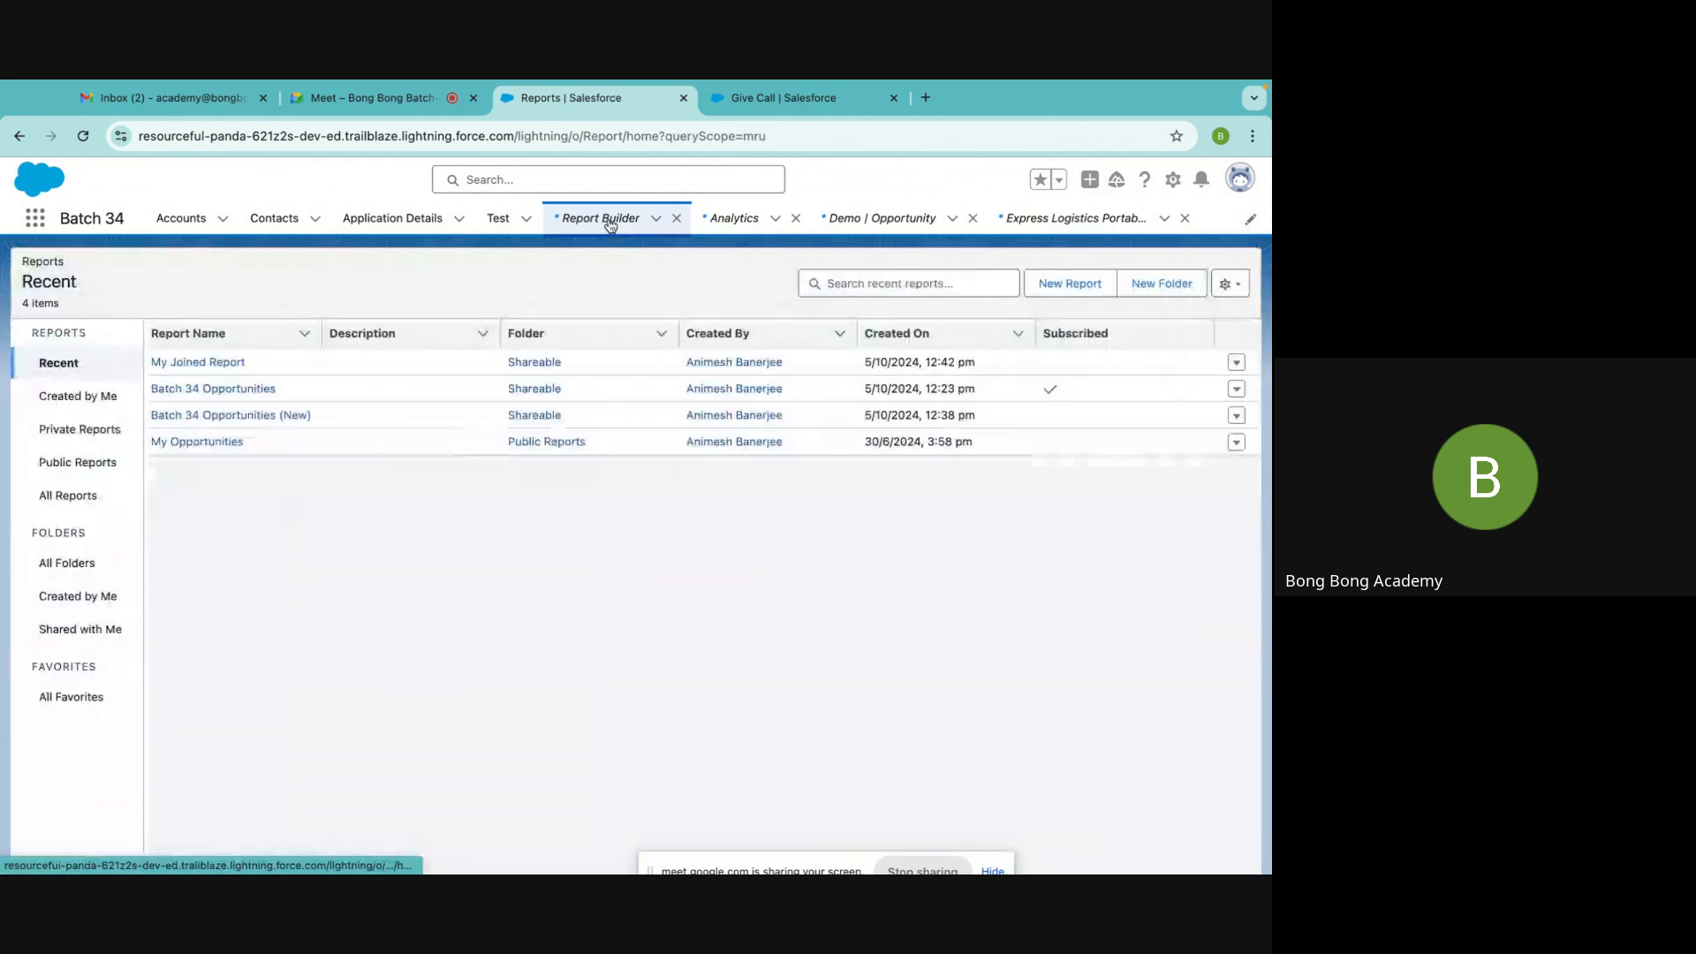
pyautogui.click(1079, 283)
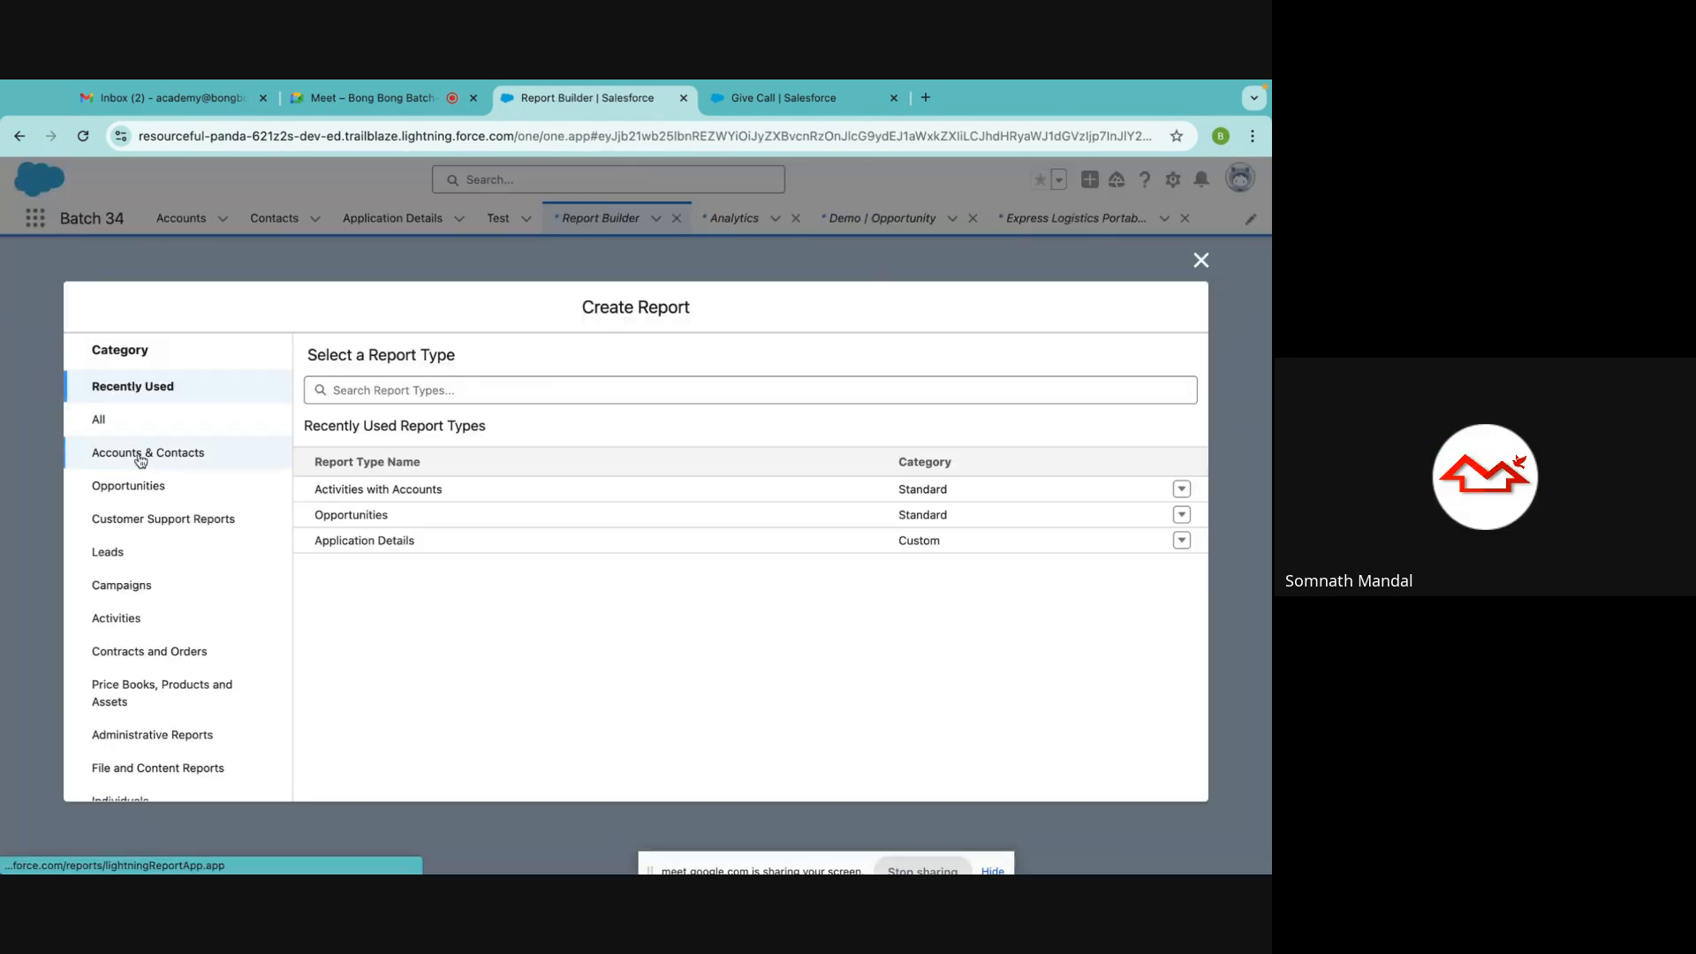
pyautogui.click(121, 489)
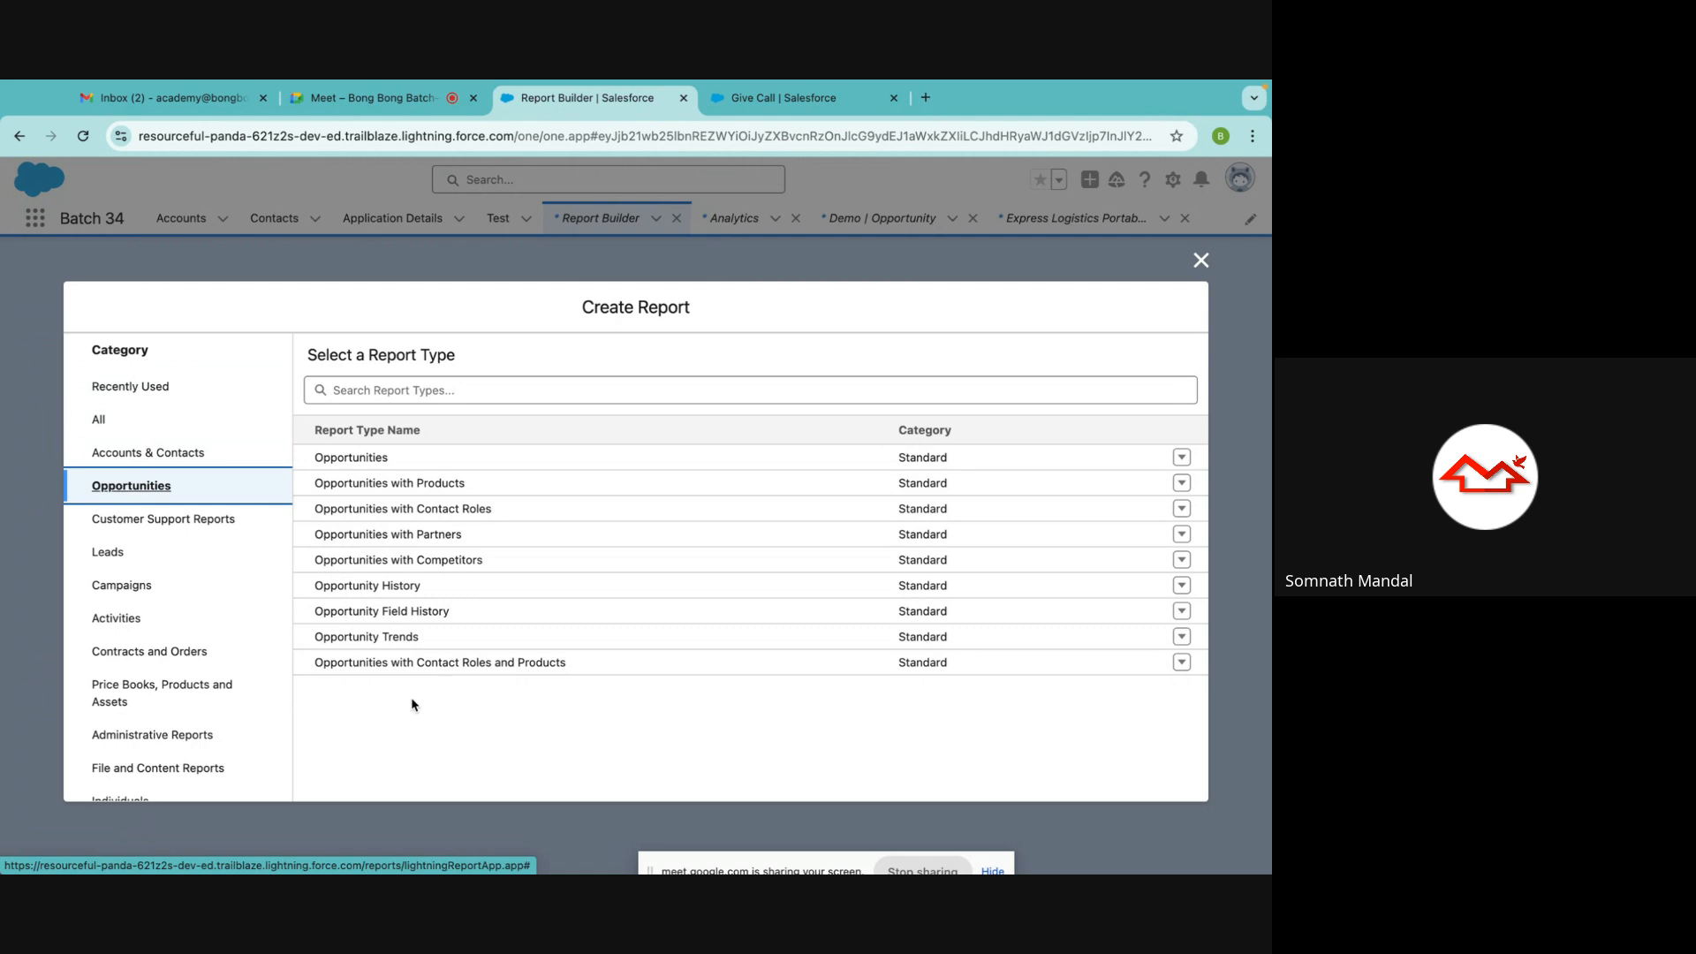
pyautogui.click(119, 617)
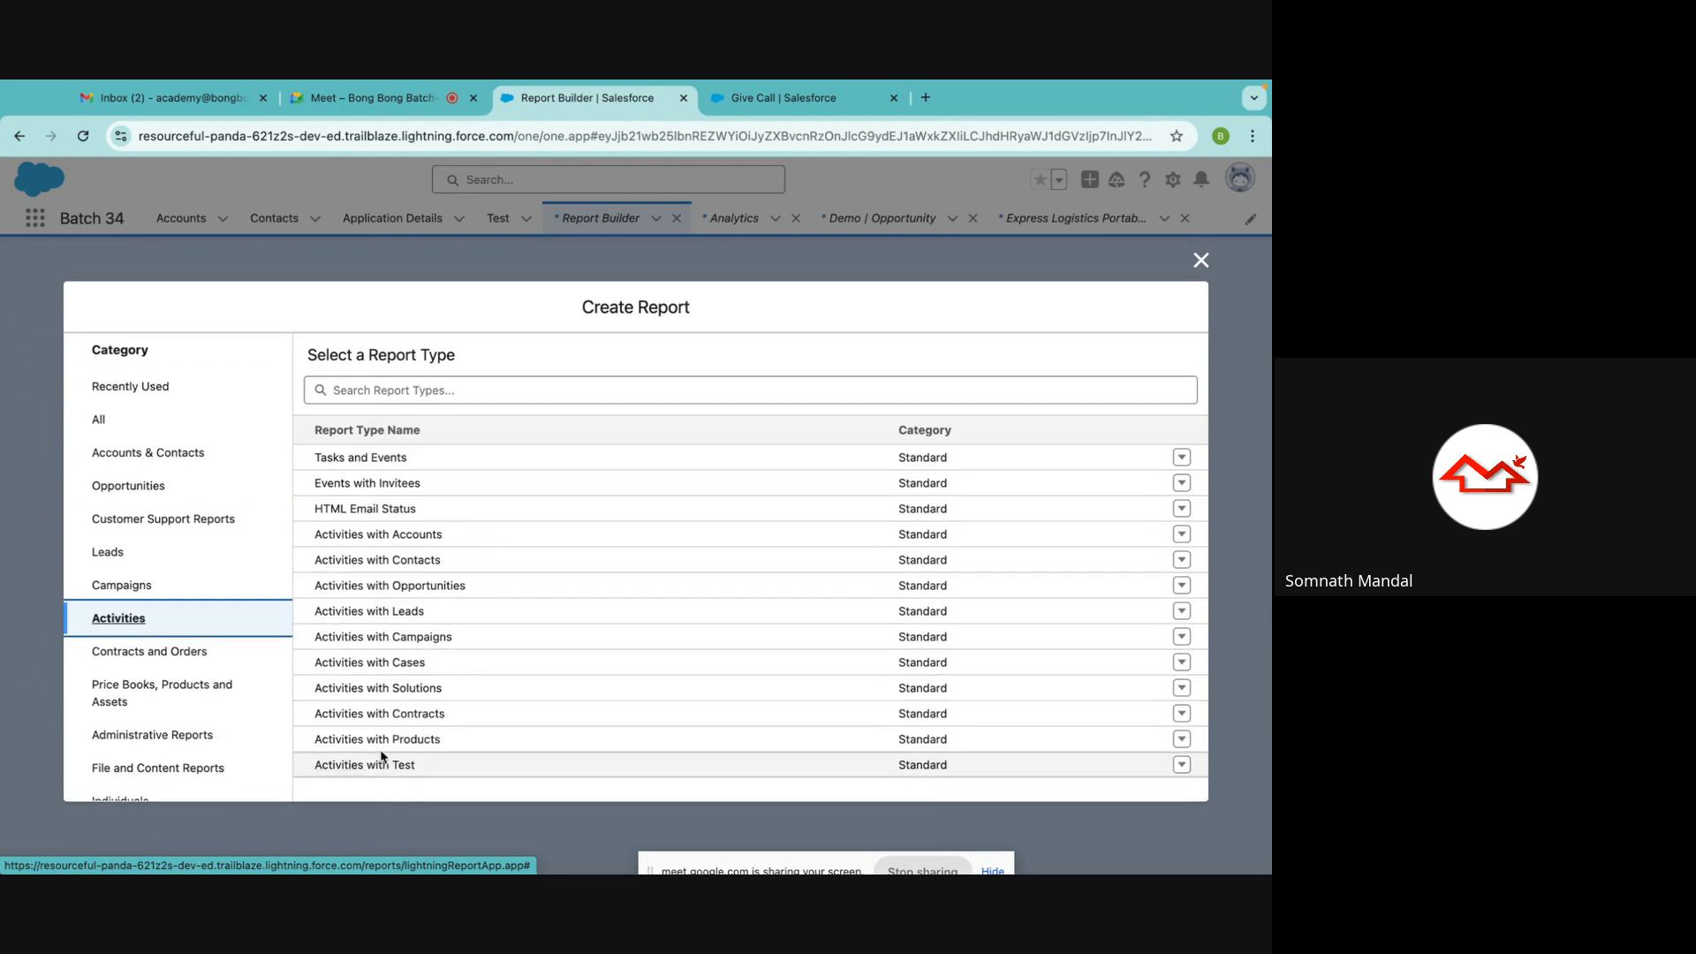
pyautogui.click(360, 586)
pyautogui.click(980, 453)
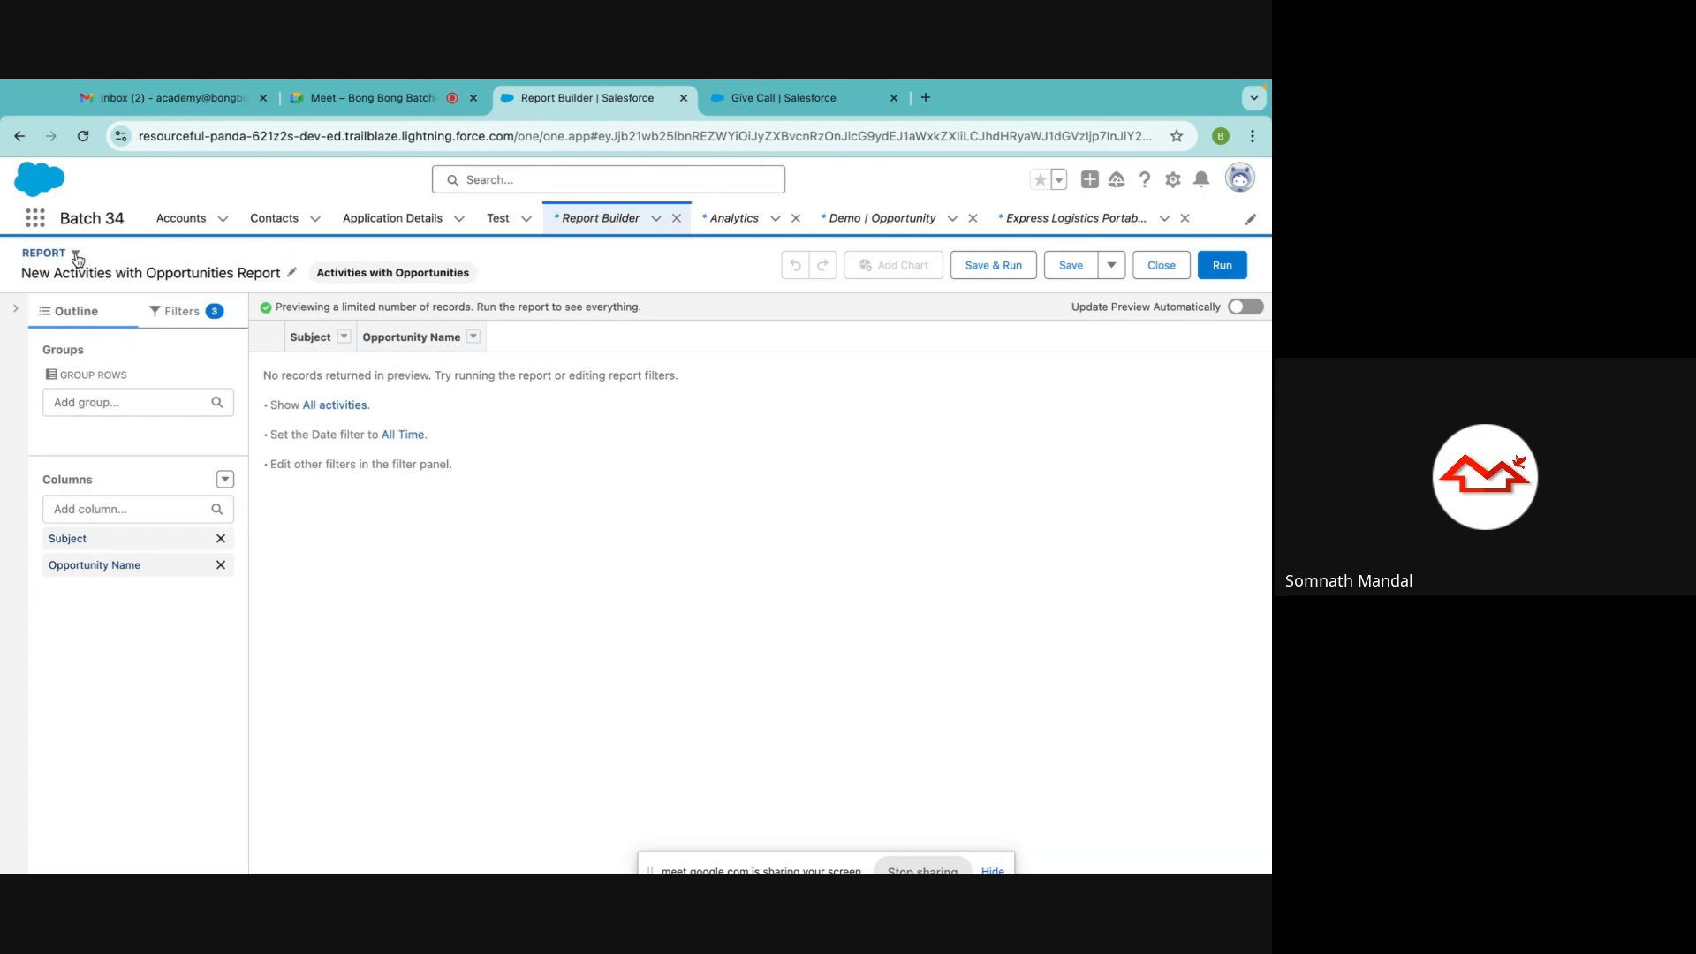
pyautogui.click(676, 218)
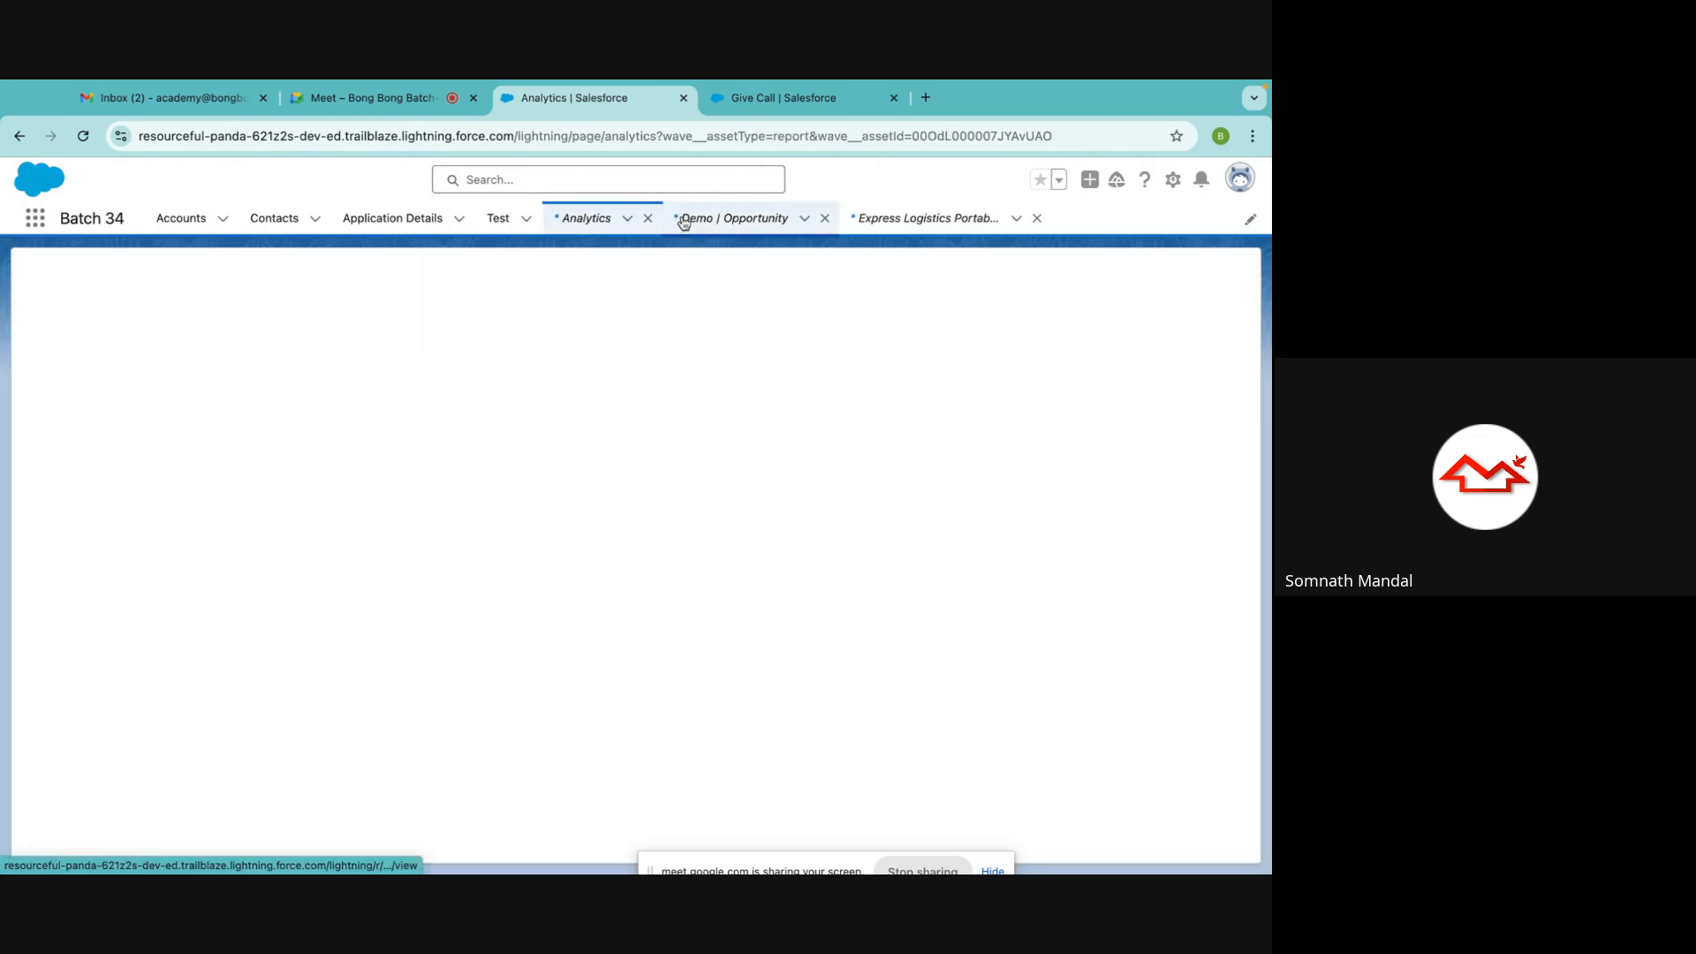
# Close the Demo opportunity, Express Logistics opportunity and Analytics workspace tabs
pyautogui.click(825, 218)
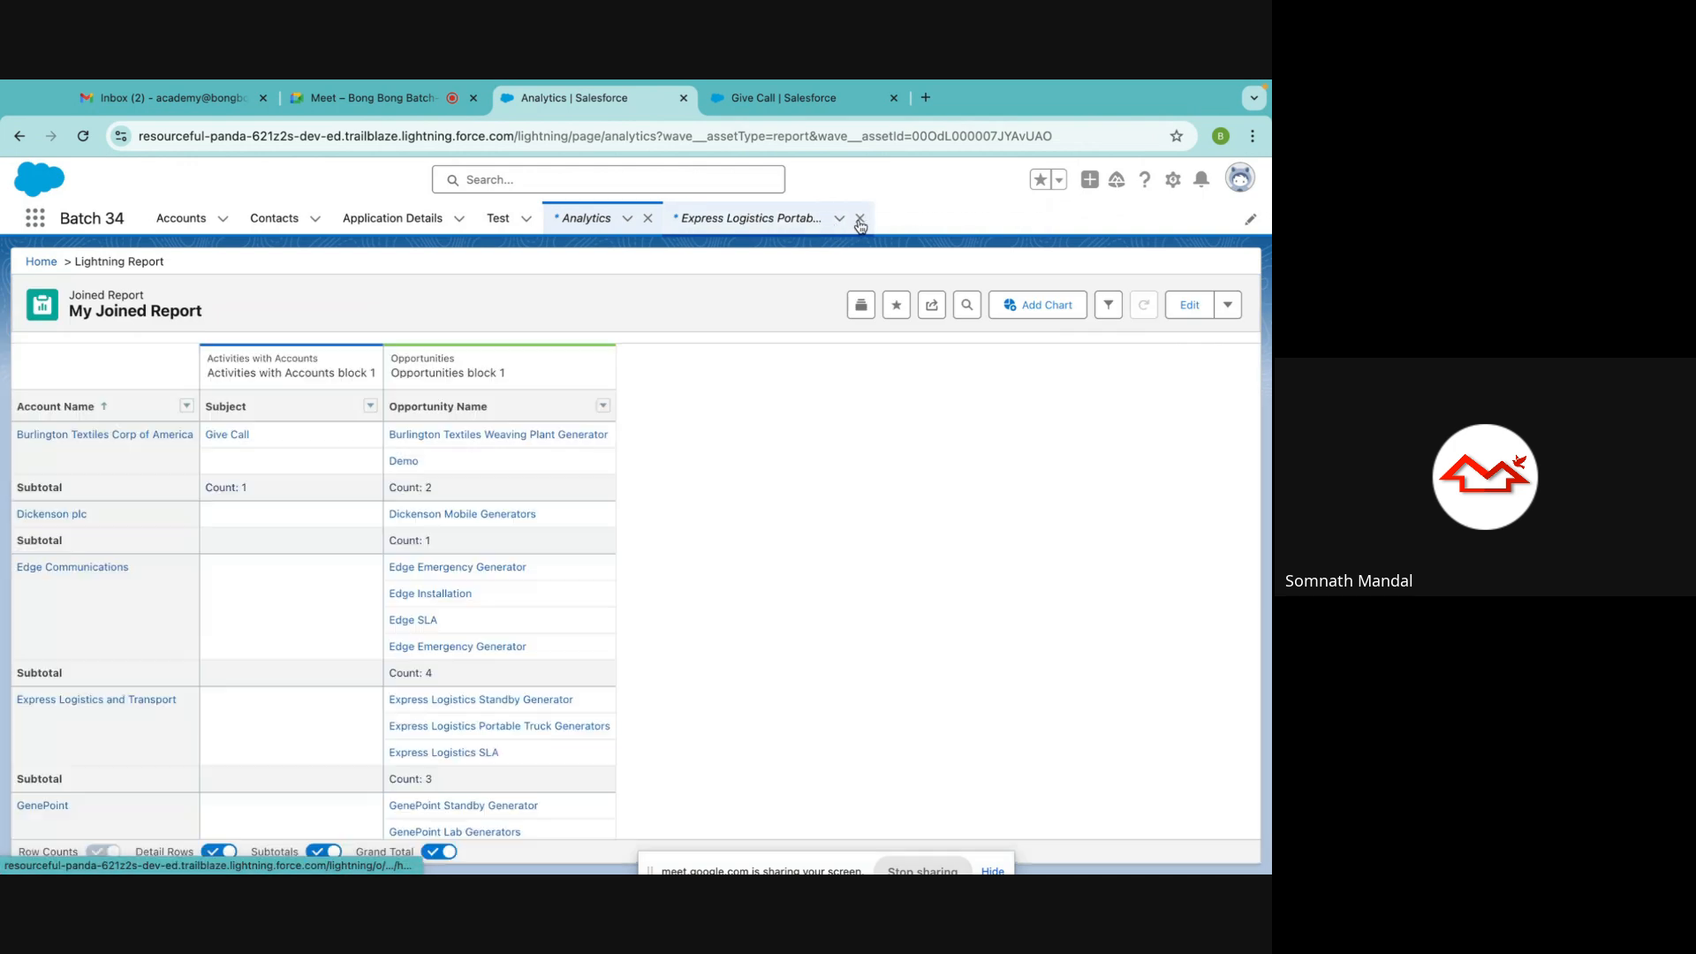
pyautogui.click(855, 219)
pyautogui.click(648, 218)
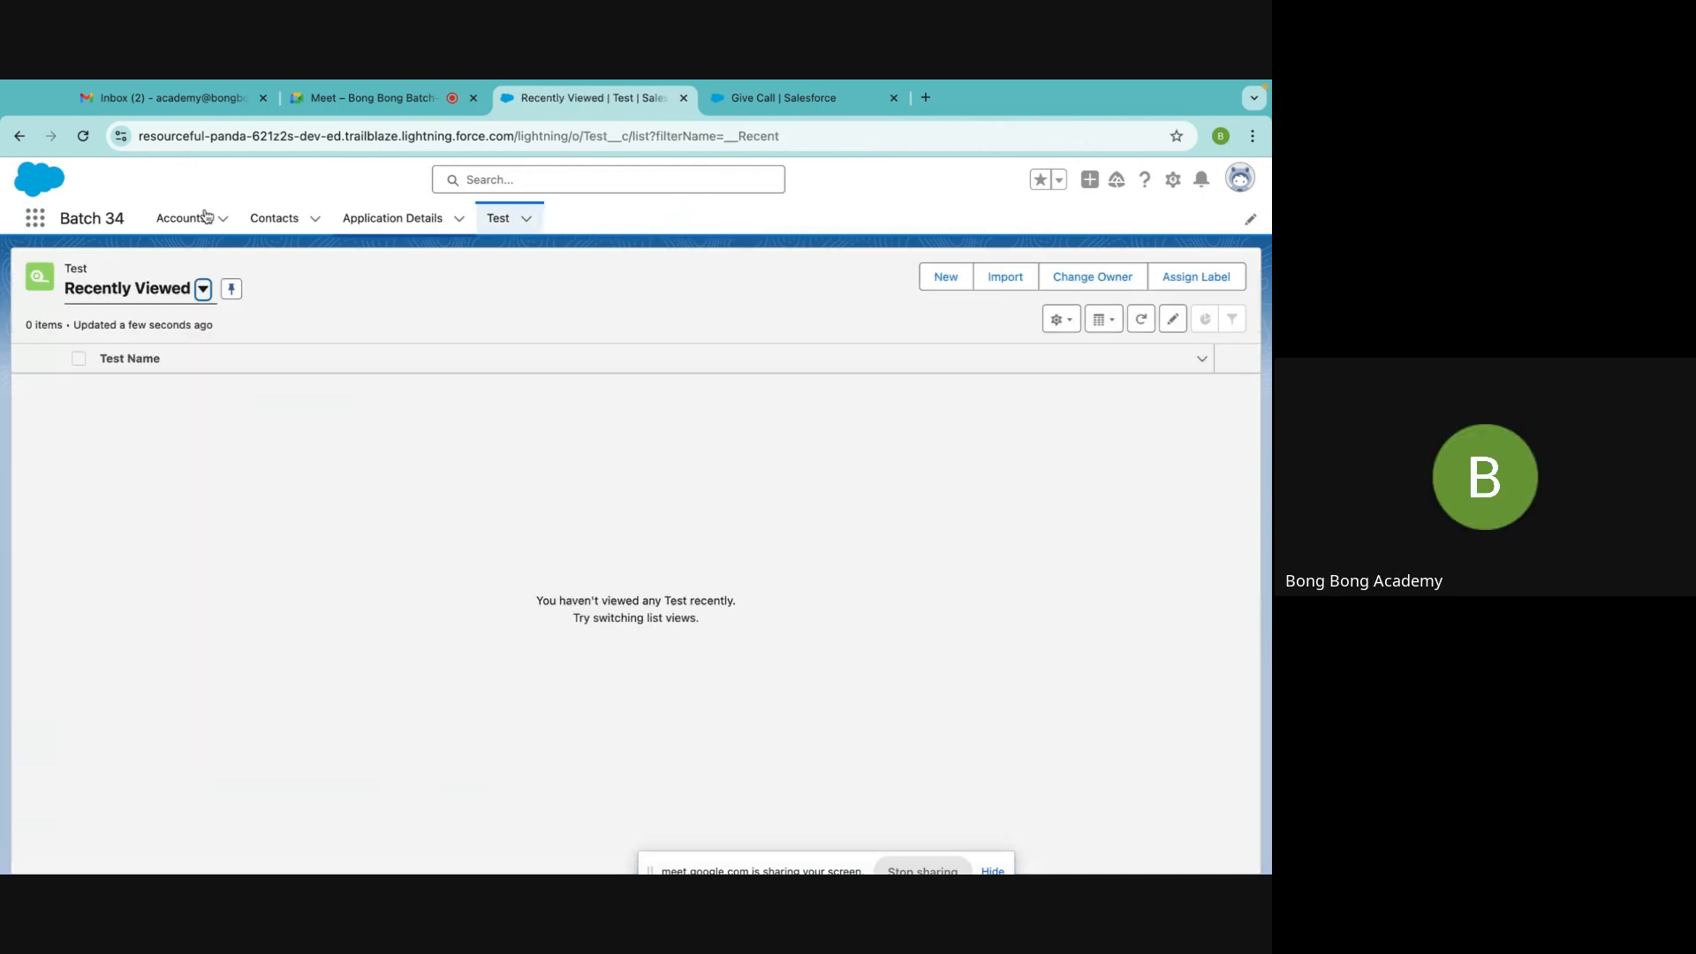
# Find Reports in the App Launcher and open the list of recent reports
pyautogui.click(36, 221)
pyautogui.write('report')
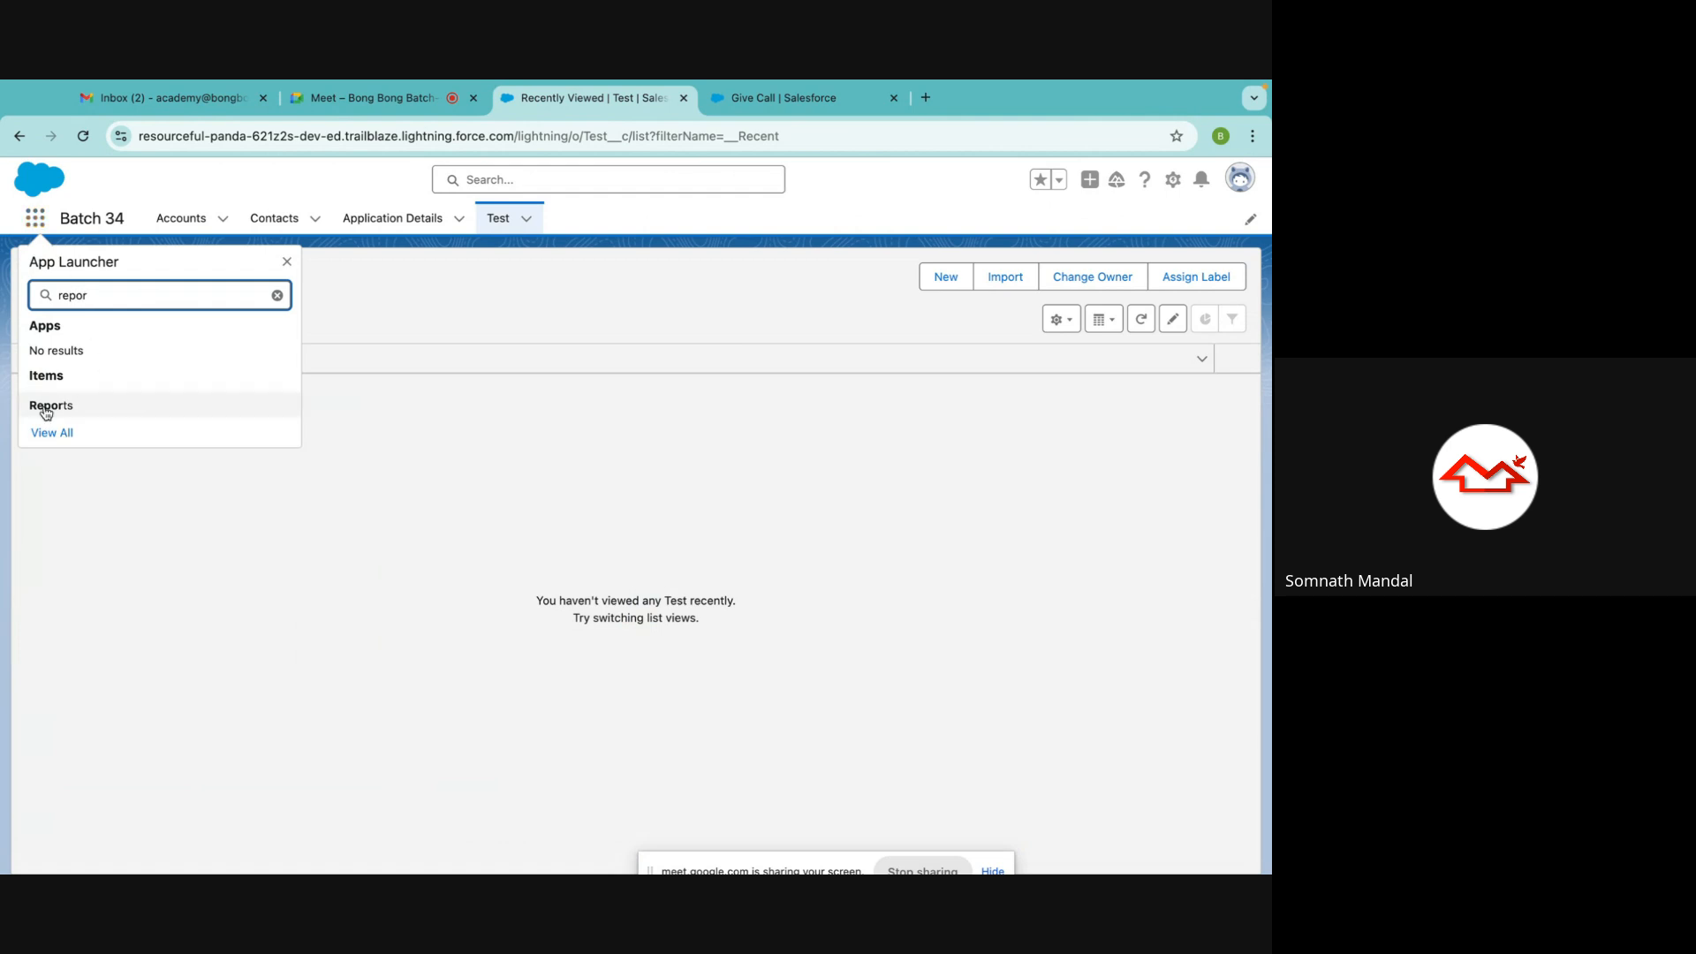
pyautogui.click(62, 401)
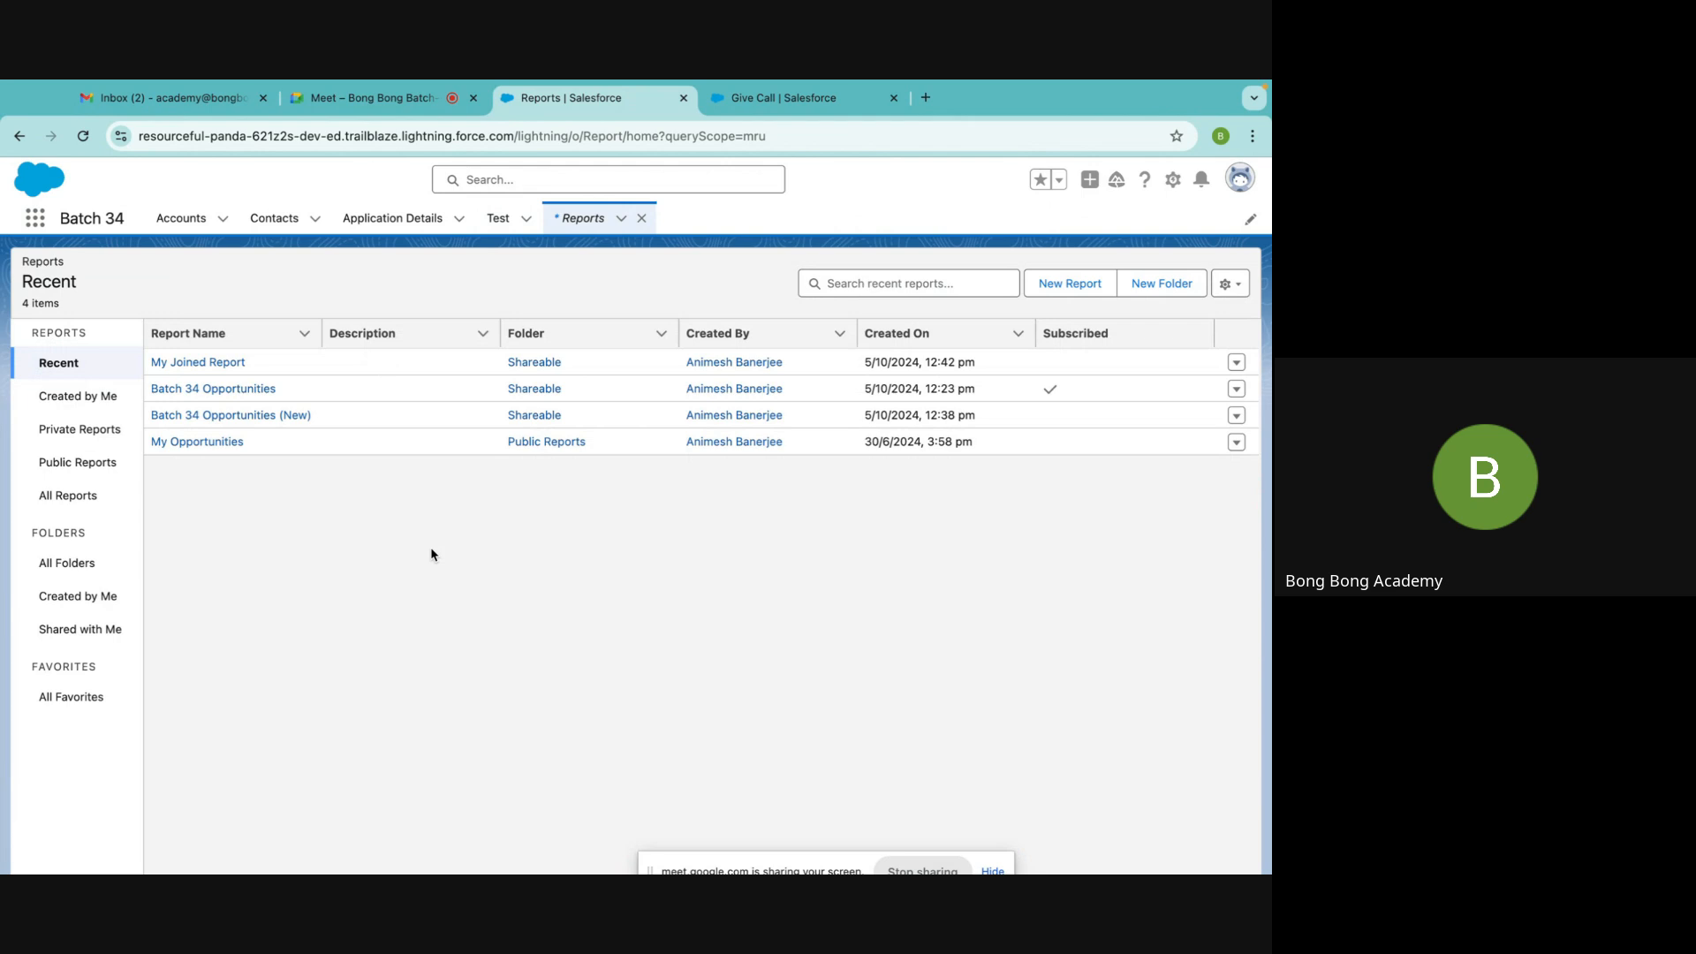
# Start a new report from the Activities with Opportunities report type in the Activities category
pyautogui.click(1070, 283)
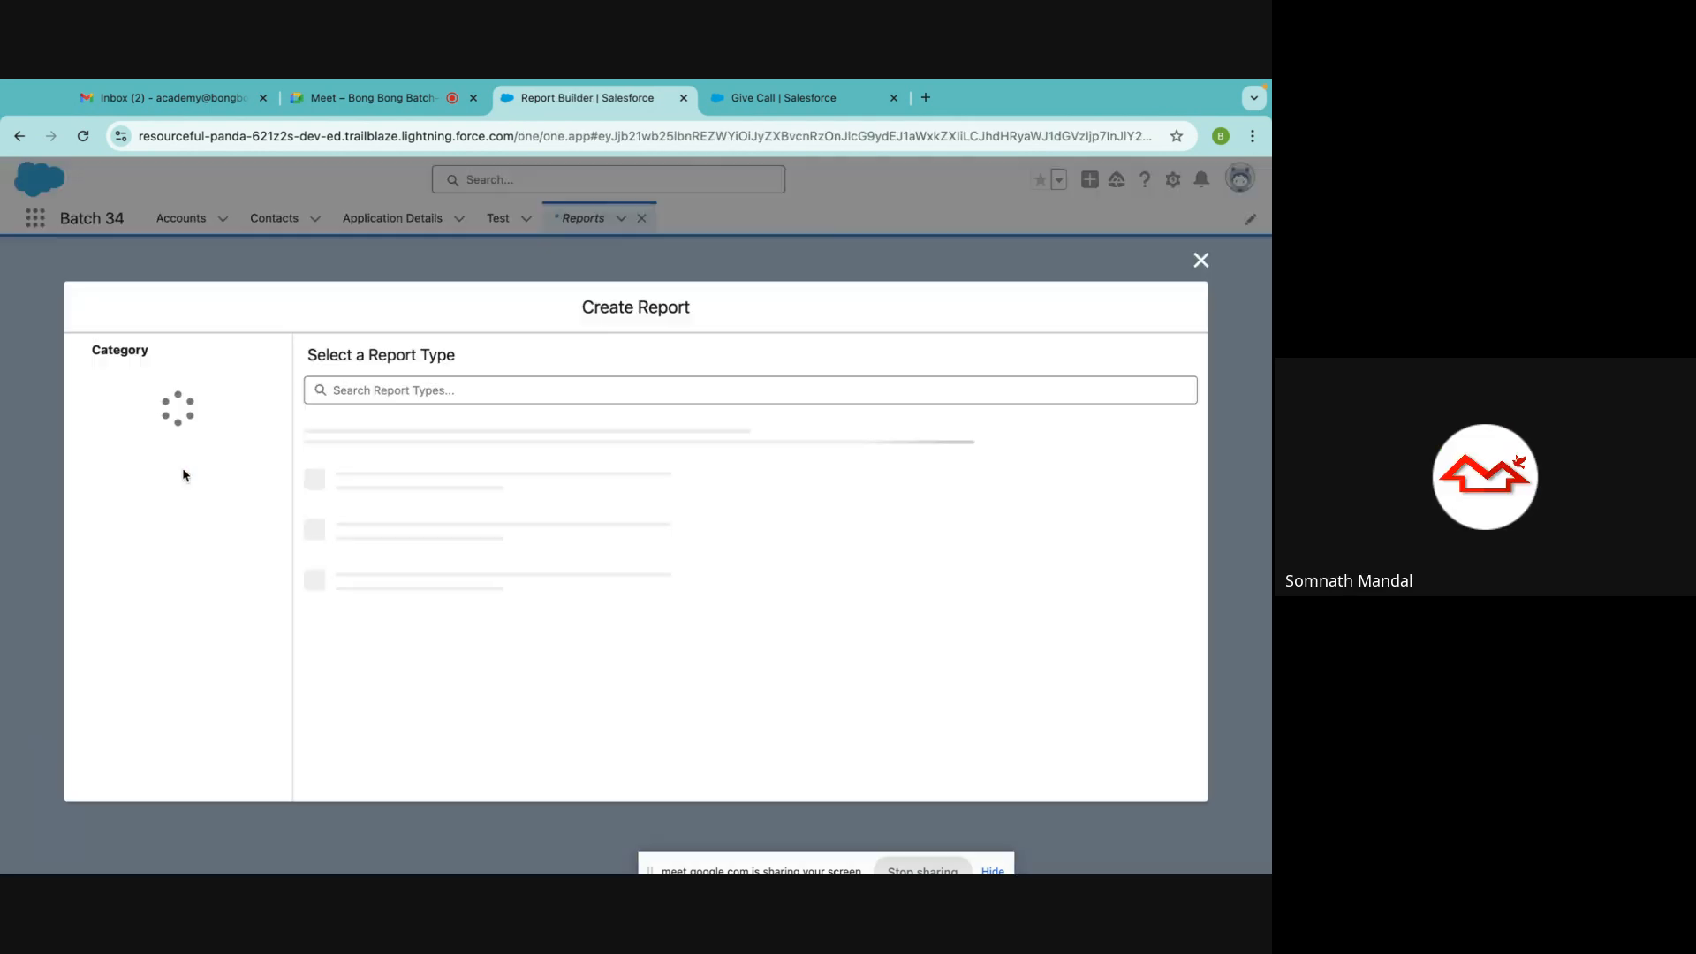
pyautogui.click(139, 488)
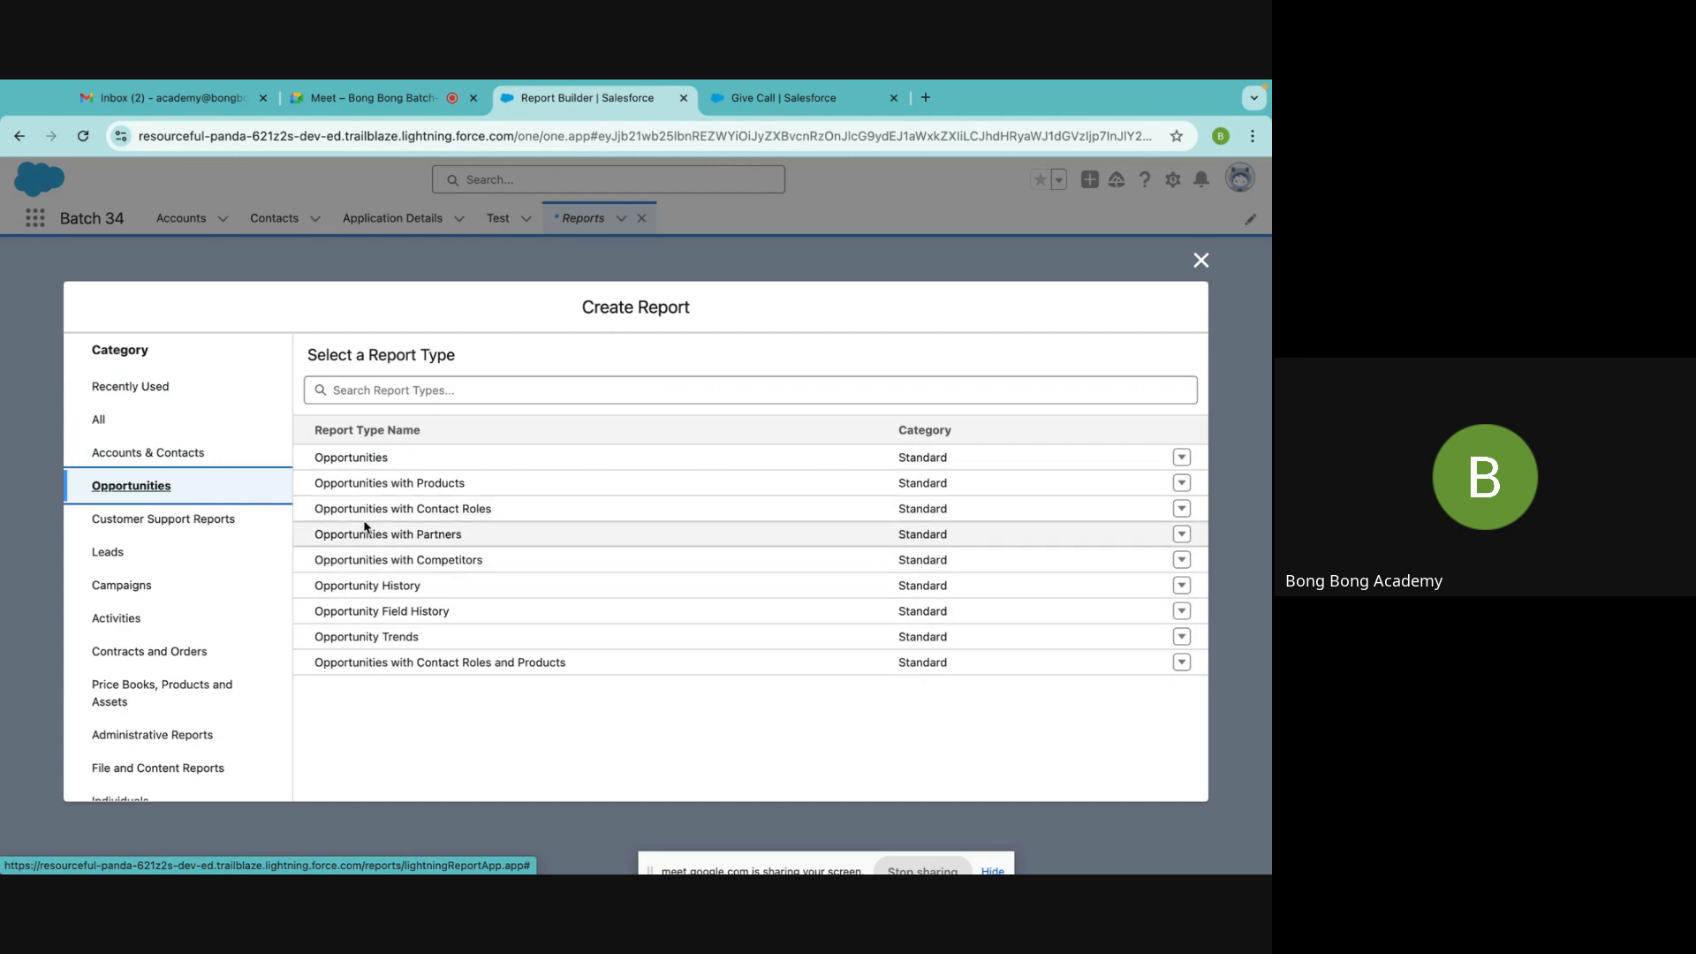
pyautogui.click(152, 622)
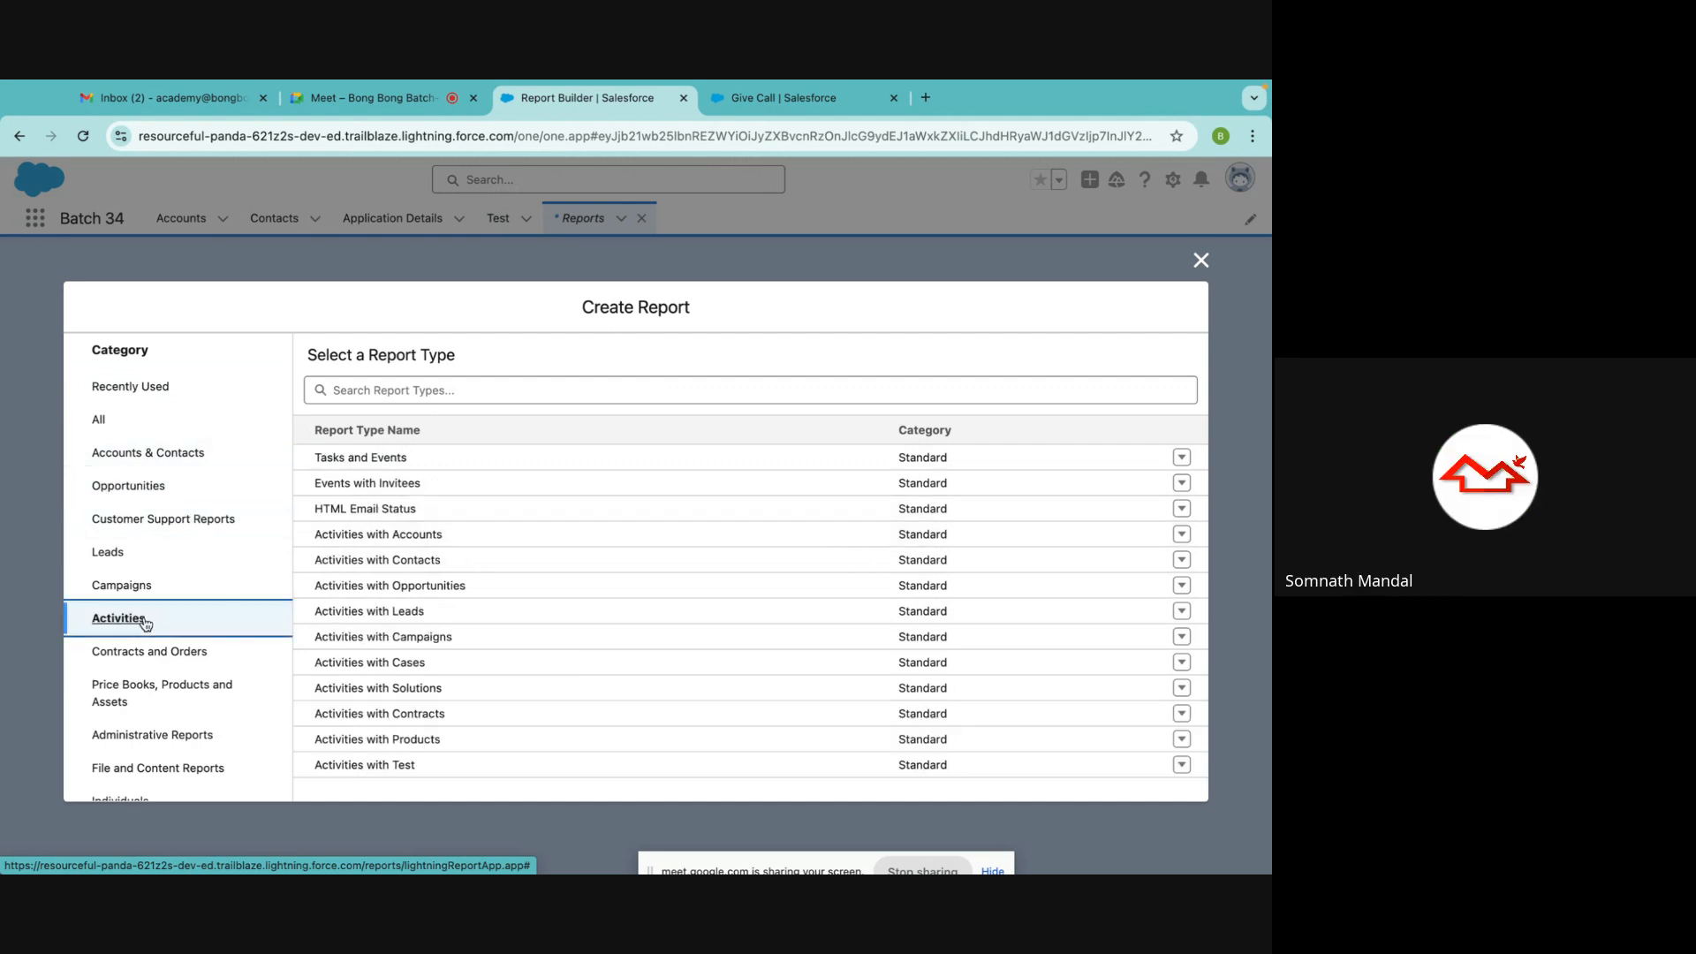
pyautogui.click(416, 589)
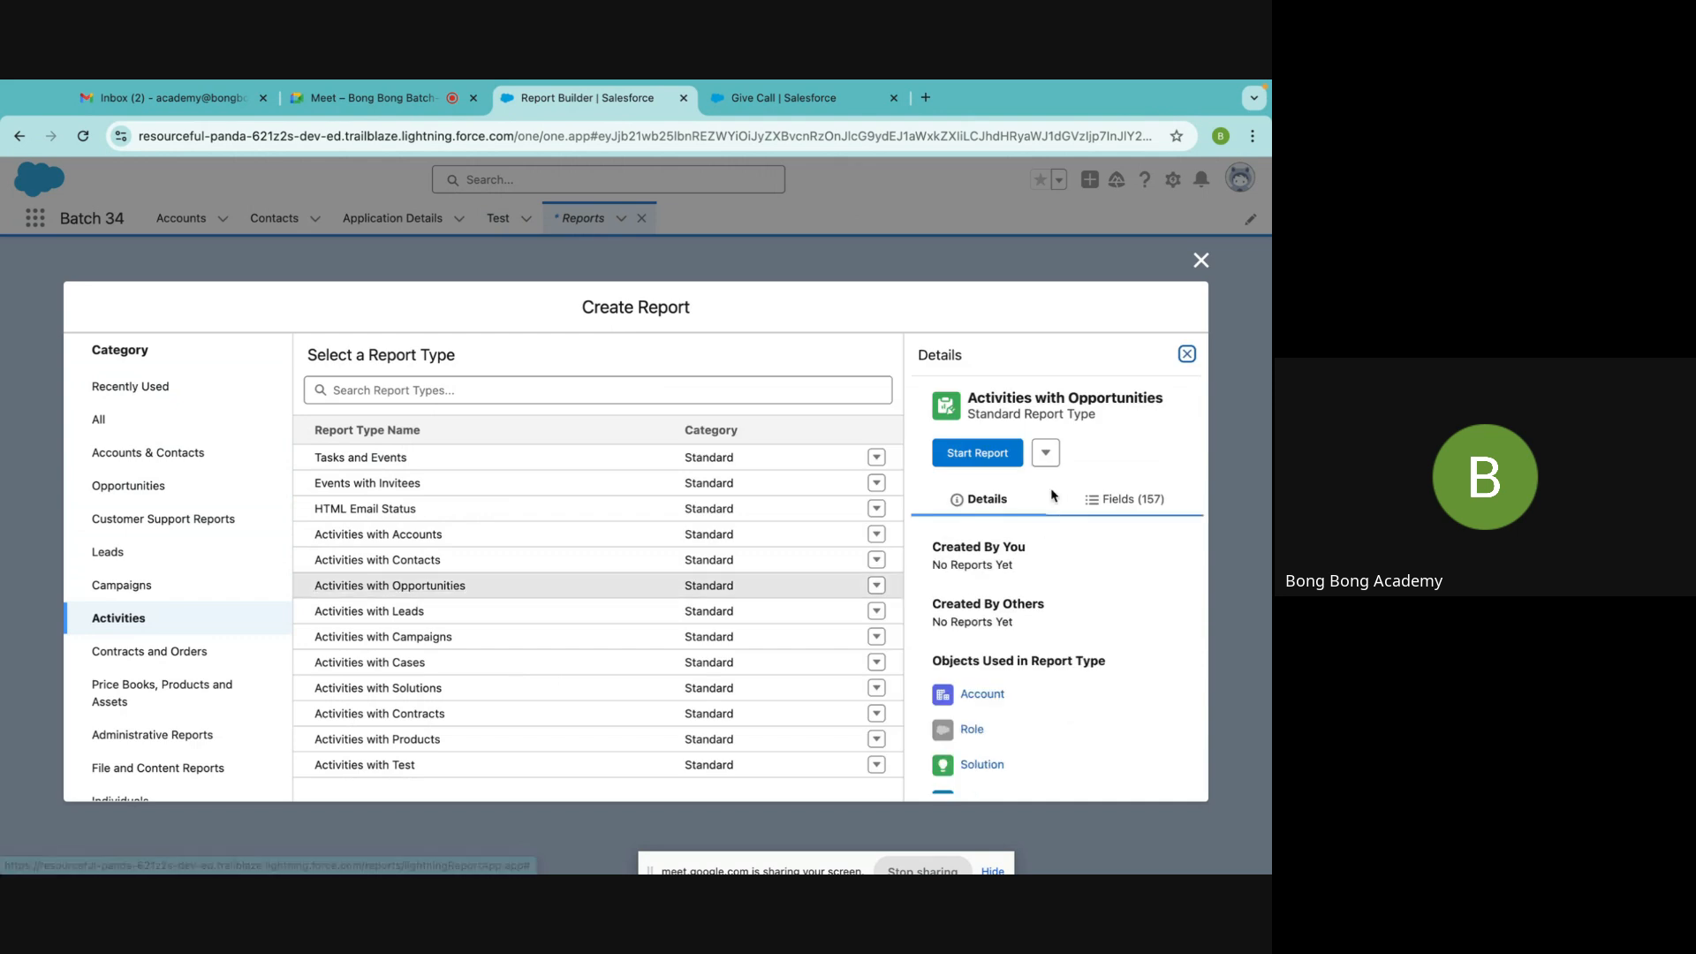
pyautogui.click(977, 453)
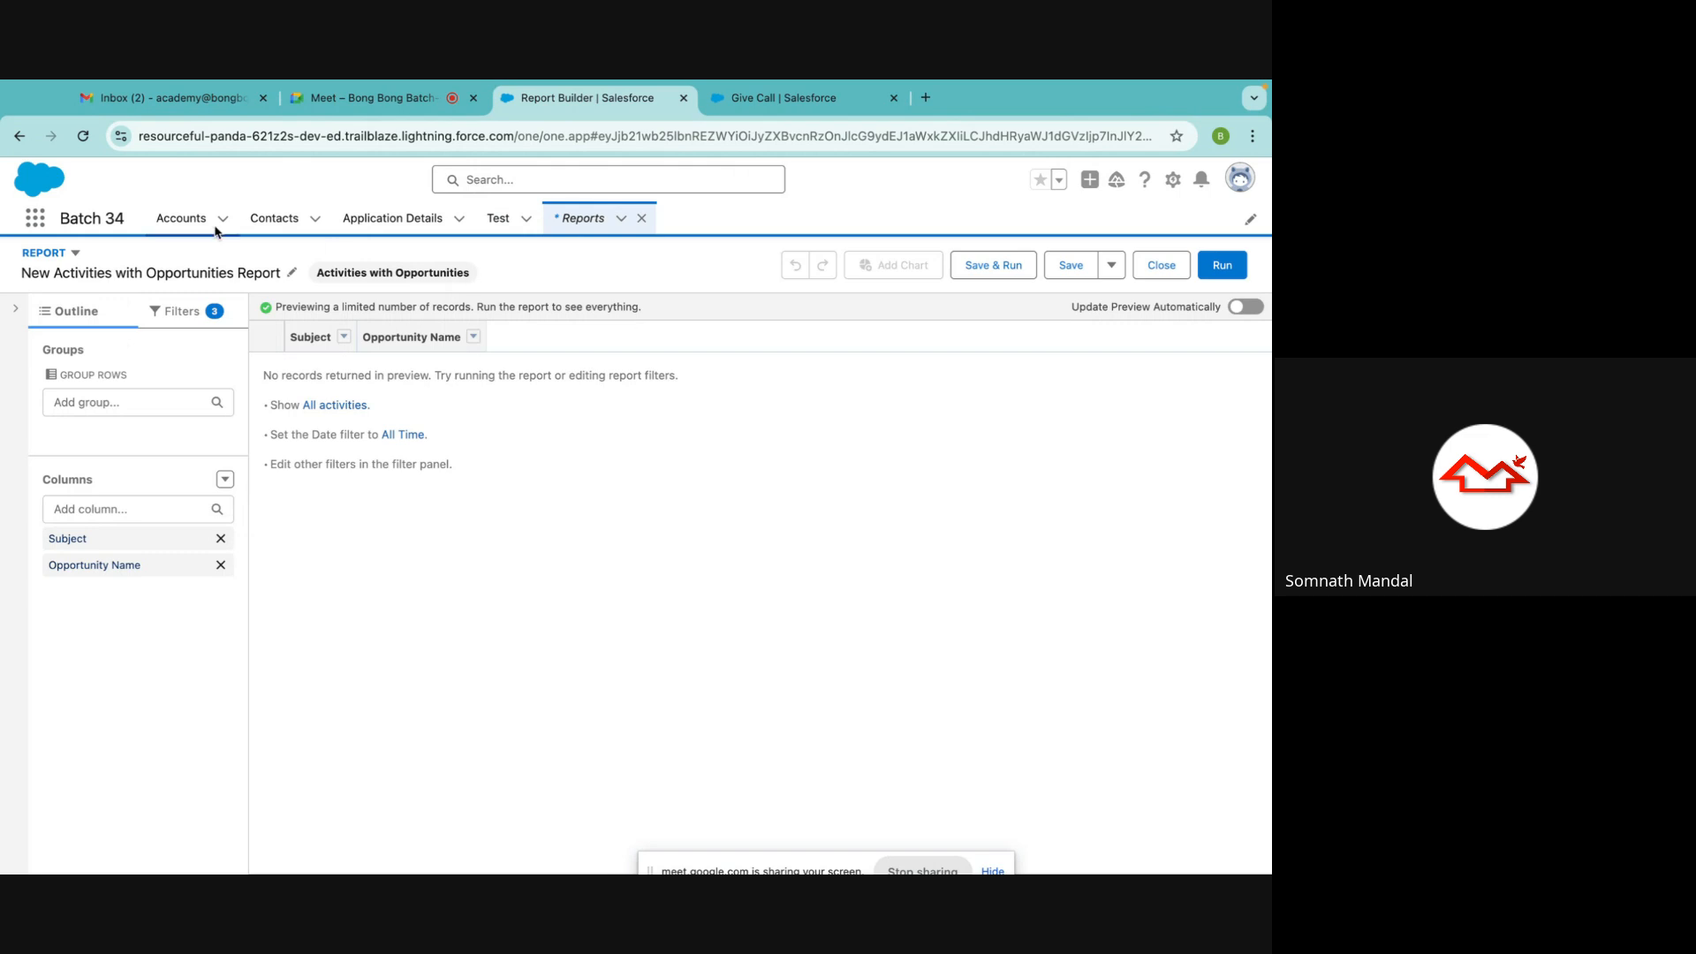
# Change the new report's format to Joined Report
pyautogui.click(76, 254)
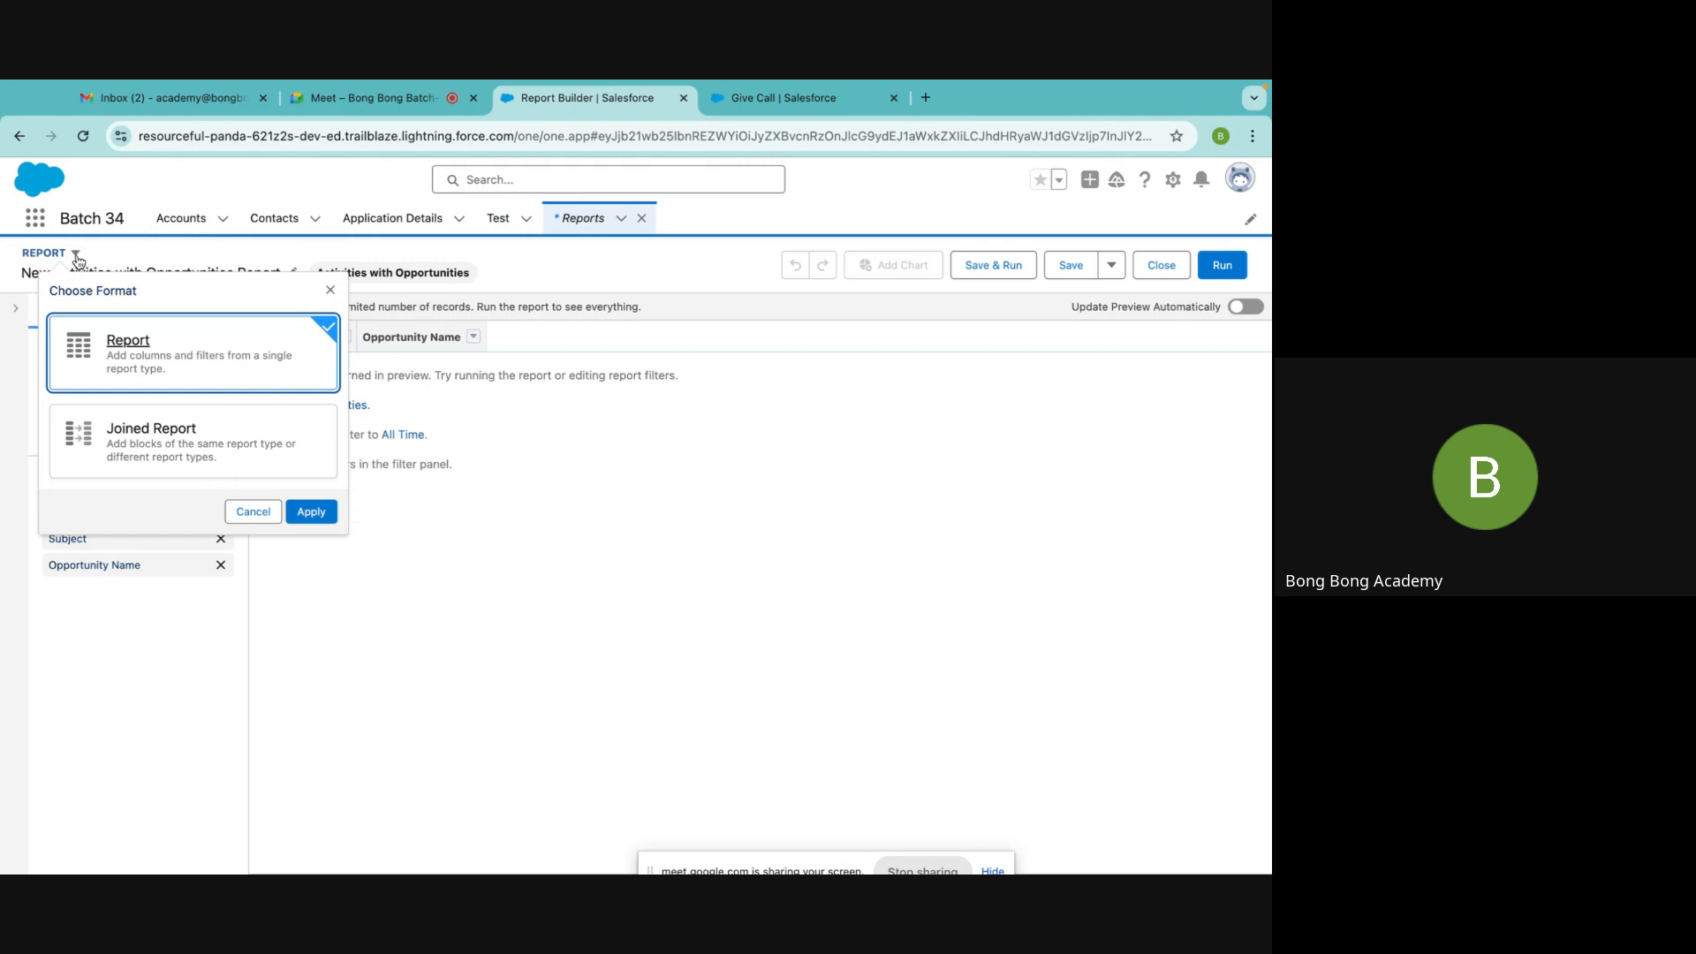
pyautogui.click(196, 468)
pyautogui.click(328, 519)
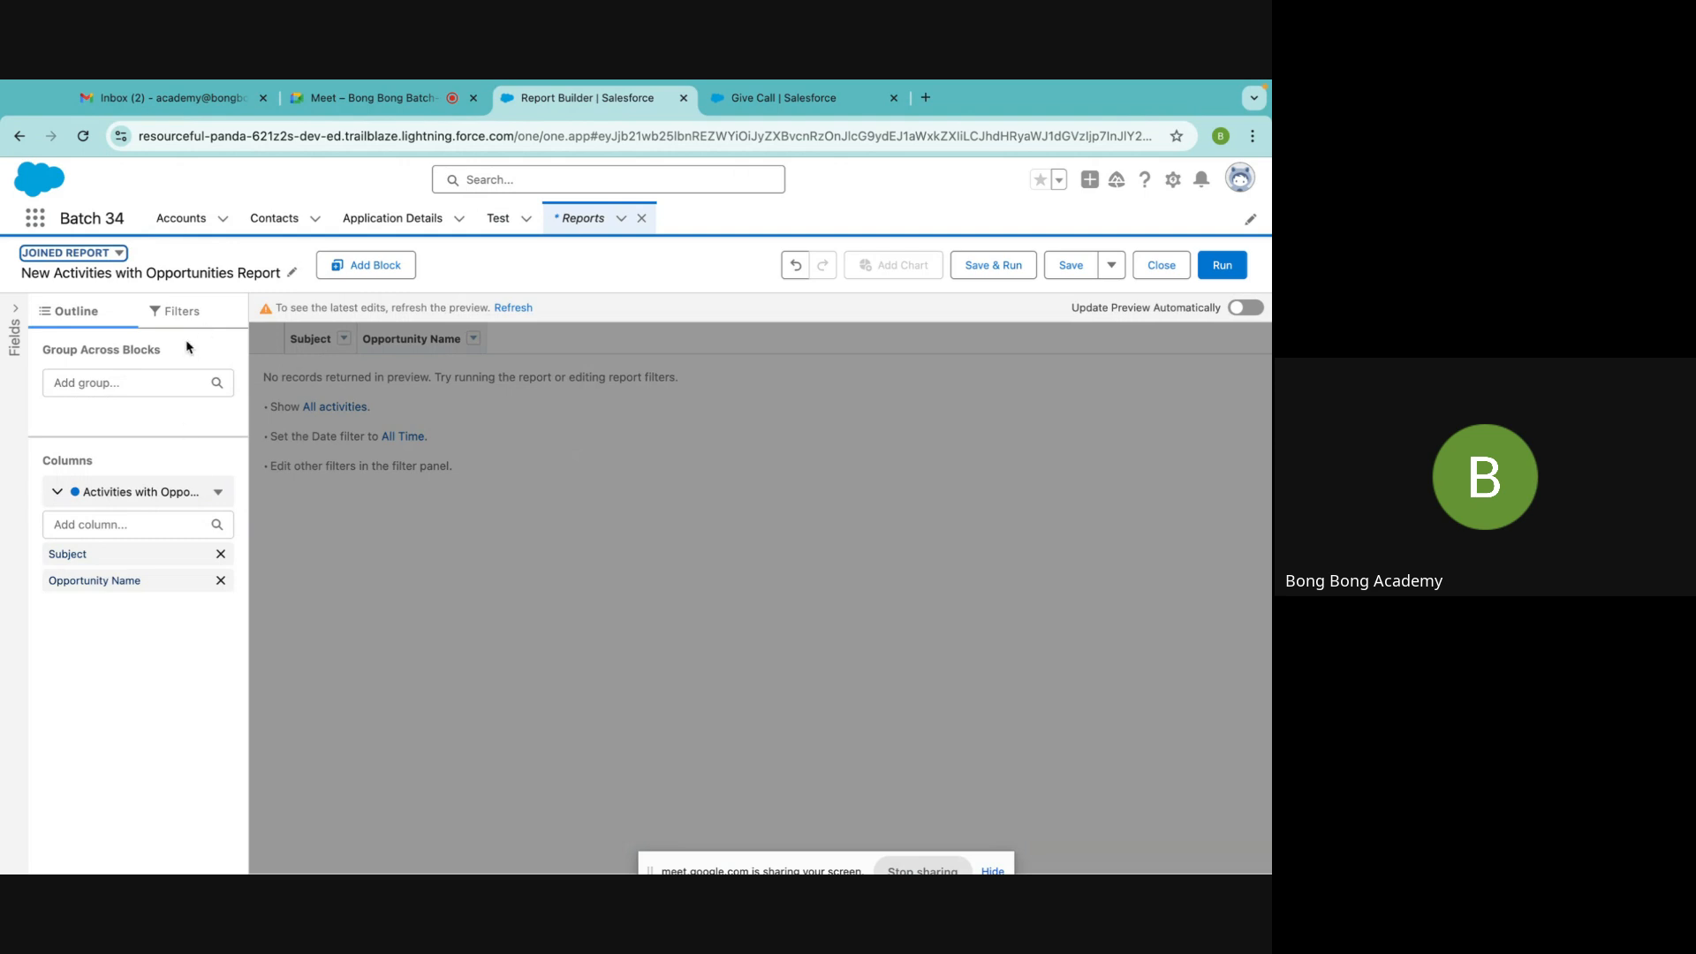
# Add an Opportunities block with its default columns to the joined report
pyautogui.click(388, 269)
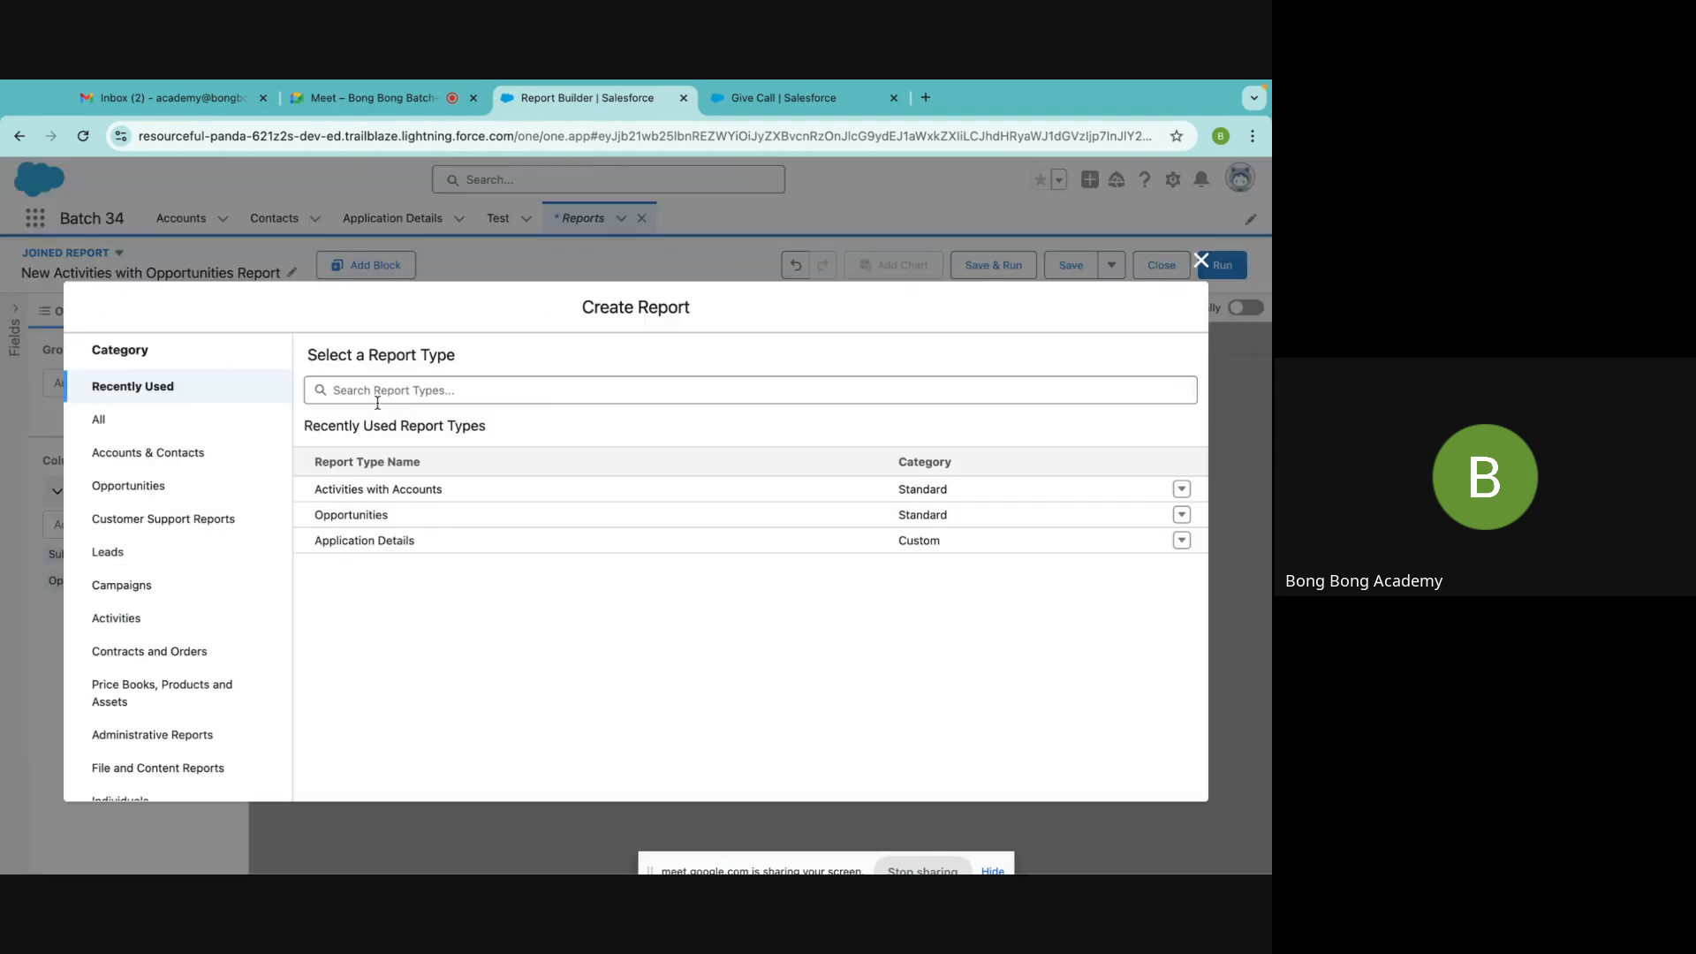
pyautogui.click(348, 514)
pyautogui.click(964, 528)
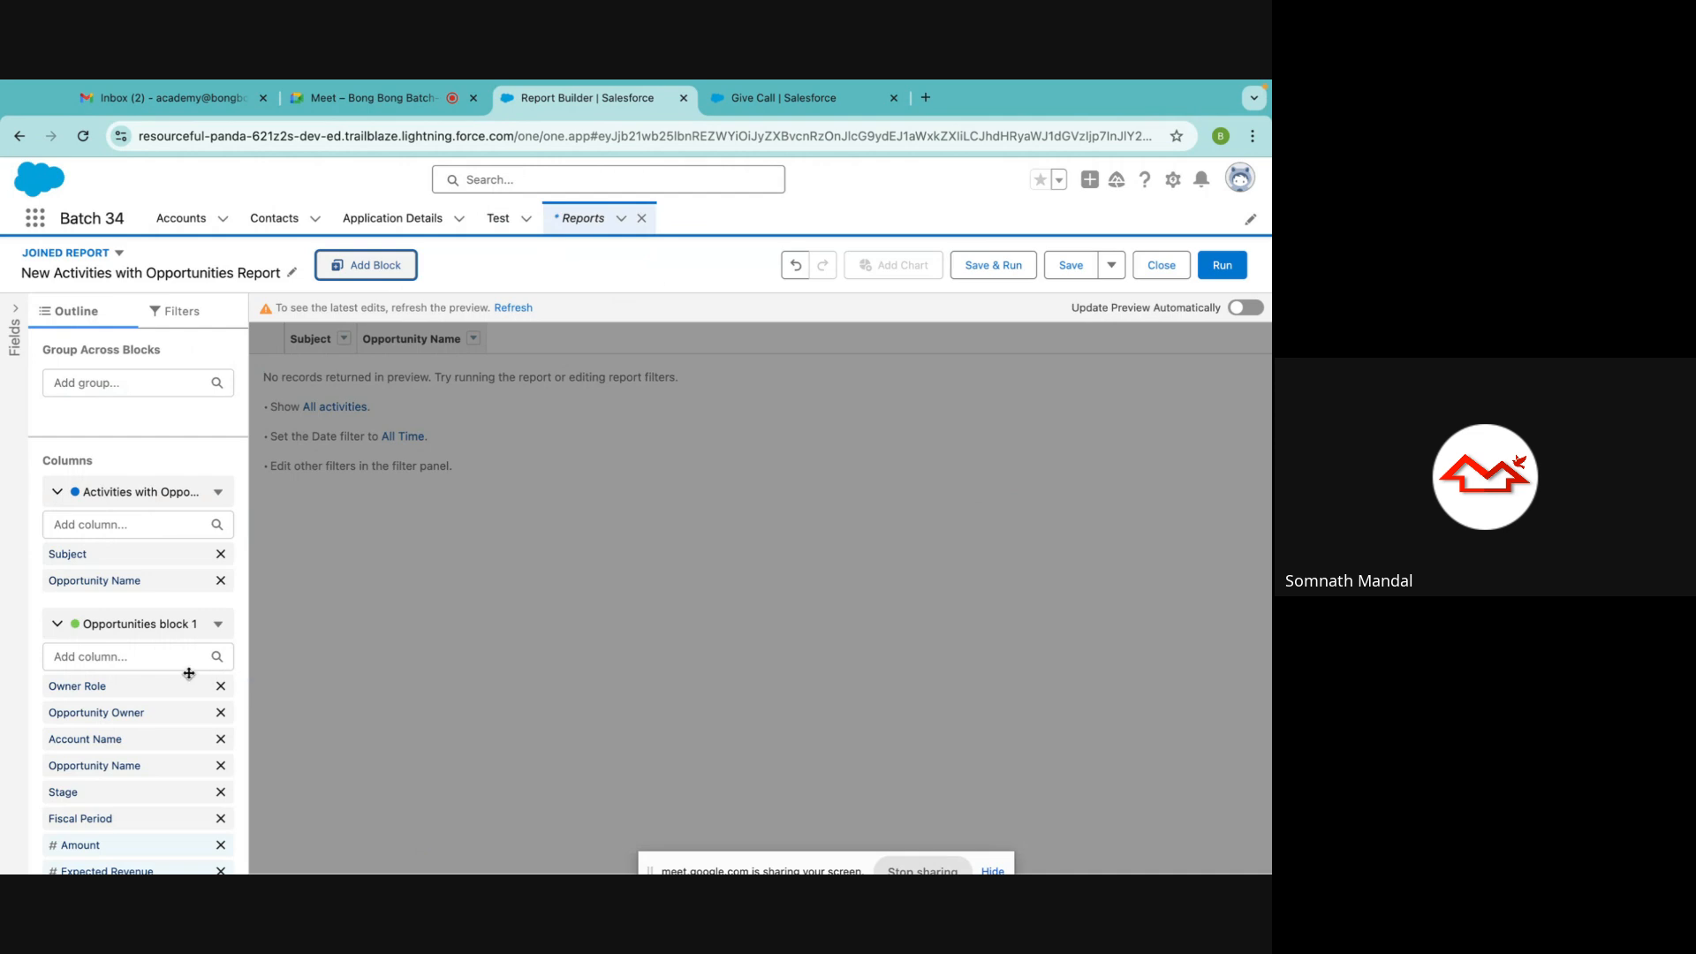
# Move the Opportunities block above the Activities with Opportunities block
pyautogui.click(137, 624)
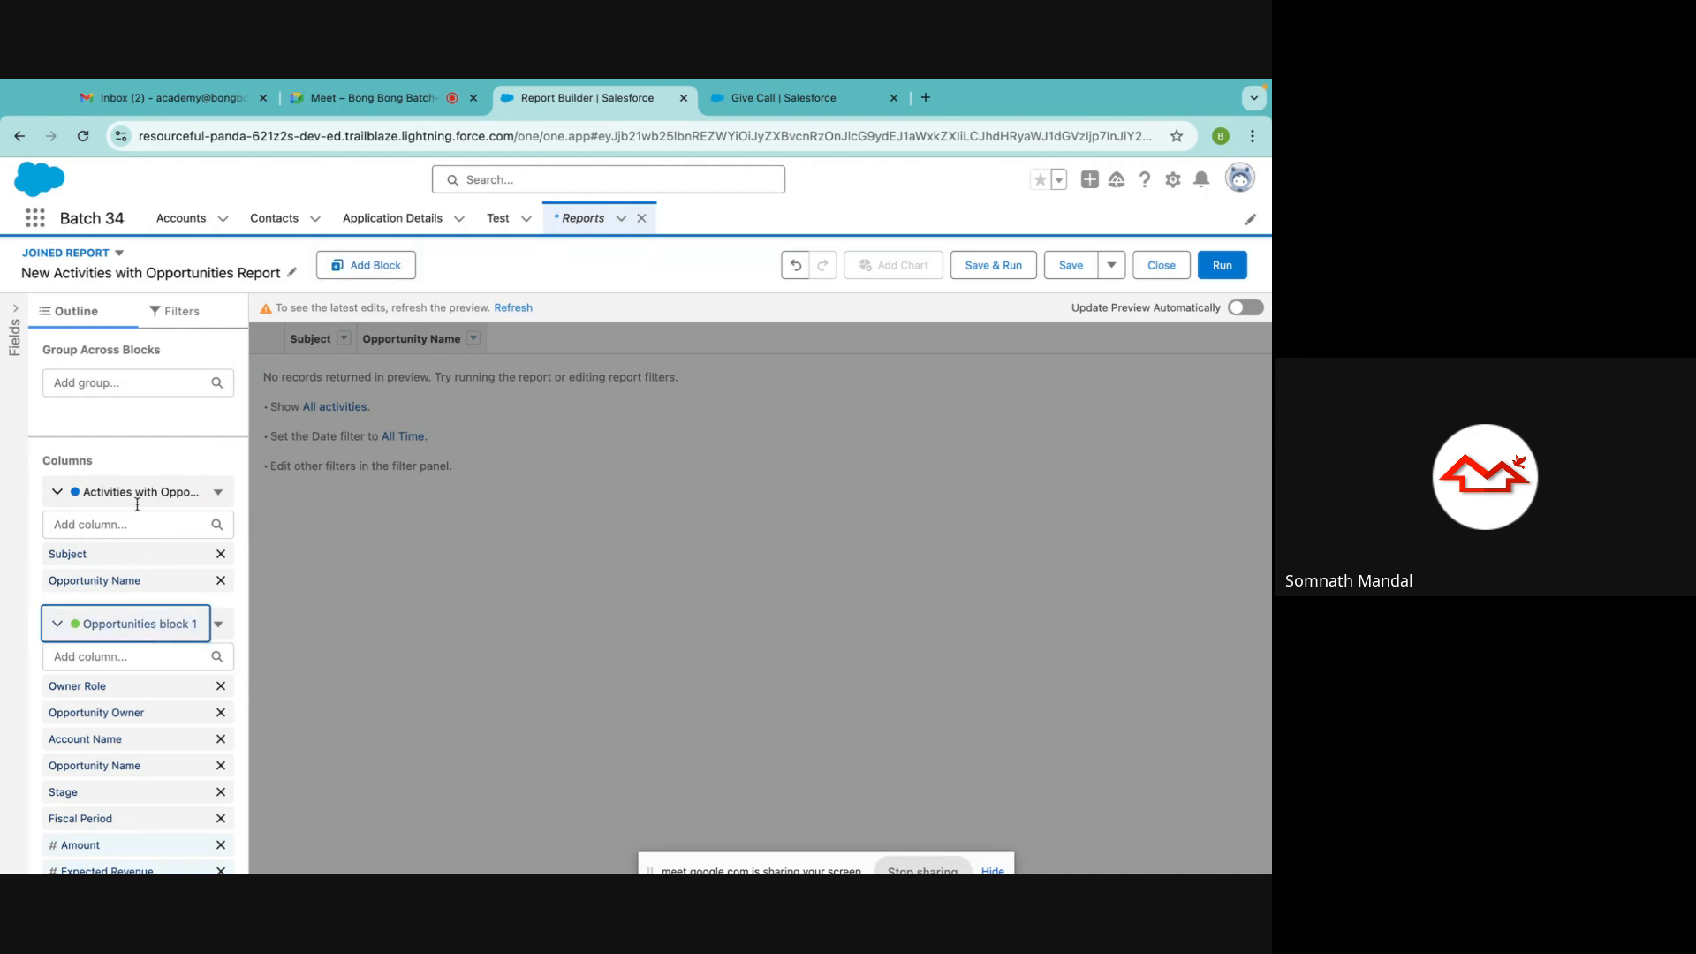
pyautogui.click(218, 624)
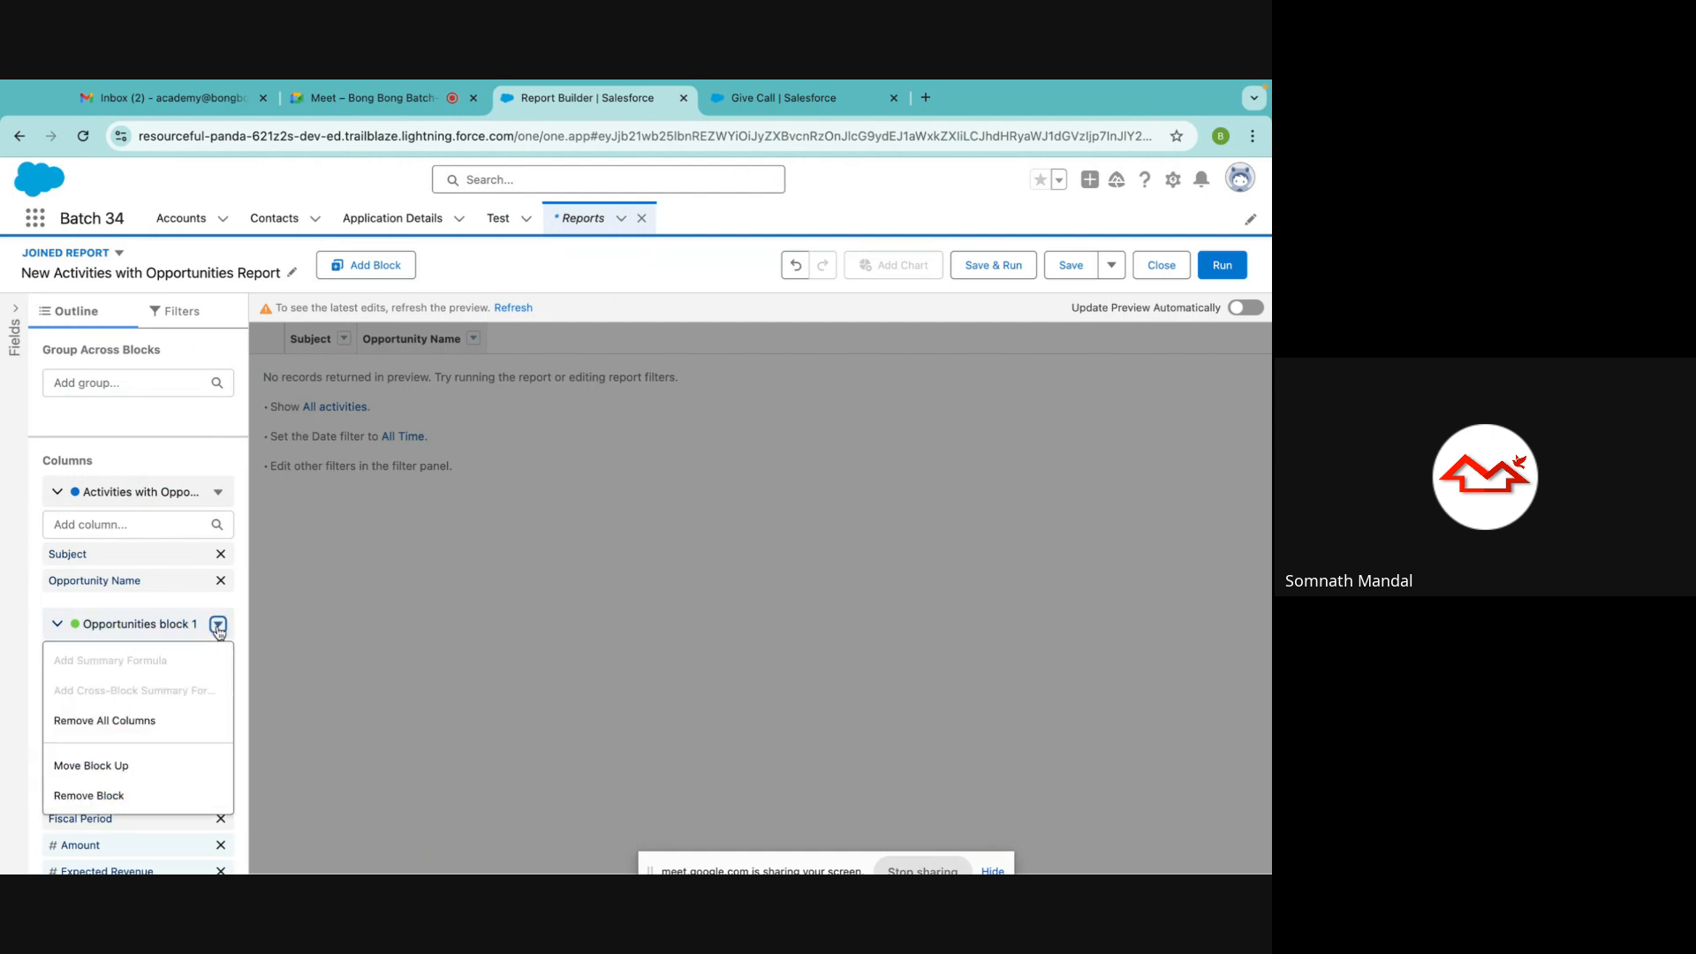
pyautogui.click(135, 767)
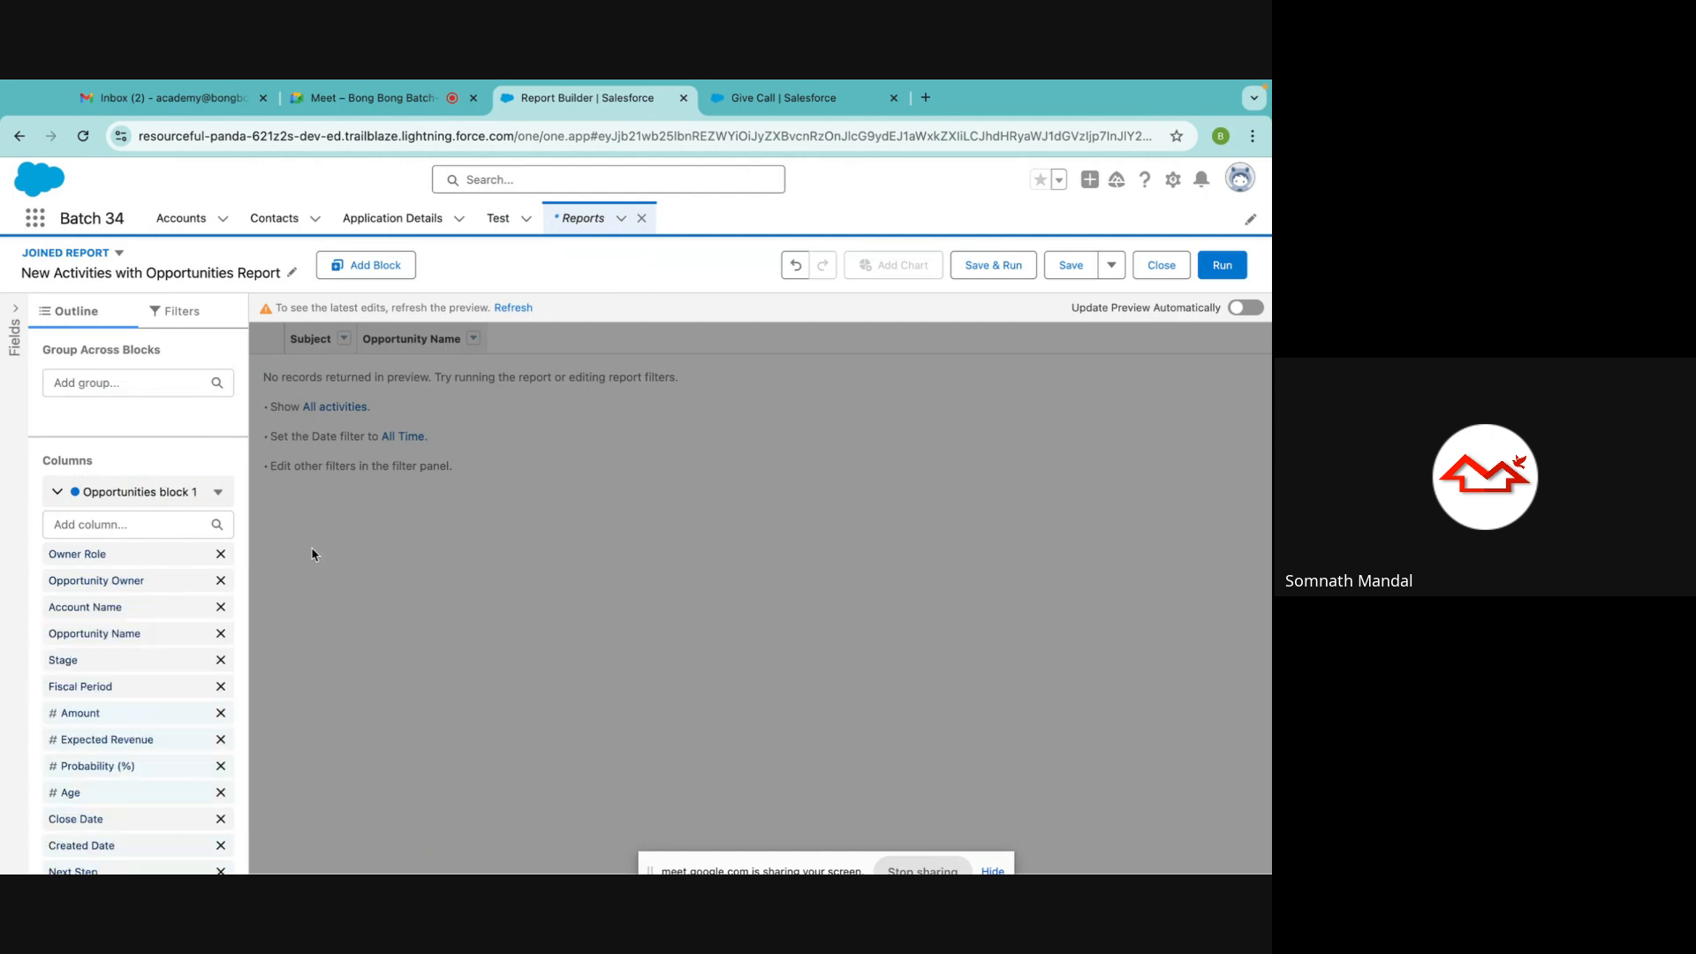
# Remove the Activities with Opportunities block from the joined report
pyautogui.scroll(-3, 143, 610)
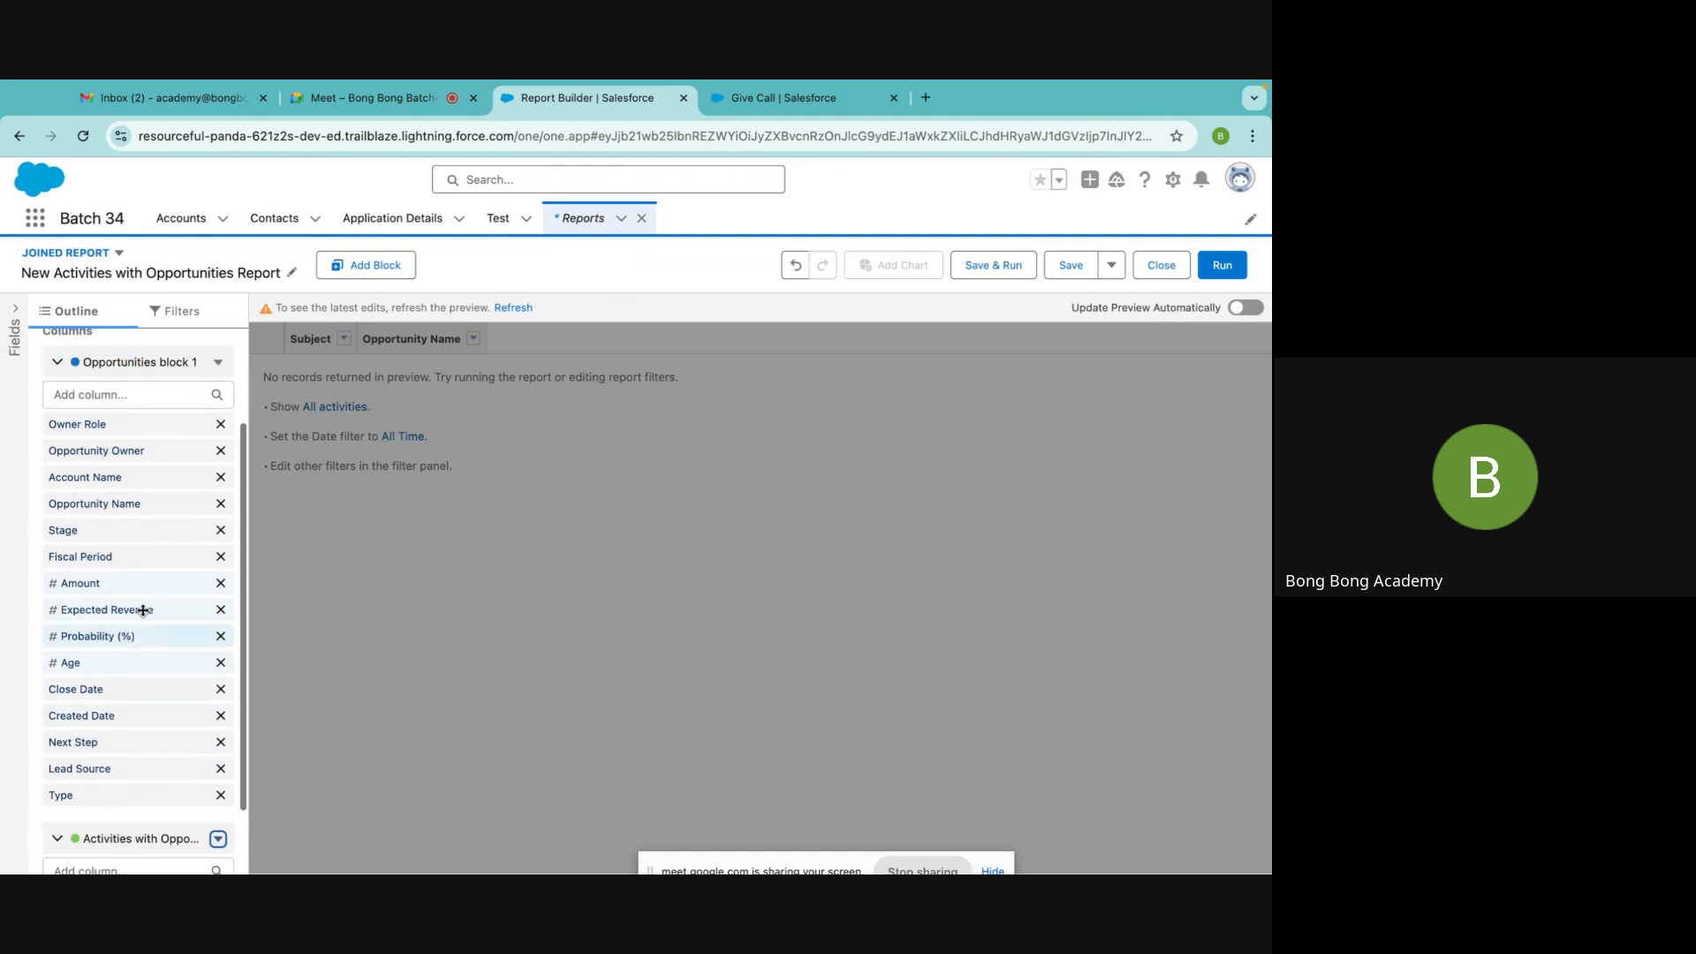
pyautogui.scroll(-5, 182, 704)
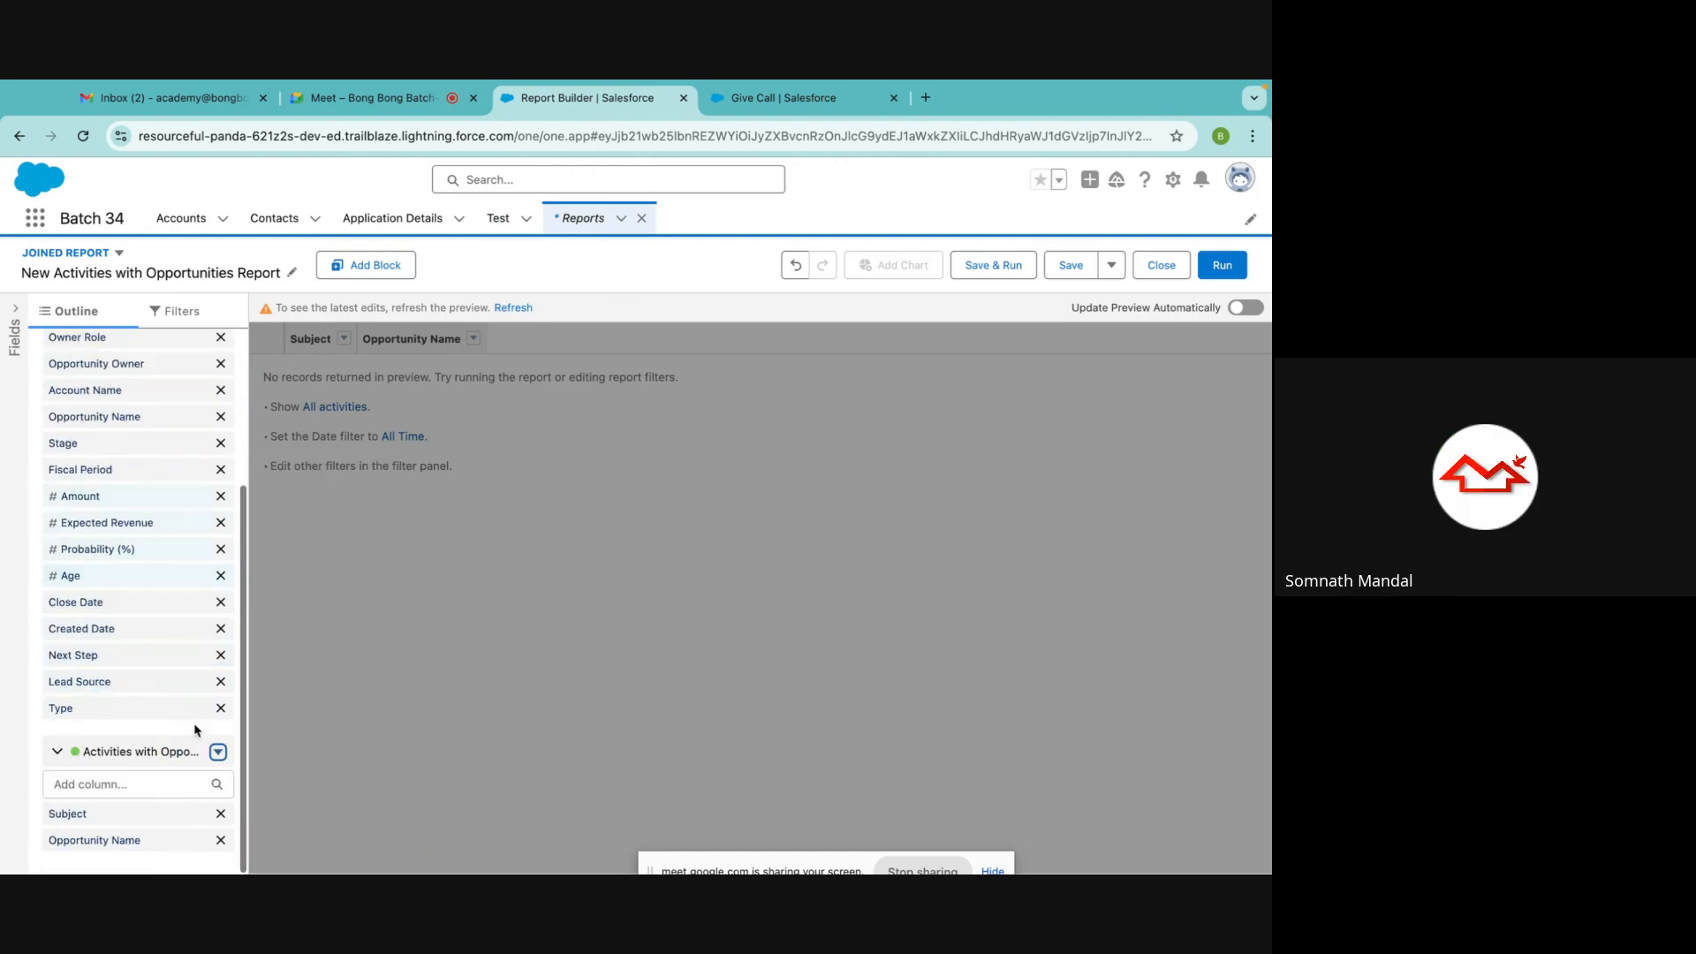
pyautogui.click(218, 754)
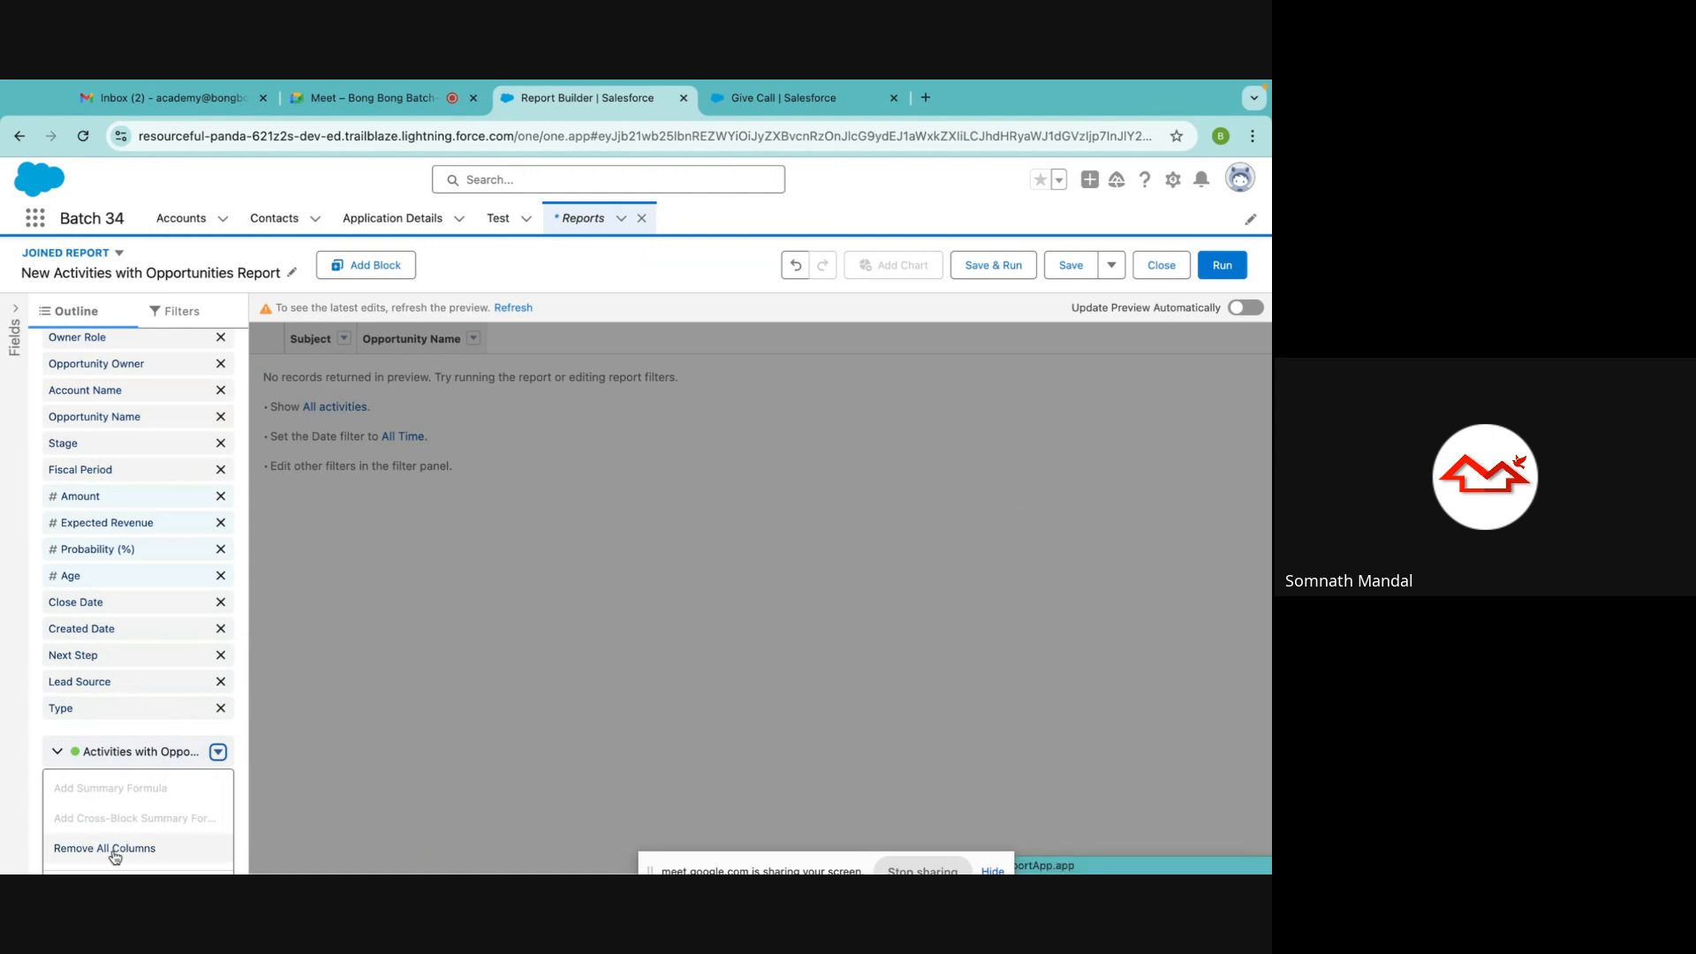
pyautogui.scroll(-3, 126, 813)
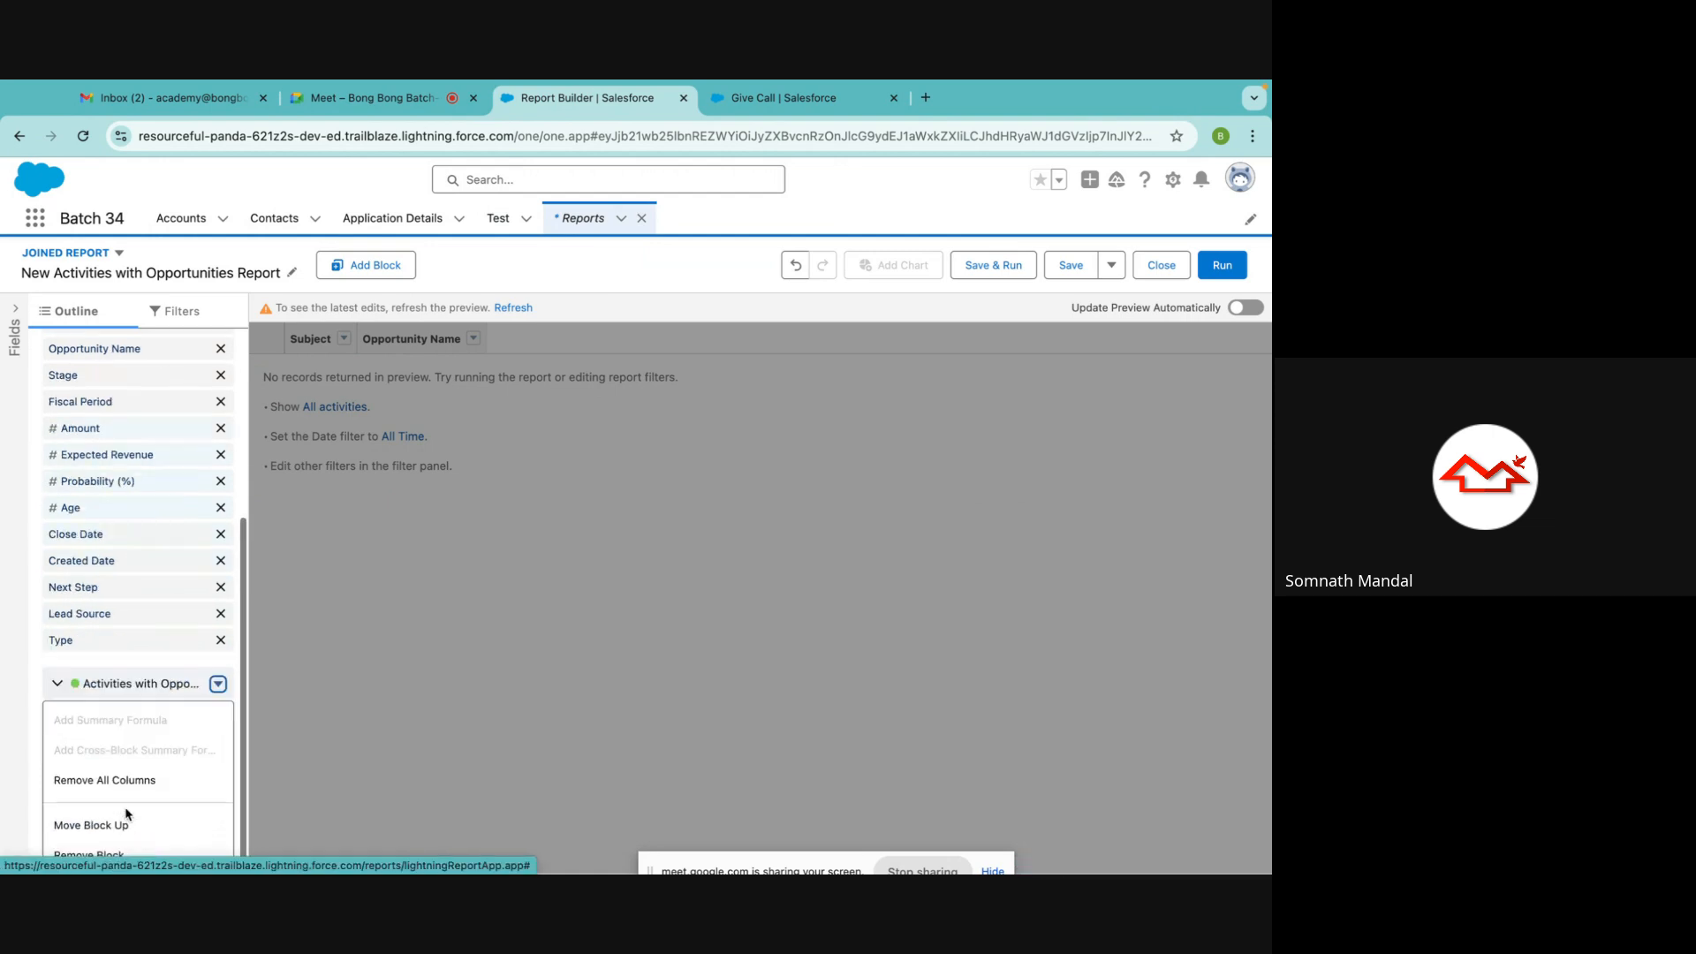
pyautogui.click(88, 855)
# Search all report types for "act", add an Activities with Opportunities block, and place its Subject column after Opportunity Name
pyautogui.click(362, 265)
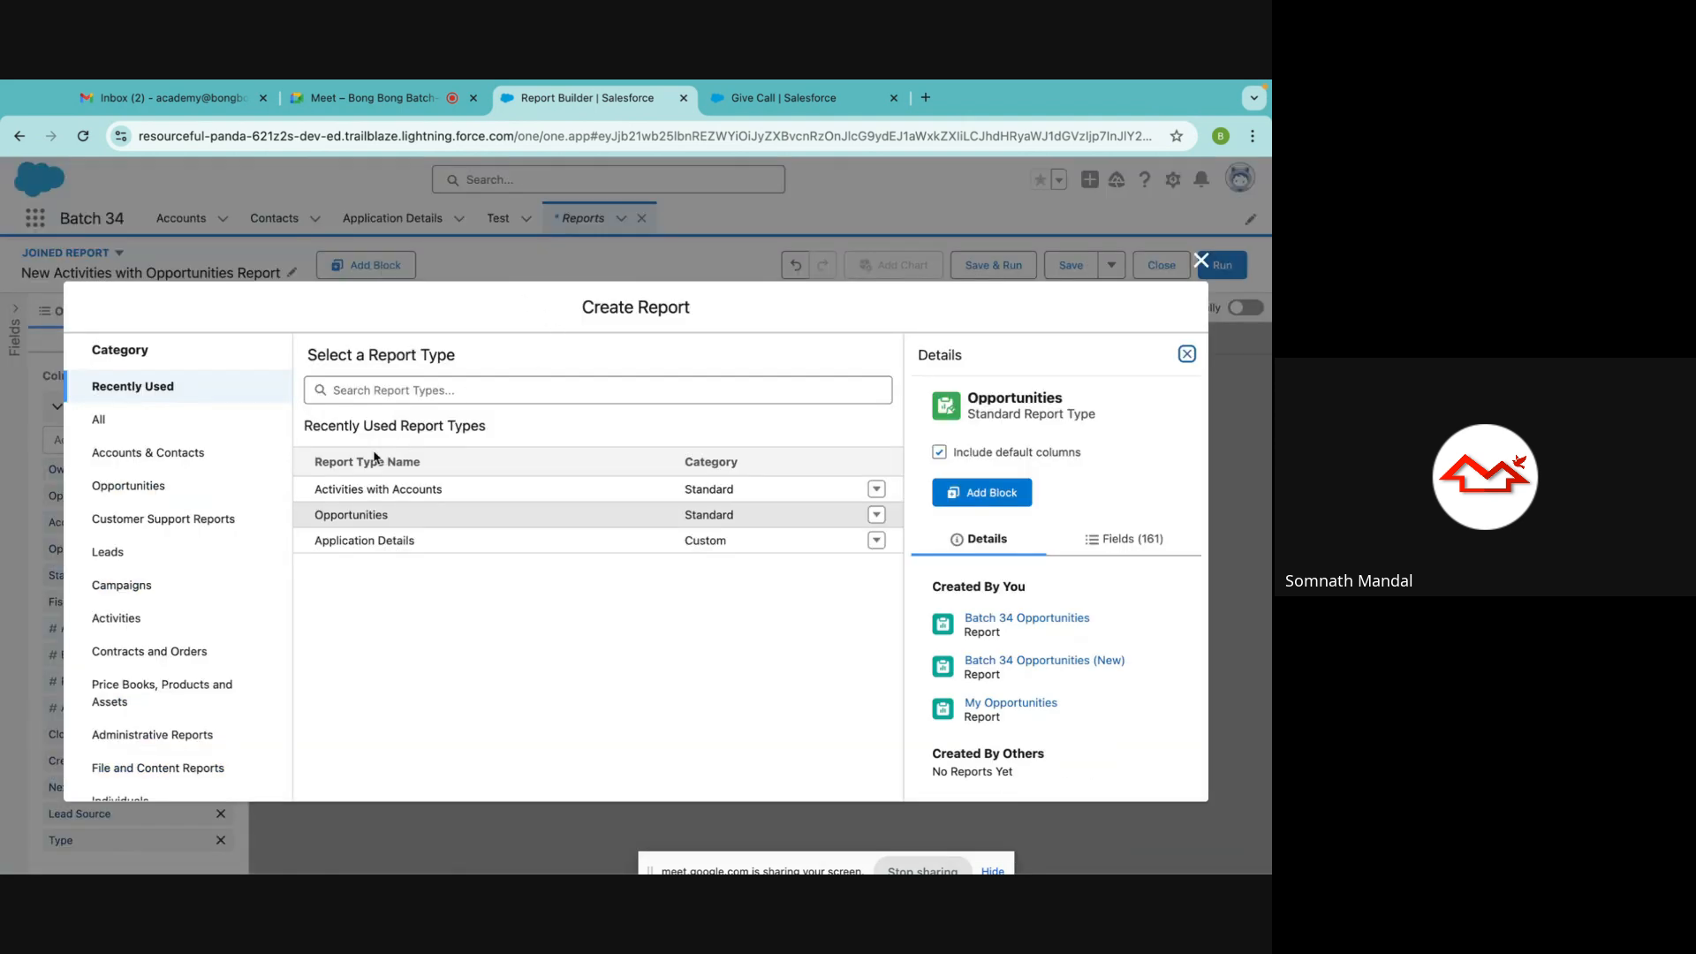
pyautogui.click(158, 416)
pyautogui.click(371, 389)
pyautogui.write('act')
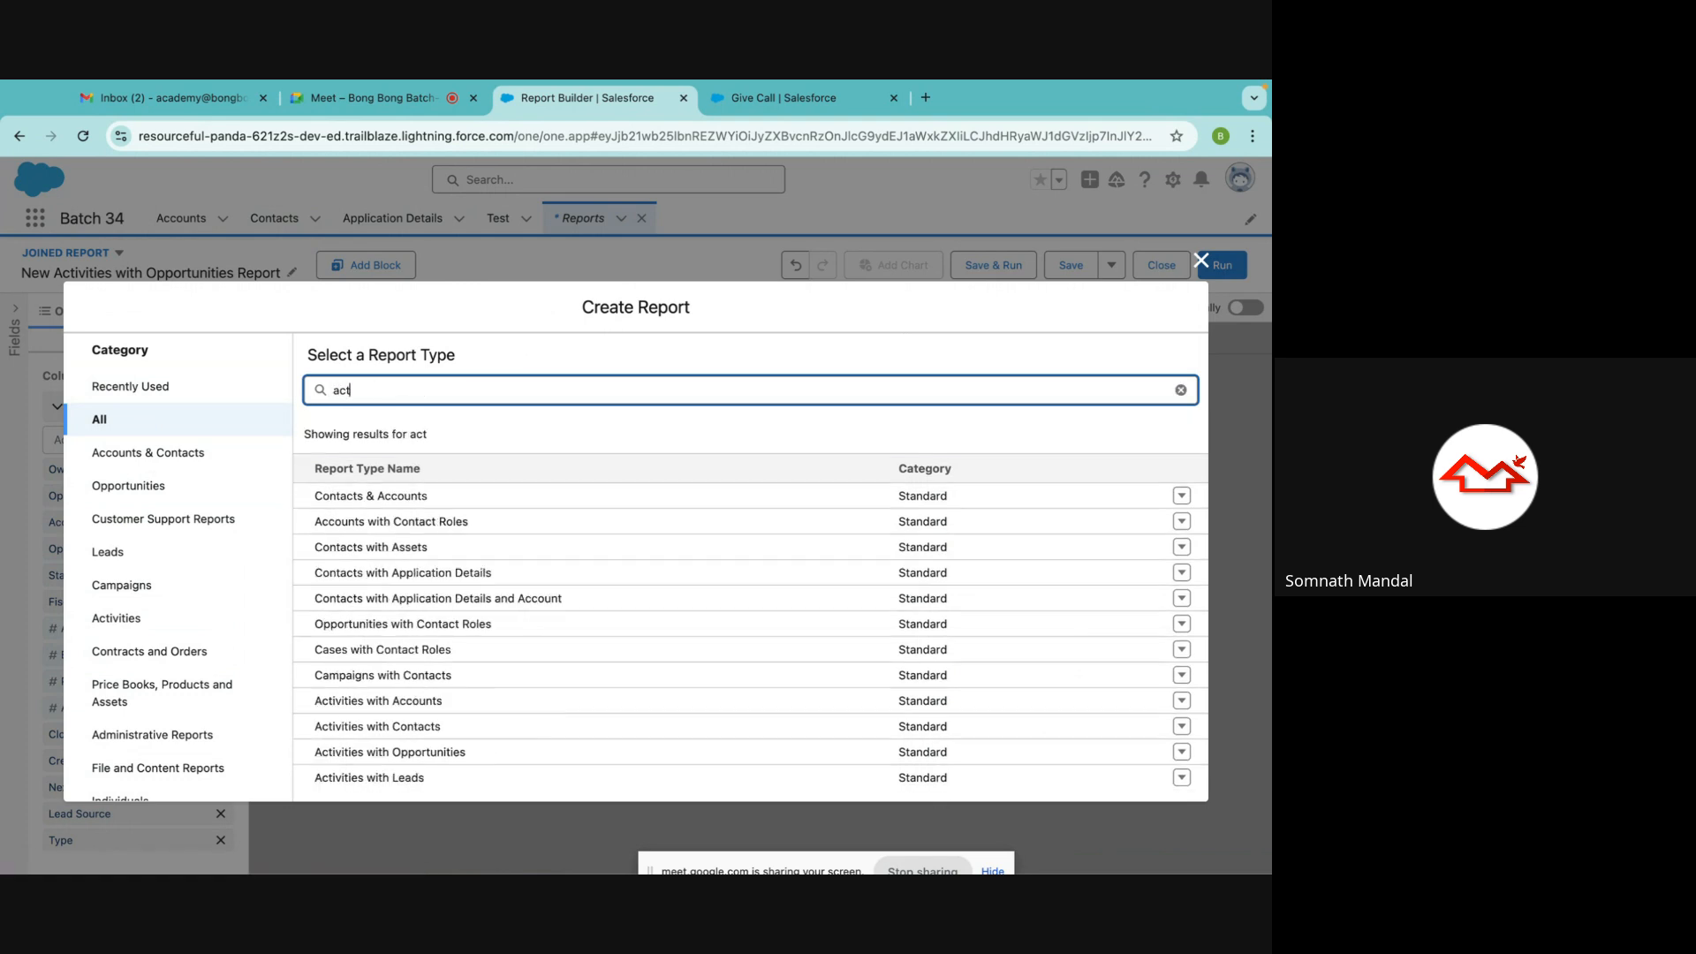
pyautogui.scroll(-5, 508, 618)
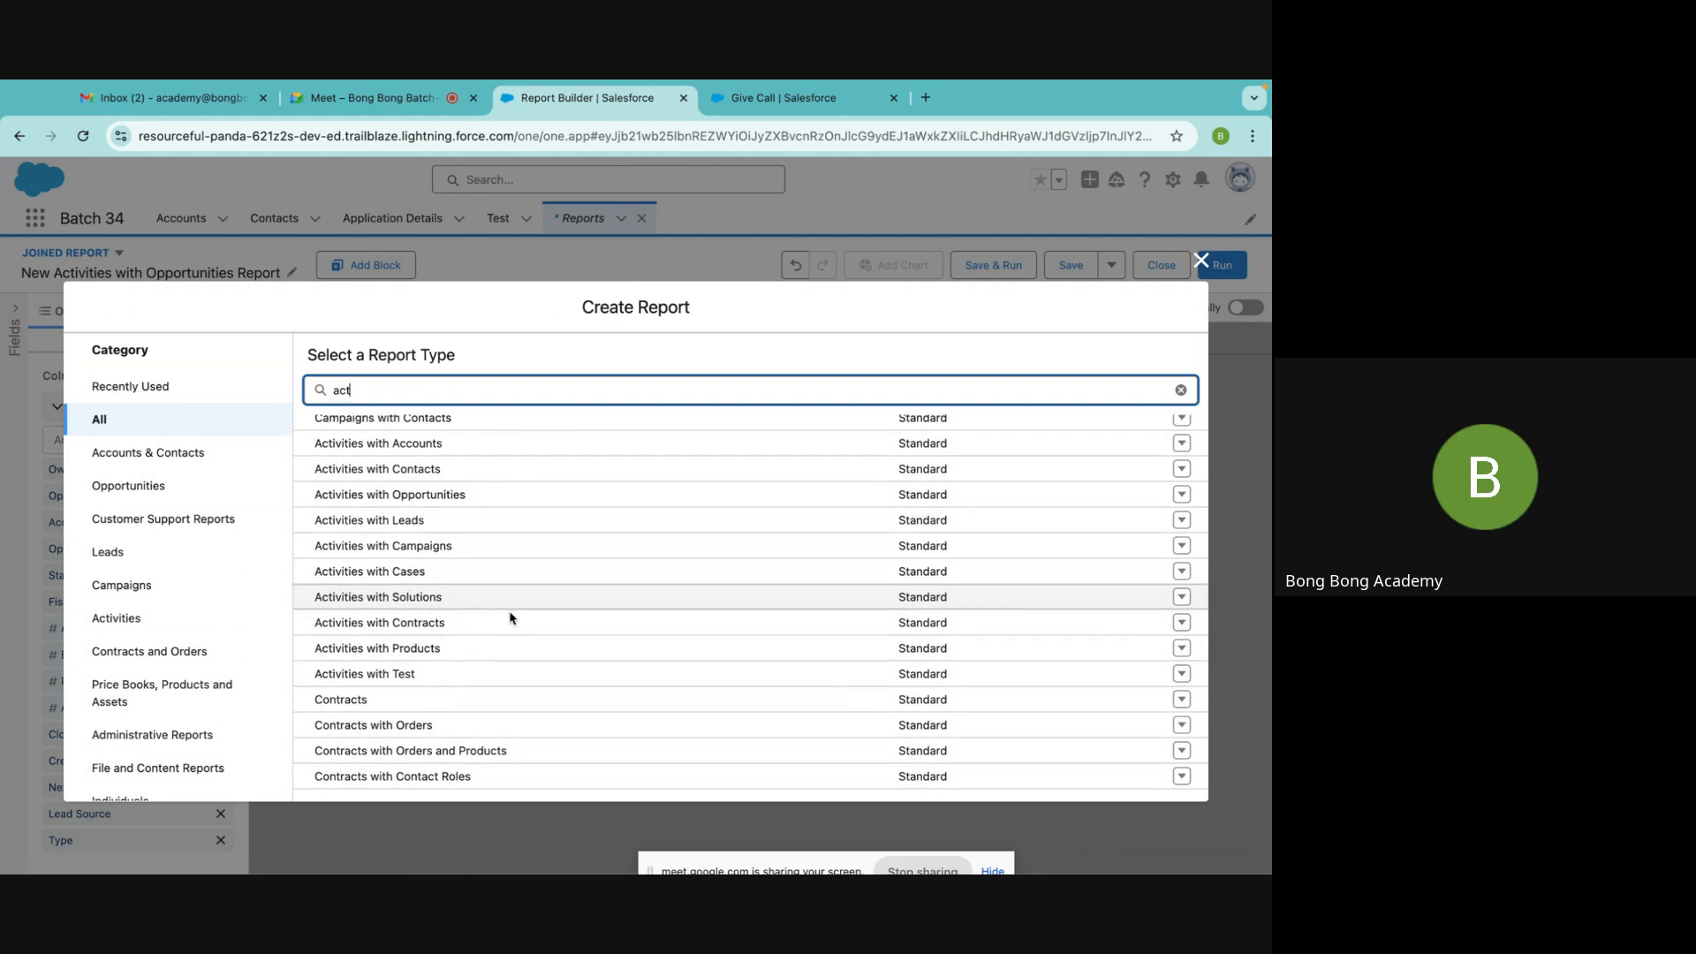
pyautogui.scroll(1, 509, 618)
pyautogui.scroll(-1, 510, 618)
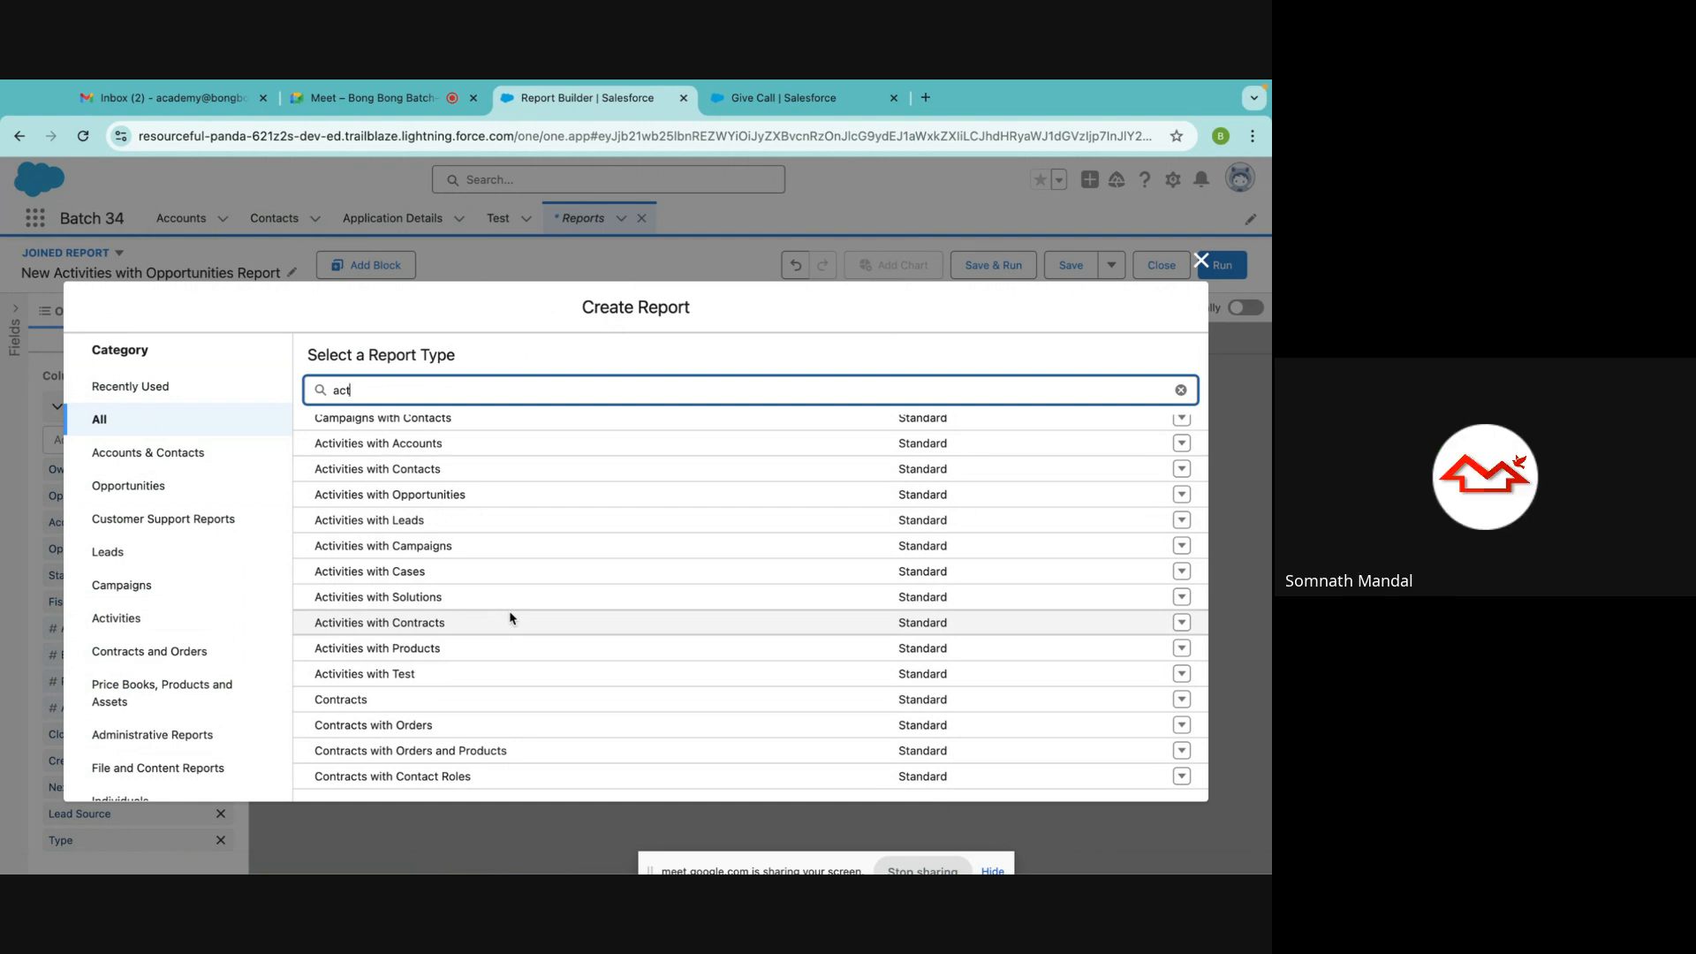
pyautogui.click(402, 500)
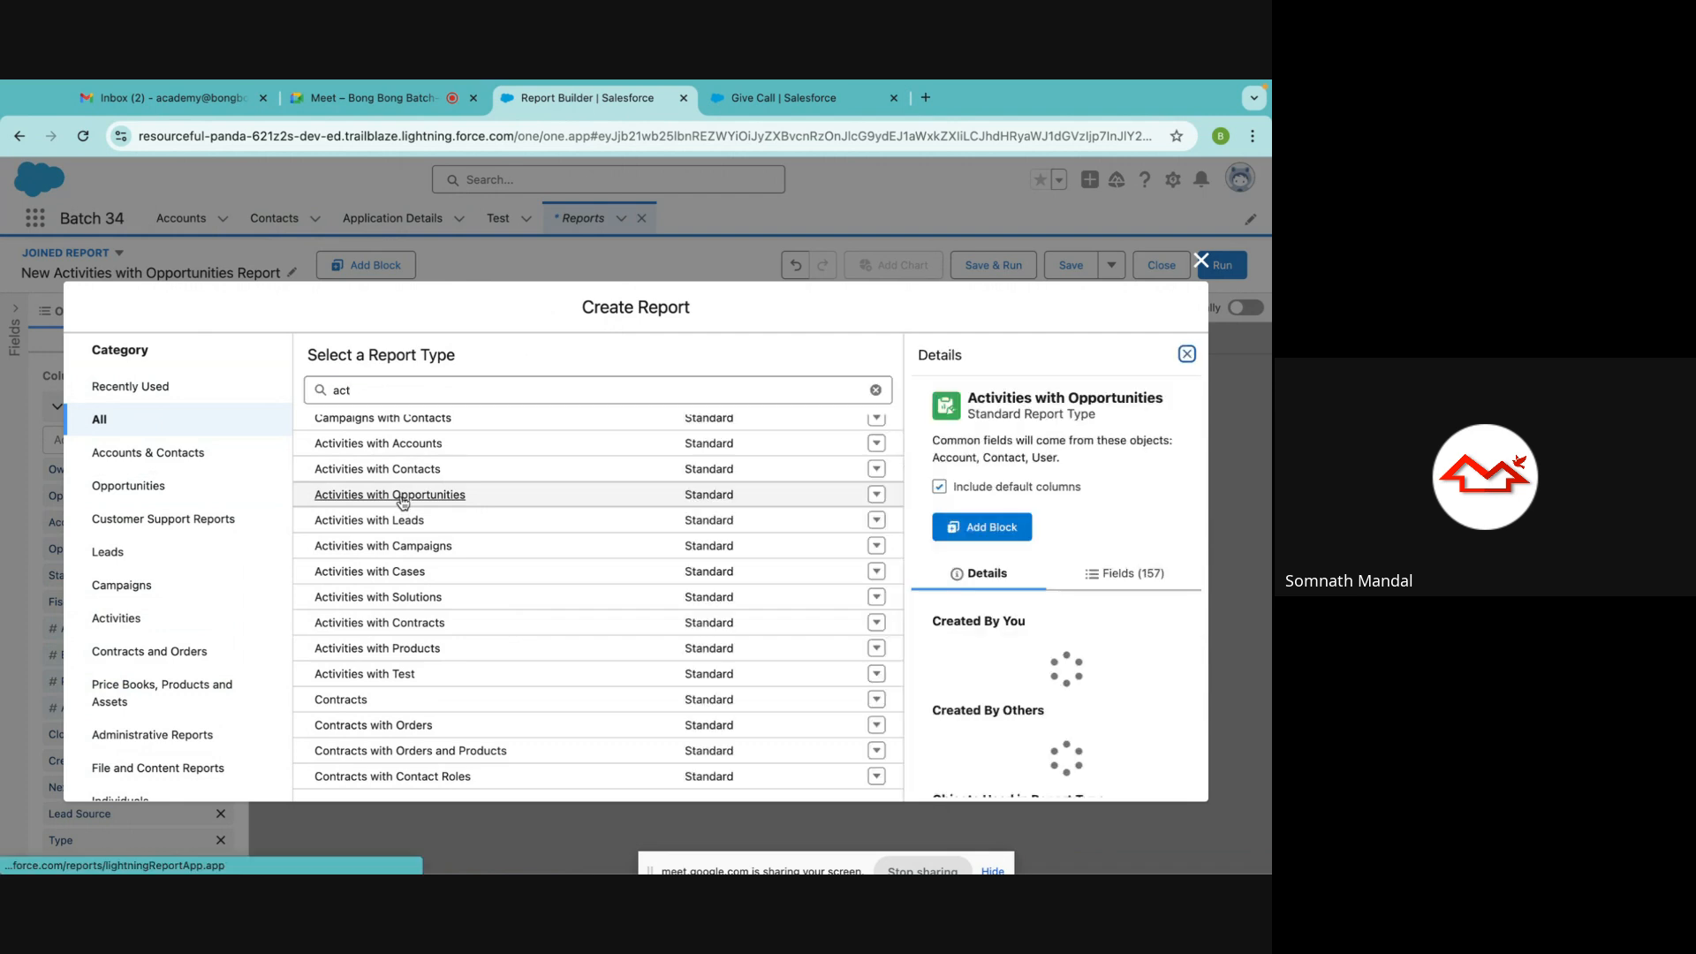
pyautogui.click(991, 527)
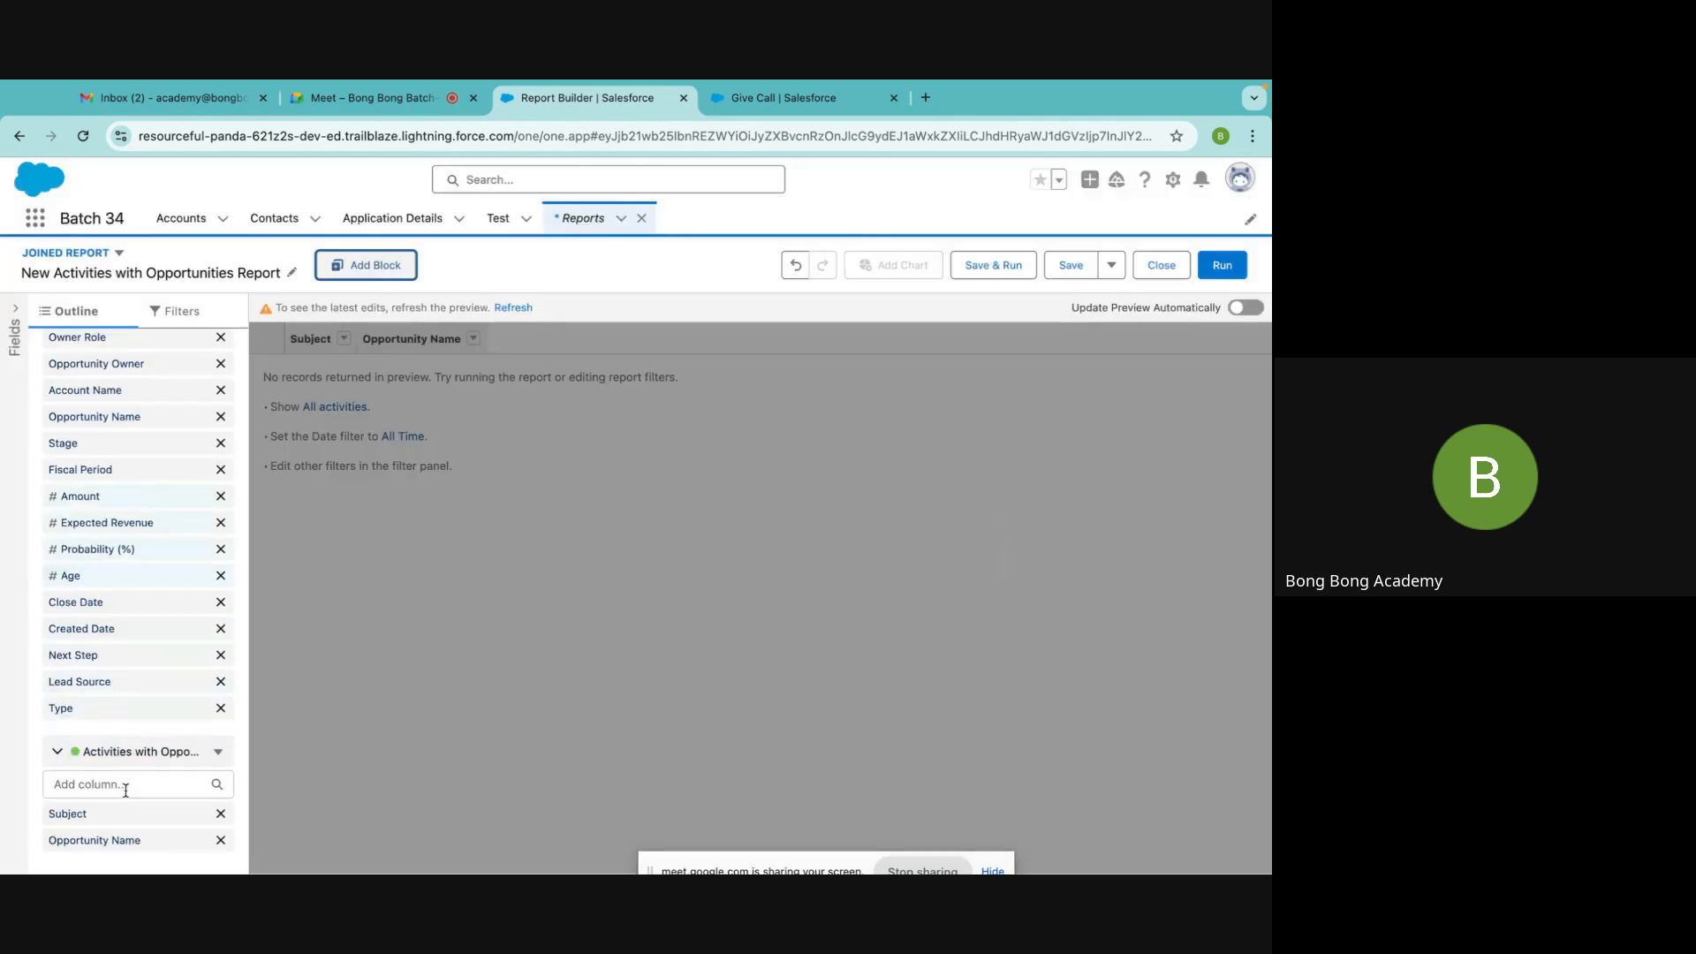
pyautogui.moveTo(121, 812); pyautogui.dragTo(121, 846)
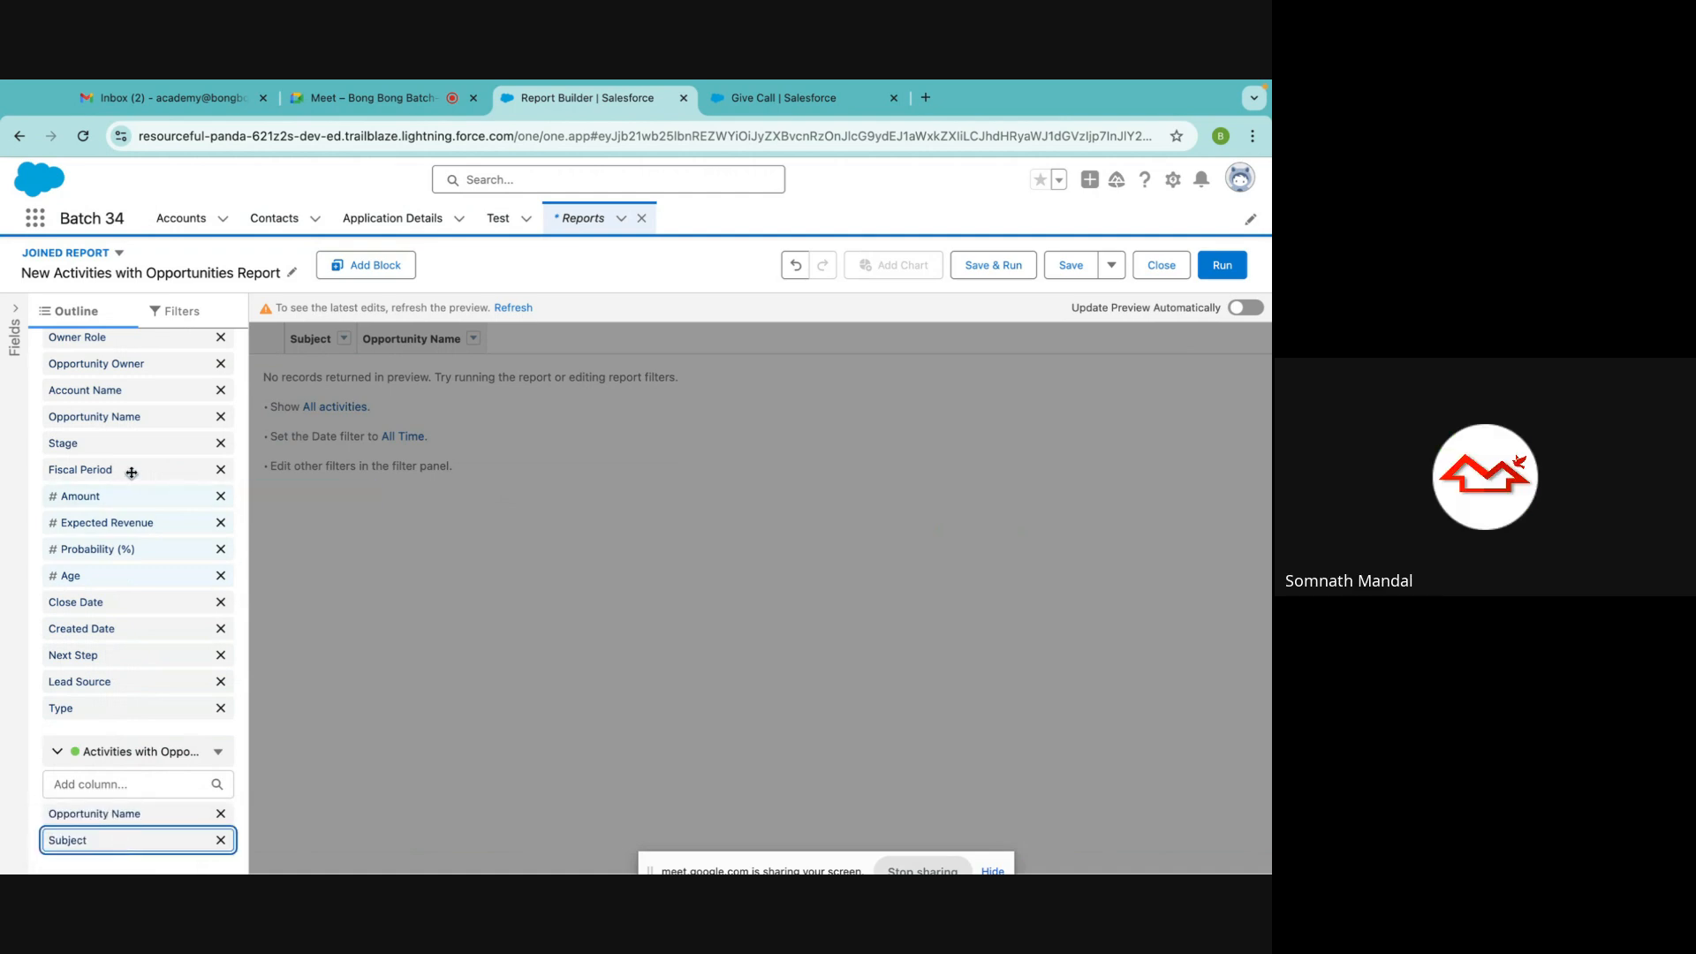
# Remove every column except Opportunity Name from the Opportunities block
pyautogui.scroll(1, 132, 473)
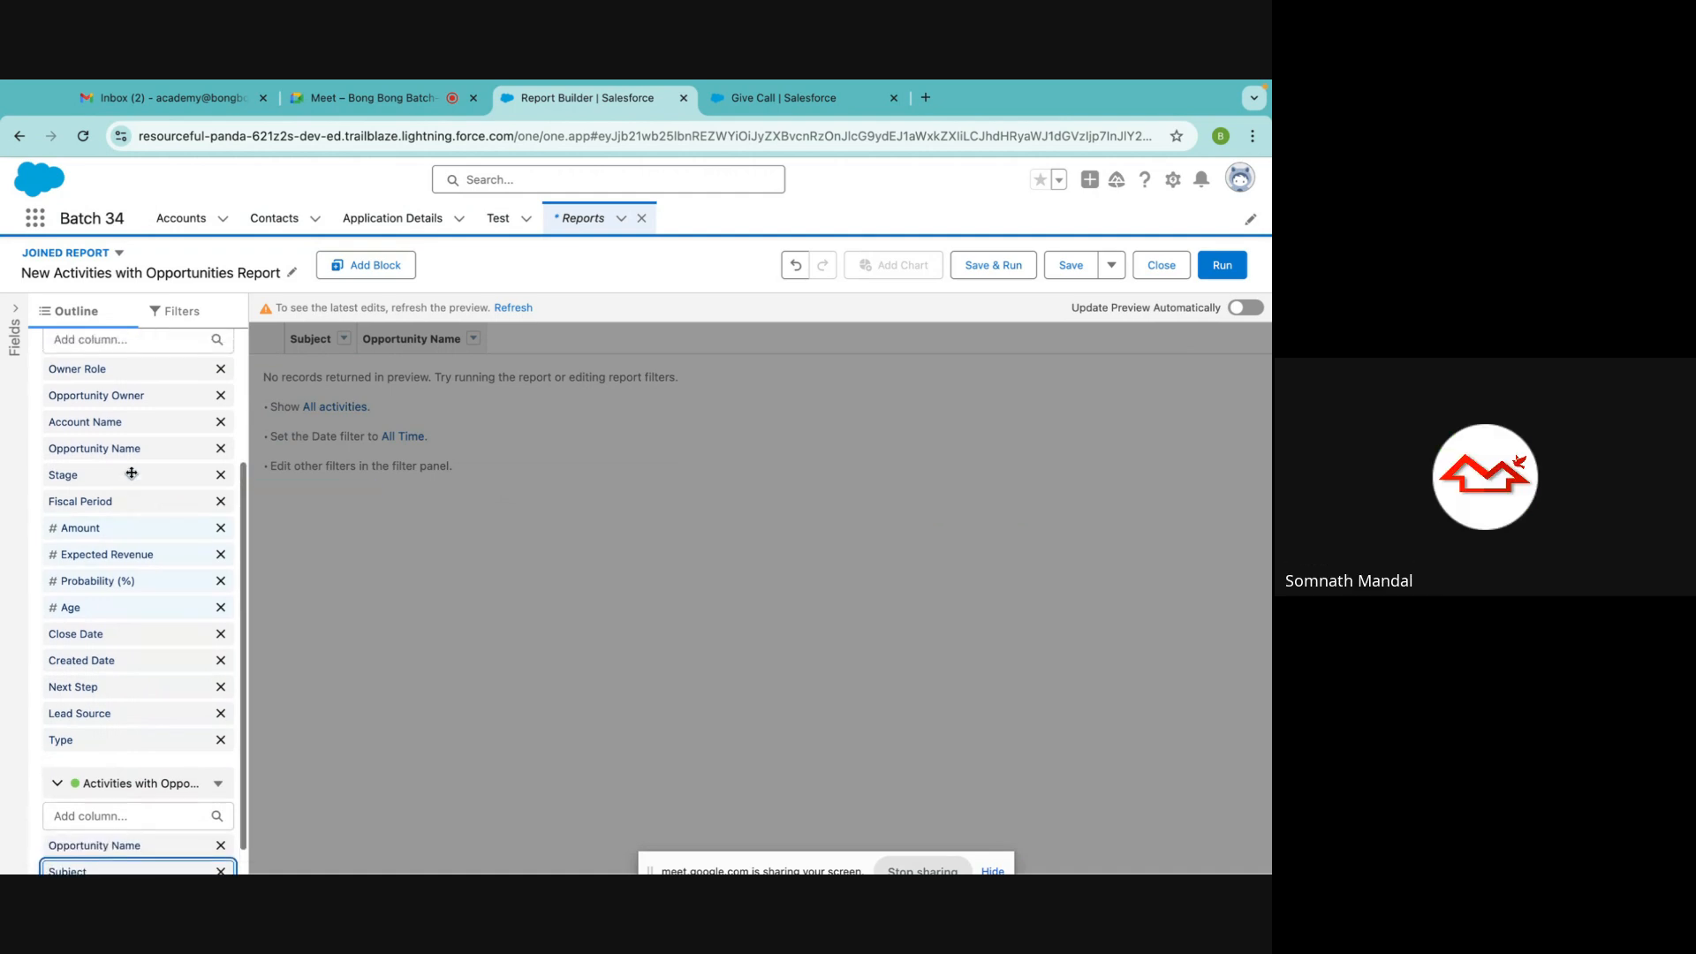
pyautogui.click(221, 421)
pyautogui.click(220, 393)
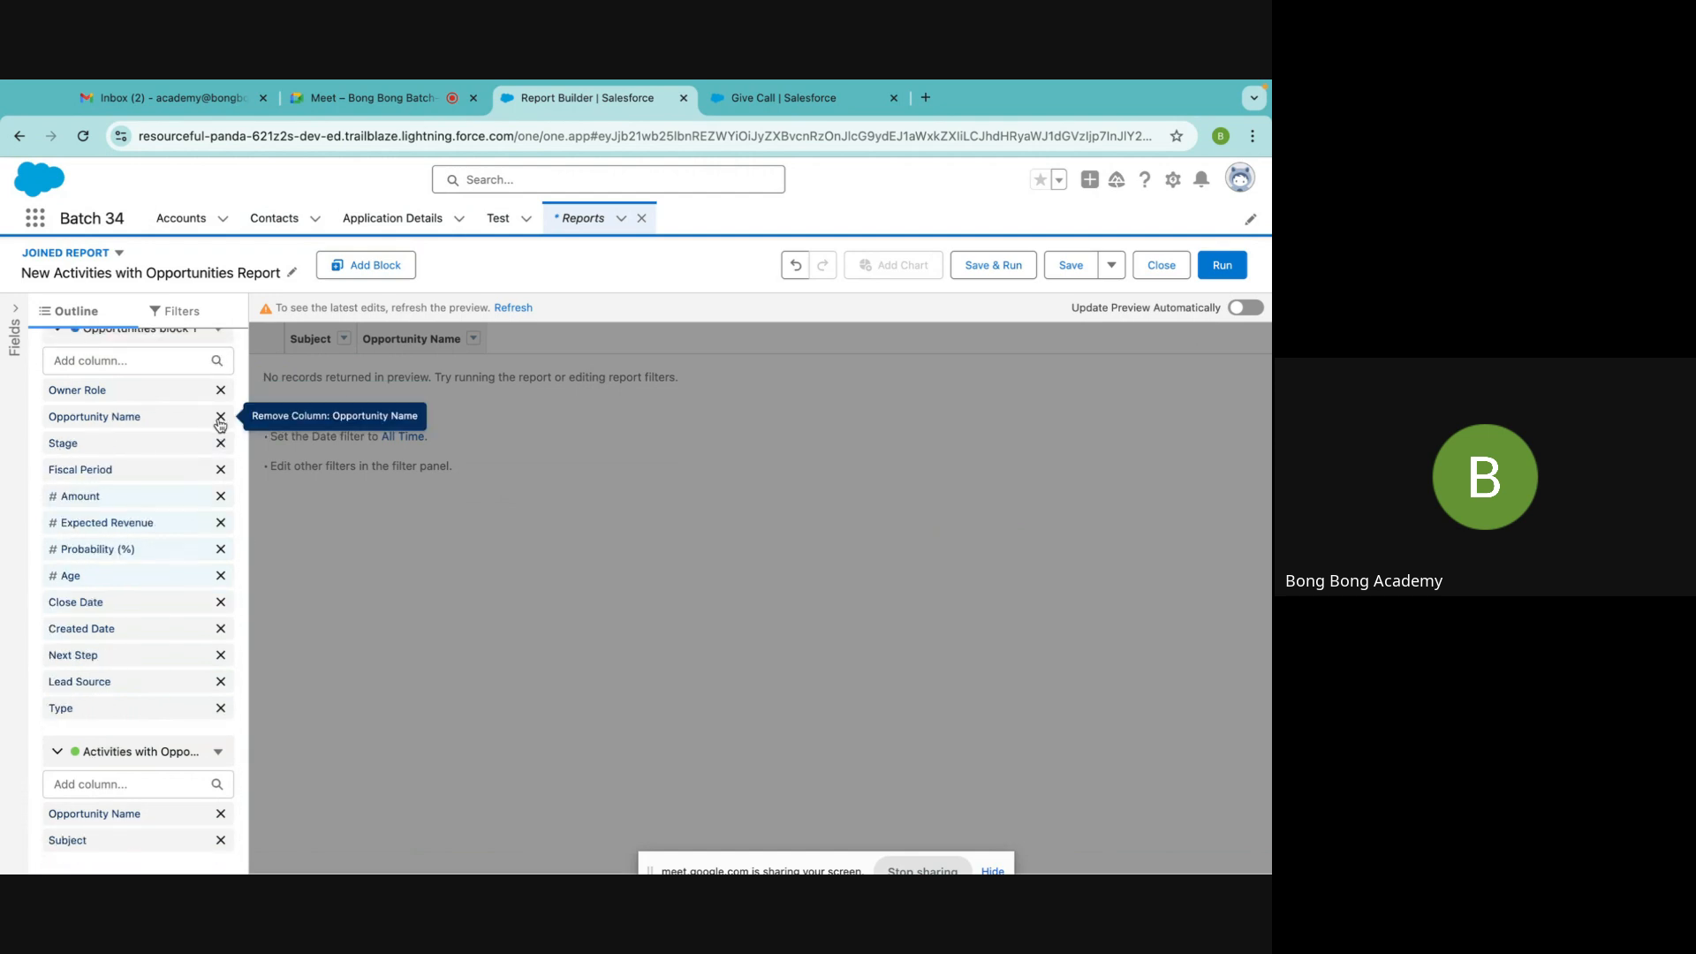
pyautogui.click(221, 389)
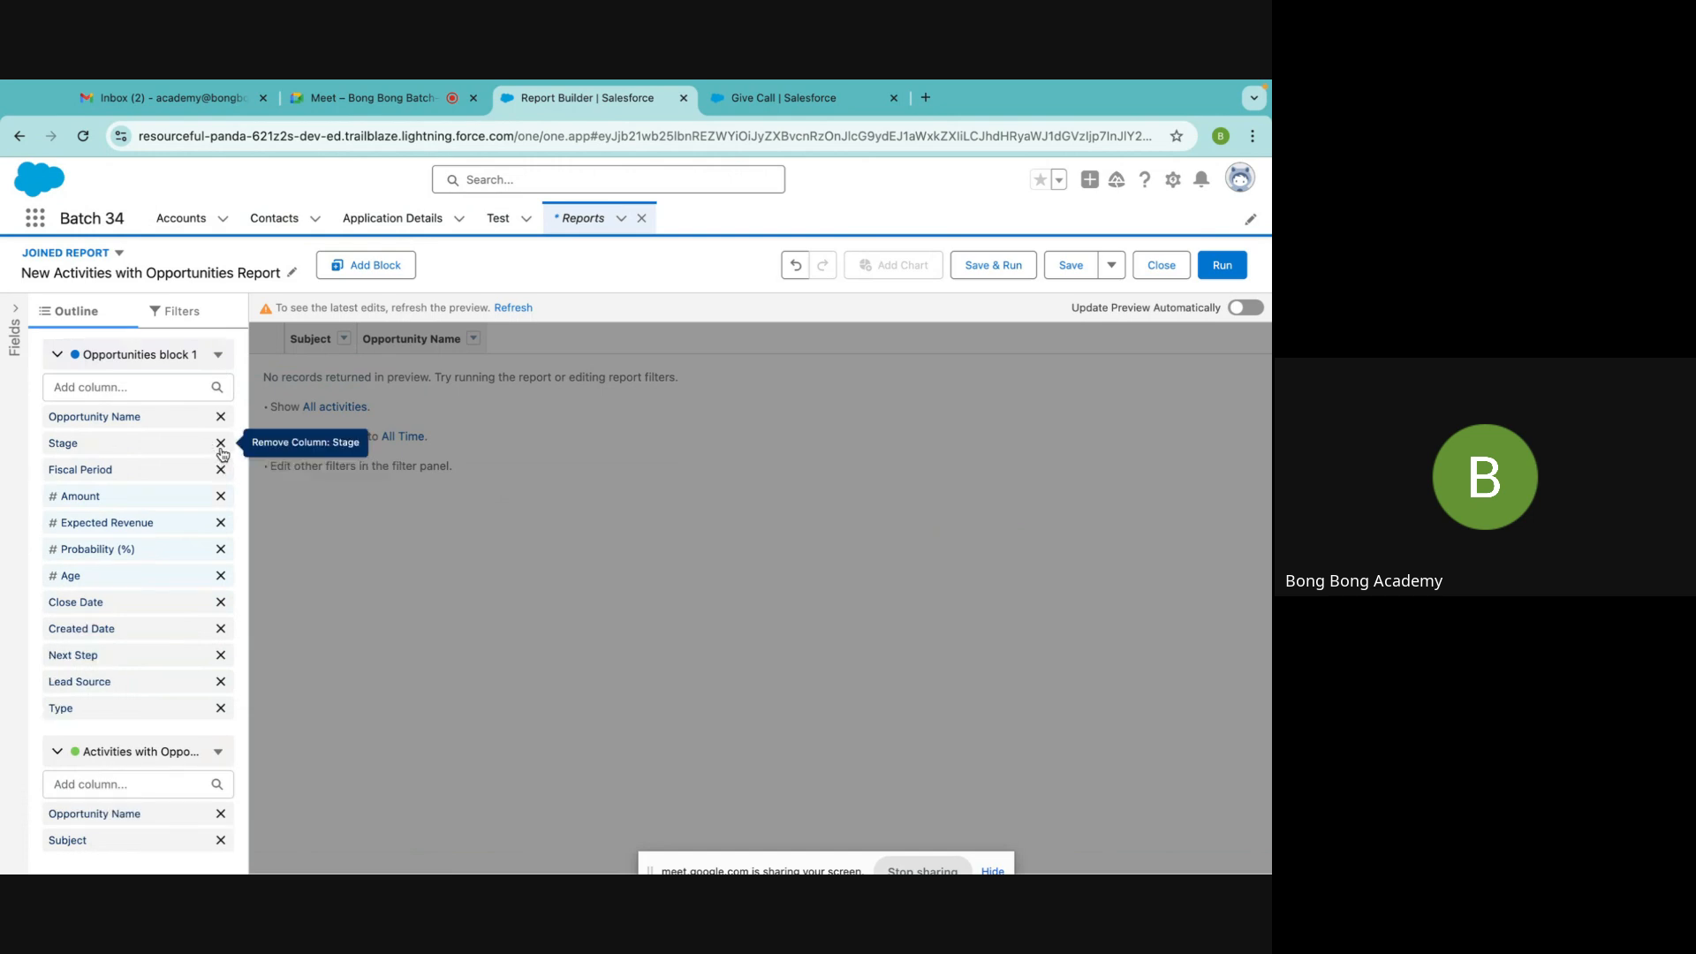
pyautogui.click(221, 442)
pyautogui.click(221, 469)
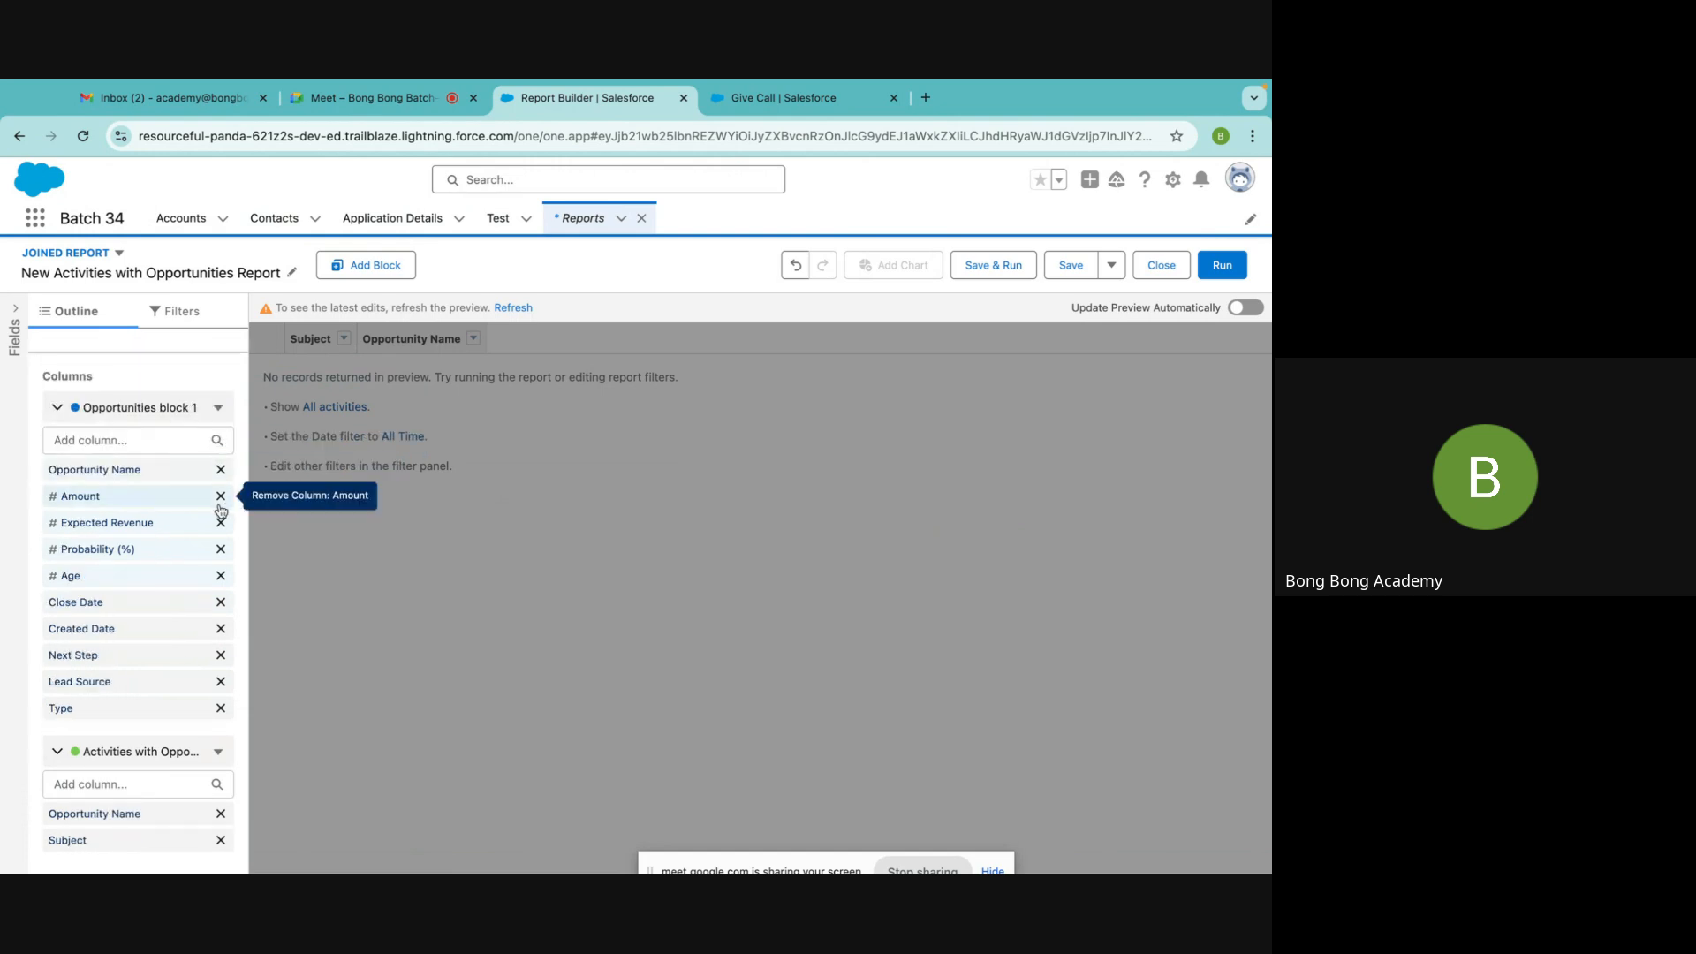
pyautogui.click(221, 500)
pyautogui.click(221, 528)
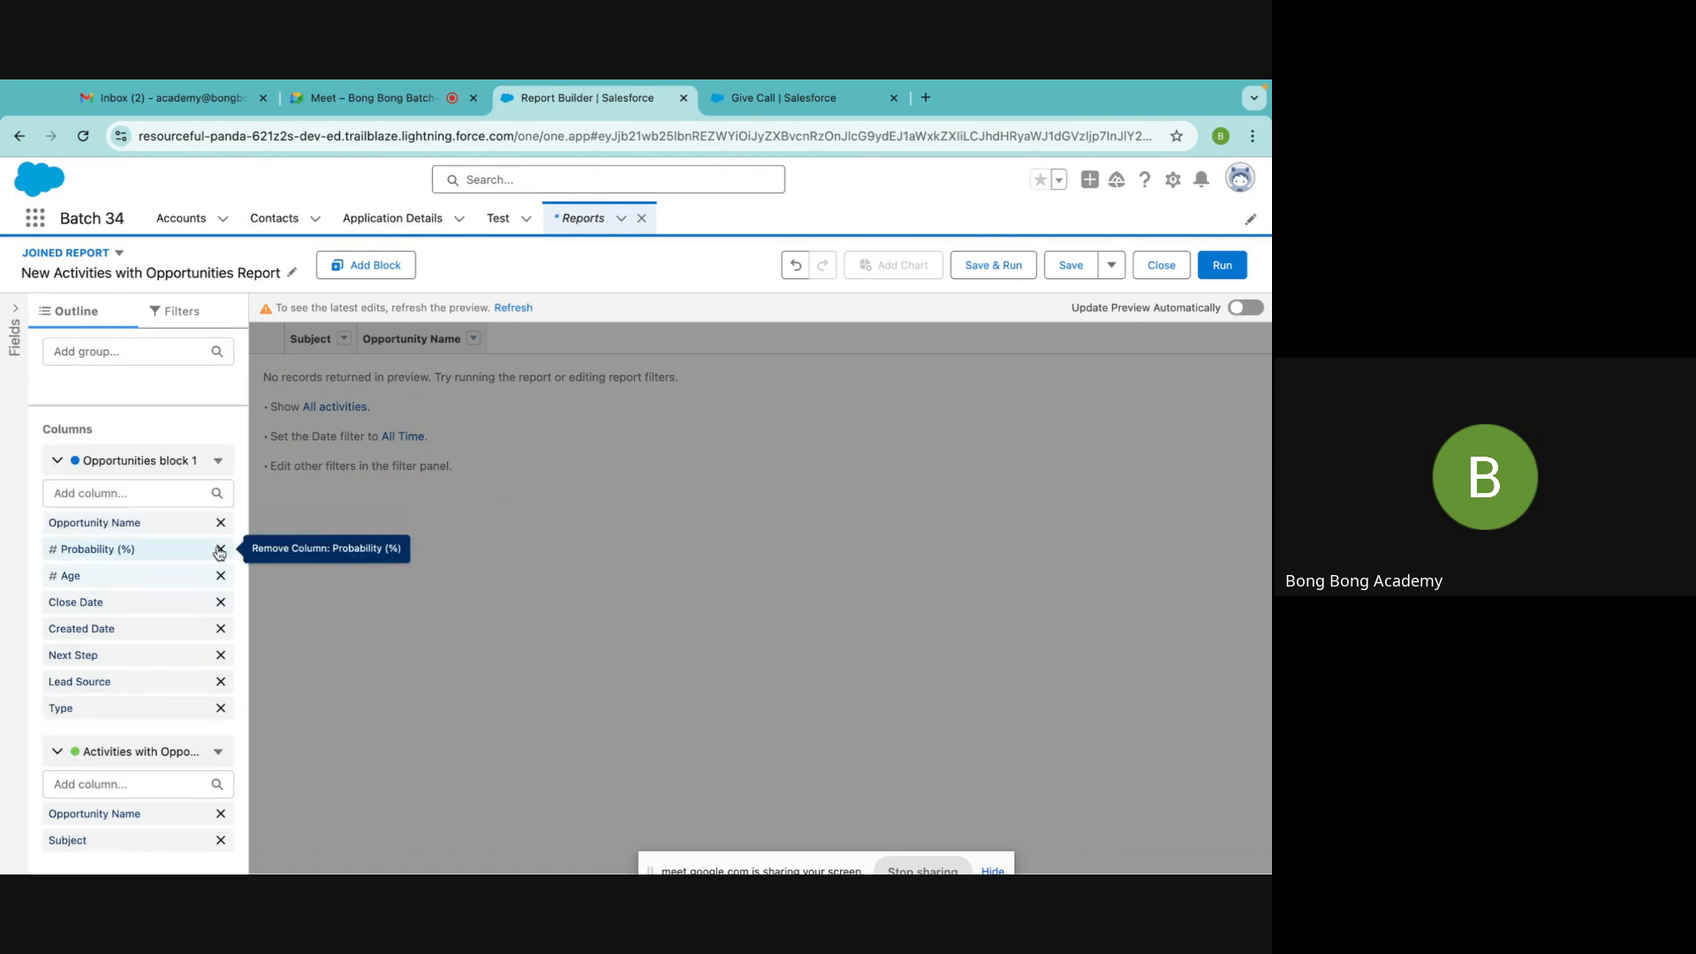
pyautogui.click(221, 550)
pyautogui.click(220, 579)
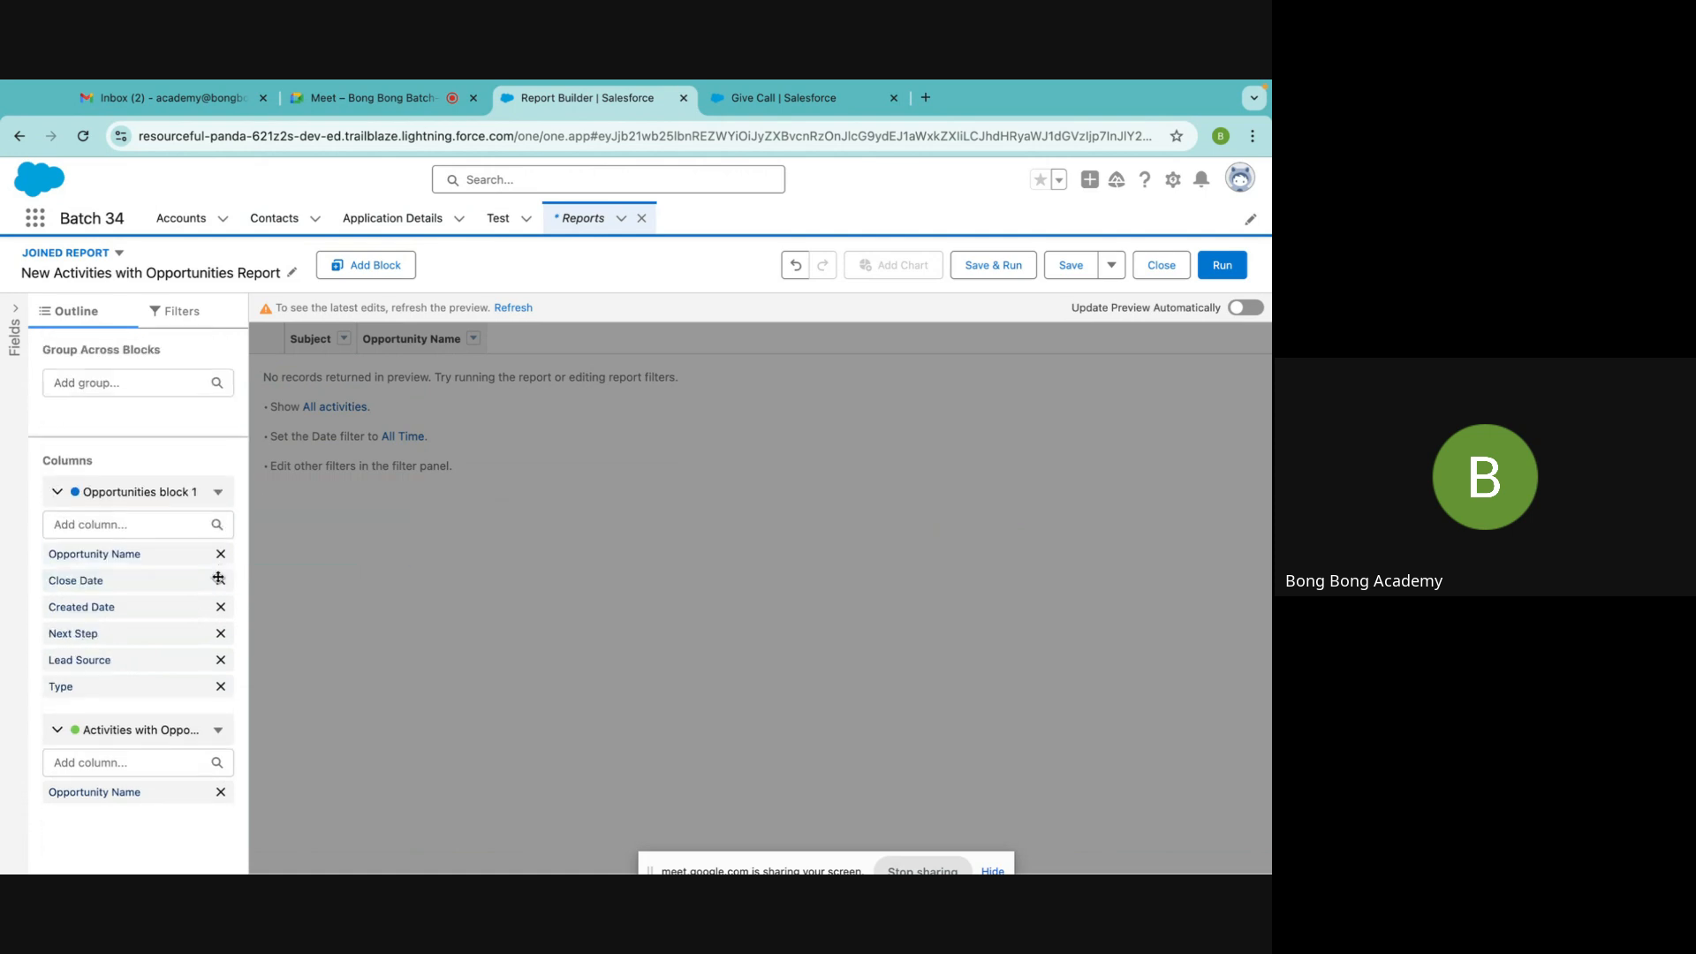
pyautogui.click(220, 581)
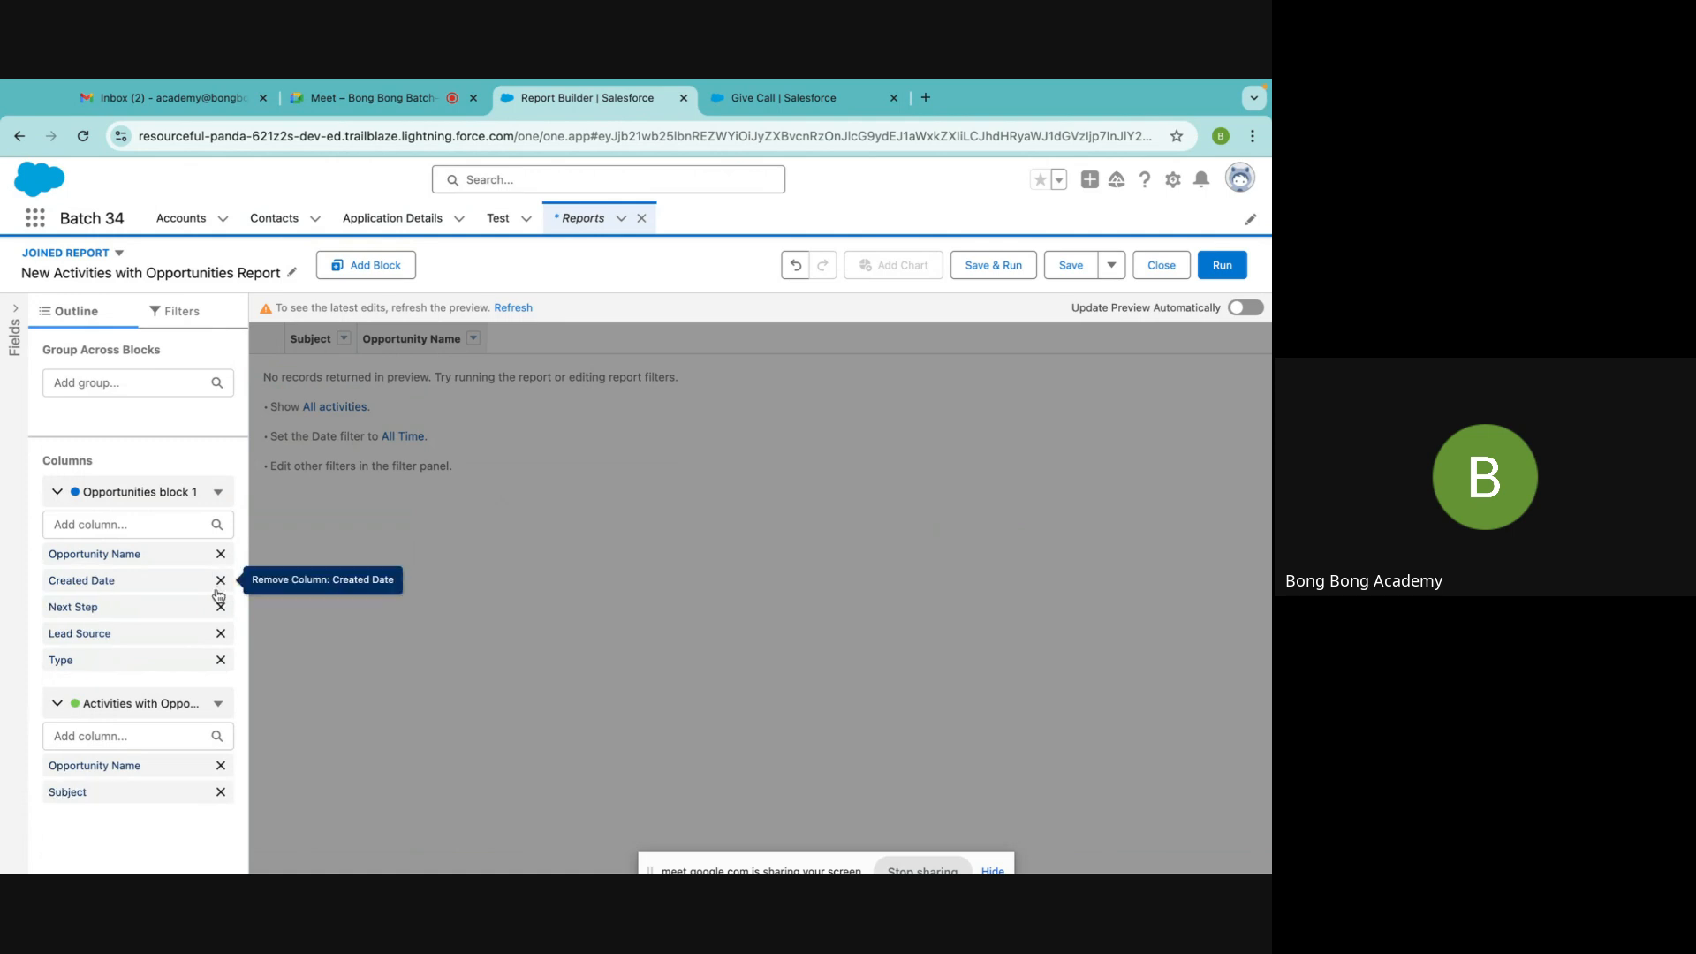
pyautogui.click(220, 582)
pyautogui.click(221, 582)
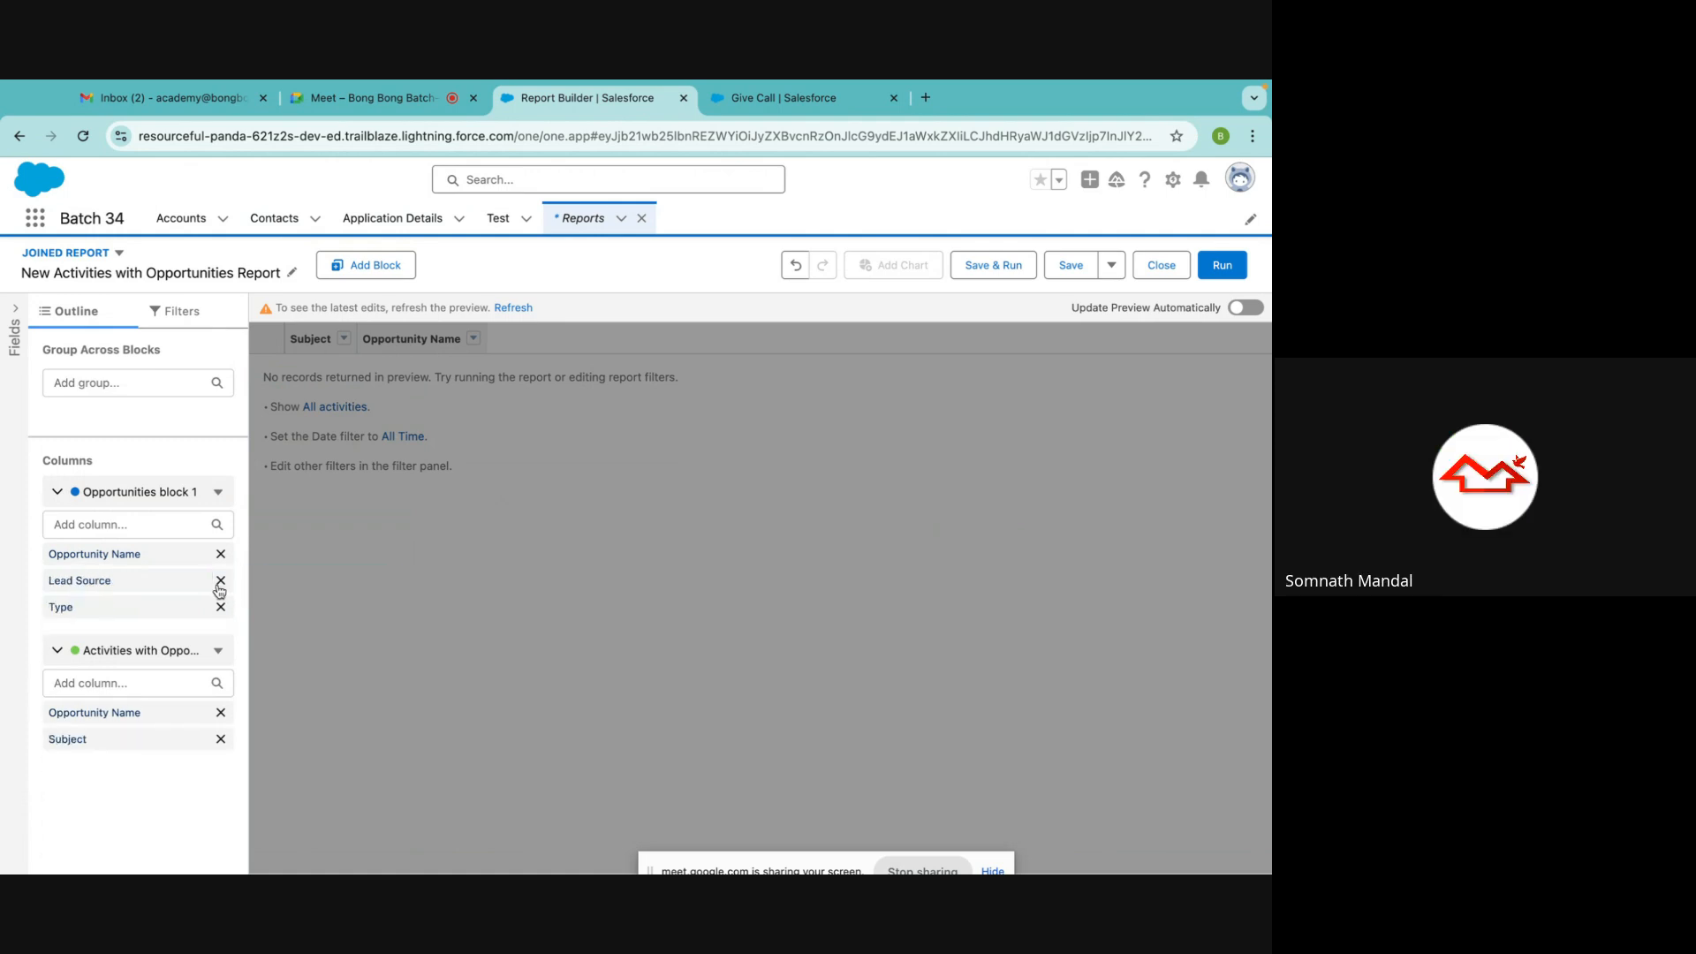
pyautogui.click(221, 581)
pyautogui.click(221, 581)
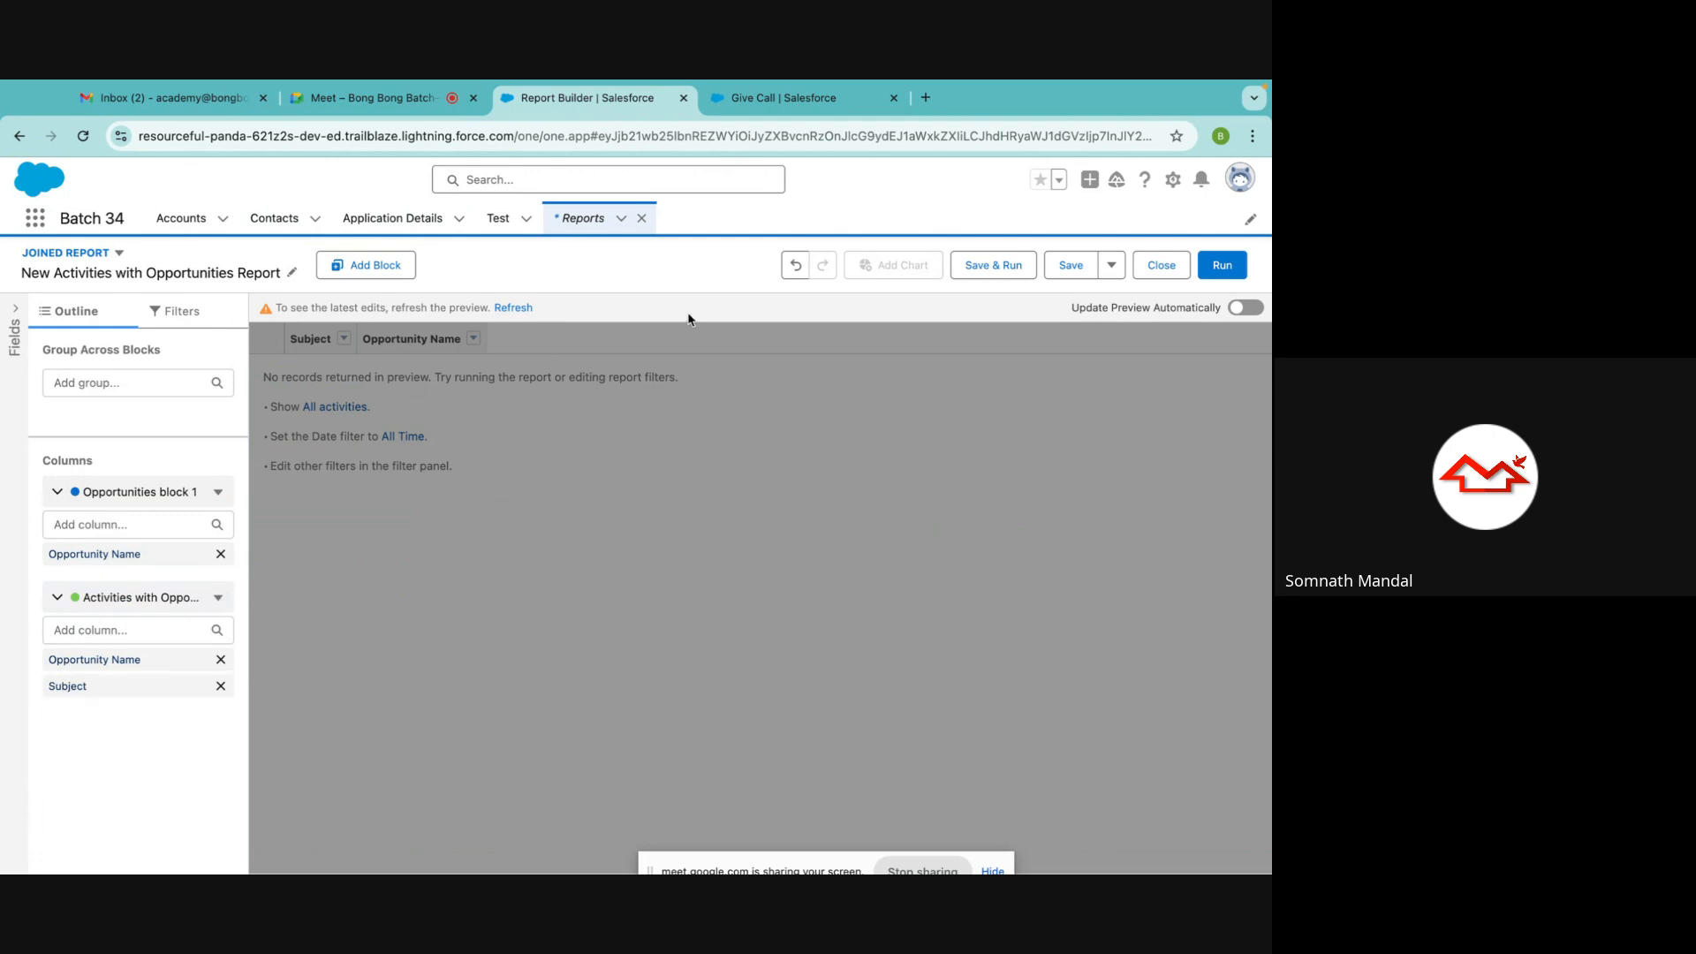
# Search the fields available for grouping across blocks for "op" and for "na"
pyautogui.click(121, 384)
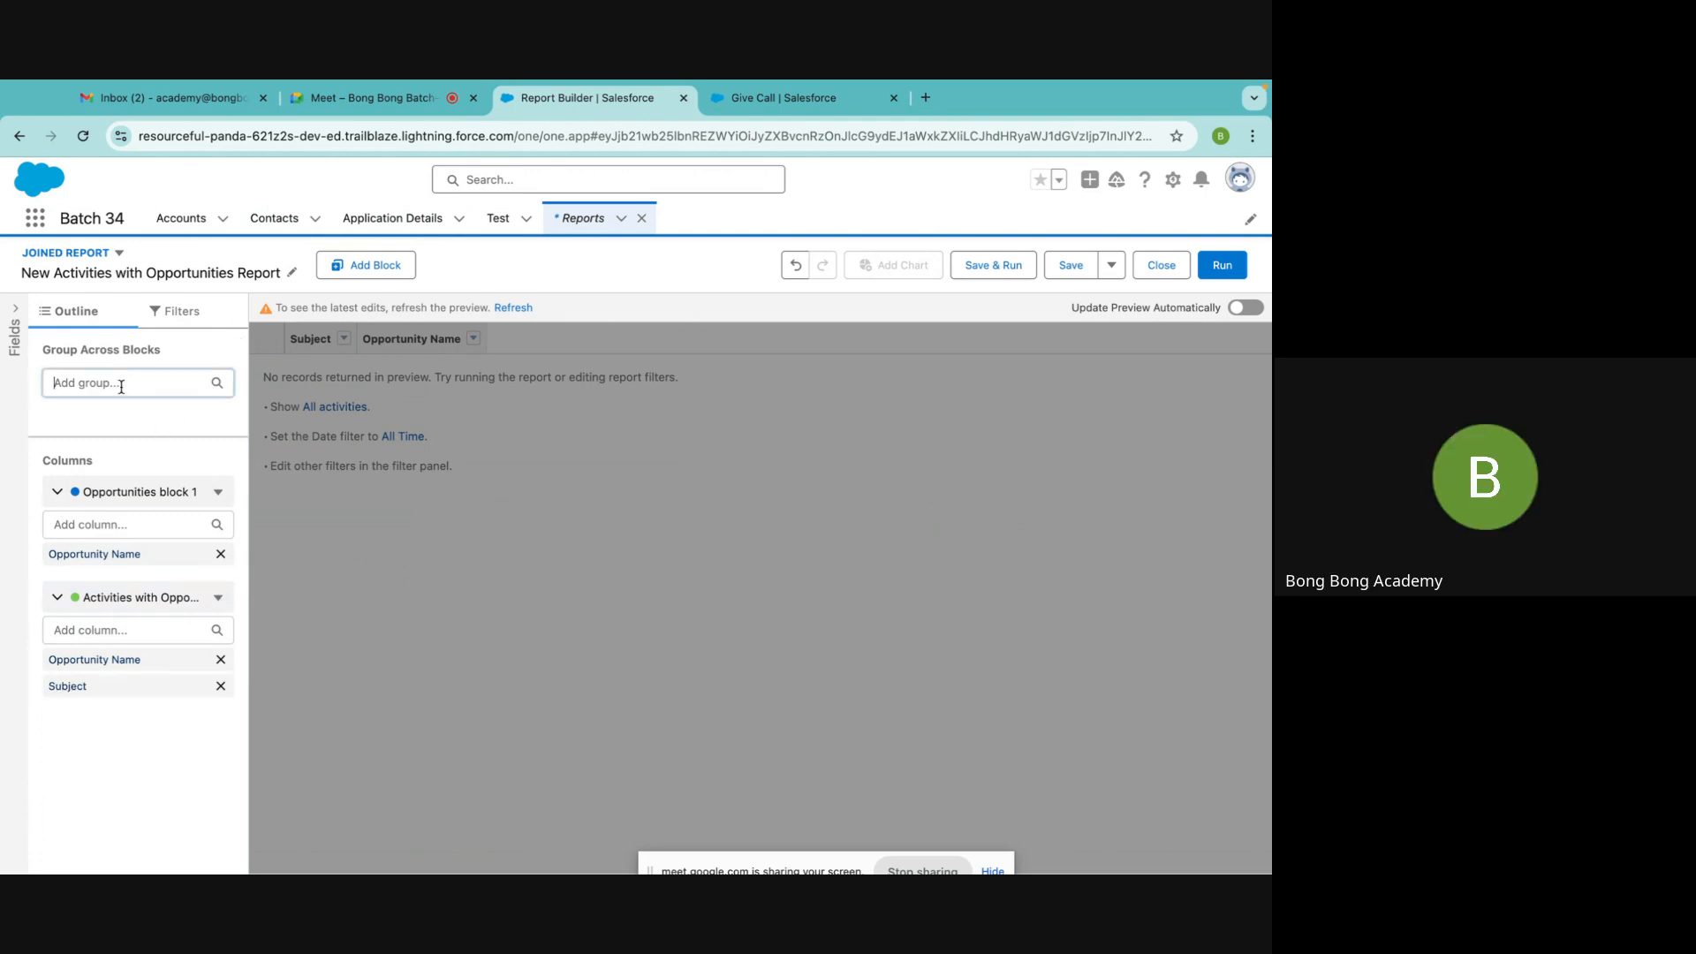
pyautogui.write('op')
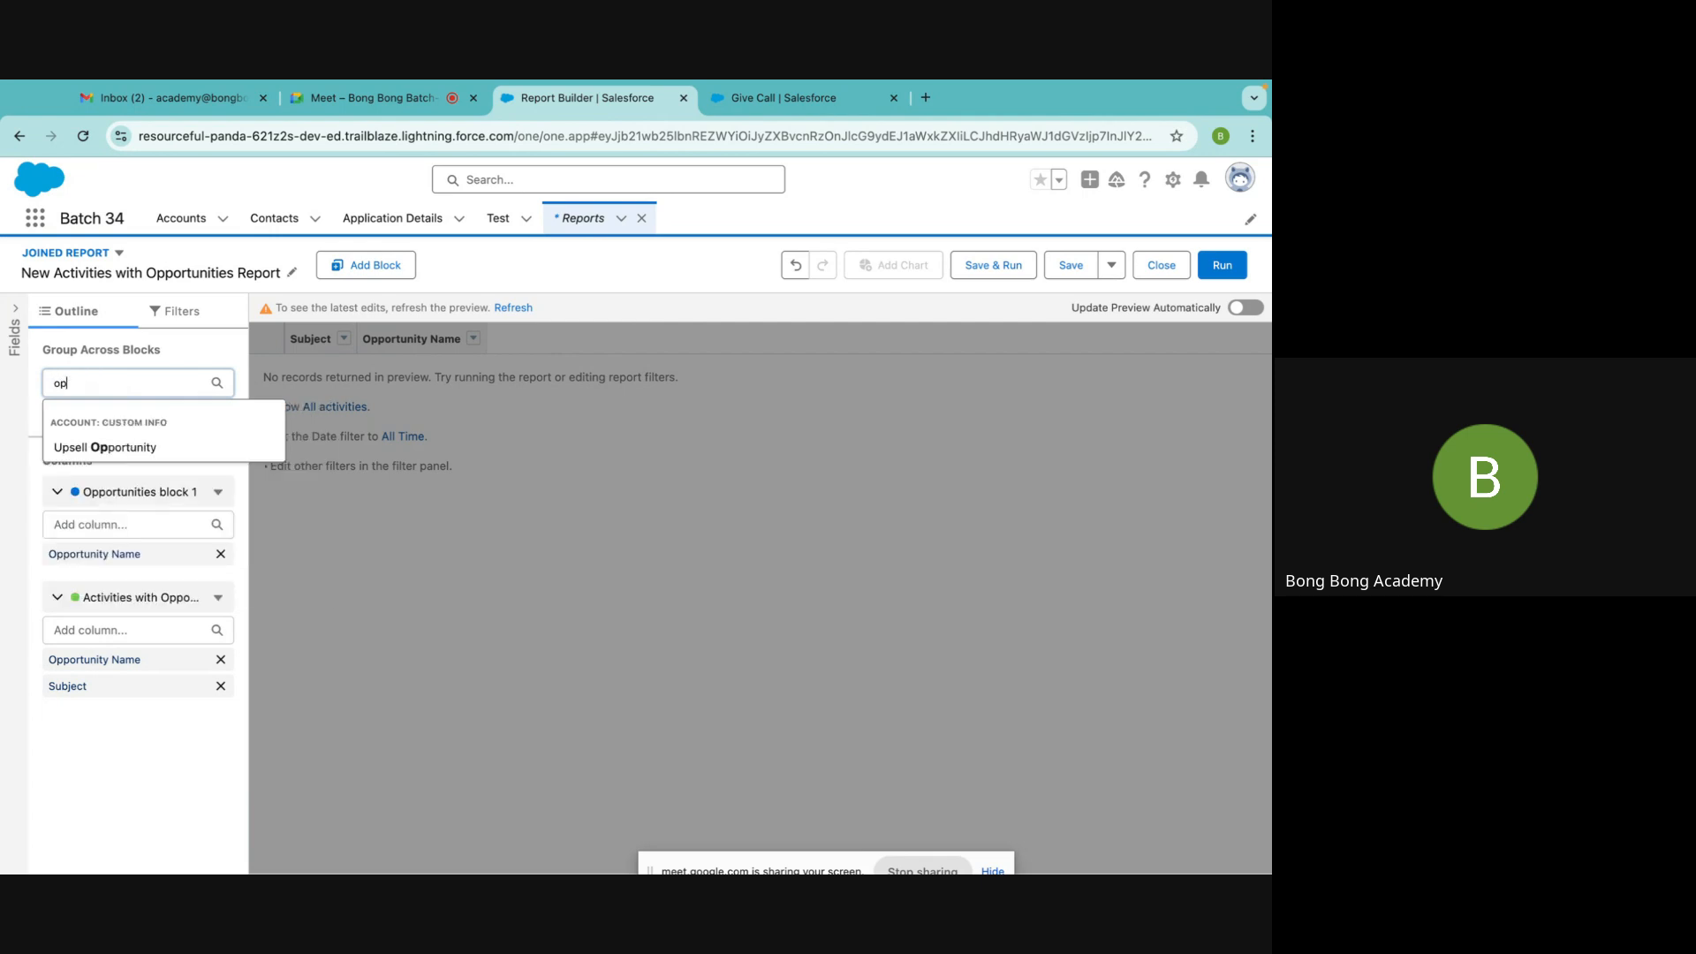
pyautogui.press('BackSpace')
pyautogui.press('BackSpace')
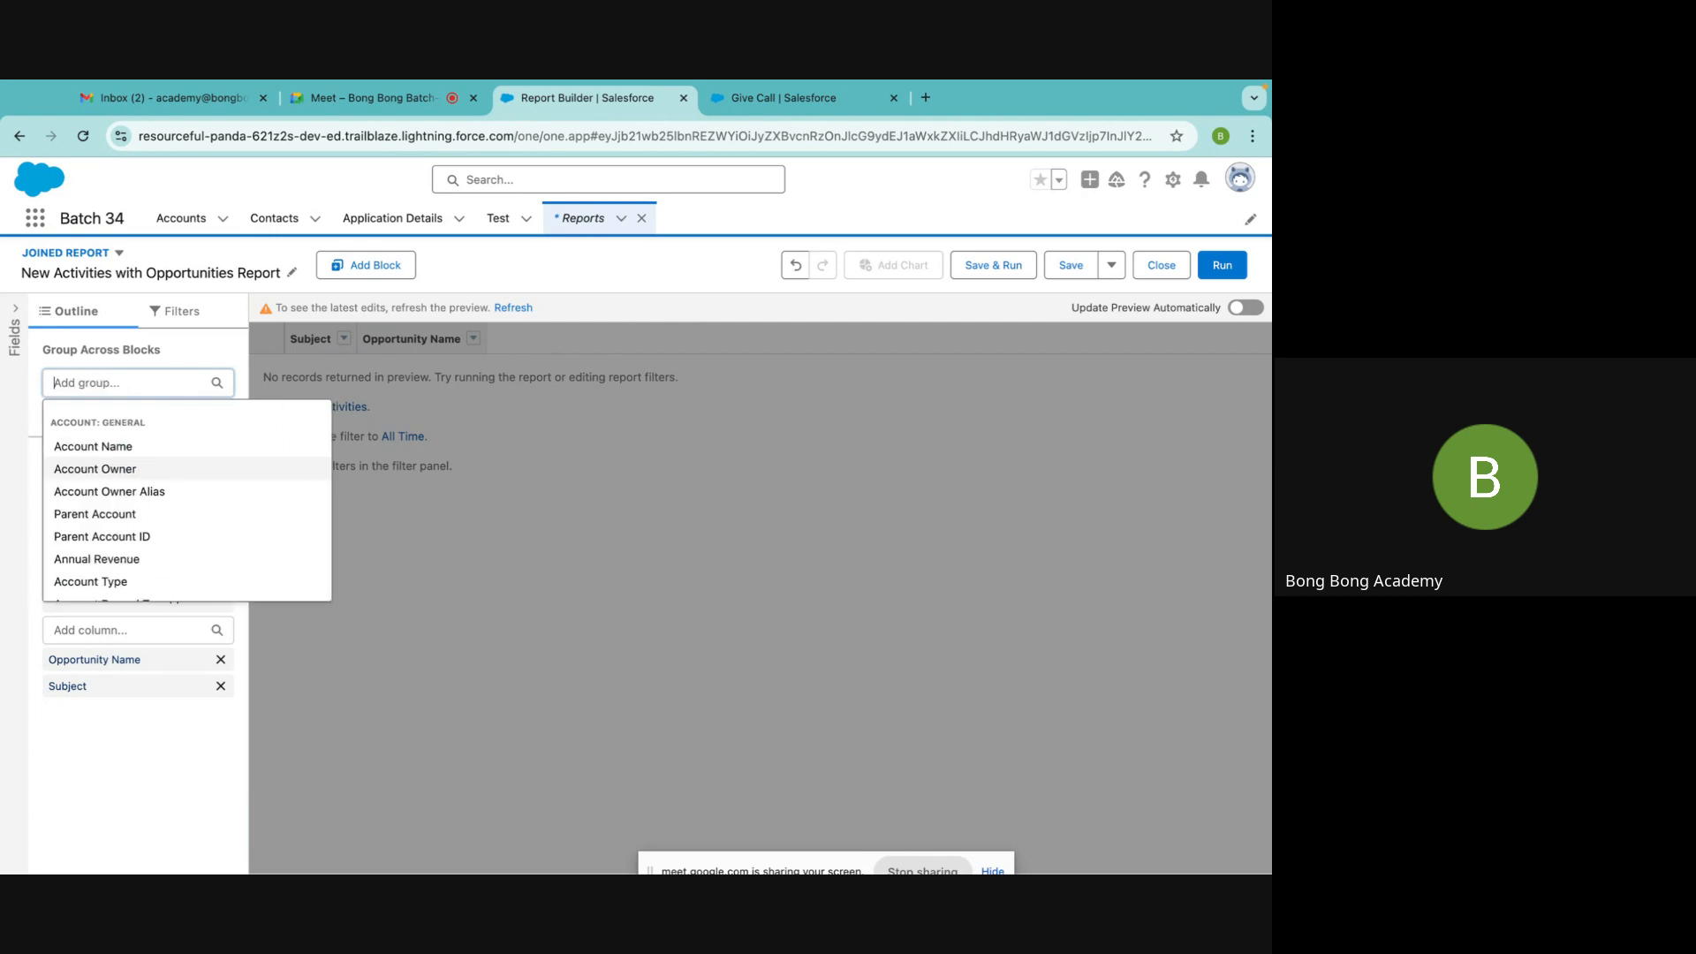
pyautogui.write('na')
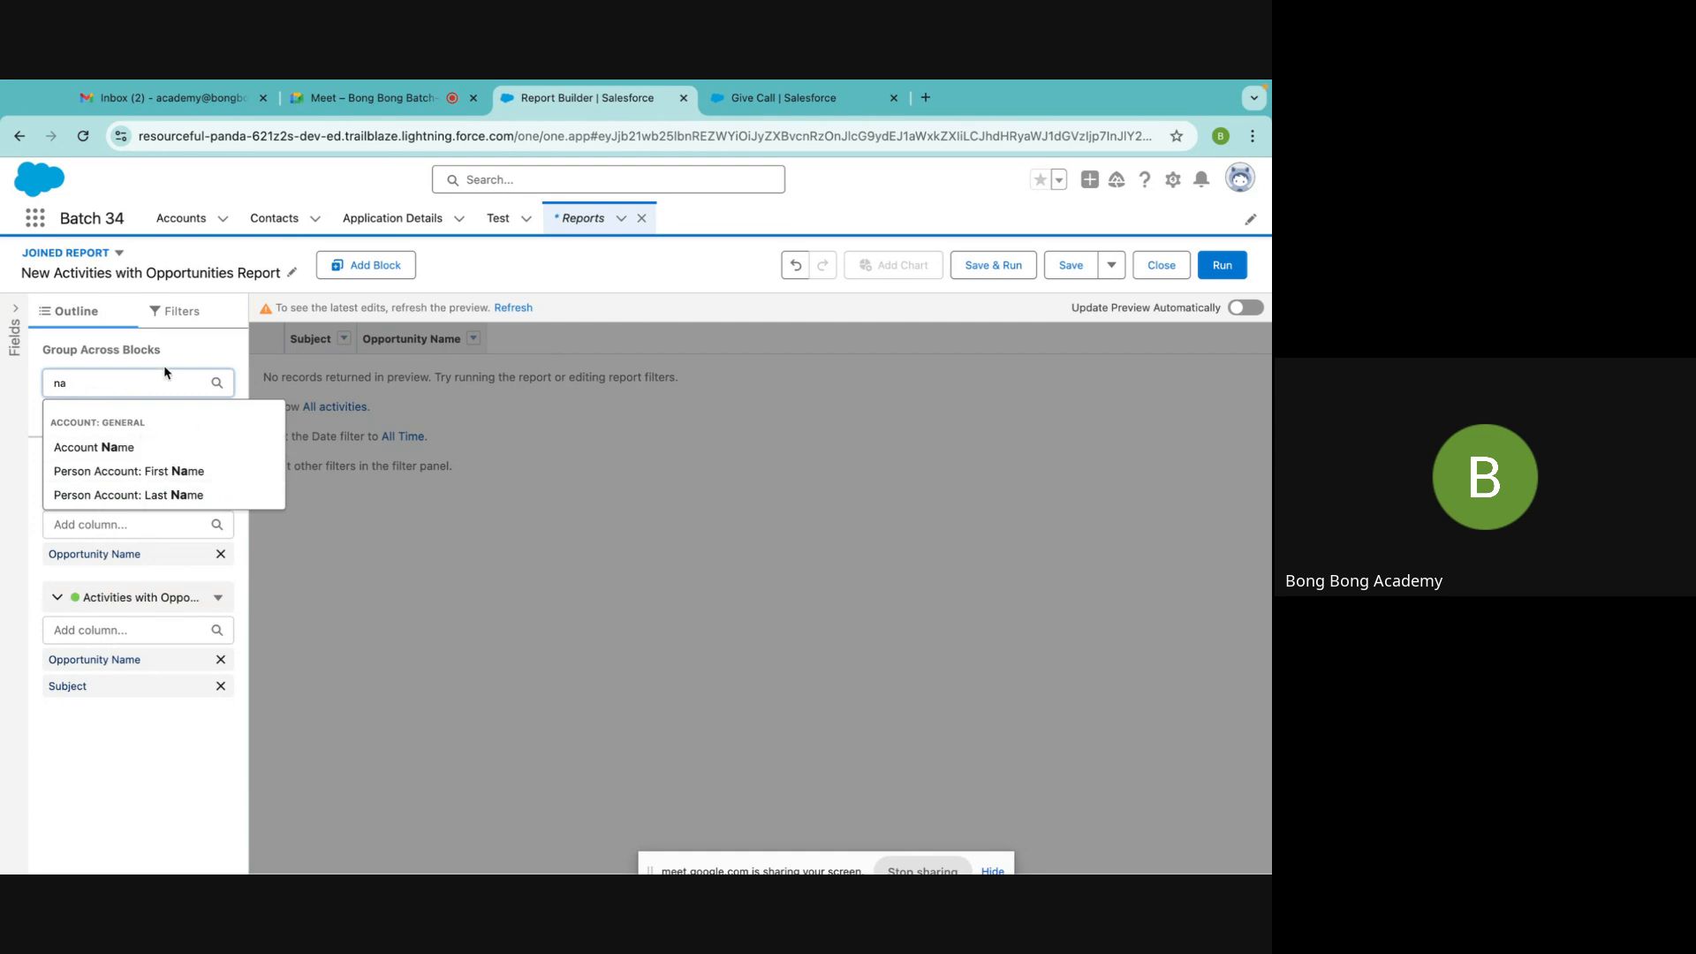
pyautogui.click(192, 349)
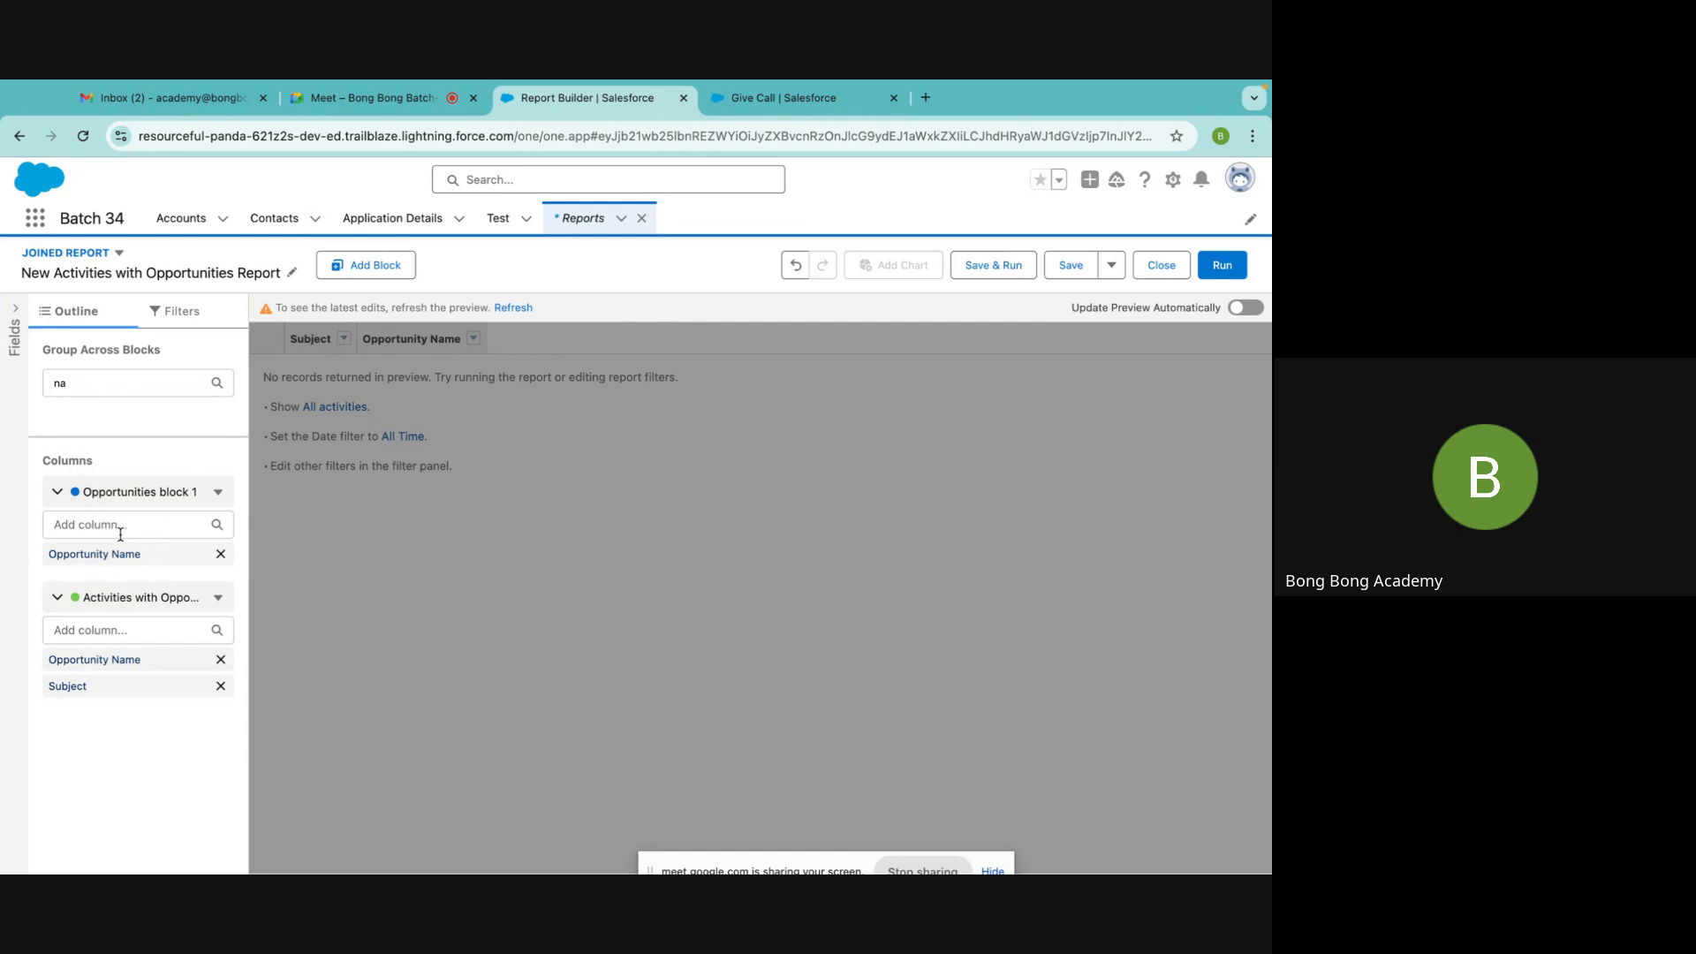
# Save the joined report in the Shareable folder and run it, reopening it for editing to save and run it once more
pyautogui.click(993, 267)
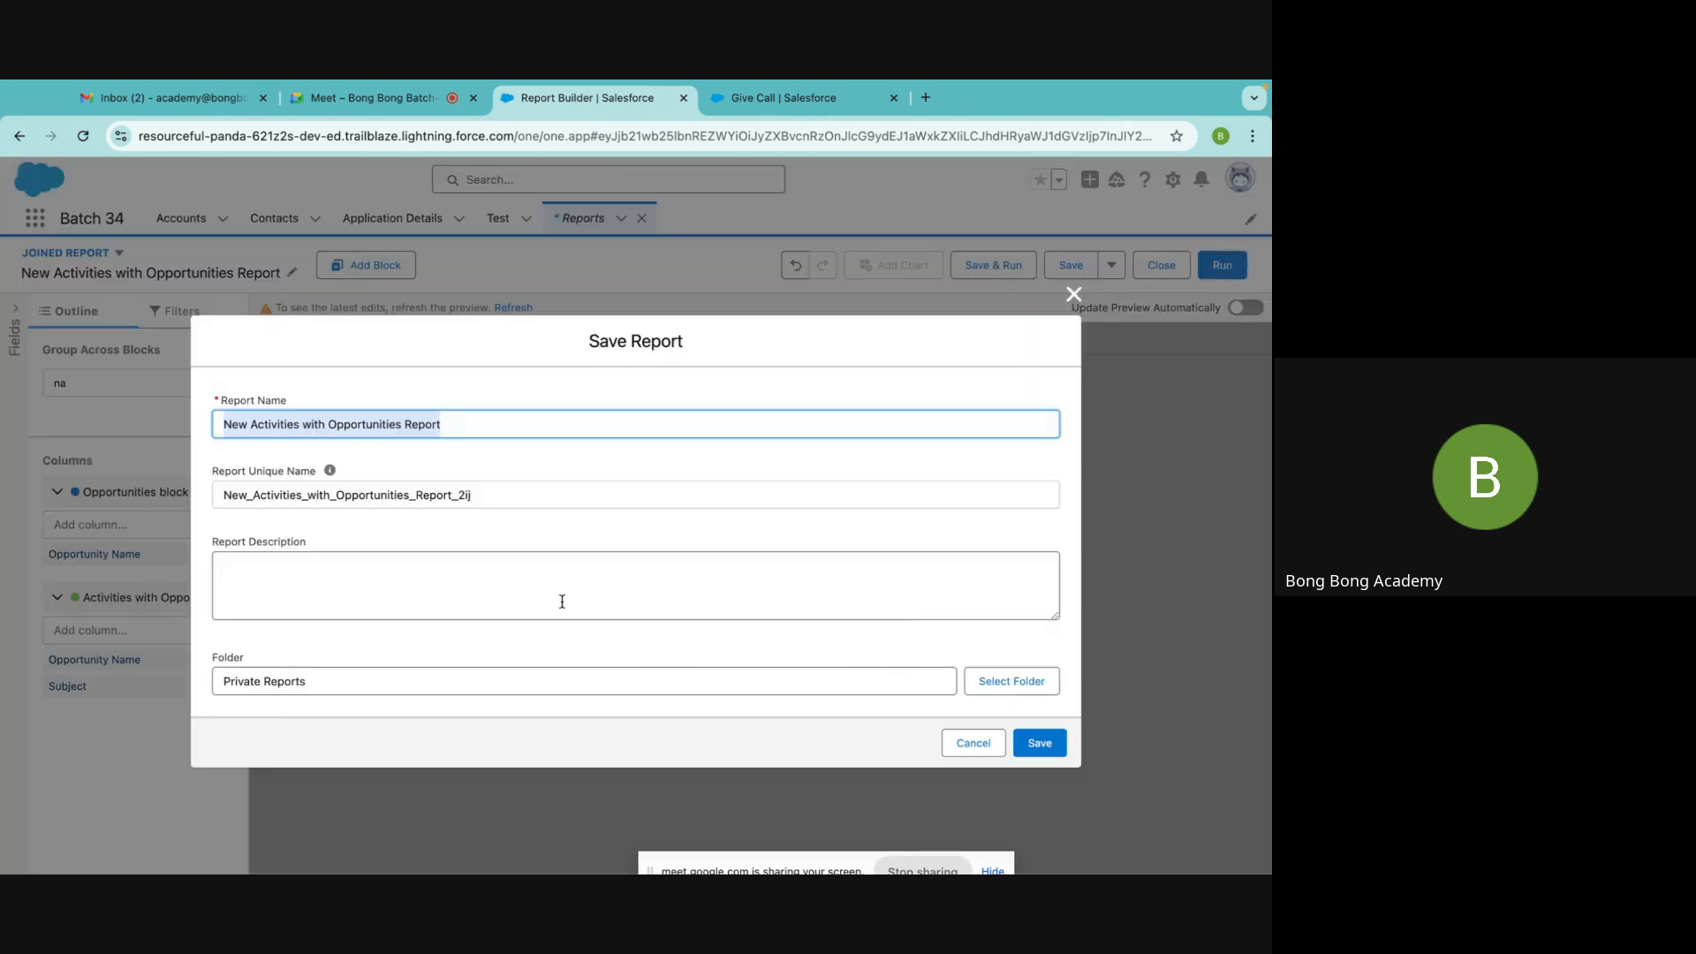
pyautogui.click(1018, 682)
pyautogui.click(696, 535)
pyautogui.click(869, 775)
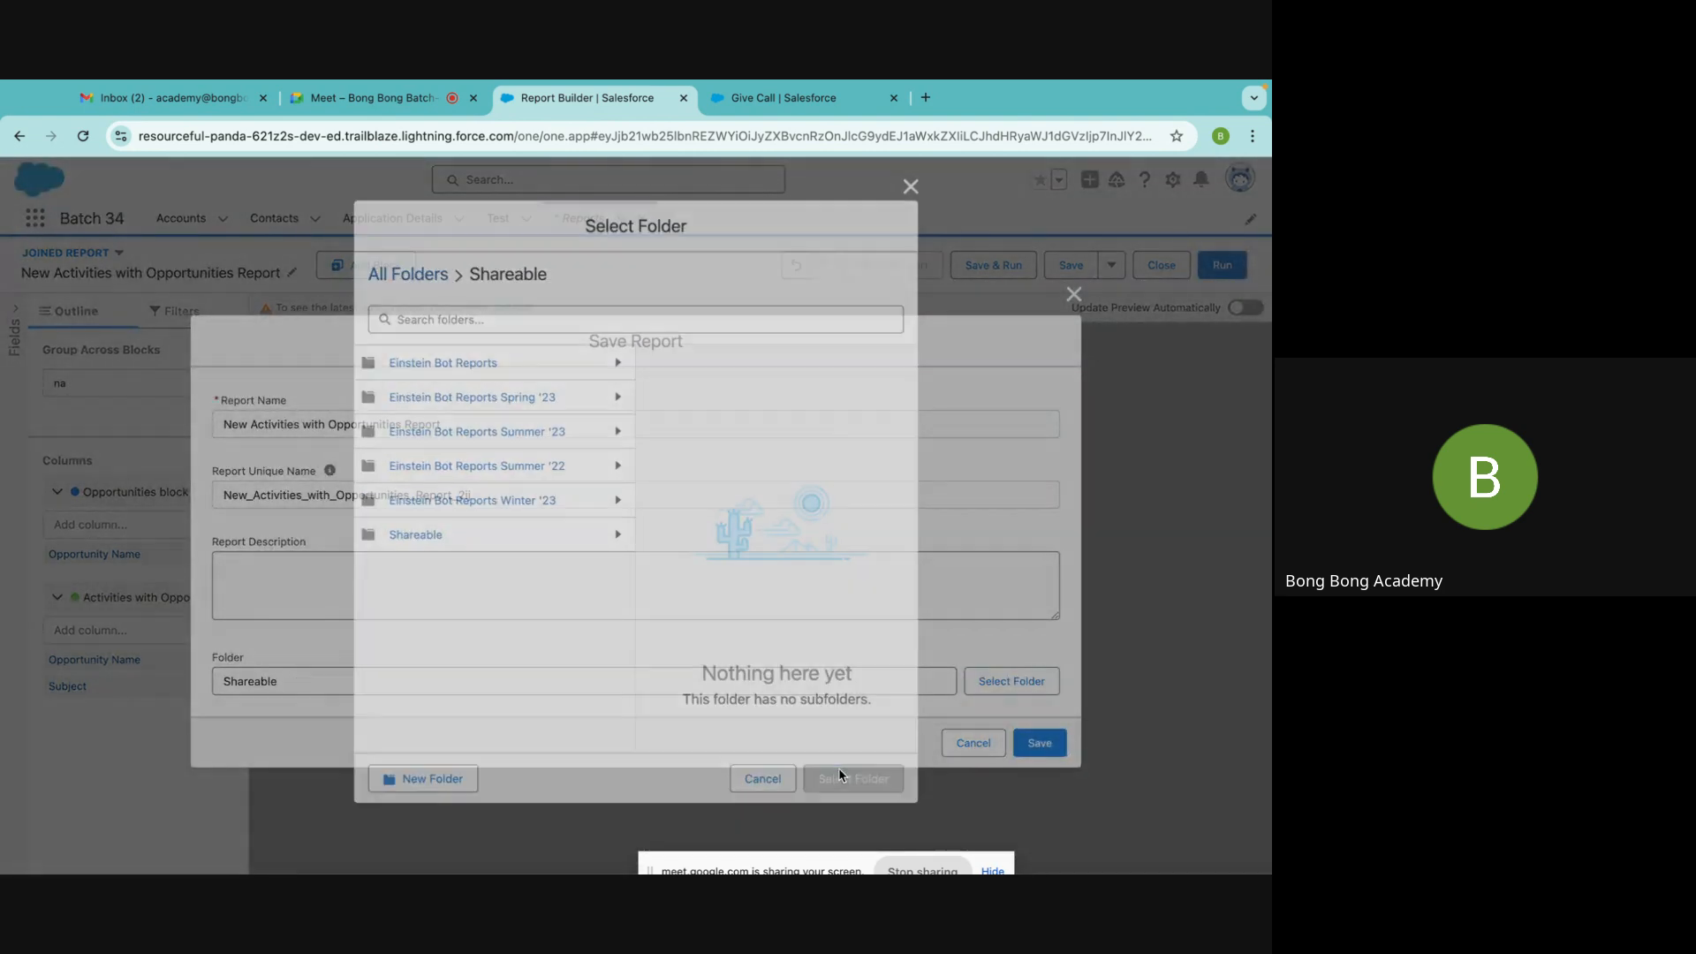
pyautogui.tripleClick(477, 426)
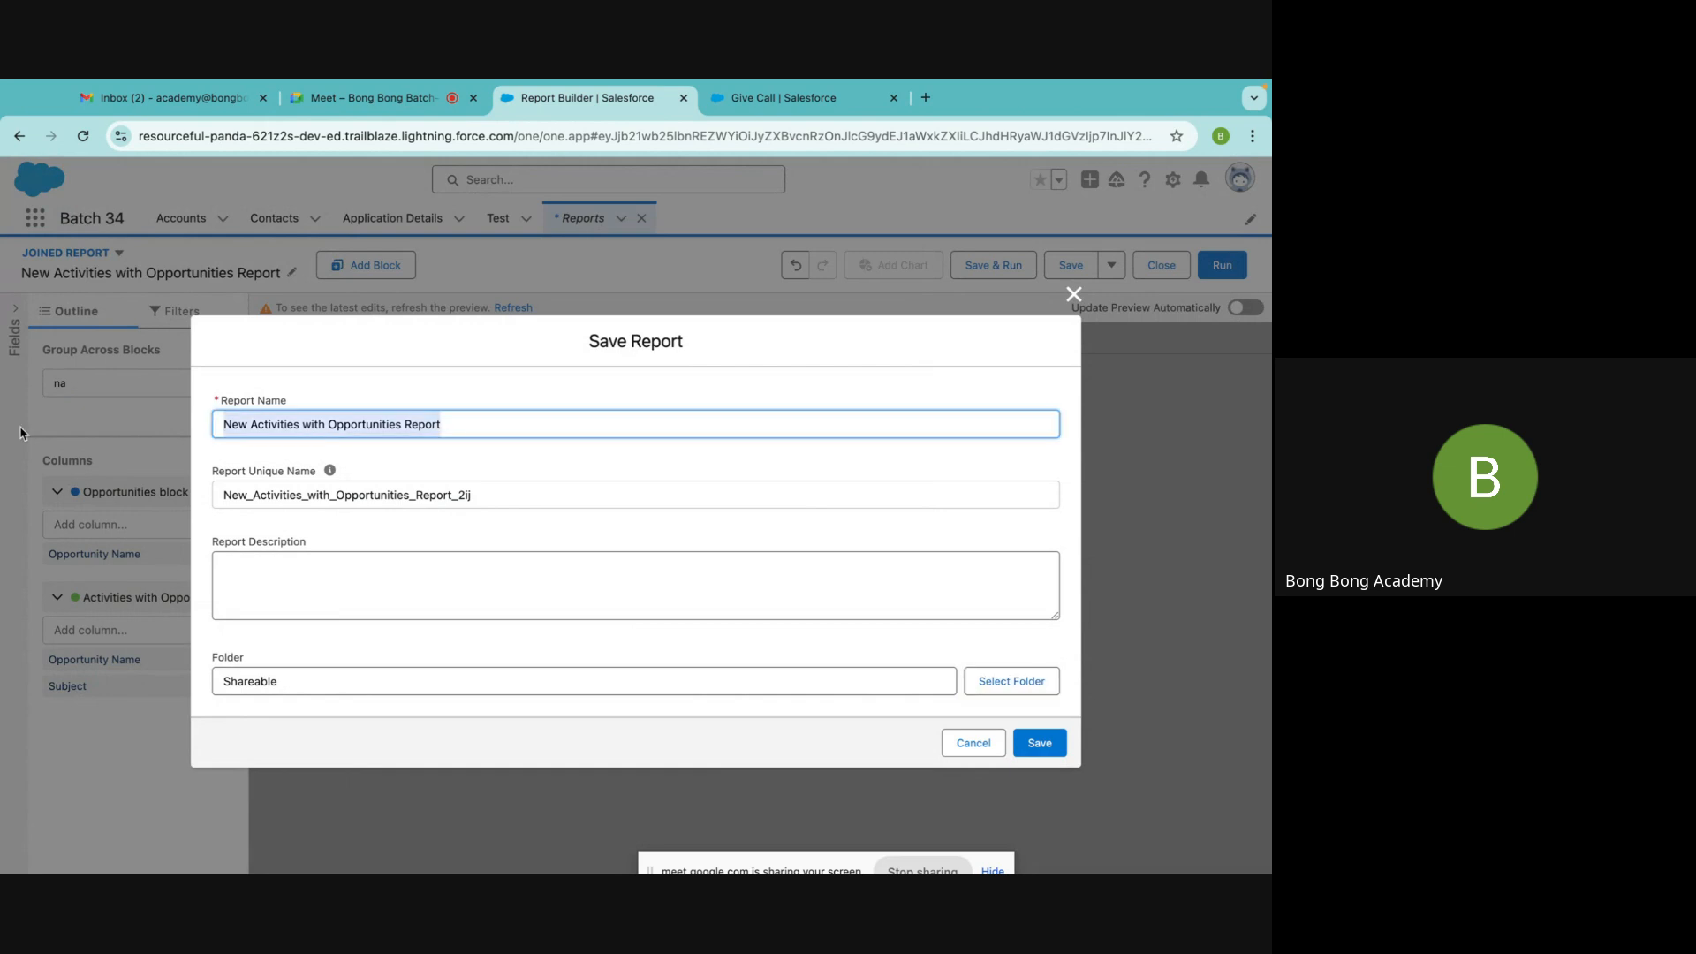
pyautogui.click(1038, 743)
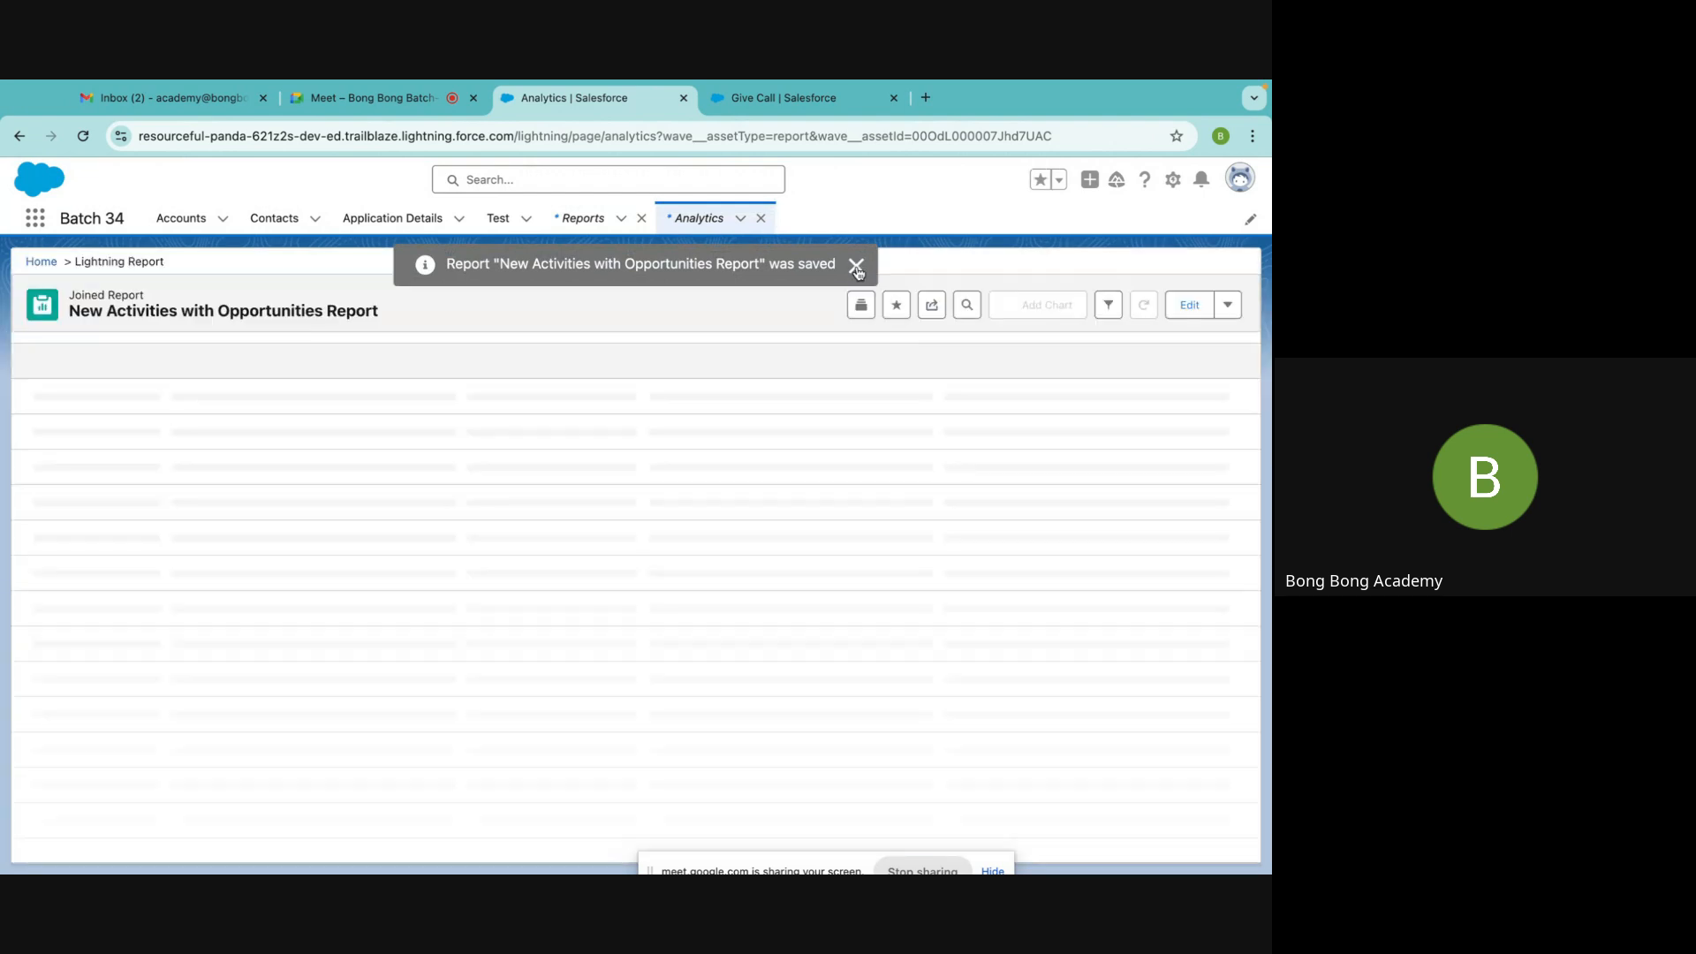
pyautogui.click(856, 266)
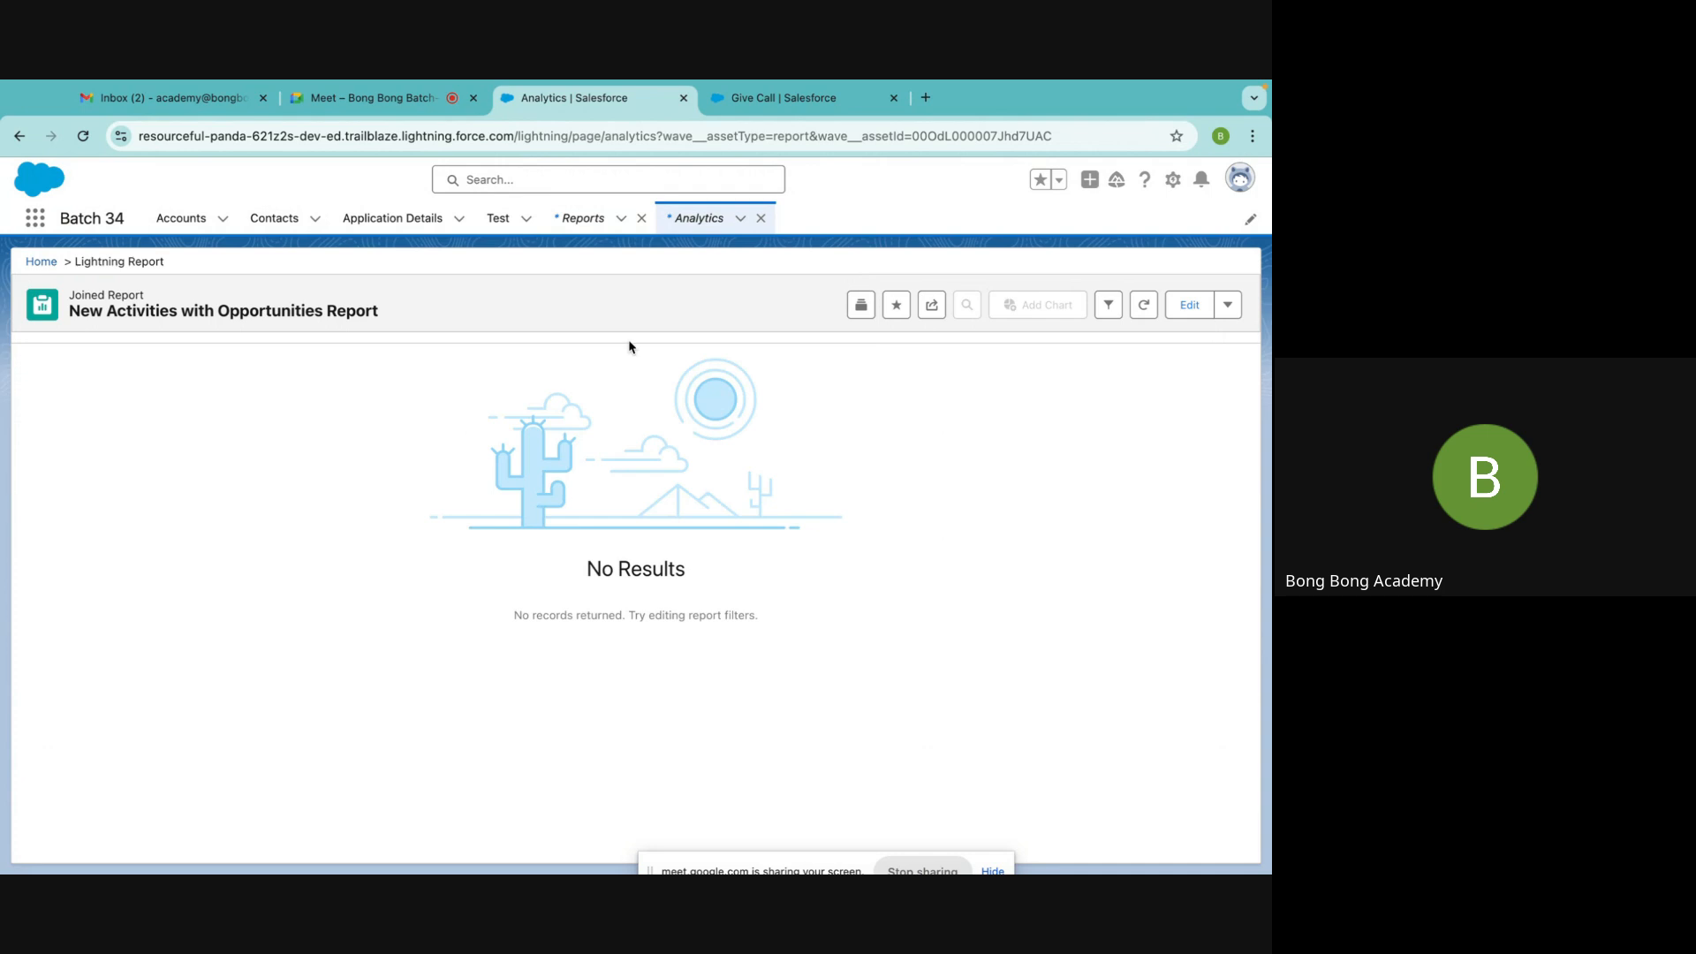
pyautogui.click(1181, 309)
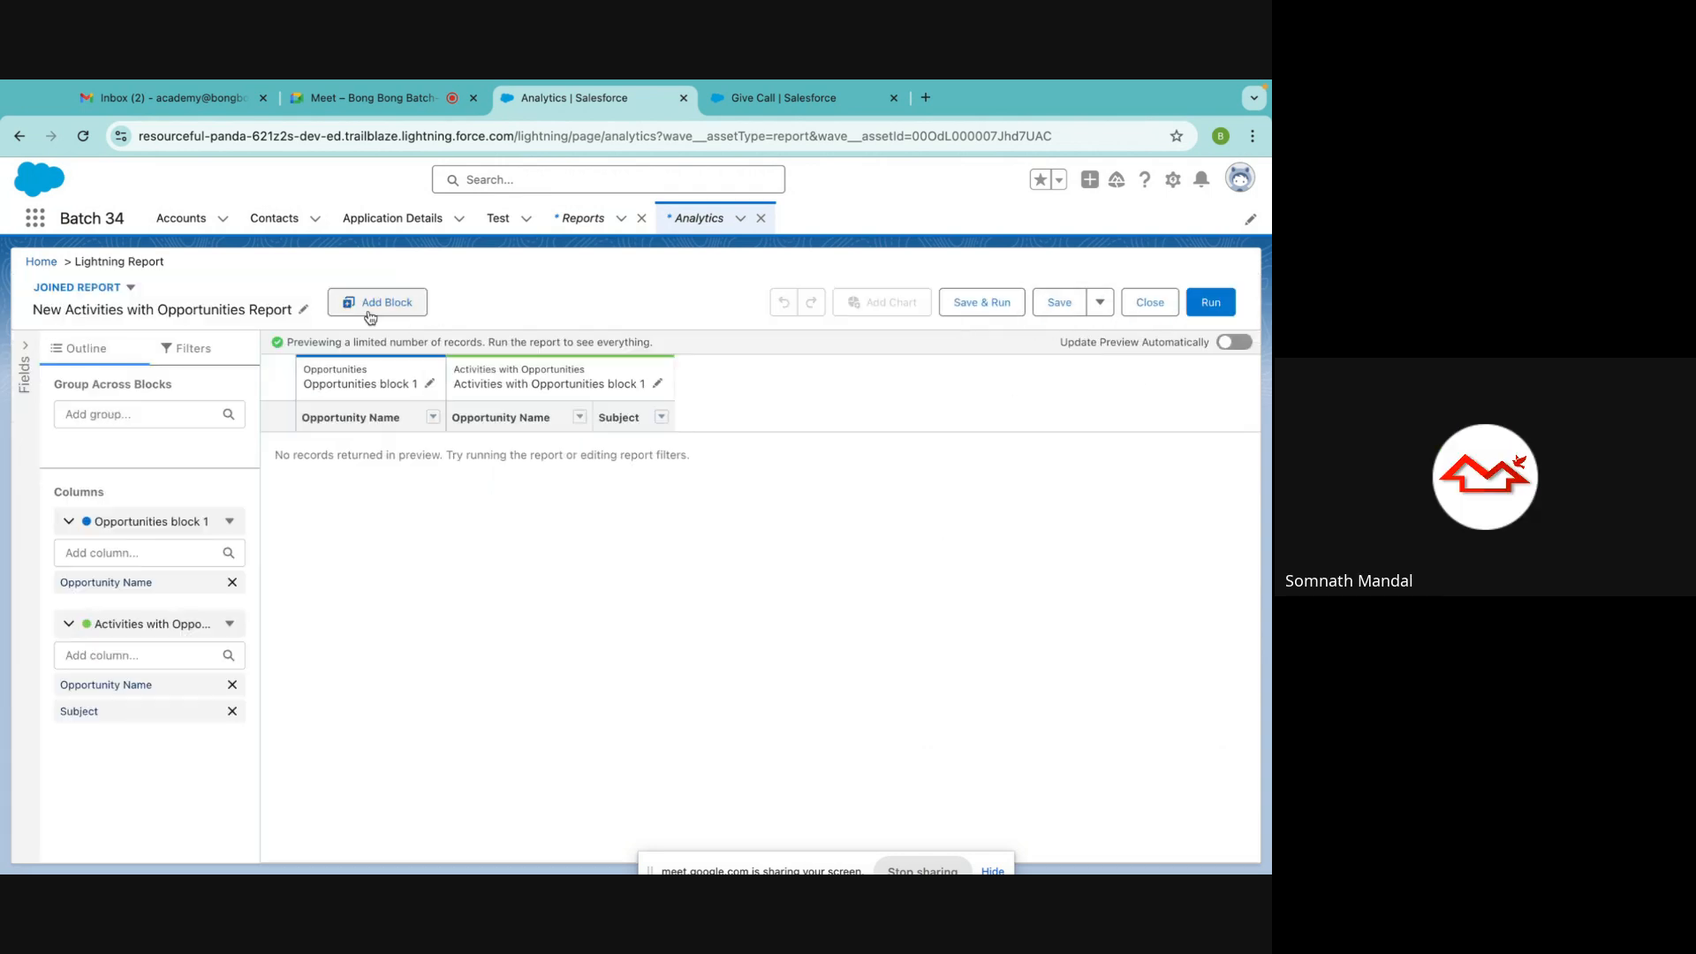
pyautogui.click(971, 312)
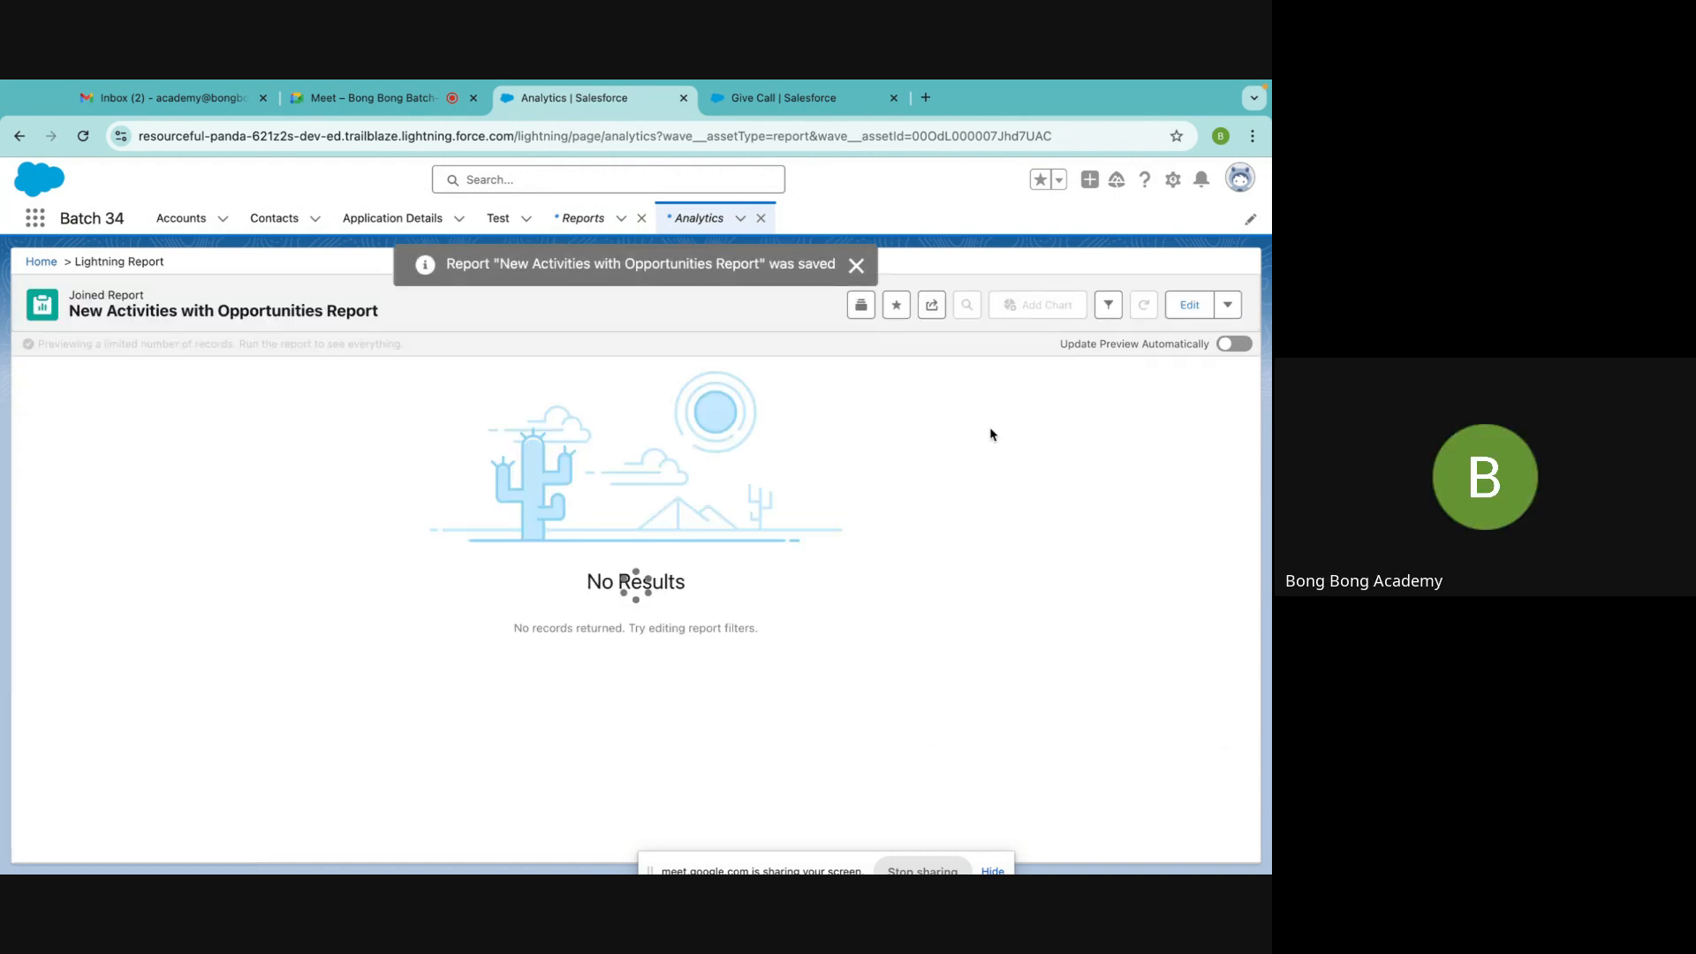
# Try to set the Opportunities block's Close Date filter range to All Time
pyautogui.click(1110, 309)
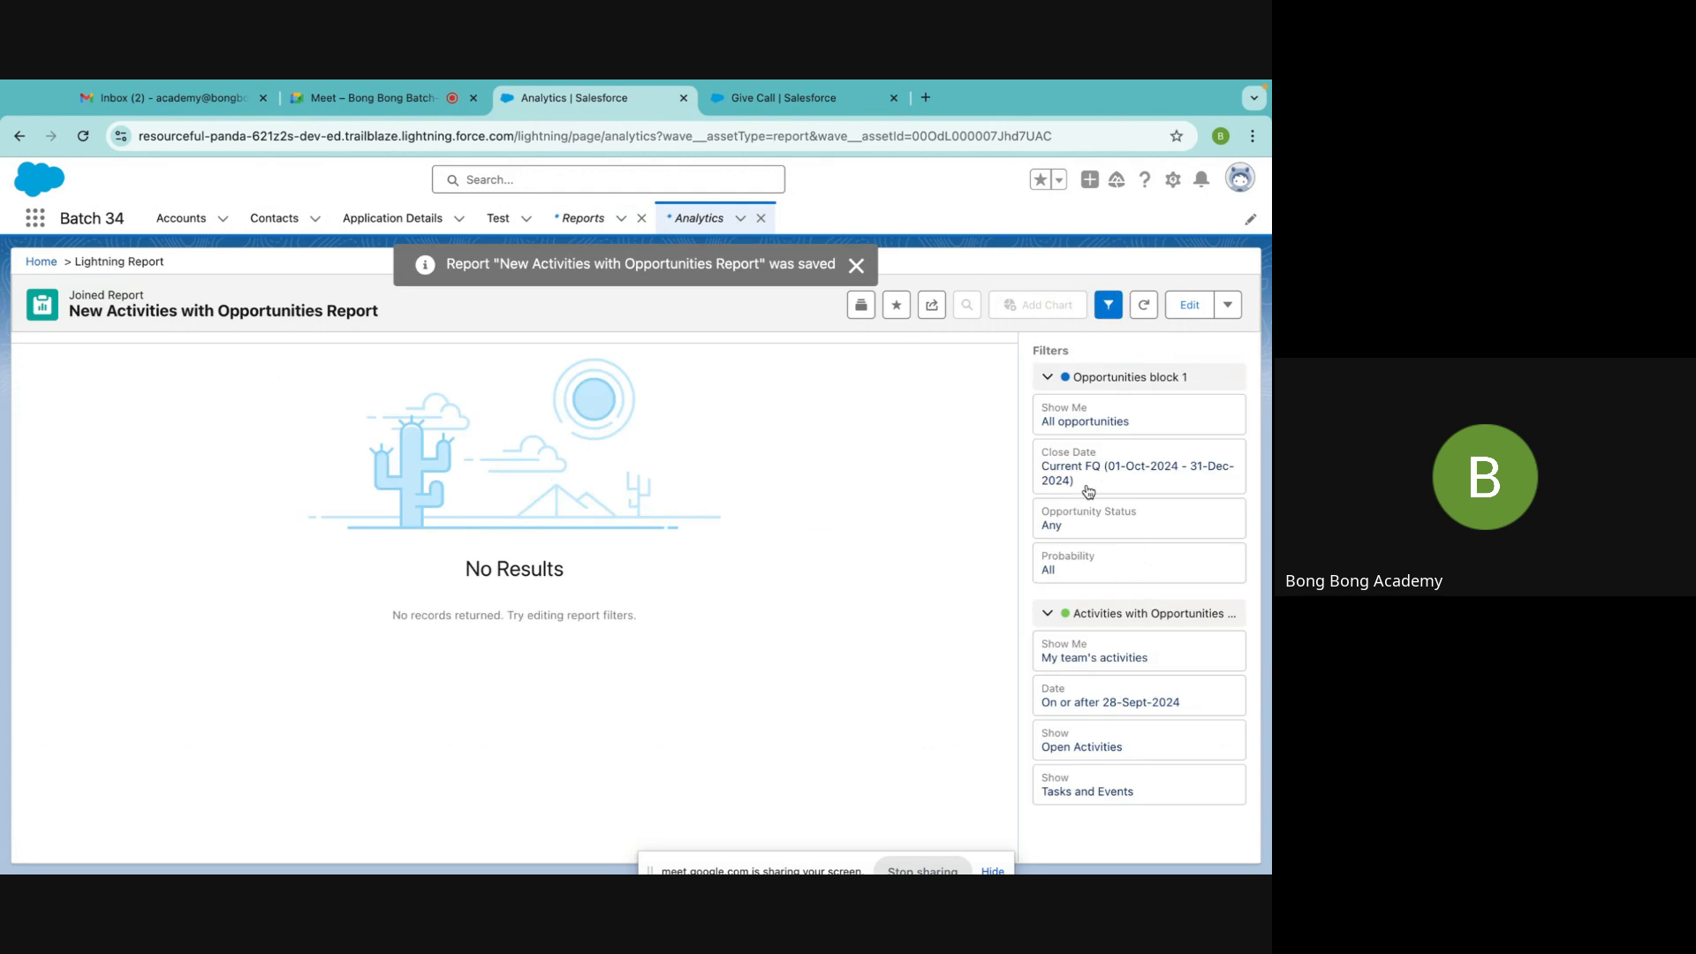
pyautogui.click(1084, 481)
pyautogui.click(805, 493)
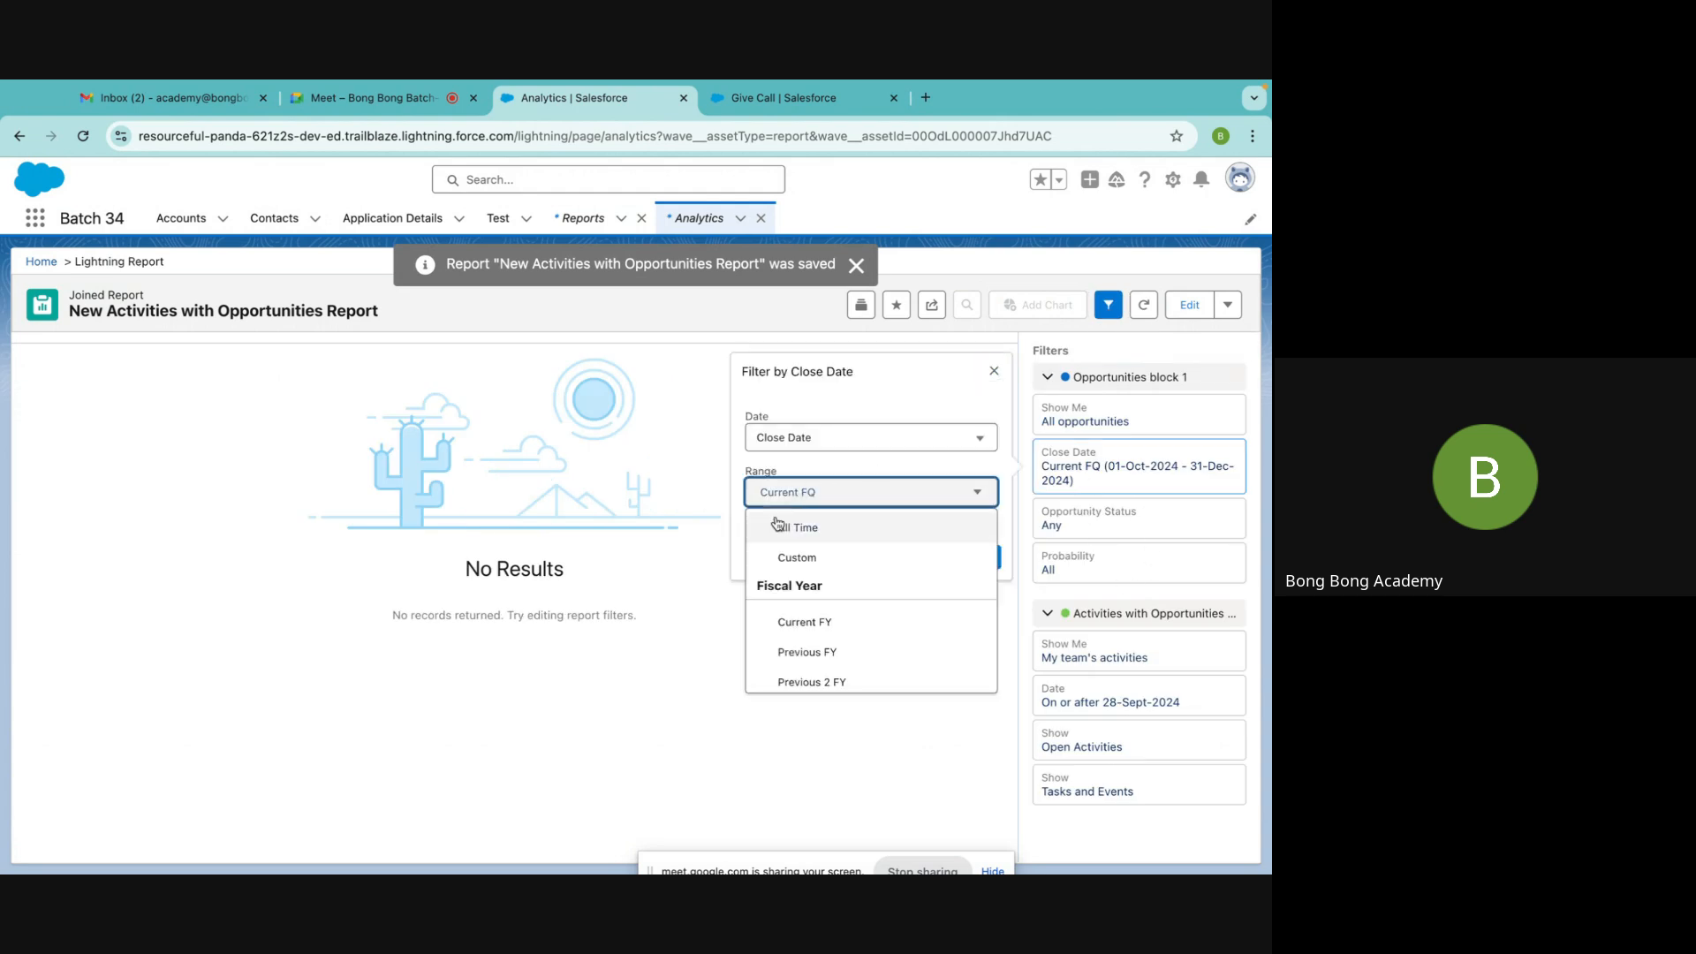
pyautogui.click(777, 526)
# Set the Activities with Opportunities block's Show Me filter to All activities and save the report
pyautogui.click(1103, 664)
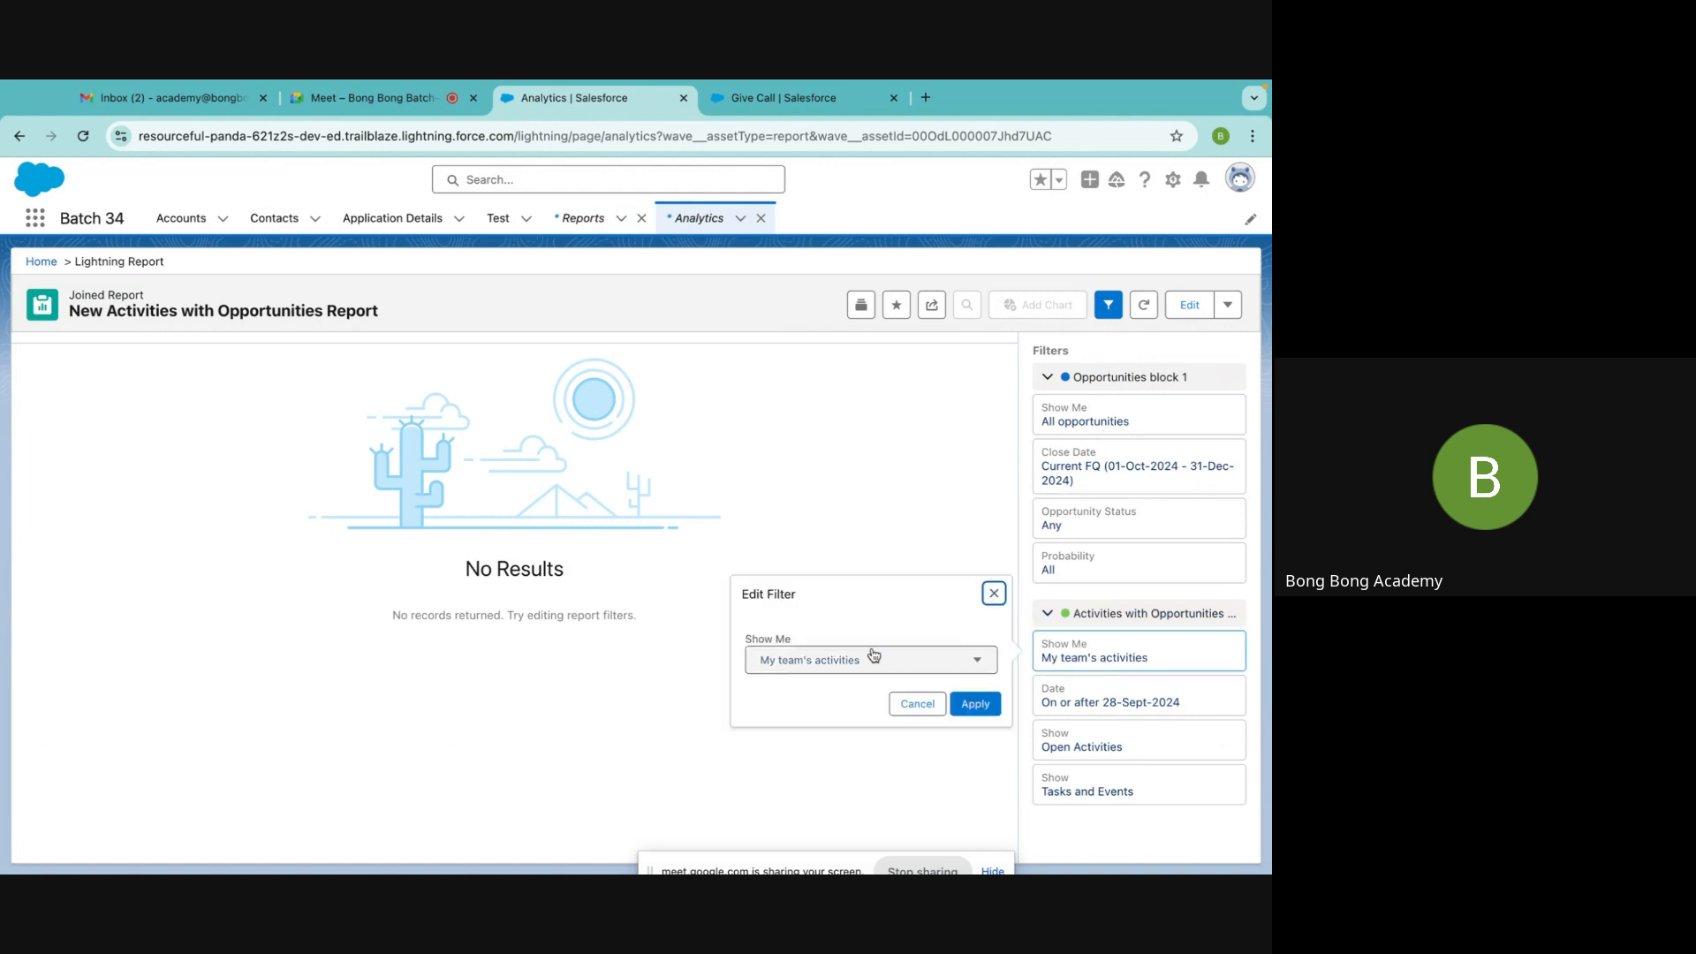
pyautogui.click(870, 660)
pyautogui.click(798, 786)
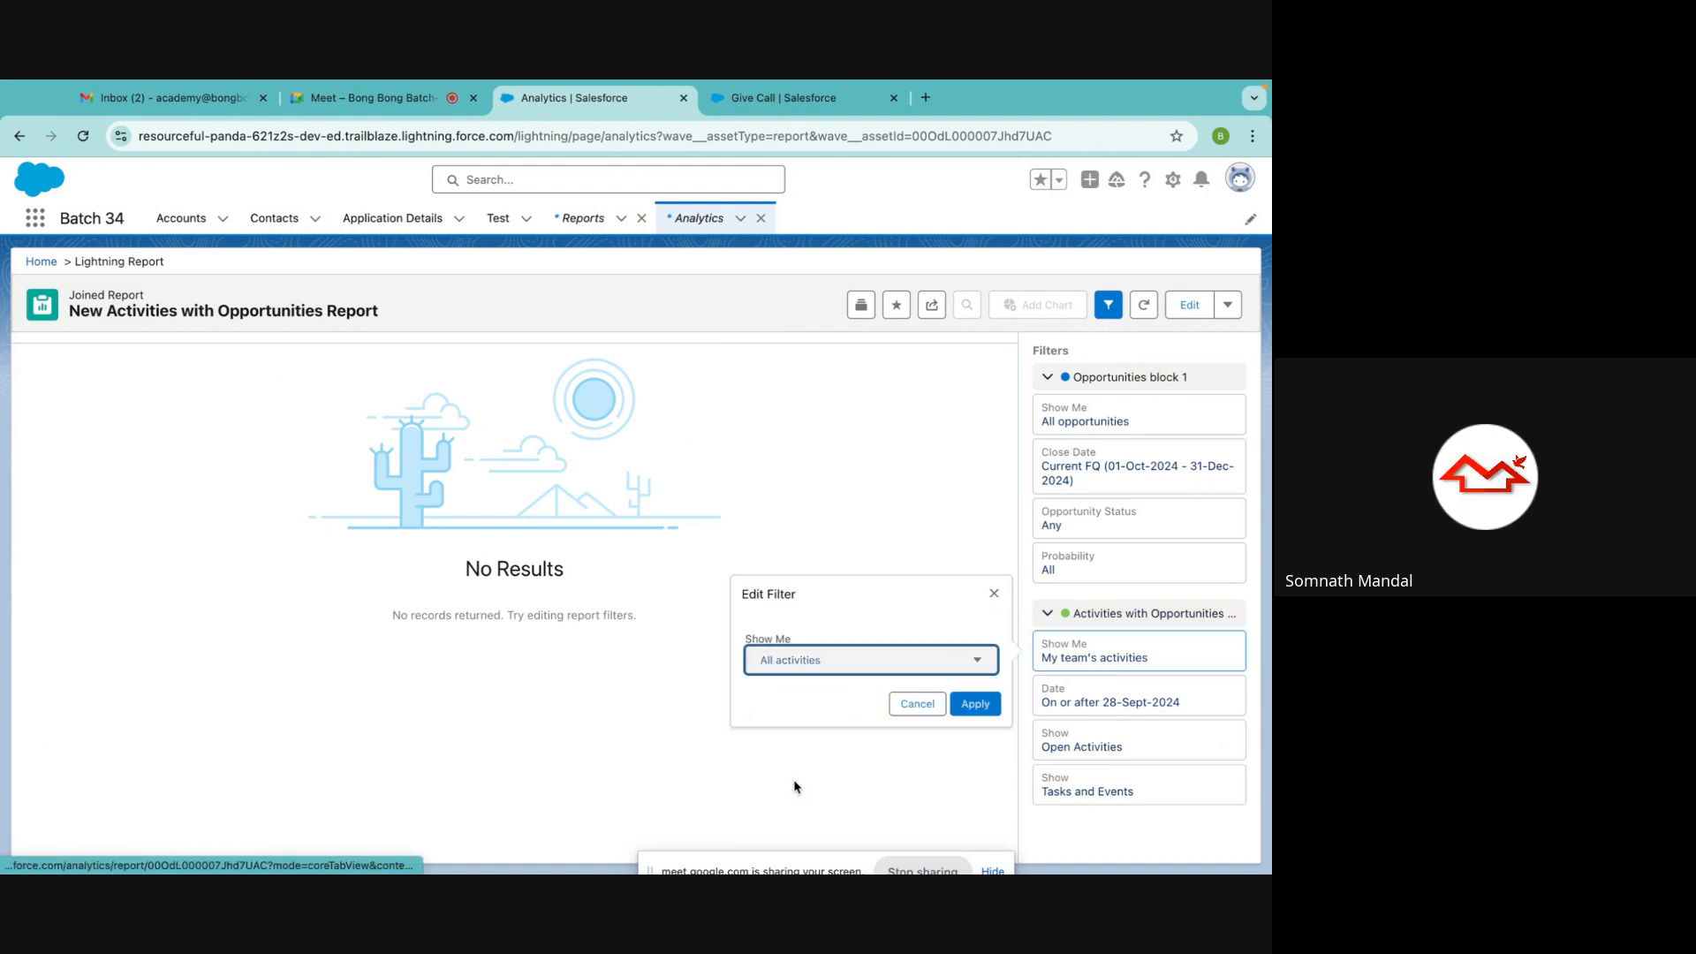
pyautogui.click(987, 703)
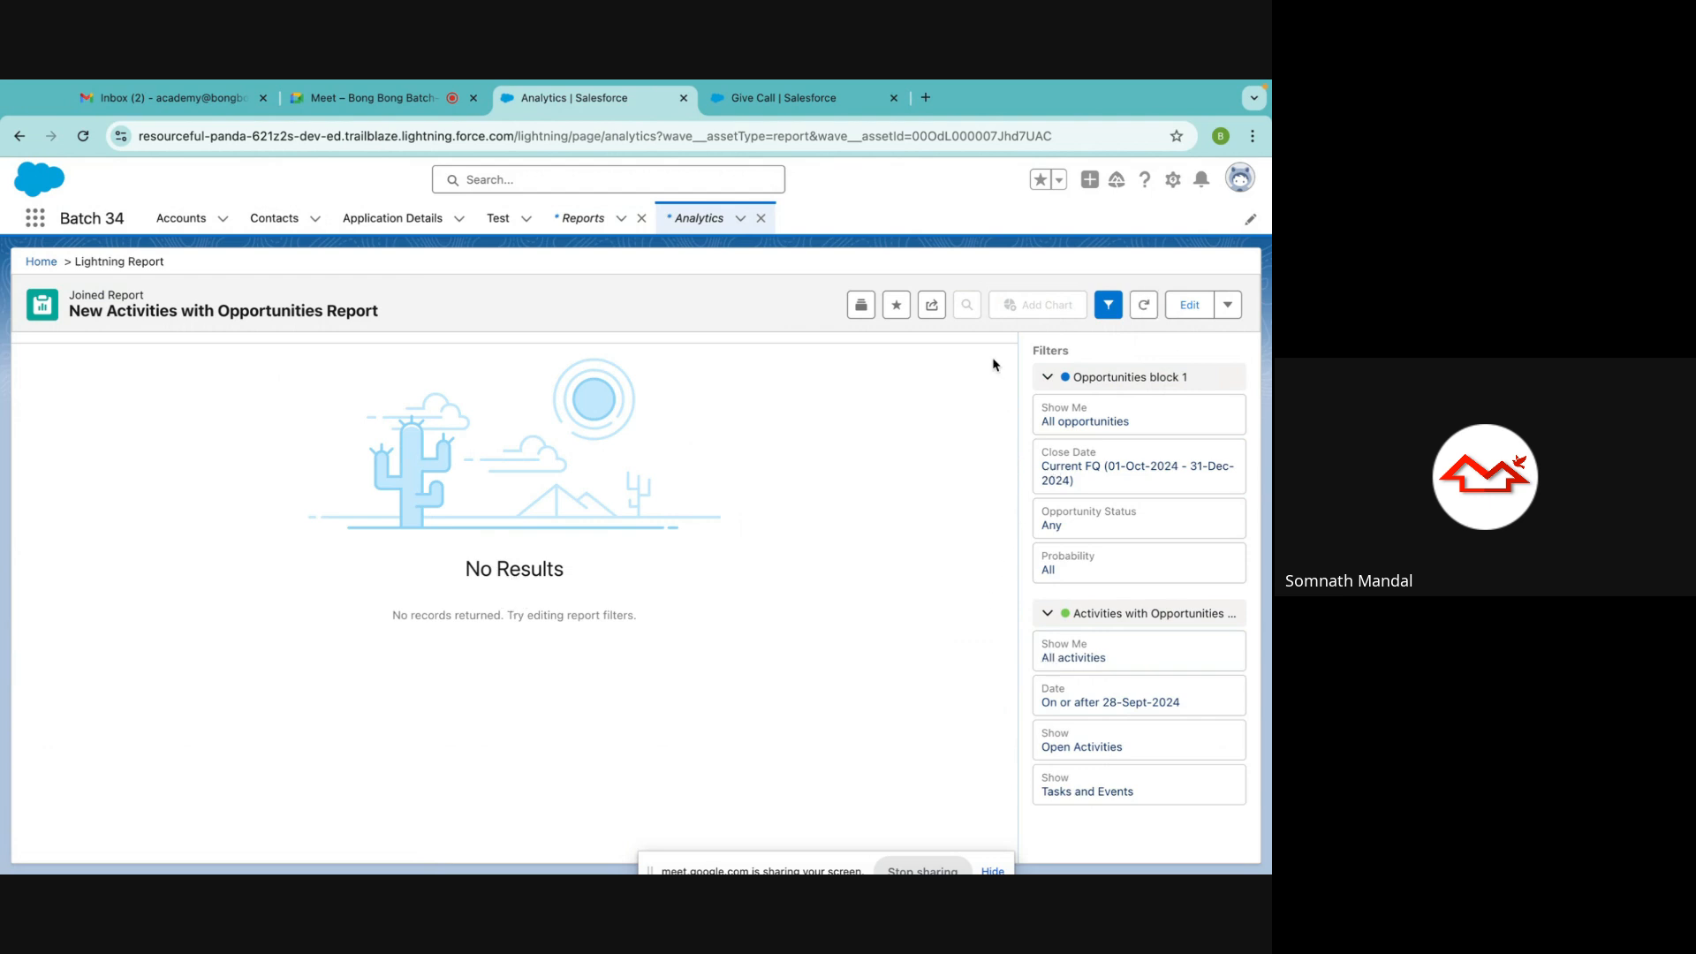
pyautogui.click(1228, 312)
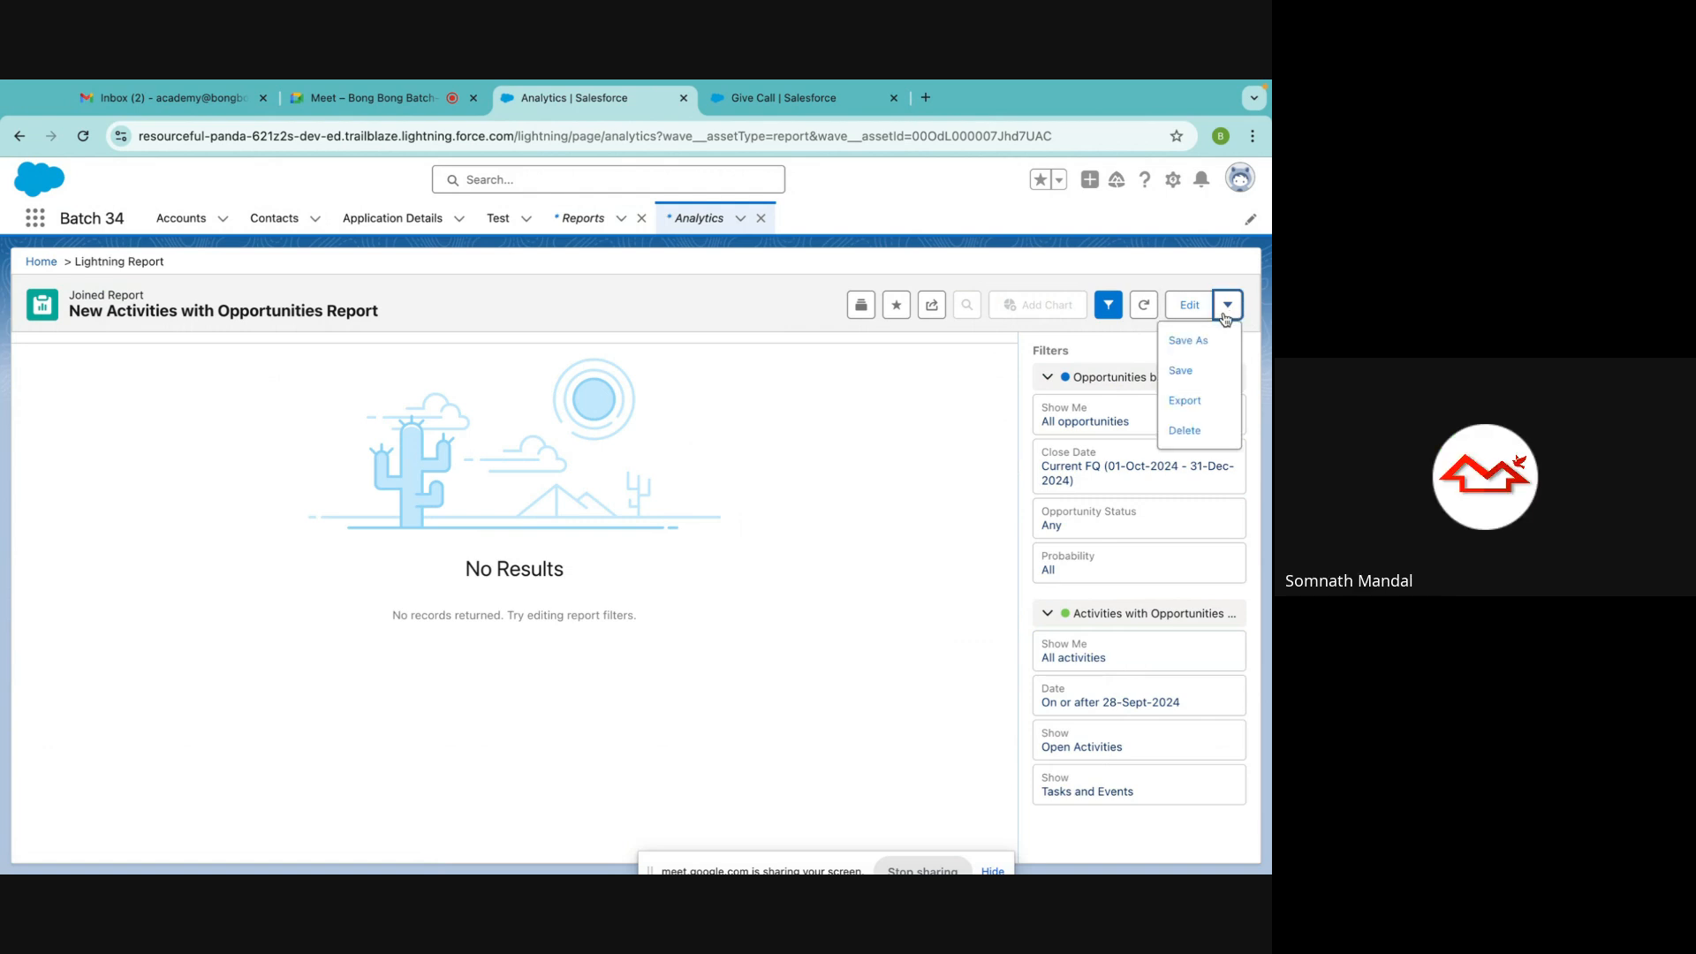
pyautogui.click(1179, 375)
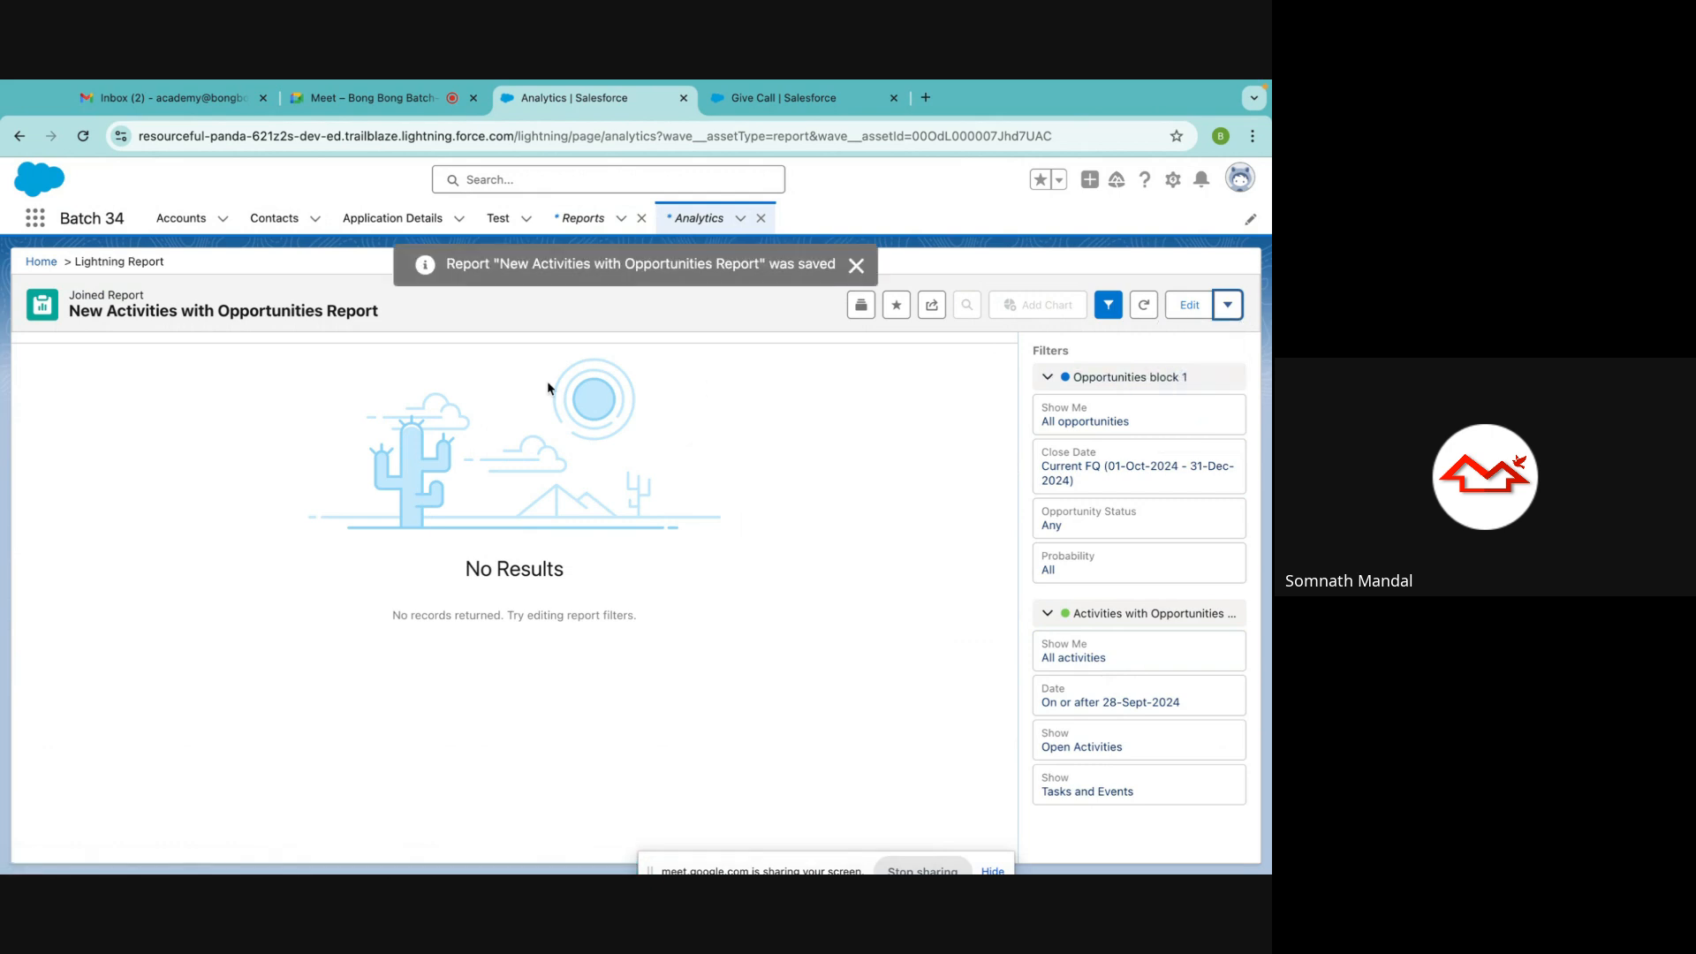
pyautogui.click(856, 267)
pyautogui.click(1108, 307)
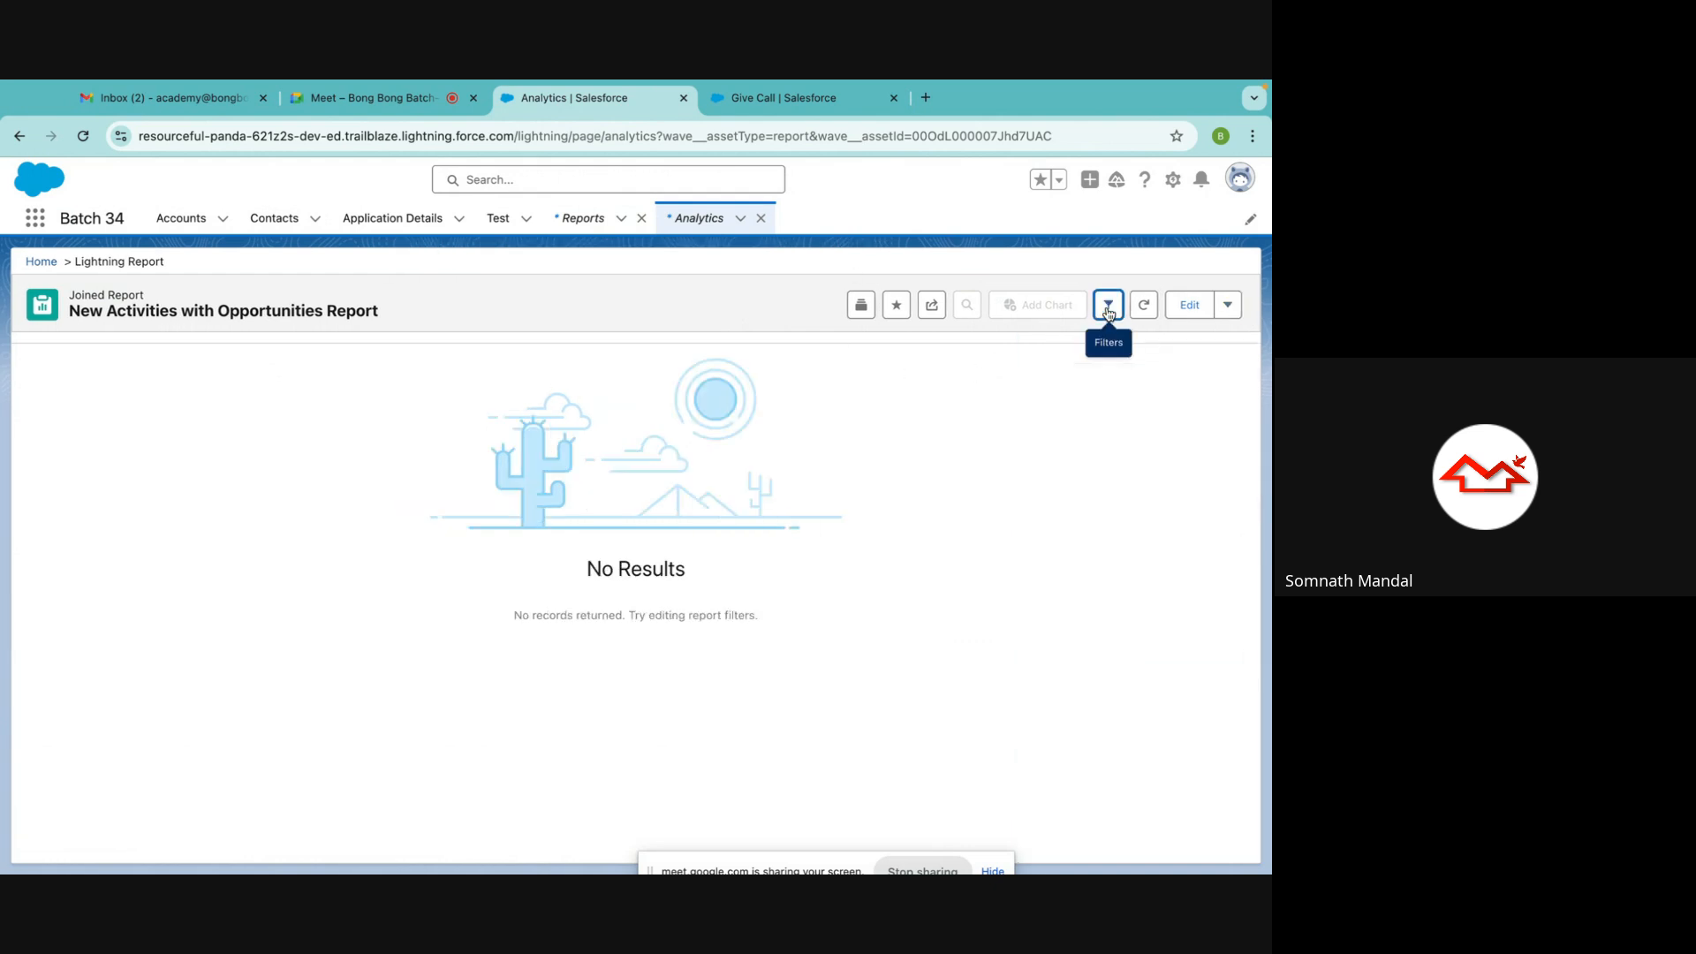
pyautogui.click(1228, 305)
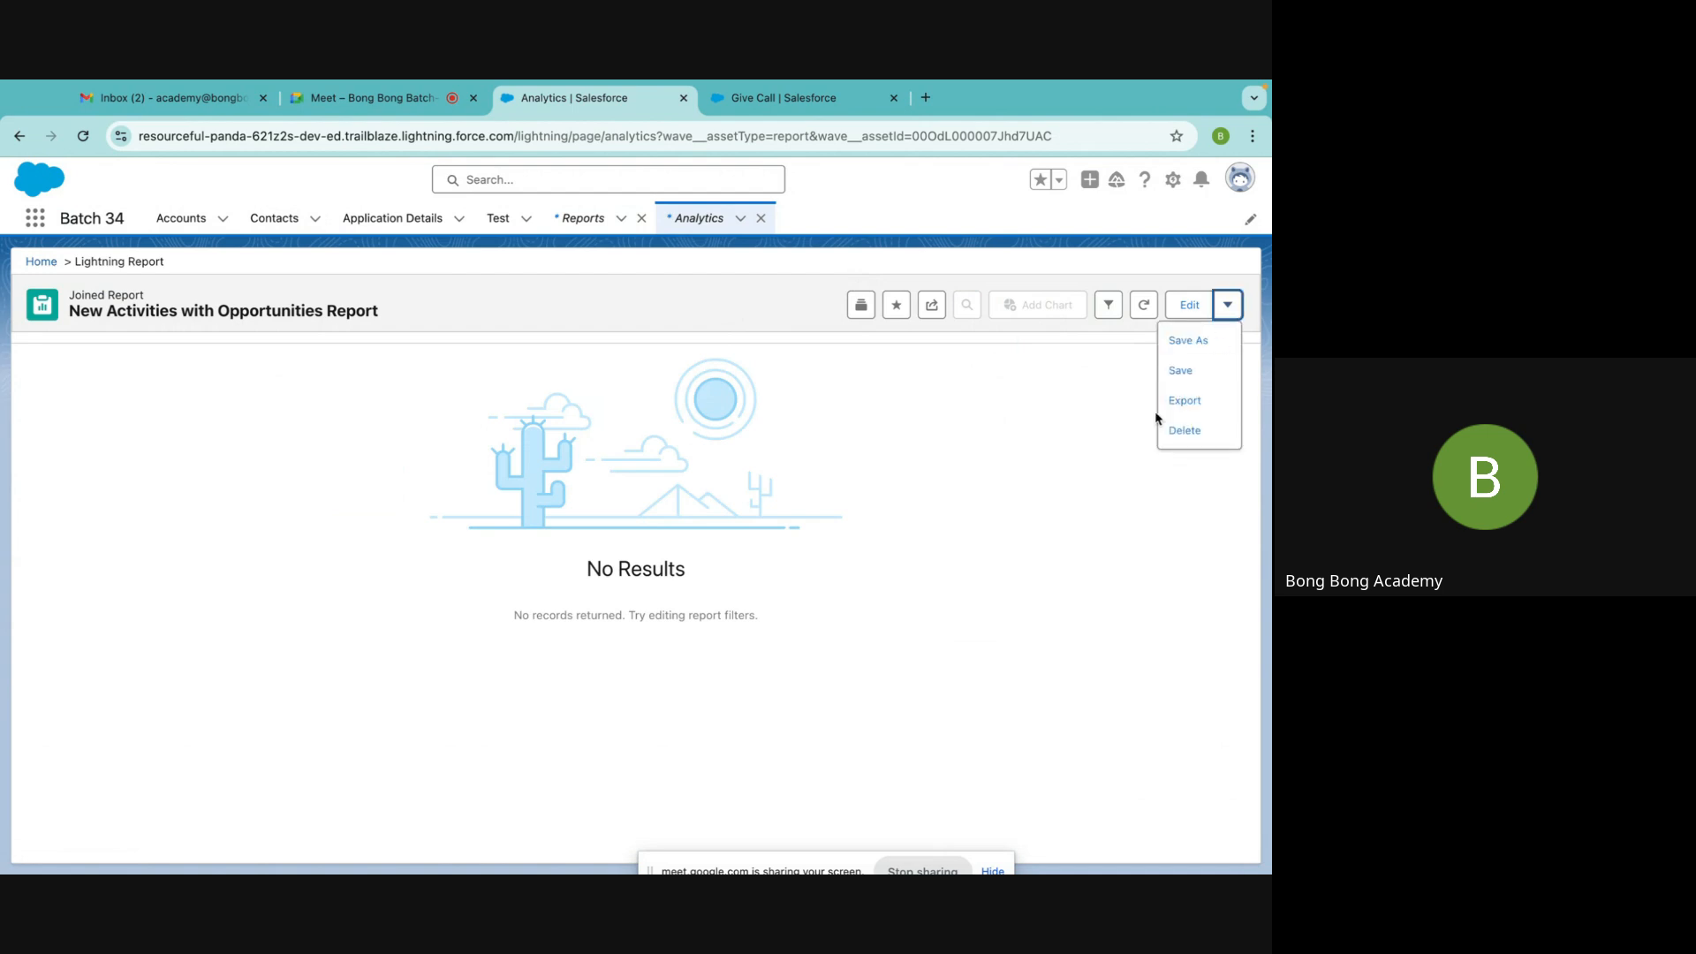
pyautogui.click(1091, 392)
pyautogui.click(1227, 304)
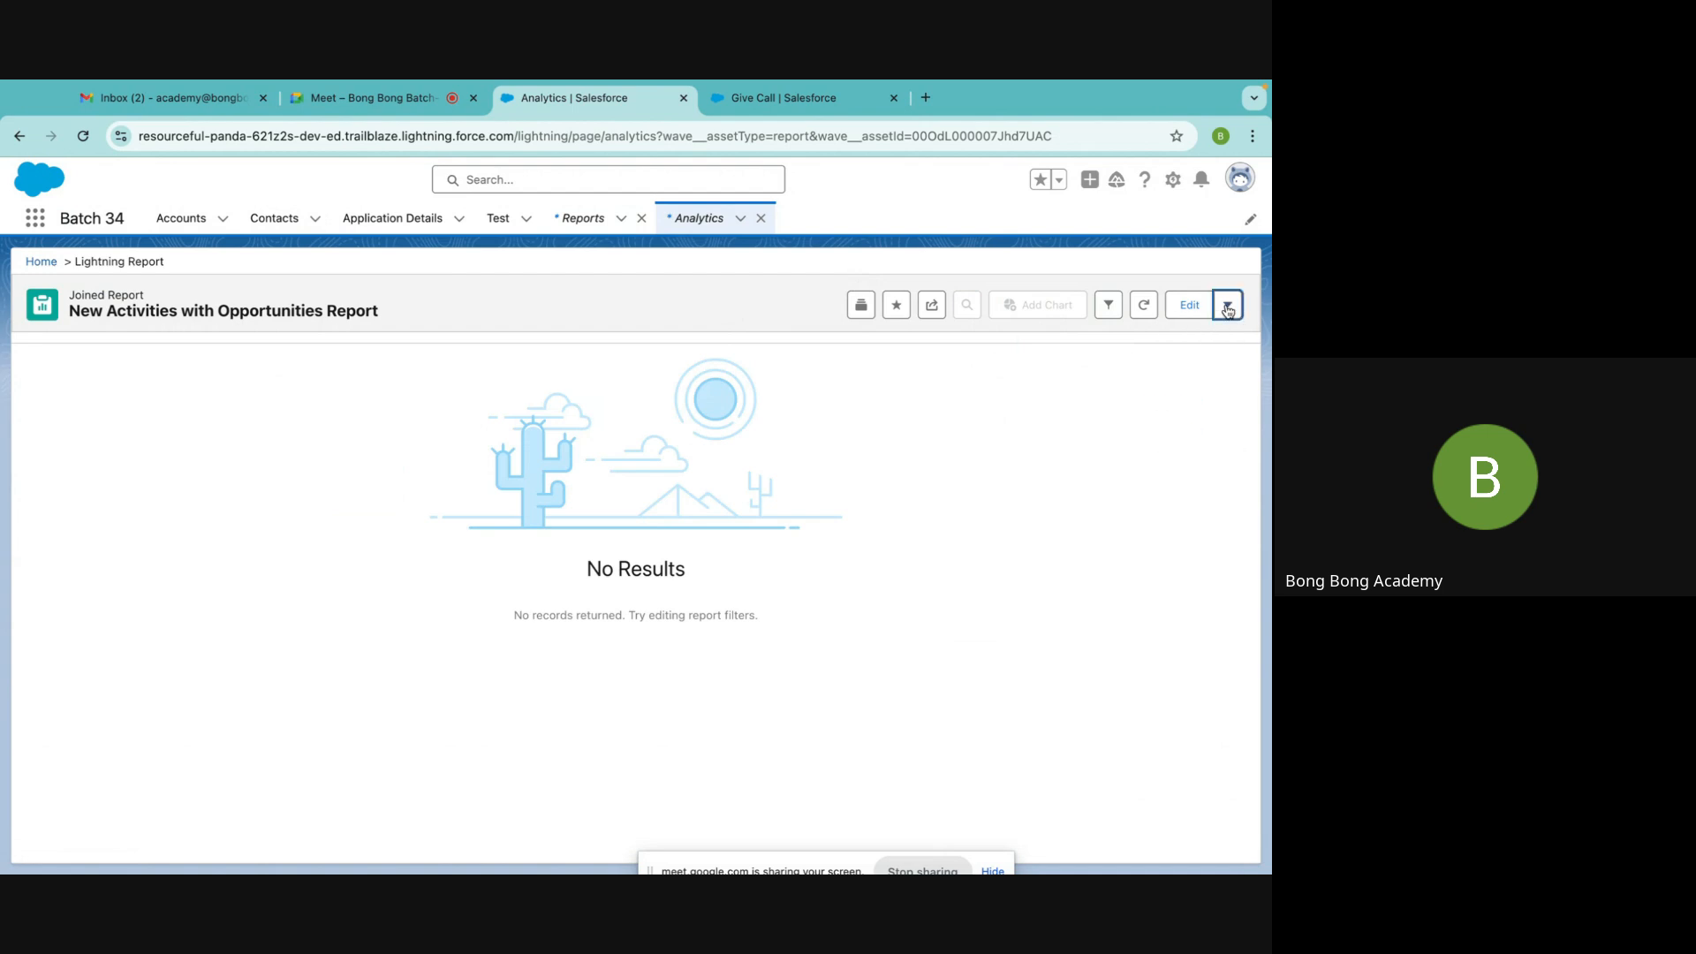
pyautogui.click(1089, 380)
# Start a new report from the reports list using the Opportunities report type
pyautogui.click(574, 221)
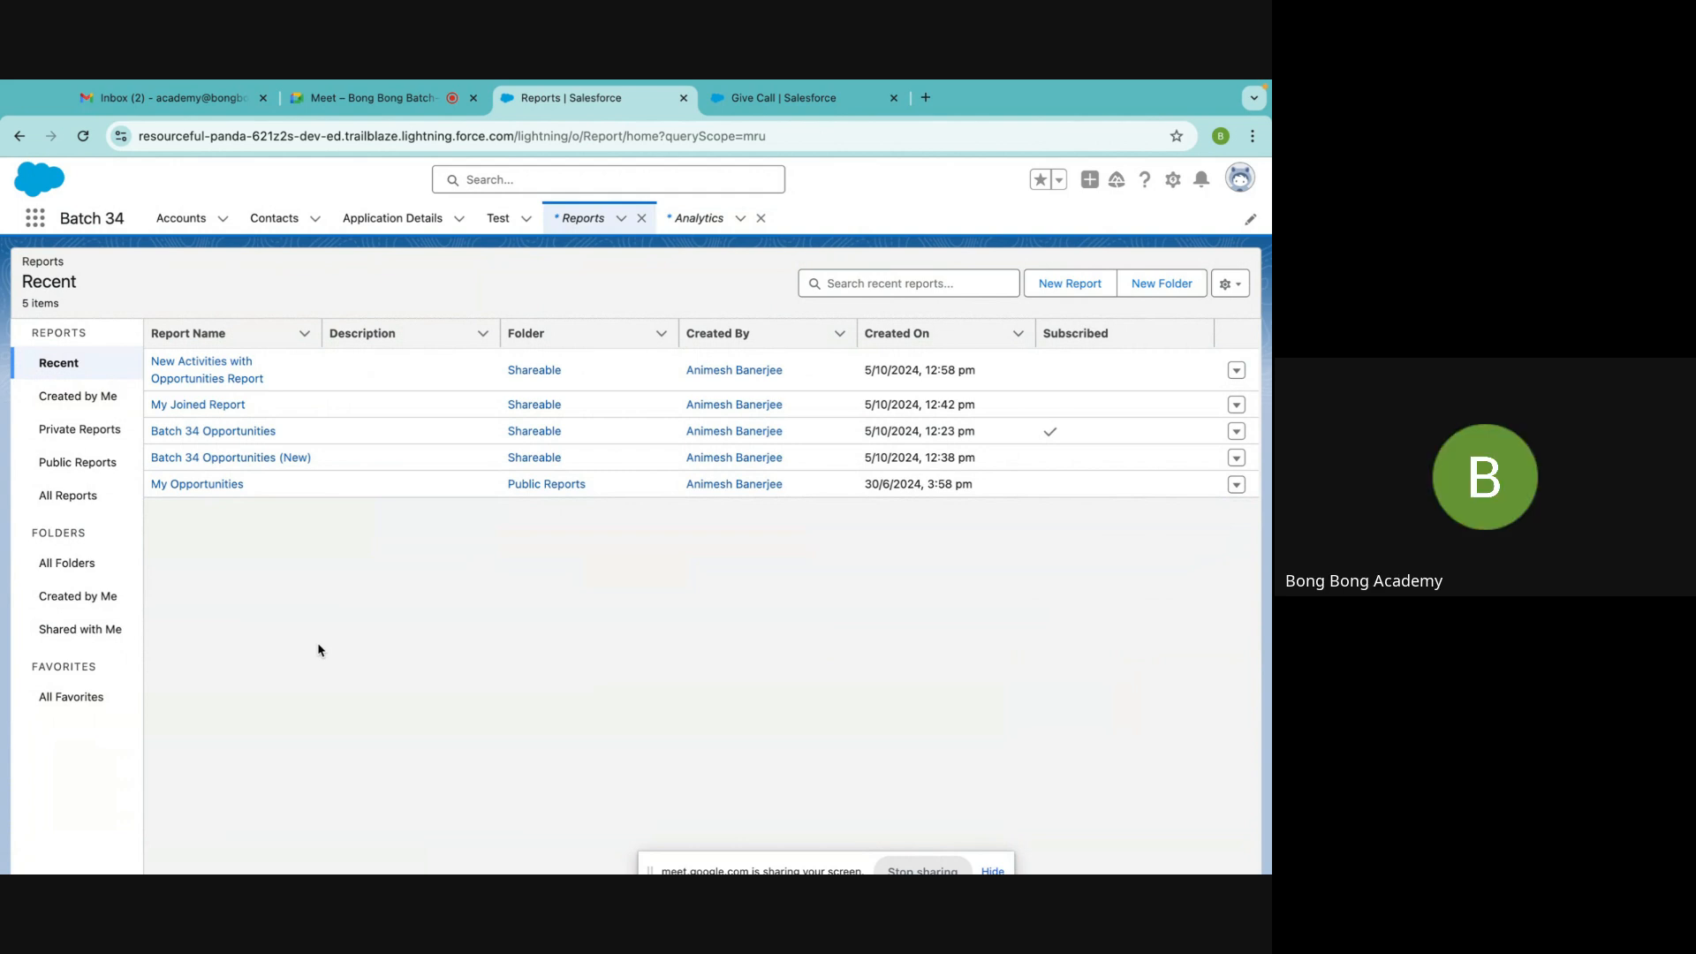
pyautogui.click(1046, 292)
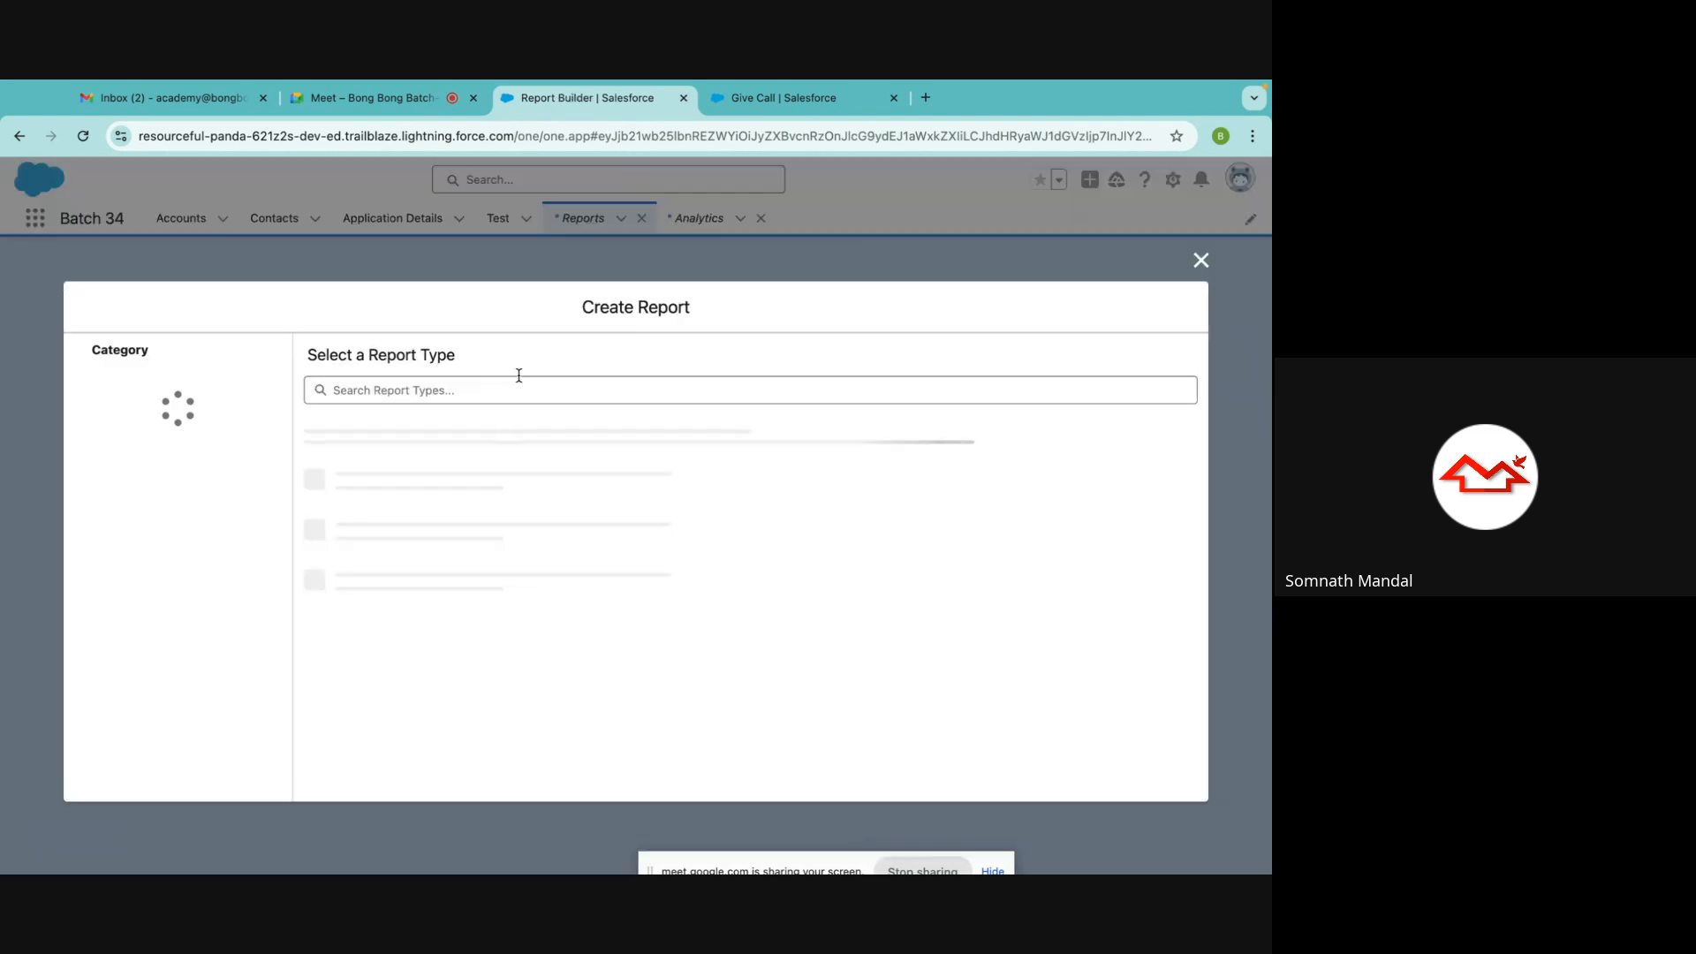
pyautogui.click(117, 422)
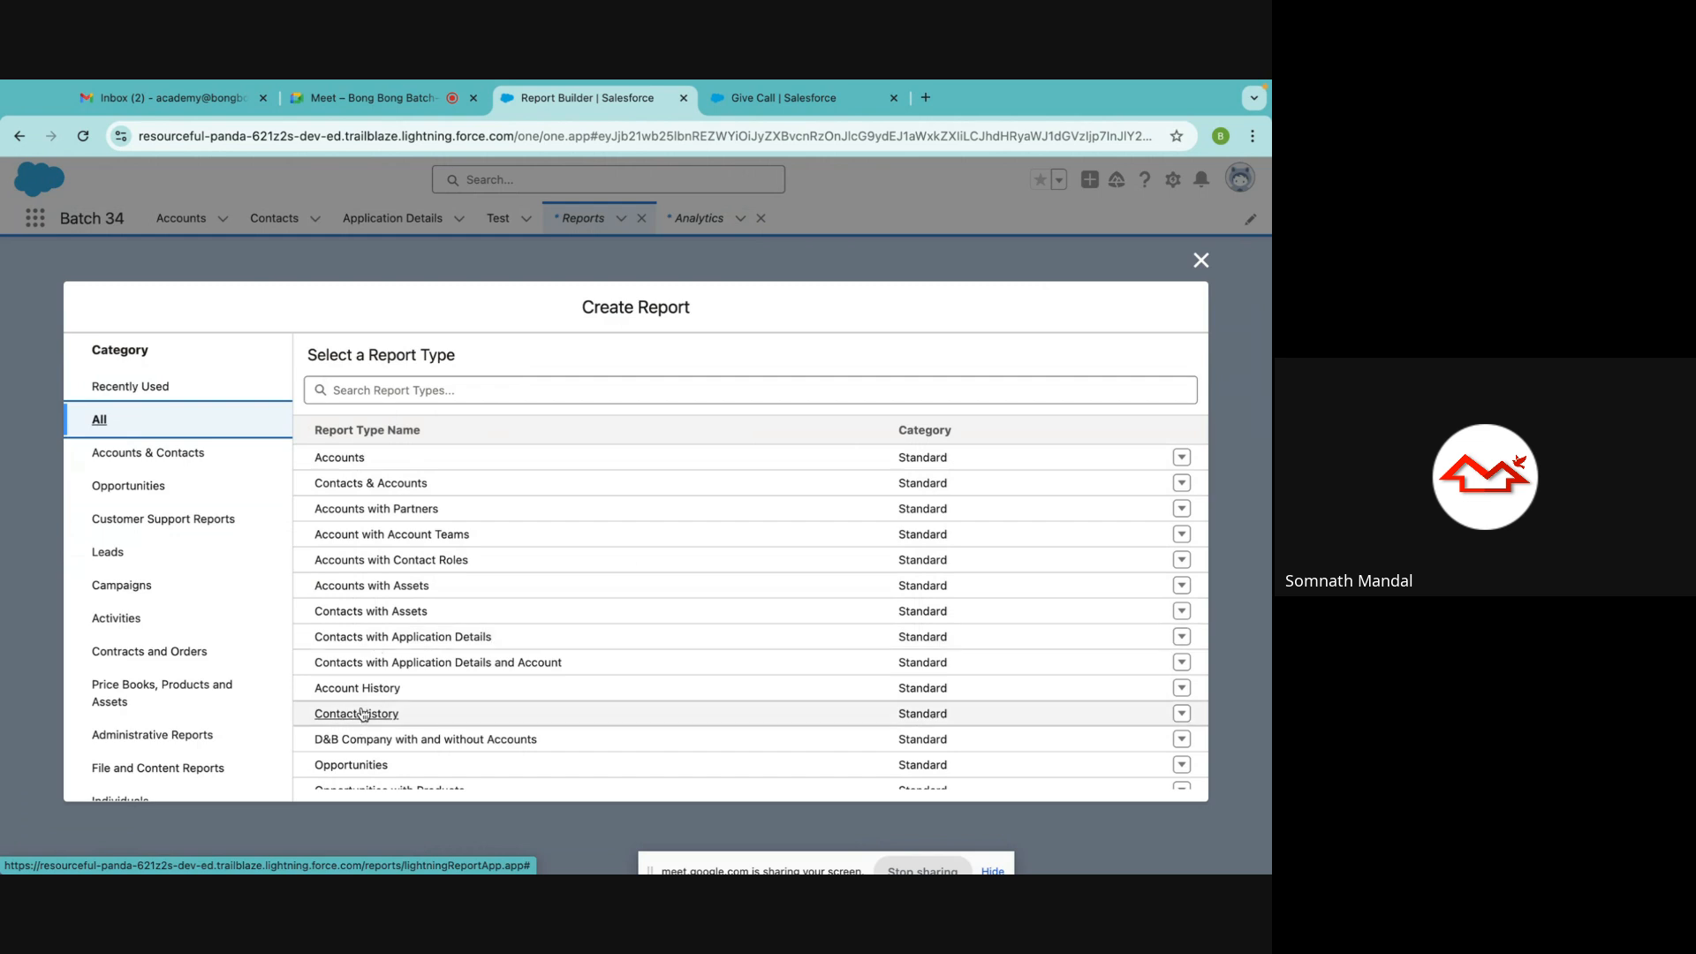
pyautogui.click(347, 764)
pyautogui.click(968, 453)
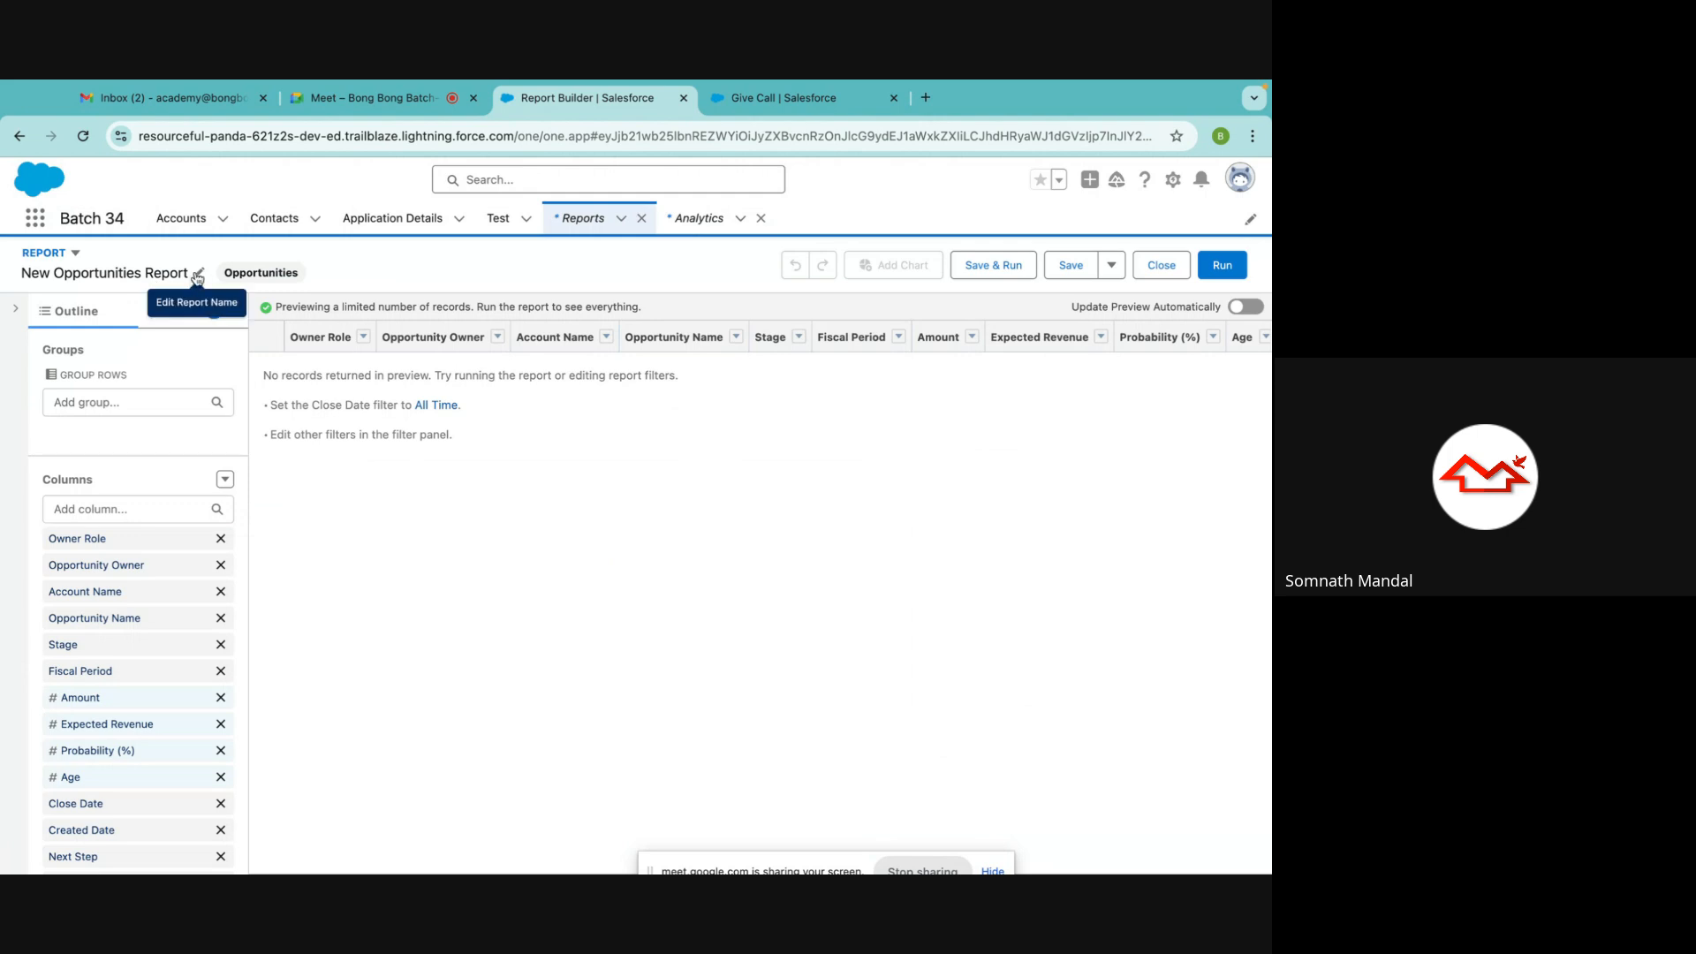
# Change the new Opportunities report's format to Joined Report
pyautogui.click(75, 255)
pyautogui.click(145, 436)
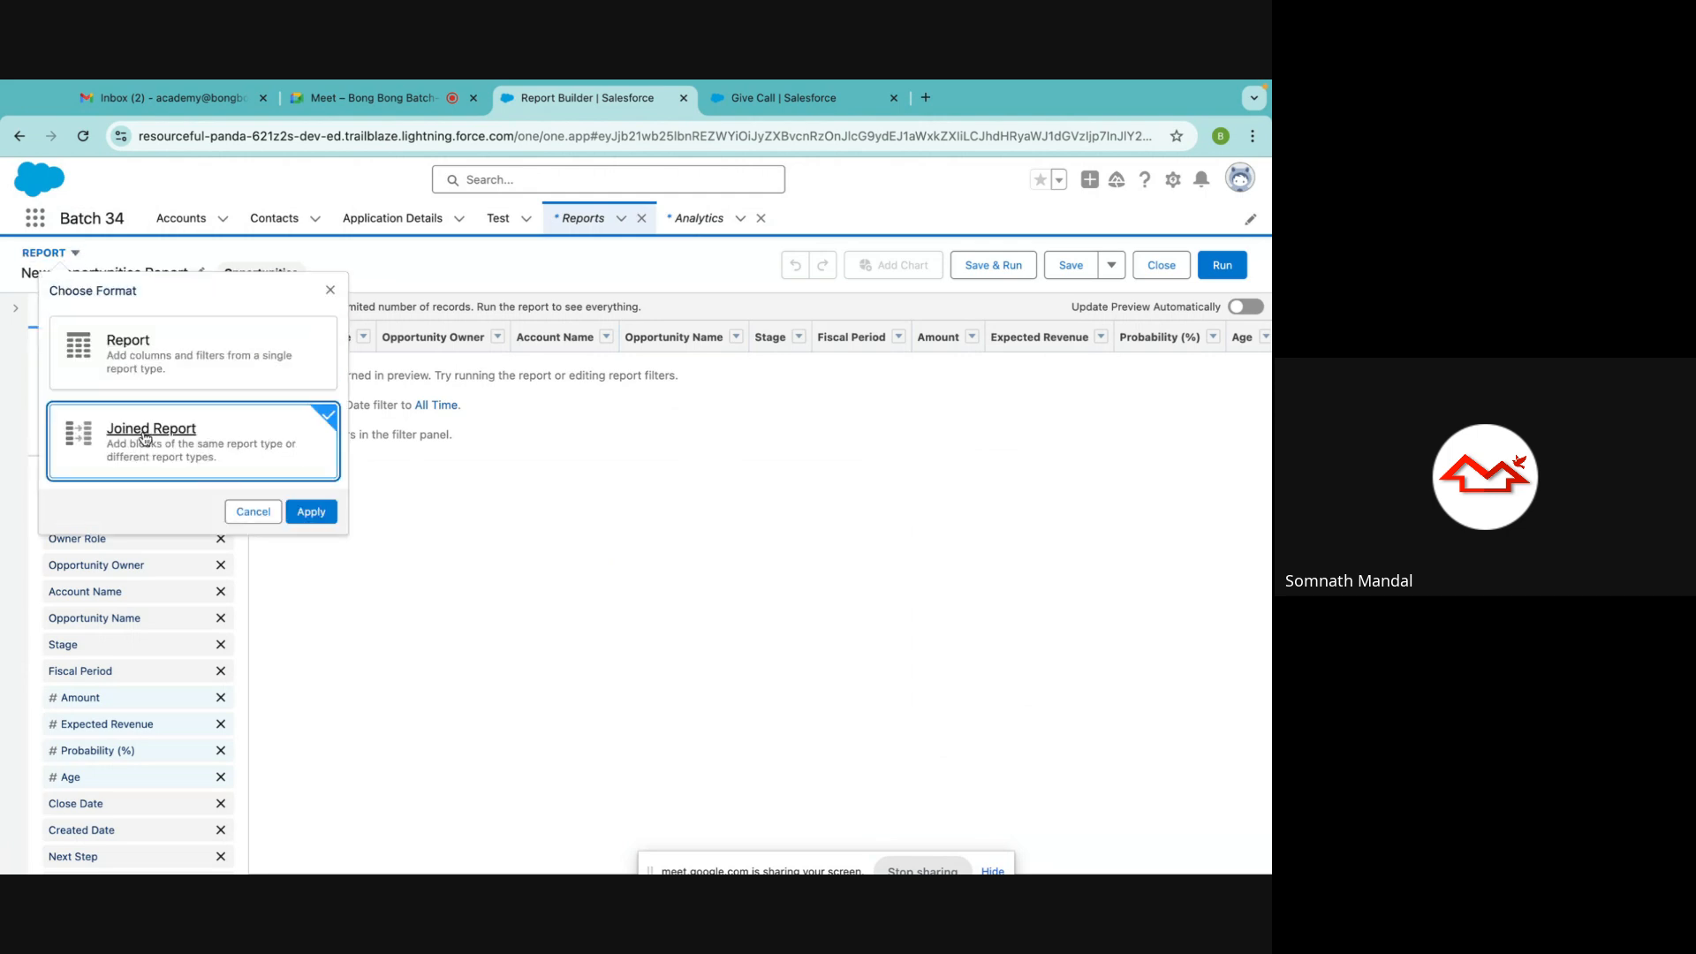
pyautogui.click(311, 514)
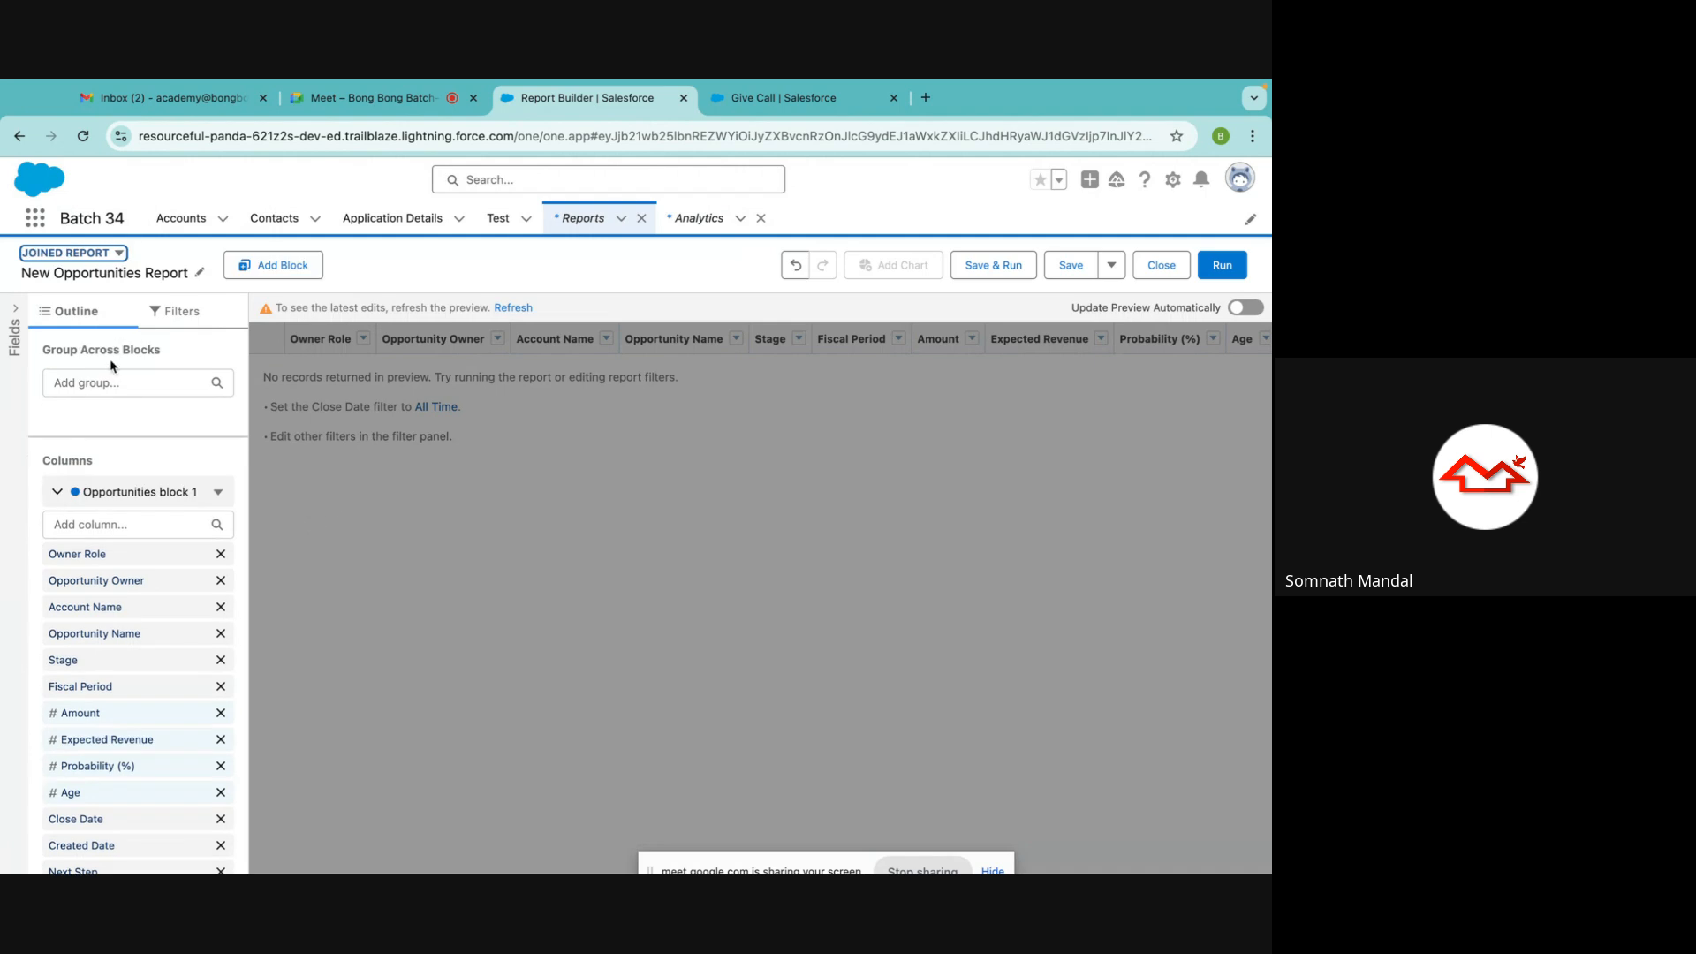
# Search all report types for "case" and add a Cases block with default columns to the joined report
pyautogui.click(273, 265)
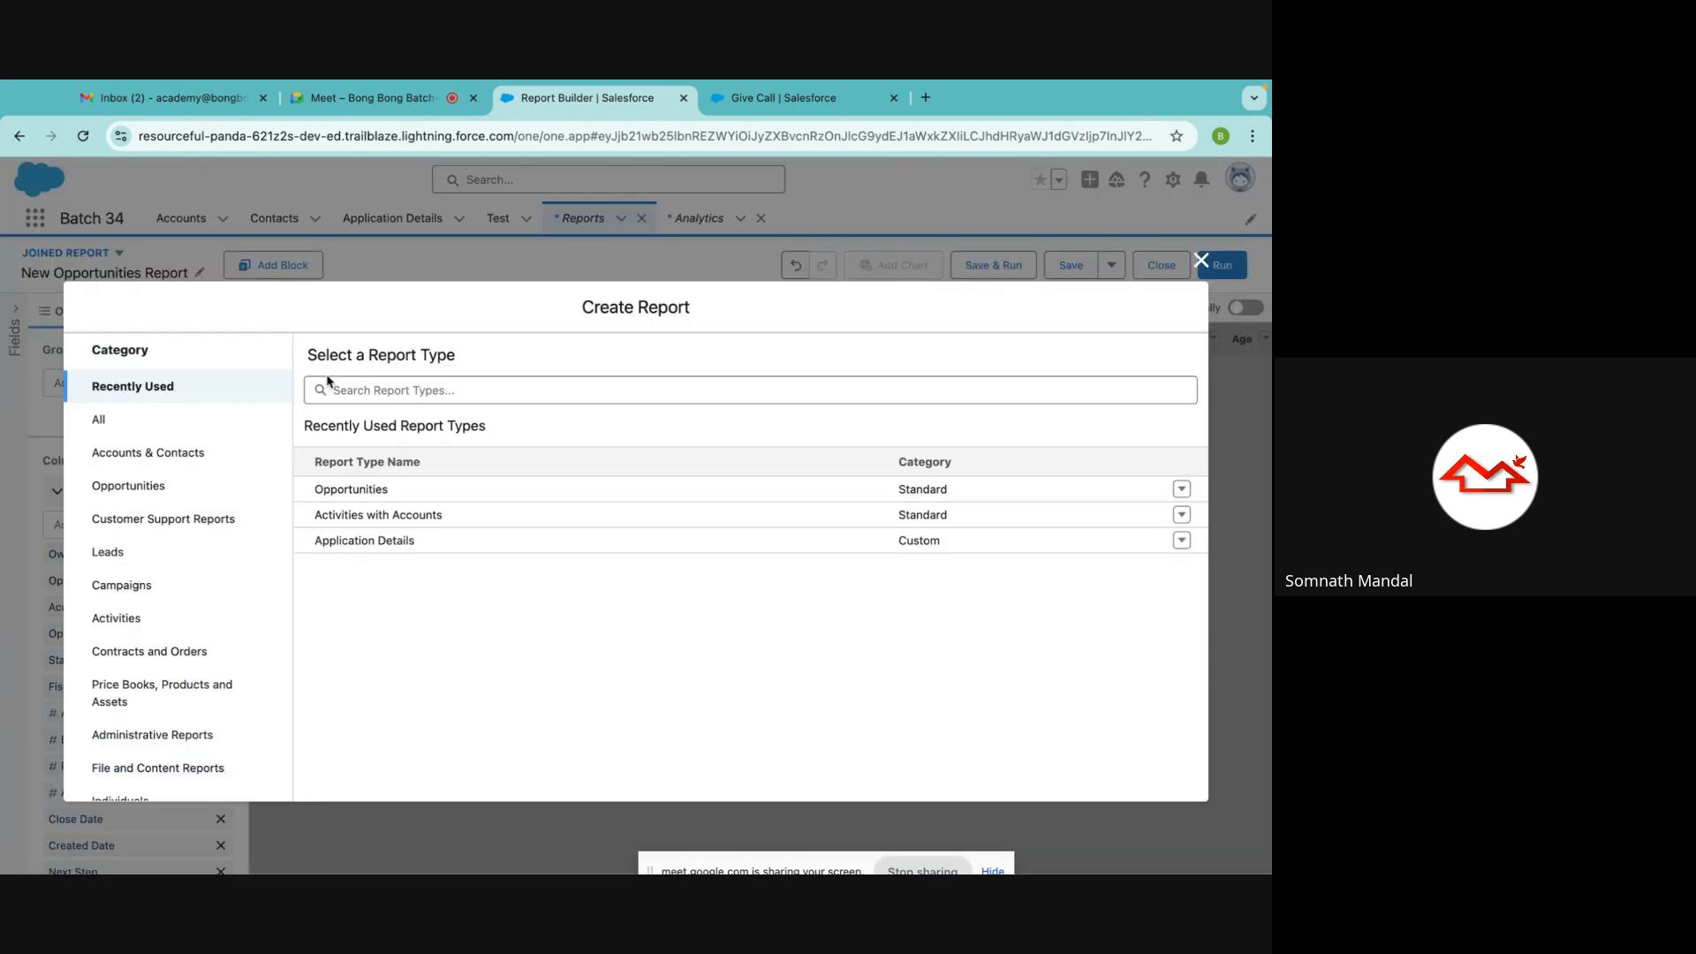
pyautogui.click(141, 417)
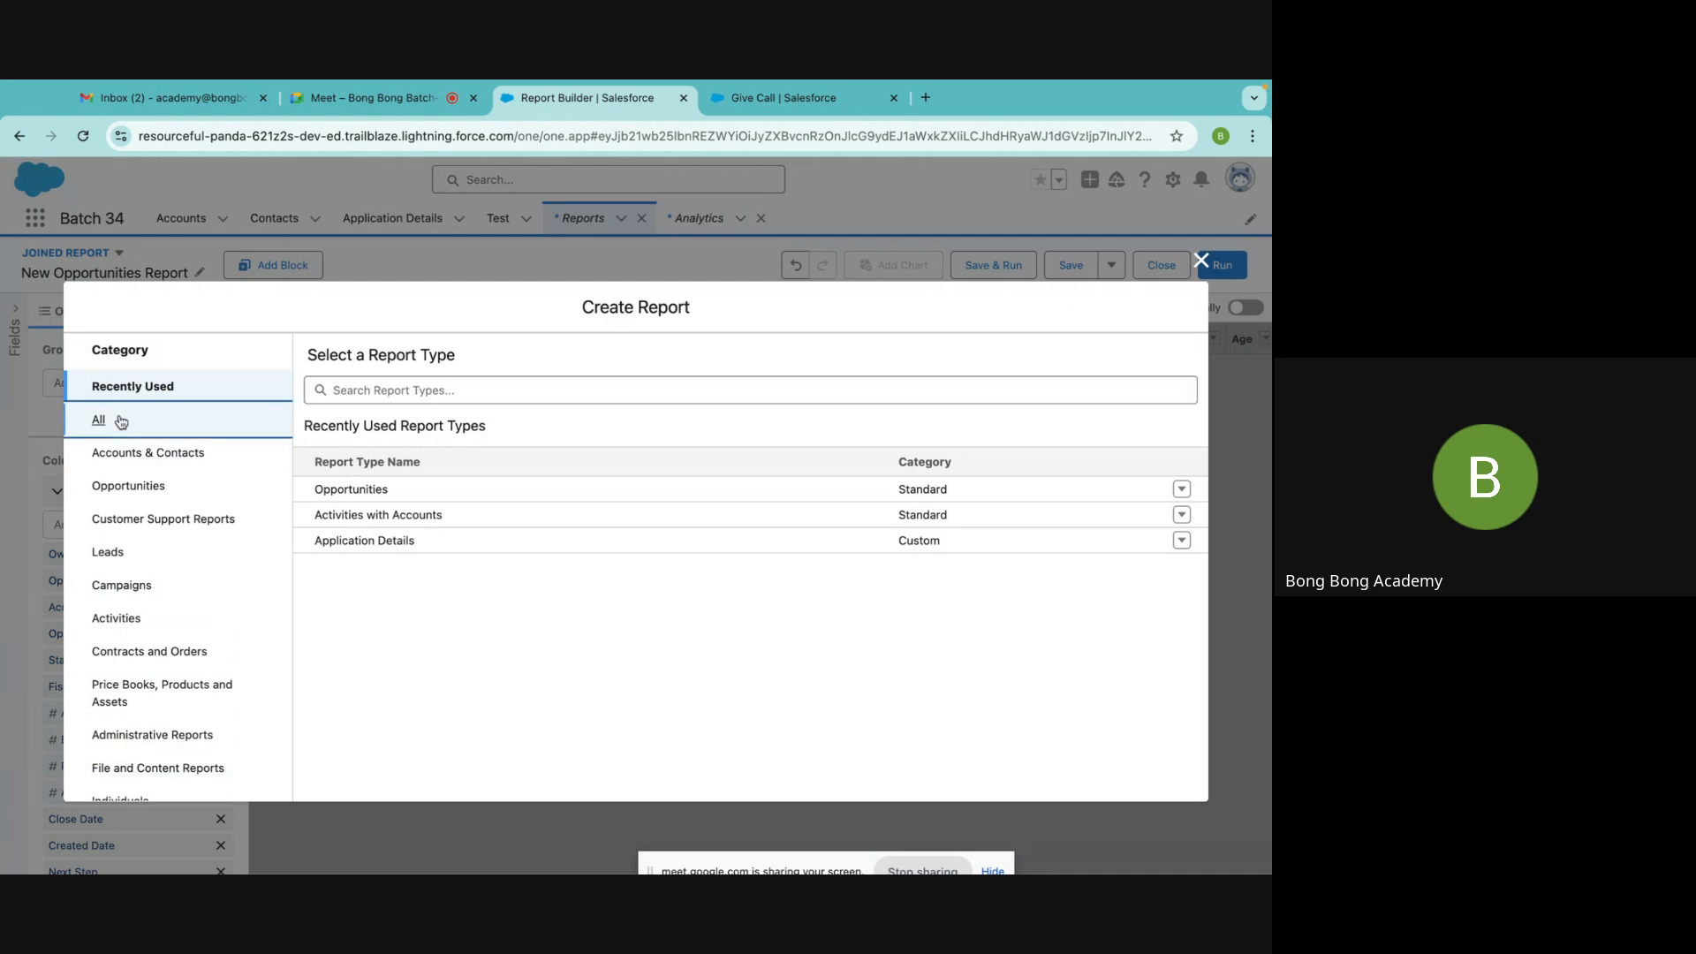
pyautogui.click(352, 389)
pyautogui.write('case')
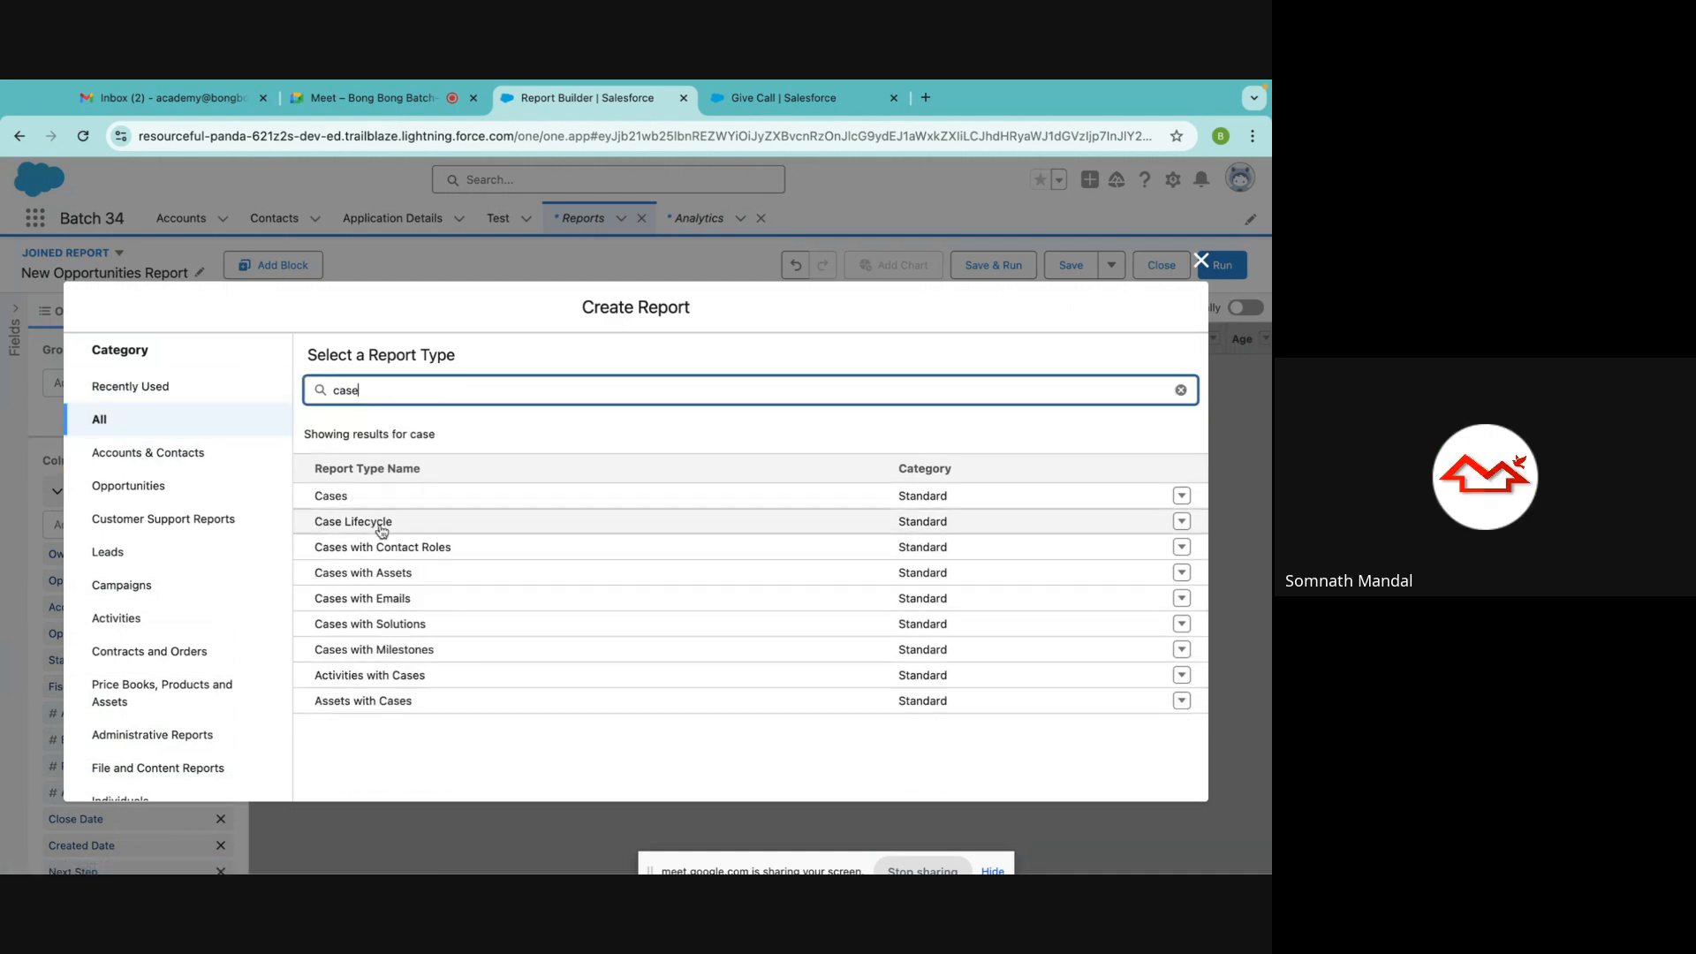
pyautogui.click(331, 497)
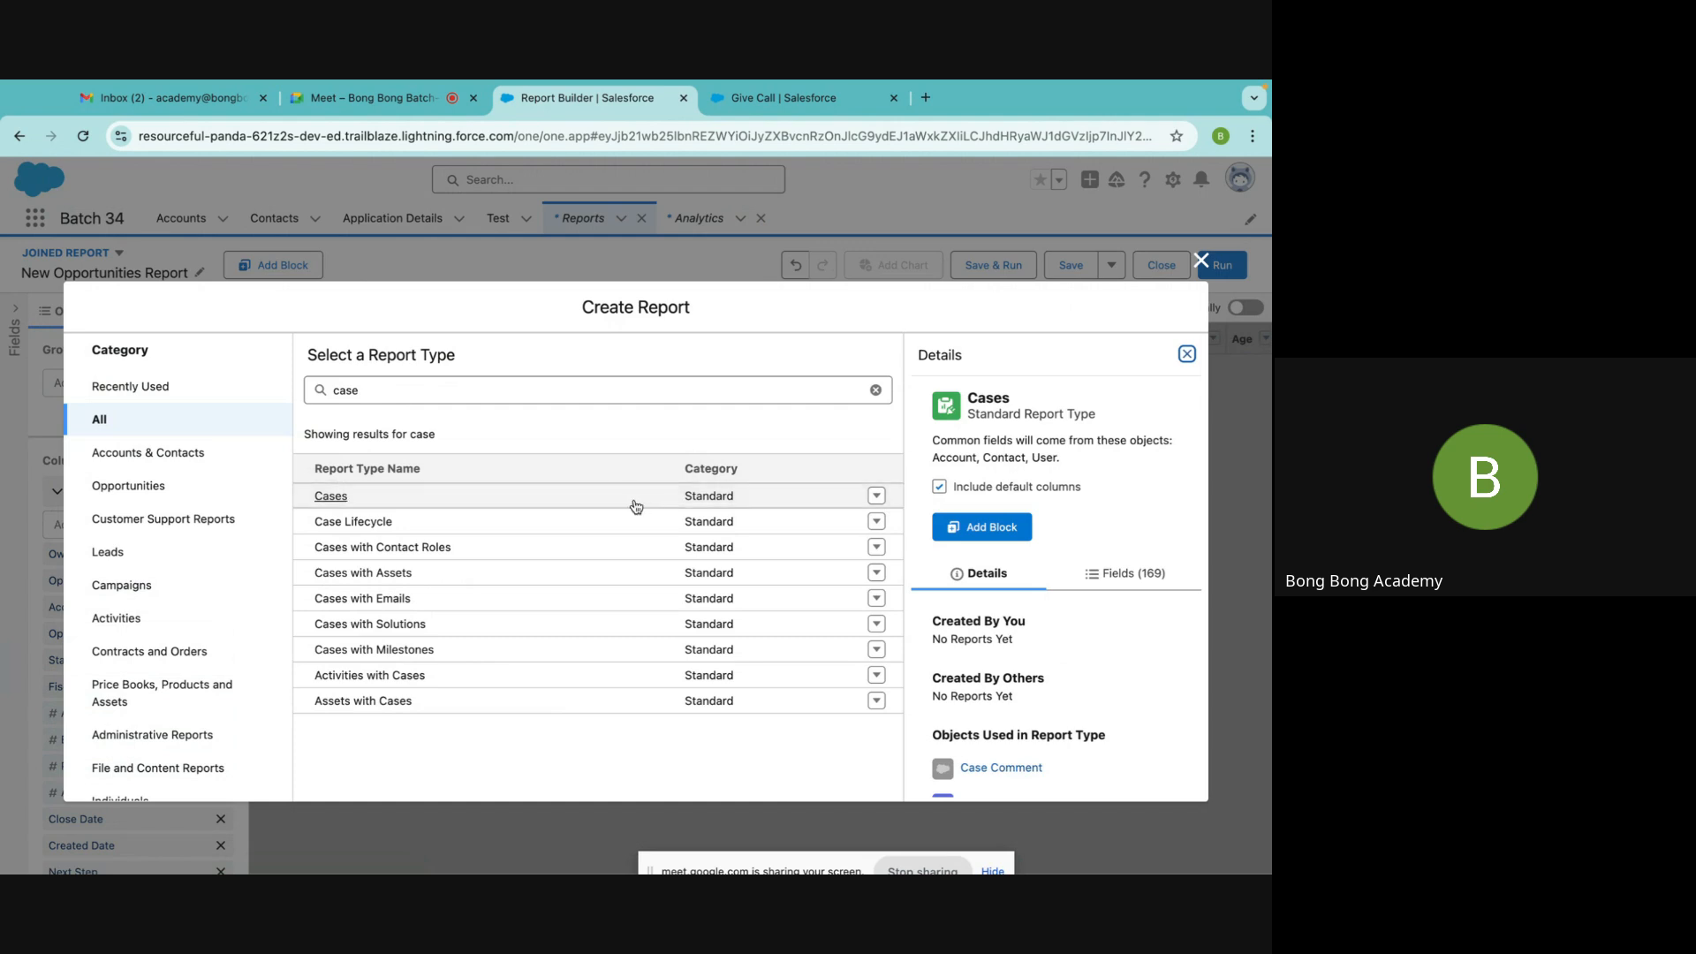
pyautogui.click(1004, 528)
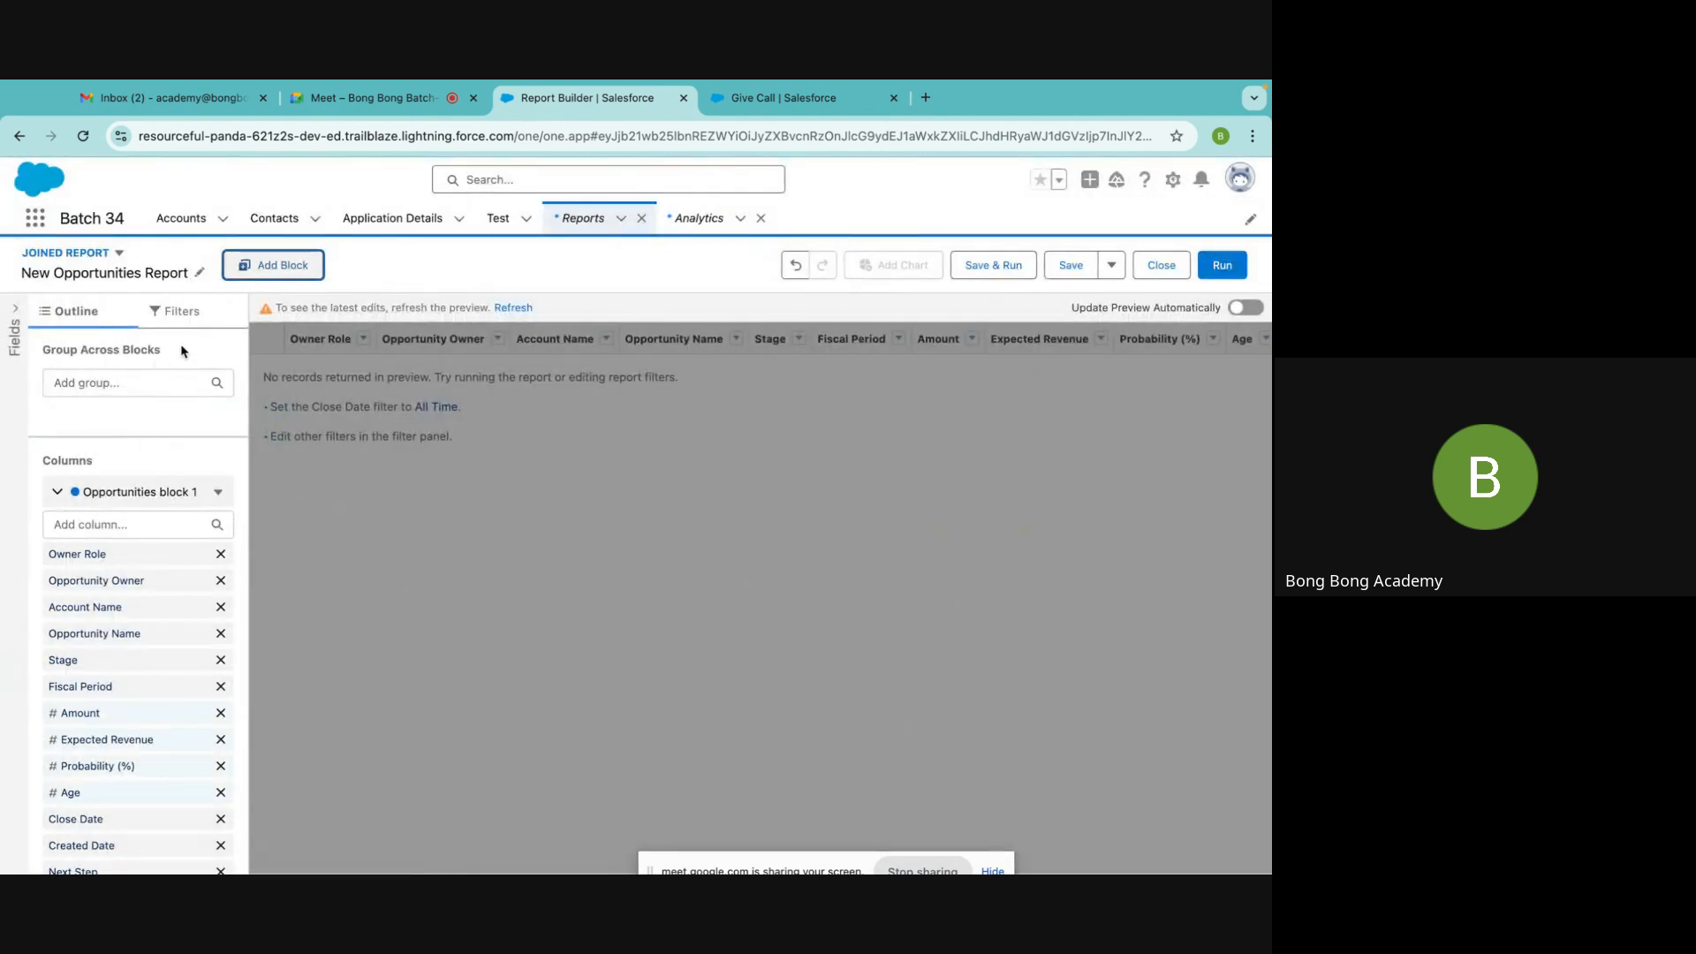
# Remove every column from the Opportunities block except Account Name and Opportunity Name
pyautogui.click(221, 555)
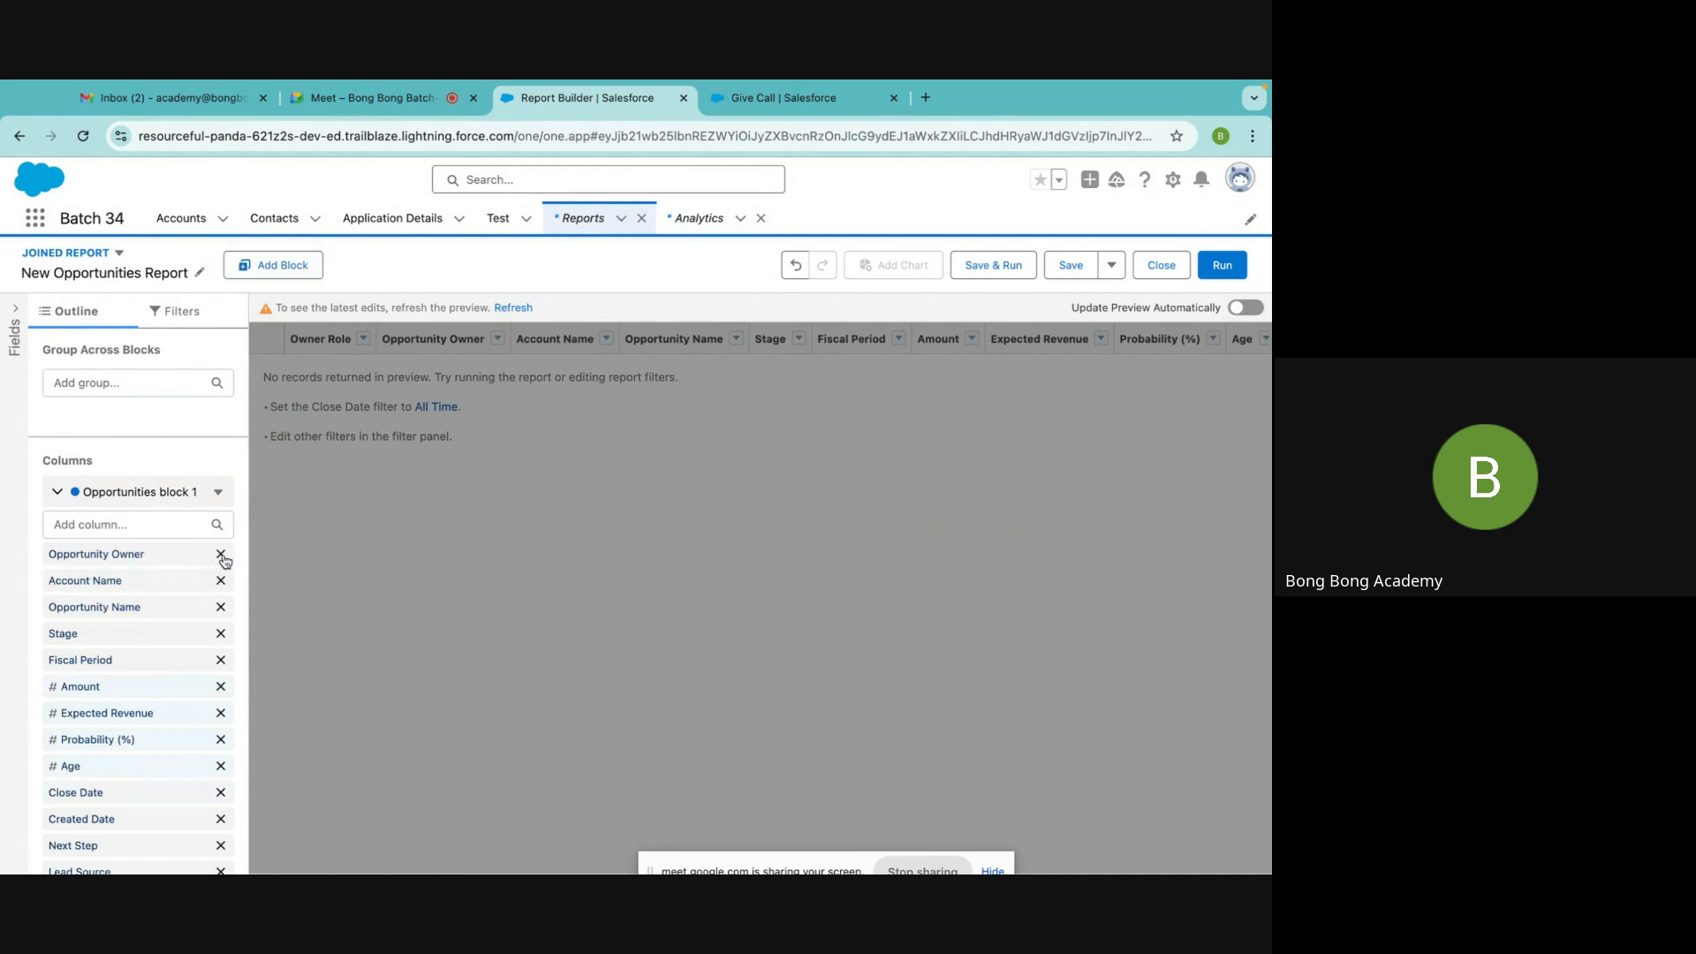
pyautogui.click(221, 555)
pyautogui.click(221, 608)
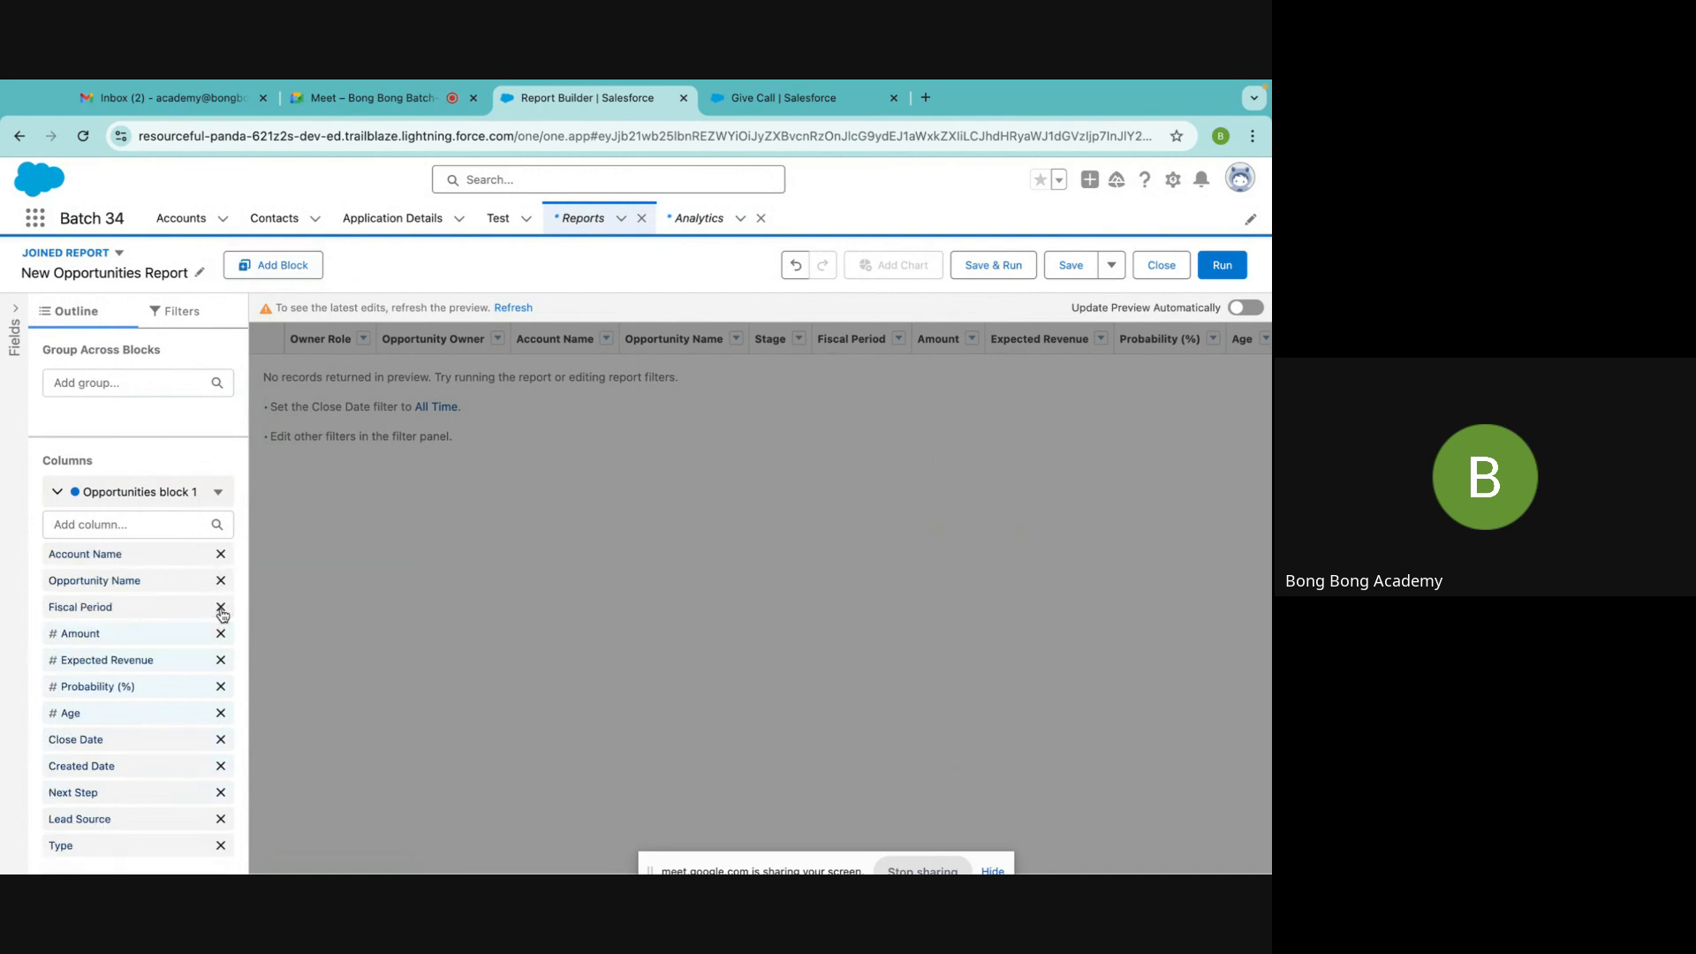
pyautogui.click(221, 608)
pyautogui.click(221, 608)
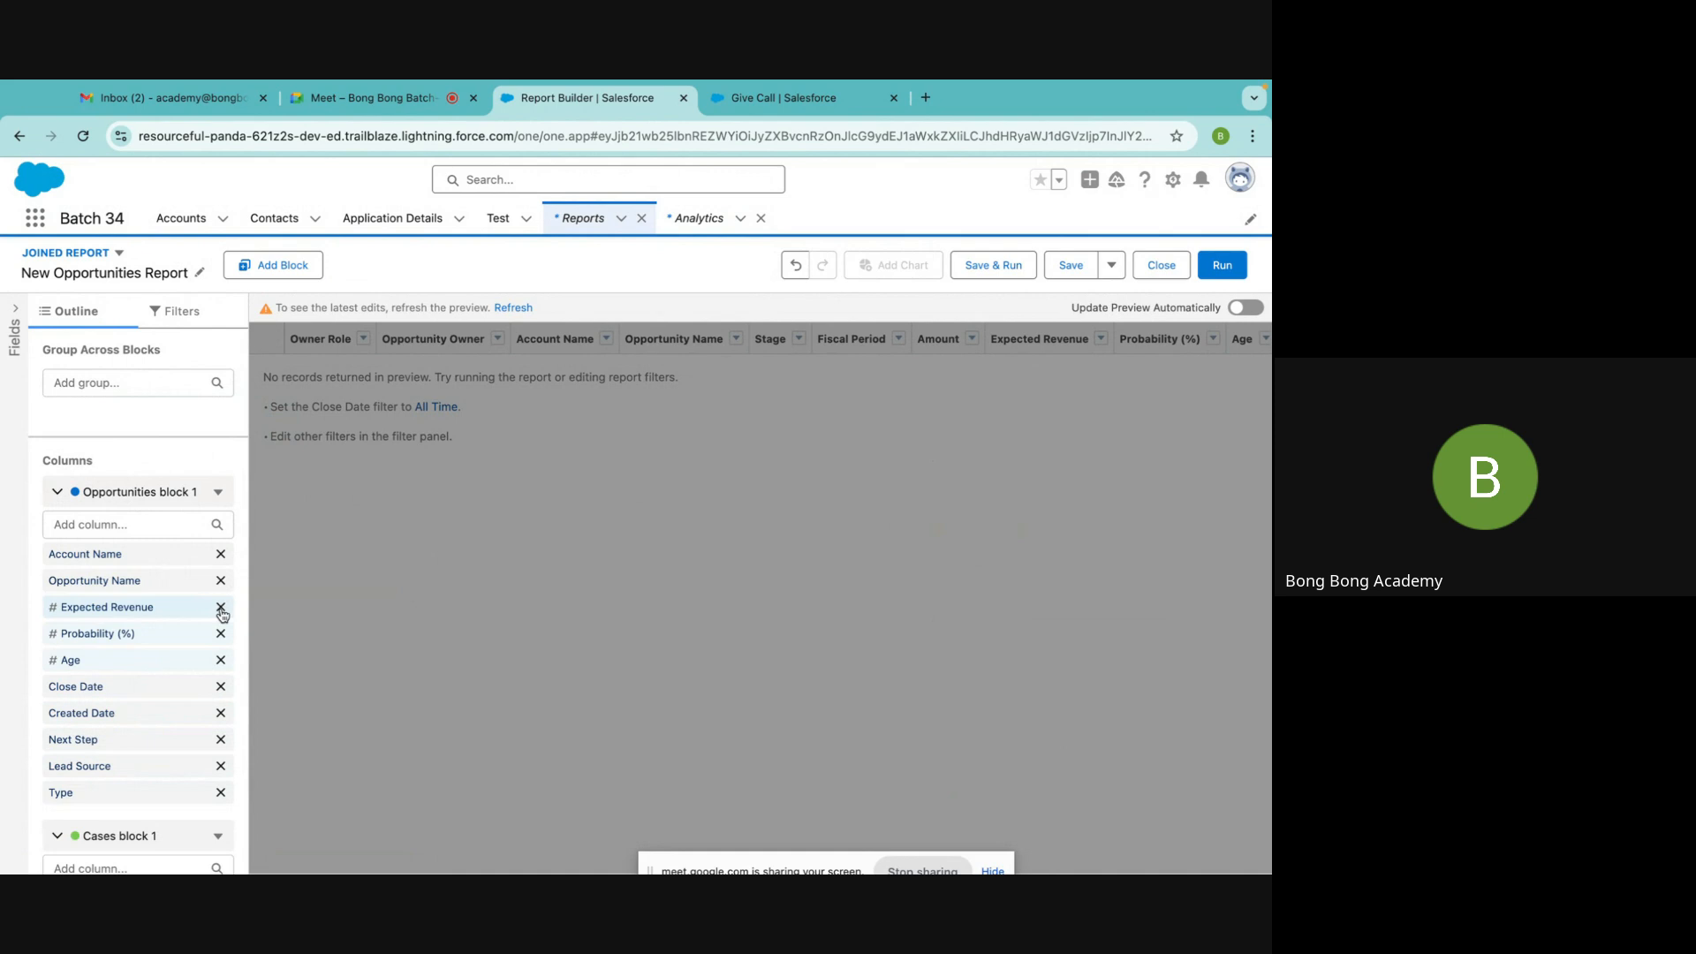
pyautogui.click(221, 608)
pyautogui.click(221, 609)
pyautogui.click(221, 609)
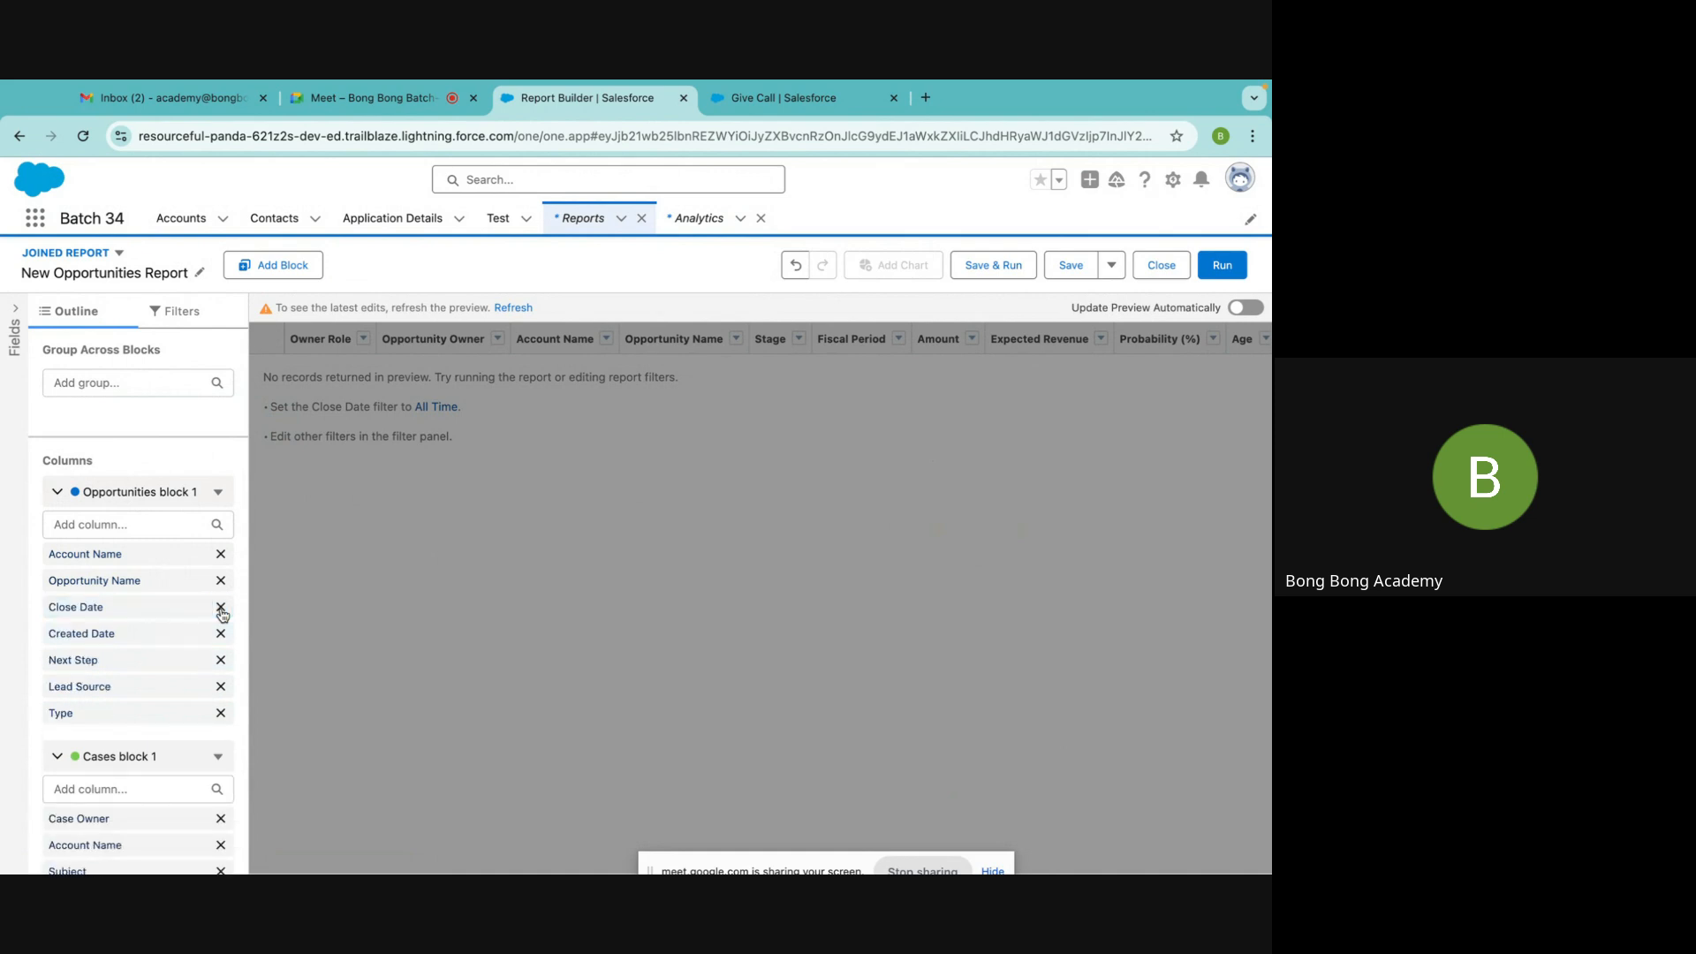
pyautogui.click(221, 609)
pyautogui.click(221, 609)
pyautogui.click(221, 609)
pyautogui.click(221, 608)
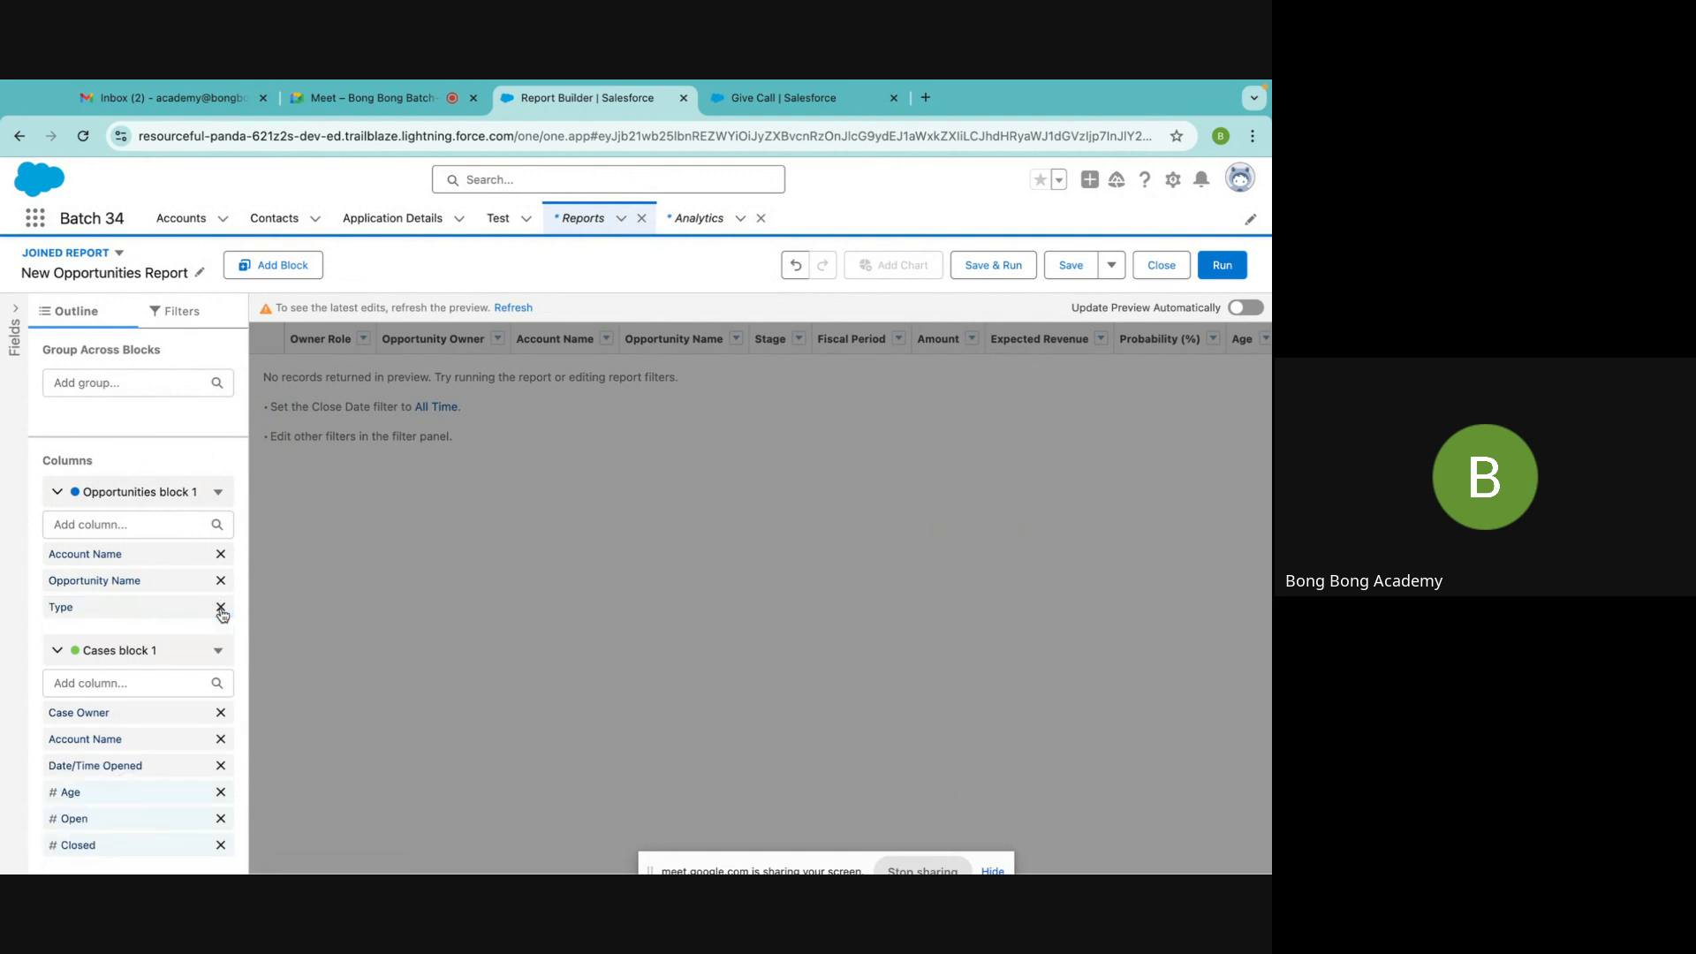
pyautogui.click(221, 609)
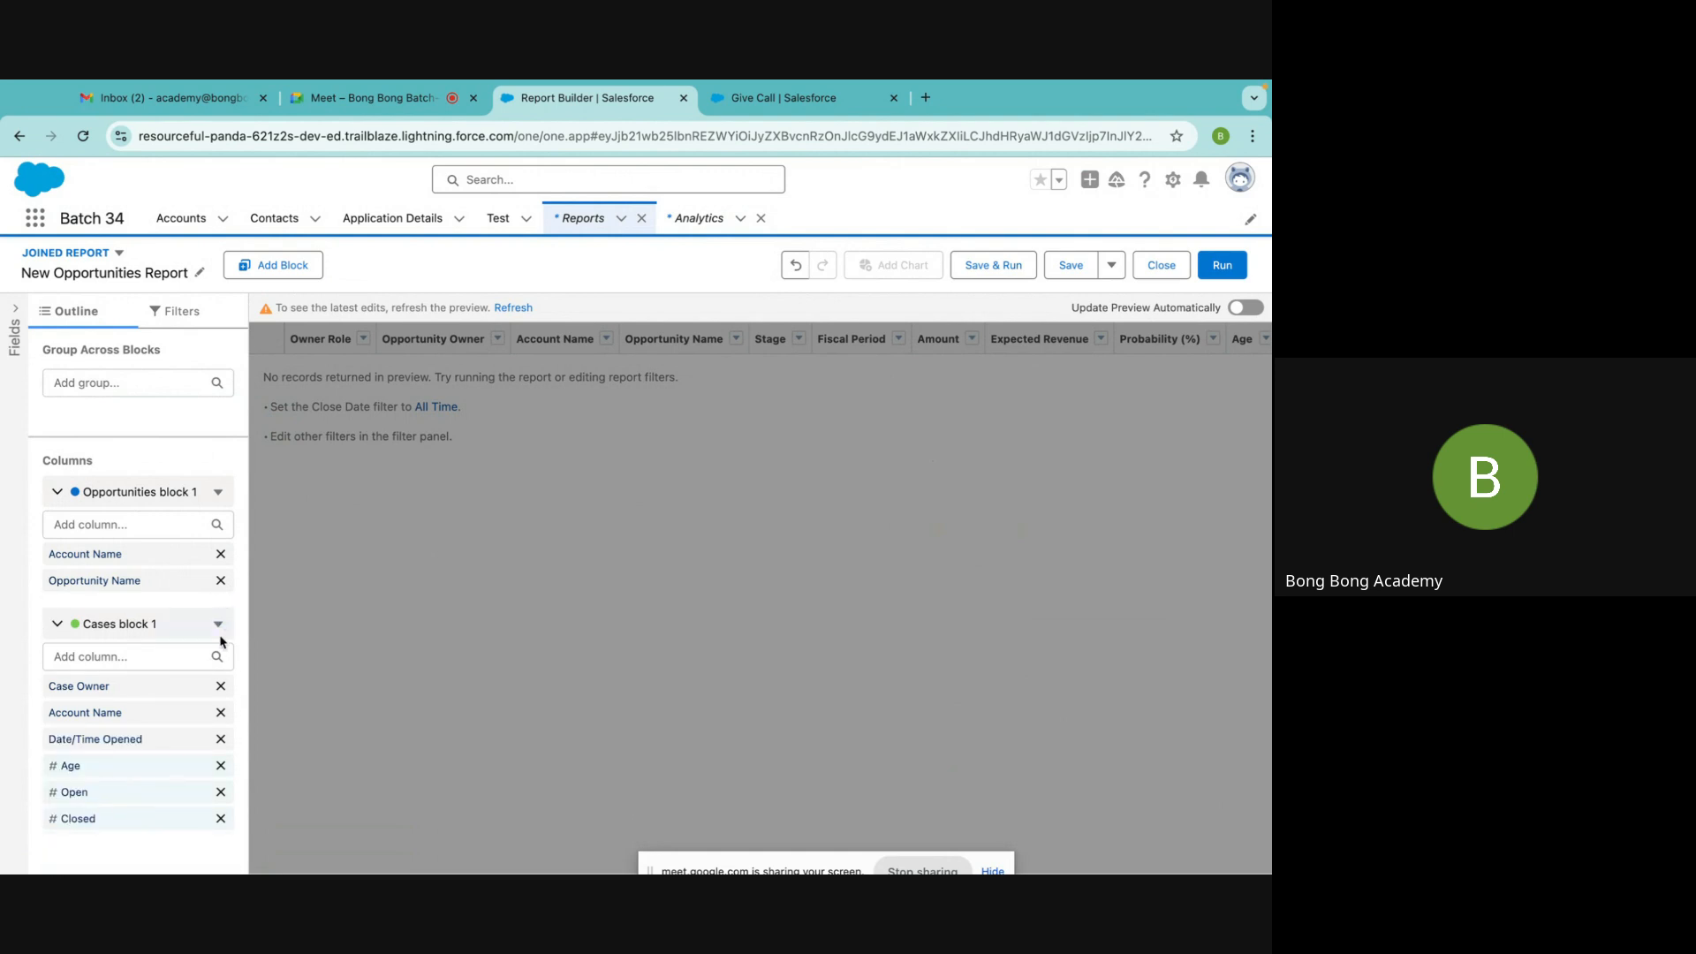
# Remove the Case Owner, Date/Time Opened, Age, Open and Closed columns from the Cases block, keeping Account Name and Subject
pyautogui.click(220, 687)
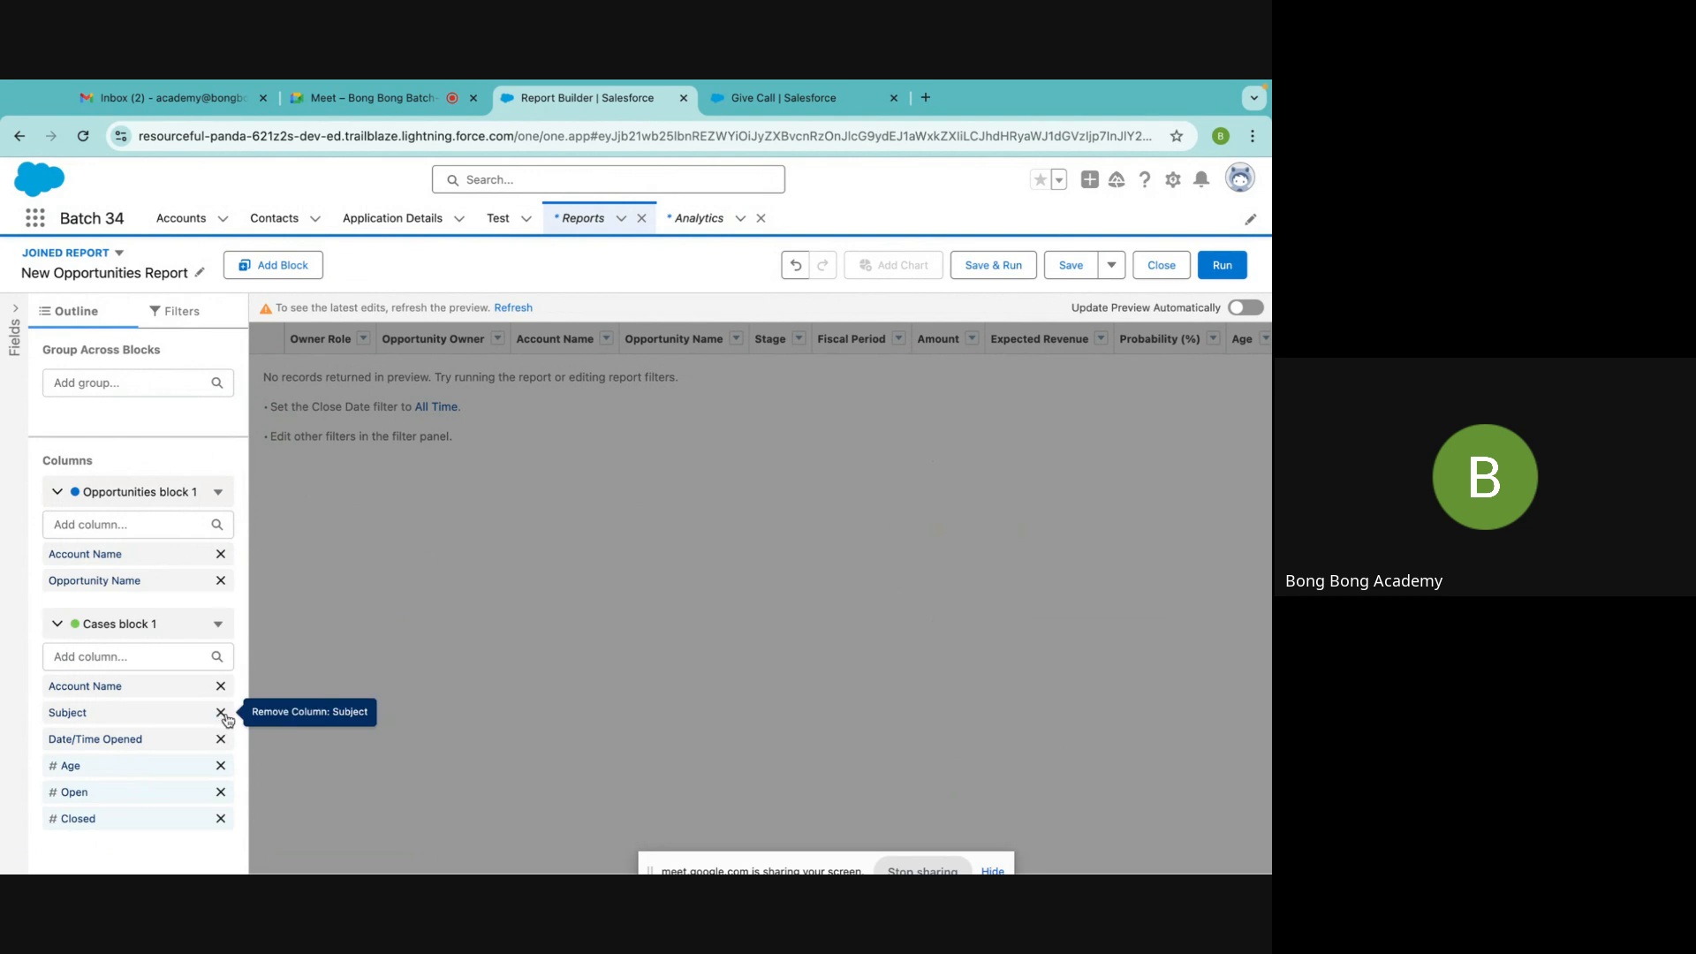
pyautogui.click(221, 738)
pyautogui.click(220, 738)
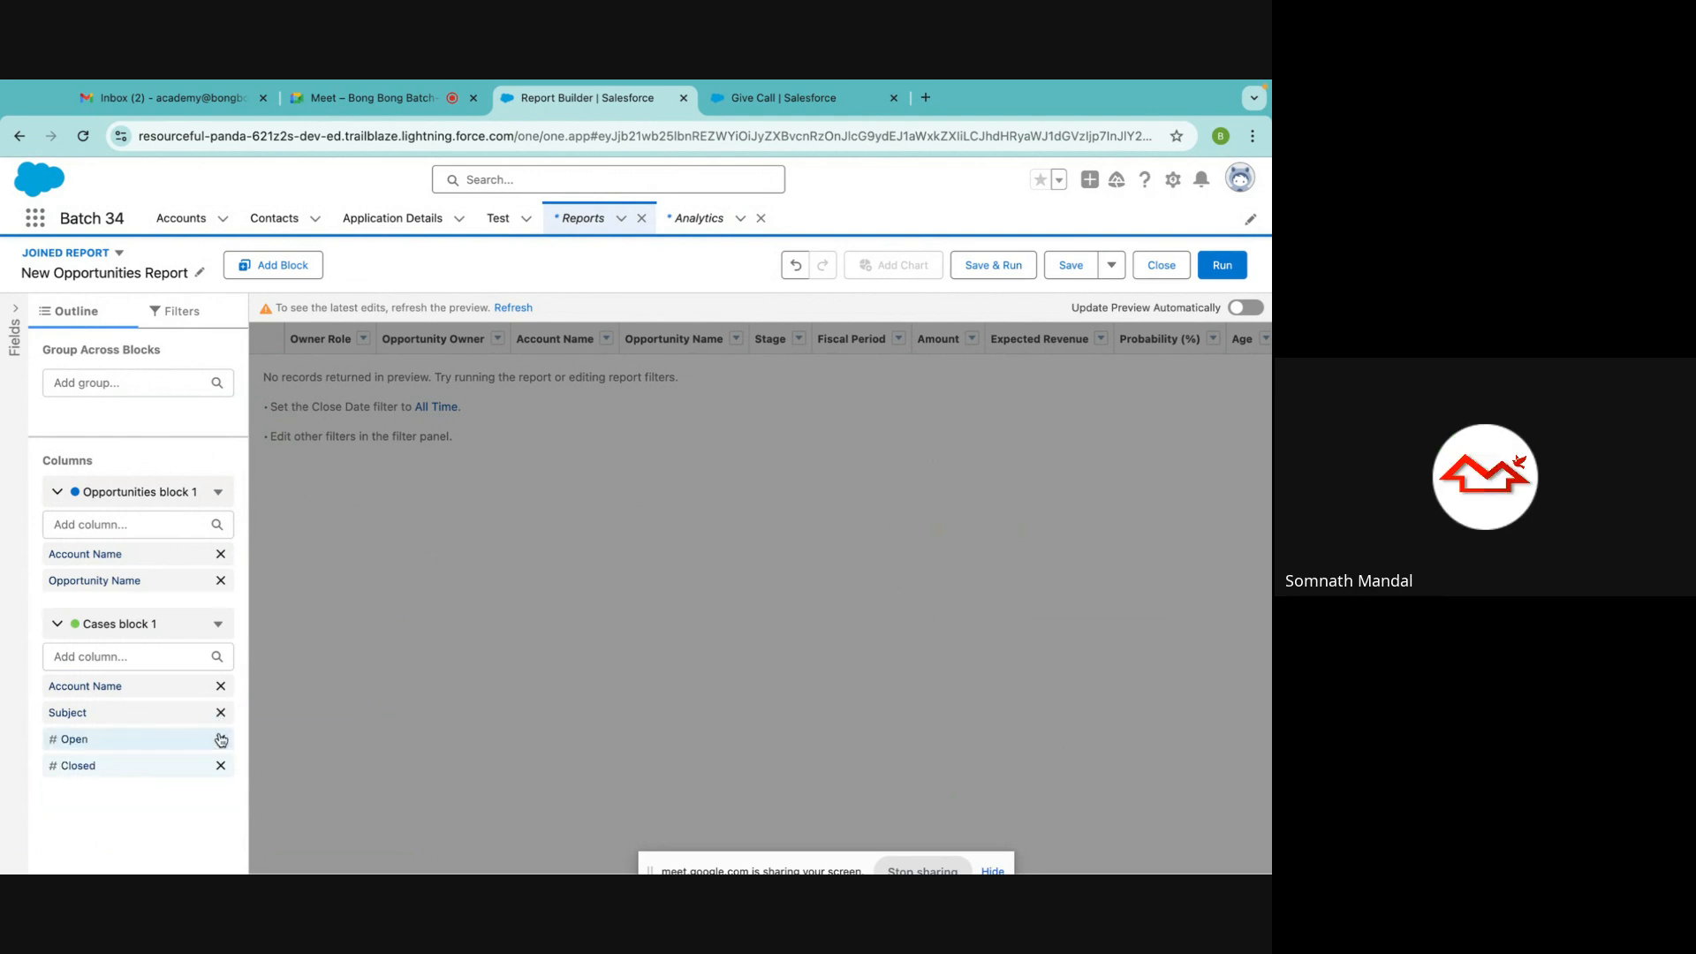
pyautogui.click(221, 739)
pyautogui.click(221, 739)
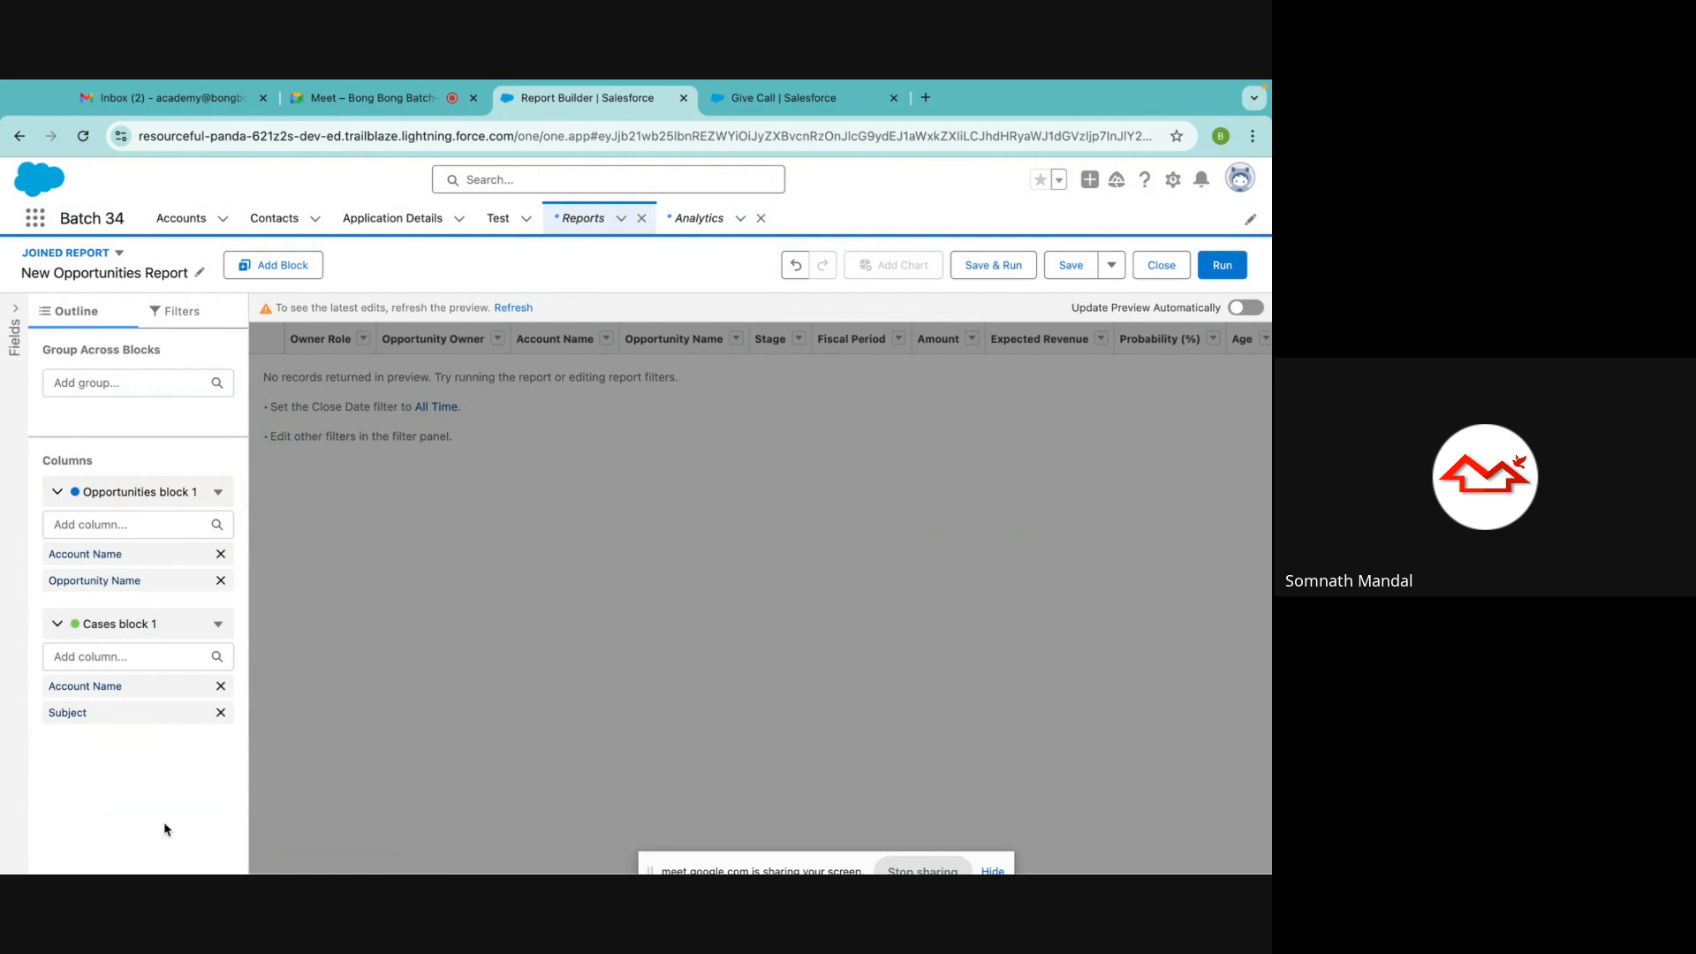
# Group the joined report across blocks by Account Name and add the Amount column to the Opportunities block
pyautogui.click(120, 384)
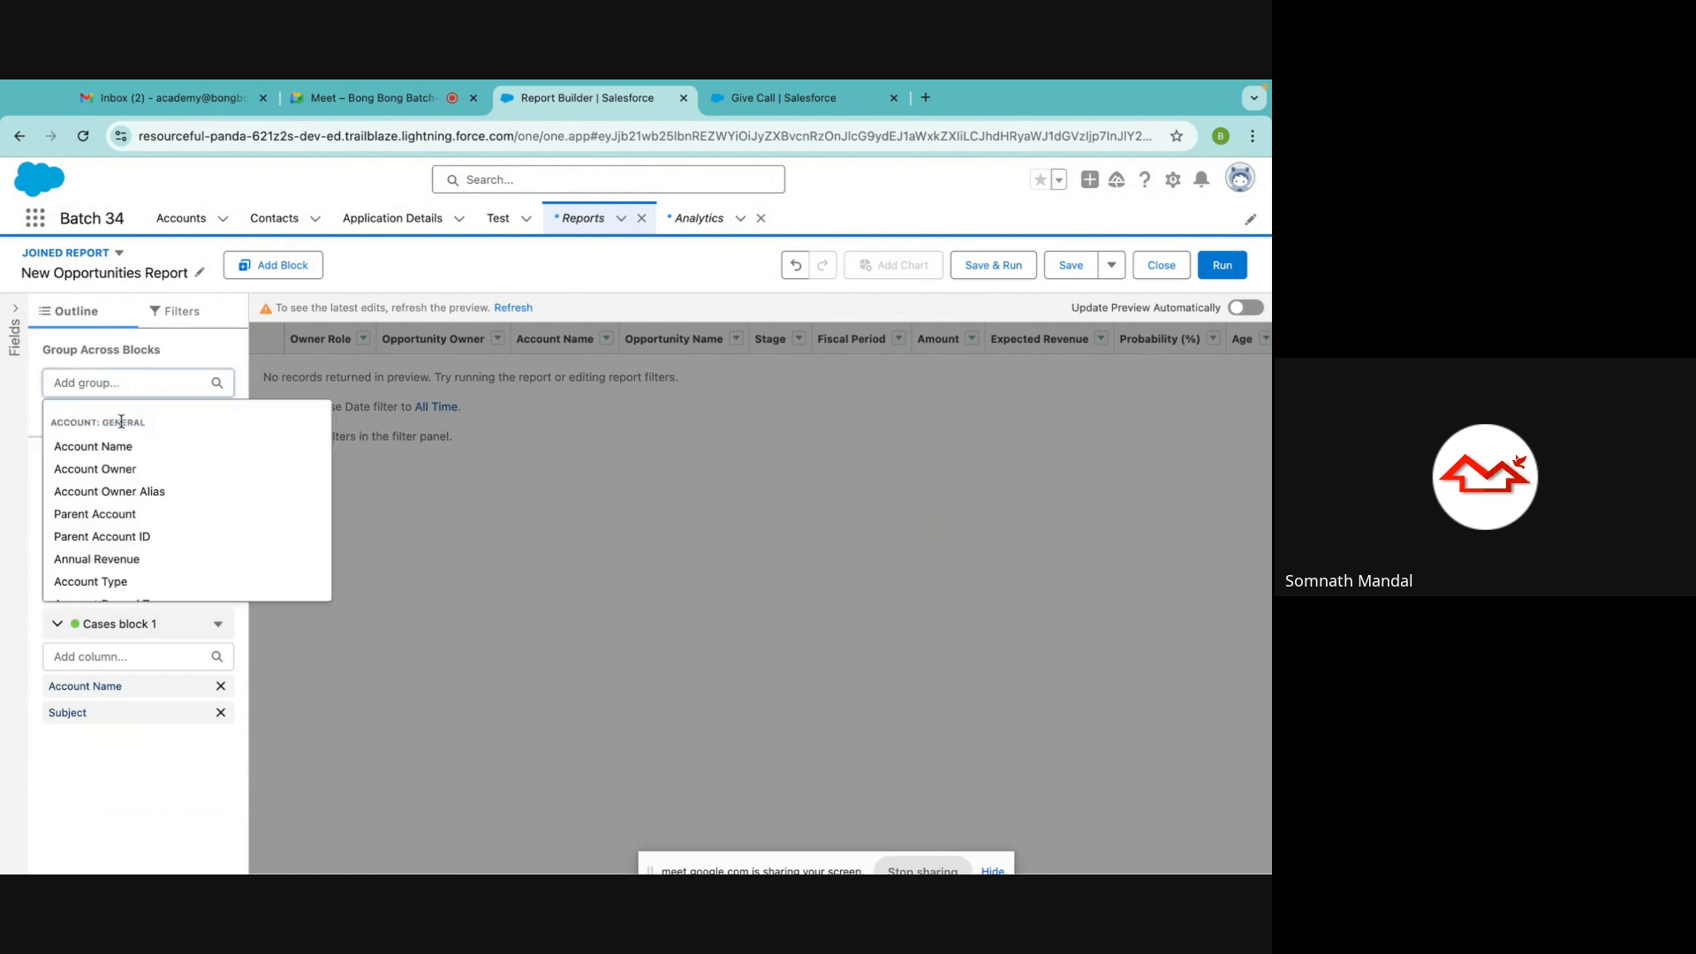
pyautogui.click(102, 446)
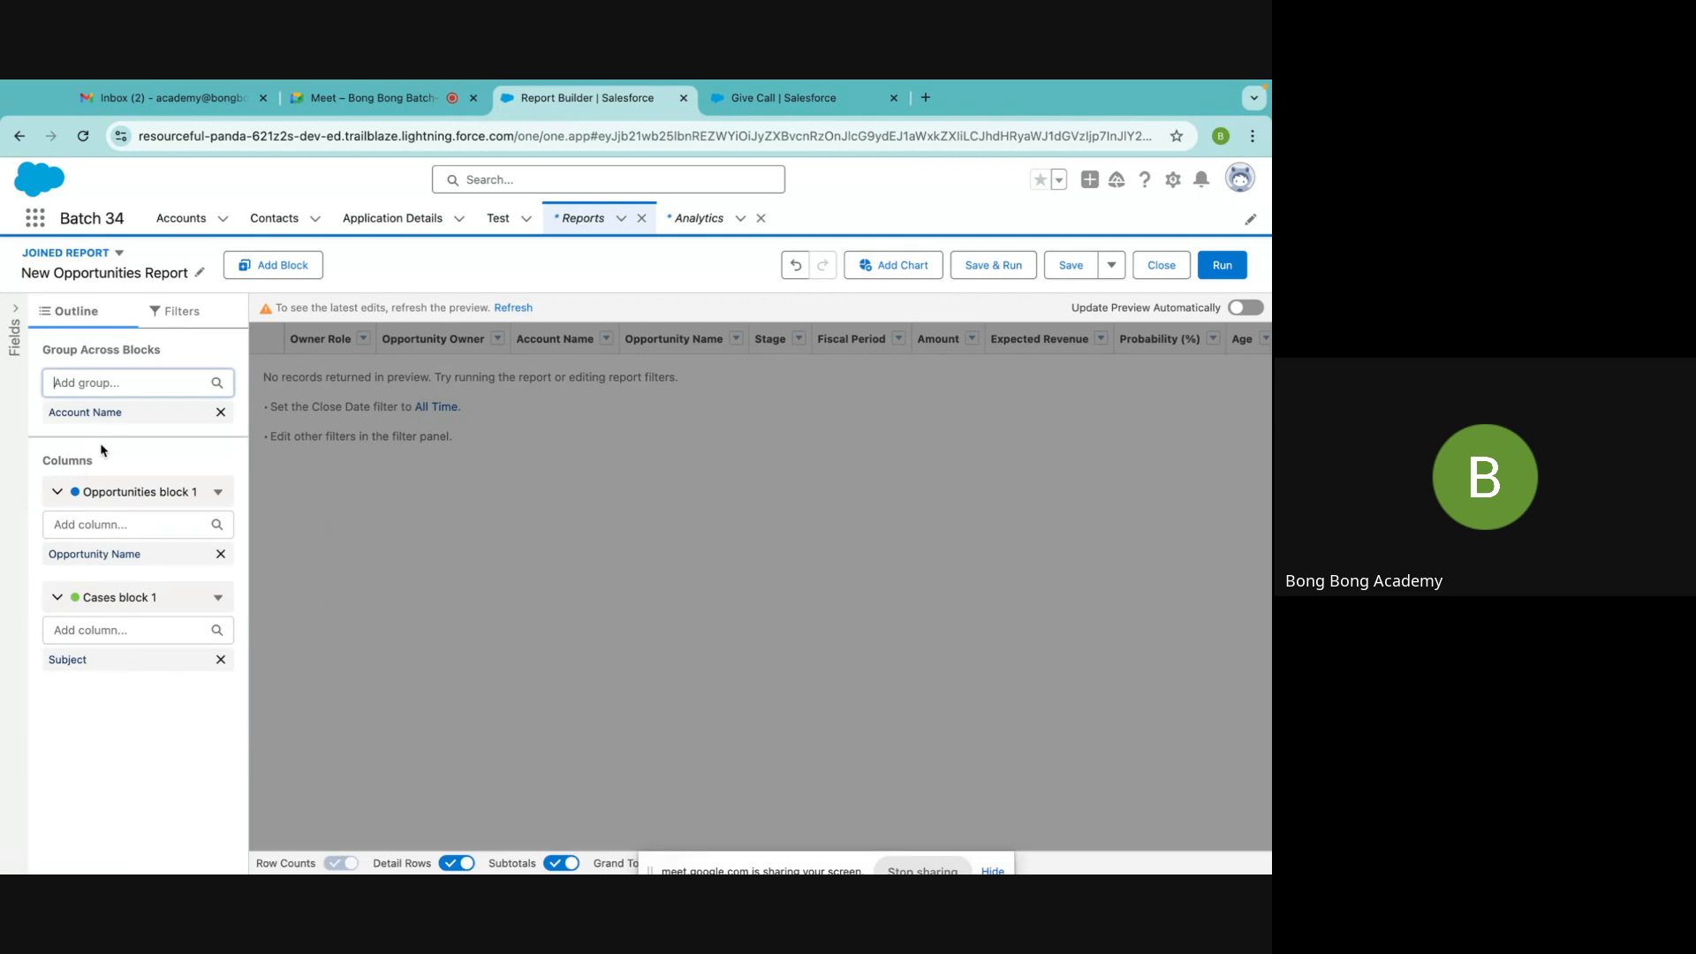
pyautogui.click(97, 524)
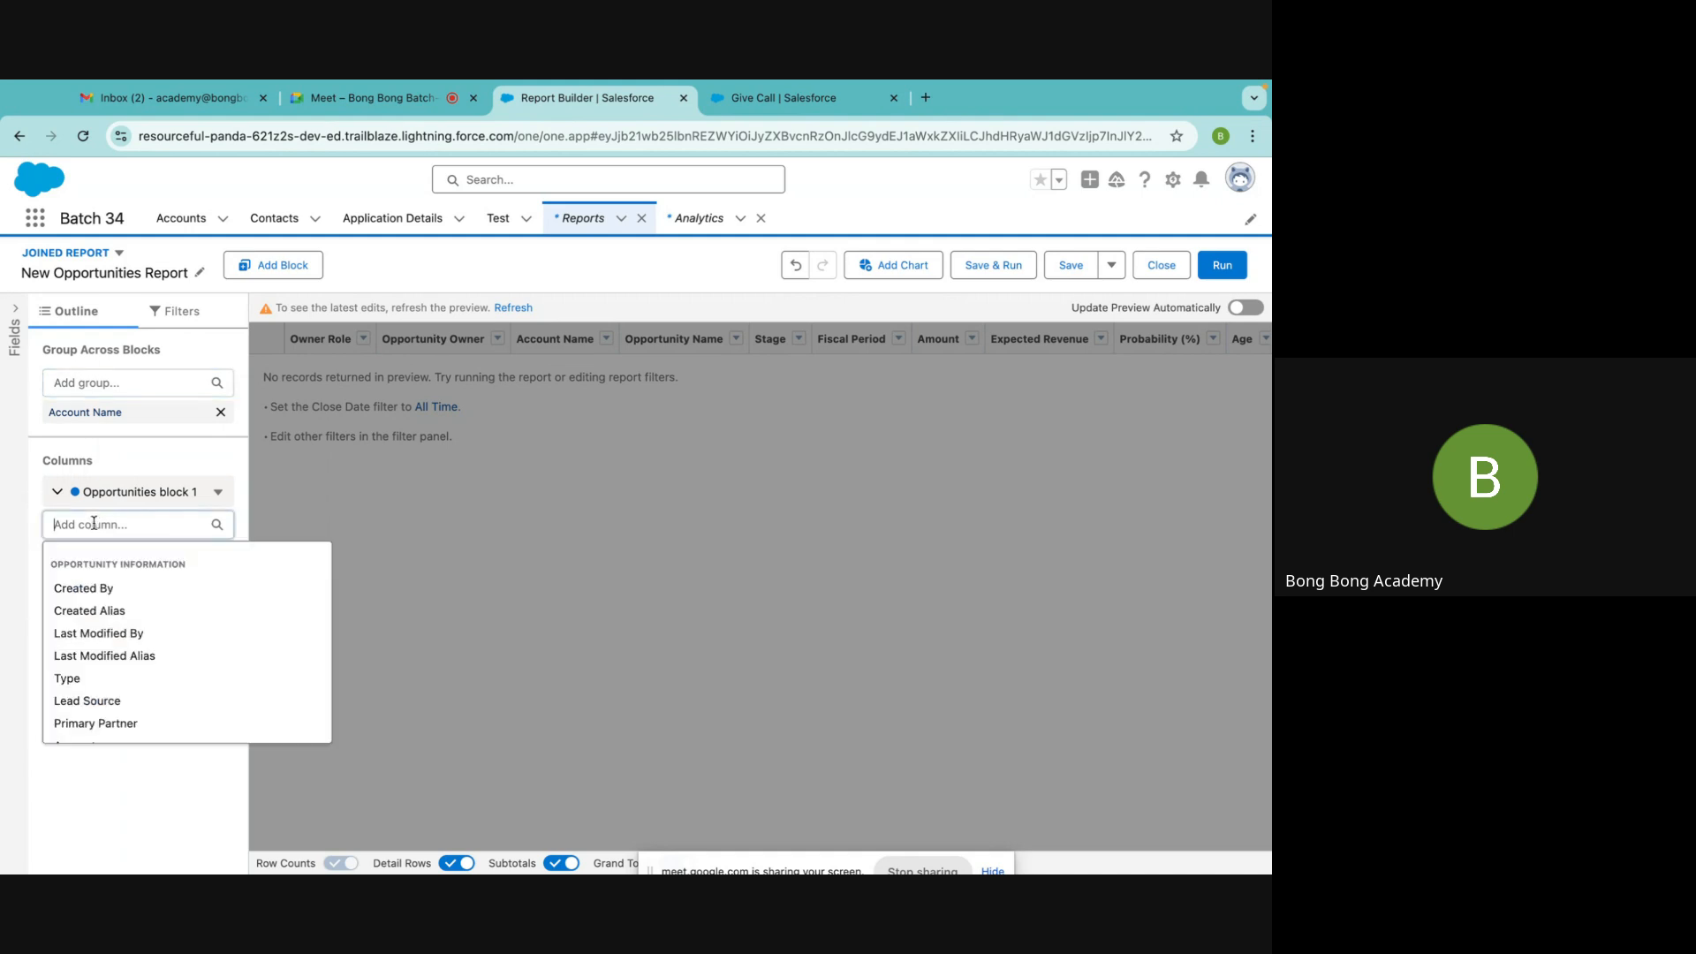
pyautogui.write('amou')
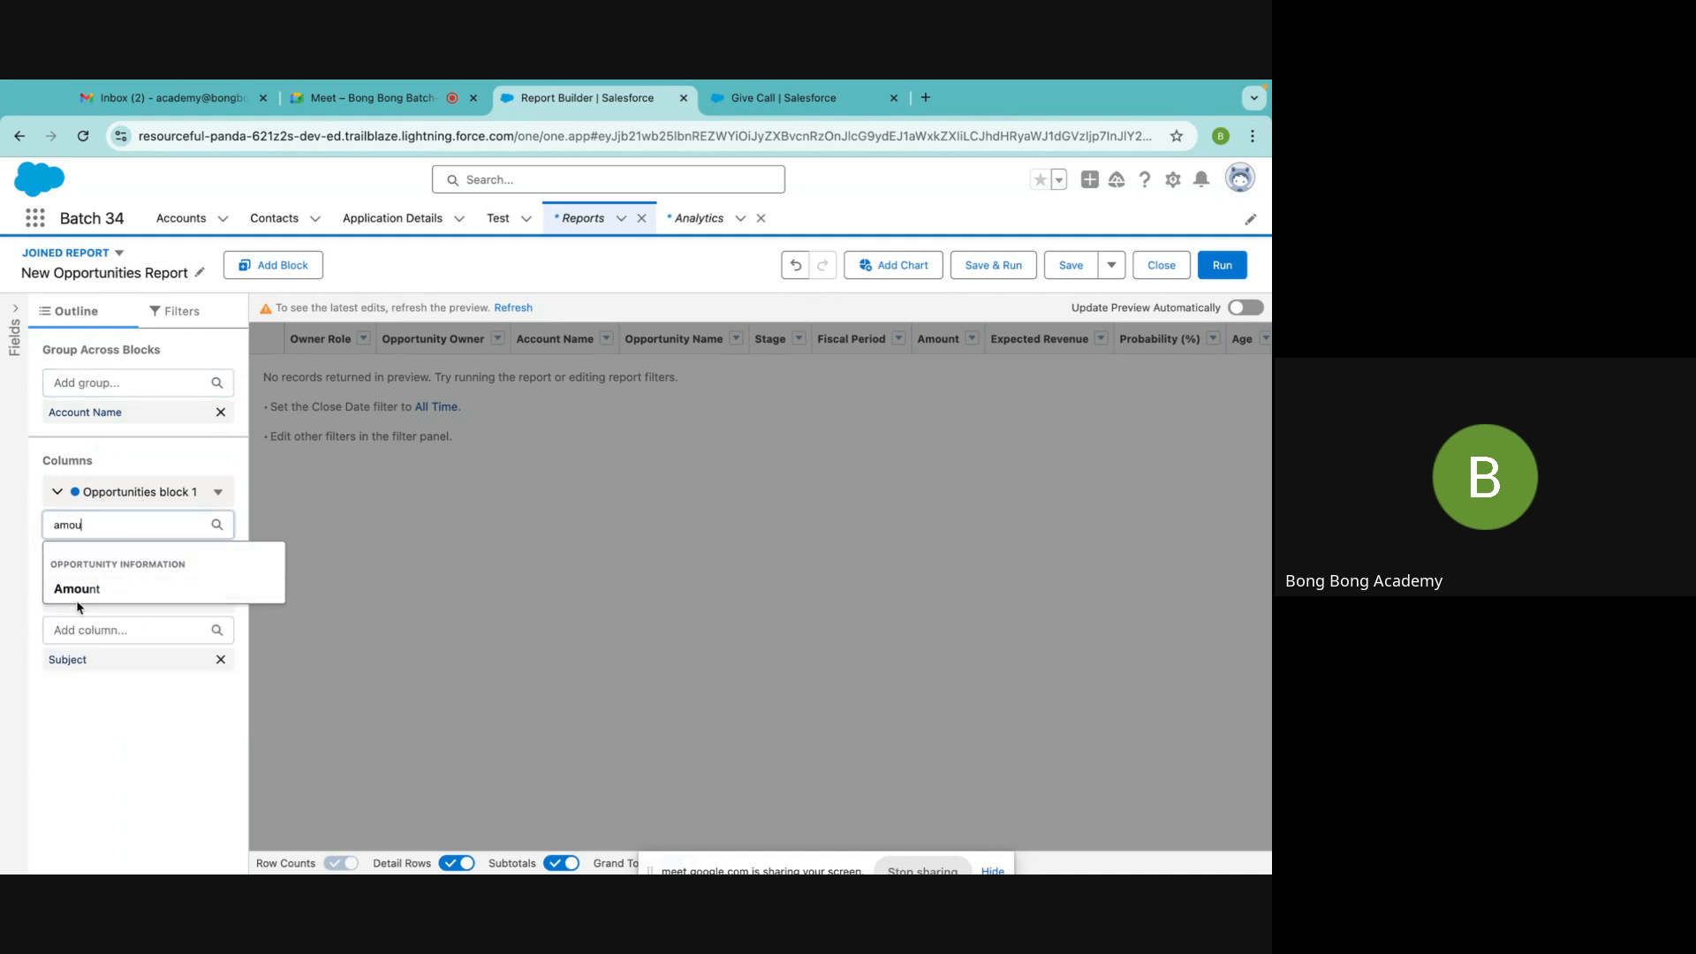
pyautogui.click(77, 588)
# Add the Age column to the Cases block
pyautogui.click(78, 654)
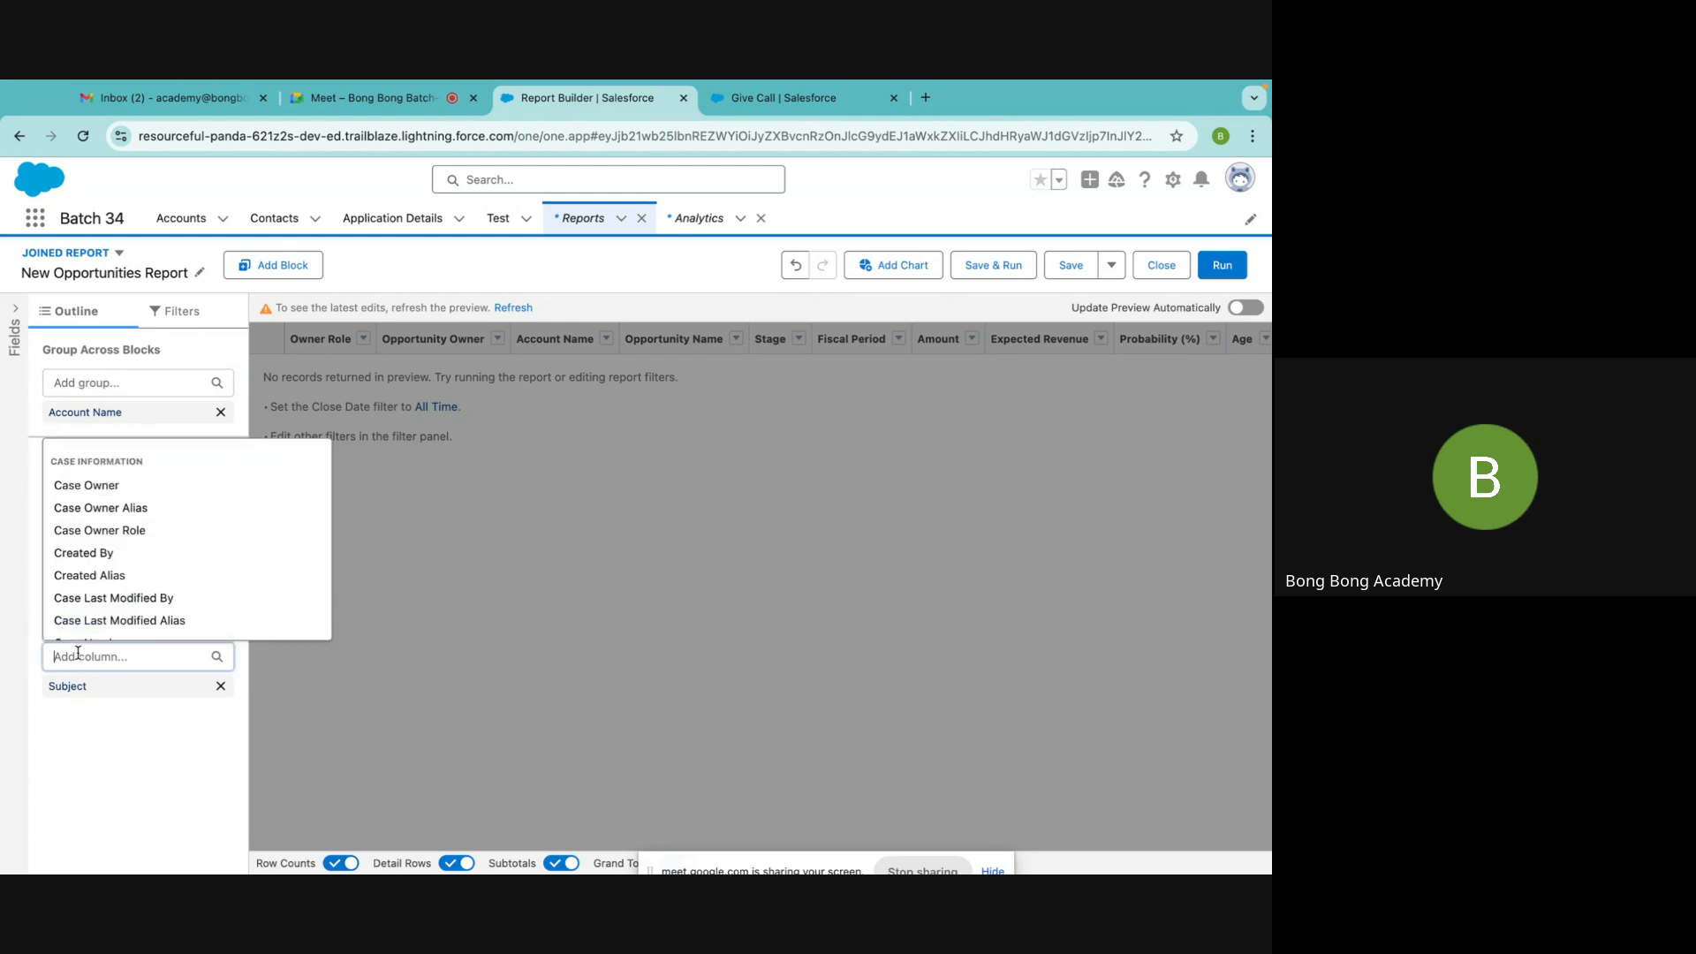
pyautogui.scroll(-2, 163, 578)
pyautogui.scroll(-5, 163, 578)
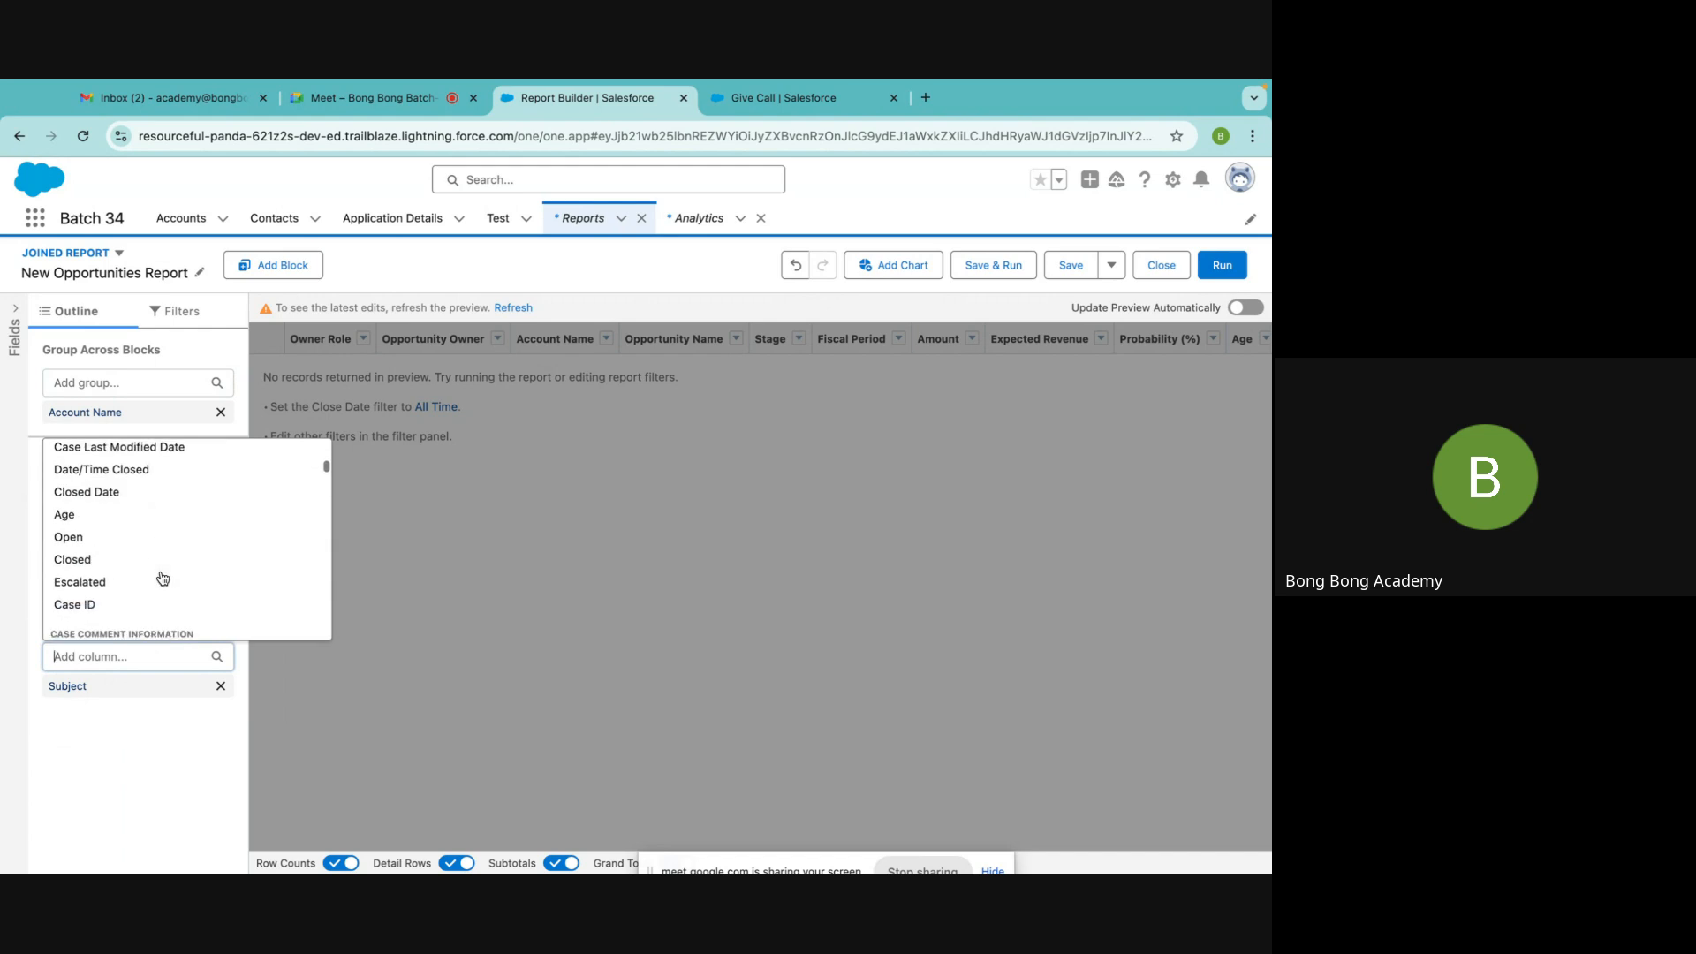
pyautogui.scroll(3, 159, 578)
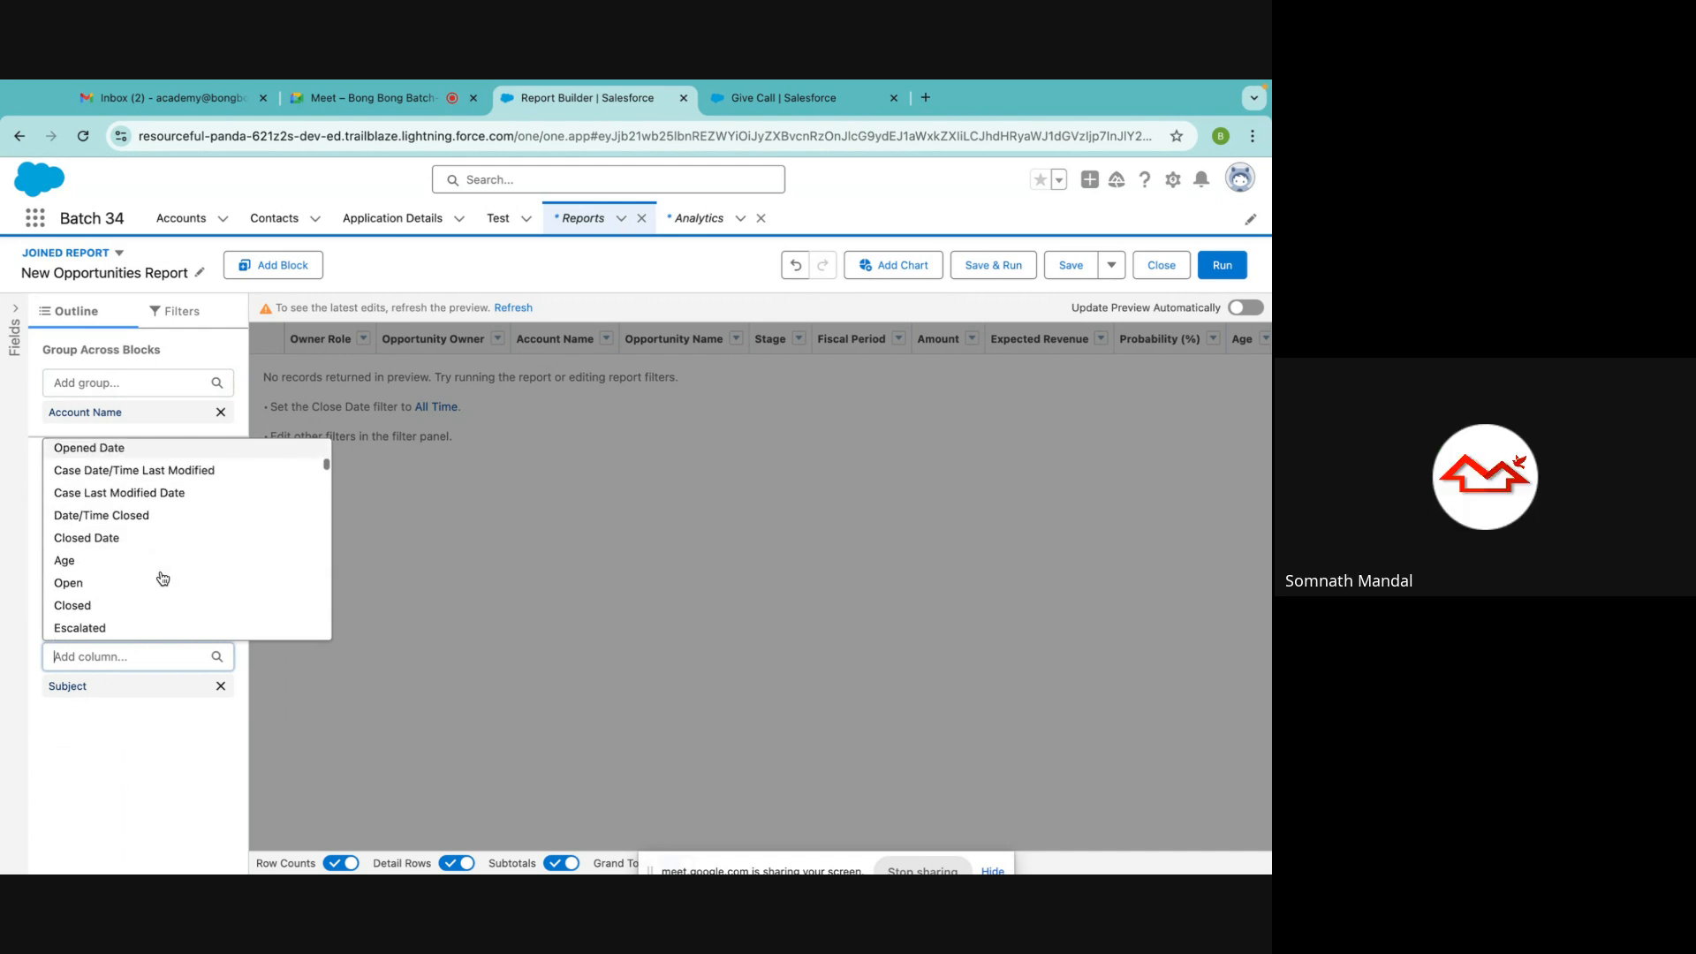
pyautogui.click(143, 574)
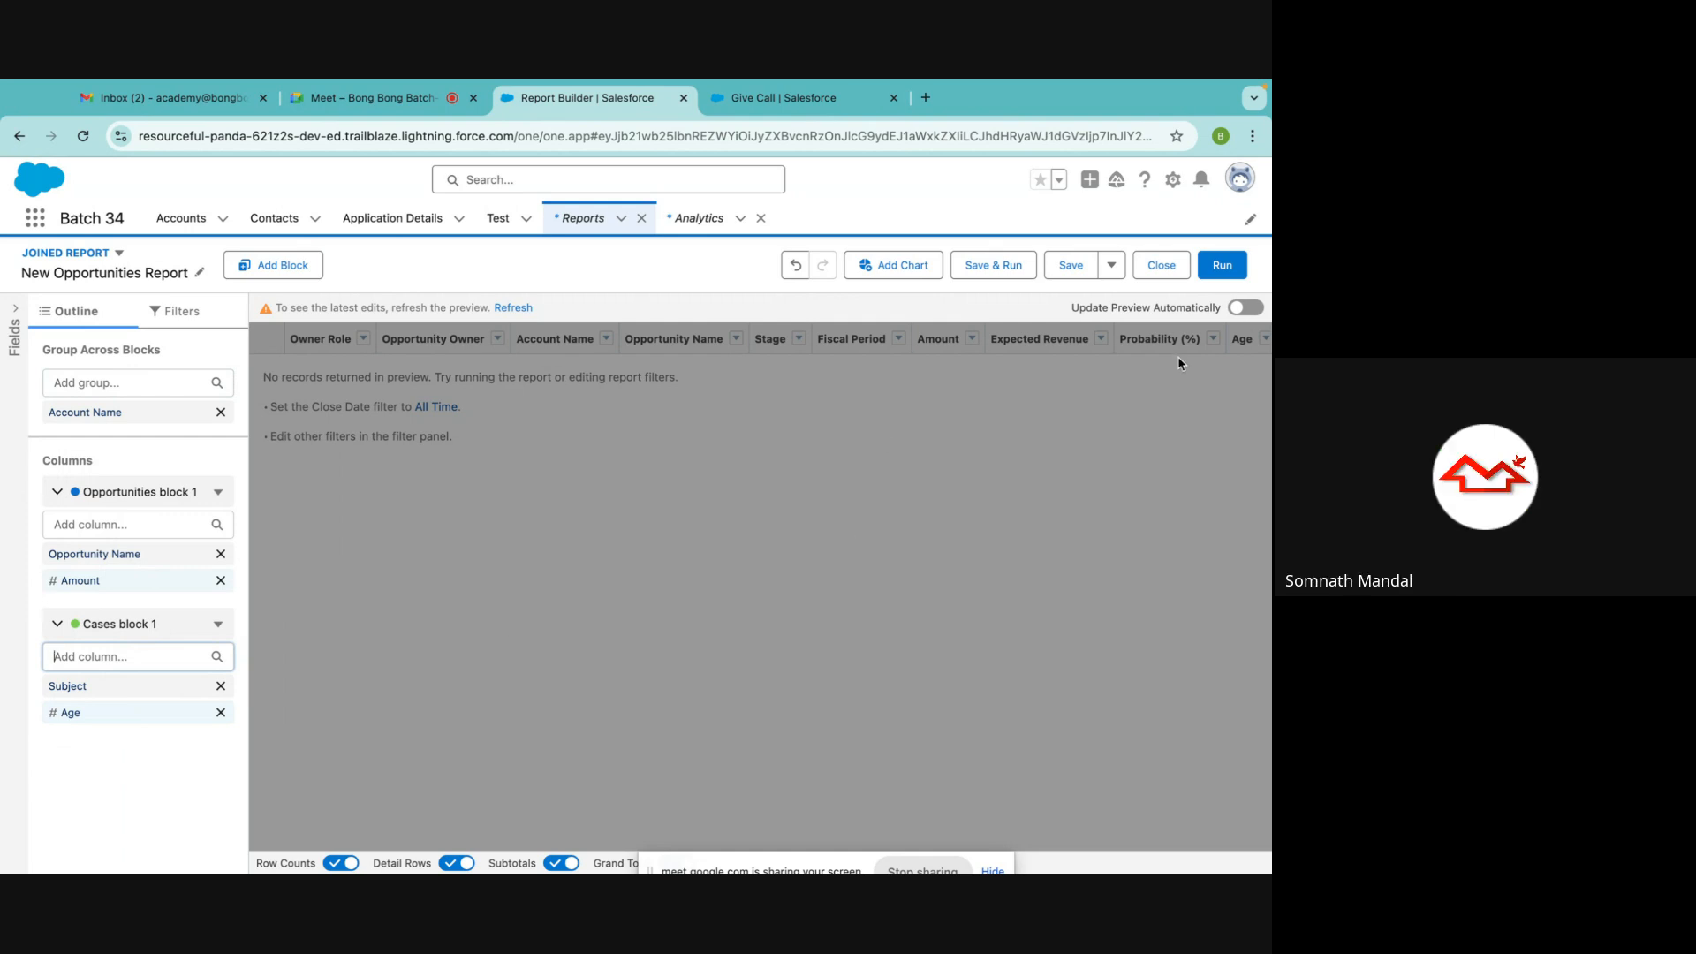
# Save and run the report as "My Joined Report 2" in the Shareable folder
pyautogui.click(994, 265)
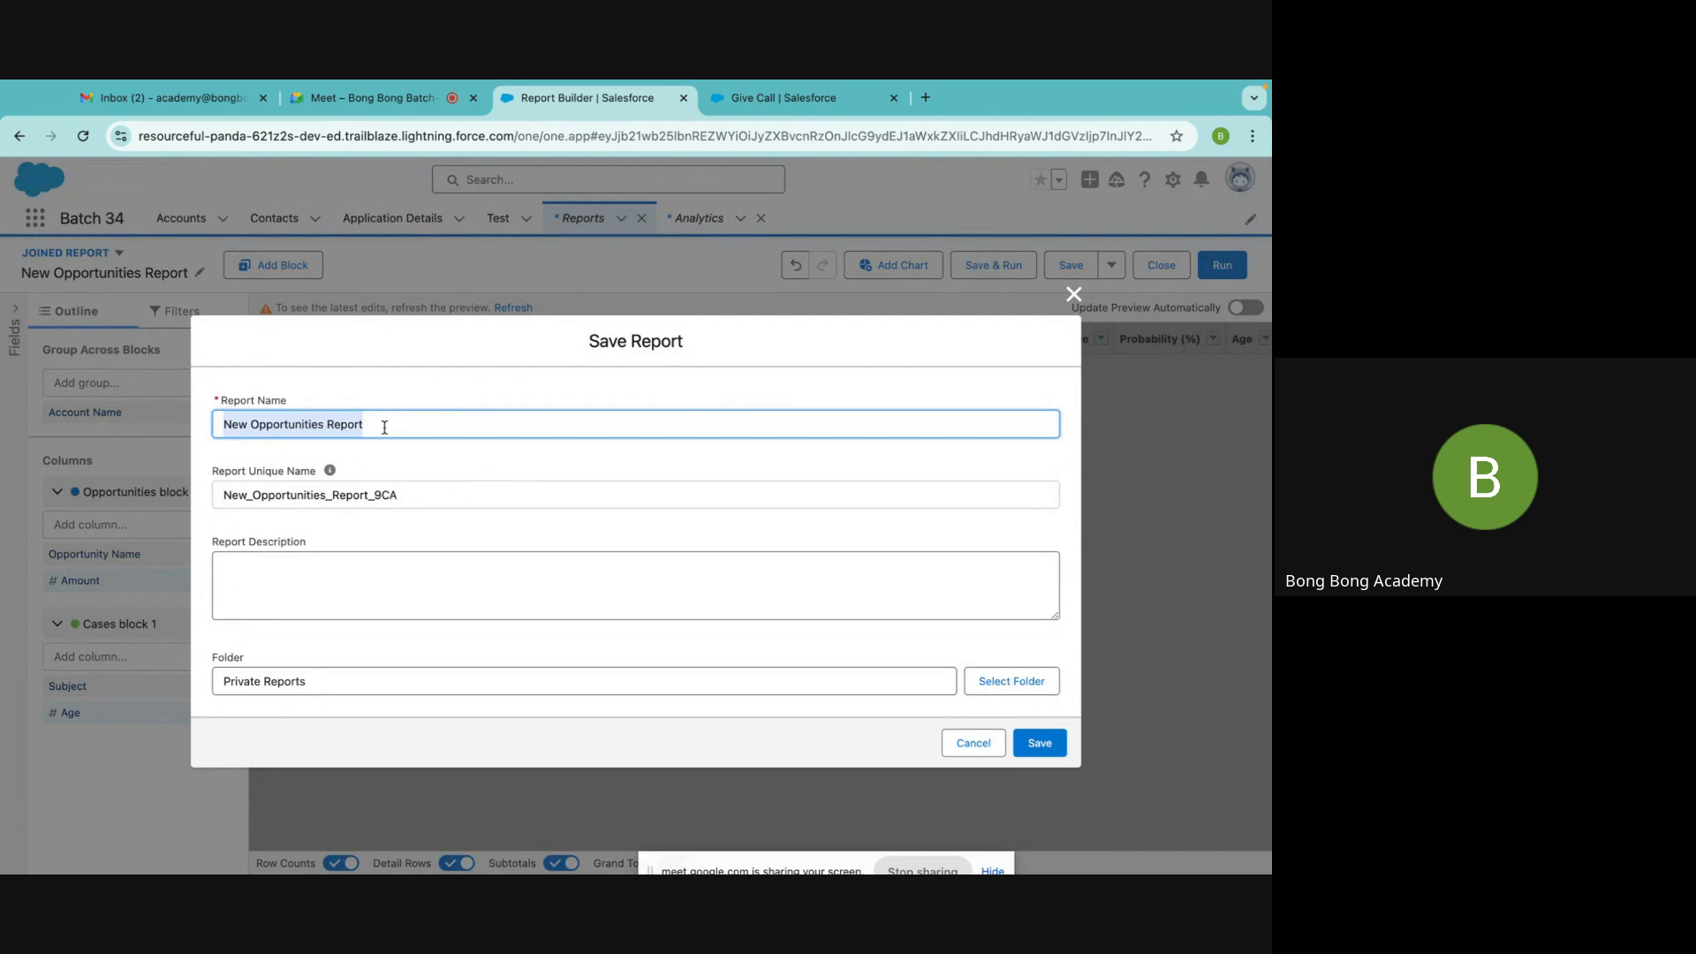
pyautogui.write('My Joined')
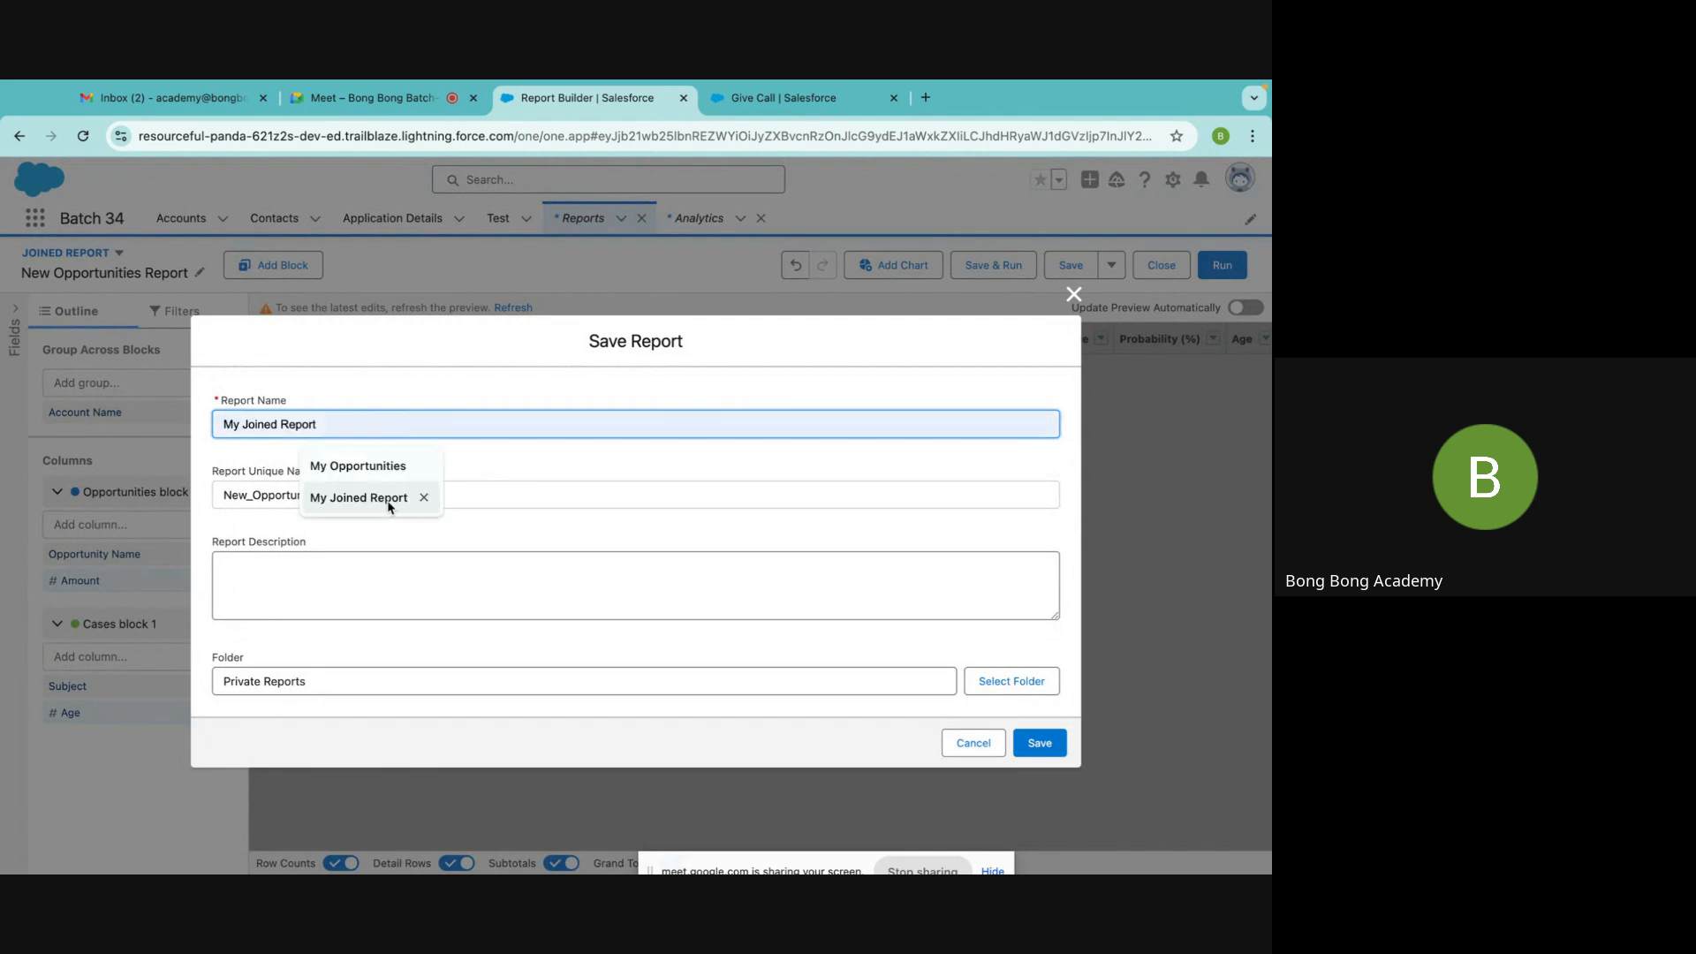
pyautogui.click(428, 496)
pyautogui.write('2')
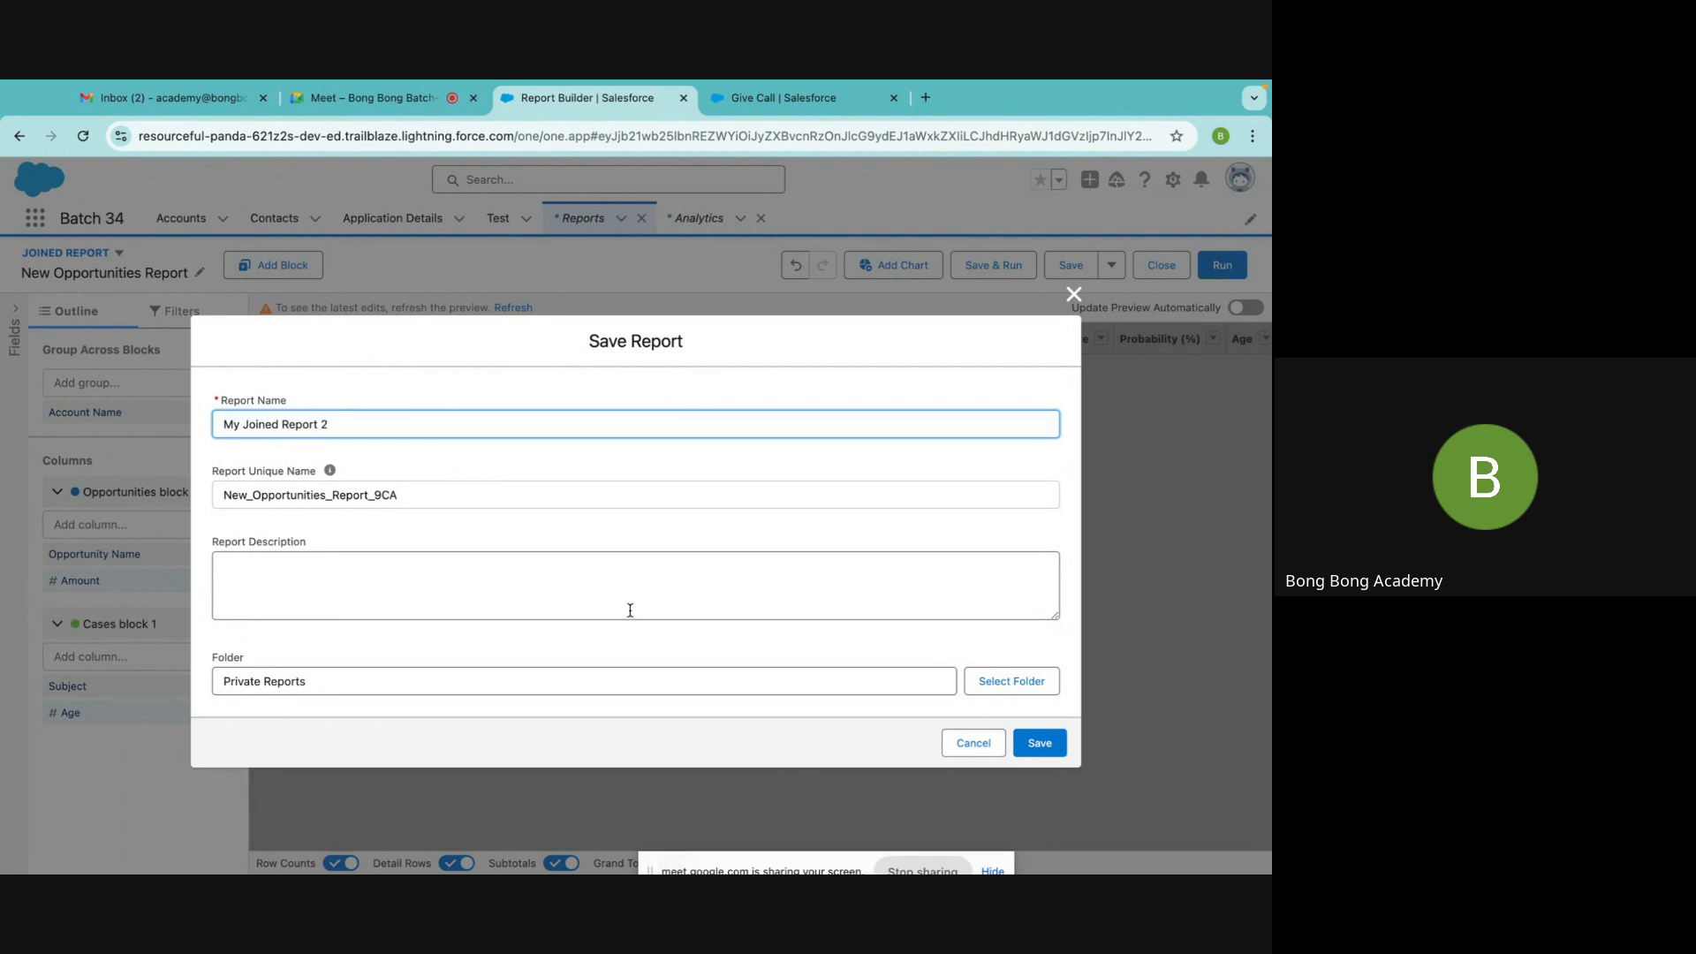
pyautogui.click(1011, 681)
pyautogui.click(729, 536)
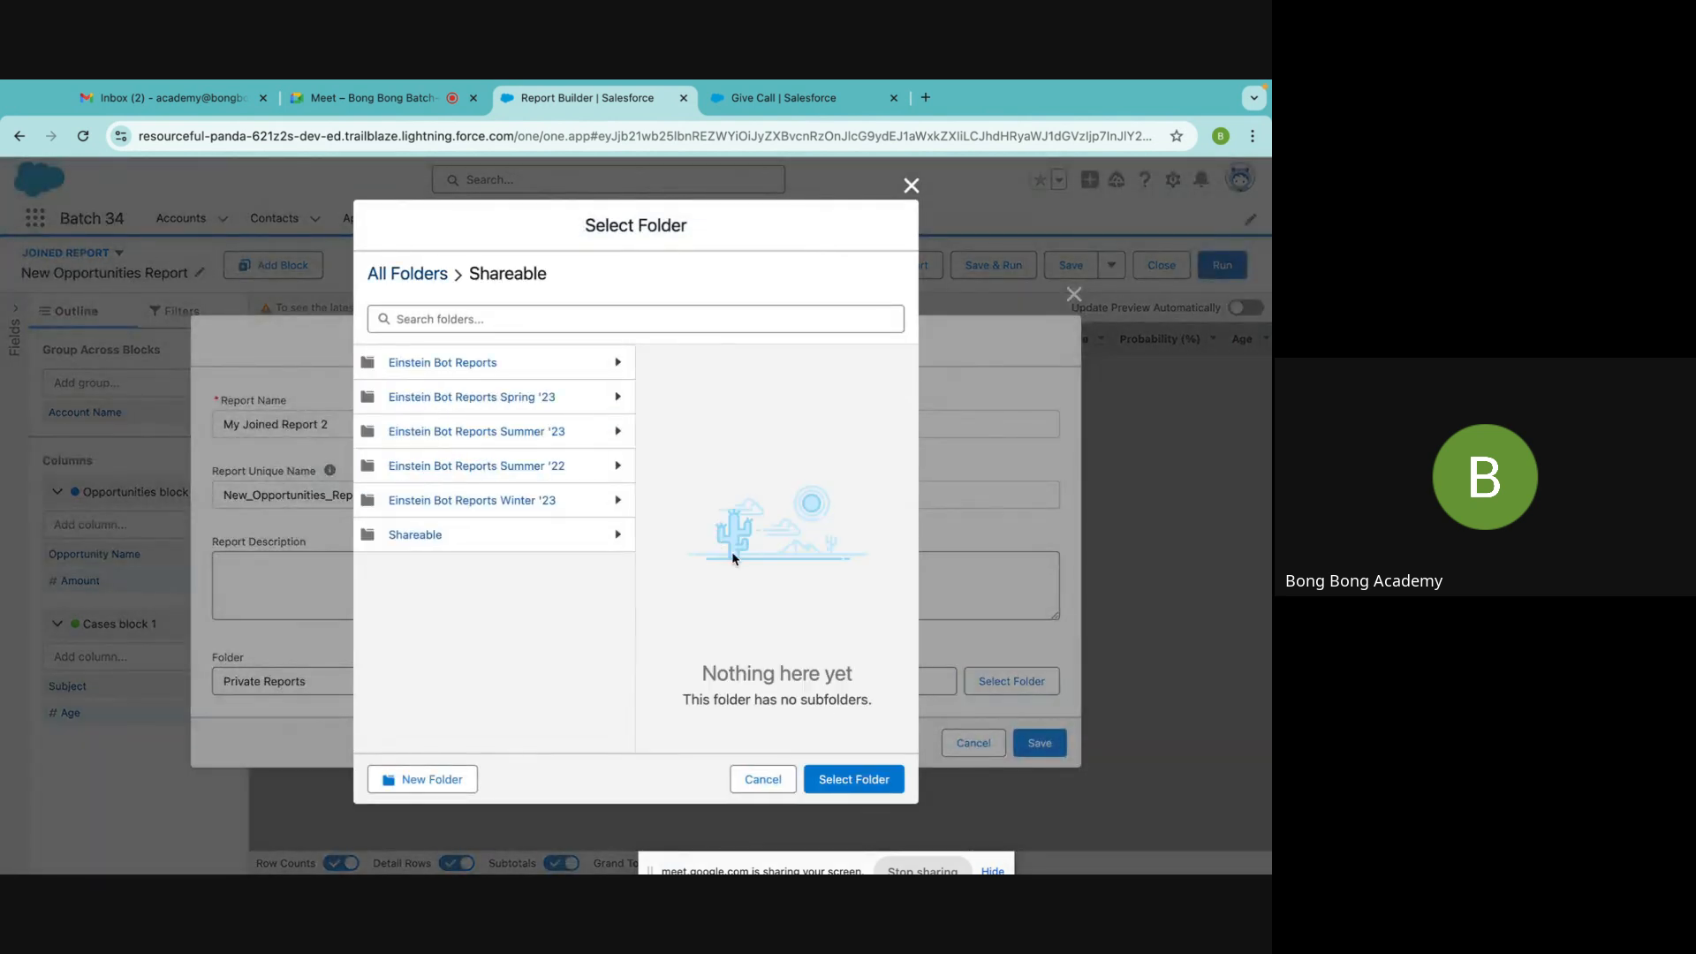
pyautogui.click(839, 778)
pyautogui.click(1044, 744)
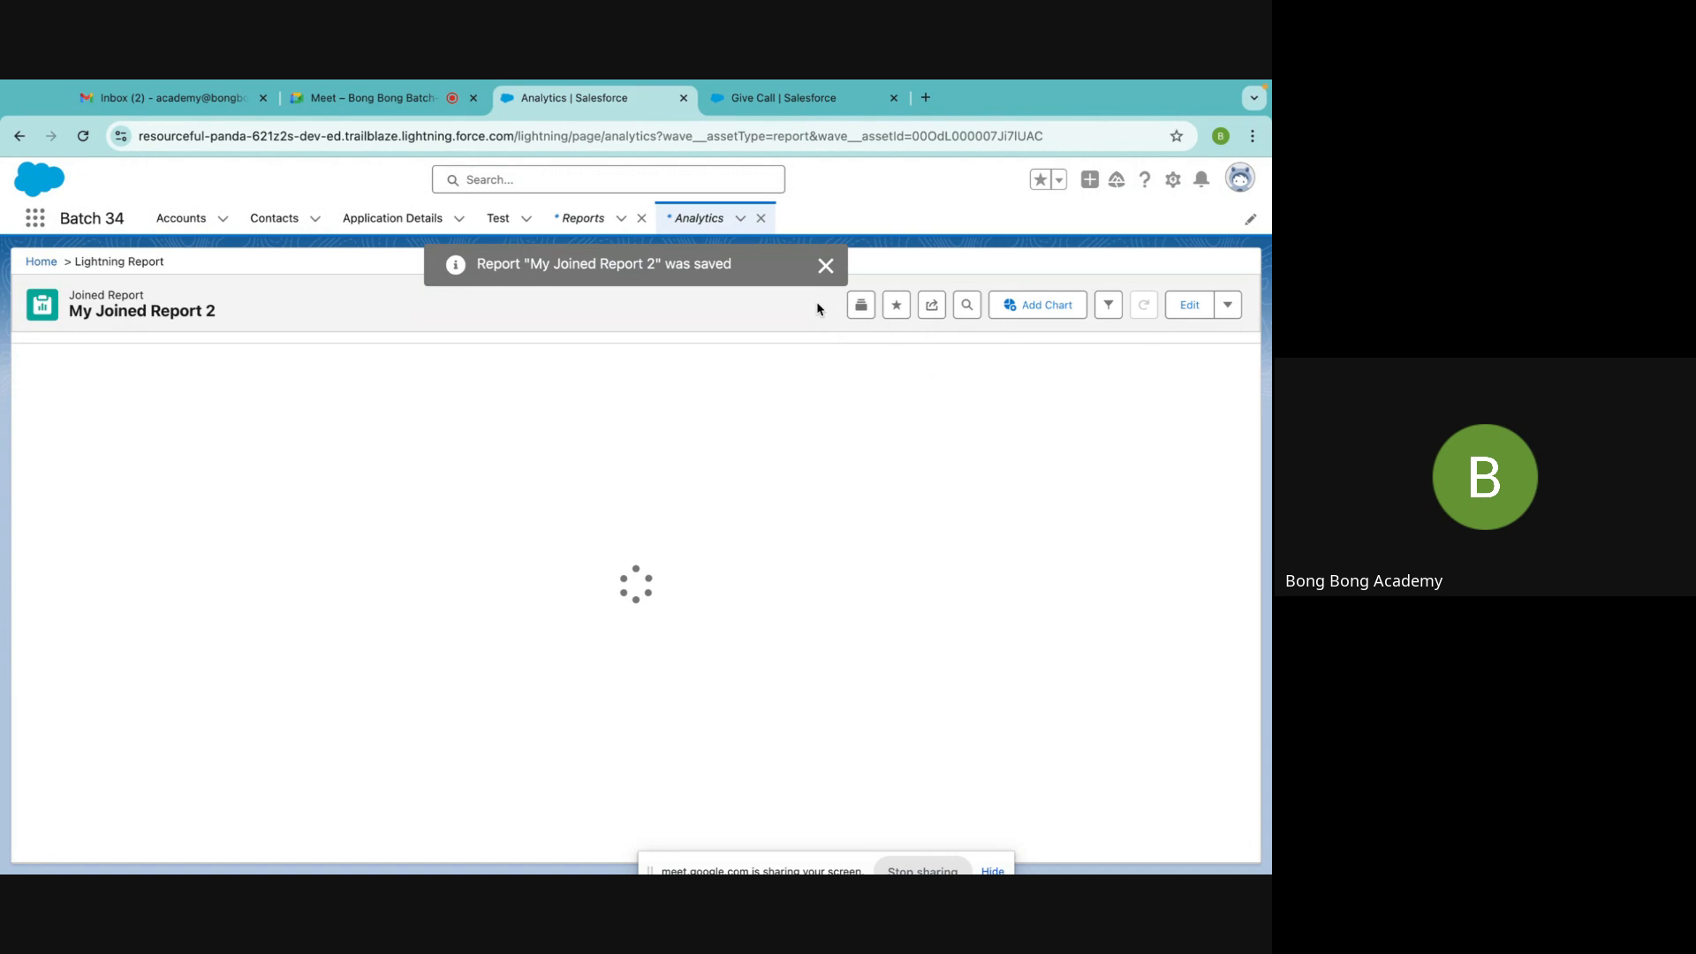
pyautogui.click(825, 265)
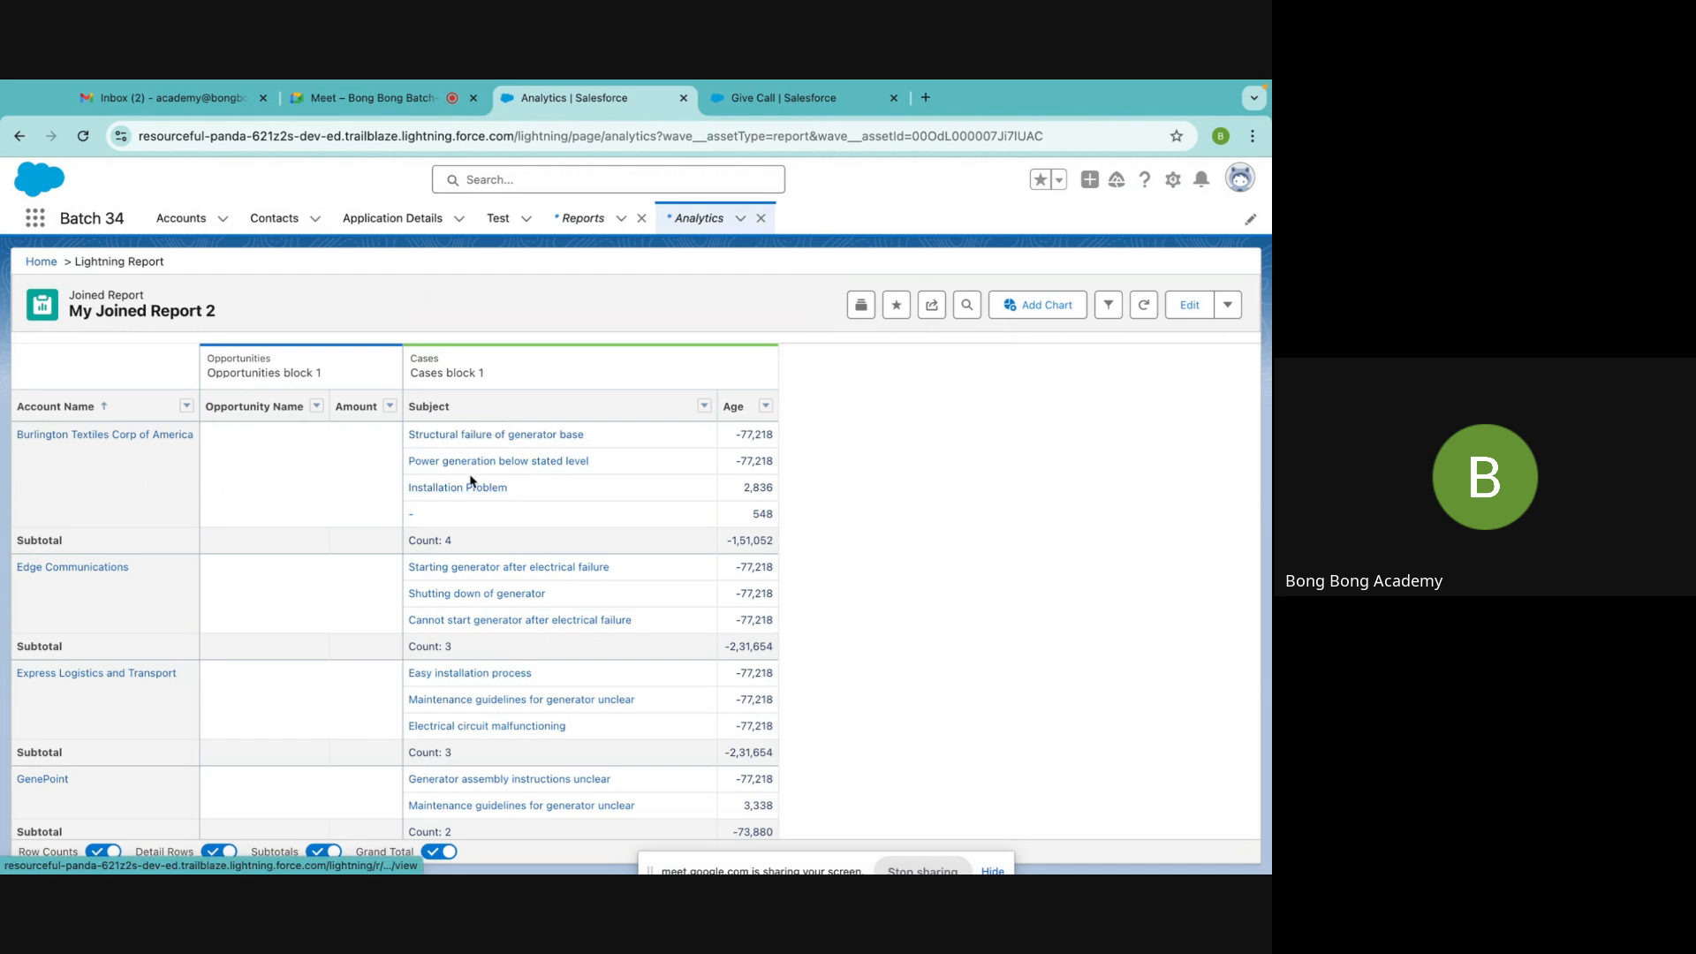
# Set the Close Date filter of Opportunities block 1 to All Time and apply it
pyautogui.scroll(-10, 402, 660)
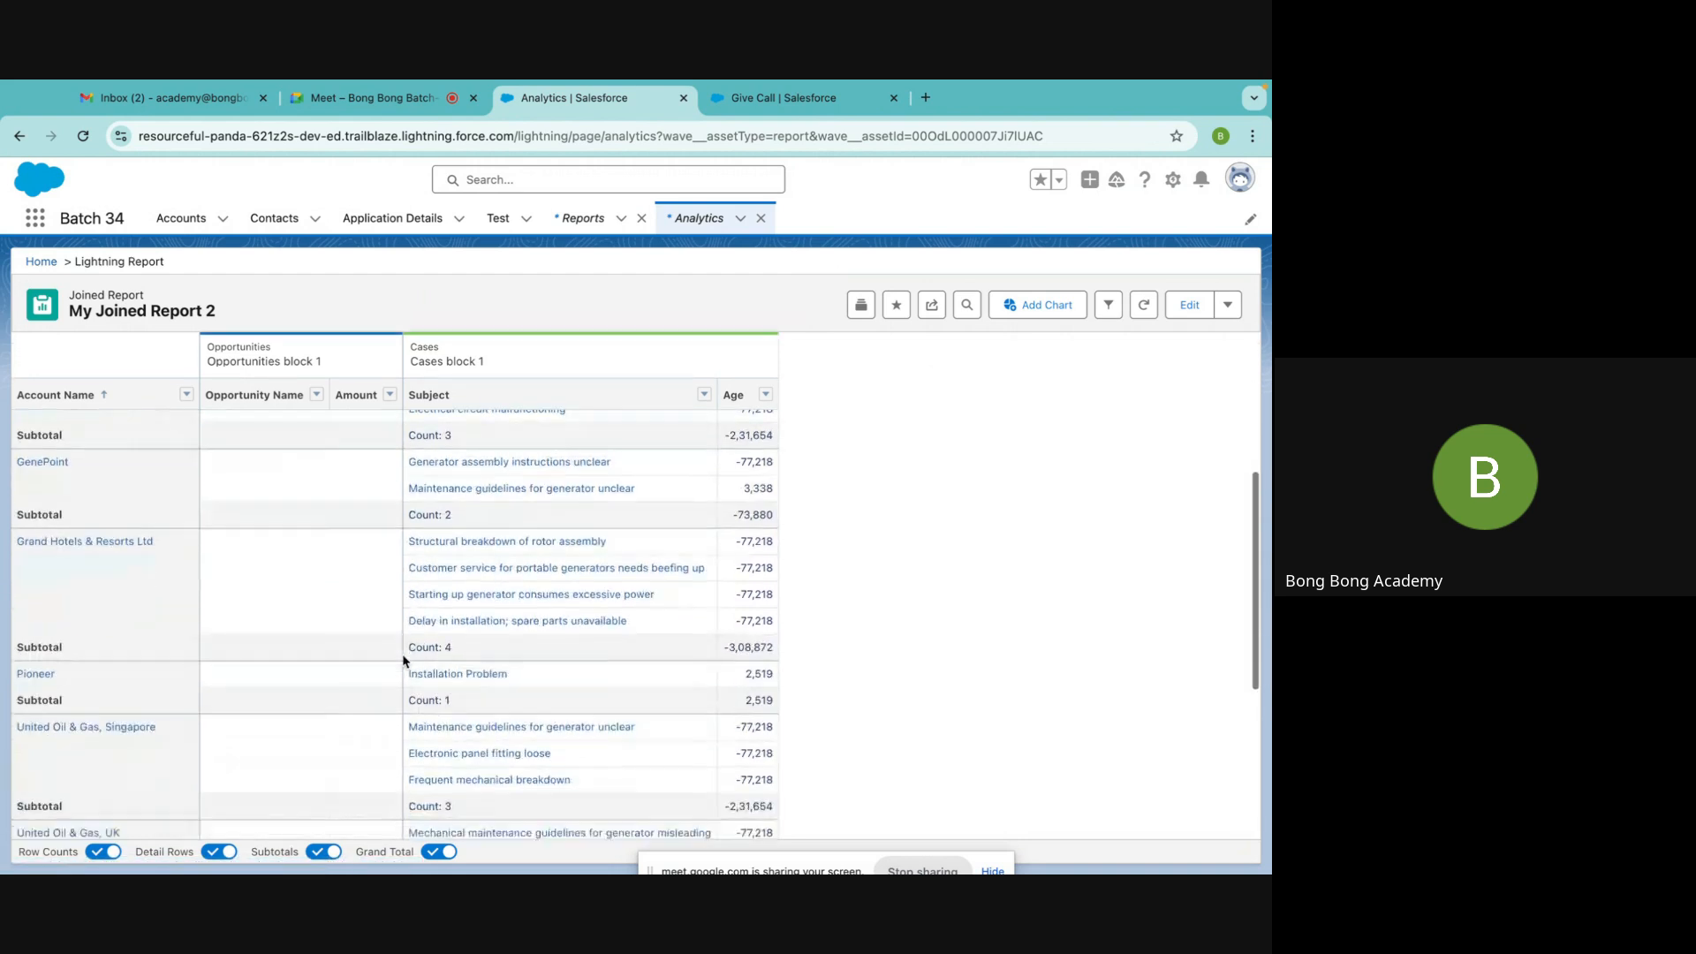
pyautogui.scroll(10, 403, 660)
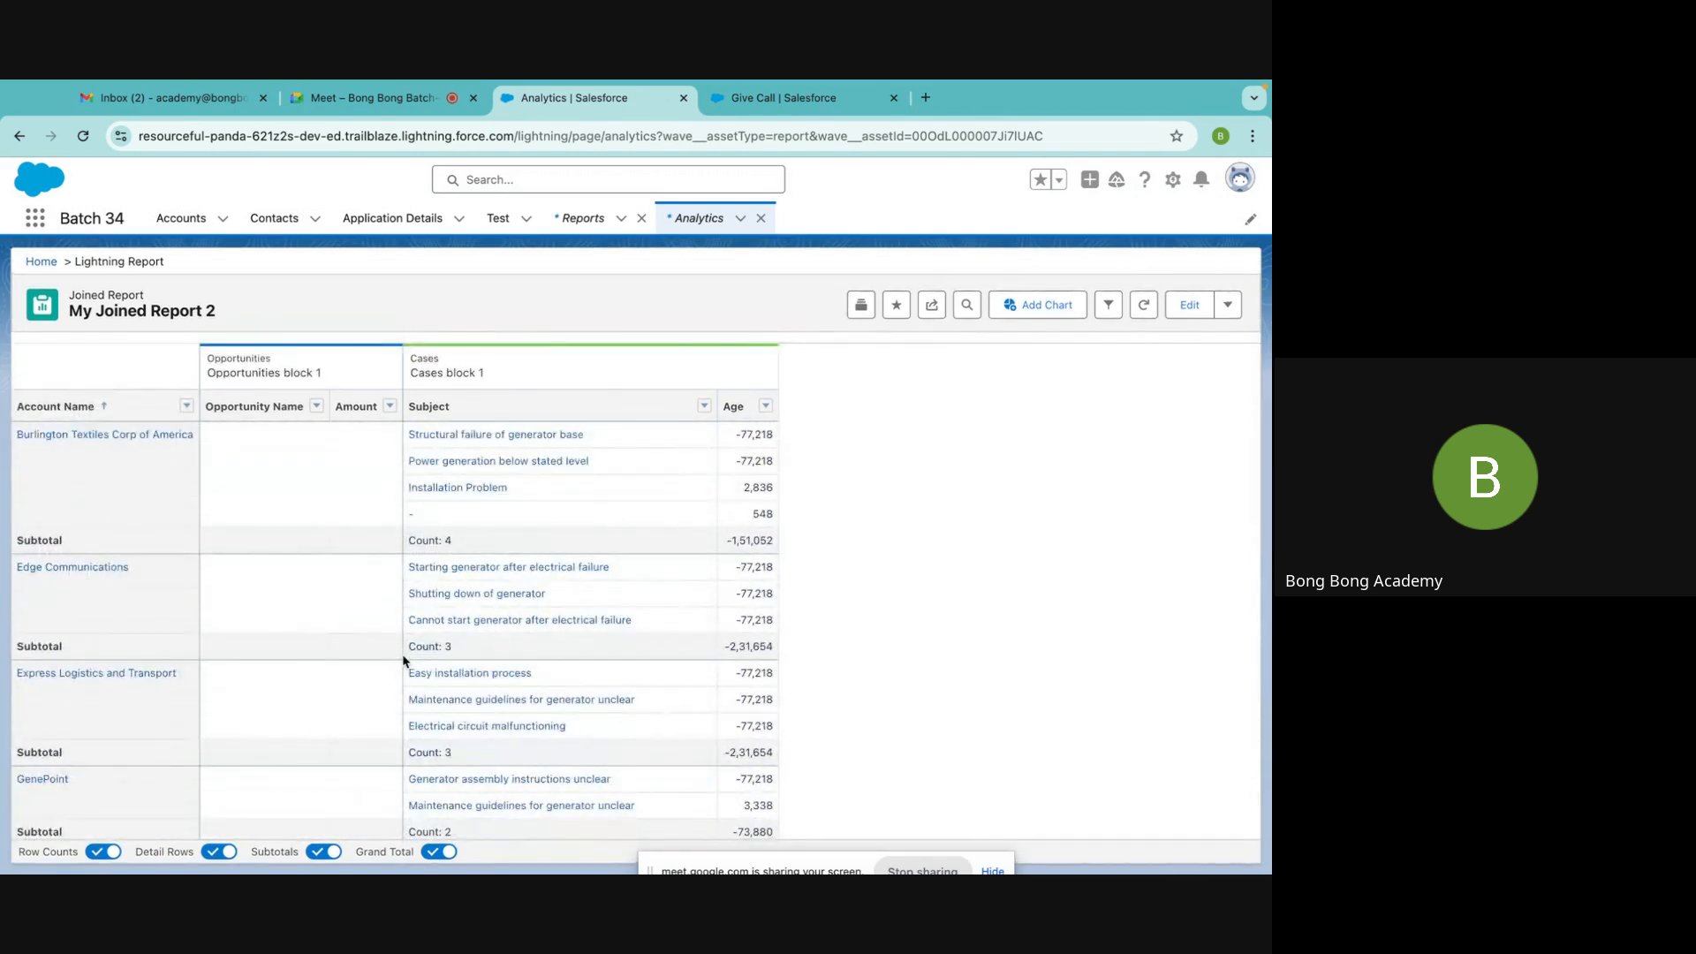
pyautogui.scroll(-10, 402, 661)
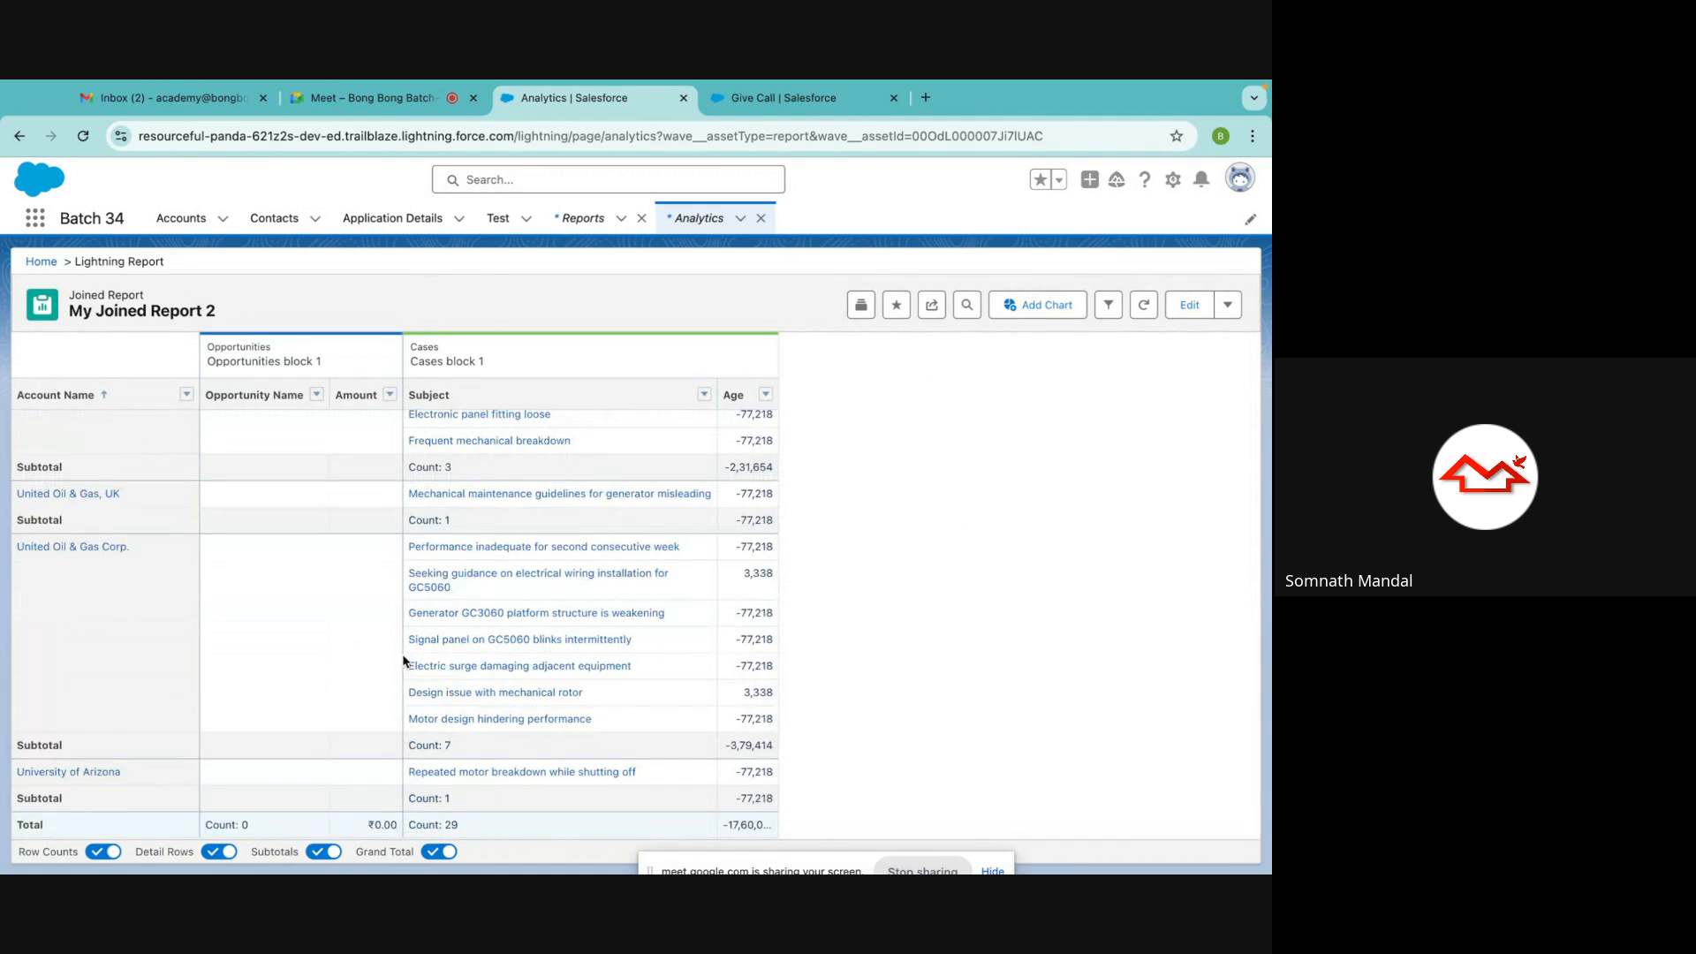
pyautogui.scroll(10, 403, 661)
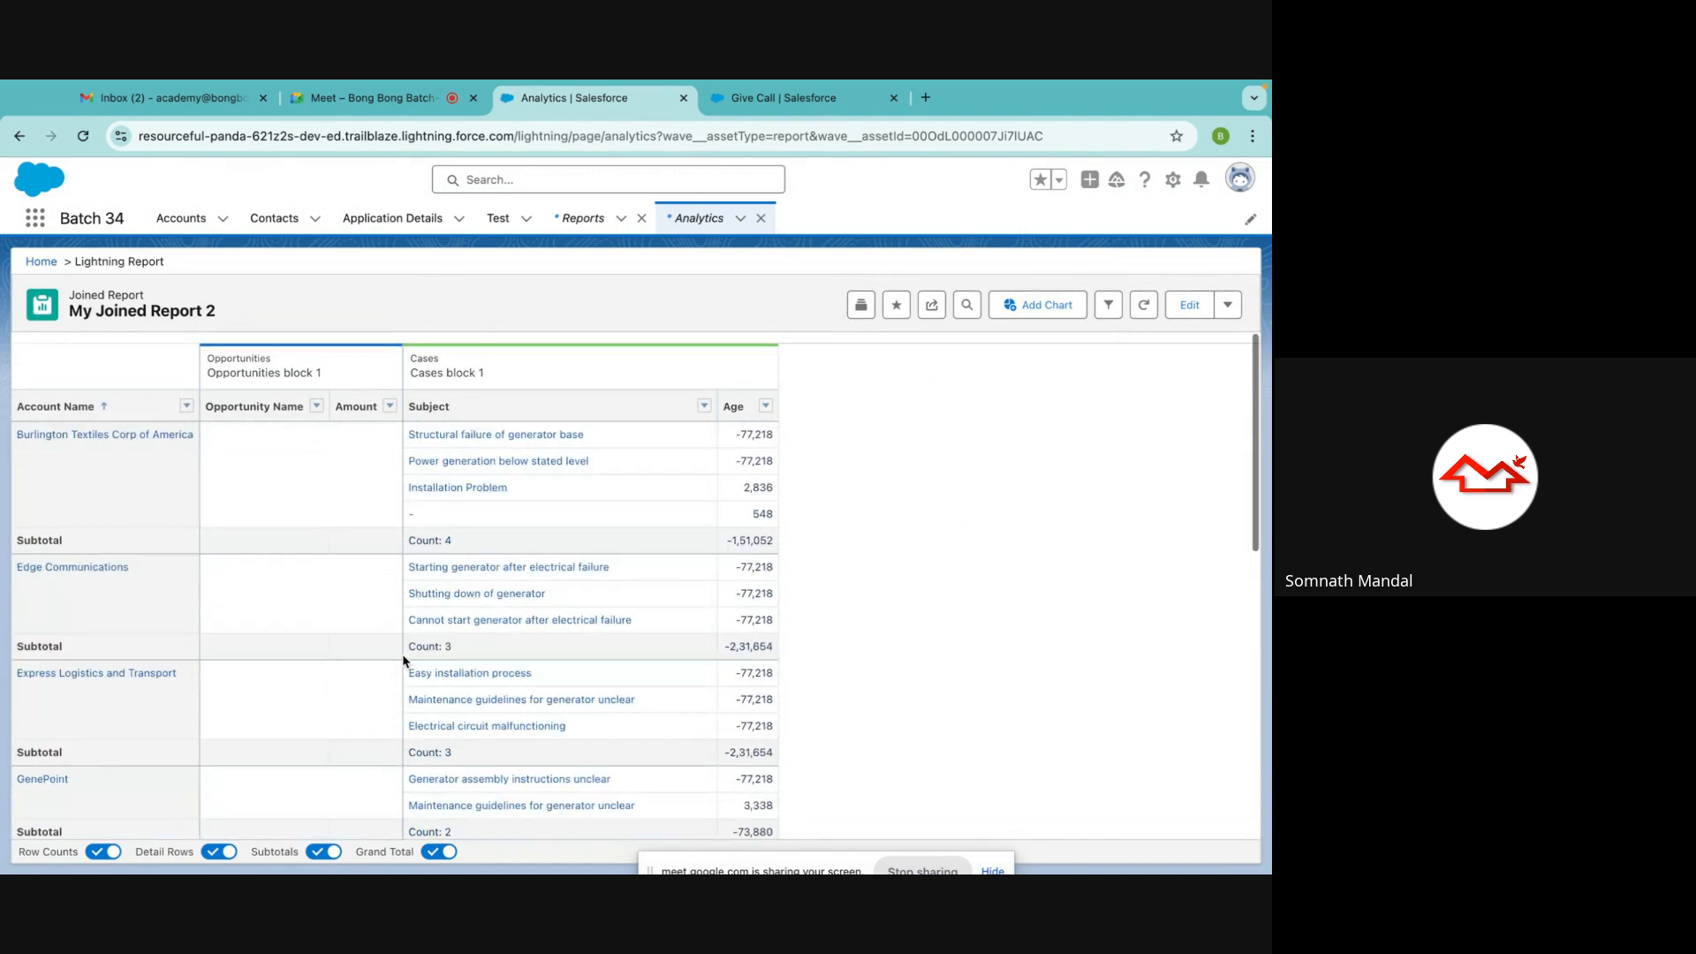
pyautogui.rightClick(135, 433)
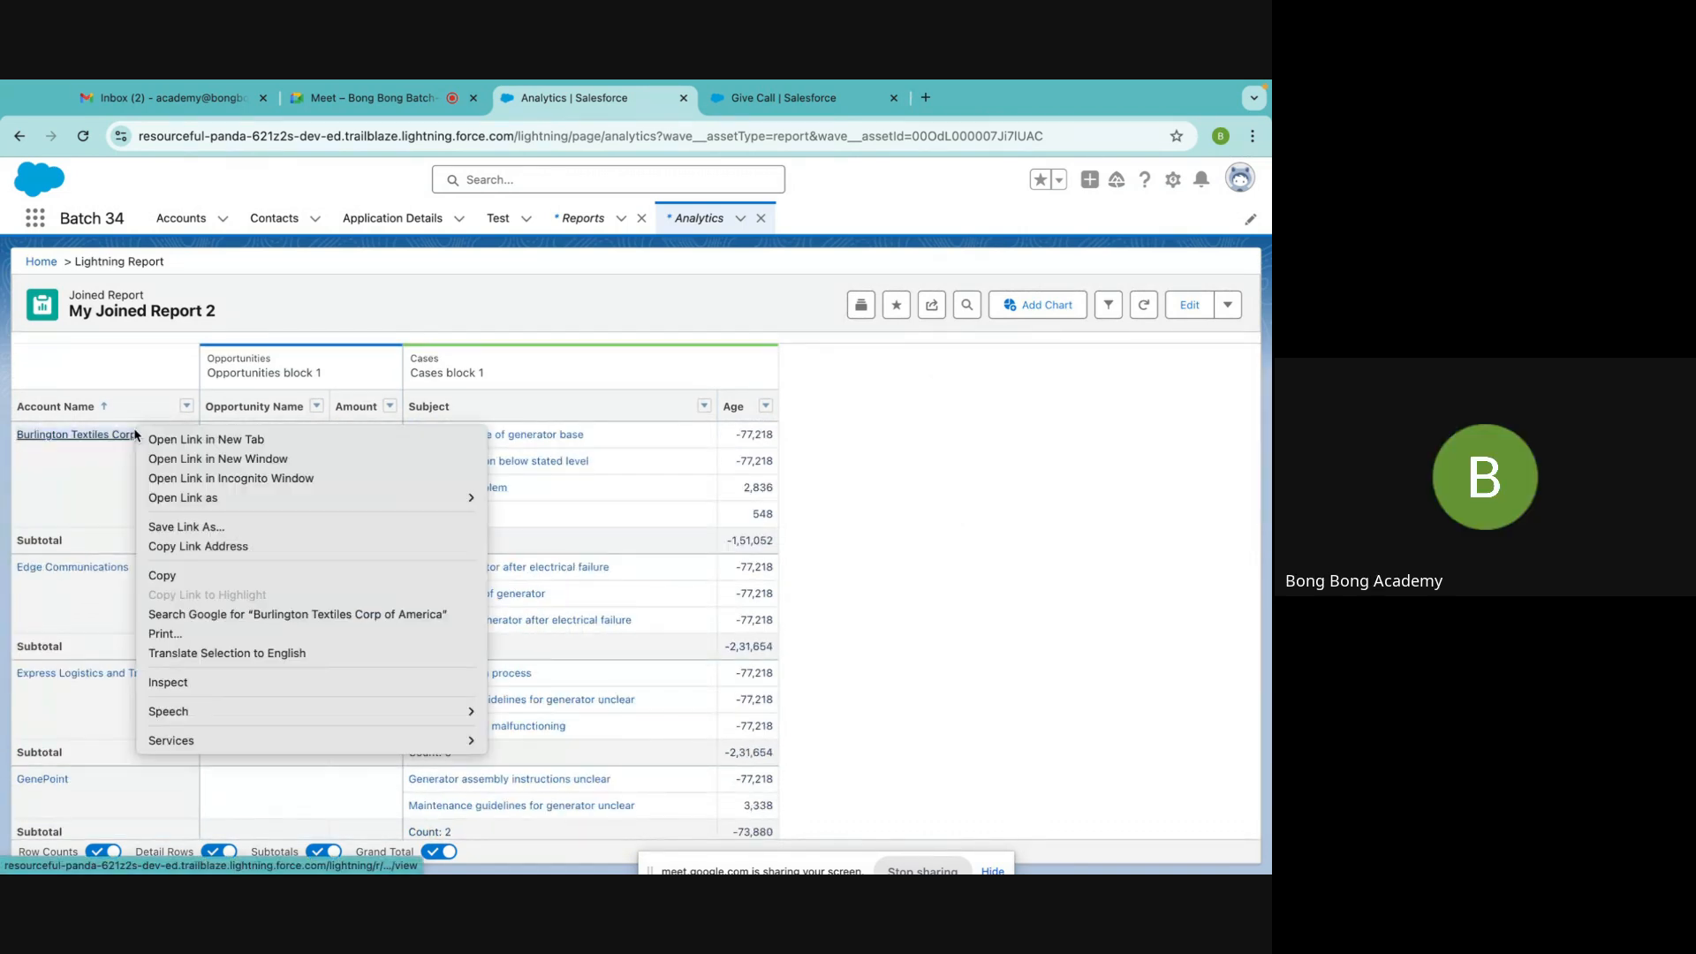
pyautogui.click(1062, 395)
pyautogui.click(1108, 305)
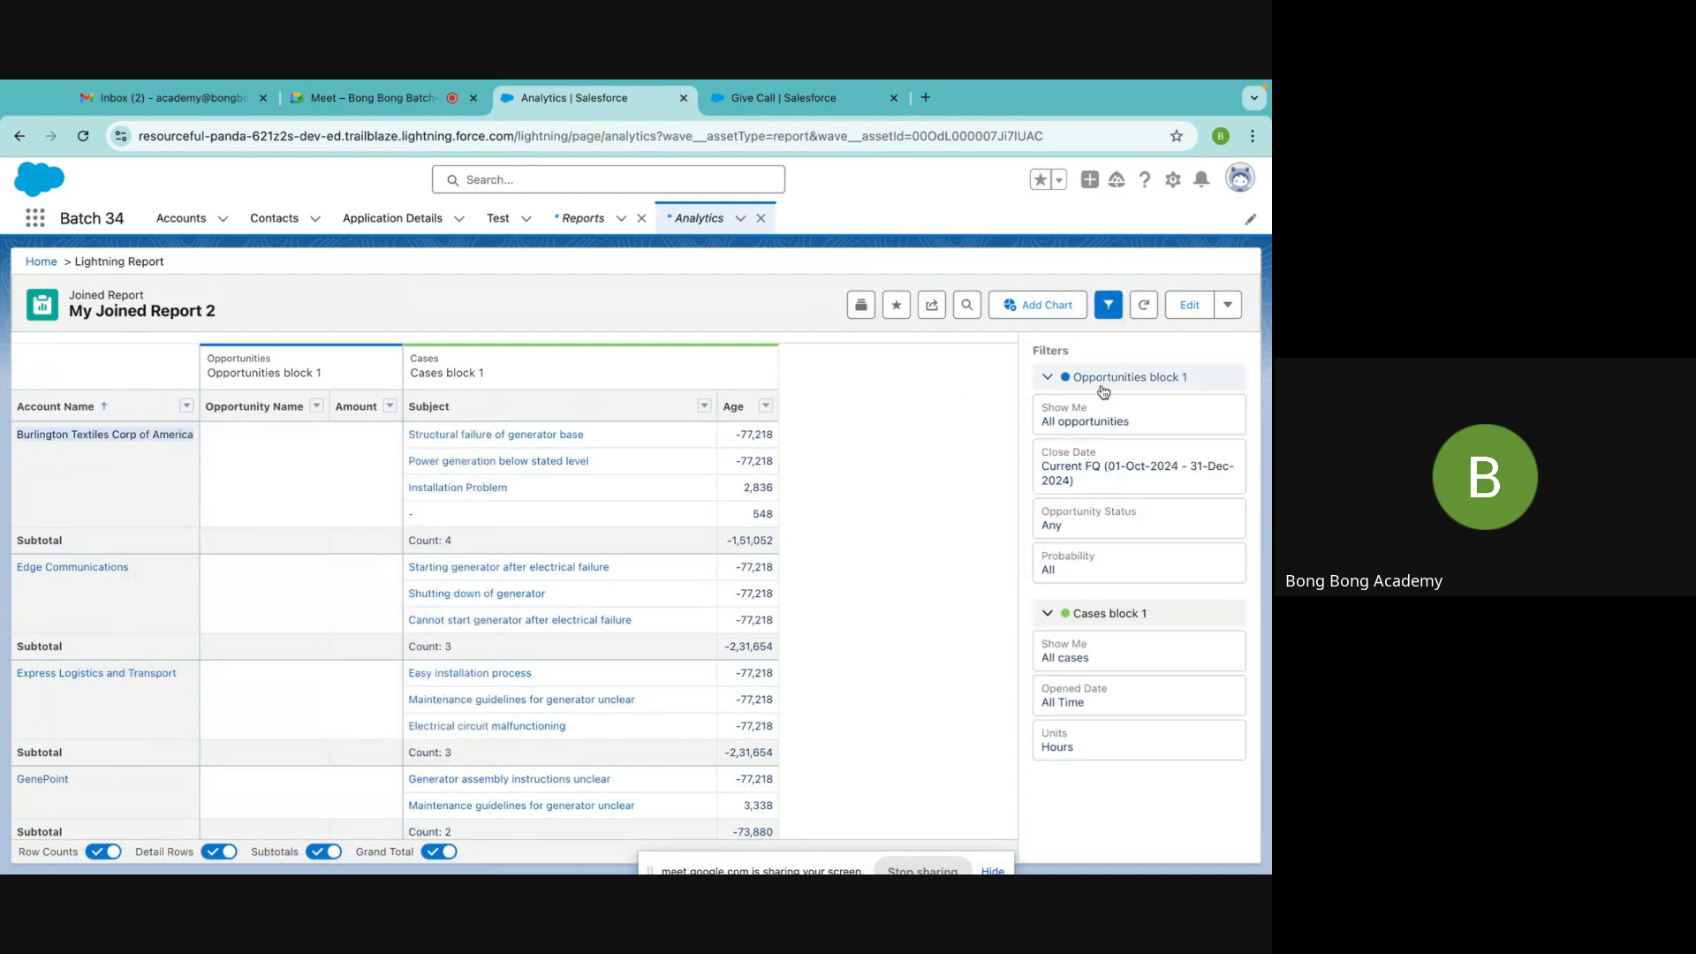
pyautogui.click(1078, 474)
pyautogui.click(813, 492)
pyautogui.click(808, 526)
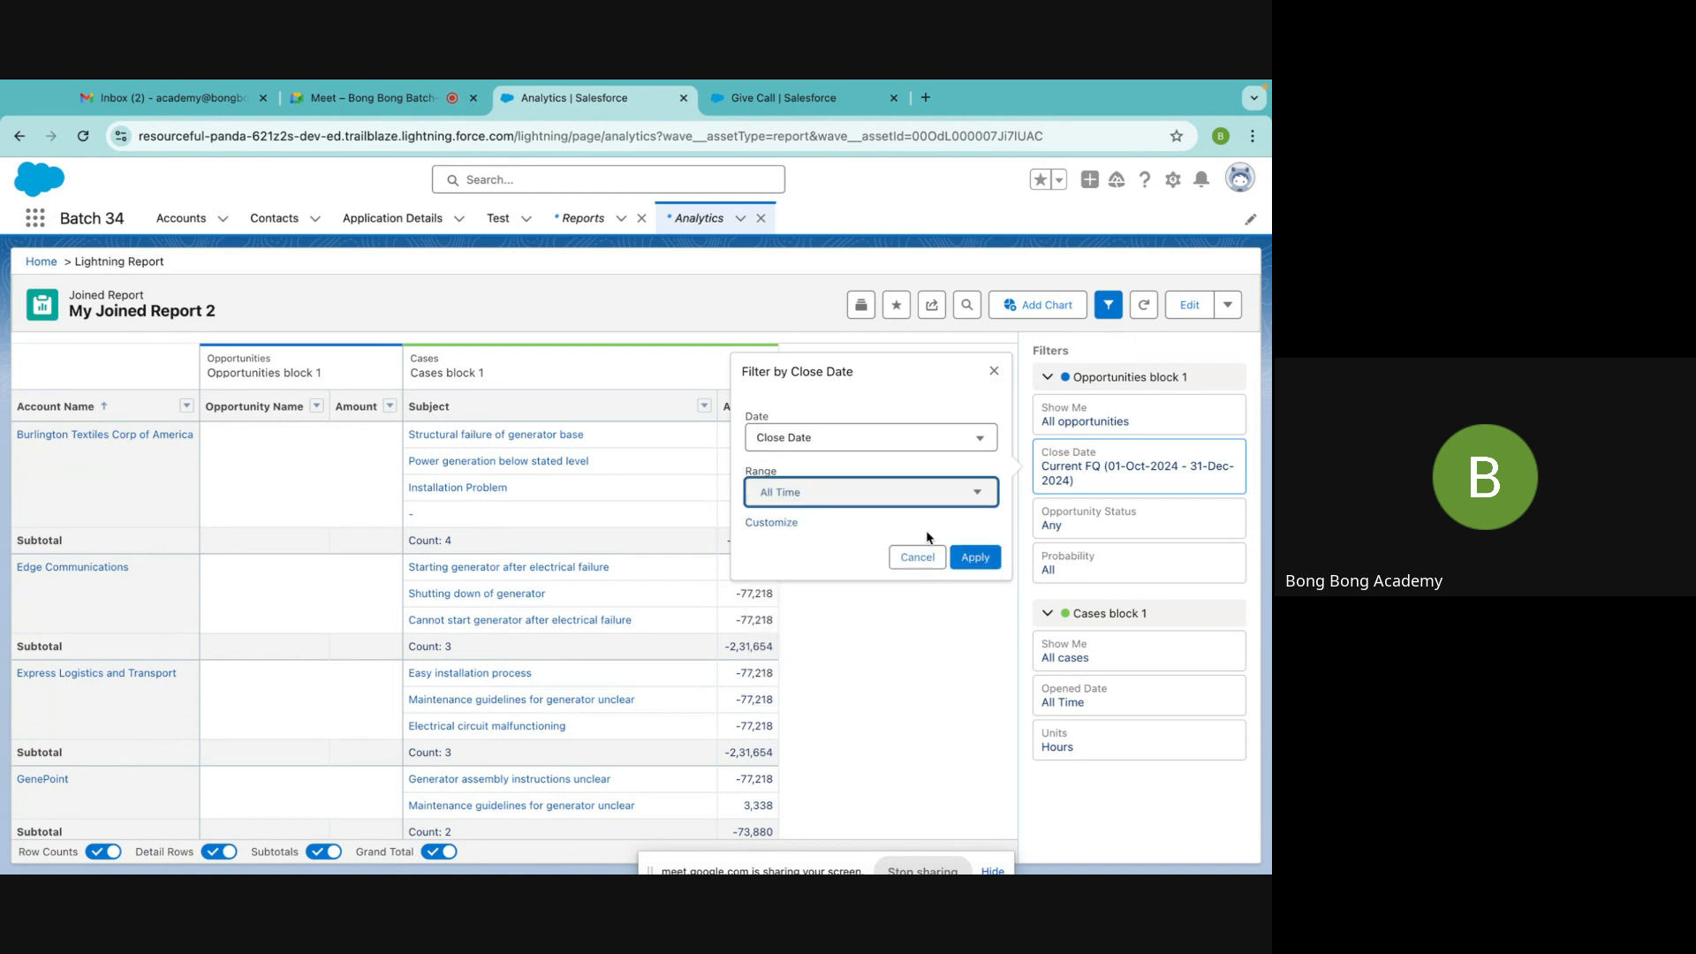
pyautogui.click(980, 557)
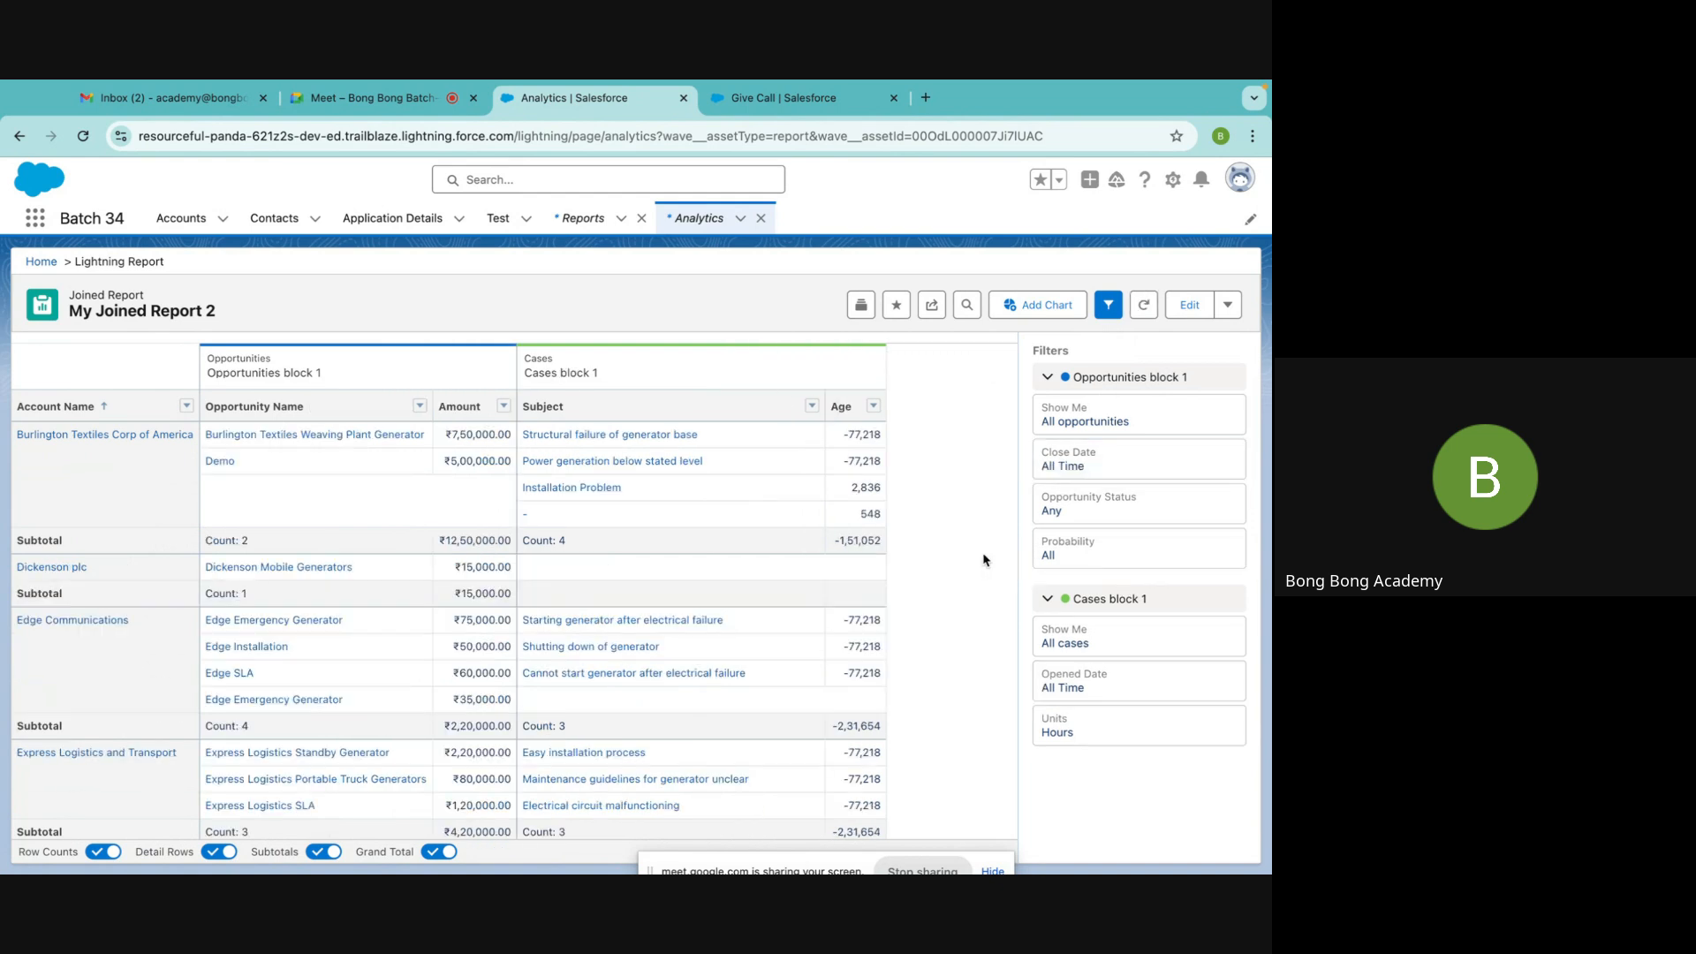
# Save My Joined Report 2 with its updated filter
pyautogui.click(1227, 305)
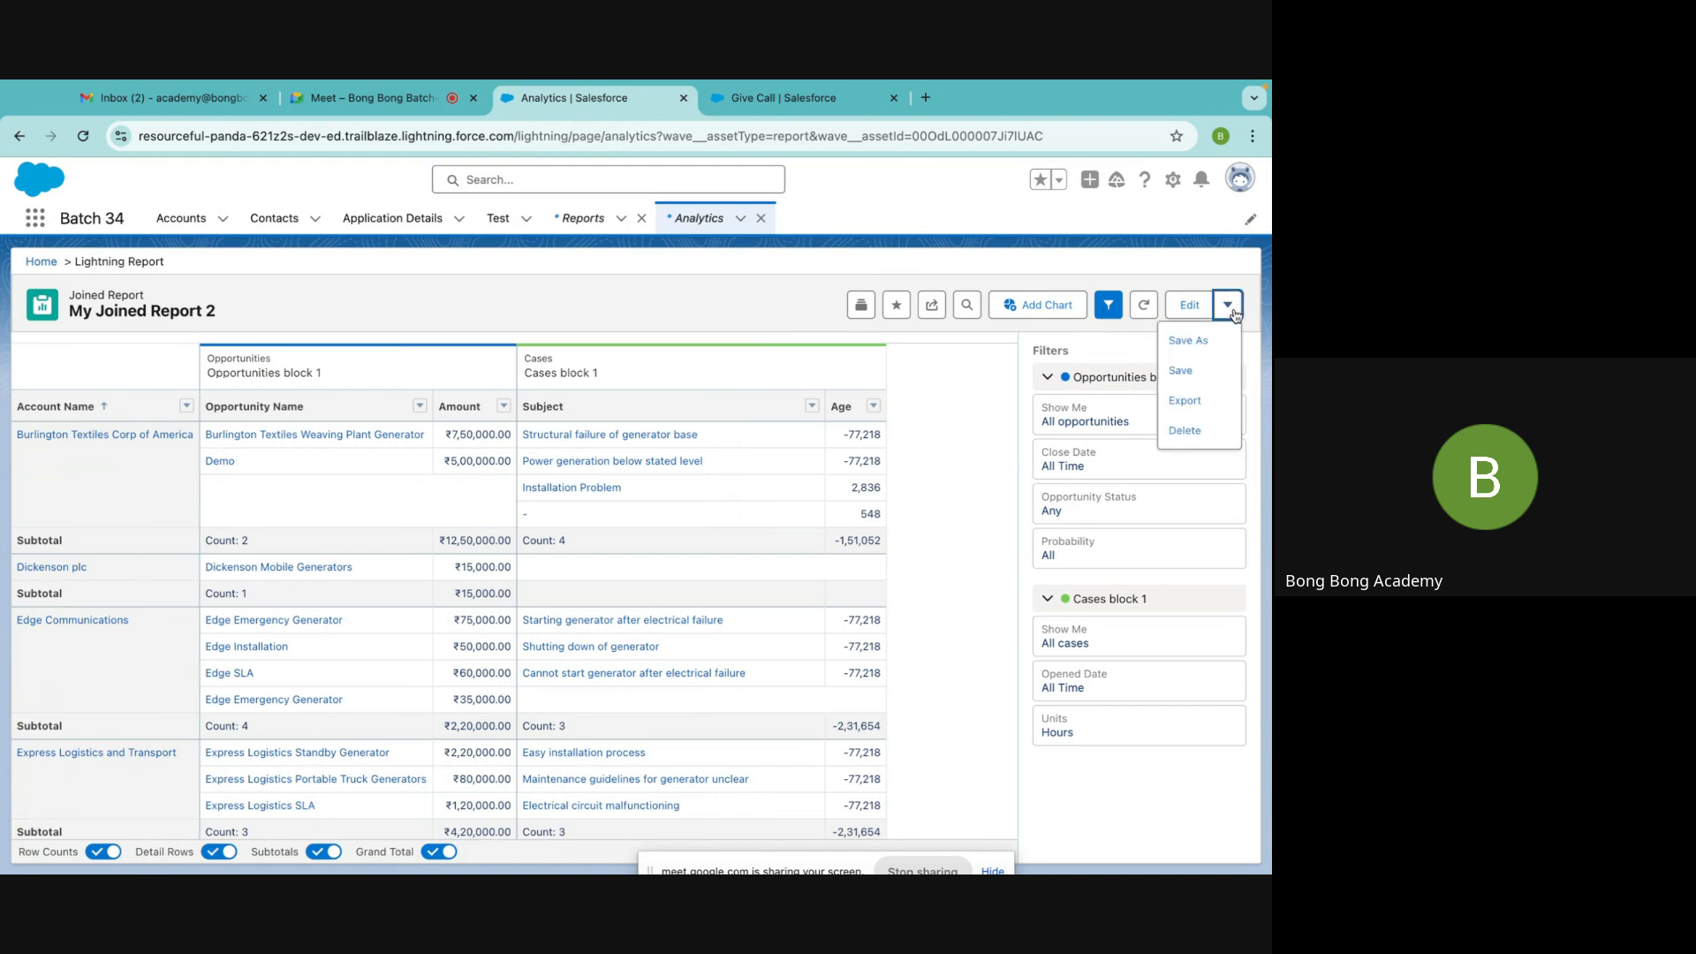
pyautogui.click(1182, 372)
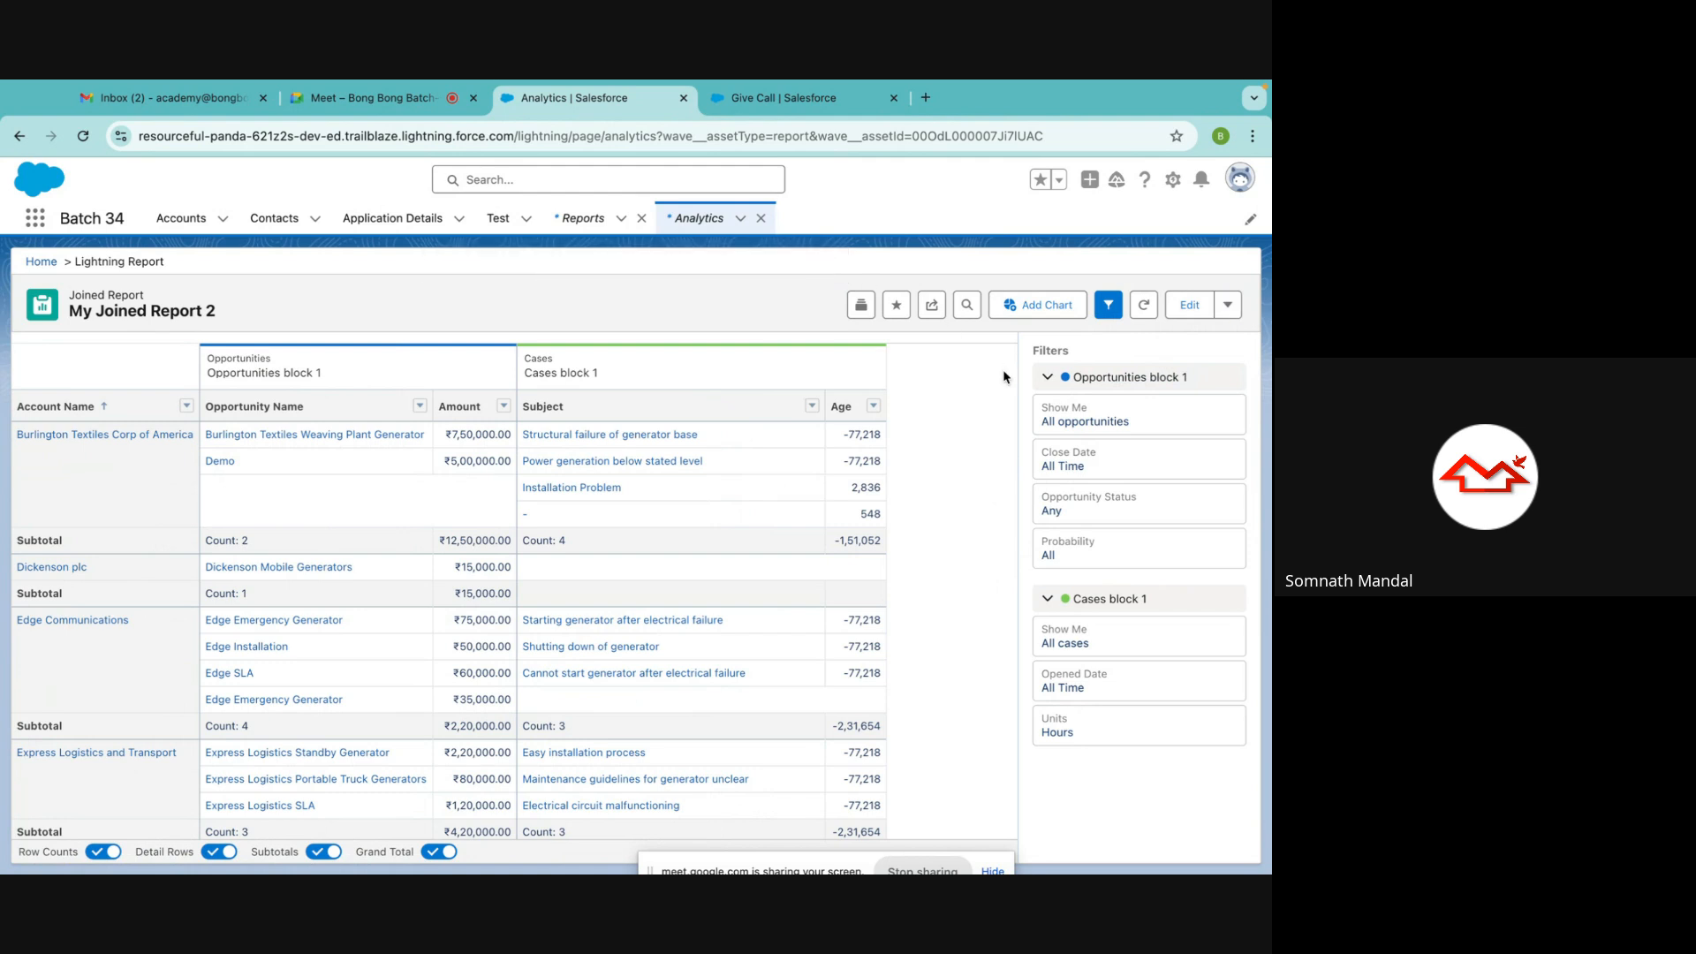
pyautogui.click(1178, 313)
# Look through the opportunities and cases per account, hide the report filters, and turn off the detail rows
pyautogui.scroll(-3, 615, 694)
pyautogui.scroll(3, 616, 693)
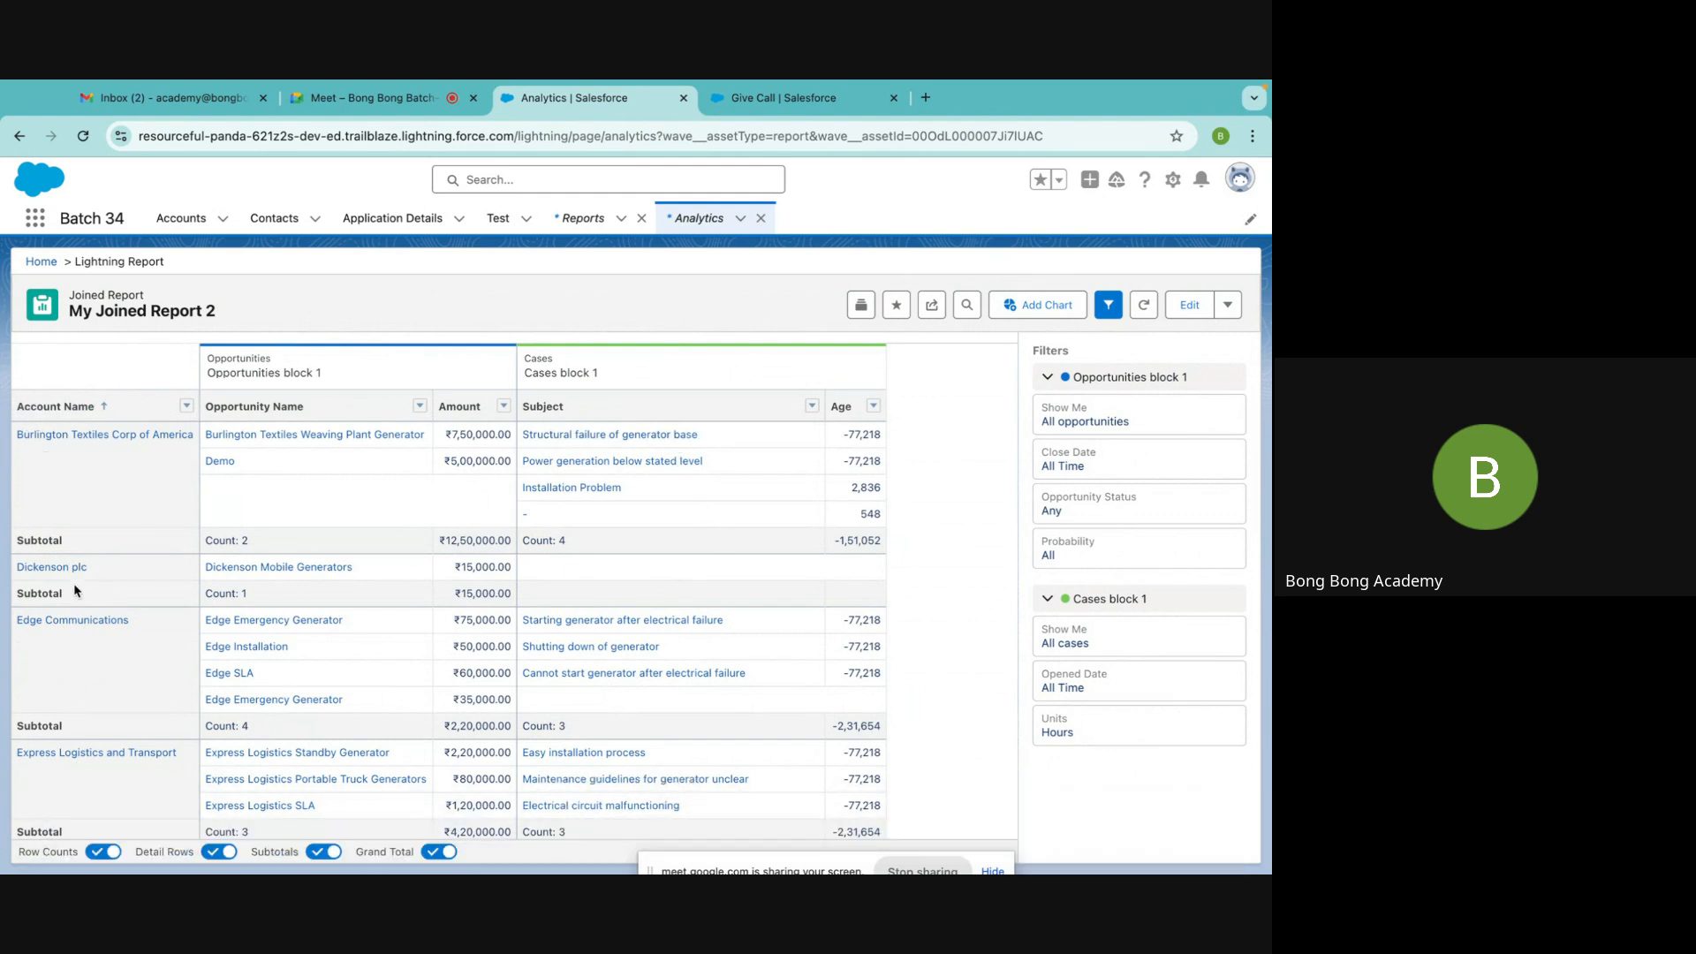
pyautogui.scroll(-15, 74, 590)
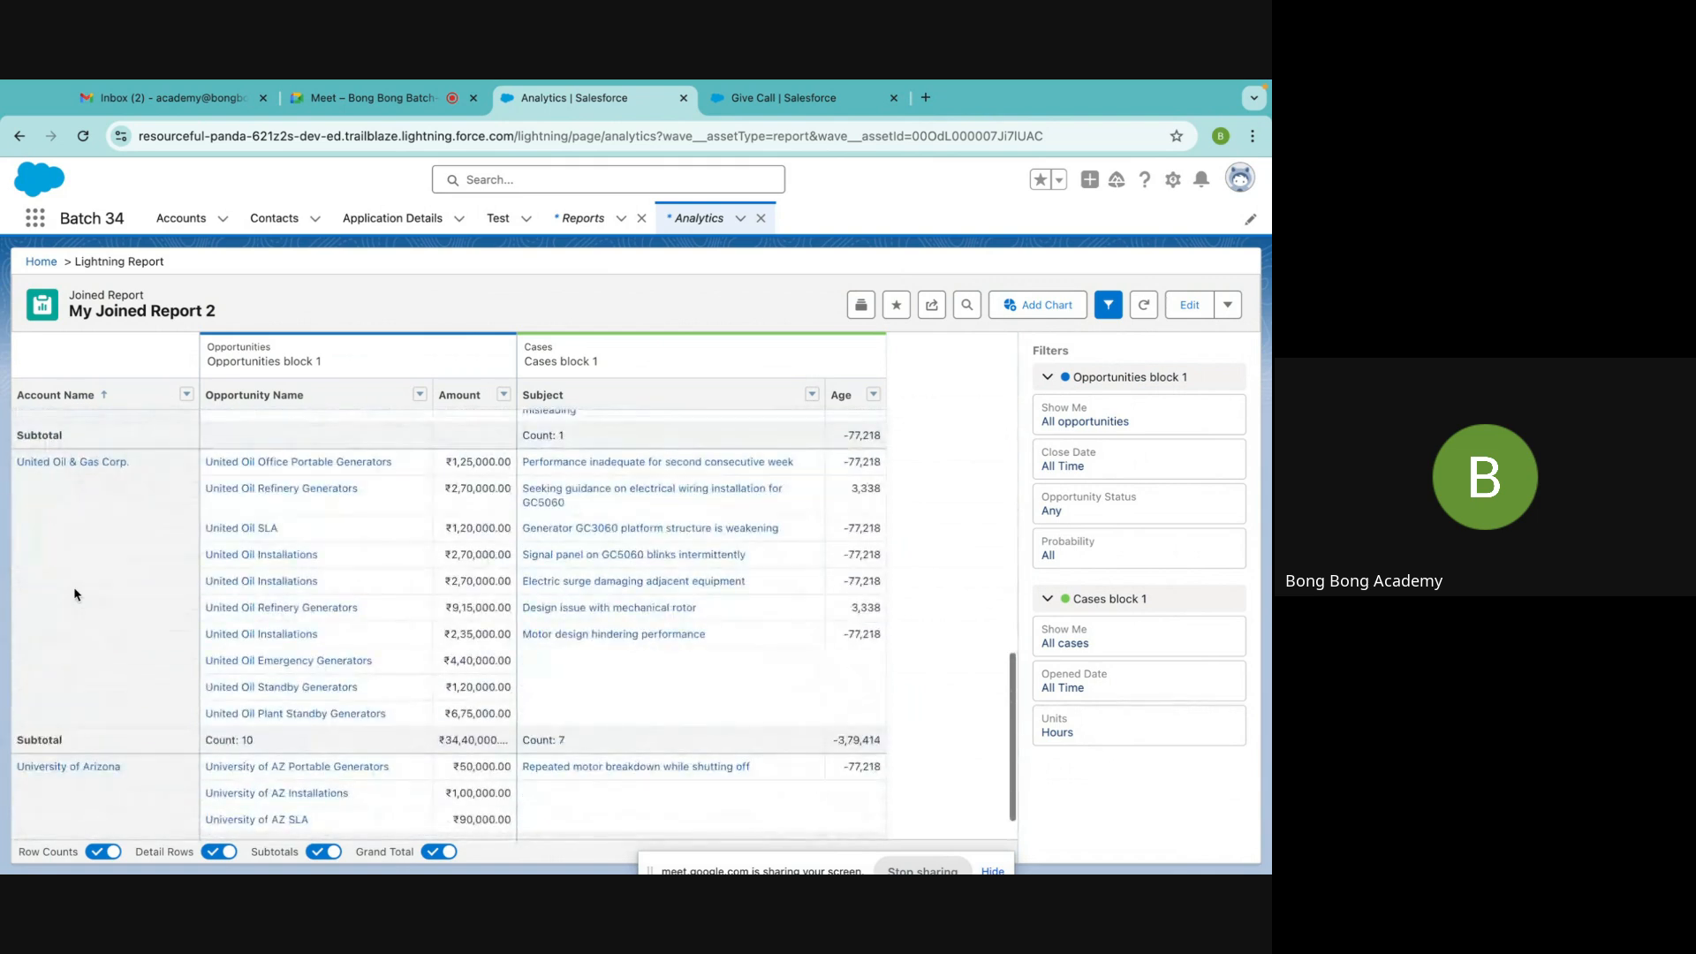
pyautogui.scroll(-1, 74, 593)
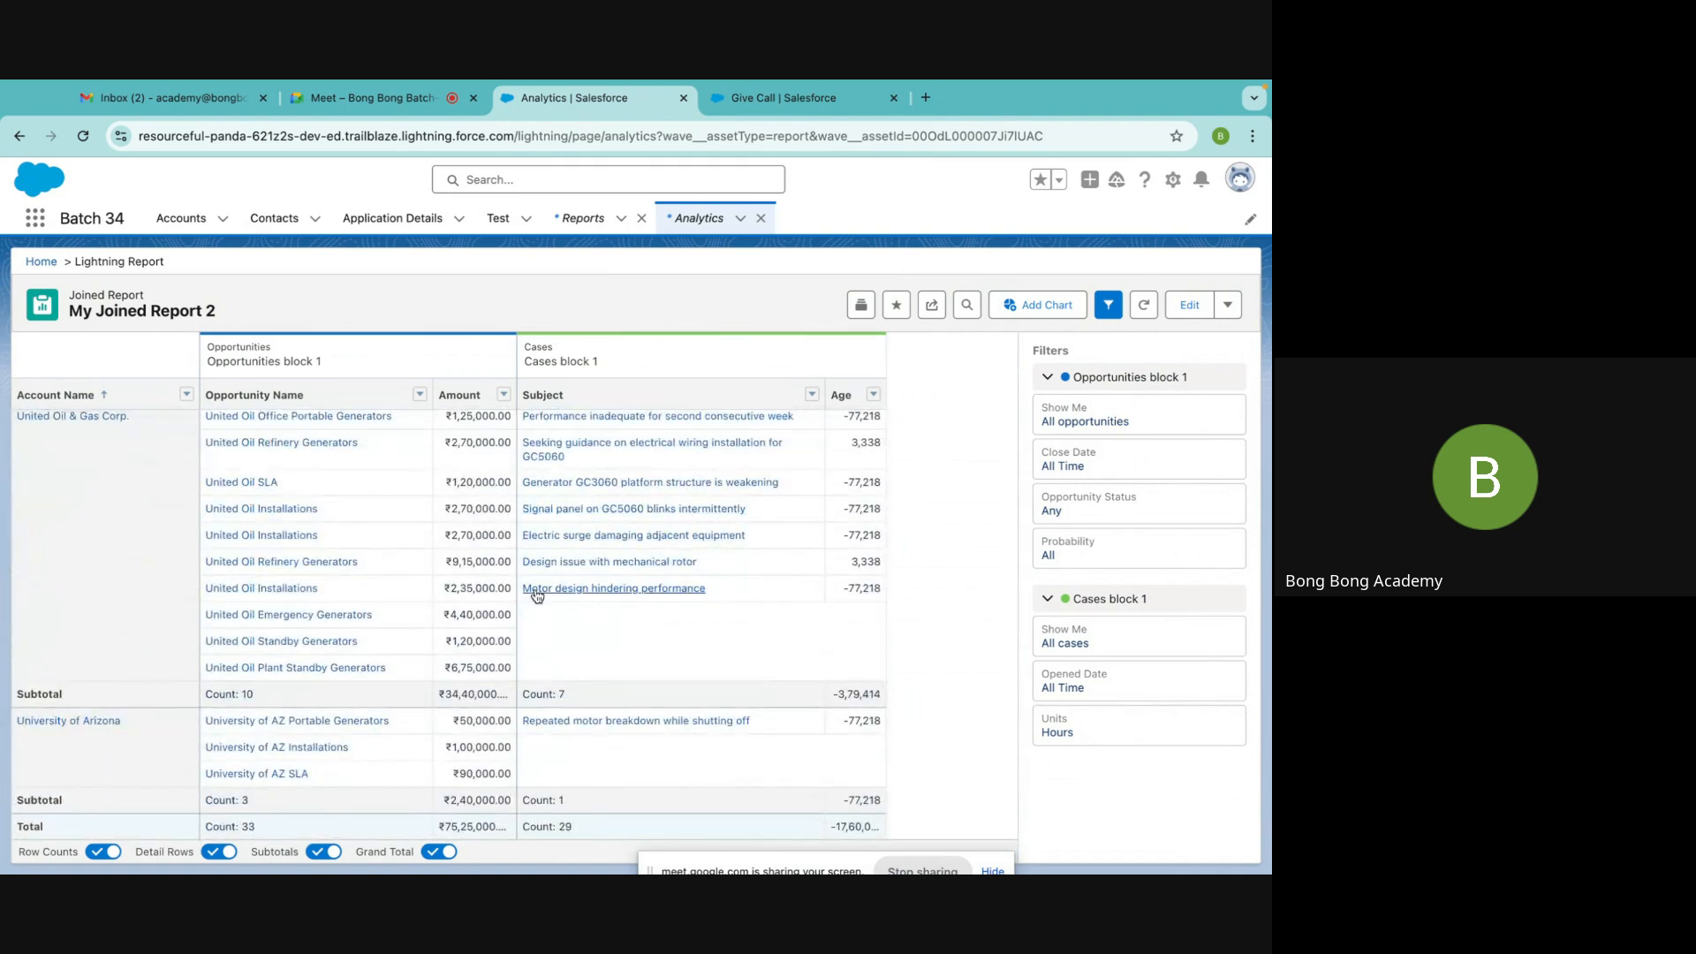
pyautogui.scroll(15, 353, 535)
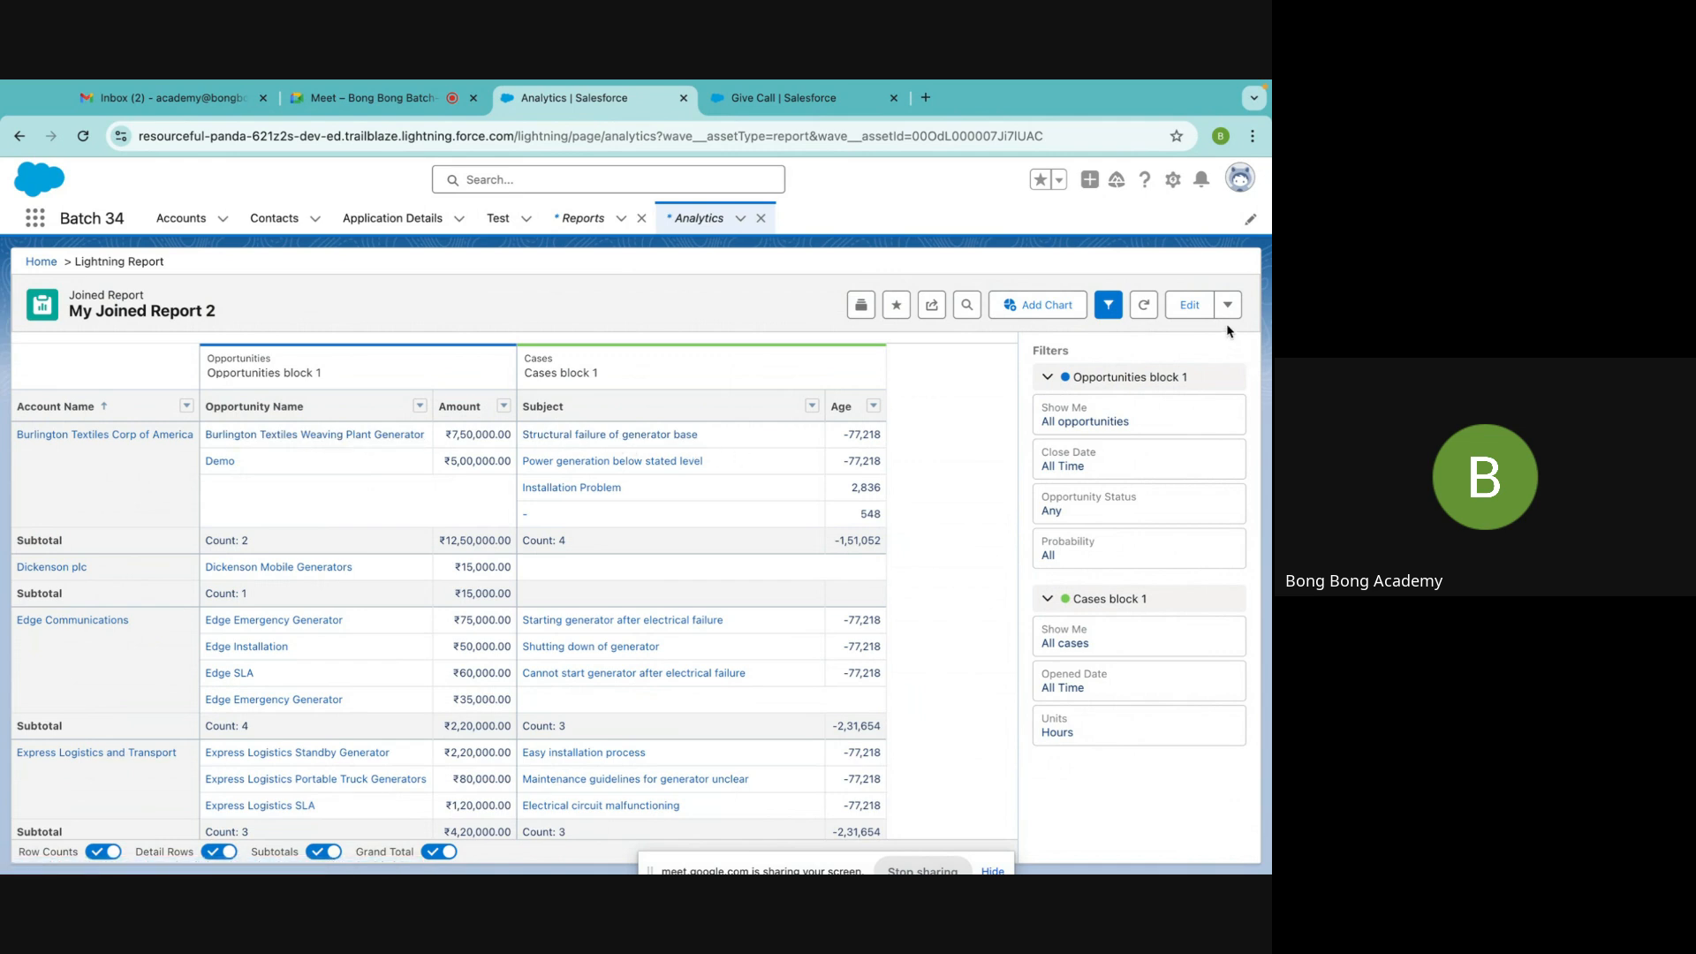
pyautogui.click(1108, 304)
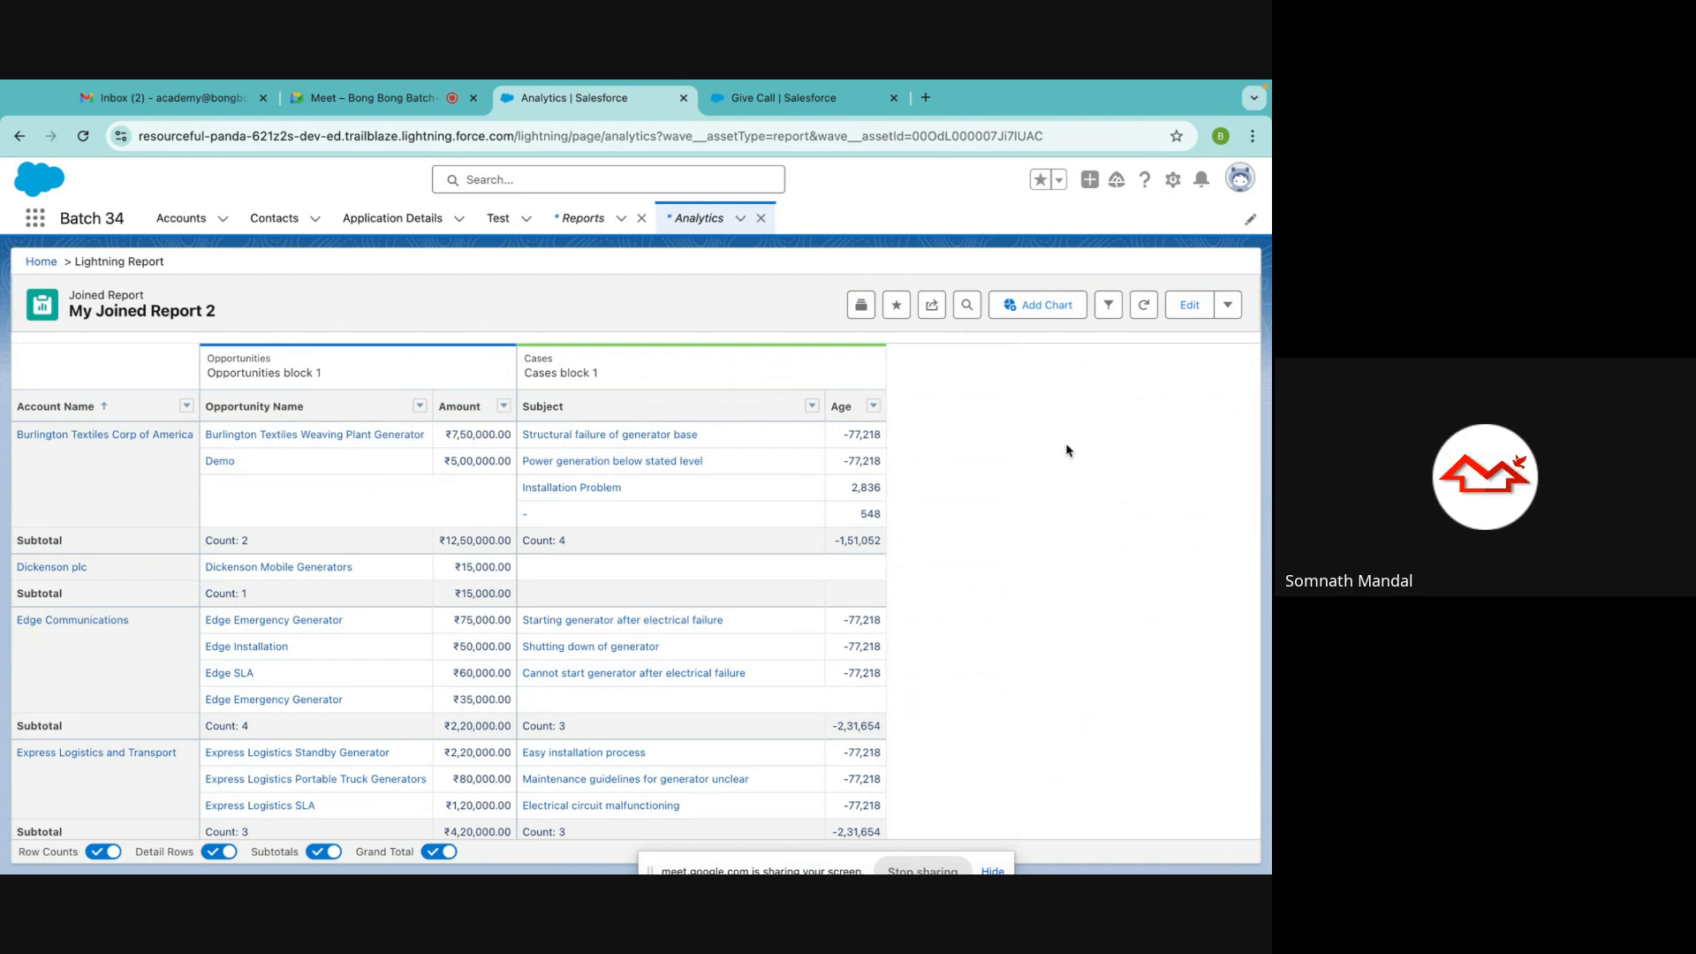
pyautogui.click(224, 852)
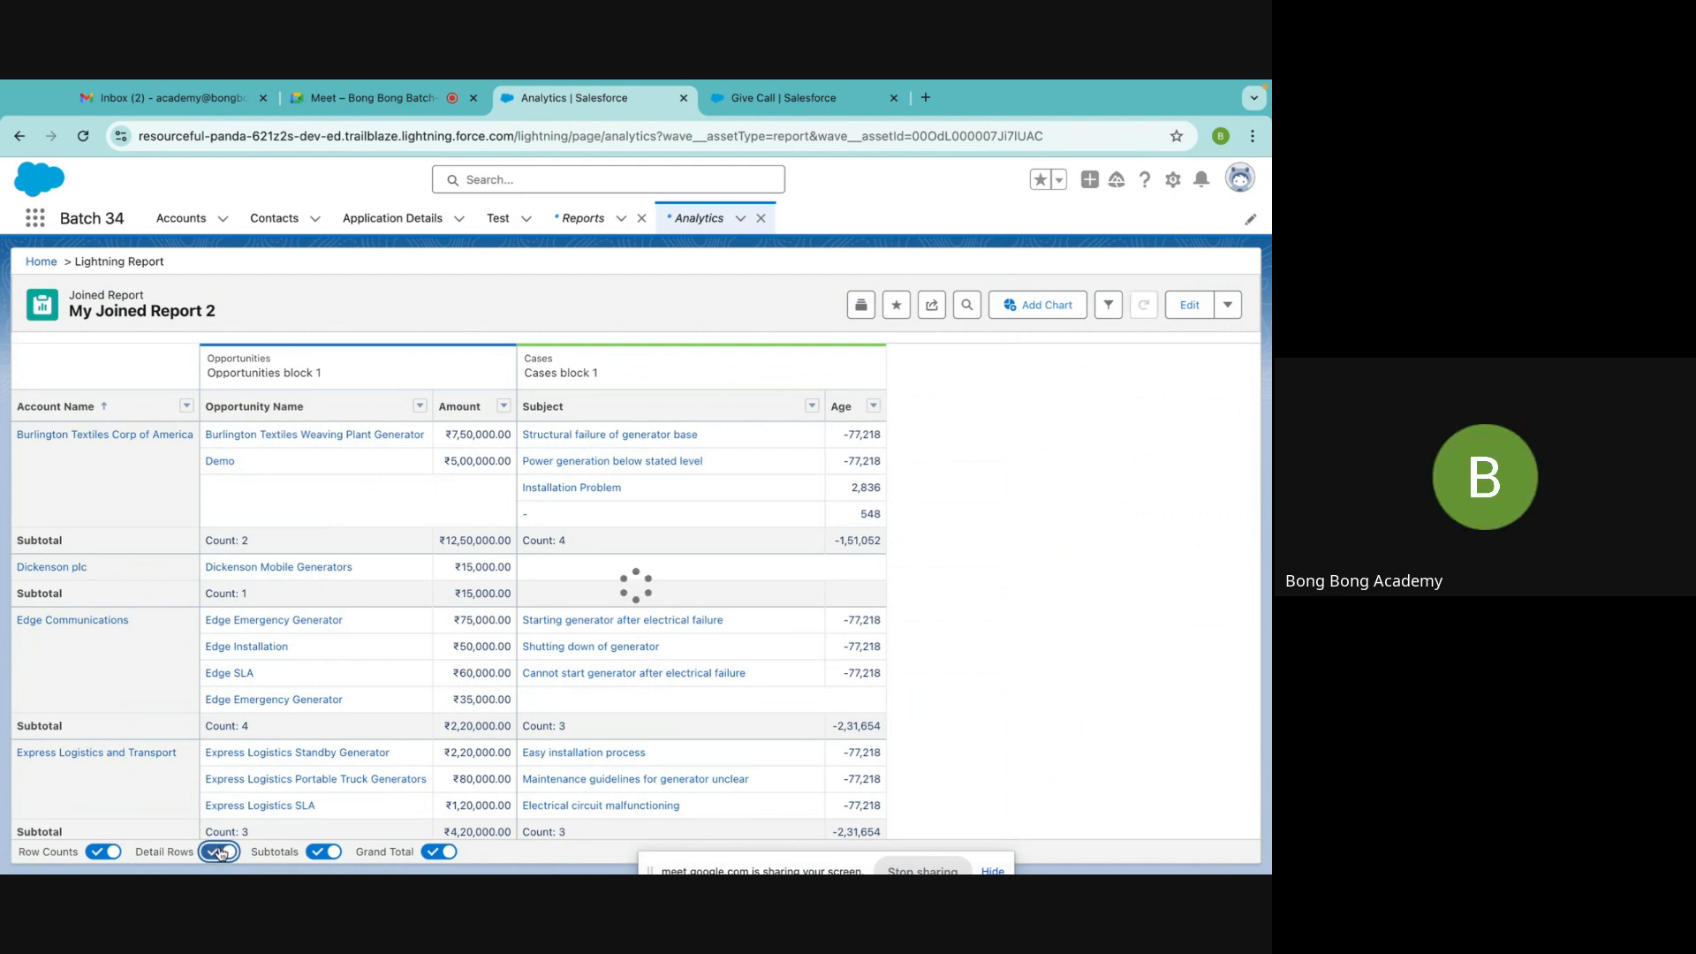
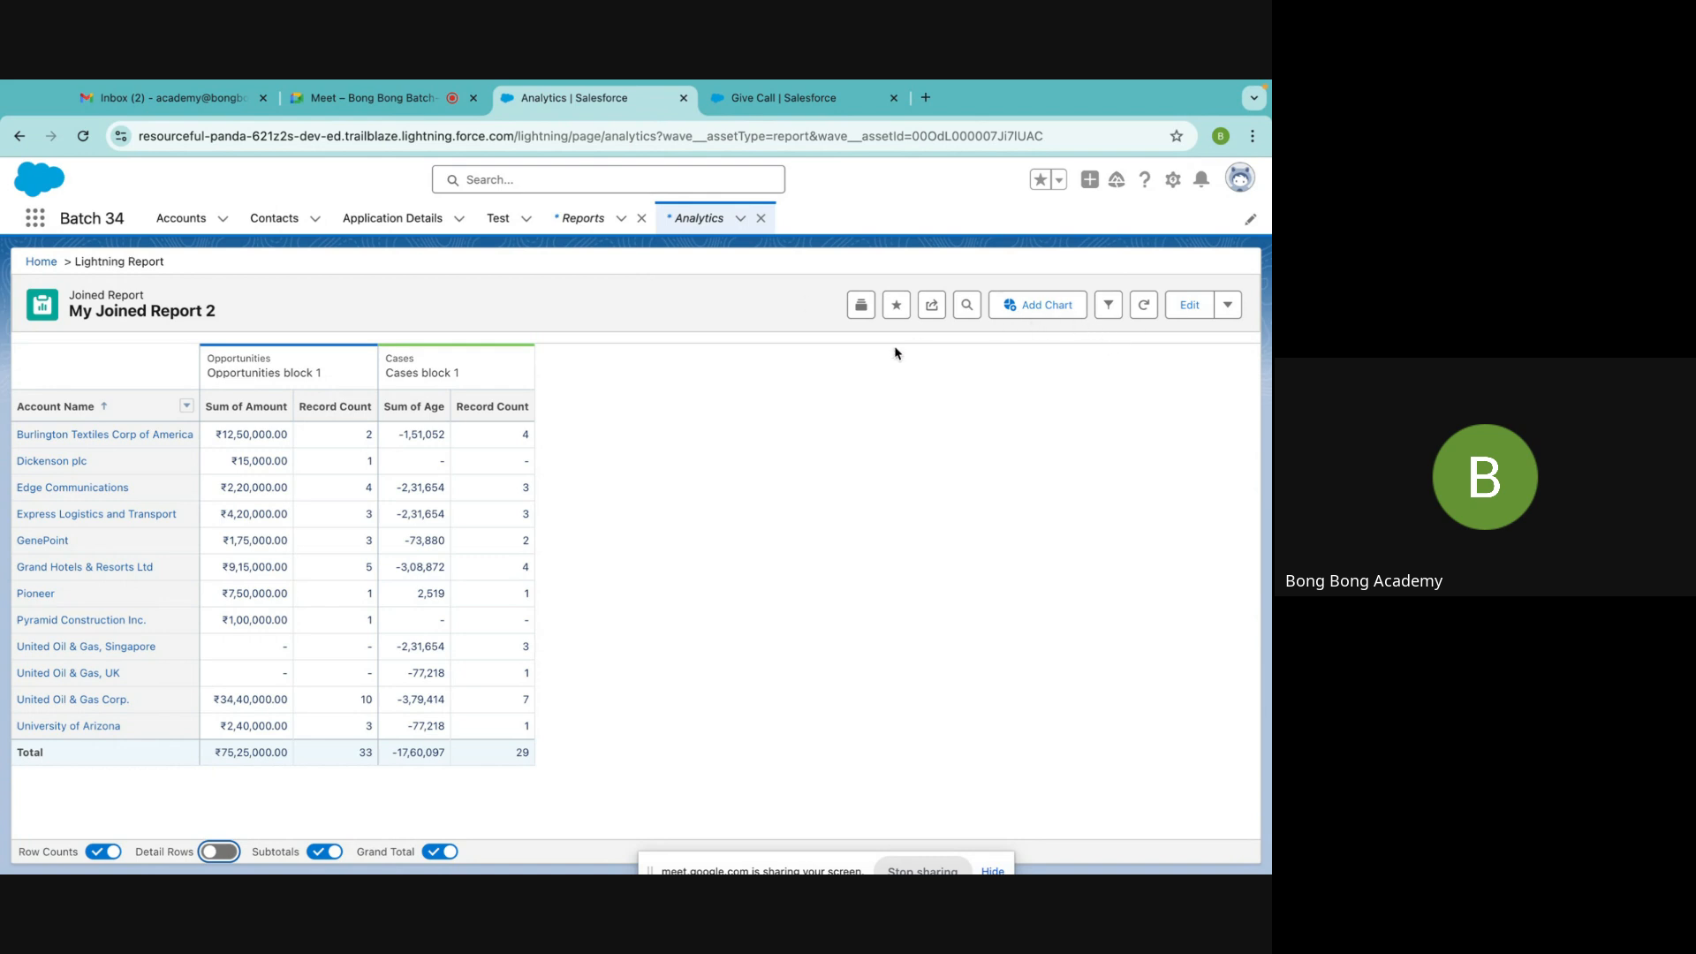
# Check the additional report actions and open My Joined Report 2 for editing
pyautogui.click(1227, 305)
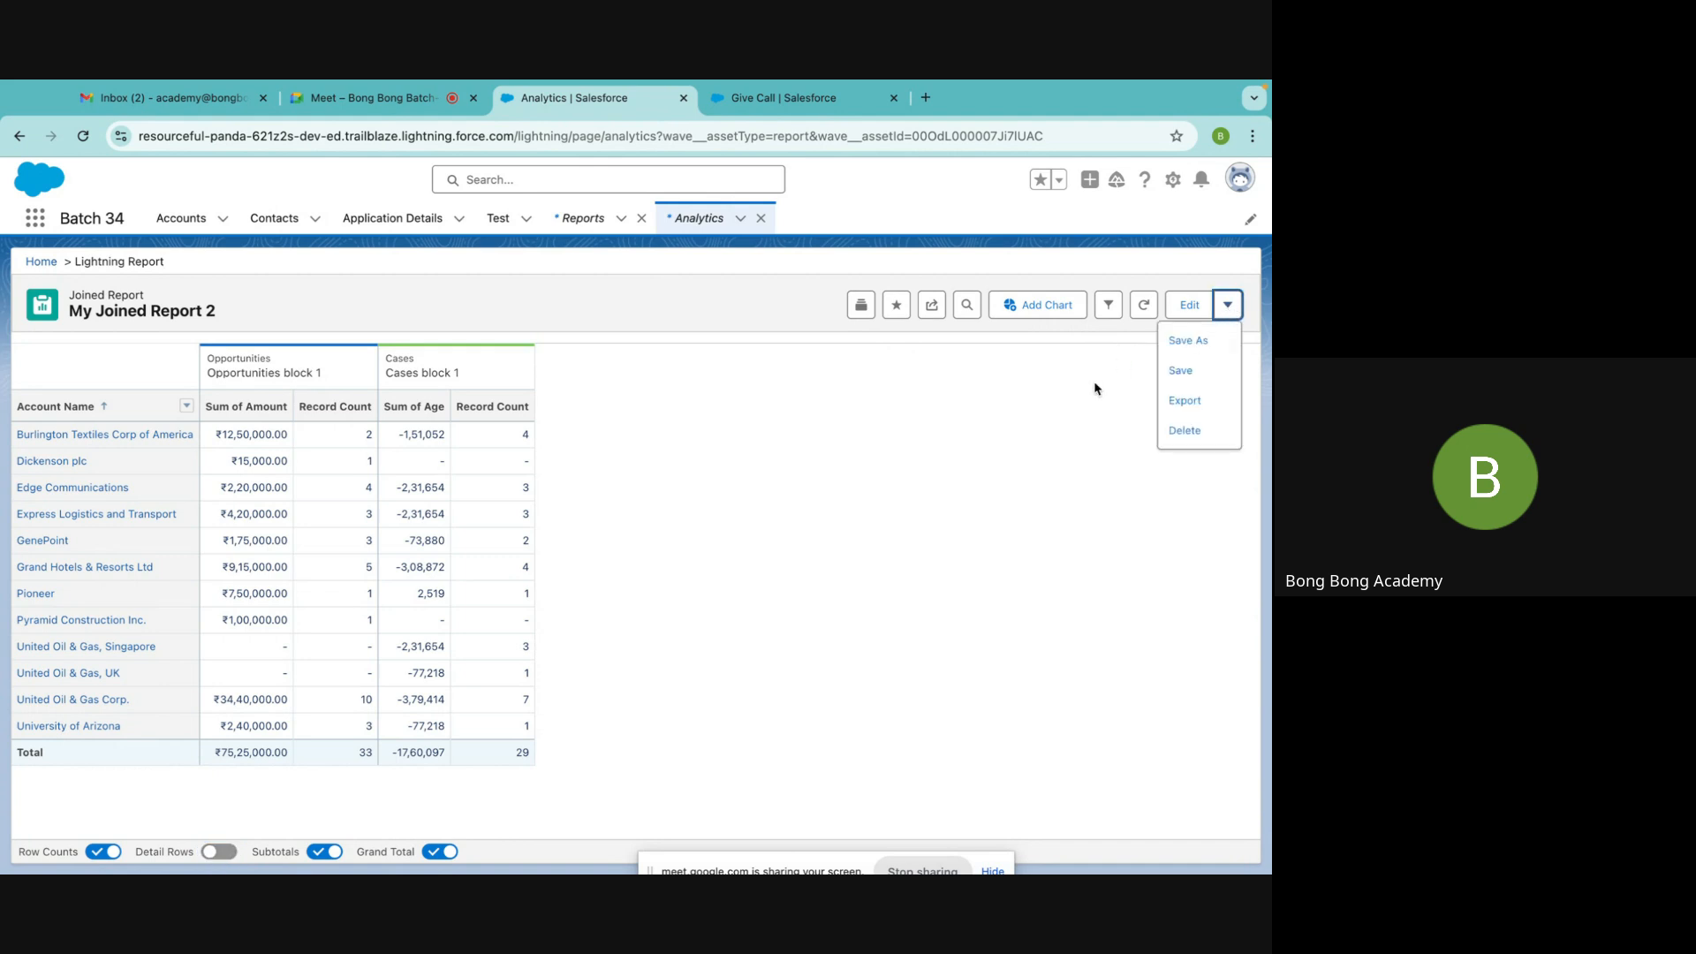
pyautogui.click(1065, 408)
pyautogui.click(1189, 309)
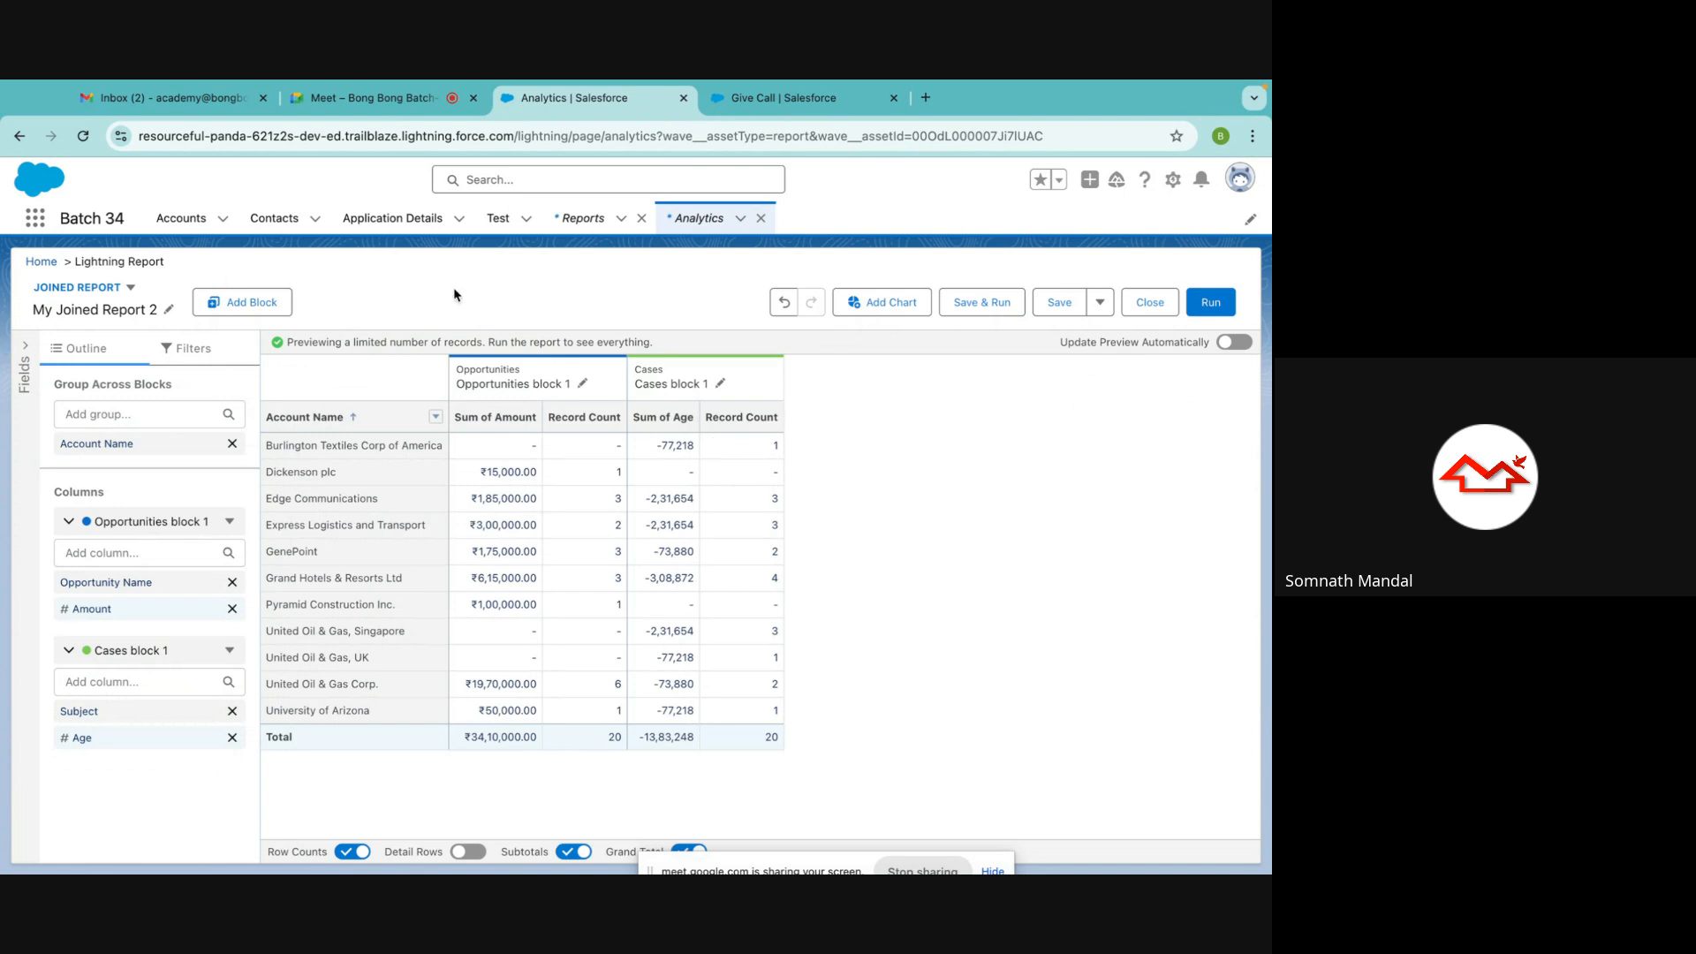
# Return to the reports list and open the My Opportunities report from all reports
pyautogui.click(581, 218)
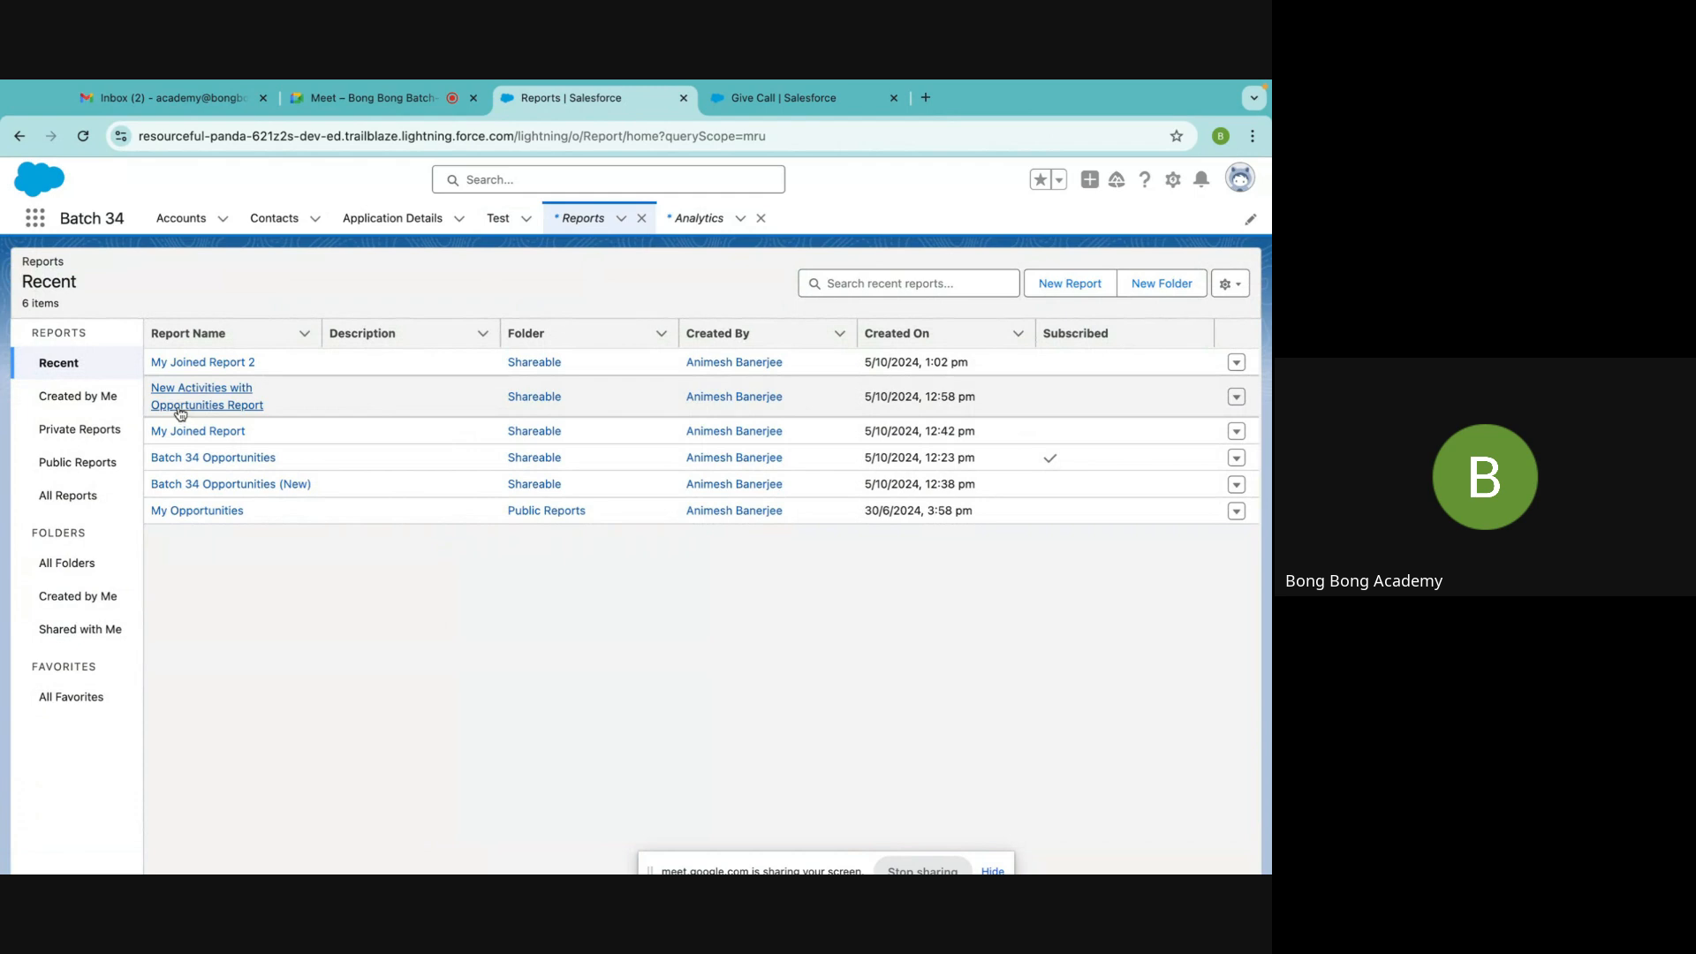
pyautogui.click(210, 364)
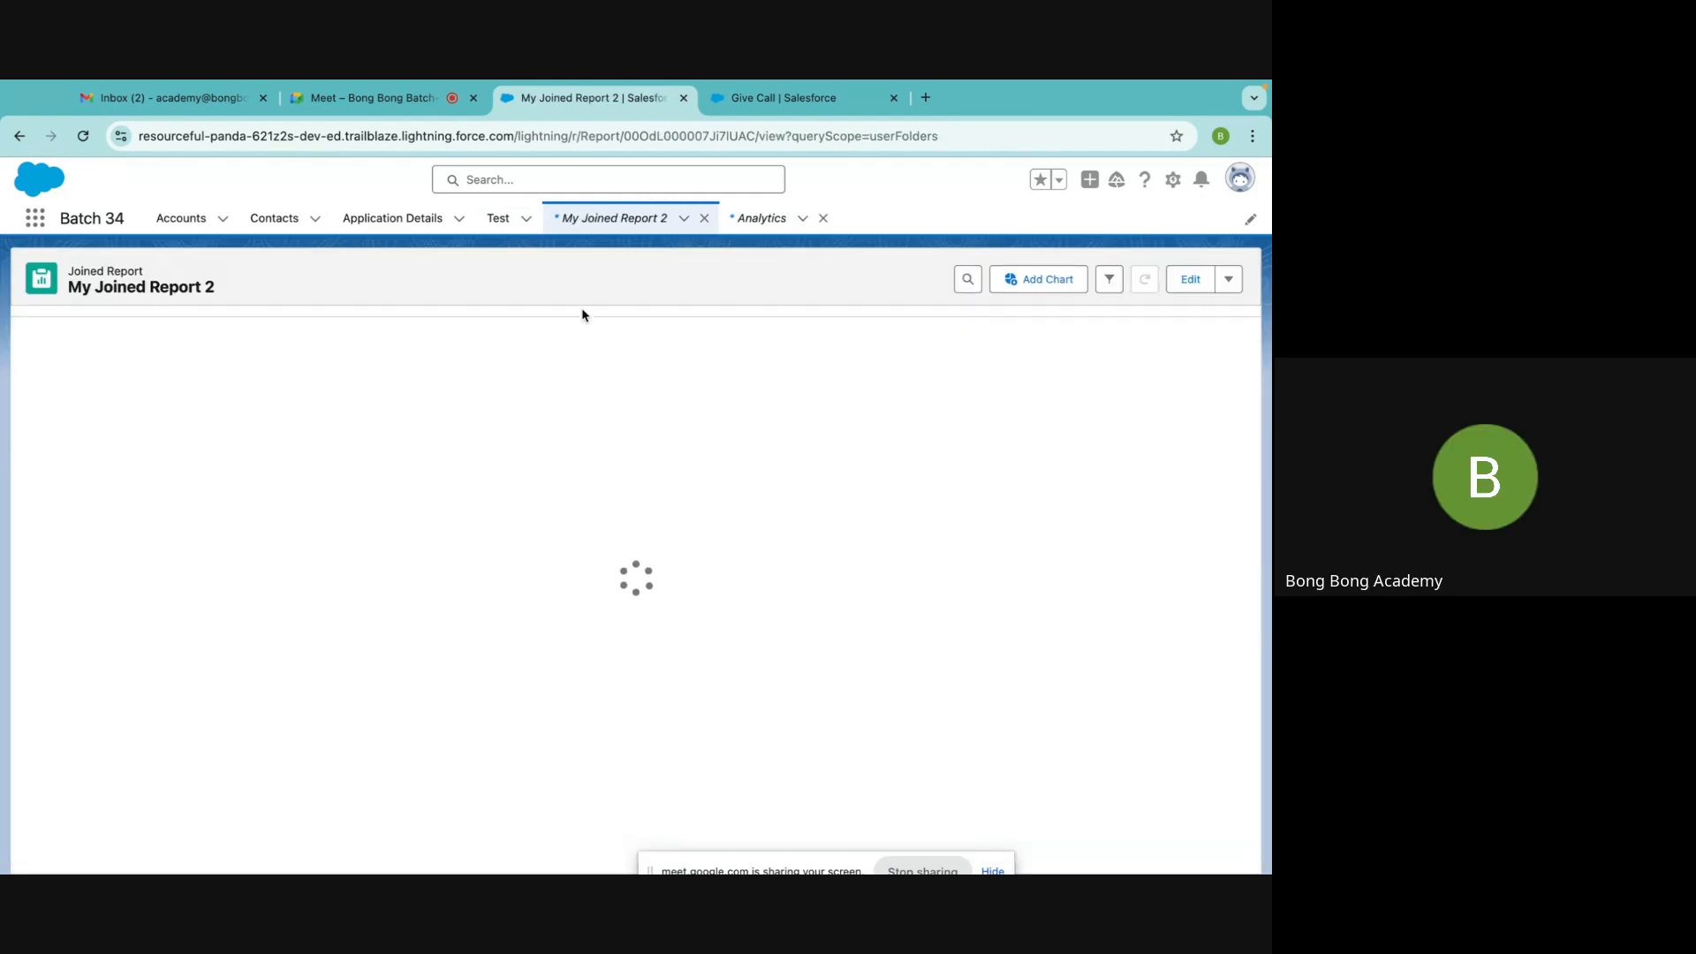
pyautogui.click(601, 219)
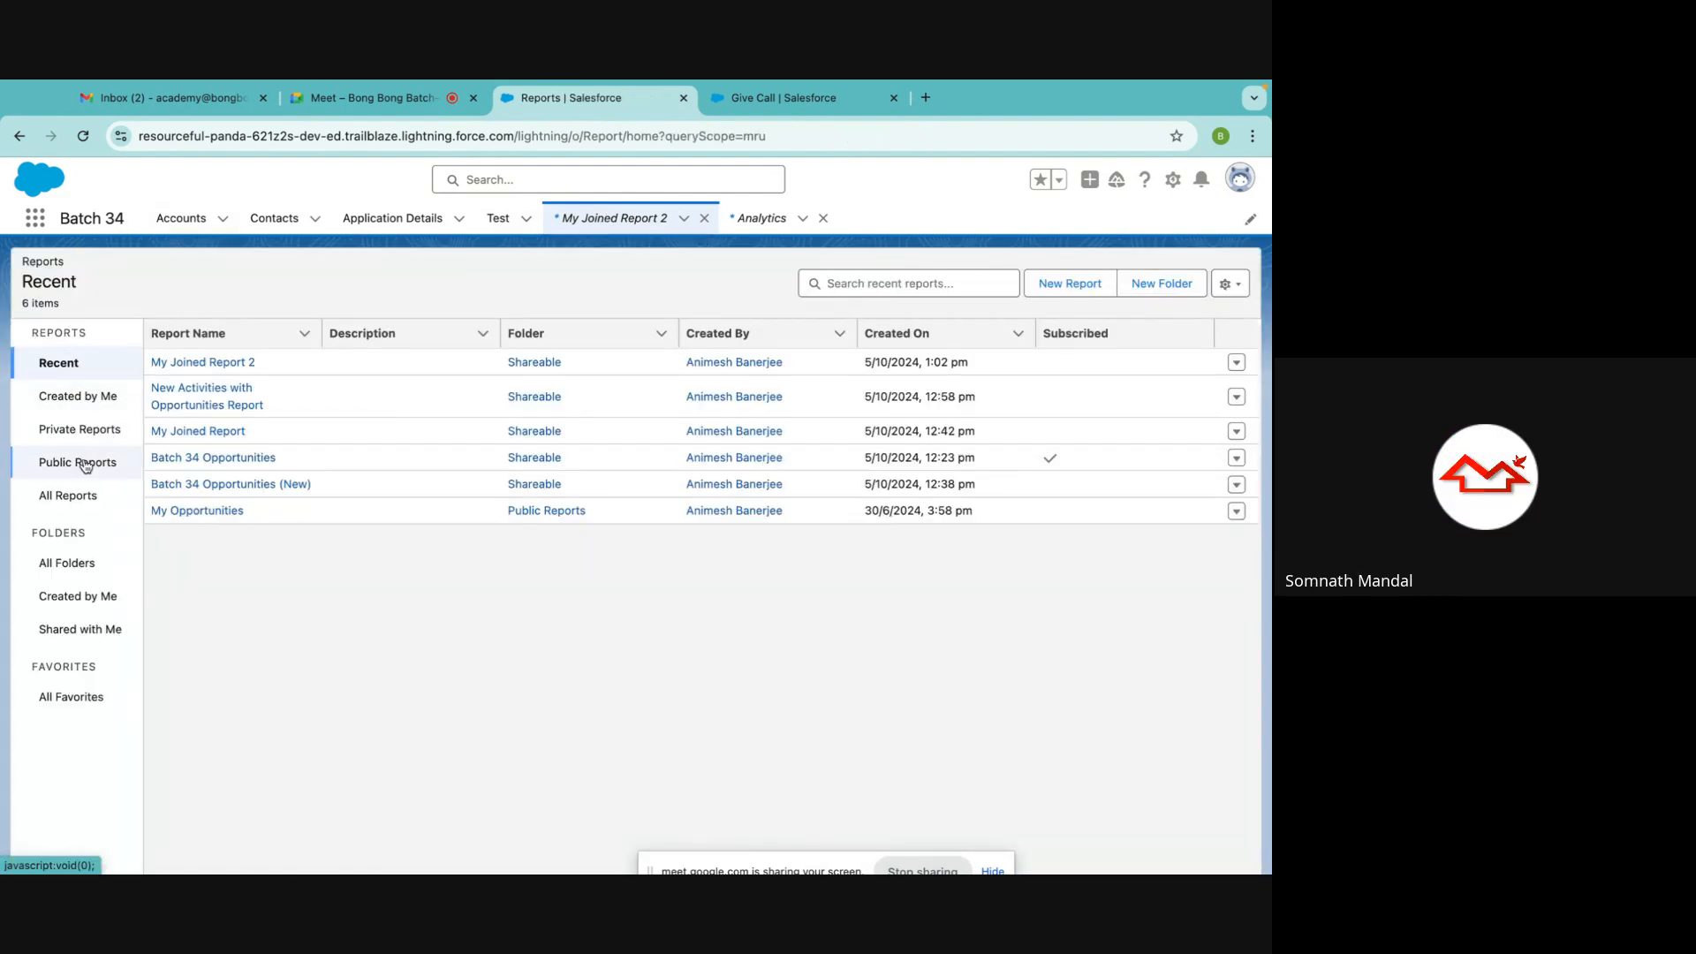
pyautogui.click(64, 497)
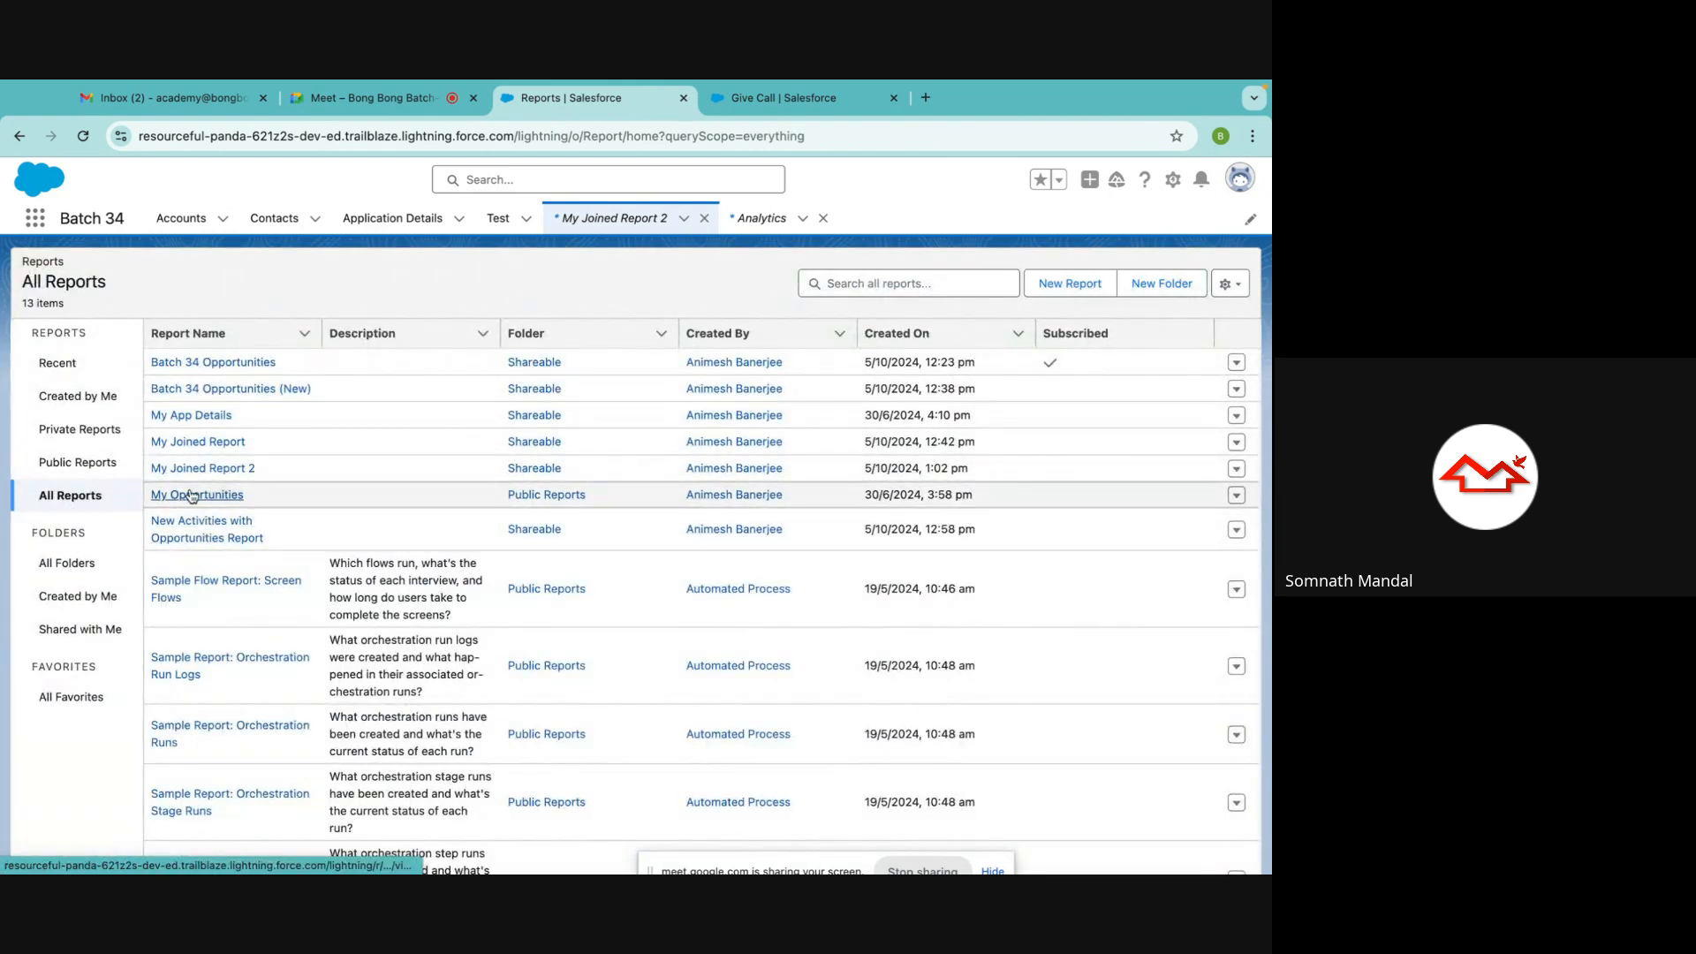
pyautogui.click(199, 495)
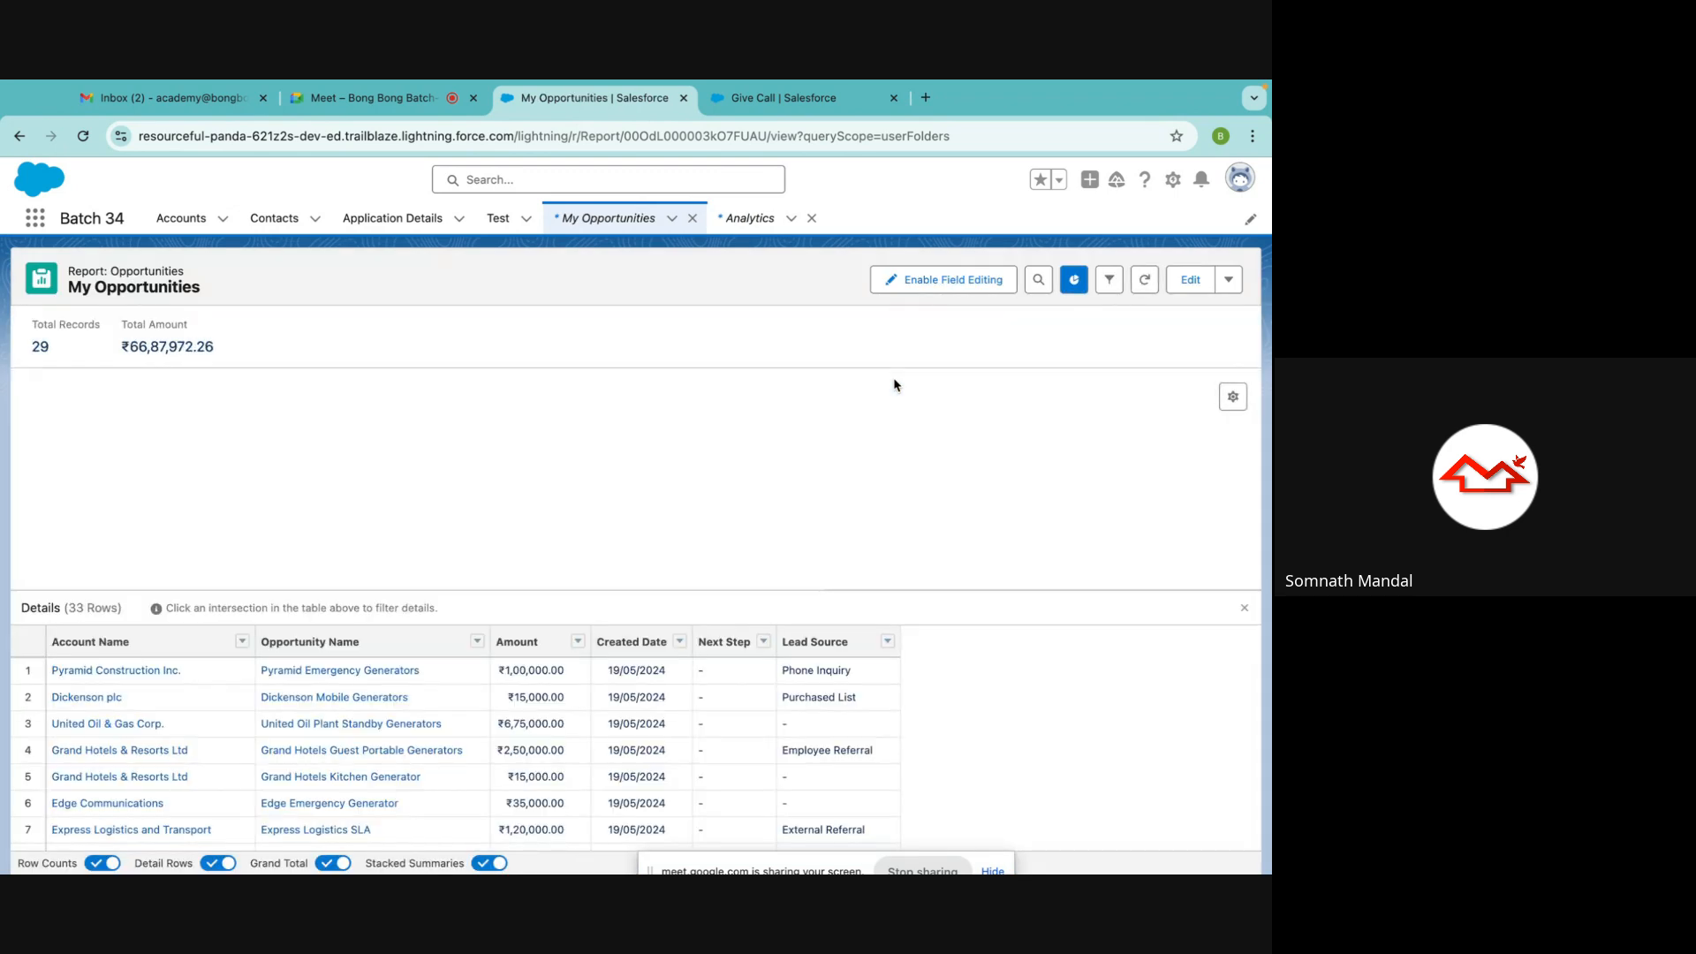
# Hide the My Opportunities chart, and open the report for editing with its additional column options displayed
pyautogui.click(1072, 291)
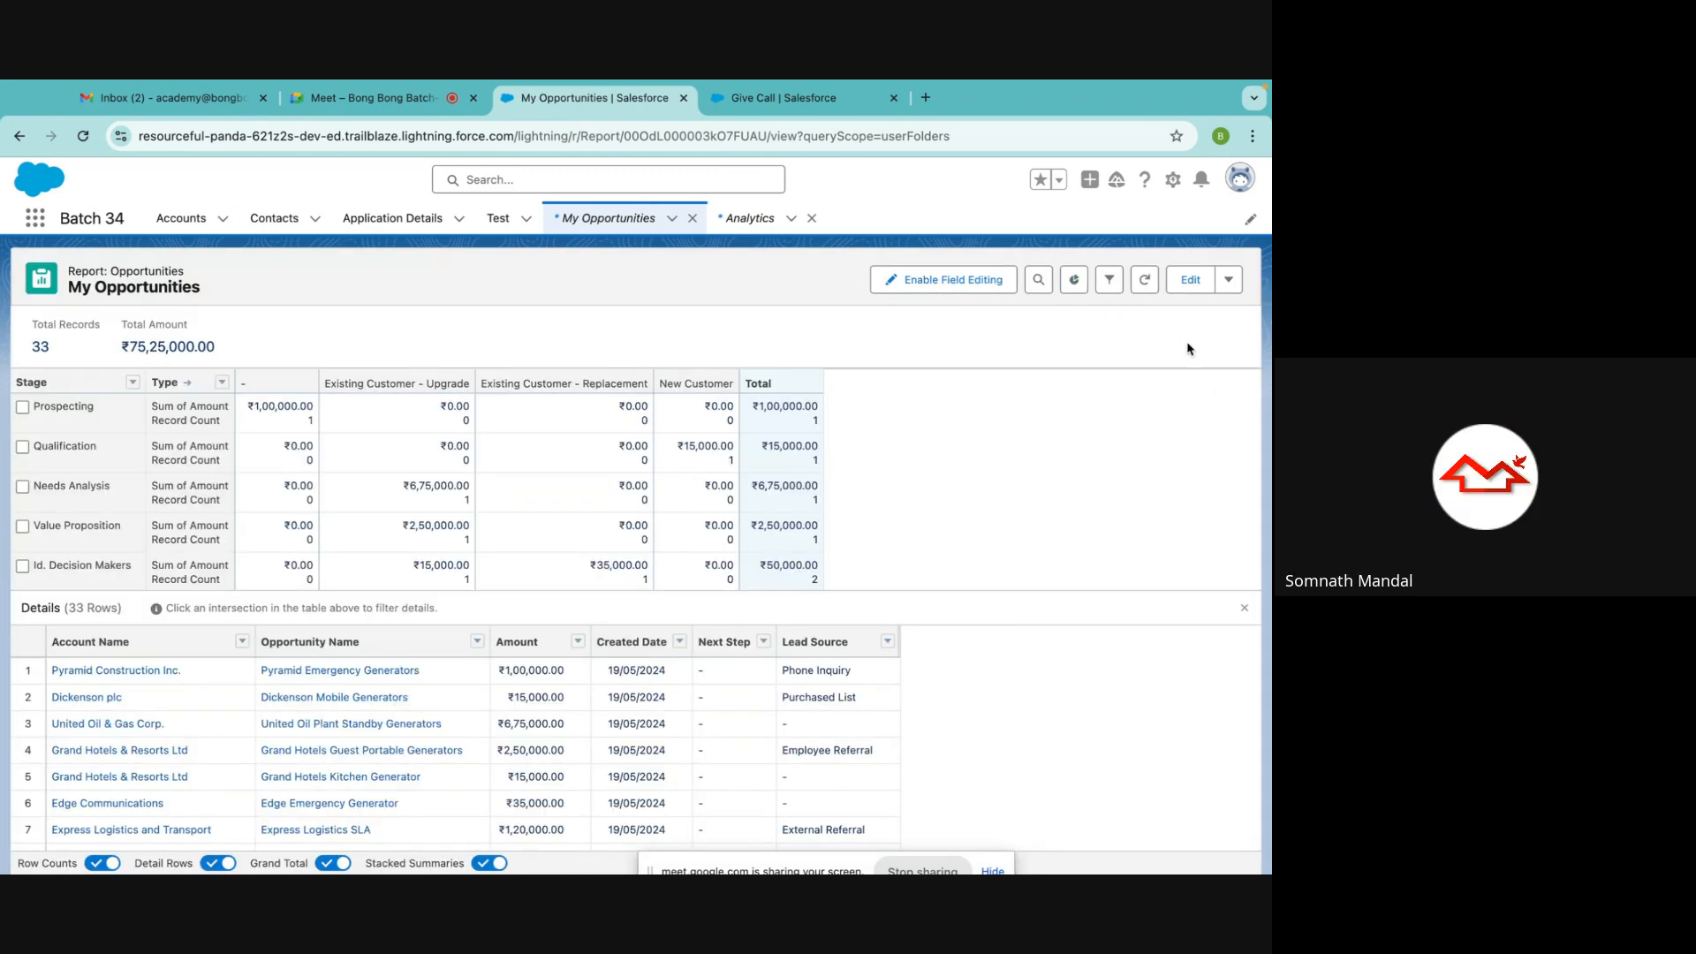
pyautogui.click(1188, 280)
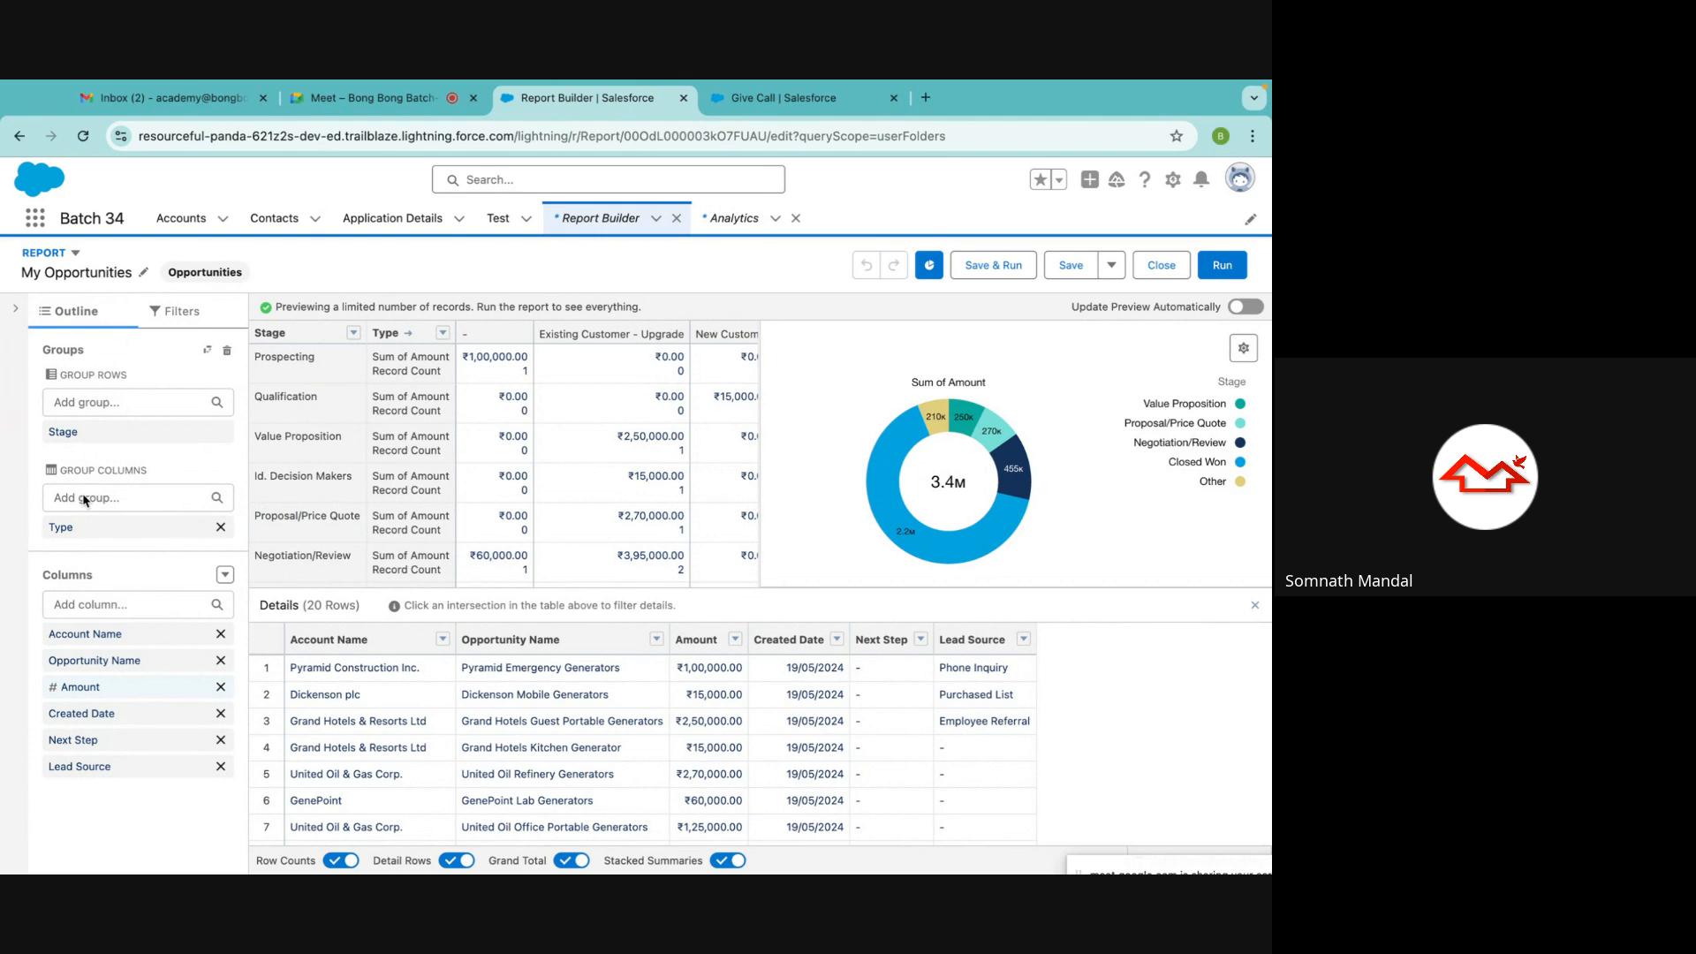
pyautogui.click(226, 575)
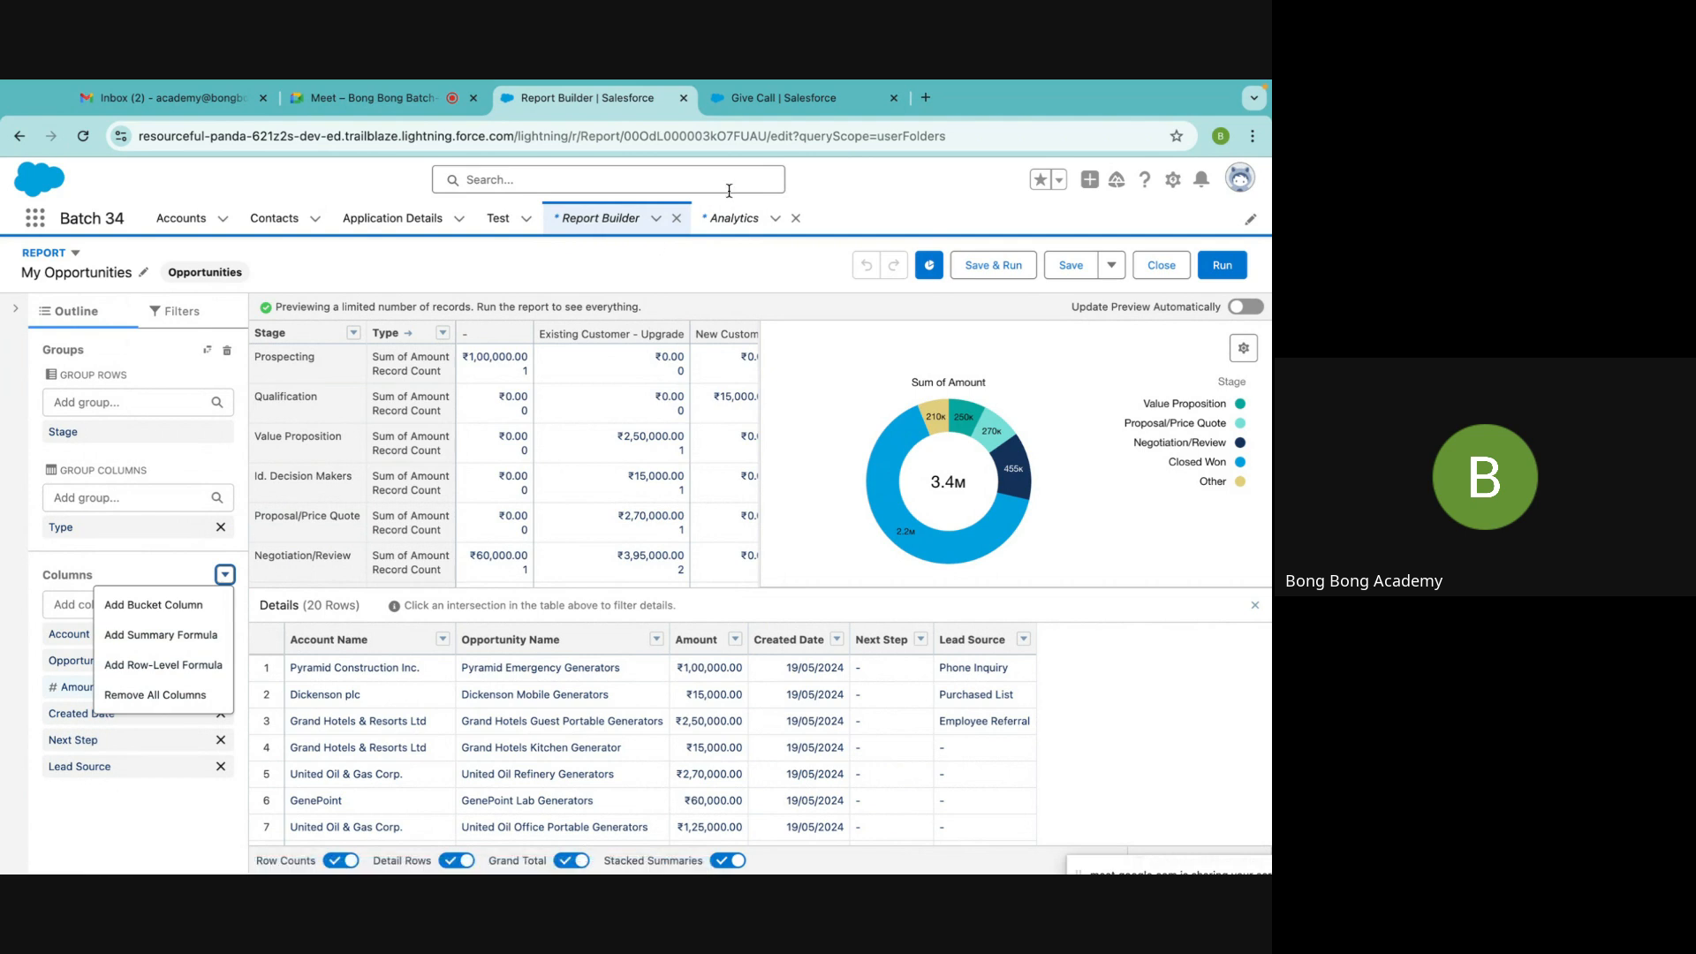
# Close the open report builder and analytics views, and open the Reports list by searching for "rep"
pyautogui.click(676, 218)
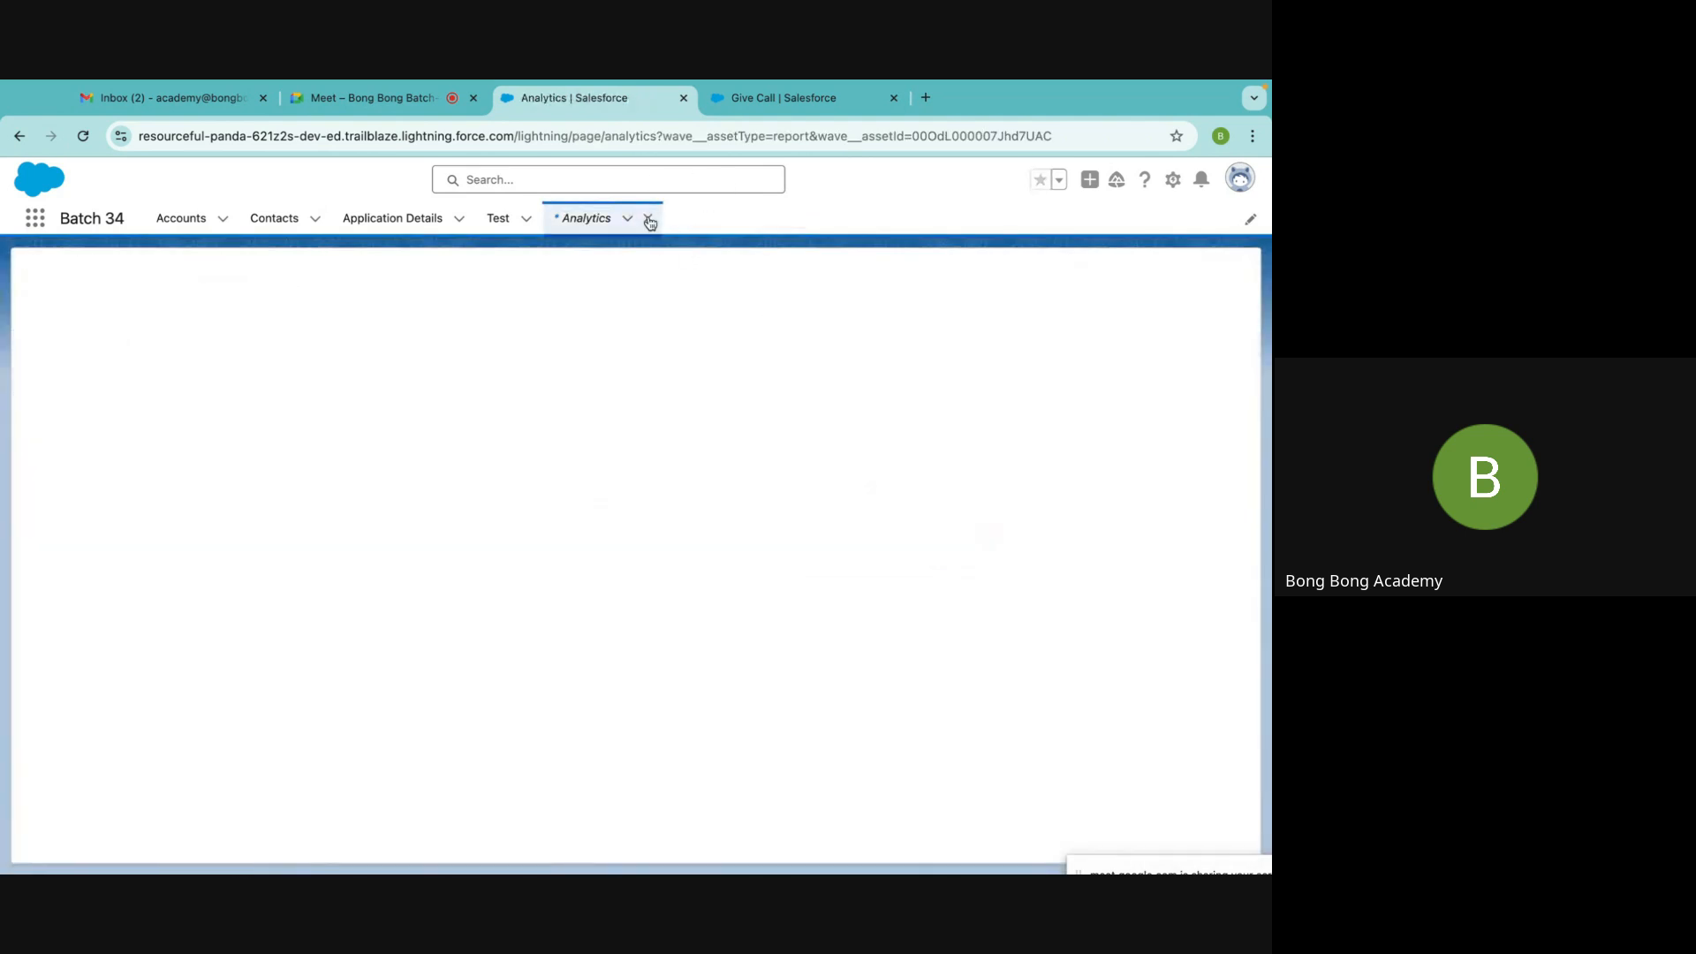
pyautogui.click(649, 219)
pyautogui.click(36, 218)
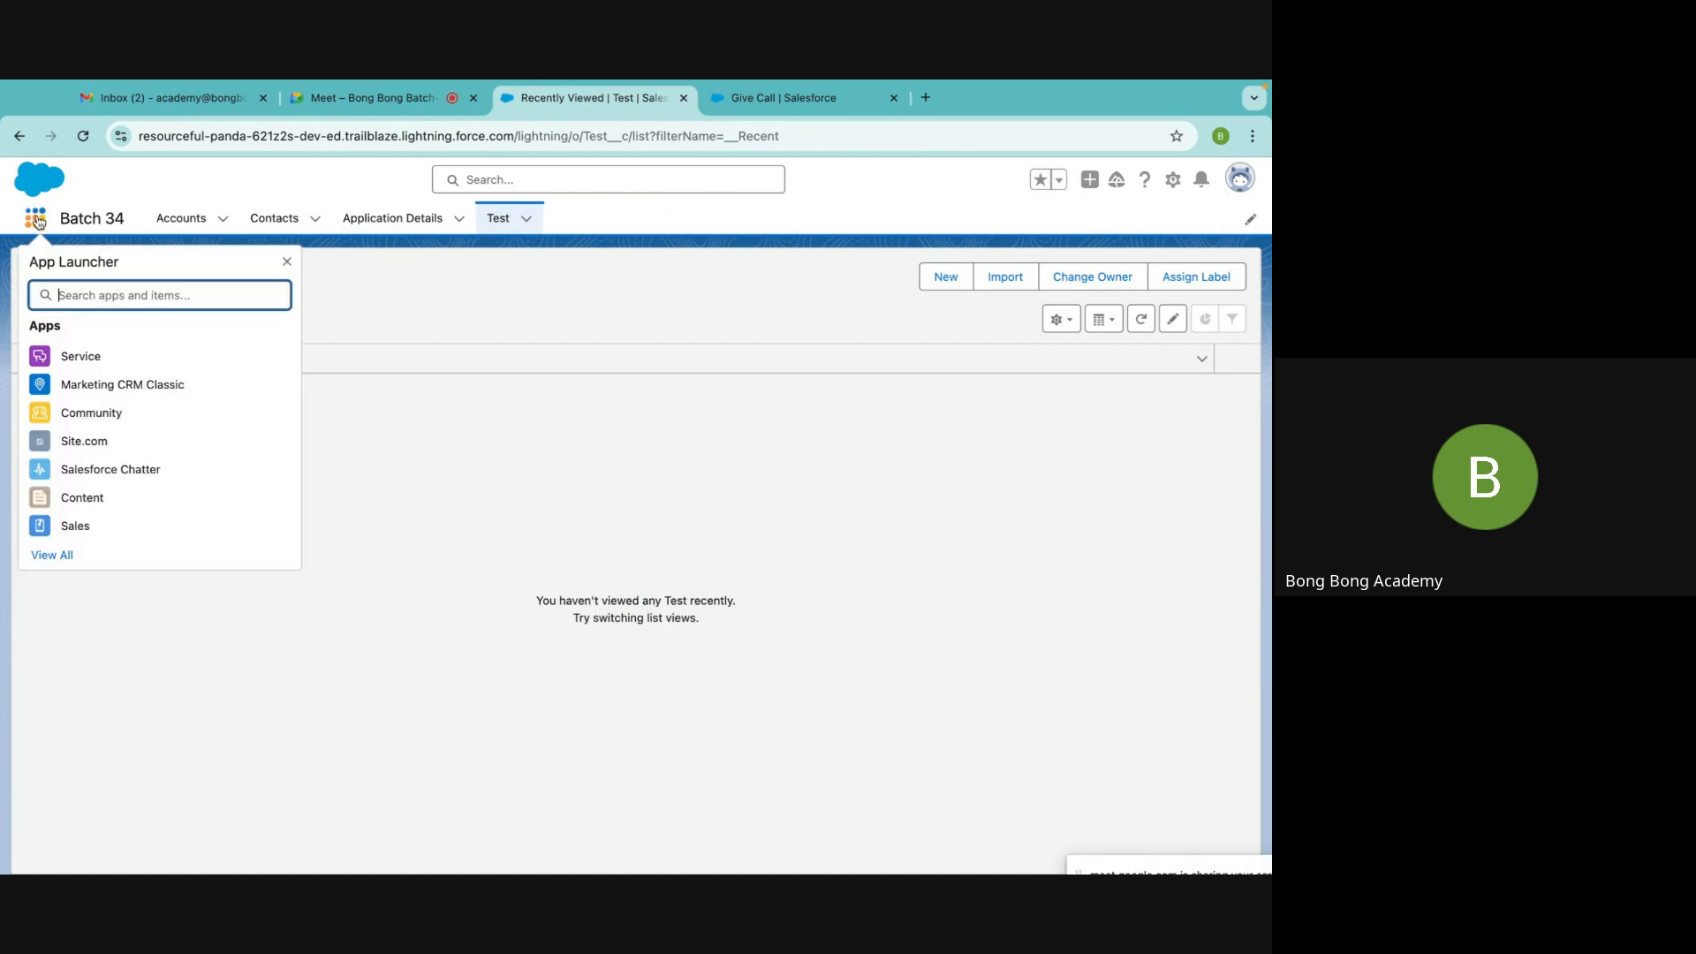
pyautogui.write('rep')
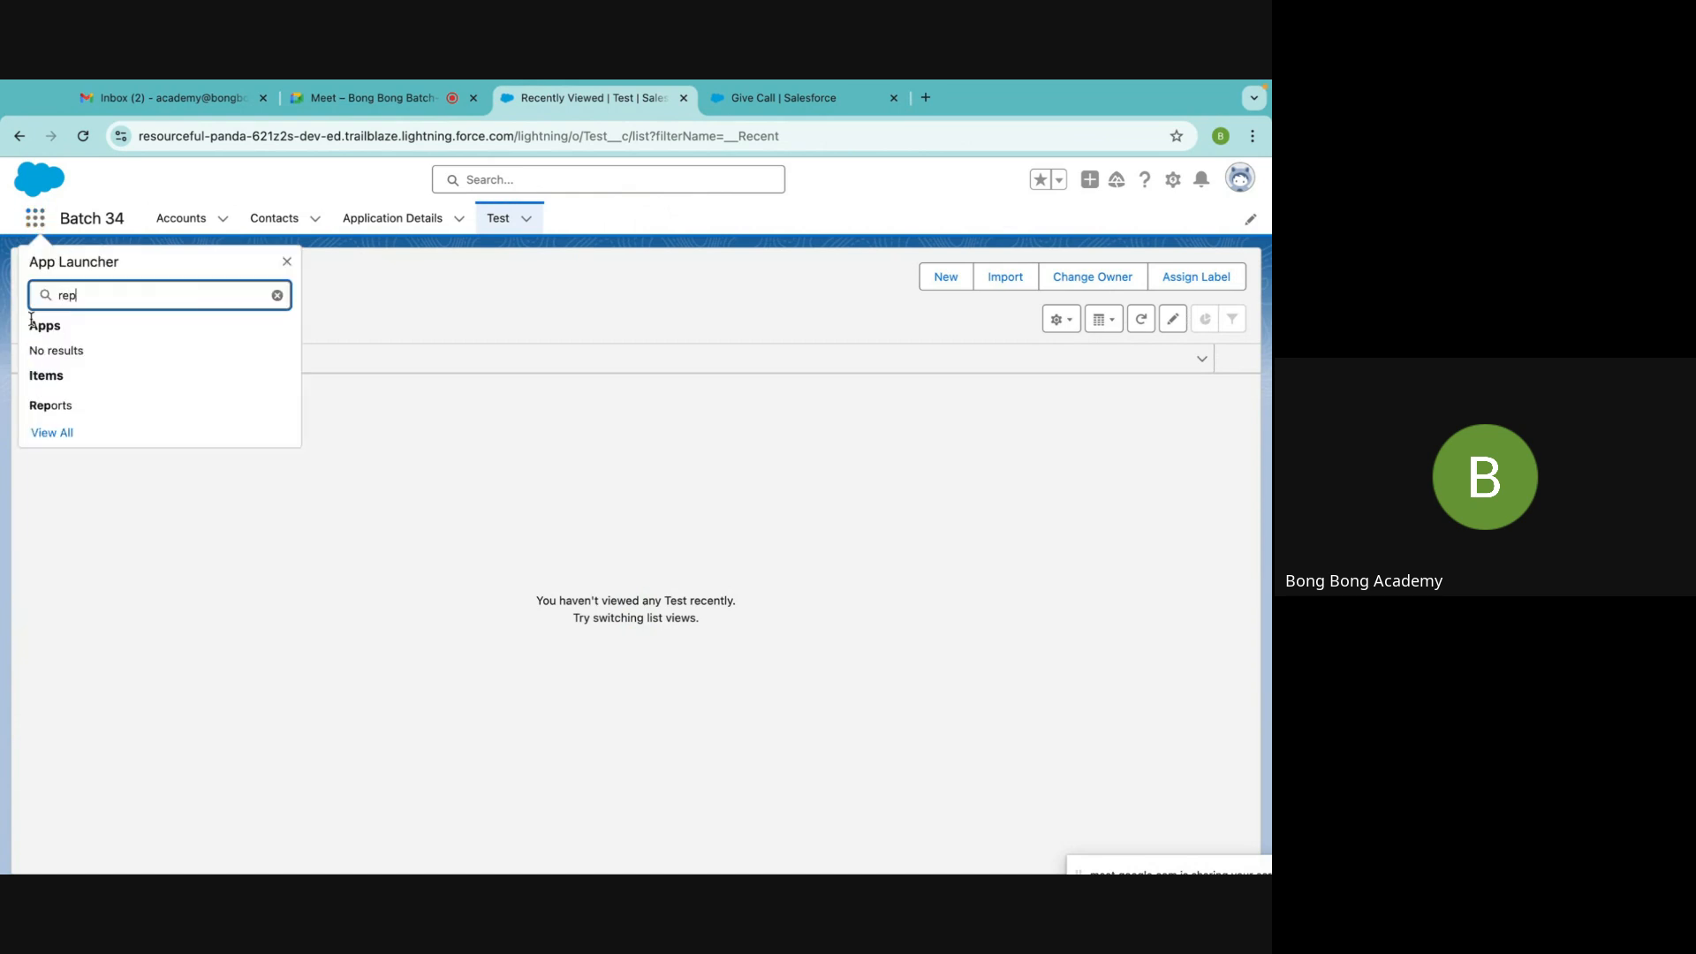
pyautogui.click(61, 405)
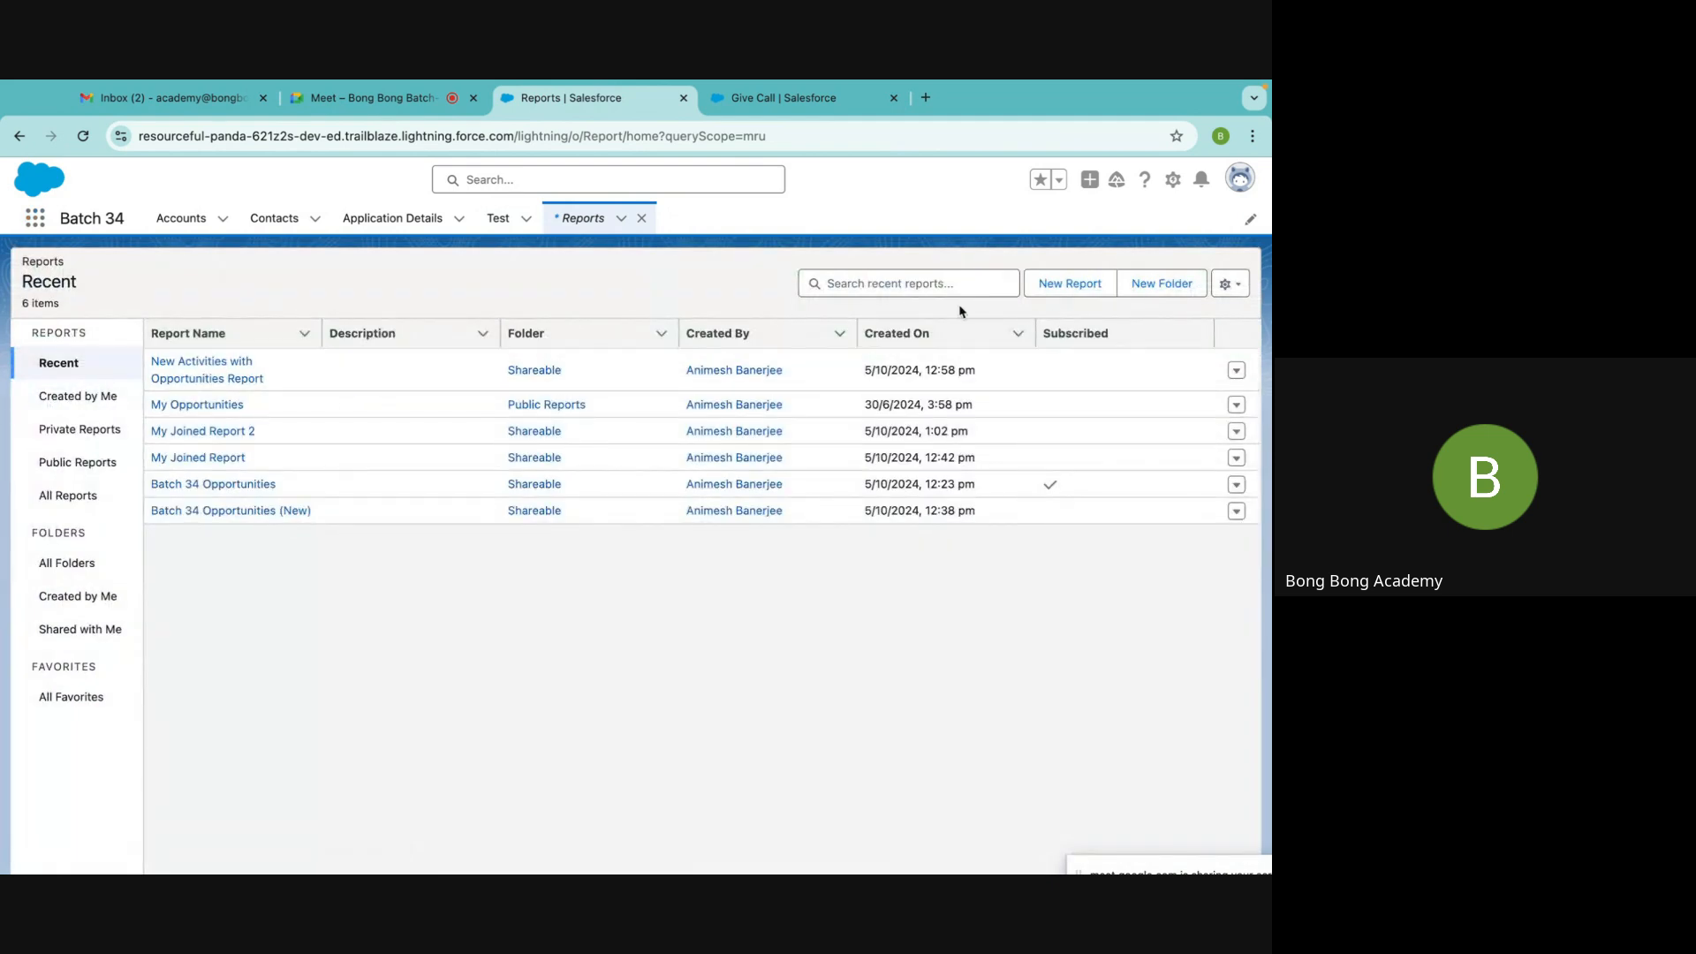
# Start a new report based on the Opportunities report type
pyautogui.click(1070, 284)
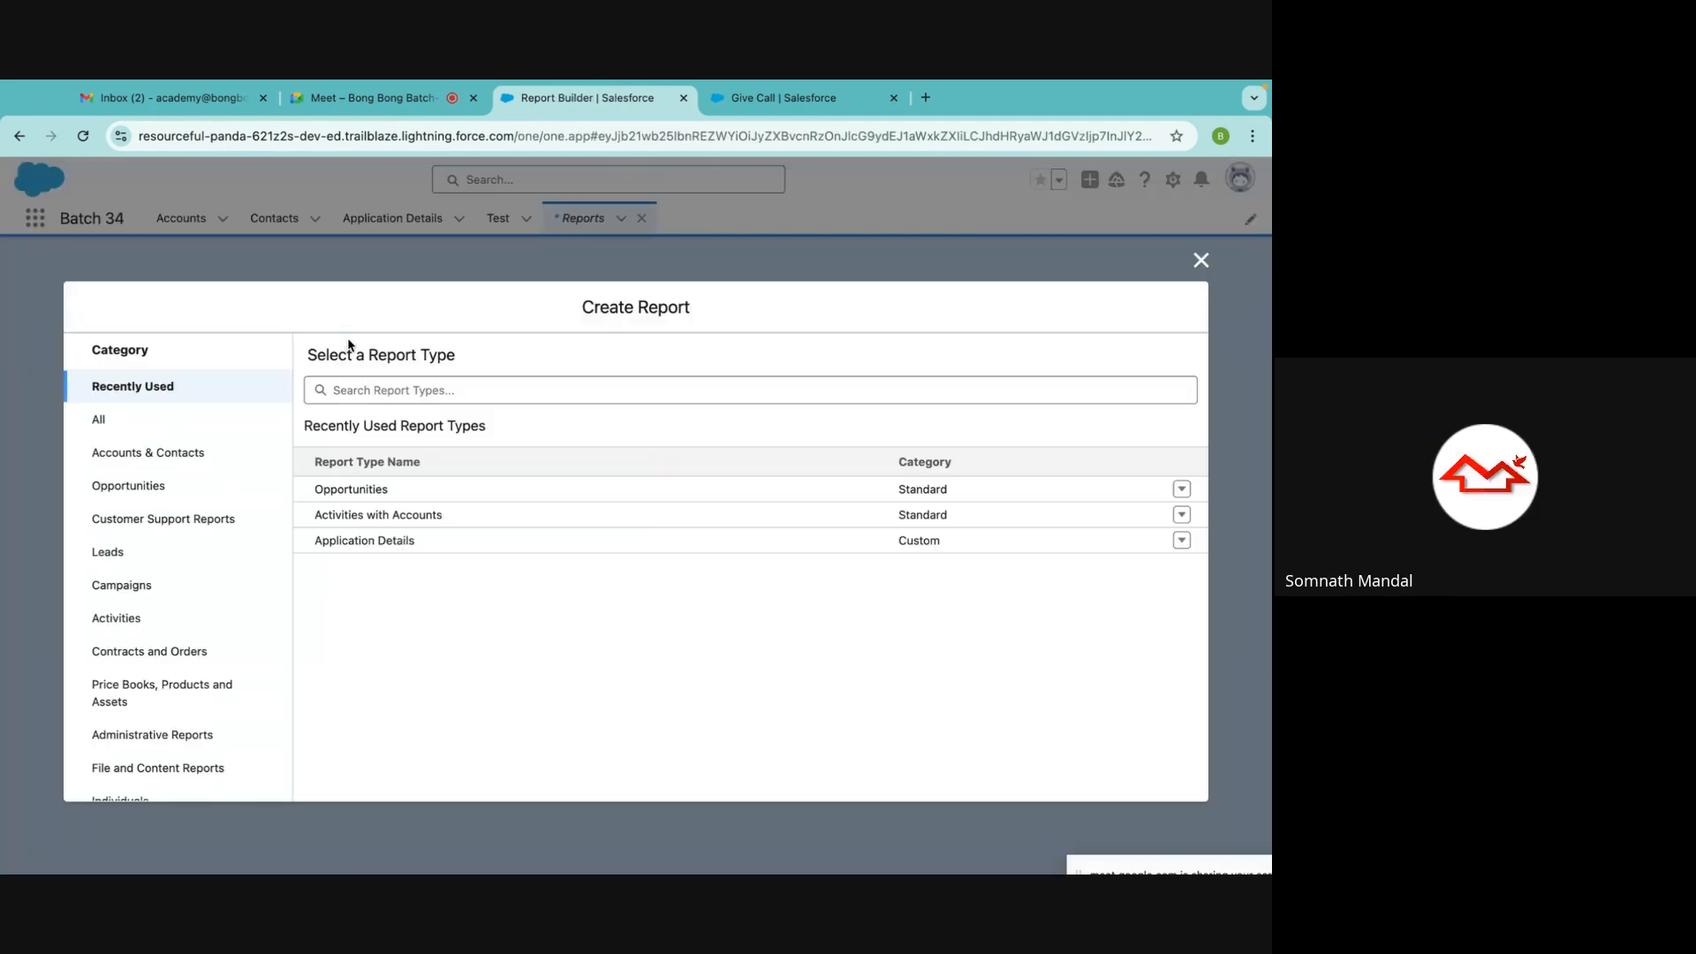
pyautogui.click(363, 486)
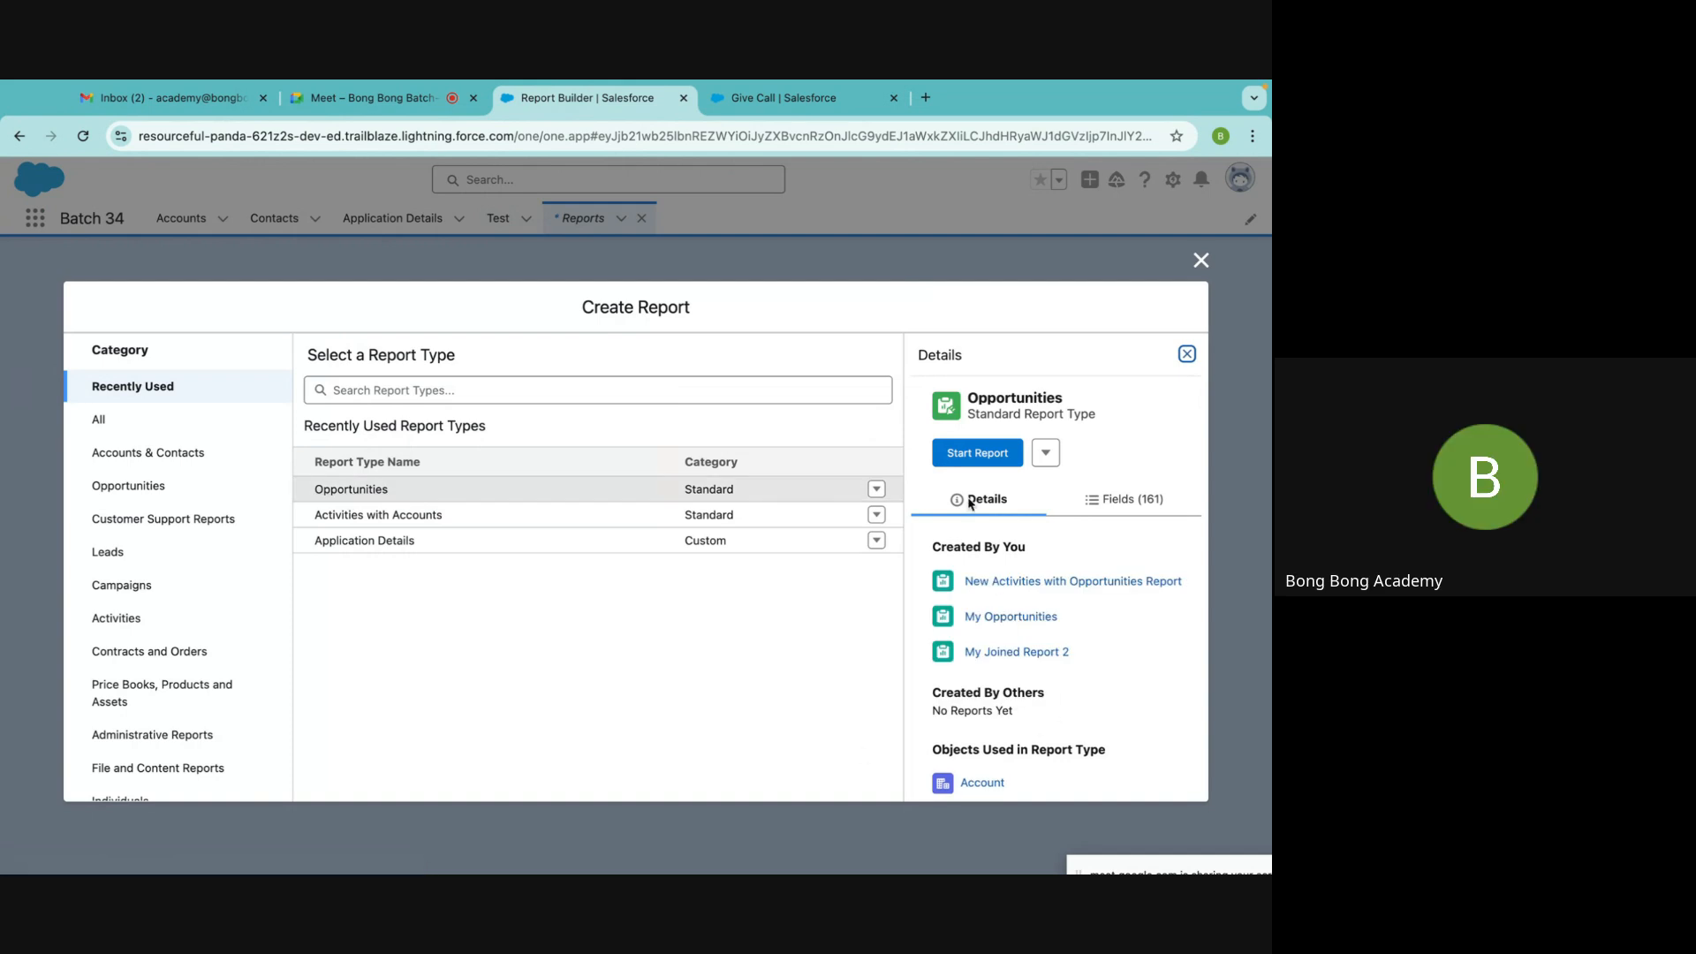
pyautogui.click(956, 457)
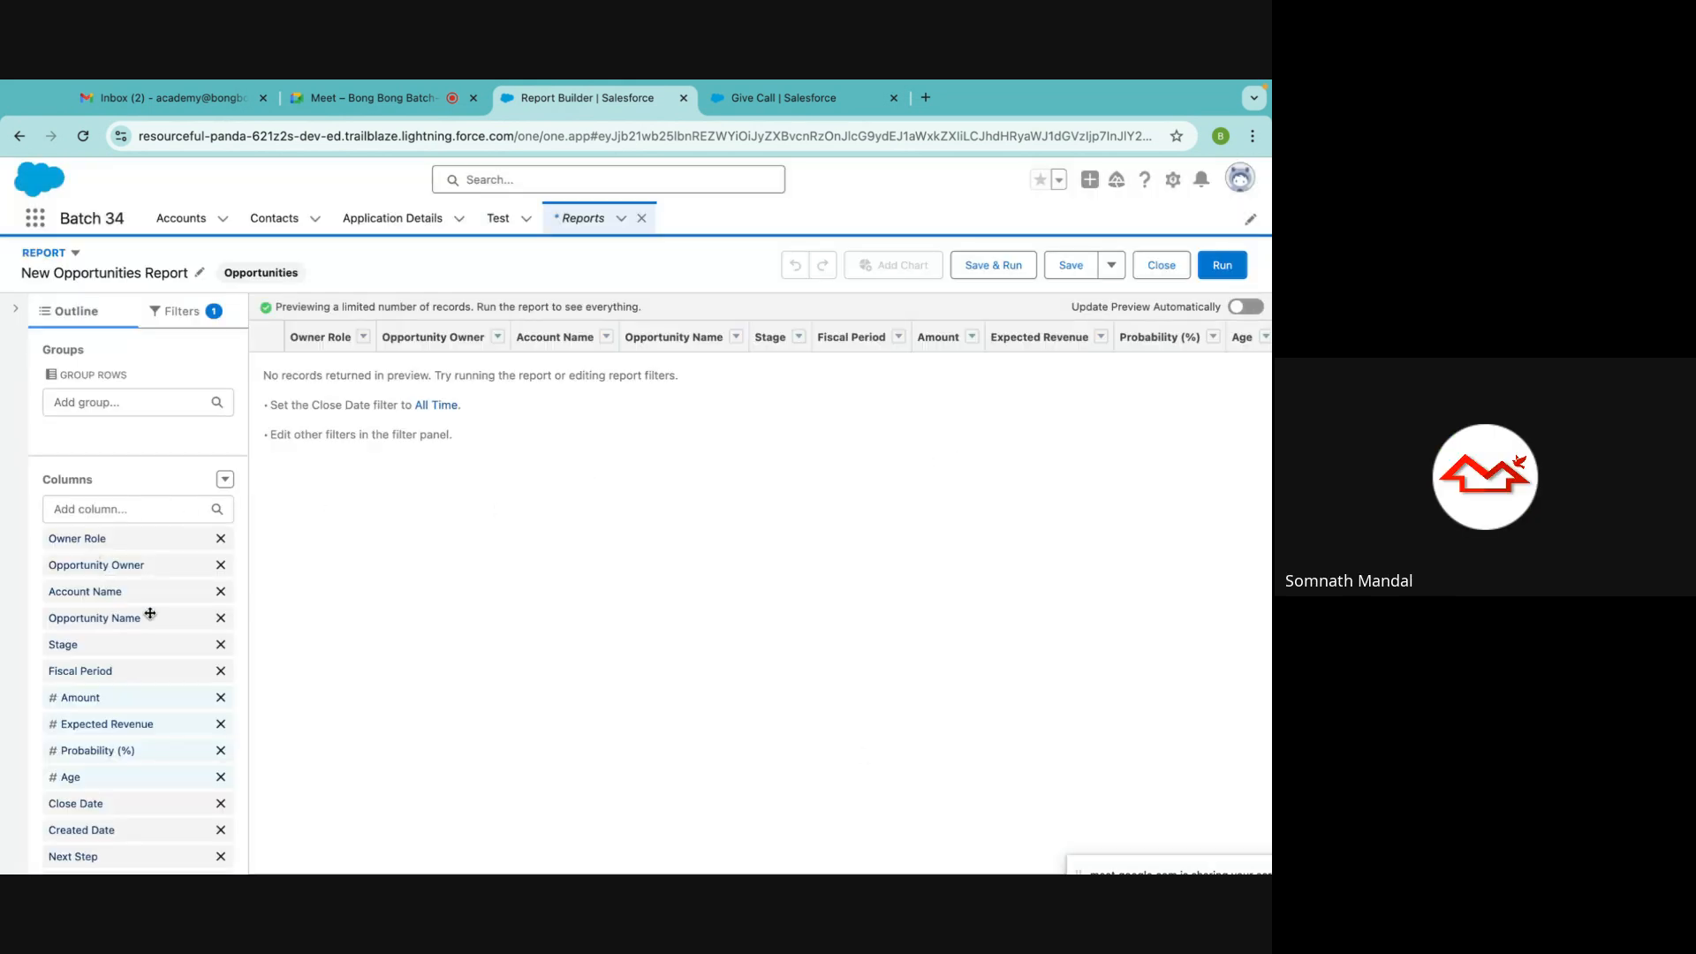
# Remove the Owner Role, Opportunity Owner and Account Name columns from the new report
pyautogui.click(221, 541)
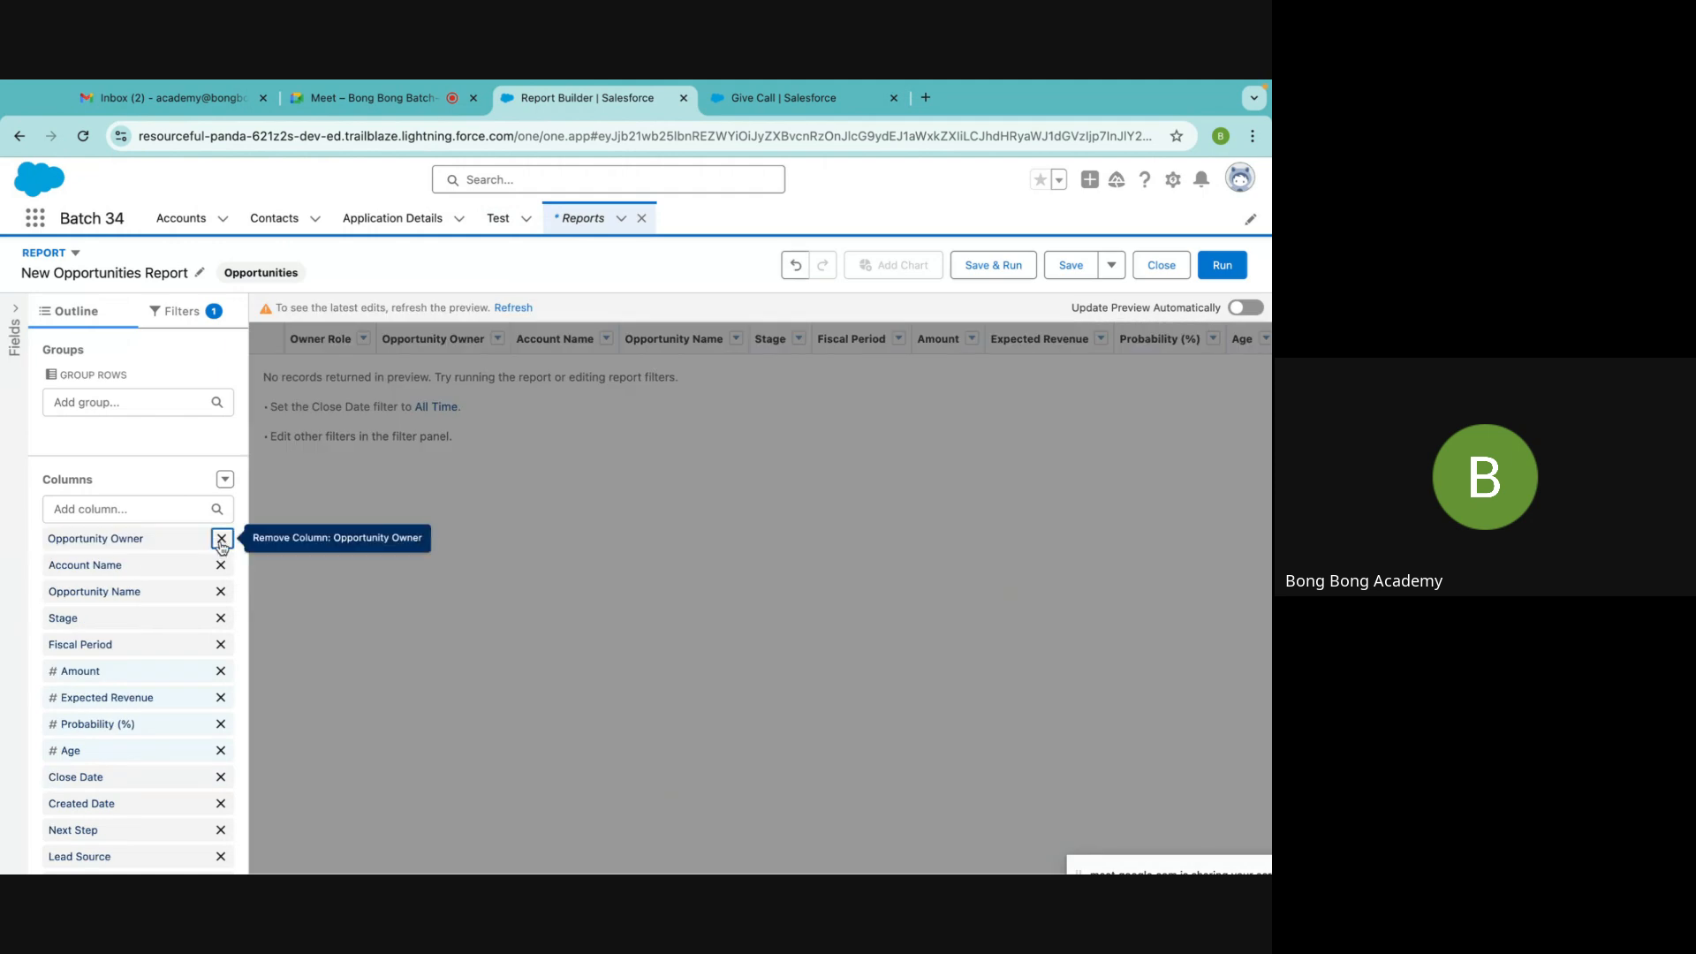
pyautogui.click(220, 539)
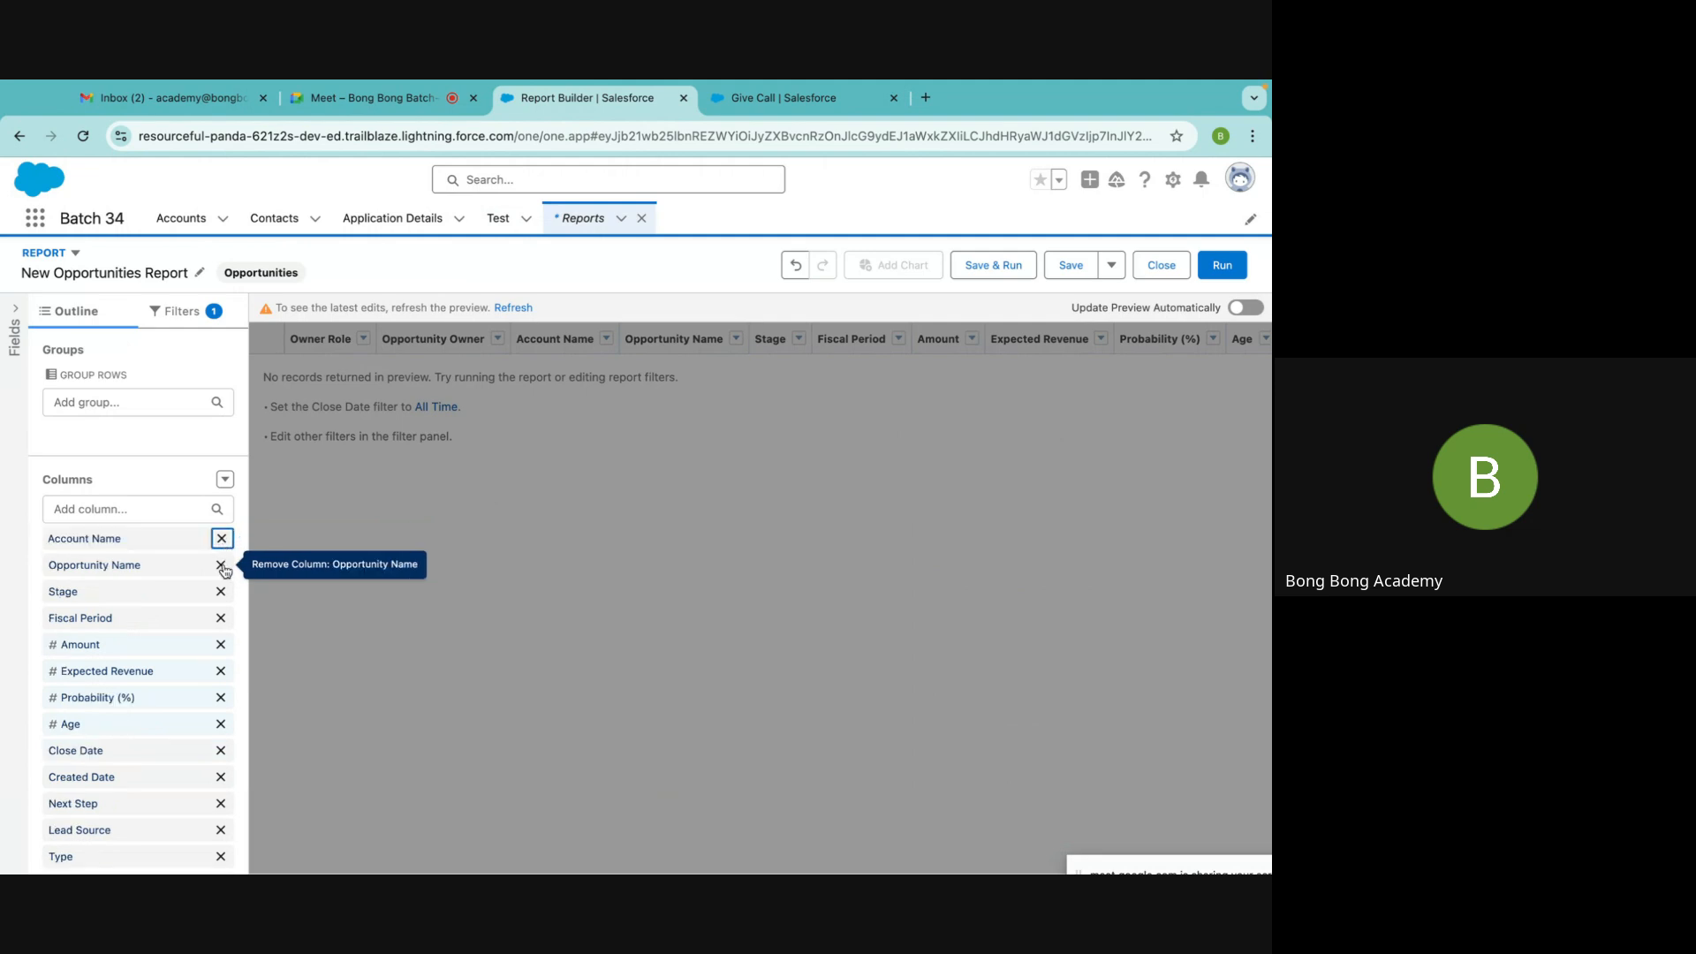
pyautogui.click(221, 539)
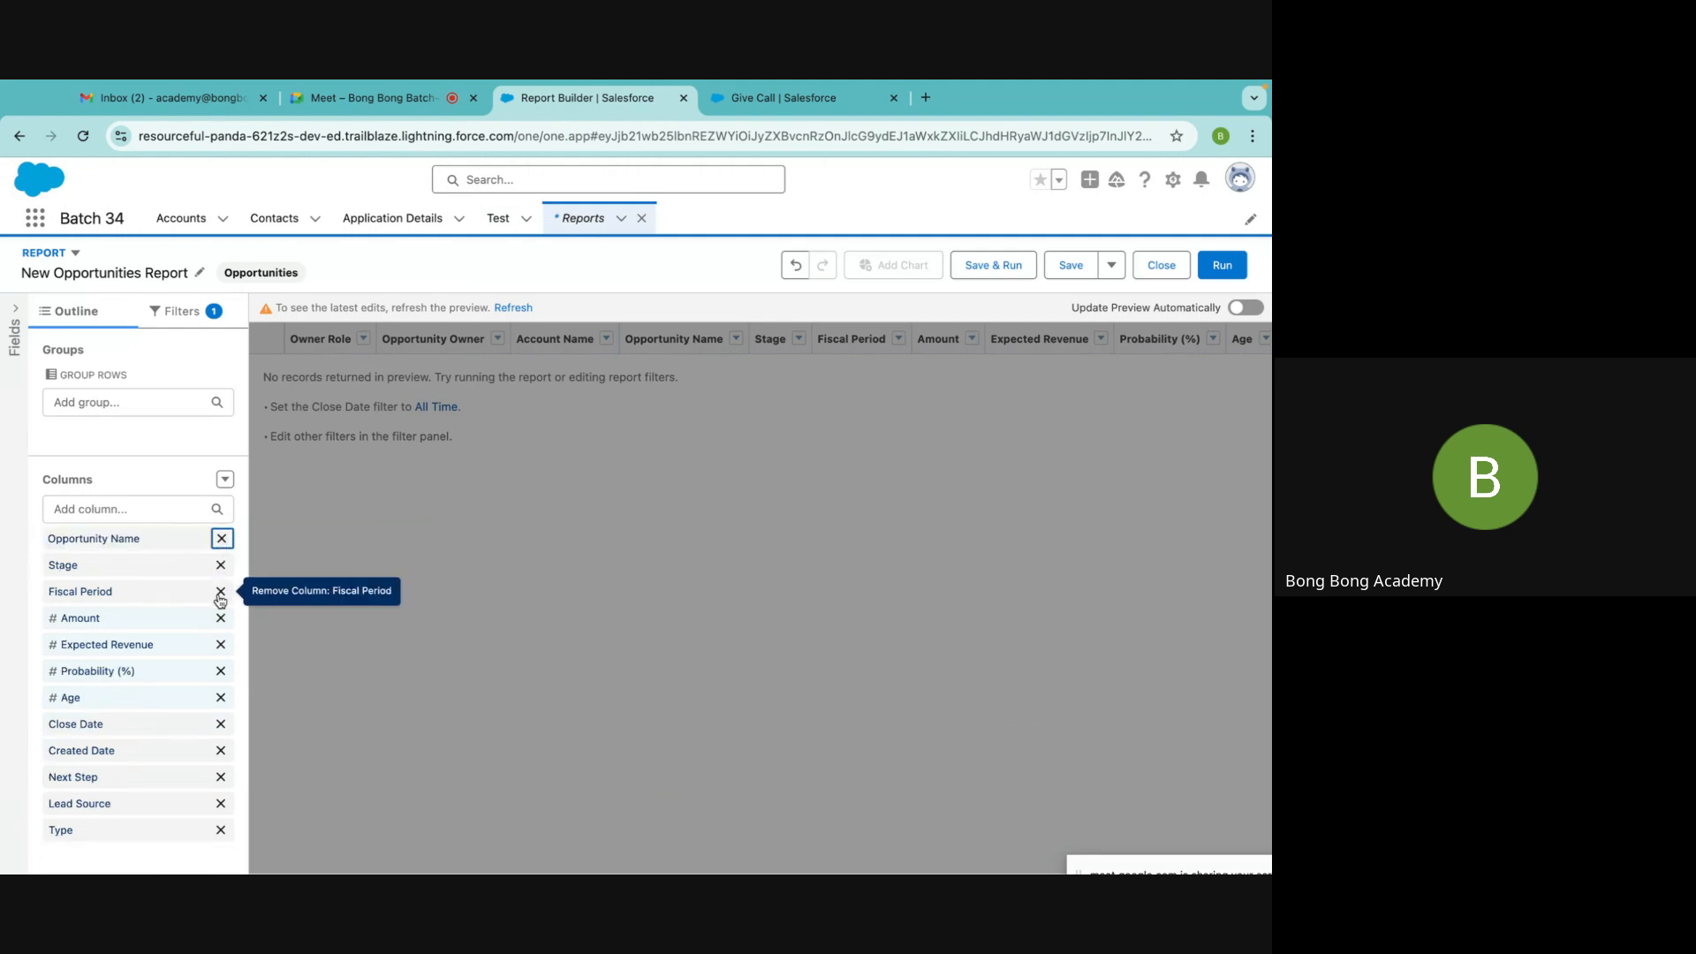
# Reorder the columns so Type and Amount follow Stage, and remove the Fiscal Period column
pyautogui.moveTo(139, 829); pyautogui.dragTo(141, 590)
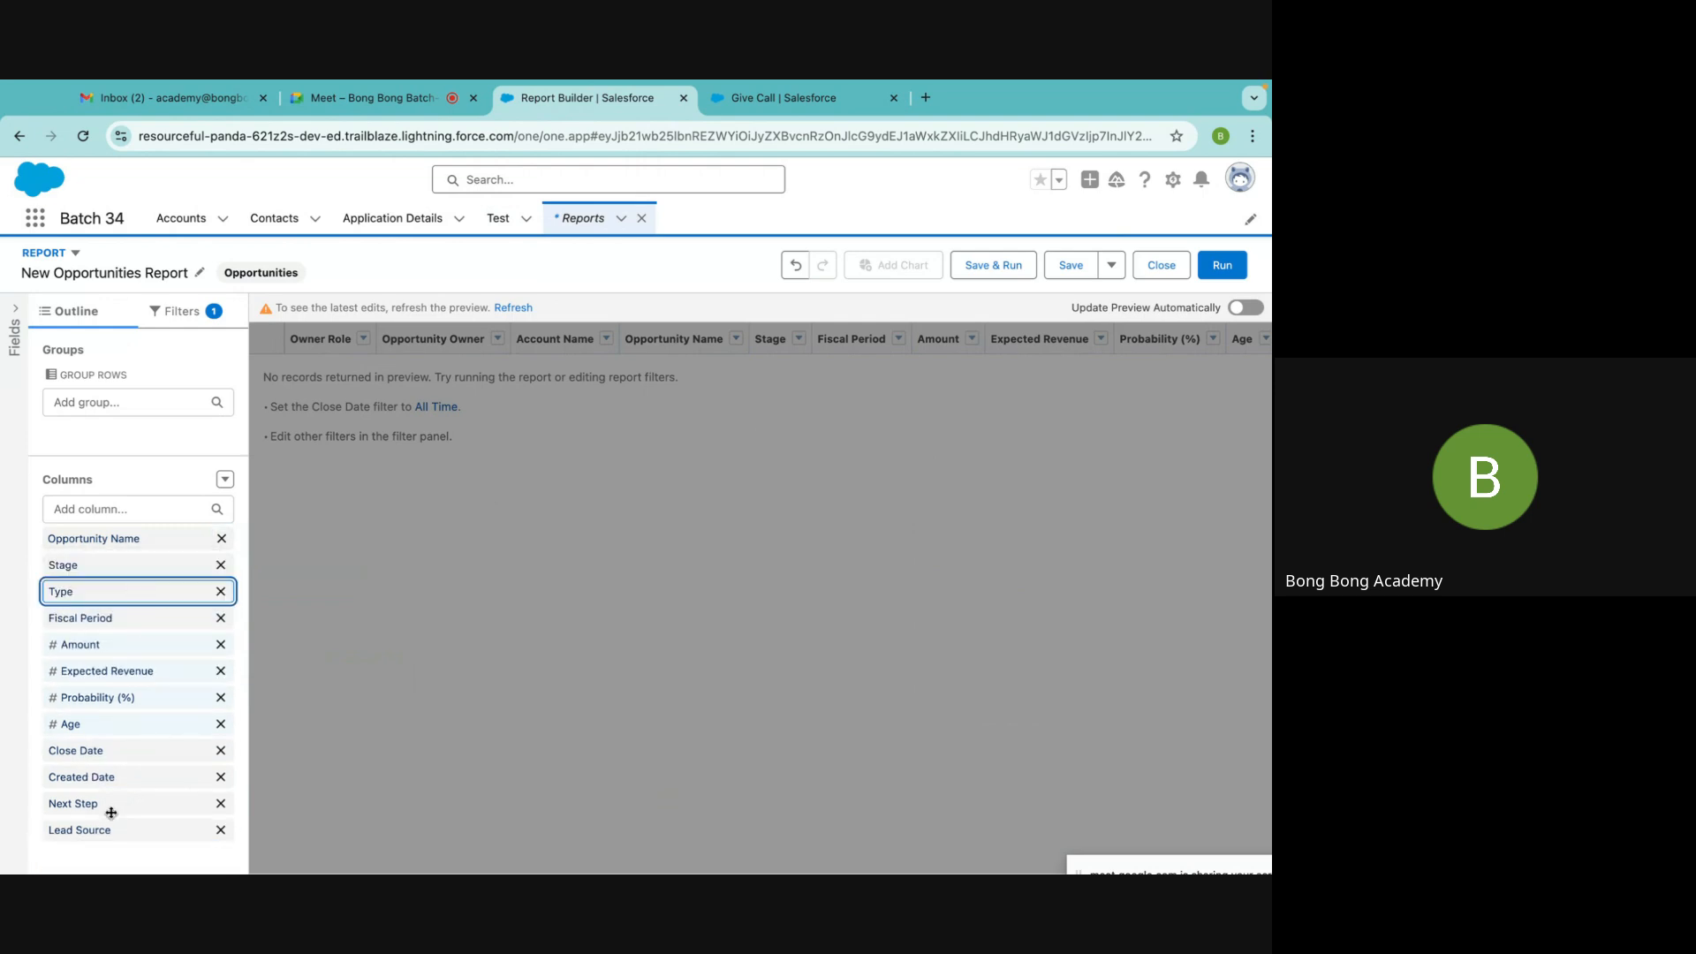
pyautogui.moveTo(109, 645); pyautogui.dragTo(110, 614)
pyautogui.click(221, 644)
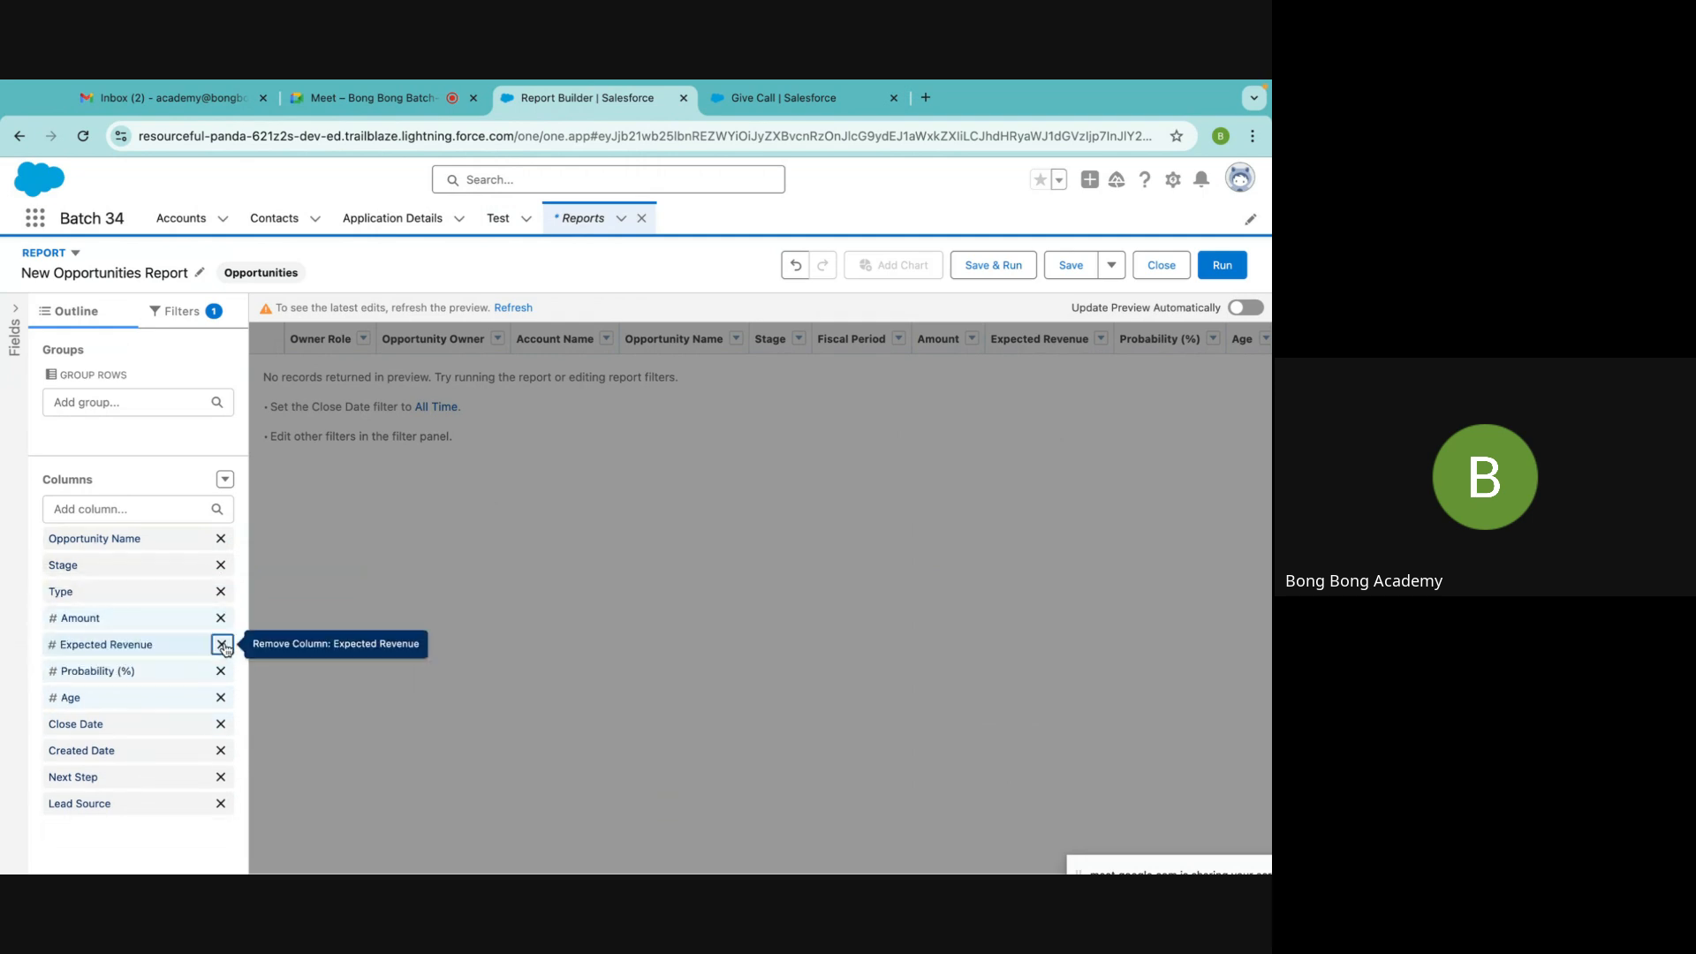
# Remove the Expected Revenue, Probability (%), Age, Close Date, Created Date, Next Step and Lead Source columns
pyautogui.click(221, 644)
pyautogui.click(221, 644)
pyautogui.click(221, 644)
pyautogui.click(221, 644)
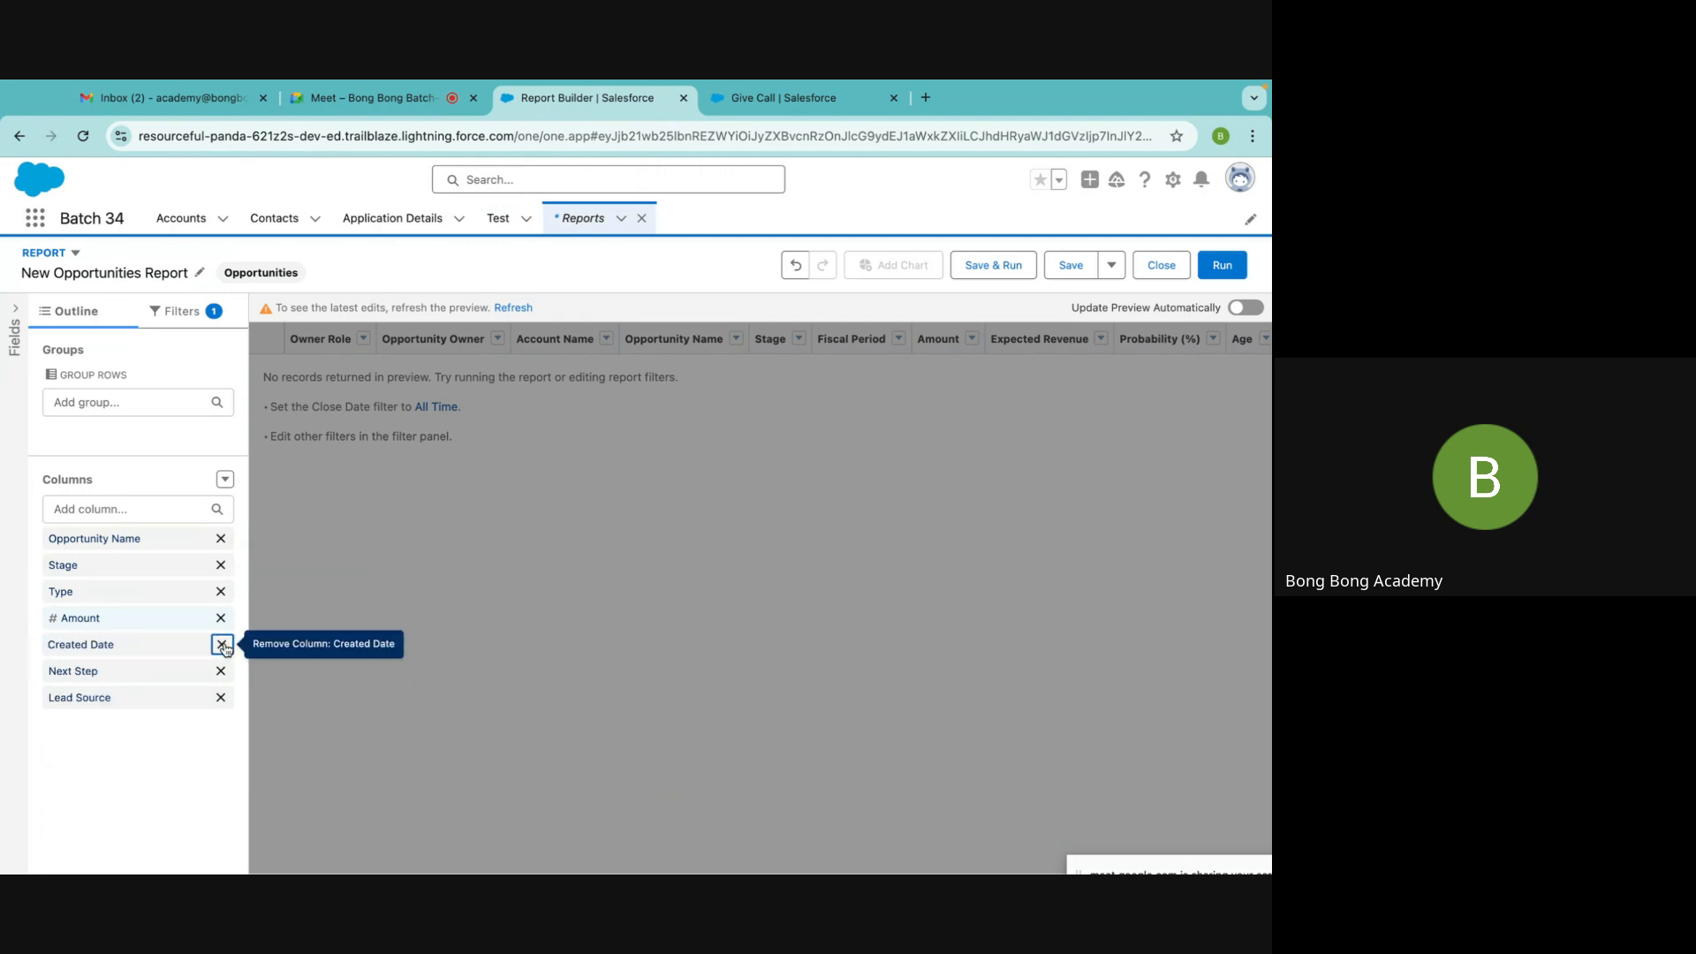
pyautogui.click(220, 644)
pyautogui.click(221, 644)
pyautogui.click(221, 644)
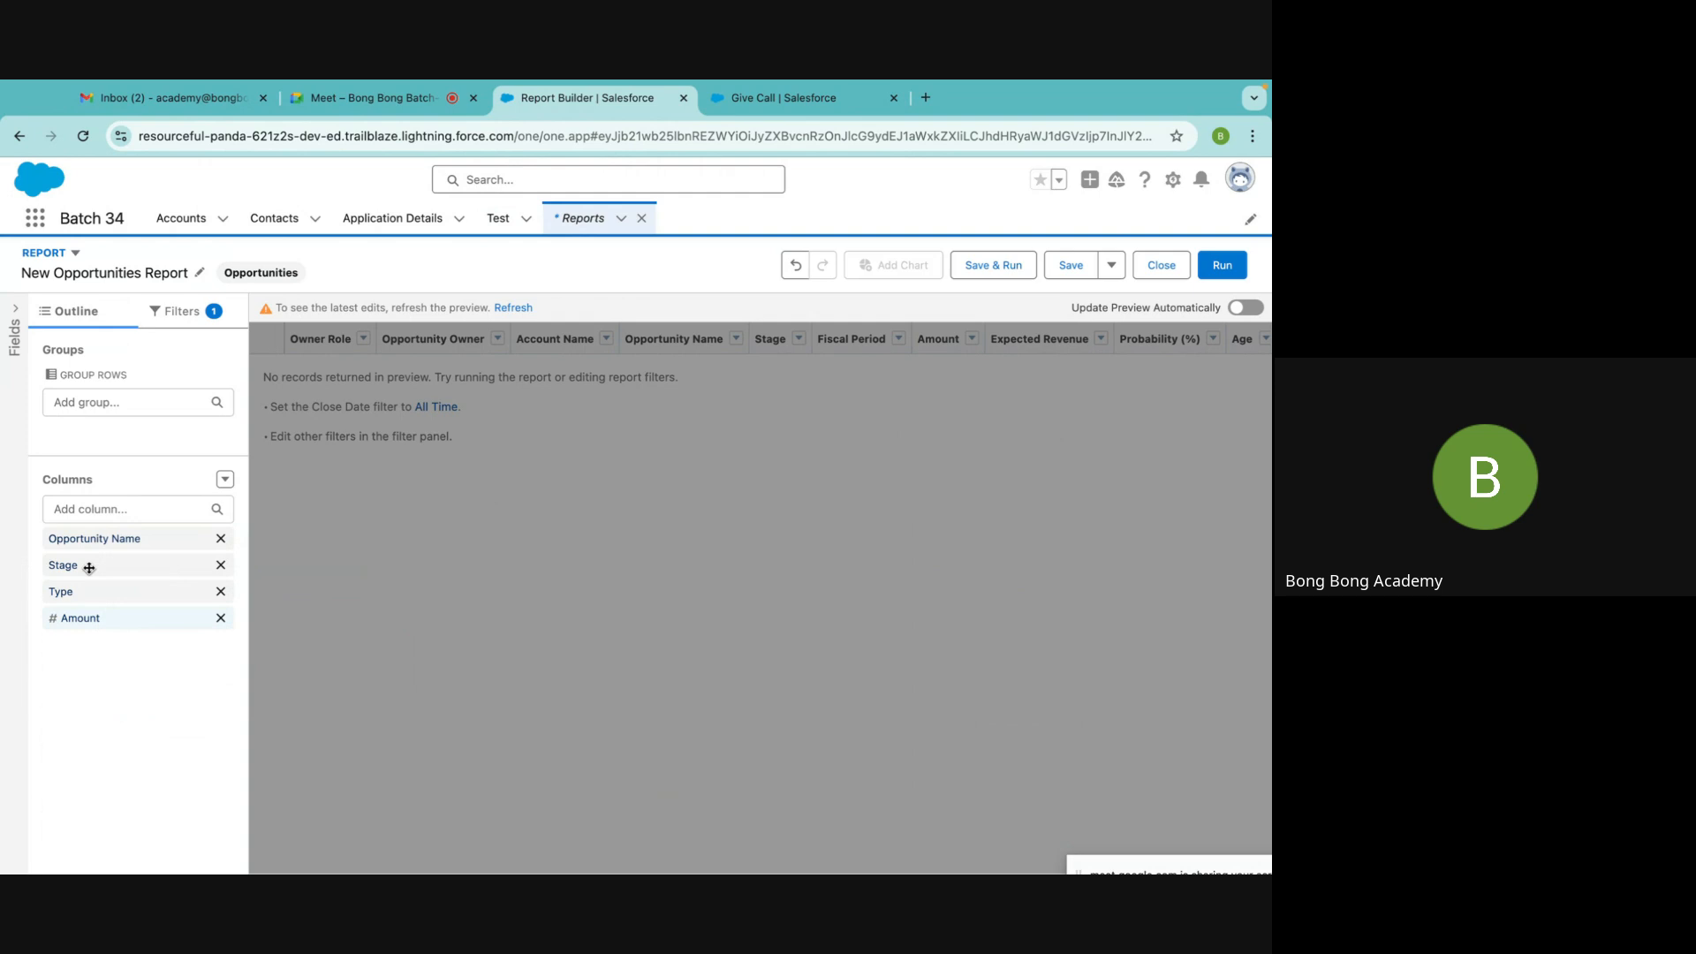
# Remove the Opportunity Name column and add it back after Amount, and group the report rows by Stage
pyautogui.click(221, 540)
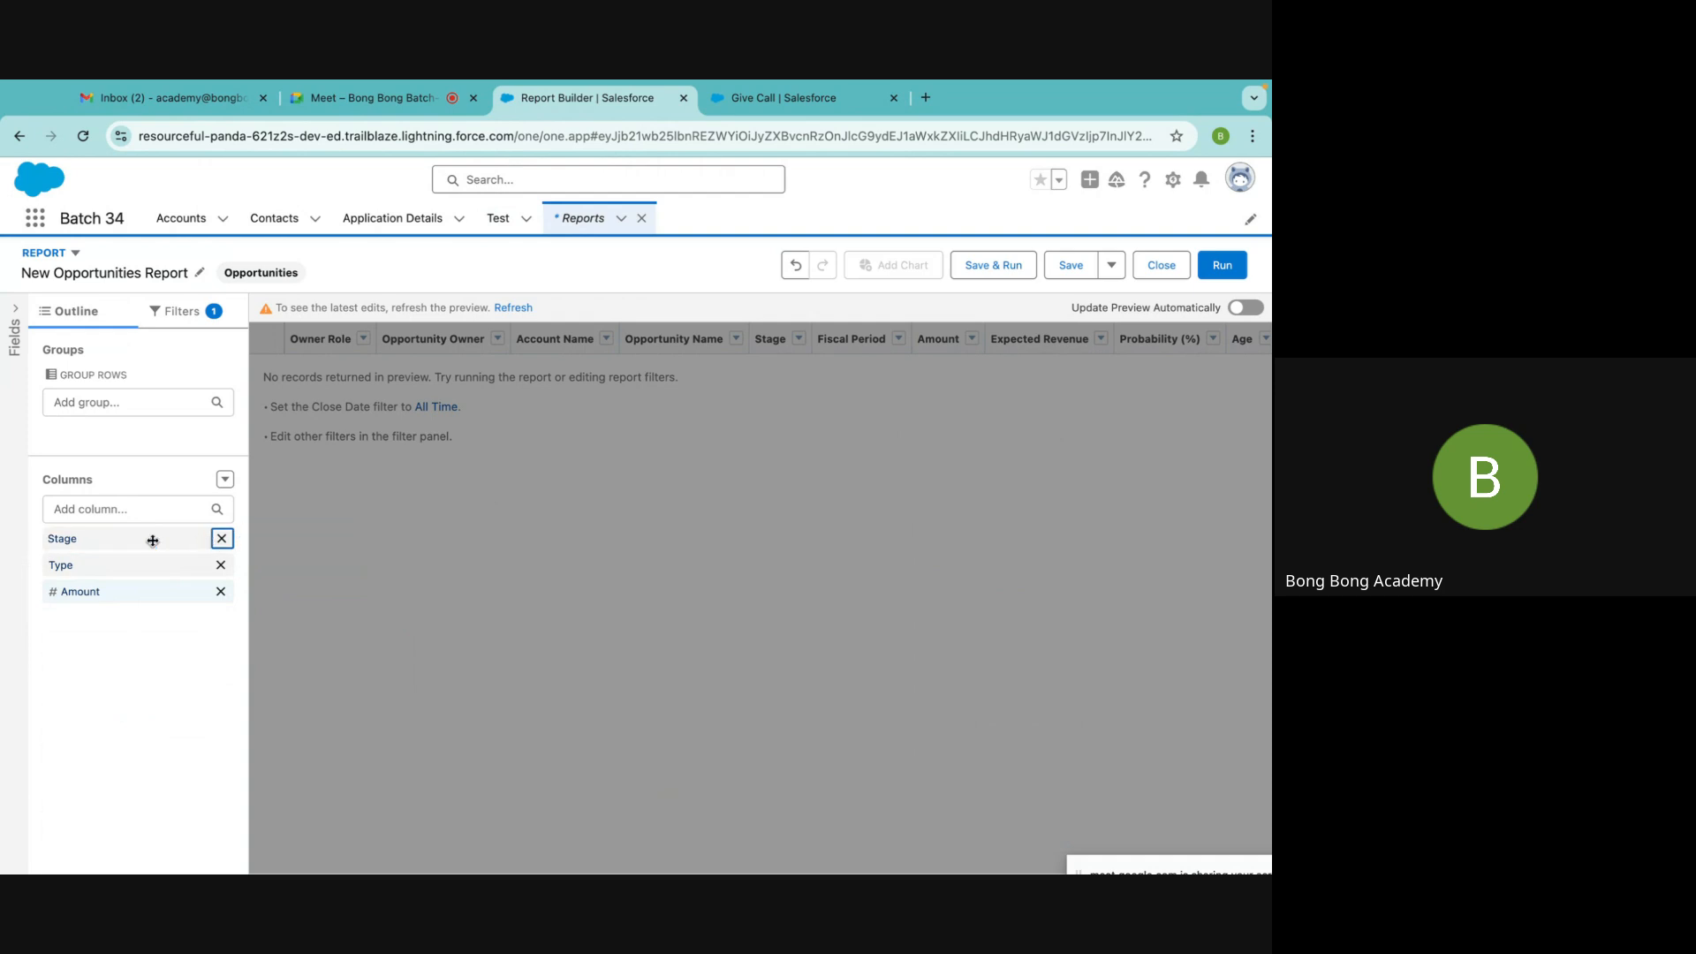
pyautogui.click(112, 509)
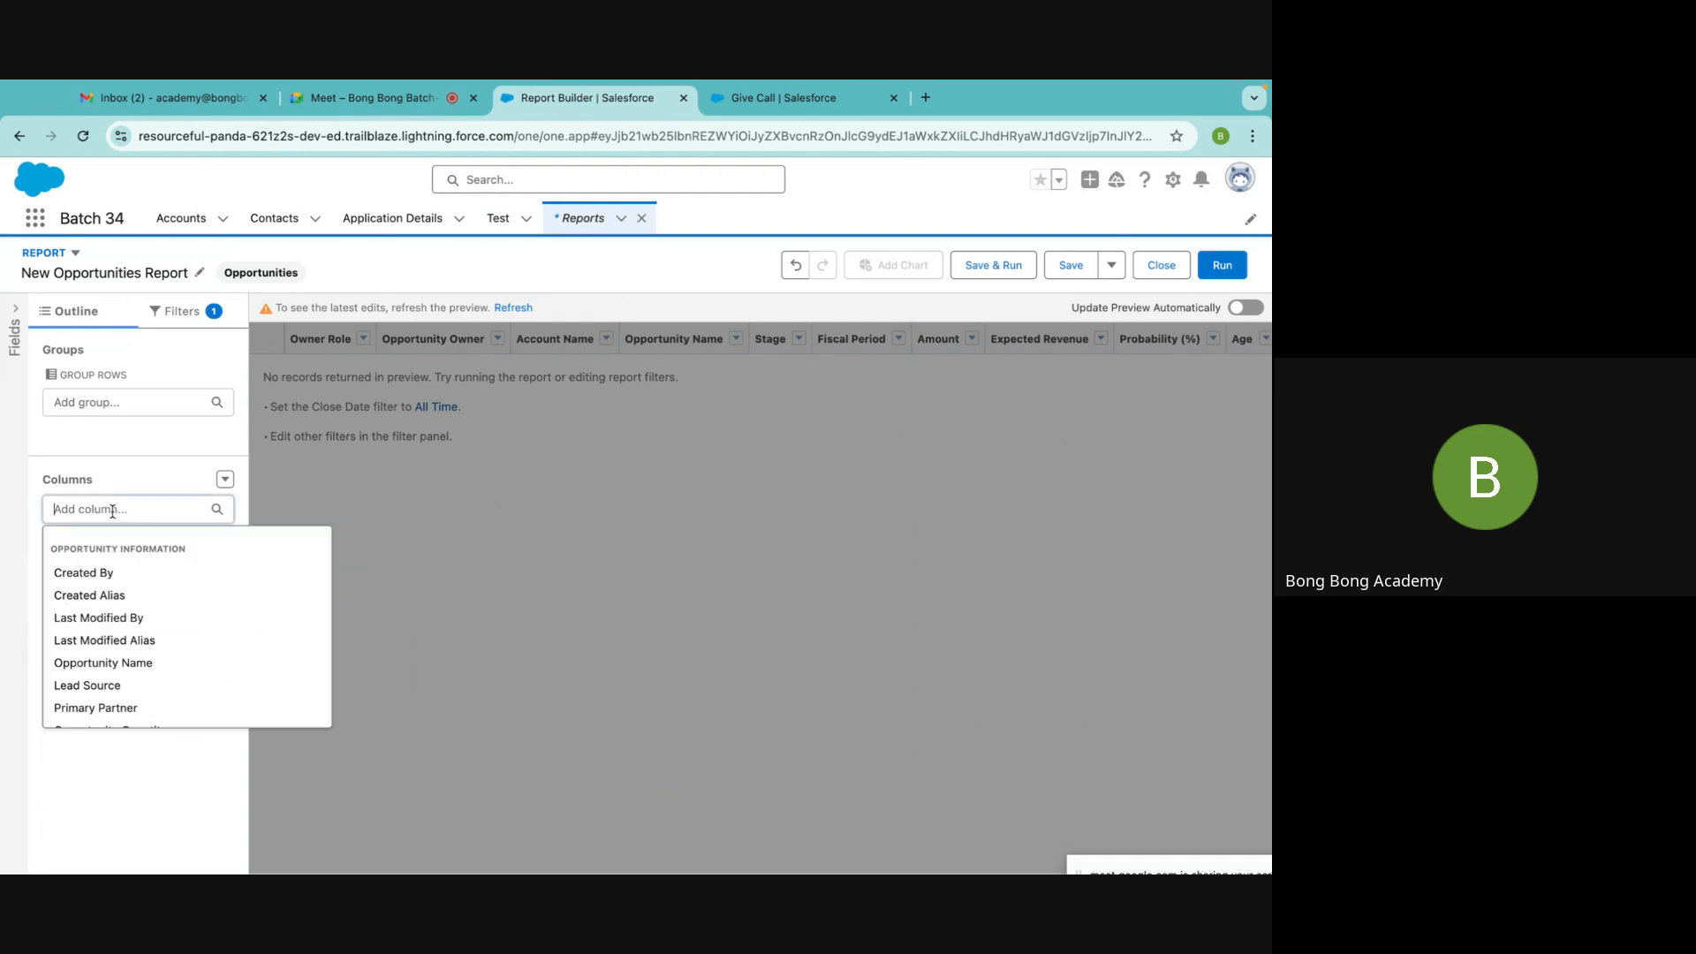
pyautogui.write('op')
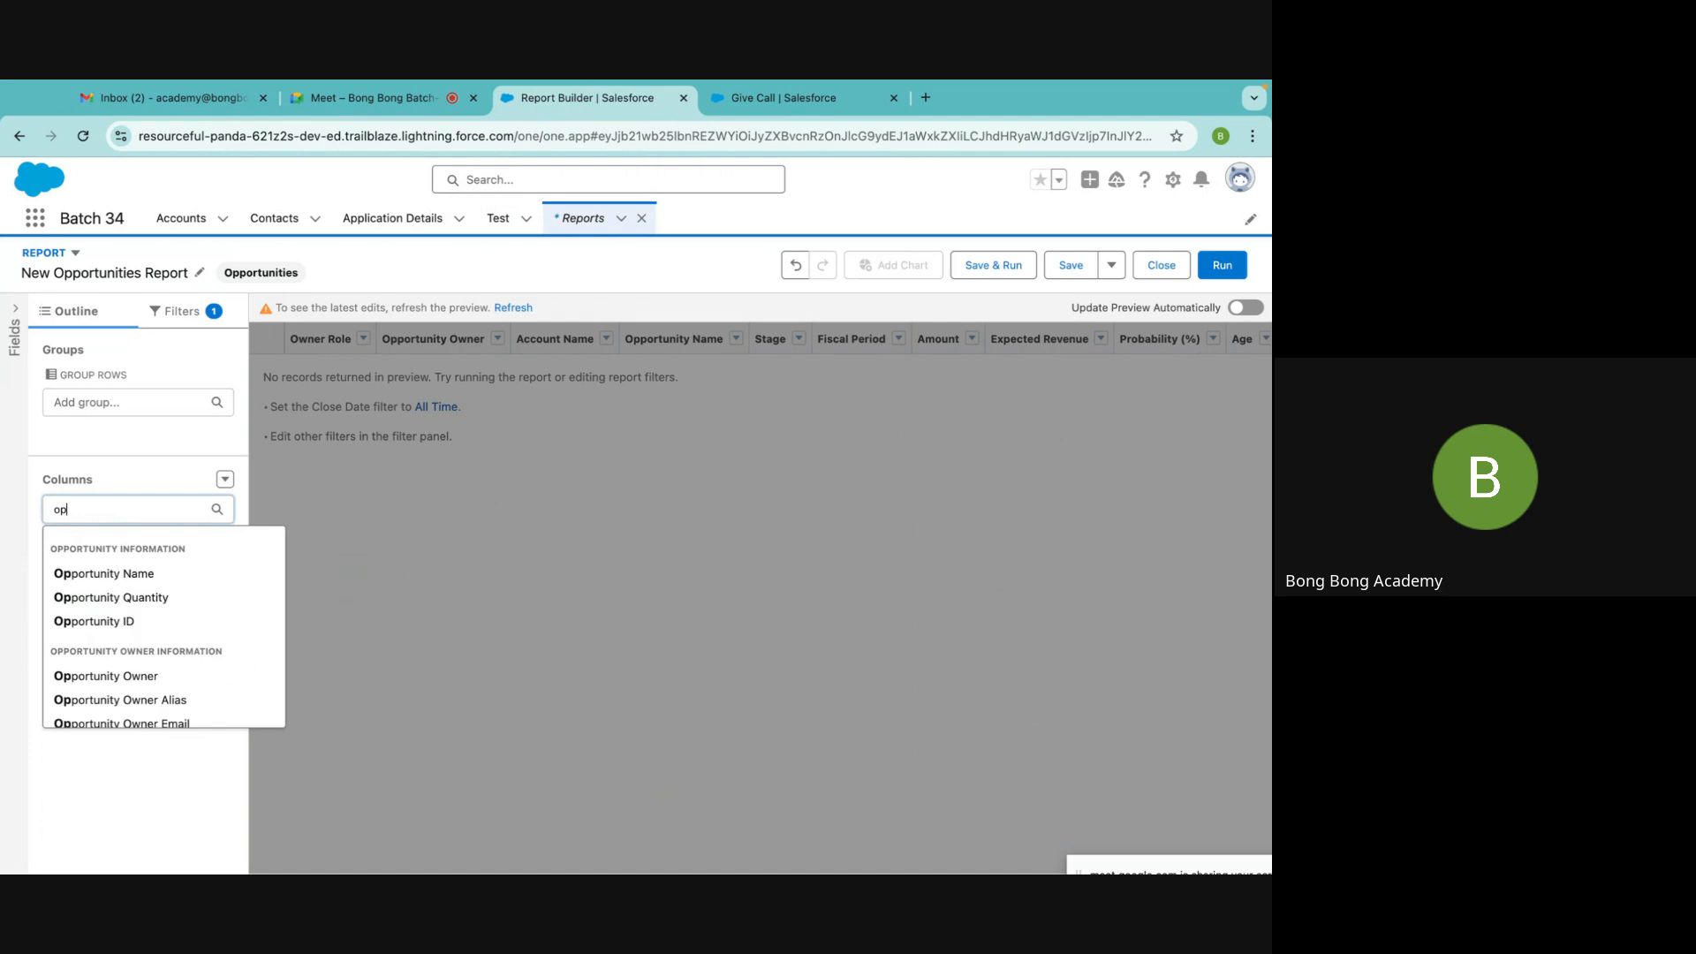
pyautogui.click(157, 576)
pyautogui.moveTo(79, 545); pyautogui.dragTo(91, 429)
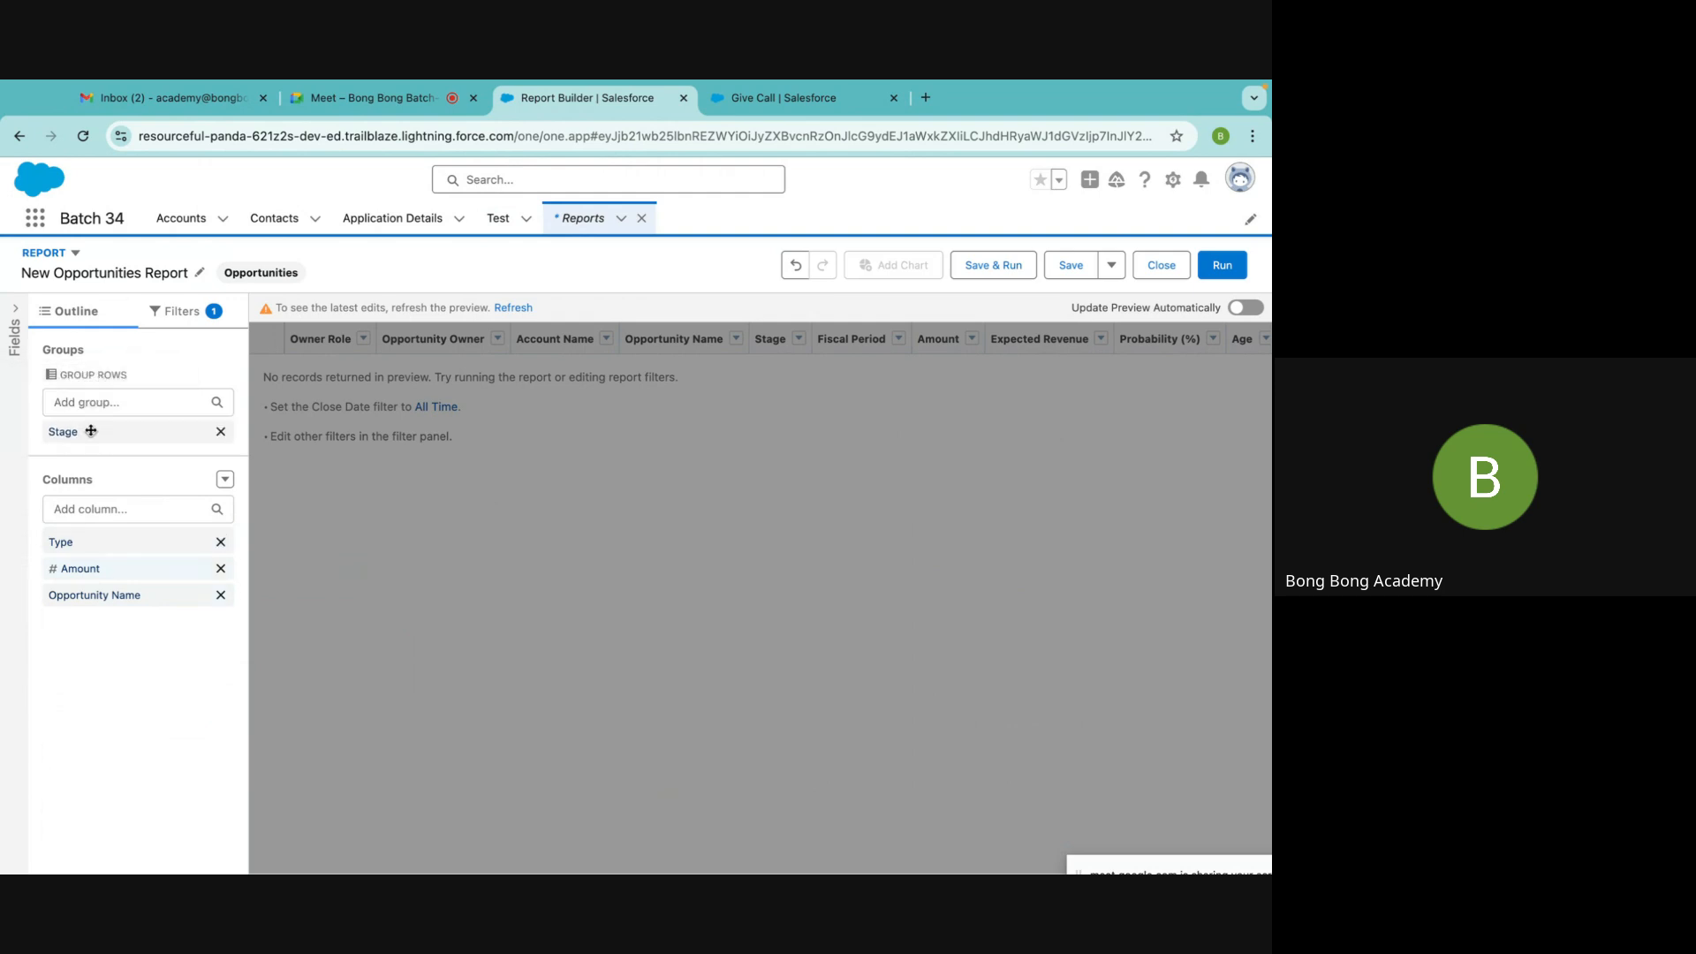
# Save and run the report under the name Groups in the Shareable folder
pyautogui.click(994, 266)
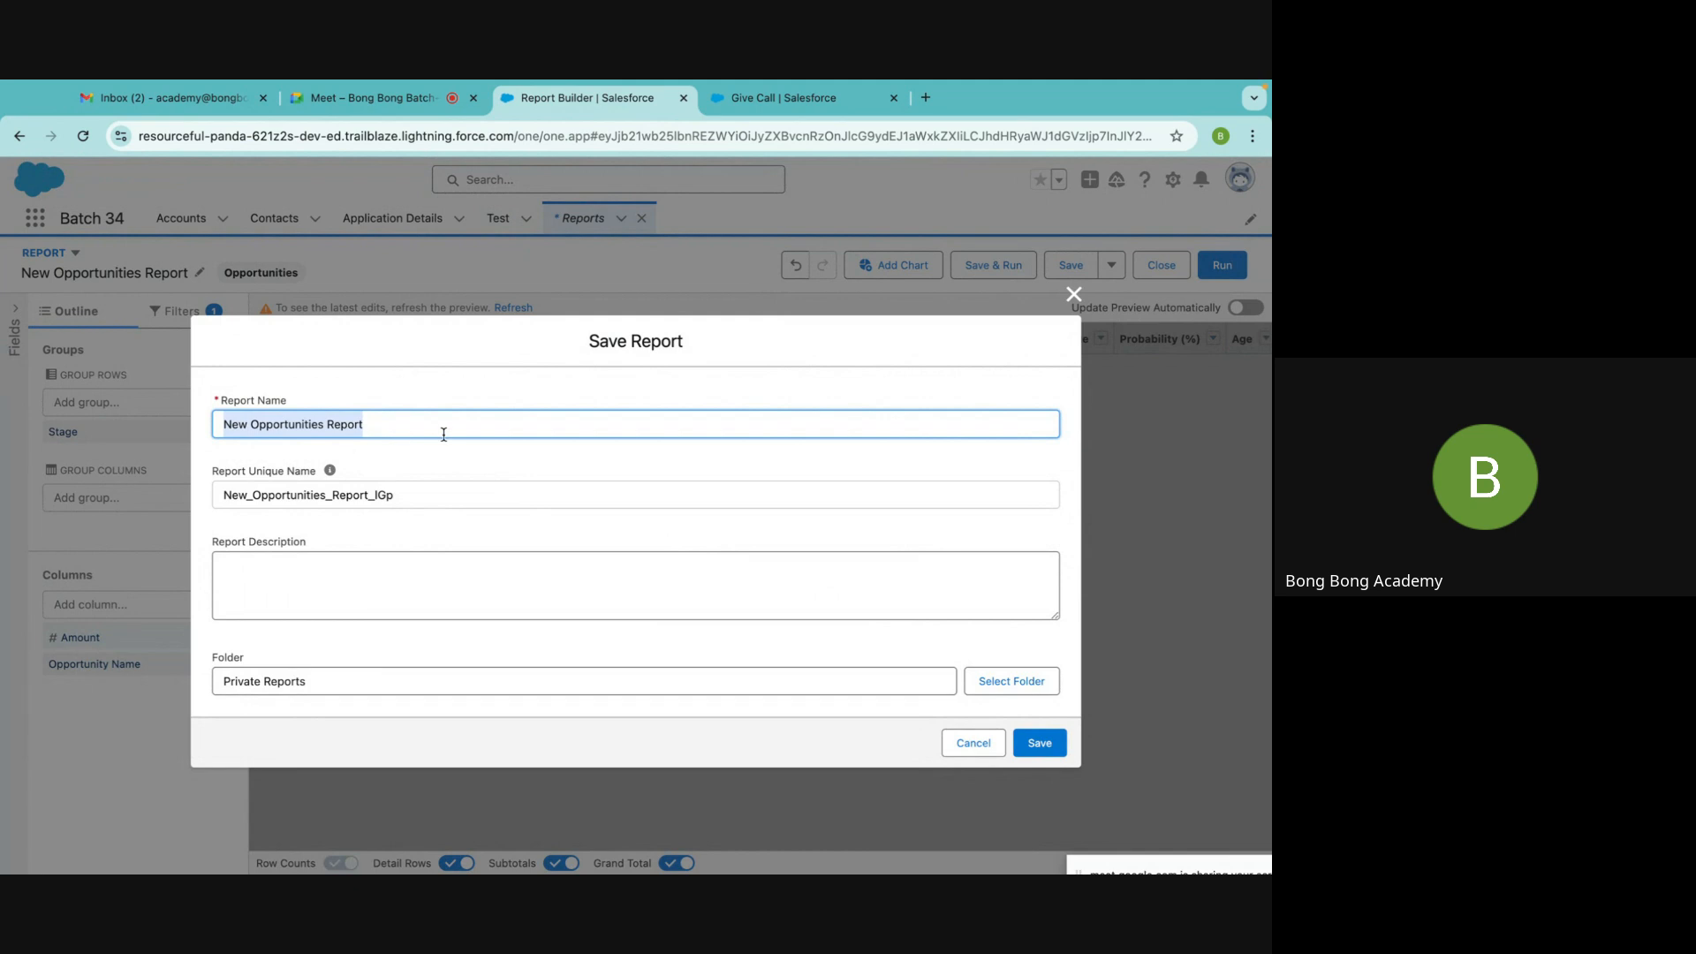
pyautogui.write('Gro')
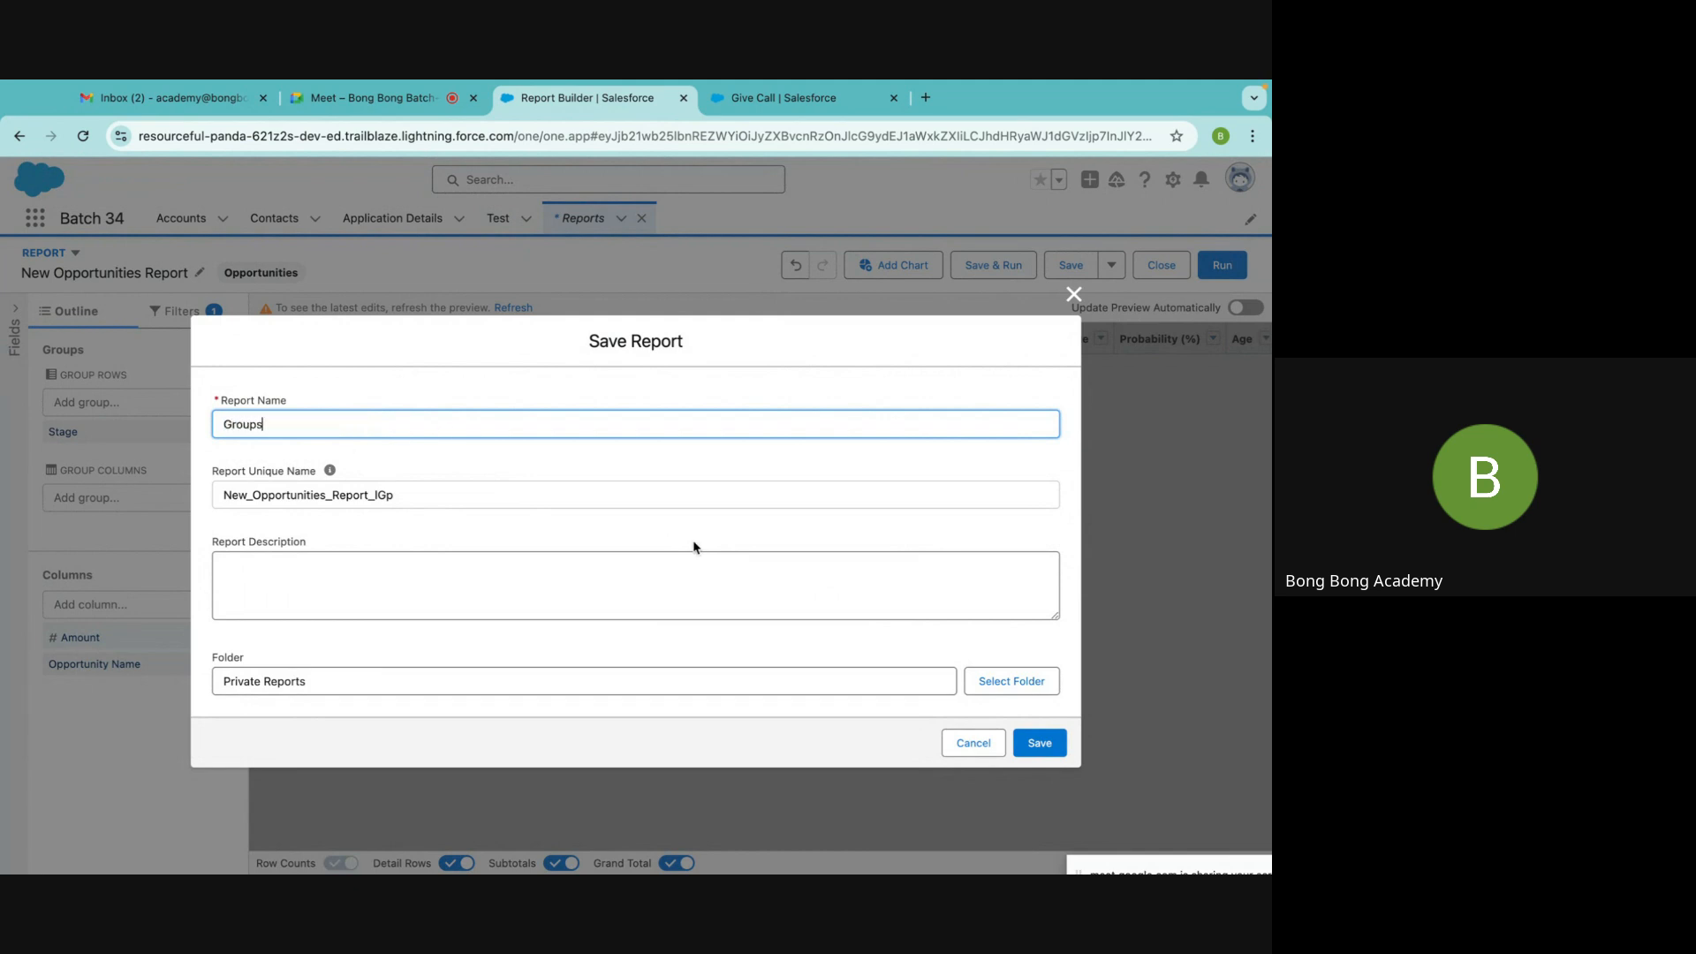
pyautogui.write('ups')
pyautogui.click(989, 682)
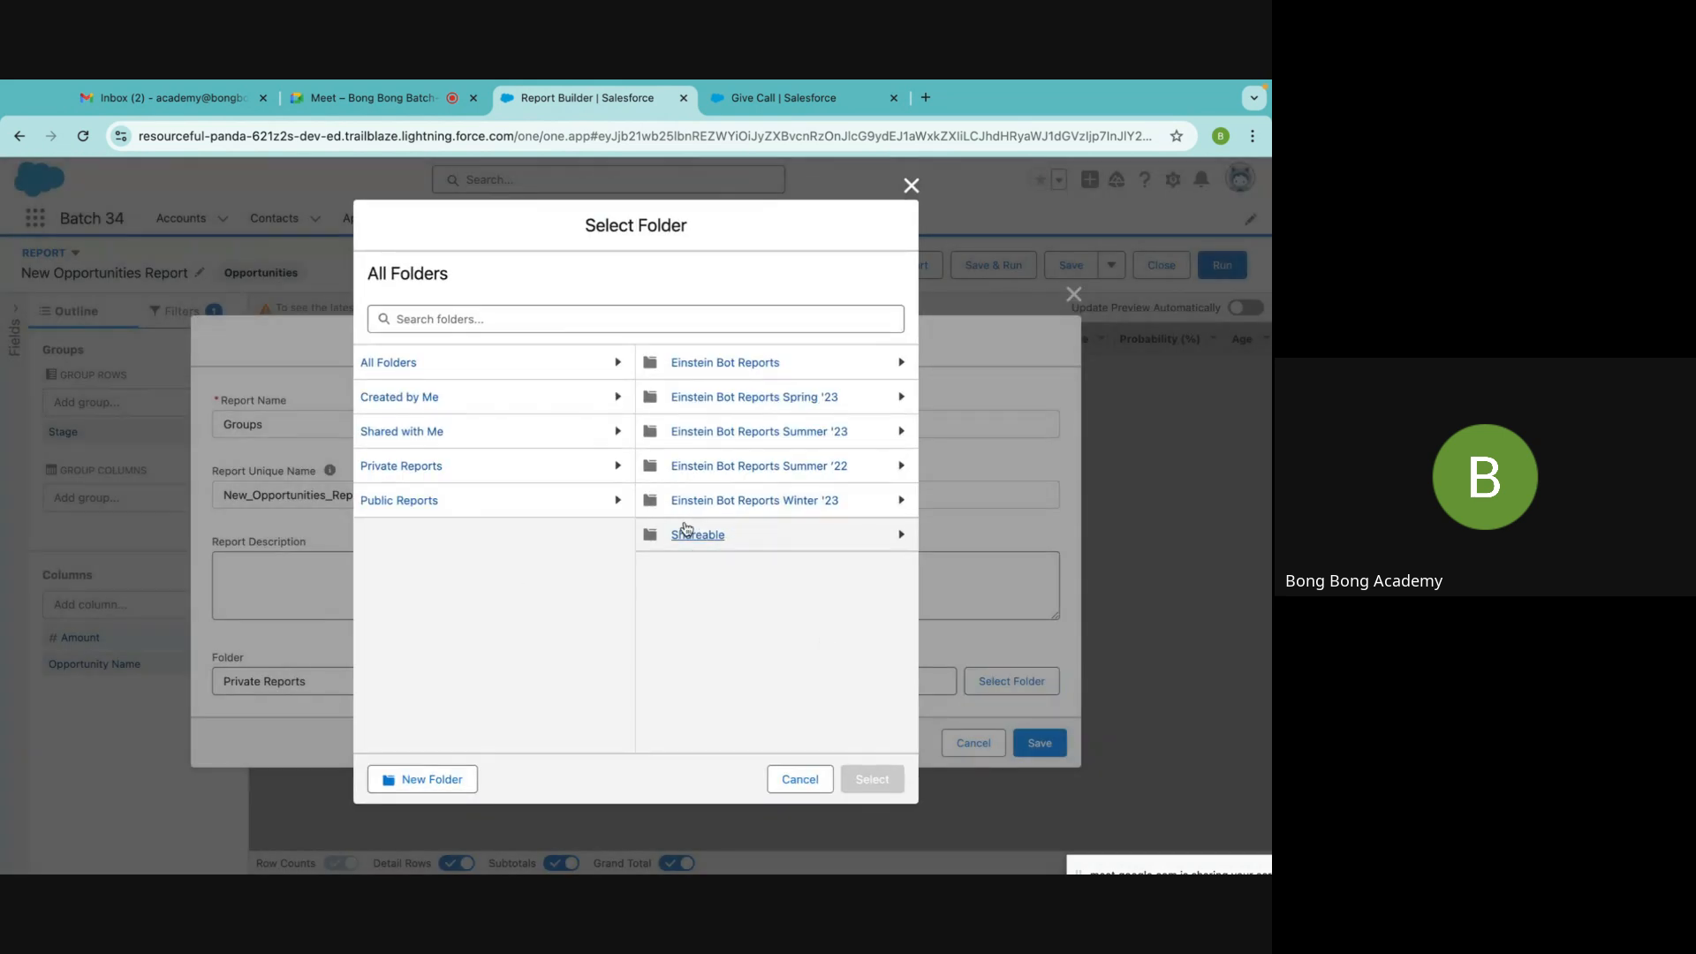
pyautogui.click(686, 530)
pyautogui.click(870, 779)
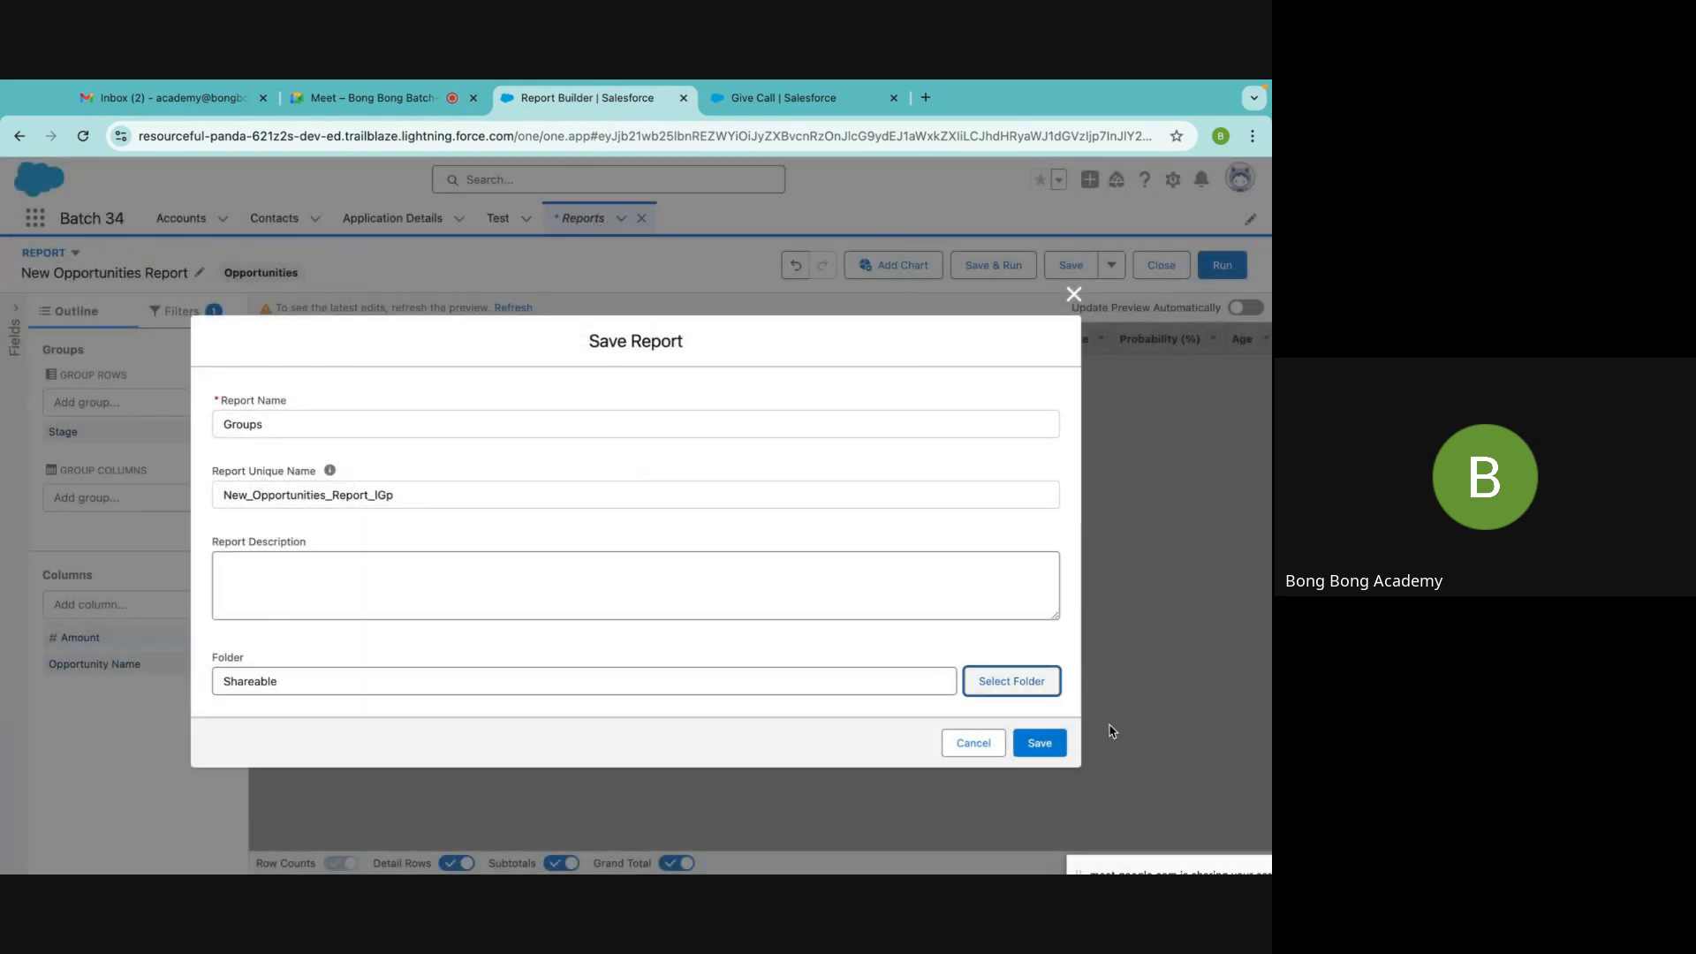
pyautogui.click(1038, 745)
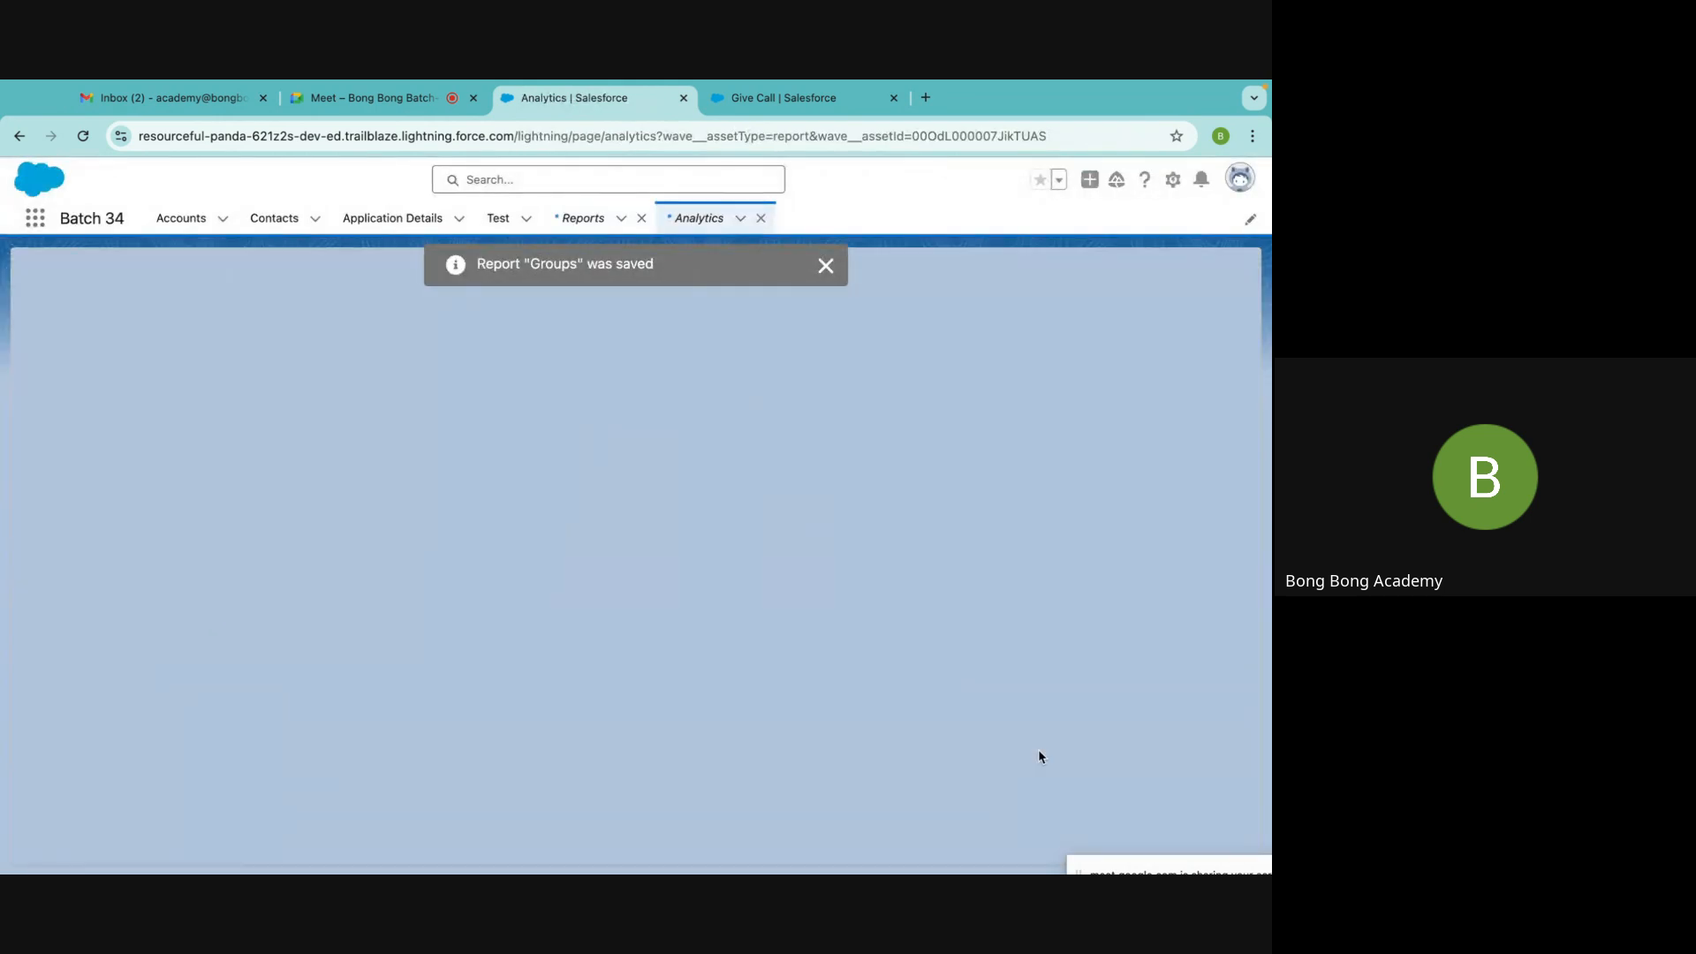
# Set the Close Date filter range of the Groups report to All Time
pyautogui.click(1108, 304)
pyautogui.click(1137, 454)
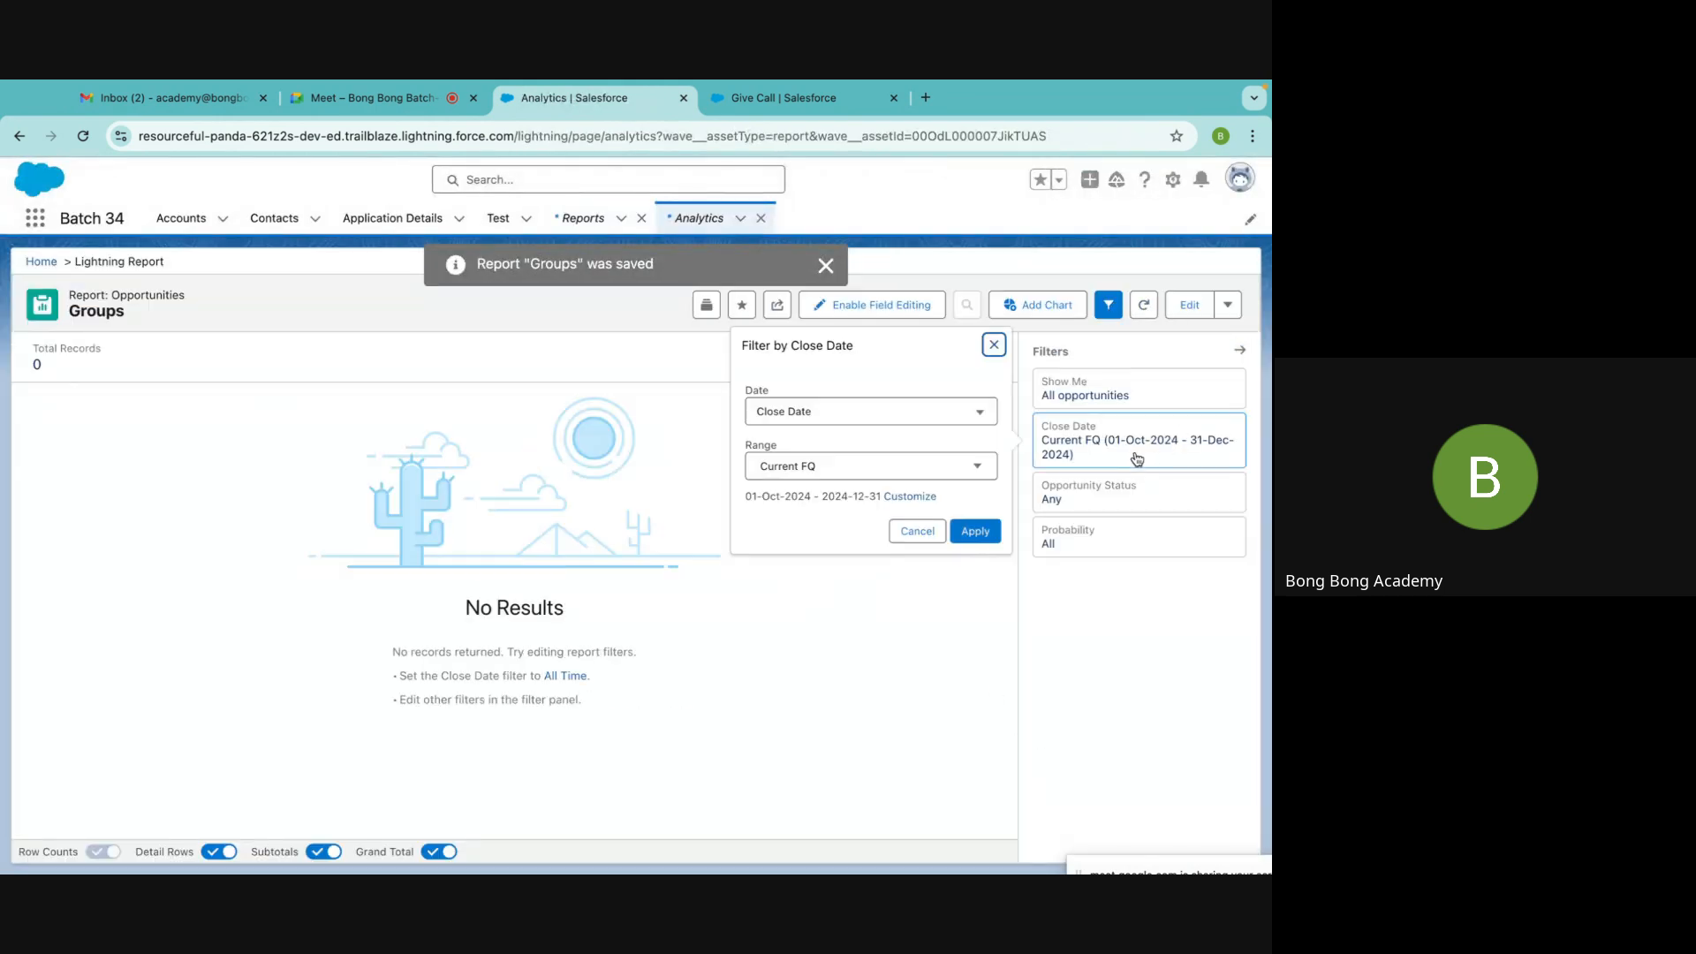
pyautogui.click(790, 467)
pyautogui.click(785, 496)
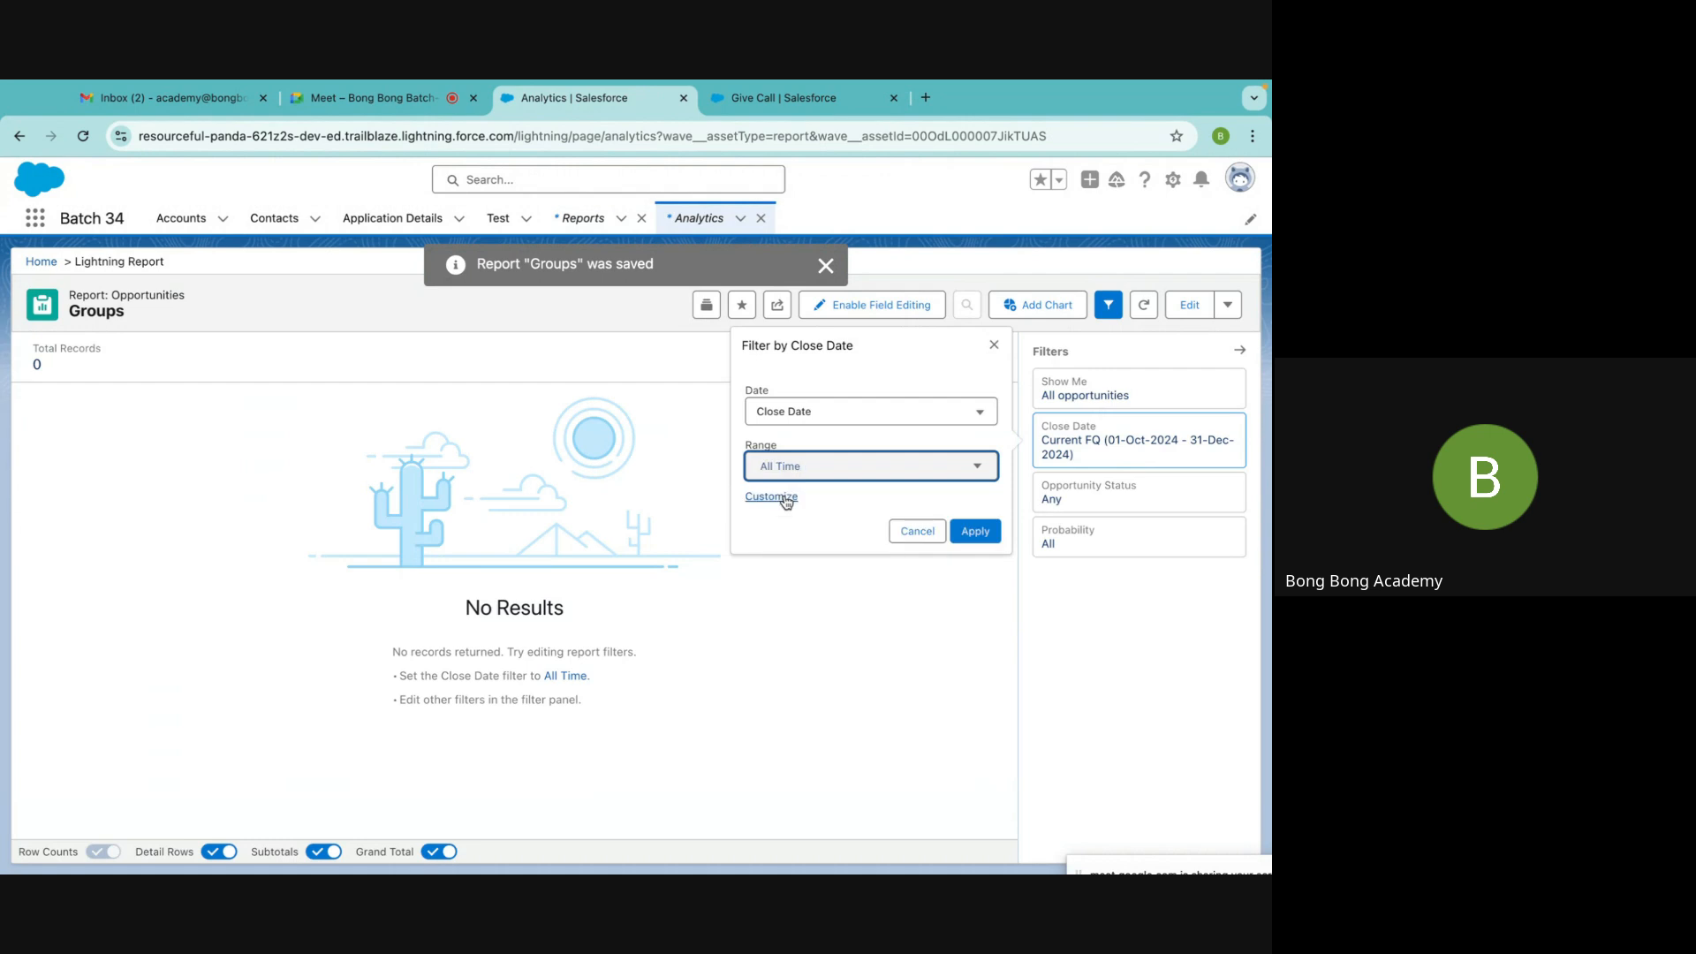
pyautogui.click(974, 531)
# Save the filtered Groups report, and display it without detail rows and without the filters
pyautogui.click(1228, 304)
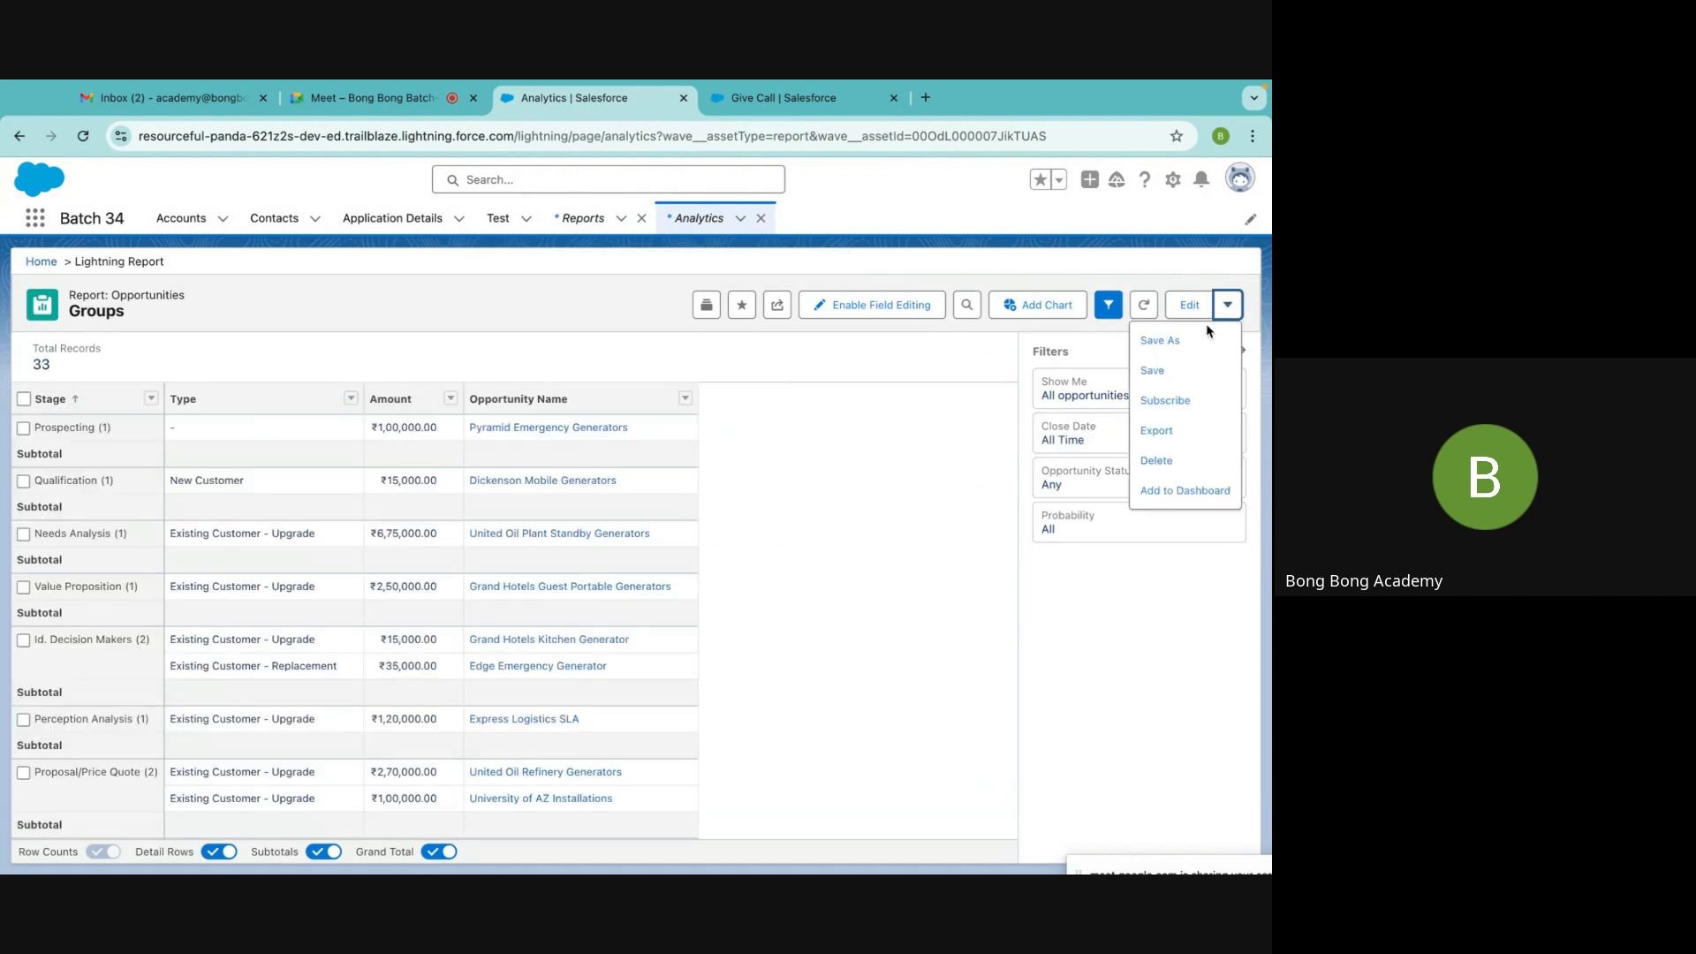
pyautogui.click(1165, 368)
pyautogui.click(204, 855)
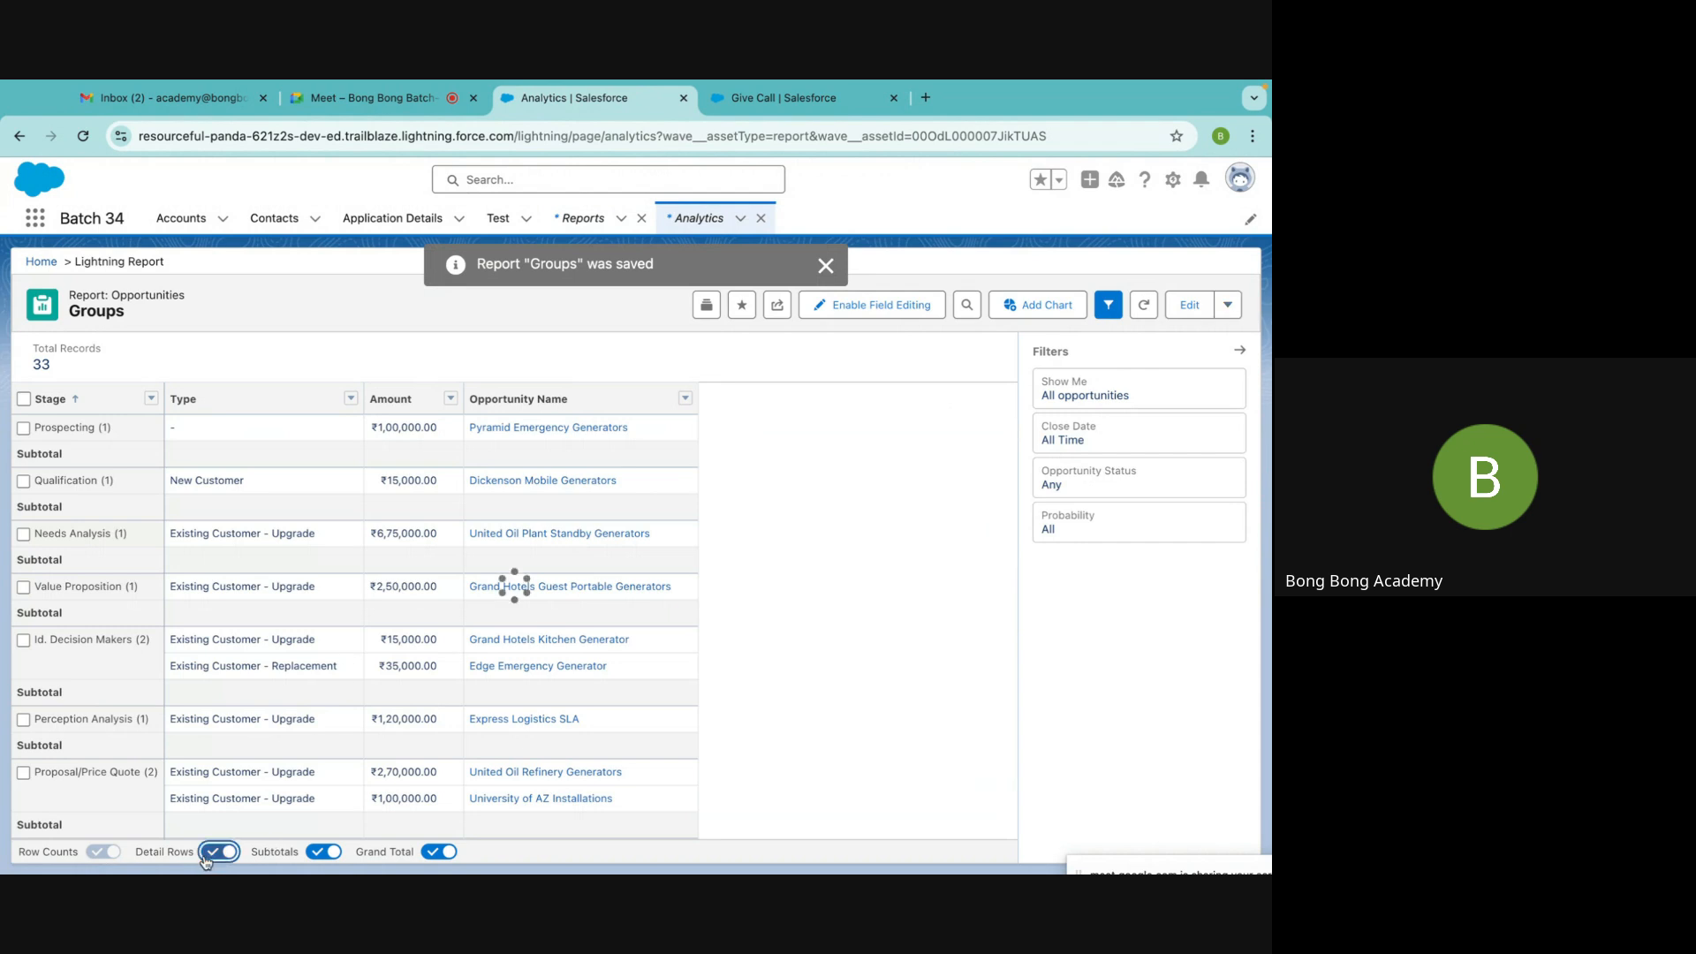
pyautogui.click(1243, 353)
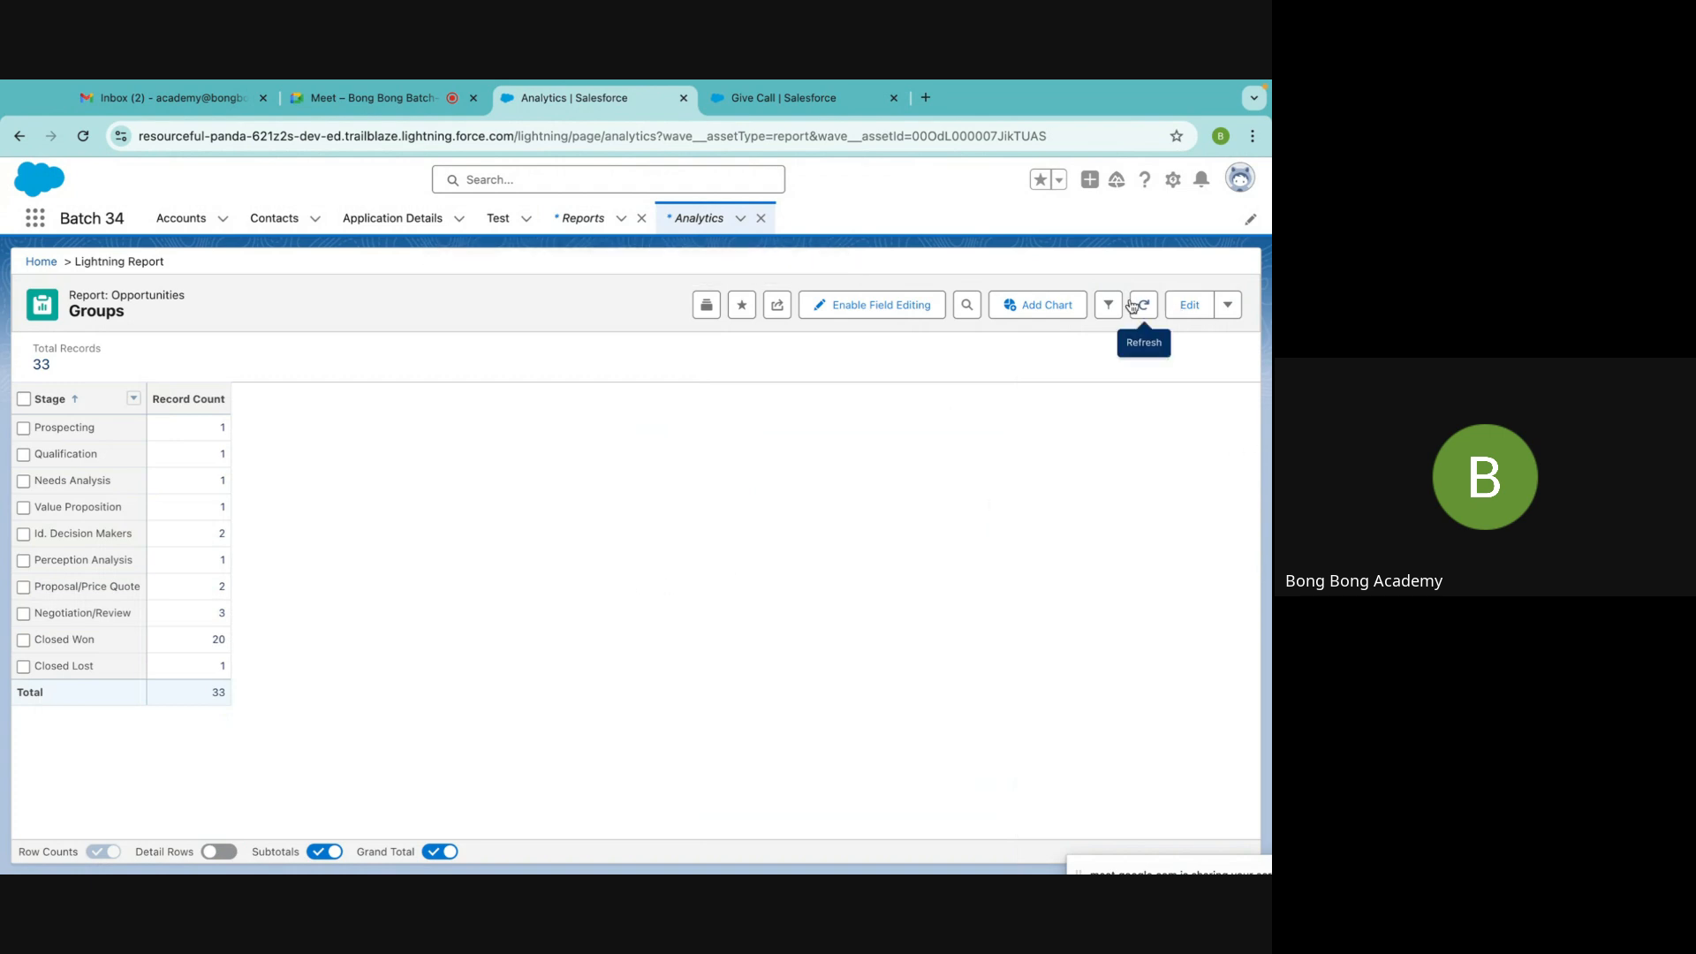
# Edit the report to summarize the Amount column by Sum, and save and run it
pyautogui.click(1190, 305)
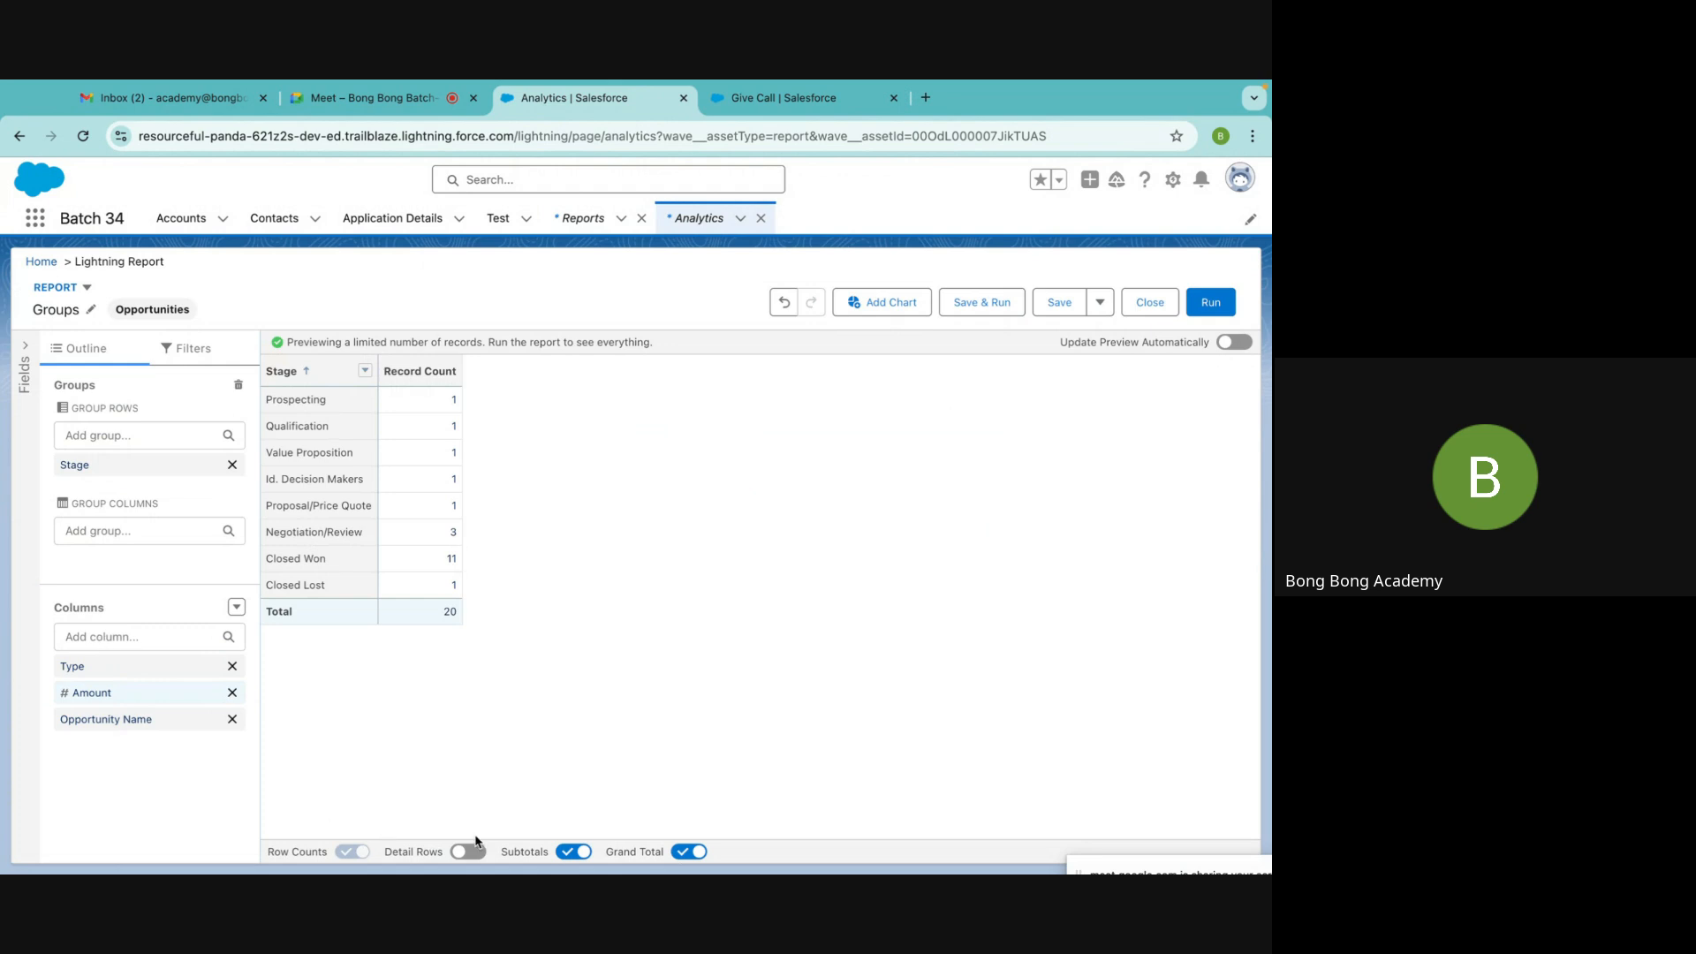
pyautogui.click(177, 690)
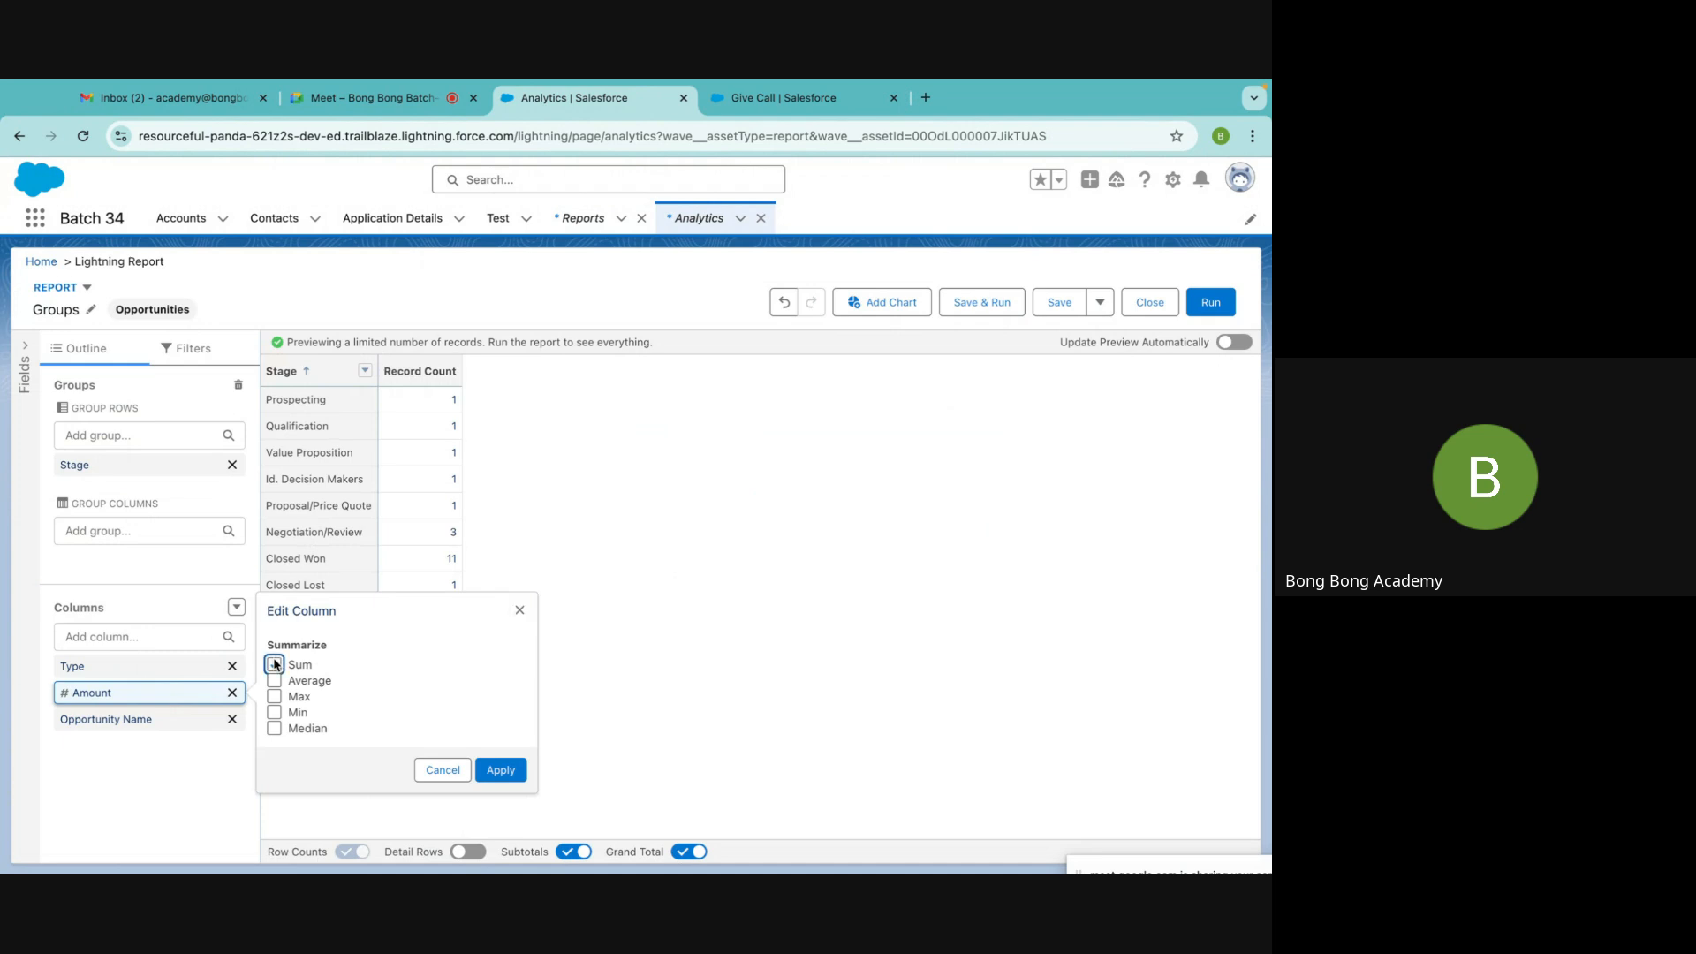
pyautogui.click(500, 769)
pyautogui.click(1003, 304)
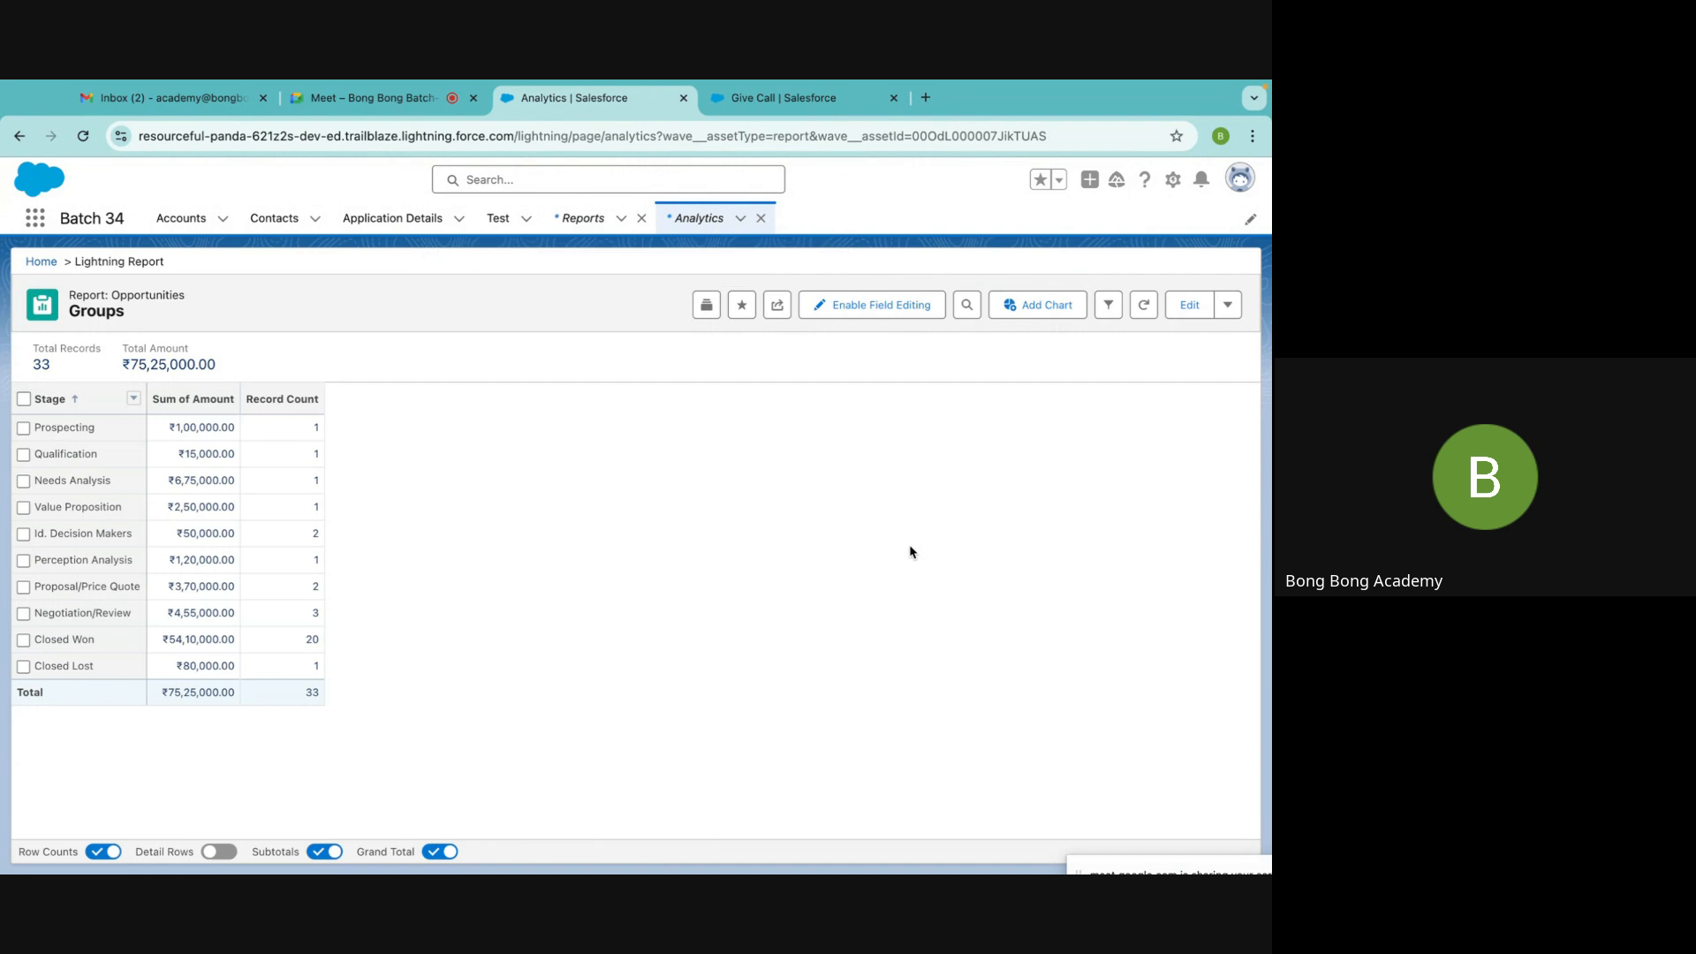
# Turn off the row counts in the Groups report and save it
pyautogui.click(105, 850)
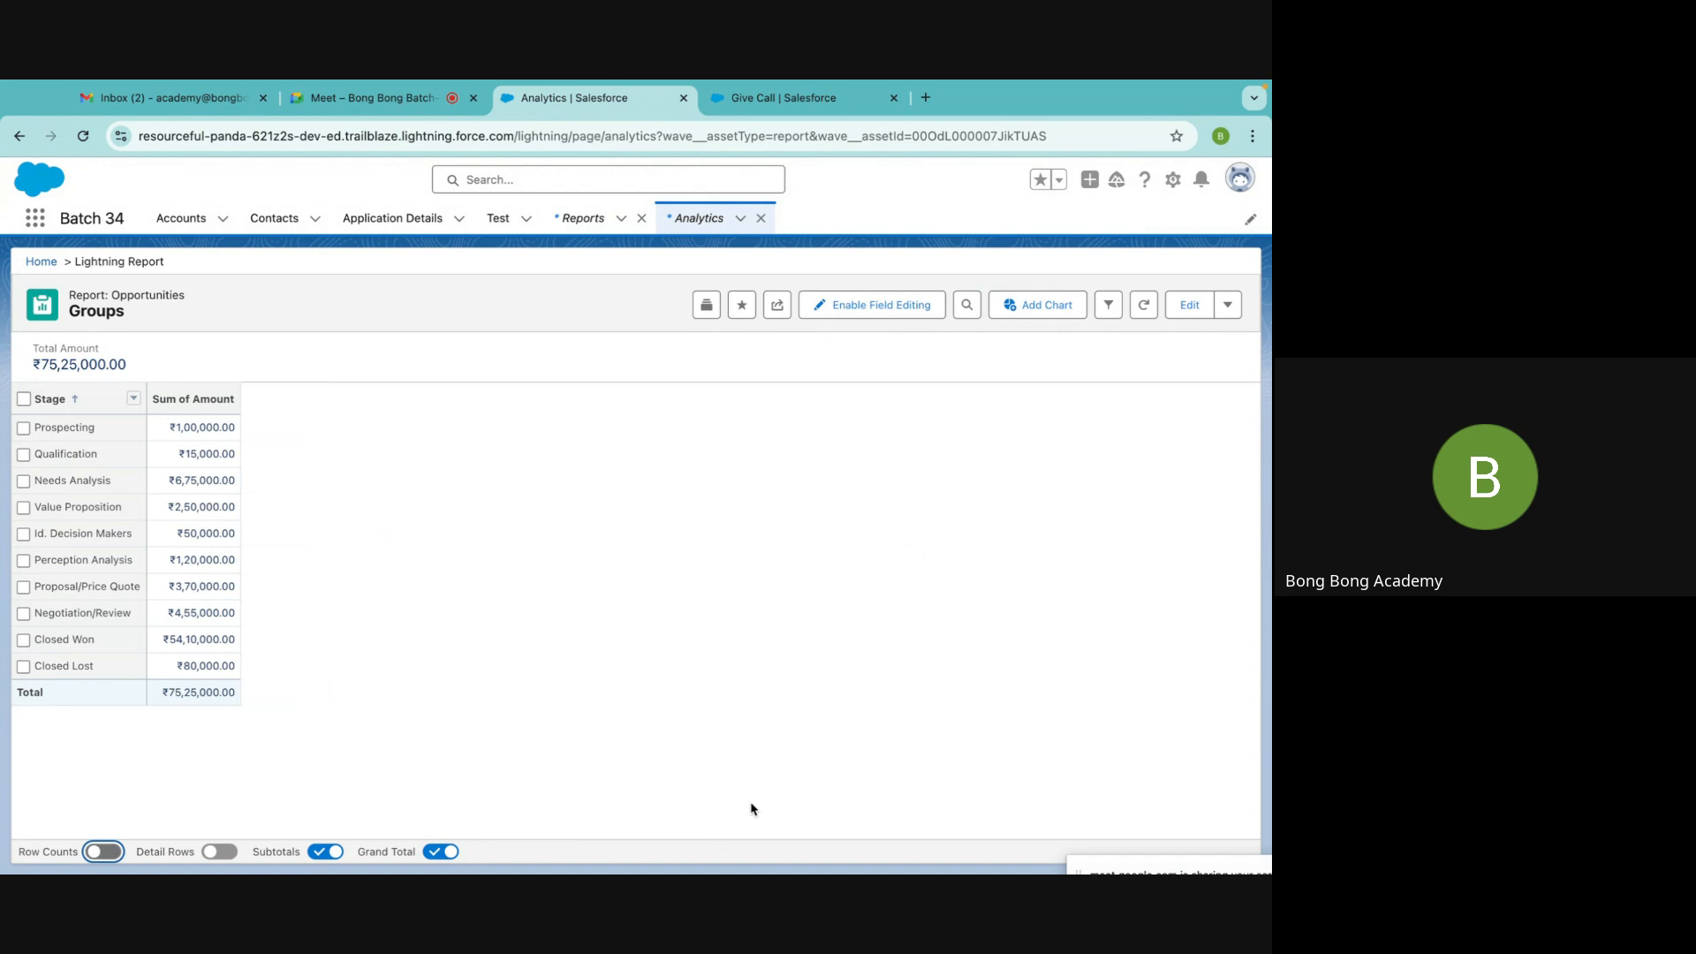
pyautogui.click(1228, 304)
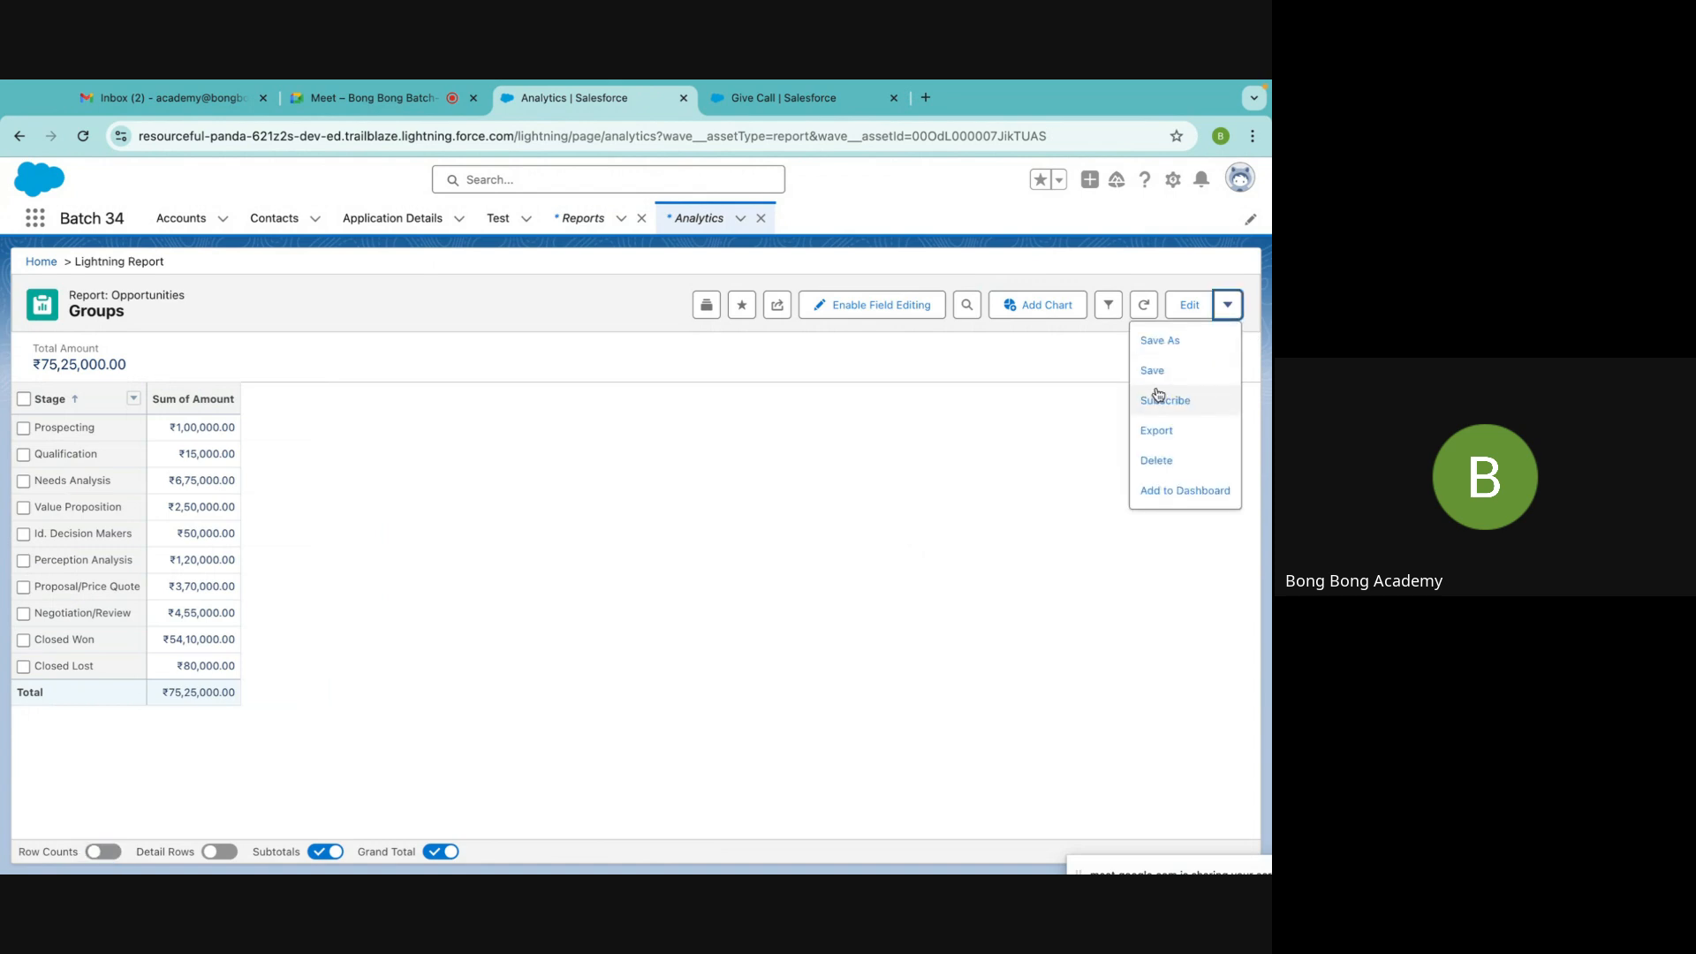
pyautogui.click(1154, 378)
# Edit the Groups report and start a new summary formula column
pyautogui.click(1189, 304)
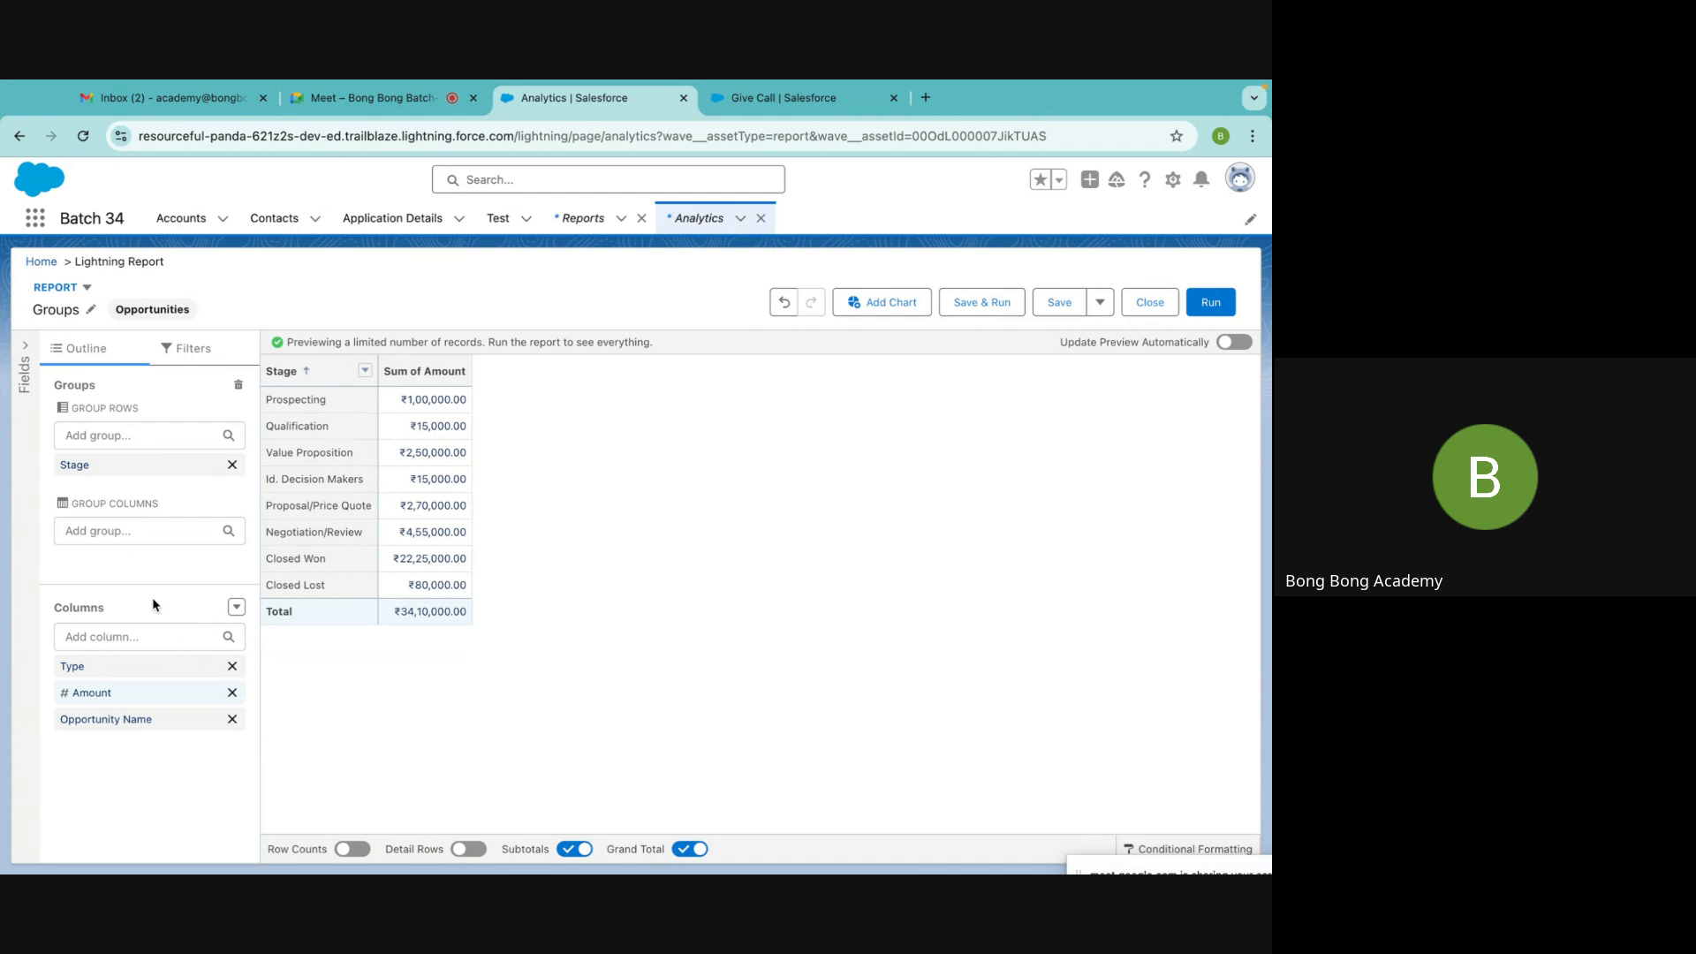
pyautogui.click(236, 606)
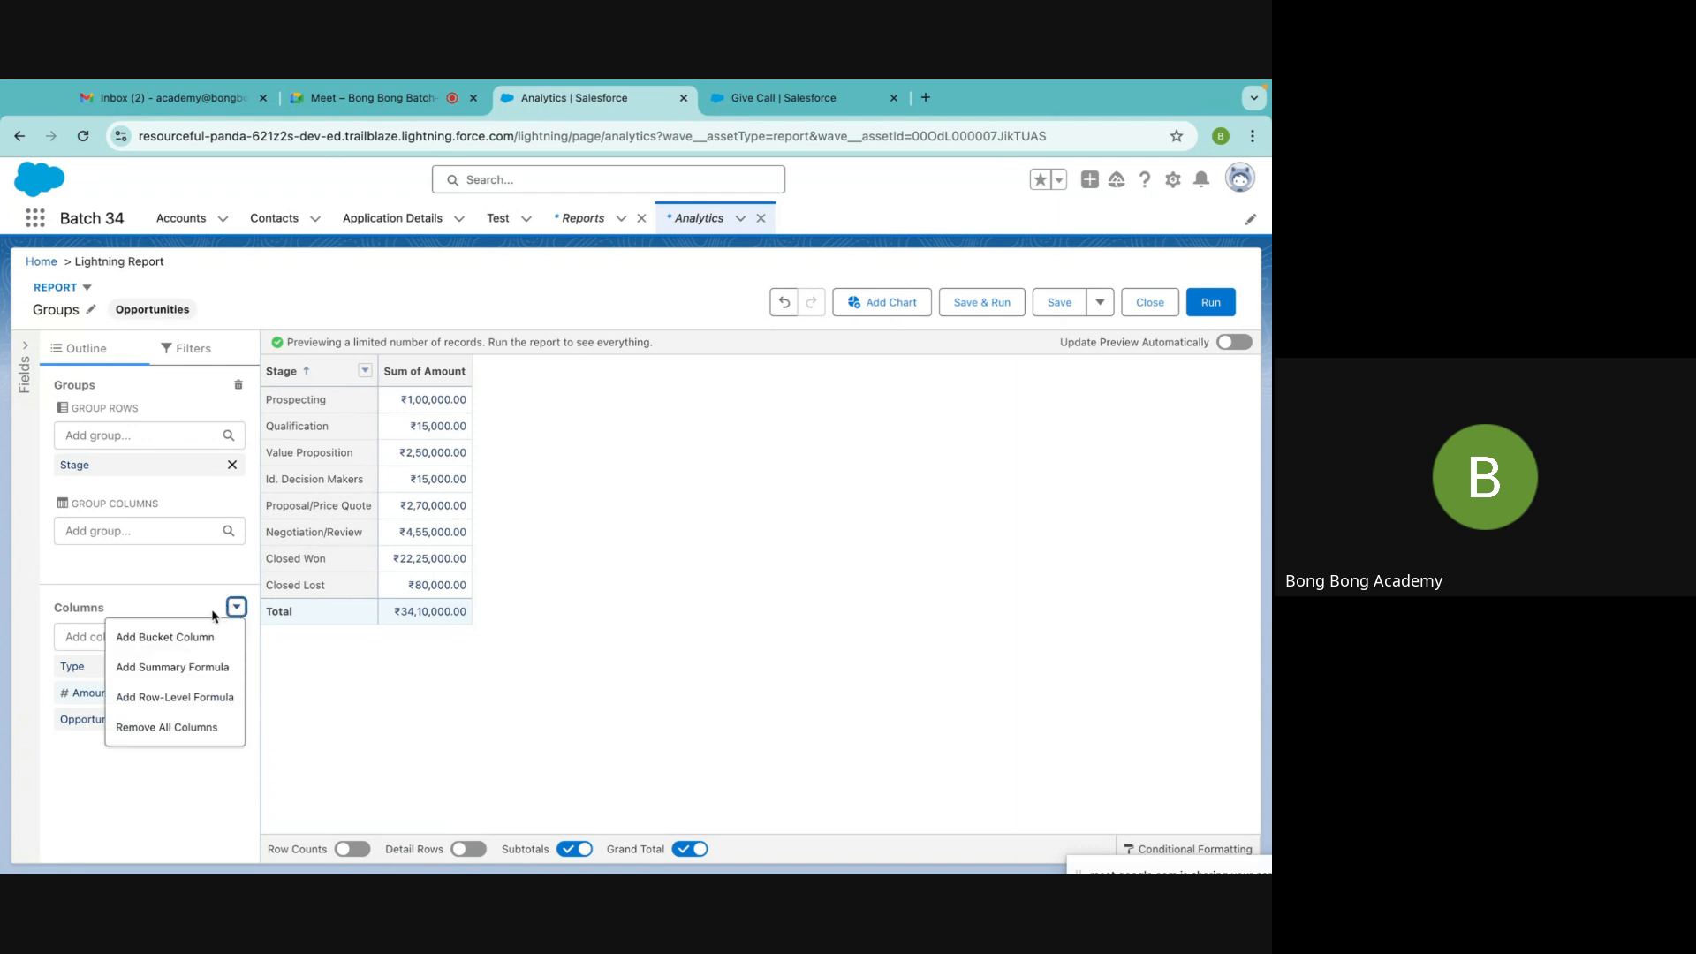
pyautogui.click(148, 670)
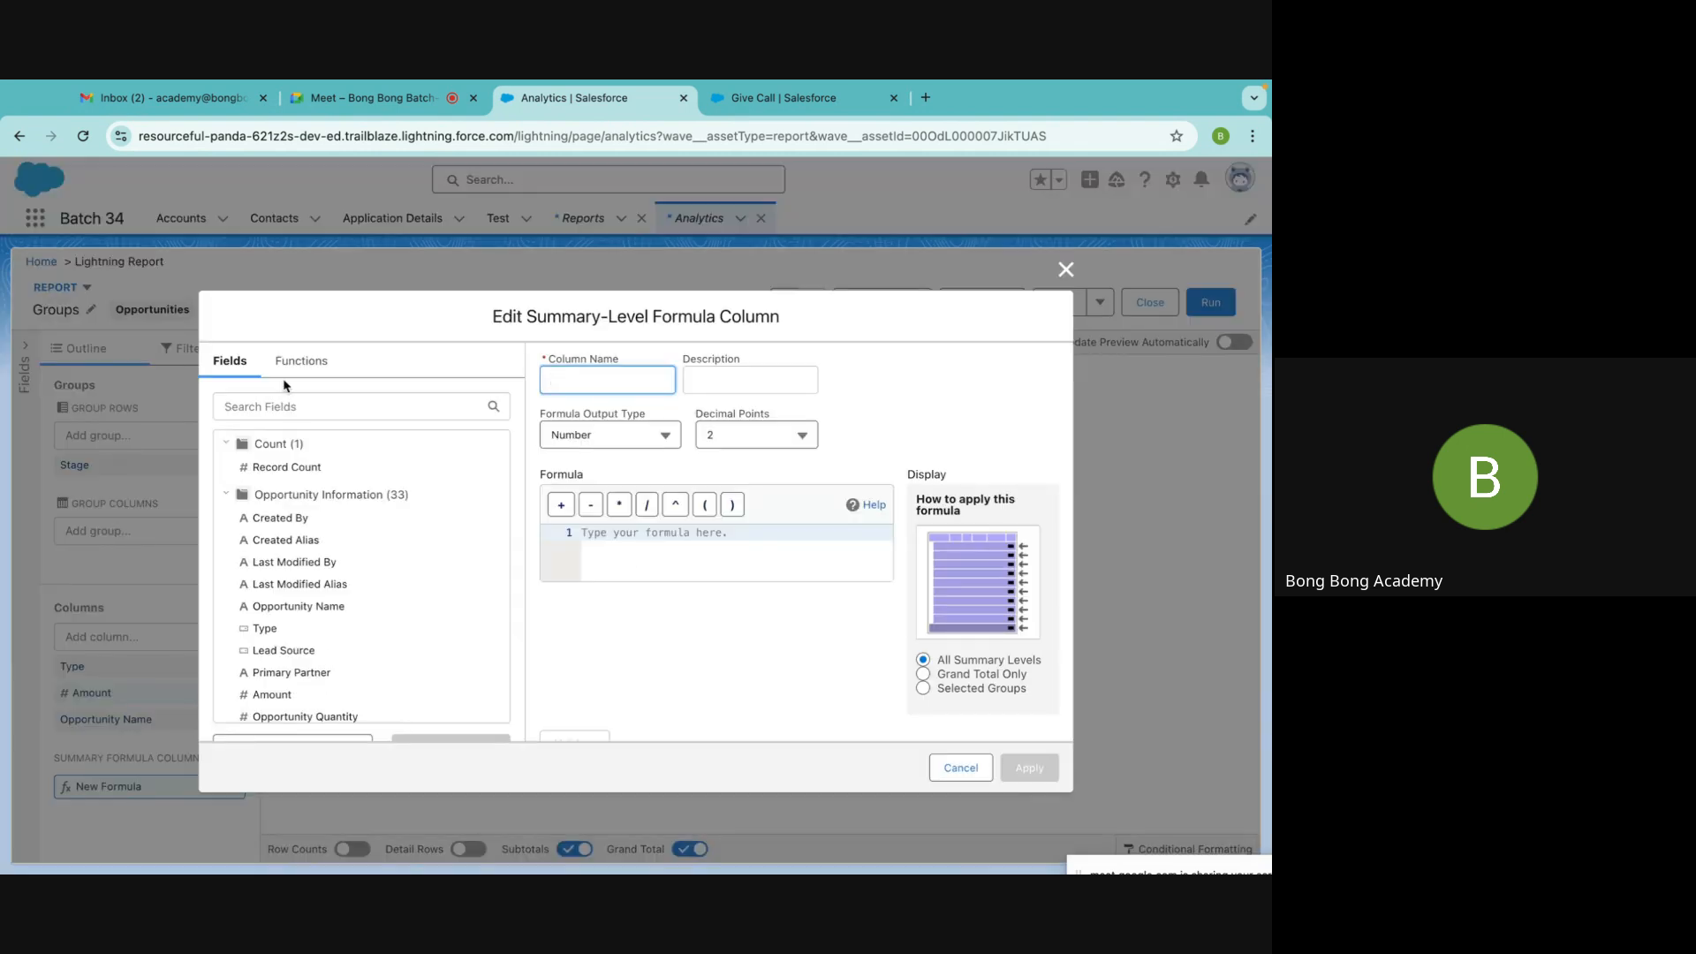
# Look through the fields available for the summary-level formula, from the opportunity fields to the account and grouping fields
pyautogui.click(287, 367)
pyautogui.click(232, 362)
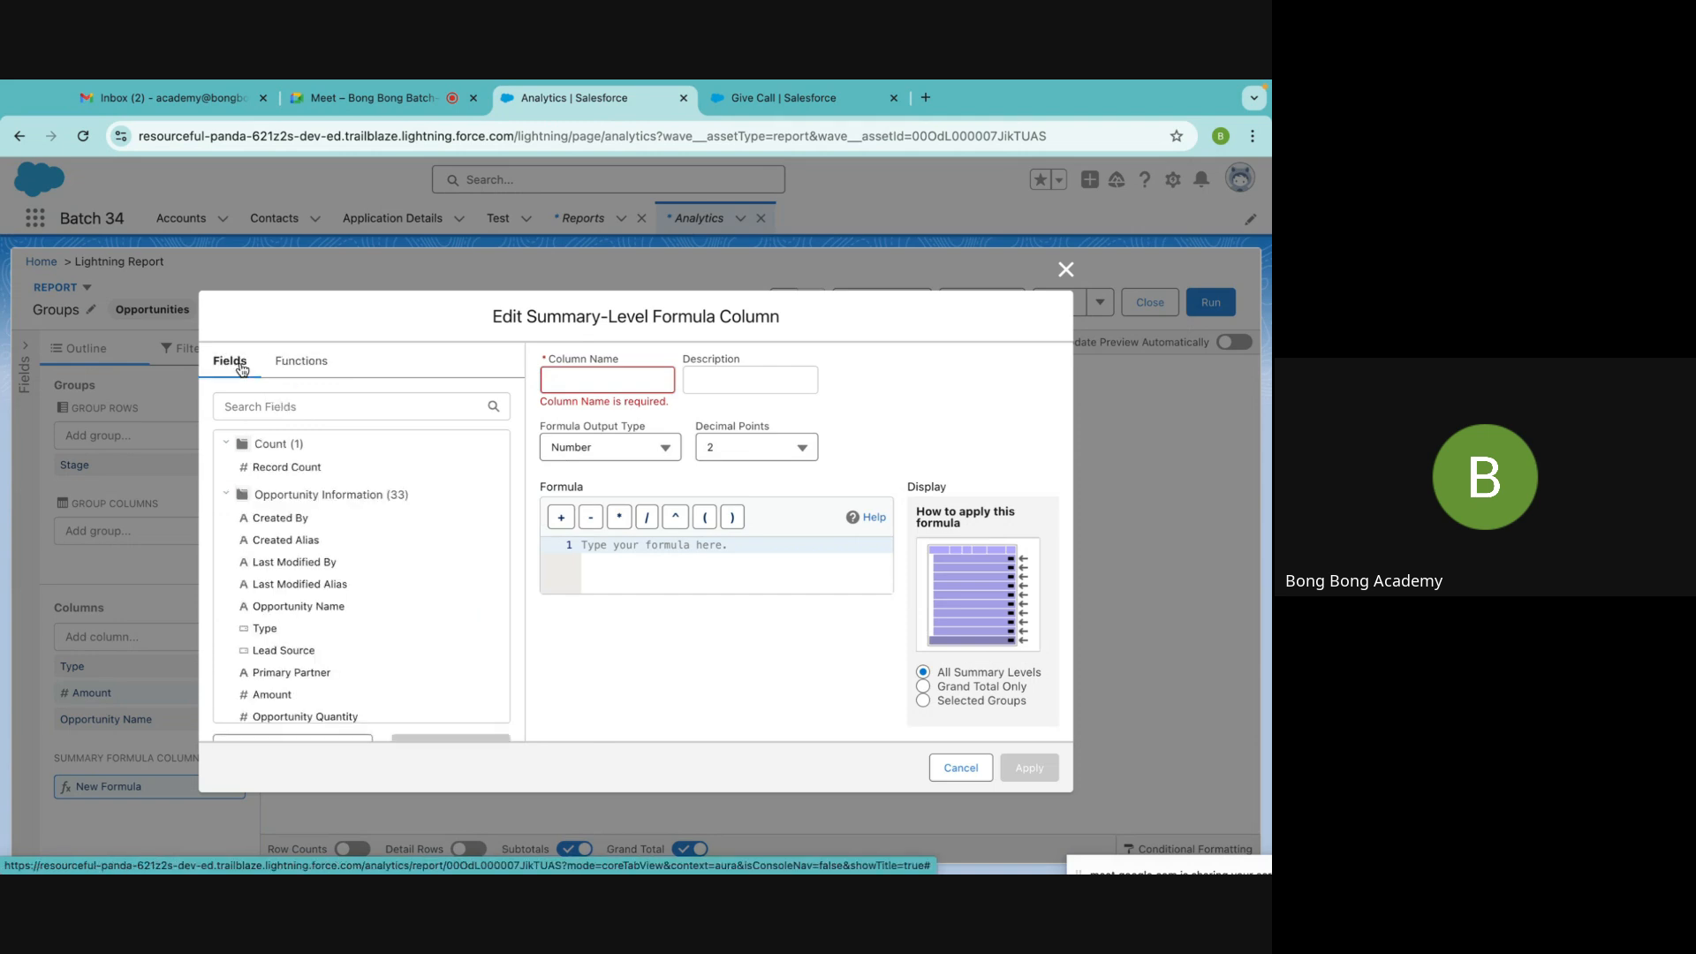
pyautogui.scroll(-3, 363, 599)
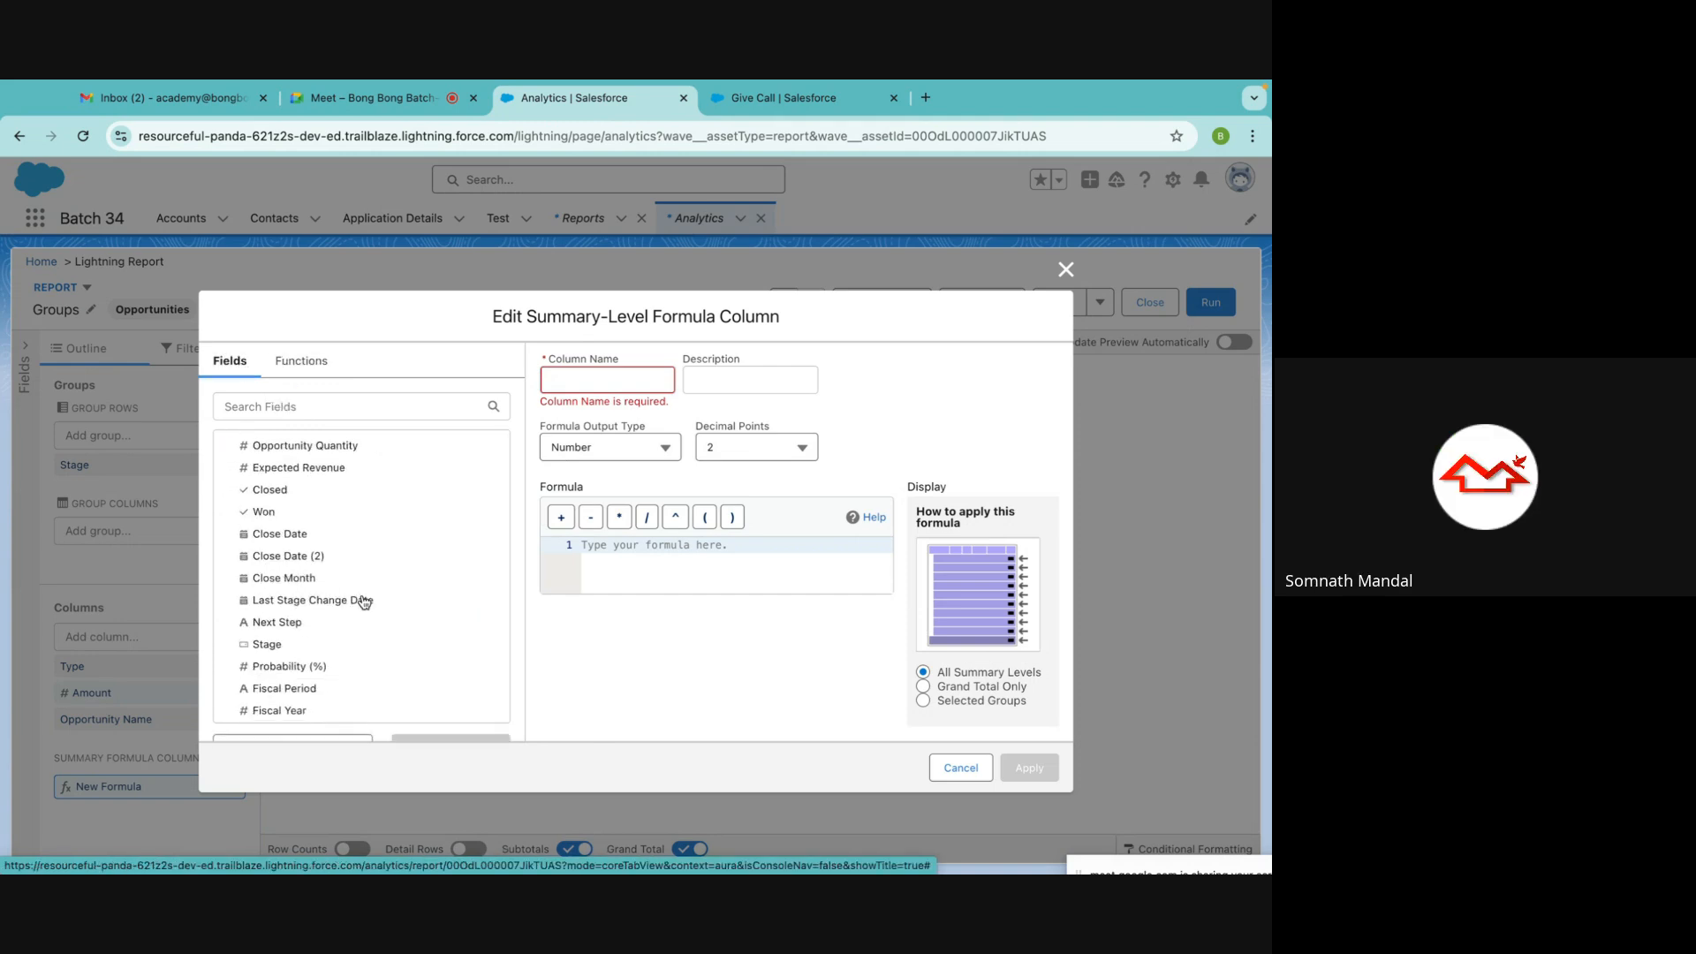
pyautogui.scroll(-15, 334, 609)
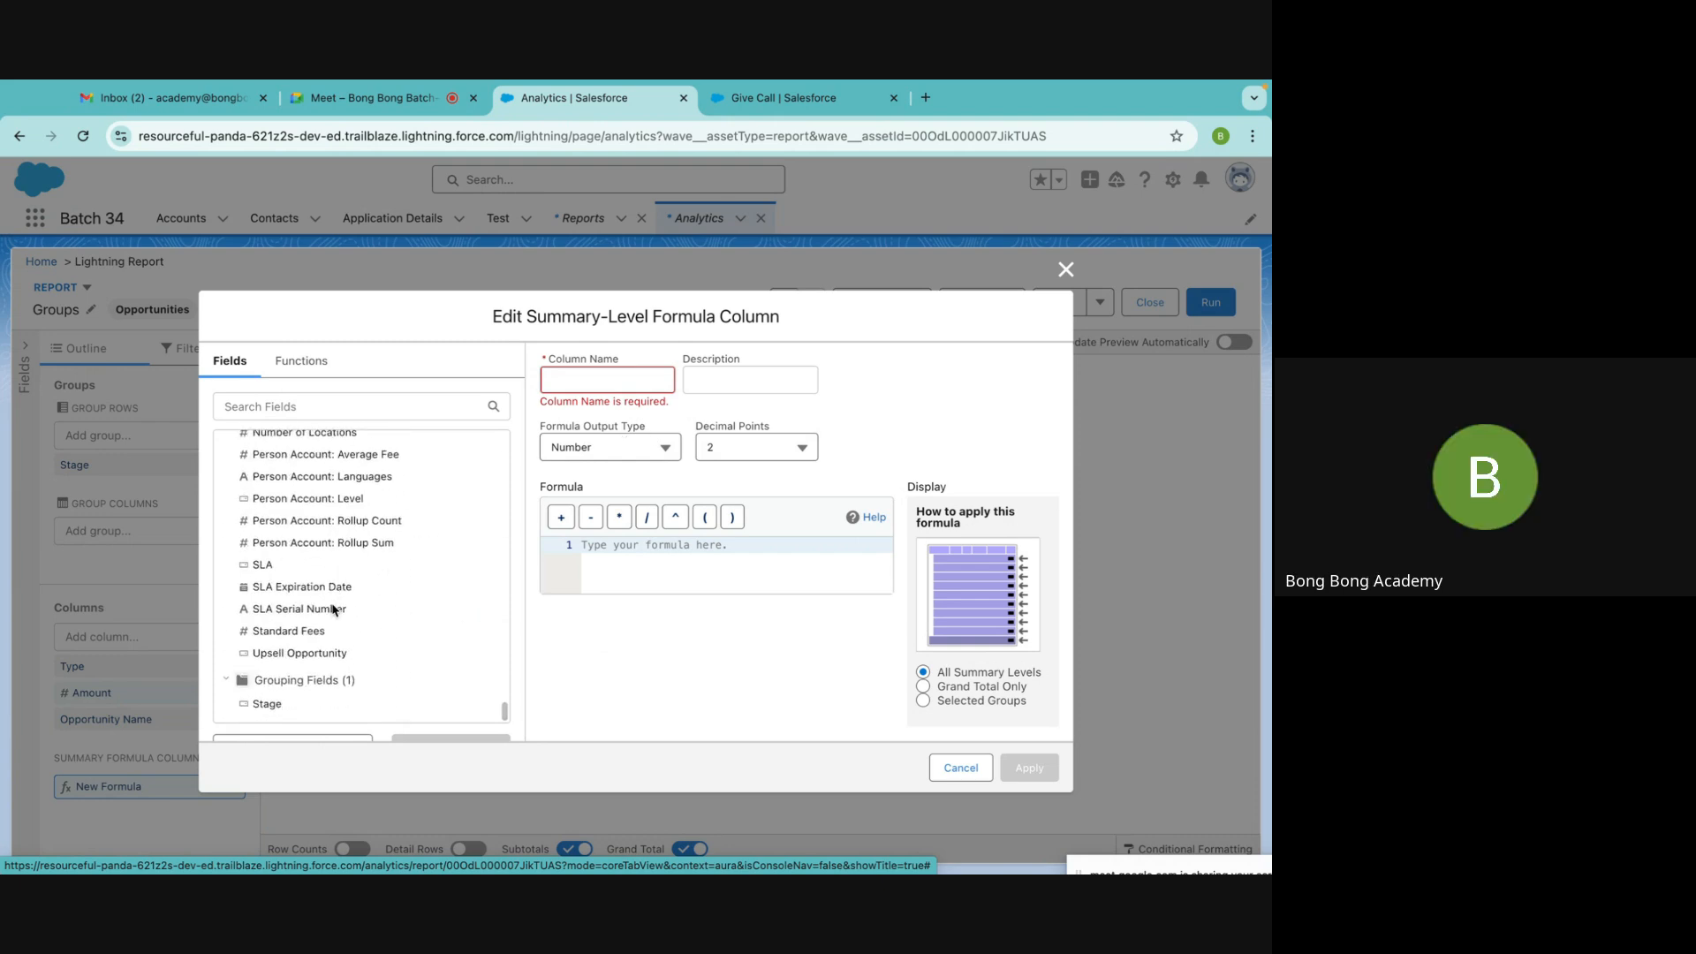
pyautogui.scroll(15, 334, 609)
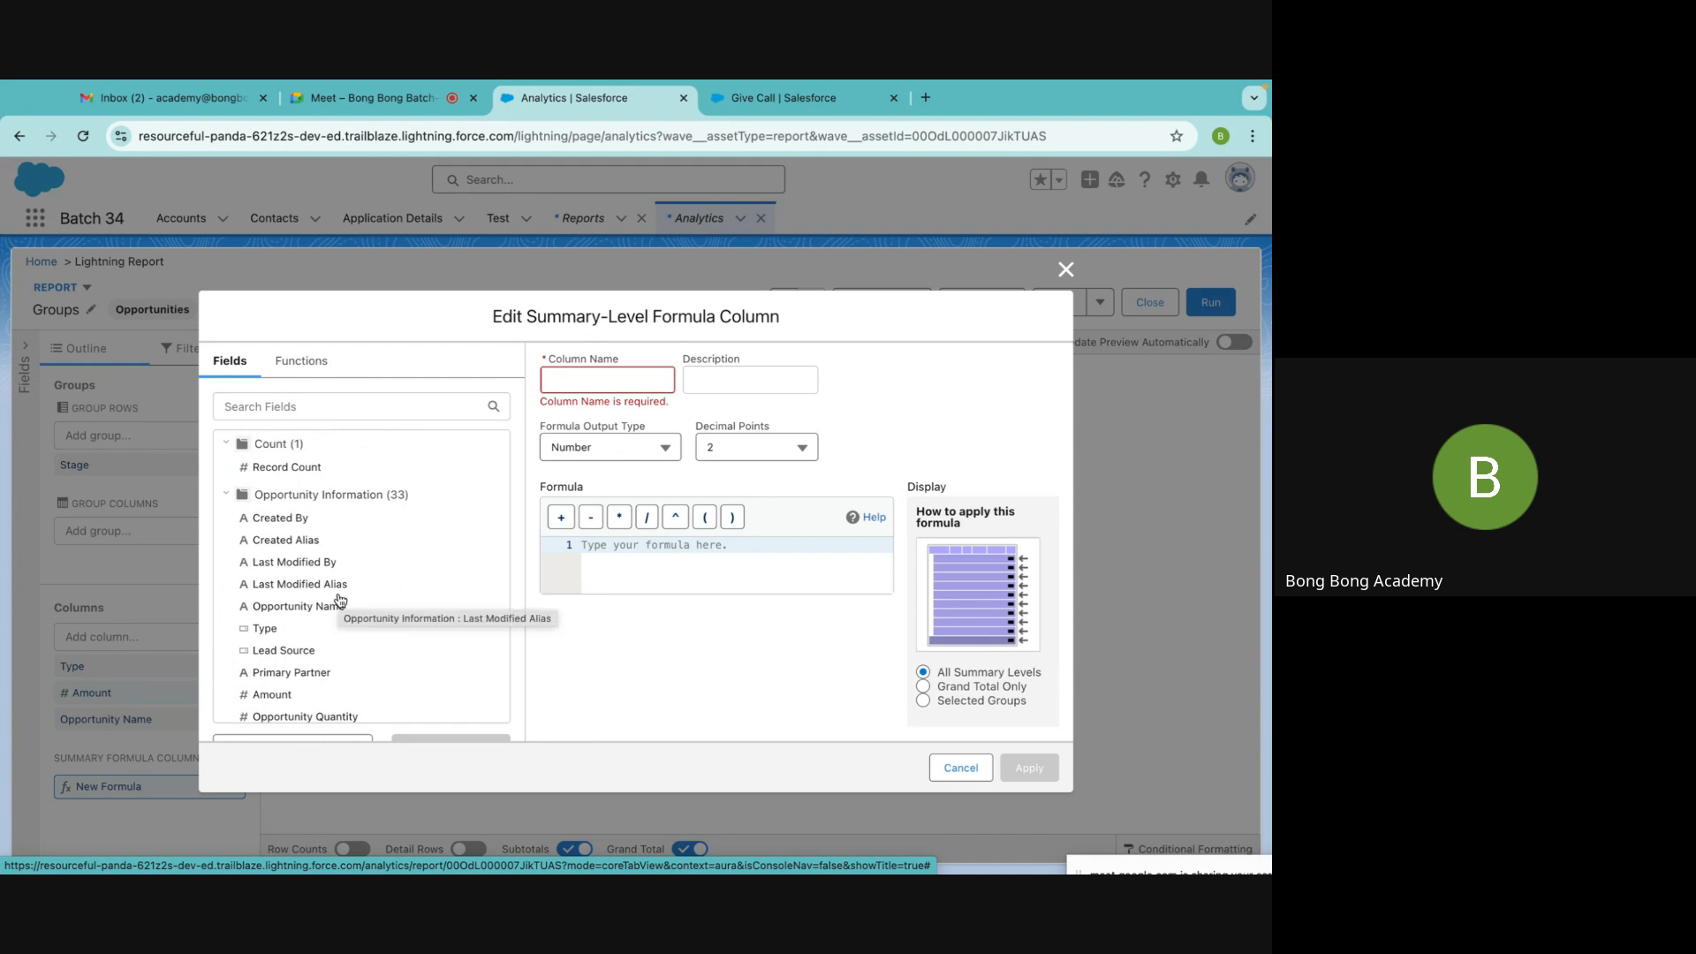
pyautogui.scroll(-5, 340, 600)
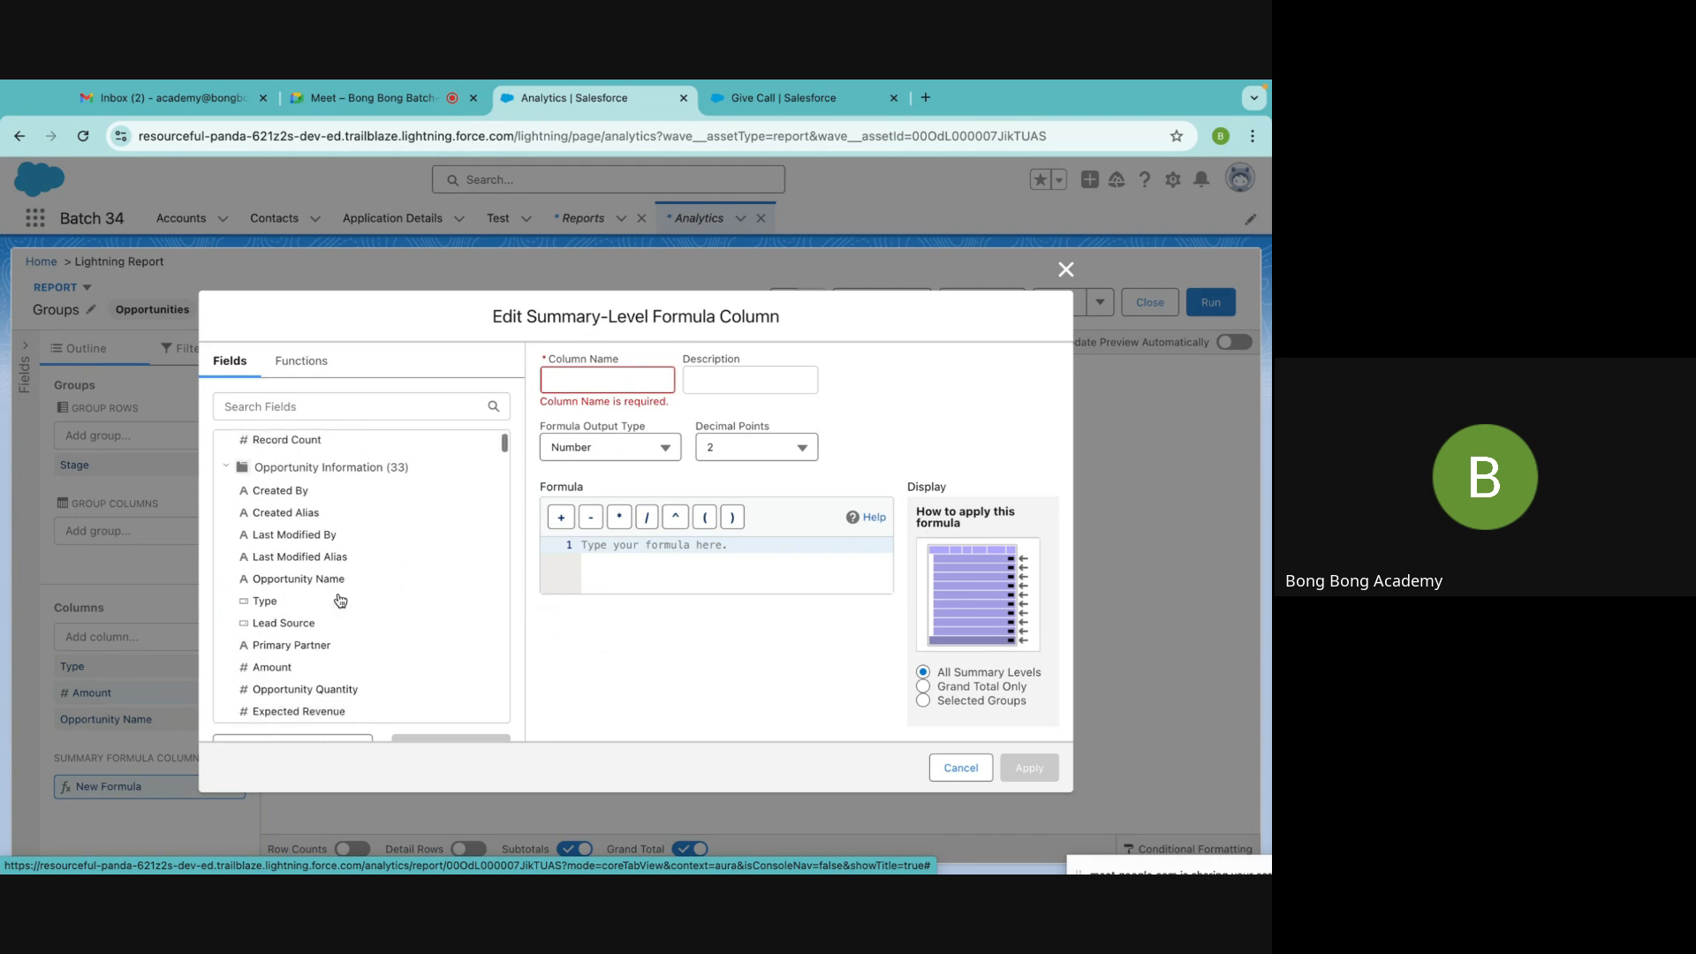
pyautogui.scroll(-8, 340, 601)
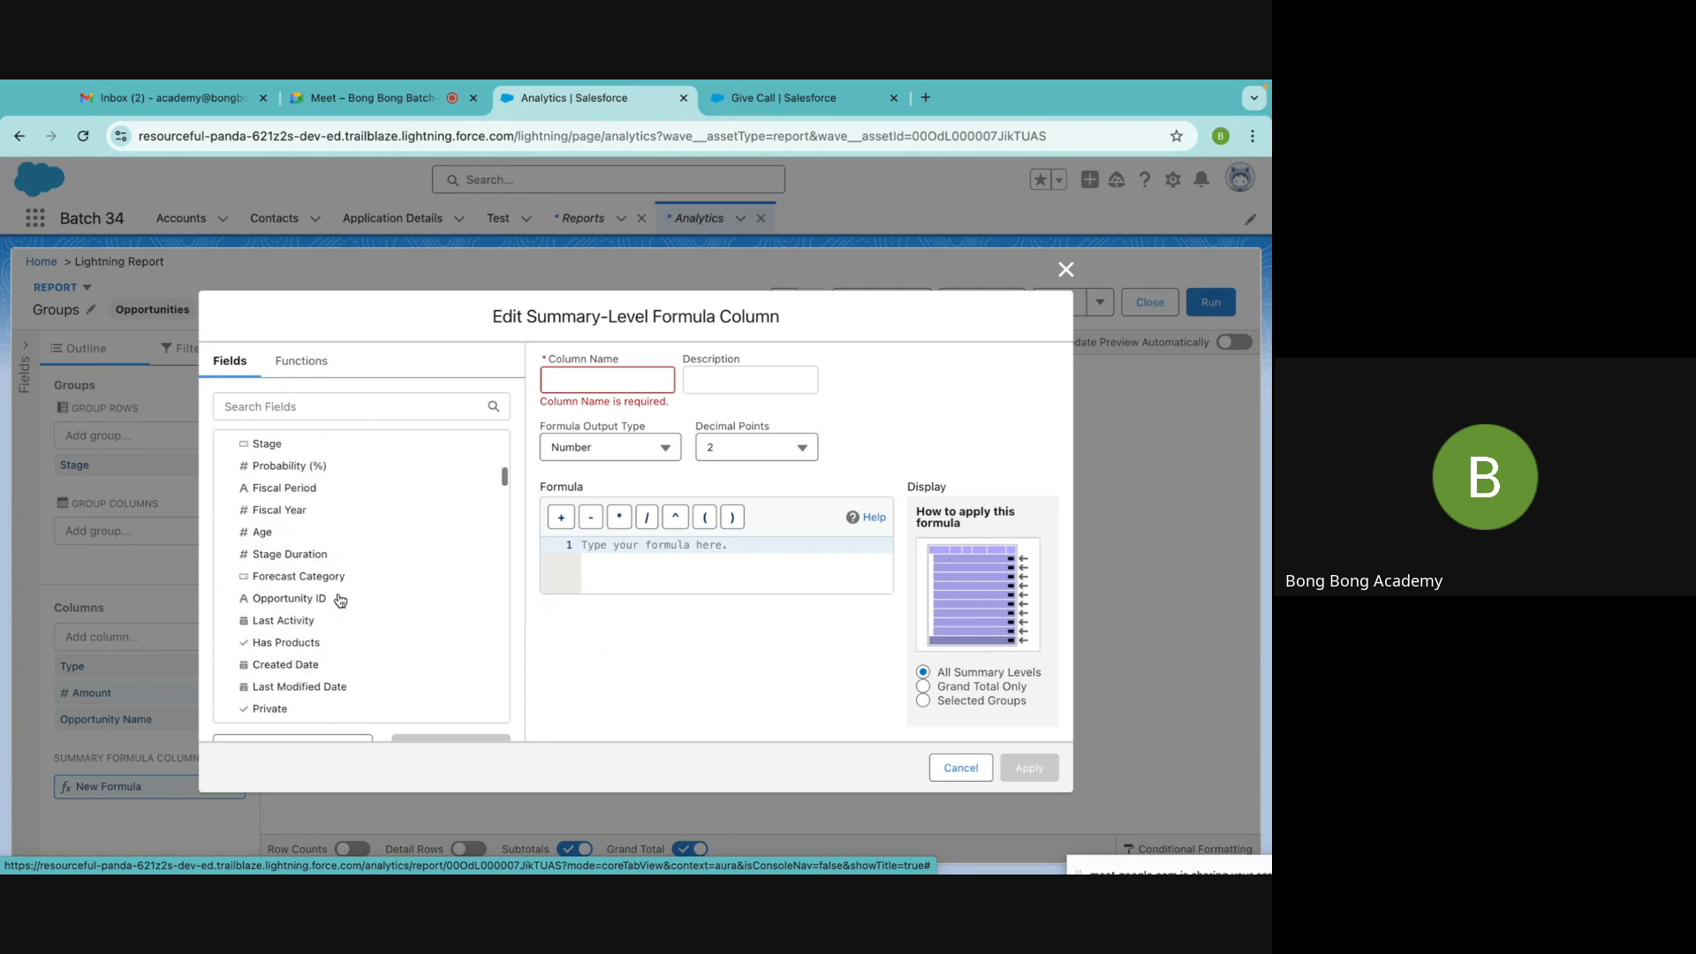
pyautogui.scroll(-3, 340, 600)
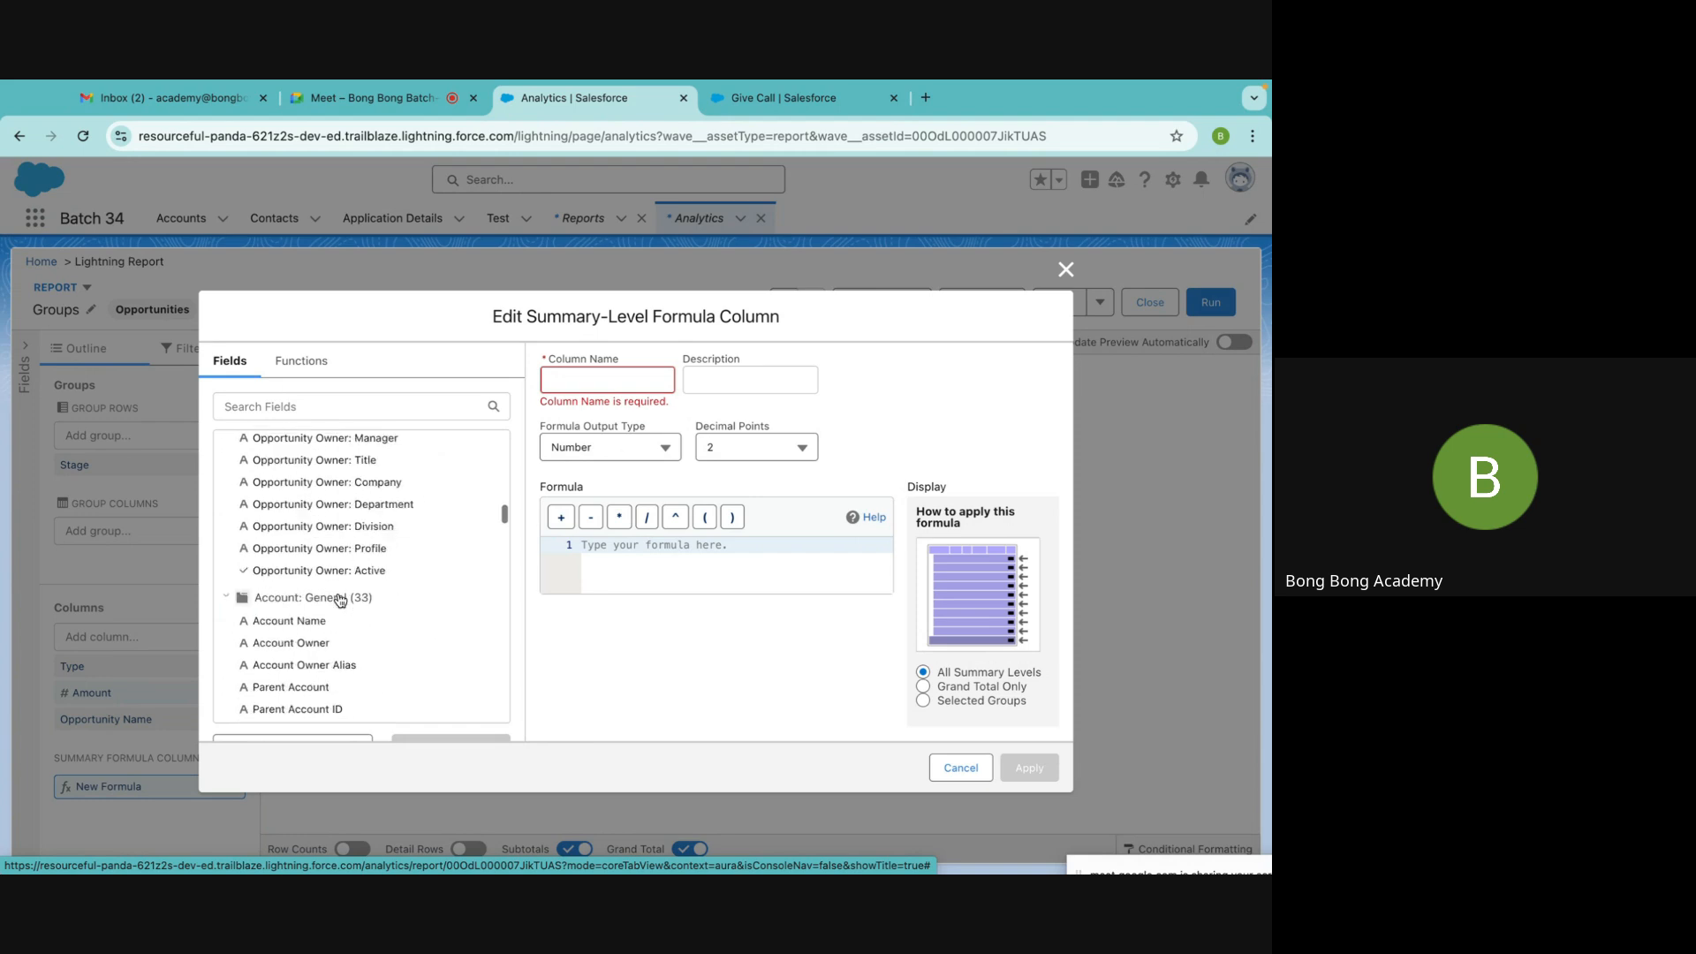
# Insert the PARENTGROUPVAL summary function into the formula
pyautogui.click(318, 363)
pyautogui.scroll(-8, 322, 549)
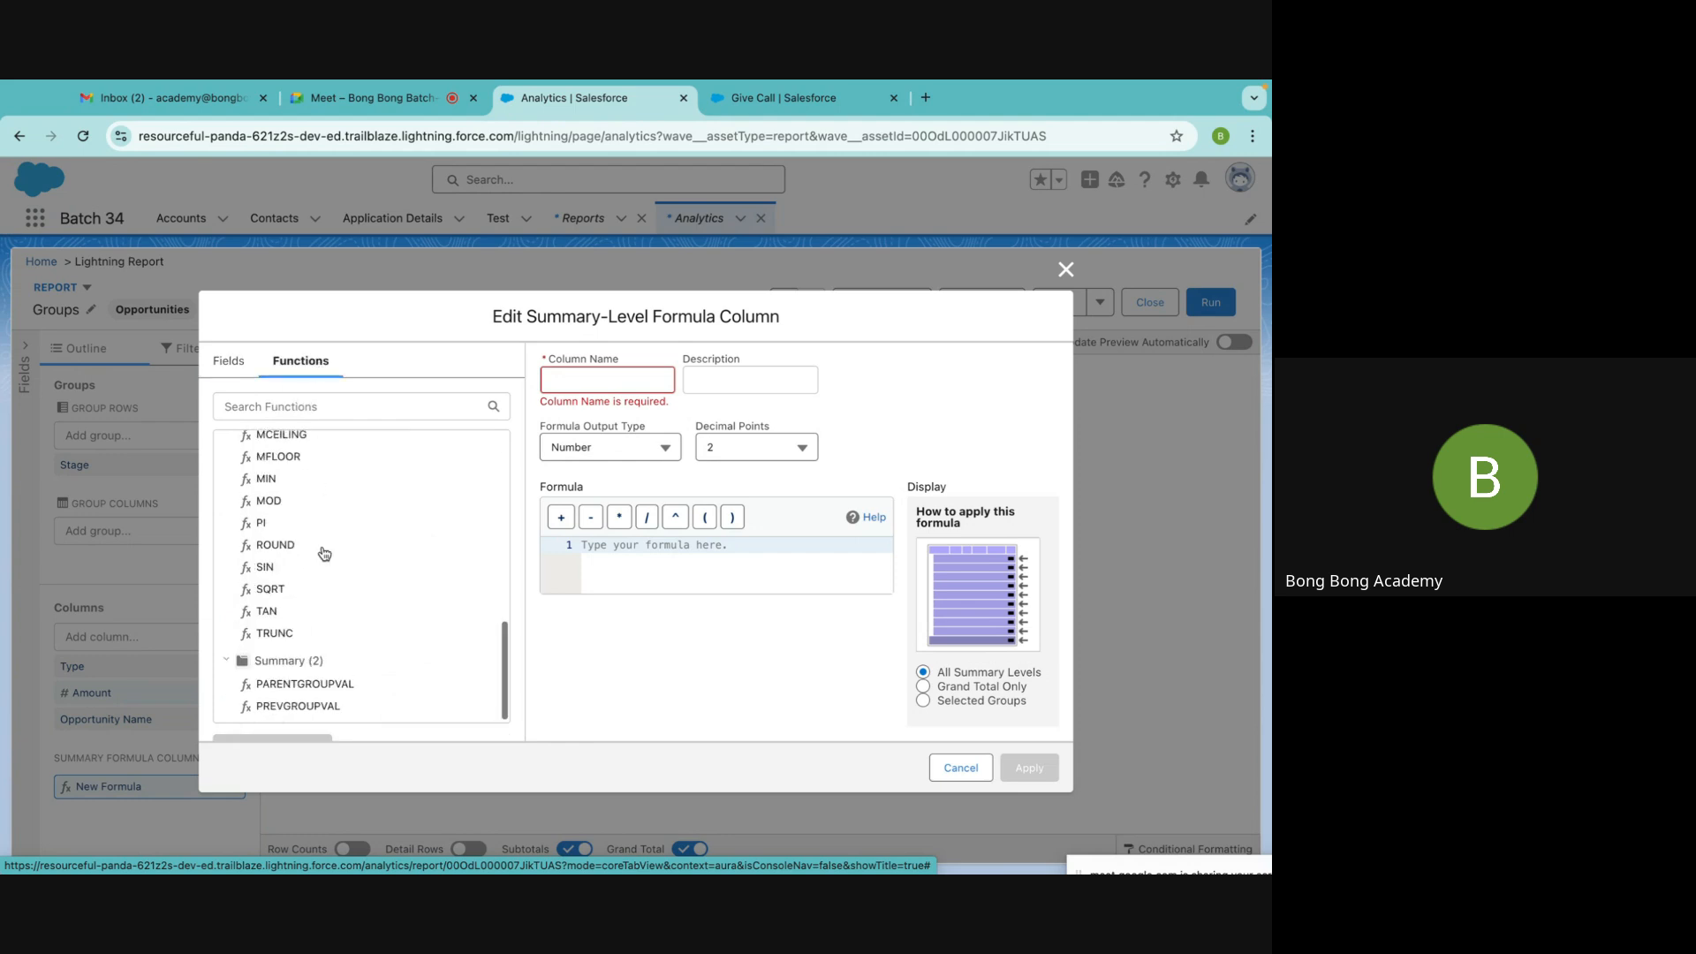
pyautogui.click(304, 683)
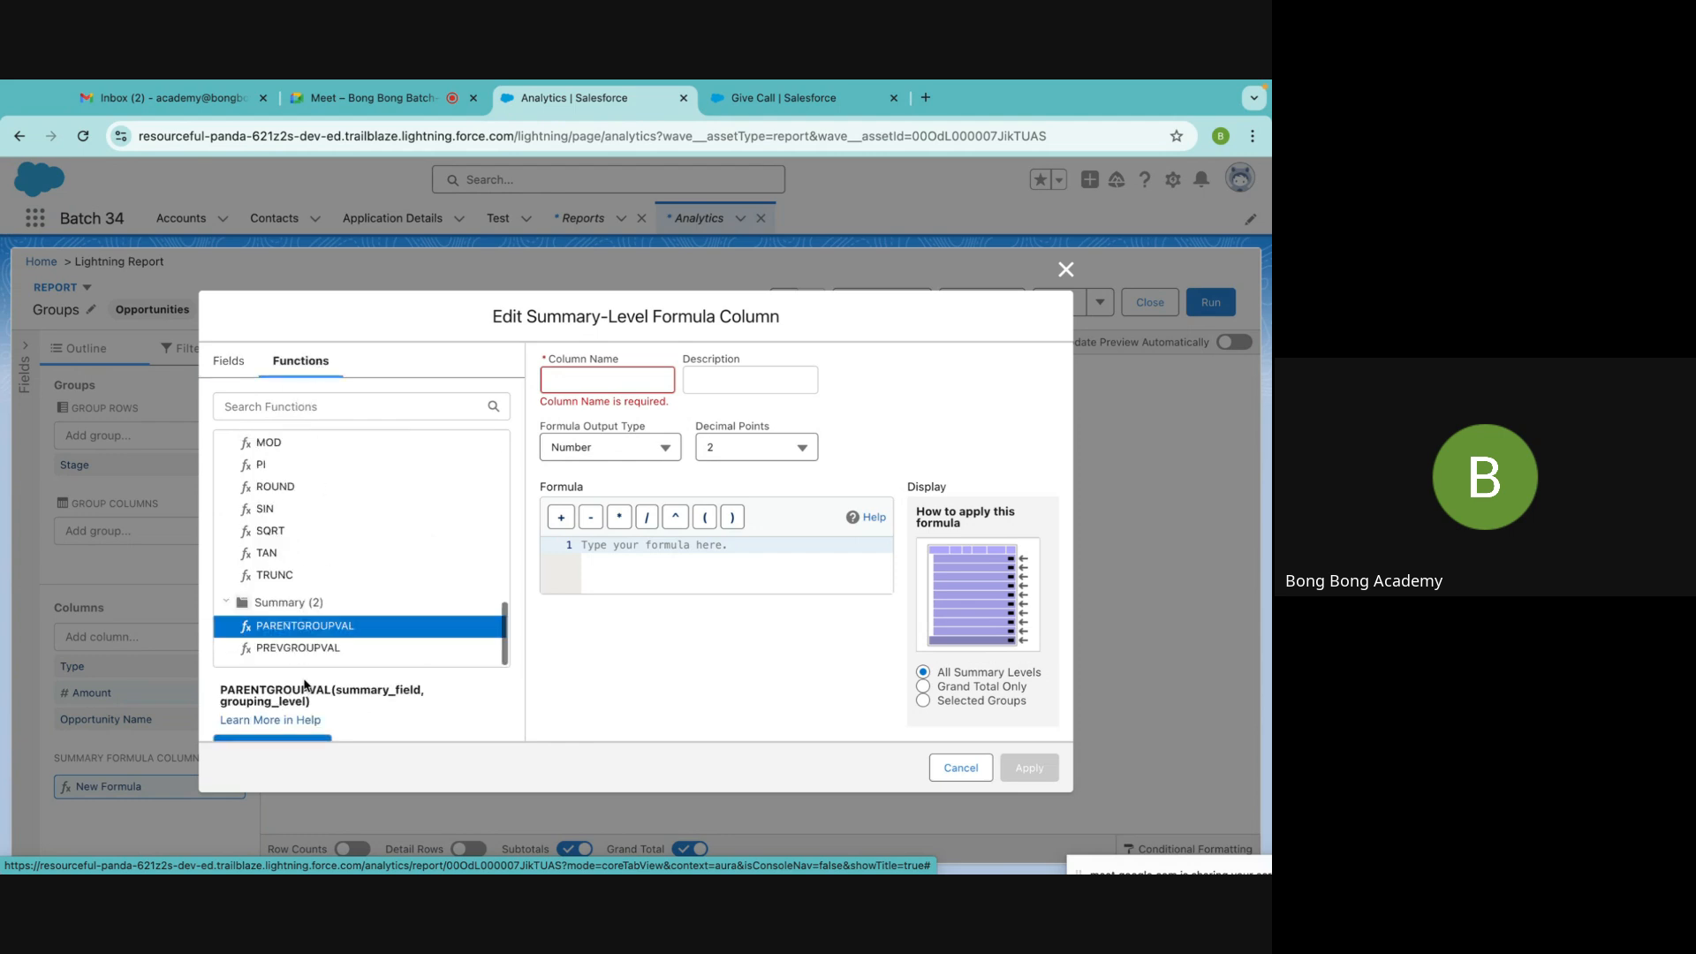
pyautogui.scroll(-2, 424, 715)
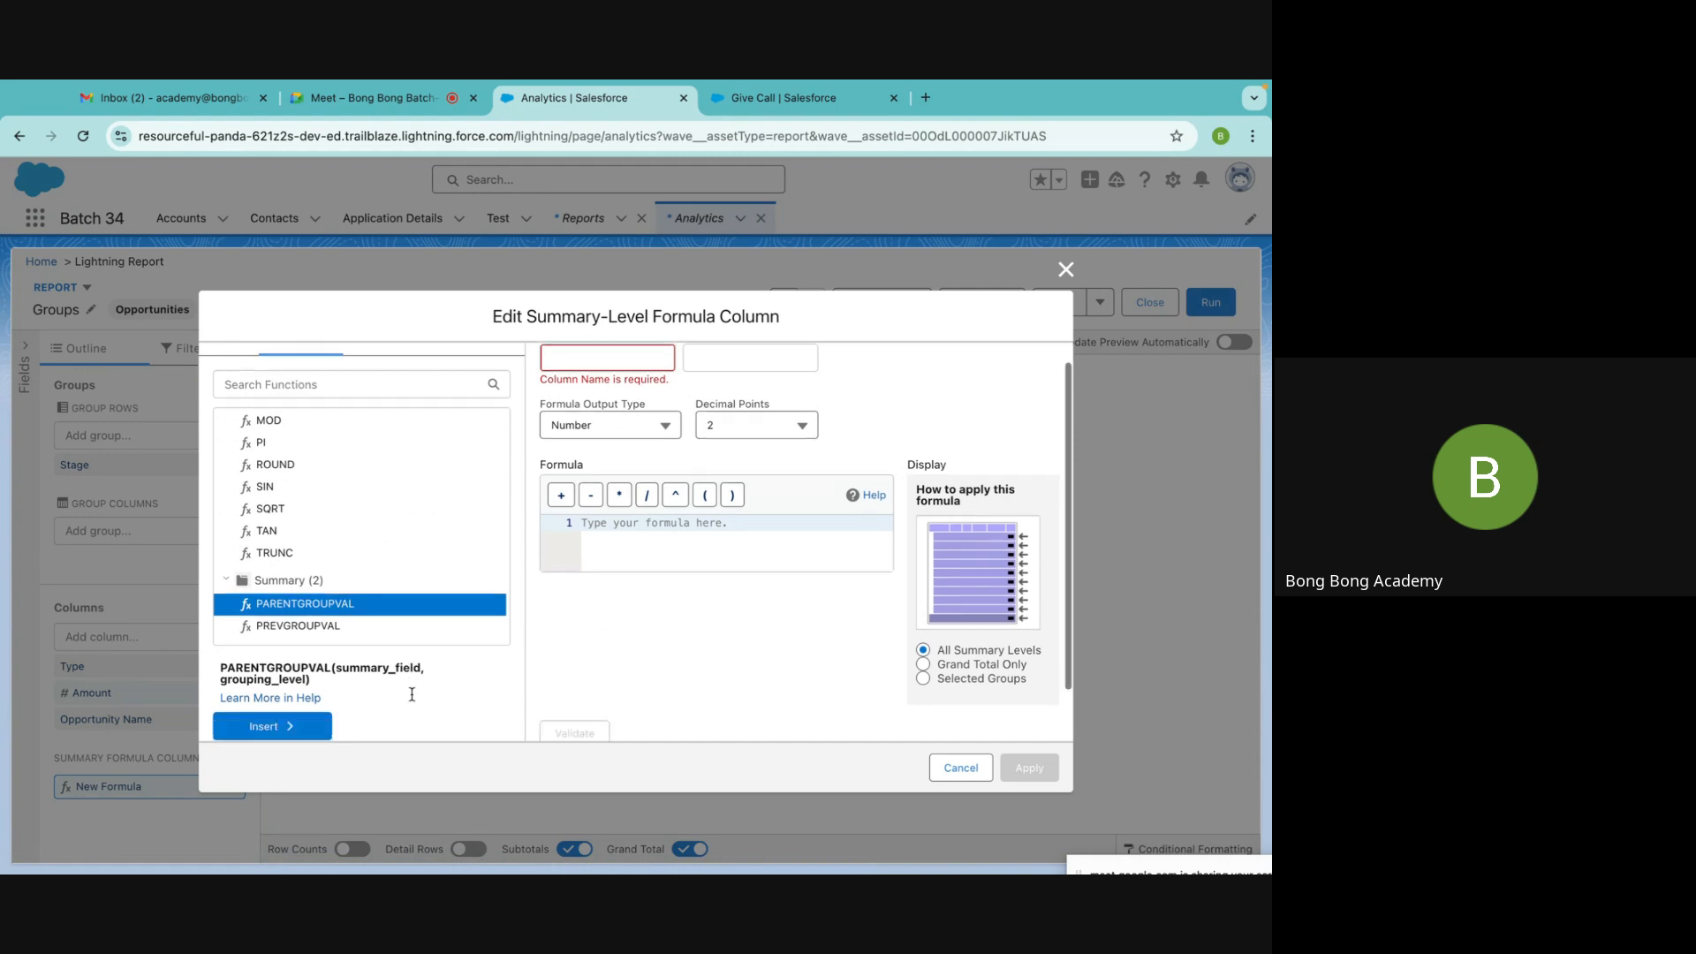
pyautogui.click(291, 676)
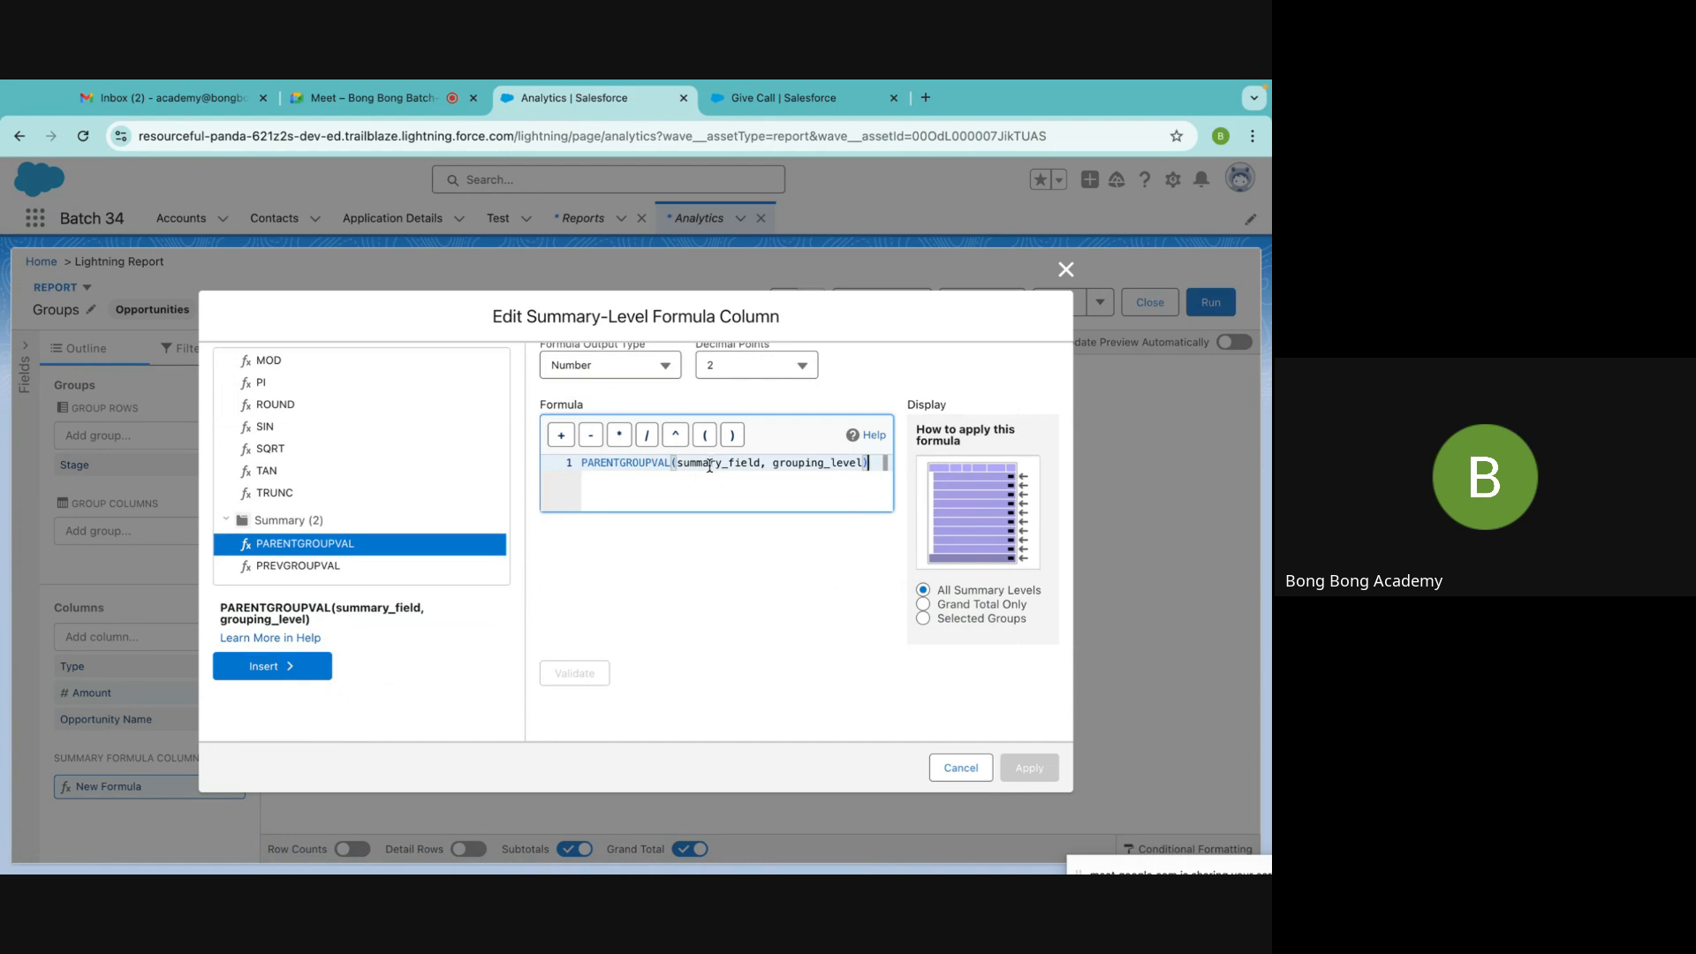
# Name the summary formula column Contribution %
pyautogui.scroll(2, 704, 596)
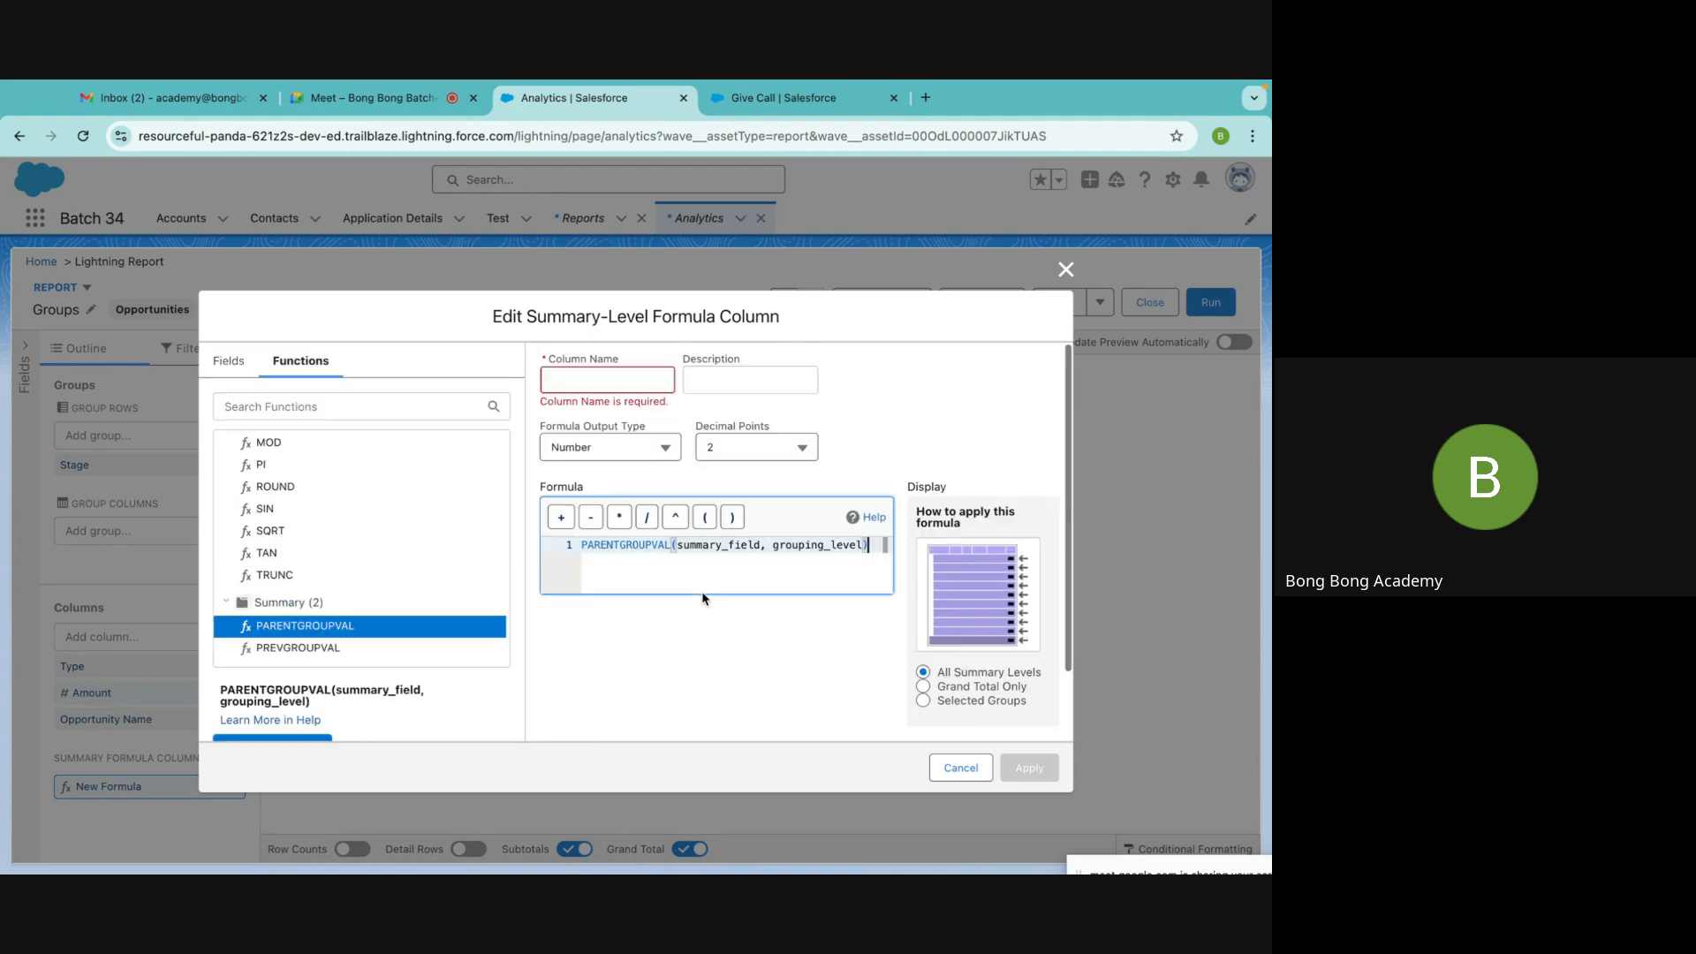
pyautogui.click(567, 382)
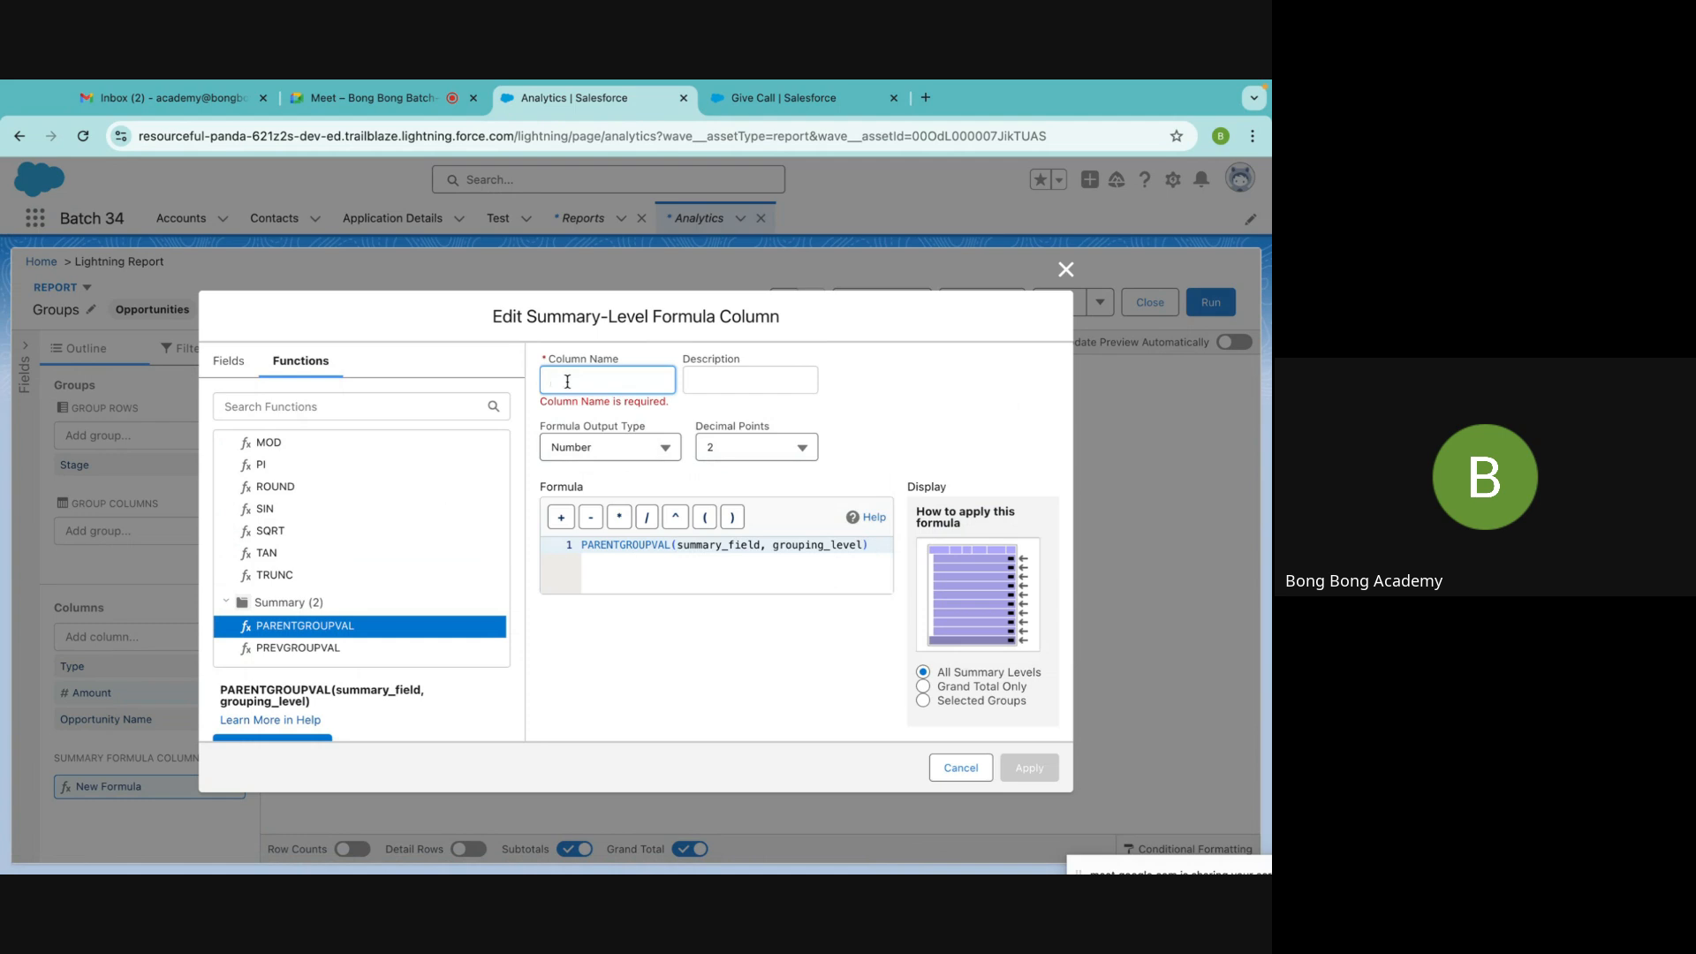
pyautogui.write('Cont')
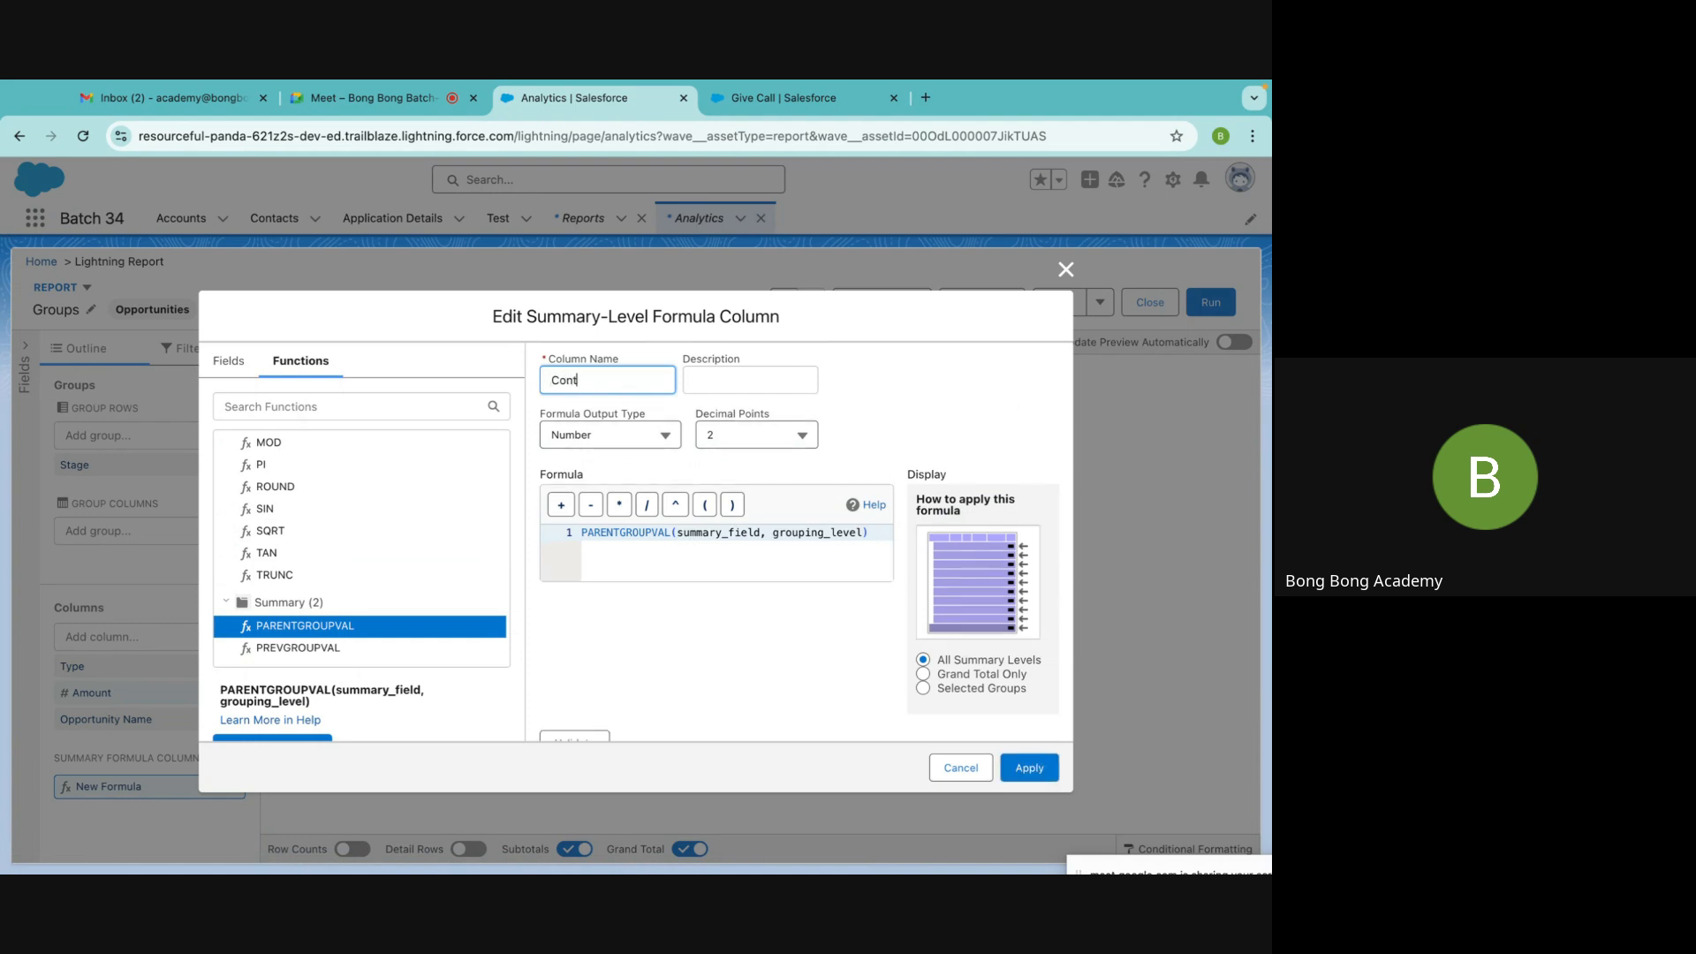
pyautogui.write('ro')
# Replace the summary_field placeholder in the PARENTGROUPVAL formula with AMOUNT:SUM
pyautogui.click(697, 477)
pyautogui.doubleClick(713, 532)
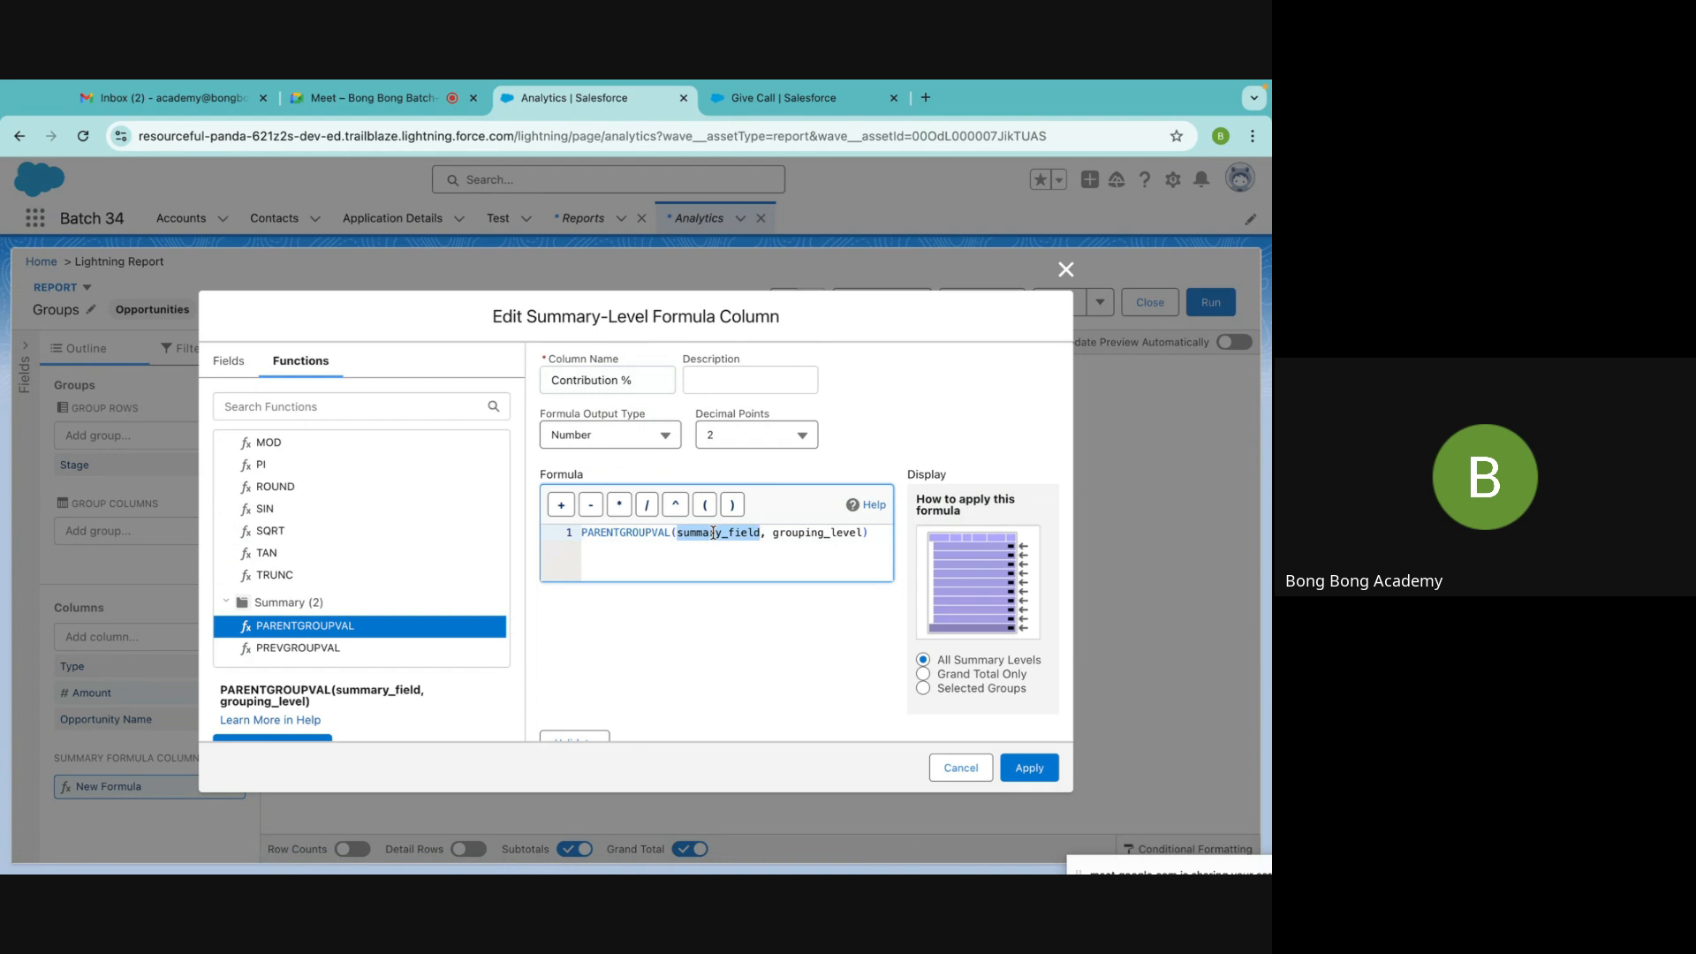
pyautogui.write('amou')
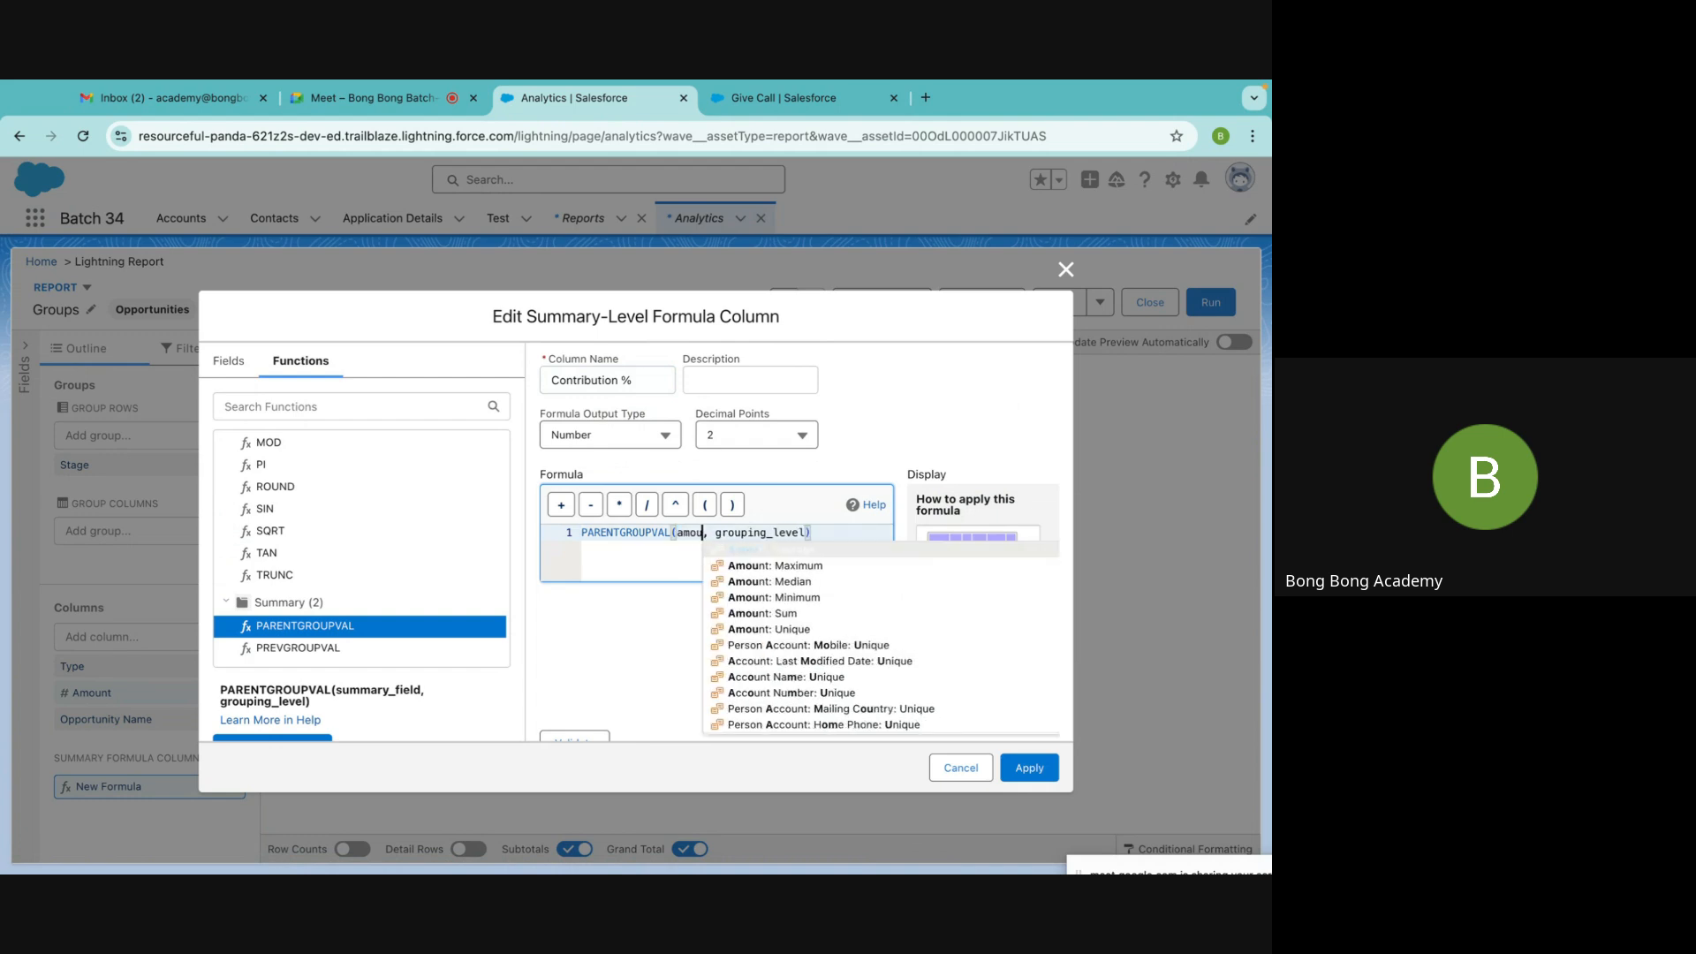
pyautogui.click(765, 612)
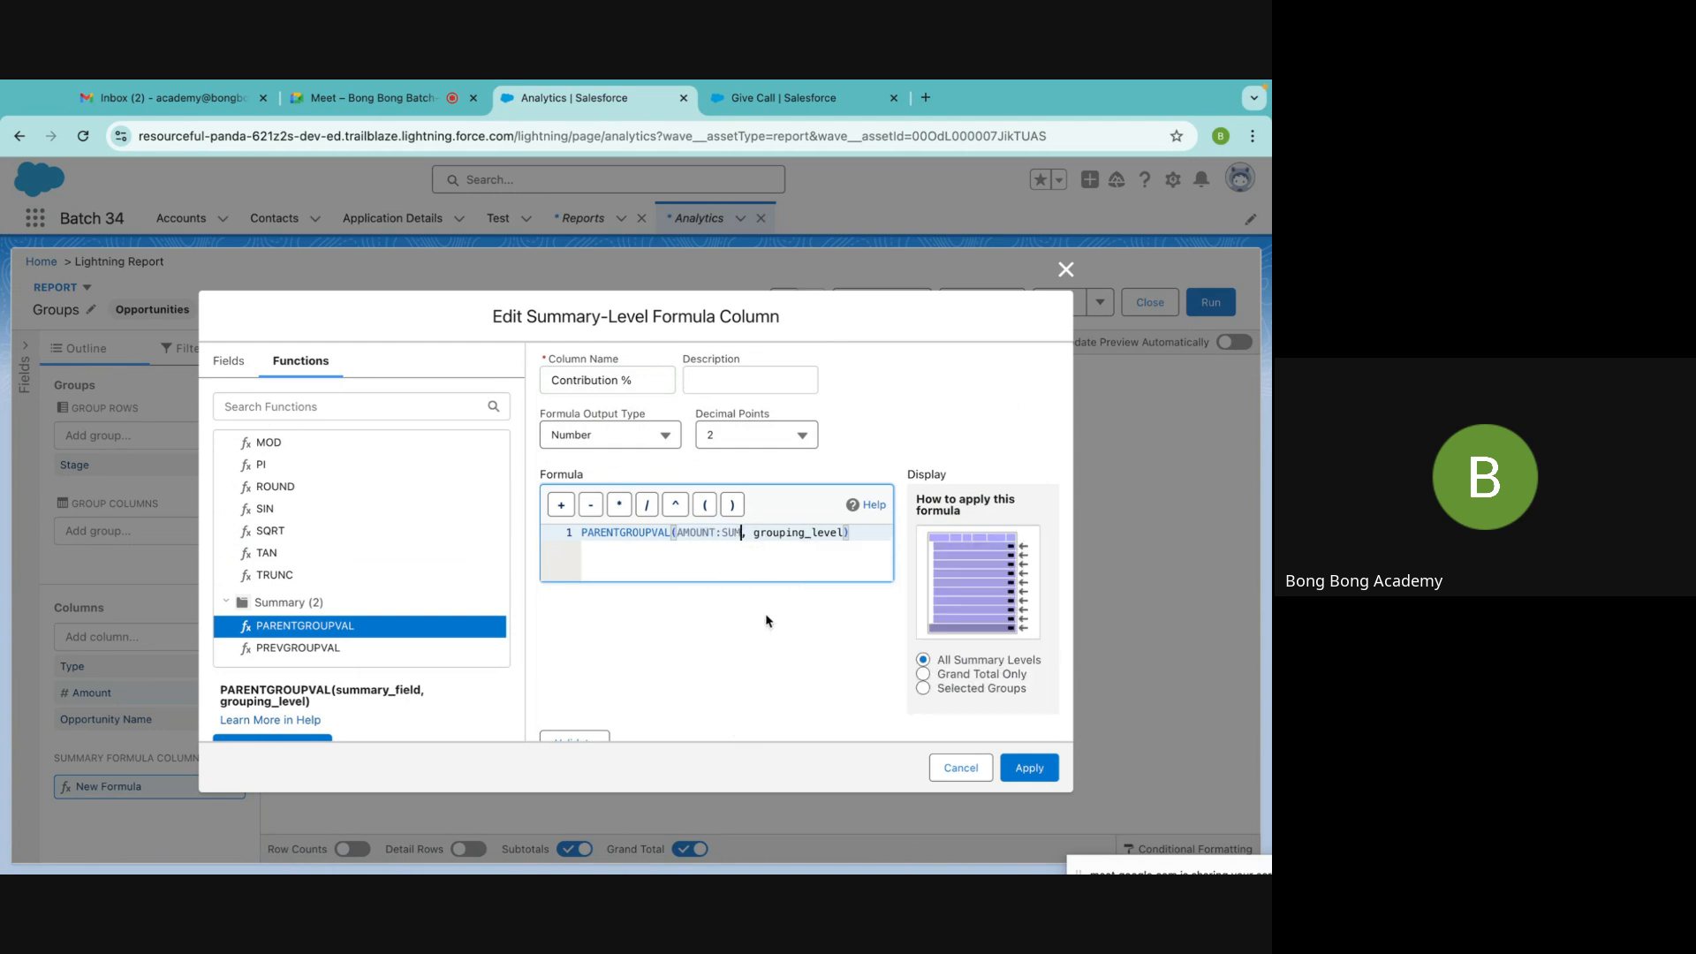
# Open the formula help and read through the article on adding a summary formula column to a report
pyautogui.doubleClick(791, 533)
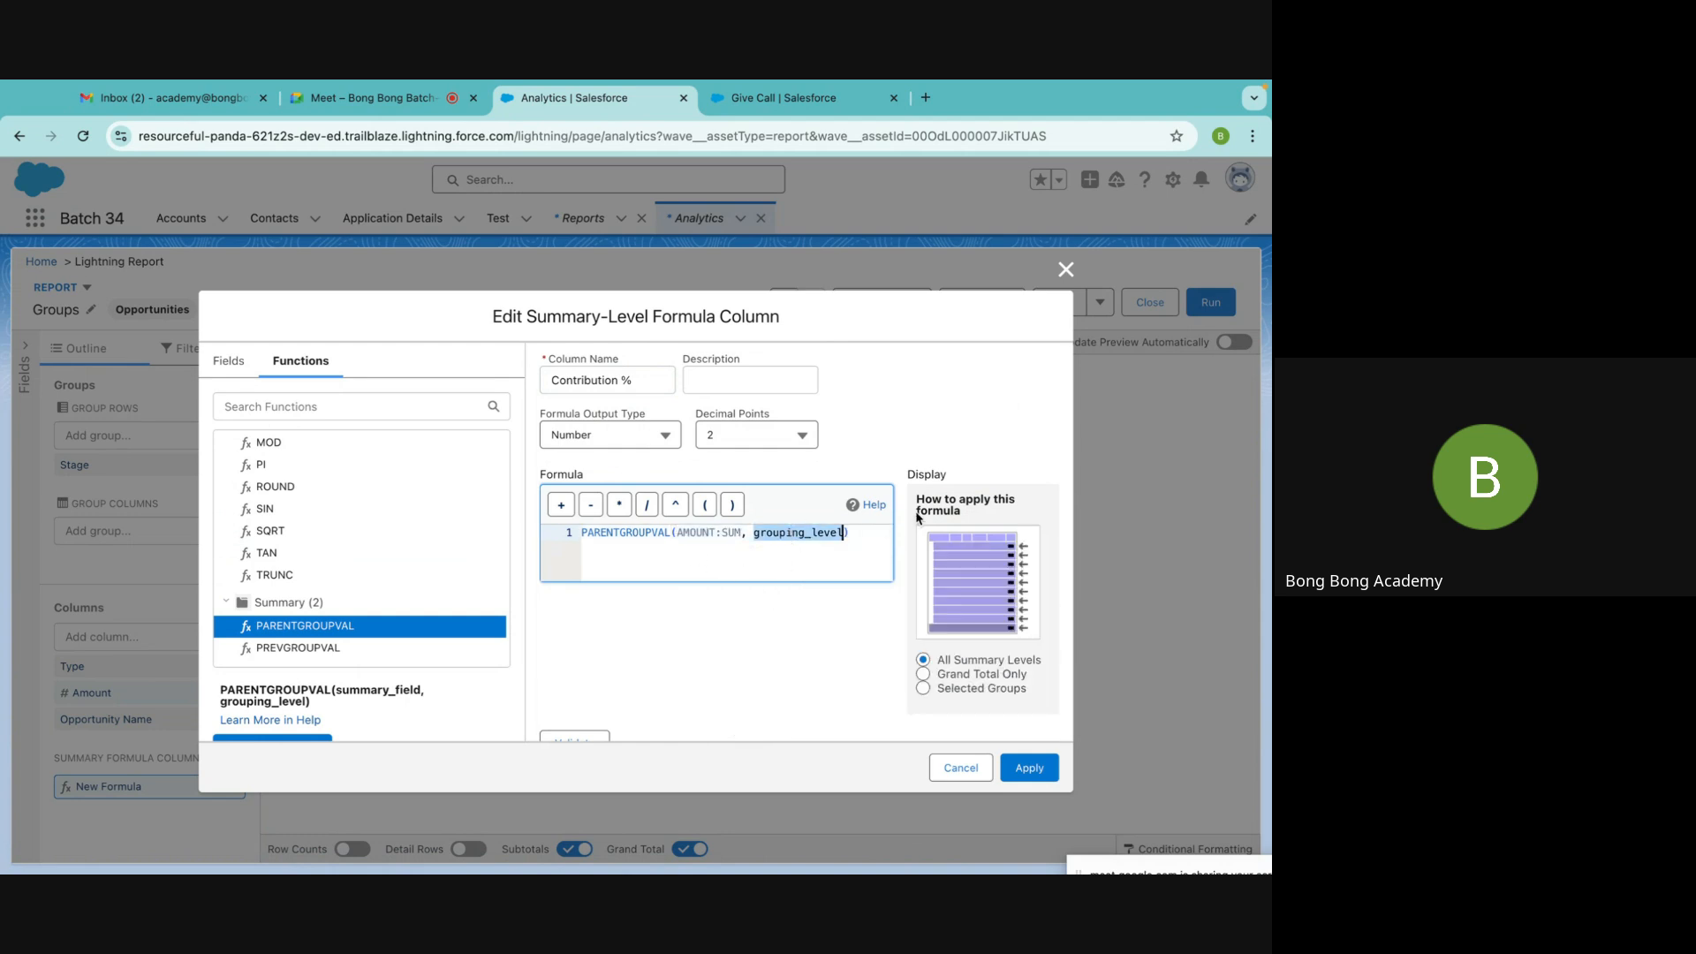
pyautogui.click(873, 505)
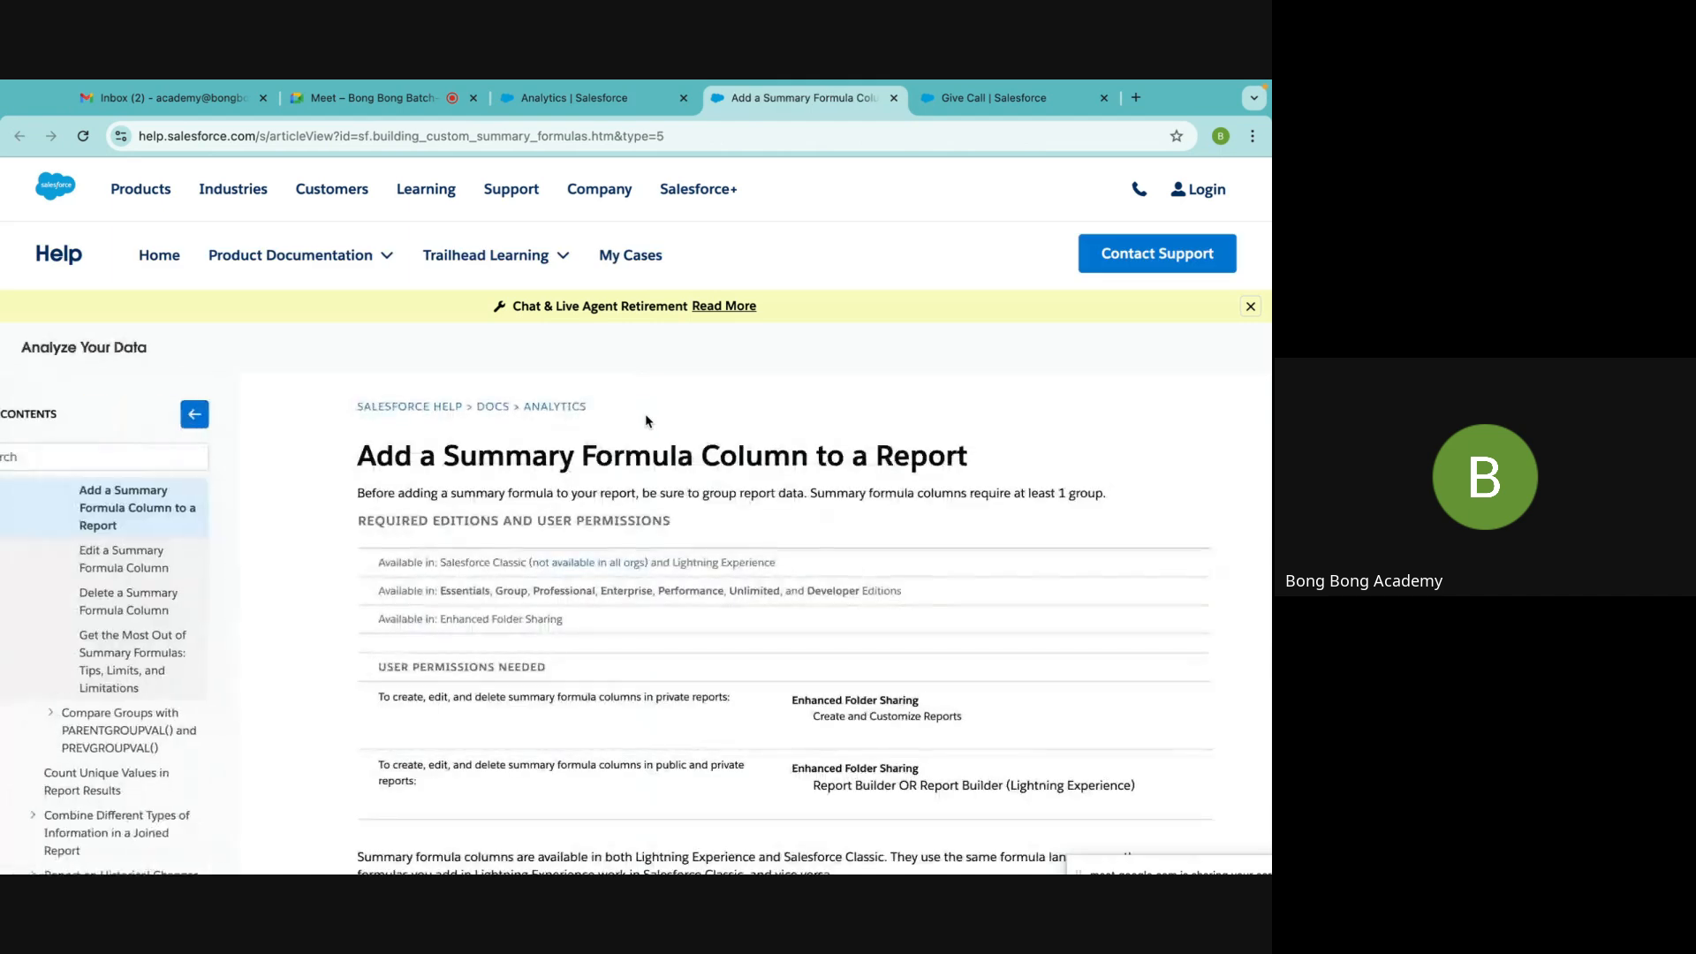
pyautogui.scroll(-5, 817, 555)
pyautogui.scroll(-3, 818, 554)
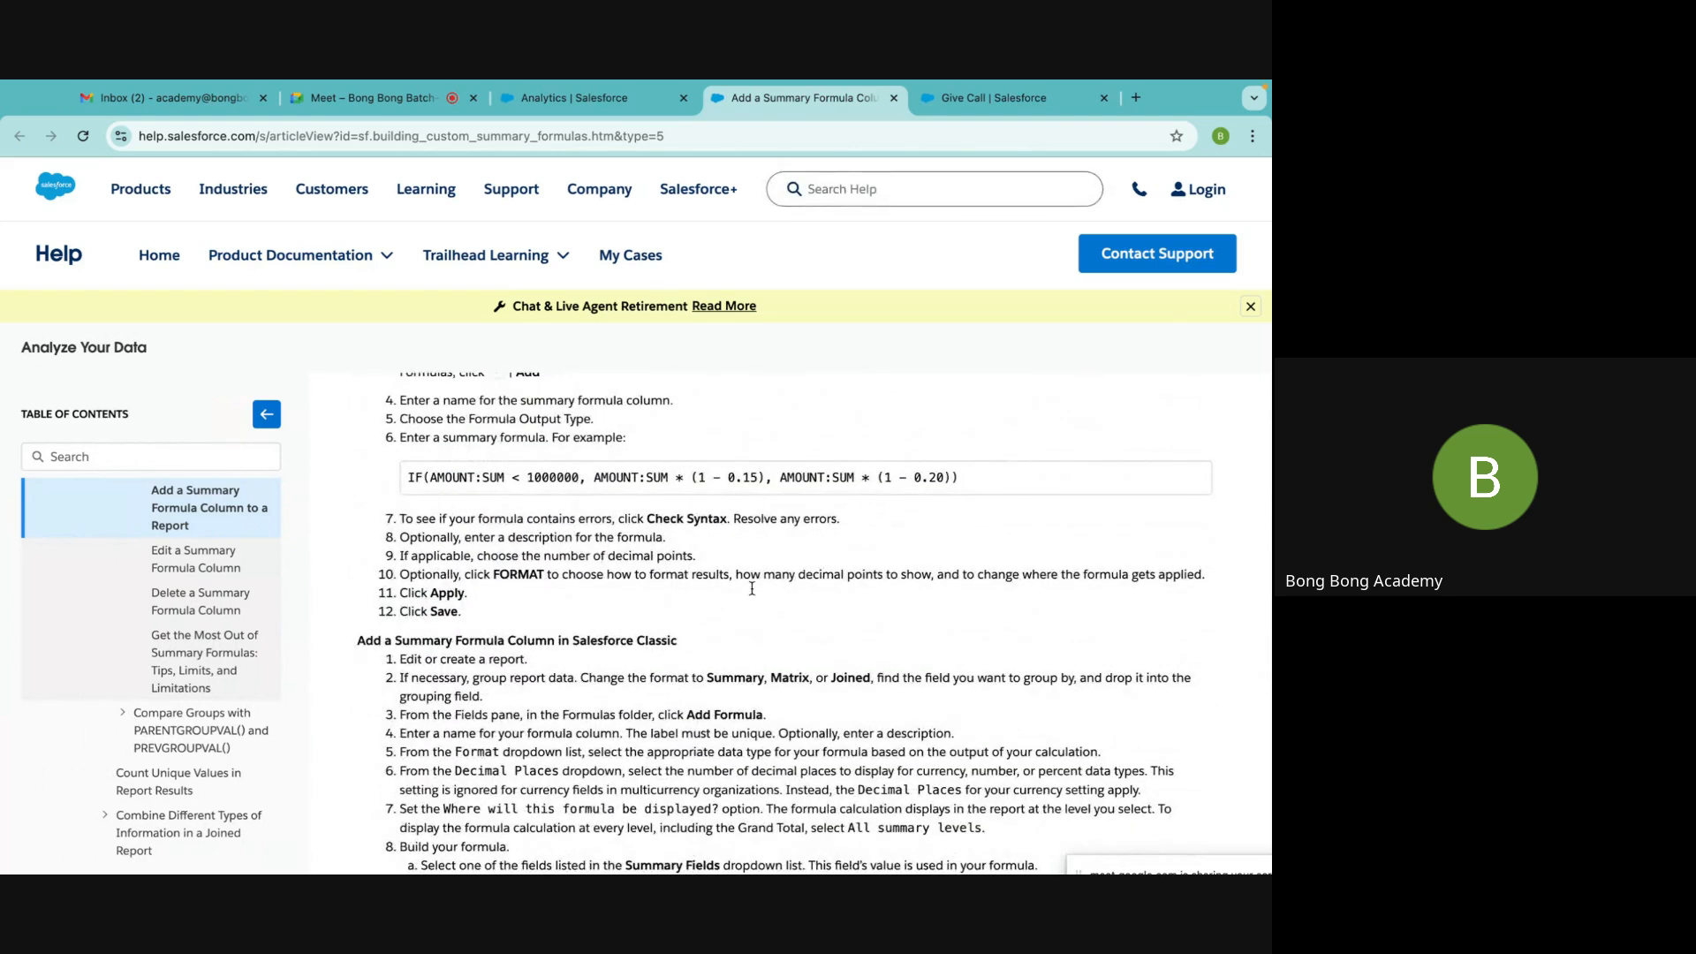
pyautogui.scroll(-3, 707, 636)
pyautogui.scroll(2, 506, 583)
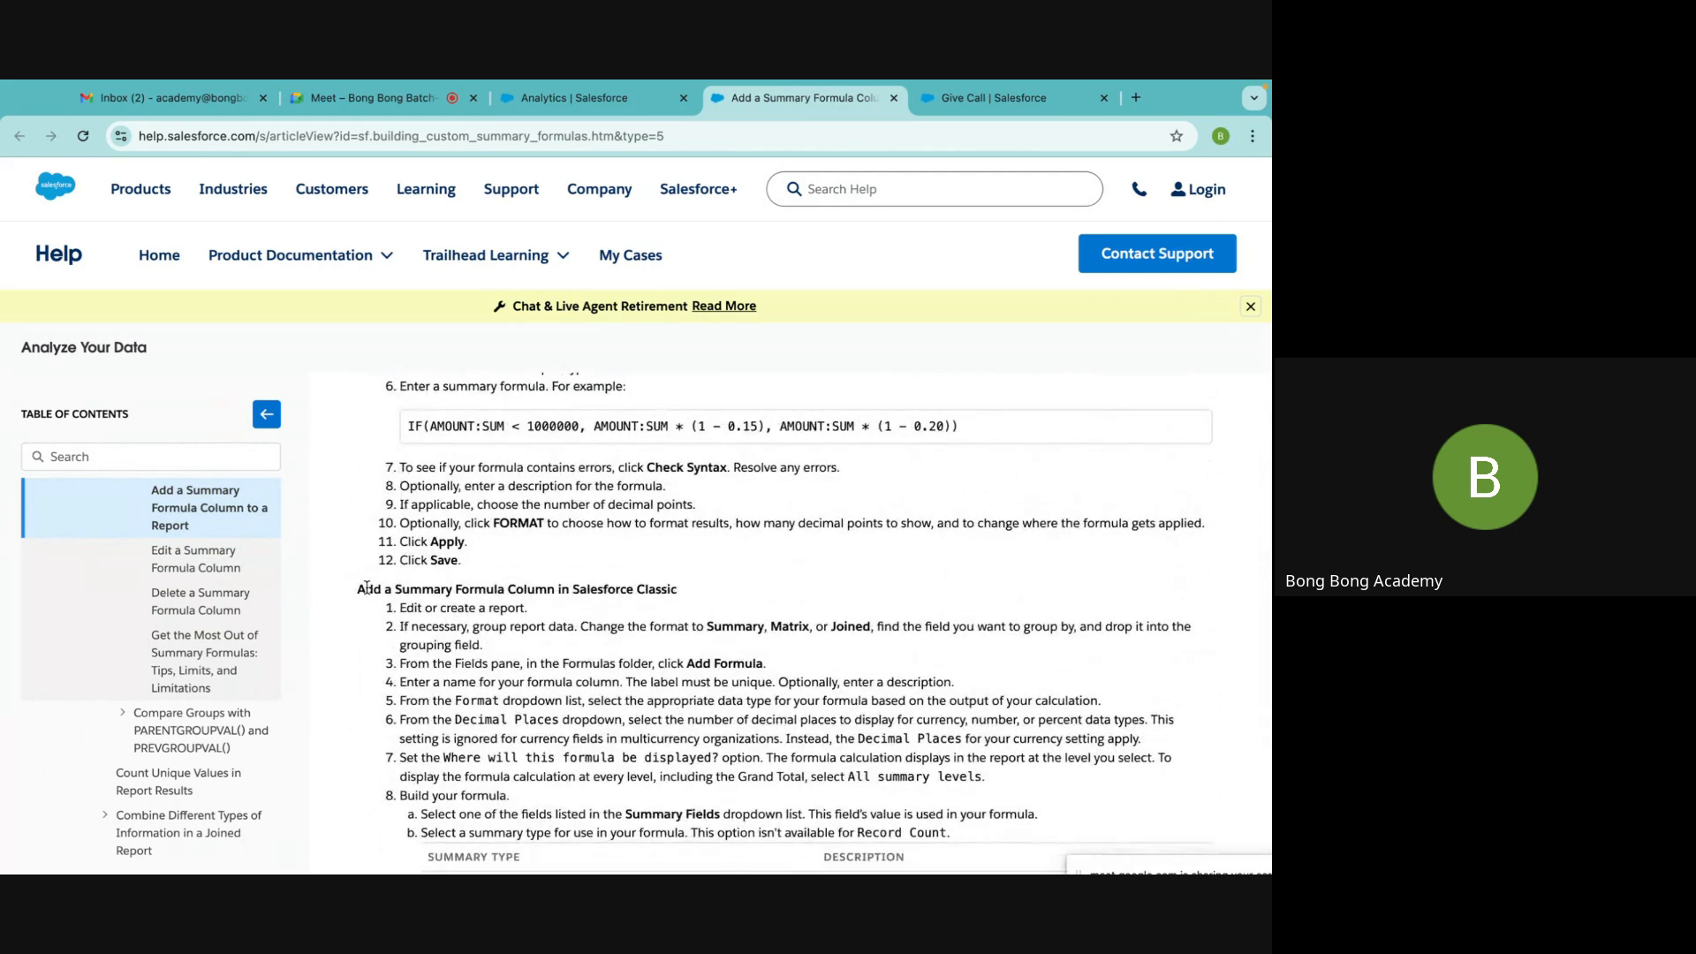
pyautogui.moveTo(358, 588); pyautogui.dragTo(720, 596)
pyautogui.scroll(-5, 734, 588)
pyautogui.scroll(-2, 734, 589)
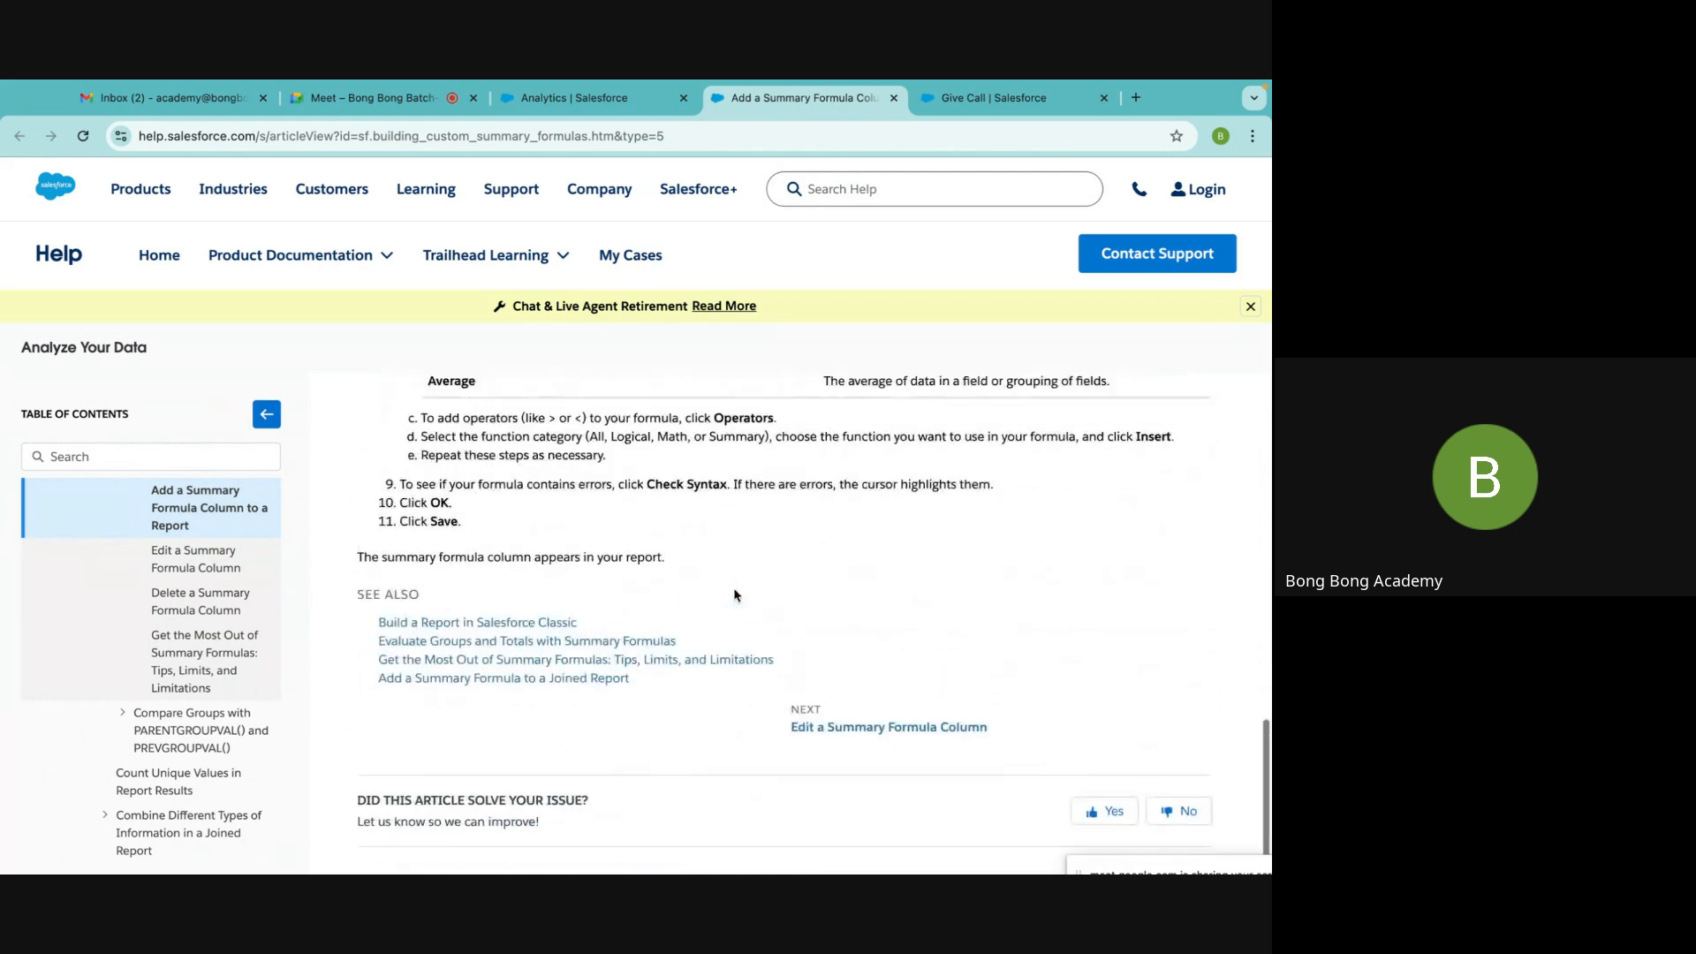
pyautogui.scroll(15, 672, 590)
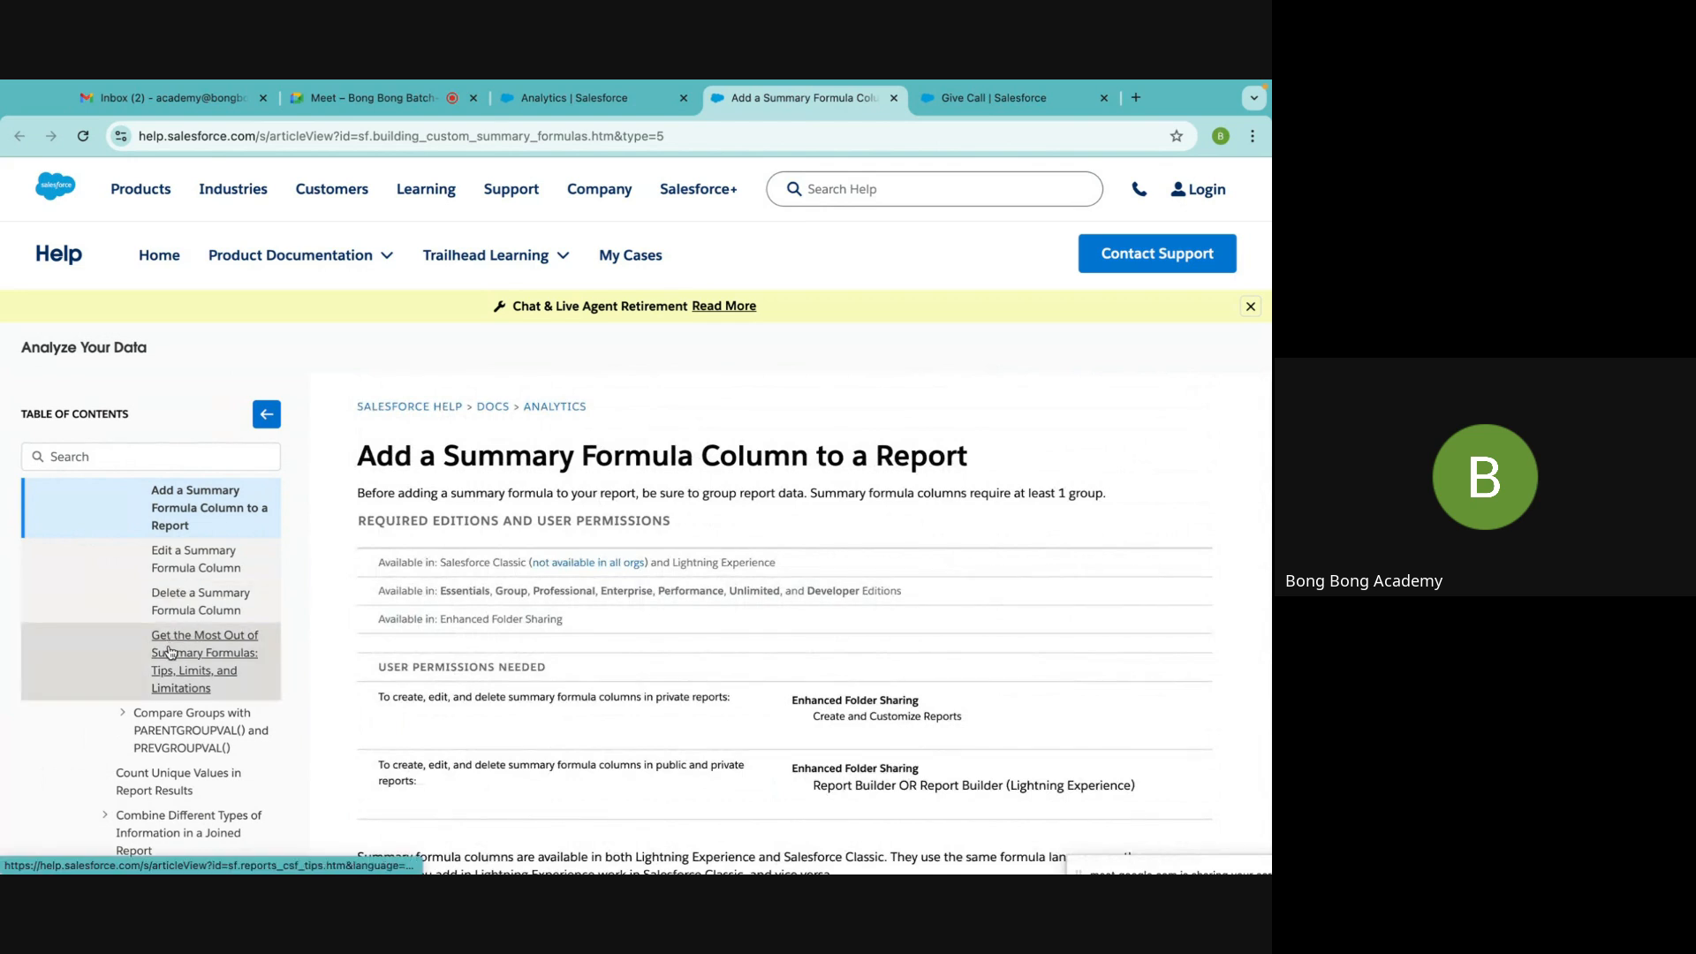
# Find the help article on PARENTGROUPVAL and PREVGROUPVAL and read how the grouping_level argument is used
pyautogui.click(209, 724)
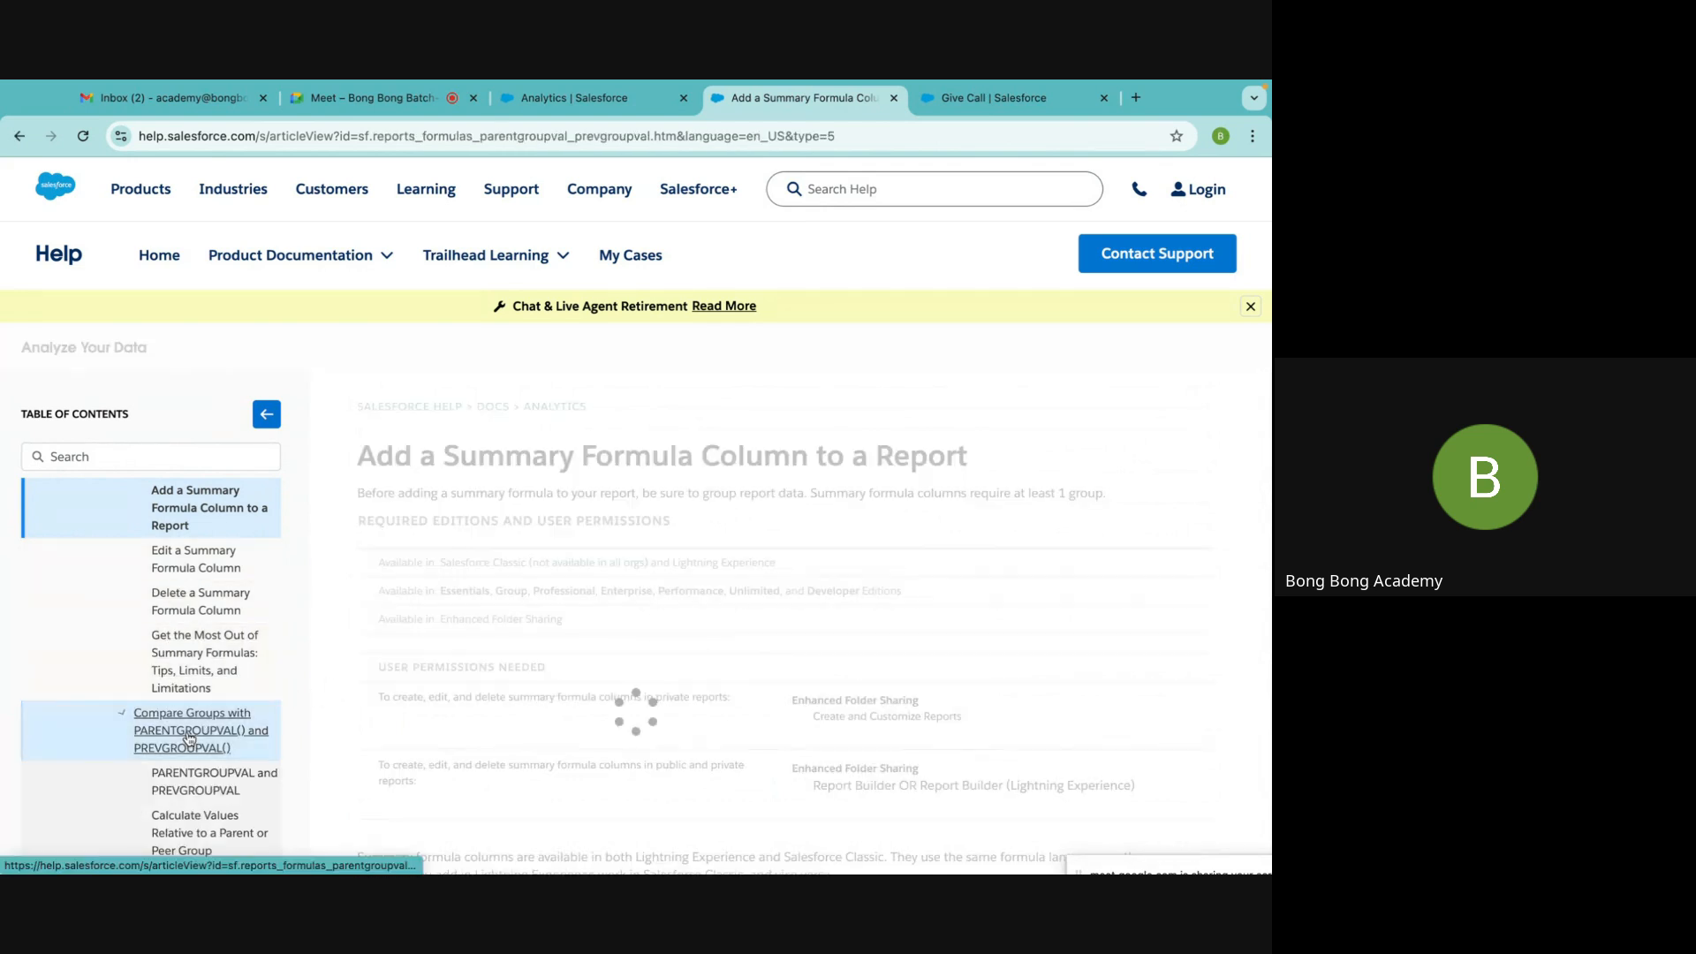
pyautogui.scroll(-3, 718, 576)
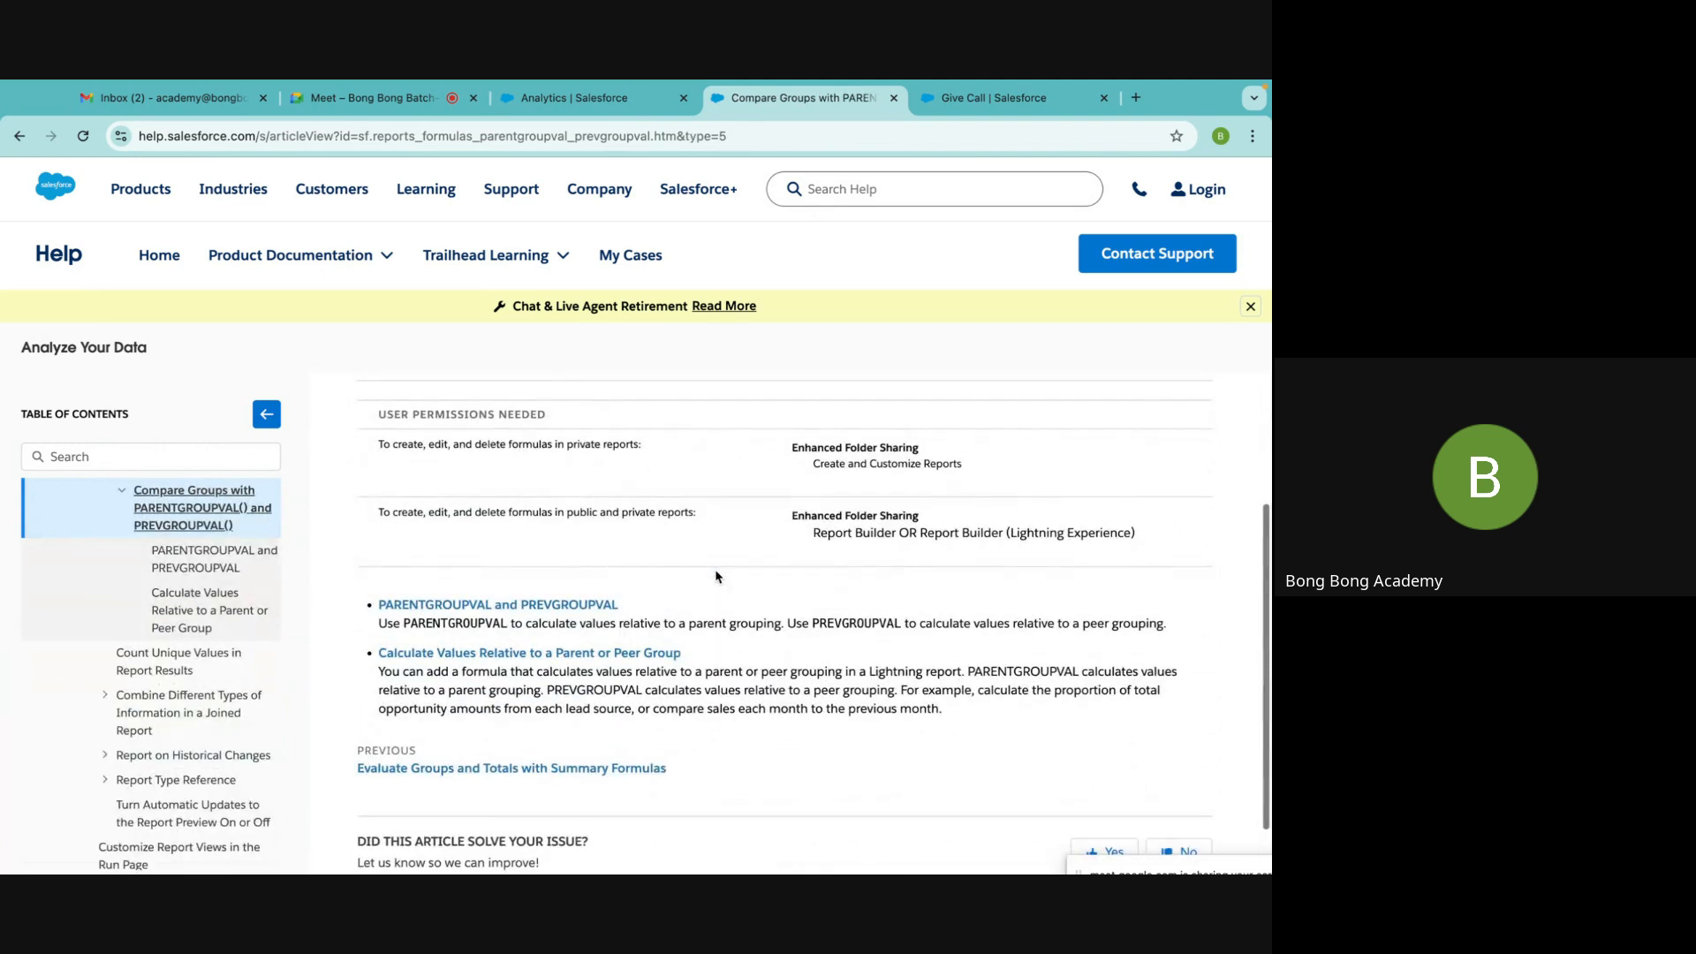
pyautogui.click(547, 607)
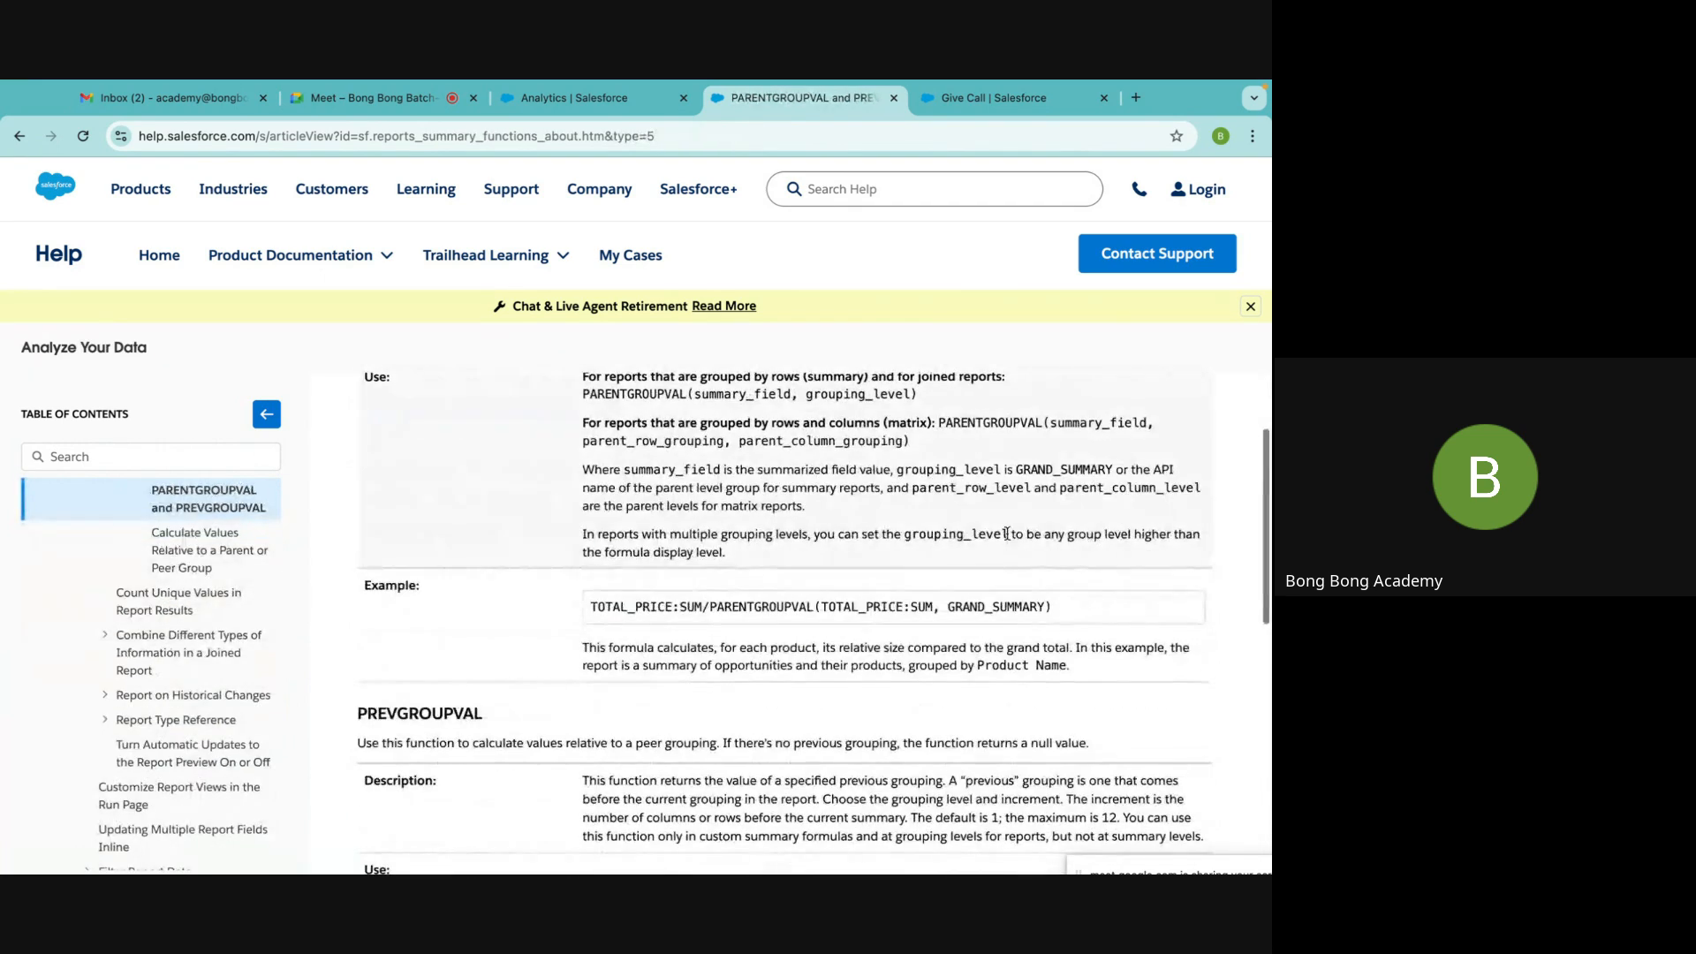
# Return to the report's formula, replace the grouping_level placeholder with GRAND_SUMMARY, and validate the formula
pyautogui.click(579, 99)
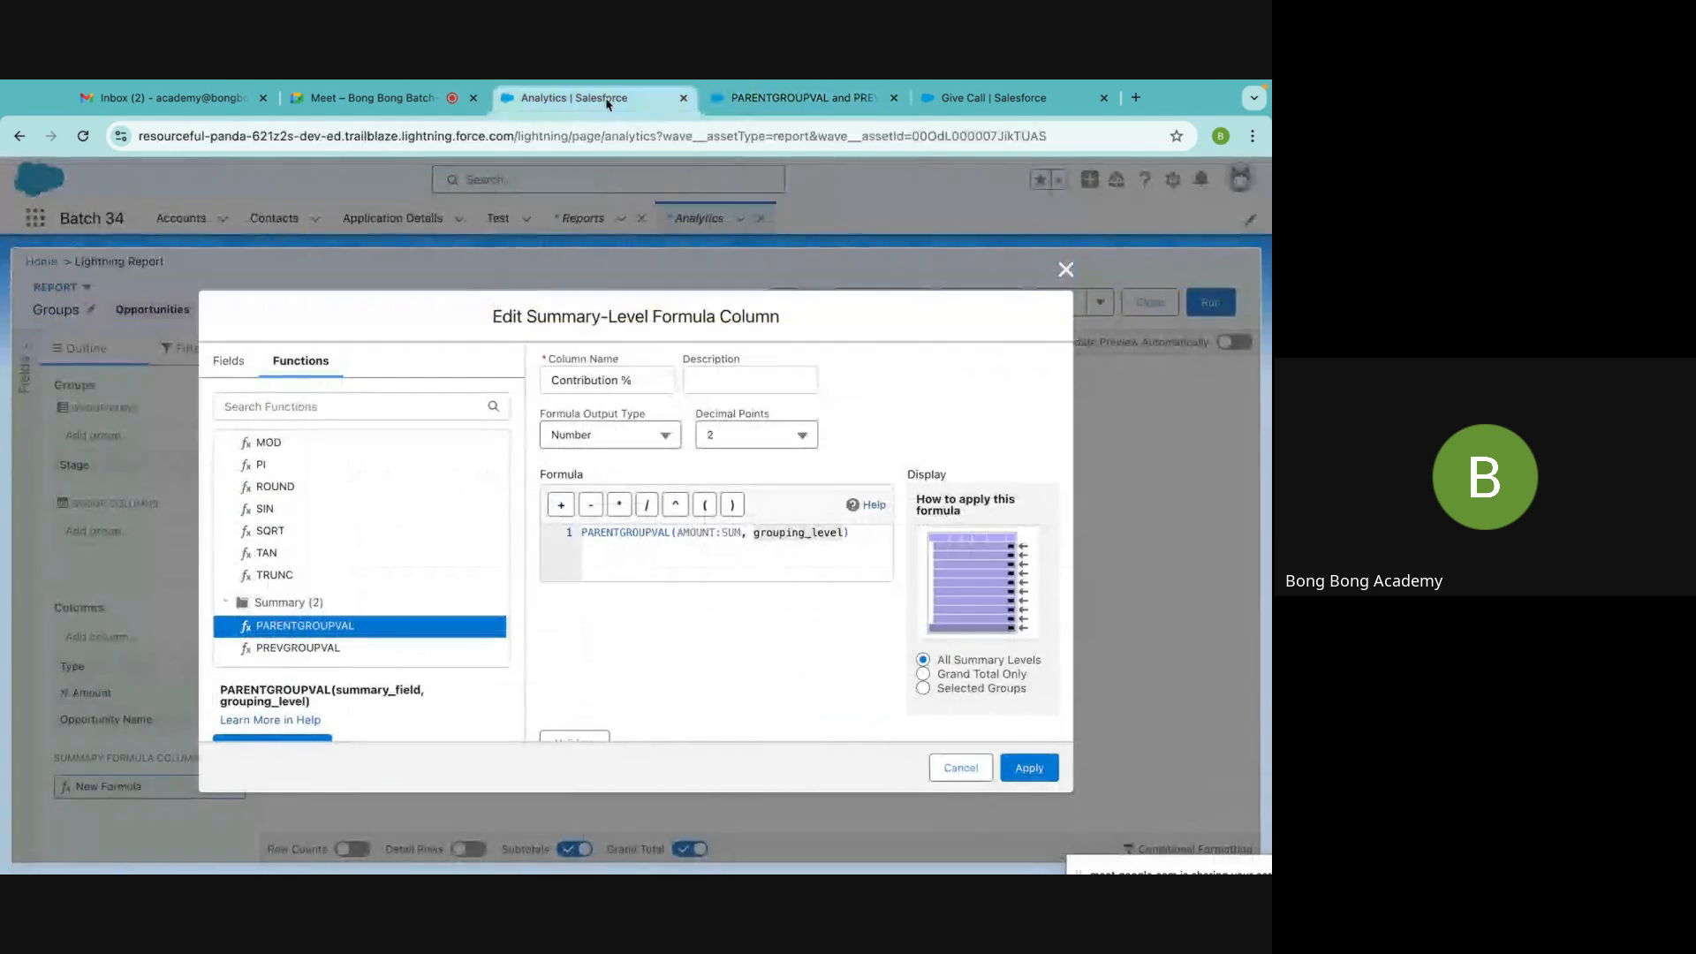
pyautogui.doubleClick(793, 532)
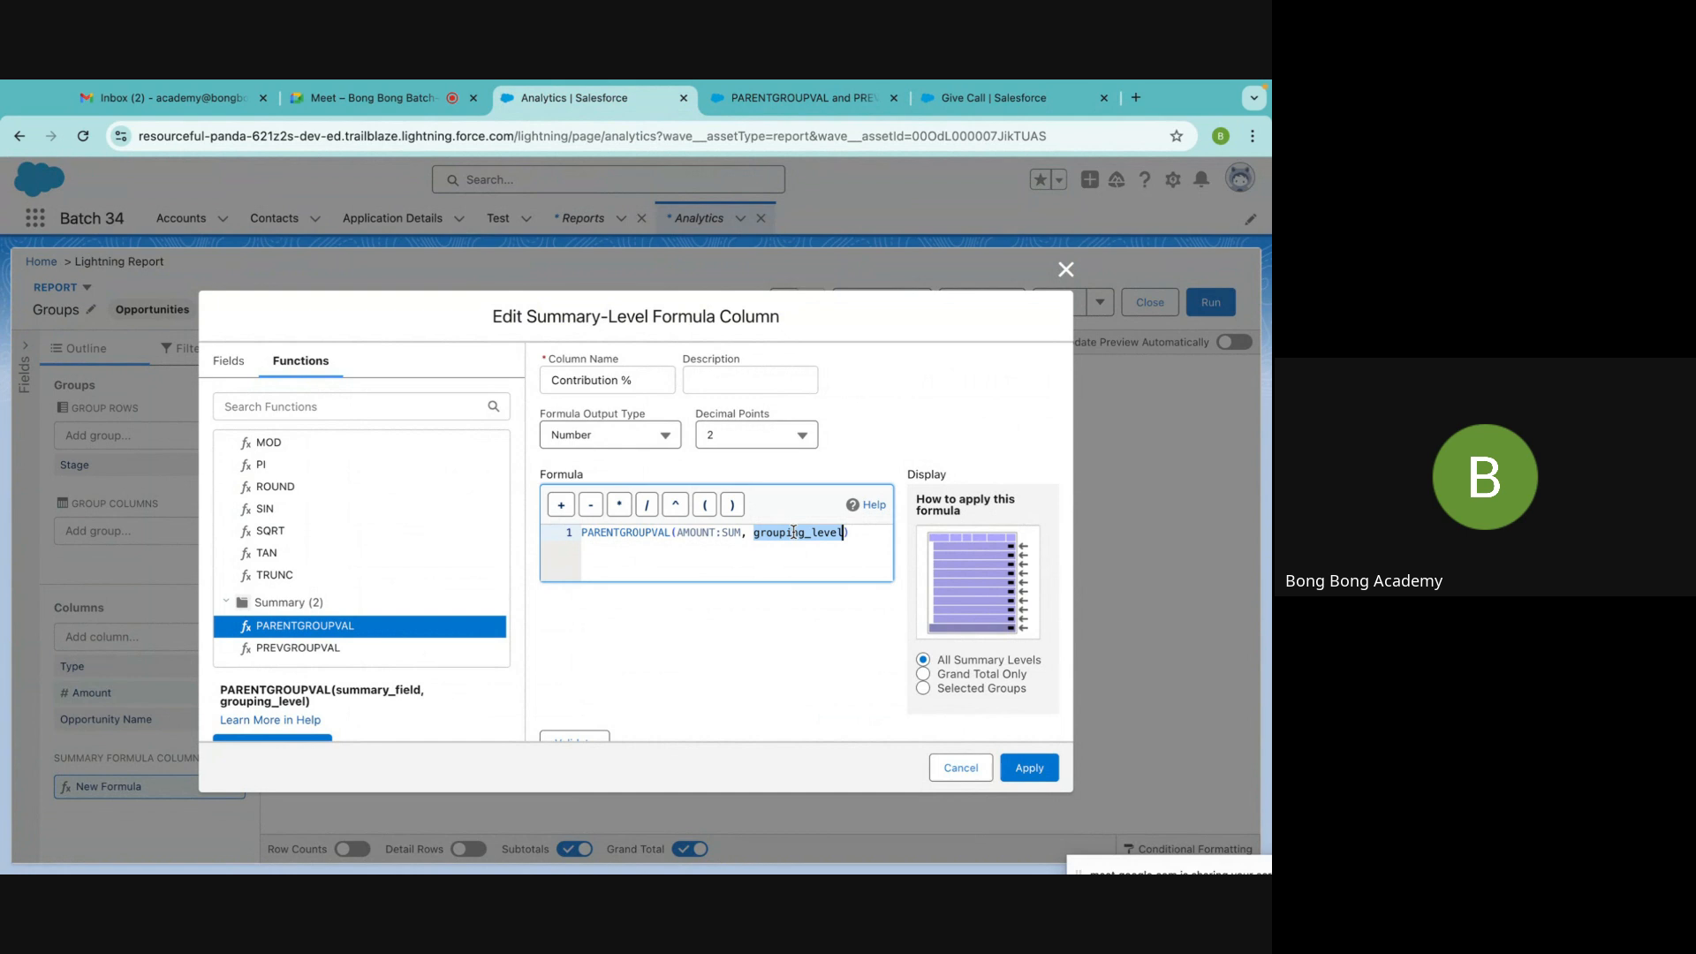
pyautogui.write('GRAND')
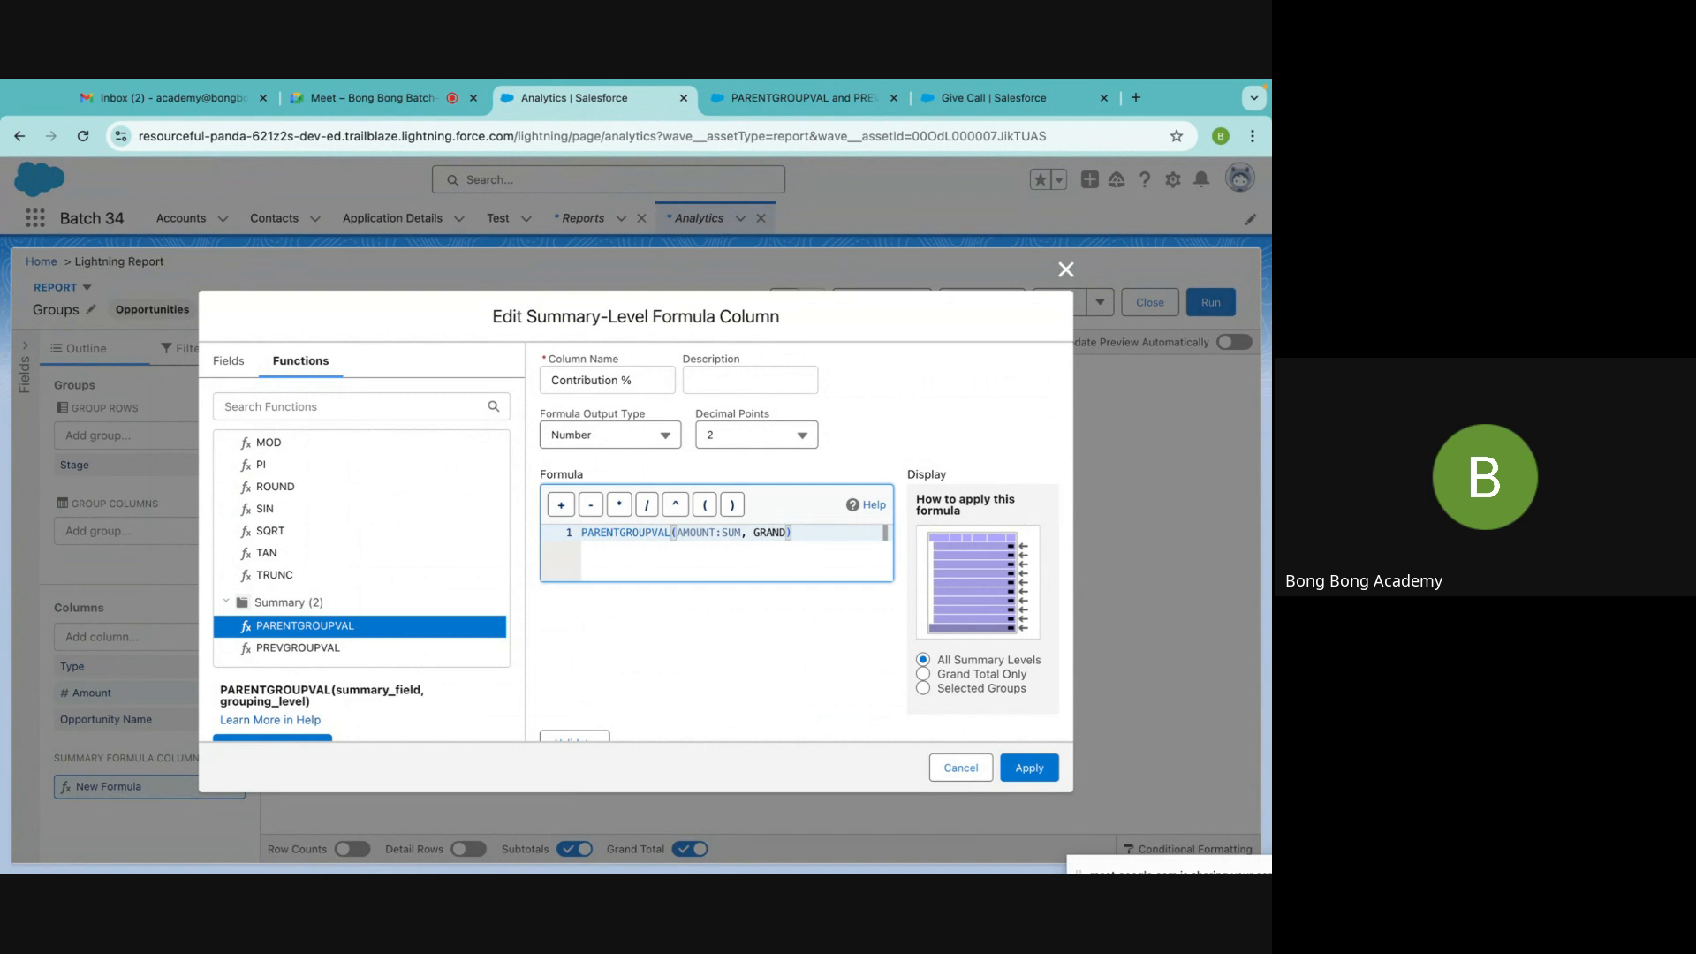
pyautogui.write('_SUMMA')
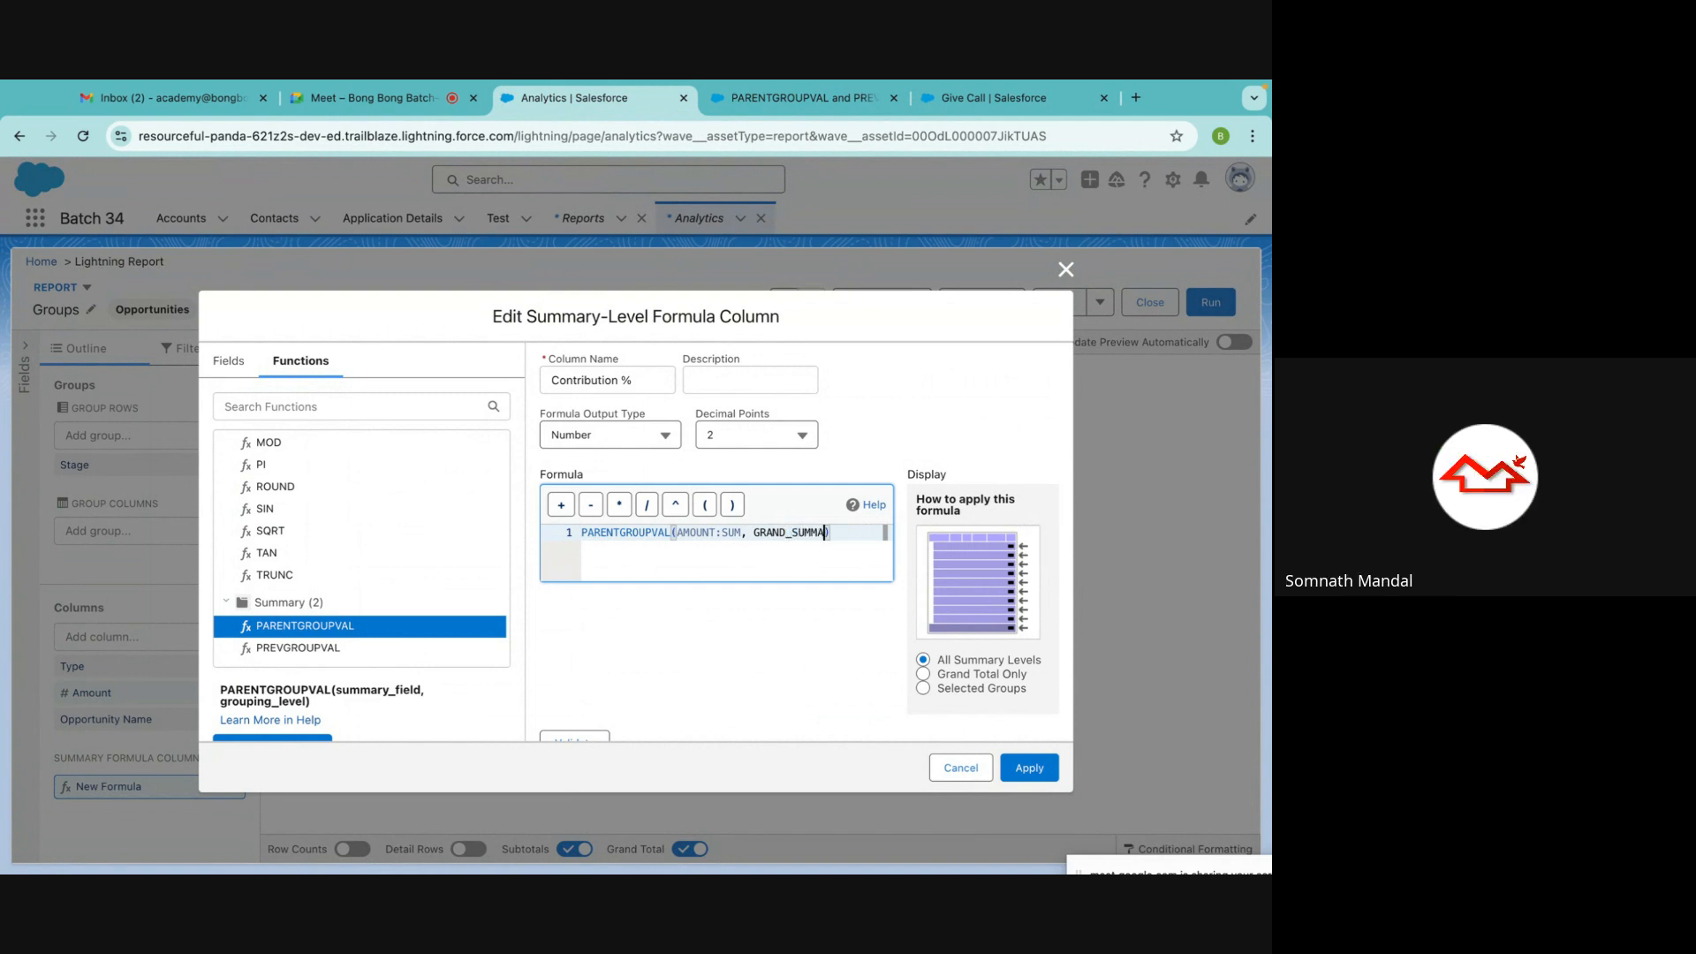
pyautogui.write('RY')
pyautogui.click(759, 632)
pyautogui.scroll(-1, 761, 632)
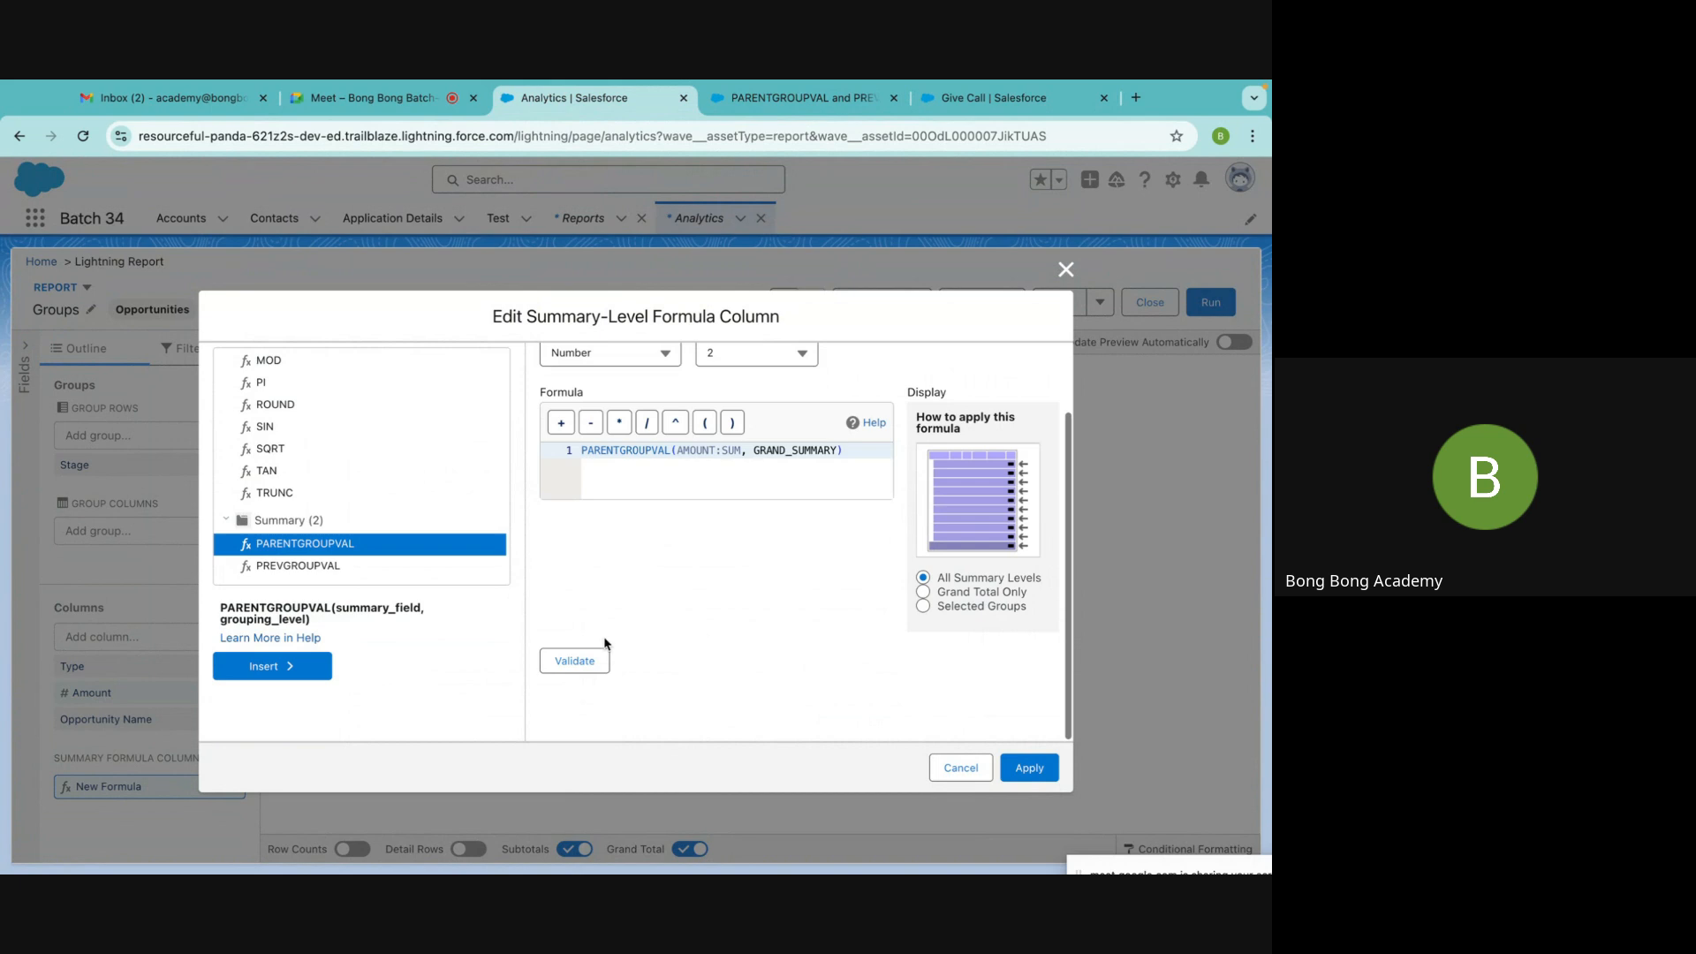
pyautogui.click(572, 660)
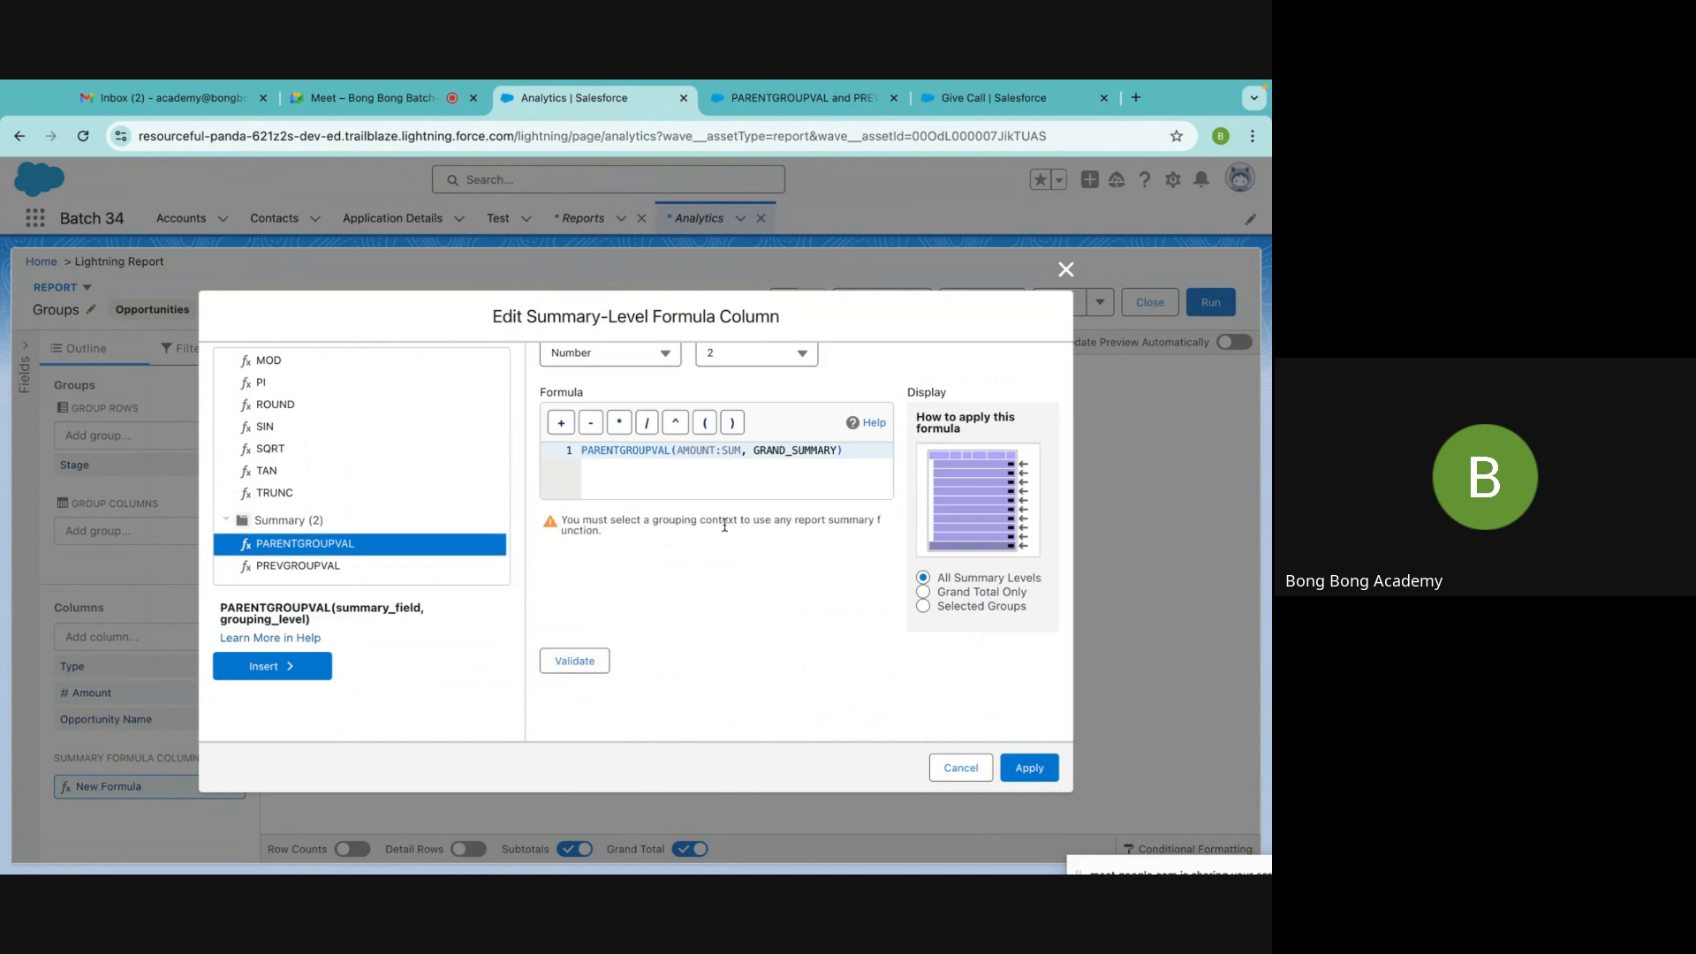
# Set the Contribution % formula to display for selected groups with row group Stage, apply it, and save and run the report
pyautogui.scroll(1, 761, 611)
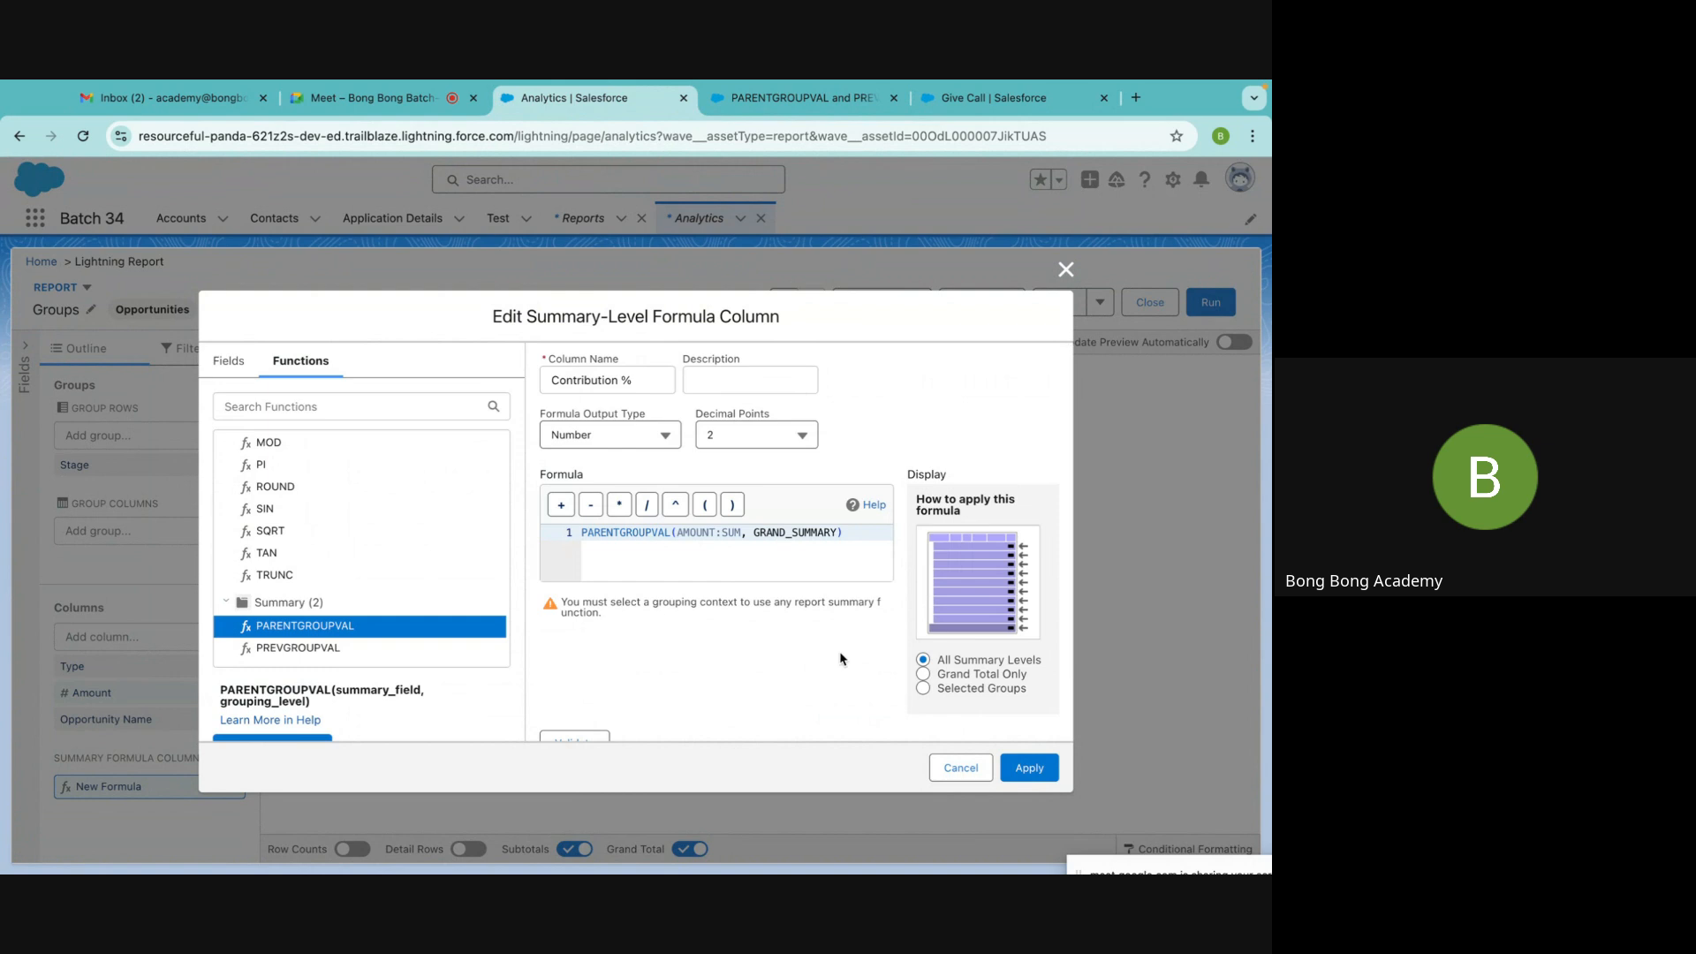
pyautogui.click(923, 688)
pyautogui.scroll(-1, 957, 688)
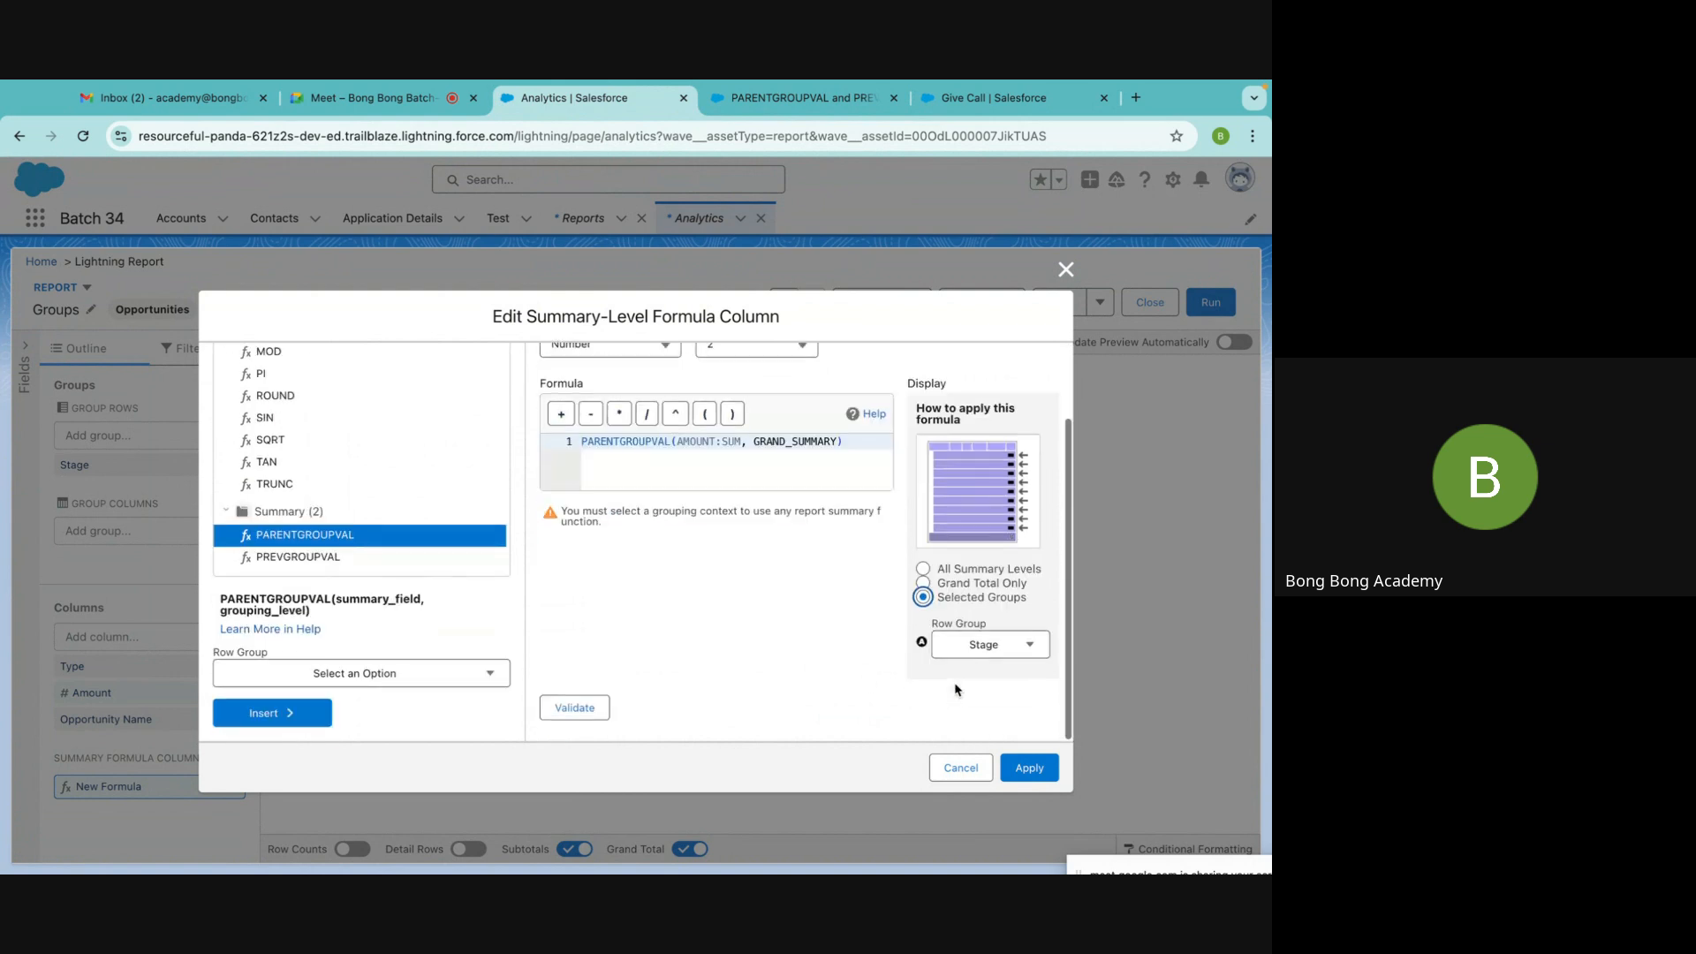
pyautogui.click(998, 644)
pyautogui.click(1002, 644)
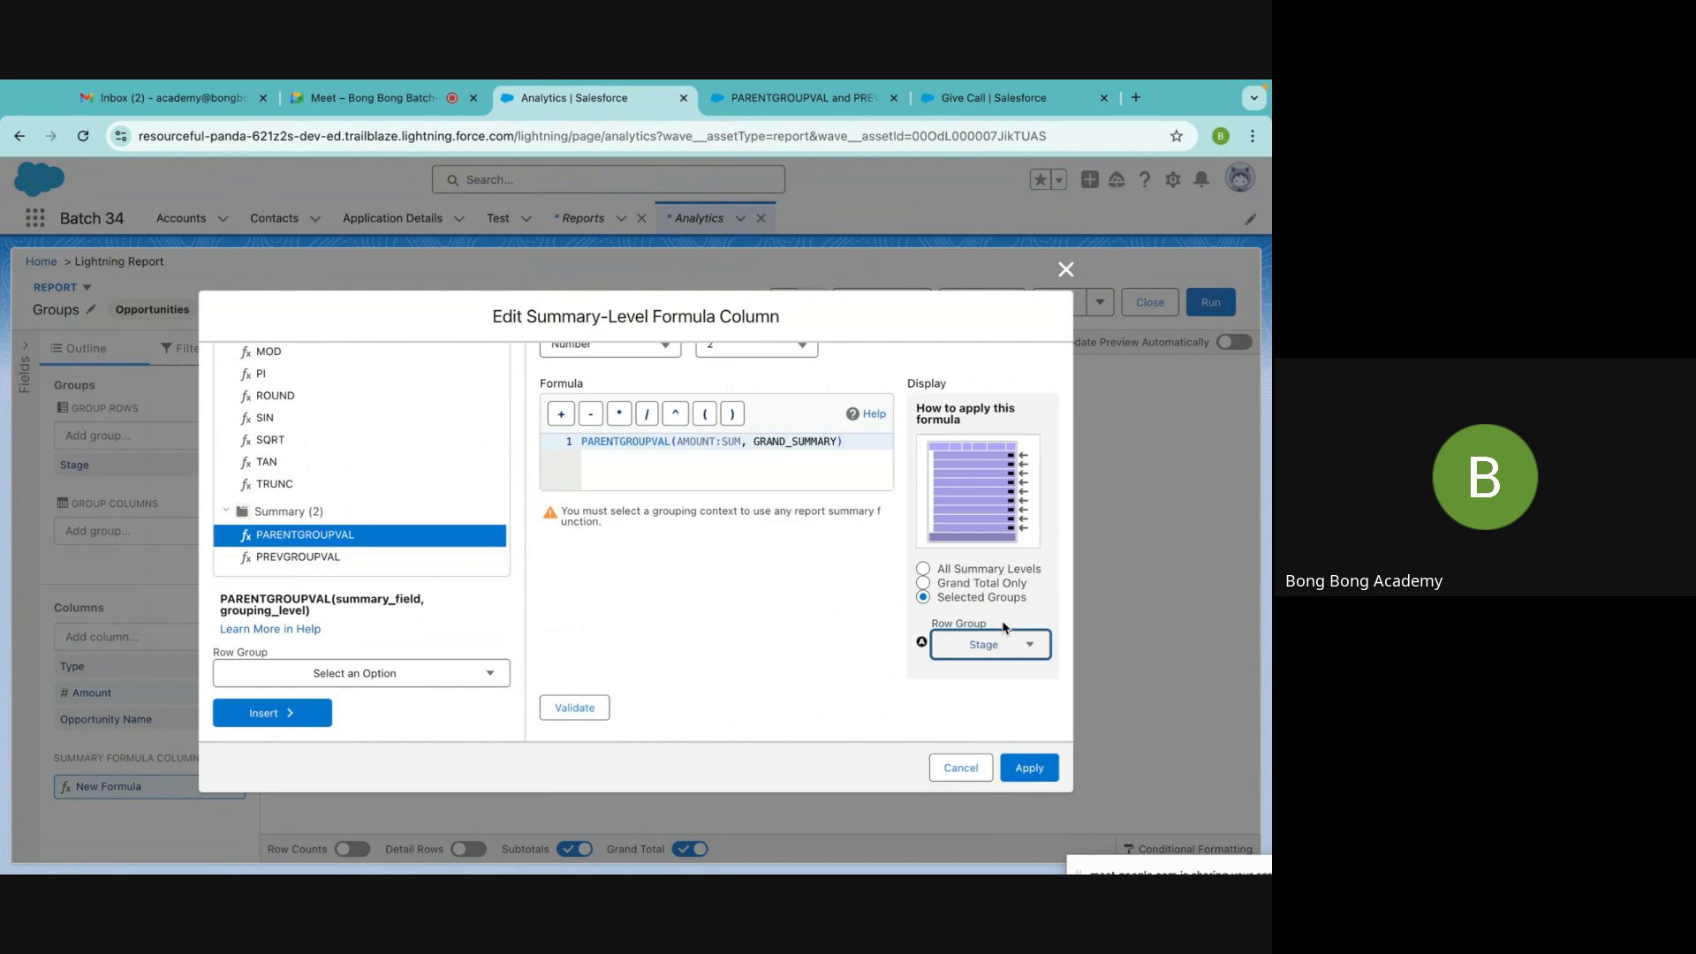
pyautogui.click(1028, 766)
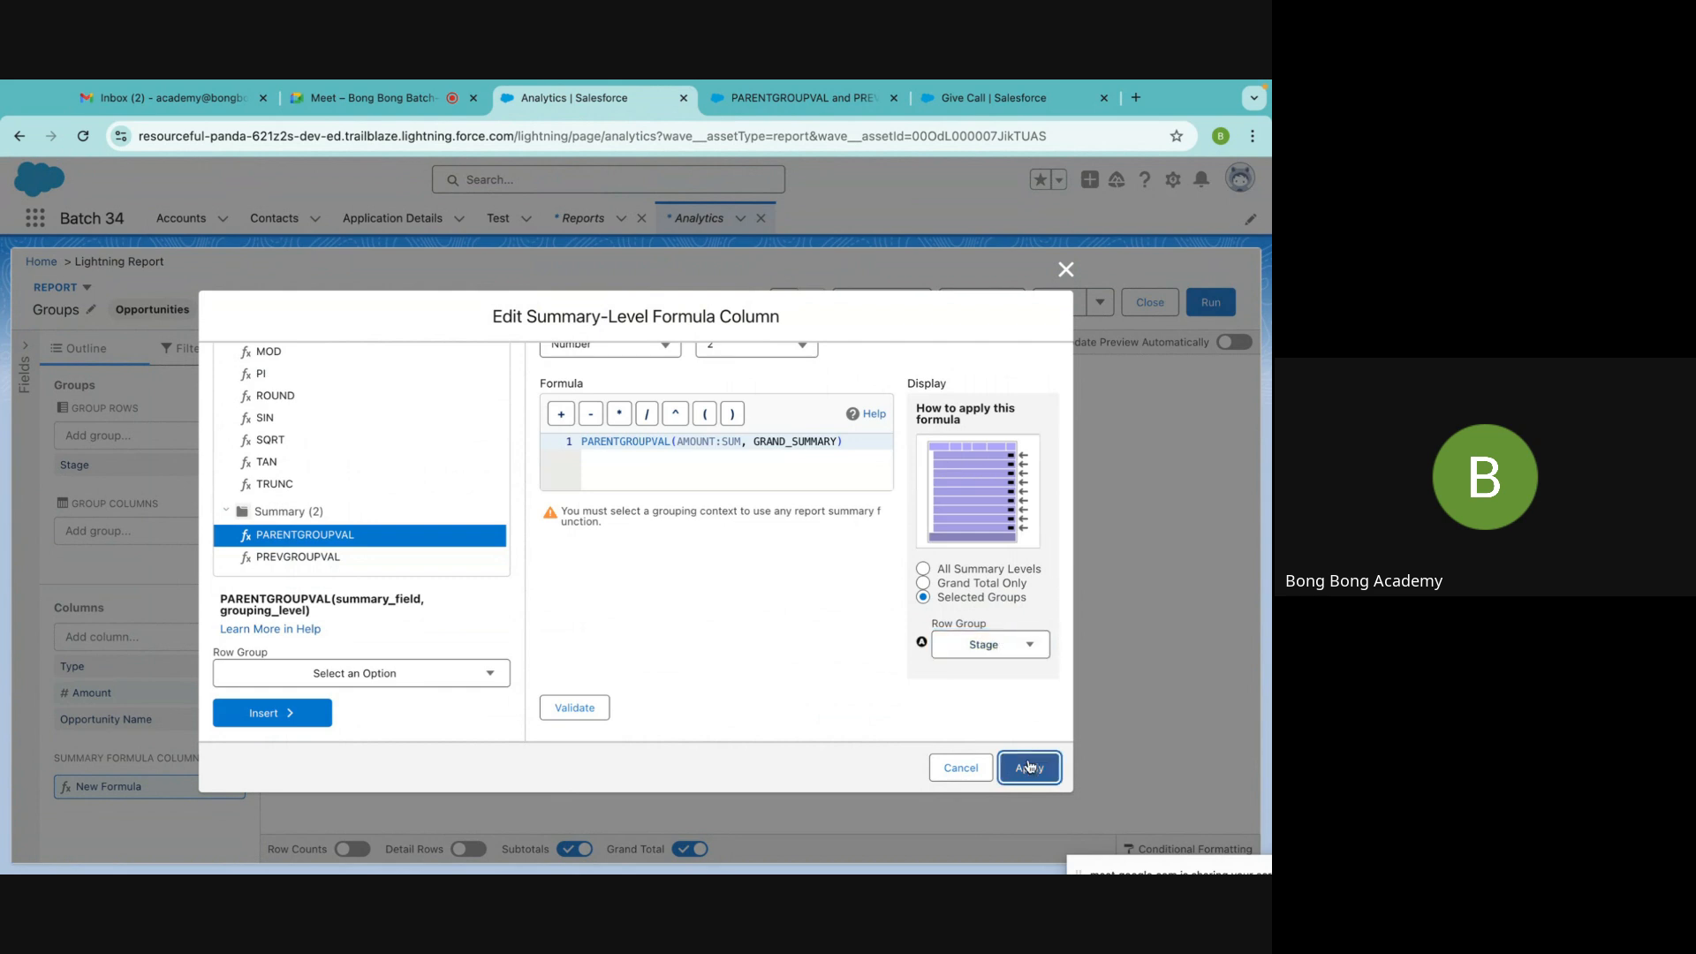
pyautogui.click(974, 298)
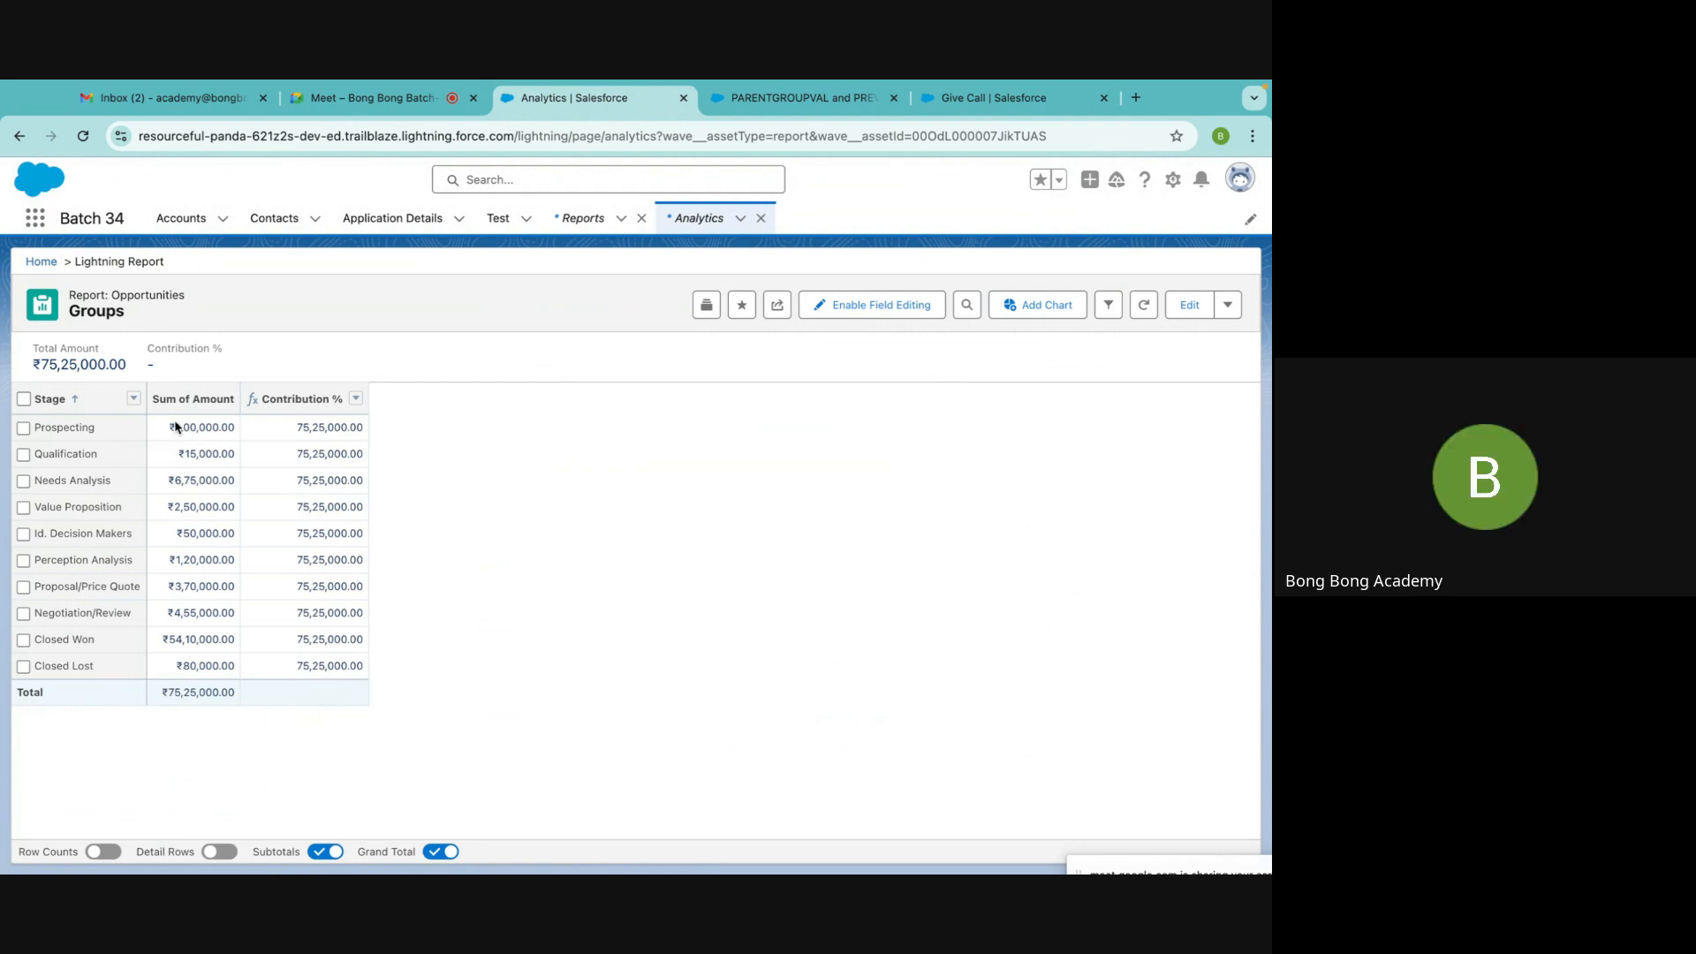
pyautogui.moveTo(172, 431); pyautogui.dragTo(233, 430)
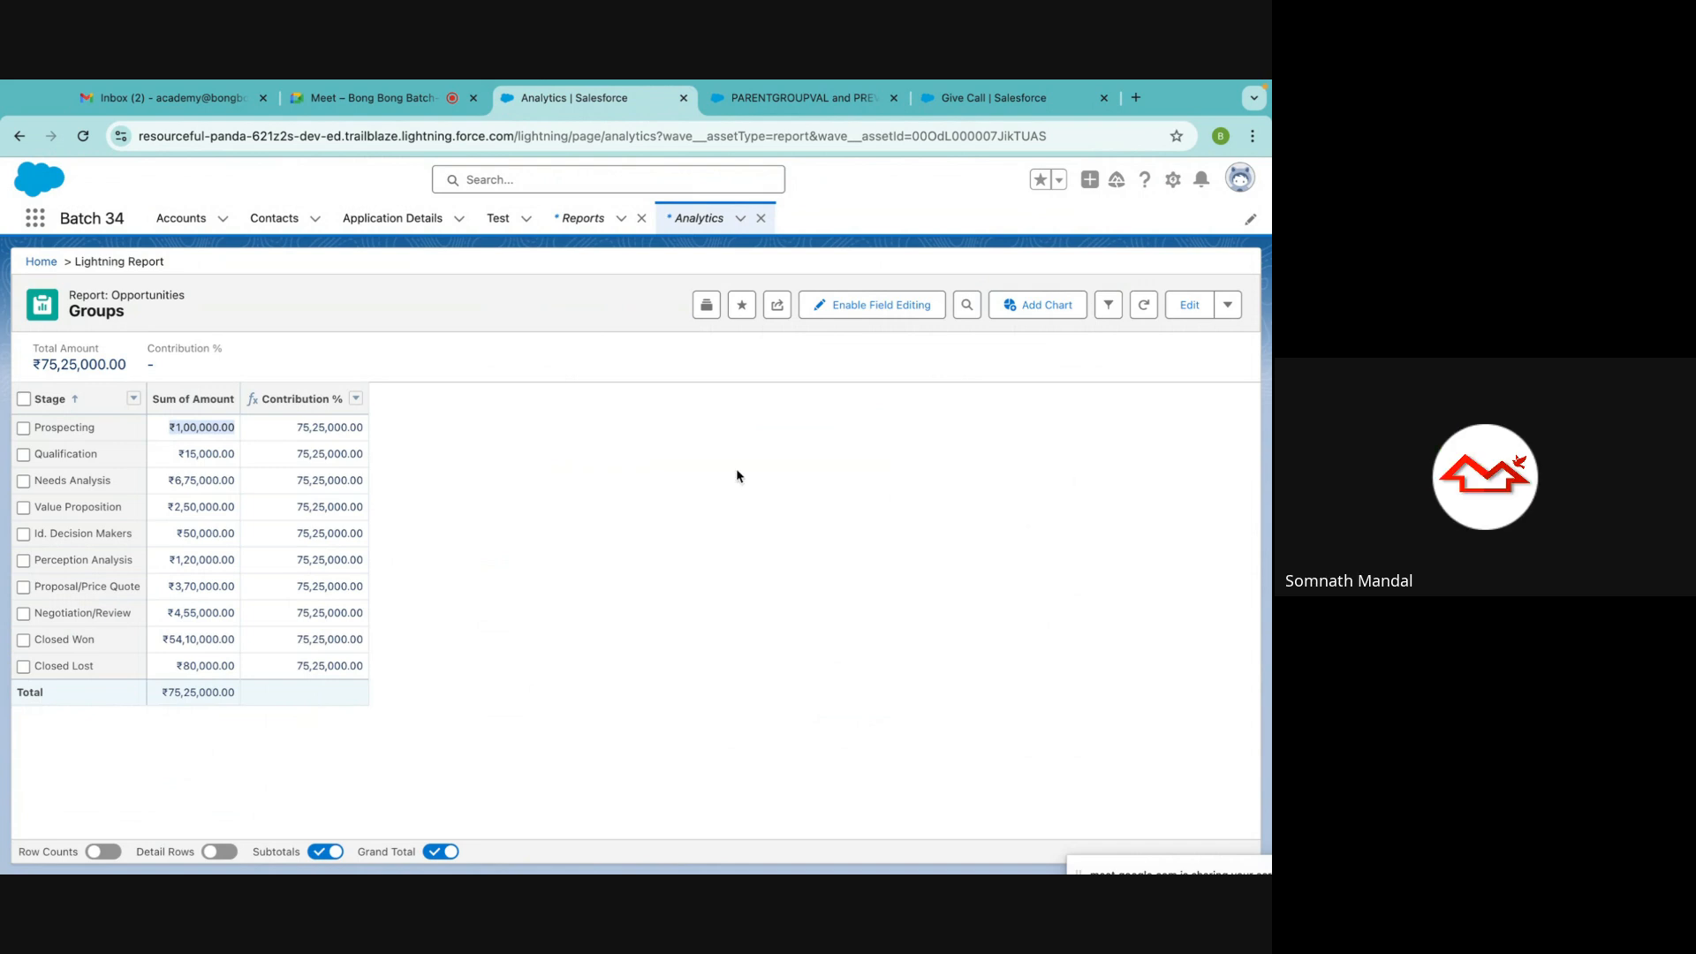
# Change the Contribution % formula to AMOUNT:SUM/PARENTGROUPVAL(AMOUNT:SUM, GRAND_SUMMARY), apply it, and save and run the report
pyautogui.click(1189, 306)
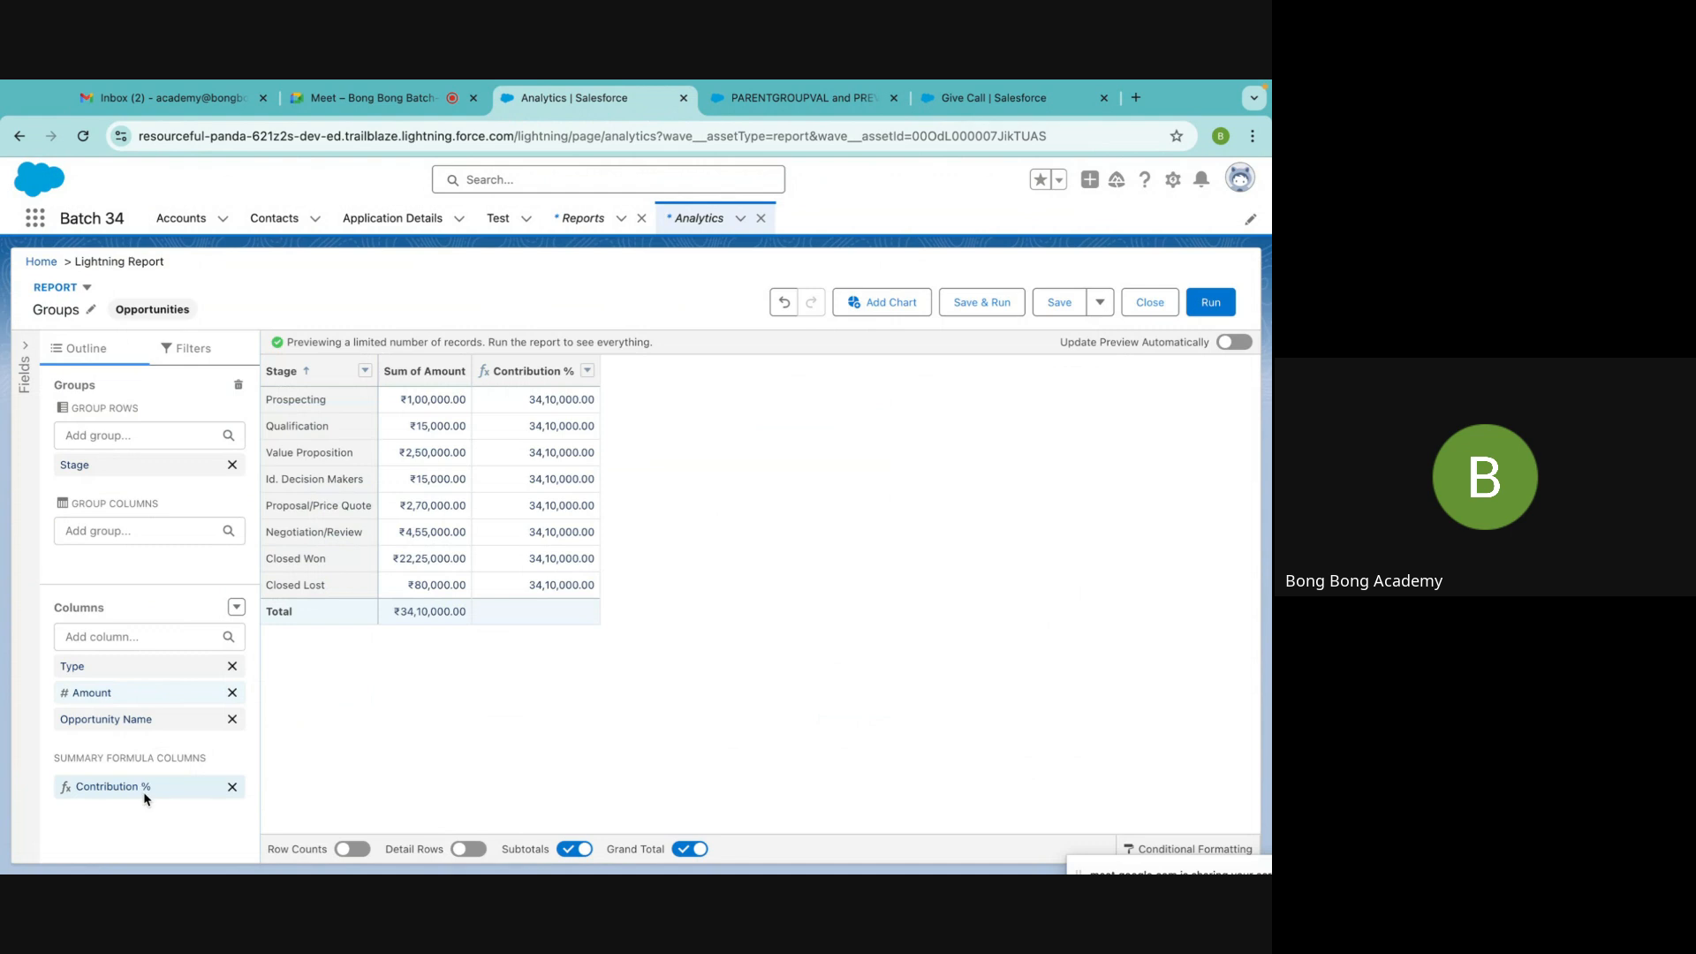
pyautogui.click(147, 797)
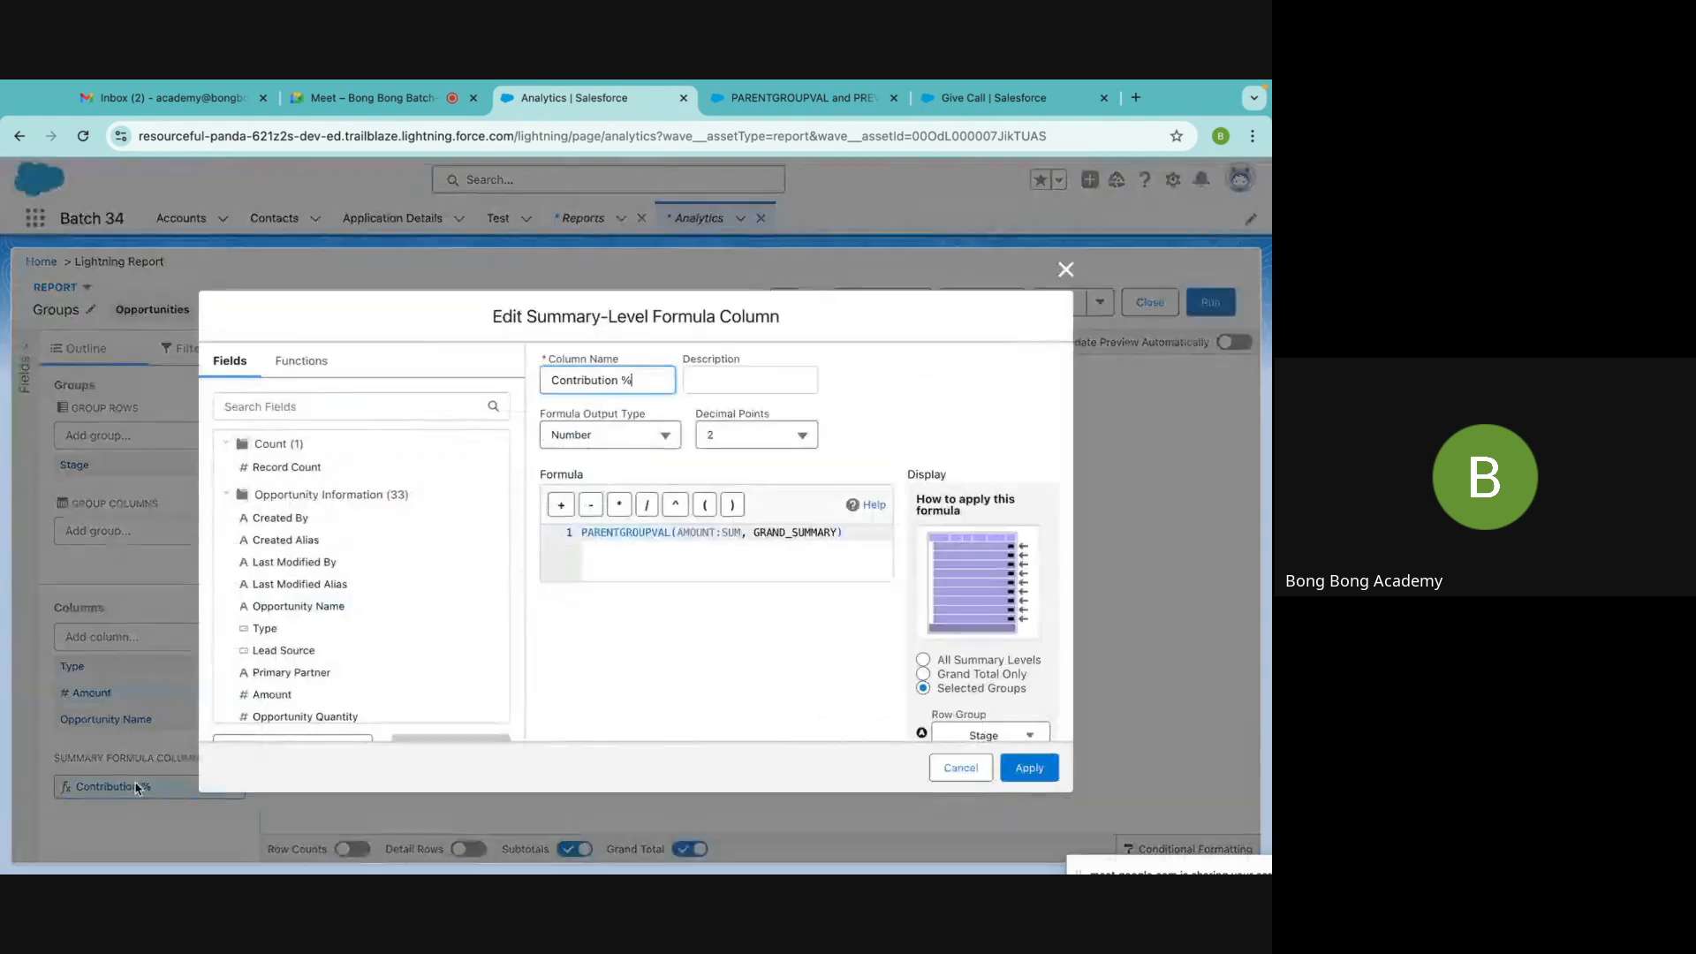
pyautogui.click(584, 533)
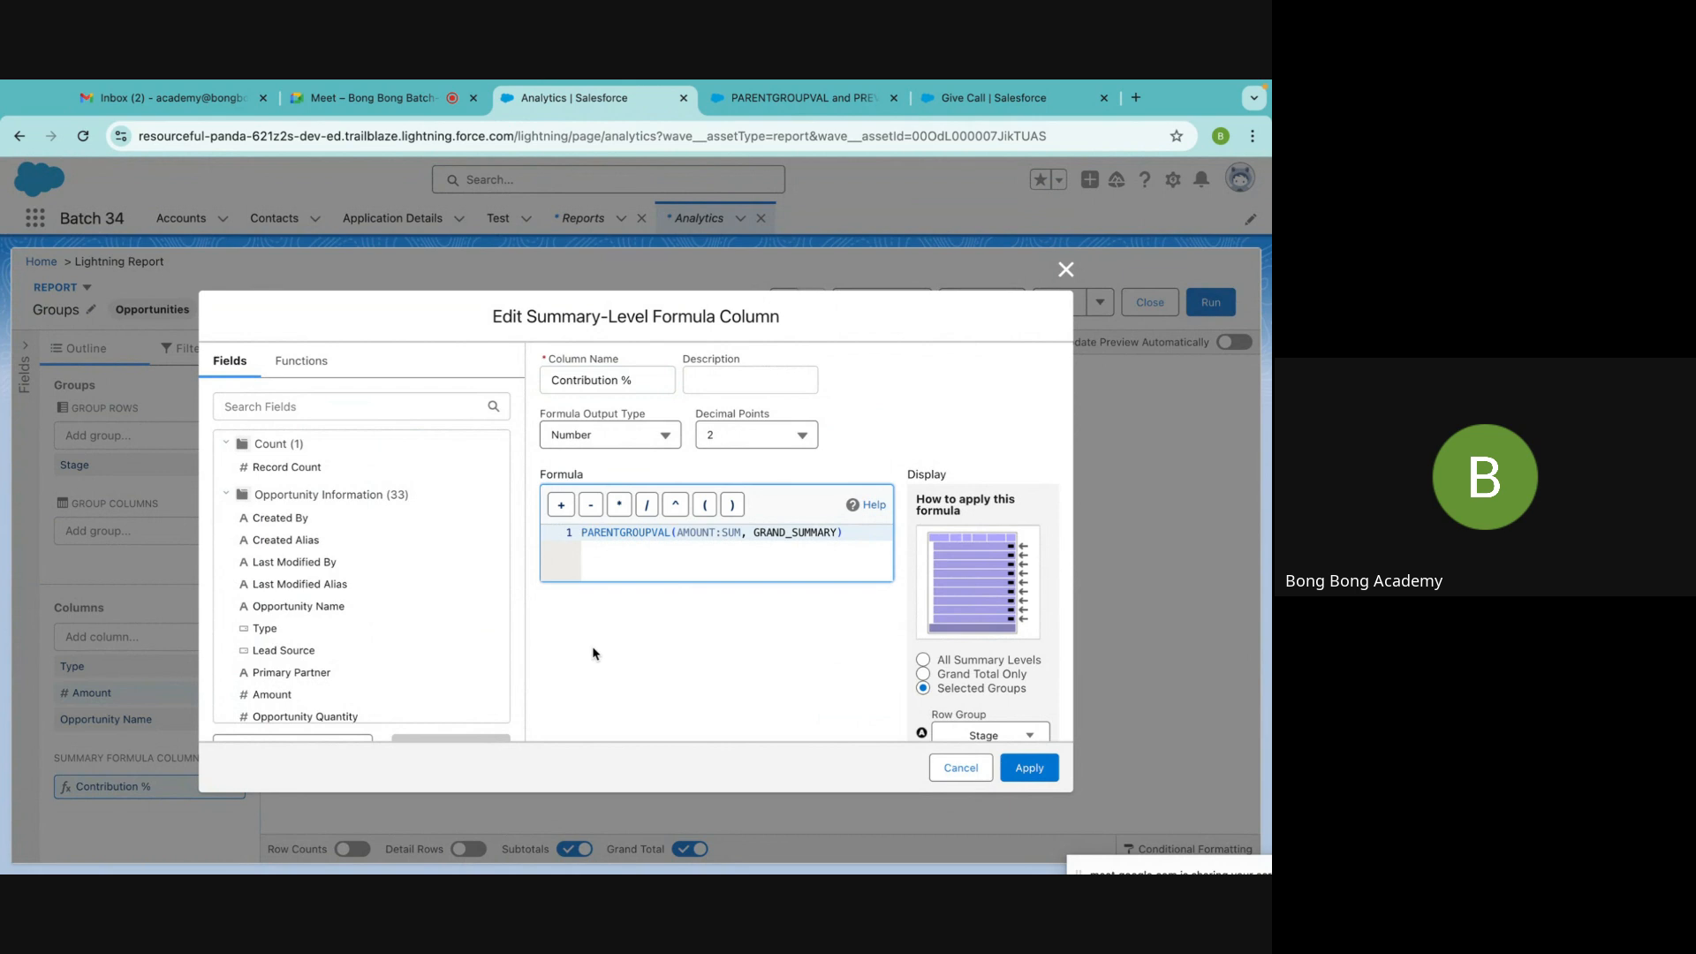
pyautogui.write('Am')
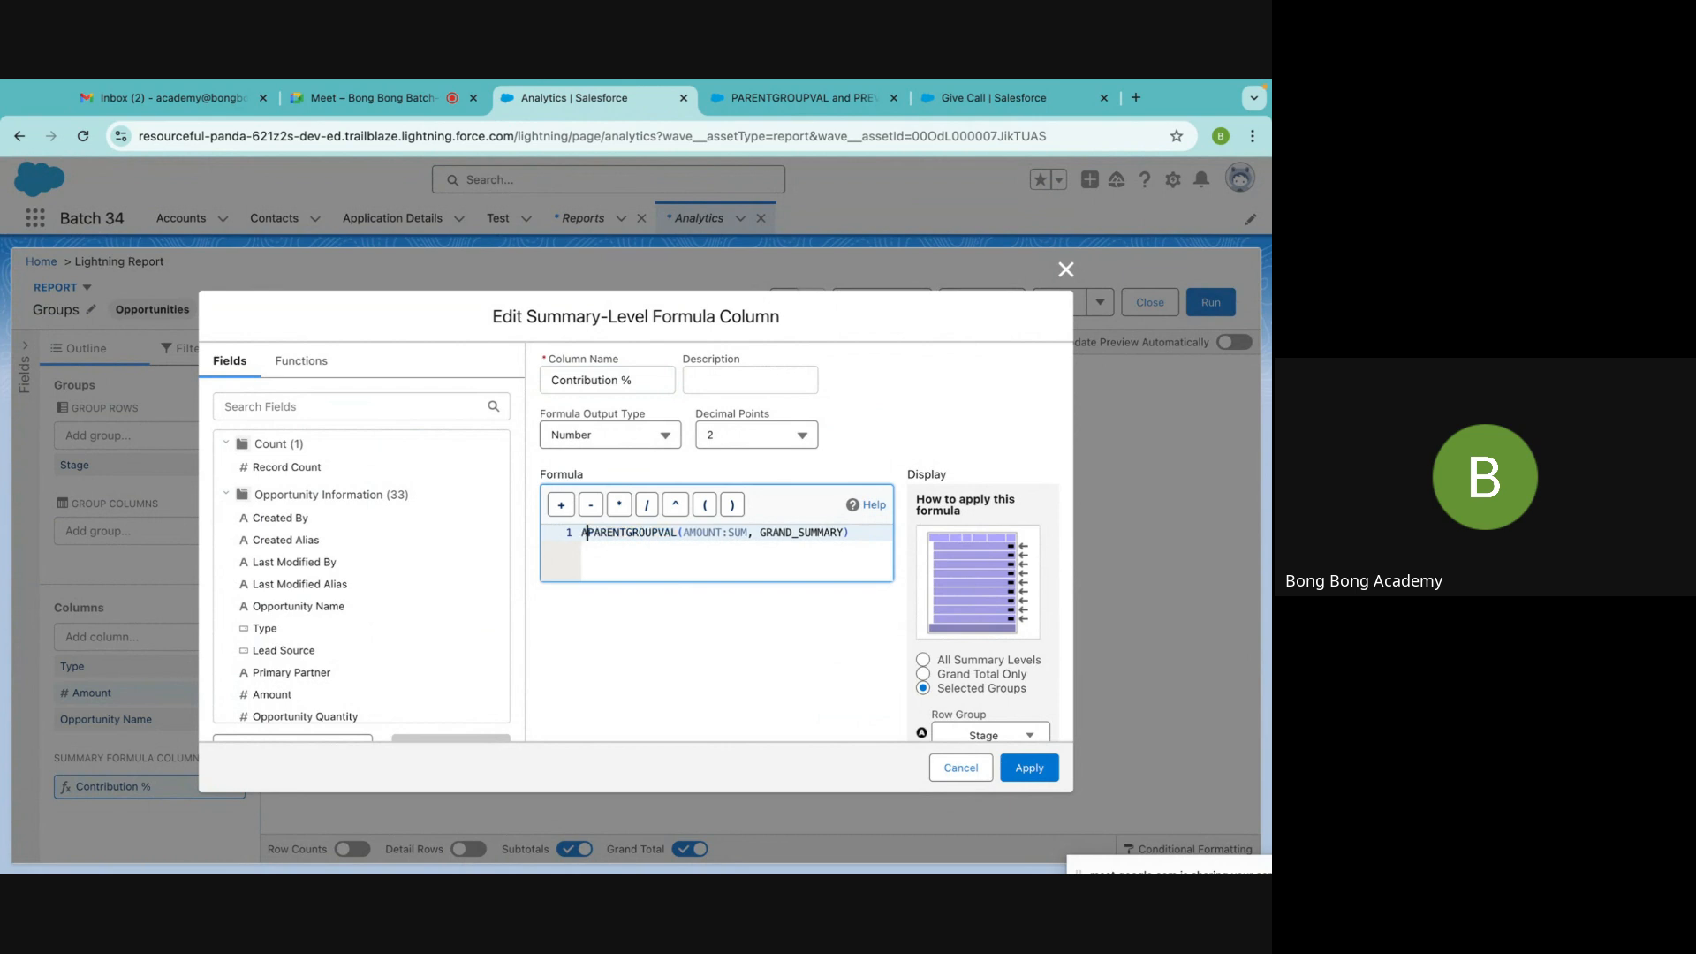
pyautogui.press('BackSpace')
pyautogui.press('BackSpace')
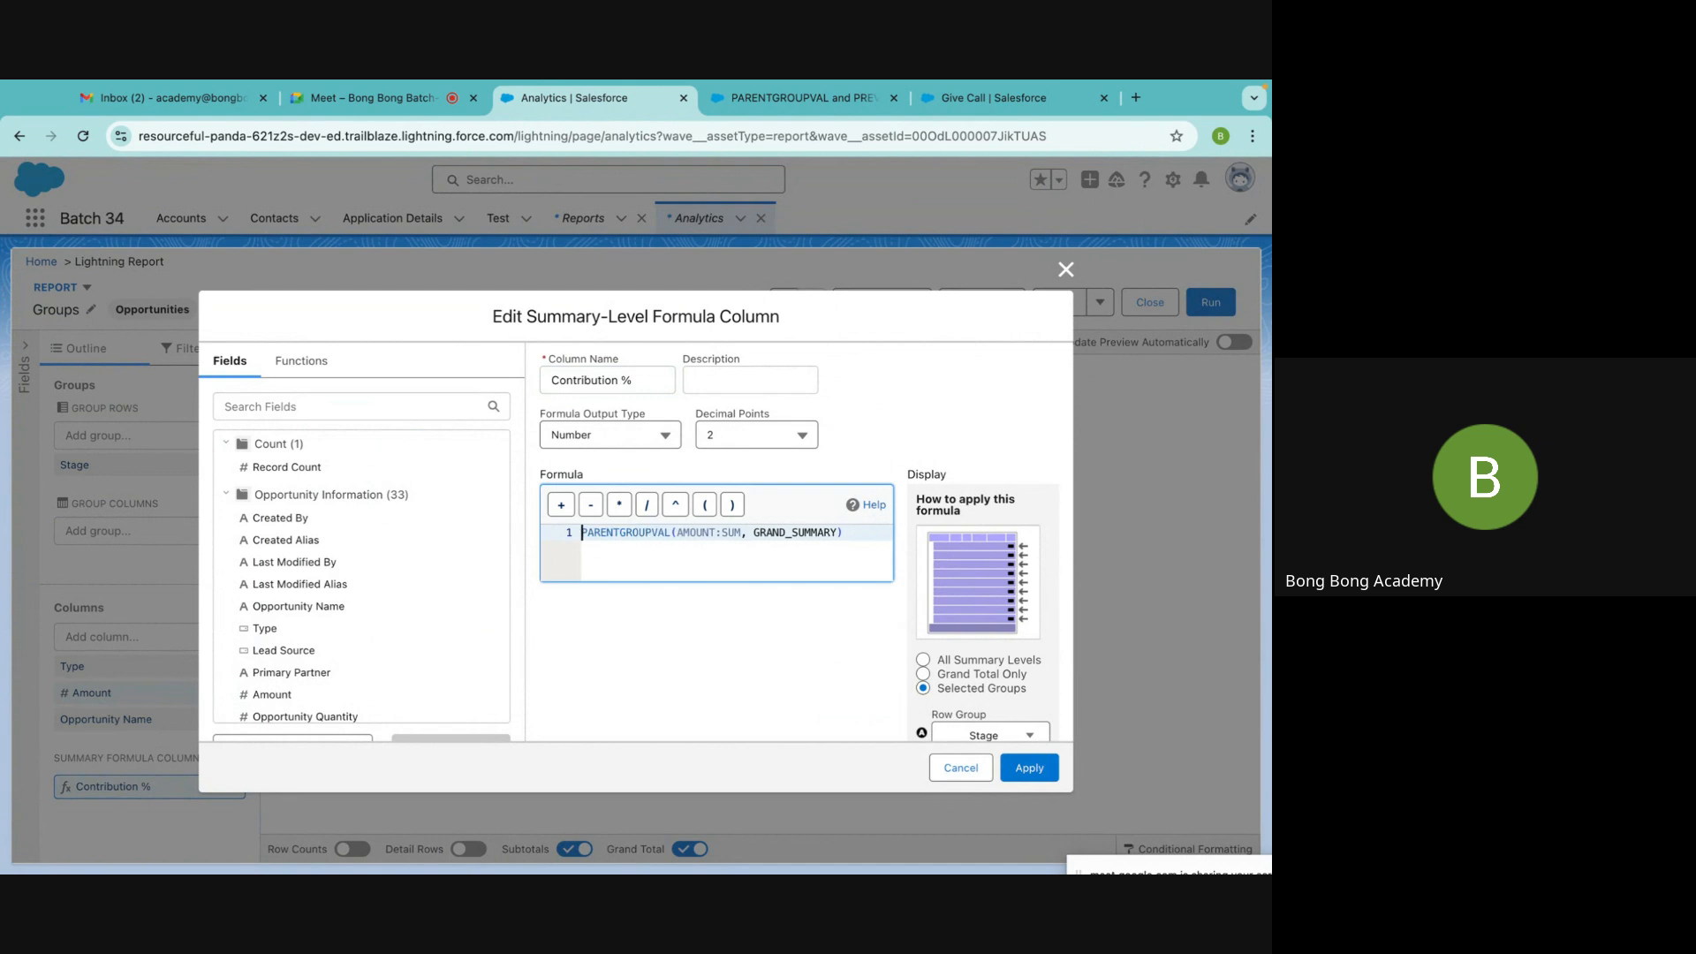
pyautogui.press('Return')
pyautogui.press('Return')
pyautogui.click(595, 549)
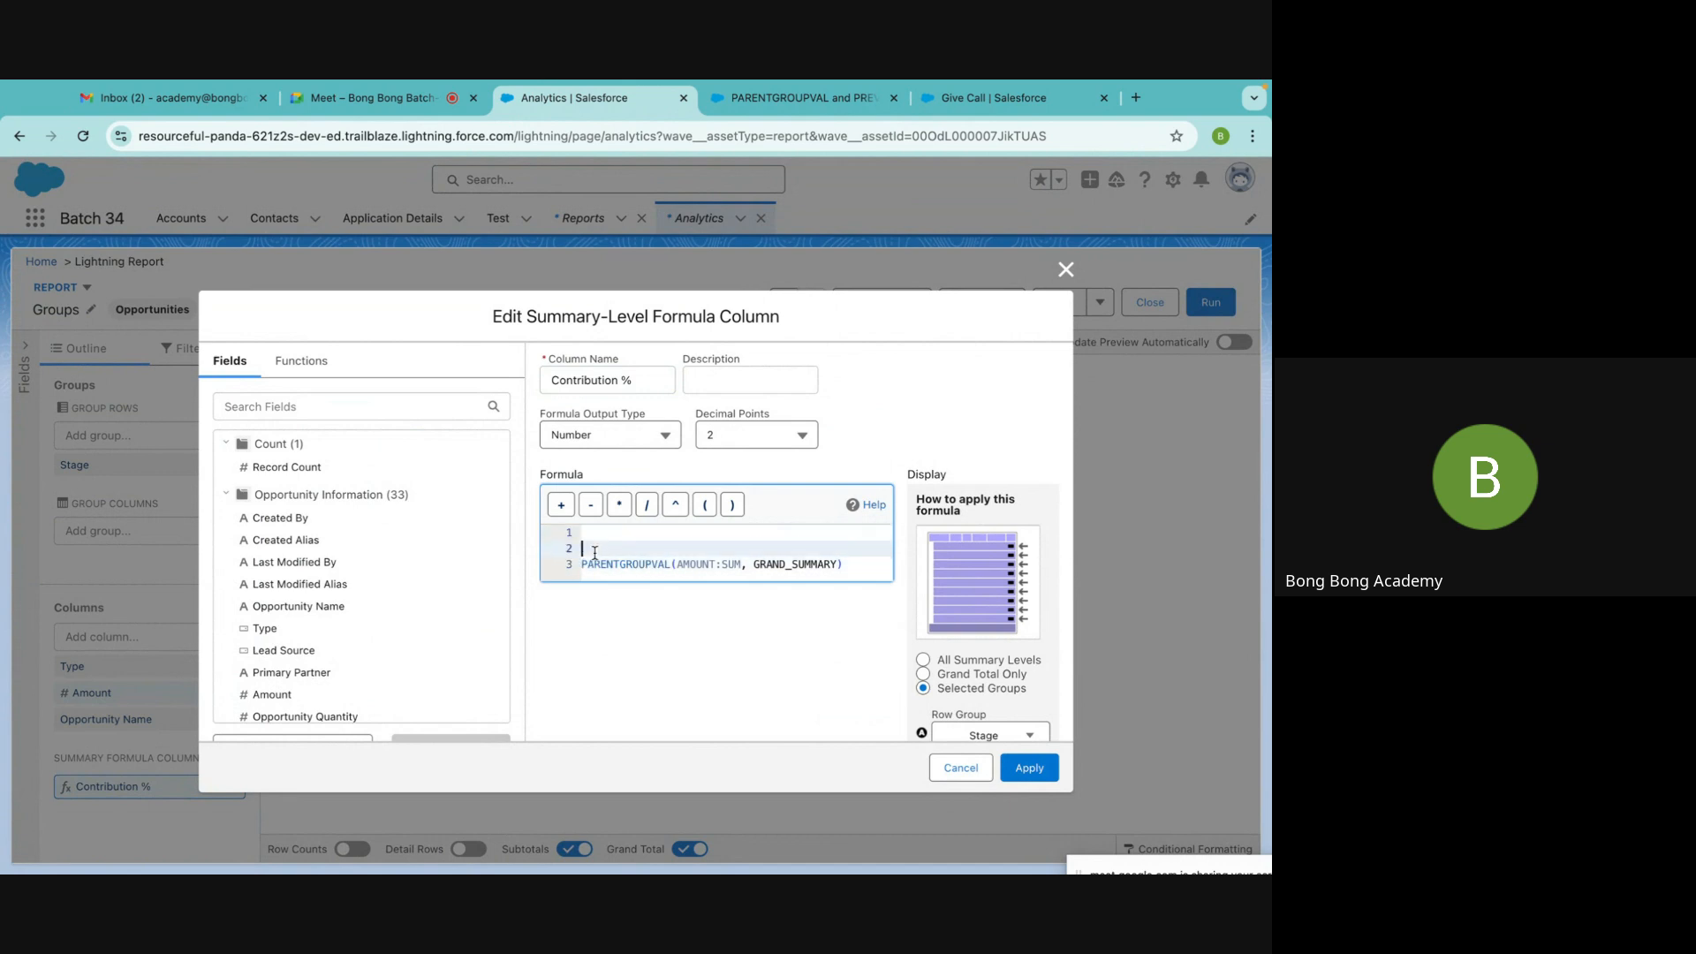
pyautogui.write('Amou')
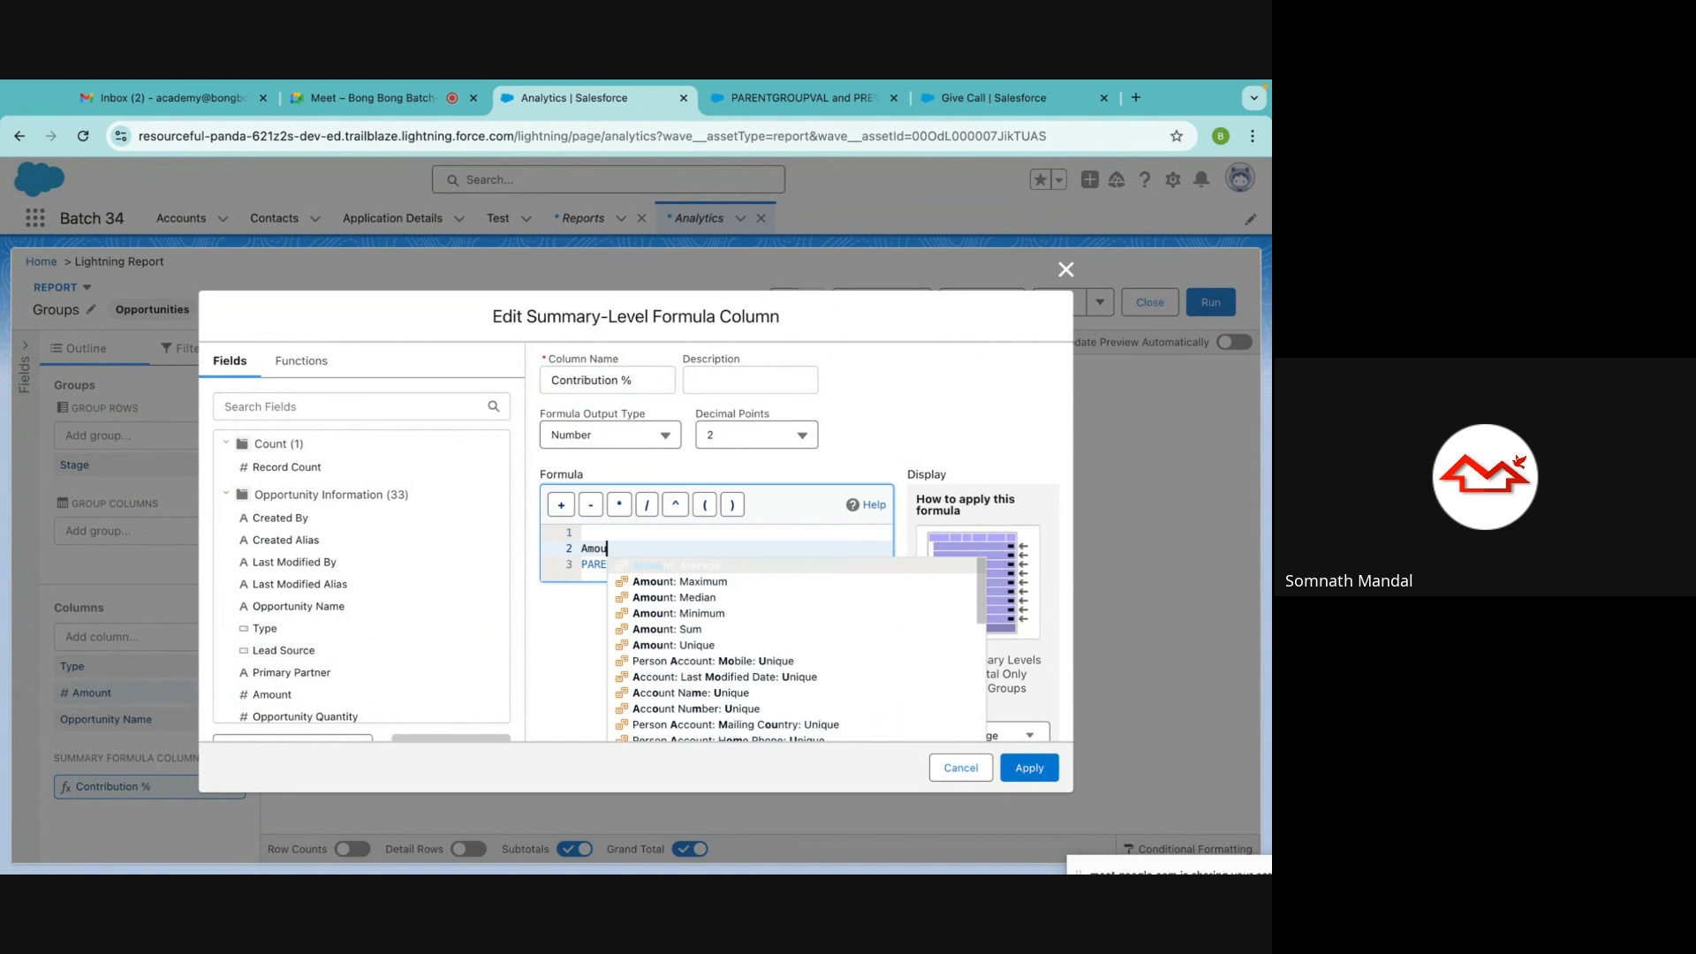
pyautogui.click(691, 630)
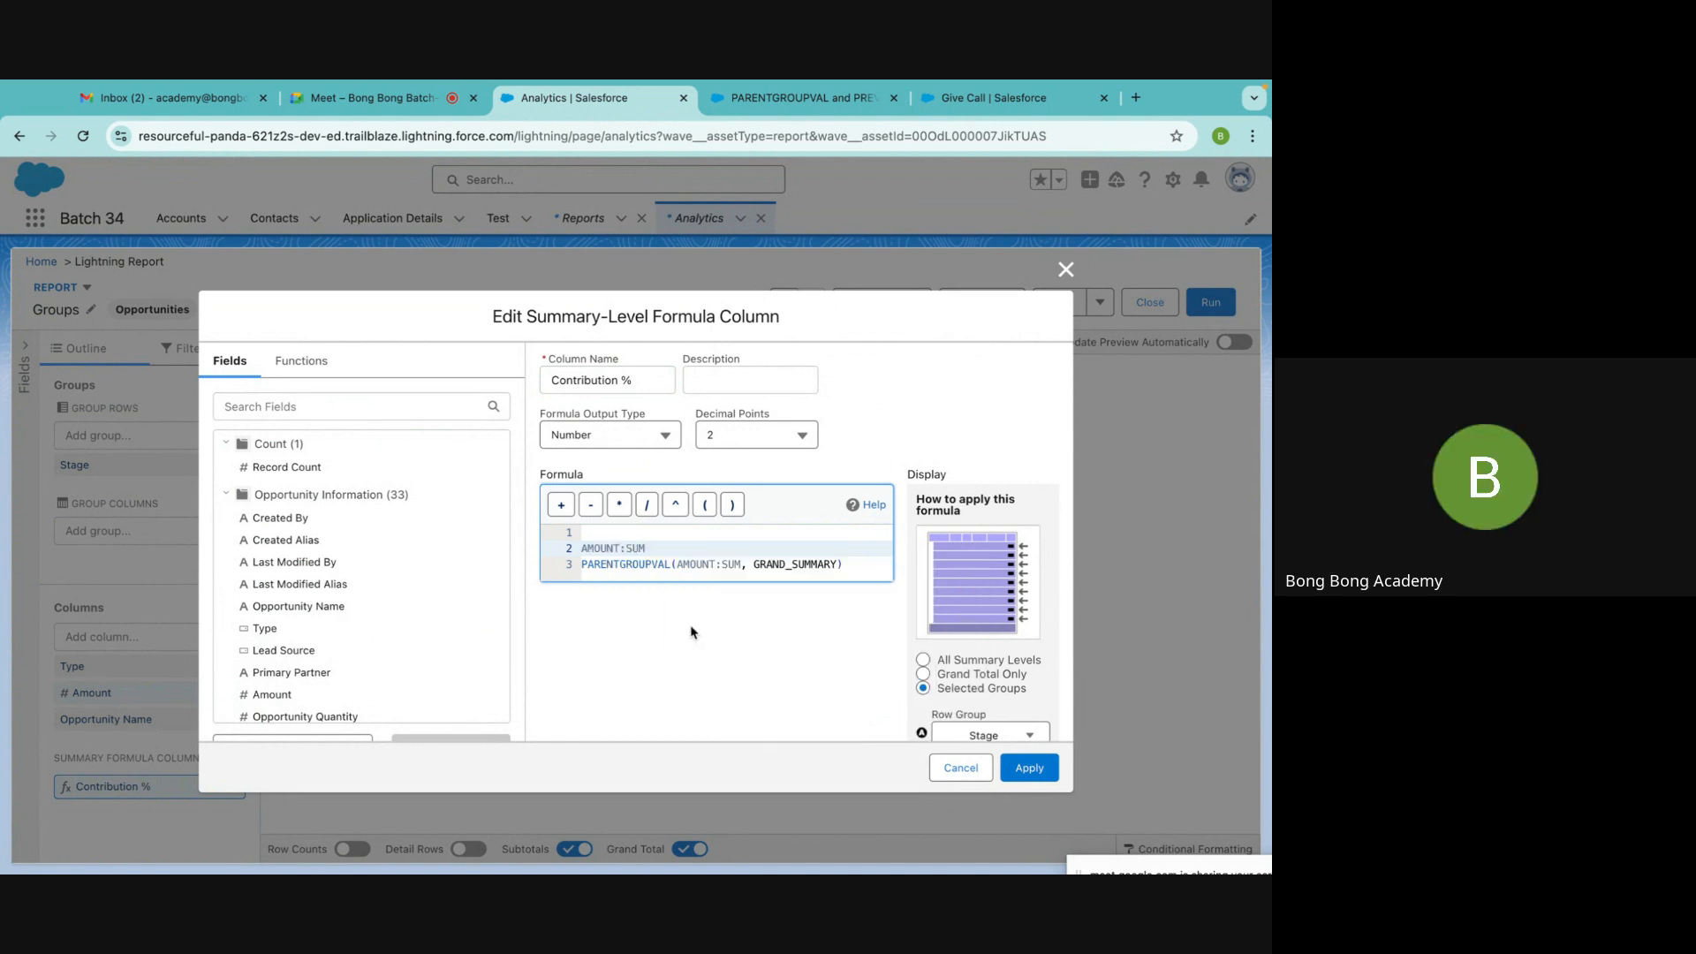
pyautogui.write('/')
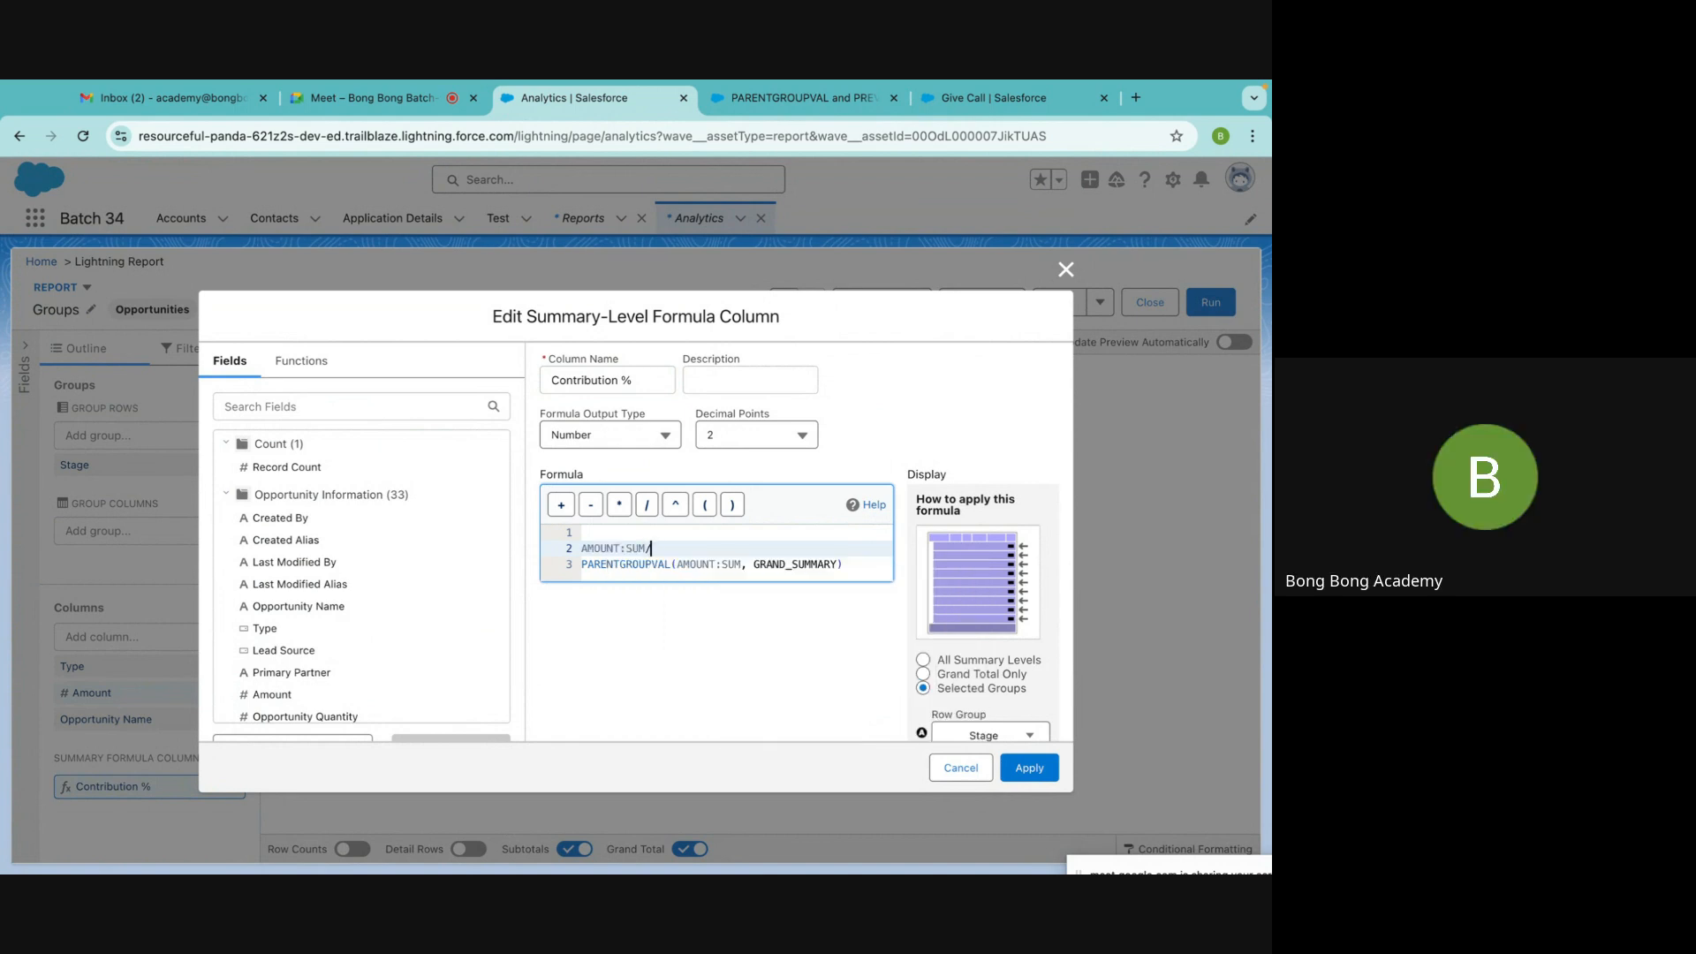
pyautogui.click(1020, 768)
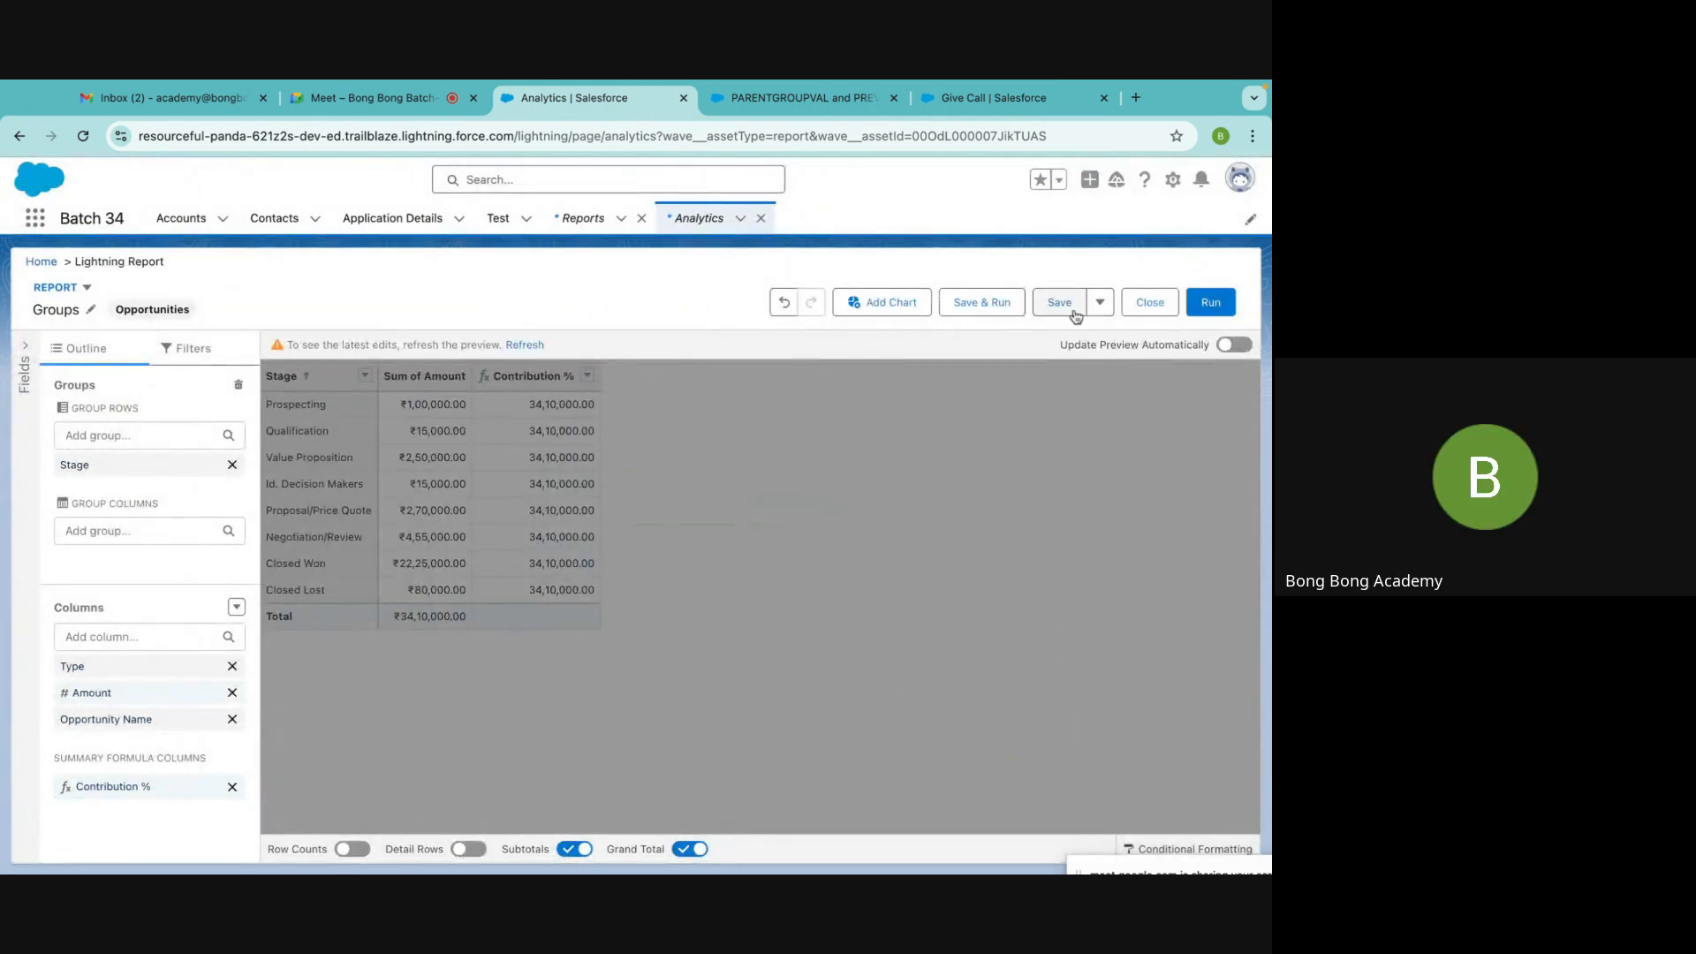
pyautogui.click(1003, 304)
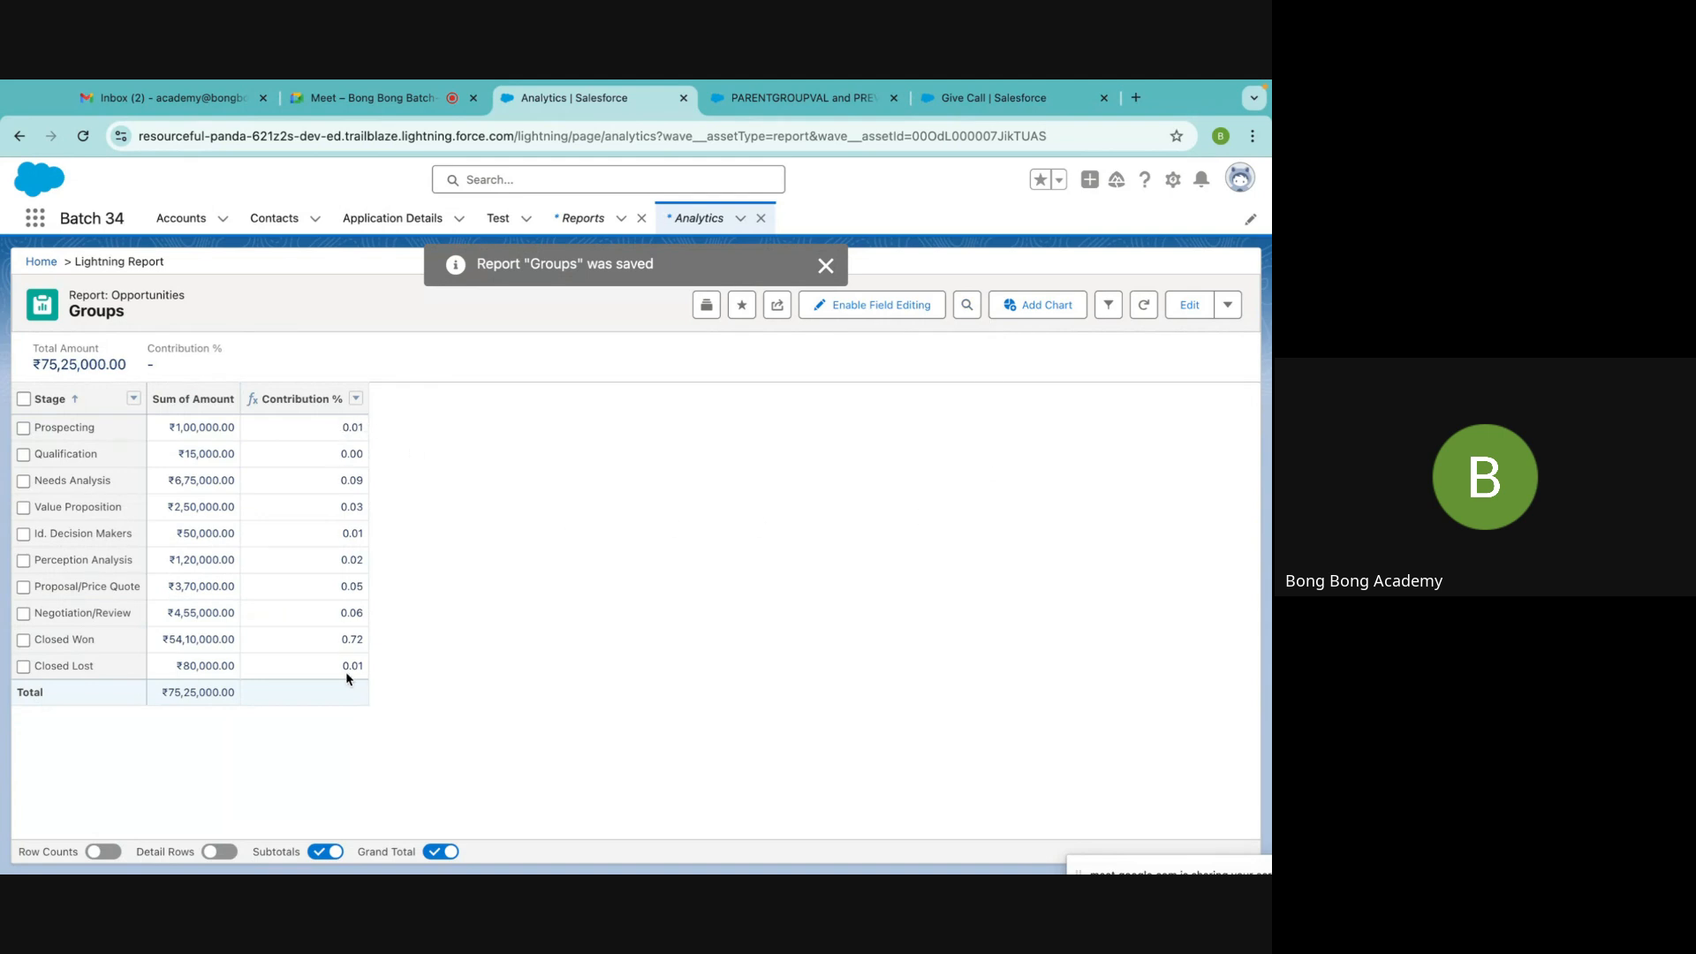
# Set the Contribution % column's formula output type to Percent, apply it, and save and run the report
pyautogui.click(1189, 305)
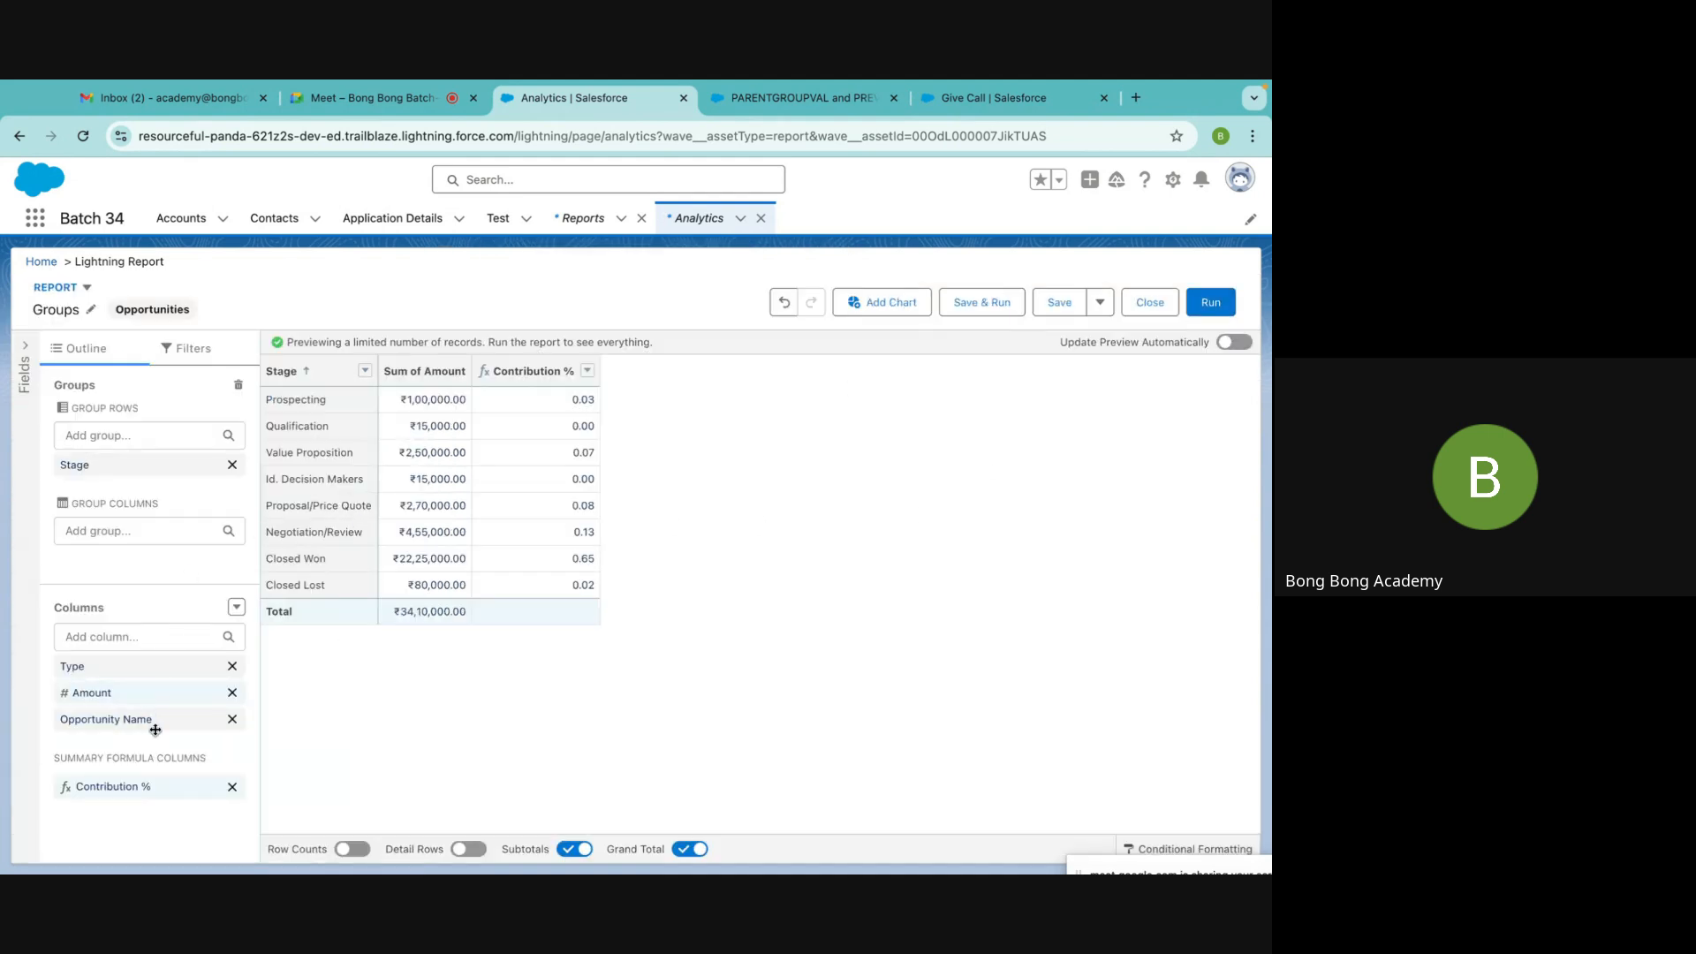
pyautogui.click(176, 791)
pyautogui.click(642, 437)
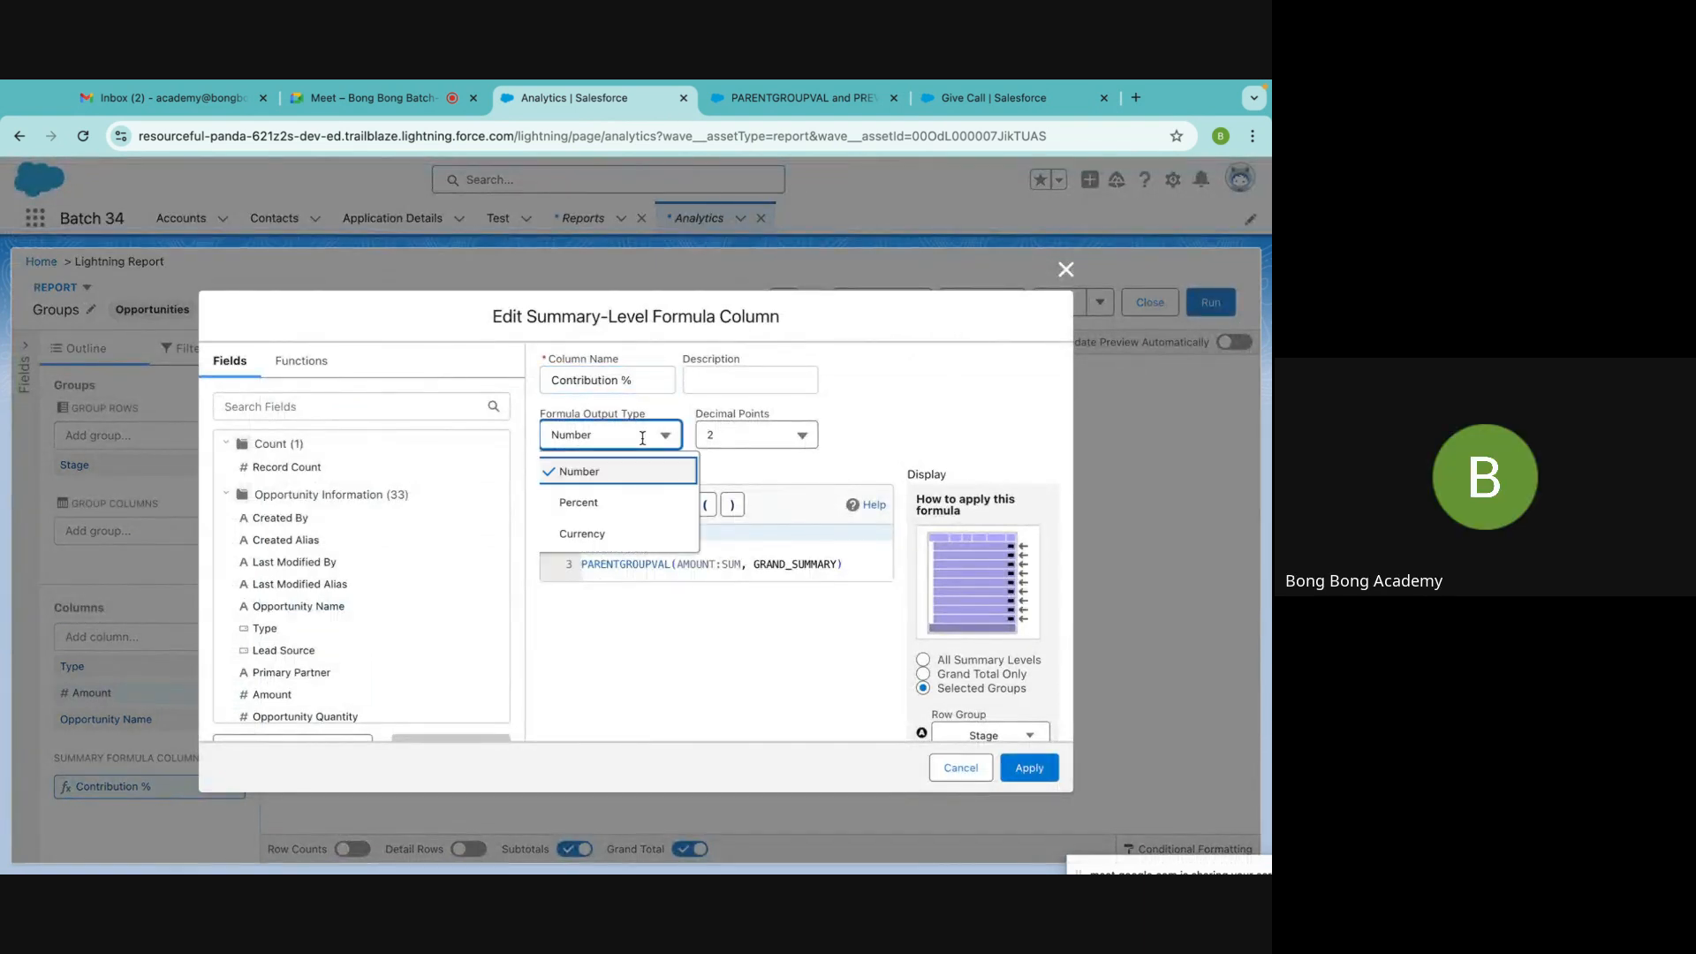
pyautogui.click(585, 503)
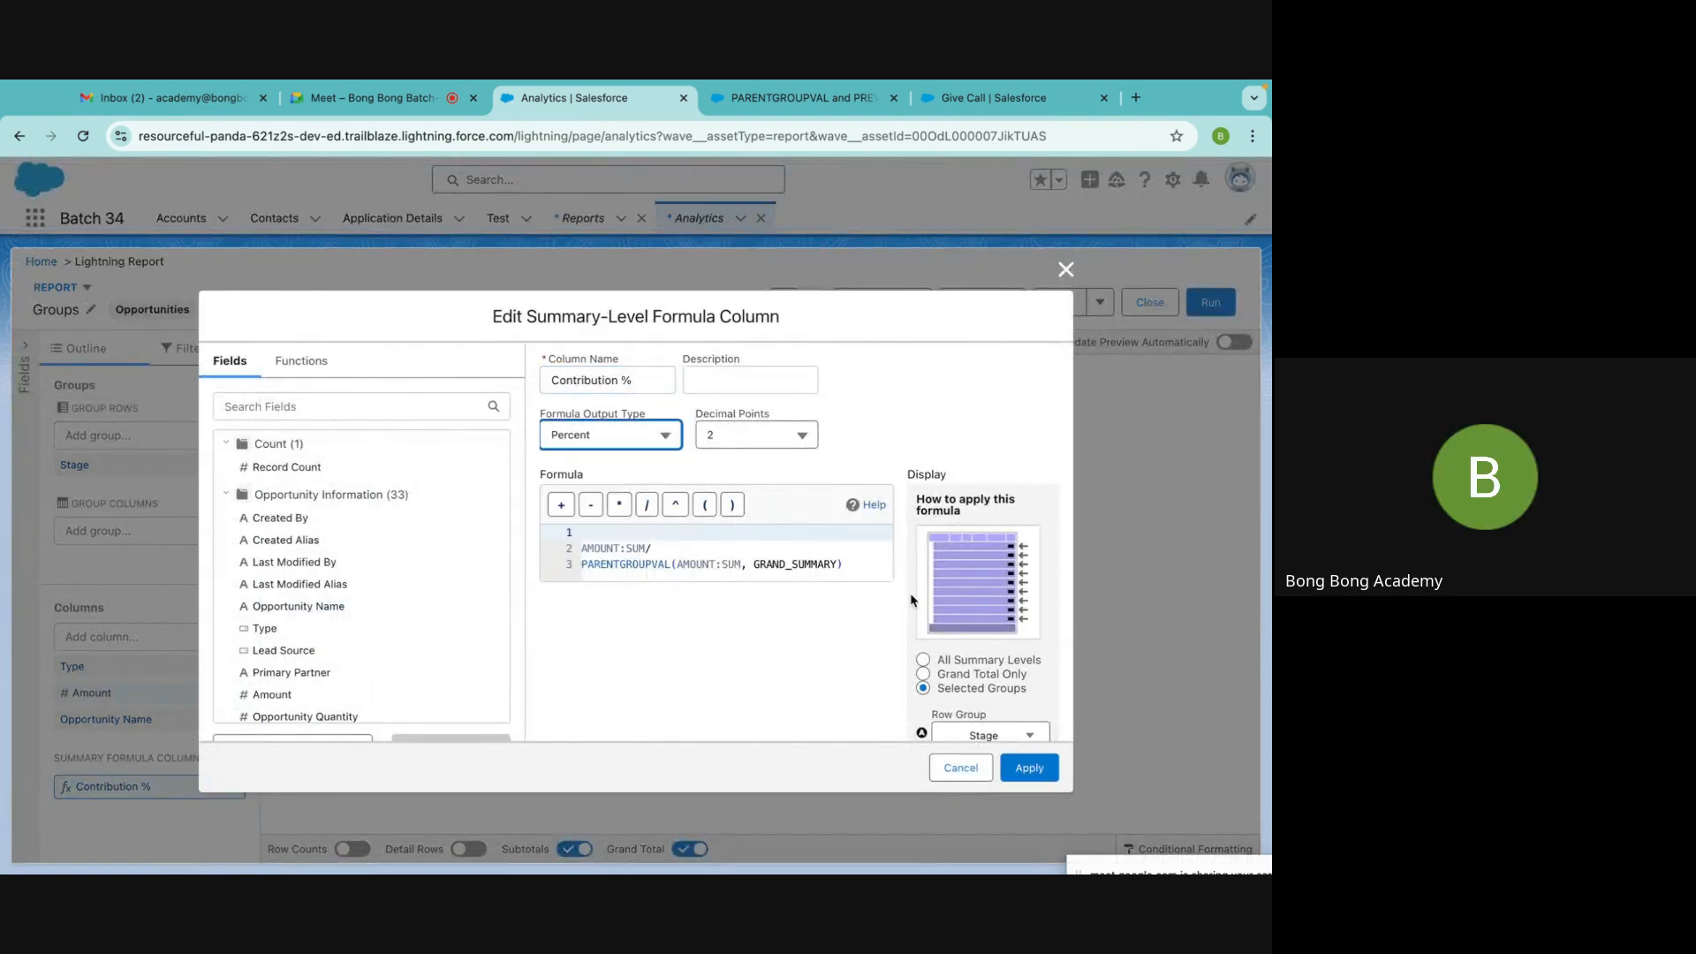
pyautogui.click(1029, 768)
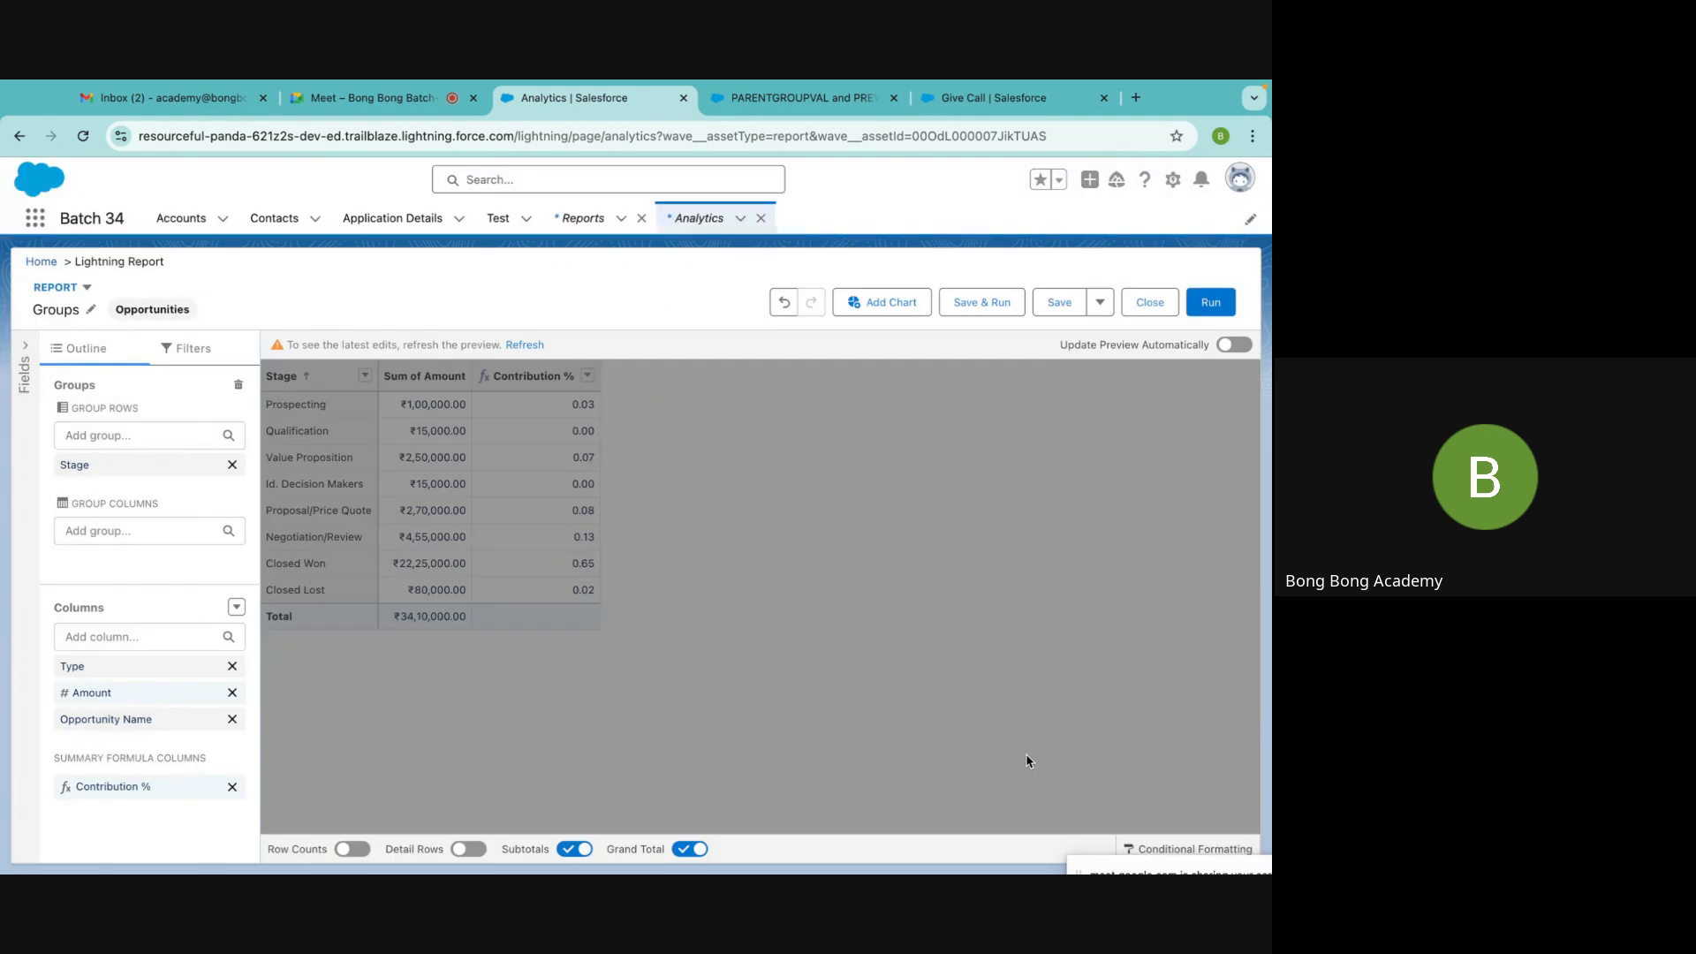
pyautogui.click(1011, 304)
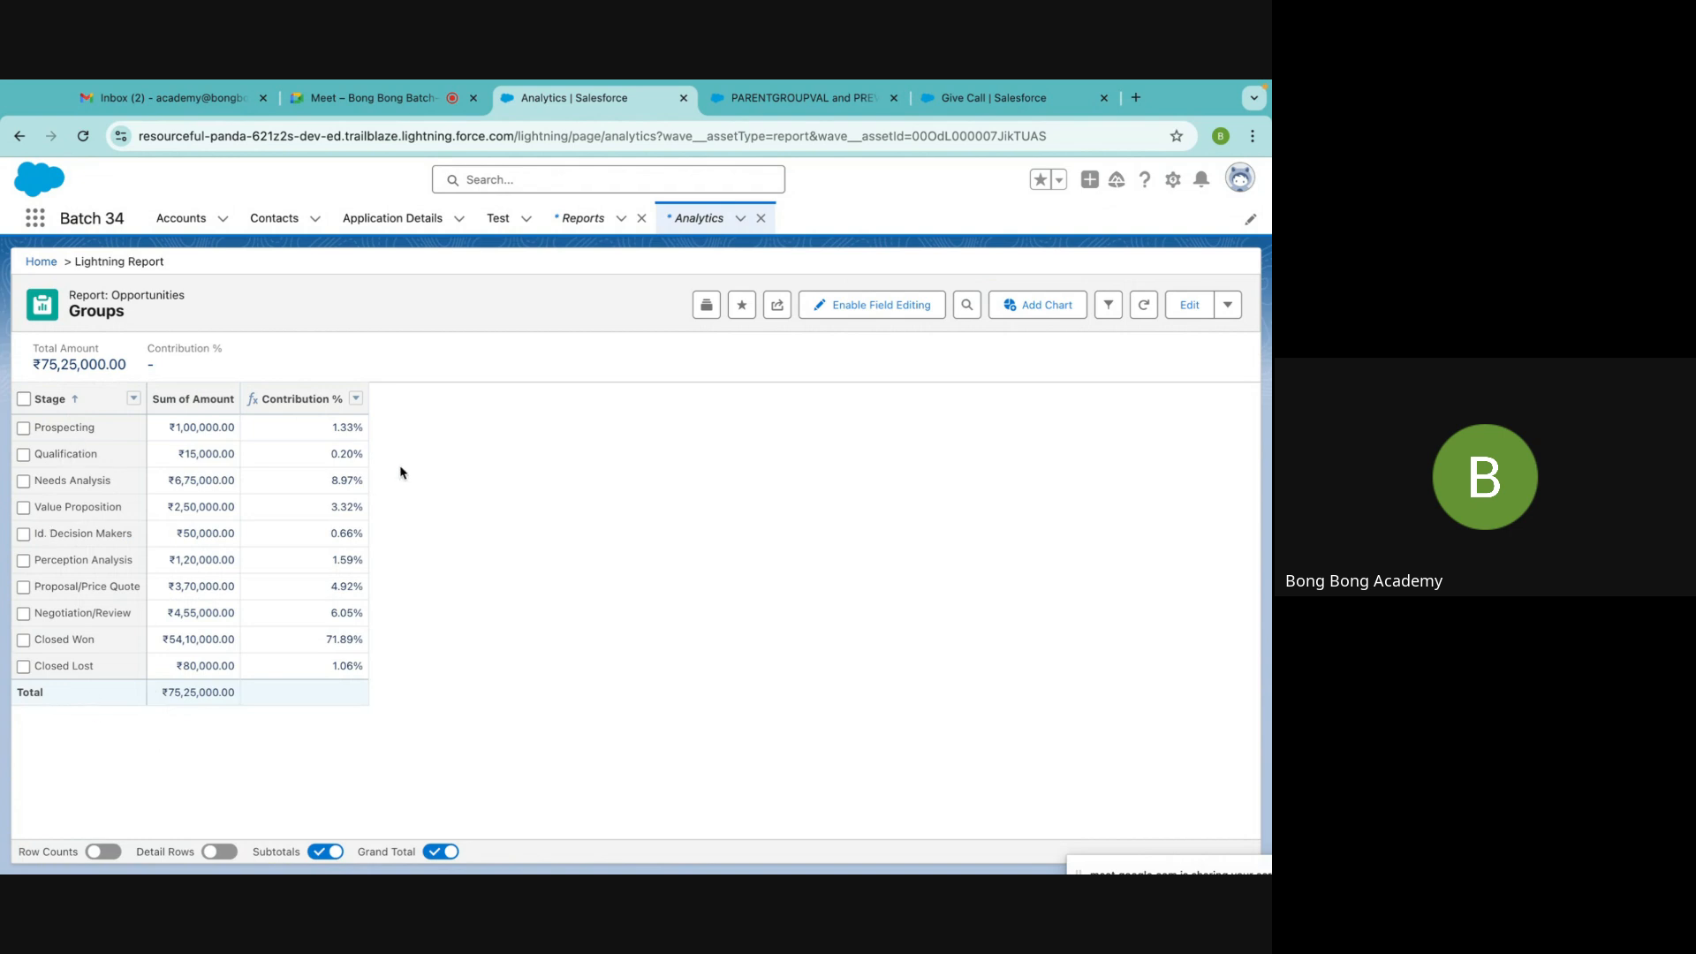
# Reopen the report for editing, browse the fields and functions available for a new summary formula, and discard that formula
pyautogui.moveTo(613, 848)
pyautogui.click(1190, 311)
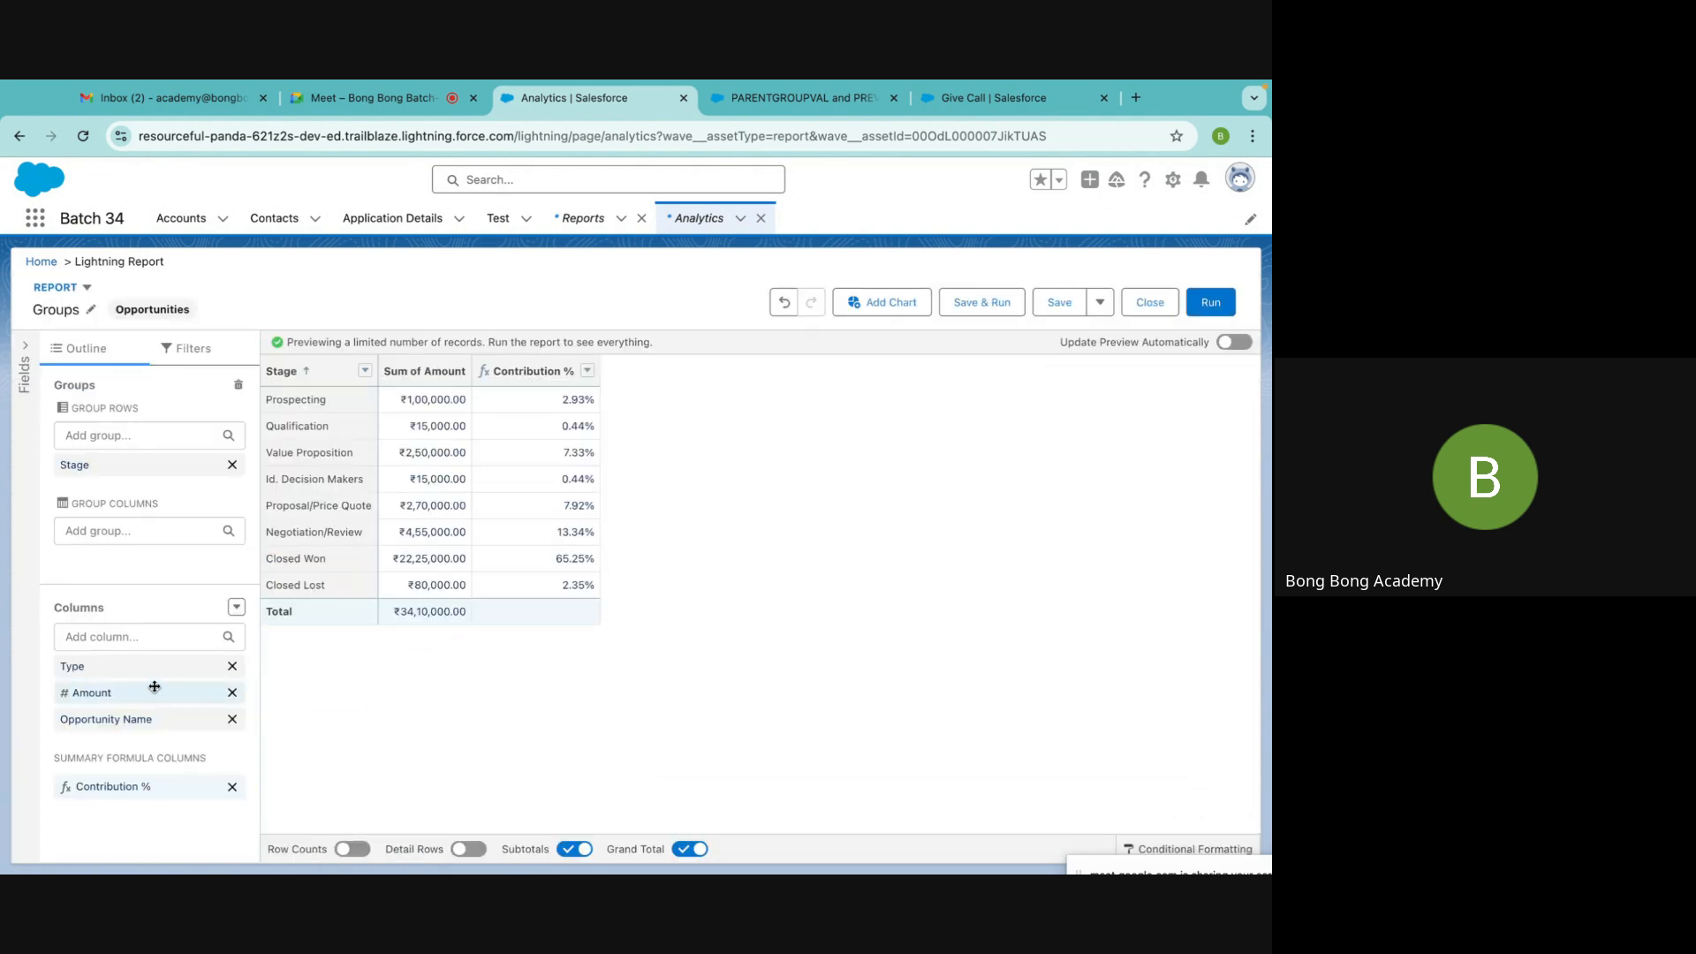
pyautogui.click(237, 609)
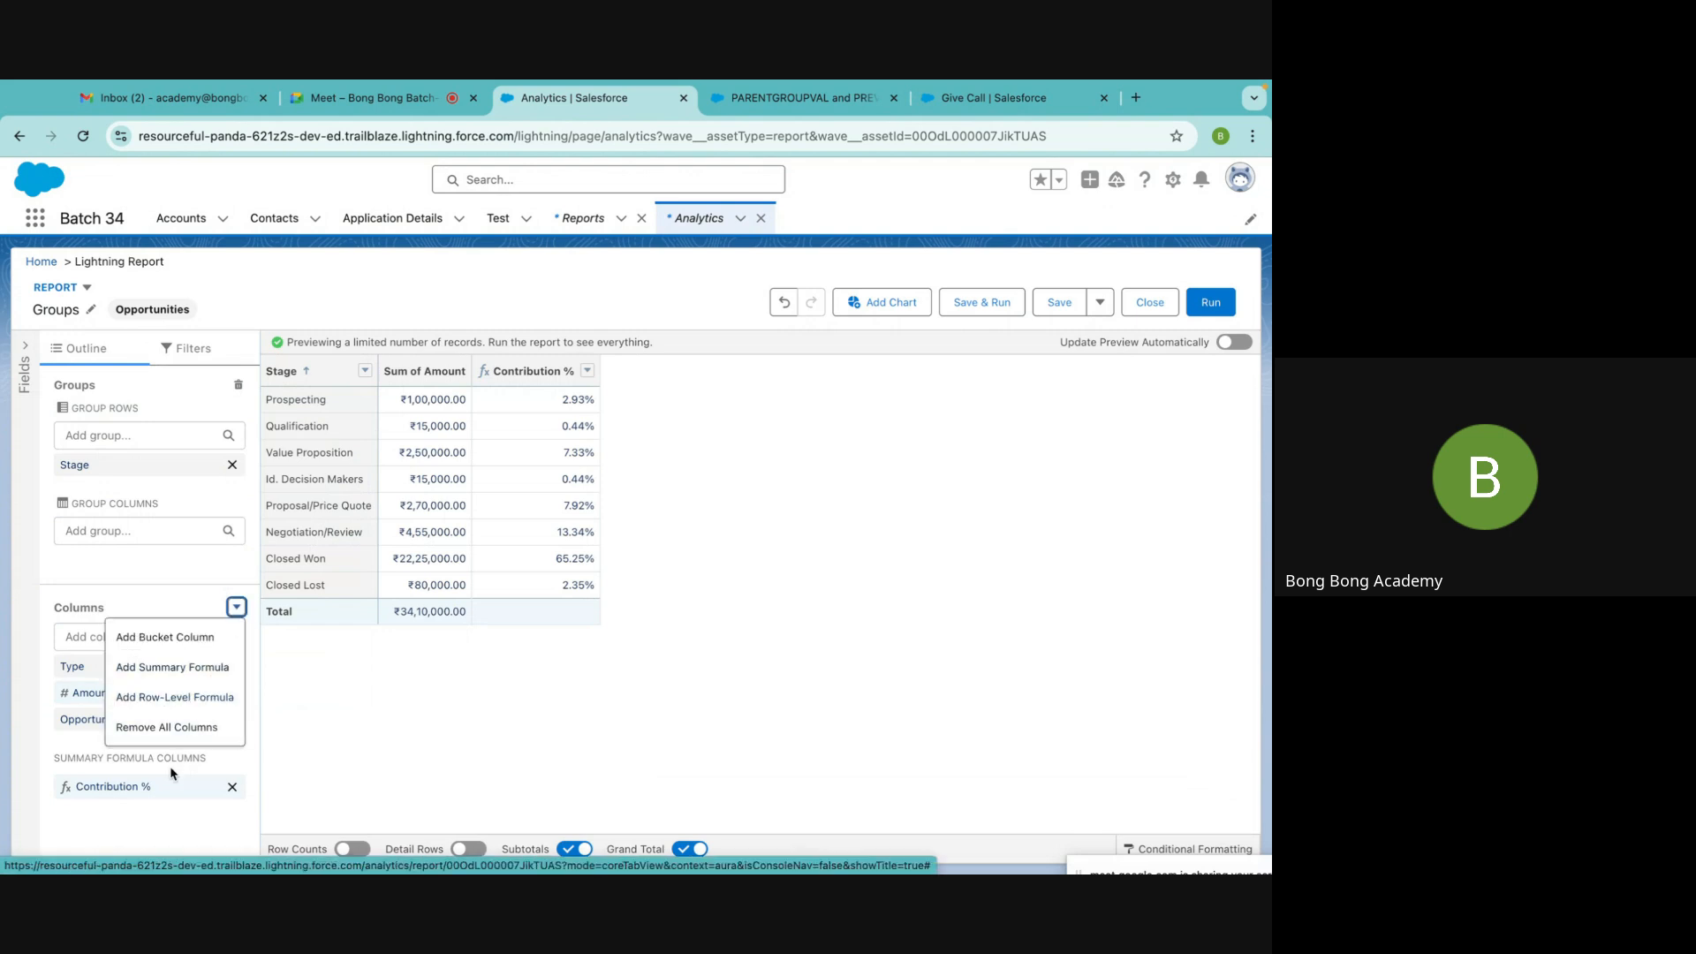
pyautogui.click(178, 669)
pyautogui.scroll(-10, 429, 573)
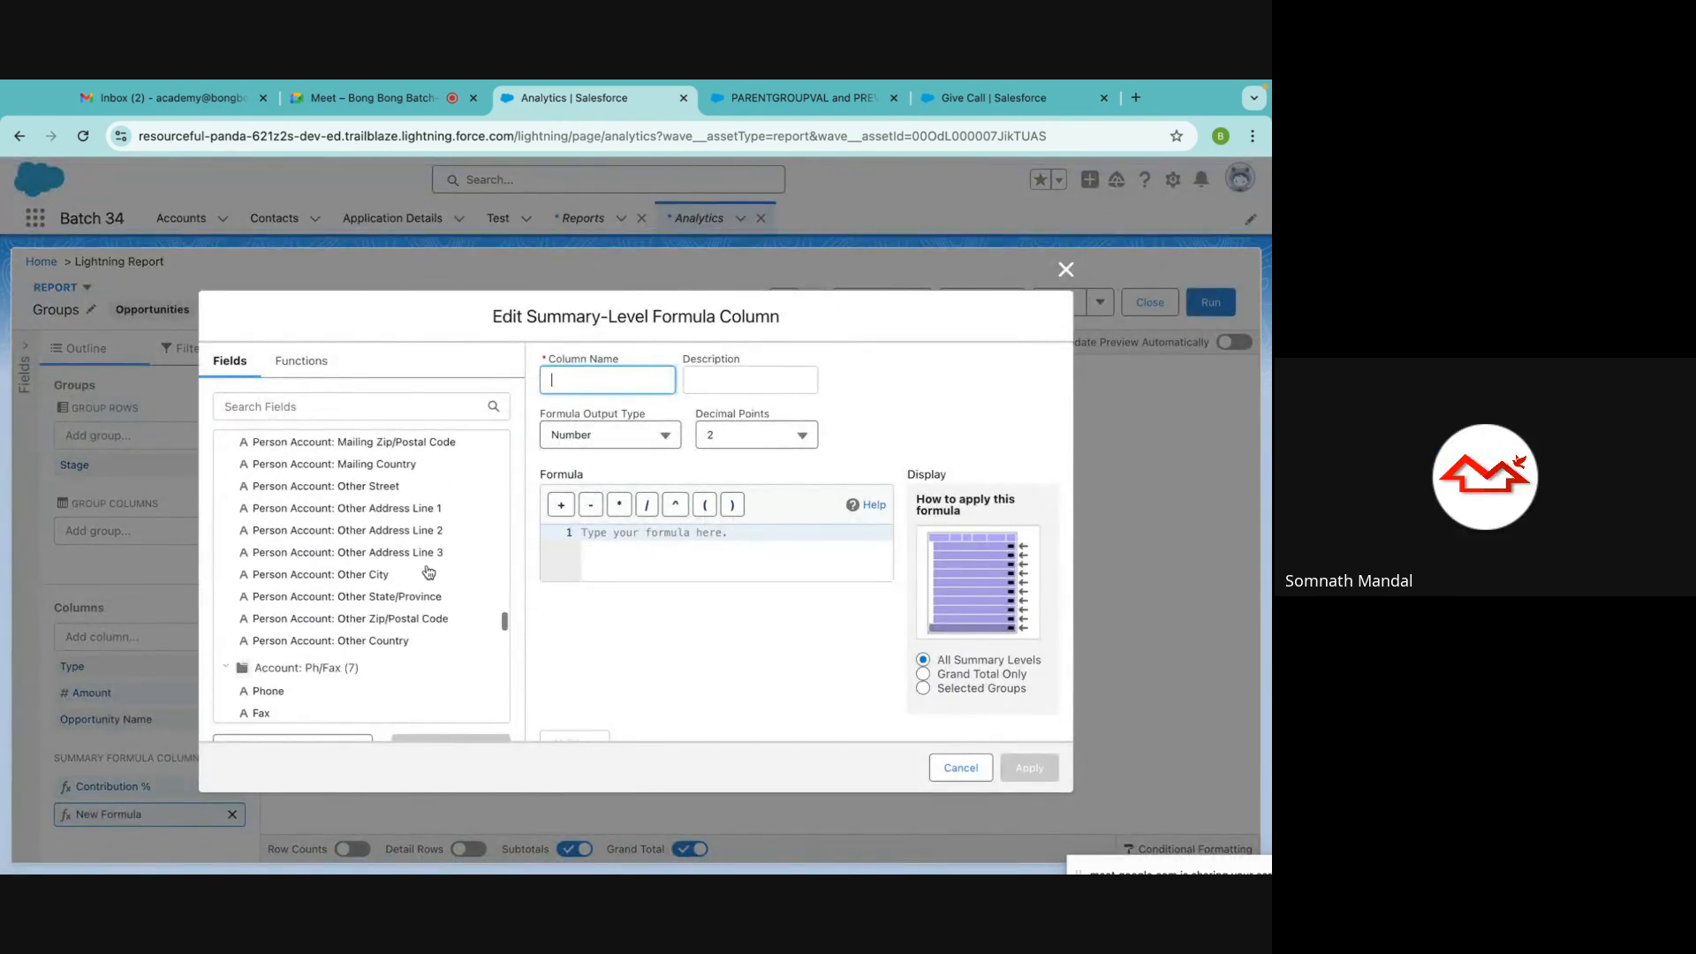
pyautogui.scroll(15, 429, 572)
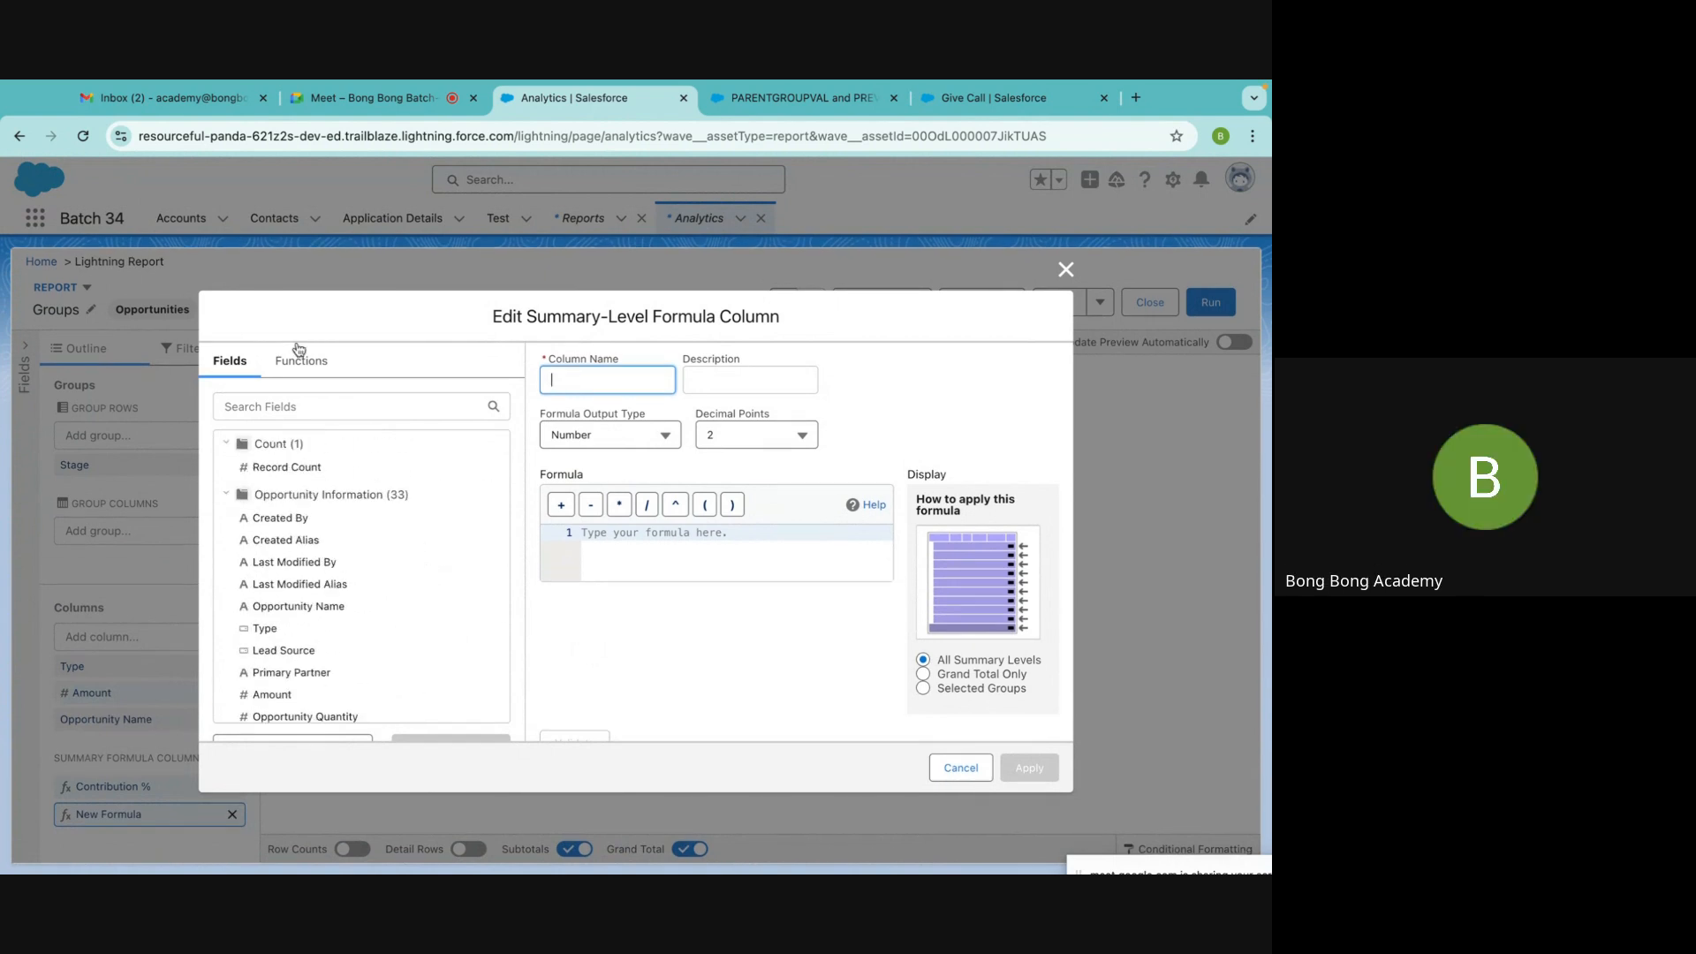
pyautogui.scroll(-15, 433, 614)
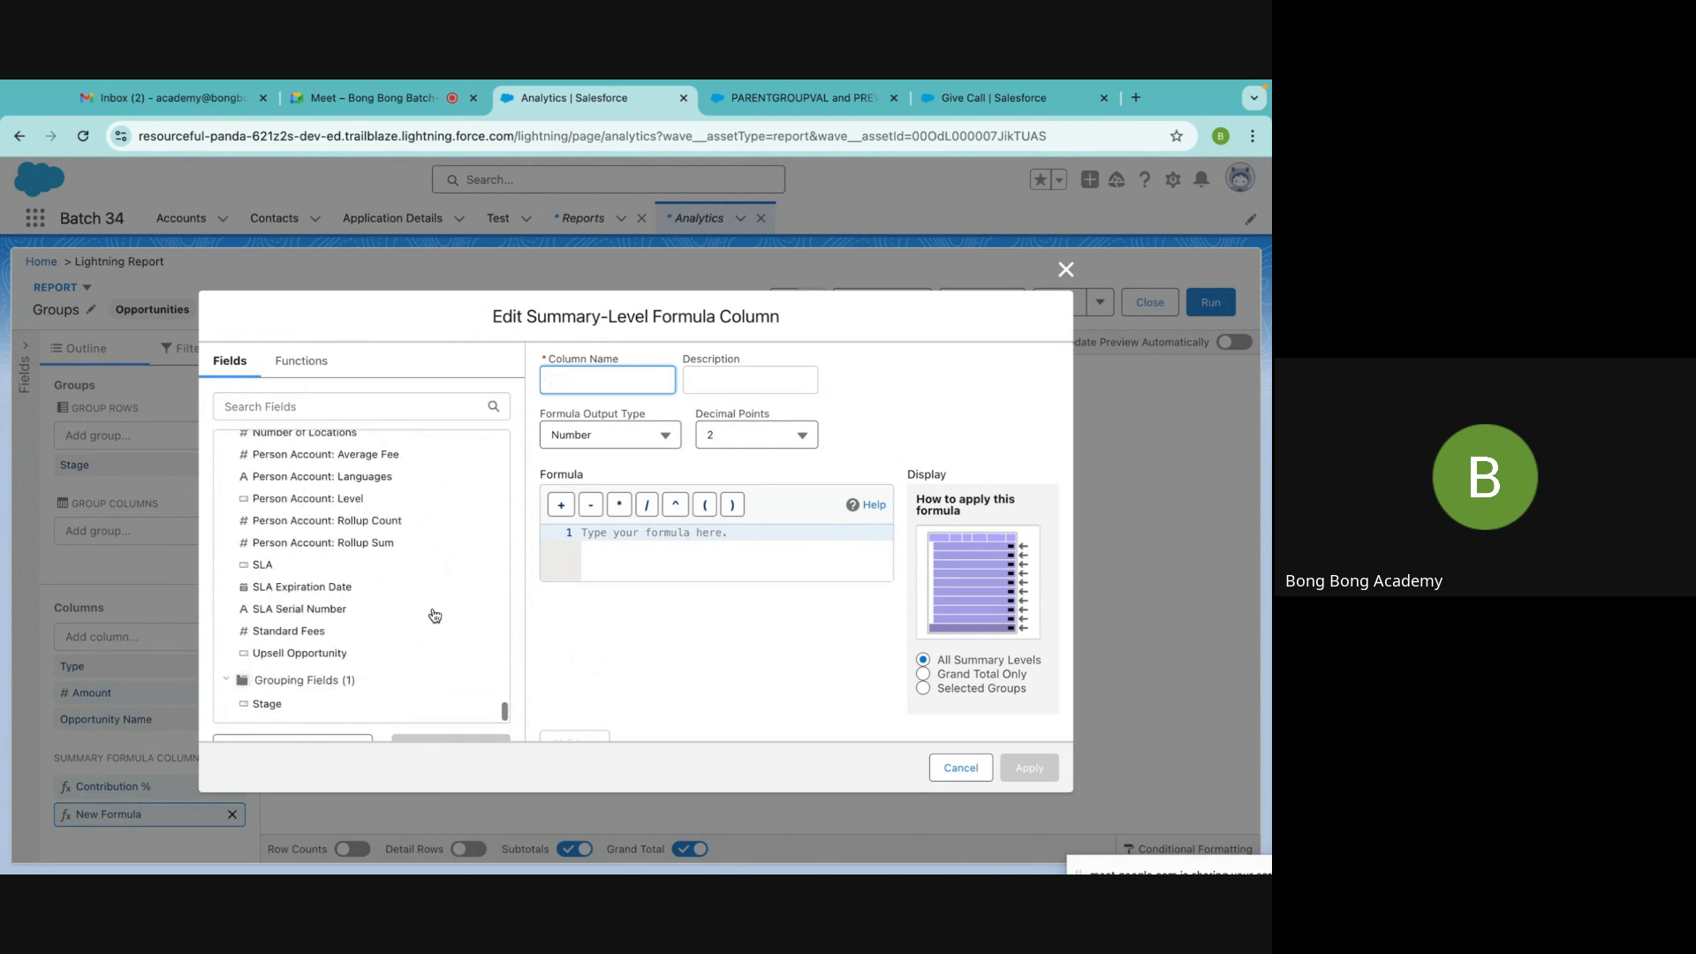
pyautogui.scroll(10, 401, 615)
pyautogui.click(283, 371)
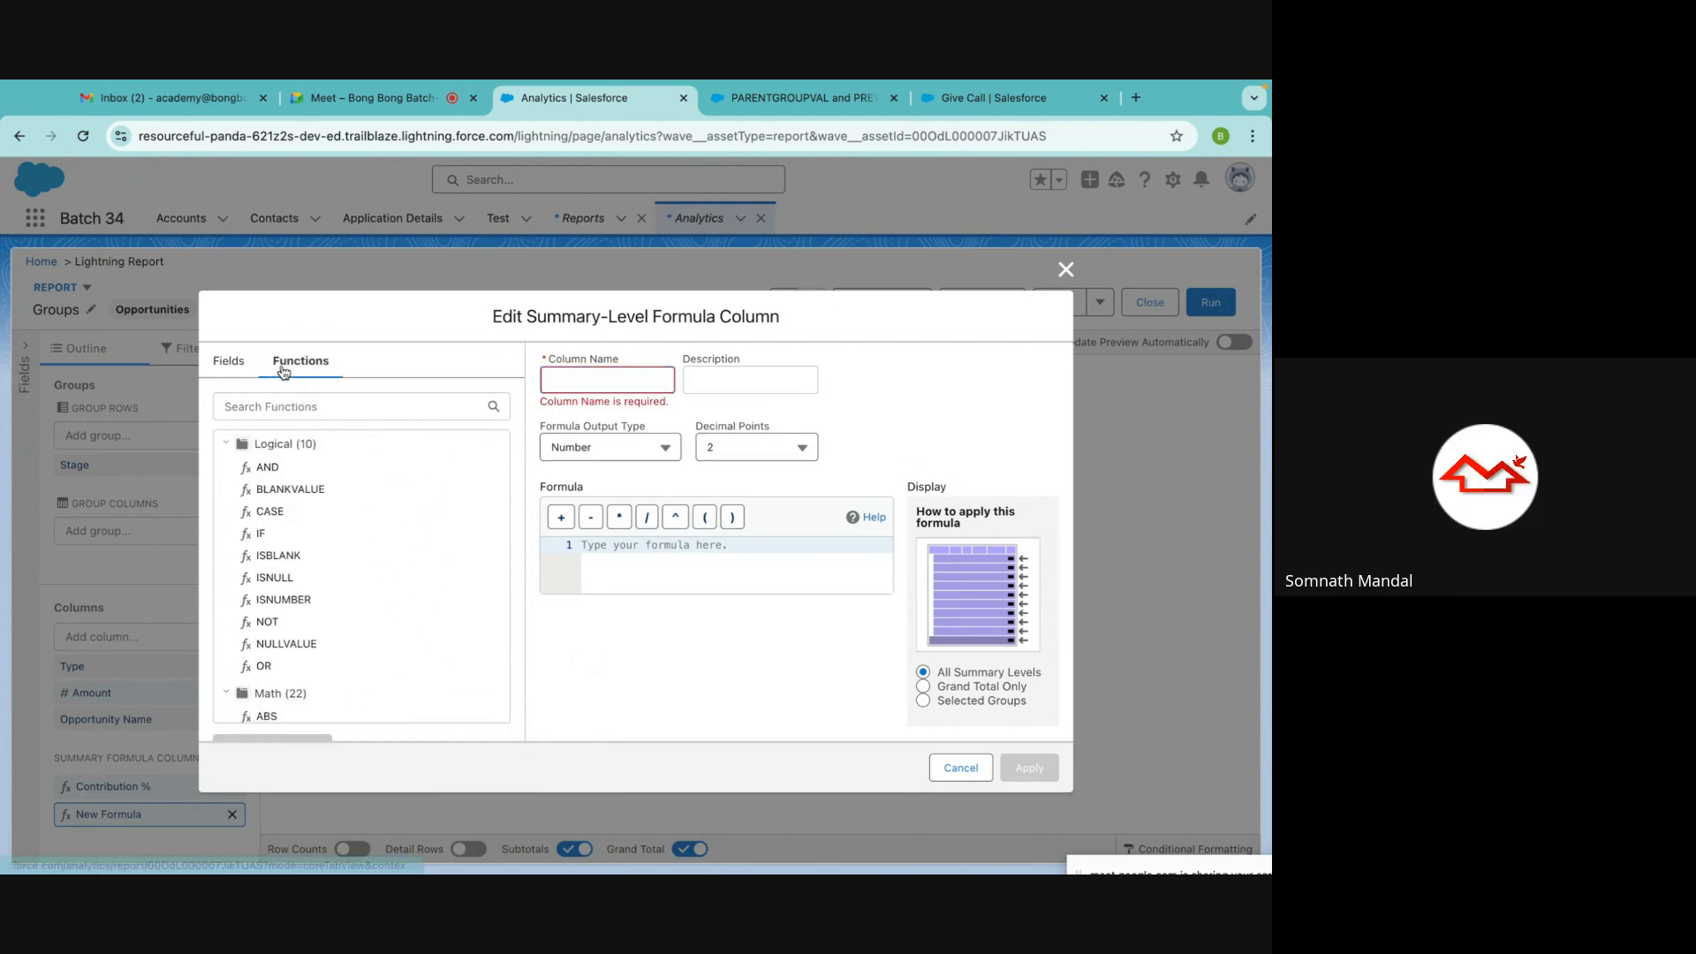
pyautogui.scroll(-5, 344, 594)
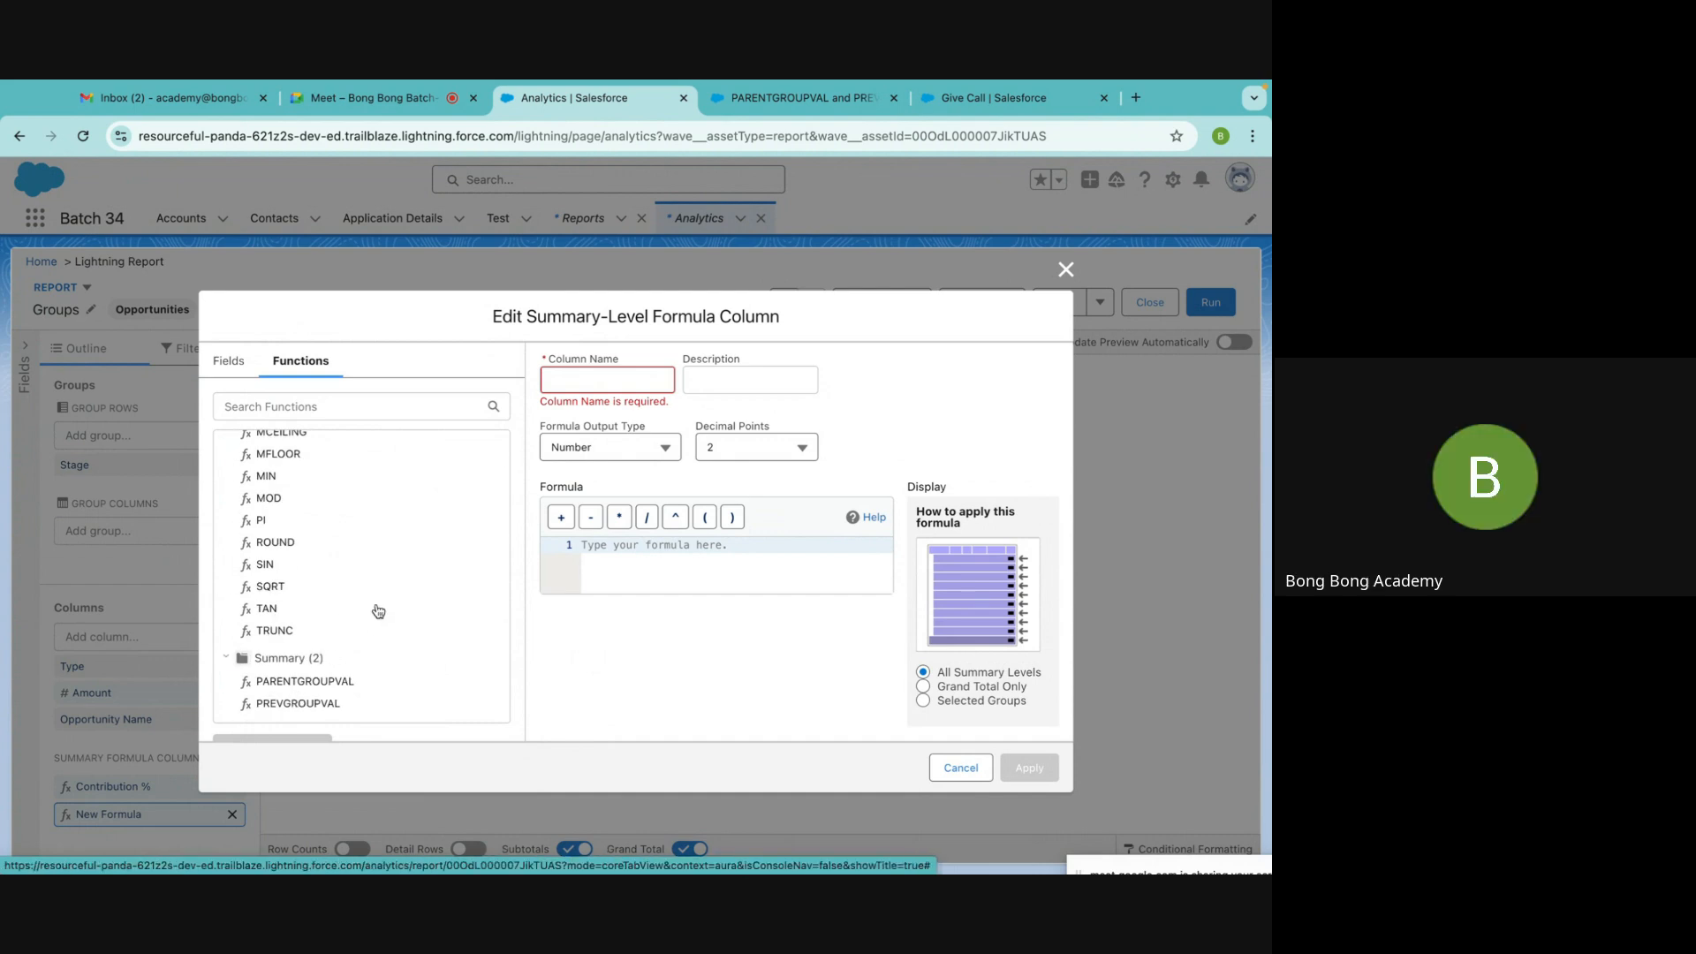
pyautogui.scroll(5, 378, 611)
pyautogui.scroll(2, 378, 611)
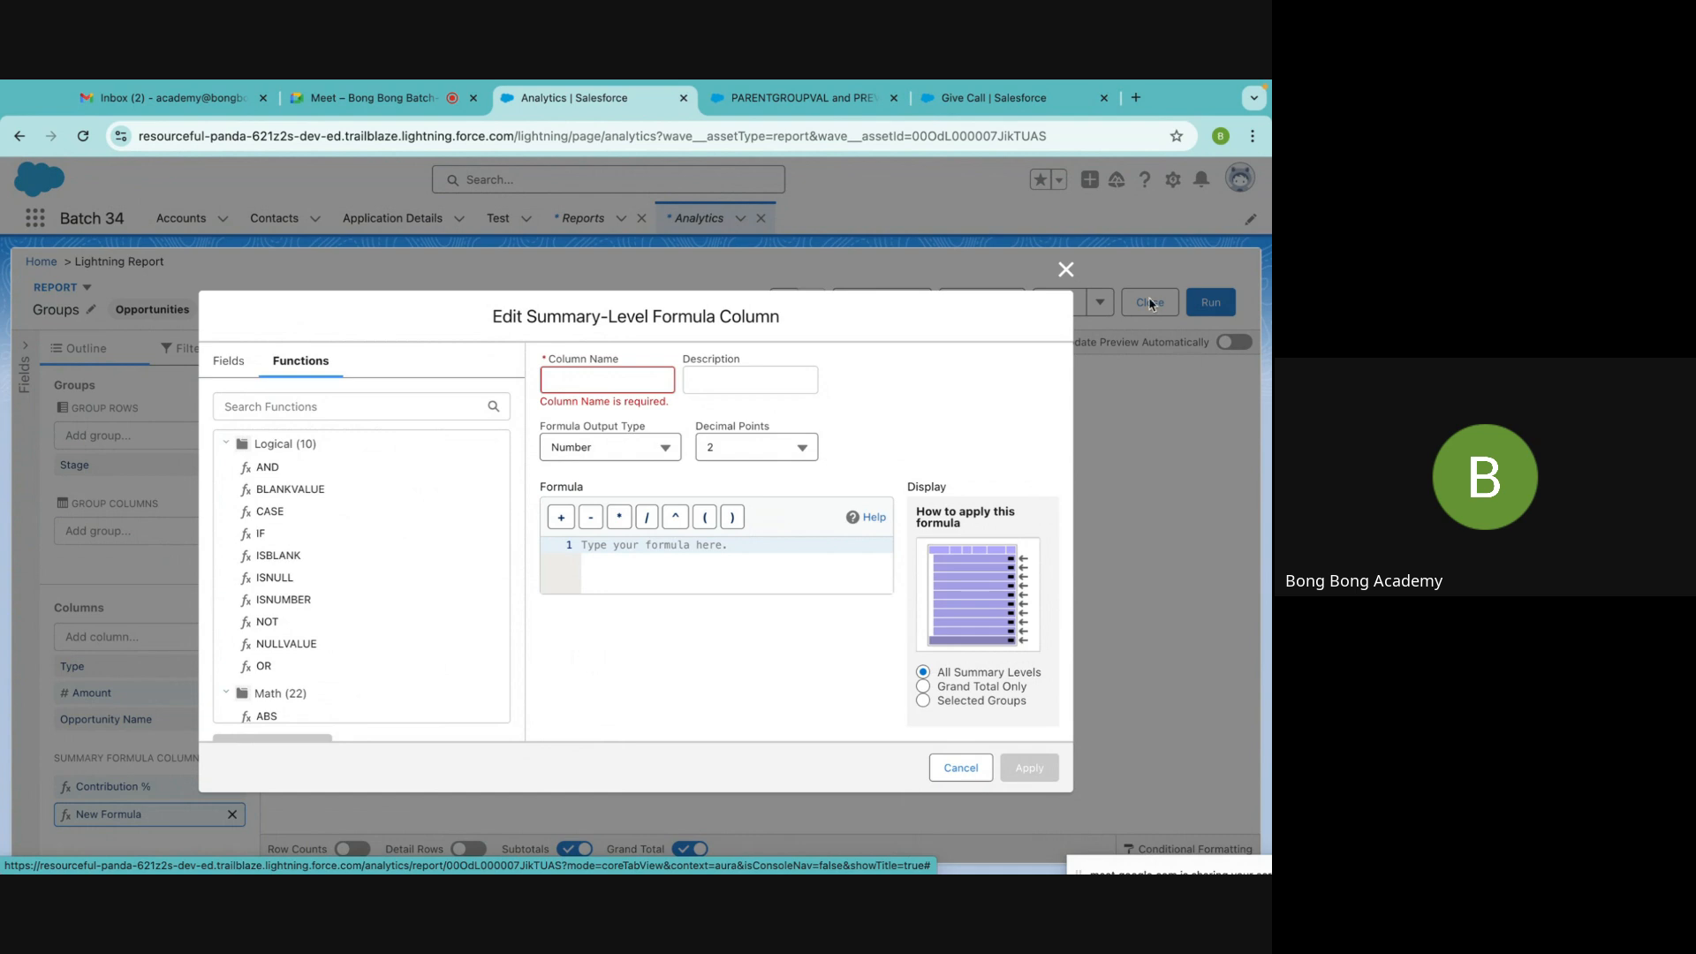
pyautogui.click(1066, 269)
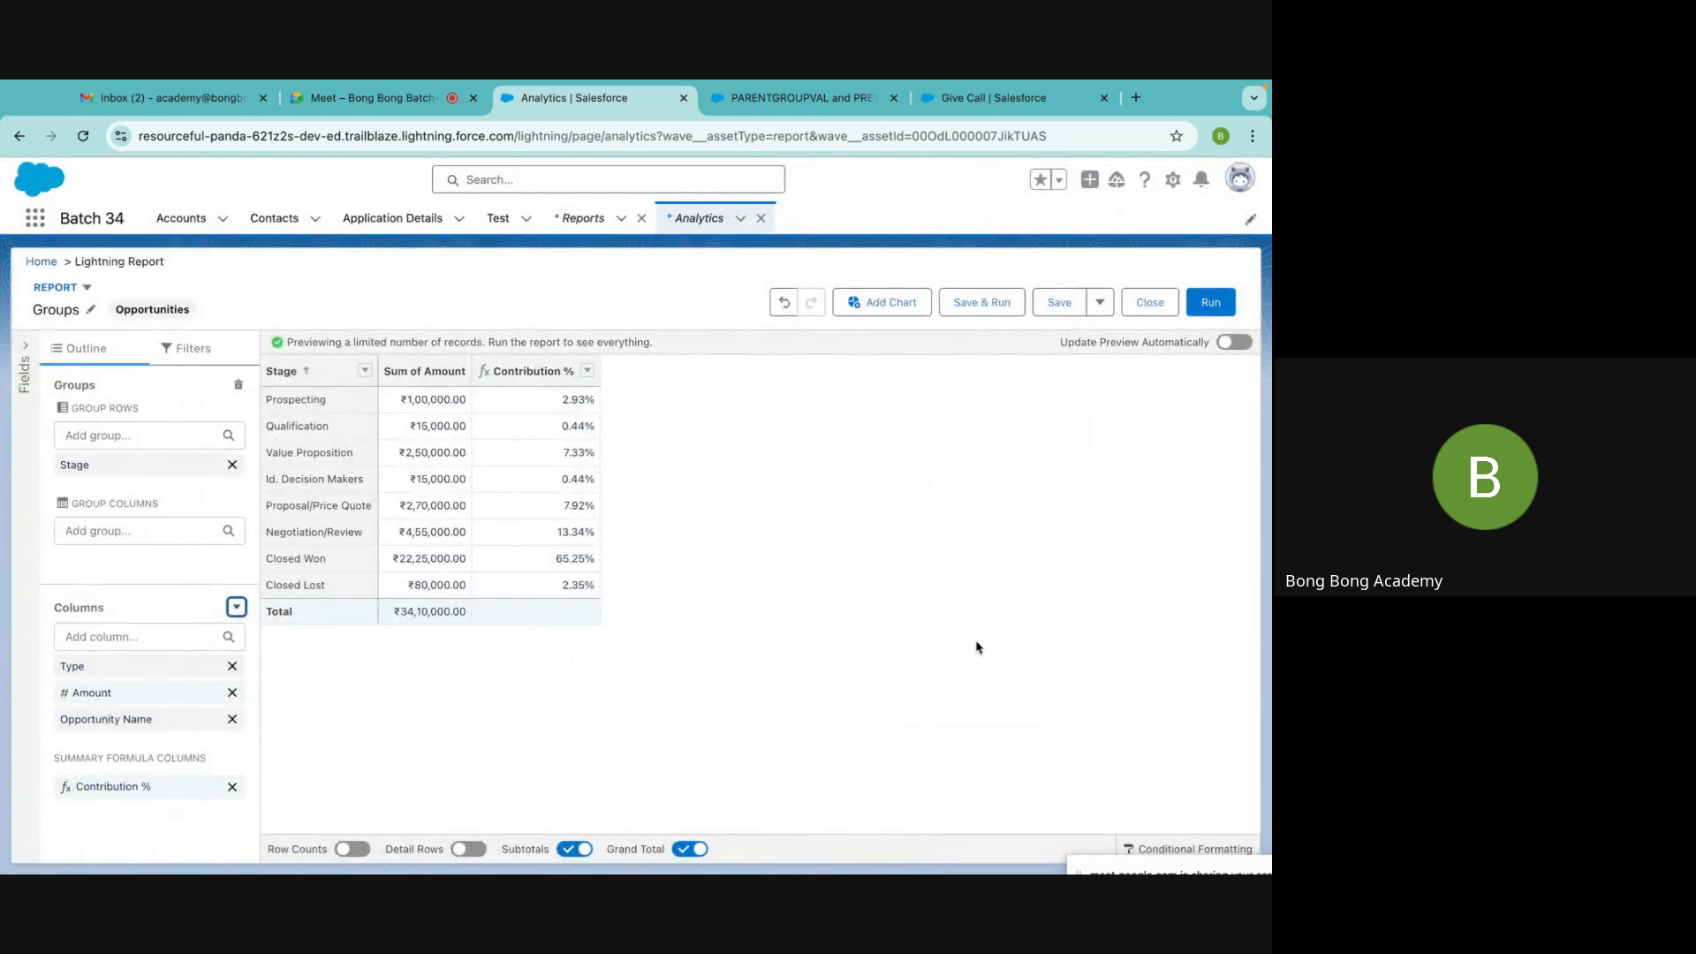
# Add a two-range conditional formatting rule for Sum of Amount split at 50, apply it, and save and run the report
pyautogui.click(1187, 848)
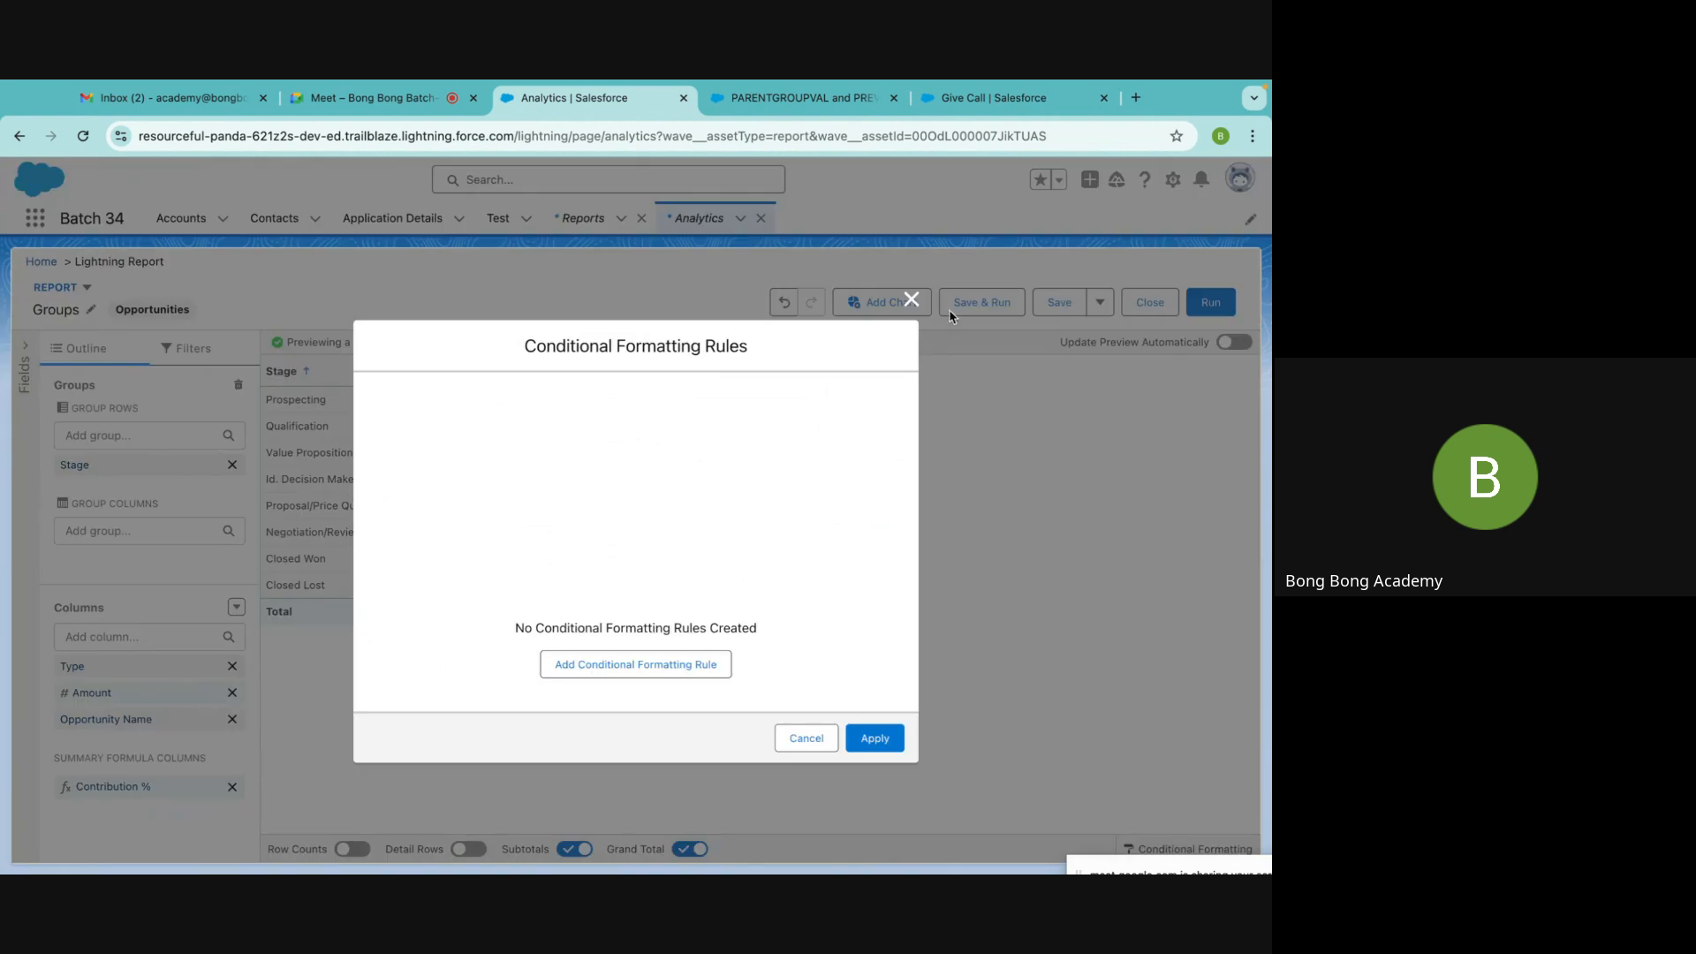
pyautogui.click(591, 671)
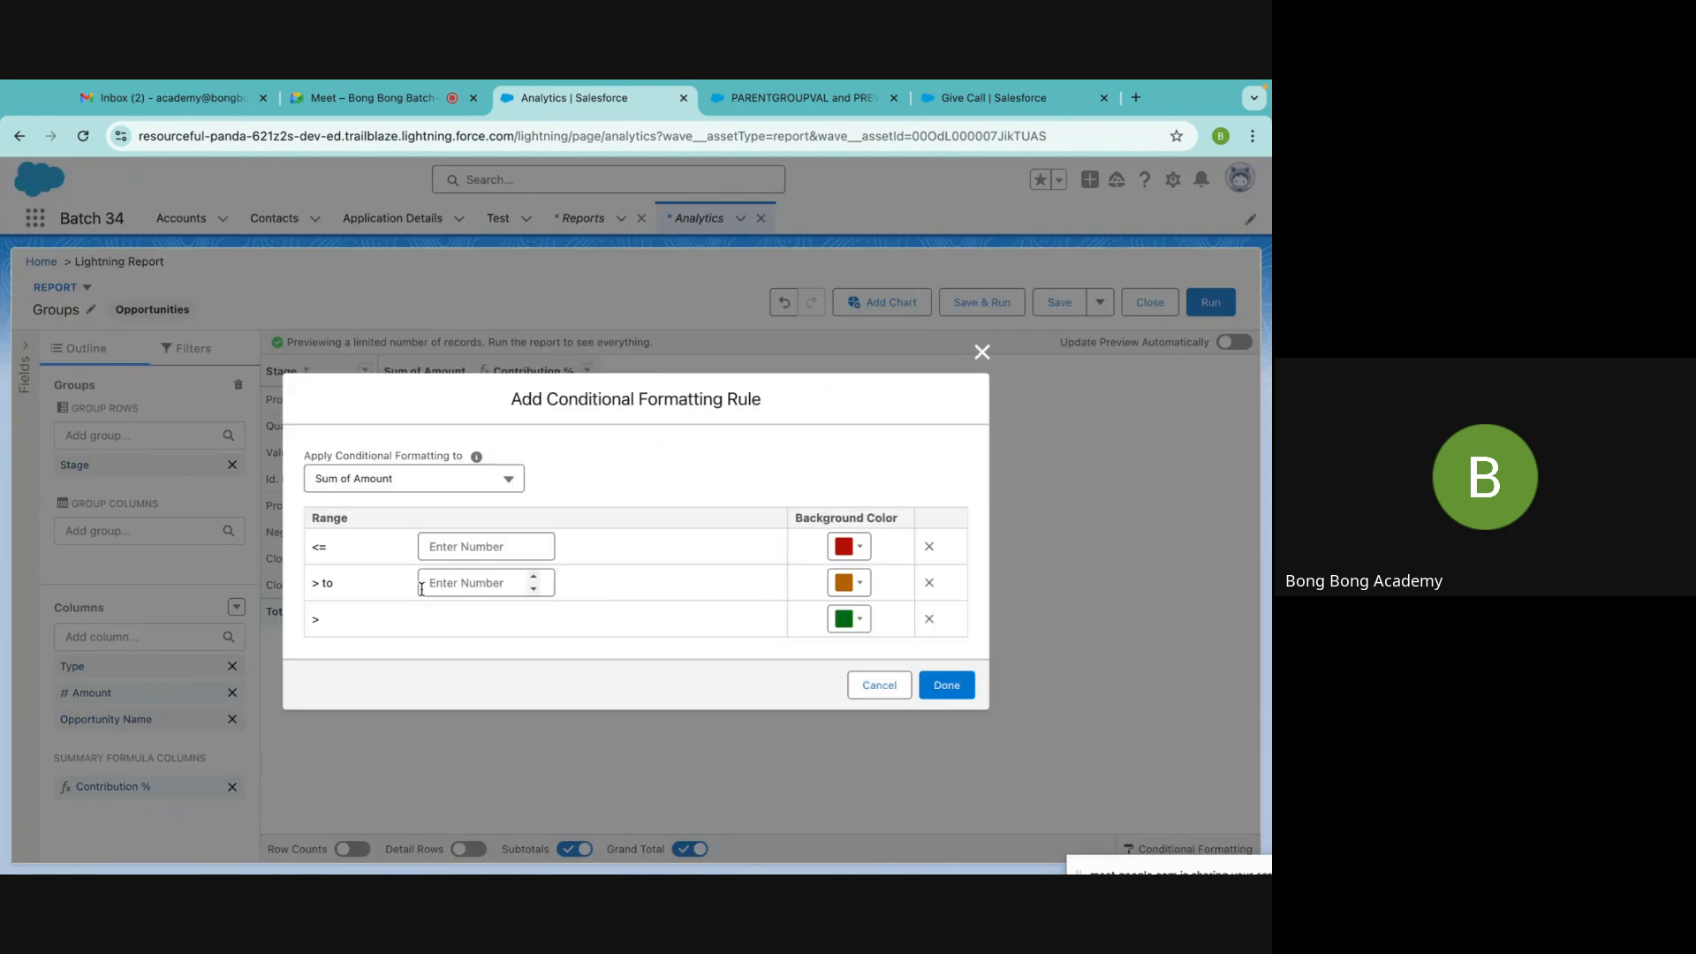
pyautogui.click(928, 582)
pyautogui.click(548, 572)
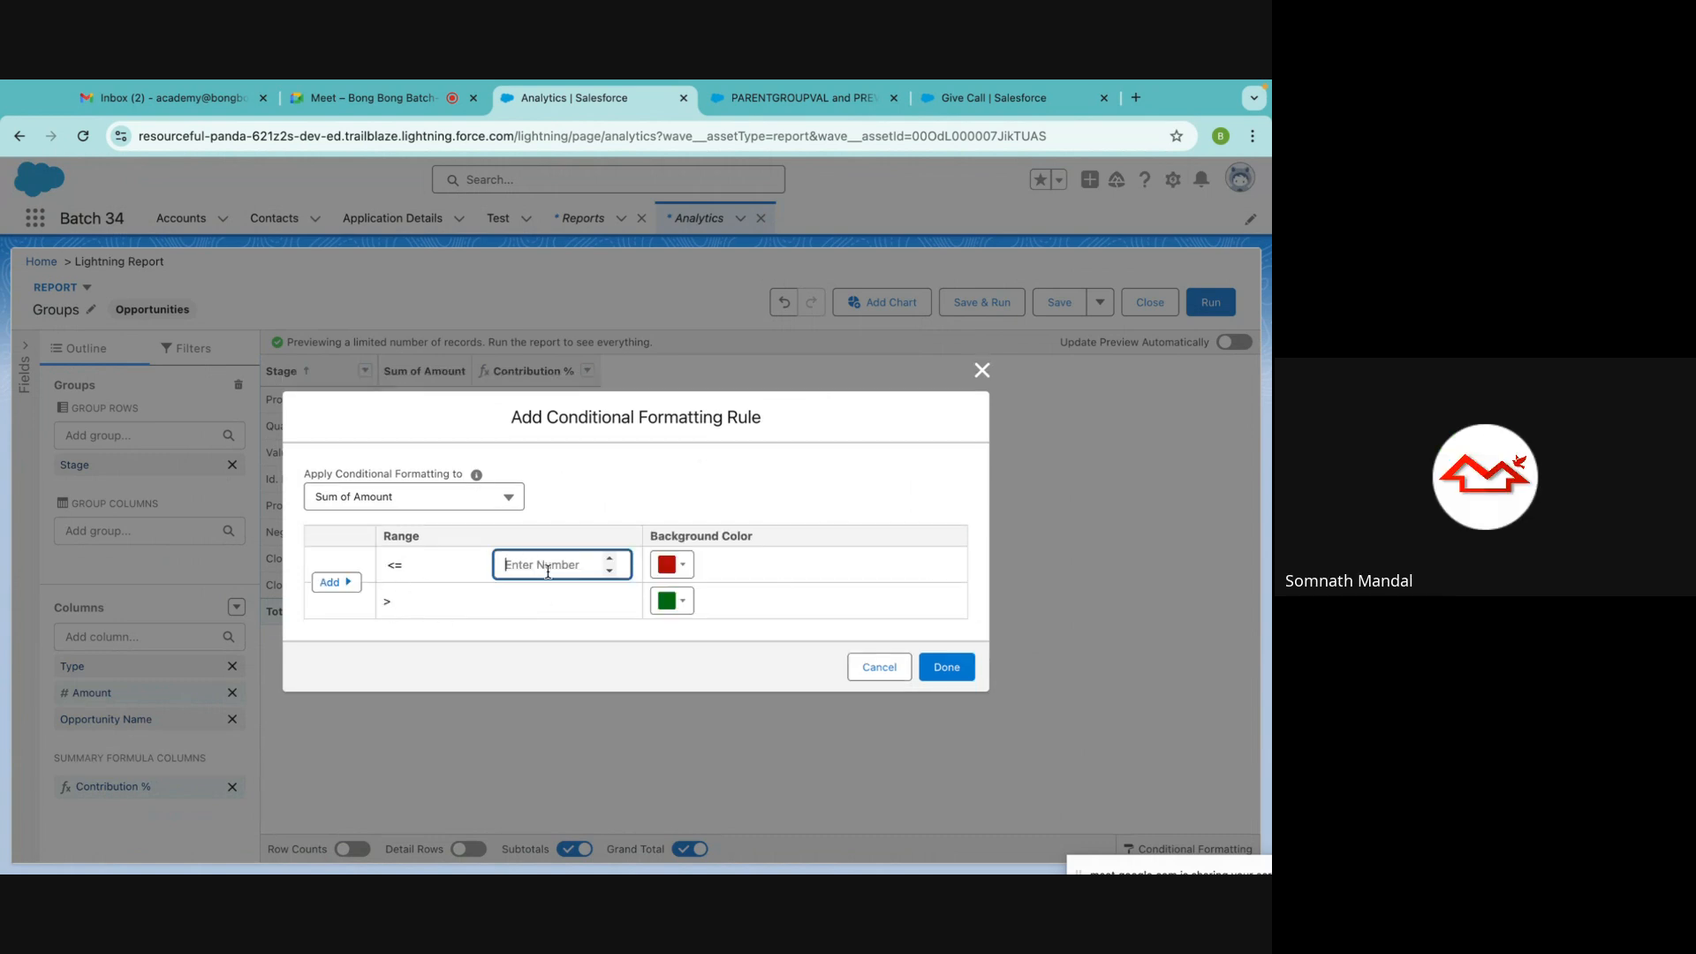
pyautogui.write('50')
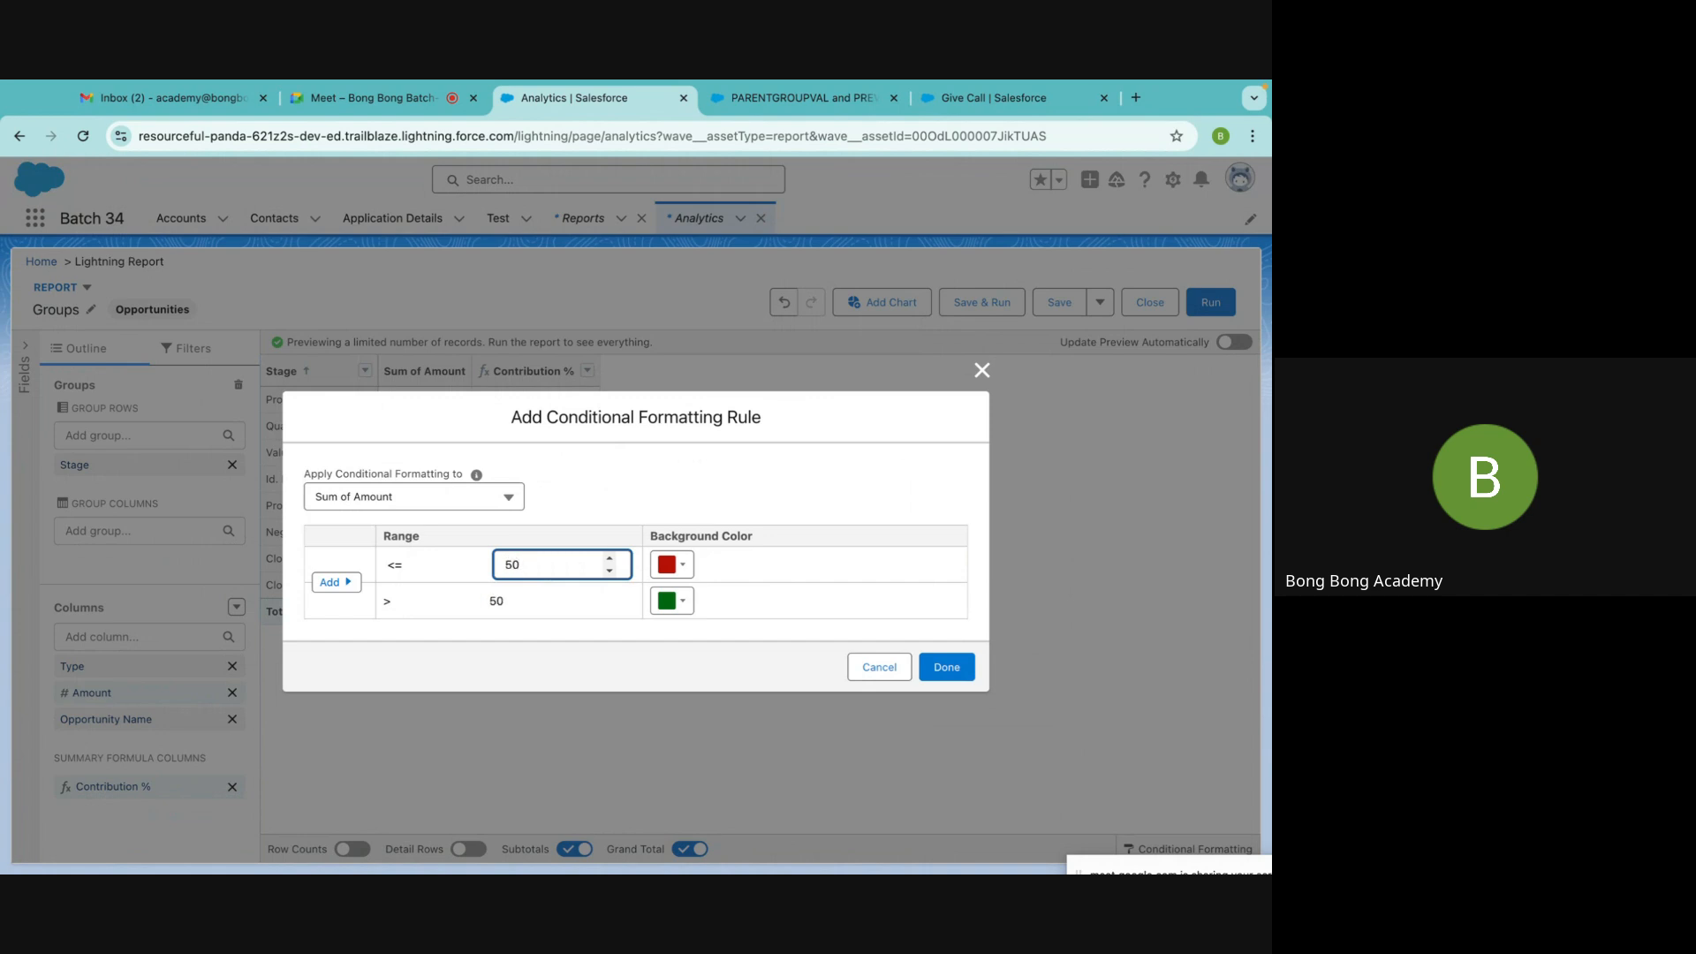
pyautogui.click(940, 670)
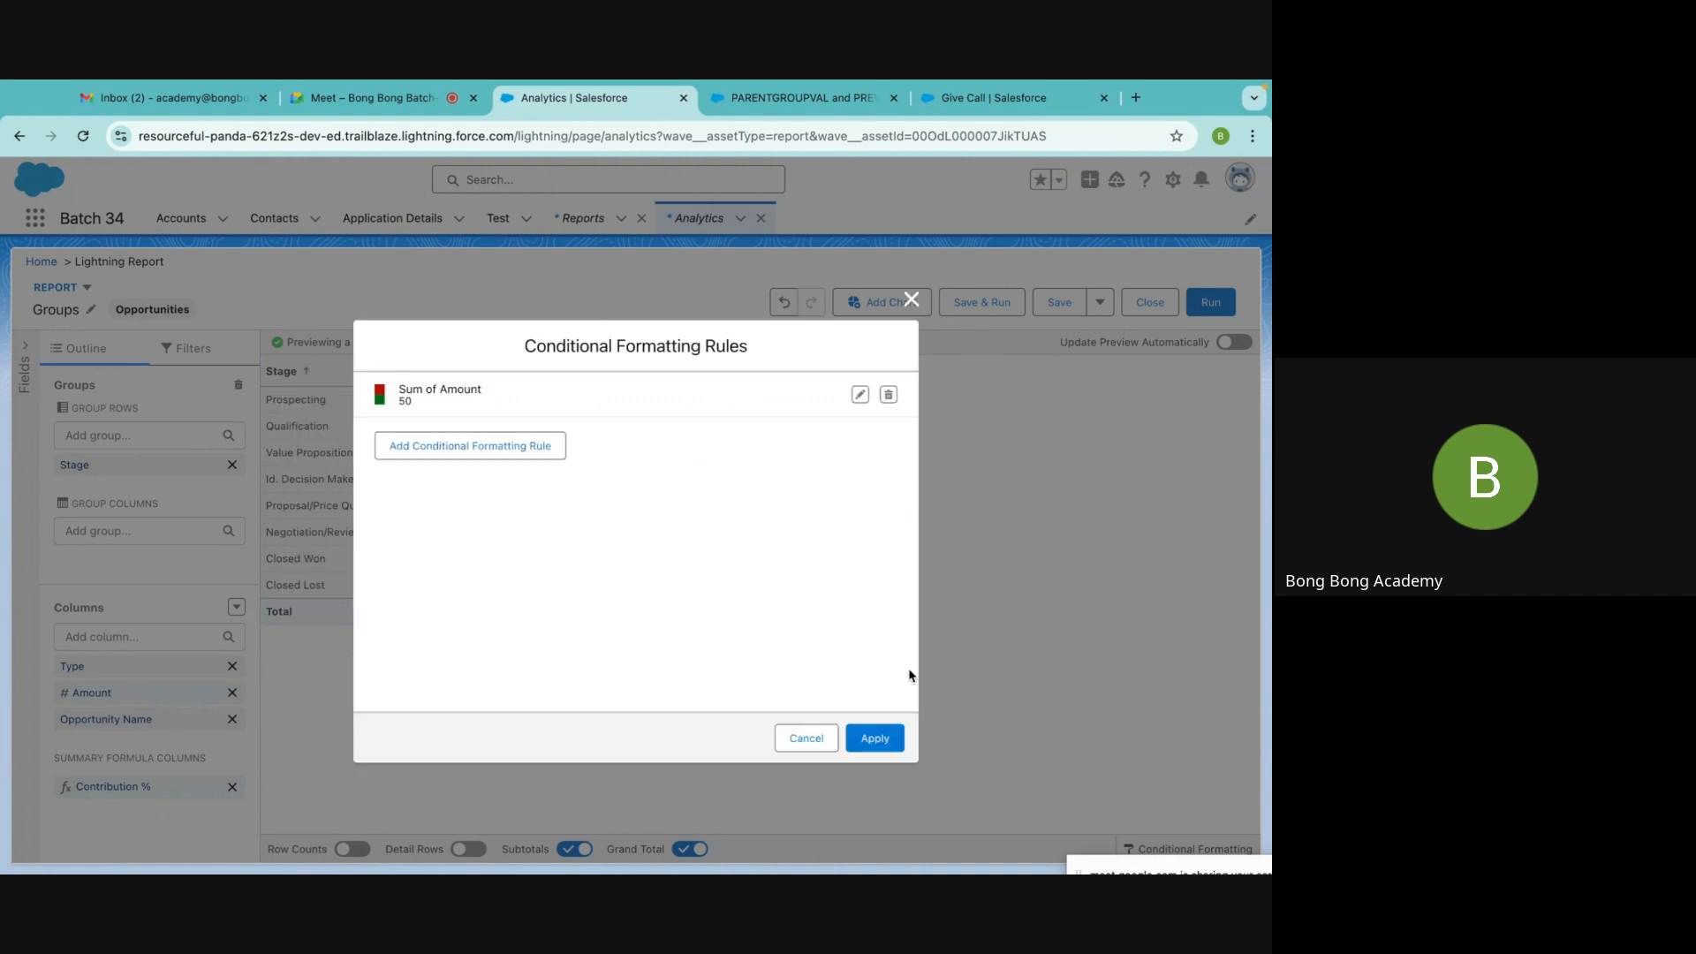
pyautogui.click(875, 739)
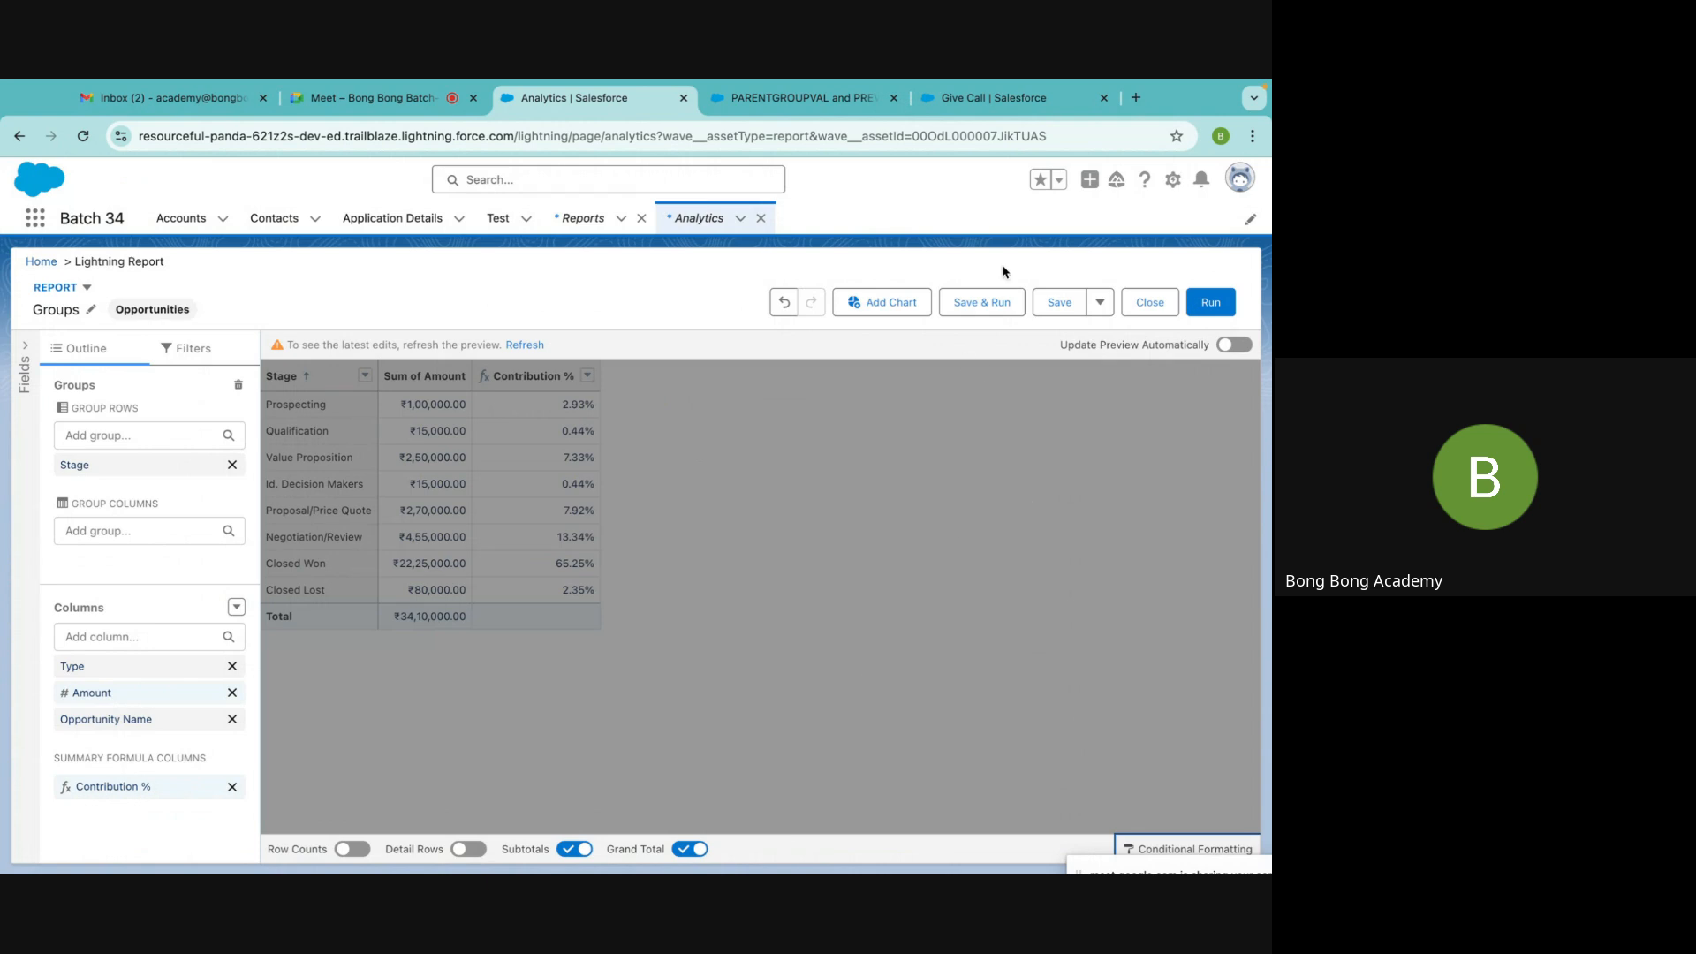
pyautogui.click(980, 306)
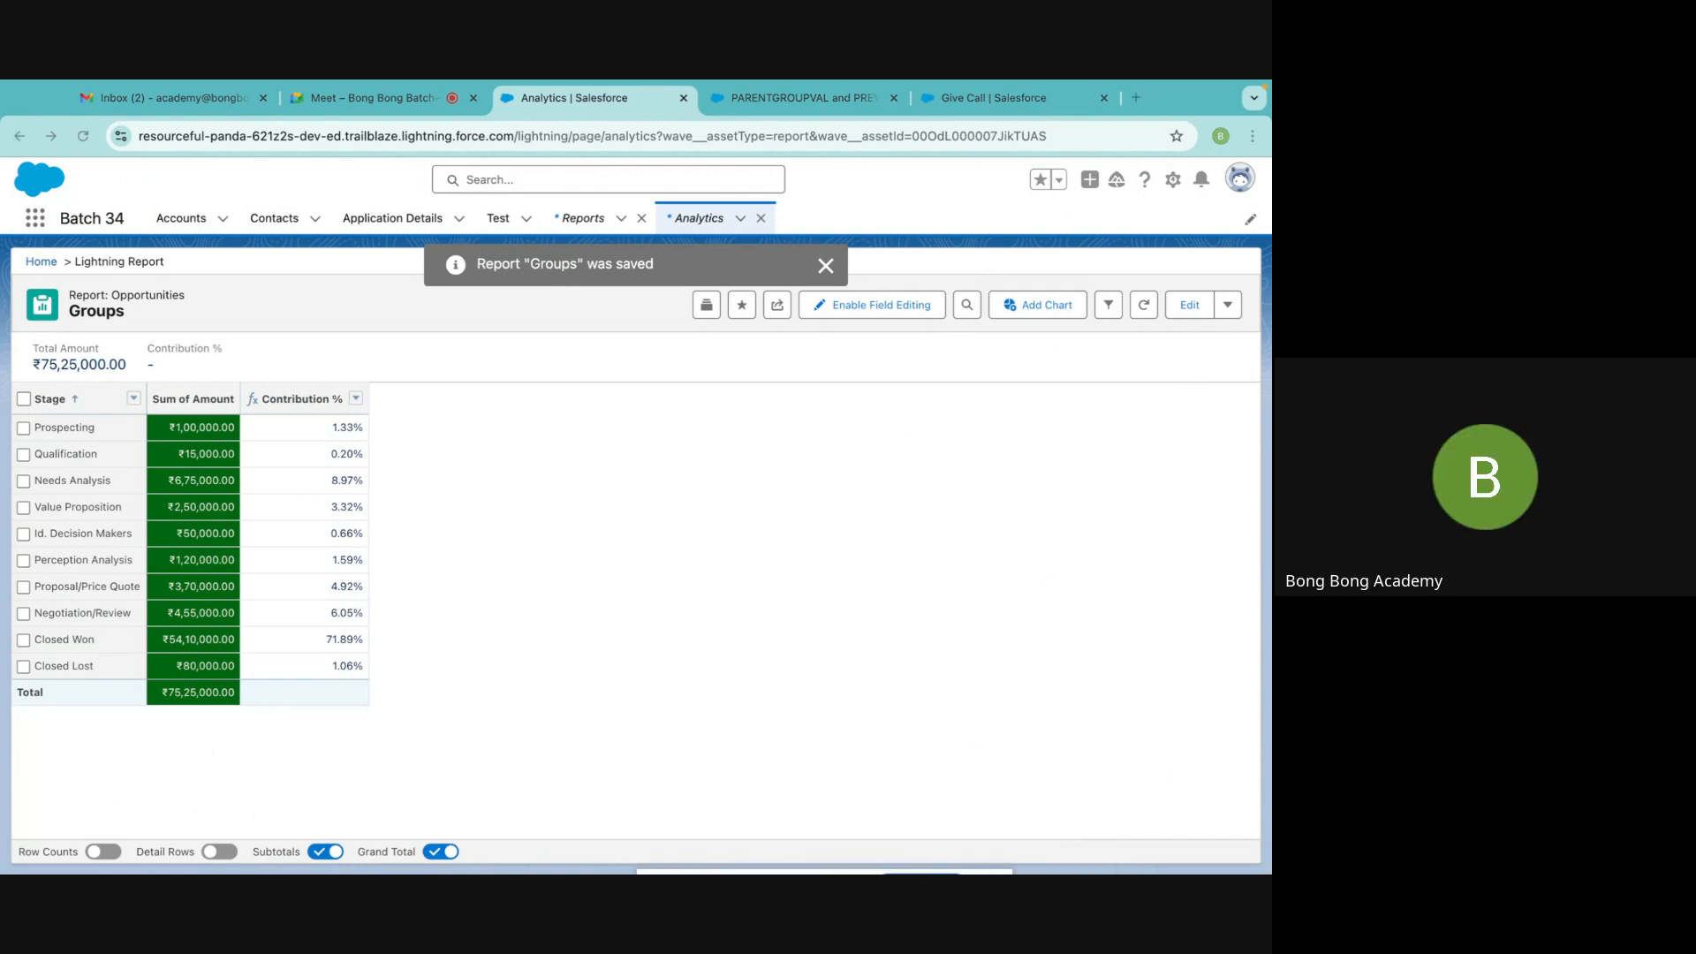
# Reopen the report for editing and delete the Sum of Amount conditional formatting rule
pyautogui.click(1186, 309)
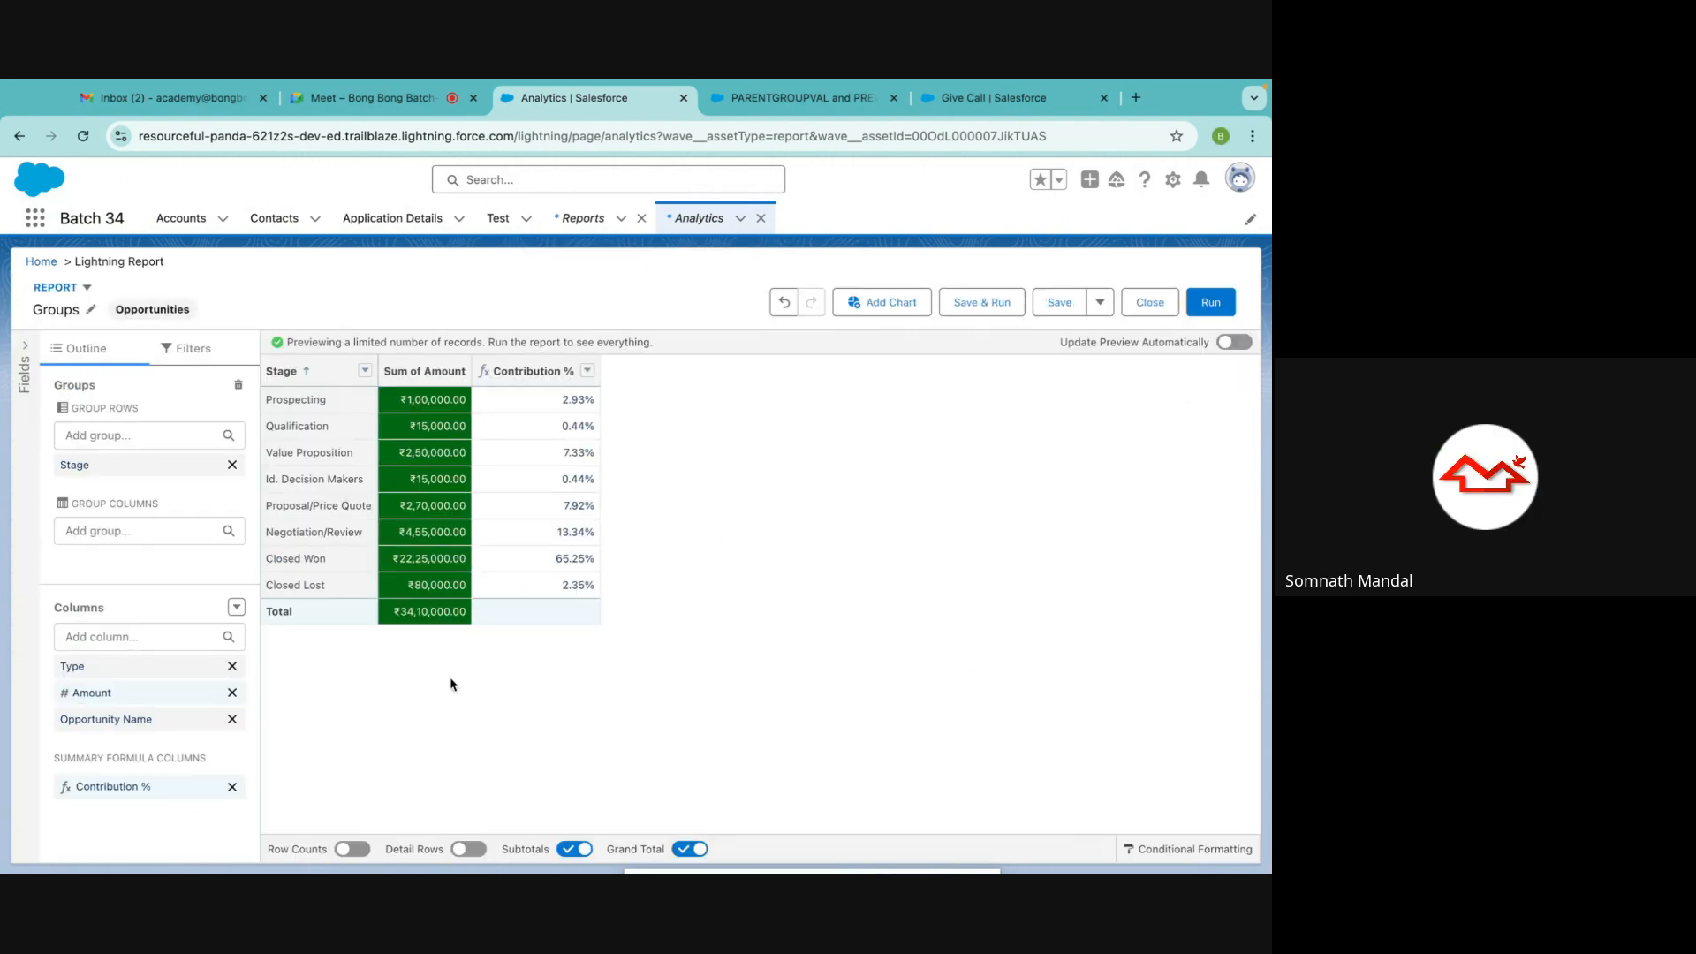
pyautogui.click(1168, 850)
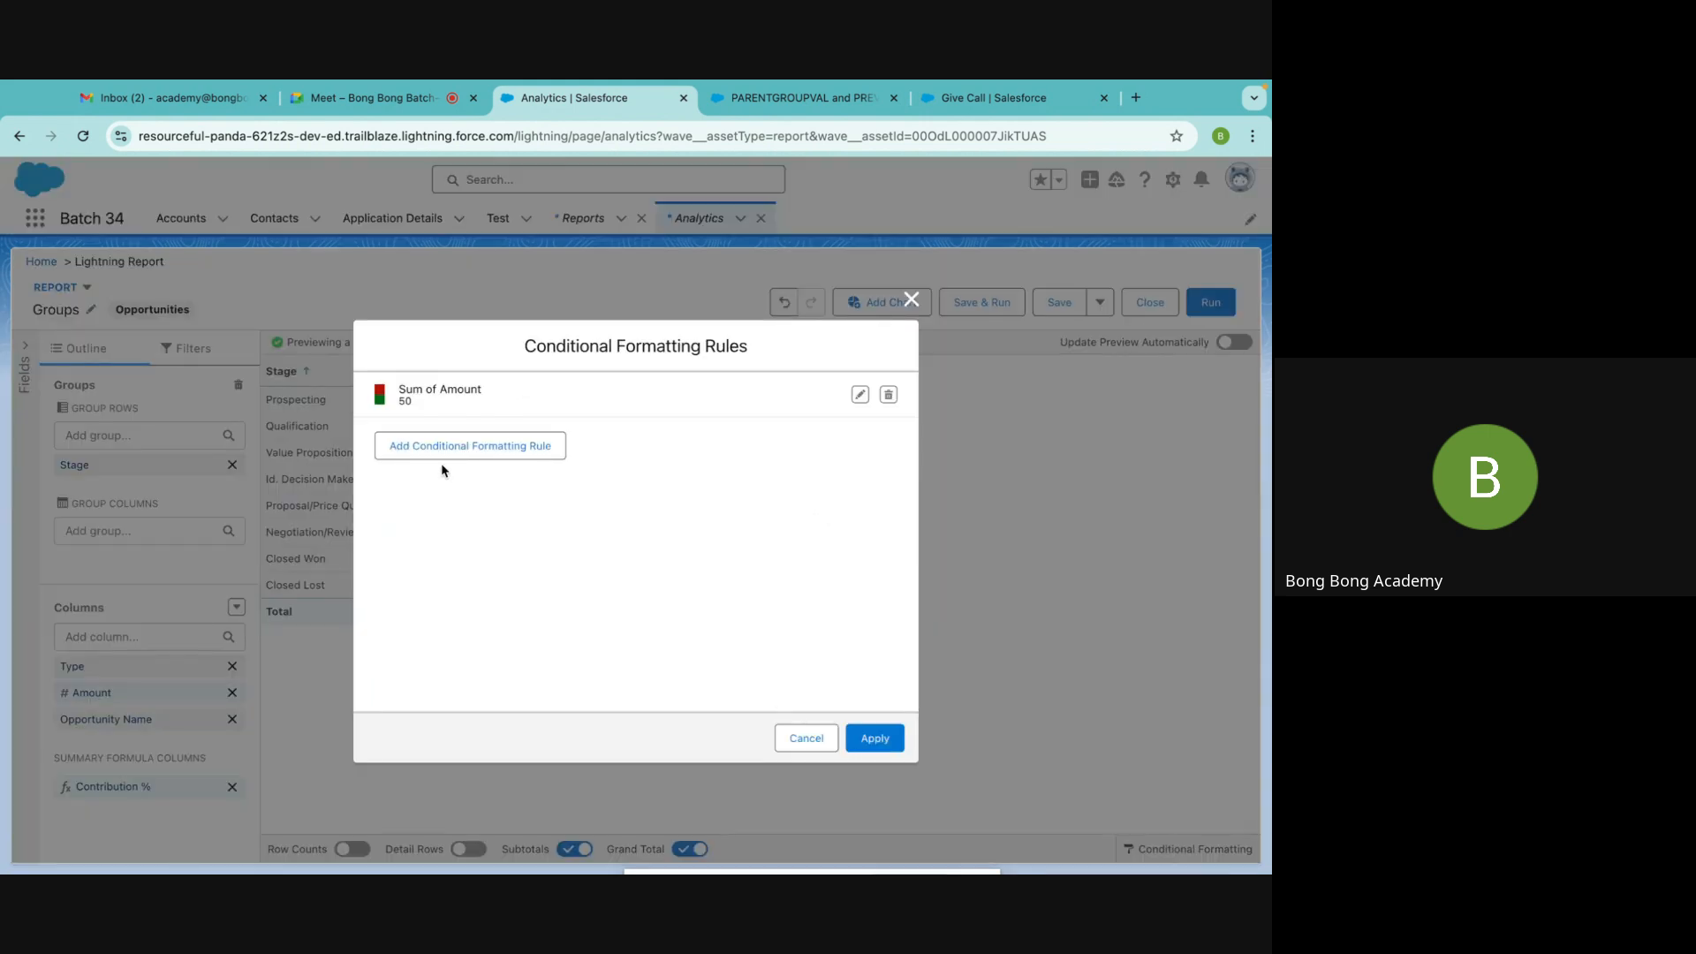
pyautogui.click(888, 395)
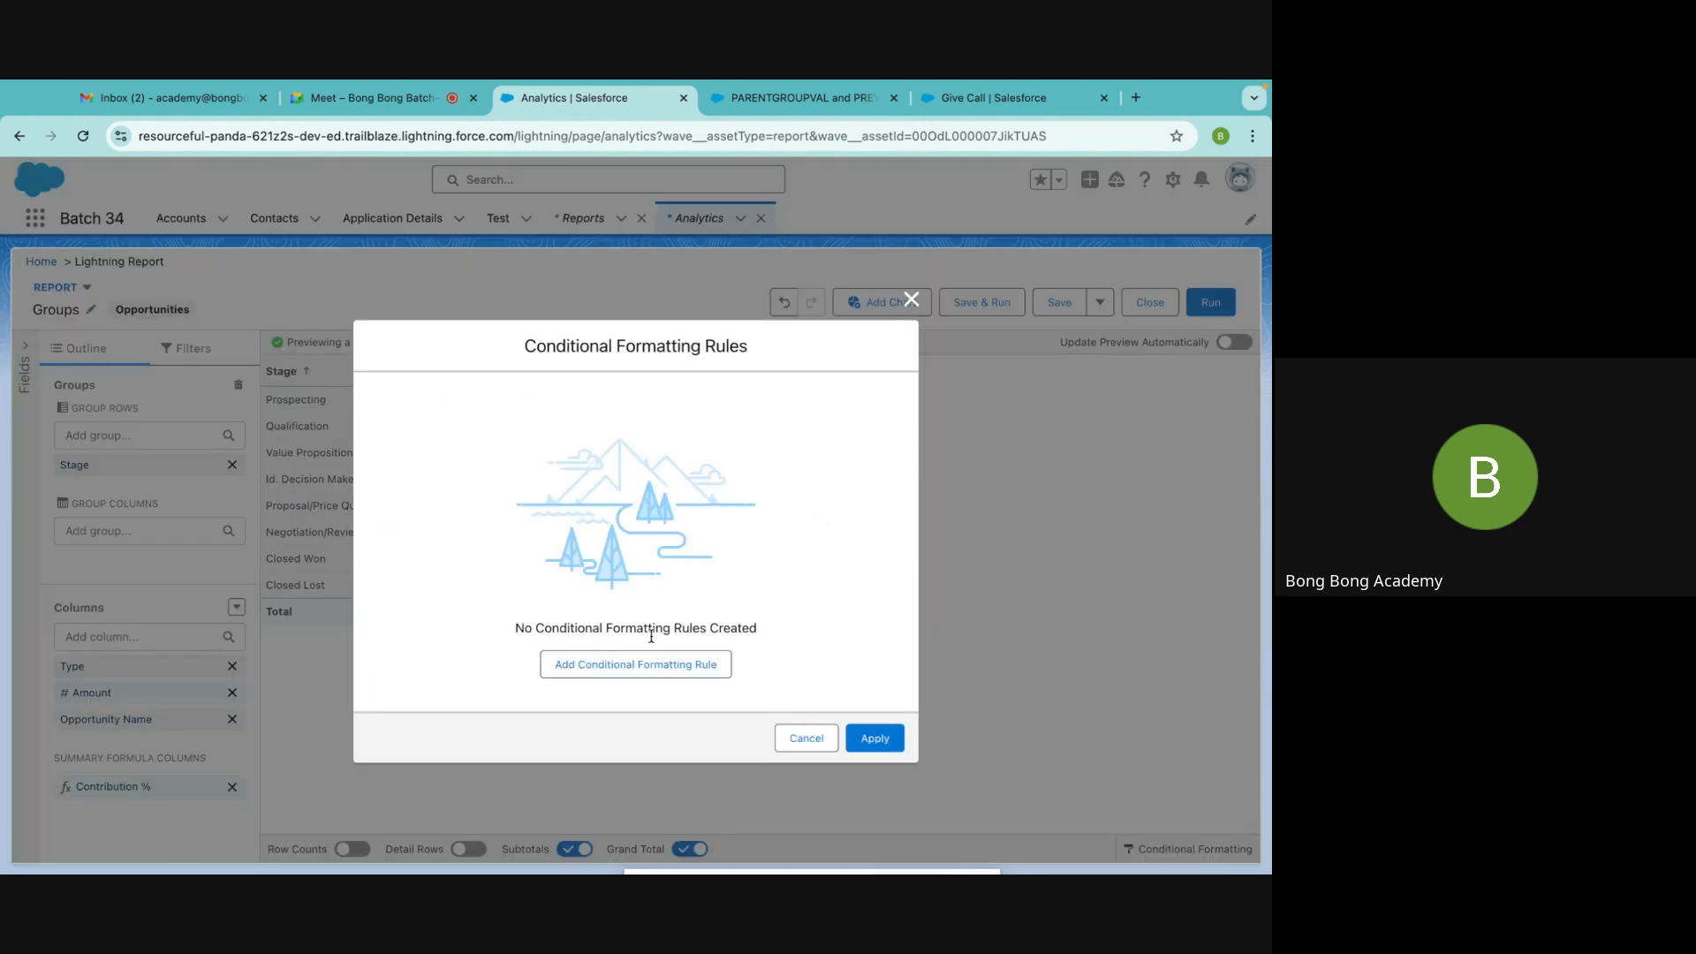
# Create a conditional formatting rule for Contribution % with 50 as the upper limit of the first range
pyautogui.click(634, 663)
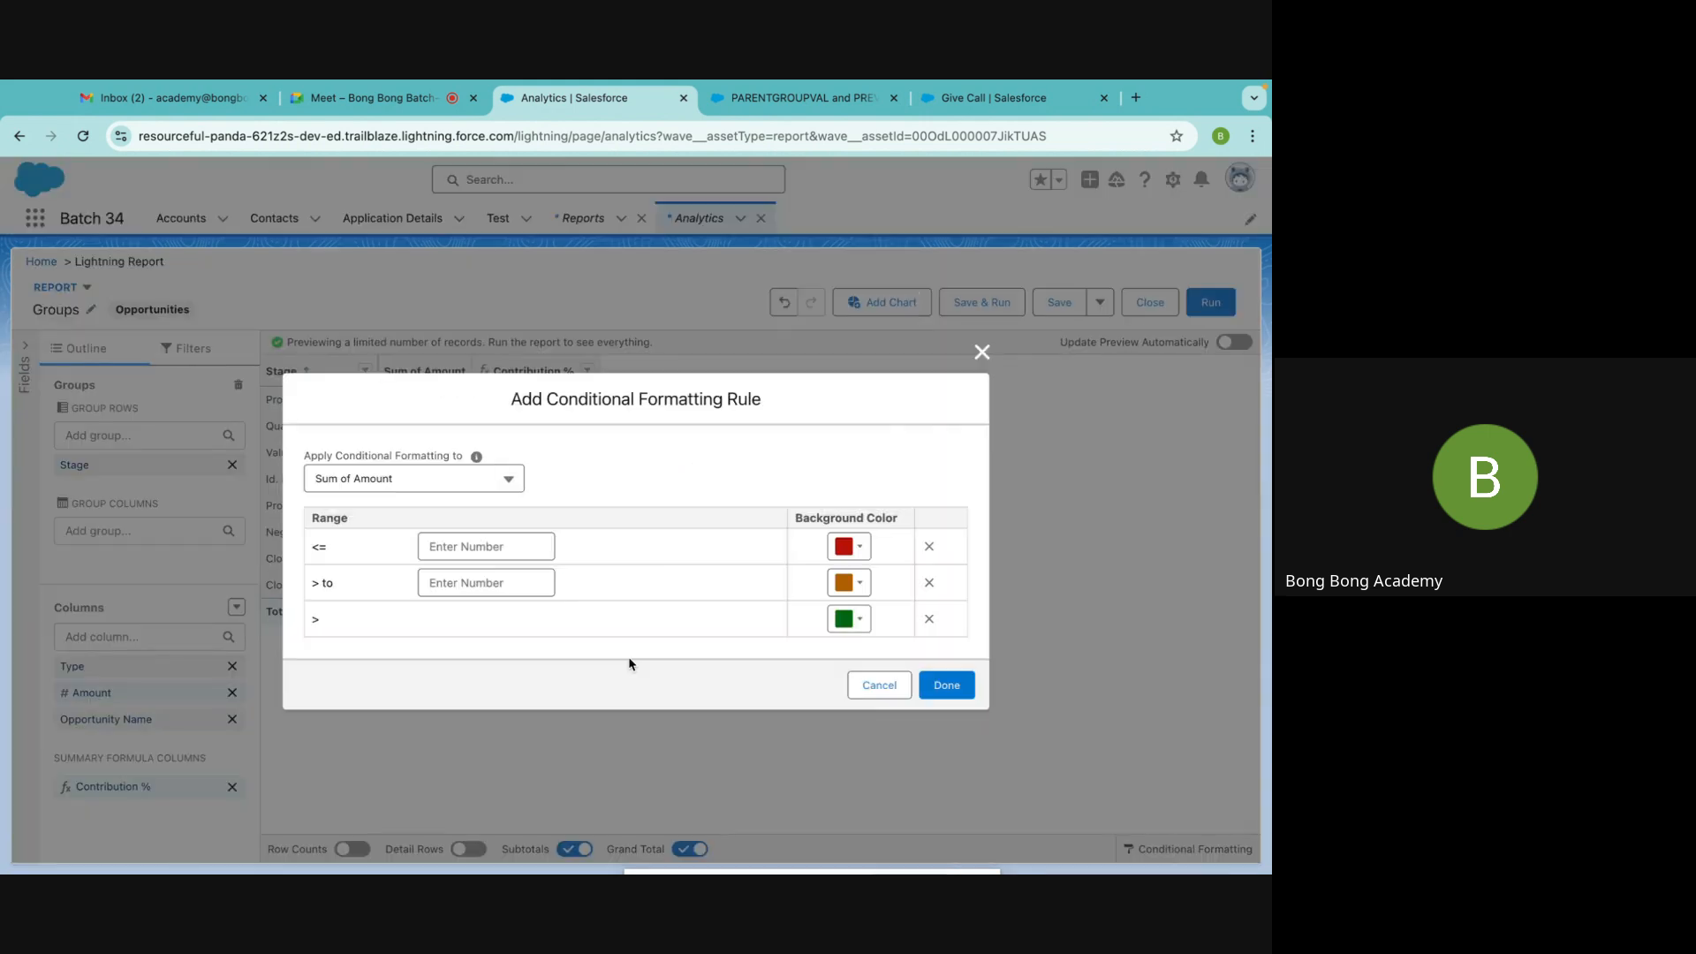
pyautogui.click(422, 478)
pyautogui.click(369, 541)
pyautogui.click(528, 545)
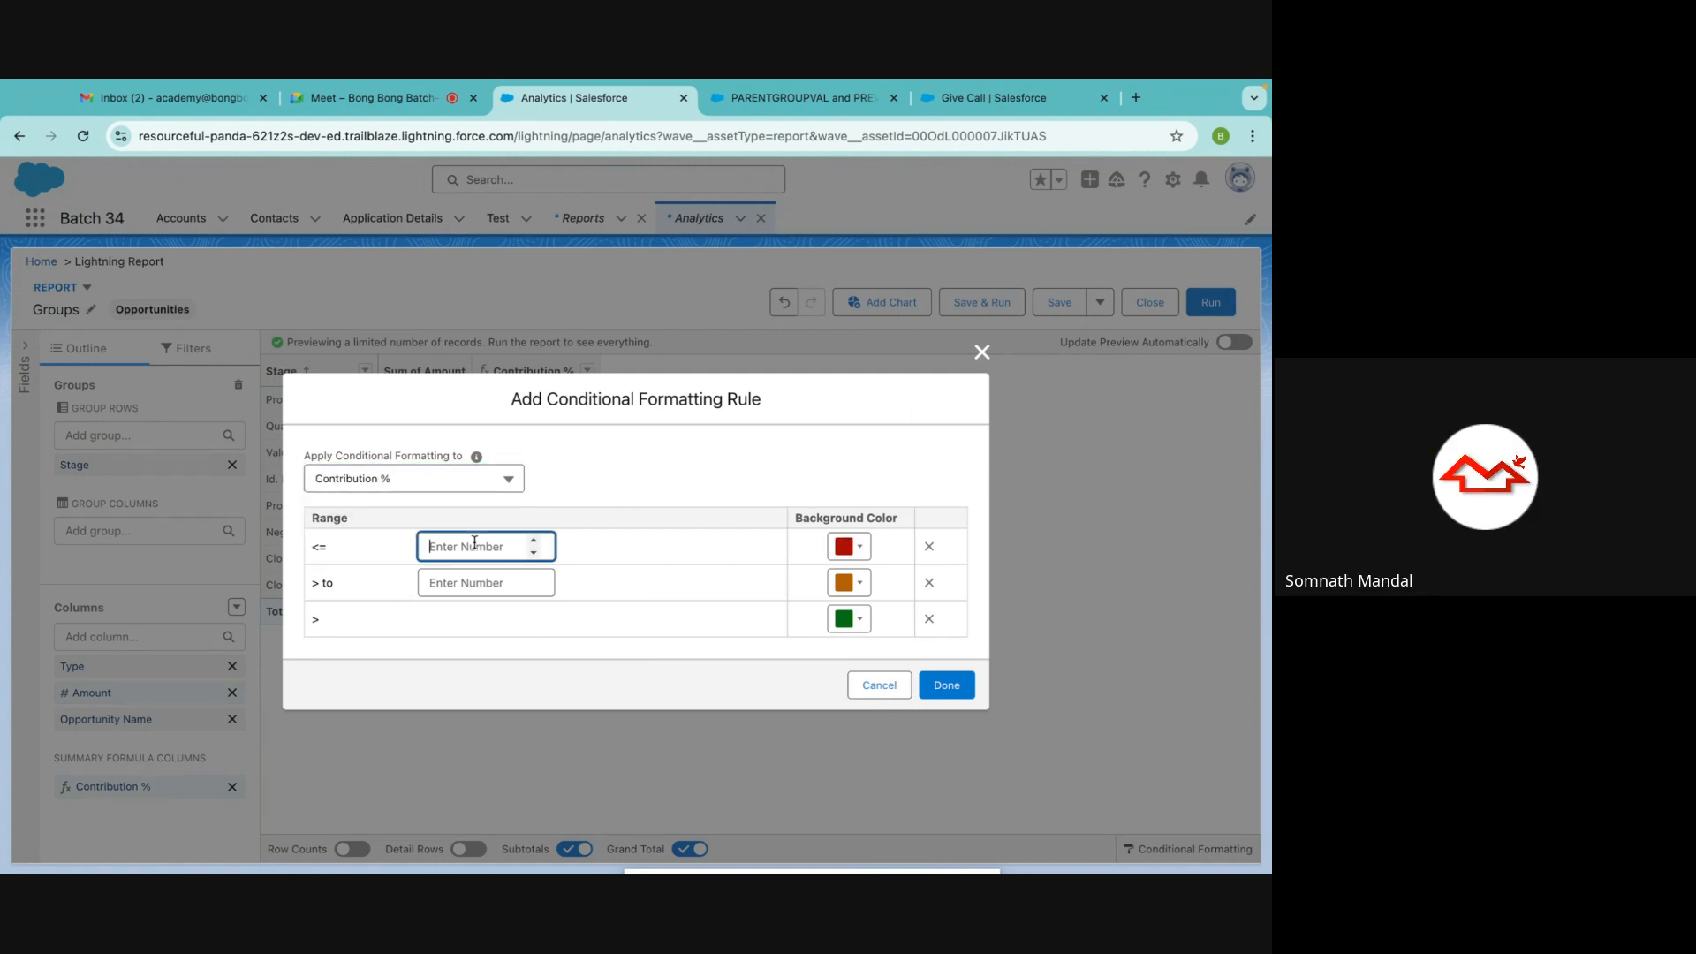
pyautogui.write('50')
pyautogui.click(532, 585)
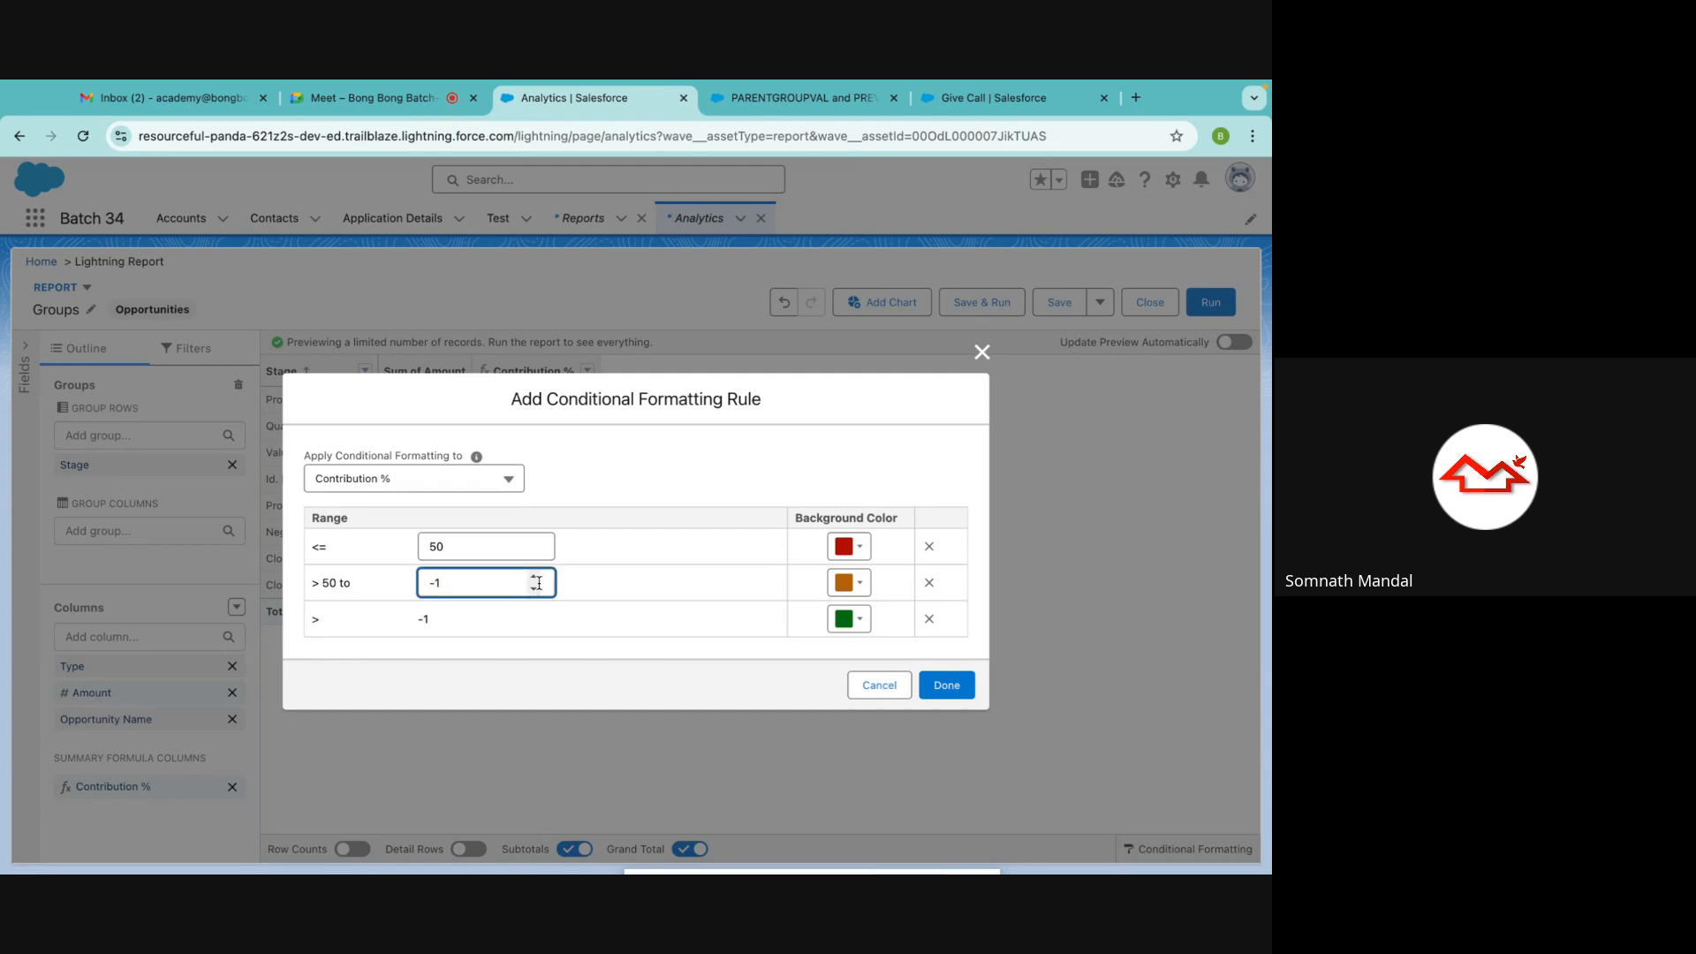
pyautogui.press('BackSpace')
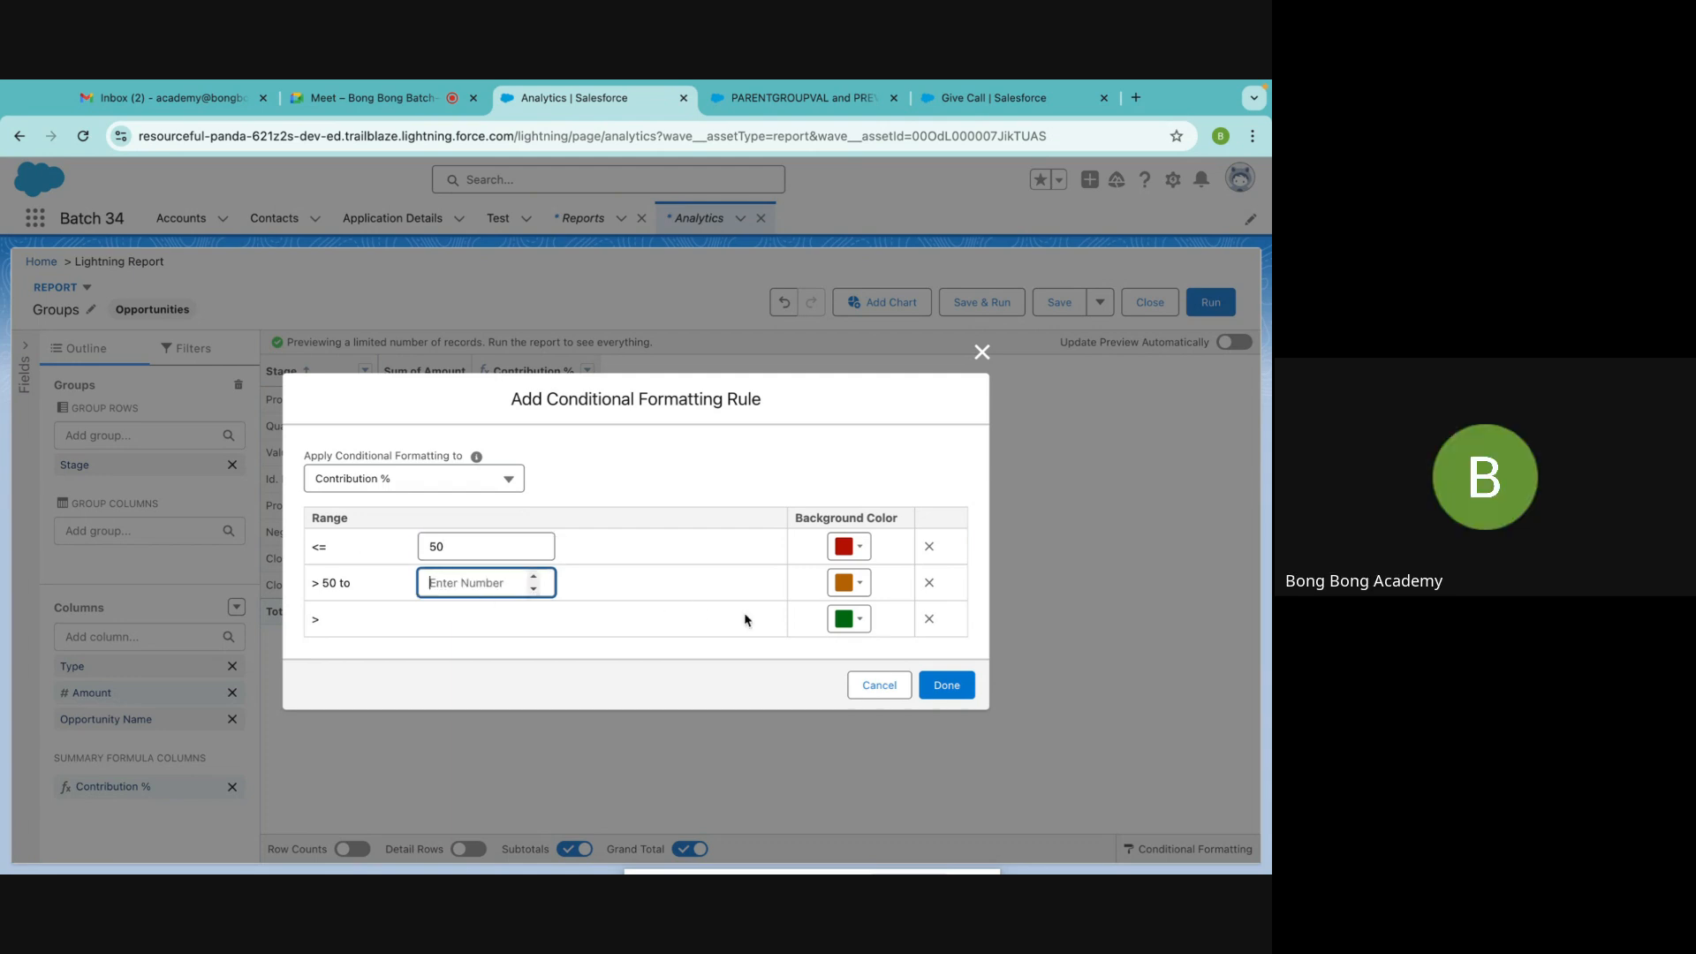
# Reduce the Contribution % rule to two ranges with bright green above 50, apply it, and save and run the report
pyautogui.click(928, 618)
pyautogui.click(686, 604)
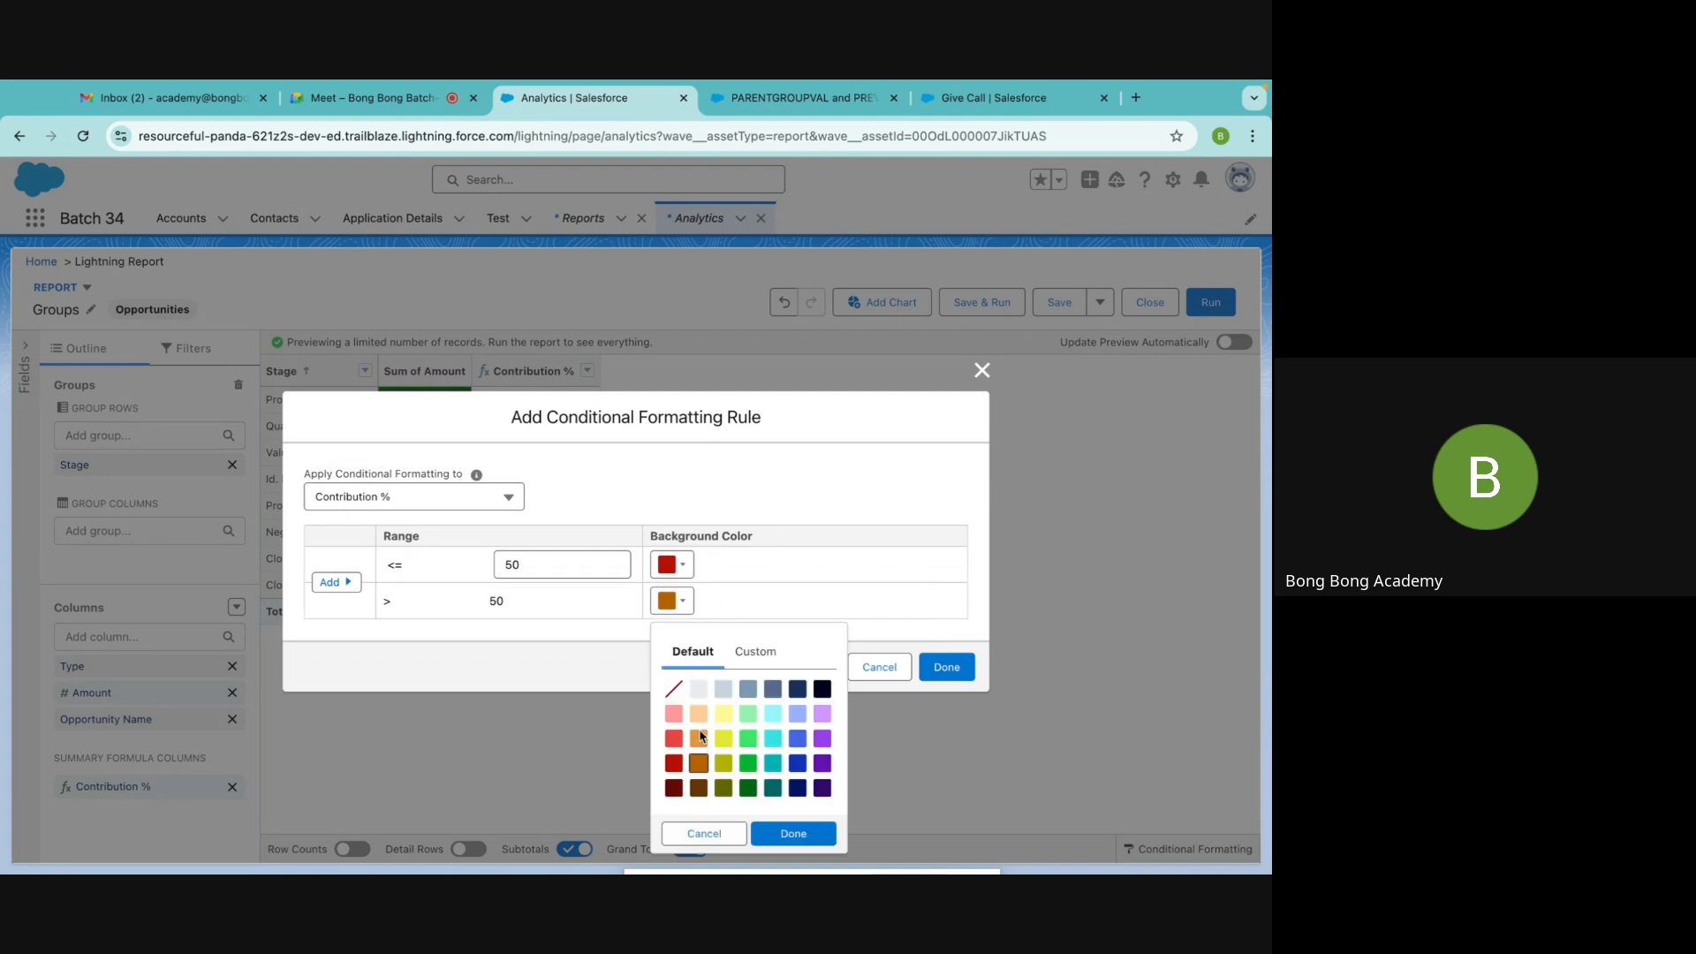
pyautogui.click(747, 740)
pyautogui.click(797, 832)
pyautogui.click(946, 666)
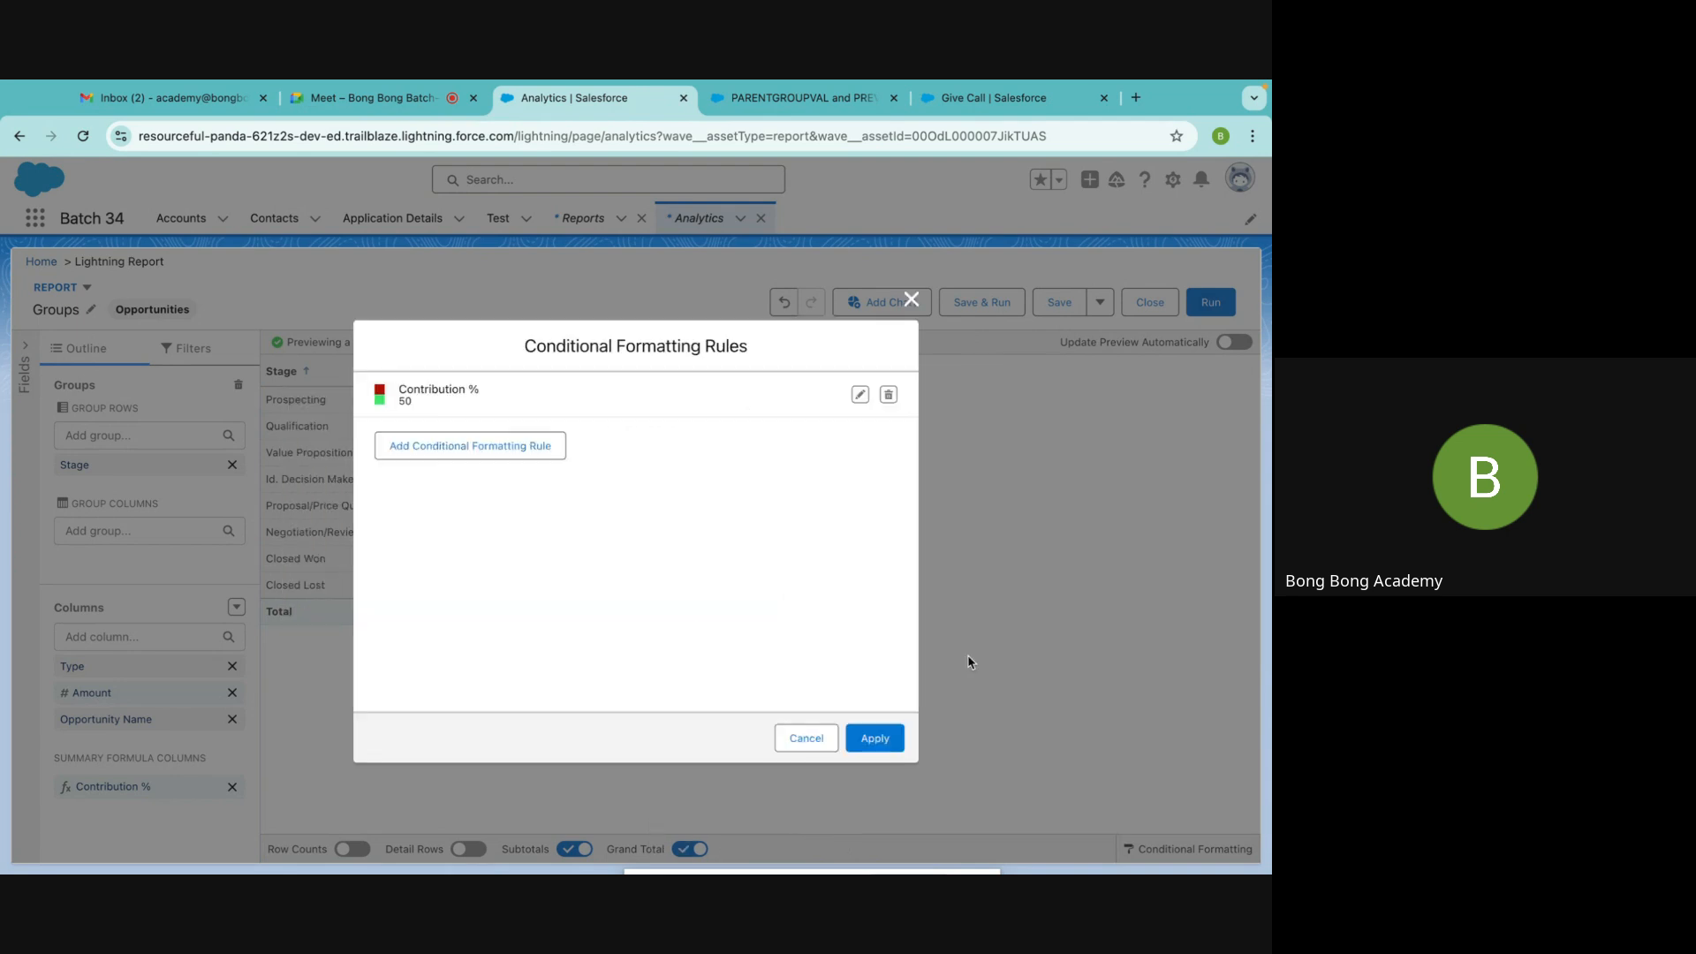
pyautogui.click(876, 736)
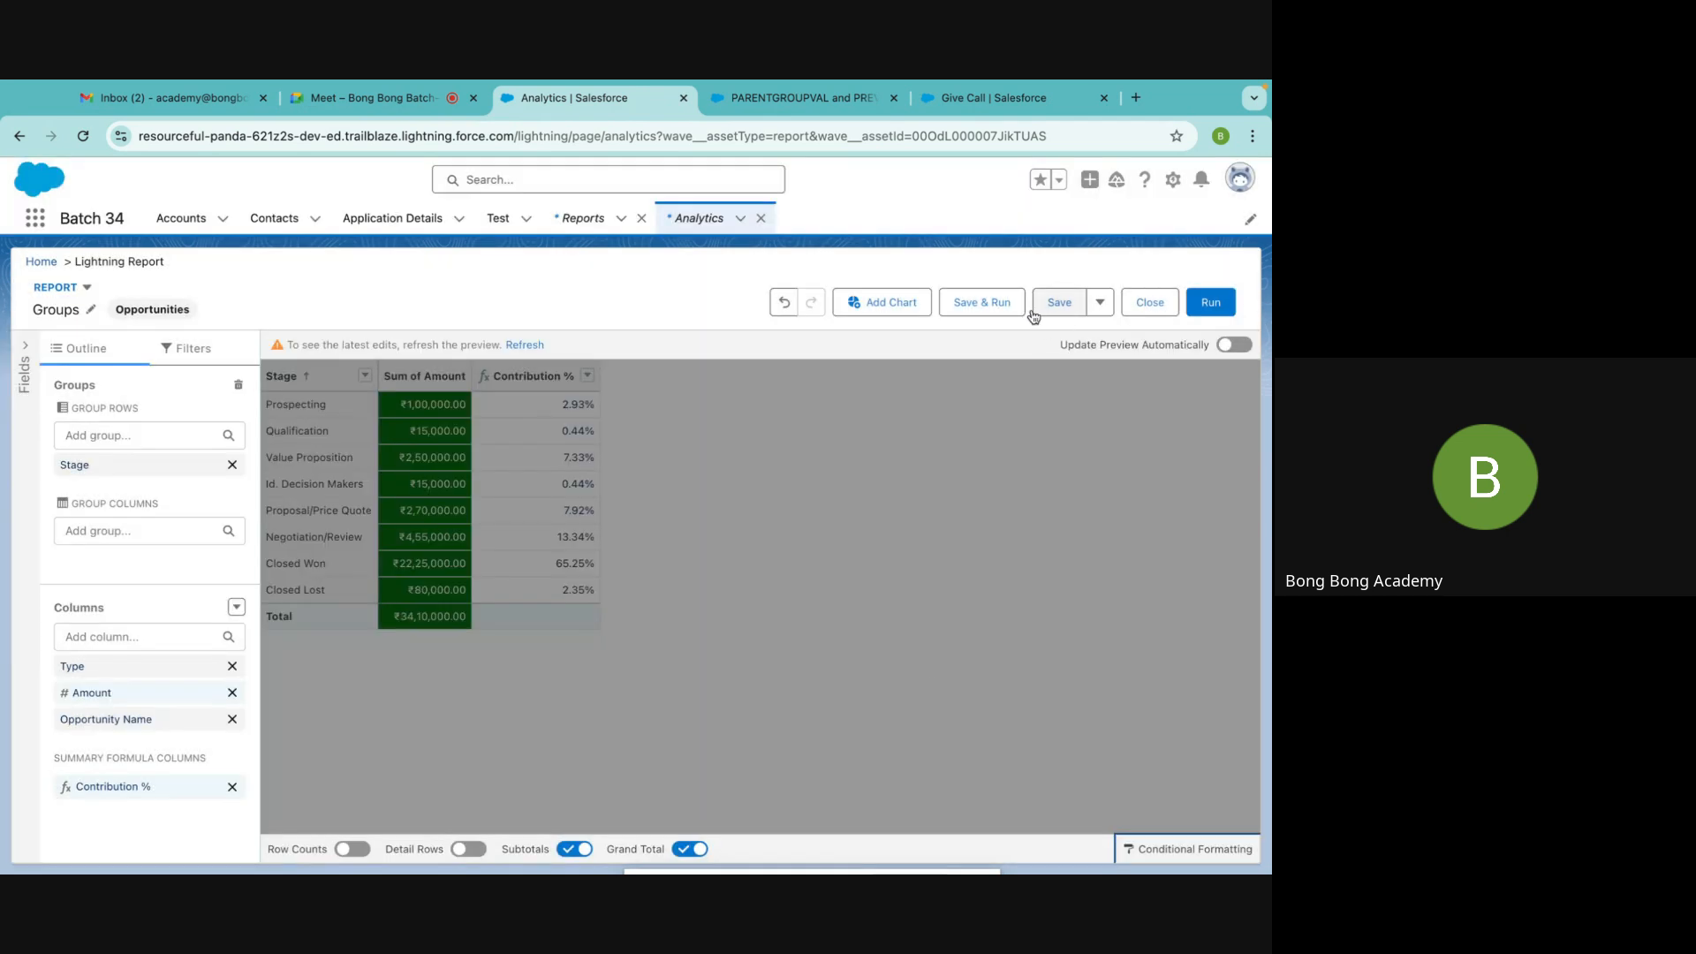
pyautogui.click(989, 303)
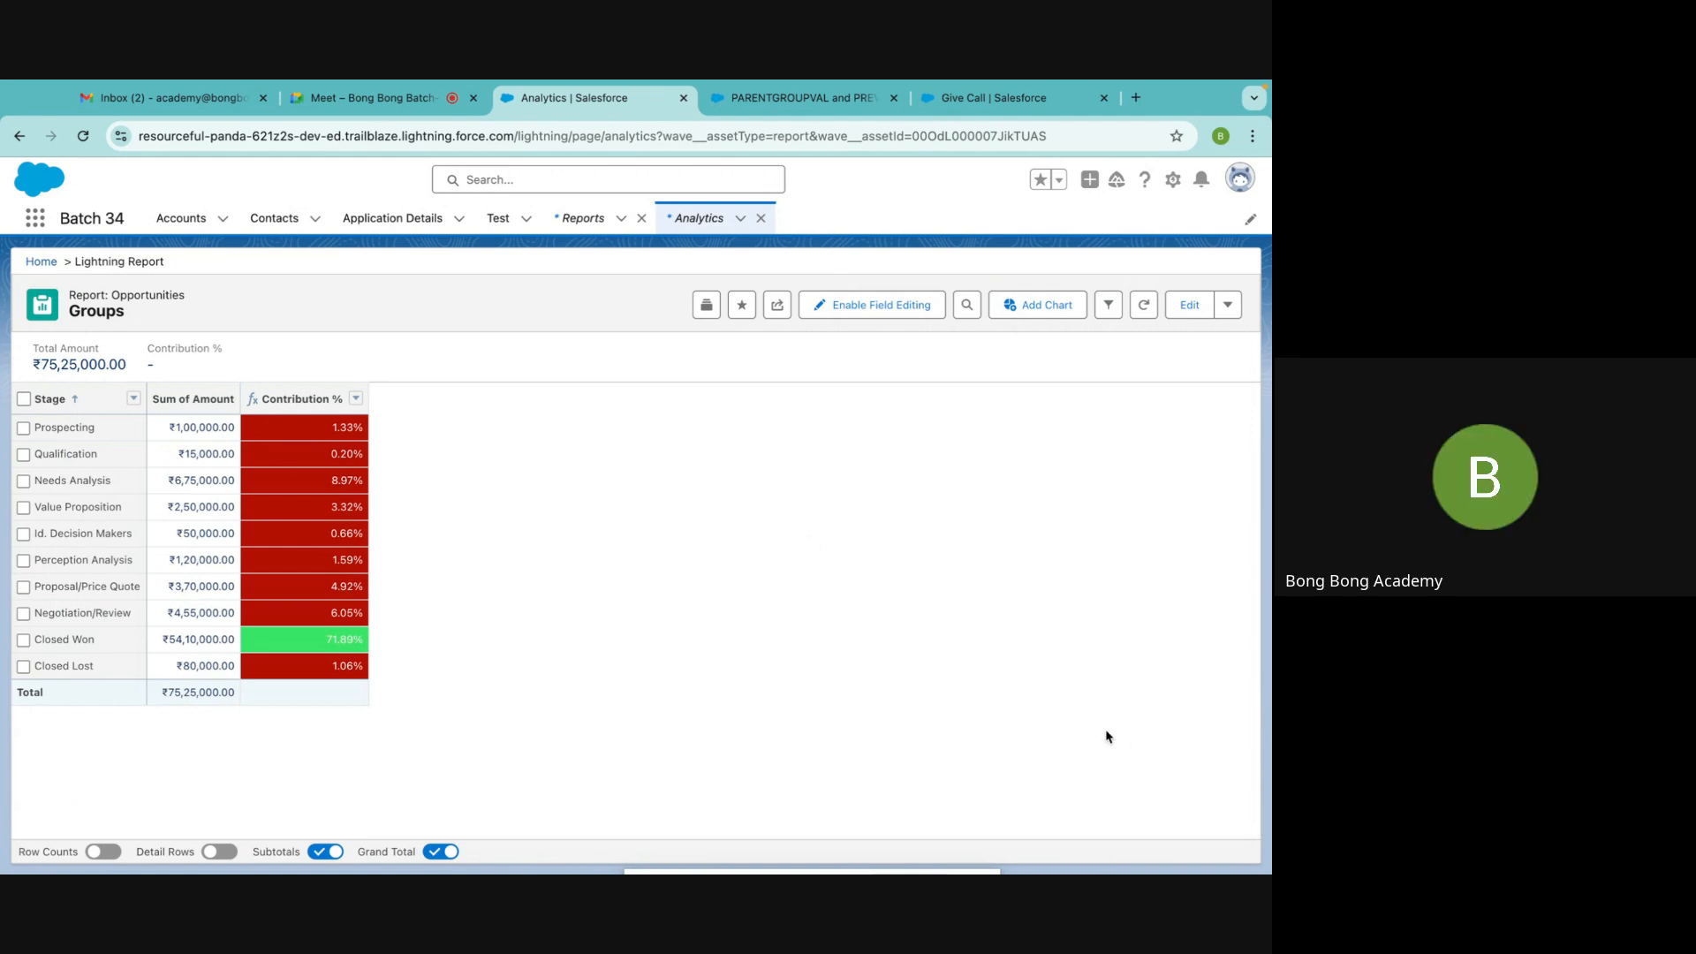
# Switch to Excel, examine the conditional formatting options for Column2 on the Tabular Report sheet, and return to the Salesforce report in Chrome
pyautogui.moveTo(908, 872)
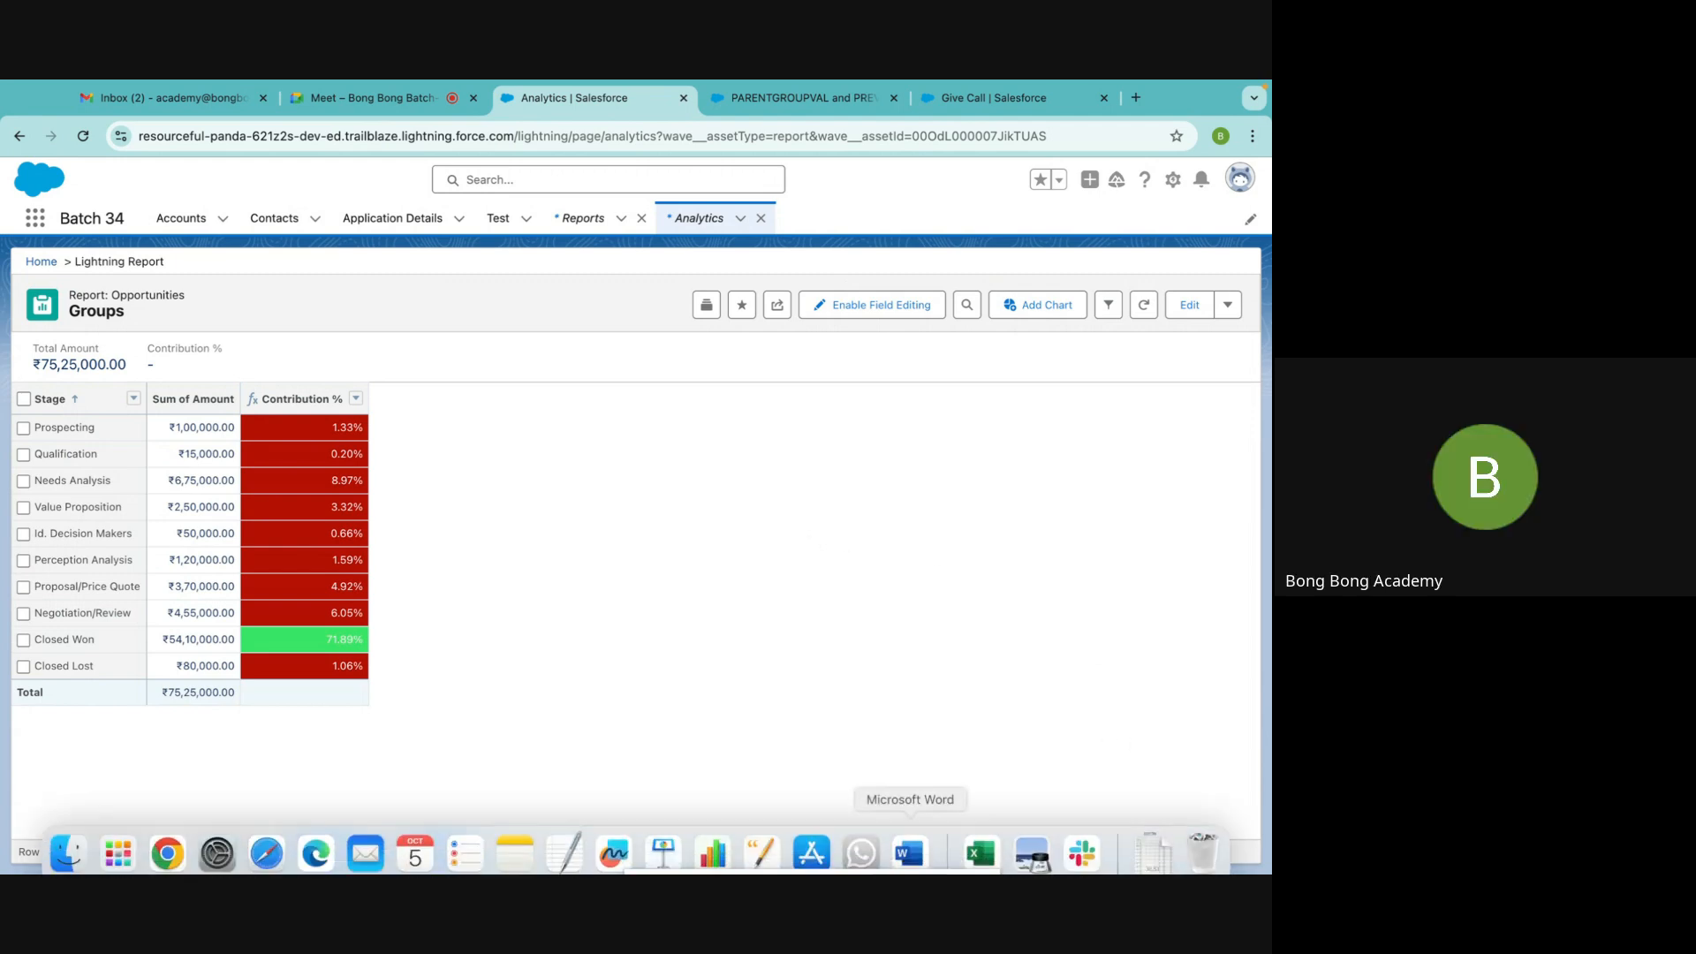
pyautogui.click(980, 841)
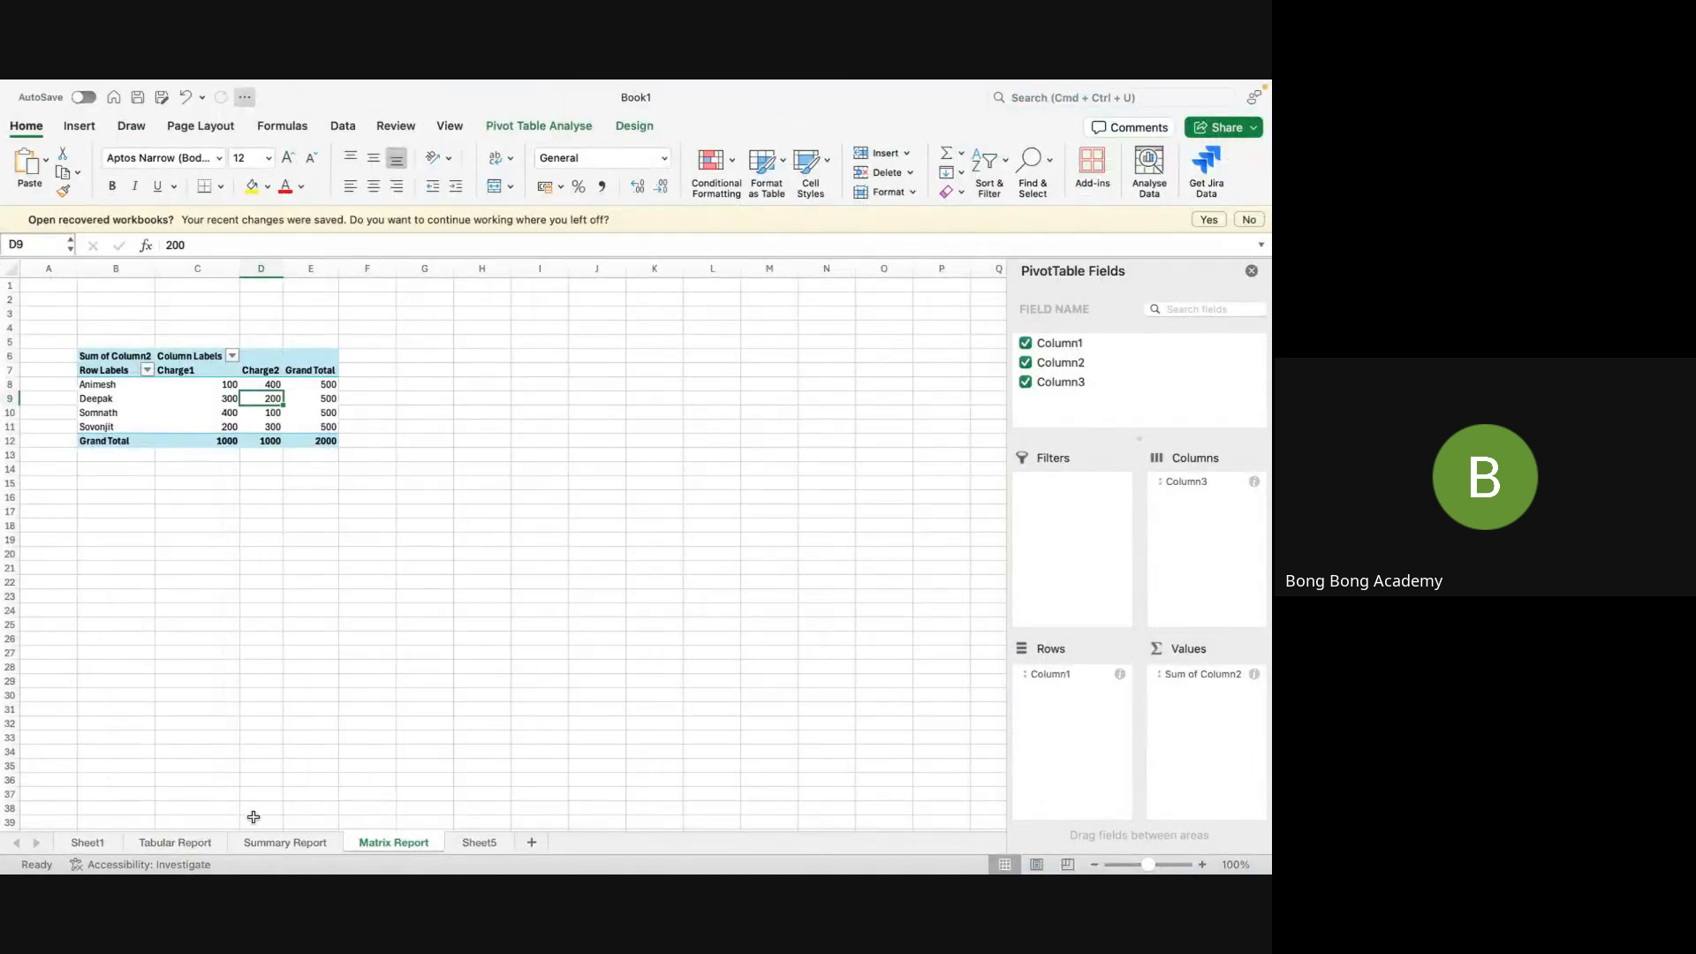
pyautogui.click(191, 840)
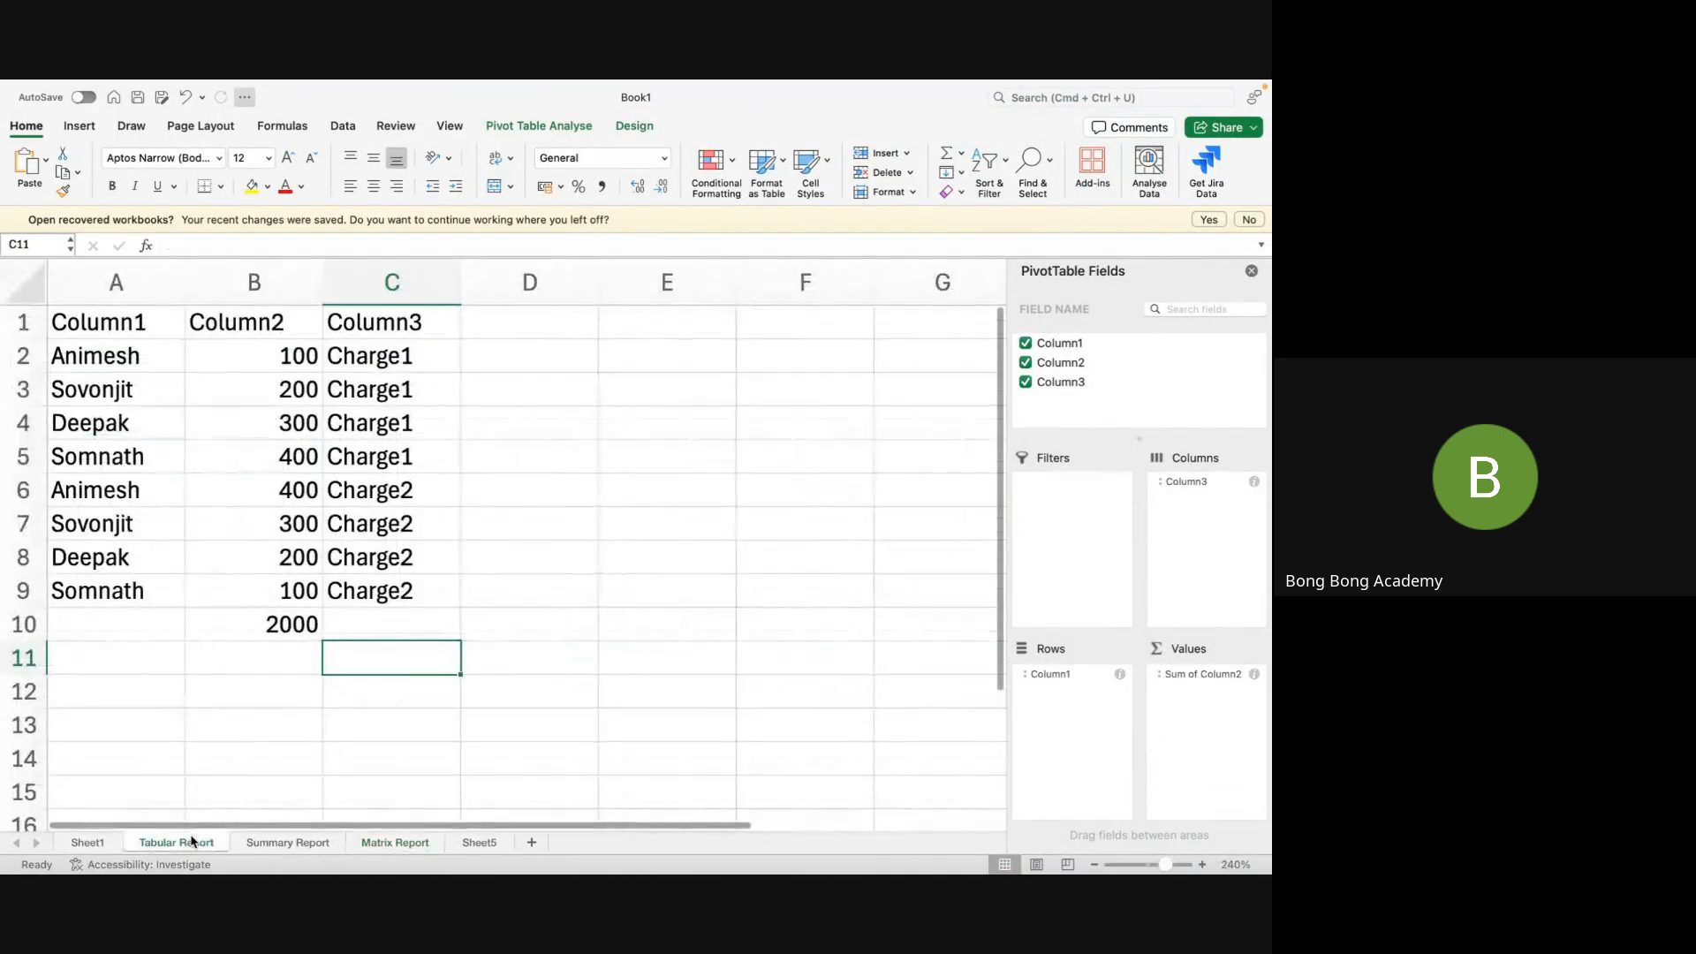
pyautogui.click(292, 283)
pyautogui.click(715, 161)
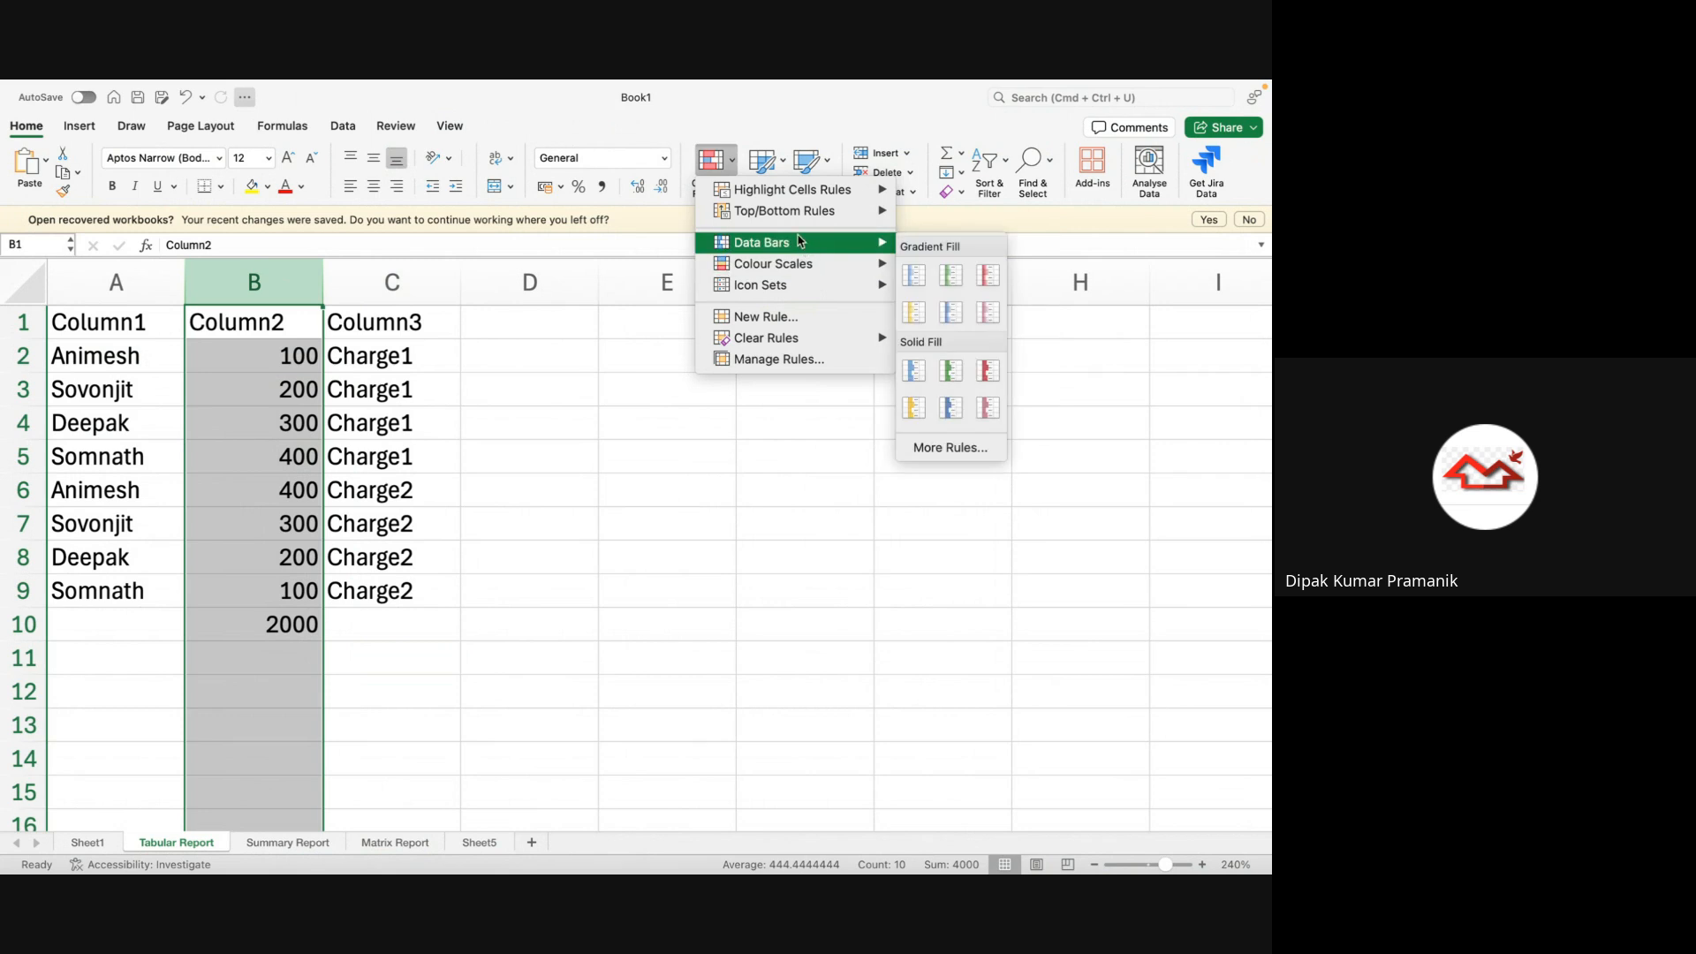
pyautogui.moveTo(814, 198)
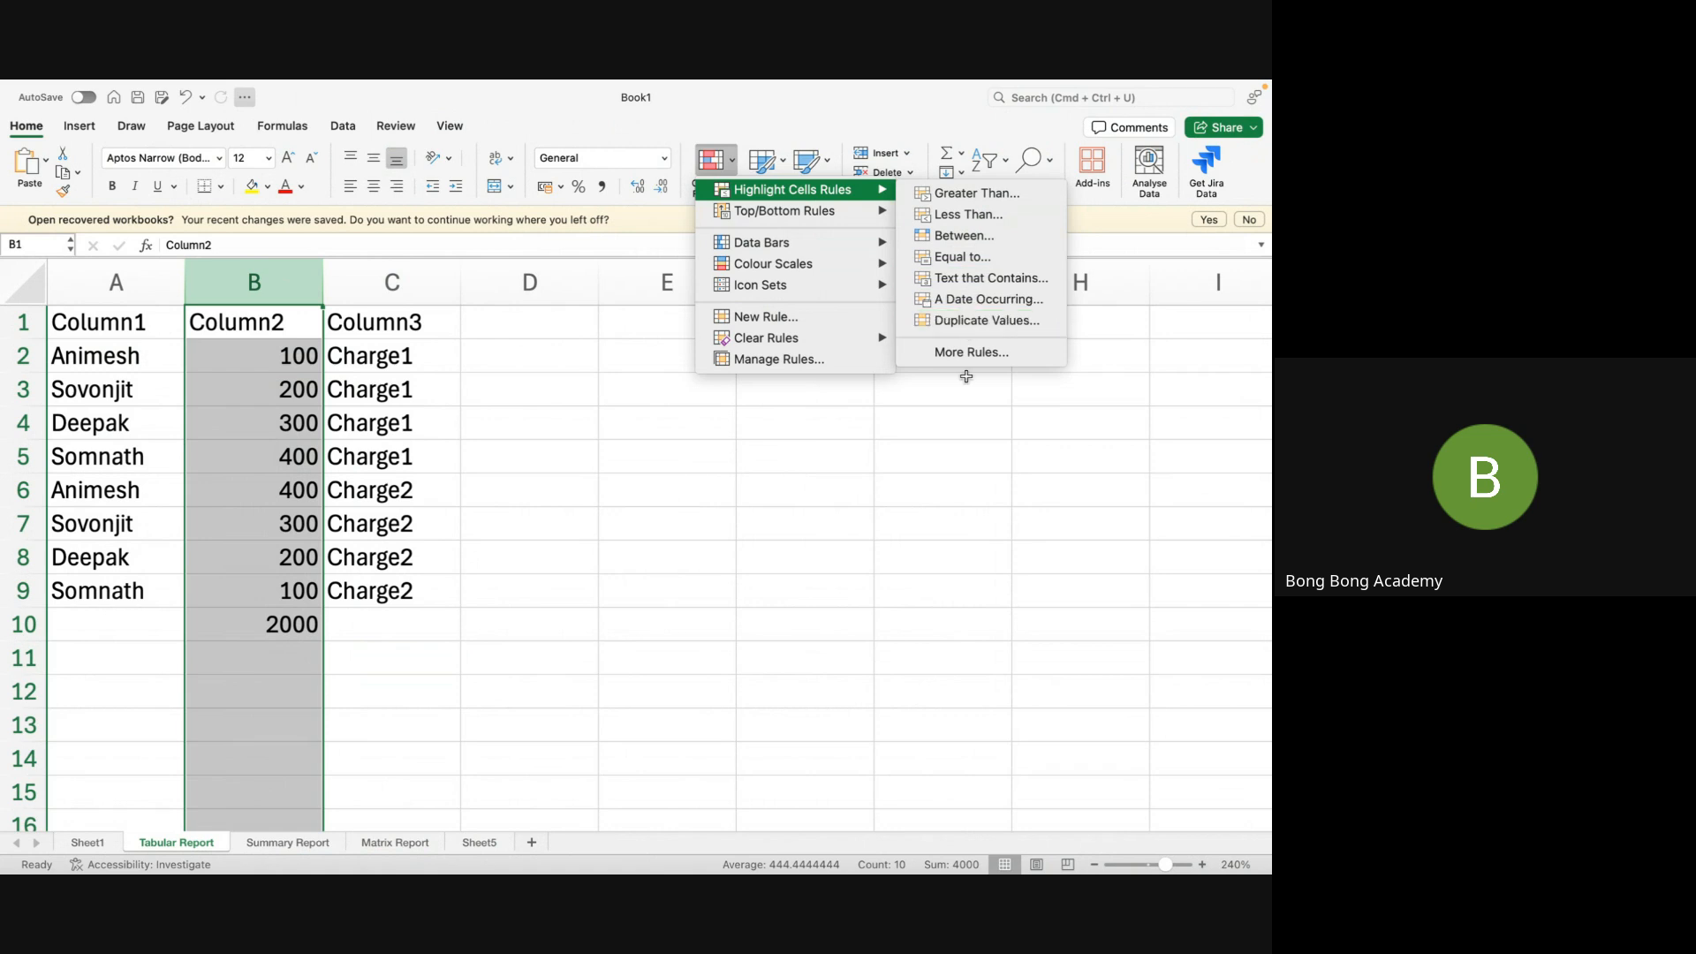
pyautogui.click(755, 497)
pyautogui.moveTo(861, 844)
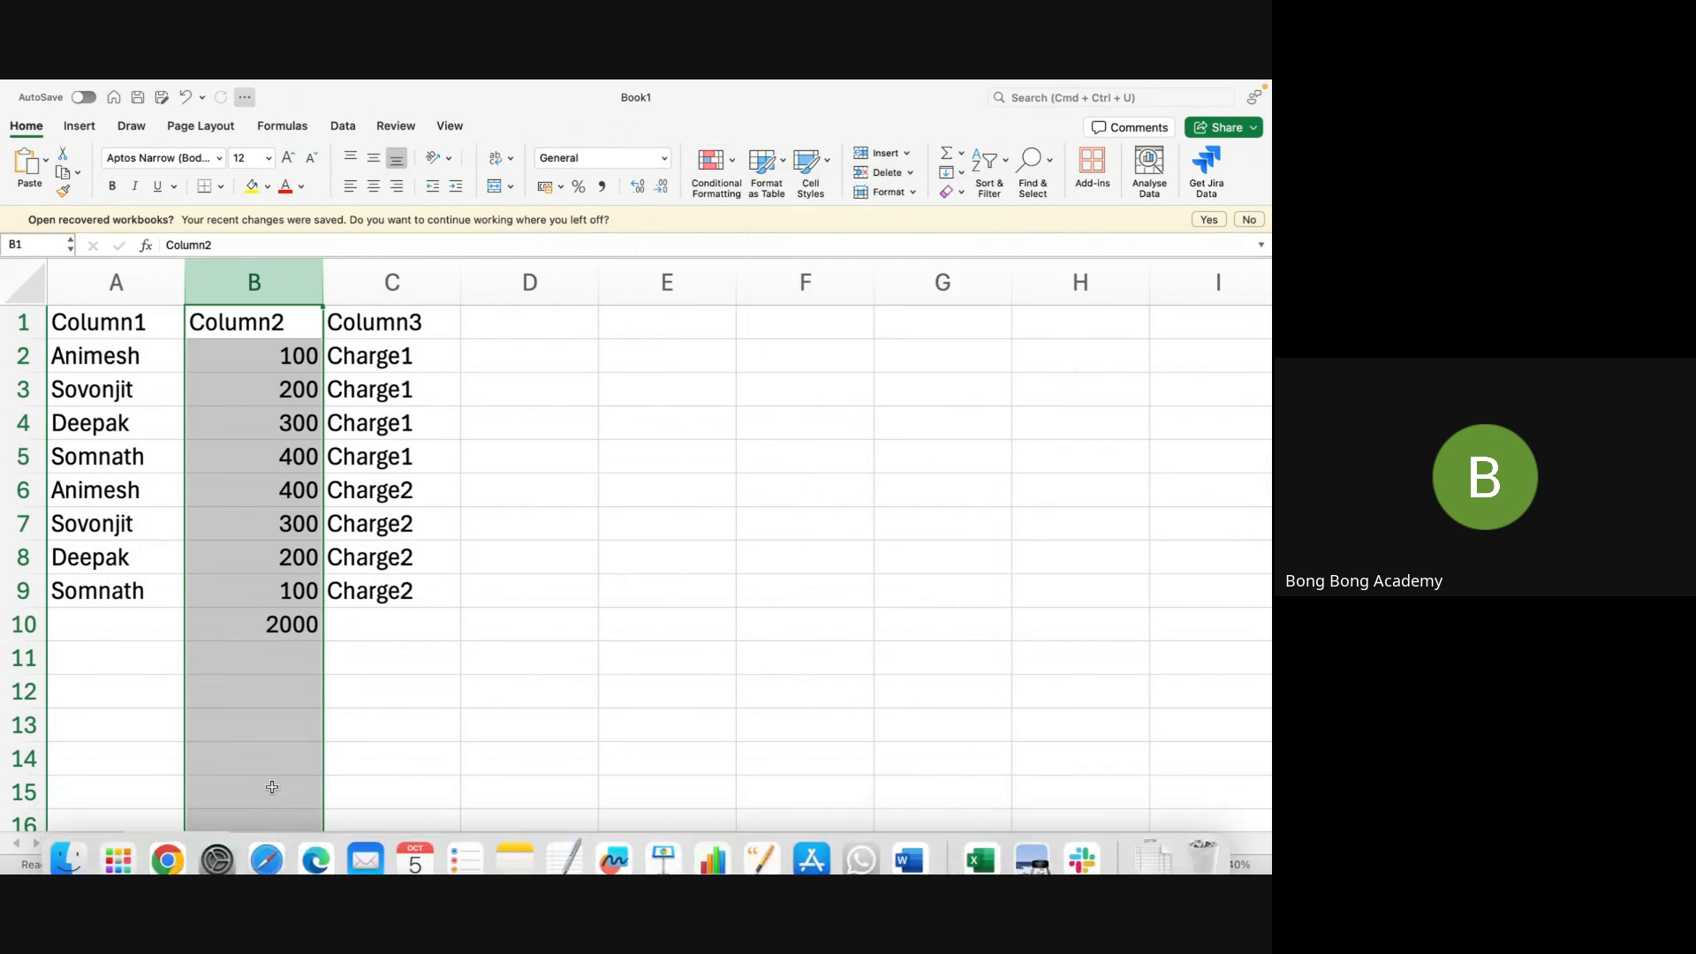
pyautogui.click(168, 857)
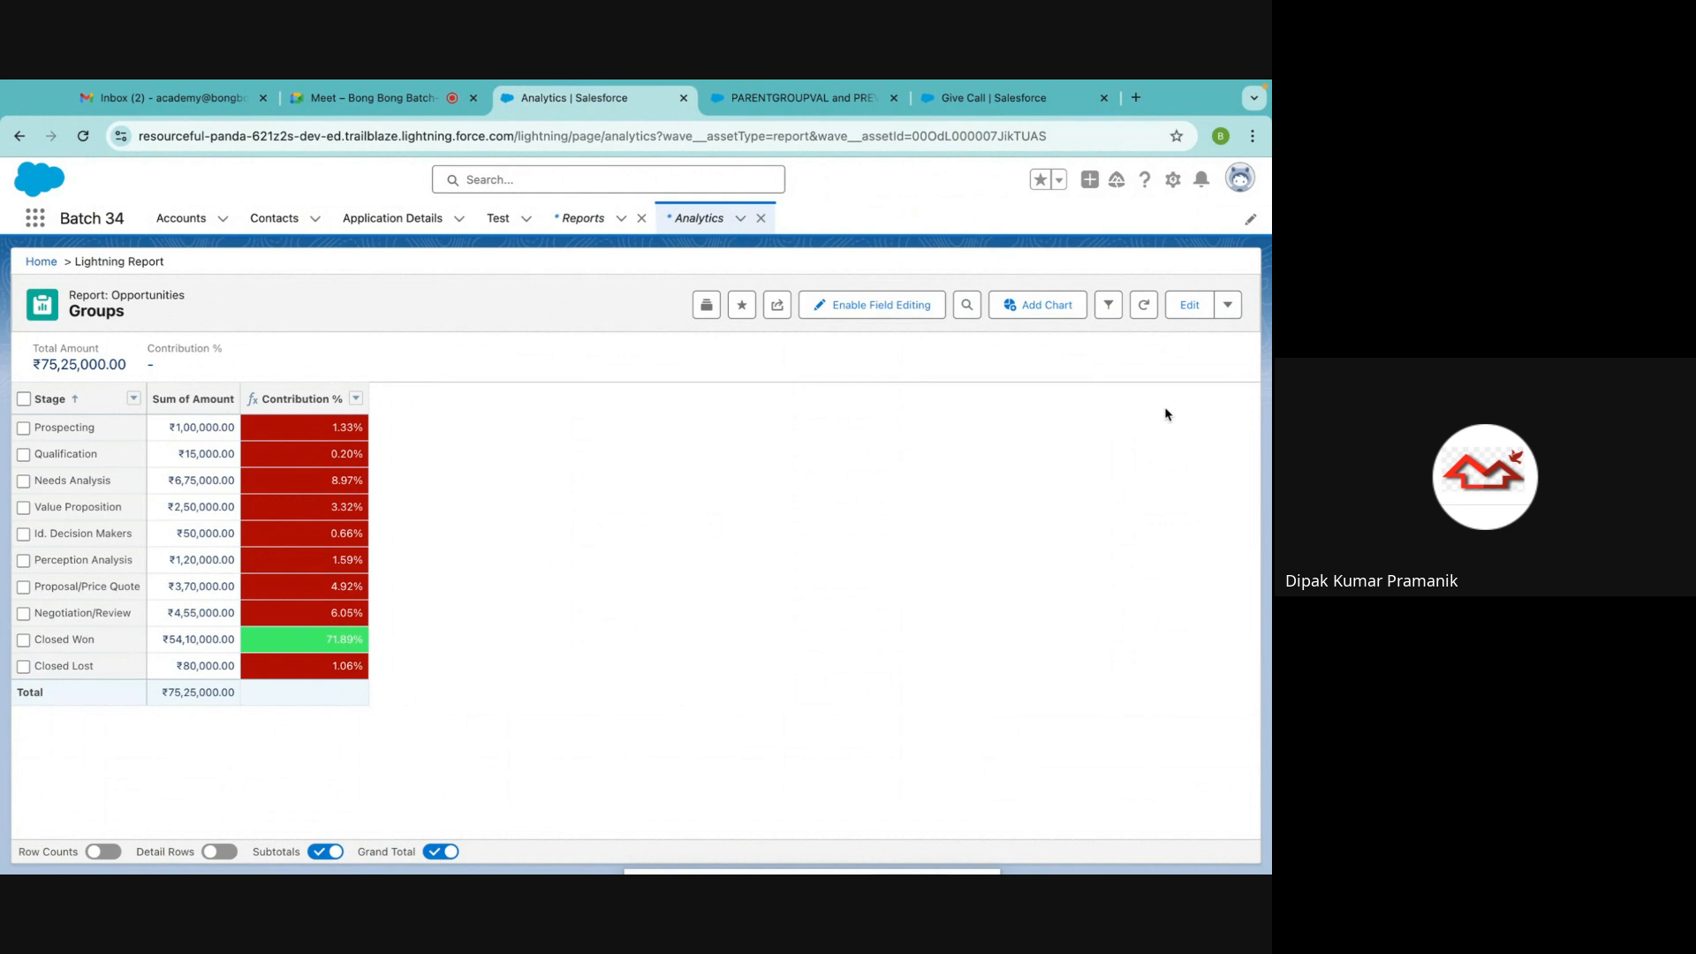
# Reopen the report for editing, examine the logical, math and summary functions available for a summary formula, and discard the new formula
pyautogui.click(1176, 306)
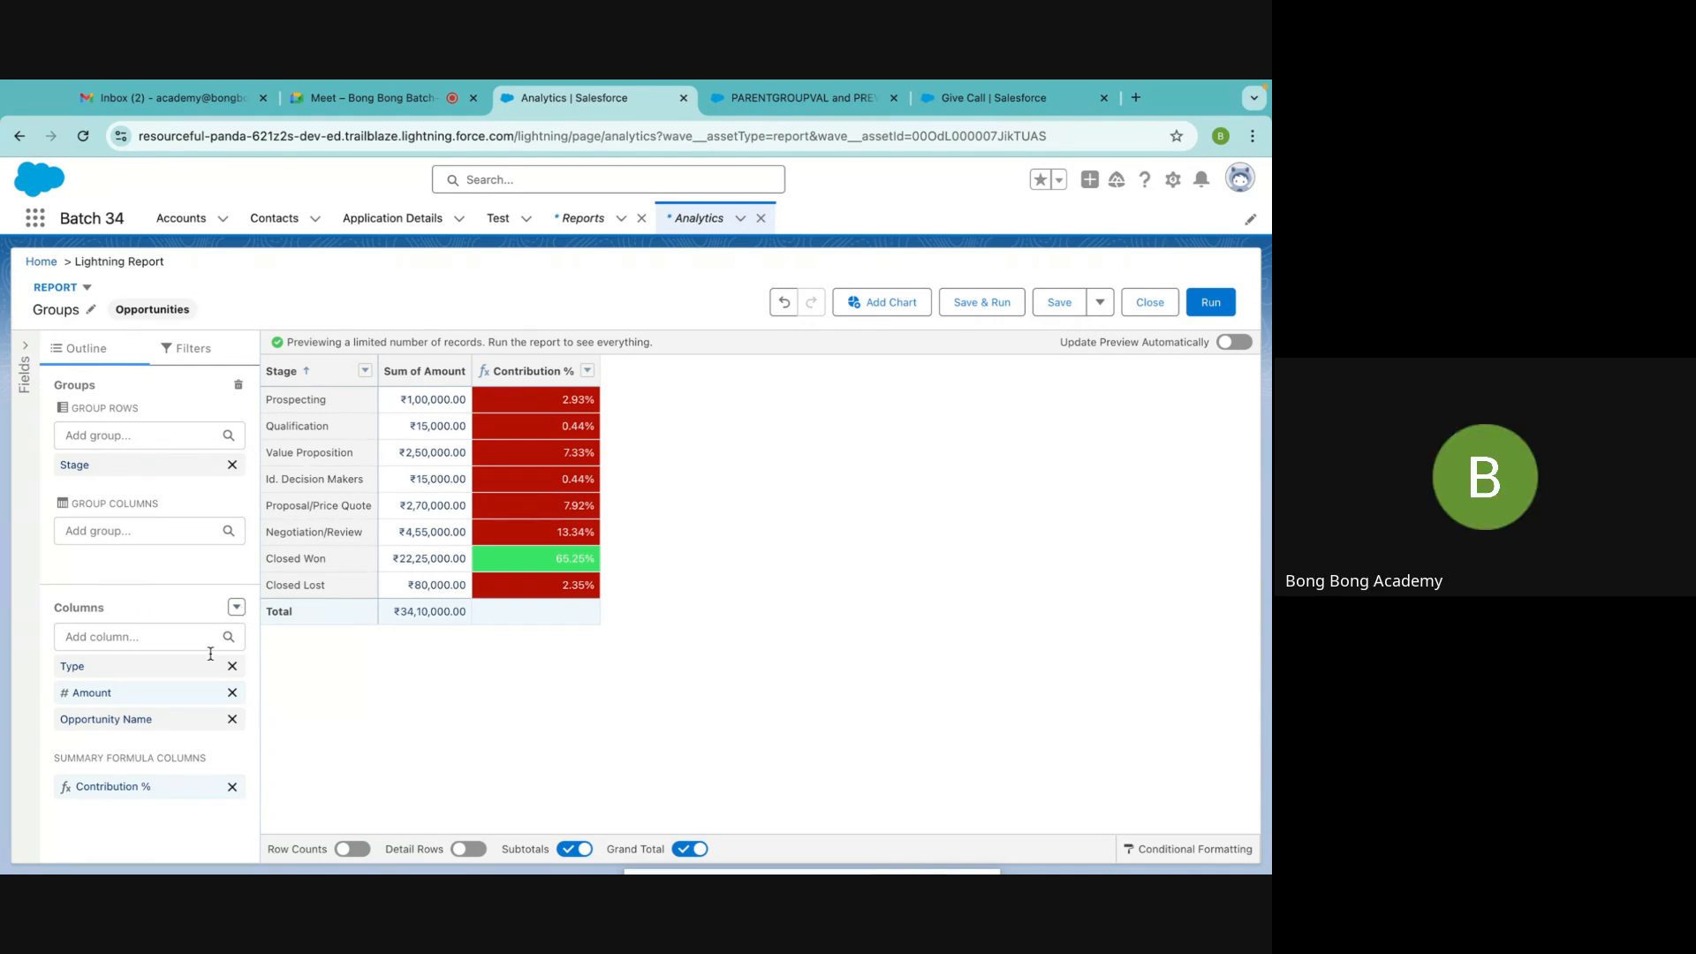
pyautogui.click(236, 606)
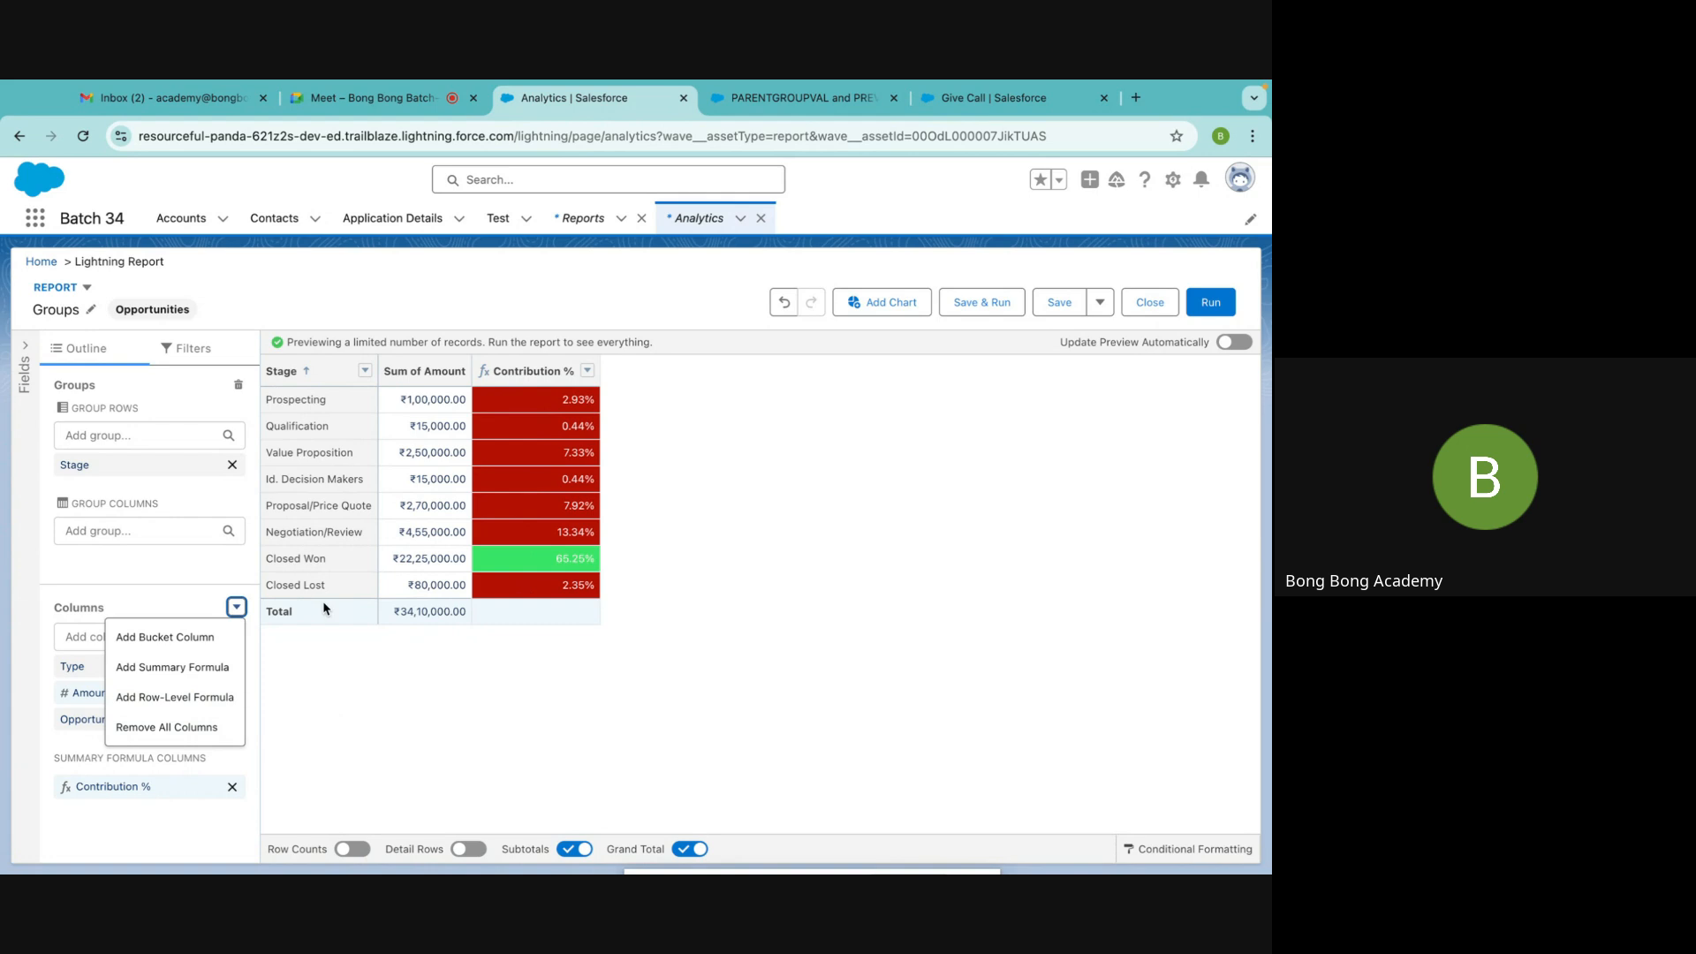
pyautogui.click(184, 674)
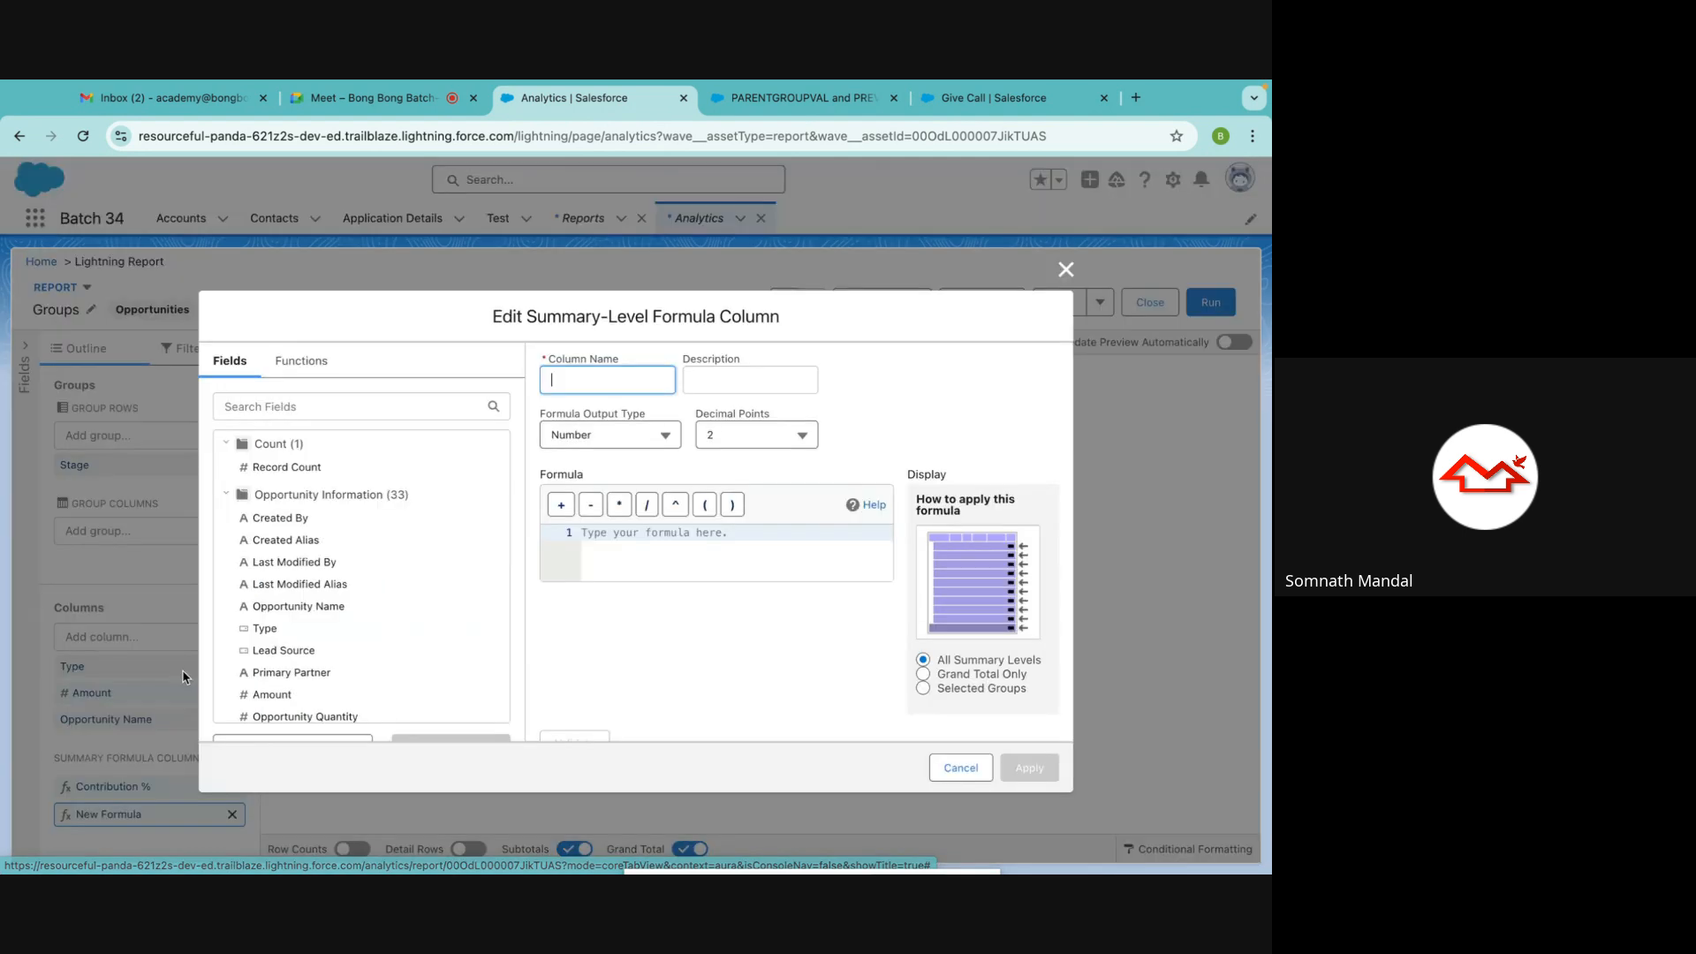
pyautogui.click(286, 361)
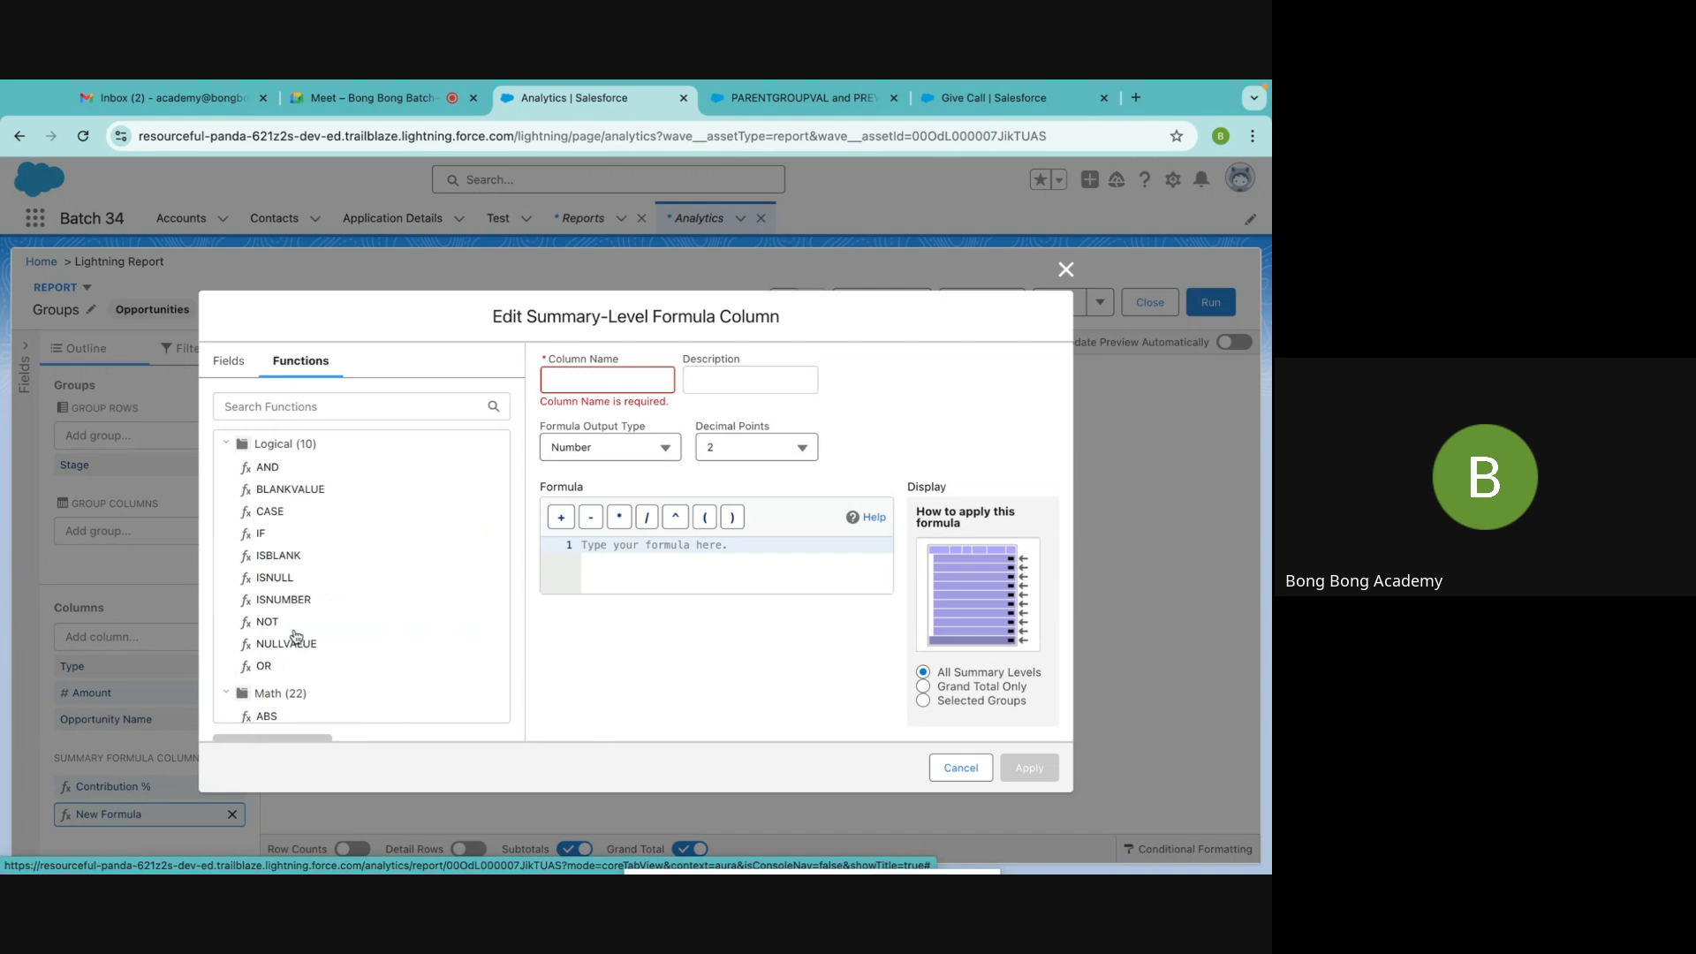
pyautogui.scroll(-2, 296, 634)
pyautogui.scroll(-12, 296, 634)
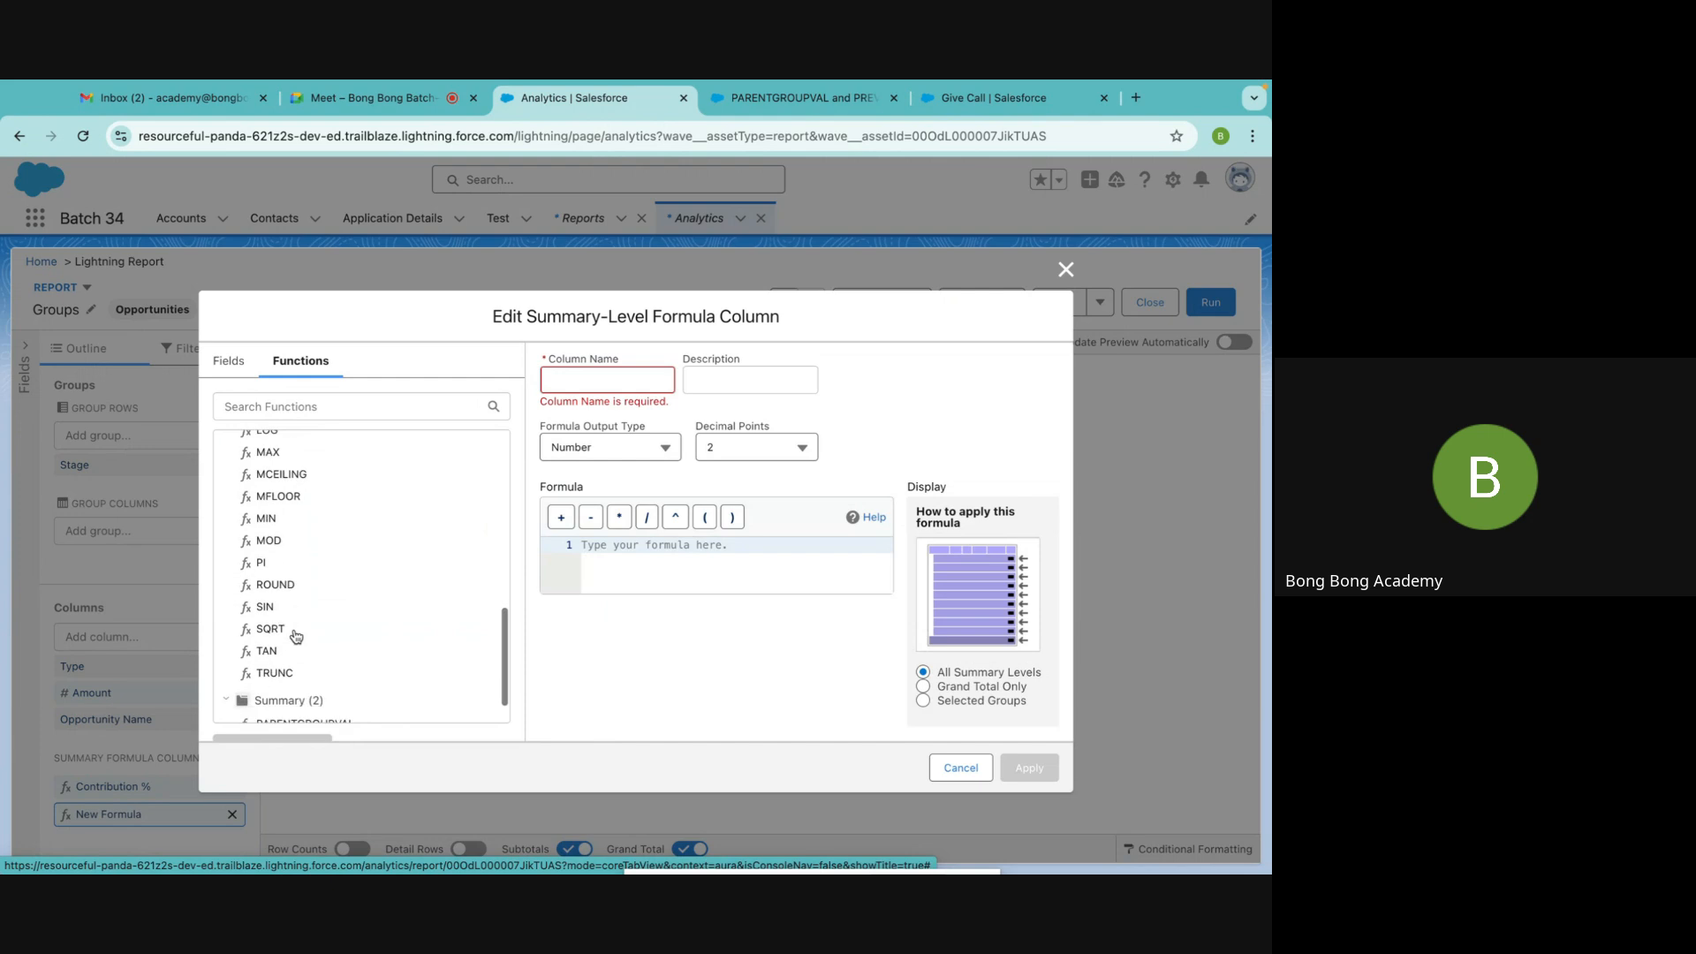
pyautogui.scroll(-1, 296, 634)
pyautogui.scroll(10, 296, 634)
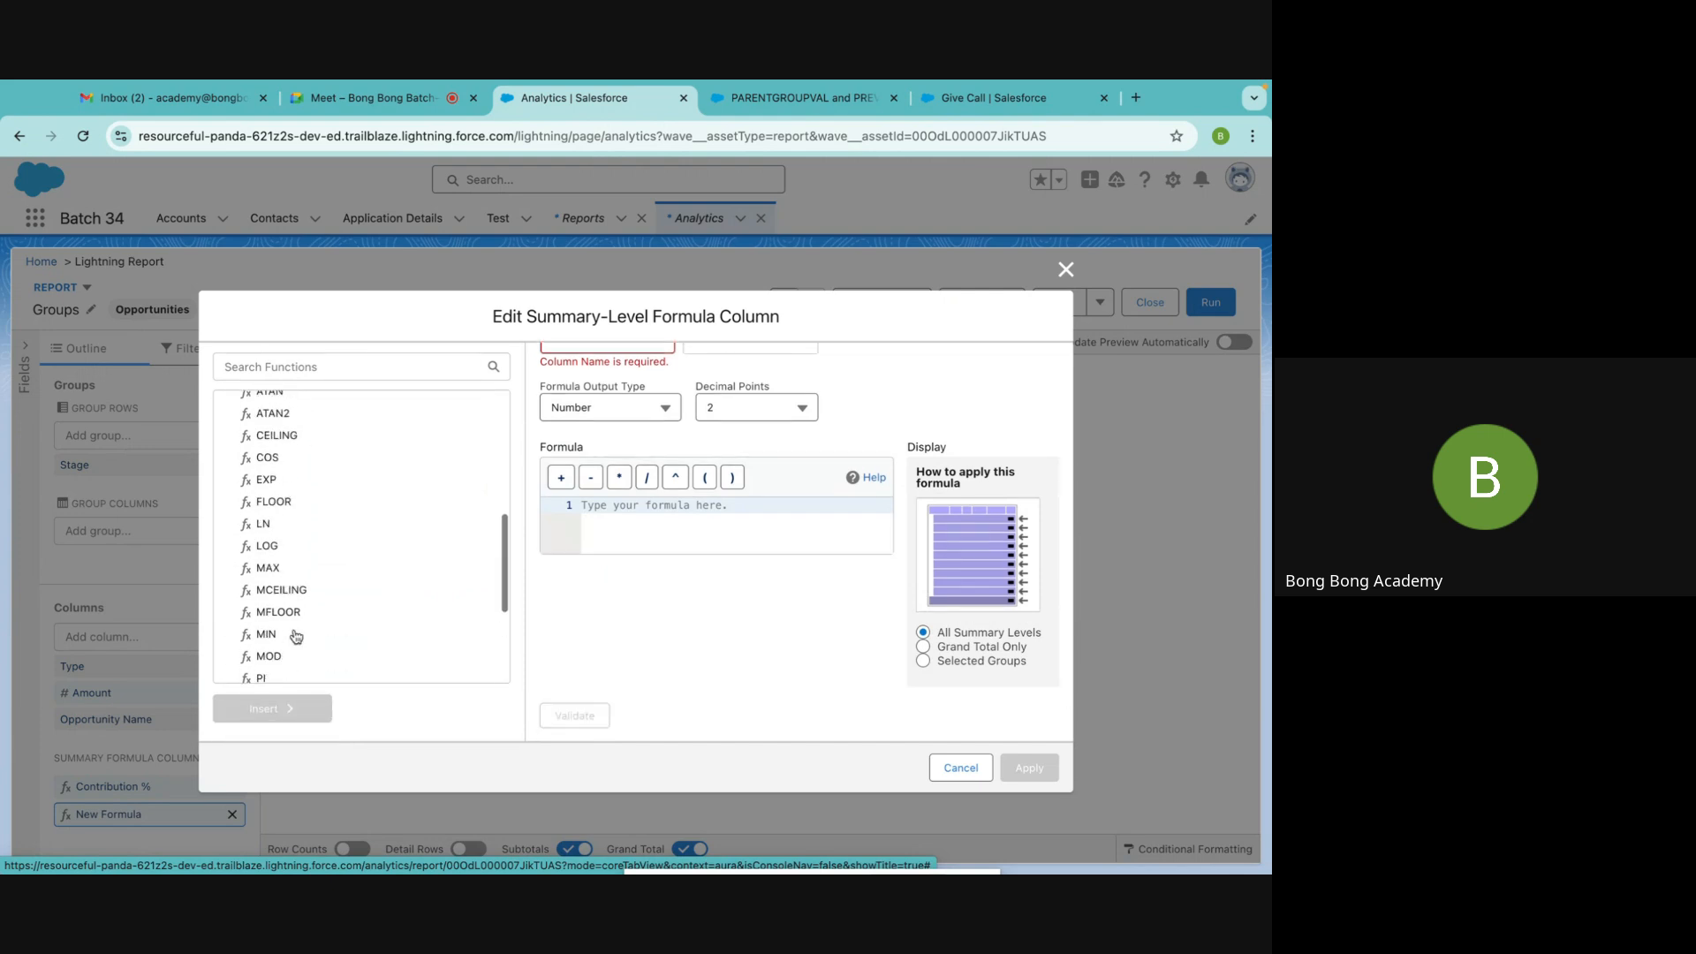
pyautogui.scroll(-12, 295, 634)
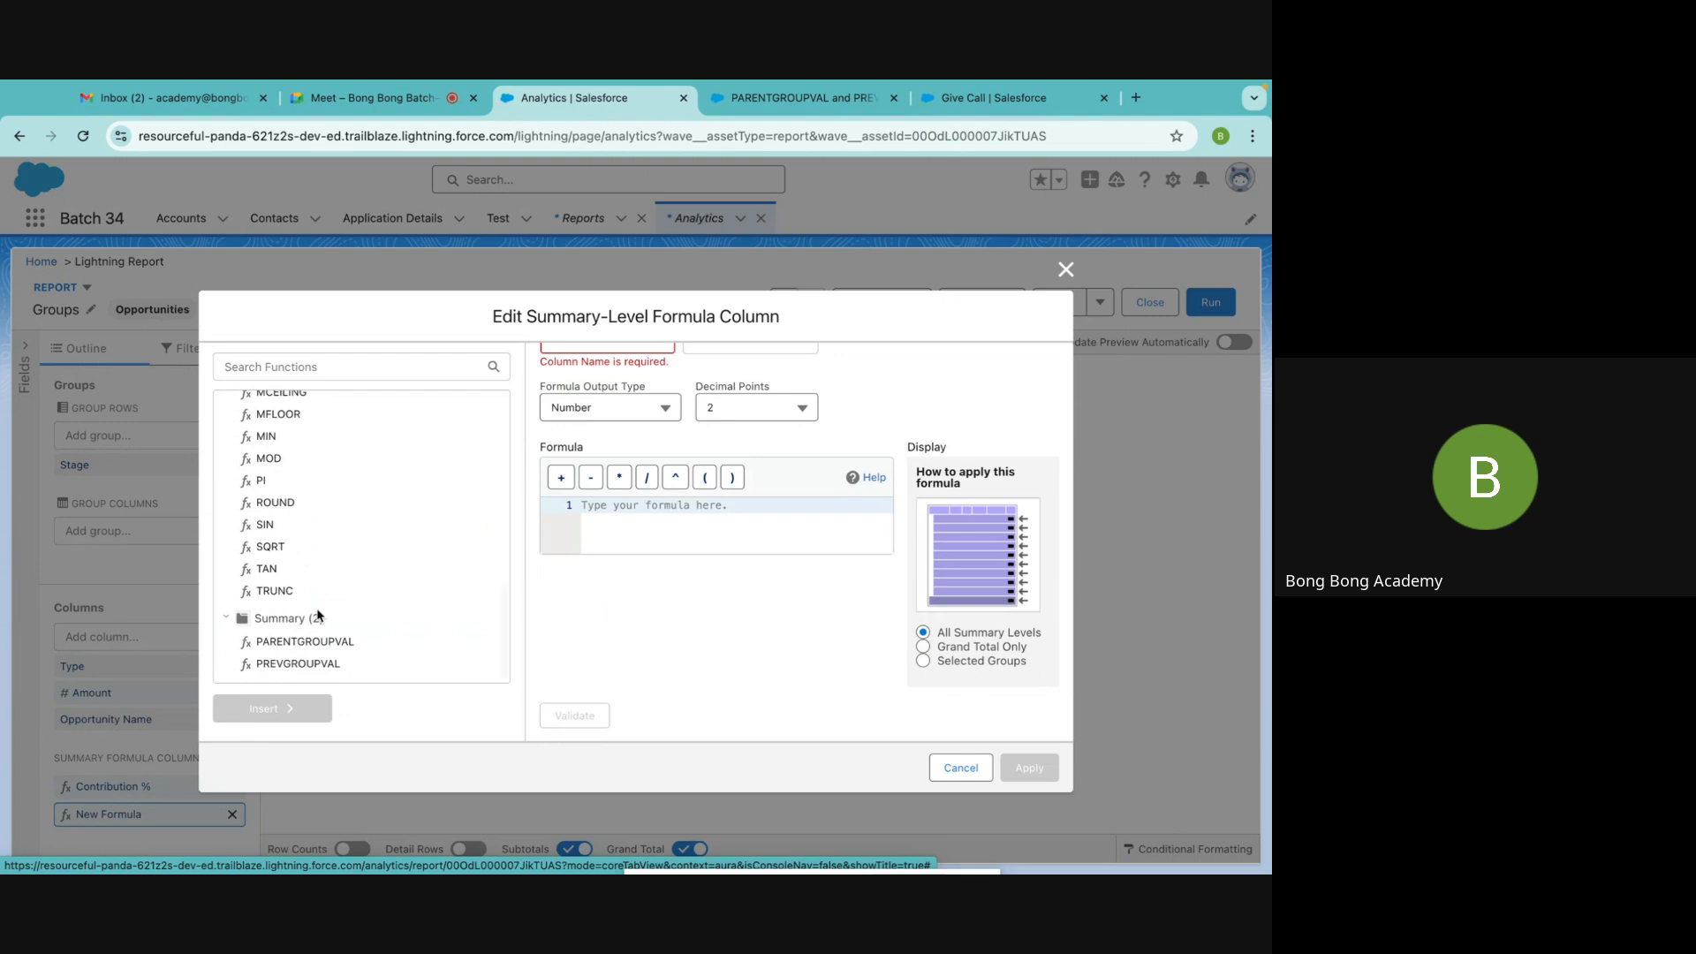
pyautogui.click(1065, 269)
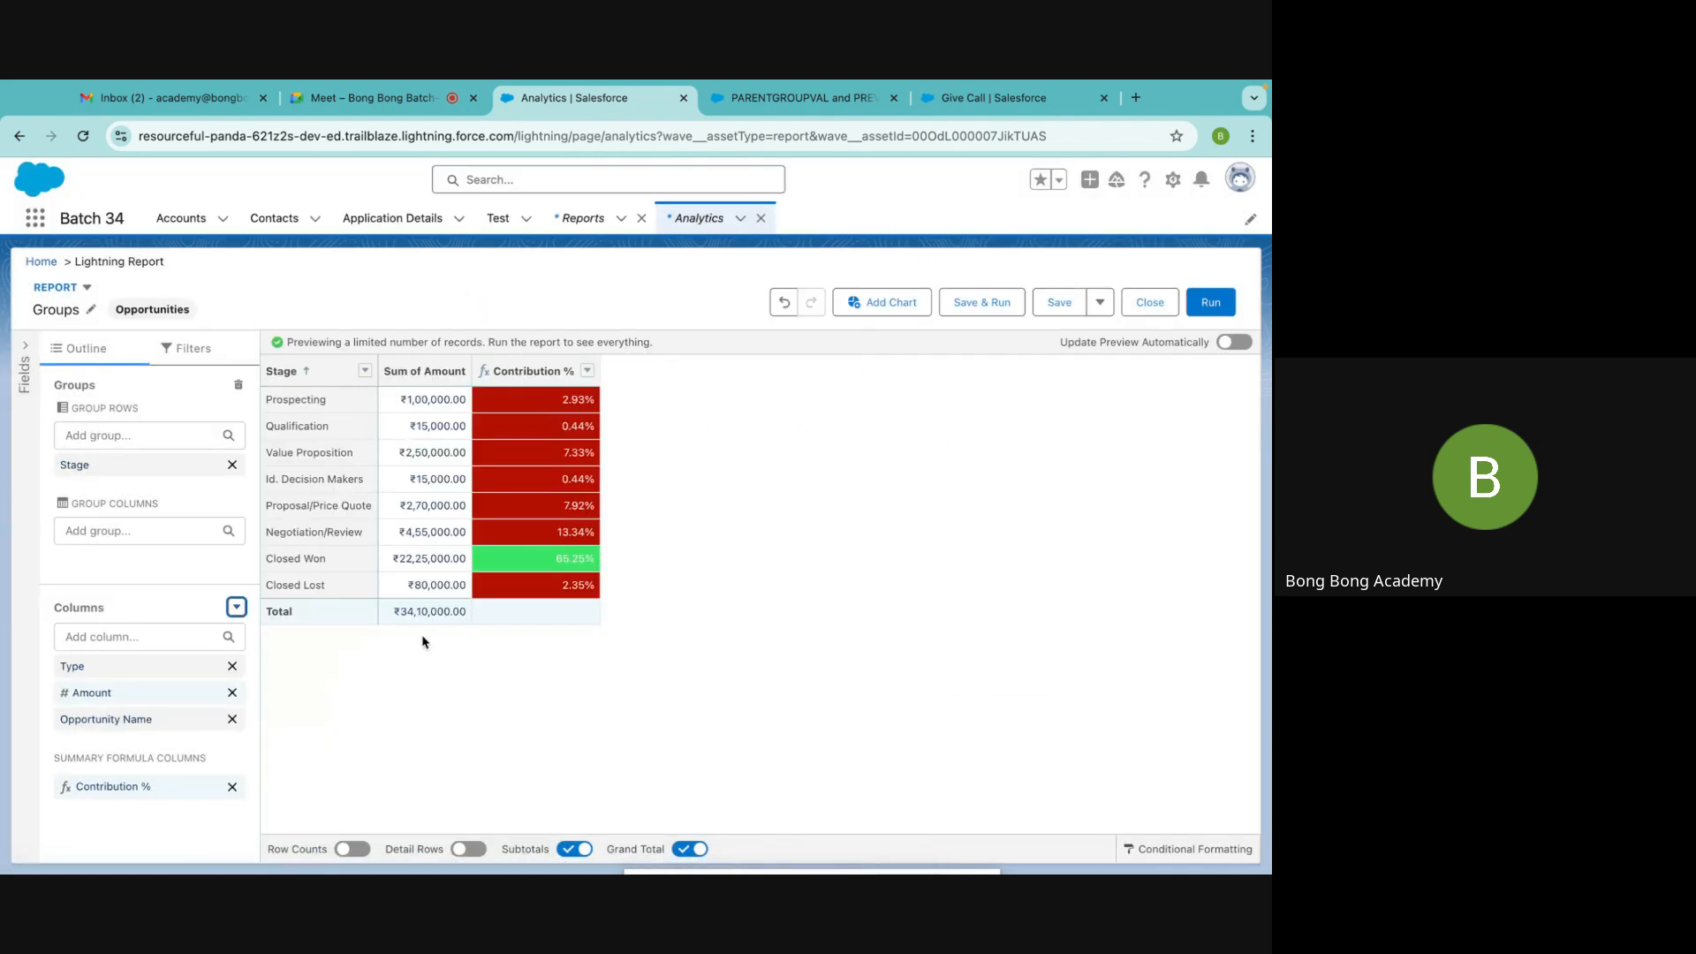
# Start a new summary formula column and insert the PREVGROUPVAL summary function into its formula
pyautogui.click(235, 607)
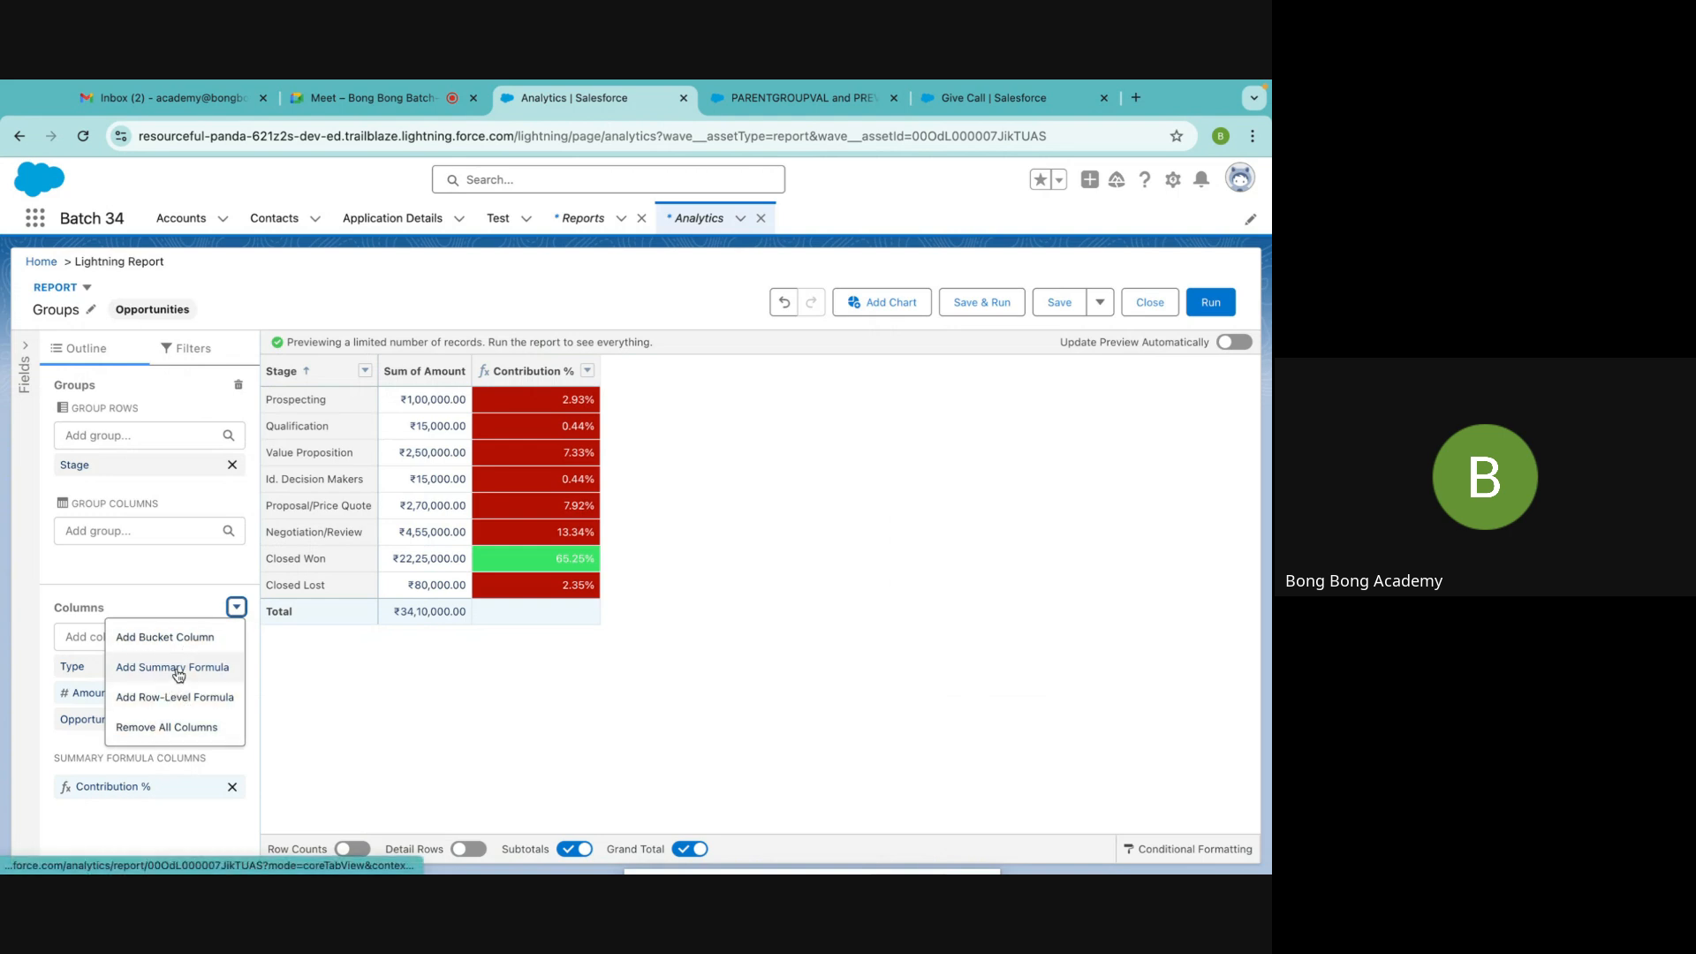
pyautogui.click(178, 667)
pyautogui.rightClick(356, 623)
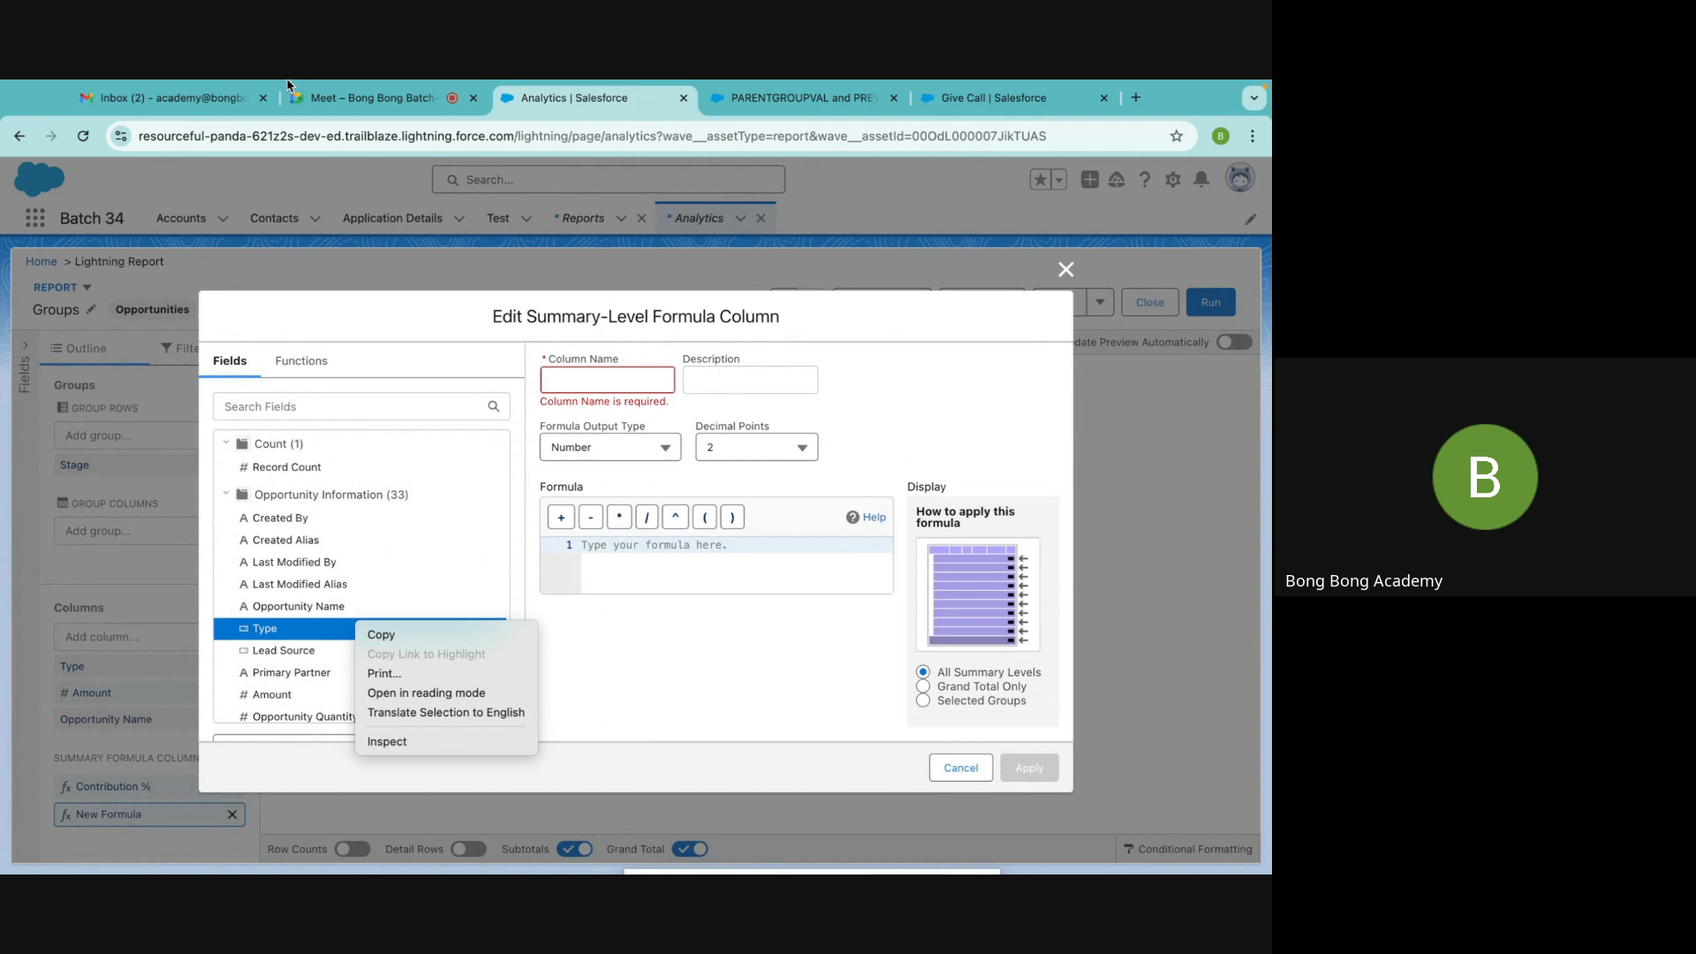
pyautogui.click(599, 681)
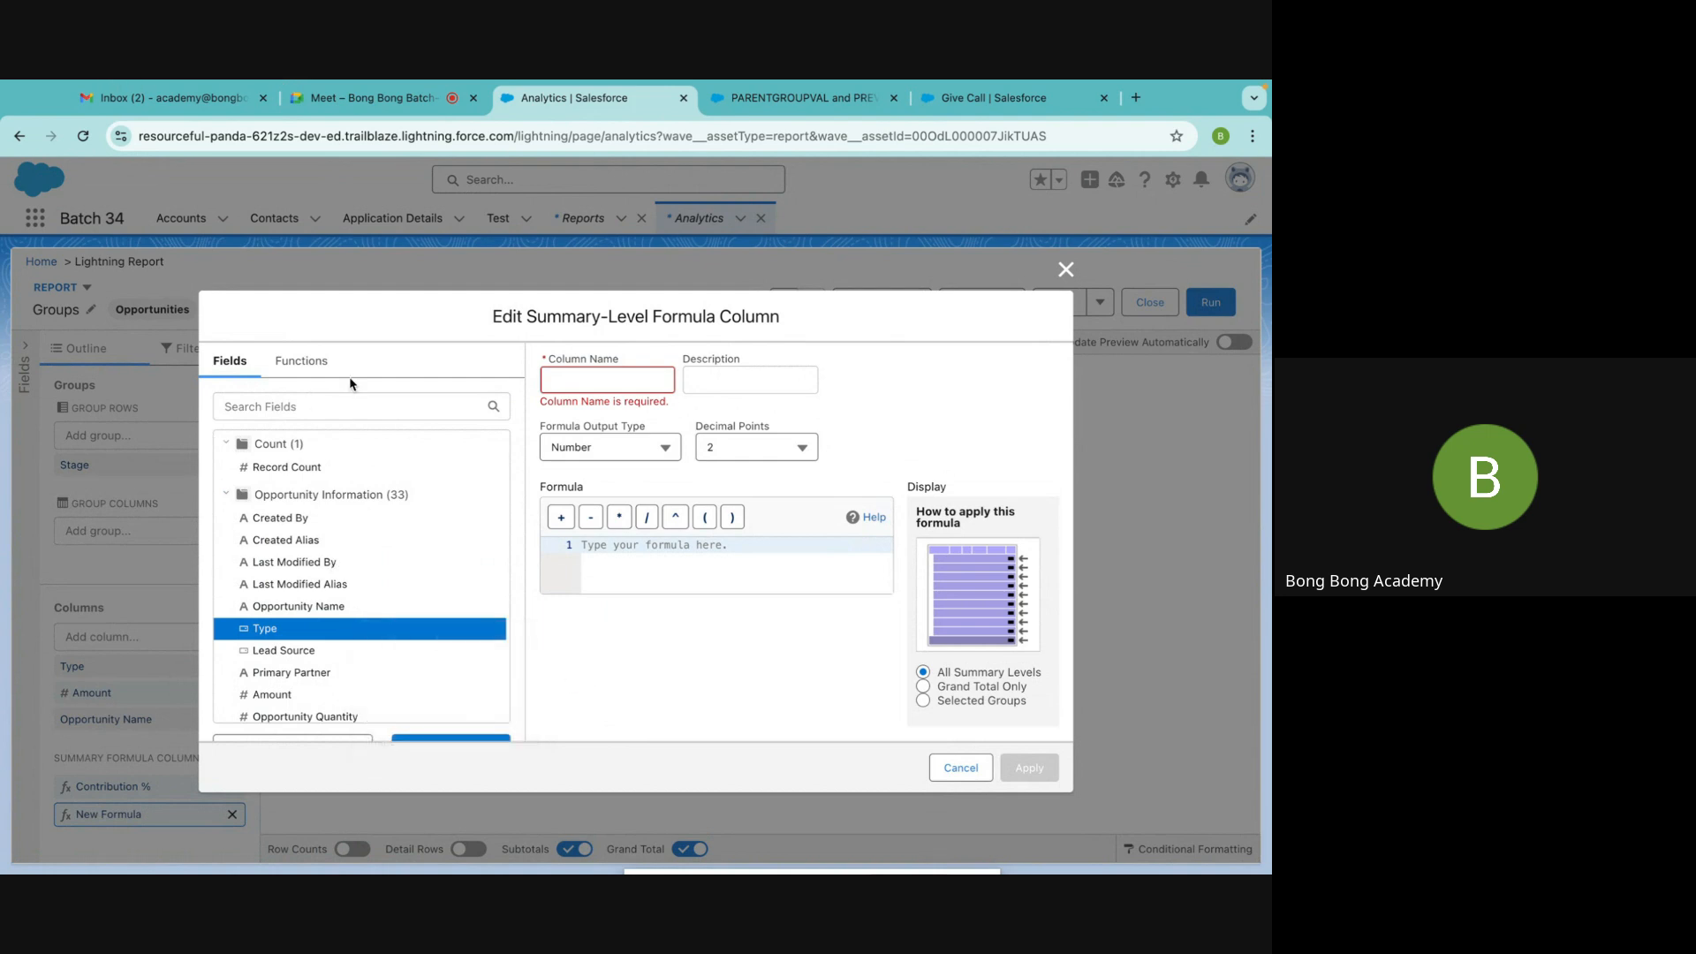
pyautogui.click(315, 360)
pyautogui.scroll(-6, 327, 658)
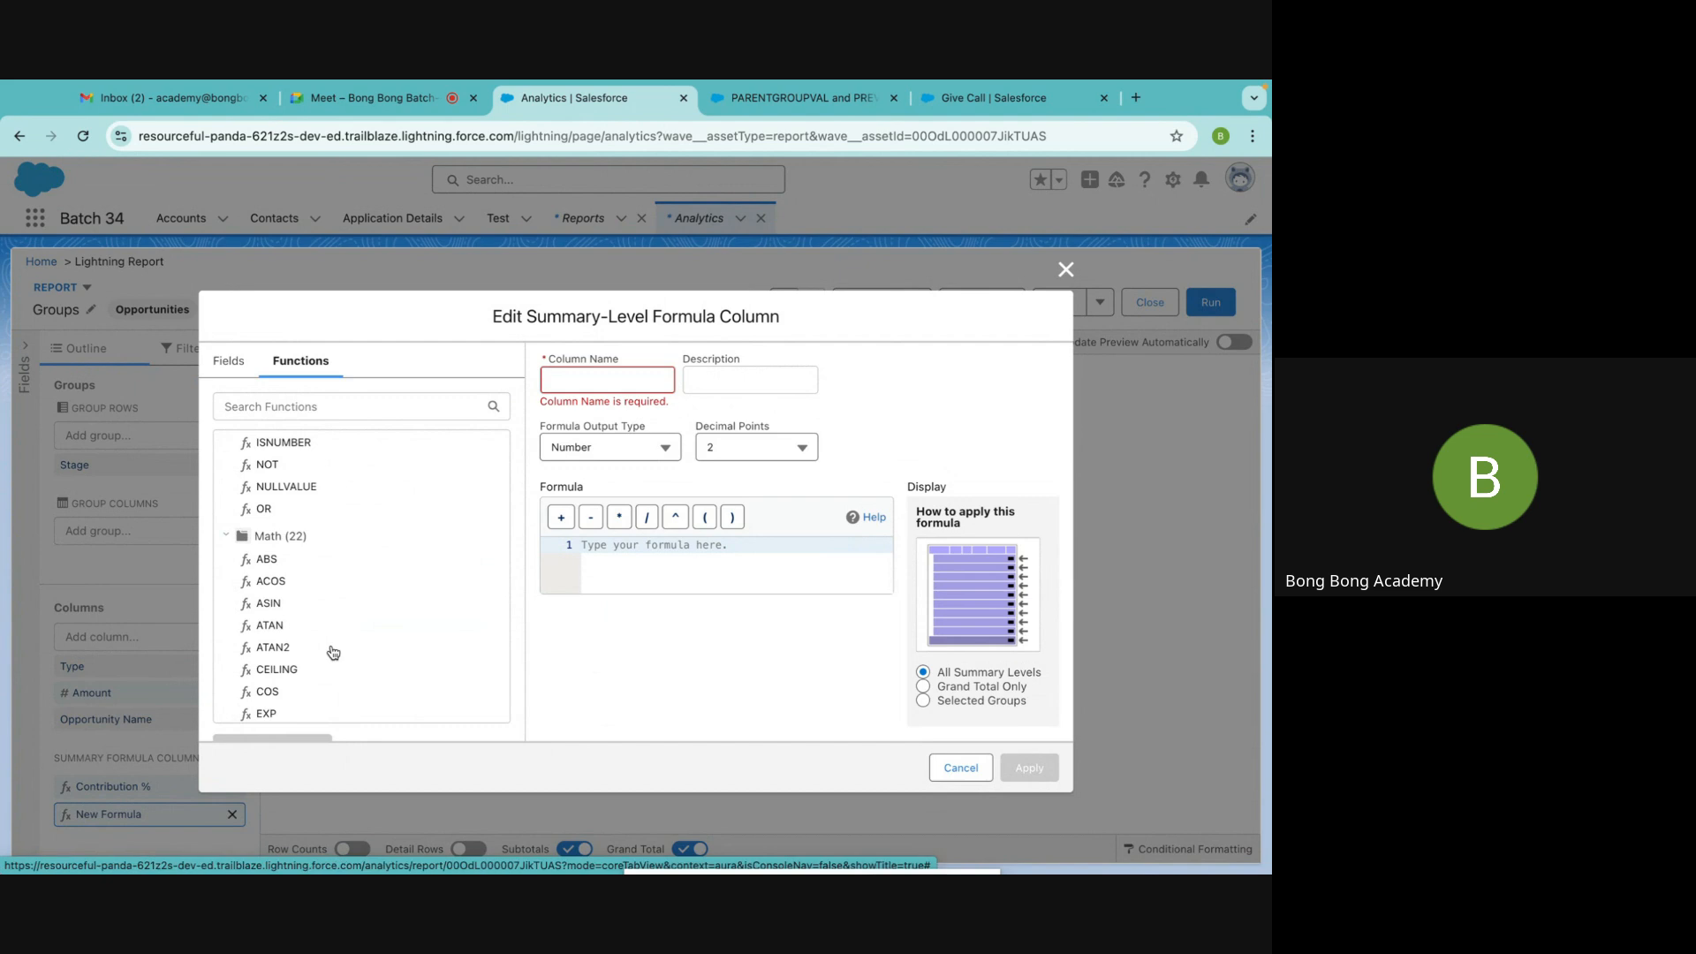
pyautogui.click(267, 702)
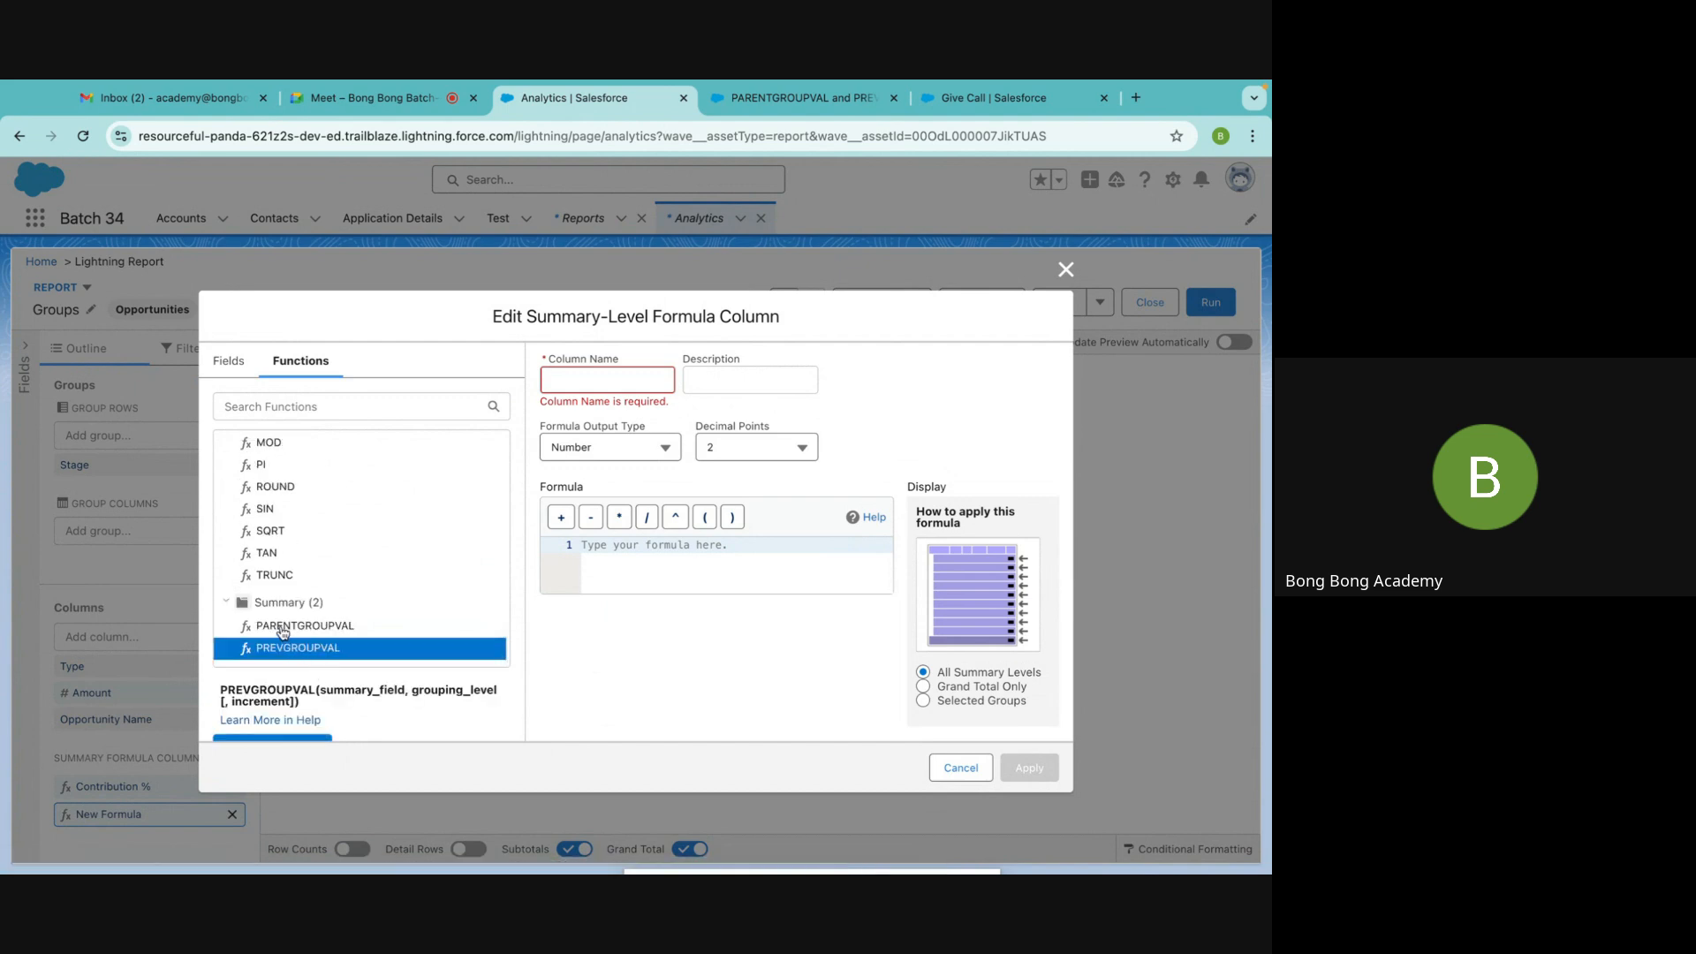
pyautogui.scroll(-1, 408, 684)
pyautogui.click(269, 666)
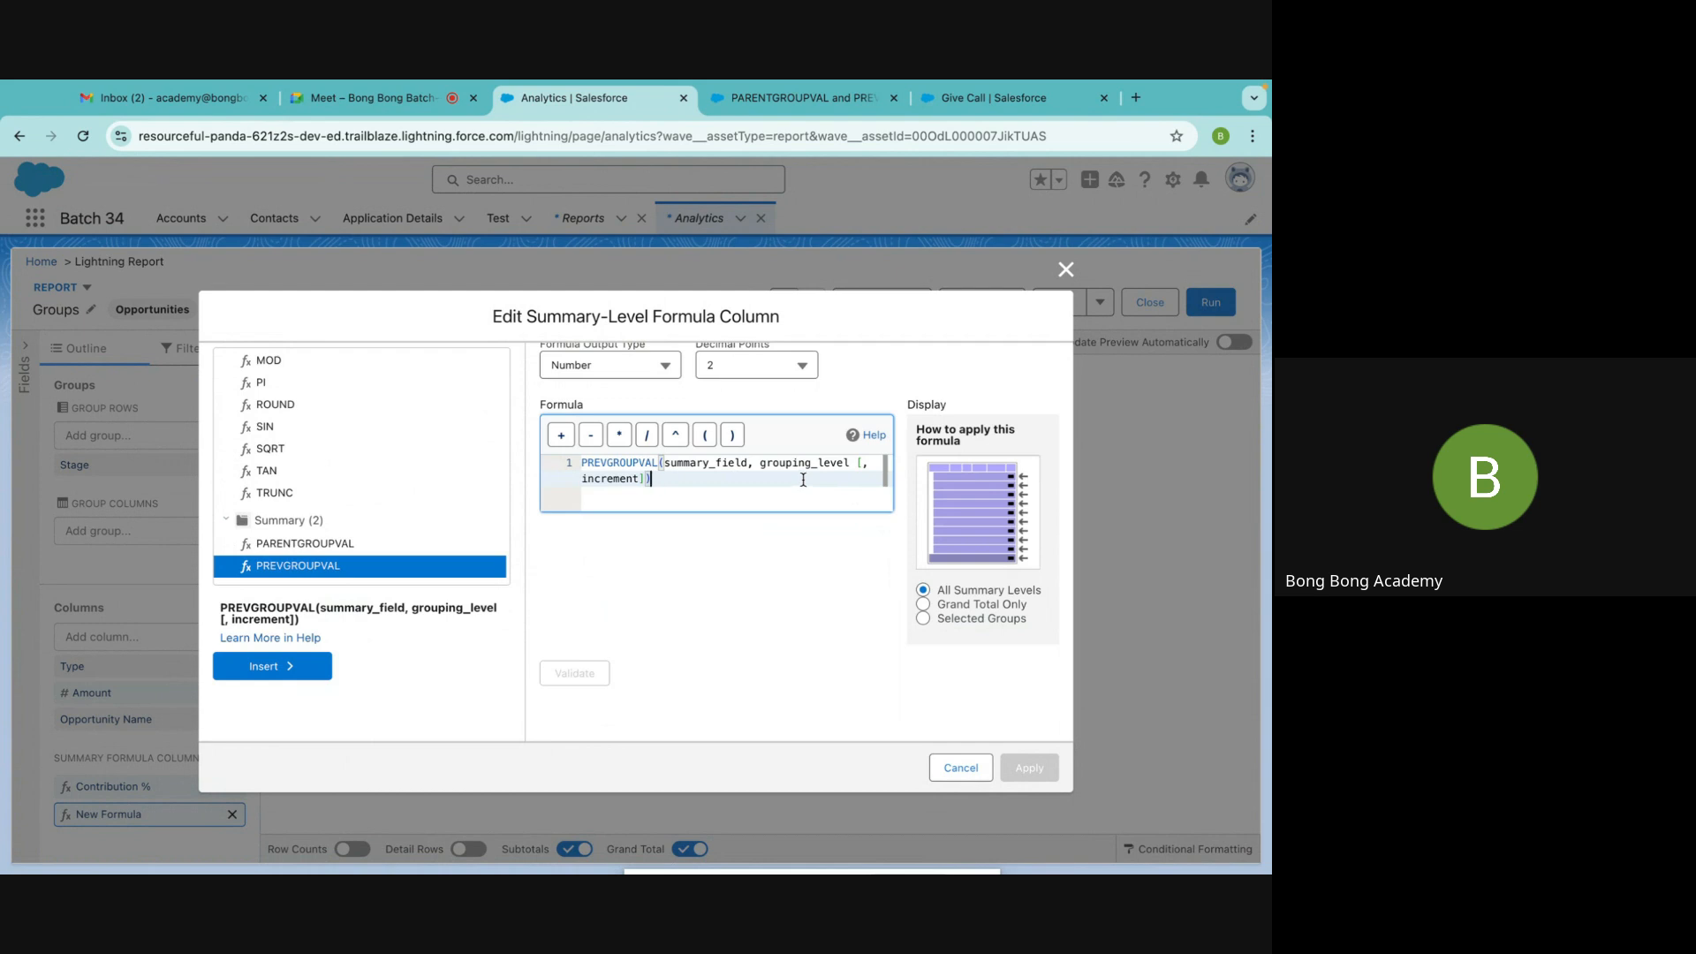
# Replace the summary_field placeholder in the PREVGROUPVAL formula with AMOUNT:SUM
pyautogui.doubleClick(711, 469)
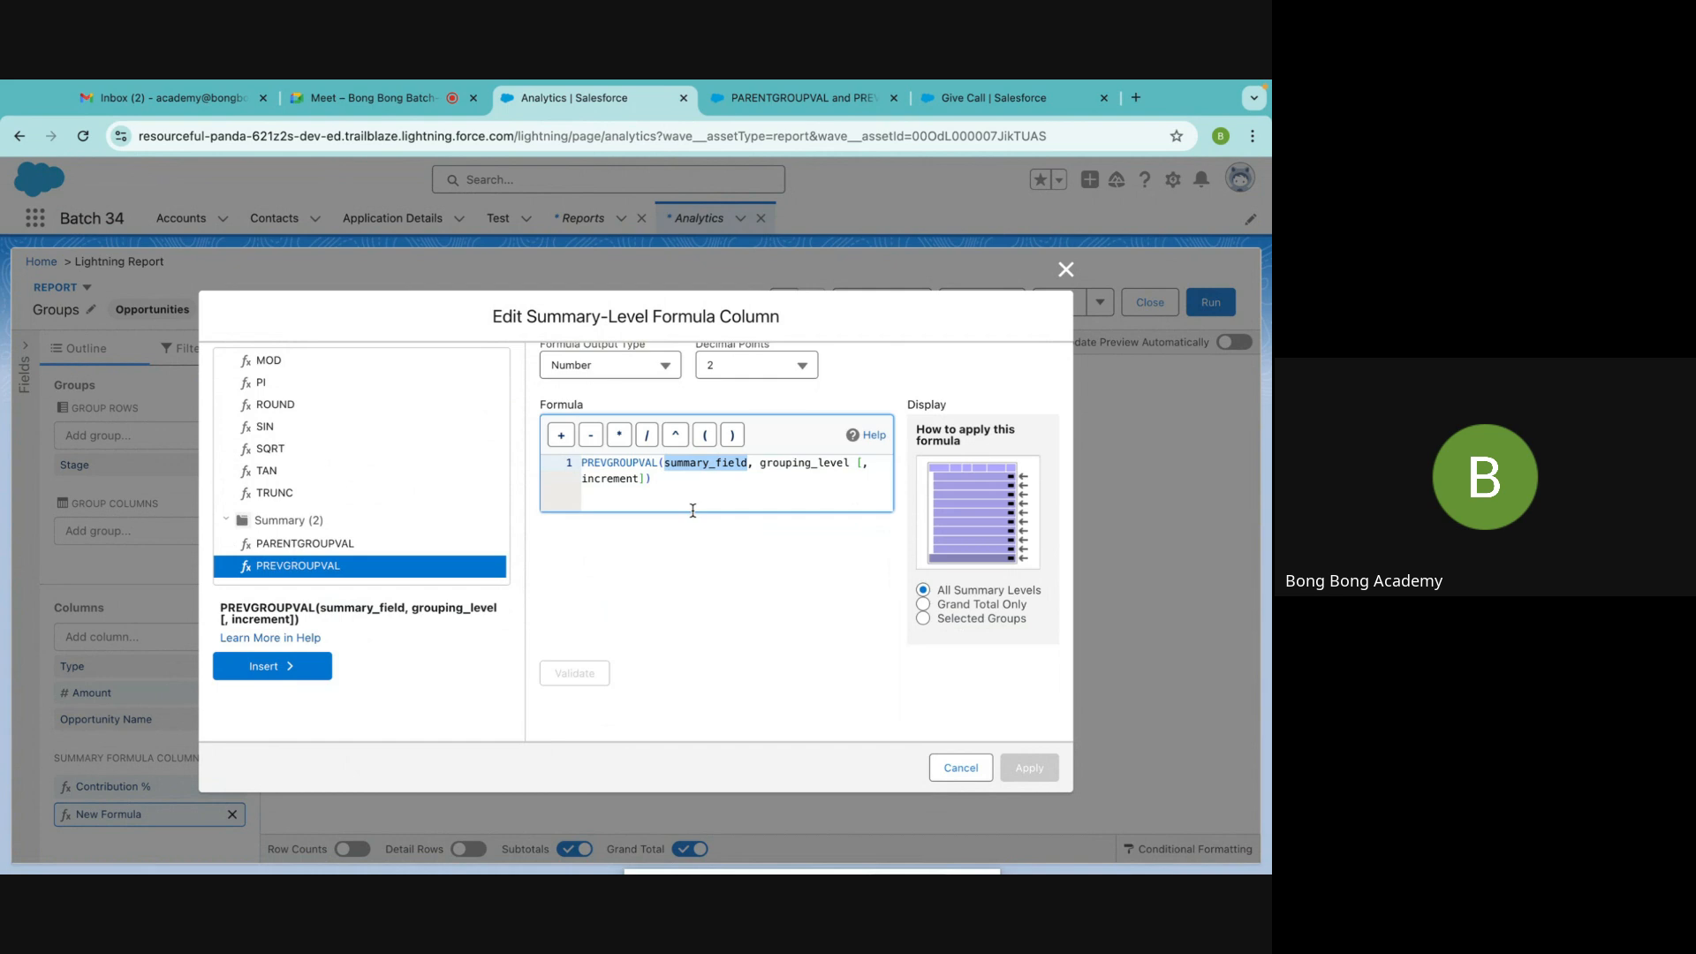
pyautogui.write('Am')
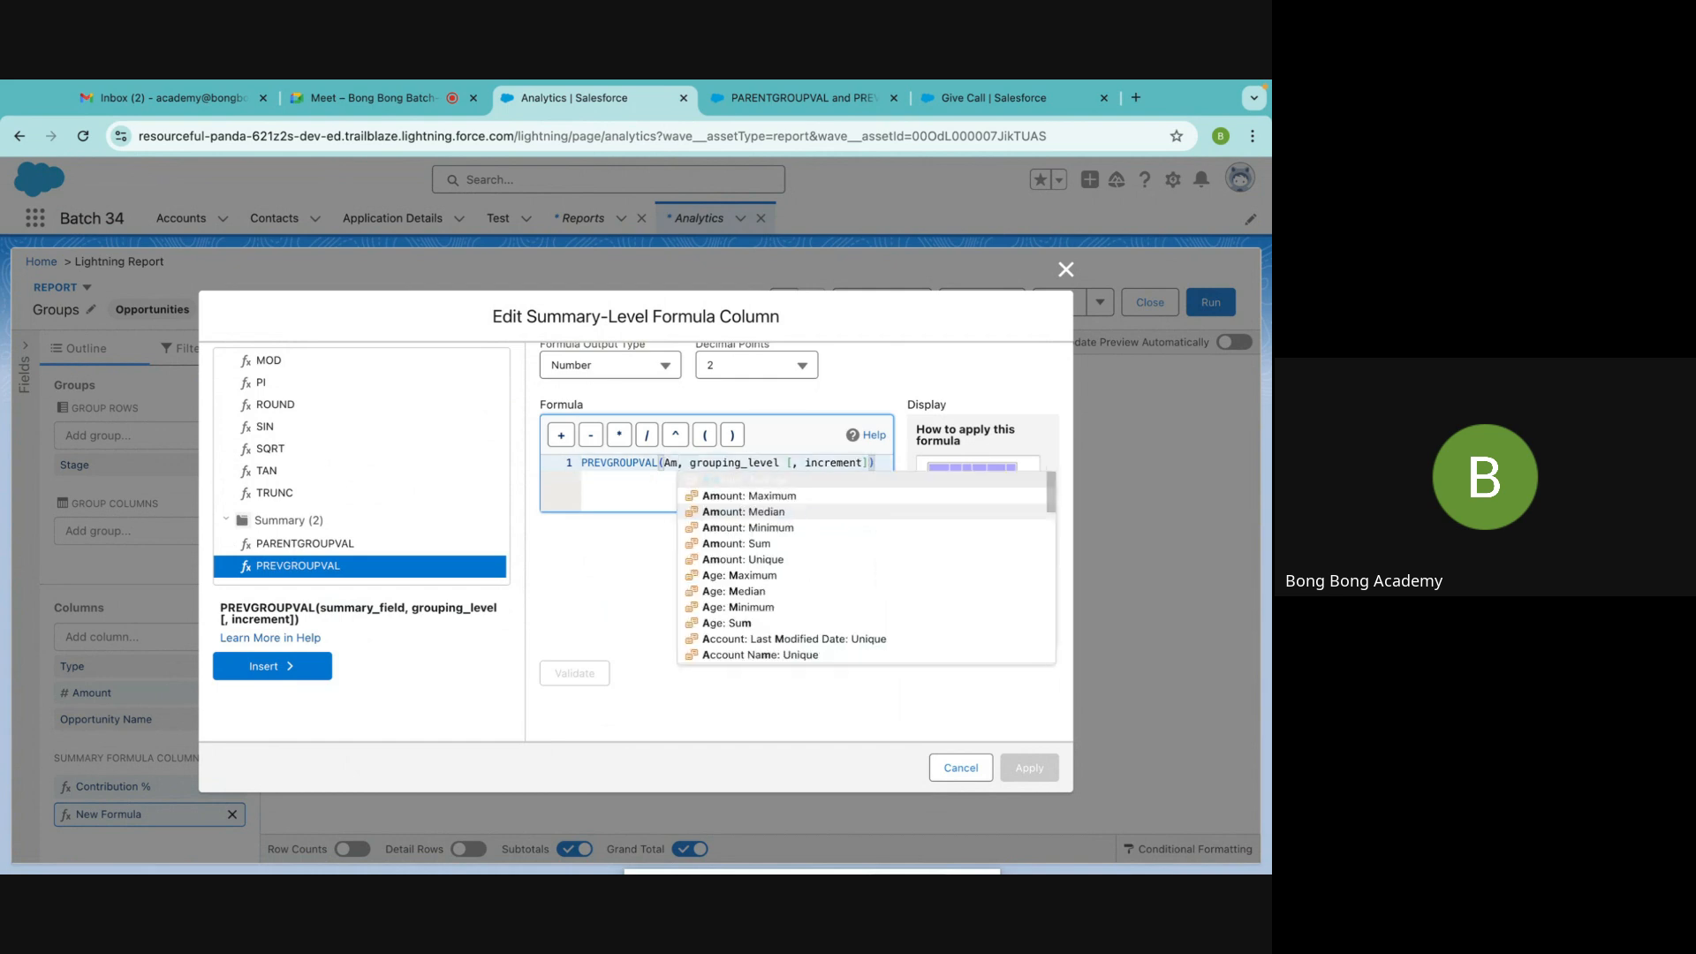
pyautogui.click(748, 544)
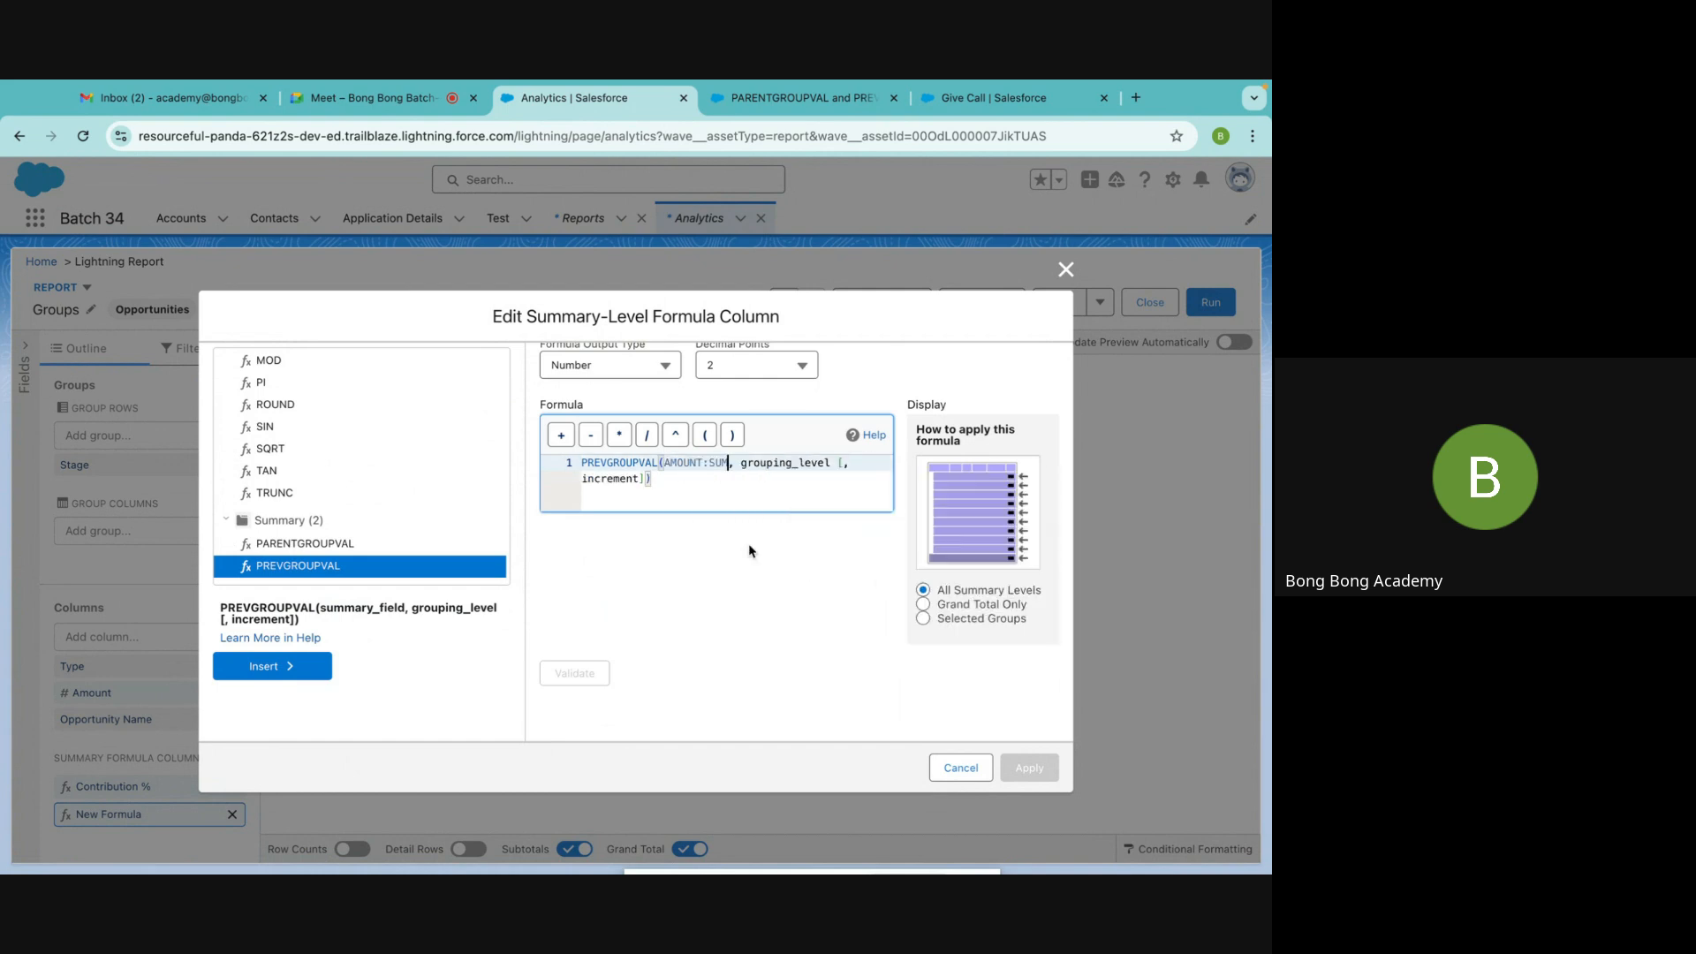
# Replace the grouping_level placeholder in the PREVGROUPVAL formula with GRAND_SUMMARY
pyautogui.doubleClick(766, 462)
pyautogui.write('GRA')
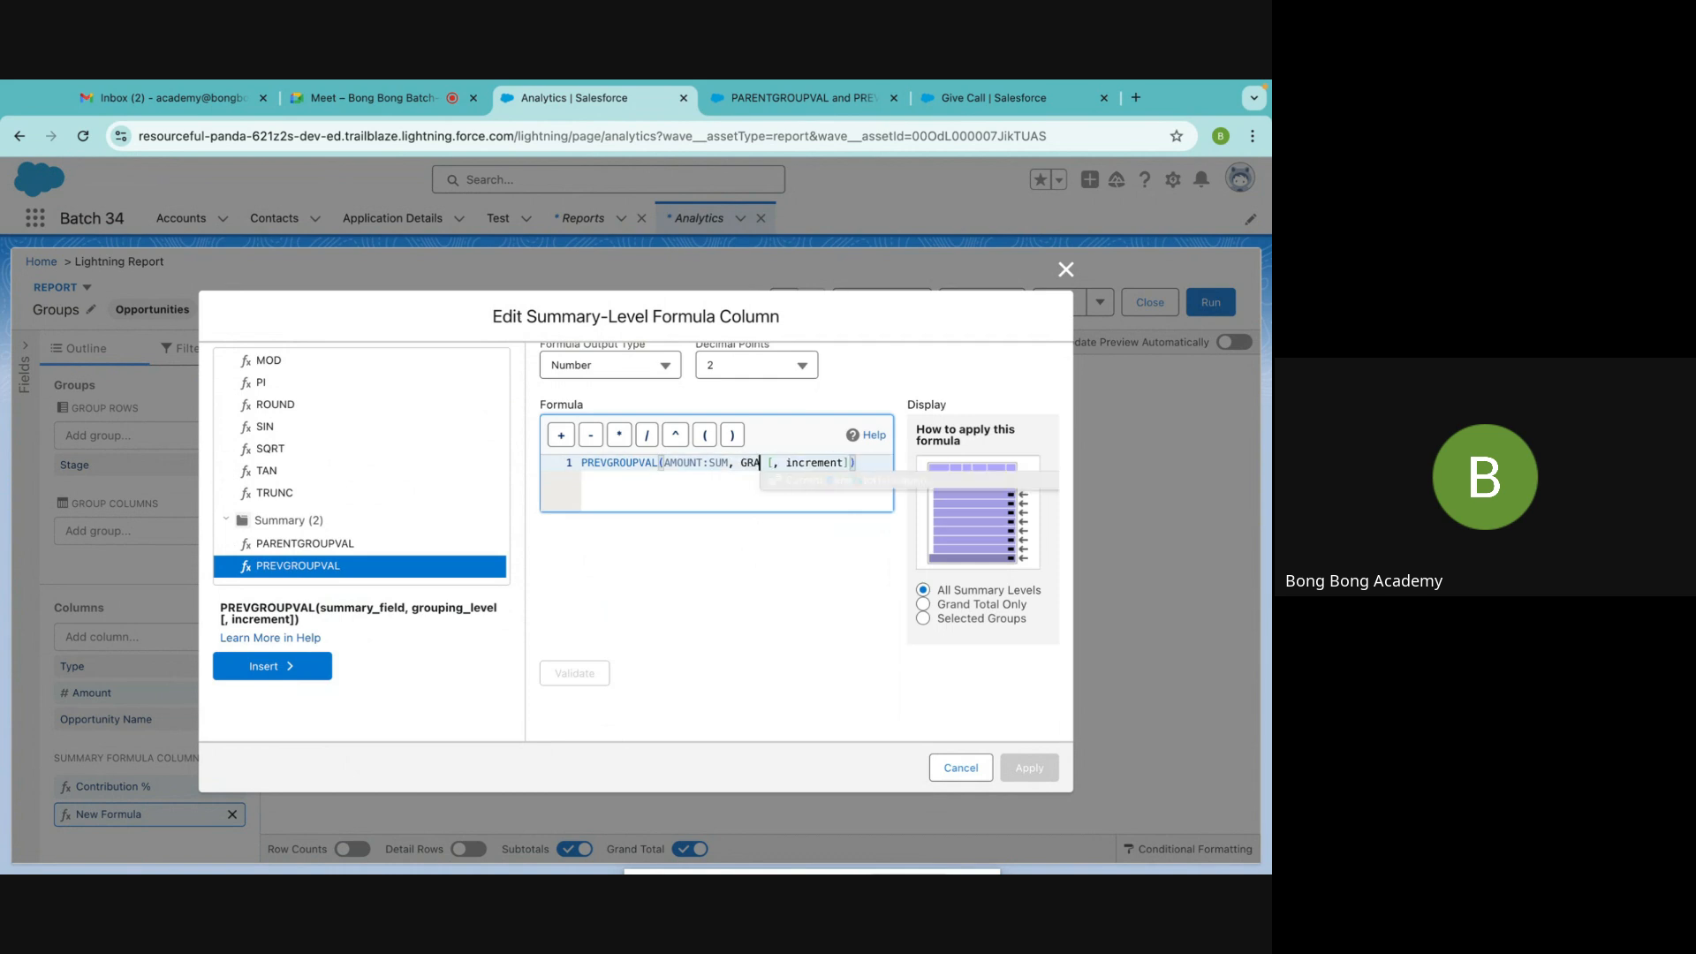
pyautogui.write('ND')
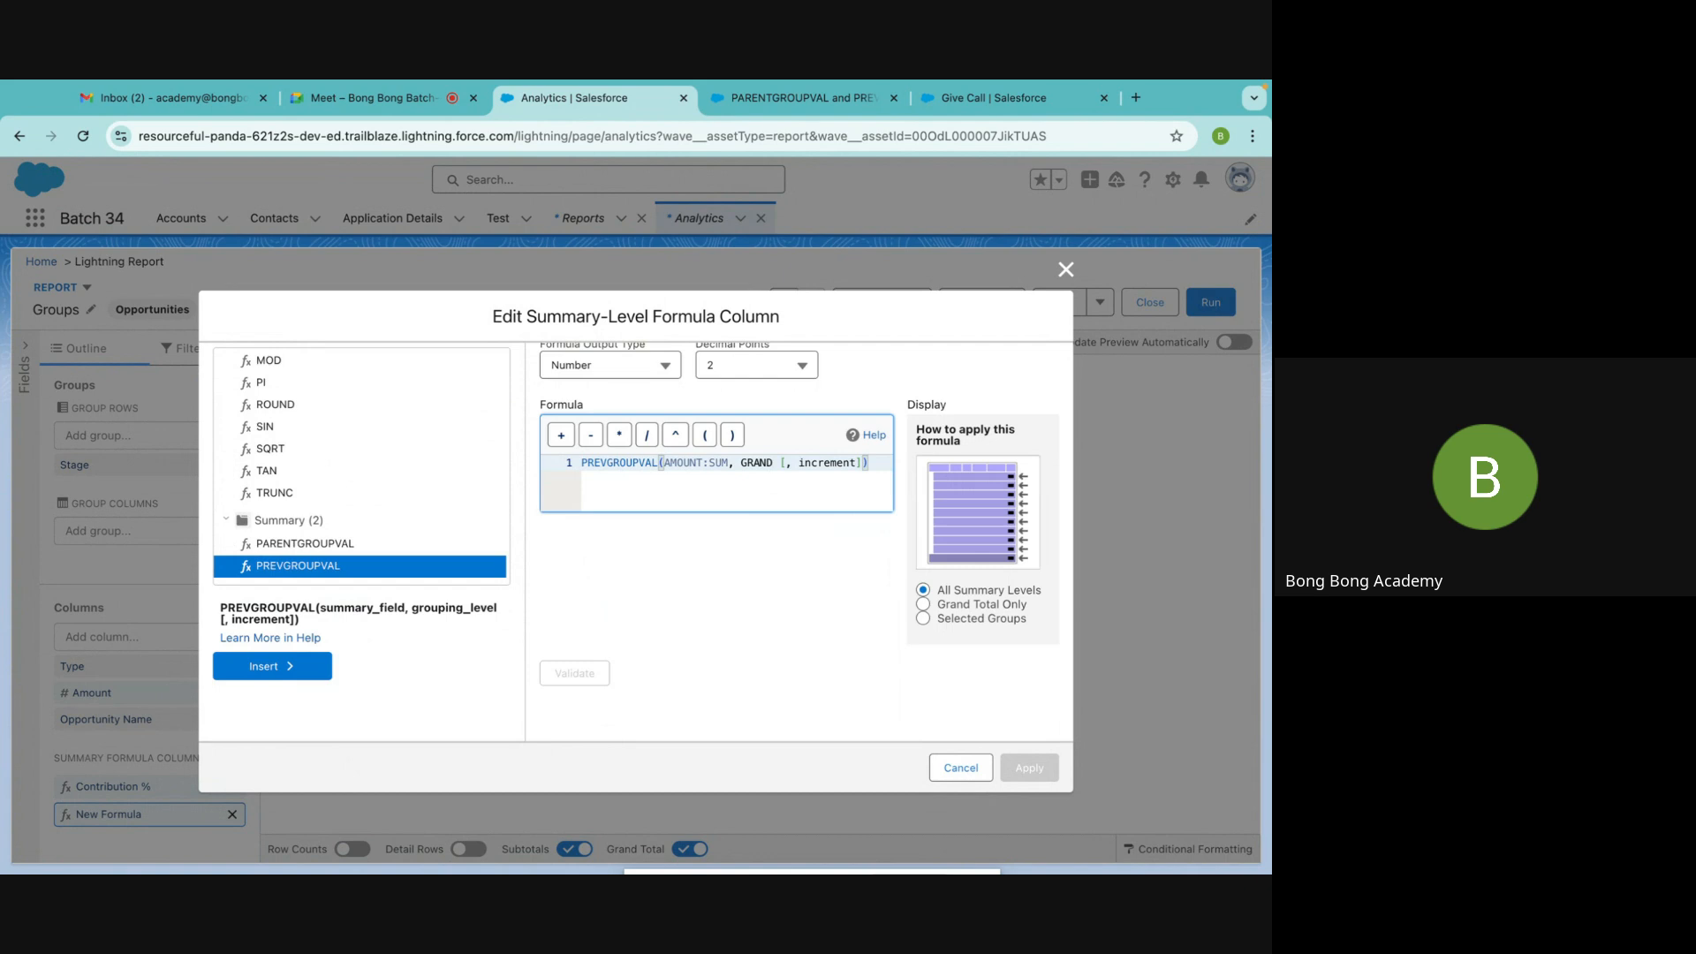
pyautogui.write('_SUMMARY')
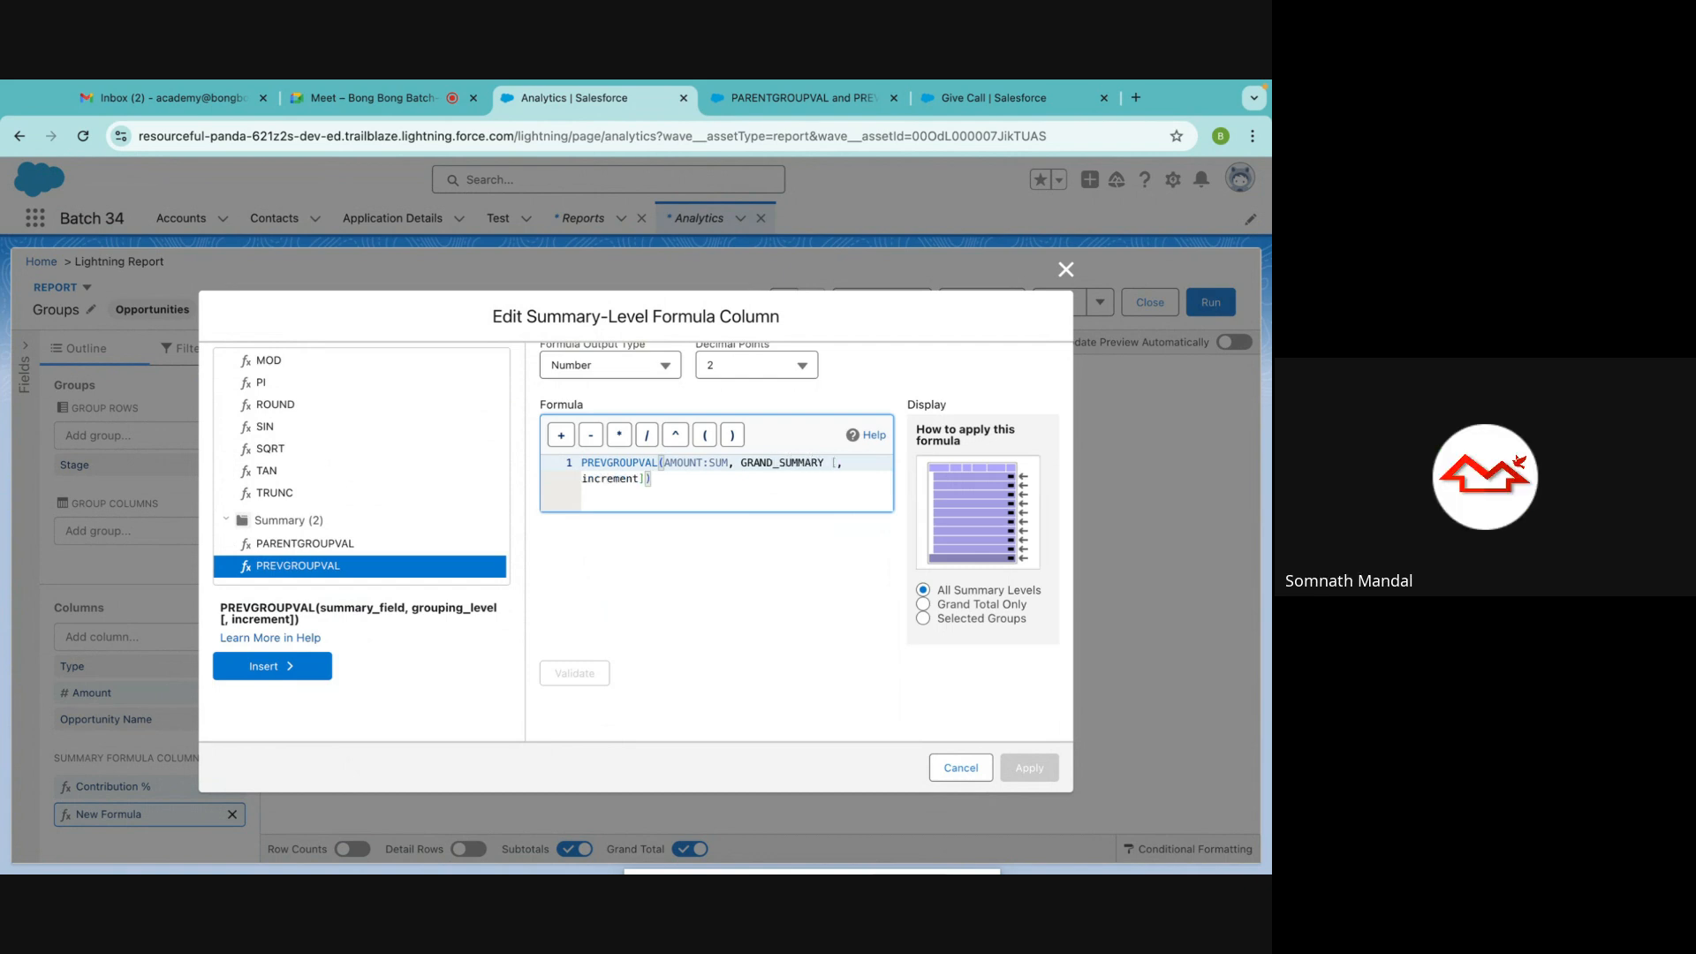
# Examine the Salesforce Help article on PARENTGROUPVAL and PREVGROUPVAL for the grouping_level and increment arguments and the example formulas
pyautogui.hotkey('ctrl', 'Tab')
pyautogui.hotkey('ctrl', 'Tab')
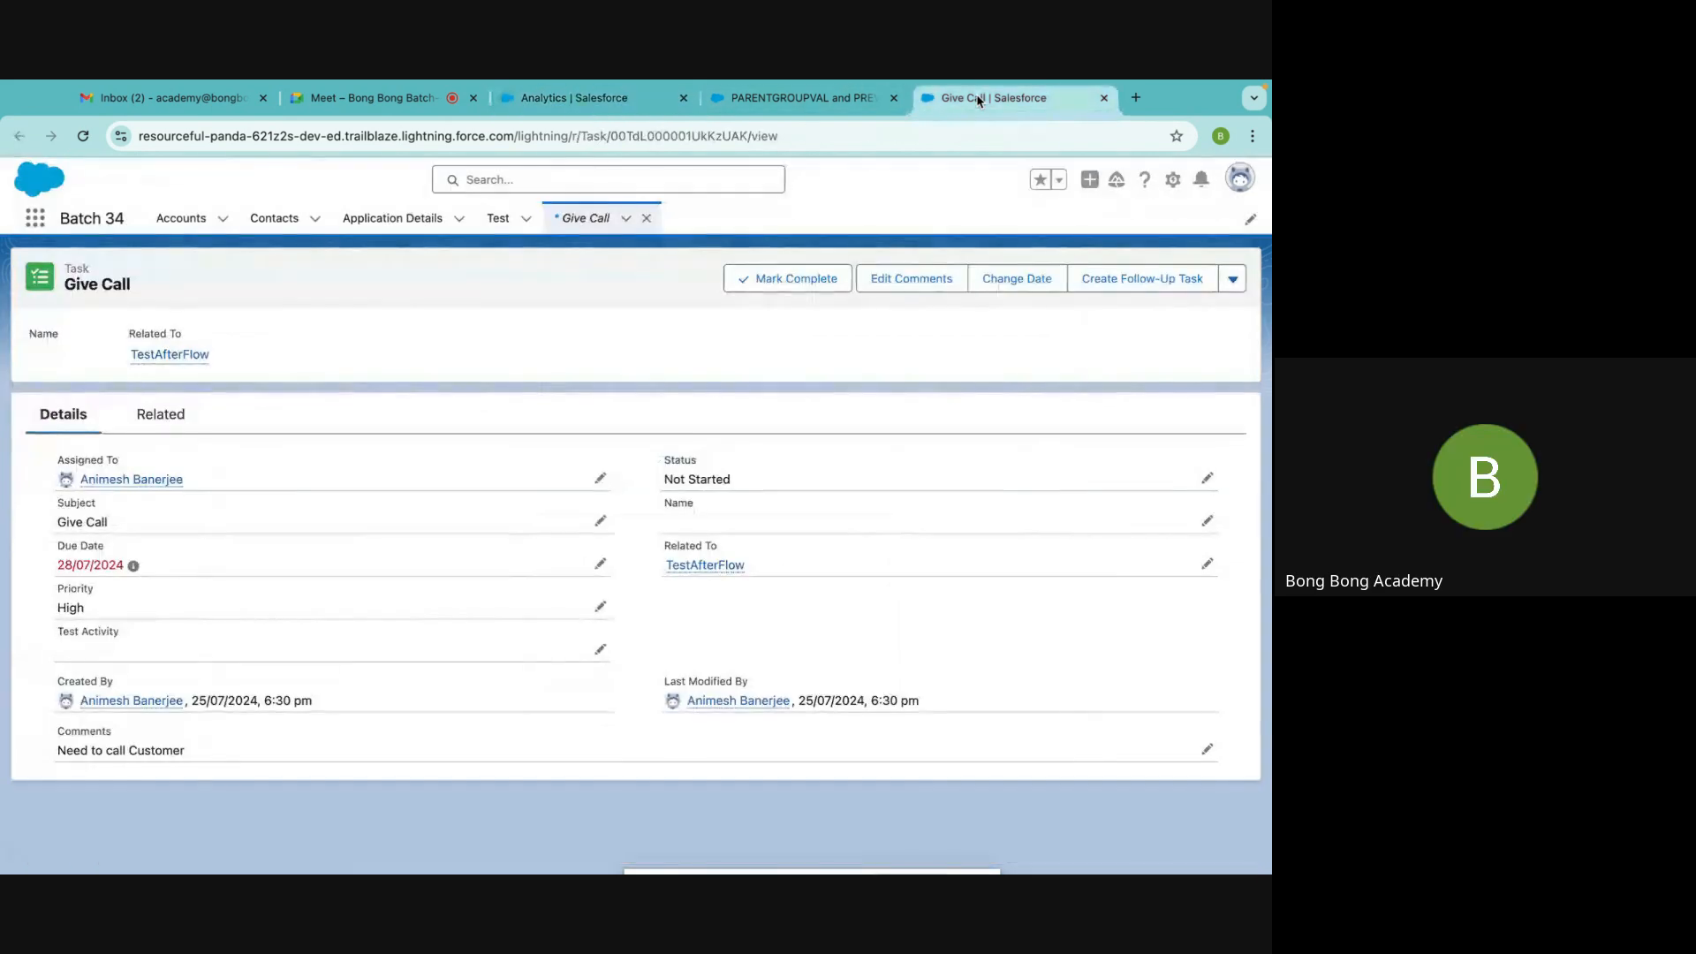
pyautogui.click(804, 99)
pyautogui.scroll(-1, 808, 556)
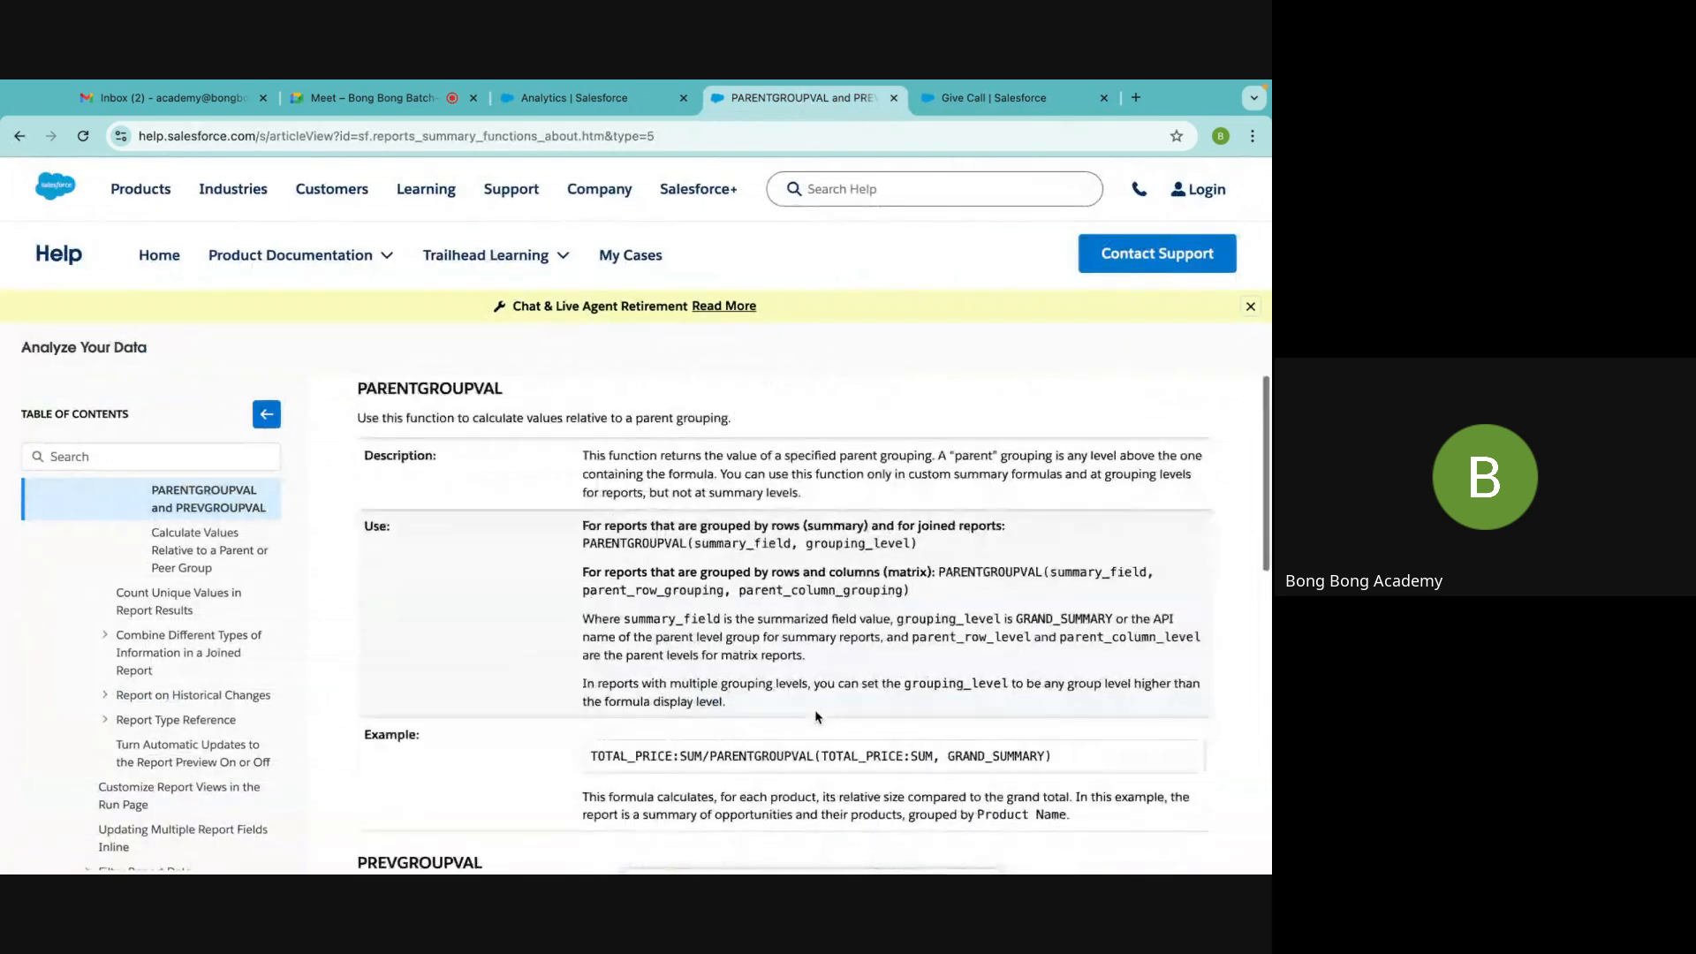
pyautogui.scroll(-1, 824, 615)
pyautogui.doubleClick(1060, 581)
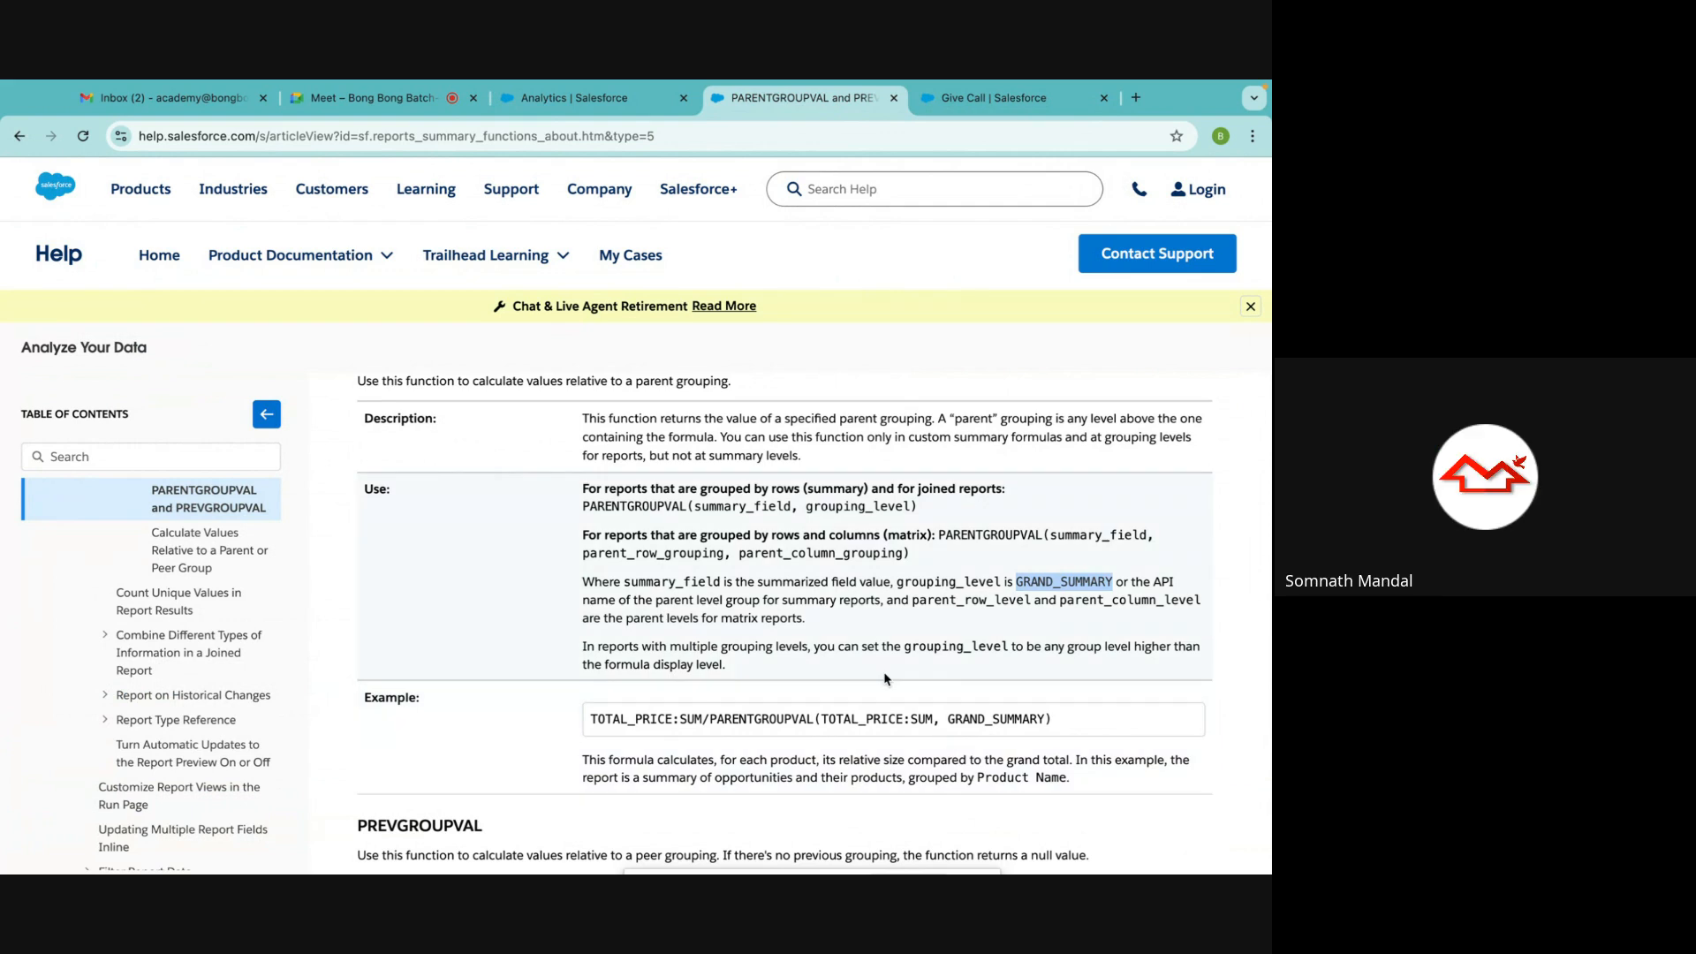
pyautogui.scroll(-6, 884, 678)
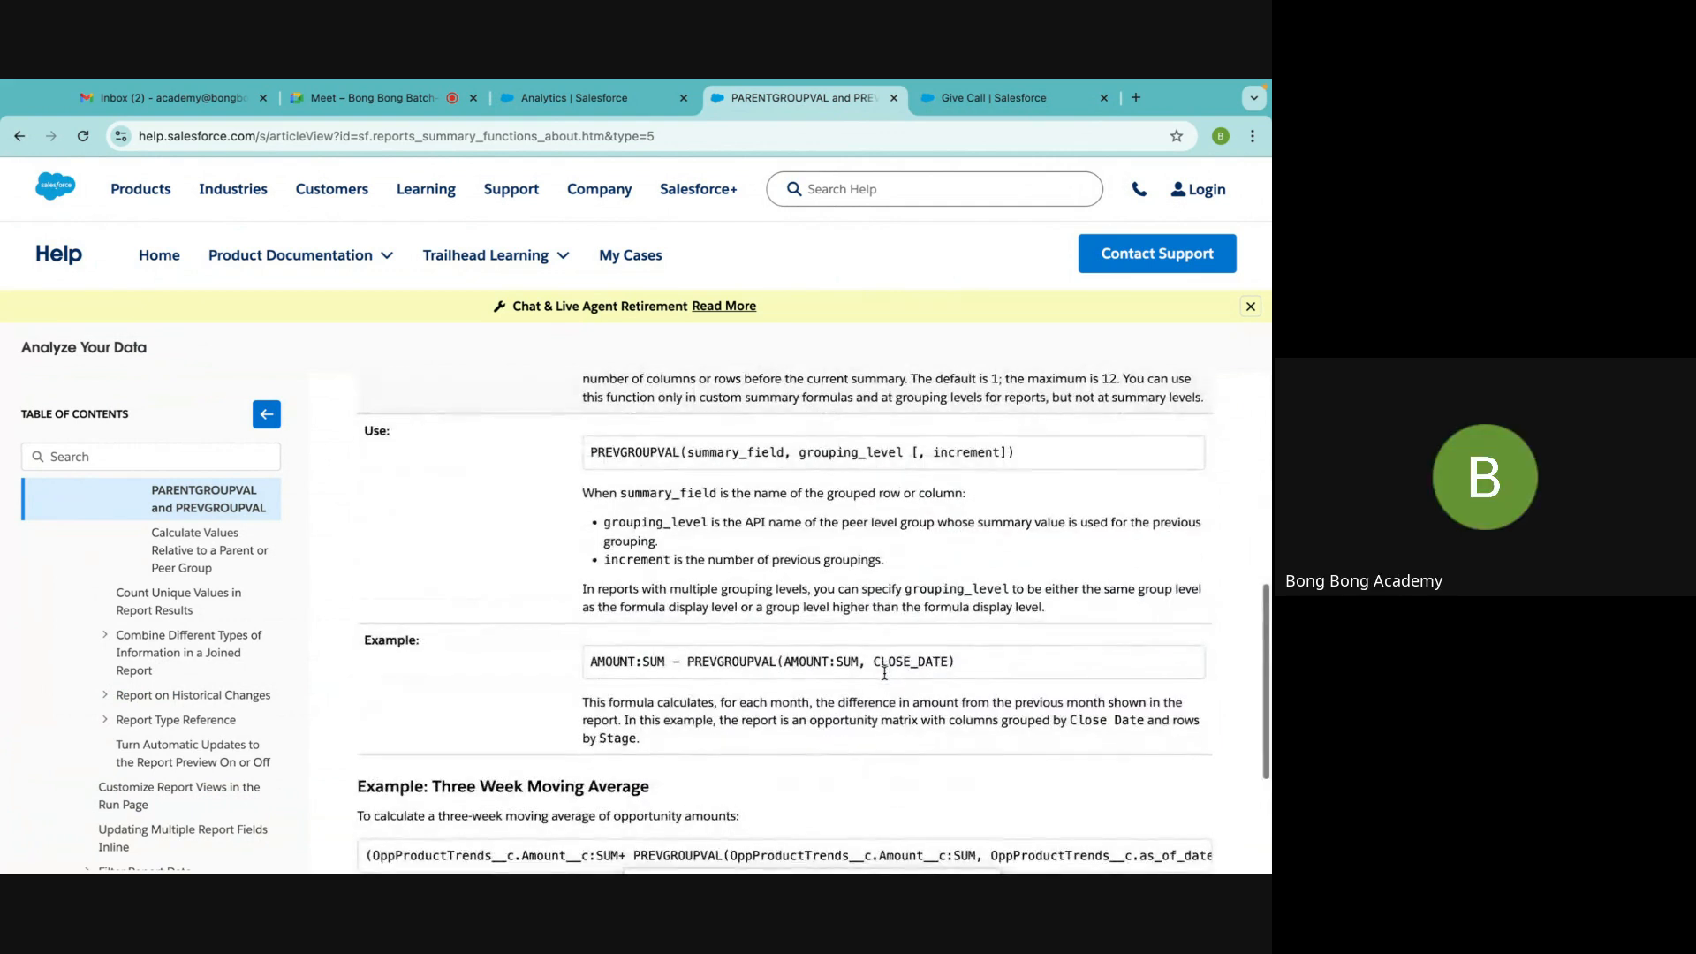
pyautogui.scroll(1, 884, 673)
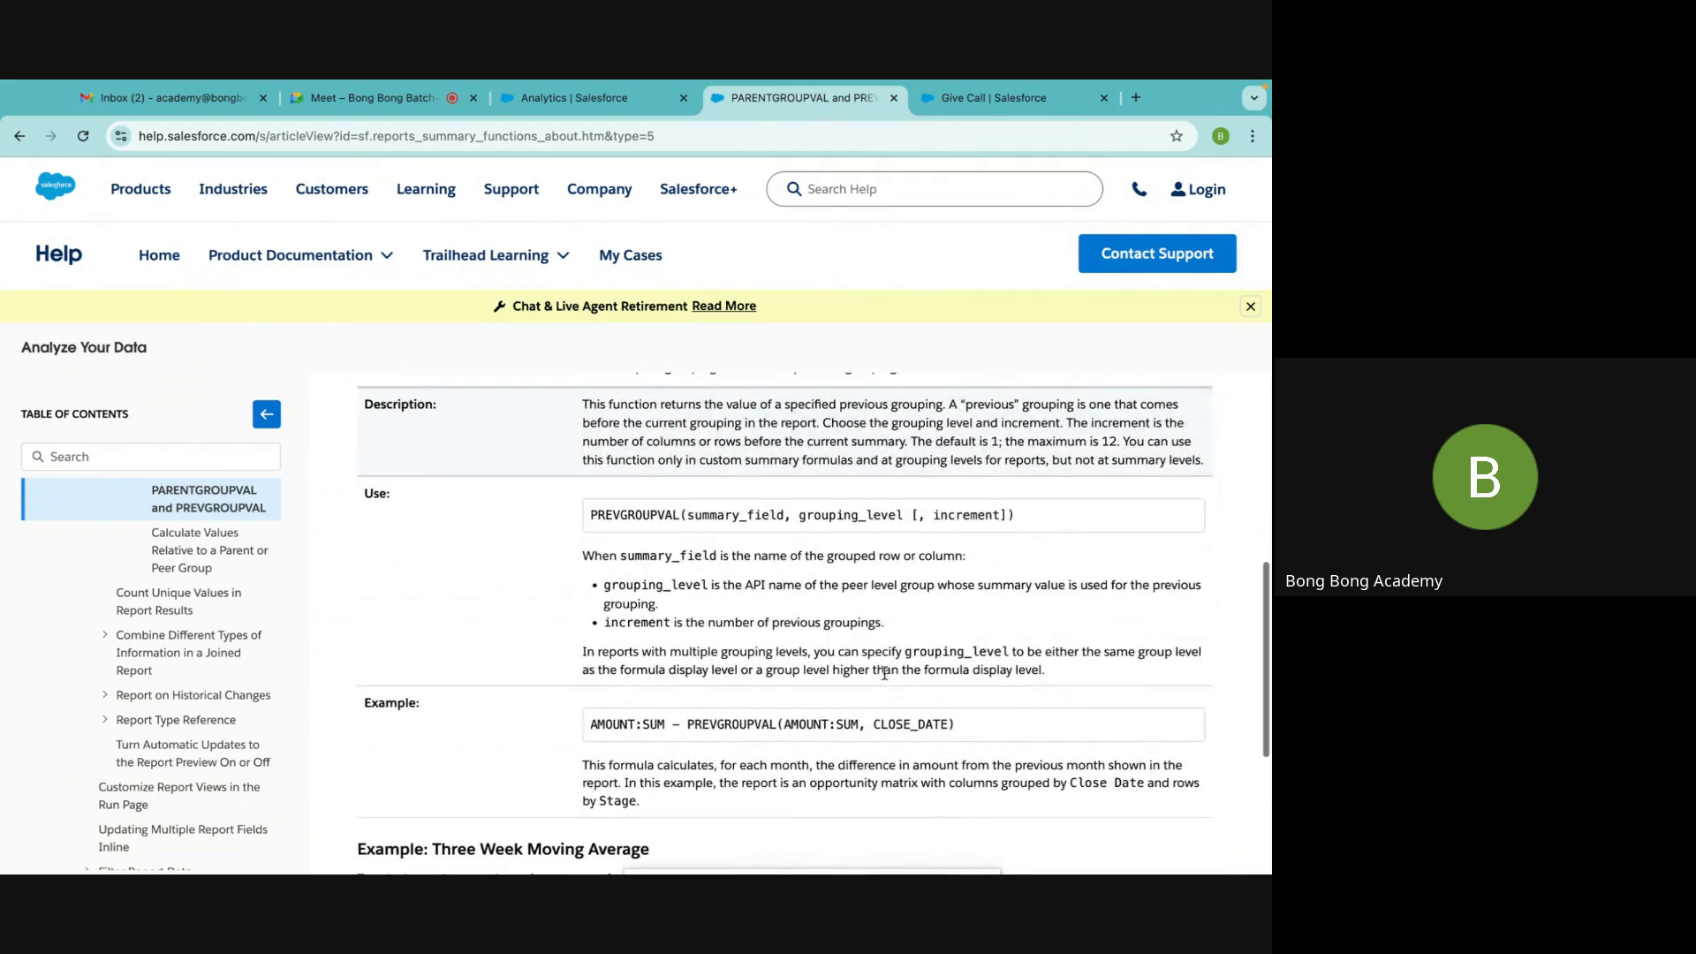
pyautogui.scroll(2, 884, 673)
pyautogui.scroll(-1, 884, 673)
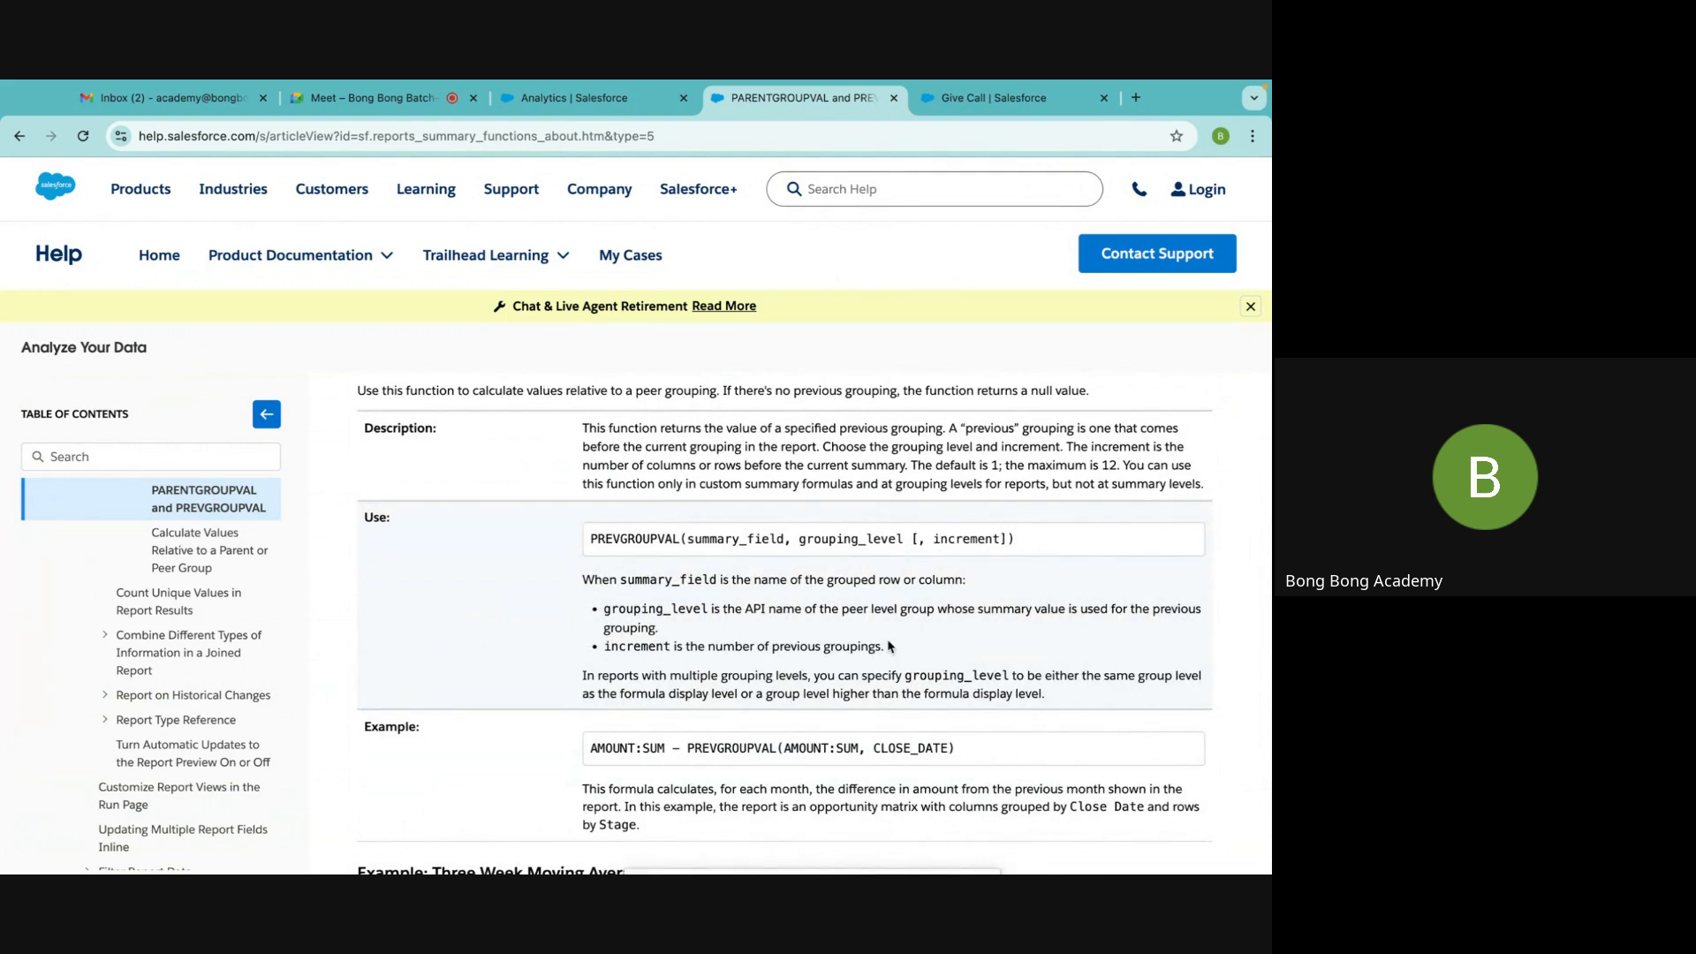
pyautogui.click(975, 104)
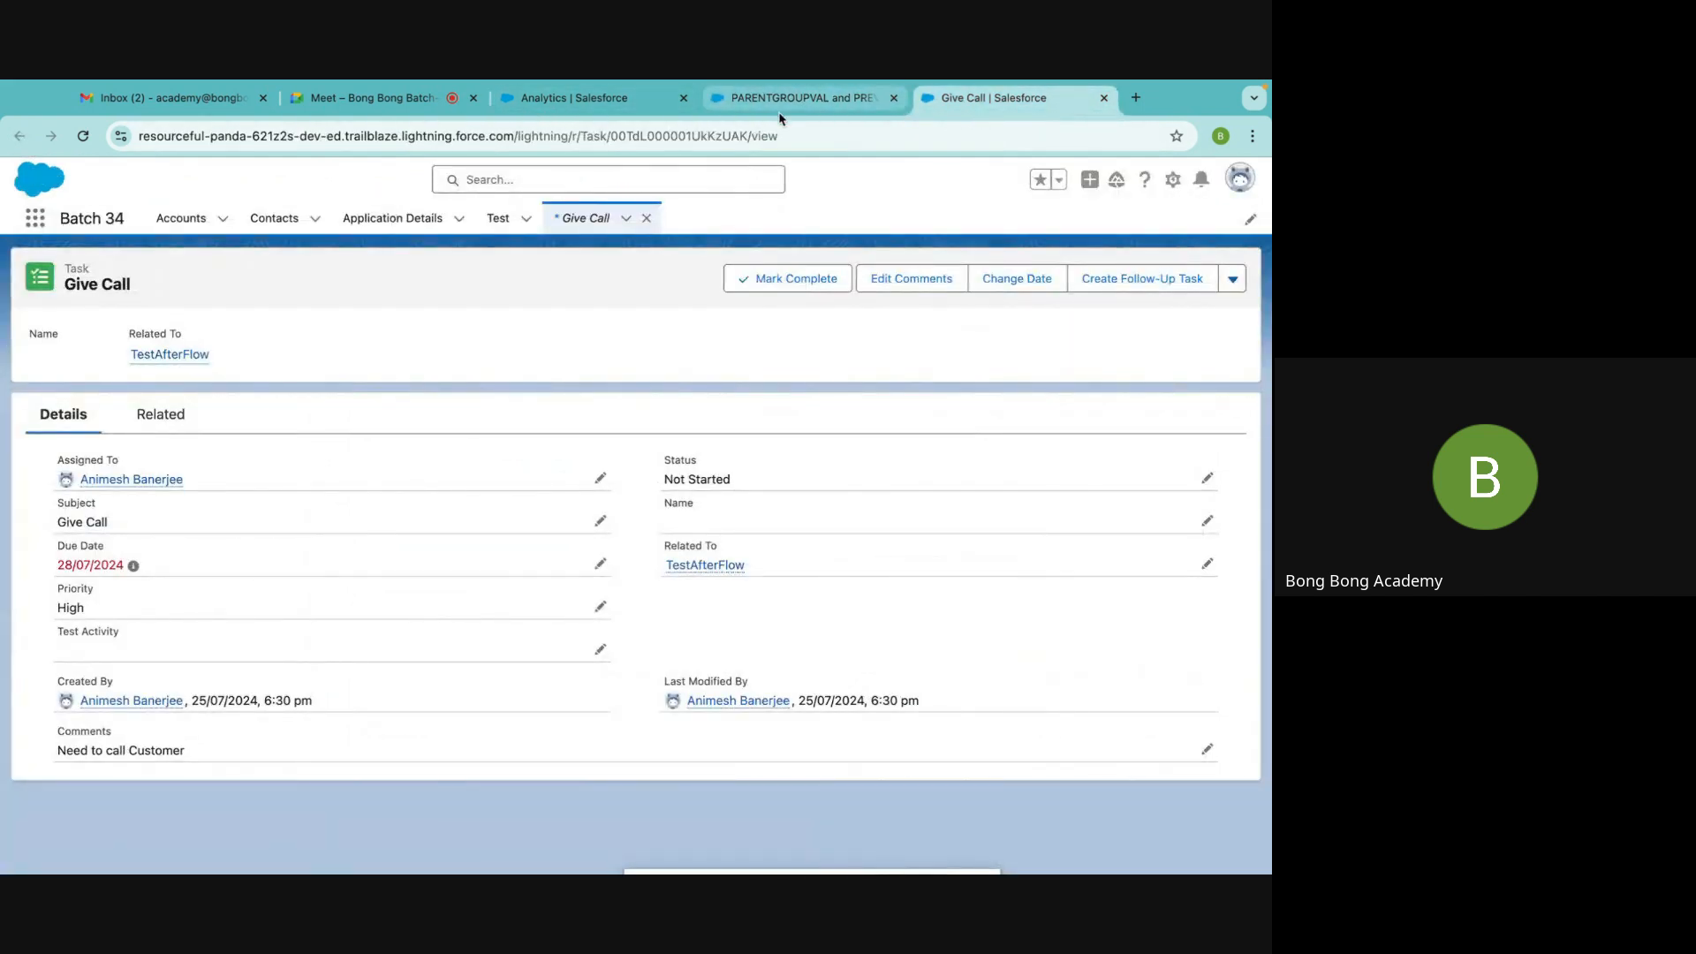
pyautogui.click(775, 102)
pyautogui.moveTo(216, 850)
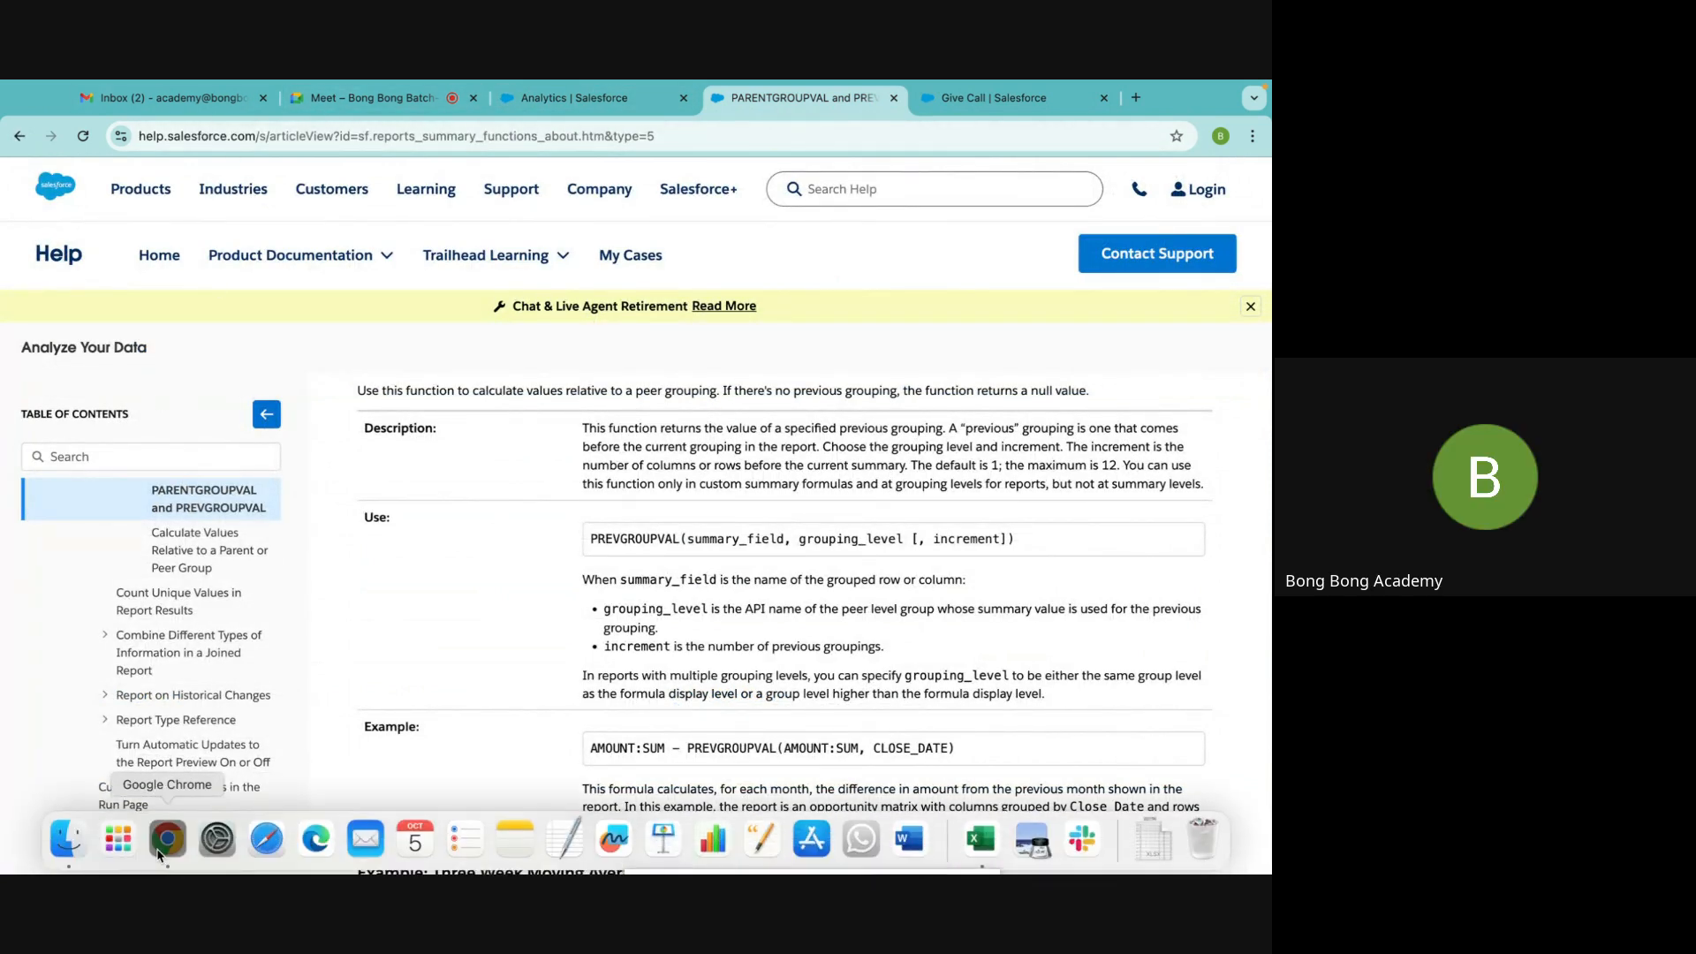
# Return to the Analytics report and delete the optional increment argument from the PREVGROUPVAL formula
pyautogui.click(574, 98)
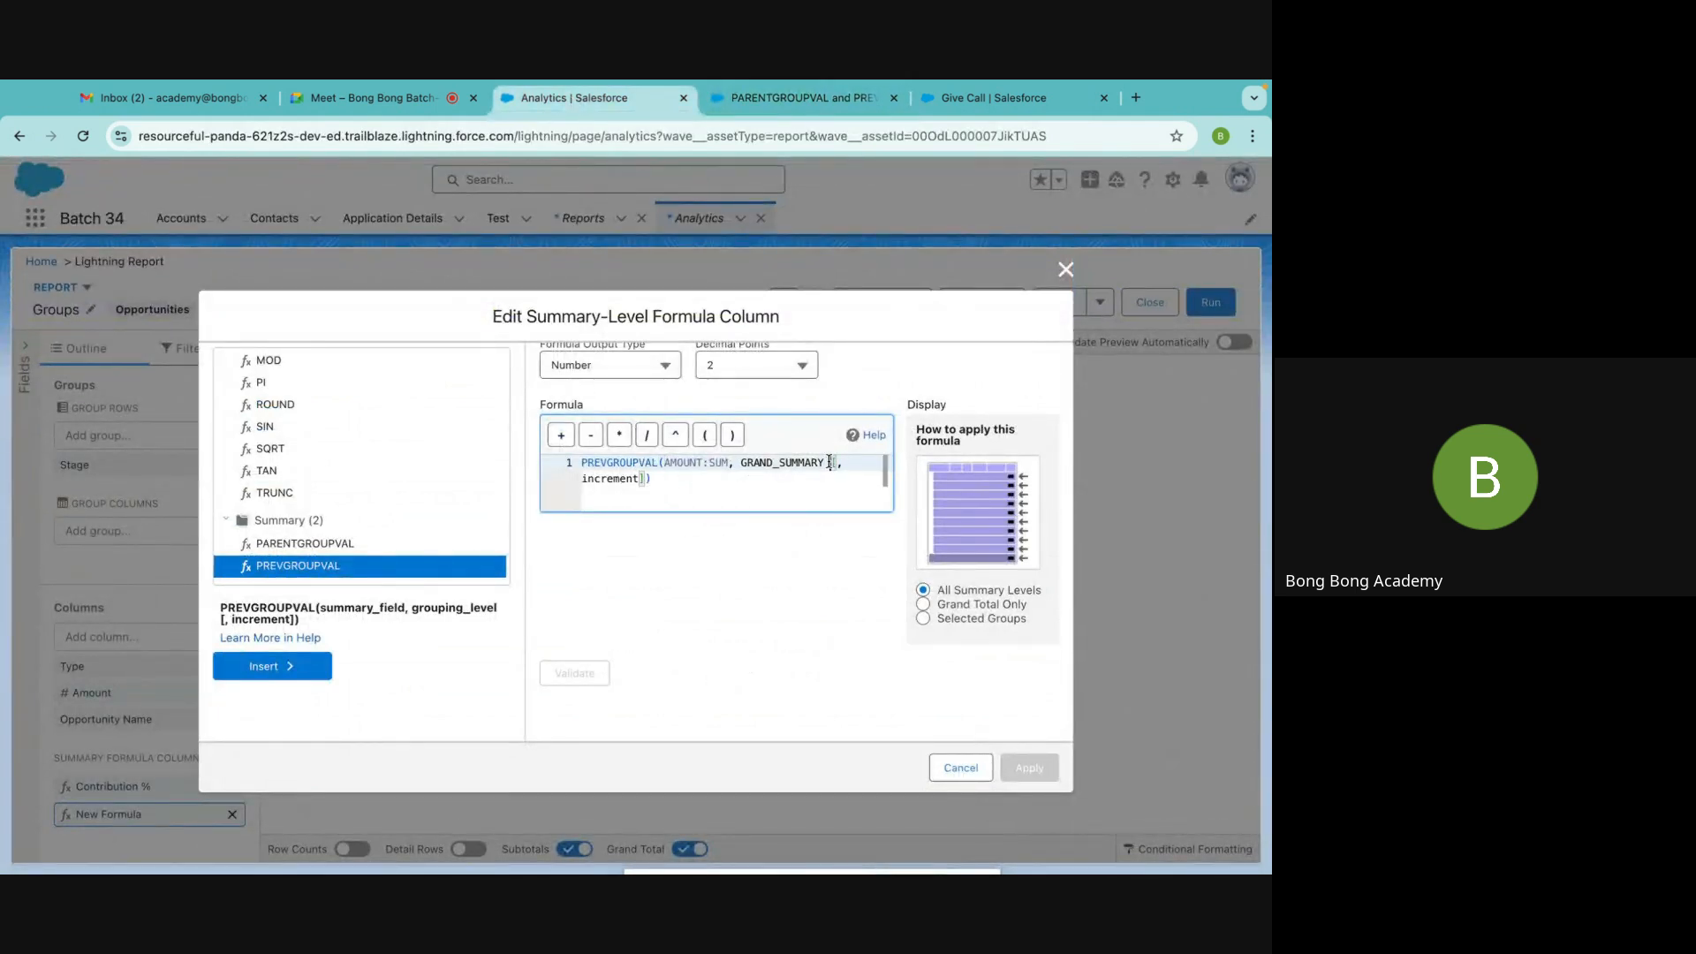
pyautogui.moveTo(841, 460); pyautogui.dragTo(643, 481)
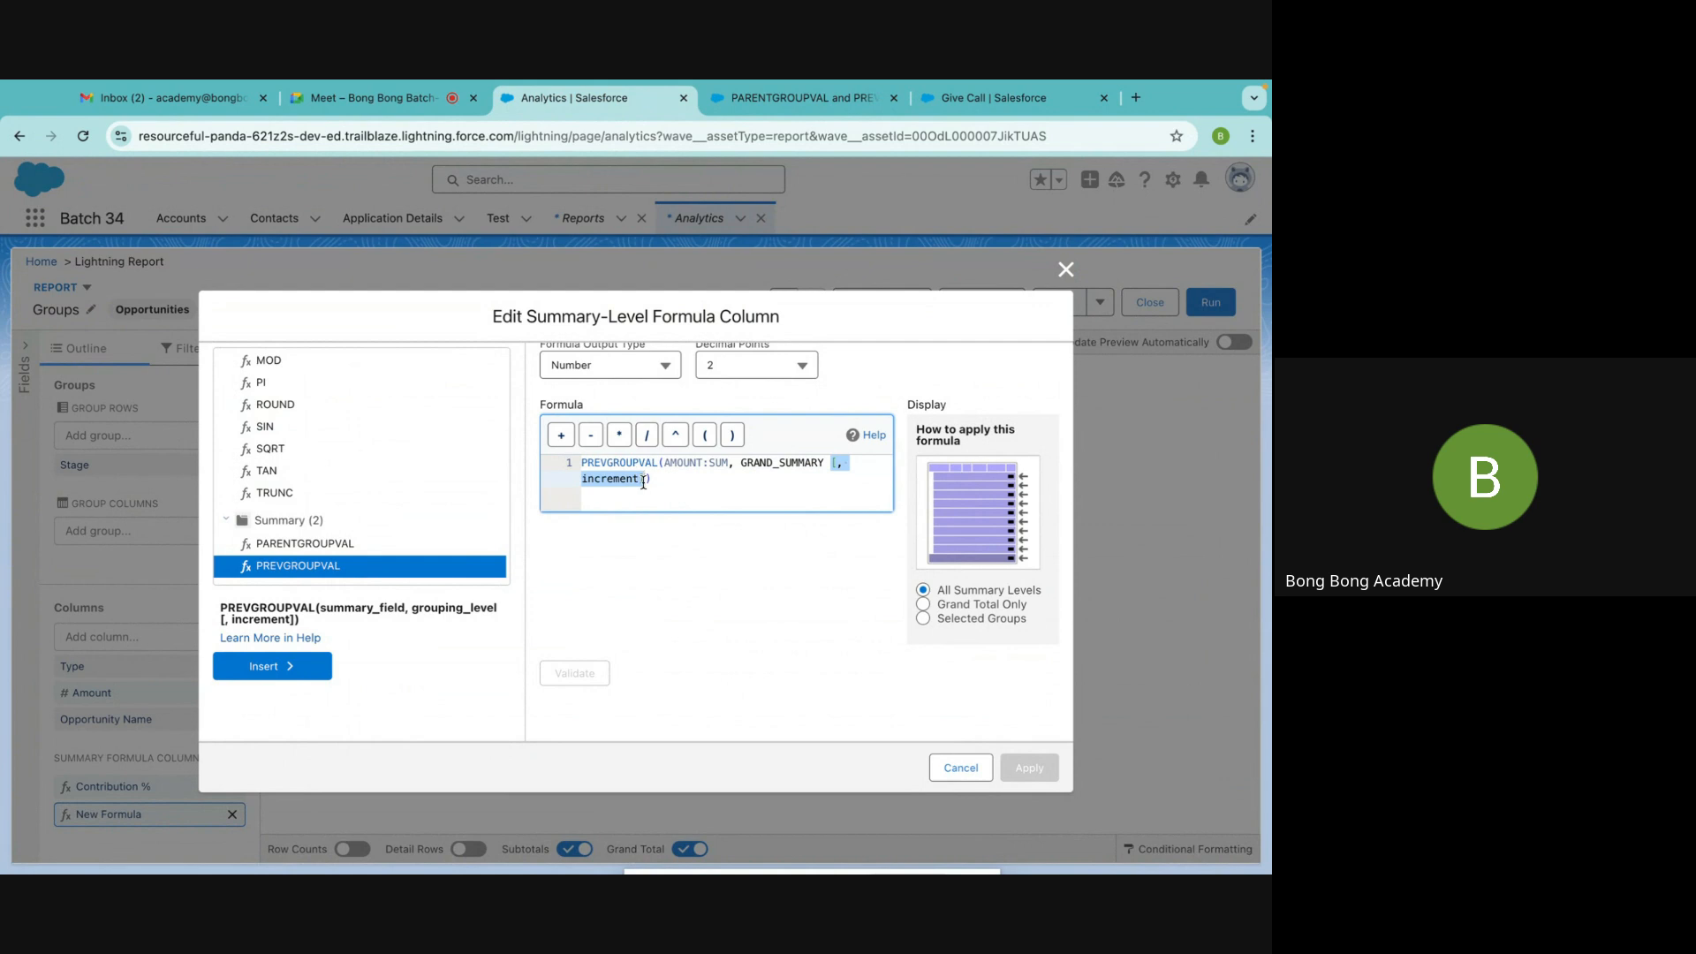
pyautogui.press('BackSpace')
# Name the summary formula column Increment % and validate its formula
pyautogui.scroll(2, 715, 579)
pyautogui.click(573, 382)
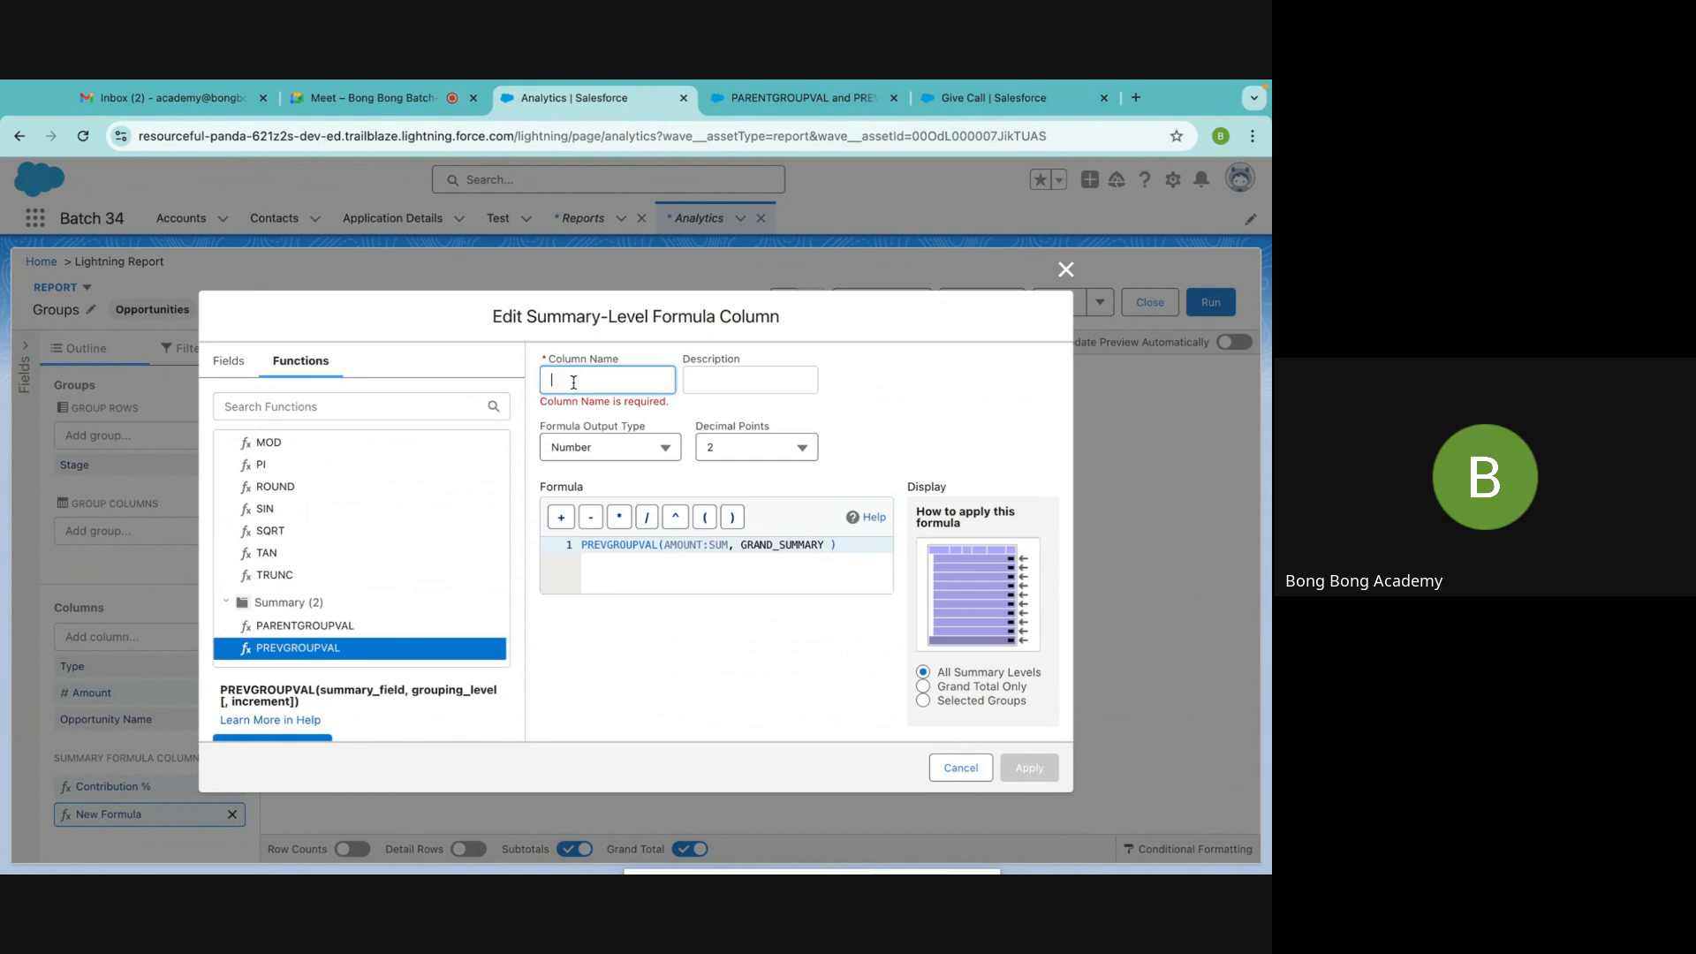
pyautogui.write('In')
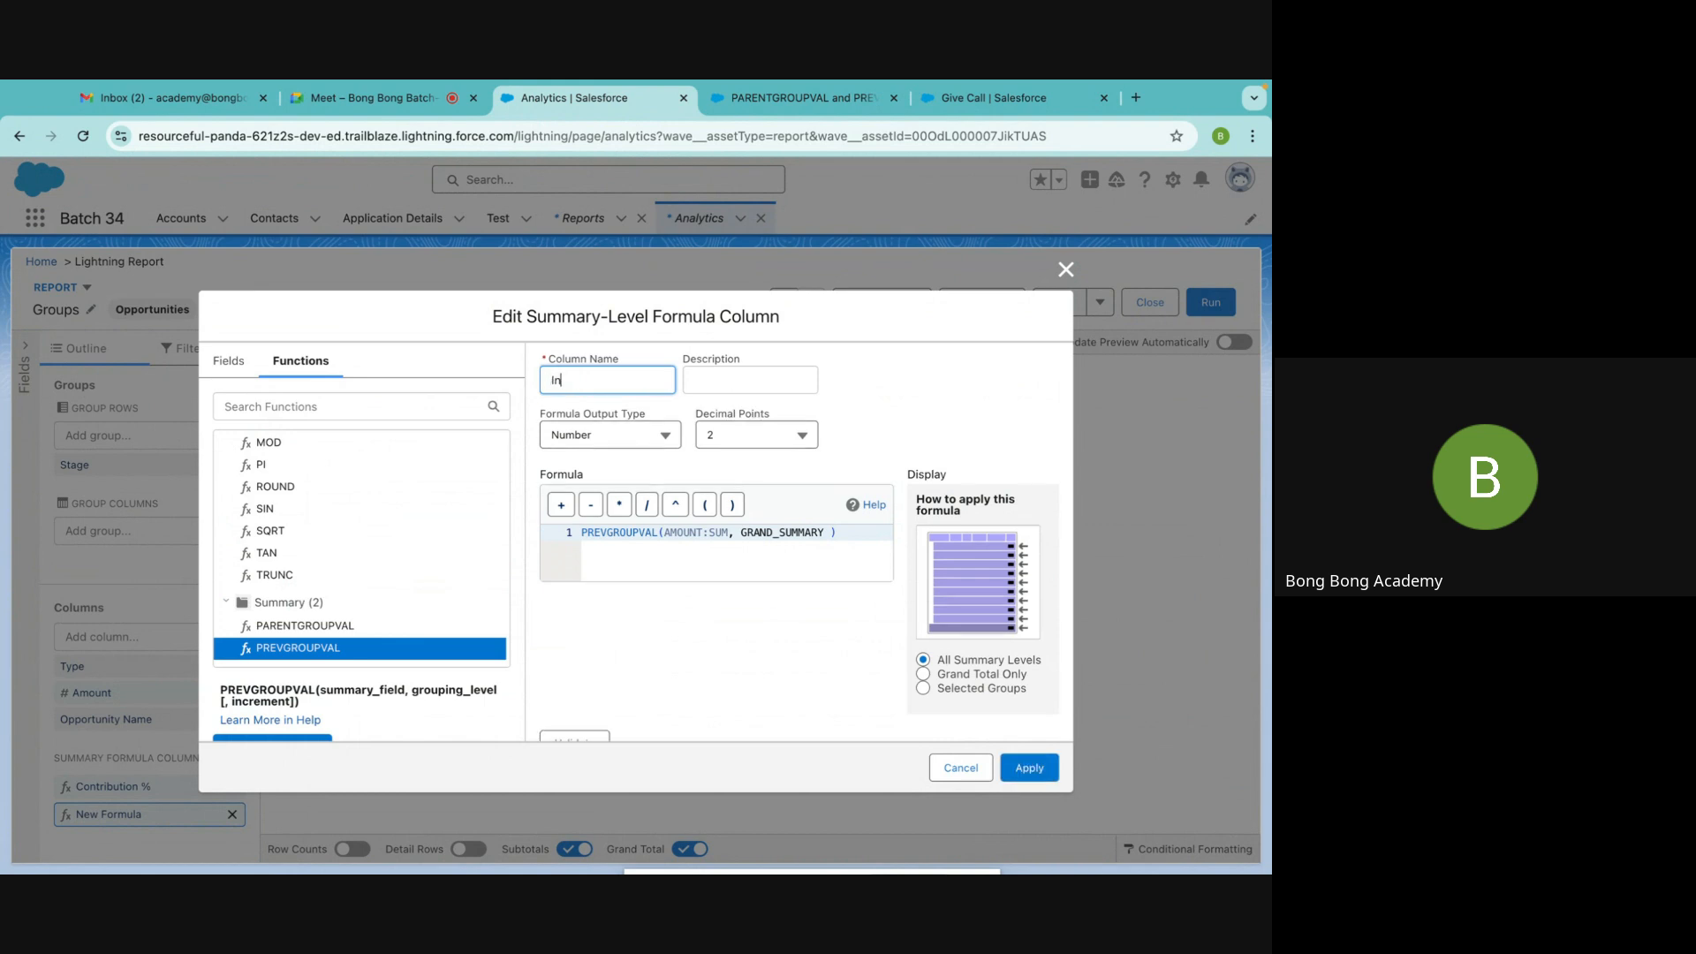
pyautogui.write('crement %')
pyautogui.click(768, 381)
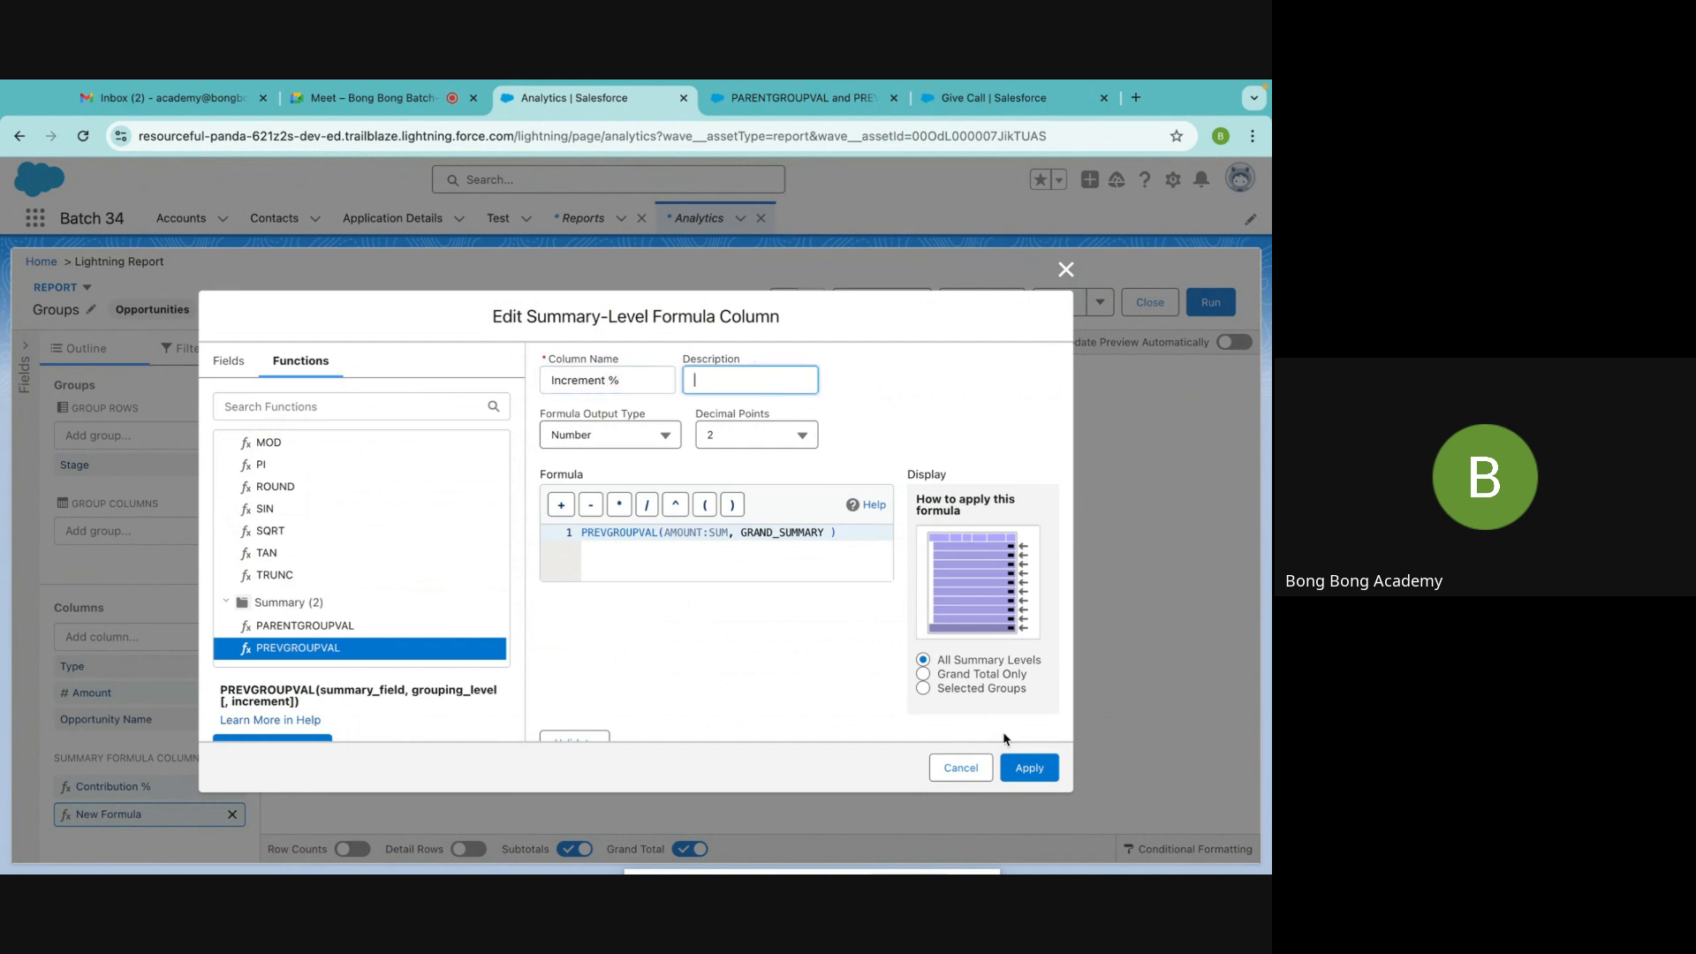
pyautogui.click(1022, 765)
pyautogui.scroll(-1, 674, 681)
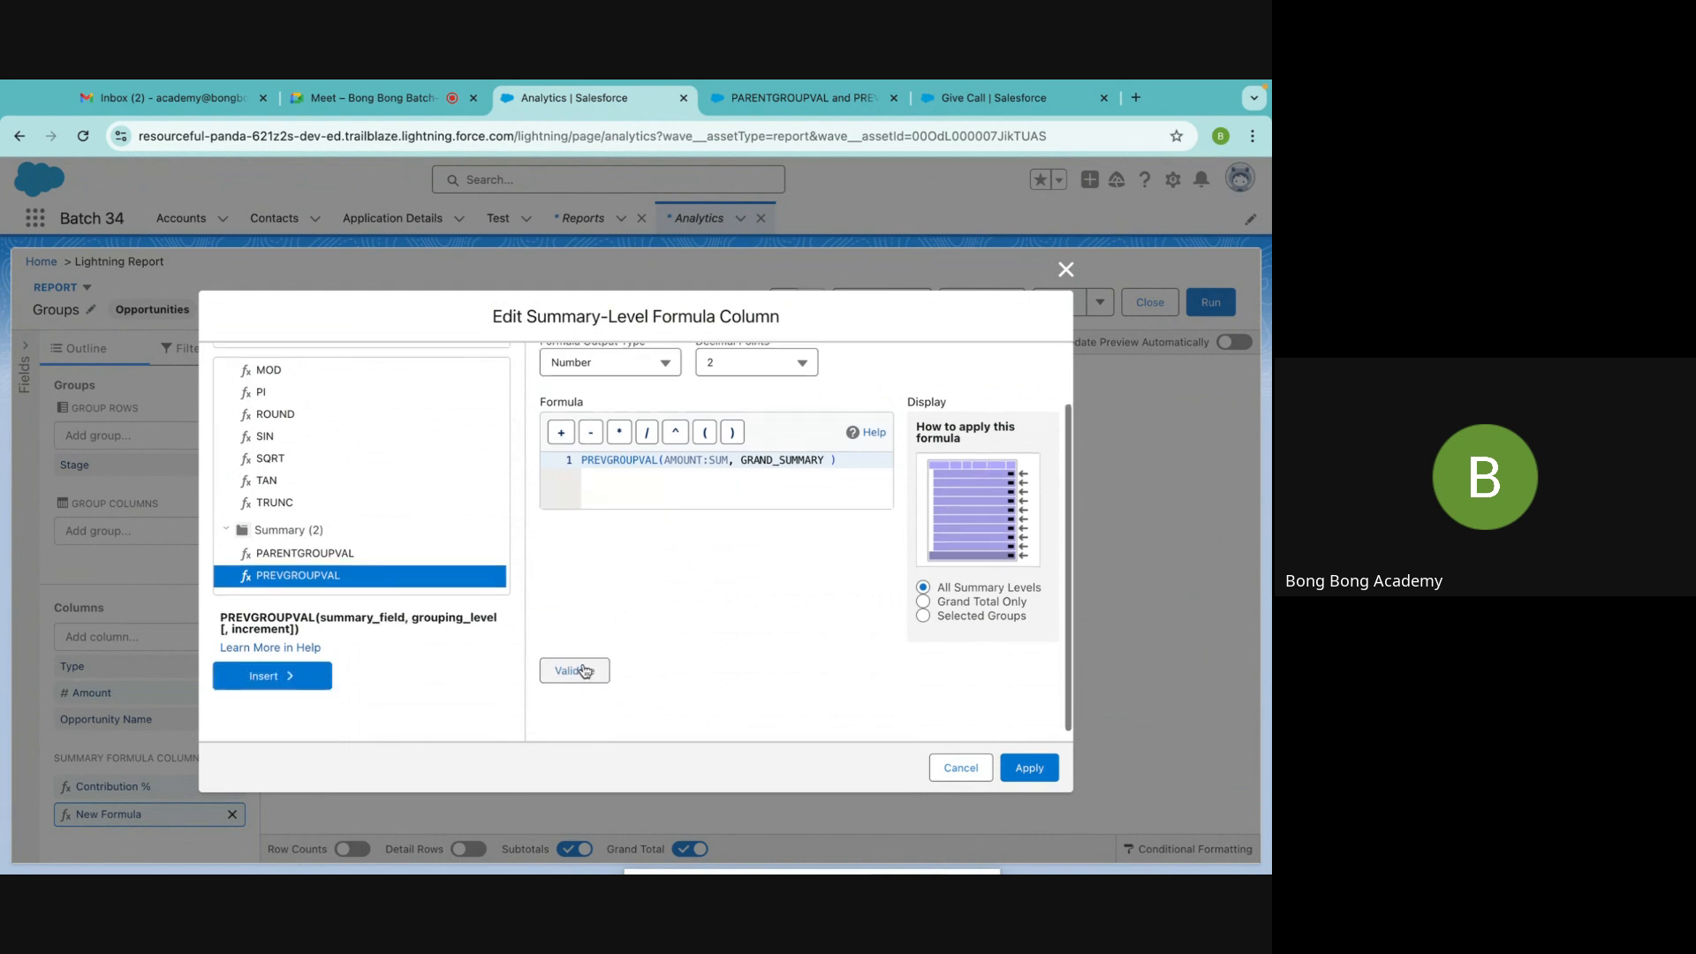
pyautogui.scroll(2, 770, 614)
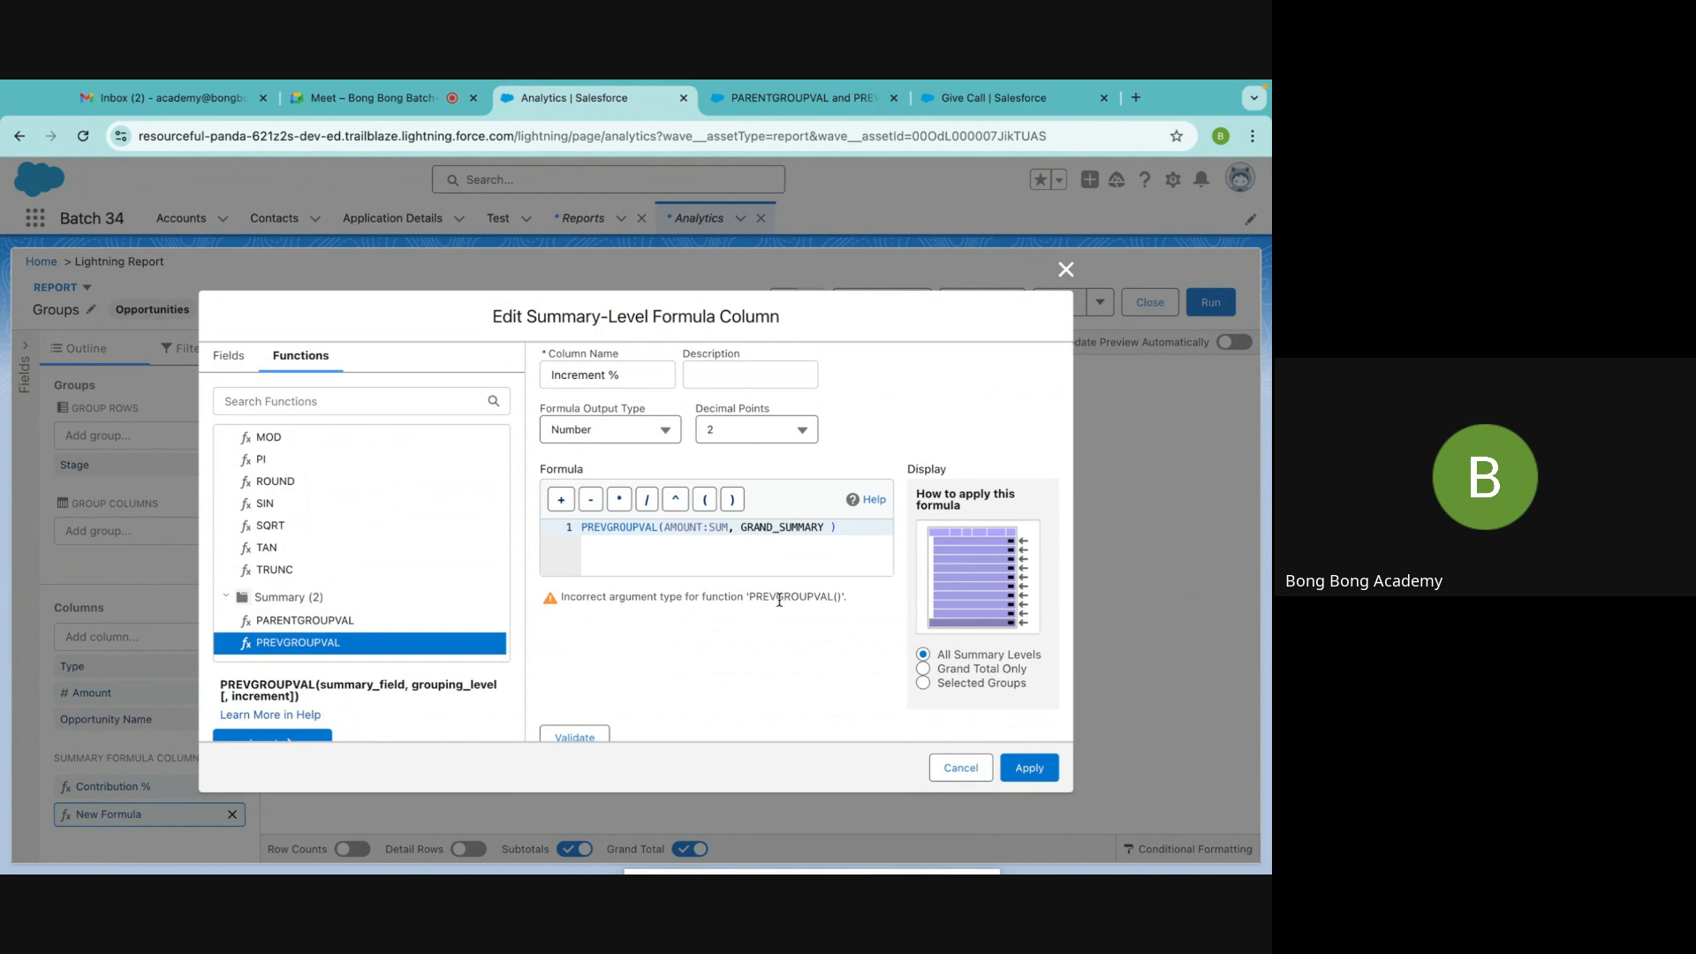
# Apply the Increment % formula to selected groups with Stage as the row group, and validate it again
pyautogui.doubleClick(820, 527)
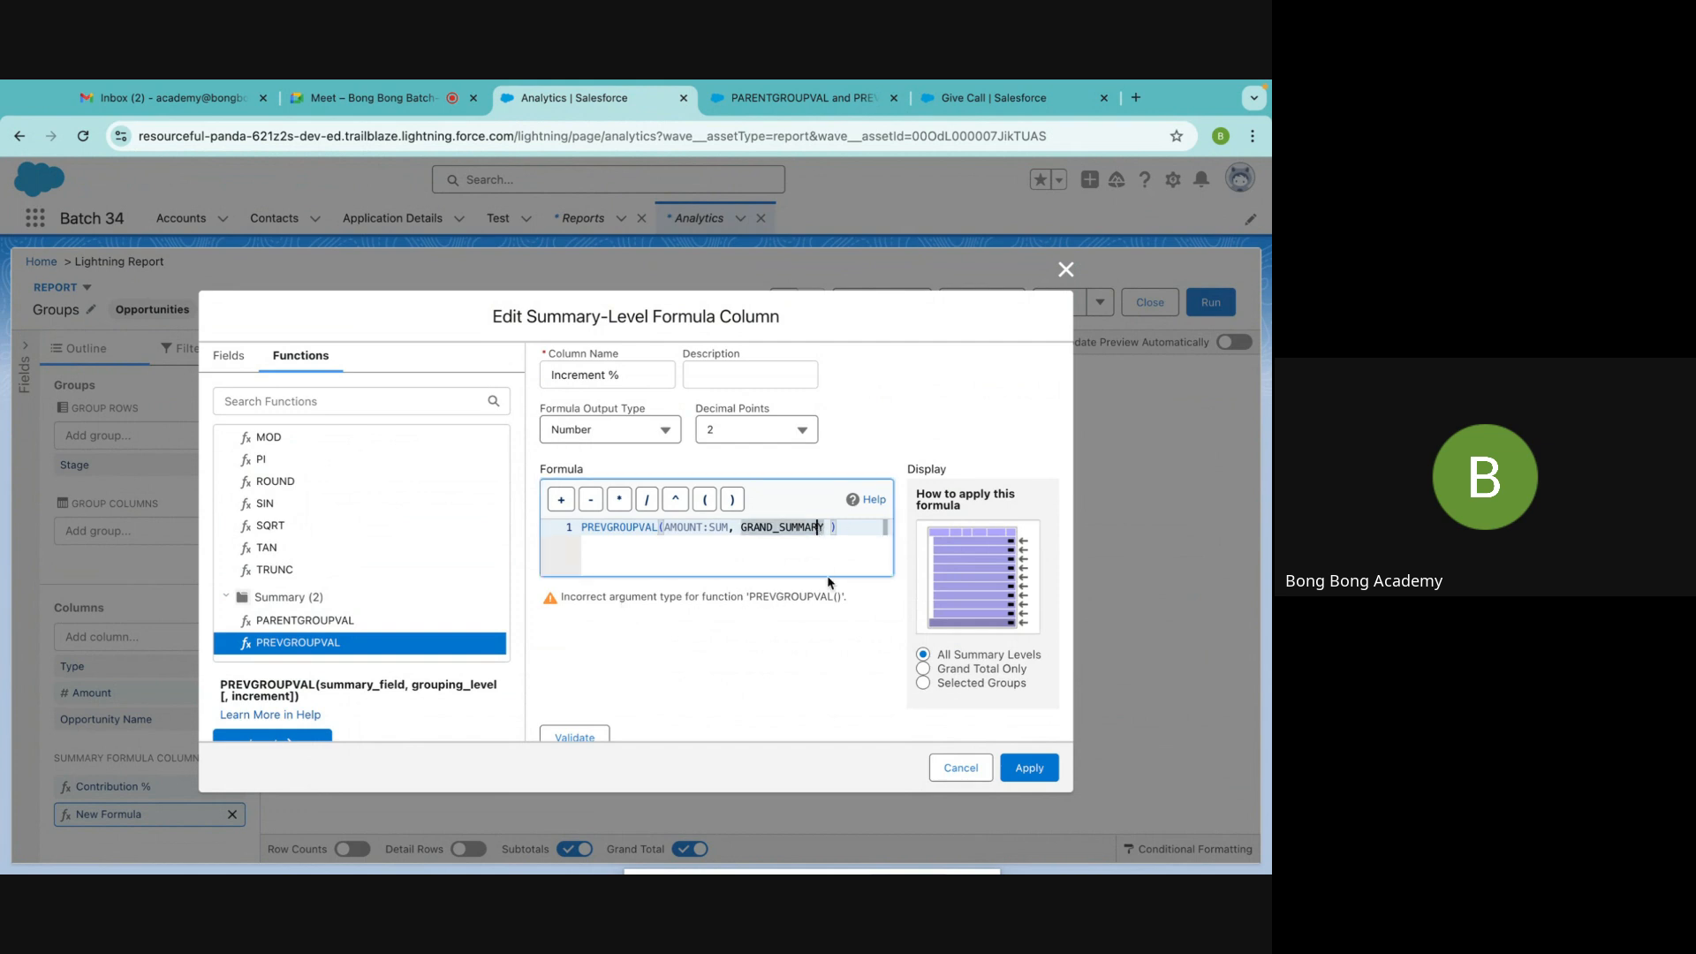
pyautogui.click(922, 682)
pyautogui.scroll(-1, 927, 688)
pyautogui.click(983, 645)
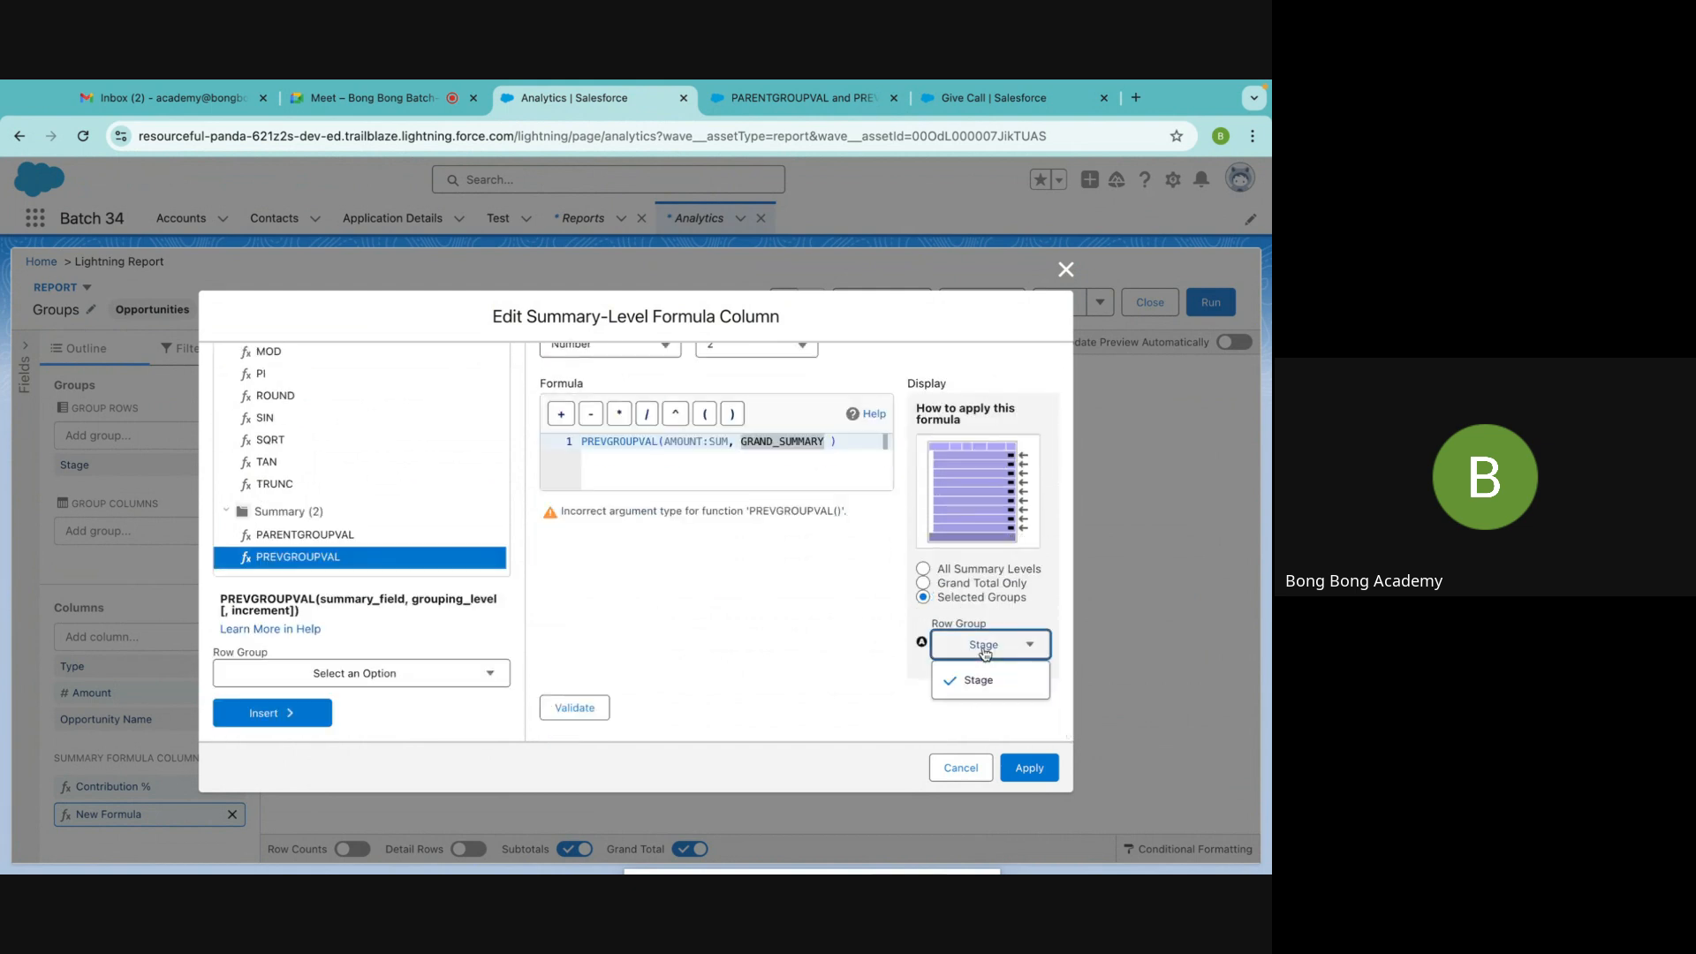
pyautogui.click(572, 707)
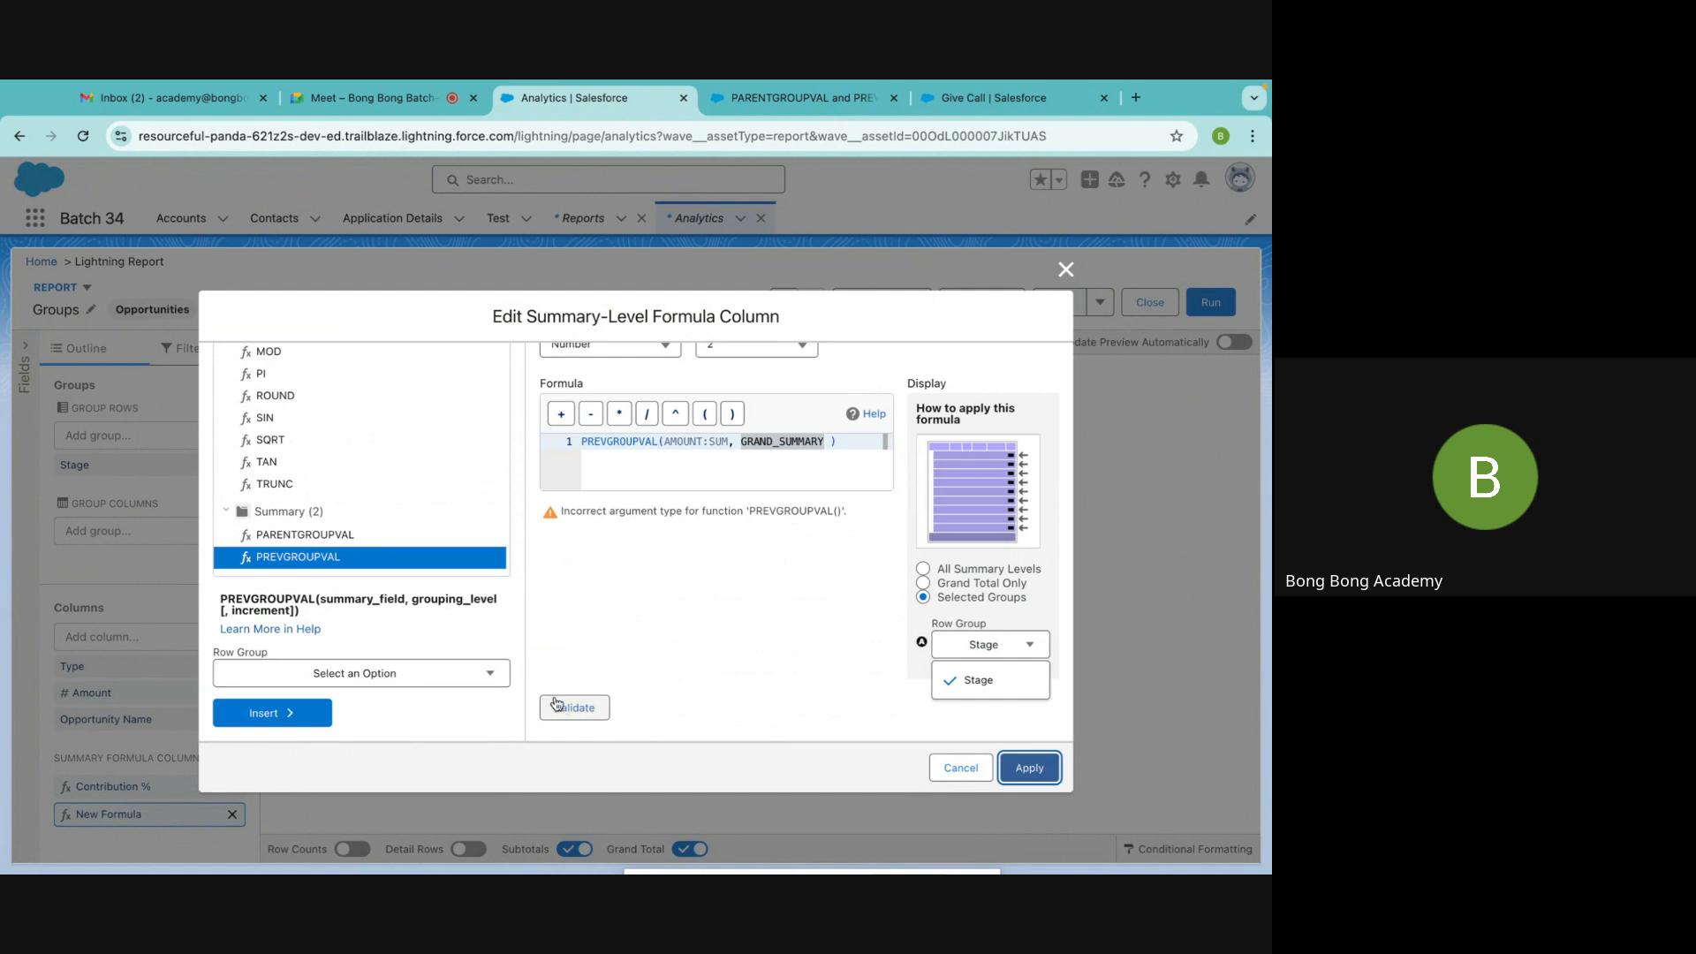
pyautogui.scroll(1, 766, 609)
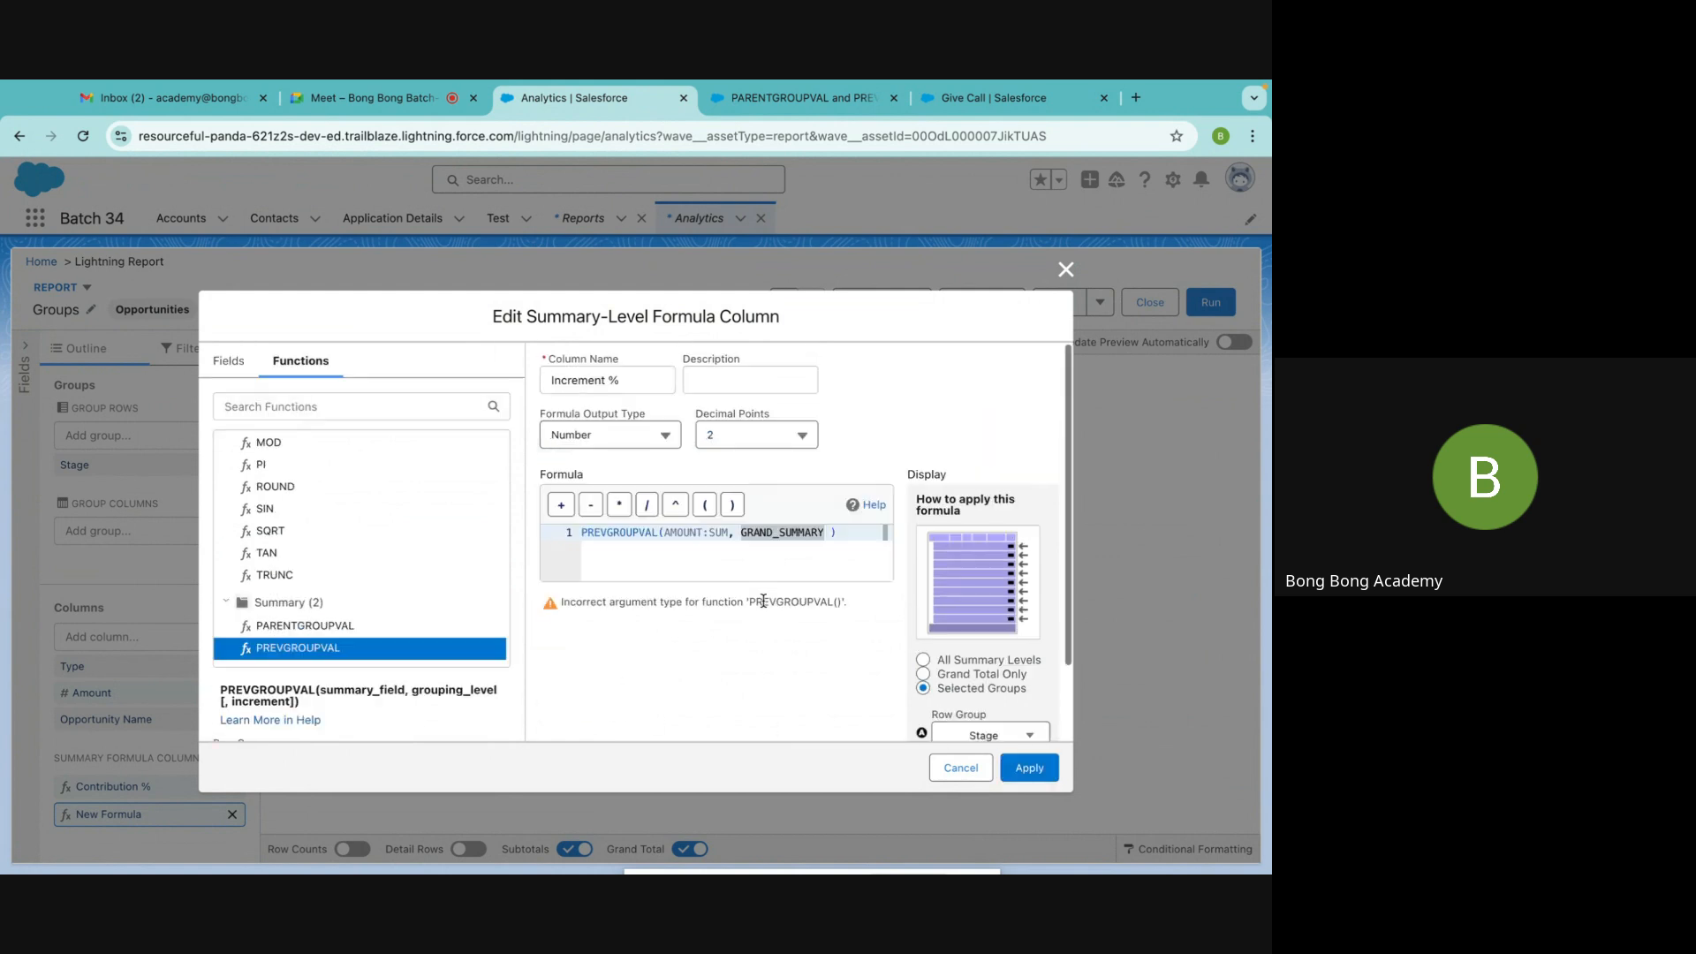
# Try Stage as the grouping level in place of GRAND_SUMMARY in the PREVGROUPVAL formula, then apply and validate it
pyautogui.doubleClick(769, 533)
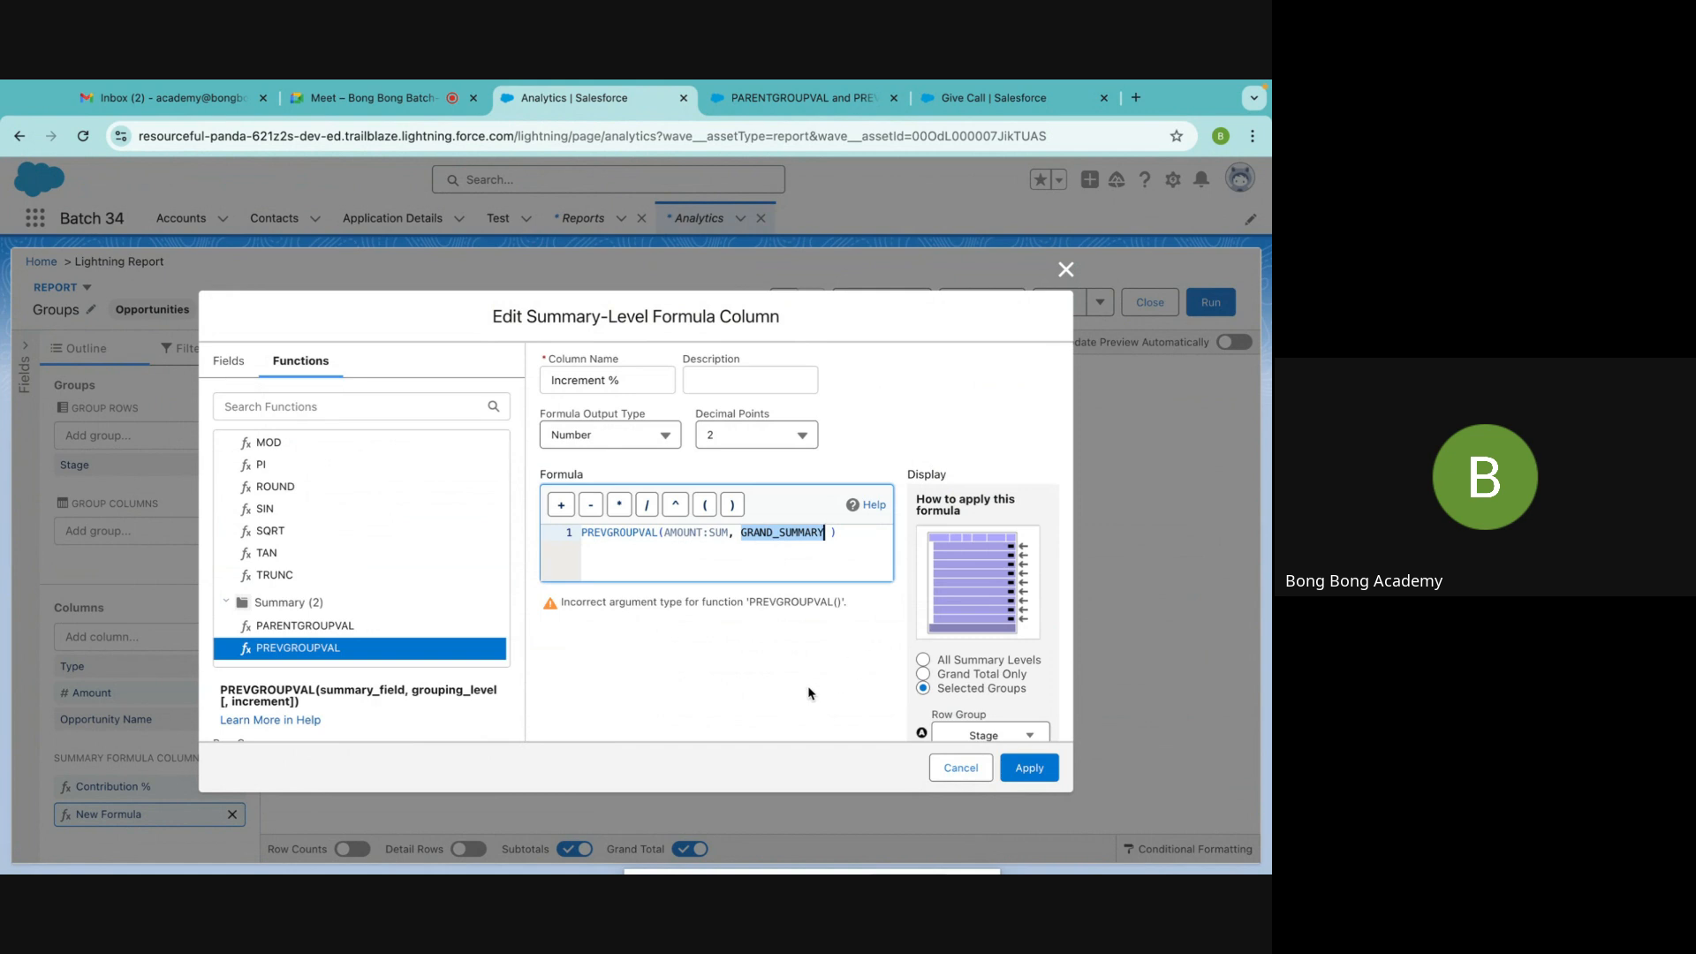
pyautogui.write('St')
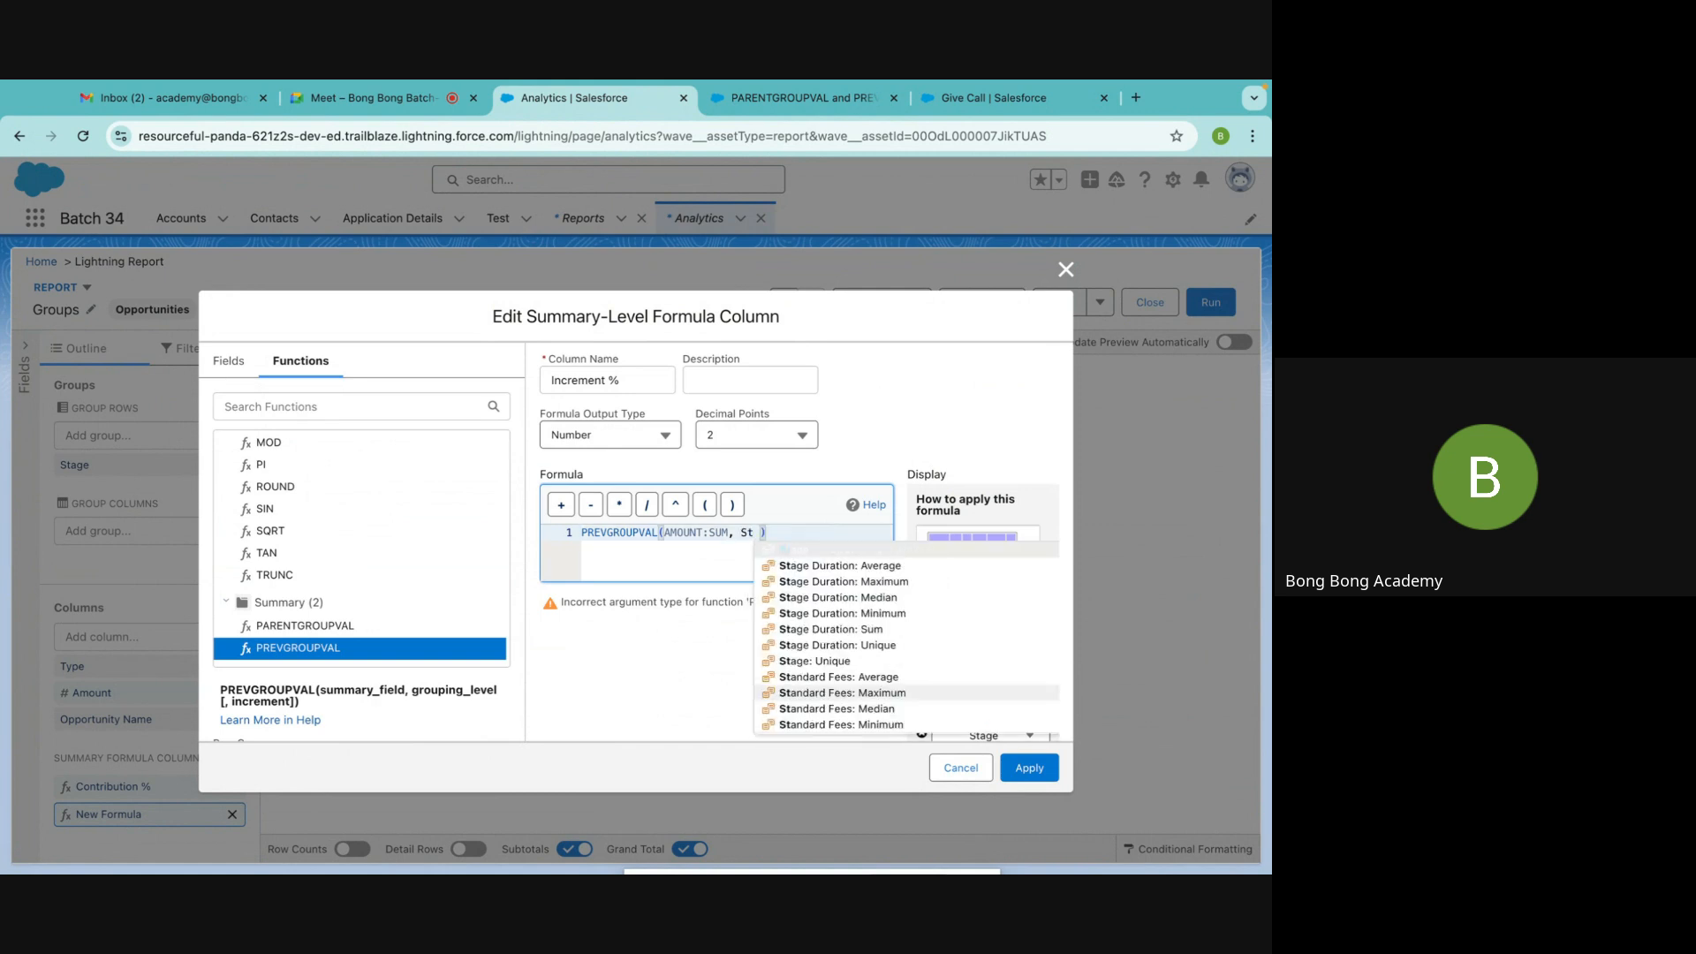
pyautogui.write('ag')
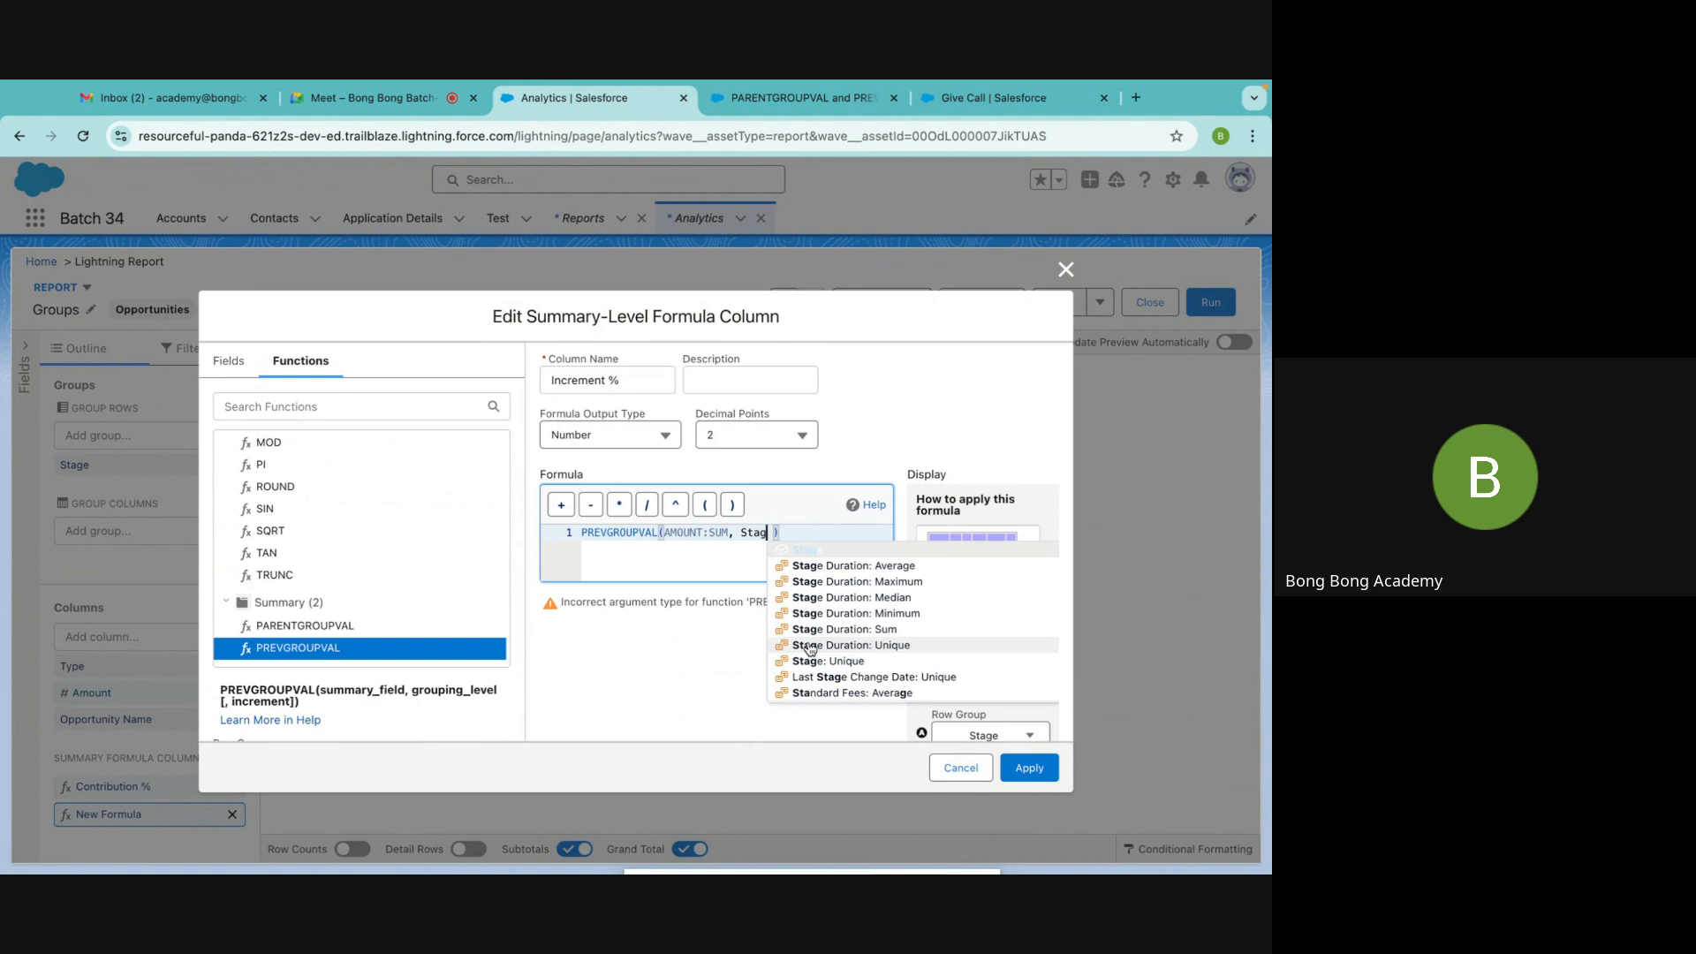
pyautogui.write('g')
pyautogui.press('BackSpace')
pyautogui.write('e')
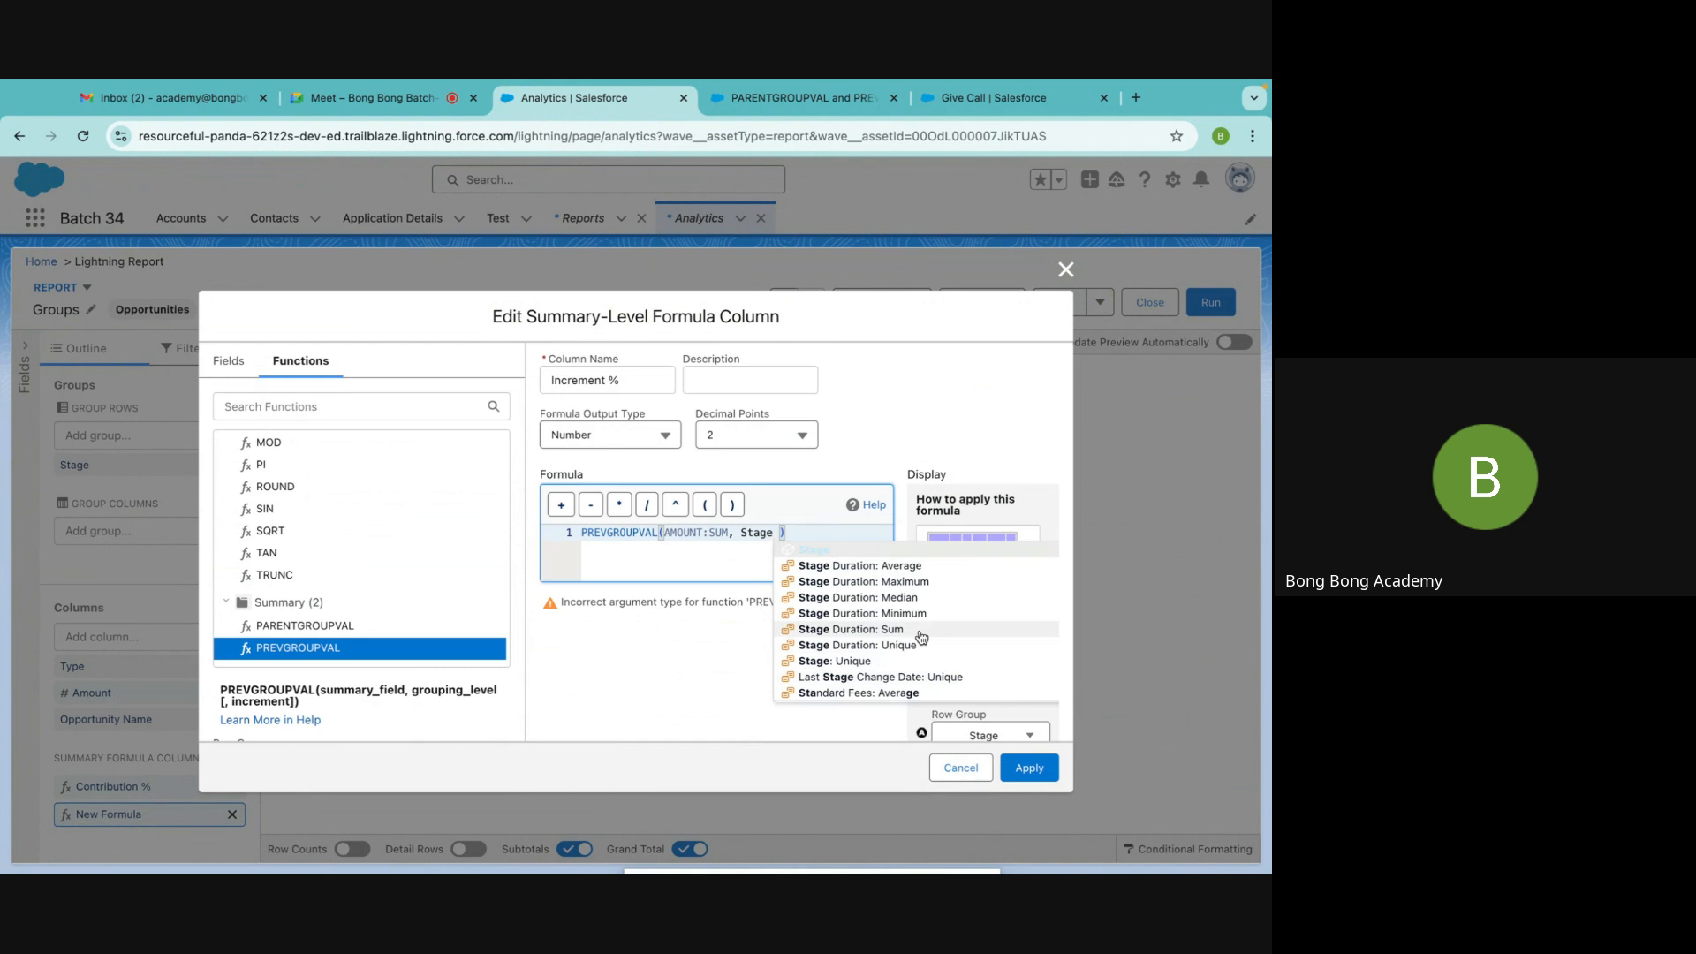
pyautogui.click(729, 651)
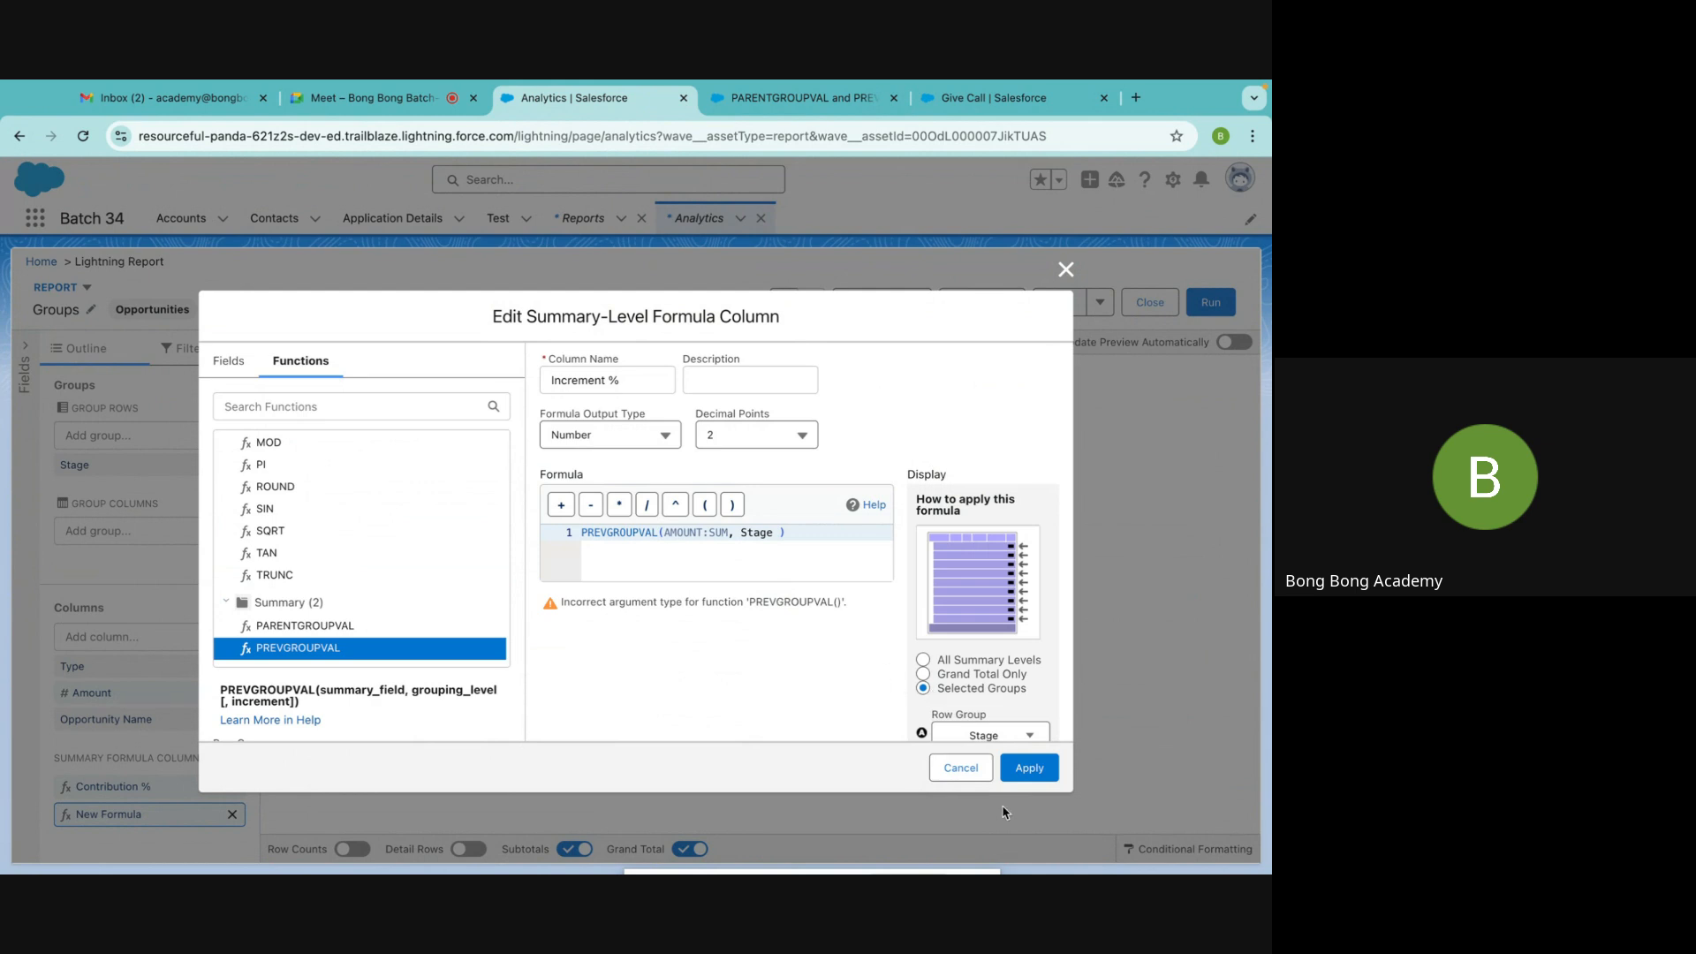
pyautogui.click(1028, 771)
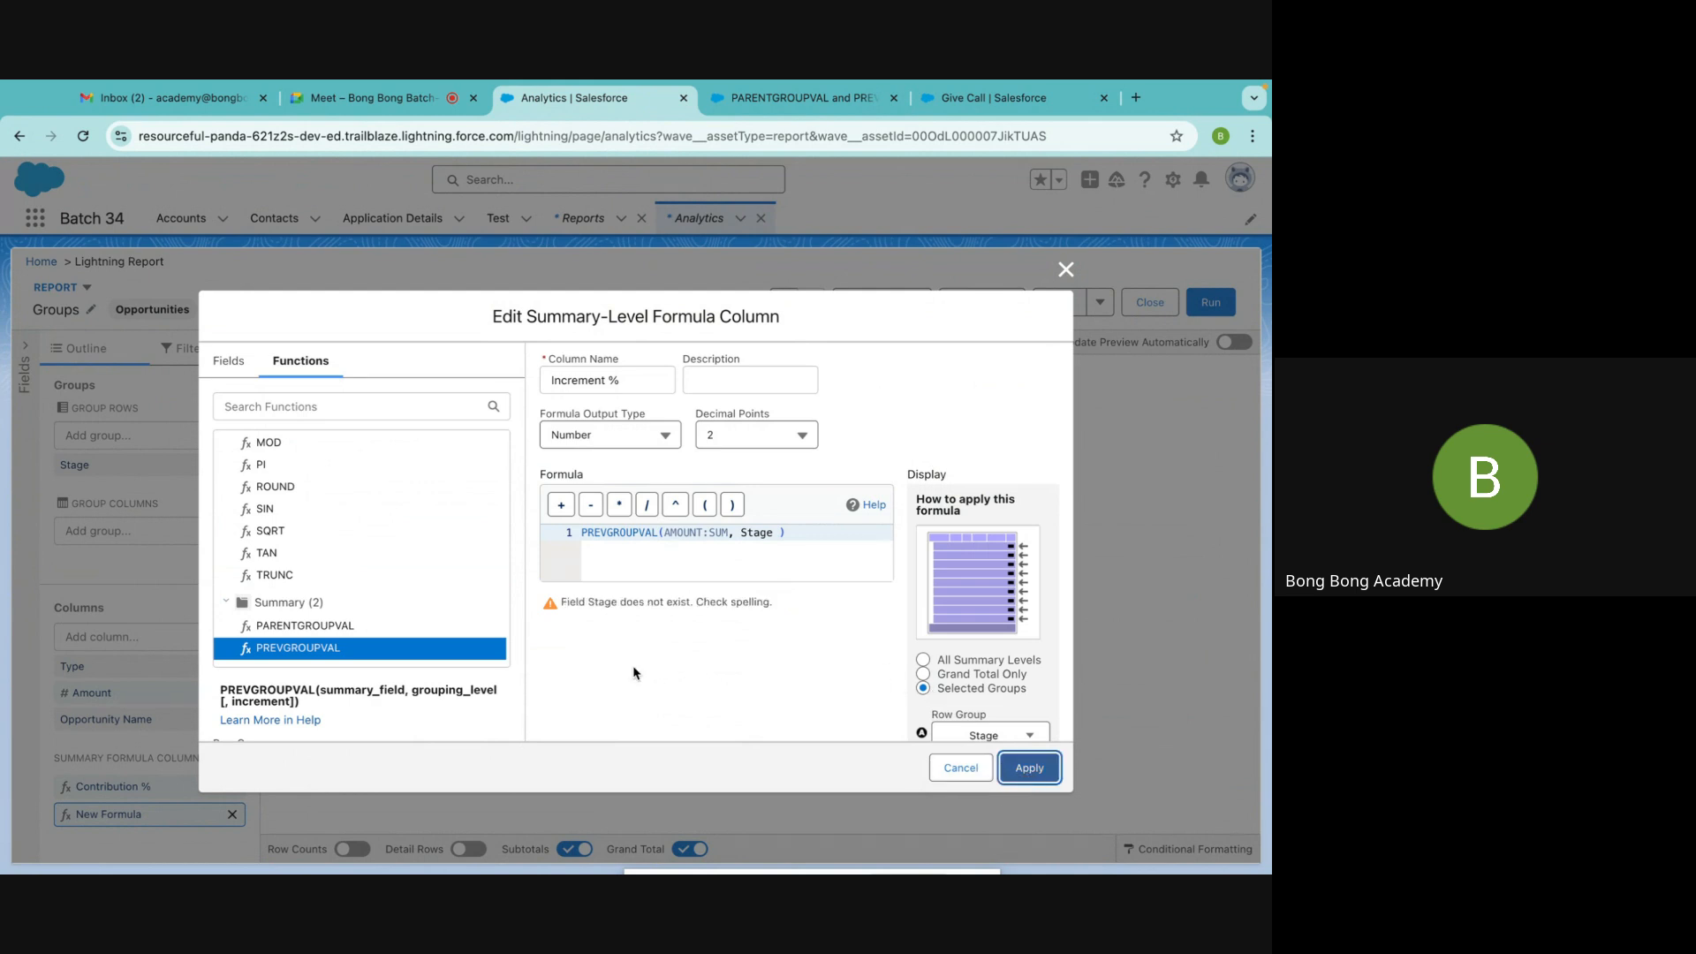
pyautogui.scroll(-2, 630, 668)
pyautogui.click(572, 708)
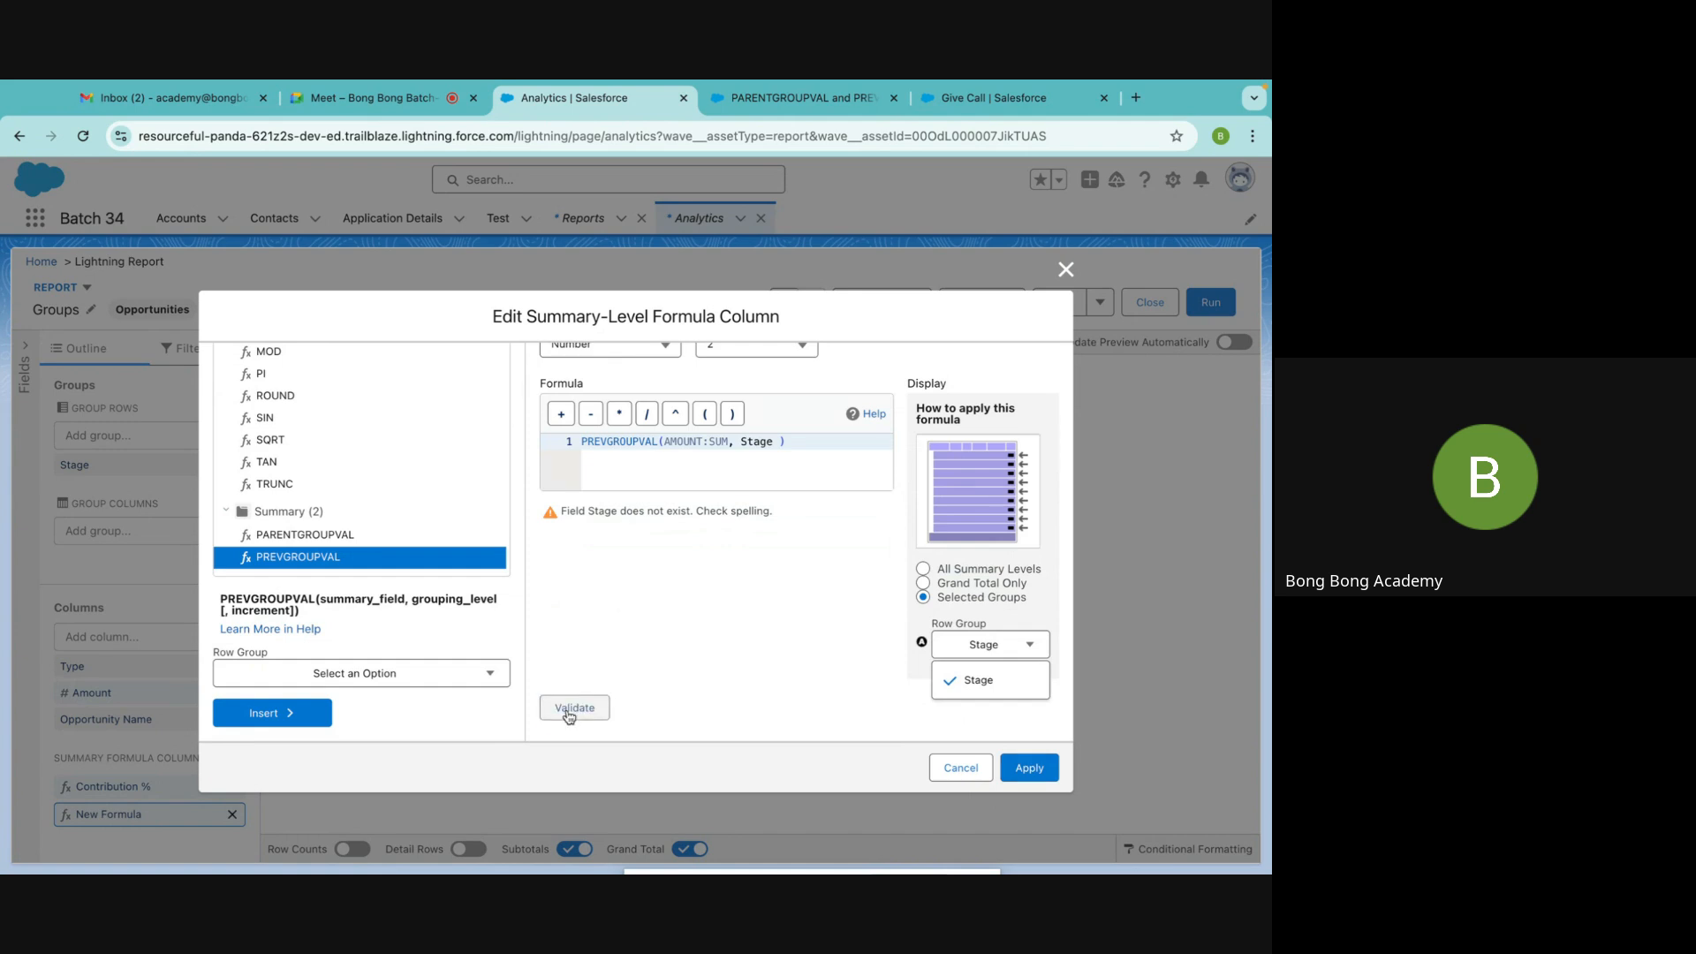
# Start replacing the Stage argument with GR, and reread the PREVGROUPVAL syntax and example in the Salesforce Help article
pyautogui.scroll(2, 632, 560)
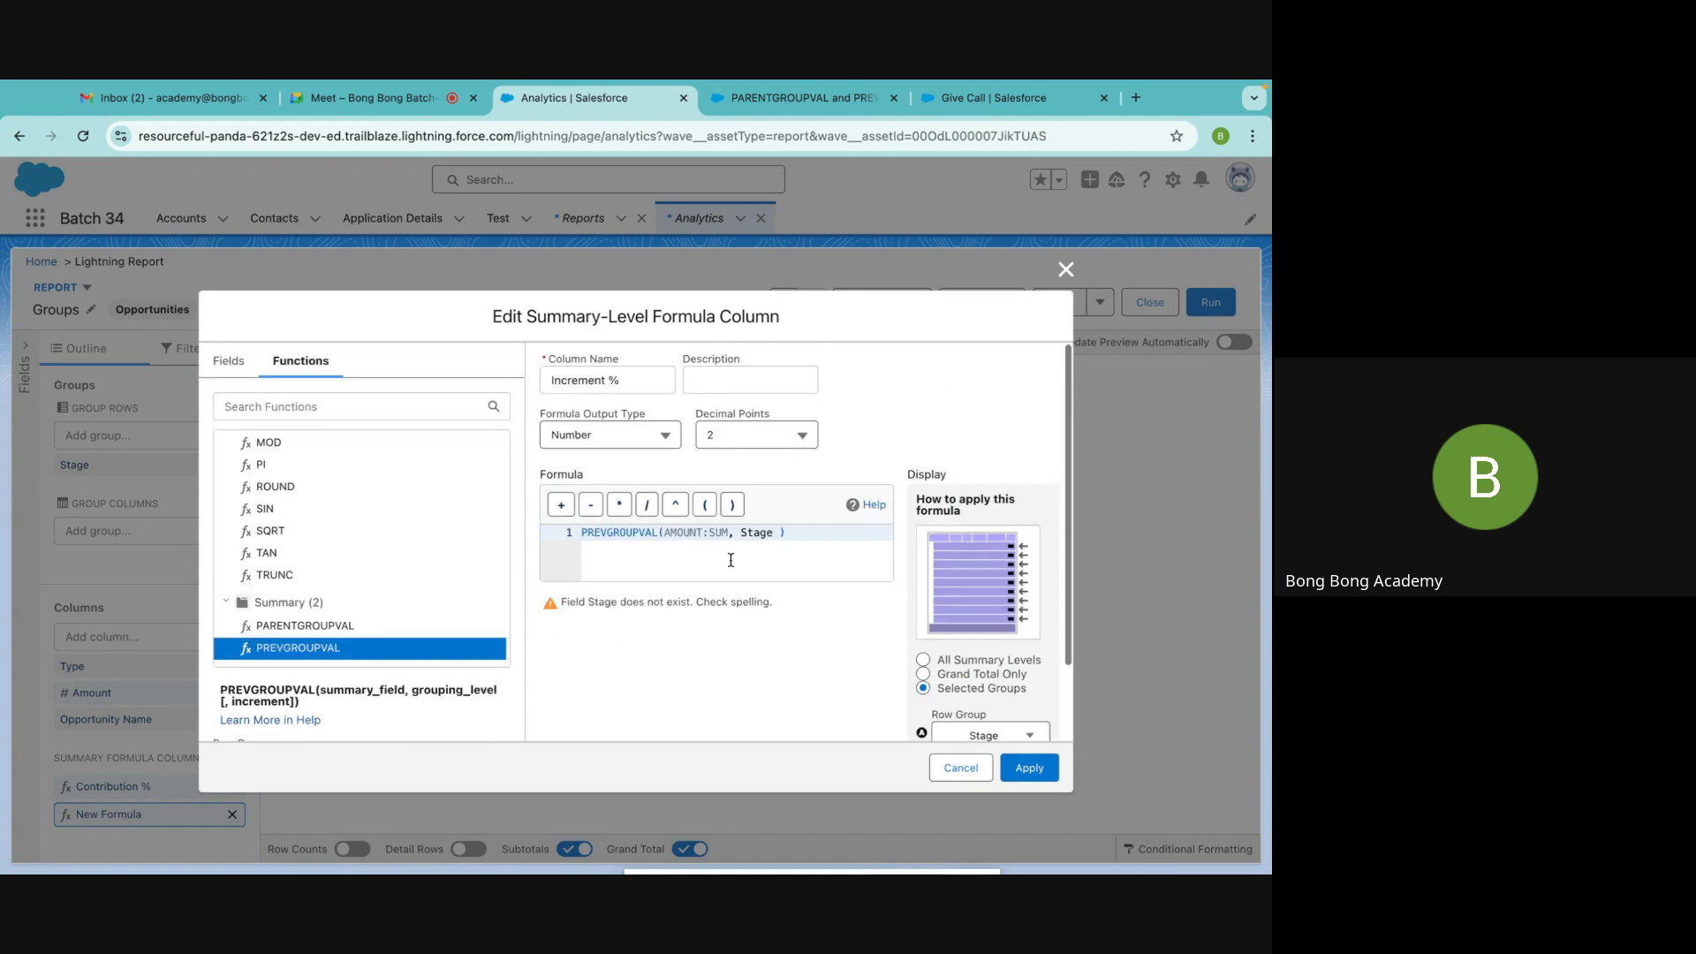
pyautogui.doubleClick(764, 532)
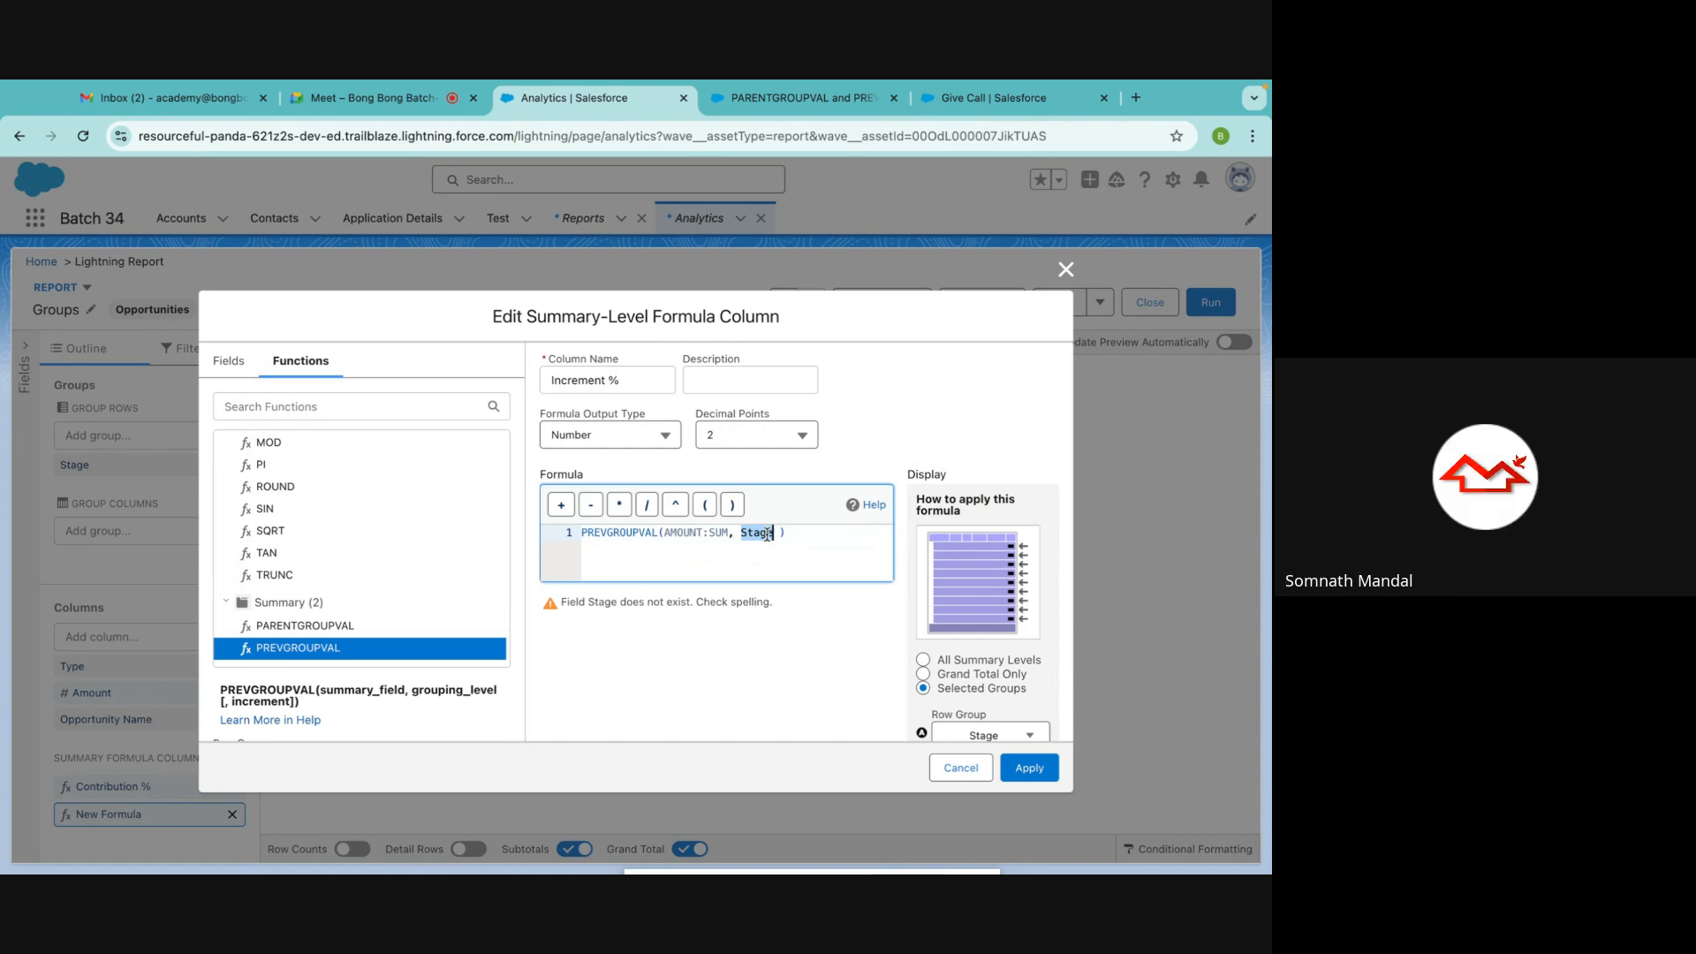
pyautogui.write('GR')
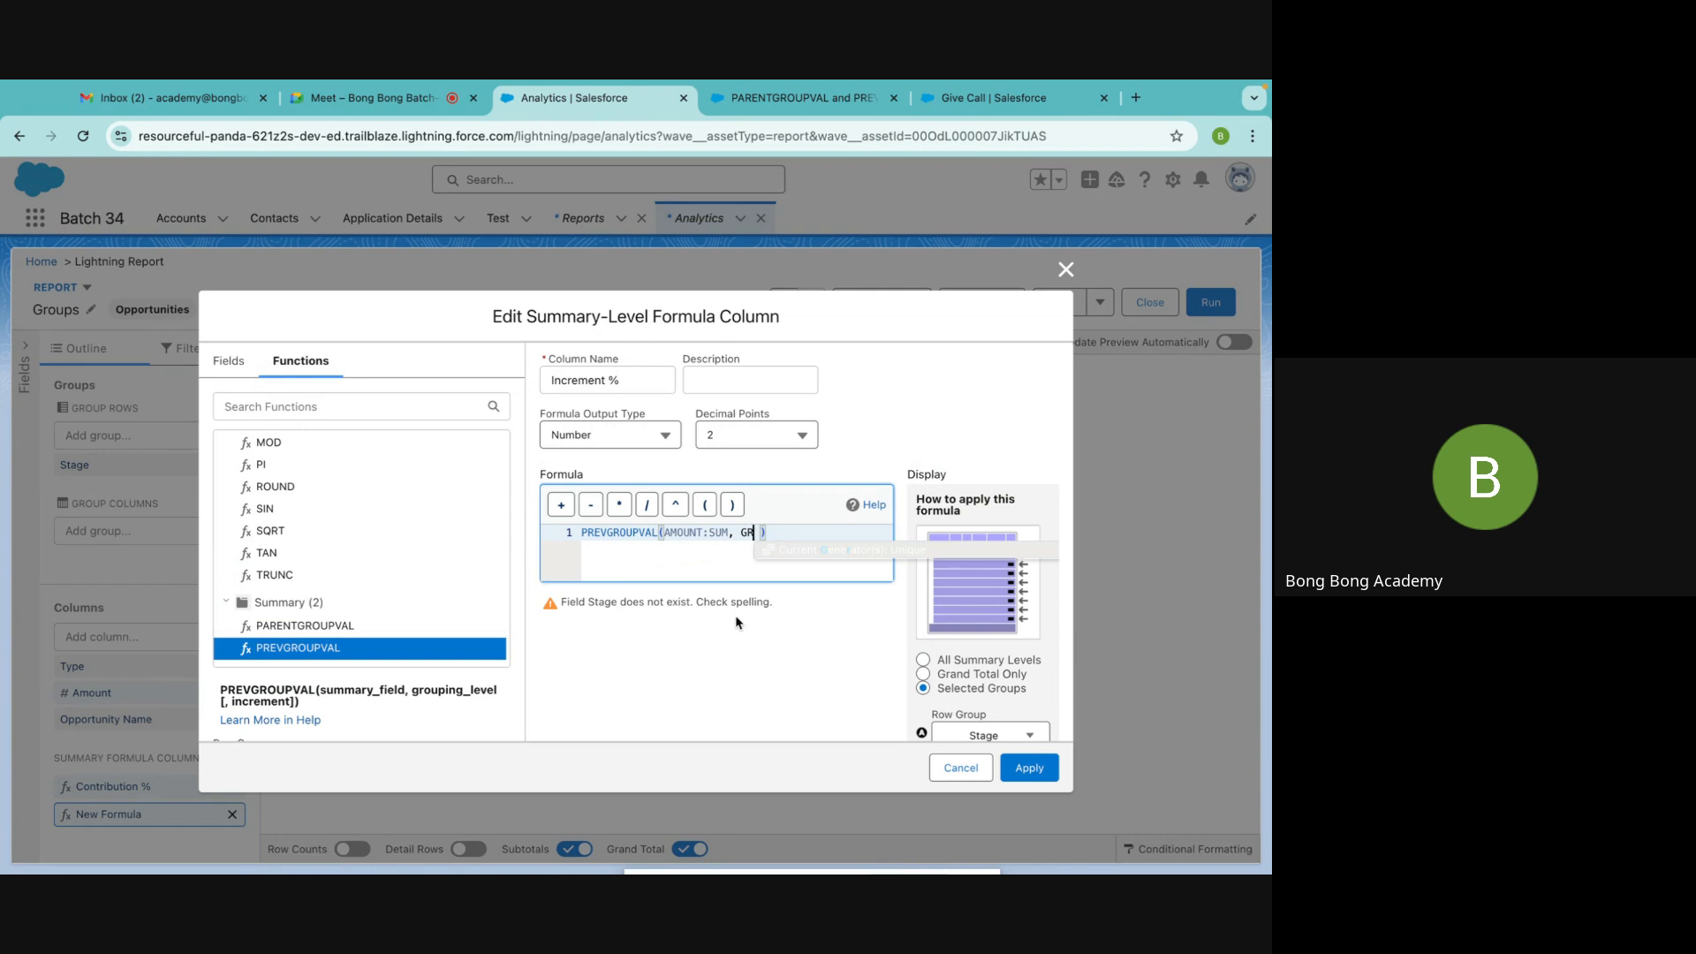
pyautogui.scroll(-2, 326, 574)
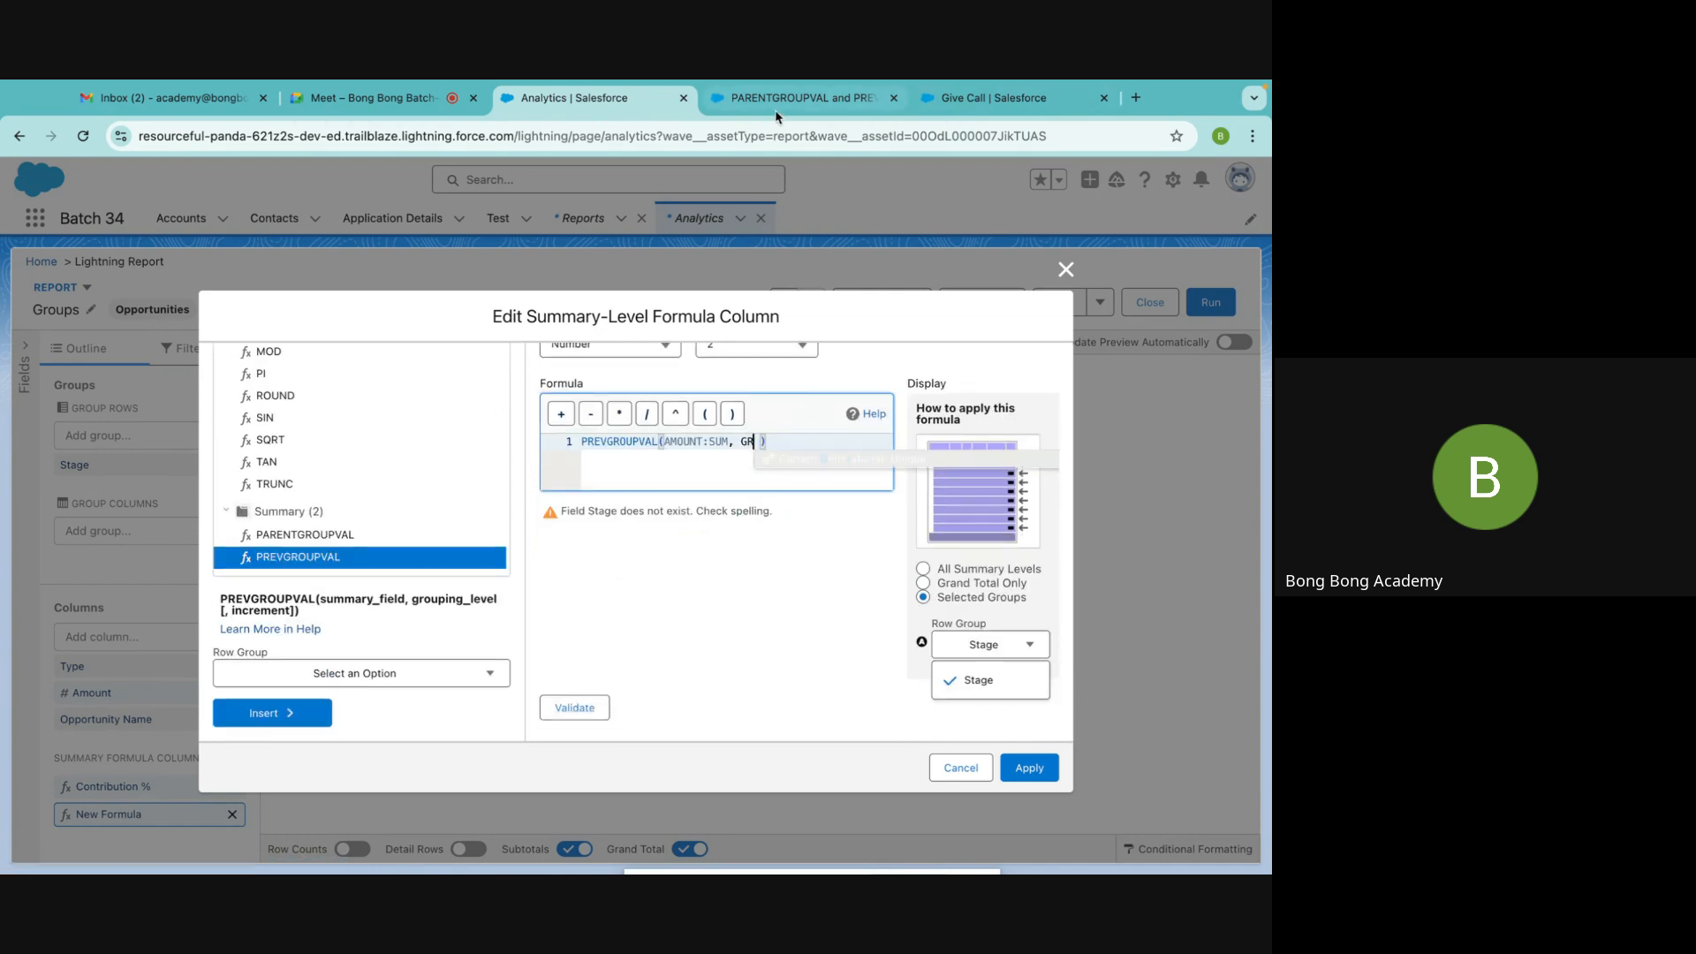
pyautogui.click(875, 98)
pyautogui.scroll(-1, 865, 580)
pyautogui.scroll(1, 866, 580)
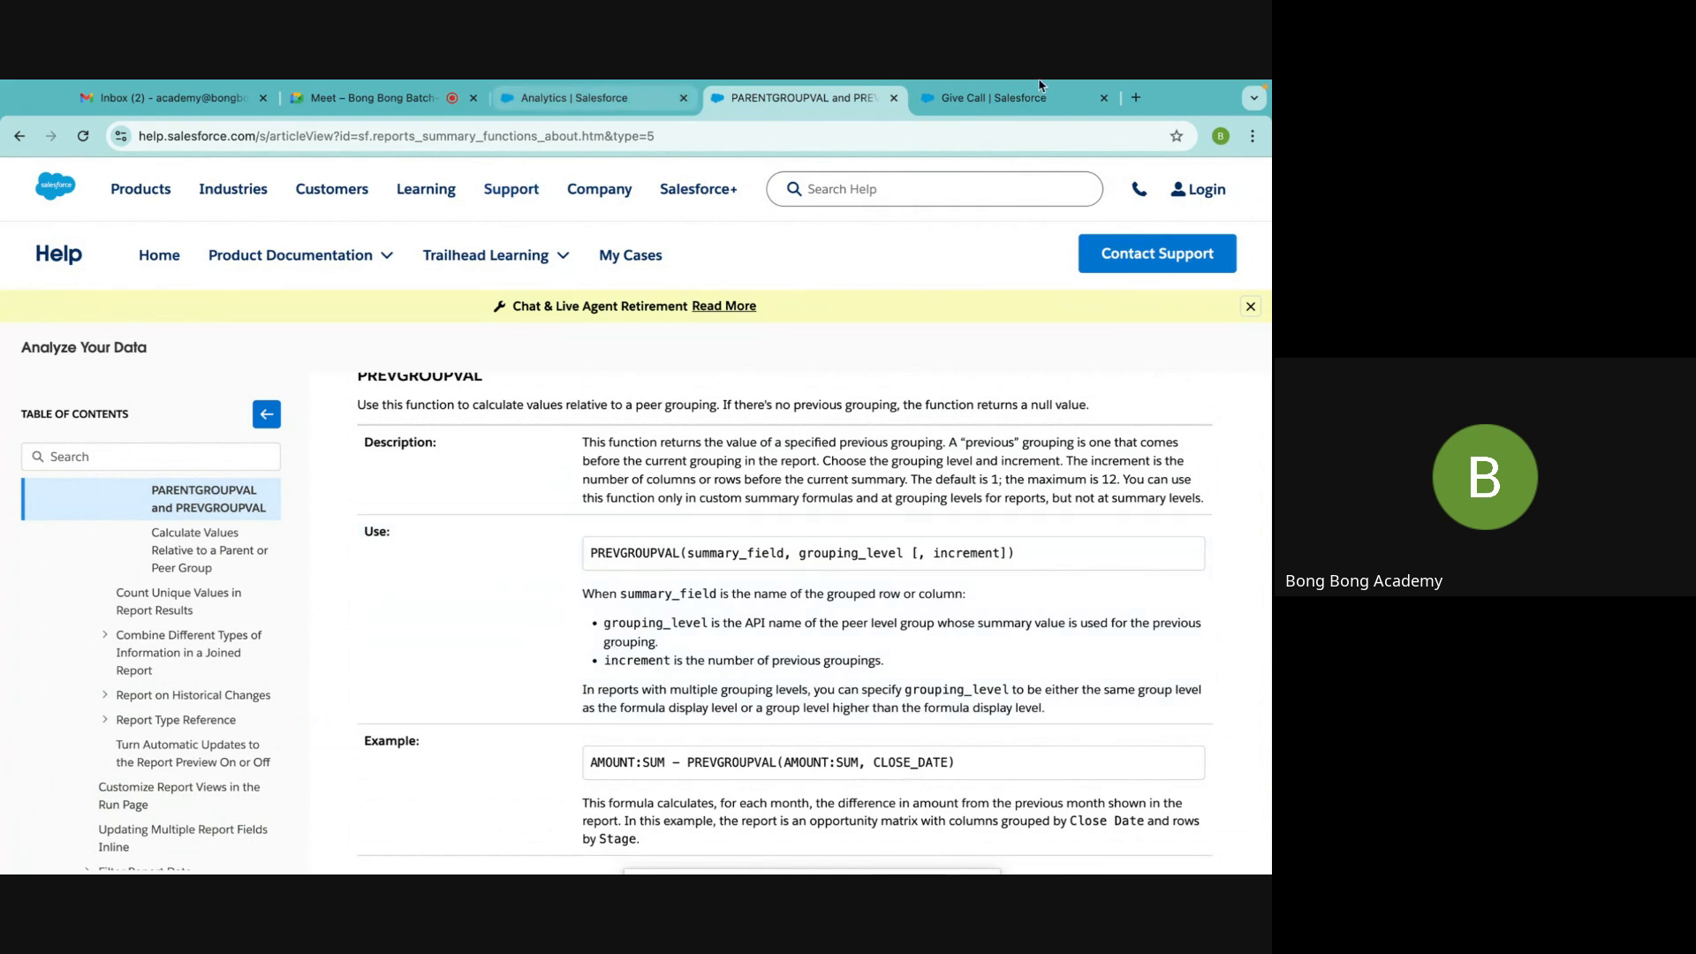
pyautogui.click(982, 98)
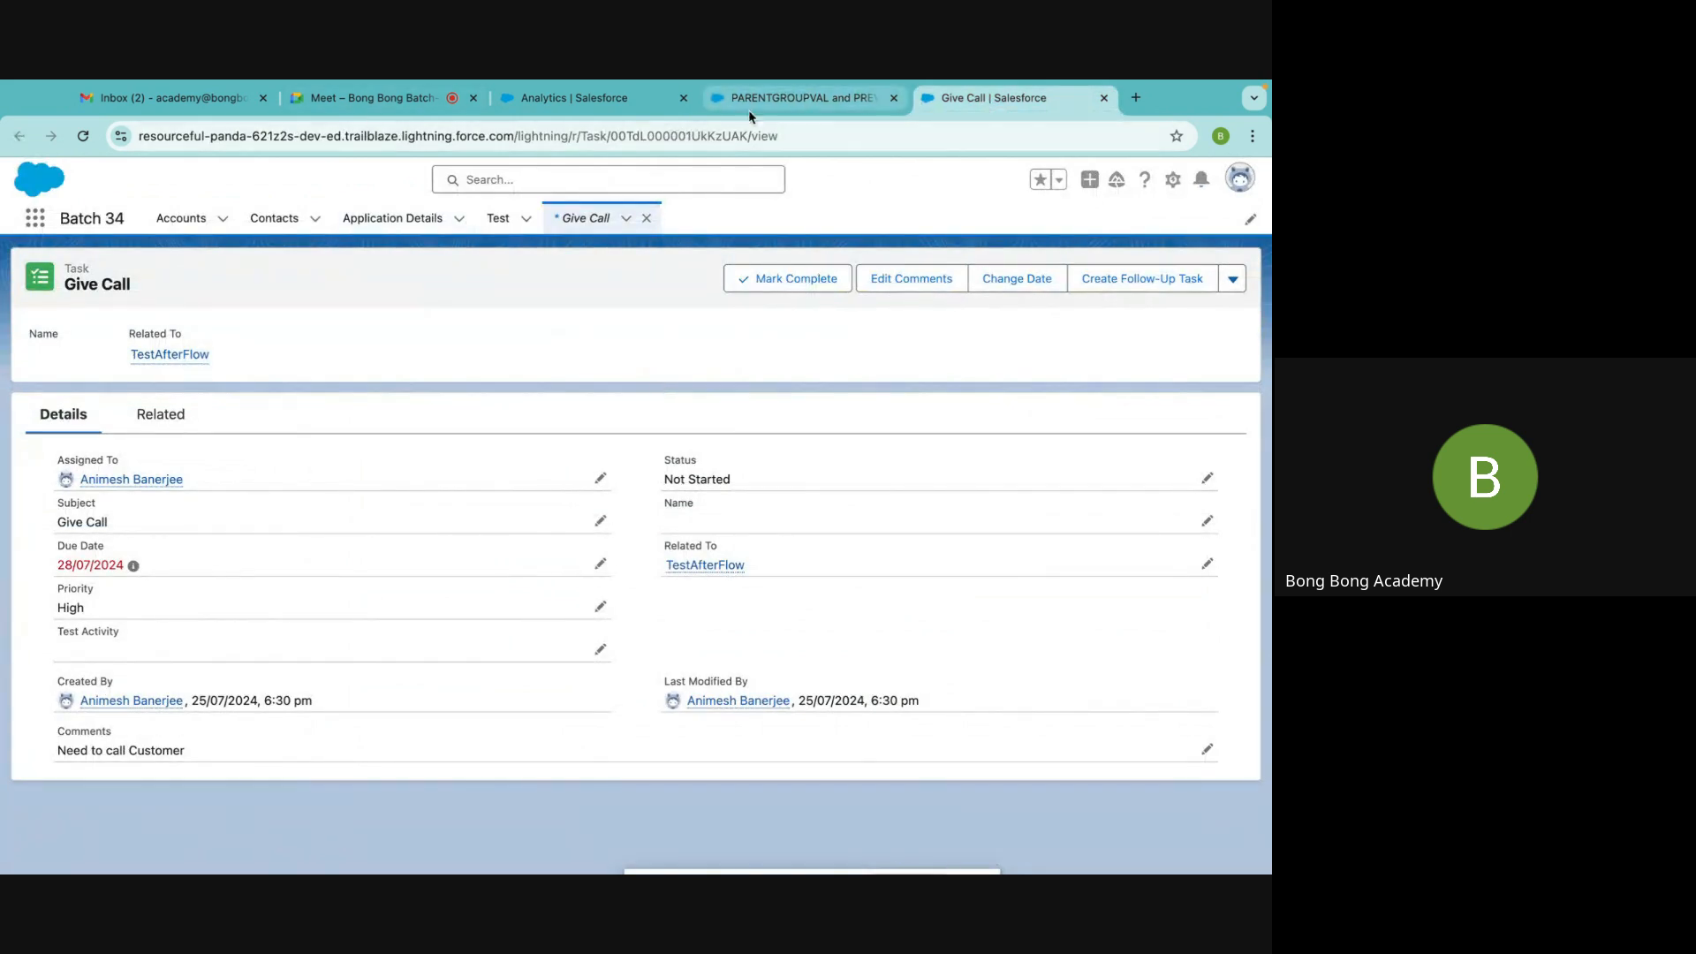
# Return to the Analytics report, try GRAND_SUMMARY and STAGE as the arguments following AMOUNT:SUM in PREVGROUPVAL, and validate the formula
pyautogui.click(601, 98)
pyautogui.write('AND')
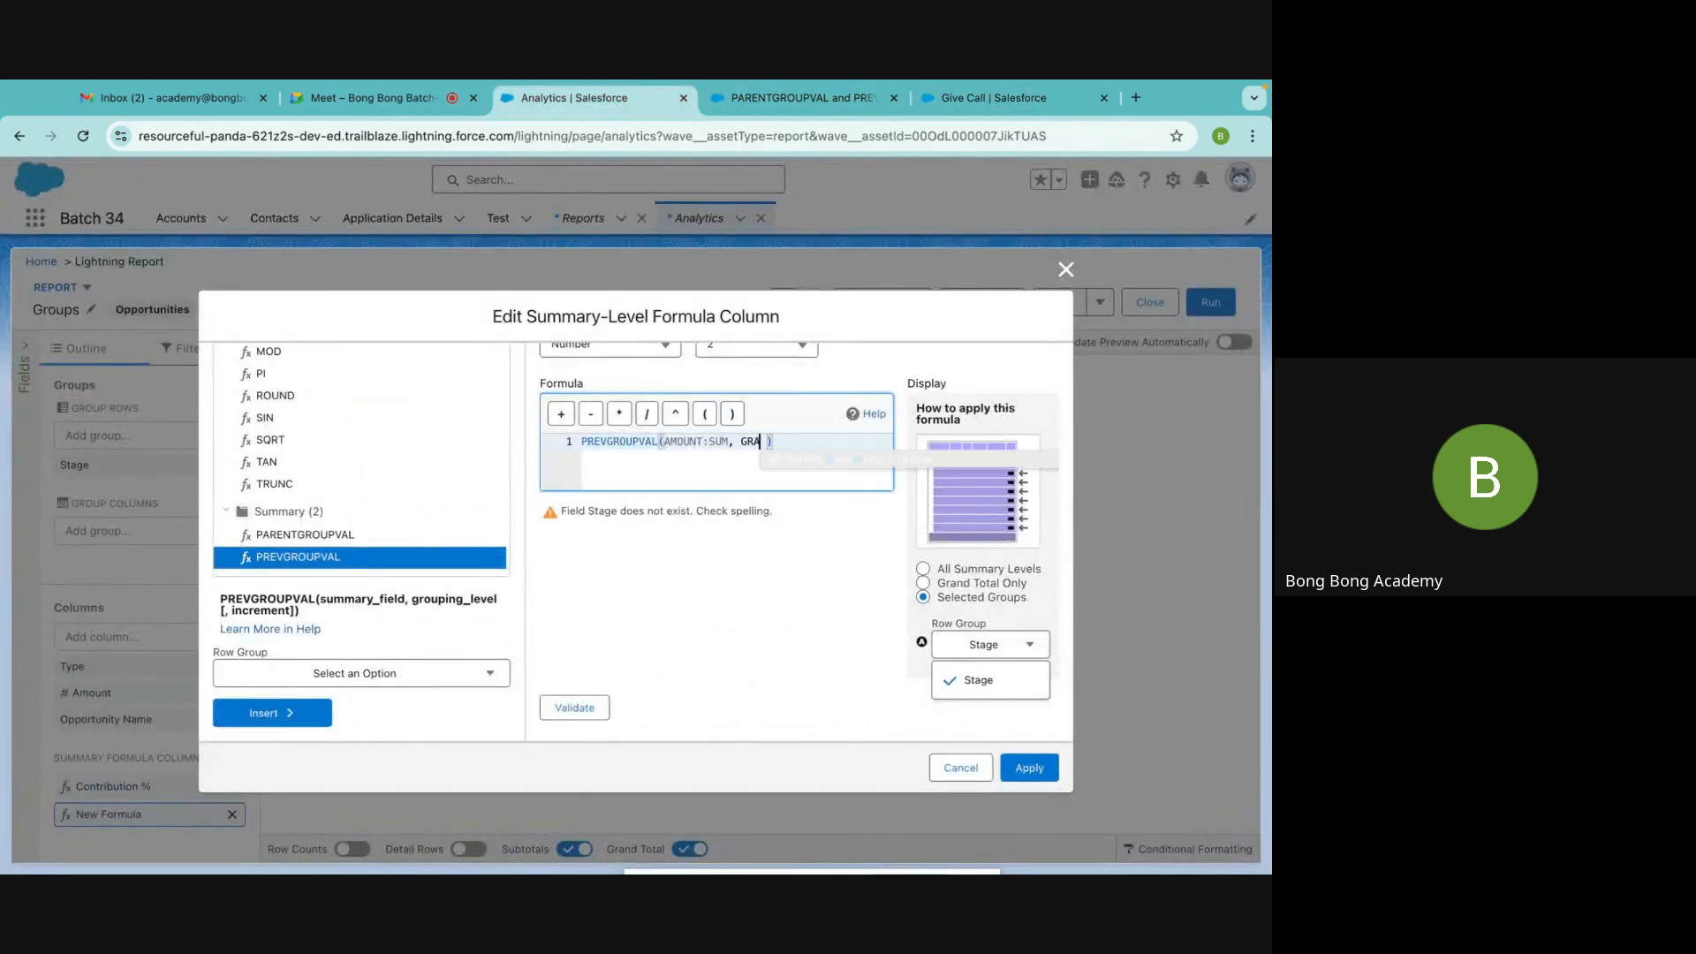
pyautogui.write('_SUMM')
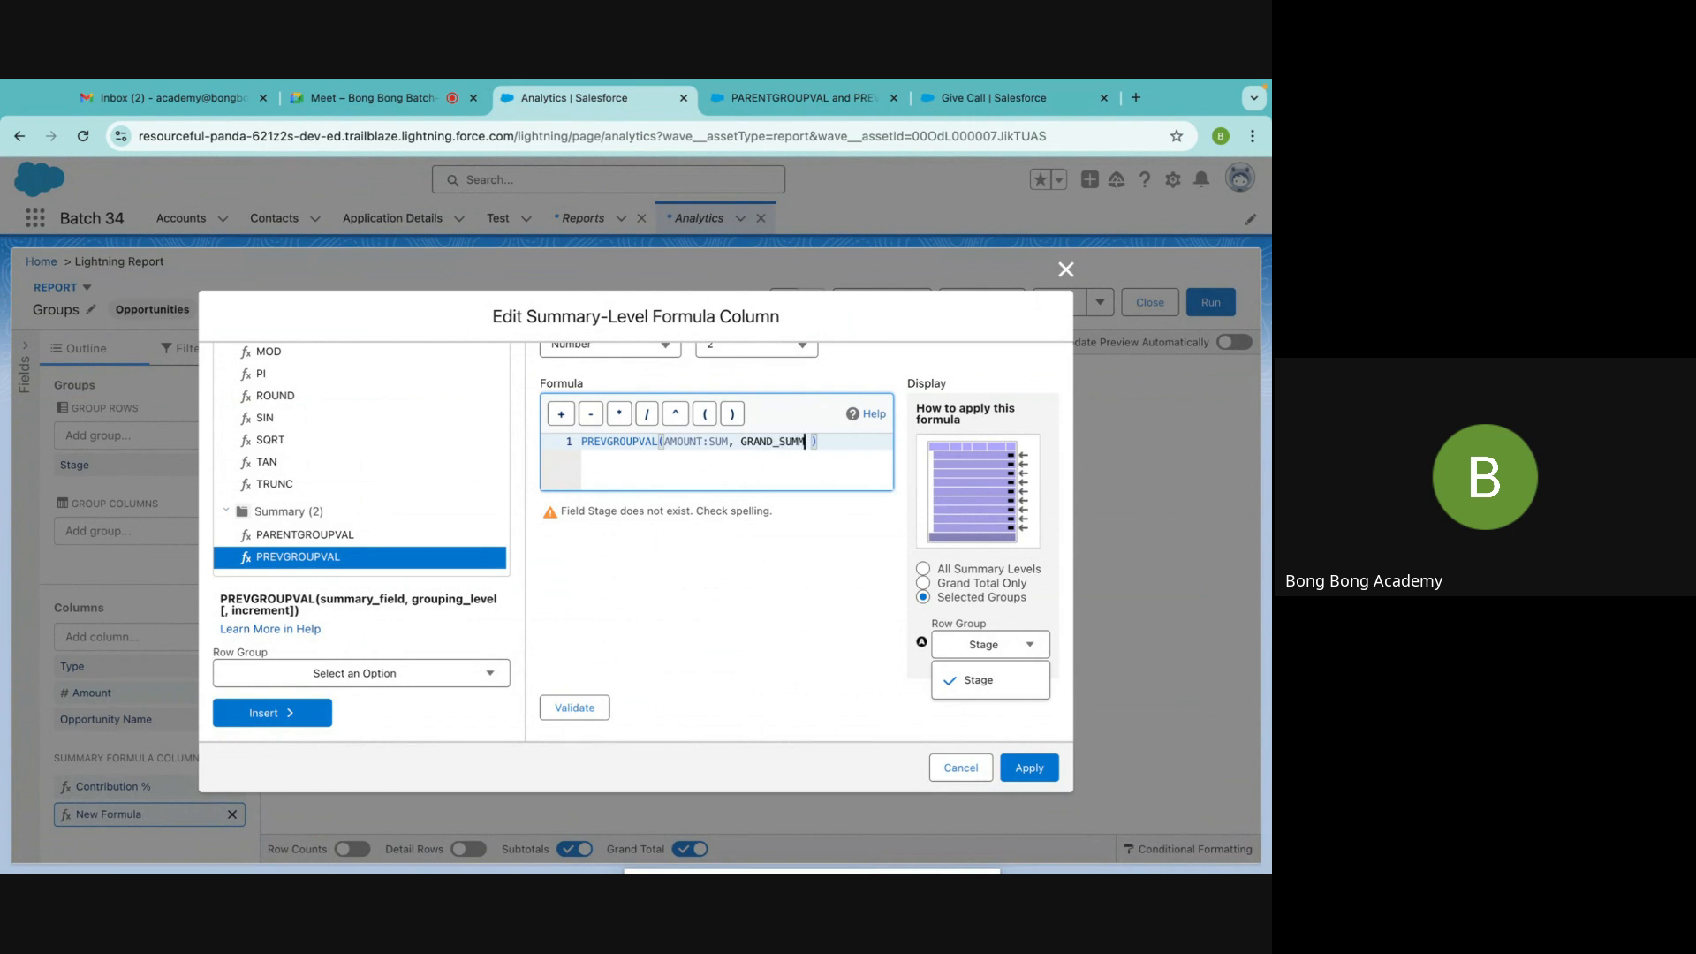
pyautogui.write('ARY, STAGE')
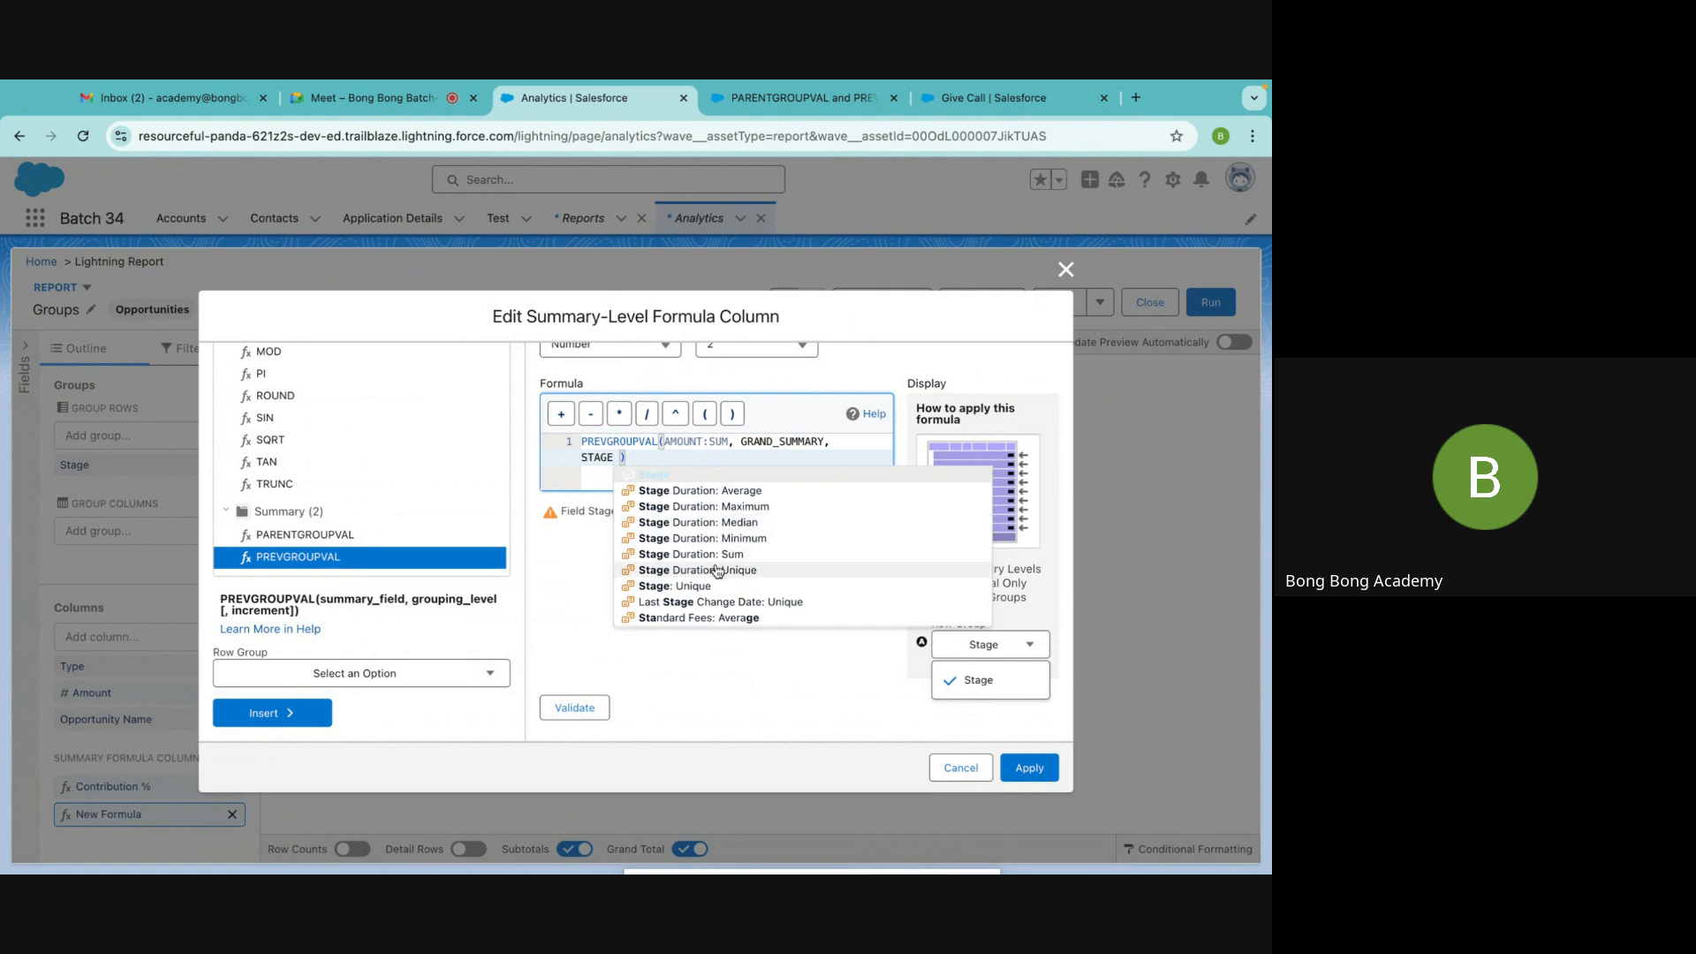
pyautogui.click(568, 623)
pyautogui.click(574, 708)
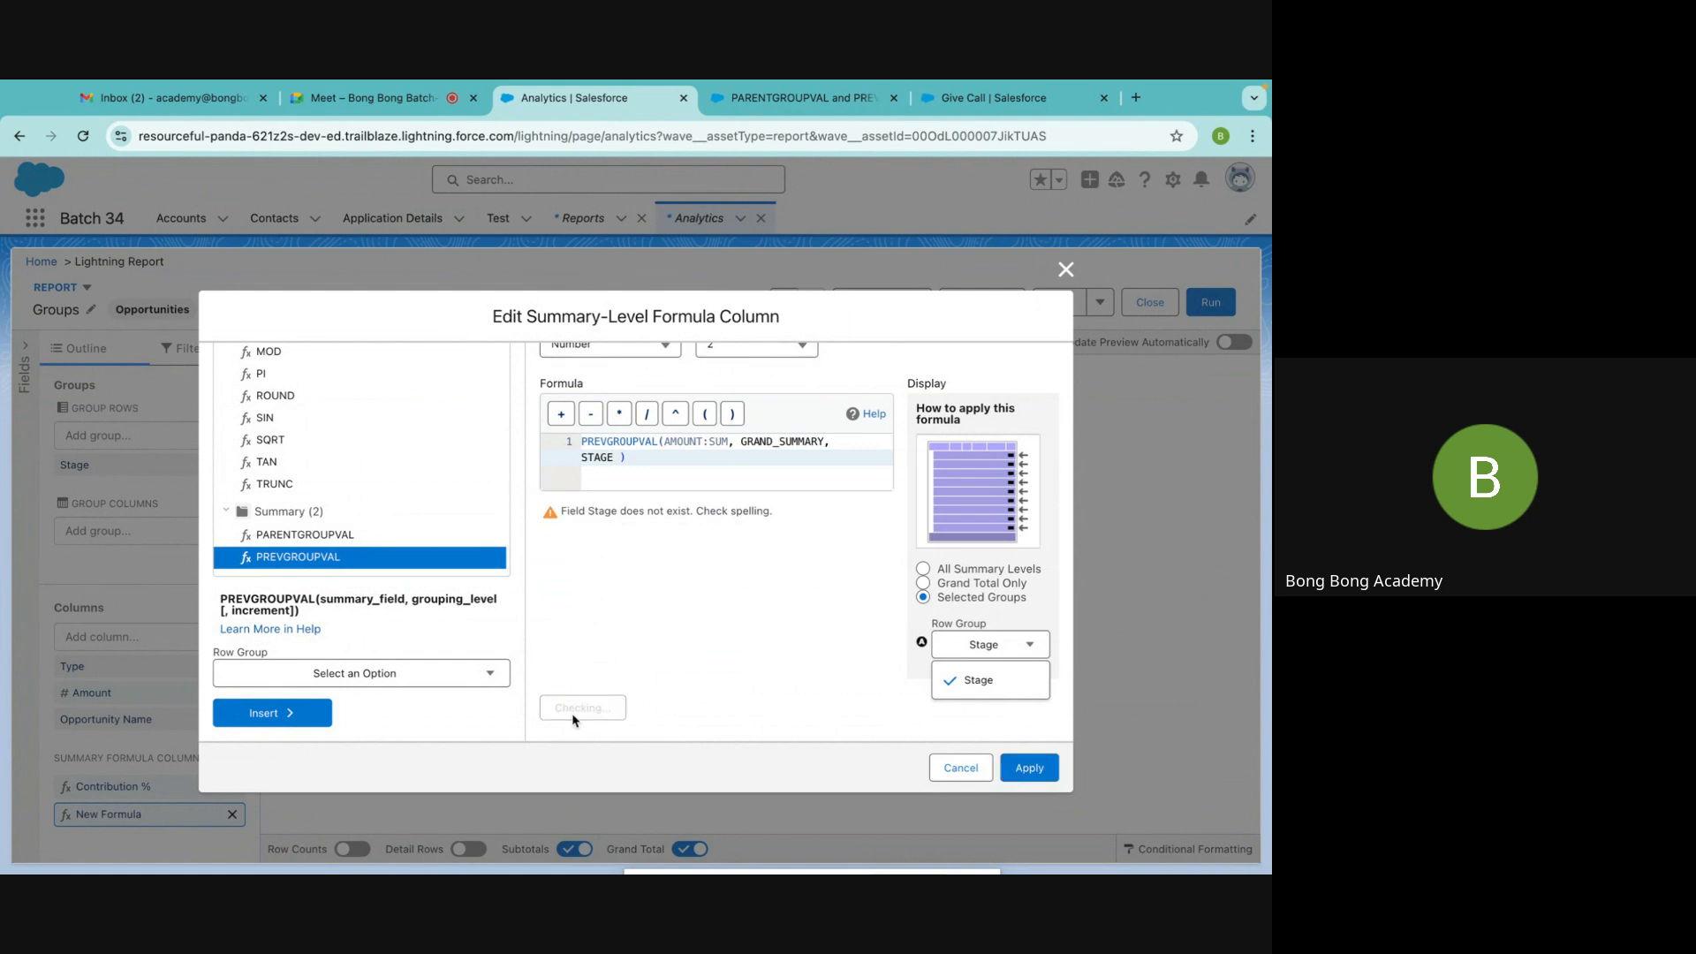
pyautogui.click(576, 714)
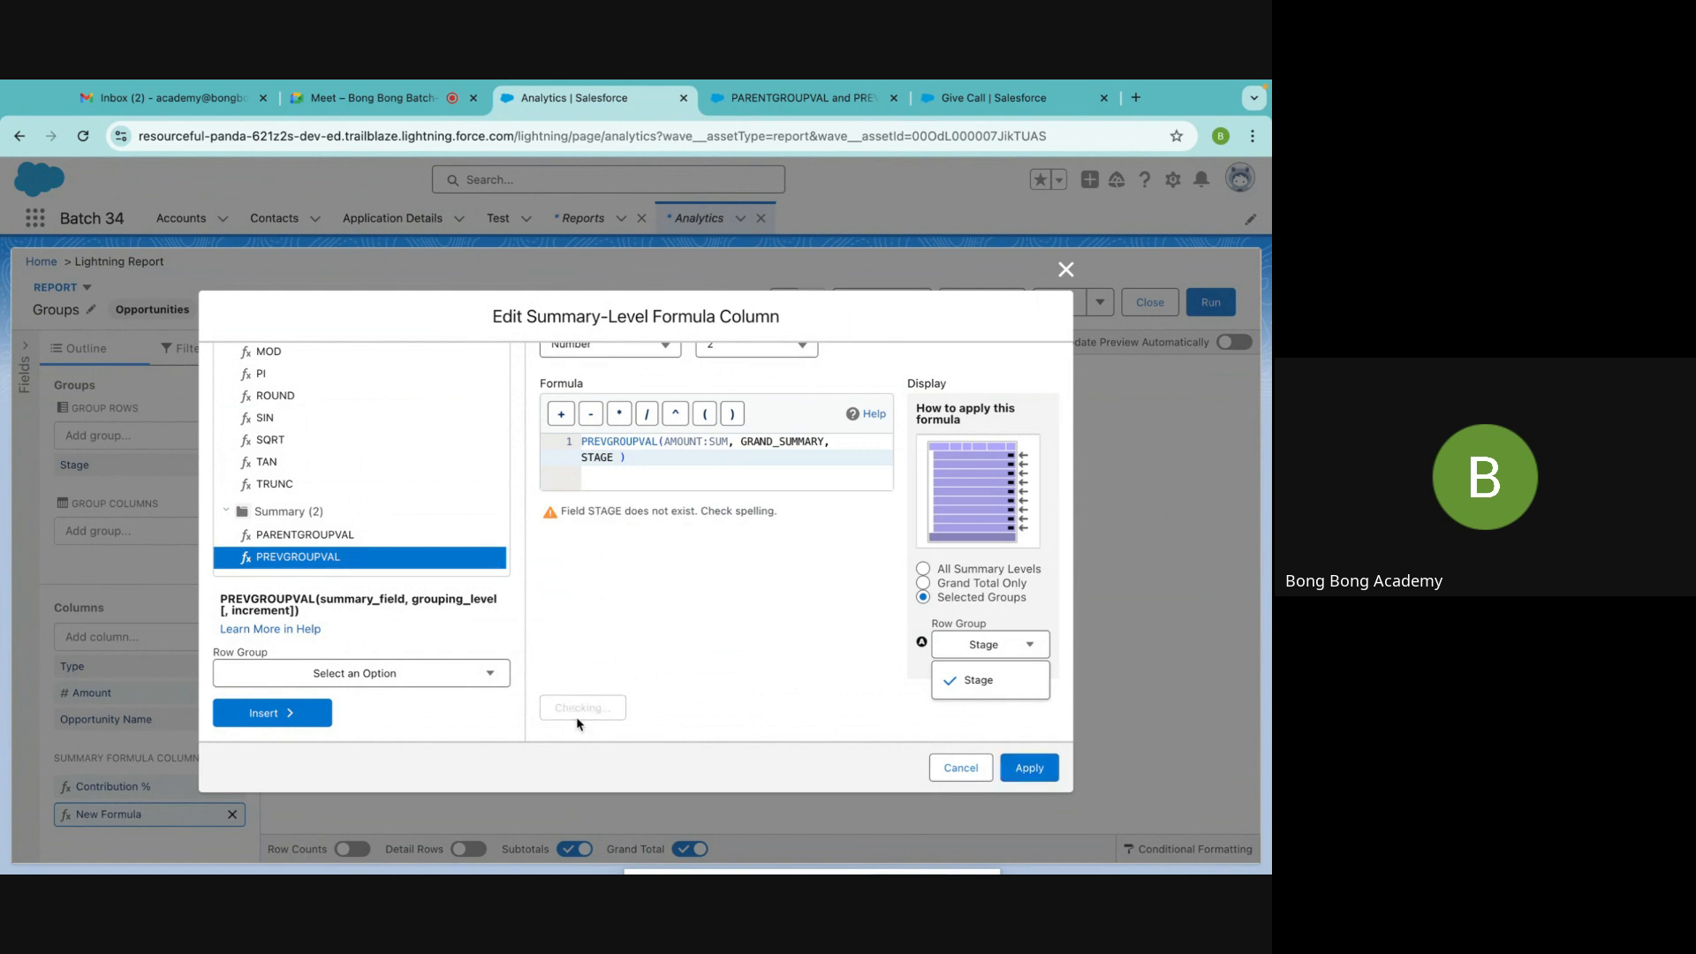
# Remove the STAGE argument and its comma from the PREVGROUPVAL formula and validate it
pyautogui.click(620, 457)
pyautogui.press('BackSpace')
pyautogui.press('BackSpace')
pyautogui.press('BackSpace')
pyautogui.press('BackSpace')
pyautogui.press('BackSpace')
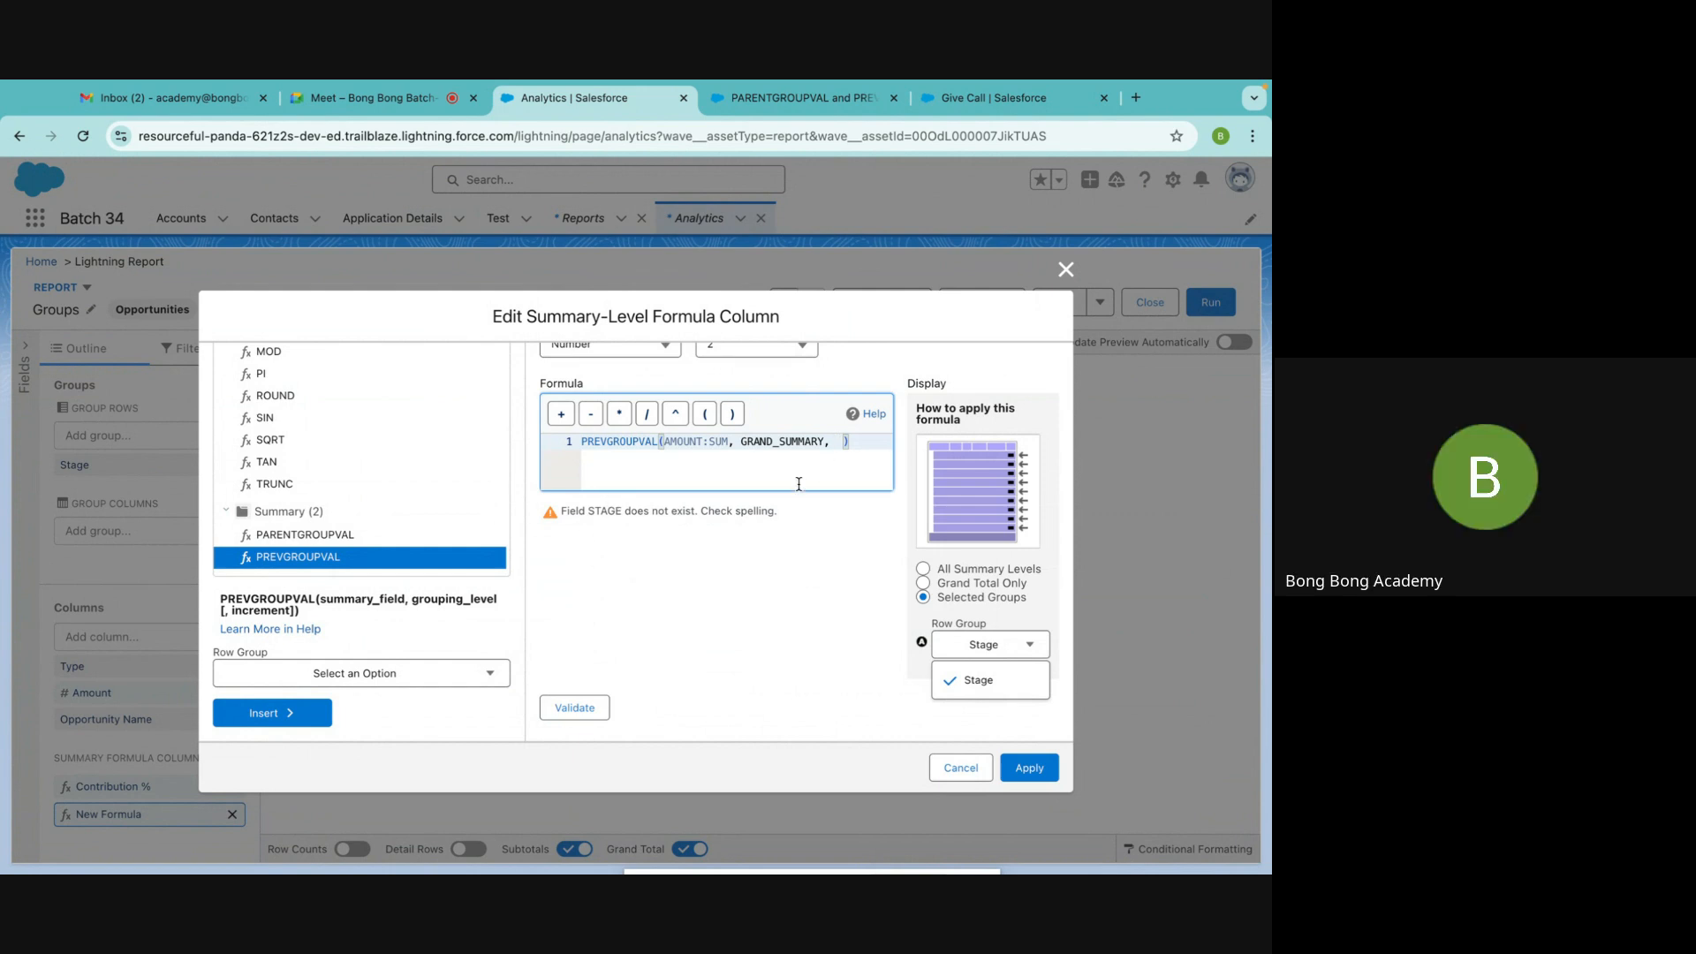
pyautogui.press('BackSpace')
pyautogui.press('BackSpace')
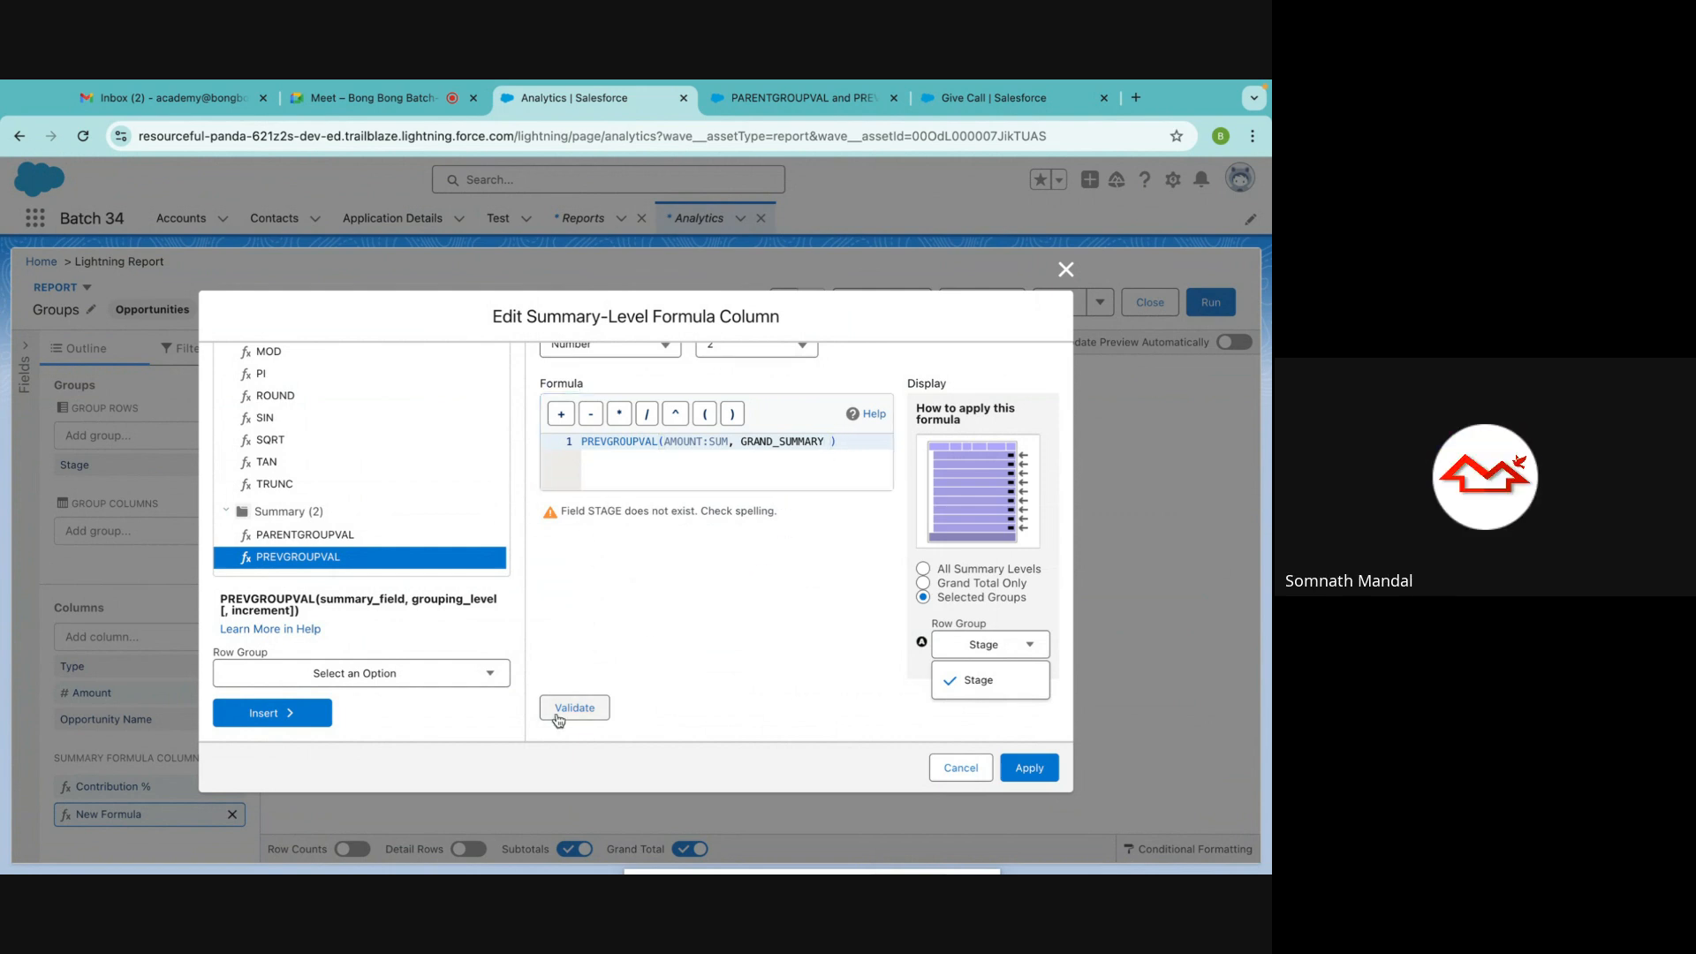
pyautogui.click(572, 709)
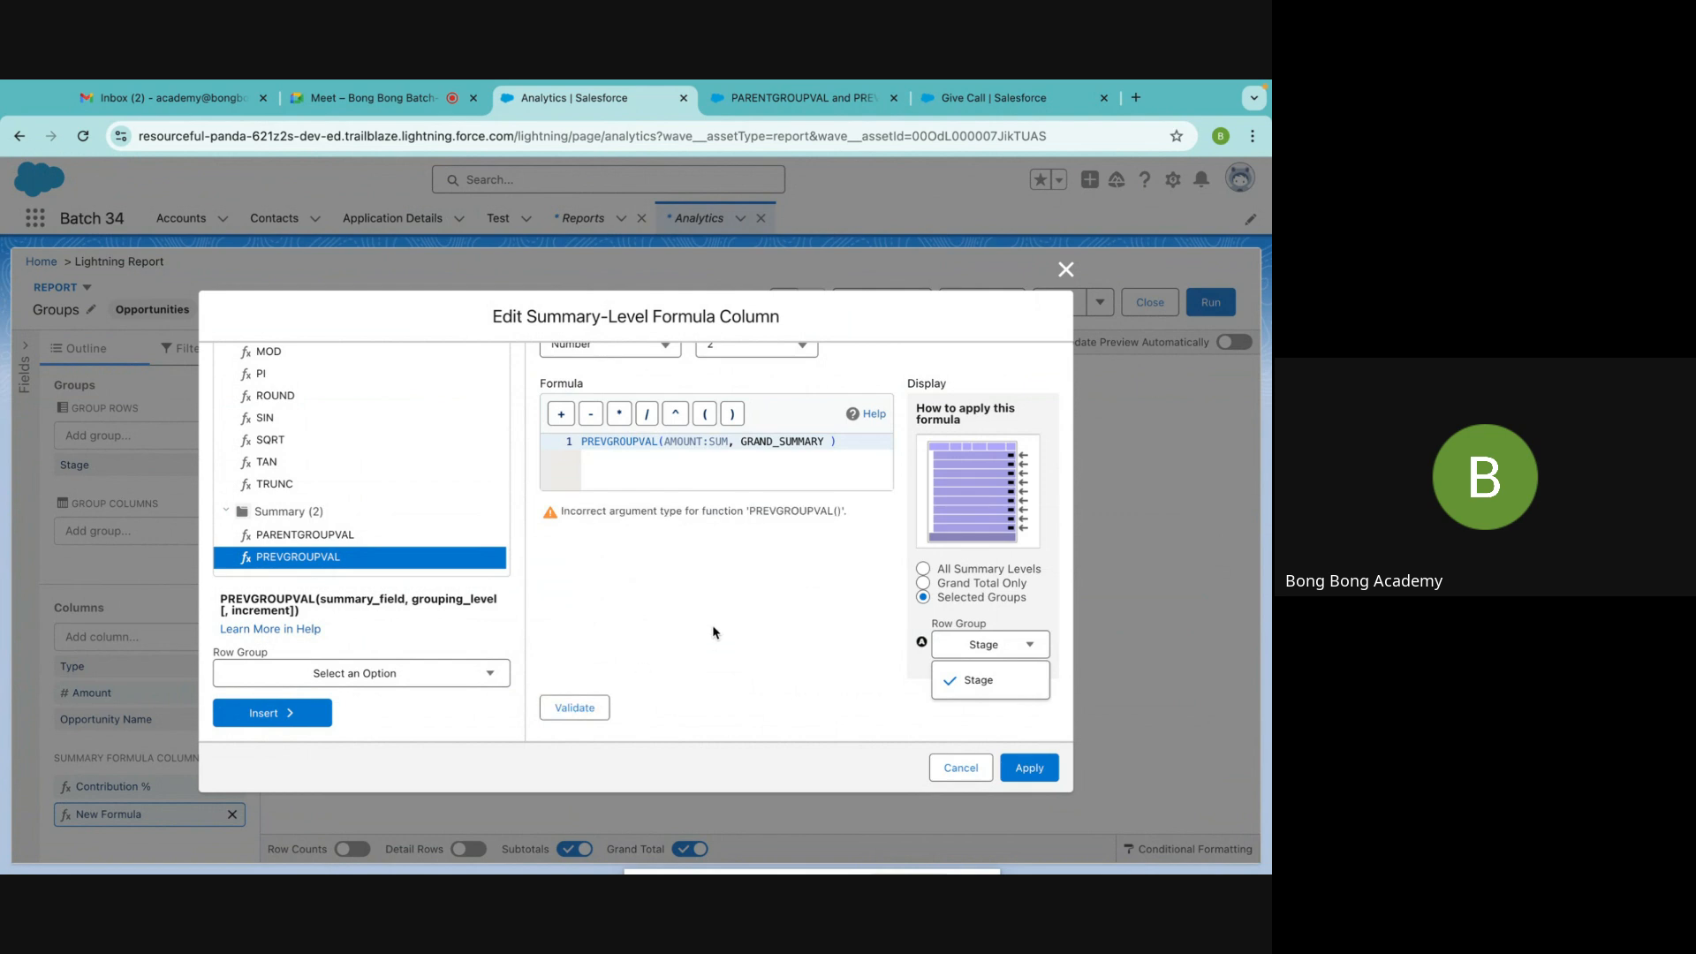
# Try uppercase STAGE as the only grouping level argument of PREVGROUPVAL, validate the formula, and re-enter the argument
pyautogui.doubleClick(760, 442)
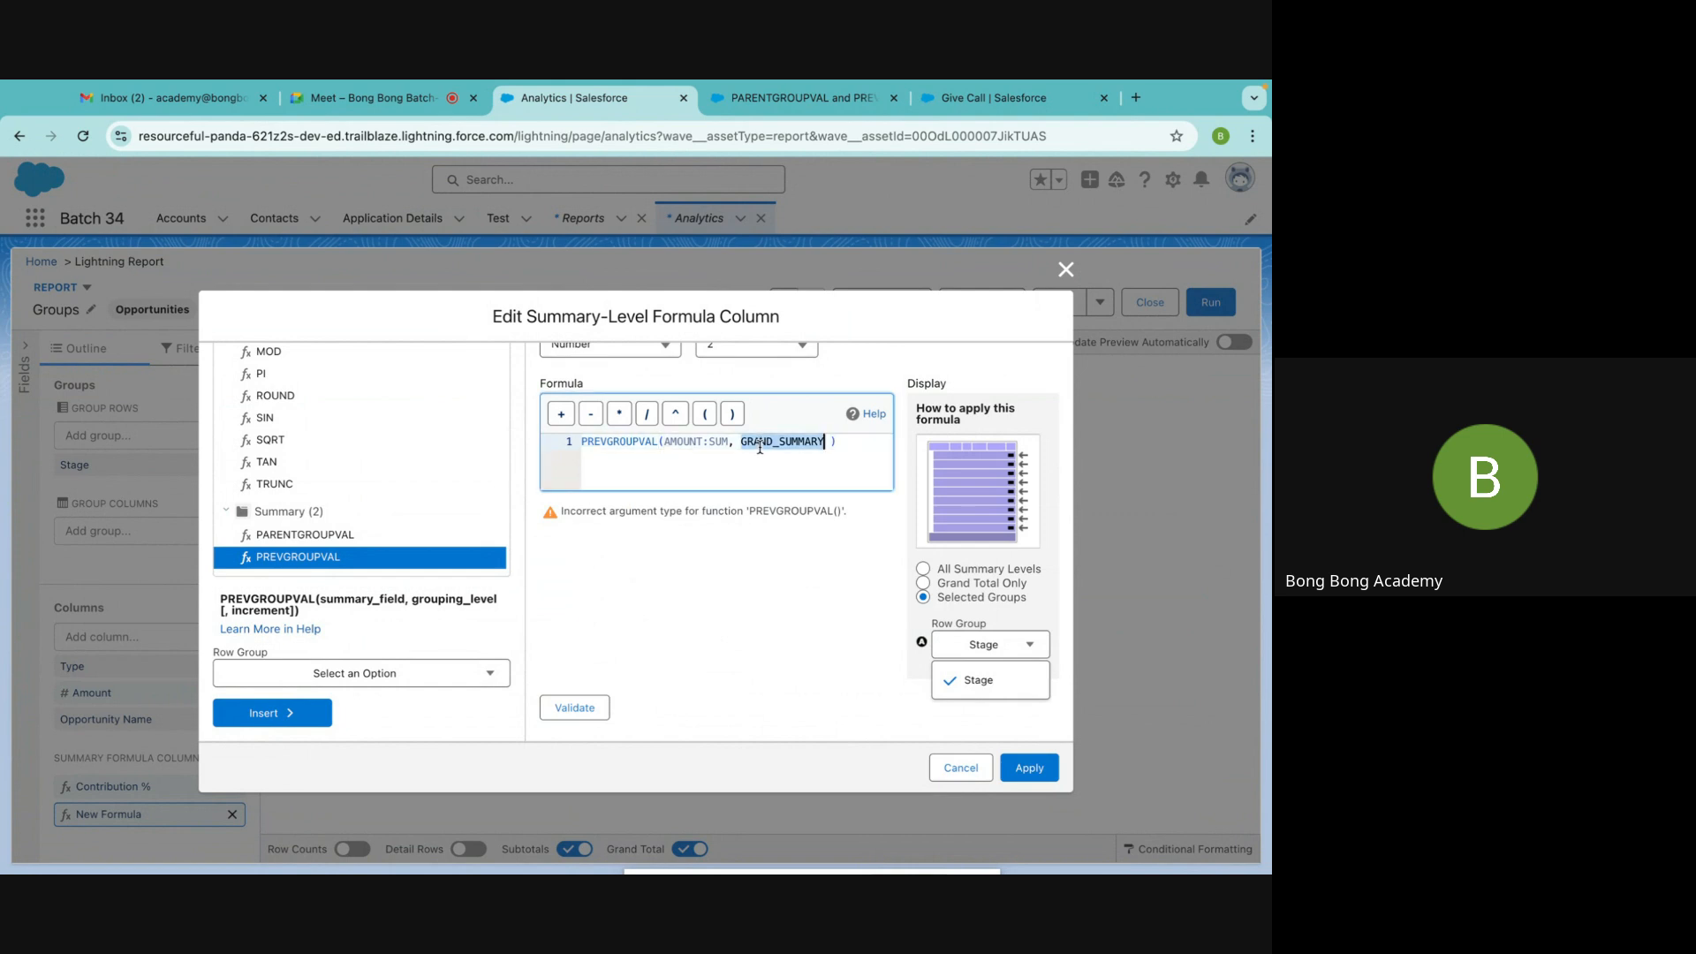
pyautogui.write('STAGE')
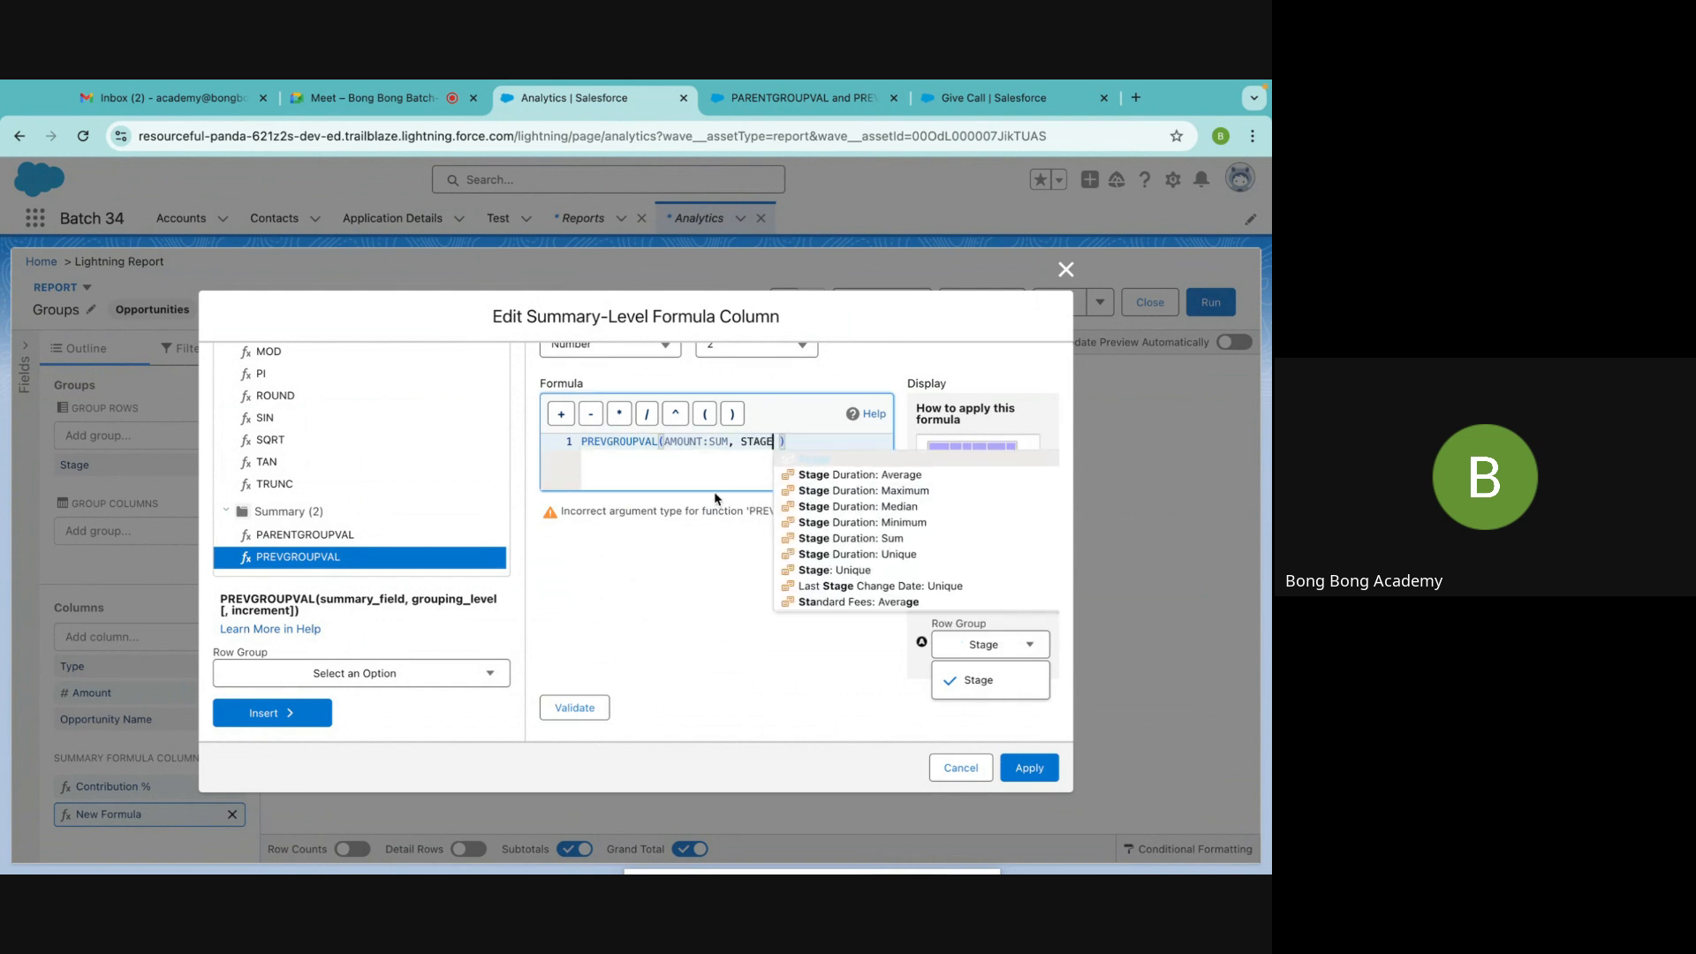
pyautogui.click(695, 554)
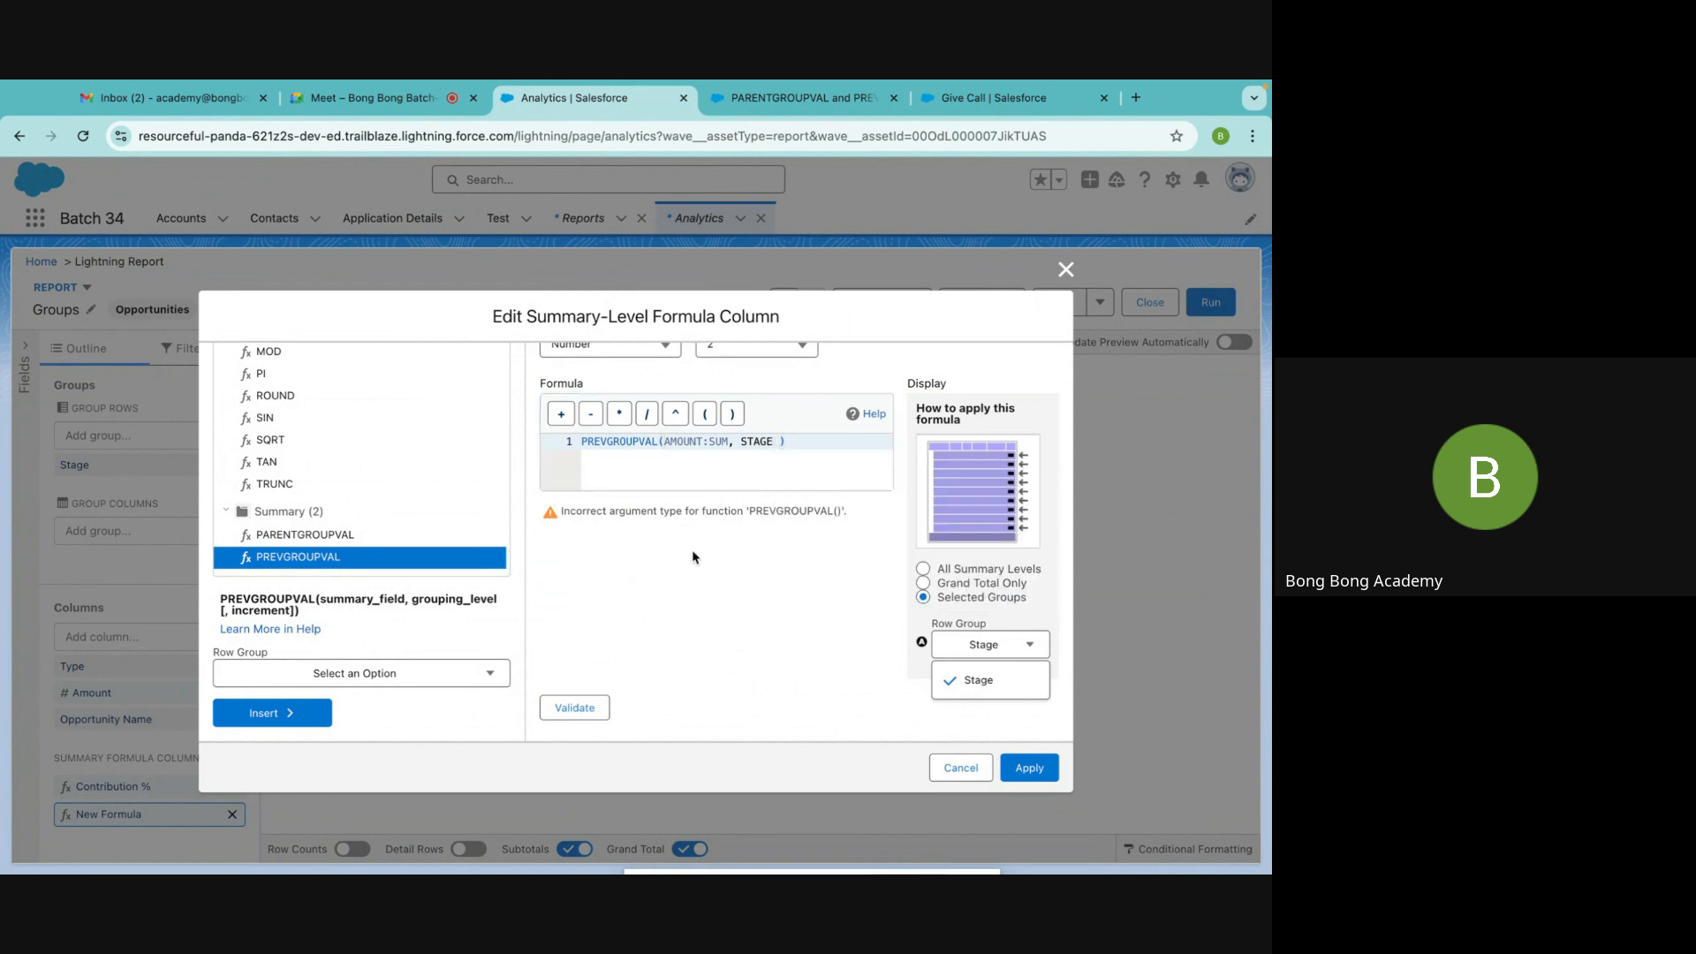
pyautogui.click(576, 708)
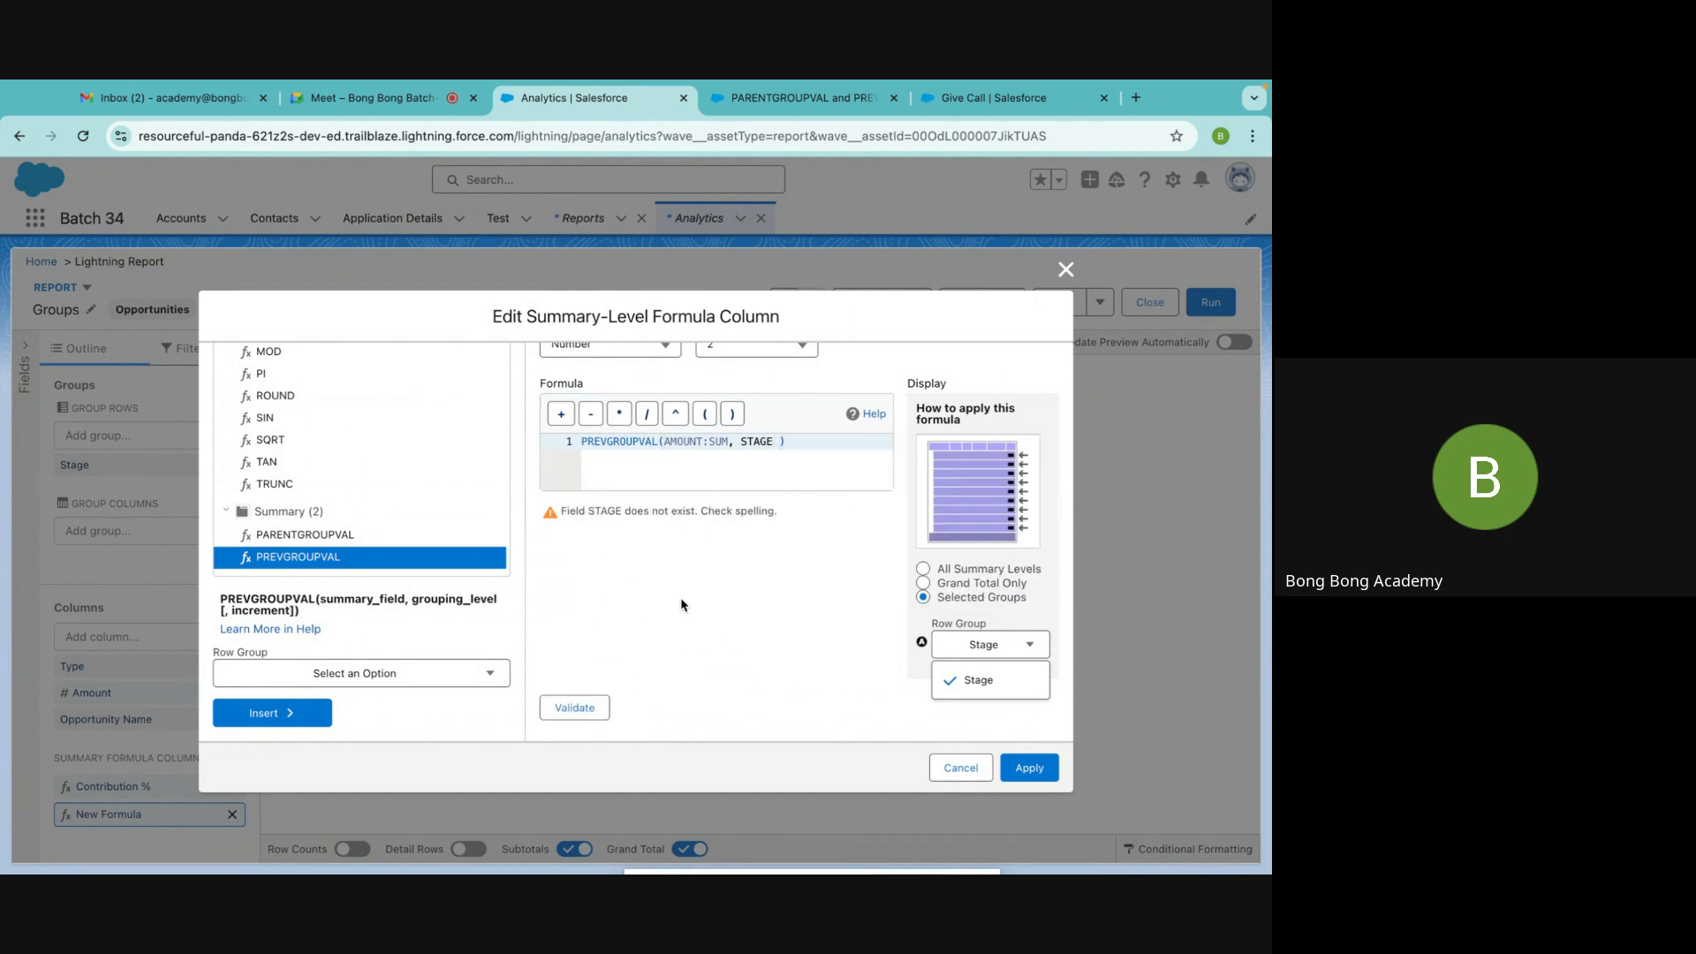
pyautogui.doubleClick(770, 441)
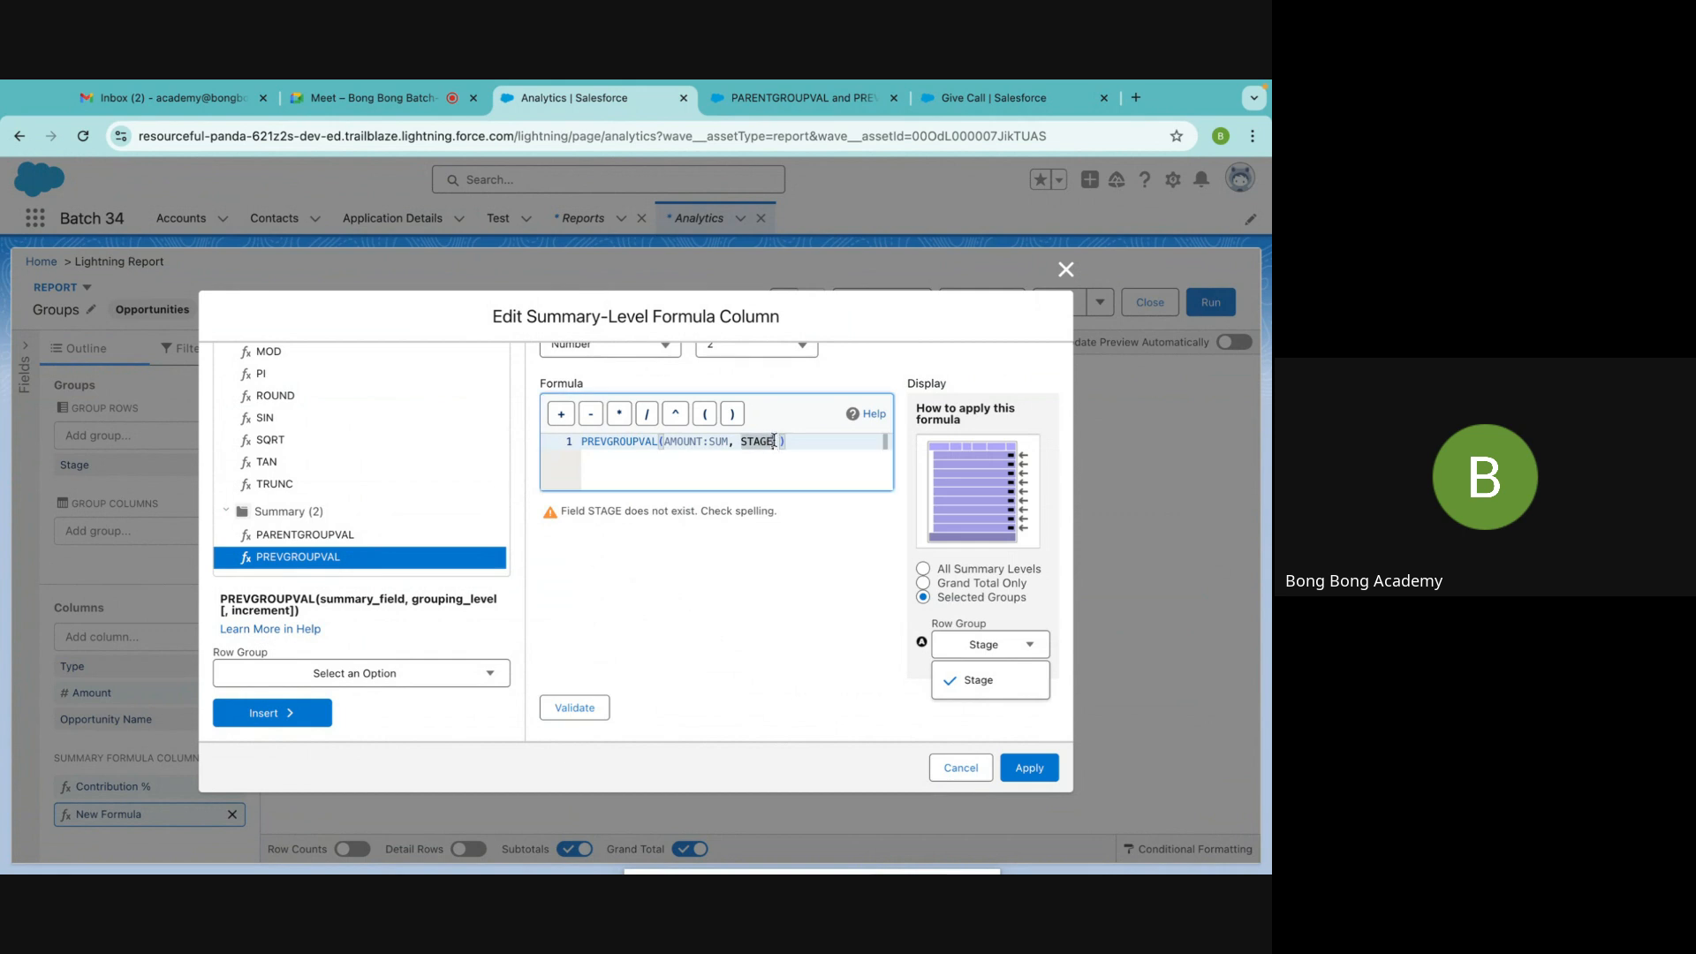
pyautogui.write('STAGE')
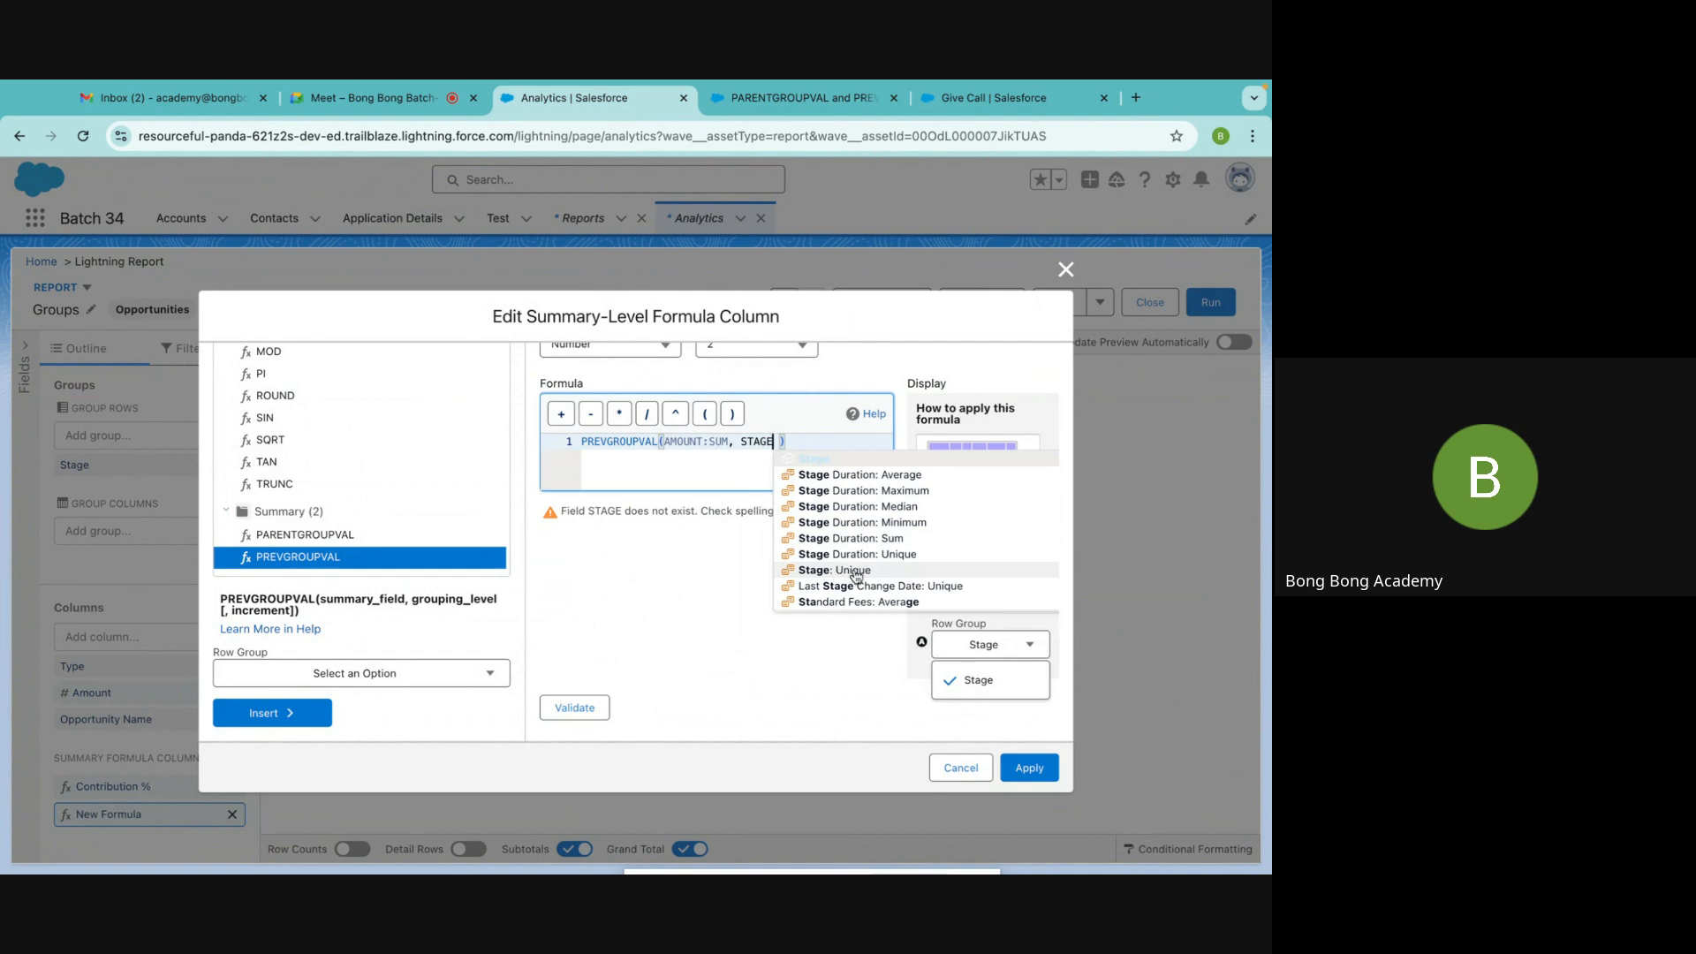
pyautogui.click(797, 646)
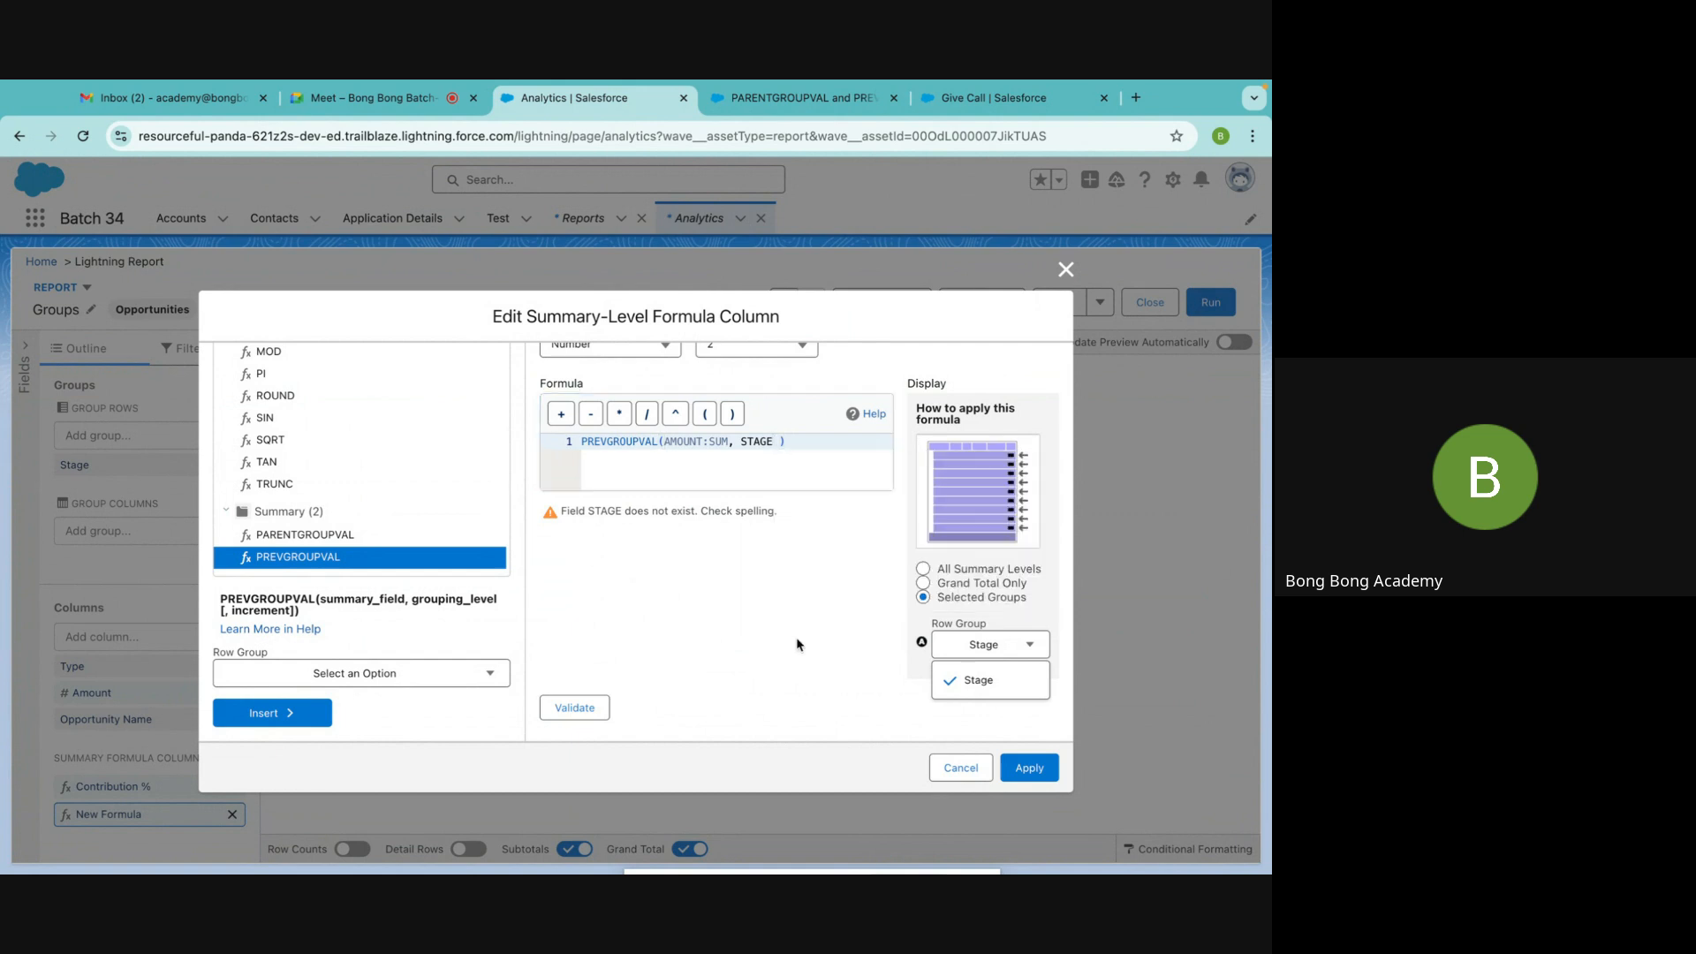
# Try applying the formula to all summary levels with GRAND_SUMMARY as the grouping level, and validate it
pyautogui.click(922, 576)
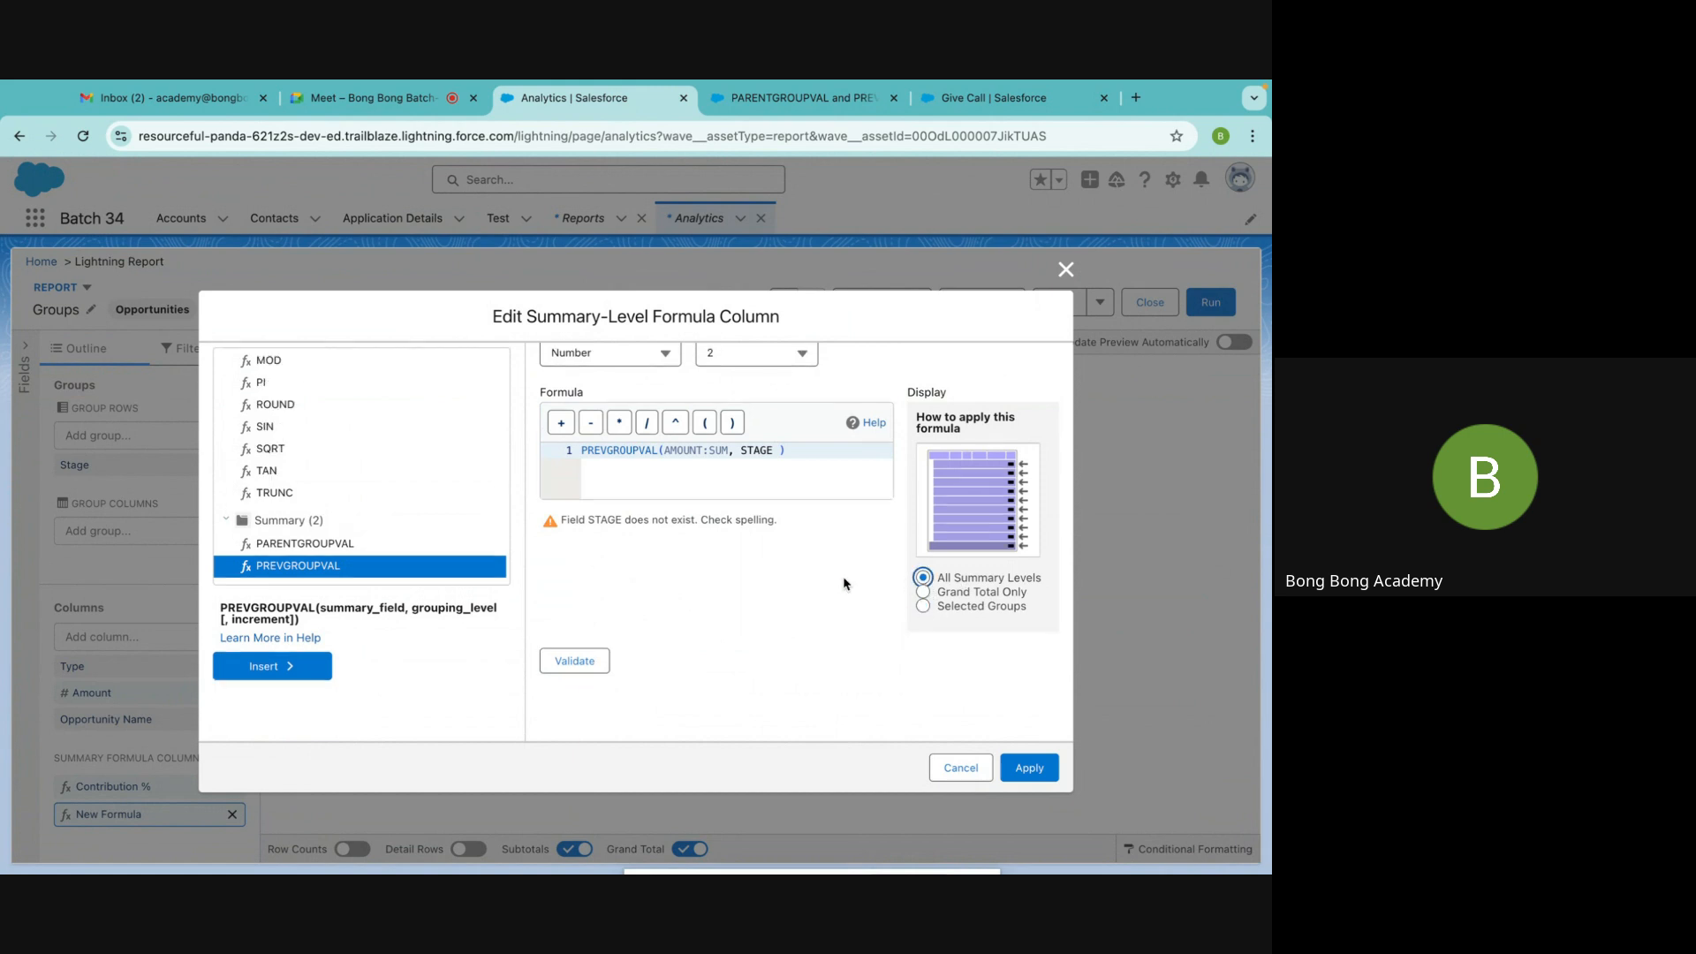
pyautogui.doubleClick(753, 449)
pyautogui.write('GR')
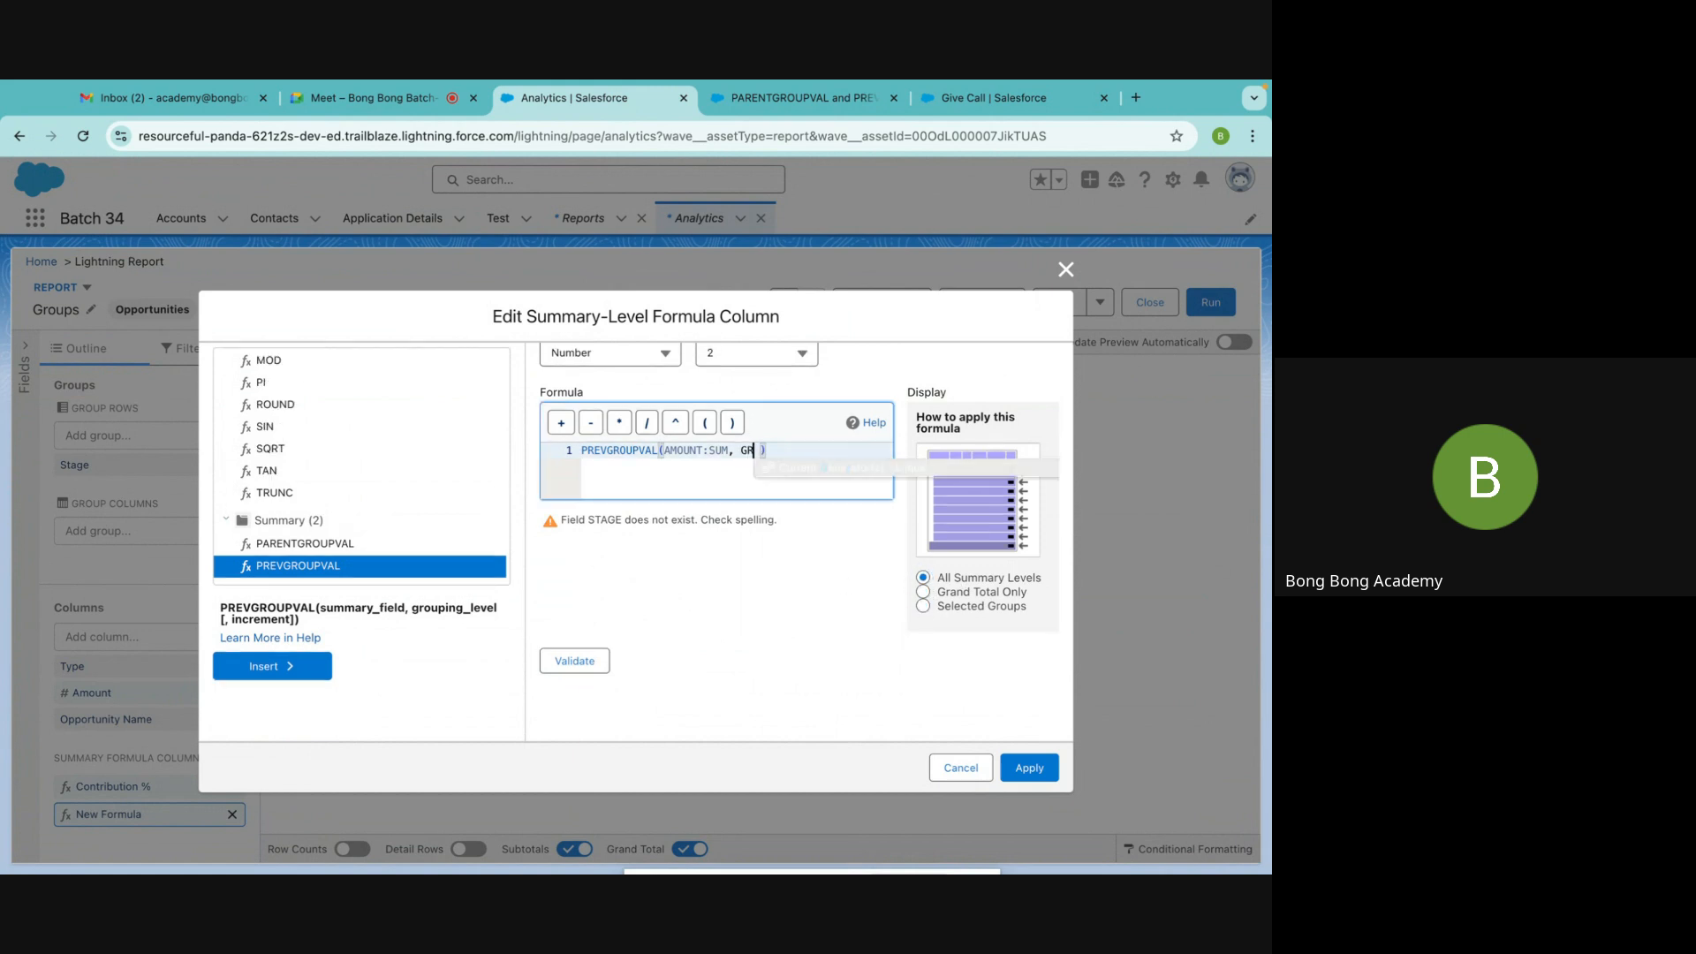
pyautogui.write('AND')
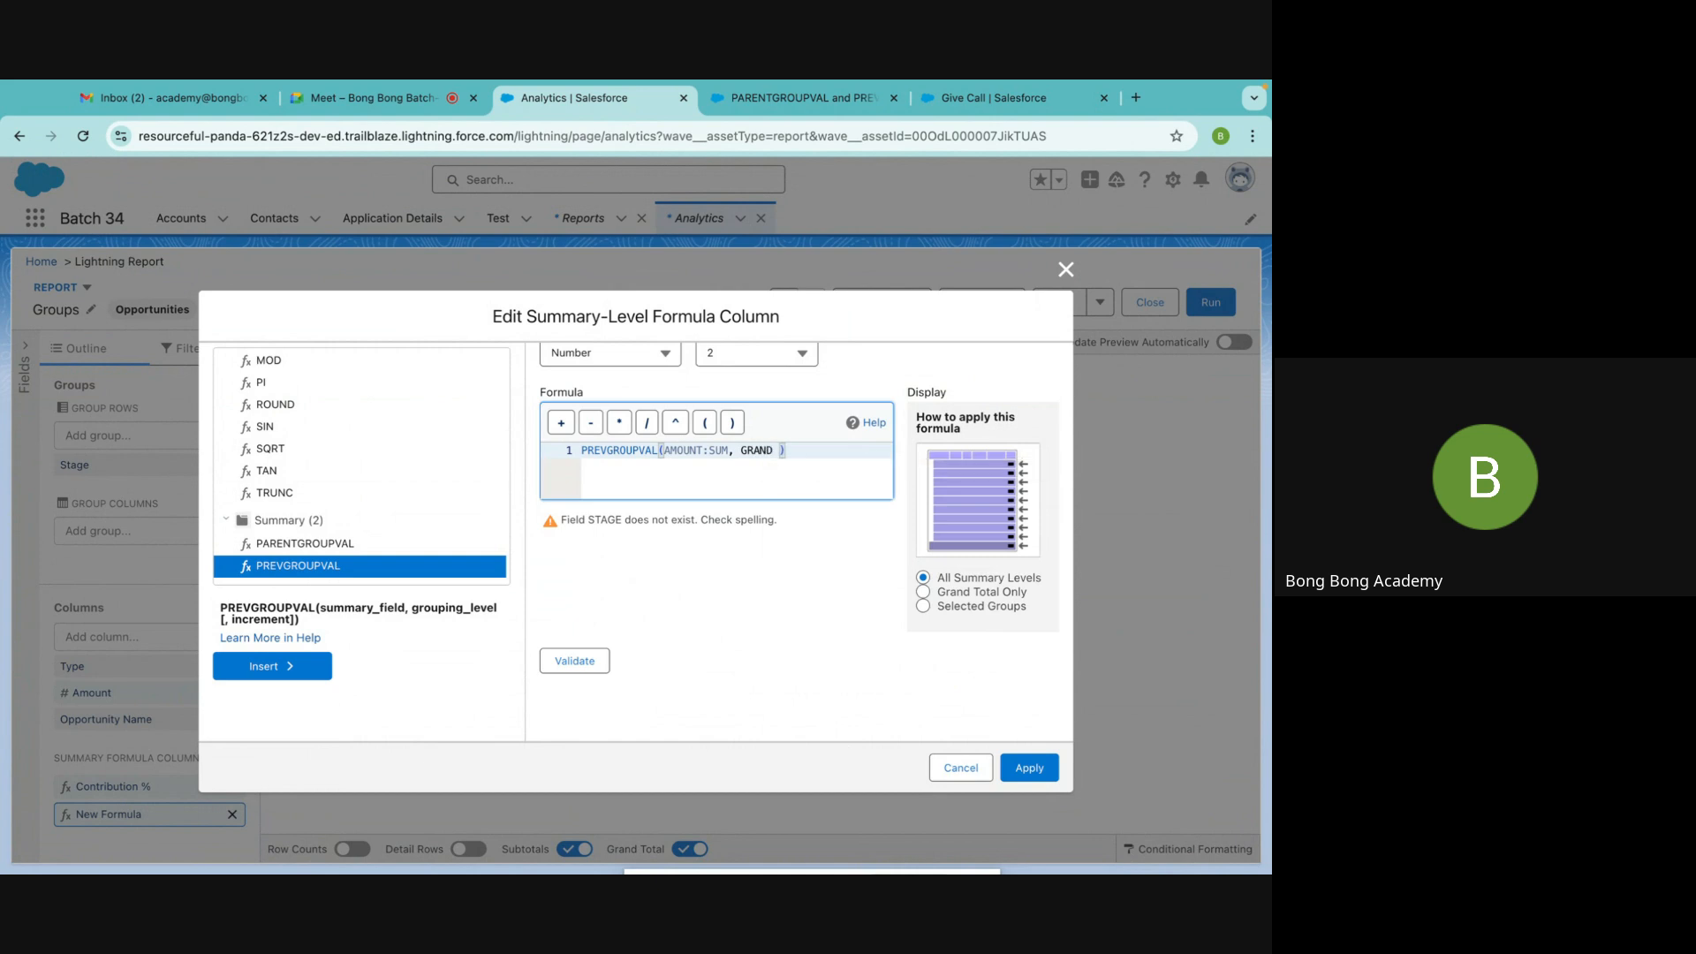
pyautogui.write('_SUMMARY')
pyautogui.click(781, 558)
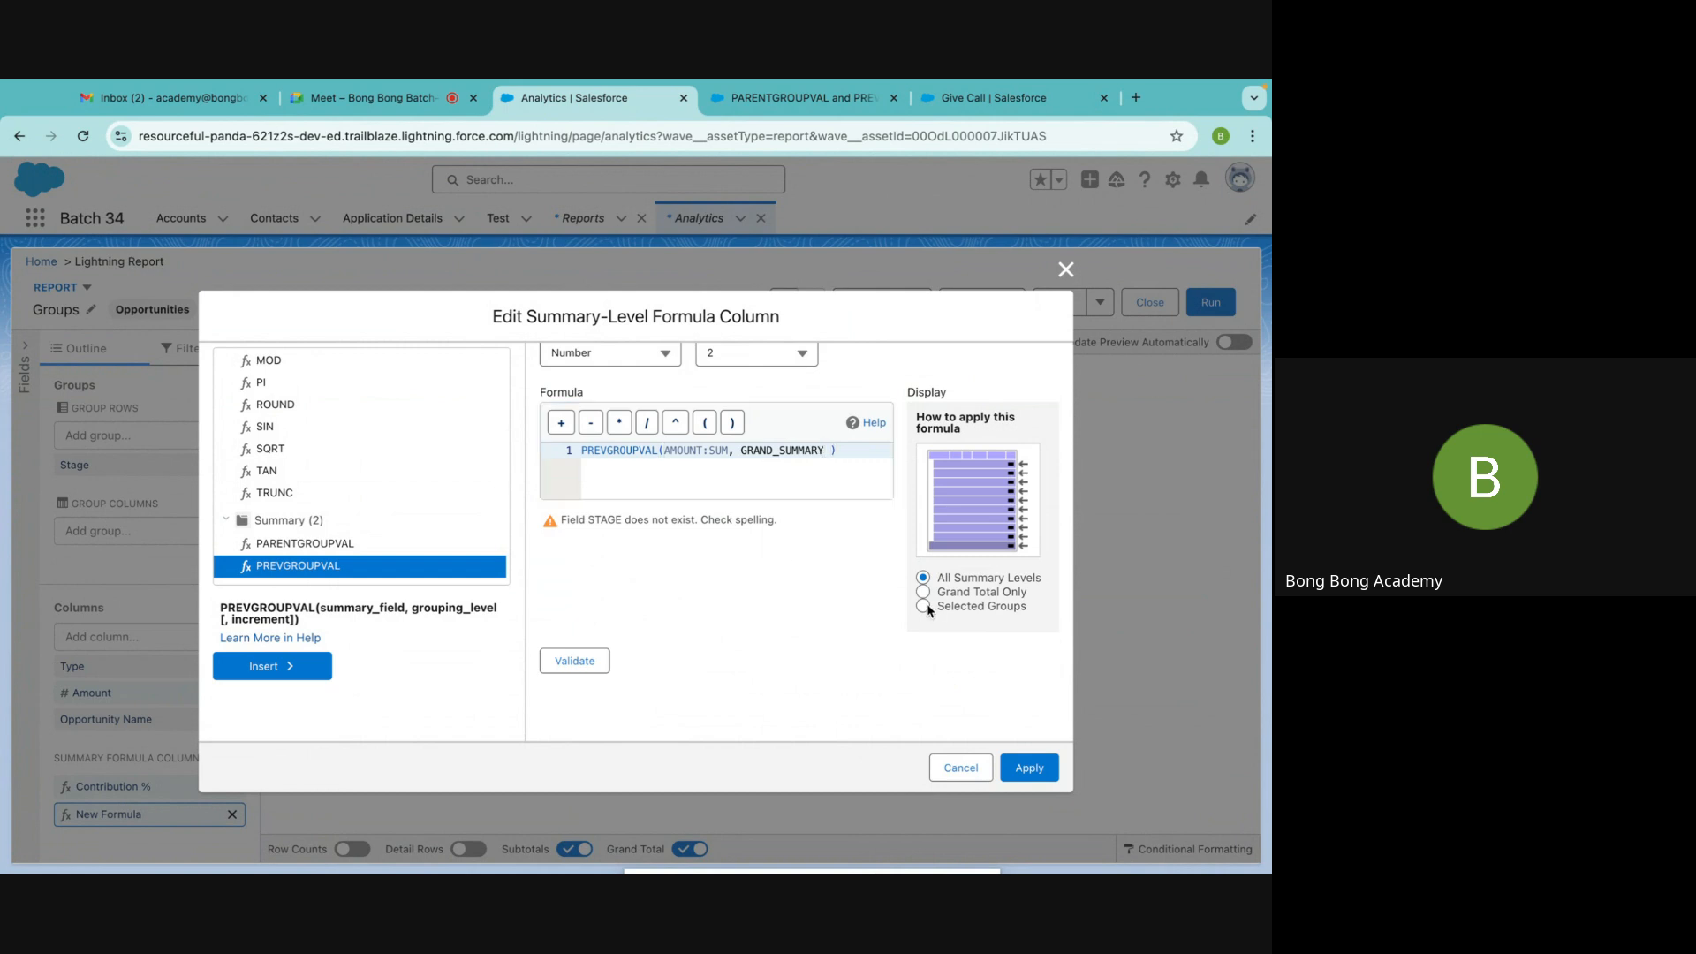
pyautogui.click(594, 669)
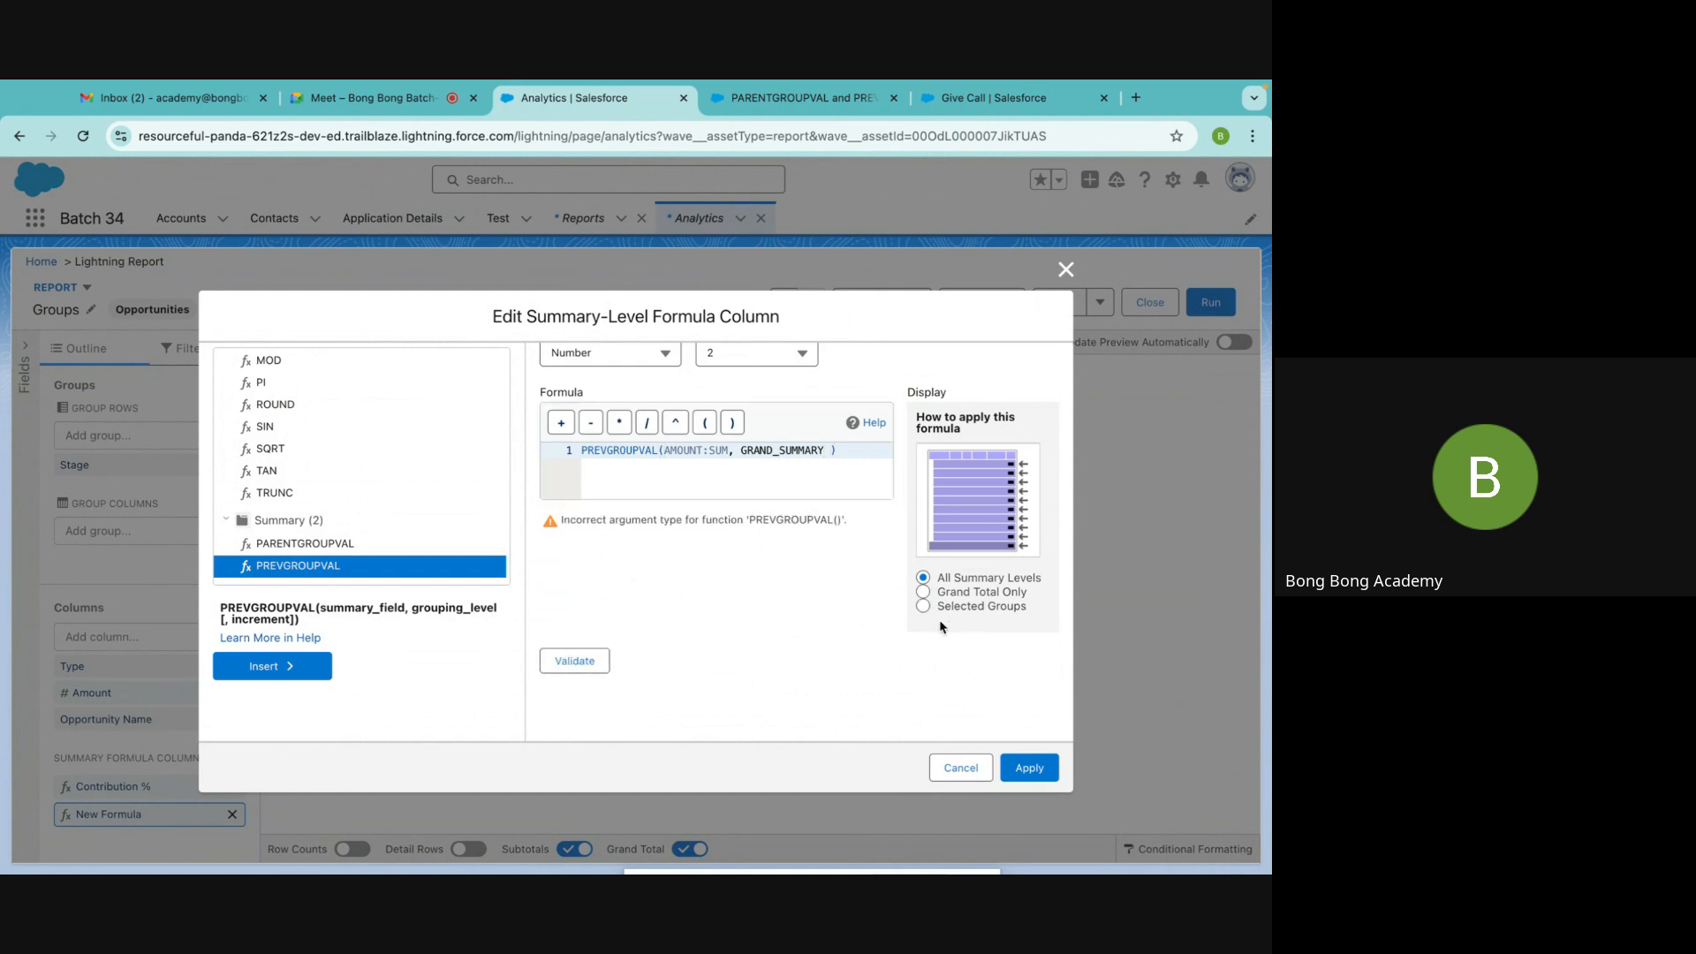
# Apply the formula to the Stage row group only and insert a PREVGROUPVAL template that uses Stage as its row group
pyautogui.click(923, 592)
pyautogui.click(923, 606)
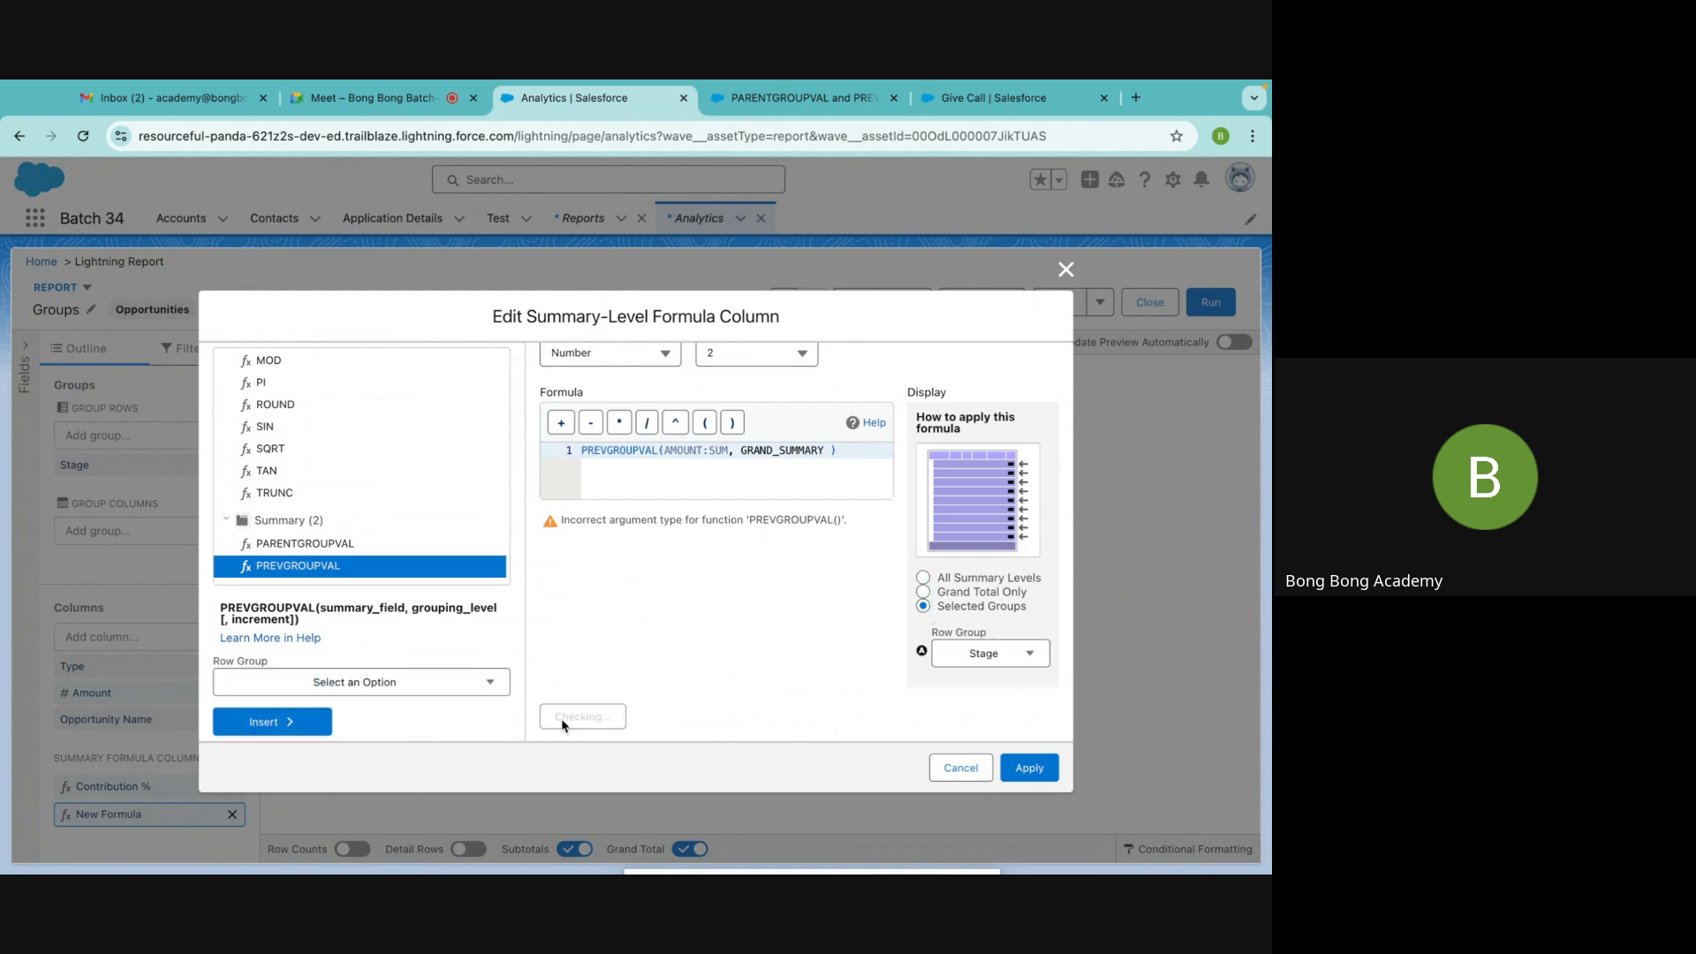
pyautogui.click(427, 684)
pyautogui.click(409, 655)
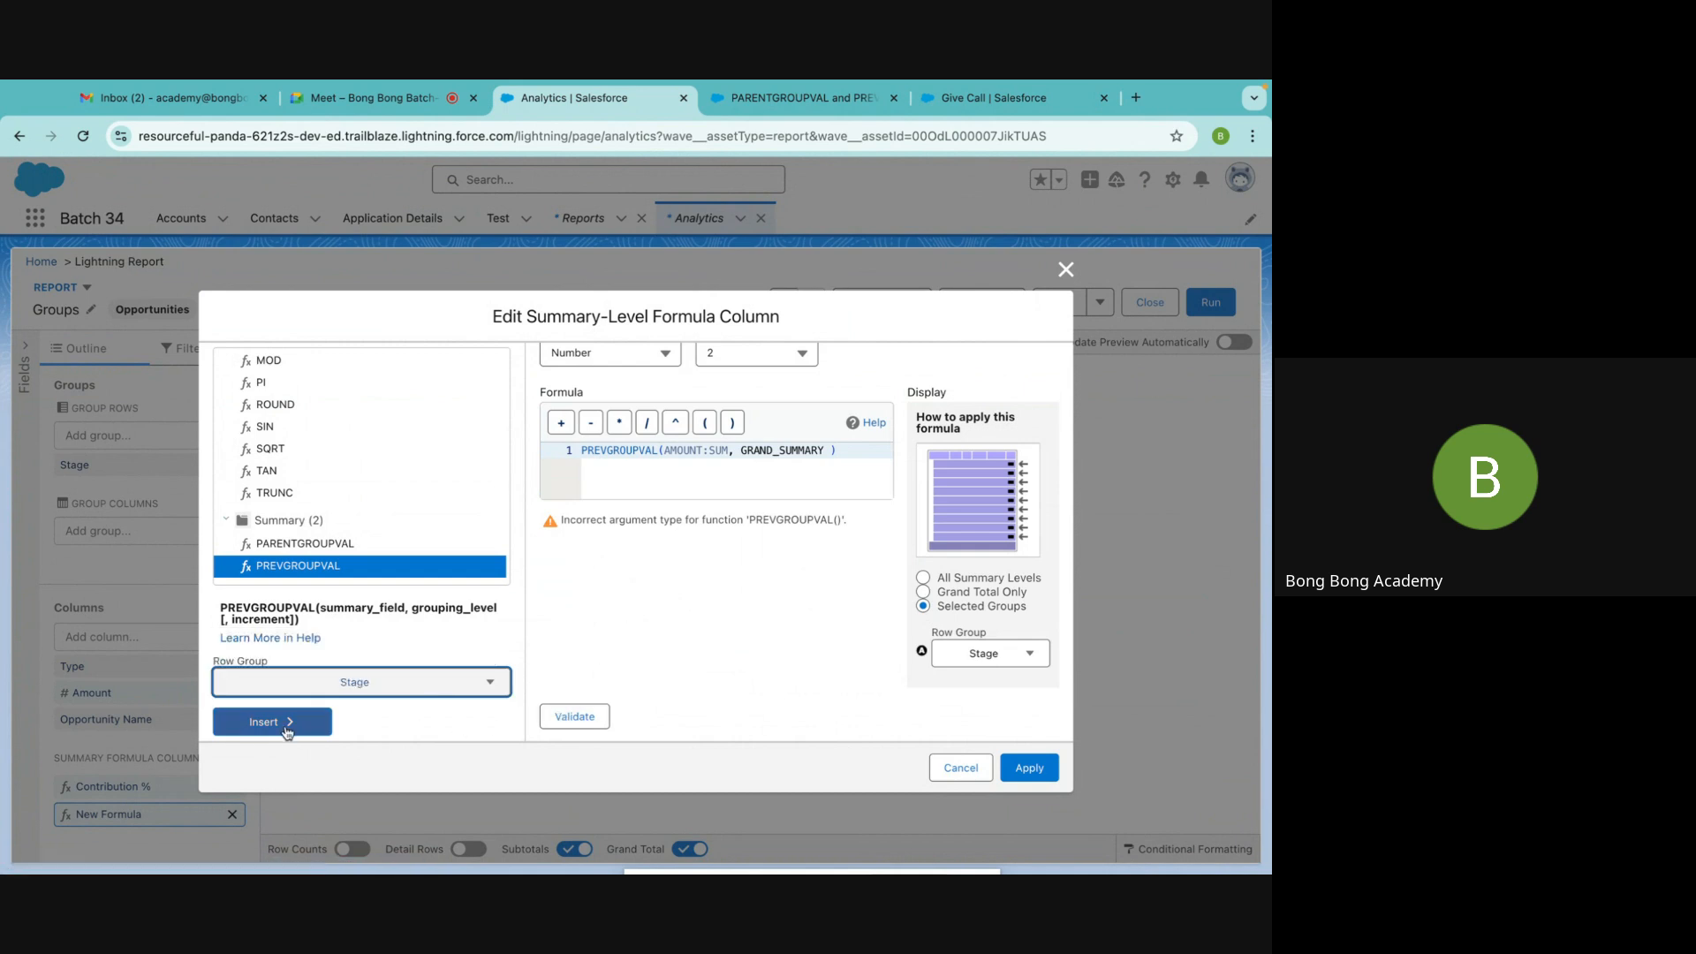
pyautogui.click(281, 721)
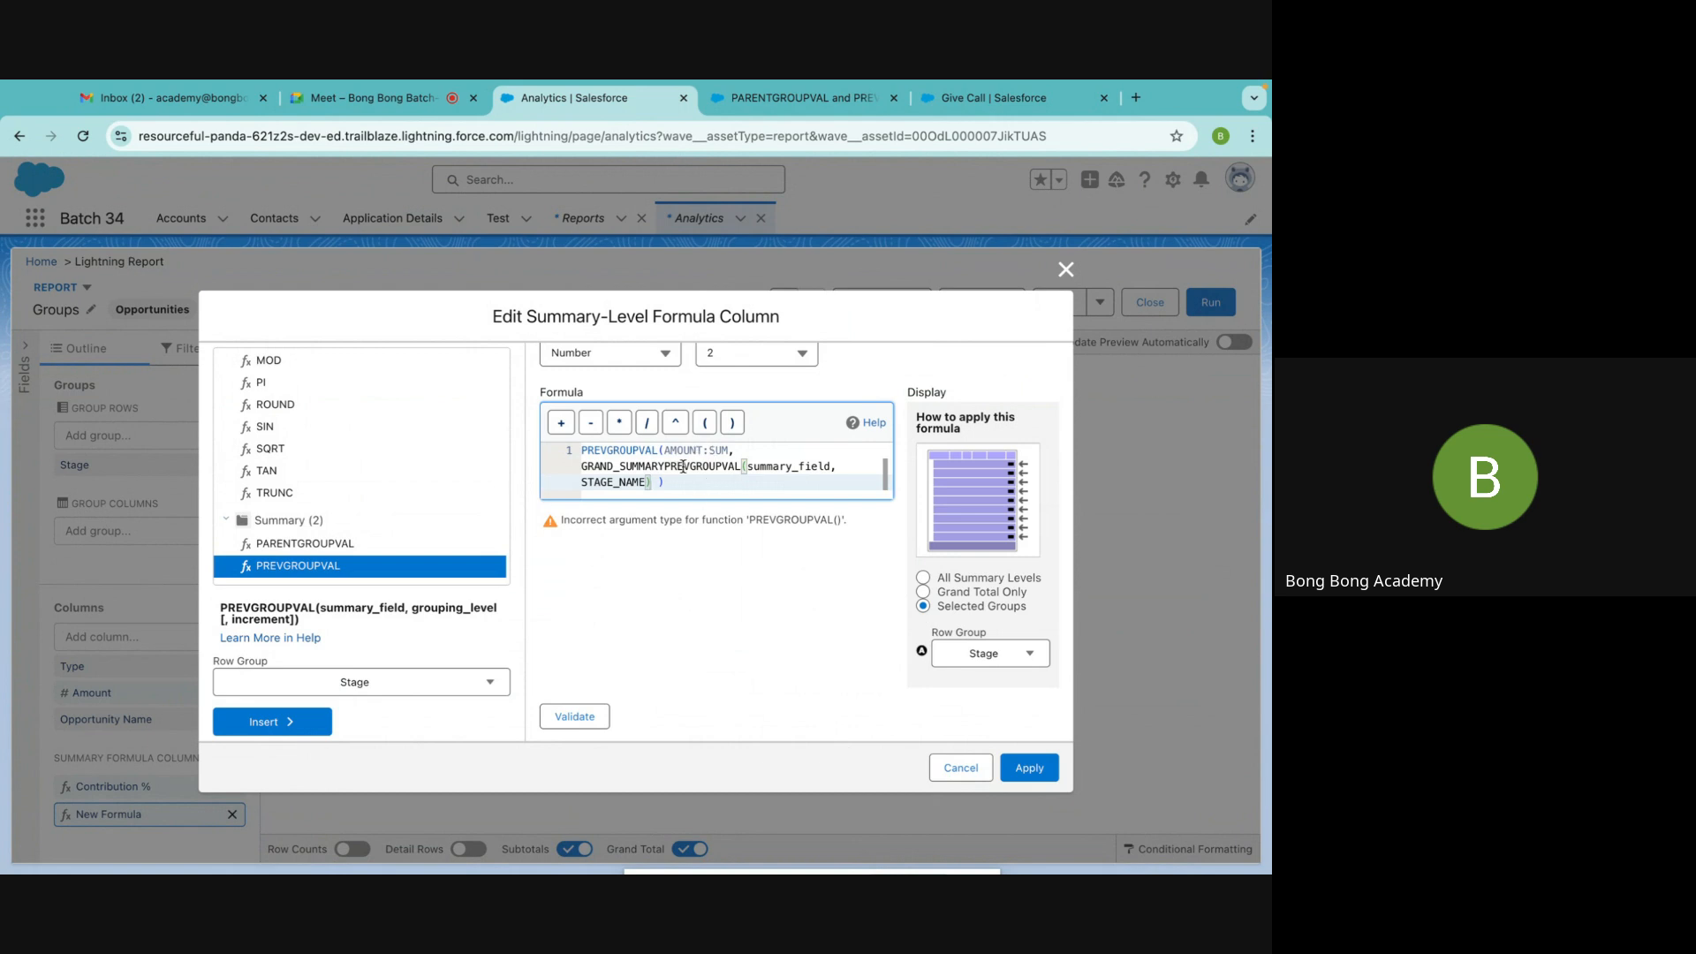
# Replace GRAND_SUMMARY and the inserted template text with STAGE_NAME as the grouping level of PREVGROUPVAL, and validate the formula
pyautogui.moveTo(649, 481); pyautogui.dragTo(579, 482)
pyautogui.hotkey('ctrl', 'c')
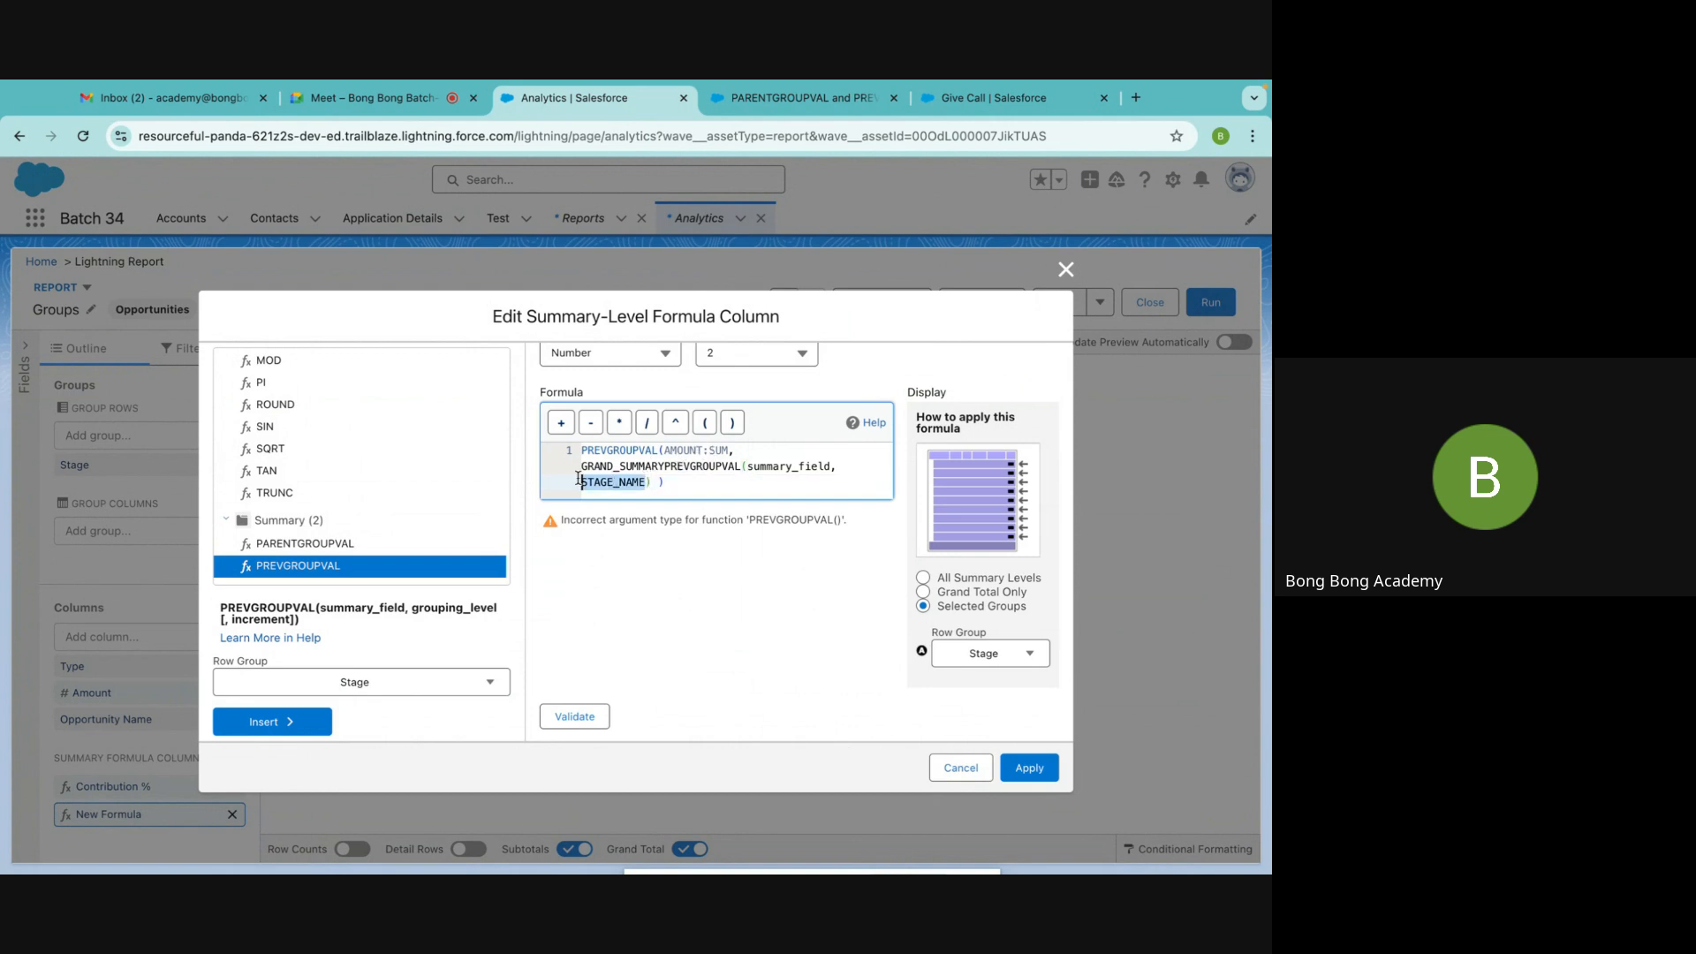
pyautogui.press('BackSpace')
pyautogui.press('BackSpace')
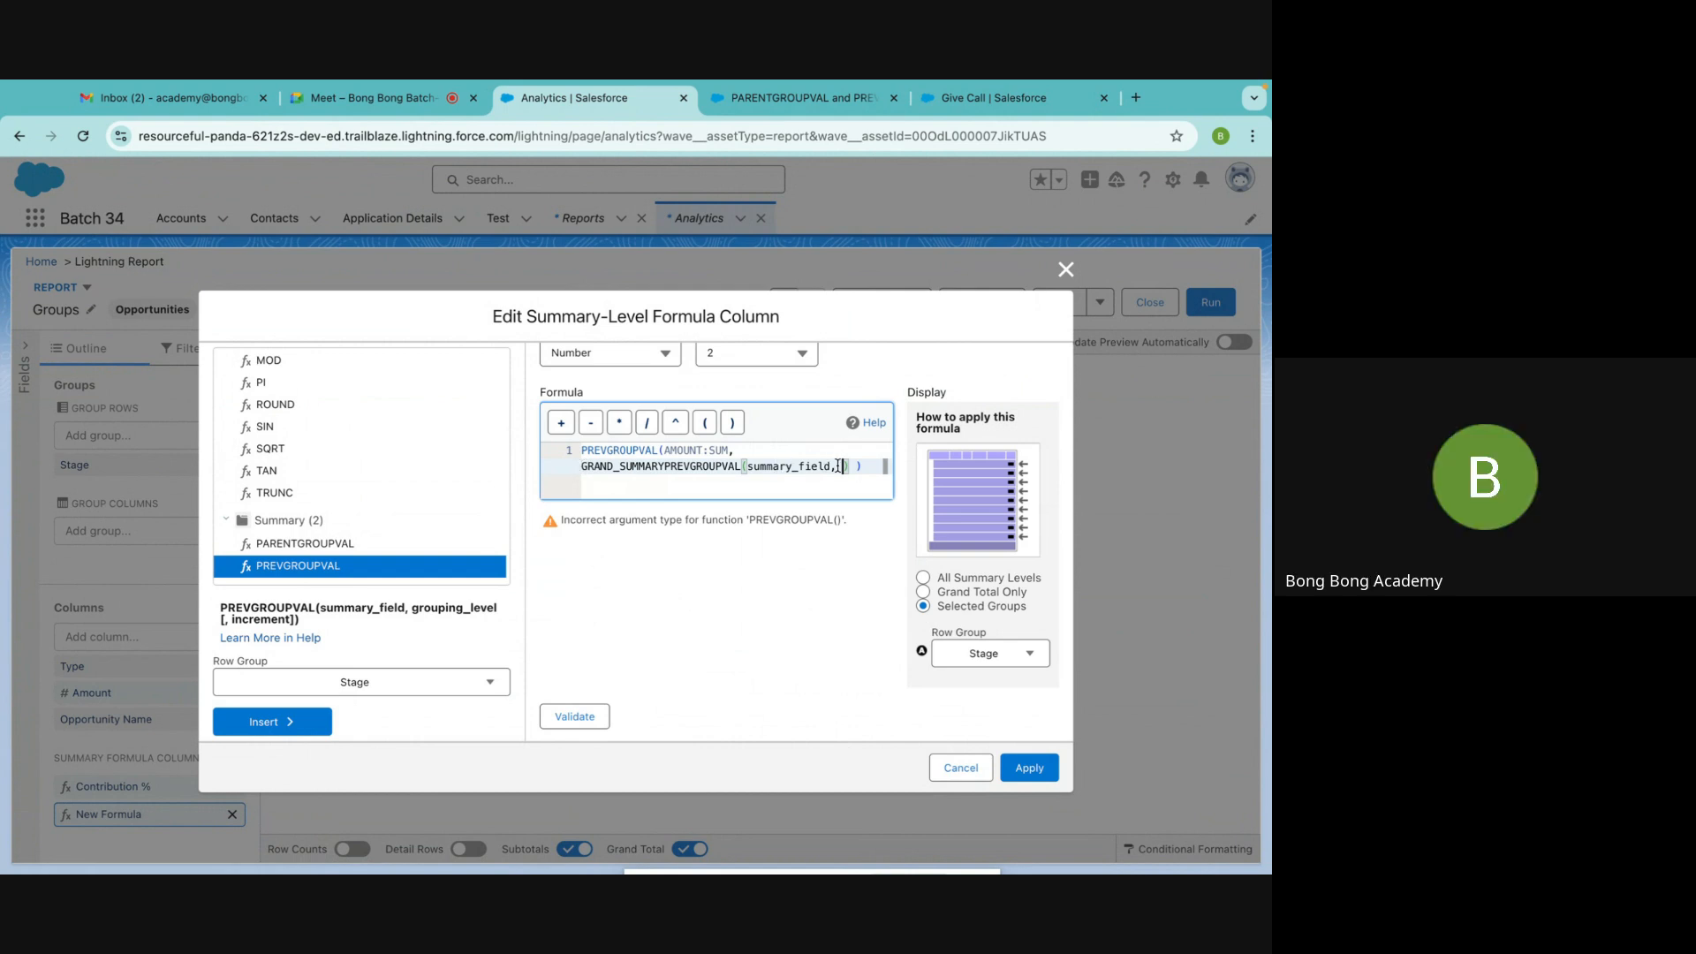
pyautogui.moveTo(842, 465); pyautogui.dragTo(574, 470)
pyautogui.hotkey('ctrl', 'v')
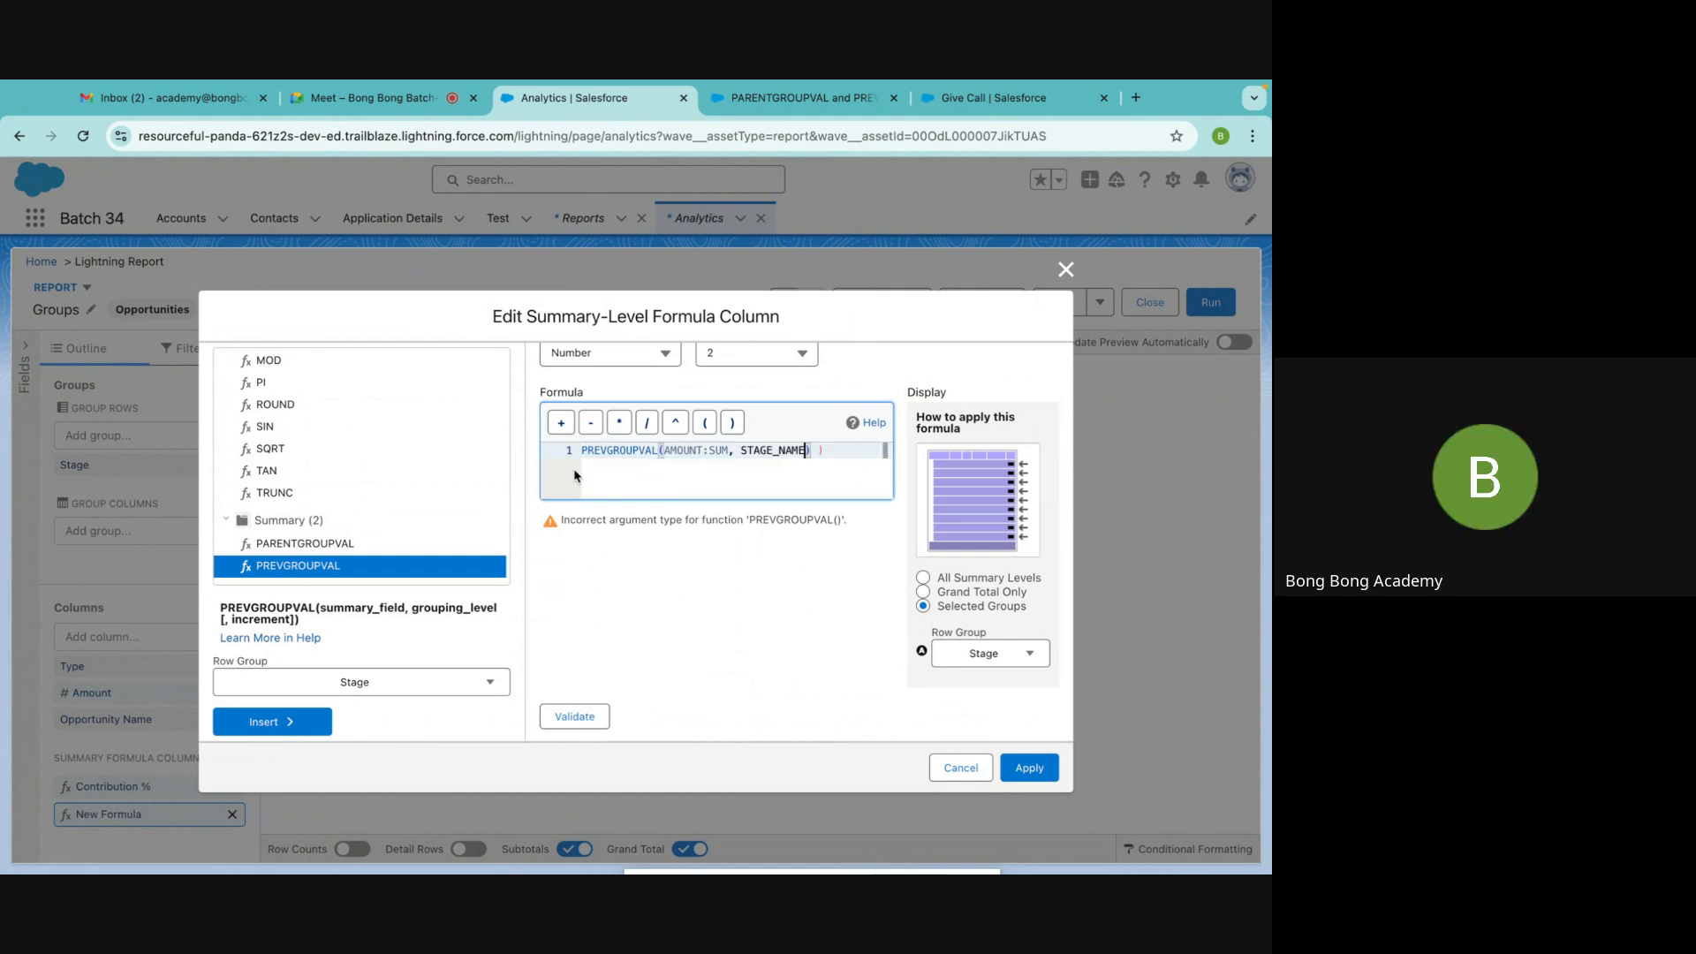
pyautogui.click(575, 714)
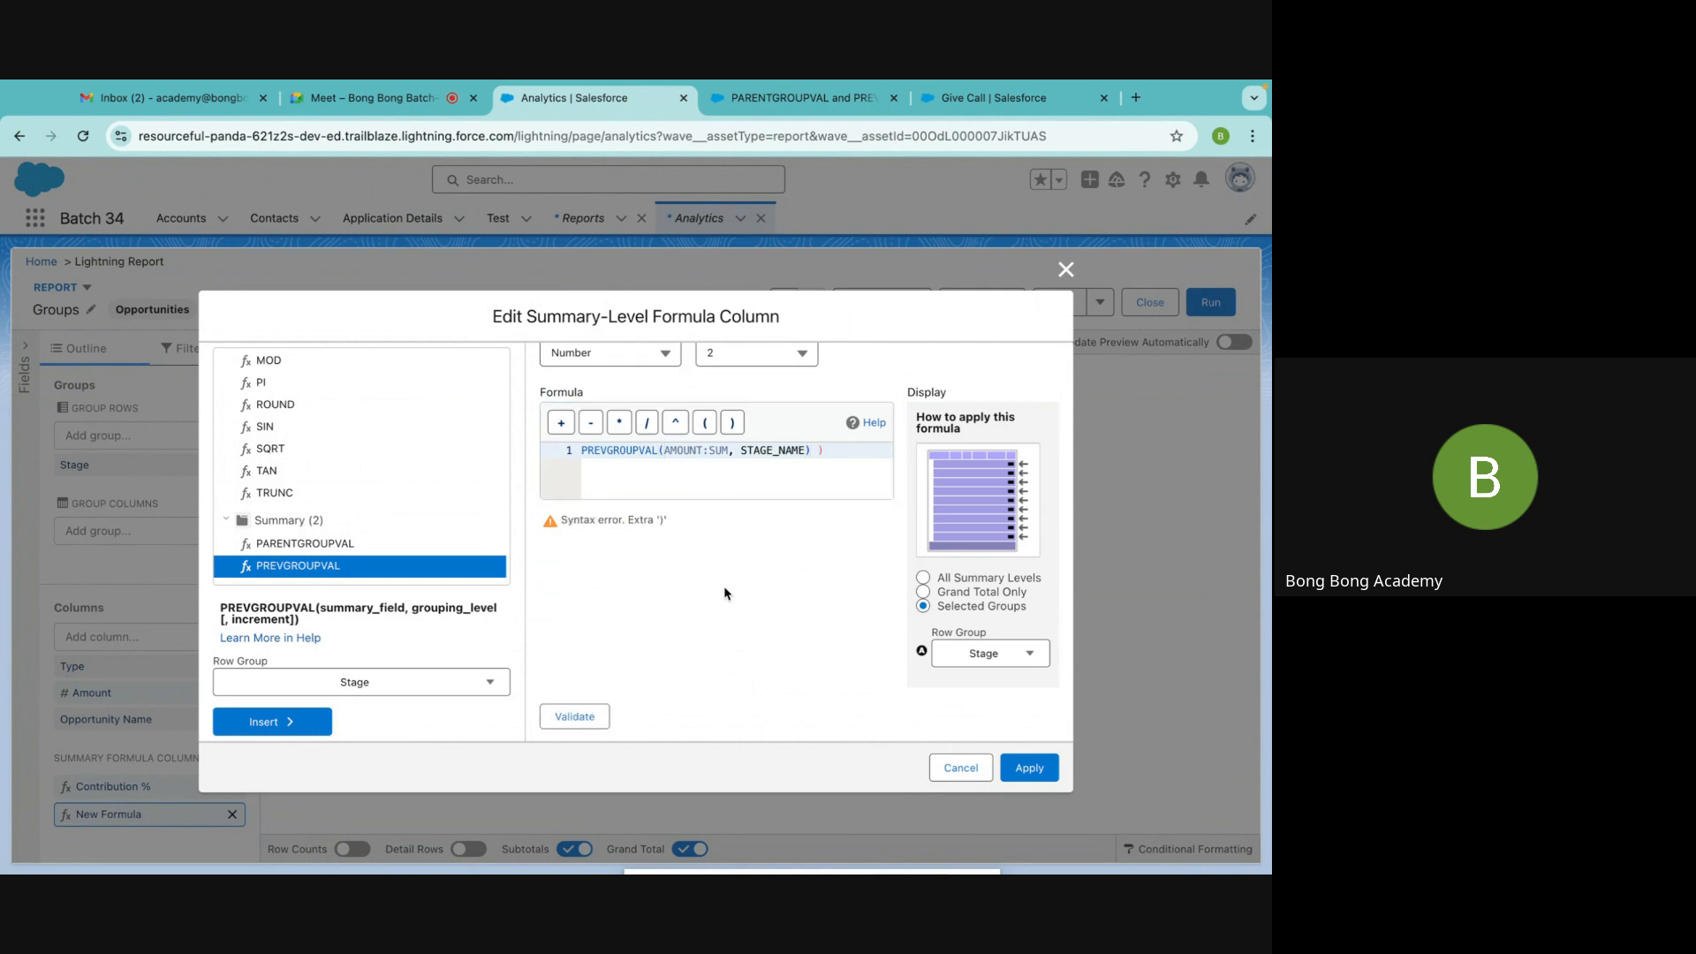
# Remove the extra closing parenthesis, validate and apply the PREVGROUPVAL(AMOUNT:SUM, STAGE_NAME) formula, and save and run the report
pyautogui.click(809, 450)
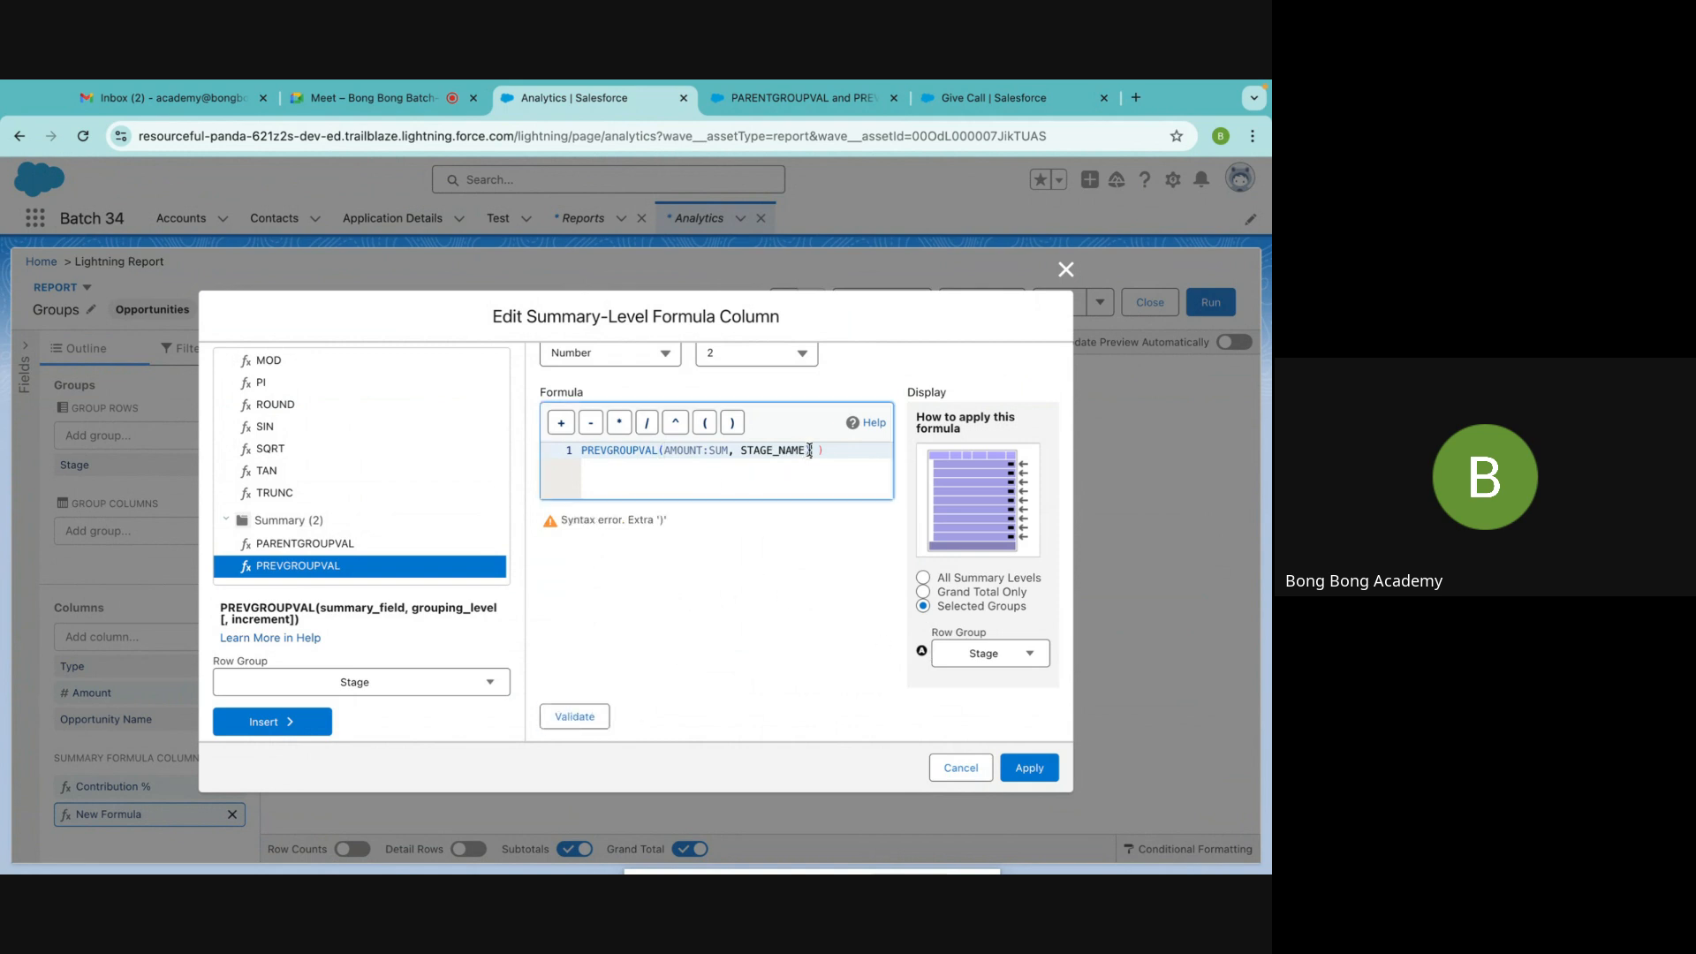
pyautogui.press('BackSpace')
pyautogui.click(573, 716)
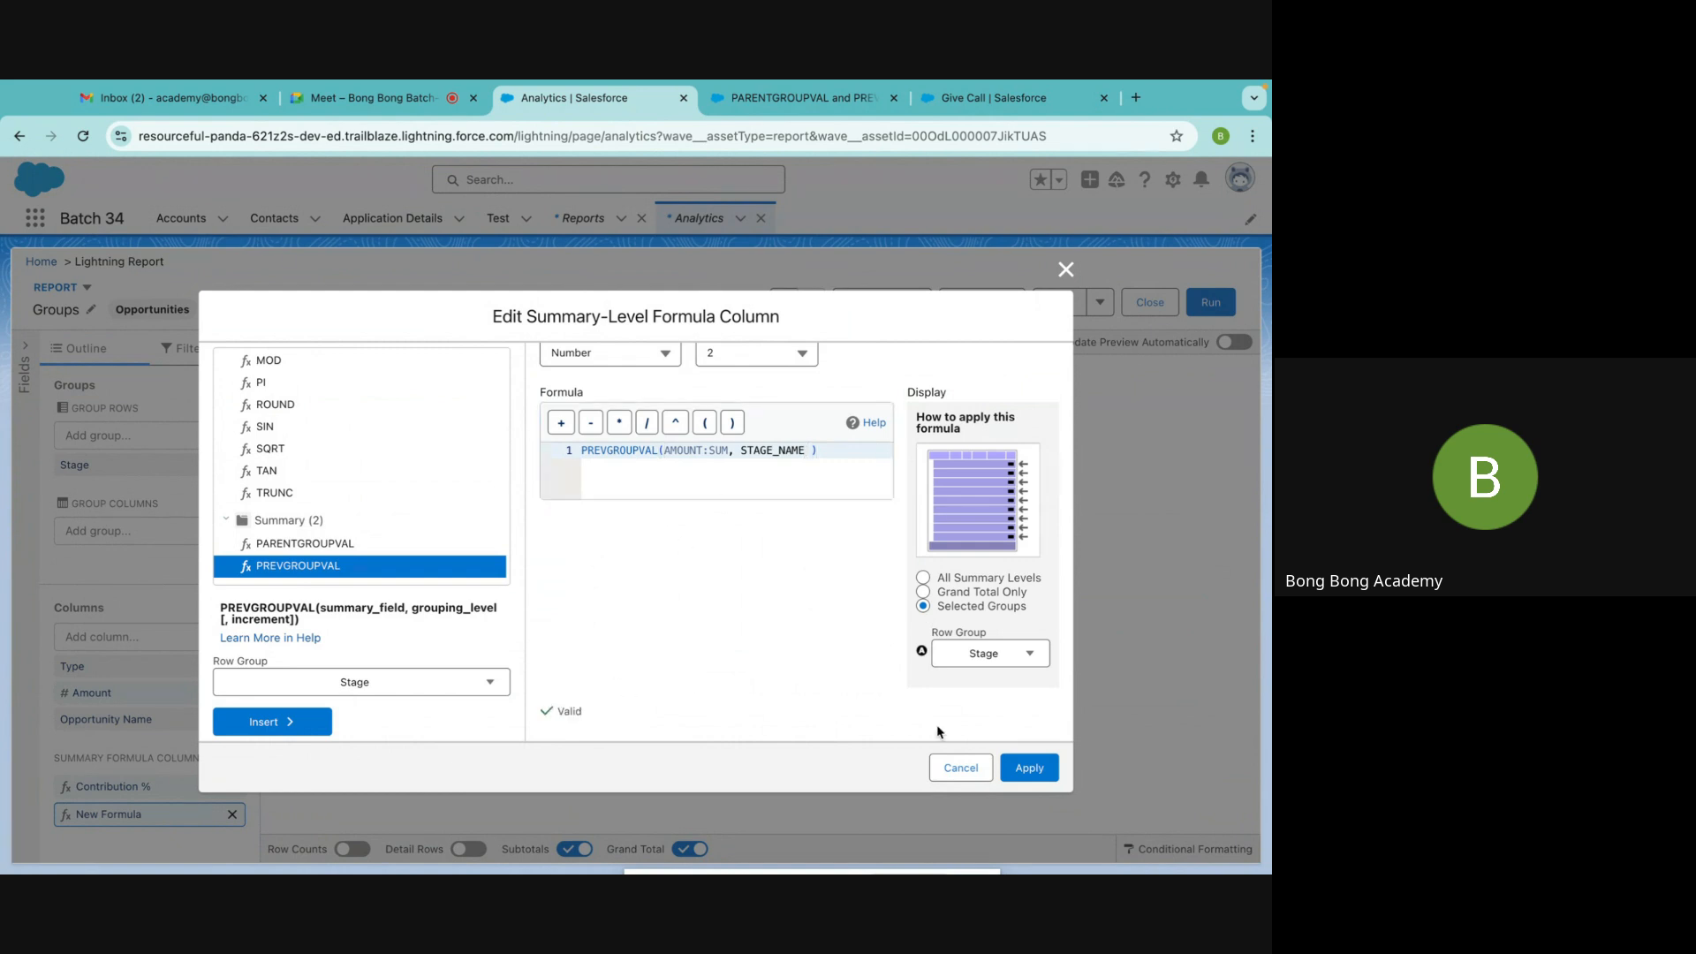
pyautogui.click(1024, 768)
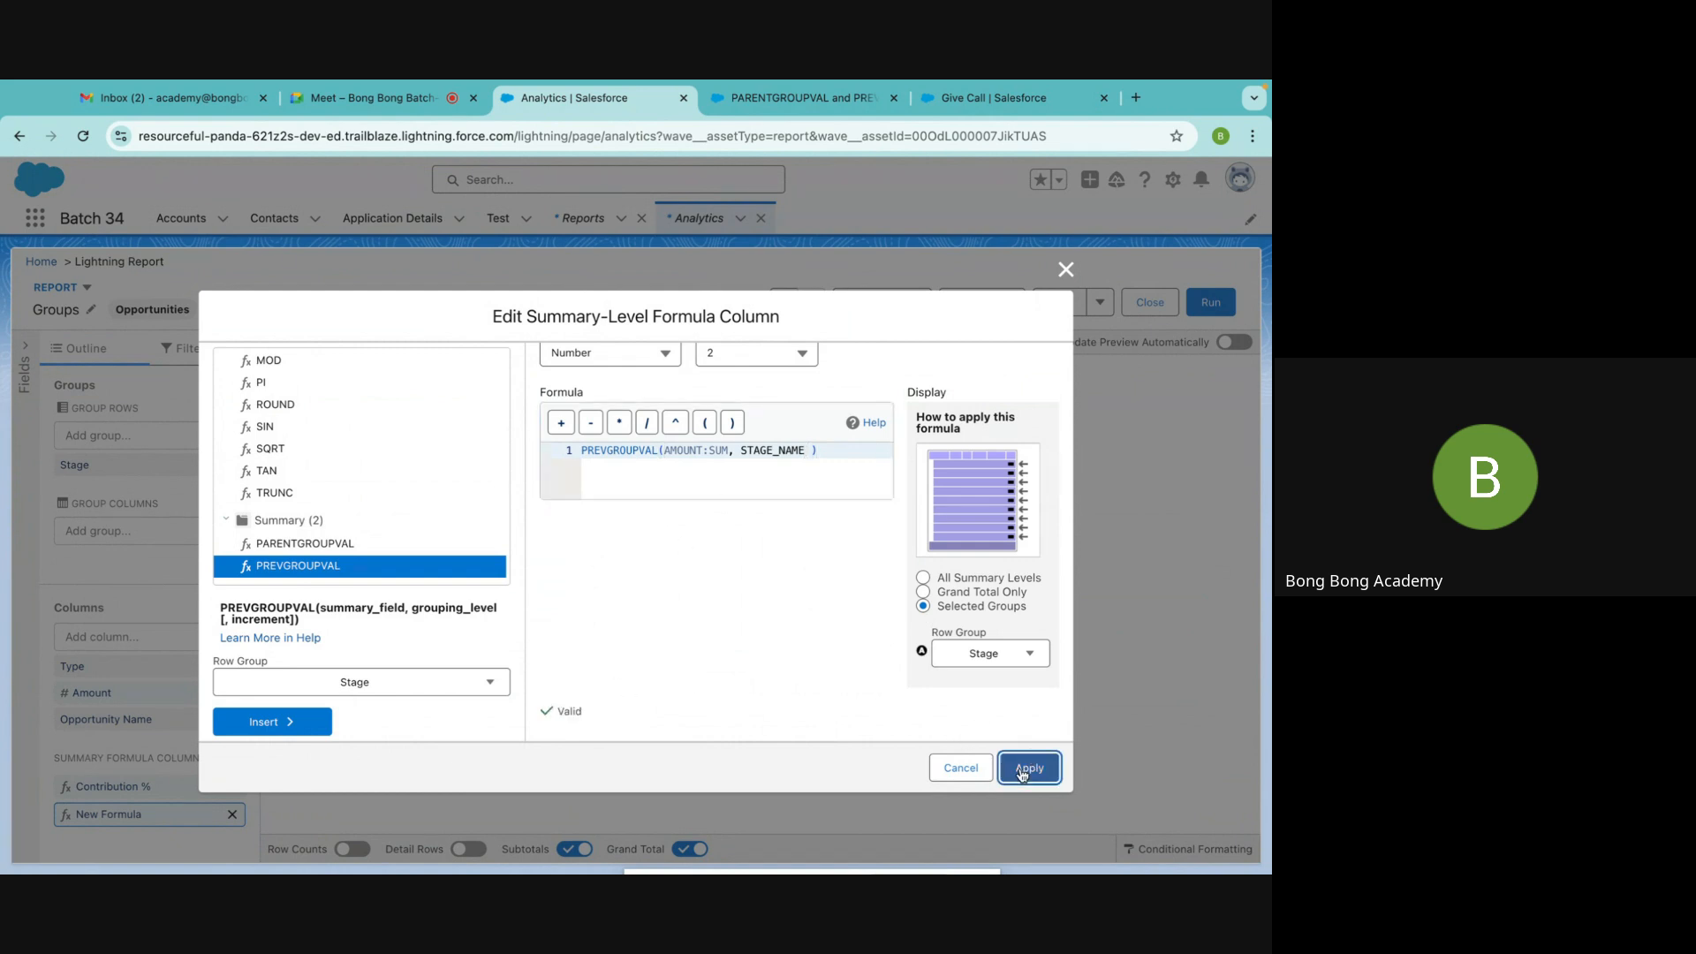
pyautogui.click(995, 311)
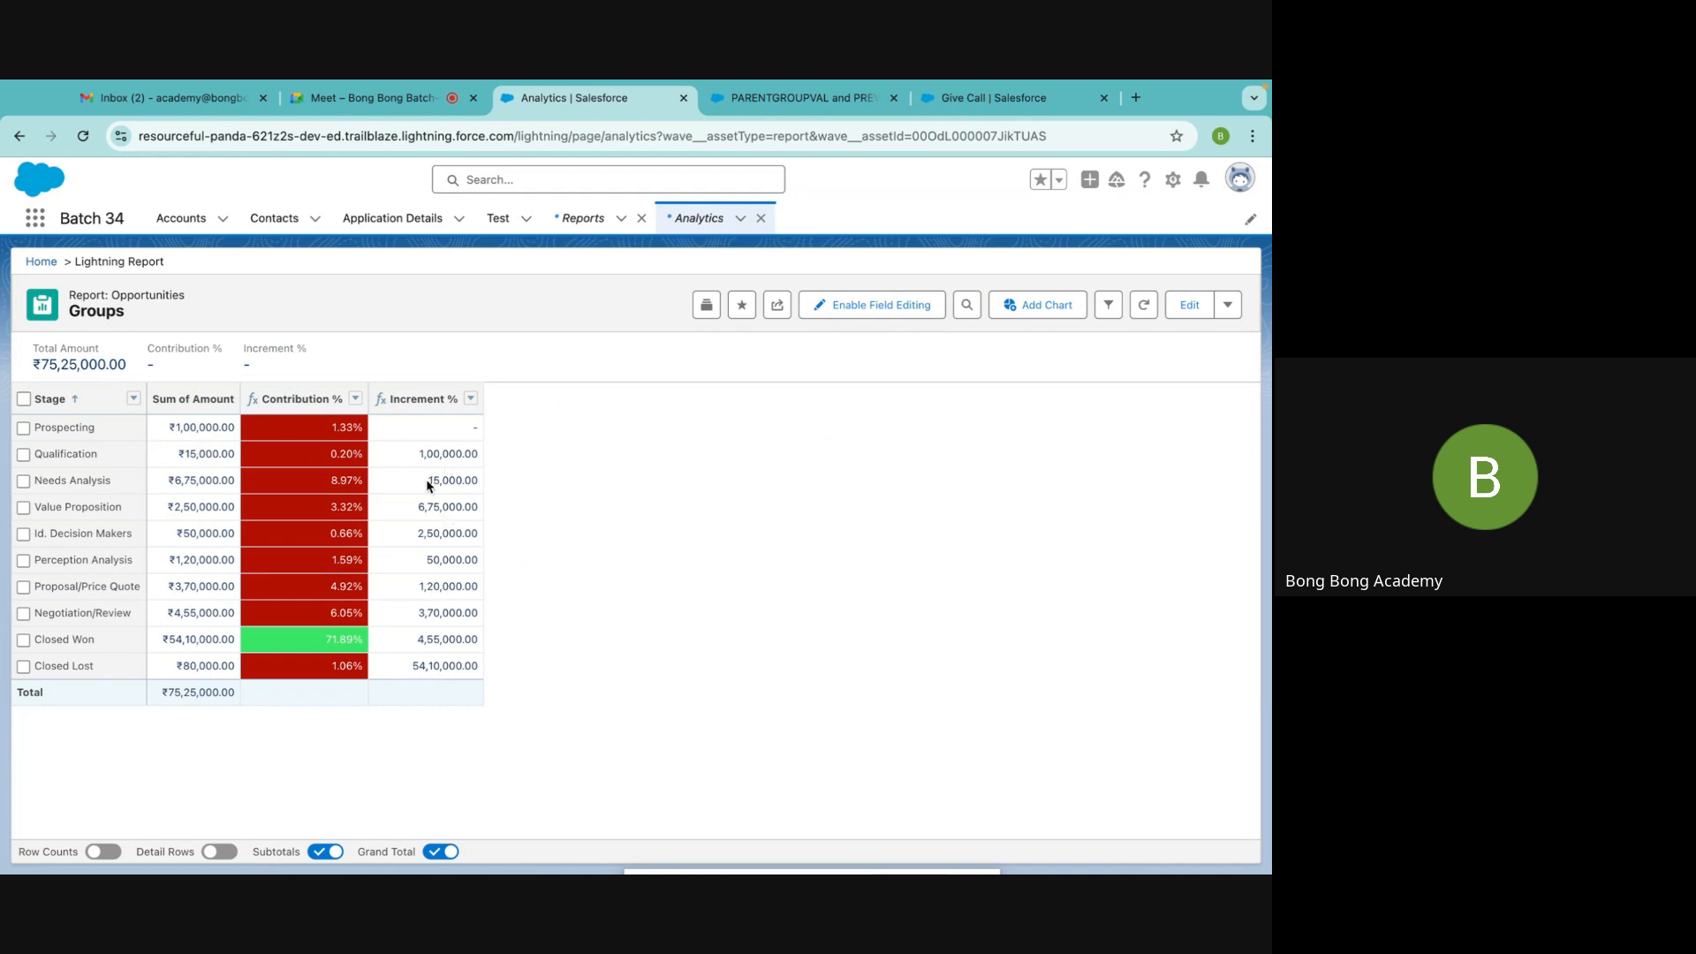
# Return the Groups report to editing and open its Increment % formula column
pyautogui.click(1192, 306)
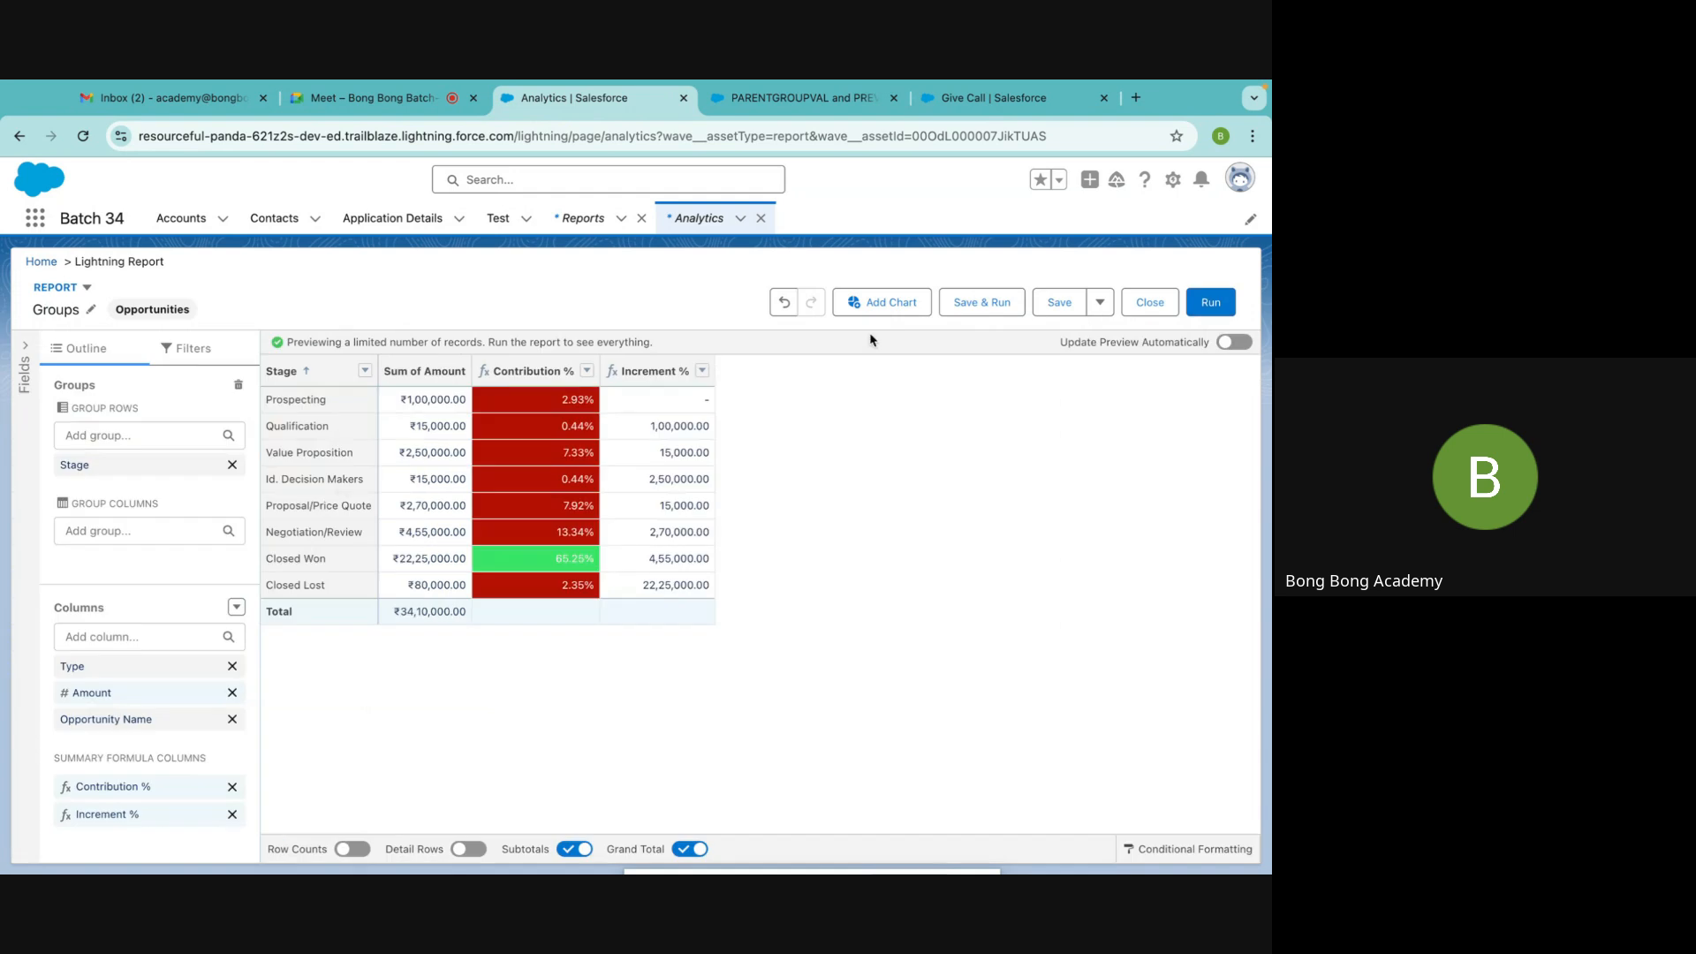
pyautogui.click(101, 817)
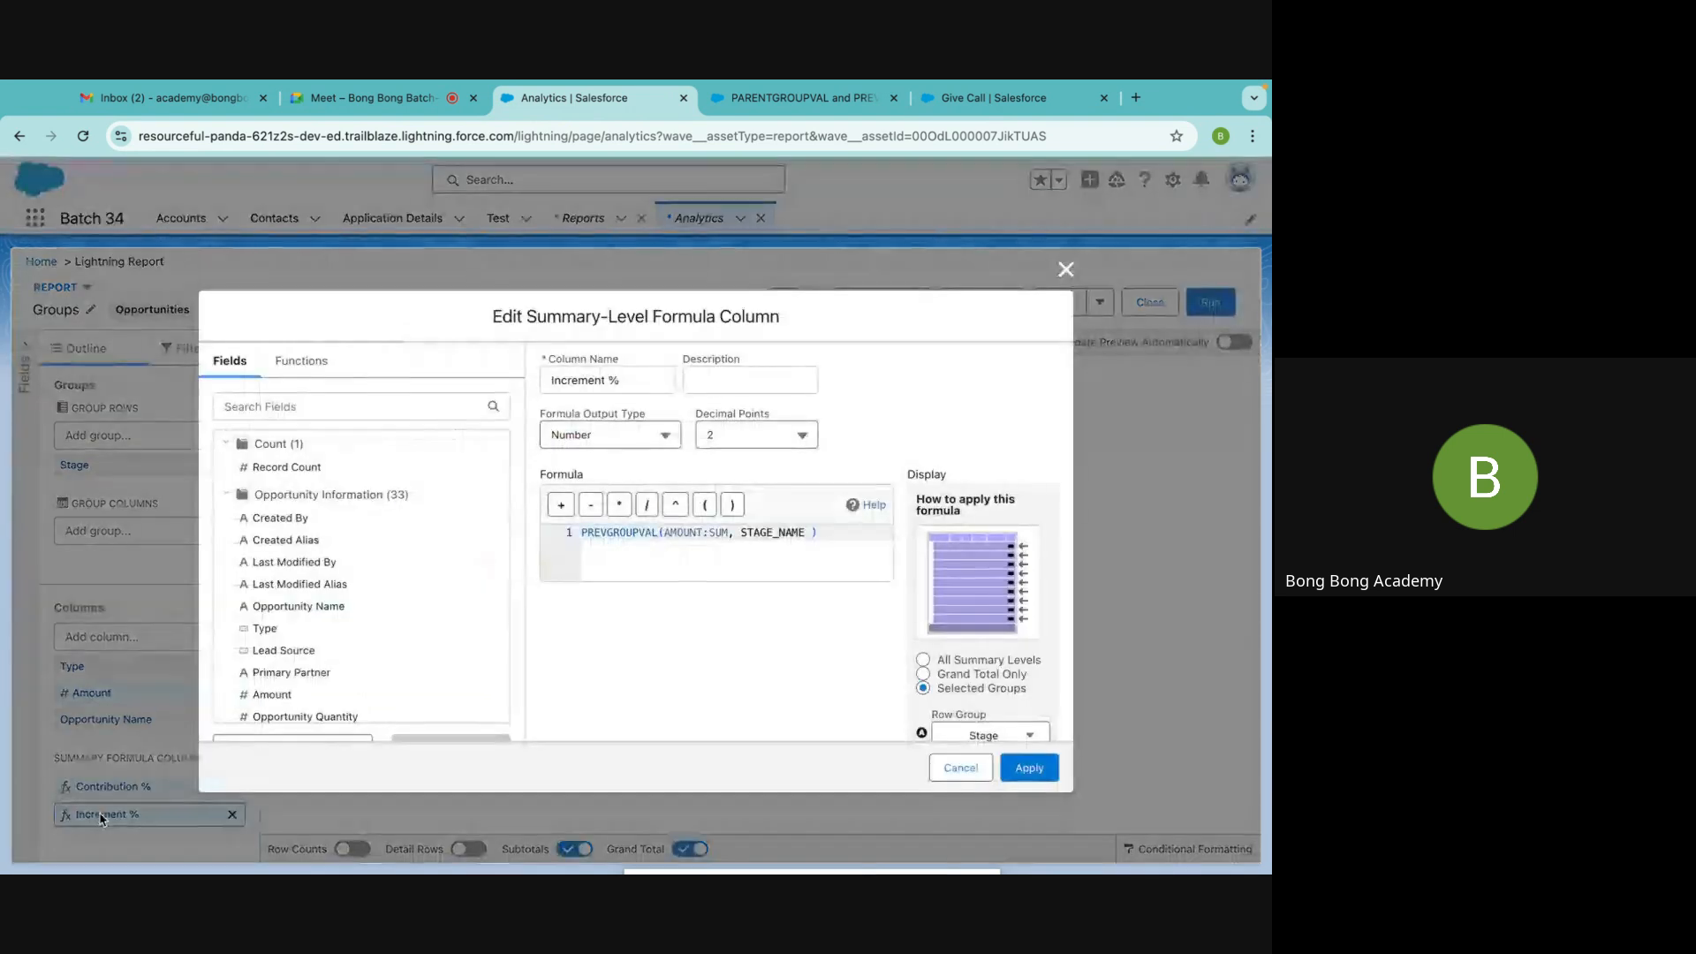
pyautogui.click(582, 533)
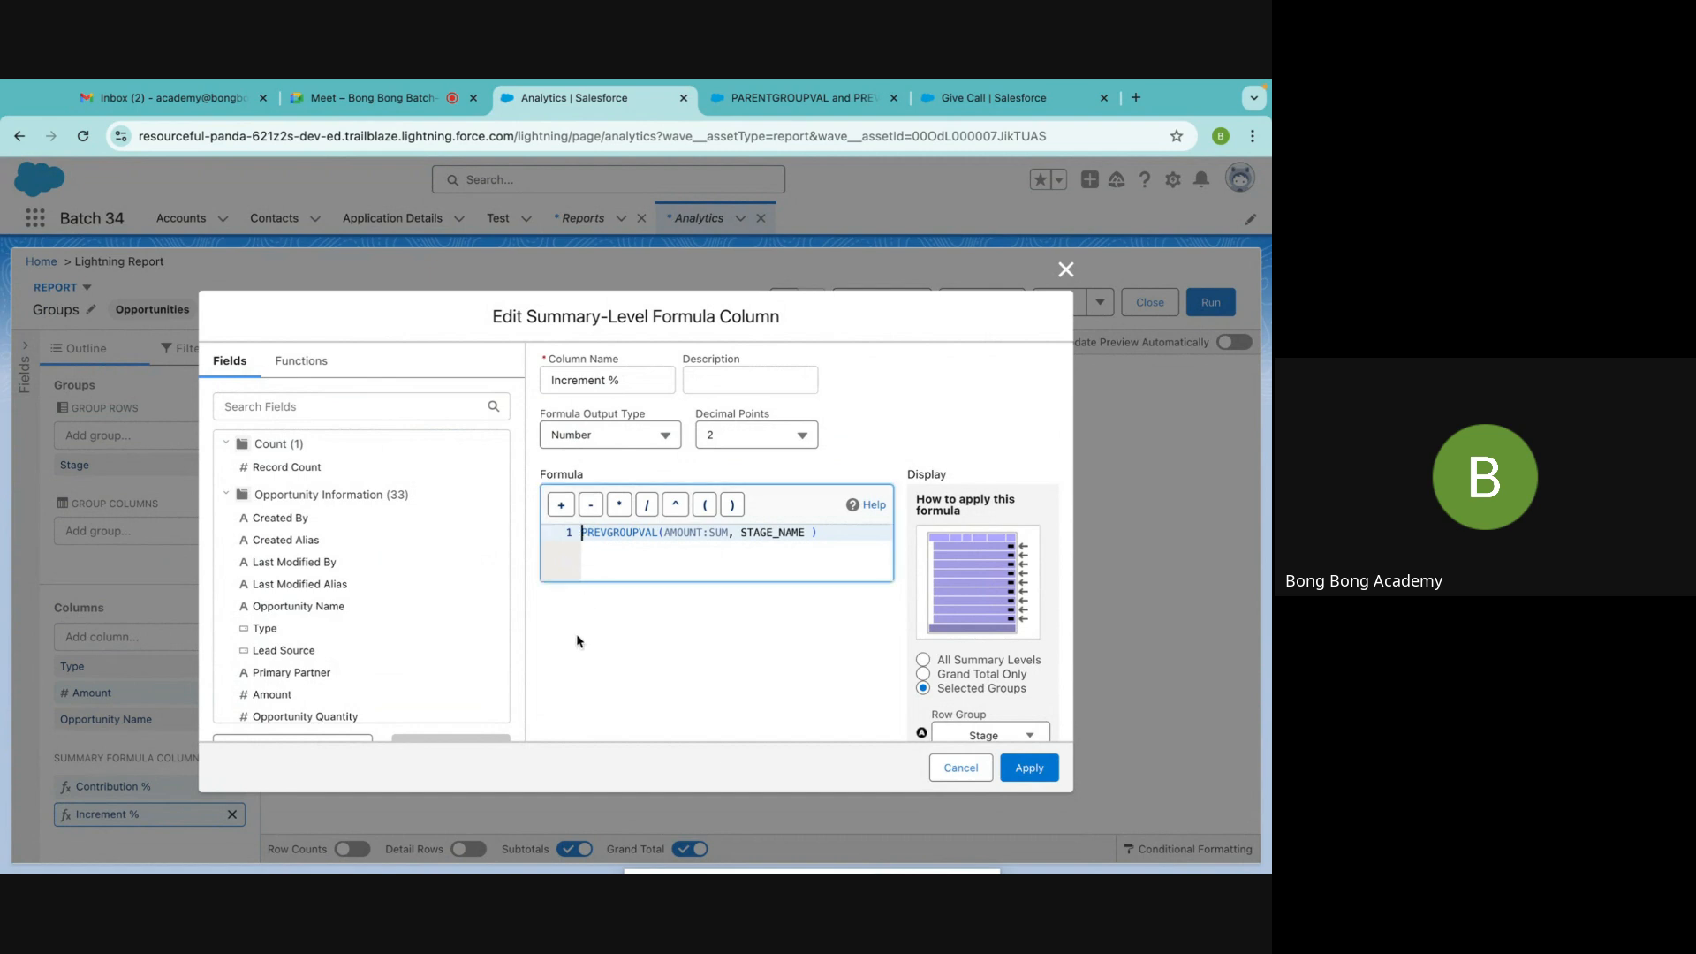
pyautogui.write('(Am')
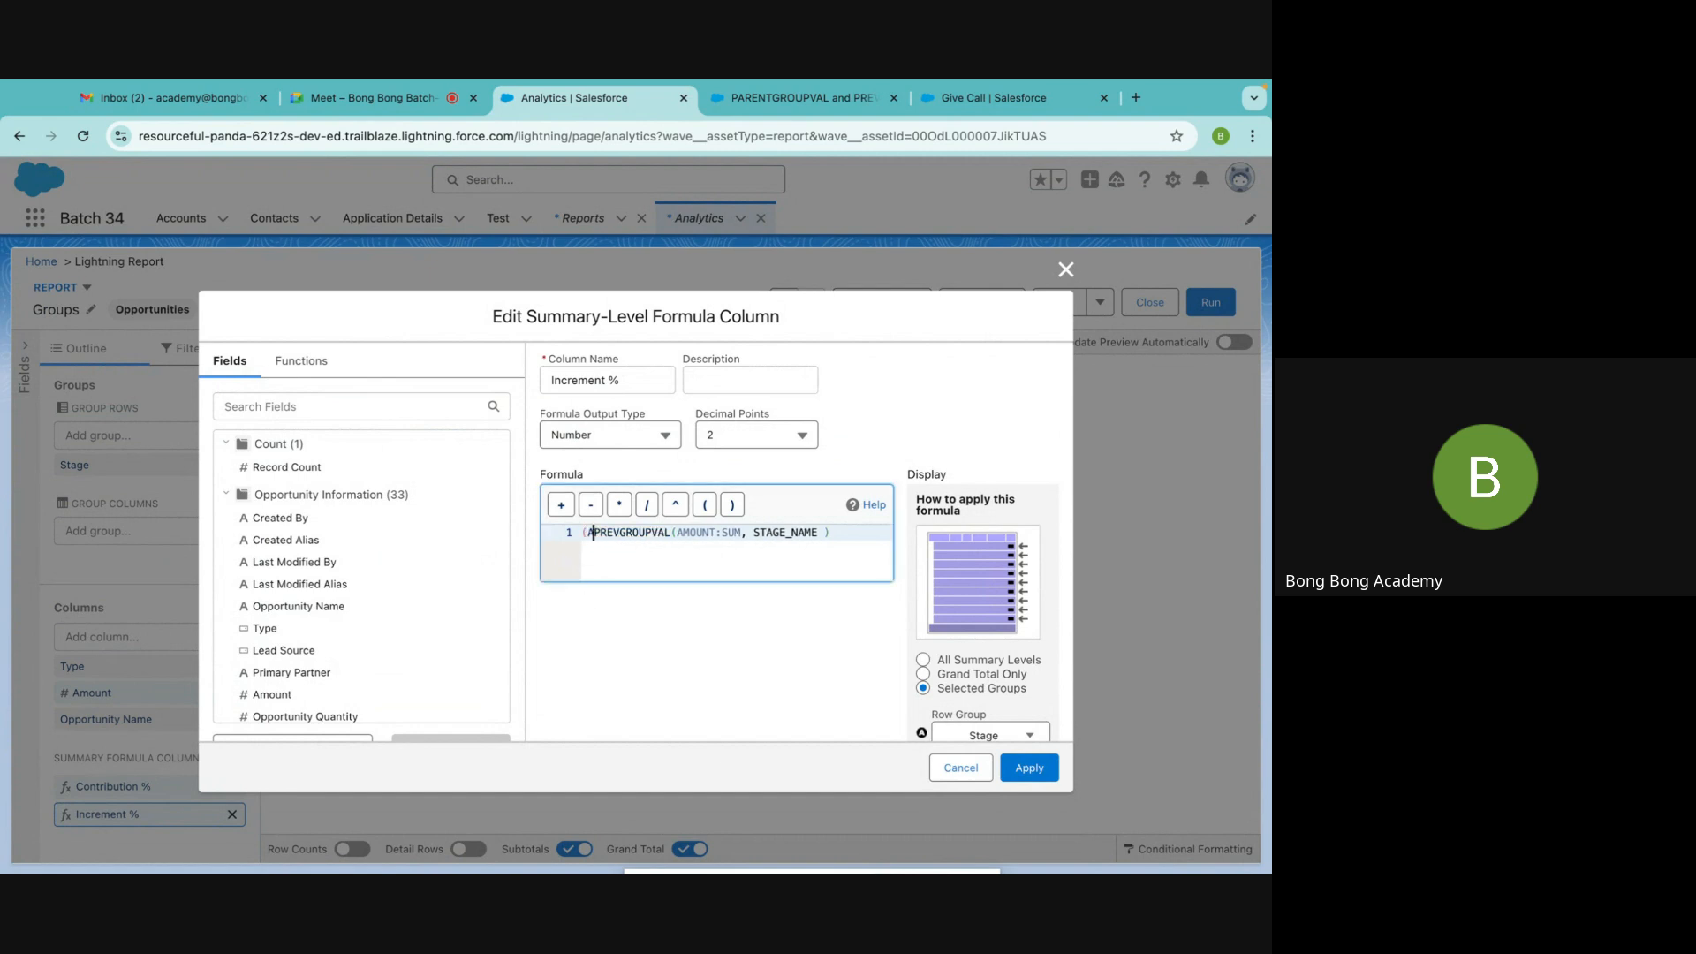
pyautogui.press('BackSpace')
pyautogui.press('BackSpace')
pyautogui.press('BackSpace')
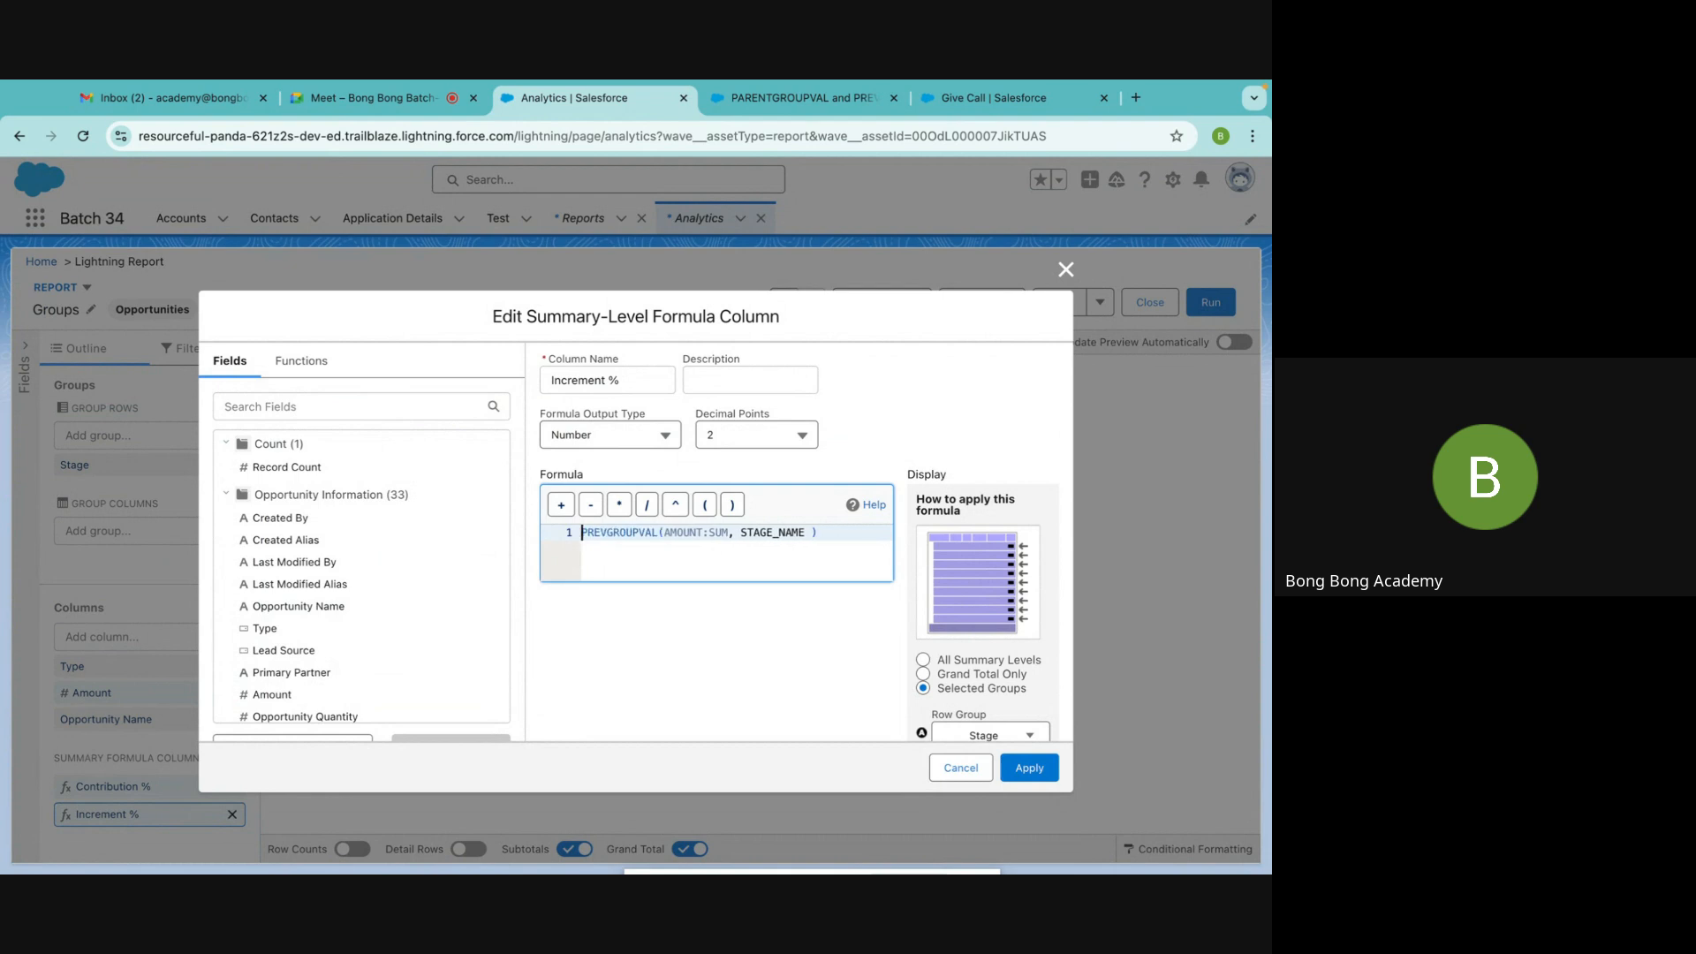
# Extend the formula to subtract the PREVGROUPVAL expression from AMOUNT:SUM, enclose the difference in parentheses, and add a division sign after it
pyautogui.press('Return')
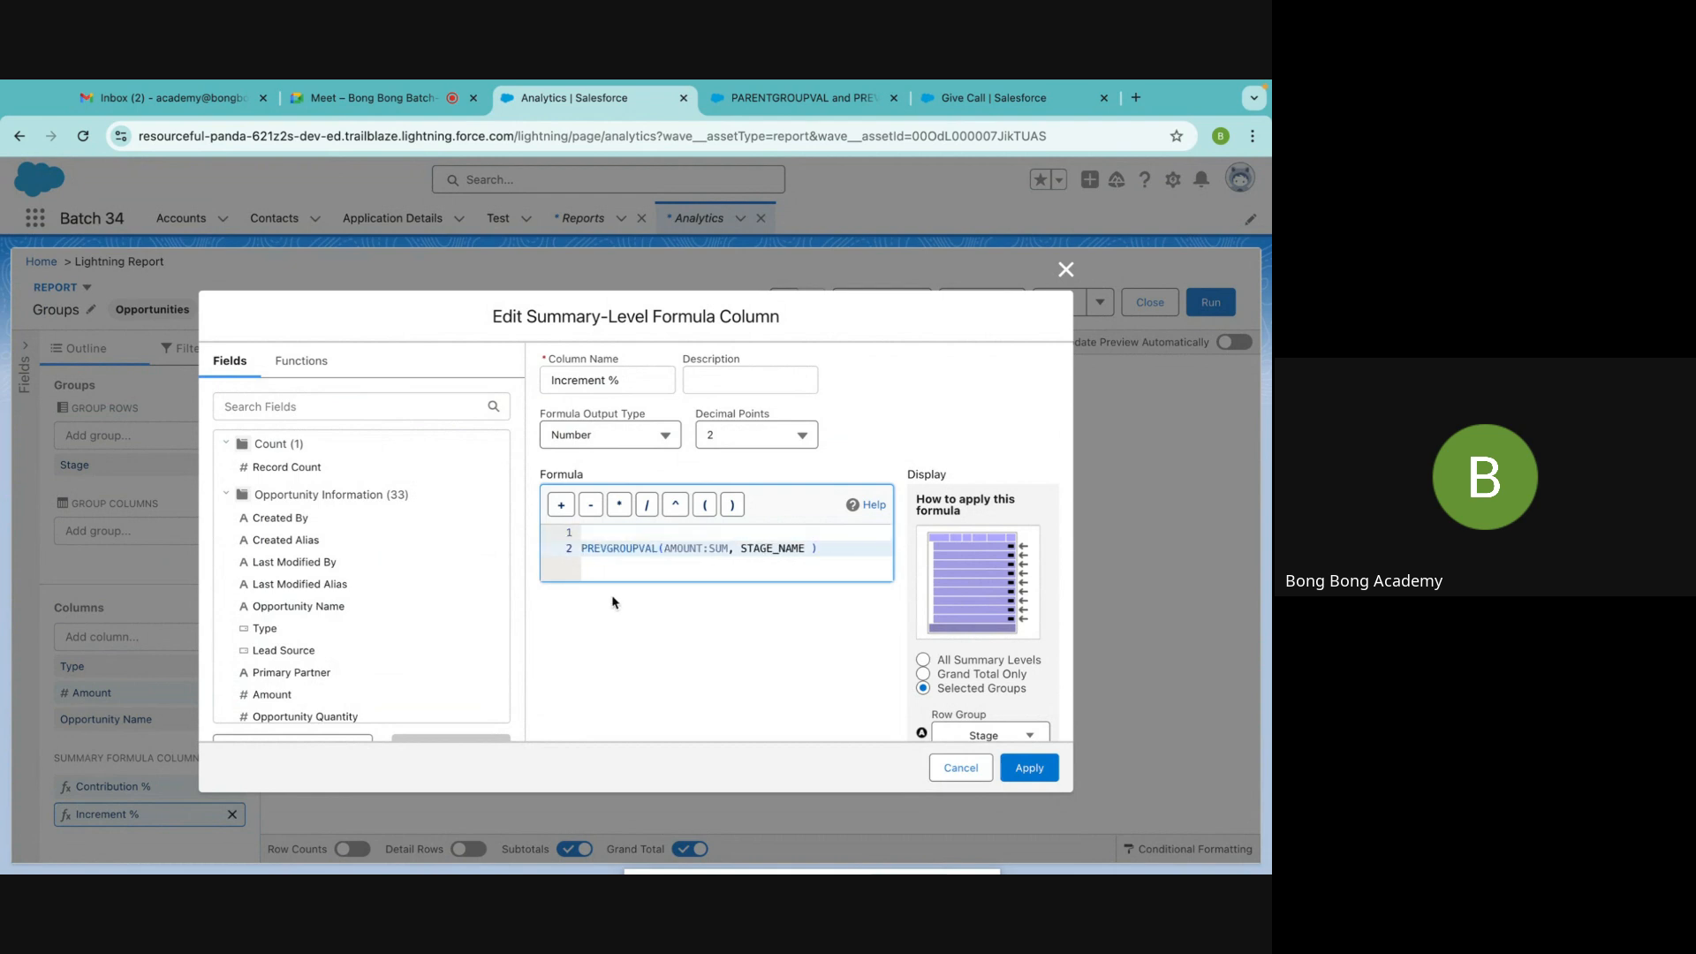
pyautogui.press('Up')
pyautogui.write('Amo')
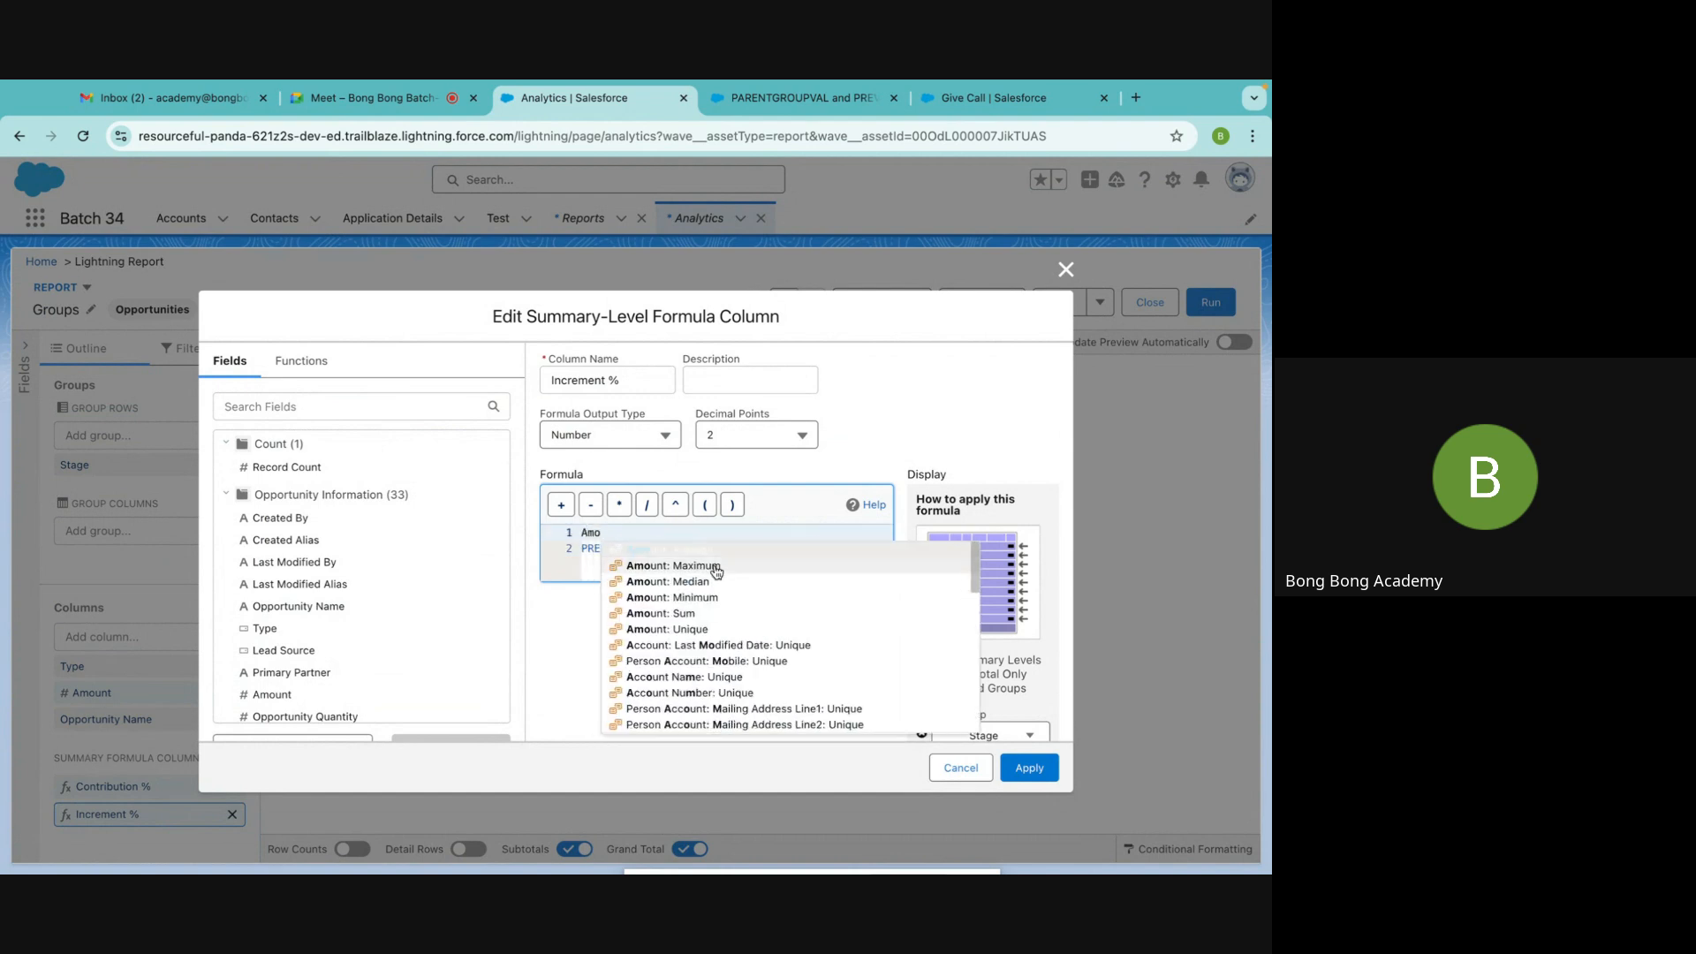
pyautogui.click(671, 613)
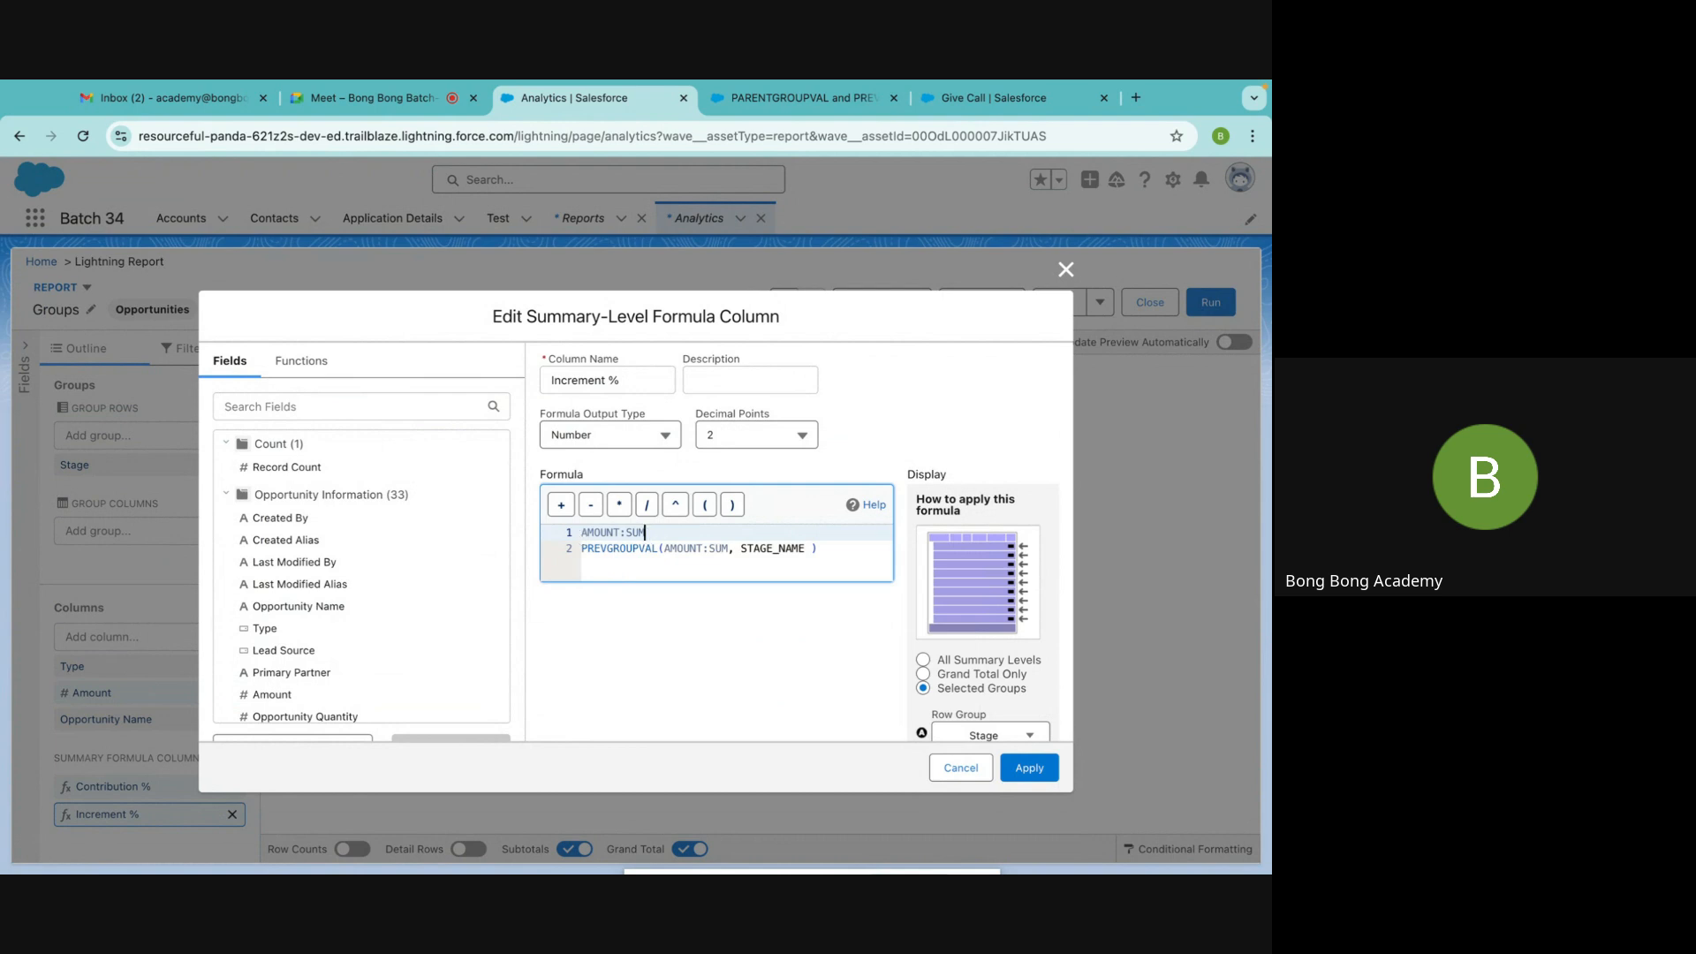
pyautogui.click(583, 533)
pyautogui.write('(')
pyautogui.click(735, 530)
pyautogui.write('-')
pyautogui.click(823, 547)
pyautogui.write(')/')
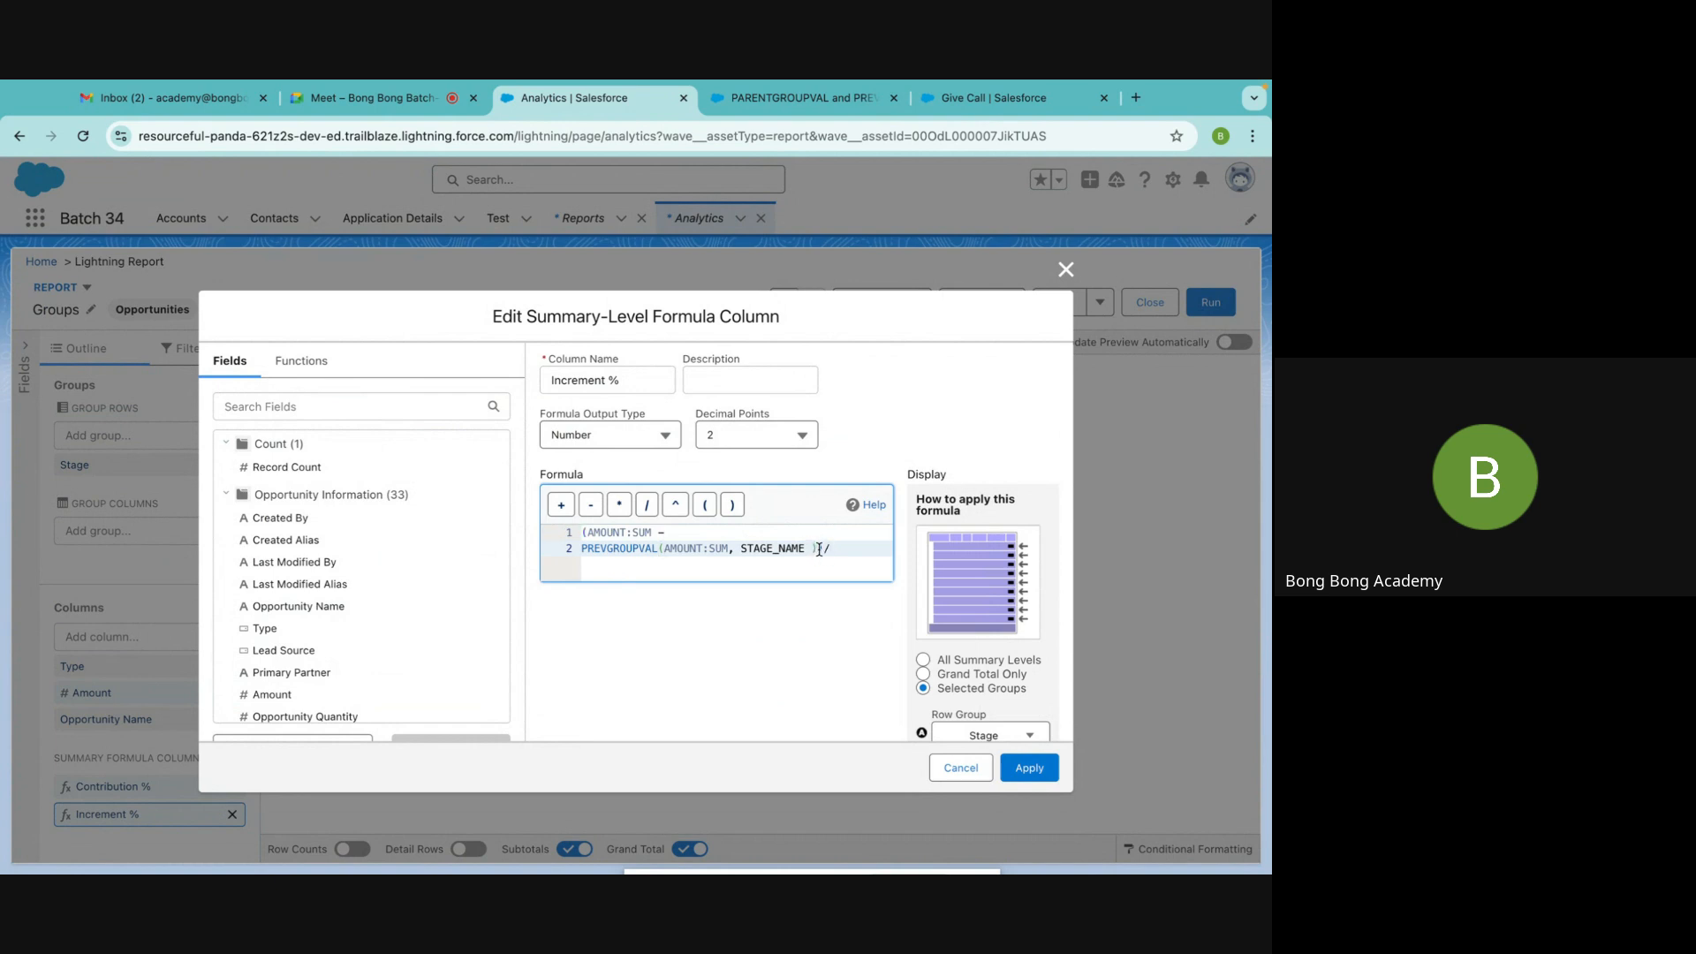
# Copy the PREVGROUPVAL(AMOUNT:SUM, STAGE_NAME) expression to the end of the formula as the divisor
pyautogui.moveTo(817, 548); pyautogui.dragTo(581, 549)
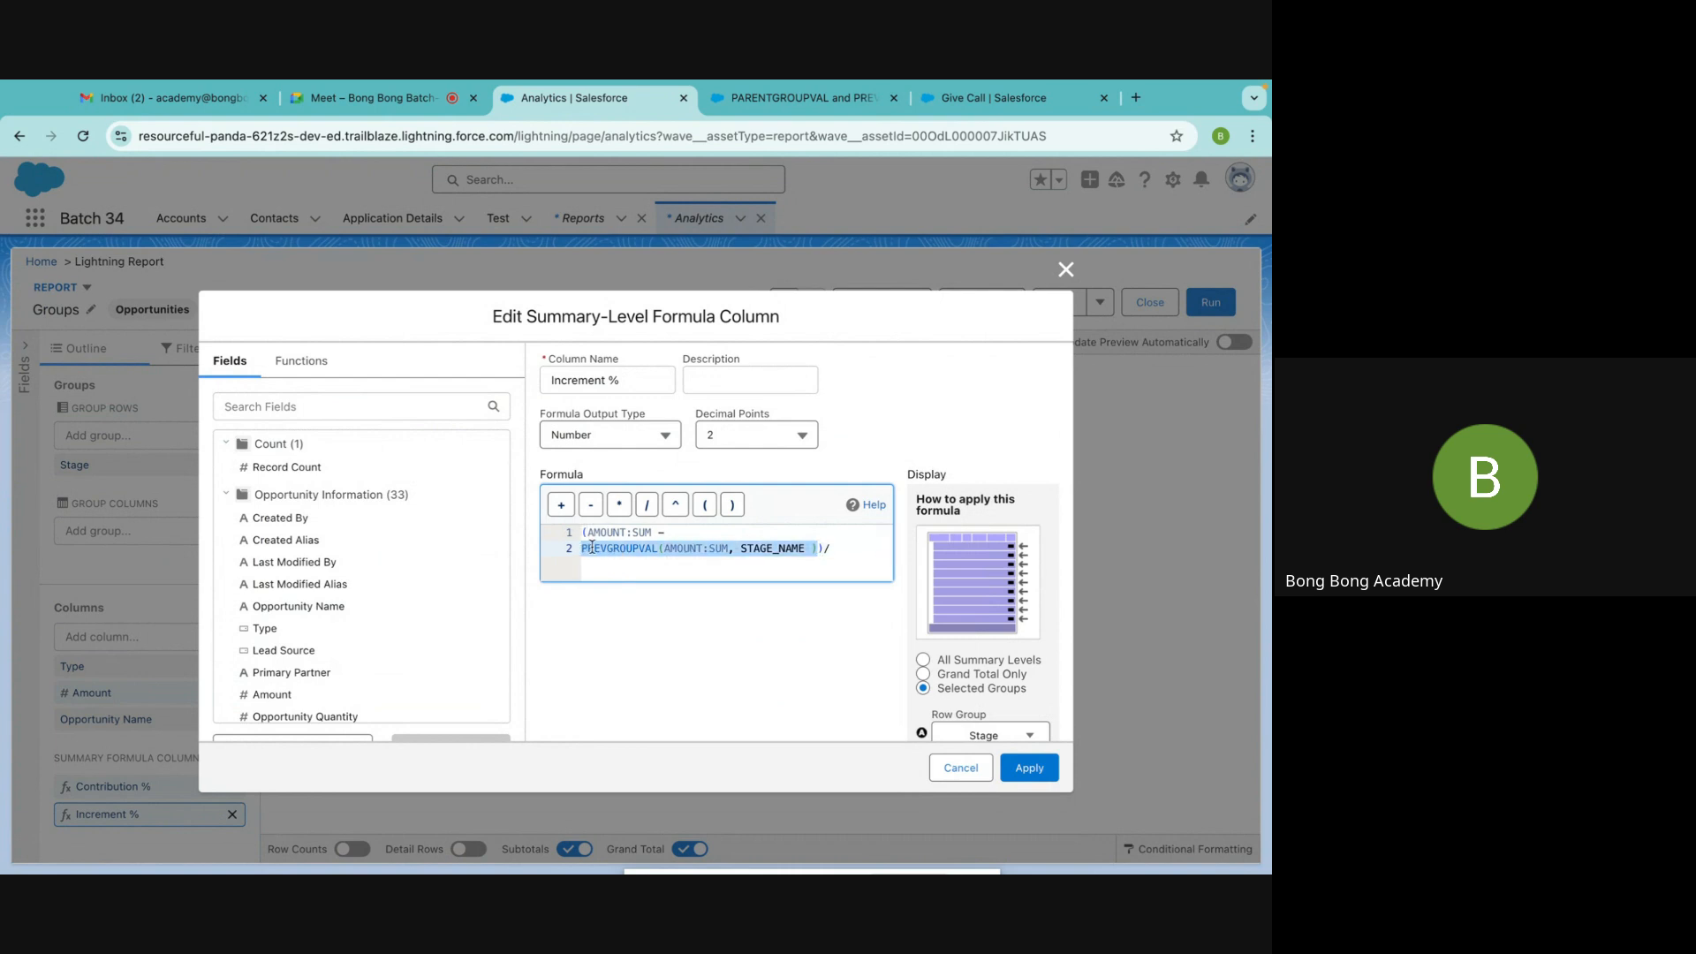
pyautogui.hotkey('ctrl', 'c')
pyautogui.click(850, 549)
pyautogui.hotkey('ctrl', 'v')
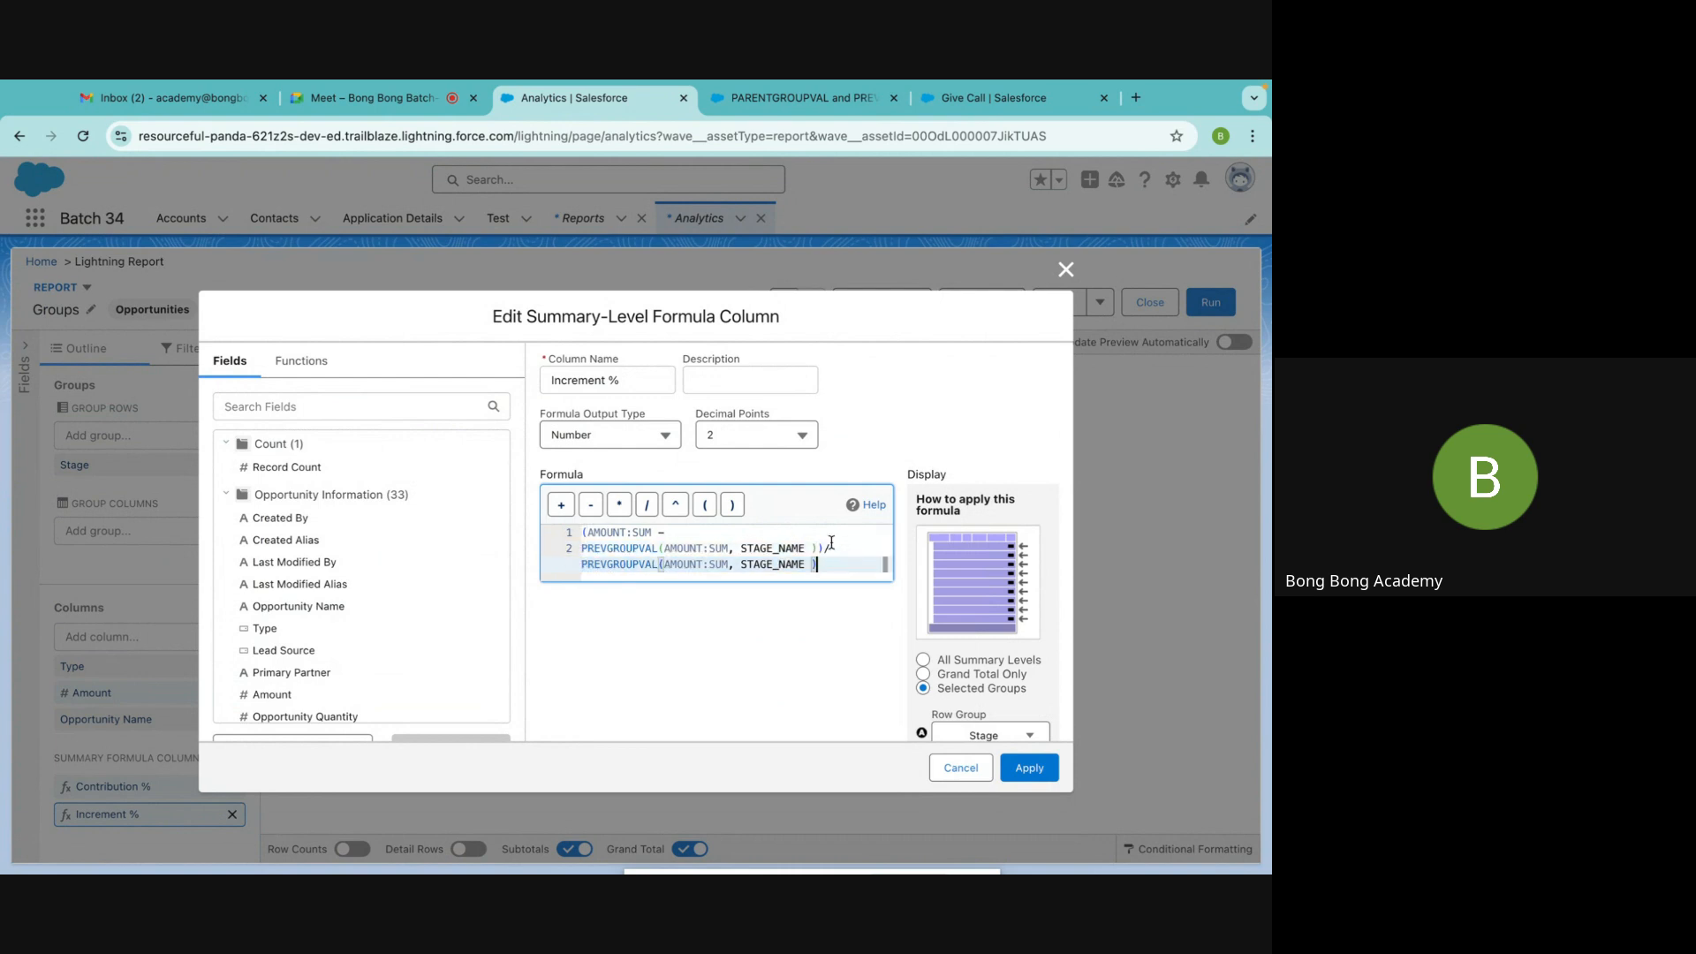
# Set the Increment % formula output type to Percent, apply the column, and save and run the report
pyautogui.click(644, 434)
pyautogui.click(583, 501)
pyautogui.click(1027, 768)
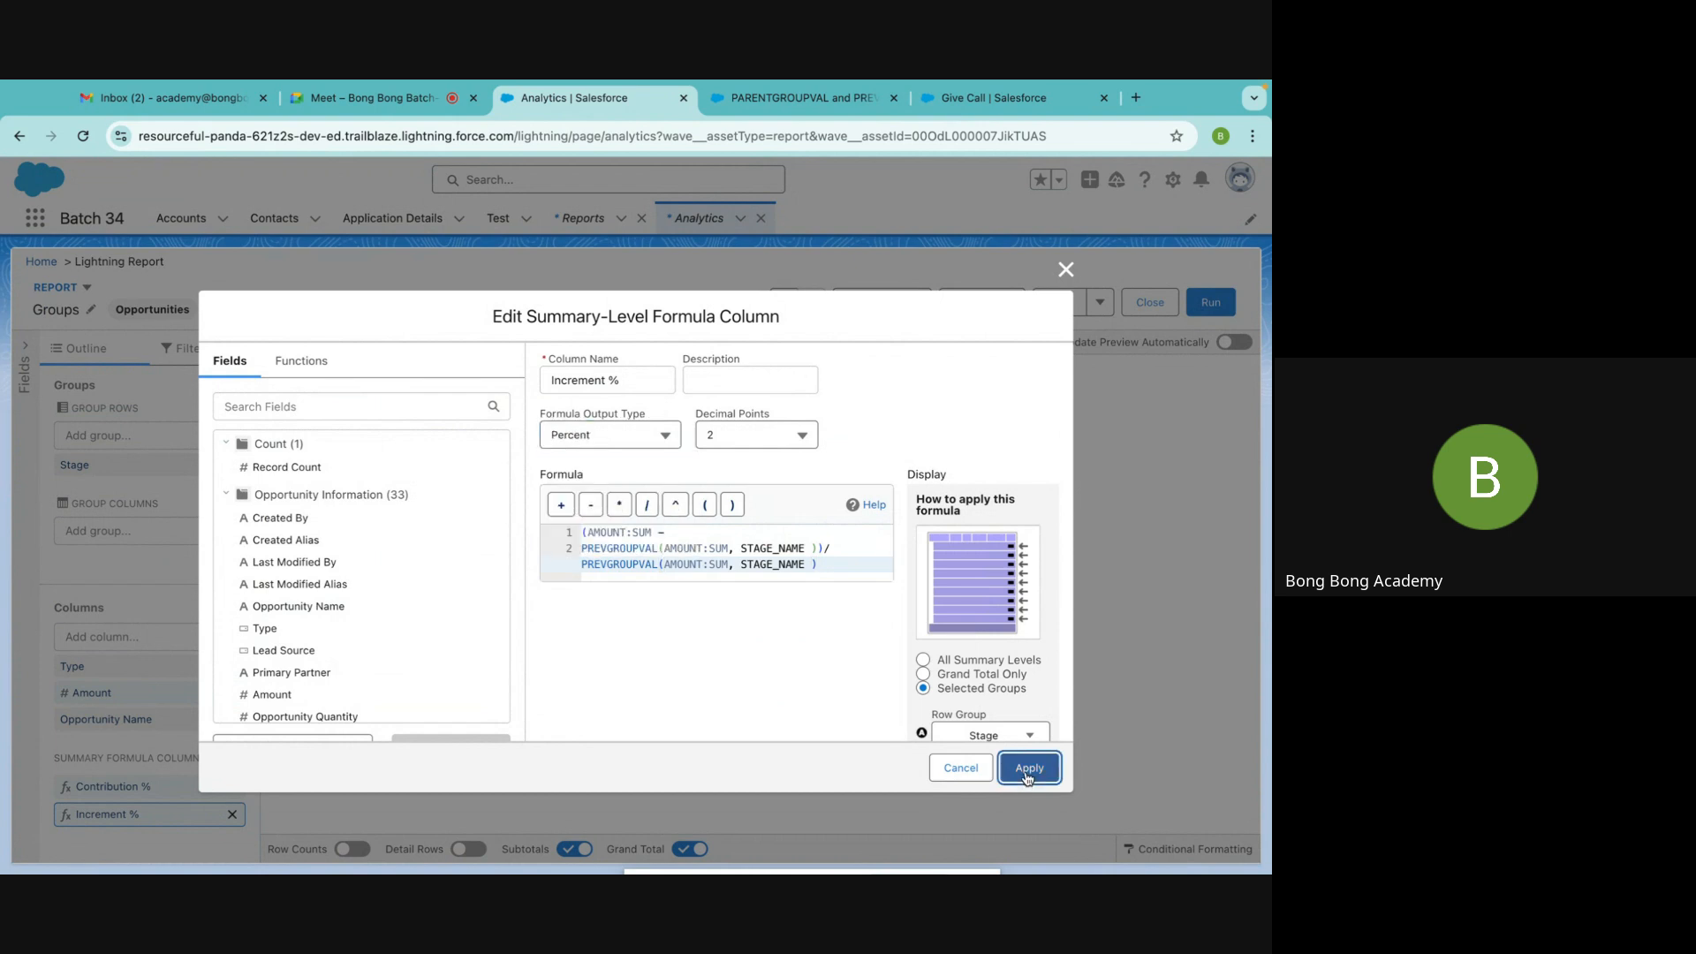
pyautogui.click(999, 314)
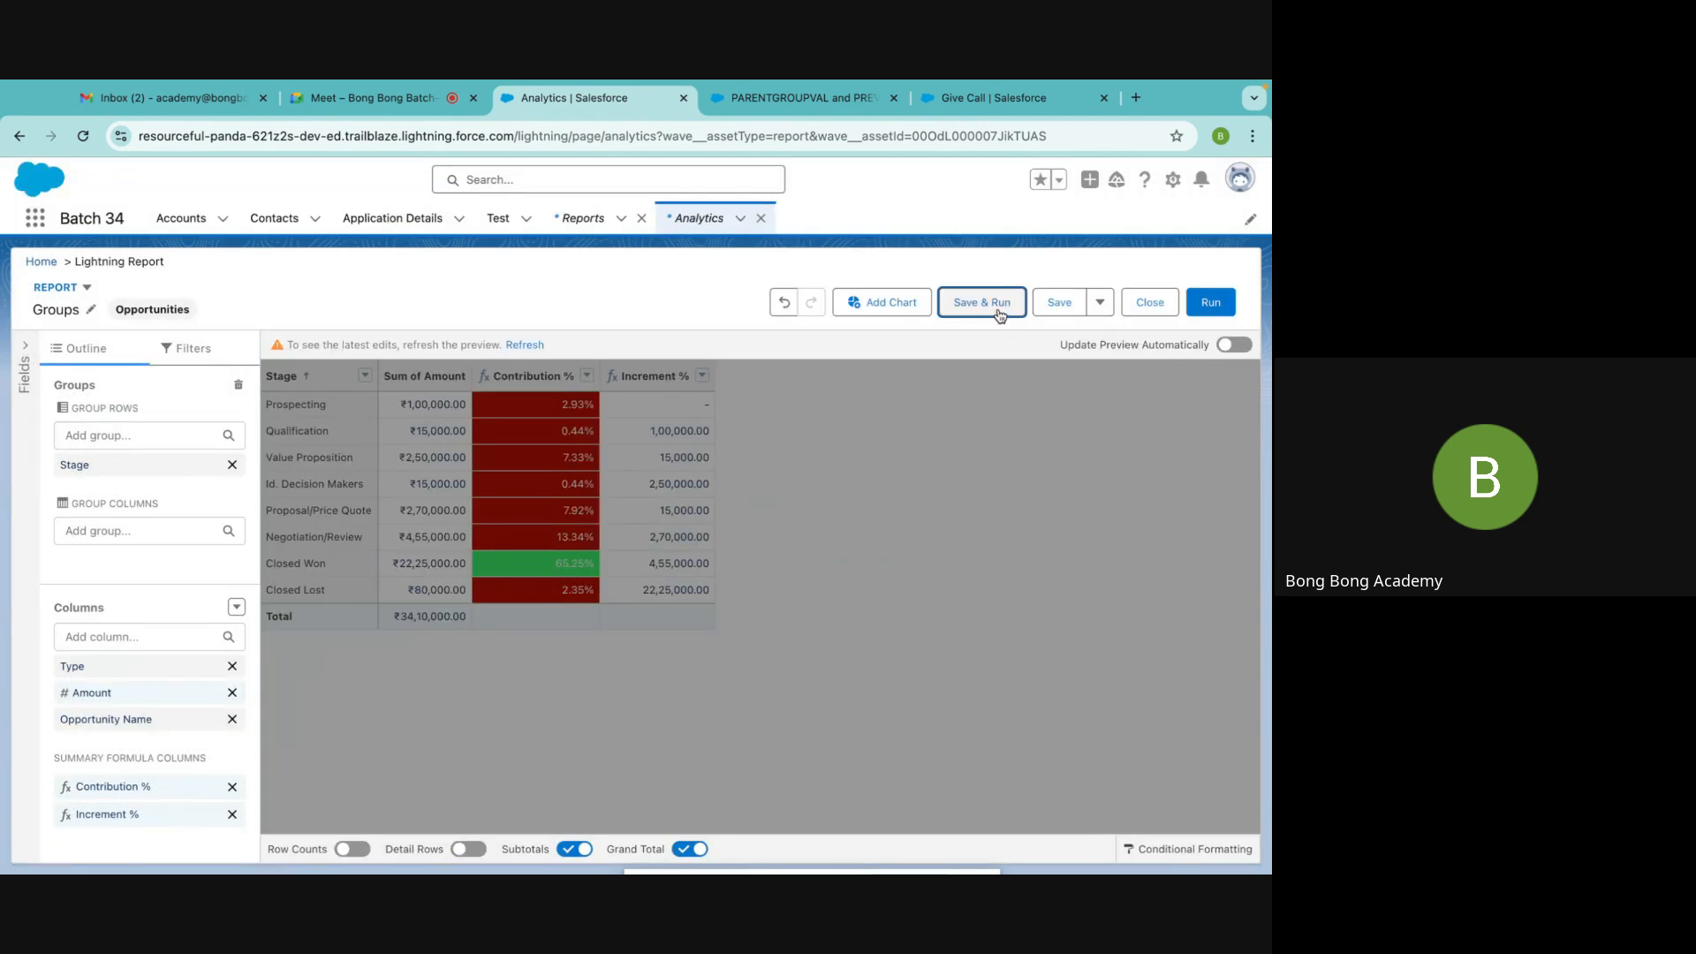
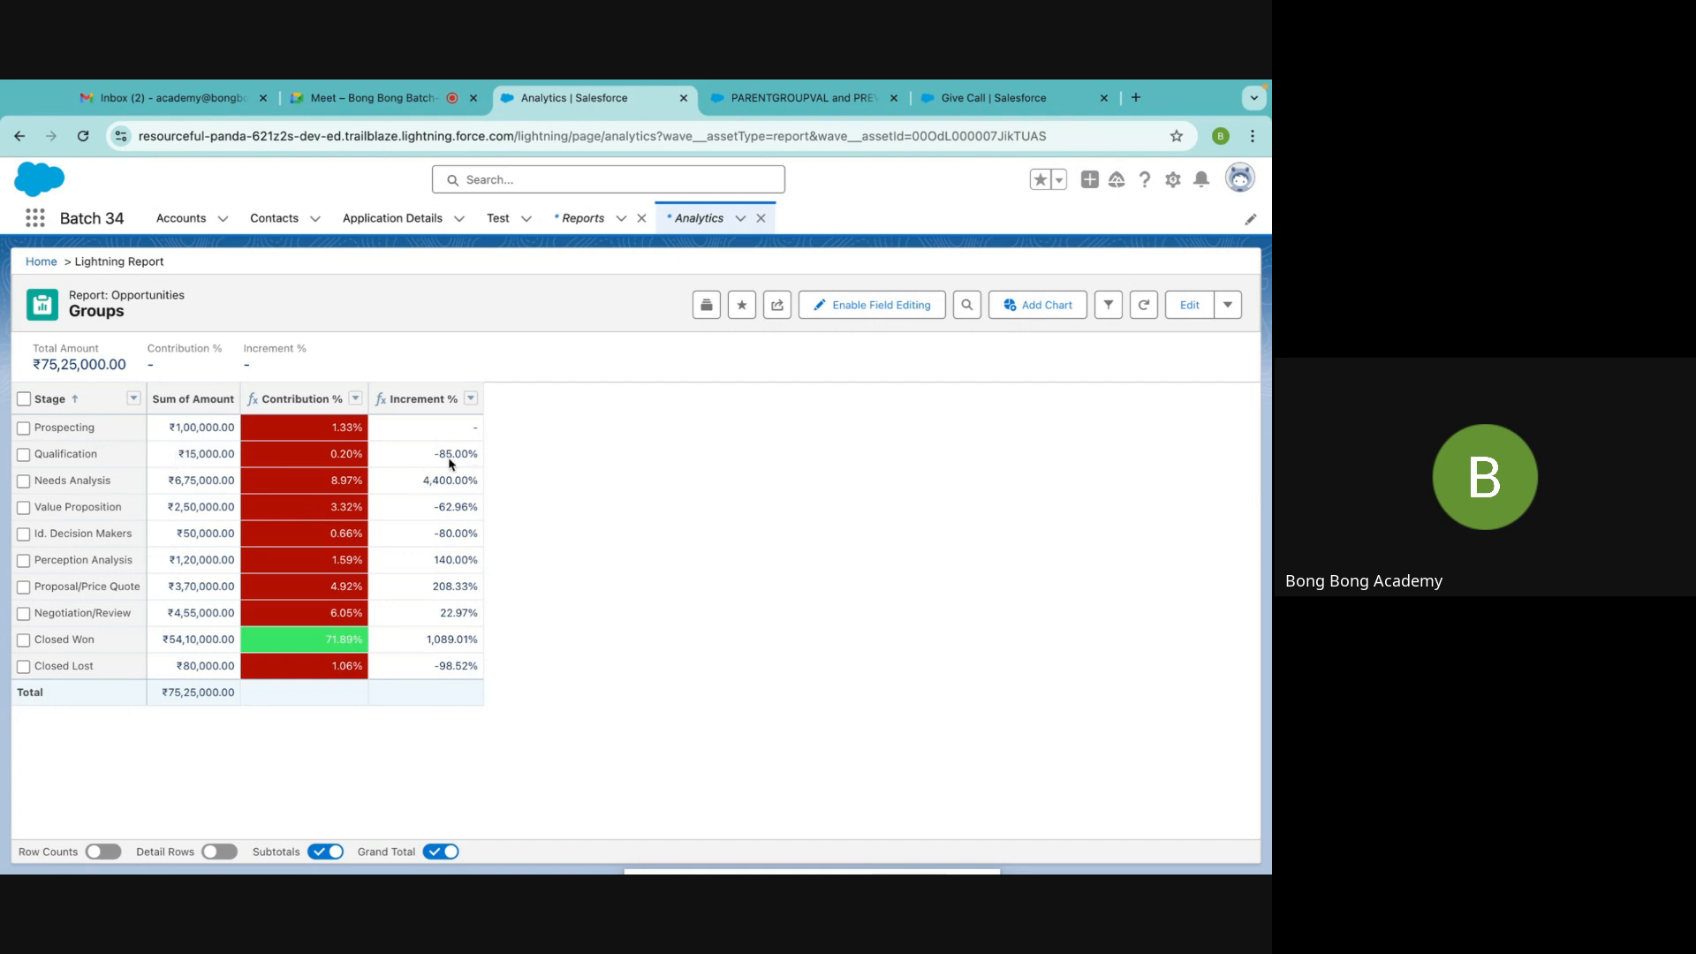
pyautogui.moveTo(413, 483); pyautogui.dragTo(476, 490)
pyautogui.click(186, 469)
pyautogui.click(550, 554)
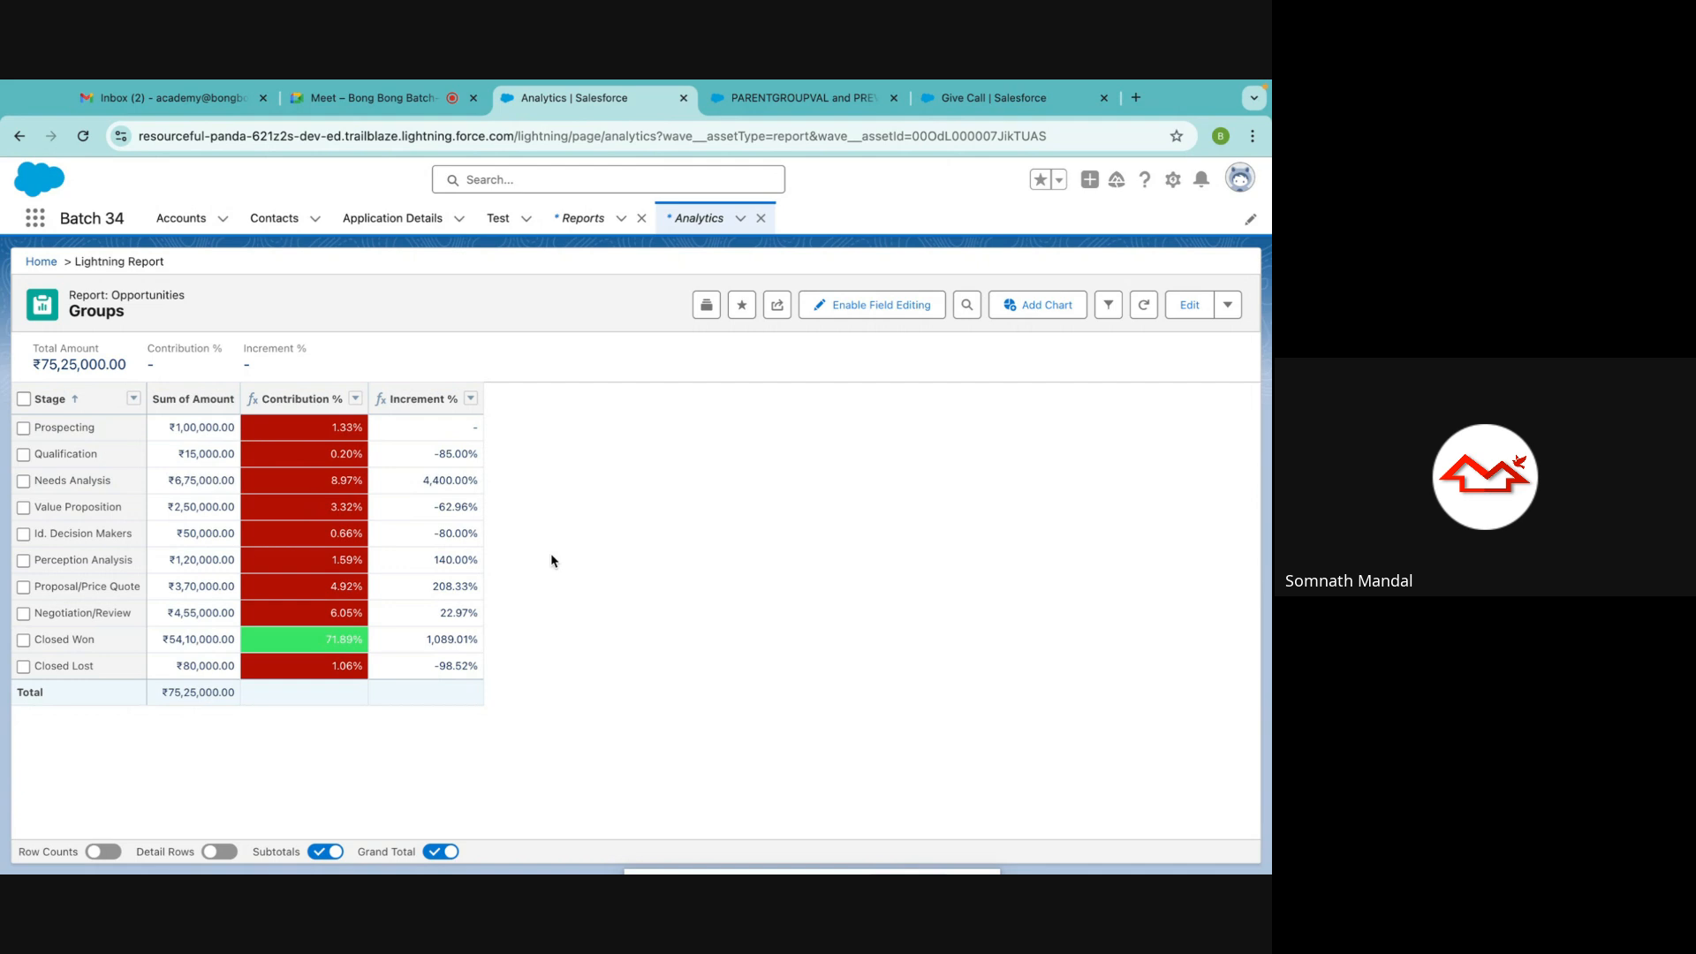
pyautogui.click(471, 399)
# Reopen the Groups report for editing, check the Increment % formula column, and reapply it as it is
pyautogui.click(1182, 308)
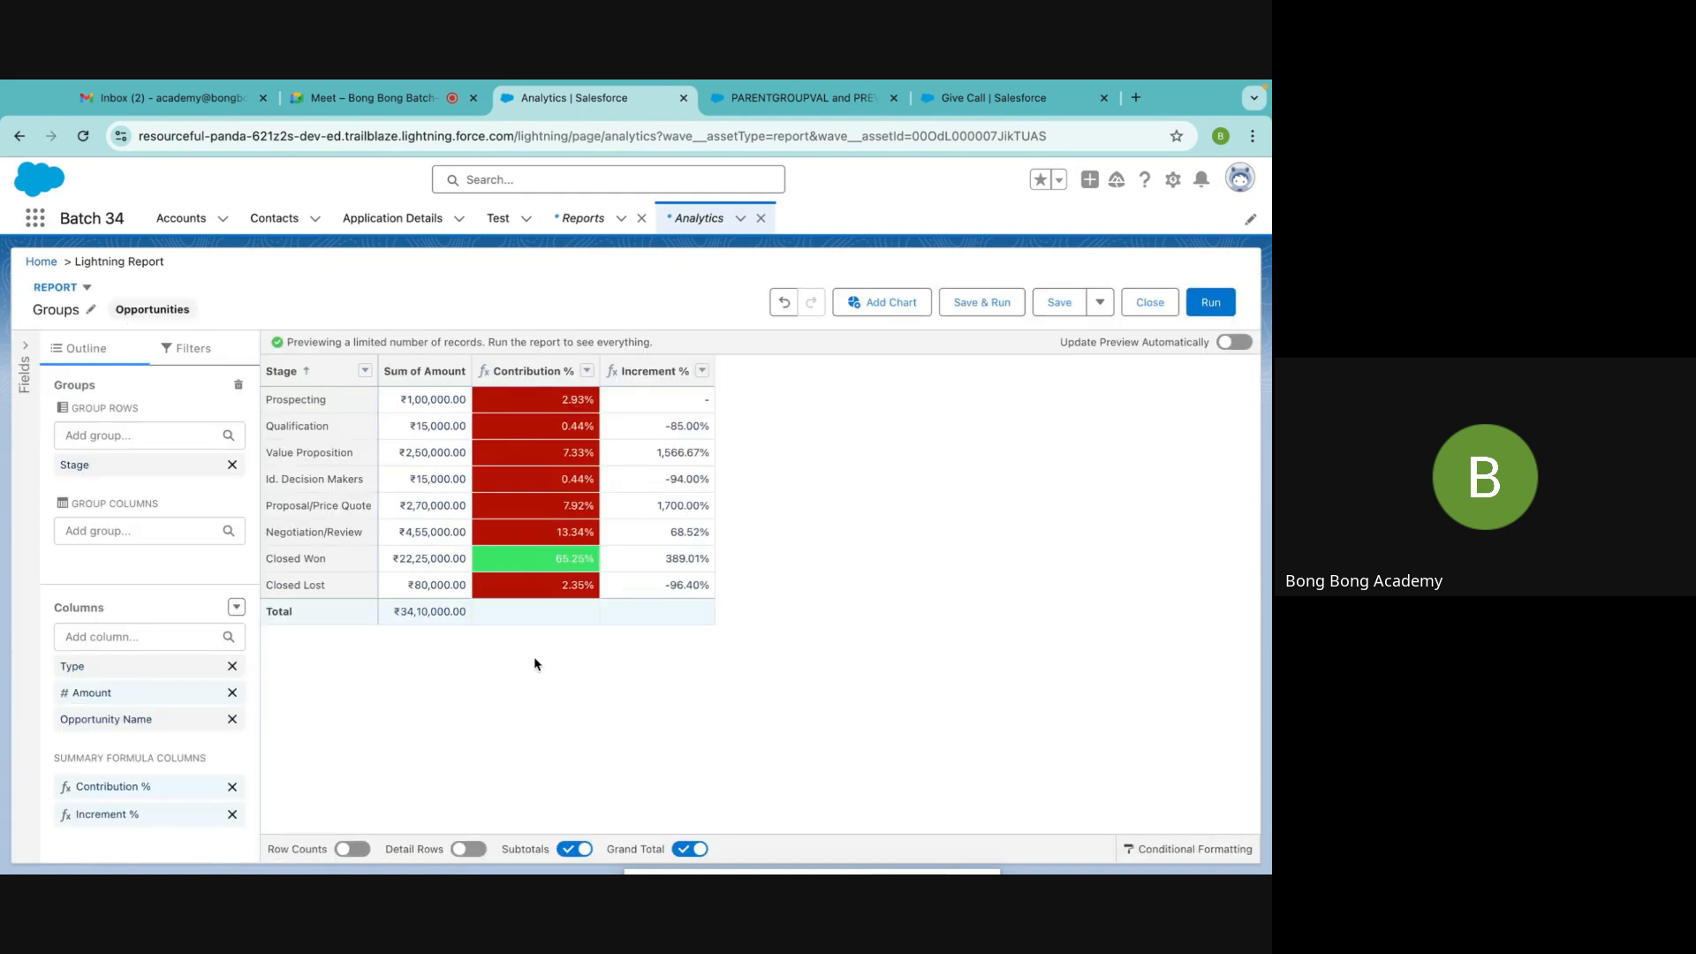
pyautogui.click(134, 816)
pyautogui.click(1029, 767)
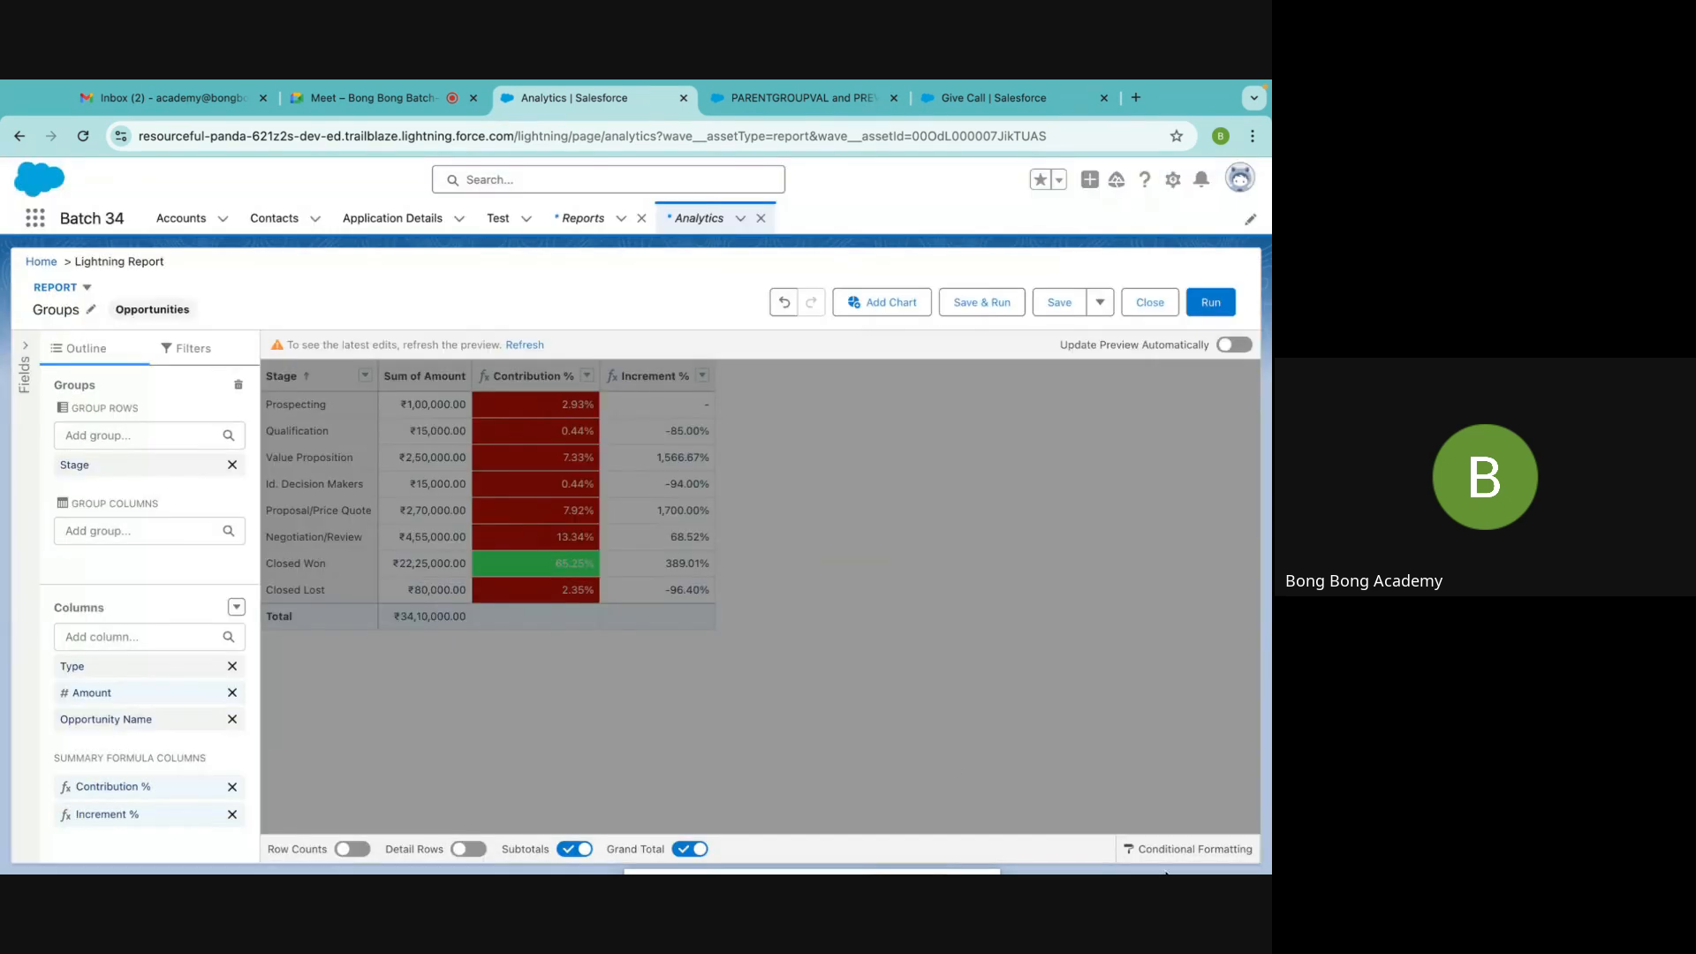
# Add a conditional formatting rule for Increment % and remove its middle range
pyautogui.click(1180, 858)
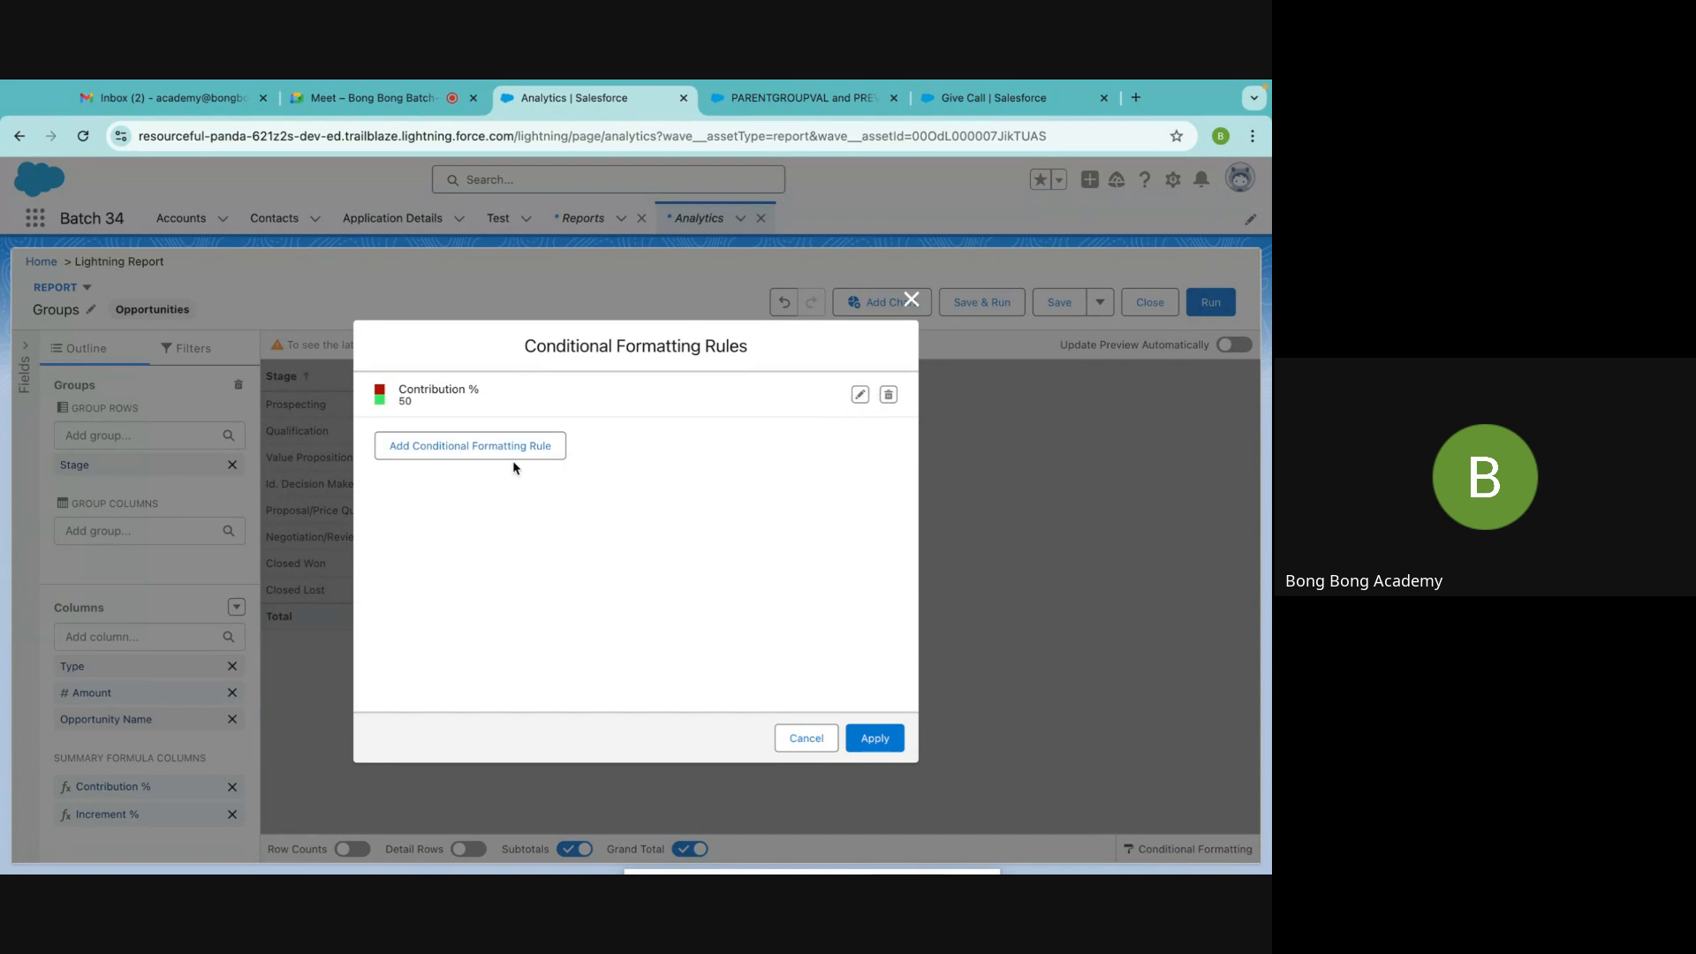
pyautogui.click(472, 452)
pyautogui.click(492, 468)
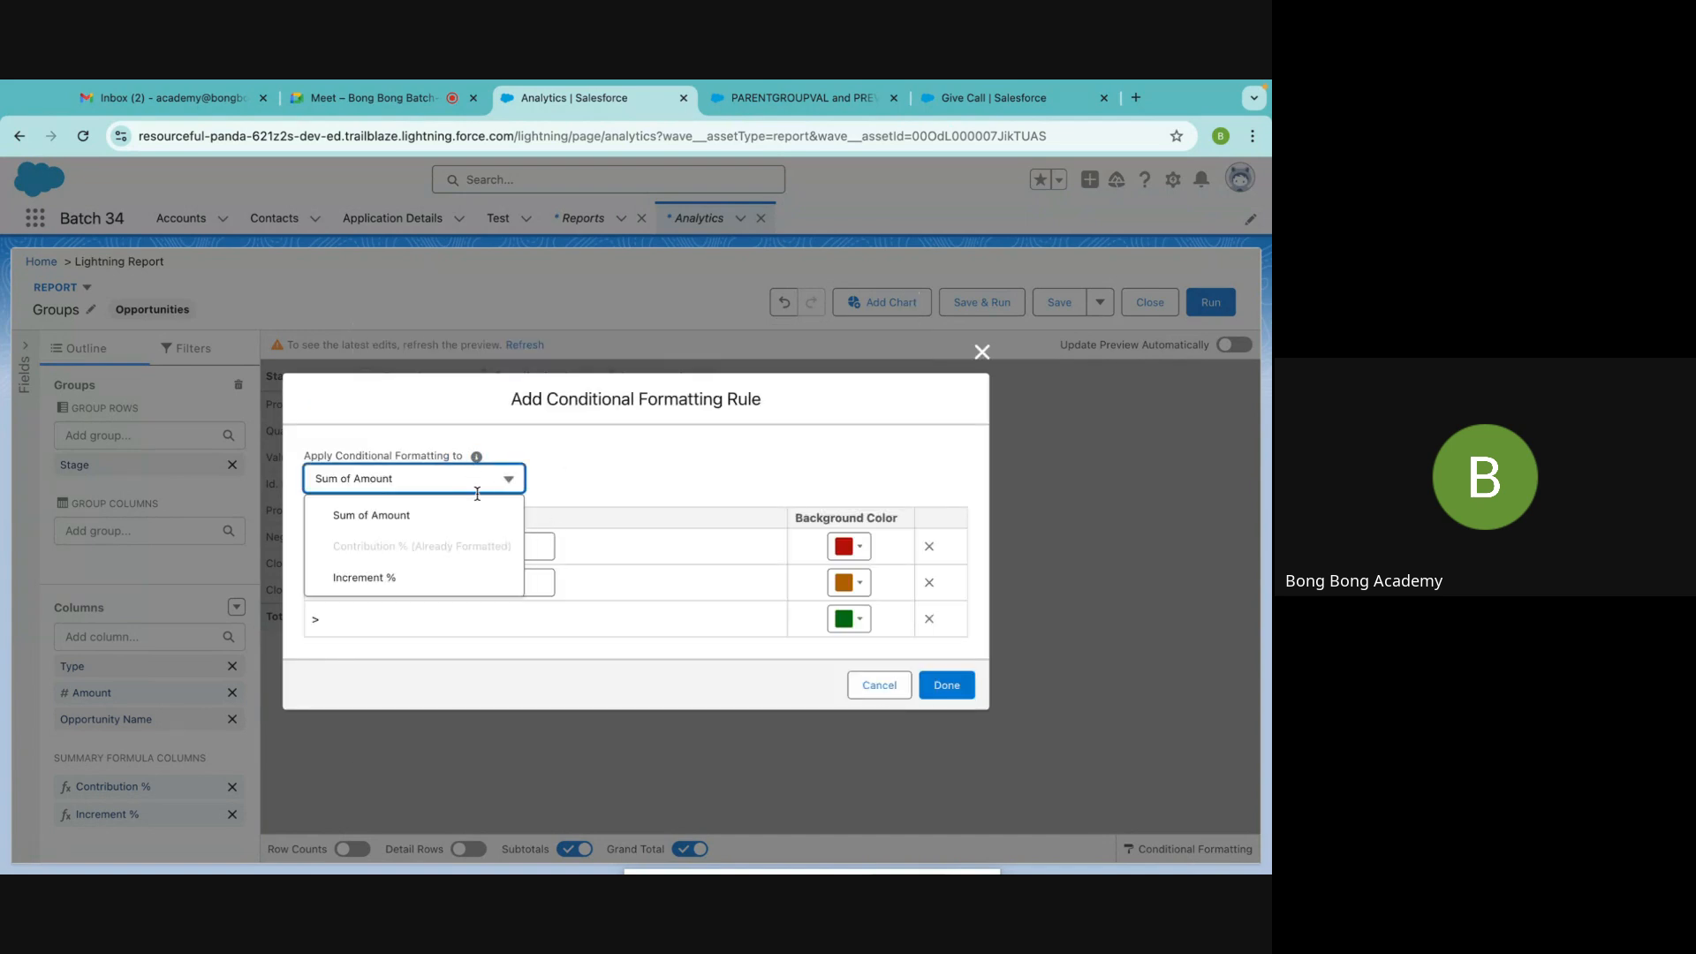
pyautogui.click(382, 575)
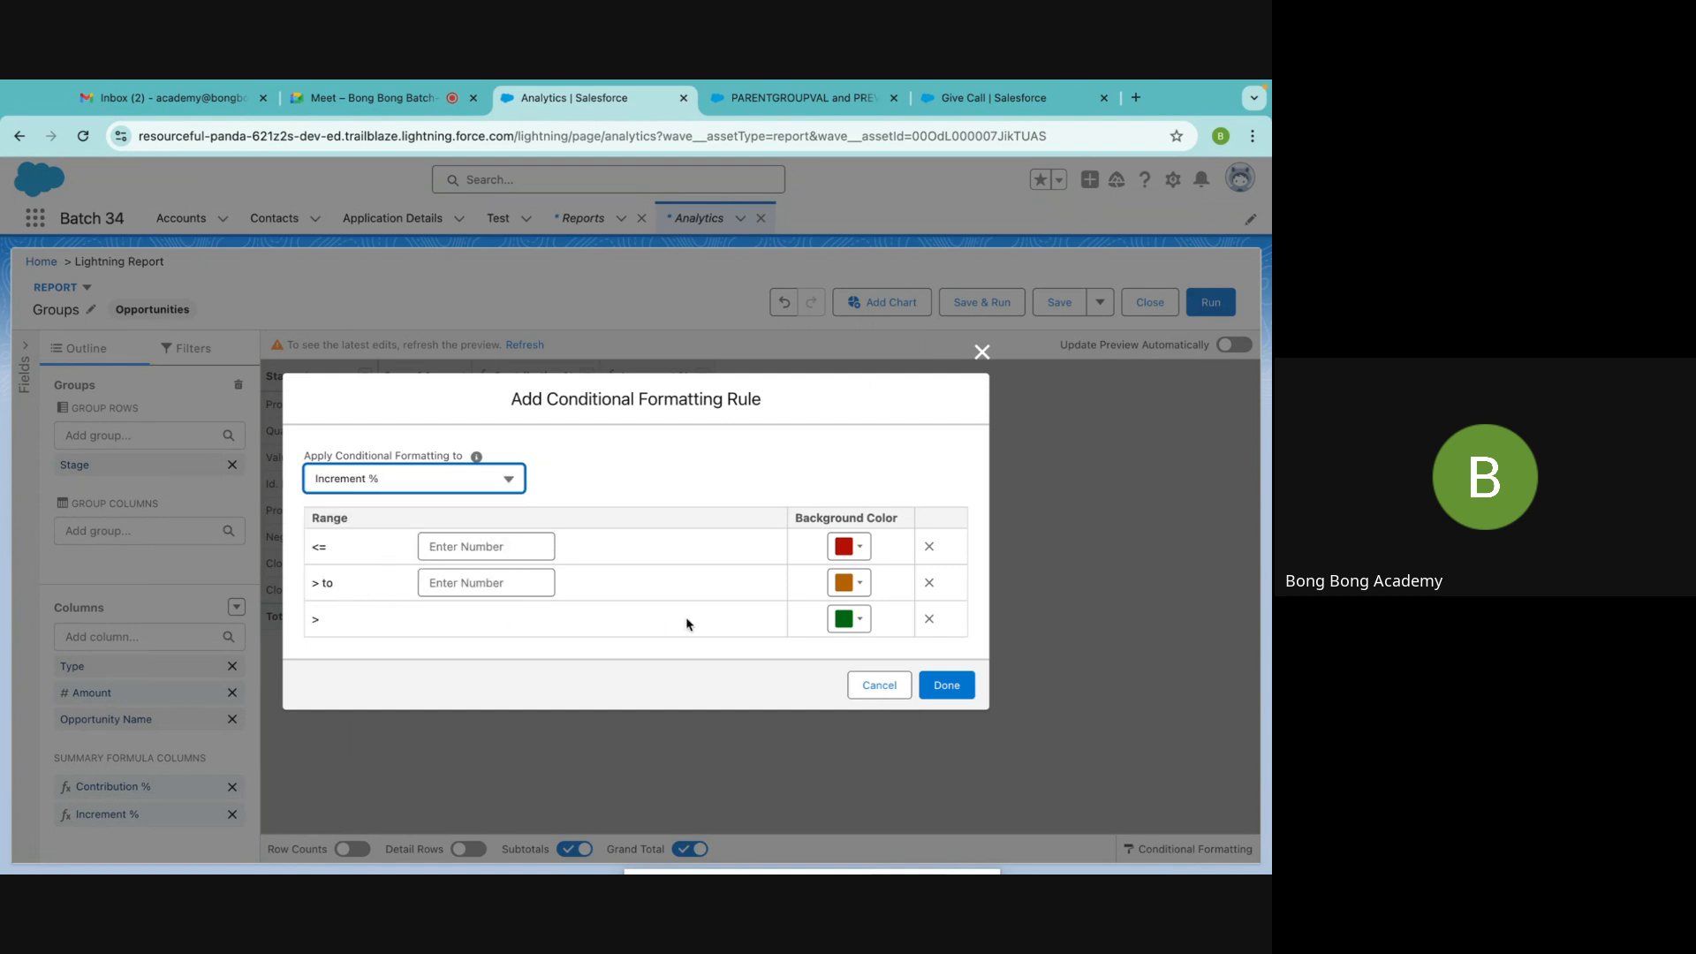
pyautogui.click(928, 582)
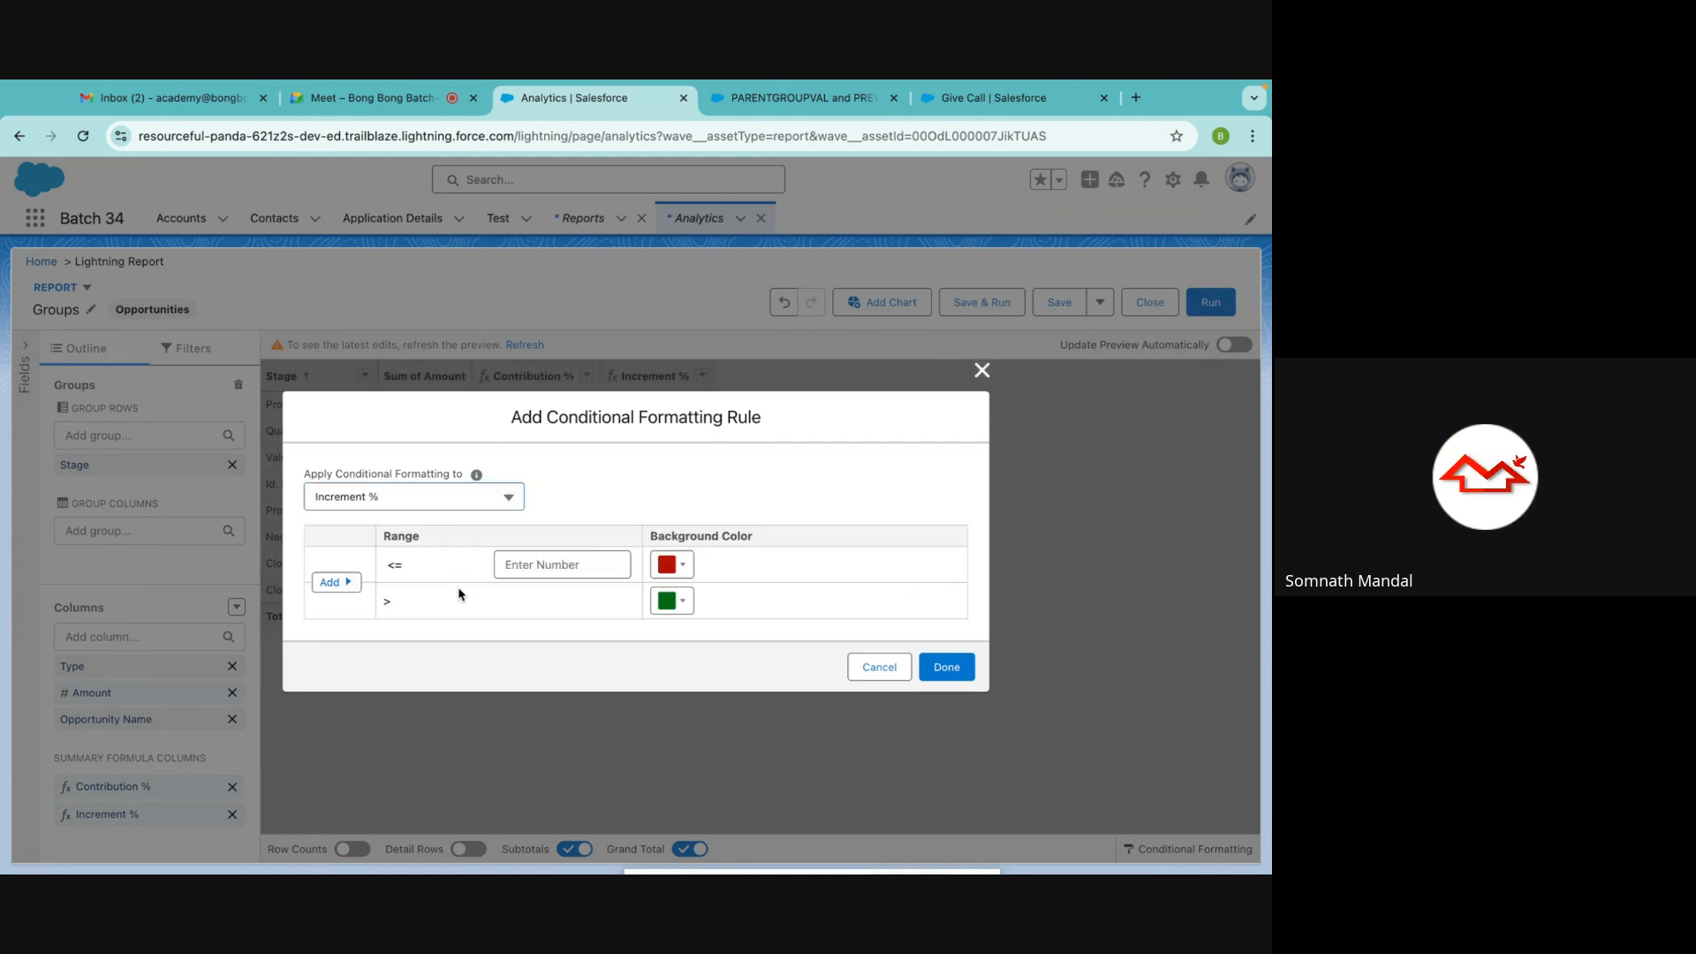
# Set the Increment % rule's threshold to 0, apply the conditional formatting, and save and run the report
pyautogui.click(538, 564)
pyautogui.write('0')
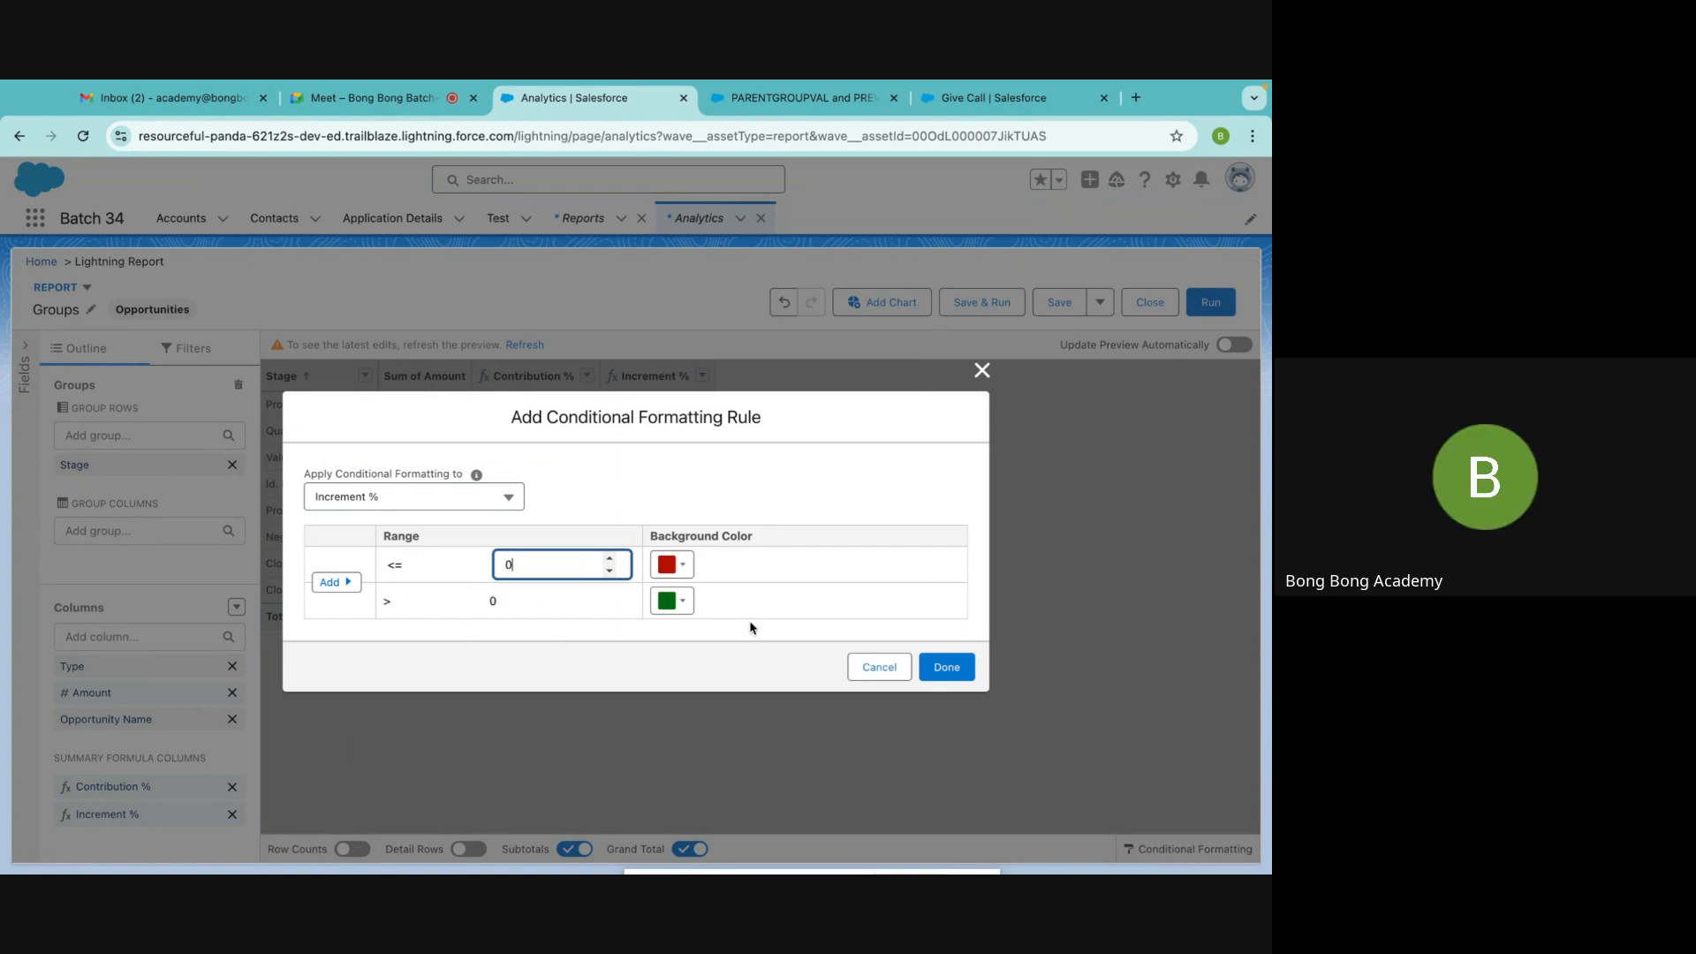
pyautogui.click(943, 668)
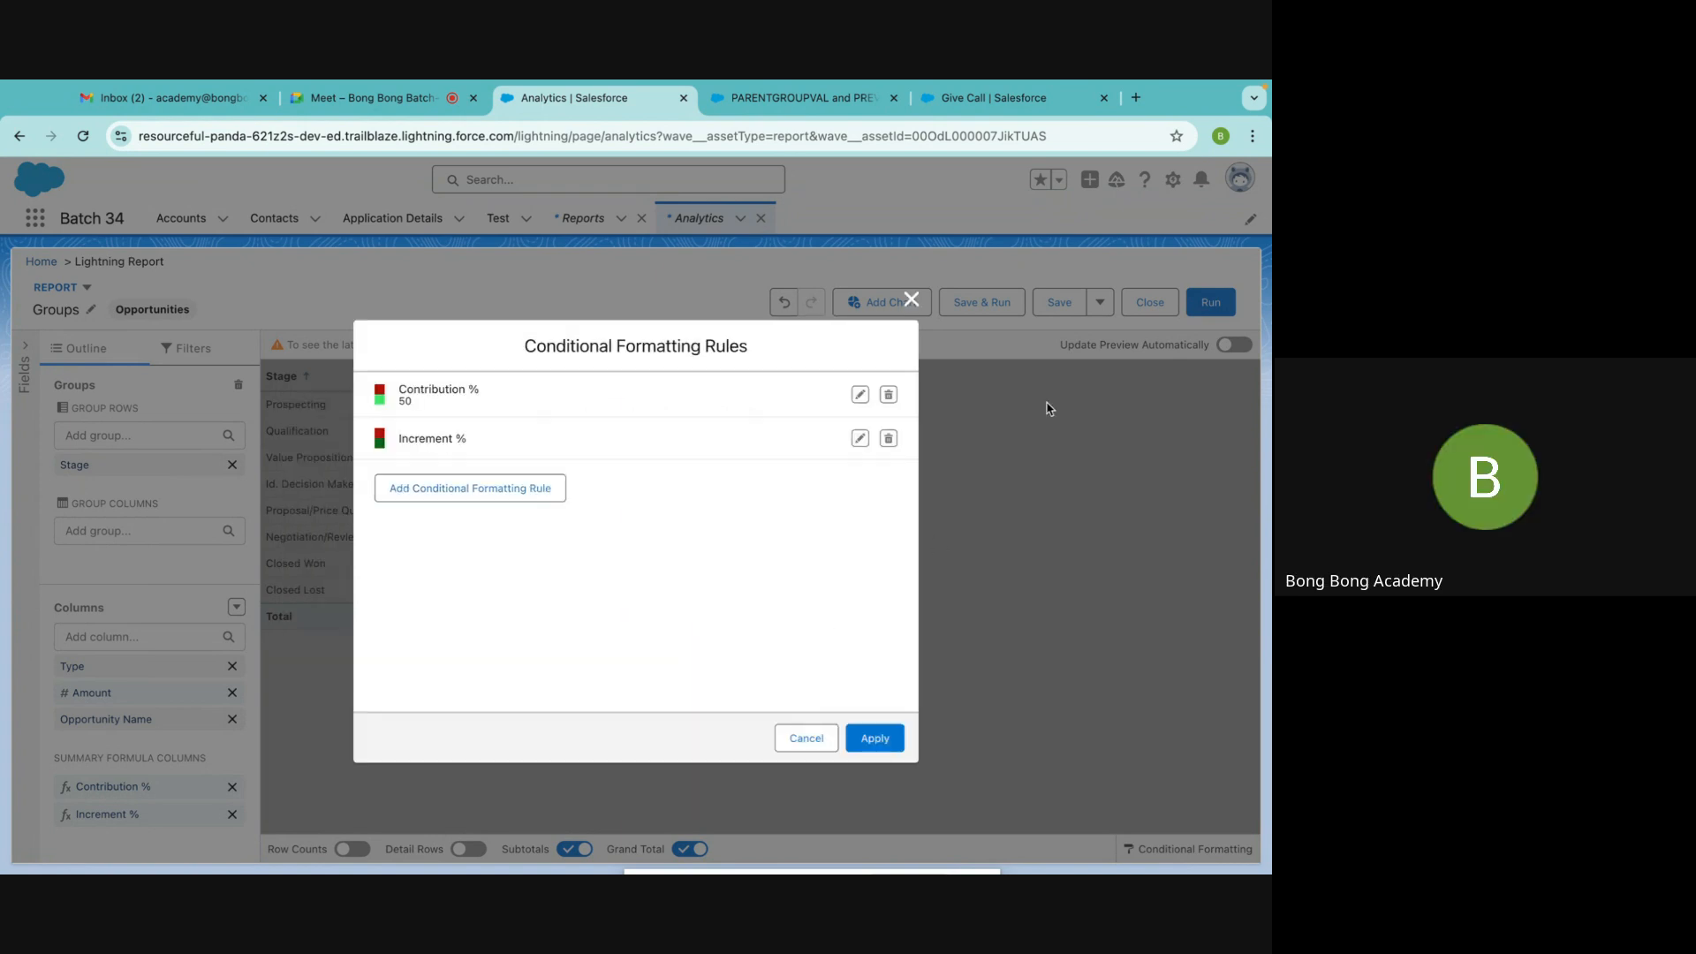
pyautogui.click(870, 738)
pyautogui.click(986, 305)
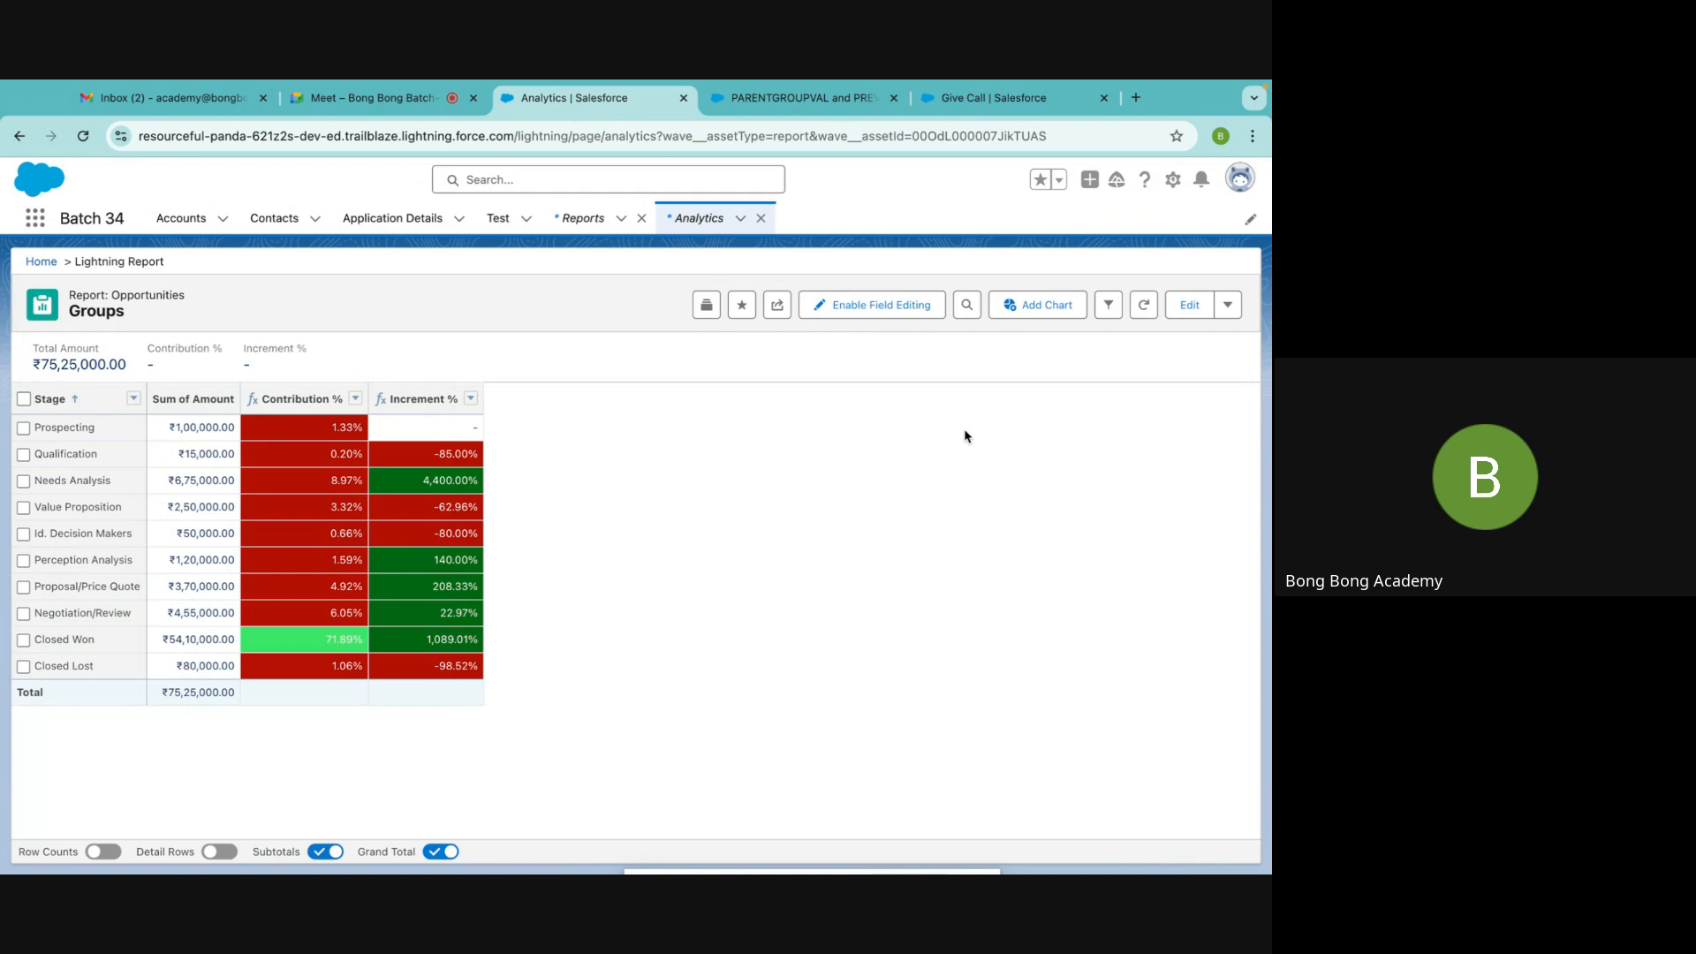
# Reopen the Groups report for editing and start a bucket column on the Amount field
pyautogui.click(1190, 305)
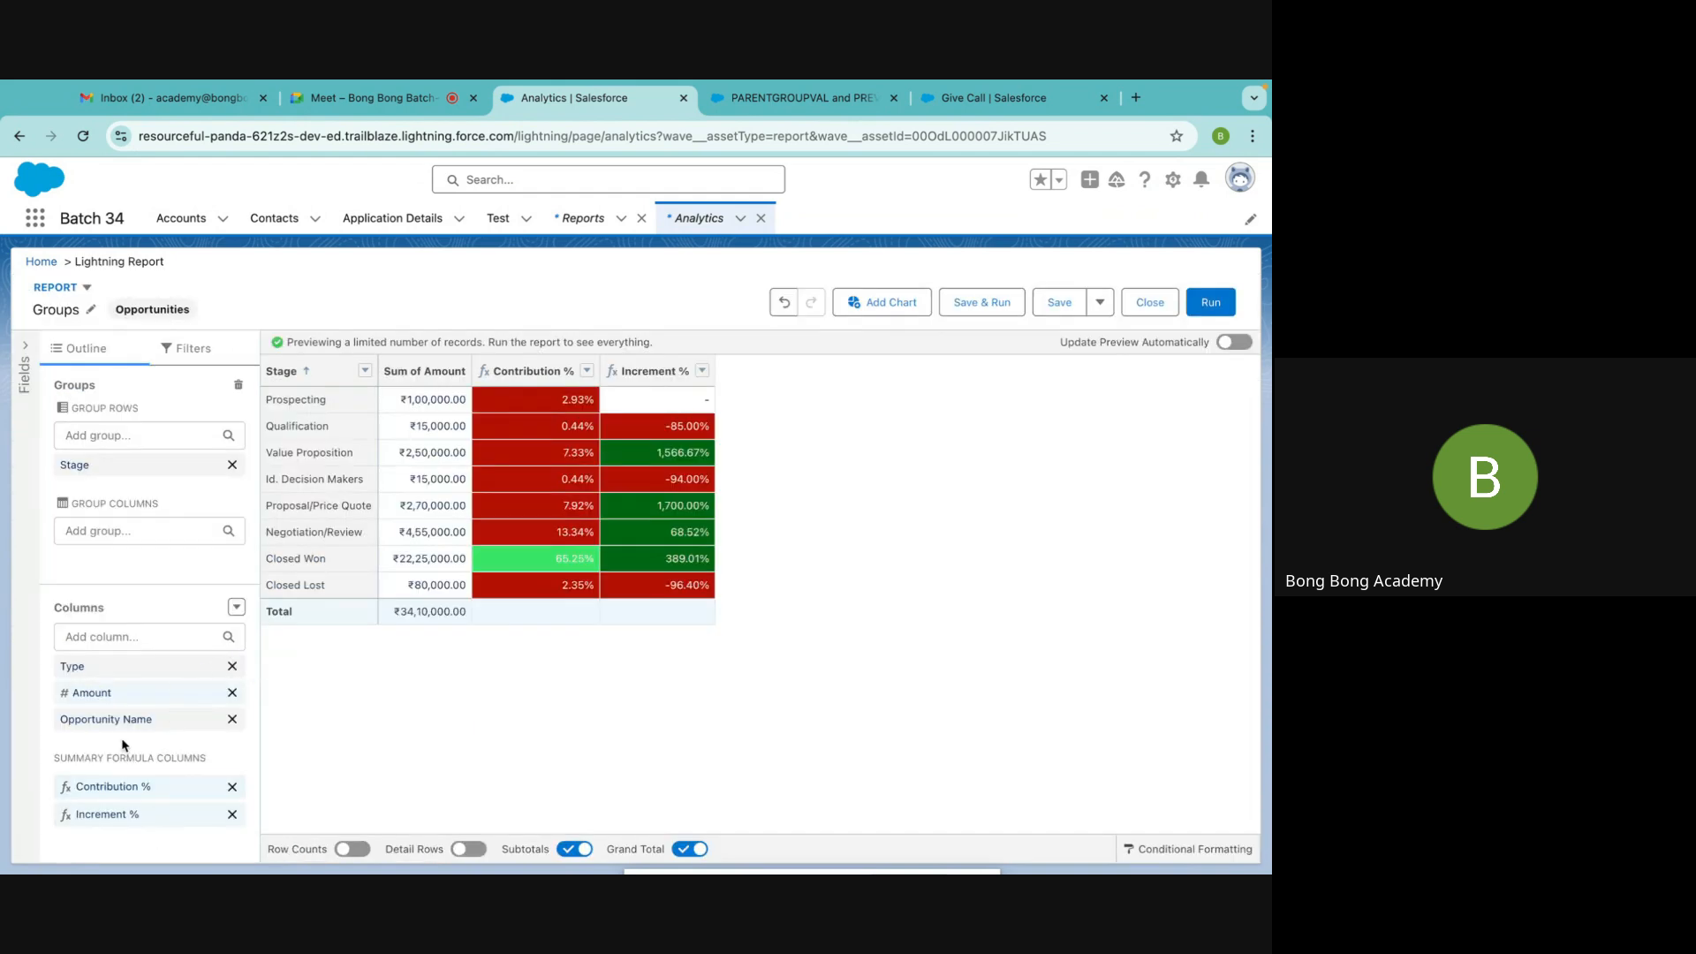
pyautogui.click(236, 607)
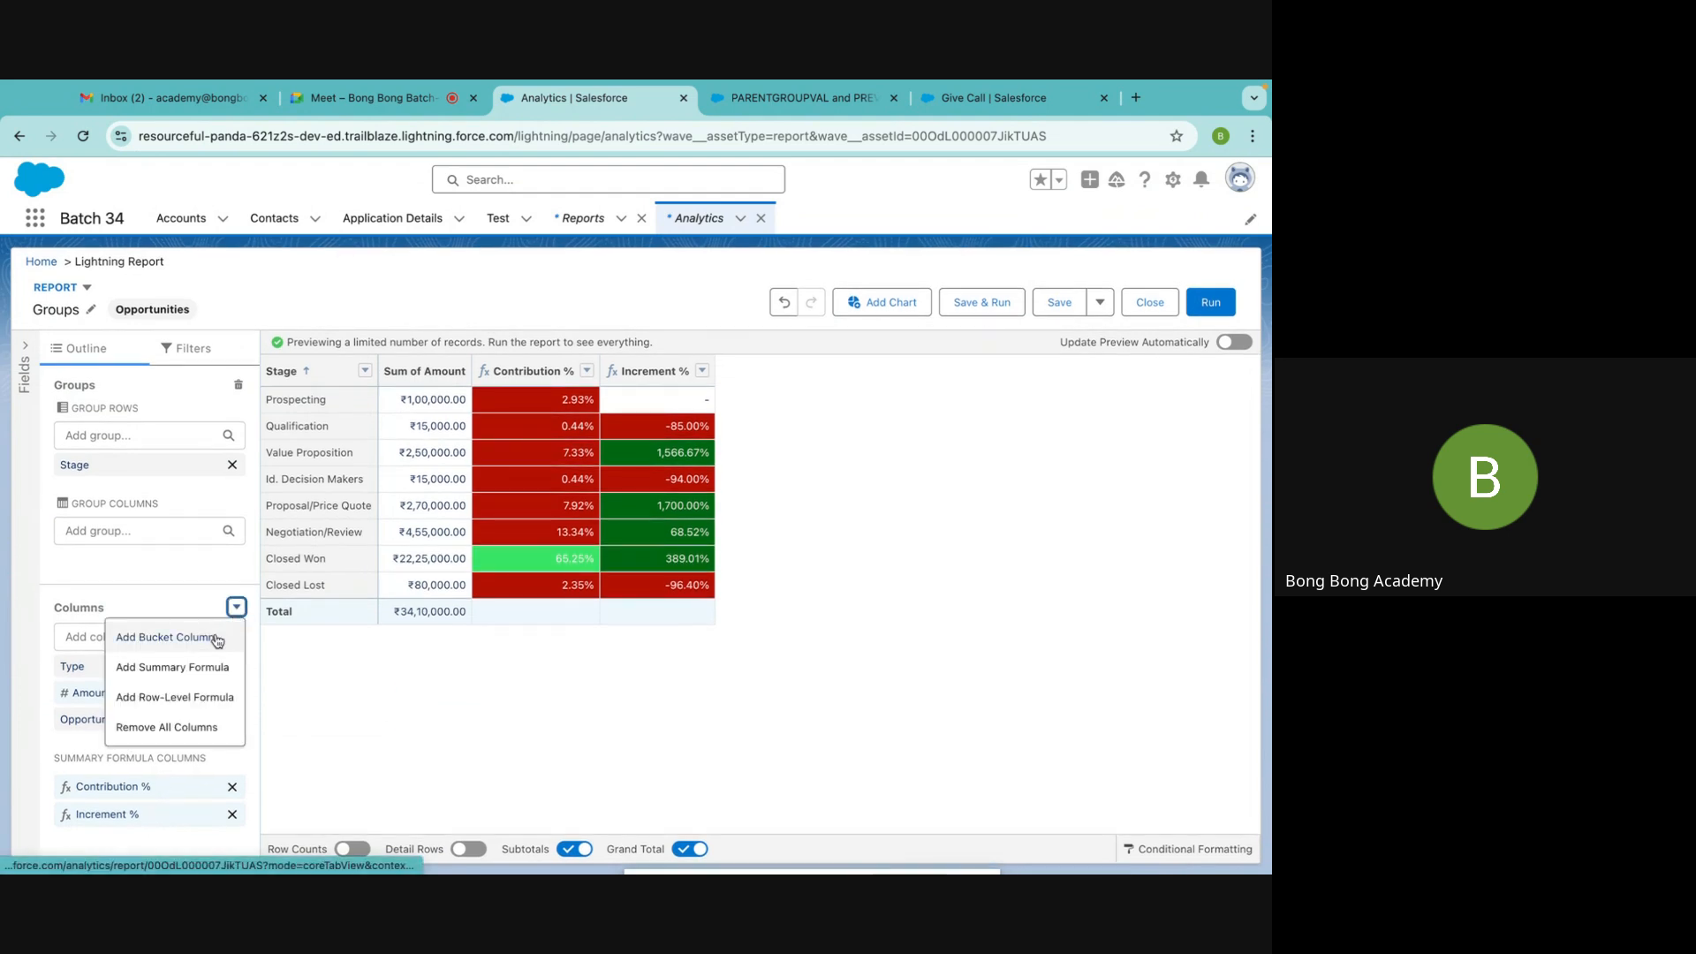
pyautogui.click(213, 637)
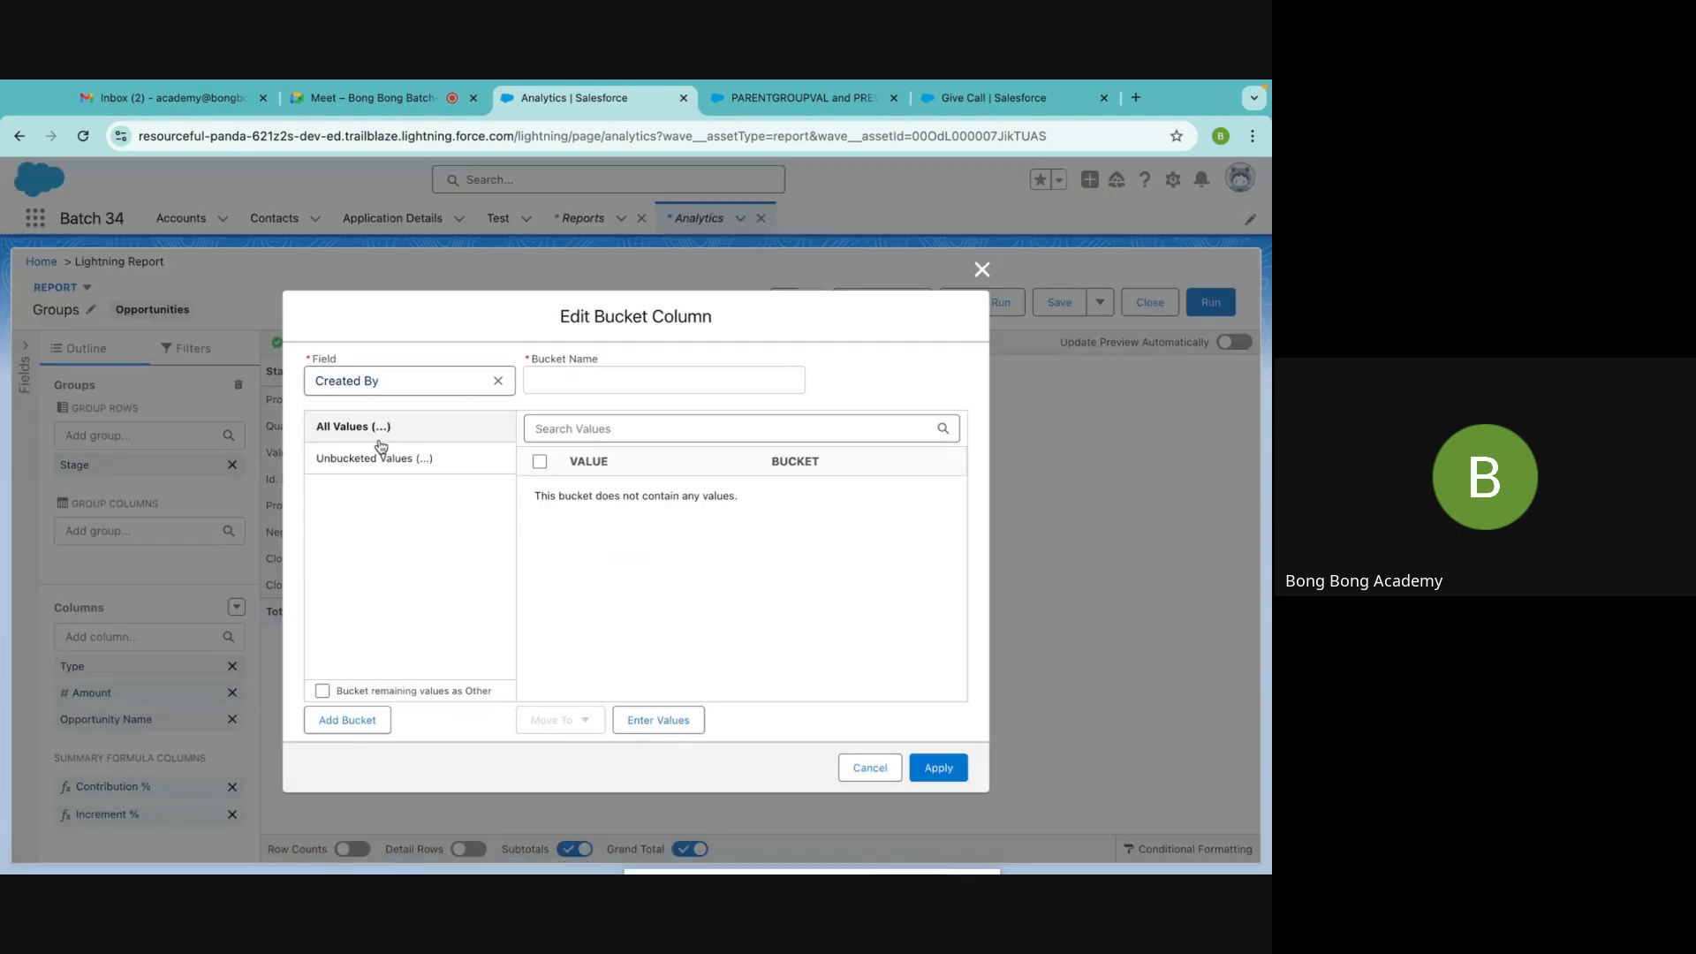
pyautogui.click(497, 381)
pyautogui.scroll(-3, 379, 529)
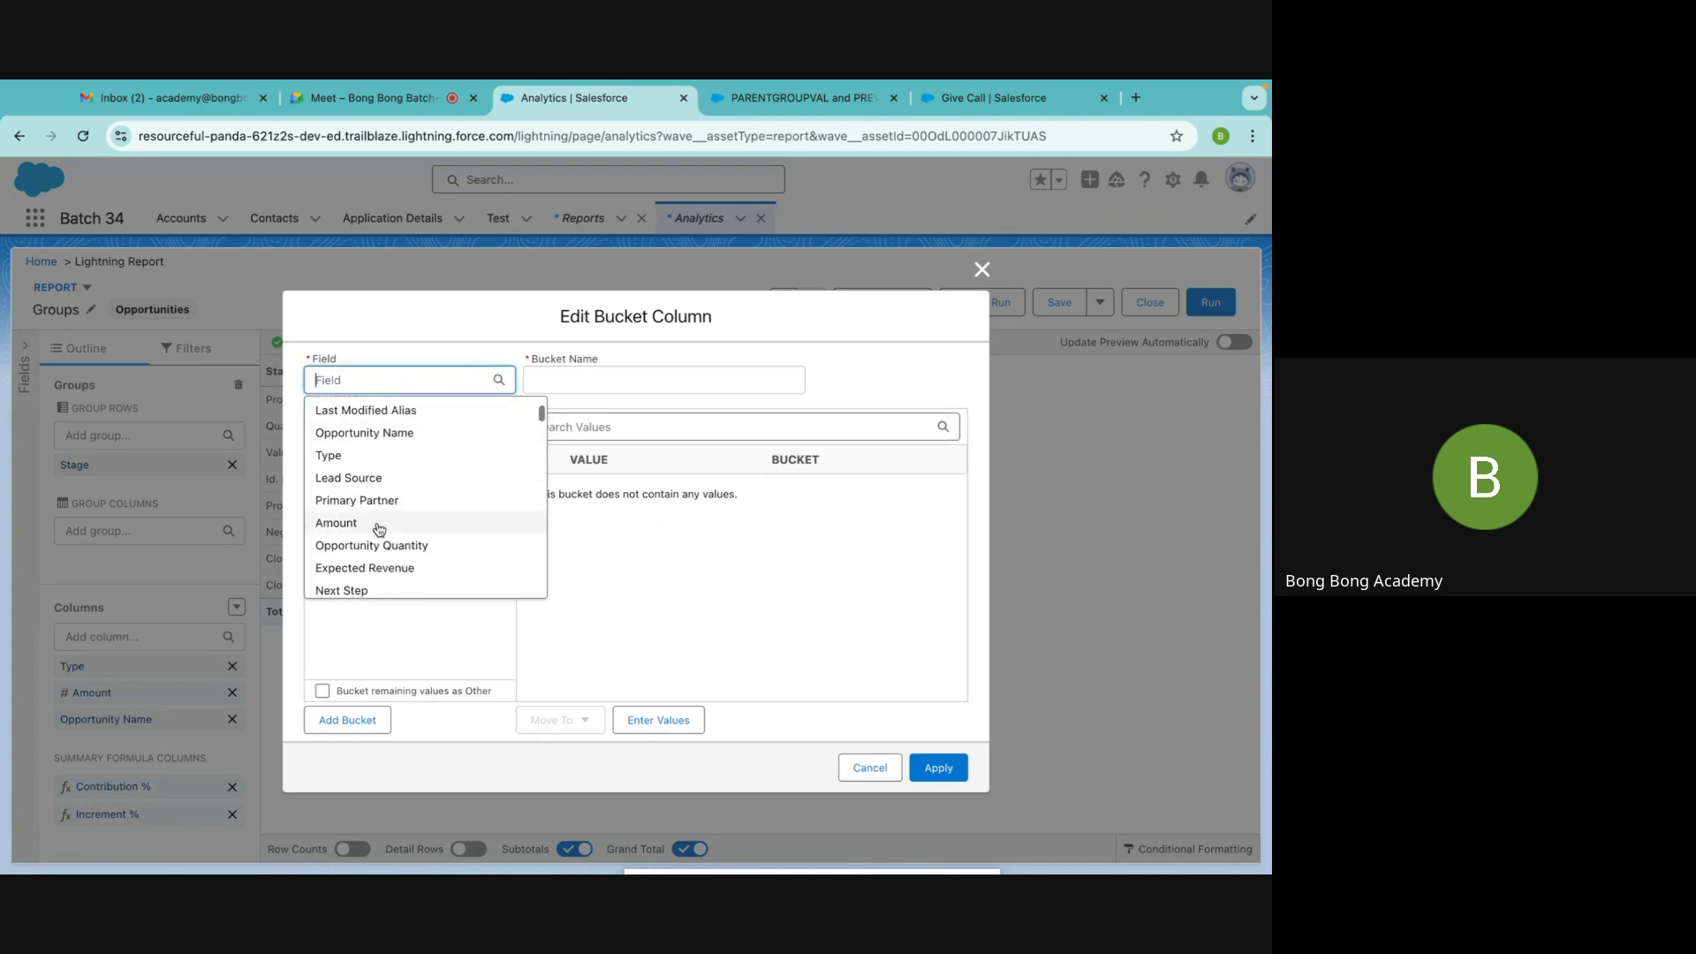
pyautogui.scroll(-2, 379, 529)
pyautogui.scroll(4, 379, 529)
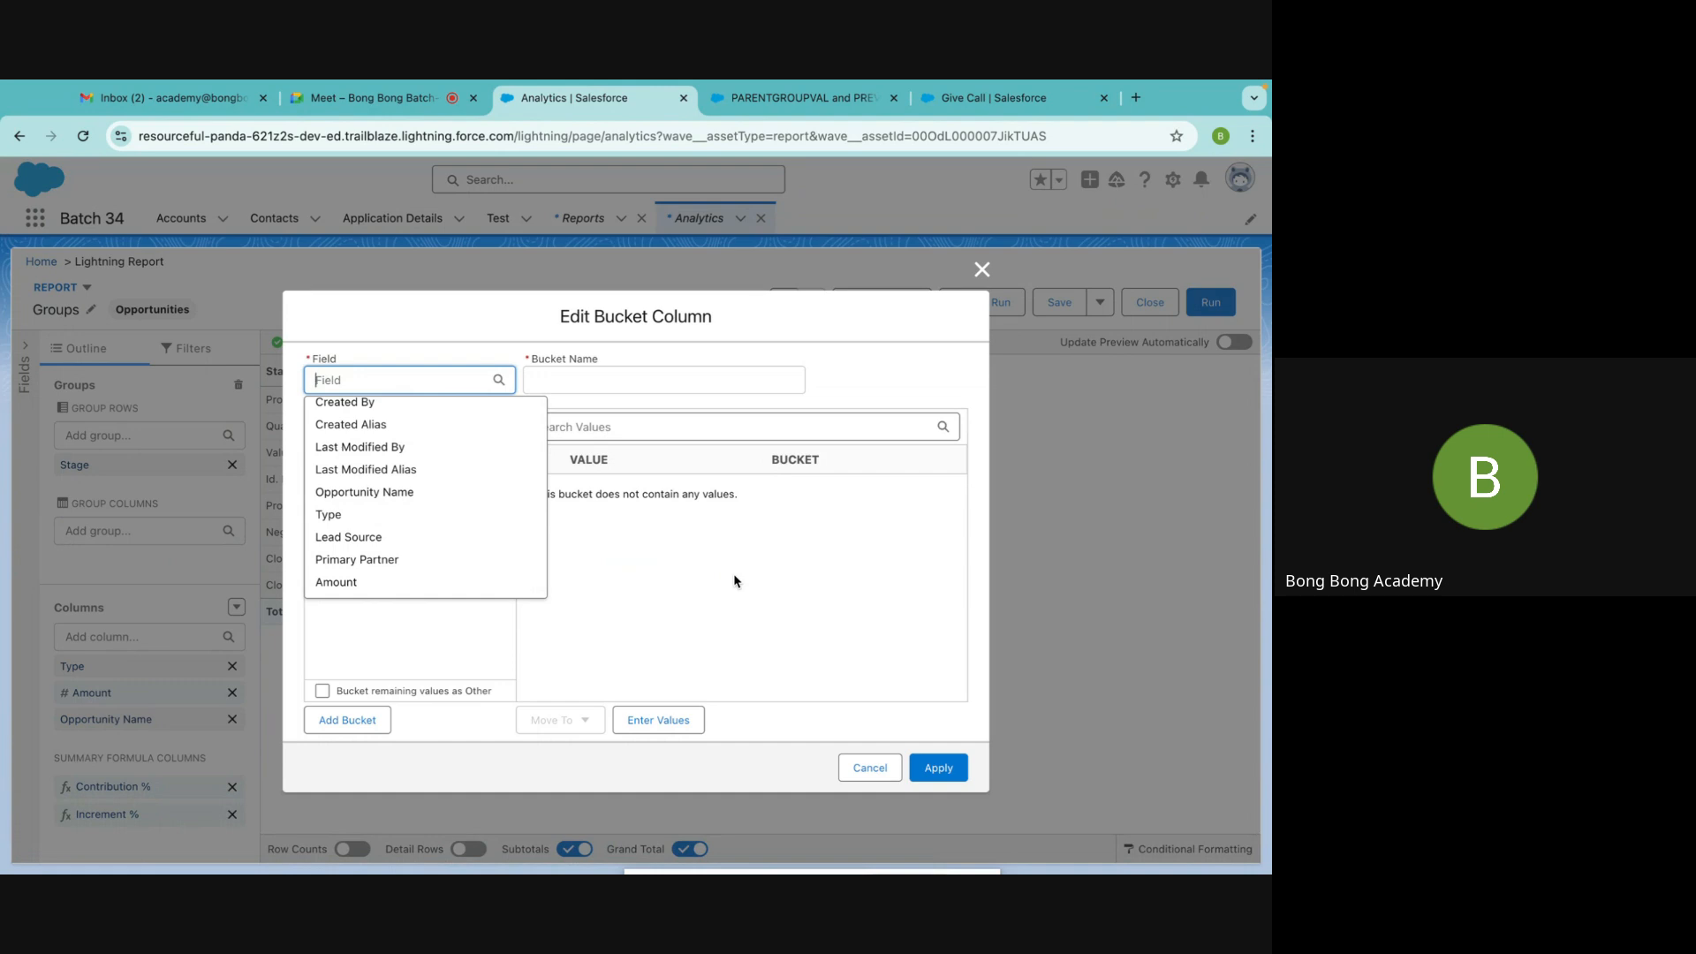
pyautogui.click(374, 585)
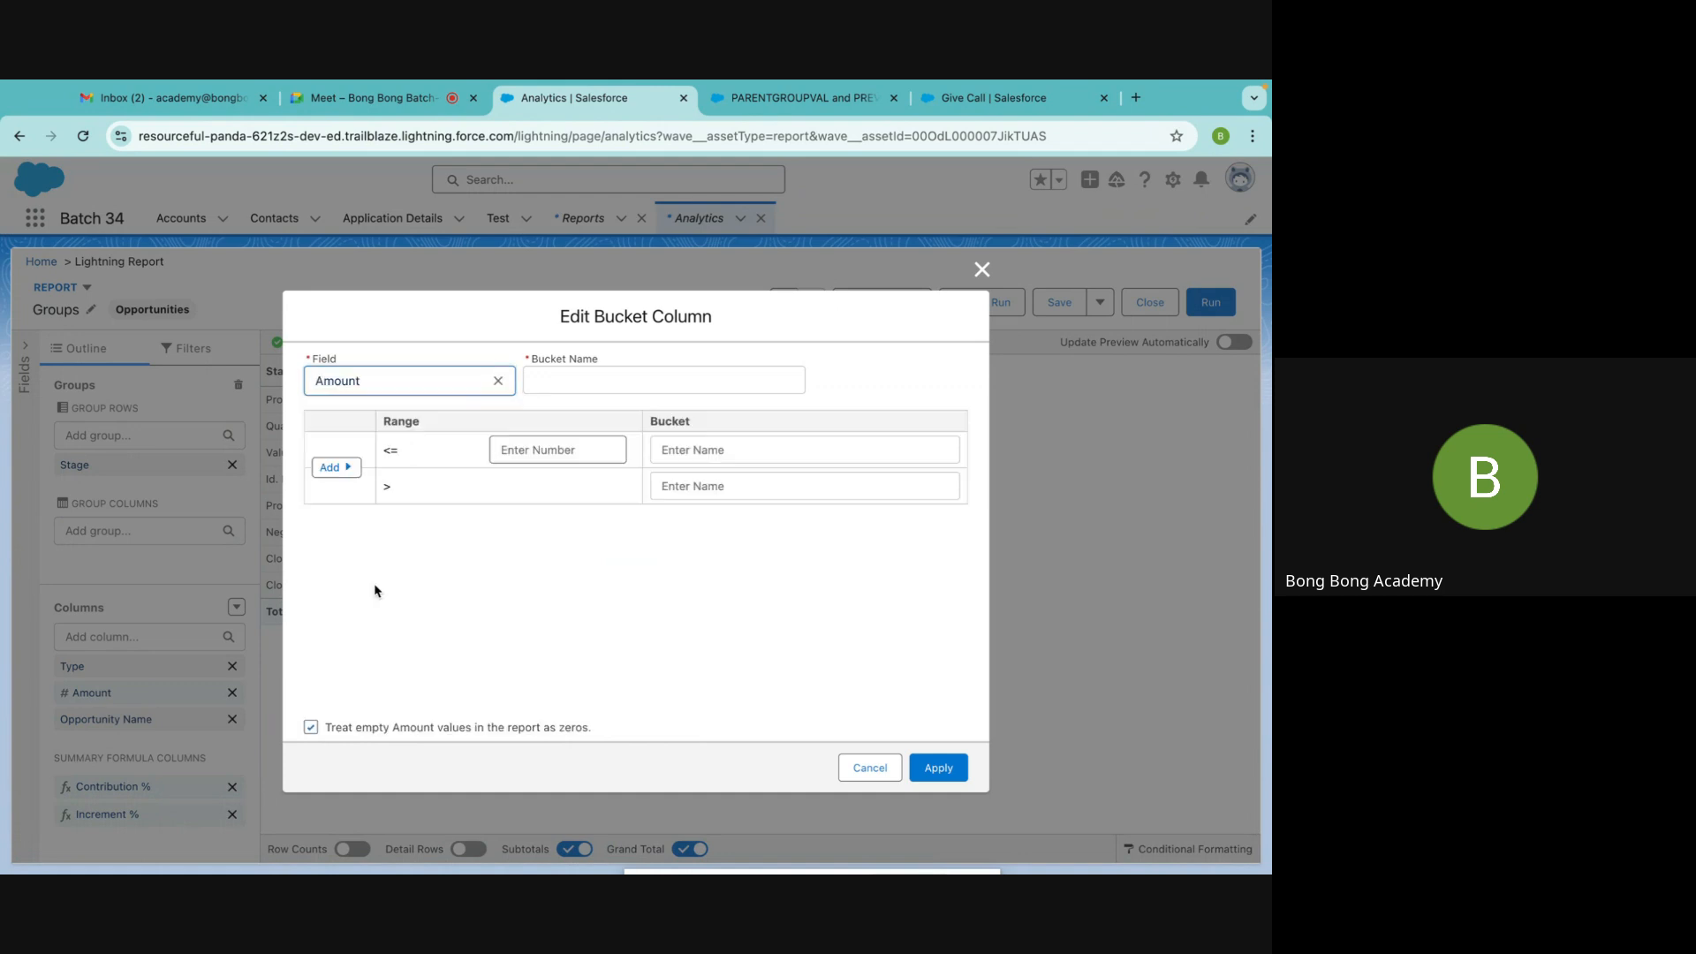
# Set the lowest bucket range to at most 10000 and name it Low Opportunity
pyautogui.click(529, 449)
pyautogui.write('100')
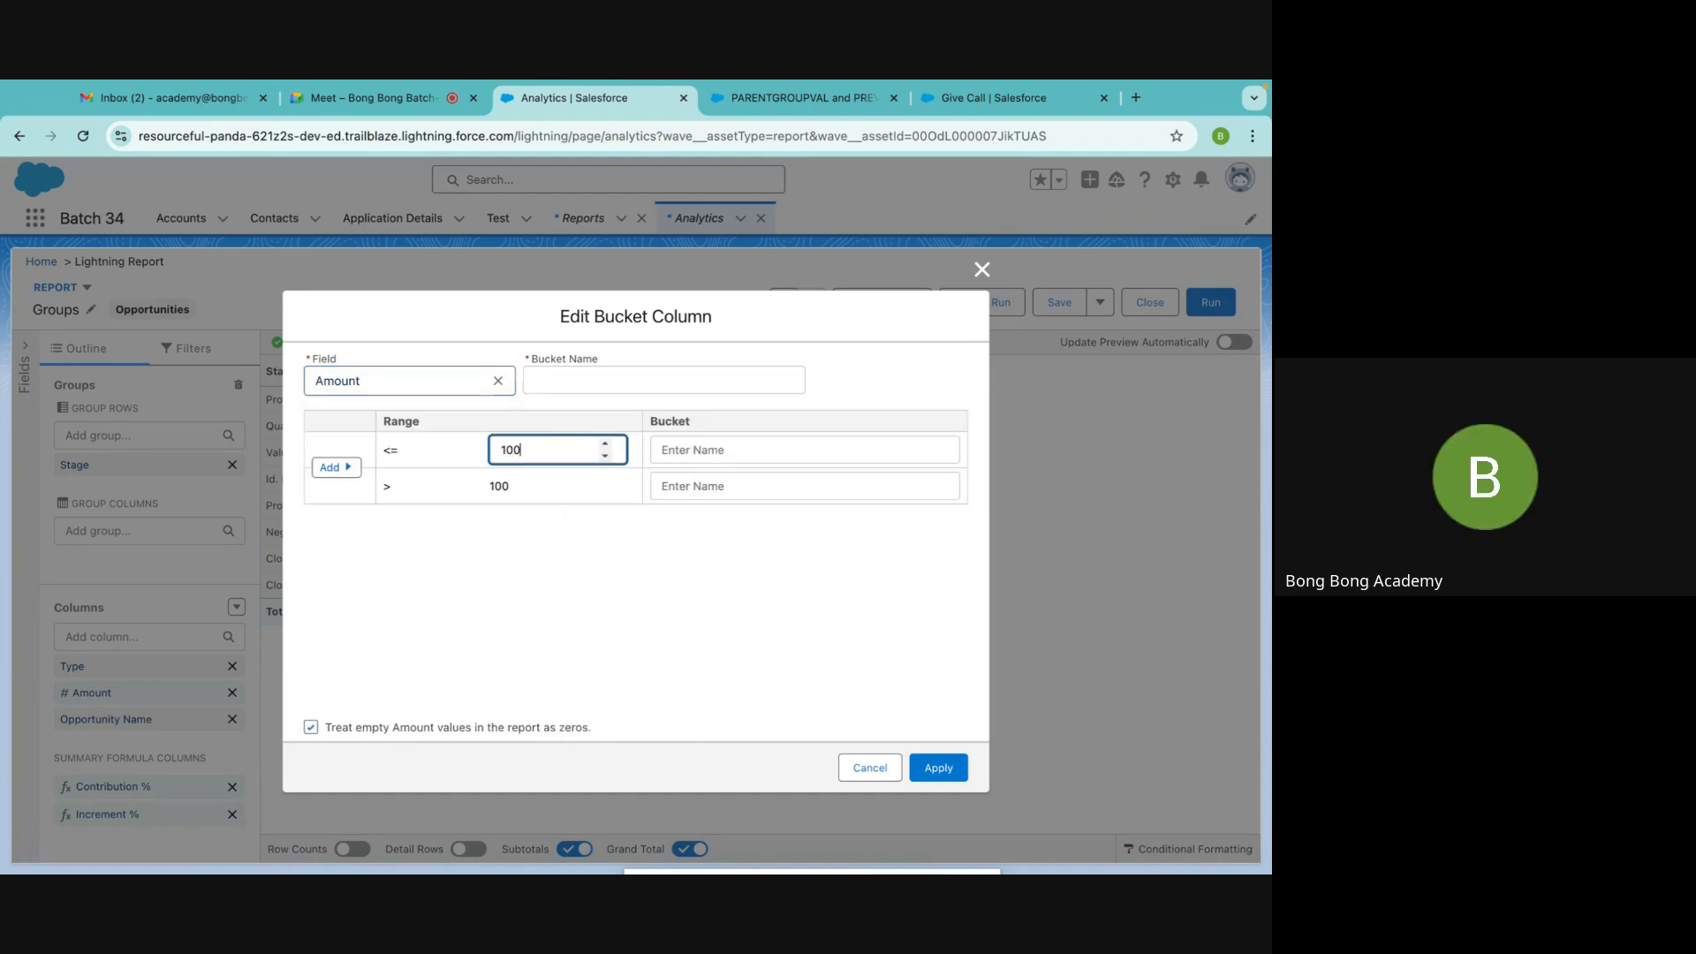
pyautogui.write('00')
pyautogui.click(688, 450)
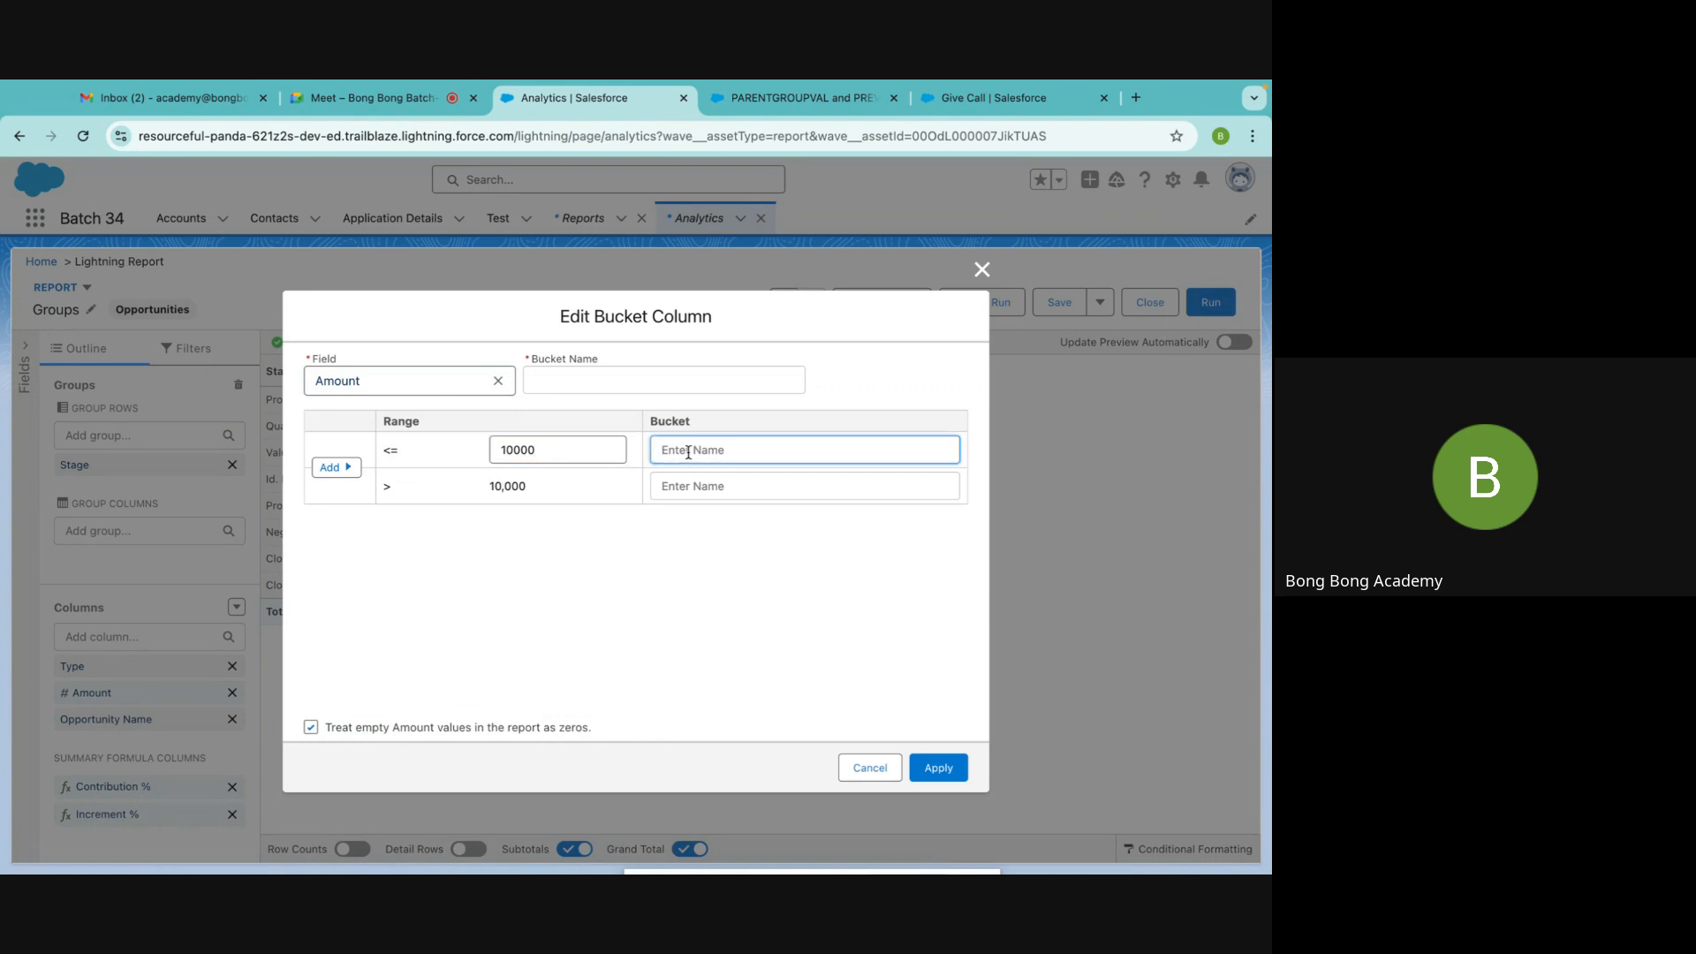
pyautogui.write('Low')
pyautogui.write(' Oppo')
pyautogui.write('rtinit')
pyautogui.write('unity')
# Add a middle bucket range up to 50000 and name it Medium Opportunity
pyautogui.click(352, 474)
pyautogui.click(546, 485)
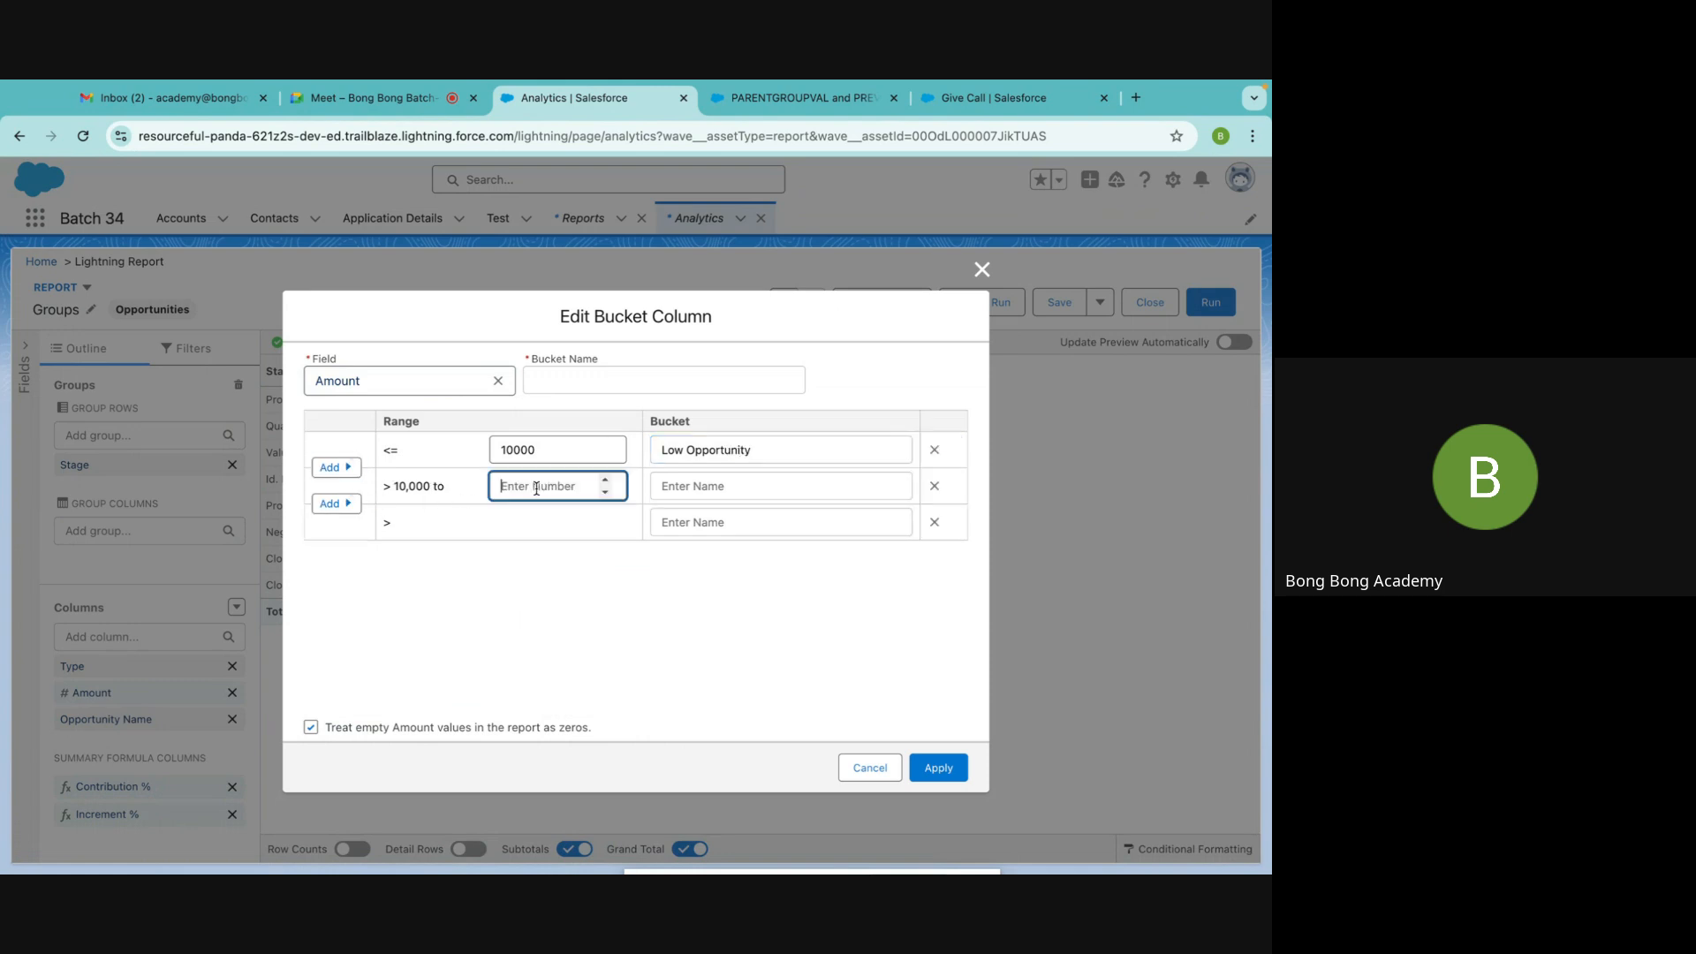
pyautogui.write('50000')
pyautogui.click(679, 488)
pyautogui.write('Mediu')
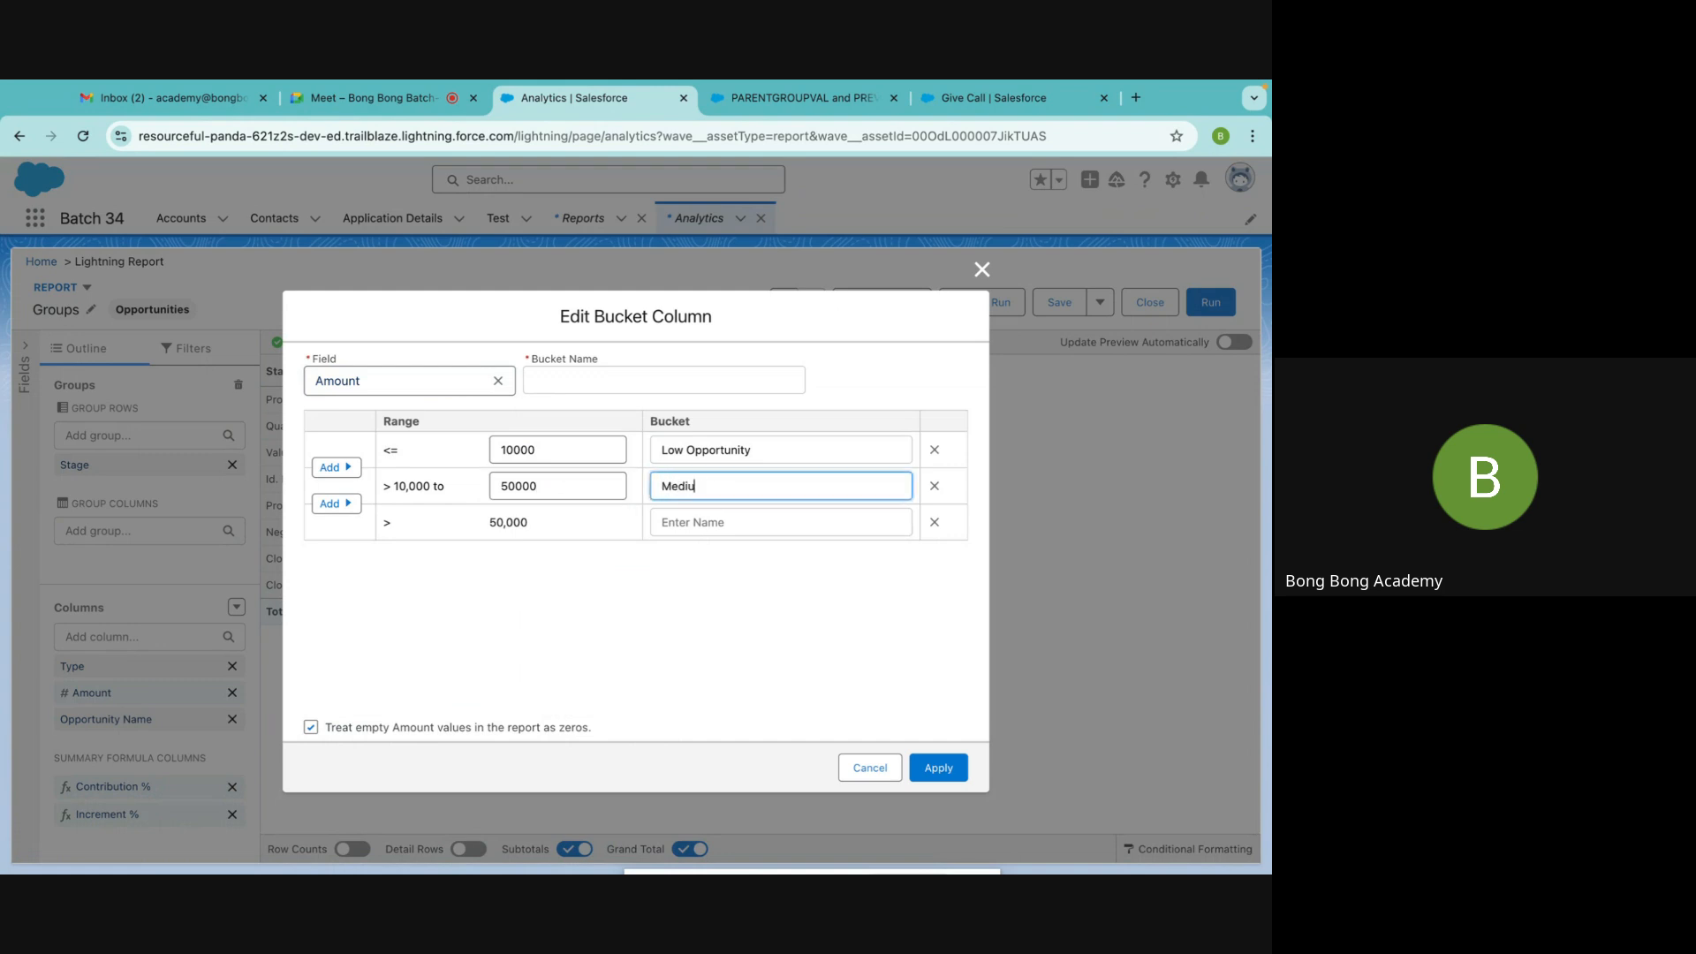
pyautogui.write('m Opportunity')
# Name the bucket range above 50,000 Big Opportunity
pyautogui.click(696, 527)
pyautogui.write('Big ')
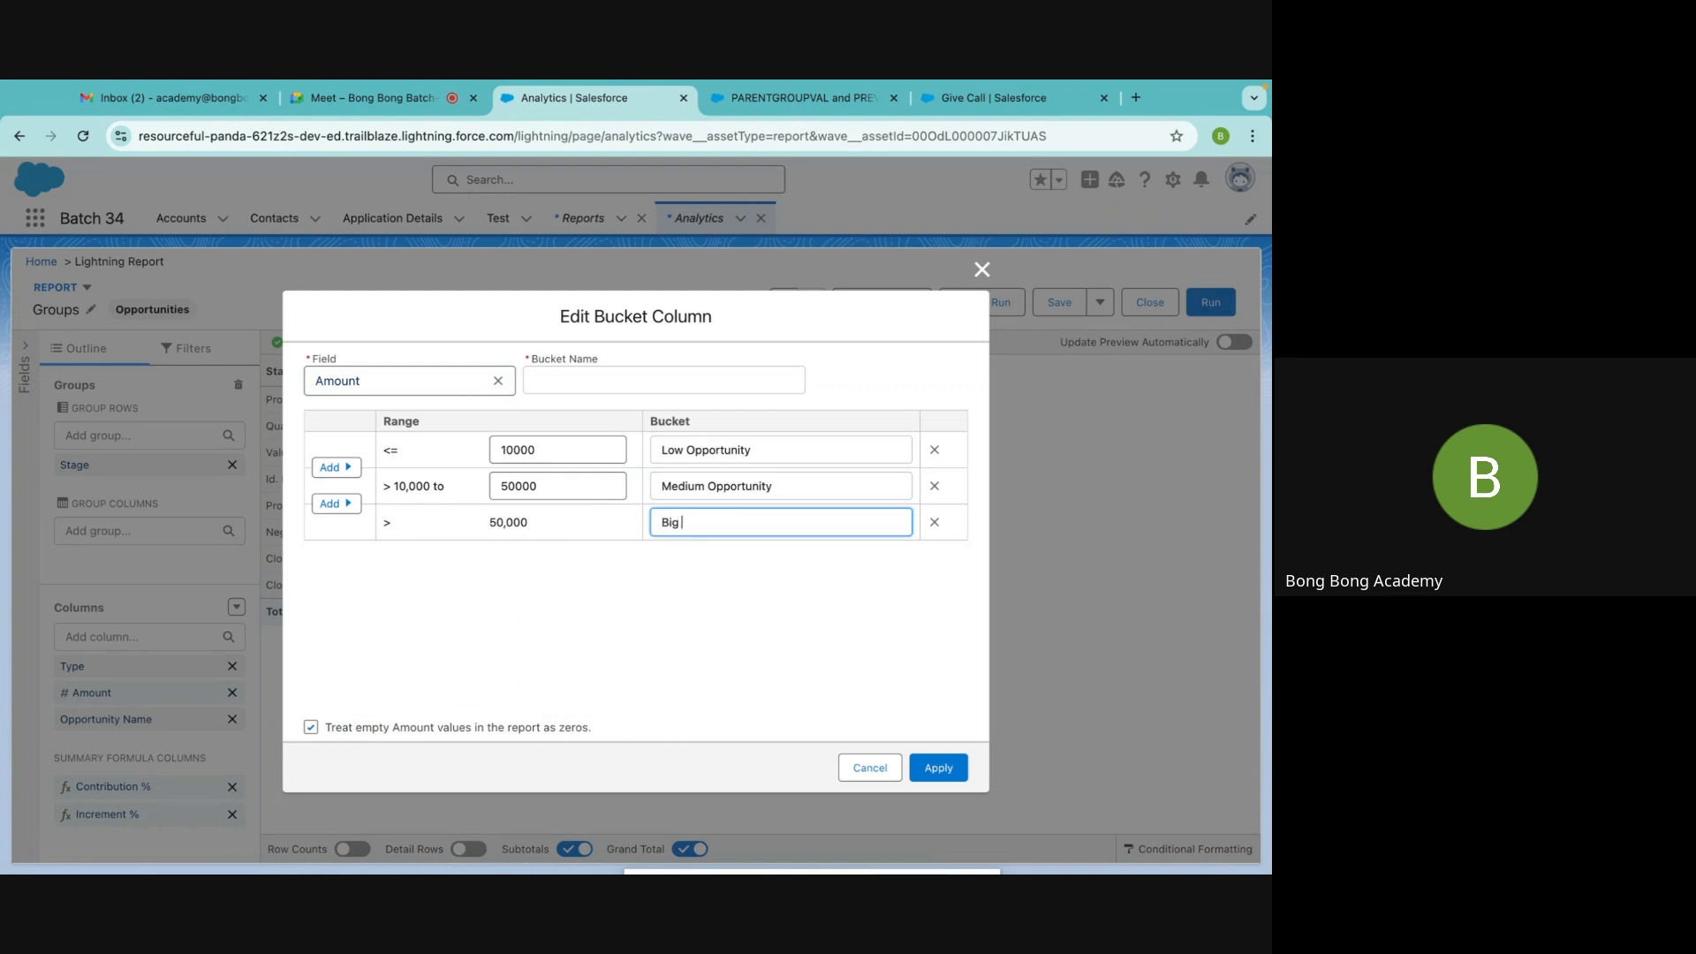
pyautogui.write('Opportunity')
pyautogui.click(853, 611)
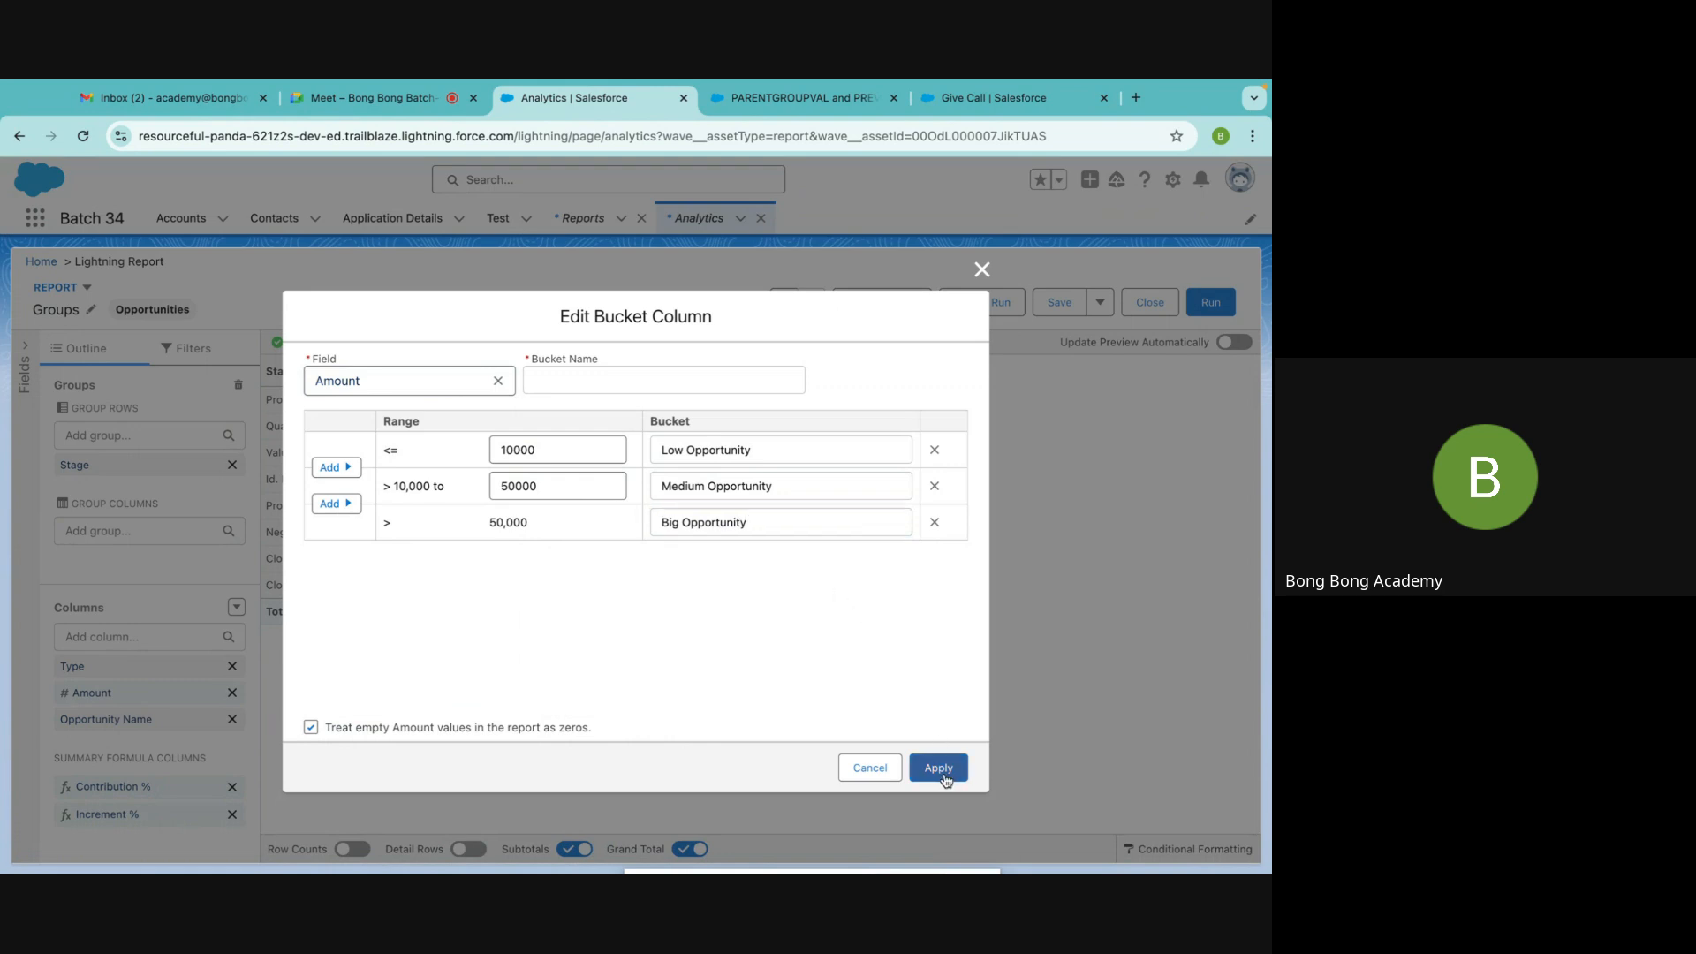
# Name the bucket column Category, apply it, and save and run the report
pyautogui.click(564, 380)
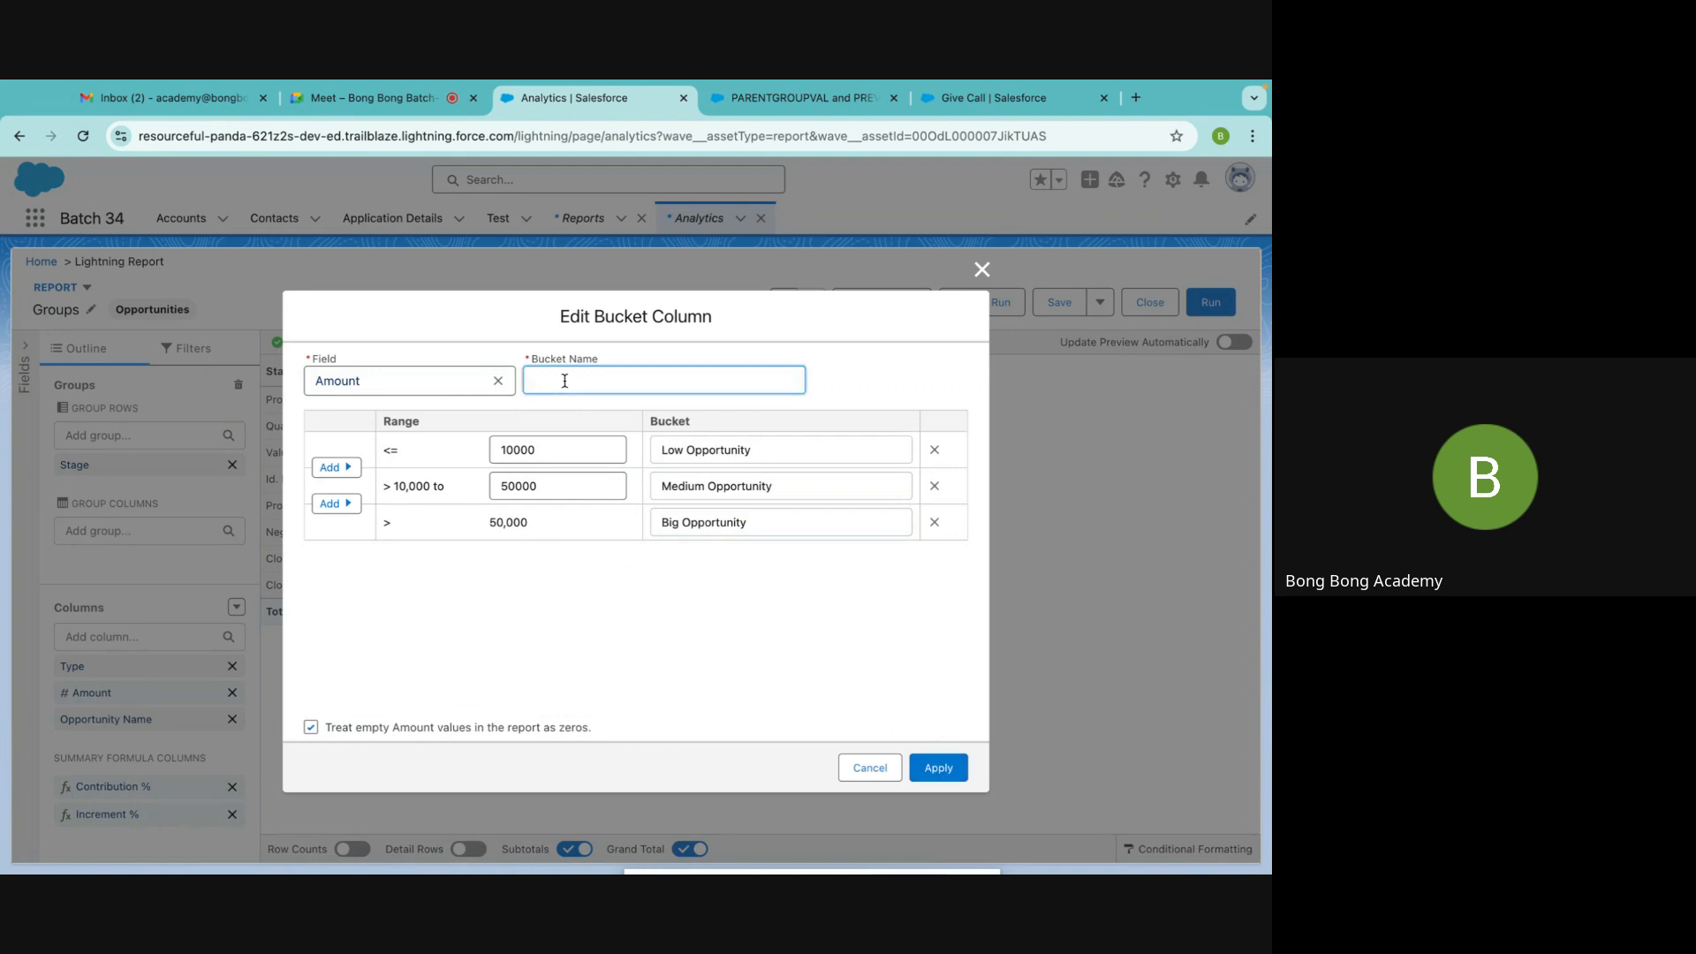
pyautogui.write('Category')
pyautogui.click(495, 608)
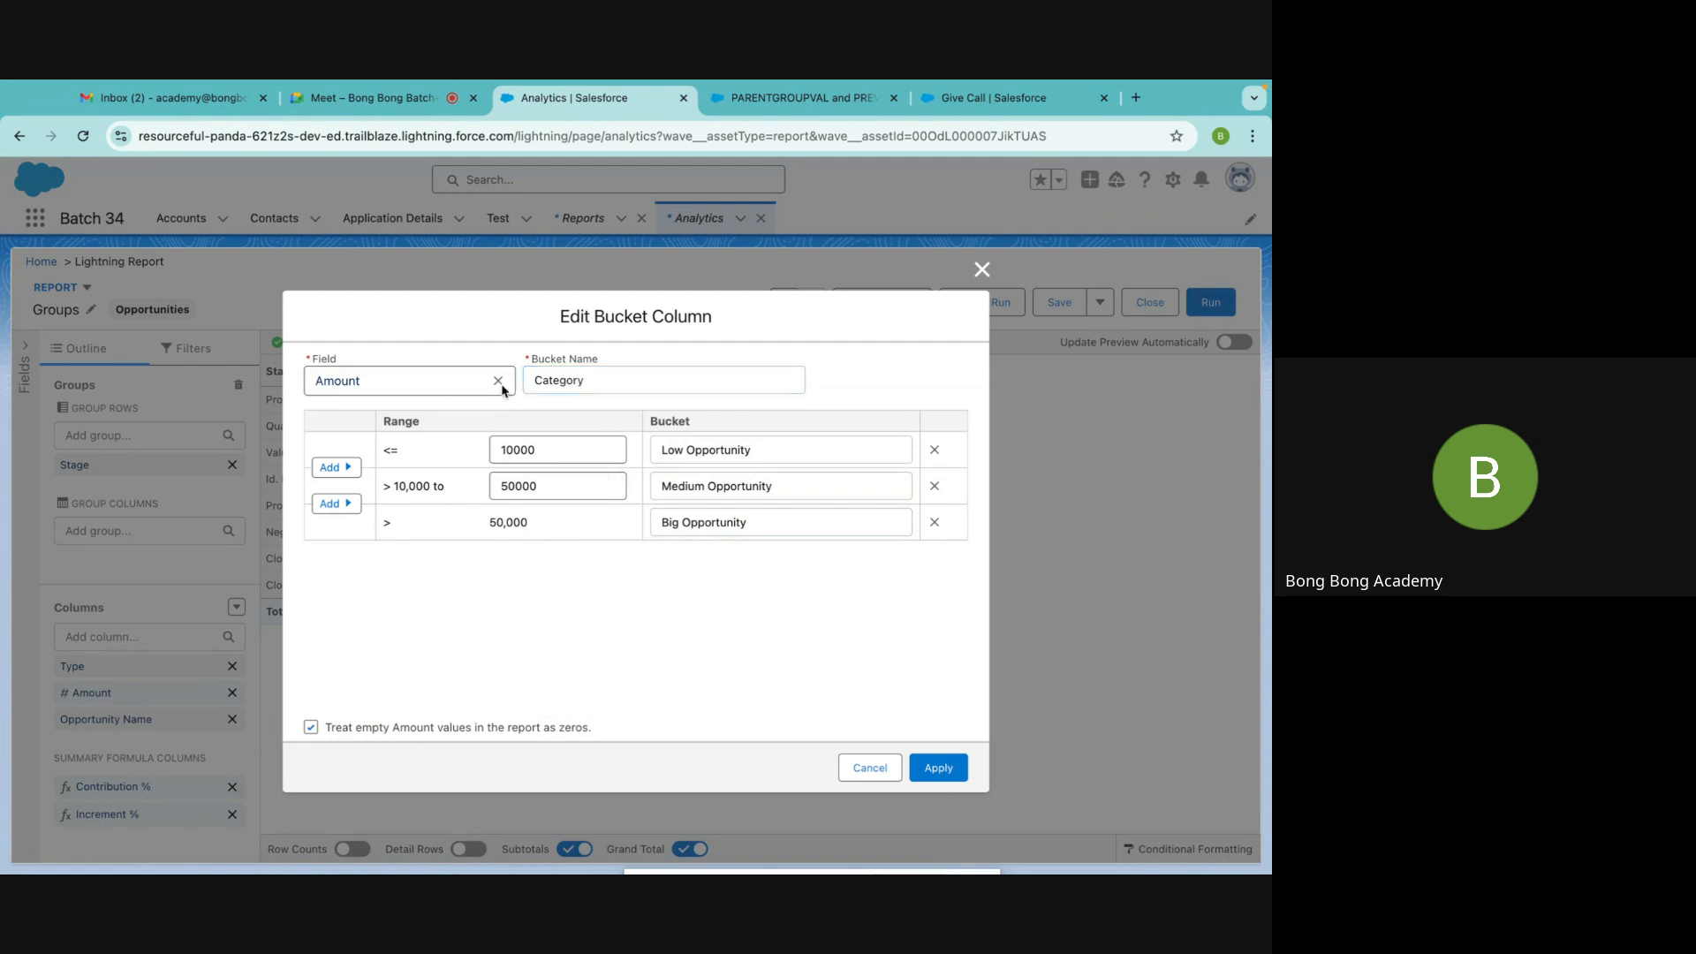
pyautogui.click(941, 767)
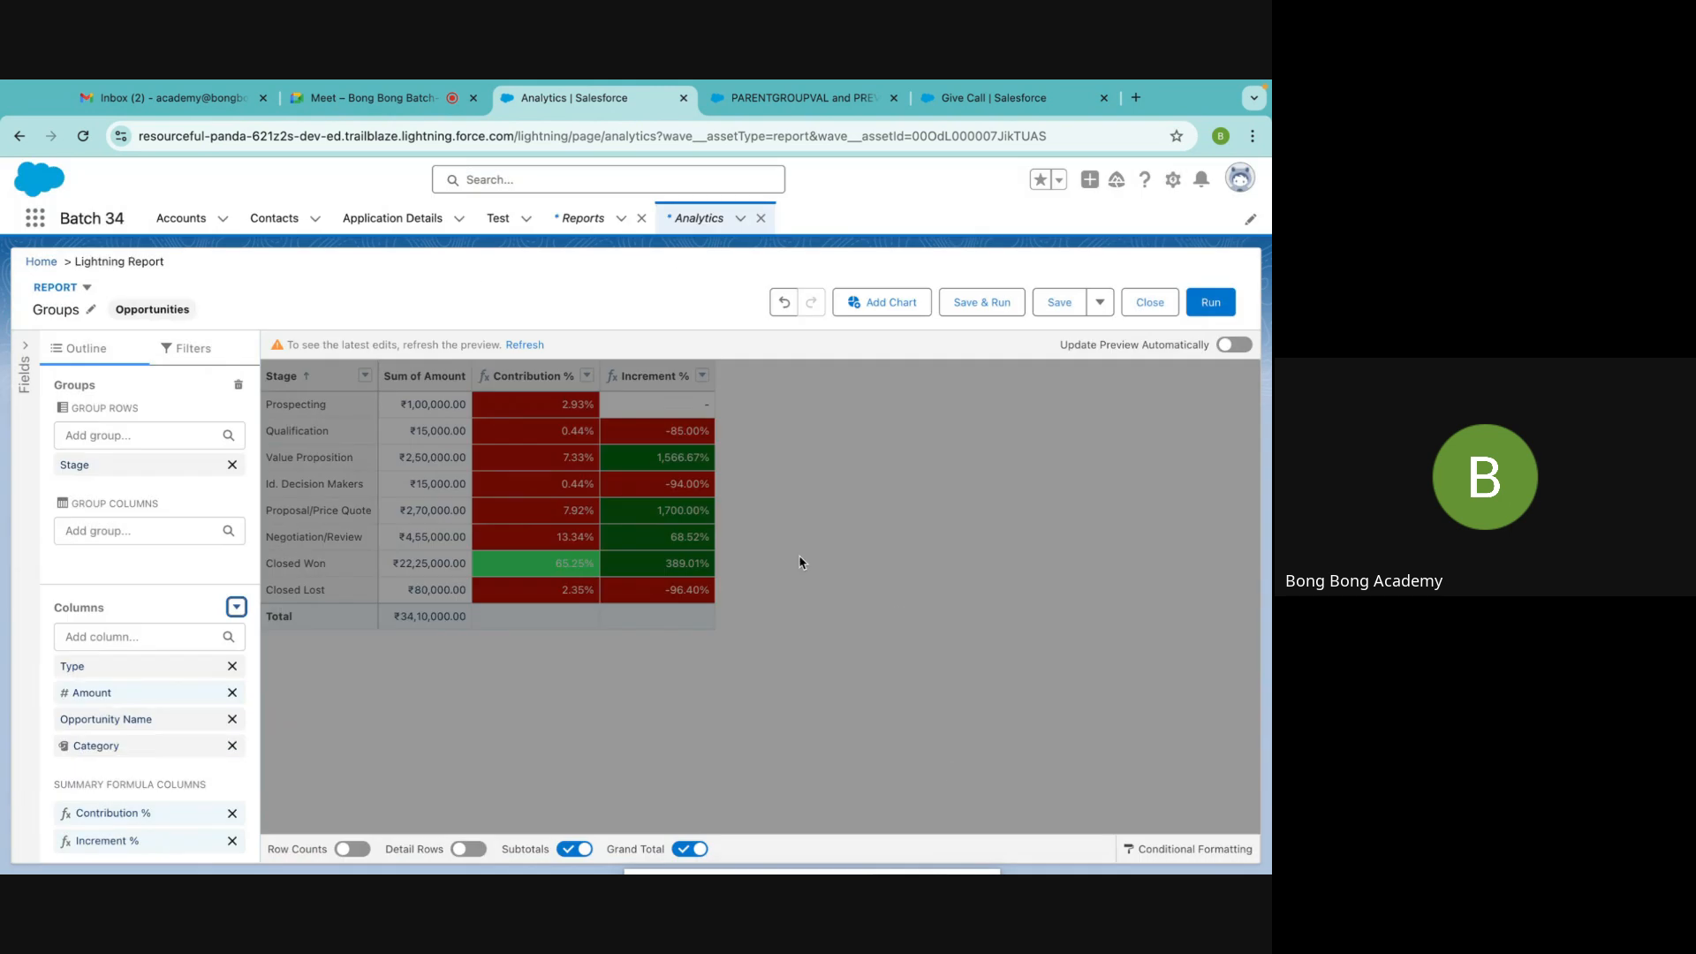
pyautogui.click(1001, 310)
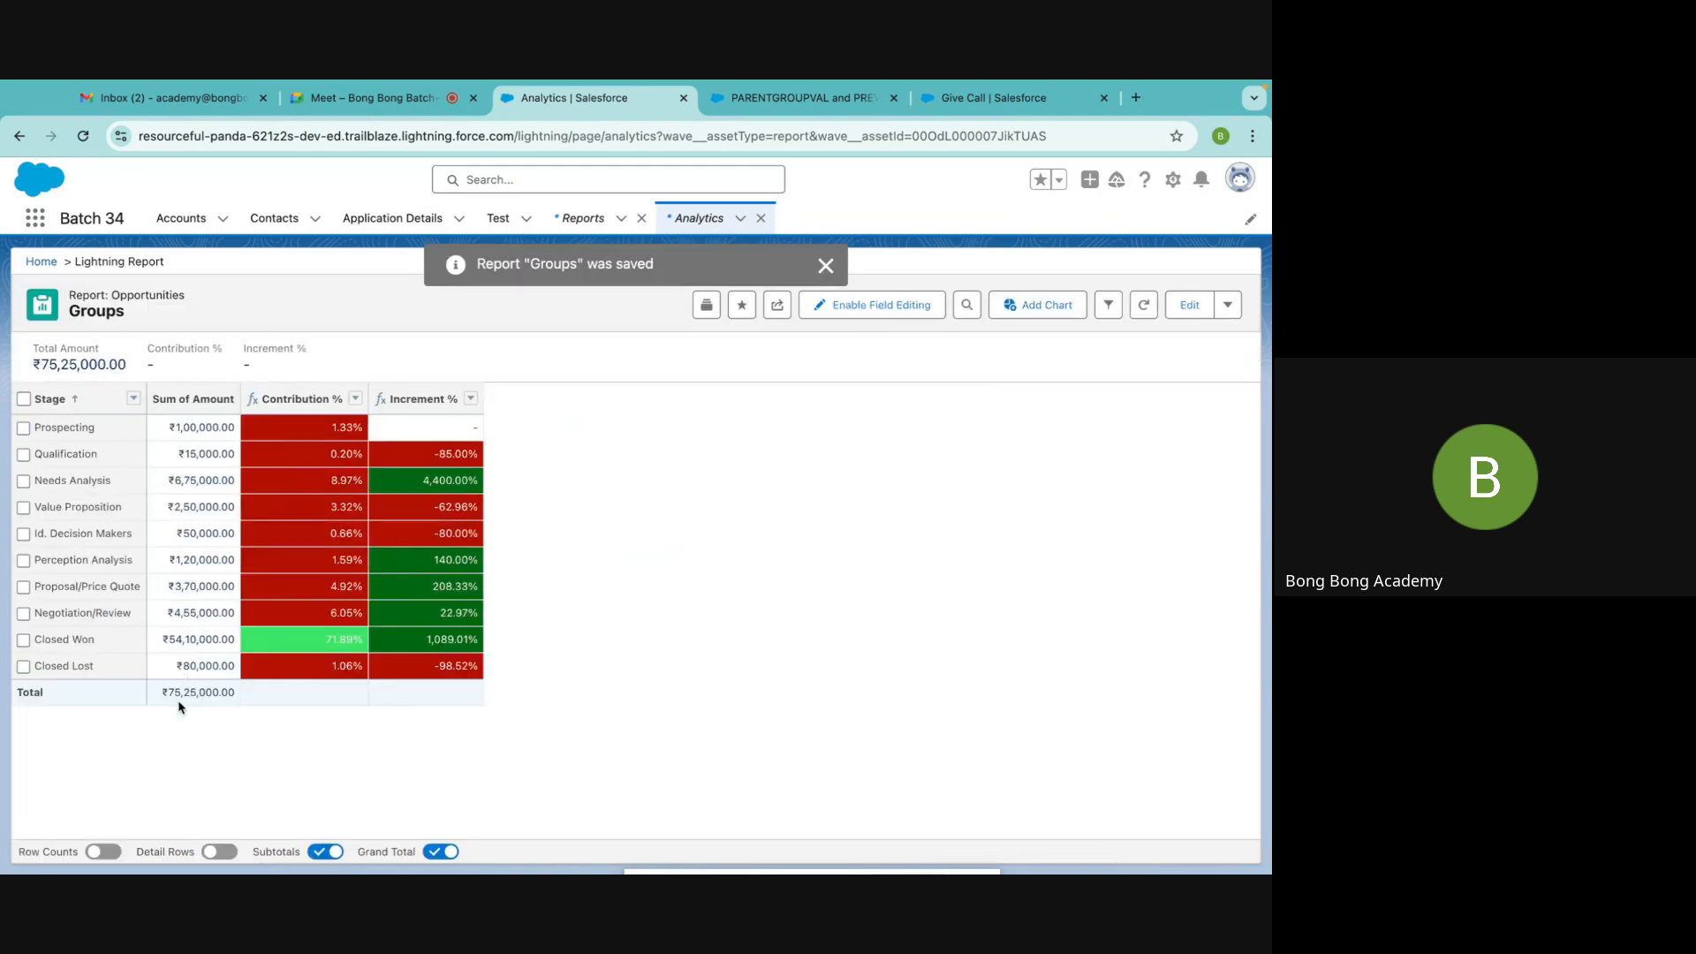
# Show the report's detail rows and review the Category assigned to each opportunity
pyautogui.click(219, 850)
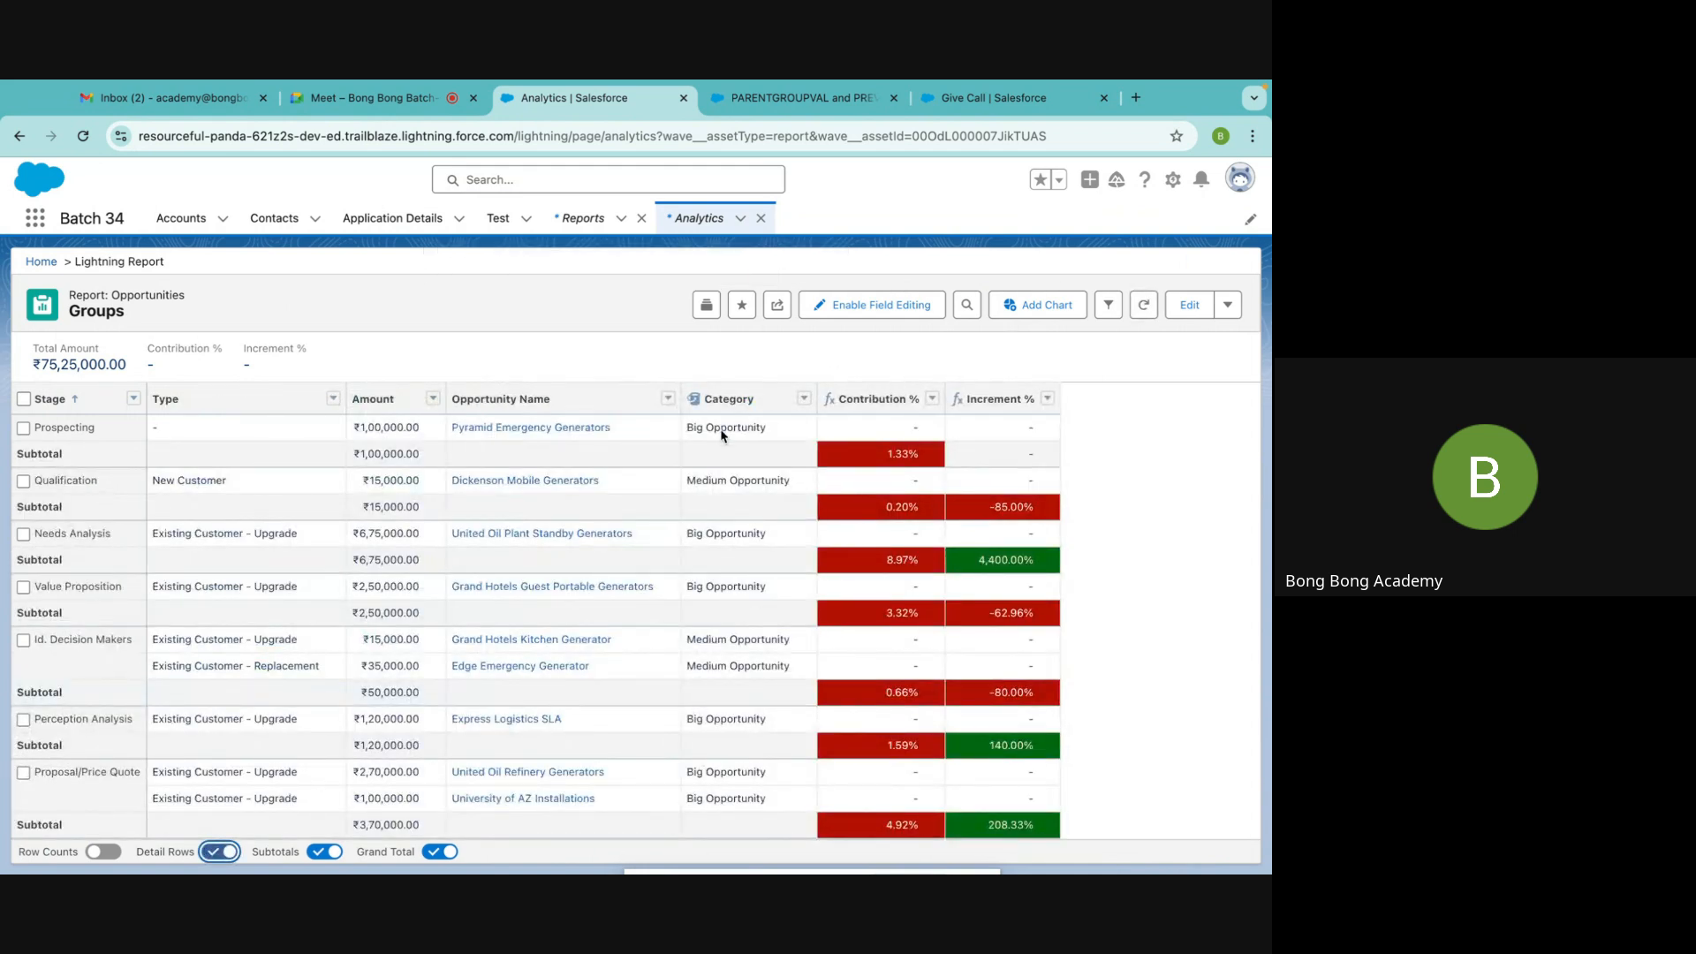
pyautogui.scroll(-3, 743, 647)
pyautogui.scroll(3, 744, 647)
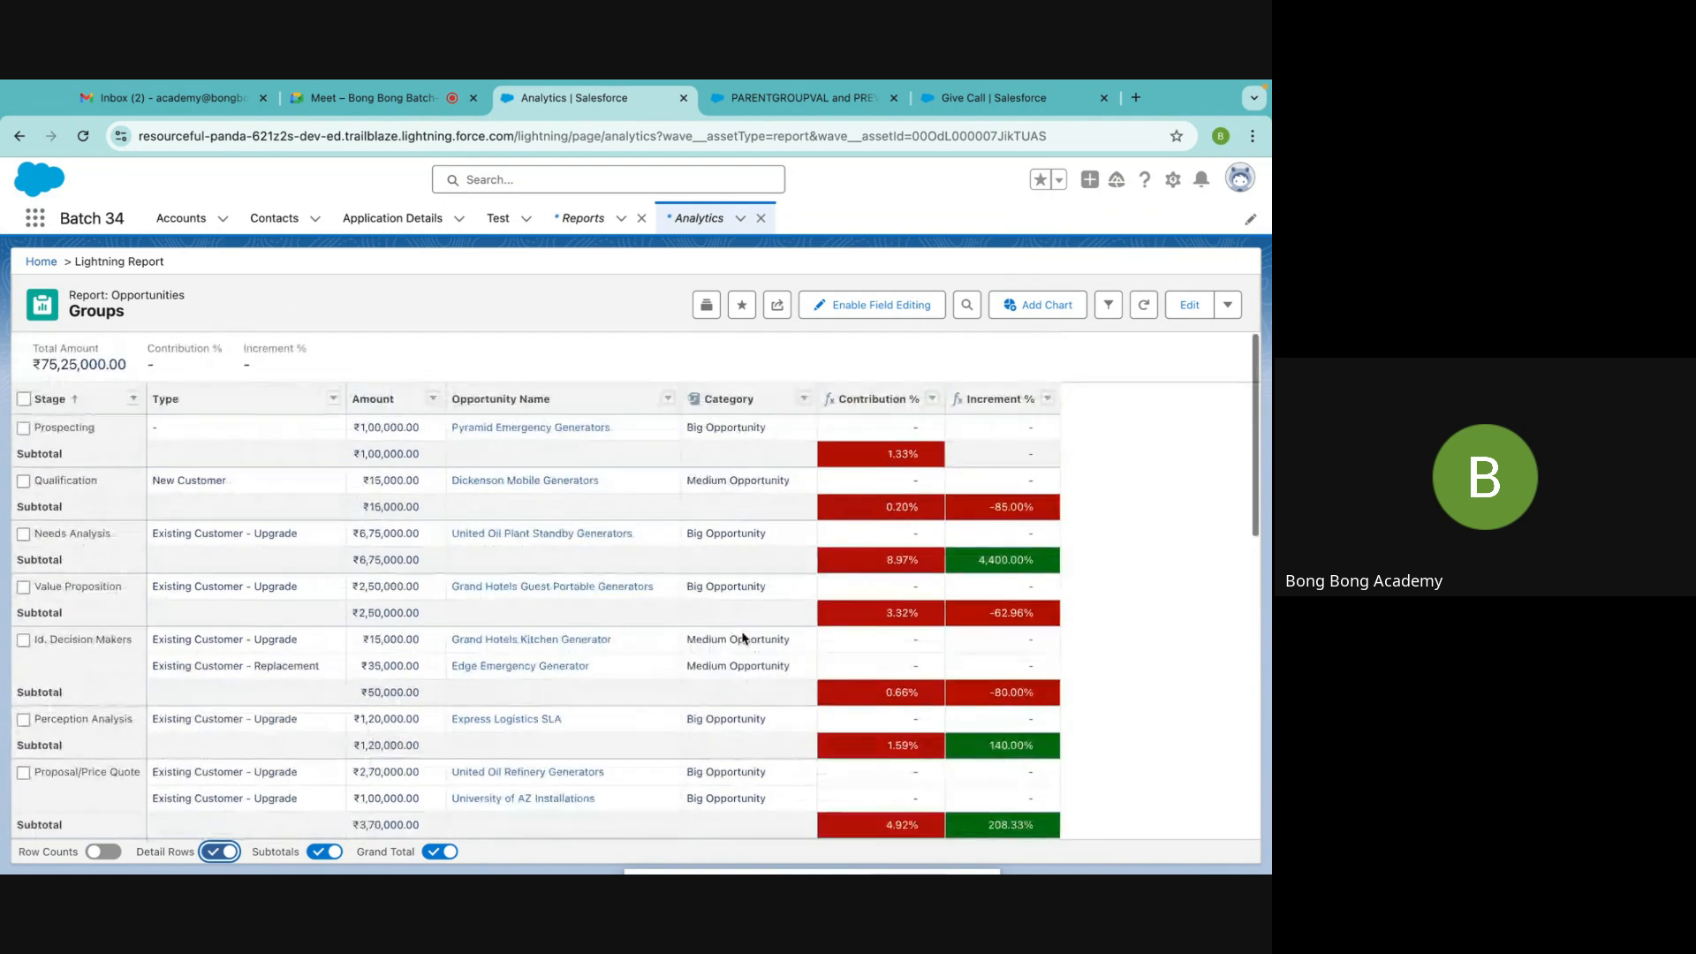
# Try to group the Groups report's columns by Category and run it, and reload the page
pyautogui.click(1188, 308)
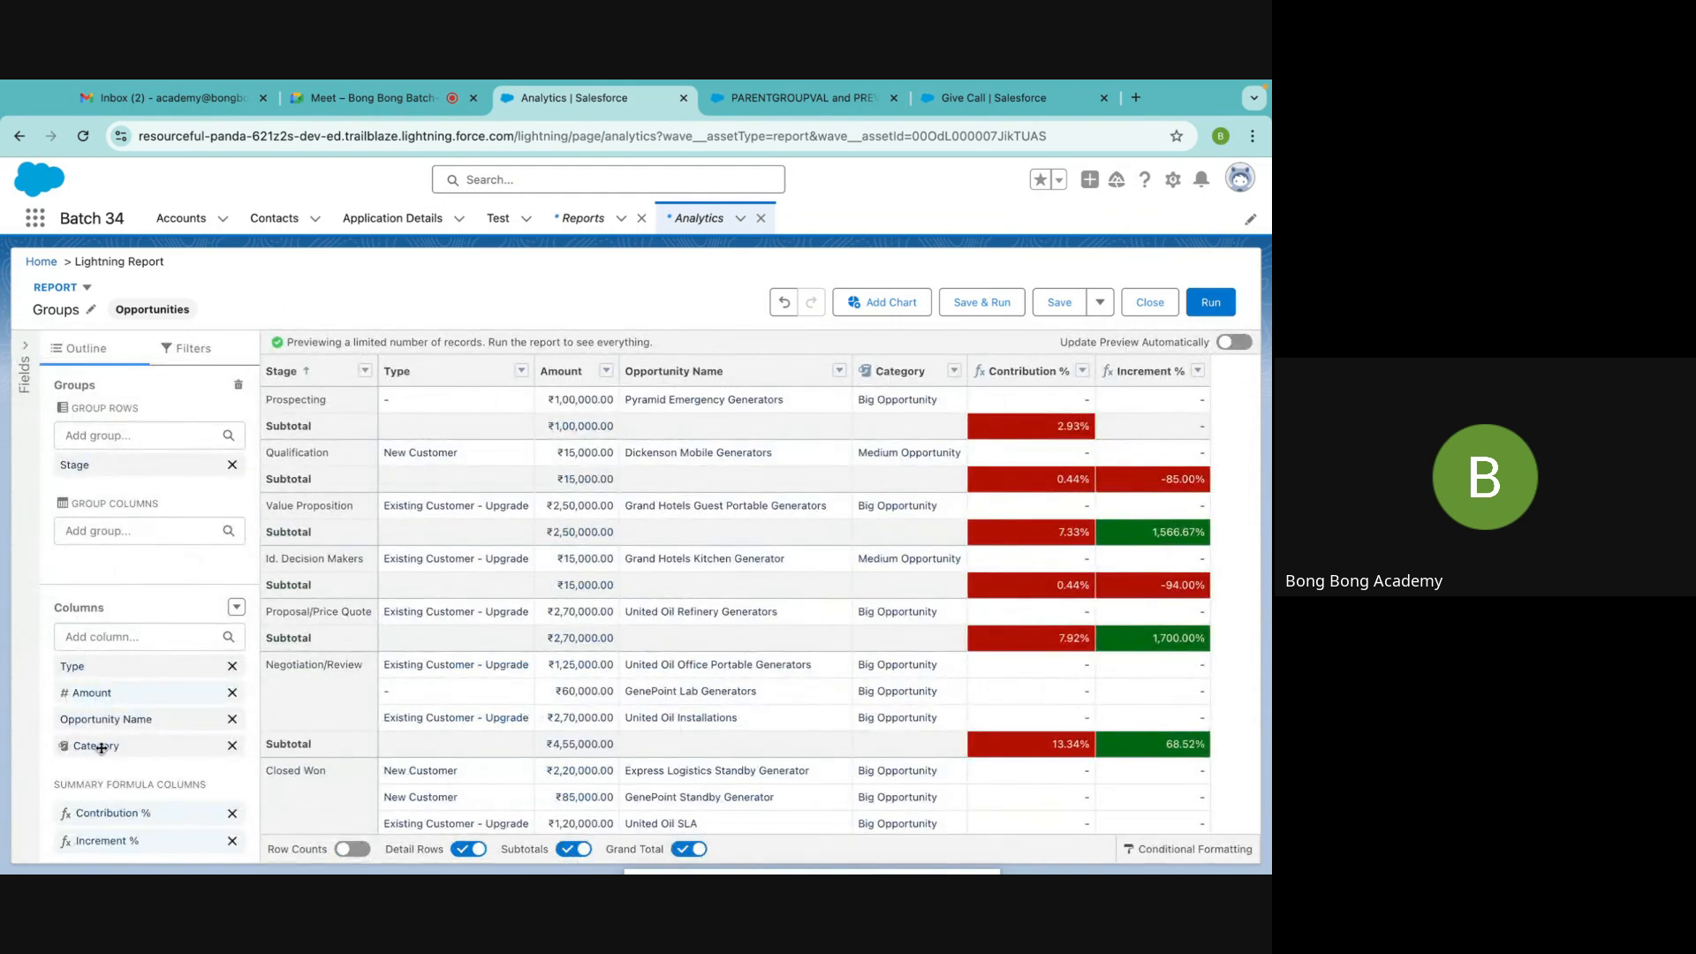
pyautogui.moveTo(101, 748); pyautogui.dragTo(147, 556)
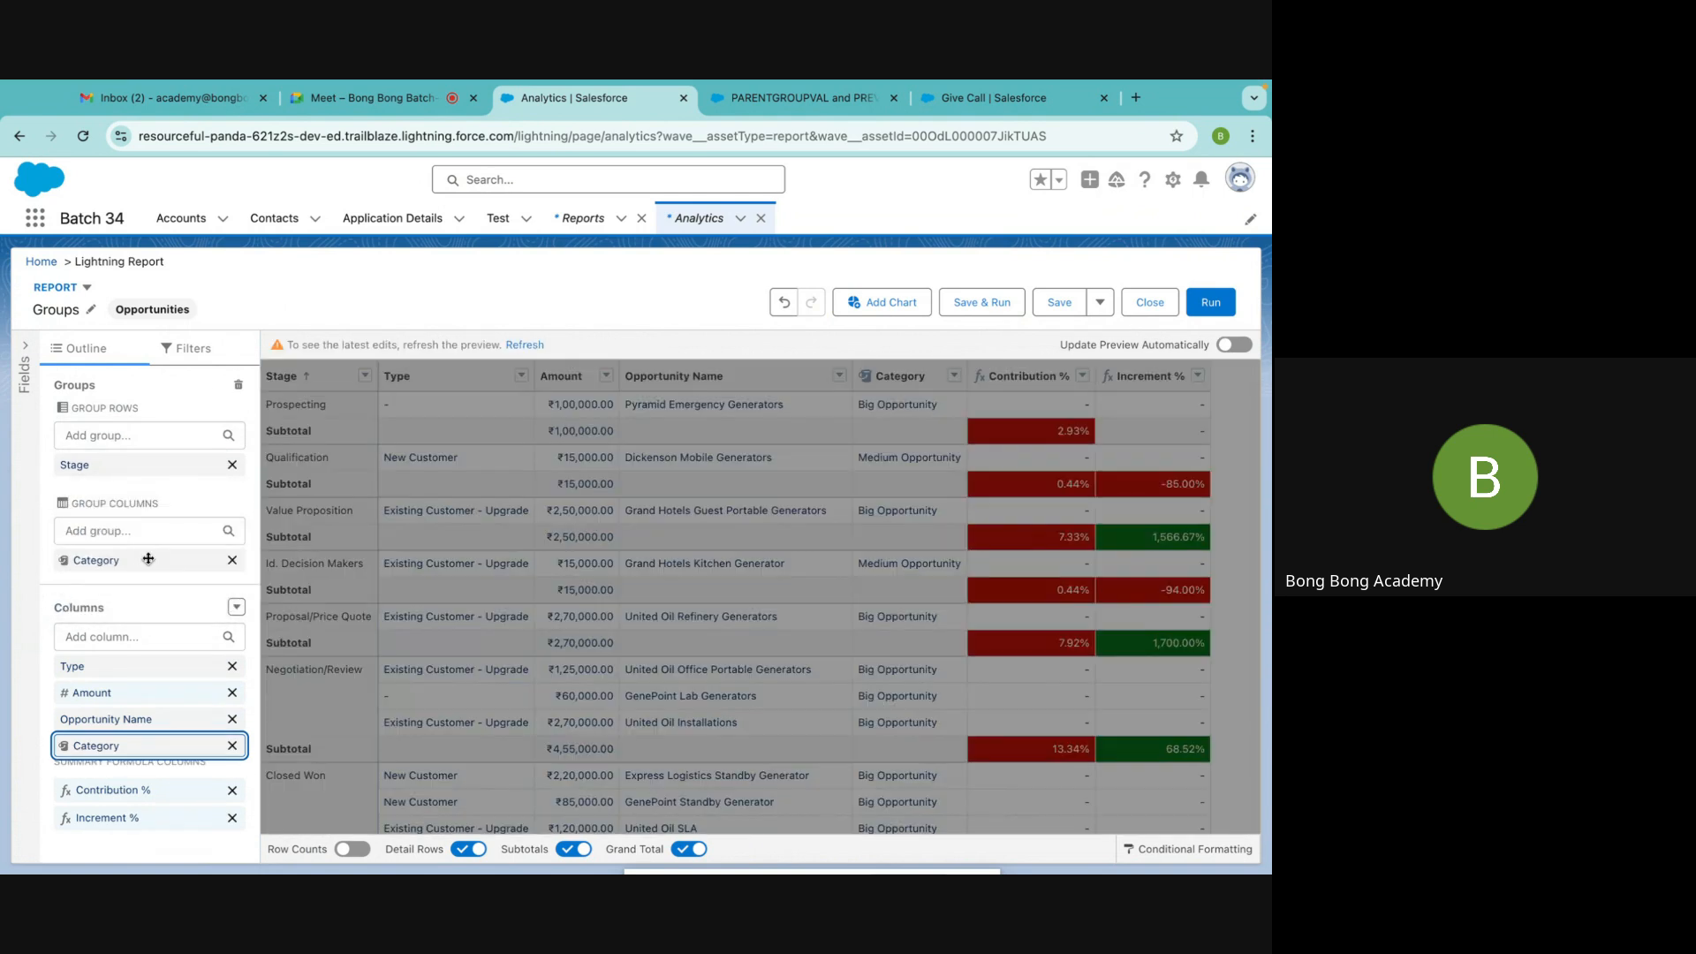
pyautogui.click(964, 309)
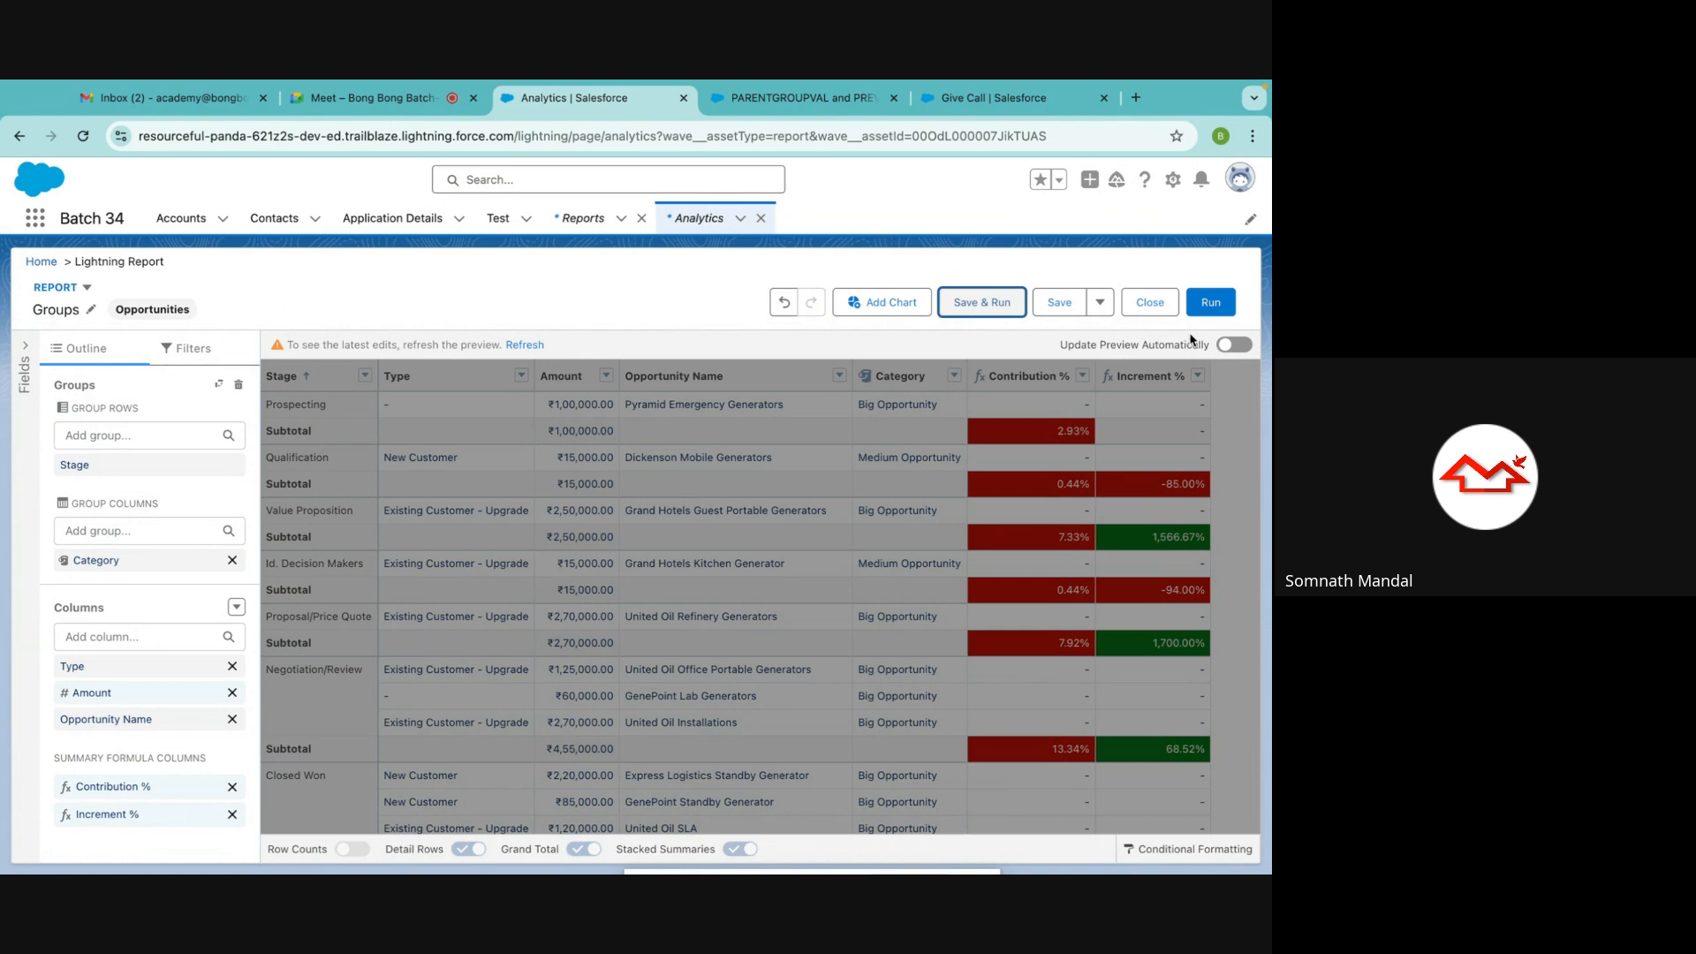
pyautogui.click(1207, 307)
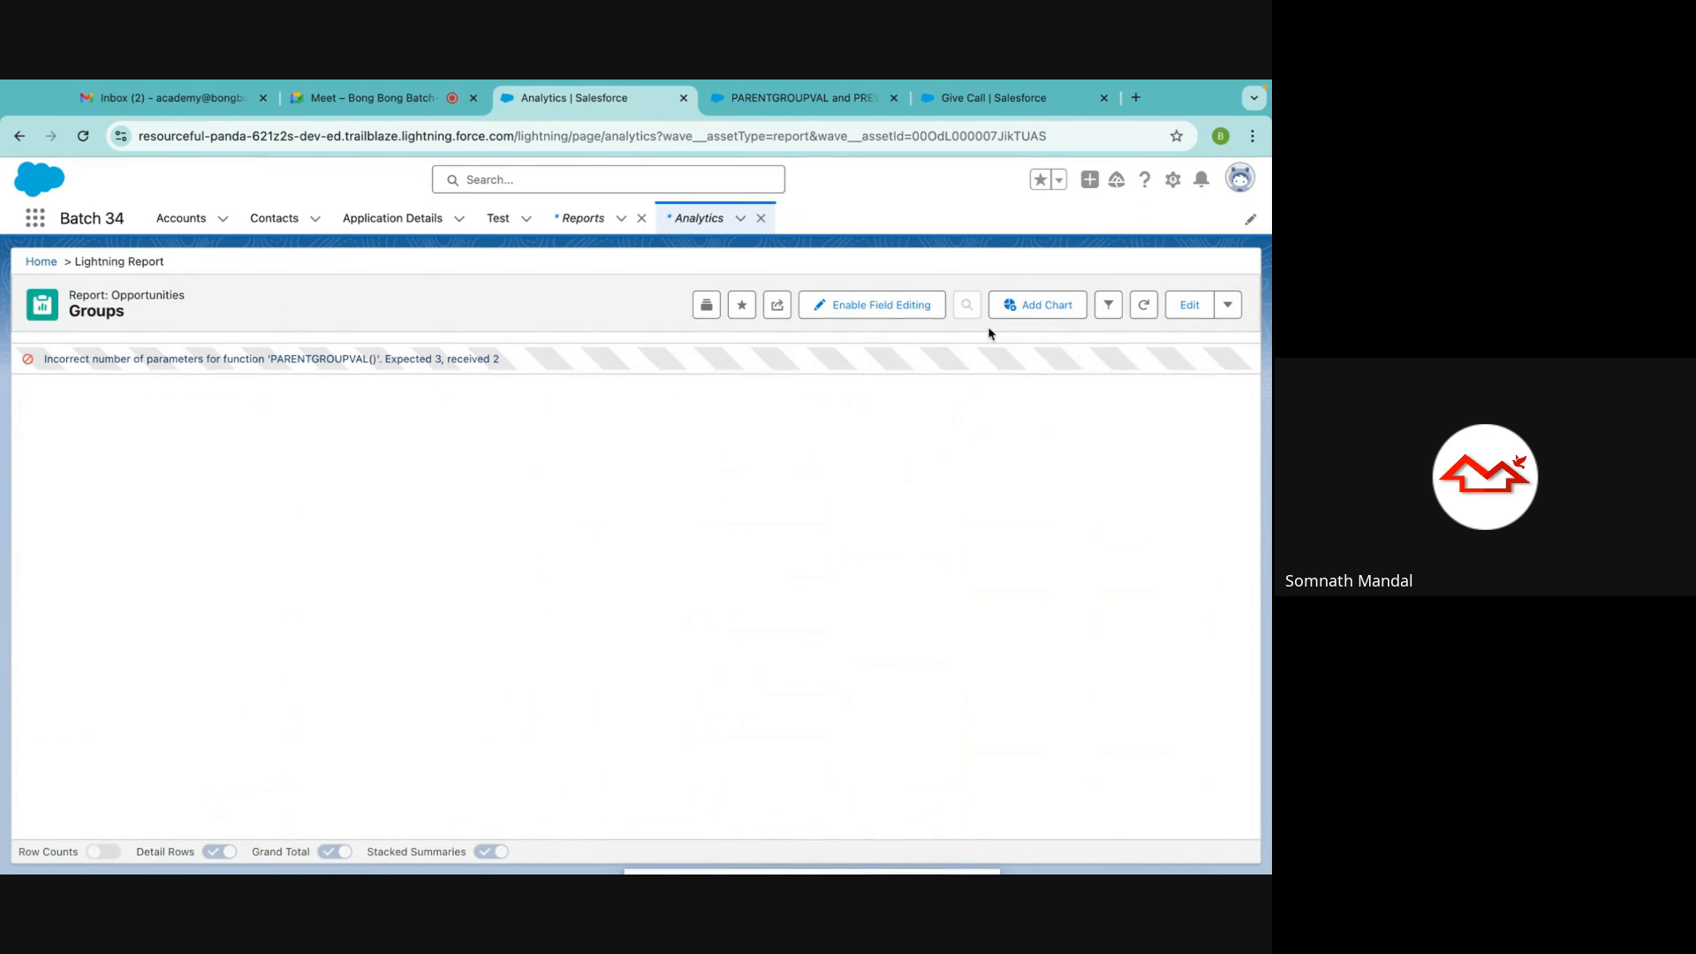
pyautogui.click(85, 137)
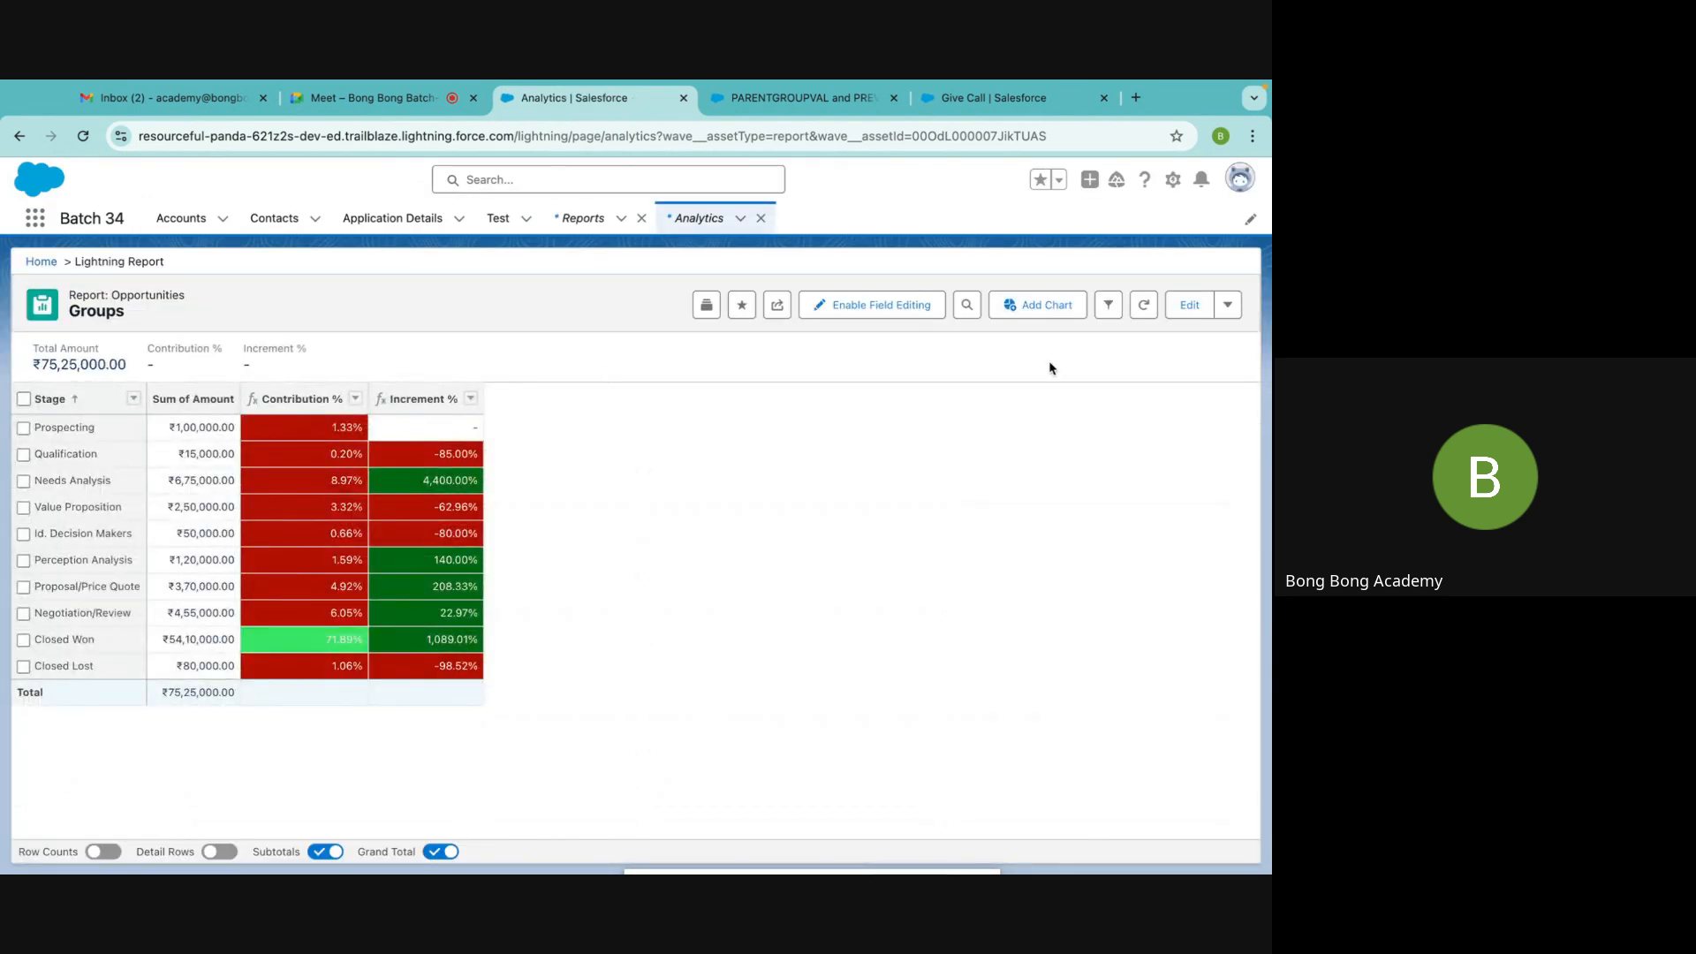
# Reopen the Groups report for editing, save and run it, and show its detail rows
pyautogui.click(1189, 305)
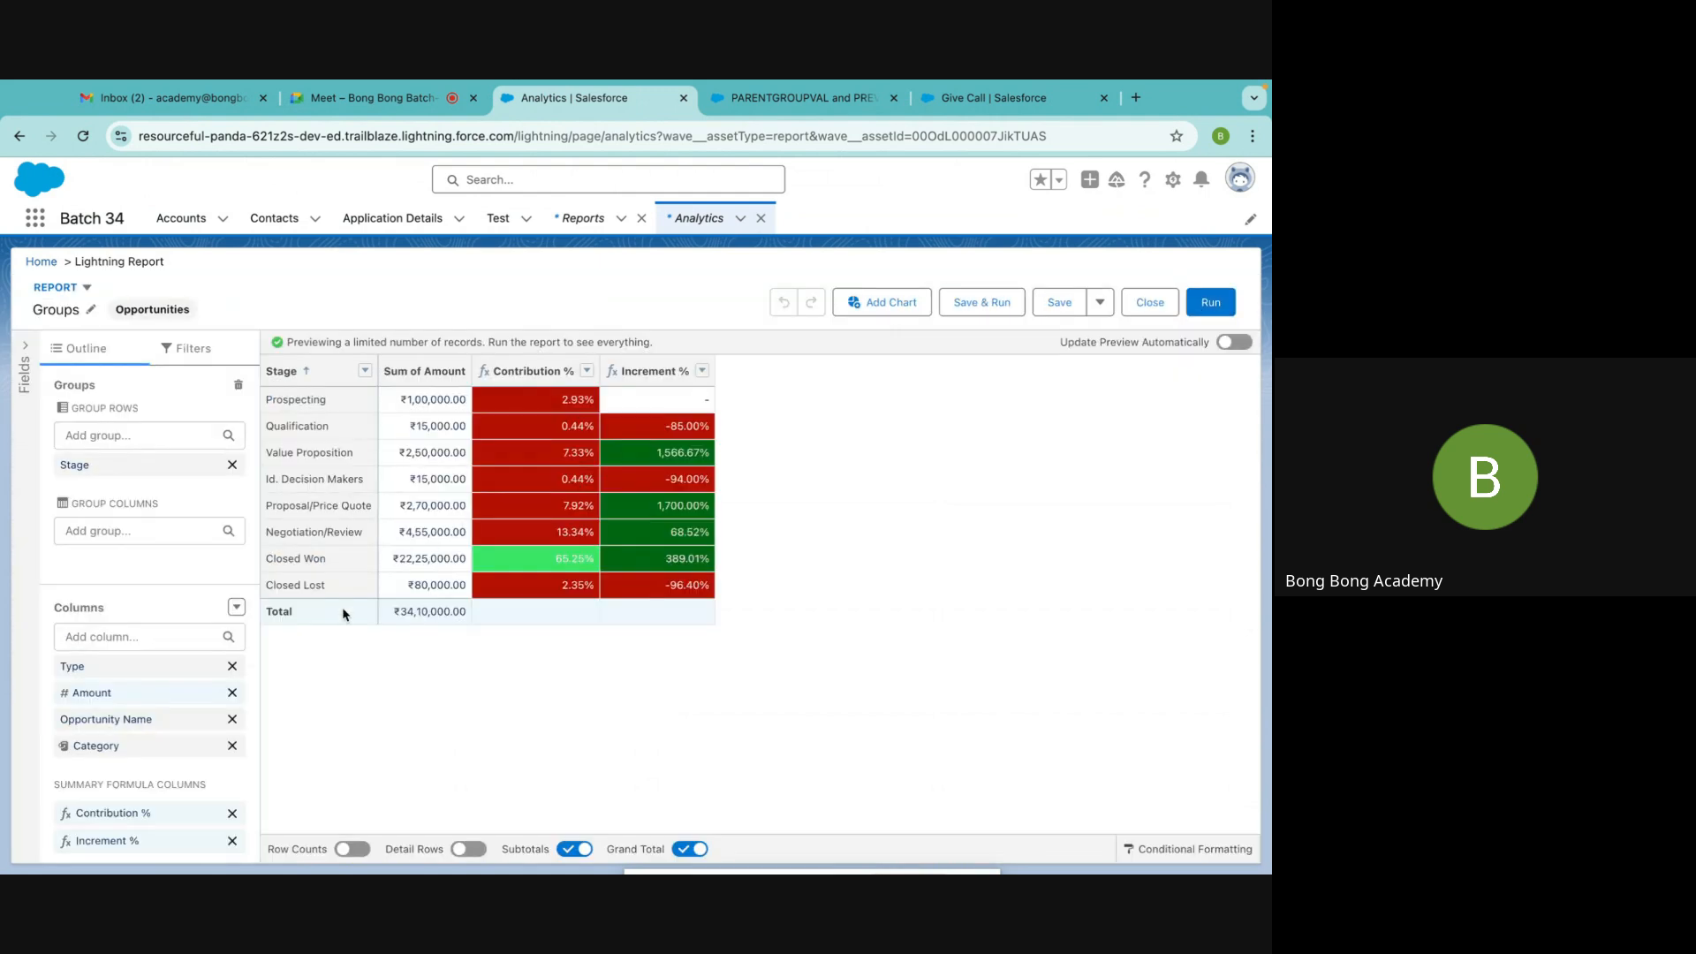
pyautogui.click(969, 305)
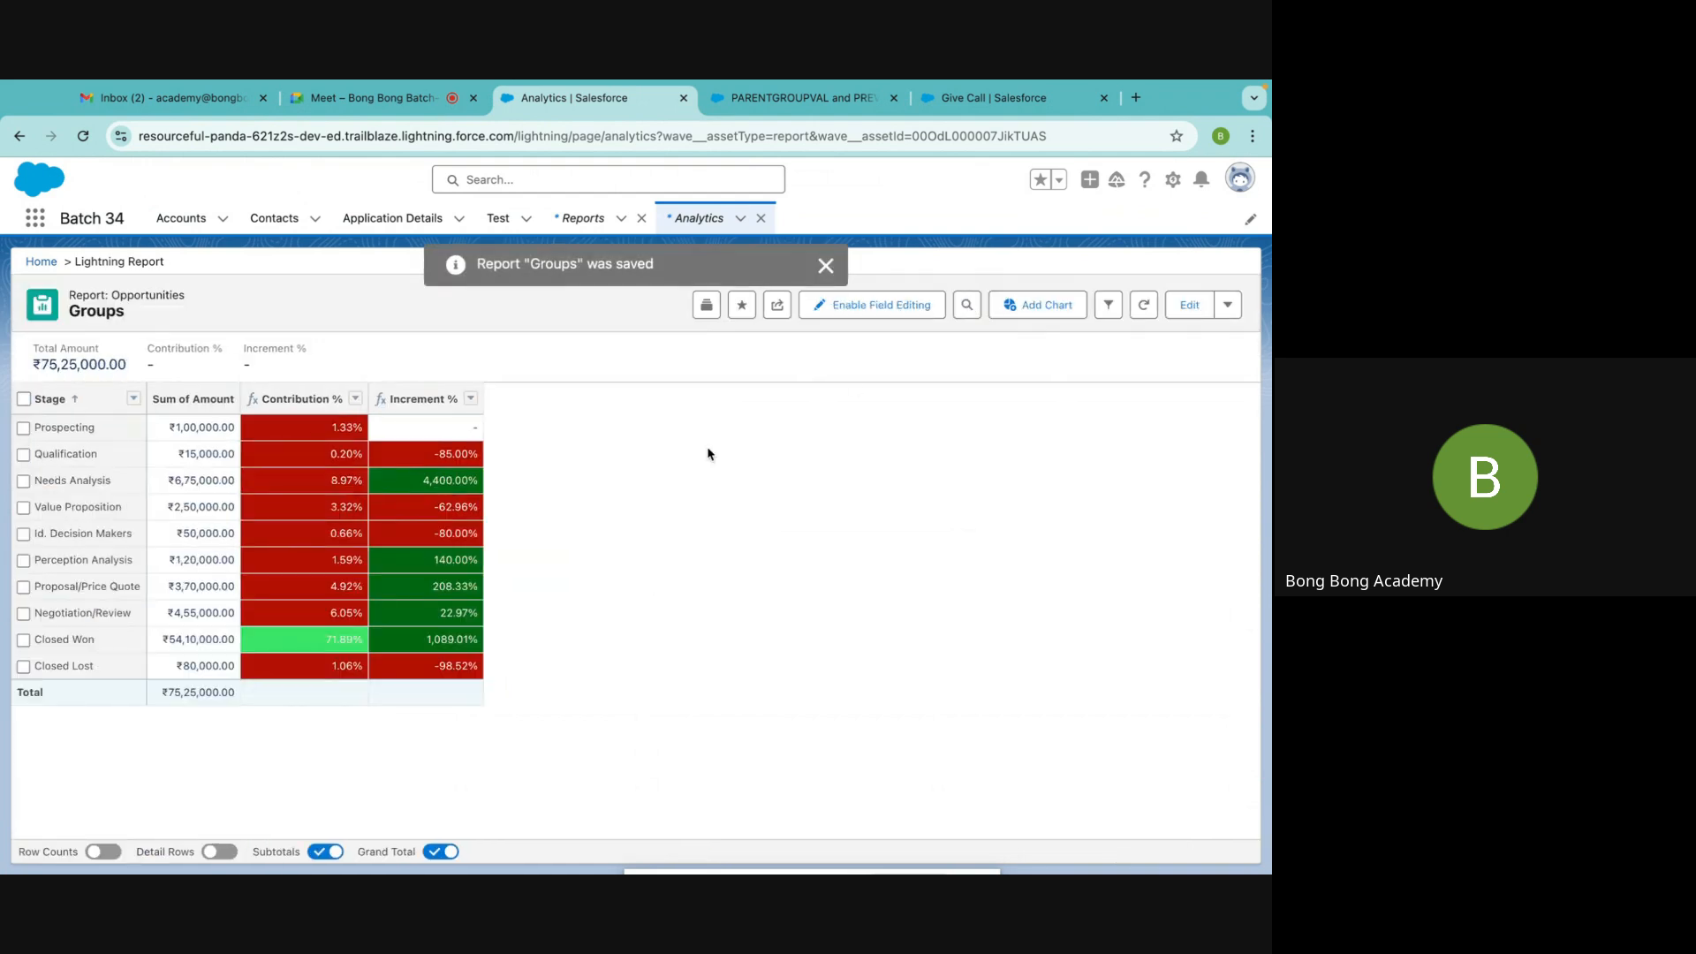
pyautogui.click(219, 851)
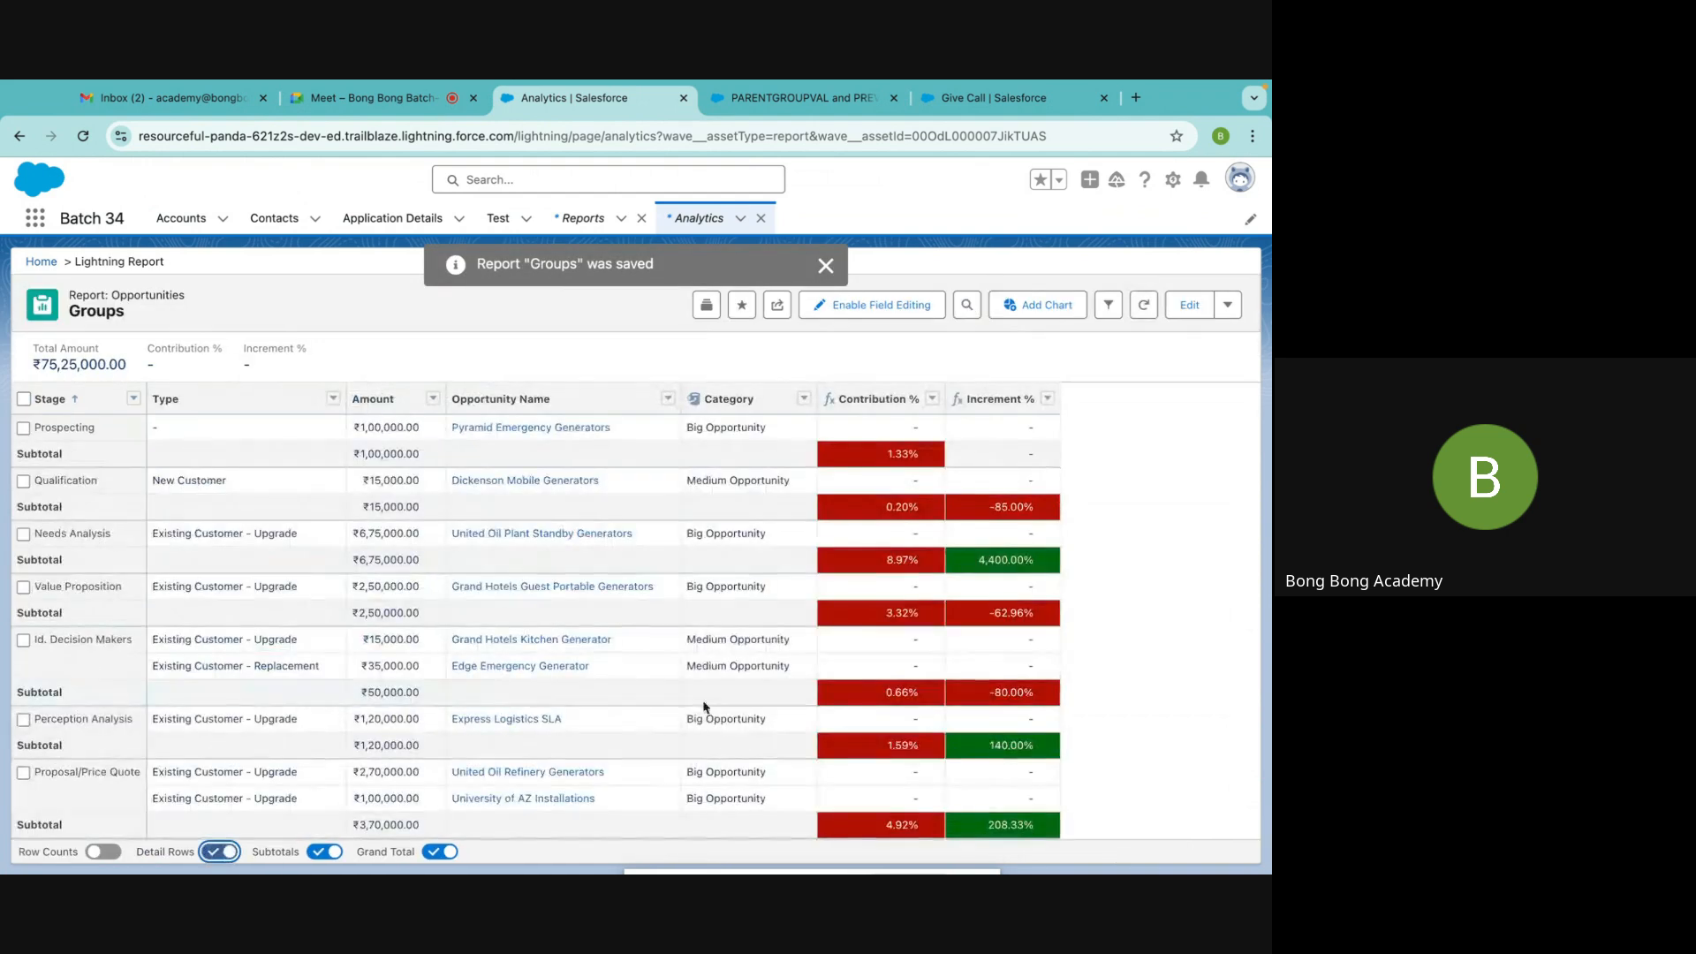
# Try to group the columns by the Category bucket directly from the report results
pyautogui.click(804, 399)
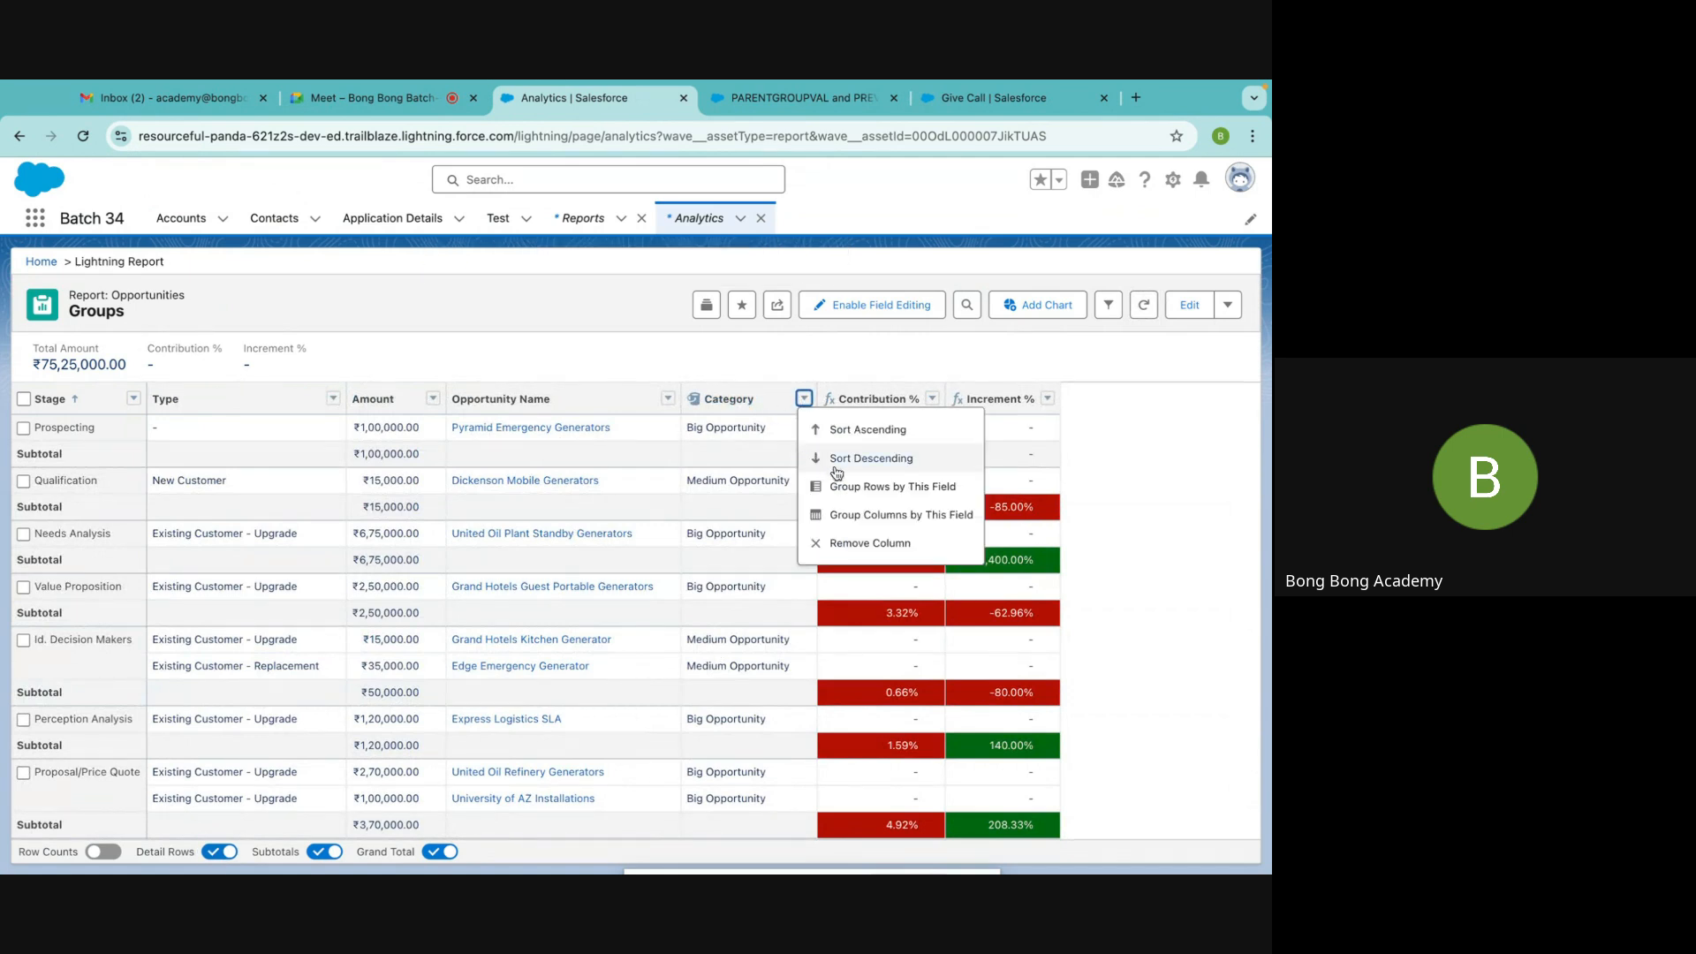
pyautogui.click(855, 514)
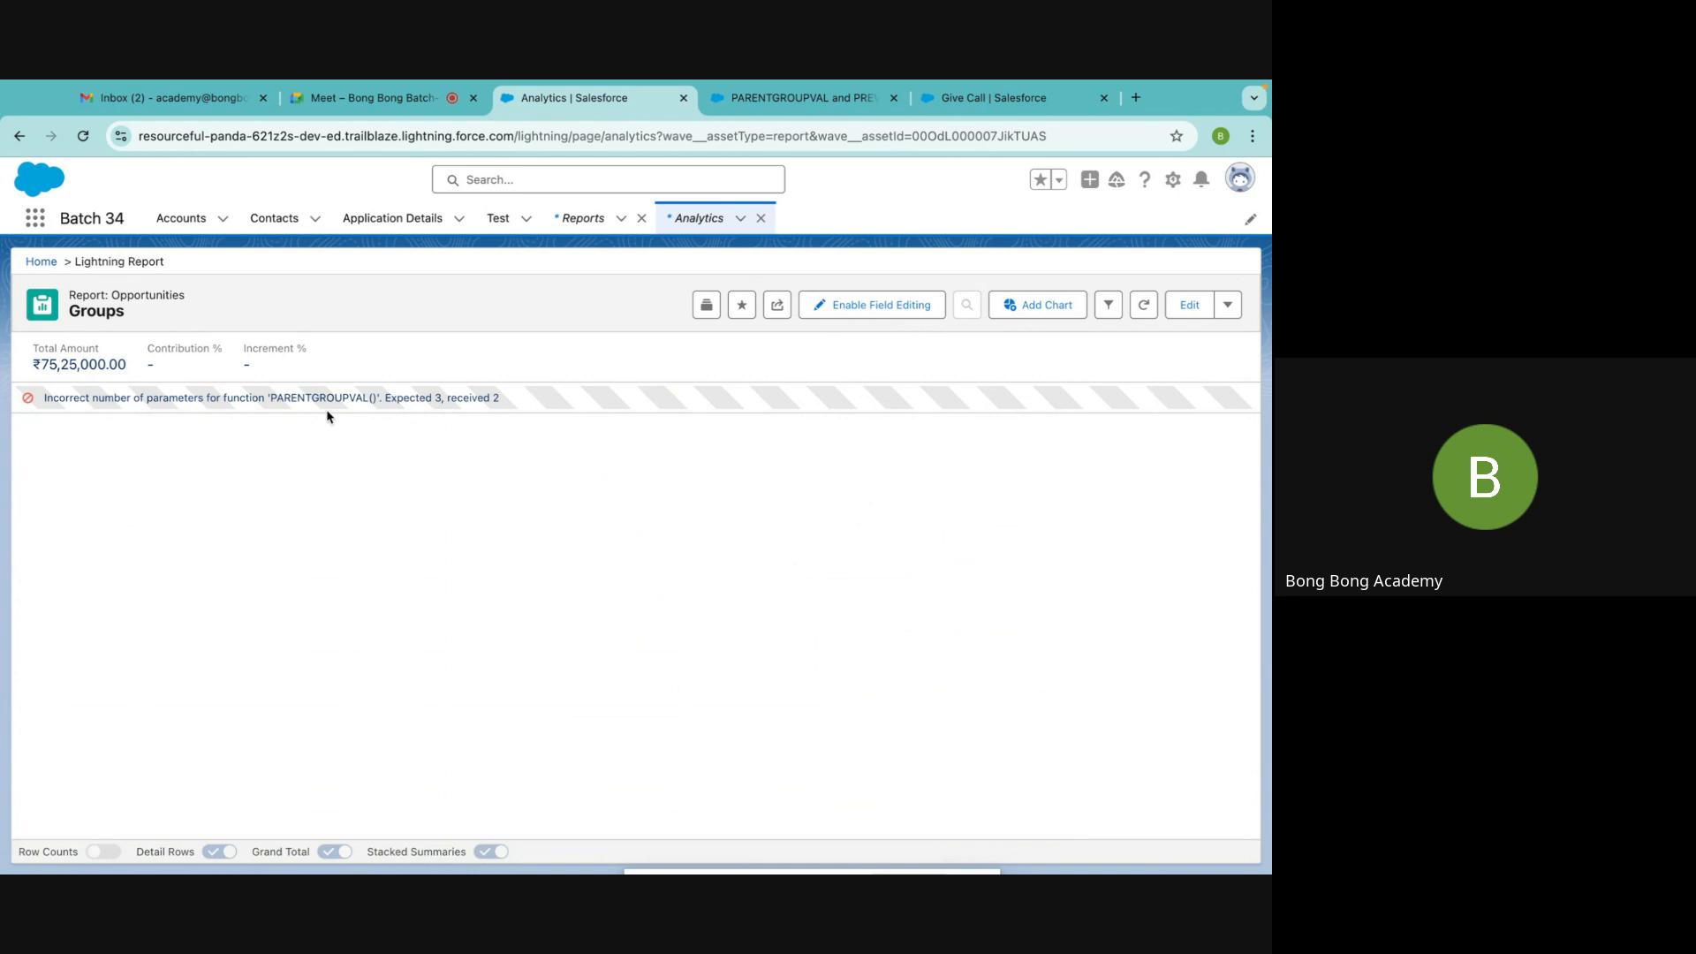
pyautogui.moveTo(262, 396); pyautogui.dragTo(430, 397)
pyautogui.click(407, 430)
# Reopen the Groups report for editing and try to open the Contribution % summary formula
pyautogui.click(1188, 309)
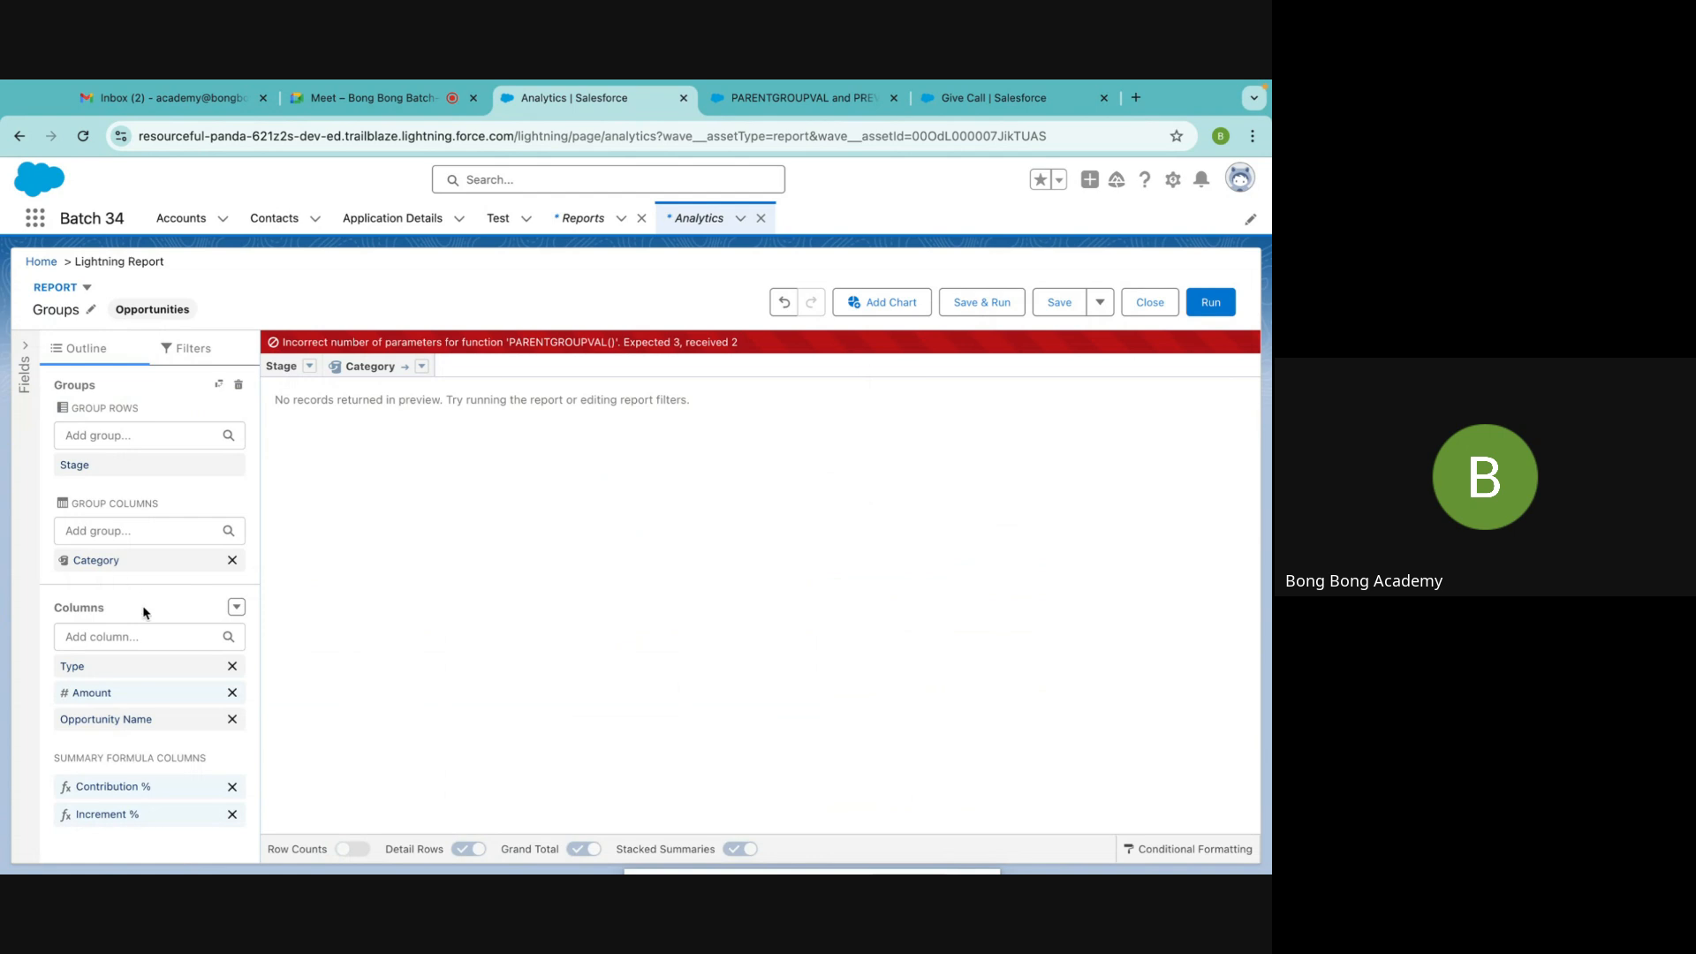
pyautogui.click(98, 789)
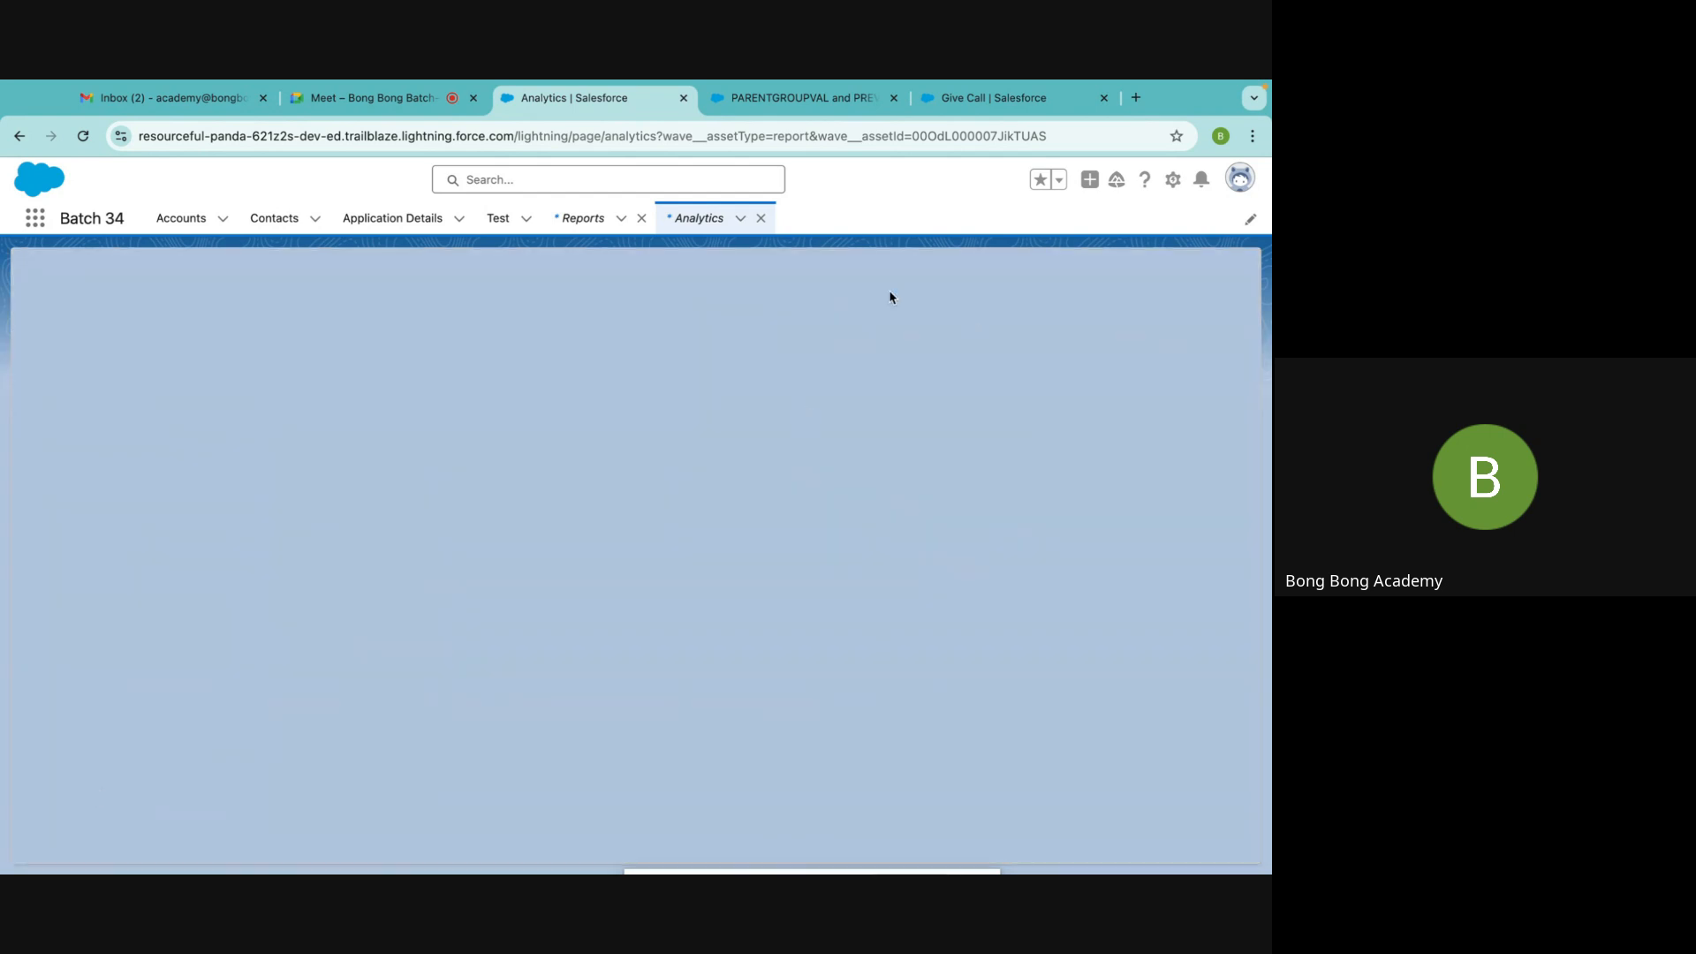
# Close the PARENTGROUPVAL help page and the Give Call task page, and reload the Groups report
pyautogui.click(804, 98)
pyautogui.click(894, 98)
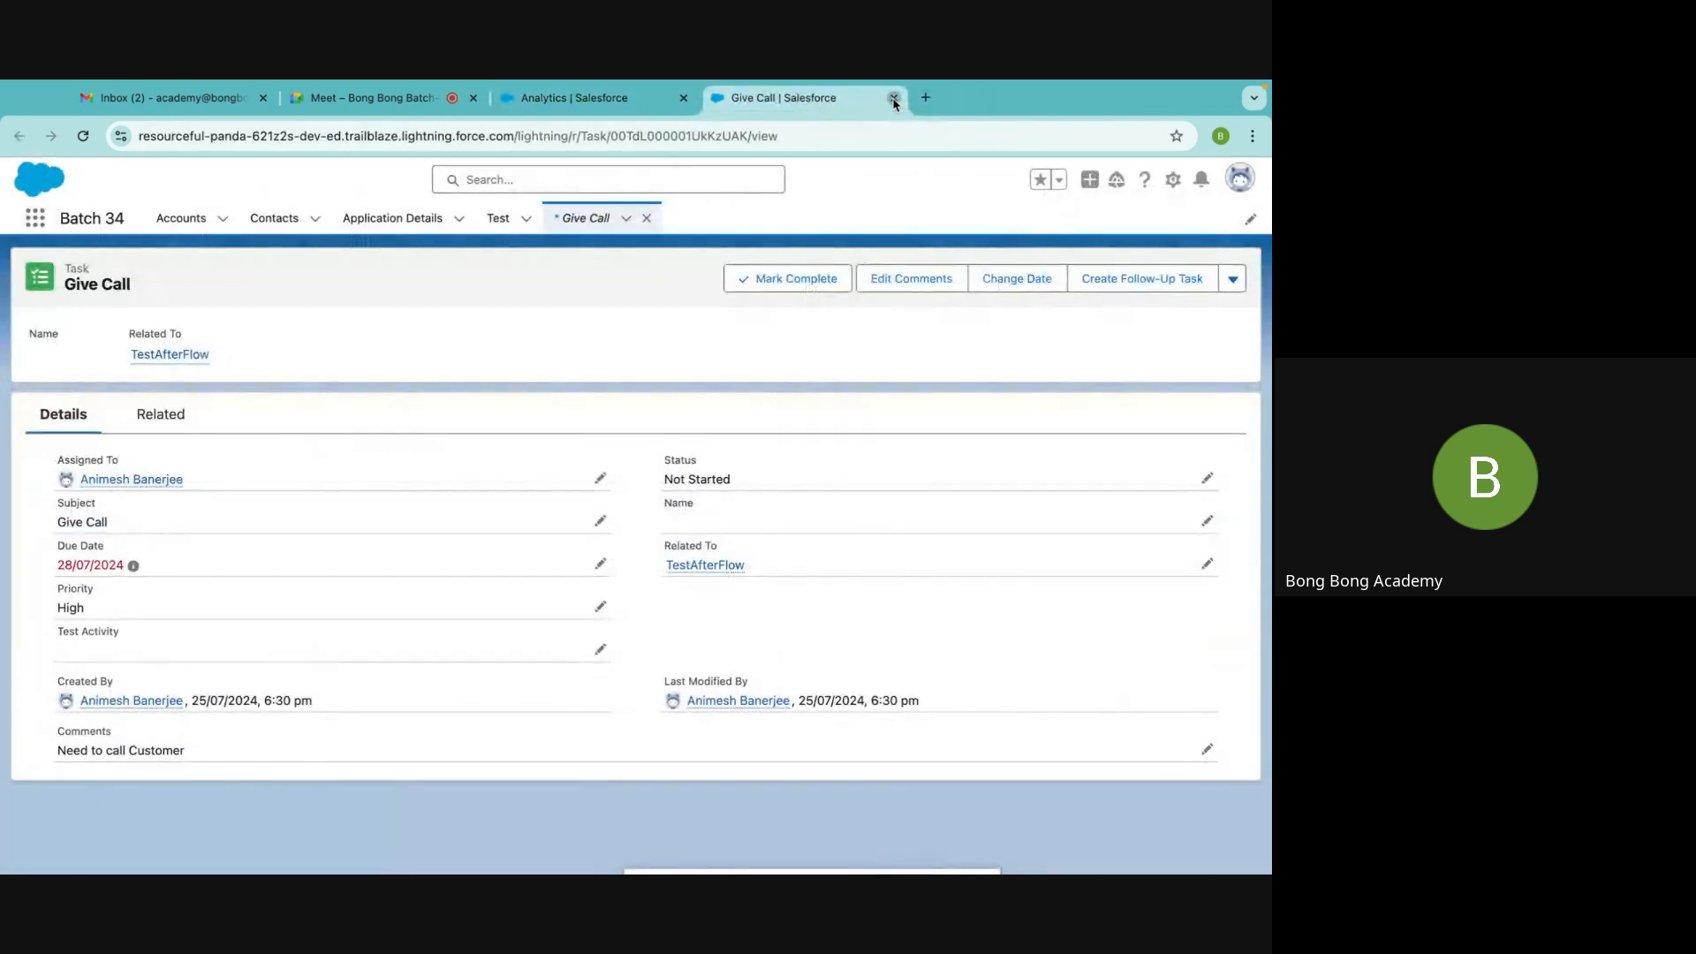
pyautogui.click(894, 98)
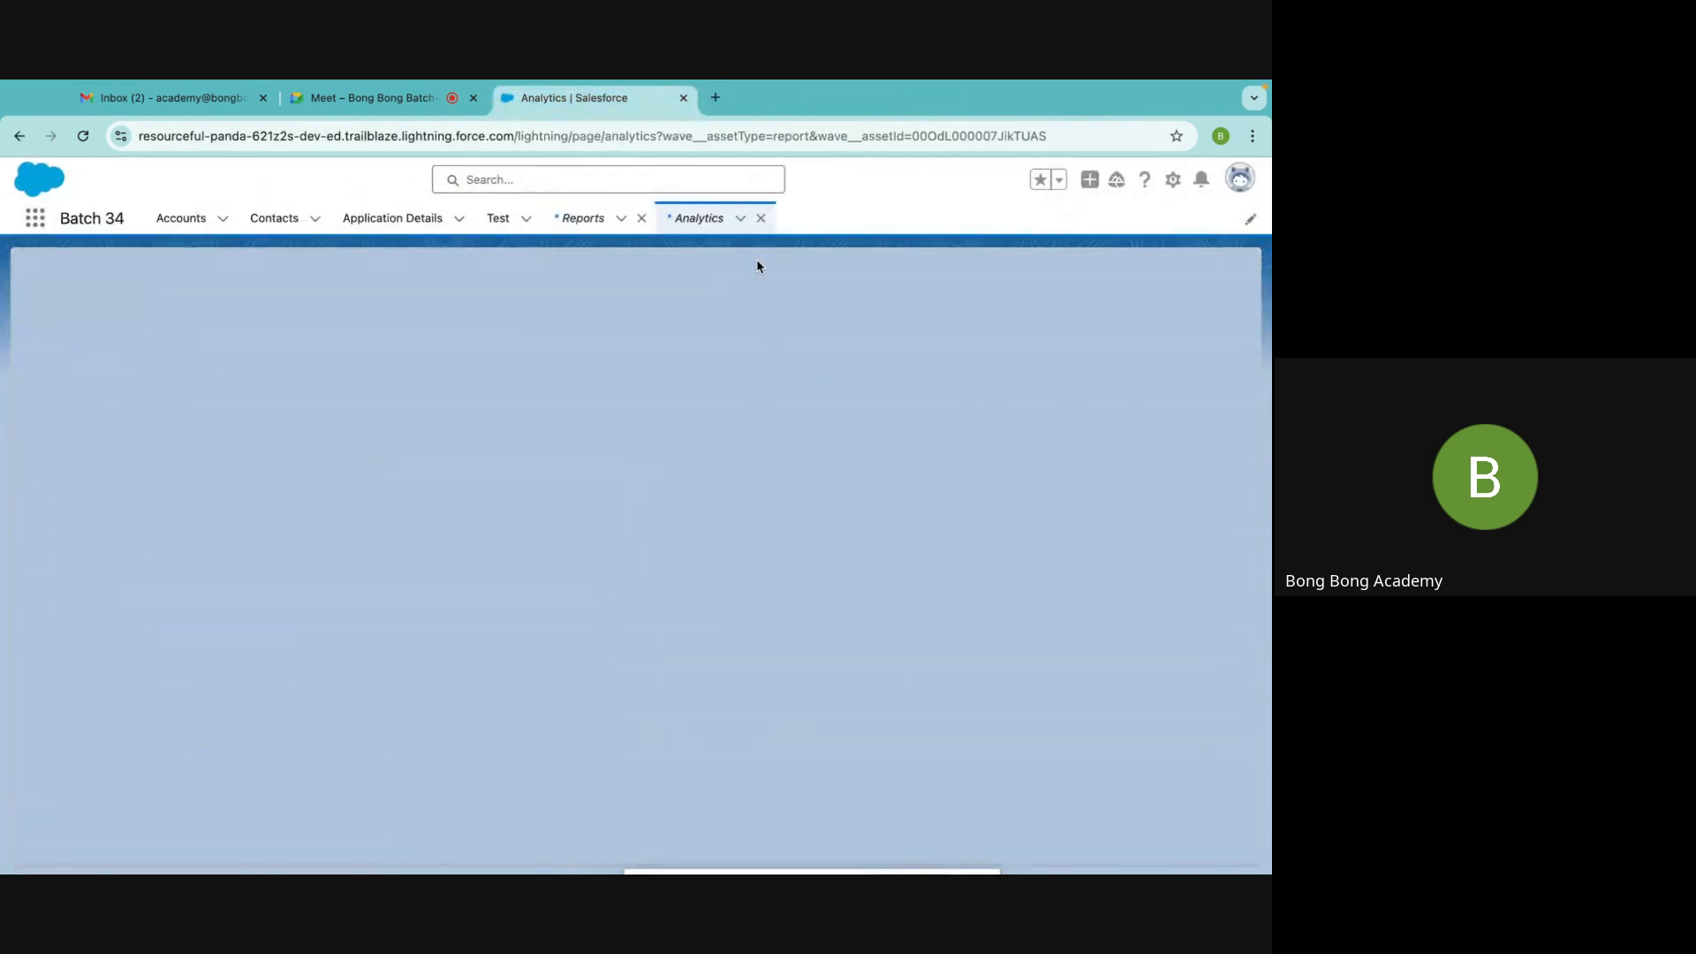
pyautogui.click(81, 137)
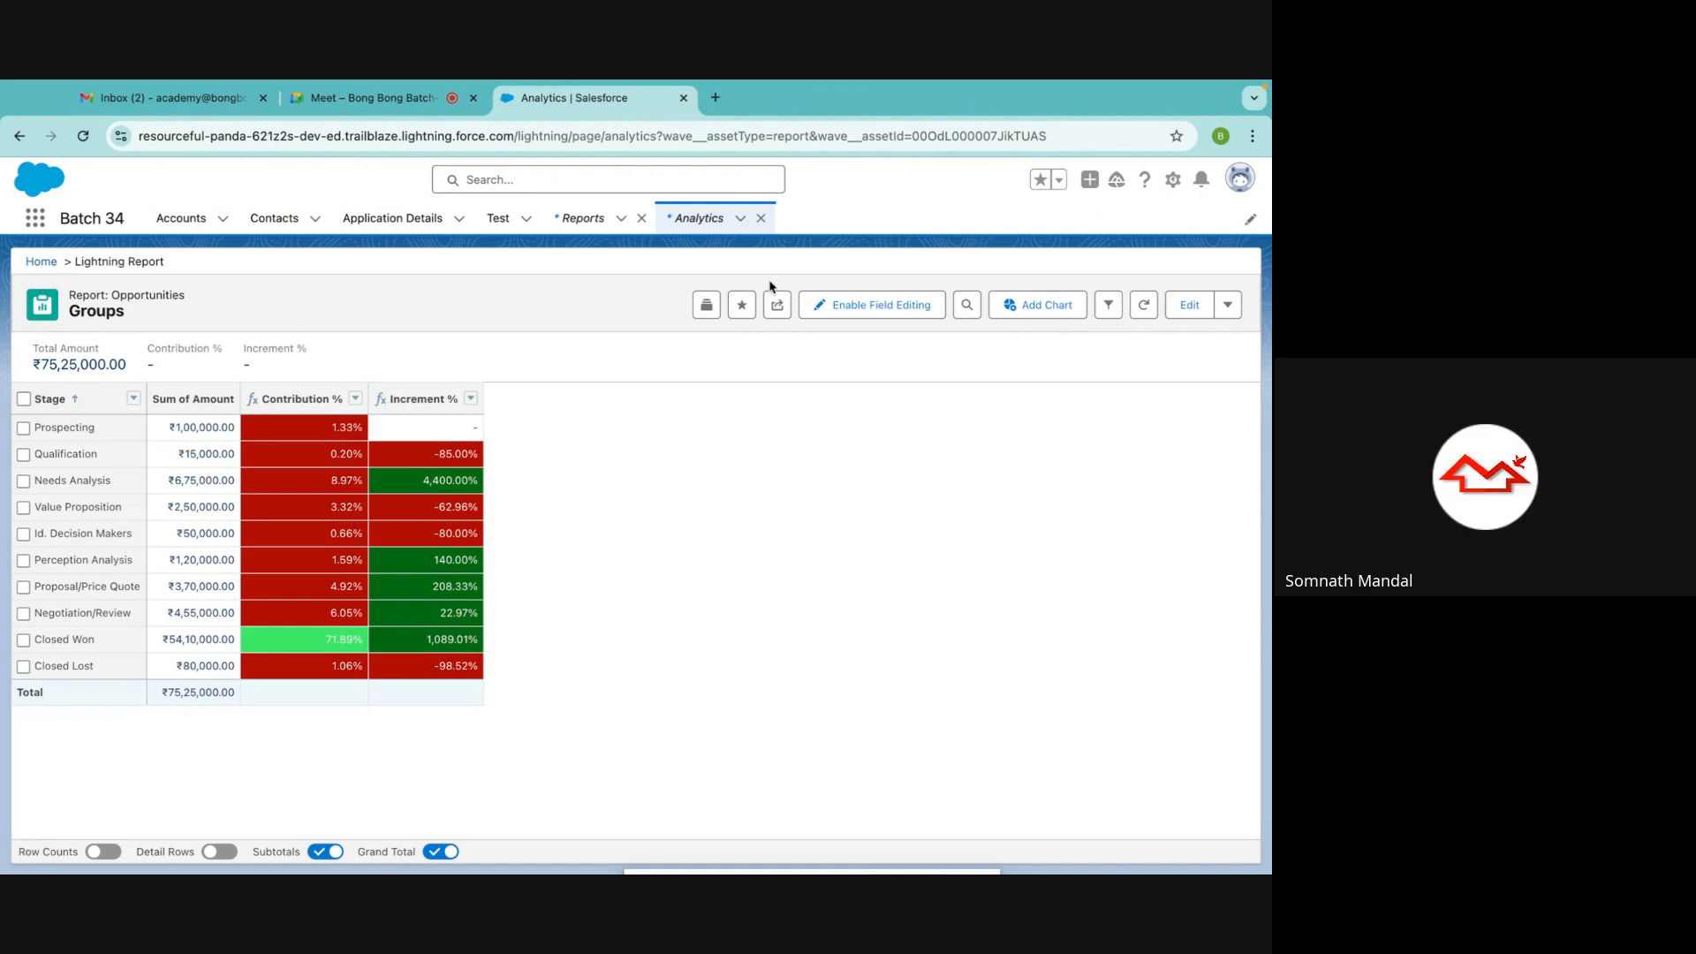
# Close the Groups report, check the donut chart's settings in the My Opportunities report, and open that report for editing
pyautogui.click(761, 221)
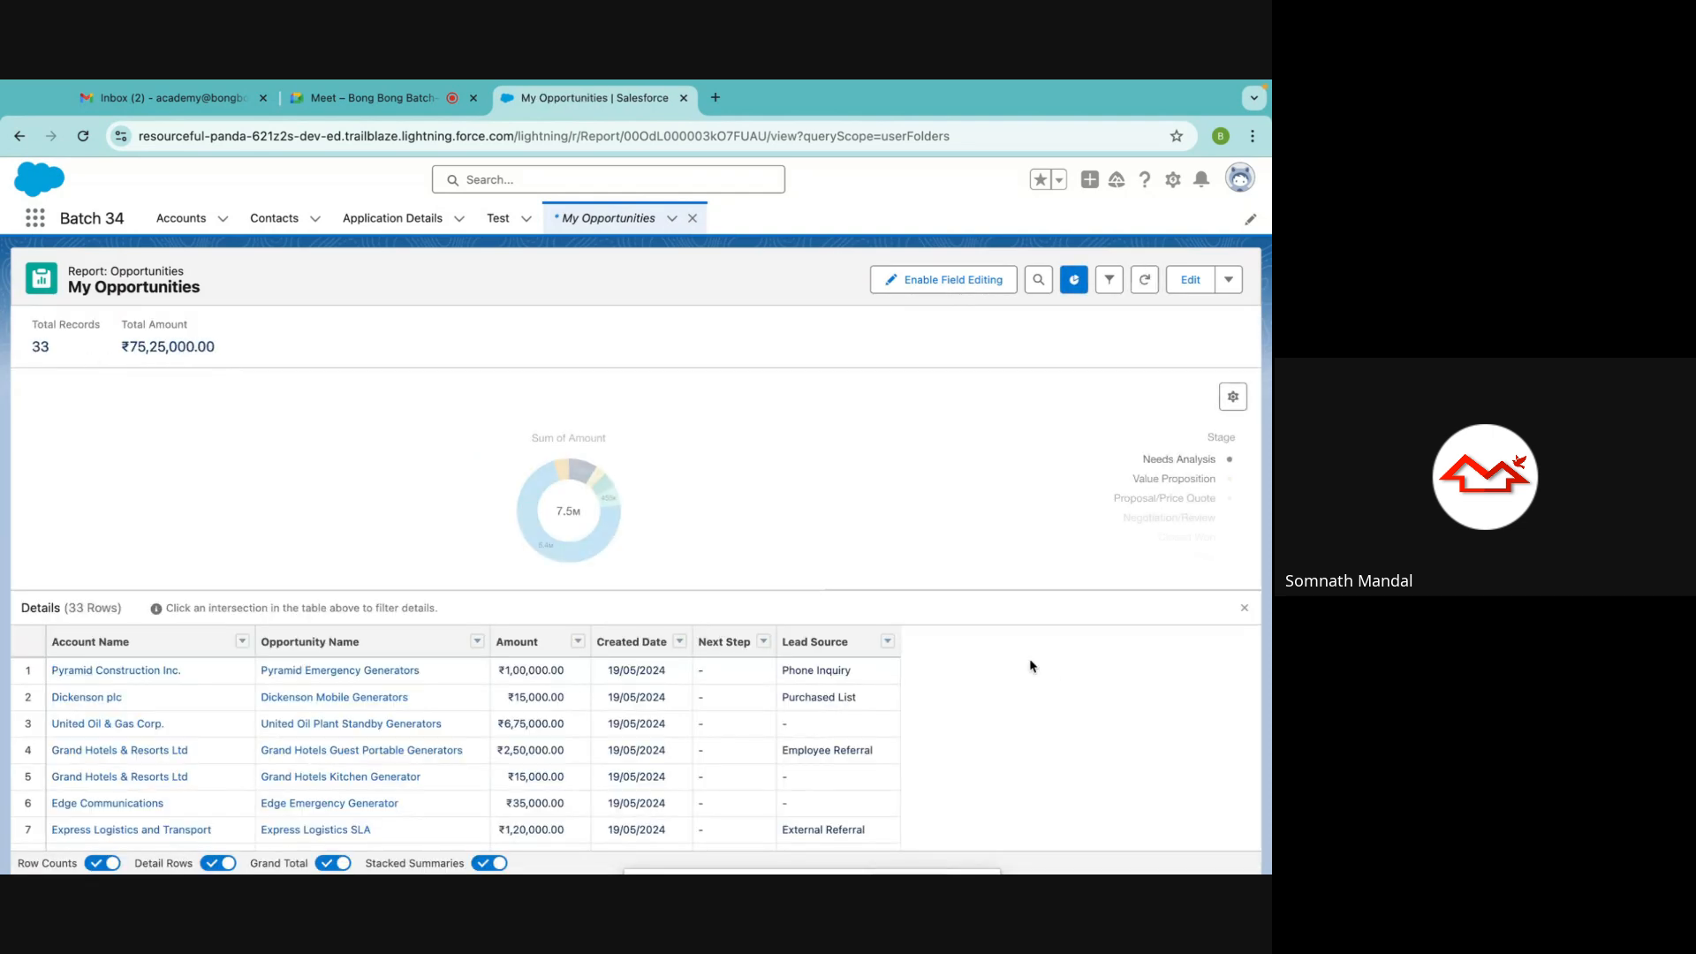
pyautogui.click(1233, 396)
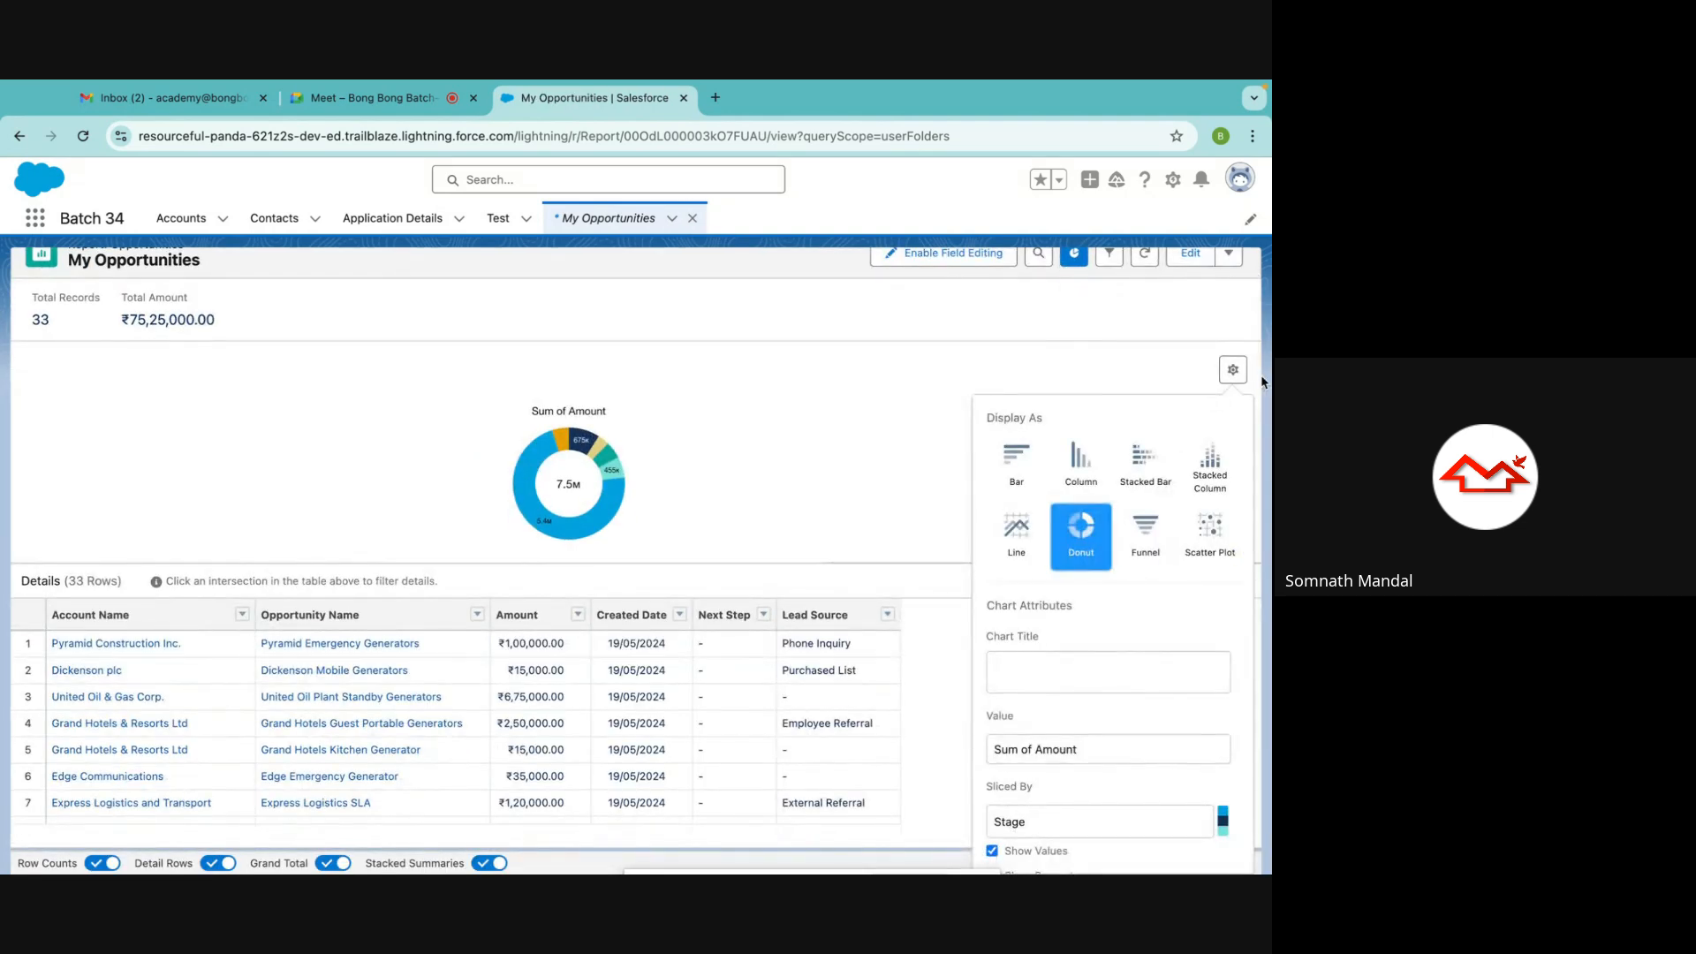
pyautogui.click(1233, 369)
pyautogui.click(1077, 275)
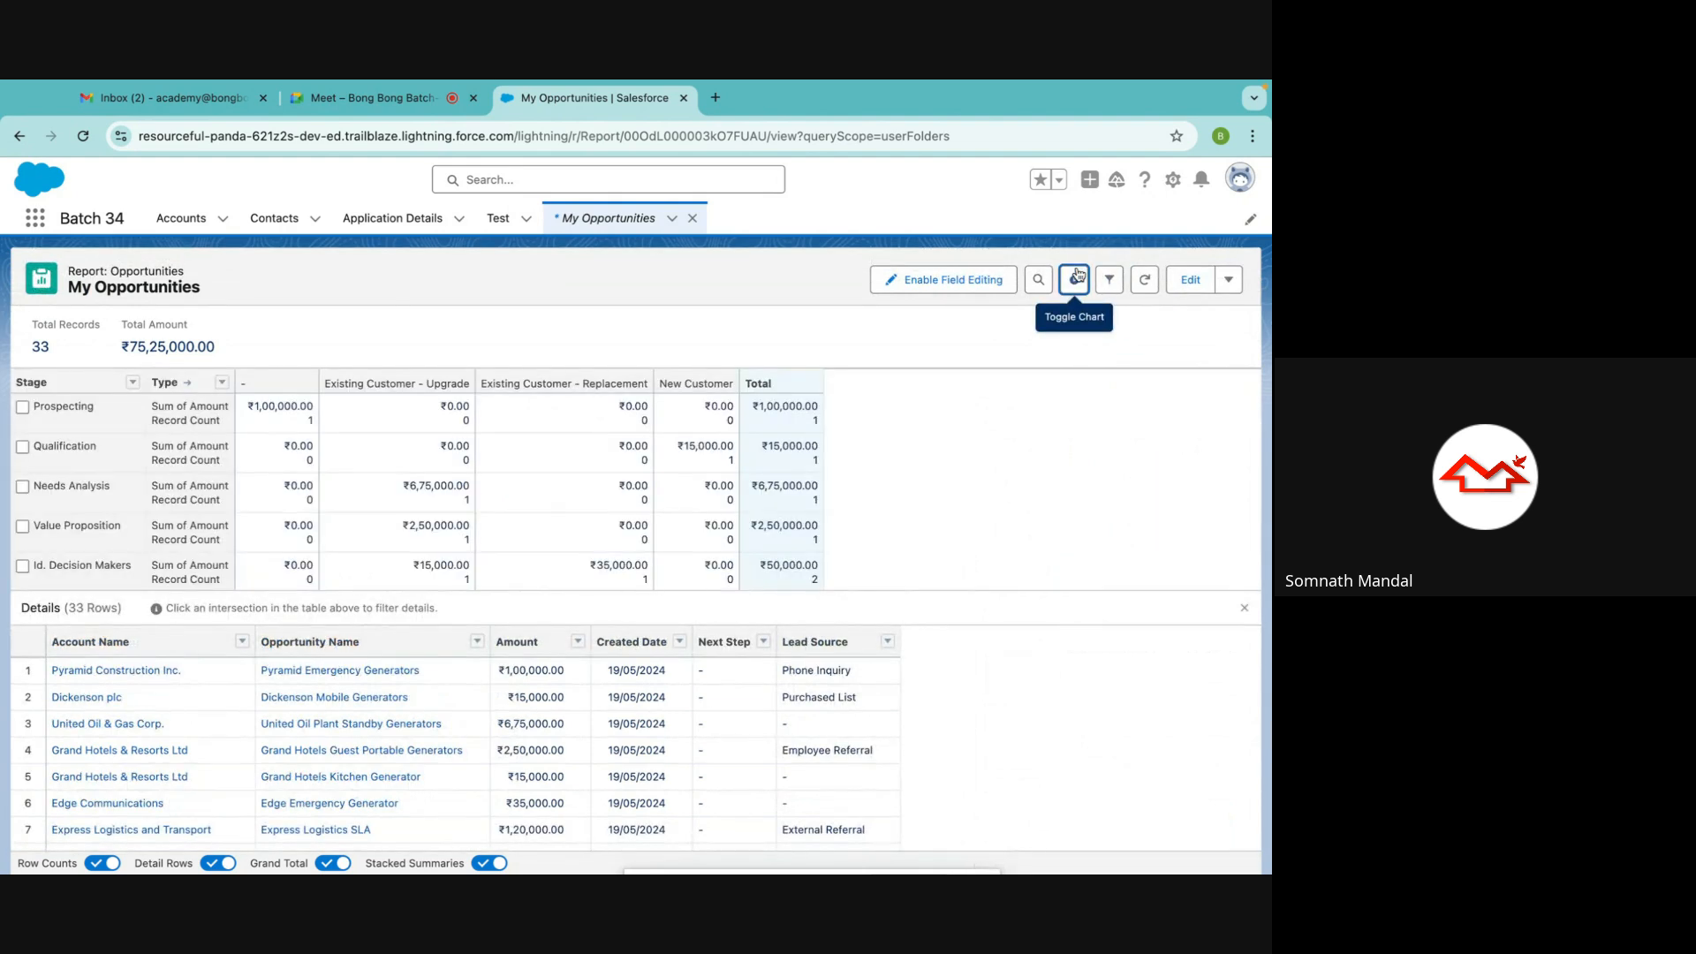
pyautogui.click(1231, 291)
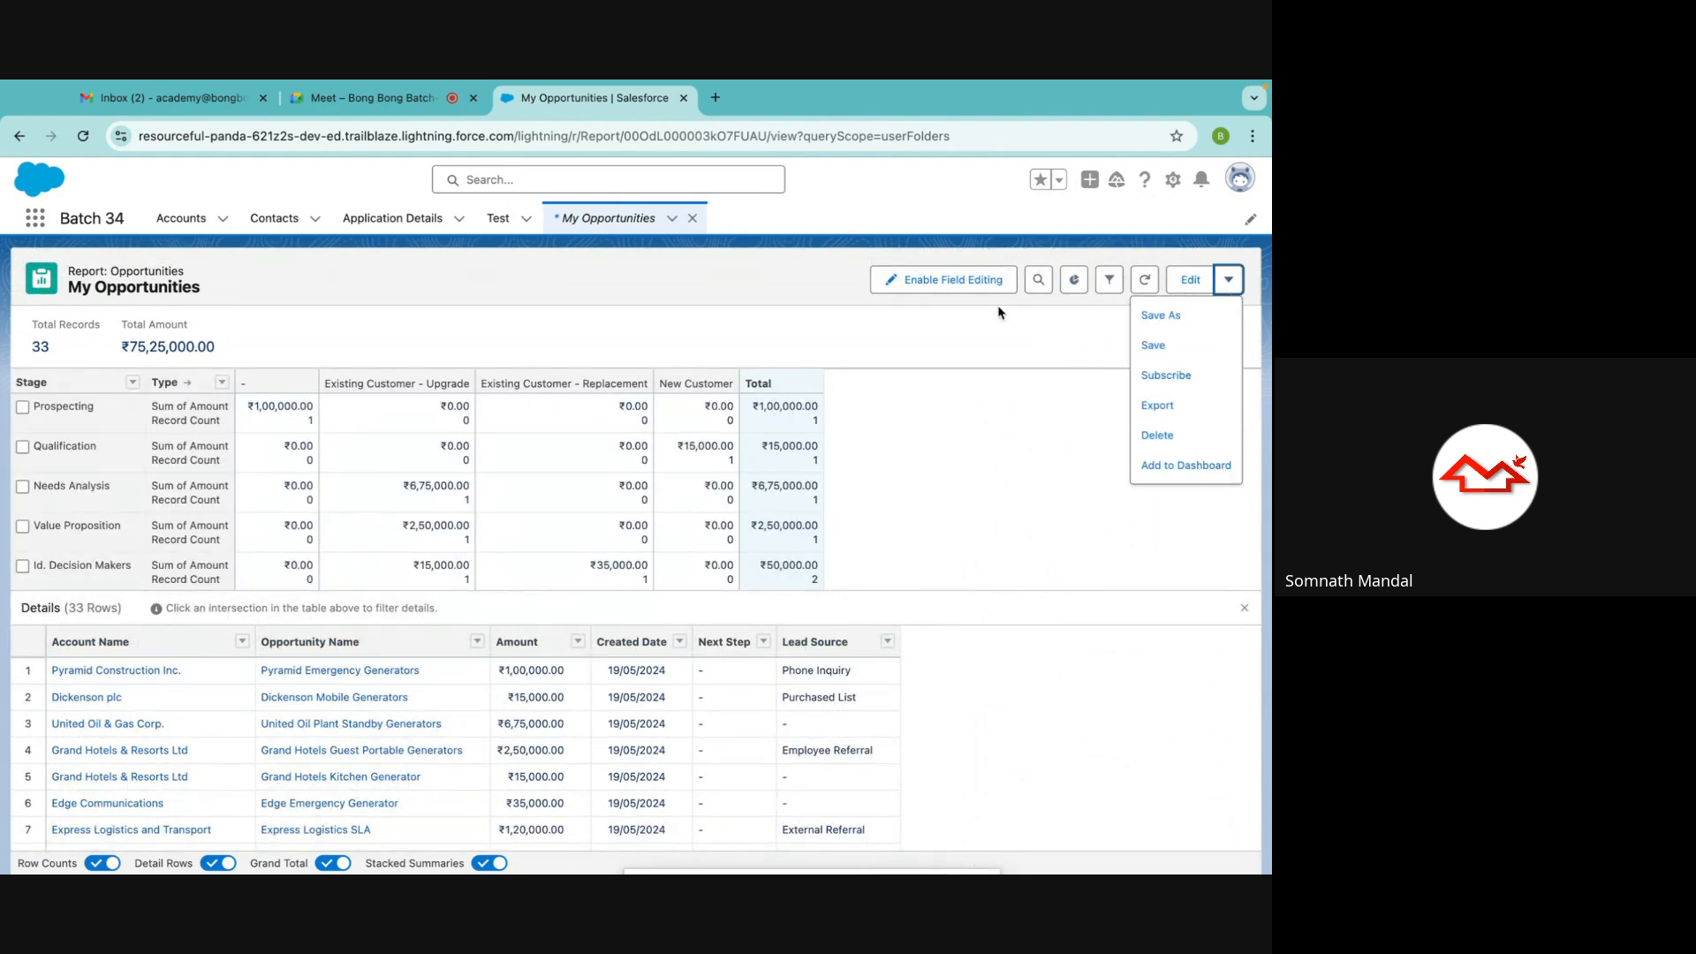
pyautogui.click(1109, 279)
pyautogui.click(1188, 281)
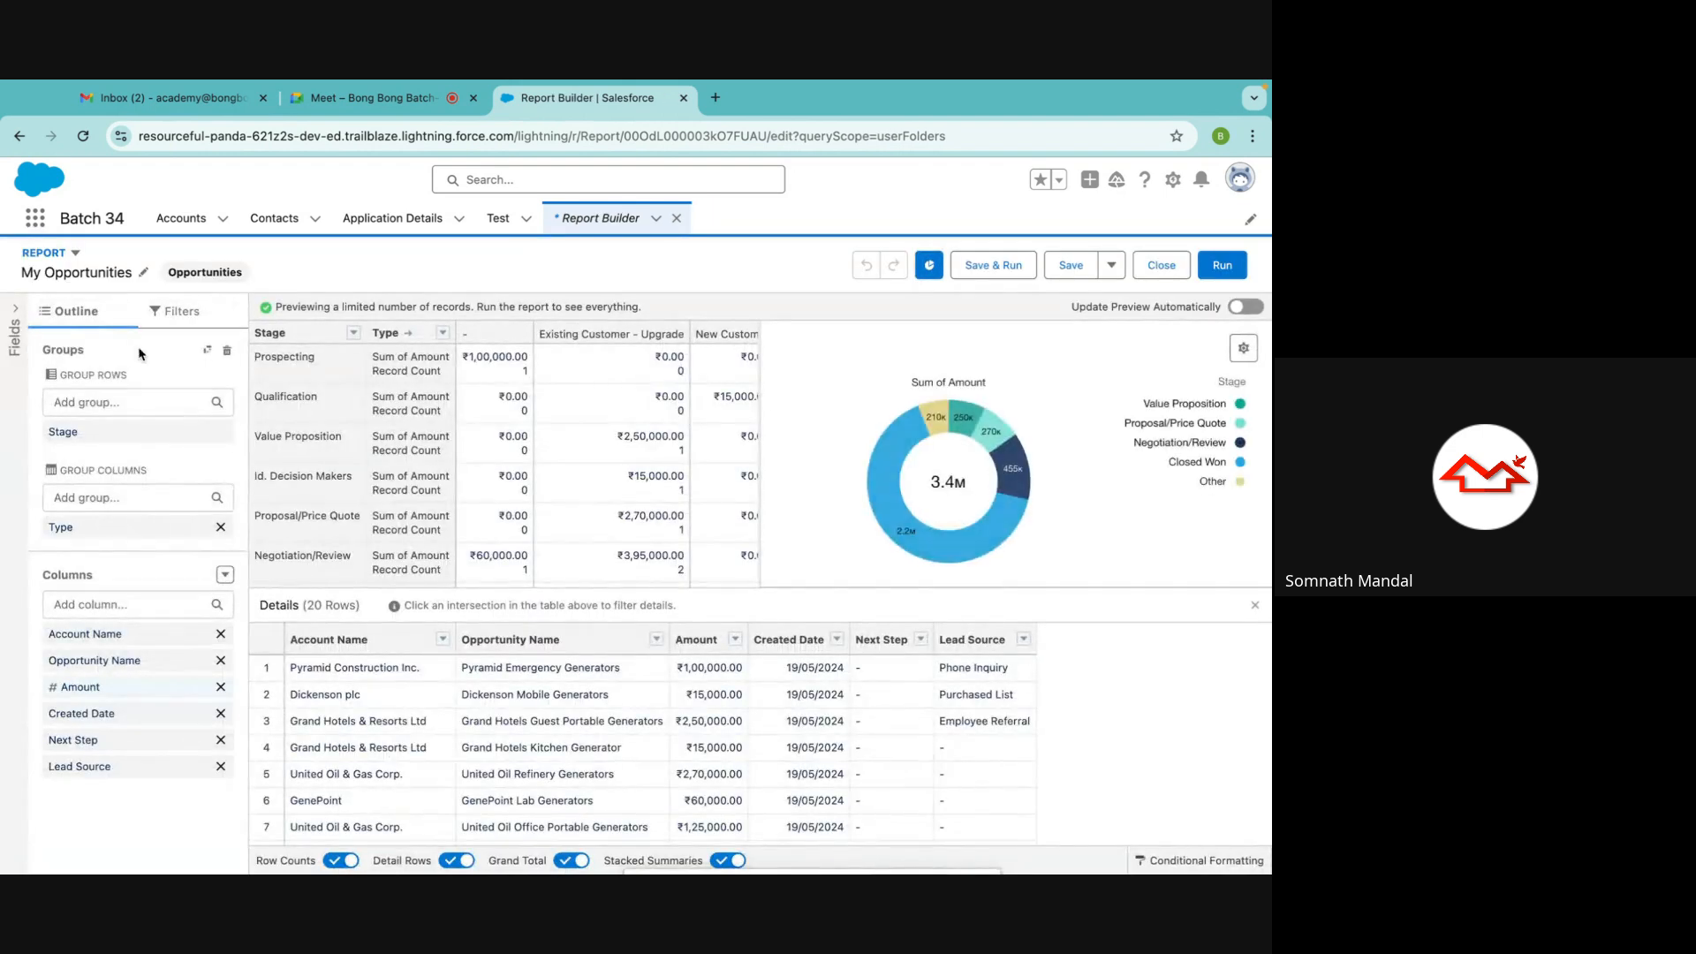
# Add a cross filter to the My Opportunities report showing Opportunities with Activities
pyautogui.click(176, 312)
pyautogui.click(225, 349)
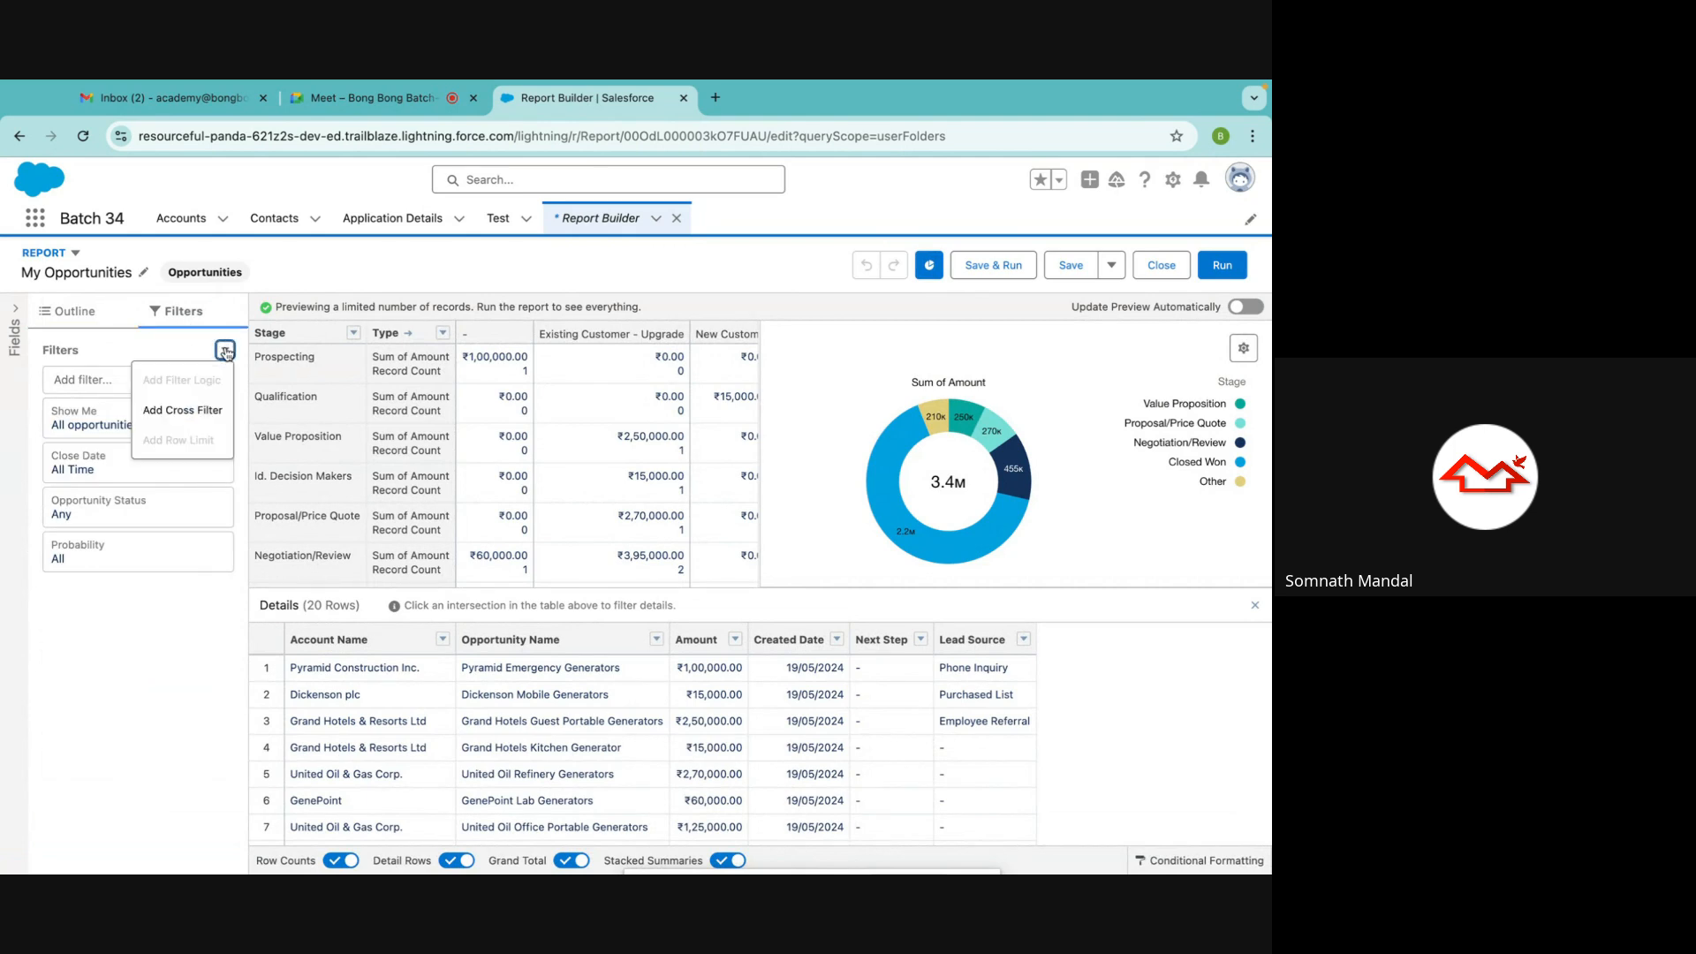
pyautogui.click(176, 413)
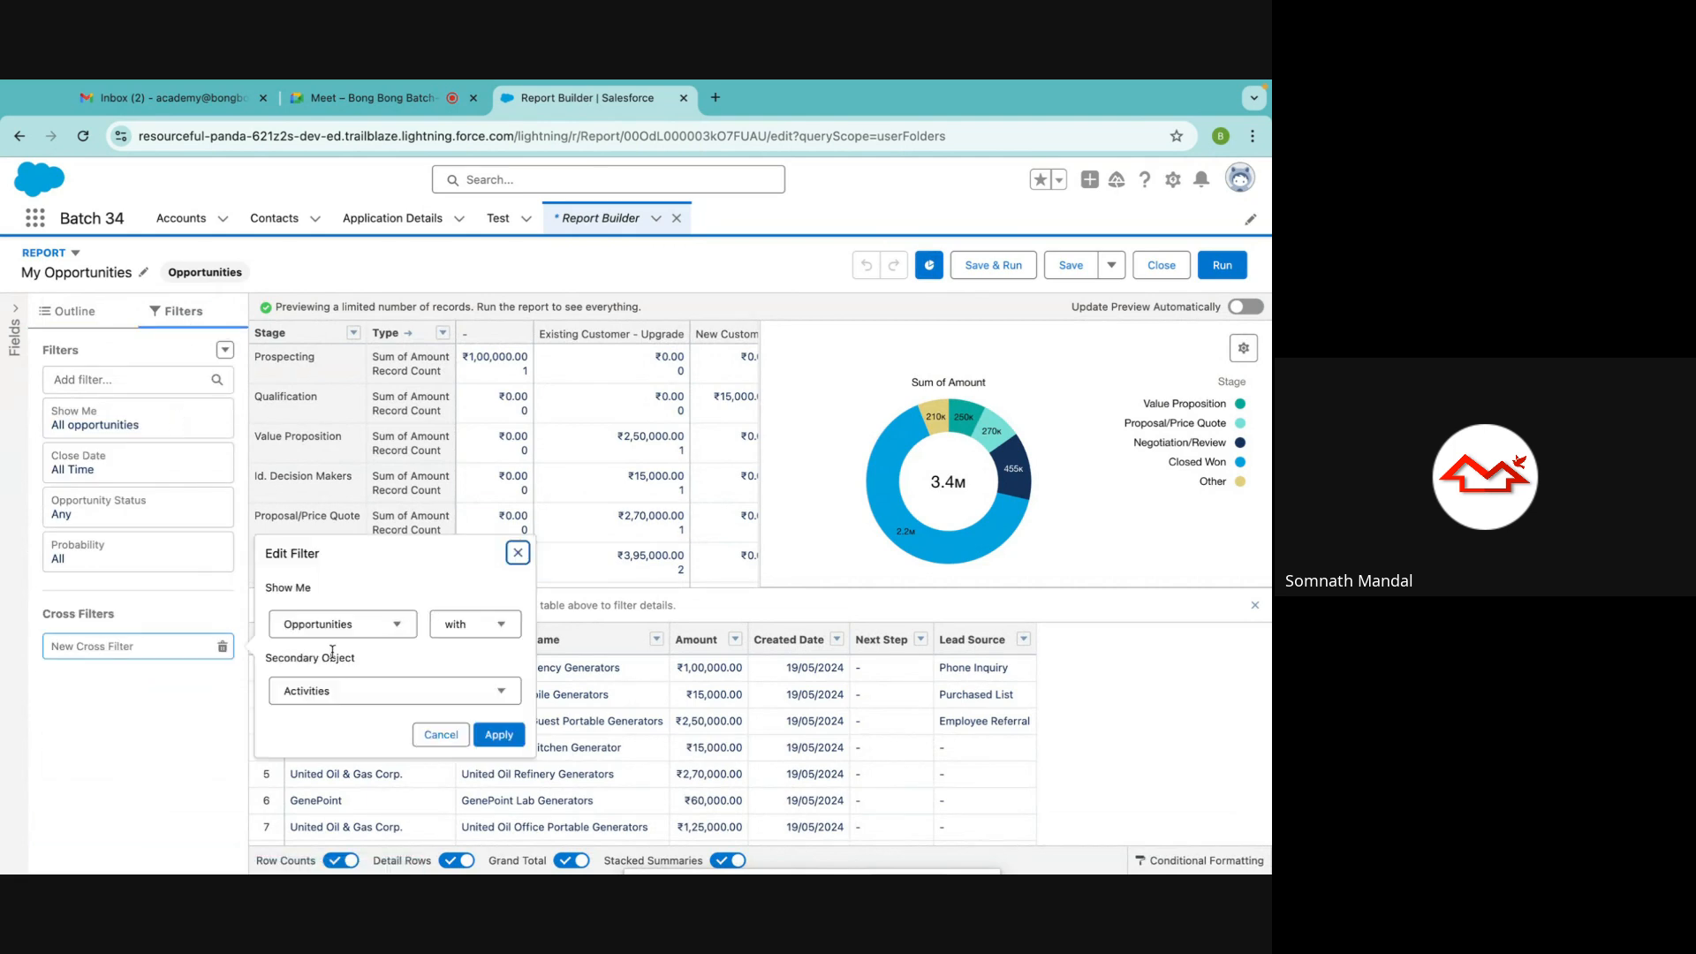
pyautogui.click(395, 627)
pyautogui.click(442, 655)
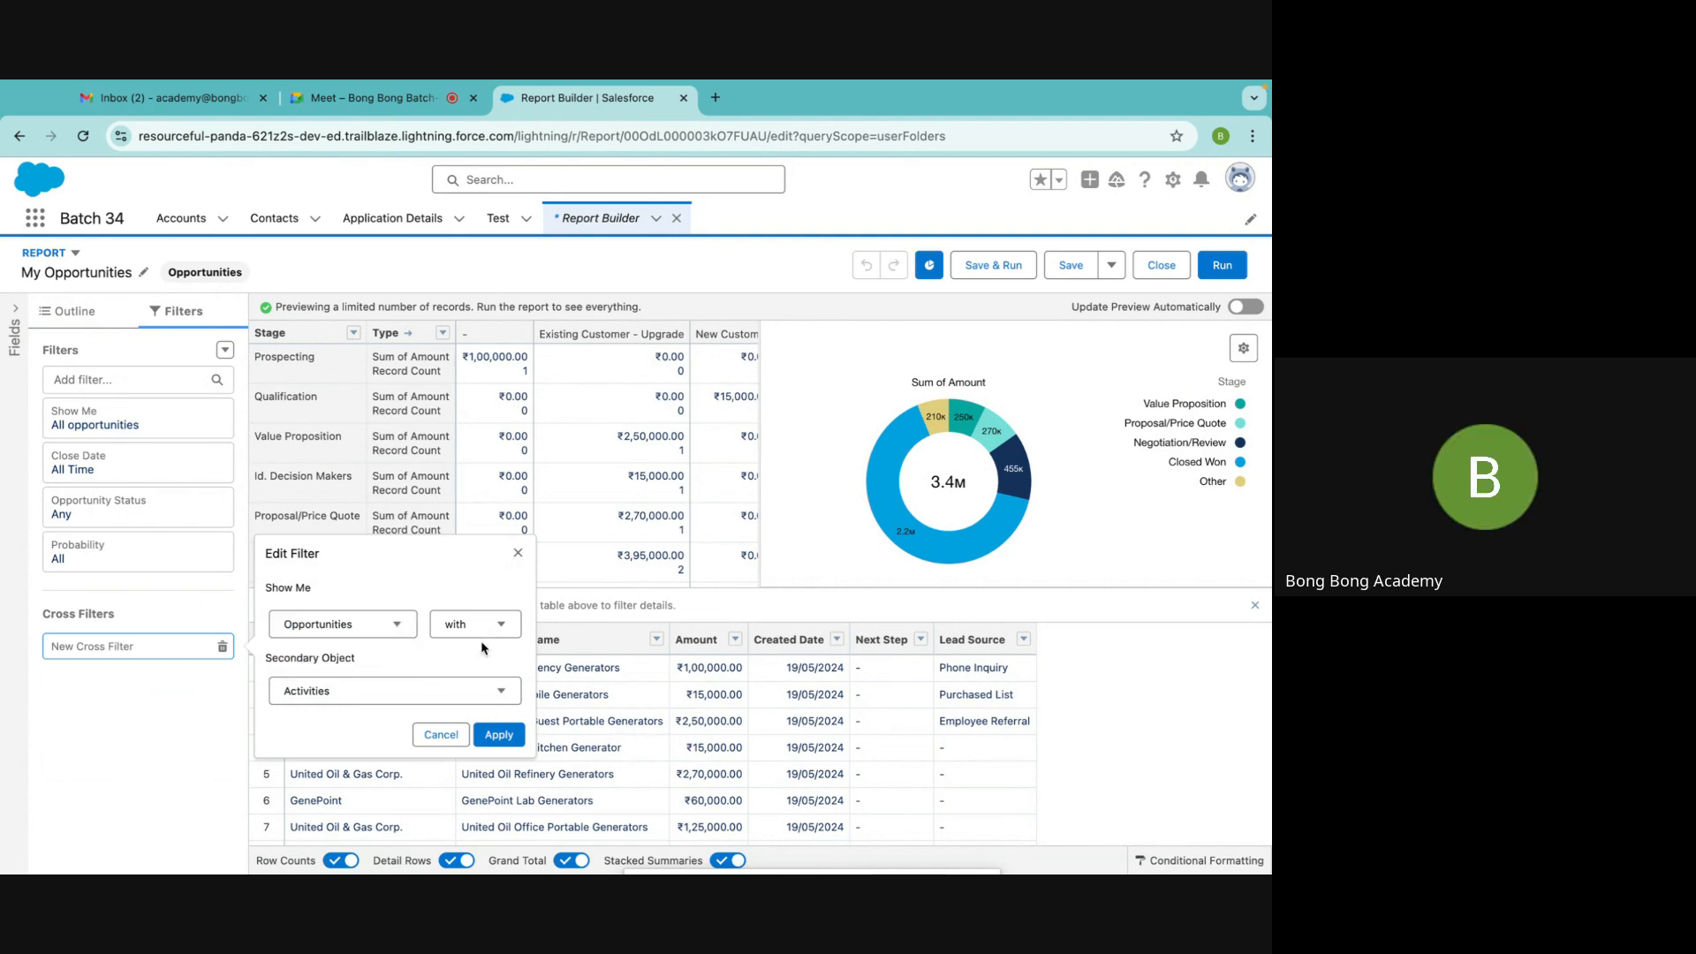
pyautogui.click(345, 694)
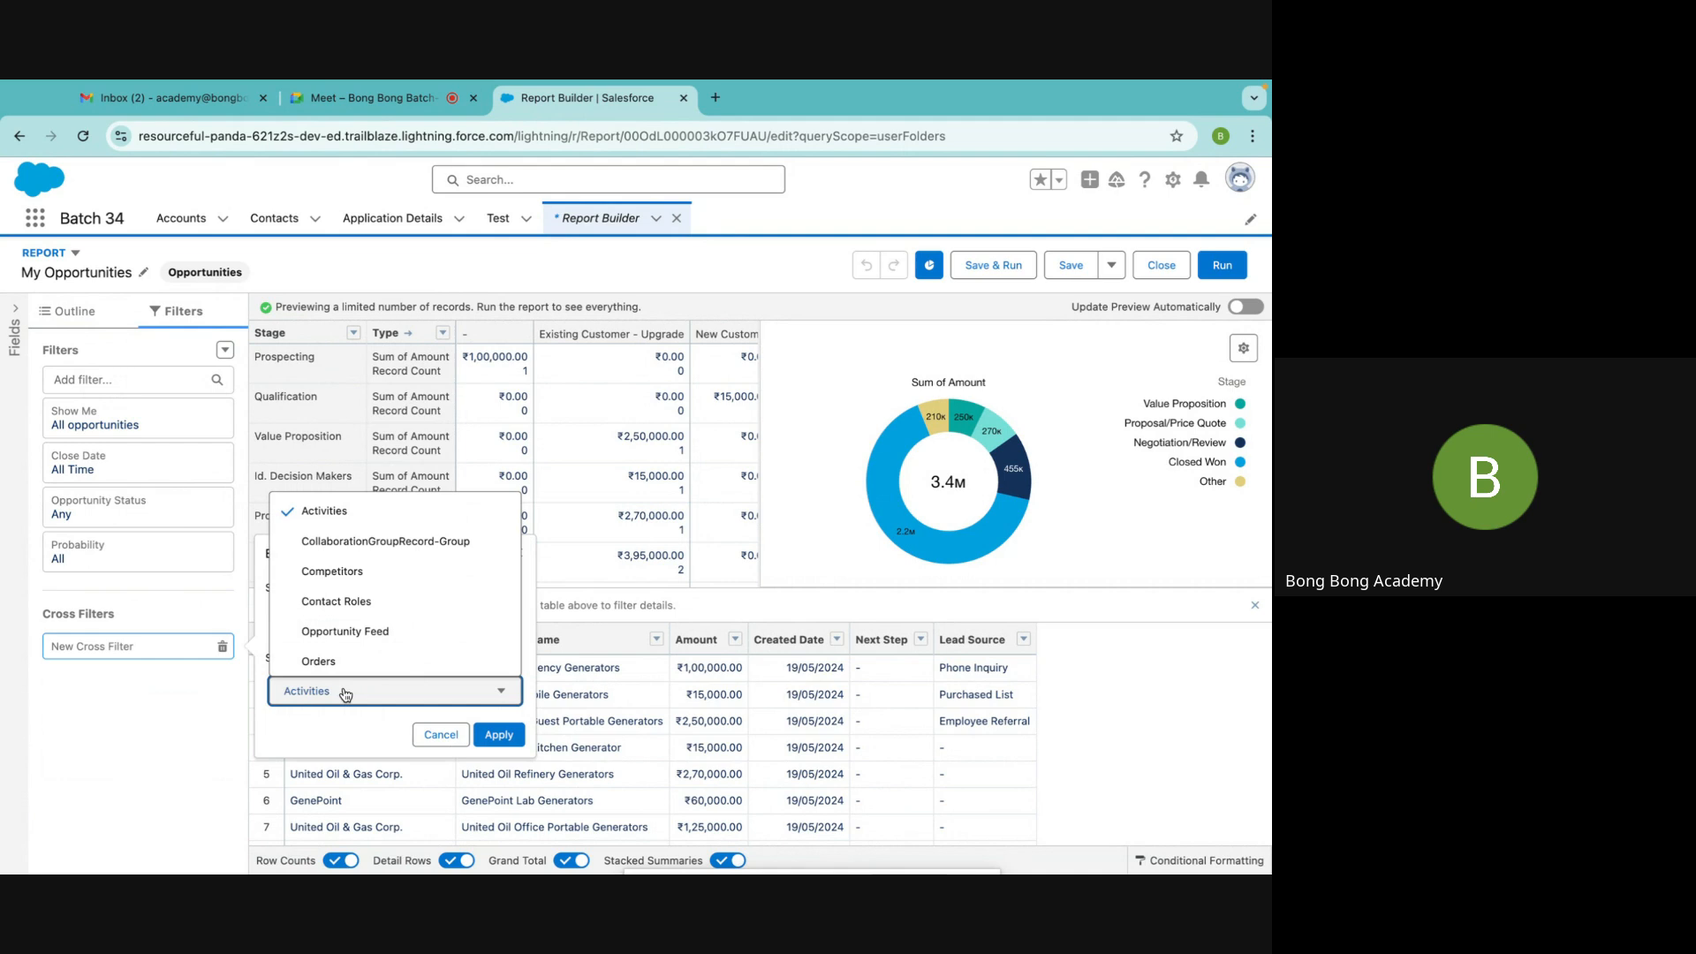
pyautogui.scroll(-2, 352, 568)
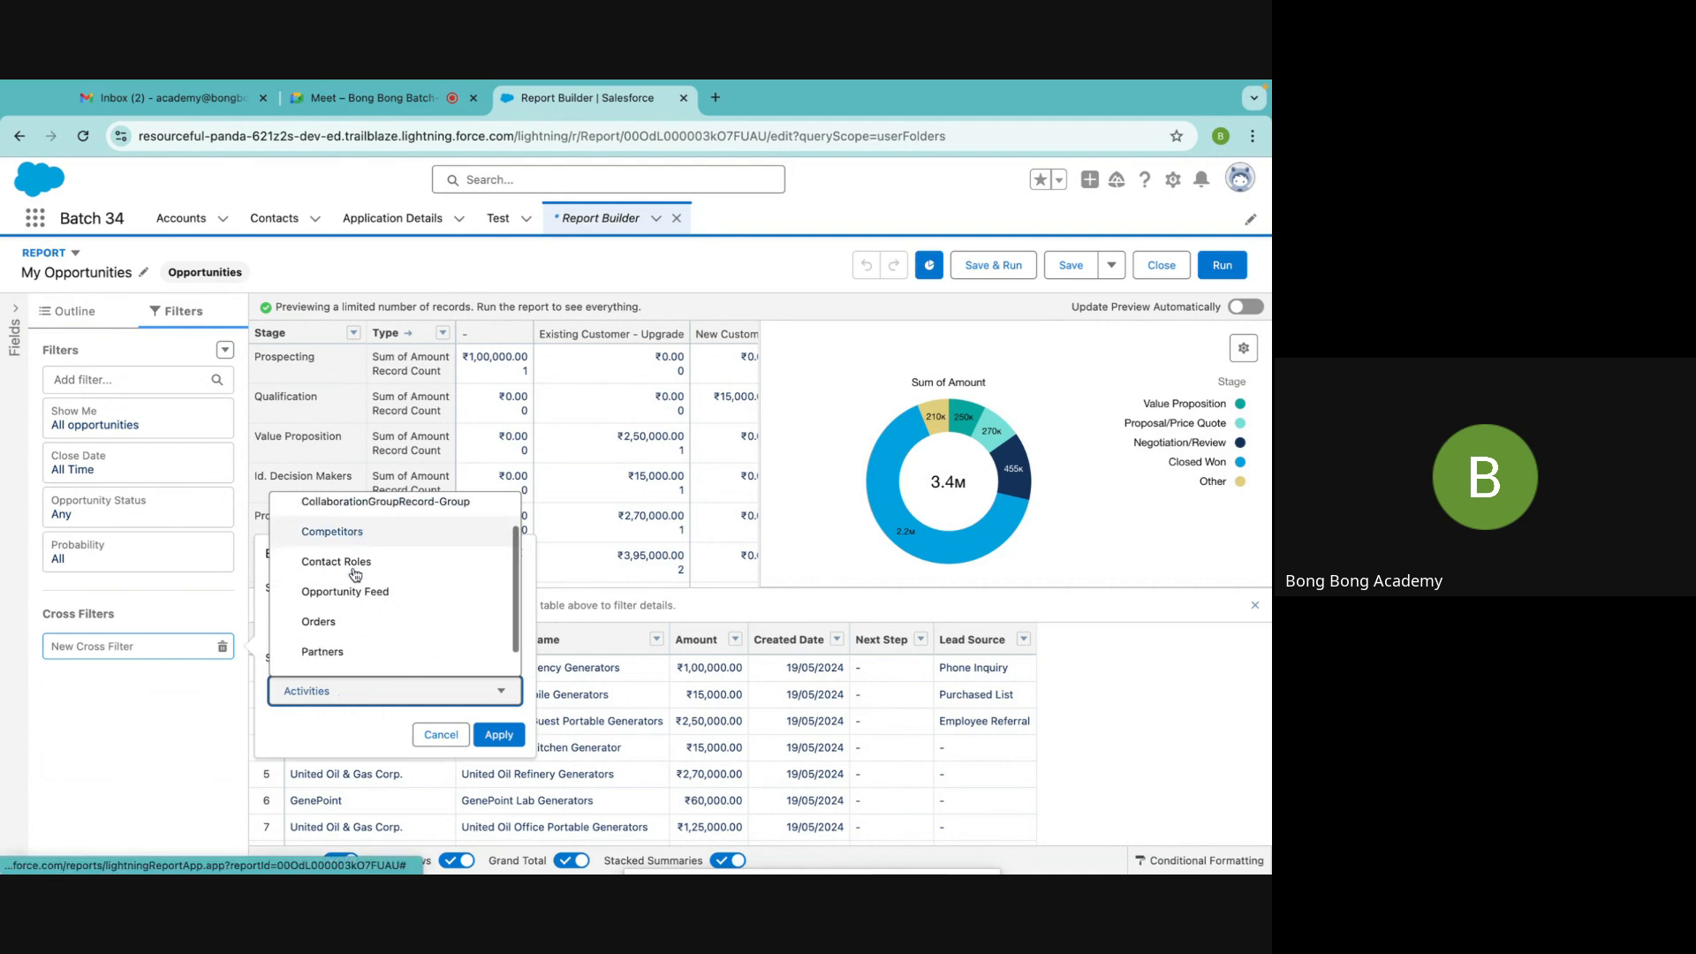
pyautogui.scroll(2, 354, 573)
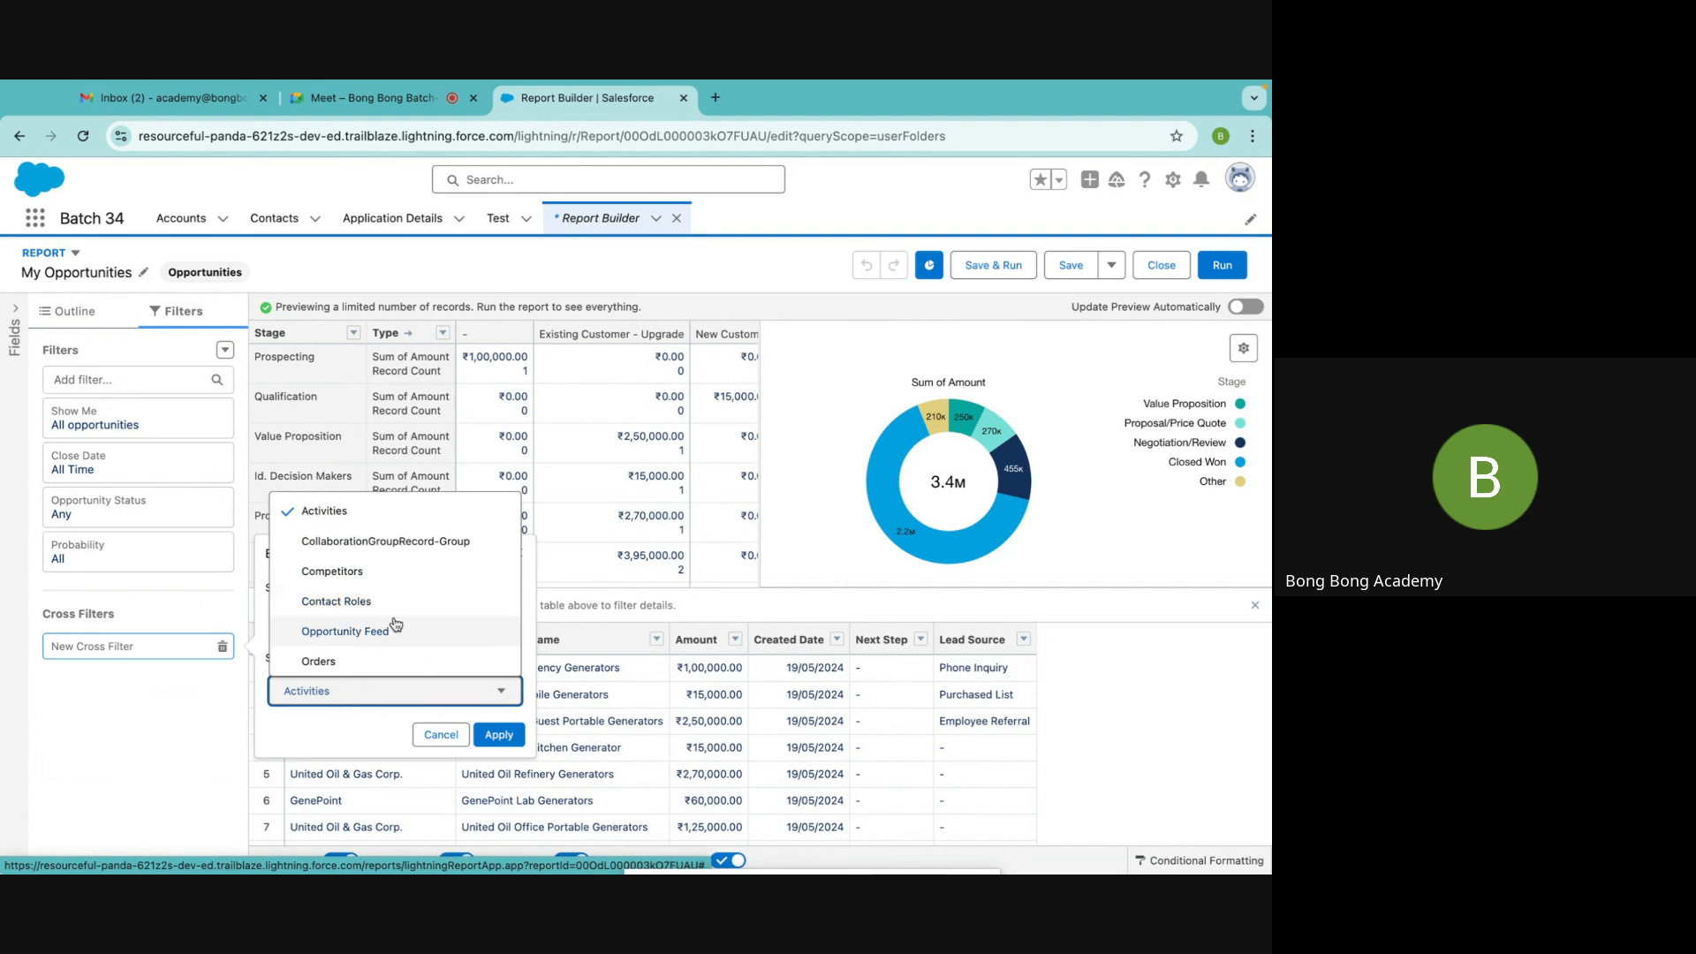
pyautogui.scroll(-2, 395, 625)
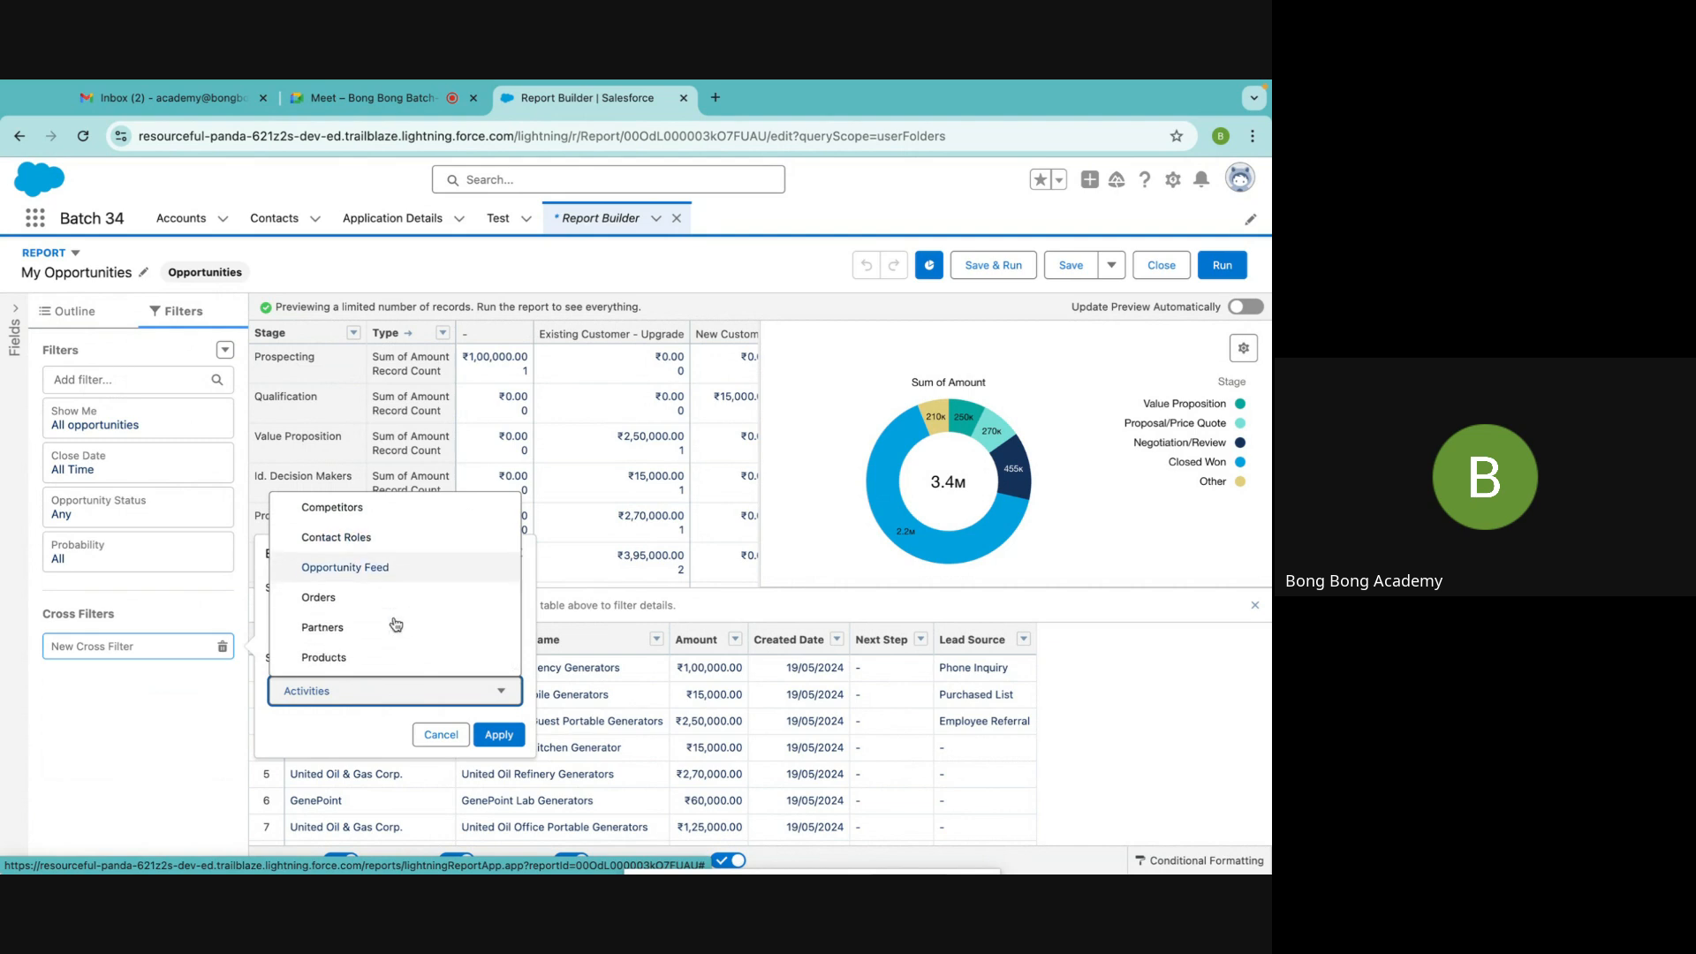
pyautogui.scroll(2, 370, 652)
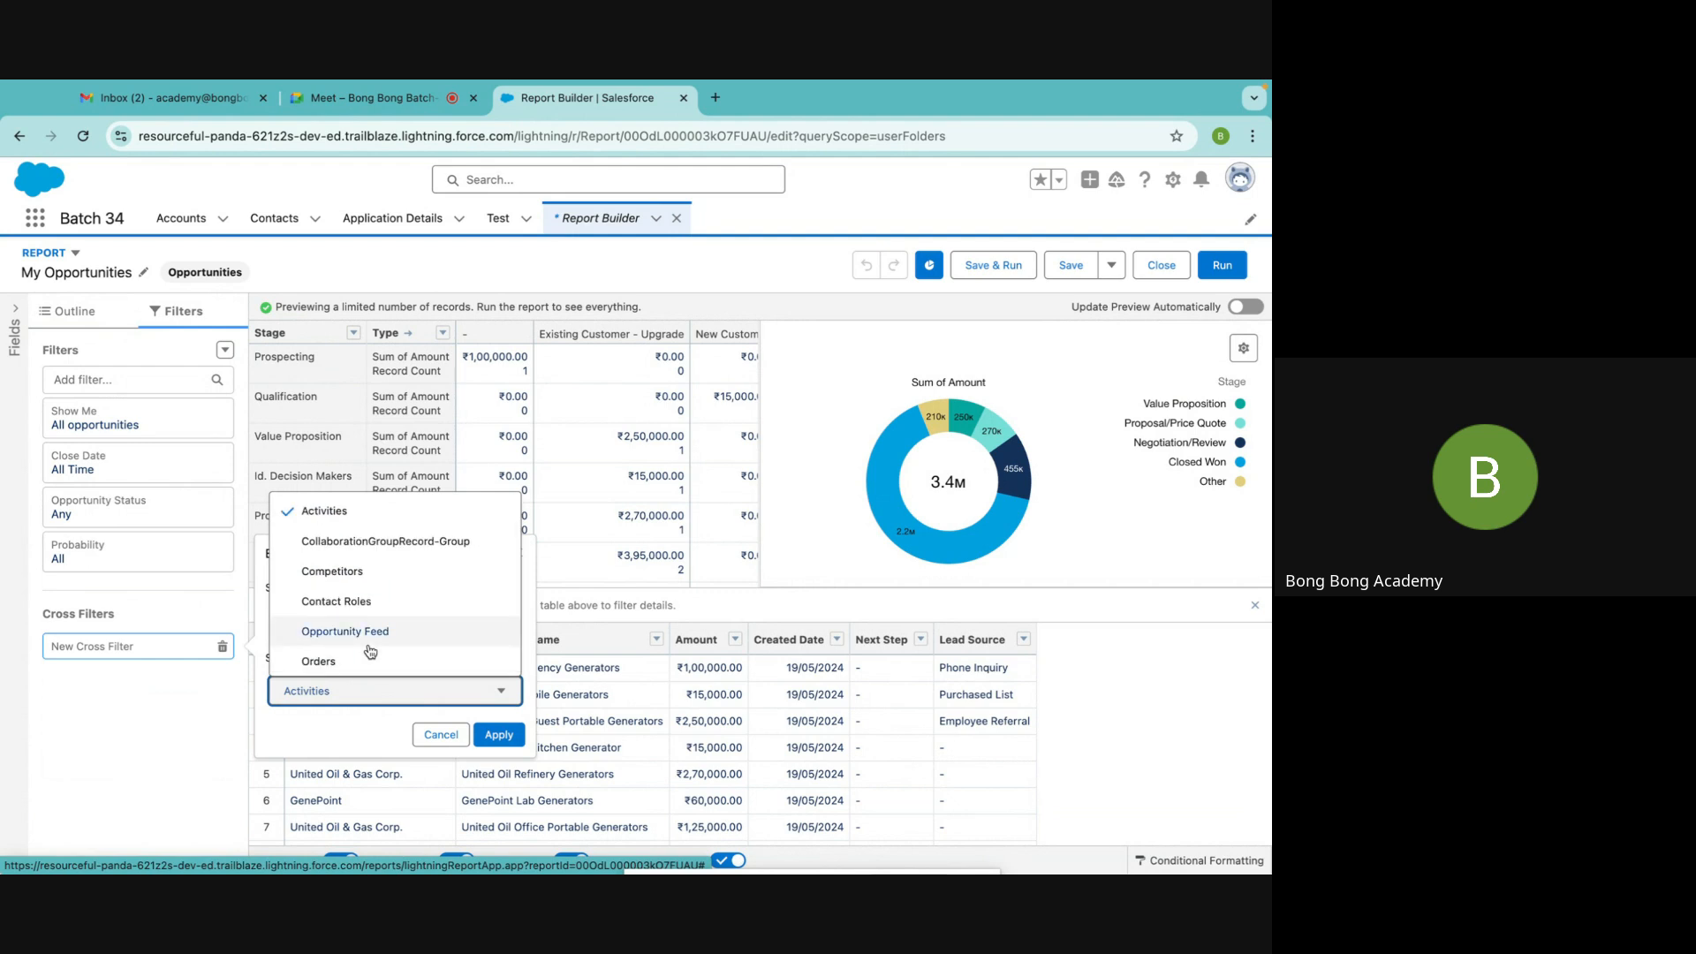
pyautogui.click(499, 734)
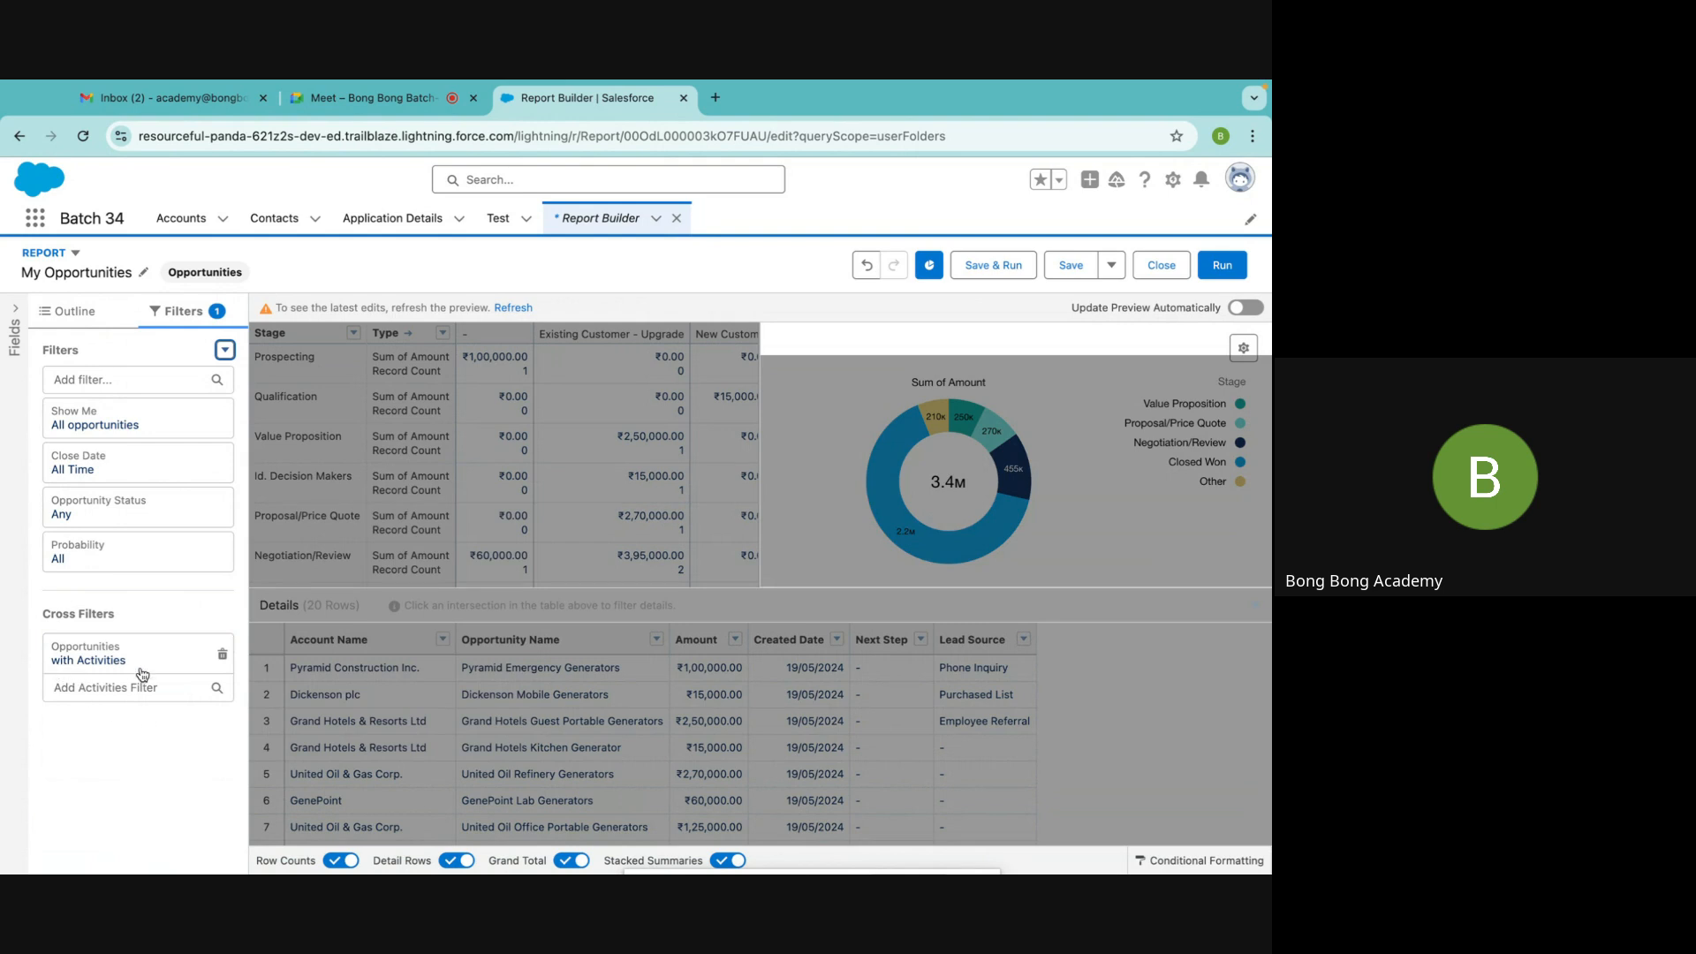
# Start an Activities sub-filter on Created Date with the greater or equal operator, and delete the whole Activities cross filter
pyautogui.click(116, 688)
pyautogui.scroll(-3, 122, 620)
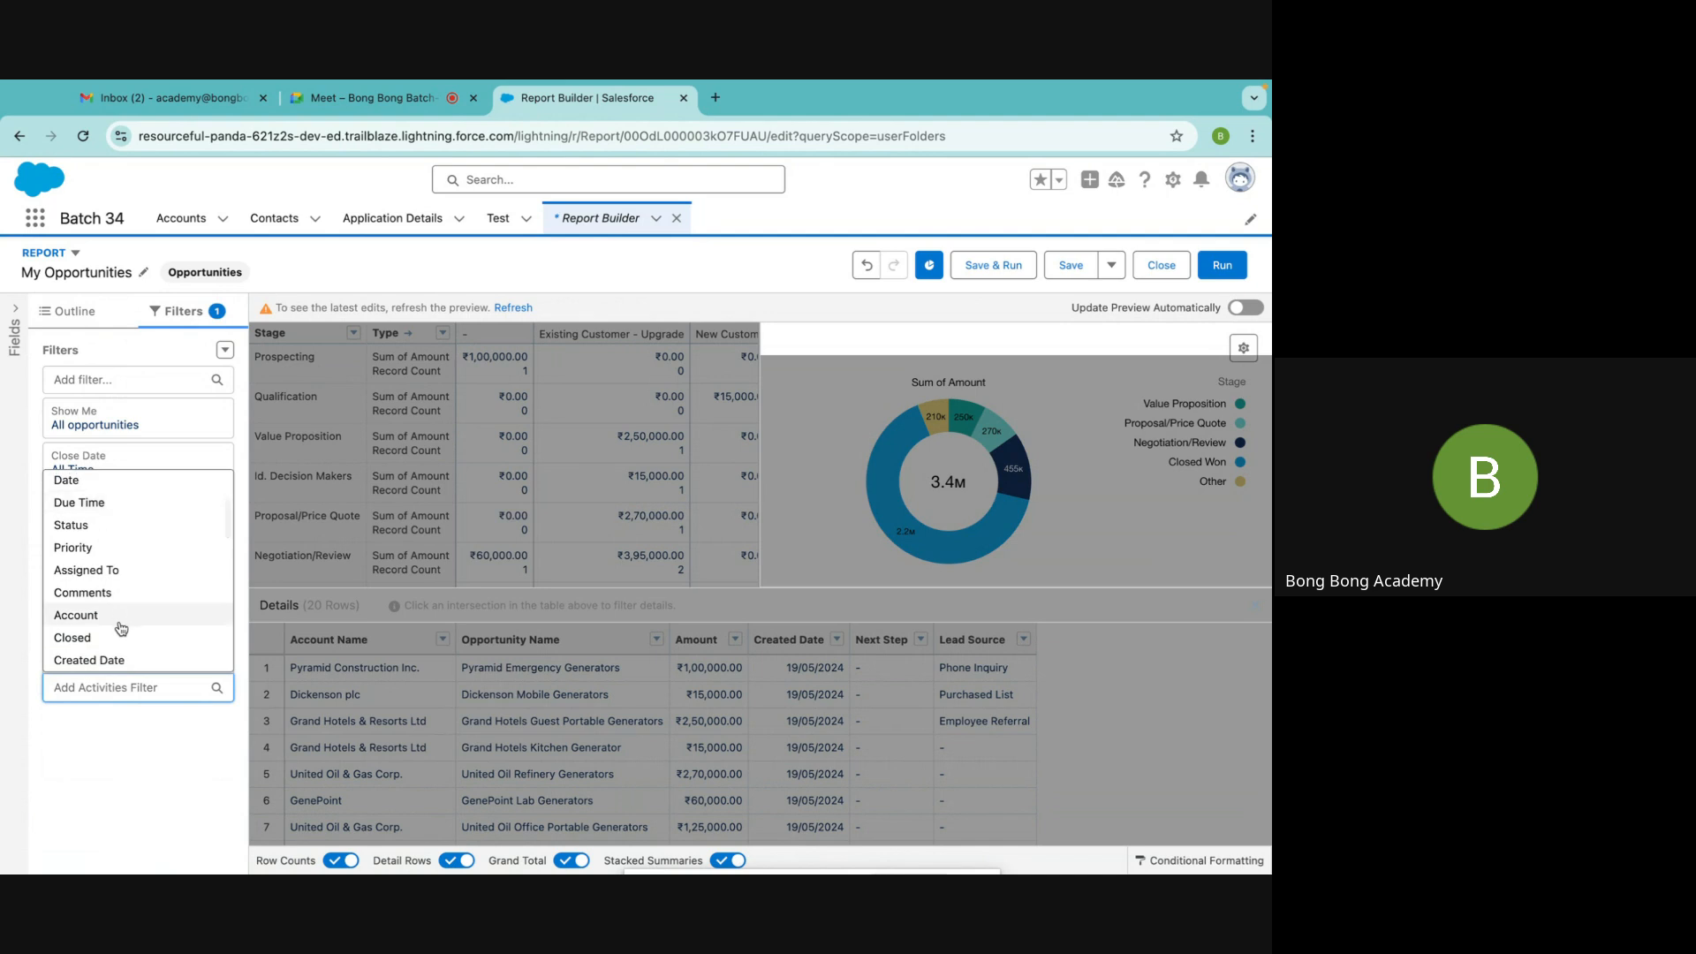
pyautogui.click(98, 664)
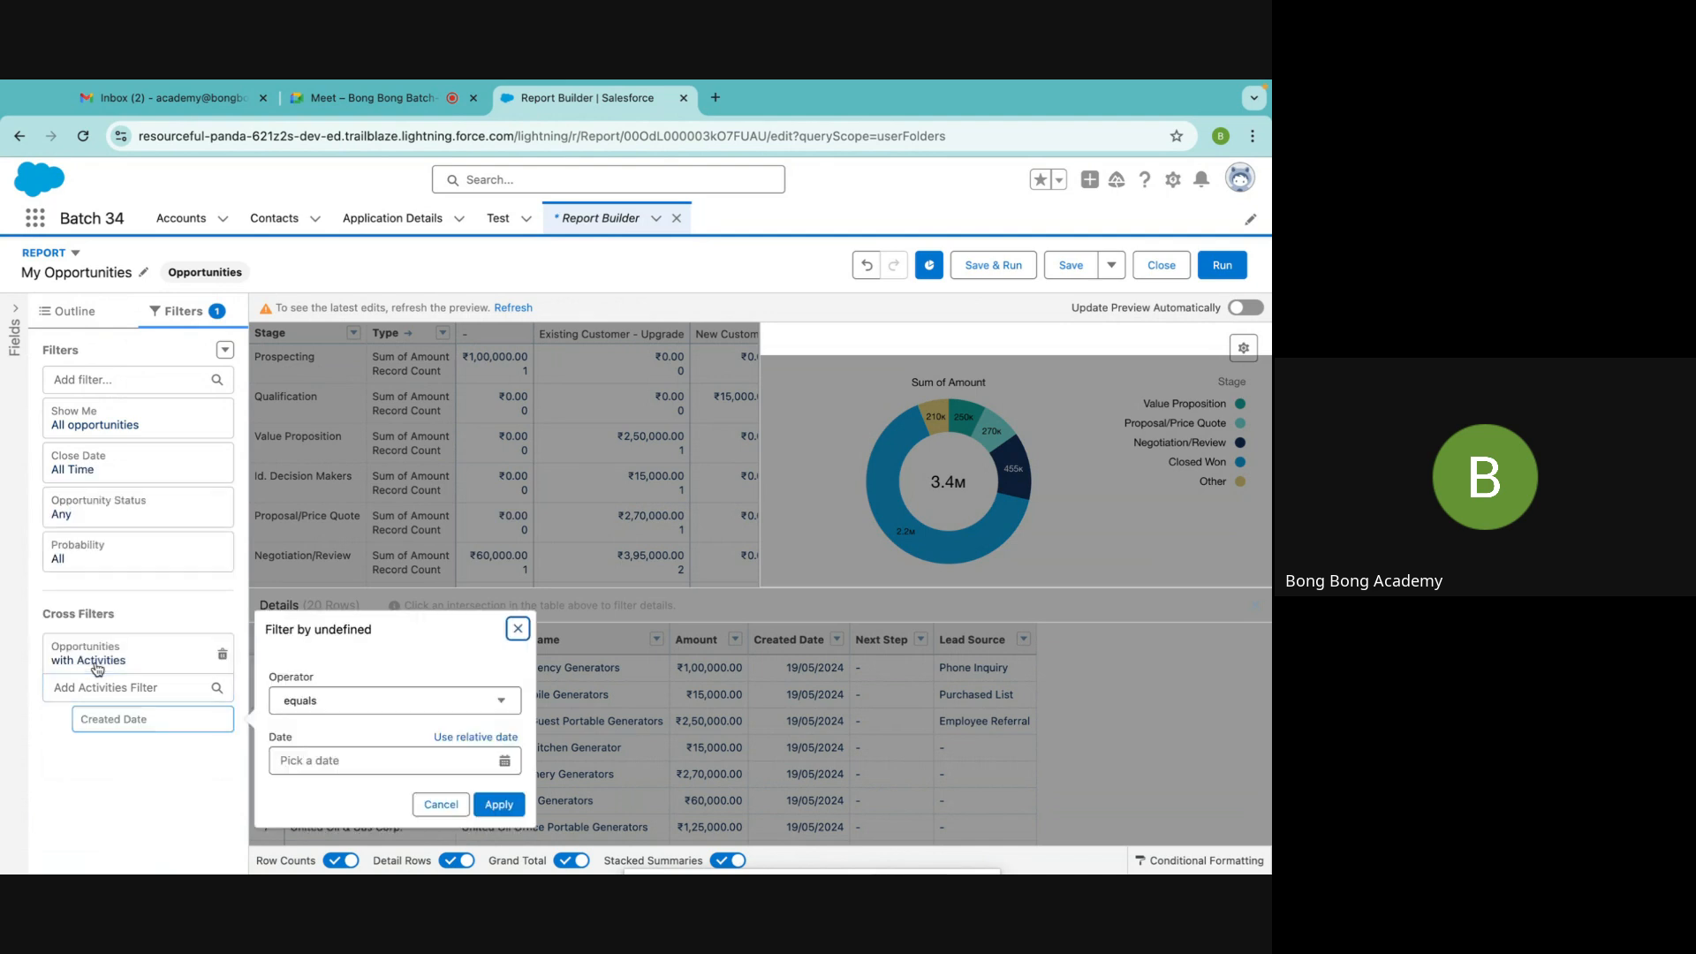
pyautogui.click(349, 759)
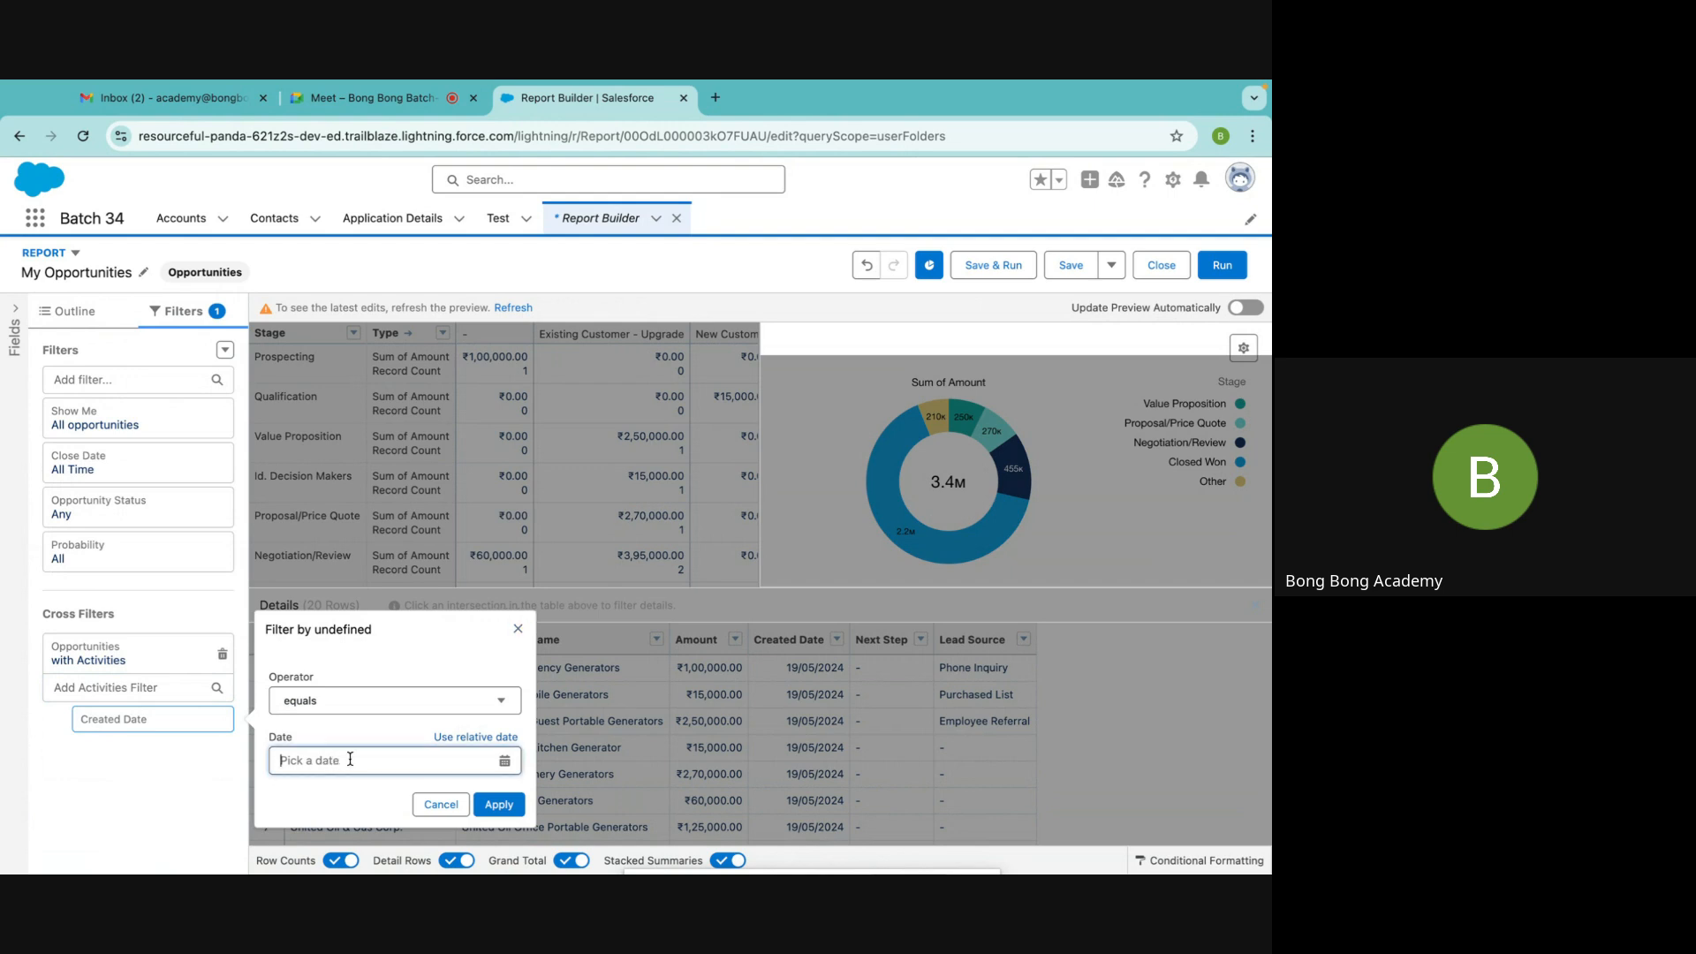
pyautogui.click(322, 710)
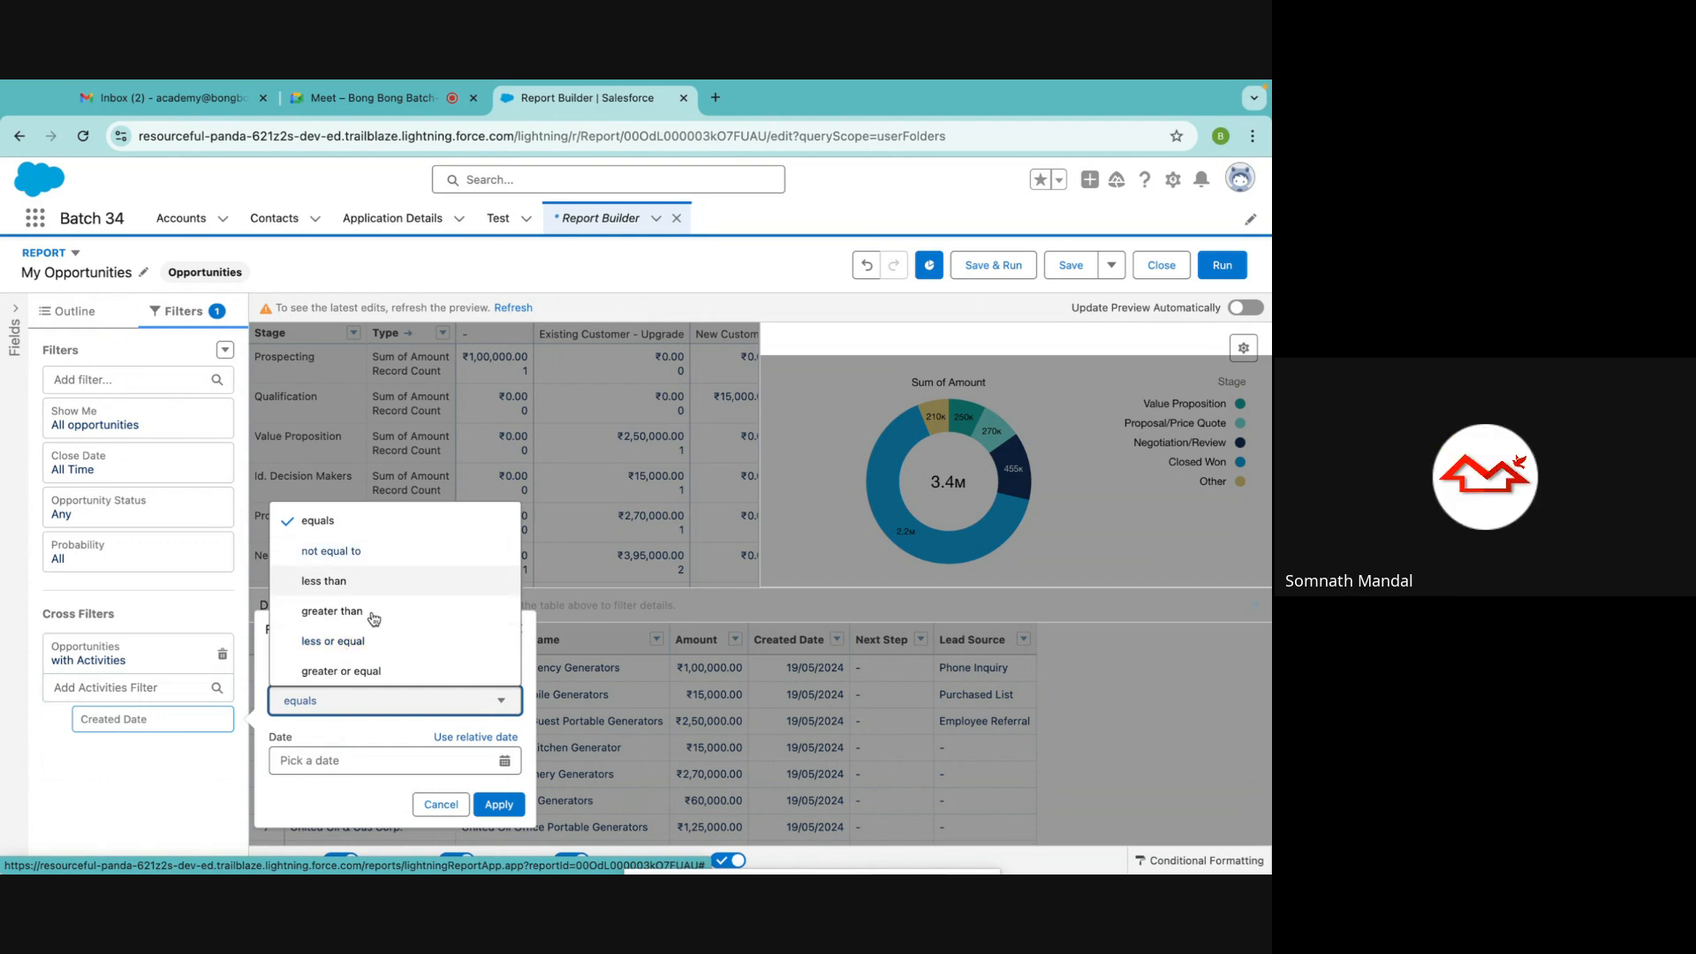
pyautogui.click(369, 675)
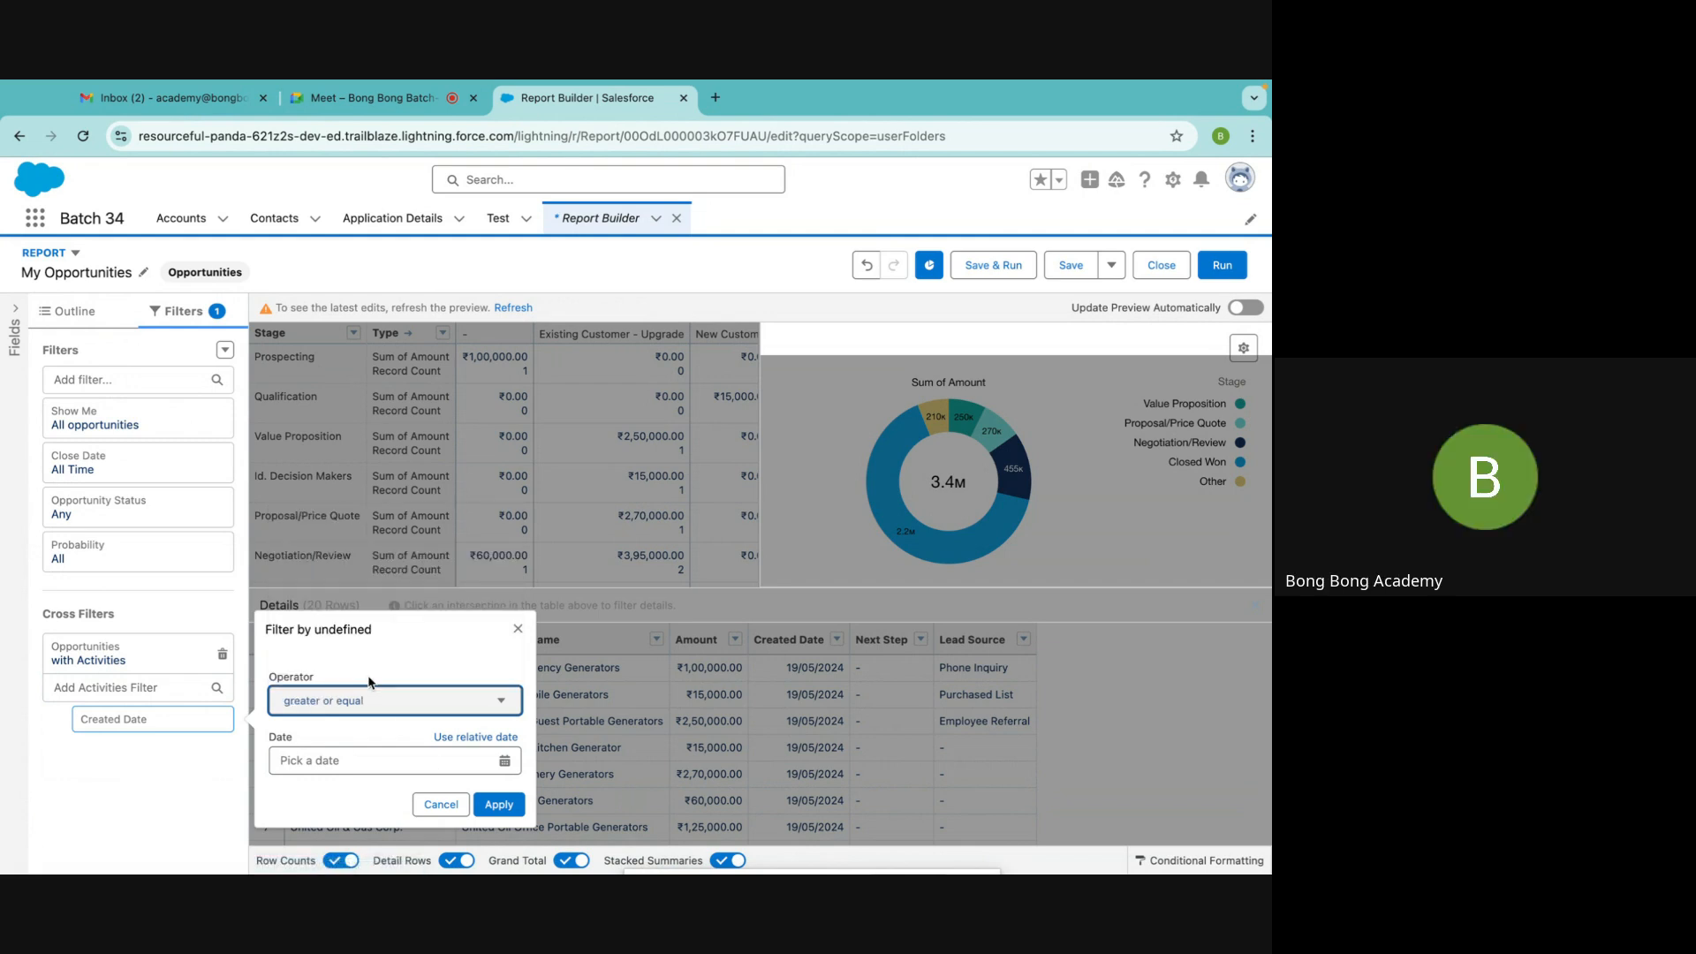
pyautogui.click(323, 760)
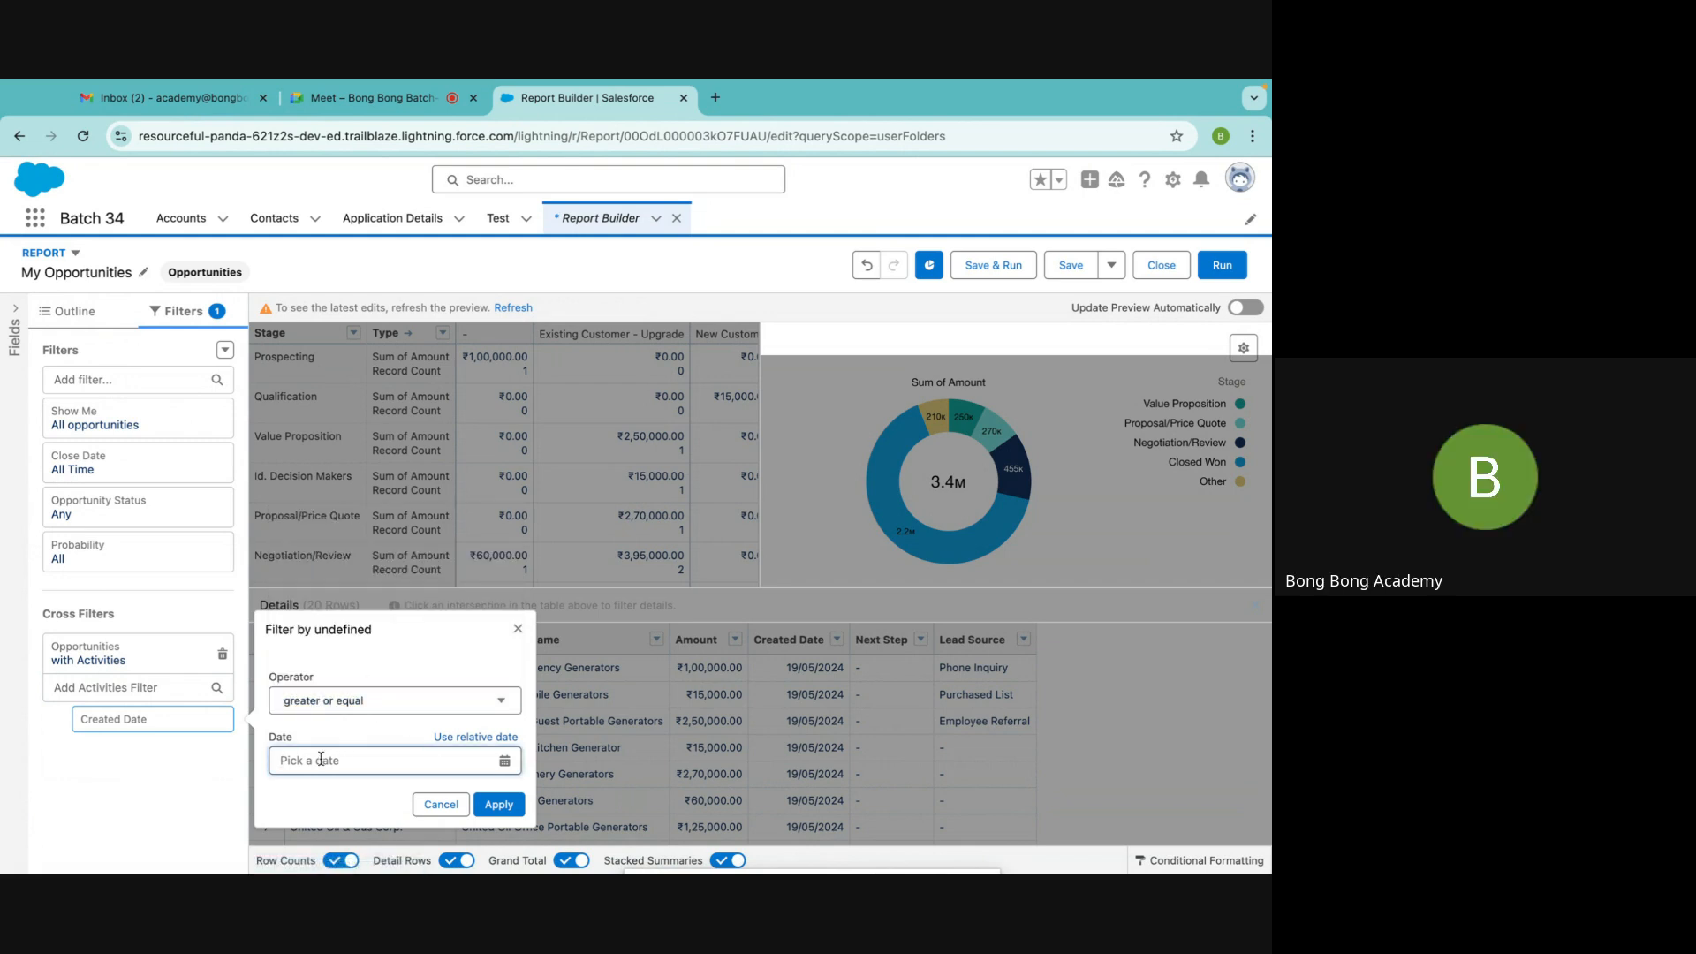
pyautogui.click(220, 654)
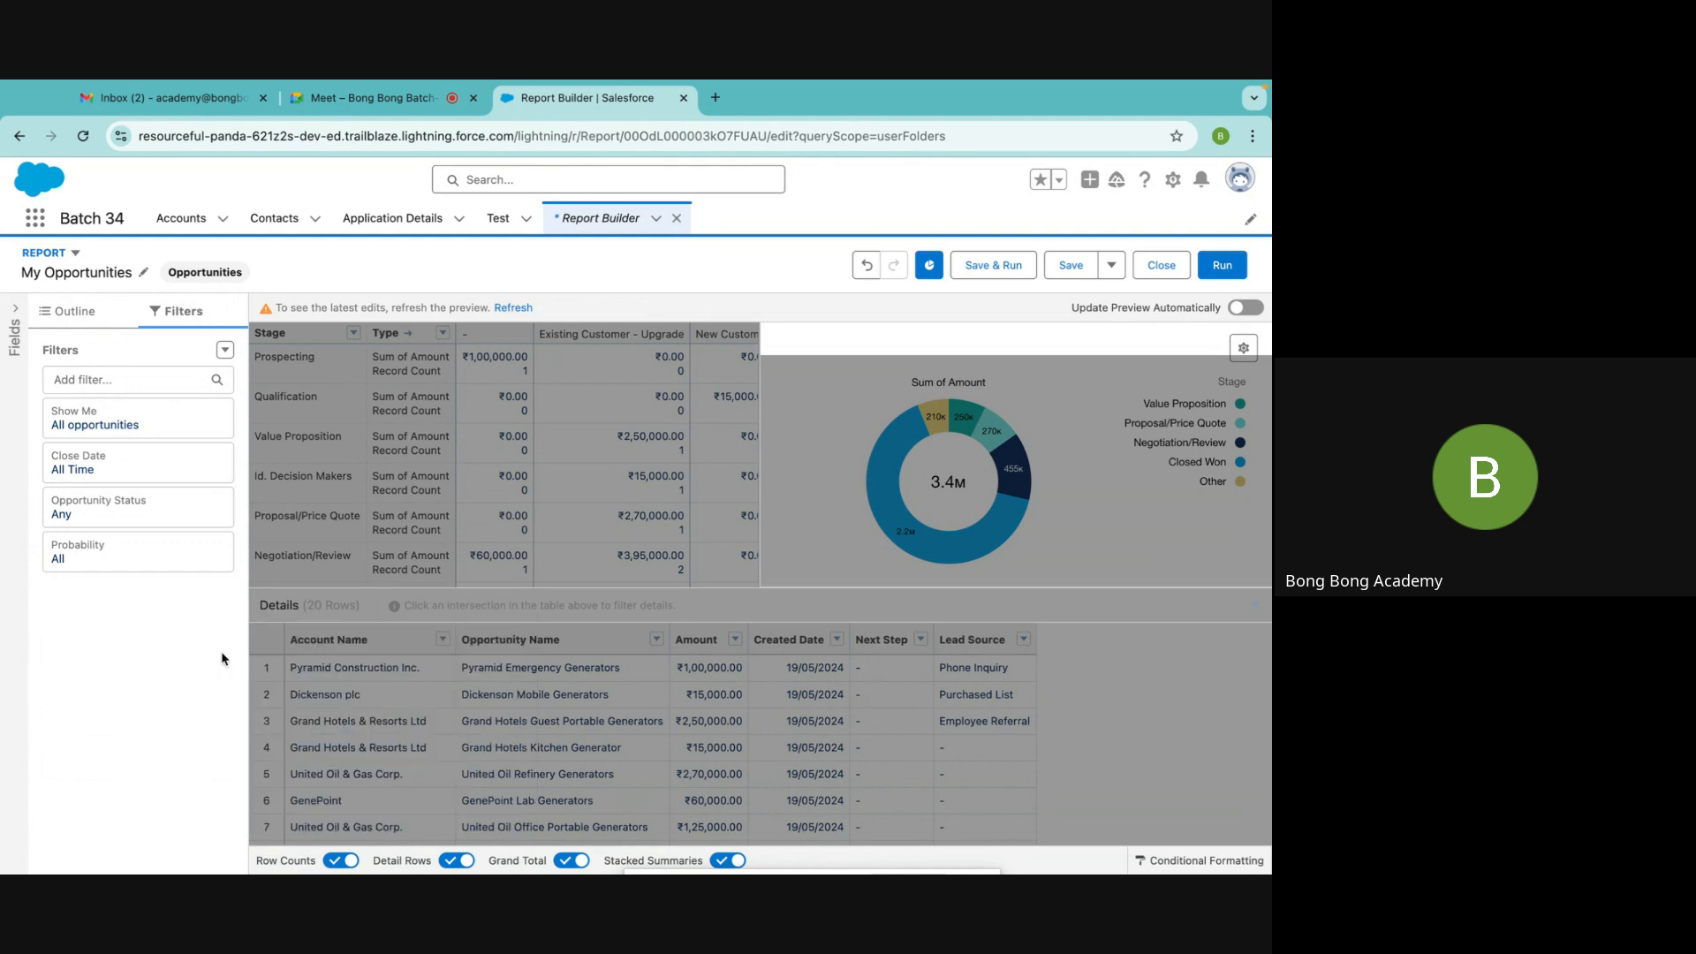
# Browse the opportunity and account fields available for a standard report filter
pyautogui.click(168, 379)
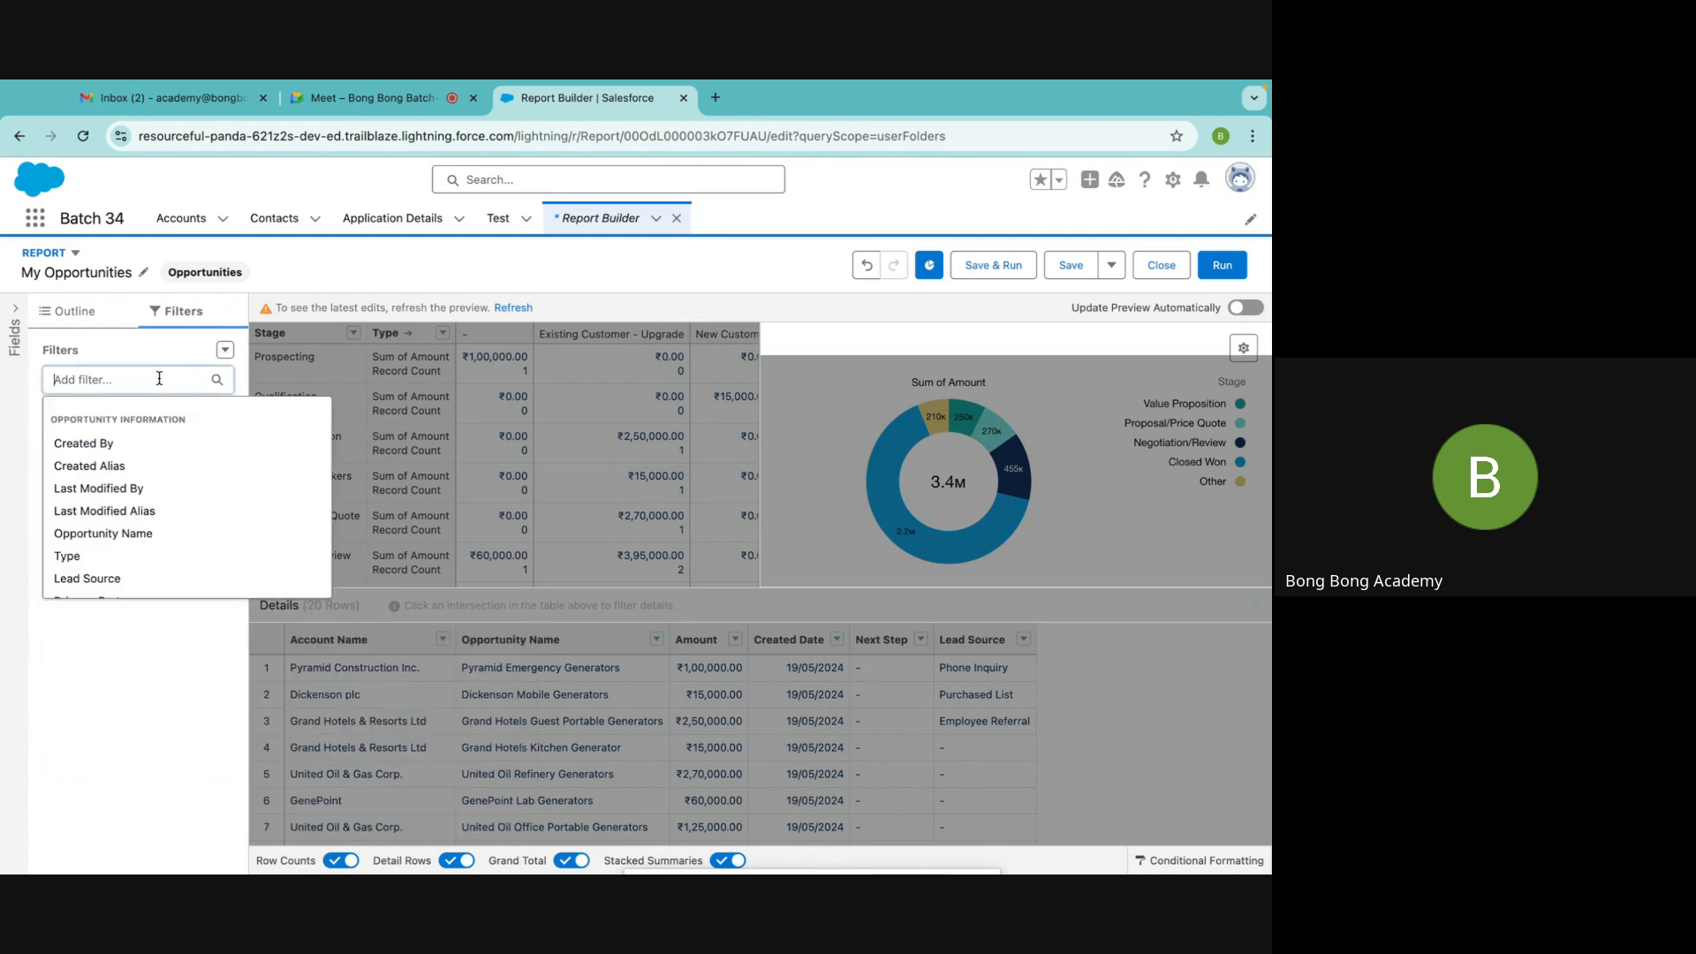
pyautogui.scroll(-10, 152, 485)
pyautogui.scroll(-6, 153, 488)
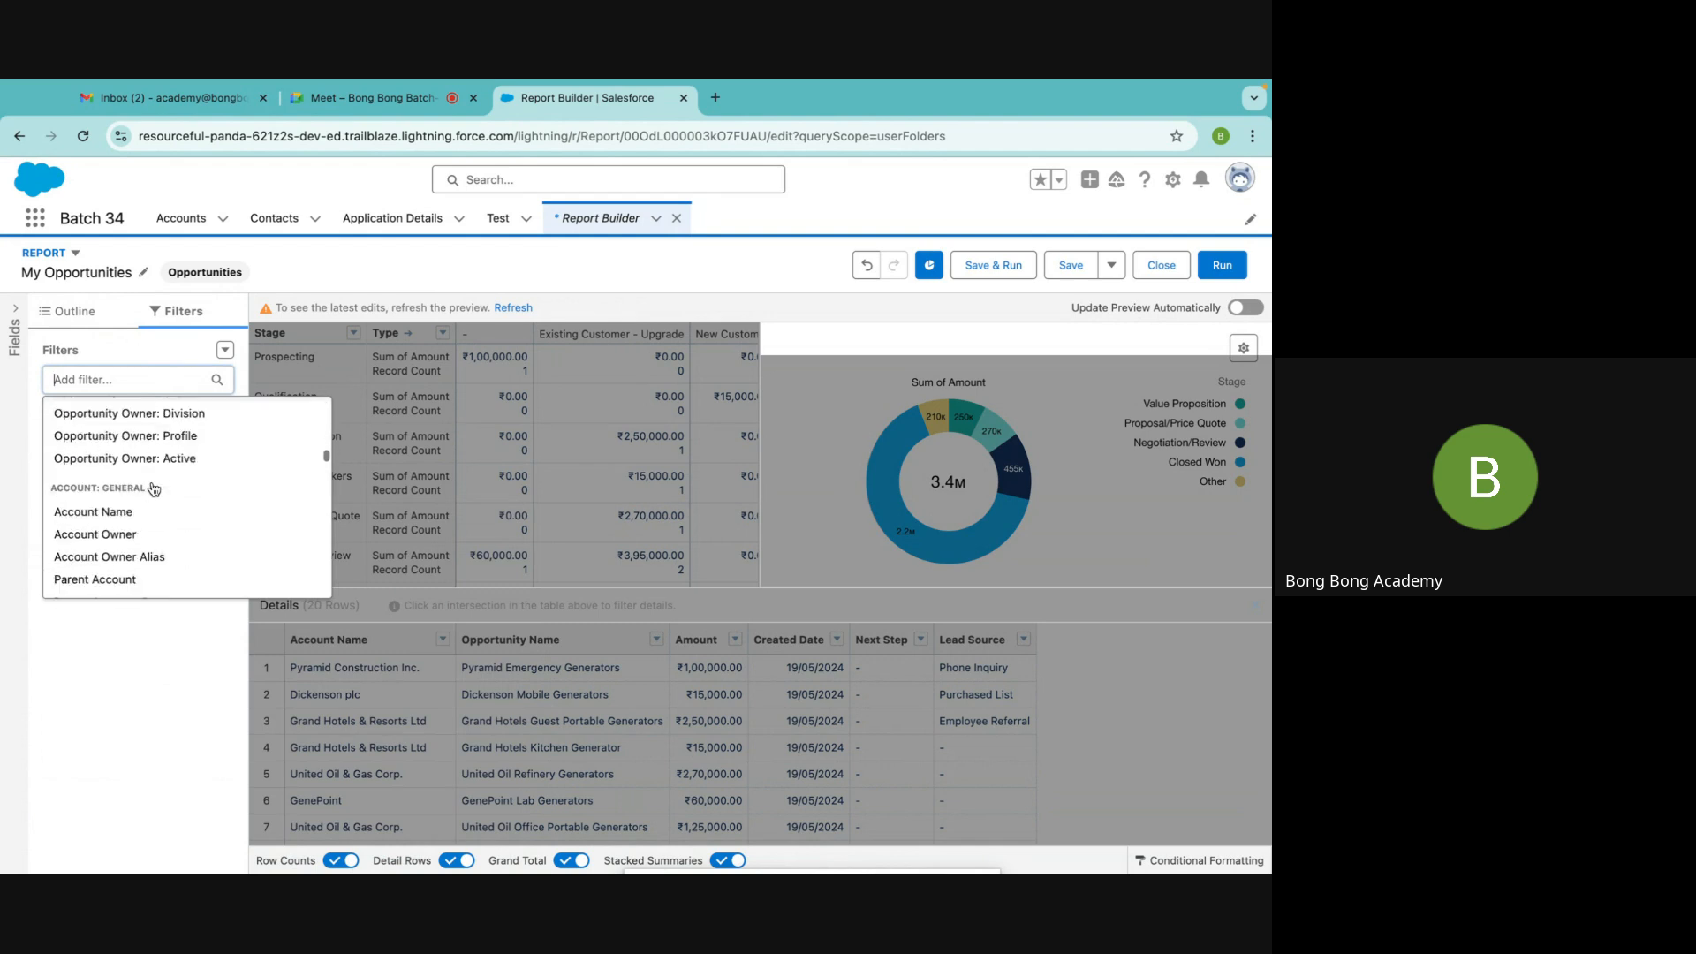
pyautogui.scroll(-8, 154, 490)
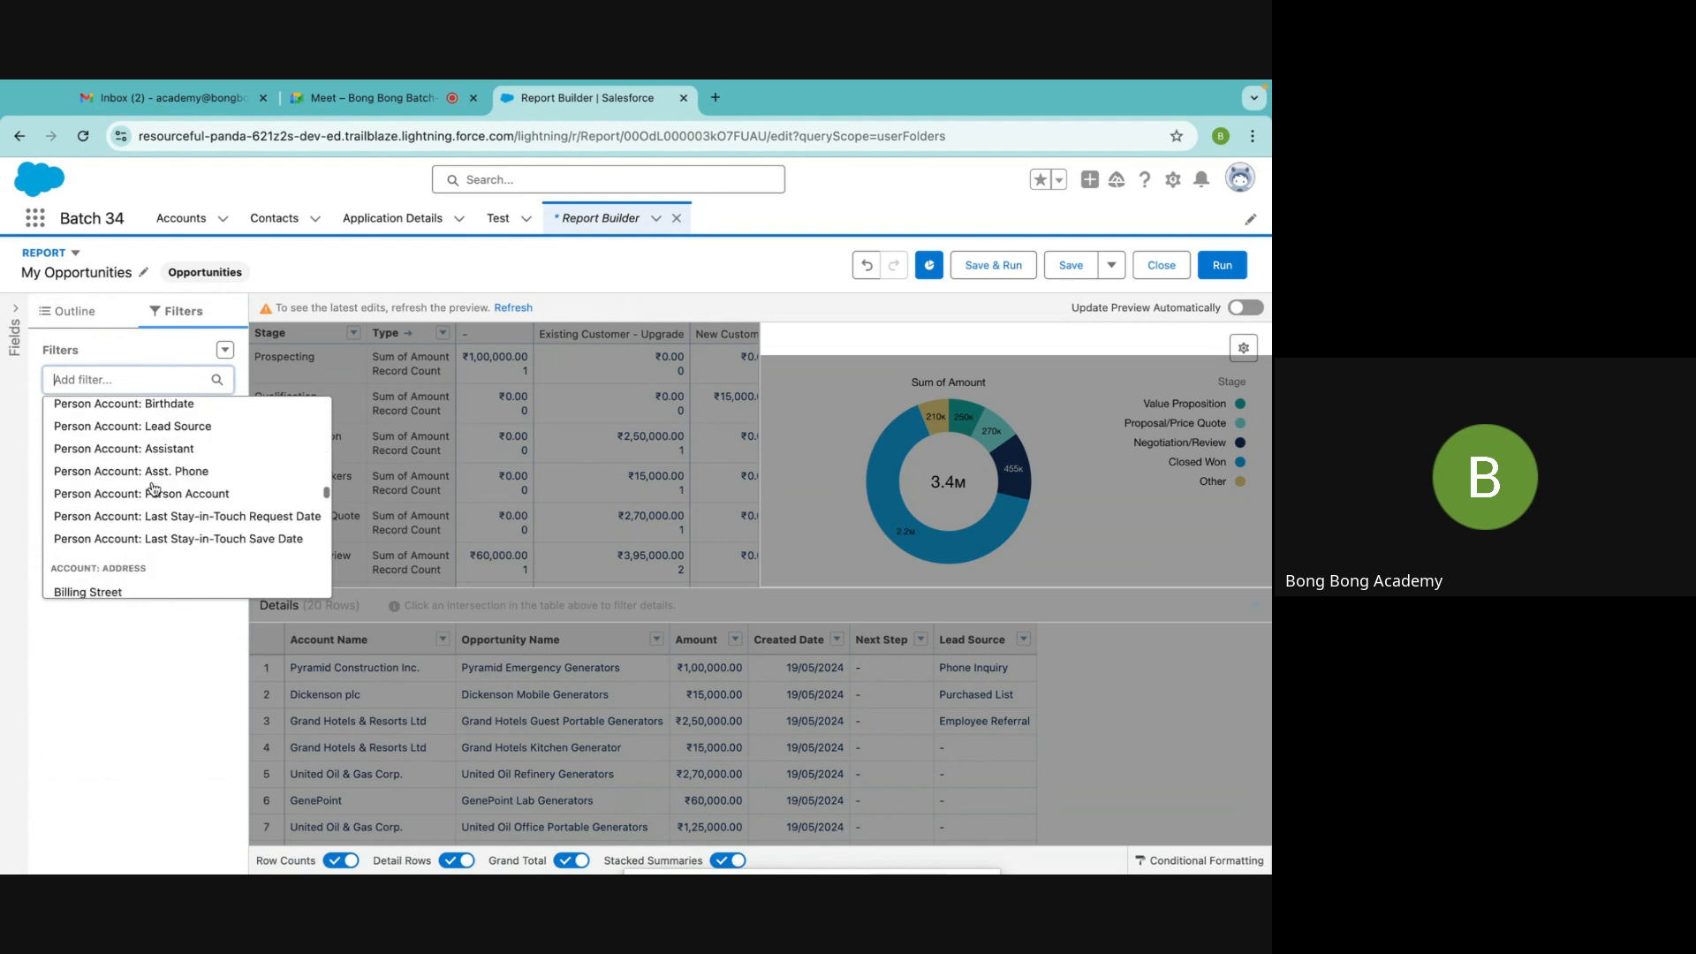
pyautogui.scroll(-10, 153, 488)
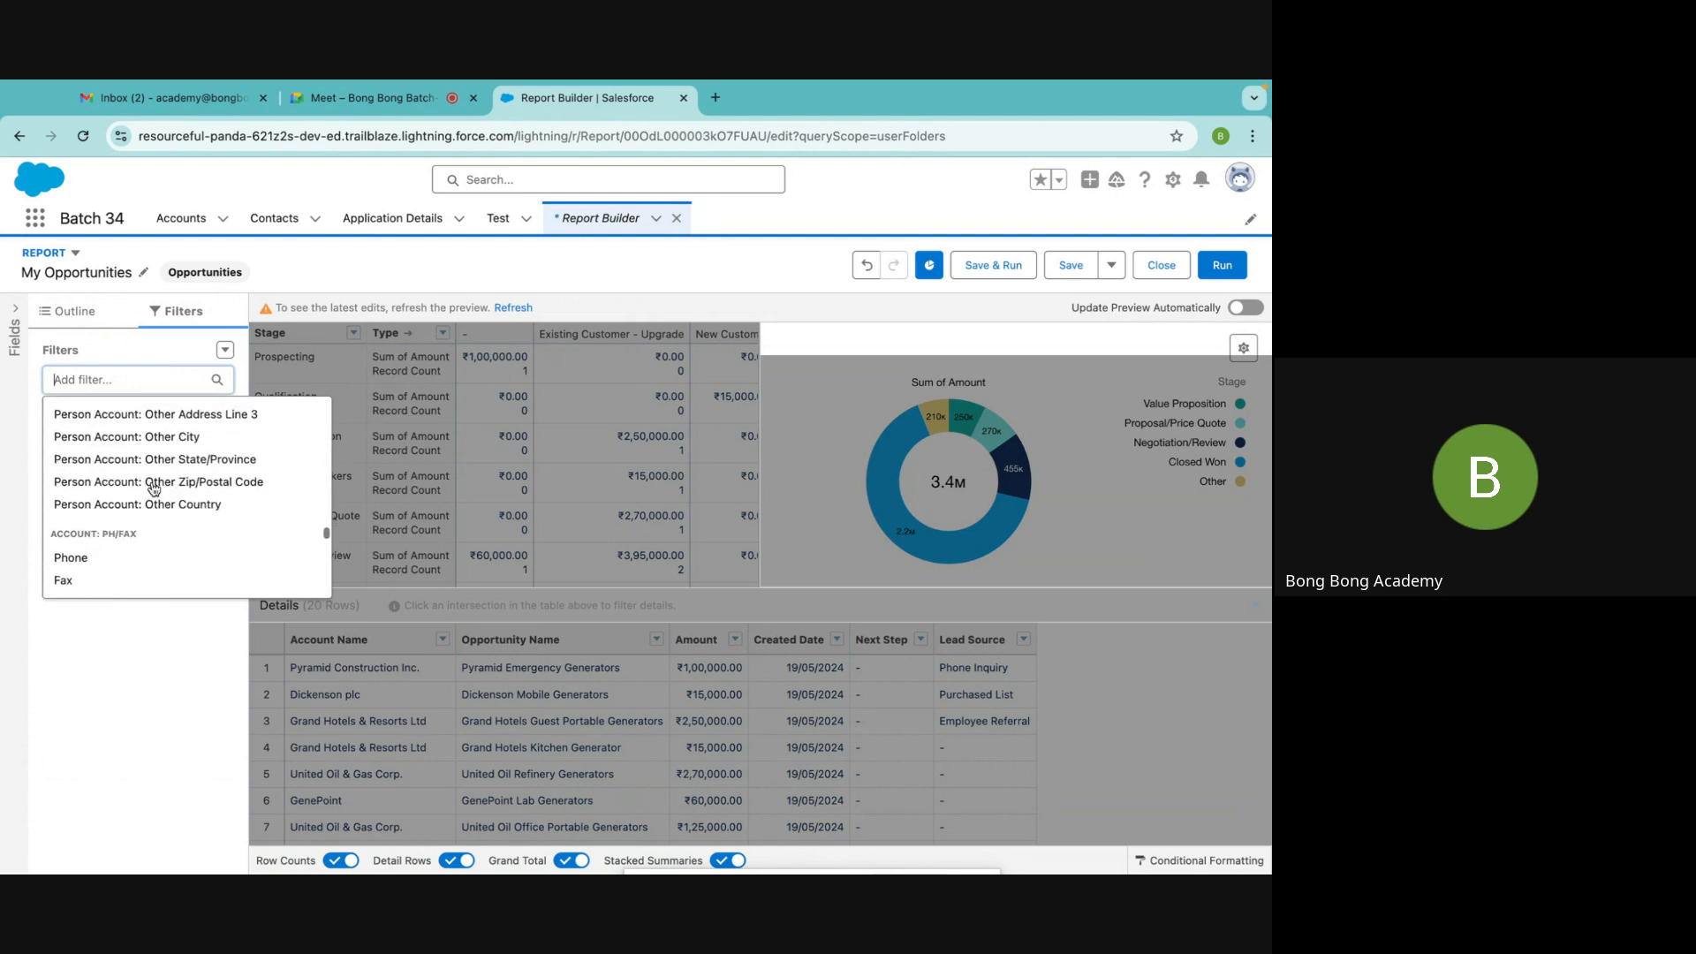
pyautogui.scroll(-10, 154, 488)
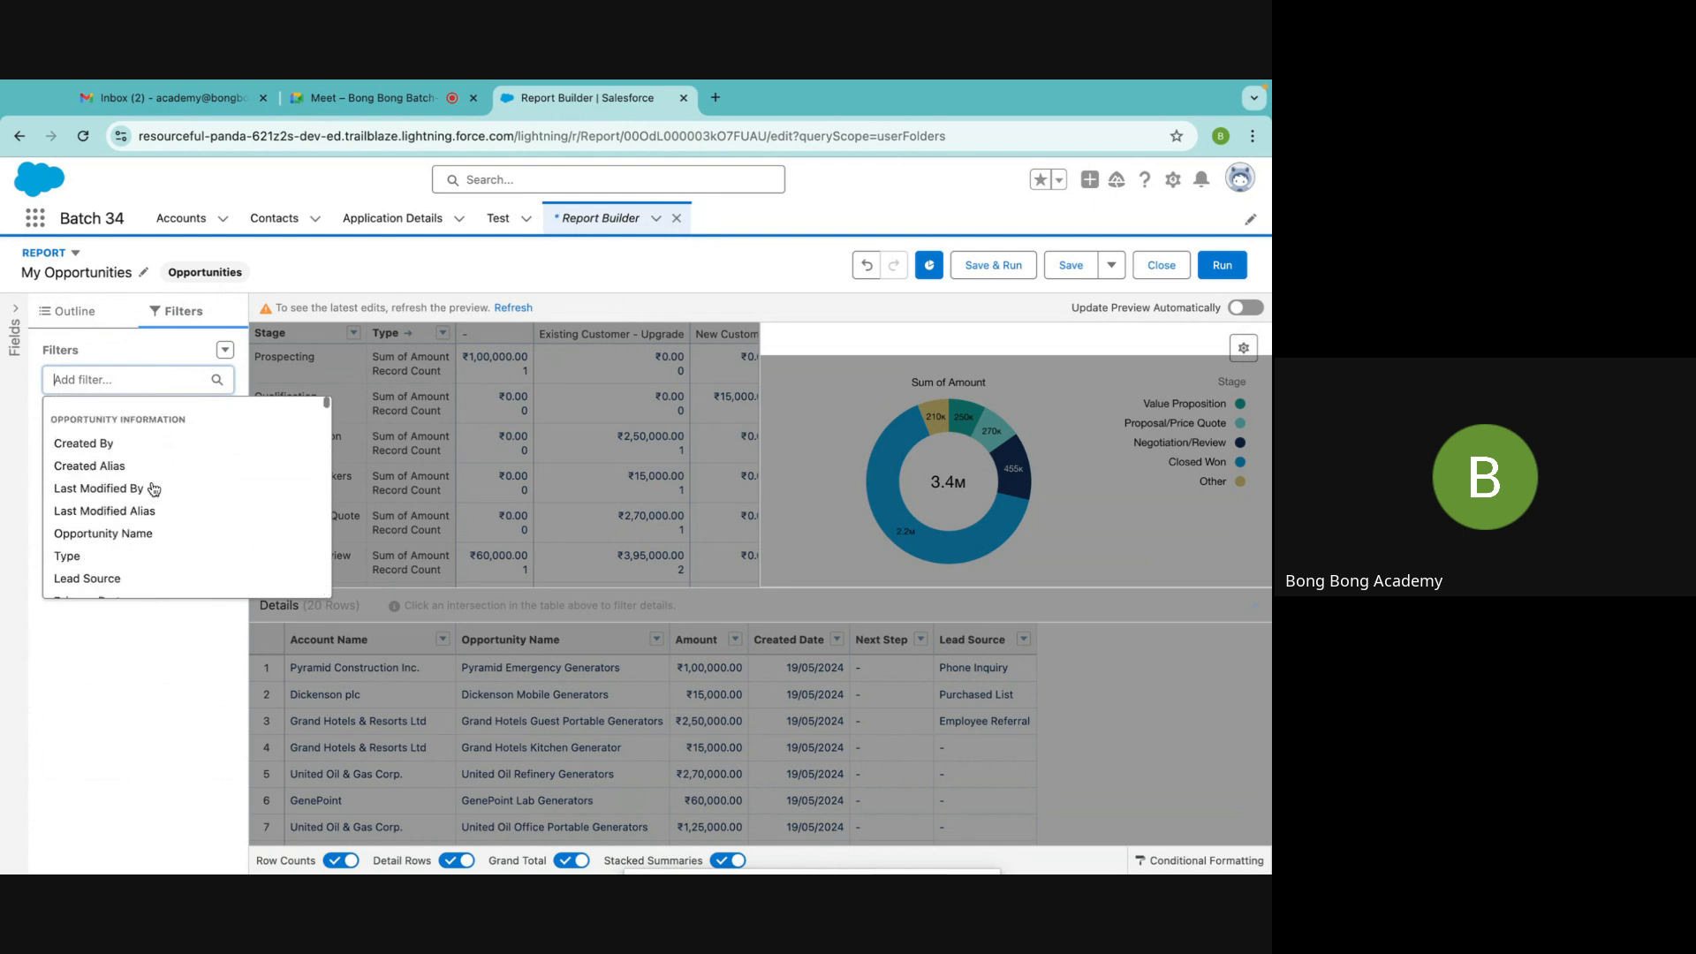
pyautogui.click(107, 674)
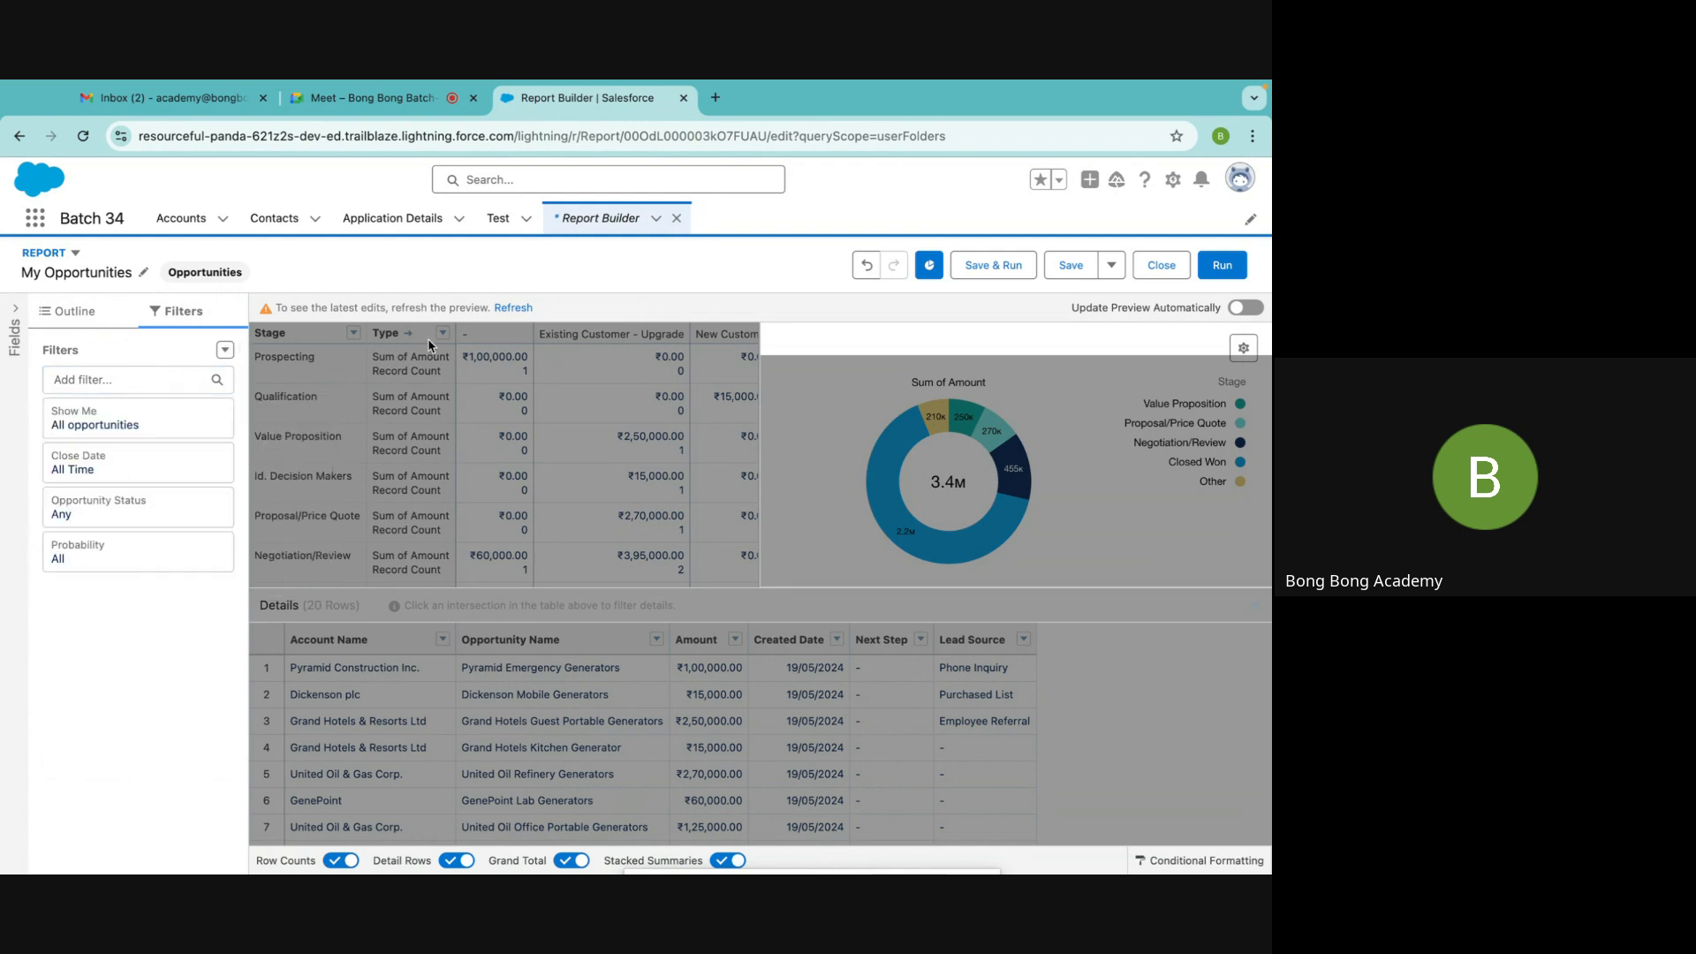
# Add a cross filter to the My Opportunities report showing Opportunities with Products
pyautogui.click(225, 350)
pyautogui.click(186, 408)
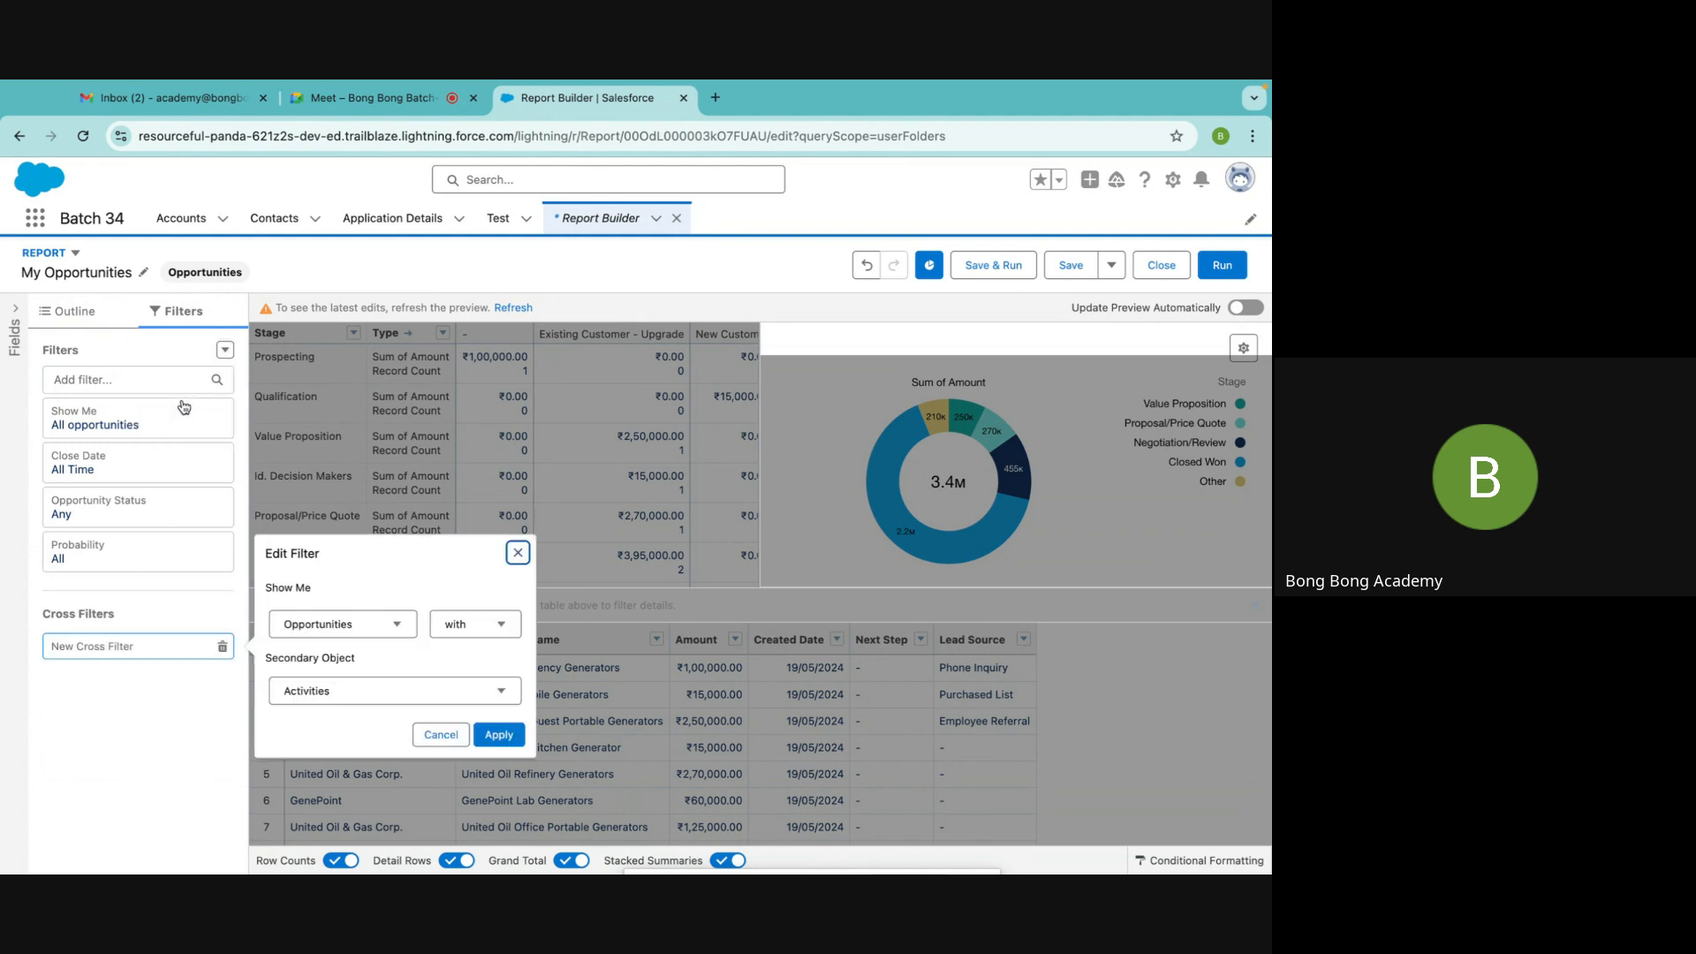
pyautogui.click(382, 631)
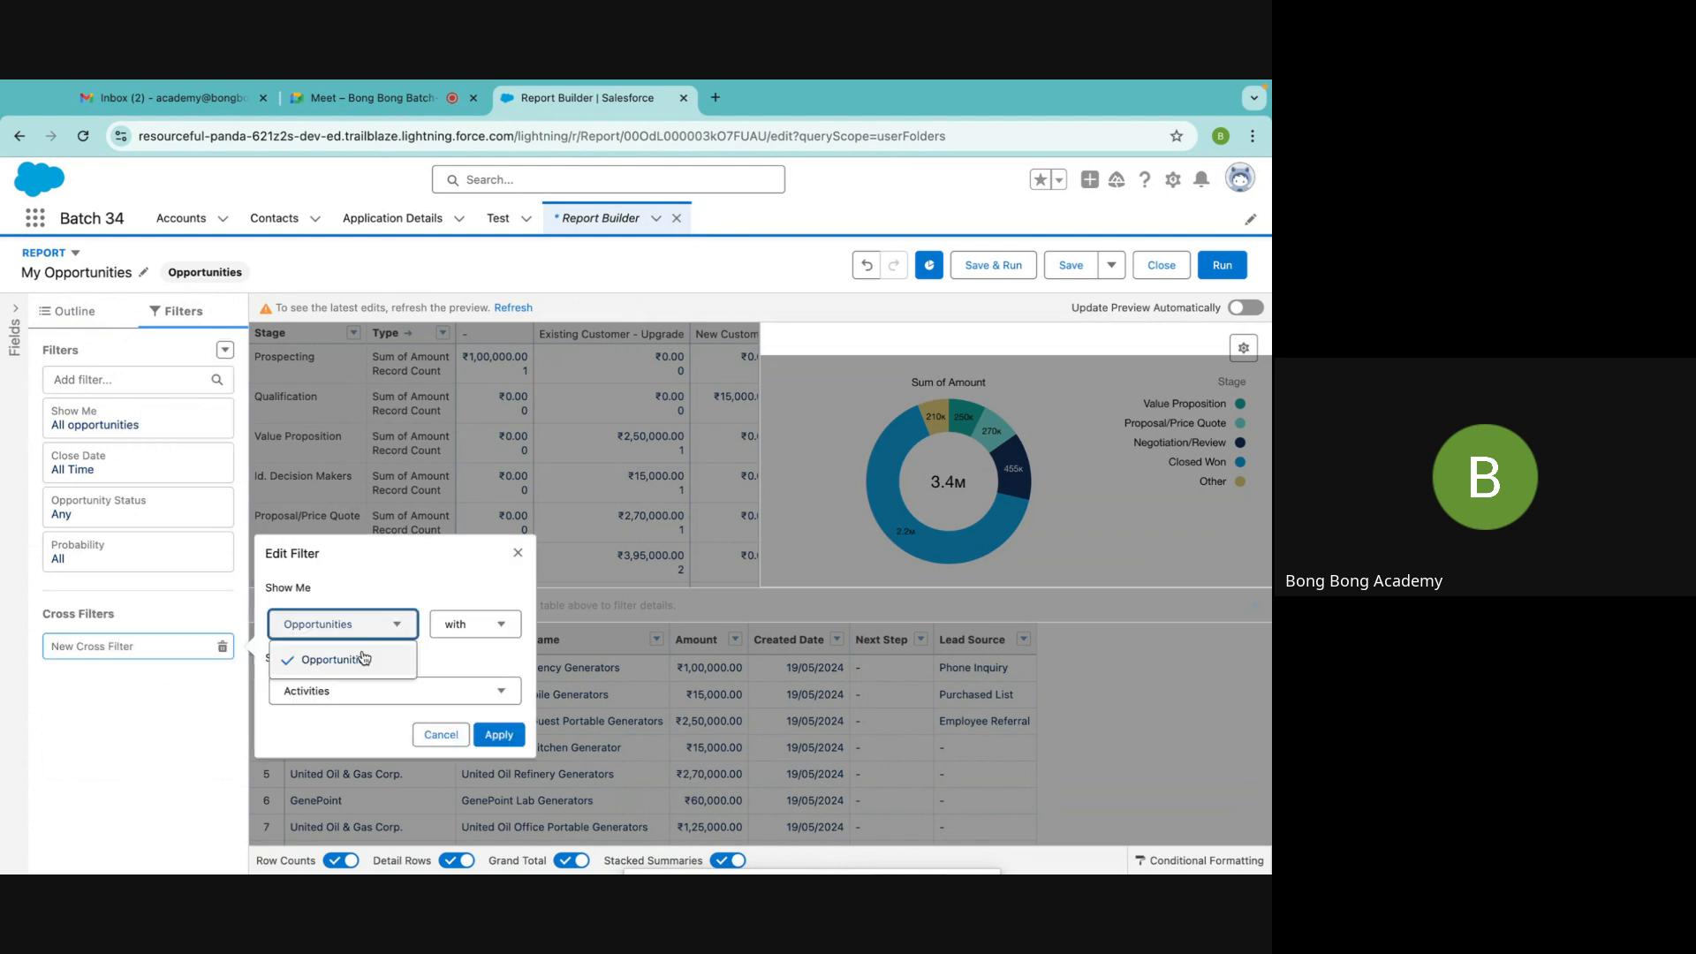
pyautogui.click(432, 665)
pyautogui.click(383, 693)
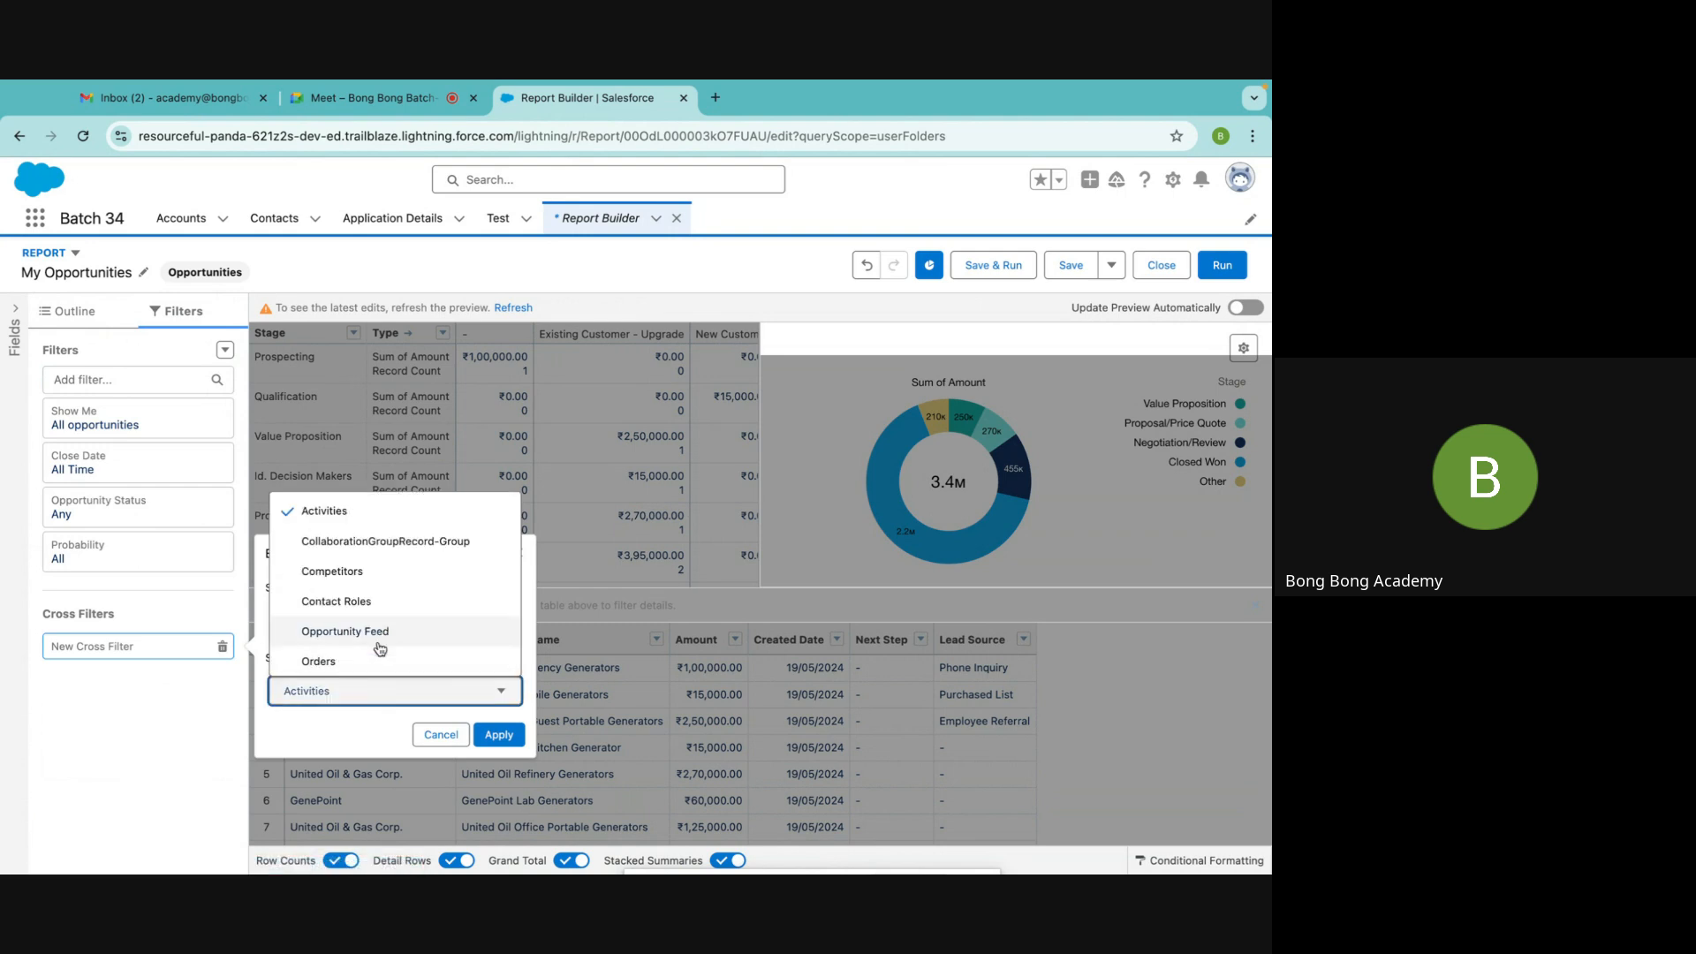
pyautogui.scroll(-2, 380, 652)
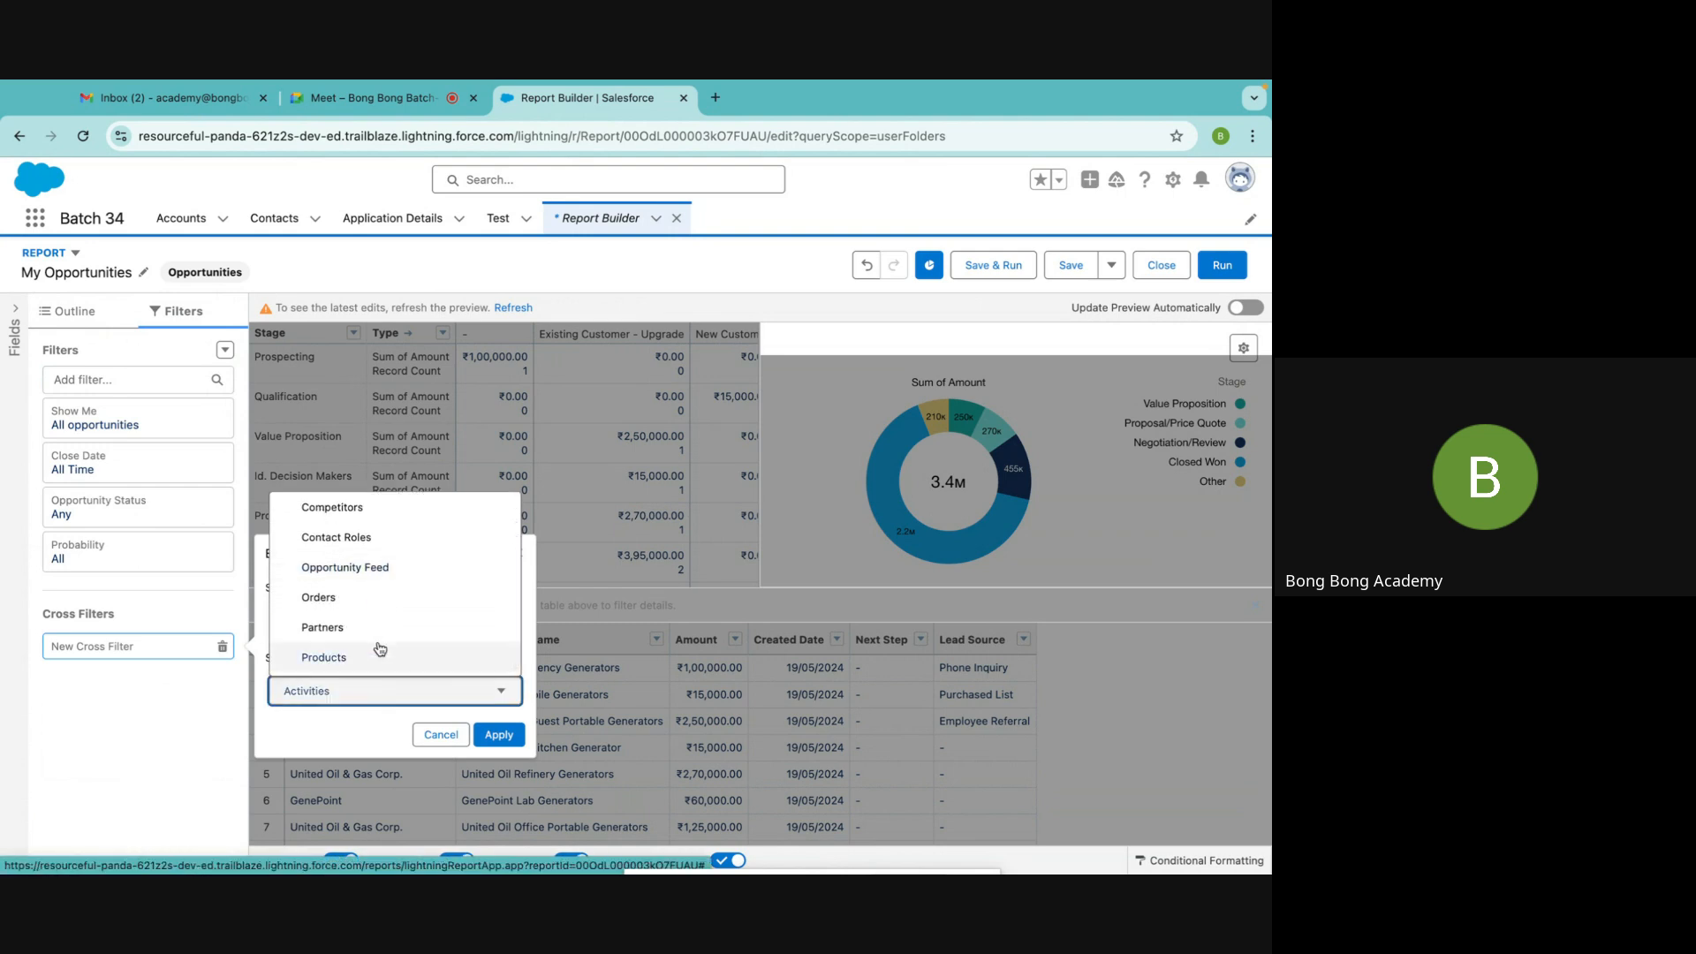
pyautogui.scroll(2, 374, 649)
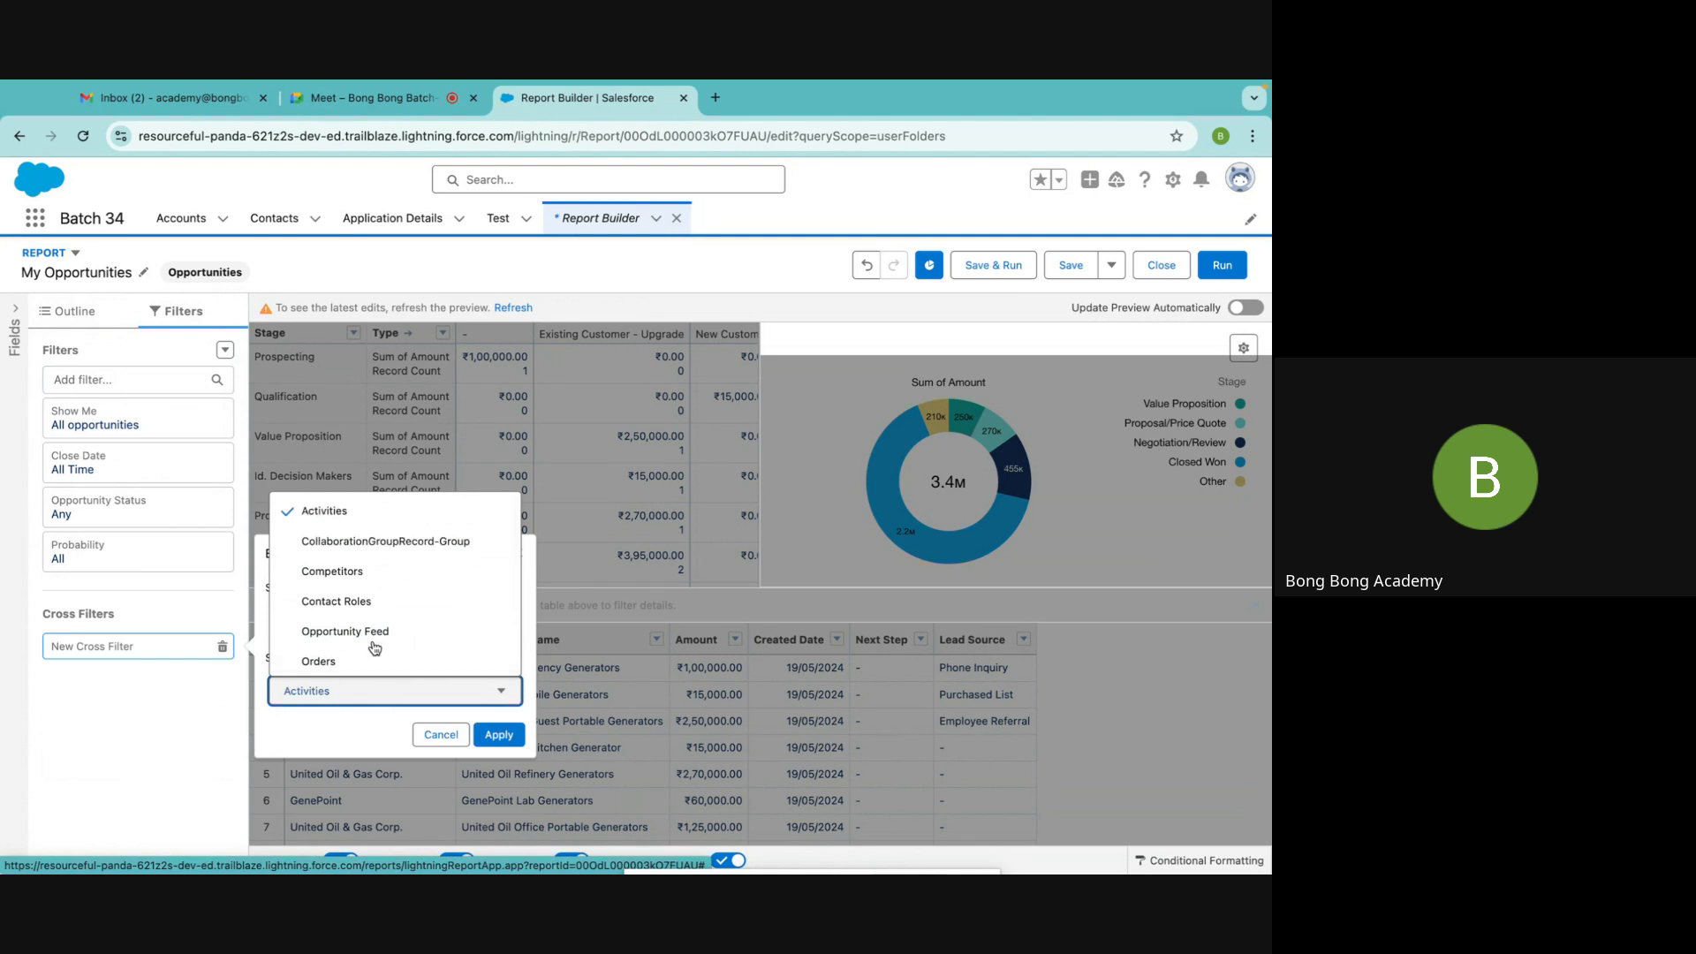
pyautogui.scroll(-2, 374, 649)
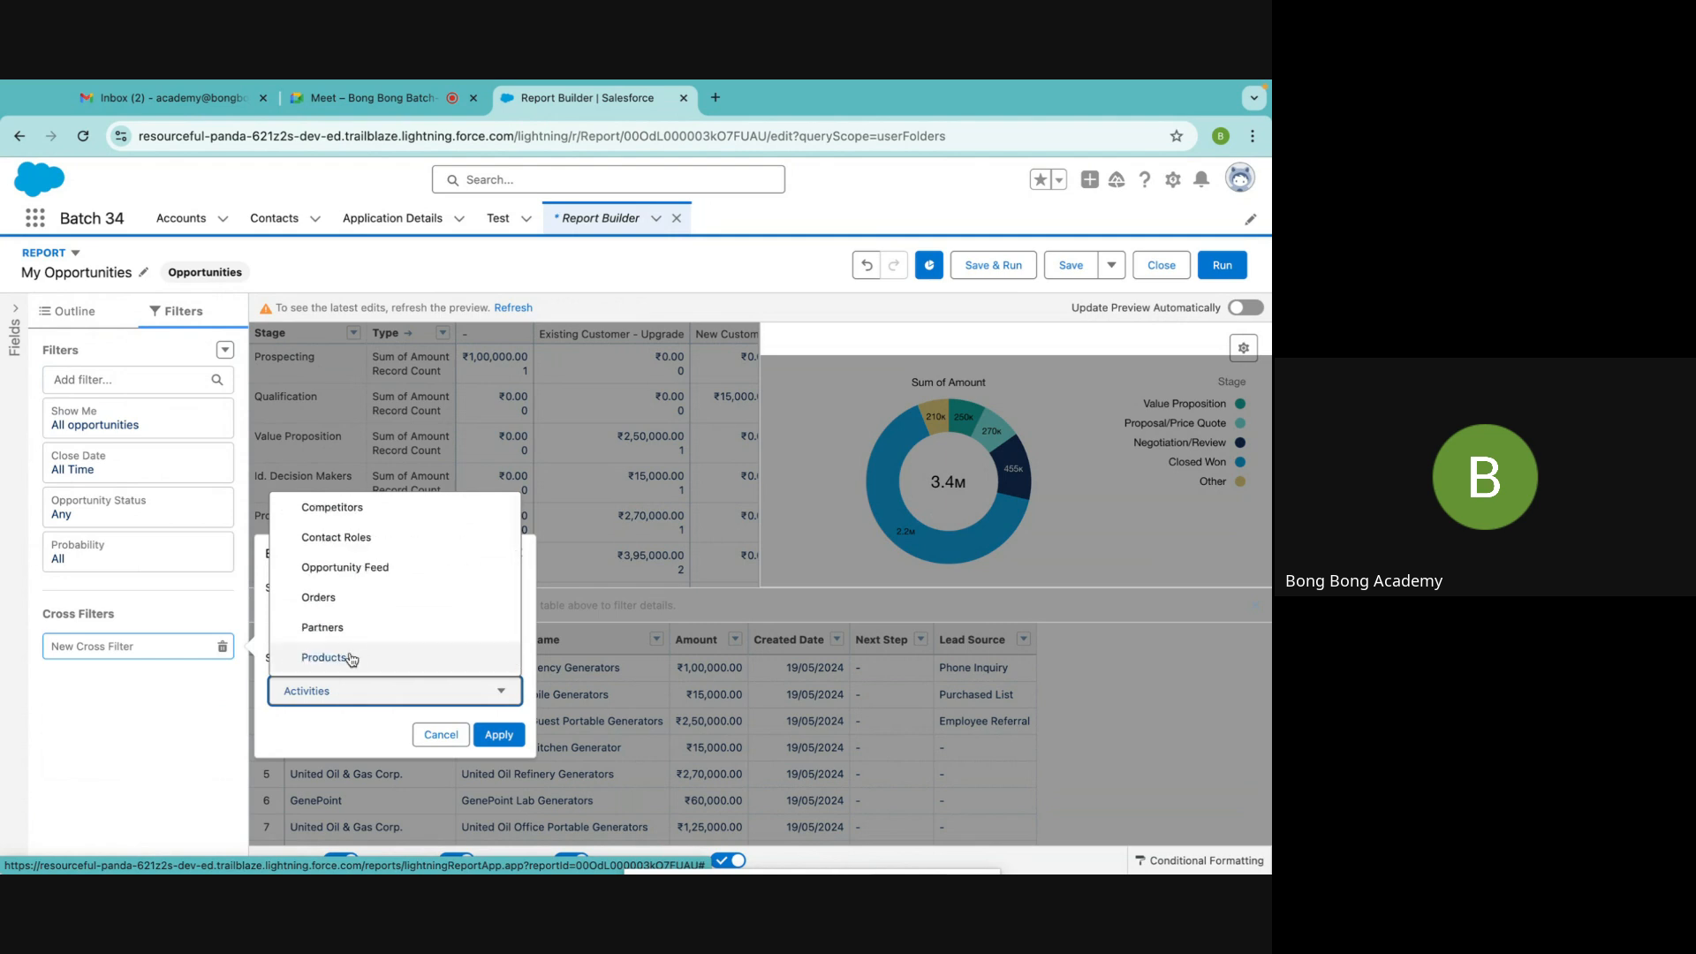
pyautogui.click(363, 657)
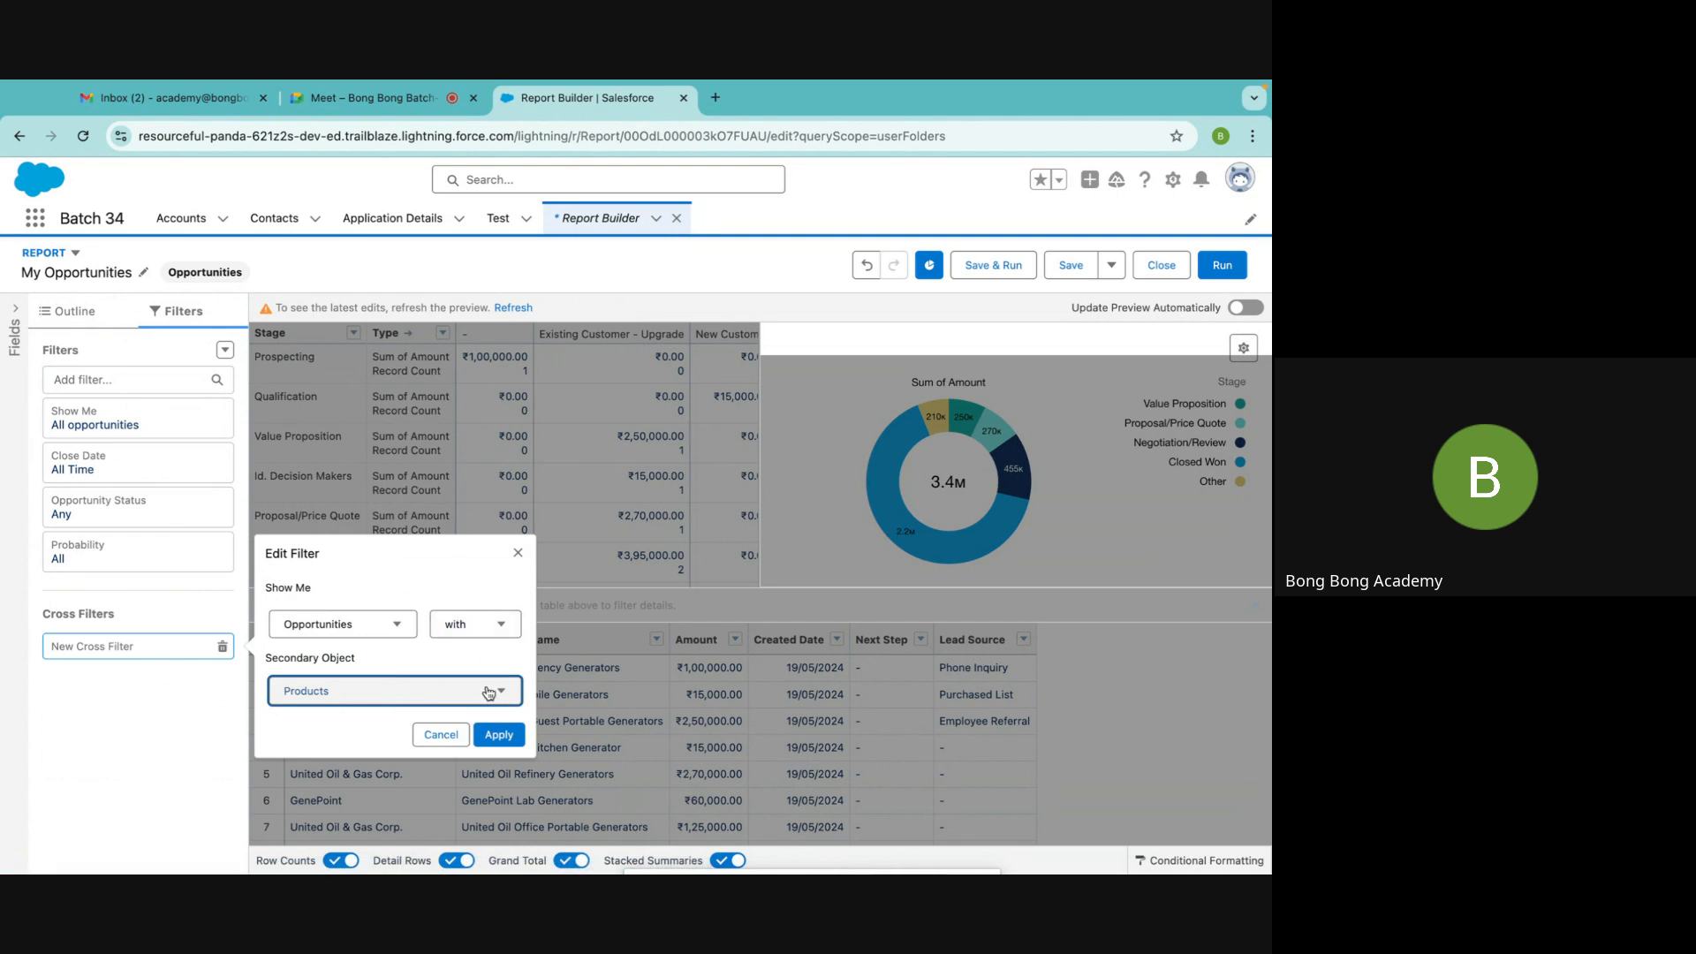
pyautogui.click(491, 735)
# Browse the fields available for a Products sub-filter, and close the report, discarding its unsaved changes
pyautogui.click(117, 694)
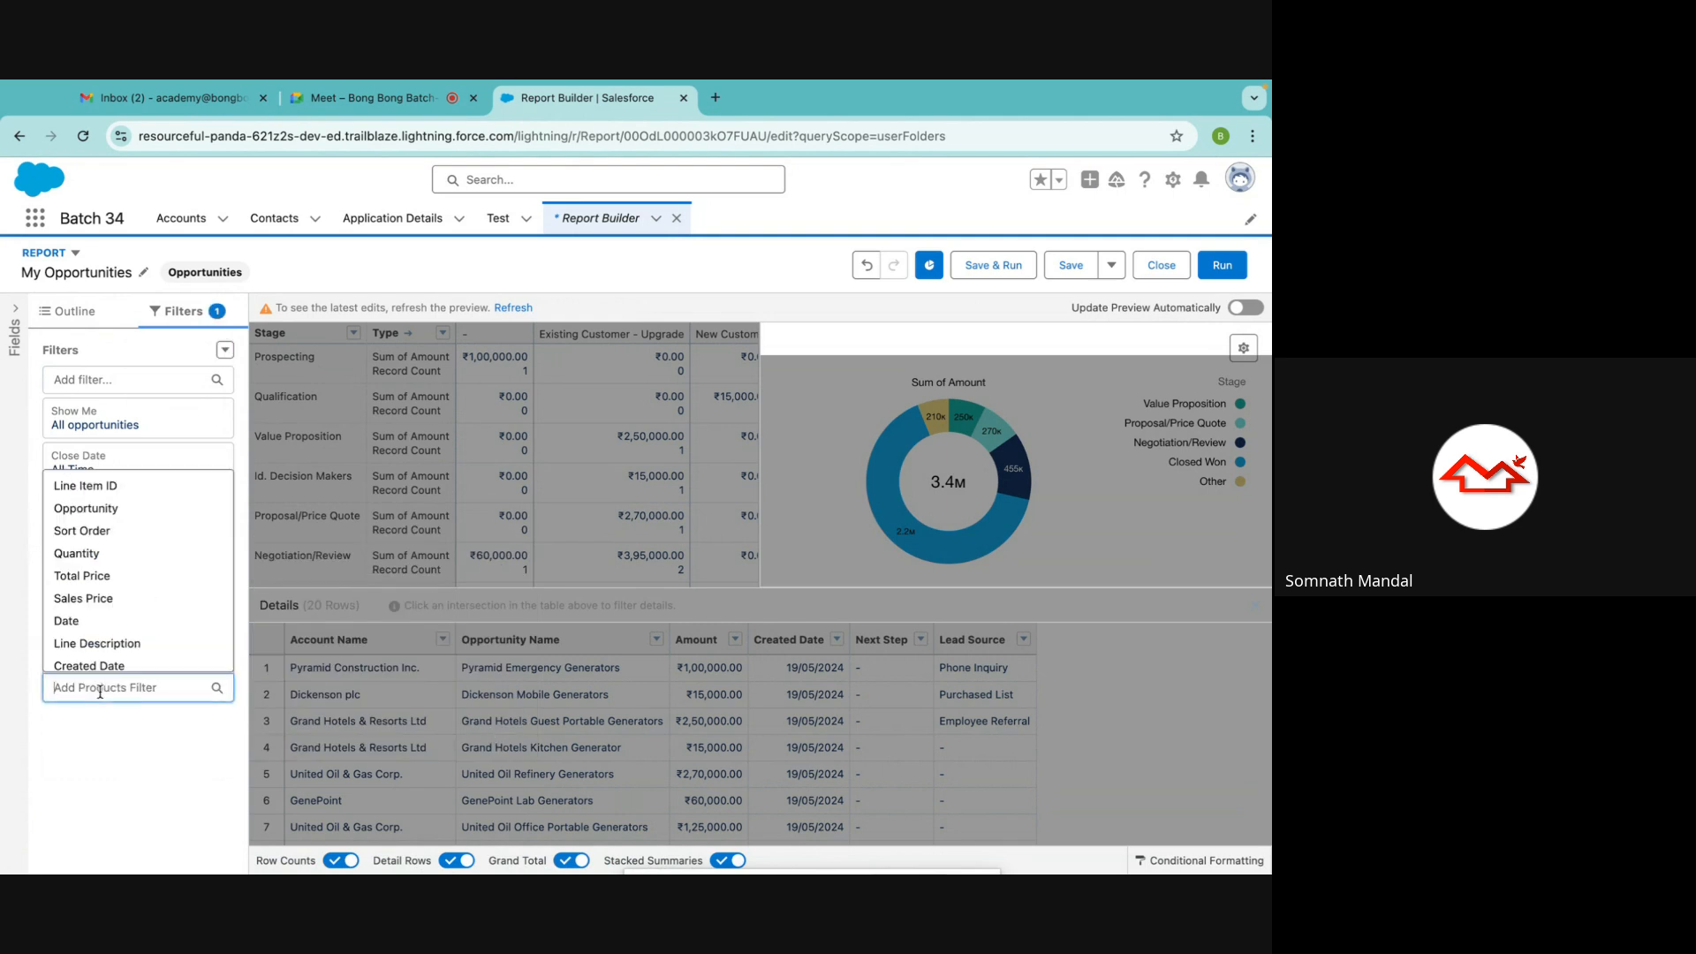
pyautogui.scroll(-2, 147, 632)
pyautogui.scroll(2, 147, 632)
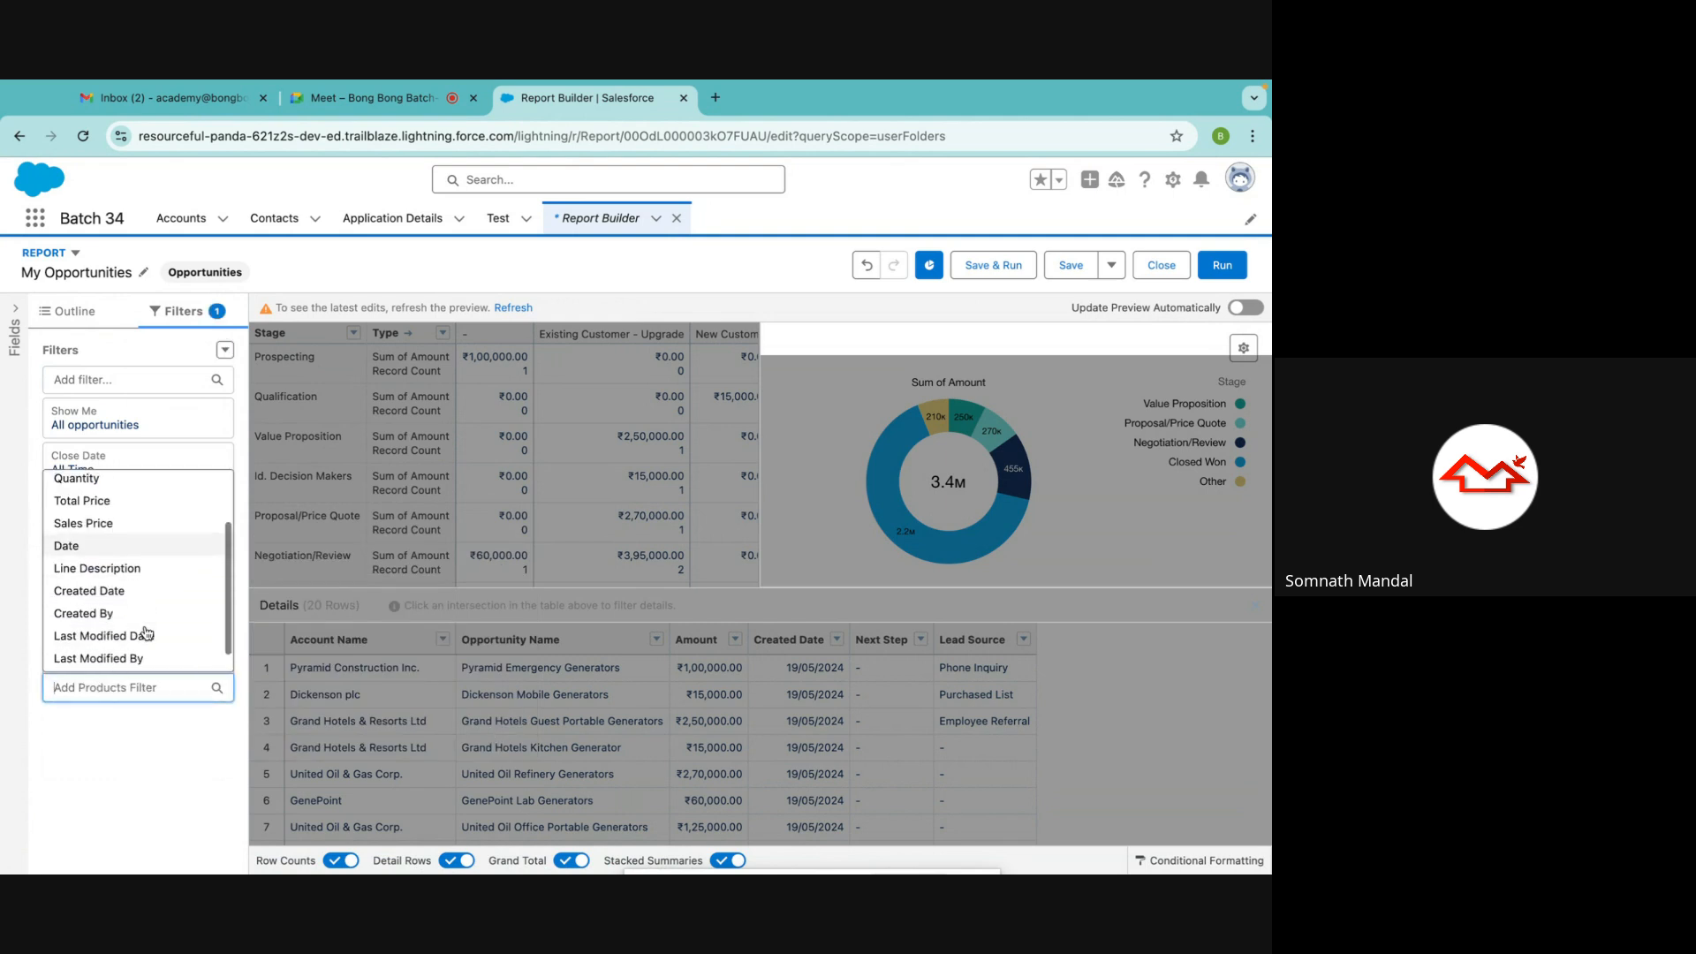
pyautogui.scroll(-2, 146, 632)
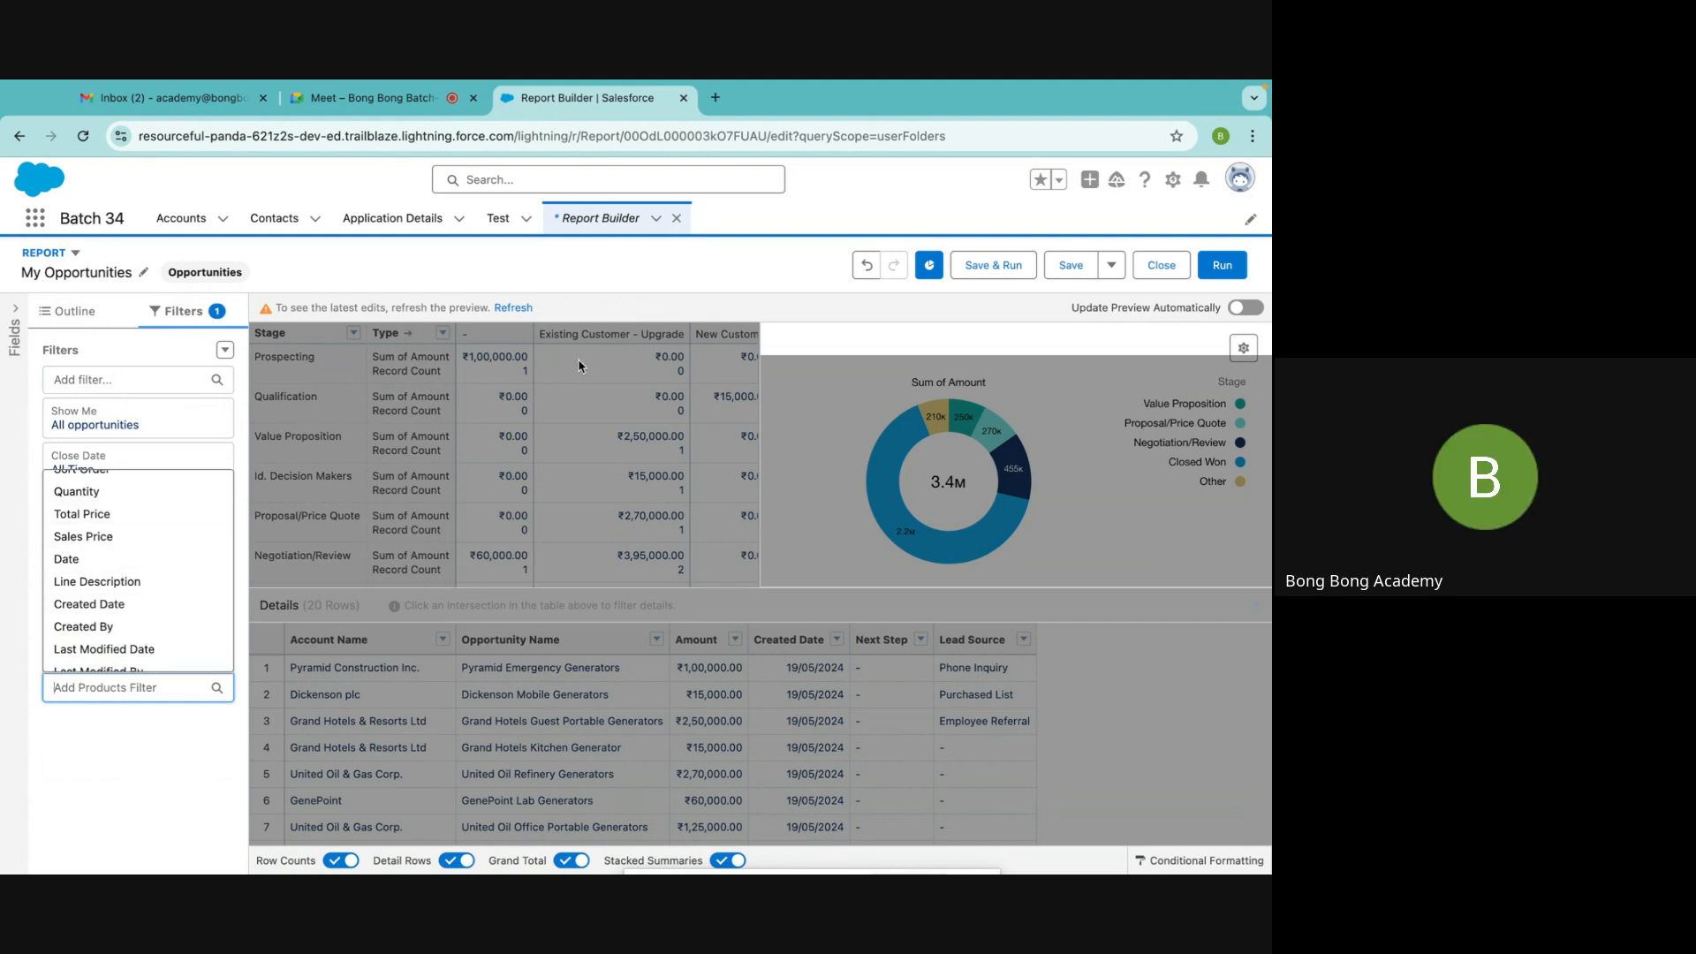
pyautogui.click(674, 220)
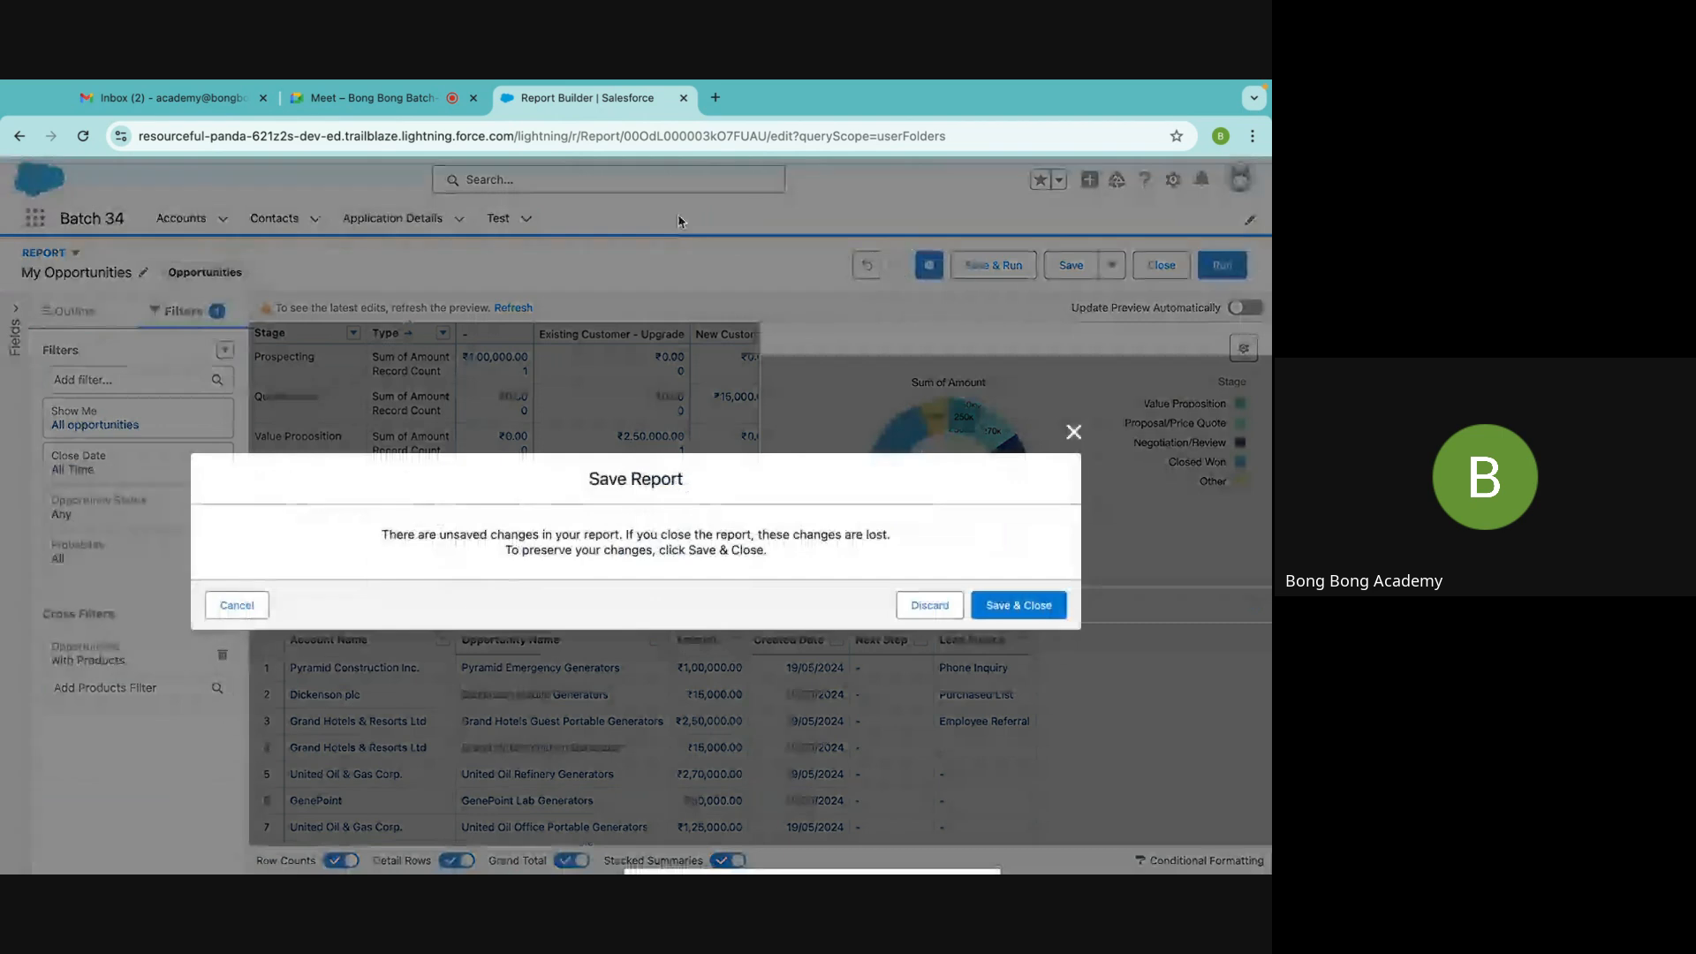
pyautogui.click(935, 604)
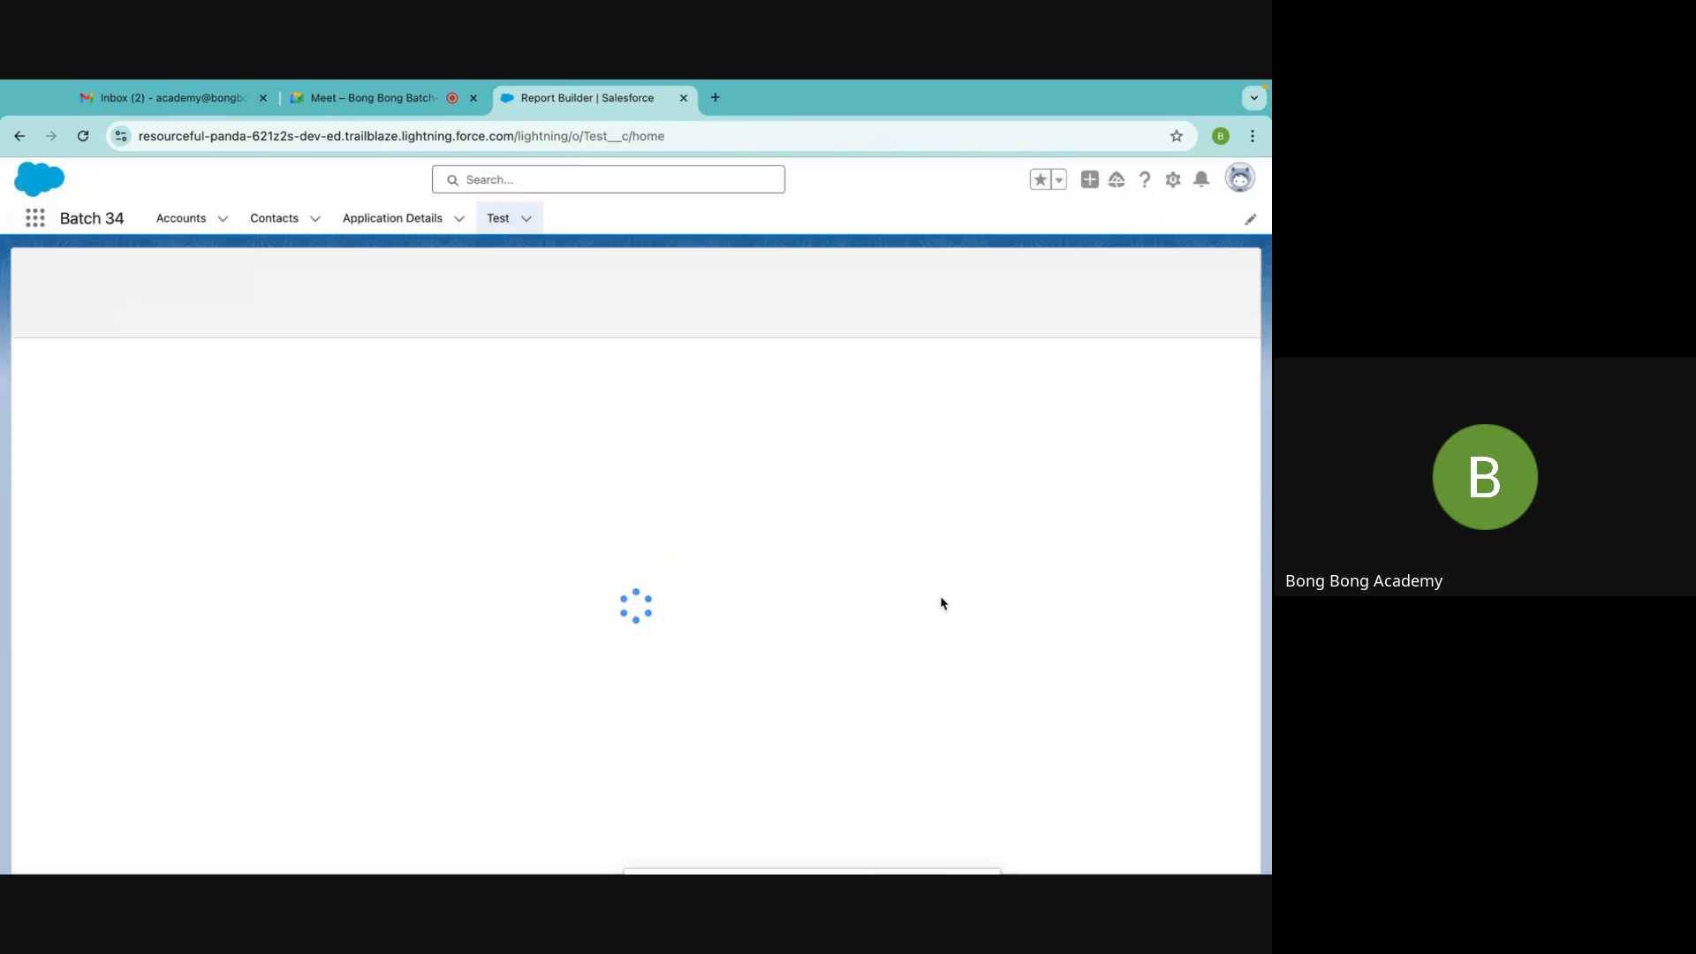
# Find Reports in the App Launcher and open the list of recent reports
pyautogui.click(35, 218)
pyautogui.write('p')
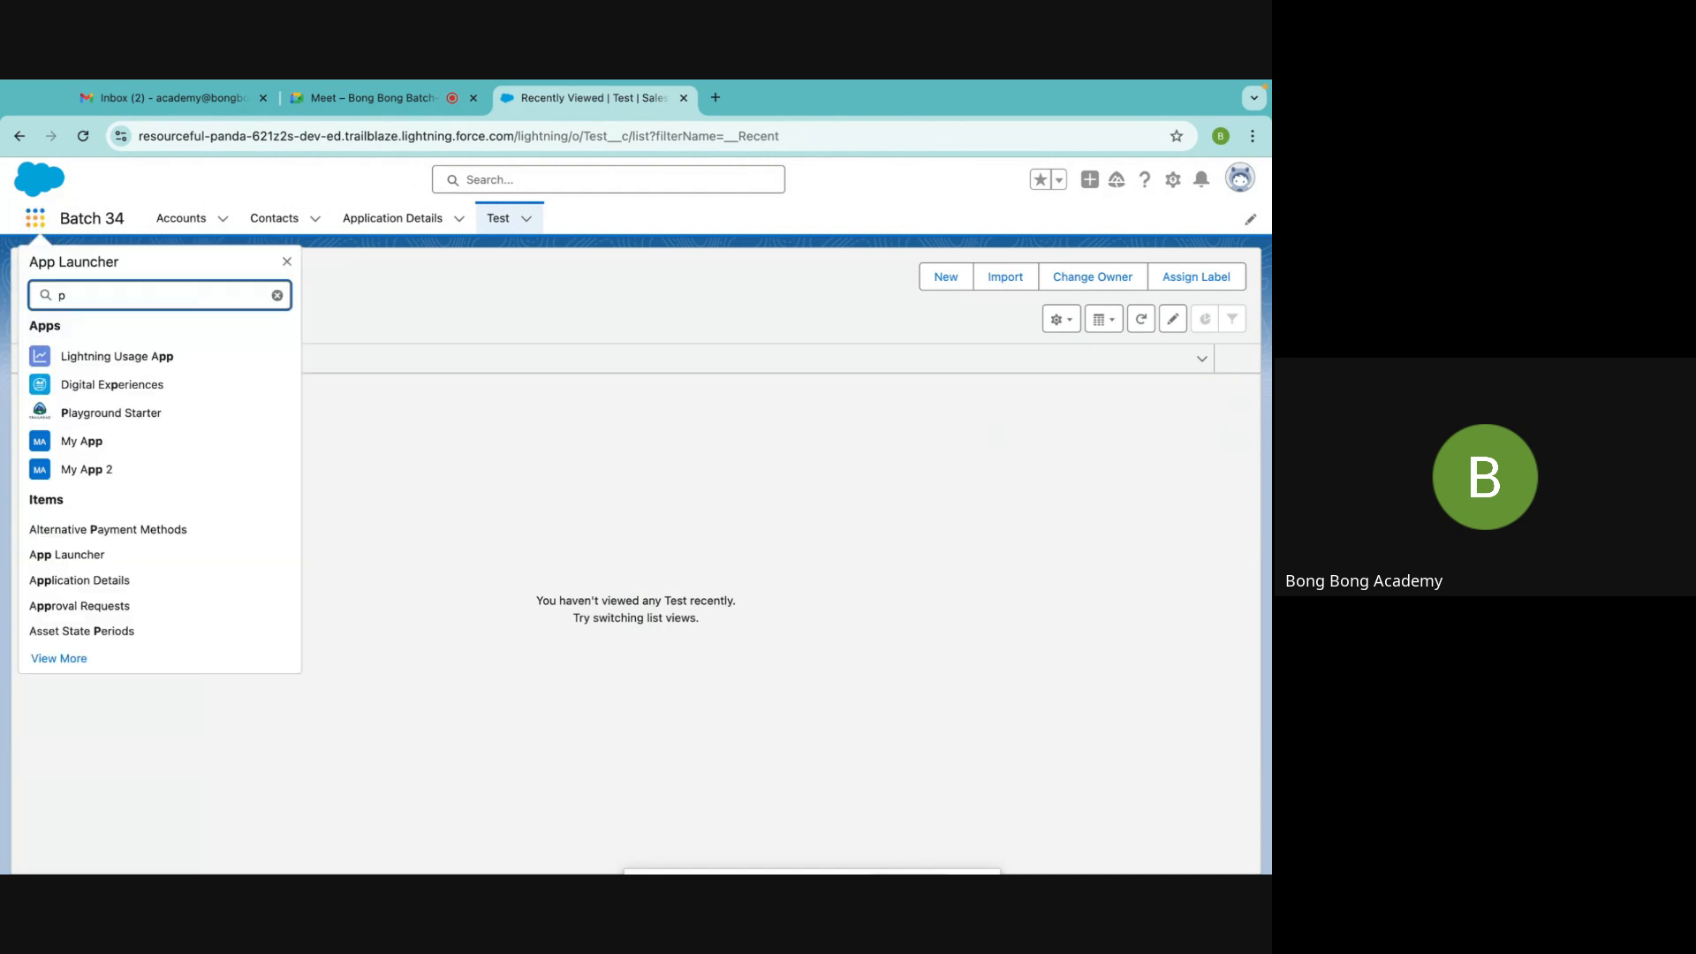
pyautogui.press('BackSpace')
pyautogui.write('repor')
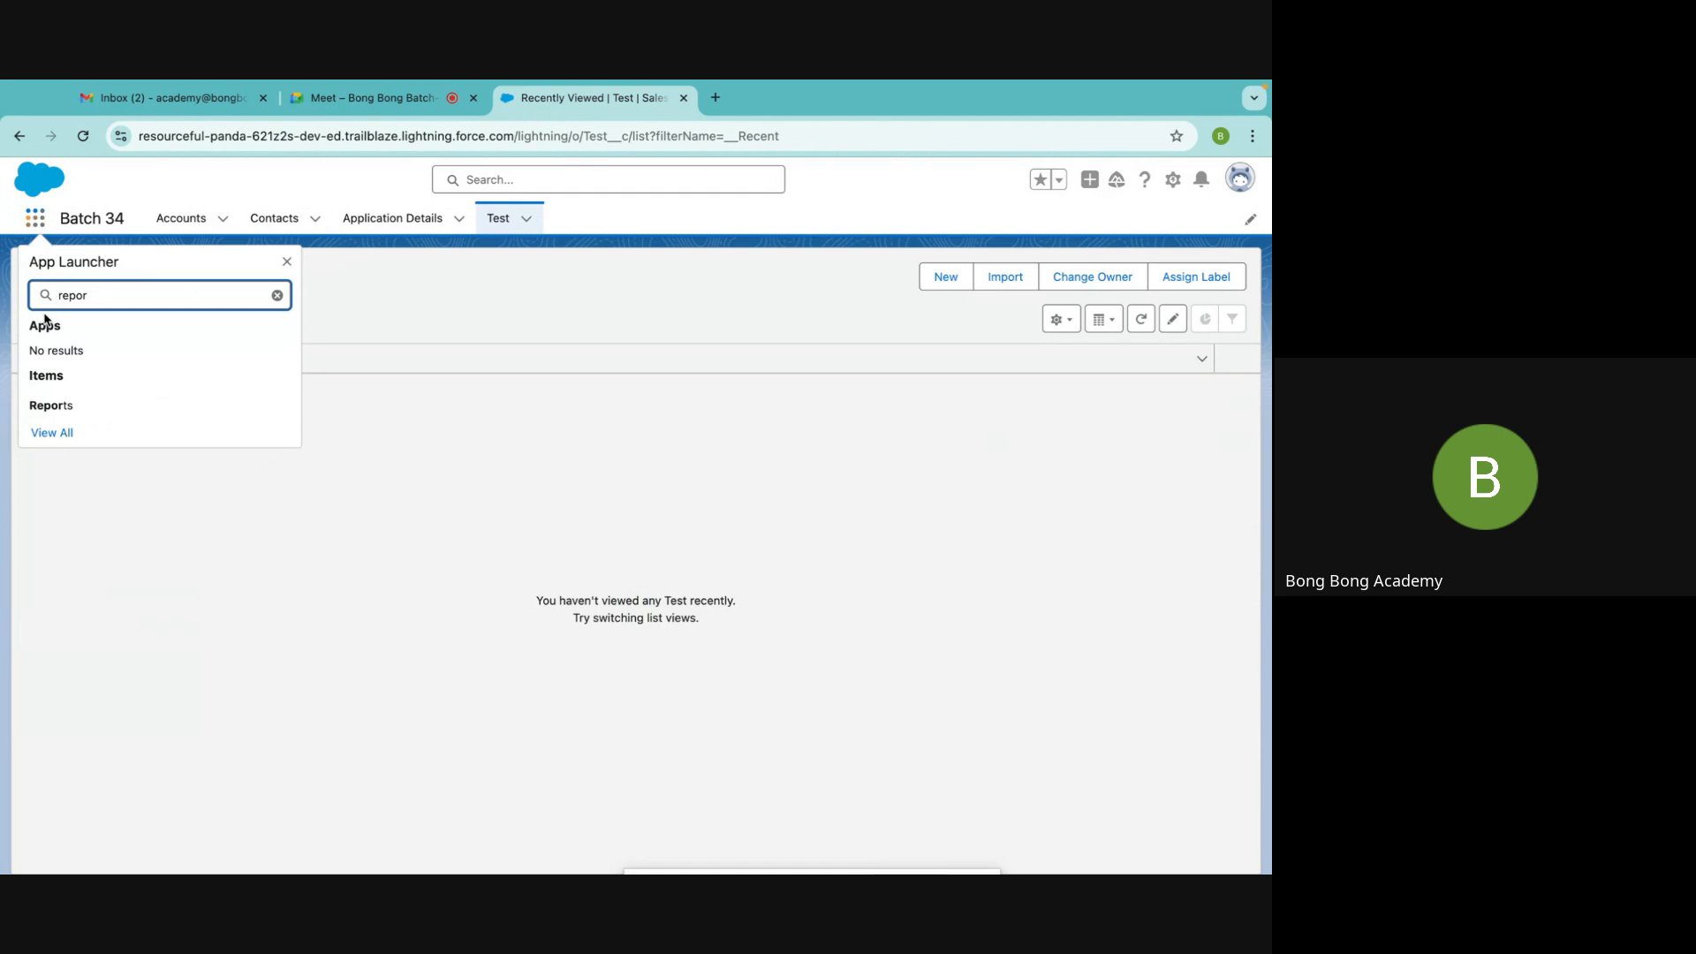
pyautogui.click(64, 406)
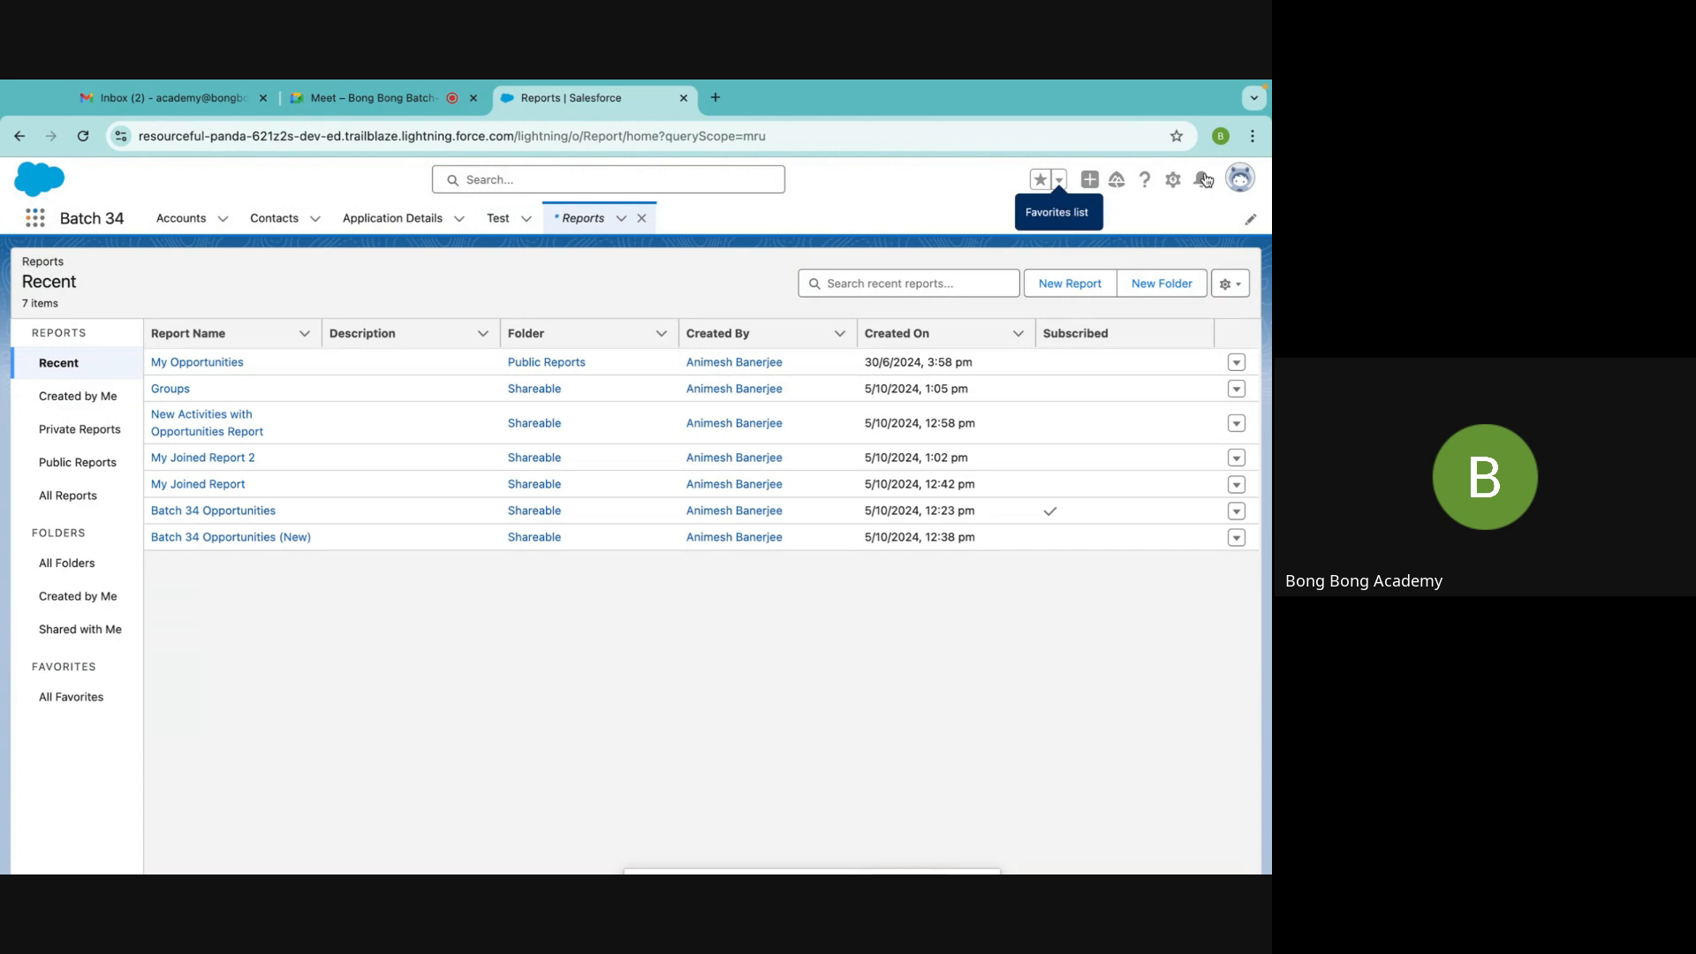
# Open Report Types in Salesforce Setup, continue past the introduction, and start a new custom report type
pyautogui.click(1172, 179)
pyautogui.click(1109, 230)
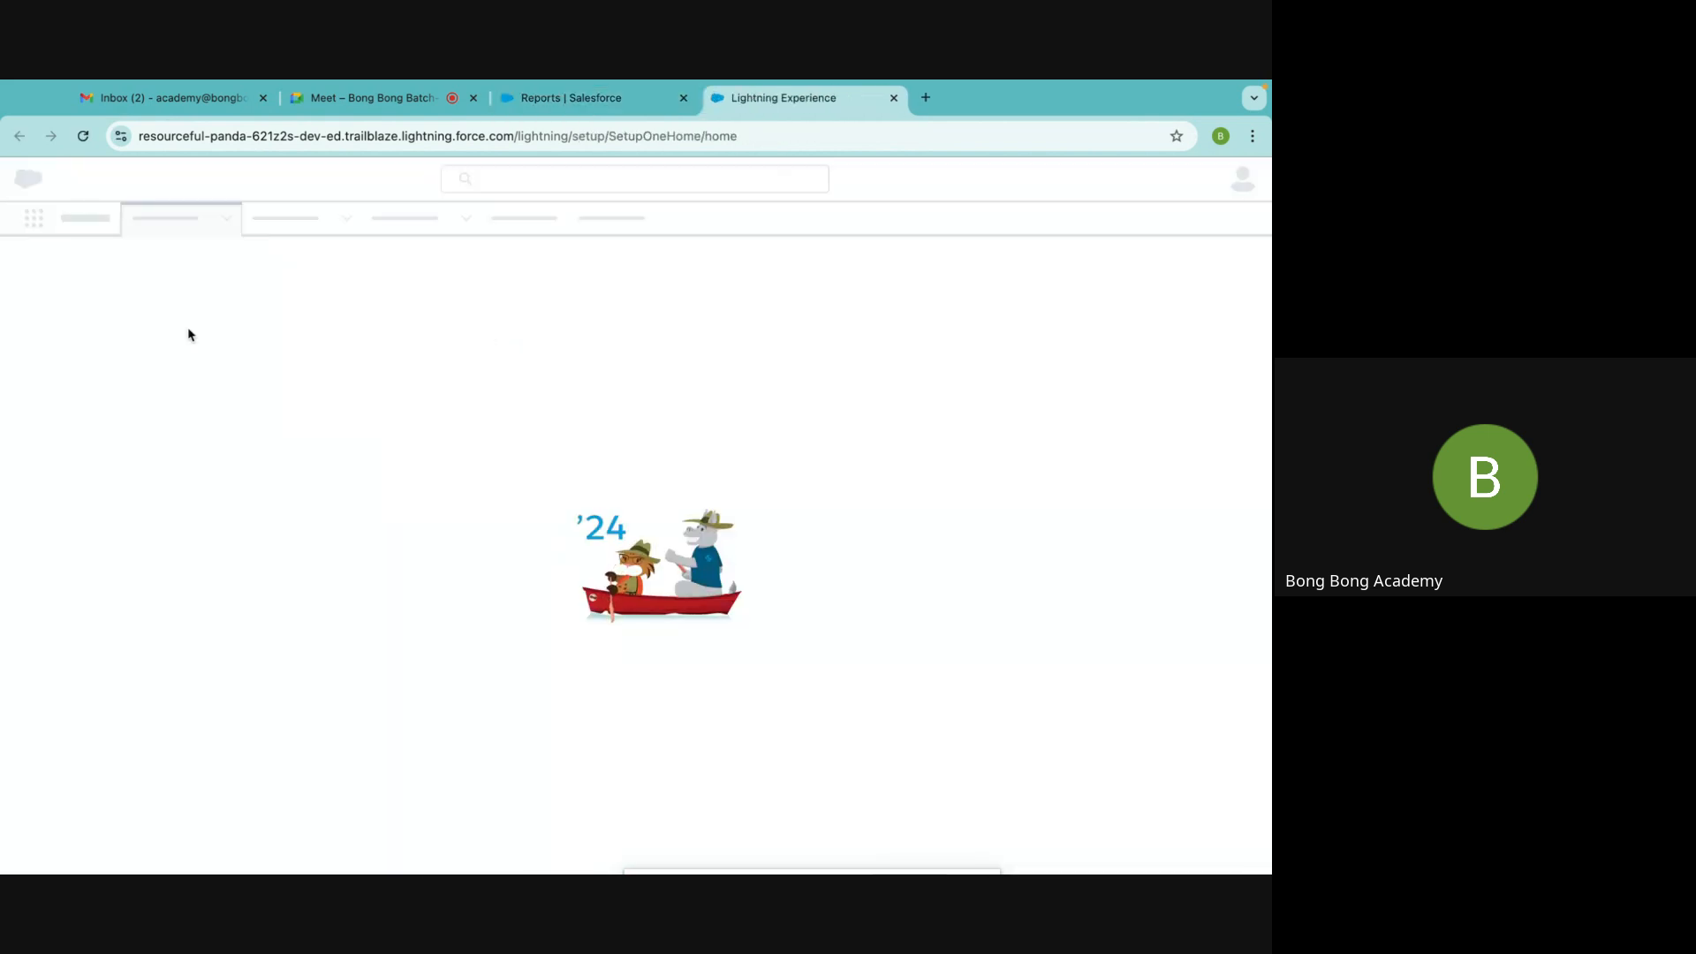
pyautogui.write('re')
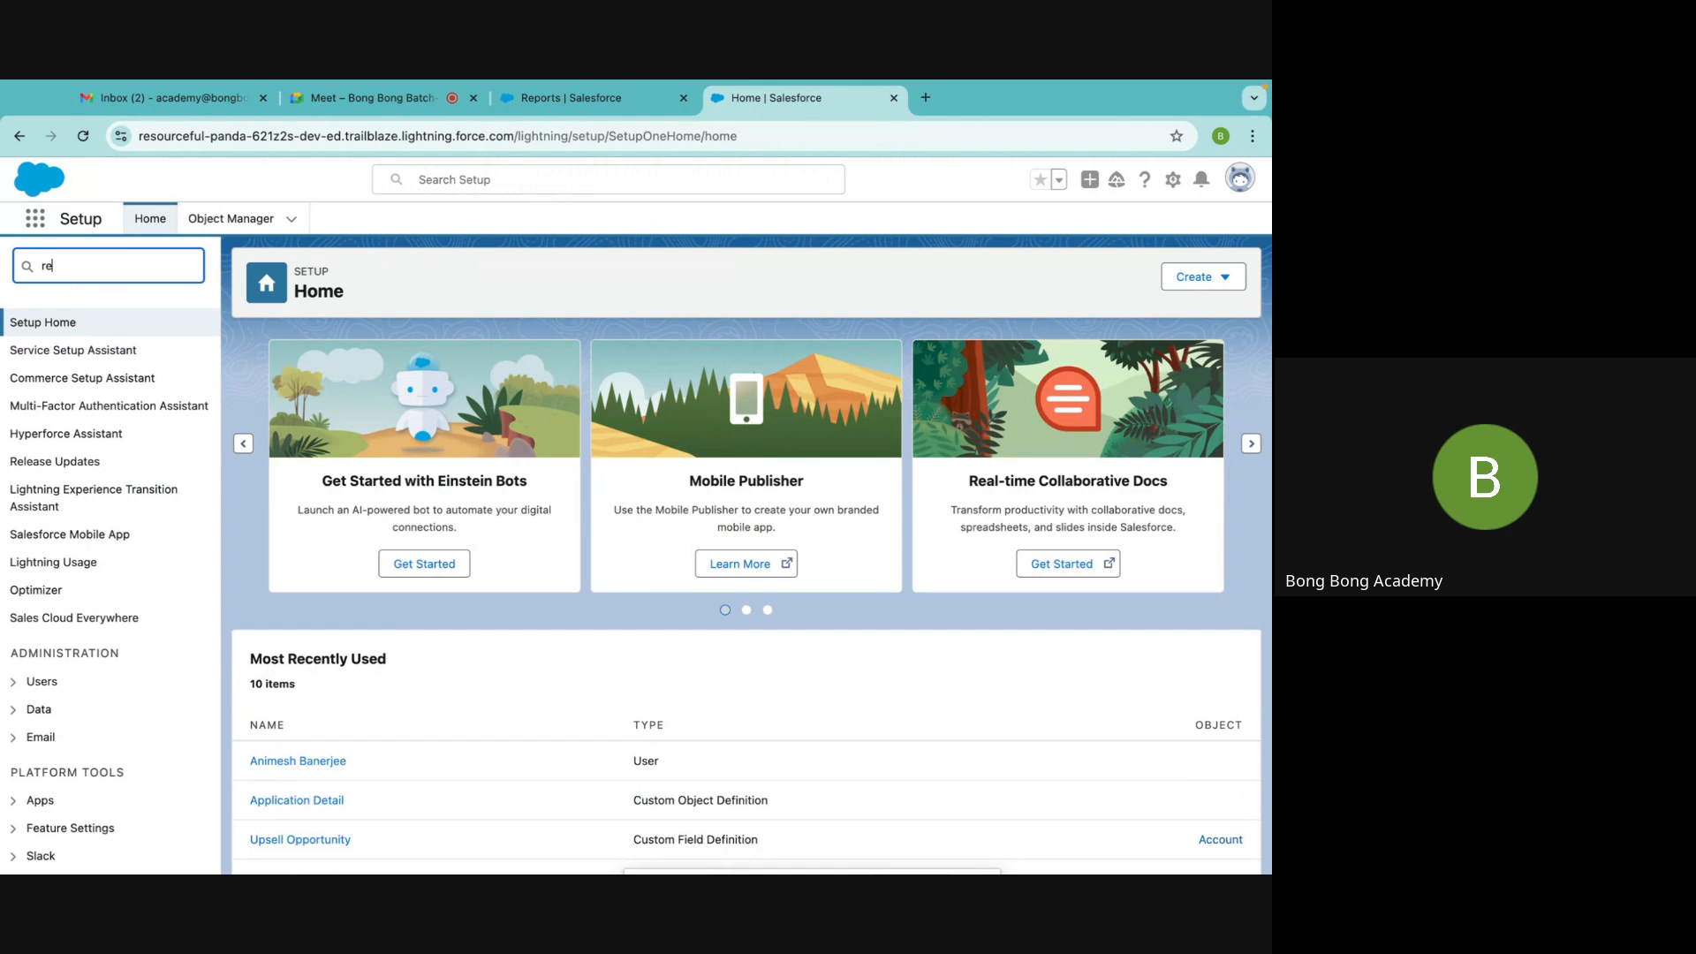
pyautogui.write('port')
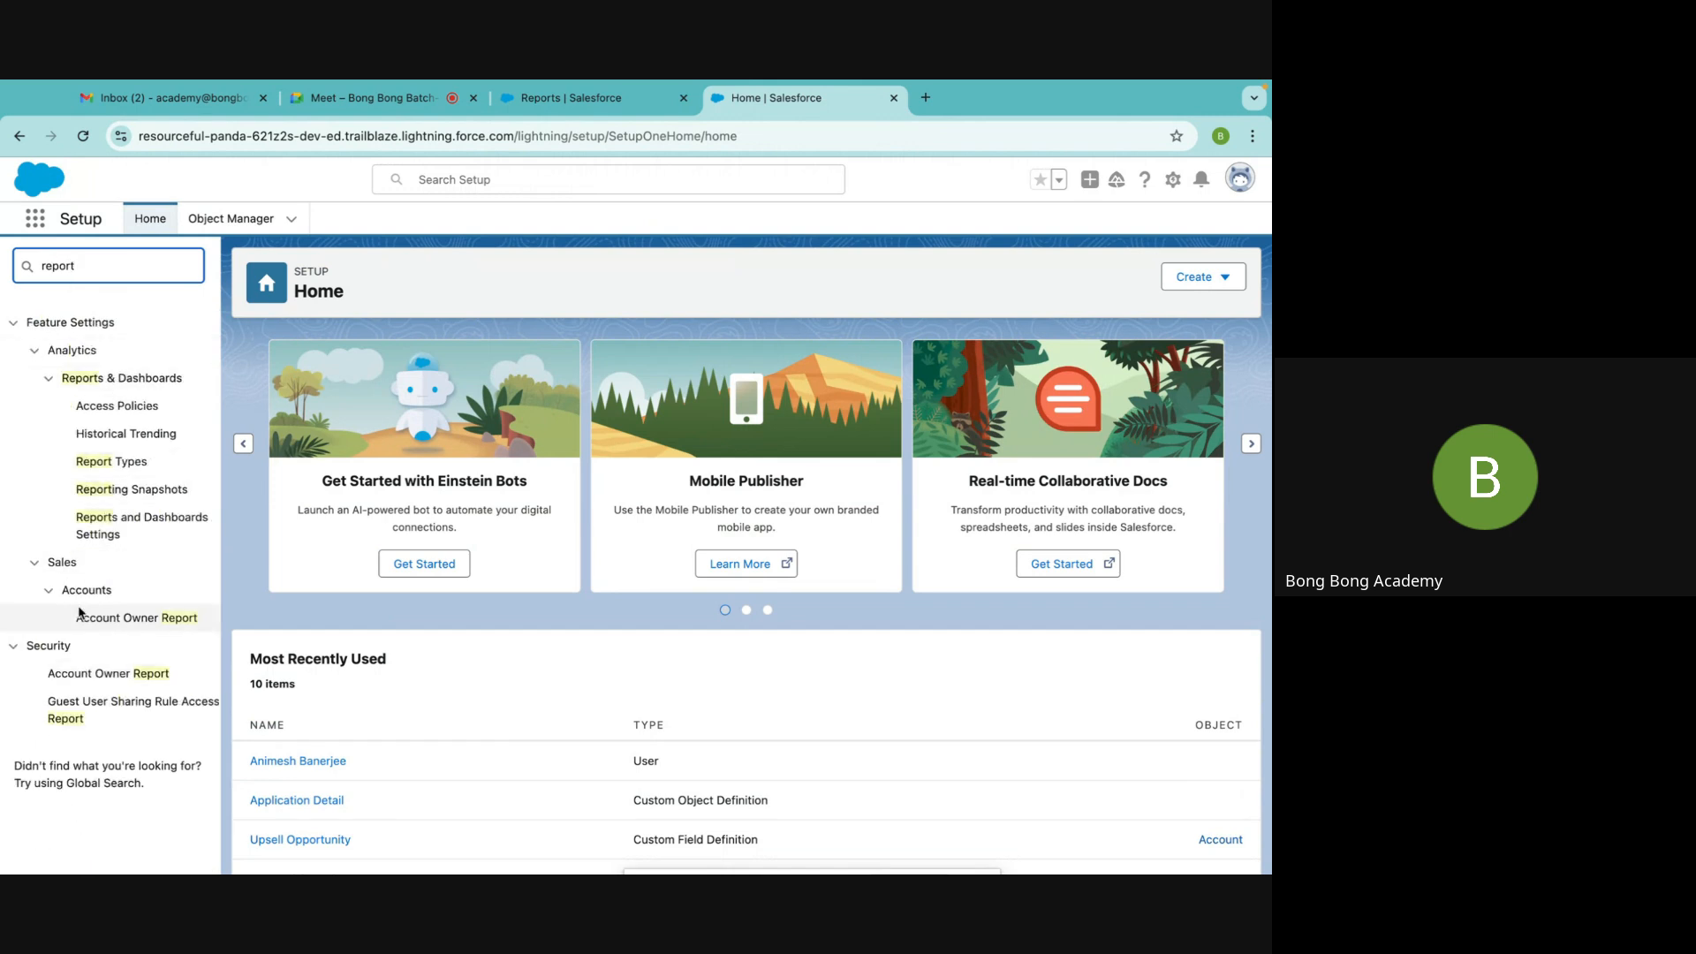
pyautogui.click(104, 461)
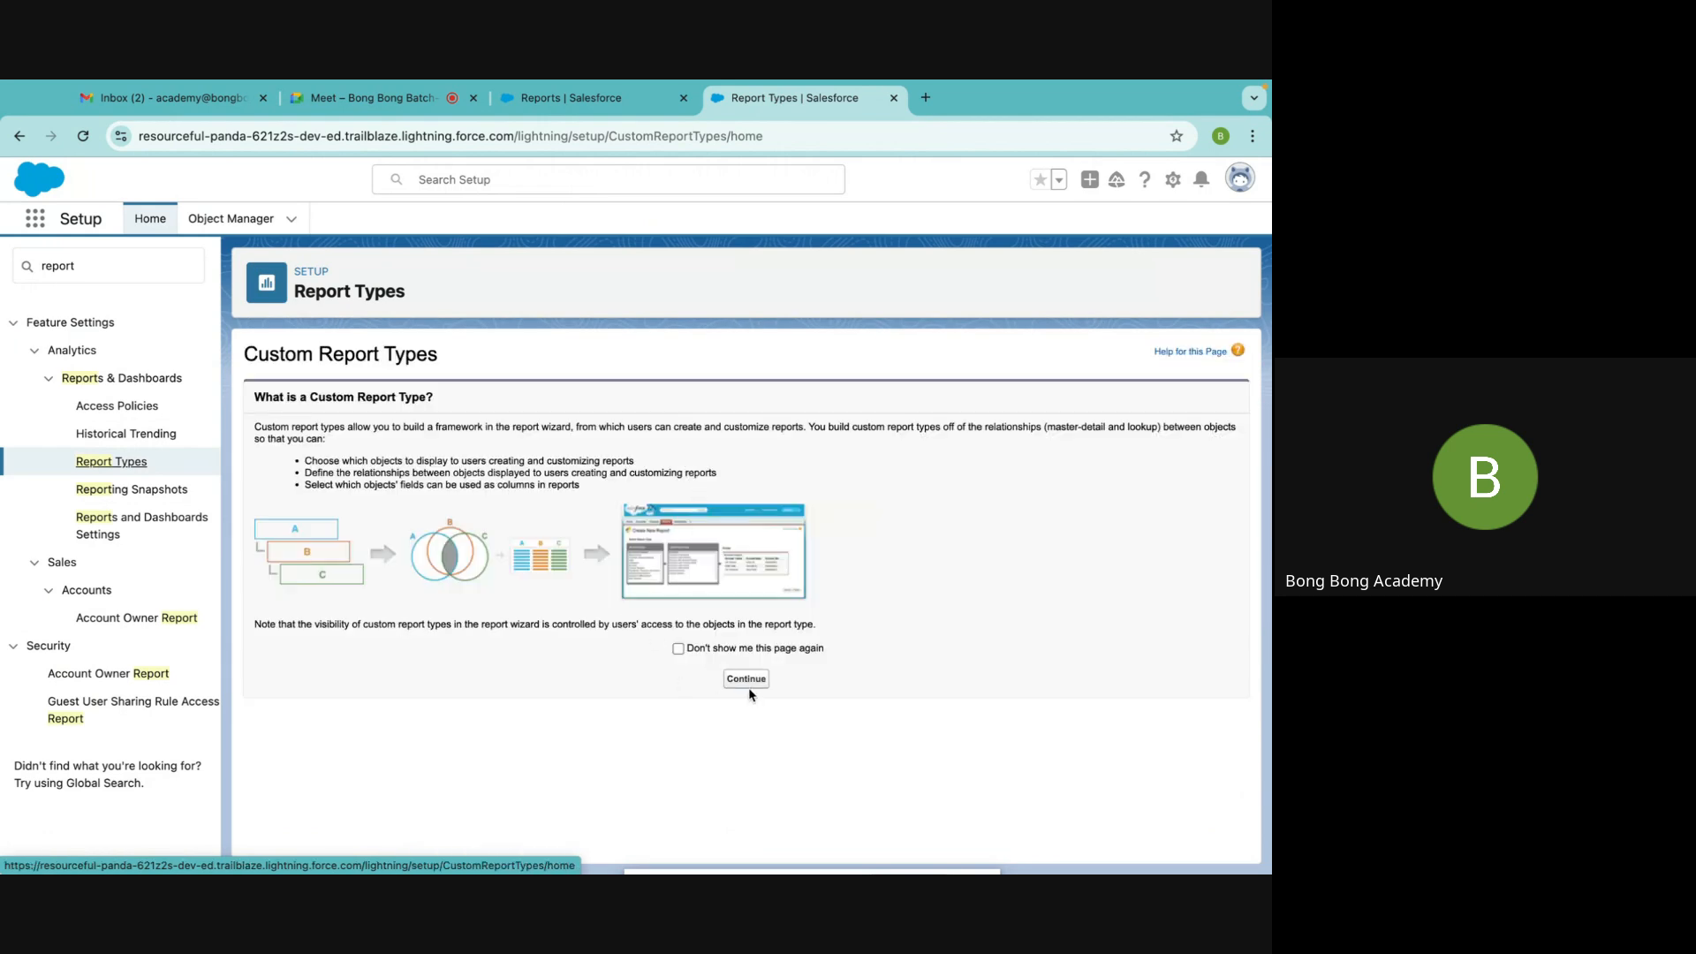
pyautogui.click(745, 679)
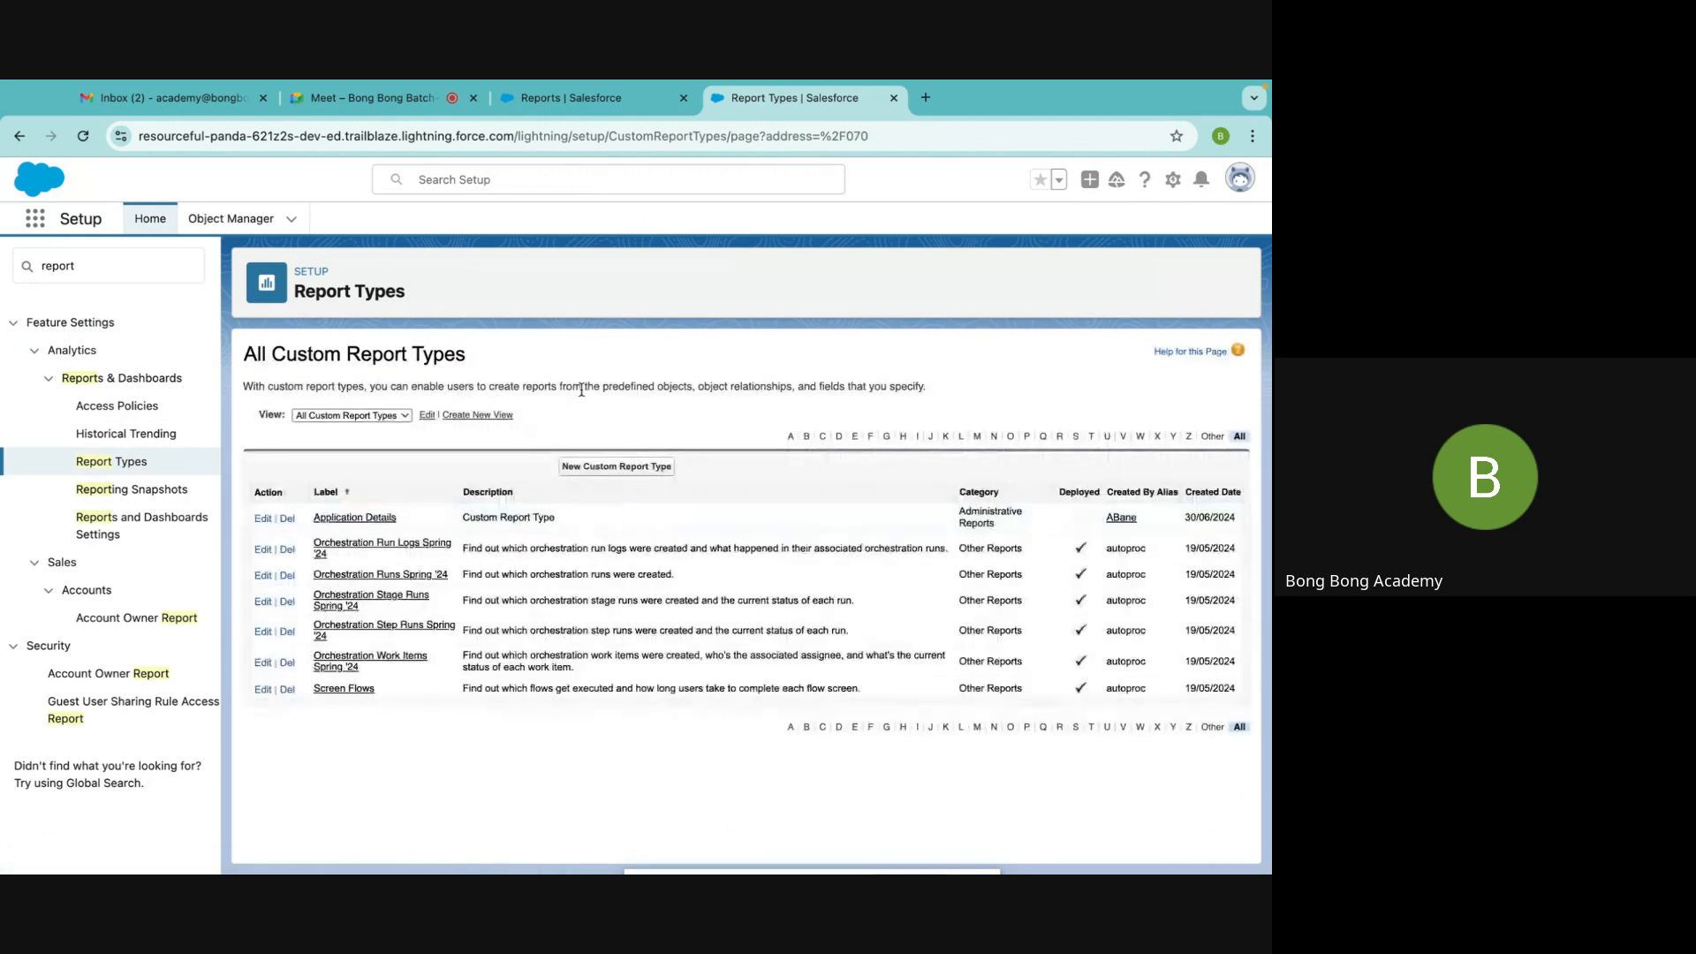
pyautogui.click(609, 470)
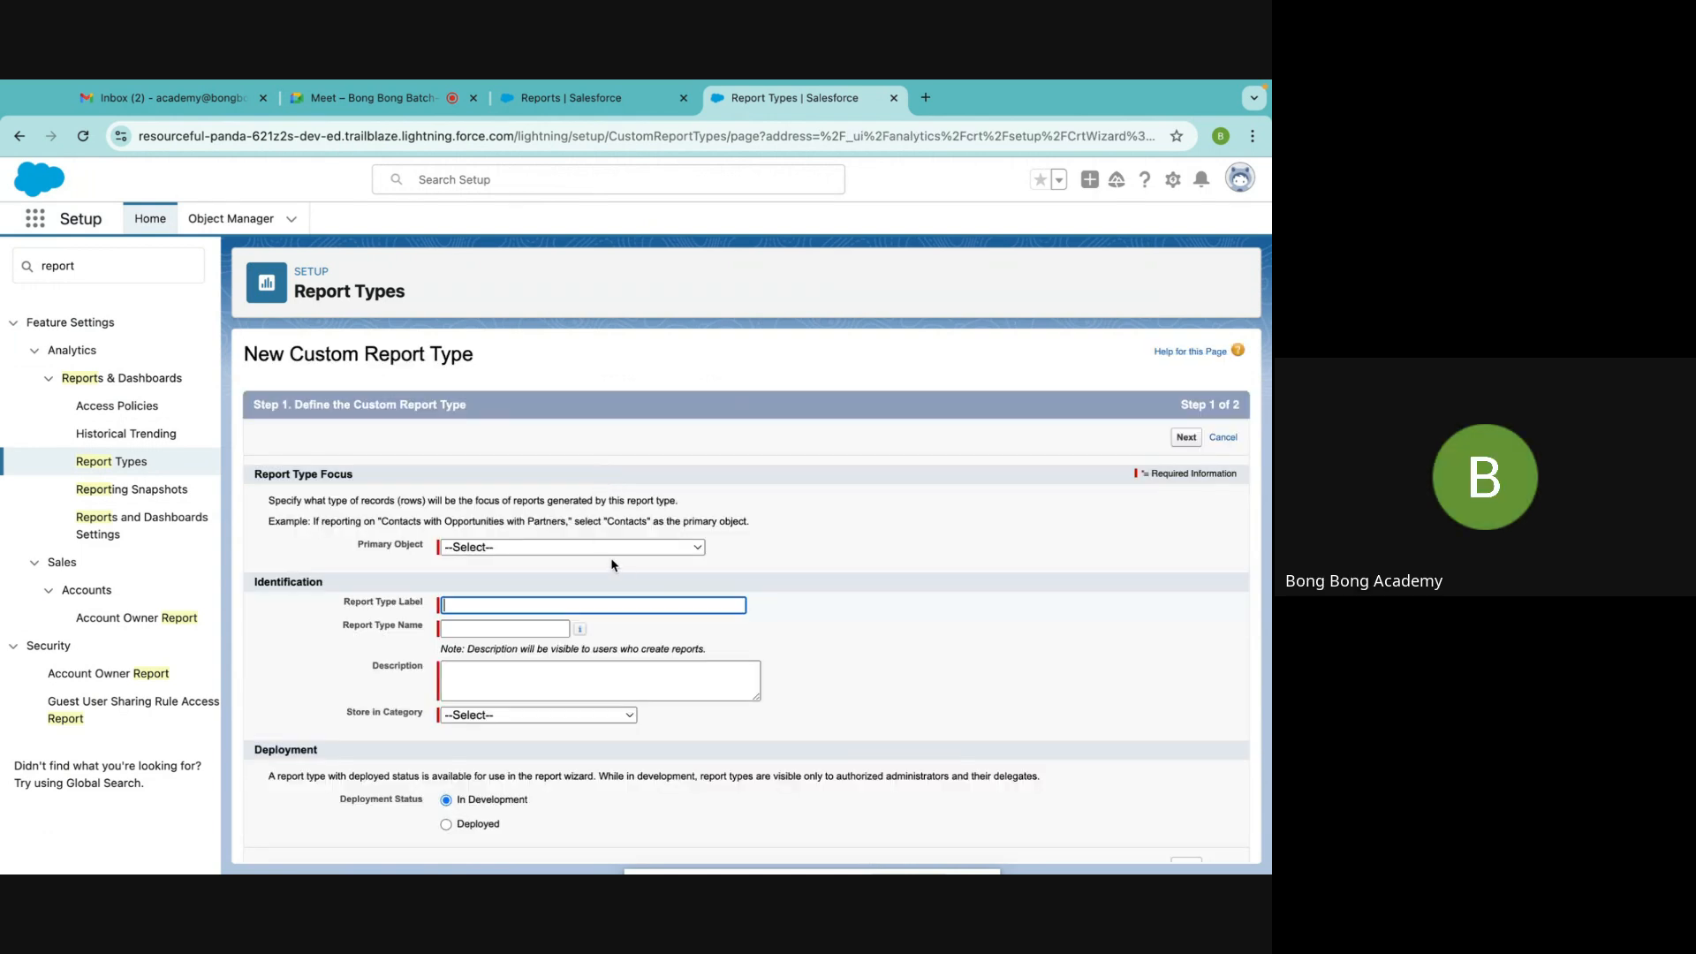
pyautogui.scroll(-2, 828, 569)
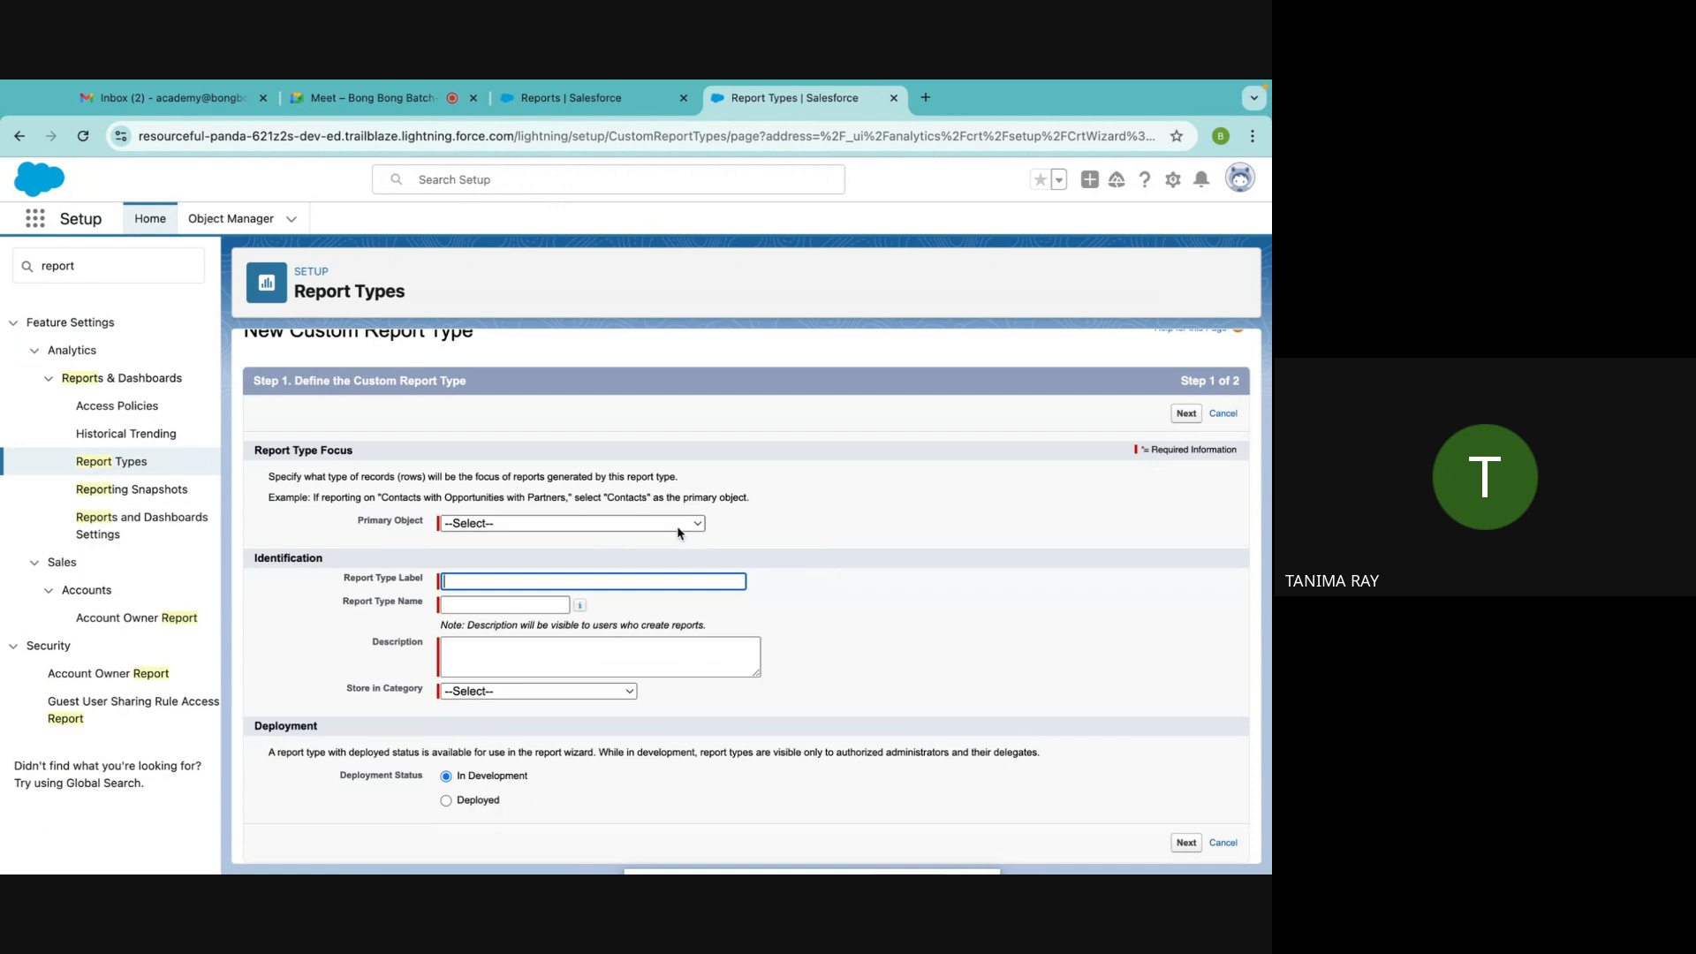
# Switch to the Google Meet call and stop presenting the screen
pyautogui.moveTo(499, 86)
pyautogui.click(415, 97)
pyautogui.moveTo(902, 839)
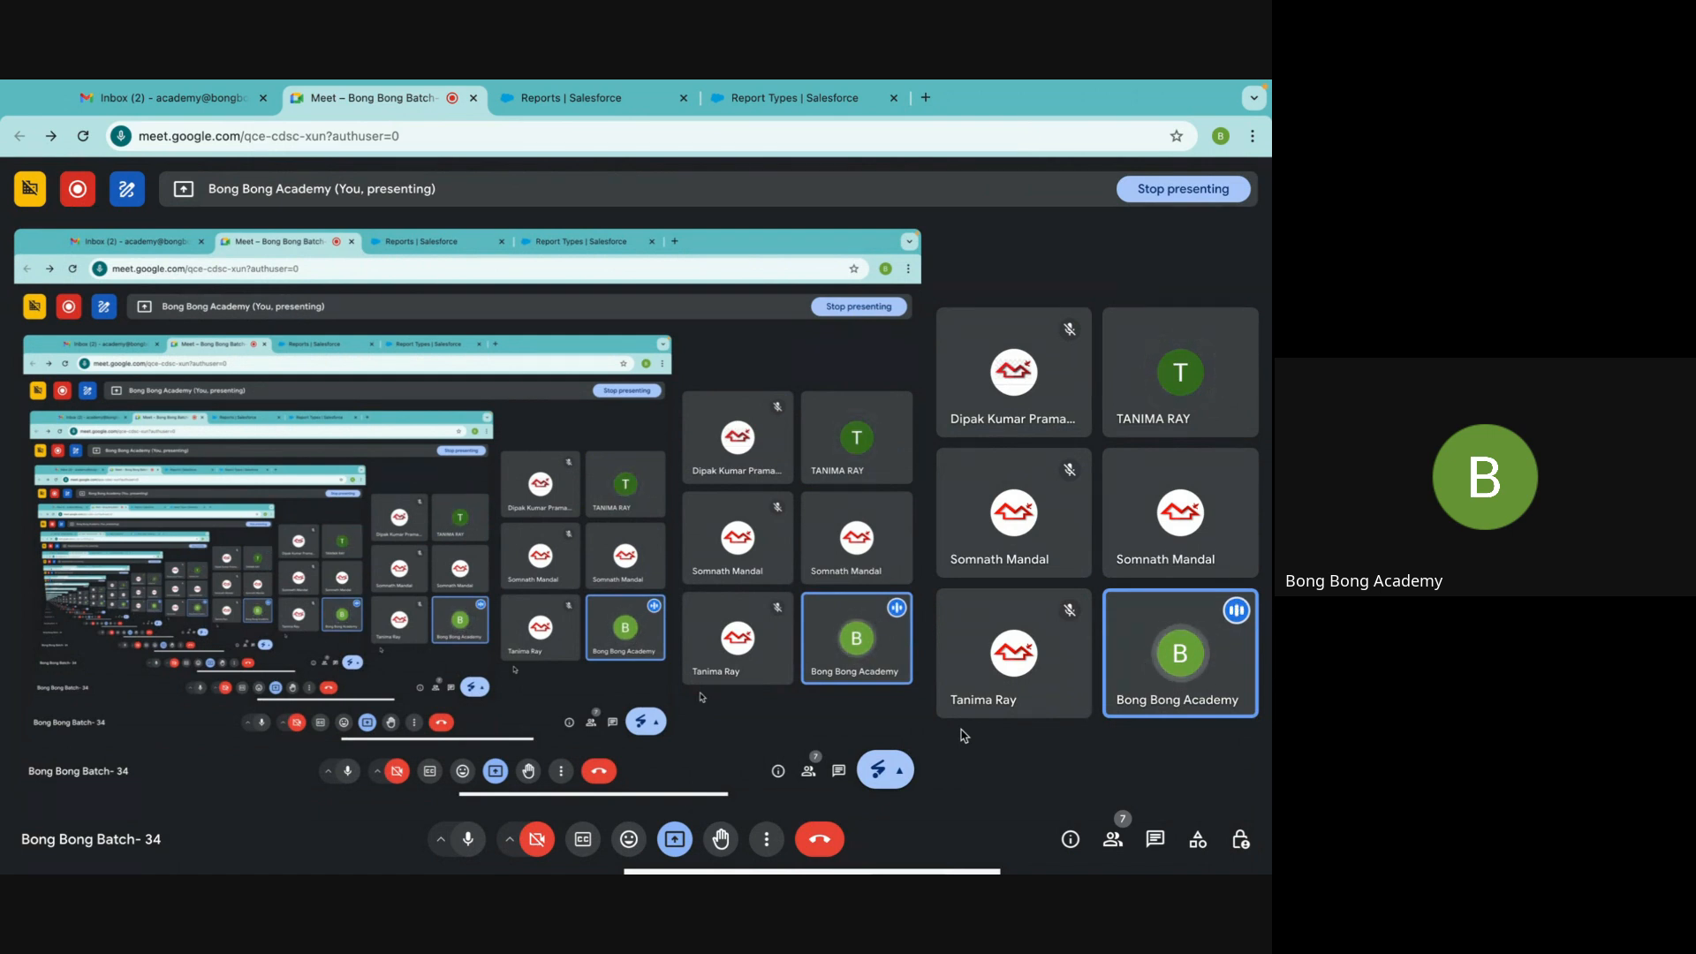
pyautogui.click(1164, 190)
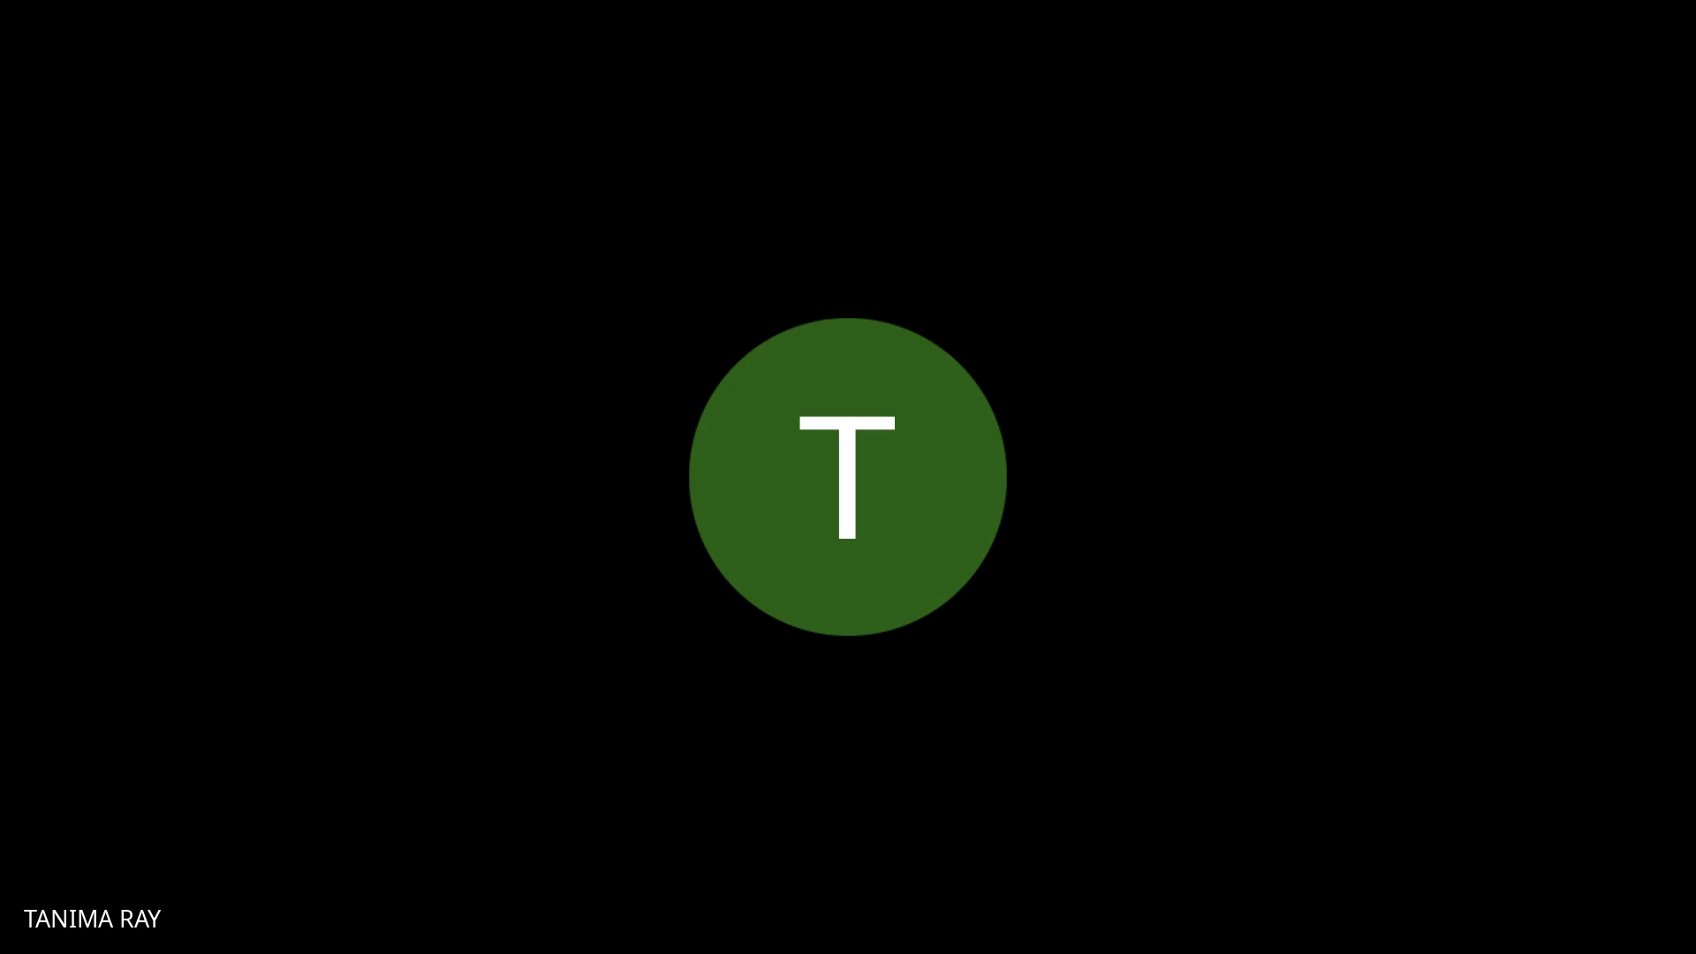